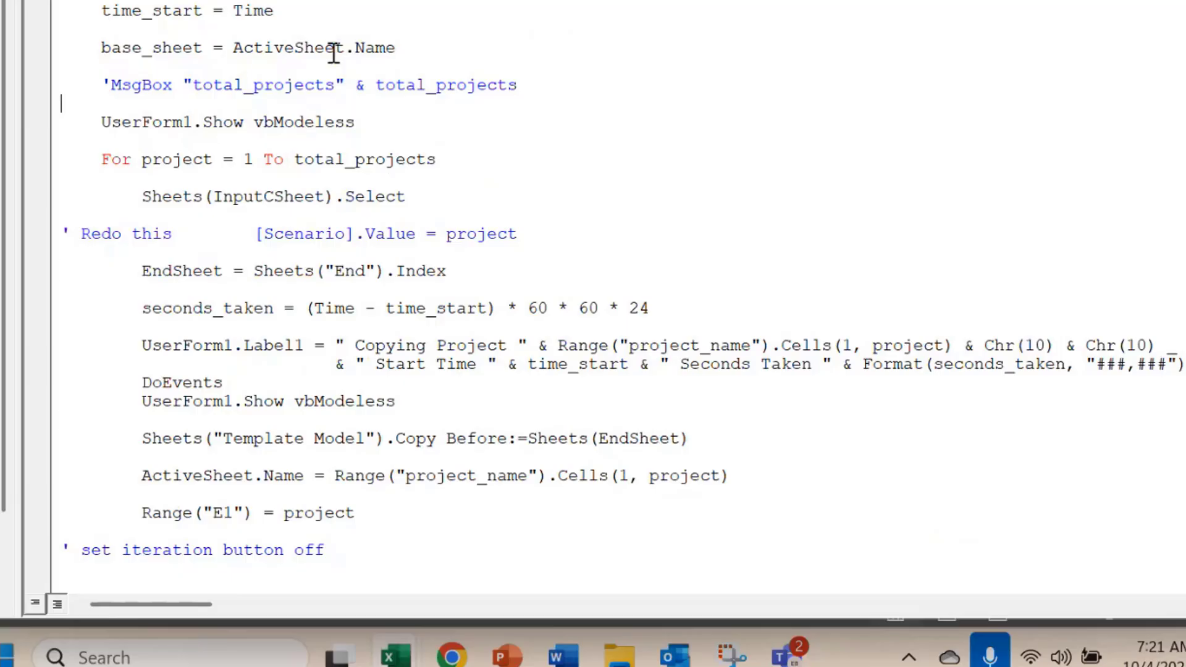
Highlight the macro line that assigns the current time to time_start
{"action": "key", "text": "Right"}
{"action": "key", "text": "Right"}
{"action": "key", "text": "Right"}
{"action": "key", "text": "shift+Right"}
{"action": "key", "text": "shift+Right"}
{"action": "key", "text": "shift+Right"}
{"action": "key", "text": "shift+Right"}
{"action": "key", "text": "shift+Right"}
{"action": "key", "text": "shift+Right"}
{"action": "key", "text": "shift+Right"}
{"action": "key", "text": "shift+Down"}
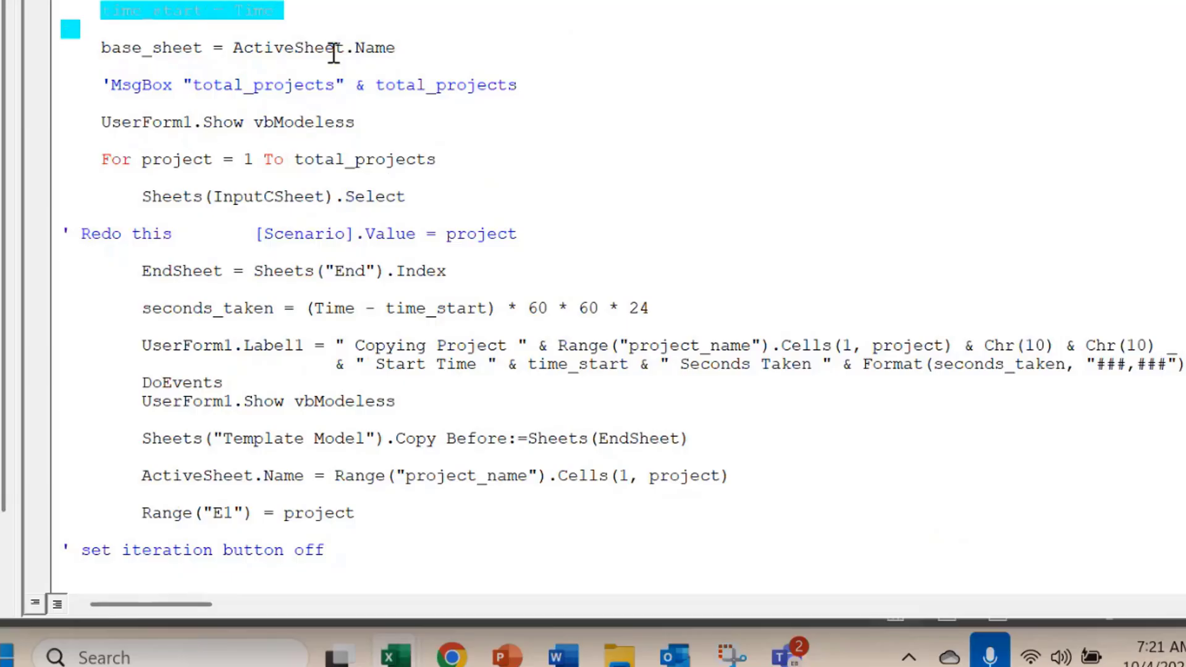
Highlight the Time term in the seconds_taken calculation inside the project loop
{"action": "key", "text": "Down"}
{"action": "key", "text": "Down"}
{"action": "key", "text": "Down"}
{"action": "key", "text": "Down"}
{"action": "key", "text": "Down"}
{"action": "key", "text": "Down"}
{"action": "key", "text": "Down"}
{"action": "key", "text": "Down"}
{"action": "key", "text": "Down"}
{"action": "key", "text": "Down"}
{"action": "key", "text": "Down"}
{"action": "key", "text": "Down"}
{"action": "key", "text": "Down"}
{"action": "key", "text": "Down"}
{"action": "key", "text": "Down"}
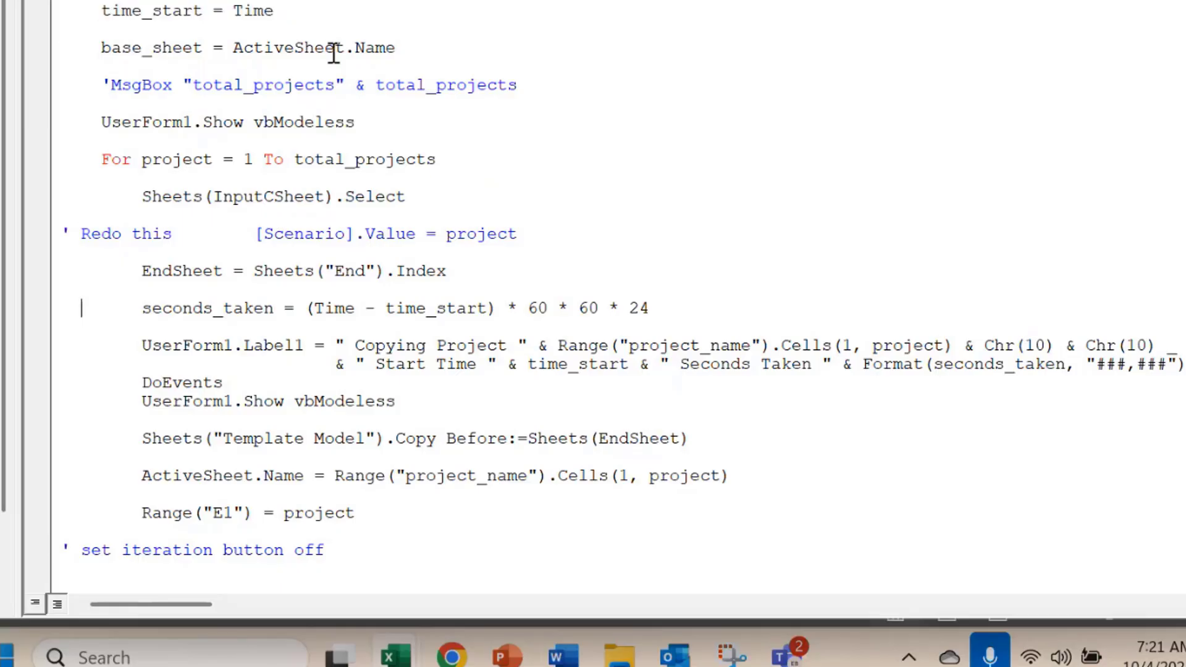
{"action": "key", "text": "Up"}
{"action": "key", "text": "Up"}
{"action": "key", "text": "Down"}
{"action": "key", "text": "Down"}
{"action": "key", "text": "Right"}
{"action": "key", "text": "Right"}
{"action": "key", "text": "Right"}
{"action": "key", "text": "Right"}
{"action": "key", "text": "Right"}
{"action": "key", "text": "Right"}
{"action": "key", "text": "Right"}
{"action": "key", "text": "Right"}
{"action": "key", "text": "Right"}
{"action": "key", "text": "Right"}
{"action": "key", "text": "Right"}
{"action": "key", "text": "Right"}
{"action": "key", "text": "Right"}
{"action": "key", "text": "Right"}
{"action": "key", "text": "Right"}
{"action": "key", "text": "Right"}
{"action": "key", "text": "Right"}
{"action": "key", "text": "Right"}
{"action": "key", "text": "Right"}
{"action": "key", "text": "Right"}
{"action": "key", "text": "Left"}
{"action": "key", "text": "Left"}
{"action": "key", "text": "shift+Right"}
{"action": "key", "text": "shift+Right"}
{"action": "key", "text": "shift+Right"}
{"action": "key", "text": "shift+Right"}
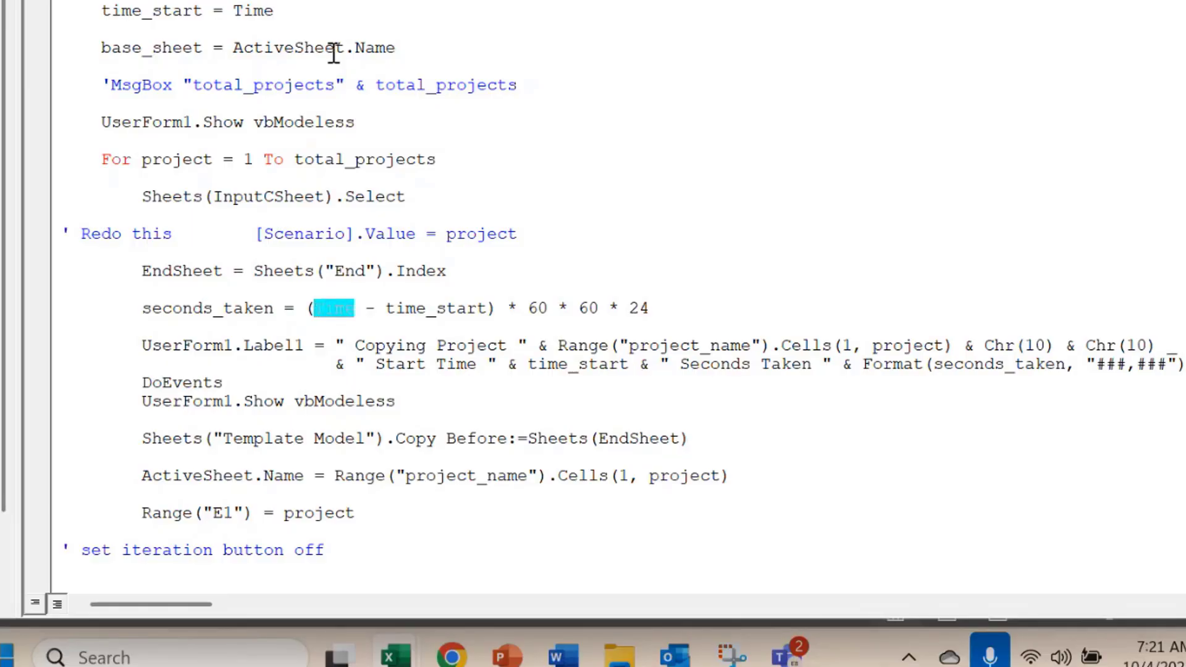
Examine the loop's statements that update the UserForm1 progress label and refresh the form before the sheet copy
{"action": "key", "text": "Up"}
{"action": "key", "text": "Up"}
{"action": "key", "text": "Up"}
{"action": "key", "text": "Up"}
{"action": "key", "text": "Up"}
{"action": "key", "text": "Up"}
{"action": "key", "text": "Up"}
{"action": "key", "text": "Up"}
{"action": "key", "text": "Up"}
{"action": "key", "text": "Up"}
{"action": "key", "text": "Up"}
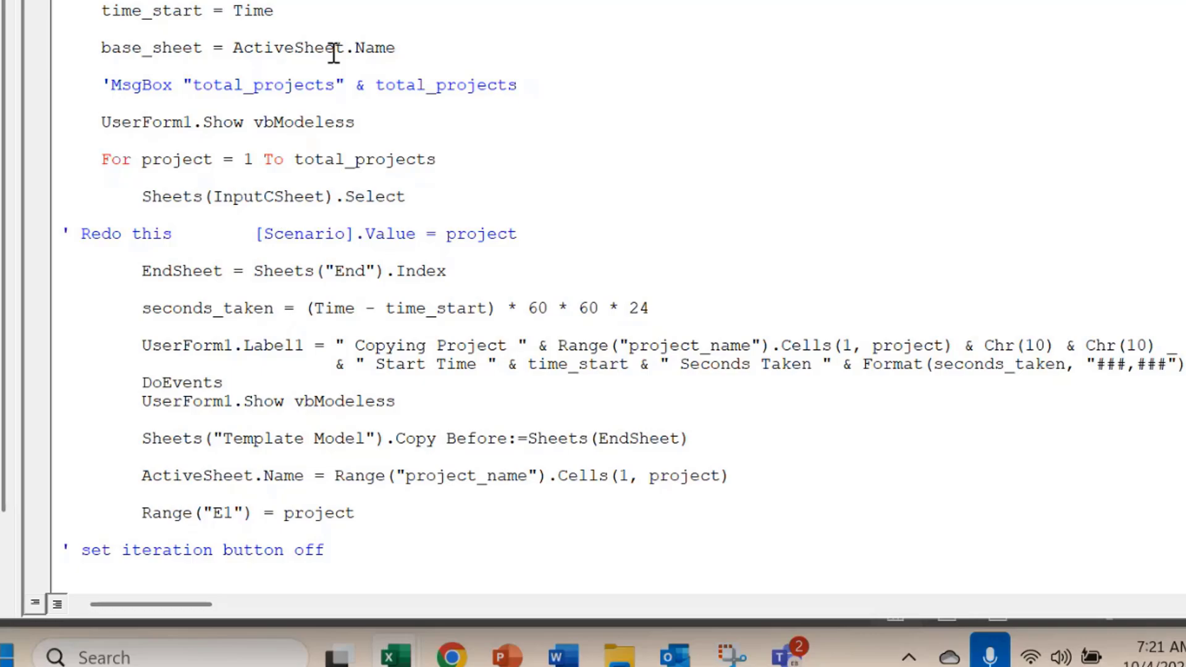
{"action": "key", "text": "Down"}
{"action": "key", "text": "Down"}
{"action": "key", "text": "Down"}
{"action": "key", "text": "Down"}
{"action": "key", "text": "Down"}
{"action": "key", "text": "Down"}
{"action": "key", "text": "Down"}
{"action": "key", "text": "Down"}
{"action": "key", "text": "Down"}
{"action": "key", "text": "Down"}
{"action": "key", "text": "Down"}
{"action": "key", "text": "Down"}
{"action": "key", "text": "Down"}
{"action": "key", "text": "Down"}
{"action": "key", "text": "Down"}
{"action": "key", "text": "Down"}
{"action": "key", "text": "Down"}
{"action": "key", "text": "End"}
{"action": "key", "text": "Down"}
{"action": "key", "text": "Right"}
{"action": "key", "text": "Right"}
{"action": "key", "text": "Right"}
{"action": "key", "text": "Right"}
{"action": "key", "text": "Right"}
{"action": "key", "text": "Right"}
{"action": "key", "text": "Right"}
{"action": "key", "text": "Right"}
{"action": "key", "text": "Right"}
{"action": "key", "text": "Up"}
{"action": "key", "text": "Up"}
{"action": "key", "text": "Up"}
{"action": "key", "text": "Down"}
{"action": "key", "text": "Home"}
{"action": "key", "text": "End"}
{"action": "key", "text": "Left"}
{"action": "key", "text": "Left"}
{"action": "key", "text": "Left"}
{"action": "key", "text": "Left"}
{"action": "key", "text": "Left"}
{"action": "key", "text": "Left"}
{"action": "key", "text": "Left"}
{"action": "key", "text": "Left"}
{"action": "key", "text": "Left"}
{"action": "key", "text": "Left"}
{"action": "key", "text": "Left"}
Examine the code that names the copied sheet, sets E1 to the project number and controls iteration by circ_method
{"action": "key", "text": "Down"}
{"action": "key", "text": "Down"}
{"action": "key", "text": "Down"}
{"action": "key", "text": "Down"}
{"action": "key", "text": "Down"}
{"action": "key", "text": "Down"}
{"action": "key", "text": "Down"}
{"action": "key", "text": "Down"}
{"action": "key", "text": "Down"}
{"action": "key", "text": "Down"}
{"action": "key", "text": "Down"}
{"action": "key", "text": "Down"}
{"action": "key", "text": "Down"}
{"action": "key", "text": "Down"}
{"action": "key", "text": "Down"}
{"action": "key", "text": "Down"}
{"action": "key", "text": "Down"}
{"action": "key", "text": "Down"}
{"action": "key", "text": "Down"}
{"action": "key", "text": "Down"}
{"action": "key", "text": "Down"}
{"action": "key", "text": "Down"}
{"action": "key", "text": "Down"}
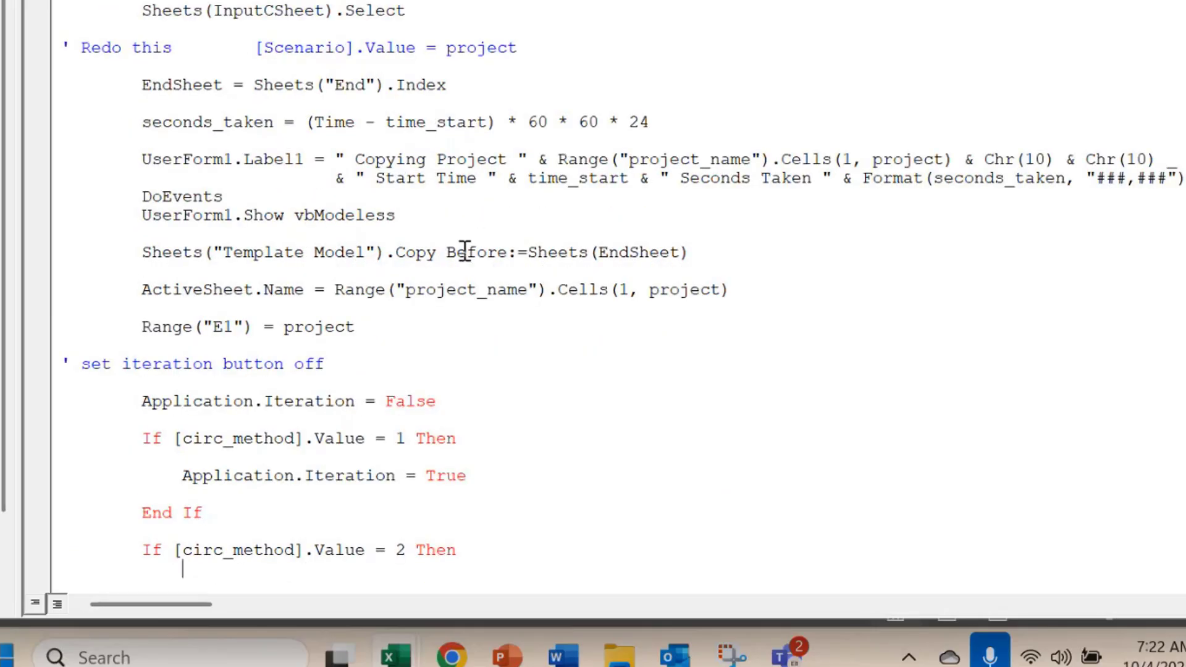
Highlight the statement that copies the Template Model sheet before the End sheet, then clear the highlight
{"action": "scroll", "coordinate": [123, 227], "scroll_direction": "down", "scroll_amount": 1}
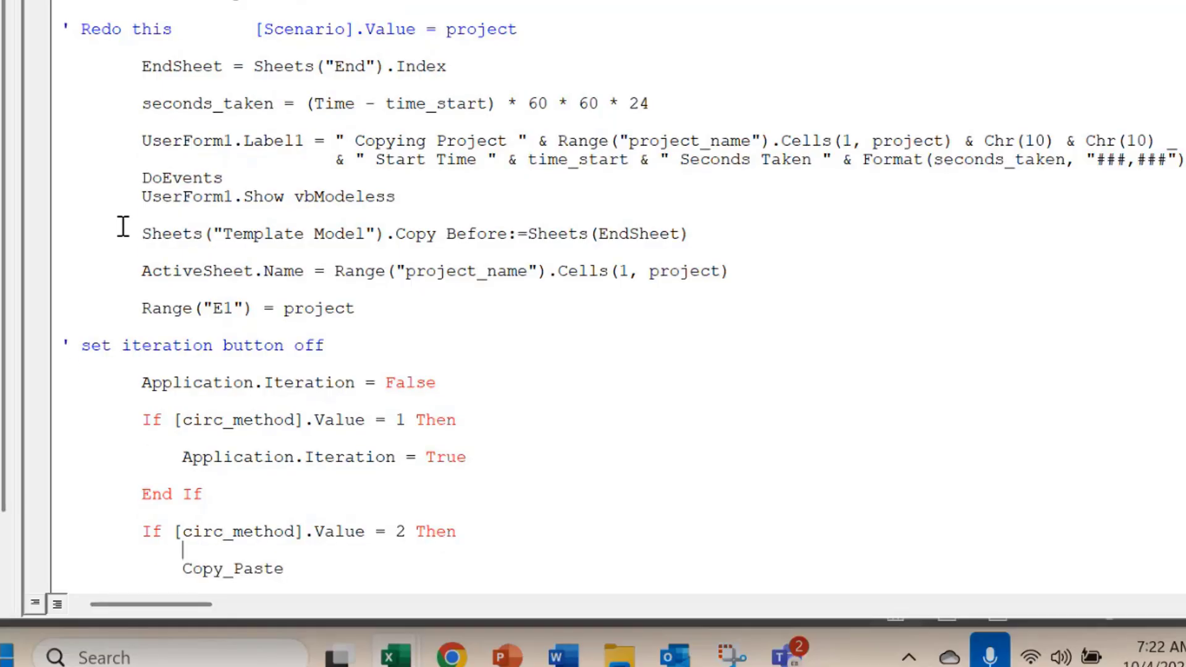
{"action": "key", "text": "Up"}
{"action": "key", "text": "Up"}
{"action": "key", "text": "Up"}
{"action": "key", "text": "Up"}
{"action": "key", "text": "Up"}
{"action": "key", "text": "Up"}
{"action": "key", "text": "Up"}
{"action": "key", "text": "Up"}
{"action": "key", "text": "Up"}
{"action": "key", "text": "Up"}
{"action": "key", "text": "Up"}
{"action": "key", "text": "Up"}
{"action": "key", "text": "Up"}
{"action": "key", "text": "Up"}
{"action": "key", "text": "Up"}
{"action": "key", "text": "Up"}
{"action": "key", "text": "Up"}
{"action": "key", "text": "Up"}
{"action": "key", "text": "Right"}
{"action": "key", "text": "shift+Down"}
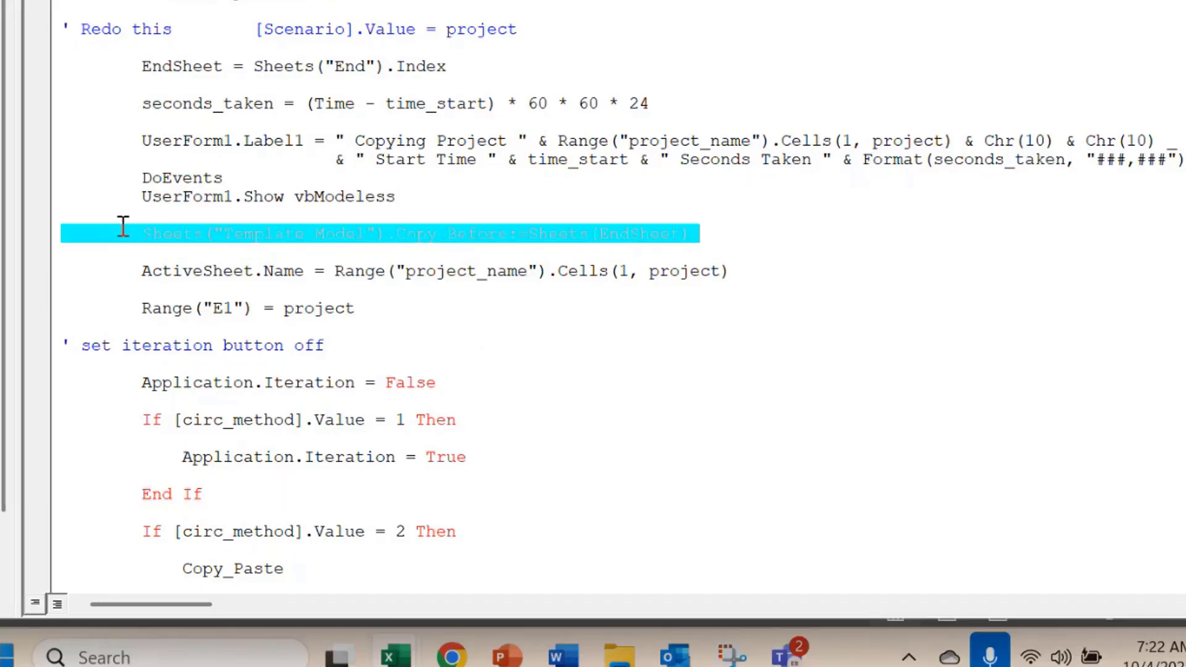
{"action": "left_click", "coordinate": [123, 226]}
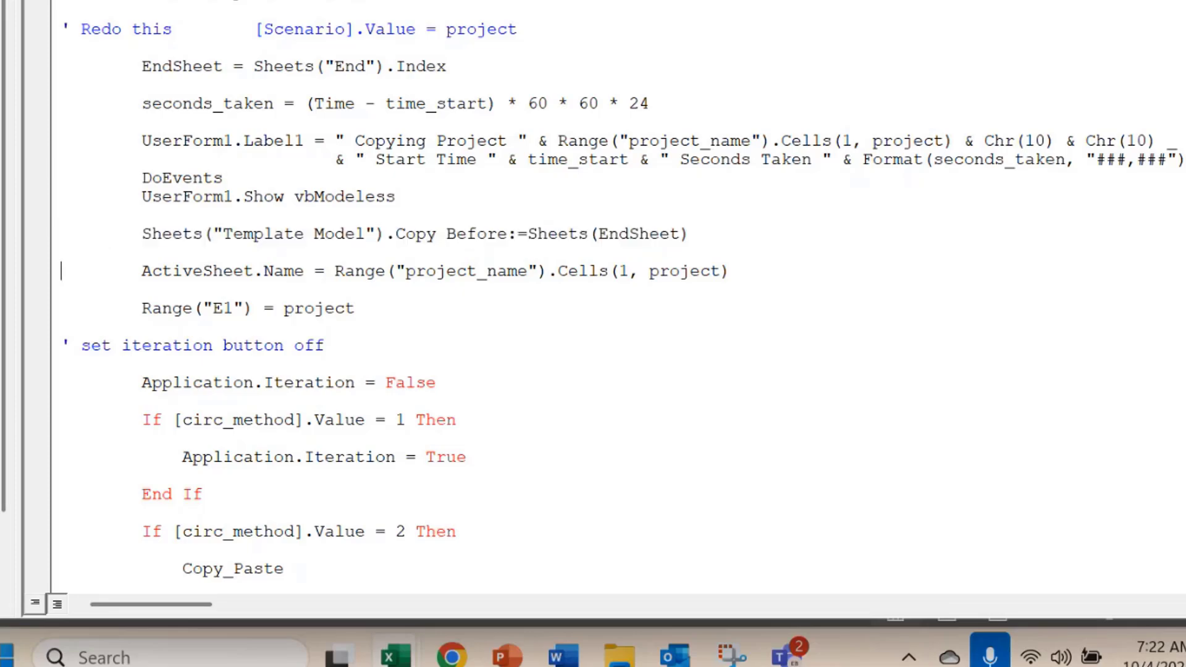
Switch from the macro code to the Excel workbook and display the InputC sheet with the project inputs
{"action": "key", "text": "alt+F11"}
{"action": "left_click", "coordinate": [310, 208]}
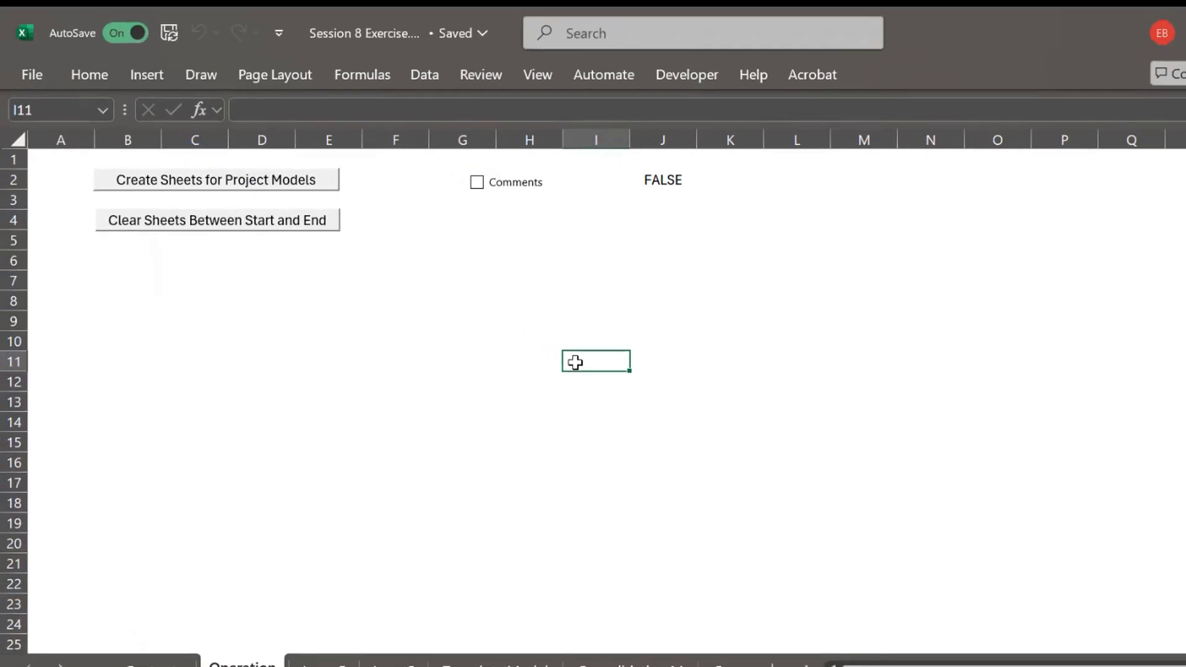
{"action": "key", "text": "ctrl+Page_Down"}
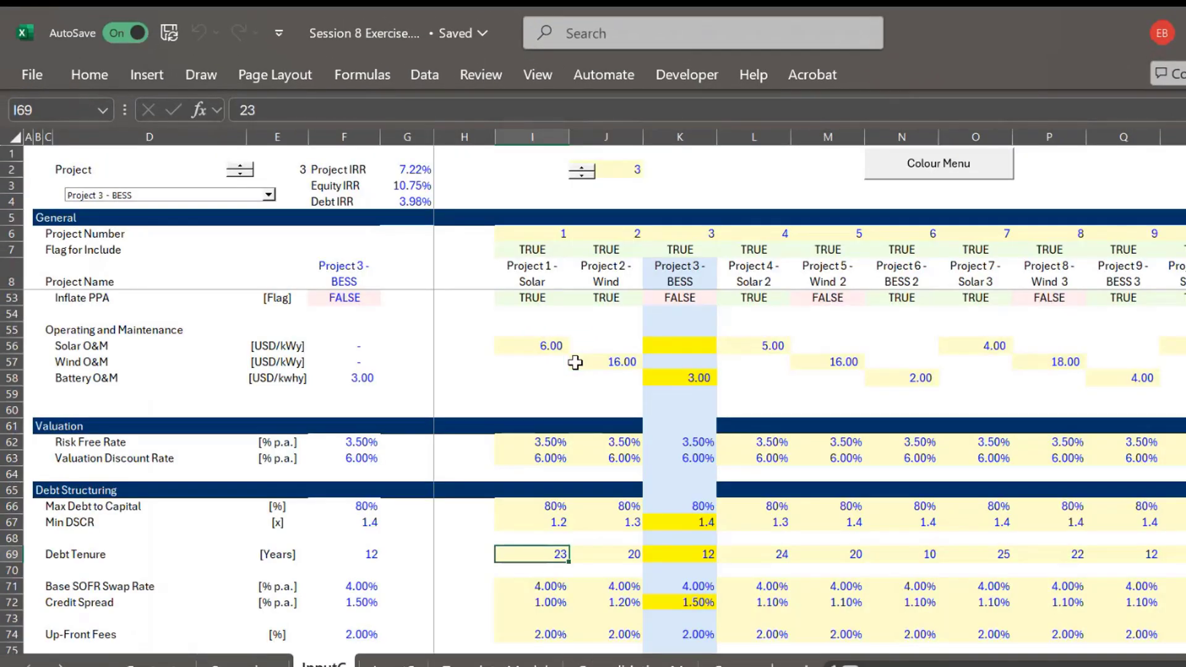
Review the selected project's inputs in column F of InputC, from the Timeline section down to Constants
{"action": "left_click", "coordinate": [631, 170]}
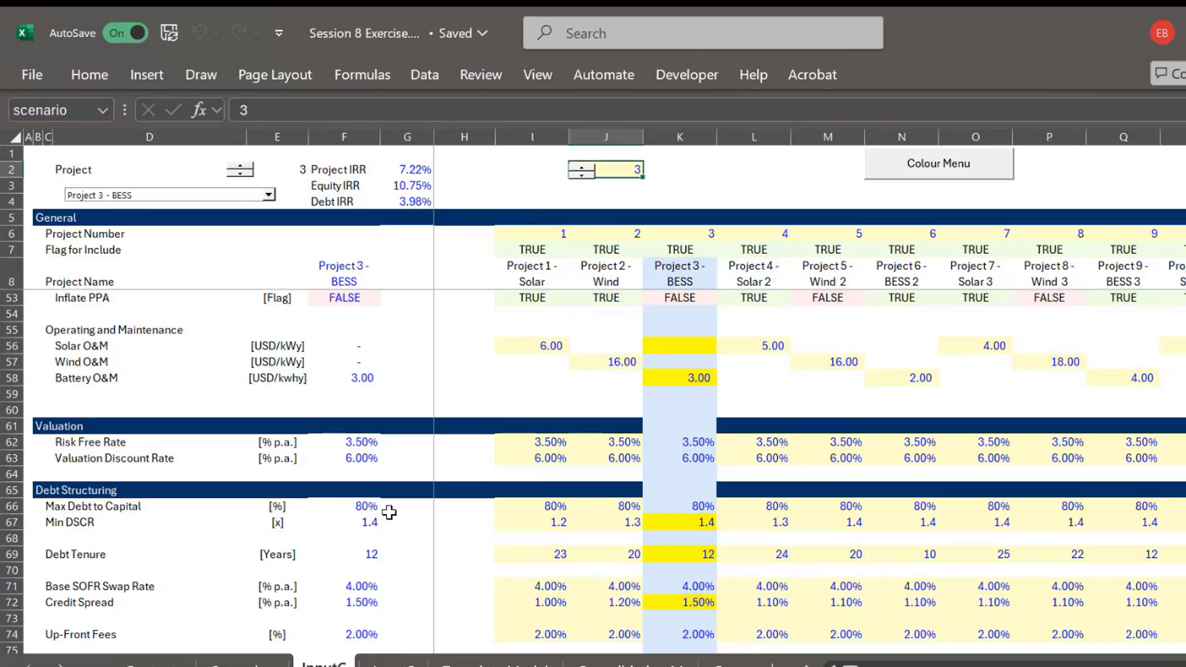
{"action": "key", "text": "Left"}
{"action": "key", "text": "Left"}
{"action": "key", "text": "Left"}
{"action": "key", "text": "Left"}
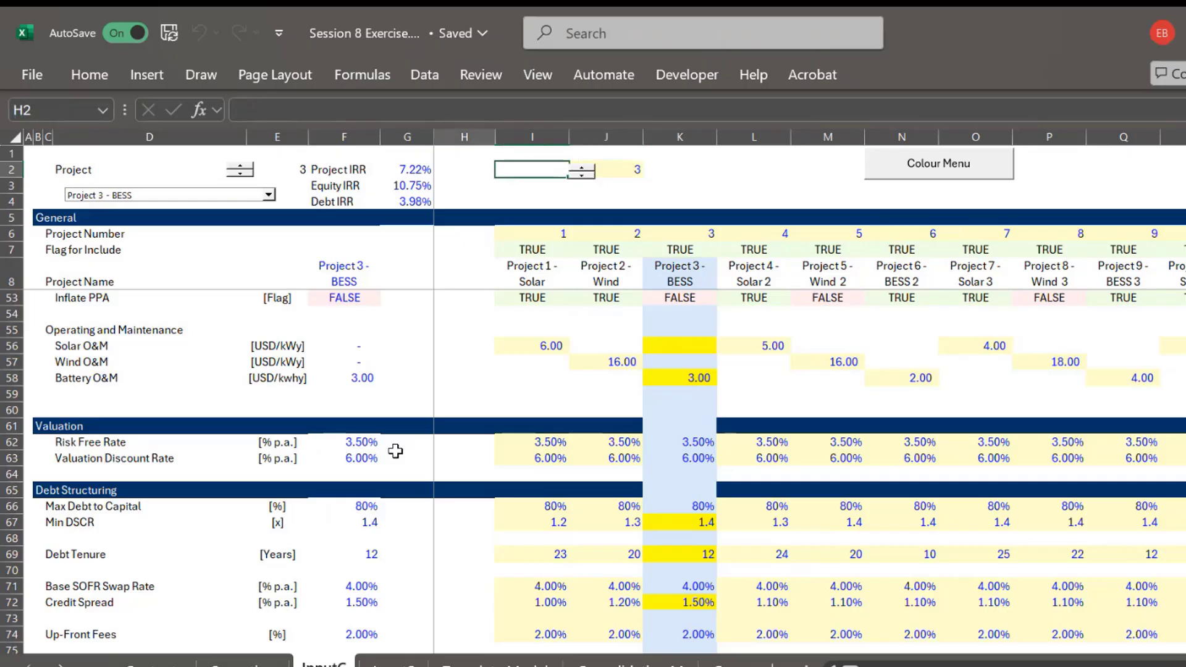
{"action": "key", "text": "Down"}
{"action": "key", "text": "Down"}
{"action": "key", "text": "Down"}
{"action": "key", "text": "Down"}
{"action": "key", "text": "Down"}
{"action": "key", "text": "Down"}
{"action": "key", "text": "Down"}
{"action": "key", "text": "Down"}
{"action": "key", "text": "Down"}
{"action": "key", "text": "Down"}
{"action": "key", "text": "Down"}
{"action": "key", "text": "Down"}
{"action": "key", "text": "Down"}
{"action": "key", "text": "Down"}
{"action": "key", "text": "Down"}
{"action": "key", "text": "Down"}
{"action": "key", "text": "Down"}
{"action": "key", "text": "Down"}
{"action": "key", "text": "Down"}
{"action": "key", "text": "Down"}
{"action": "key", "text": "Down"}
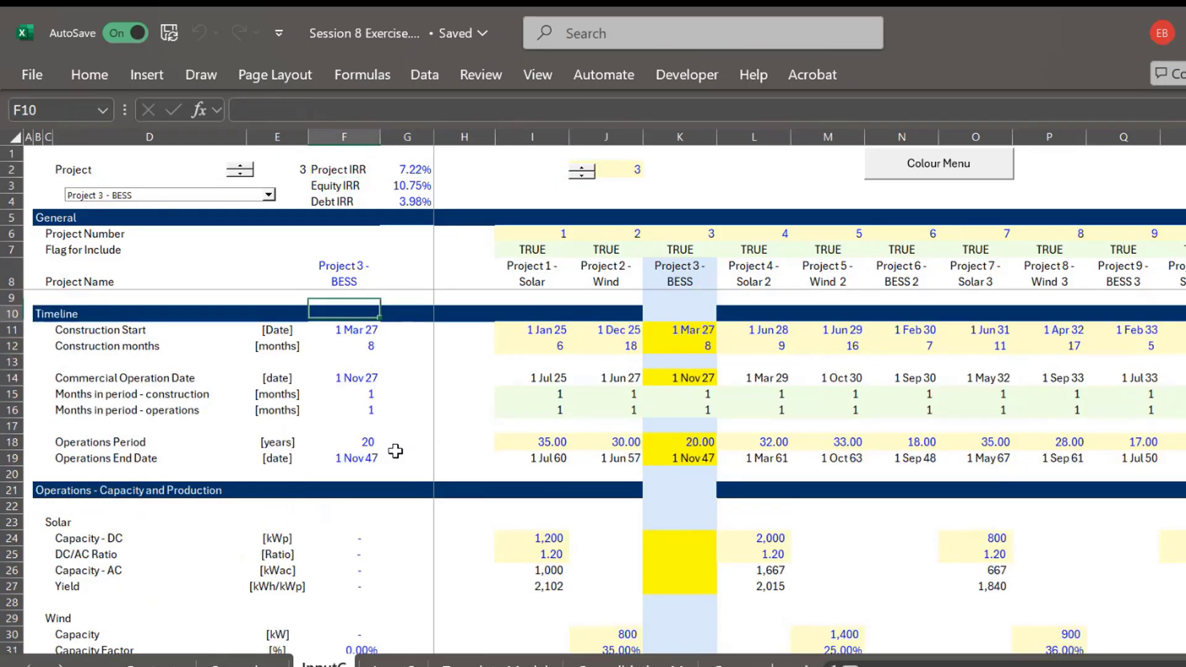
{"action": "key", "text": "Down"}
{"action": "key", "text": "Down"}
{"action": "key", "text": "Down"}
{"action": "key", "text": "Down"}
{"action": "key", "text": "Down"}
{"action": "key", "text": "Down"}
{"action": "key", "text": "Down"}
{"action": "key", "text": "Down"}
{"action": "key", "text": "Down"}
{"action": "key", "text": "Down"}
{"action": "key", "text": "Down"}
{"action": "key", "text": "Down"}
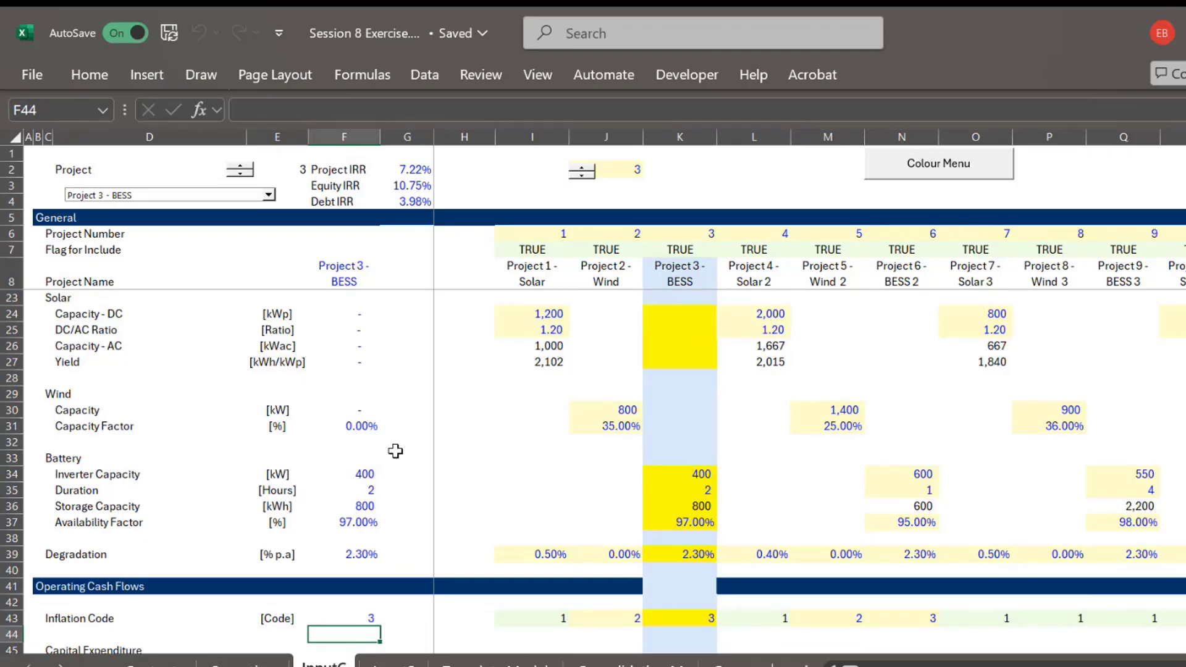
{"action": "key", "text": "Down"}
{"action": "key", "text": "Down"}
{"action": "key", "text": "Down"}
{"action": "key", "text": "Down"}
{"action": "key", "text": "Down"}
{"action": "key", "text": "Down"}
{"action": "key", "text": "Down"}
{"action": "key", "text": "Down"}
{"action": "key", "text": "Down"}
{"action": "key", "text": "Down"}
{"action": "key", "text": "Down"}
{"action": "key", "text": "Down"}
{"action": "key", "text": "Down"}
{"action": "key", "text": "Down"}
{"action": "key", "text": "Down"}
{"action": "key", "text": "Down"}
{"action": "key", "text": "Down"}
{"action": "key", "text": "Down"}
{"action": "key", "text": "Down"}
{"action": "key", "text": "Down"}
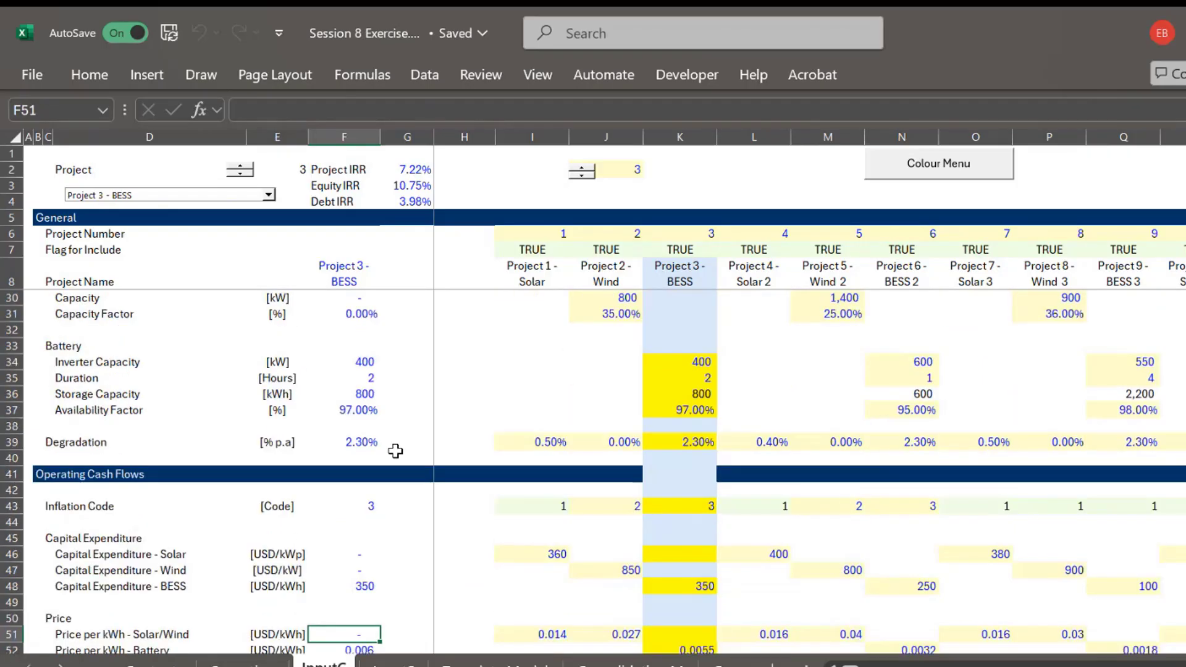
{"action": "key", "text": "Down"}
{"action": "key", "text": "Down"}
{"action": "key", "text": "Down"}
{"action": "key", "text": "Down"}
{"action": "key", "text": "Down"}
{"action": "key", "text": "Down"}
{"action": "key", "text": "Down"}
{"action": "key", "text": "Down"}
{"action": "key", "text": "Down"}
{"action": "key", "text": "Down"}
{"action": "key", "text": "Down"}
{"action": "key", "text": "Down"}
{"action": "key", "text": "Down"}
{"action": "key", "text": "Down"}
{"action": "key", "text": "Down"}
{"action": "key", "text": "Down"}
{"action": "key", "text": "Down"}
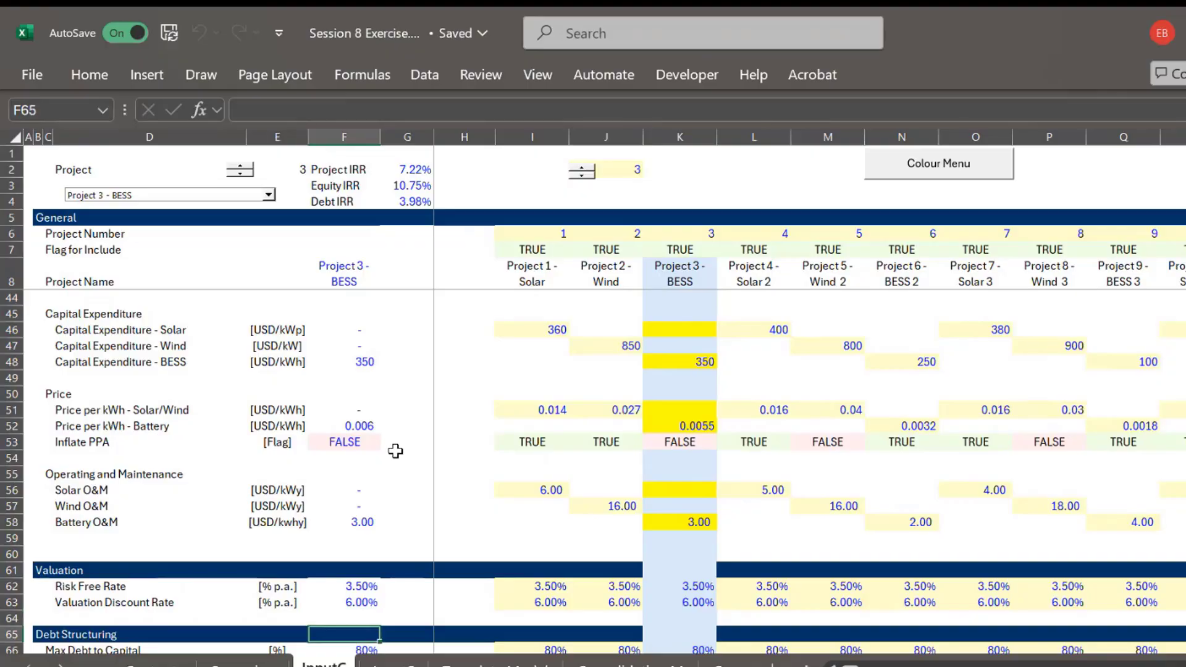
{"action": "key", "text": "Down"}
{"action": "key", "text": "Down"}
{"action": "key", "text": "Down"}
{"action": "key", "text": "Down"}
{"action": "key", "text": "Down"}
{"action": "key", "text": "Down"}
{"action": "key", "text": "Down"}
{"action": "key", "text": "Down"}
{"action": "key", "text": "Down"}
{"action": "key", "text": "Down"}
{"action": "key", "text": "Up"}
{"action": "key", "text": "Up"}
{"action": "key", "text": "Up"}
{"action": "key", "text": "Up"}
{"action": "key", "text": "Up"}
{"action": "key", "text": "Up"}
{"action": "key", "text": "Up"}
{"action": "key", "text": "Up"}
{"action": "key", "text": "Up"}
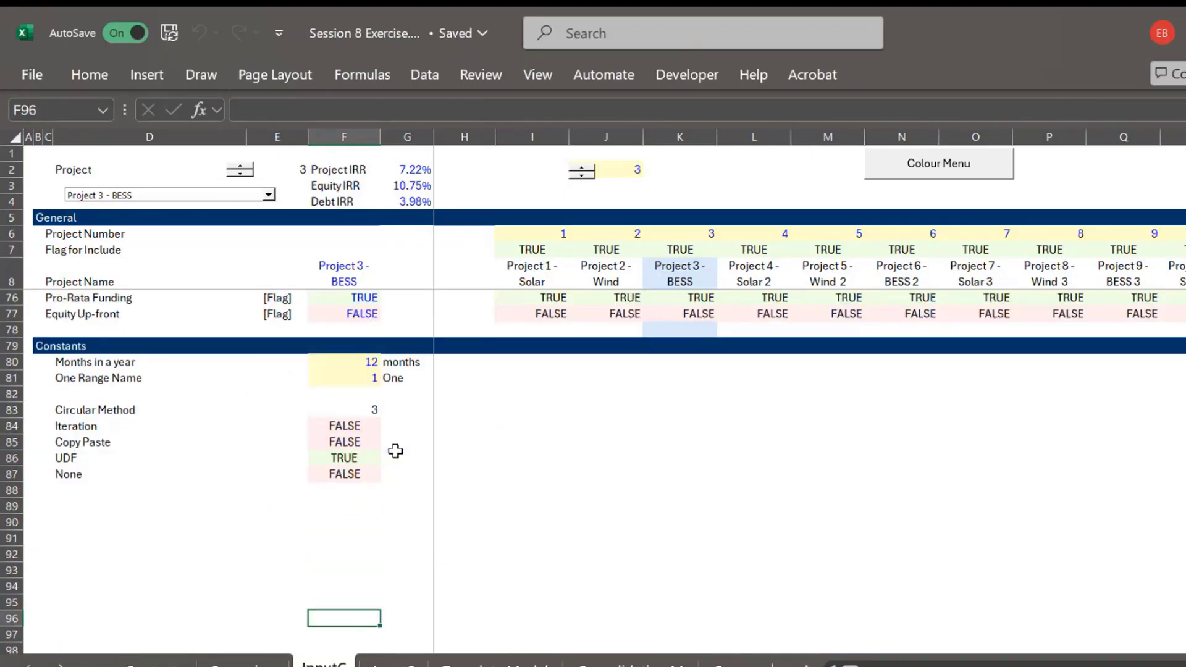
Set the Circular Method in the Constants section to 4 and check the method flags below it
{"action": "key", "text": "Left"}
{"action": "key", "text": "Left"}
{"action": "key", "text": "Left"}
{"action": "key", "text": "Right"}
{"action": "key", "text": "Right"}
{"action": "key", "text": "Right"}
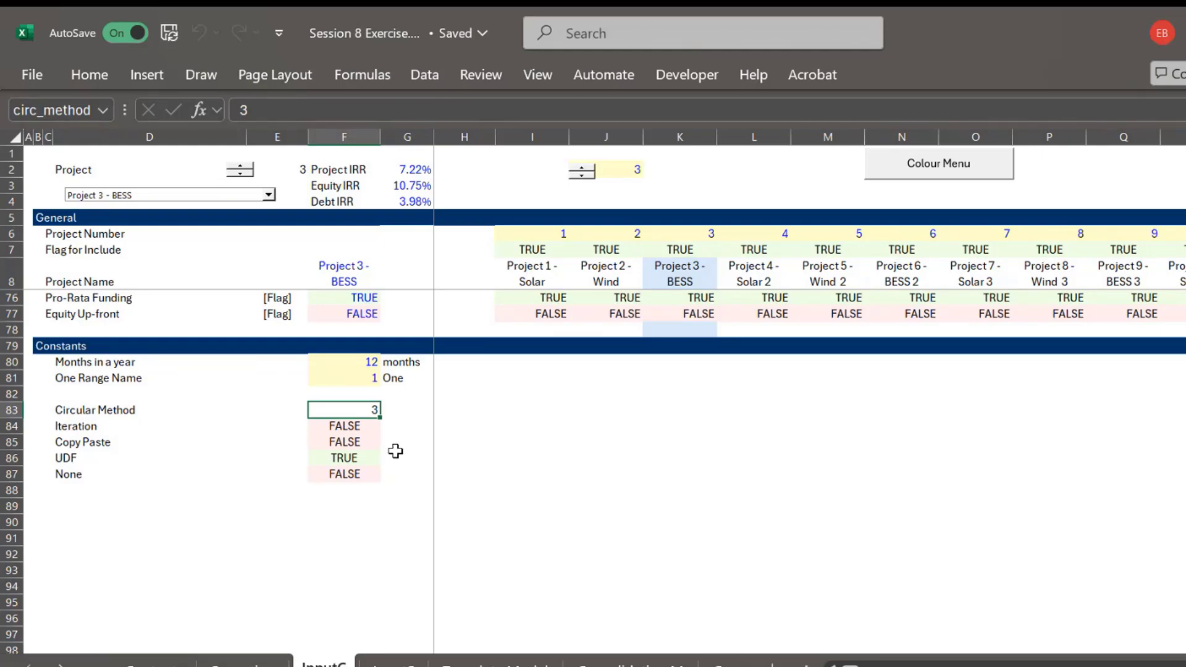
{"action": "key", "text": "Left"}
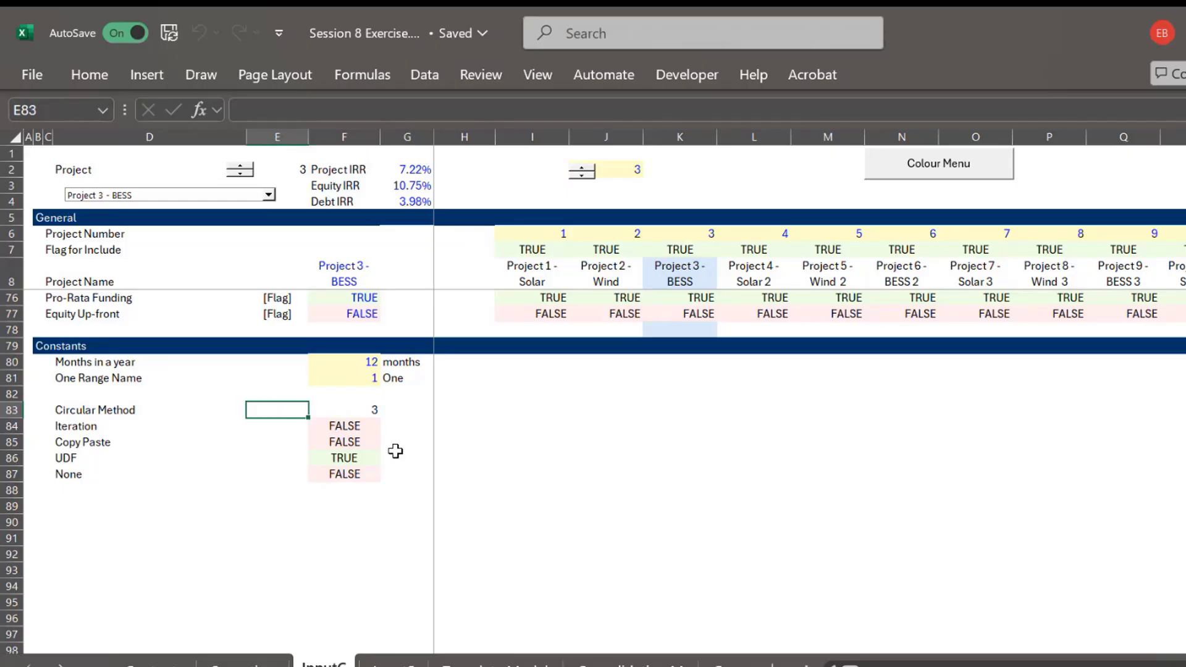
{"action": "key", "text": "Right"}
{"action": "type", "text": "4"}
{"action": "key", "text": "ctrl+Return"}
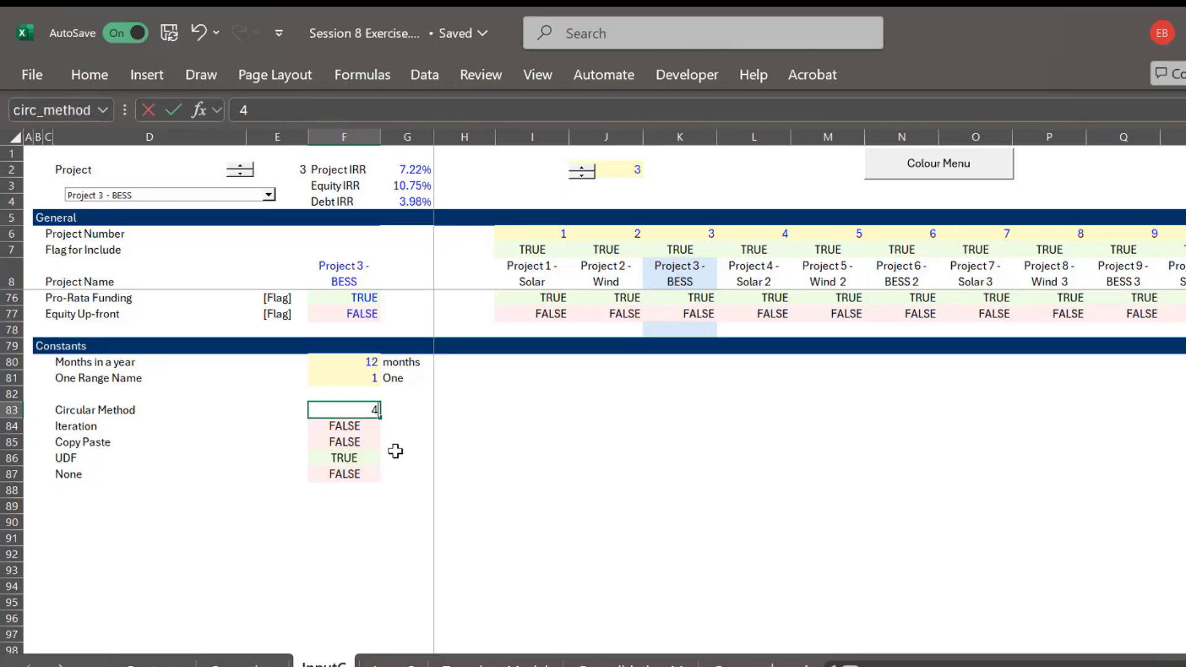
{"action": "key", "text": "Down"}
{"action": "key", "text": "Down"}
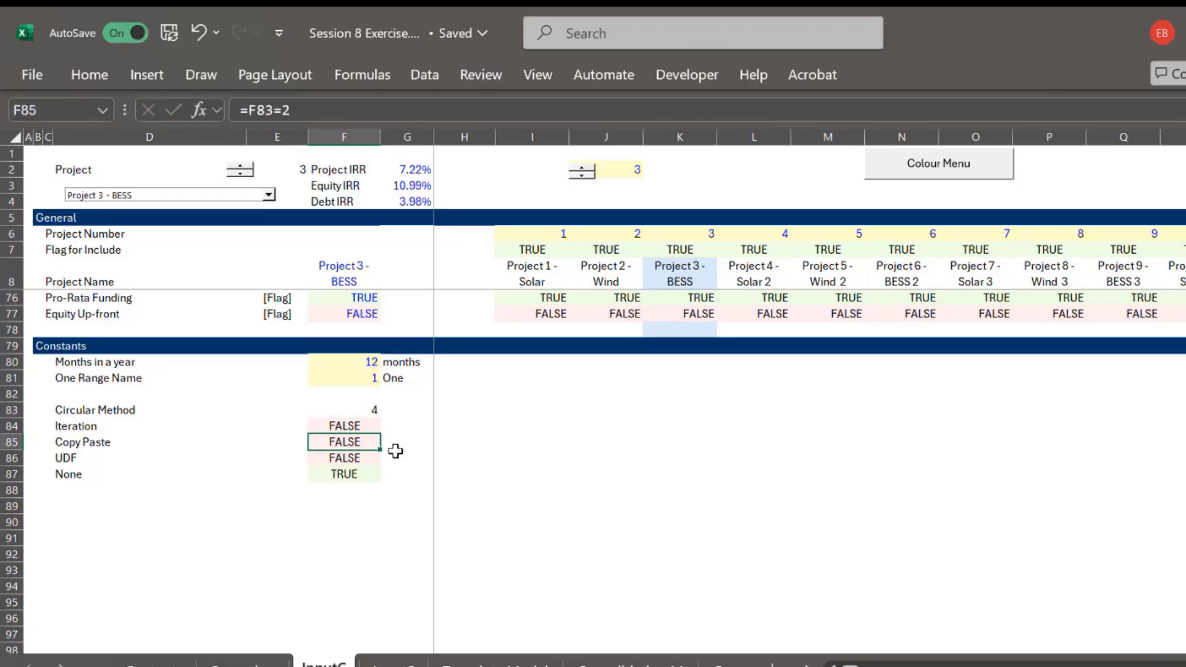
{"action": "key", "text": "Up"}
{"action": "key", "text": "Up"}
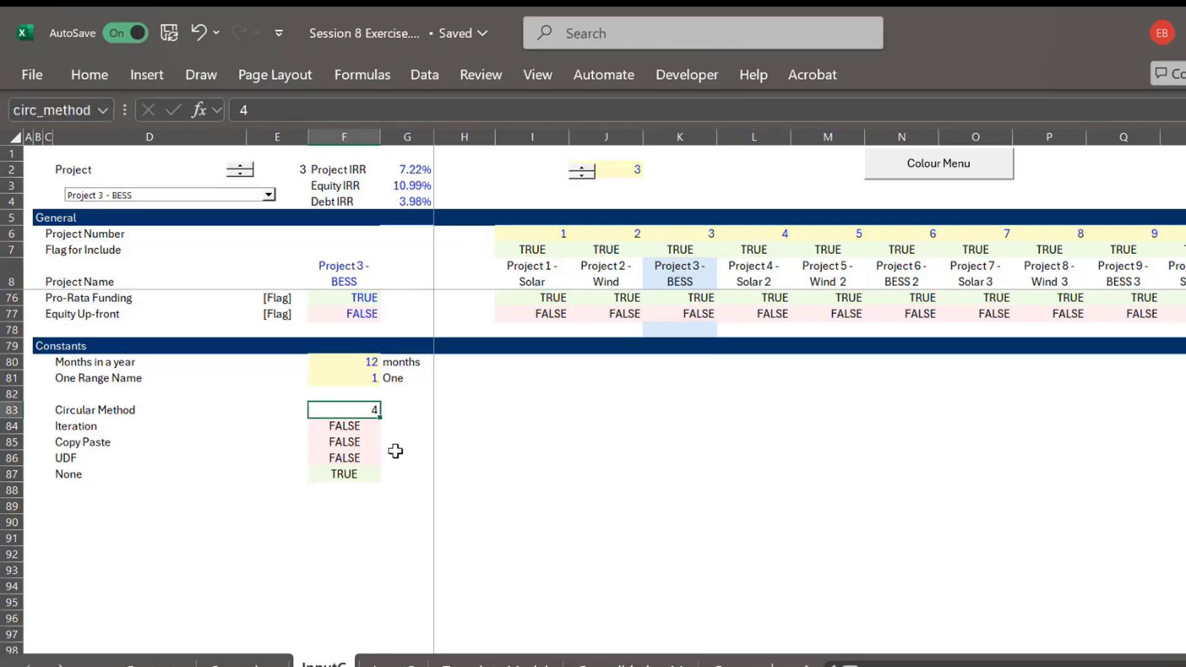
Cycle the Circular Method through 1, 2, 3 and 4 to compare the method flags
{"action": "type", "text": "1"}
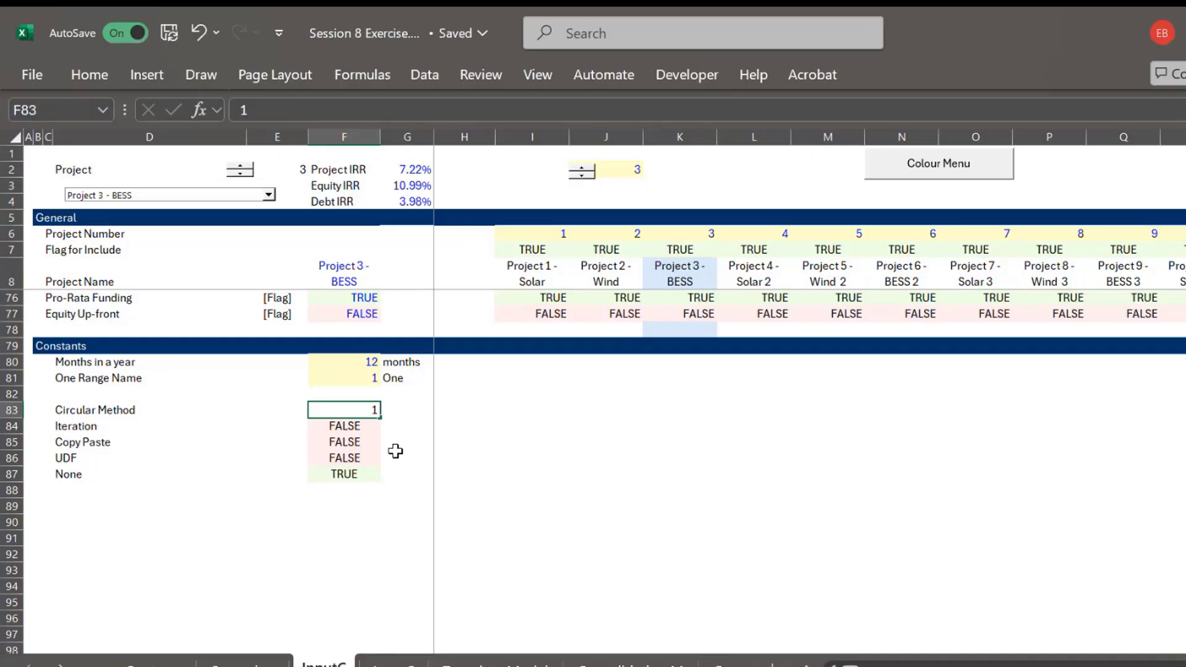
{"action": "key", "text": "Return"}
{"action": "key", "text": "Up"}
{"action": "type", "text": "2"}
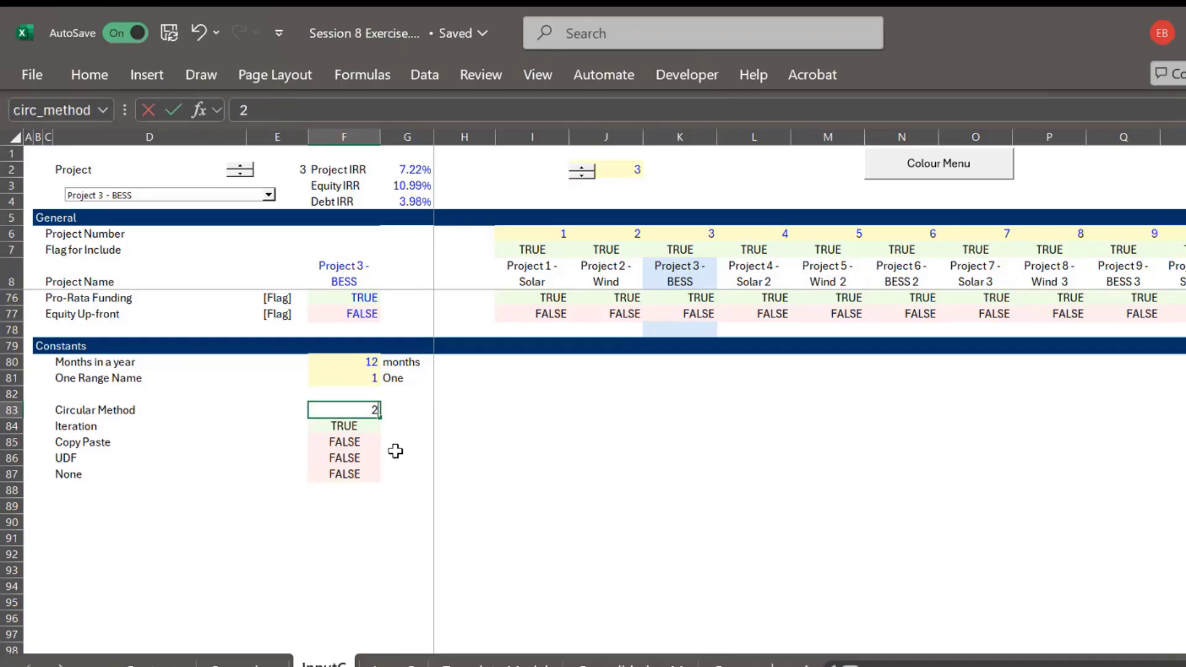
{"action": "key", "text": "Return"}
{"action": "key", "text": "Up"}
{"action": "type", "text": "3"}
{"action": "key", "text": "Return"}
{"action": "key", "text": "Up"}
{"action": "type", "text": "4"}
{"action": "key", "text": "Return"}
{"action": "key", "text": "Up"}
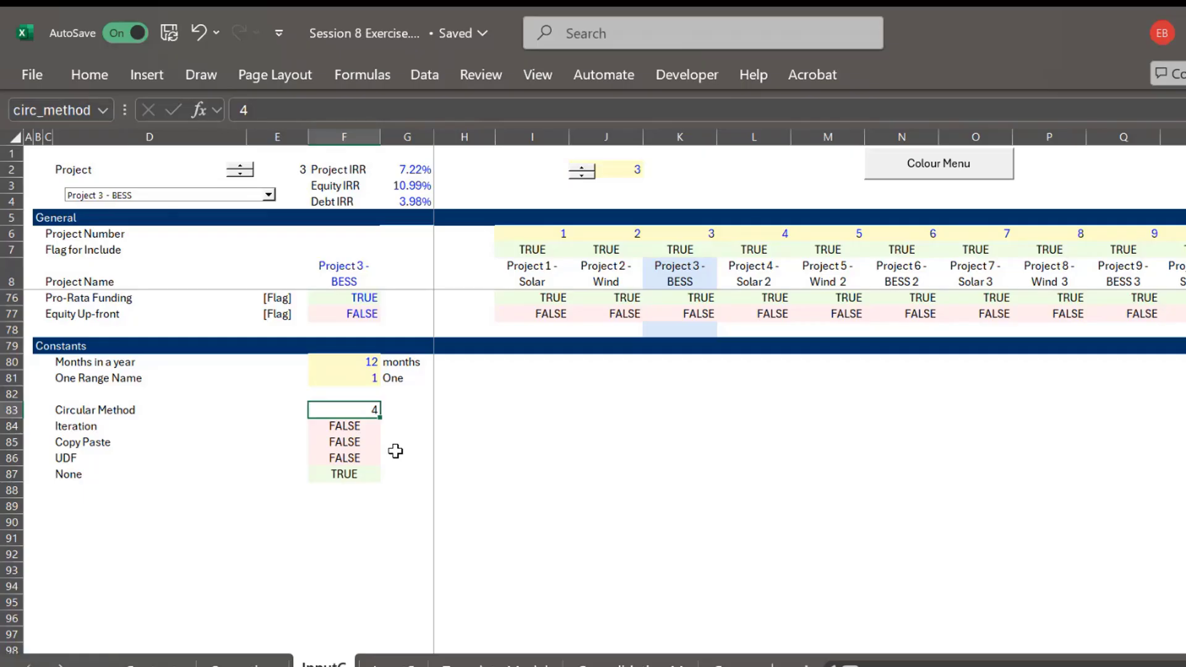
Set the Circular Method to 1, then display the inflation and seasonal factor inputs sheet and dismiss the circular reference warning
{"action": "type", "text": "1"}
{"action": "key", "text": "Return"}
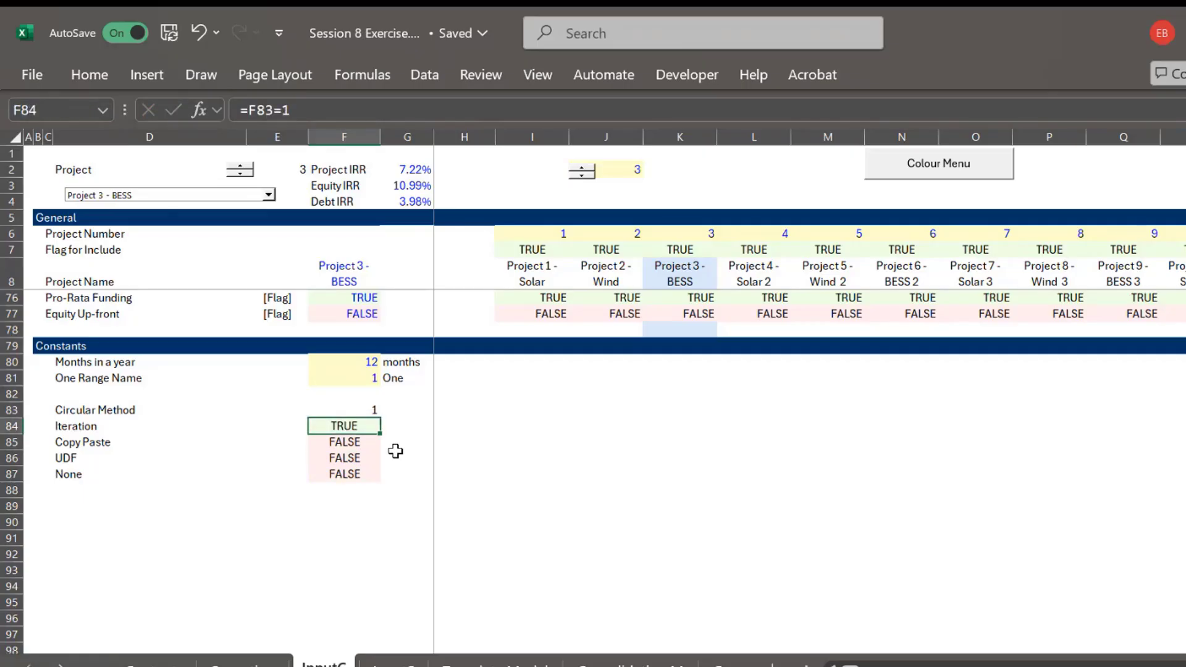
{"action": "key", "text": "Up"}
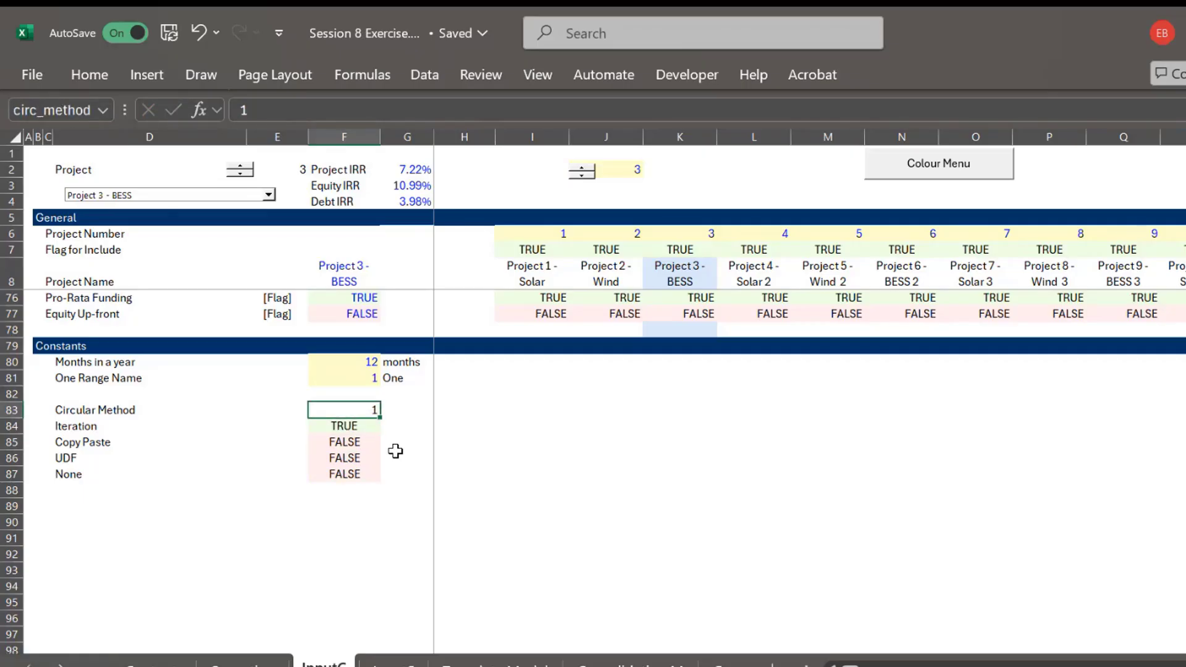
{"action": "key", "text": "ctrl+Page_Down"}
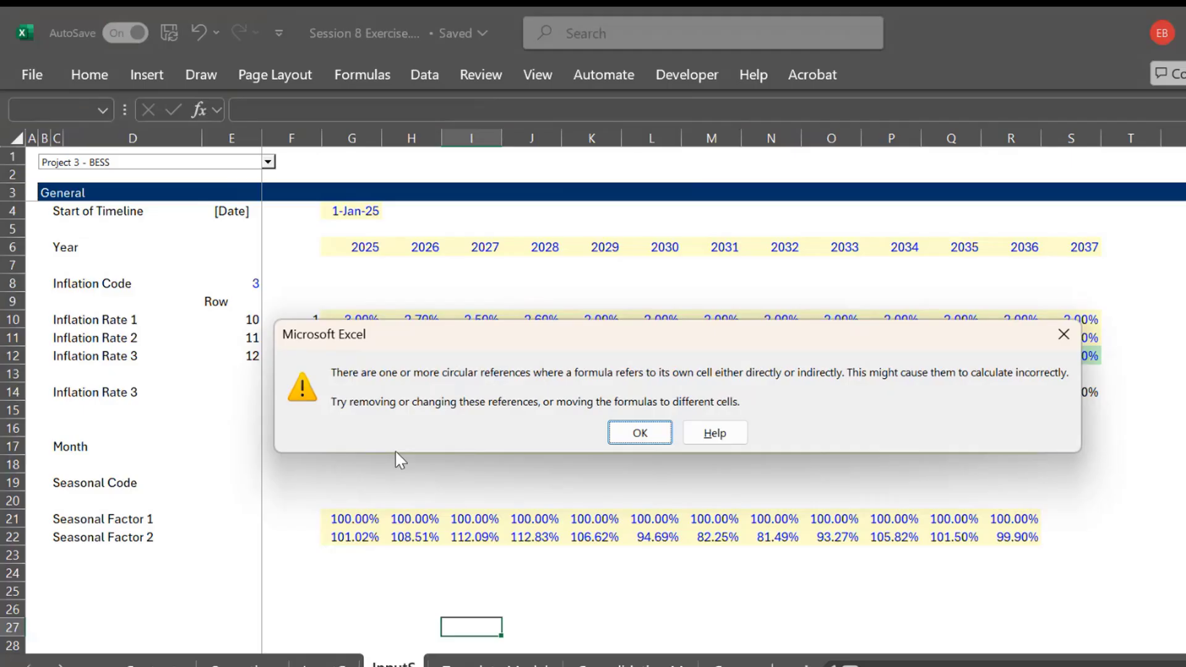
{"action": "left_click", "coordinate": [650, 433]}
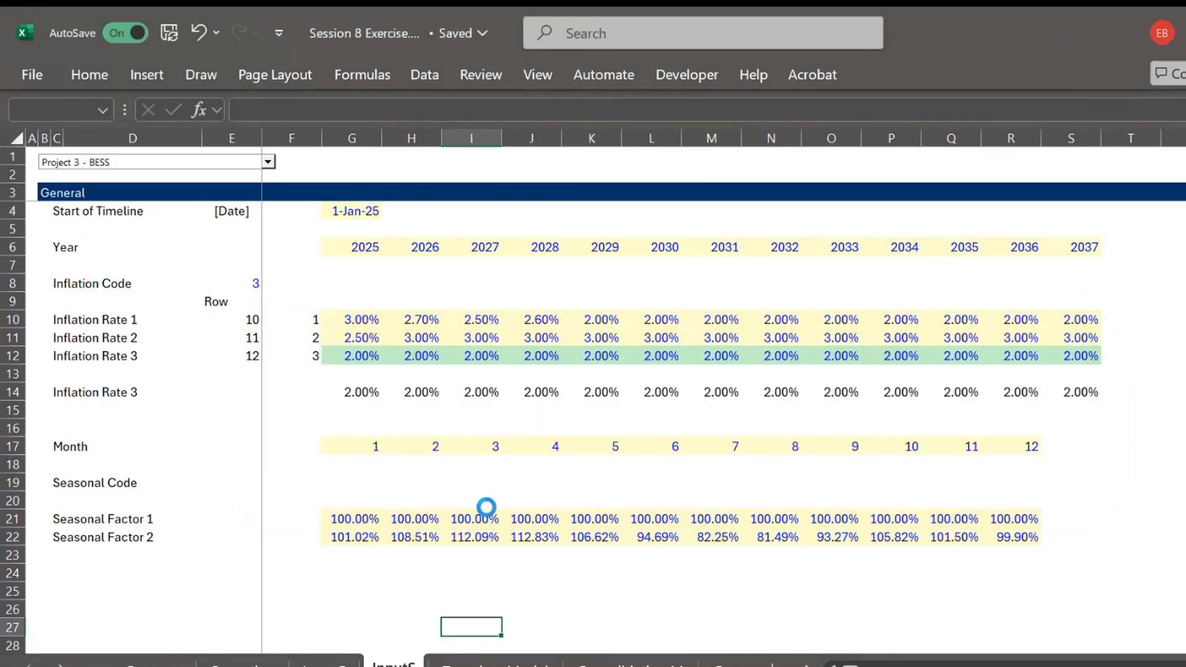
Return to the InputC sheet and set the Circular Method to 3
{"action": "key", "text": "ctrl+Page_Up"}
{"action": "key", "text": "Down"}
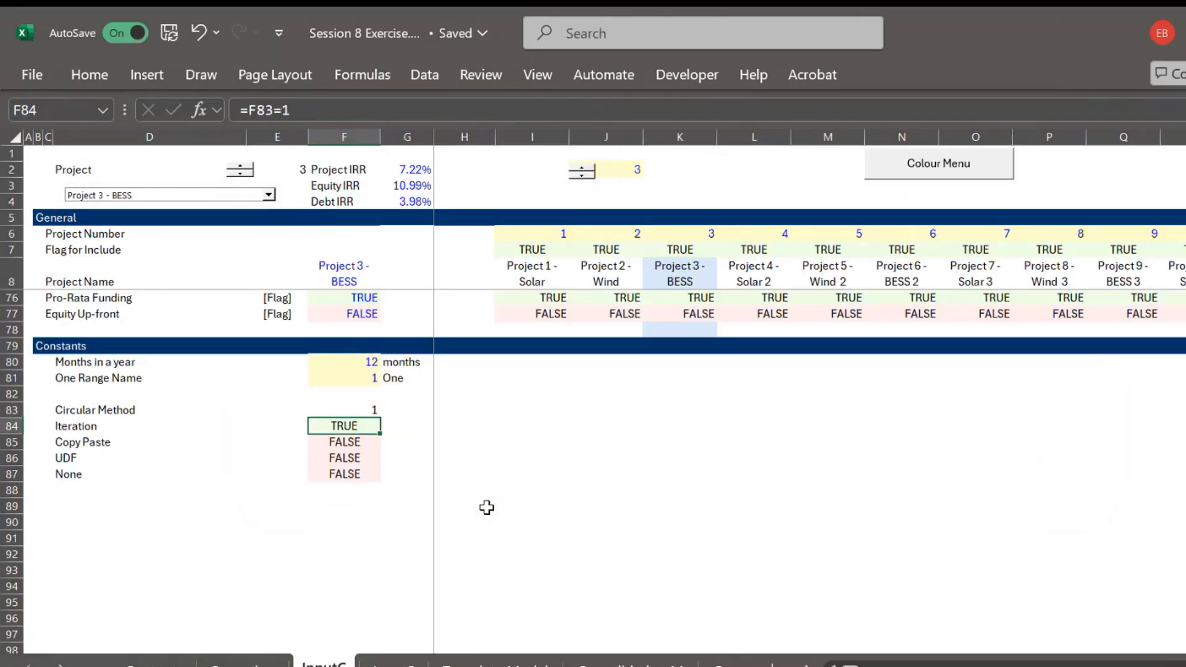
{"action": "key", "text": "Up"}
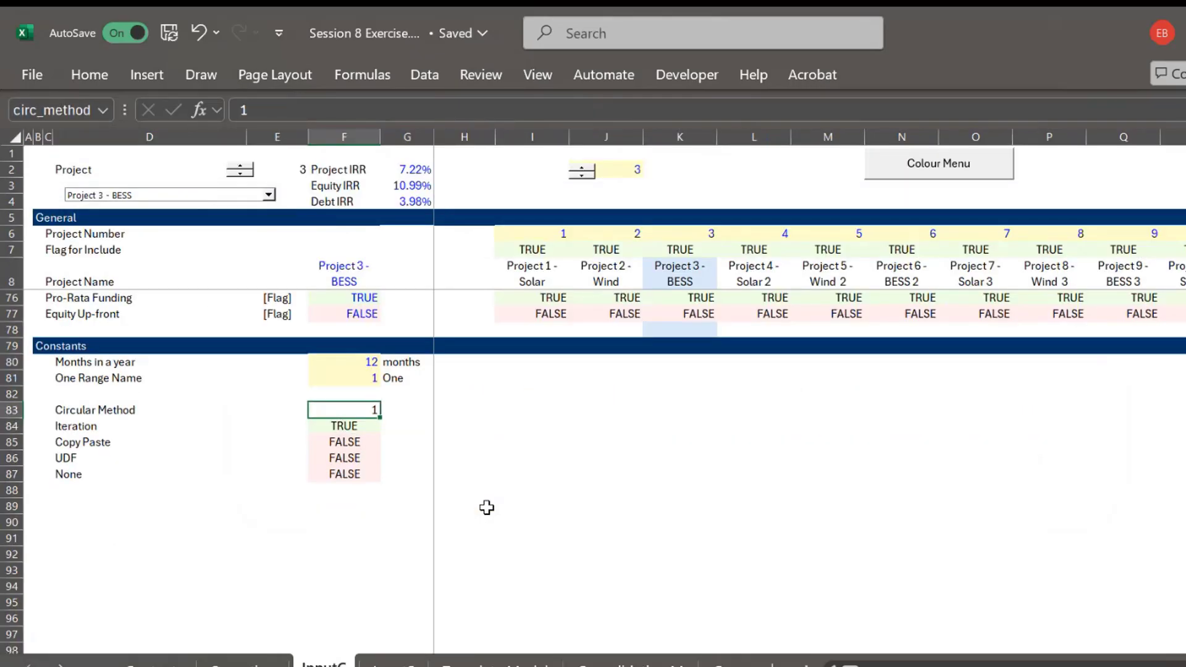
{"action": "type", "text": "3"}
{"action": "key", "text": "Return"}
Display the Template Model sheet and examine the INDEX formulas for wind capacity factor and solar capacity in column F
{"action": "key", "text": "ctrl+Page_Down"}
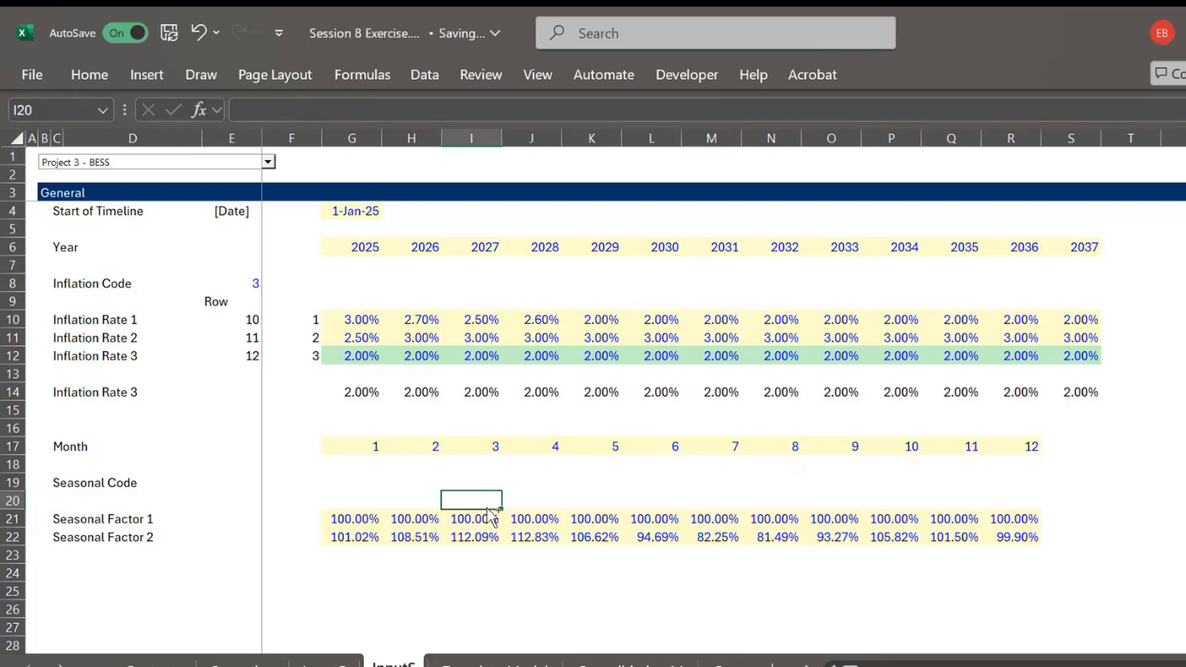
{"action": "key", "text": "ctrl+Page_Down"}
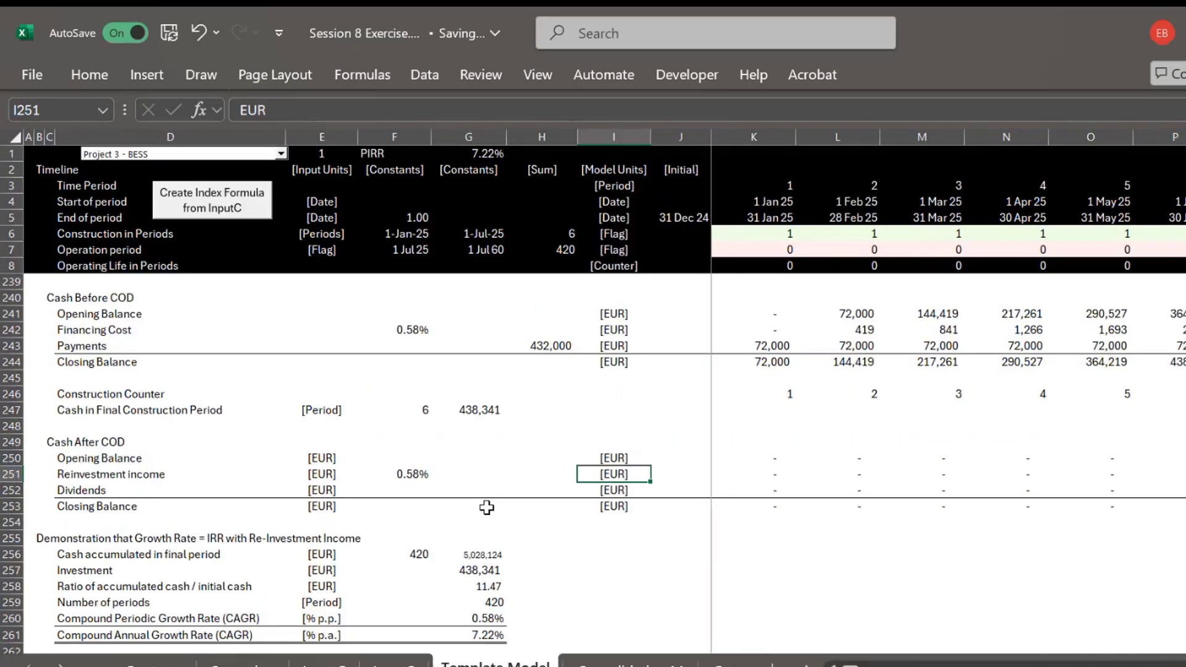
{"action": "key", "text": "Page_Up"}
{"action": "key", "text": "Page_Up"}
{"action": "key", "text": "Page_Up"}
{"action": "key", "text": "Page_Up"}
{"action": "key", "text": "Page_Up"}
{"action": "key", "text": "Page_Up"}
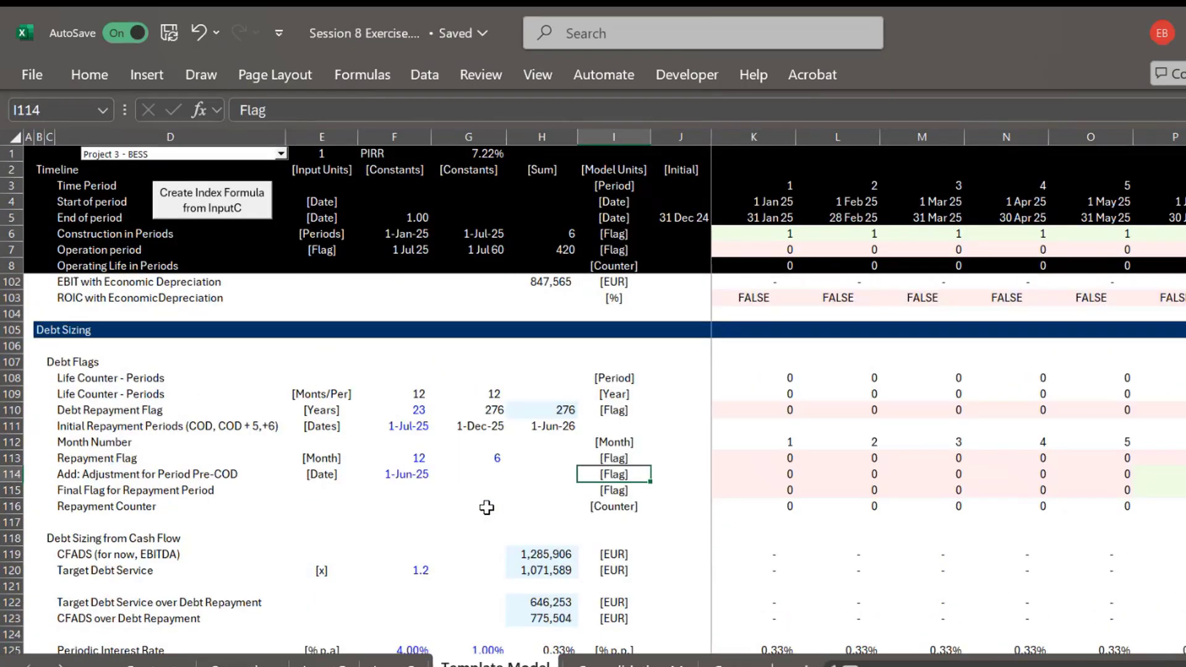
{"action": "key", "text": "Page_Up"}
{"action": "key", "text": "Page_Up"}
{"action": "key", "text": "Page_Up"}
{"action": "key", "text": "Page_Up"}
{"action": "key", "text": "Left"}
{"action": "key", "text": "Left"}
{"action": "key", "text": "Left"}
{"action": "key", "text": "Up"}
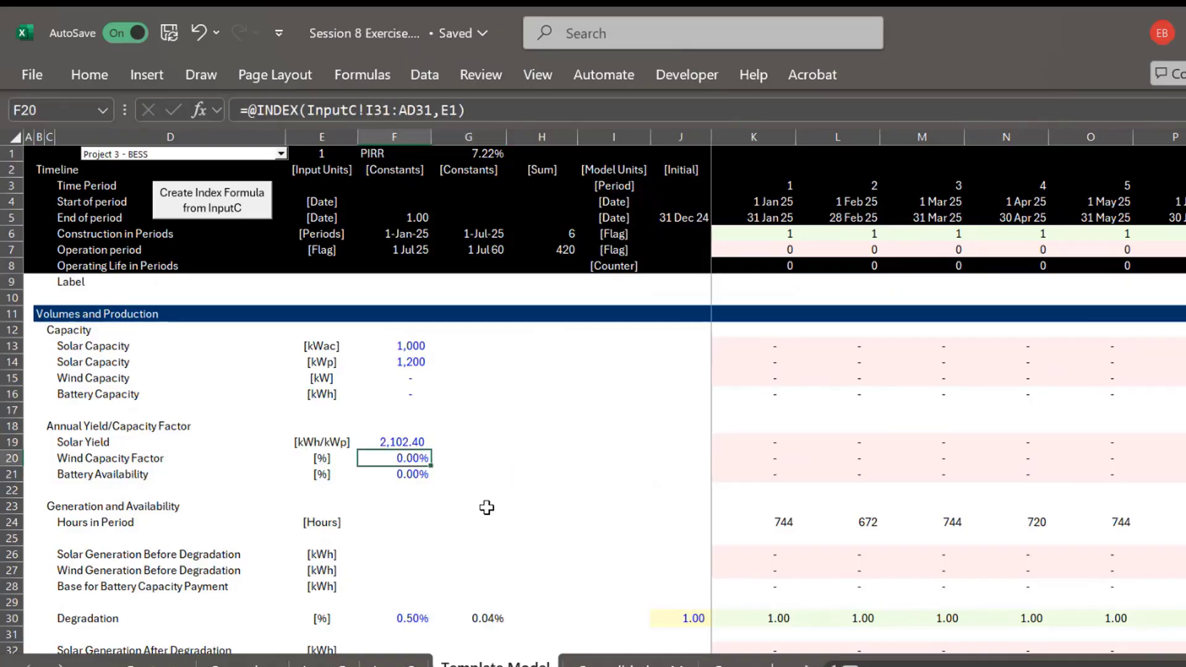
{"action": "key", "text": "Up"}
{"action": "key", "text": "Up"}
{"action": "key", "text": "Up"}
{"action": "key", "text": "Up"}
{"action": "key", "text": "Up"}
{"action": "key", "text": "Up"}
{"action": "key", "text": "Up"}
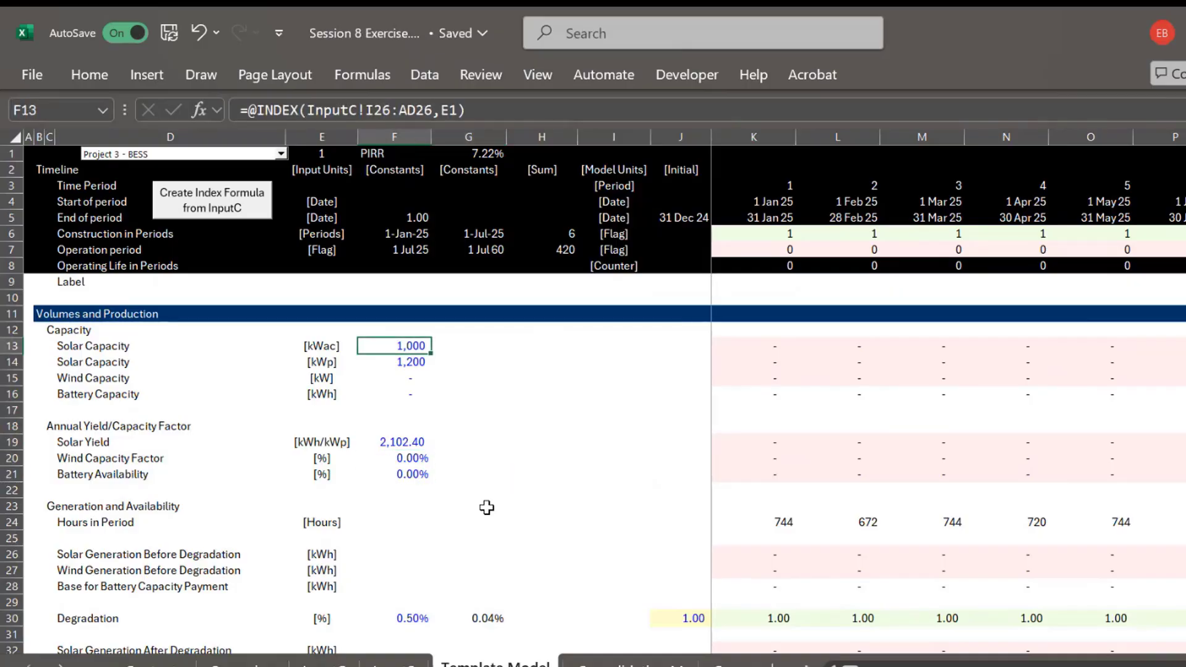
Enter a direct link to InputC!F34 in cell G13, beside the first Solar Capacity value
{"action": "key", "text": "Right"}
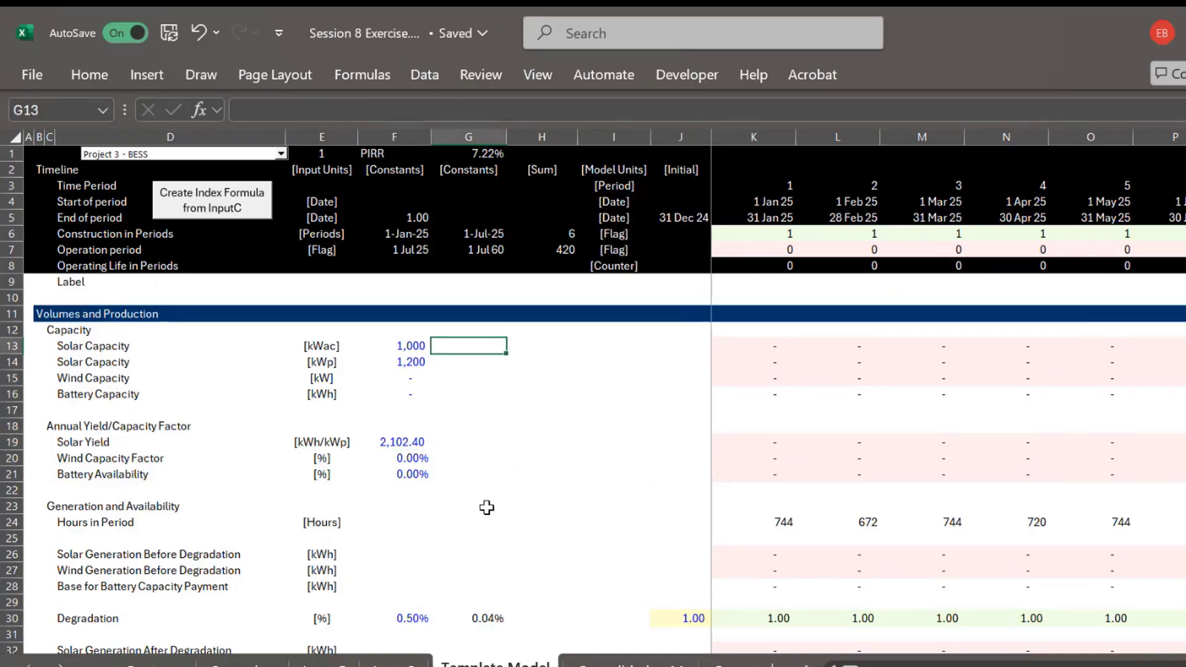
{"action": "type", "text": "="}
{"action": "key", "text": "ctrl+Page_Up"}
{"action": "key", "text": "ctrl+Page_Up"}
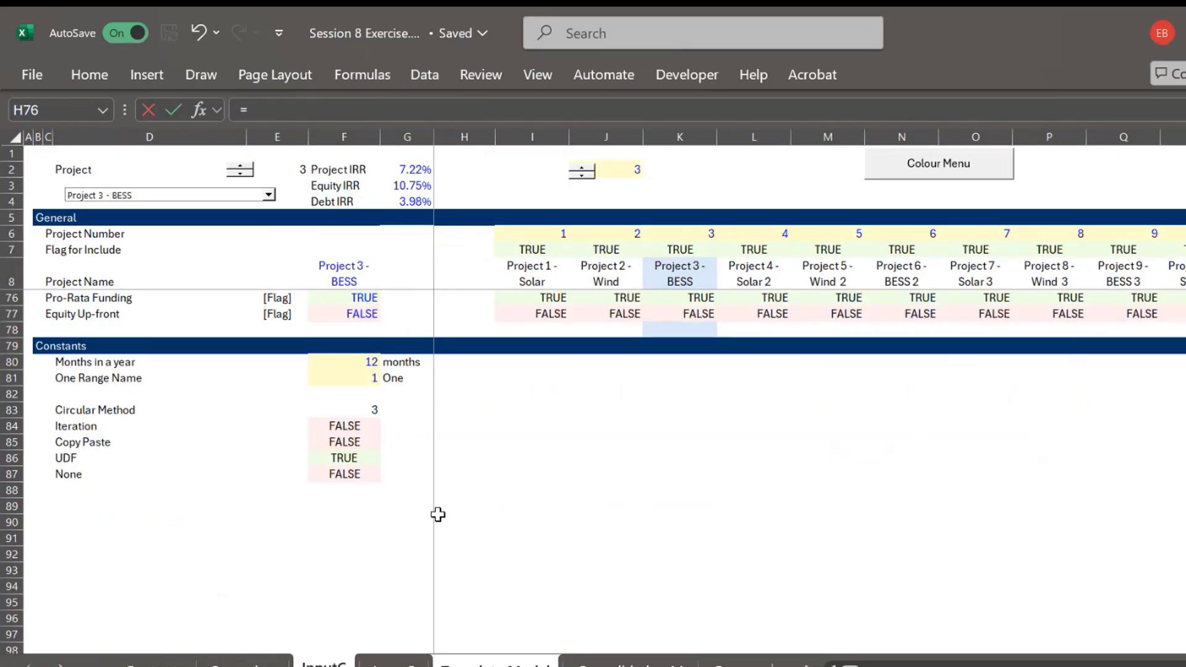
{"action": "key", "text": "Page_Up"}
{"action": "key", "text": "Page_Up"}
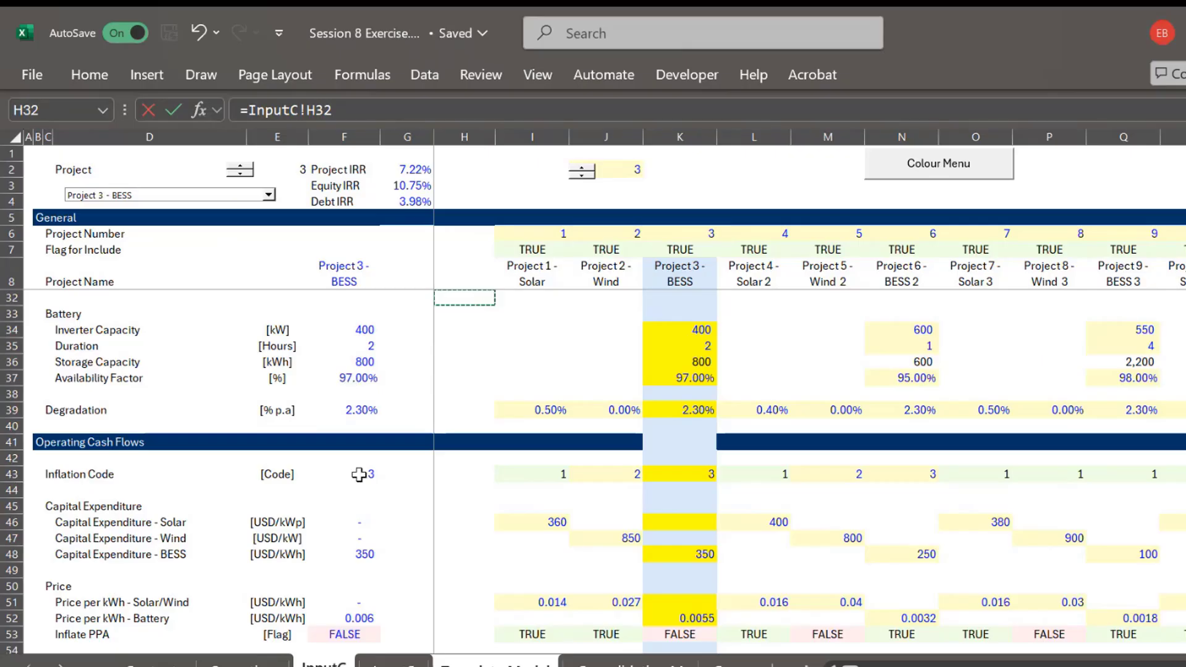
{"action": "left_click", "coordinate": [356, 551]}
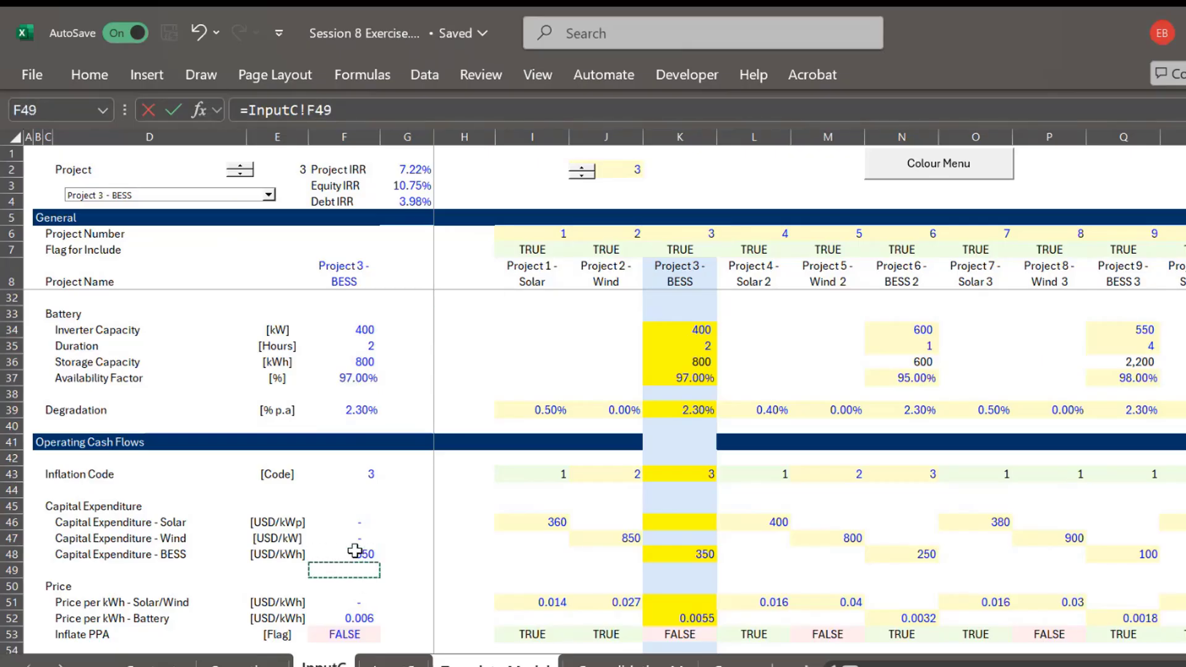
{"action": "key", "text": "Up"}
{"action": "key", "text": "Up"}
{"action": "key", "text": "Up"}
{"action": "key", "text": "Up"}
{"action": "key", "text": "Up"}
{"action": "key", "text": "Up"}
{"action": "key", "text": "Up"}
{"action": "key", "text": "Up"}
{"action": "key", "text": "Up"}
{"action": "key", "text": "Up"}
{"action": "key", "text": "Up"}
{"action": "key", "text": "Up"}
{"action": "key", "text": "Up"}
{"action": "key", "text": "Up"}
{"action": "key", "text": "Up"}
{"action": "key", "text": "Up"}
{"action": "key", "text": "Up"}
{"action": "key", "text": "Up"}
{"action": "key", "text": "Up"}
{"action": "key", "text": "Up"}
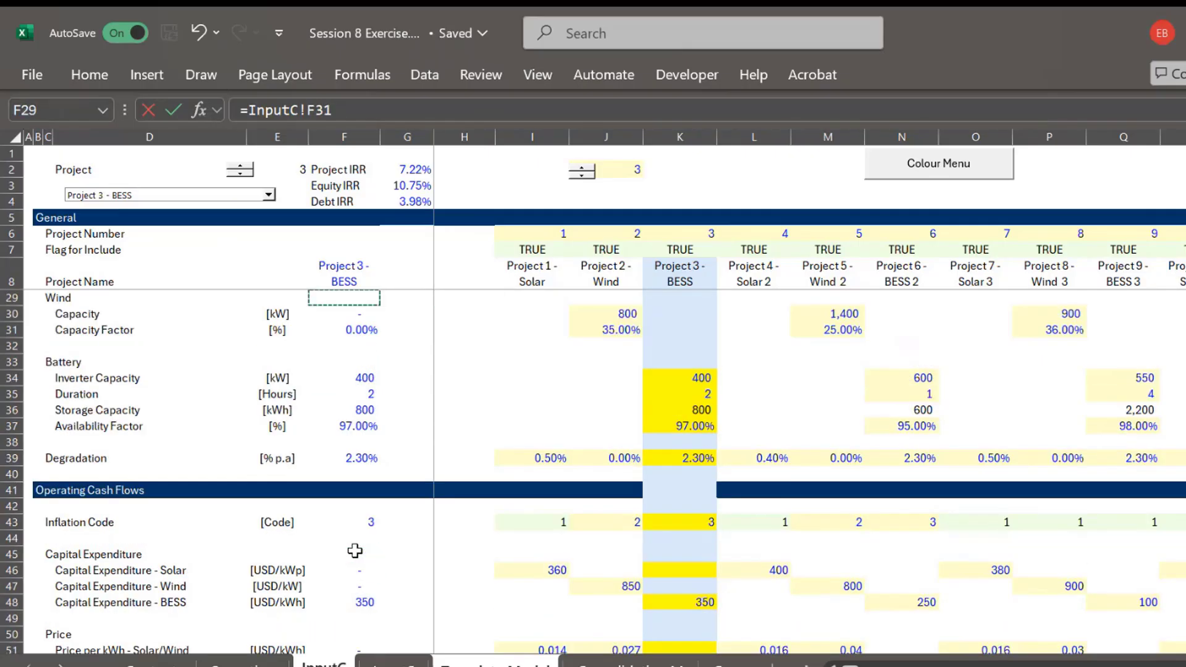
{"action": "key", "text": "Down"}
{"action": "key", "text": "Down"}
{"action": "key", "text": "Down"}
{"action": "key", "text": "Down"}
{"action": "key", "text": "Down"}
{"action": "key", "text": "Down"}
{"action": "key", "text": "Down"}
{"action": "key", "text": "Down"}
{"action": "key", "text": "Down"}
{"action": "key", "text": "Down"}
{"action": "key", "text": "Down"}
{"action": "key", "text": "Down"}
{"action": "key", "text": "Down"}
{"action": "key", "text": "Down"}
{"action": "key", "text": "Down"}
{"action": "key", "text": "Down"}
{"action": "key", "text": "Down"}
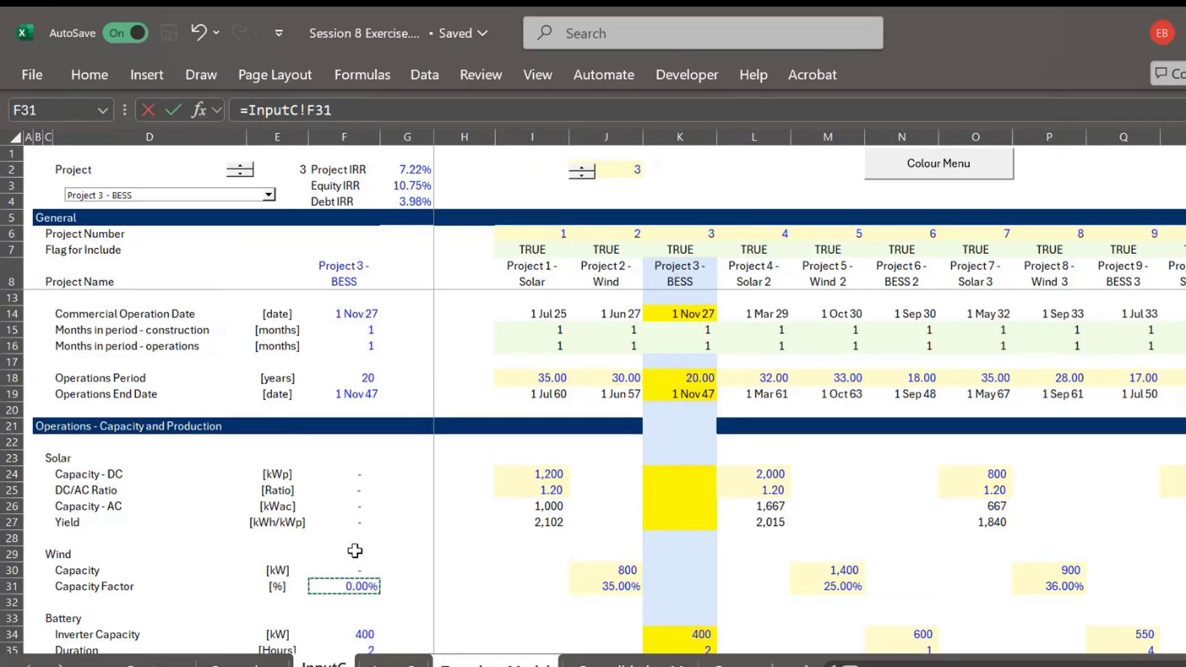
{"action": "key", "text": "Down"}
{"action": "key", "text": "Up"}
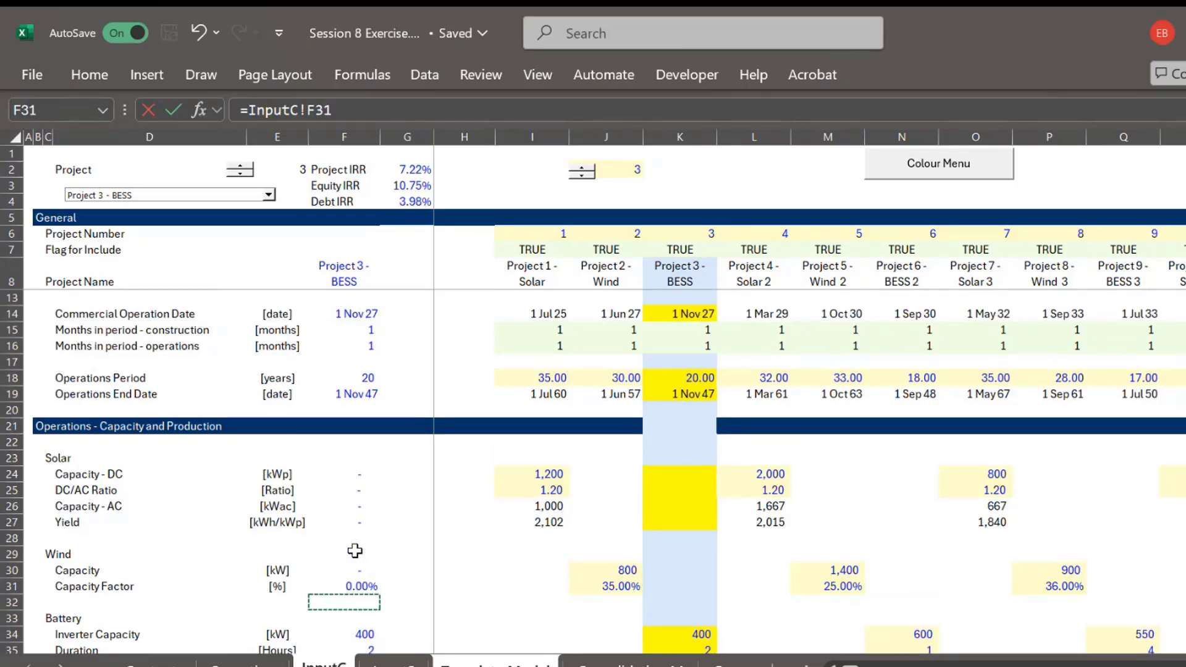
{"action": "key", "text": "Down"}
{"action": "key", "text": "Down"}
{"action": "key", "text": "Down"}
{"action": "key", "text": "Return"}
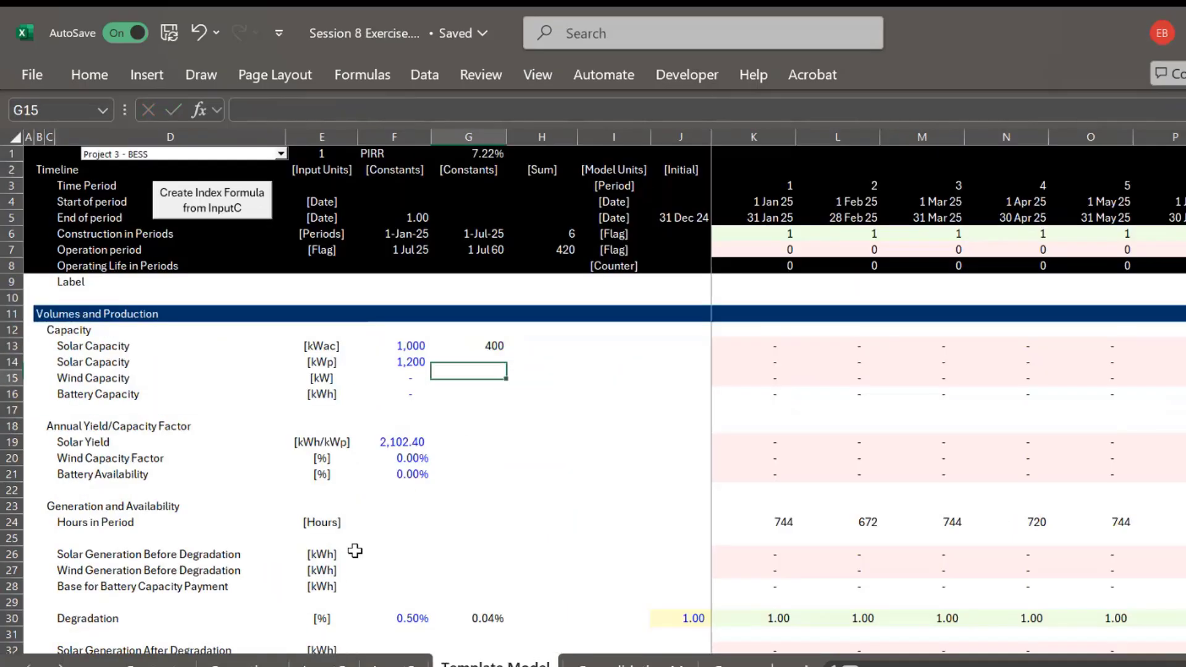
Compare the direct link in G13 with the INDEX formula in F13, and clear G13
{"action": "key", "text": "Up"}
{"action": "key", "text": "Left"}
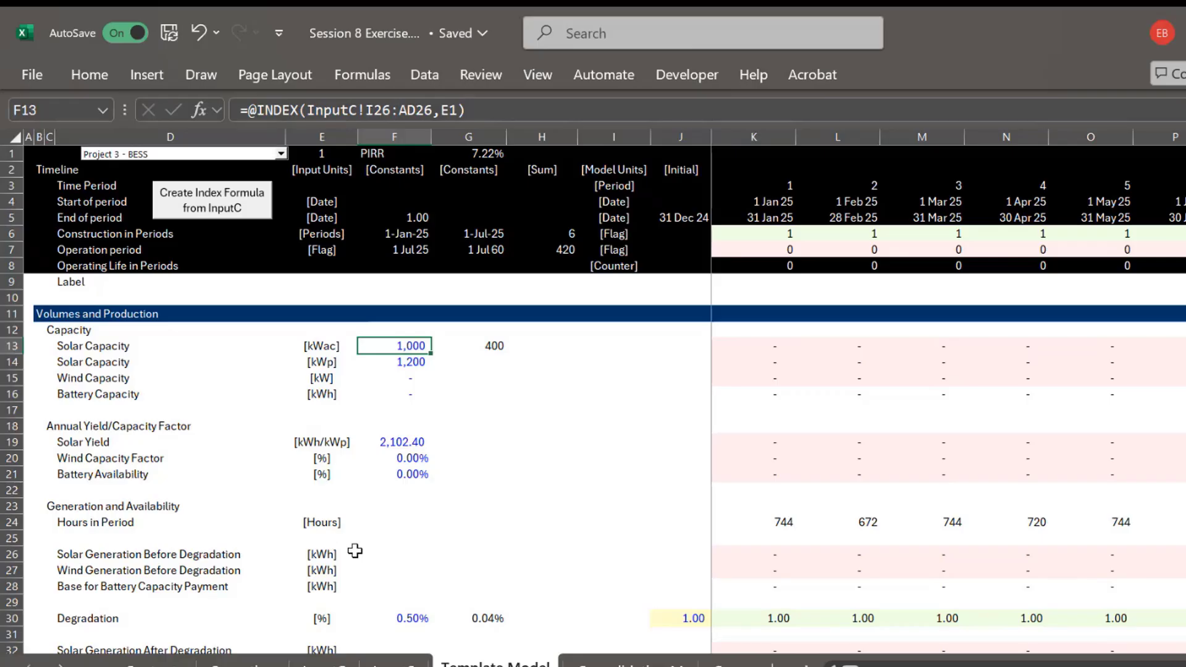
{"action": "key", "text": "Right"}
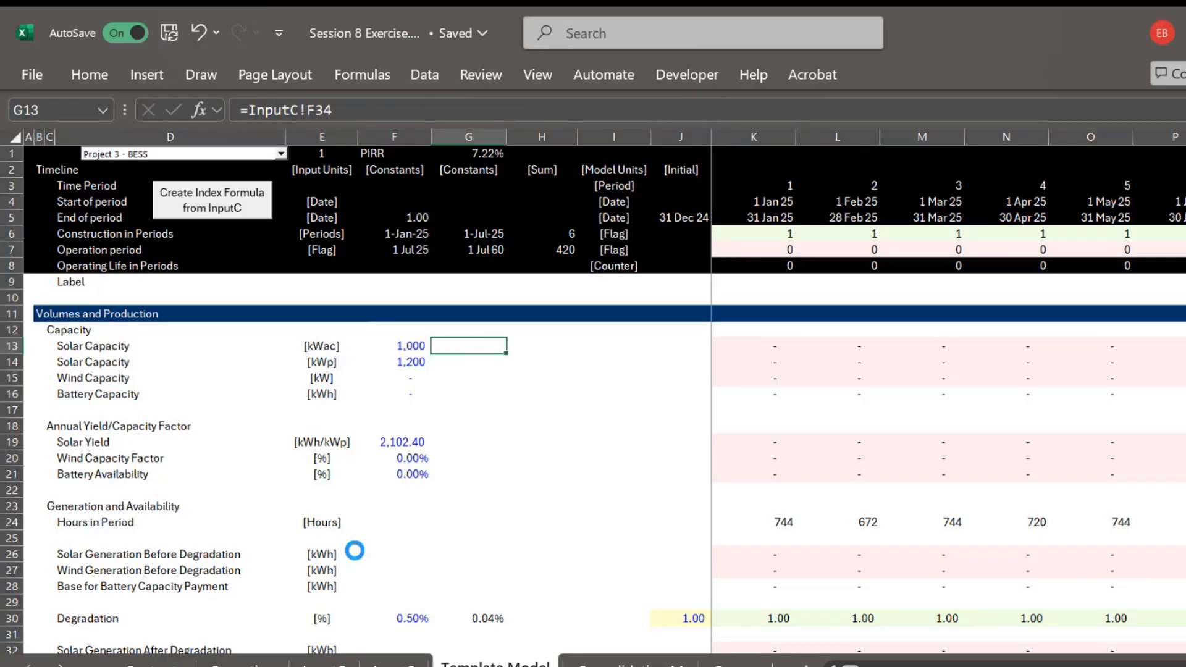
{"action": "key", "text": "Left"}
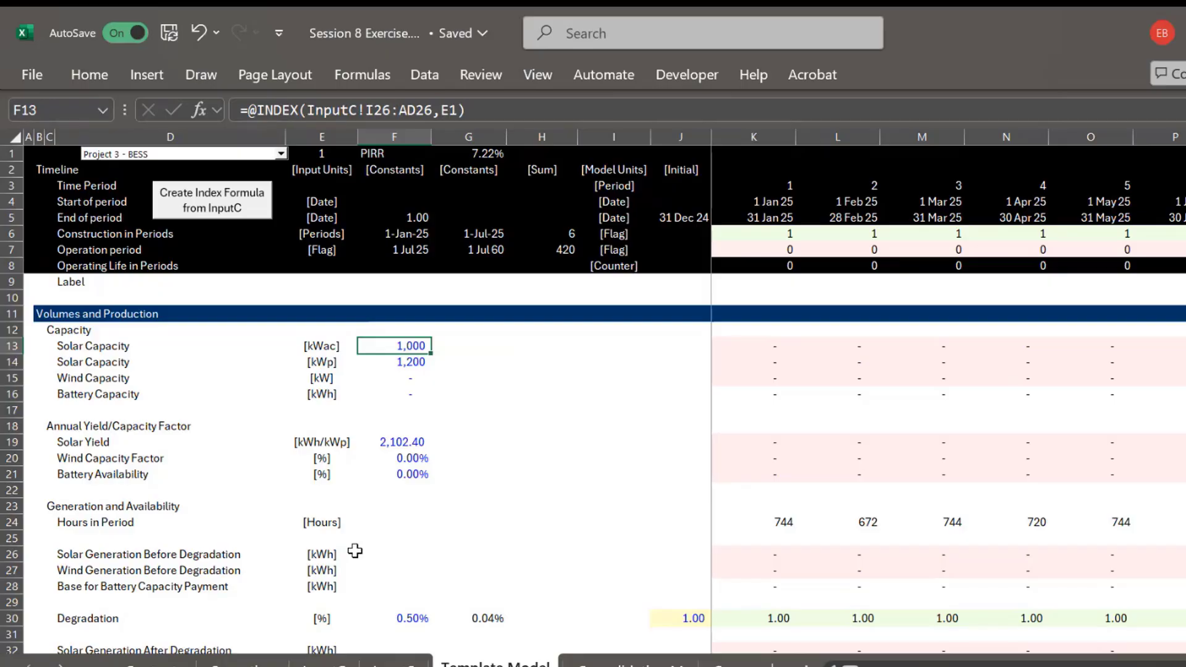
Cycle the project number in E1 through 2, 3 and back to 1 to compare the inputs each project retrieves
{"action": "key", "text": "Up"}
{"action": "key", "text": "Up"}
{"action": "key", "text": "Up"}
{"action": "key", "text": "Up"}
{"action": "key", "text": "Up"}
{"action": "key", "text": "Up"}
{"action": "key", "text": "Up"}
{"action": "key", "text": "Up"}
{"action": "key", "text": "Up"}
{"action": "key", "text": "Up"}
{"action": "key", "text": "Up"}
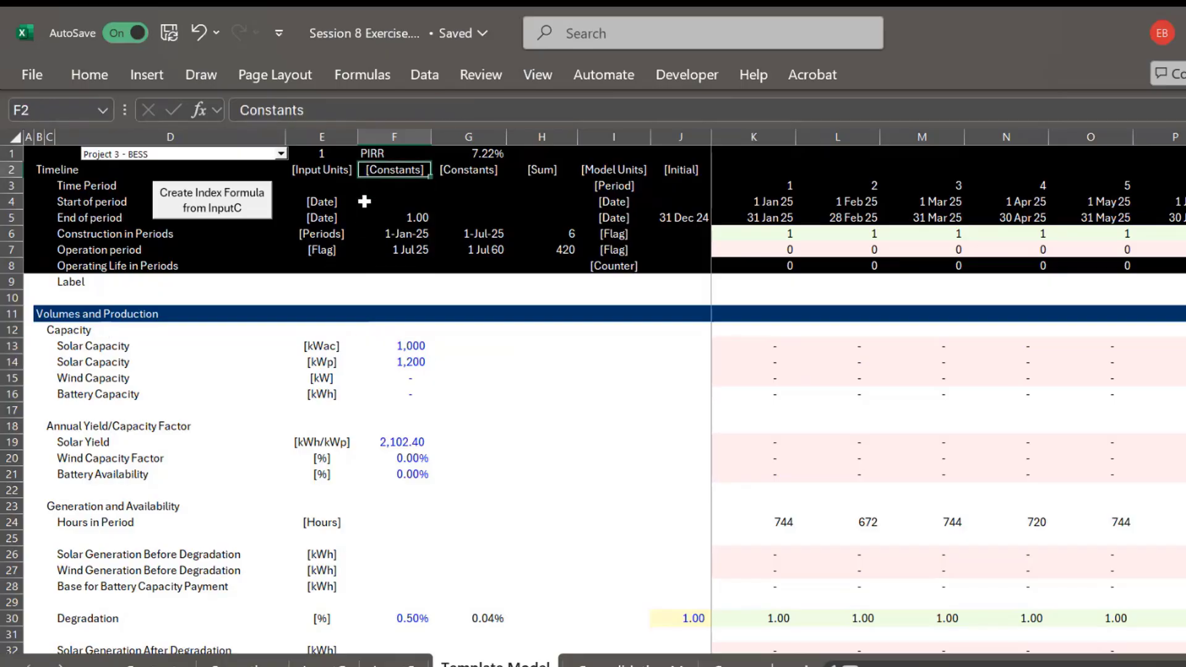
{"action": "key", "text": "Up"}
{"action": "key", "text": "Left"}
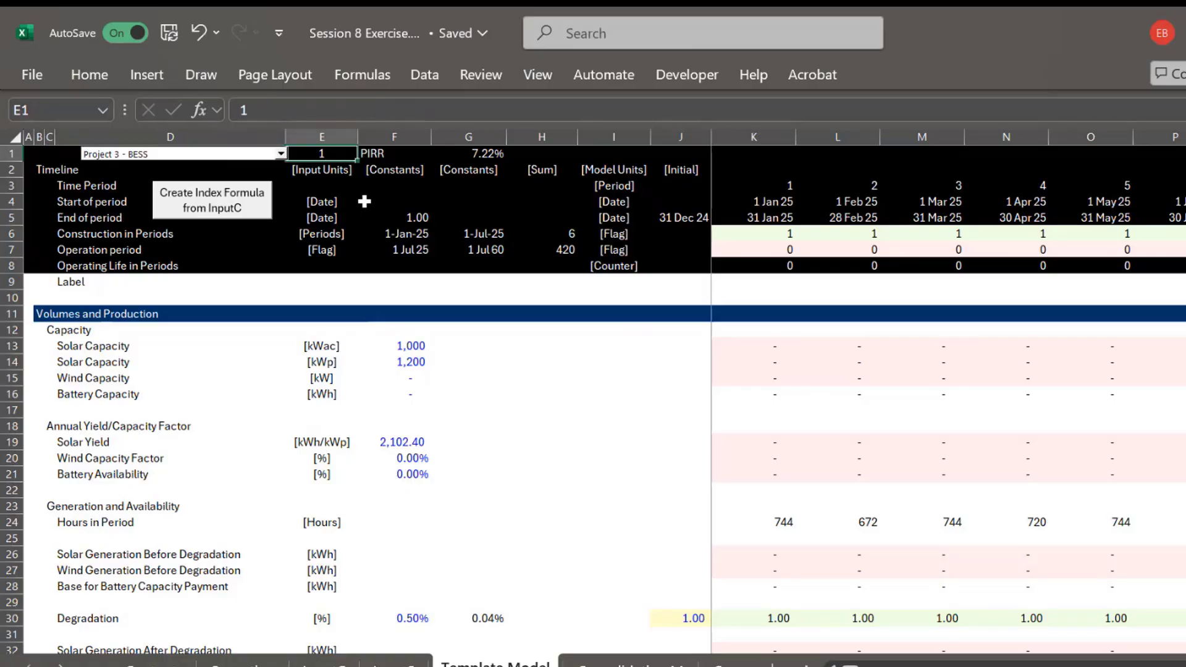
{"action": "type", "text": "2"}
{"action": "key", "text": "ctrl+Return"}
{"action": "key", "text": "Down"}
{"action": "key", "text": "Up"}
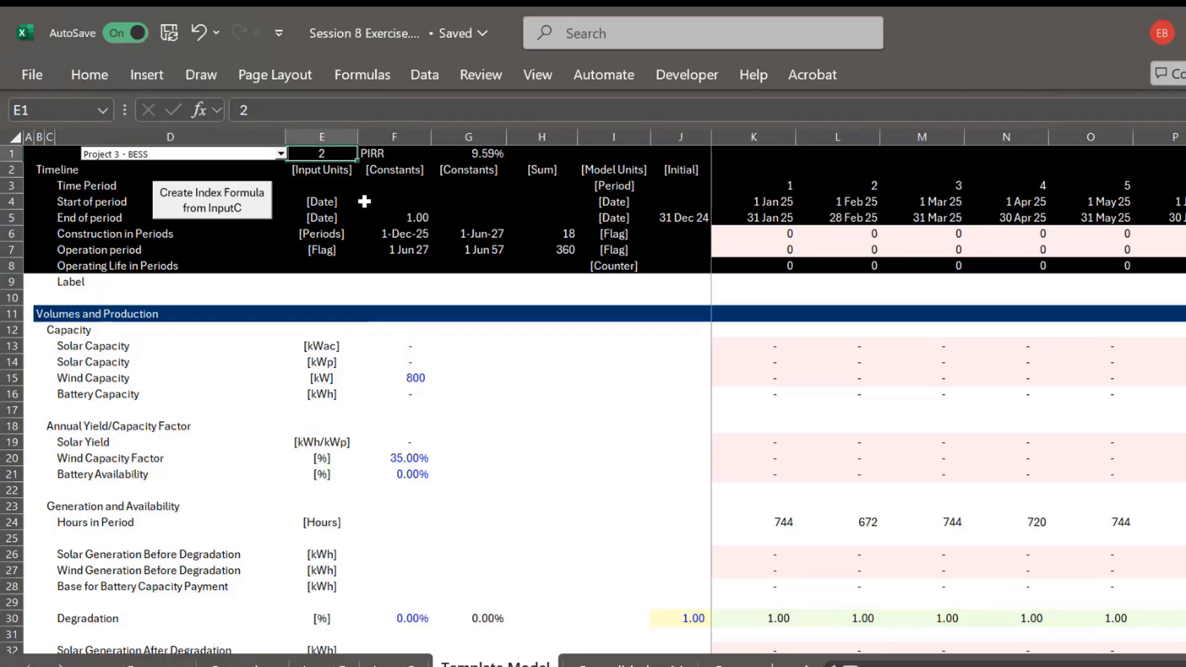
{"action": "type", "text": "3"}
{"action": "key", "text": "Return"}
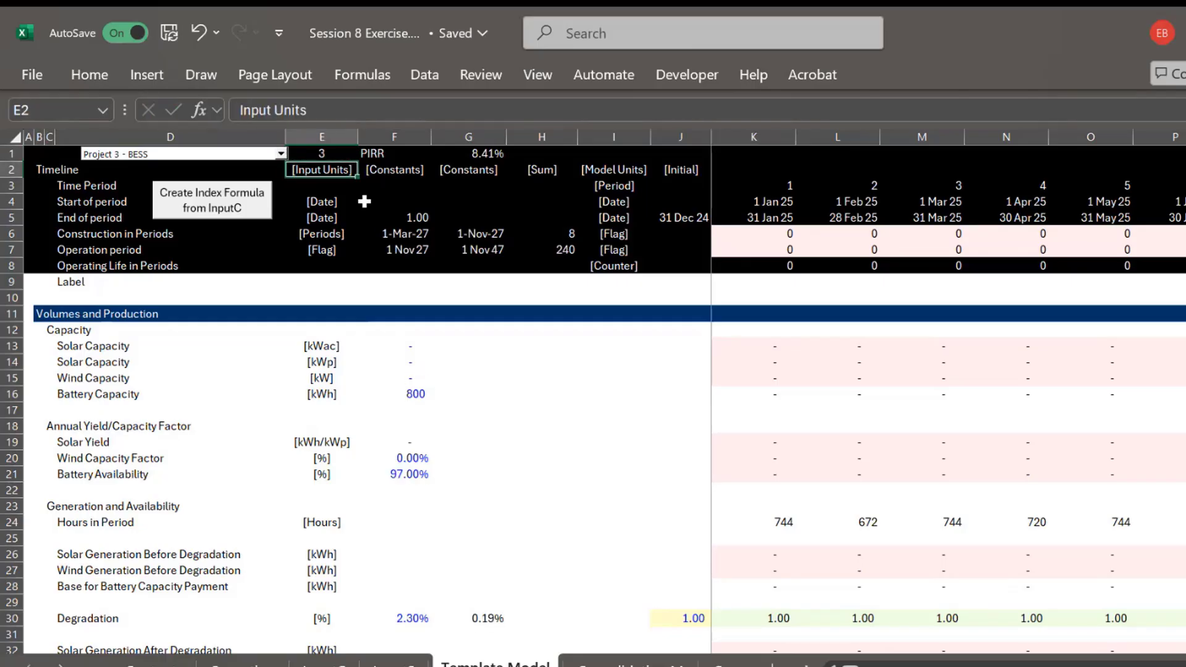
{"action": "key", "text": "Up"}
{"action": "type", "text": "1"}
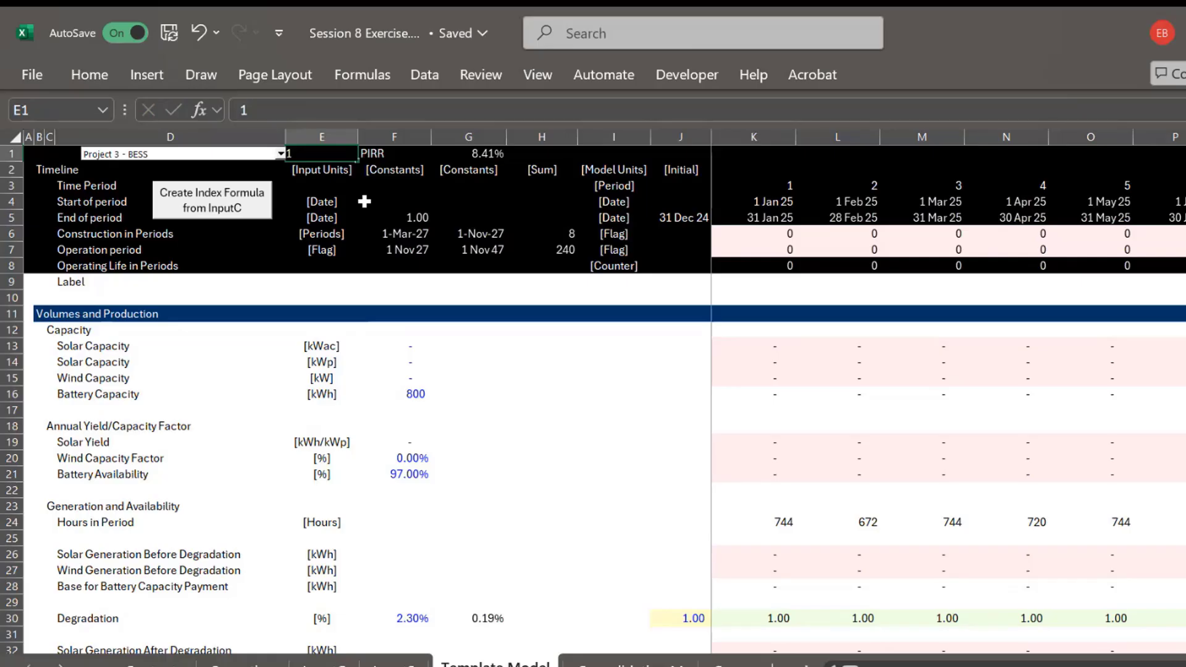
{"action": "key", "text": "Return"}
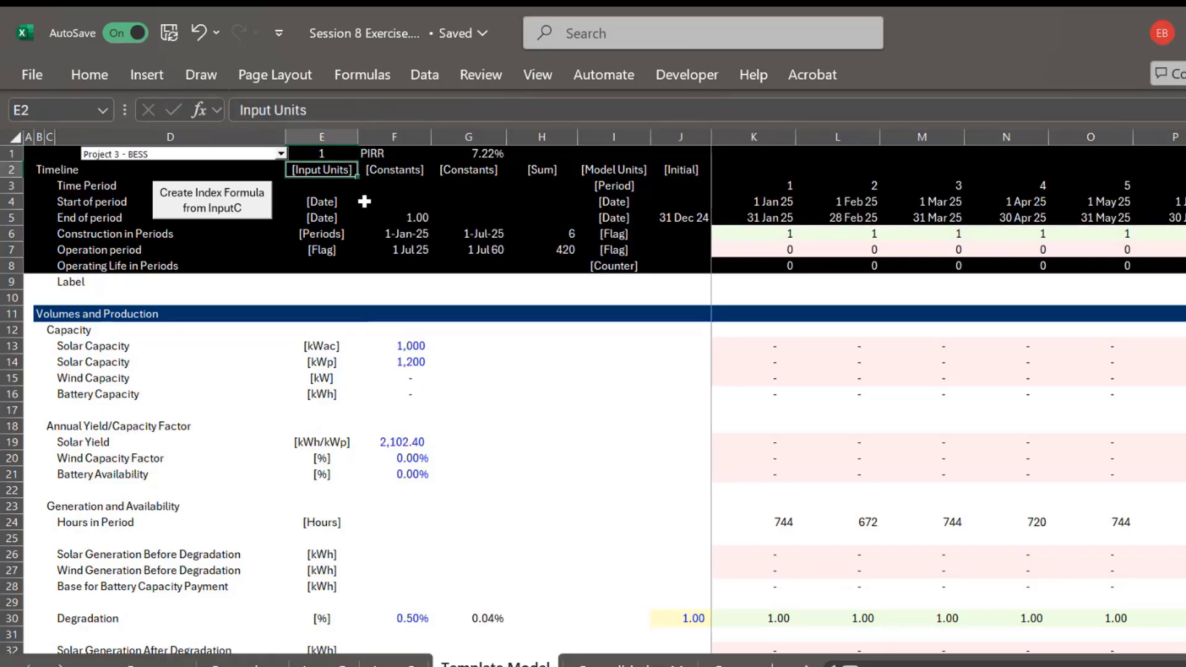
Begin a replacement INDEX formula in F13 for the kWac Solar Capacity, using InputC!I26:XFD26 as the array
{"action": "key", "text": "Down"}
{"action": "key", "text": "Down"}
{"action": "key", "text": "Down"}
{"action": "key", "text": "Down"}
{"action": "key", "text": "Down"}
{"action": "key", "text": "Down"}
{"action": "key", "text": "Down"}
{"action": "key", "text": "Down"}
{"action": "key", "text": "Down"}
{"action": "key", "text": "Down"}
{"action": "key", "text": "Down"}
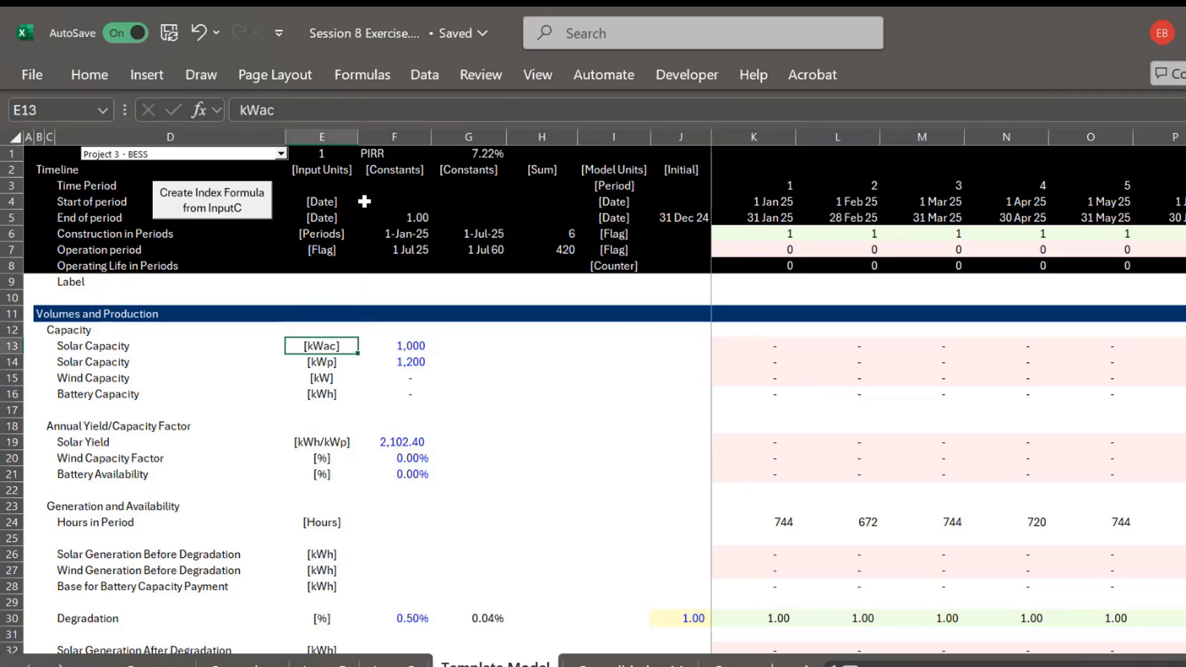
{"action": "key", "text": "Right"}
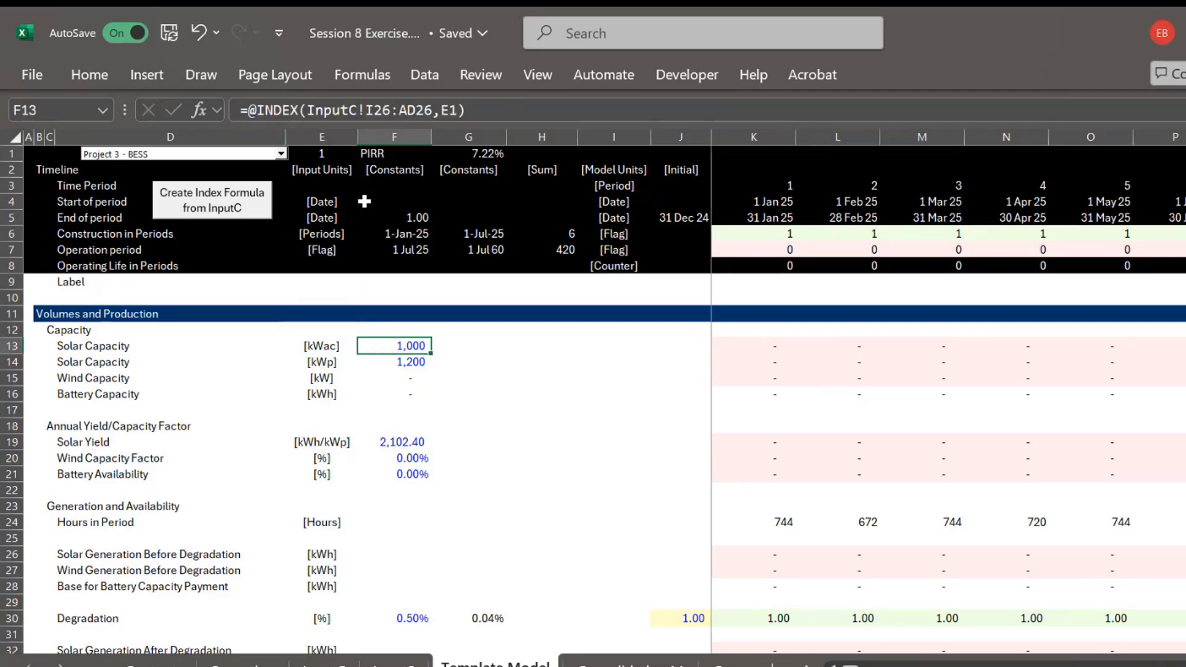
{"action": "type", "text": "=ind"}
{"action": "key", "text": "Tab"}
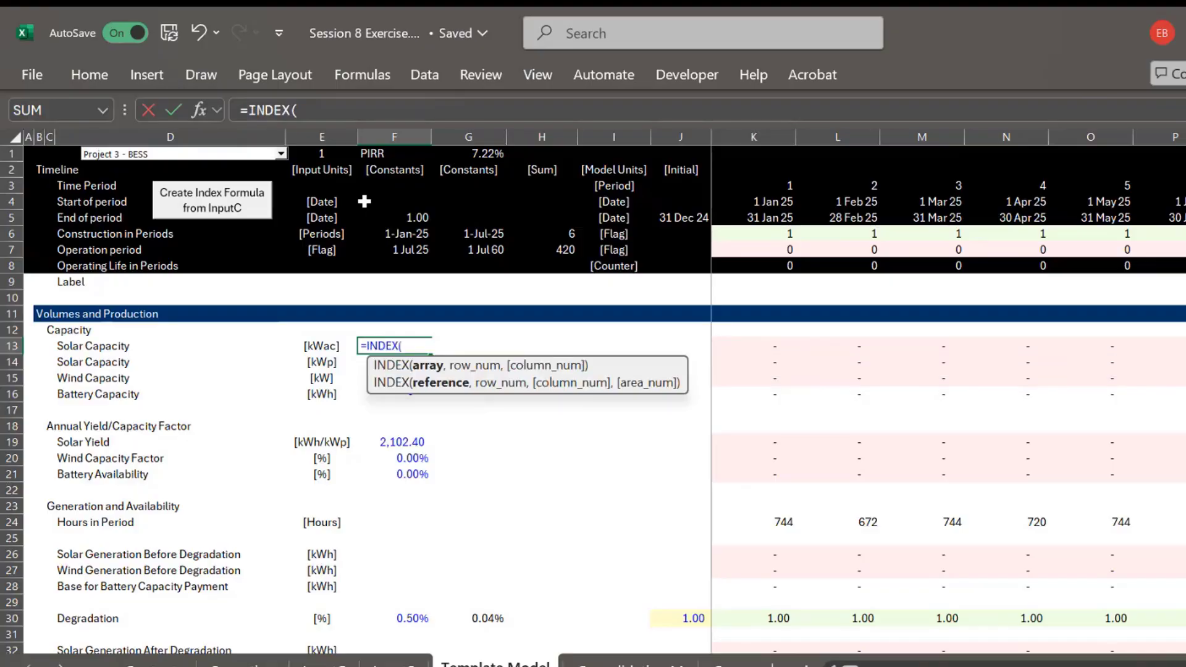
{"action": "key", "text": "ctrl+Page_Up"}
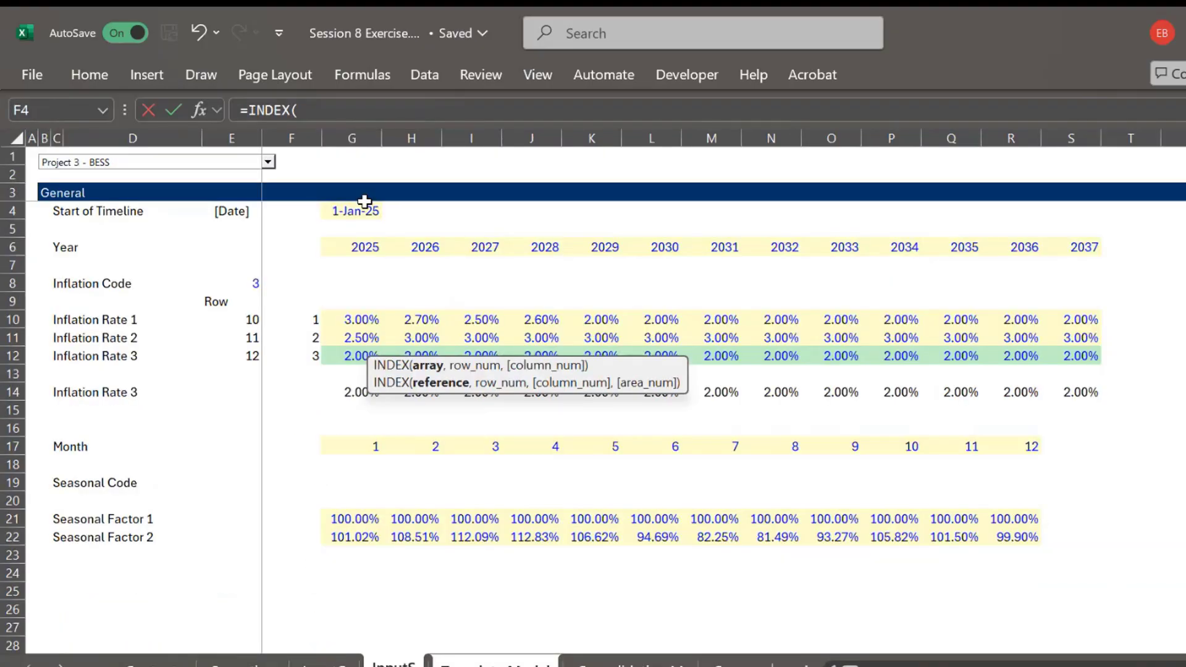
{"action": "key", "text": "ctrl+Page_Up"}
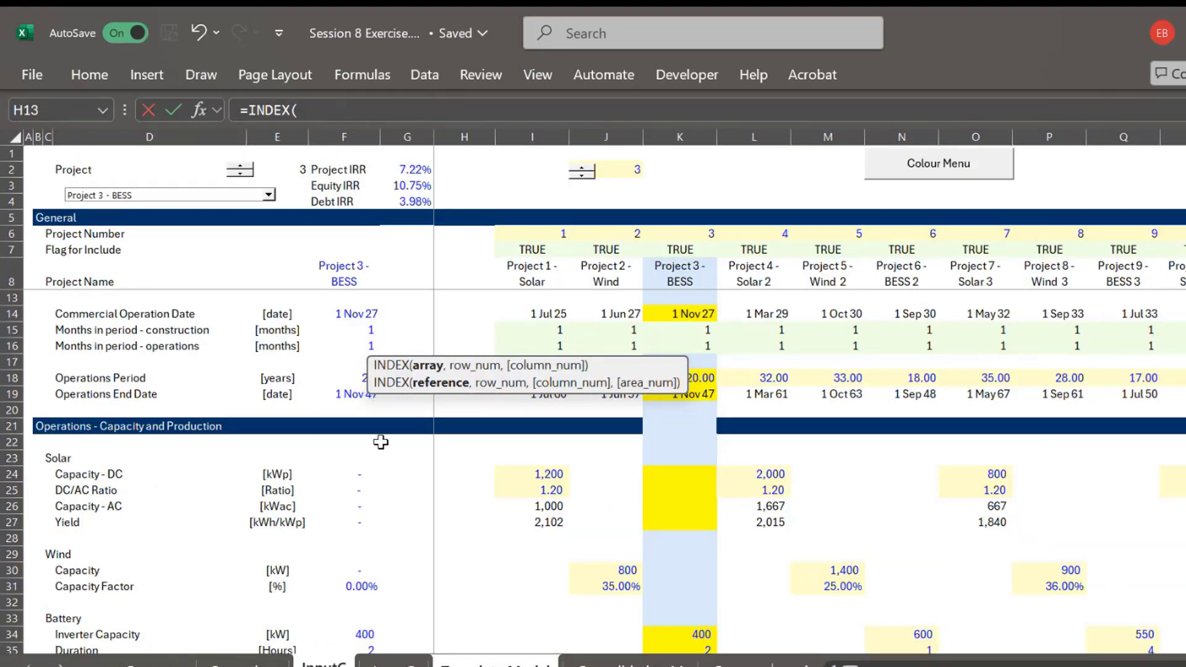
{"action": "left_click", "coordinate": [496, 483]}
{"action": "key", "text": "Down"}
{"action": "key", "text": "Down"}
{"action": "key", "text": "Left"}
{"action": "key", "text": "Left"}
{"action": "key", "text": "Left"}
{"action": "key", "text": "Left"}
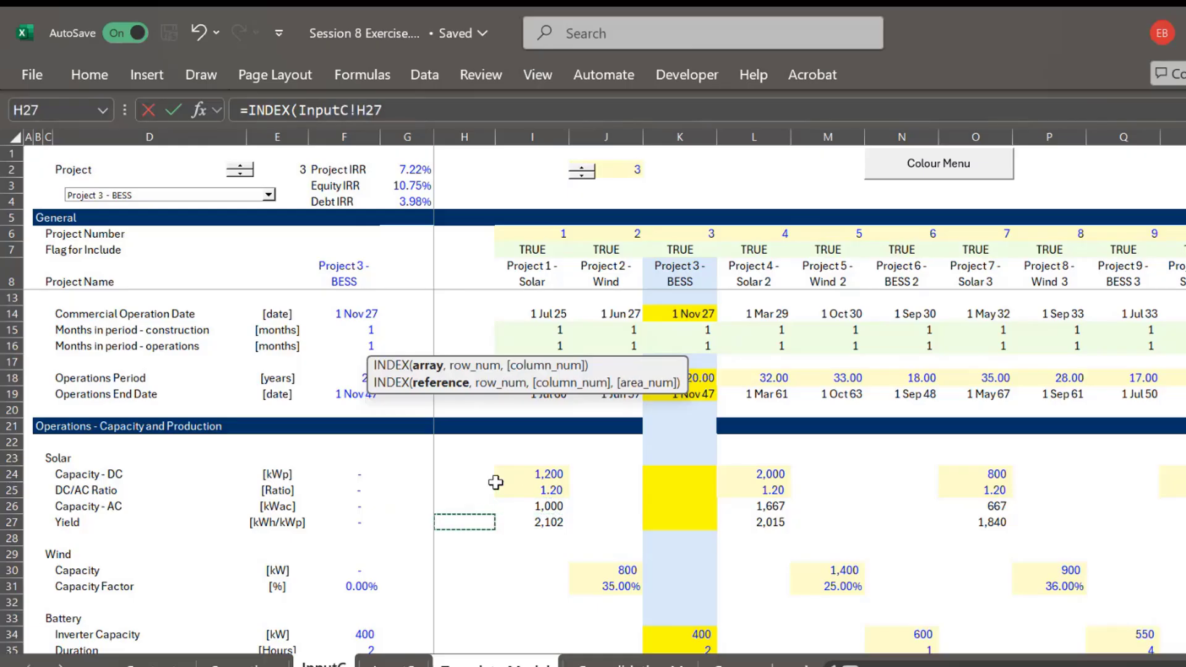
{"action": "key", "text": "Up"}
{"action": "key", "text": "Left"}
{"action": "key", "text": "Right"}
{"action": "key", "text": "Right"}
{"action": "key", "text": "Right"}
{"action": "key", "text": "Right"}
{"action": "key", "text": "Right"}
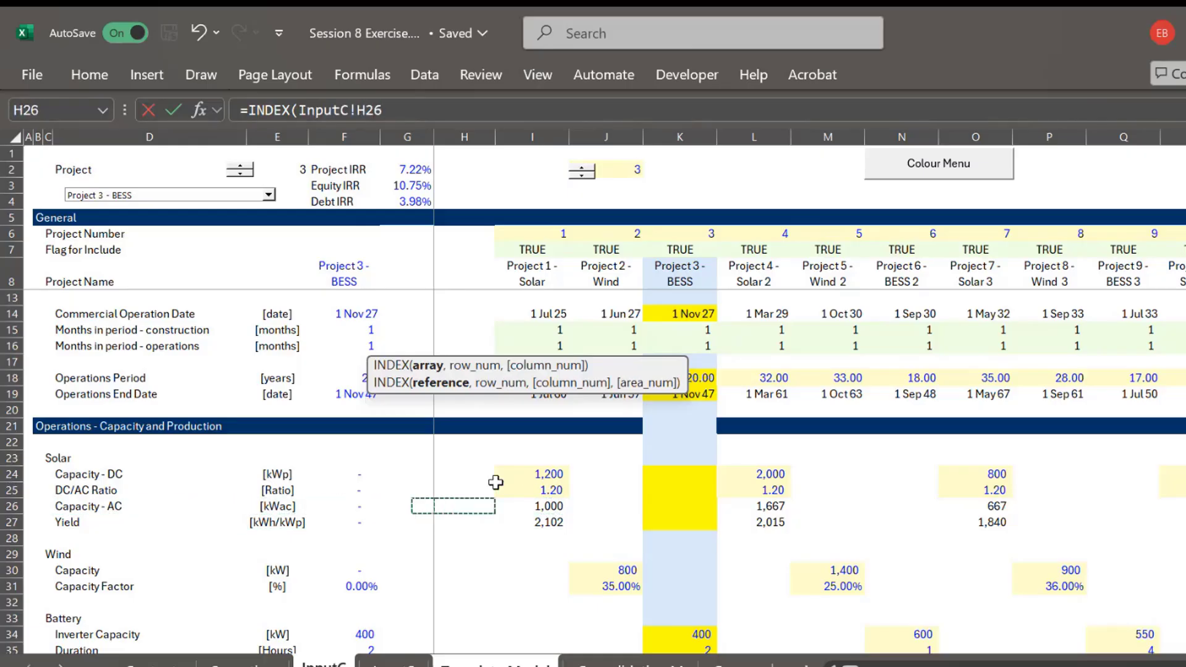
{"action": "key", "text": "shift+Right"}
{"action": "key", "text": "shift+Right"}
{"action": "key", "text": "shift+Right"}
{"action": "key", "text": "shift+Right"}
{"action": "key", "text": "shift+Right"}
{"action": "key", "text": "shift+Right"}
{"action": "key", "text": "shift+Right"}
{"action": "key", "text": "shift+Right"}
{"action": "key", "text": "shift+Right"}
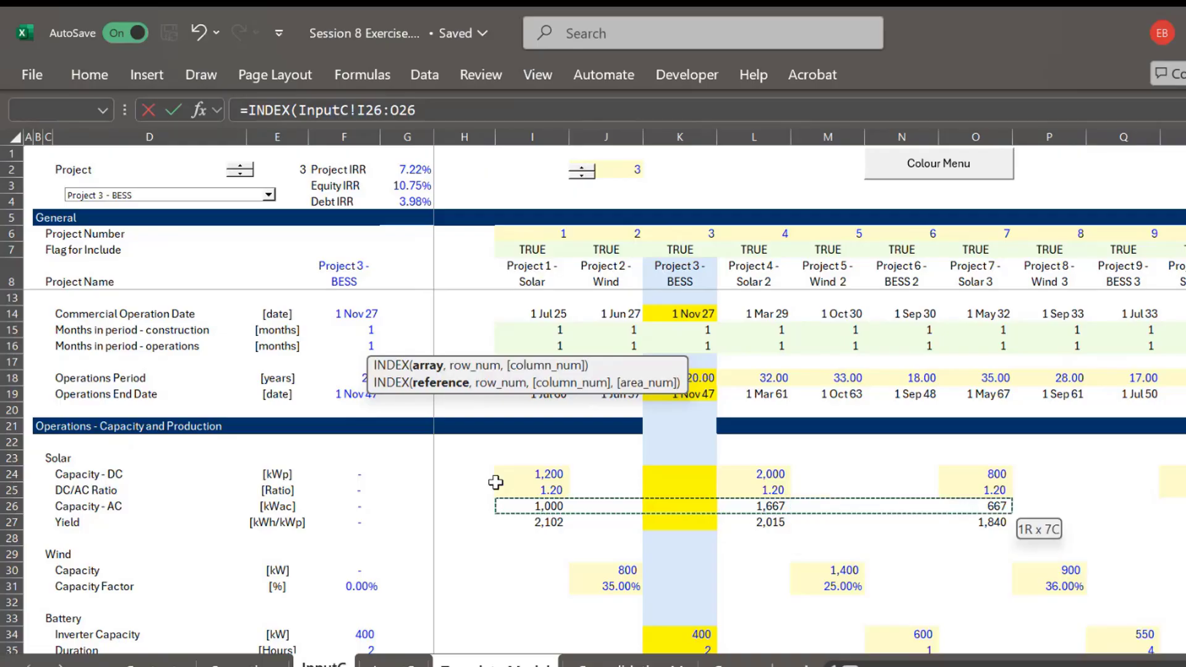
{"action": "key", "text": "ctrl+shift+Right"}
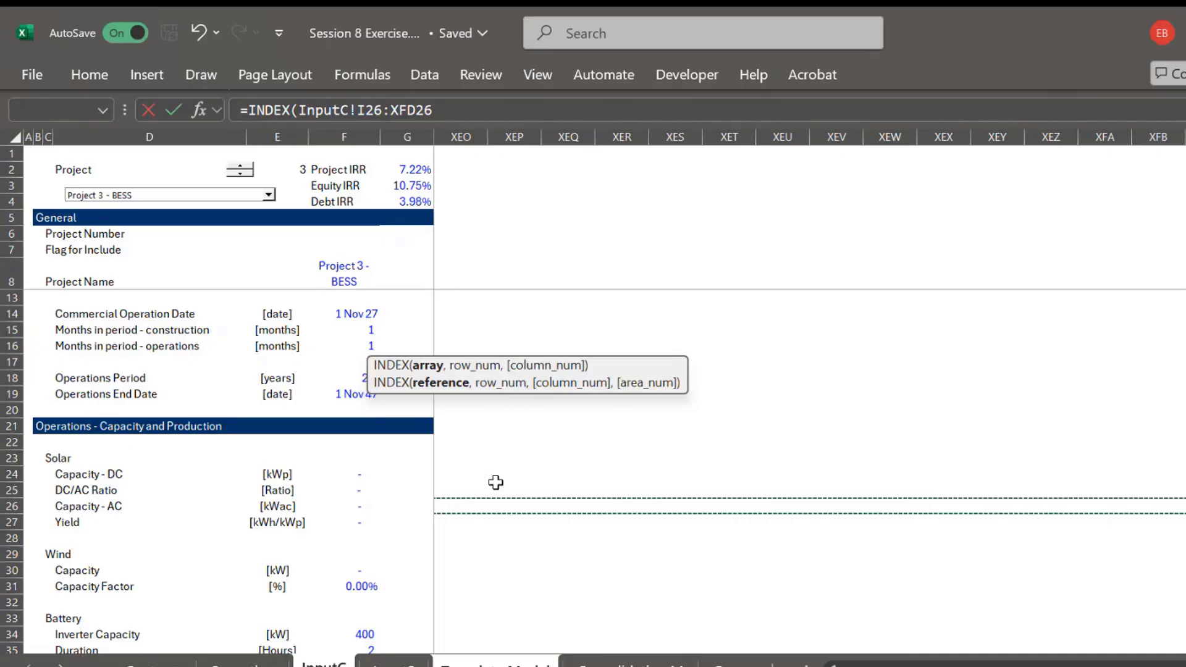
Complete the F13 INDEX formula with the Template Model's project number cell E1 as the row number
{"action": "type", "text": ","}
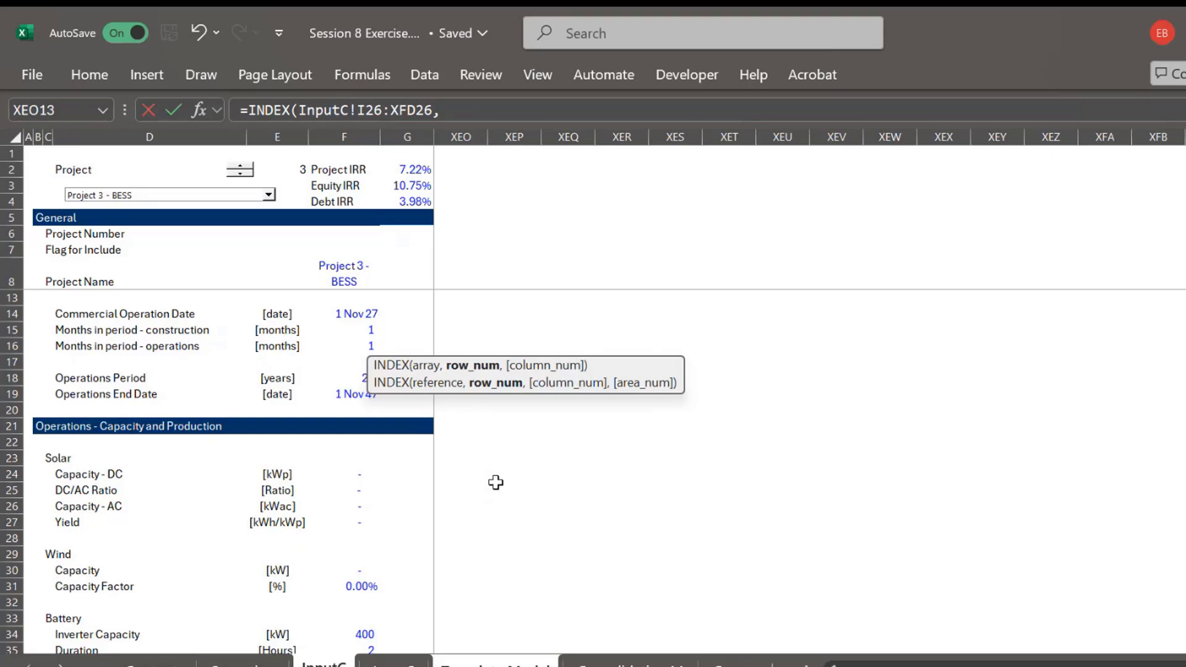
{"action": "key", "text": "ctrl+Page_Down"}
{"action": "key", "text": "ctrl+Page_Down"}
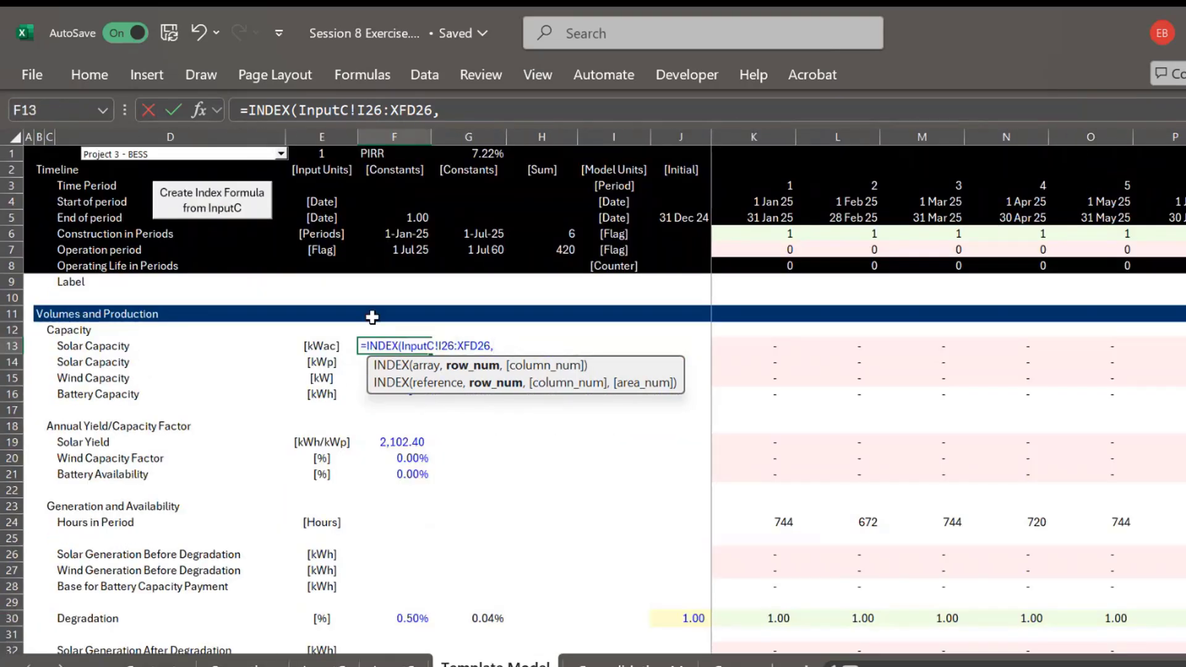
{"action": "left_click", "coordinate": [307, 152]}
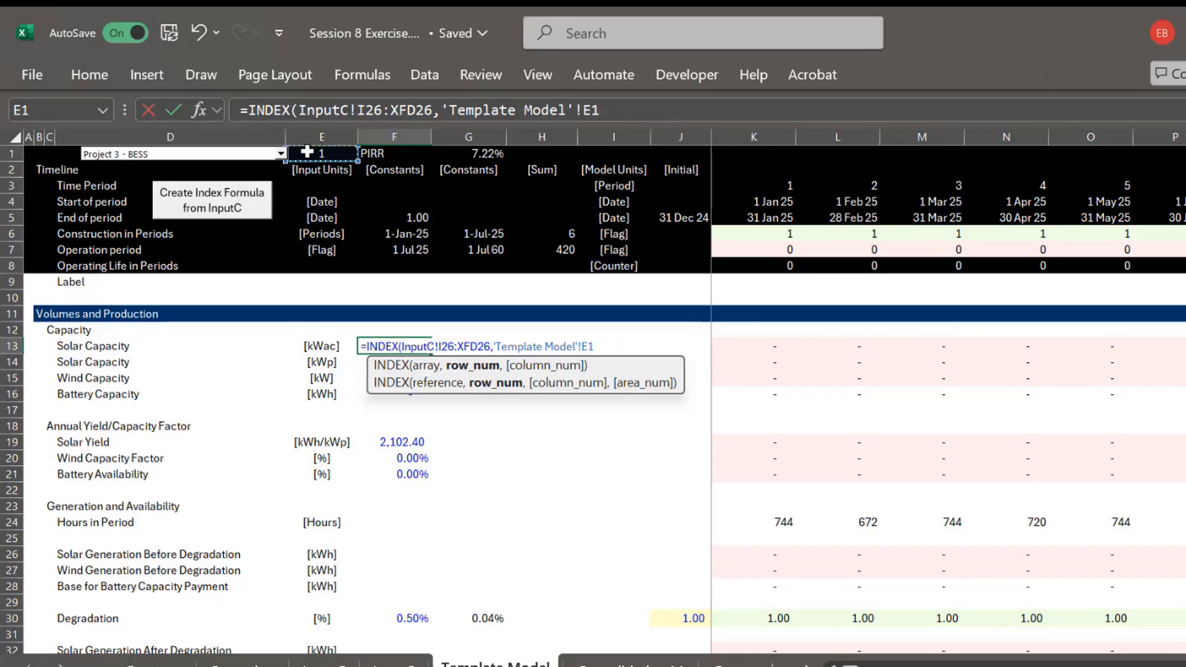
{"action": "key", "text": "ctrl+Return"}
{"action": "key", "text": "Down"}
{"action": "key", "text": "Up"}
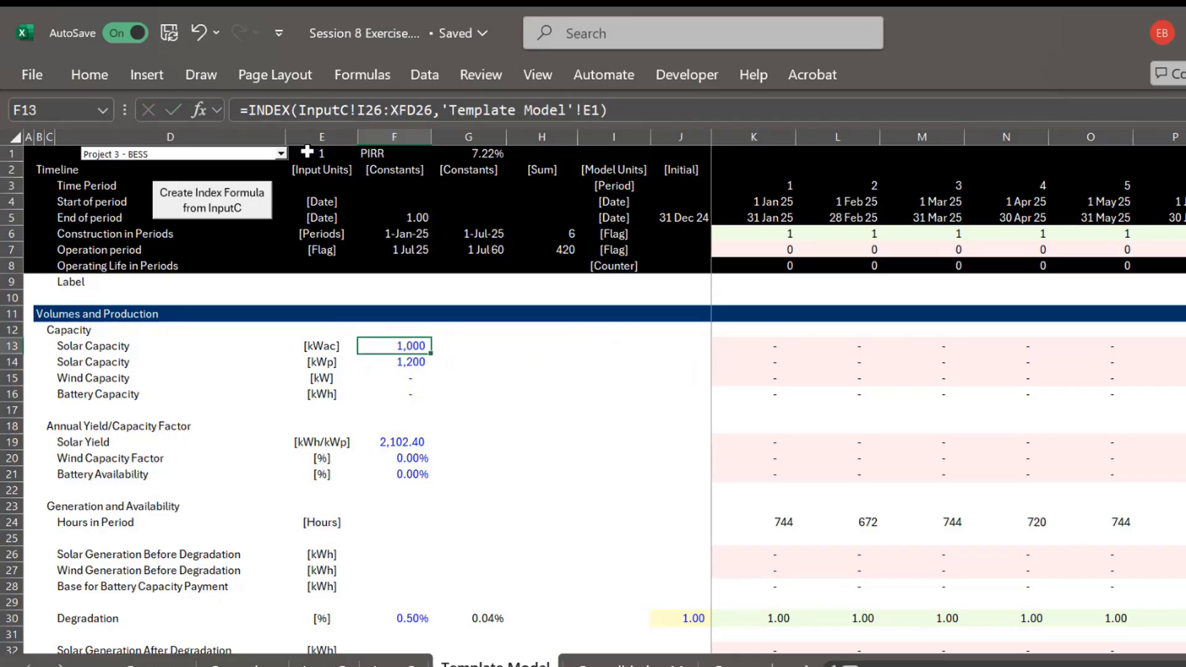
Set the project number in E1 to 2 to test the new INDEX formula
{"action": "left_click", "coordinate": [346, 190]}
{"action": "key", "text": "Up"}
{"action": "key", "text": "Up"}
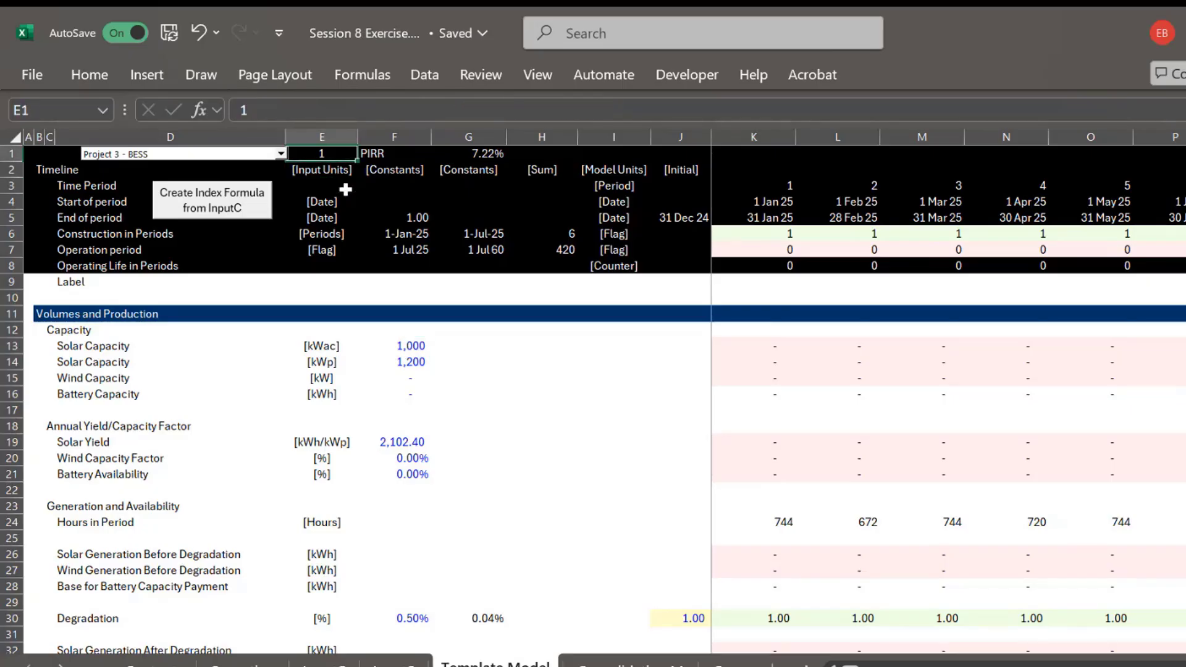
{"action": "type", "text": "2"}
{"action": "key", "text": "Return"}
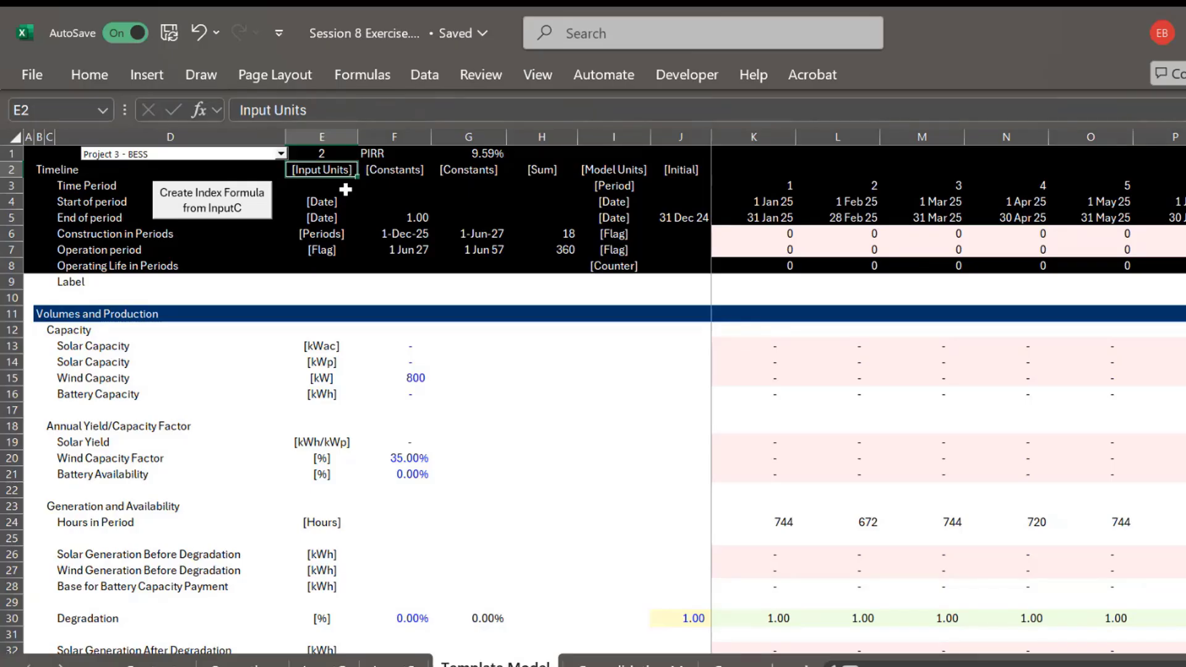
Link the project number in E1 to the scenario cell J2 on InputC with the formula =scenario
{"action": "key", "text": "Up"}
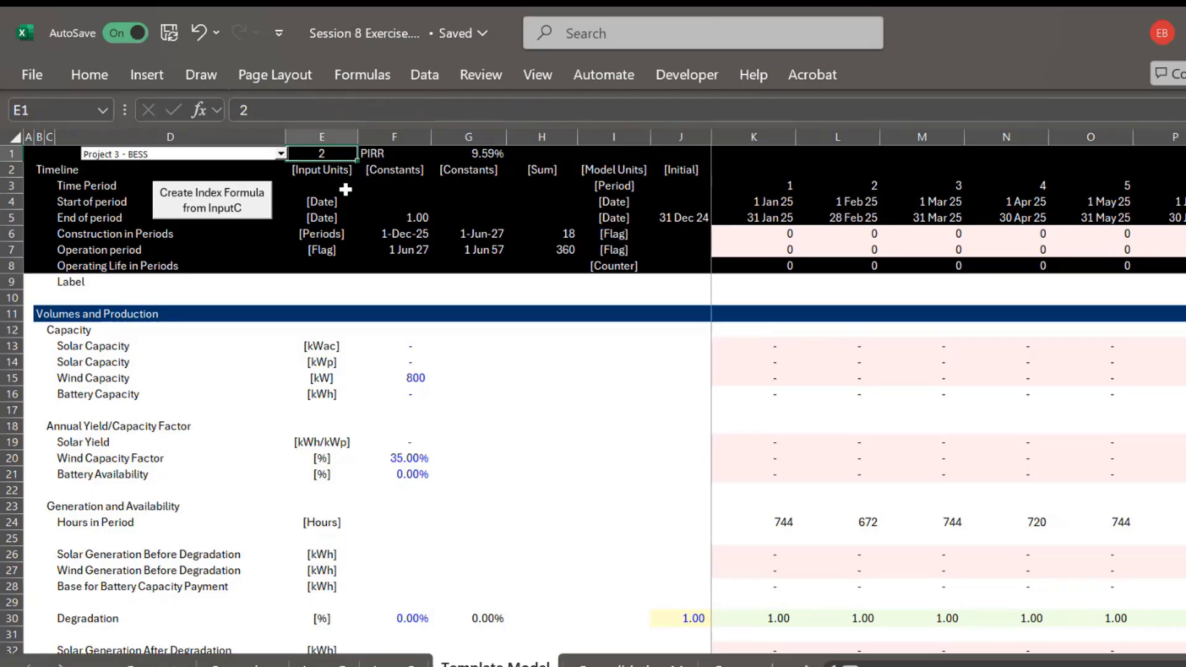
{"action": "type", "text": "="}
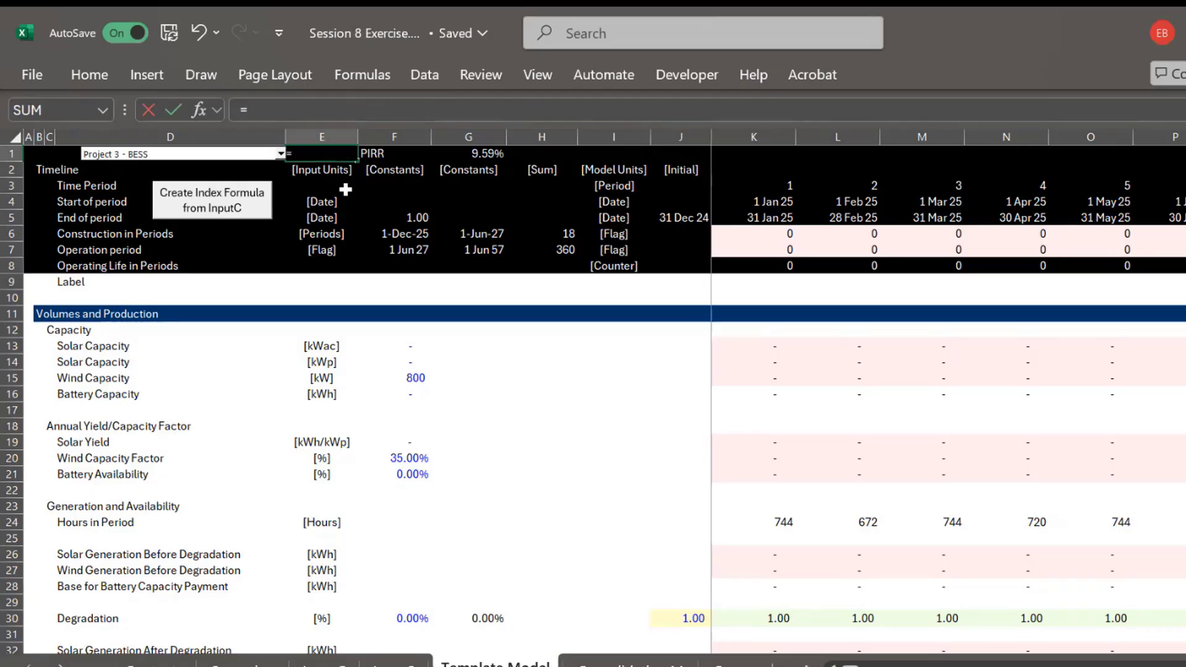
{"action": "key", "text": "ctrl+Page_Up"}
{"action": "key", "text": "ctrl+Page_Up"}
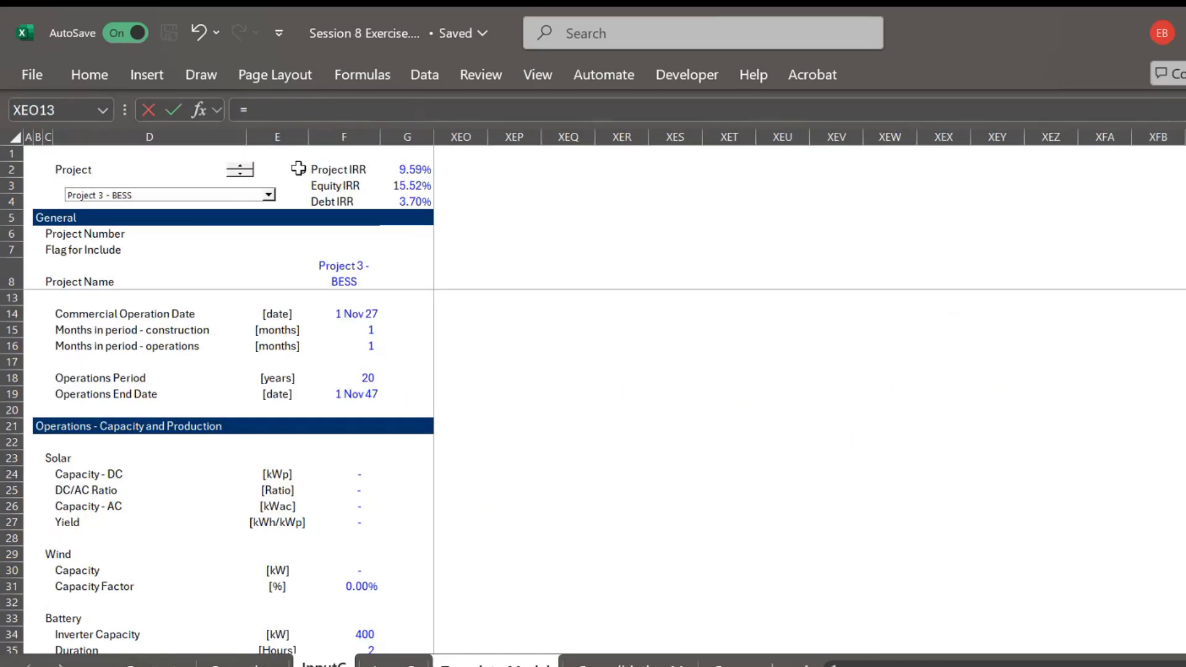
{"action": "key", "text": "Up"}
{"action": "key", "text": "Up"}
{"action": "key", "text": "Up"}
{"action": "key", "text": "Up"}
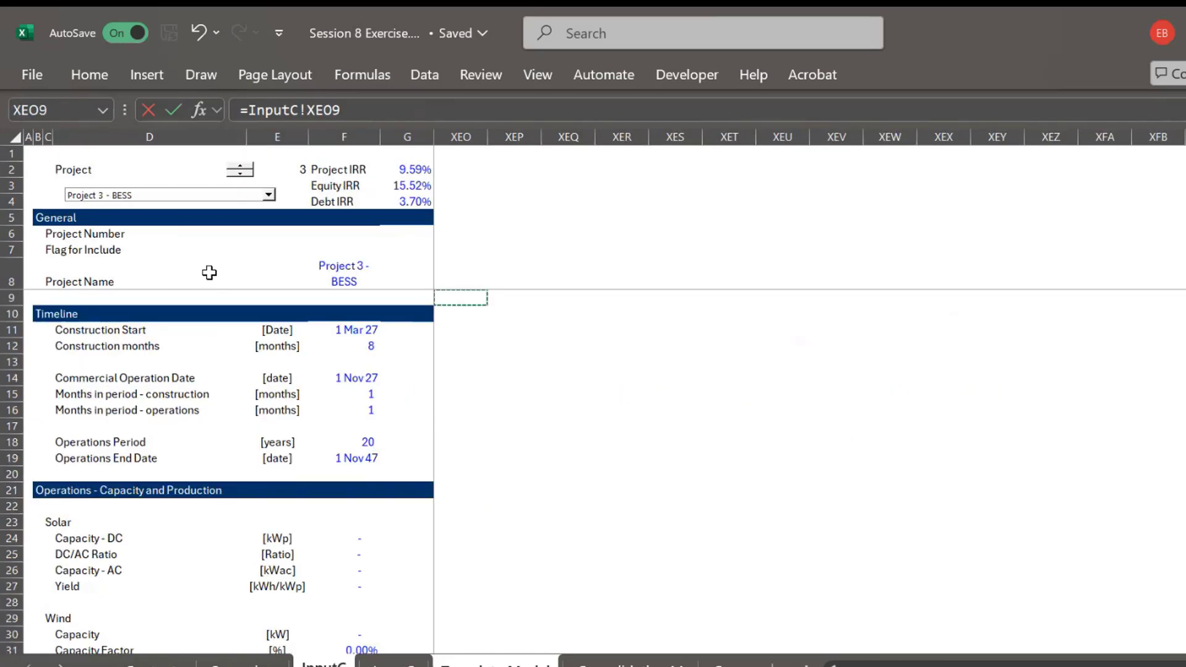
{"action": "key", "text": "Return"}
{"action": "key", "text": "ctrl+Page_Down"}
{"action": "key", "text": "ctrl+Left"}
{"action": "key", "text": "Right"}
{"action": "key", "text": "Right"}
{"action": "key", "text": "Right"}
{"action": "key", "text": "Right"}
{"action": "key", "text": "Right"}
{"action": "key", "text": "Right"}
{"action": "key", "text": "Right"}
{"action": "key", "text": "Right"}
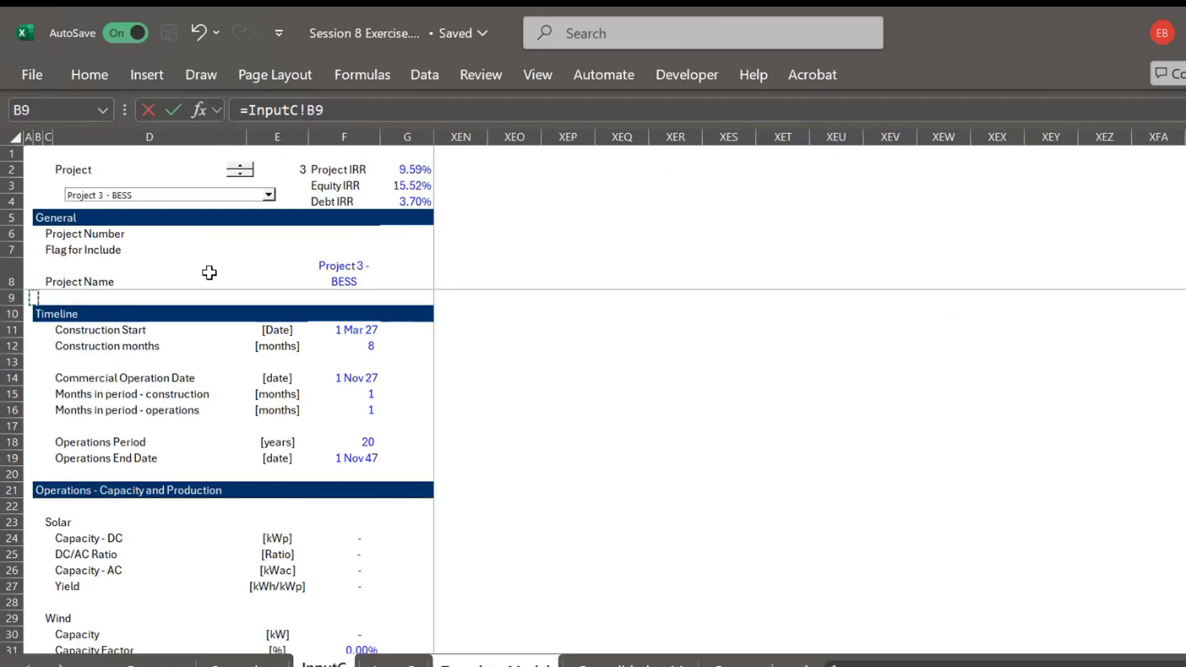
{"action": "key", "text": "Left"}
{"action": "key", "text": "Up"}
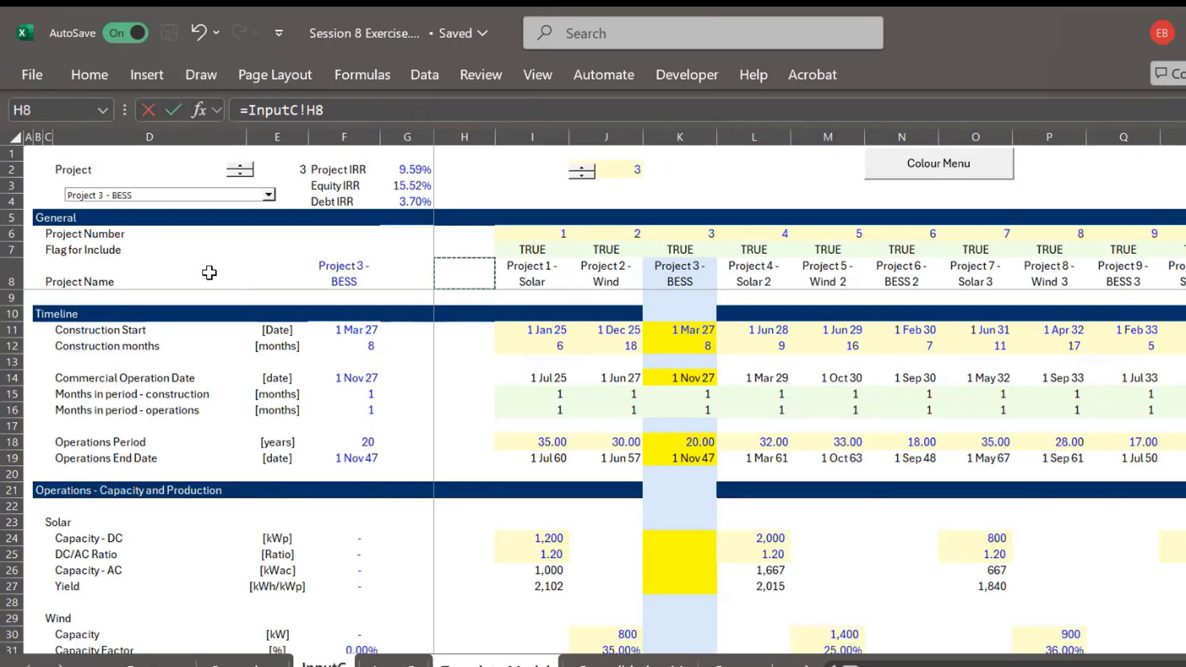
{"action": "key", "text": "Up"}
{"action": "key", "text": "Up"}
{"action": "key", "text": "Up"}
{"action": "key", "text": "Up"}
{"action": "key", "text": "Up"}
{"action": "key", "text": "Up"}
{"action": "key", "text": "Right"}
{"action": "key", "text": "Right"}
{"action": "key", "text": "Right"}
{"action": "key", "text": "Left"}
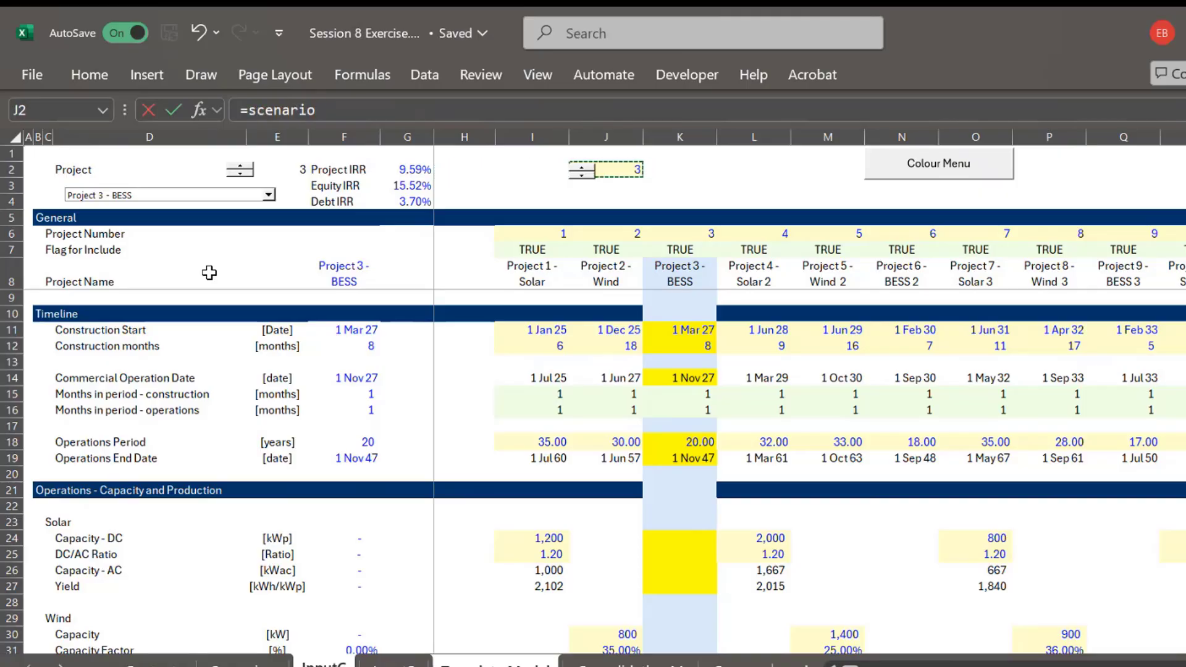
{"action": "key", "text": "Return"}
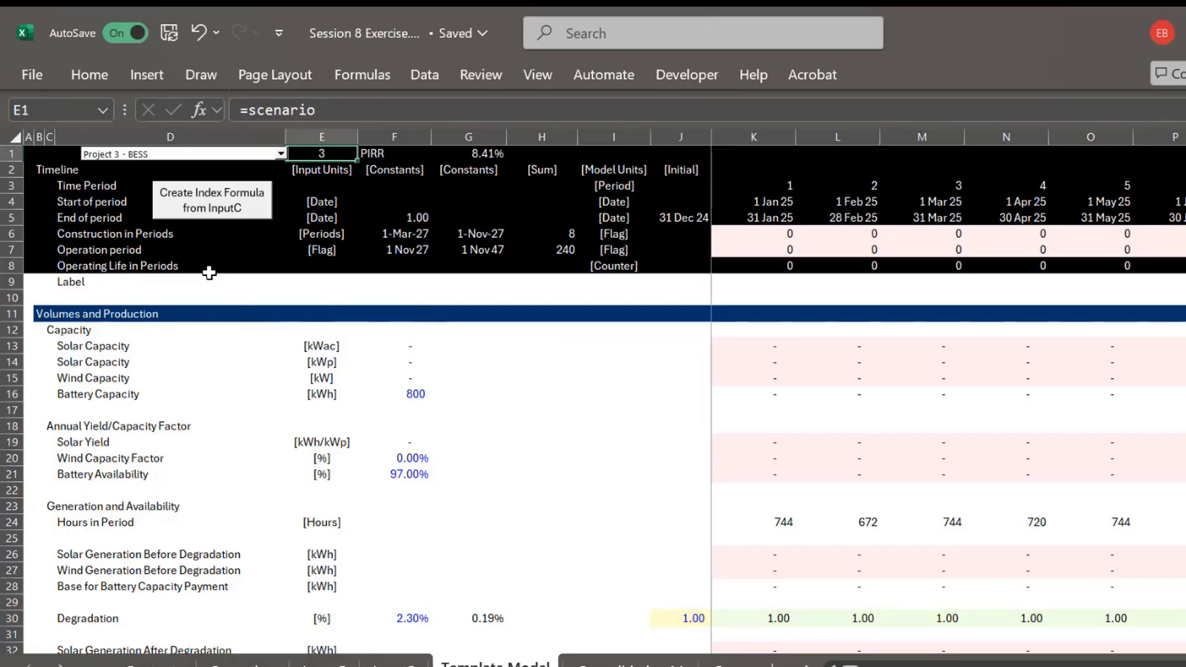
Switch the Template Model's project selector to Project 1 - Solar and then to Project 2 - Wind
{"action": "left_click", "coordinate": [215, 155]}
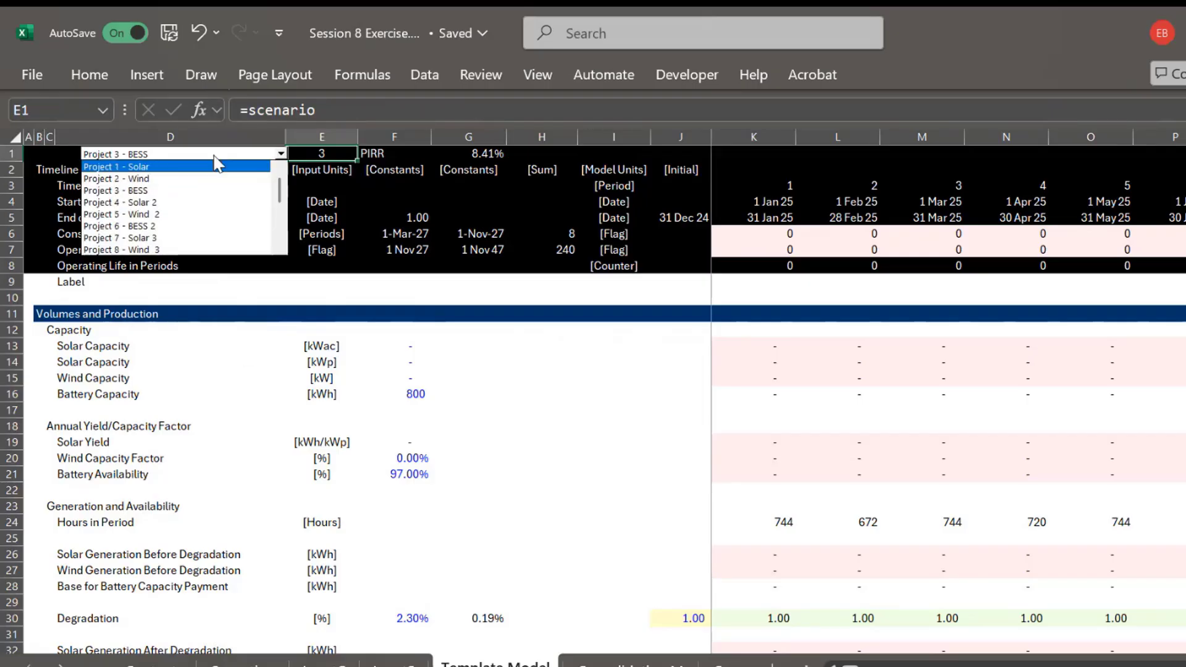
{"action": "left_click", "coordinate": [215, 158]}
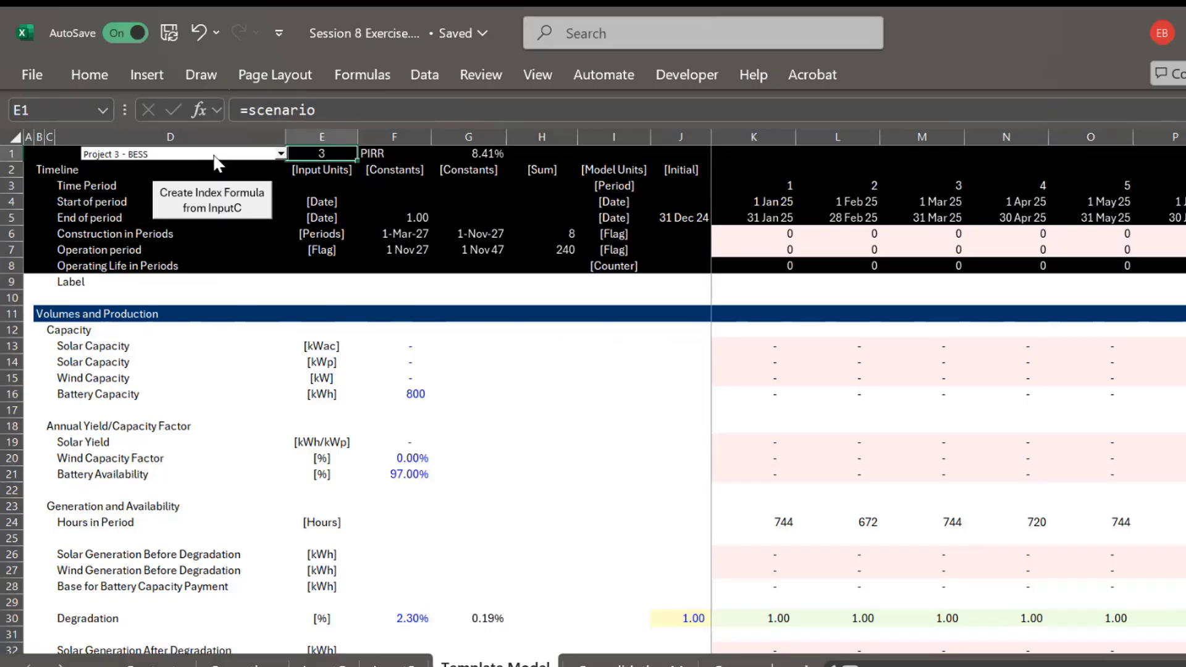
{"action": "left_click", "coordinate": [261, 159]}
{"action": "left_click", "coordinate": [262, 157]}
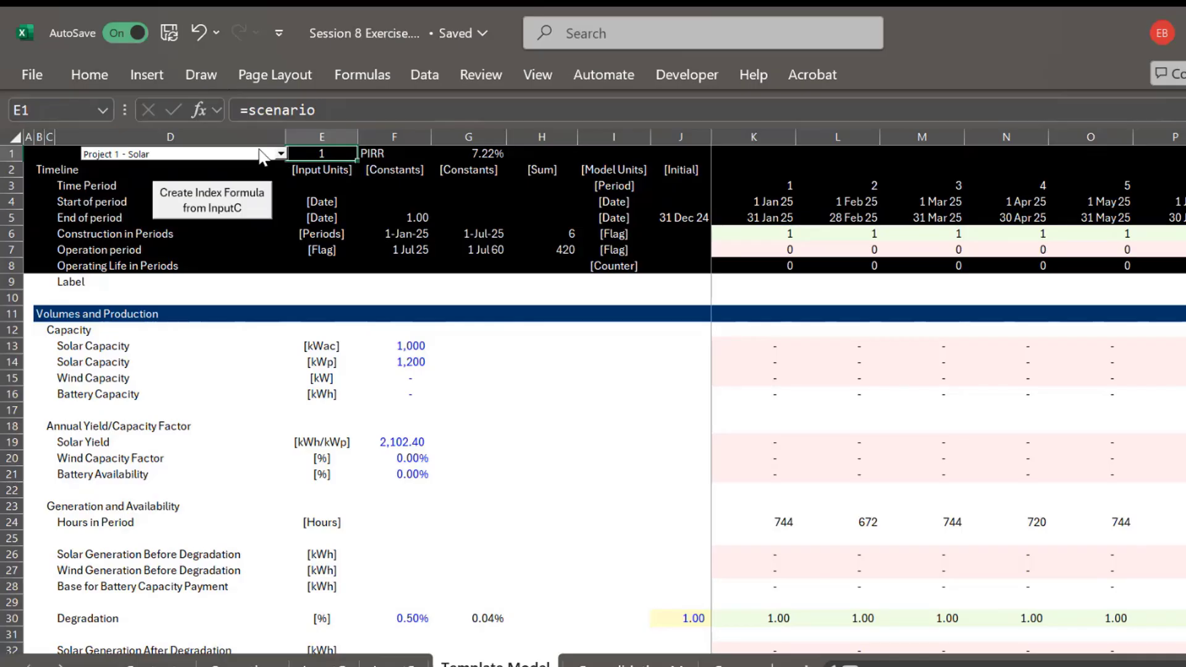
{"action": "key", "text": "Down"}
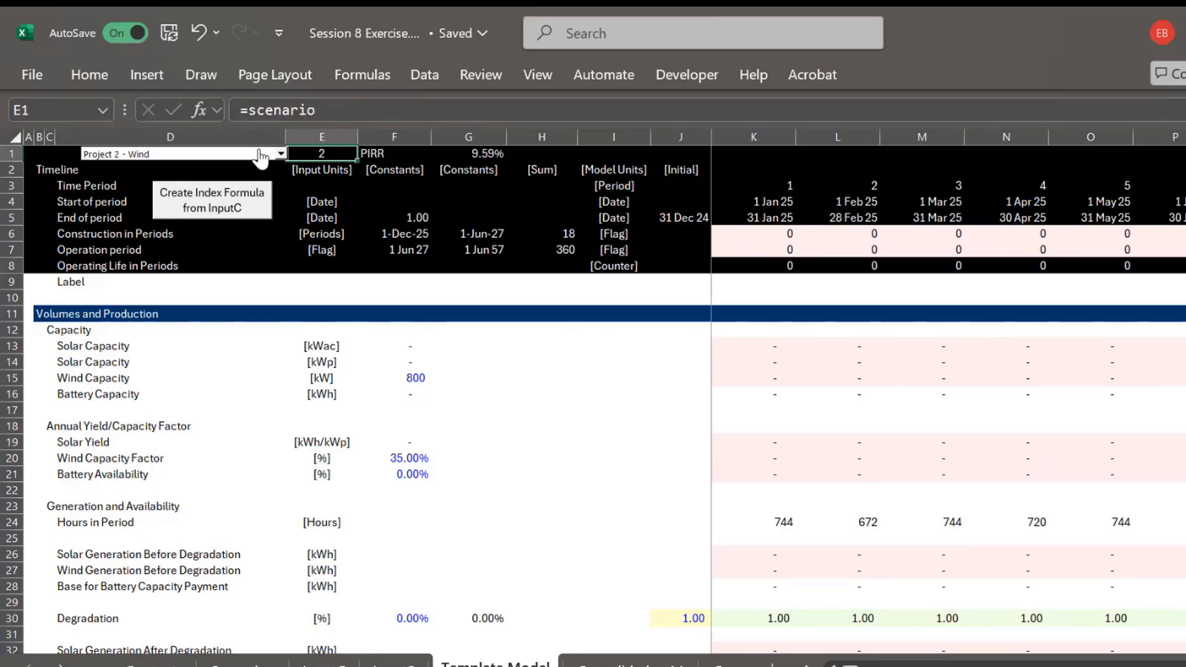
Replace the scenario link in E1 with the fixed project number 3
{"action": "key", "text": "Down"}
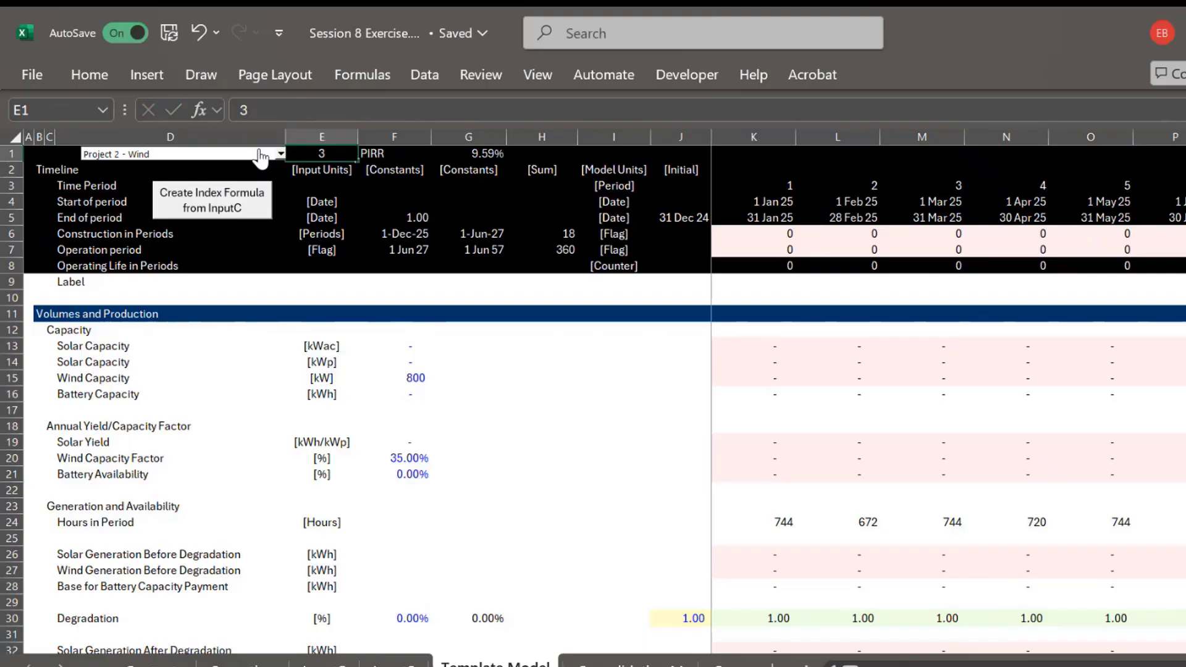
{"action": "key", "text": "Up"}
{"action": "key", "text": "Up"}
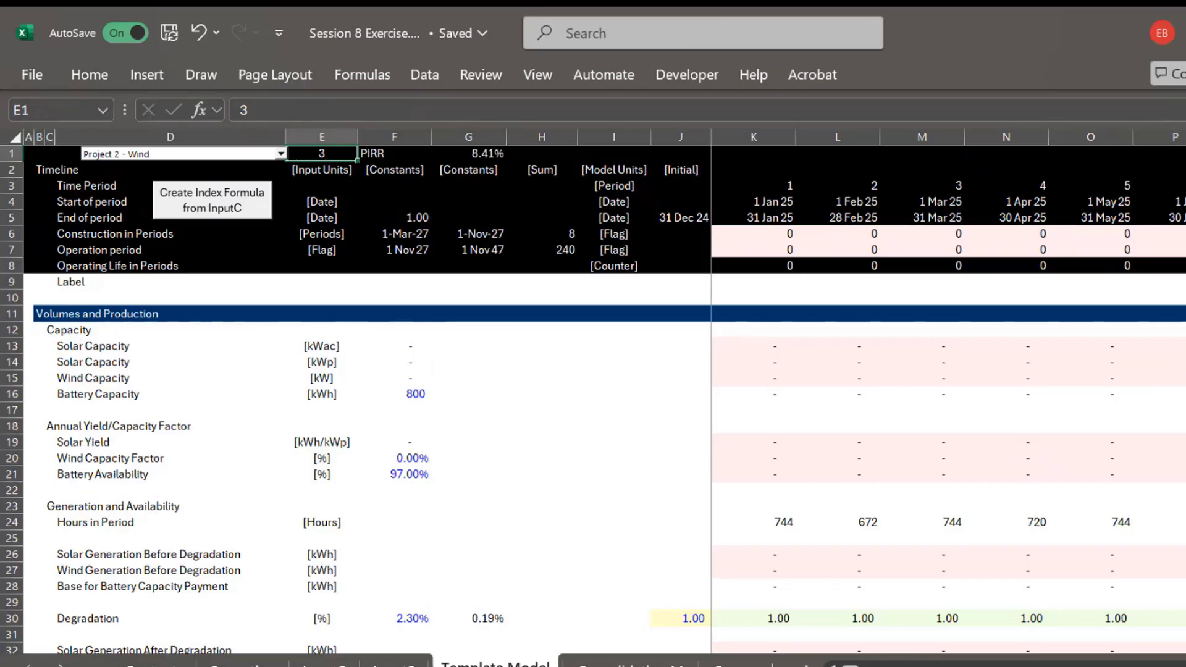
Open the code of the macro assigned to the Create Sheets for Project Models button on the Operation sheet
{"action": "key", "text": "ctrl+Page_Up"}
{"action": "key", "text": "ctrl+Page_Up"}
{"action": "key", "text": "ctrl+Page_Up"}
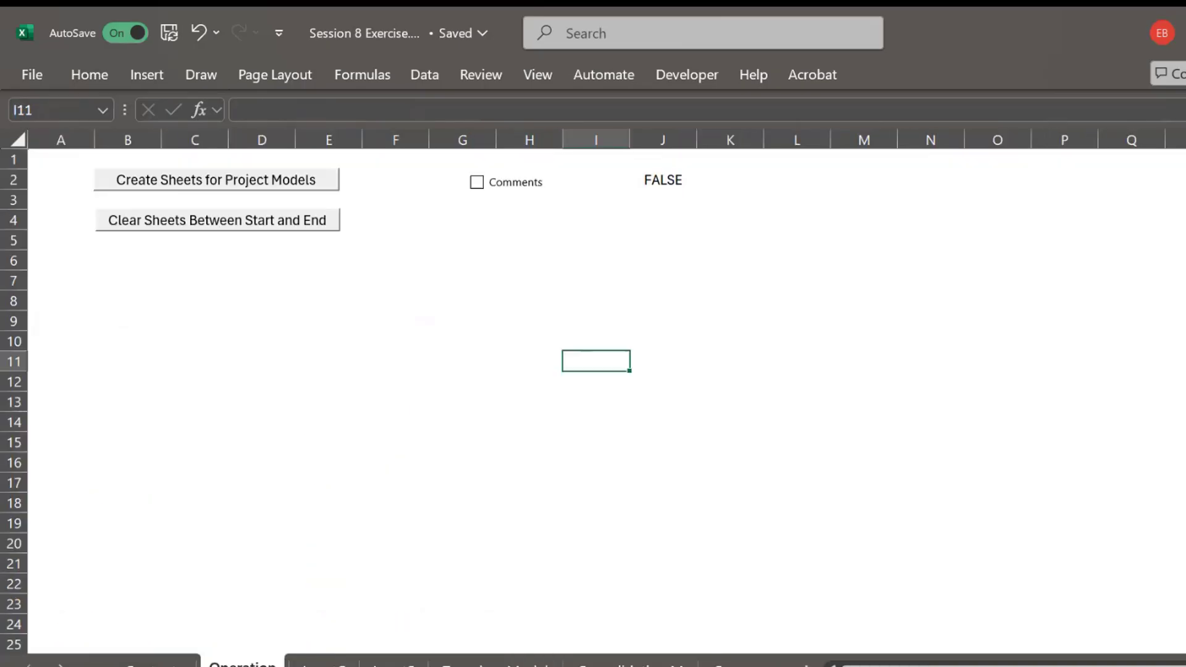
{"action": "right_click", "coordinate": [216, 182]}
{"action": "left_click", "coordinate": [262, 384]}
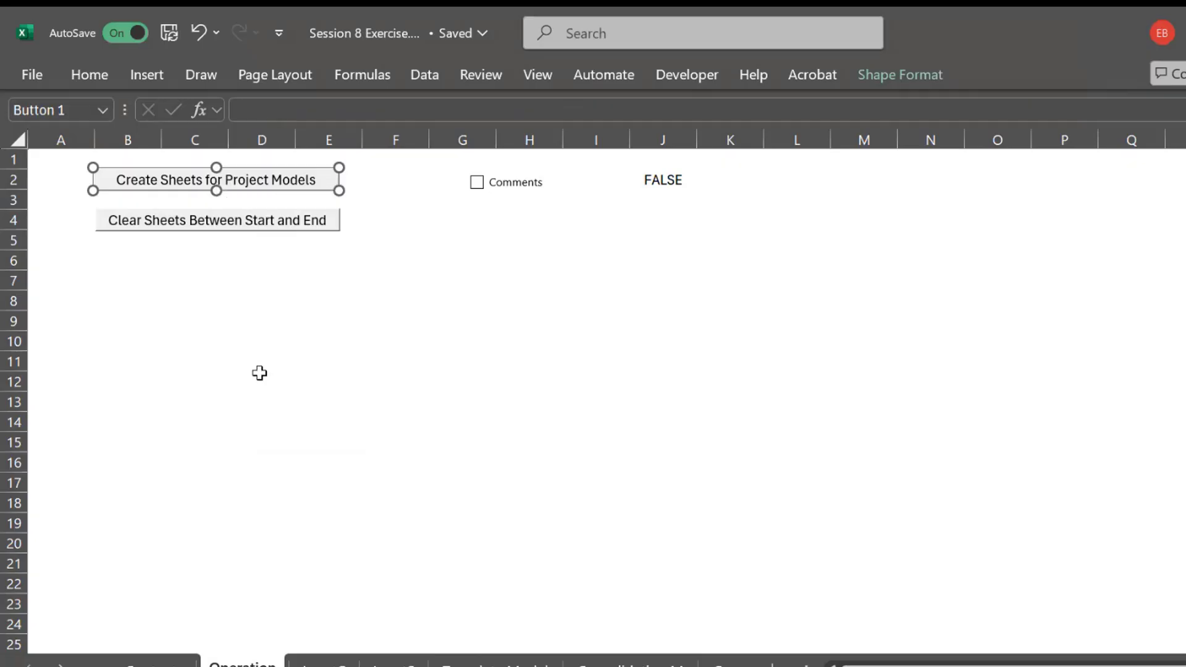
{"action": "left_click", "coordinate": [408, 222]}
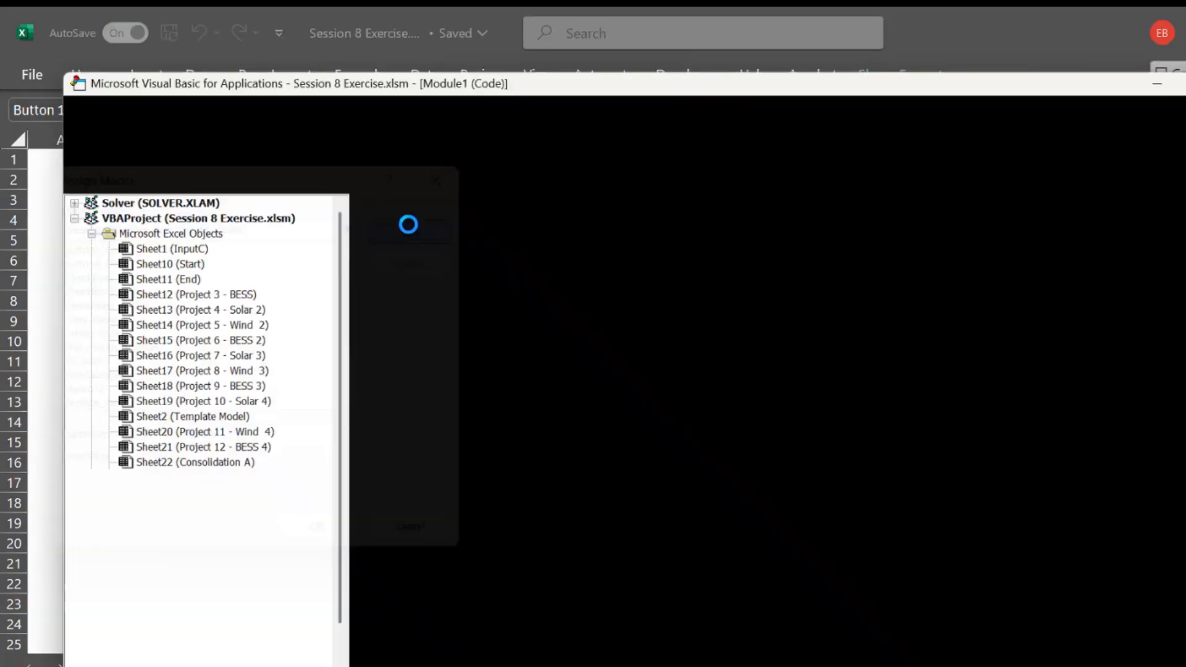
Examine how the Create_Sheets loop copies the Template Model, names each sheet and writes the project number to E1
{"action": "key", "text": "Page_Down"}
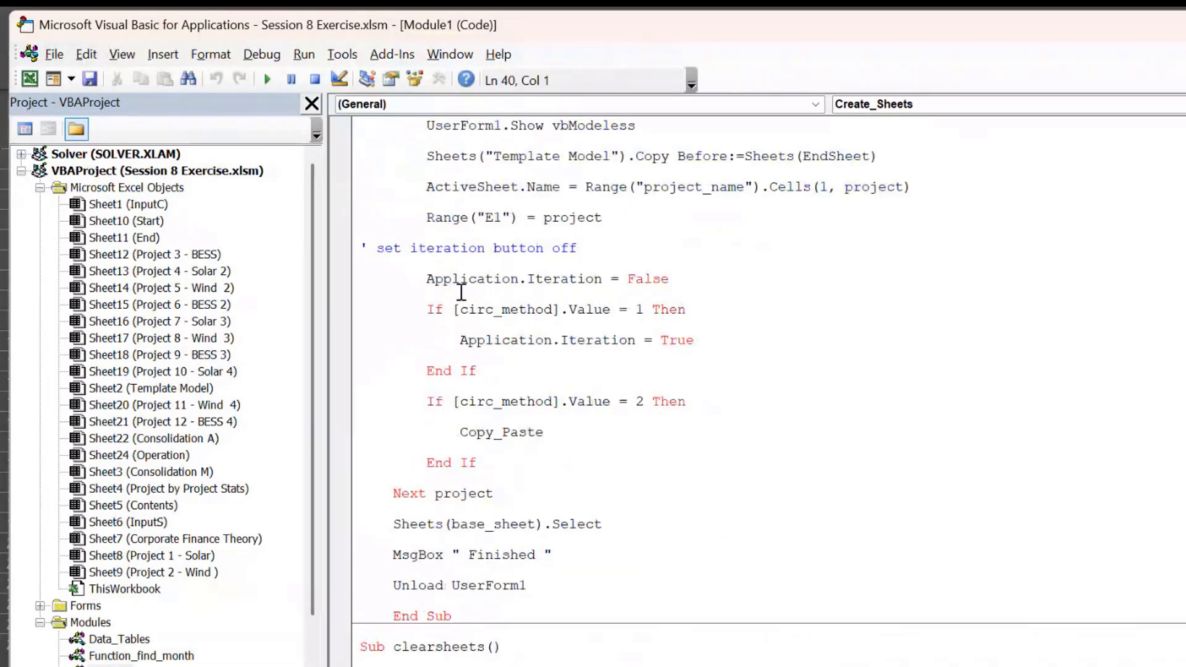
{"action": "key", "text": "Down"}
{"action": "key", "text": "Down"}
{"action": "key", "text": "Down"}
{"action": "key", "text": "Down"}
{"action": "key", "text": "Down"}
{"action": "key", "text": "Down"}
{"action": "key", "text": "Down"}
{"action": "key", "text": "Down"}
{"action": "key", "text": "Down"}
{"action": "key", "text": "Down"}
{"action": "key", "text": "Down"}
{"action": "key", "text": "Page_Up"}
{"action": "key", "text": "Page_Up"}
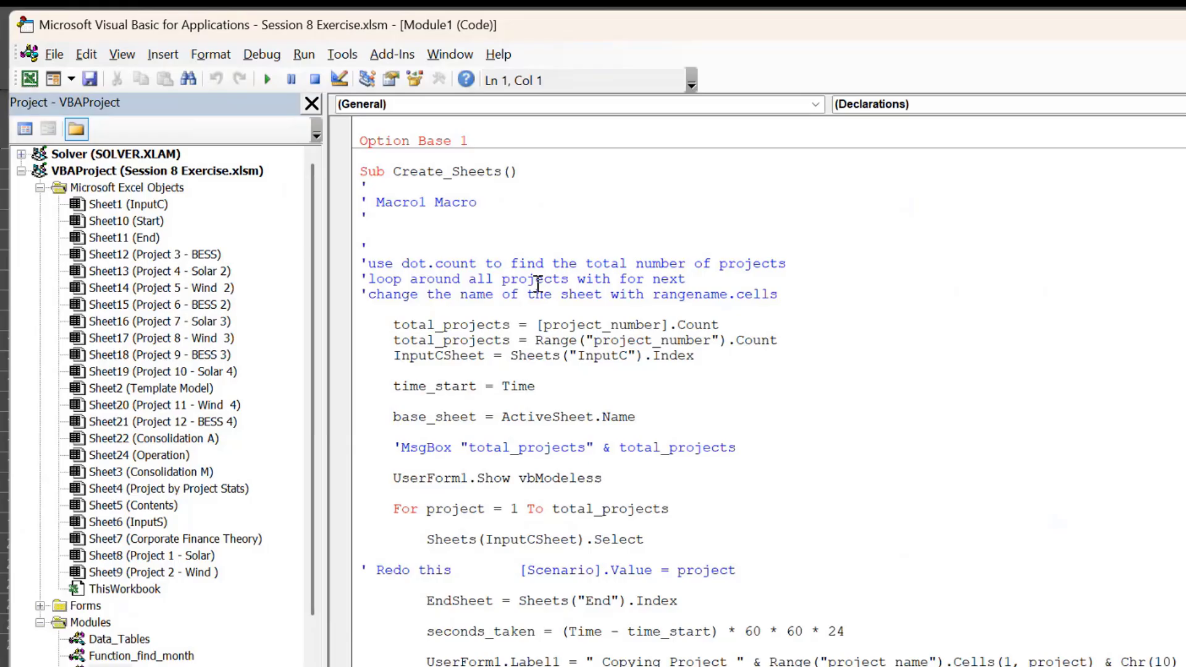
{"action": "key", "text": "Down"}
{"action": "key", "text": "Down"}
{"action": "key", "text": "Down"}
{"action": "key", "text": "Down"}
{"action": "key", "text": "Down"}
{"action": "key", "text": "Down"}
{"action": "key", "text": "Down"}
{"action": "key", "text": "Down"}
{"action": "key", "text": "Down"}
{"action": "key", "text": "Down"}
{"action": "key", "text": "Down"}
{"action": "key", "text": "Down"}
{"action": "key", "text": "Down"}
{"action": "key", "text": "Down"}
{"action": "key", "text": "Down"}
{"action": "key", "text": "Down"}
{"action": "key", "text": "Down"}
{"action": "key", "text": "Down"}
{"action": "key", "text": "Down"}
{"action": "key", "text": "Down"}
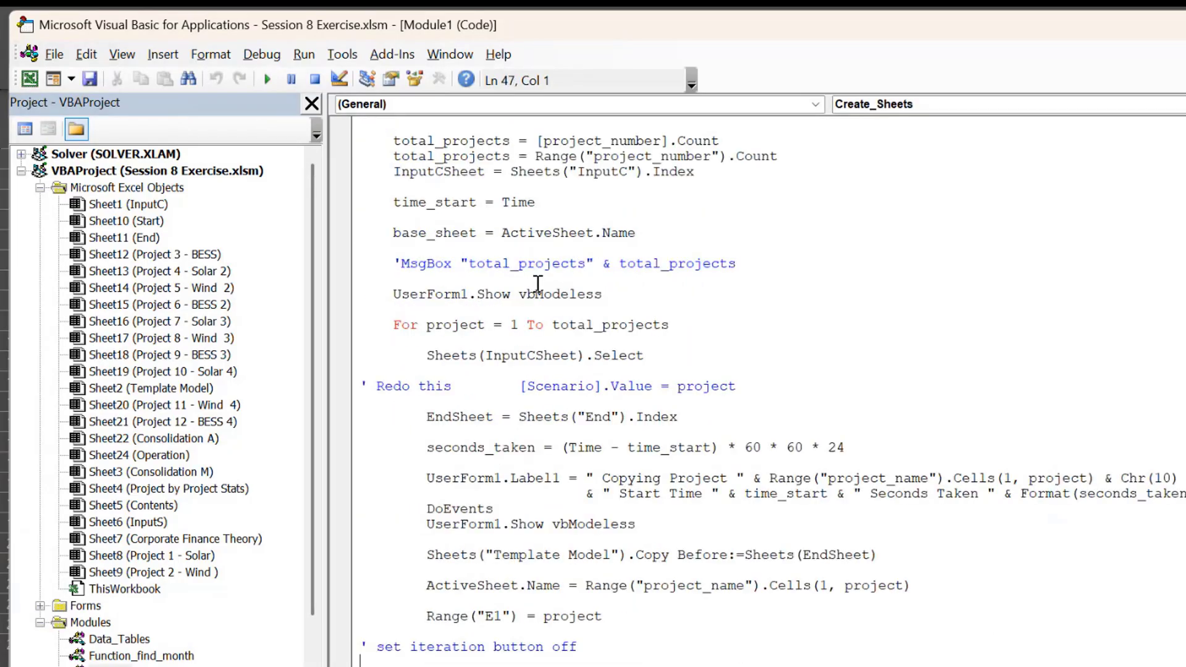
{"action": "key", "text": "Down"}
{"action": "key", "text": "Down"}
{"action": "key", "text": "Down"}
{"action": "key", "text": "Down"}
{"action": "key", "text": "Down"}
{"action": "key", "text": "Down"}
{"action": "key", "text": "Down"}
{"action": "key", "text": "Down"}
{"action": "key", "text": "Down"}
{"action": "key", "text": "Down"}
{"action": "key", "text": "Down"}
{"action": "key", "text": "Down"}
{"action": "key", "text": "Down"}
{"action": "key", "text": "Down"}
{"action": "key", "text": "Down"}
{"action": "key", "text": "Down"}
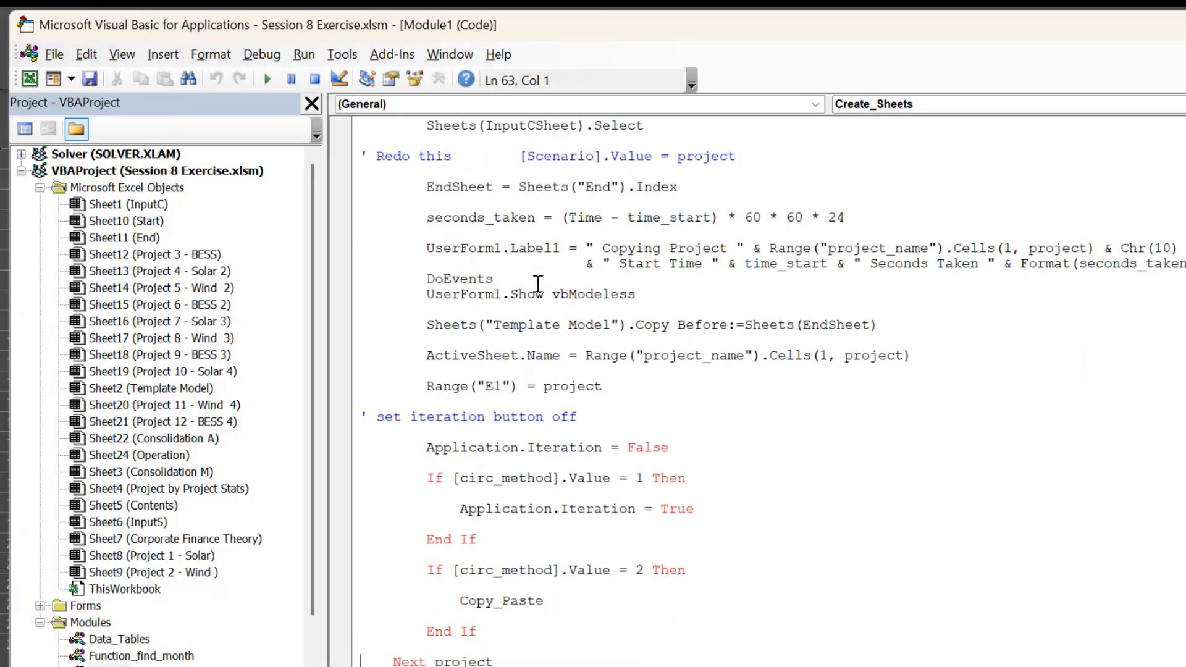
{"action": "key", "text": "Up"}
{"action": "key", "text": "Up"}
{"action": "key", "text": "Up"}
{"action": "key", "text": "Up"}
{"action": "key", "text": "Up"}
{"action": "key", "text": "Up"}
{"action": "key", "text": "Up"}
{"action": "key", "text": "Up"}
{"action": "key", "text": "Up"}
{"action": "key", "text": "Up"}
{"action": "key", "text": "Up"}
{"action": "key", "text": "Up"}
{"action": "key", "text": "Up"}
{"action": "key", "text": "Up"}
{"action": "key", "text": "Up"}
{"action": "key", "text": "Up"}
{"action": "key", "text": "Up"}
{"action": "key", "text": "shift+Down"}
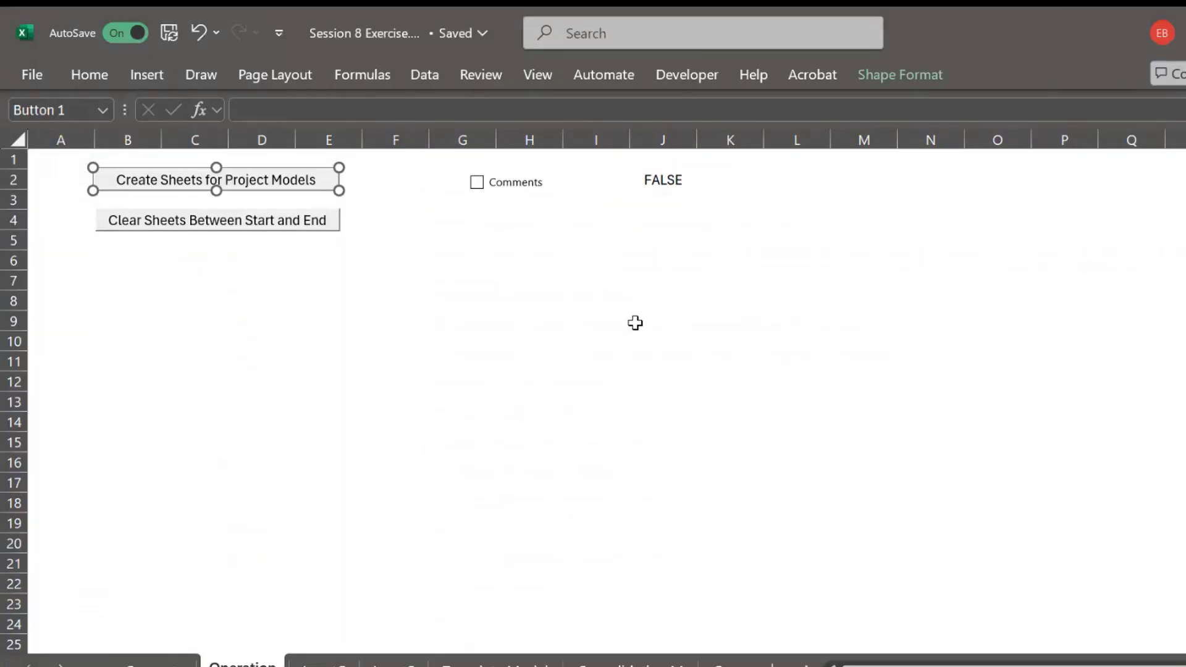
Deselect the macro button and return to the Template Model sheet
{"action": "left_click", "coordinate": [635, 322]}
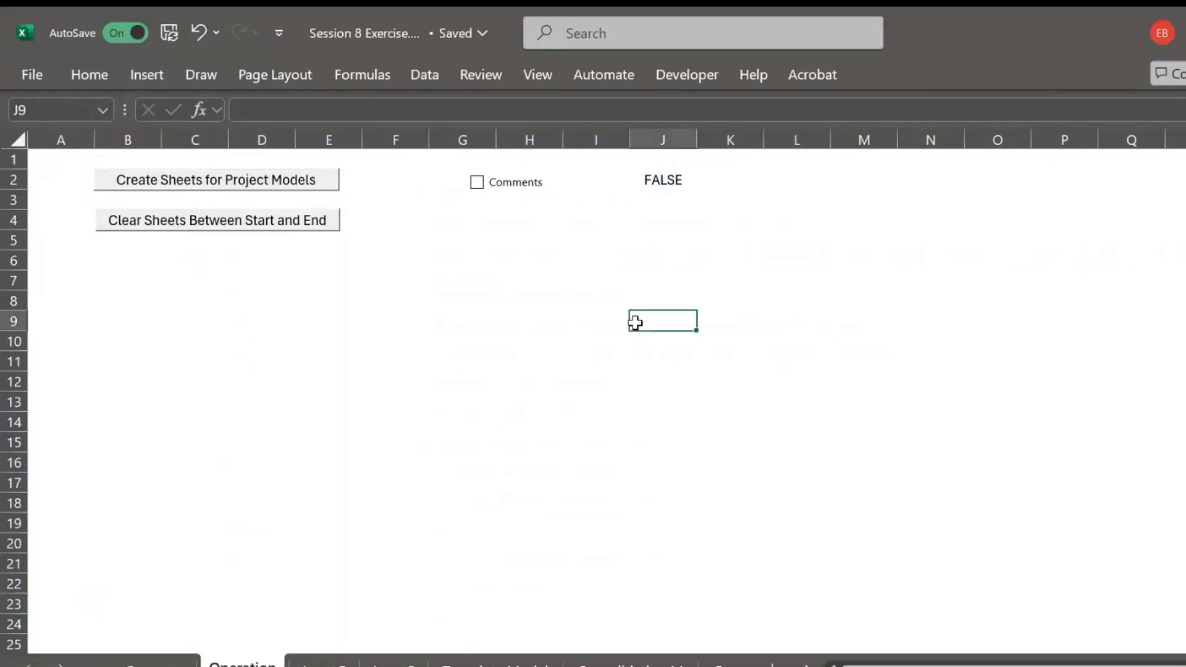
{"action": "key", "text": "ctrl+Page_Down"}
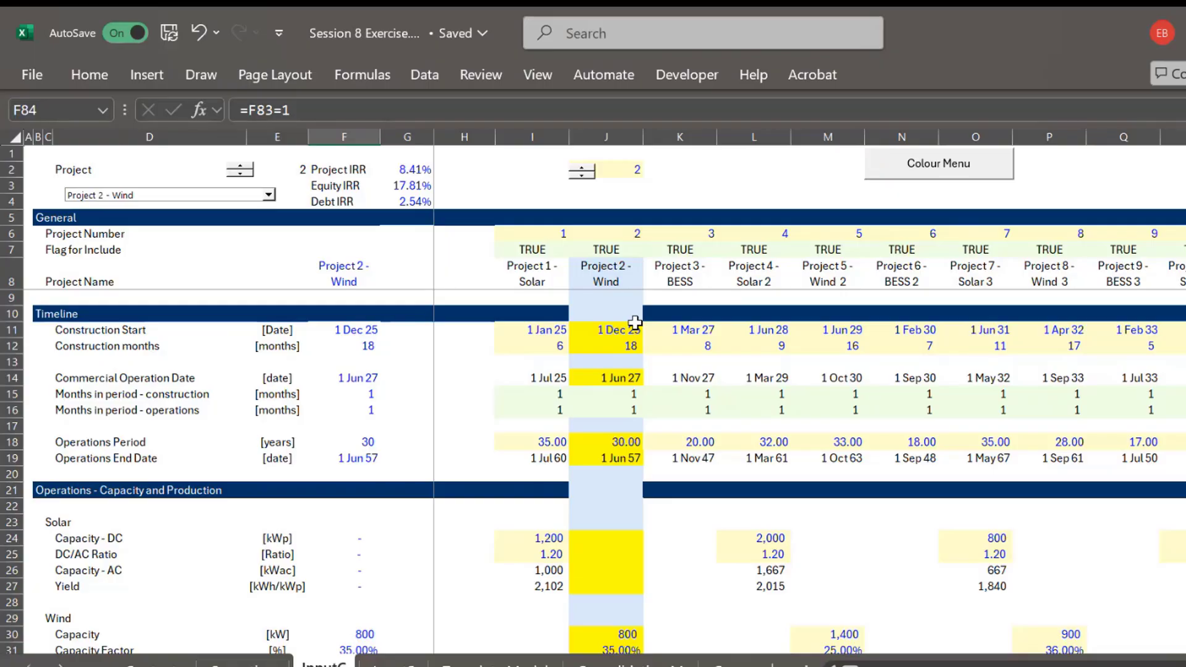
{"action": "key", "text": "ctrl+Page_Down"}
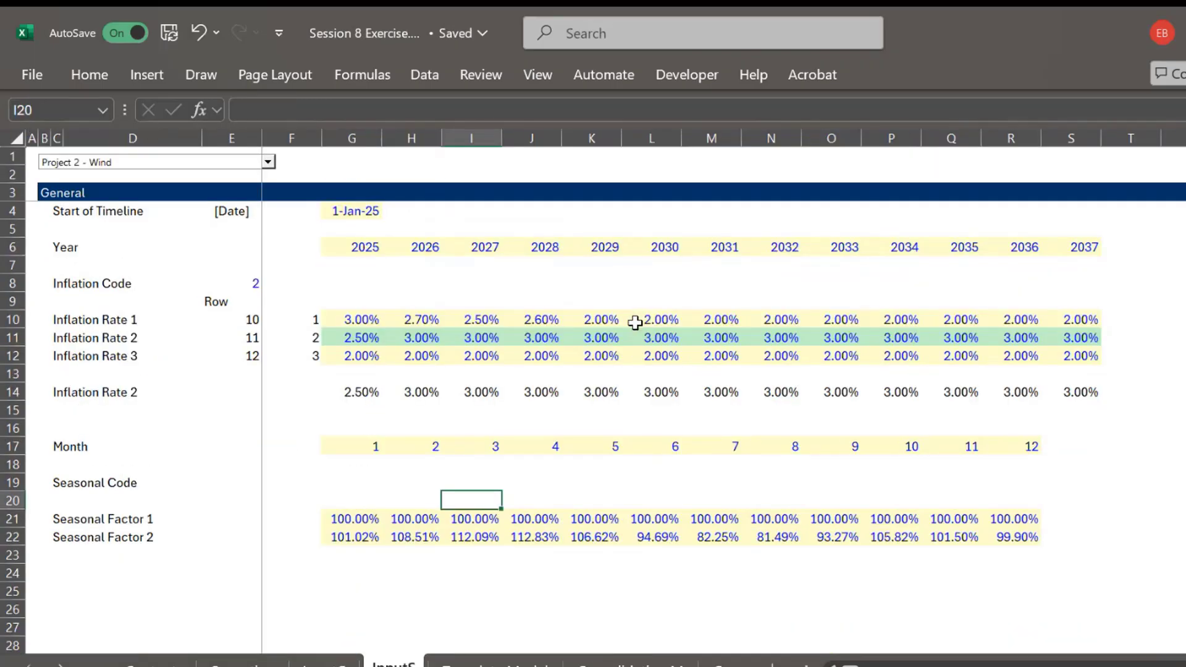
{"action": "key", "text": "ctrl+Page_Down"}
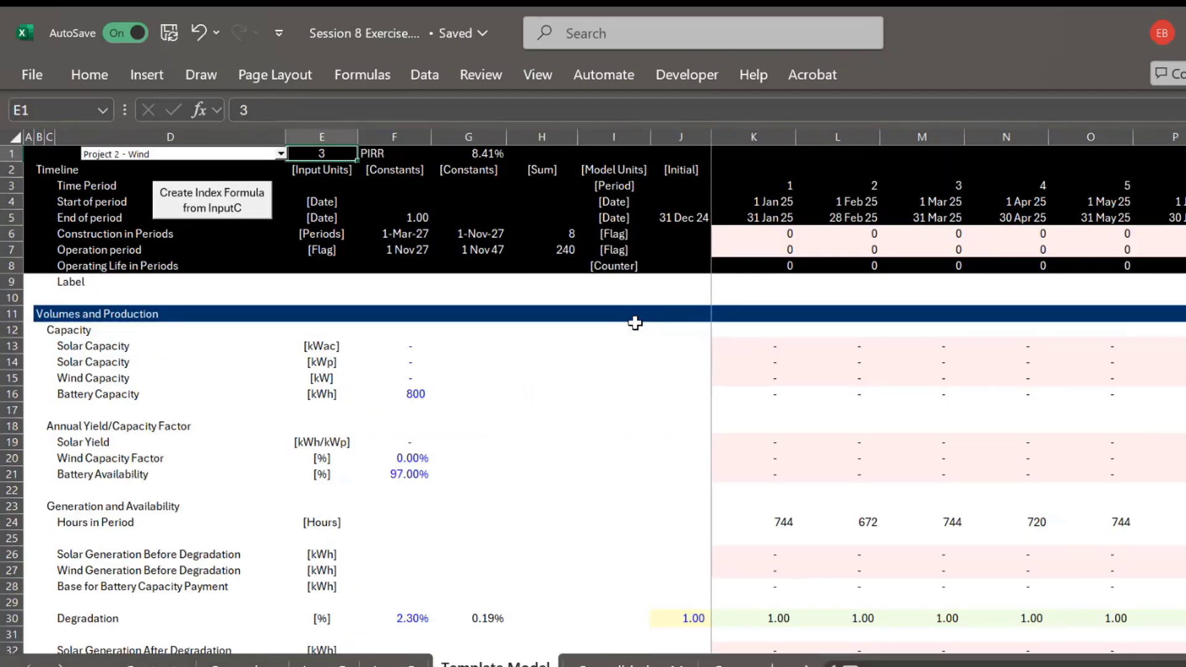
Examine the Template Model's volumes, degradation and capital expenditure rows down to the Annual Inflation Rate in row 49
{"action": "key", "text": "Down"}
{"action": "key", "text": "Down"}
{"action": "key", "text": "Down"}
{"action": "key", "text": "Down"}
{"action": "key", "text": "Down"}
{"action": "key", "text": "Down"}
{"action": "key", "text": "Down"}
{"action": "key", "text": "Down"}
{"action": "key", "text": "Down"}
{"action": "key", "text": "Down"}
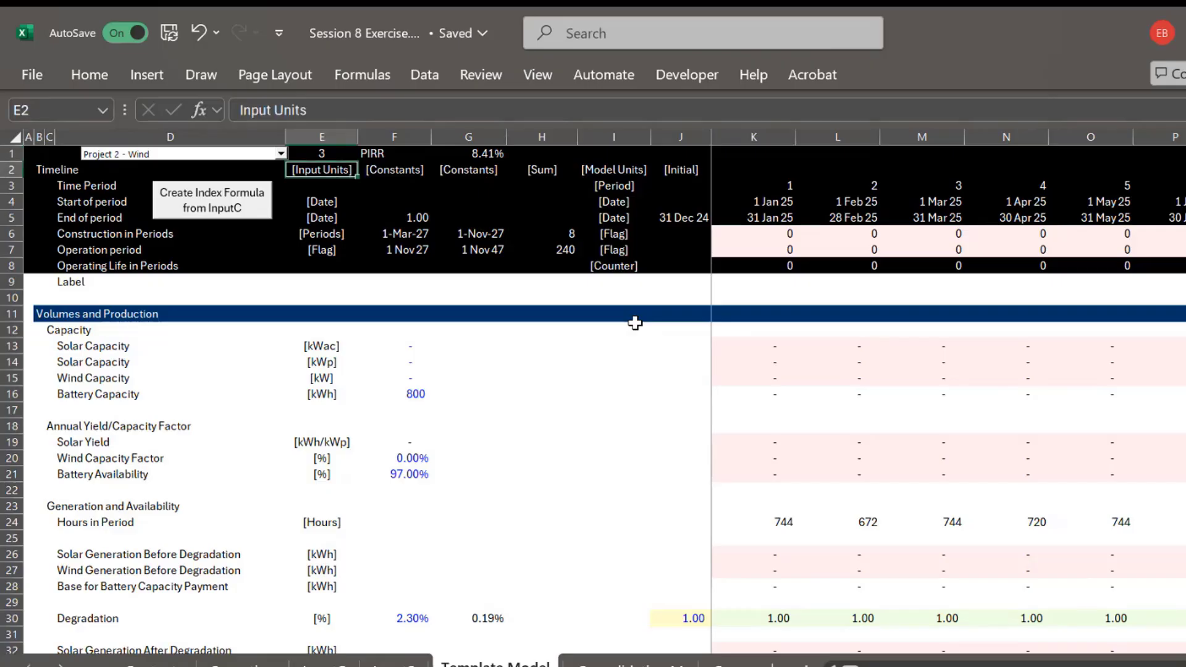
{"action": "key", "text": "Down"}
{"action": "key", "text": "Down"}
{"action": "key", "text": "Down"}
{"action": "key", "text": "Down"}
{"action": "key", "text": "Down"}
{"action": "key", "text": "Down"}
{"action": "key", "text": "Down"}
{"action": "key", "text": "Down"}
{"action": "key", "text": "Down"}
{"action": "key", "text": "Down"}
{"action": "key", "text": "Down"}
{"action": "key", "text": "Down"}
{"action": "key", "text": "Down"}
{"action": "key", "text": "Down"}
{"action": "key", "text": "Down"}
{"action": "key", "text": "Down"}
{"action": "key", "text": "Down"}
{"action": "key", "text": "Down"}
{"action": "key", "text": "Down"}
{"action": "key", "text": "Down"}
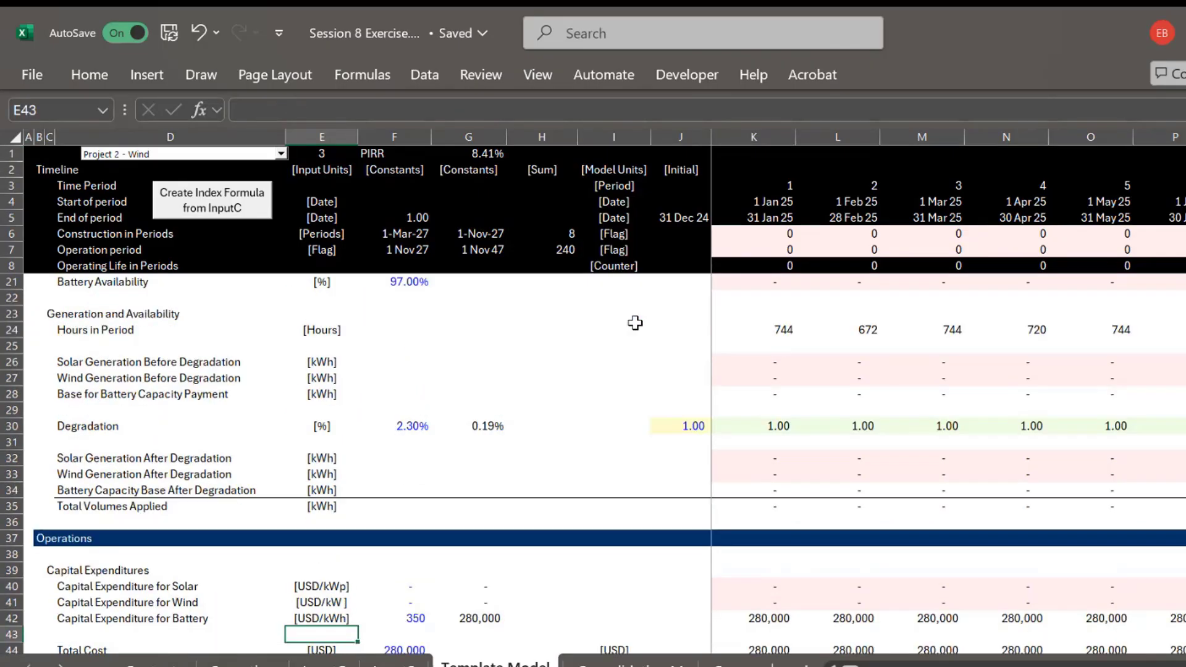
{"action": "key", "text": "Down"}
{"action": "key", "text": "Down"}
{"action": "key", "text": "Down"}
{"action": "key", "text": "Down"}
{"action": "key", "text": "Down"}
{"action": "key", "text": "Down"}
{"action": "key", "text": "Down"}
{"action": "key", "text": "Down"}
{"action": "key", "text": "Down"}
{"action": "key", "text": "Down"}
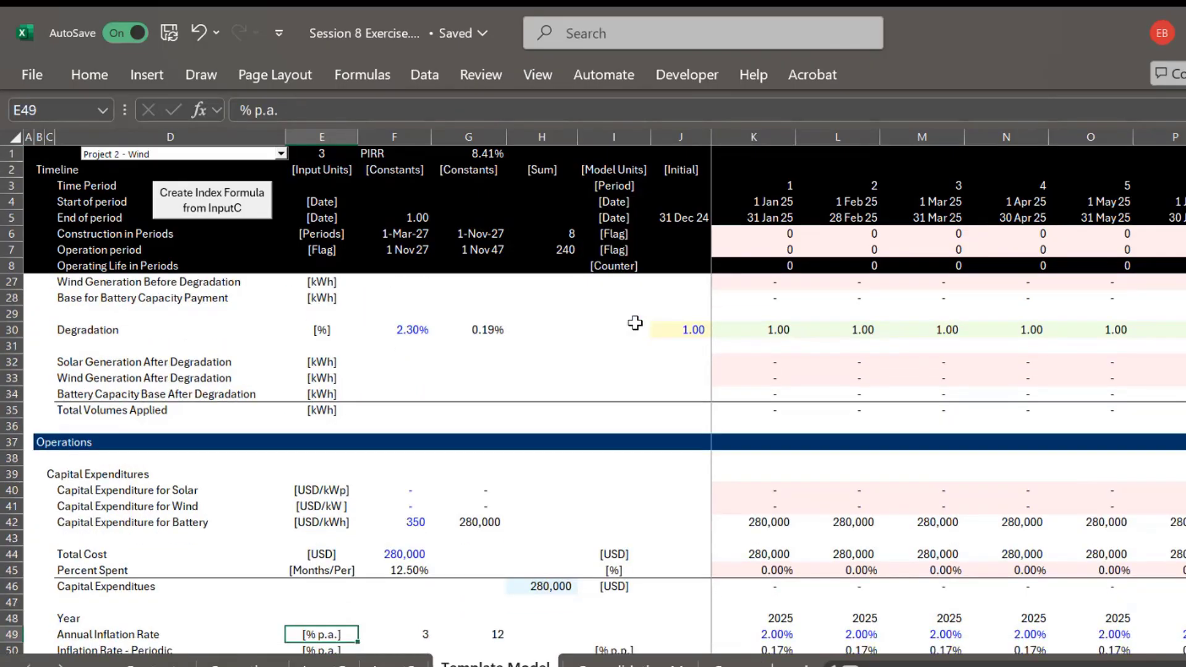
Examine the INDEX formula in F49 that retrieves the project's inflation code for the Annual Inflation Rate row
{"action": "key", "text": "Up"}
{"action": "key", "text": "Up"}
{"action": "key", "text": "Up"}
{"action": "key", "text": "Up"}
{"action": "key", "text": "Up"}
{"action": "key", "text": "Up"}
{"action": "key", "text": "Up"}
{"action": "key", "text": "Up"}
{"action": "key", "text": "Up"}
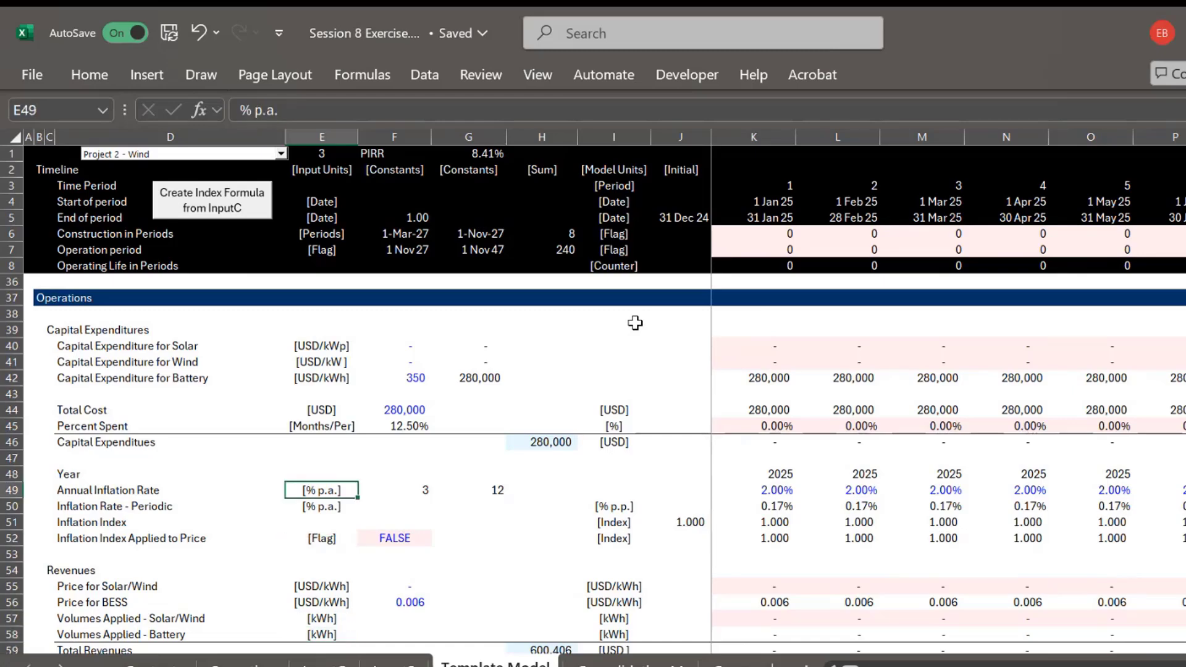
{"action": "key", "text": "Right"}
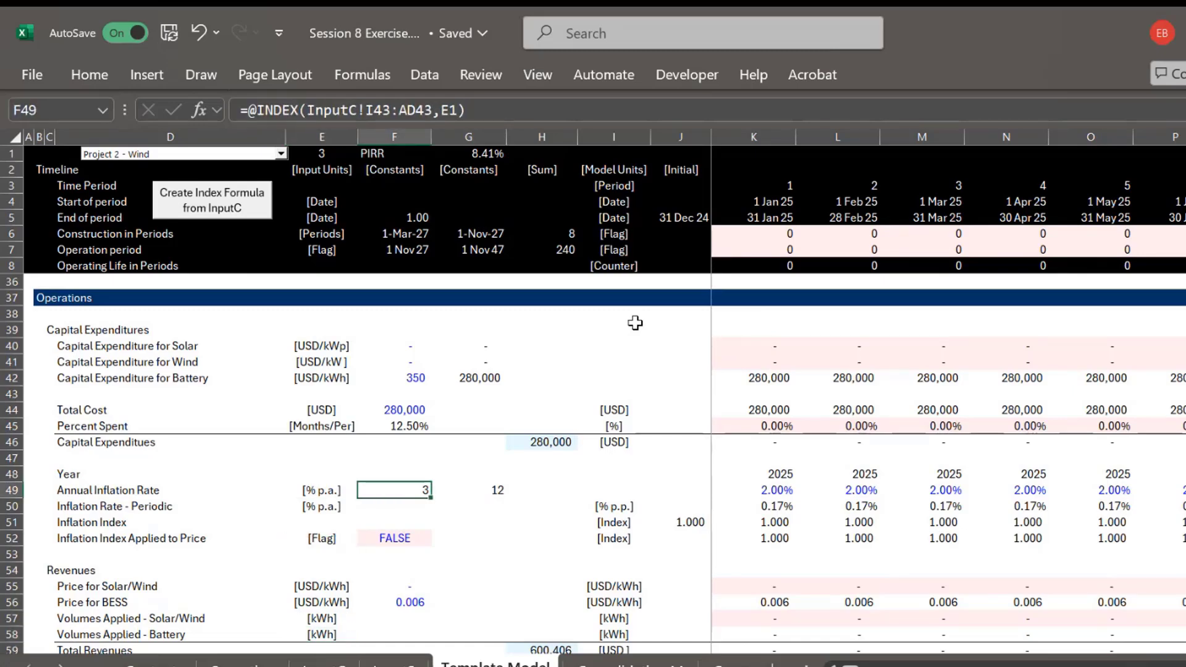
Trace the Inflation Code in E8 of the InputS sheet back to its source cell on InputC
{"action": "key", "text": "ctrl+Page_Up"}
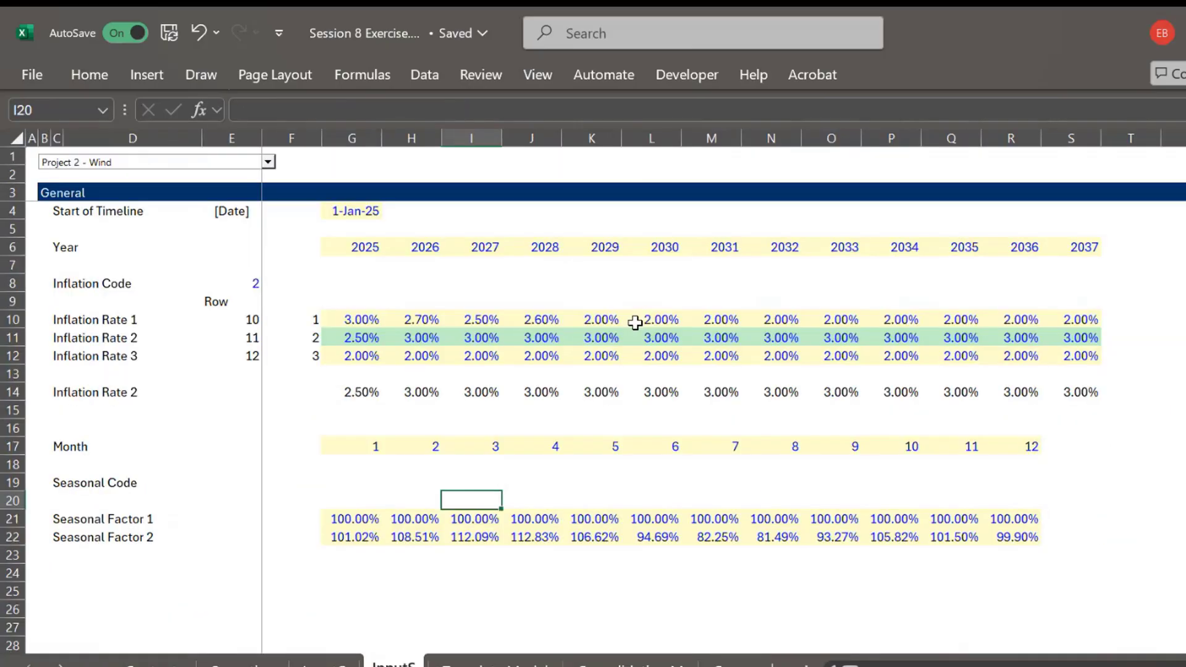
{"action": "key", "text": "Up"}
{"action": "key", "text": "Up"}
{"action": "key", "text": "Up"}
{"action": "key", "text": "Up"}
{"action": "key", "text": "Up"}
{"action": "key", "text": "Up"}
{"action": "key", "text": "Up"}
{"action": "key", "text": "Up"}
{"action": "key", "text": "Up"}
{"action": "key", "text": "Up"}
{"action": "key", "text": "Up"}
{"action": "key", "text": "Up"}
{"action": "key", "text": "Left"}
{"action": "key", "text": "Left"}
{"action": "key", "text": "Left"}
{"action": "key", "text": "Left"}
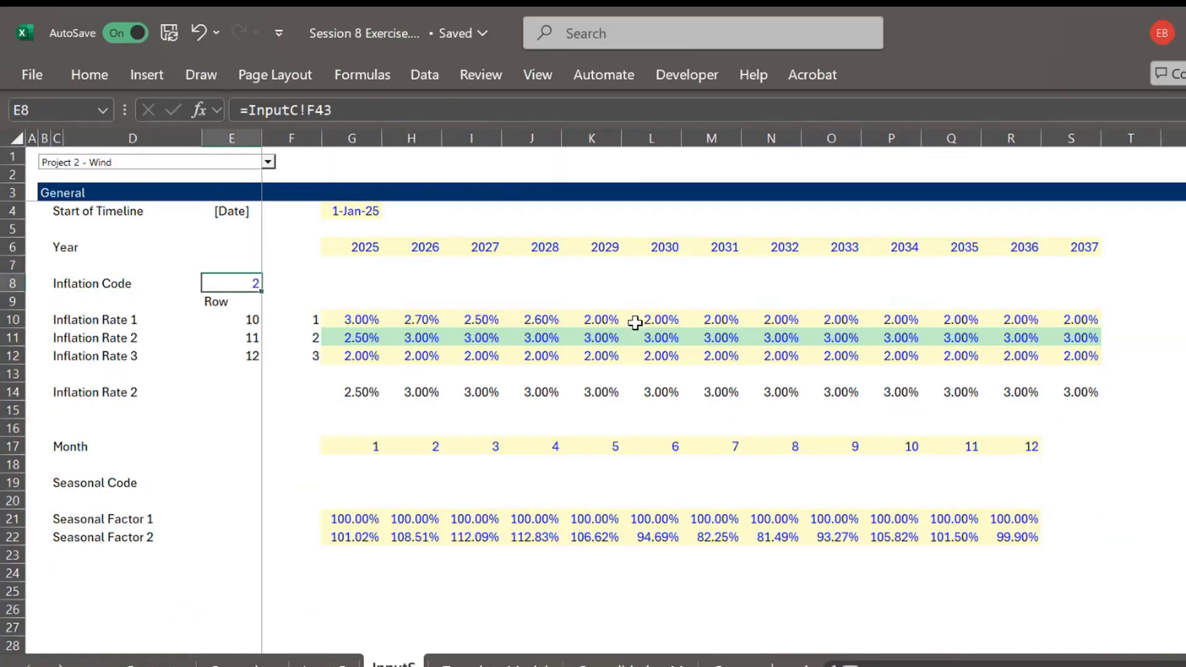
{"action": "key", "text": "ctrl+bracketleft"}
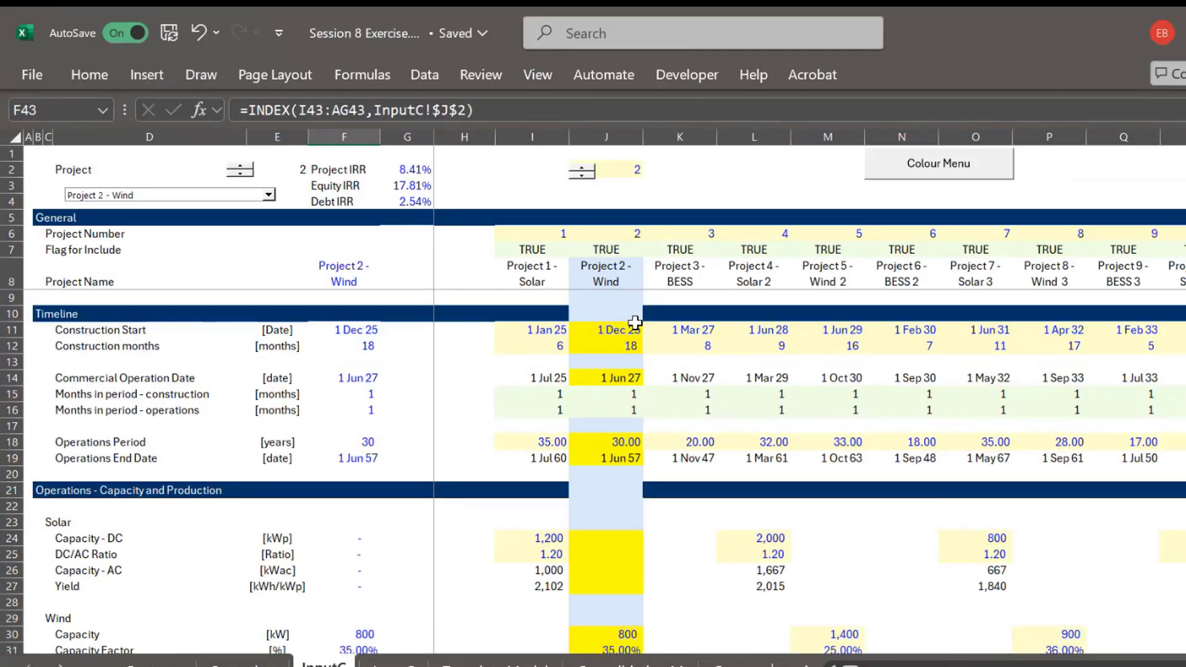
Examine the inflation codes assigned to the individual projects in row 43 of InputC
{"action": "key", "text": "Down"}
{"action": "key", "text": "Down"}
{"action": "key", "text": "Down"}
{"action": "key", "text": "Down"}
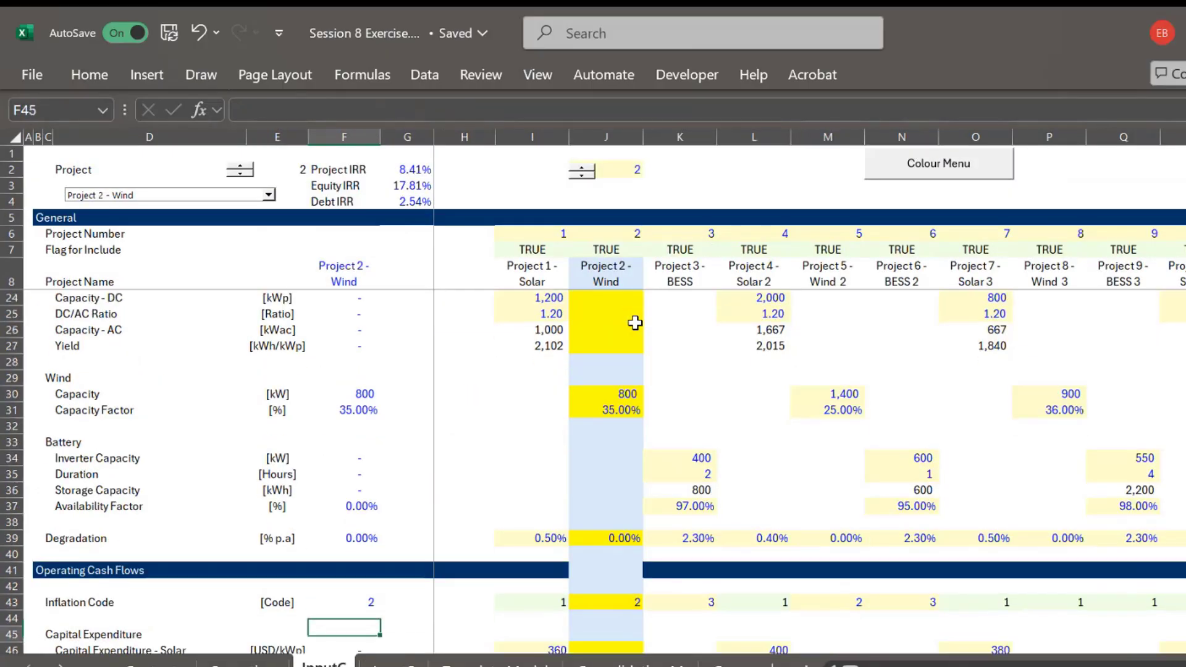
{"action": "key", "text": "Up"}
{"action": "key", "text": "Up"}
{"action": "key", "text": "Up"}
{"action": "key", "text": "Up"}
{"action": "key", "text": "Right"}
{"action": "key", "text": "Right"}
{"action": "key", "text": "Right"}
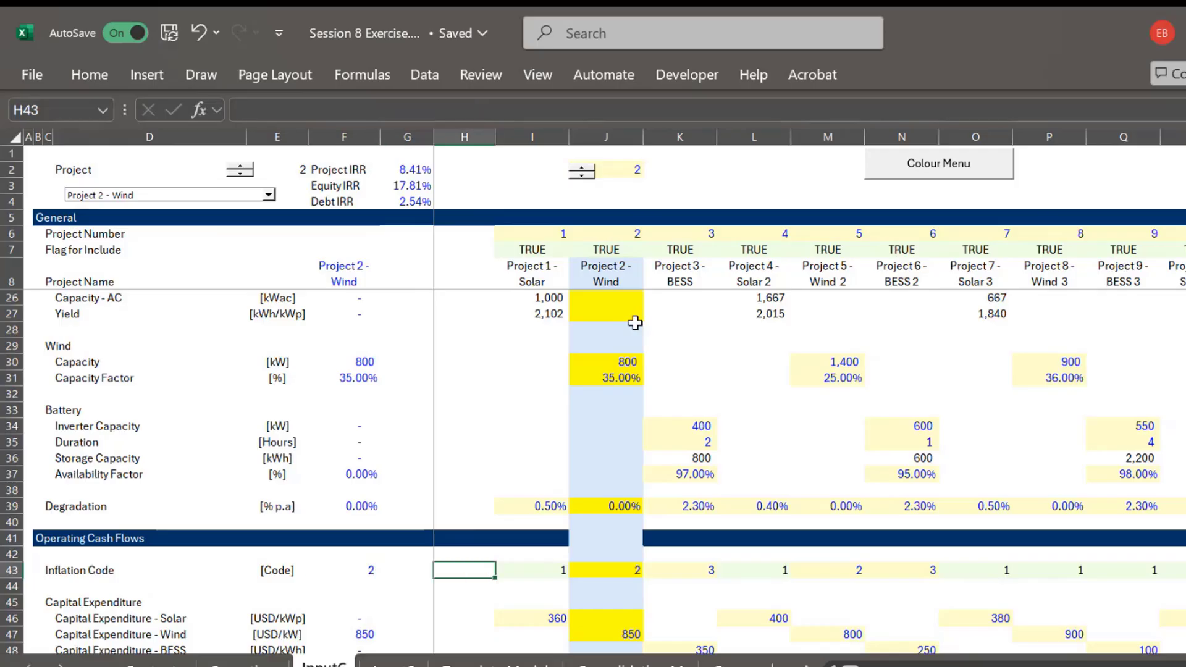
{"action": "key", "text": "Right"}
{"action": "key", "text": "Right"}
{"action": "key", "text": "Left"}
{"action": "key", "text": "Left"}
{"action": "key", "text": "Left"}
{"action": "key", "text": "Right"}
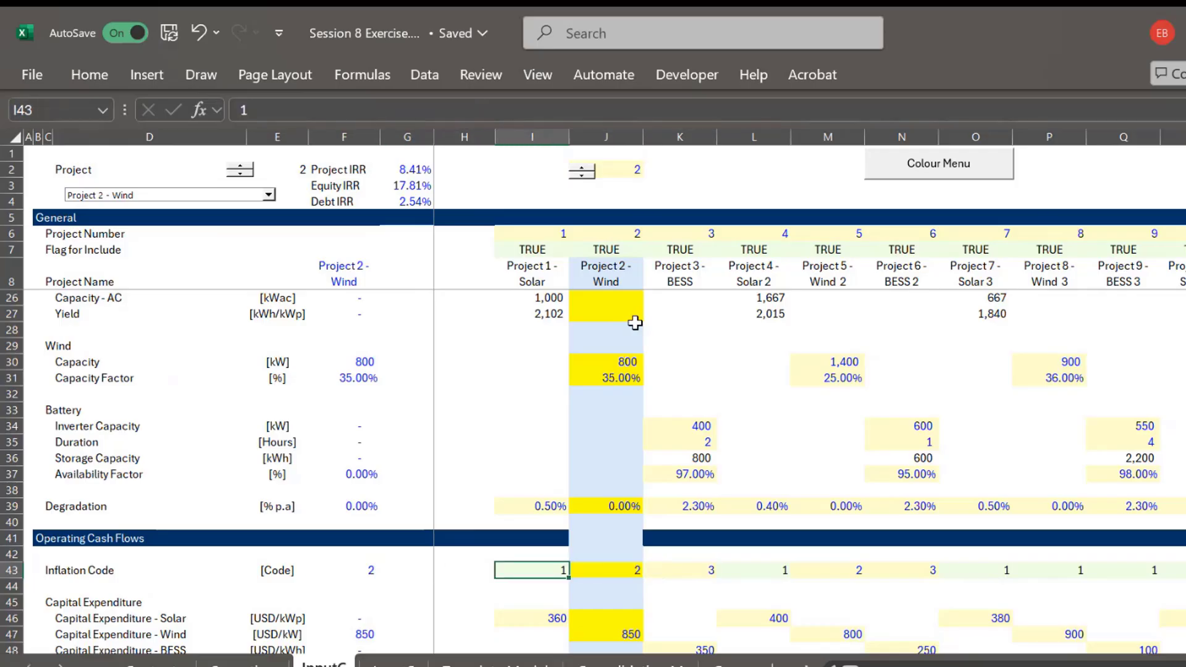
Return to the InputS sheet and examine the rows from the Inflation Code down to the Seasonal Factors
{"action": "key", "text": "ctrl+Page_Down"}
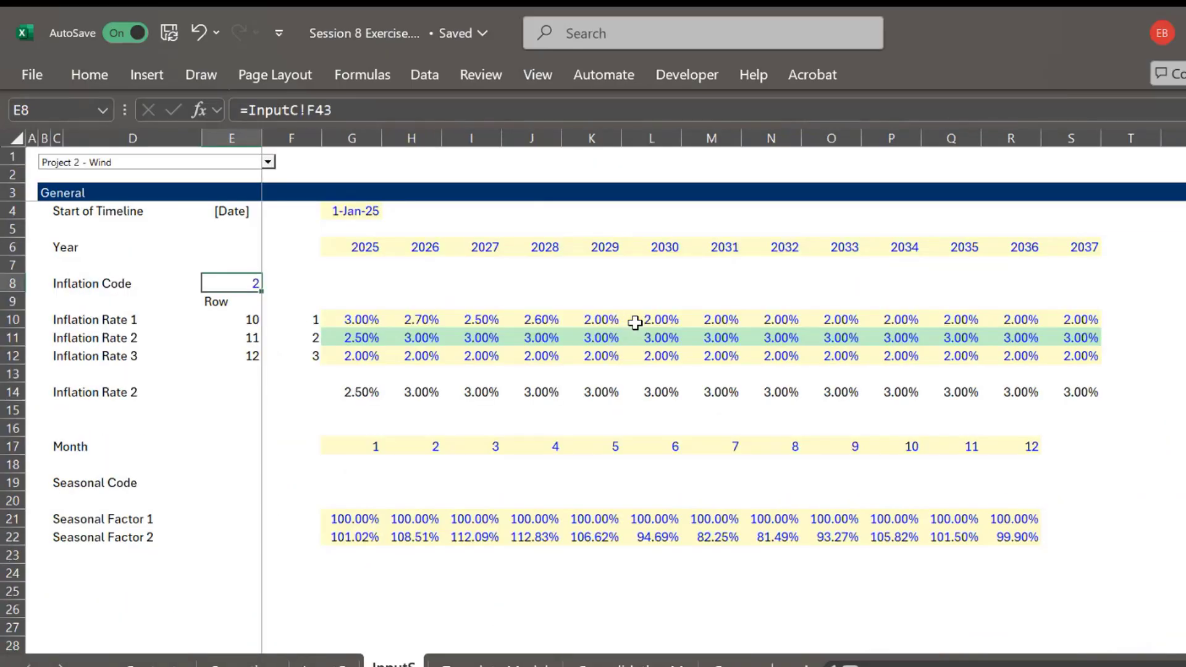
{"action": "key", "text": "Down"}
{"action": "key", "text": "Down"}
{"action": "key", "text": "Down"}
{"action": "key", "text": "Down"}
{"action": "key", "text": "Down"}
{"action": "key", "text": "Down"}
{"action": "key", "text": "Down"}
{"action": "key", "text": "Down"}
{"action": "key", "text": "Down"}
{"action": "key", "text": "Down"}
{"action": "key", "text": "Down"}
{"action": "key", "text": "Down"}
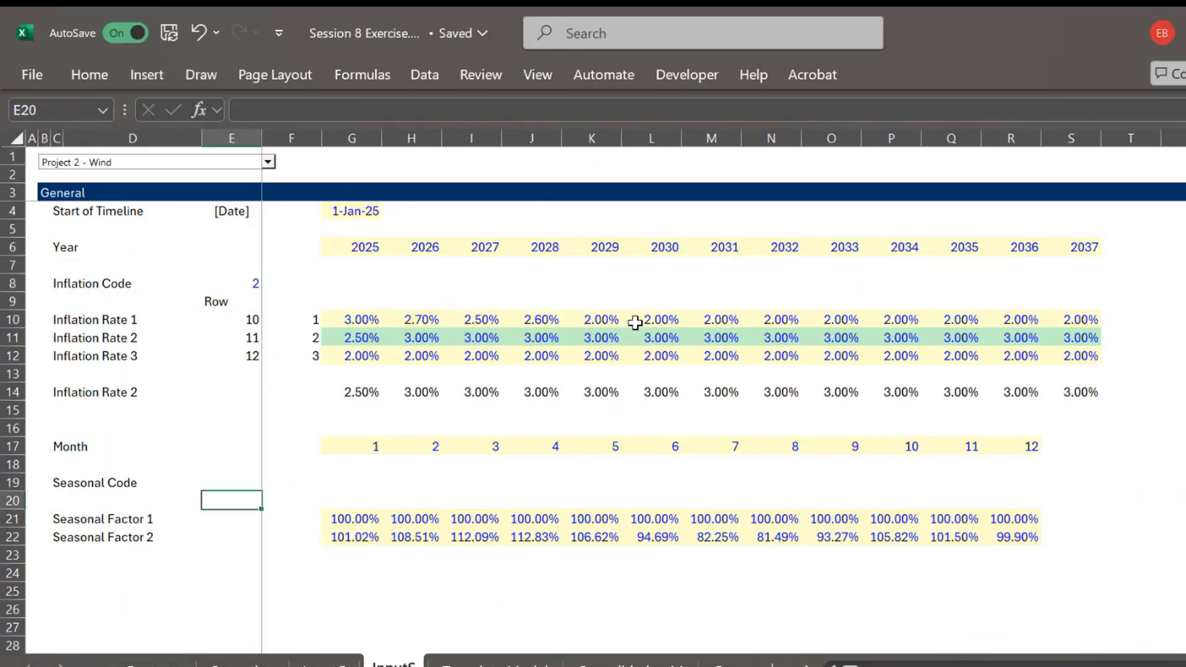
{"action": "key", "text": "Up"}
{"action": "key", "text": "Down"}
{"action": "key", "text": "Down"}
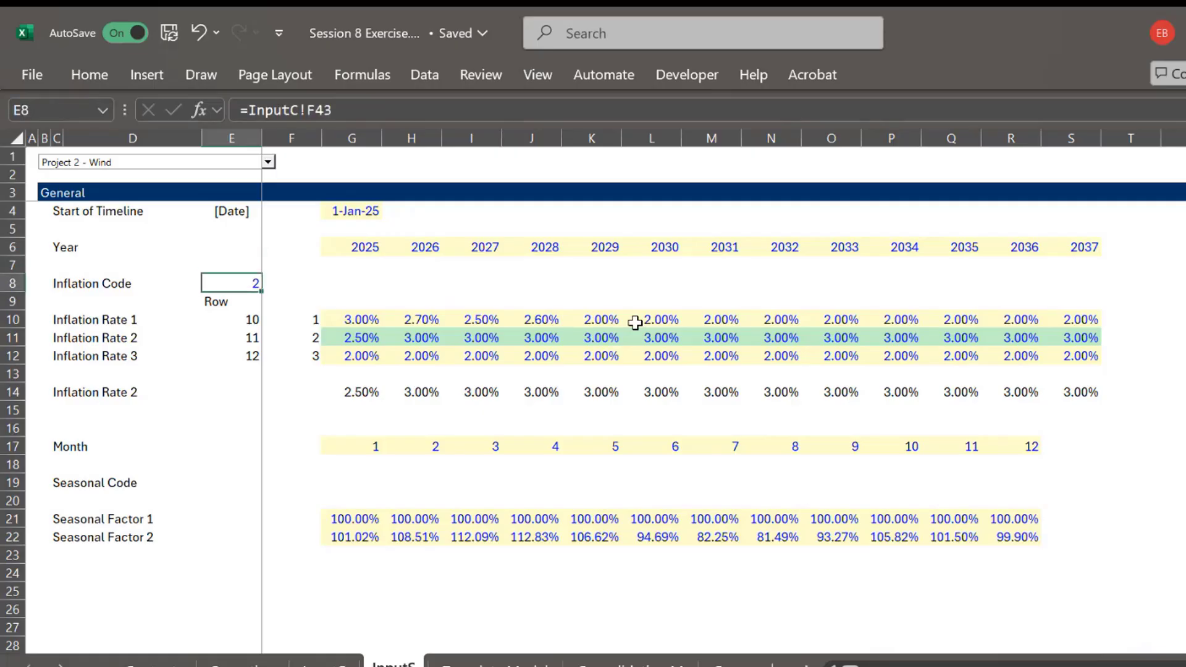
Examine the three yearly inflation rate series in rows 10 to 12 and the Inflation Code in E8
{"action": "key", "text": "Down"}
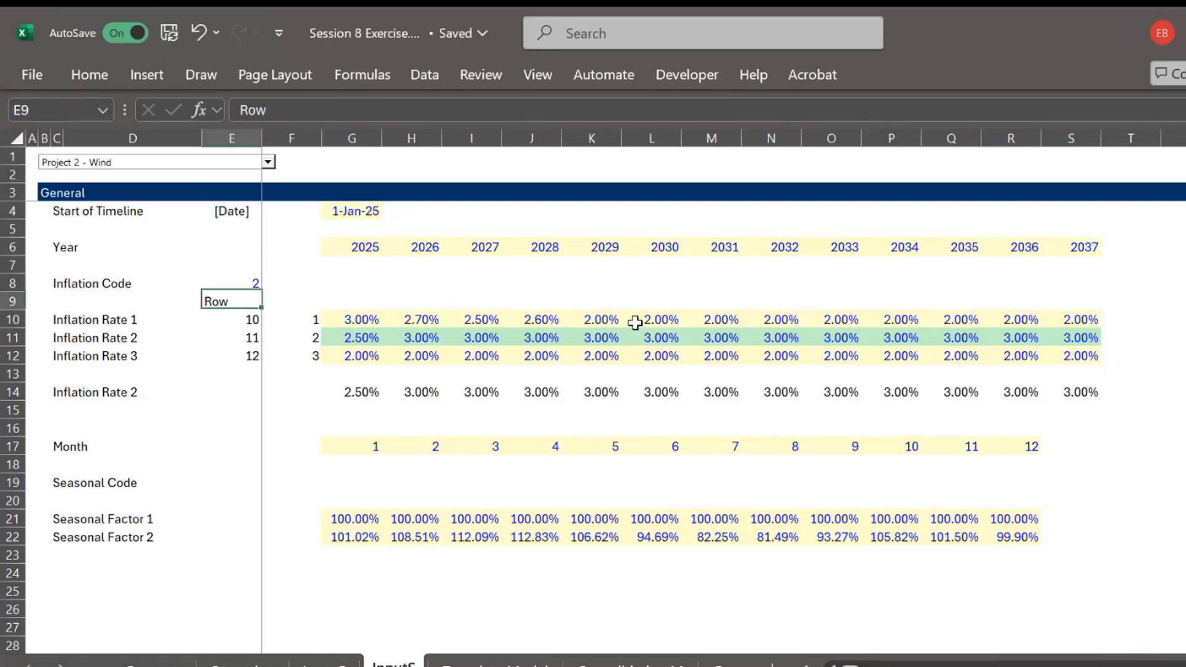
{"action": "key", "text": "Down"}
{"action": "key", "text": "Right"}
{"action": "key", "text": "Right"}
{"action": "key", "text": "shift+Down"}
{"action": "key", "text": "shift+Down"}
{"action": "key", "text": "shift+Right"}
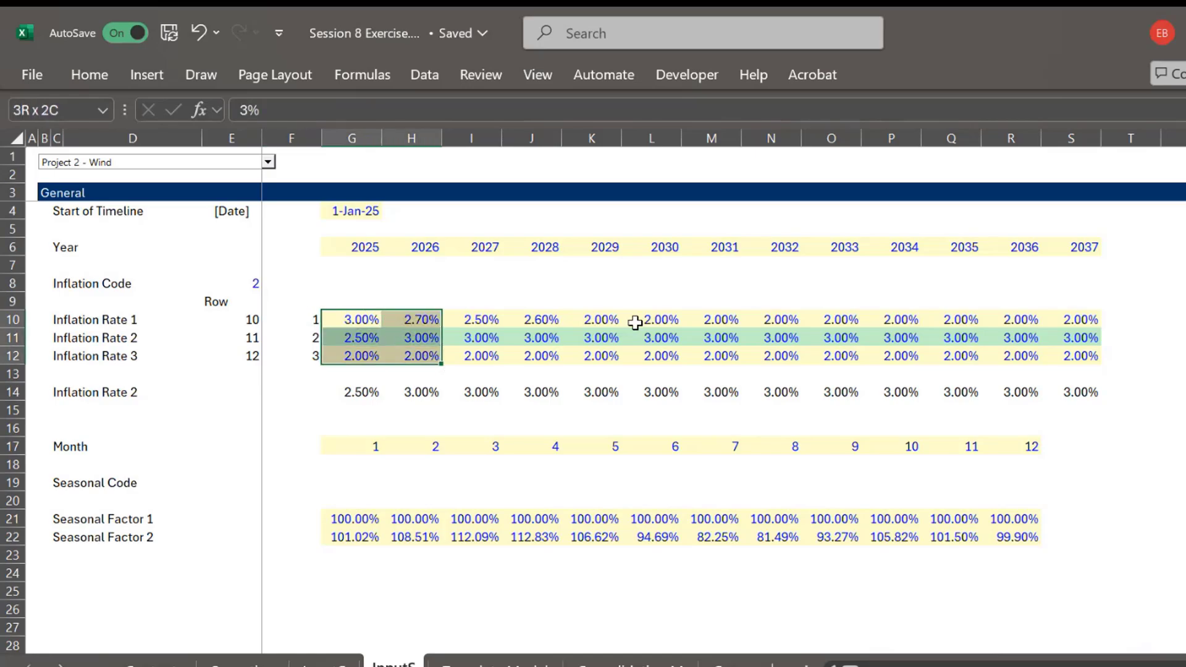
{"action": "key", "text": "ctrl+shift+Right"}
{"action": "key", "text": "shift+Left"}
{"action": "key", "text": "Right"}
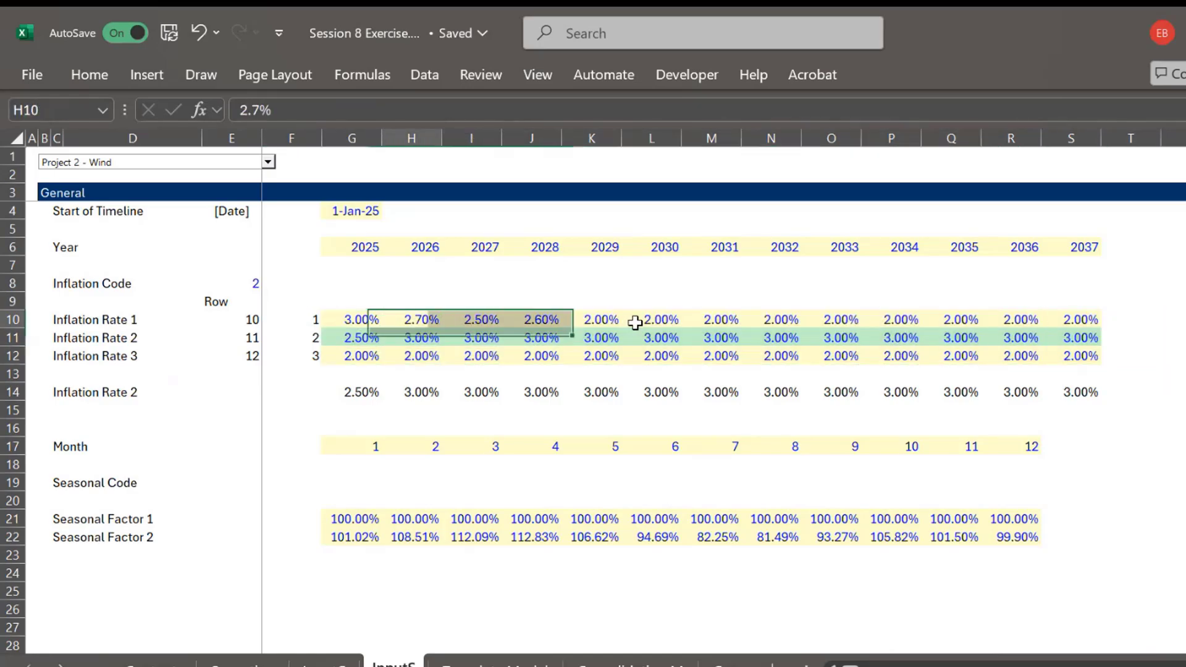
{"action": "key", "text": "Up"}
{"action": "key", "text": "Left"}
{"action": "key", "text": "Left"}
{"action": "key", "text": "Left"}
{"action": "key", "text": "Up"}
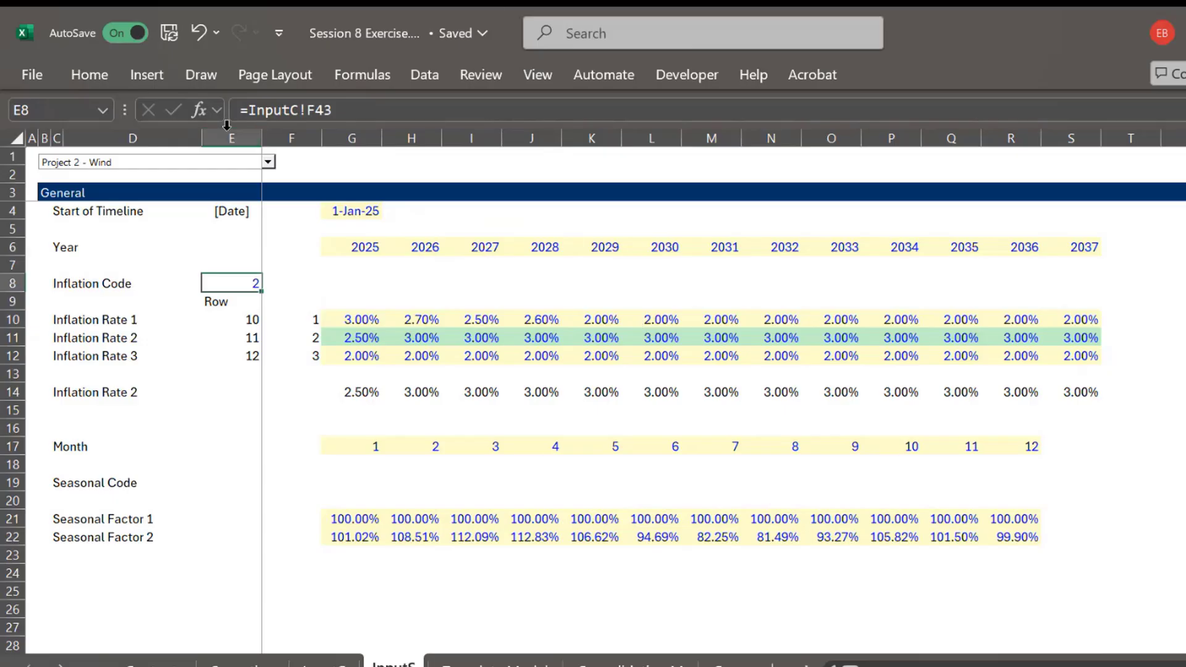
Switch the active project on the InputS sheet to Project 1 - Solar
{"action": "left_click", "coordinate": [215, 173]}
{"action": "left_click", "coordinate": [219, 172]}
{"action": "left_click", "coordinate": [214, 165]}
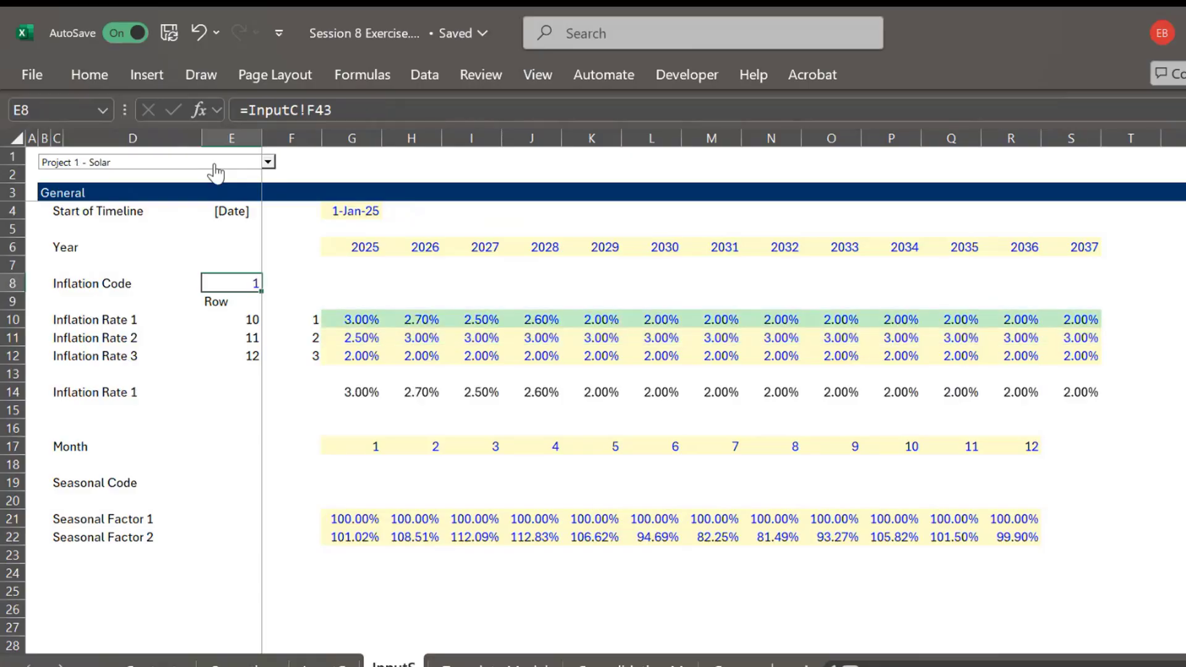
Highlight the block of inflation rates 1 to 3 across the years, starting from G10
{"action": "left_click", "coordinate": [368, 317]}
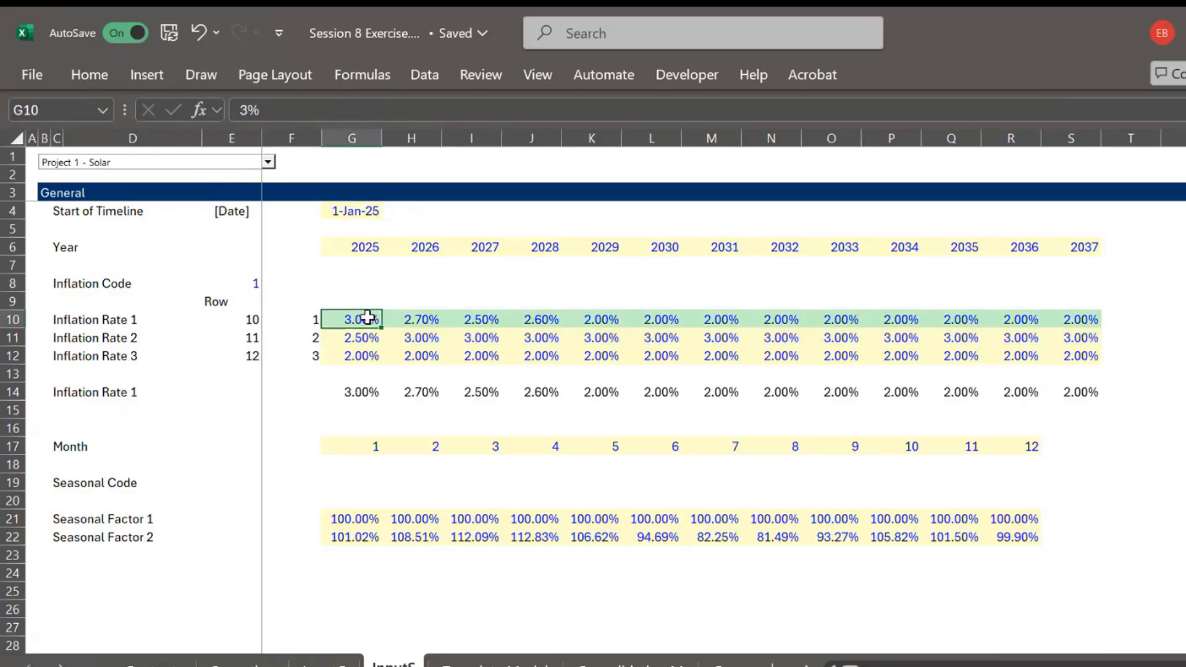
{"action": "key", "text": "shift+Down"}
{"action": "key", "text": "shift+Down"}
{"action": "key", "text": "shift+Right"}
{"action": "key", "text": "shift+Right"}
{"action": "key", "text": "shift+Right"}
{"action": "key", "text": "shift+Right"}
{"action": "key", "text": "shift+Right"}
{"action": "key", "text": "shift+Right"}
{"action": "key", "text": "shift+Right"}
{"action": "key", "text": "shift+Right"}
{"action": "key", "text": "shift+Right"}
{"action": "key", "text": "shift+Right"}
{"action": "key", "text": "shift+Right"}
{"action": "key", "text": "shift+Right"}
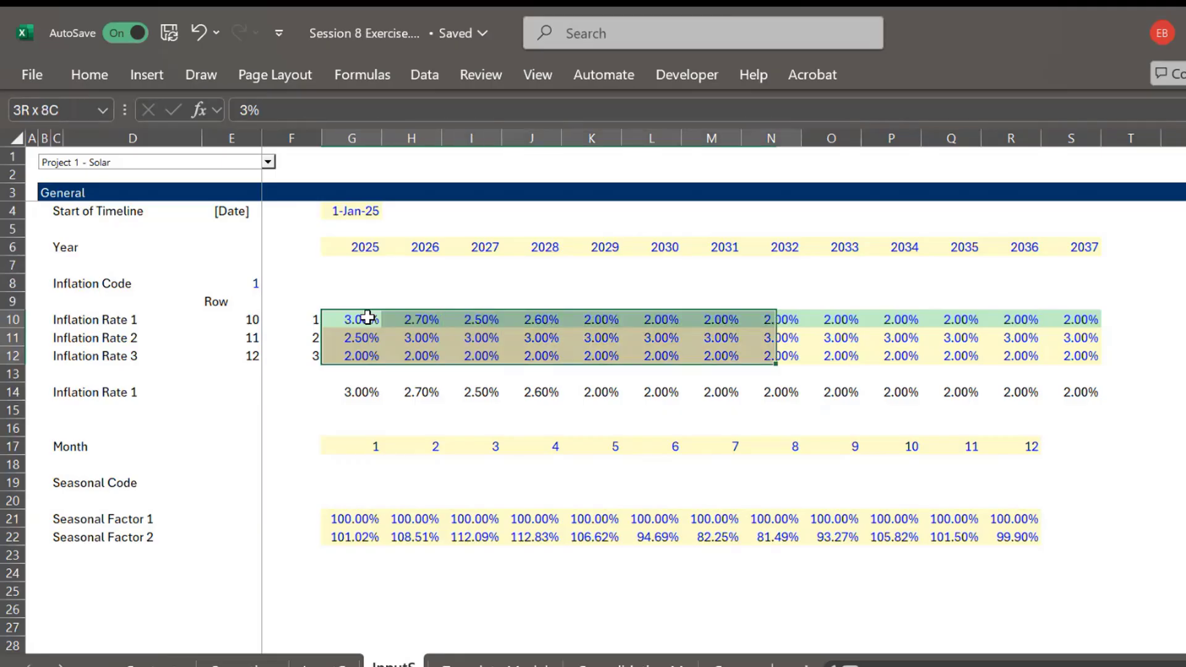
Compare the series numbers in column F and the first-year rates with the Inflation Code in E8
{"action": "key", "text": "Left"}
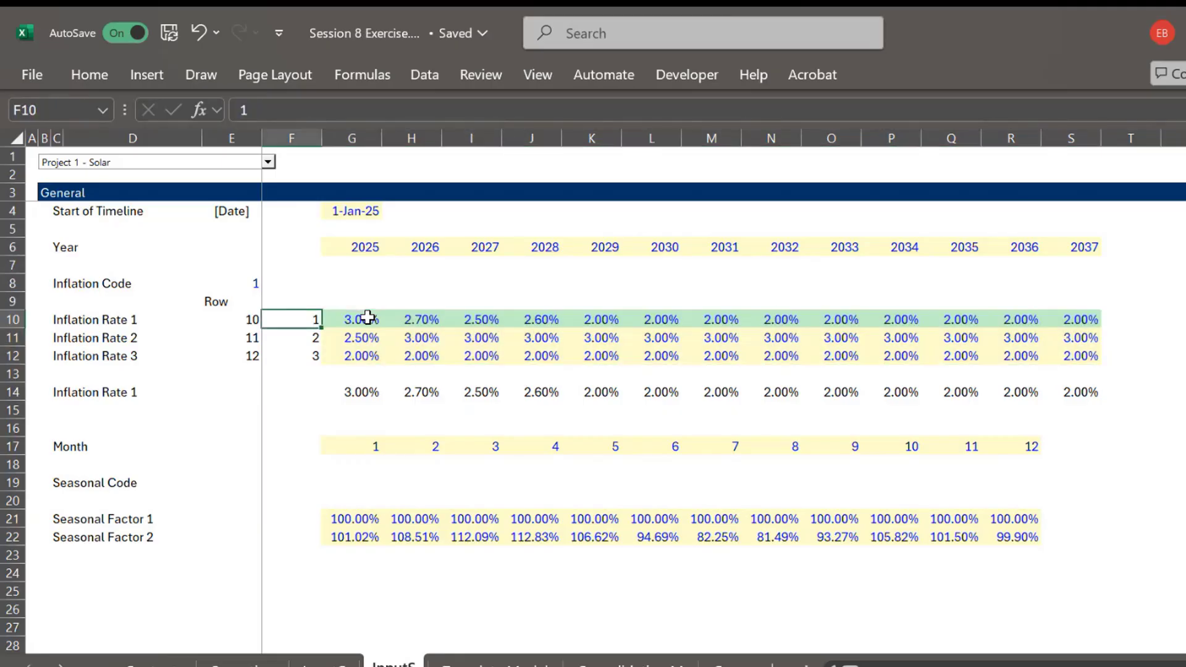
{"action": "key", "text": "Down"}
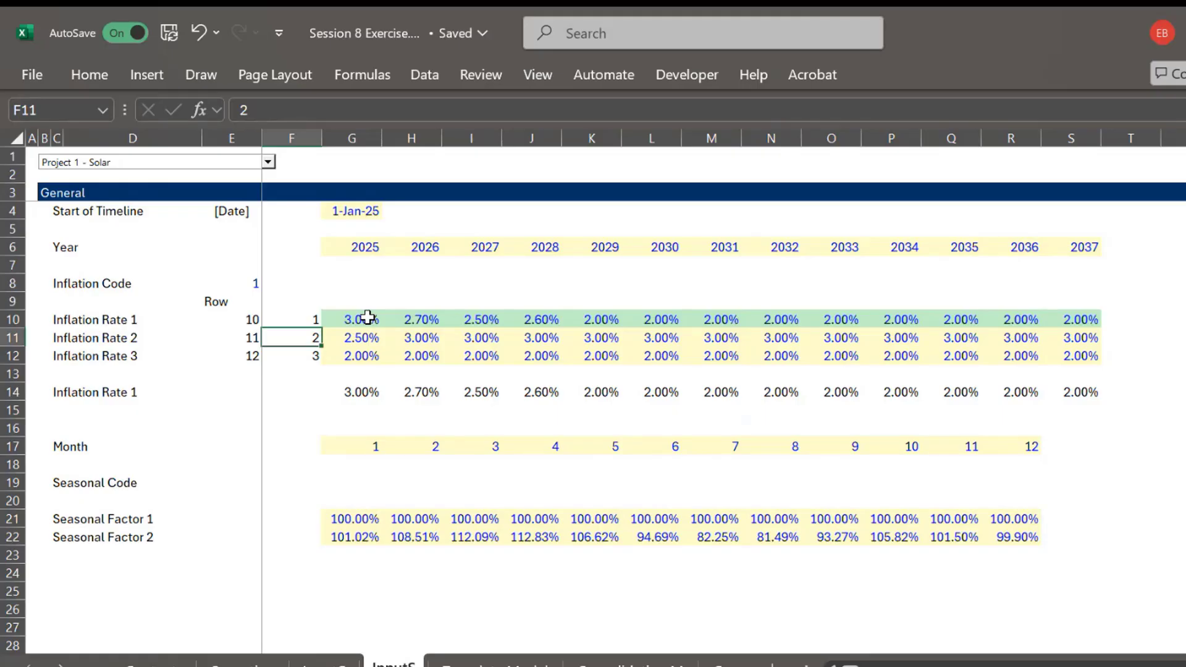
{"action": "key", "text": "Up"}
{"action": "key", "text": "Right"}
{"action": "key", "text": "Down"}
{"action": "key", "text": "Up"}
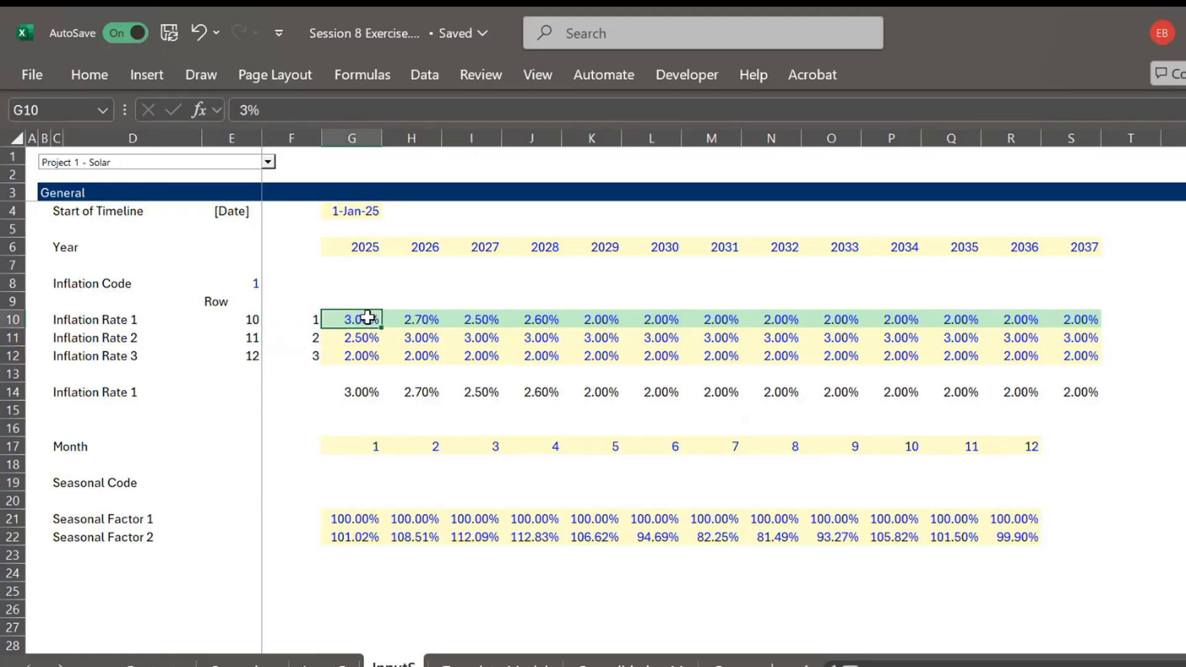
{"action": "key", "text": "Up"}
{"action": "key", "text": "Left"}
{"action": "key", "text": "Left"}
{"action": "key", "text": "Up"}
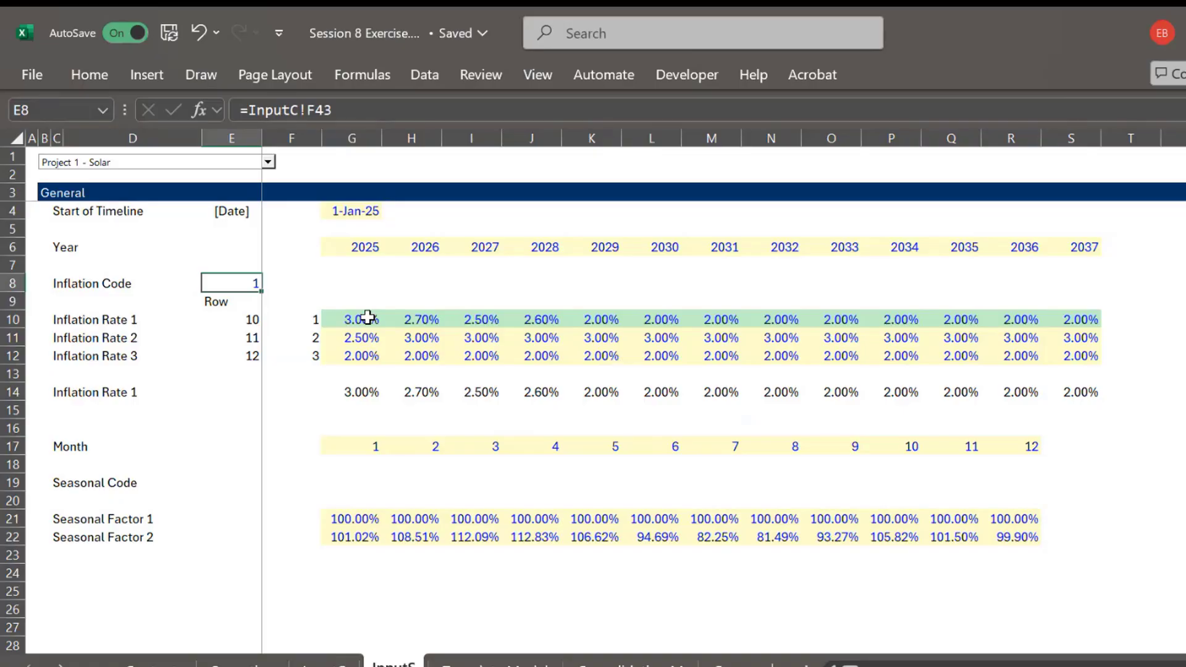
Compare the project number in E1 of the Template Model with the J2-based inflation code formula in F43 of InputC
{"action": "key", "text": "ctrl+Page_Down"}
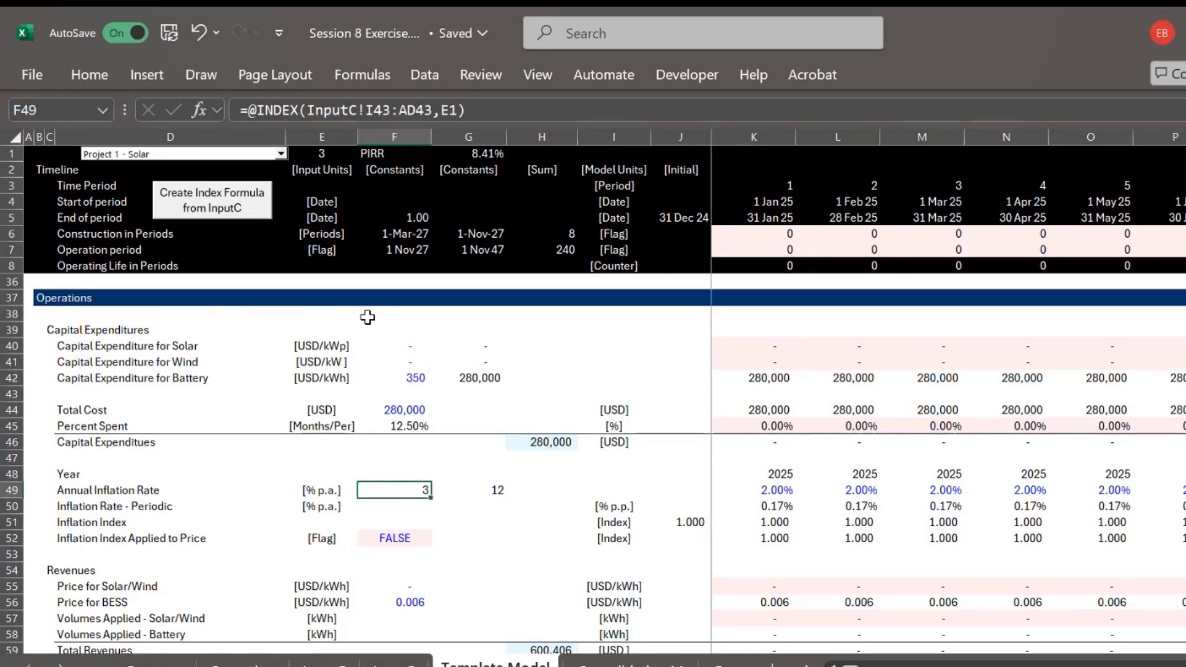
{"action": "left_click", "coordinate": [323, 155]}
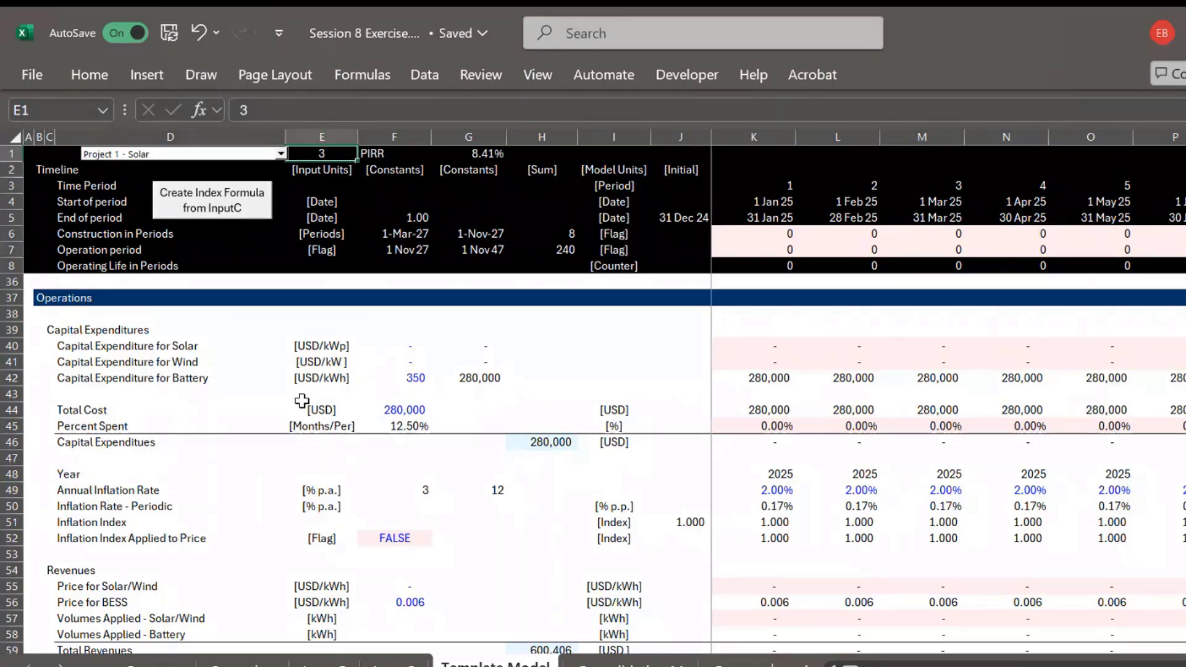
{"action": "key", "text": "ctrl+Page_Up"}
{"action": "key", "text": "ctrl+bracketleft"}
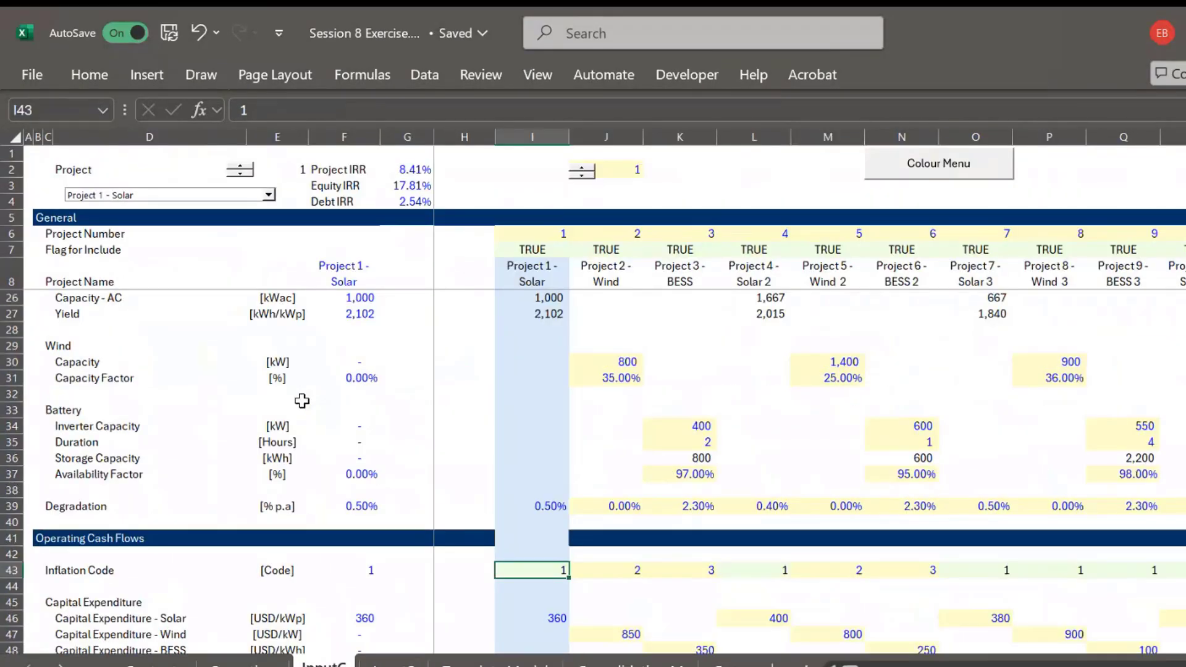
{"action": "left_click", "coordinate": [354, 569]}
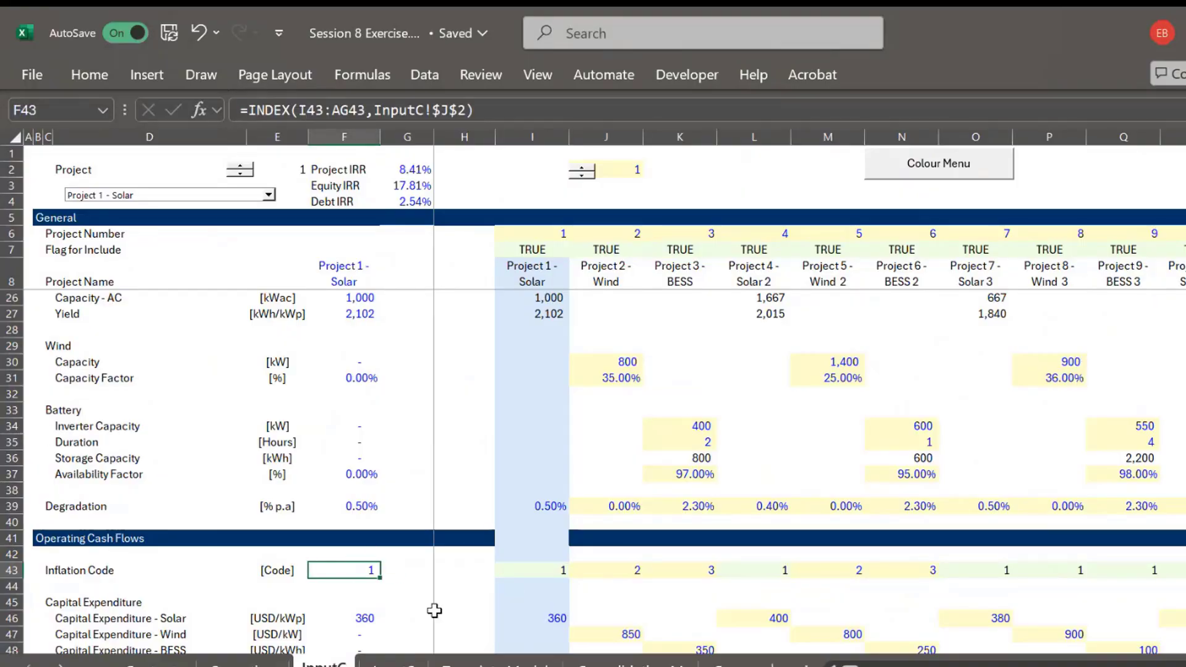
{"action": "key", "text": "ctrl+bracketright"}
{"action": "key", "text": "ctrl+Page_Down"}
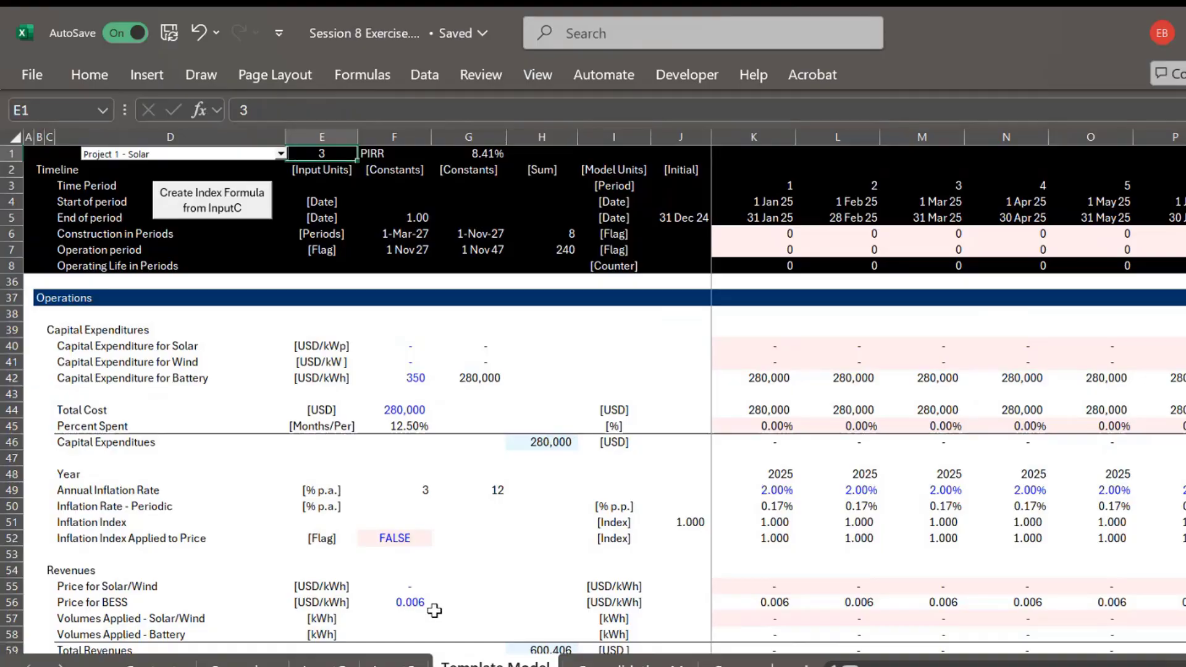
Examine the inflation code in F49 and the neighbouring row number in G49 of the Template Model
{"action": "left_click", "coordinate": [395, 490]}
{"action": "key", "text": "Right"}
{"action": "key", "text": "Right"}
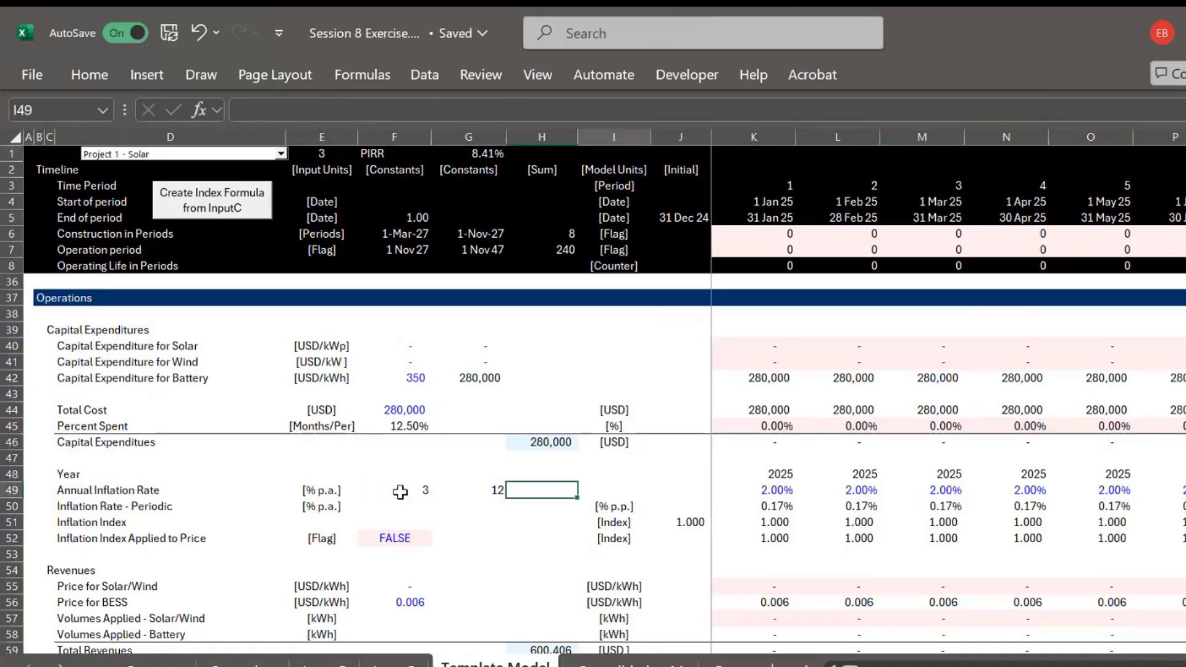
{"action": "key", "text": "Left"}
{"action": "key", "text": "Left"}
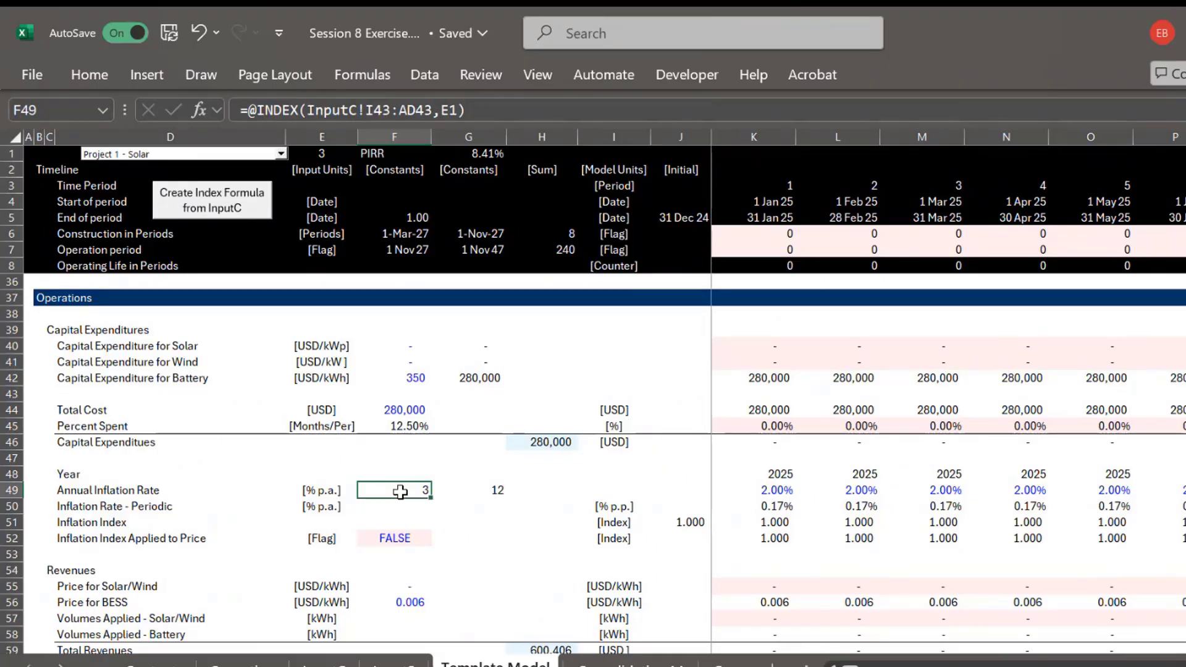
Examine the LOOKUP and INDIRECT formula behind the Annual Inflation Rate in K49, and select the empty cell J49 beside it
{"action": "key", "text": "Right"}
{"action": "key", "text": "Right"}
{"action": "key", "text": "Right"}
{"action": "key", "text": "Right"}
{"action": "key", "text": "Right"}
{"action": "key", "text": "F2"}
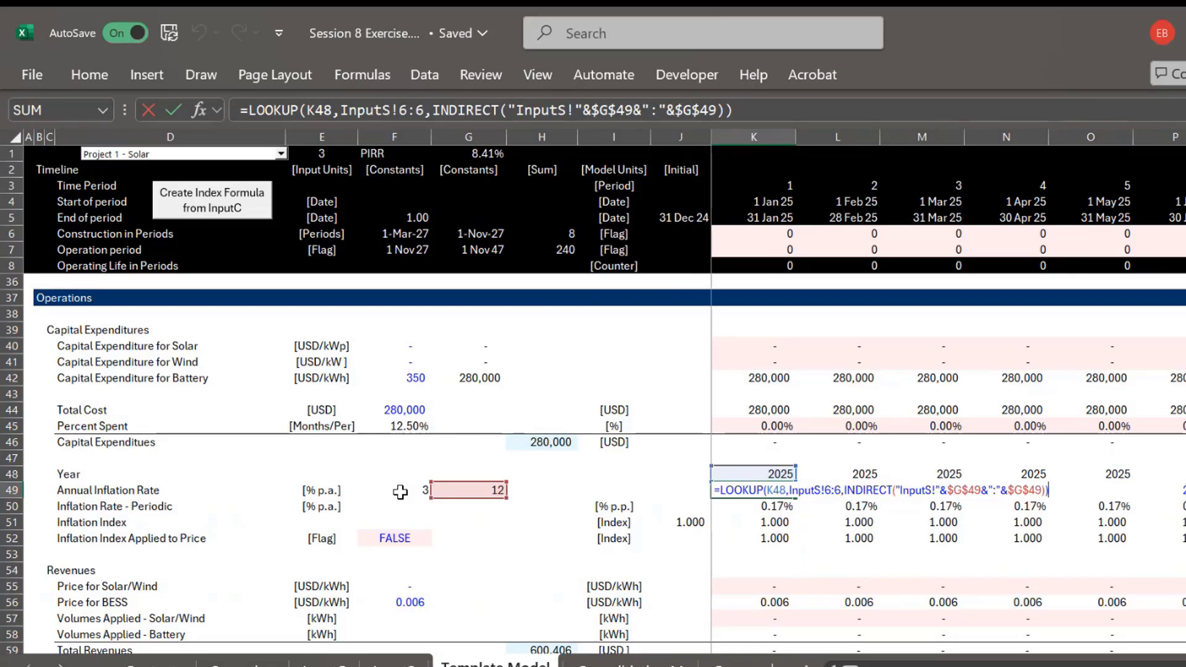
{"action": "type", "text": "`"}
{"action": "key", "text": "ctrl+Return"}
{"action": "key", "text": "Left"}
{"action": "key", "text": "Right"}
{"action": "key", "text": "Left"}
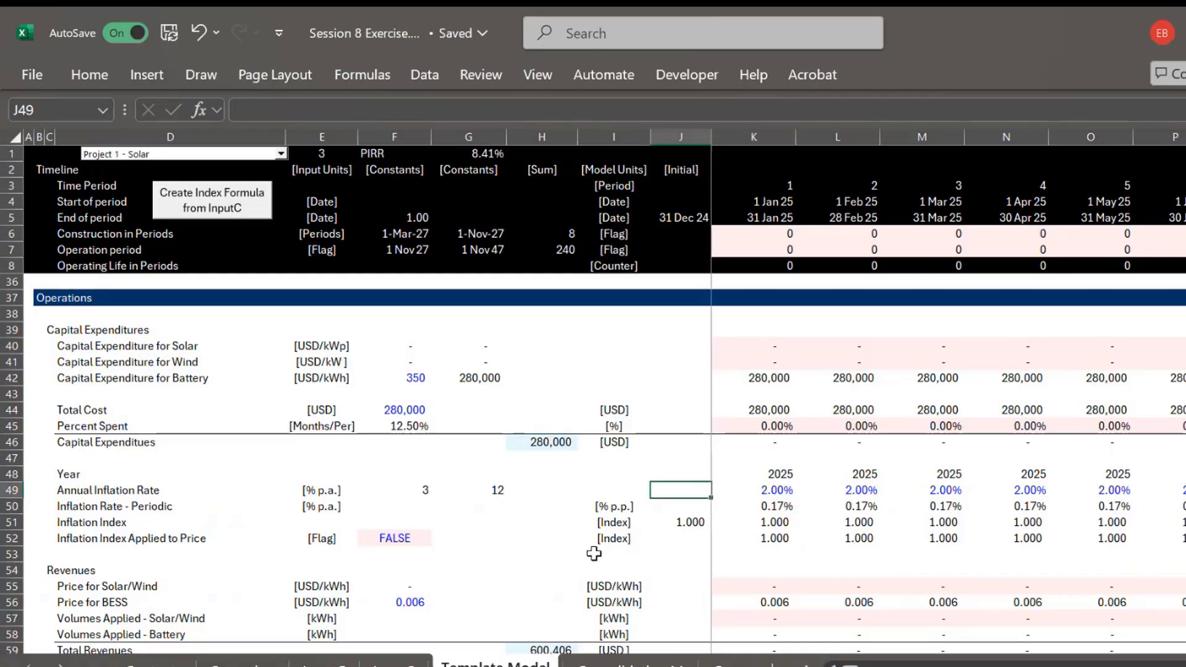
{"action": "type", "text": "="}
{"action": "key", "text": "ctrl+Page_Up"}
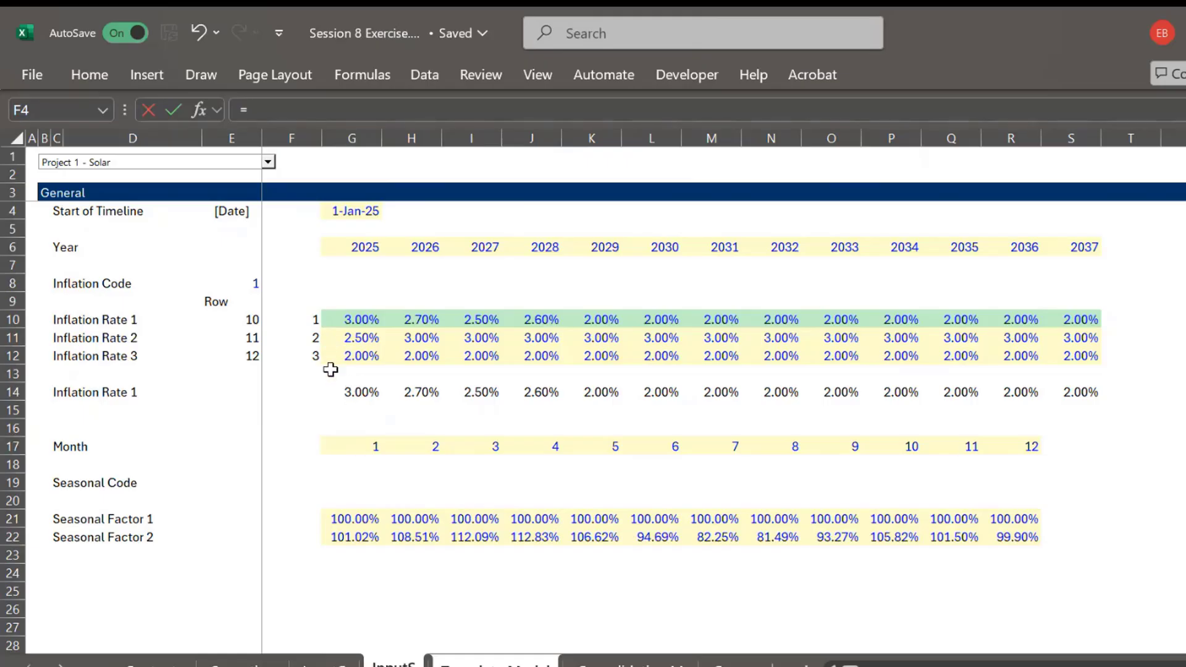
{"action": "key", "text": "ctrl+Page_Down"}
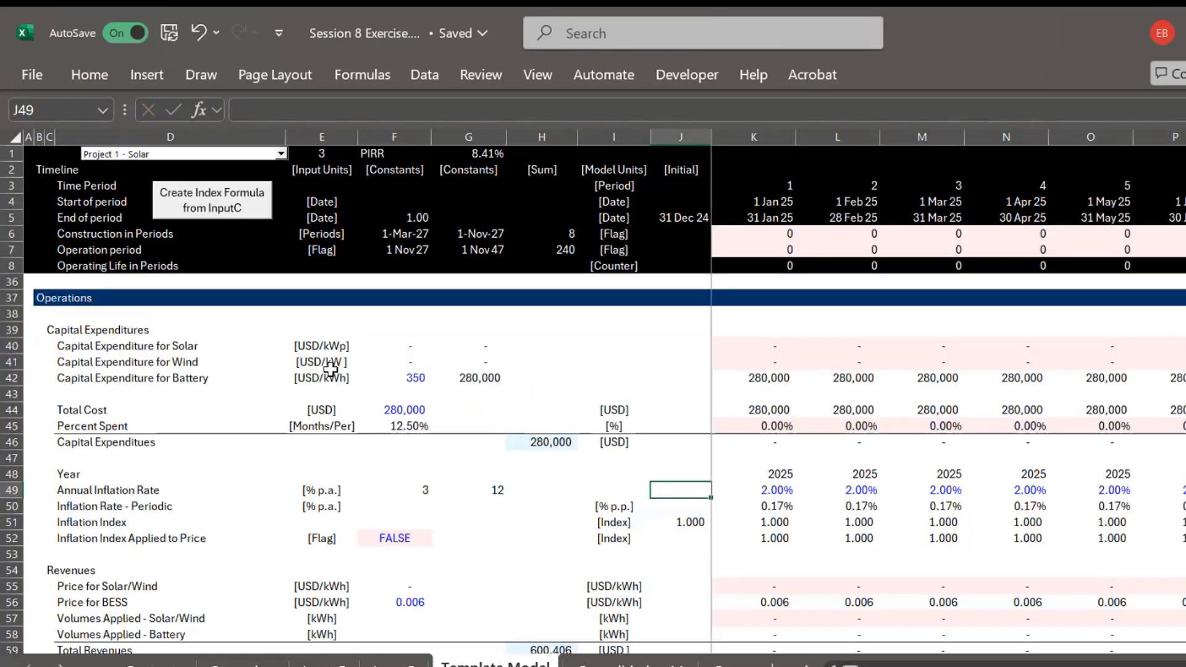
{"action": "type", "text": "index("}
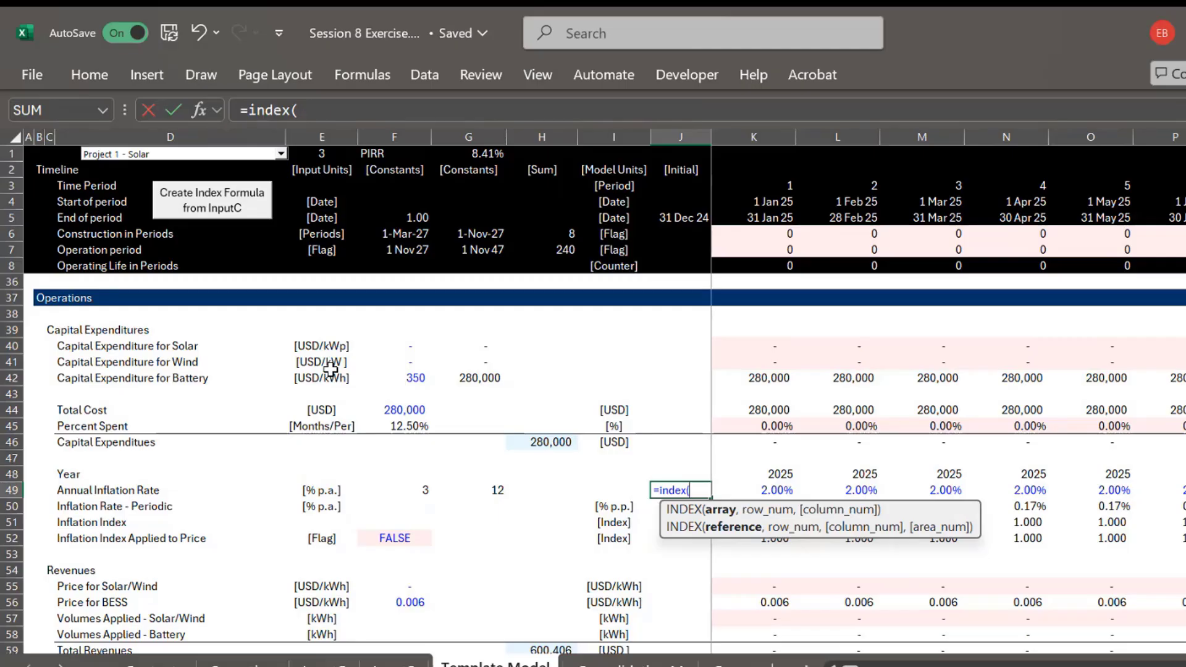
{"action": "key", "text": "Left"}
{"action": "key", "text": "Left"}
{"action": "key", "text": "Left"}
{"action": "key", "text": "Left"}
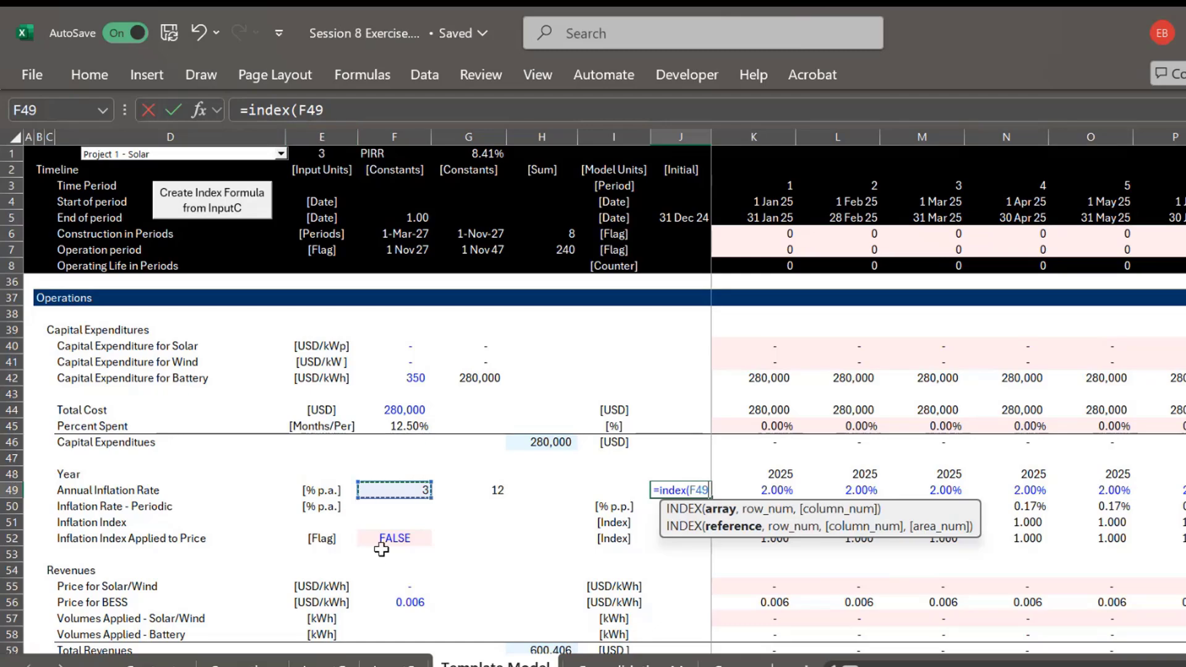
{"action": "key", "text": "Escape"}
Examine the INDEX formula behind the inflation code in F49 and the row-number LOOKUP formula in G49
{"action": "key", "text": "Left"}
{"action": "key", "text": "Left"}
{"action": "key", "text": "Left"}
{"action": "key", "text": "Left"}
{"action": "key", "text": "F2"}
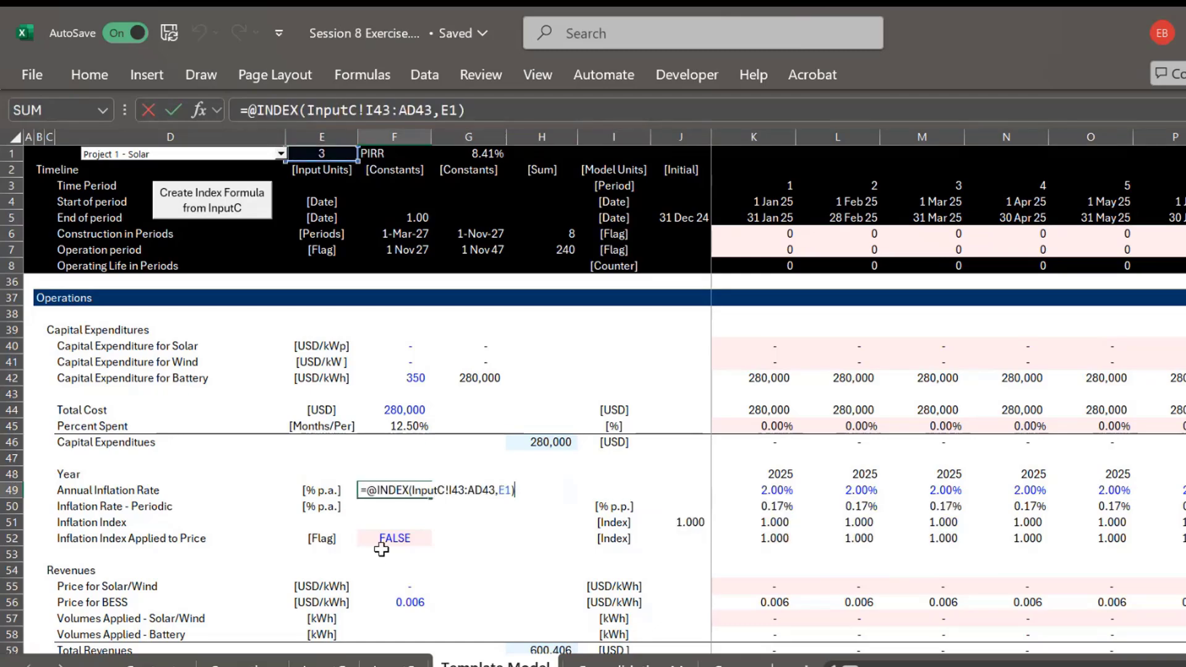
{"action": "key", "text": "Tab"}
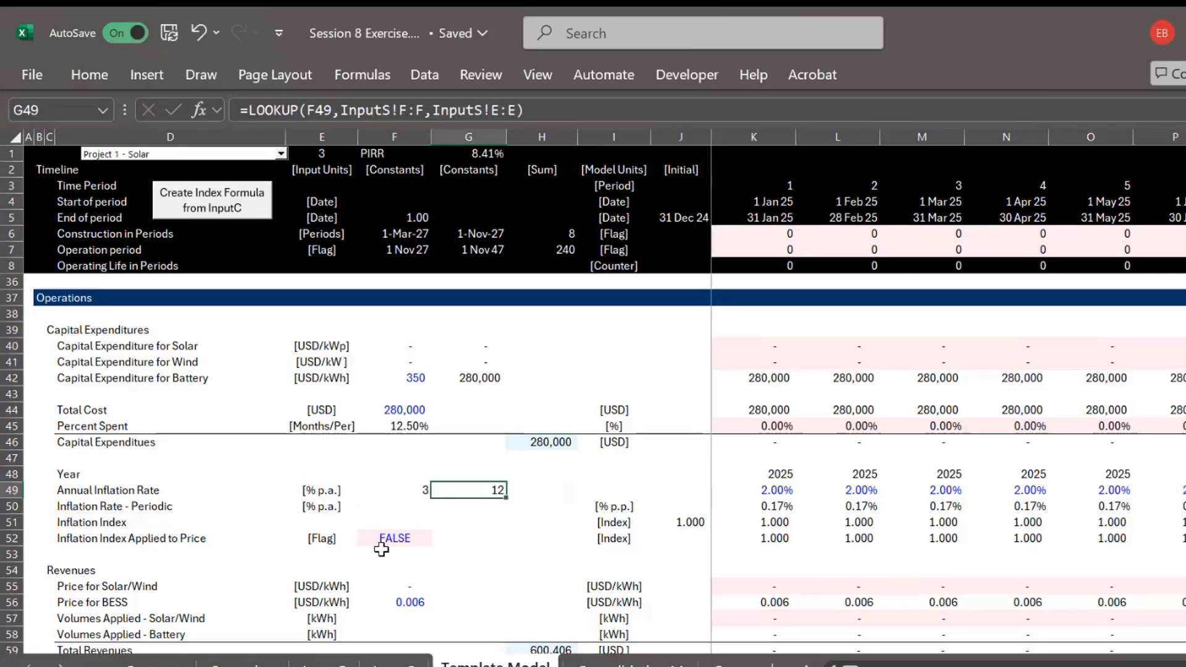
{"action": "key", "text": "Left"}
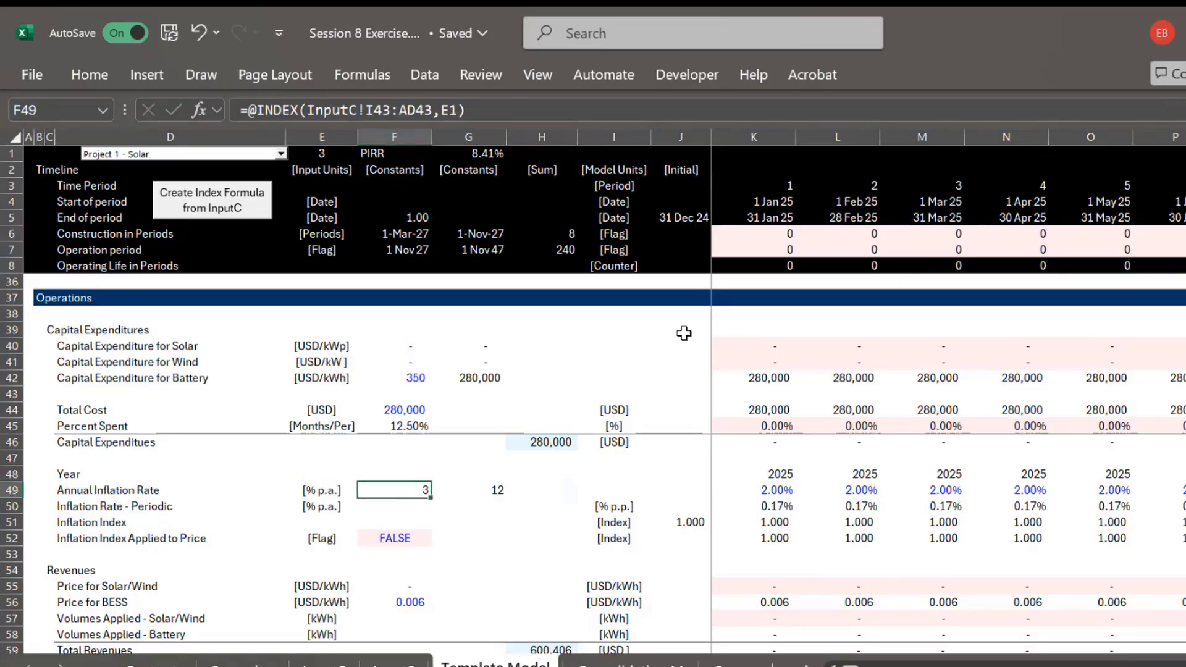
{"action": "key", "text": "Right"}
{"action": "key", "text": "Right"}
{"action": "key", "text": "Right"}
{"action": "key", "text": "Right"}
{"action": "key", "text": "Right"}
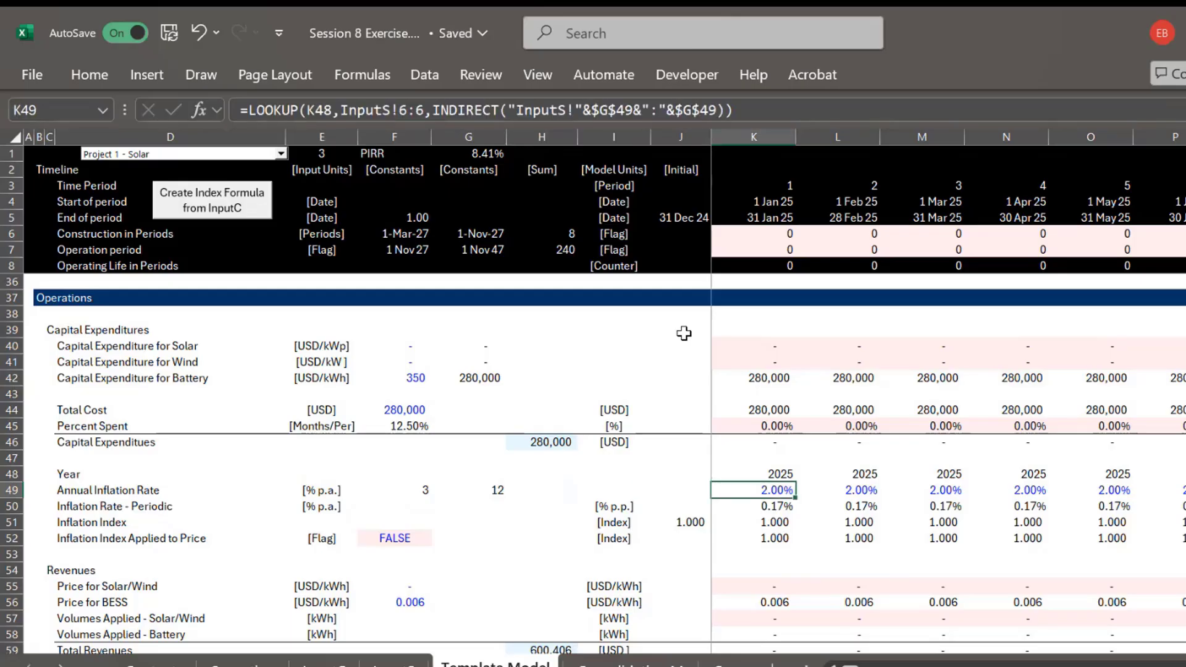
{"action": "type", "text": "=ind"}
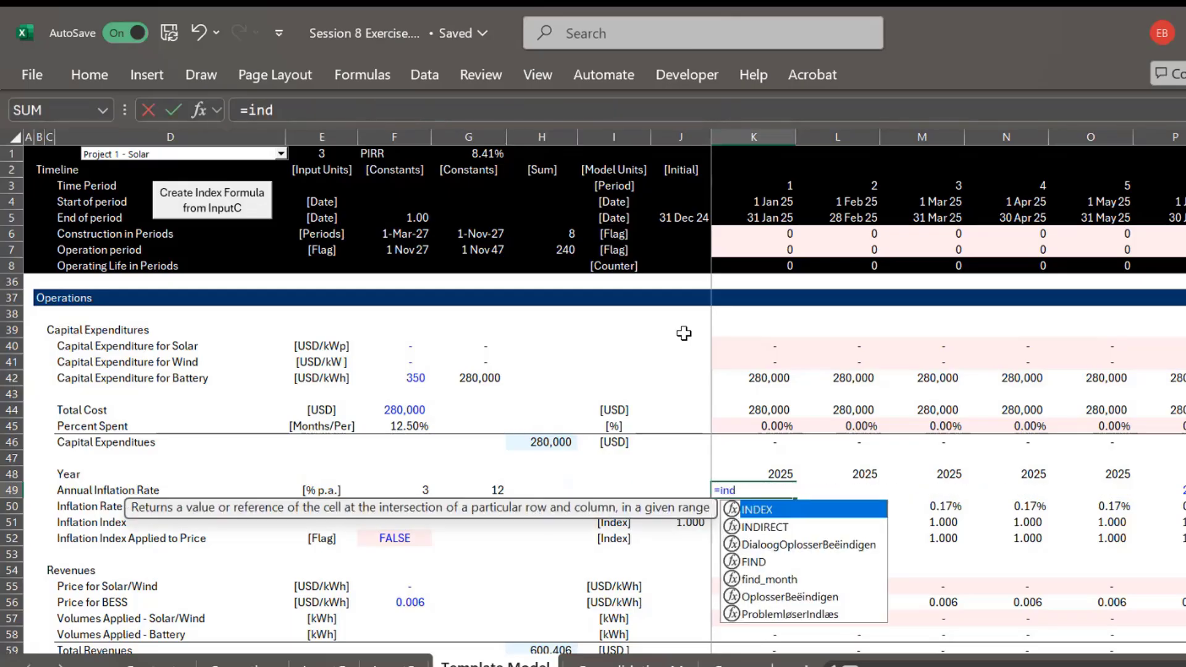
{"action": "key", "text": "Escape"}
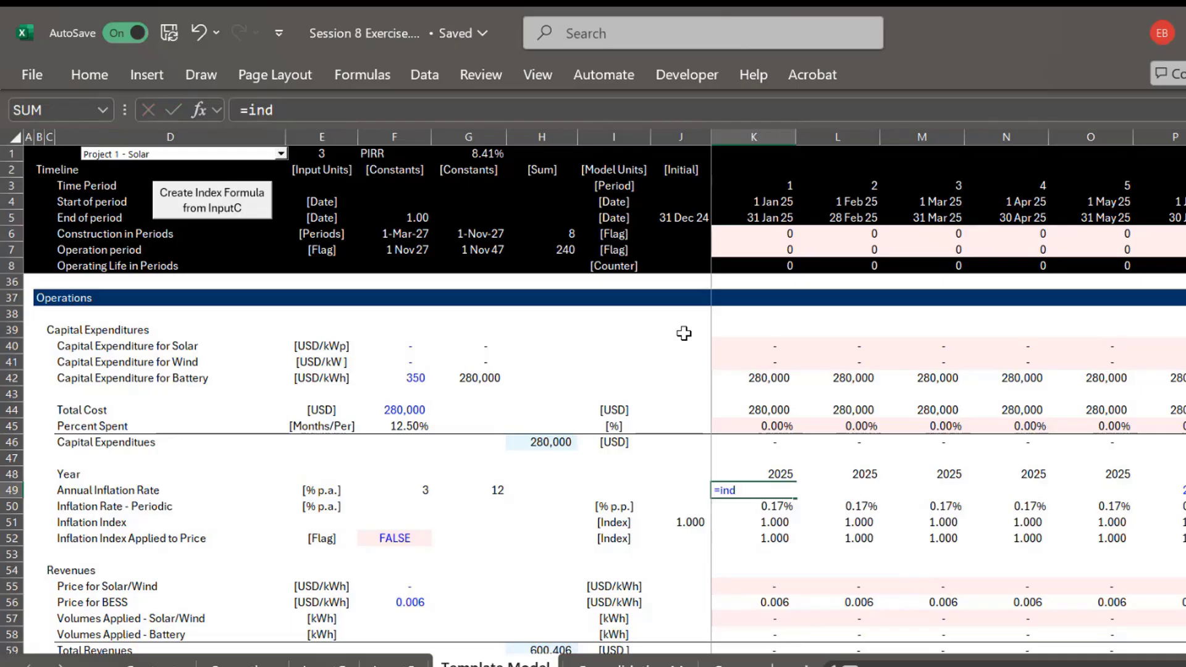
{"action": "key", "text": "Left"}
{"action": "key", "text": "ctrl+z"}
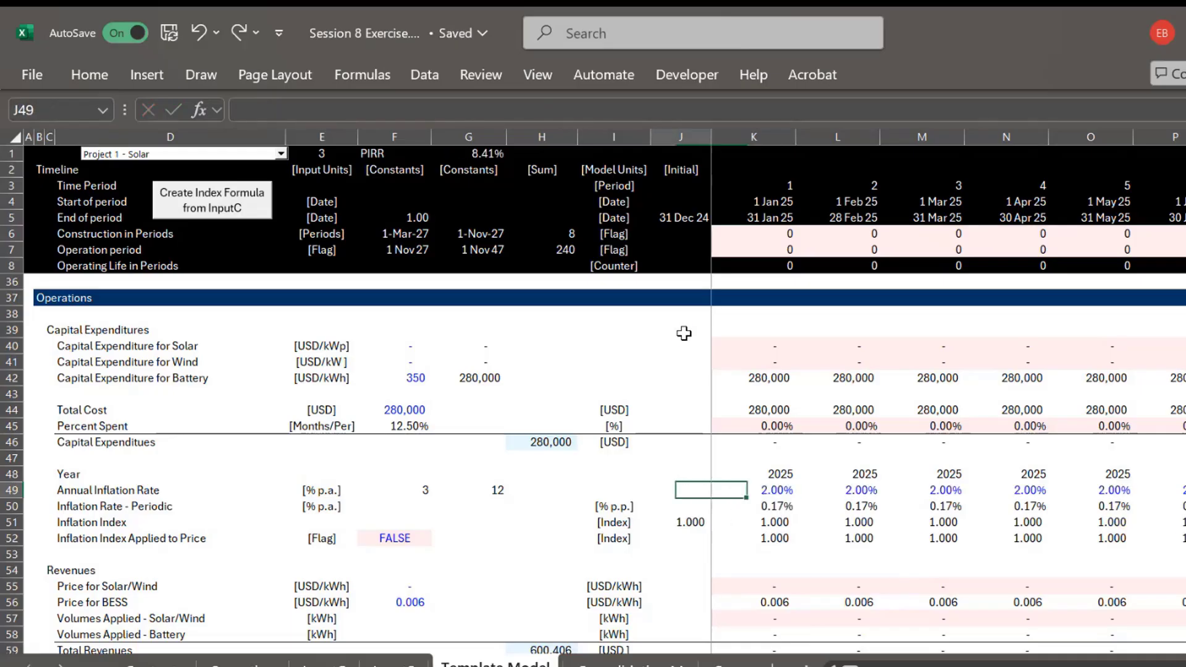
Start an INDEX formula in J49 with the first-year inflation rates G10:G12 of InputS as its array
{"action": "type", "text": "=in"}
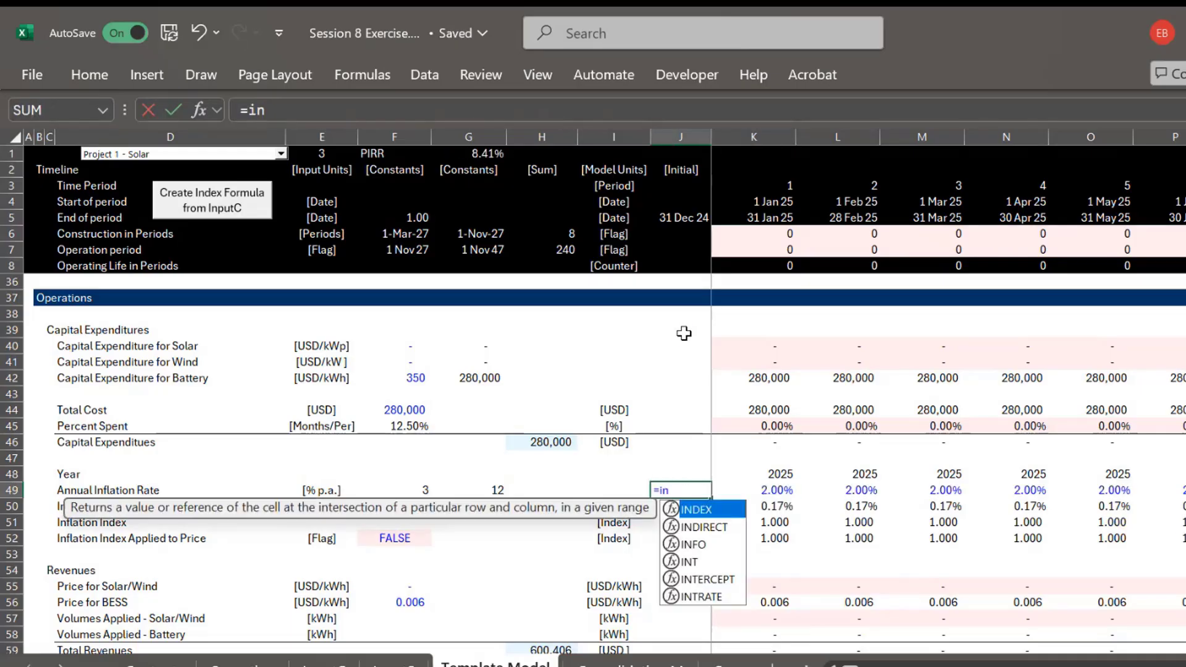
{"action": "key", "text": "Tab"}
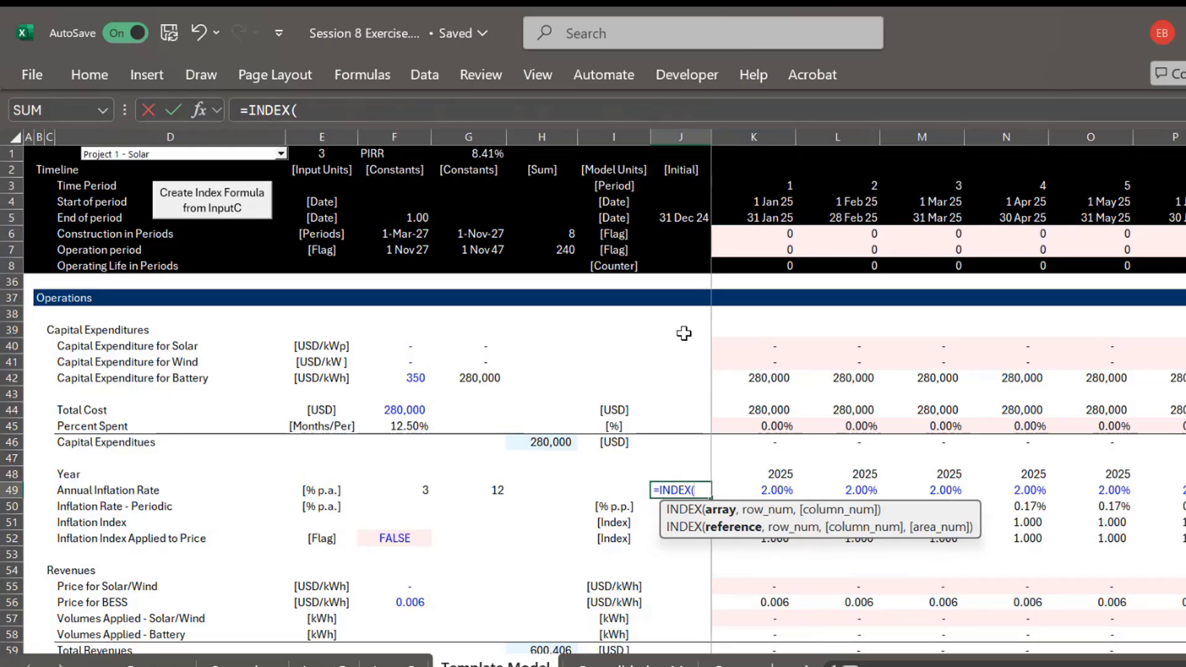
{"action": "key", "text": "Left"}
{"action": "key", "text": "Left"}
{"action": "key", "text": "ctrl+Page_Up"}
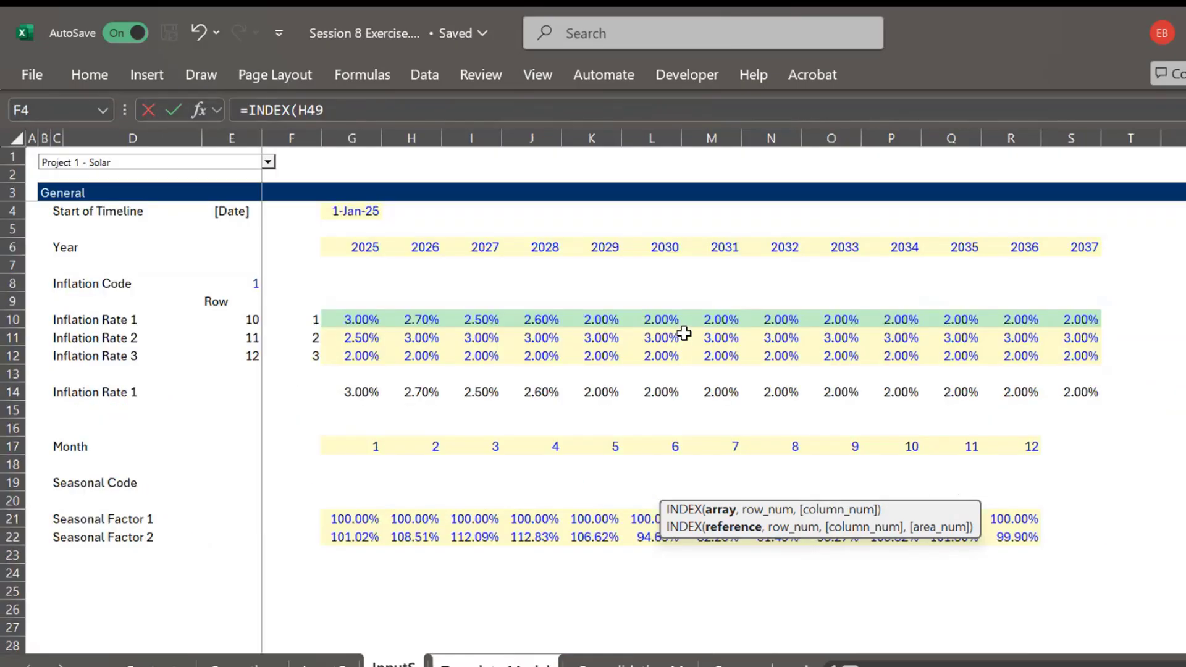
{"action": "left_click", "coordinate": [358, 317]}
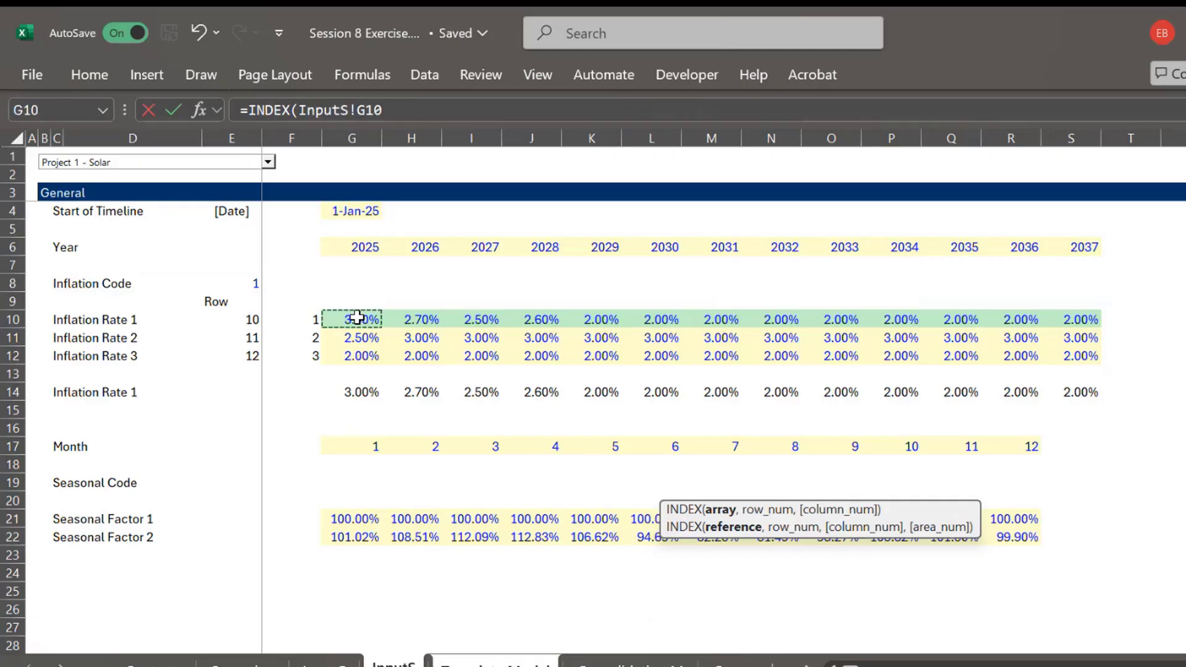
{"action": "left_click_drag", "start_coordinate": [357, 317], "coordinate": [358, 357]}
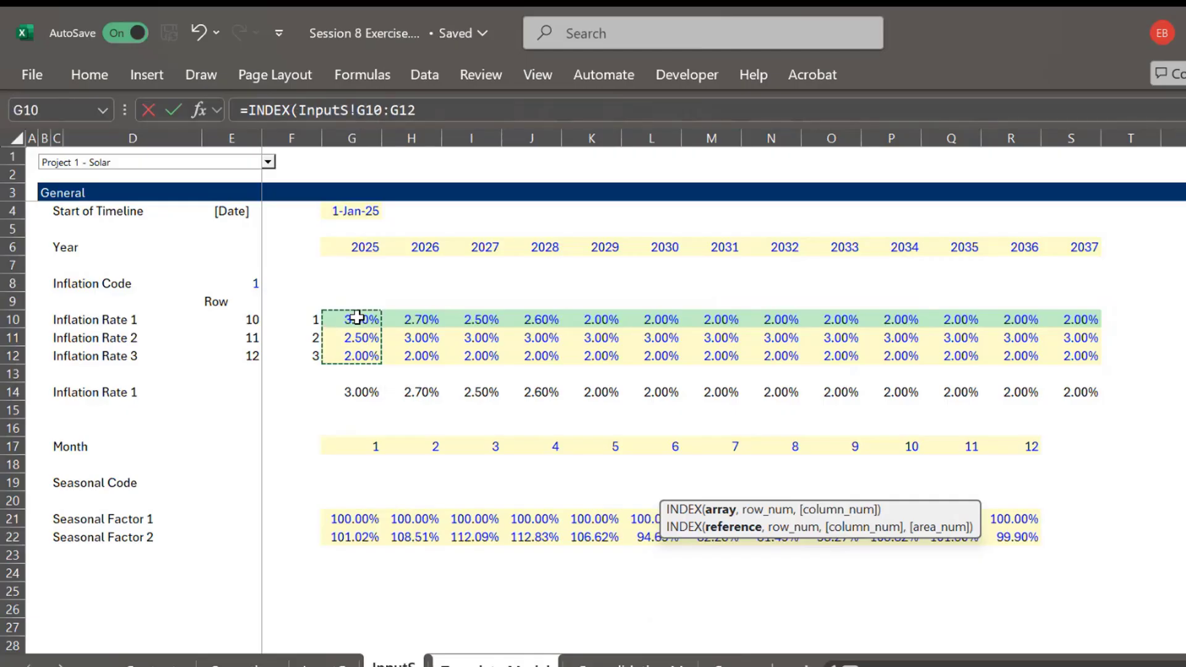
{"action": "type", "text": ","}
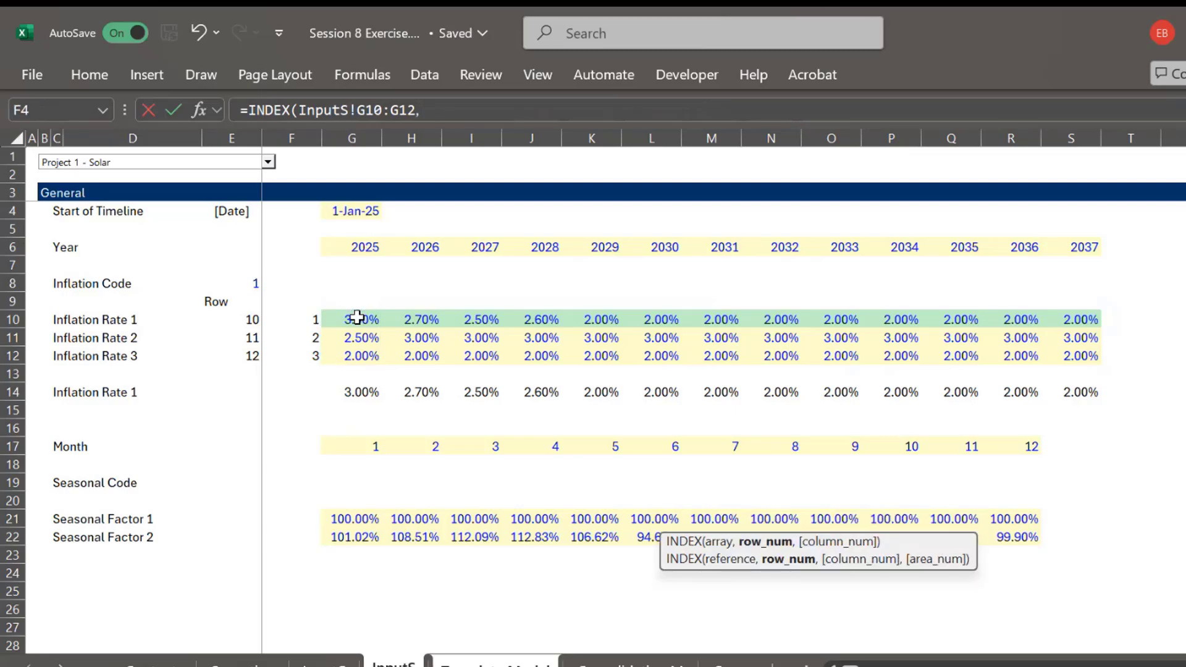
Try completing the J49 INDEX formula with the inflation code in F49 of the Template Model as the row number
{"action": "key", "text": "ctrl+Page_Down"}
{"action": "key", "text": "Left"}
{"action": "key", "text": "Left"}
{"action": "key", "text": "Left"}
{"action": "key", "text": "Left"}
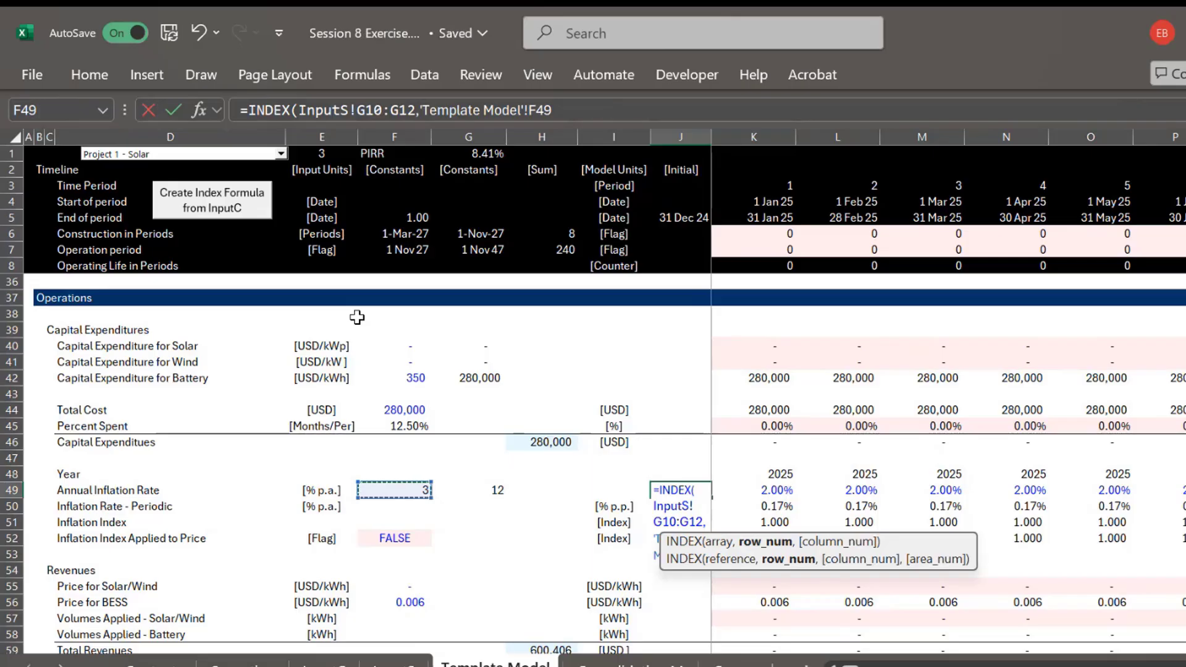
{"action": "type", "text": ")"}
{"action": "key", "text": "ctrl+Return"}
{"action": "key", "text": "Left"}
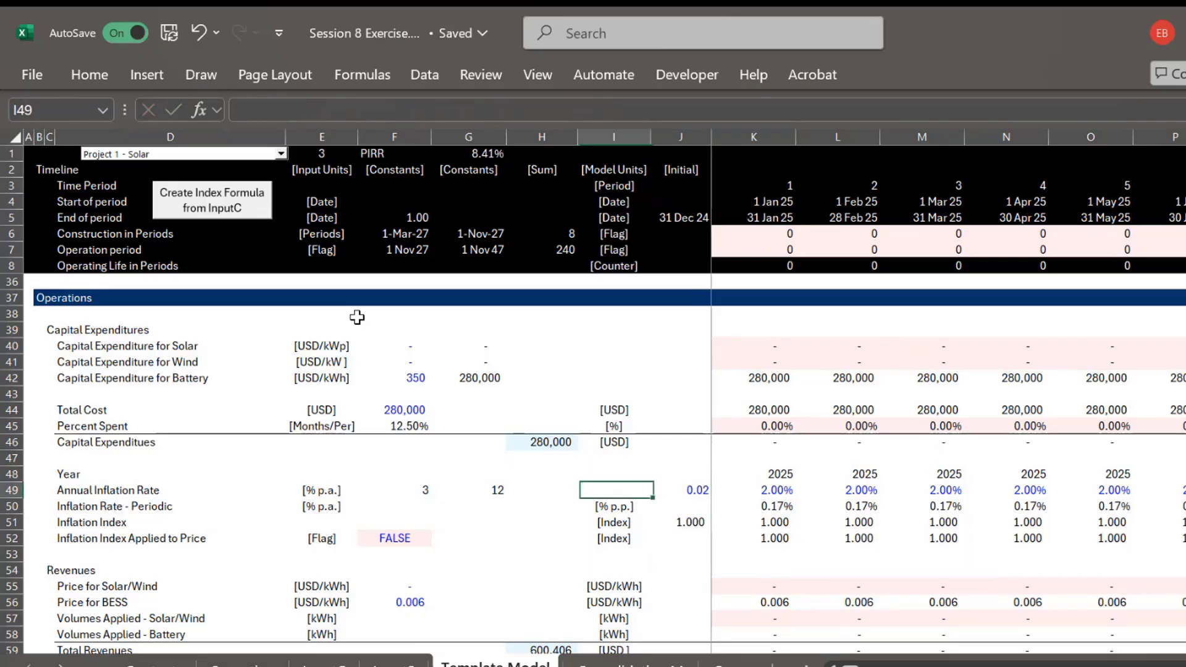
{"action": "key", "text": "Right"}
{"action": "key", "text": "Right"}
{"action": "key", "text": "Left"}
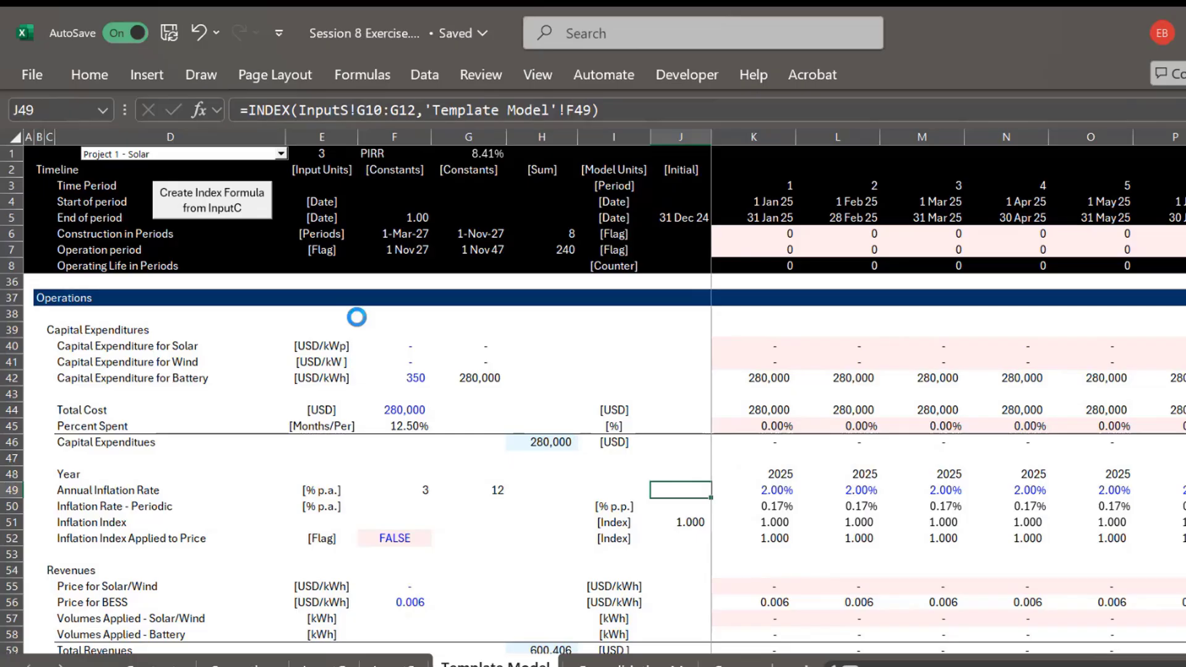
Inspect the cells referenced by the LOOKUP and INDIRECT formula in K49
{"action": "key", "text": "Right"}
{"action": "key", "text": "F2"}
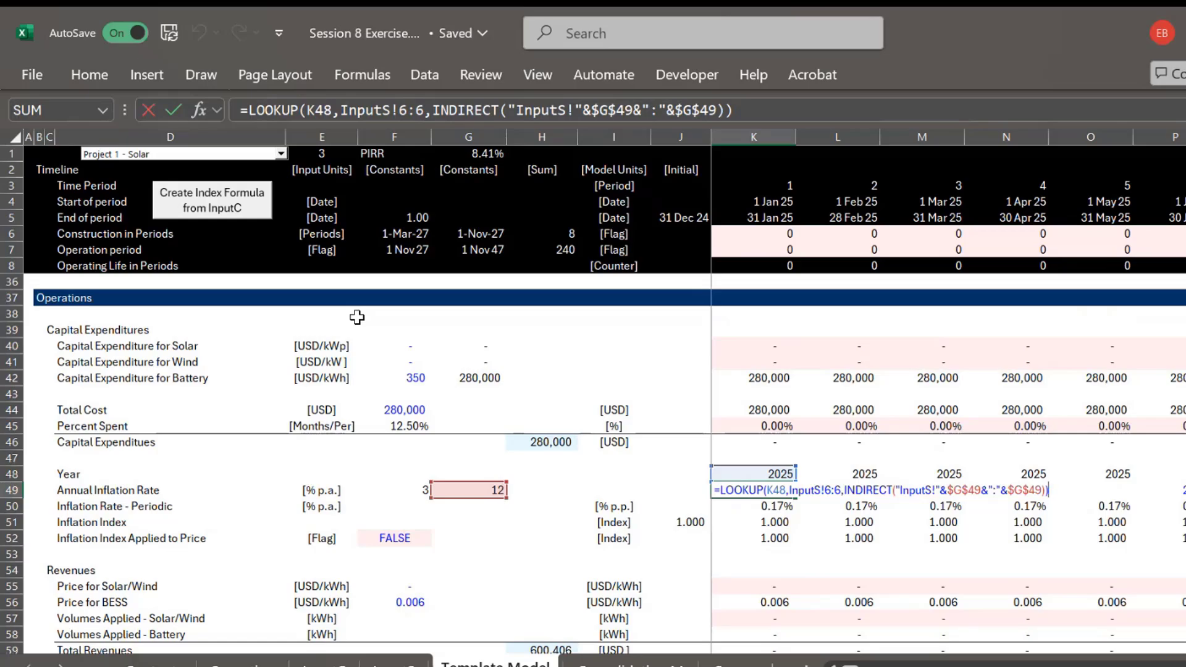
{"action": "key", "text": "ctrl+Return"}
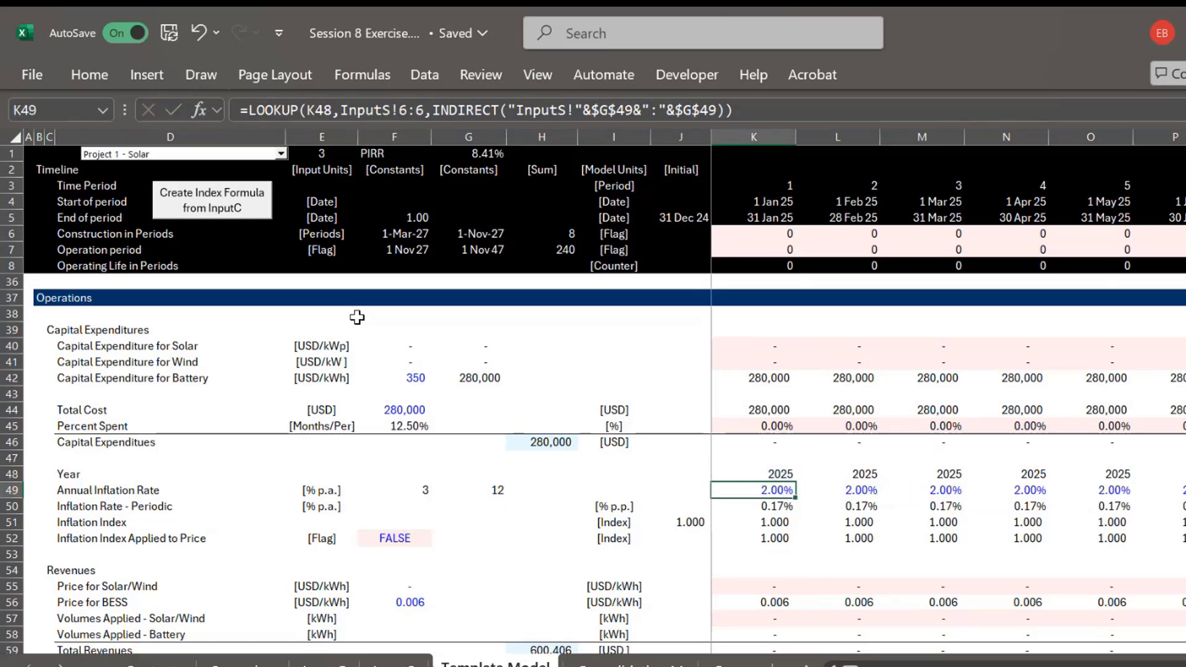
Go past the lower Template Model rows and the consolidation sheets to the Project by Project Stats sheet
{"action": "key", "text": "Page_Down"}
{"action": "key", "text": "Page_Down"}
{"action": "key", "text": "Page_Down"}
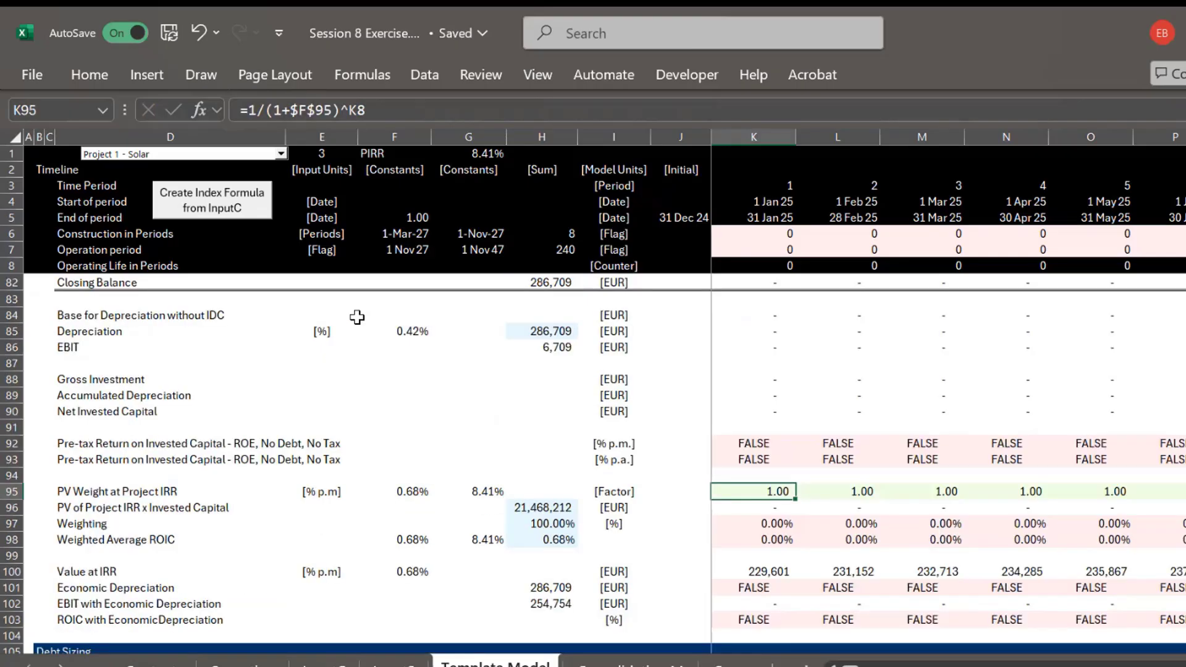
{"action": "key", "text": "ctrl+Page_Down"}
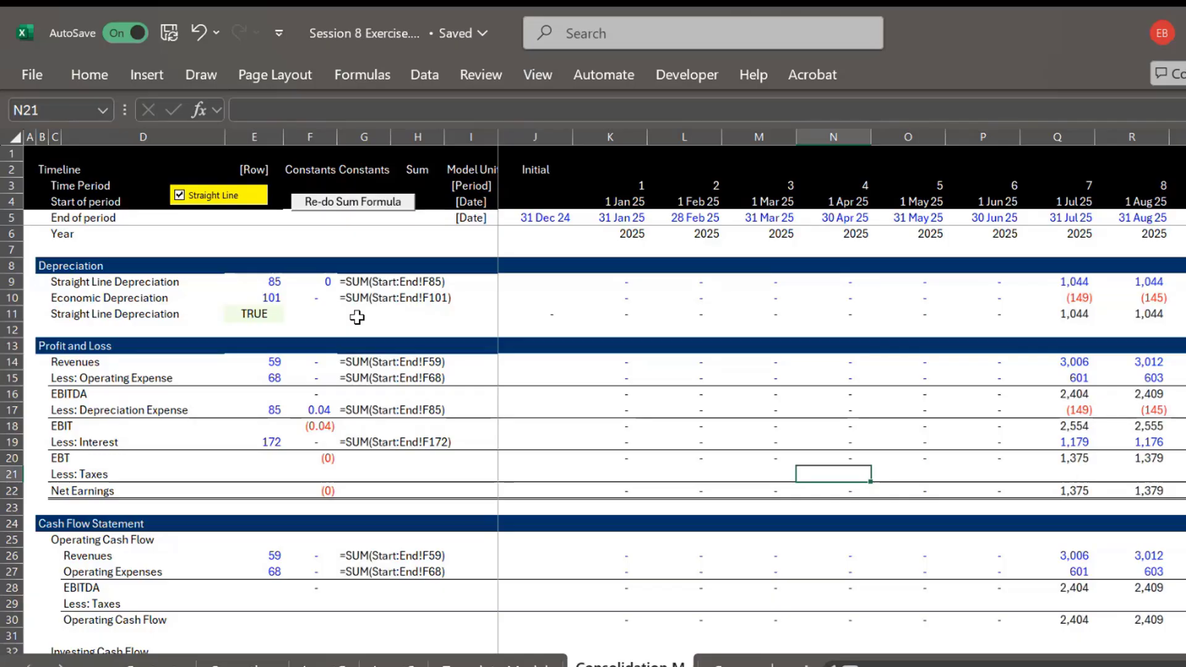
{"action": "key", "text": "ctrl+Page_Up"}
{"action": "key", "text": "ctrl+Page_Down"}
{"action": "key", "text": "ctrl+Page_Down"}
{"action": "key", "text": "ctrl+Page_Down"}
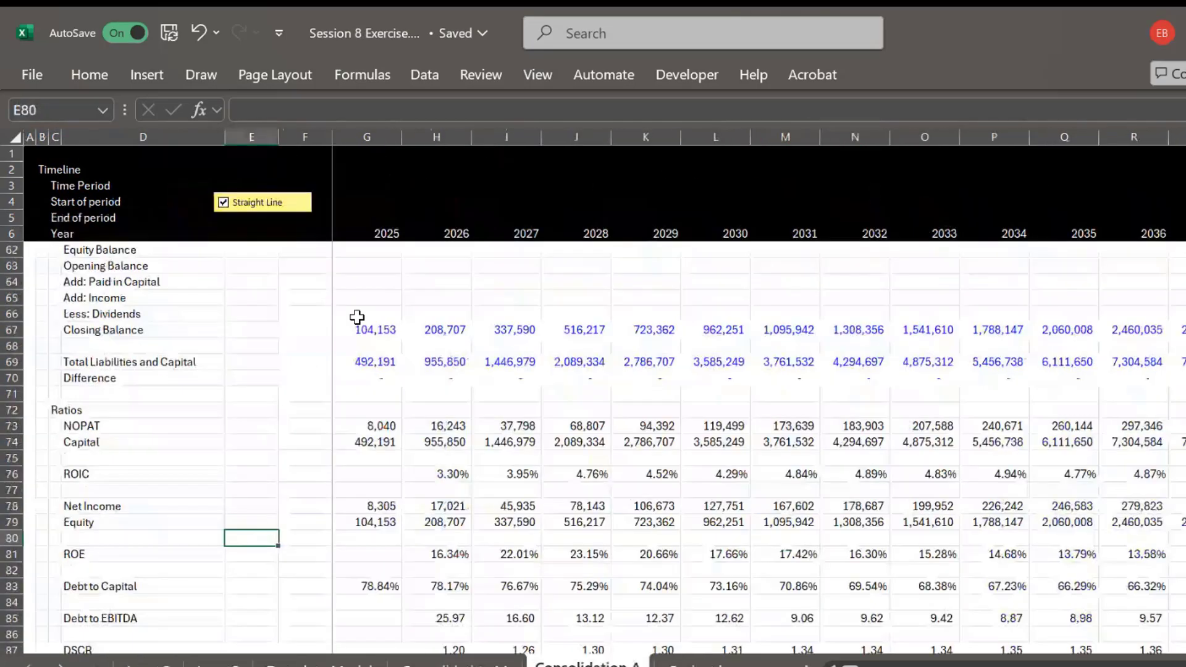
Examine the cell references in D4 and E4 and the Equity and Project IRR of Project 1 - Solar
{"action": "key", "text": "Left"}
{"action": "key", "text": "Left"}
{"action": "key", "text": "Left"}
{"action": "key", "text": "Left"}
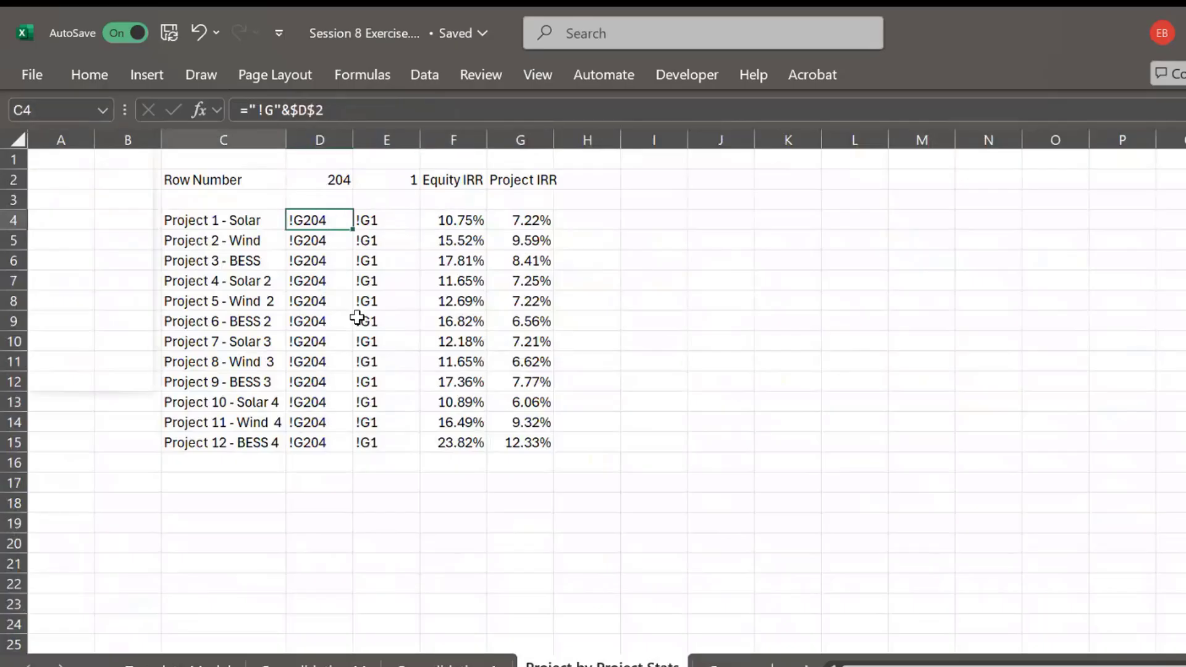
{"action": "key", "text": "Right"}
{"action": "key", "text": "Right"}
{"action": "key", "text": "Right"}
{"action": "key", "text": "Right"}
{"action": "key", "text": "Right"}
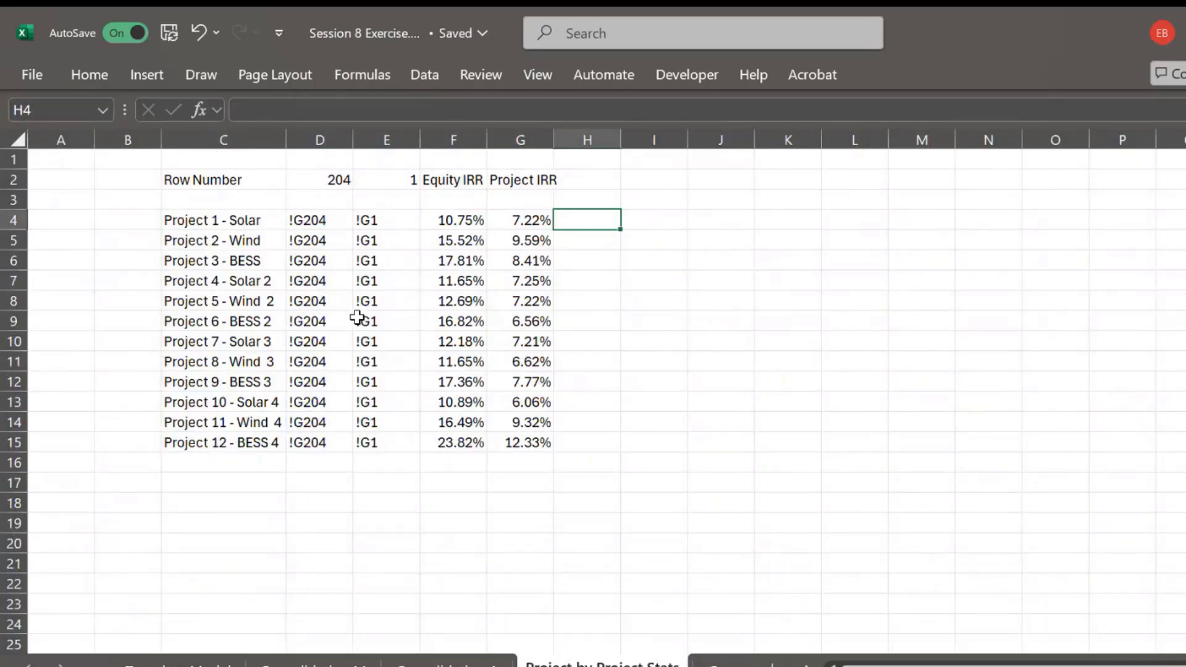
{"action": "key", "text": "Left"}
{"action": "key", "text": "Left"}
{"action": "key", "text": "Left"}
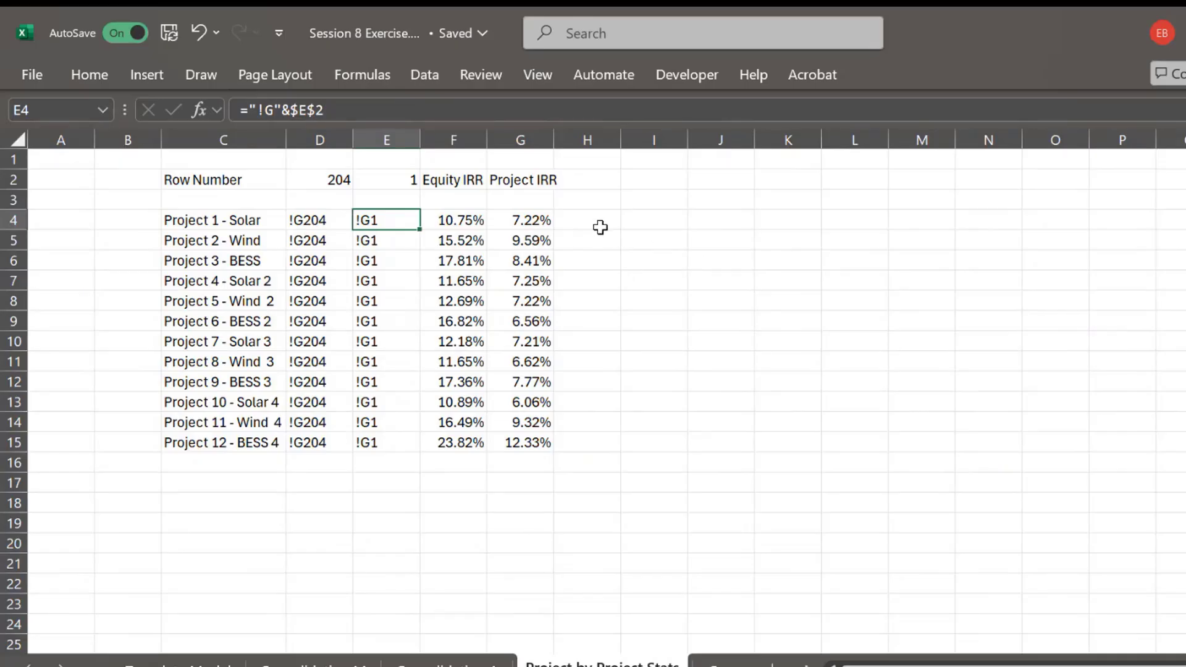
{"action": "left_click", "coordinate": [601, 227]}
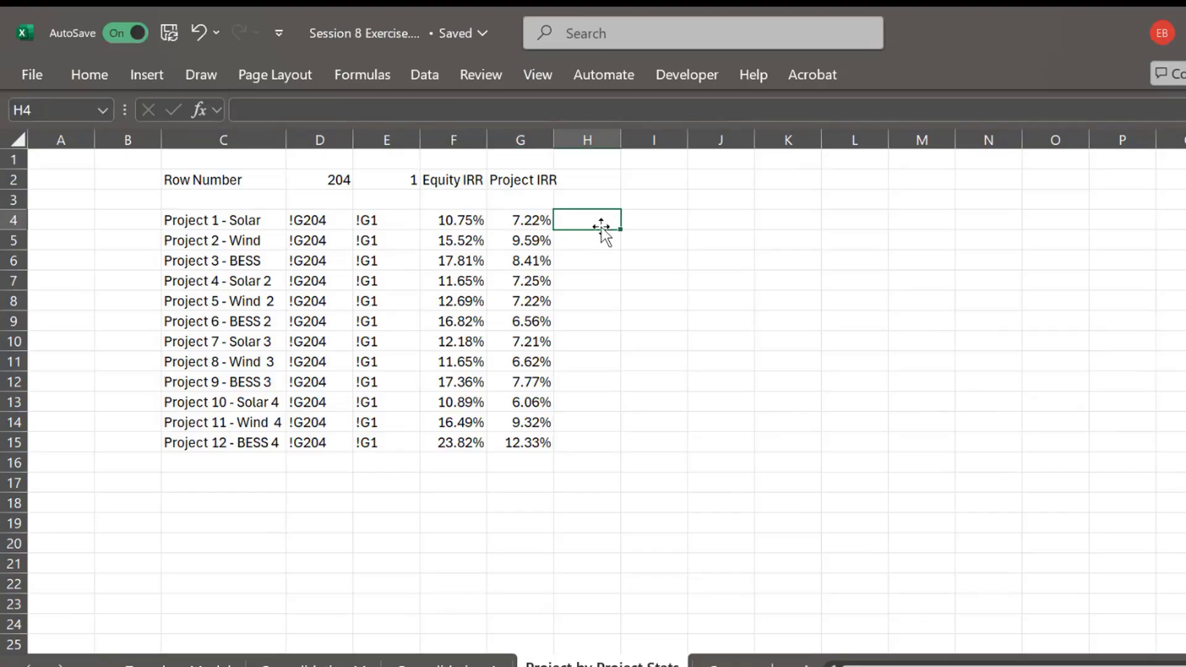
{"action": "key", "text": "Left"}
{"action": "key", "text": "Right"}
Open the Project 1 - Solar sheet and examine its construction and operation date formulas in rows 6 and 7
{"action": "key", "text": "ctrl+Page_Down"}
{"action": "key", "text": "ctrl+Page_Down"}
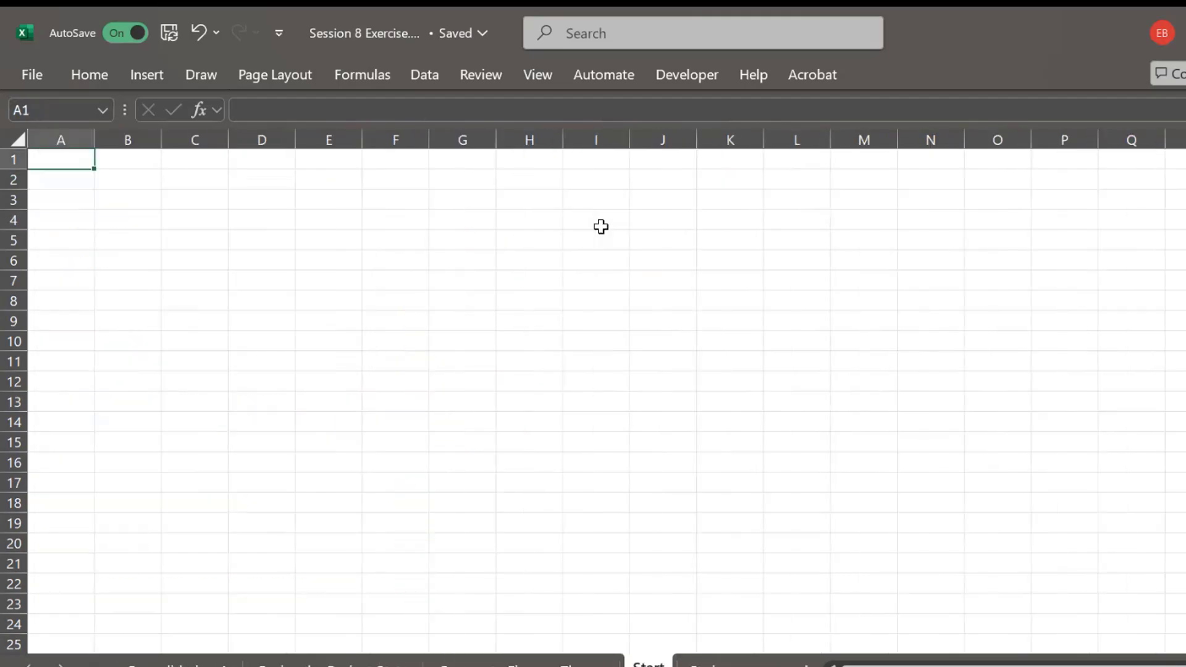
{"action": "key", "text": "ctrl+Page_Down"}
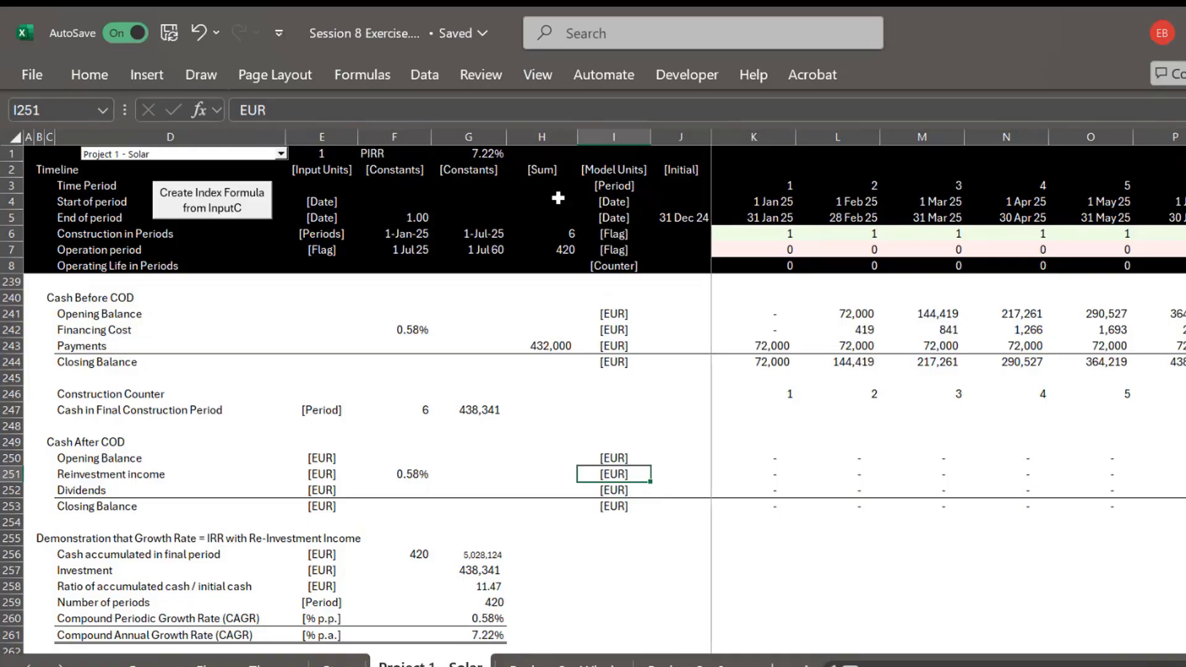
{"action": "left_click", "coordinate": [652, 221]}
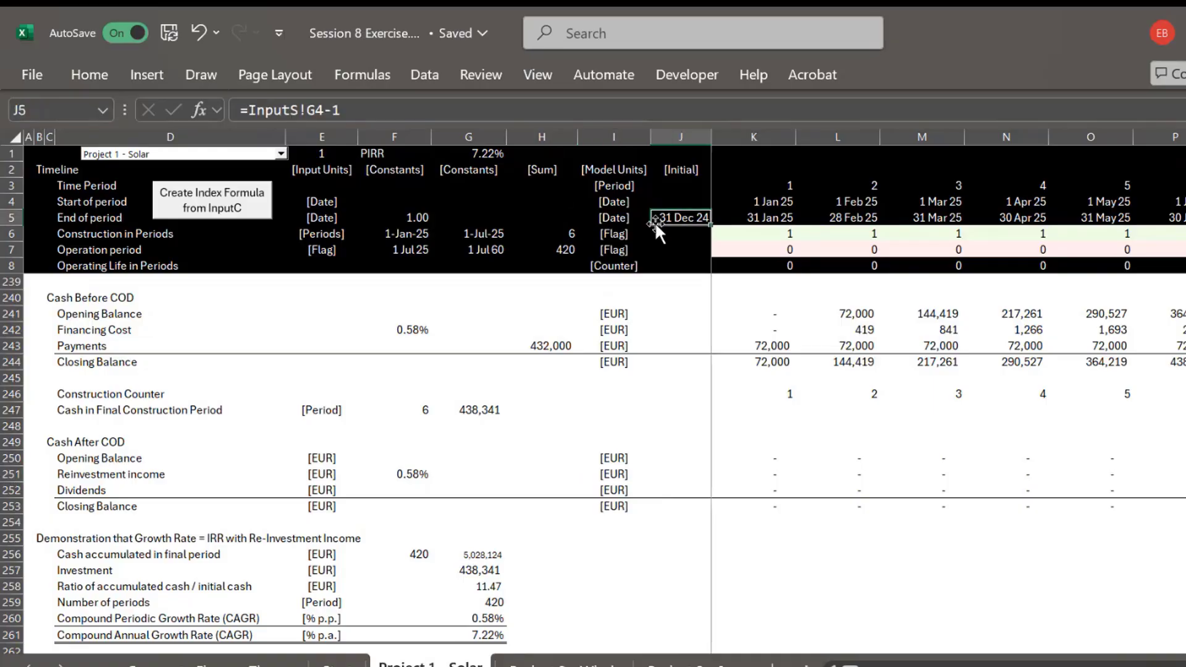
{"action": "left_click", "coordinate": [391, 200]}
{"action": "key", "text": "Down"}
{"action": "key", "text": "Down"}
{"action": "key", "text": "Left"}
{"action": "key", "text": "Right"}
{"action": "key", "text": "Right"}
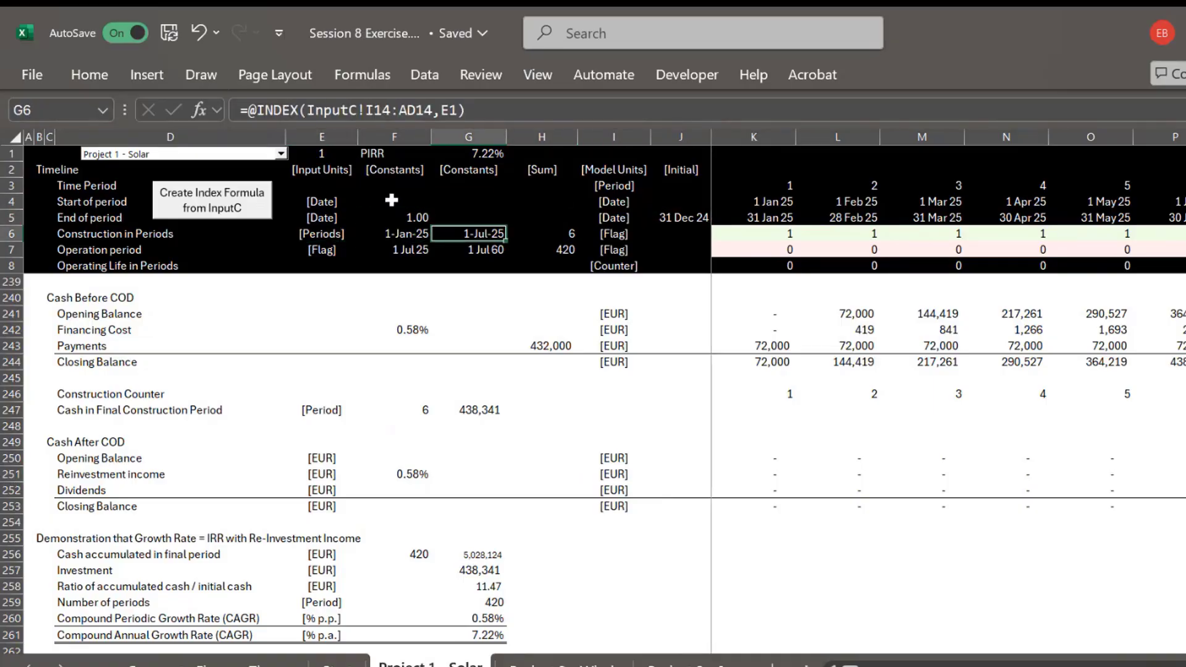
{"action": "key", "text": "Down"}
{"action": "key", "text": "Left"}
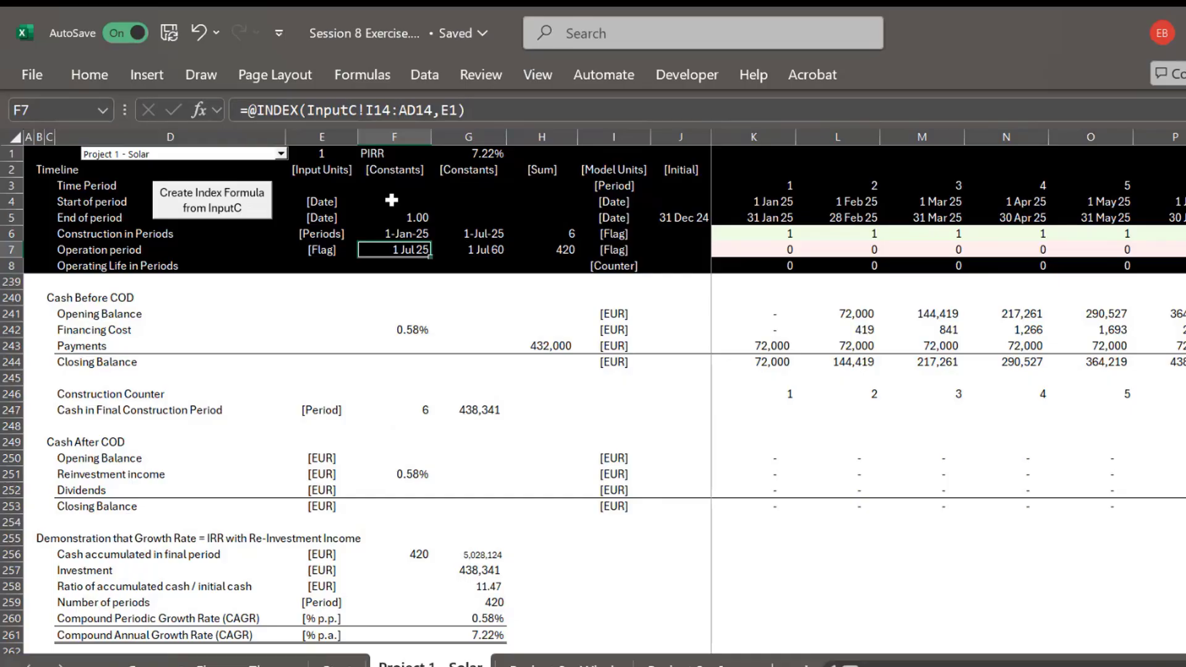
Return to the Project by Project Stats sheet
{"action": "key", "text": "ctrl+Page_Up"}
{"action": "key", "text": "ctrl+Page_Up"}
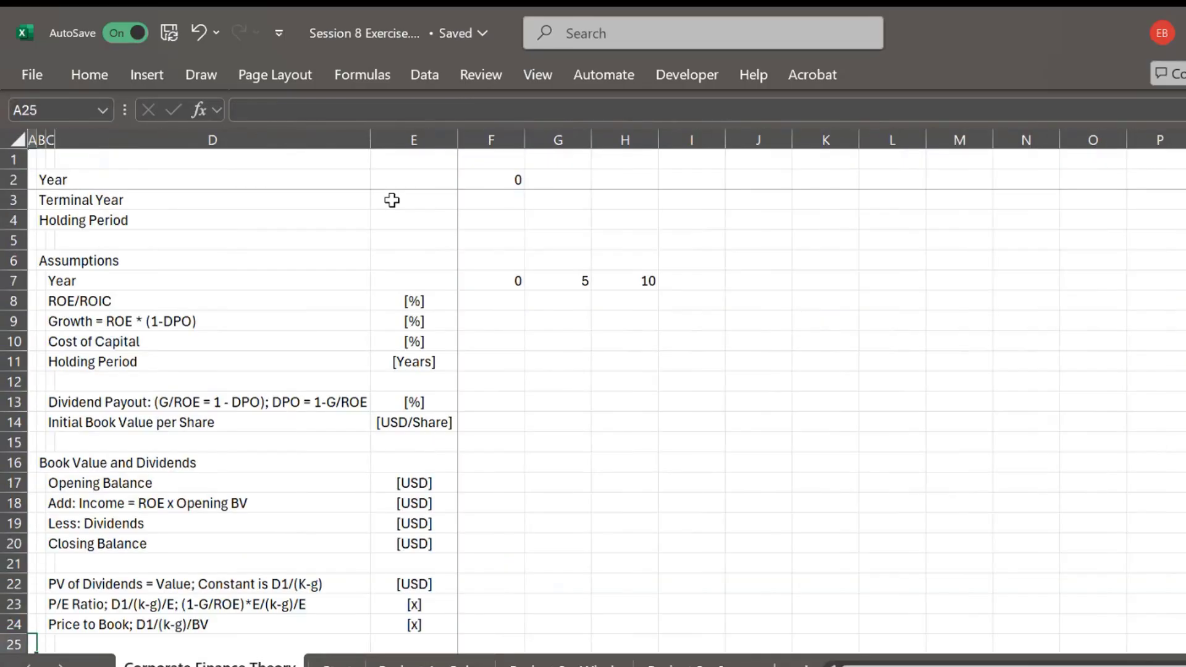
{"action": "key", "text": "ctrl+Page_Up"}
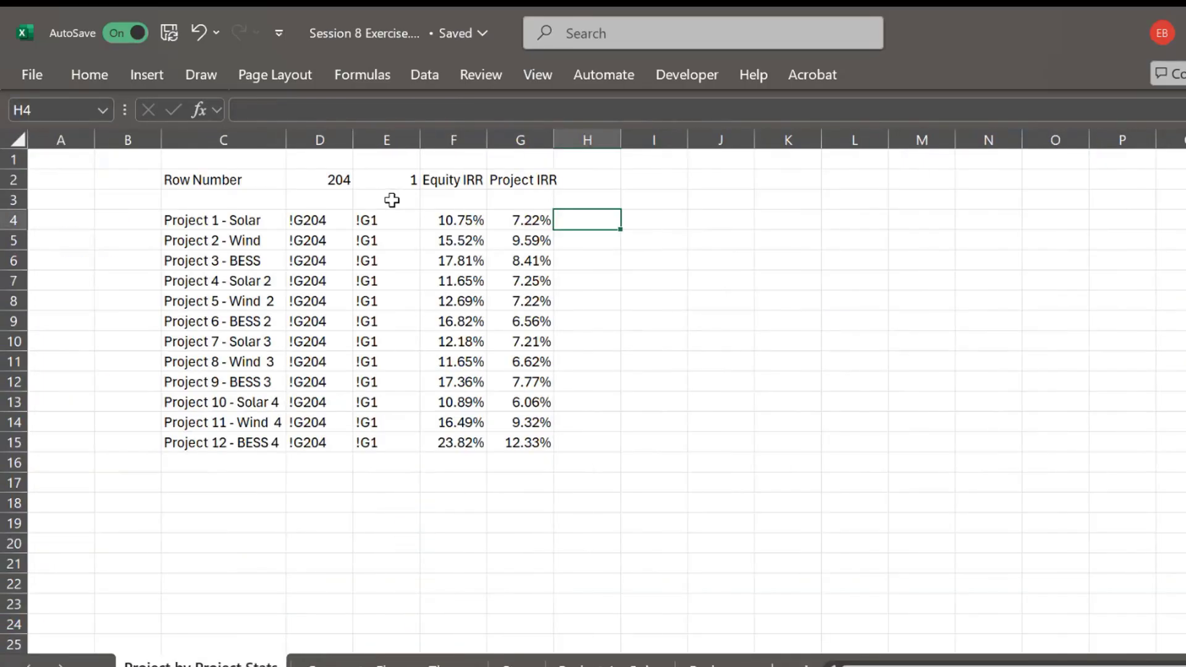
{"action": "type", "text": "=in"}
{"action": "key", "text": "Escape"}
{"action": "key", "text": "Escape"}
Examine the INDIRECT formula behind the Project IRR of Project 1 - Solar in G4
{"action": "key", "text": "Up"}
{"action": "key", "text": "Up"}
{"action": "key", "text": "Down"}
{"action": "key", "text": "Down"}
{"action": "key", "text": "Left"}
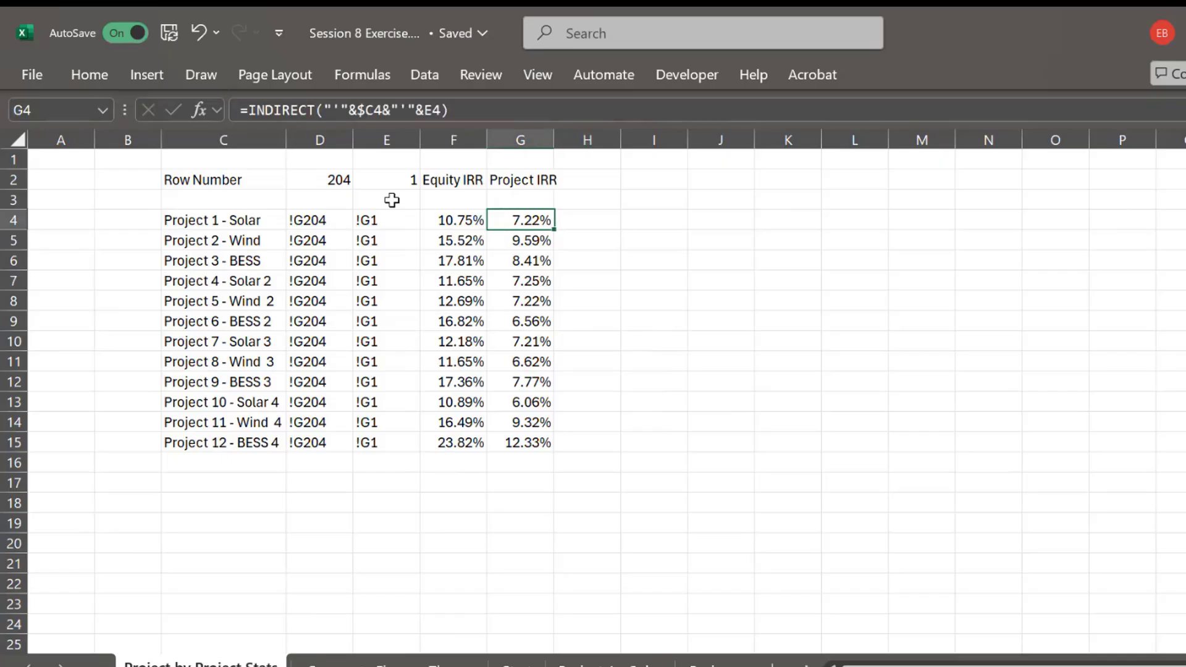
Copy the cell reference formula from E4 into H4 of the Project by Project Stats sheet
{"action": "key", "text": "Left"}
{"action": "key", "text": "Left"}
{"action": "key", "text": "Left"}
{"action": "key", "text": "Right"}
{"action": "key", "text": "Right"}
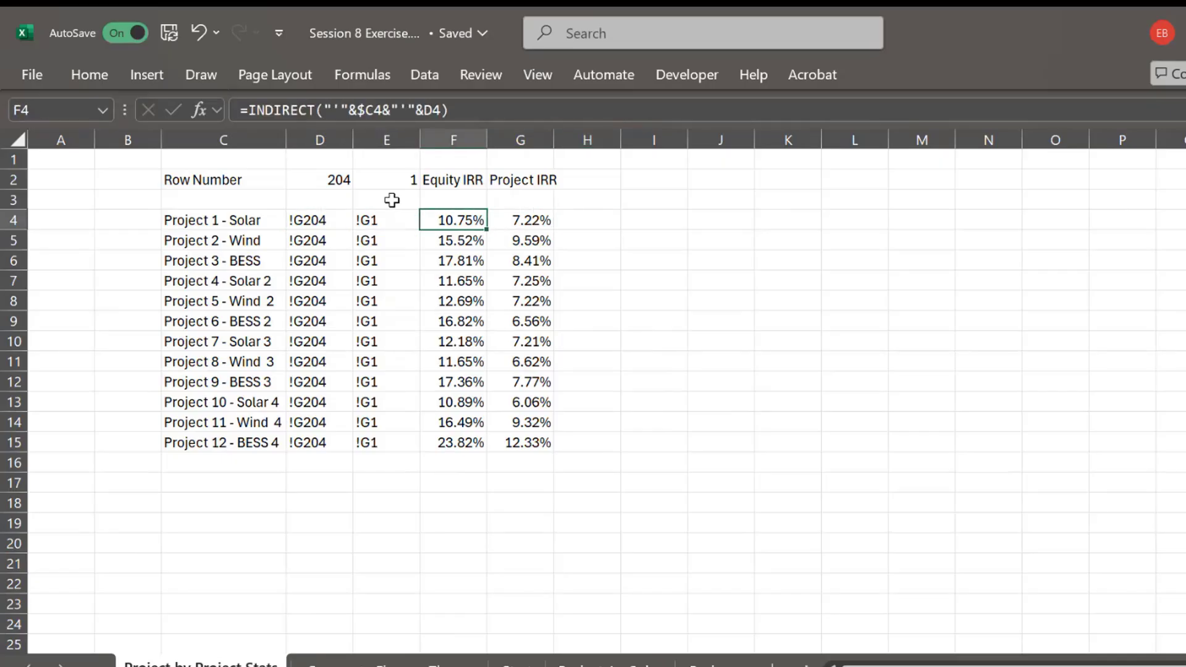
{"action": "key", "text": "Left"}
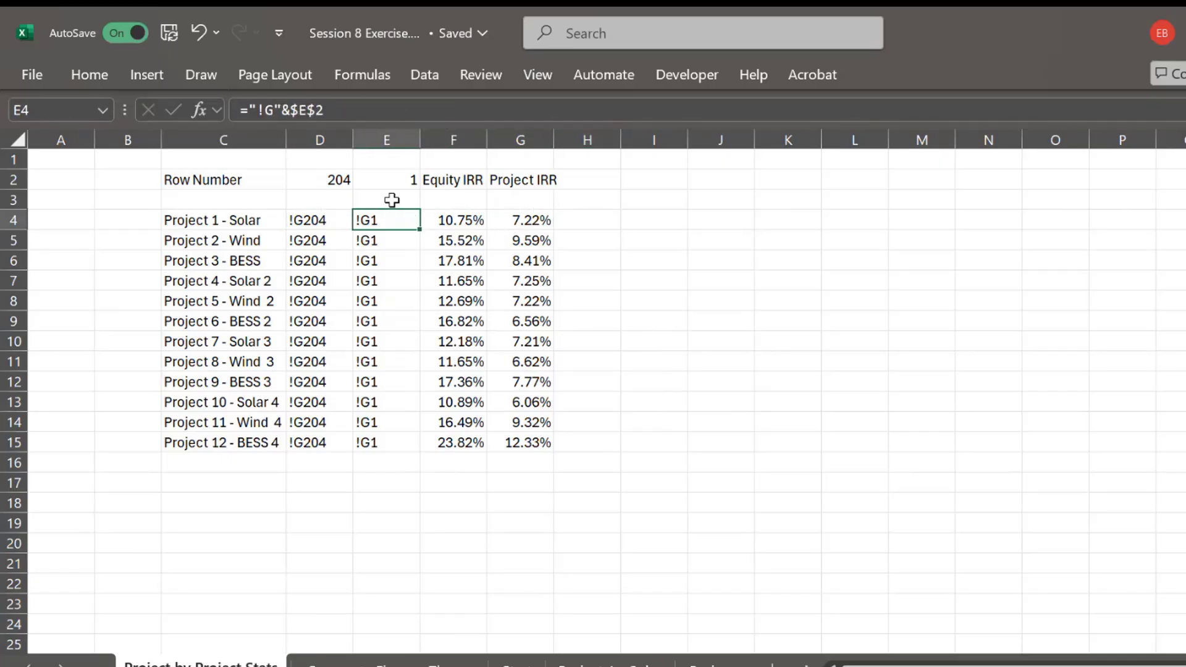
{"action": "key", "text": "Left"}
{"action": "key", "text": "Right"}
{"action": "key", "text": "ctrl+c"}
{"action": "key", "text": "Right"}
{"action": "key", "text": "Right"}
{"action": "key", "text": "Right"}
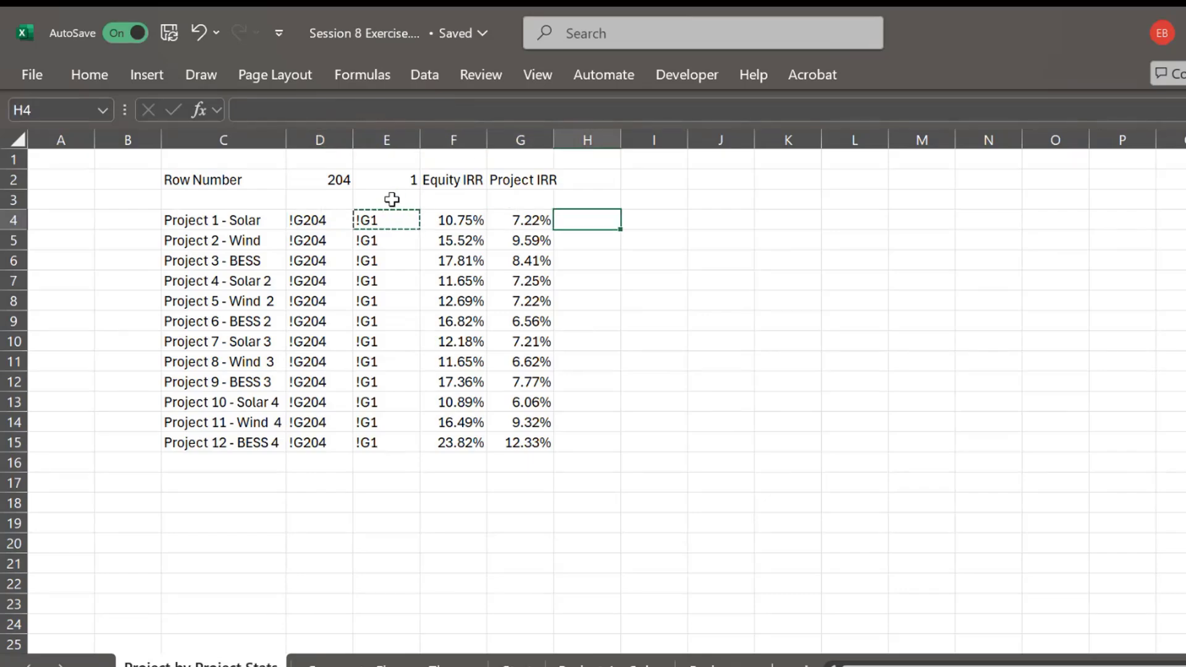
{"action": "key", "text": "ctrl+v"}
{"action": "key", "text": "Left"}
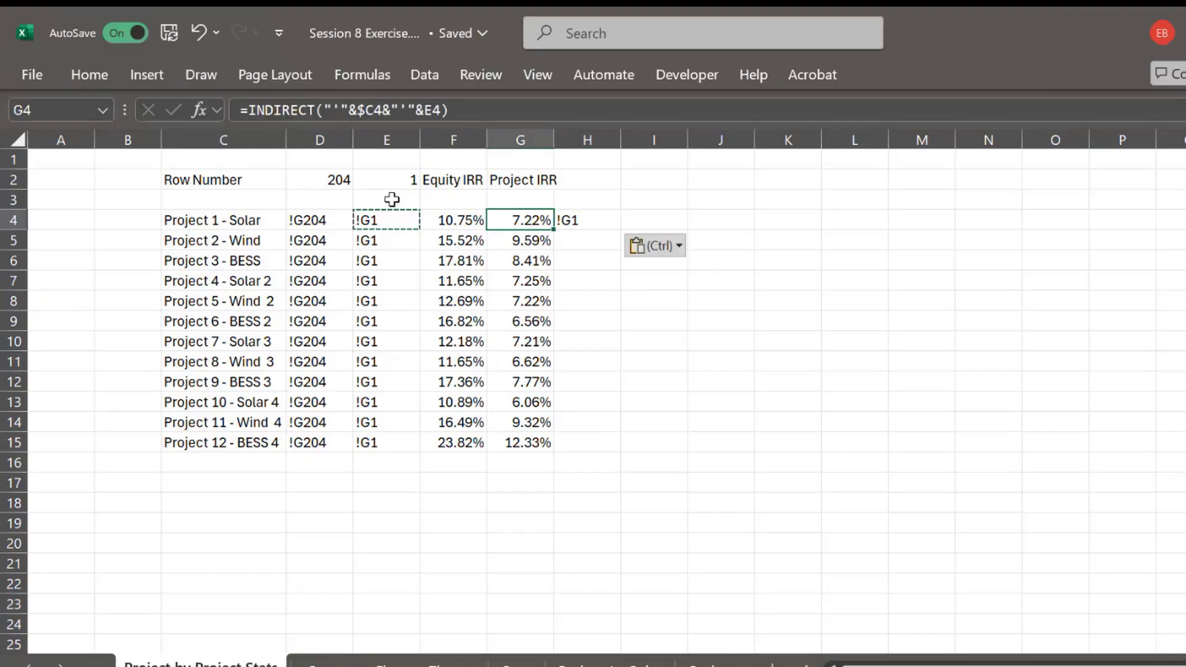
Enter the row number 7 in H2 above the new reference column
{"action": "key", "text": "Right"}
{"action": "key", "text": "F2"}
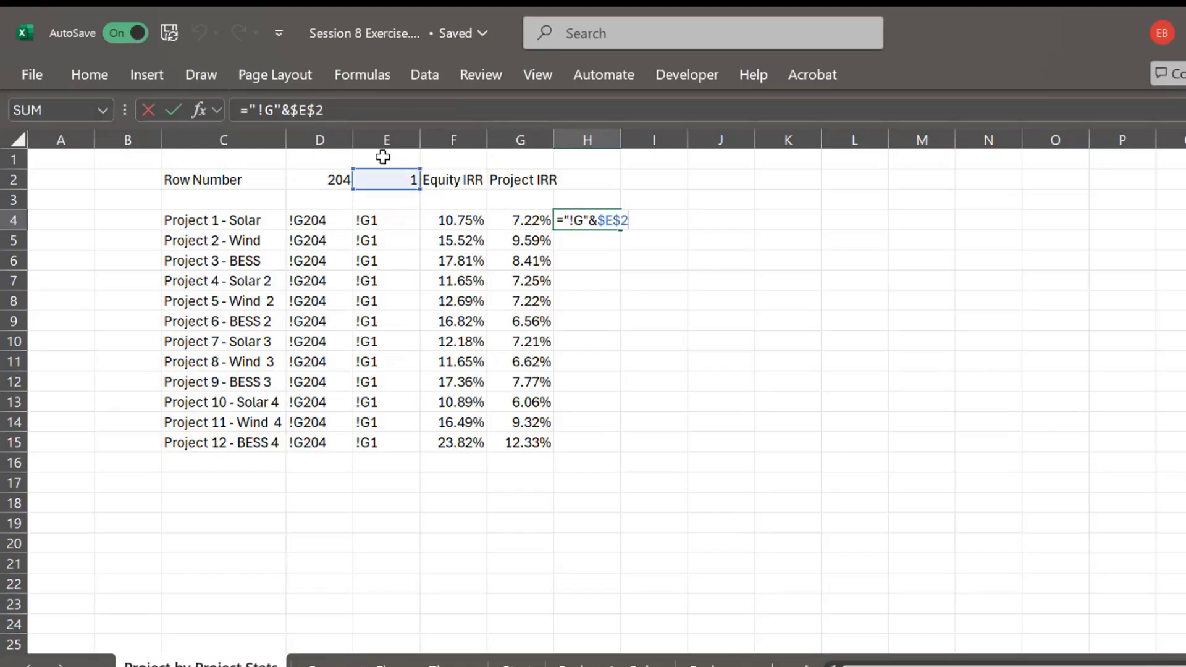
{"action": "key", "text": "Escape"}
{"action": "key", "text": "Up"}
{"action": "key", "text": "Up"}
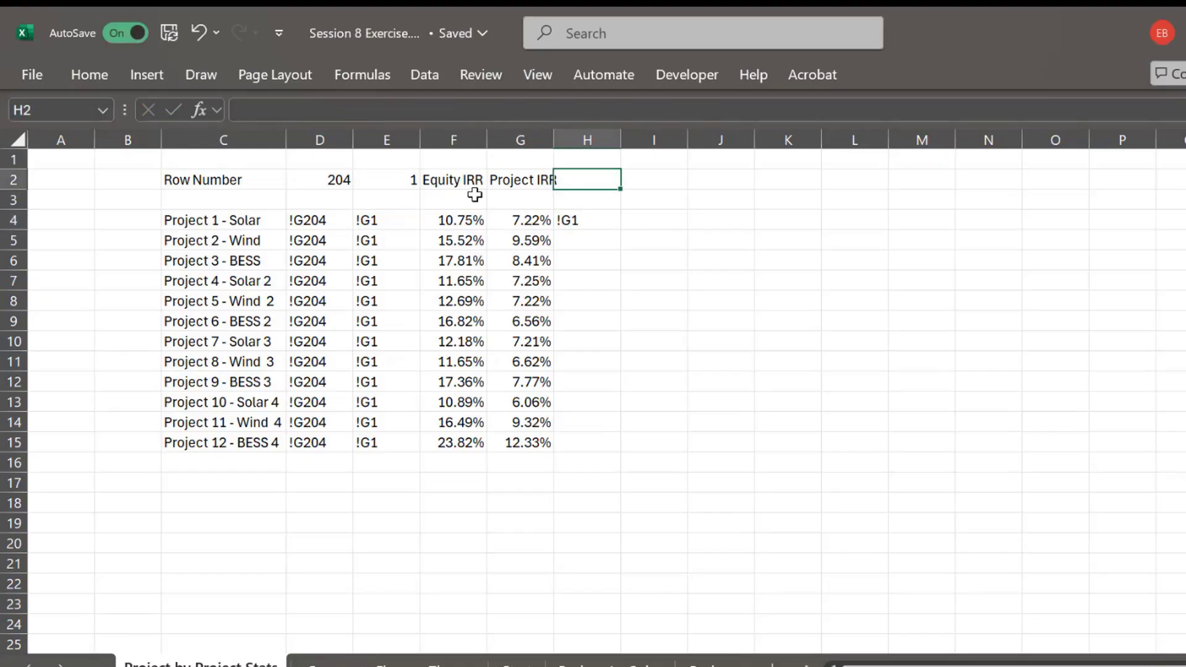
{"action": "type", "text": "7"}
{"action": "key", "text": "Down"}
{"action": "key", "text": "Down"}
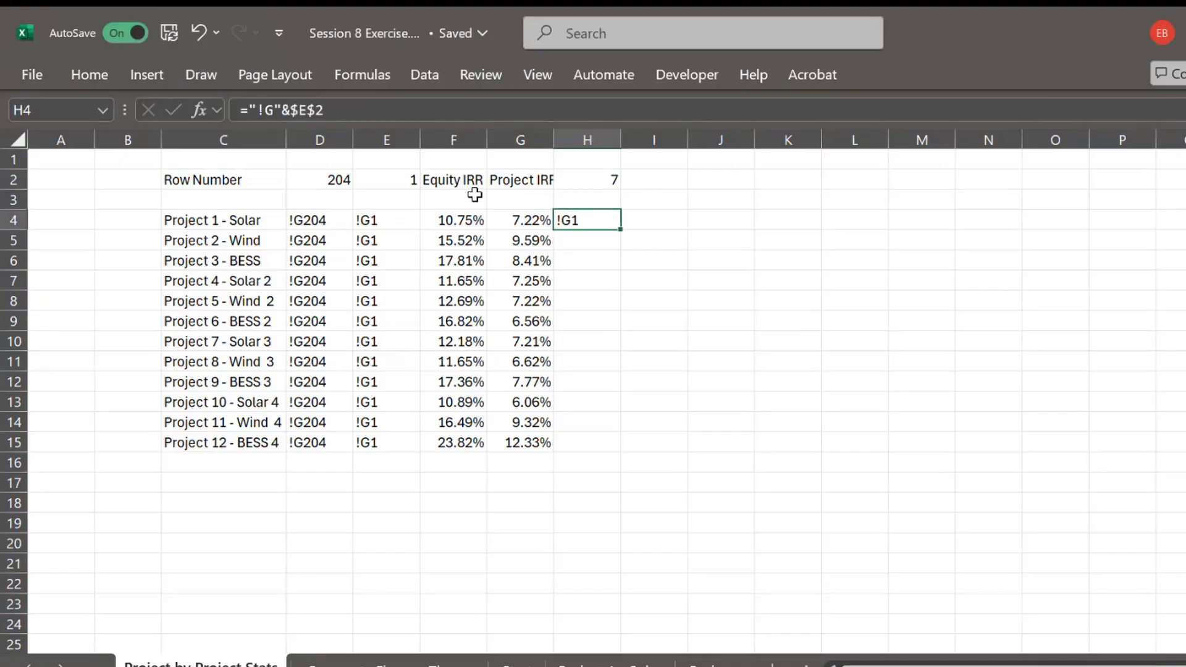
Change the column letter in the H4 reference formula to F, giving ="!F"&$E$2
{"action": "key", "text": "Left"}
{"action": "key", "text": "Right"}
{"action": "key", "text": "F2"}
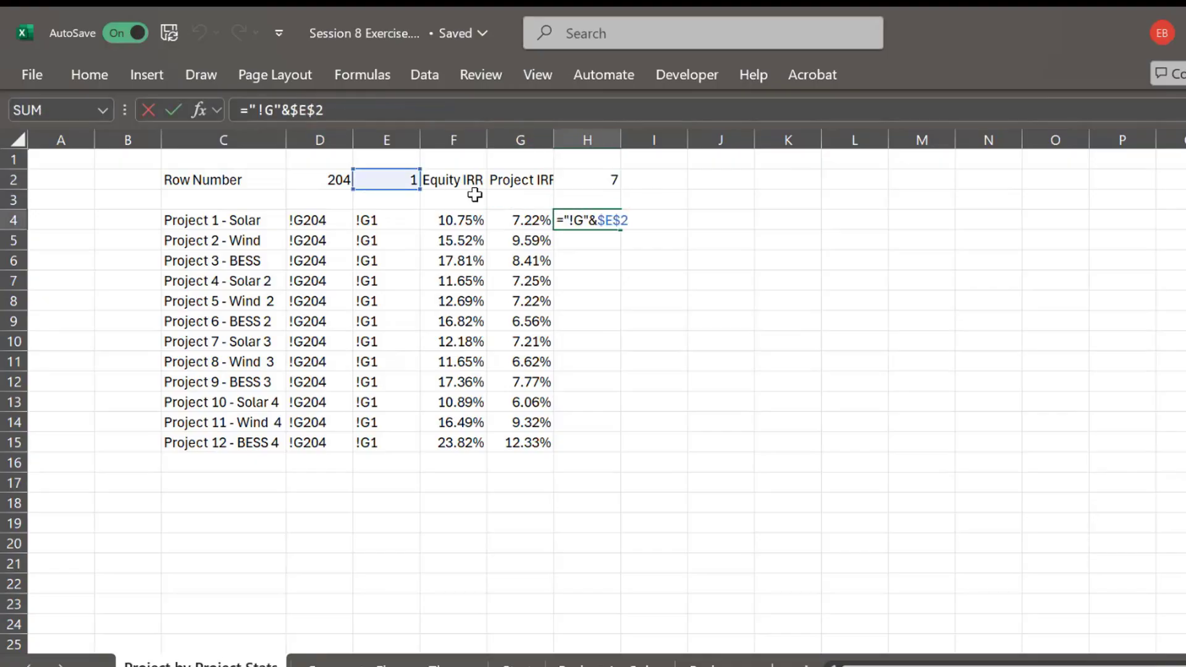
{"action": "key", "text": "Left"}
{"action": "key", "text": "Left"}
{"action": "key", "text": "Left"}
{"action": "key", "text": "Left"}
{"action": "key", "text": "Left"}
{"action": "key", "text": "Left"}
{"action": "key", "text": "BackSpace"}
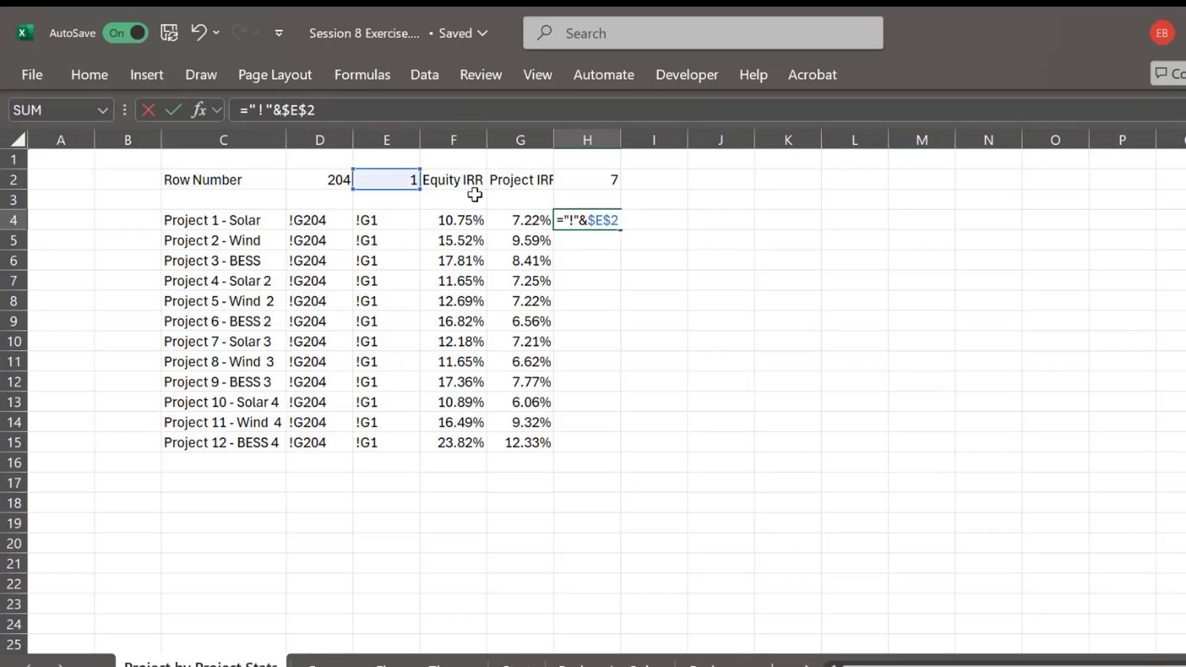
{"action": "type", "text": "F"}
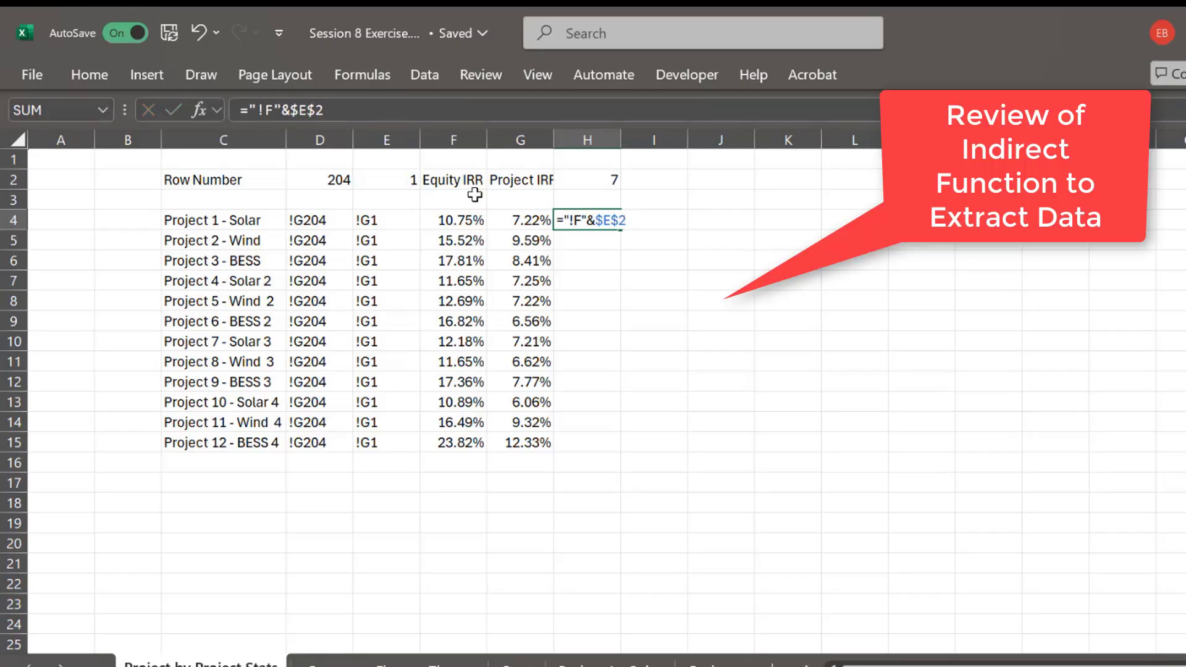
{"action": "key", "text": "Return"}
Check the operation period start date formula in F7 of the Project 3 - BESS sheet and return to Project by Project Stats
{"action": "key", "text": "Up"}
{"action": "key", "text": "ctrl+Page_Down"}
{"action": "key", "text": "ctrl+Page_Down"}
{"action": "key", "text": "ctrl+Page_Down"}
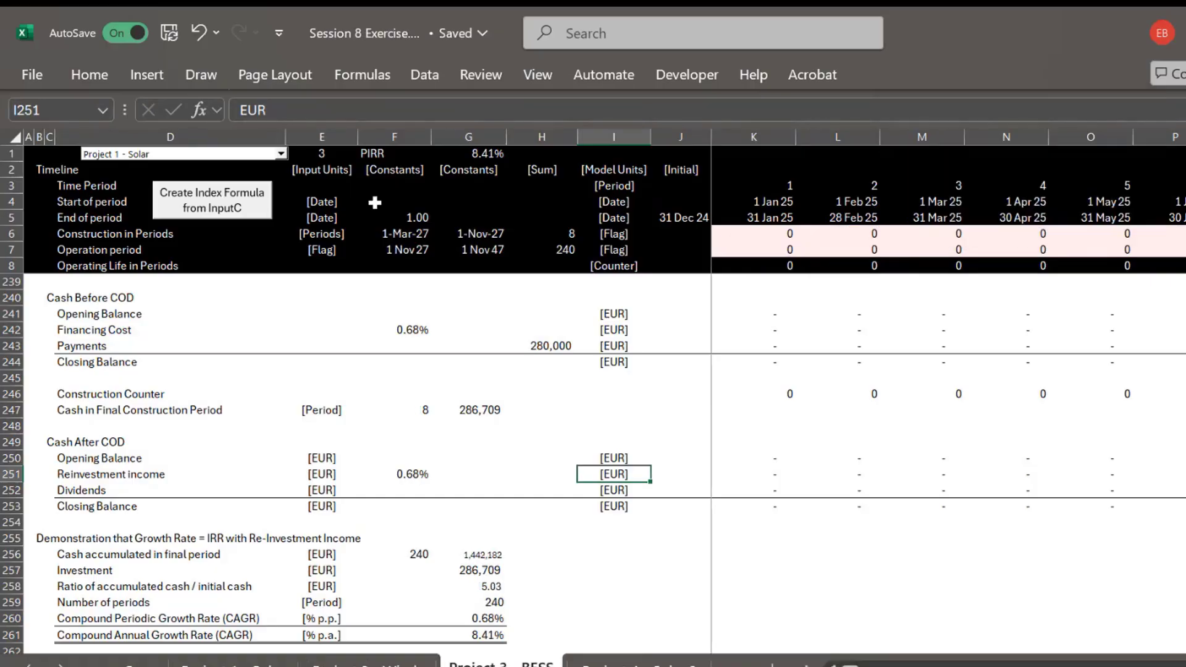
{"action": "left_click", "coordinate": [399, 246]}
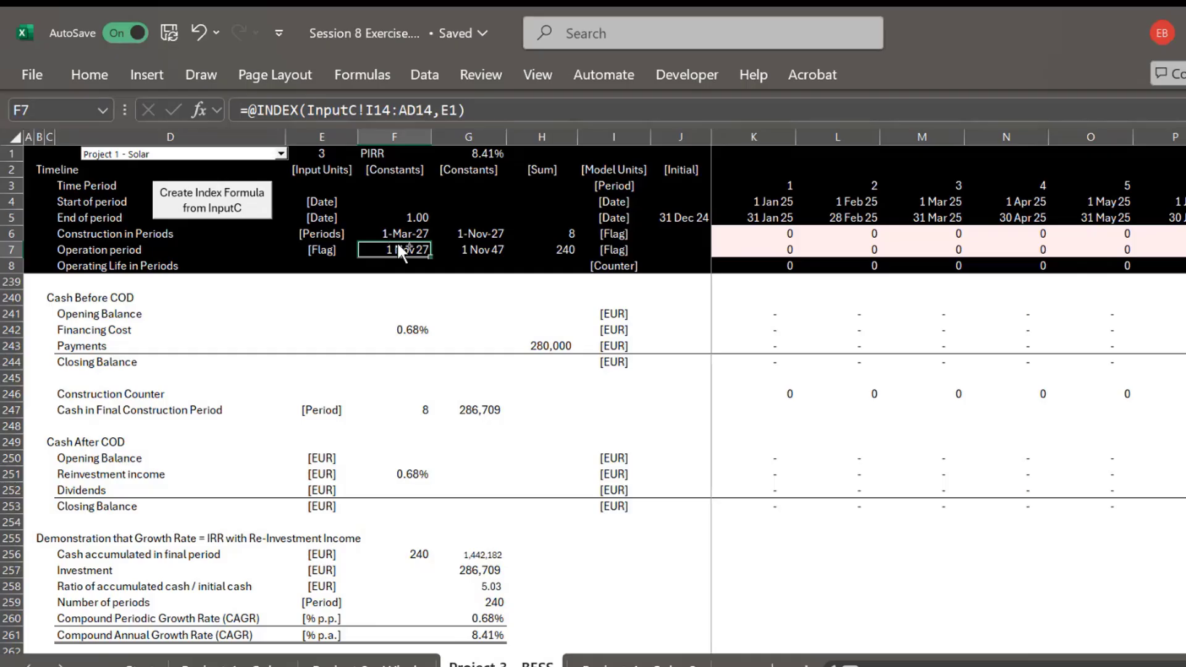
{"action": "key", "text": "ctrl+Page_Up"}
{"action": "key", "text": "ctrl+Page_Up"}
{"action": "key", "text": "ctrl+Page_Up"}
{"action": "key", "text": "ctrl+Page_Up"}
Point the row number in the H4 formula to $H$2 and fill the formula down to H15
{"action": "key", "text": "Up"}
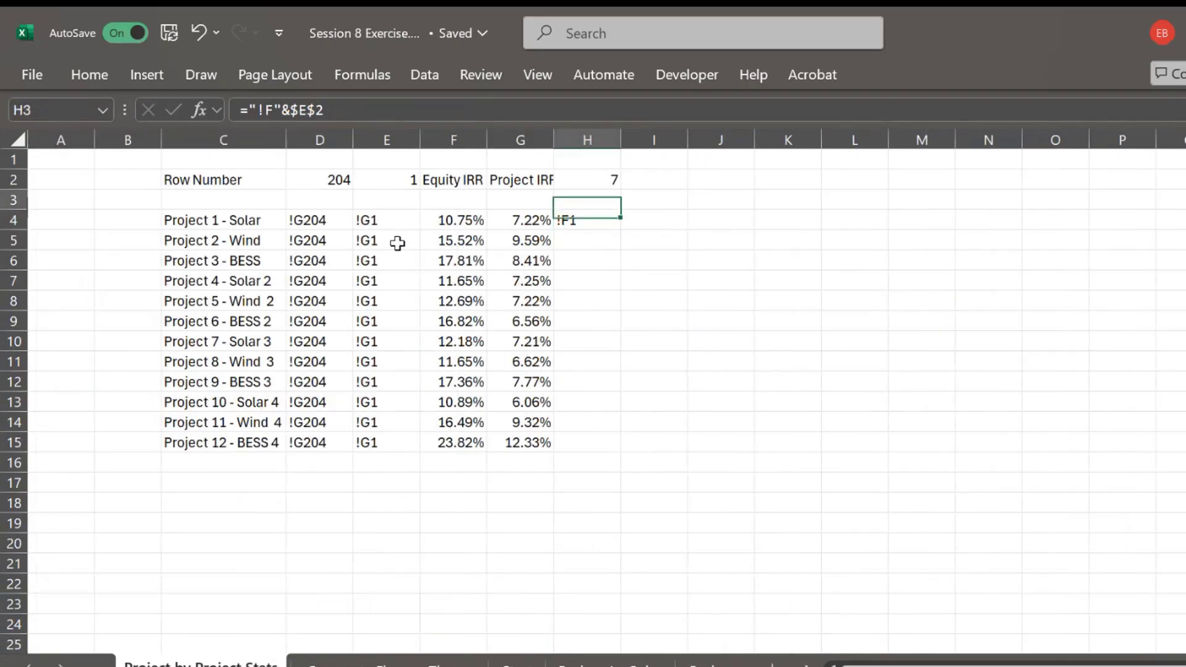
{"action": "key", "text": "Down"}
{"action": "key", "text": "Up"}
{"action": "key", "text": "Down"}
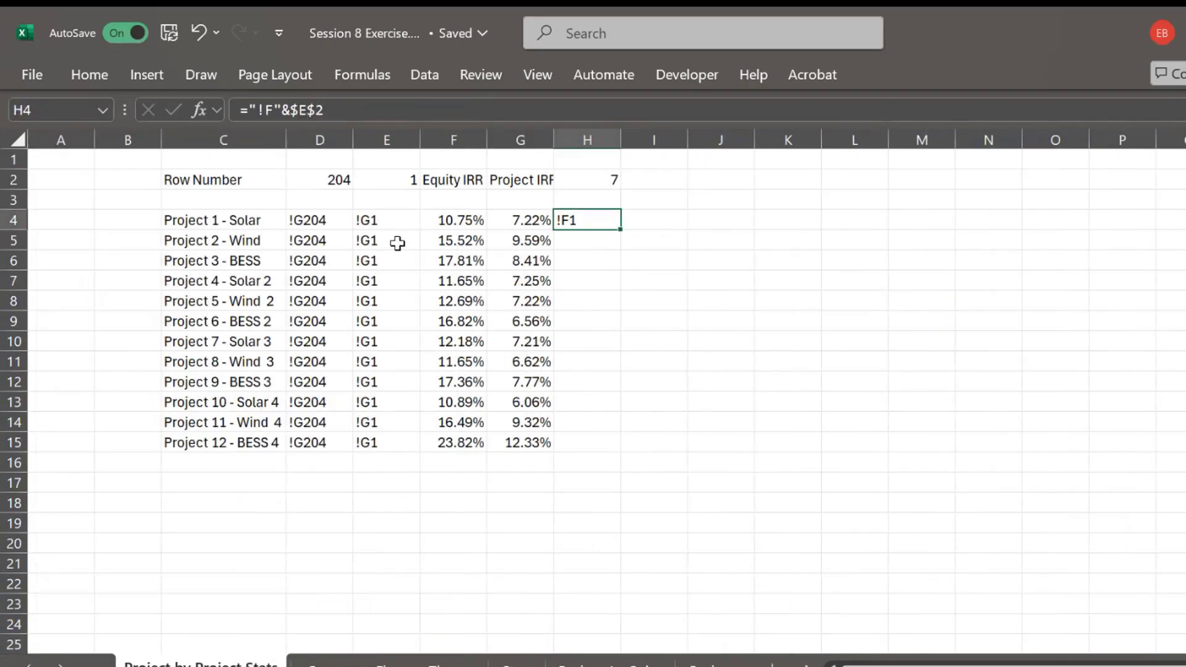
{"action": "key", "text": "F2"}
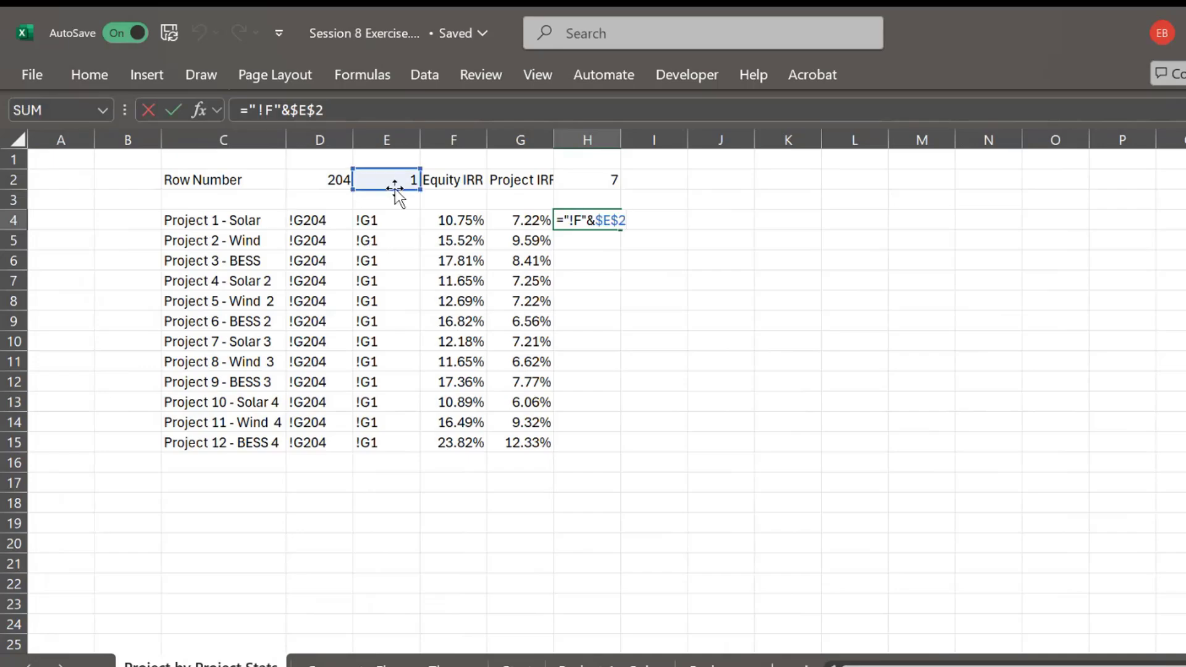
{"action": "left_click_drag", "start_coordinate": [395, 188], "coordinate": [596, 177]}
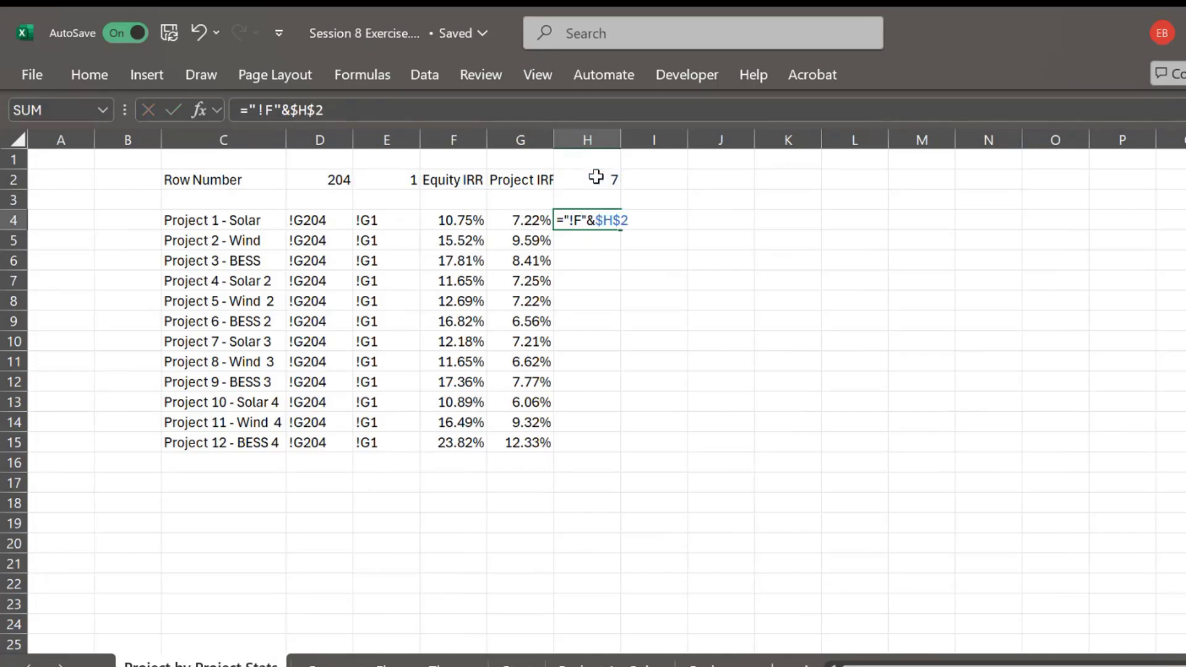
{"action": "key", "text": "Return"}
{"action": "key", "text": "Up"}
{"action": "double_click", "coordinate": [623, 231]}
Copy the INDIRECT formula from G4 into I4
{"action": "key", "text": "Left"}
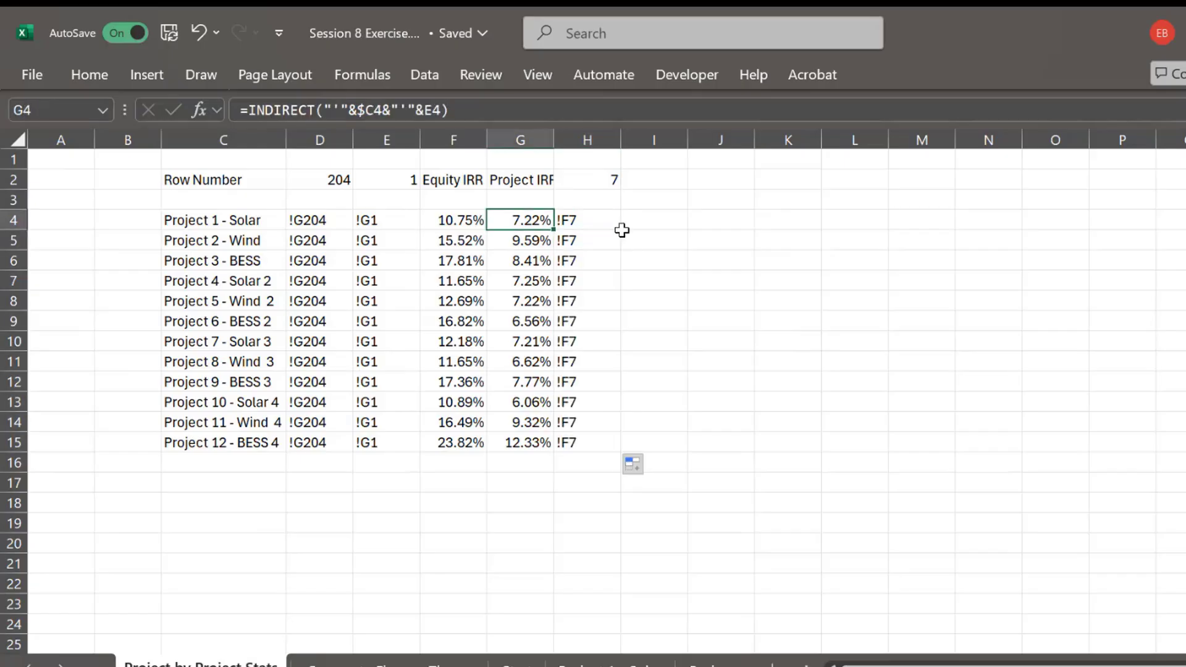
{"action": "key", "text": "F2"}
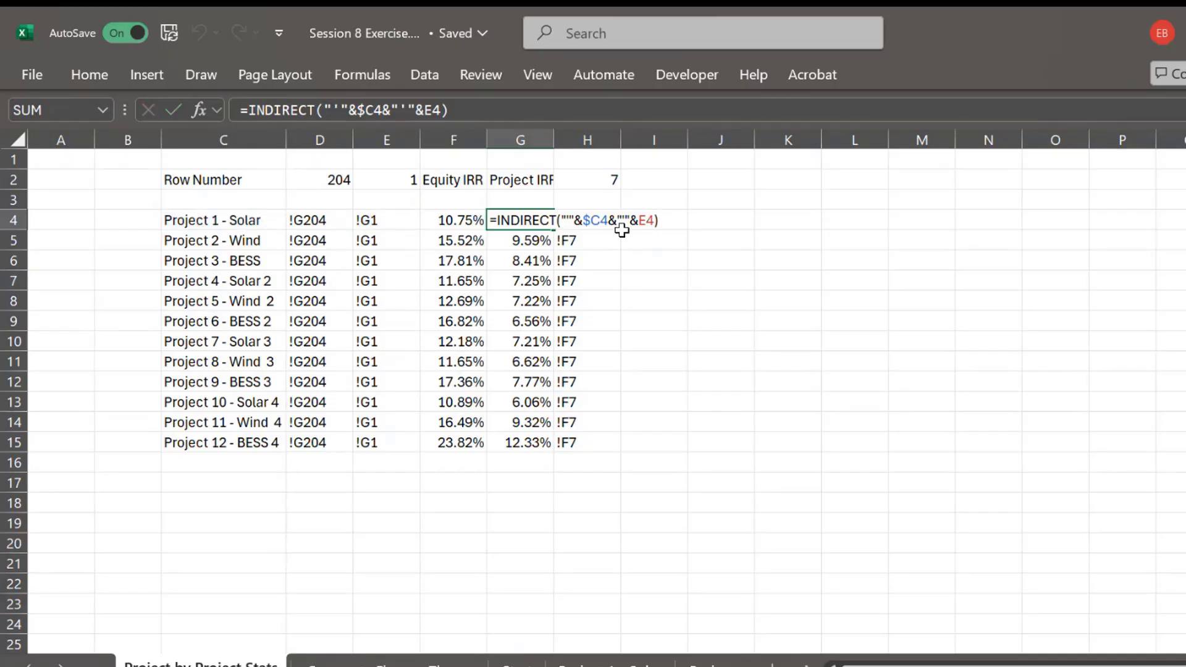
{"action": "key", "text": "Return"}
{"action": "key", "text": "Return"}
{"action": "key", "text": "Up"}
{"action": "key", "text": "Up"}
{"action": "key", "text": "ctrl+c"}
{"action": "left_click", "coordinate": [618, 230]}
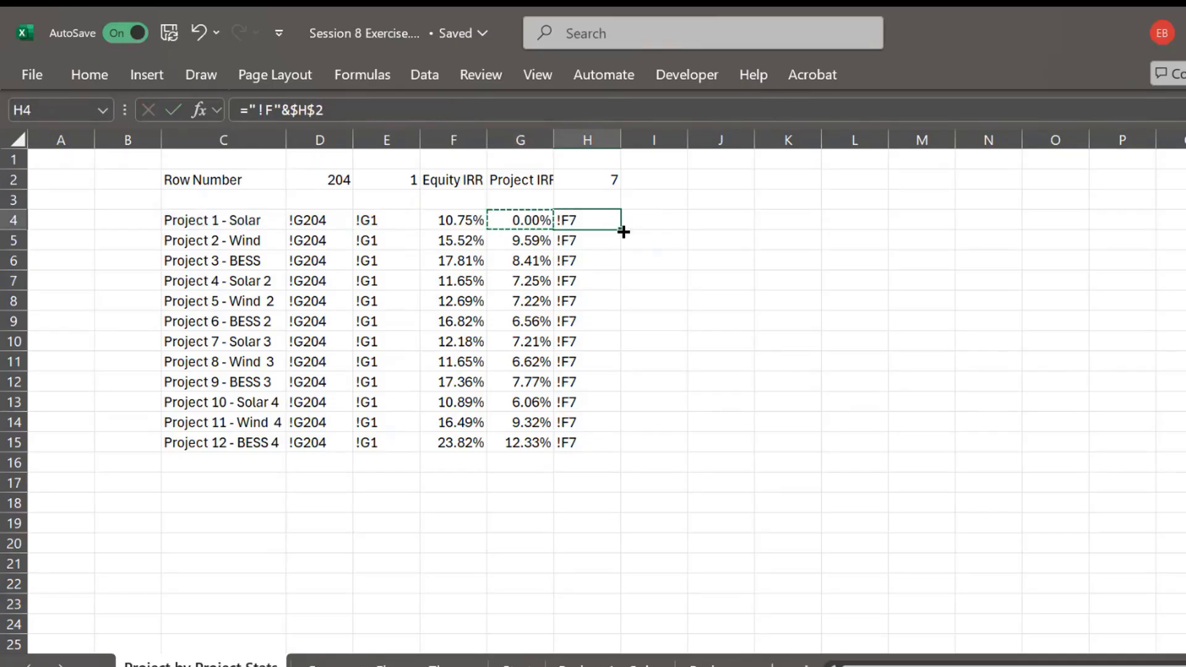
{"action": "left_click", "coordinate": [625, 230]}
{"action": "key", "text": "ctrl+v"}
{"action": "left_click", "coordinate": [618, 231]}
{"action": "left_click", "coordinate": [624, 231]}
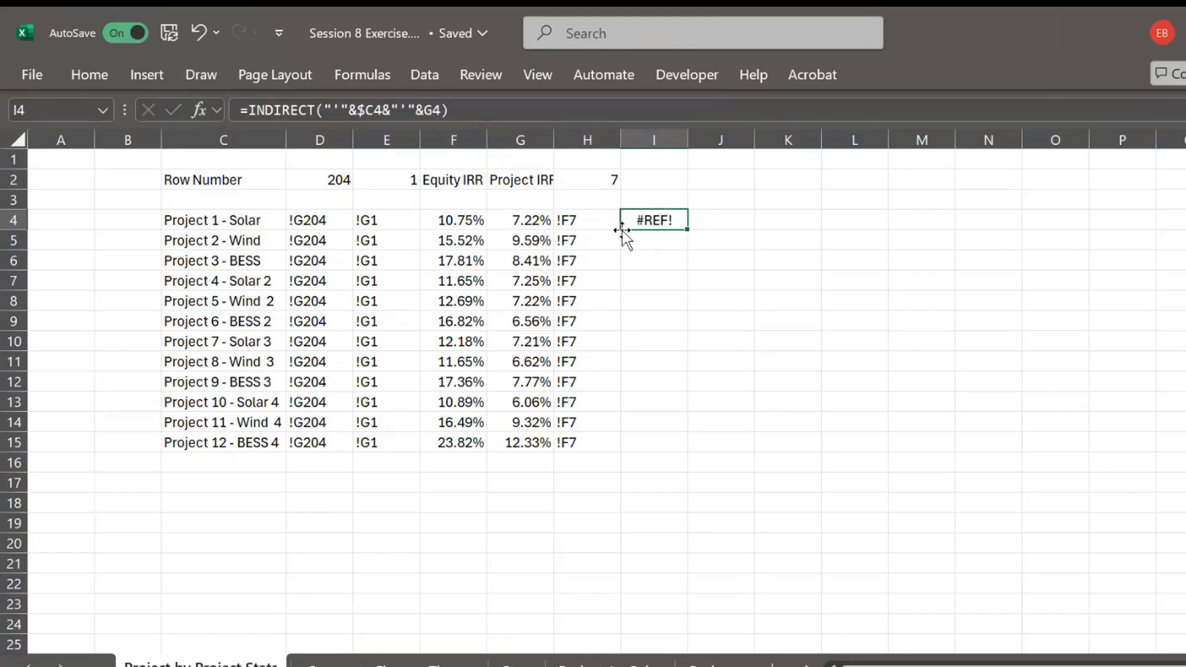
Change the cell reference in the I4 INDIRECT formula from G4 to H4
{"action": "key", "text": "F2"}
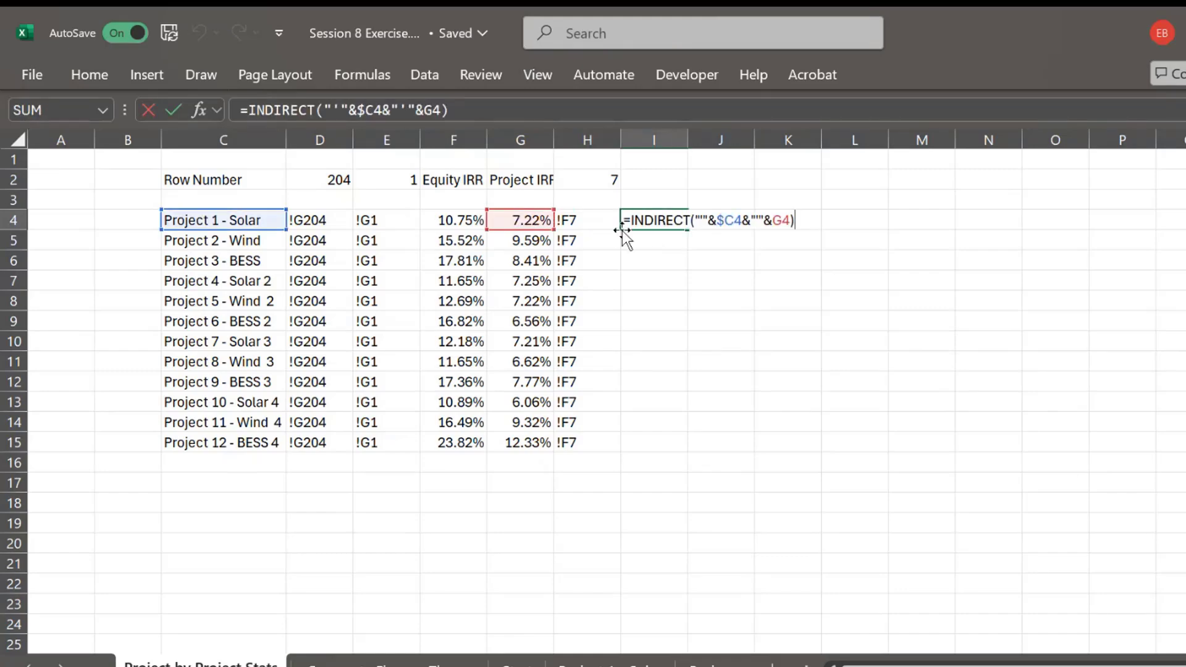
{"action": "left_click_drag", "start_coordinate": [522, 229], "coordinate": [571, 221]}
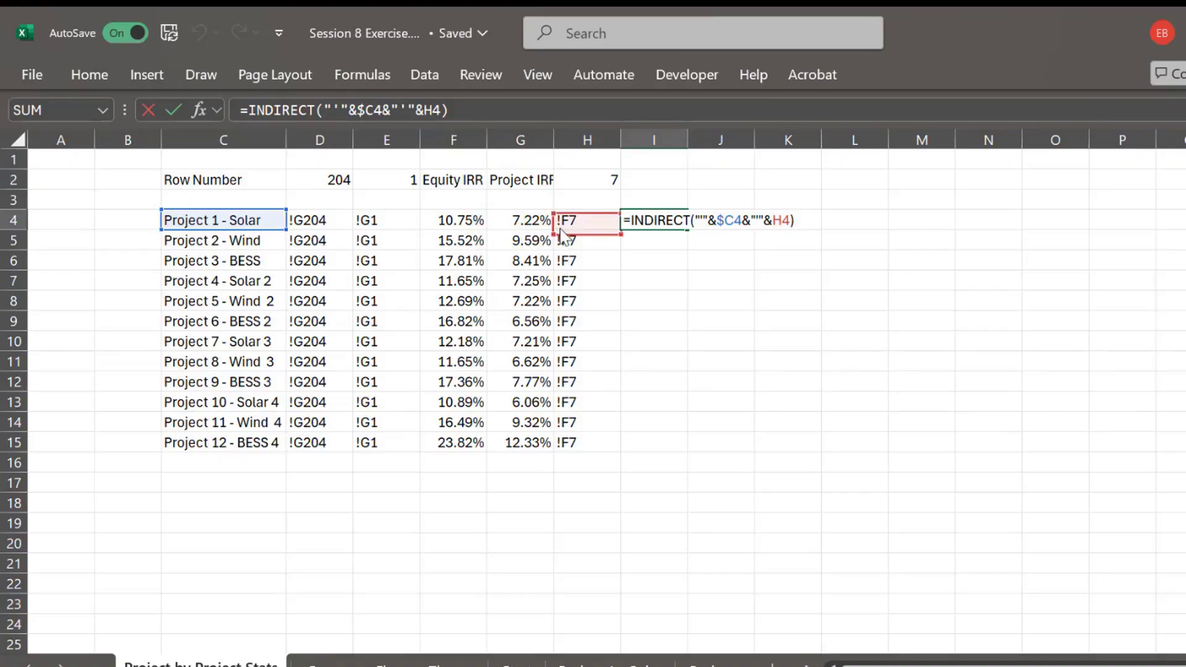
{"action": "key", "text": "Return"}
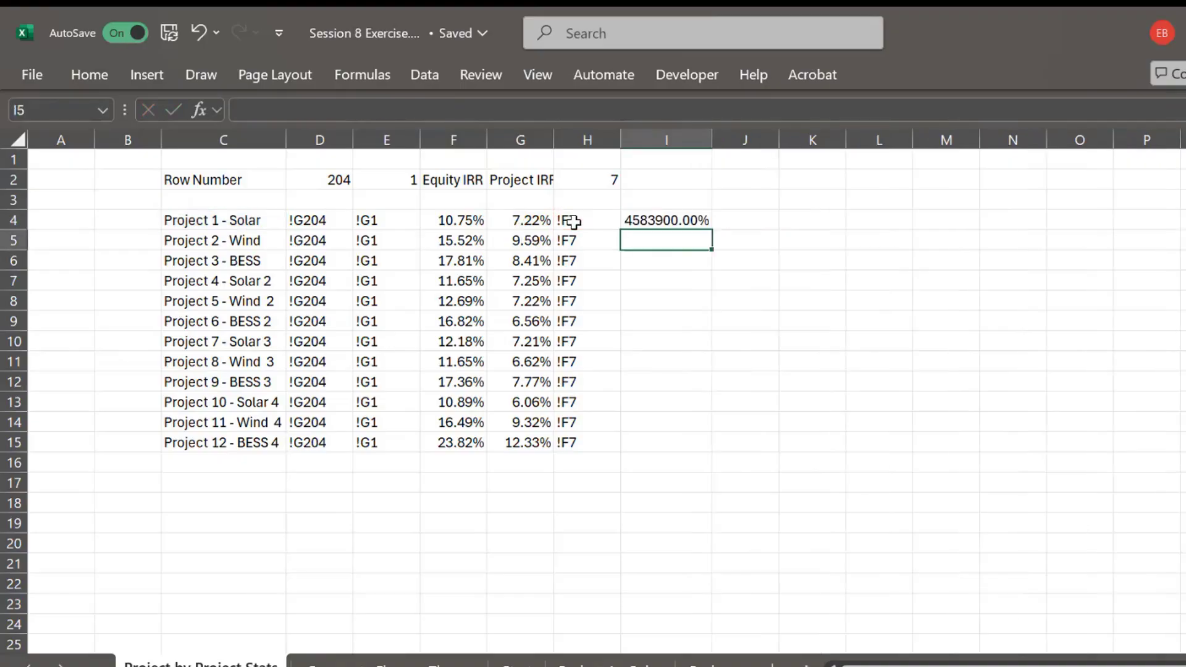
Format I4 as a date and fill its INDIRECT formula down to I15 for all projects
{"action": "key", "text": "Up"}
{"action": "key", "text": "ctrl+shift+3"}
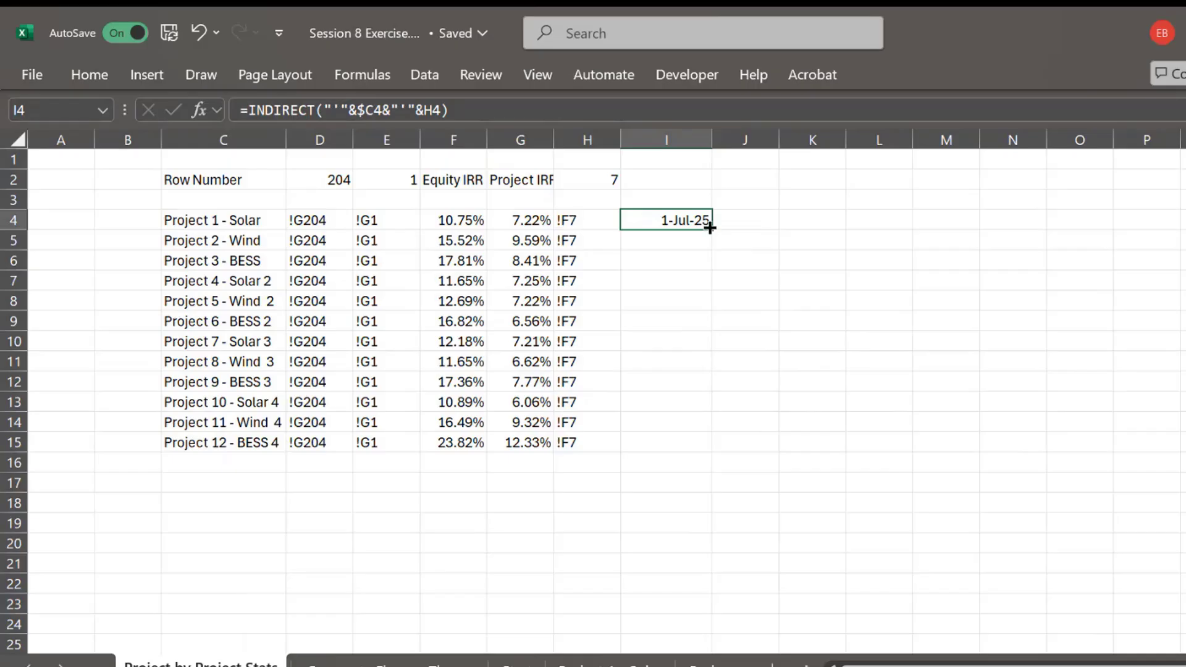
{"action": "left_click_drag", "start_coordinate": [709, 228], "coordinate": [711, 452]}
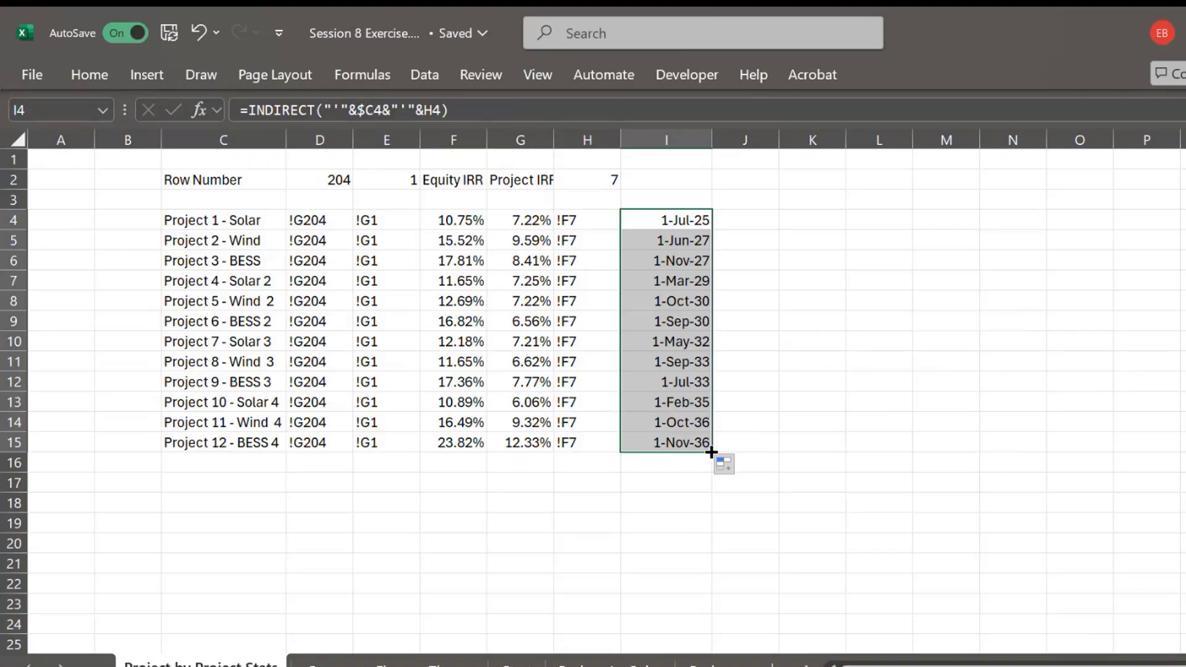
Examine the INDIRECT formulas behind the dates in I4:I15 and the Project IRRs in G4:G15
{"action": "key", "text": "Left"}
{"action": "key", "text": "Right"}
{"action": "key", "text": "Down"}
{"action": "key", "text": "Down"}
{"action": "key", "text": "Down"}
{"action": "key", "text": "Down"}
{"action": "key", "text": "Down"}
{"action": "key", "text": "Down"}
{"action": "key", "text": "Down"}
{"action": "key", "text": "Down"}
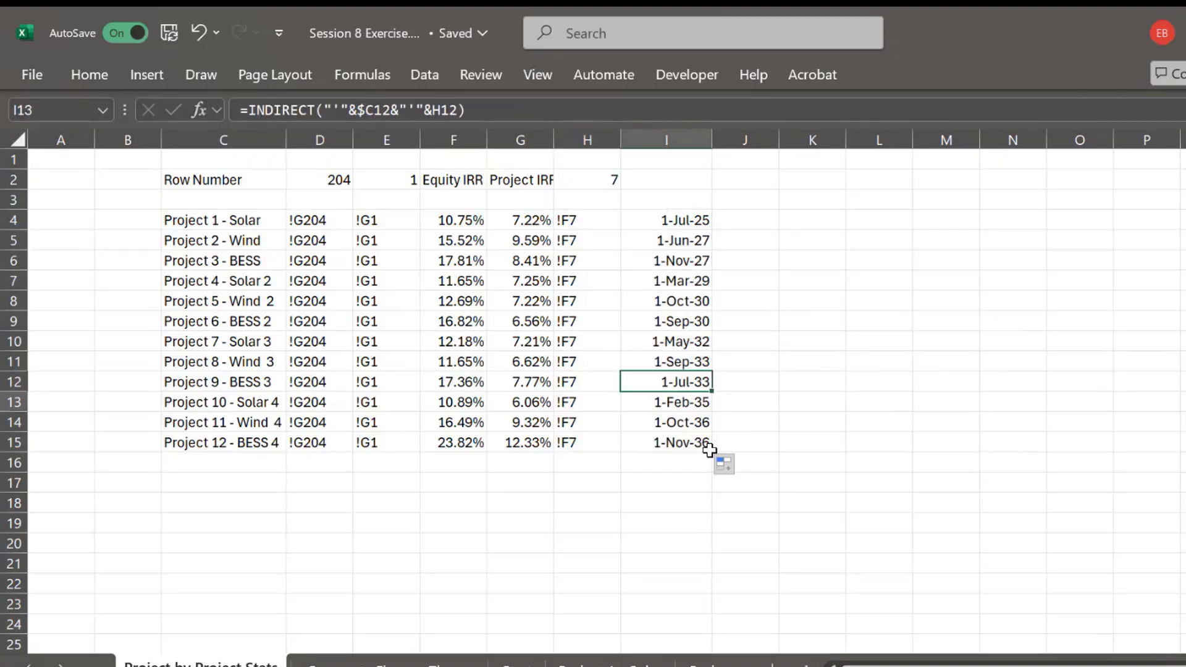
{"action": "key", "text": "Down"}
{"action": "key", "text": "Down"}
{"action": "key", "text": "Down"}
{"action": "key", "text": "Up"}
{"action": "key", "text": "Left"}
{"action": "key", "text": "Right"}
{"action": "key", "text": "Left"}
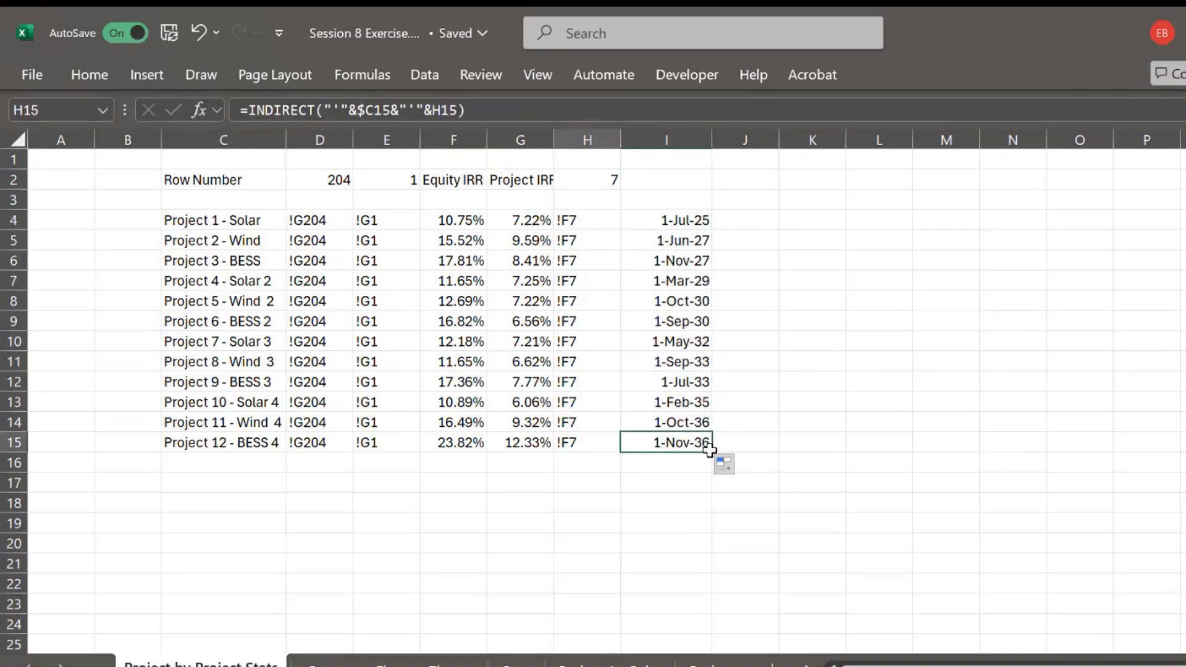
{"action": "key", "text": "Left"}
{"action": "key", "text": "Left"}
{"action": "key", "text": "Right"}
{"action": "key", "text": "Up"}
{"action": "key", "text": "Up"}
{"action": "key", "text": "Up"}
{"action": "key", "text": "Up"}
{"action": "key", "text": "Up"}
{"action": "key", "text": "Up"}
{"action": "key", "text": "Up"}
{"action": "key", "text": "Up"}
{"action": "key", "text": "Up"}
{"action": "key", "text": "Up"}
{"action": "key", "text": "Up"}
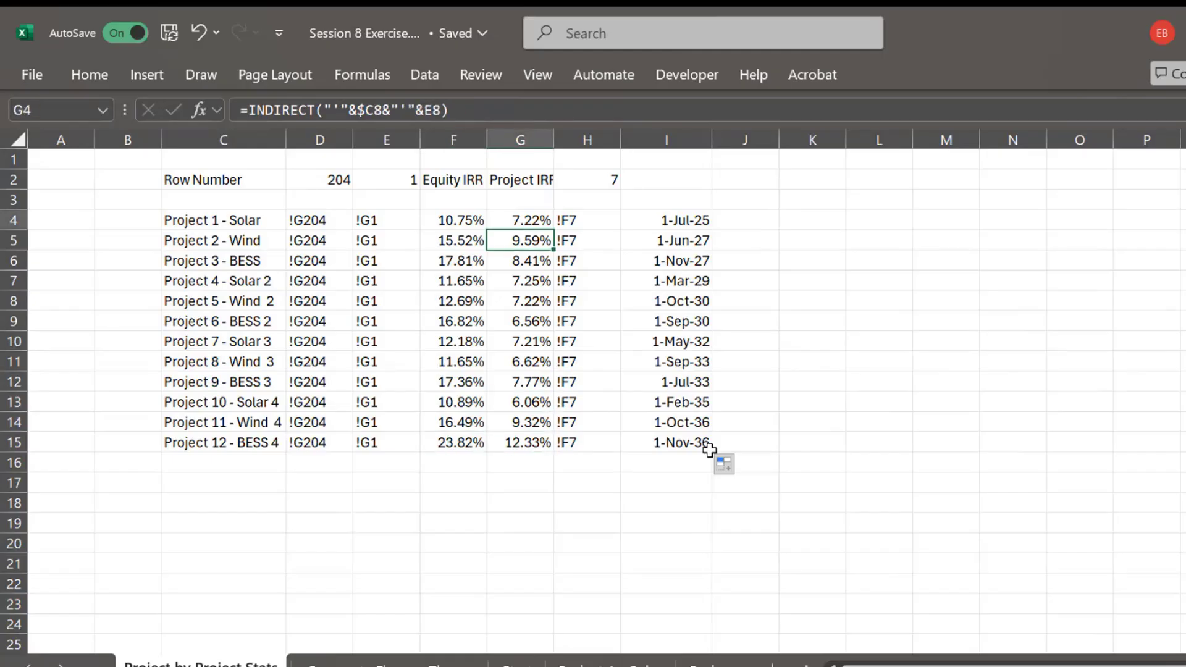
{"action": "key", "text": "Up"}
{"action": "key", "text": "Down"}
{"action": "key", "text": "Down"}
{"action": "key", "text": "Down"}
{"action": "key", "text": "Down"}
{"action": "key", "text": "Down"}
{"action": "key", "text": "Down"}
{"action": "key", "text": "Down"}
{"action": "key", "text": "Down"}
{"action": "key", "text": "Down"}
{"action": "key", "text": "Down"}
{"action": "key", "text": "Down"}
{"action": "key", "text": "Right"}
{"action": "key", "text": "Right"}
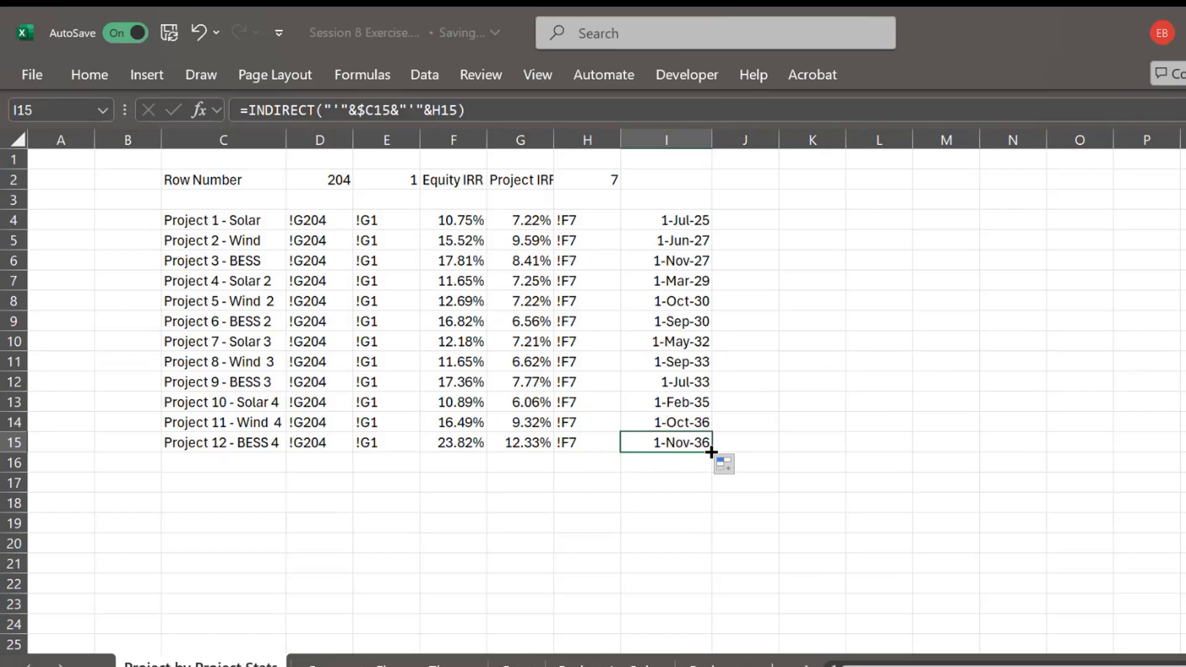
Label the date column COD in I2
{"action": "key", "text": "Left"}
{"action": "key", "text": "Up"}
{"action": "key", "text": "Left"}
{"action": "key", "text": "Up"}
{"action": "key", "text": "Up"}
{"action": "key", "text": "Up"}
{"action": "key", "text": "Up"}
{"action": "key", "text": "Up"}
{"action": "key", "text": "Up"}
{"action": "key", "text": "Up"}
{"action": "key", "text": "Up"}
{"action": "key", "text": "Up"}
{"action": "key", "text": "Up"}
{"action": "key", "text": "Up"}
{"action": "key", "text": "Up"}
{"action": "key", "text": "Up"}
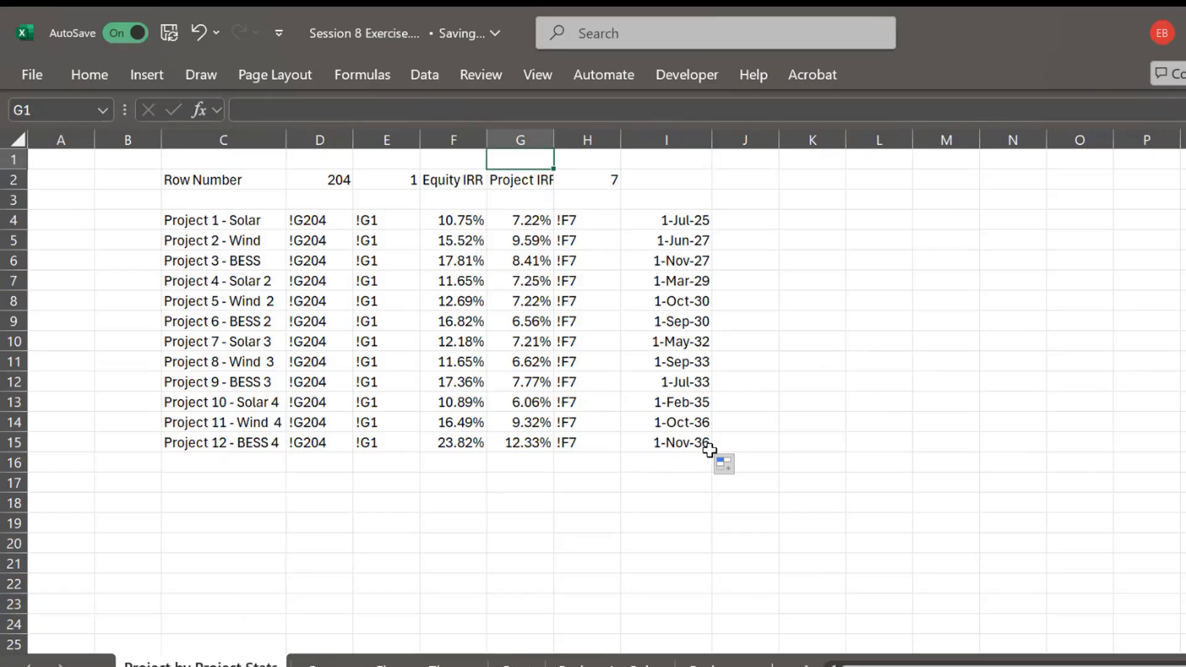
{"action": "key", "text": "Down"}
{"action": "key", "text": "Right"}
{"action": "key", "text": "Right"}
{"action": "type", "text": "COD"}
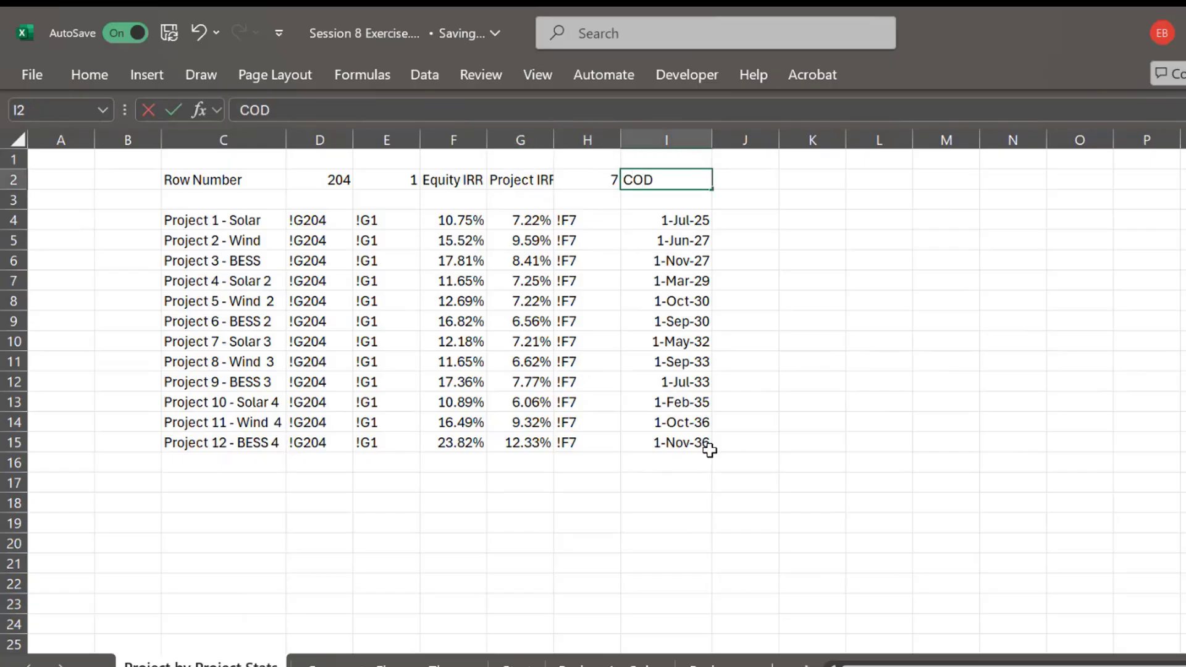
{"action": "key", "text": "Return"}
{"action": "key", "text": "Down"}
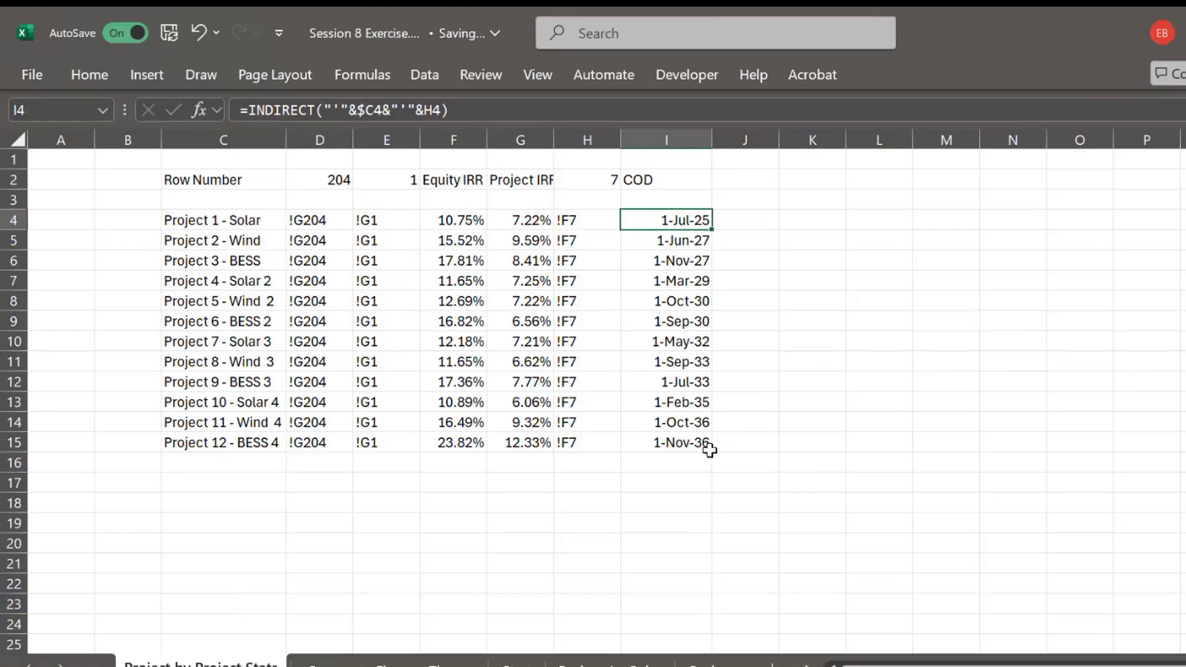
Group column H with its helper references and collapse the group
{"action": "key", "text": "Left"}
{"action": "key", "text": "ctrl+space"}
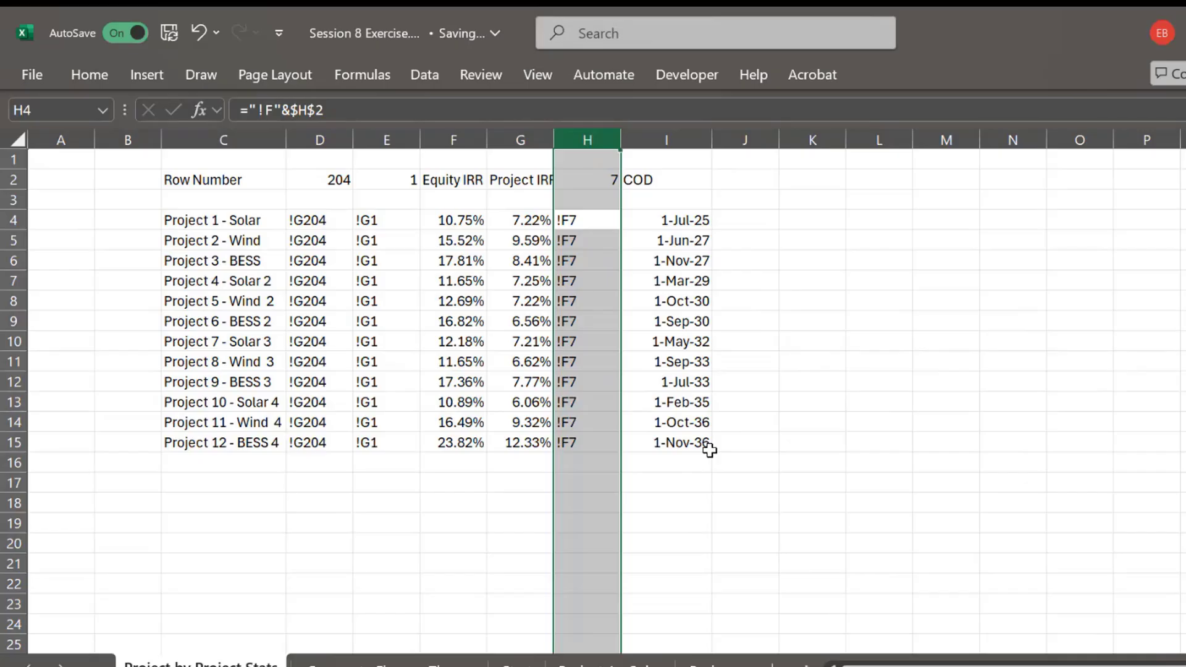
{"action": "key", "text": "Left"}
{"action": "key", "text": "Right"}
{"action": "key", "text": "ctrl+space"}
{"action": "key", "text": "shift+alt+Right"}
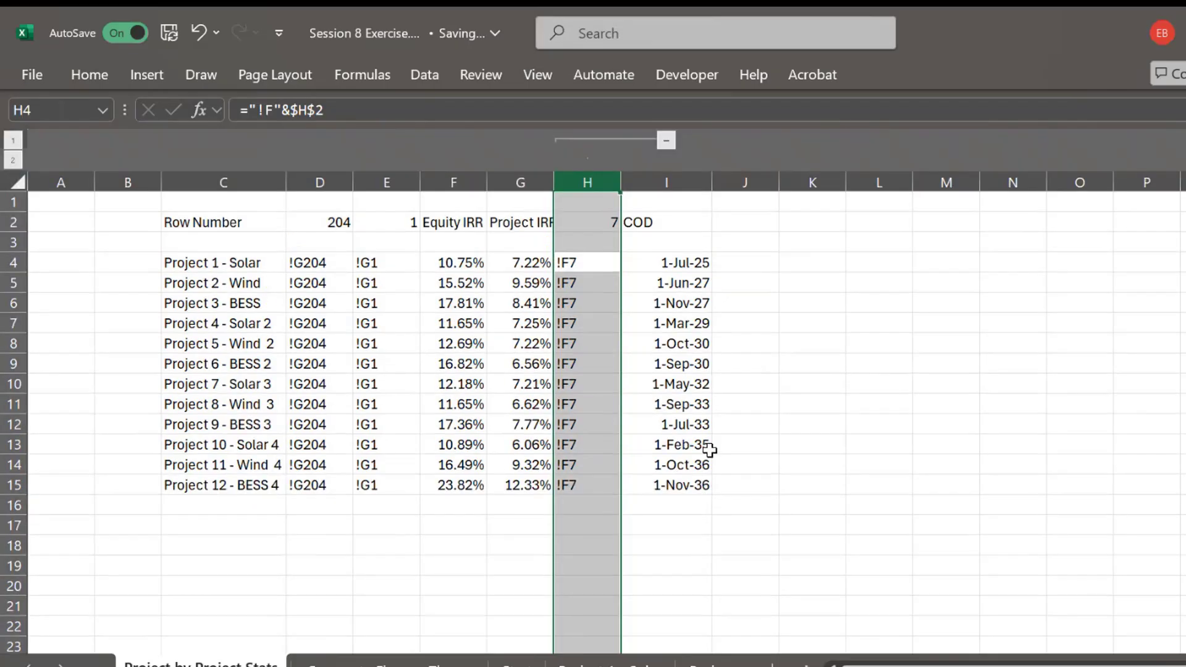
{"action": "left_click", "coordinate": [667, 141]}
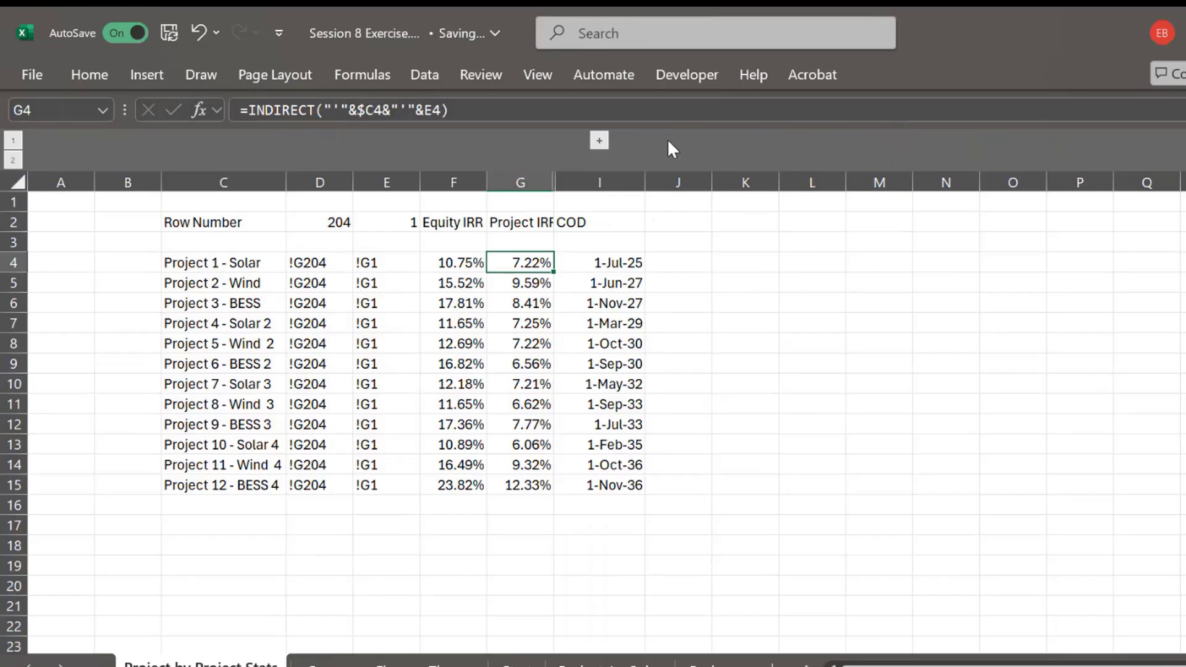
Expand the column H group to check its helper references and collapse it again
{"action": "left_click", "coordinate": [598, 142]}
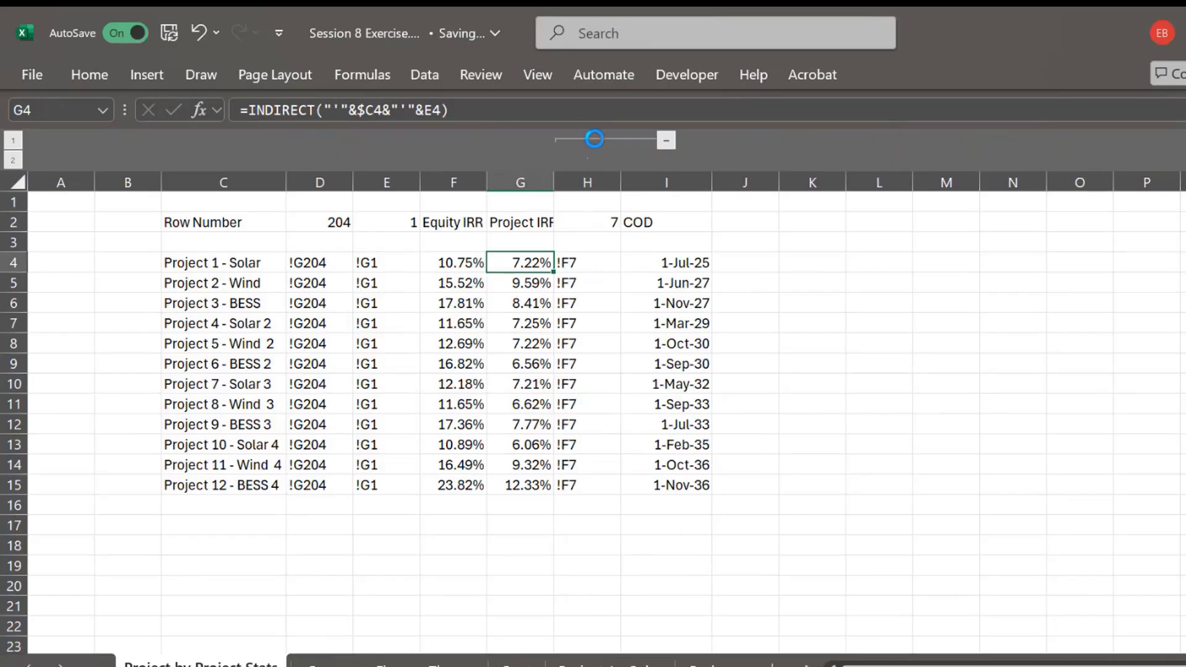
{"action": "left_click", "coordinate": [667, 144]}
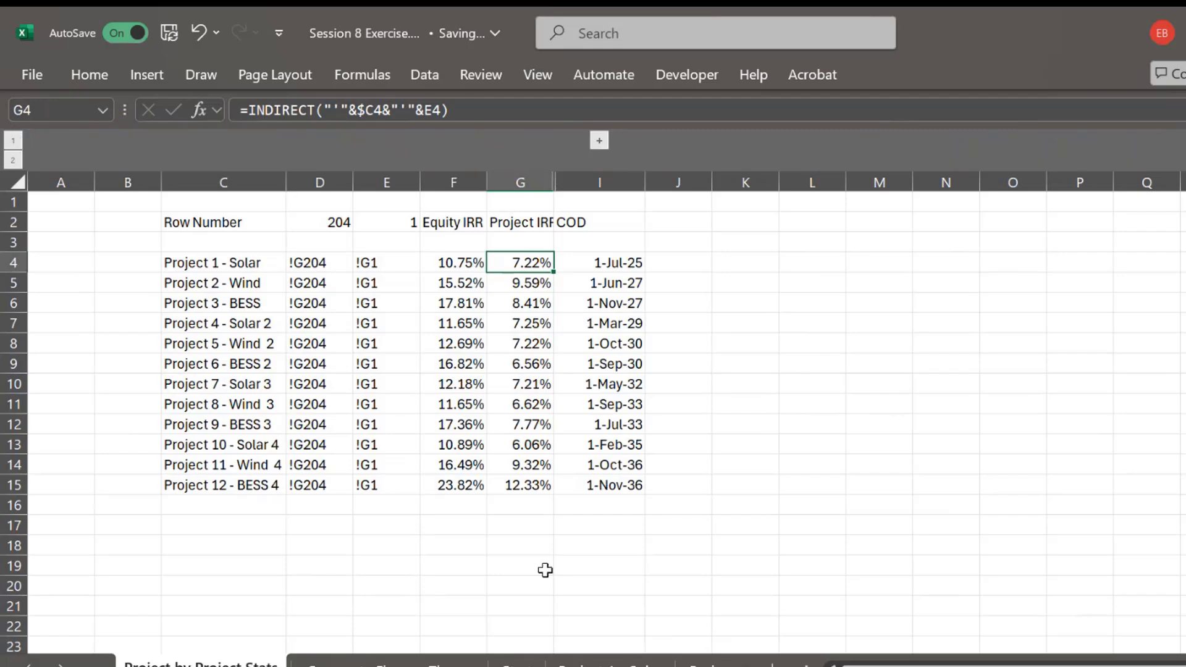
Examine each project's Project IRR and its INDIRECT formula in G4:G15
{"action": "left_click", "coordinate": [548, 540]}
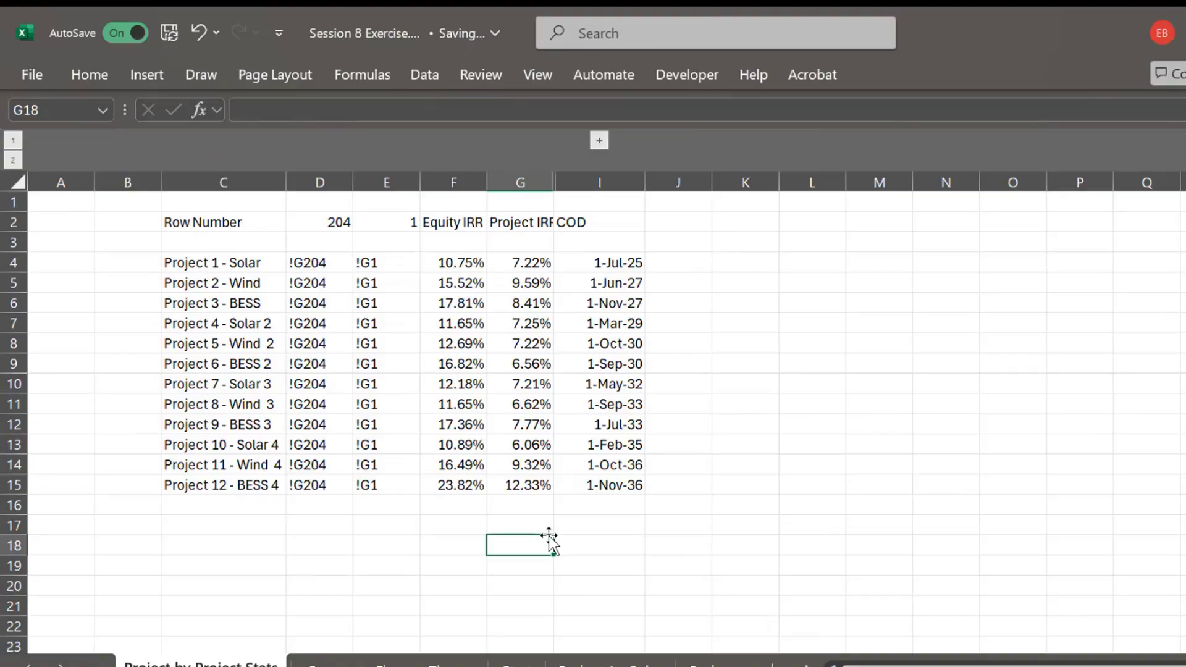
{"action": "key", "text": "Up"}
{"action": "key", "text": "Up"}
{"action": "key", "text": "Up"}
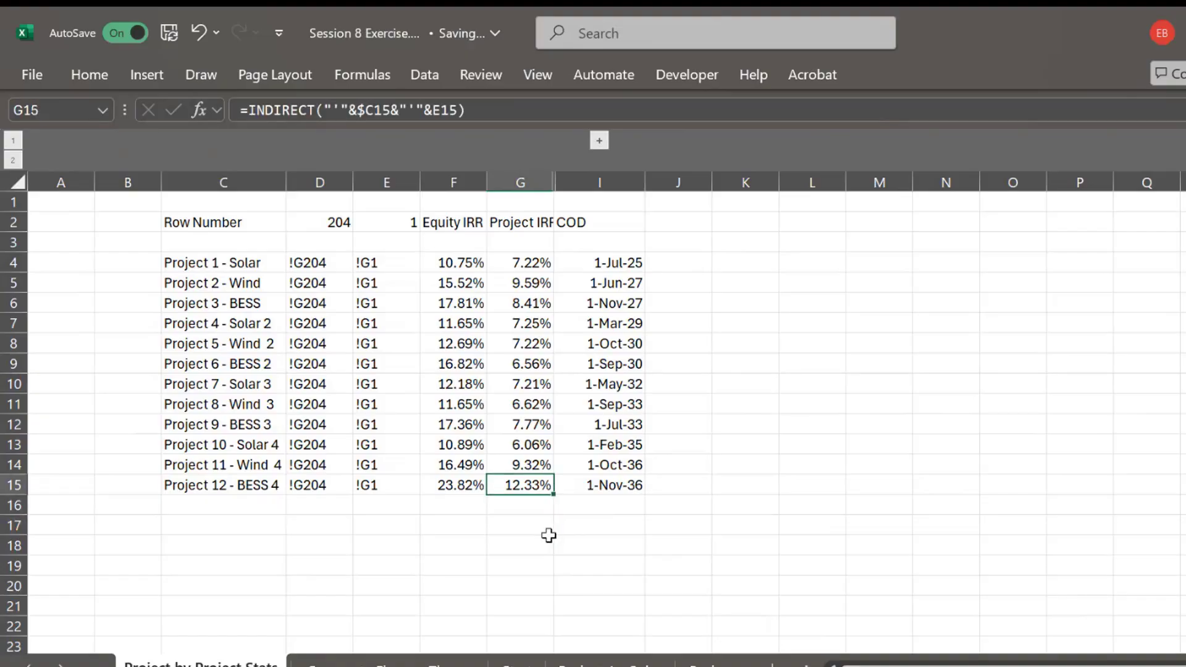
{"action": "key", "text": "Up"}
{"action": "key", "text": "Up"}
{"action": "key", "text": "Up"}
{"action": "key", "text": "Up"}
{"action": "key", "text": "Up"}
{"action": "key", "text": "Up"}
{"action": "key", "text": "Up"}
{"action": "key", "text": "Up"}
{"action": "key", "text": "Up"}
{"action": "key", "text": "Up"}
{"action": "key", "text": "Up"}
{"action": "key", "text": "Up"}
{"action": "key", "text": "Down"}
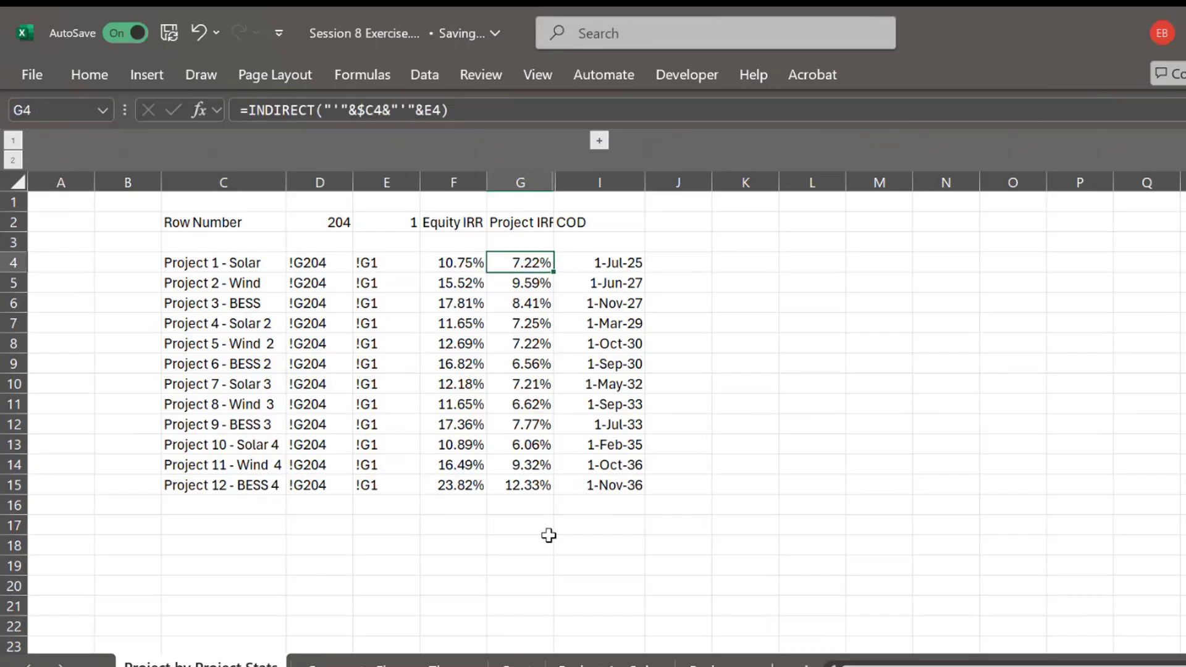
{"action": "key", "text": "shift+Down"}
{"action": "key", "text": "shift+Down"}
{"action": "key", "text": "shift+Down"}
{"action": "key", "text": "shift+Down"}
{"action": "key", "text": "shift+Down"}
{"action": "key", "text": "shift+Down"}
{"action": "key", "text": "shift+Down"}
{"action": "key", "text": "shift+Down"}
{"action": "key", "text": "shift+Down"}
{"action": "key", "text": "shift+Down"}
{"action": "key", "text": "shift+Down"}
{"action": "key", "text": "shift+Up"}
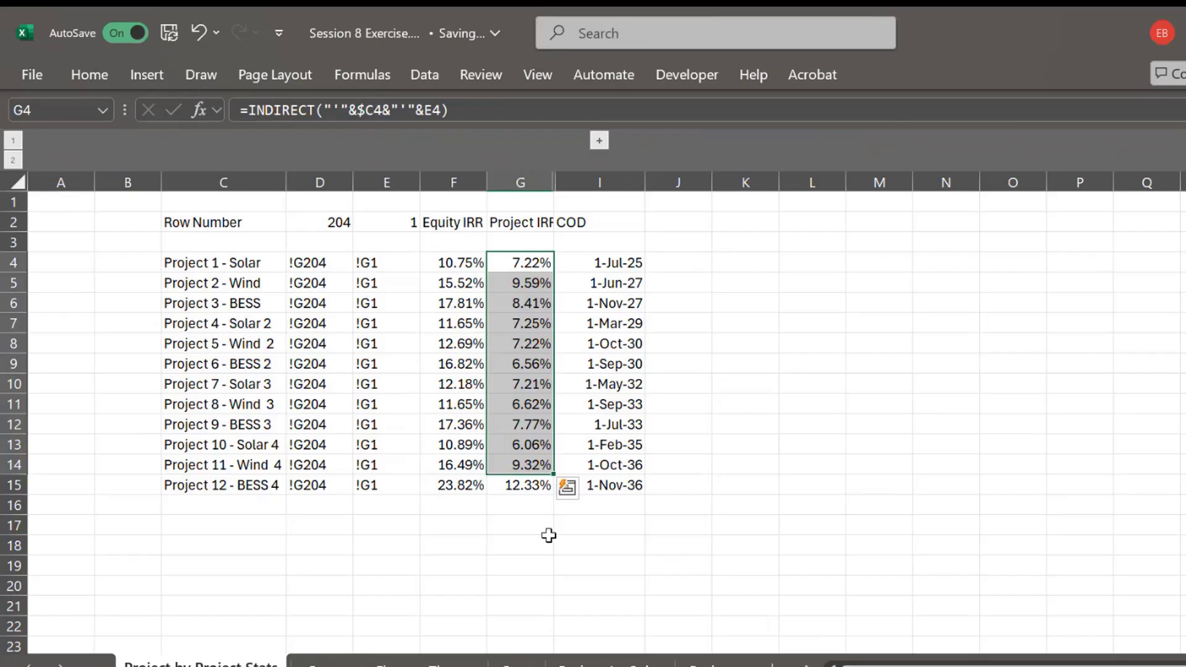
{"action": "key", "text": "Down"}
{"action": "key", "text": "Down"}
{"action": "key", "text": "Down"}
{"action": "key", "text": "Down"}
{"action": "key", "text": "Down"}
{"action": "key", "text": "Down"}
{"action": "key", "text": "Down"}
{"action": "key", "text": "Down"}
{"action": "key", "text": "Down"}
{"action": "key", "text": "Down"}
{"action": "key", "text": "Down"}
{"action": "key", "text": "Down"}
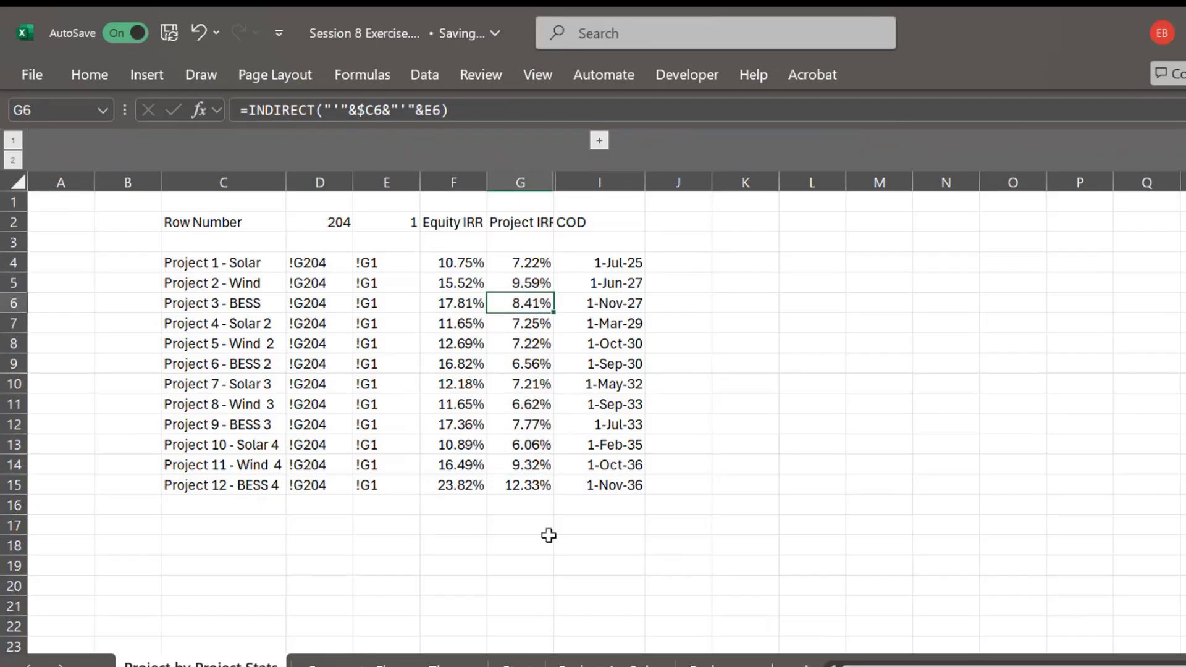
{"action": "key", "text": "Up"}
{"action": "key", "text": "Up"}
{"action": "key", "text": "shift+Down"}
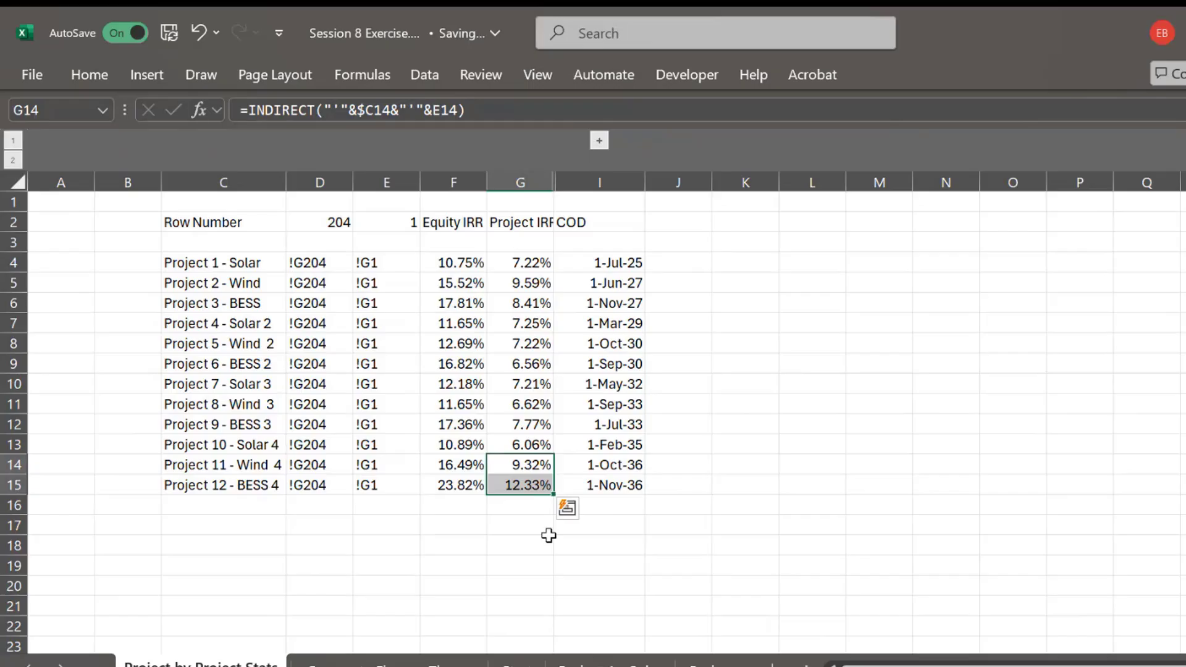
{"action": "key", "text": "shift+Up"}
{"action": "key", "text": "Down"}
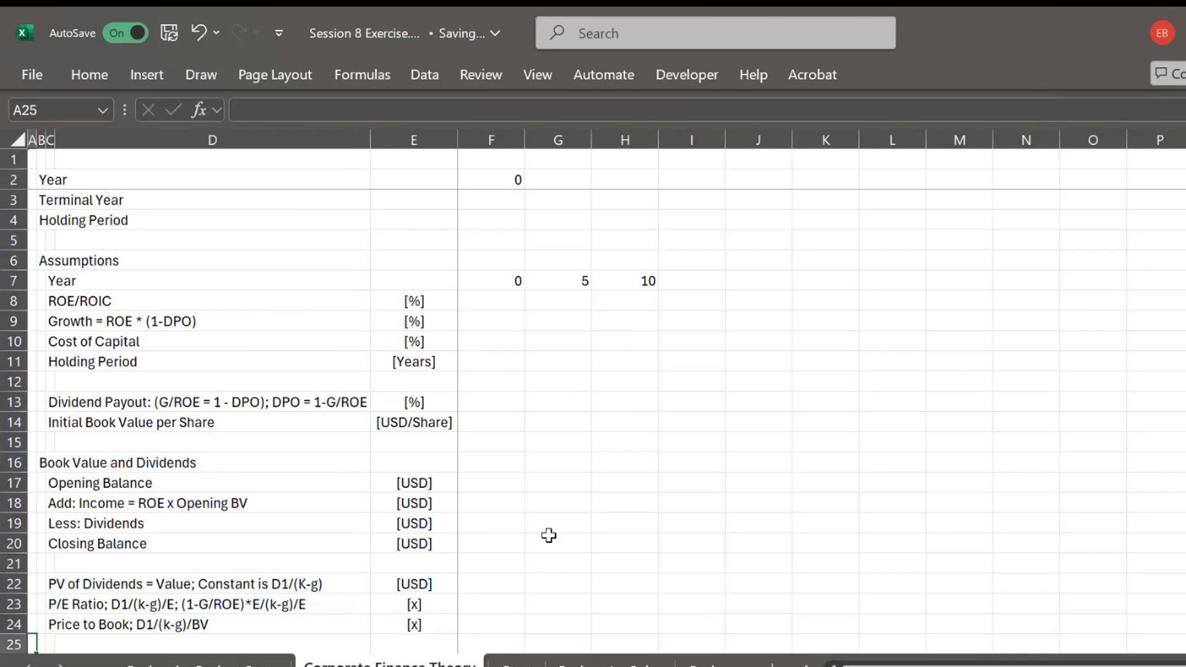
Examine the Year and ROE/ROIC assumption cells on the Corporate Finance Theory sheet
{"action": "key", "text": "Up"}
{"action": "key", "text": "Up"}
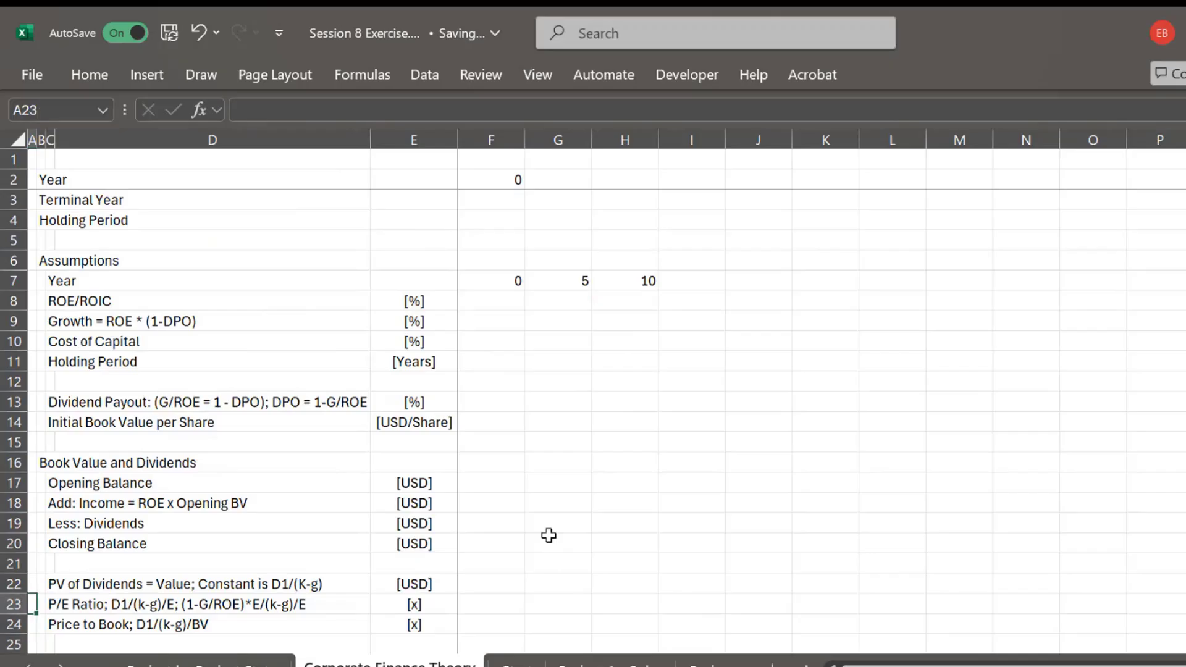
{"action": "left_click", "coordinate": [494, 302]}
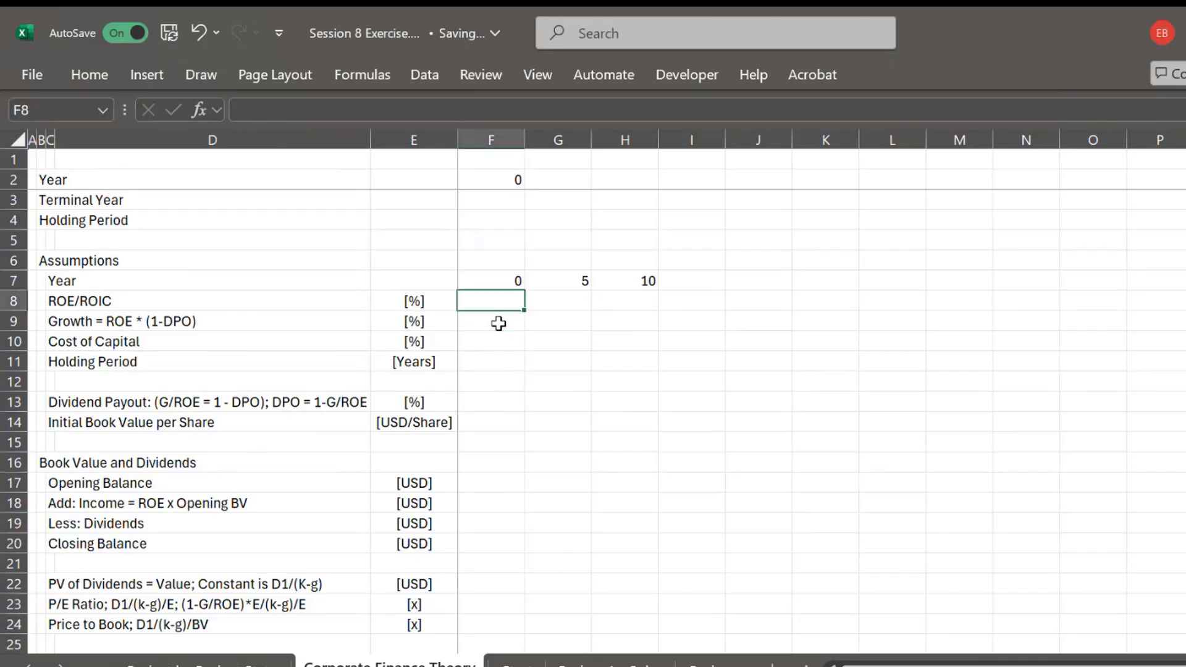
{"action": "key", "text": "Up"}
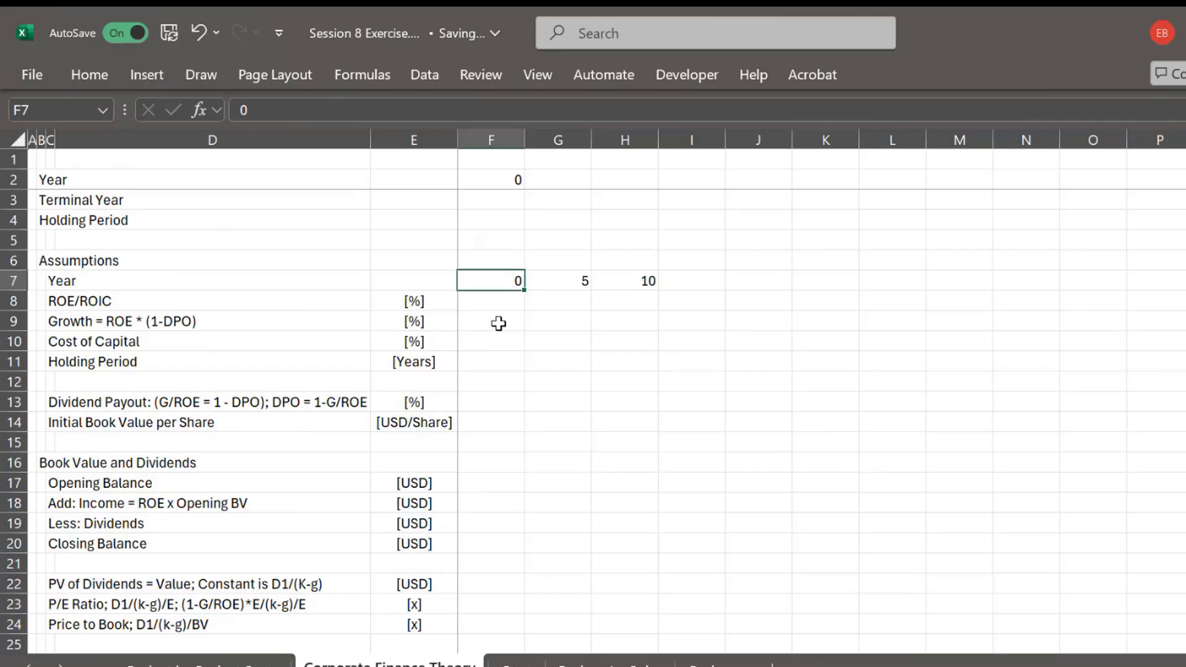
Switch to the monthly consolidation sheet and inspect its Straight Line Depreciation row
{"action": "key", "text": "ctrl+Page_Up"}
{"action": "key", "text": "ctrl+Page_Up"}
{"action": "key", "text": "ctrl+Page_Up"}
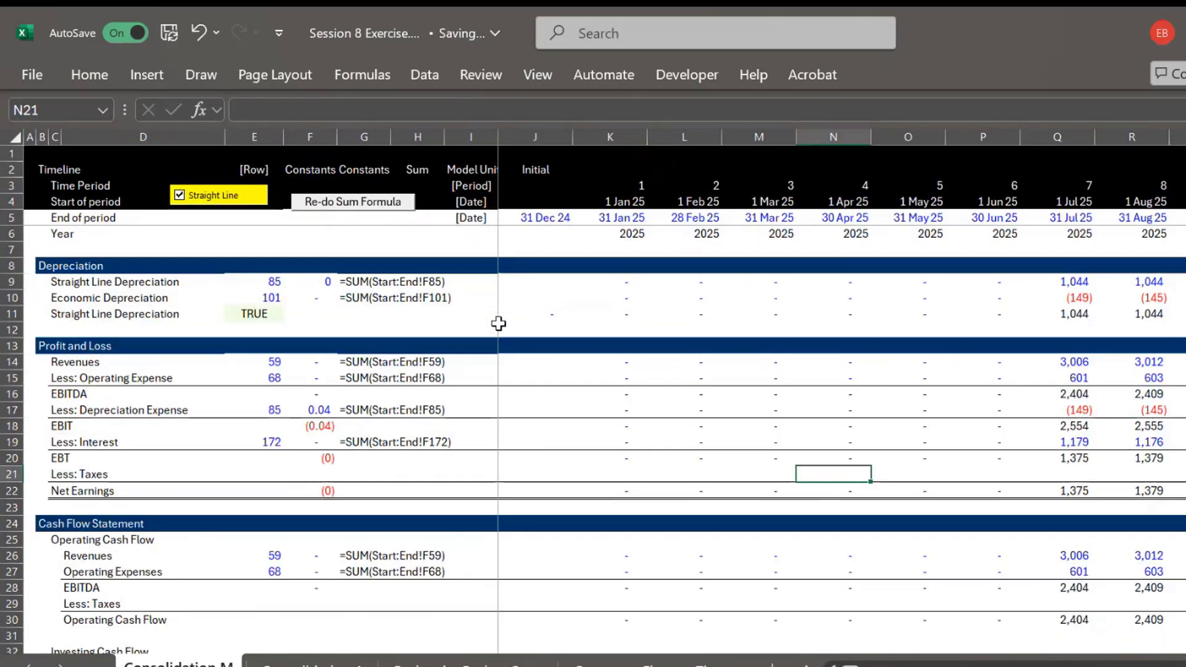
{"action": "left_click", "coordinate": [530, 282]}
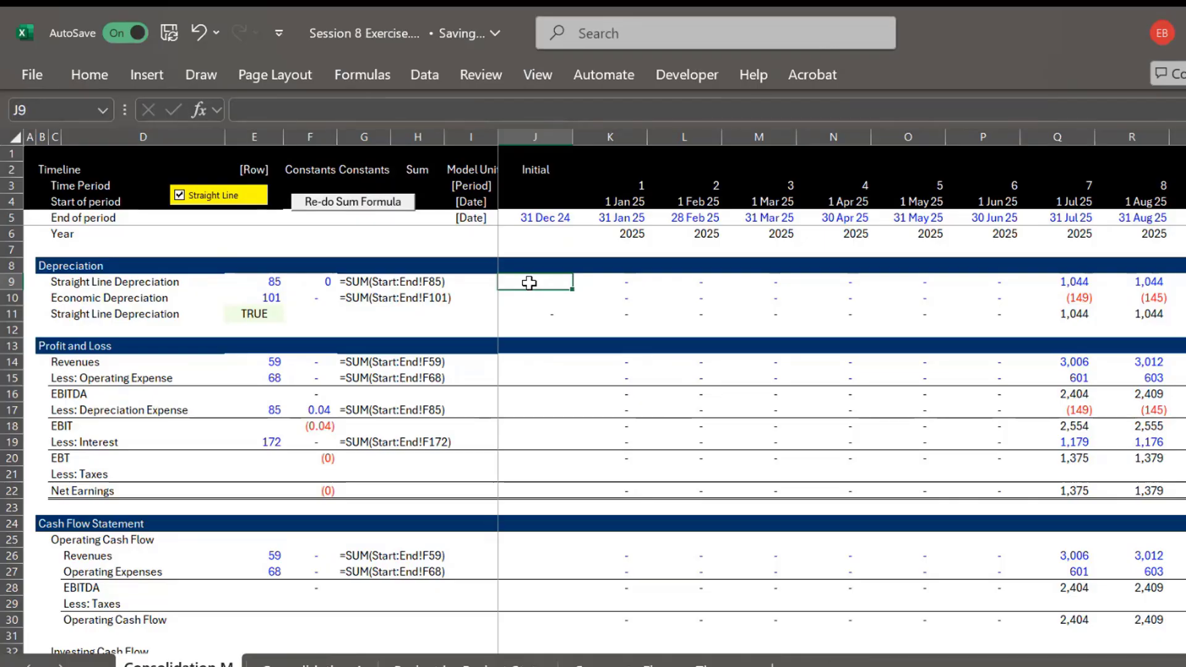
Look through the Project 1 - Solar sheet from the Risk Premium Method back up to the Operating Cost section
{"action": "key", "text": "ctrl+Page_Down"}
{"action": "key", "text": "ctrl+Page_Down"}
{"action": "key", "text": "ctrl+Page_Down"}
{"action": "key", "text": "ctrl+Page_Down"}
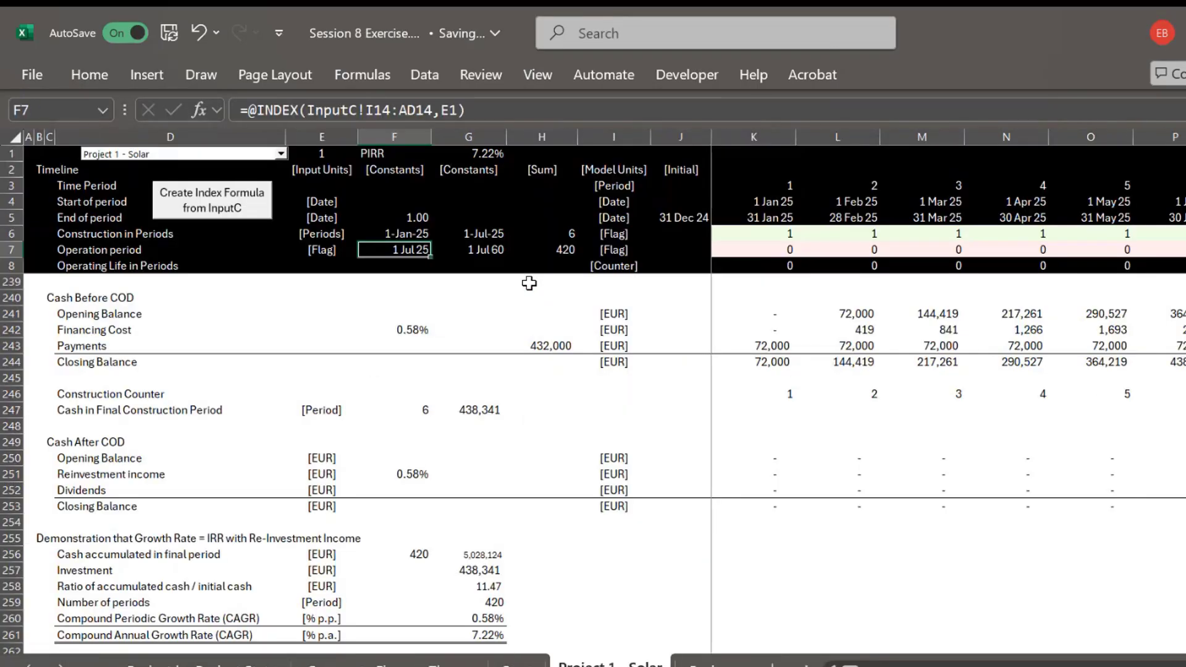
{"action": "left_click", "coordinate": [494, 393]}
{"action": "scroll", "coordinate": [494, 394], "scroll_direction": "down", "scroll_amount": 8}
{"action": "left_click", "coordinate": [494, 394]}
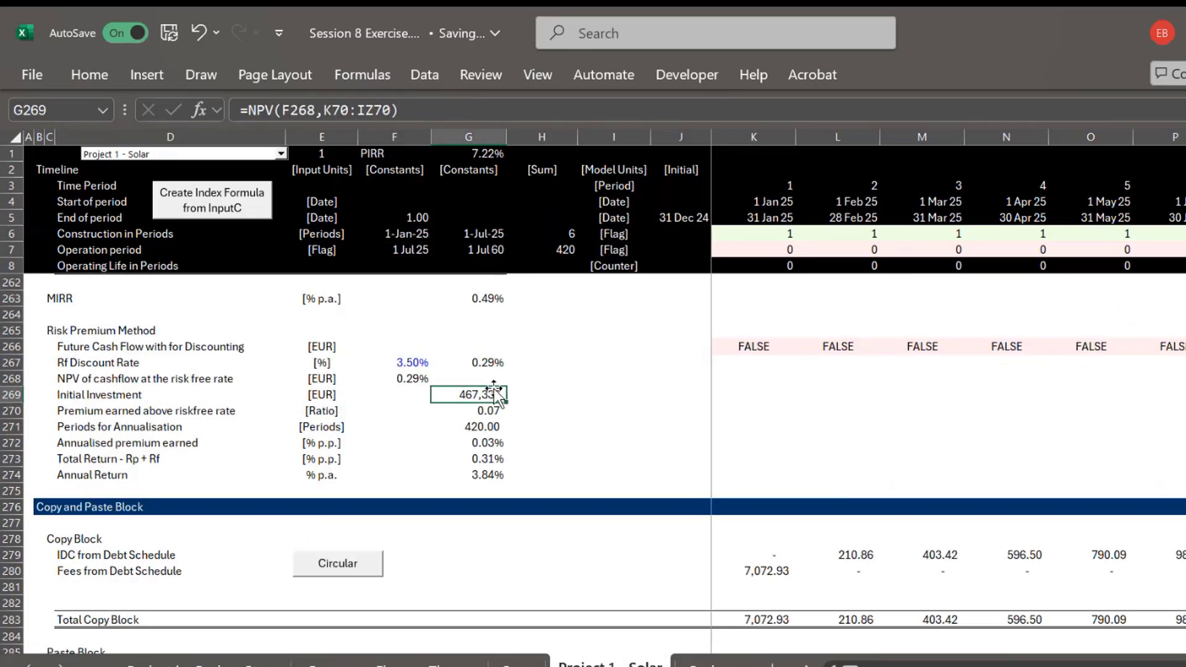
{"action": "scroll", "coordinate": [495, 394], "scroll_direction": "up", "scroll_amount": 15}
{"action": "left_click", "coordinate": [494, 394]}
{"action": "scroll", "coordinate": [494, 394], "scroll_direction": "up", "scroll_amount": 7}
{"action": "left_click", "coordinate": [494, 395]}
{"action": "scroll", "coordinate": [494, 394], "scroll_direction": "up", "scroll_amount": 16}
{"action": "left_click", "coordinate": [494, 394]}
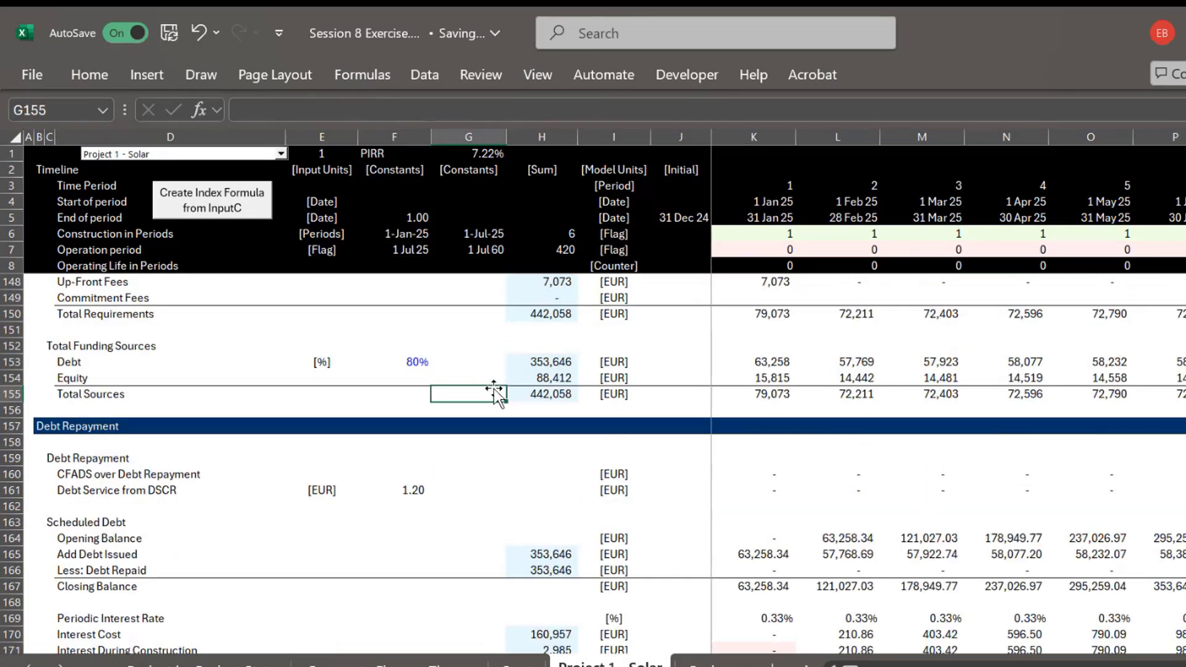
{"action": "scroll", "coordinate": [494, 395], "scroll_direction": "up", "scroll_amount": 8}
{"action": "left_click", "coordinate": [494, 394]}
{"action": "scroll", "coordinate": [494, 393], "scroll_direction": "up", "scroll_amount": 8}
{"action": "left_click", "coordinate": [494, 393]}
{"action": "scroll", "coordinate": [494, 394], "scroll_direction": "up", "scroll_amount": 8}
{"action": "left_click", "coordinate": [494, 393]}
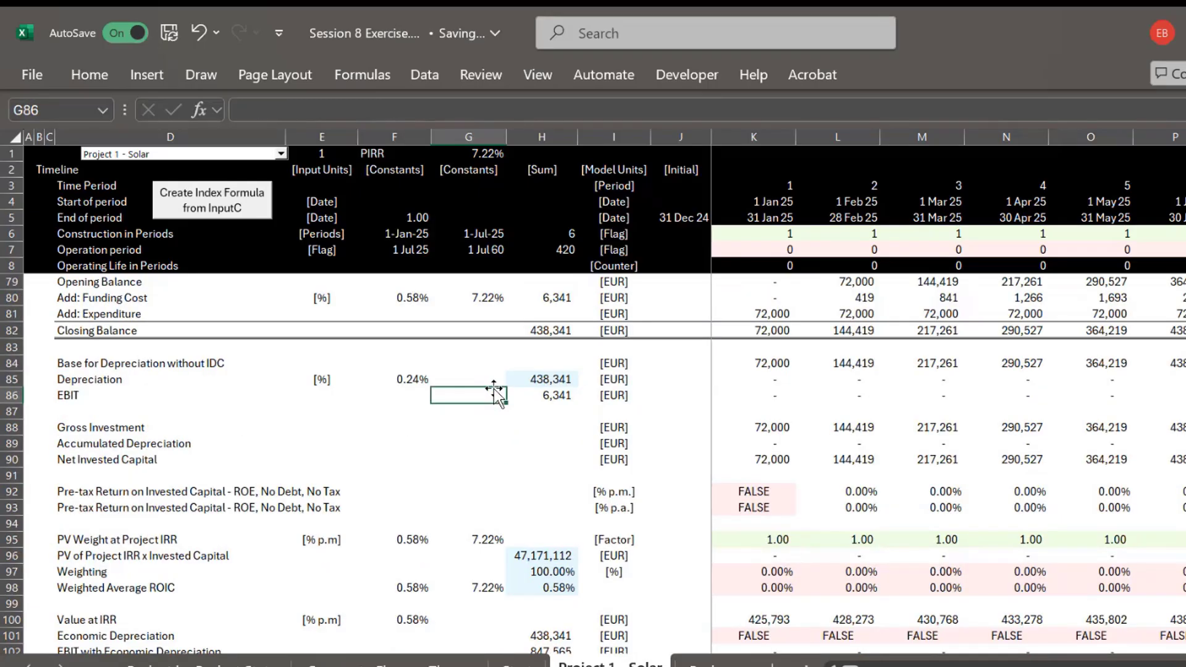
{"action": "scroll", "coordinate": [494, 388], "scroll_direction": "up", "scroll_amount": 8}
{"action": "left_click", "coordinate": [494, 388]}
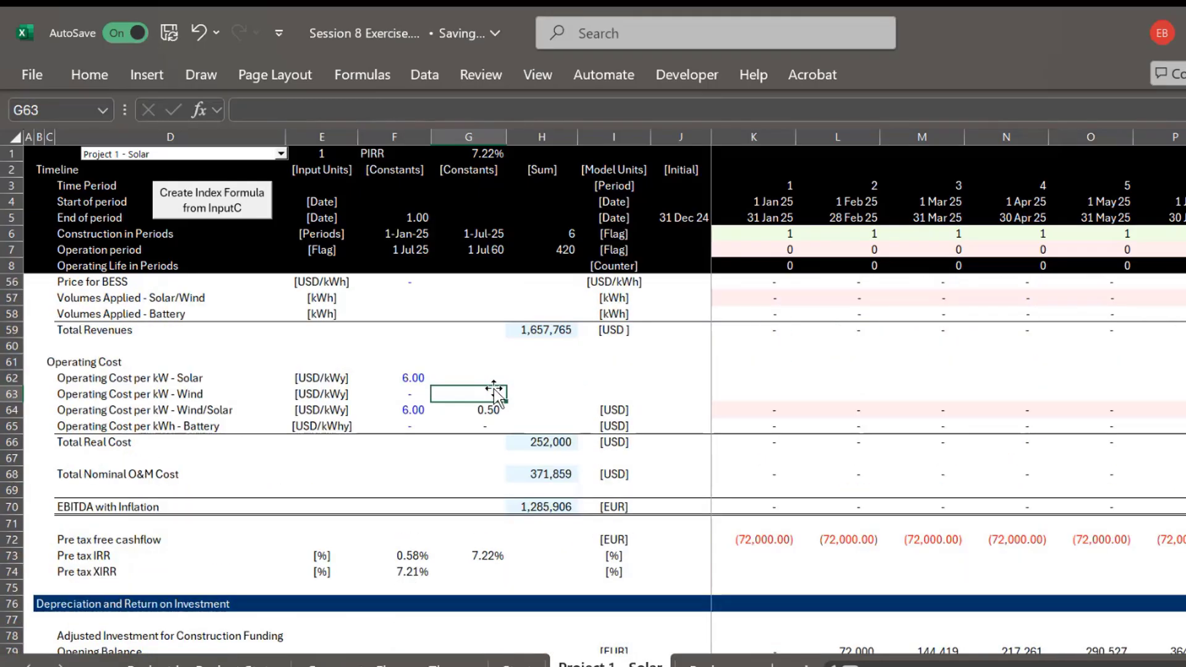
Examine the Depreciation and Return on Investment section down to the PV Weight at Project IRR and Weighted Average ROIC rows
{"action": "key", "text": "Down"}
{"action": "key", "text": "Down"}
{"action": "key", "text": "Down"}
{"action": "key", "text": "Down"}
{"action": "key", "text": "Down"}
{"action": "key", "text": "Down"}
{"action": "key", "text": "Down"}
{"action": "key", "text": "Down"}
{"action": "key", "text": "Down"}
{"action": "key", "text": "Down"}
{"action": "key", "text": "Down"}
{"action": "key", "text": "Down"}
{"action": "key", "text": "Down"}
{"action": "key", "text": "Down"}
{"action": "key", "text": "Down"}
{"action": "key", "text": "Down"}
{"action": "key", "text": "Down"}
{"action": "key", "text": "Down"}
{"action": "key", "text": "Down"}
{"action": "key", "text": "Down"}
{"action": "key", "text": "Down"}
{"action": "key", "text": "Down"}
{"action": "key", "text": "Down"}
{"action": "key", "text": "Down"}
{"action": "key", "text": "Down"}
{"action": "key", "text": "Down"}
{"action": "key", "text": "Down"}
{"action": "key", "text": "Down"}
{"action": "key", "text": "Down"}
{"action": "key", "text": "Down"}
{"action": "key", "text": "Down"}
{"action": "key", "text": "Down"}
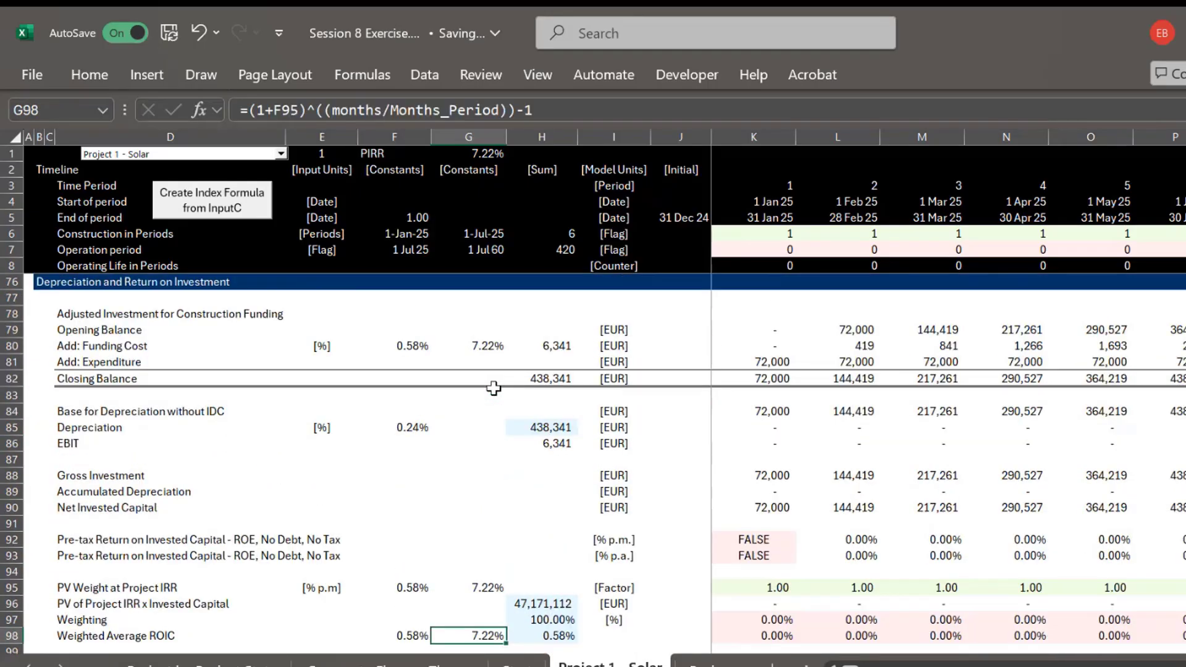
{"action": "key", "text": "Up"}
{"action": "key", "text": "Up"}
{"action": "key", "text": "Up"}
{"action": "key", "text": "Up"}
{"action": "key", "text": "Up"}
{"action": "key", "text": "Up"}
{"action": "key", "text": "Up"}
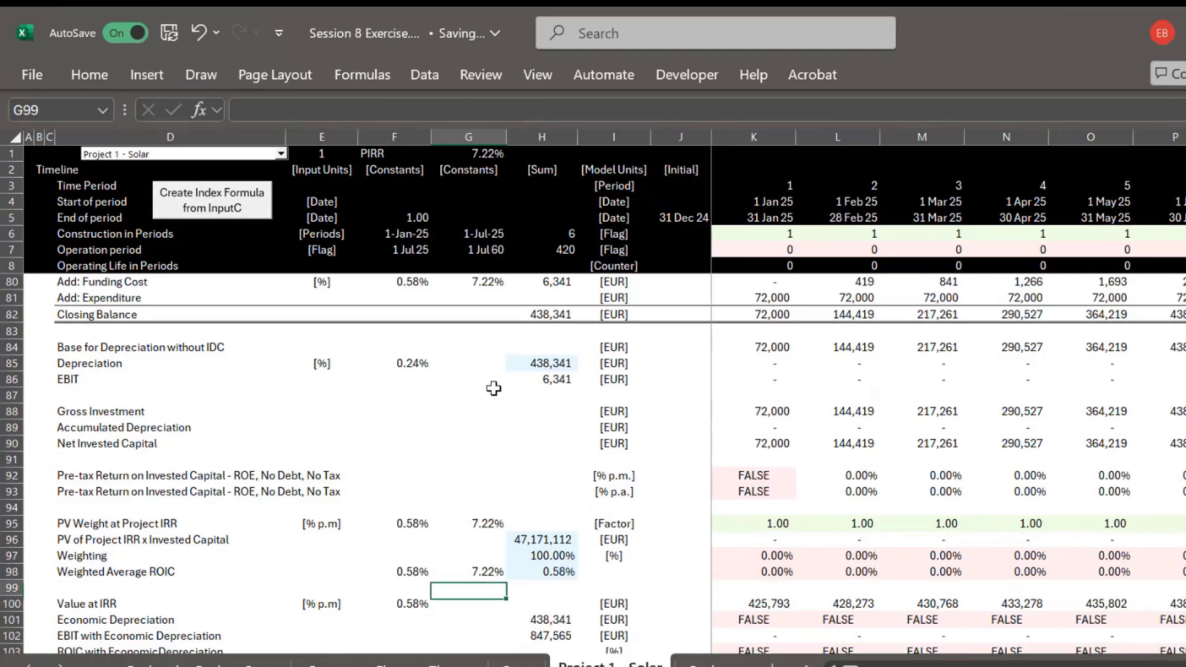
{"action": "key", "text": "Left"}
{"action": "key", "text": "Left"}
{"action": "key", "text": "Right"}
{"action": "key", "text": "Right"}
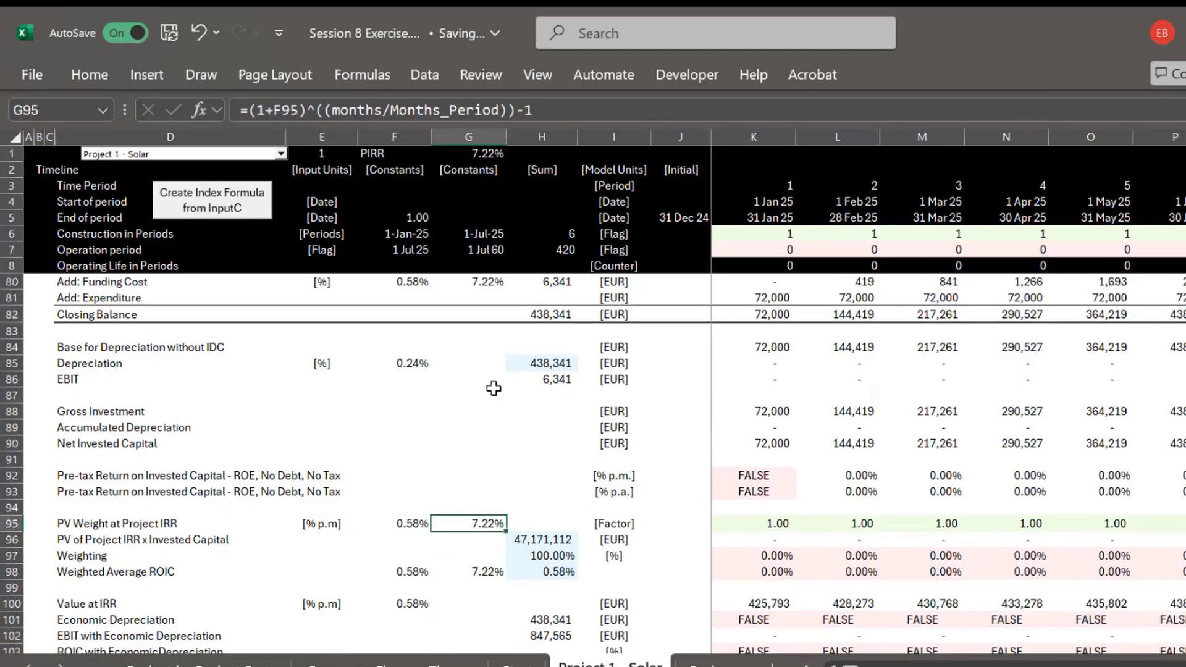
Look back through the Depreciation and Return on Investment section, from PV Weight at Project IRR up to the Operating Cost rows
{"action": "key", "text": "Up"}
{"action": "key", "text": "Up"}
{"action": "key", "text": "Up"}
{"action": "key", "text": "Up"}
{"action": "key", "text": "Up"}
{"action": "key", "text": "Up"}
{"action": "key", "text": "Up"}
{"action": "key", "text": "Up"}
{"action": "key", "text": "Up"}
{"action": "key", "text": "Up"}
{"action": "key", "text": "Up"}
{"action": "key", "text": "Up"}
{"action": "key", "text": "Up"}
{"action": "key", "text": "Up"}
{"action": "key", "text": "Up"}
{"action": "key", "text": "Up"}
{"action": "key", "text": "Up"}
{"action": "key", "text": "Up"}
{"action": "key", "text": "Up"}
{"action": "key", "text": "Up"}
{"action": "key", "text": "Up"}
{"action": "key", "text": "Up"}
{"action": "key", "text": "Up"}
{"action": "key", "text": "Up"}
{"action": "key", "text": "Up"}
{"action": "key", "text": "Up"}
{"action": "key", "text": "Up"}
{"action": "key", "text": "Up"}
{"action": "key", "text": "Up"}
{"action": "key", "text": "Up"}
{"action": "key", "text": "Up"}
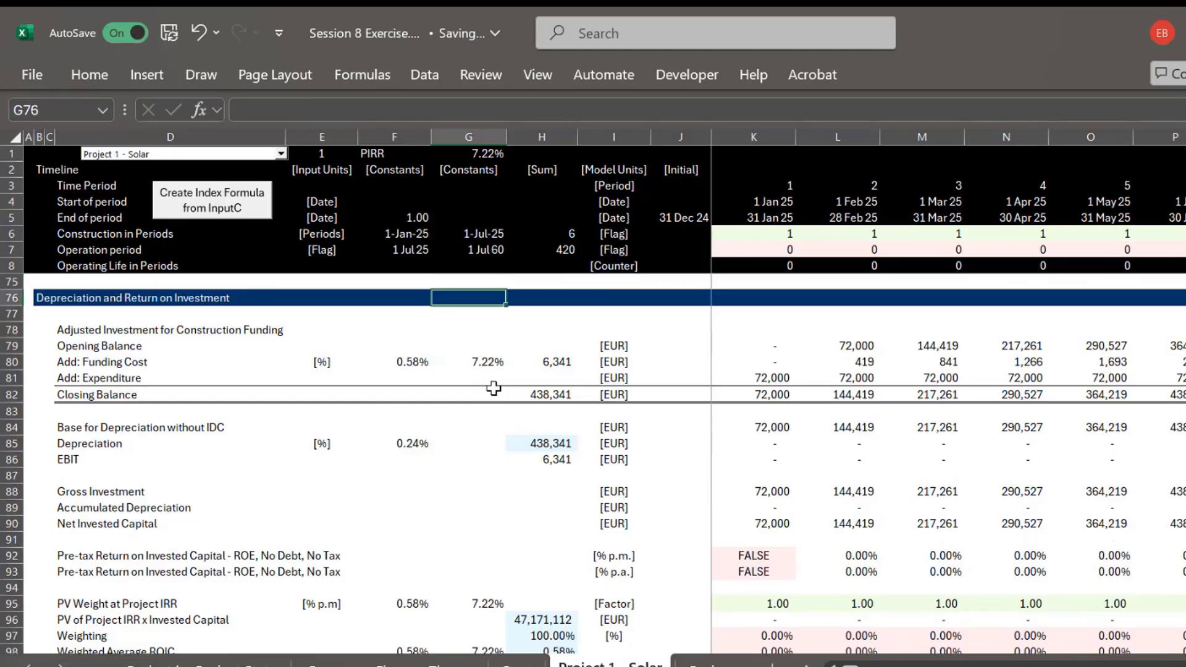
Inspect the Pre tax IRR and Pre tax XIRR rows and the XIRR formula on the Project 1 - Solar sheet
{"action": "key", "text": "Down"}
{"action": "key", "text": "Down"}
{"action": "key", "text": "Down"}
{"action": "key", "text": "Down"}
{"action": "key", "text": "Down"}
{"action": "key", "text": "Down"}
{"action": "key", "text": "Down"}
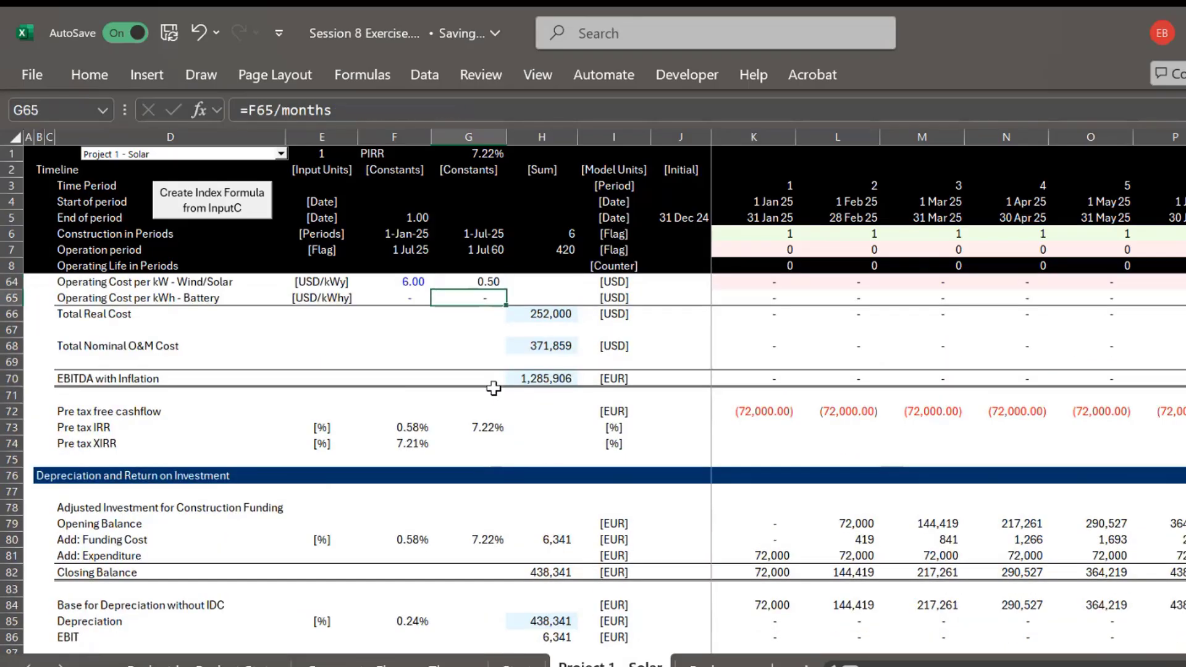
{"action": "key", "text": "Left"}
{"action": "key", "text": "Down"}
{"action": "key", "text": "Down"}
{"action": "key", "text": "Down"}
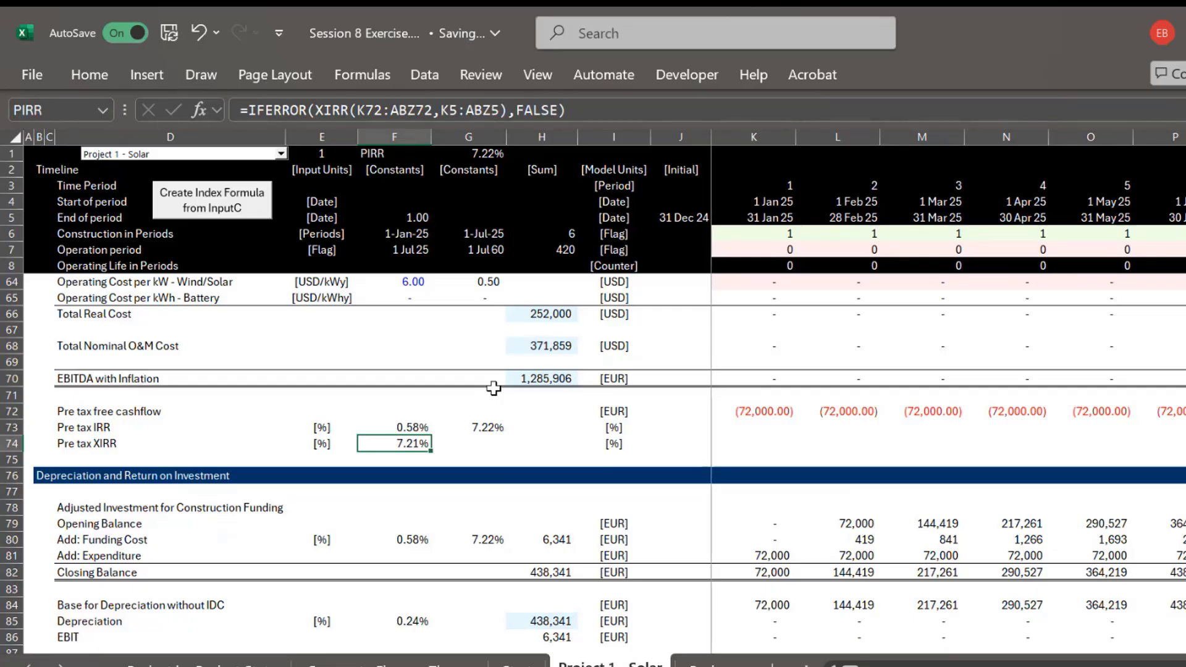
Review the operating cost, revenue, inflation and capital expenditure rows above the pre-tax cash flow
{"action": "key", "text": "Up"}
{"action": "key", "text": "Up"}
{"action": "key", "text": "Up"}
{"action": "key", "text": "Up"}
{"action": "key", "text": "Up"}
{"action": "key", "text": "Up"}
{"action": "key", "text": "Up"}
{"action": "key", "text": "Up"}
{"action": "key", "text": "Up"}
{"action": "key", "text": "Up"}
{"action": "key", "text": "Up"}
{"action": "key", "text": "Up"}
{"action": "key", "text": "Up"}
{"action": "key", "text": "Up"}
{"action": "key", "text": "Up"}
{"action": "key", "text": "Up"}
{"action": "key", "text": "Up"}
{"action": "key", "text": "Up"}
{"action": "key", "text": "Up"}
{"action": "key", "text": "Up"}
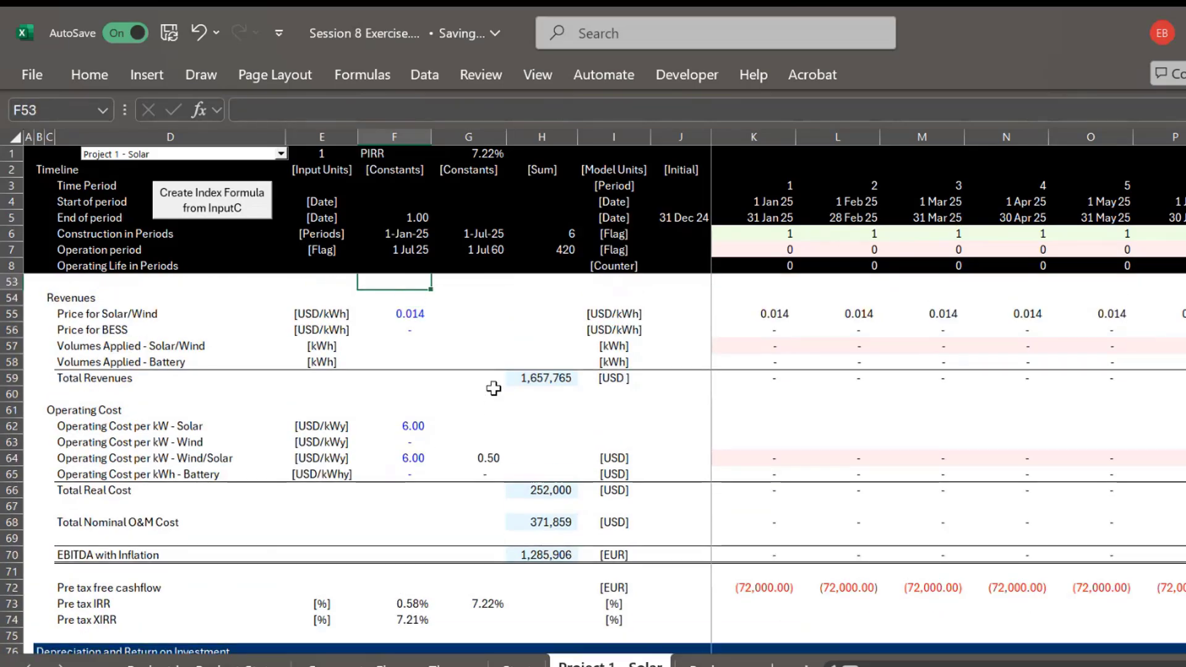
{"action": "key", "text": "Up"}
{"action": "key", "text": "Up"}
{"action": "key", "text": "Up"}
{"action": "key", "text": "Up"}
{"action": "key", "text": "Up"}
{"action": "key", "text": "Up"}
{"action": "key", "text": "Up"}
{"action": "key", "text": "Up"}
{"action": "key", "text": "Up"}
{"action": "key", "text": "Up"}
{"action": "key", "text": "Up"}
{"action": "key", "text": "Up"}
Follow the project calculations from Capital Expenditures down through EBITDA and pre-tax cash flow to the pre-tax Return on Invested Capital rows
{"action": "key", "text": "Down"}
{"action": "key", "text": "Down"}
{"action": "key", "text": "Down"}
{"action": "key", "text": "Down"}
{"action": "key", "text": "Down"}
{"action": "key", "text": "Down"}
{"action": "key", "text": "Down"}
{"action": "key", "text": "Down"}
{"action": "key", "text": "Down"}
{"action": "key", "text": "Down"}
{"action": "key", "text": "Down"}
{"action": "key", "text": "Down"}
{"action": "key", "text": "Down"}
{"action": "key", "text": "Down"}
{"action": "key", "text": "Down"}
{"action": "key", "text": "Down"}
{"action": "key", "text": "Down"}
{"action": "key", "text": "Down"}
{"action": "key", "text": "Down"}
{"action": "key", "text": "Down"}
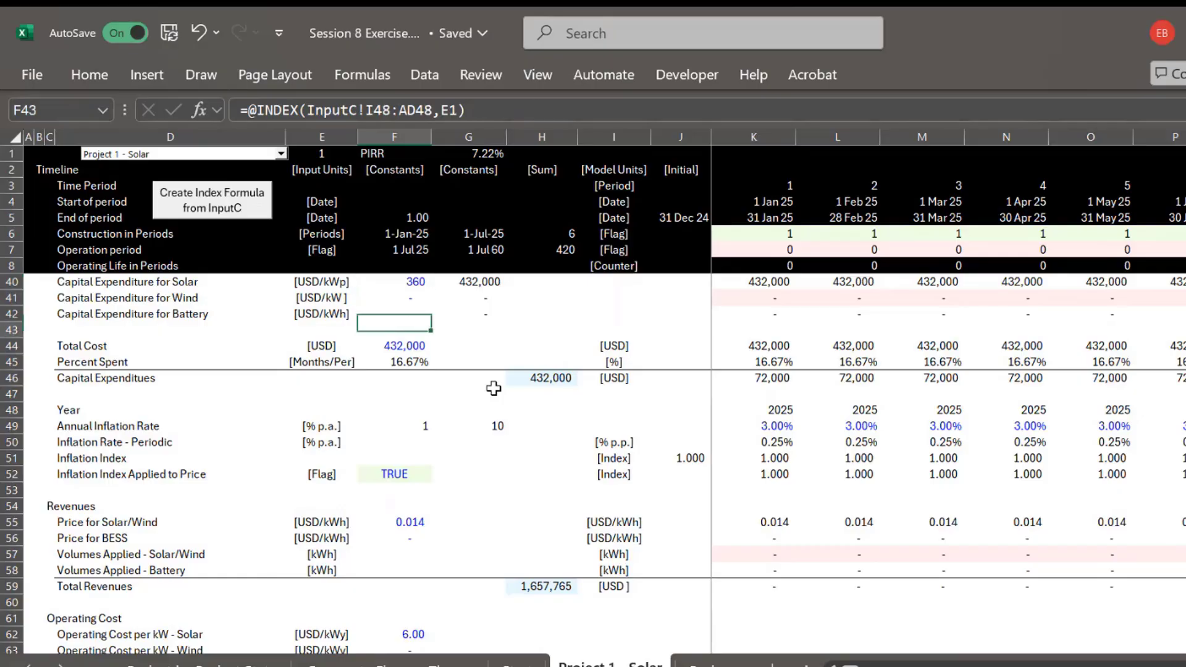
{"action": "key", "text": "Up"}
{"action": "key", "text": "Up"}
{"action": "key", "text": "Up"}
{"action": "key", "text": "Up"}
{"action": "key", "text": "Up"}
{"action": "key", "text": "Up"}
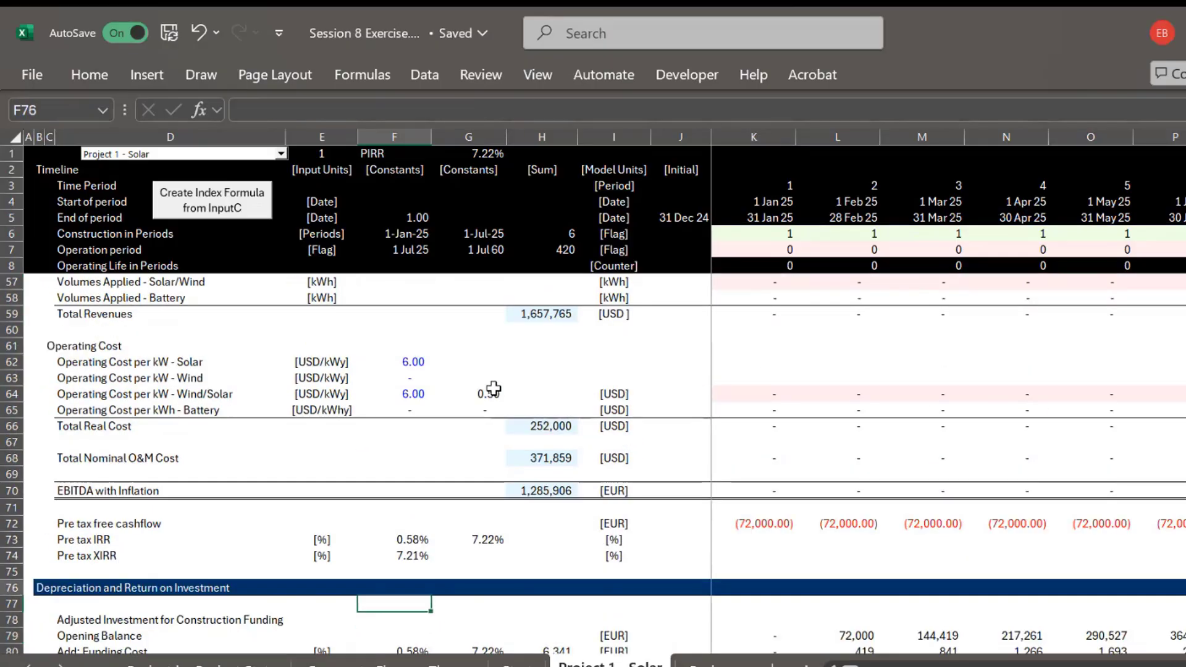
{"action": "key", "text": "Down"}
{"action": "key", "text": "Down"}
{"action": "key", "text": "Down"}
{"action": "key", "text": "Down"}
{"action": "key", "text": "Down"}
{"action": "key", "text": "Down"}
{"action": "key", "text": "Down"}
{"action": "key", "text": "Down"}
{"action": "key", "text": "Down"}
{"action": "key", "text": "Down"}
{"action": "key", "text": "Down"}
{"action": "key", "text": "Down"}
{"action": "key", "text": "Down"}
{"action": "key", "text": "Down"}
{"action": "key", "text": "Down"}
{"action": "key", "text": "Down"}
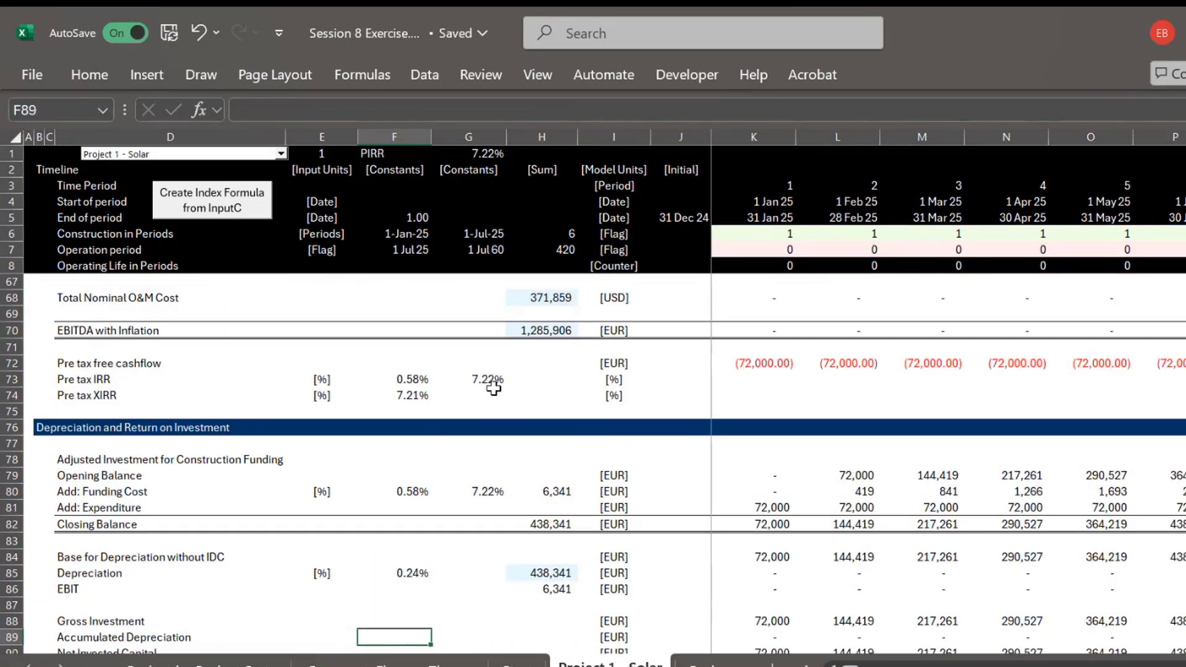
{"action": "key", "text": "Down"}
{"action": "key", "text": "Down"}
{"action": "key", "text": "Down"}
{"action": "key", "text": "Down"}
{"action": "key", "text": "Down"}
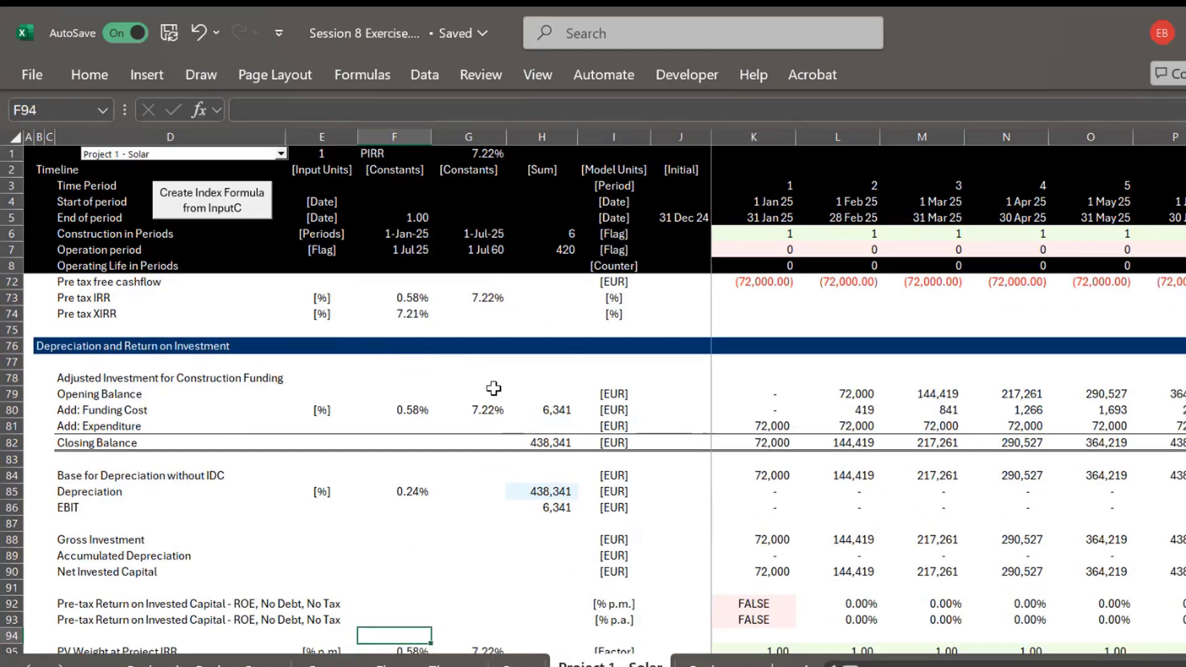
Inspect the depreciation rate formula in the Depreciation row
{"action": "key", "text": "Up"}
{"action": "key", "text": "Up"}
{"action": "key", "text": "Up"}
{"action": "key", "text": "Up"}
{"action": "key", "text": "Up"}
{"action": "key", "text": "Up"}
{"action": "key", "text": "Up"}
{"action": "key", "text": "Up"}
{"action": "key", "text": "Up"}
{"action": "key", "text": "Up"}
{"action": "key", "text": "Down"}
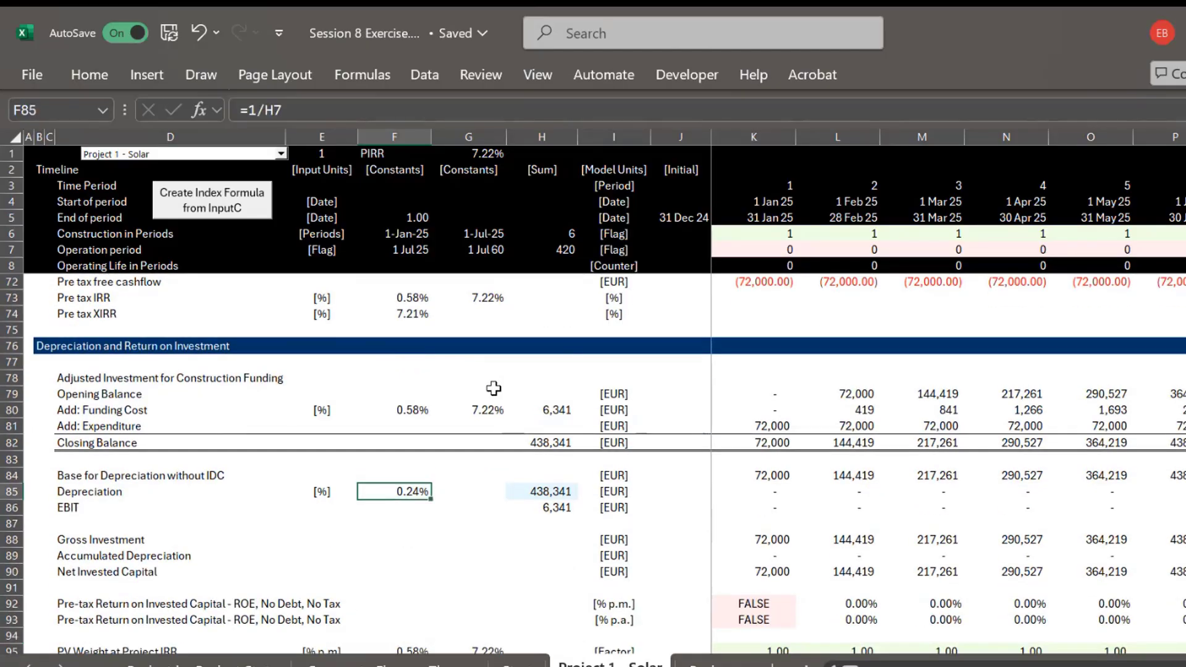
Examine the Net Invested Capital, pre-tax Return on Invested Capital and PV Weight at Project IRR rows
{"action": "key", "text": "Down"}
{"action": "key", "text": "Down"}
{"action": "key", "text": "Down"}
{"action": "key", "text": "Down"}
{"action": "key", "text": "Down"}
{"action": "key", "text": "Down"}
{"action": "key", "text": "Down"}
{"action": "key", "text": "Down"}
{"action": "key", "text": "Down"}
{"action": "key", "text": "Down"}
{"action": "key", "text": "Down"}
{"action": "key", "text": "Up"}
{"action": "key", "text": "Up"}
{"action": "key", "text": "Up"}
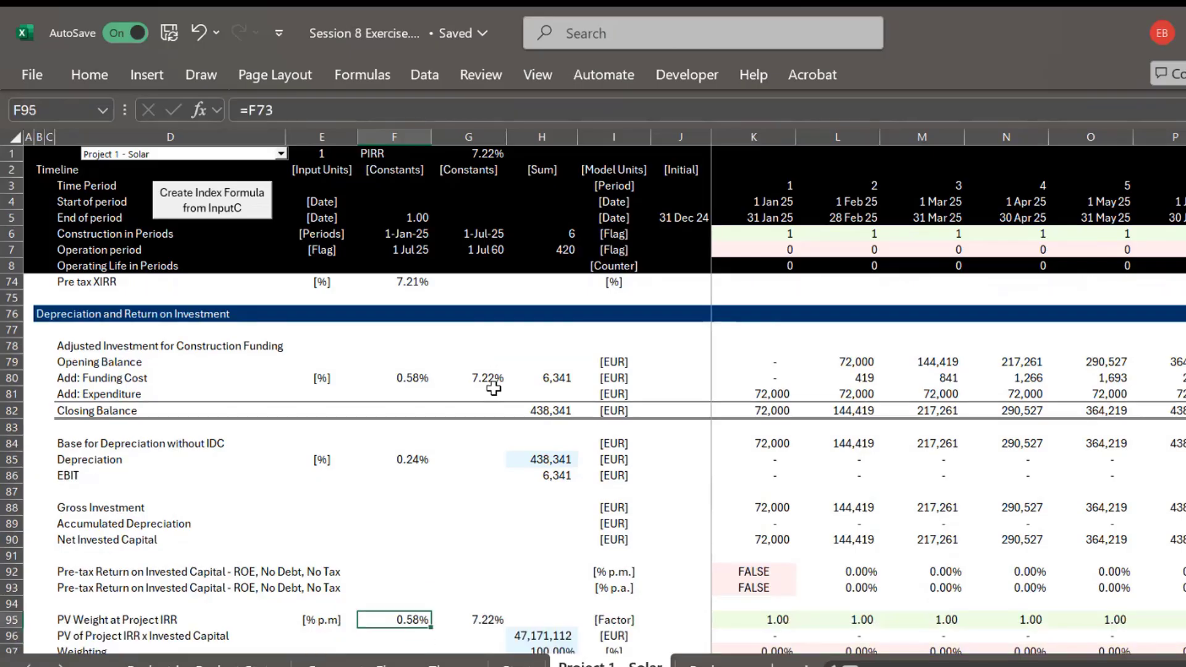
{"action": "key", "text": "Up"}
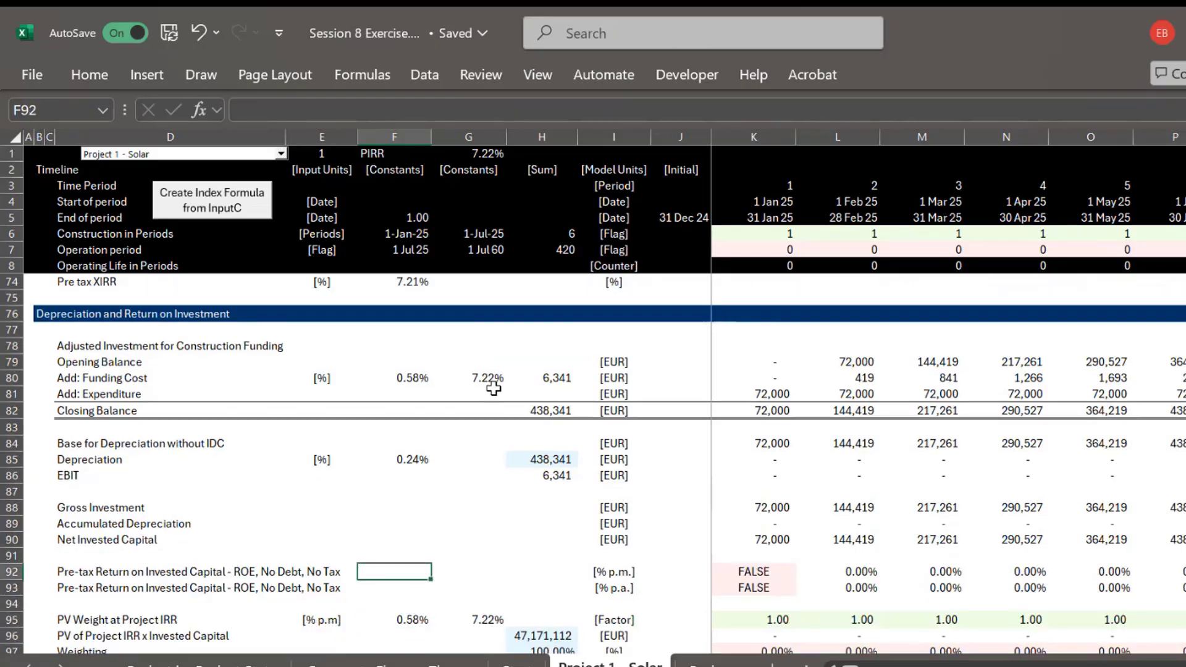
{"action": "key", "text": "Down"}
{"action": "key", "text": "Down"}
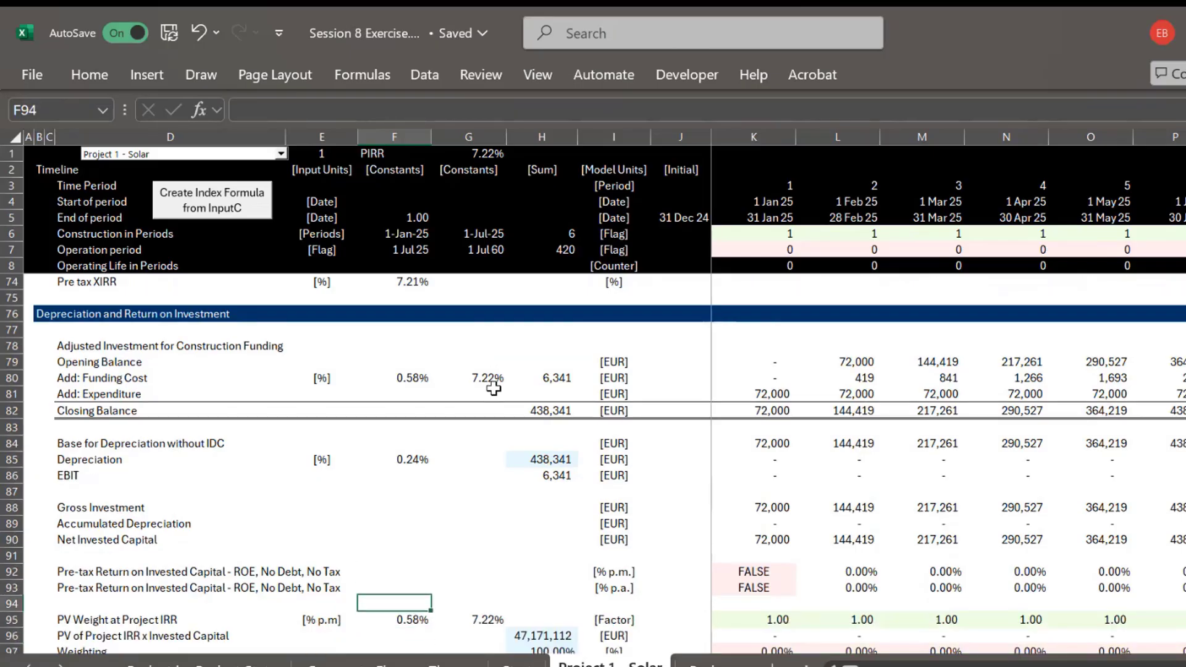
Examine the monthly pre-tax Return on Invested Capital row from the construction periods into the first operating months
{"action": "key", "text": "Up"}
{"action": "key", "text": "Up"}
{"action": "key", "text": "Right"}
{"action": "key", "text": "Right"}
{"action": "key", "text": "Right"}
{"action": "key", "text": "Right"}
{"action": "key", "text": "Right"}
{"action": "key", "text": "Right"}
{"action": "key", "text": "Right"}
{"action": "key", "text": "Right"}
{"action": "key", "text": "Right"}
{"action": "key", "text": "Right"}
{"action": "key", "text": "Right"}
{"action": "key", "text": "Right"}
{"action": "key", "text": "Right"}
{"action": "key", "text": "Right"}
{"action": "key", "text": "Right"}
{"action": "key", "text": "Right"}
{"action": "key", "text": "Right"}
{"action": "key", "text": "Right"}
{"action": "key", "text": "Right"}
{"action": "key", "text": "Right"}
{"action": "key", "text": "Right"}
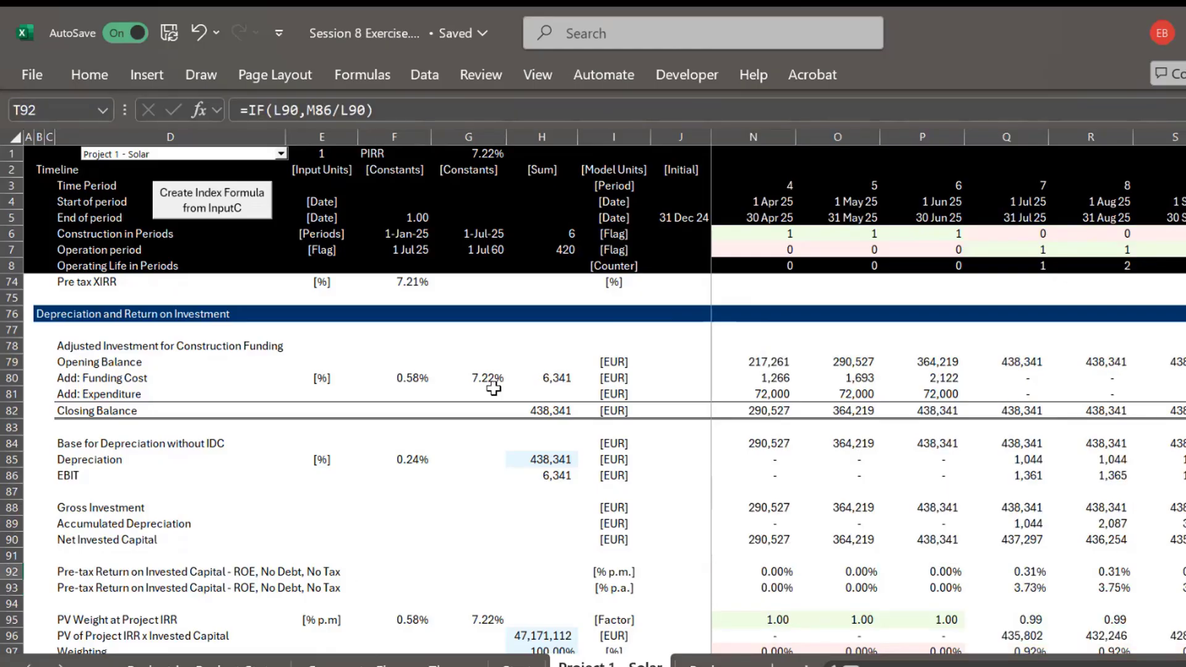
Examine the annualised pre-tax Return on Invested Capital row and its formula across the 2026 periods
{"action": "key", "text": "Down"}
{"action": "key", "text": "Right"}
{"action": "key", "text": "Right"}
{"action": "key", "text": "Right"}
{"action": "key", "text": "Right"}
{"action": "key", "text": "Right"}
{"action": "key", "text": "Right"}
{"action": "key", "text": "Right"}
{"action": "key", "text": "Right"}
{"action": "key", "text": "Right"}
{"action": "key", "text": "Left"}
{"action": "key", "text": "Left"}
{"action": "key", "text": "Left"}
{"action": "key", "text": "Left"}
{"action": "key", "text": "Left"}
{"action": "key", "text": "Left"}
{"action": "key", "text": "Left"}
{"action": "key", "text": "Left"}
{"action": "key", "text": "Left"}
{"action": "key", "text": "Left"}
{"action": "key", "text": "Left"}
{"action": "key", "text": "Left"}
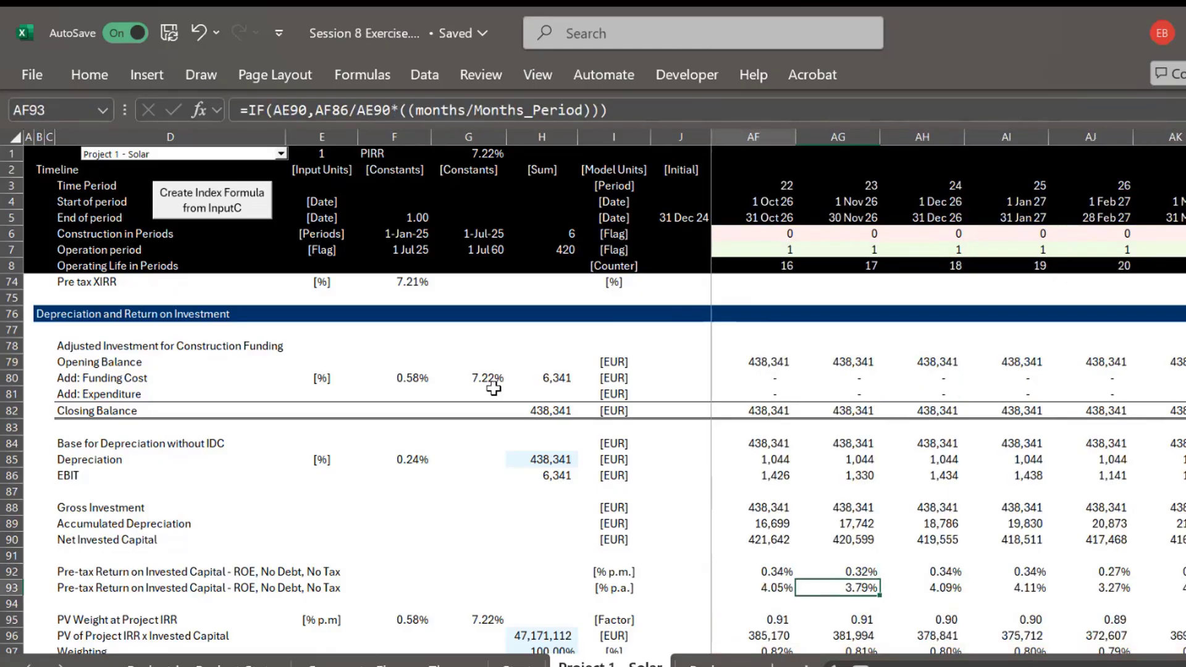
{"action": "key", "text": "Left"}
{"action": "key", "text": "Up"}
{"action": "key", "text": "Down"}
{"action": "key", "text": "Right"}
{"action": "key", "text": "Left"}
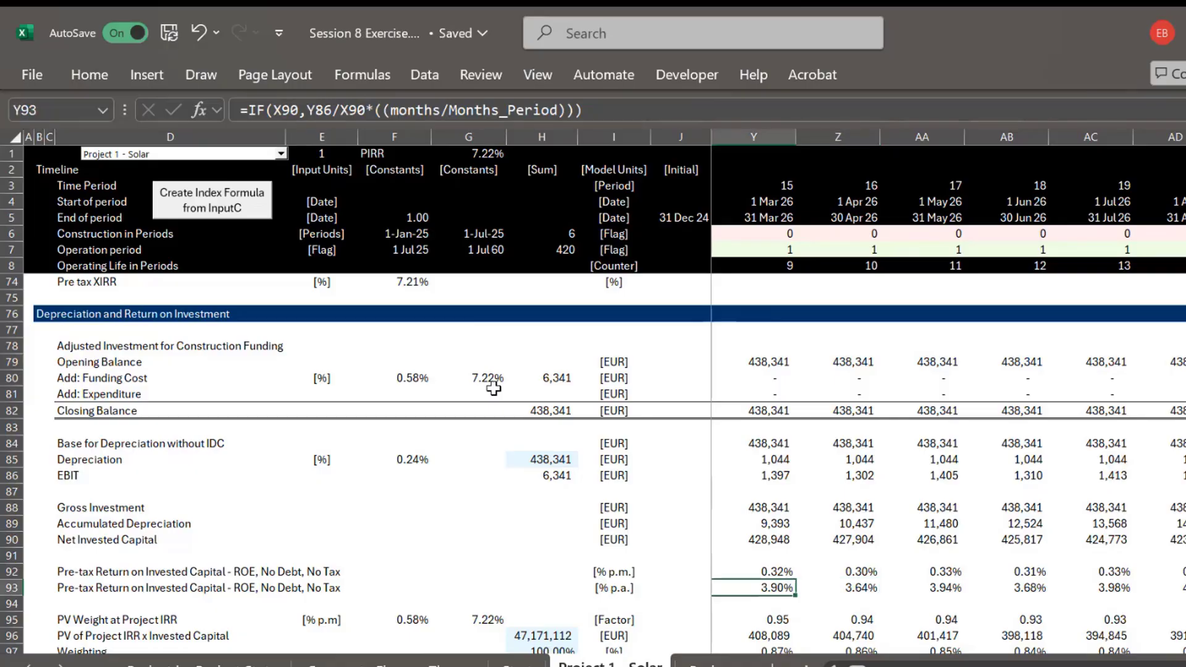
Follow the annualised pre-tax Return on Invested Capital row along the timeline from 2026 to 2043
{"action": "key", "text": "Right"}
{"action": "key", "text": "Right"}
{"action": "key", "text": "Right"}
{"action": "key", "text": "Right"}
{"action": "key", "text": "Right"}
{"action": "key", "text": "Right"}
{"action": "key", "text": "Right"}
{"action": "key", "text": "Right"}
{"action": "key", "text": "Right"}
{"action": "key", "text": "Right"}
{"action": "key", "text": "Right"}
{"action": "key", "text": "Right"}
{"action": "key", "text": "Right"}
{"action": "key", "text": "Right"}
{"action": "key", "text": "Right"}
{"action": "key", "text": "Right"}
{"action": "key", "text": "Right"}
{"action": "key", "text": "Right"}
{"action": "key", "text": "Right"}
{"action": "key", "text": "Right"}
{"action": "key", "text": "Right"}
{"action": "key", "text": "Right"}
{"action": "key", "text": "Right"}
{"action": "key", "text": "Right"}
{"action": "key", "text": "Right"}
{"action": "key", "text": "Right"}
{"action": "key", "text": "Right"}
{"action": "key", "text": "Right"}
{"action": "key", "text": "Right"}
{"action": "key", "text": "Right"}
{"action": "key", "text": "Right"}
{"action": "key", "text": "Right"}
{"action": "key", "text": "Right"}
{"action": "key", "text": "Right"}
{"action": "key", "text": "Right"}
{"action": "key", "text": "Right"}
{"action": "key", "text": "Right"}
{"action": "key", "text": "Right"}
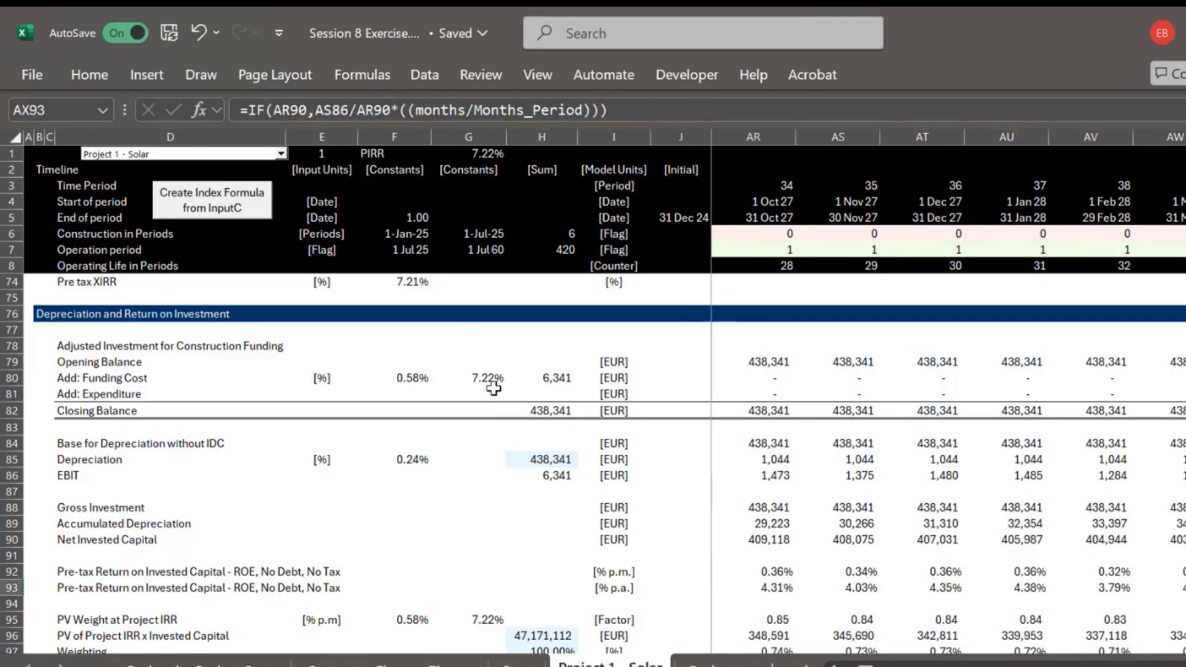
{"action": "key", "text": "Right"}
{"action": "key", "text": "Right"}
{"action": "key", "text": "Right"}
{"action": "key", "text": "Right"}
{"action": "key", "text": "Right"}
{"action": "key", "text": "Right"}
{"action": "key", "text": "Right"}
{"action": "key", "text": "Right"}
{"action": "key", "text": "Right"}
{"action": "key", "text": "Right"}
{"action": "key", "text": "Right"}
{"action": "key", "text": "Right"}
{"action": "key", "text": "Right"}
{"action": "key", "text": "Right"}
{"action": "key", "text": "Right"}
{"action": "key", "text": "Right"}
{"action": "key", "text": "Right"}
{"action": "key", "text": "Right"}
{"action": "key", "text": "Right"}
{"action": "key", "text": "Right"}
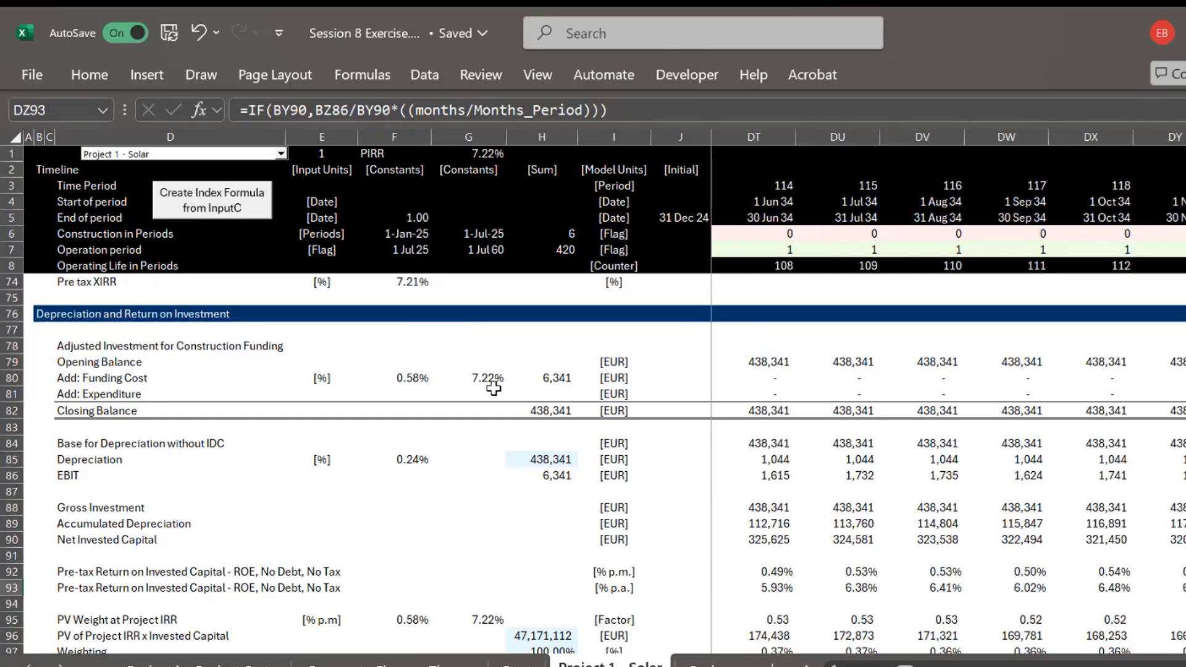
{"action": "key", "text": "Right"}
{"action": "key", "text": "Right"}
{"action": "key", "text": "Right"}
{"action": "key", "text": "Right"}
{"action": "key", "text": "Right"}
{"action": "key", "text": "Right"}
{"action": "key", "text": "Right"}
{"action": "key", "text": "Right"}
{"action": "key", "text": "Right"}
{"action": "key", "text": "Right"}
{"action": "key", "text": "Right"}
{"action": "key", "text": "Right"}
{"action": "key", "text": "Right"}
{"action": "key", "text": "Right"}
{"action": "key", "text": "Right"}
{"action": "key", "text": "Right"}
{"action": "key", "text": "Right"}
{"action": "key", "text": "Right"}
{"action": "key", "text": "Right"}
{"action": "key", "text": "Right"}
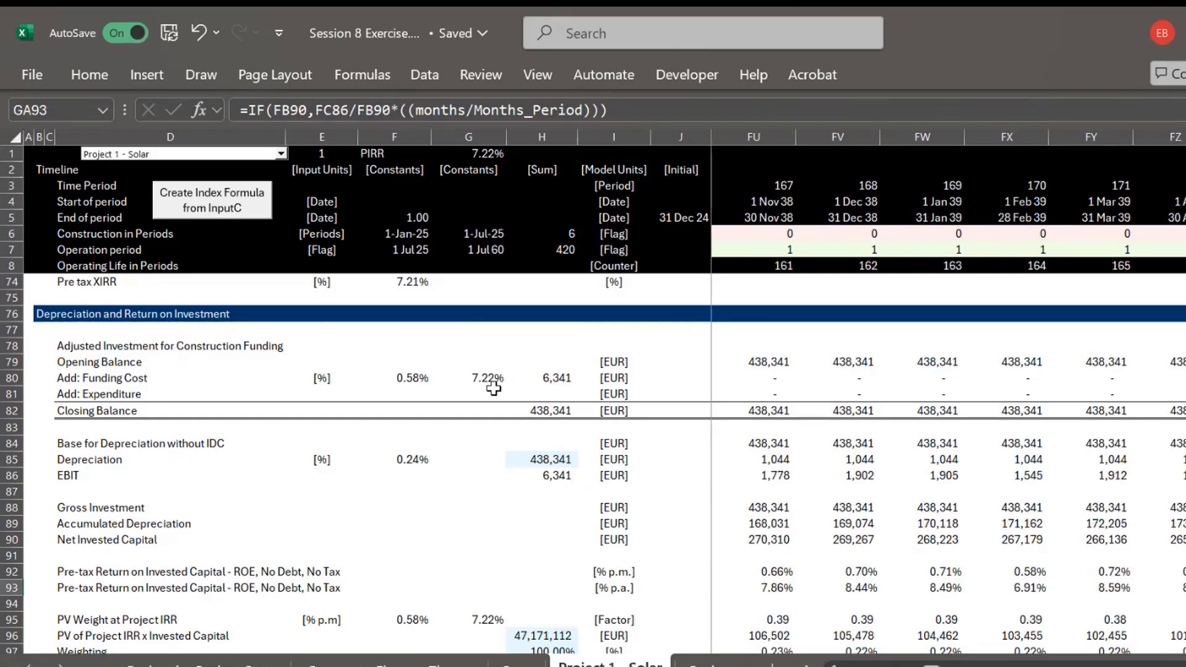
{"action": "key", "text": "Right"}
{"action": "key", "text": "Right"}
{"action": "key", "text": "Right"}
{"action": "key", "text": "Right"}
{"action": "key", "text": "Right"}
{"action": "key", "text": "Right"}
{"action": "key", "text": "Right"}
{"action": "key", "text": "Right"}
{"action": "key", "text": "Right"}
{"action": "key", "text": "Right"}
{"action": "key", "text": "Right"}
{"action": "key", "text": "Right"}
{"action": "key", "text": "Right"}
{"action": "key", "text": "Right"}
{"action": "key", "text": "Right"}
{"action": "key", "text": "Right"}
{"action": "key", "text": "Right"}
{"action": "key", "text": "Right"}
{"action": "key", "text": "Right"}
{"action": "key", "text": "Right"}
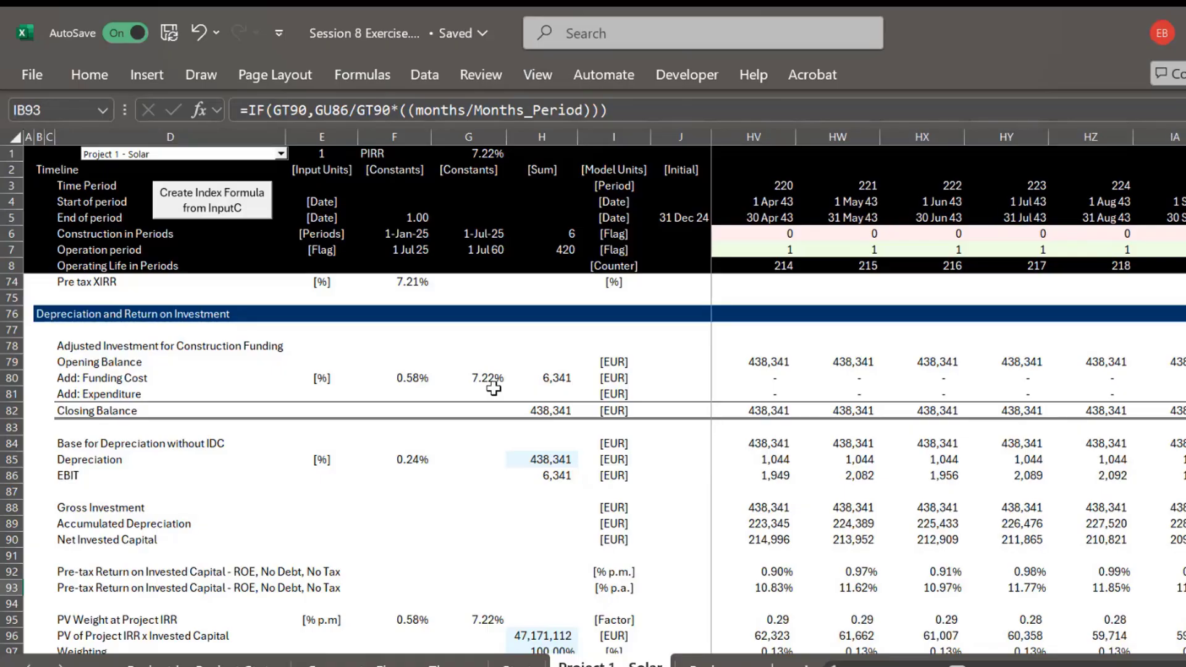
Return to the start of the timeline and inspect the total of the Weighting row above Weighted Average ROIC
{"action": "key", "text": "ctrl+Left"}
{"action": "key", "text": "Left"}
{"action": "key", "text": "Down"}
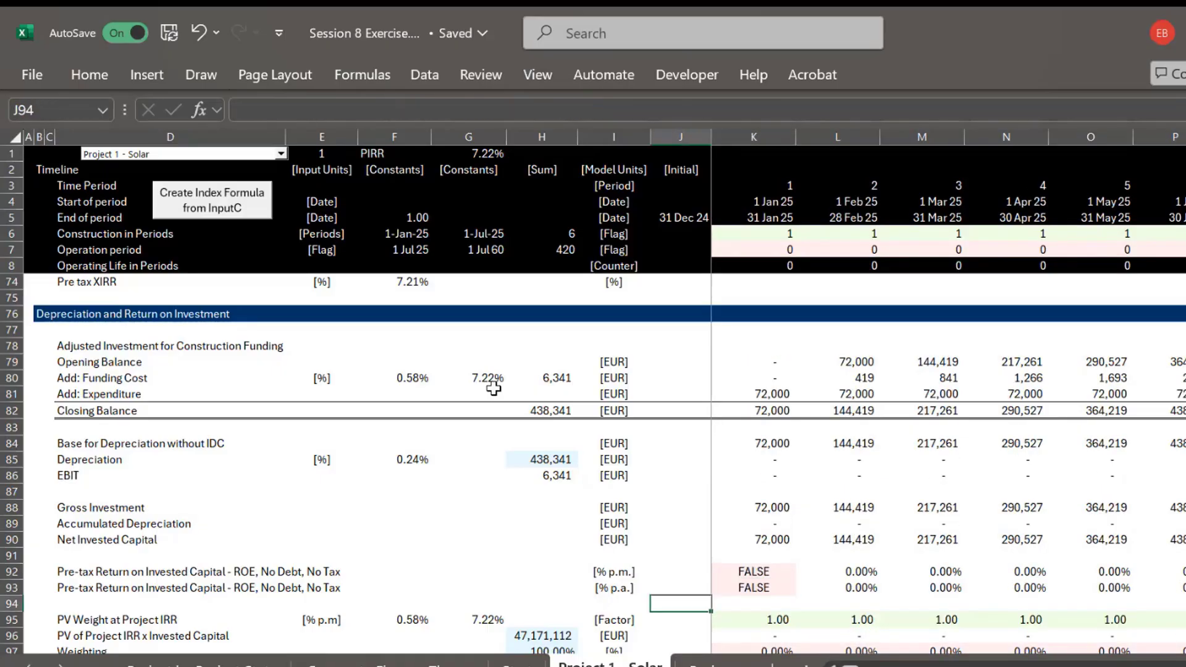
{"action": "key", "text": "Down"}
{"action": "key", "text": "Down"}
{"action": "key", "text": "Down"}
{"action": "key", "text": "Down"}
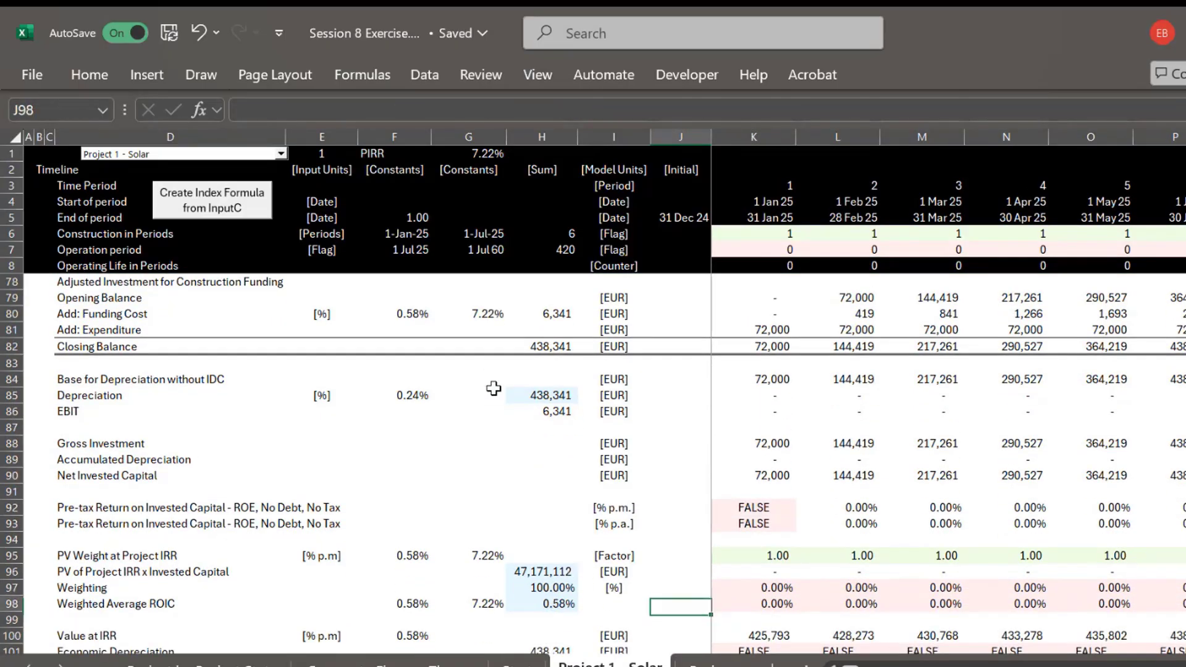
{"action": "key", "text": "Left"}
{"action": "key", "text": "Left"}
{"action": "key", "text": "Up"}
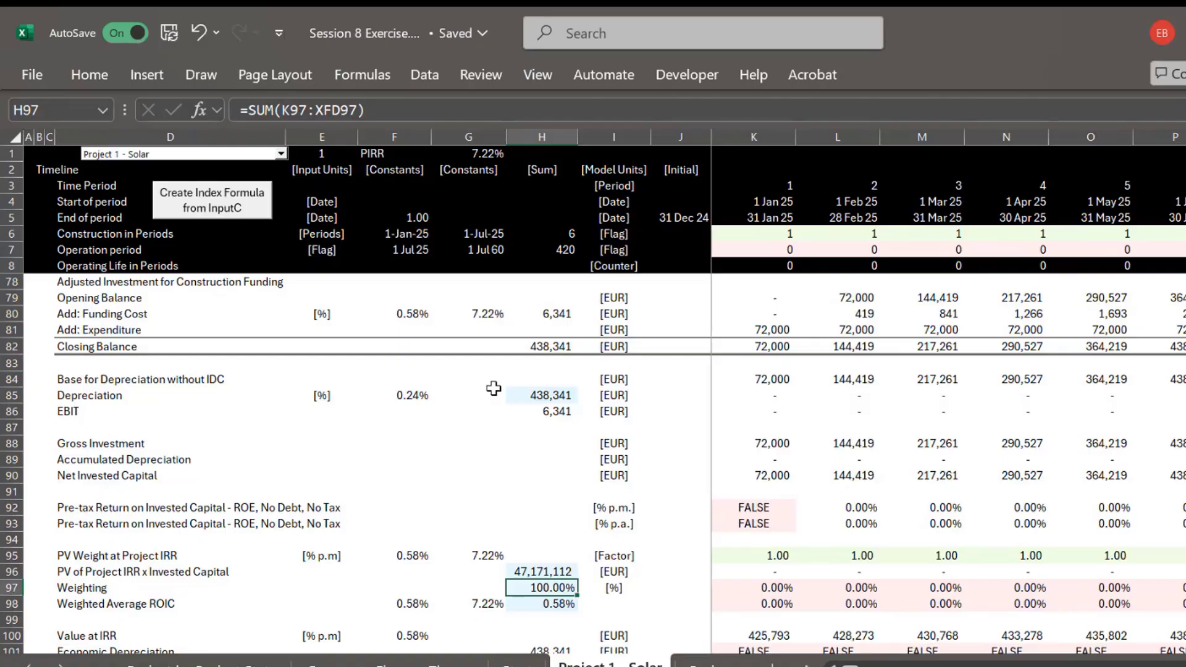
Review the rows from annualised pre-tax Return on Invested Capital to the monthly rate used for PV Weight at Project IRR
{"action": "key", "text": "Up"}
{"action": "key", "text": "Up"}
{"action": "key", "text": "Up"}
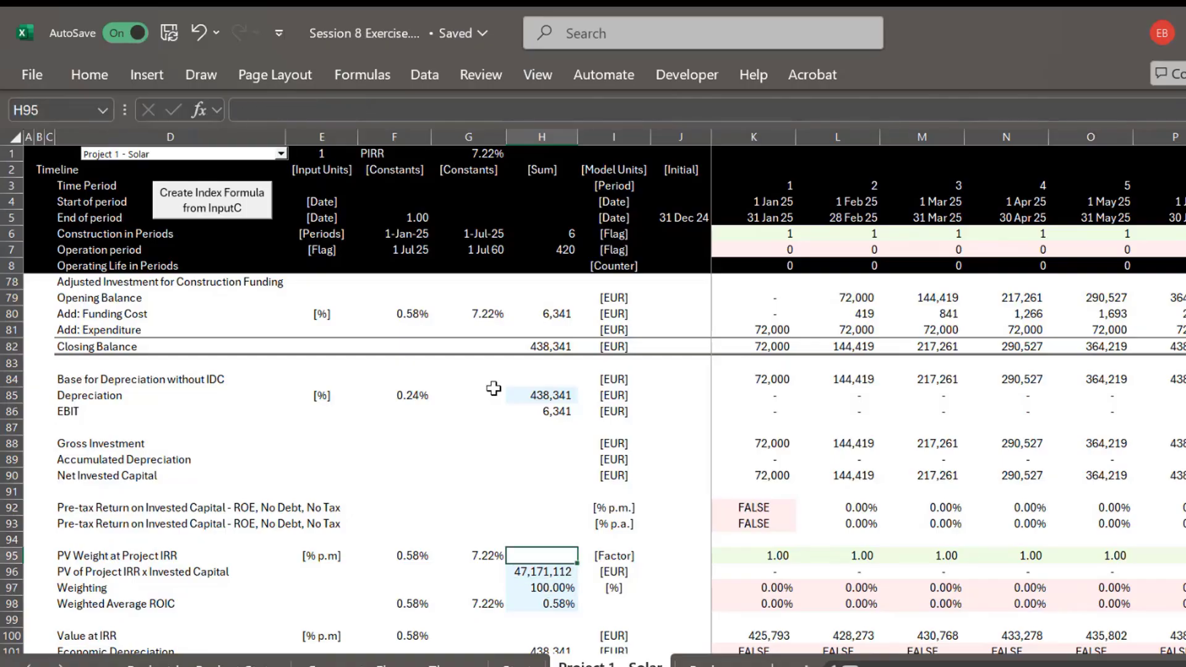
{"action": "key", "text": "Left"}
{"action": "key", "text": "Left"}
{"action": "key", "text": "Left"}
{"action": "key", "text": "Up"}
{"action": "key", "text": "Left"}
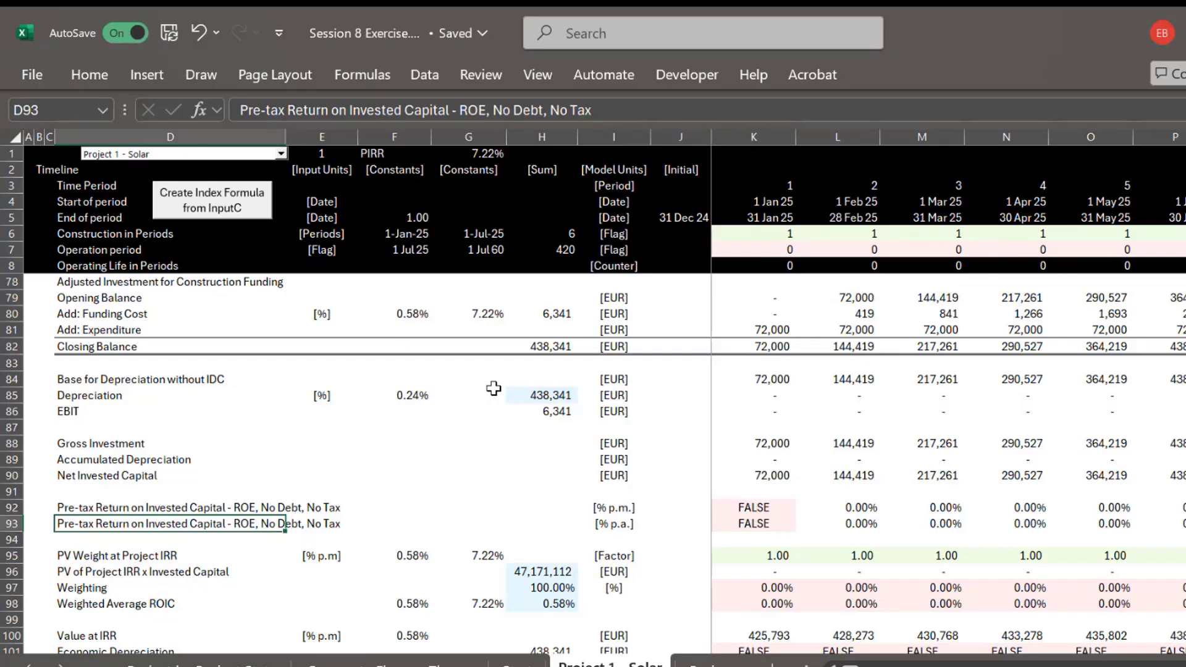
{"action": "key", "text": "Down"}
{"action": "key", "text": "Down"}
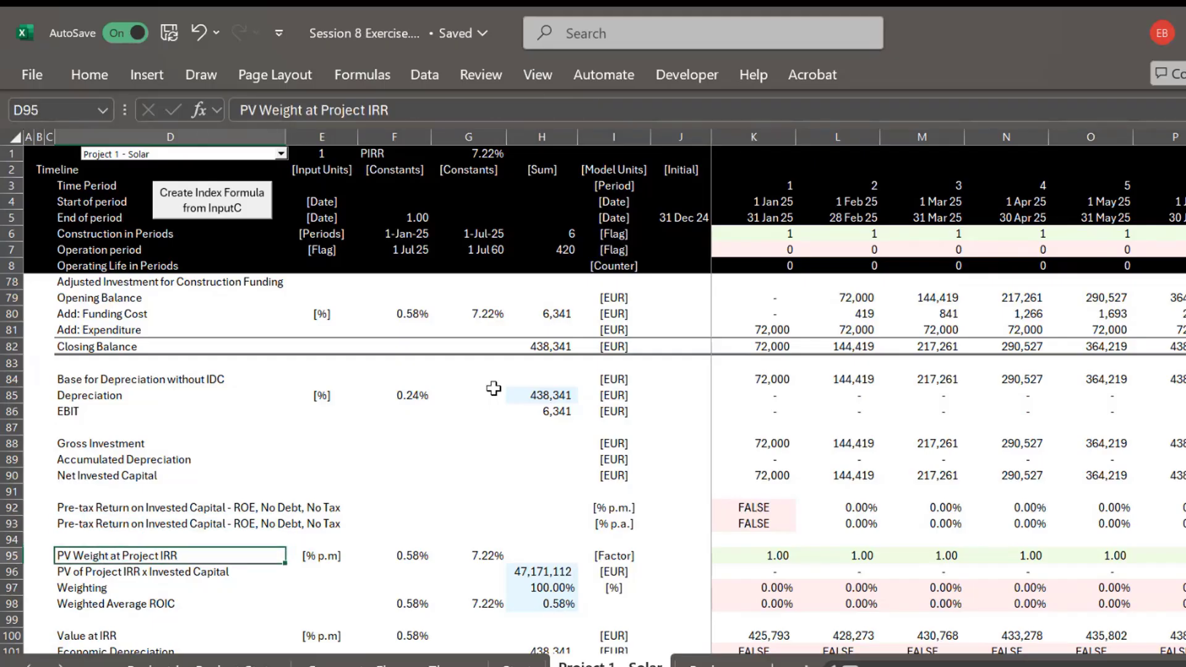
{"action": "key", "text": "Right"}
{"action": "key", "text": "Right"}
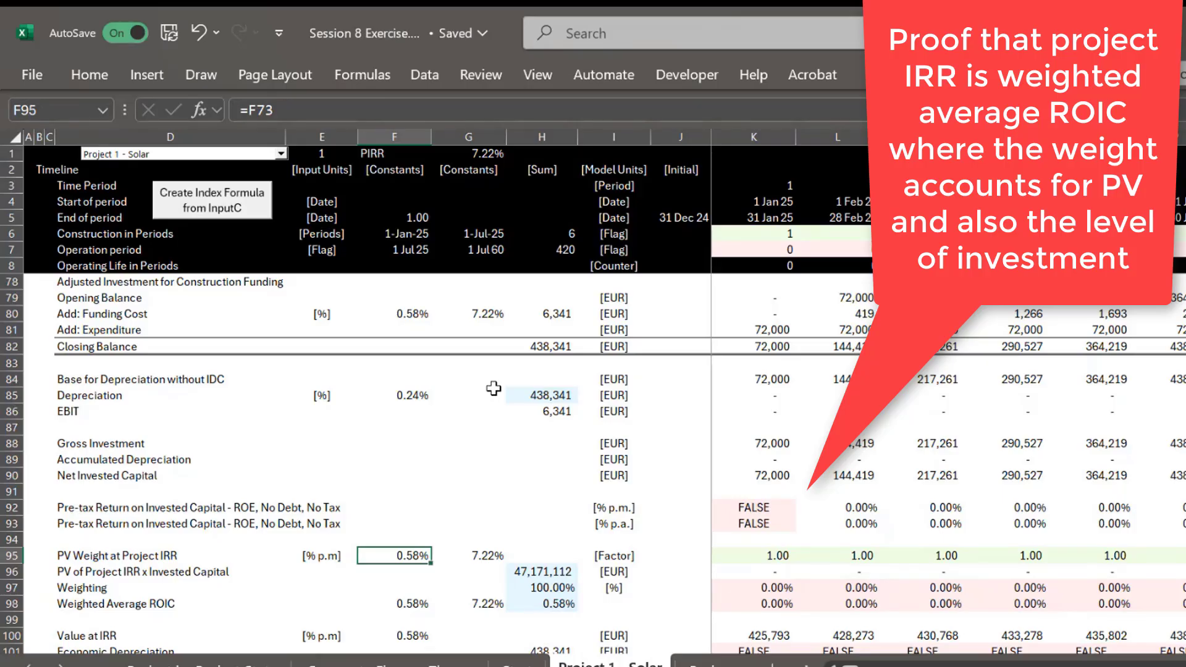
Inspect the Weighted Average ROIC formulas, both the annualised rate and the monthly SUMPRODUCT of weighting and ROIC
{"action": "key", "text": "Down"}
{"action": "key", "text": "Down"}
{"action": "key", "text": "Down"}
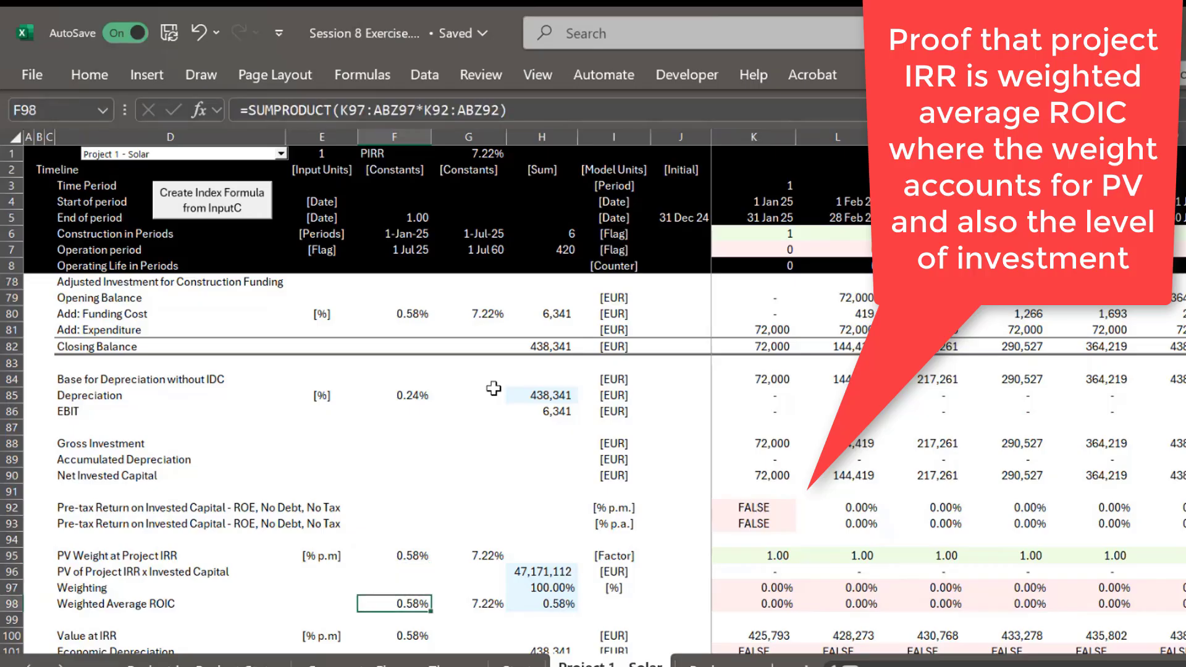
{"action": "key", "text": "Down"}
{"action": "key", "text": "Down"}
{"action": "key", "text": "Down"}
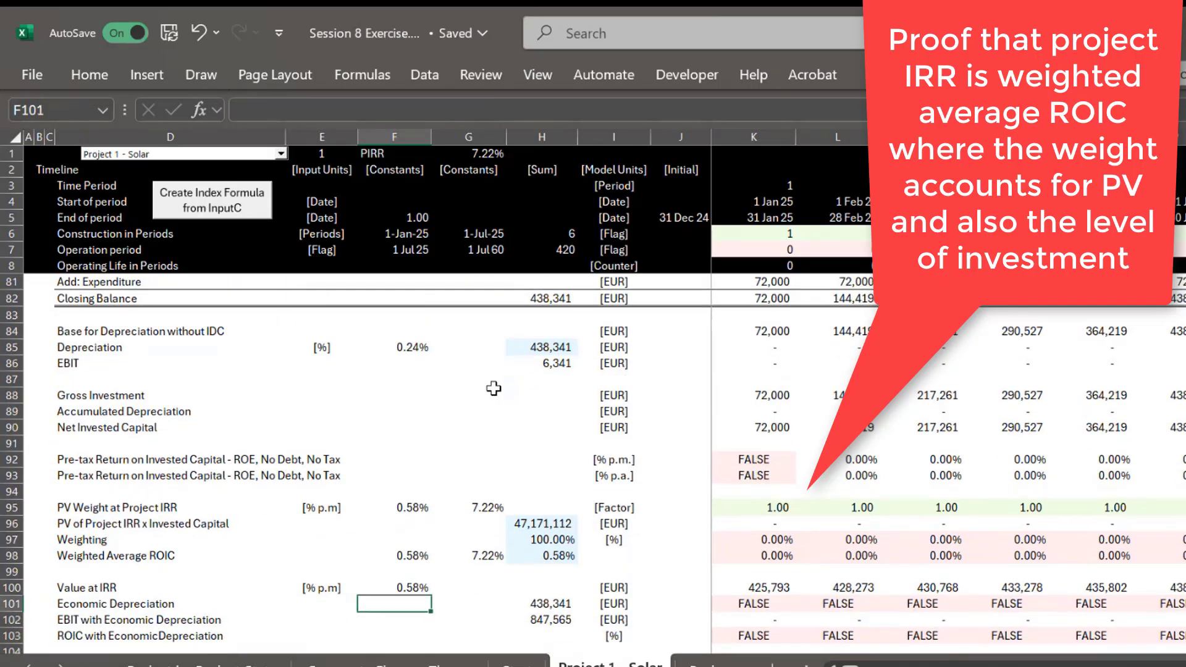
{"action": "key", "text": "Up"}
{"action": "key", "text": "Up"}
{"action": "key", "text": "Up"}
{"action": "key", "text": "Right"}
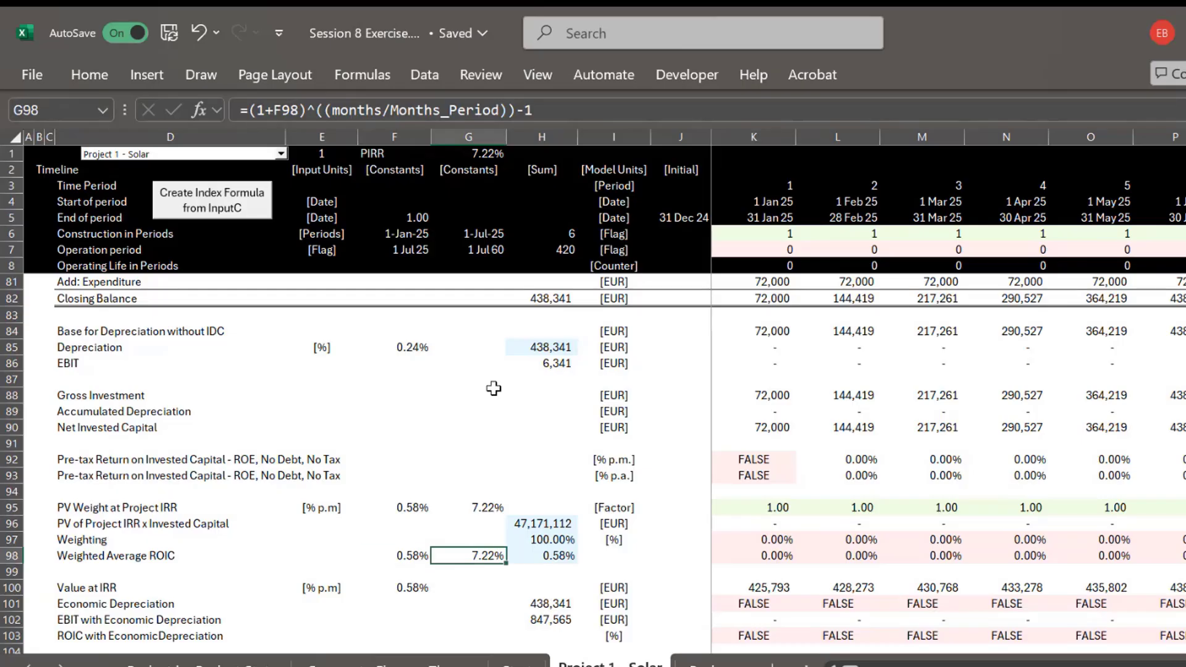
{"action": "key", "text": "F2"}
{"action": "key", "text": "Escape"}
{"action": "key", "text": "Left"}
{"action": "key", "text": "F2"}
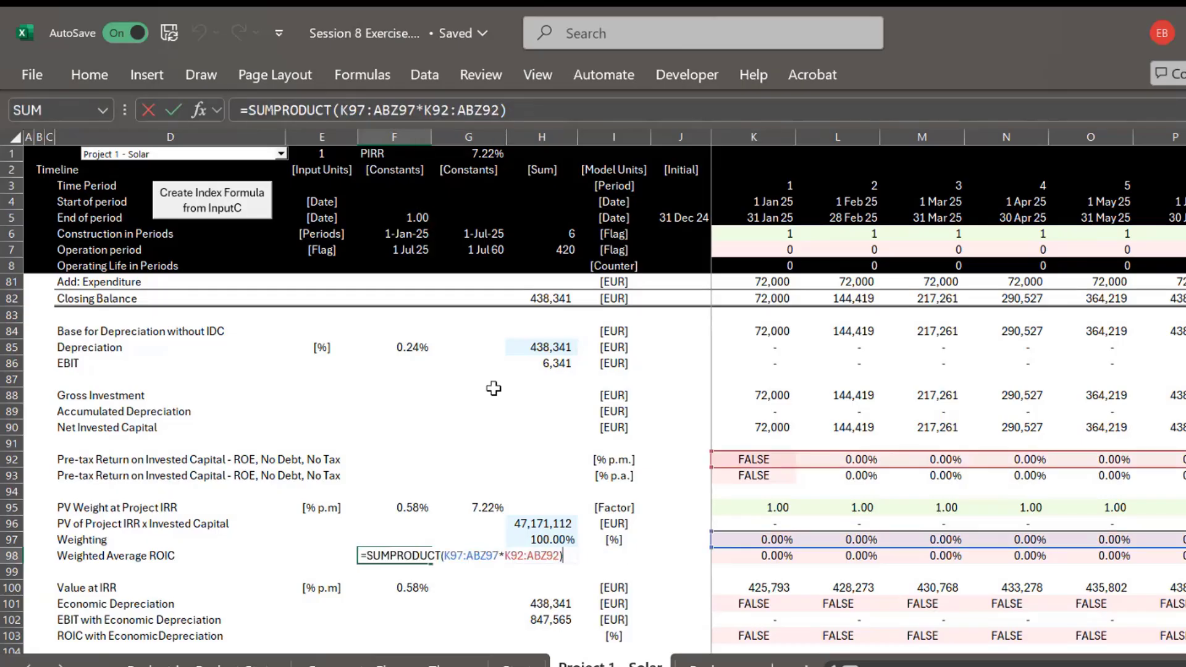
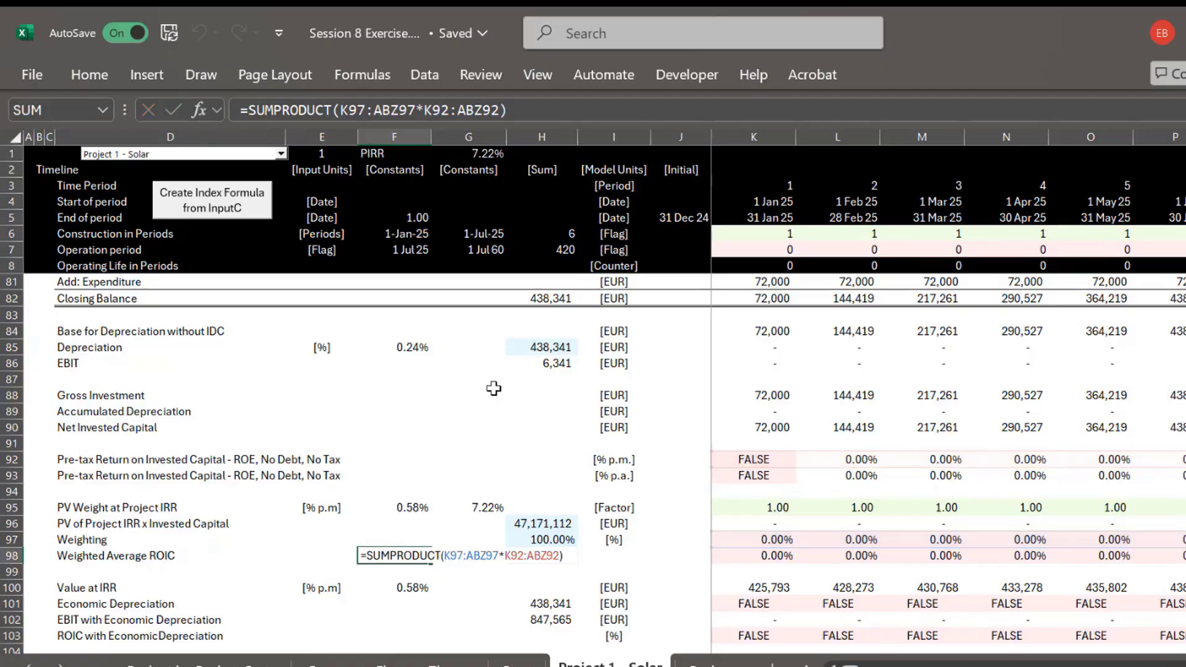
Re-enter the monthly Weighted Average ROIC formula as it stands and recheck the annualised formula that depends on it
{"action": "key", "text": "Return"}
{"action": "key", "text": "Return"}
{"action": "key", "text": "Up"}
{"action": "key", "text": "Up"}
{"action": "key", "text": "Right"}
{"action": "key", "text": "F2"}
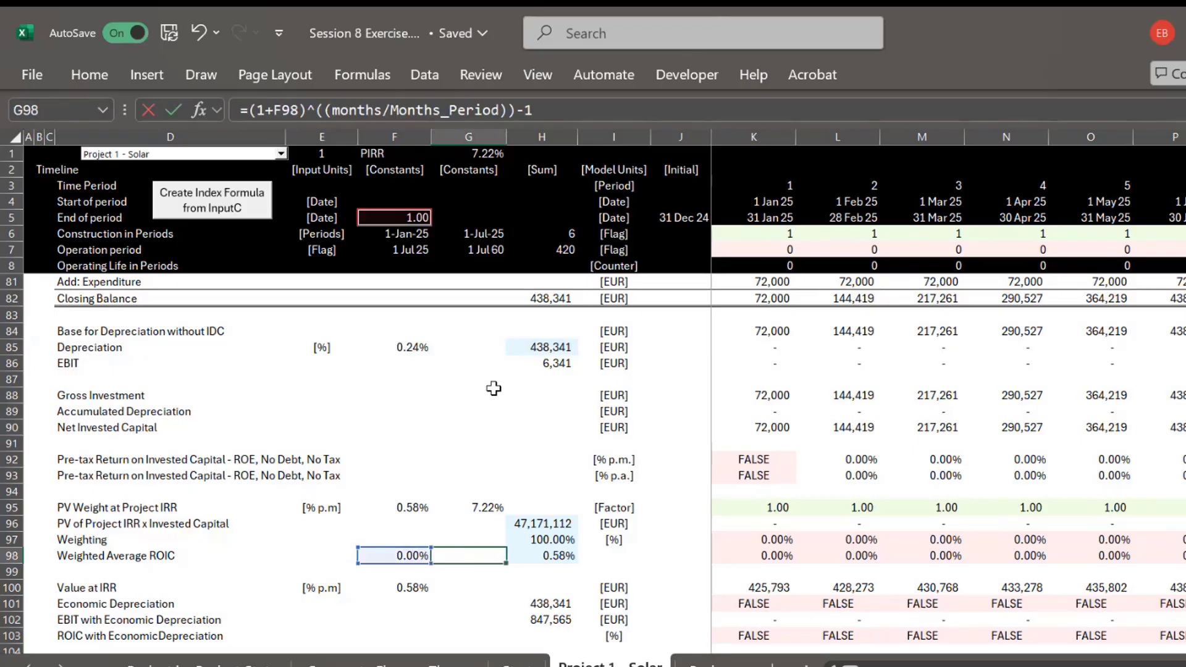
{"action": "key", "text": "Escape"}
{"action": "key", "text": "Left"}
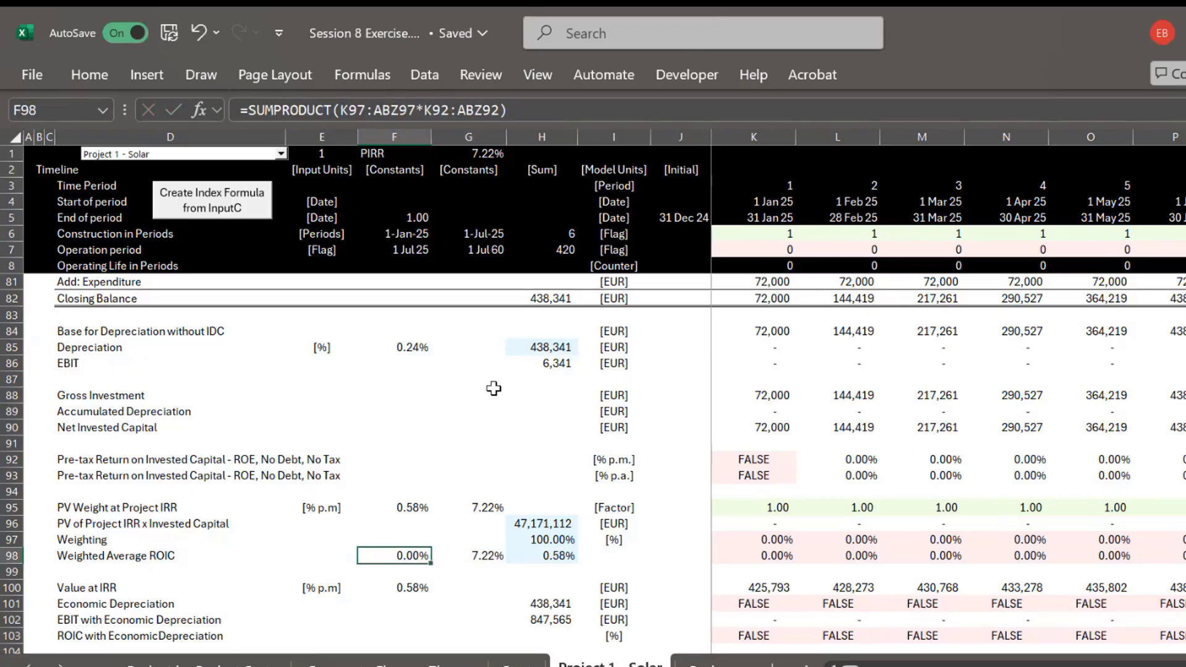
{"action": "key", "text": "Right"}
{"action": "key", "text": "F2"}
{"action": "key", "text": "Escape"}
{"action": "key", "text": "Up"}
{"action": "key", "text": "Down"}
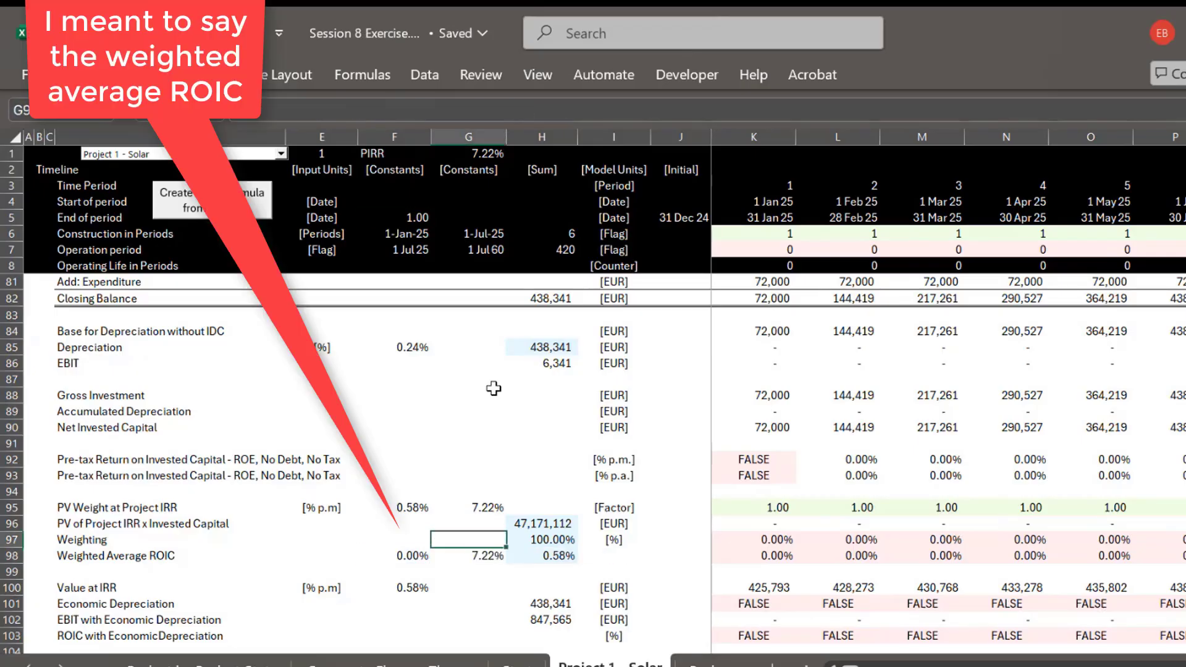
Inspect the Pre tax IRR and Pre tax XIRR formulas for comparison with the Weighted Average ROIC
{"action": "key", "text": "Page_Up"}
{"action": "key", "text": "Up"}
{"action": "key", "text": "Up"}
{"action": "key", "text": "Left"}
{"action": "key", "text": "F2"}
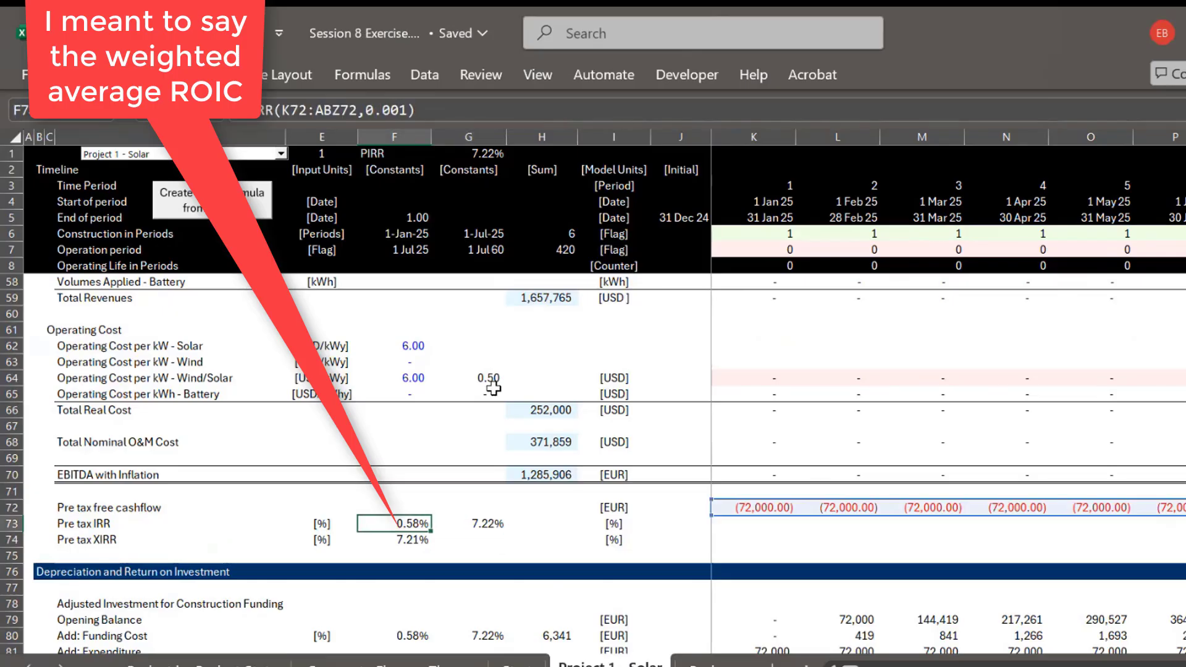
{"action": "key", "text": "Escape"}
{"action": "key", "text": "Down"}
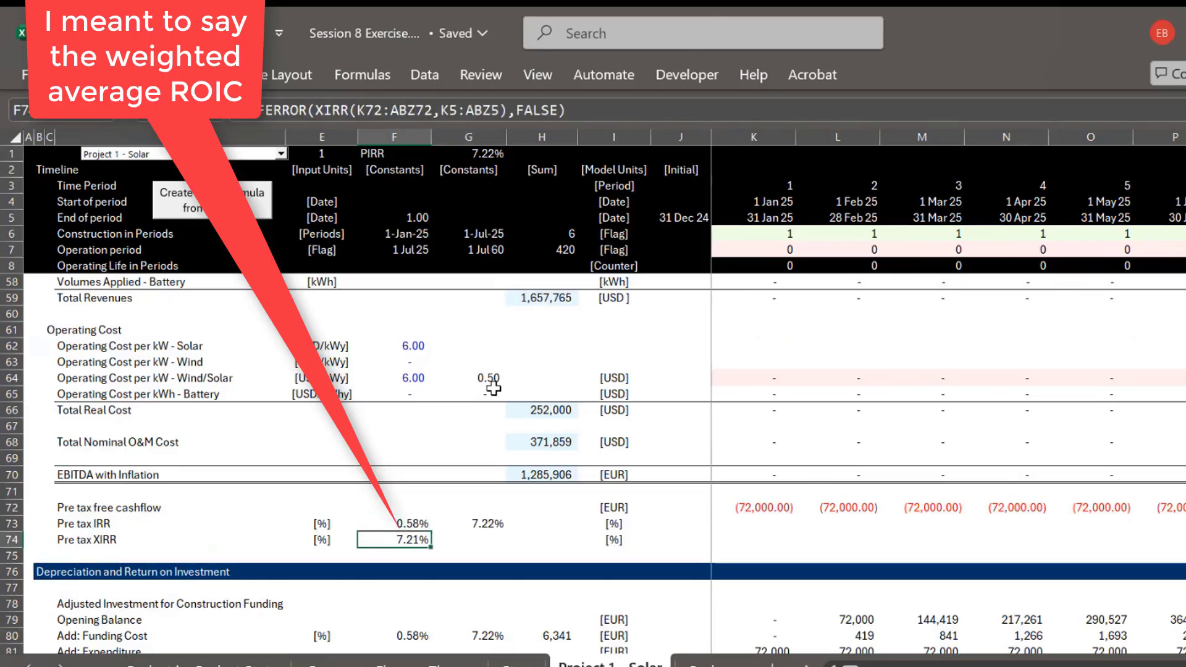
{"action": "key", "text": "F2"}
{"action": "key", "text": "Return"}
Return through the Depreciation and Return on Investment section and recheck the monthly Weighted Average ROIC
{"action": "key", "text": "Down"}
{"action": "key", "text": "Down"}
{"action": "key", "text": "Down"}
{"action": "key", "text": "Down"}
{"action": "key", "text": "Down"}
{"action": "key", "text": "Down"}
{"action": "key", "text": "Down"}
{"action": "key", "text": "Down"}
{"action": "key", "text": "Down"}
{"action": "key", "text": "Down"}
{"action": "key", "text": "Down"}
{"action": "key", "text": "Down"}
{"action": "key", "text": "Down"}
{"action": "key", "text": "Down"}
{"action": "key", "text": "Down"}
{"action": "key", "text": "Down"}
{"action": "key", "text": "Down"}
{"action": "key", "text": "Down"}
{"action": "key", "text": "Down"}
{"action": "key", "text": "Down"}
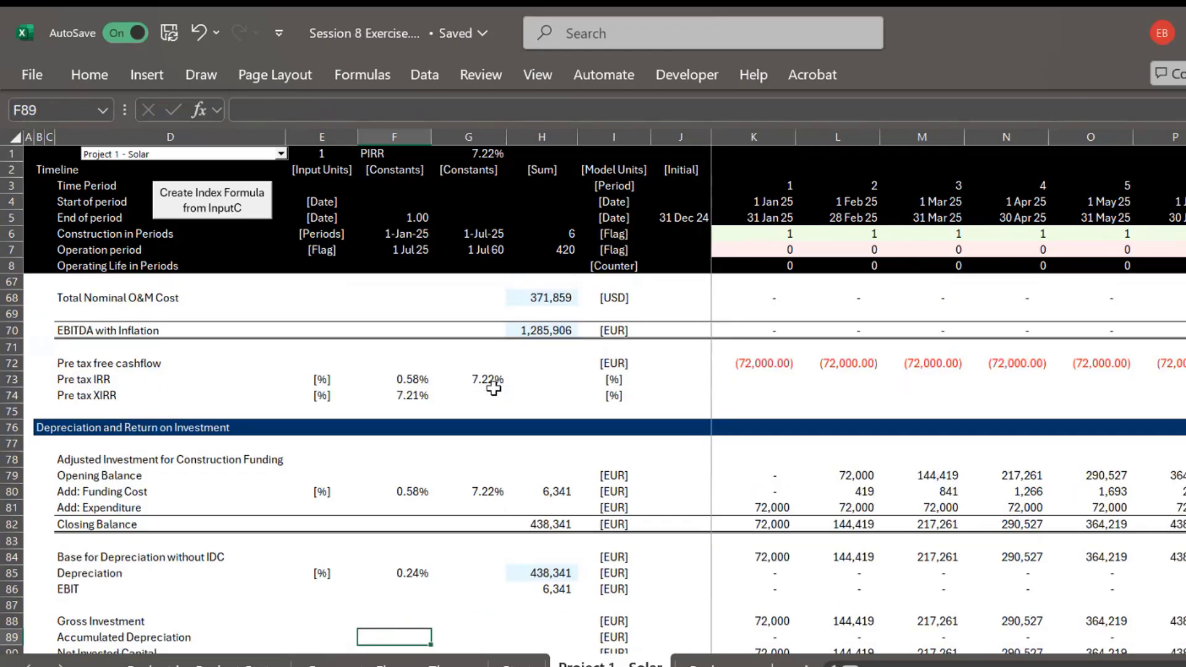
{"action": "key", "text": "Up"}
{"action": "key", "text": "Down"}
{"action": "key", "text": "Down"}
{"action": "key", "text": "Down"}
{"action": "key", "text": "Down"}
{"action": "key", "text": "Down"}
{"action": "key", "text": "Down"}
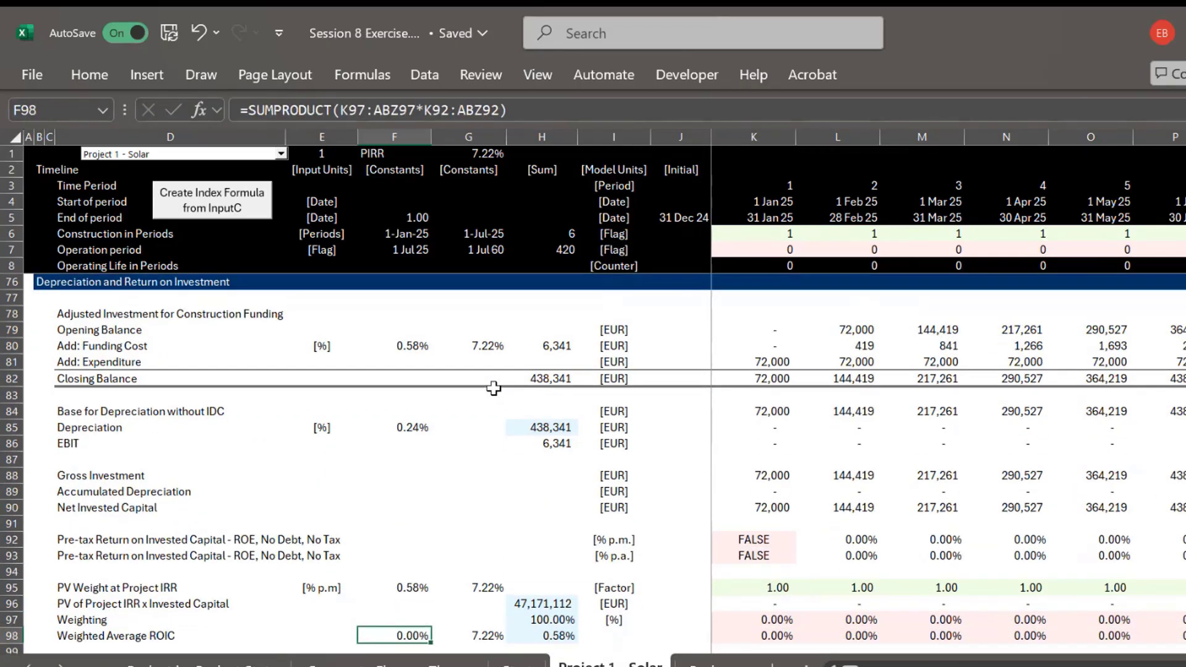
{"action": "key", "text": "Up"}
{"action": "key", "text": "Up"}
{"action": "key", "text": "Up"}
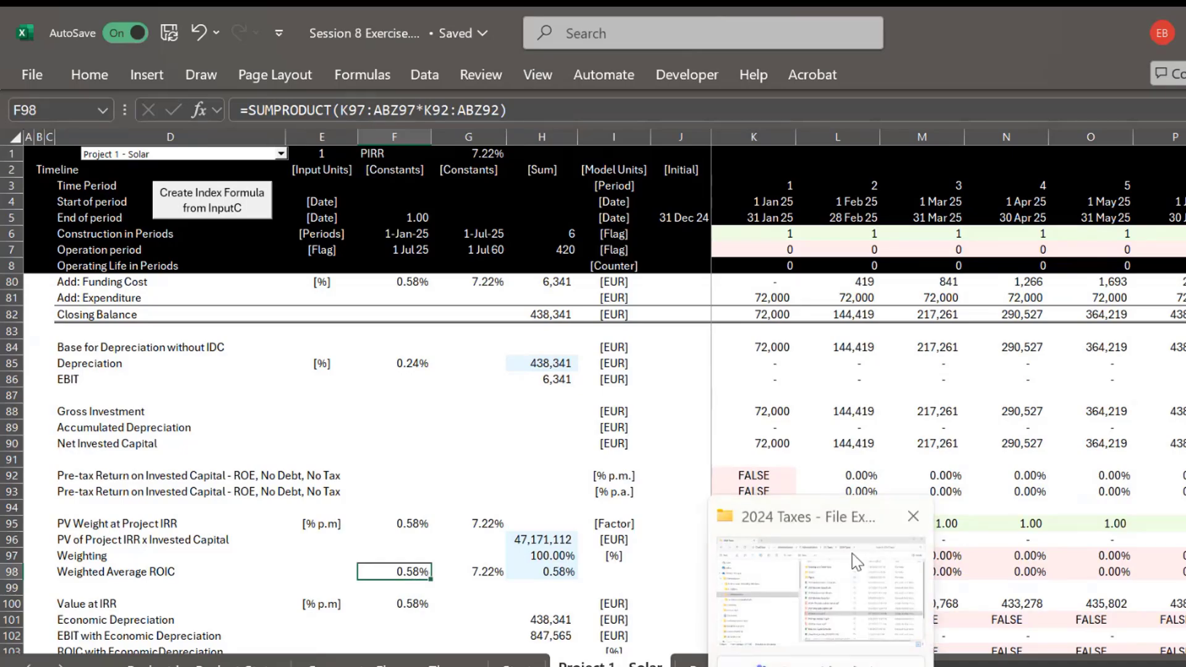
Switch to File Explorer and open Finance Books in the A. E-Books folder of Chapter 6. Private Materials, under Courses New
{"action": "left_click", "coordinate": [847, 576]}
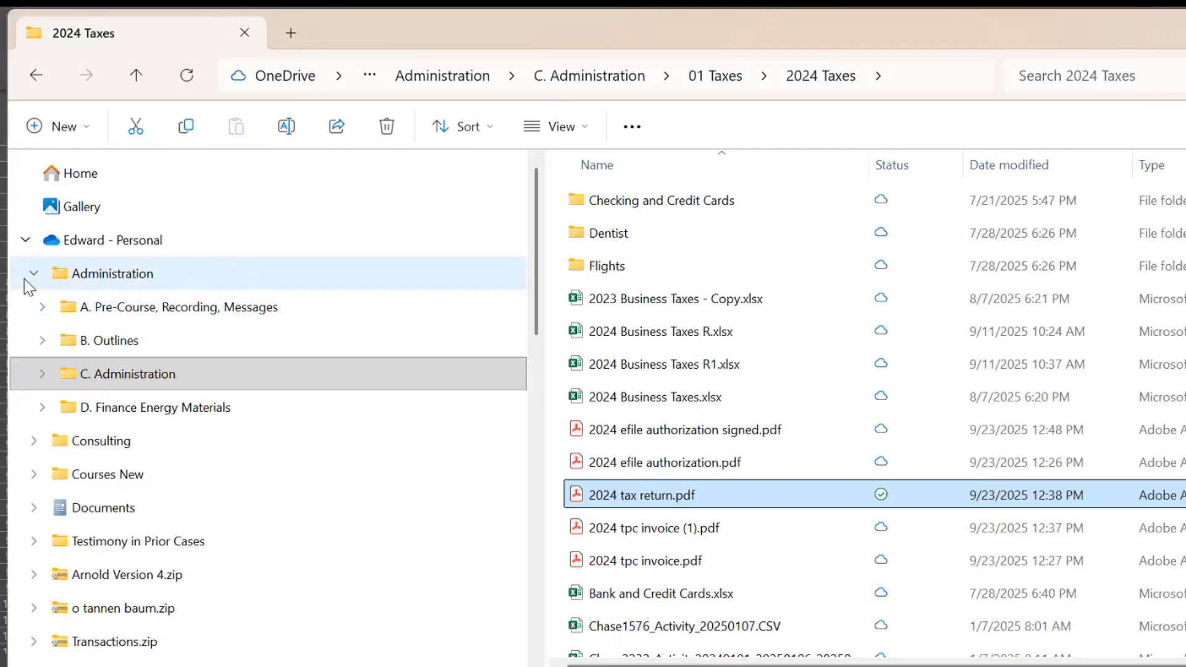
{"action": "left_click", "coordinate": [77, 488]}
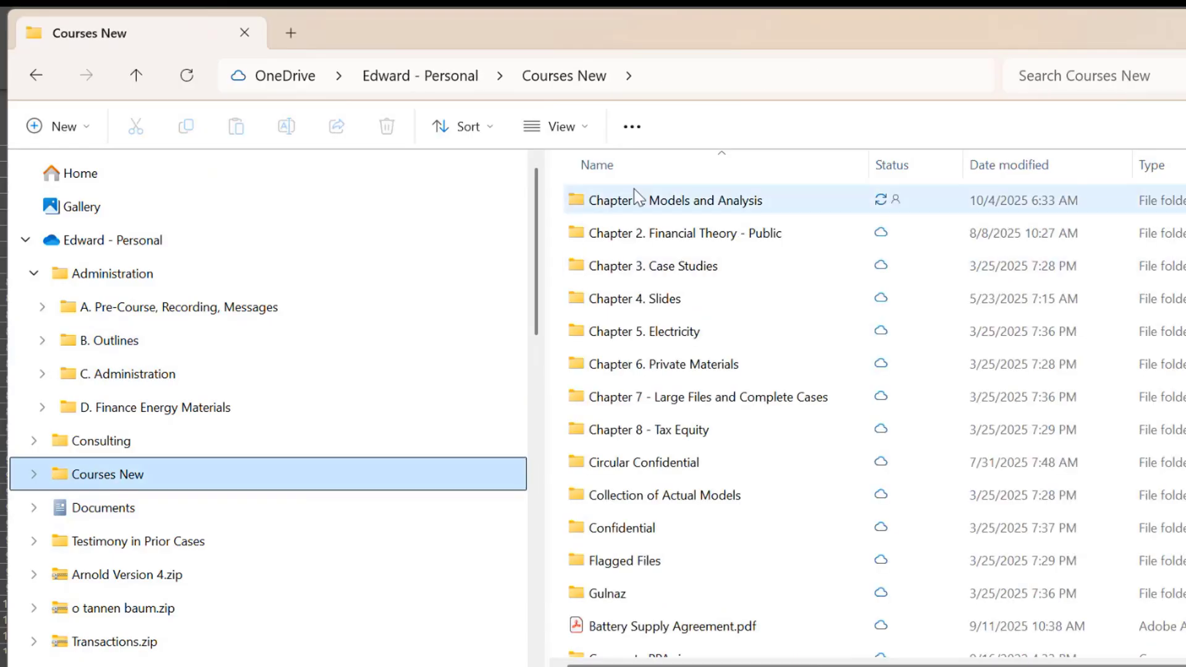
{"action": "double_click", "coordinate": [633, 371]}
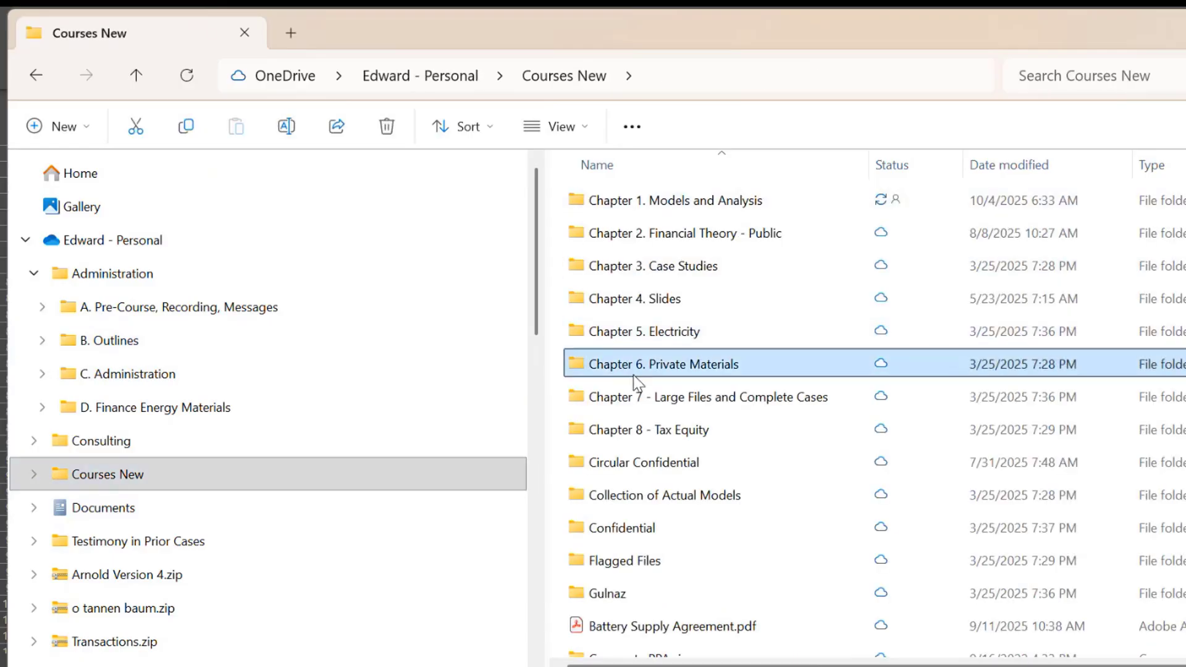
{"action": "double_click", "coordinate": [667, 199]}
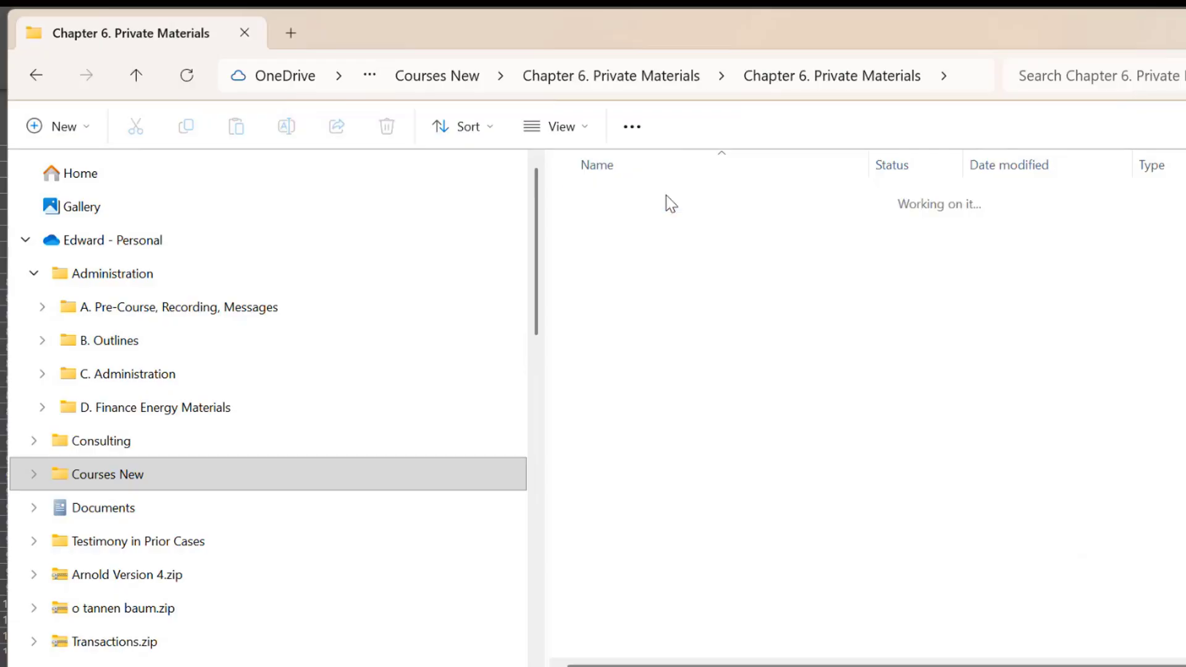
{"action": "double_click", "coordinate": [618, 199]}
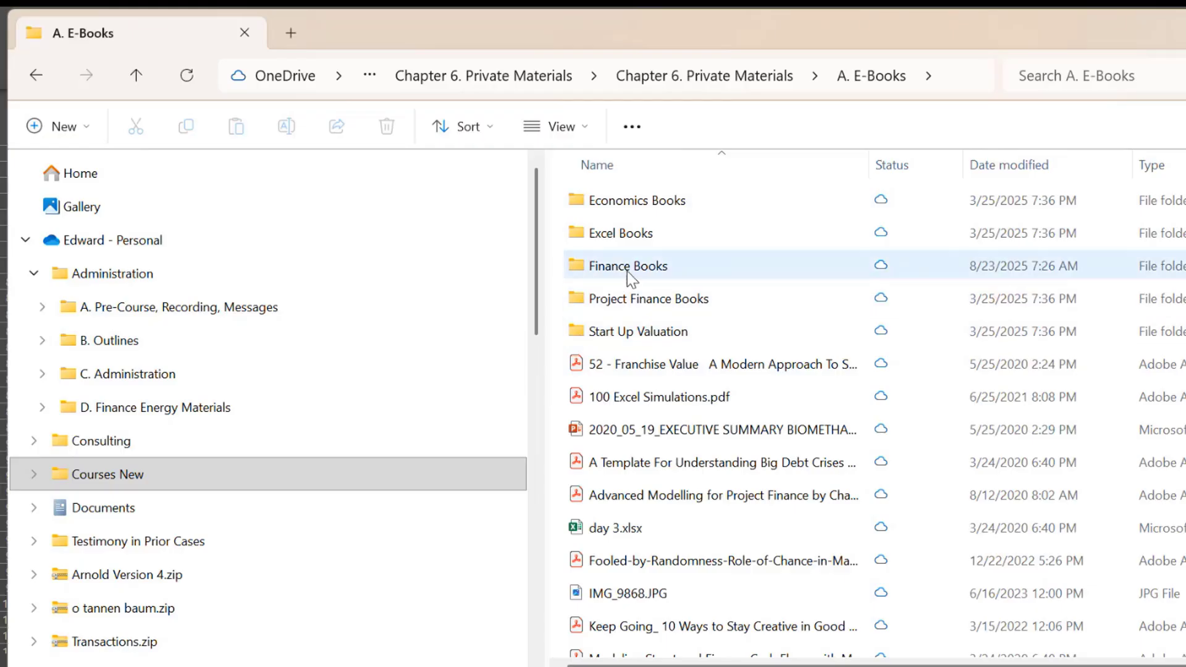
{"action": "double_click", "coordinate": [627, 267]}
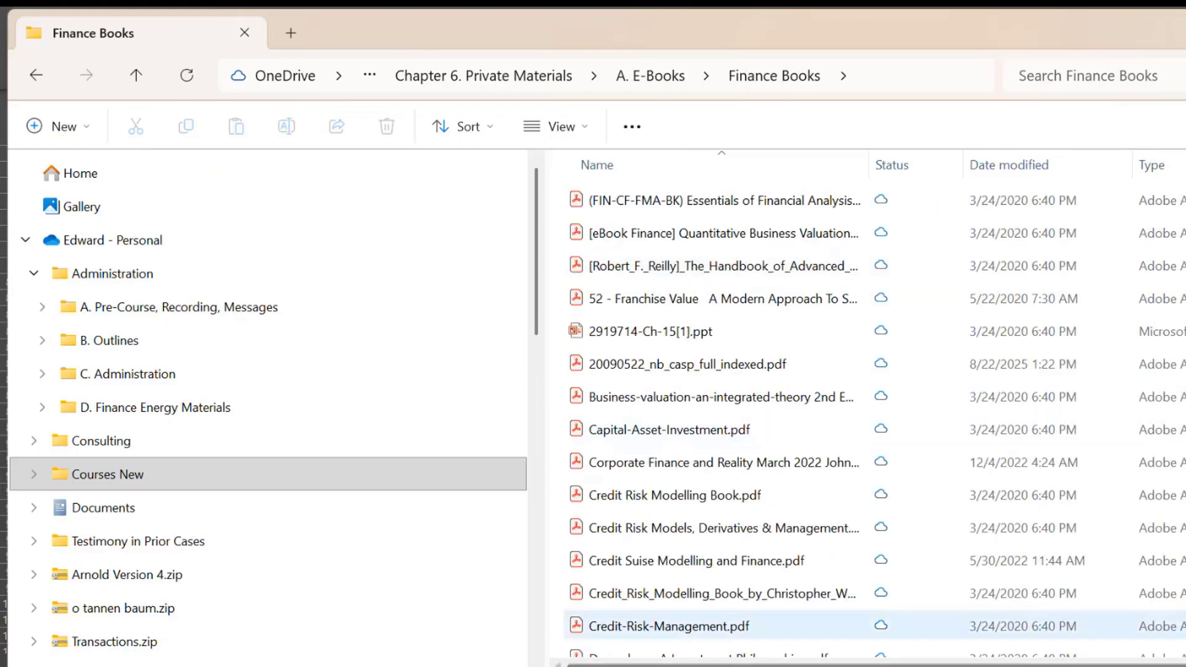
Open the first Valuation_Measuring_and_Managing_the_Value PDF in Adobe Acrobat and hide its bookmarks
{"action": "scroll", "coordinate": [865, 408], "scroll_direction": "down", "scroll_amount": 3}
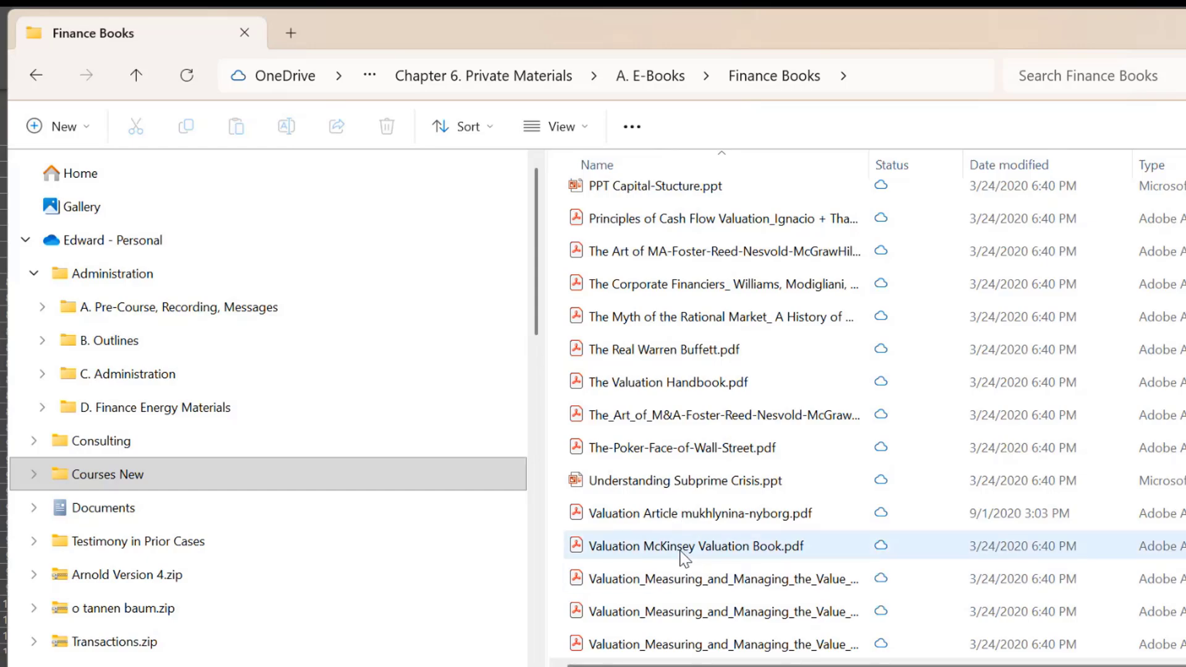
{"action": "left_click", "coordinate": [693, 581]}
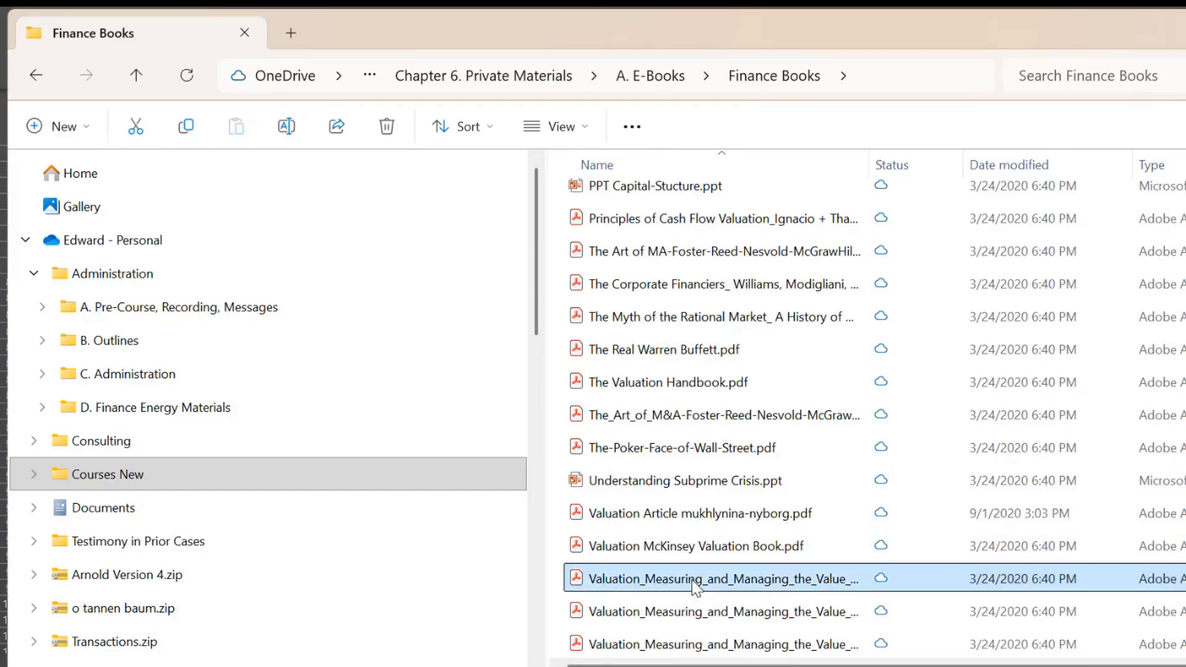
{"action": "double_click", "coordinate": [692, 580]}
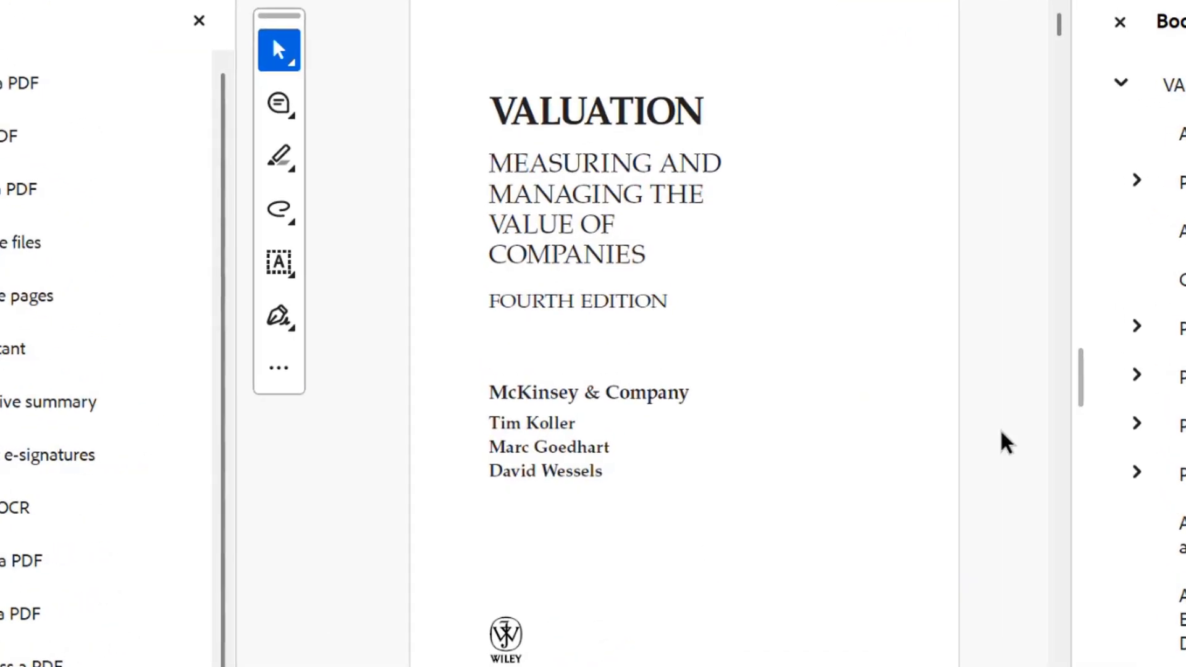
{"action": "left_click", "coordinate": [1120, 23]}
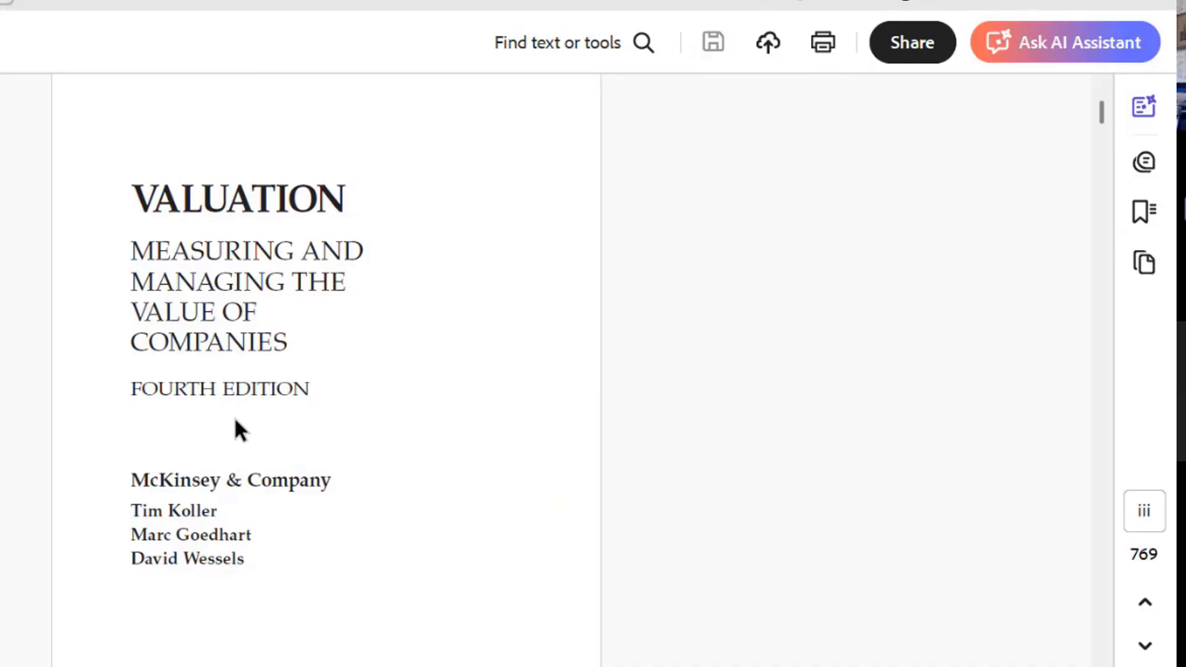
Search the McKinsey valuation book for ROIC, choosing the exact word "roic"
{"action": "key", "text": "ctrl+f"}
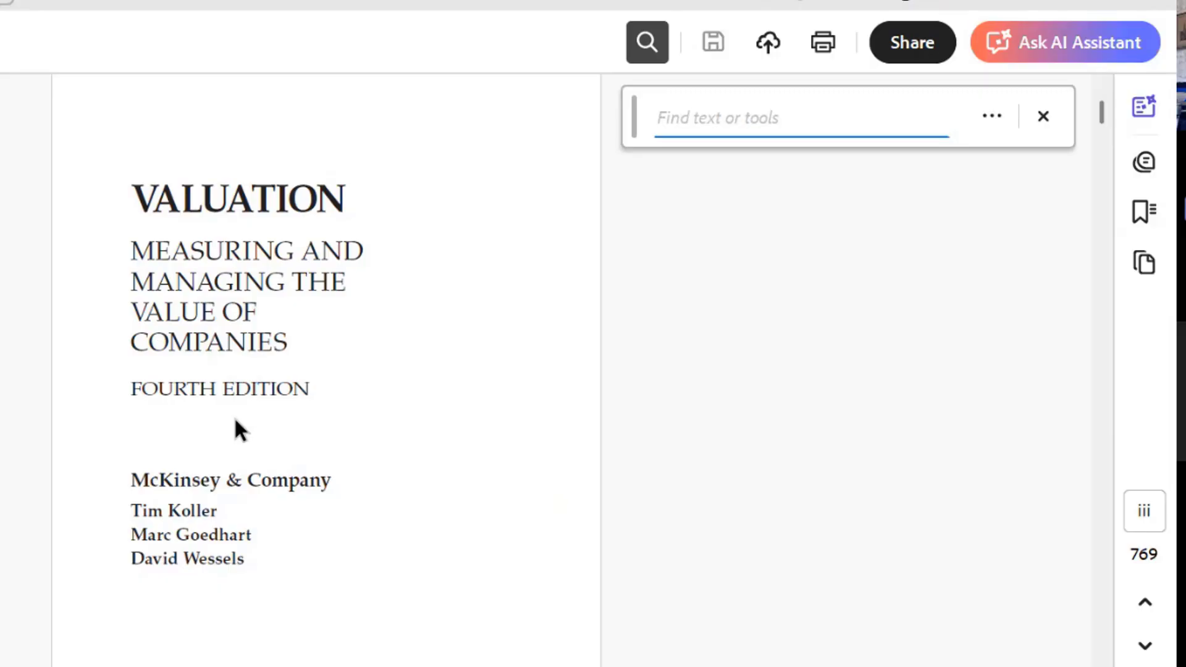
{"action": "type", "text": "RO"}
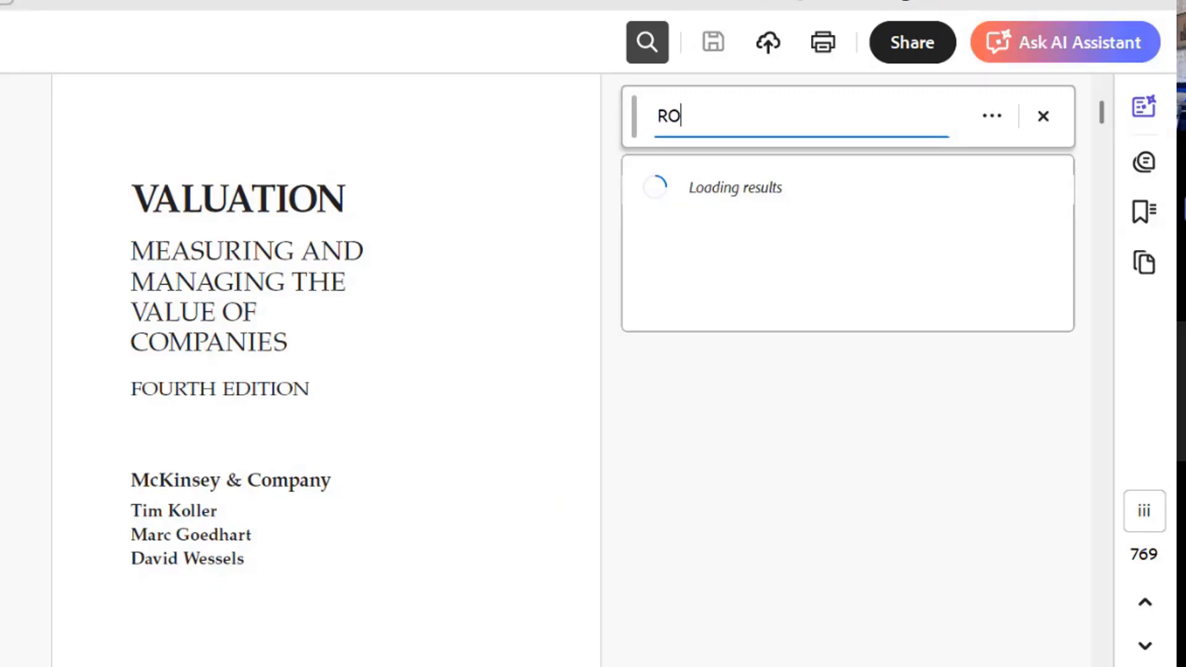
{"action": "type", "text": "IC"}
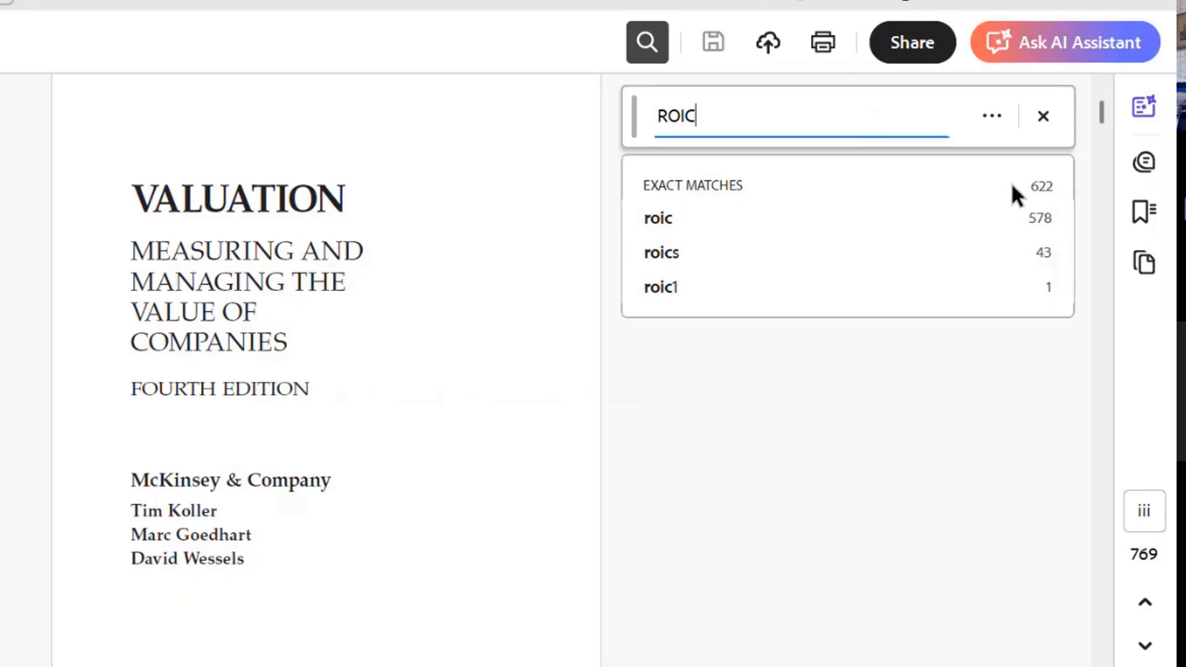
{"action": "left_click", "coordinate": [766, 226]}
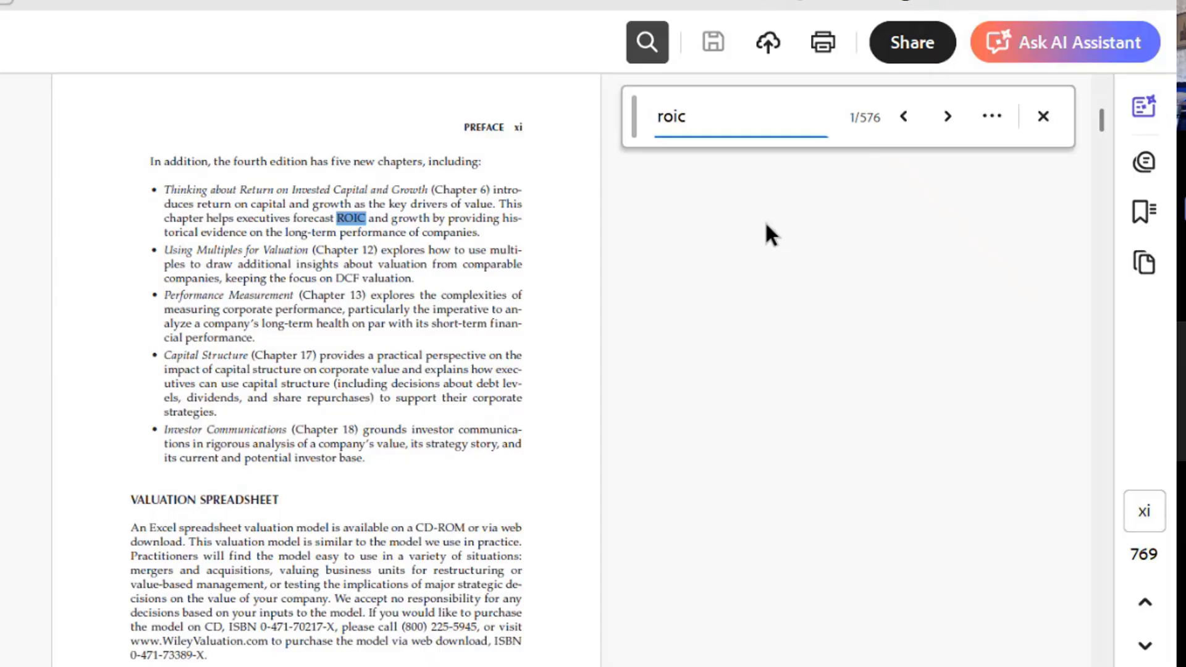
Step through the ROIC matches from the preface to page 48 and examine how the book treats the measure
{"action": "key", "text": "Return"}
{"action": "key", "text": "Return"}
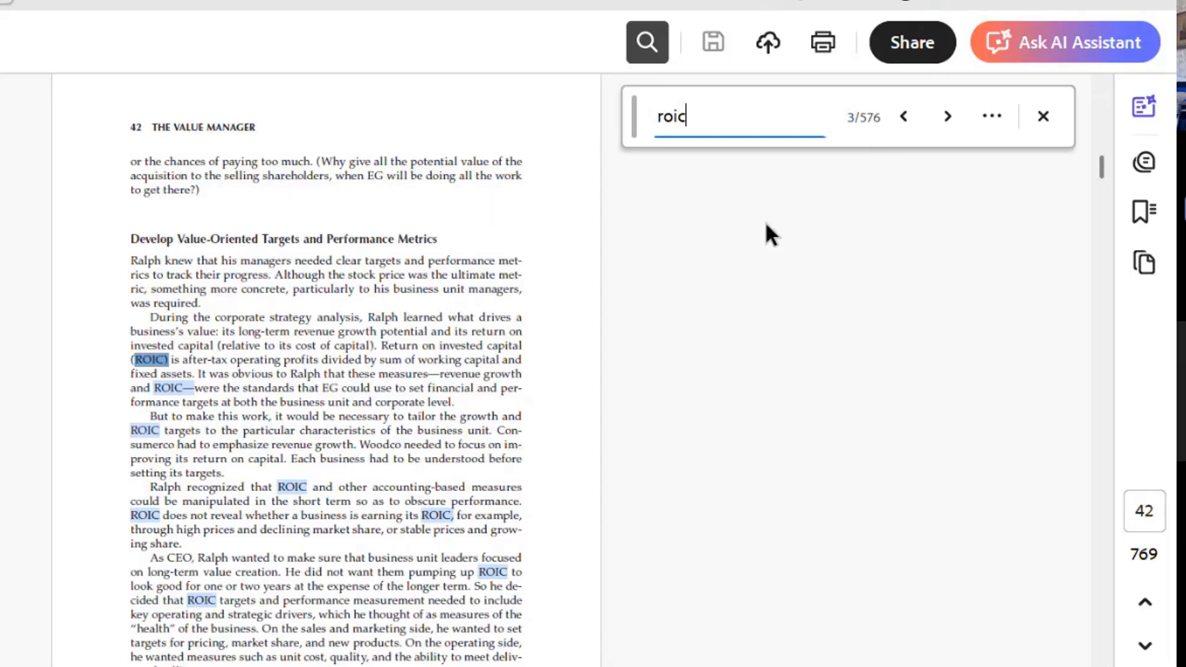
{"action": "key", "text": "Return"}
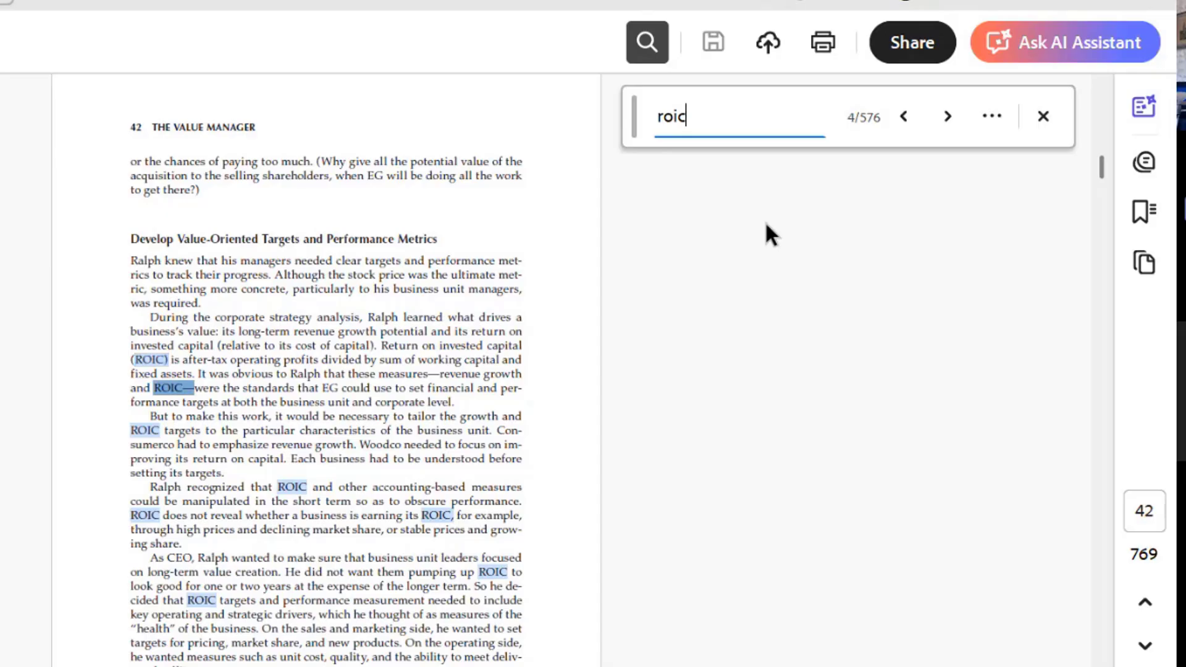
{"action": "key", "text": "Return"}
{"action": "key", "text": "Return"}
{"action": "key", "text": "Return"}
{"action": "key", "text": "Return"}
{"action": "key", "text": "Return"}
{"action": "key", "text": "Return"}
{"action": "key", "text": "Return"}
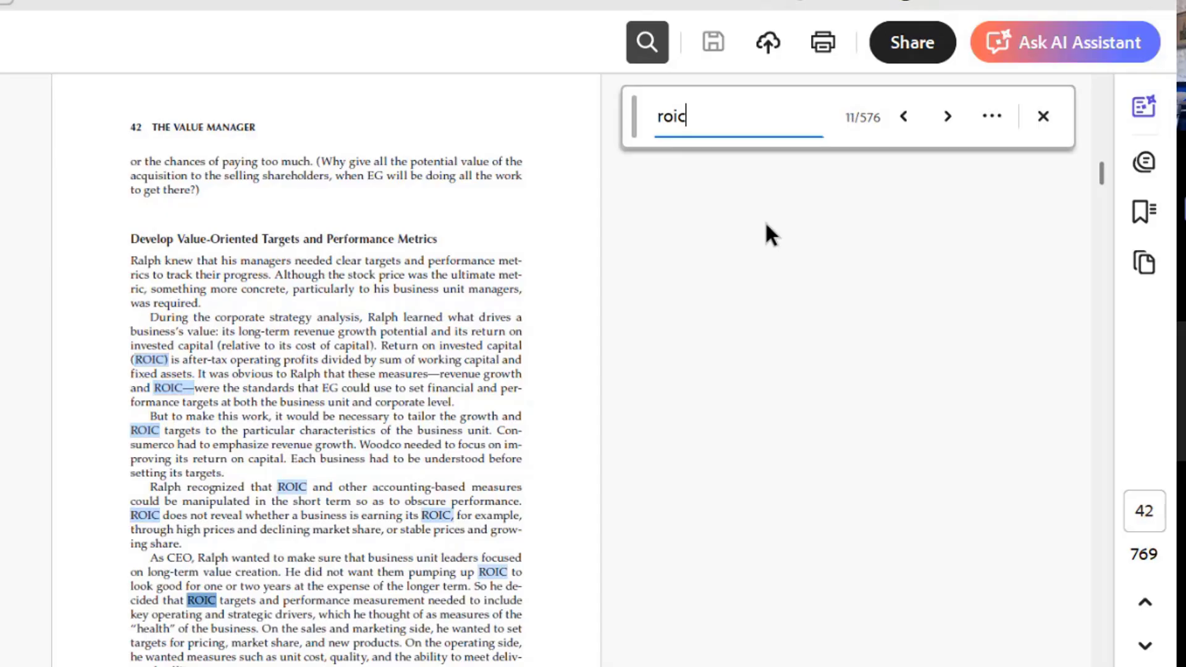
{"action": "key", "text": "Return"}
{"action": "key", "text": "Return"}
{"action": "key", "text": "Return"}
{"action": "key", "text": "Return"}
{"action": "key", "text": "Return"}
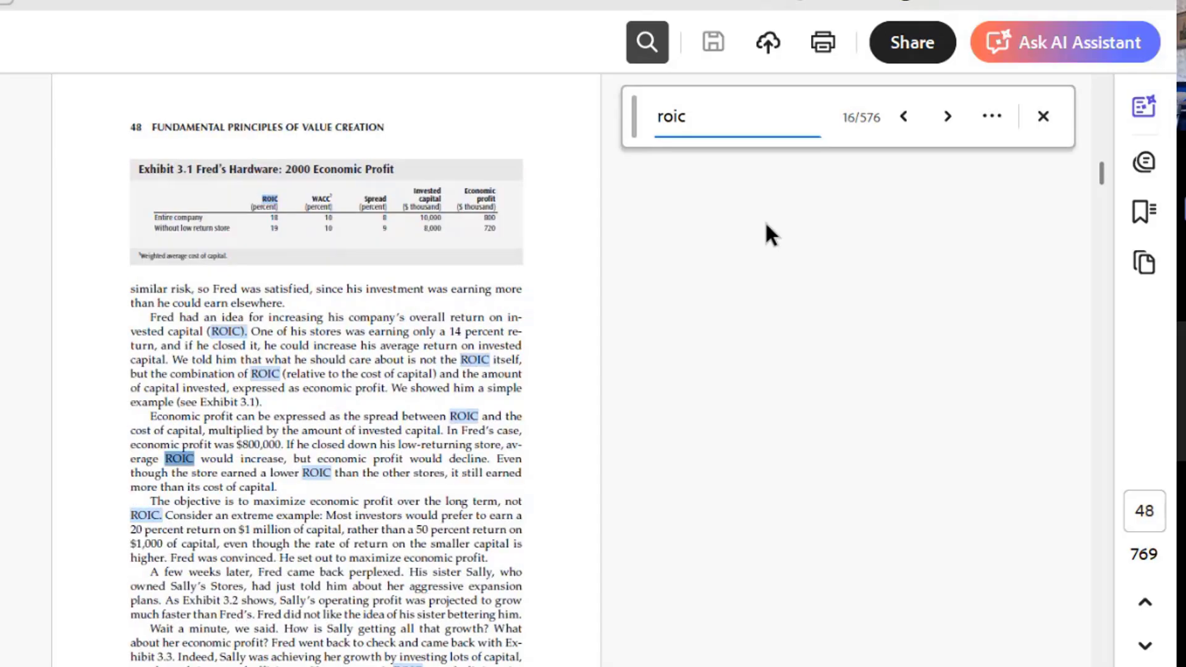
Step through the ROIC matches from page 48 to Exhibit 3.7 on page 60 and examine how return and growth drive value
{"action": "key", "text": "Return"}
{"action": "key", "text": "Return"}
{"action": "key", "text": "Return"}
{"action": "key", "text": "Return"}
{"action": "key", "text": "Return"}
{"action": "key", "text": "Return"}
{"action": "key", "text": "Return"}
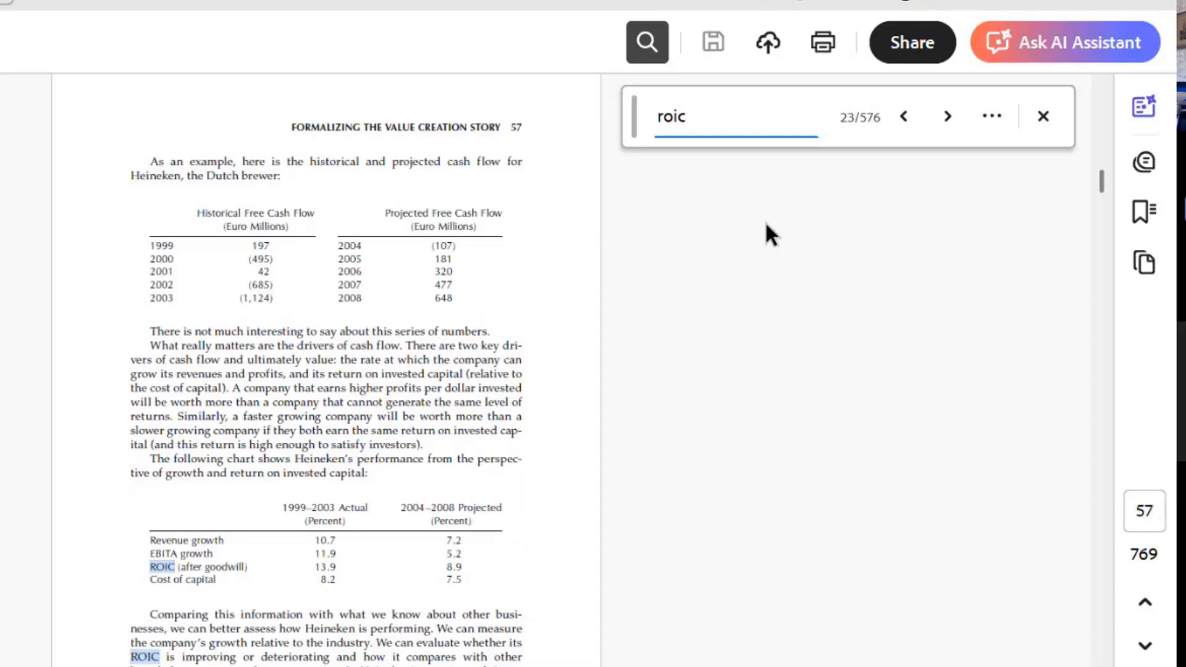
{"action": "key", "text": "Return"}
{"action": "key", "text": "Return"}
{"action": "key", "text": "Return"}
{"action": "key", "text": "Return"}
{"action": "key", "text": "Return"}
{"action": "key", "text": "Return"}
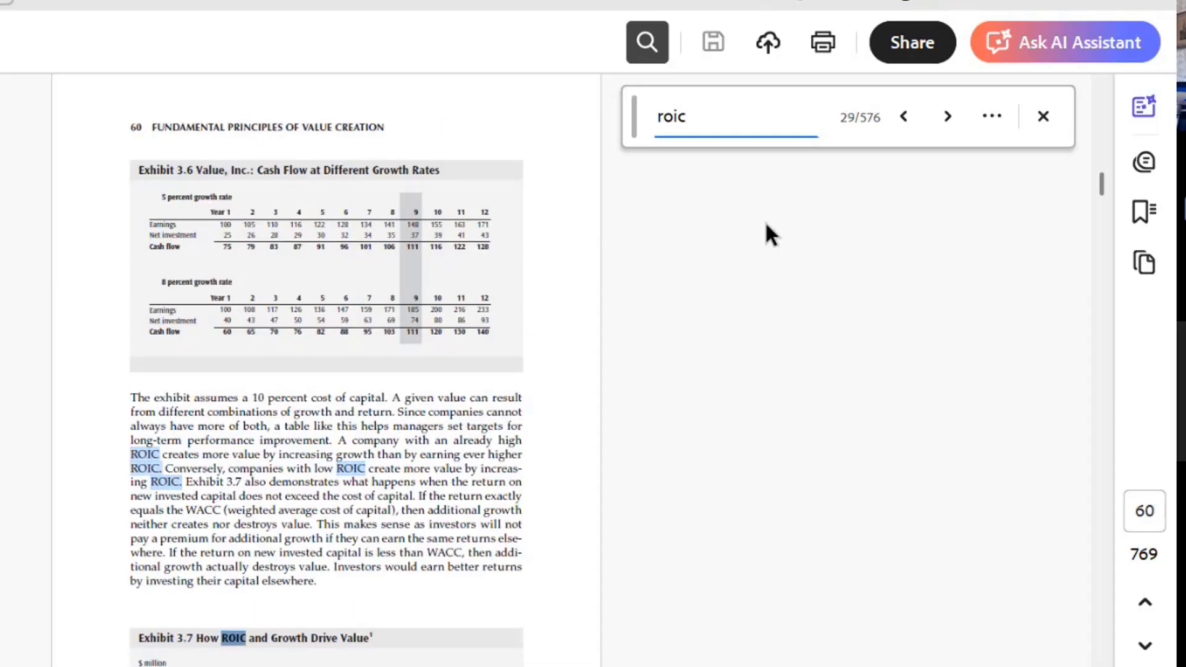
Follow the ROIC matches on pages 61 and 62 and examine the ROIC definition and the derivation of the value driver formula
{"action": "key", "text": "Return"}
{"action": "key", "text": "Return"}
{"action": "key", "text": "Return"}
{"action": "key", "text": "Return"}
{"action": "key", "text": "Return"}
{"action": "key", "text": "Return"}
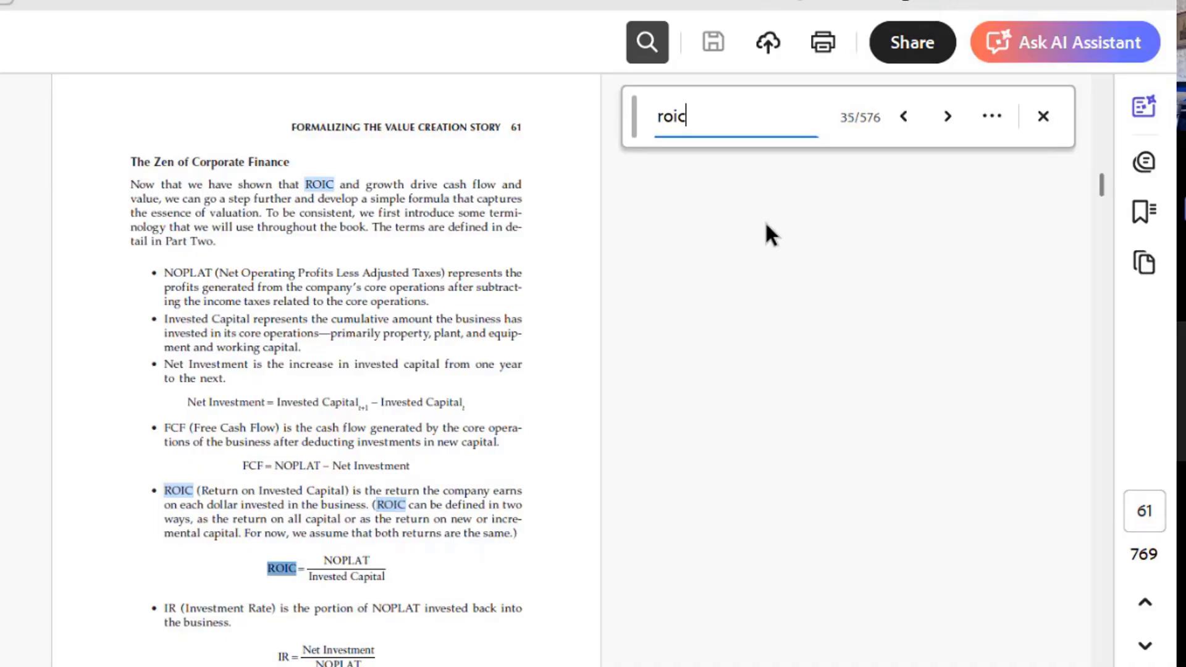
{"action": "key", "text": "Return"}
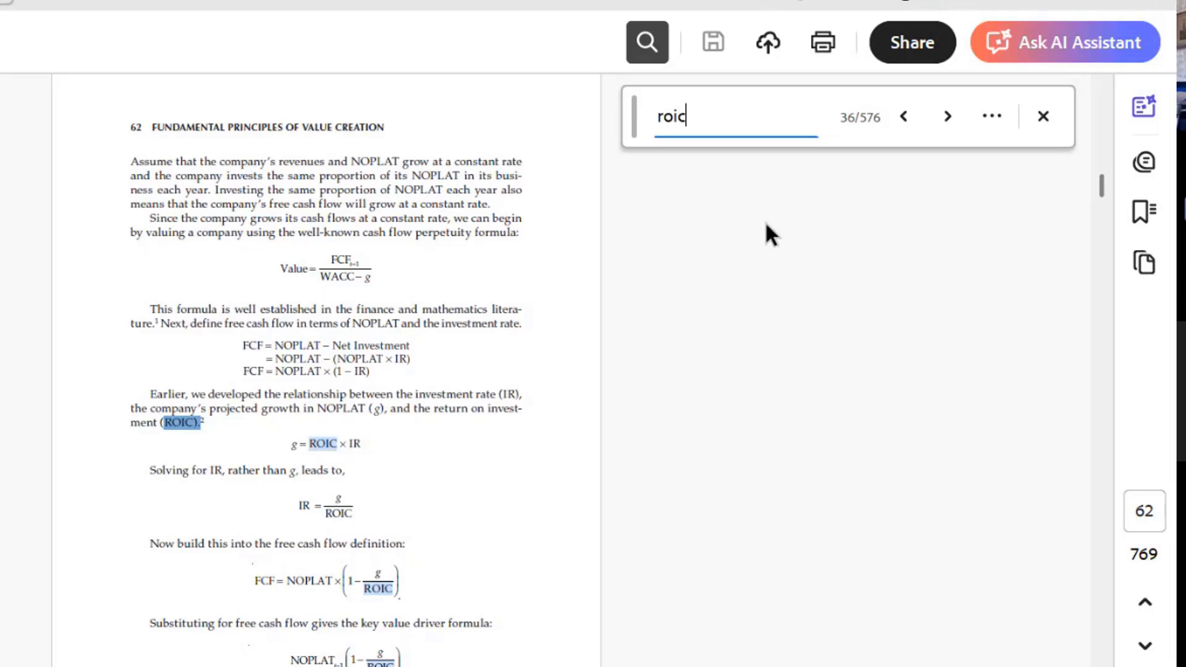
Continue through the ROIC matches from page 62 to page 65 and examine the value driver and economic profit formulas
{"action": "key", "text": "Return"}
{"action": "key", "text": "Return"}
{"action": "key", "text": "Return"}
{"action": "key", "text": "Return"}
{"action": "key", "text": "Return"}
{"action": "key", "text": "Return"}
{"action": "key", "text": "Return"}
{"action": "key", "text": "Return"}
{"action": "key", "text": "Return"}
{"action": "key", "text": "Return"}
{"action": "key", "text": "Return"}
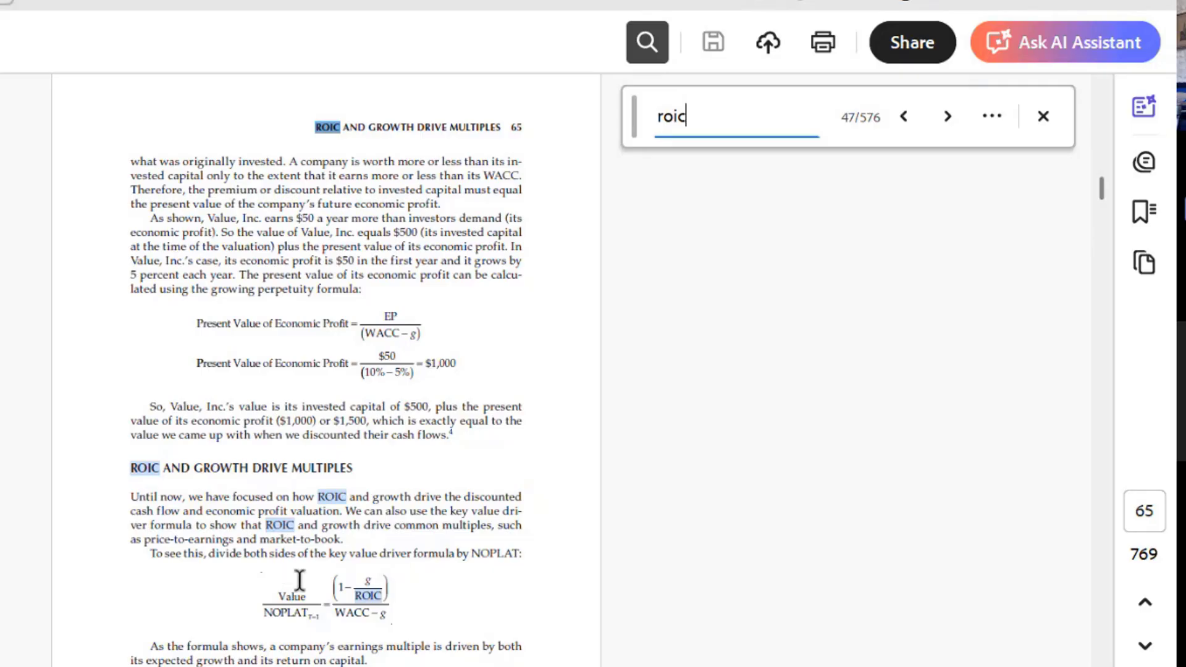
Go through the ROIC matches on pages 65 to 67 and examine how ROIC and growth drive valuation multiples
{"action": "key", "text": "Return"}
{"action": "key", "text": "Return"}
{"action": "key", "text": "Return"}
{"action": "key", "text": "Return"}
{"action": "key", "text": "Return"}
{"action": "key", "text": "Return"}
{"action": "key", "text": "Return"}
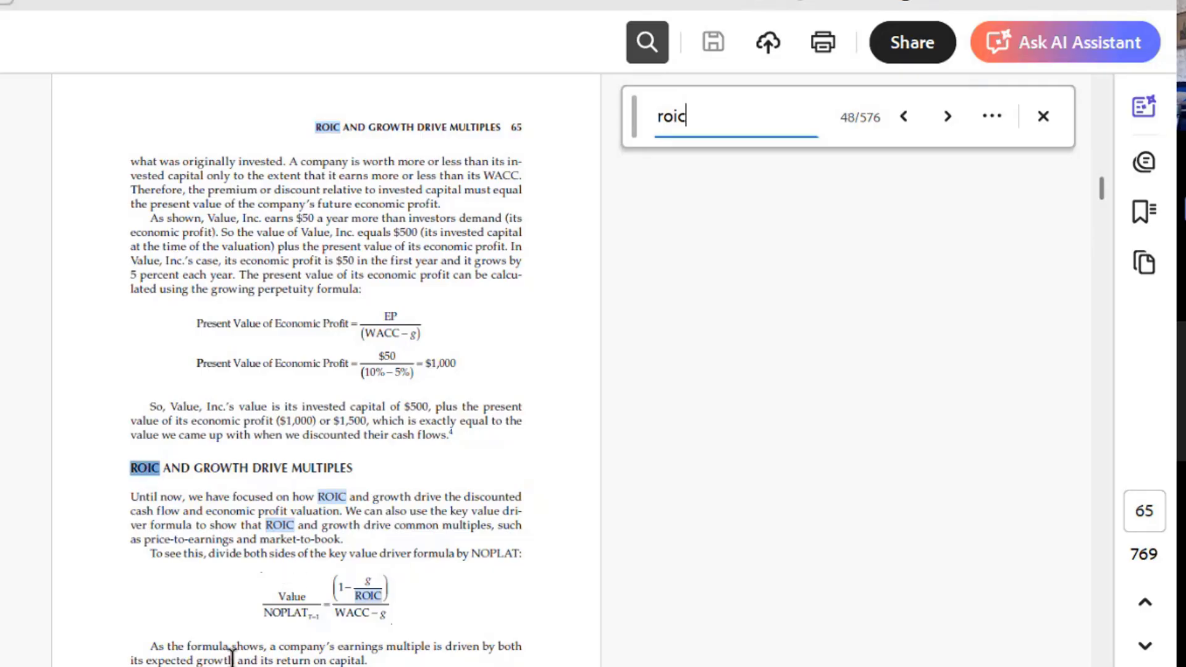
{"action": "key", "text": "Return"}
{"action": "key", "text": "Return"}
{"action": "key", "text": "Return"}
{"action": "key", "text": "Return"}
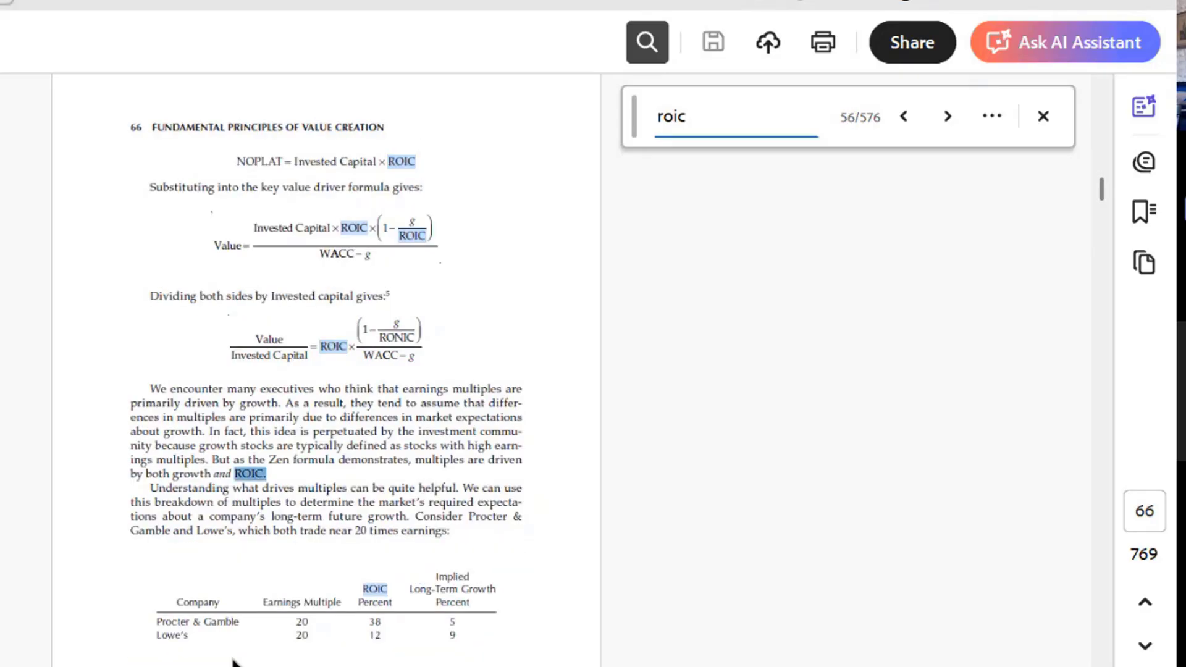
{"action": "key", "text": "Return"}
{"action": "key", "text": "Return"}
{"action": "key", "text": "Return"}
{"action": "key", "text": "Return"}
{"action": "key", "text": "Return"}
{"action": "key", "text": "Return"}
{"action": "key", "text": "Return"}
{"action": "key", "text": "Return"}
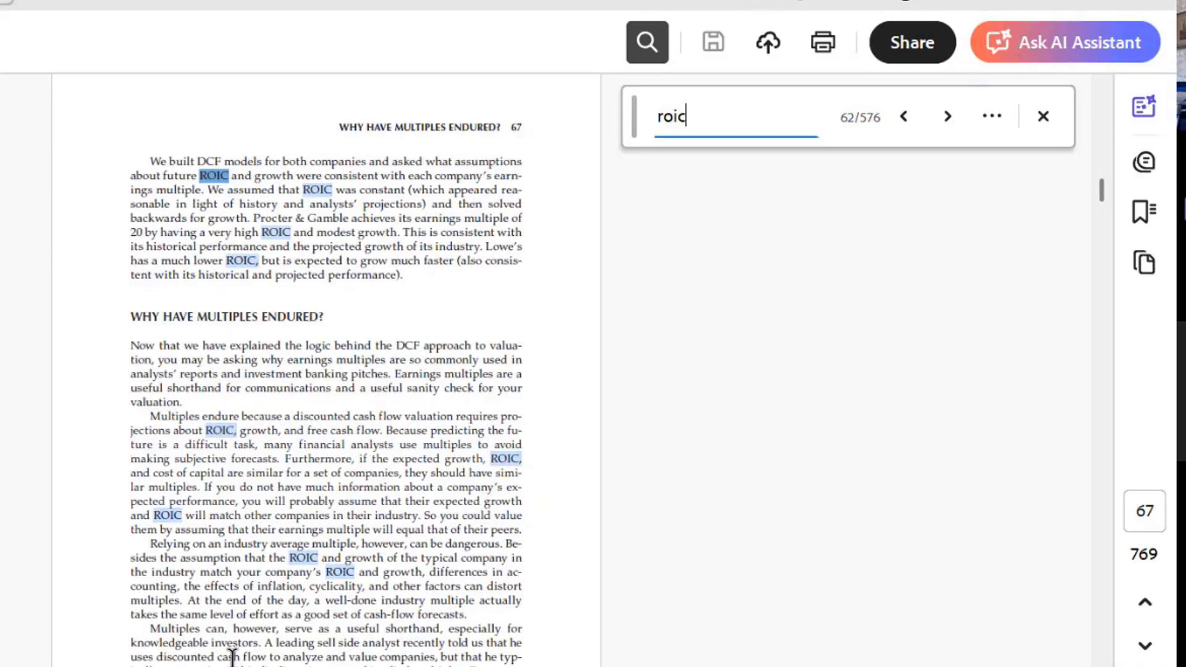
Advance through the ROIC matches to page 73 and examine Exhibits 4.1 to 4.3 on market value, ROIC and growth
{"action": "key", "text": "Return"}
{"action": "key", "text": "Return"}
{"action": "key", "text": "Return"}
{"action": "key", "text": "Return"}
{"action": "key", "text": "Return"}
{"action": "key", "text": "Return"}
{"action": "key", "text": "Return"}
{"action": "key", "text": "Return"}
{"action": "key", "text": "Return"}
{"action": "key", "text": "Return"}
{"action": "key", "text": "Return"}
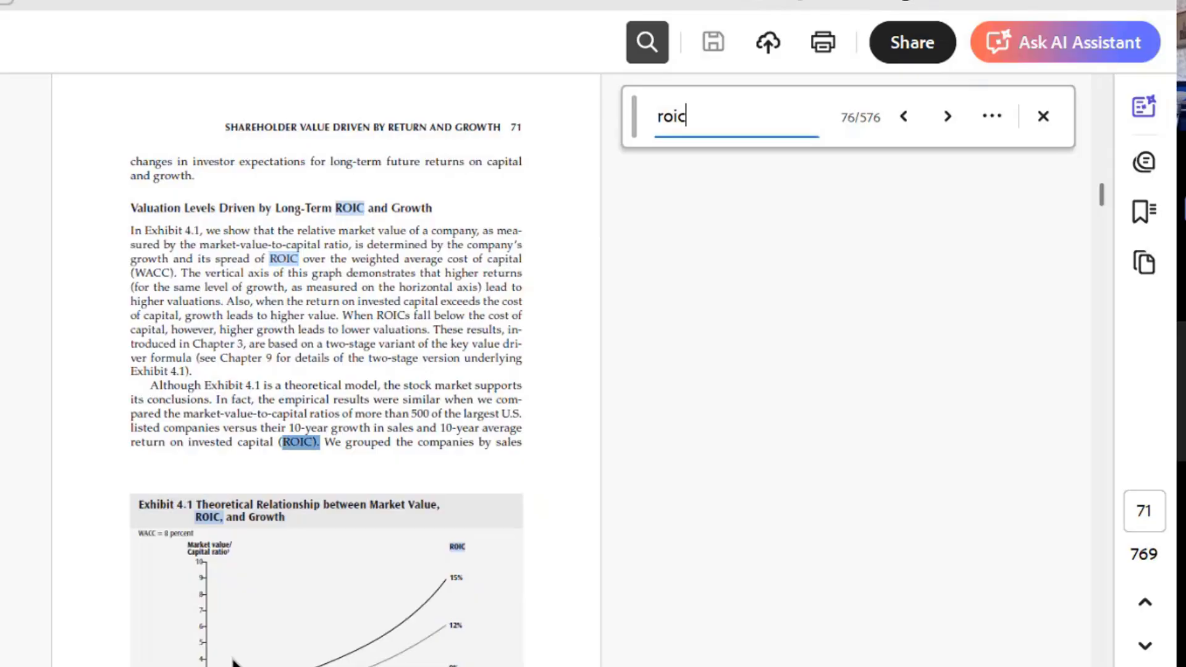
{"action": "key", "text": "Return"}
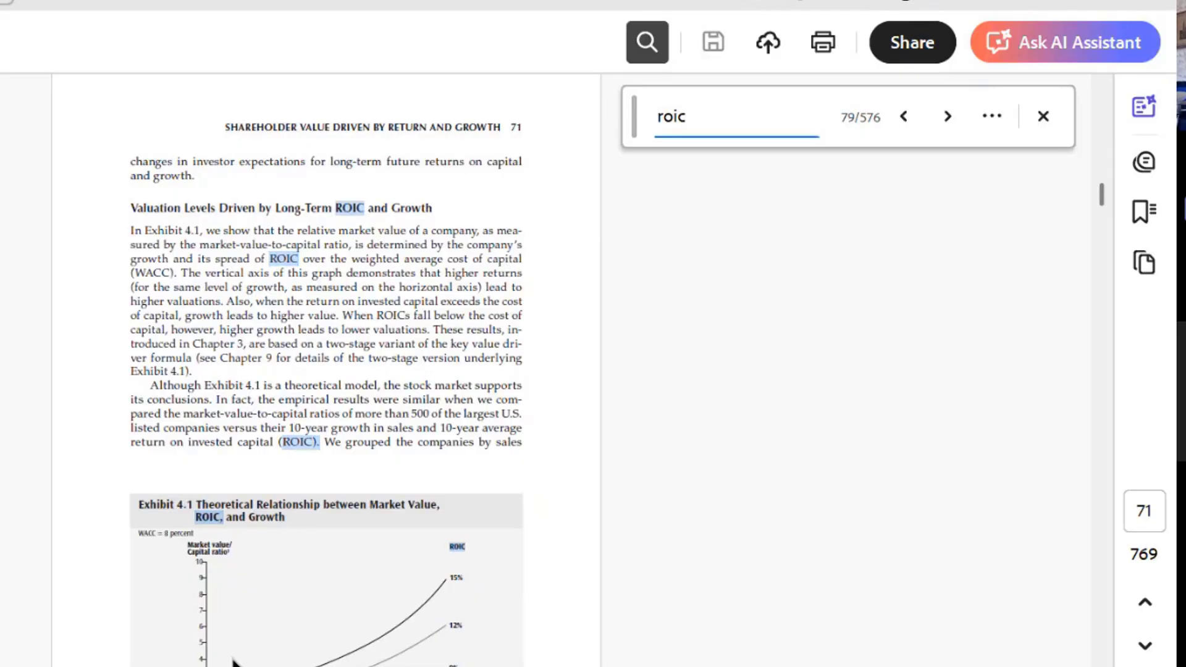
{"action": "key", "text": "Return"}
{"action": "key", "text": "Return"}
{"action": "key", "text": "Return"}
{"action": "key", "text": "Return"}
{"action": "key", "text": "Return"}
{"action": "key", "text": "Return"}
{"action": "key", "text": "Return"}
{"action": "key", "text": "Return"}
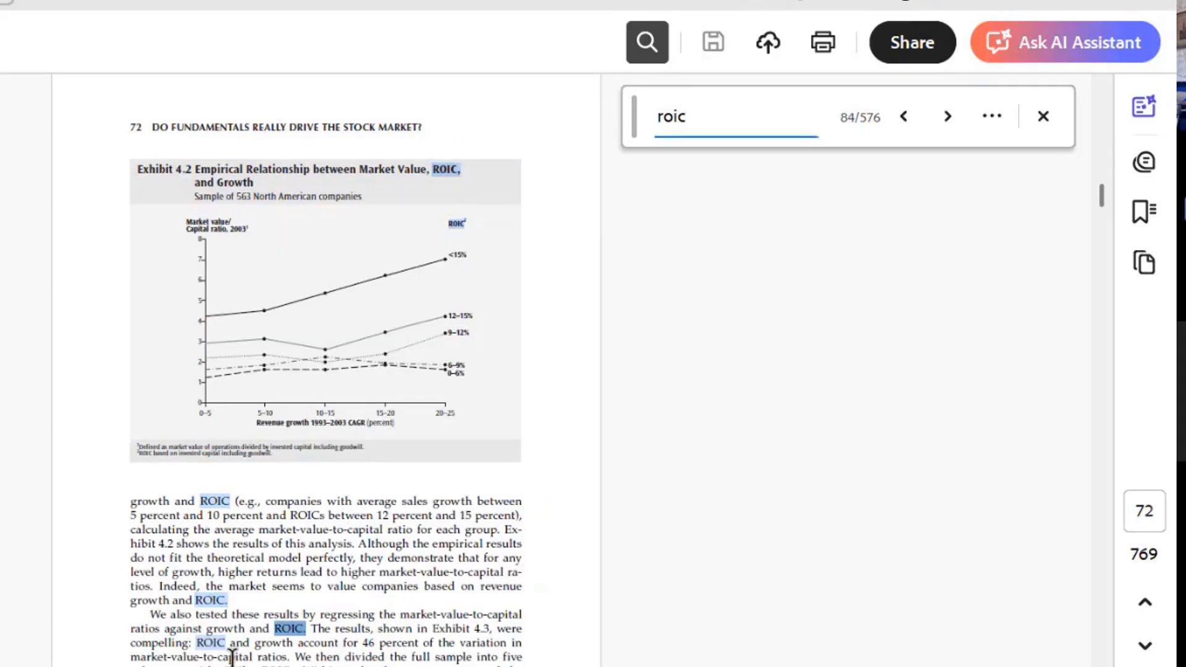
{"action": "key", "text": "Return"}
{"action": "key", "text": "Return"}
{"action": "key", "text": "Return"}
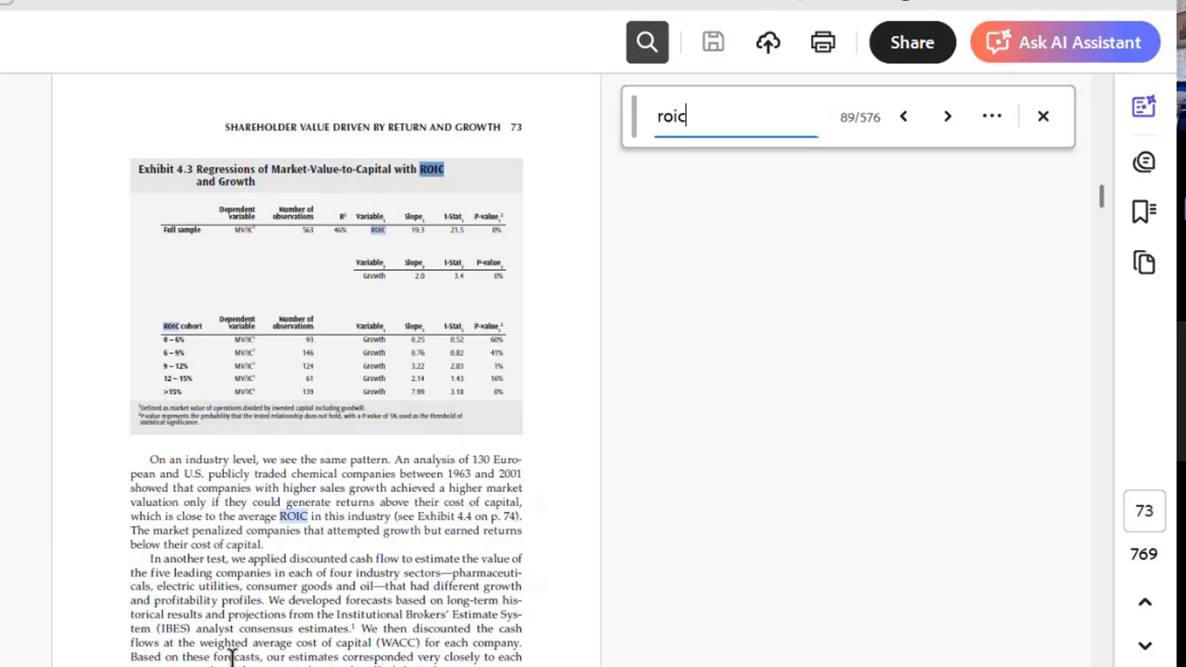
Step through the ROIC matches to page 110, examine the Home Depot and Lowe's analysis, and close the search
{"action": "key", "text": "Return"}
{"action": "key", "text": "Return"}
{"action": "key", "text": "Return"}
{"action": "key", "text": "Return"}
{"action": "key", "text": "Return"}
{"action": "key", "text": "Return"}
{"action": "key", "text": "Return"}
{"action": "key", "text": "Return"}
{"action": "key", "text": "Return"}
{"action": "key", "text": "Return"}
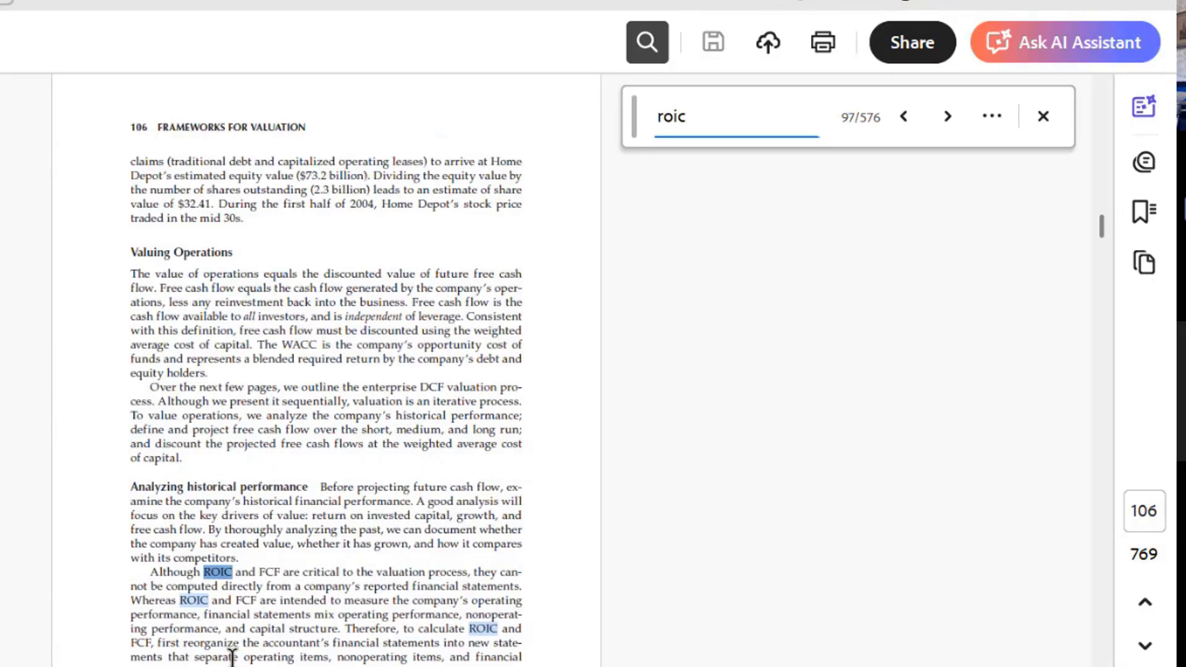
{"action": "key", "text": "Return"}
{"action": "key", "text": "Return"}
{"action": "key", "text": "Return"}
{"action": "key", "text": "Return"}
{"action": "key", "text": "Return"}
{"action": "key", "text": "Return"}
{"action": "key", "text": "Return"}
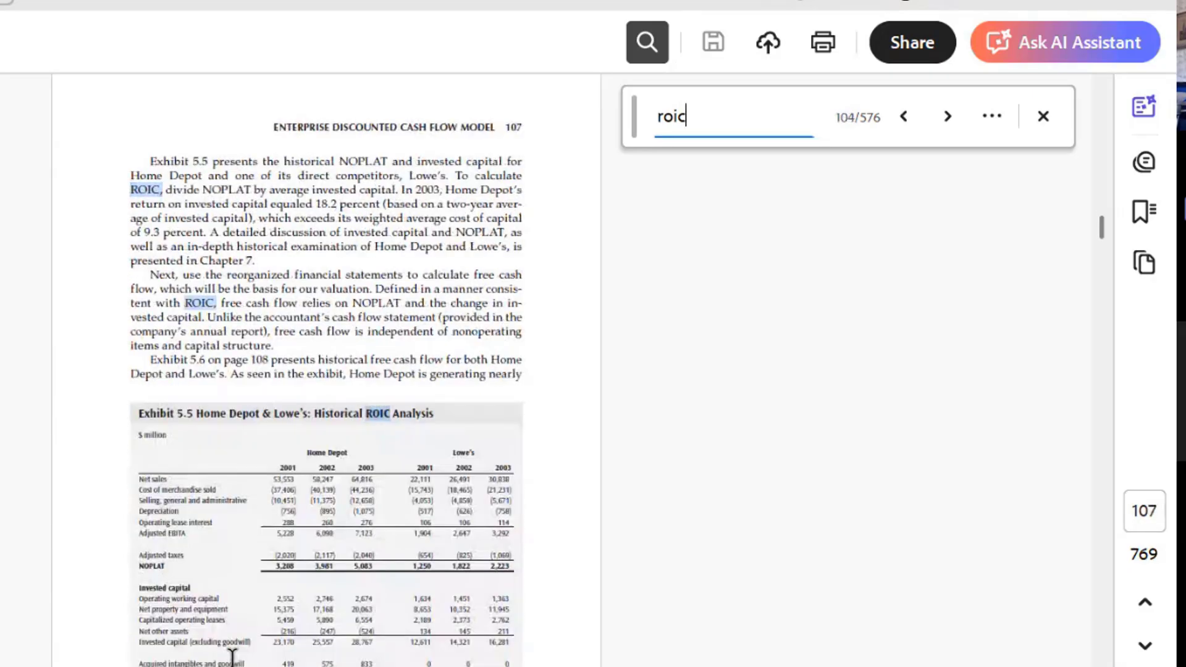
{"action": "key", "text": "Return"}
{"action": "key", "text": "Return"}
{"action": "key", "text": "Return"}
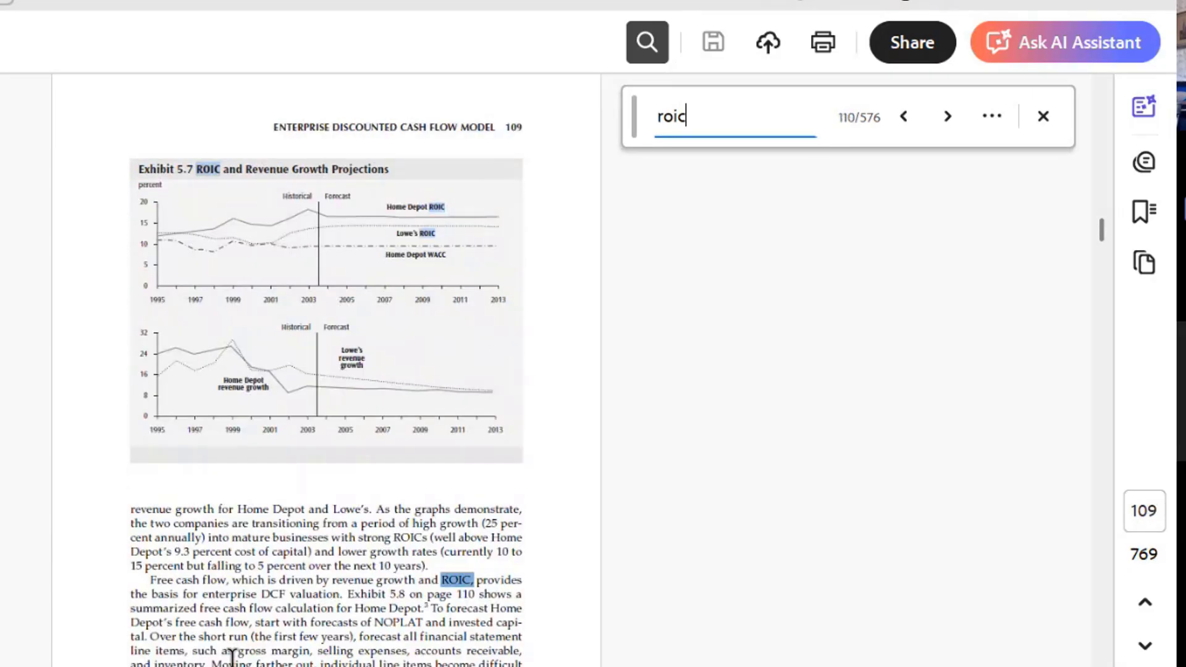
{"action": "key", "text": "Return"}
{"action": "key", "text": "Escape"}
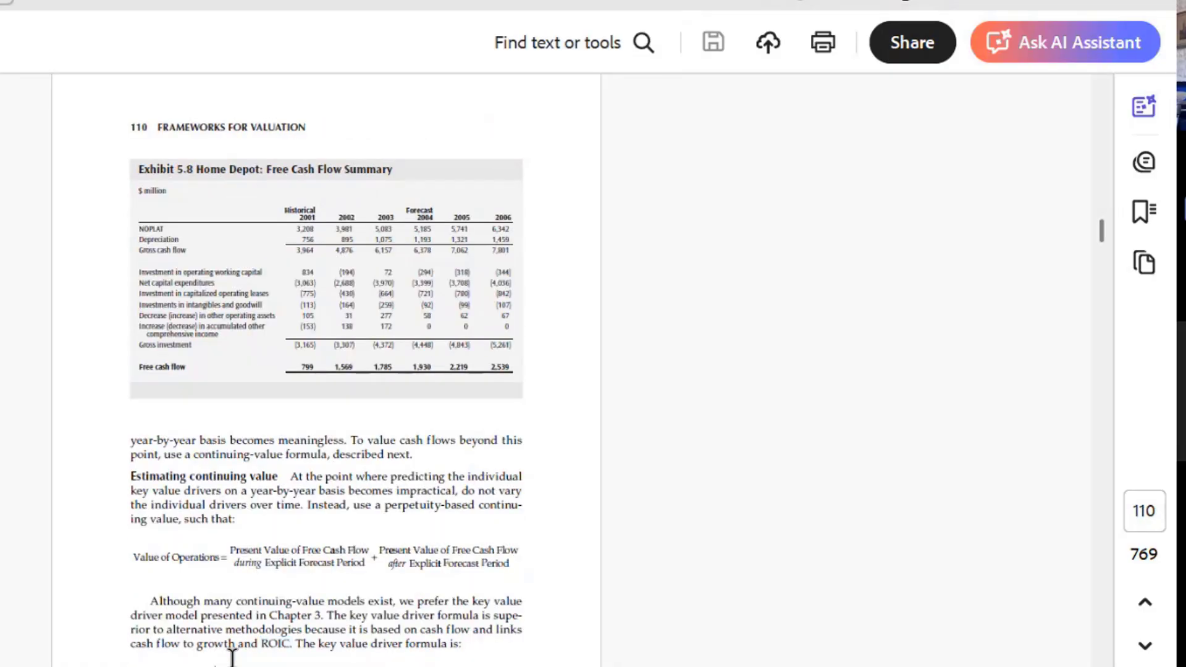
Return to the title page of the McKinsey valuation book and search it for "wacc"
{"action": "scroll", "coordinate": [193, 423], "scroll_direction": "up", "scroll_amount": 15}
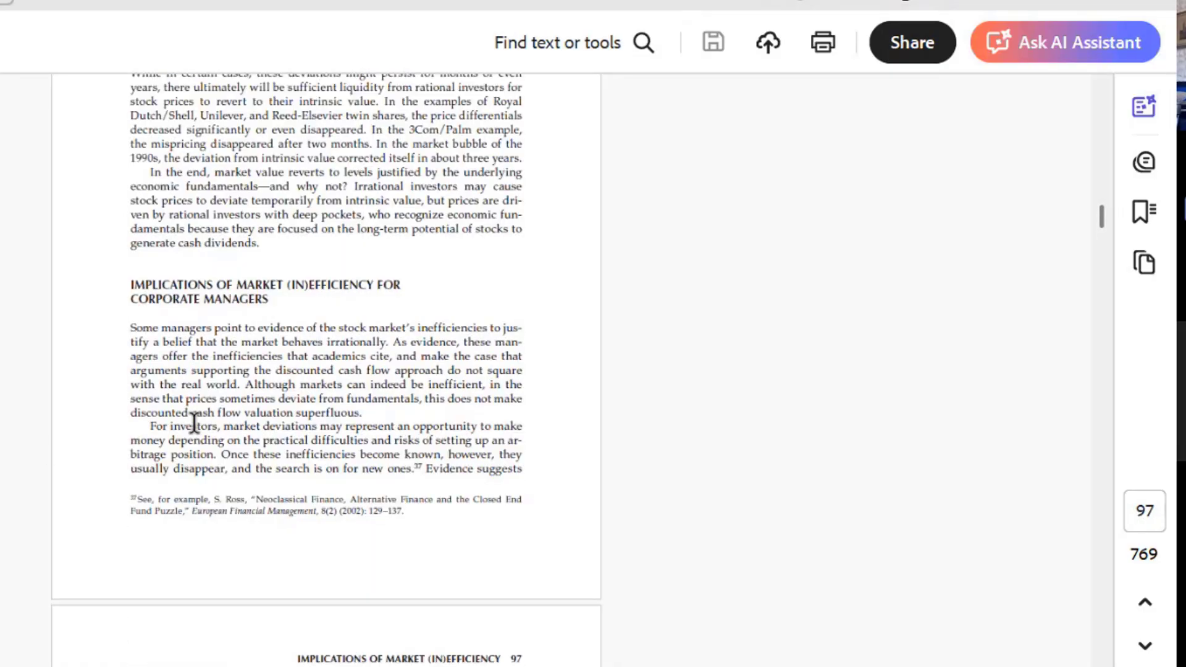
{"action": "scroll", "coordinate": [193, 423], "scroll_direction": "up", "scroll_amount": 20}
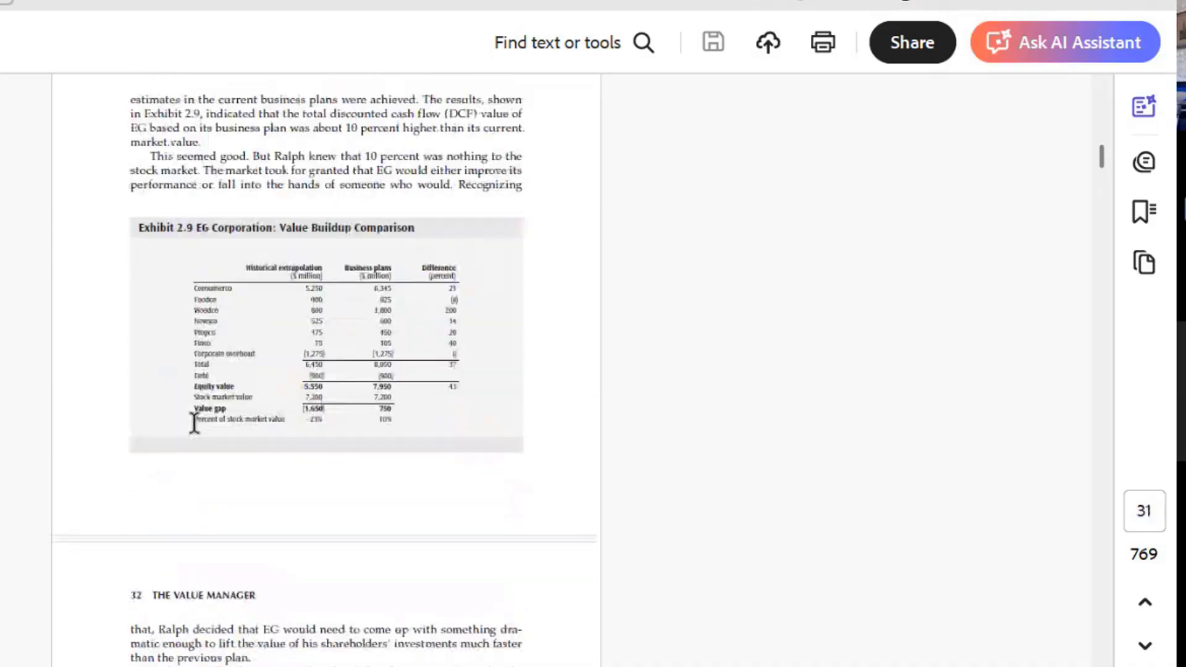
{"action": "scroll", "coordinate": [194, 423], "scroll_direction": "up", "scroll_amount": 20}
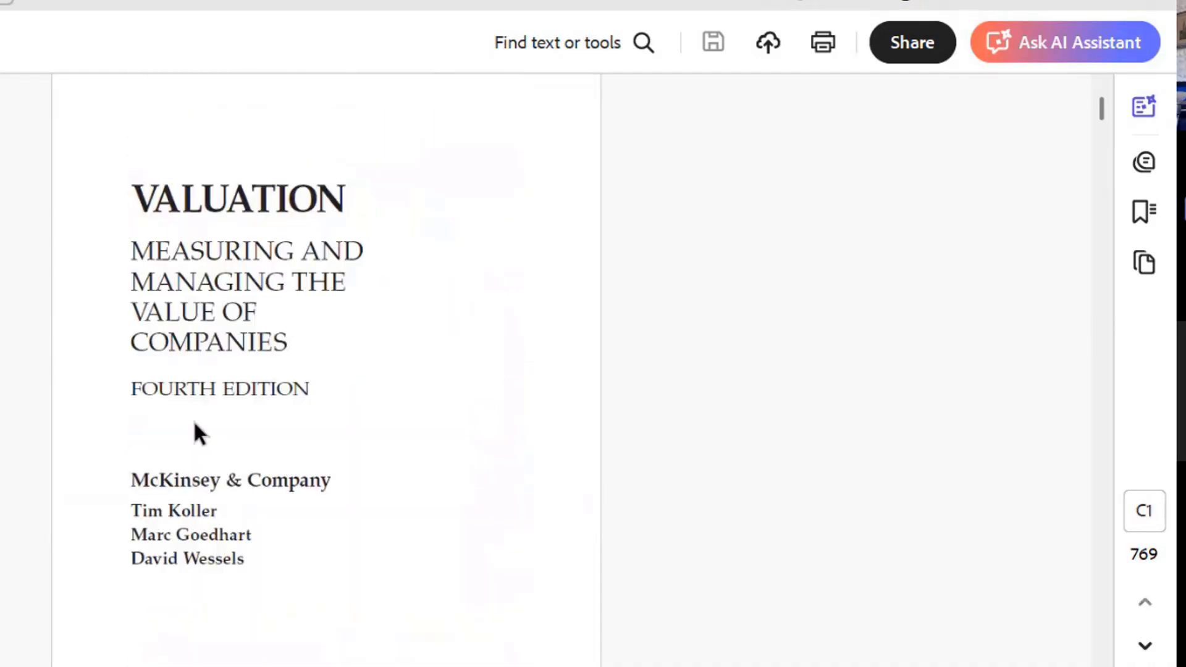
{"action": "key", "text": "ctrl+f"}
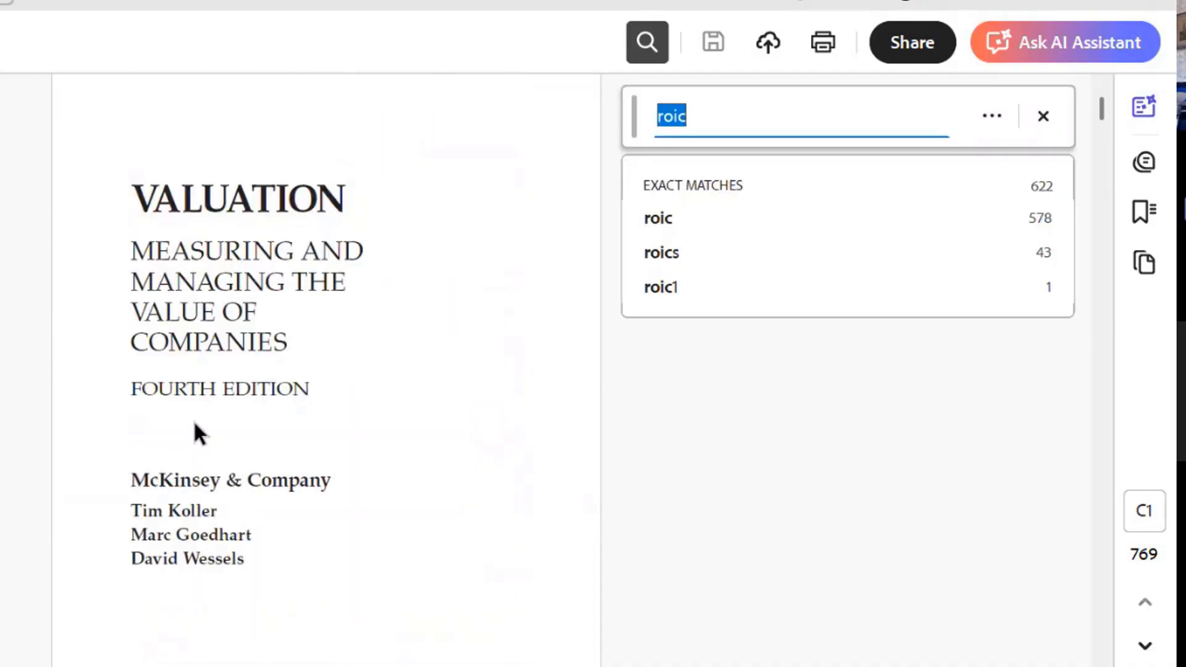
{"action": "type", "text": "wacc"}
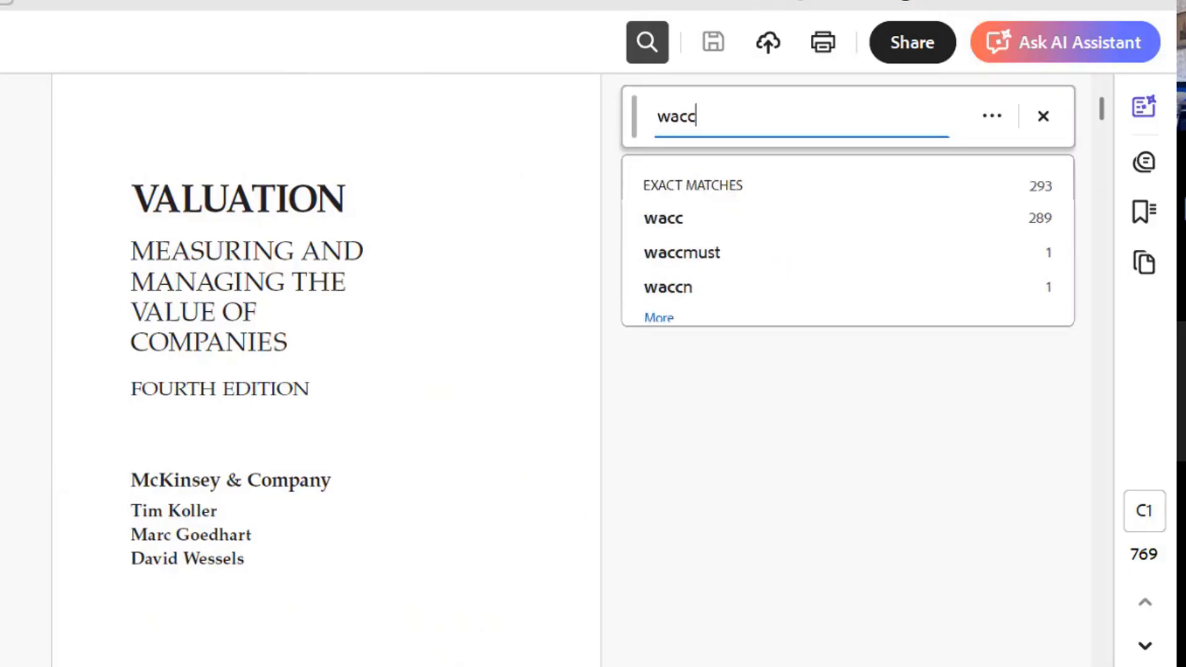
Step through the WACC matches up to page 71, examine how WACC is compared with ROIC, and close the search
{"action": "key", "text": "Return"}
{"action": "key", "text": "Return"}
{"action": "key", "text": "Return"}
{"action": "key", "text": "Return"}
{"action": "key", "text": "Return"}
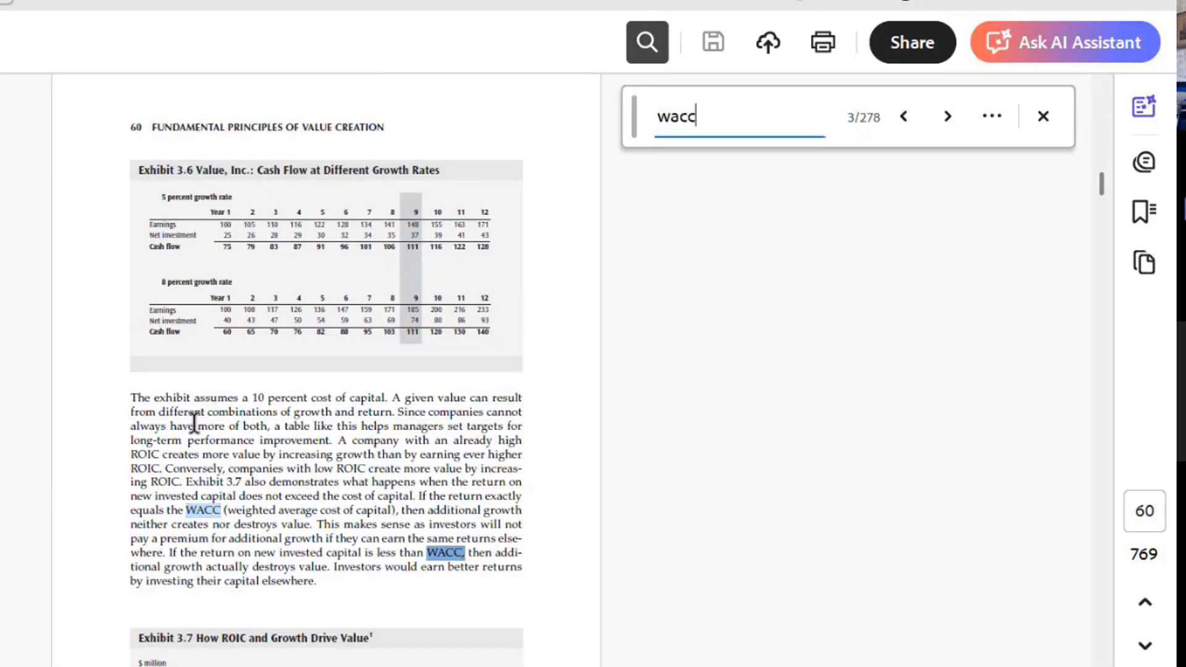
{"action": "key", "text": "Return"}
{"action": "key", "text": "Return"}
{"action": "key", "text": "Return"}
{"action": "key", "text": "Return"}
{"action": "key", "text": "Return"}
{"action": "key", "text": "Return"}
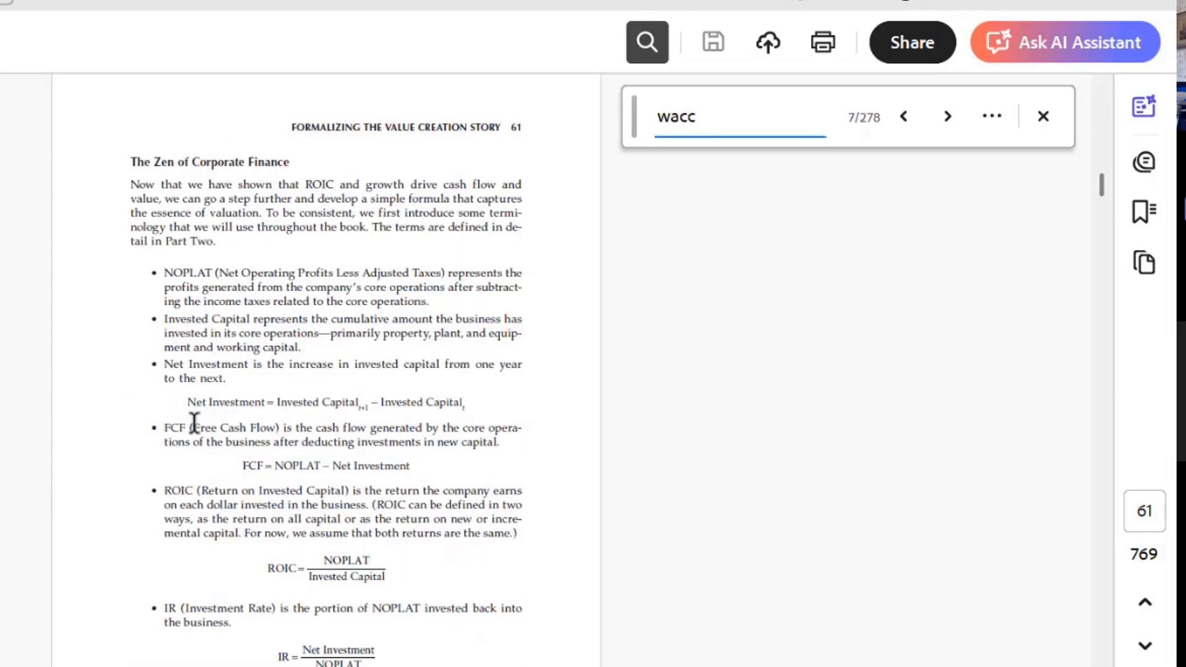
{"action": "key", "text": "Return"}
{"action": "key", "text": "Return"}
{"action": "key", "text": "Return"}
{"action": "key", "text": "Return"}
{"action": "key", "text": "Return"}
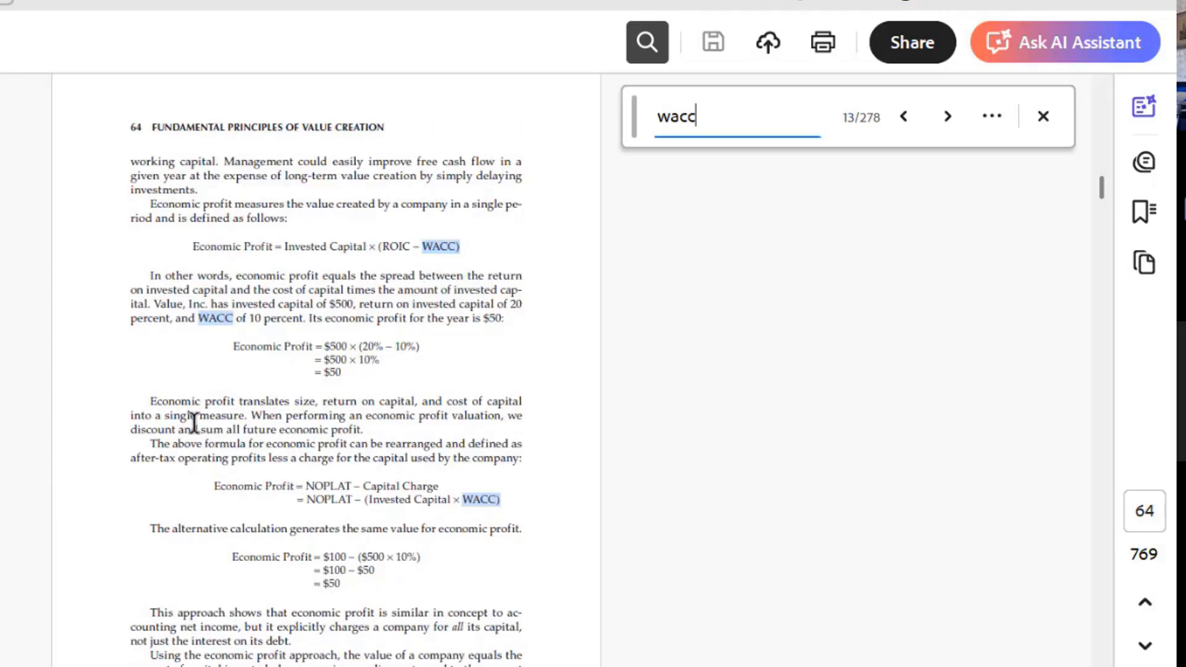
{"action": "key", "text": "Return"}
{"action": "key", "text": "Return"}
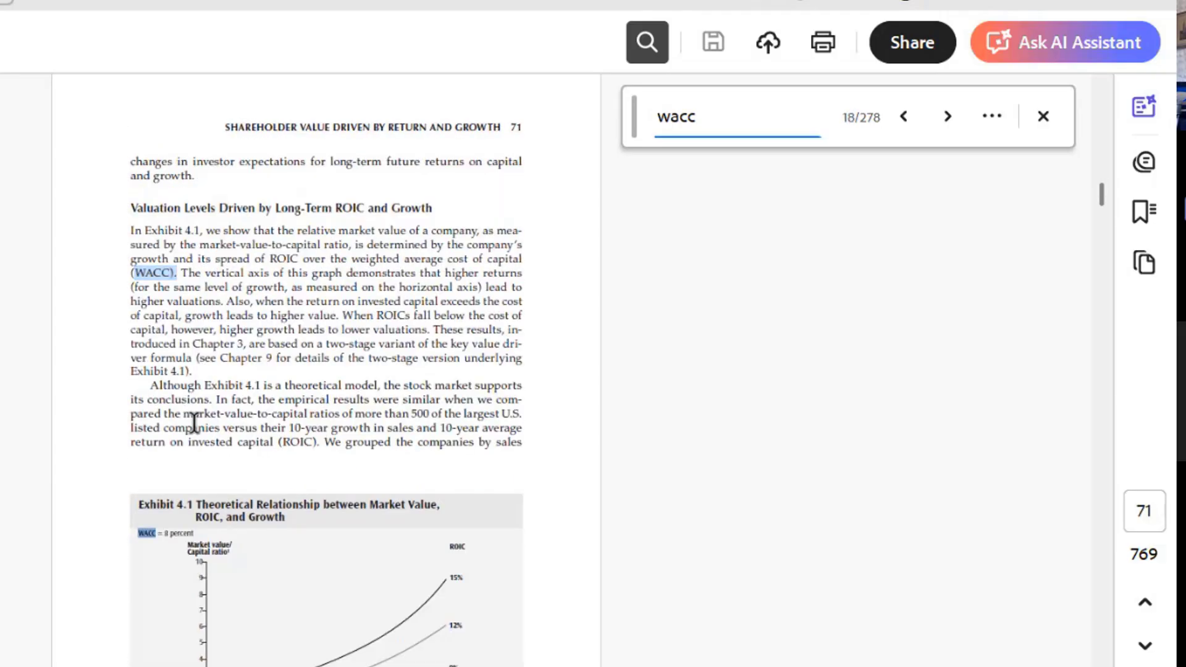
{"action": "key", "text": "Return"}
{"action": "key", "text": "Escape"}
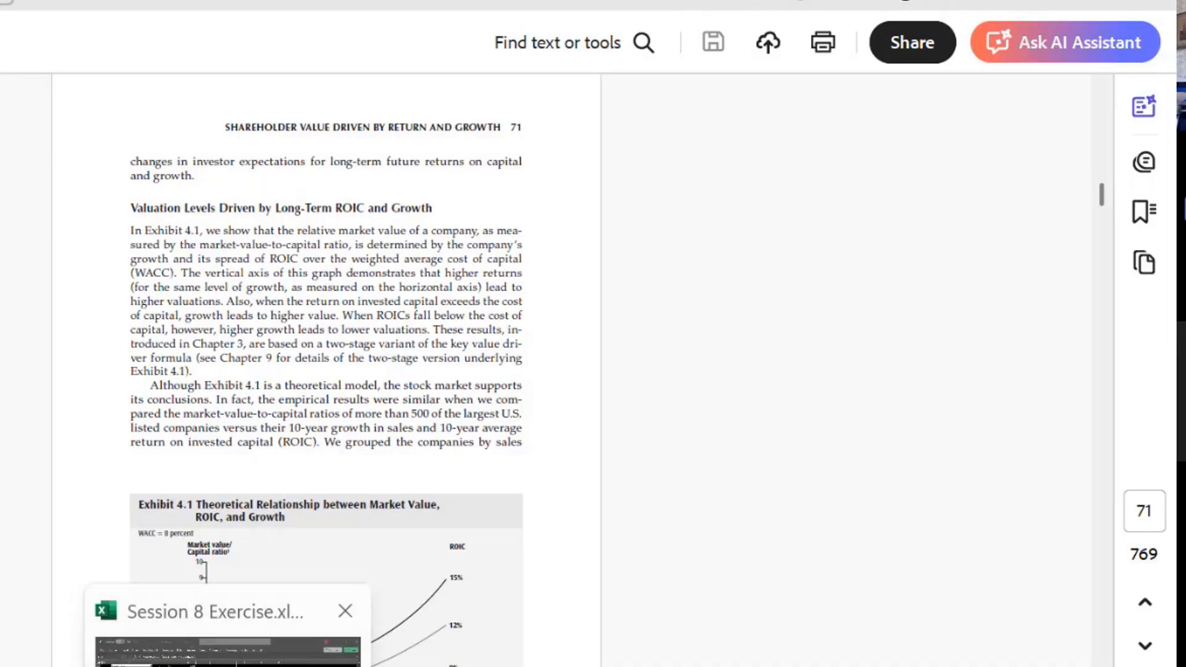
Switch to the Session 8 Exercise workbook in Excel and insert a new blank worksheet
{"action": "left_click", "coordinate": [227, 652]}
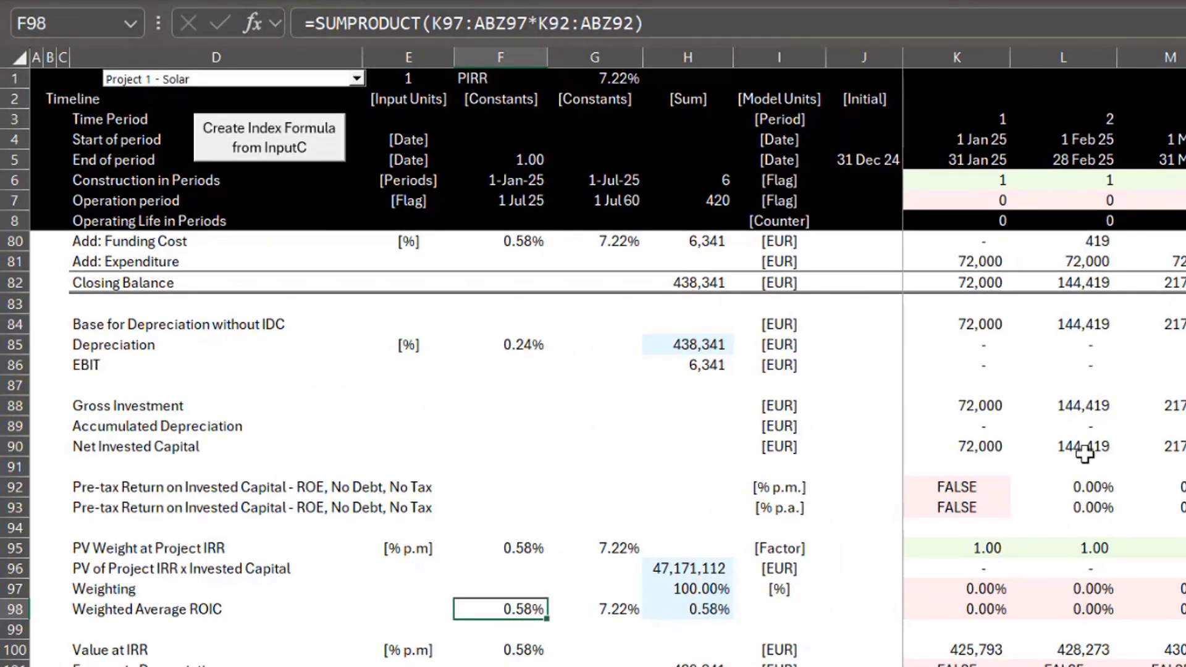
{"action": "left_click", "coordinate": [1085, 454]}
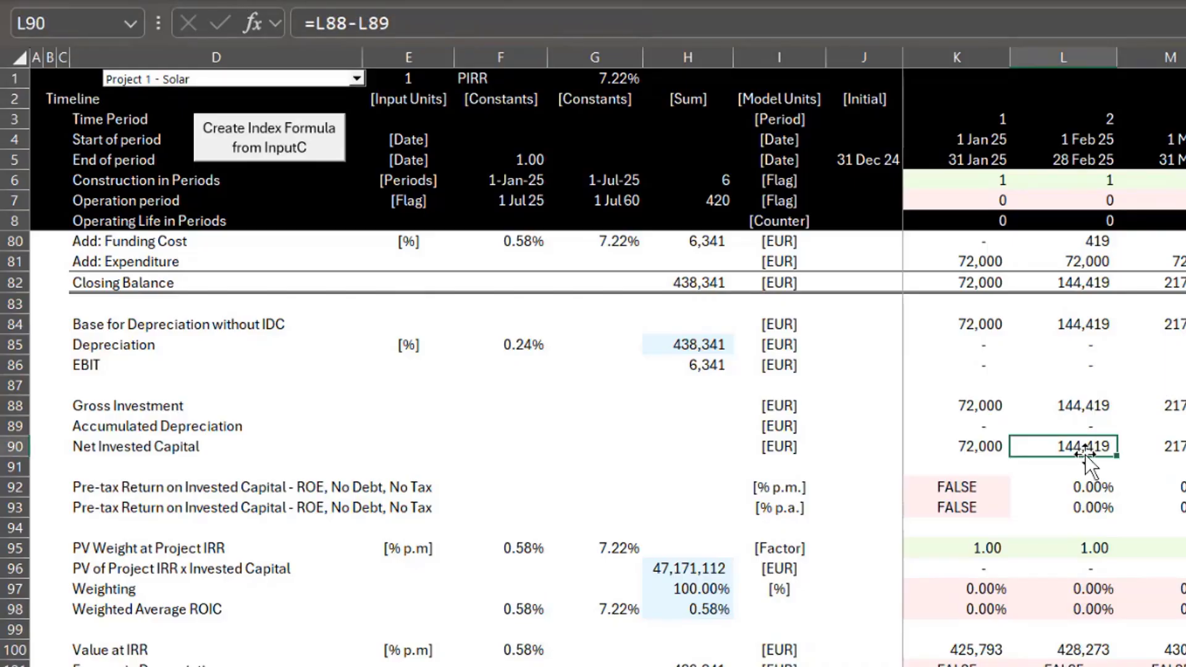
{"action": "key", "text": "shift+F11"}
{"action": "key", "text": "Down"}
{"action": "key", "text": "Down"}
{"action": "key", "text": "Right"}
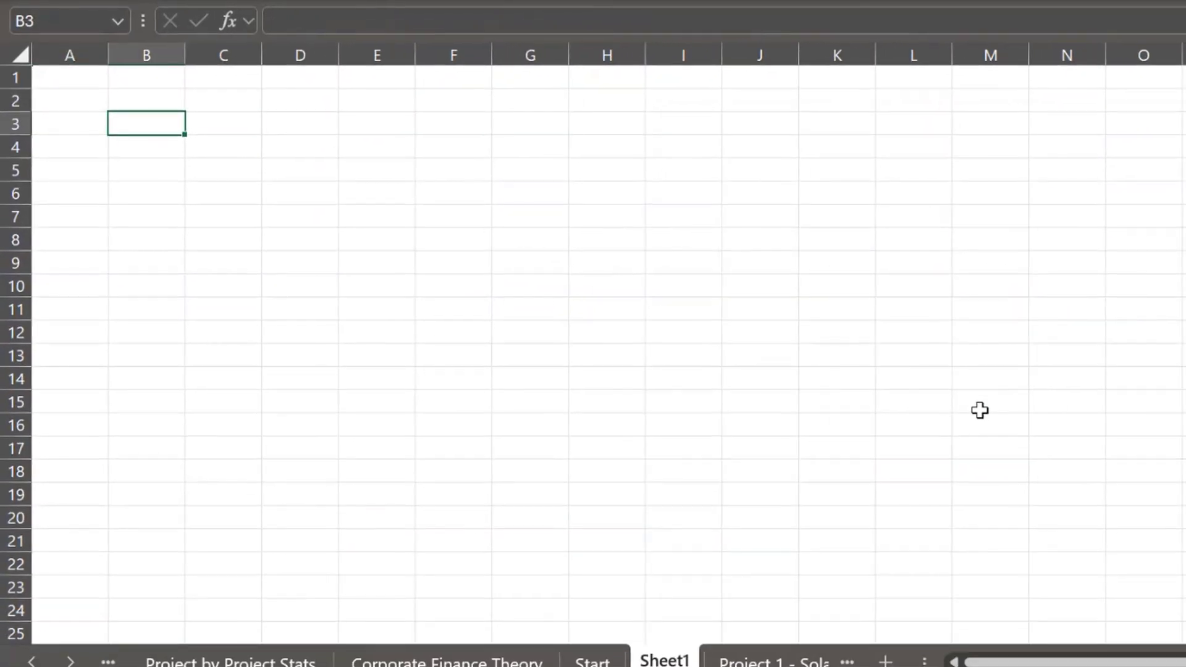
Enter the text "Value = D1/(k-g)" in cell C3 of the new sheet
{"action": "key", "text": "Right"}
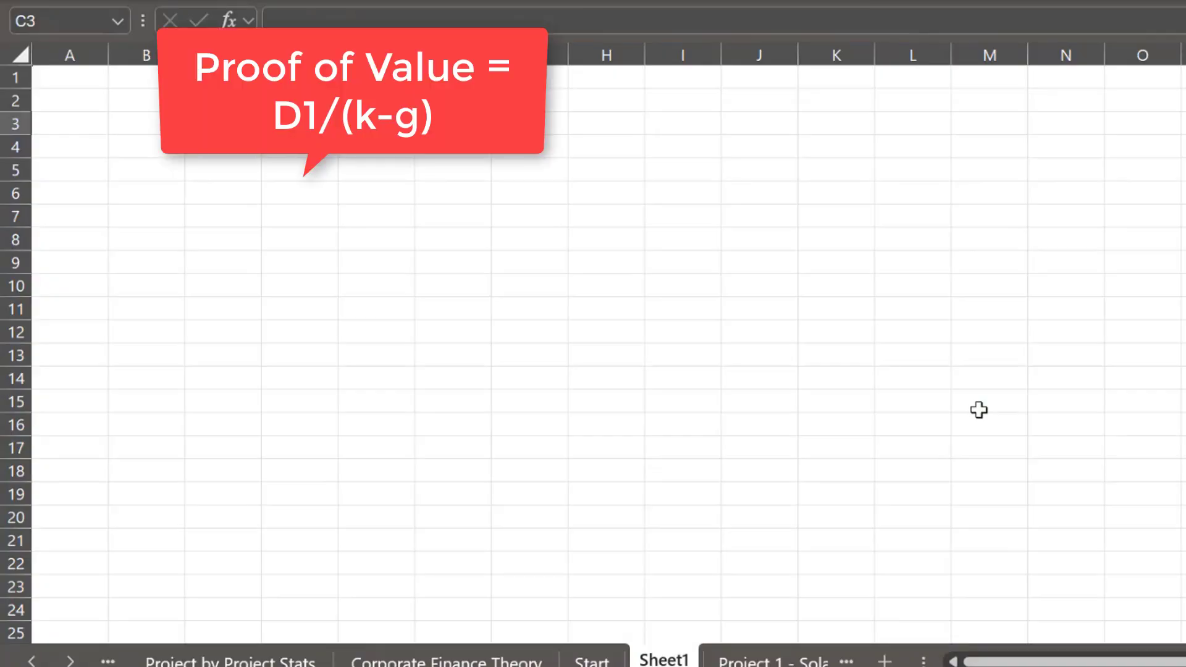
{"action": "type", "text": "Value = D1"}
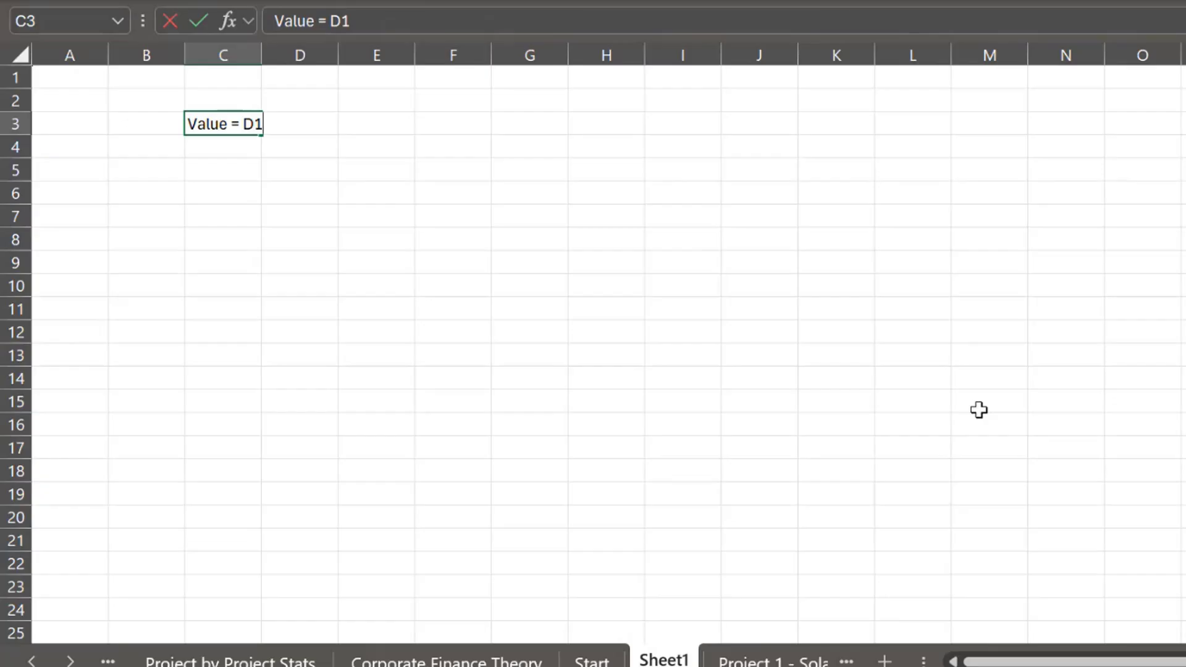
{"action": "type", "text": "/(k-g)"}
{"action": "key", "text": "Return"}
{"action": "key", "text": "Return"}
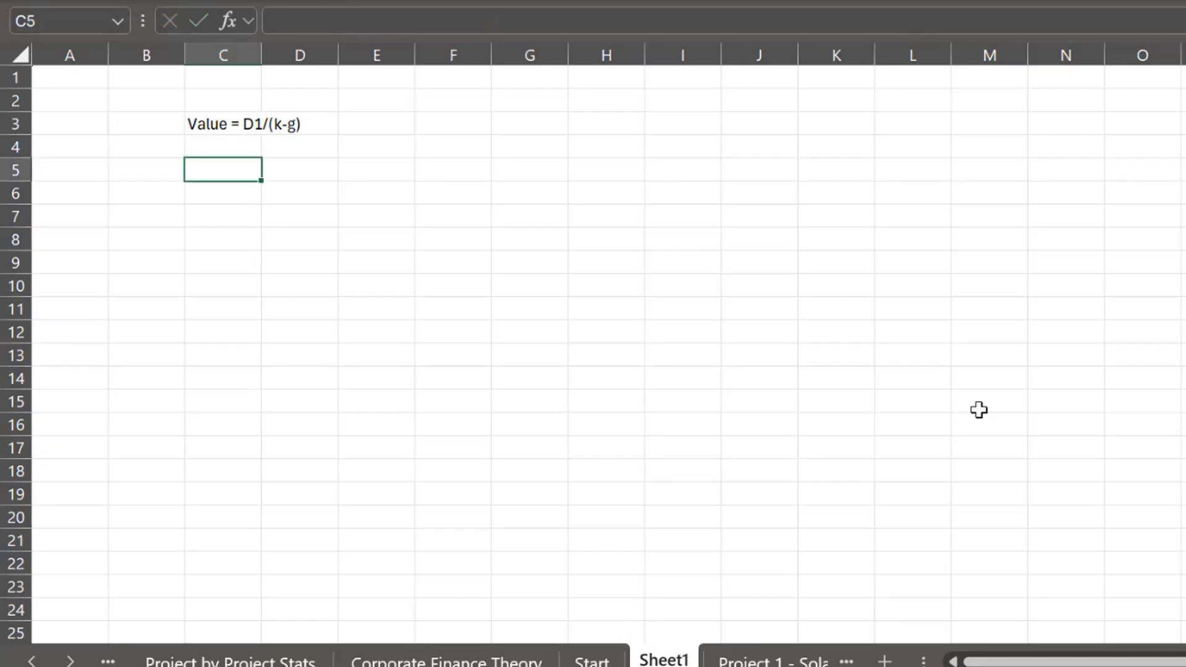
Number the periods across row 6 starting in D6 with the formula =SEQUENCE(,500)
{"action": "key", "text": "Down"}
{"action": "key", "text": "Right"}
{"action": "key", "text": "Left"}
{"action": "key", "text": "Right"}
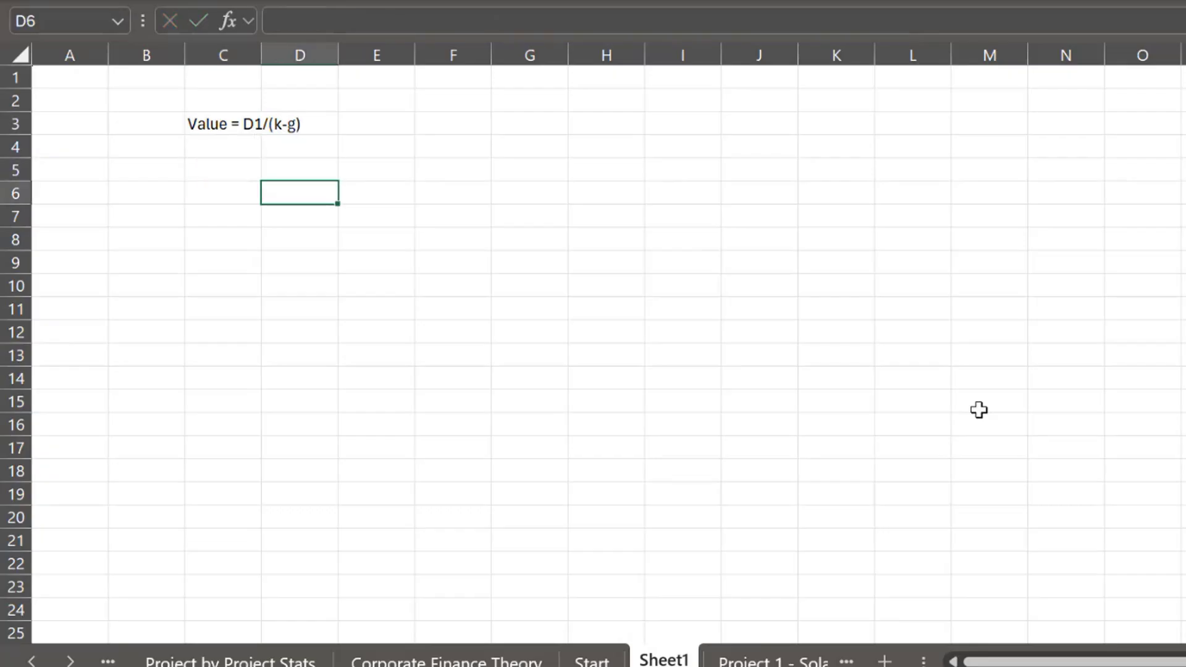
{"action": "type", "text": "=se"}
{"action": "key", "text": "Tab"}
{"action": "key", "text": "Down"}
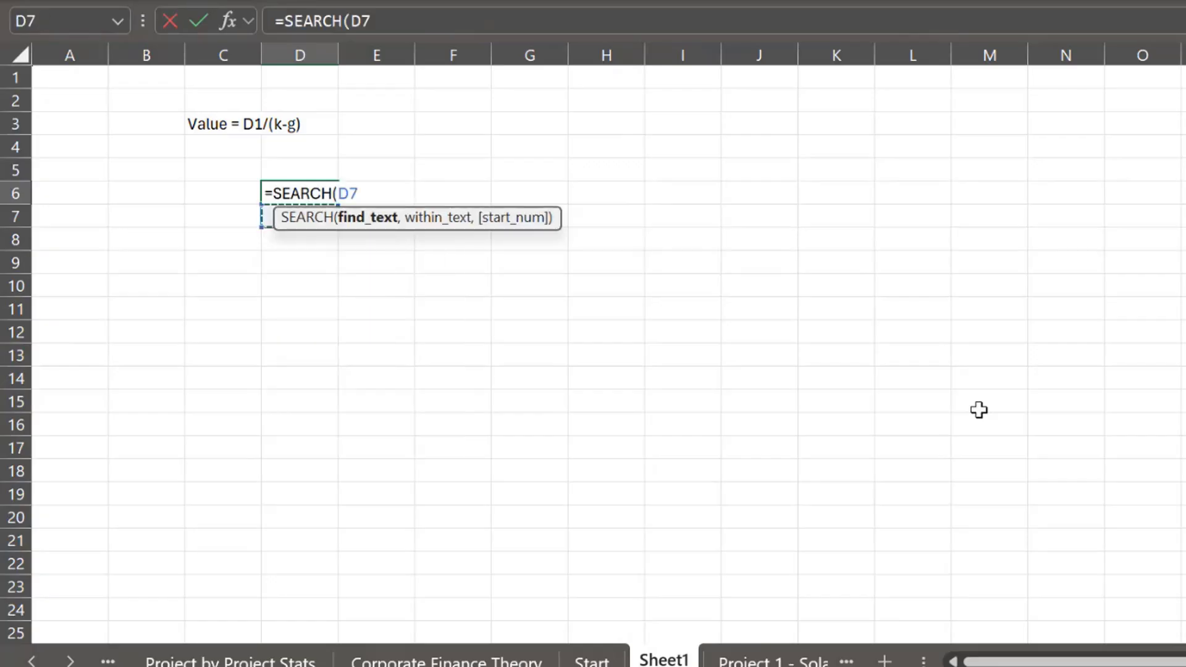
{"action": "key", "text": "BackSpace"}
{"action": "key", "text": "BackSpace"}
{"action": "key", "text": "BackSpace"}
{"action": "key", "text": "BackSpace"}
{"action": "key", "text": "BackSpace"}
{"action": "key", "text": "BackSpace"}
{"action": "key", "text": "BackSpace"}
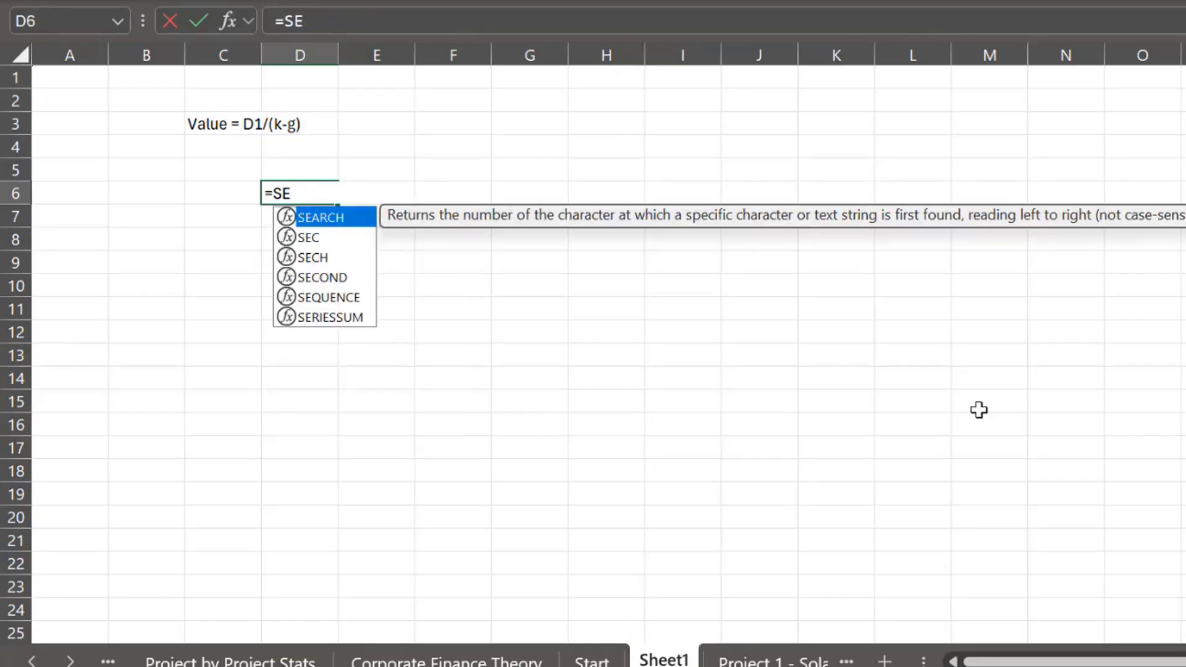
{"action": "key", "text": "Down"}
{"action": "key", "text": "Down"}
{"action": "key", "text": "Down"}
{"action": "key", "text": "Down"}
{"action": "key", "text": "Tab"}
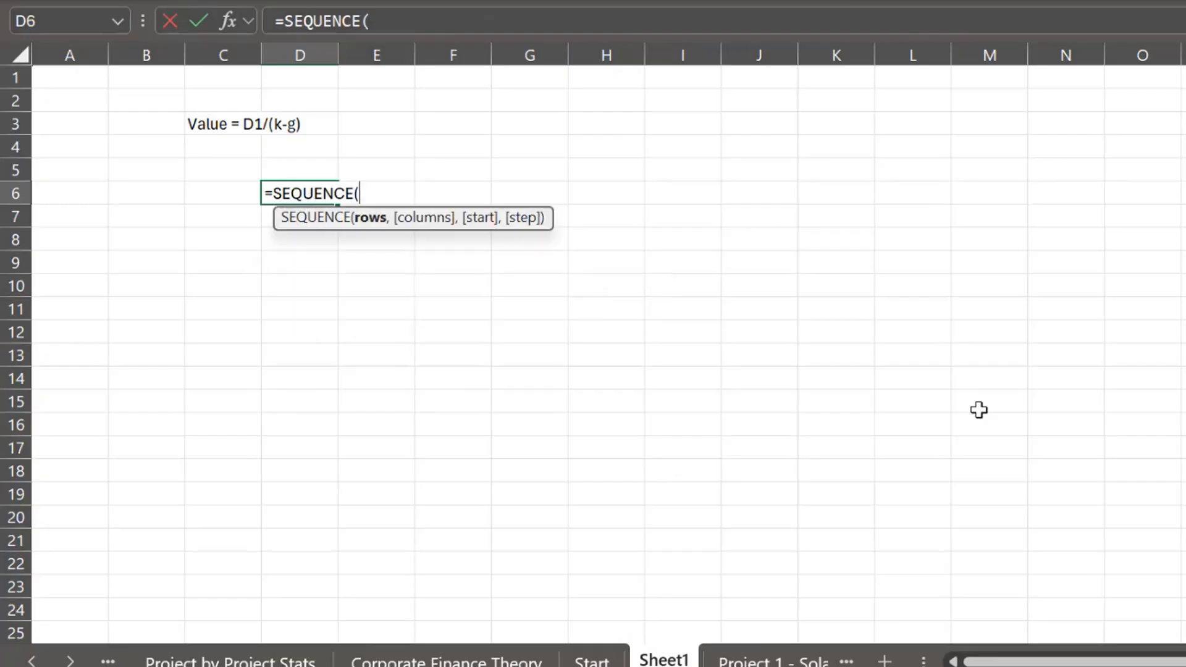
{"action": "type", "text": ",500"}
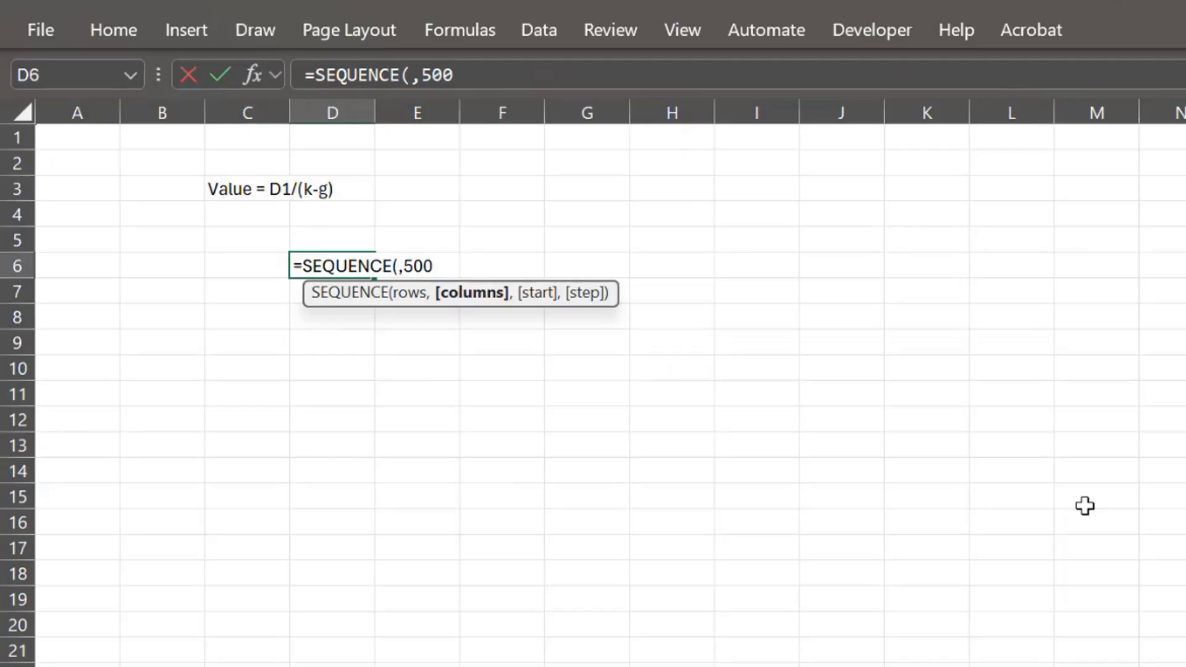
{"action": "key", "text": "Return"}
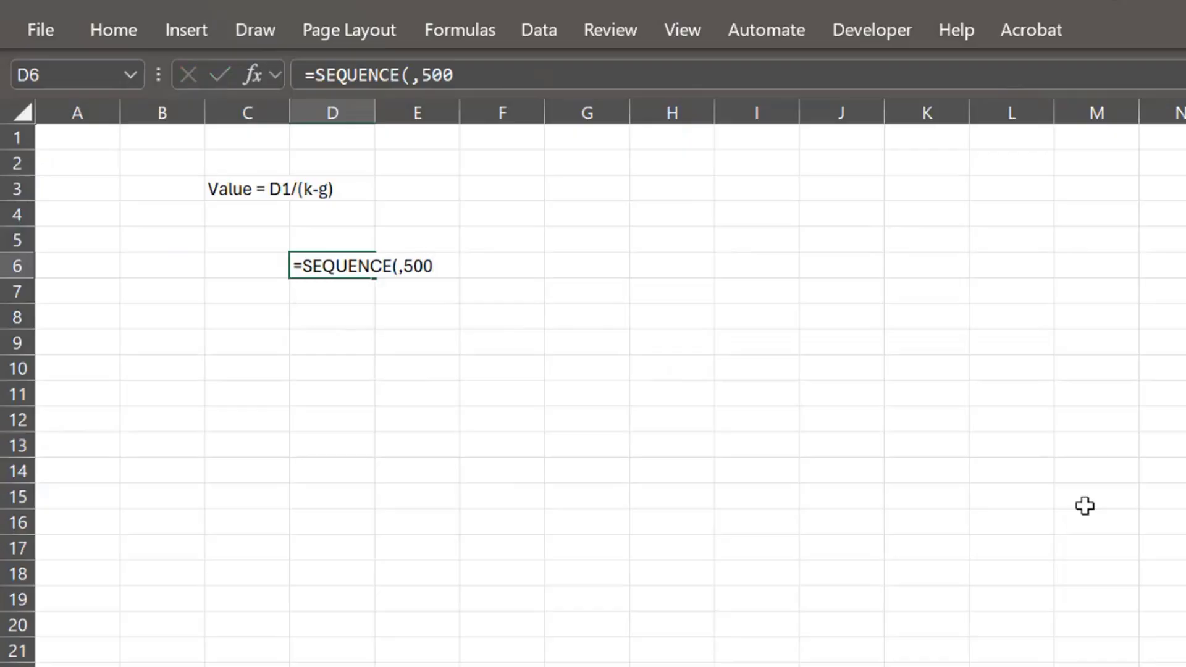
Enter a cash flow of 100 for period 1 in cell D7
{"action": "key", "text": "Left"}
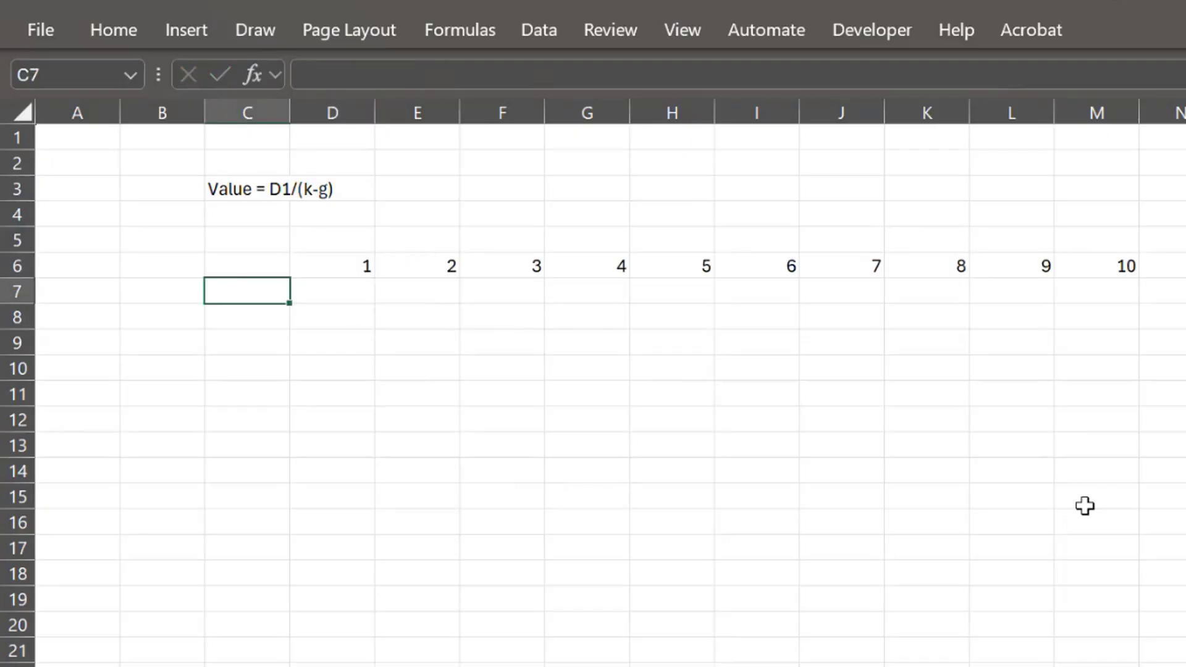
{"action": "key", "text": "Left"}
{"action": "key", "text": "Right"}
{"action": "key", "text": "Right"}
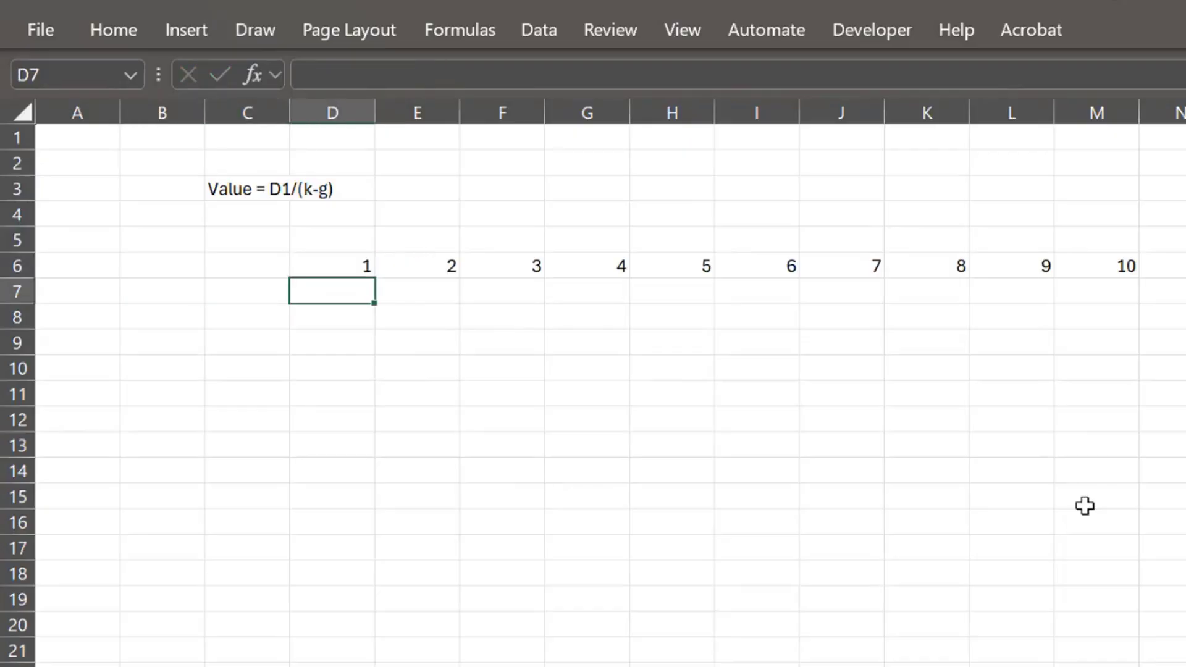
{"action": "key", "text": "Left"}
{"action": "key", "text": "Down"}
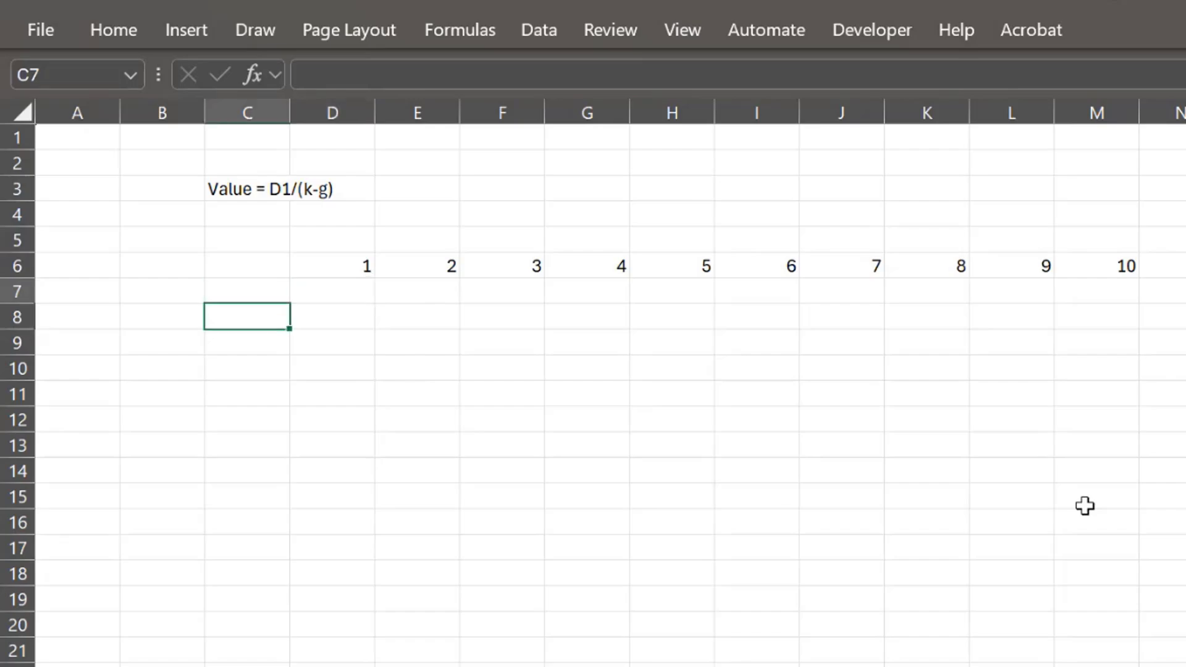
{"action": "key", "text": "Up"}
{"action": "key", "text": "Right"}
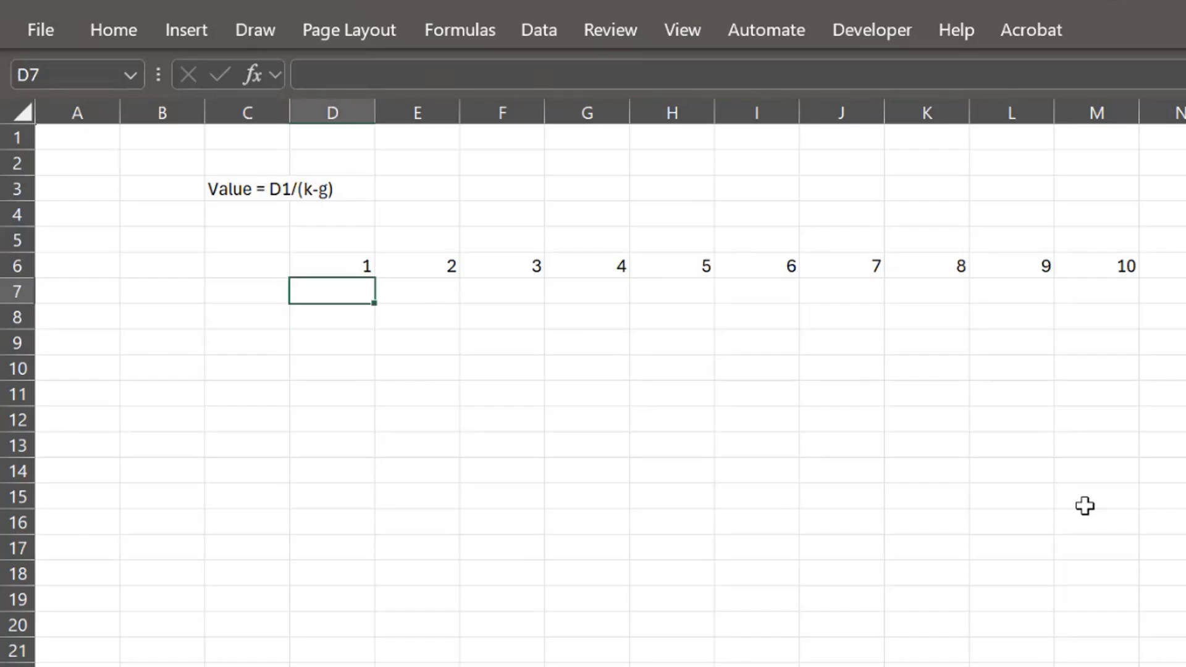
{"action": "key", "text": "Left"}
{"action": "key", "text": "Right"}
{"action": "key", "text": "Left"}
{"action": "key", "text": "Right"}
{"action": "type", "text": "100"}
{"action": "key", "text": "Return"}
{"action": "key", "text": "Up"}
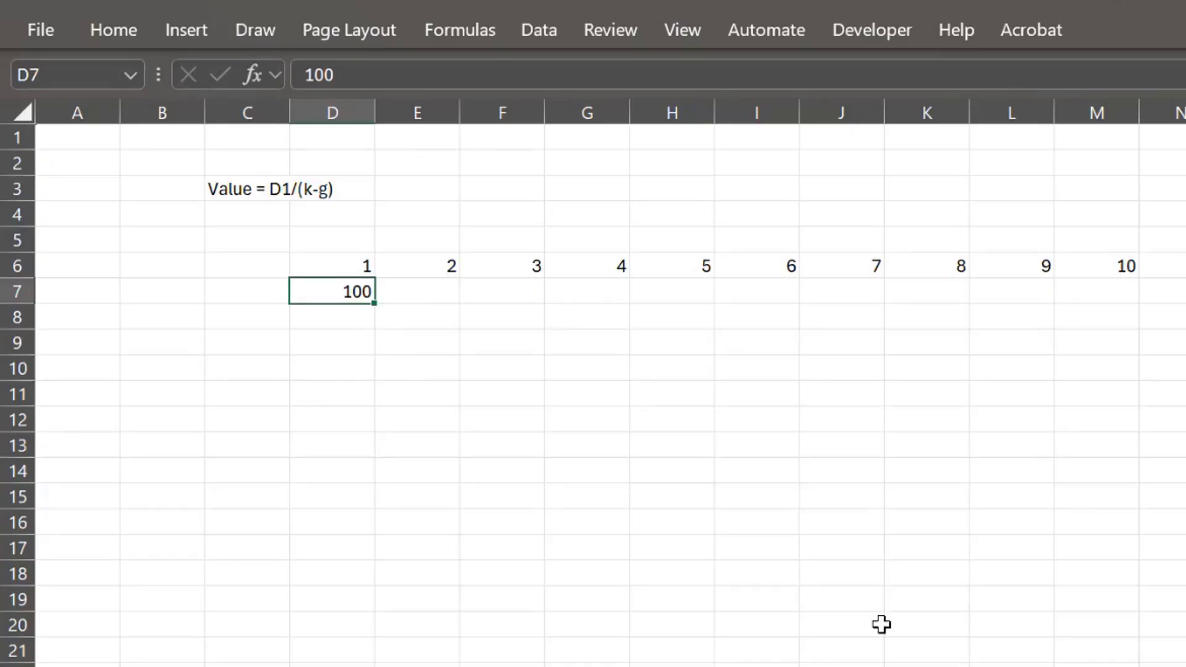
Open the Generic-Macros.xlsm workbook from the Courses New folder and initialise its macro shortcuts
{"action": "left_click", "coordinate": [41, 29]}
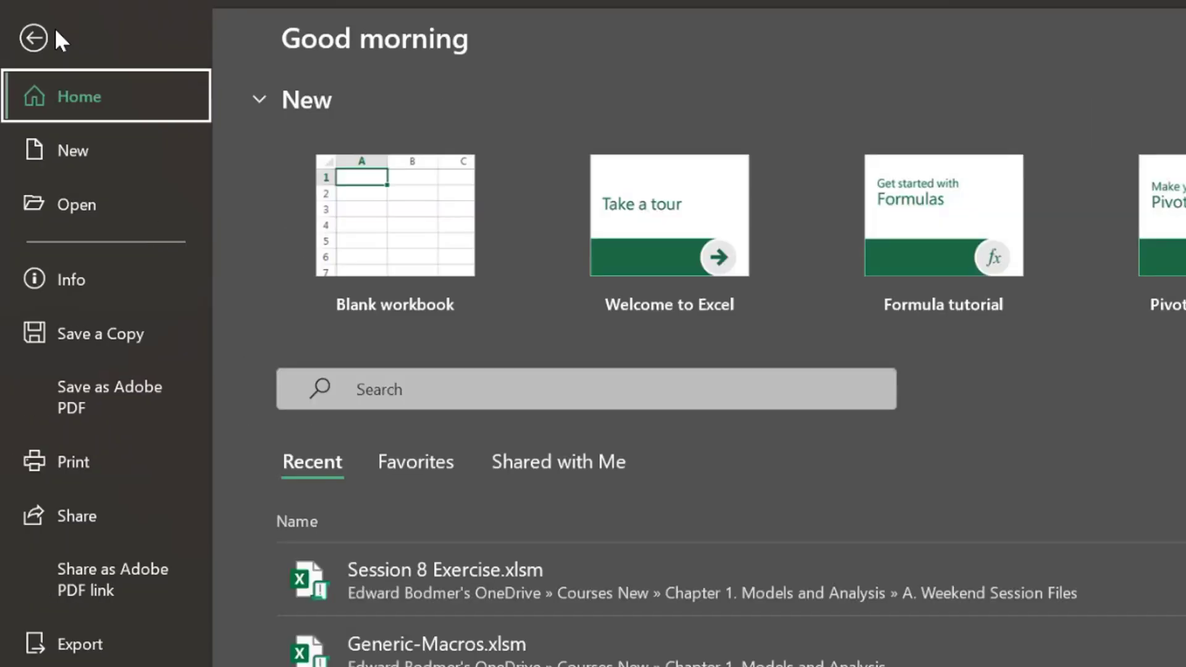
{"action": "left_click", "coordinate": [106, 209]}
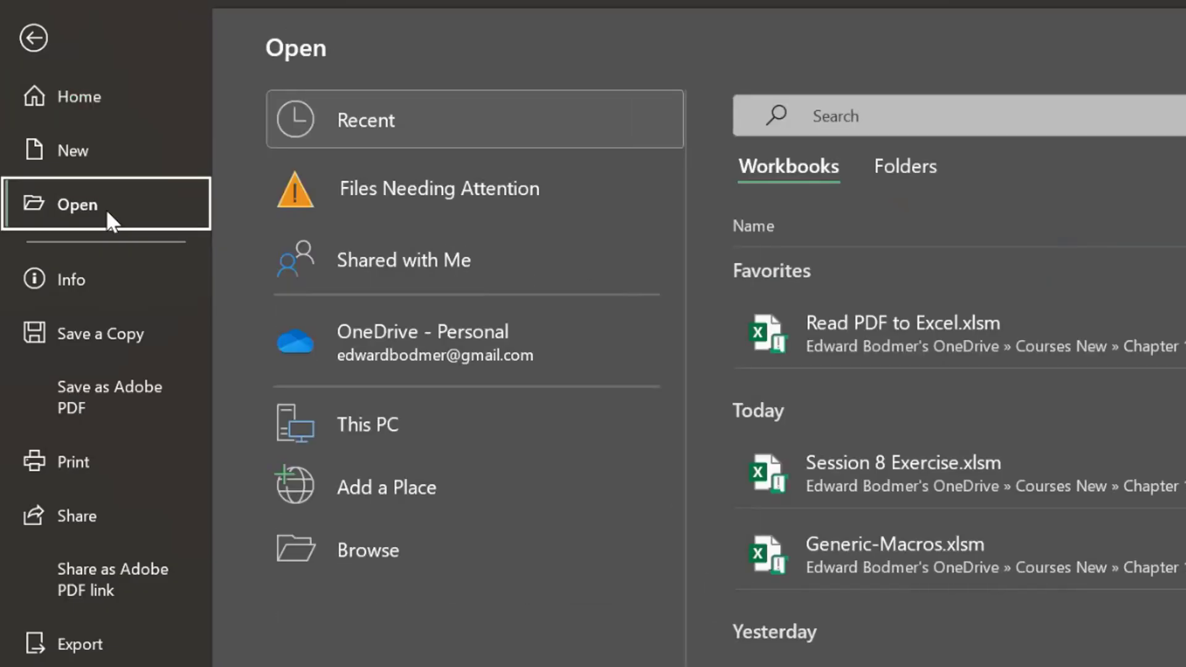
{"action": "left_click", "coordinate": [832, 120]}
{"action": "type", "text": "ge"}
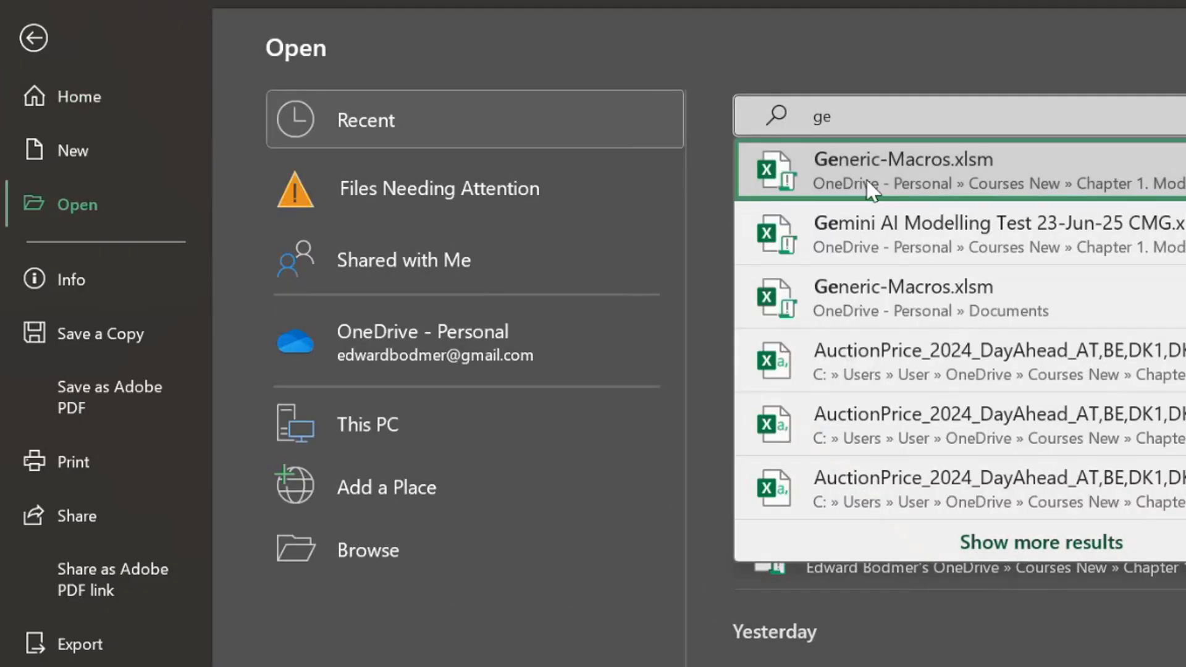
{"action": "left_click", "coordinate": [871, 187]}
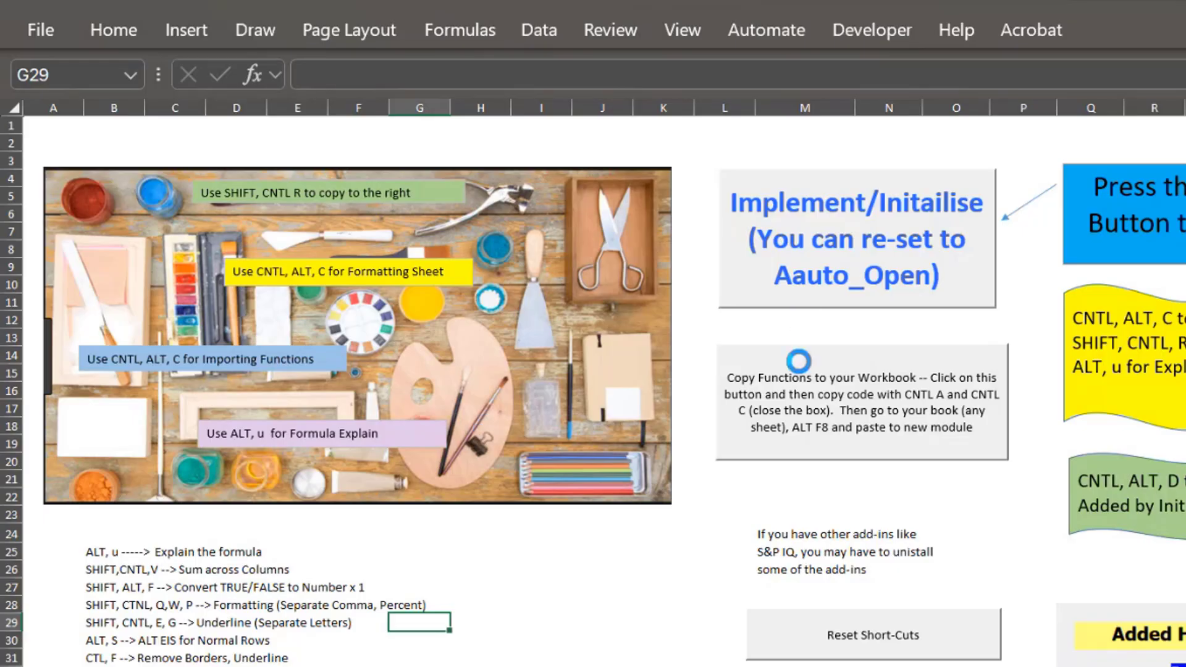
{"action": "left_click", "coordinate": [782, 238]}
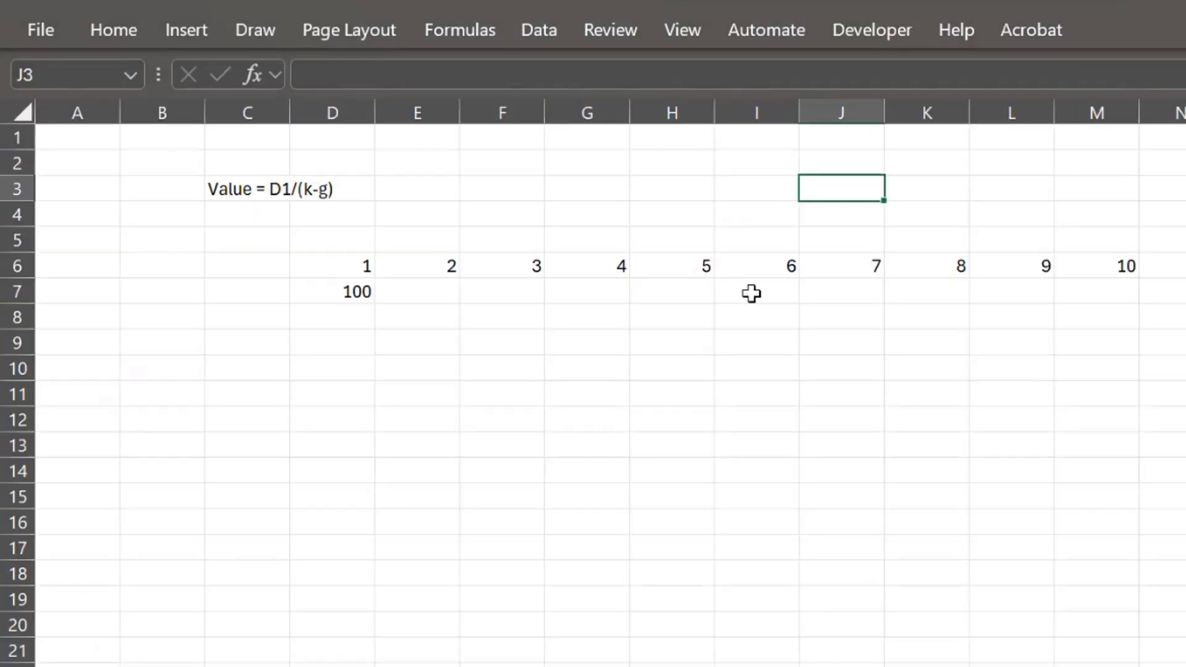
Copy the 100 in D7 across row 7 through SI7, under all 500 periods
{"action": "key", "text": "Left"}
{"action": "key", "text": "Left"}
{"action": "key", "text": "Down"}
{"action": "key", "text": "Down"}
{"action": "key", "text": "Down"}
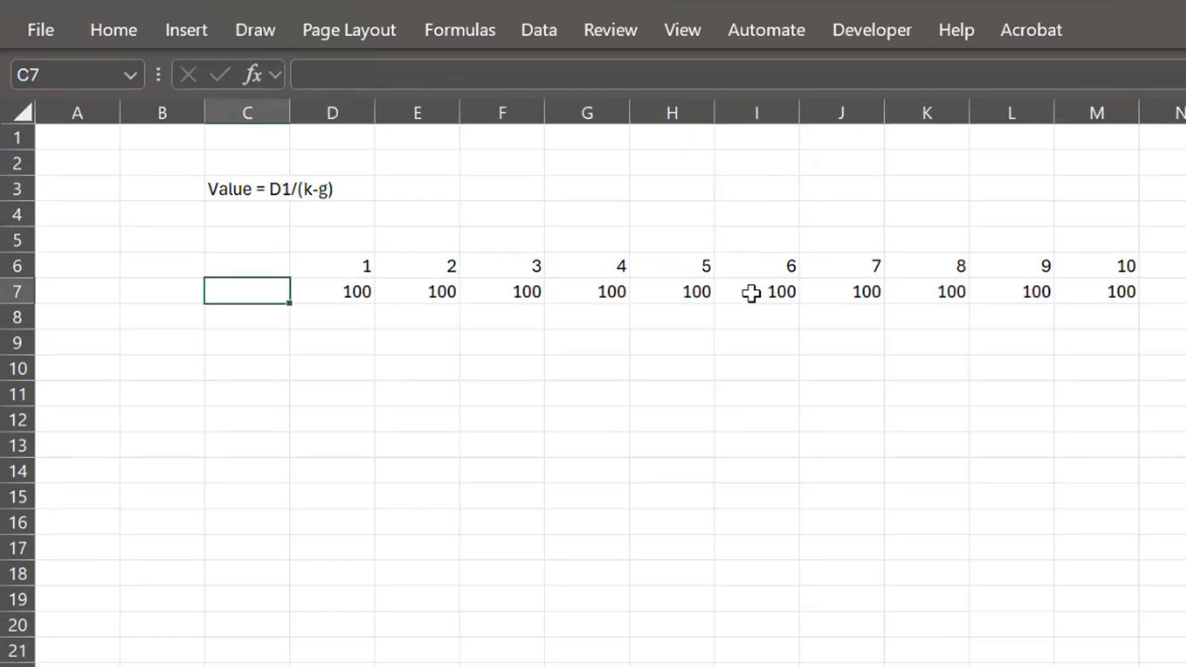
{"action": "key", "text": "Right"}
{"action": "key", "text": "Left"}
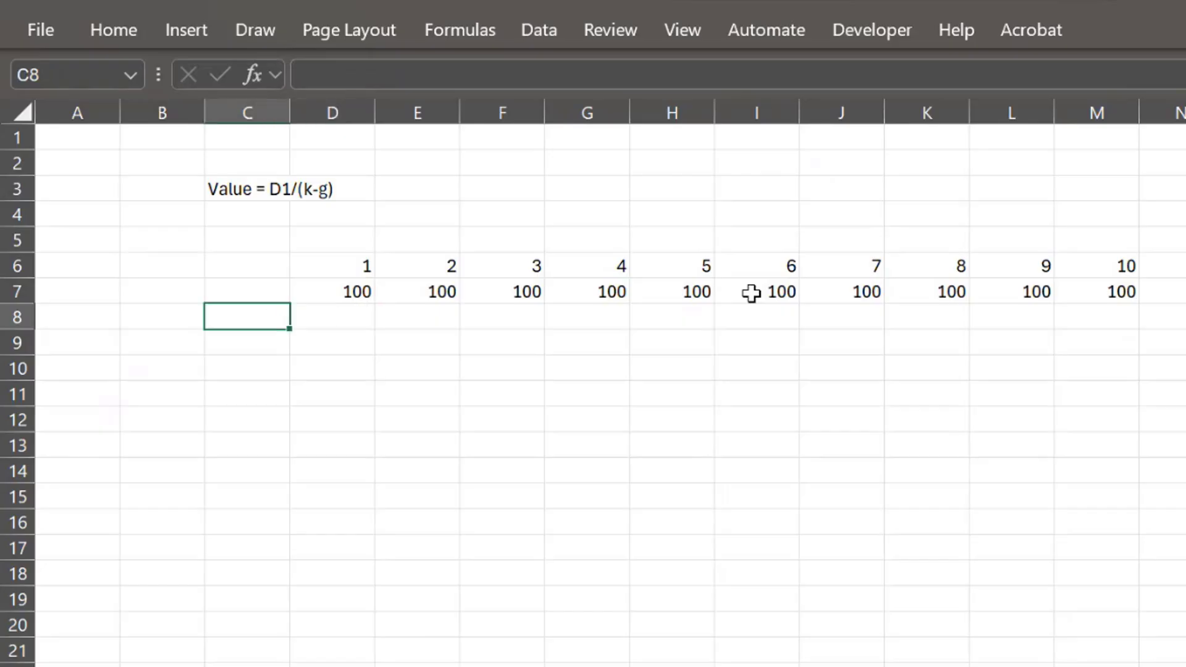
{"action": "key", "text": "Down"}
{"action": "key", "text": "Right"}
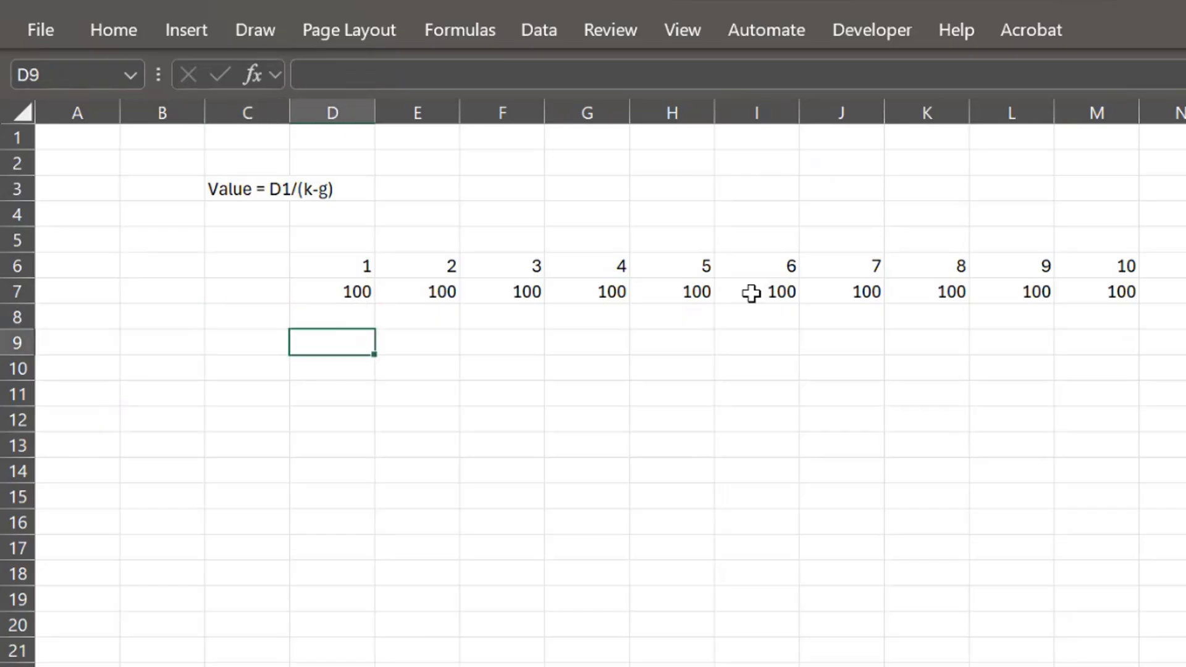
{"action": "key", "text": "Left"}
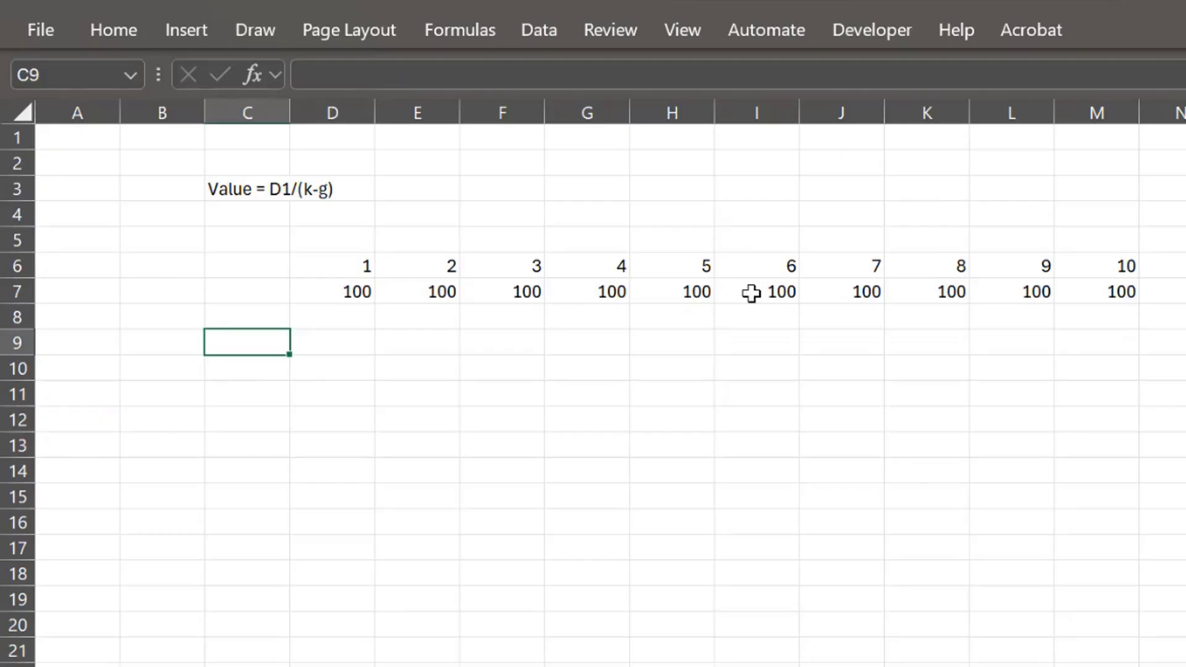
{"action": "type", "text": "=npv"}
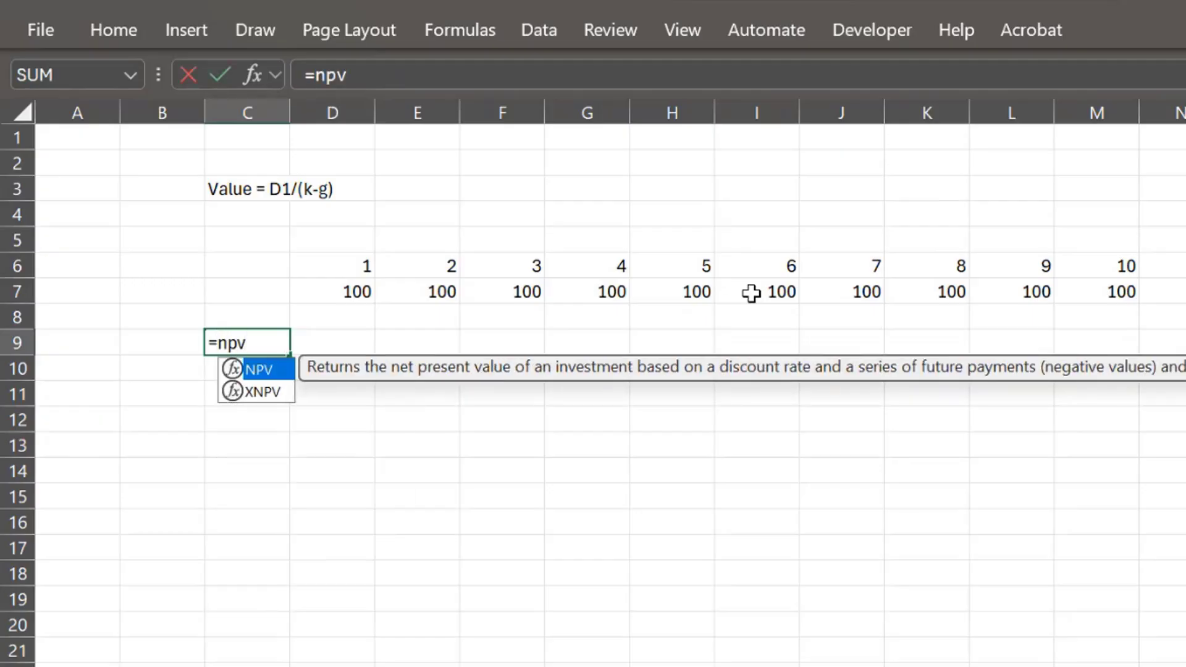
{"action": "key", "text": "Escape"}
{"action": "key", "text": "Escape"}
Add the discount rate input: label C4 as "k" and set D4 to 6%
{"action": "key", "text": "Up"}
{"action": "key", "text": "Up"}
{"action": "key", "text": "Up"}
{"action": "key", "text": "Up"}
{"action": "key", "text": "Up"}
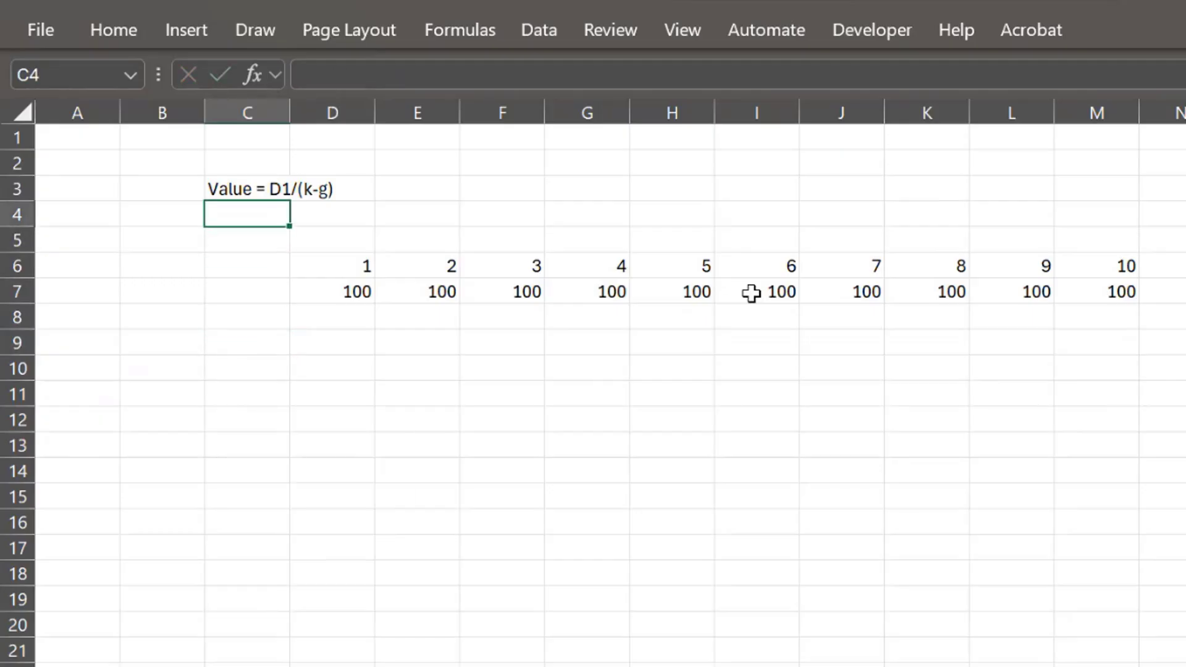
{"action": "type", "text": "k"}
{"action": "key", "text": "Return"}
{"action": "key", "text": "Up"}
{"action": "key", "text": "Right"}
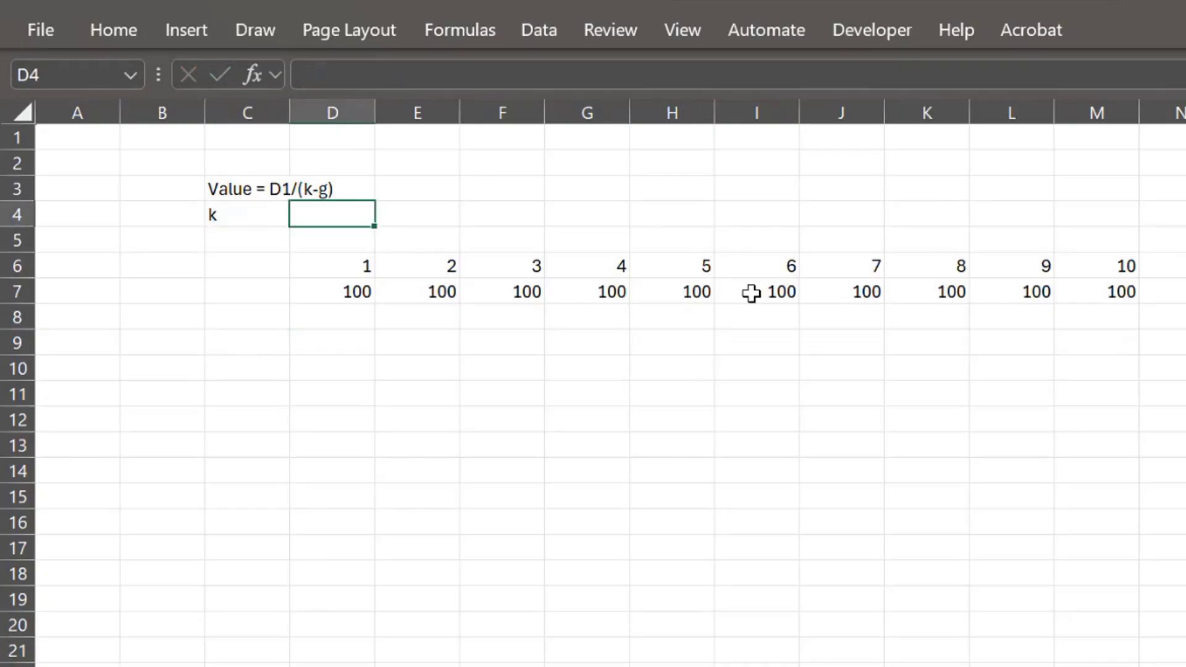
{"action": "type", "text": "6%"}
{"action": "key", "text": "Return"}
Calculate the present value of the row 7 cash flows in C8 with =NPV(D4,D7:SI7)
{"action": "key", "text": "Down"}
{"action": "key", "text": "Down"}
{"action": "key", "text": "Down"}
{"action": "key", "text": "Left"}
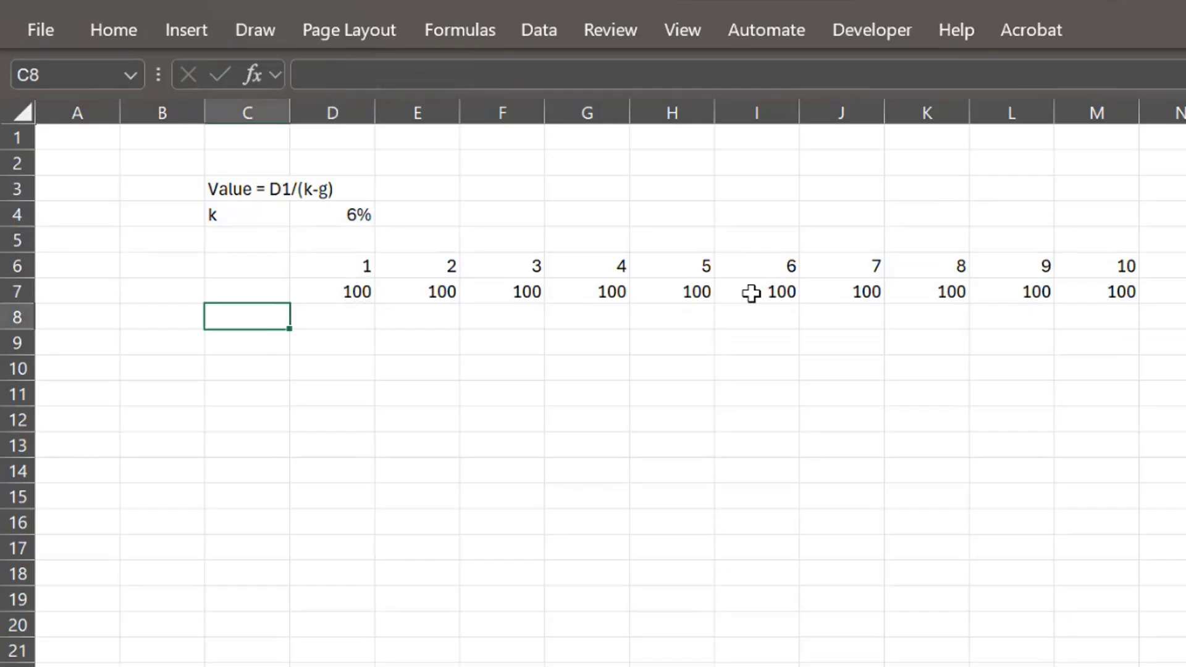
{"action": "key", "text": "Left"}
{"action": "key", "text": "Right"}
{"action": "type", "text": "=npv("}
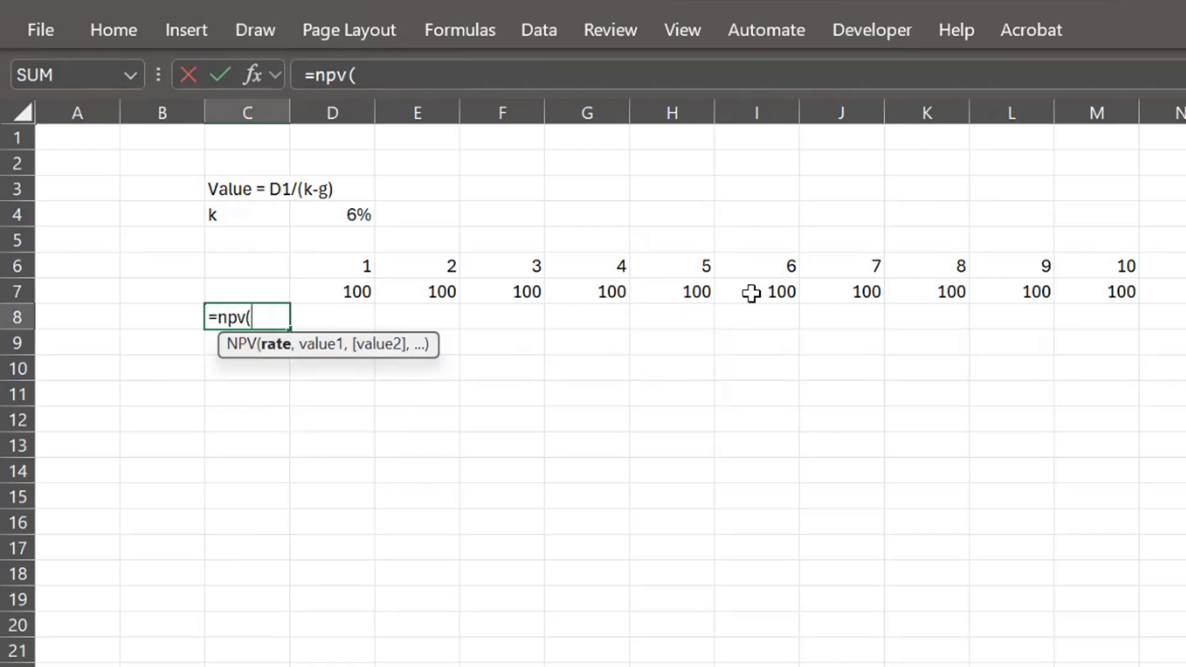
{"action": "key", "text": "Up"}
{"action": "key", "text": "Up"}
{"action": "key", "text": "Up"}
{"action": "key", "text": "Up"}
{"action": "key", "text": "Right"}
{"action": "type", "text": ","}
{"action": "key", "text": "Up"}
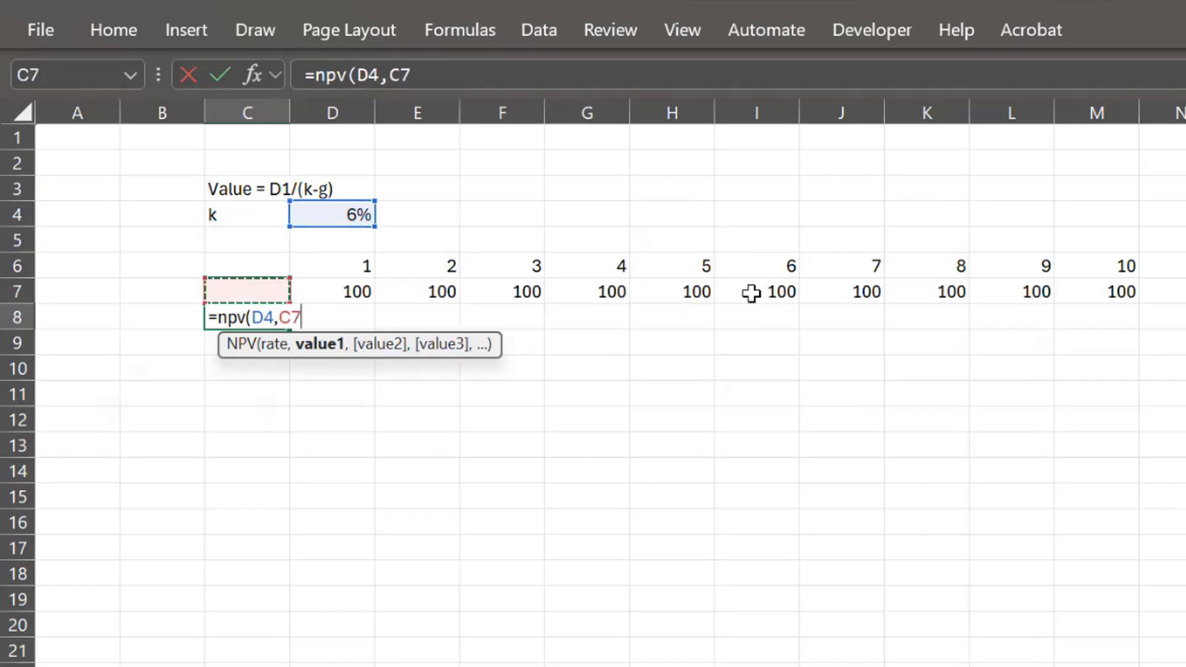
{"action": "key", "text": "Right"}
{"action": "key", "text": "ctrl+shift+Right"}
{"action": "key", "text": "Return"}
{"action": "key", "text": "Down"}
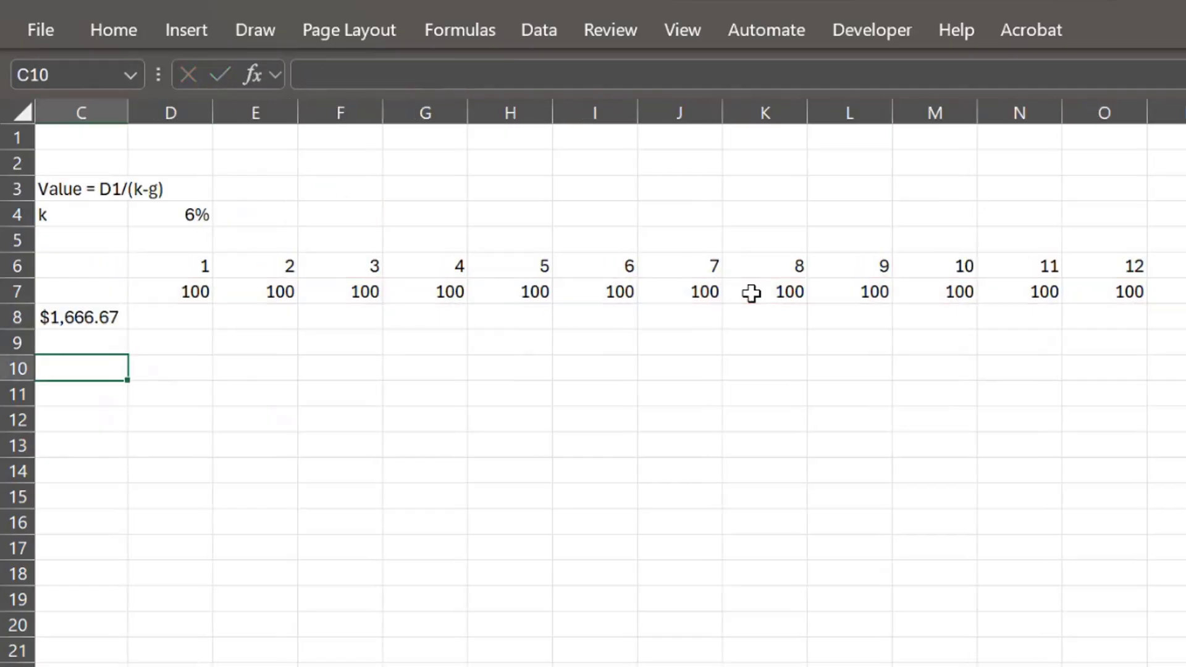
Format the NPV in C8 as a number with a thousands separator, no decimals and no currency symbol
{"action": "key", "text": "Up"}
{"action": "key", "text": "Up"}
{"action": "key", "text": "Left"}
{"action": "key", "text": "Right"}
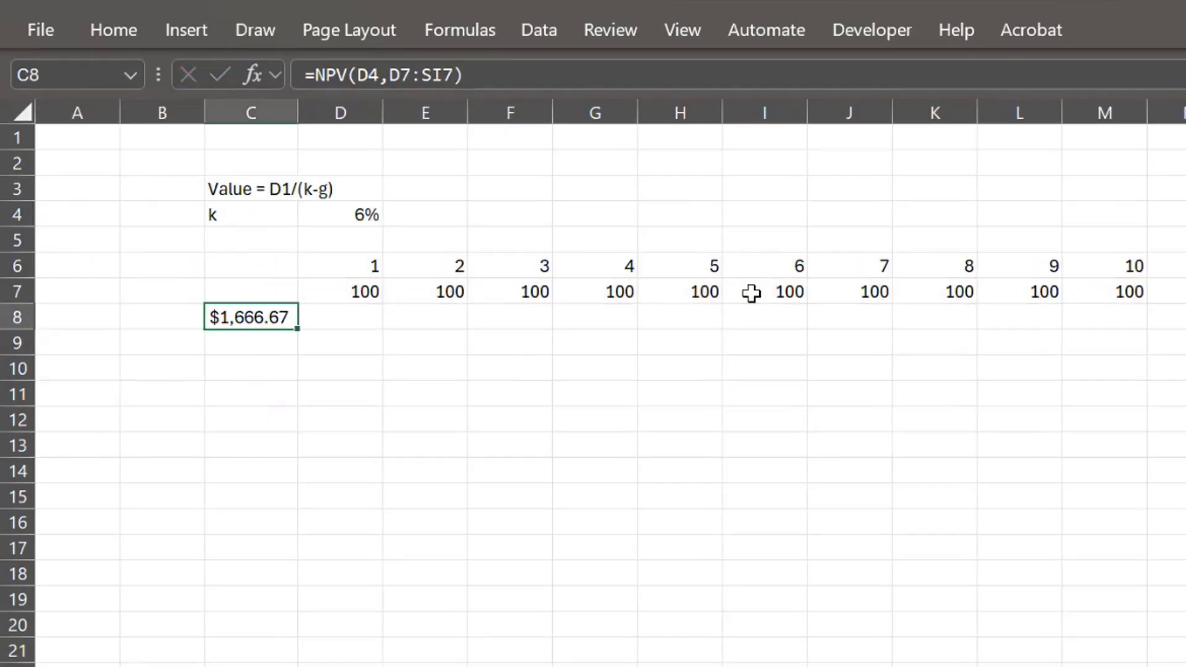
{"action": "key", "text": "ctrl+shift+1"}
{"action": "key", "text": "Down"}
{"action": "key", "text": "Up"}
Enter period 0 in cell C6, directly before period 1
{"action": "key", "text": "Up"}
{"action": "key", "text": "Right"}
{"action": "key", "text": "Right"}
{"action": "key", "text": "Left"}
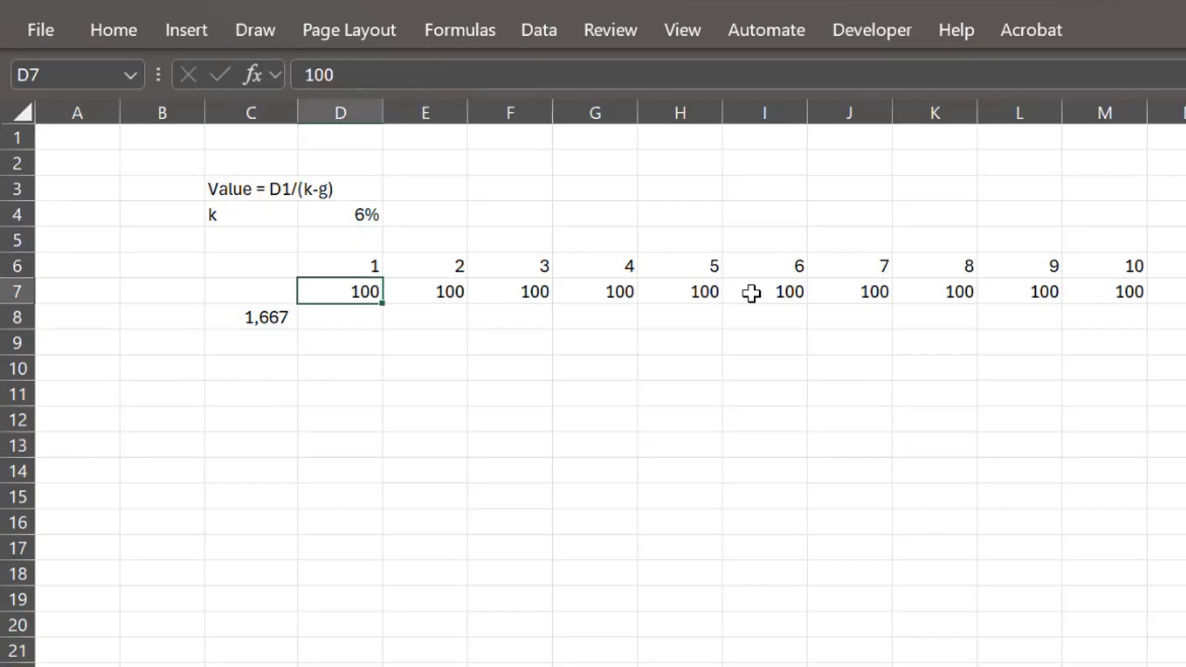
{"action": "key", "text": "Left"}
{"action": "key", "text": "Down"}
{"action": "key", "text": "Right"}
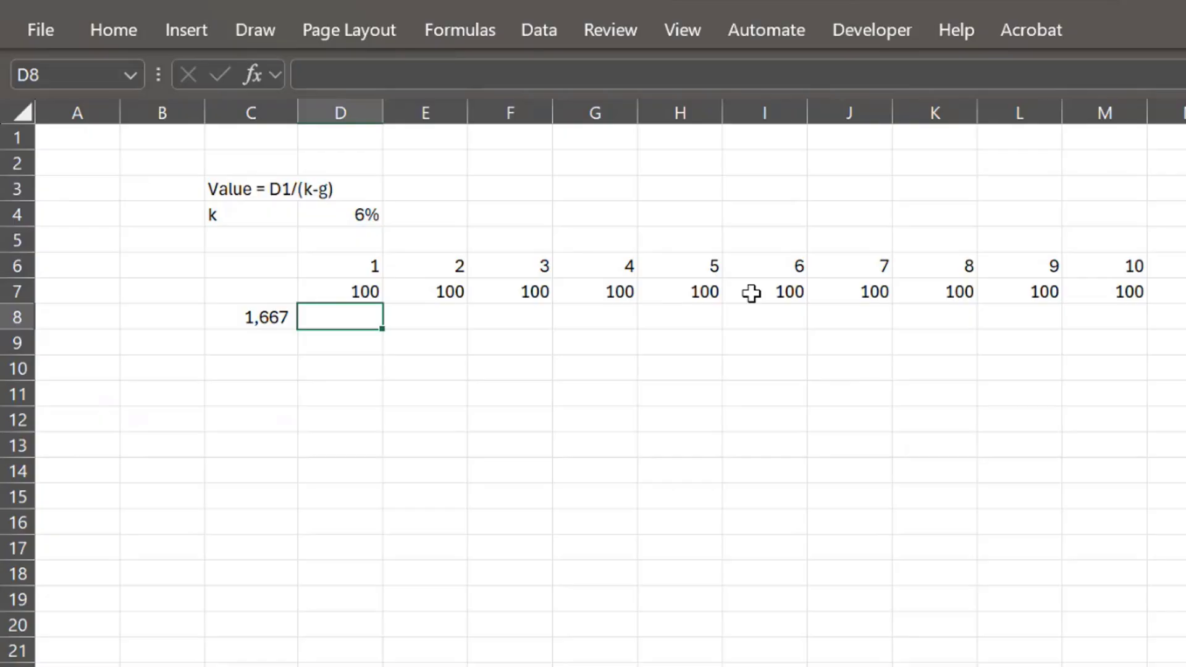
{"action": "key", "text": "Left"}
{"action": "key", "text": "Up"}
{"action": "key", "text": "Up"}
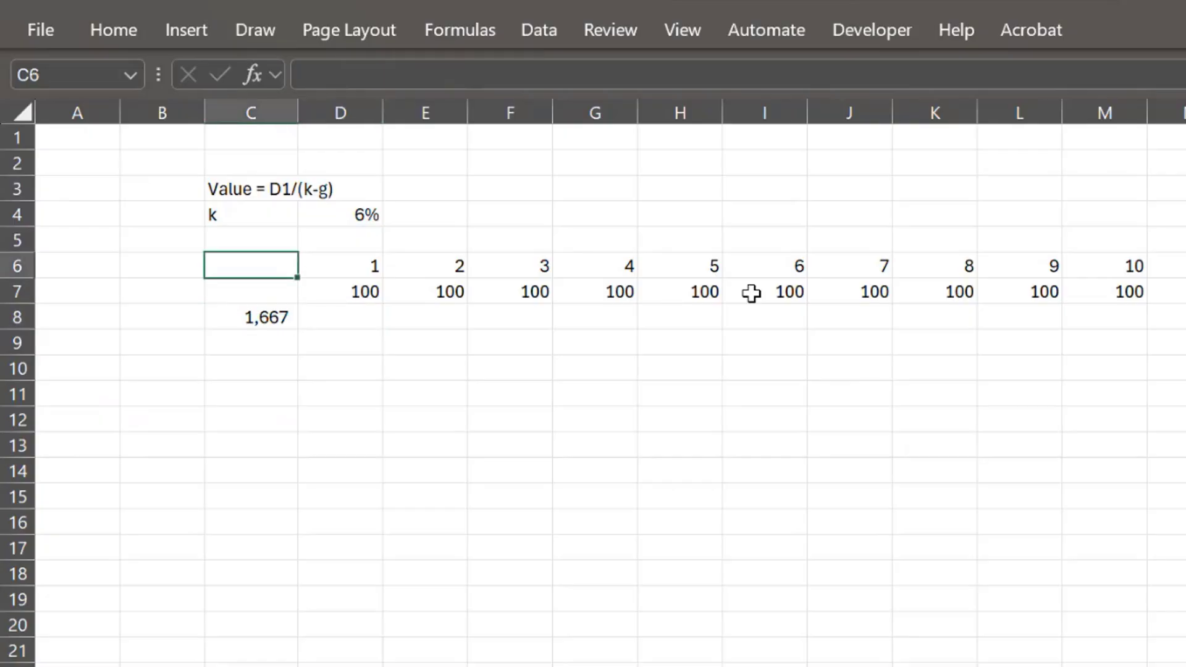
{"action": "type", "text": "0"}
{"action": "key", "text": "Down"}
{"action": "key", "text": "Down"}
{"action": "key", "text": "Right"}
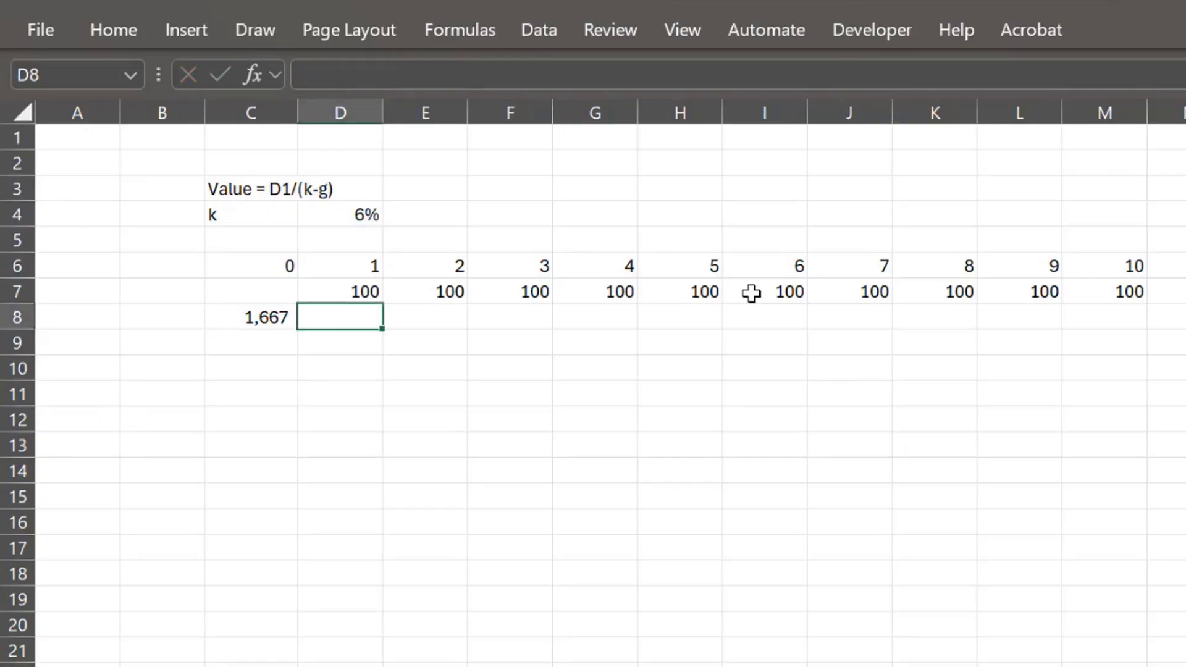
{"action": "key", "text": "Left"}
{"action": "key", "text": "Up"}
{"action": "key", "text": "Up"}
{"action": "key", "text": "Up"}
{"action": "key", "text": "Up"}
{"action": "key", "text": "Up"}
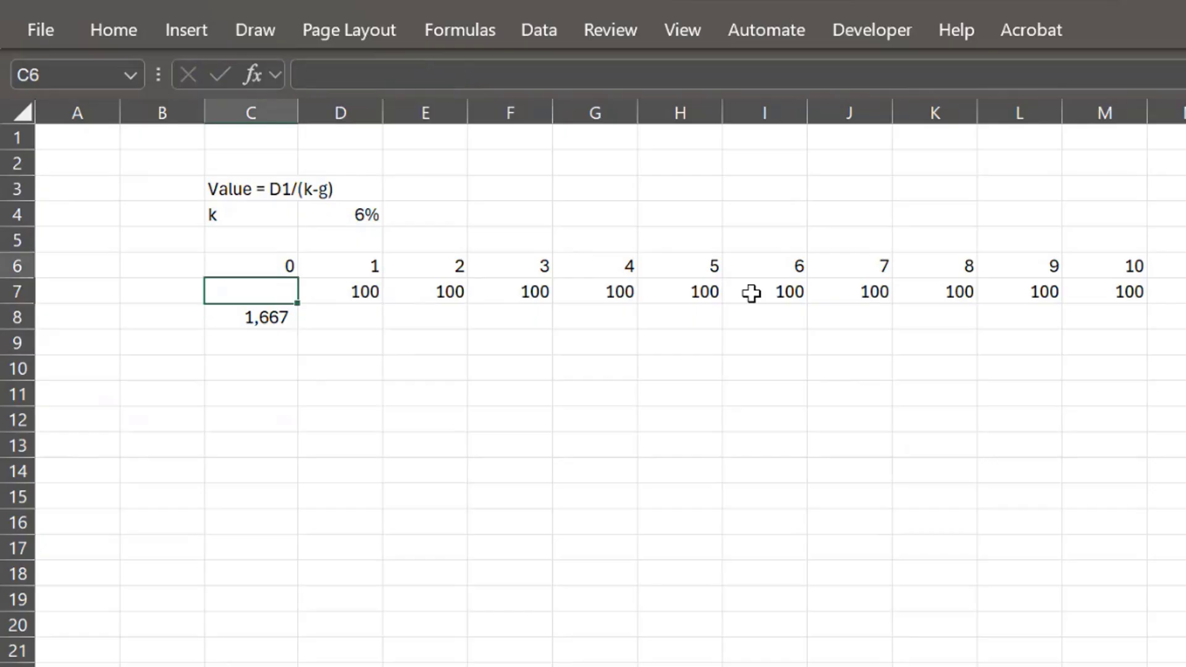
{"action": "key", "text": "Down"}
{"action": "key", "text": "Down"}
{"action": "key", "text": "Down"}
{"action": "key", "text": "Down"}
{"action": "key", "text": "Down"}
{"action": "key", "text": "Down"}
{"action": "key", "text": "Down"}
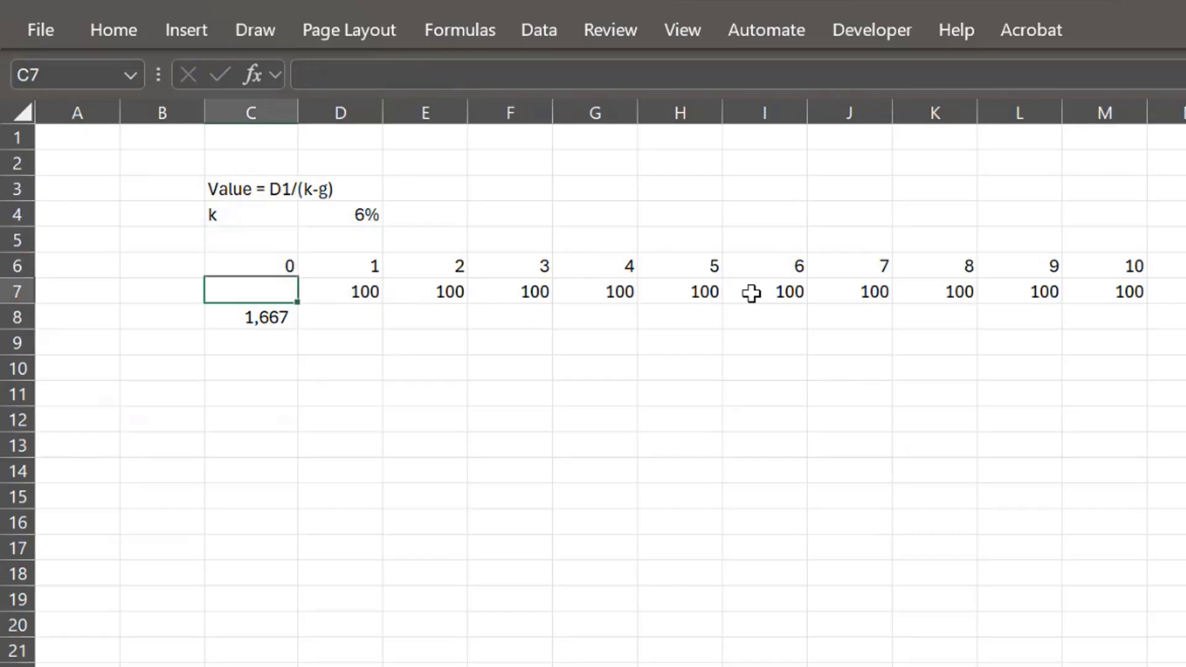
{"action": "key", "text": "Up"}
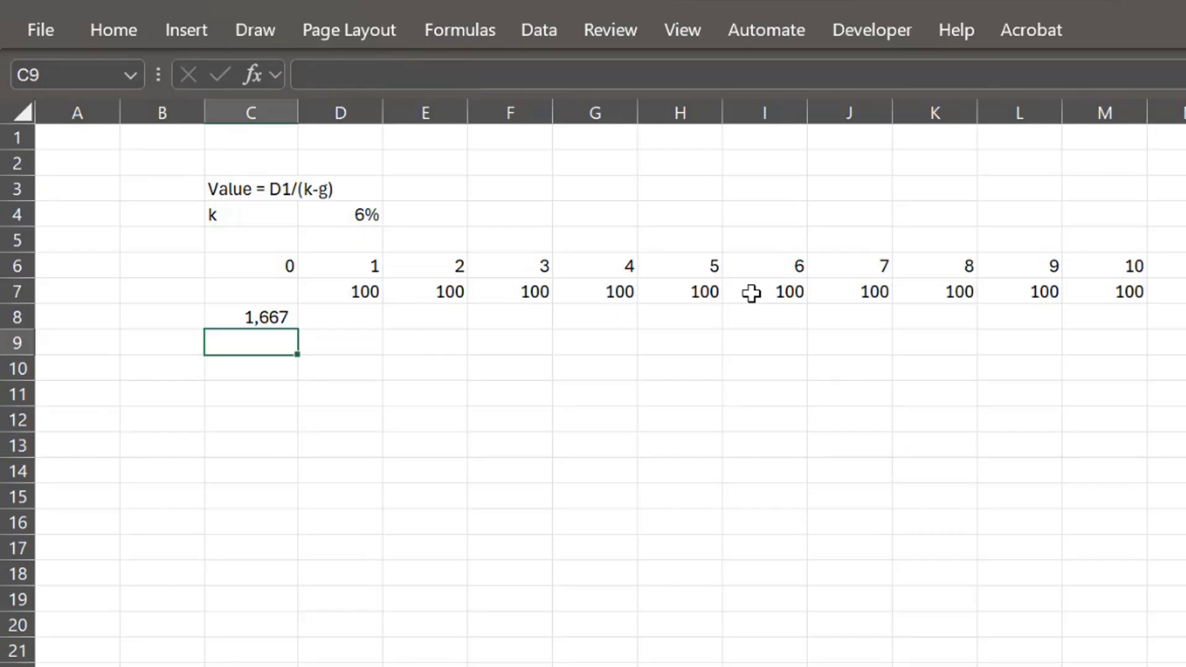
Calculate the perpetuity value in C10 with =D7/D4 and format it with a thousands separator and no decimals
{"action": "key", "text": "Down"}
{"action": "type", "text": "="}
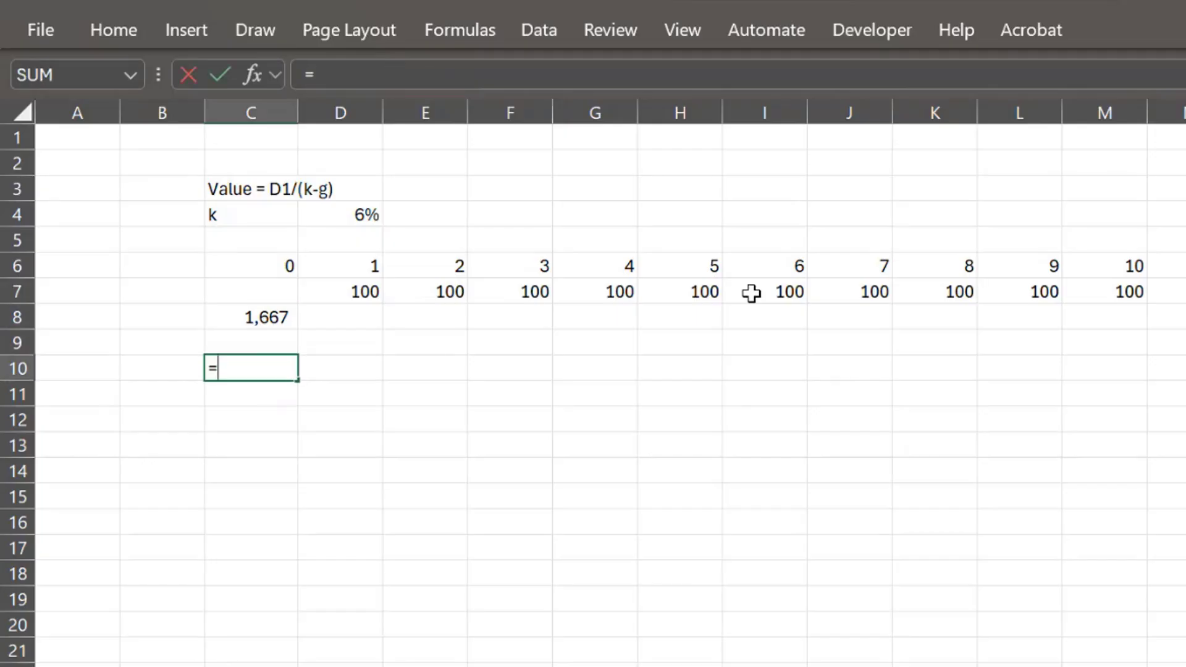
{"action": "key", "text": "Up"}
{"action": "key", "text": "Up"}
{"action": "key", "text": "Up"}
{"action": "key", "text": "Right"}
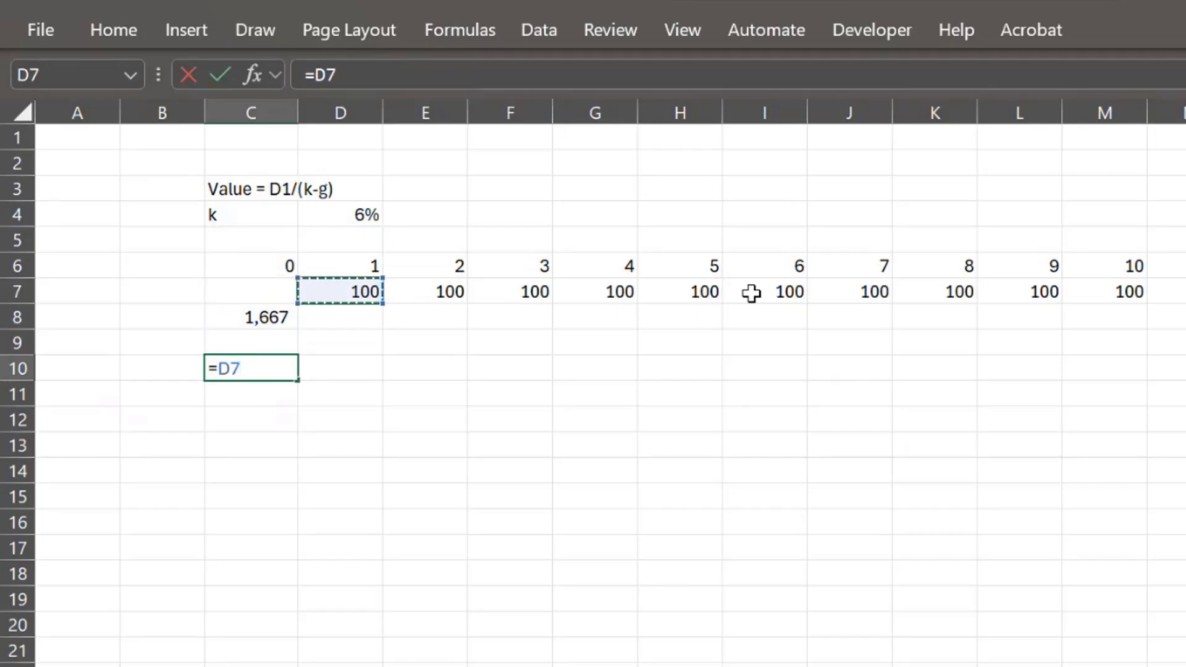
{"action": "type", "text": "/"}
{"action": "key", "text": "Up"}
{"action": "key", "text": "Up"}
{"action": "key", "text": "Up"}
{"action": "key", "text": "Up"}
{"action": "key", "text": "Up"}
{"action": "key", "text": "Up"}
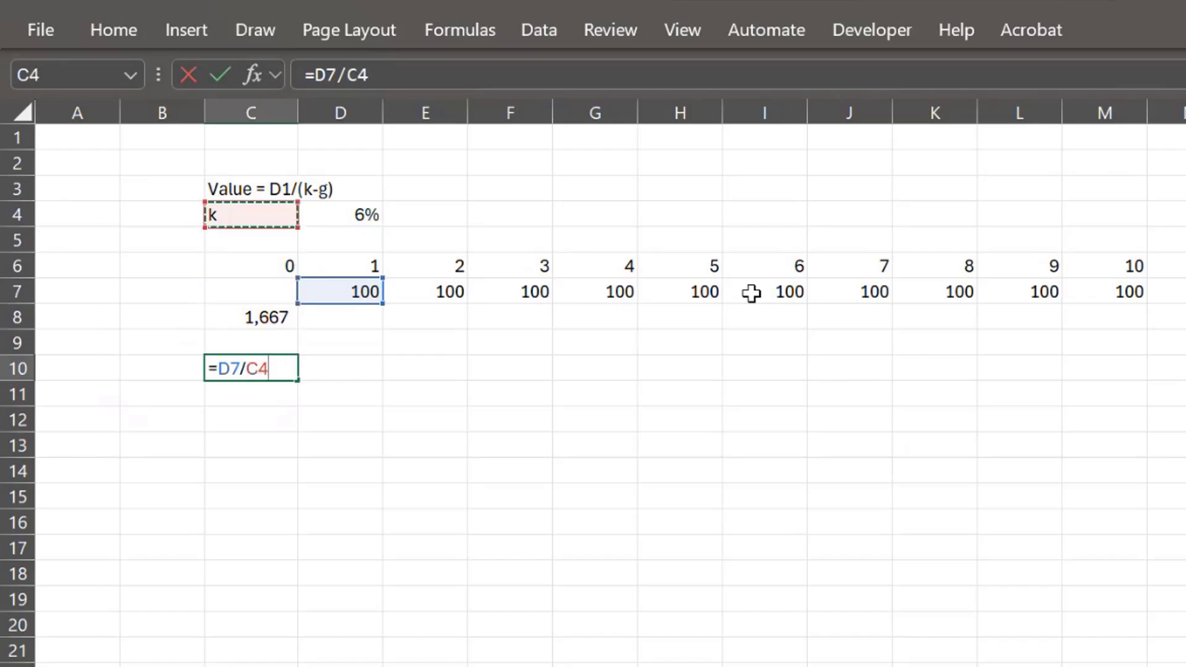
{"action": "key", "text": "Right"}
{"action": "key", "text": "Return"}
{"action": "key", "text": "Up"}
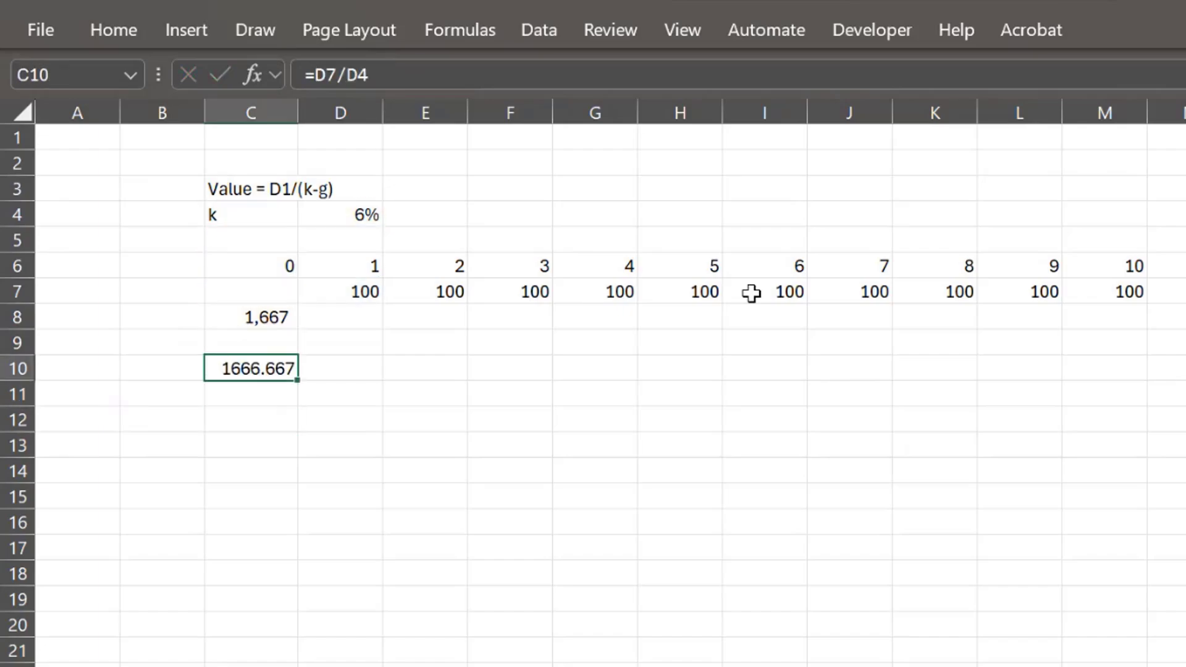
{"action": "key", "text": "F4"}
Add the growth rate input: label C5 as "g" and set D5 to 2%
{"action": "key", "text": "Up"}
{"action": "key", "text": "Up"}
{"action": "key", "text": "Up"}
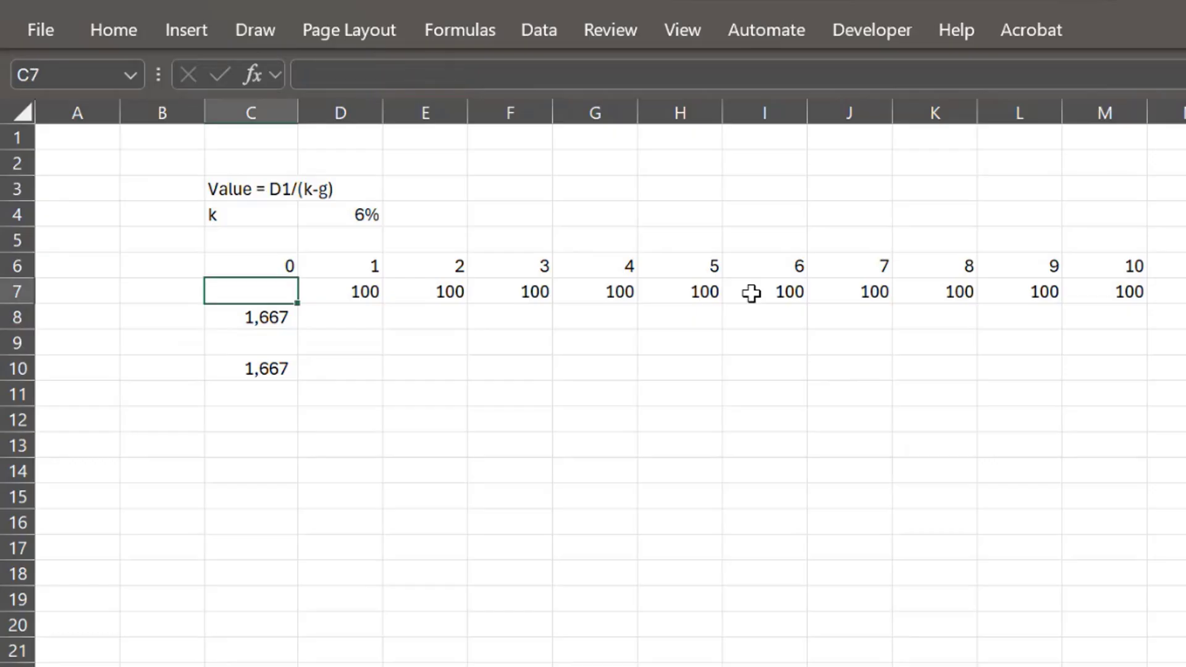
{"action": "key", "text": "Up"}
{"action": "key", "text": "Up"}
{"action": "type", "text": "g"}
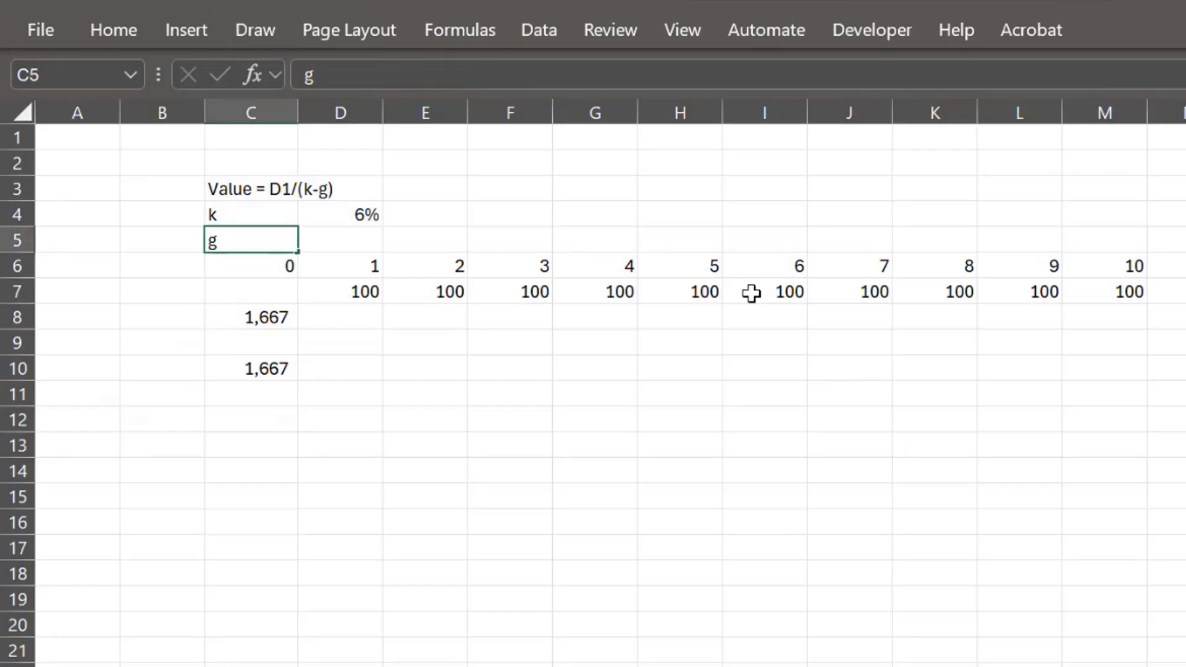
{"action": "key", "text": "Return"}
{"action": "key", "text": "Return"}
{"action": "key", "text": "Up"}
{"action": "key", "text": "Up"}
{"action": "key", "text": "Right"}
{"action": "type", "text": "2%"}
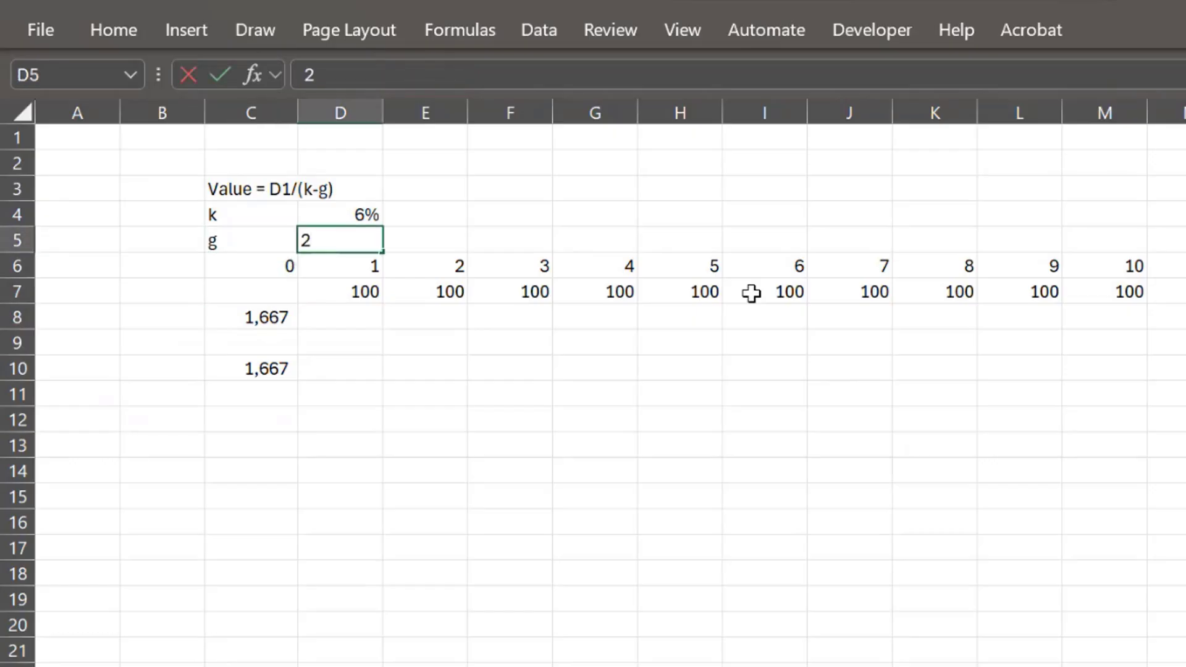
{"action": "key", "text": "Return"}
Replace the period 2 cash flow in E7 with a formula multiplying the previous period's cash flow, beginning with =D7*
{"action": "key", "text": "Return"}
{"action": "key", "text": "Left"}
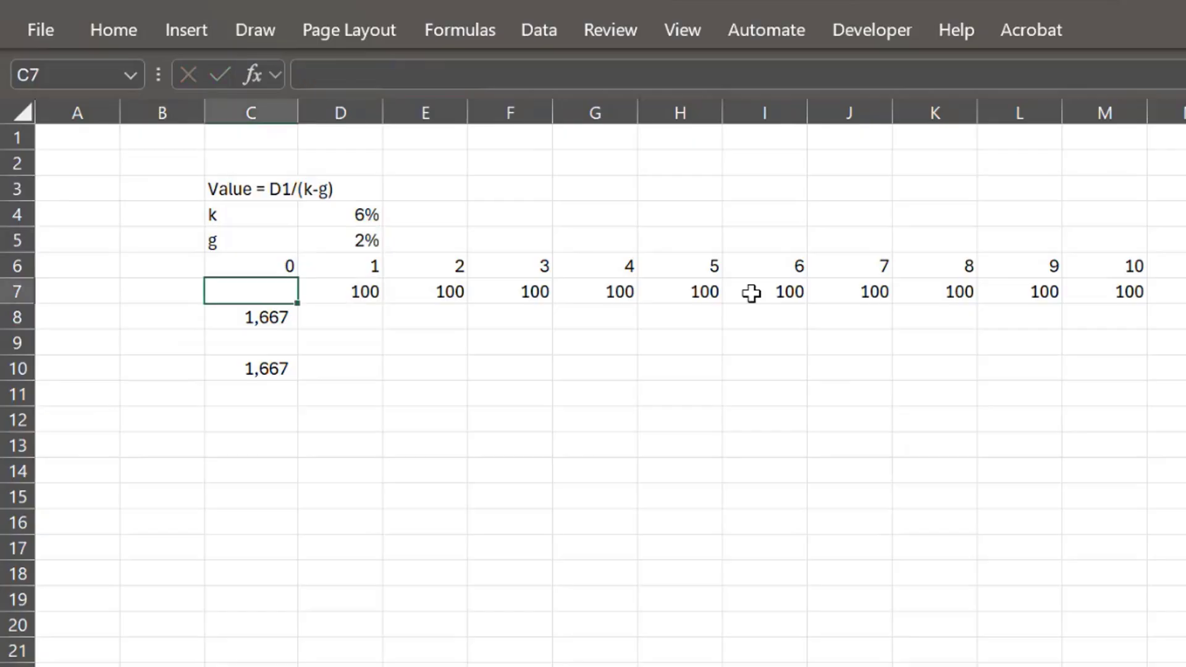
{"action": "key", "text": "Right"}
{"action": "key", "text": "Right"}
{"action": "type", "text": "="}
{"action": "key", "text": "Left"}
{"action": "type", "text": "*"}
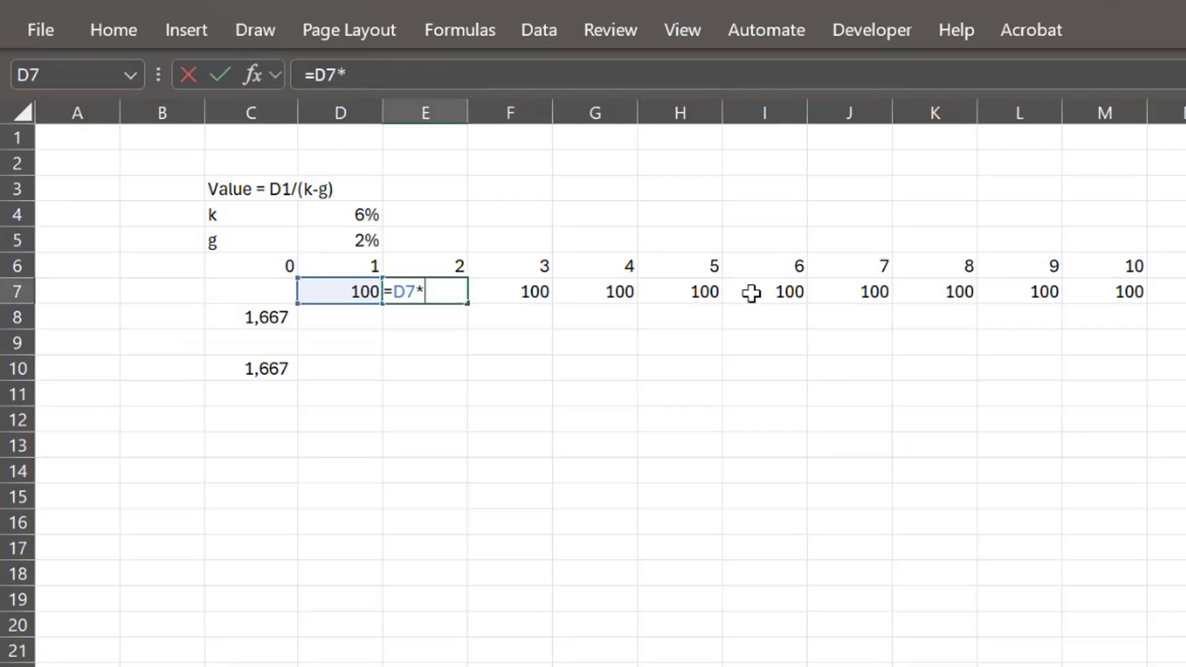
Grow row 7 by 2% using =D7*1.02 from E7 across the periods, and format the row's cash flows with two decimals
{"action": "type", "text": "1.02"}
{"action": "key", "text": "Return"}
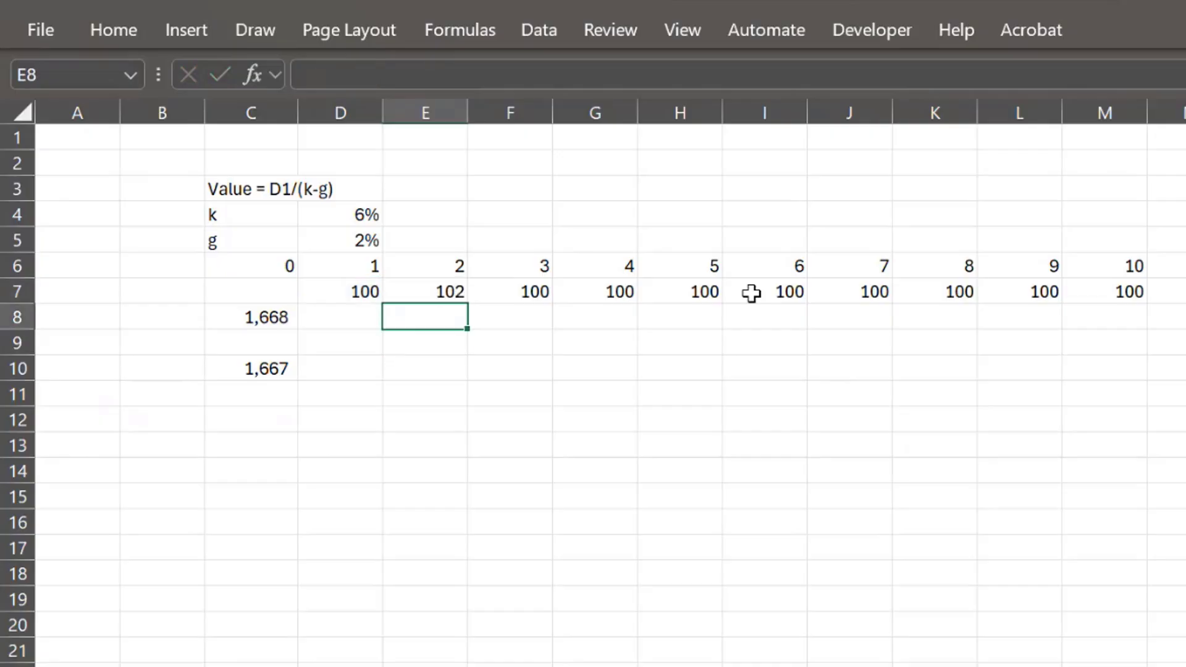
{"action": "key", "text": "Up"}
{"action": "key", "text": "Left"}
{"action": "key", "text": "ctrl+shift+Right"}
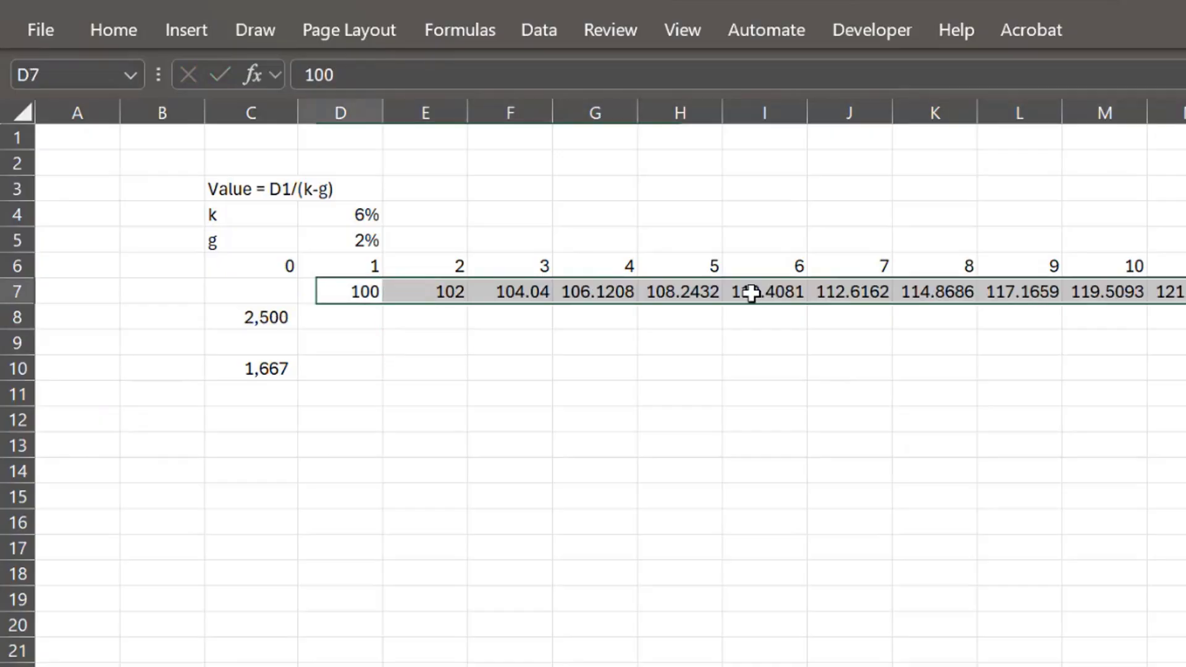
{"action": "key", "text": "ctrl+shift+1"}
{"action": "key", "text": "Left"}
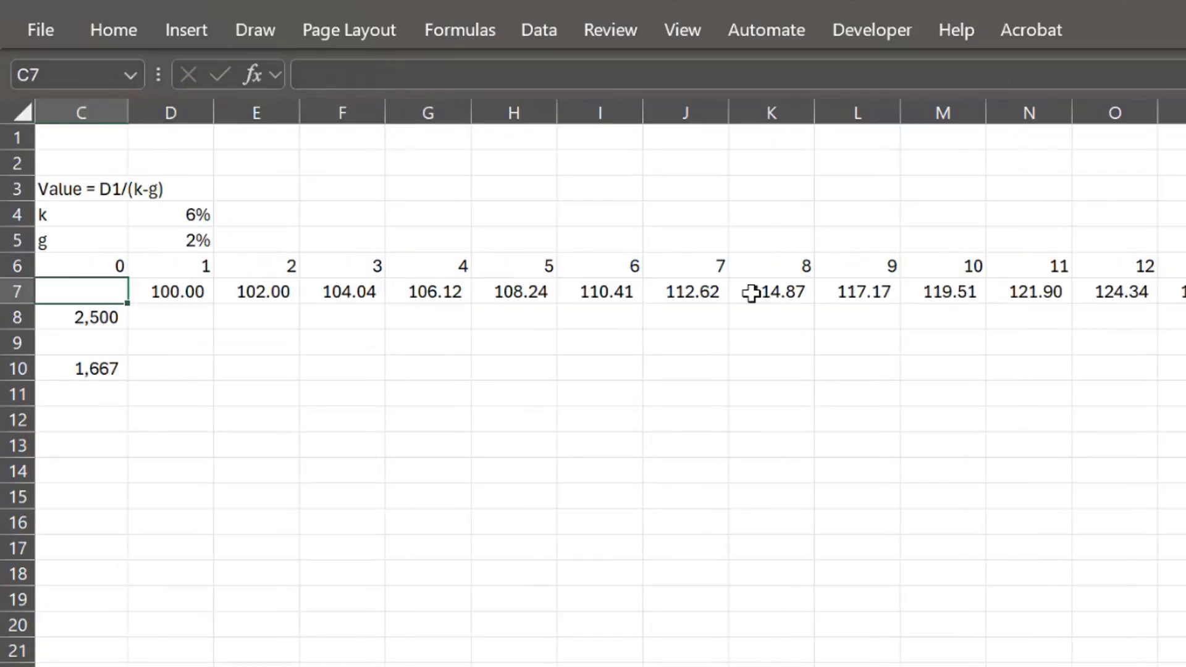
Calculate the growing perpetuity value in C11 with the formula =D7/(D4-D5)
{"action": "key", "text": "Right"}
{"action": "key", "text": "Down"}
{"action": "key", "text": "Left"}
{"action": "key", "text": "Left"}
{"action": "key", "text": "Right"}
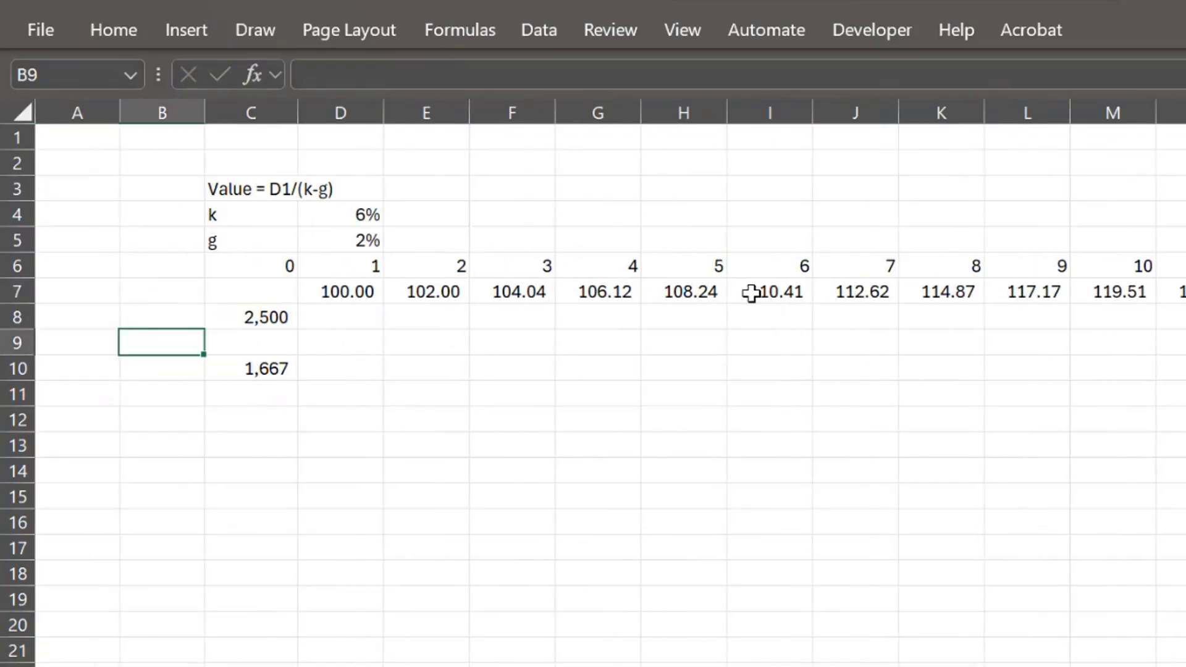
{"action": "key", "text": "Right"}
{"action": "key", "text": "Down"}
{"action": "key", "text": "Down"}
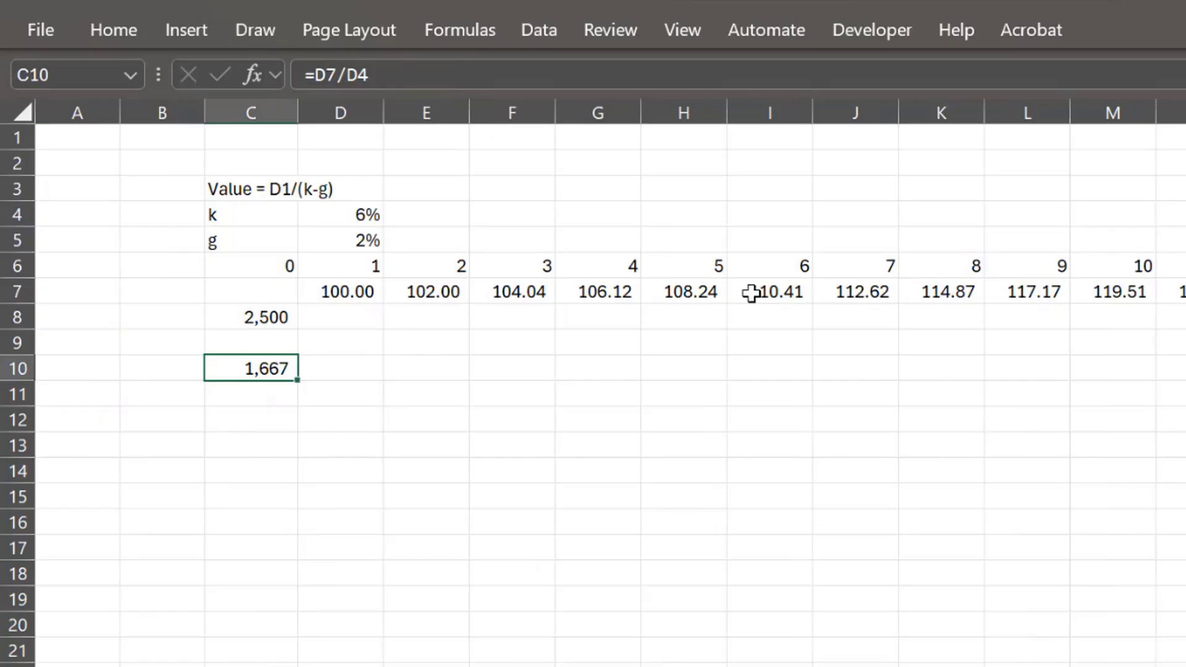
{"action": "key", "text": "Down"}
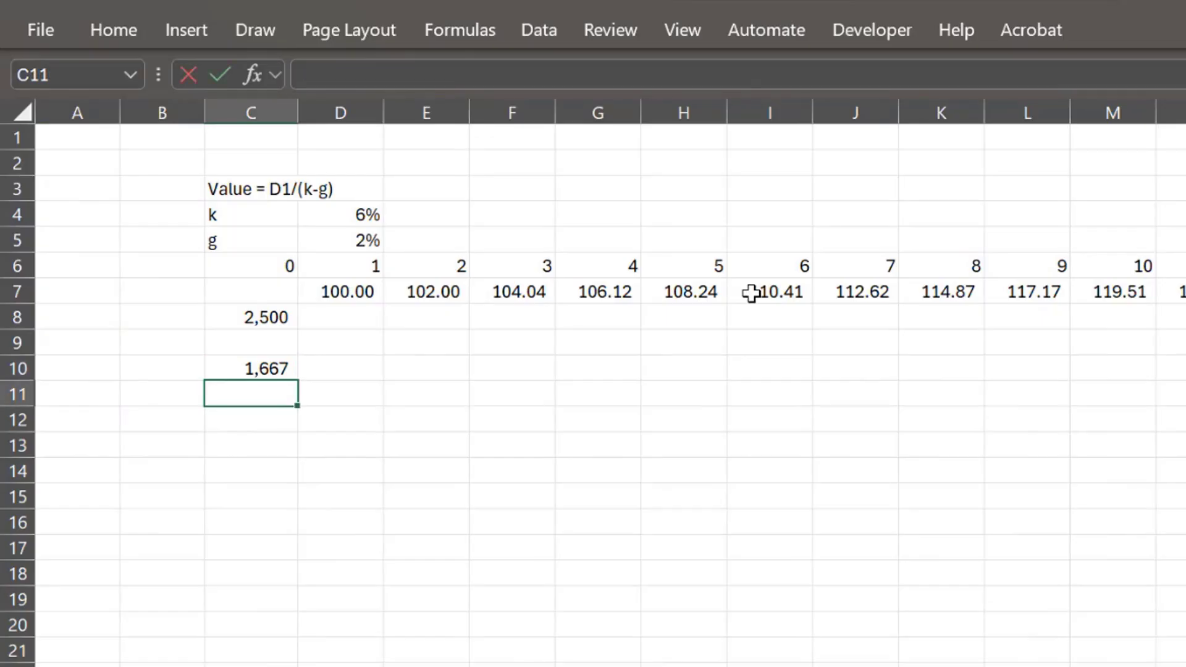
{"action": "type", "text": "="}
{"action": "key", "text": "Up"}
{"action": "key", "text": "Up"}
{"action": "key", "text": "Up"}
{"action": "key", "text": "Up"}
{"action": "key", "text": "Right"}
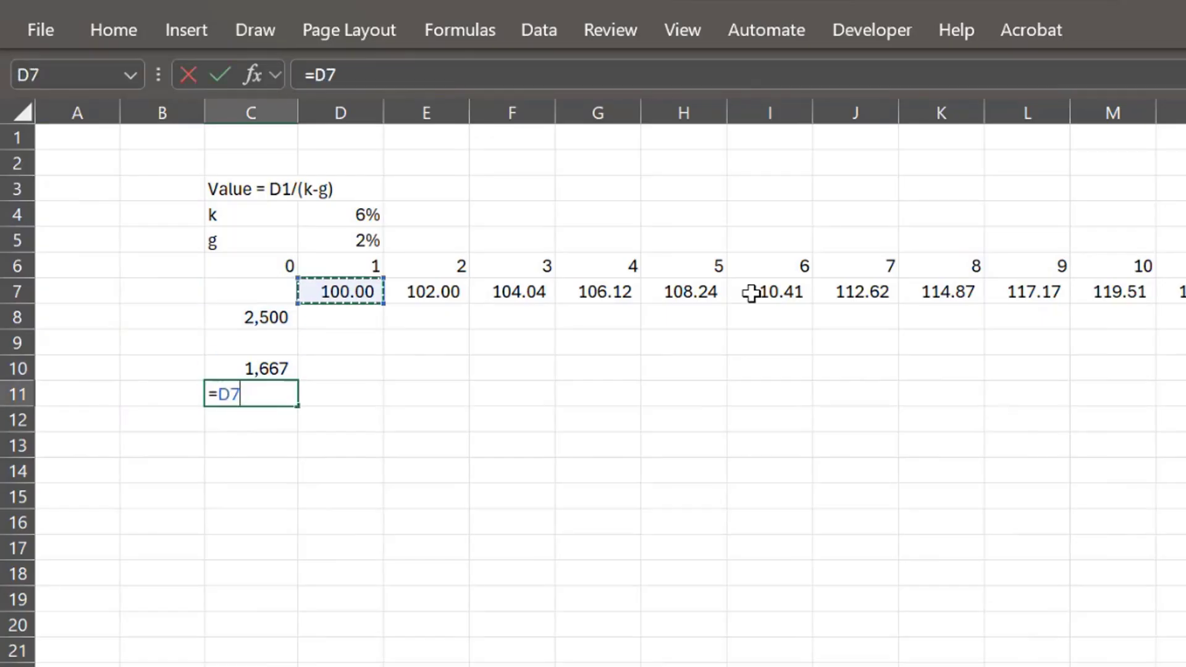
{"action": "type", "text": "/("}
{"action": "key", "text": "Up"}
{"action": "key", "text": "Up"}
{"action": "key", "text": "Up"}
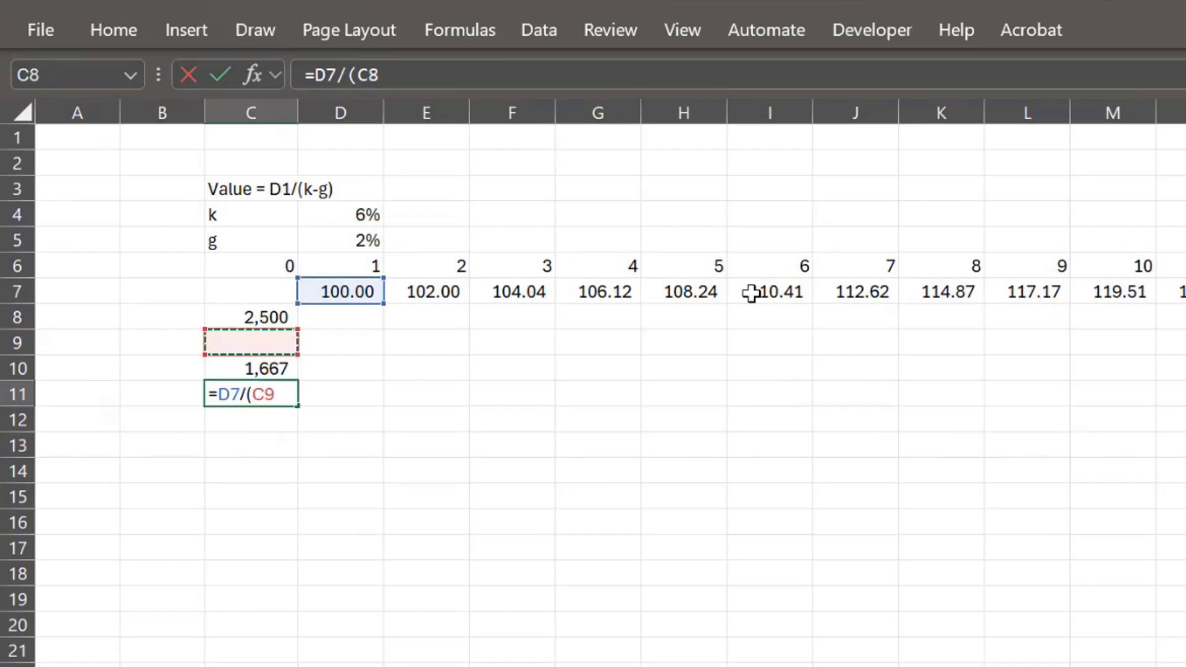
{"action": "key", "text": "Right"}
{"action": "key", "text": "Up"}
{"action": "key", "text": "Up"}
{"action": "key", "text": "Up"}
{"action": "key", "text": "Up"}
{"action": "type", "text": "-"}
{"action": "key", "text": "Up"}
{"action": "key", "text": "Up"}
{"action": "key", "text": "Up"}
{"action": "key", "text": "Up"}
{"action": "key", "text": "Up"}
{"action": "key", "text": "Up"}
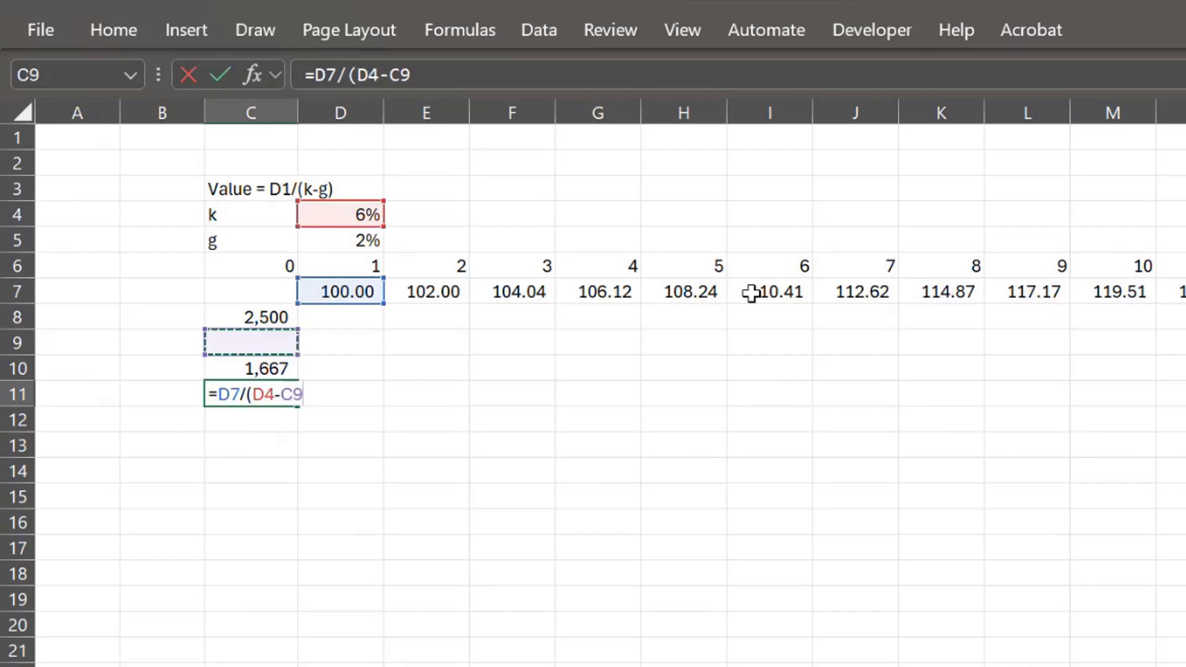
{"action": "key", "text": "Right"}
{"action": "type", "text": ")"}
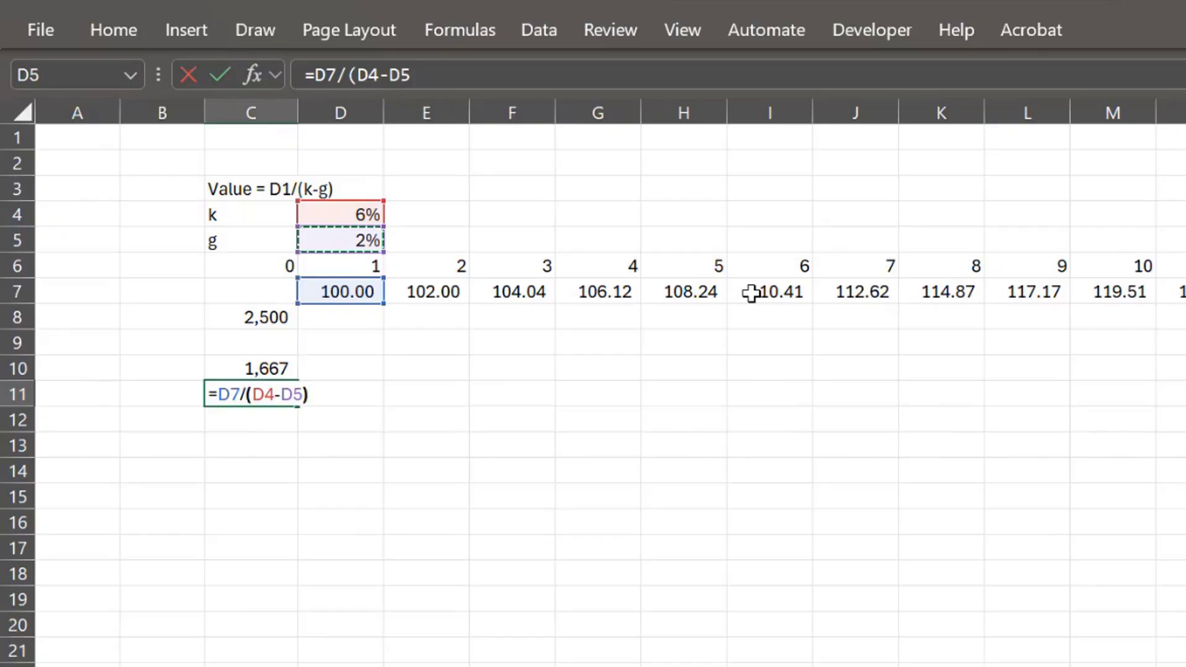
{"action": "key", "text": "Return"}
{"action": "key", "text": "Return"}
{"action": "key", "text": "Up"}
{"action": "key", "text": "Up"}
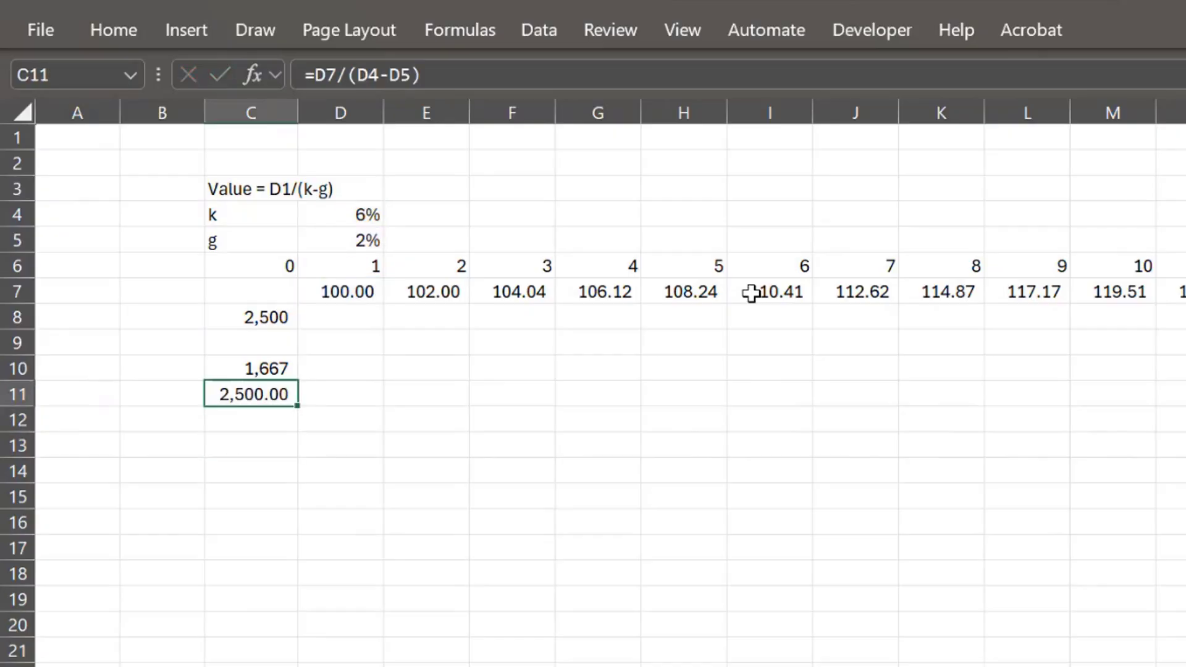
Review the value formula's k and g inputs above the cash flow timeline
{"action": "key", "text": "Up"}
{"action": "key", "text": "Up"}
{"action": "key", "text": "Up"}
{"action": "key", "text": "Up"}
{"action": "key", "text": "Up"}
{"action": "key", "text": "Up"}
{"action": "key", "text": "Up"}
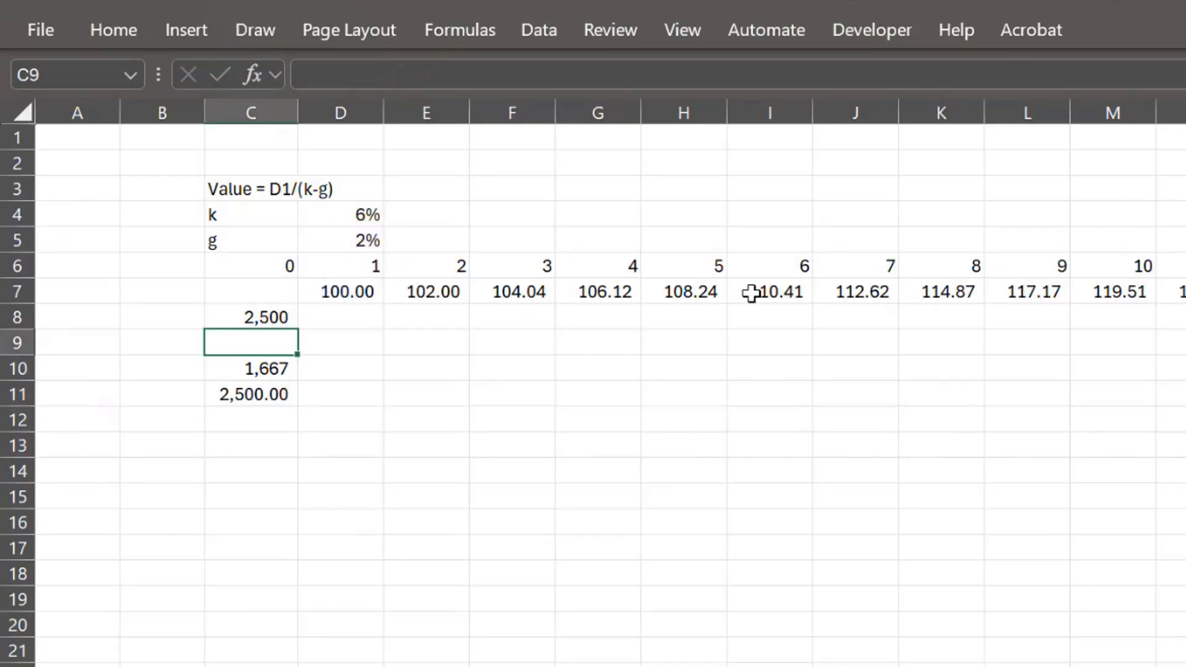
{"action": "key", "text": "Down"}
{"action": "key", "text": "Down"}
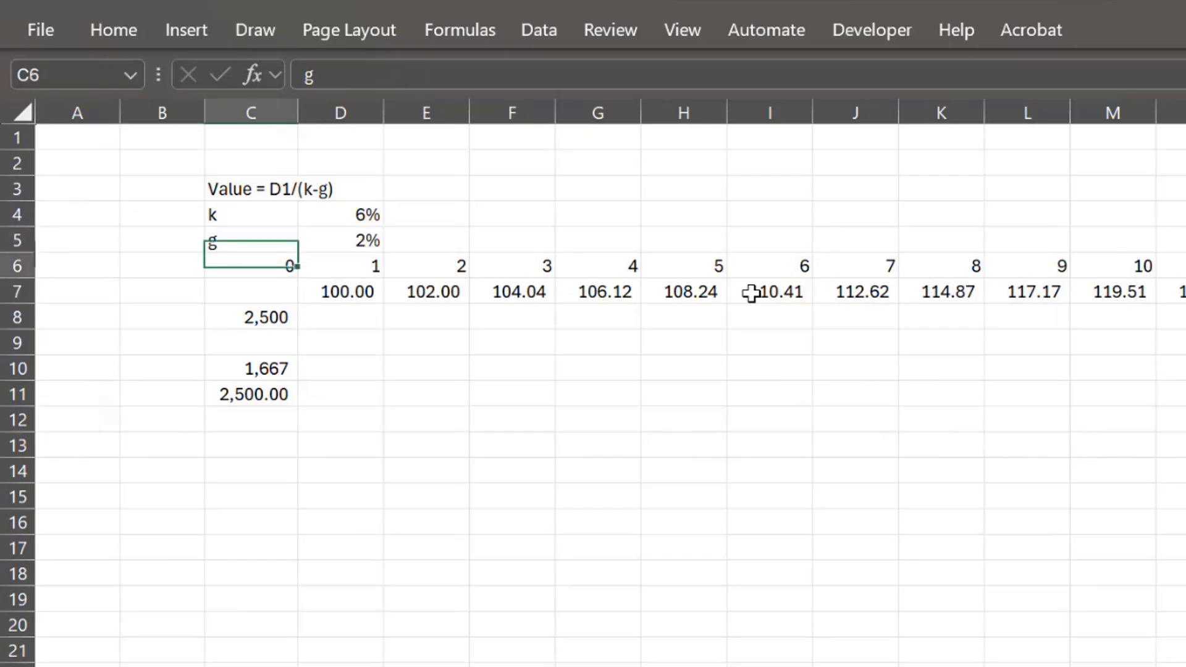
{"action": "key", "text": "Down"}
{"action": "key", "text": "Up"}
Enter the growth relationship in C13 as the text "growth = retrun x (1-DPO)"
{"action": "key", "text": "Down"}
{"action": "key", "text": "Down"}
{"action": "key", "text": "Down"}
{"action": "key", "text": "Down"}
{"action": "key", "text": "Down"}
{"action": "key", "text": "Down"}
{"action": "key", "text": "Down"}
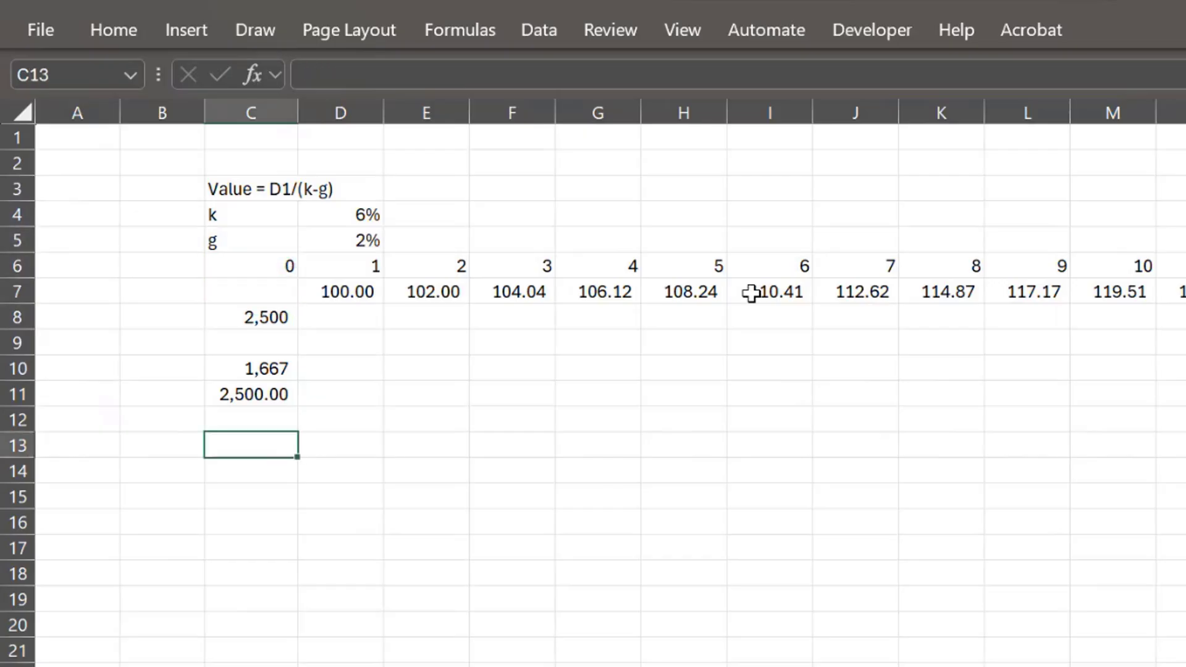
{"action": "key", "text": "Down"}
{"action": "key", "text": "Up"}
{"action": "type", "text": "g"}
{"action": "key", "text": "BackSpace"}
{"action": "type", "text": "growth"}
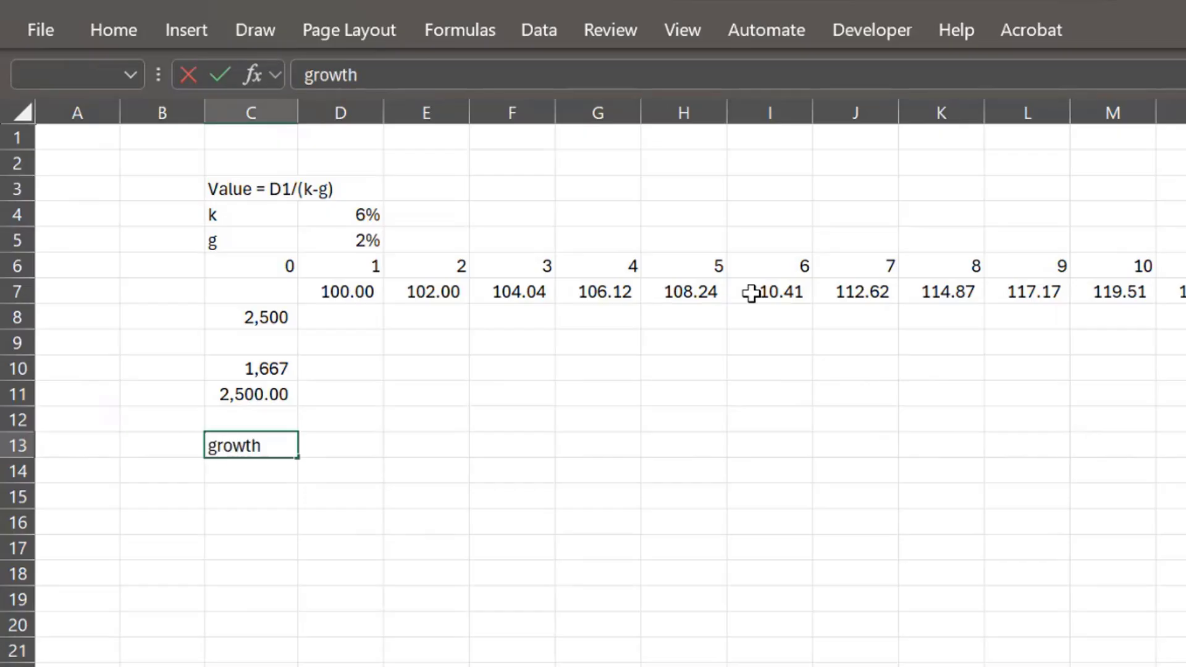
{"action": "type", "text": " ="}
{"action": "type", "text": "Ret"}
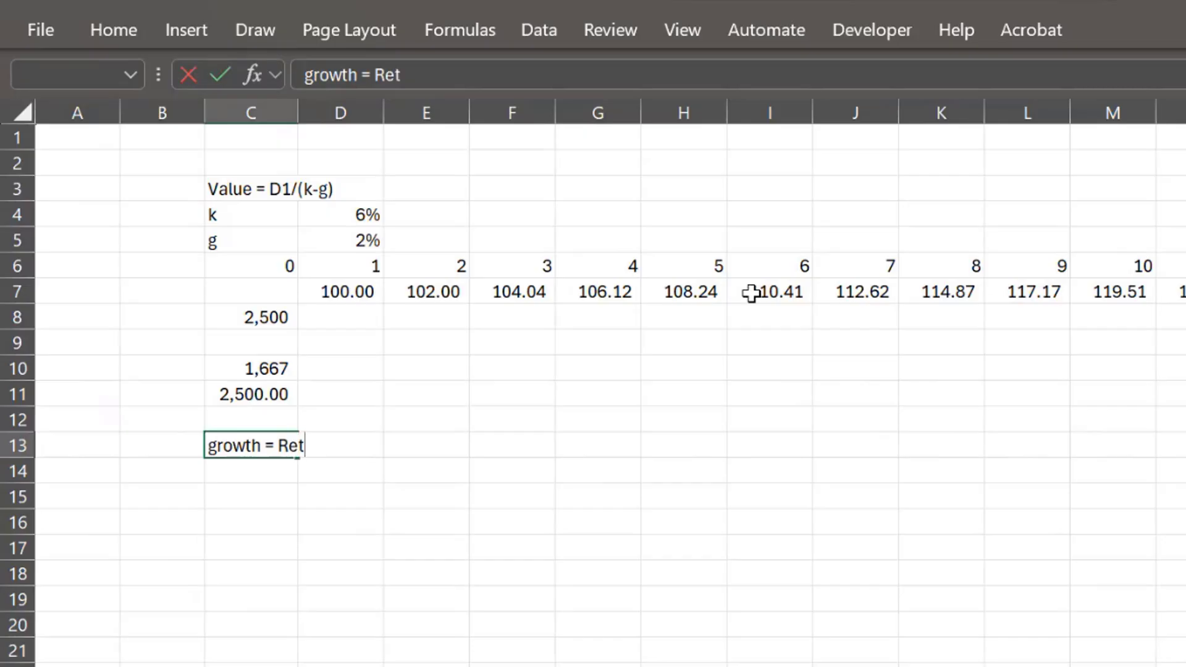
{"action": "key", "text": "BackSpace"}
{"action": "key", "text": "BackSpace"}
{"action": "key", "text": "BackSpace"}
{"action": "type", "text": "retrun x "}
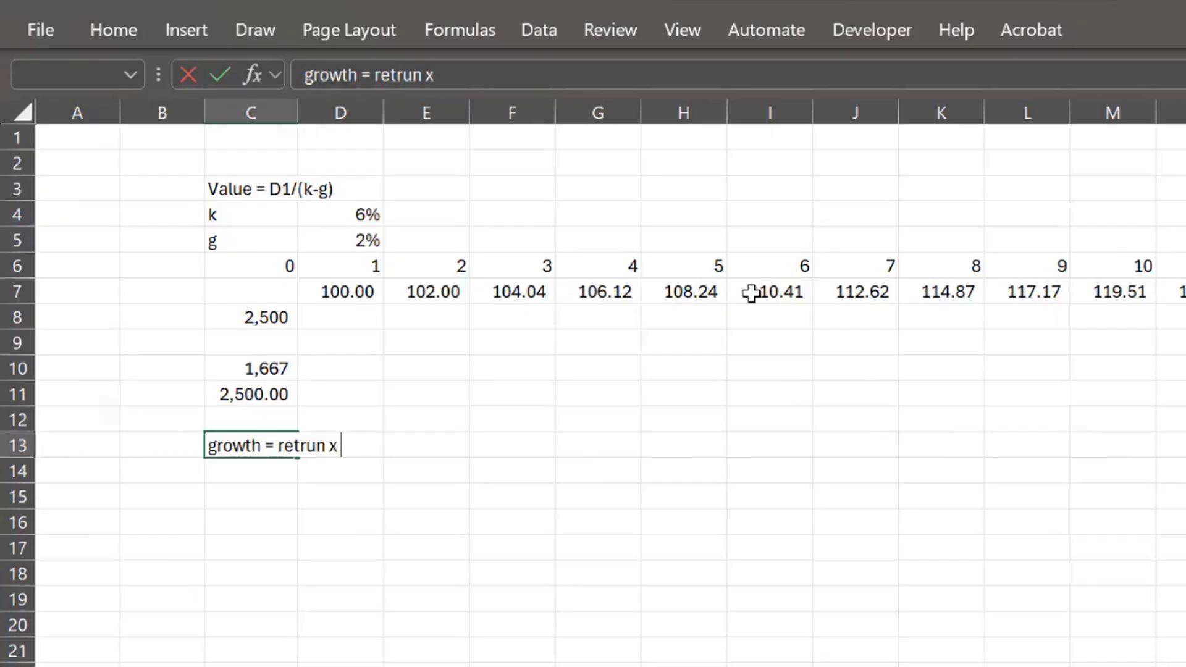
{"action": "type", "text": "(1-DPO"}
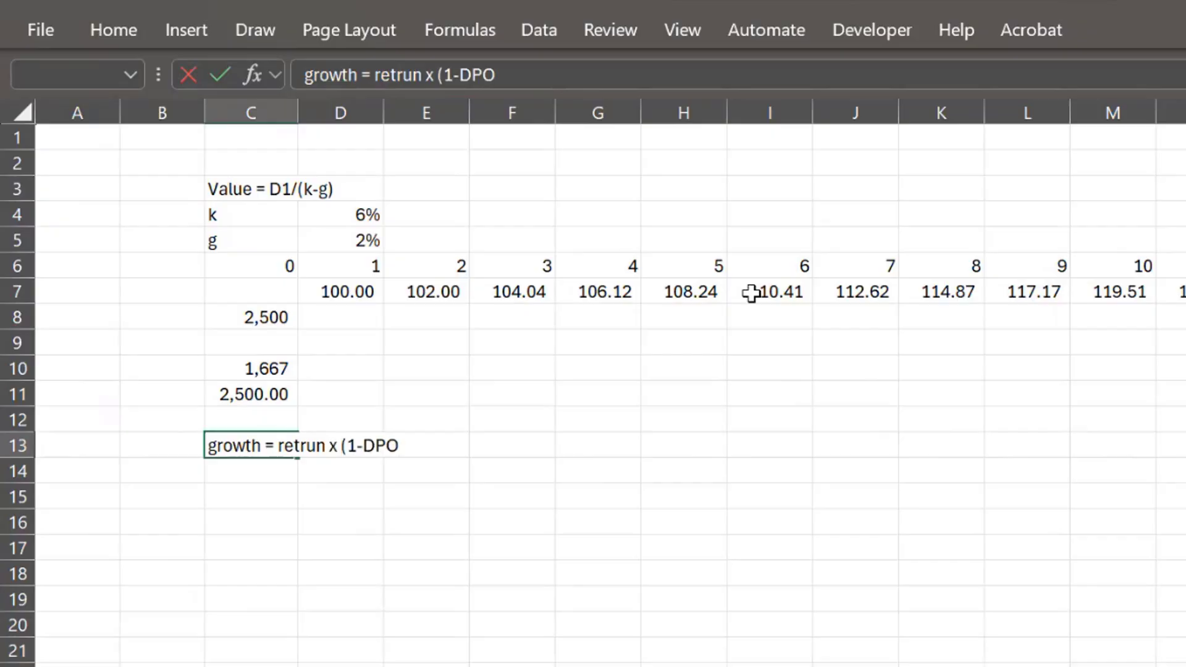
{"action": "type", "text": ")"}
{"action": "key", "text": "Return"}
{"action": "key", "text": "Return"}
{"action": "key", "text": "Up"}
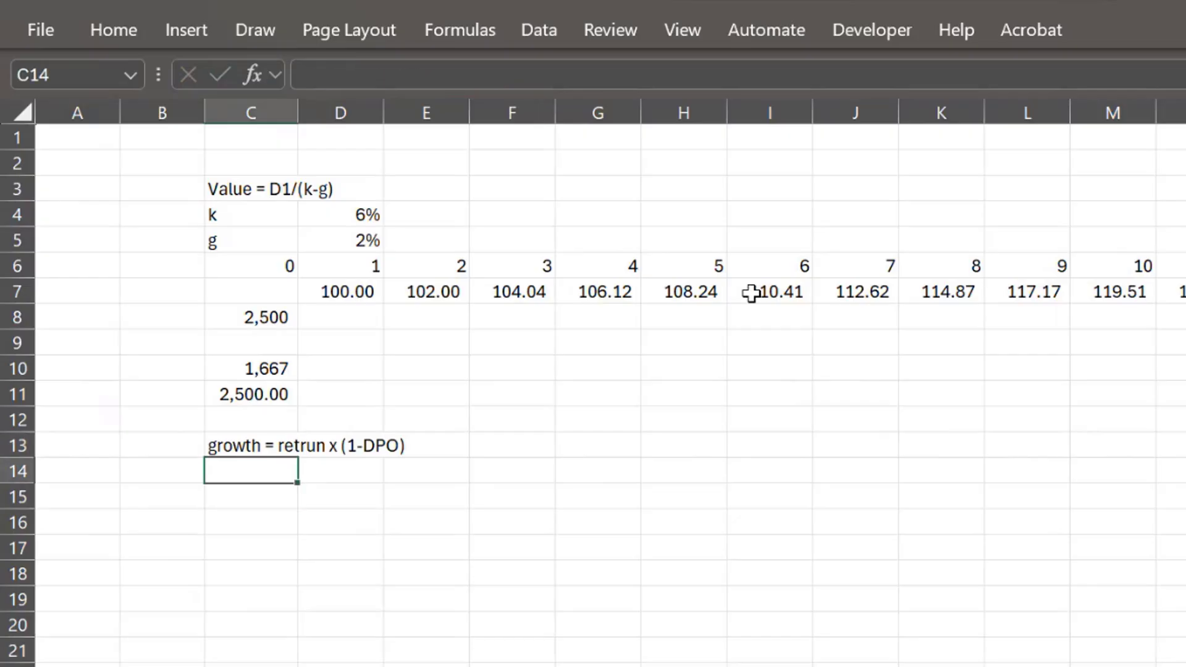
{"action": "key", "text": "Up"}
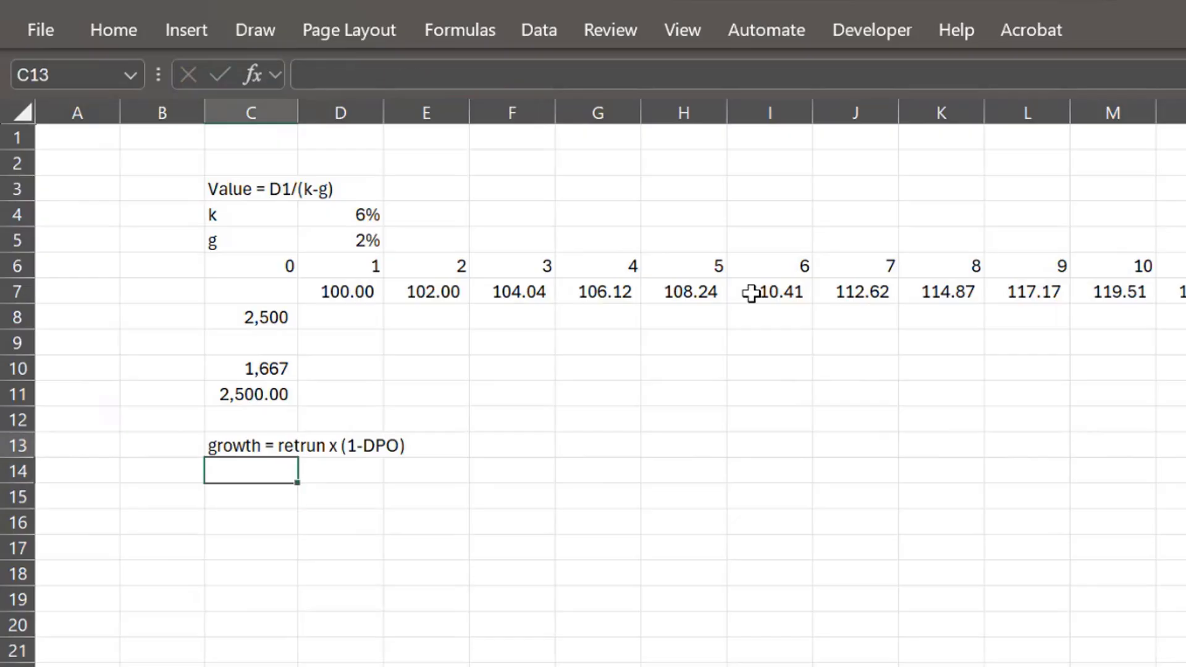
{"action": "key", "text": "Right"}
{"action": "key", "text": "Left"}
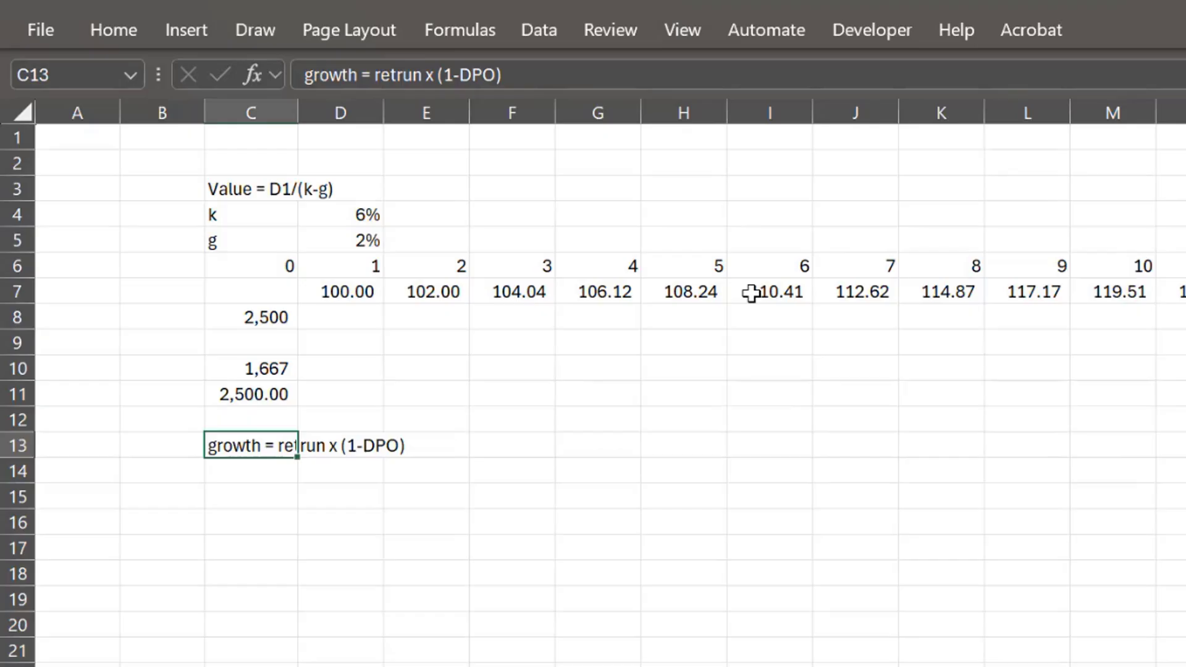
{"action": "key", "text": "Down"}
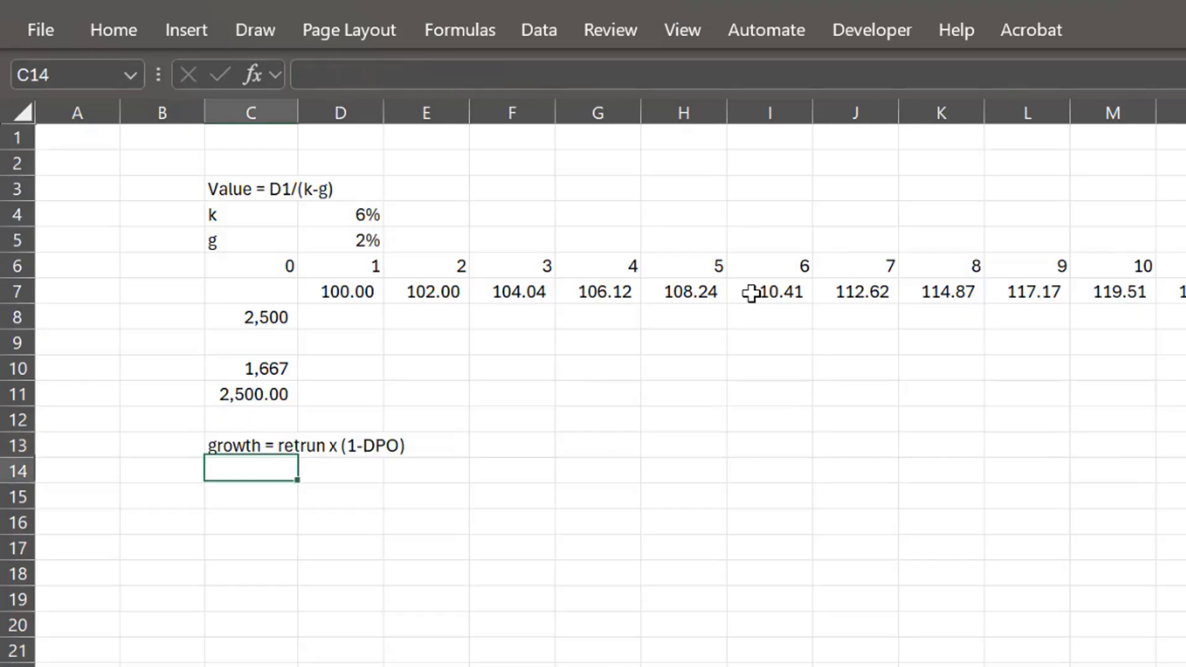
{"action": "key", "text": "Up"}
{"action": "key", "text": "Up"}
{"action": "key", "text": "Down"}
{"action": "key", "text": "Down"}
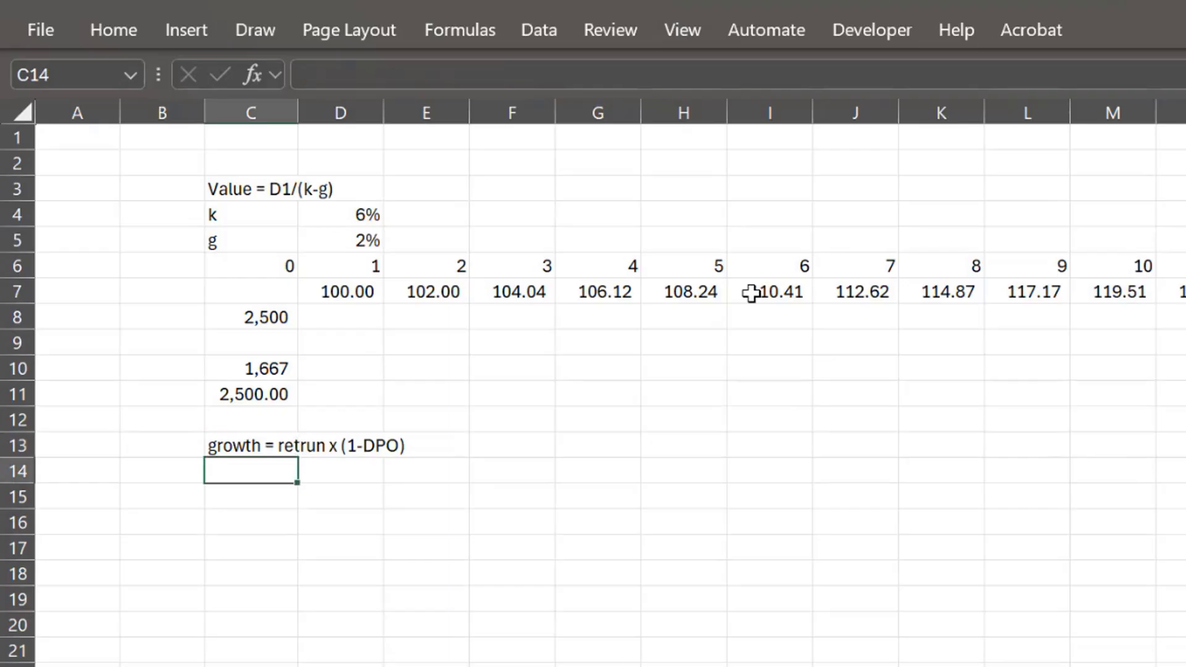
{"action": "key", "text": "Up"}
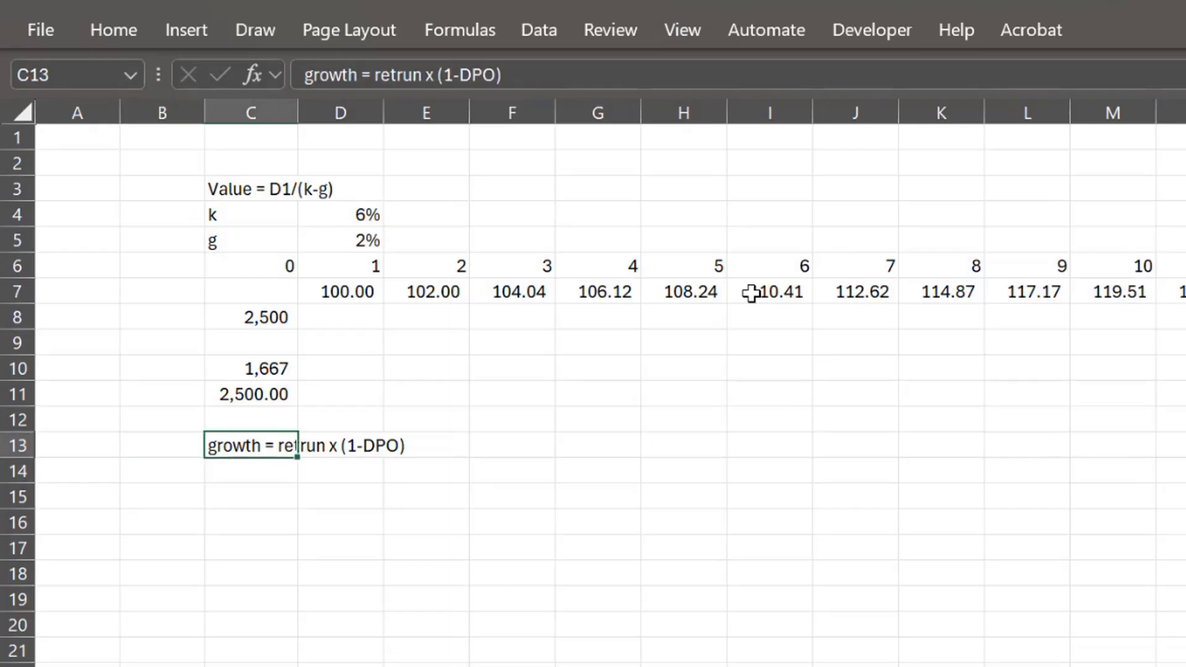
{"action": "key", "text": "Down"}
{"action": "key", "text": "Up"}
{"action": "key", "text": "Down"}
{"action": "key", "text": "Up"}
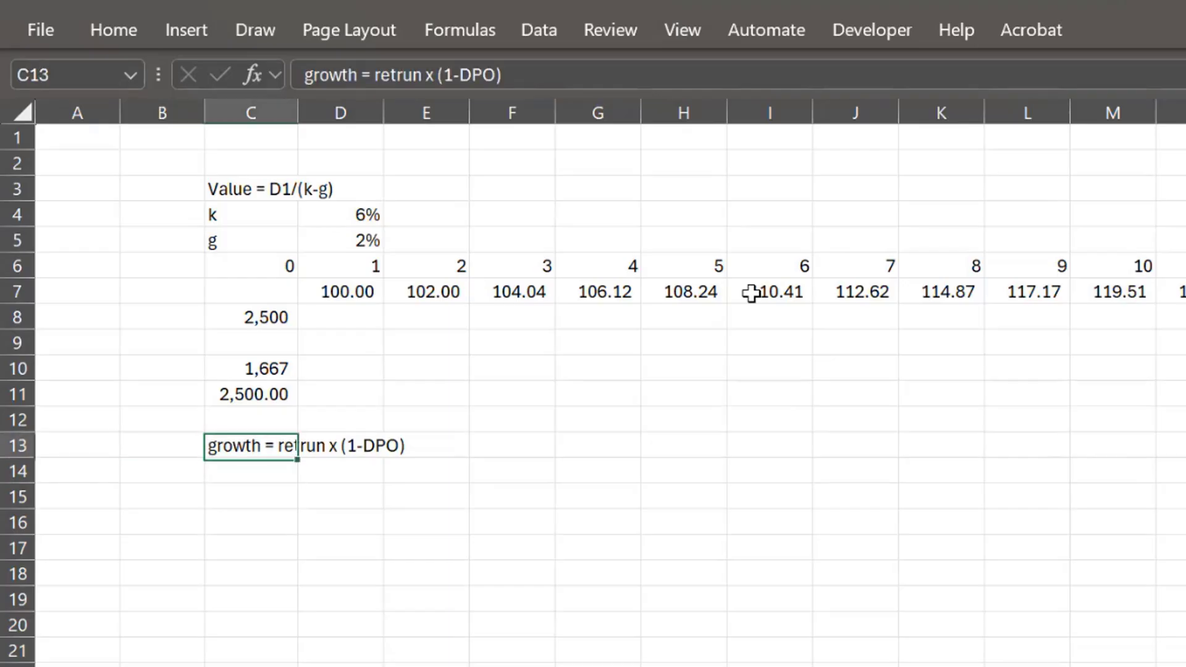
{"action": "key", "text": "Down"}
{"action": "key", "text": "Down"}
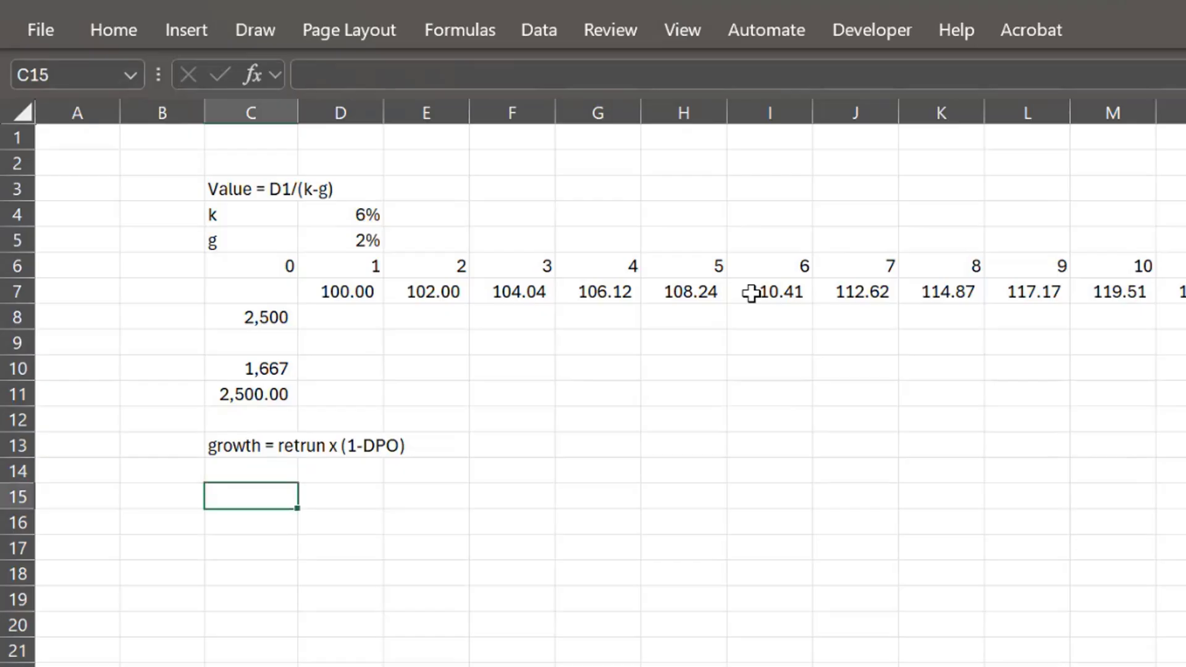
Examine the discount rate and growth rate values in D4 and D5
{"action": "key", "text": "Up"}
{"action": "key", "text": "Up"}
{"action": "key", "text": "Up"}
{"action": "key", "text": "Up"}
{"action": "key", "text": "Up"}
{"action": "key", "text": "Up"}
{"action": "key", "text": "Up"}
{"action": "key", "text": "Up"}
{"action": "key", "text": "Up"}
{"action": "key", "text": "Up"}
{"action": "key", "text": "Up"}
{"action": "key", "text": "Right"}
{"action": "key", "text": "Down"}
{"action": "key", "text": "Down"}
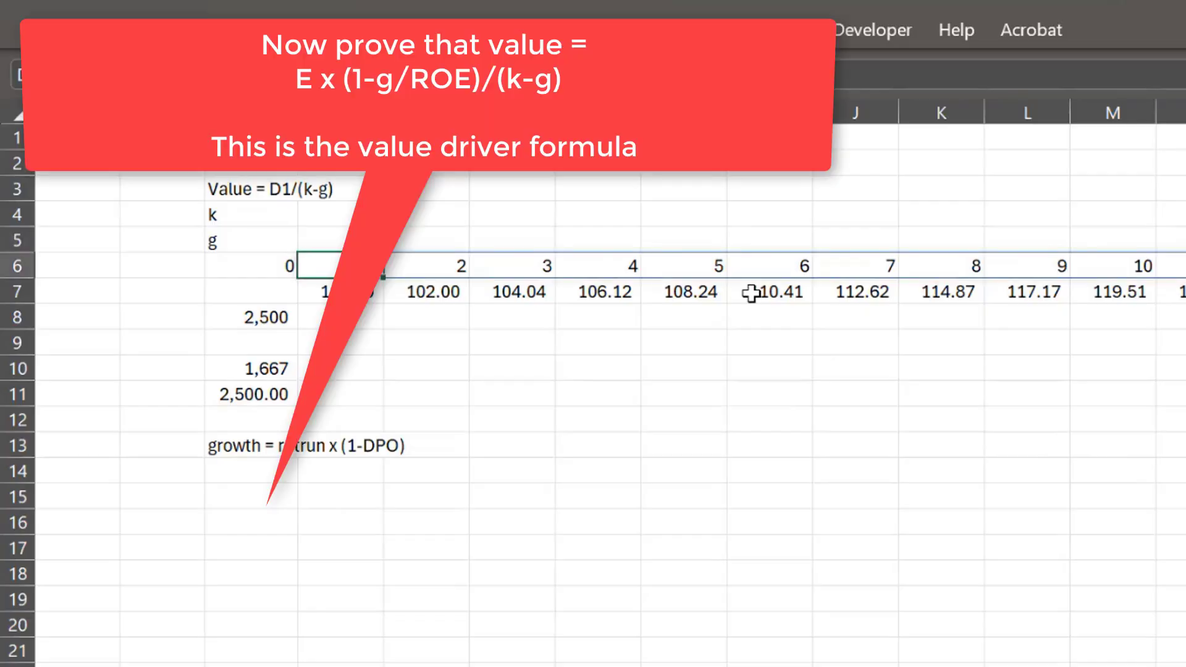
Write the rearranged retention equation "(1-DPO) = g/R" in C15
{"action": "key", "text": "Down"}
{"action": "key", "text": "Down"}
{"action": "key", "text": "Down"}
{"action": "key", "text": "Down"}
{"action": "key", "text": "Down"}
{"action": "key", "text": "Down"}
{"action": "key", "text": "Down"}
{"action": "key", "text": "Down"}
{"action": "key", "text": "Down"}
{"action": "key", "text": "Left"}
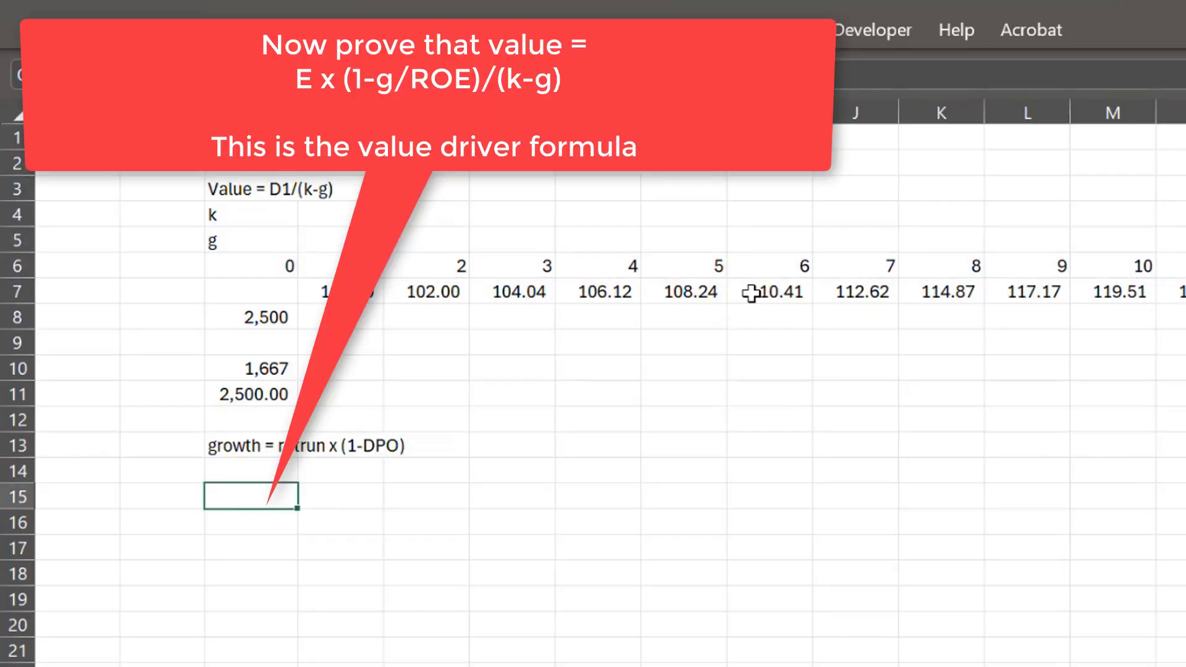
{"action": "type", "text": "Ret"}
{"action": "key", "text": "Escape"}
{"action": "type", "text": "(1"}
{"action": "type", "text": "-DPO) = g"}
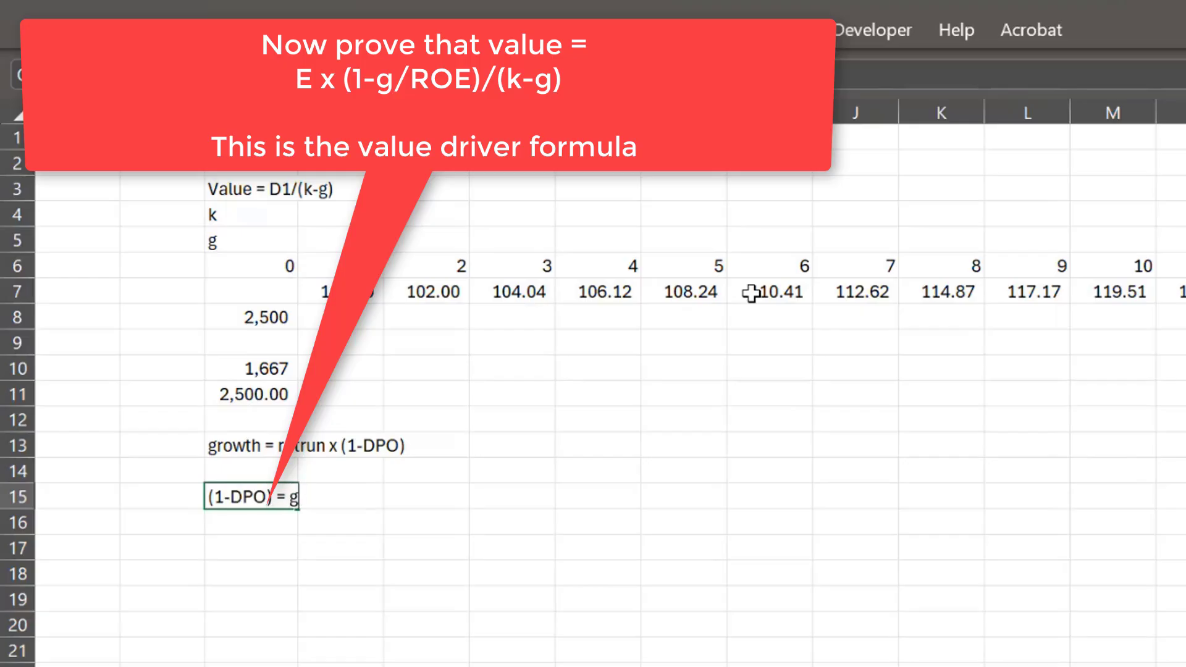
{"action": "type", "text": "/R"}
{"action": "key", "text": "Return"}
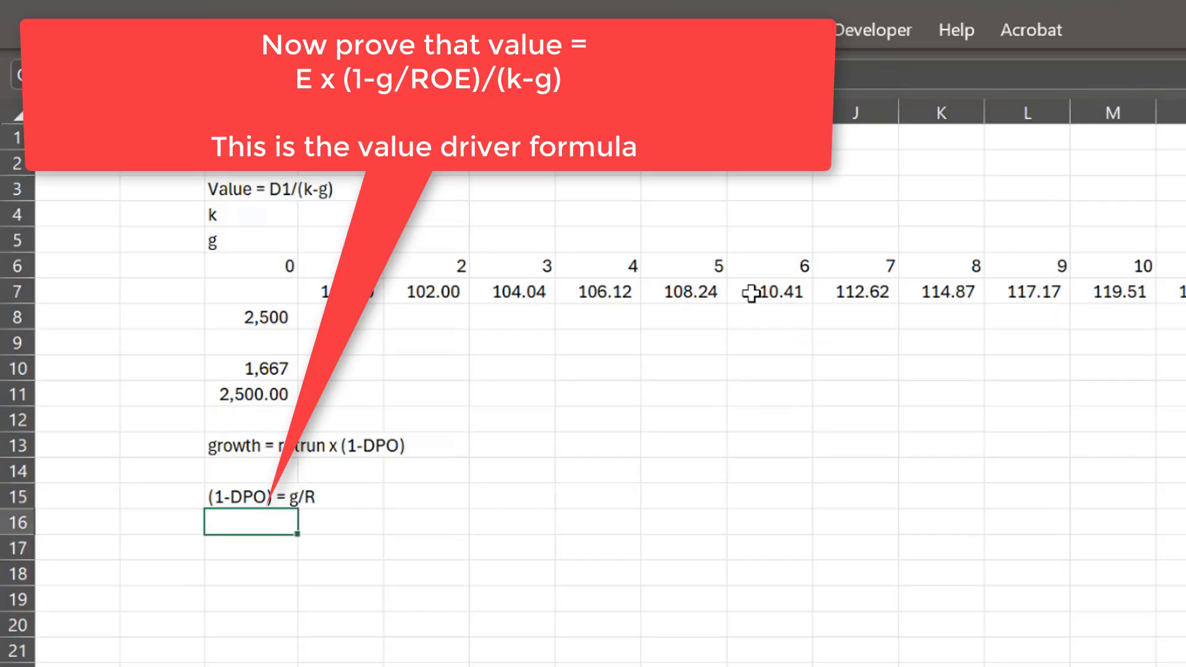
Write the payout ratio equation "DPO = 1-g/r" in C16
{"action": "key", "text": "Up"}
{"action": "key", "text": "Up"}
{"action": "key", "text": "Up"}
{"action": "key", "text": "Down"}
{"action": "key", "text": "Down"}
{"action": "key", "text": "Down"}
{"action": "key", "text": "Down"}
{"action": "key", "text": "Up"}
{"action": "type", "text": "DPO = 1-g/r"}
{"action": "key", "text": "Return"}
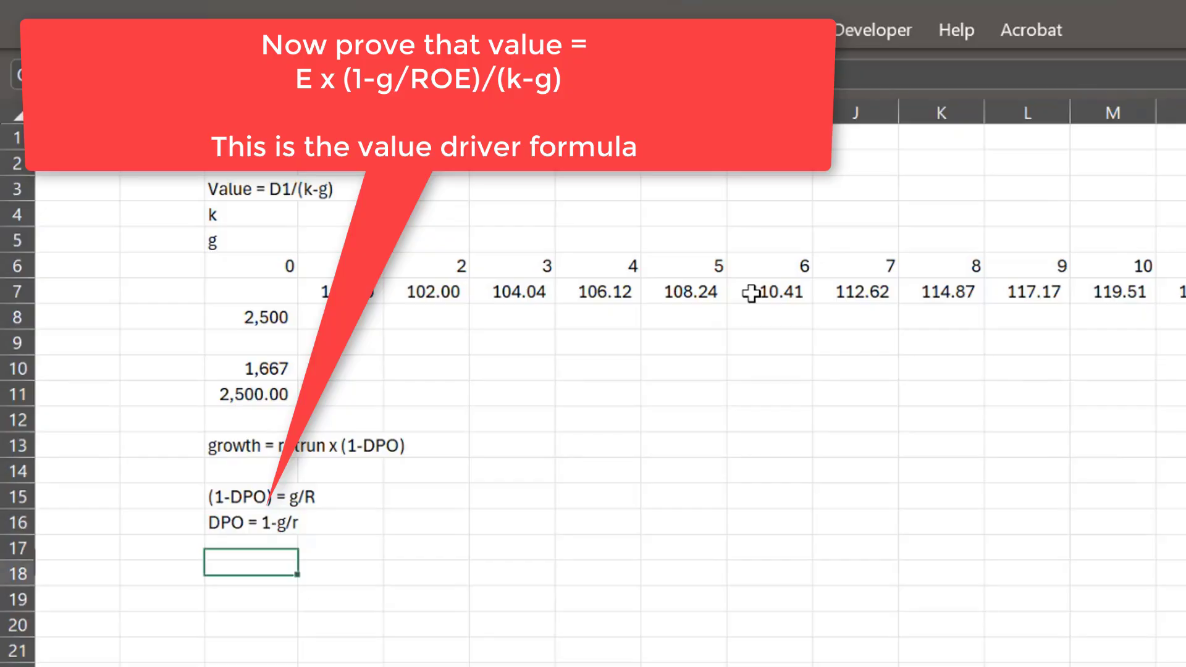
{"action": "key", "text": "Return"}
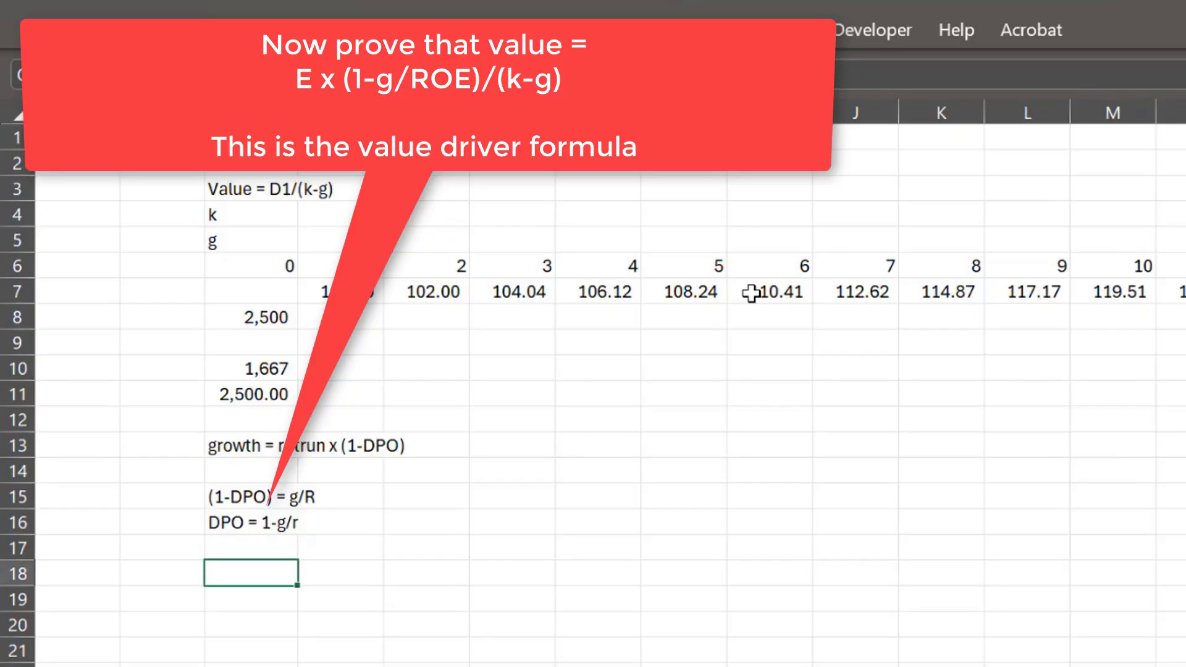
Compare the payout equation with the Value = D1/(k-g) formula in C3
{"action": "key", "text": "Up"}
{"action": "key", "text": "Up"}
{"action": "key", "text": "Down"}
{"action": "key", "text": "Down"}
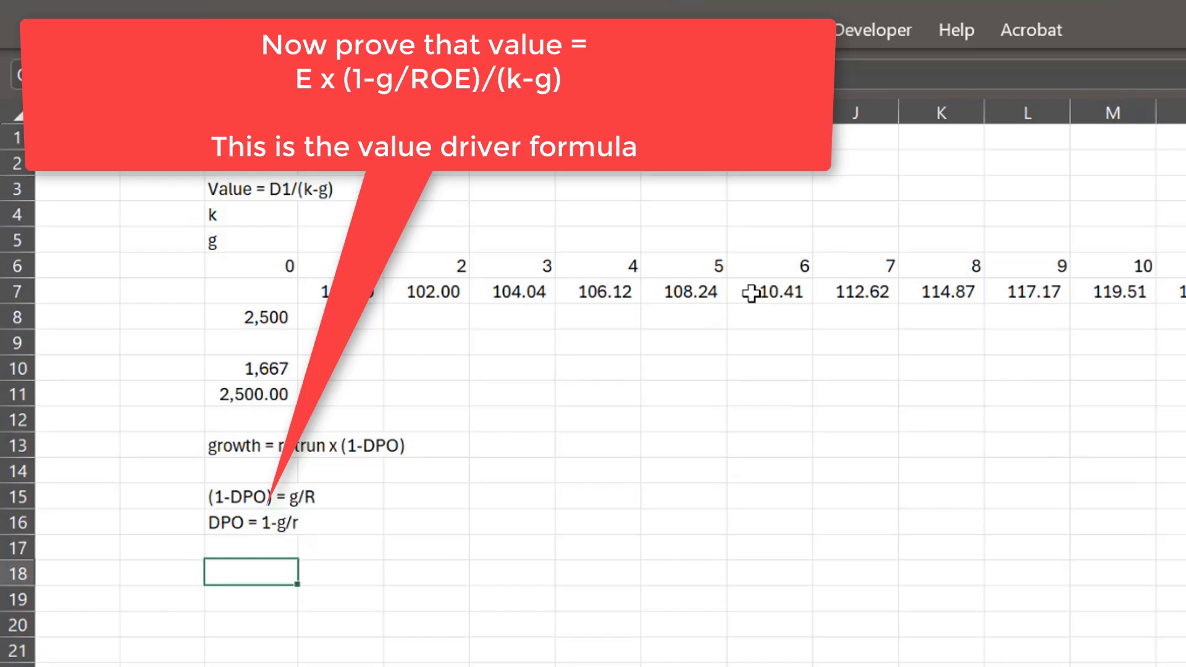
{"action": "key", "text": "Up"}
{"action": "key", "text": "Up"}
{"action": "key", "text": "Up"}
{"action": "key", "text": "Up"}
{"action": "key", "text": "Up"}
{"action": "key", "text": "Up"}
{"action": "key", "text": "Up"}
{"action": "key", "text": "Up"}
{"action": "key", "text": "Up"}
{"action": "key", "text": "Up"}
{"action": "key", "text": "Up"}
{"action": "key", "text": "Up"}
{"action": "key", "text": "Up"}
{"action": "key", "text": "Up"}
{"action": "key", "text": "Up"}
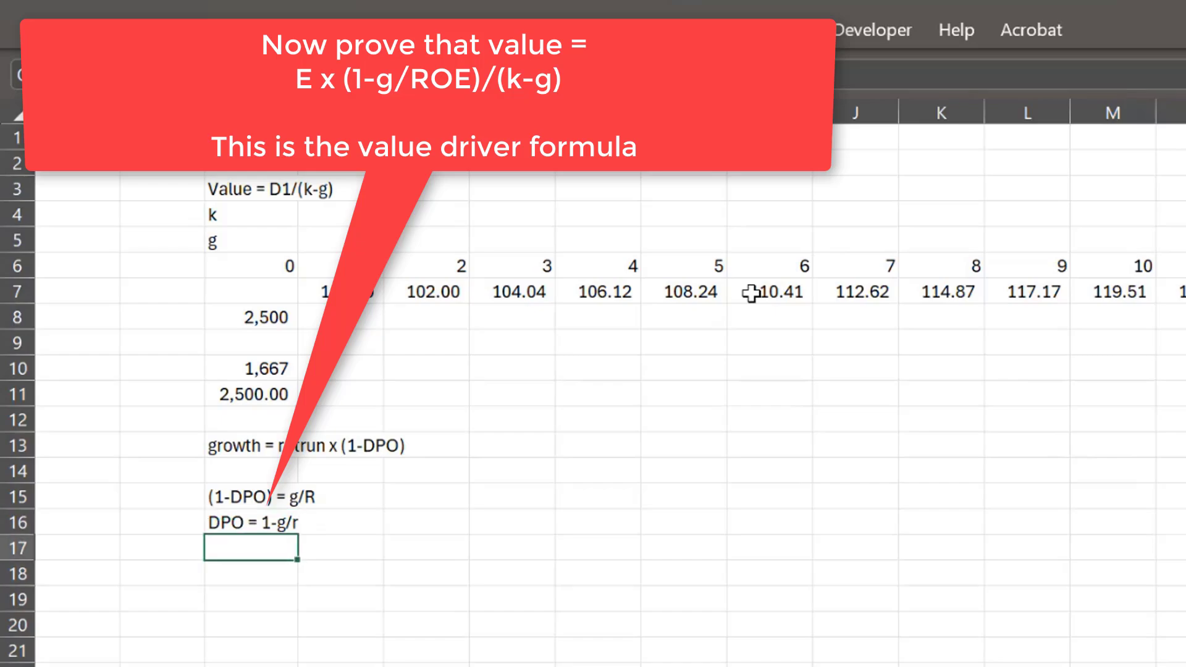
{"action": "key", "text": "Down"}
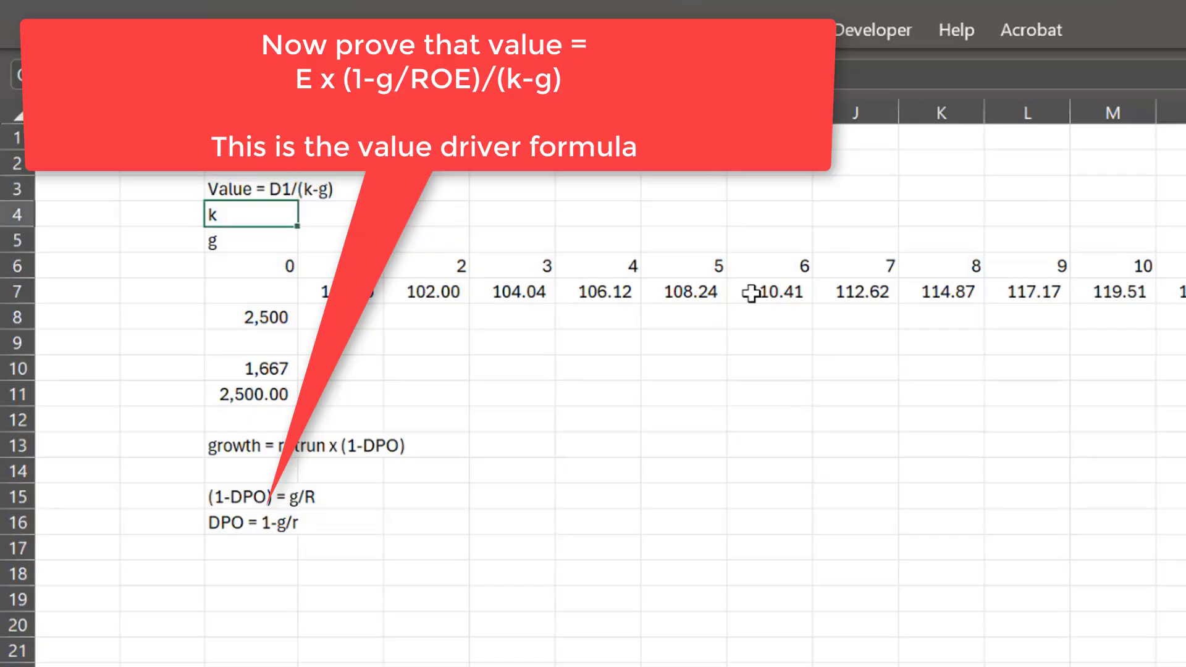
Write the value equation "Value = E * D1/(k-g)" in C18 below the payout ratio equation
{"action": "key", "text": "Down"}
{"action": "key", "text": "Down"}
{"action": "key", "text": "Down"}
{"action": "key", "text": "Down"}
{"action": "key", "text": "Down"}
{"action": "key", "text": "Down"}
{"action": "key", "text": "Down"}
{"action": "key", "text": "Down"}
{"action": "key", "text": "Down"}
{"action": "key", "text": "Down"}
{"action": "key", "text": "Down"}
{"action": "key", "text": "Down"}
{"action": "key", "text": "Down"}
{"action": "key", "text": "Down"}
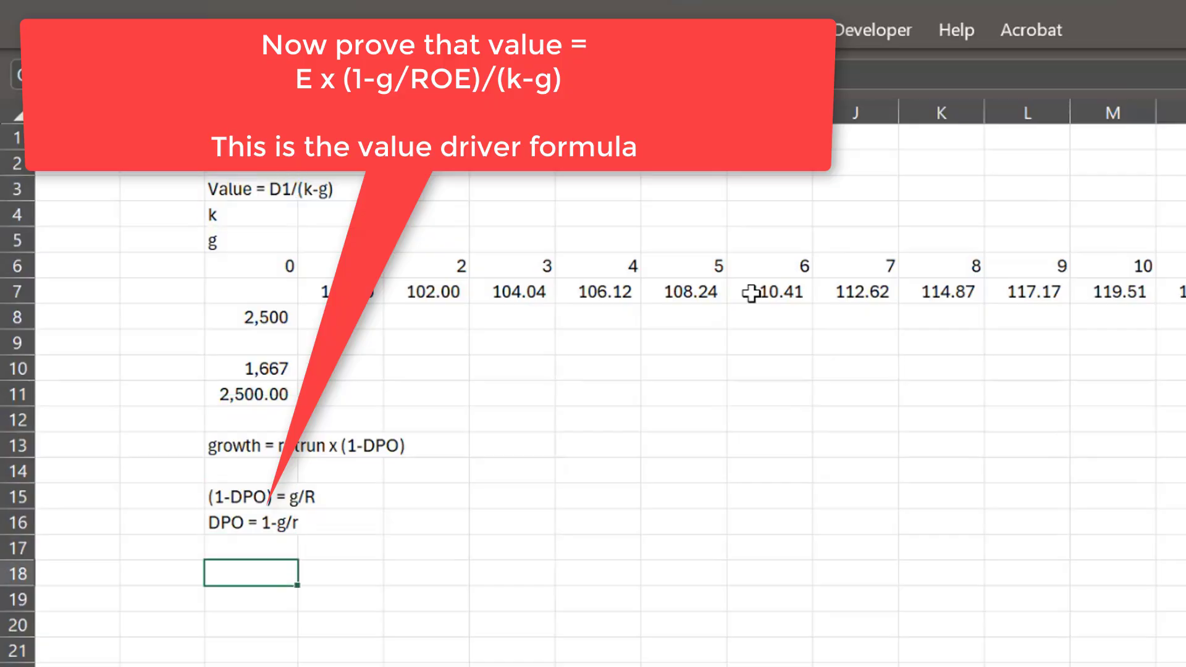
{"action": "type", "text": "Value"}
{"action": "key", "text": "BackSpace"}
{"action": "type", "text": "alue = E * D"}
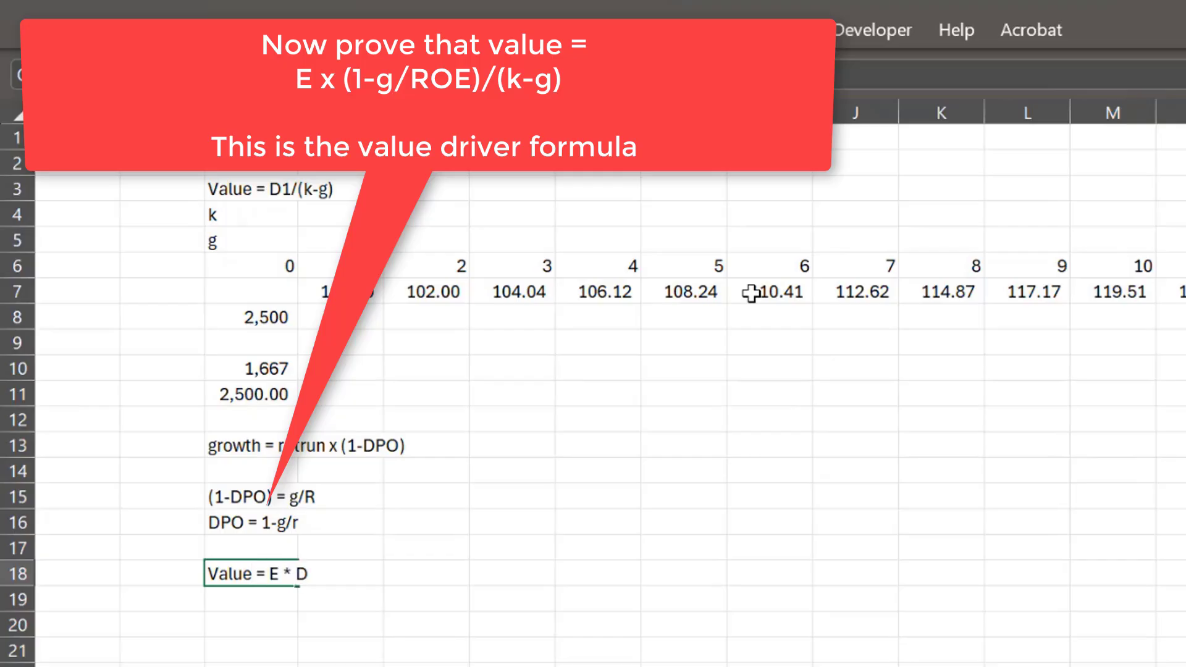
{"action": "type", "text": "1/(k-g)"}
{"action": "key", "text": "Return"}
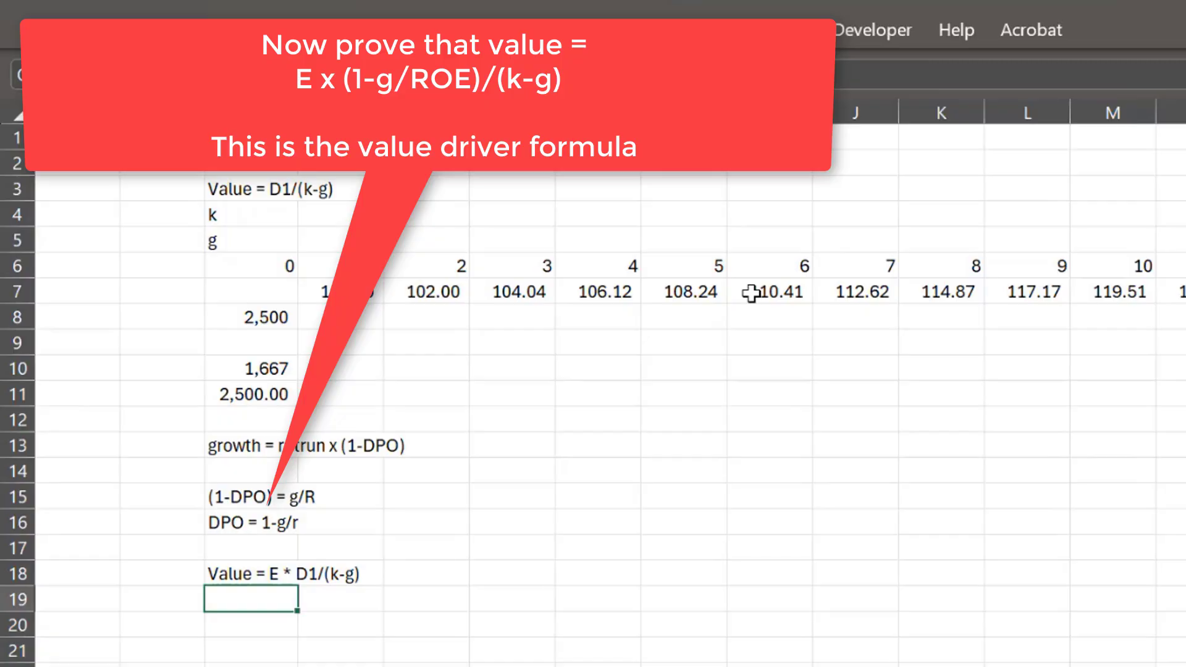
Replace D1 with DPO in the C18 equation so it reads "Value = E * DPO/(k-g)"
{"action": "key", "text": "Up"}
{"action": "key", "text": "Up"}
{"action": "key", "text": "Up"}
{"action": "key", "text": "Down"}
{"action": "key", "text": "Down"}
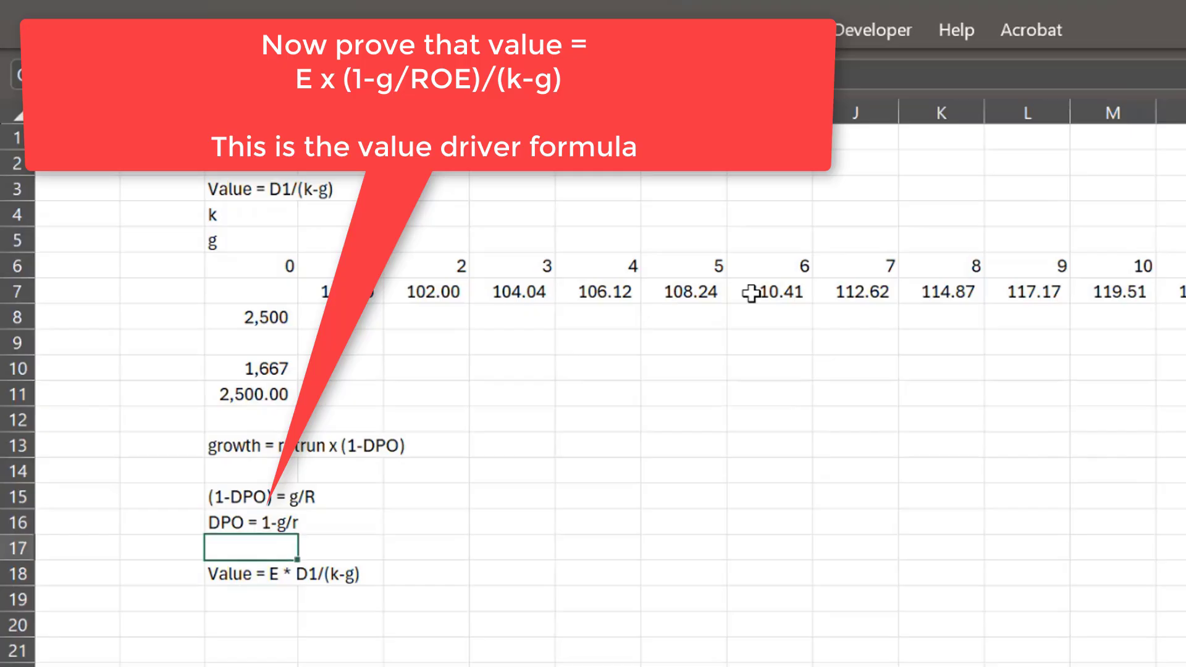
{"action": "key", "text": "Left"}
{"action": "key", "text": "Down"}
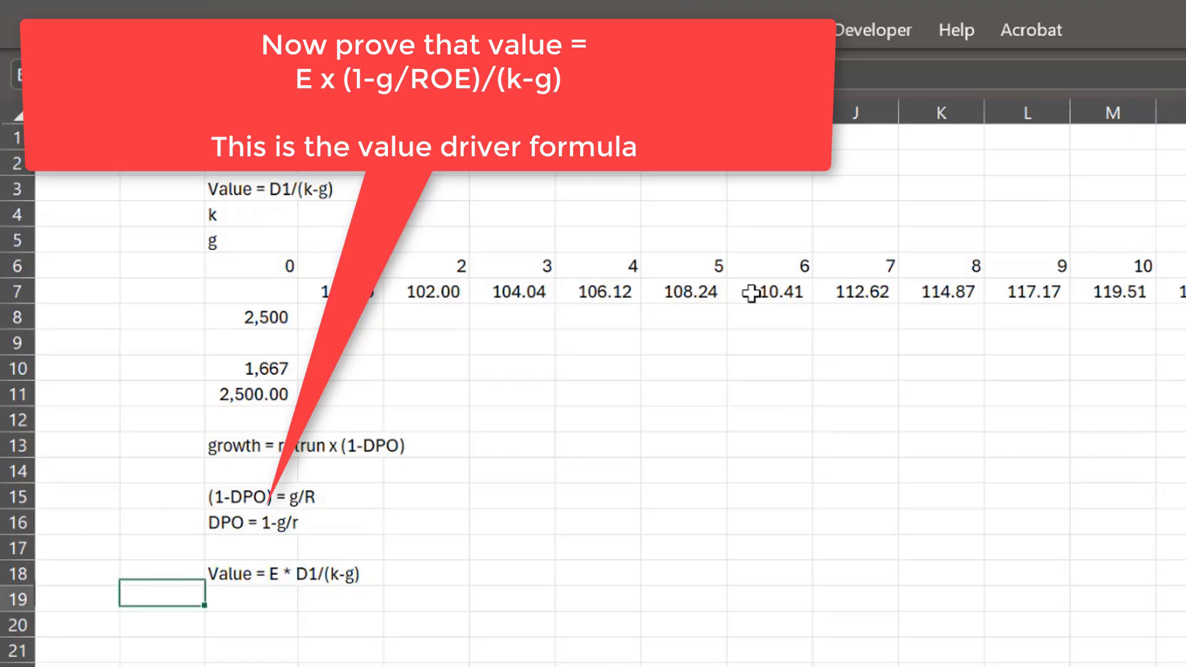
{"action": "key", "text": "Right"}
{"action": "key", "text": "Up"}
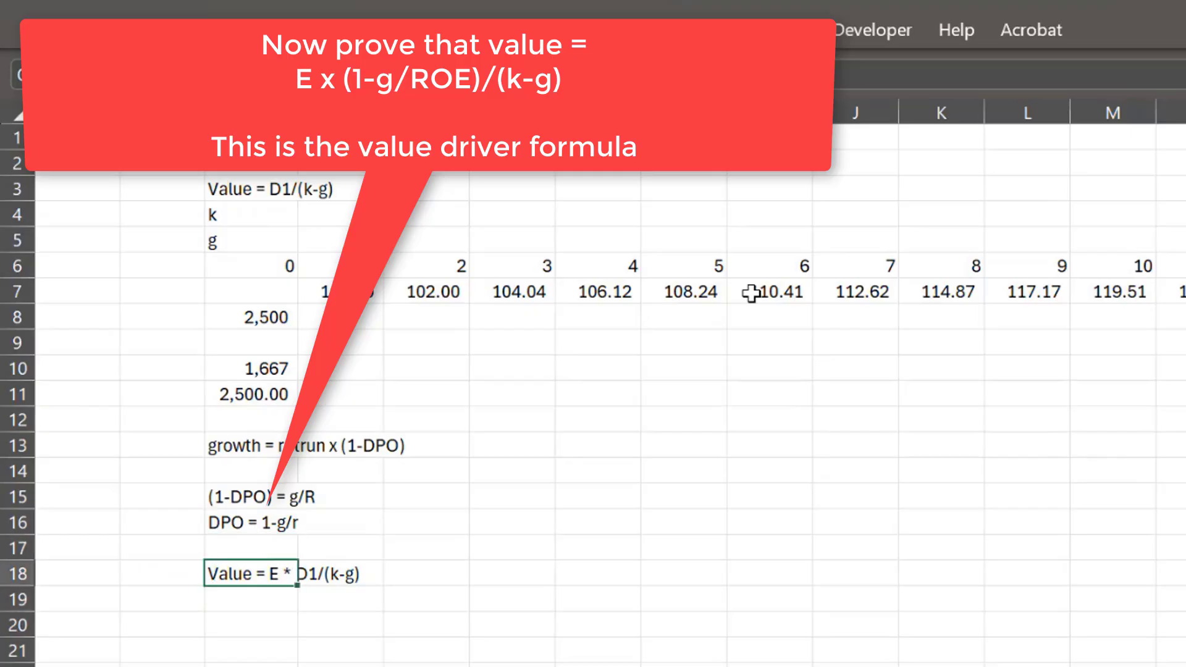
{"action": "key", "text": "F2"}
{"action": "key", "text": "Left"}
{"action": "key", "text": "Left"}
{"action": "key", "text": "Left"}
{"action": "key", "text": "Left"}
{"action": "key", "text": "BackSpace"}
{"action": "type", "text": "PO"}
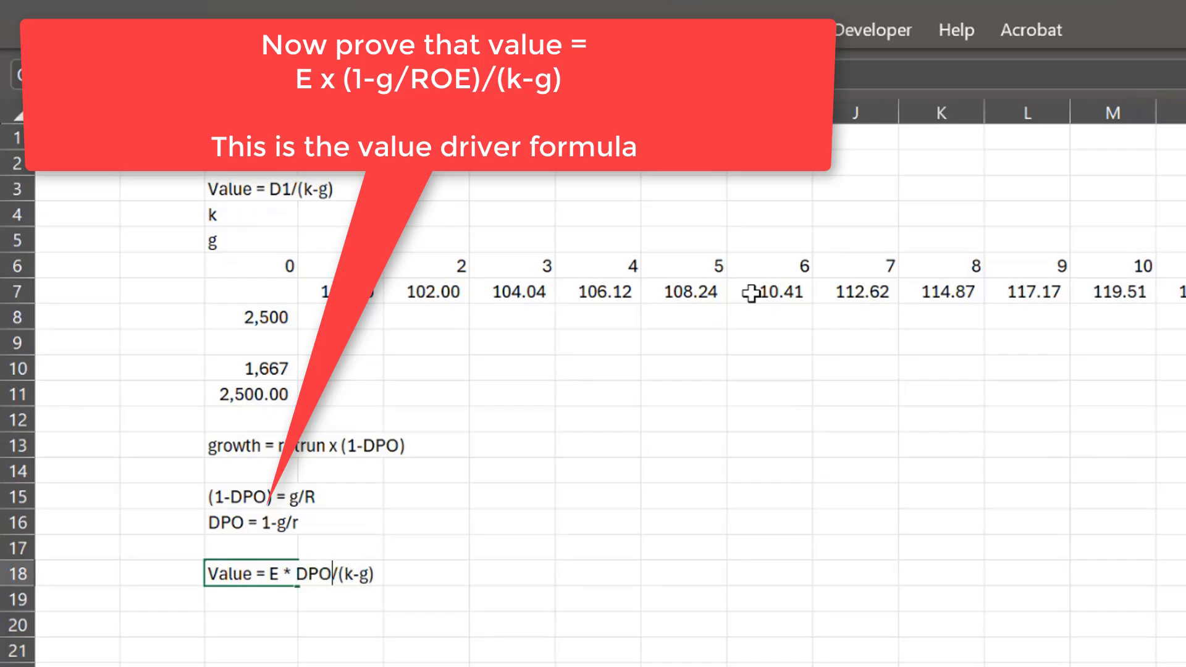
{"action": "key", "text": "Return"}
{"action": "key", "text": "Return"}
Write the value driver formula "Value = E x (1-g/R)/(k-g)" in C20
{"action": "key", "text": "Up"}
{"action": "key", "text": "Up"}
{"action": "key", "text": "Up"}
{"action": "key", "text": "Up"}
{"action": "key", "text": "Down"}
{"action": "key", "text": "Down"}
{"action": "key", "text": "Down"}
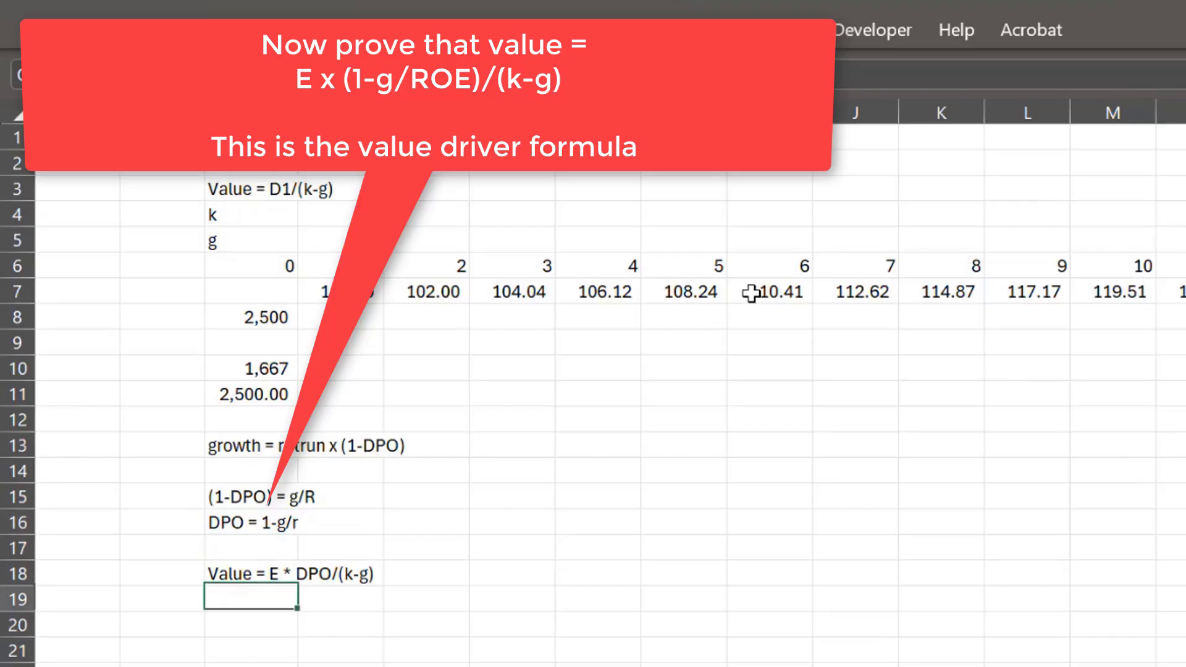
{"action": "key", "text": "Down"}
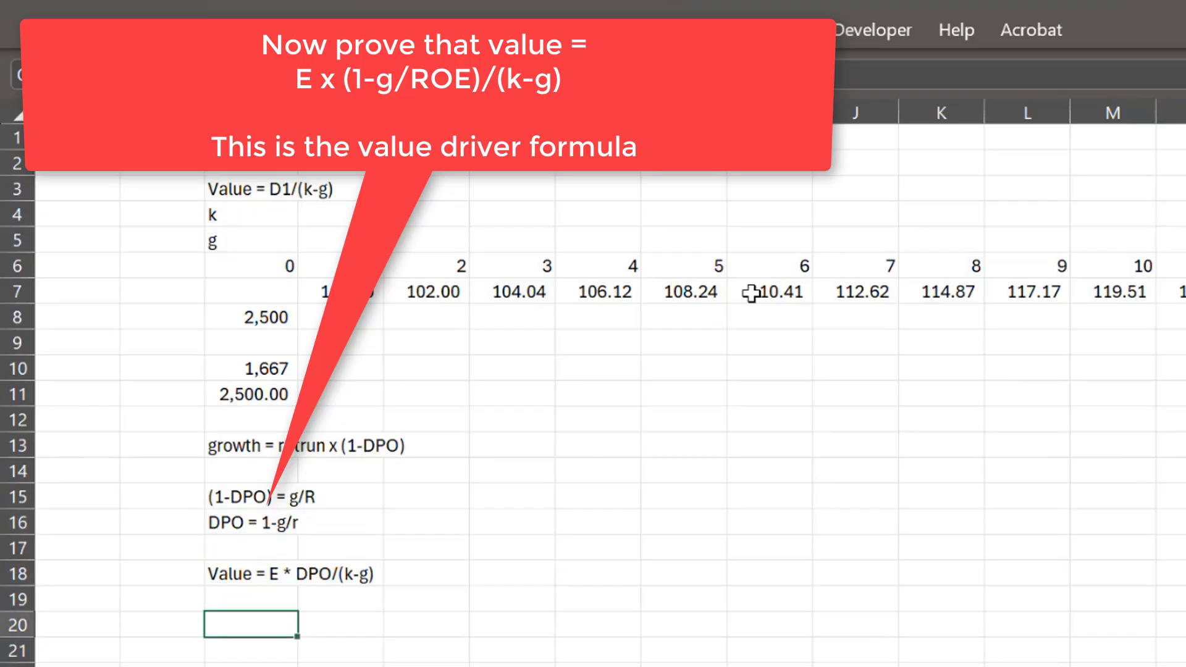
{"action": "type", "text": "Value = E x"}
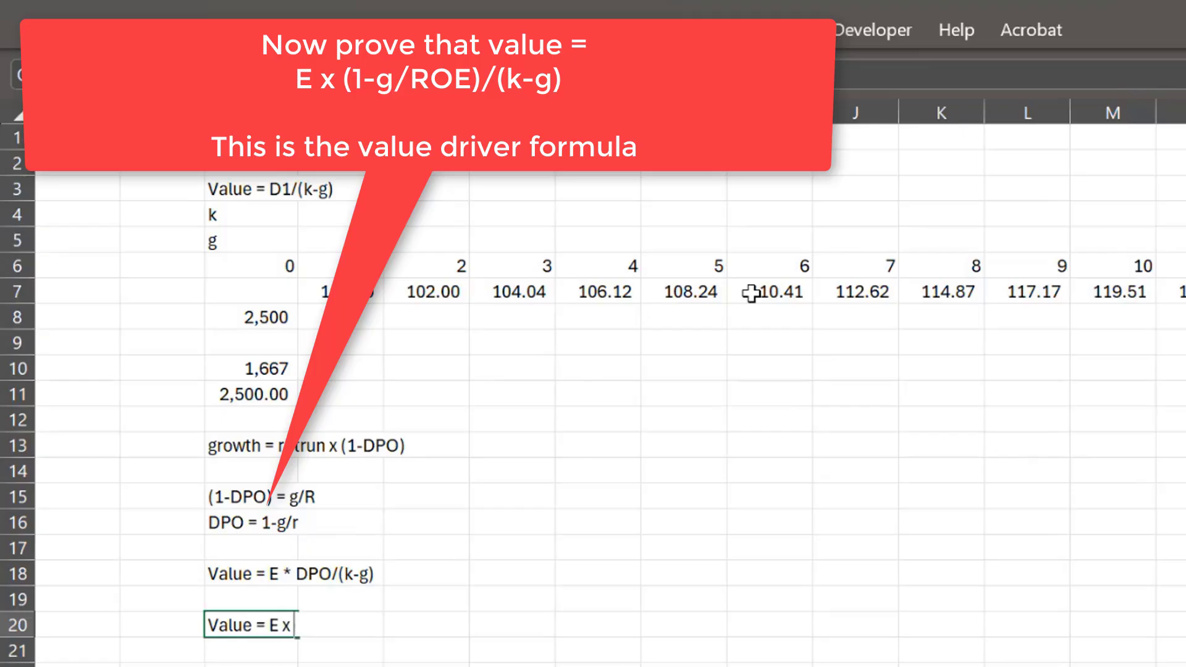
{"action": "type", "text": " (1-g/R)/("}
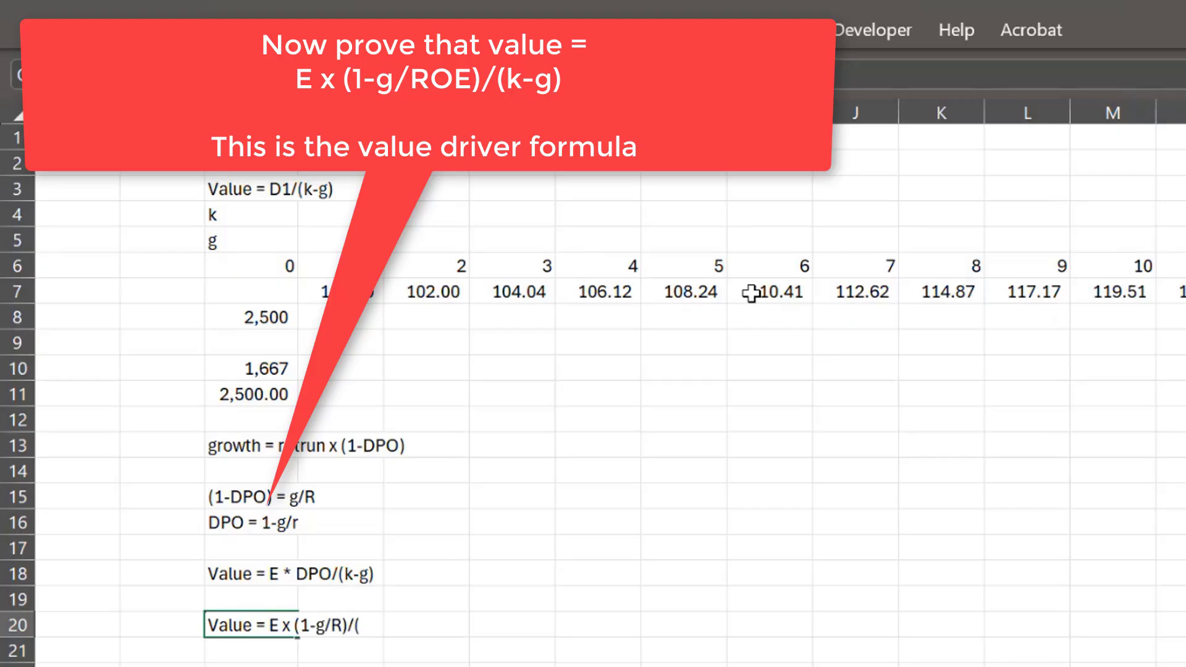
{"action": "type", "text": "k-g)"}
{"action": "key", "text": "Return"}
{"action": "key", "text": "Up"}
{"action": "key", "text": "Down"}
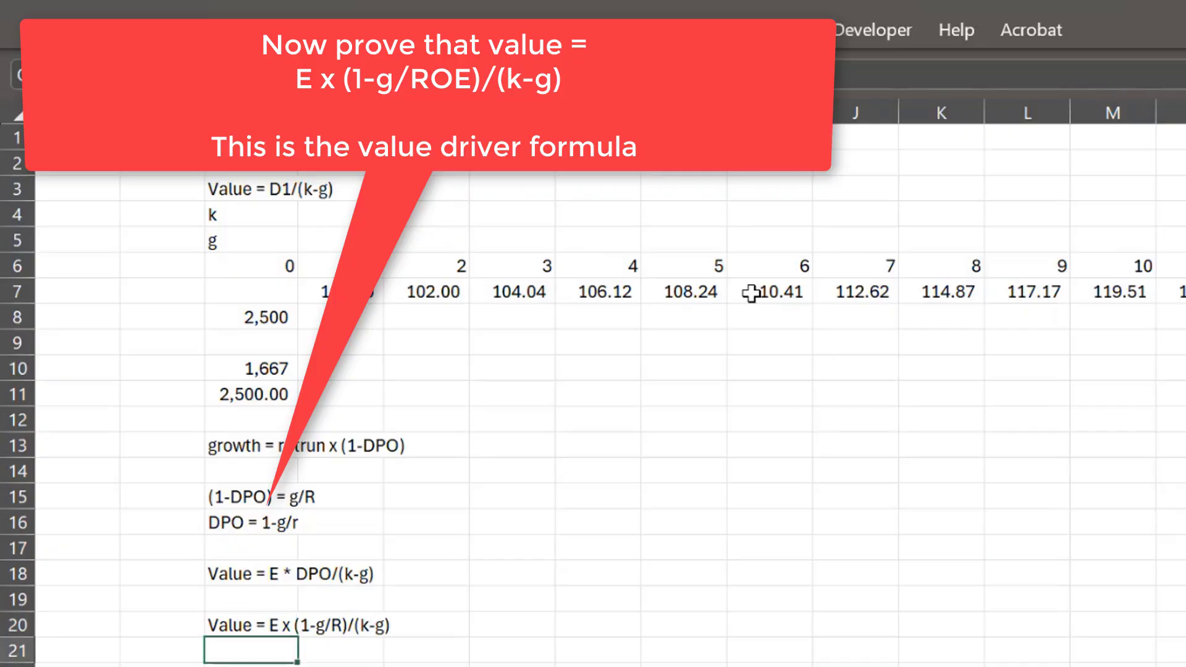
Write the earnings multiple equation "Value/E = (1-g/roe)/(k-g)" in C22
{"action": "key", "text": "Up"}
{"action": "key", "text": "Down"}
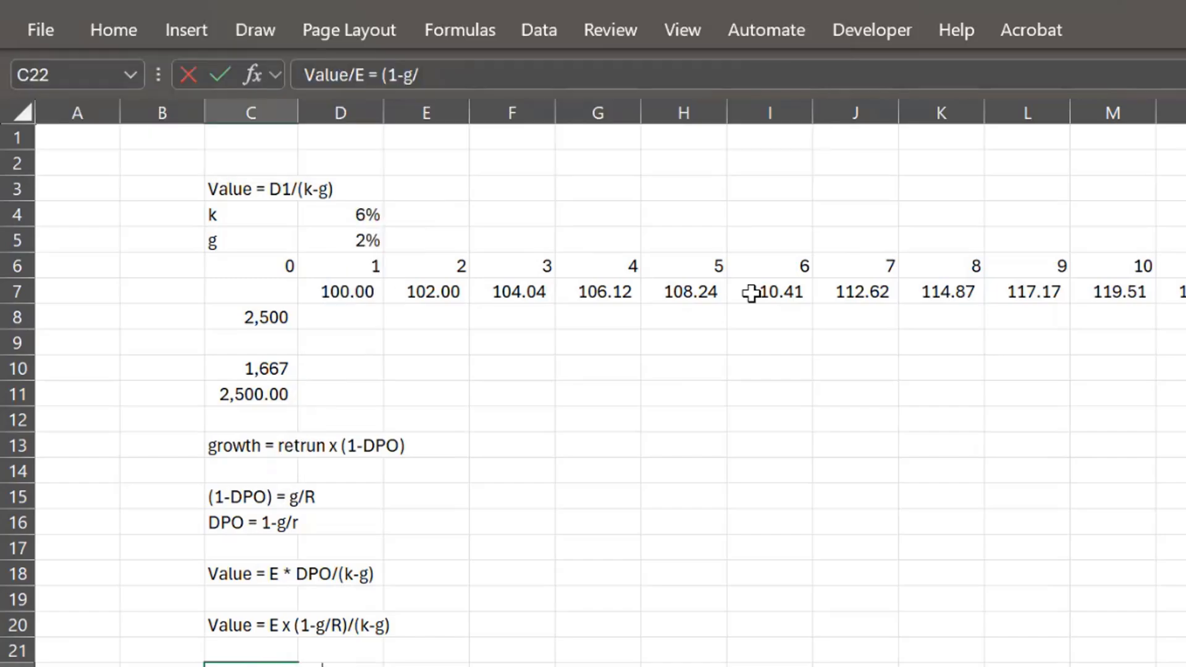
{"action": "type", "text": "roe)/(k-g)"}
{"action": "key", "text": "Return"}
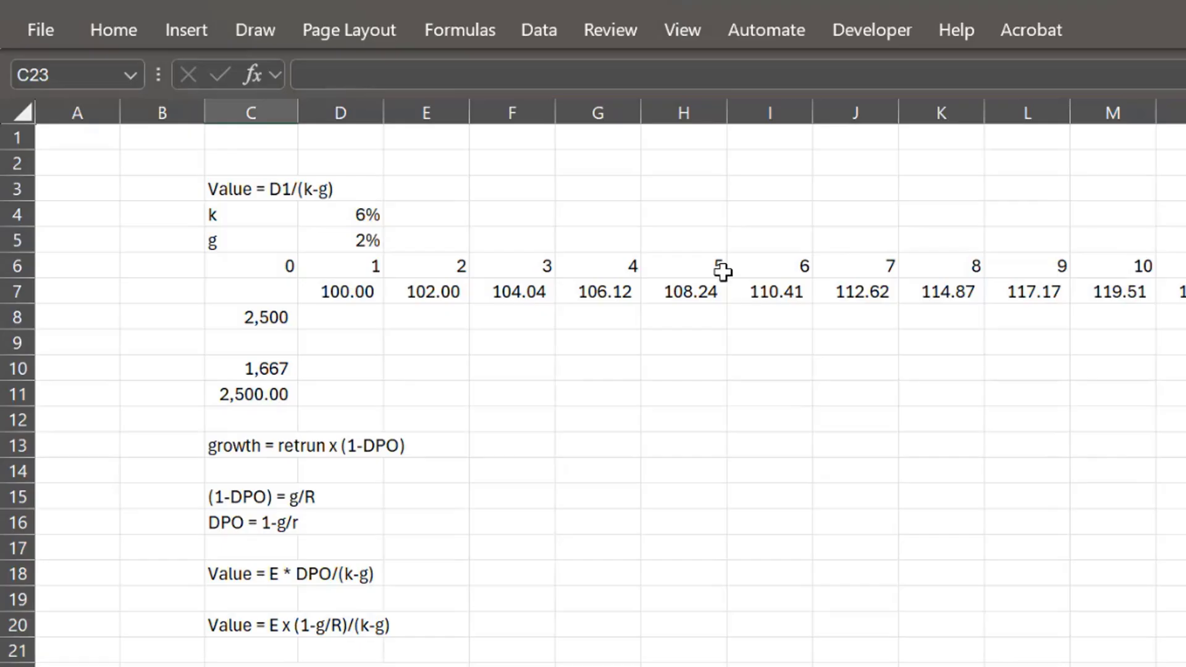
Go to the solar project model sheet and examine the invested capital and return rows above the Debt Sizing section
{"action": "left_click", "coordinate": [612, 525]}
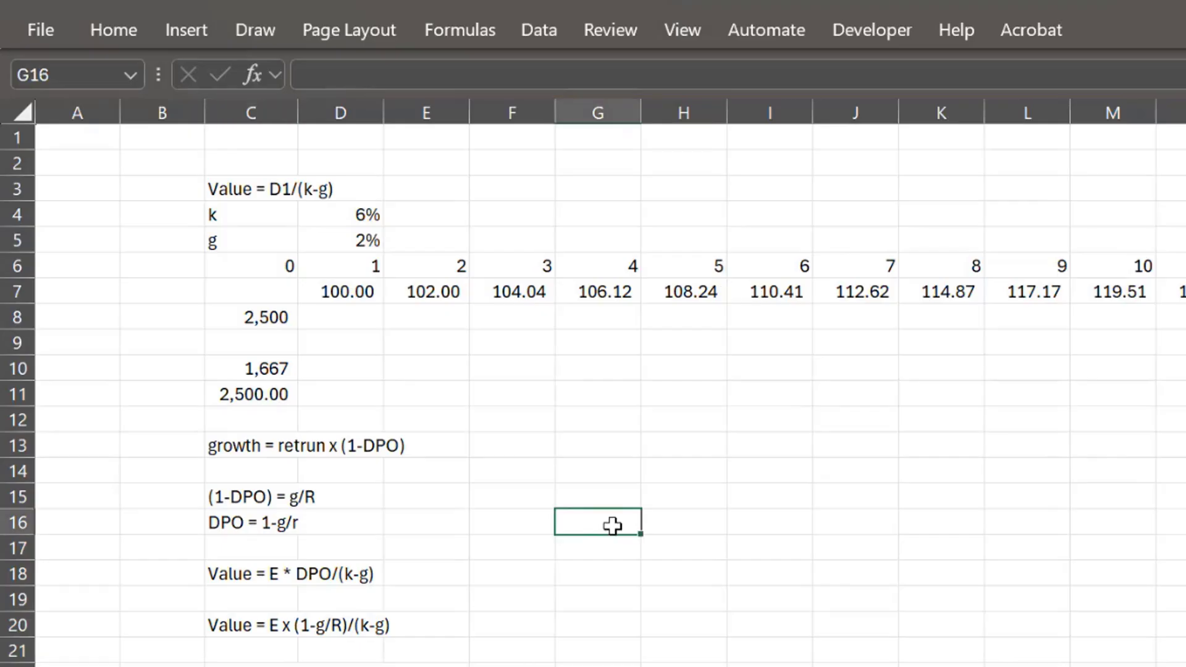
{"action": "key", "text": "ctrl+Page_Down"}
{"action": "key", "text": "ctrl+Page_Up"}
{"action": "key", "text": "ctrl+Page_Down"}
{"action": "key", "text": "Down"}
{"action": "key", "text": "Down"}
{"action": "key", "text": "Down"}
{"action": "key", "text": "Down"}
{"action": "key", "text": "Down"}
{"action": "key", "text": "Down"}
{"action": "key", "text": "Down"}
{"action": "key", "text": "Down"}
{"action": "key", "text": "Down"}
{"action": "key", "text": "Down"}
{"action": "key", "text": "Down"}
{"action": "key", "text": "Down"}
{"action": "key", "text": "Down"}
{"action": "key", "text": "Down"}
{"action": "key", "text": "Down"}
{"action": "key", "text": "Down"}
{"action": "key", "text": "Down"}
{"action": "key", "text": "Down"}
{"action": "key", "text": "Down"}
{"action": "key", "text": "Down"}
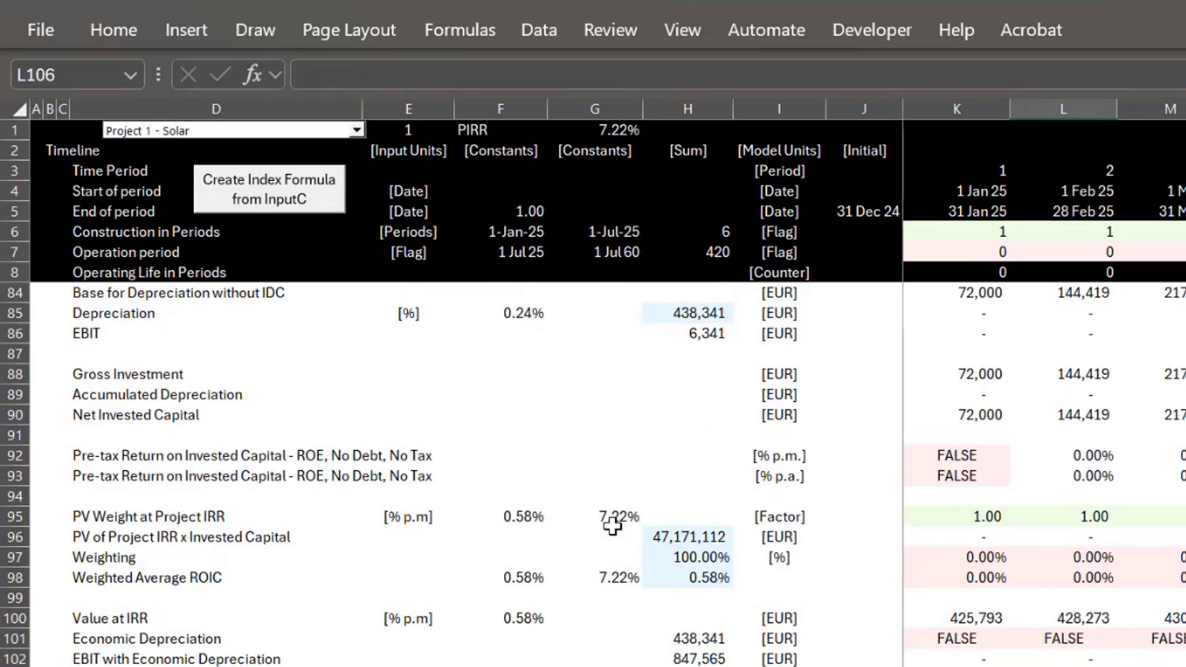
{"action": "key", "text": "Up"}
{"action": "key", "text": "Up"}
{"action": "key", "text": "Up"}
{"action": "key", "text": "Up"}
{"action": "key", "text": "Up"}
{"action": "key", "text": "Up"}
{"action": "key", "text": "Up"}
{"action": "key", "text": "Up"}
{"action": "key", "text": "Up"}
{"action": "key", "text": "Up"}
{"action": "key", "text": "Up"}
{"action": "key", "text": "Up"}
{"action": "key", "text": "Up"}
{"action": "key", "text": "Left"}
{"action": "key", "text": "Left"}
{"action": "key", "text": "Left"}
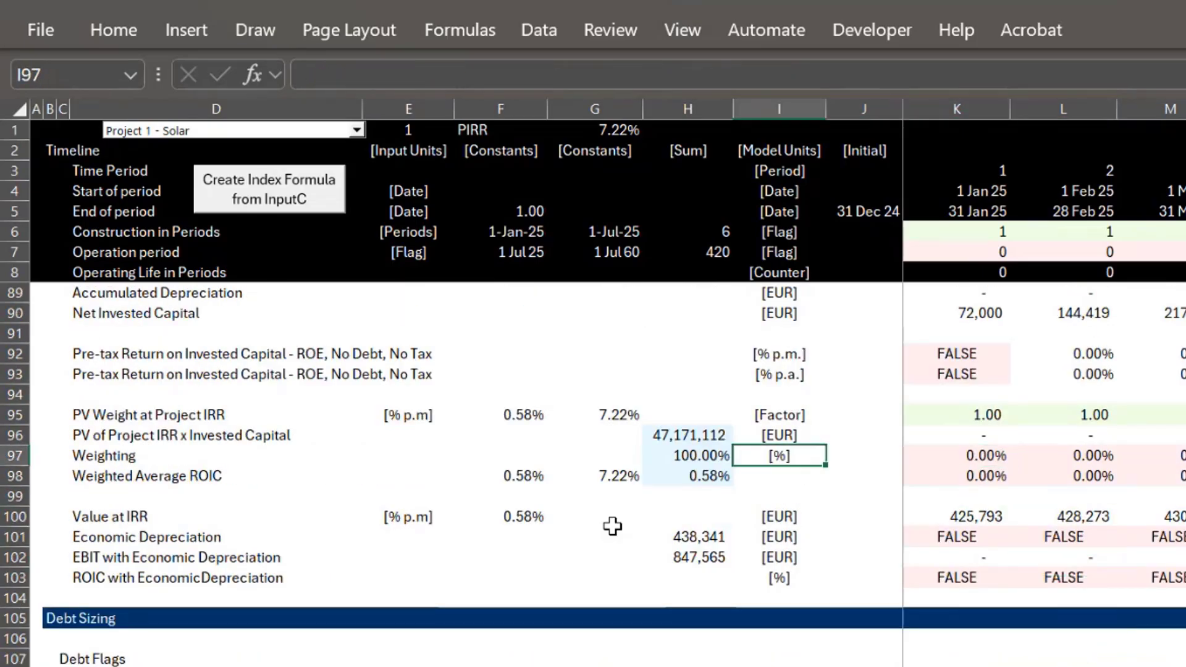
Examine the Weighted Average ROIC calculation in row 98 across the monthly operating periods
{"action": "key", "text": "Left"}
{"action": "key", "text": "Down"}
{"action": "key", "text": "Up"}
{"action": "key", "text": "Right"}
{"action": "key", "text": "Down"}
{"action": "key", "text": "Right"}
{"action": "key", "text": "Right"}
{"action": "key", "text": "Right"}
{"action": "key", "text": "Right"}
{"action": "key", "text": "Right"}
{"action": "key", "text": "Right"}
{"action": "key", "text": "Right"}
{"action": "key", "text": "Right"}
{"action": "key", "text": "Right"}
{"action": "key", "text": "Right"}
{"action": "key", "text": "Right"}
{"action": "key", "text": "Right"}
{"action": "key", "text": "Right"}
{"action": "key", "text": "Right"}
{"action": "key", "text": "Right"}
{"action": "key", "text": "Right"}
{"action": "key", "text": "Right"}
{"action": "key", "text": "Right"}
{"action": "key", "text": "Right"}
{"action": "key", "text": "Right"}
{"action": "key", "text": "Right"}
{"action": "key", "text": "Right"}
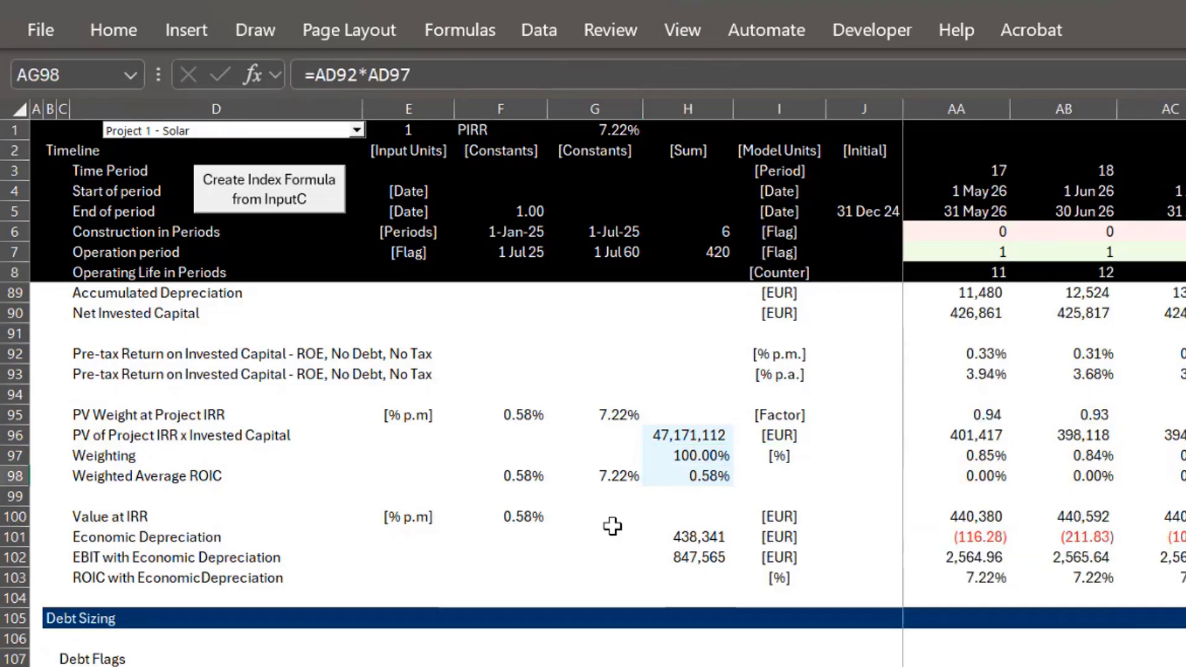
Examine the Weighting calculation in row 97 across the monthly periods
{"action": "key", "text": "Up"}
{"action": "key", "text": "Left"}
{"action": "key", "text": "Left"}
{"action": "key", "text": "Left"}
{"action": "key", "text": "Left"}
{"action": "key", "text": "Left"}
{"action": "key", "text": "Left"}
{"action": "key", "text": "Left"}
{"action": "key", "text": "Left"}
{"action": "key", "text": "Left"}
{"action": "key", "text": "Left"}
{"action": "key", "text": "Left"}
{"action": "key", "text": "Left"}
{"action": "key", "text": "Left"}
{"action": "key", "text": "Left"}
{"action": "key", "text": "Left"}
{"action": "key", "text": "Left"}
{"action": "key", "text": "Left"}
{"action": "key", "text": "Left"}
{"action": "key", "text": "Left"}
{"action": "key", "text": "Left"}
{"action": "key", "text": "Left"}
{"action": "key", "text": "Left"}
{"action": "key", "text": "Left"}
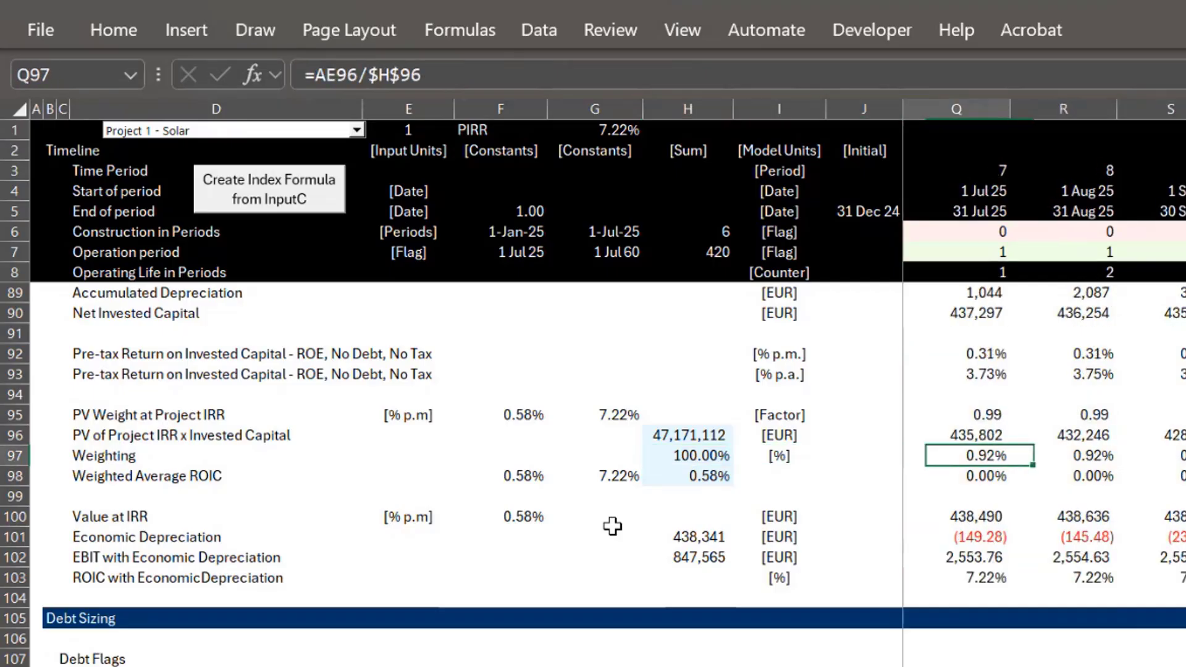
{"action": "key", "text": "Right"}
{"action": "key", "text": "Right"}
{"action": "key", "text": "Right"}
{"action": "key", "text": "Right"}
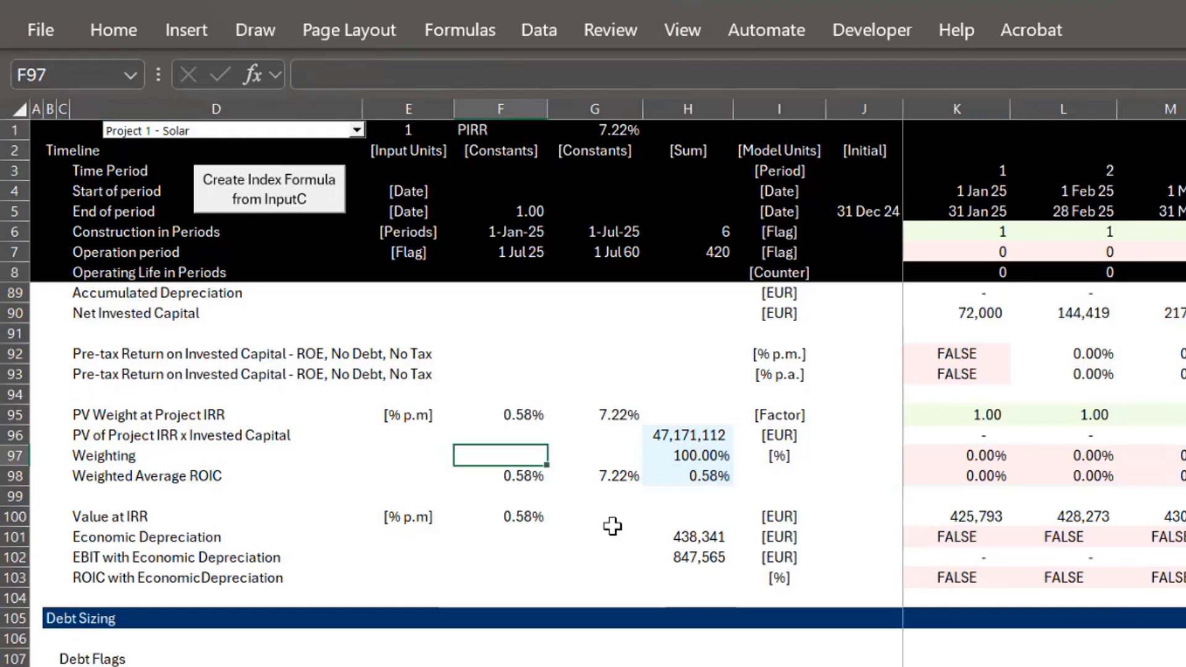
Examine the net invested capital, depreciation and EBIT rows up to the Adjusted Investment for Construction Funding section
{"action": "key", "text": "Down"}
{"action": "key", "text": "Up"}
{"action": "key", "text": "Up"}
{"action": "key", "text": "Up"}
{"action": "key", "text": "Up"}
{"action": "key", "text": "Up"}
{"action": "key", "text": "Up"}
{"action": "key", "text": "Up"}
{"action": "key", "text": "Up"}
{"action": "key", "text": "Up"}
{"action": "key", "text": "Up"}
{"action": "key", "text": "Up"}
{"action": "key", "text": "Up"}
{"action": "key", "text": "Up"}
{"action": "key", "text": "Up"}
{"action": "key", "text": "Up"}
{"action": "key", "text": "Up"}
{"action": "key", "text": "Up"}
{"action": "key", "text": "Up"}
{"action": "key", "text": "Up"}
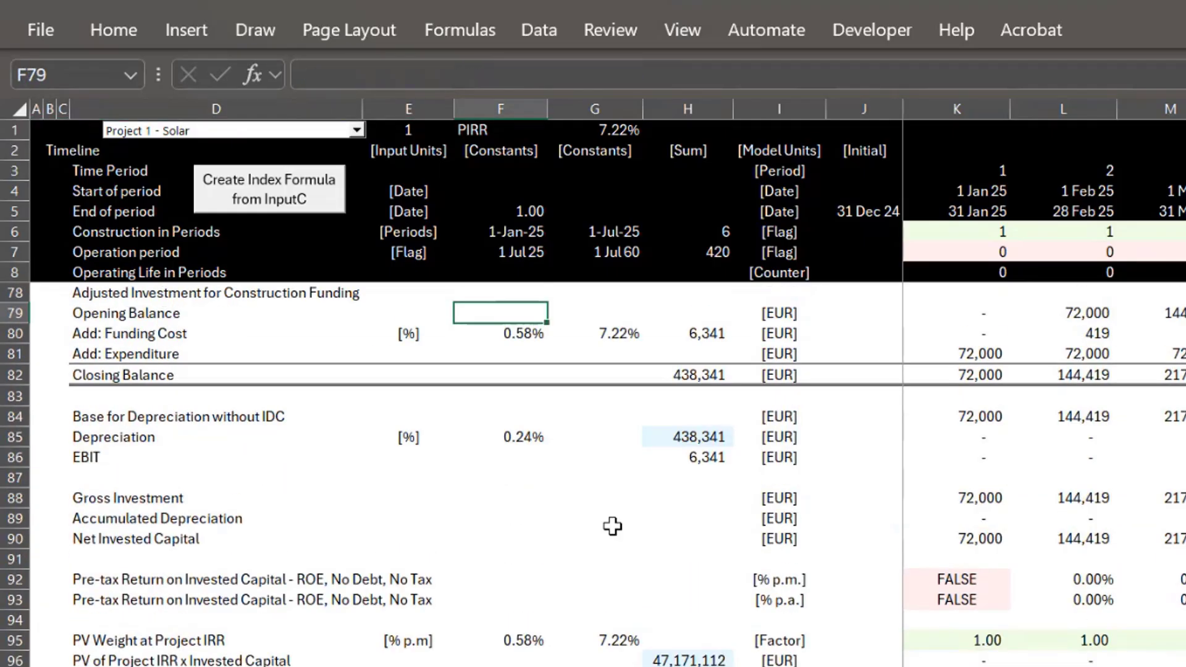
Insert a column sparkline in G92 showing the monthly pre-tax return on invested capital in row 92, starting from Q92
{"action": "key", "text": "Down"}
{"action": "key", "text": "Down"}
{"action": "key", "text": "Down"}
{"action": "key", "text": "Down"}
{"action": "key", "text": "Down"}
{"action": "key", "text": "Down"}
{"action": "key", "text": "Down"}
{"action": "key", "text": "Down"}
{"action": "key", "text": "Down"}
{"action": "key", "text": "Down"}
{"action": "key", "text": "Down"}
{"action": "key", "text": "Down"}
{"action": "key", "text": "Down"}
{"action": "key", "text": "Right"}
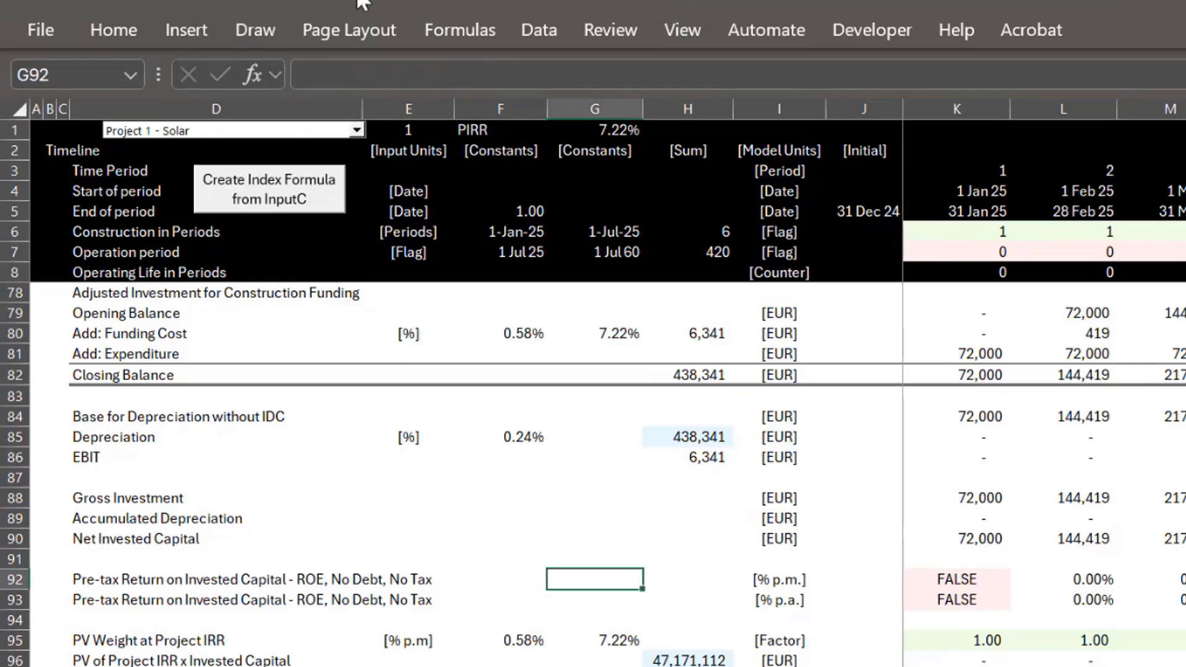
{"action": "left_click", "coordinate": [197, 25]}
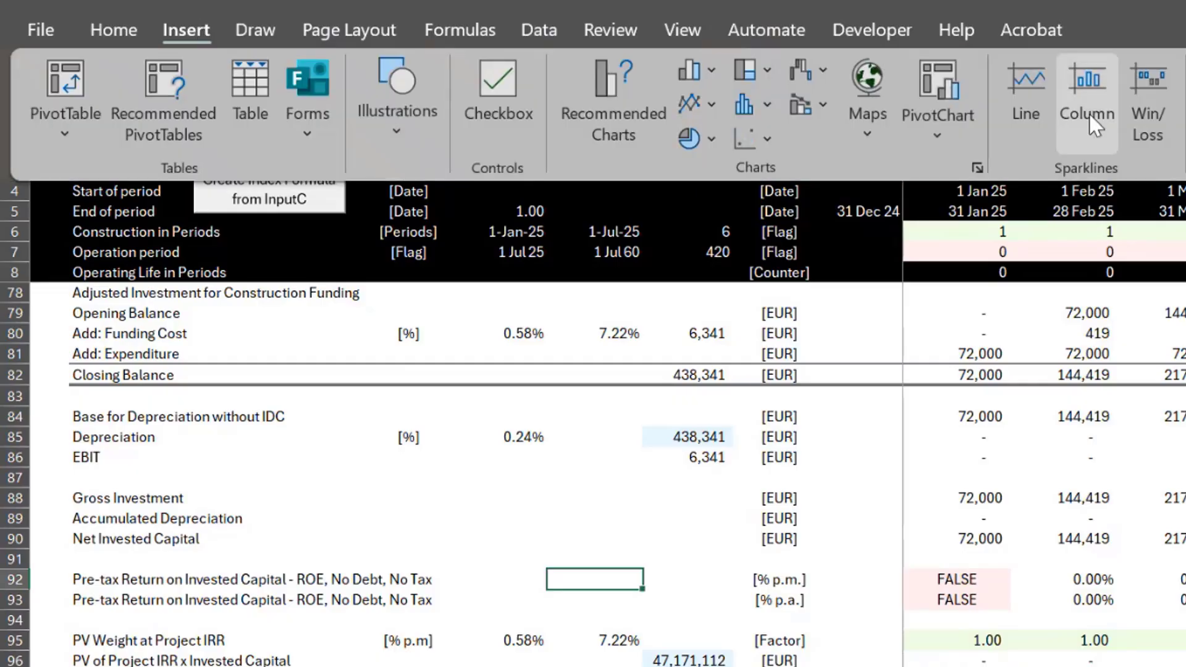
{"action": "left_click", "coordinate": [1093, 124]}
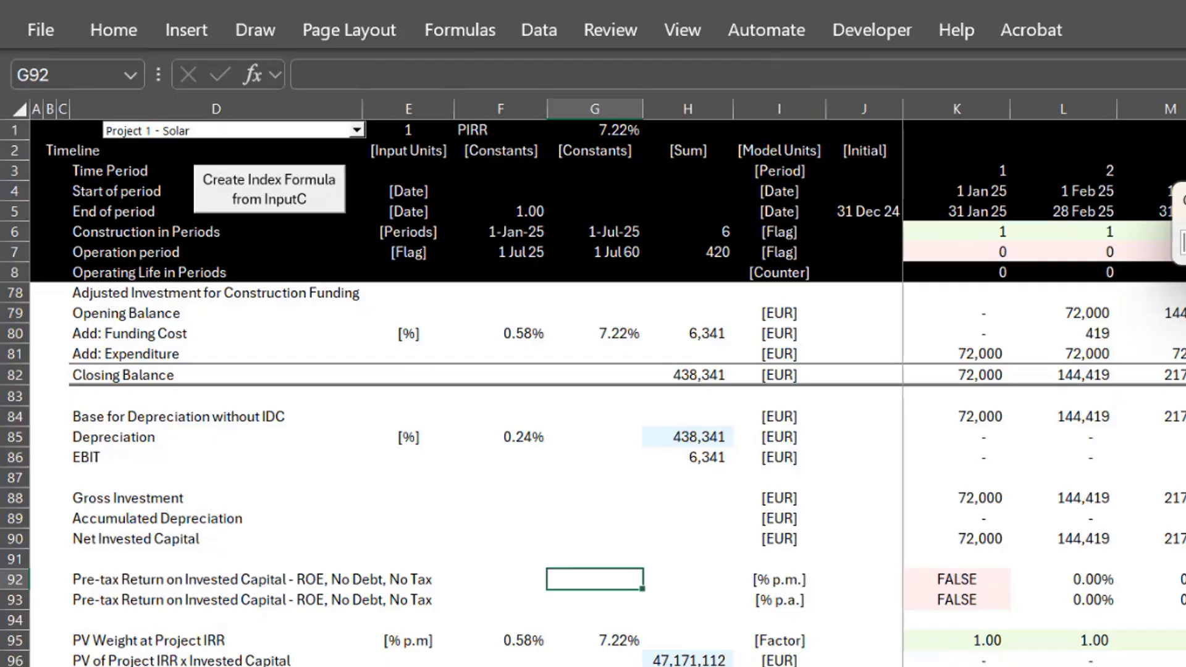
{"action": "scroll", "coordinate": [1044, 432], "scroll_direction": "right", "scroll_amount": 1}
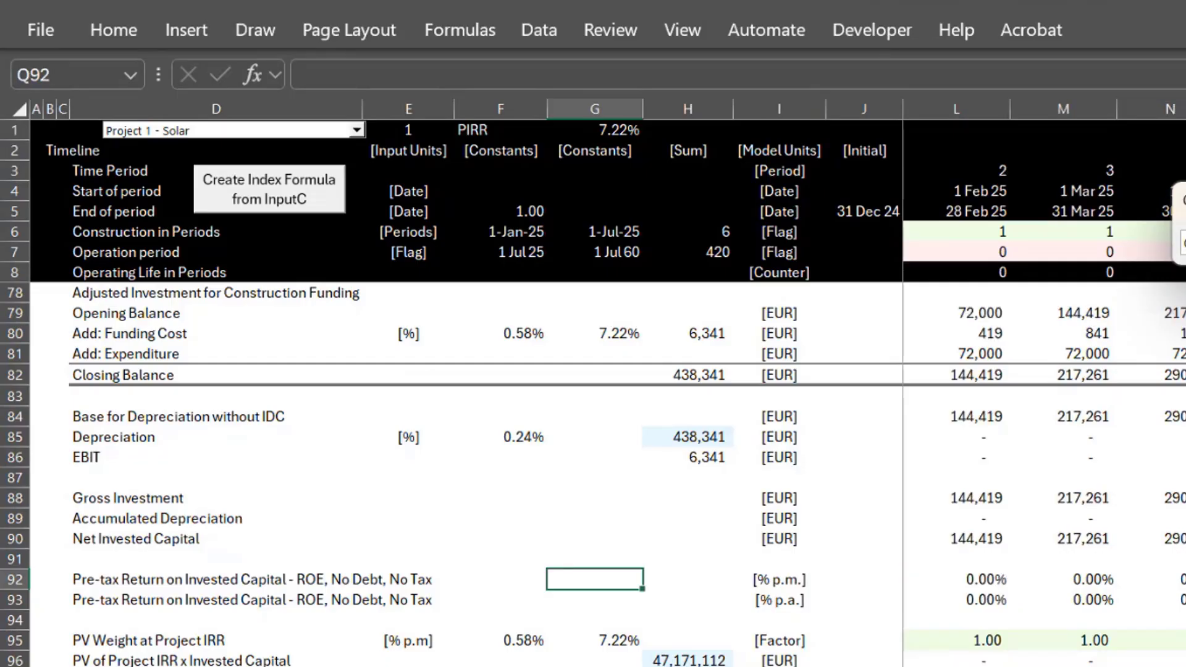
{"action": "left_click_drag", "start_coordinate": [1183, 580], "coordinate": [1183, 579]}
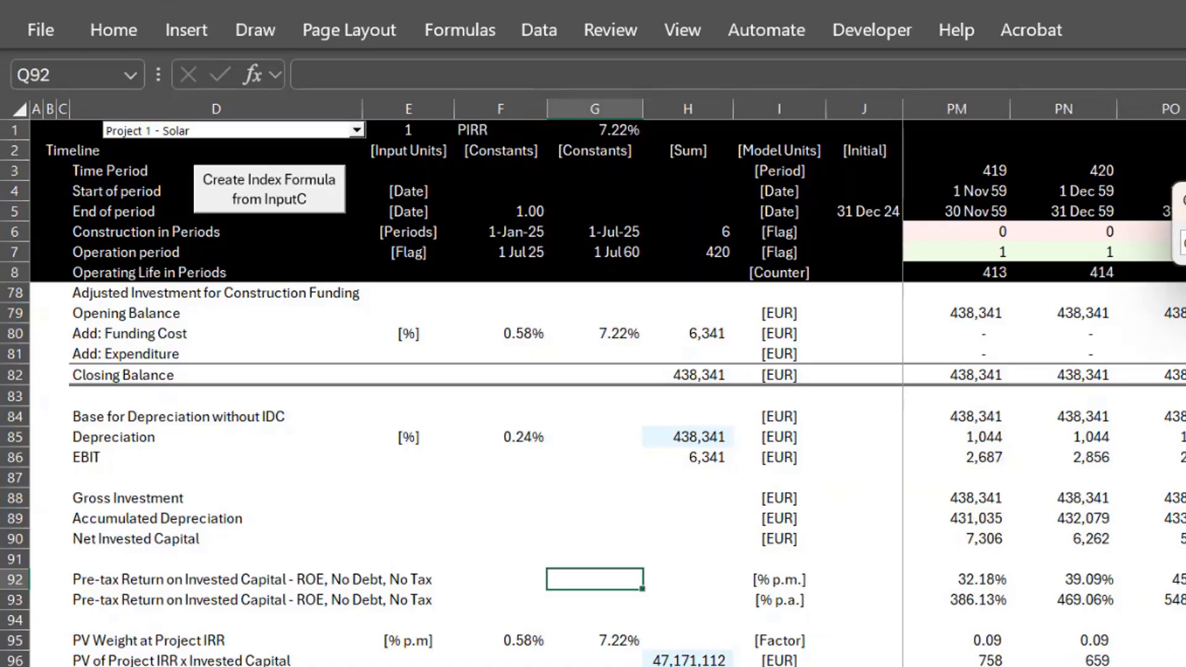
{"action": "key", "text": "Return"}
{"action": "key", "text": "Left"}
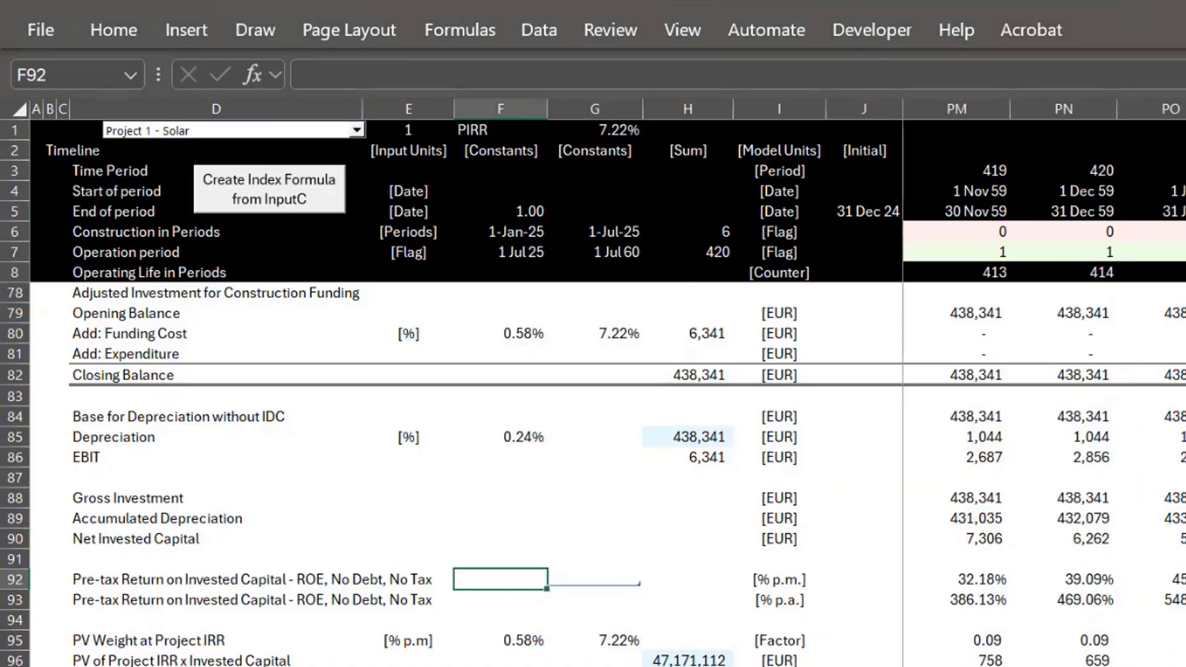
Review the sparkline in G92 against the monthly pre-tax return on invested capital formulas in row 92
{"action": "key", "text": "Right"}
{"action": "key", "text": "Right"}
{"action": "key", "text": "Left"}
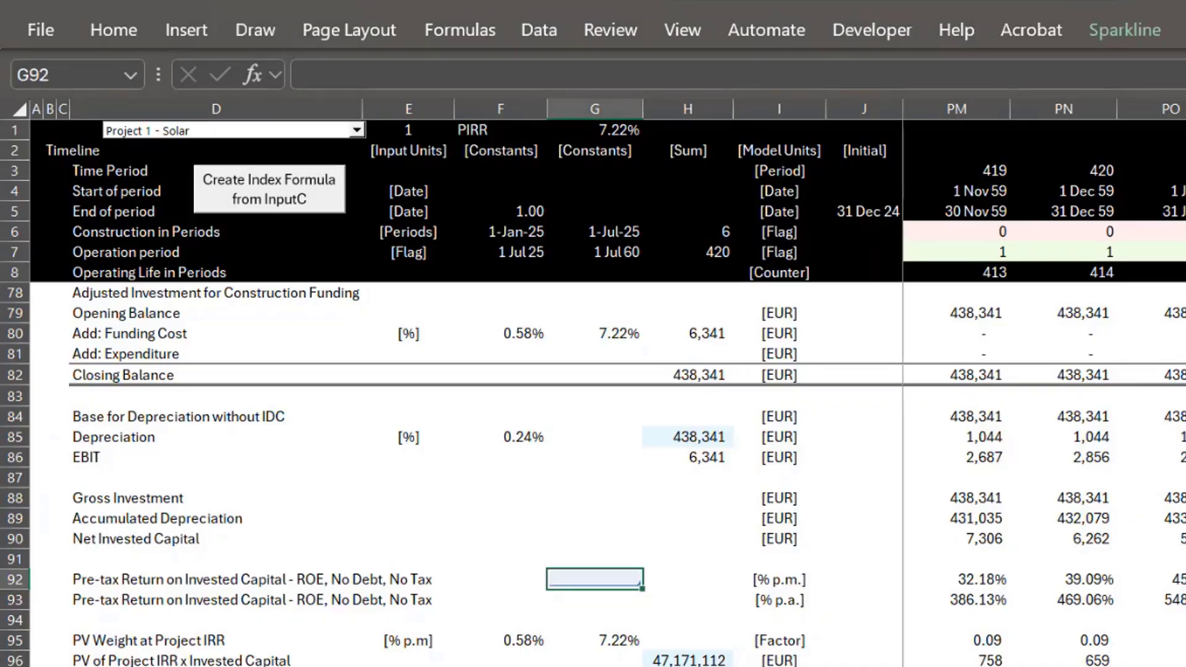
{"action": "key", "text": "Down"}
{"action": "key", "text": "Down"}
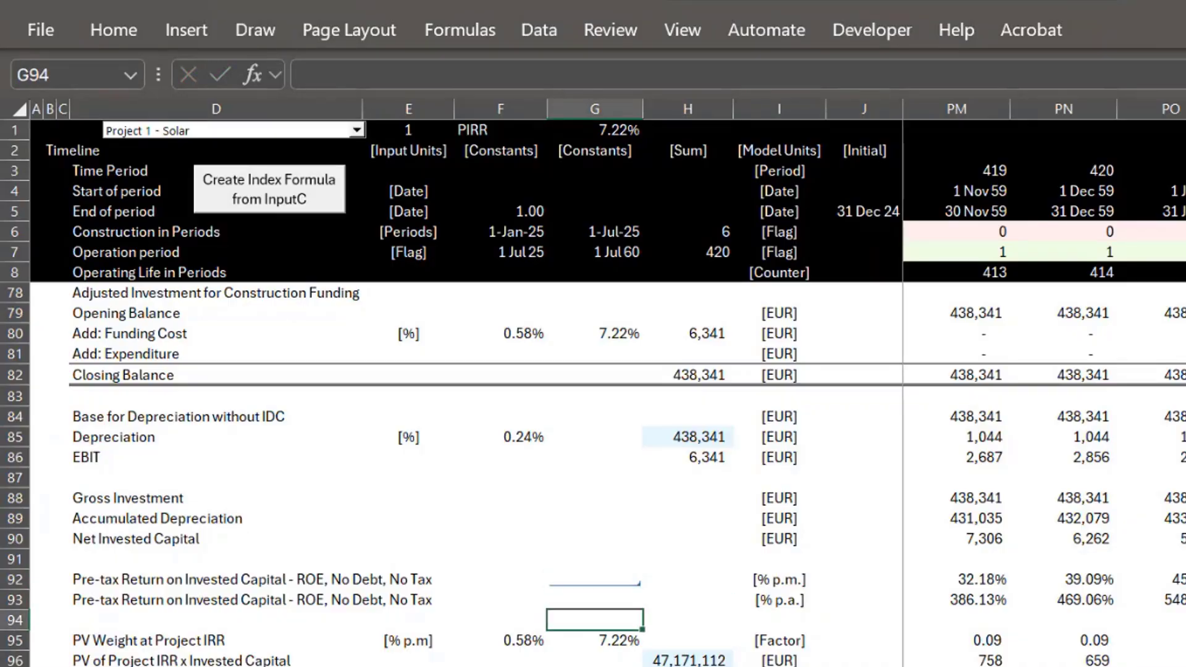
{"action": "key", "text": "Up"}
{"action": "key", "text": "Up"}
{"action": "key", "text": "Right"}
{"action": "key", "text": "Right"}
{"action": "key", "text": "Right"}
{"action": "key", "text": "Right"}
{"action": "key", "text": "Right"}
{"action": "key", "text": "Right"}
{"action": "key", "text": "Right"}
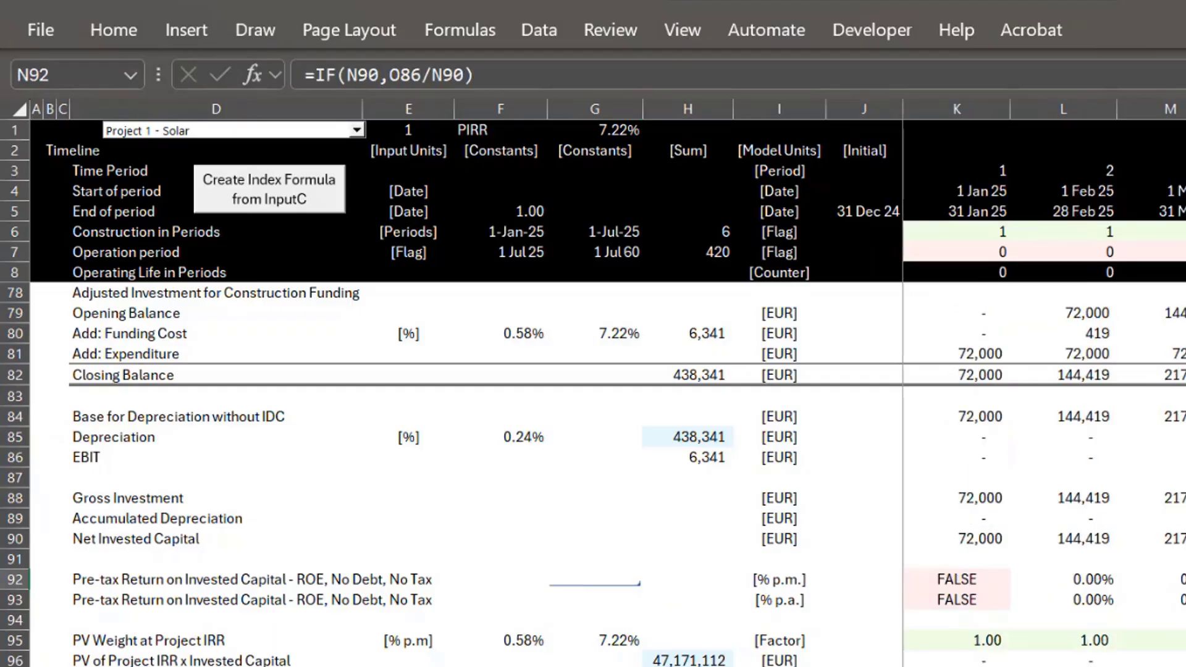
{"action": "key", "text": "Left"}
{"action": "key", "text": "Left"}
{"action": "key", "text": "Left"}
{"action": "key", "text": "Left"}
{"action": "key", "text": "Left"}
{"action": "key", "text": "Left"}
{"action": "key", "text": "Left"}
{"action": "key", "text": "Left"}
{"action": "key", "text": "Left"}
{"action": "key", "text": "Left"}
{"action": "key", "text": "Right"}
{"action": "key", "text": "Right"}
{"action": "key", "text": "Right"}
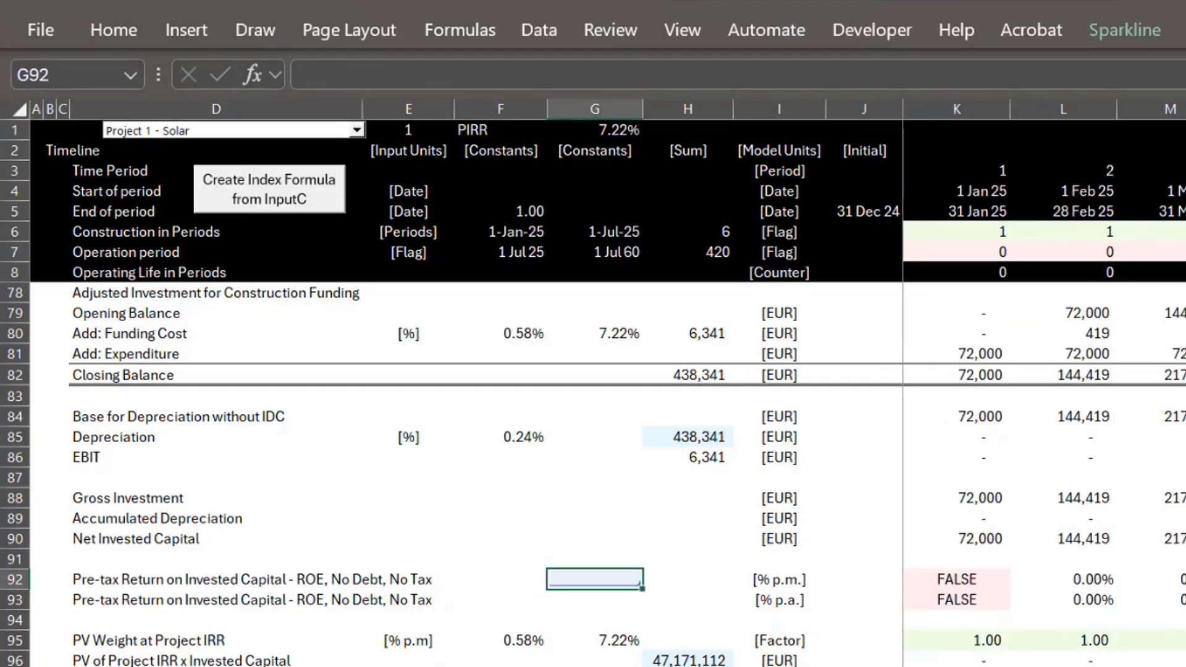
Examine the NPV formula for Value at IRR in K100 and the cells it references
{"action": "key", "text": "Down"}
{"action": "key", "text": "Down"}
{"action": "key", "text": "Down"}
{"action": "key", "text": "Down"}
{"action": "key", "text": "Down"}
{"action": "key", "text": "Down"}
{"action": "key", "text": "Down"}
{"action": "key", "text": "Down"}
{"action": "key", "text": "Down"}
{"action": "key", "text": "Down"}
{"action": "key", "text": "Down"}
{"action": "key", "text": "Down"}
{"action": "key", "text": "Down"}
{"action": "key", "text": "Up"}
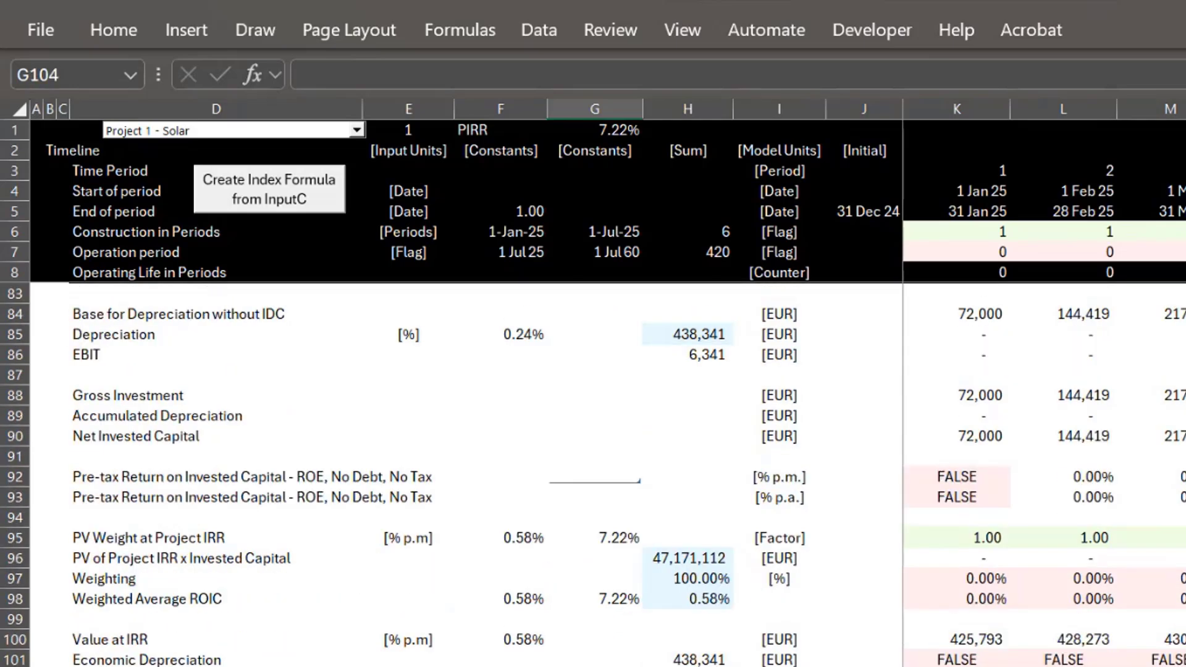
{"action": "key", "text": "Up"}
{"action": "key", "text": "Up"}
{"action": "key", "text": "Up"}
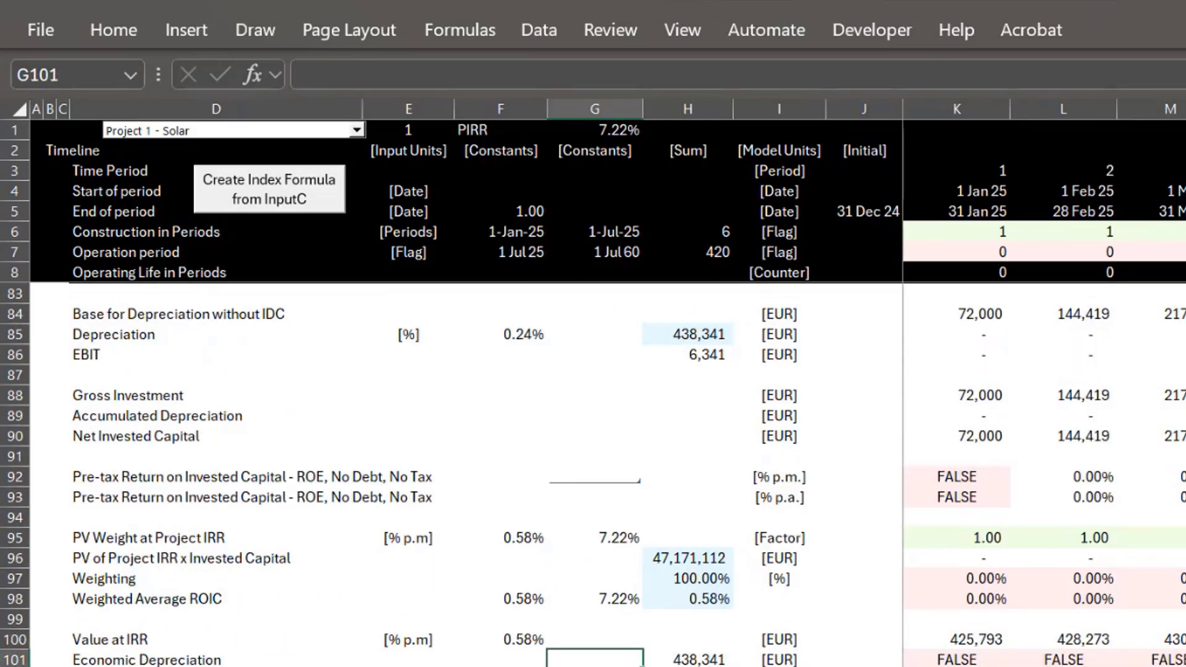
{"action": "key", "text": "Right"}
{"action": "key", "text": "Right"}
{"action": "key", "text": "Up"}
{"action": "key", "text": "Right"}
{"action": "key", "text": "Right"}
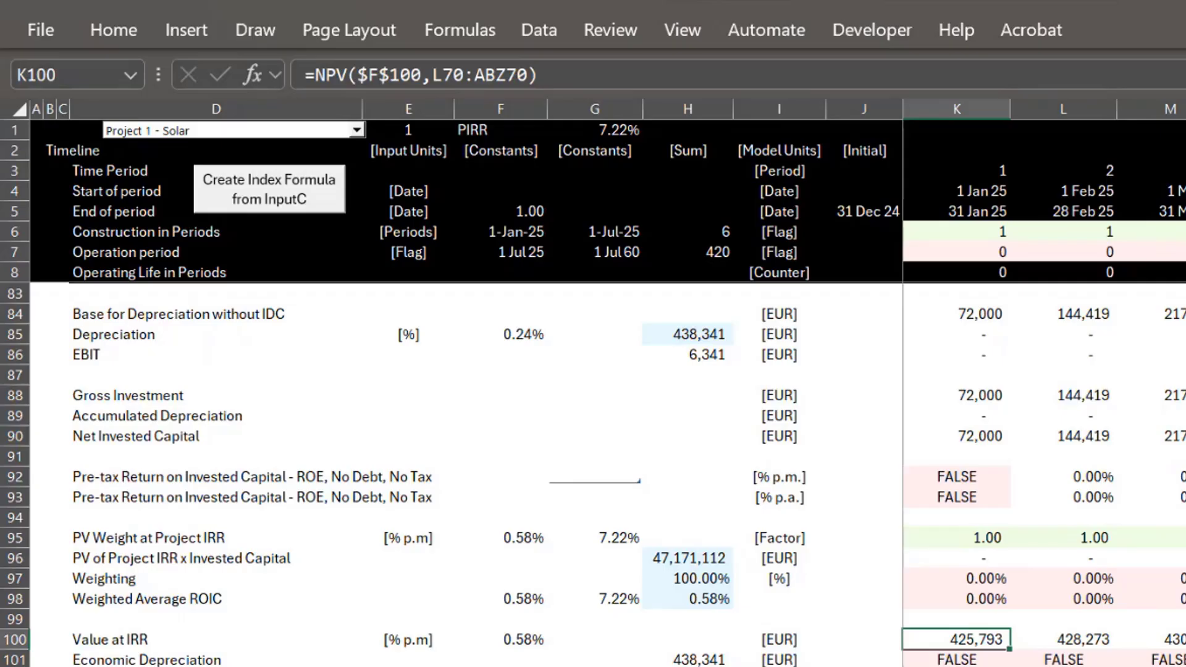
{"action": "key", "text": "F2"}
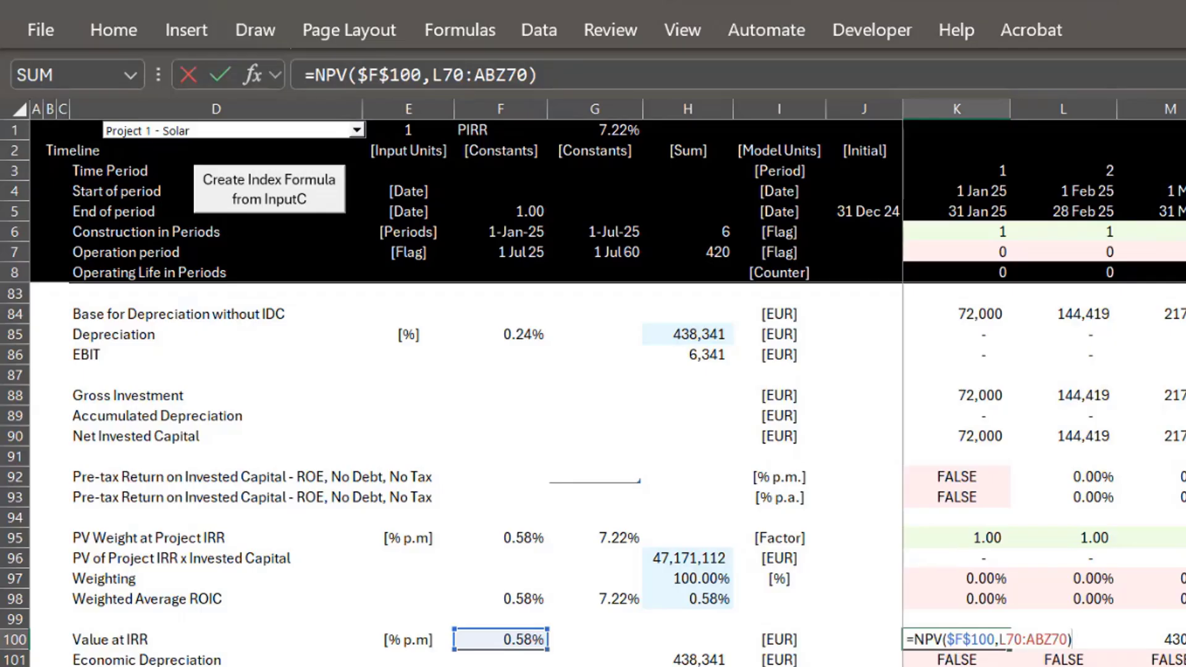
{"action": "key", "text": "ctrl+Return"}
Examine the Value at IRR figures in row 100 across the early monthly periods
{"action": "key", "text": "Right"}
{"action": "key", "text": "Right"}
{"action": "key", "text": "Right"}
{"action": "key", "text": "Right"}
{"action": "key", "text": "Right"}
{"action": "key", "text": "Right"}
{"action": "key", "text": "Right"}
{"action": "key", "text": "Right"}
{"action": "key", "text": "Right"}
{"action": "key", "text": "Right"}
{"action": "key", "text": "Right"}
{"action": "key", "text": "Right"}
{"action": "key", "text": "Right"}
{"action": "key", "text": "Right"}
{"action": "key", "text": "Right"}
{"action": "key", "text": "Right"}
{"action": "key", "text": "Right"}
{"action": "key", "text": "Right"}
{"action": "key", "text": "Right"}
{"action": "key", "text": "Right"}
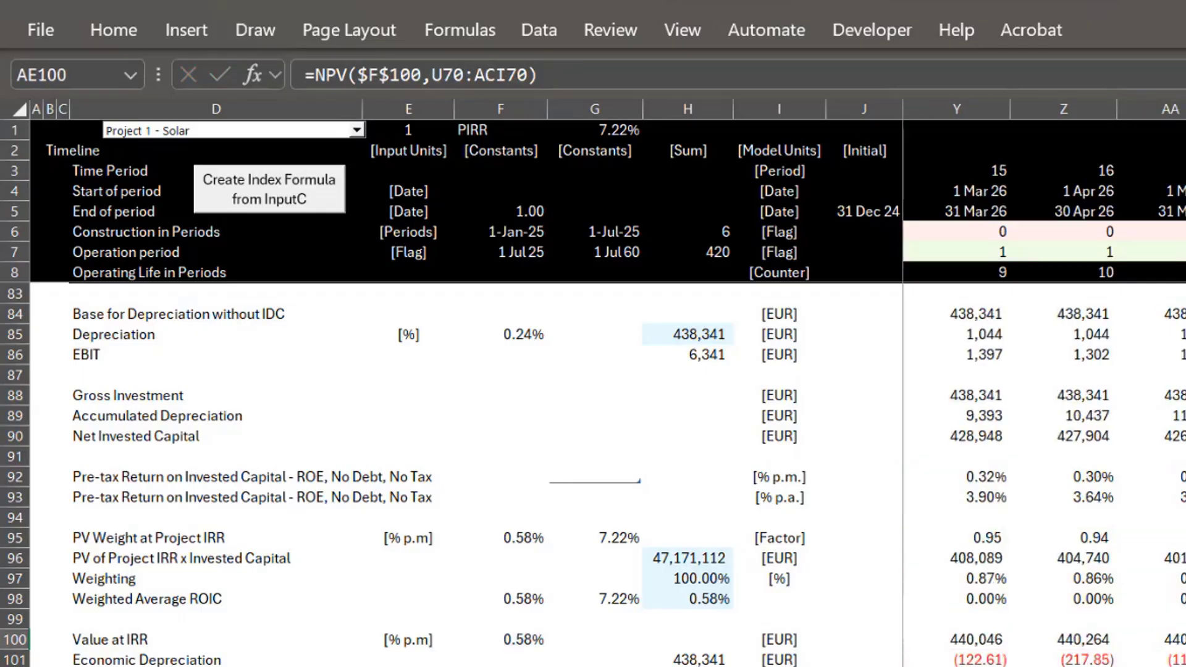
{"action": "key", "text": "Right"}
{"action": "key", "text": "Right"}
{"action": "key", "text": "ctrl+Left"}
Chart the Value at IRR row from Q100 through the last period on a new chart sheet and inspect its shape
{"action": "key", "text": "Right"}
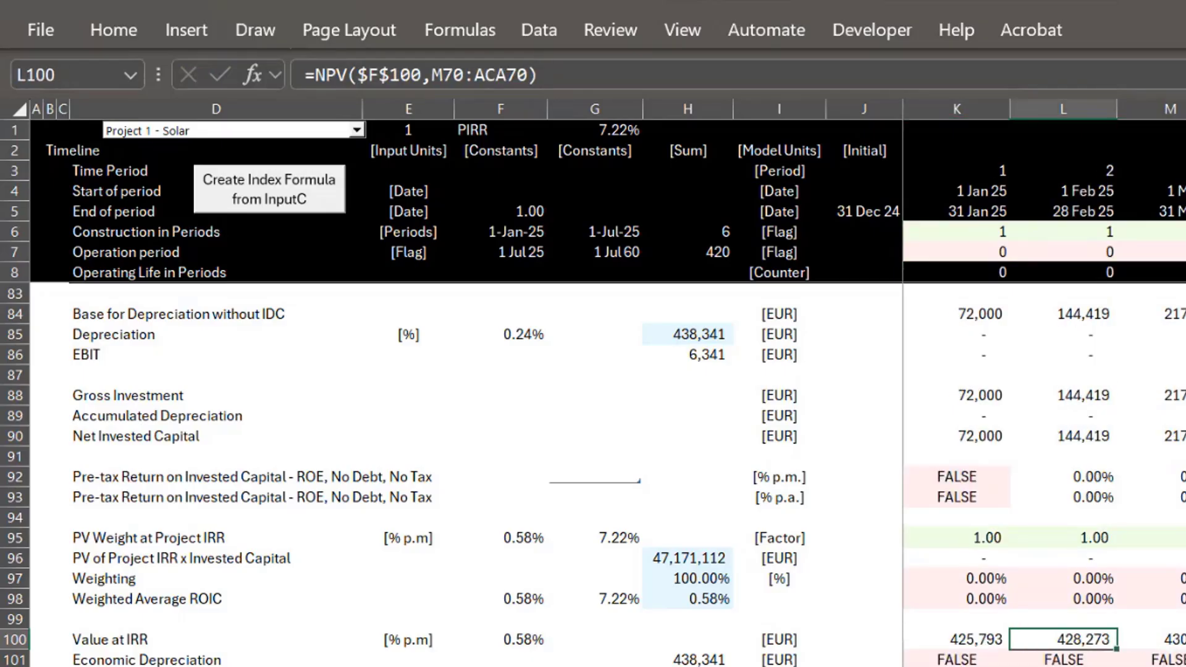
{"action": "key", "text": "Right"}
{"action": "key", "text": "Right"}
{"action": "key", "text": "Right"}
{"action": "key", "text": "Right"}
{"action": "key", "text": "Right"}
{"action": "key", "text": "Right"}
{"action": "key", "text": "Left"}
{"action": "key", "text": "ctrl+shift+Right"}
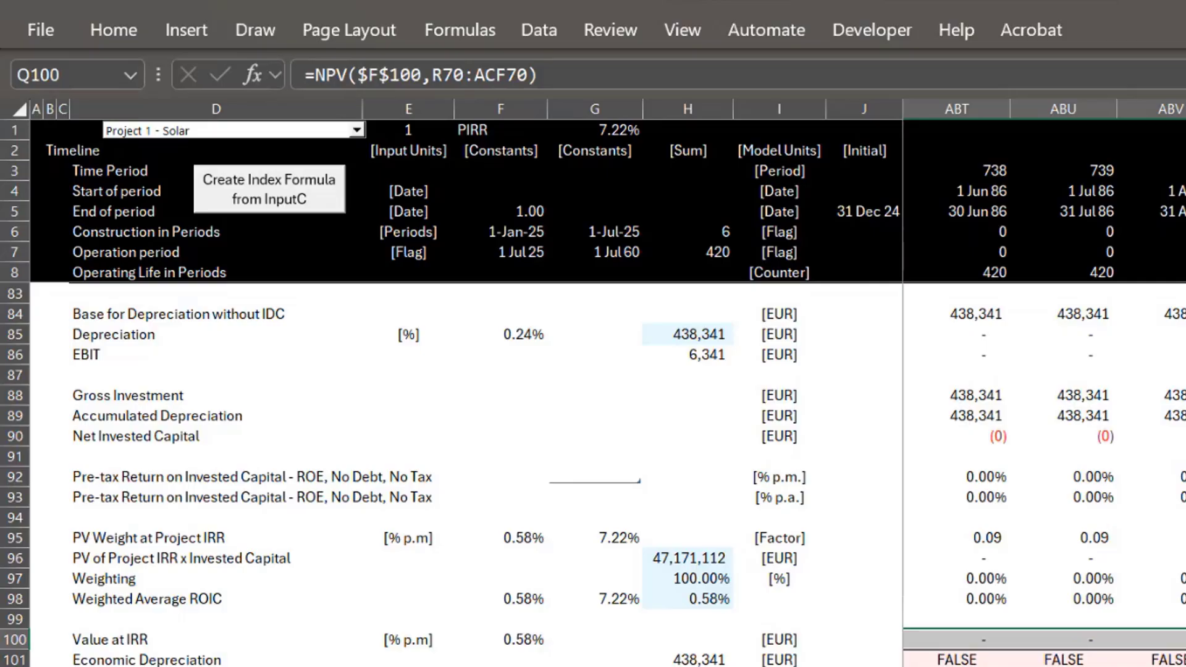
{"action": "key", "text": "F11"}
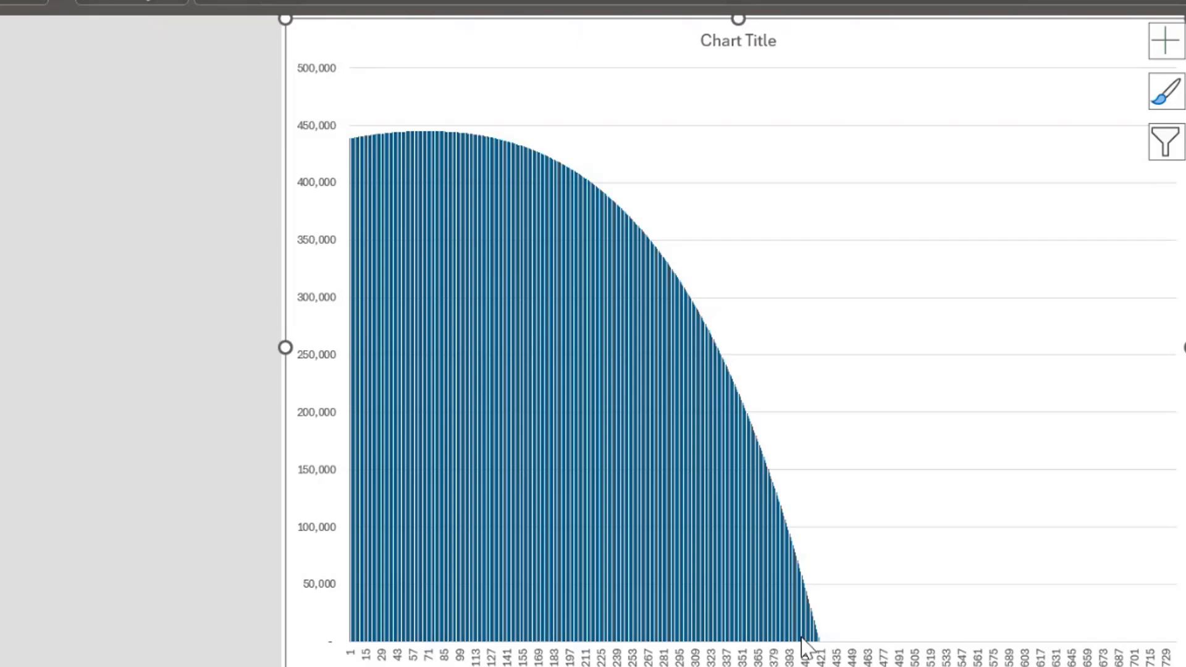
{"action": "left_click", "coordinate": [676, 624]}
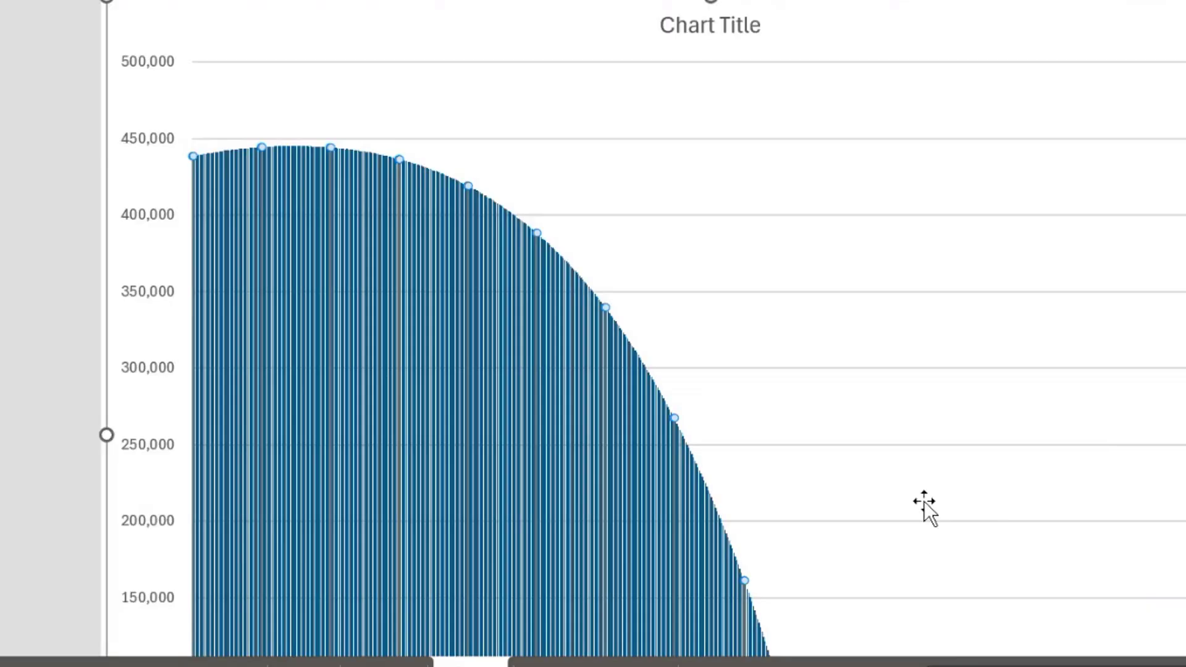
{"action": "left_click", "coordinate": [788, 262]}
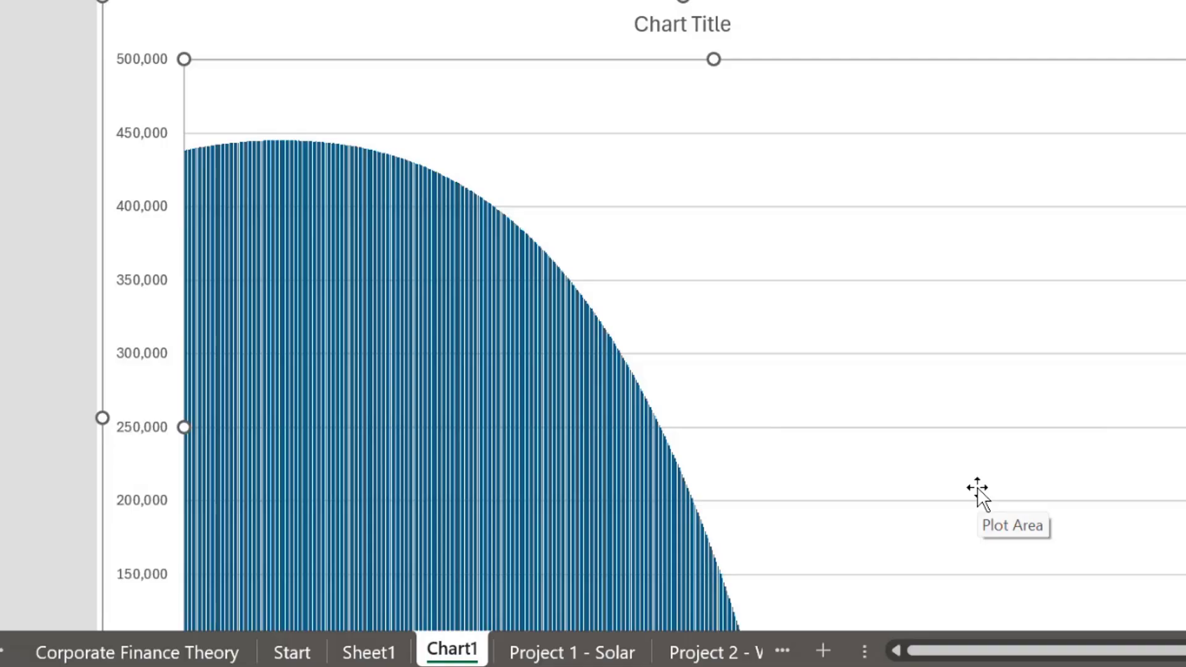
Delete the Chart1 sheet
{"action": "key", "text": "alt+h"}
{"action": "key", "text": "d"}
{"action": "key", "text": "s"}
{"action": "key", "text": "Return"}
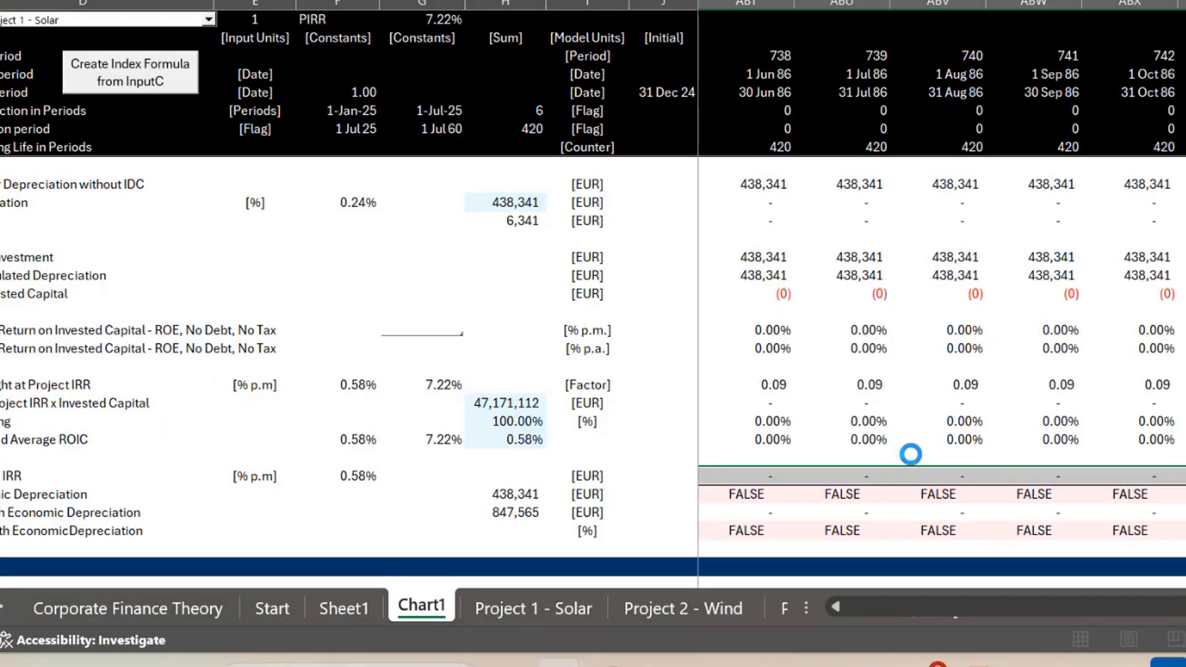
Return to the first periods of Project 1 - Solar and look over the Economic Depreciation row beneath Value at IRR
{"action": "key", "text": "Left"}
{"action": "key", "text": "Left"}
{"action": "key", "text": "Left"}
{"action": "key", "text": "Left"}
{"action": "key", "text": "Left"}
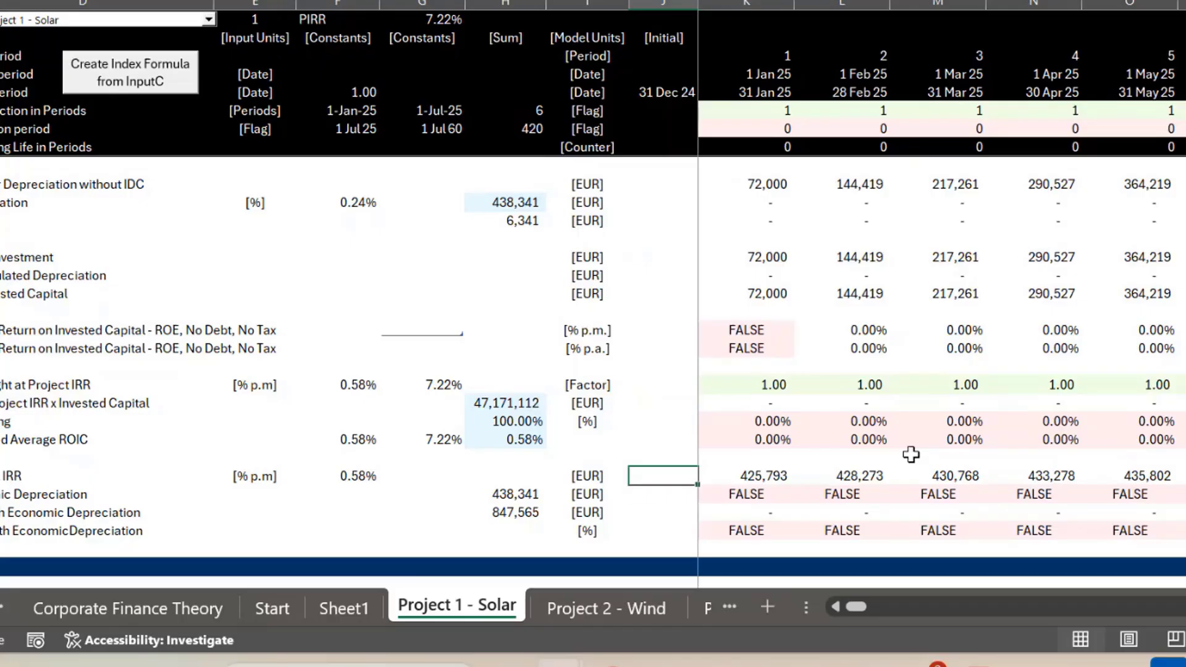
{"action": "key", "text": "Down"}
{"action": "key", "text": "Left"}
{"action": "key", "text": "Left"}
{"action": "key", "text": "Left"}
{"action": "key", "text": "Left"}
{"action": "key", "text": "Left"}
{"action": "key", "text": "Right"}
{"action": "key", "text": "Right"}
{"action": "key", "text": "Right"}
{"action": "key", "text": "Right"}
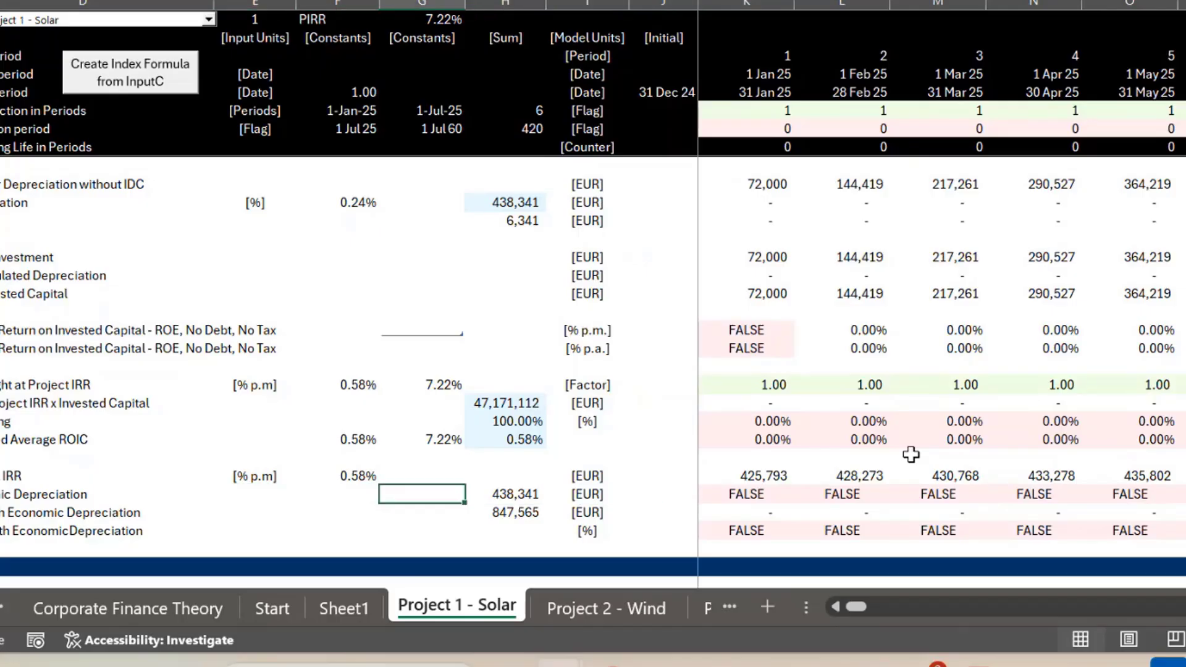
Examine the Economic Depreciation and Return with Economic Depreciation rows across the monthly periods through October 2032
{"action": "key", "text": "Left"}
{"action": "key", "text": "Right"}
{"action": "key", "text": "Right"}
{"action": "key", "text": "Right"}
{"action": "key", "text": "Right"}
{"action": "key", "text": "Right"}
{"action": "key", "text": "Right"}
{"action": "key", "text": "Right"}
{"action": "key", "text": "Right"}
{"action": "key", "text": "Right"}
{"action": "key", "text": "Right"}
{"action": "key", "text": "Right"}
{"action": "key", "text": "Right"}
{"action": "key", "text": "Right"}
{"action": "key", "text": "Right"}
{"action": "key", "text": "Right"}
{"action": "key", "text": "Right"}
{"action": "key", "text": "Right"}
{"action": "key", "text": "Right"}
{"action": "key", "text": "Right"}
{"action": "key", "text": "Right"}
{"action": "key", "text": "Right"}
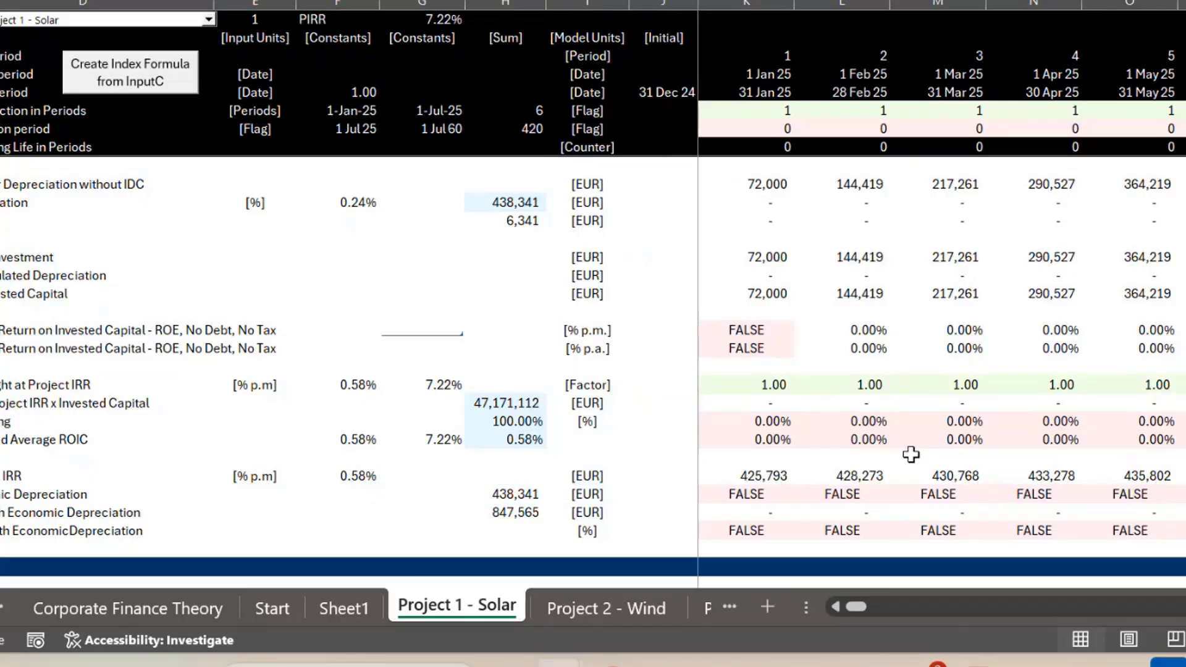
{"action": "key", "text": "Right"}
{"action": "key", "text": "Right"}
{"action": "key", "text": "Right"}
{"action": "key", "text": "Right"}
{"action": "key", "text": "Right"}
{"action": "key", "text": "Right"}
{"action": "key", "text": "Right"}
{"action": "key", "text": "Right"}
{"action": "key", "text": "Right"}
{"action": "key", "text": "Right"}
{"action": "key", "text": "Right"}
{"action": "key", "text": "Right"}
{"action": "key", "text": "Right"}
{"action": "key", "text": "Right"}
{"action": "key", "text": "Right"}
{"action": "key", "text": "Right"}
{"action": "key", "text": "Right"}
{"action": "key", "text": "Right"}
{"action": "key", "text": "Right"}
{"action": "key", "text": "Right"}
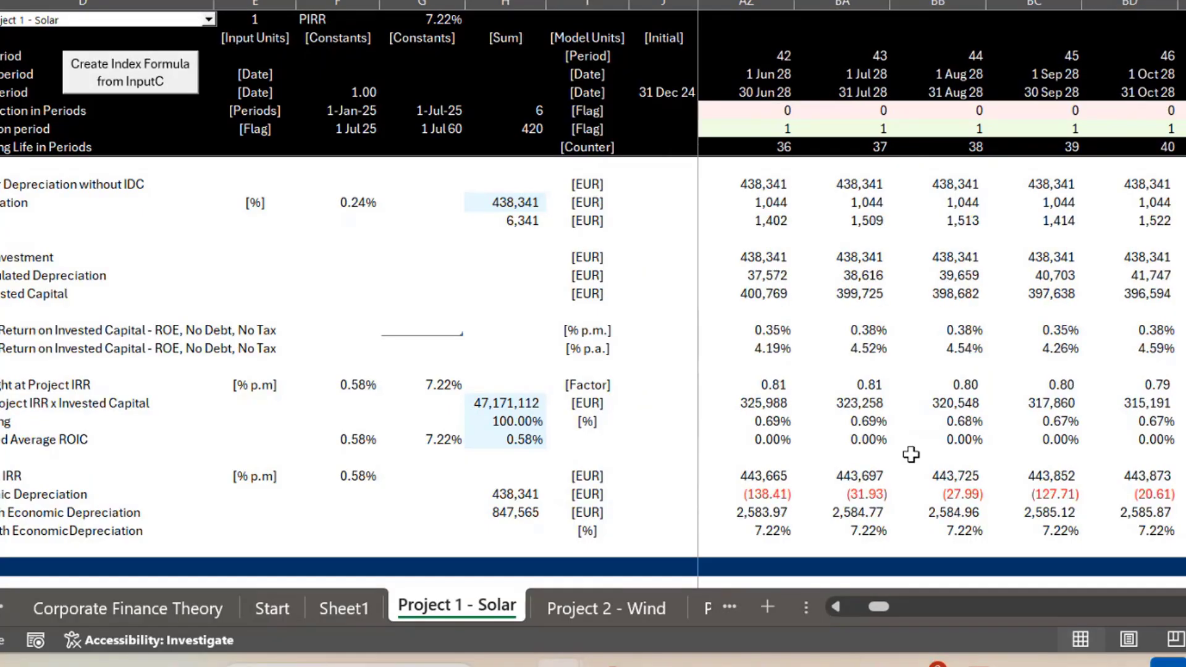
{"action": "key", "text": "Right"}
{"action": "key", "text": "Right"}
{"action": "key", "text": "Right"}
{"action": "key", "text": "Right"}
{"action": "key", "text": "Right"}
{"action": "key", "text": "Right"}
{"action": "key", "text": "Right"}
{"action": "key", "text": "Right"}
{"action": "key", "text": "Right"}
{"action": "key", "text": "Right"}
{"action": "key", "text": "Right"}
{"action": "key", "text": "Right"}
{"action": "key", "text": "Right"}
{"action": "key", "text": "Right"}
{"action": "key", "text": "Right"}
{"action": "key", "text": "Right"}
{"action": "key", "text": "Right"}
{"action": "key", "text": "Right"}
{"action": "key", "text": "Right"}
{"action": "key", "text": "Right"}
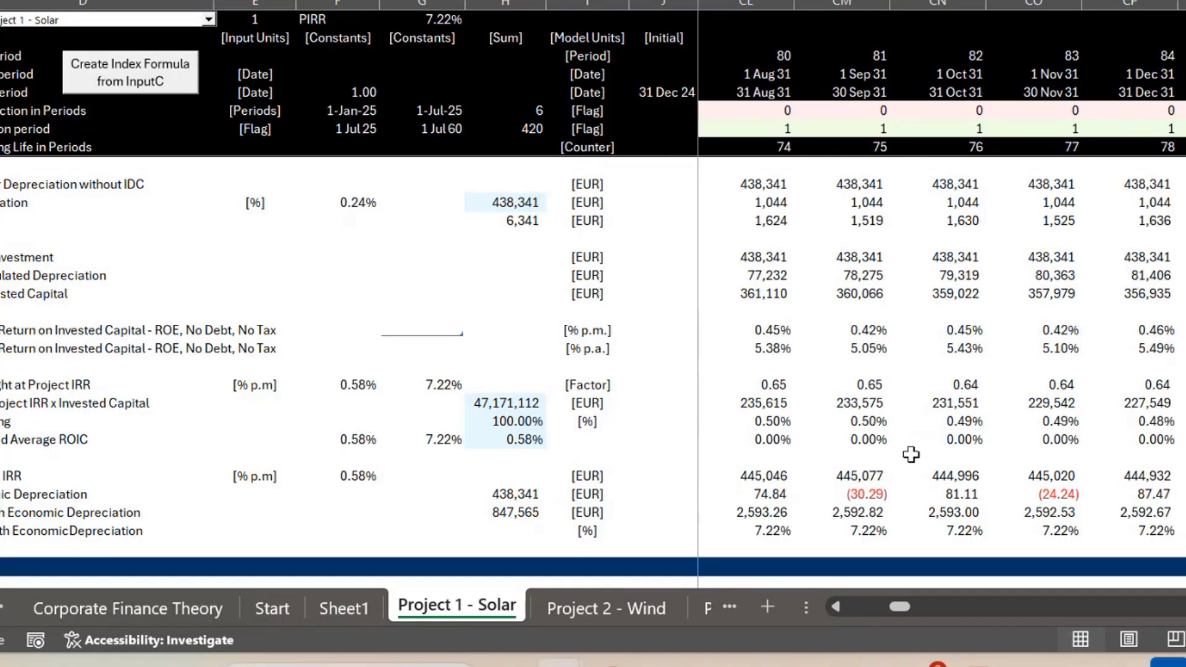
{"action": "key", "text": "Down"}
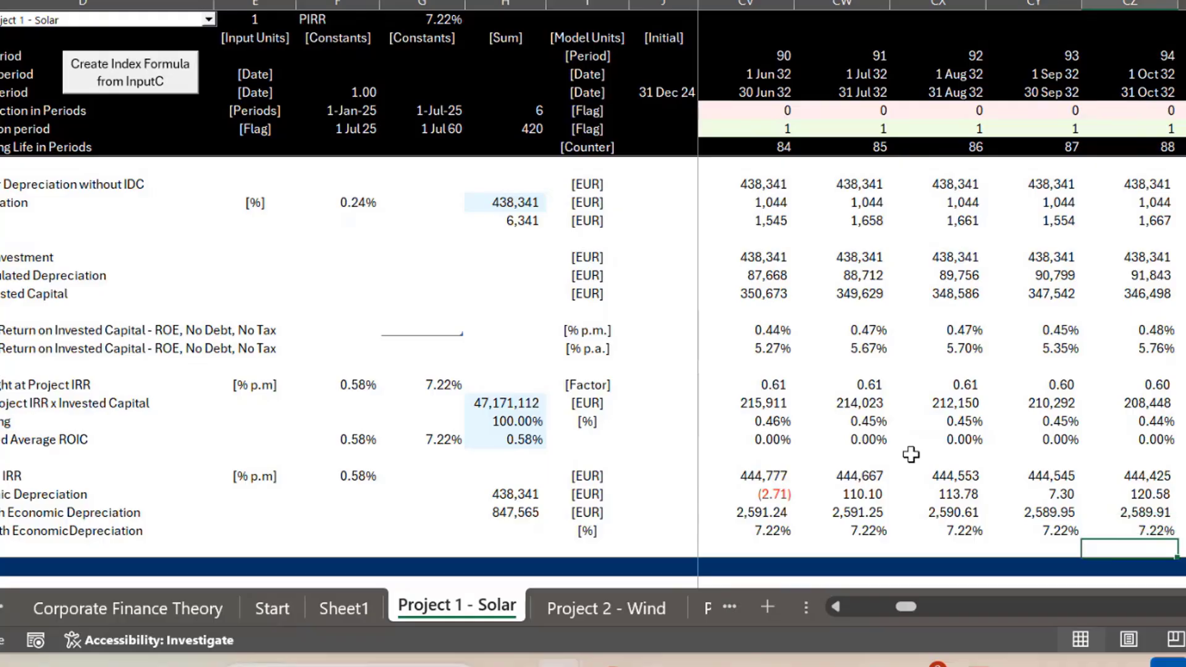
{"action": "key", "text": "Left"}
{"action": "key", "text": "Left"}
{"action": "key", "text": "Down"}
{"action": "key", "text": "Down"}
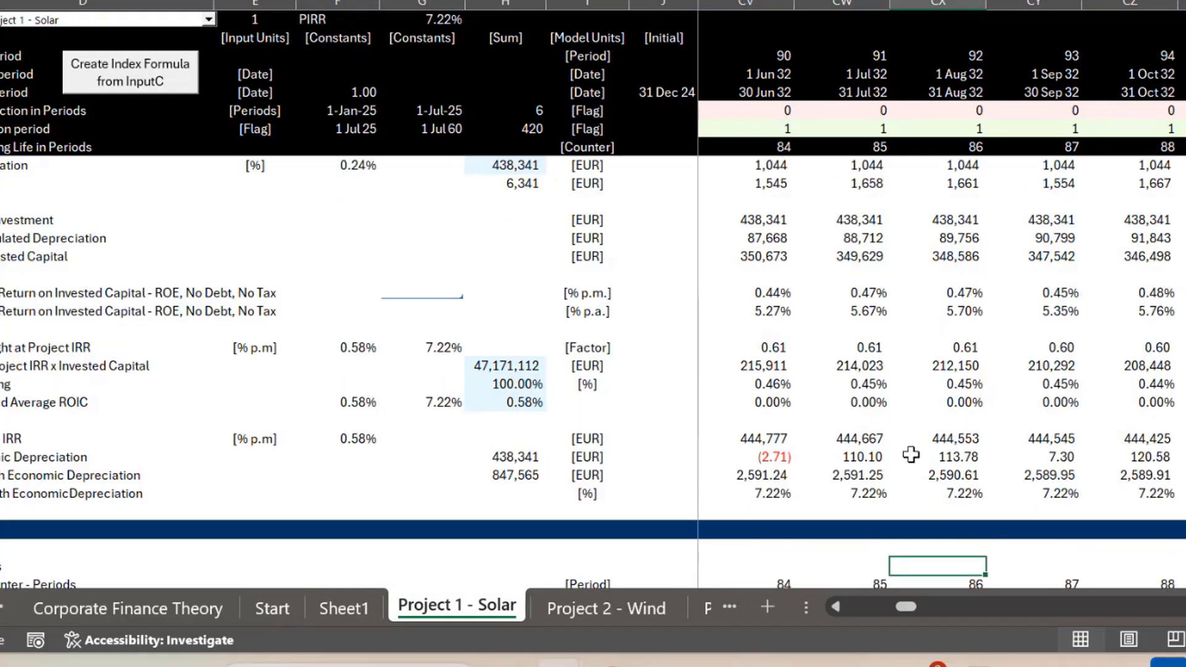
{"action": "key", "text": "Up"}
{"action": "key", "text": "Up"}
{"action": "key", "text": "Up"}
{"action": "key", "text": "Left"}
{"action": "key", "text": "Left"}
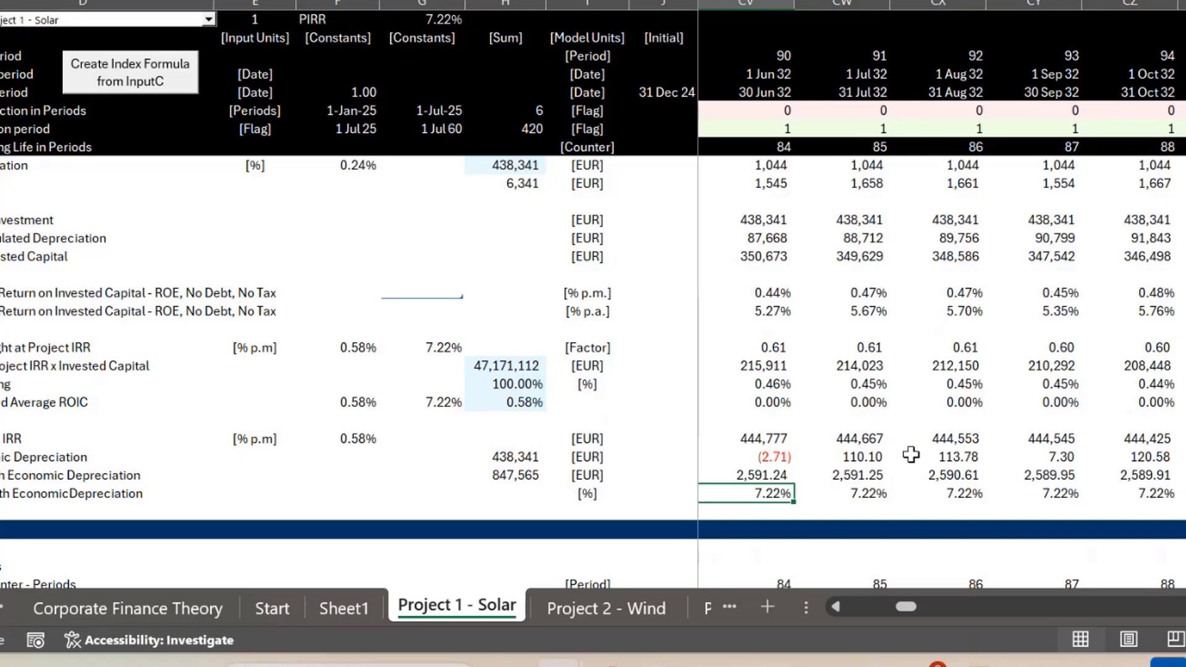
Review the monthly return, net invested capital, accumulated depreciation and investment figures for period 90 in column CV
{"action": "key", "text": "Up"}
{"action": "key", "text": "Up"}
{"action": "key", "text": "Up"}
{"action": "key", "text": "Up"}
{"action": "key", "text": "Up"}
{"action": "key", "text": "Up"}
{"action": "key", "text": "Up"}
{"action": "key", "text": "Up"}
{"action": "key", "text": "Up"}
{"action": "key", "text": "Up"}
{"action": "key", "text": "Up"}
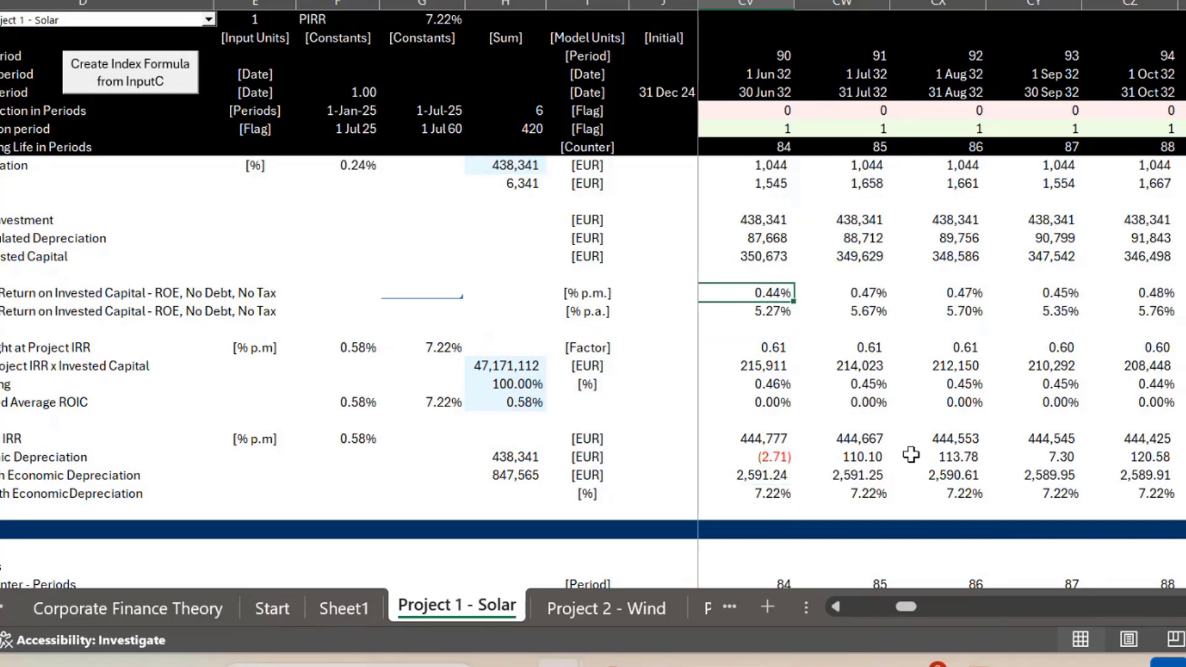
{"action": "key", "text": "Up"}
{"action": "key", "text": "Up"}
{"action": "key", "text": "Up"}
{"action": "key", "text": "Up"}
{"action": "key", "text": "Up"}
{"action": "key", "text": "Up"}
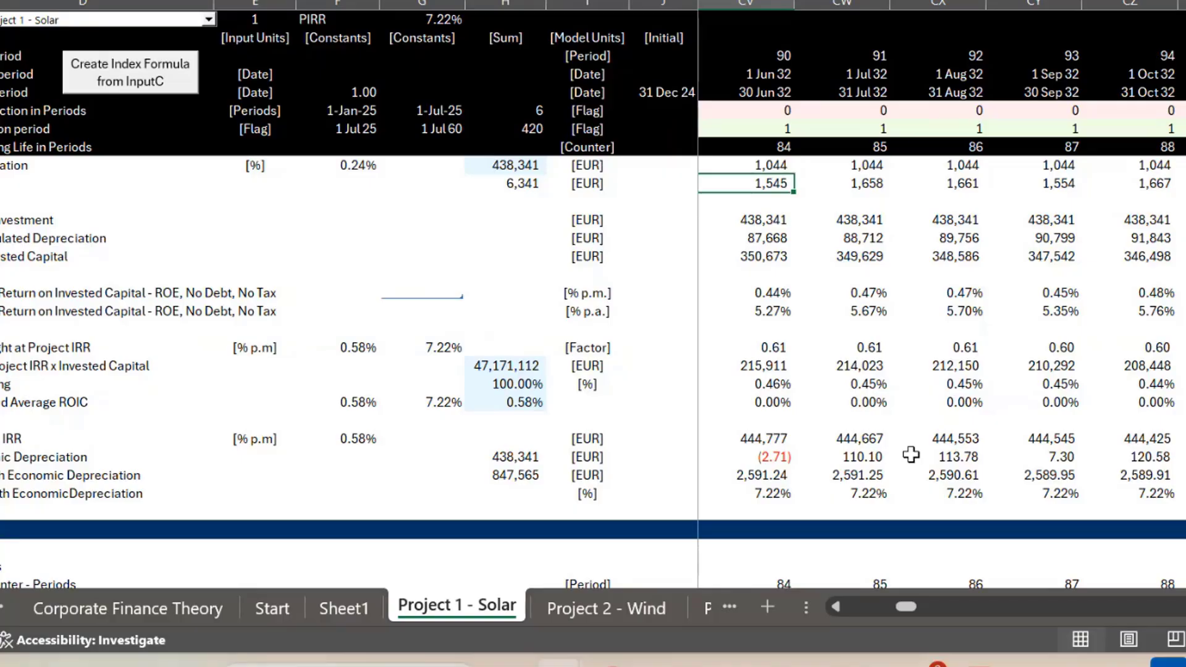
{"action": "key", "text": "Down"}
{"action": "key", "text": "Down"}
{"action": "key", "text": "Down"}
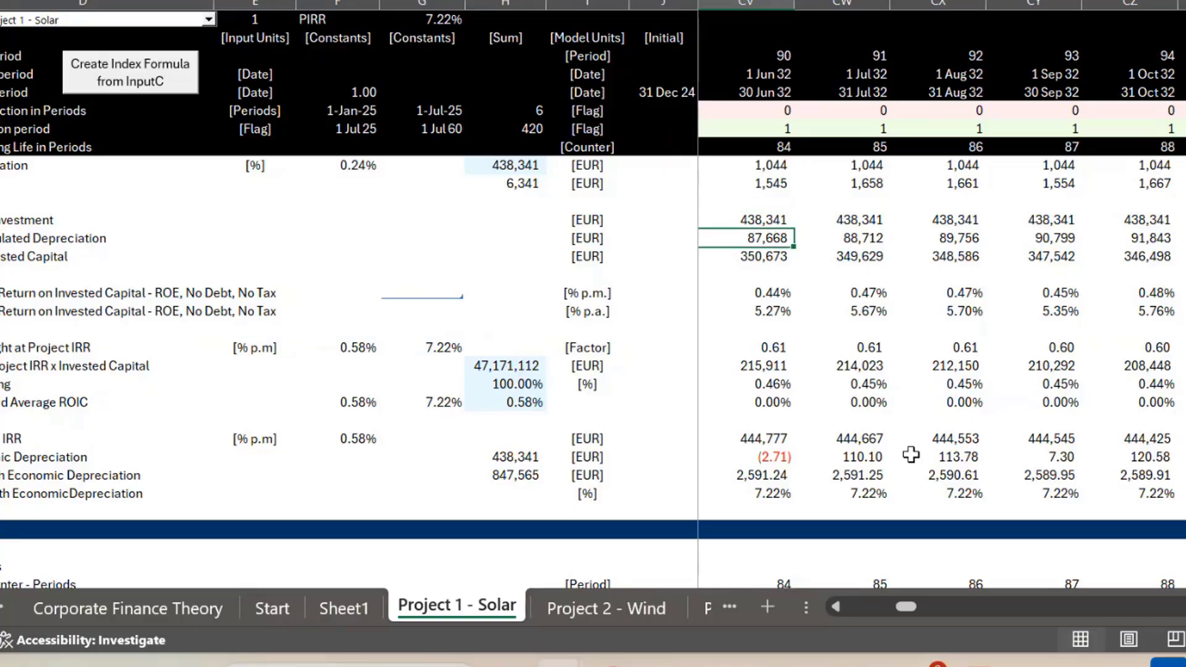
{"action": "key", "text": "Down"}
{"action": "key", "text": "Up"}
{"action": "key", "text": "Up"}
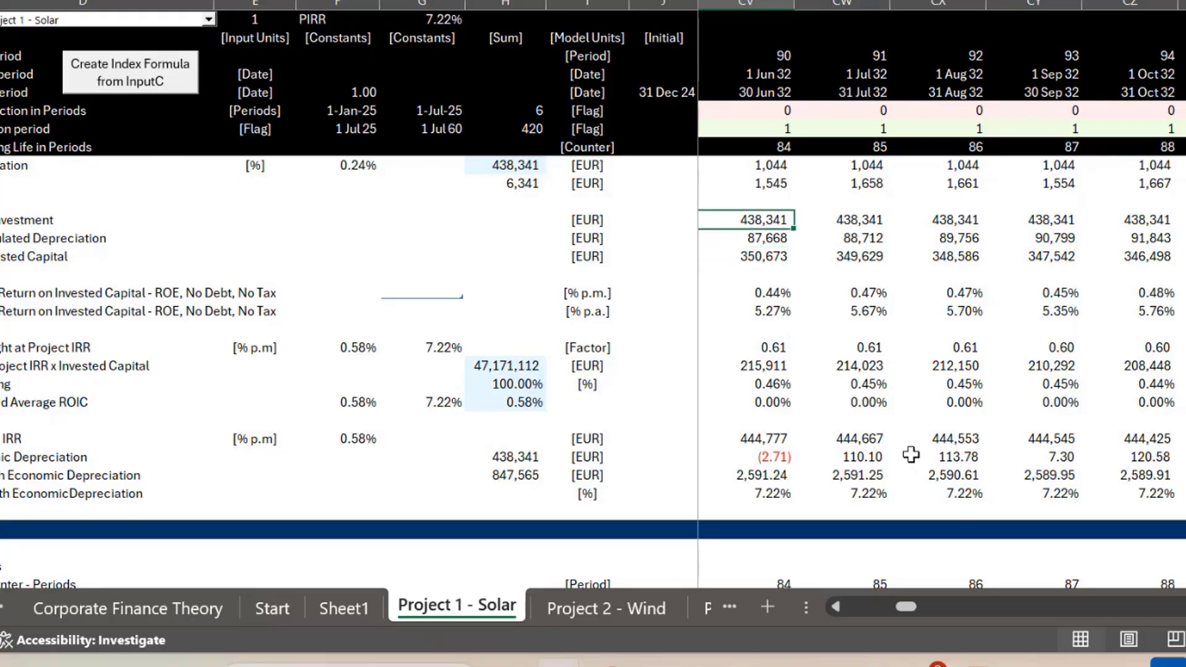
{"action": "key", "text": "Down"}
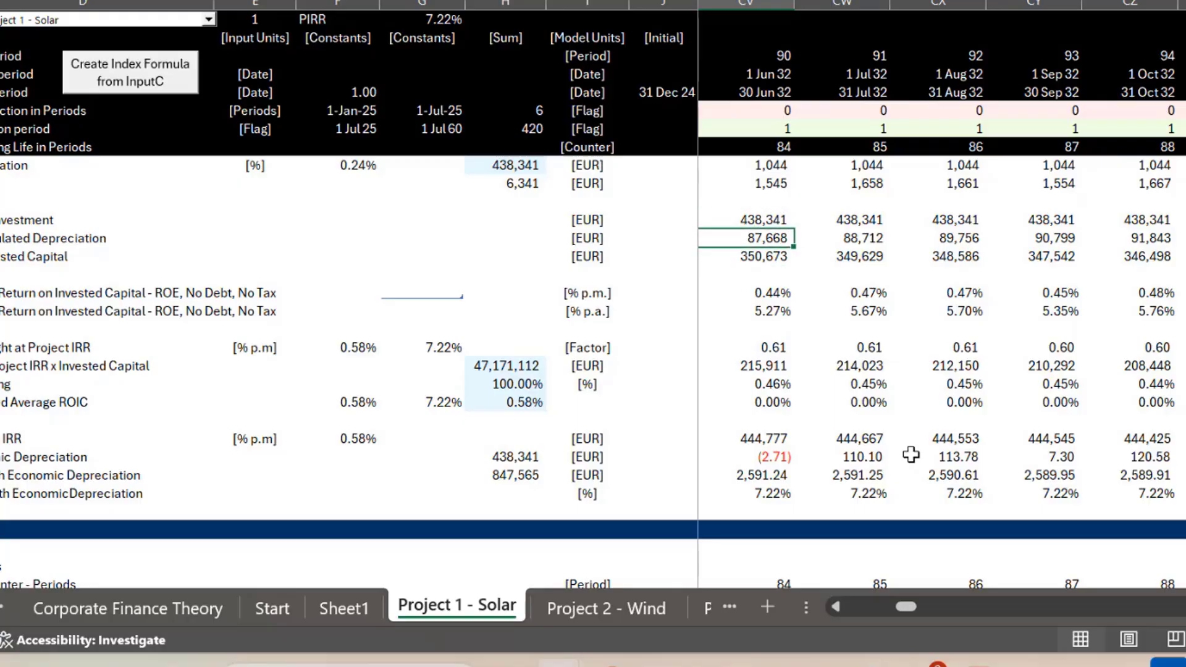
Compare the period 90 accounting return figures with the Return with Economic Depreciation at the end of the section
{"action": "key", "text": "Down"}
{"action": "key", "text": "Down"}
{"action": "key", "text": "Down"}
{"action": "key", "text": "Down"}
{"action": "key", "text": "Down"}
{"action": "key", "text": "Down"}
{"action": "key", "text": "Down"}
{"action": "key", "text": "Down"}
{"action": "key", "text": "Down"}
{"action": "key", "text": "Down"}
{"action": "key", "text": "Down"}
{"action": "key", "text": "Down"}
{"action": "key", "text": "Down"}
{"action": "key", "text": "Down"}
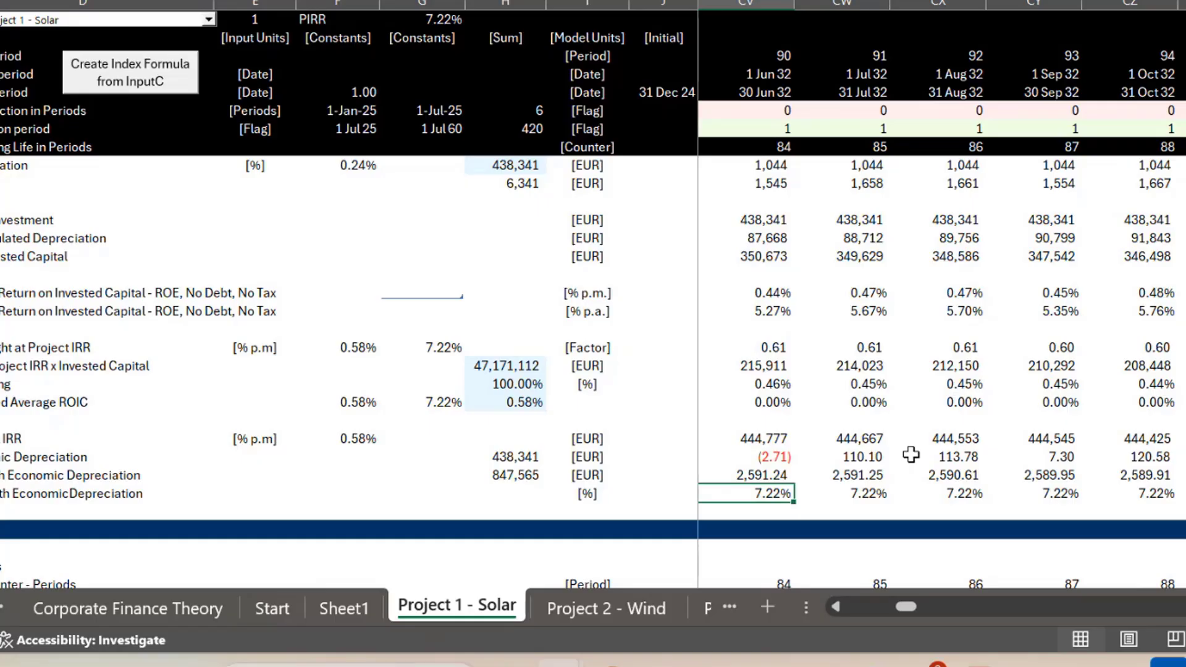
Move Sheet1 in front of the Start sheet, directly after Corporate Finance Theory
{"action": "key", "text": "ctrl+Page_Up"}
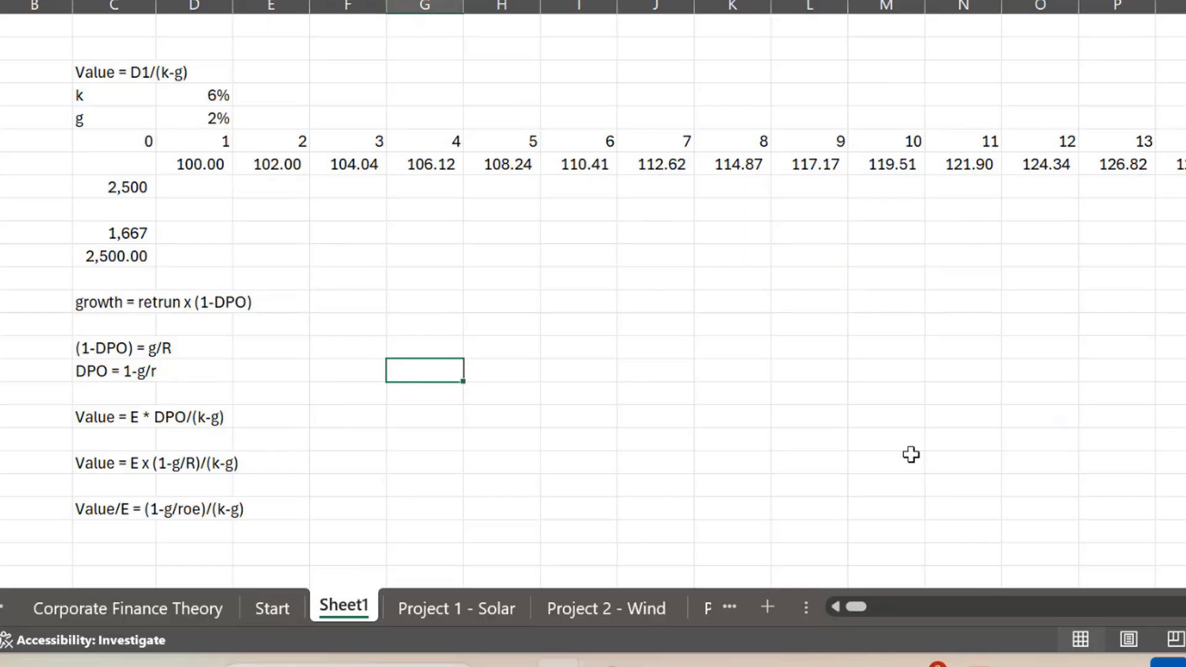
{"action": "key", "text": "ctrl+Page_Down"}
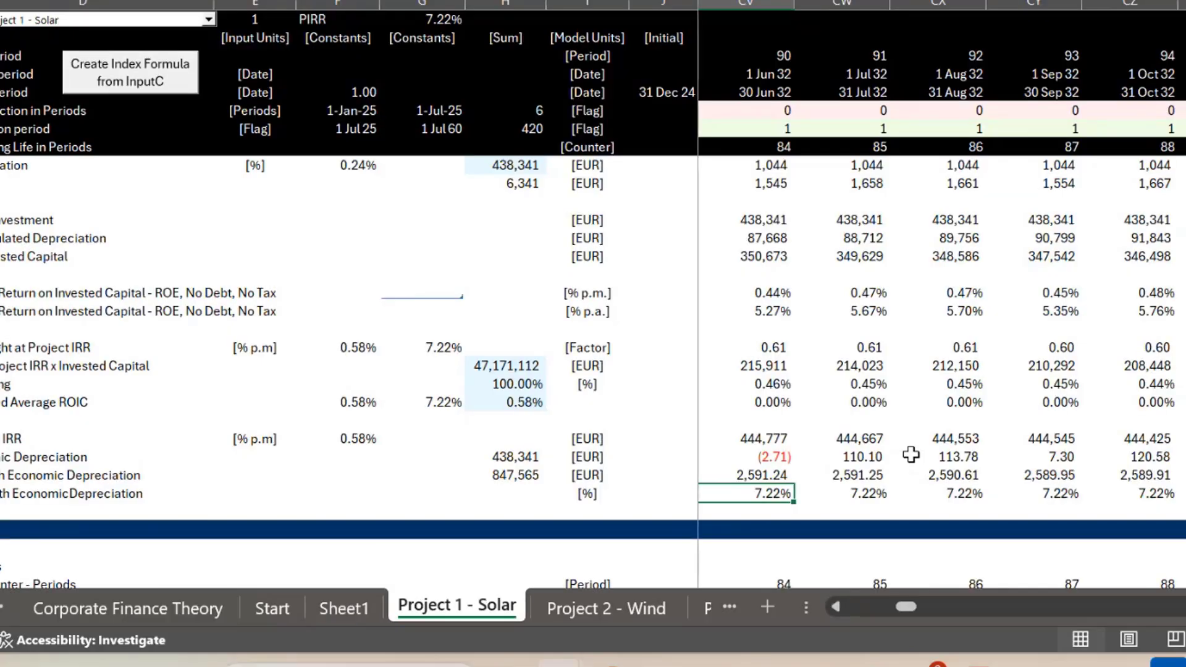
{"action": "key", "text": "ctrl+Page_Up"}
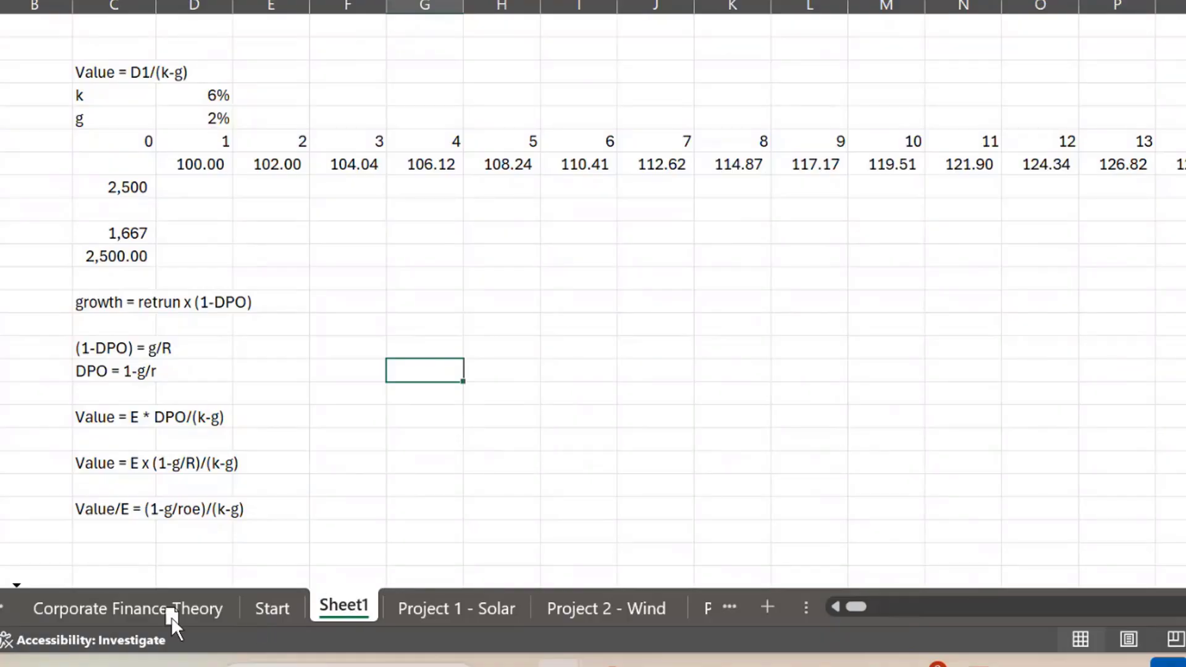
{"action": "left_click_drag", "start_coordinate": [241, 610], "coordinate": [244, 610]}
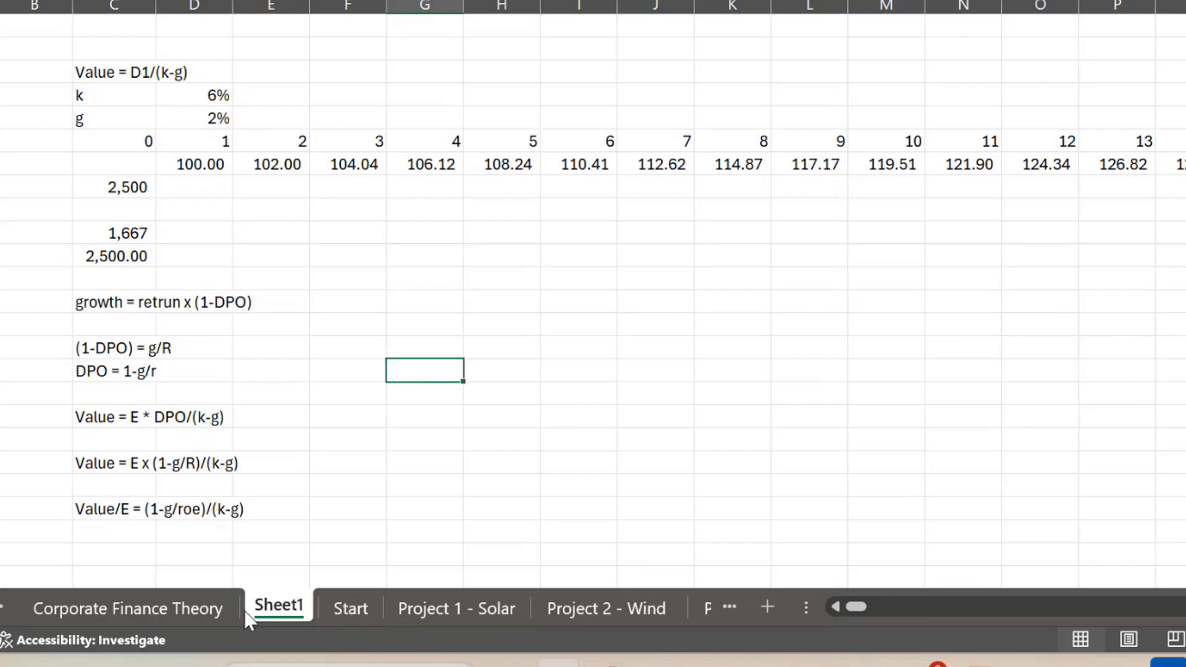
Go to the Consolidation M sheet and look at the first-period straight line and economic depreciation cells K9 and K10
{"action": "key", "text": "ctrl+Page_Up"}
{"action": "key", "text": "ctrl+Page_Up"}
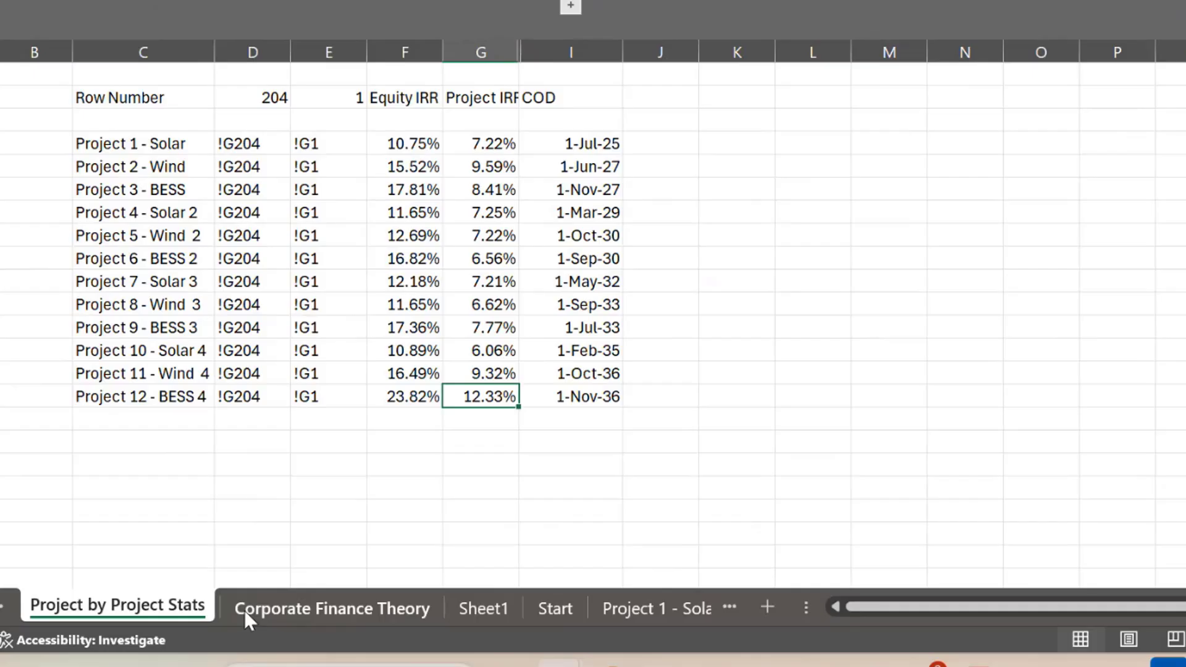
{"action": "key", "text": "ctrl+Page_Up"}
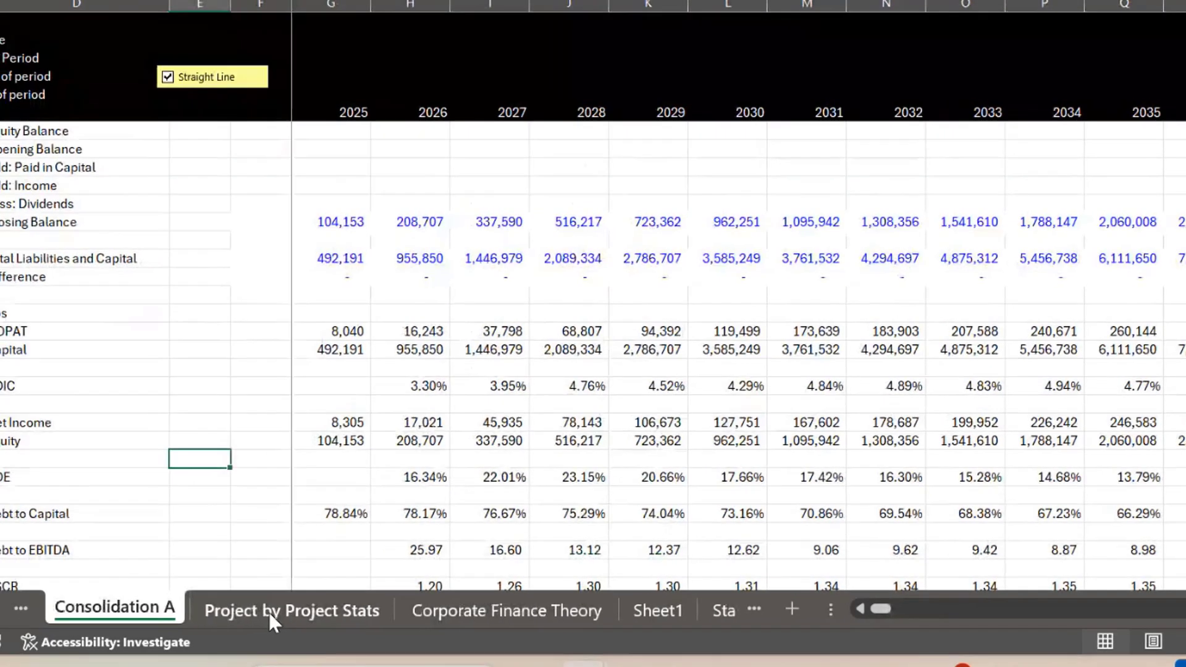
{"action": "key", "text": "ctrl+Page_Up"}
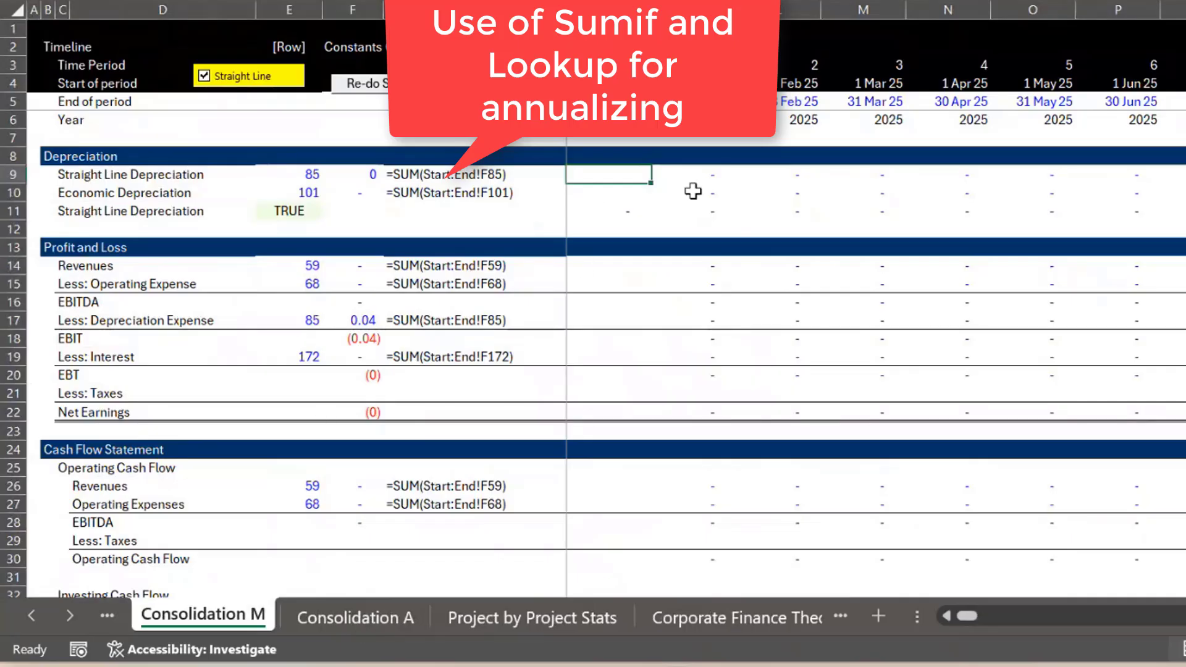
{"action": "key", "text": "Right"}
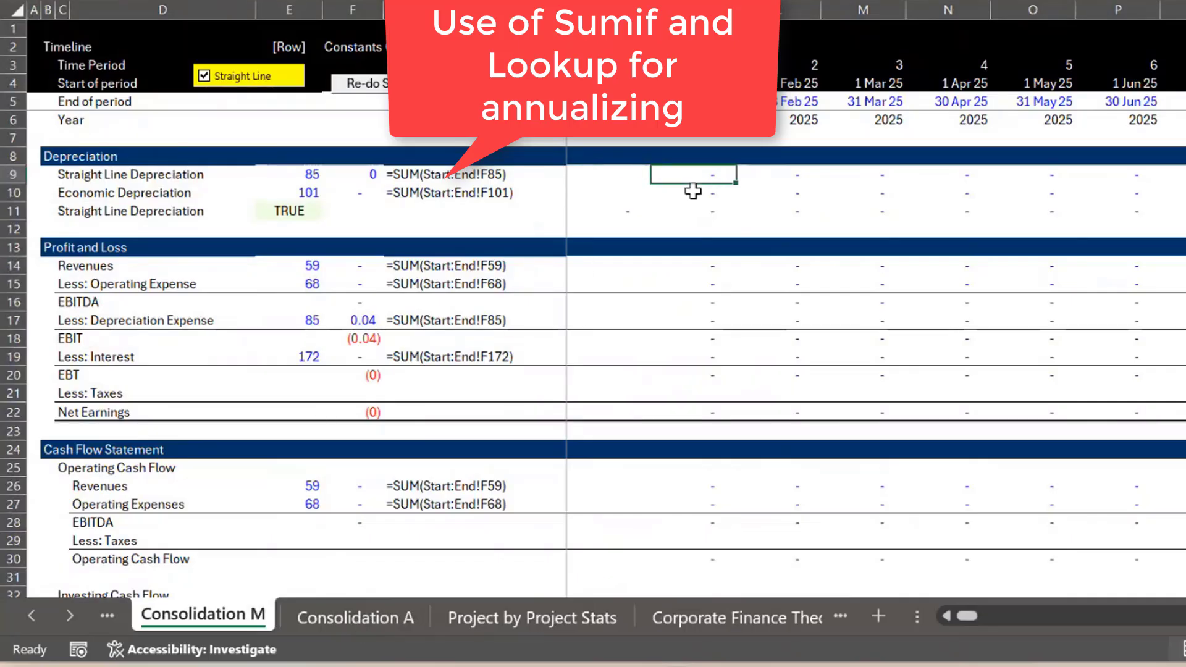
{"action": "key", "text": "Down"}
{"action": "key", "text": "Up"}
{"action": "left_click", "coordinate": [693, 192]}
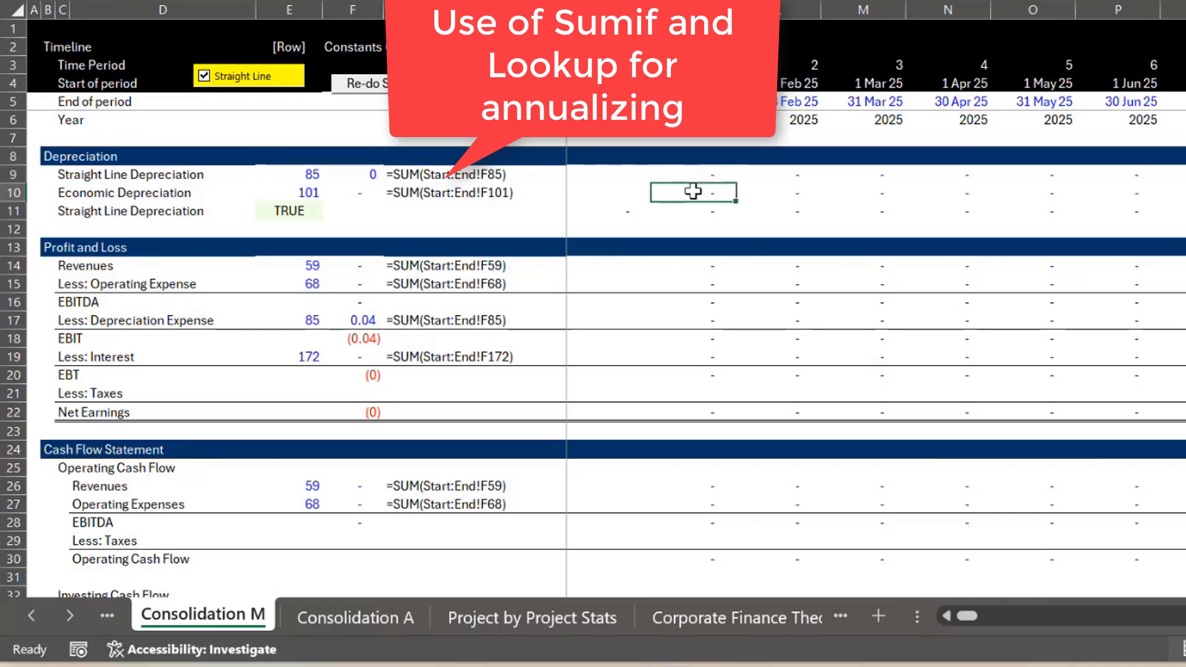
Check the cell link in the Straight Line checkbox's control settings
{"action": "right_click", "coordinate": [225, 81]}
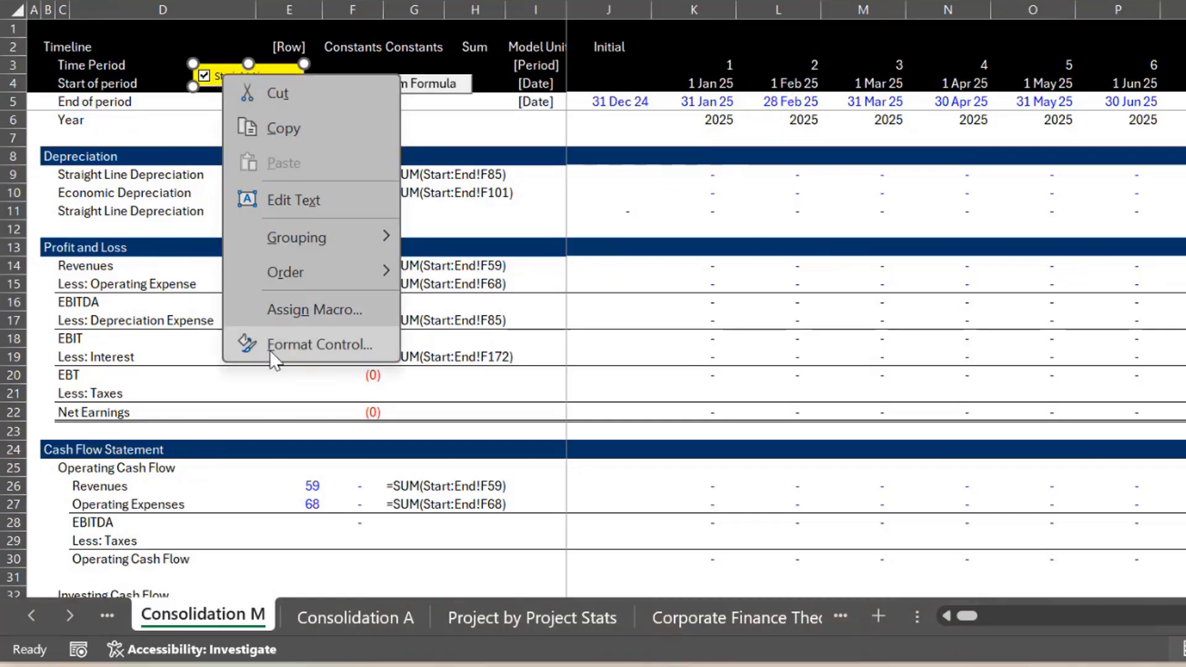
{"action": "left_click", "coordinate": [270, 350]}
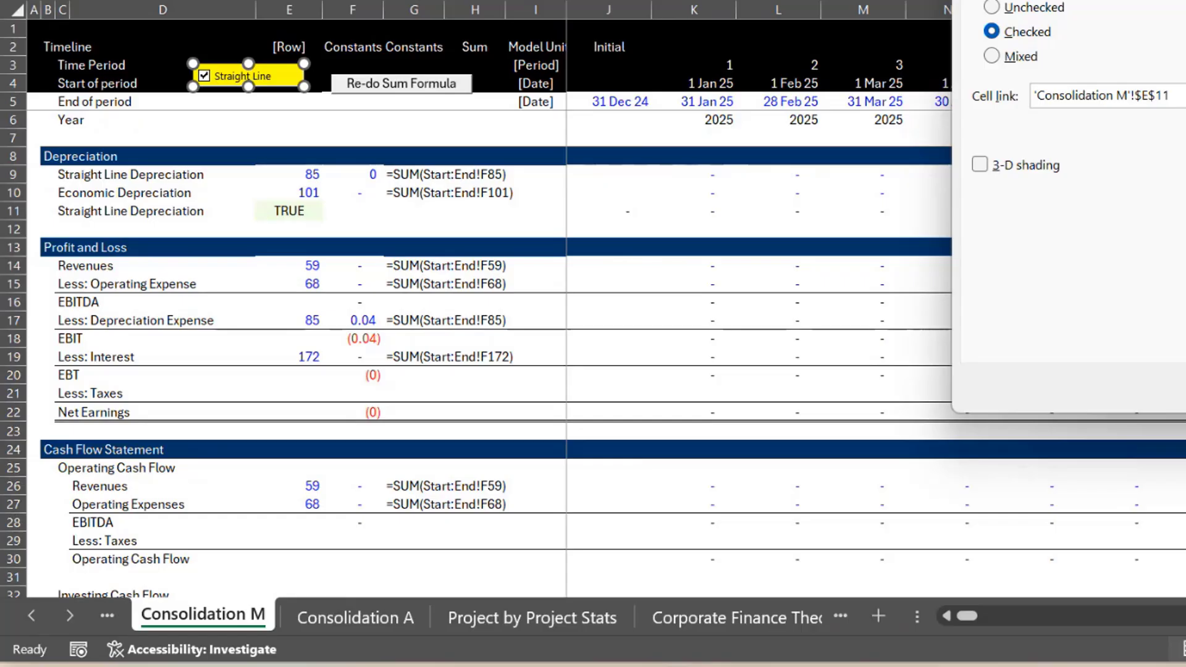
{"action": "key", "text": "Return"}
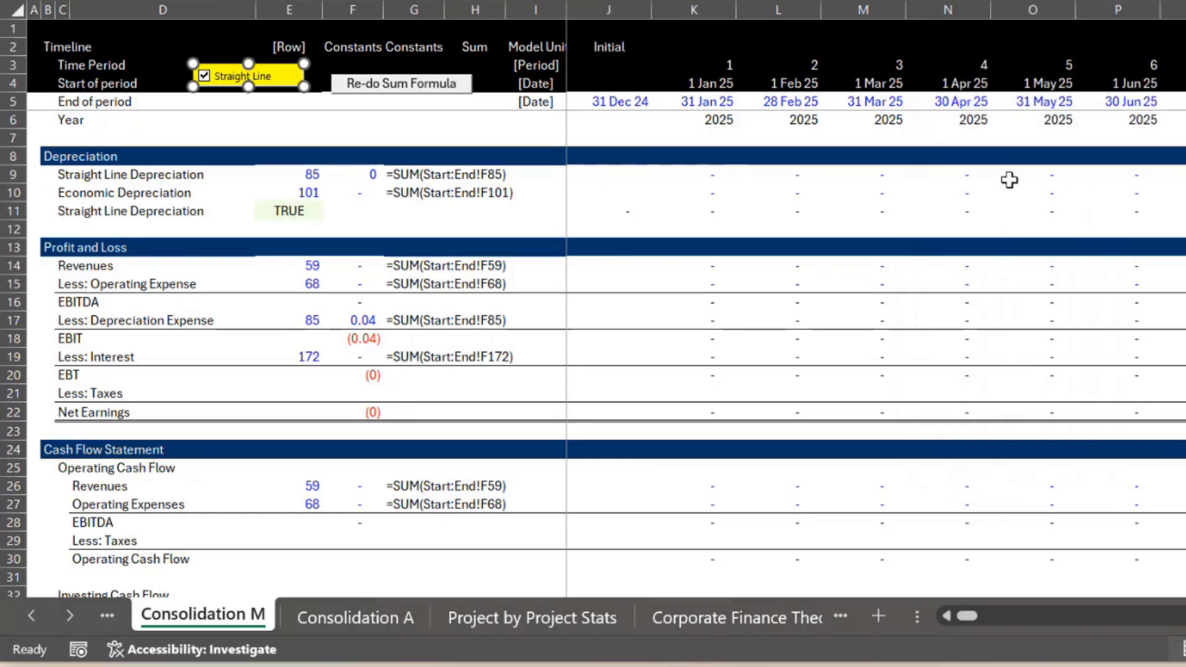
Inspect the first-period Straight Line Depreciation cell K9
{"action": "left_click", "coordinate": [1009, 180]}
{"action": "key", "text": "Left"}
{"action": "key", "text": "Left"}
{"action": "key", "text": "Left"}
{"action": "key", "text": "Left"}
{"action": "key", "text": "Left"}
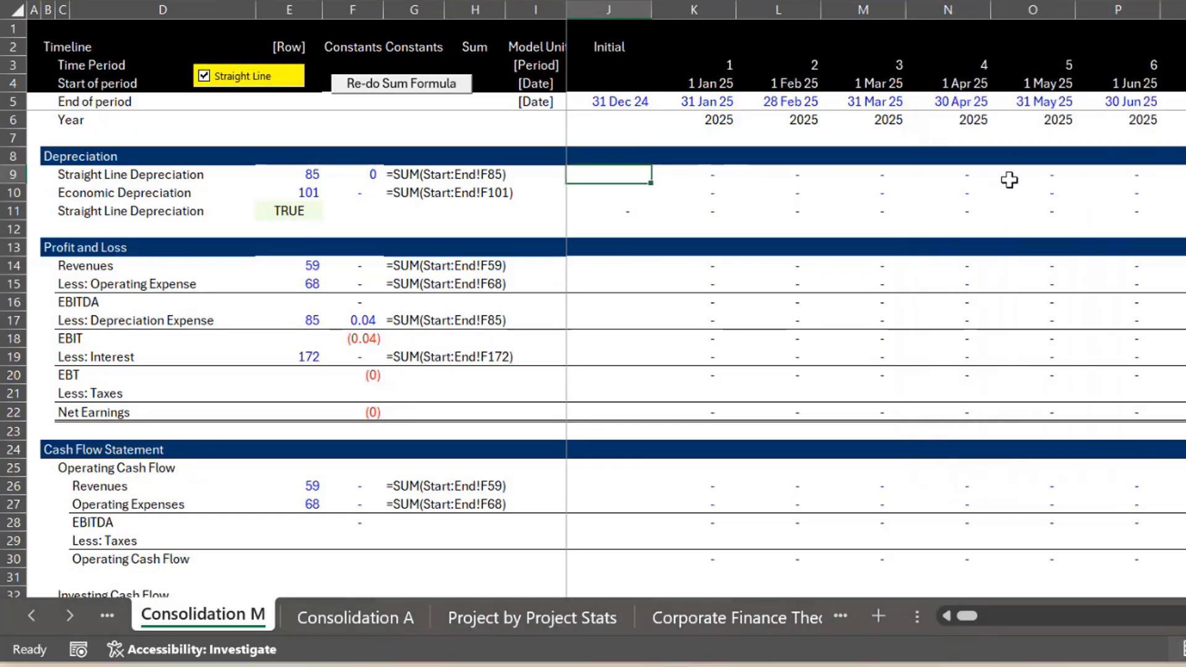
{"action": "key", "text": "Right"}
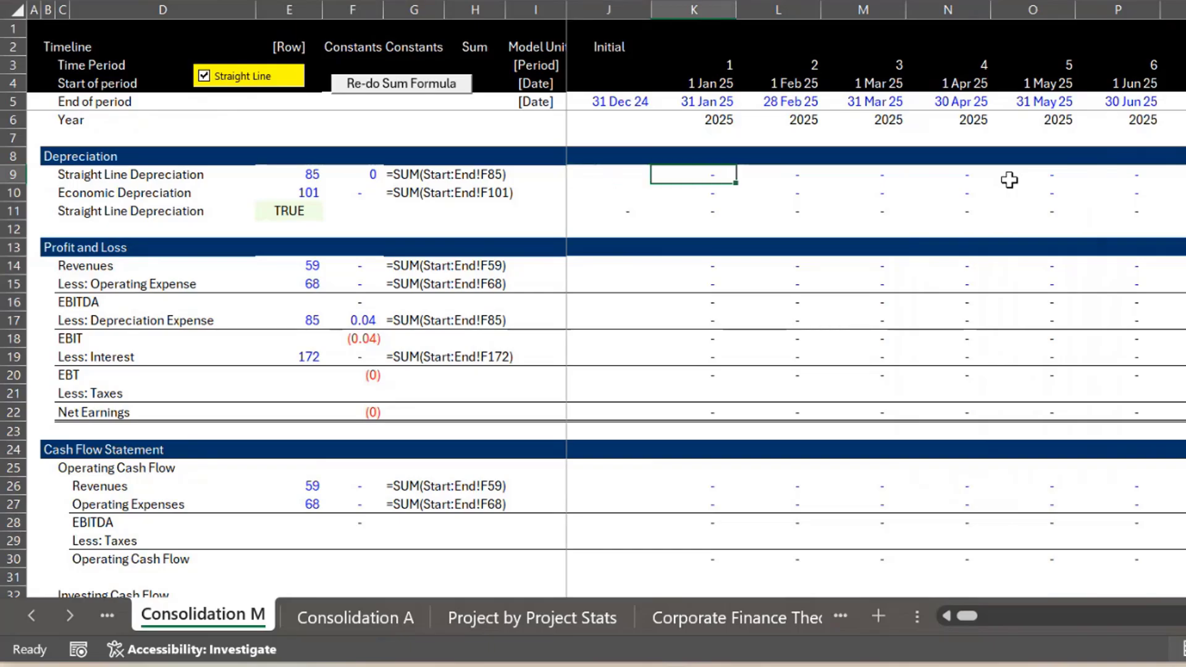
Review the code of the Fix_Sum macro assigned to the Re-do Sum Formula button and return to the worksheet
{"action": "left_click", "coordinate": [363, 77], "text": "ctrl"}
{"action": "right_click", "coordinate": [363, 76]}
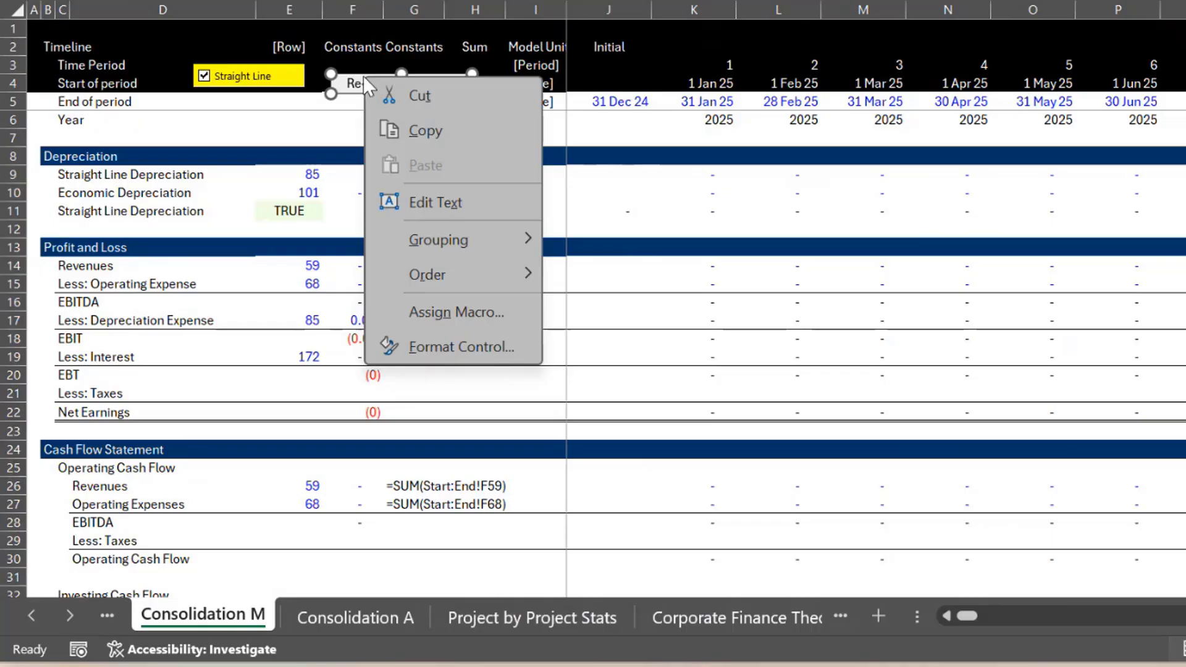
{"action": "left_click", "coordinate": [416, 306]}
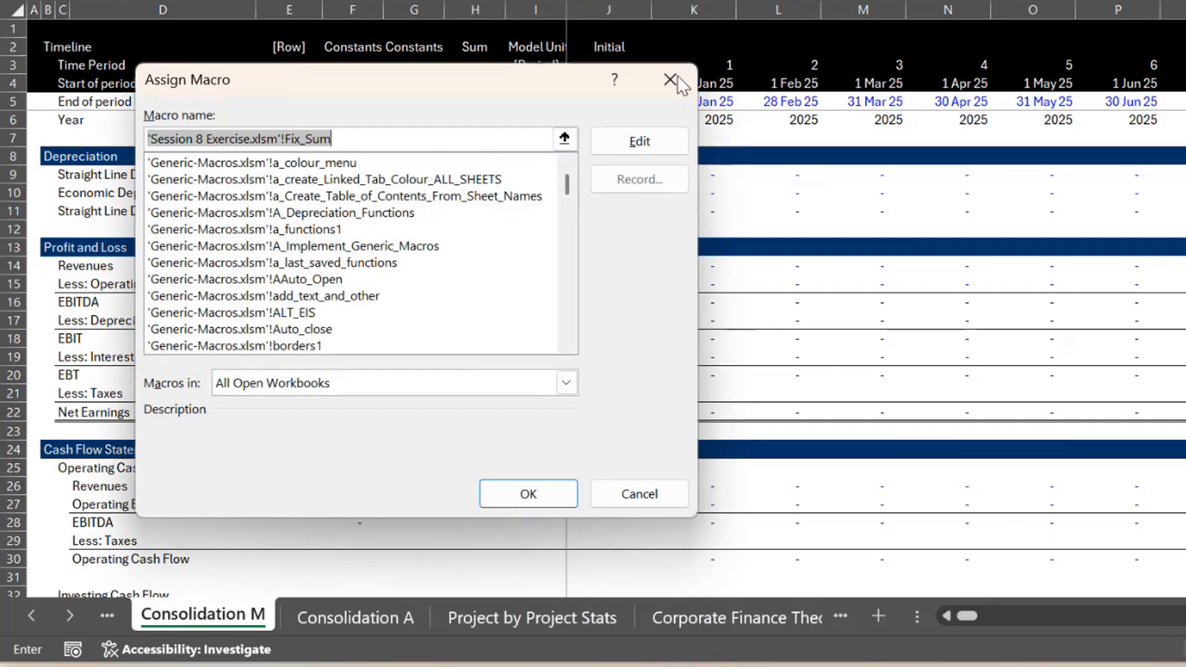
{"action": "left_click", "coordinate": [636, 143]}
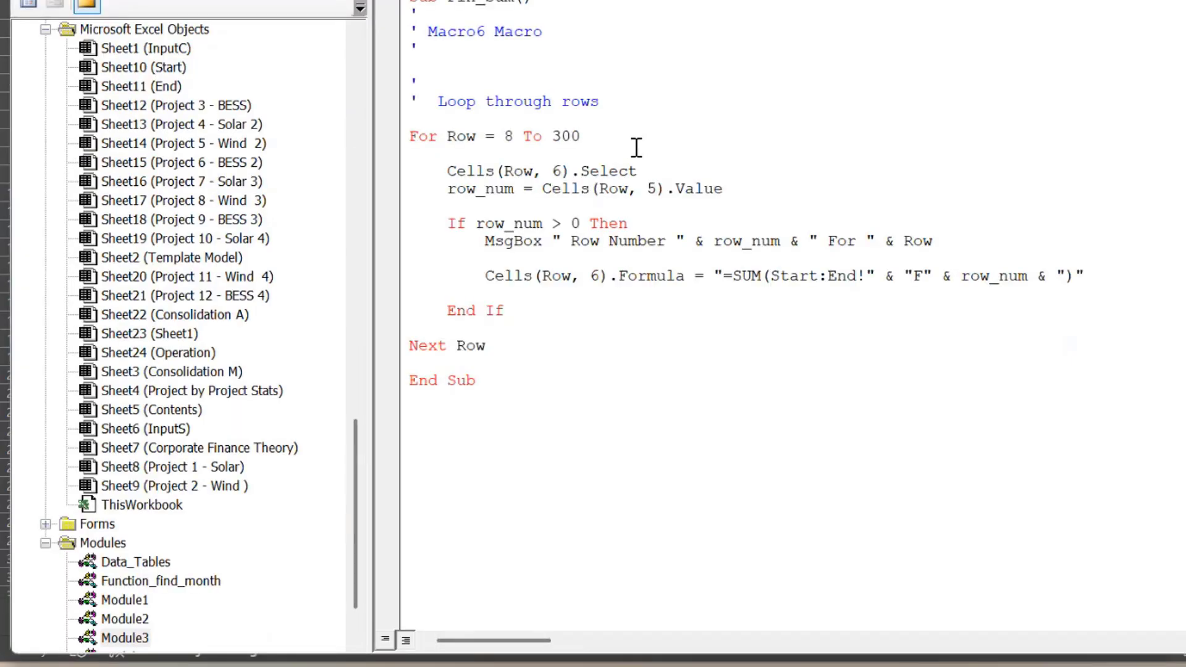
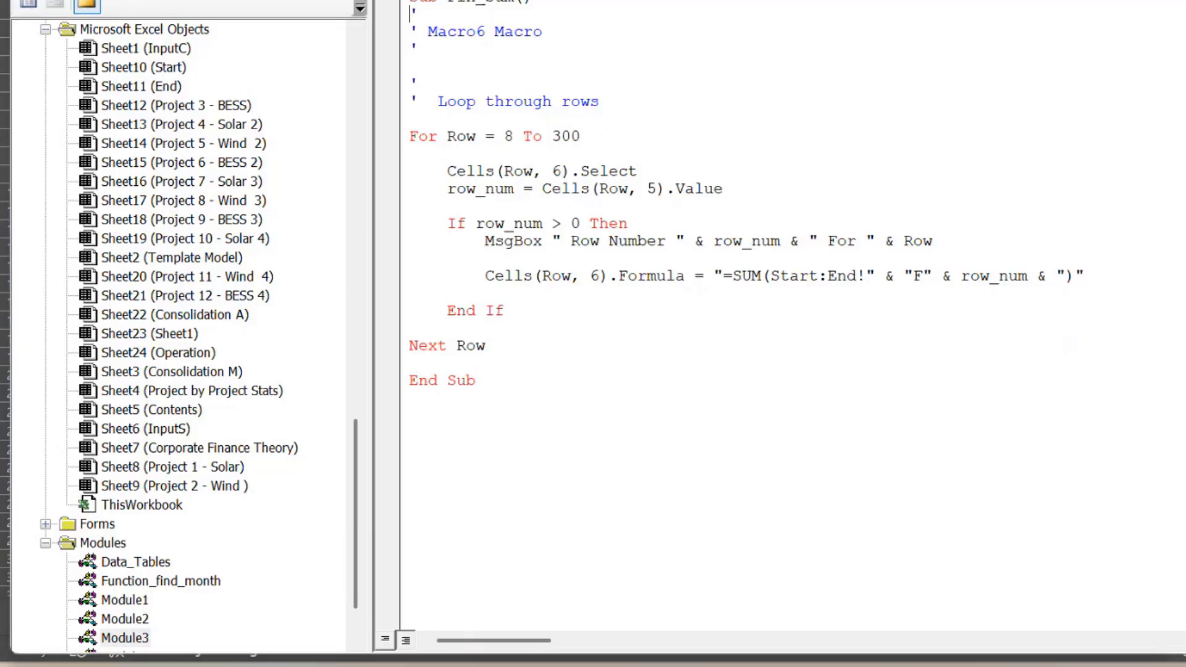
{"action": "key", "text": "alt+F11"}
{"action": "left_click", "coordinate": [462, 237]}
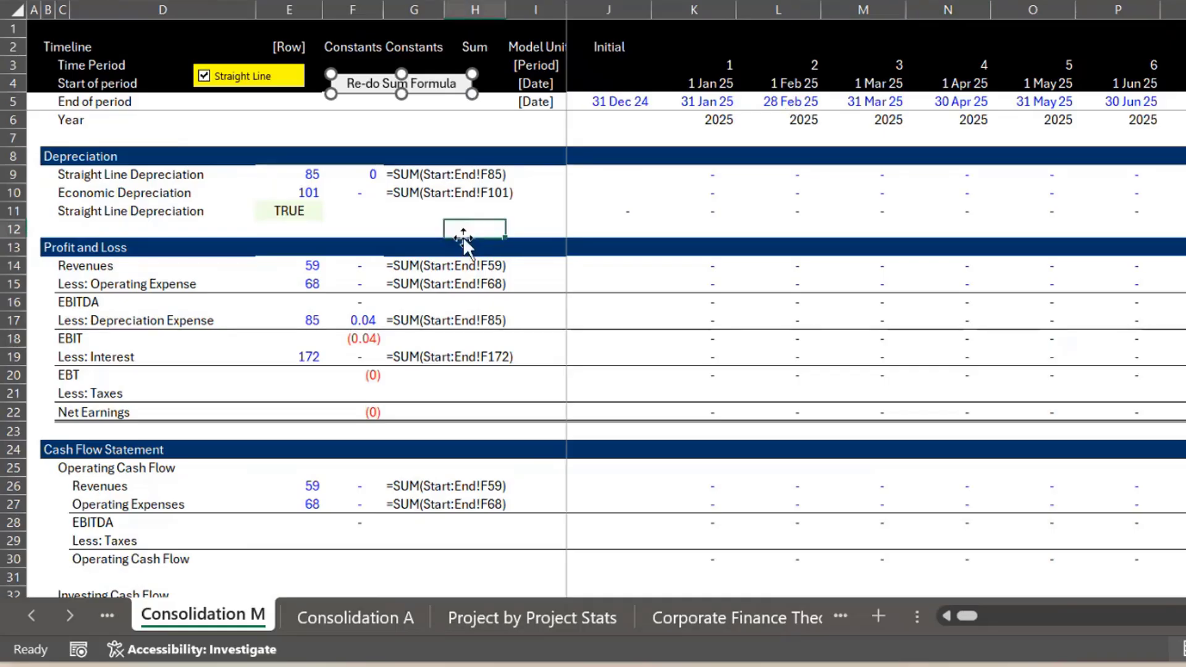
Inspect the row-number formulas for Straight Line Depreciation in E9 and Economic Depreciation in E10
{"action": "key", "text": "Up"}
{"action": "key", "text": "Up"}
{"action": "key", "text": "Left"}
{"action": "key", "text": "Left"}
{"action": "key", "text": "Left"}
{"action": "key", "text": "Up"}
{"action": "key", "text": "F2"}
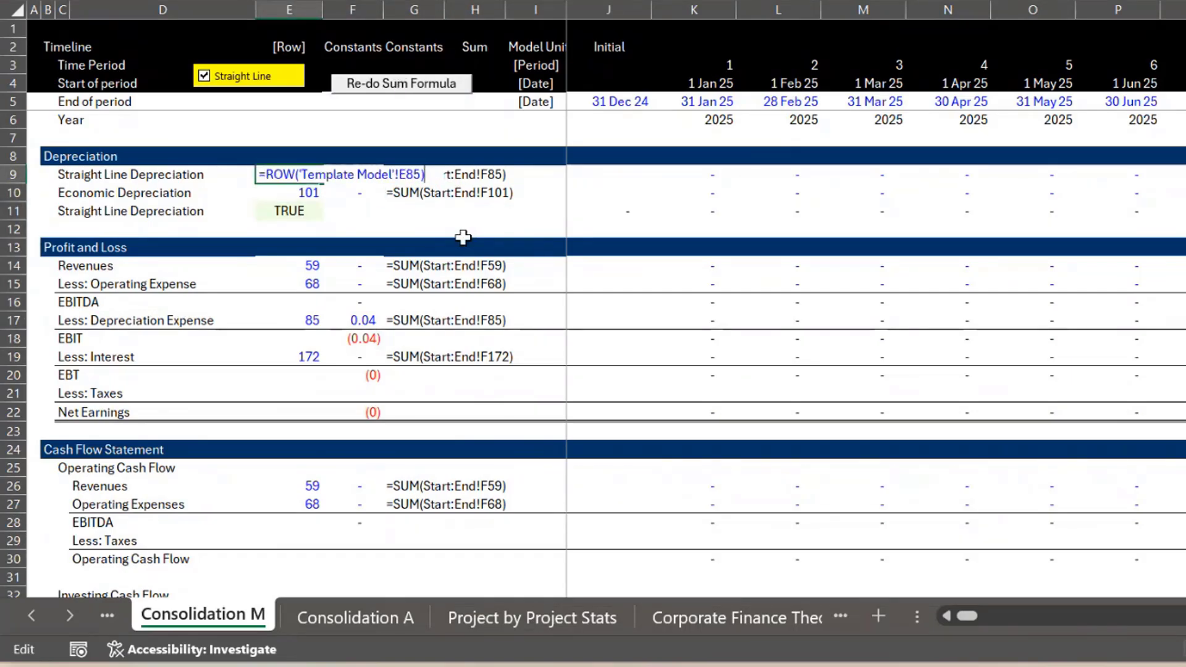
{"action": "key", "text": "Escape"}
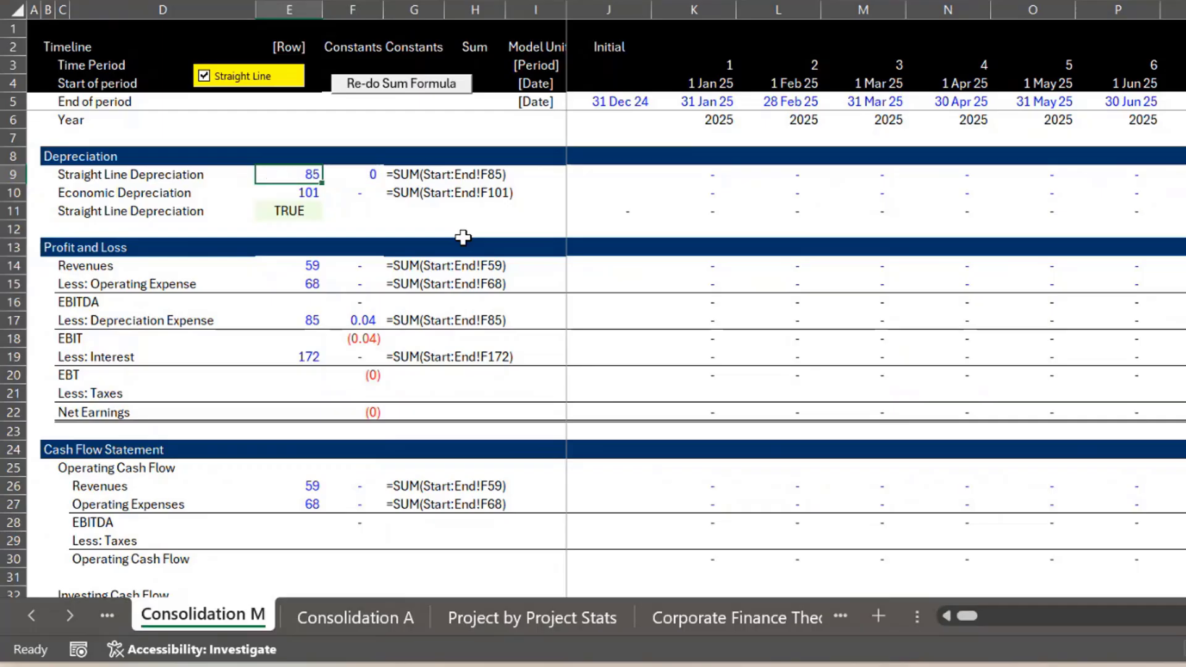
{"action": "key", "text": "Down"}
{"action": "key", "text": "F2"}
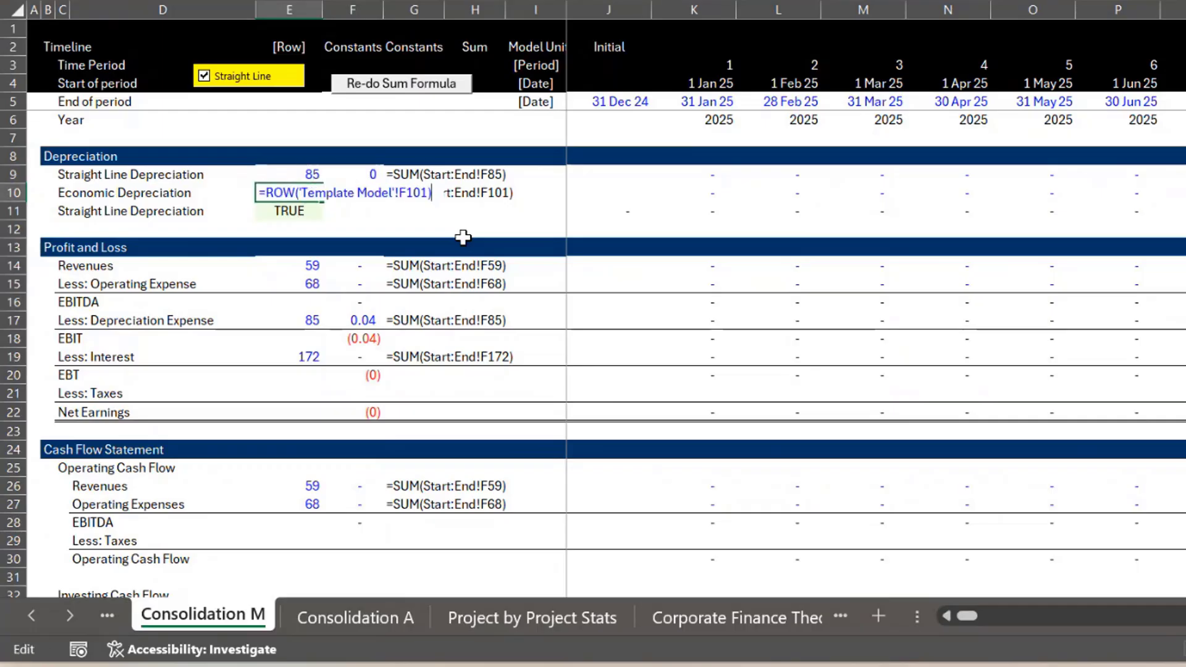
{"action": "key", "text": "Escape"}
Inspect the row-number formula for Revenues in E14 of the Profit and Loss section
{"action": "key", "text": "Down"}
{"action": "key", "text": "Down"}
{"action": "key", "text": "Down"}
{"action": "key", "text": "Down"}
{"action": "key", "text": "F2"}
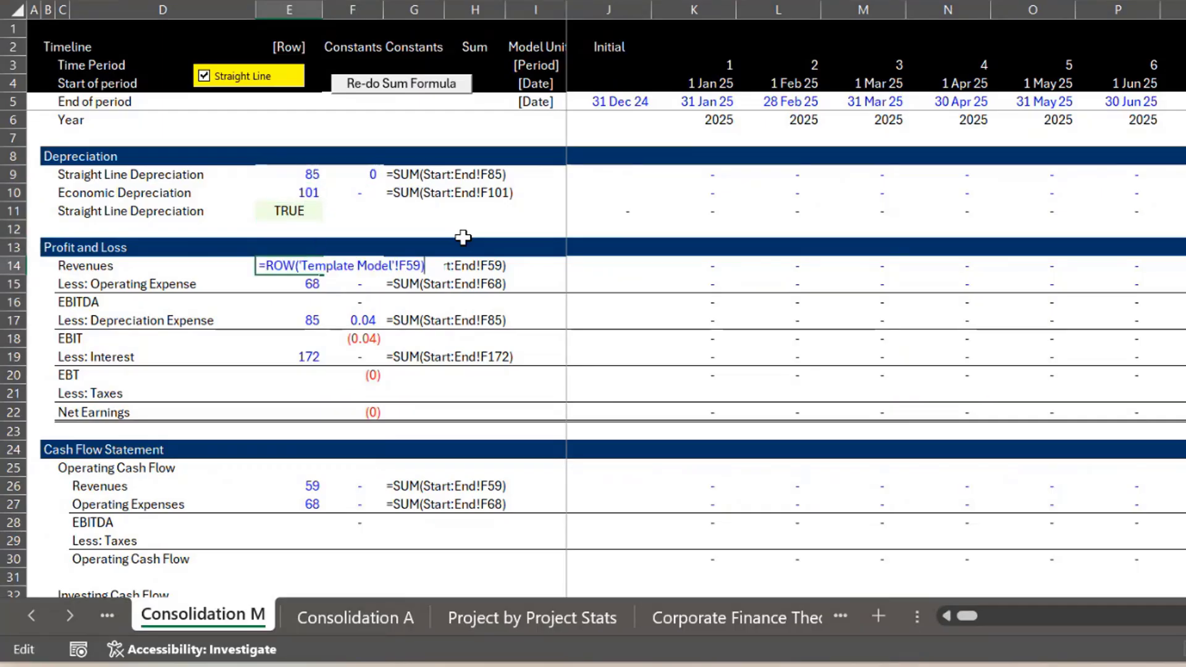
{"action": "key", "text": "Escape"}
{"action": "key", "text": "Down"}
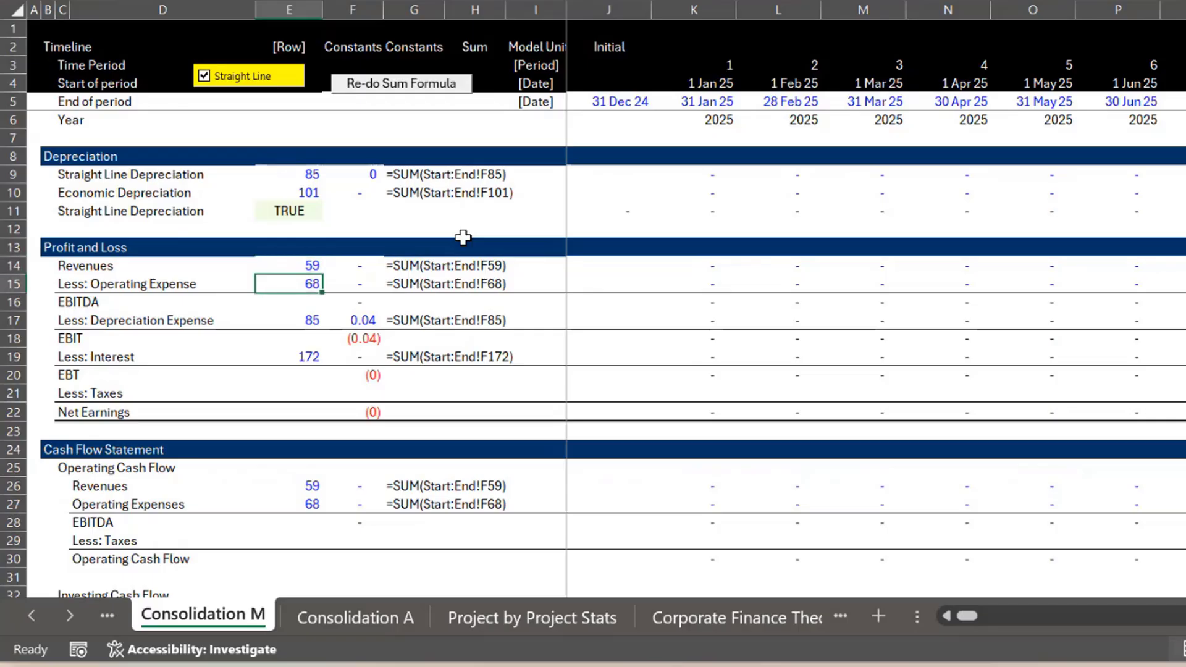
Inspect the cross-sheet sum formula for first-period Revenues in K14
{"action": "key", "text": "Up"}
{"action": "key", "text": "Right"}
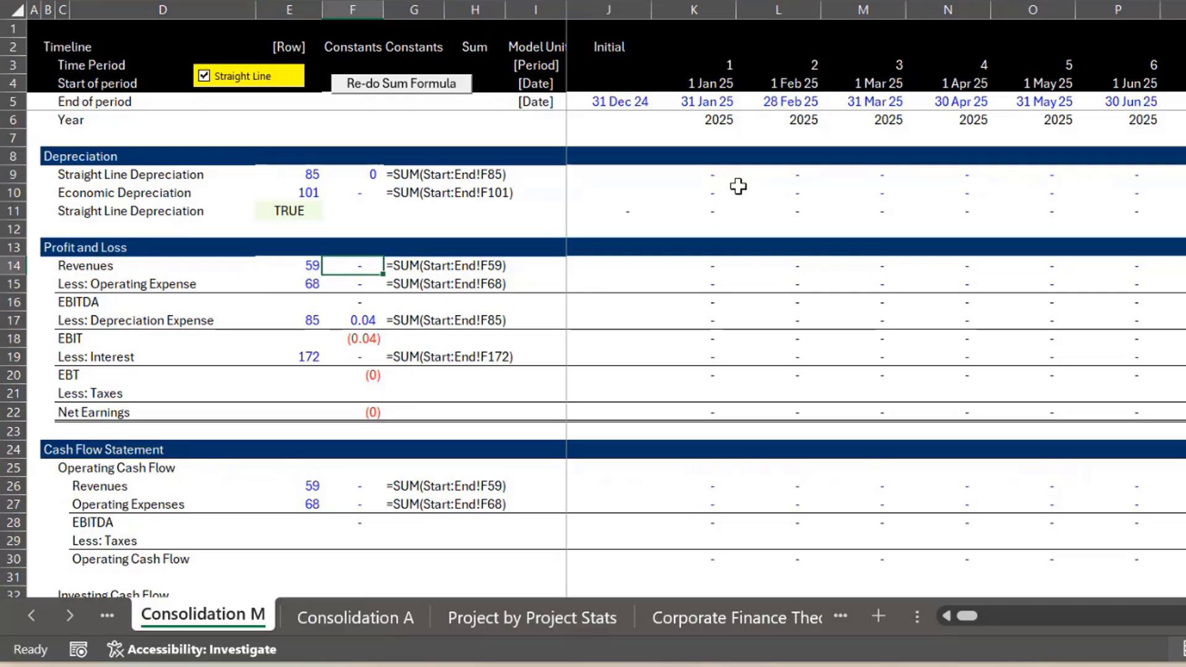
{"action": "key", "text": "Right"}
{"action": "key", "text": "Right"}
{"action": "key", "text": "Right"}
{"action": "key", "text": "Right"}
{"action": "key", "text": "Right"}
{"action": "key", "text": "F2"}
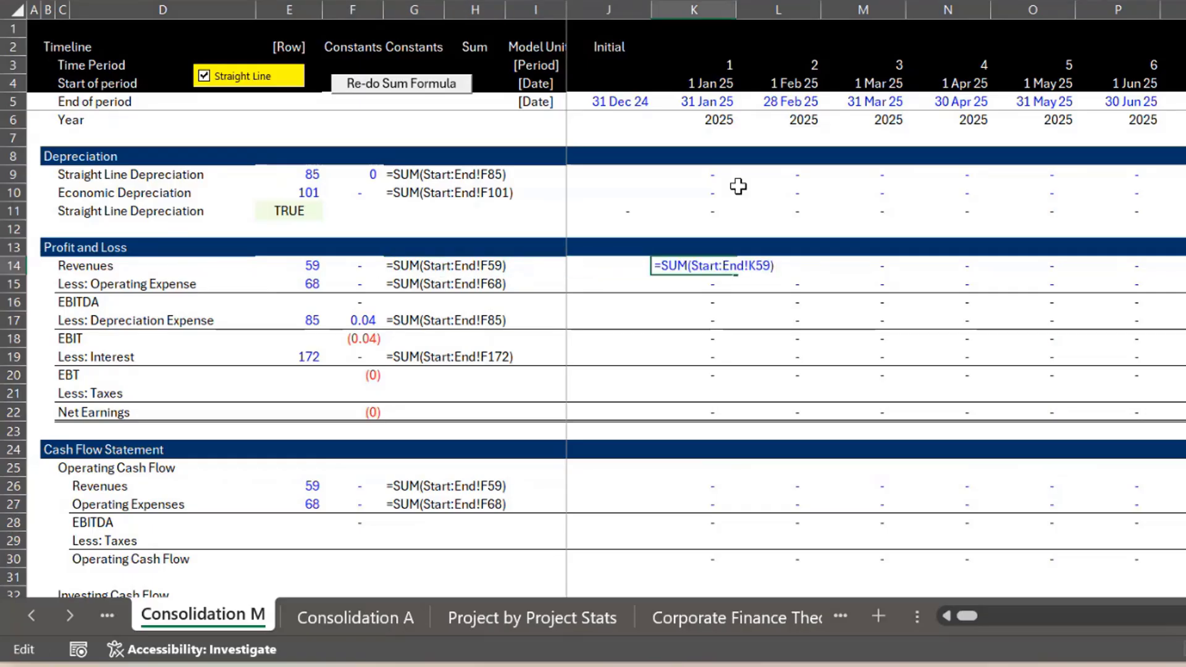
{"action": "key", "text": "Escape"}
{"action": "key", "text": "F2"}
{"action": "key", "text": "Escape"}
Examine the consolidated Revenues row across the monthly timeline into 2043 and return to its start
{"action": "key", "text": "Right"}
{"action": "key", "text": "Right"}
{"action": "key", "text": "Right"}
{"action": "key", "text": "Right"}
{"action": "key", "text": "Right"}
{"action": "key", "text": "Right"}
{"action": "key", "text": "Right"}
{"action": "key", "text": "Right"}
{"action": "key", "text": "Right"}
{"action": "key", "text": "Right"}
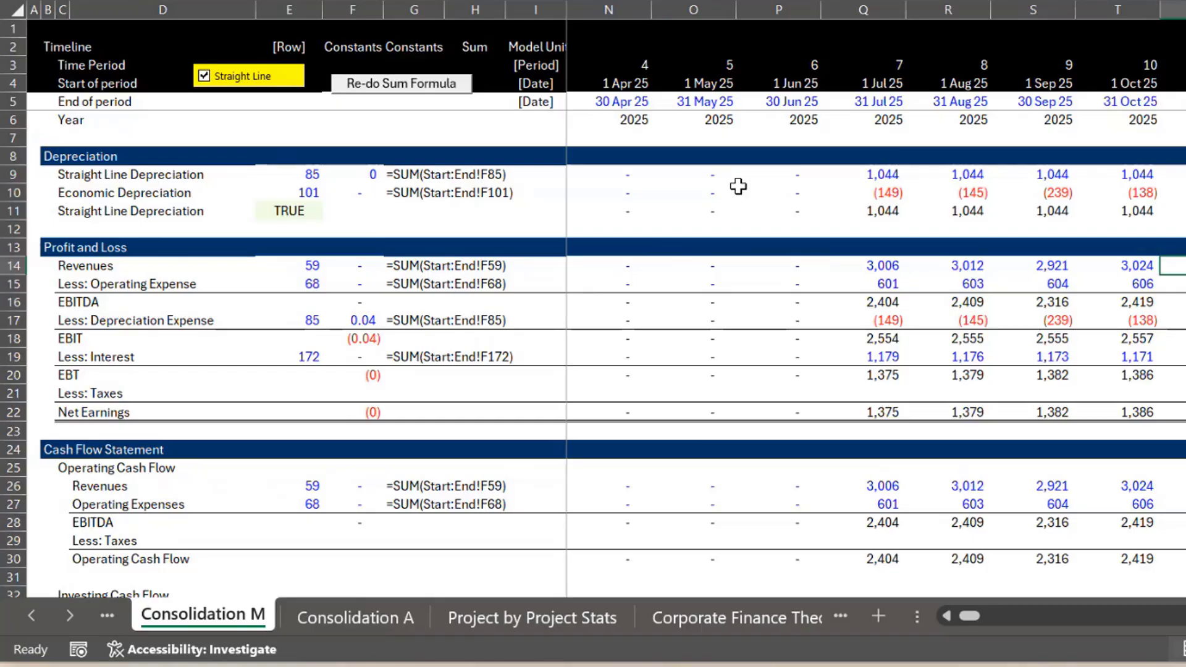
{"action": "key", "text": "Left"}
{"action": "key", "text": "Left"}
{"action": "key", "text": "Left"}
{"action": "key", "text": "Left"}
{"action": "key", "text": "Left"}
{"action": "key", "text": "Right"}
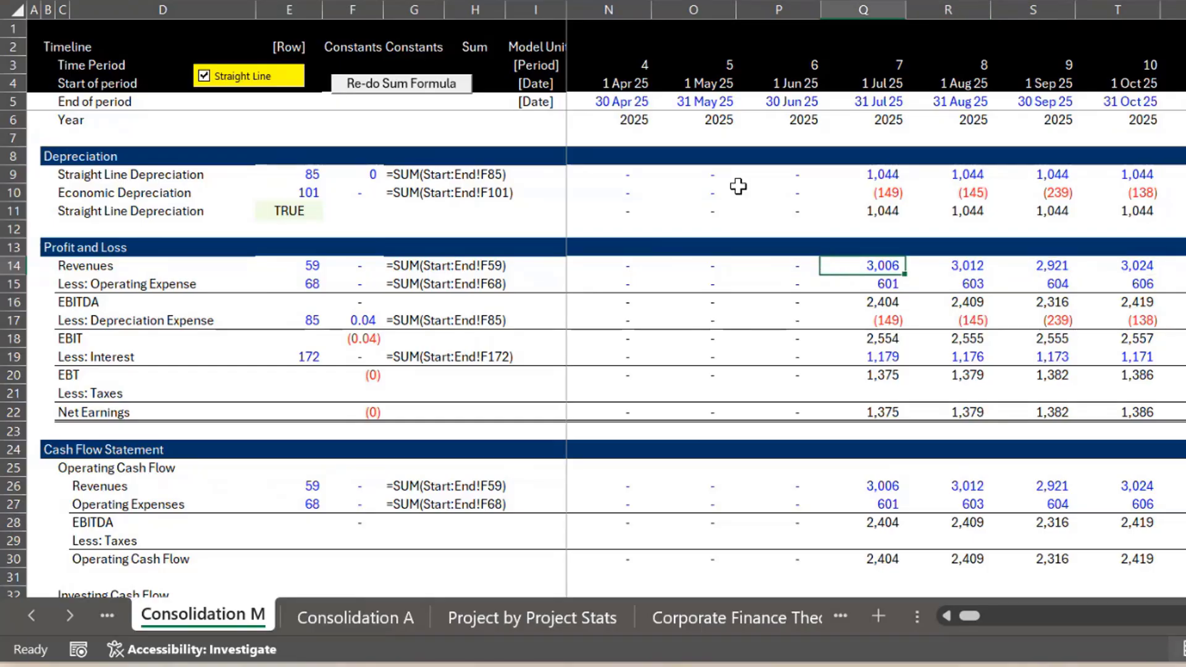
{"action": "key", "text": "Right"}
{"action": "key", "text": "Right"}
{"action": "key", "text": "Right"}
{"action": "key", "text": "Right"}
{"action": "key", "text": "Right"}
{"action": "key", "text": "Right"}
{"action": "key", "text": "Right"}
{"action": "key", "text": "Right"}
{"action": "key", "text": "Right"}
{"action": "key", "text": "Right"}
{"action": "key", "text": "Right"}
{"action": "key", "text": "Right"}
{"action": "key", "text": "Right"}
{"action": "key", "text": "Right"}
{"action": "key", "text": "Right"}
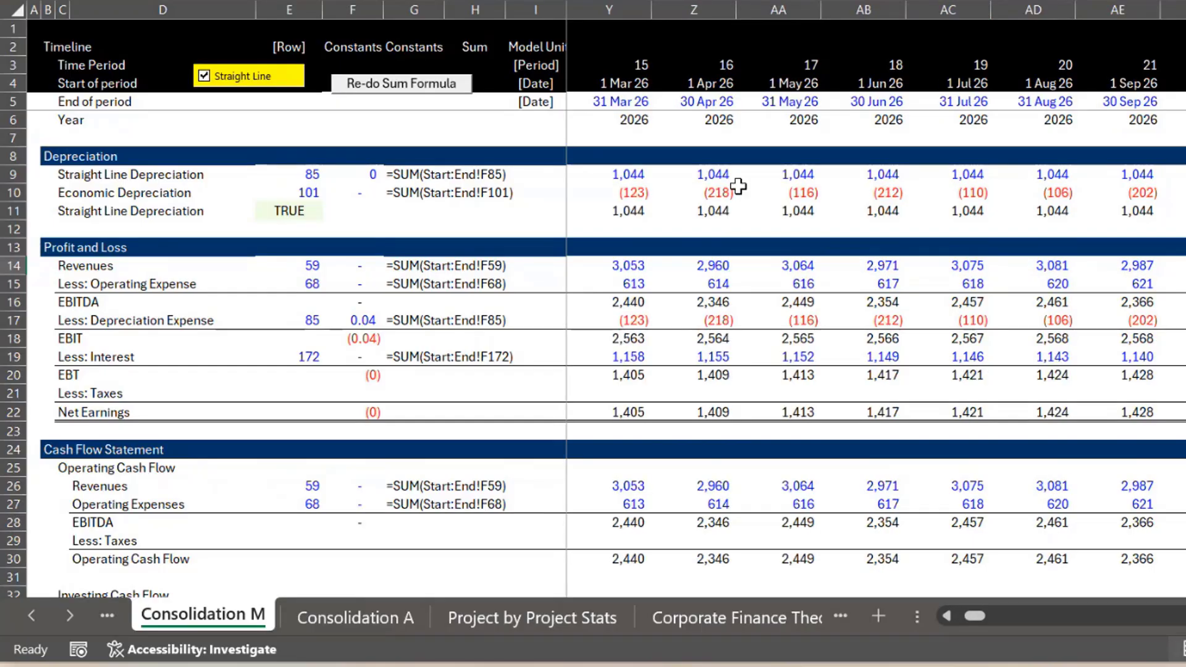
{"action": "key", "text": "Right"}
{"action": "key", "text": "Right"}
{"action": "key", "text": "Right"}
{"action": "key", "text": "Right"}
{"action": "key", "text": "Right"}
{"action": "key", "text": "Right"}
{"action": "key", "text": "Right"}
{"action": "key", "text": "Right"}
{"action": "key", "text": "Right"}
{"action": "key", "text": "Right"}
{"action": "key", "text": "Right"}
{"action": "key", "text": "Right"}
{"action": "key", "text": "Right"}
{"action": "key", "text": "Right"}
{"action": "key", "text": "Right"}
{"action": "key", "text": "Right"}
{"action": "key", "text": "Right"}
{"action": "key", "text": "Right"}
{"action": "key", "text": "Right"}
{"action": "key", "text": "Right"}
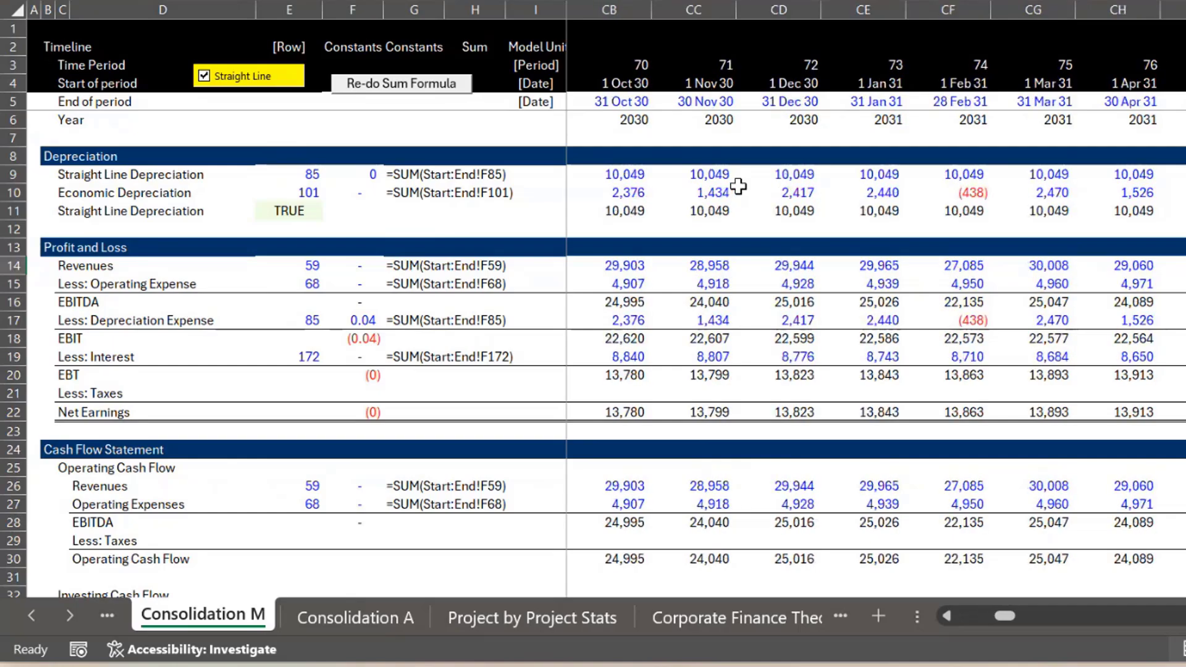
{"action": "key", "text": "Right"}
{"action": "key", "text": "Right"}
{"action": "key", "text": "Right"}
{"action": "key", "text": "Right"}
{"action": "key", "text": "Right"}
{"action": "key", "text": "Right"}
{"action": "key", "text": "Right"}
{"action": "key", "text": "Right"}
{"action": "key", "text": "Right"}
{"action": "key", "text": "Right"}
{"action": "key", "text": "Right"}
{"action": "key", "text": "Right"}
{"action": "key", "text": "Right"}
{"action": "key", "text": "Right"}
{"action": "key", "text": "Right"}
{"action": "key", "text": "Right"}
{"action": "key", "text": "Right"}
{"action": "key", "text": "Right"}
{"action": "key", "text": "Right"}
{"action": "key", "text": "Right"}
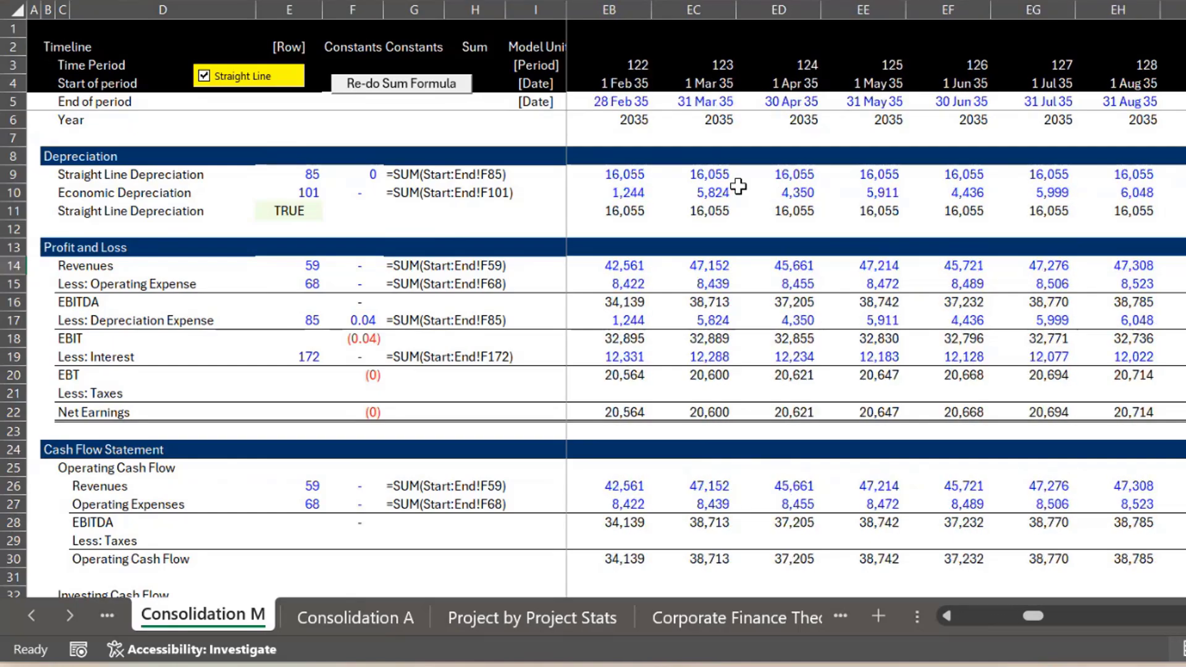
{"action": "key", "text": "Right"}
{"action": "key", "text": "Right"}
{"action": "key", "text": "Right"}
{"action": "key", "text": "Right"}
{"action": "key", "text": "Right"}
{"action": "key", "text": "Right"}
{"action": "key", "text": "Right"}
{"action": "key", "text": "Right"}
{"action": "key", "text": "Right"}
{"action": "key", "text": "Right"}
{"action": "key", "text": "Right"}
{"action": "key", "text": "Right"}
{"action": "key", "text": "Right"}
{"action": "key", "text": "Right"}
{"action": "key", "text": "Right"}
{"action": "key", "text": "Right"}
{"action": "key", "text": "Right"}
{"action": "key", "text": "Right"}
{"action": "key", "text": "Right"}
{"action": "key", "text": "Right"}
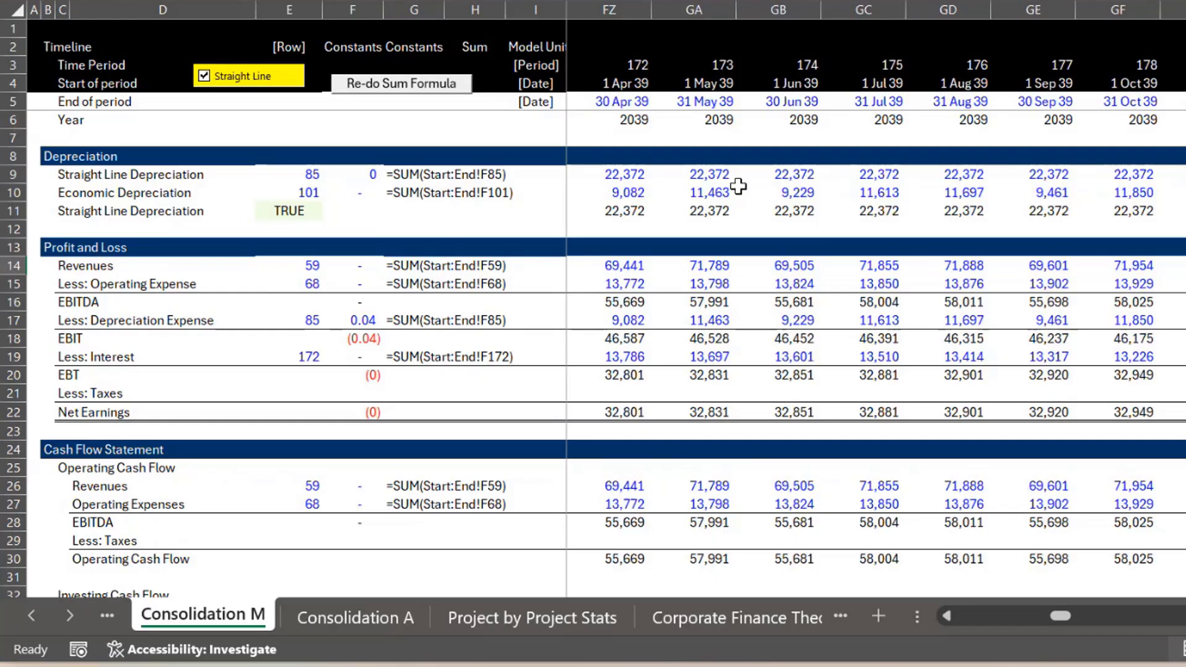
{"action": "key", "text": "Right"}
{"action": "key", "text": "Right"}
{"action": "key", "text": "Right"}
{"action": "key", "text": "Right"}
{"action": "key", "text": "Right"}
{"action": "key", "text": "Right"}
{"action": "key", "text": "Right"}
{"action": "key", "text": "Right"}
{"action": "key", "text": "Right"}
{"action": "key", "text": "Right"}
{"action": "key", "text": "Right"}
{"action": "key", "text": "Right"}
{"action": "key", "text": "Right"}
{"action": "key", "text": "Right"}
{"action": "key", "text": "Right"}
{"action": "key", "text": "Right"}
{"action": "key", "text": "Right"}
{"action": "key", "text": "Right"}
{"action": "key", "text": "Right"}
{"action": "key", "text": "Right"}
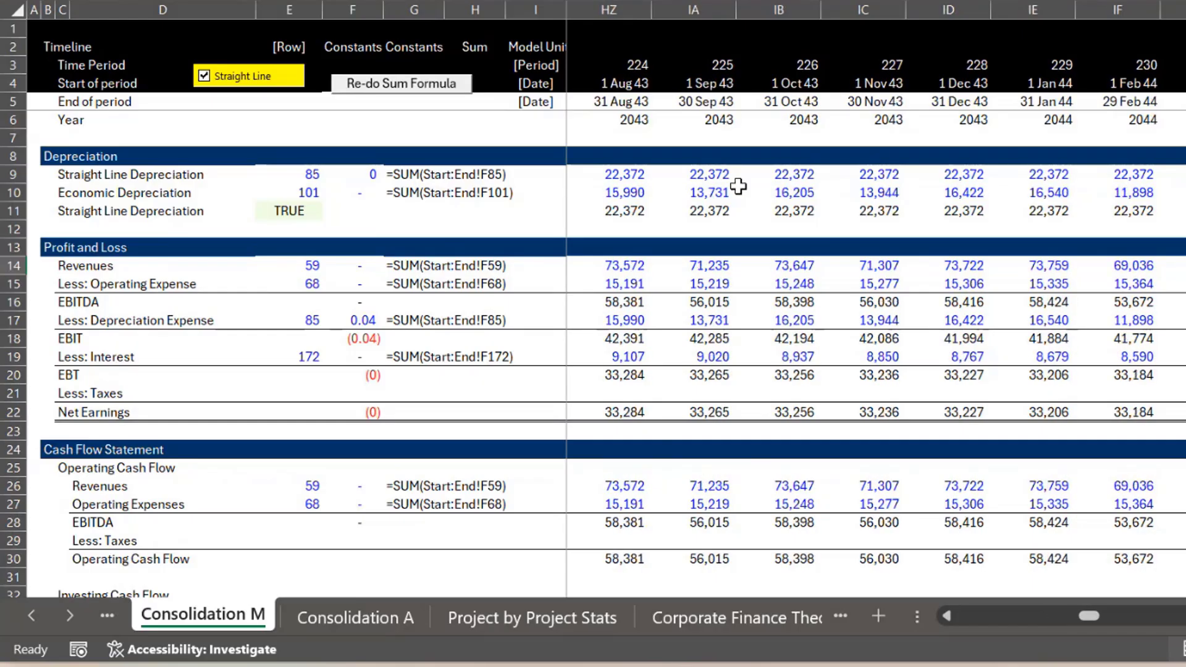
{"action": "key", "text": "Home"}
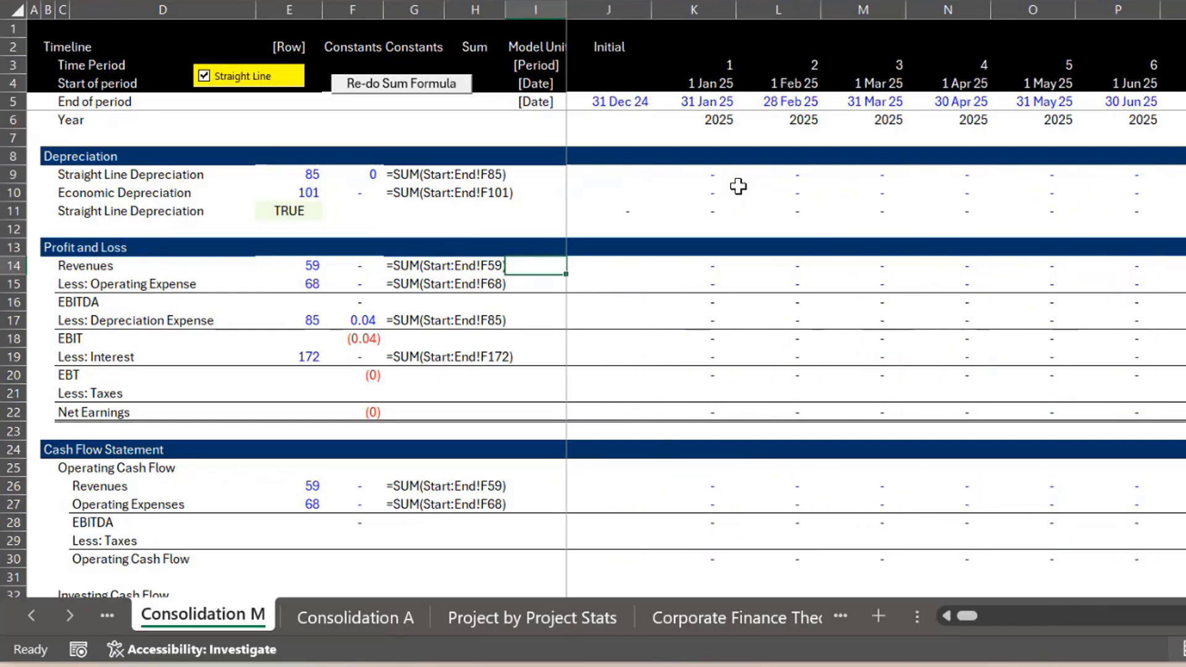
Review the Operating Expense, Depreciation Expense, EBIT and Interest lines of the Profit and Loss section in the first periods
{"action": "key", "text": "Down"}
{"action": "key", "text": "Down"}
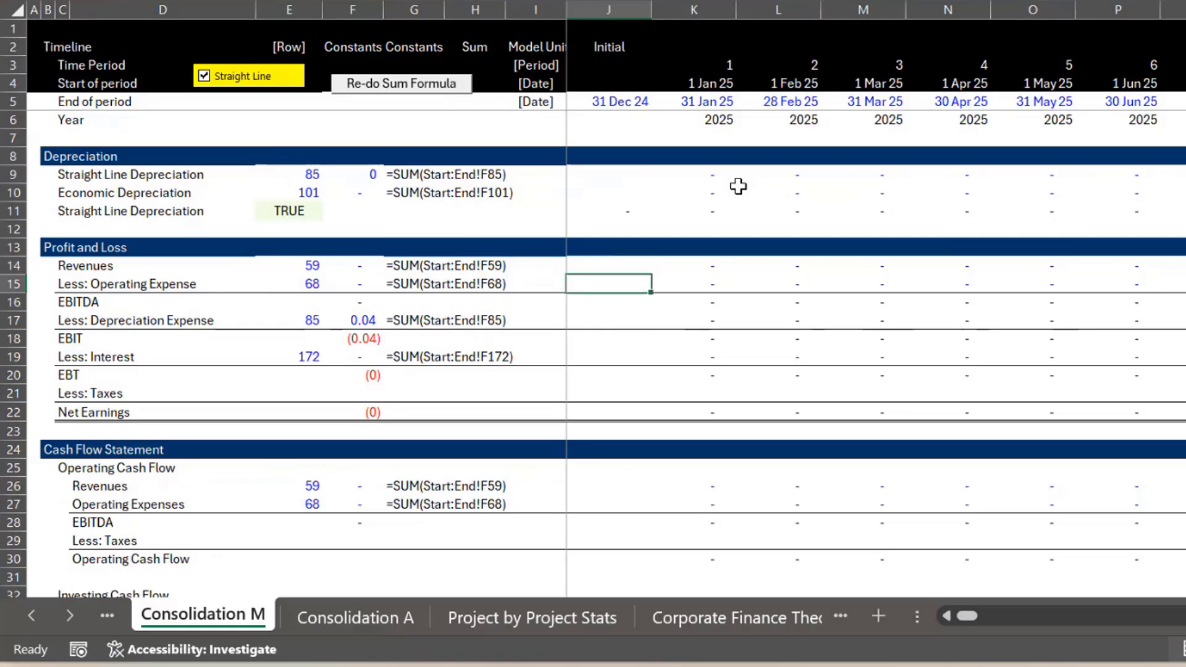
{"action": "key", "text": "Down"}
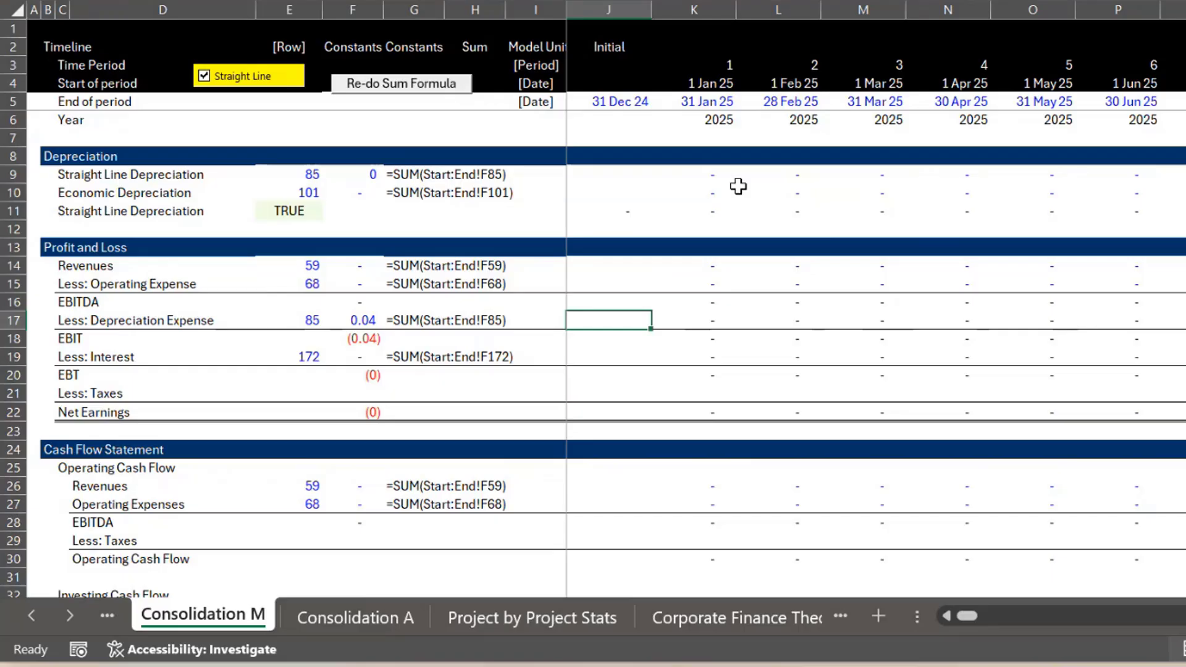
{"action": "key", "text": "Right"}
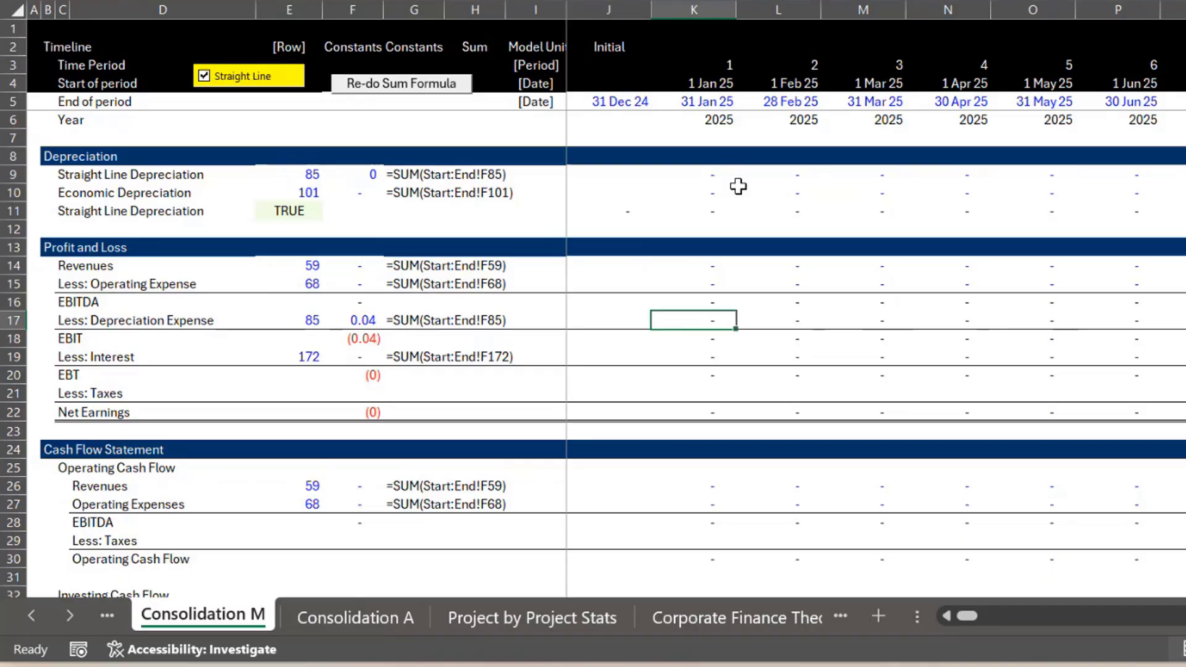
{"action": "key", "text": "Down"}
{"action": "key", "text": "Down"}
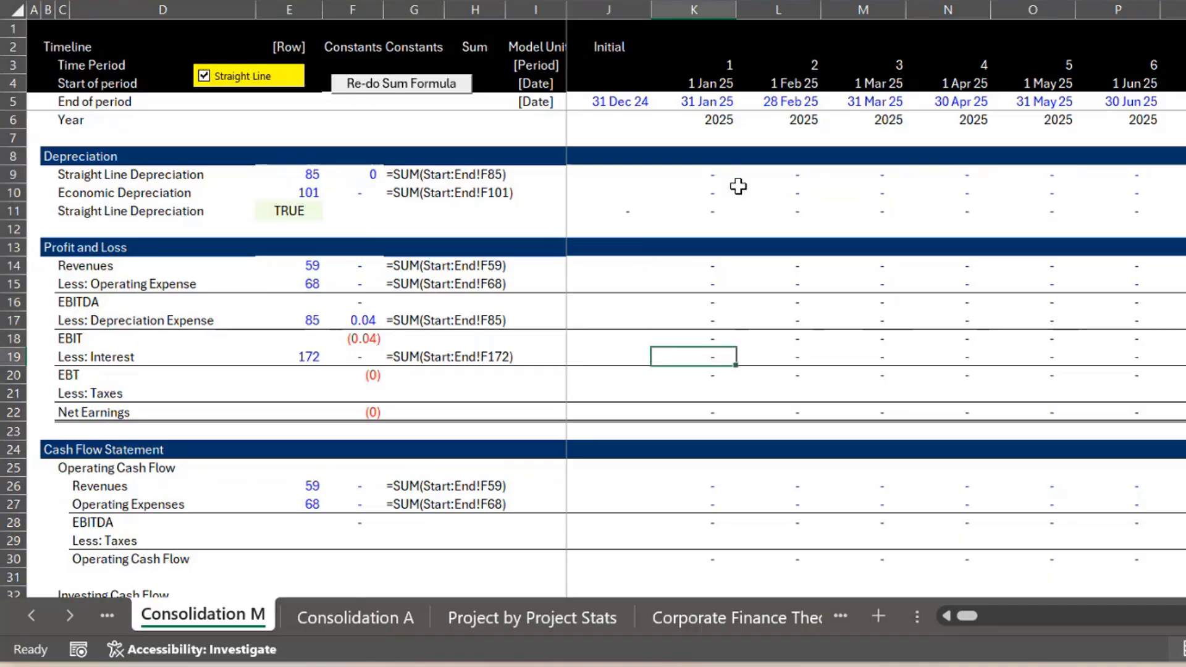
{"action": "key", "text": "Up"}
{"action": "key", "text": "Right"}
{"action": "key", "text": "Right"}
{"action": "key", "text": "Right"}
{"action": "key", "text": "Right"}
{"action": "key", "text": "Right"}
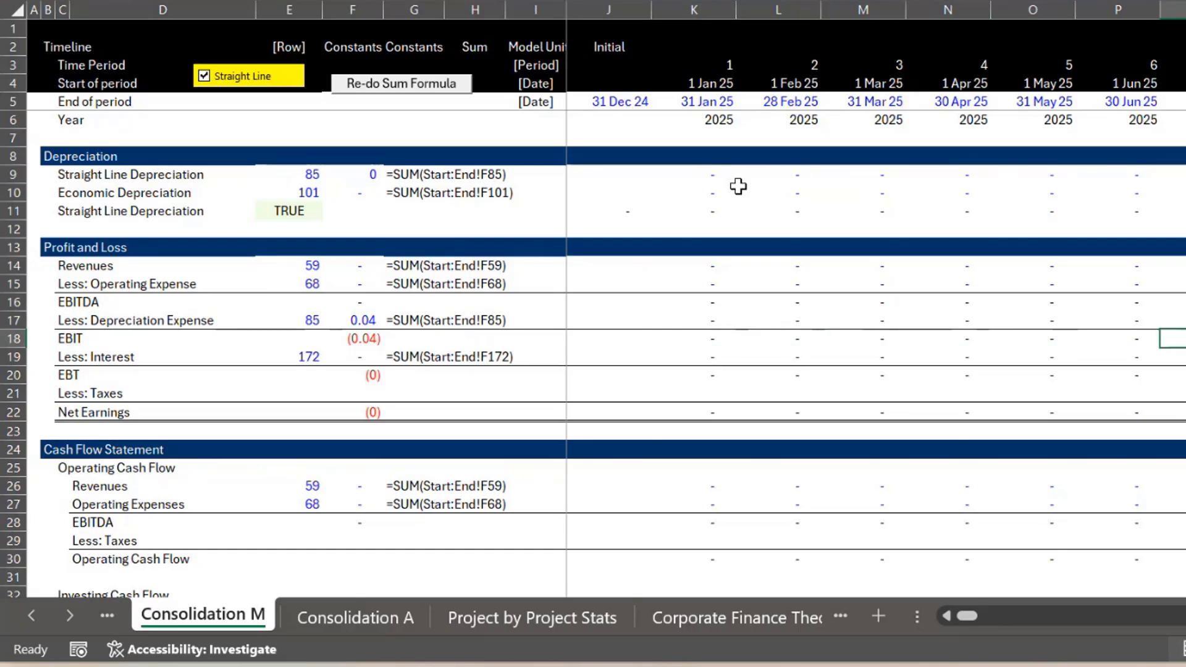
{"action": "key", "text": "Down"}
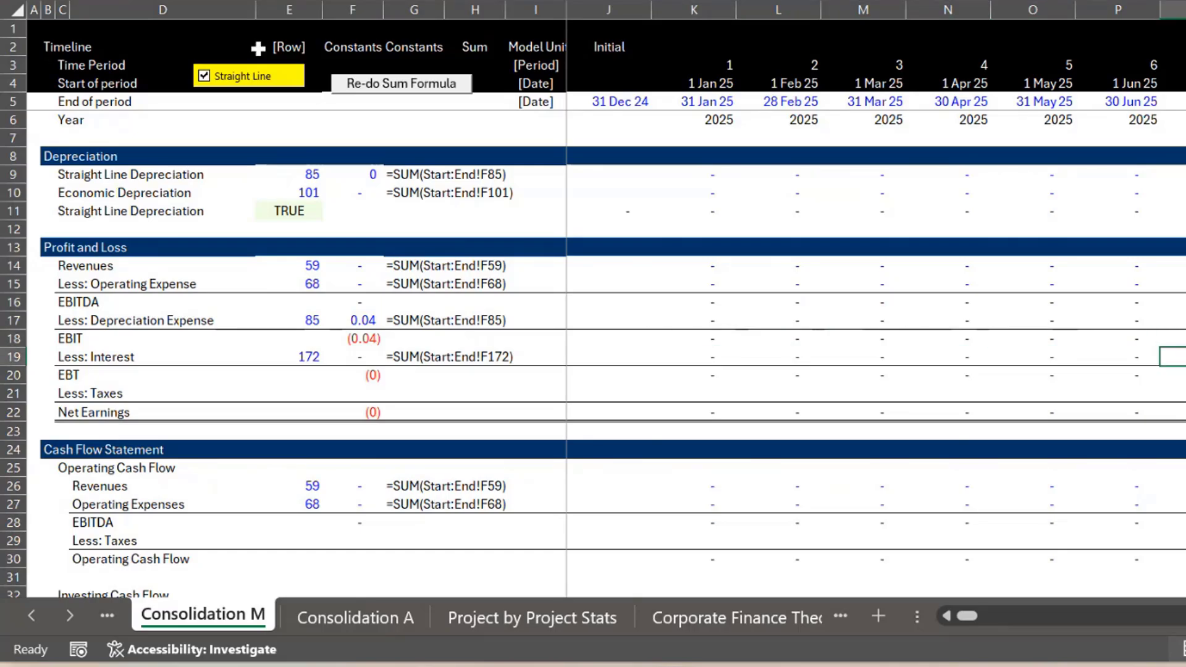
Turn off the Straight Line option so that economic depreciation applies, and recalculate the workbook
{"action": "left_click", "coordinate": [249, 80]}
{"action": "left_click", "coordinate": [249, 80]}
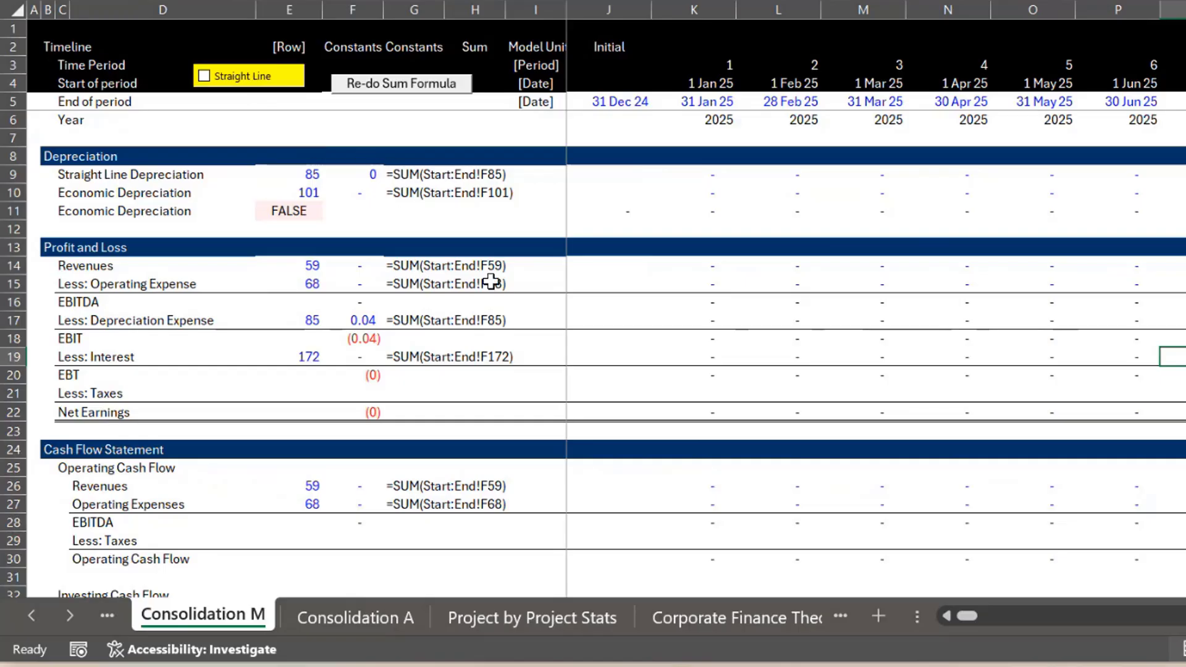
{"action": "key", "text": "Up"}
{"action": "key", "text": "Up"}
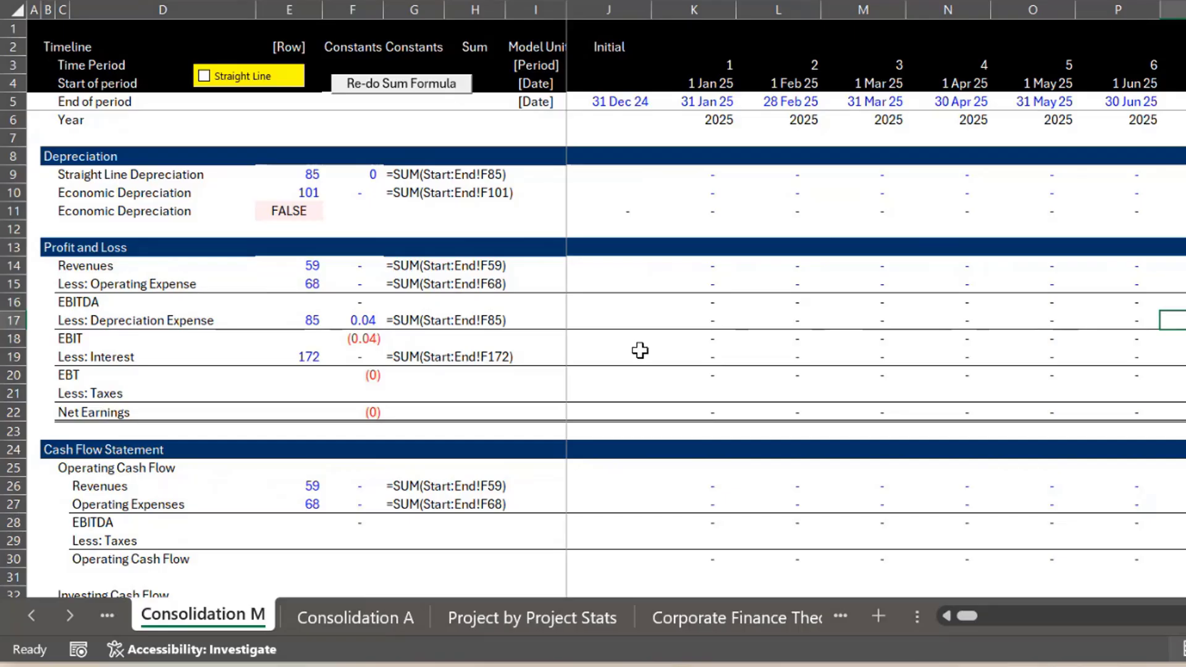
{"action": "left_click", "coordinate": [724, 410]}
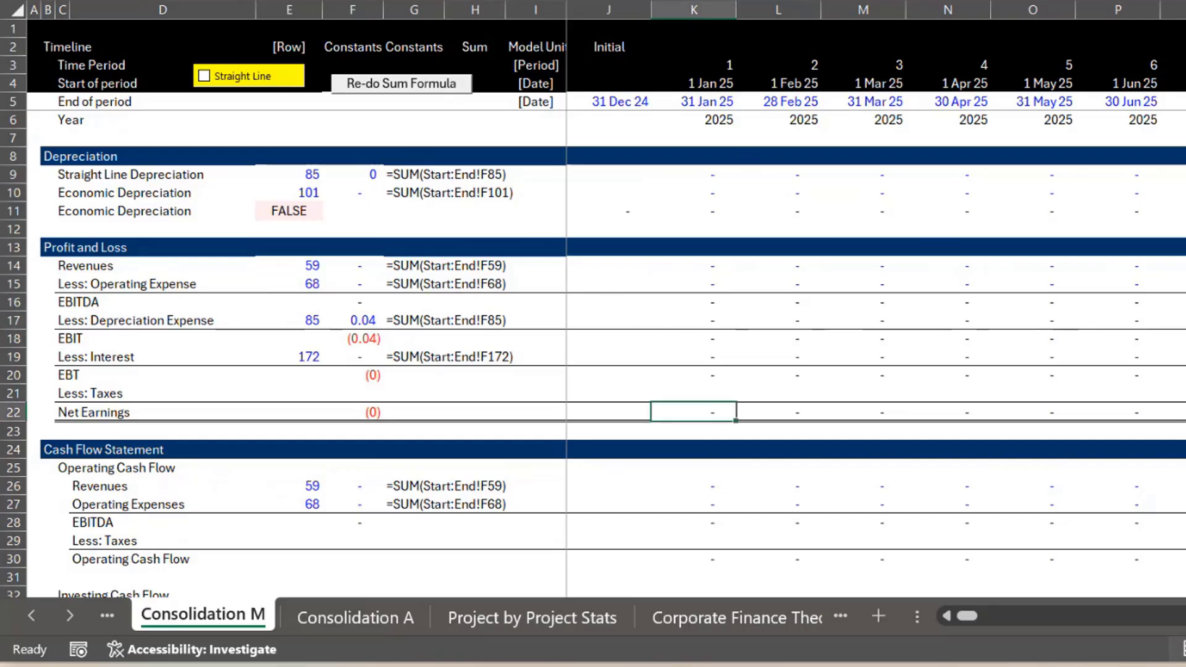
{"action": "left_click", "coordinate": [382, 1]}
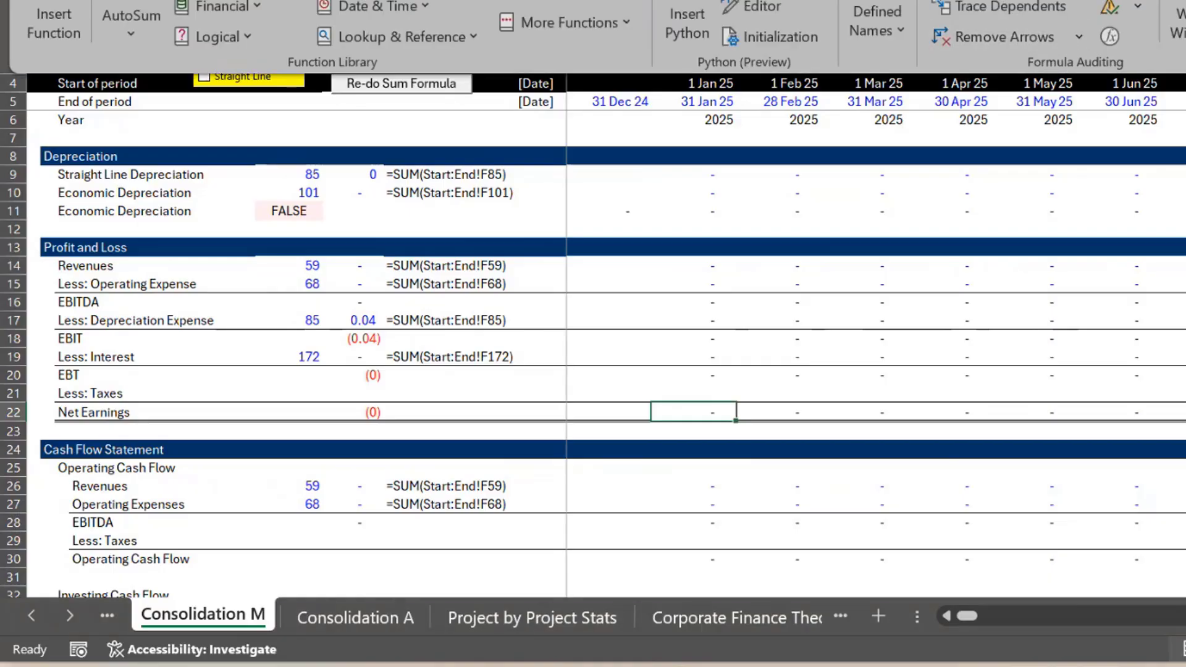
{"action": "key", "text": "F9"}
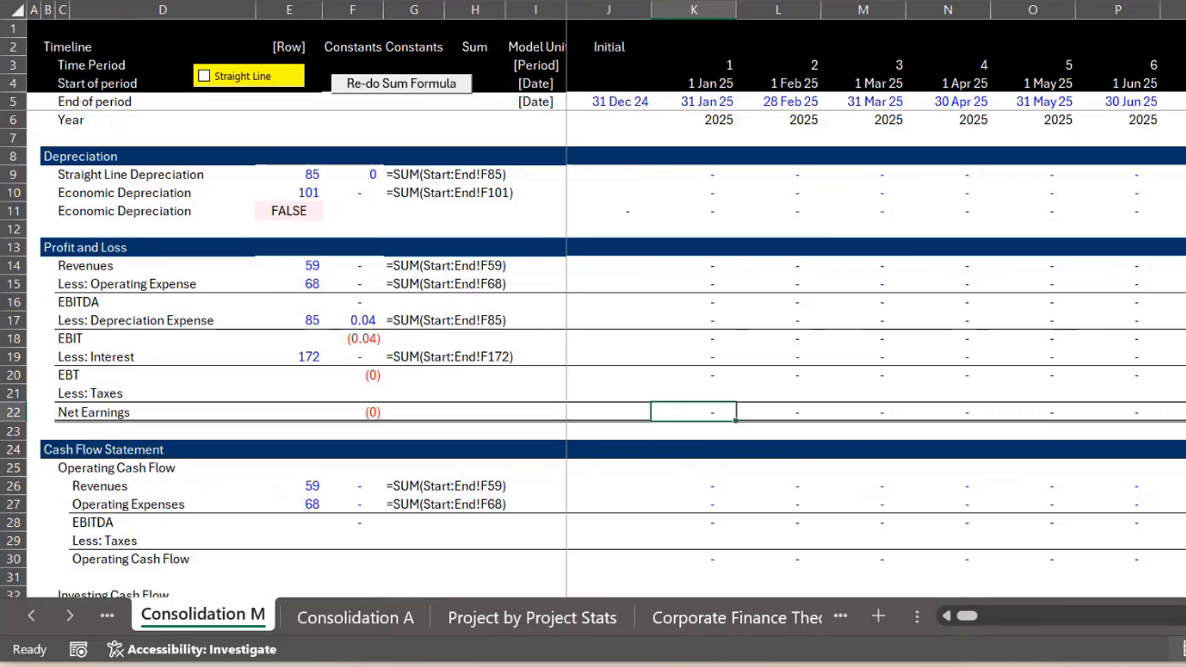
{"action": "left_click", "coordinate": [383, 2]}
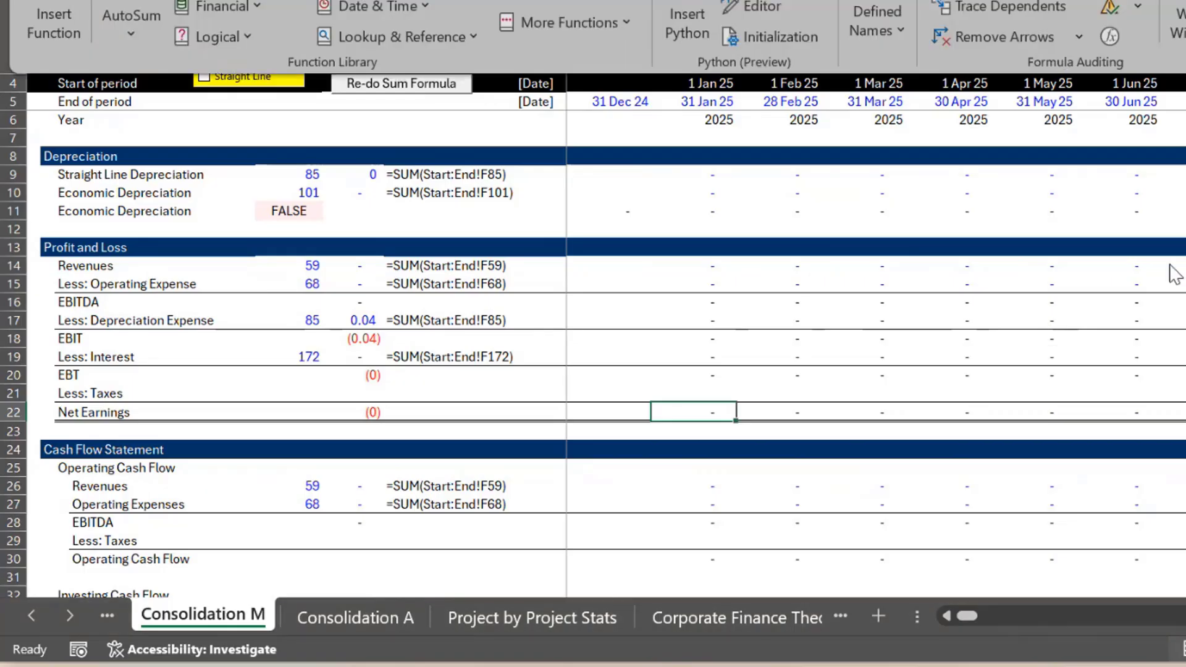
Inspect the period 7 Depreciation Expense cell Q17 in the Profit and Loss section
{"action": "left_click", "coordinate": [1173, 198]}
{"action": "left_click", "coordinate": [1181, 320]}
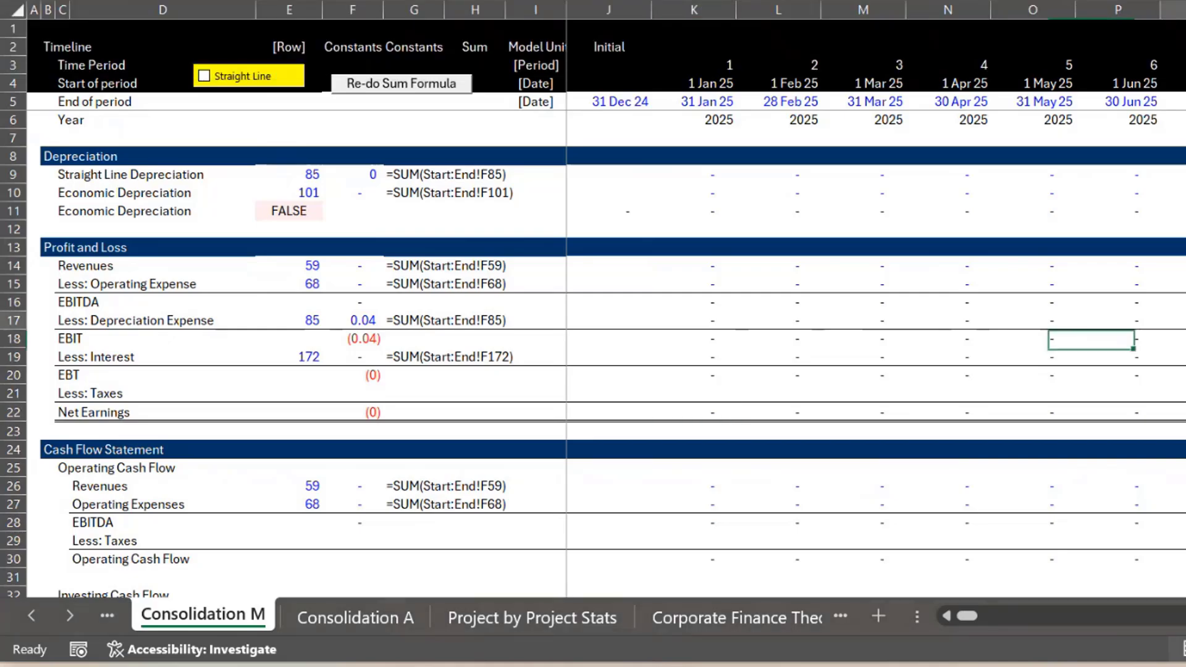
{"action": "key", "text": "F2"}
{"action": "key", "text": "Escape"}
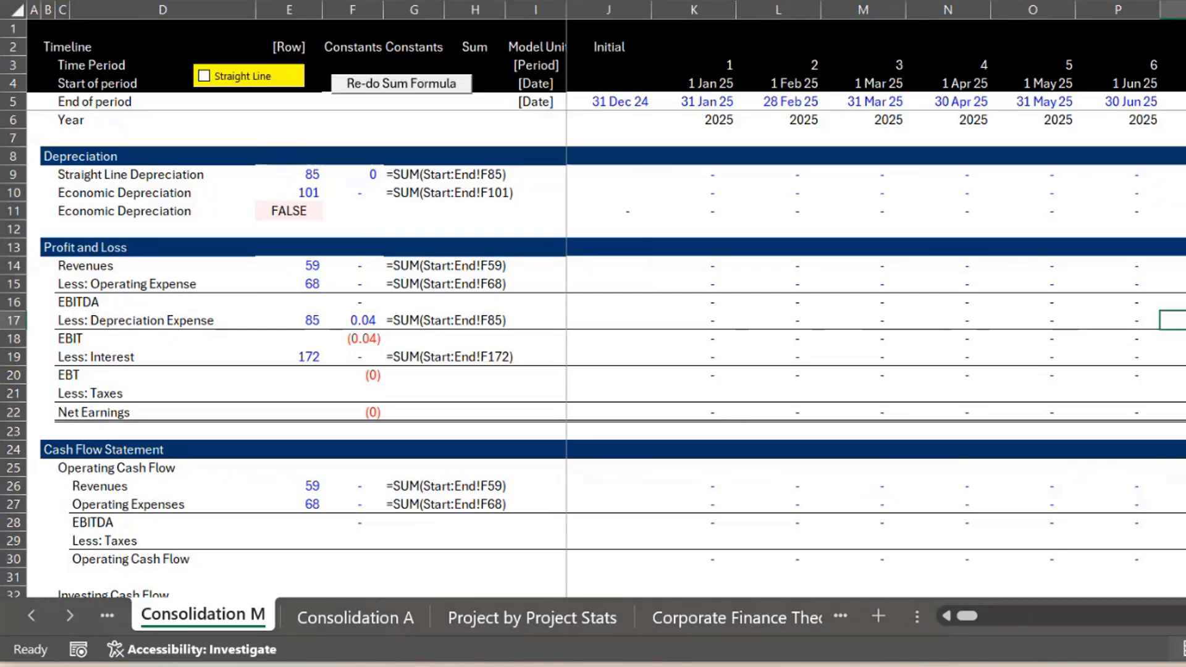
Link the period 1 Depreciation Expense cell K17 to the selected depreciation line with the formula =K11
{"action": "key", "text": "Left"}
{"action": "key", "text": "Left"}
{"action": "key", "text": "Left"}
{"action": "key", "text": "Left"}
{"action": "key", "text": "Left"}
{"action": "key", "text": "Left"}
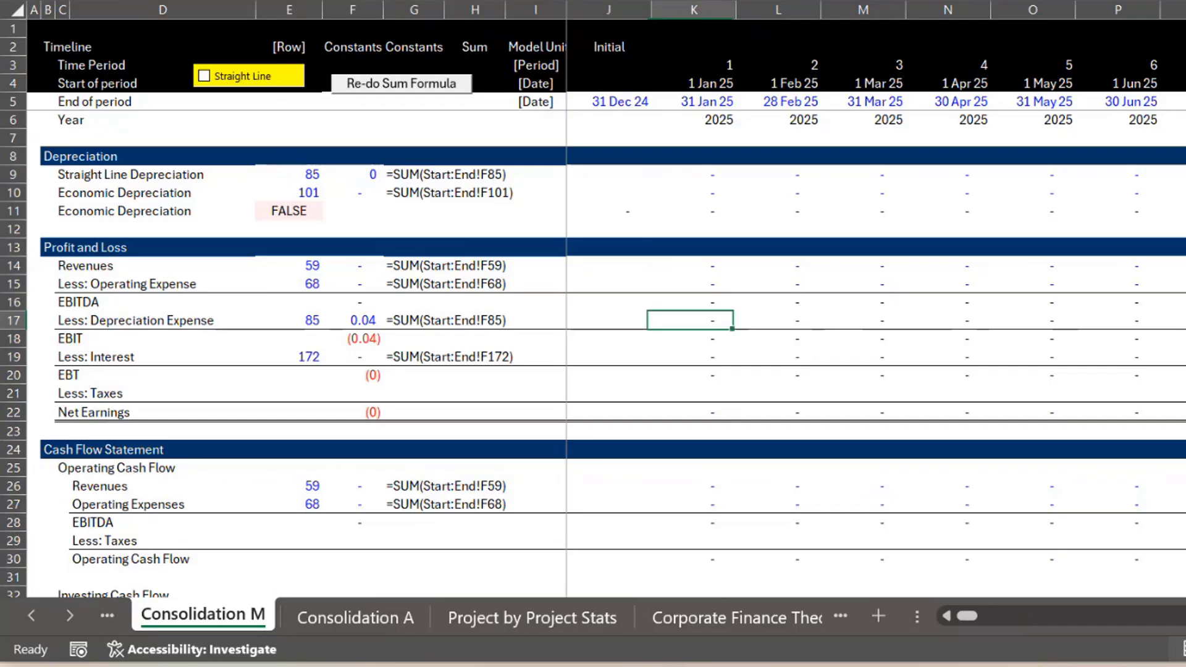
{"action": "type", "text": "="}
{"action": "key", "text": "Up"}
{"action": "key", "text": "Up"}
{"action": "key", "text": "Up"}
{"action": "key", "text": "Up"}
{"action": "key", "text": "Up"}
{"action": "key", "text": "Up"}
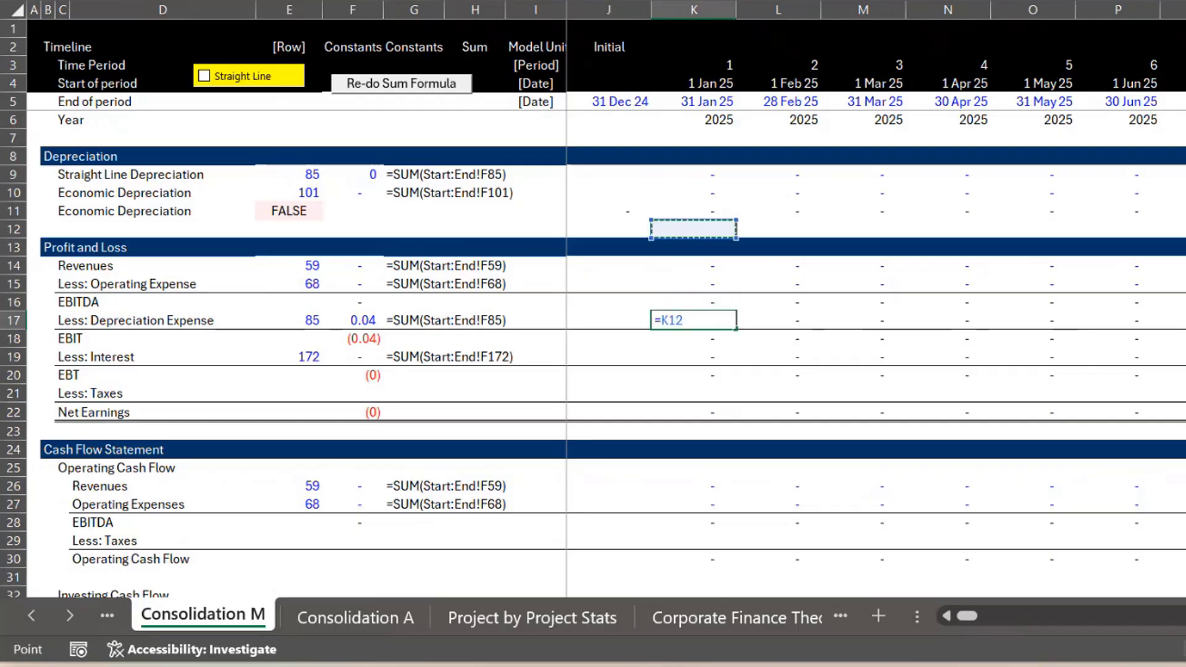
{"action": "key", "text": "Return"}
Copy the K17 depreciation link across all monthly periods of the Depreciation Expense row and recalculate the workbook
{"action": "key", "text": "Up"}
{"action": "key", "text": "ctrl+shift+Right"}
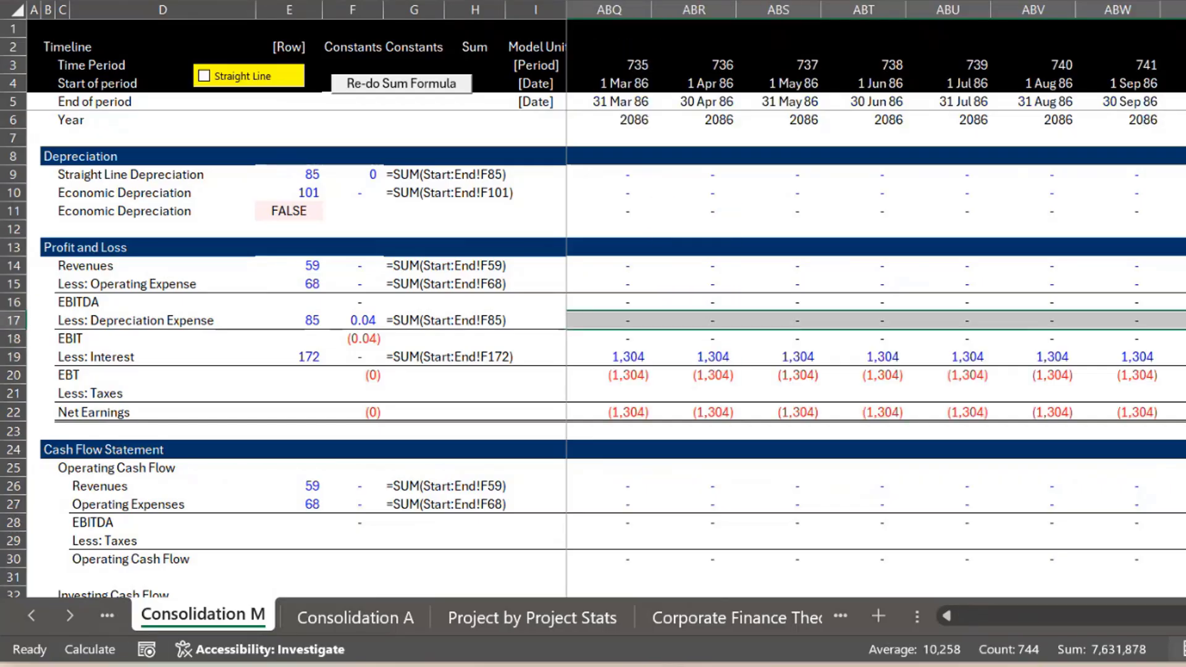
{"action": "key", "text": "Home"}
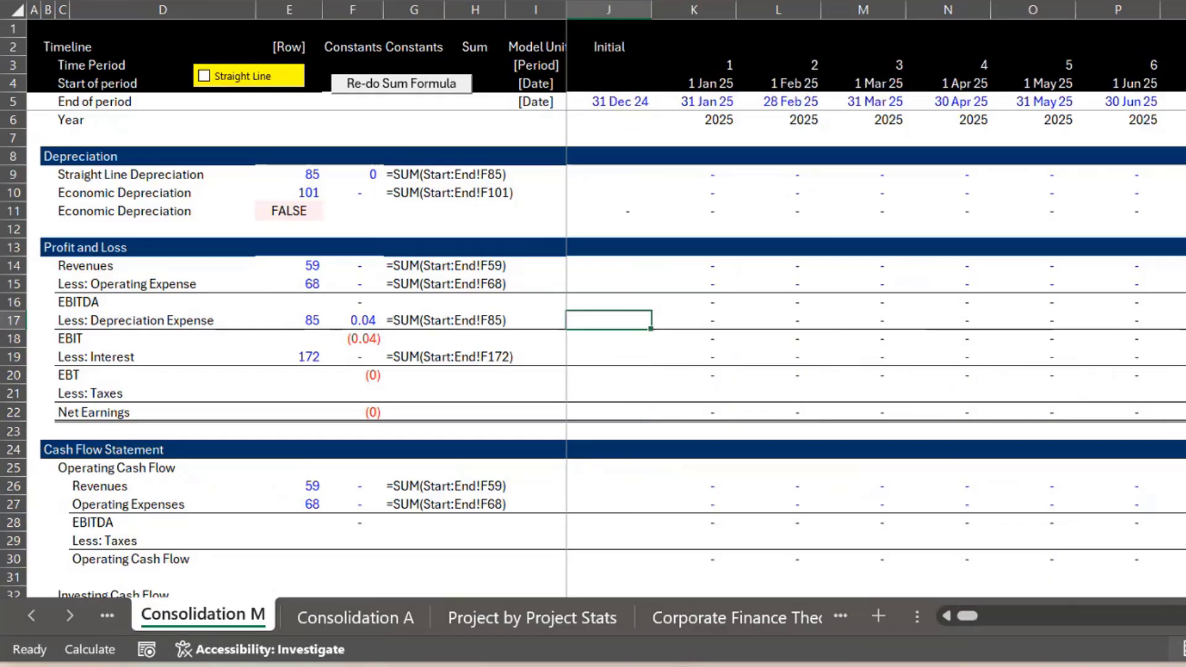
{"action": "key", "text": "Right"}
{"action": "key", "text": "Right"}
{"action": "key", "text": "Right"}
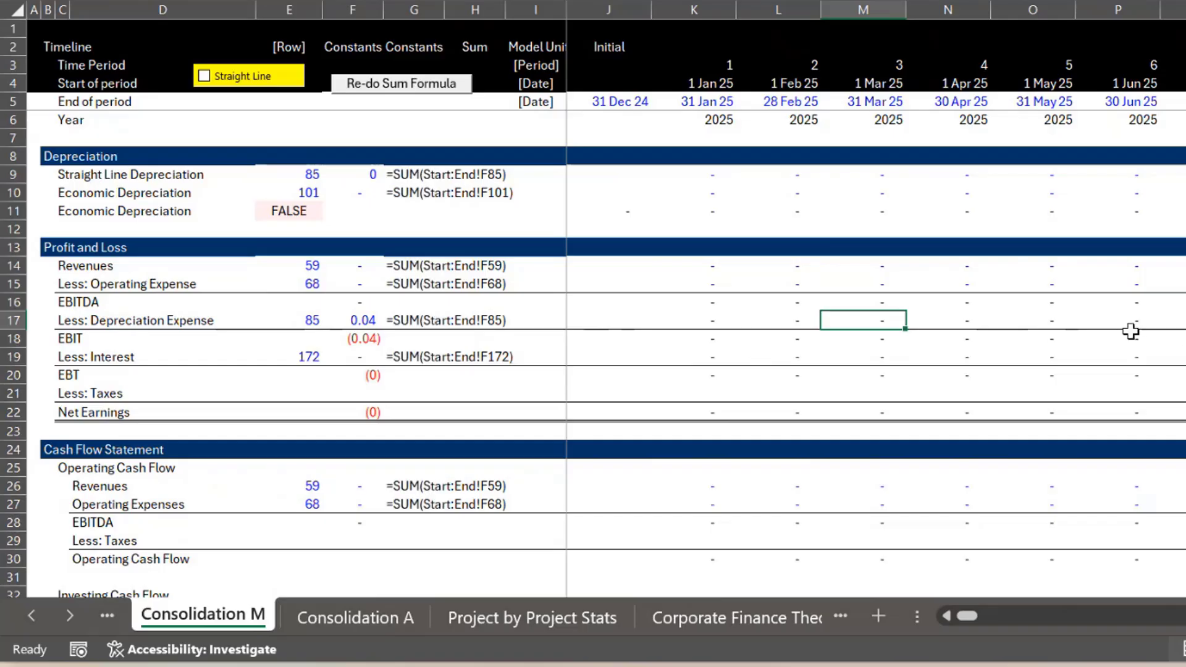
Compare the period 7 Depreciation Expense in Q17 with the selected depreciation line in Q11
{"action": "key", "text": "Right"}
{"action": "key", "text": "Right"}
{"action": "key", "text": "Right"}
{"action": "key", "text": "Right"}
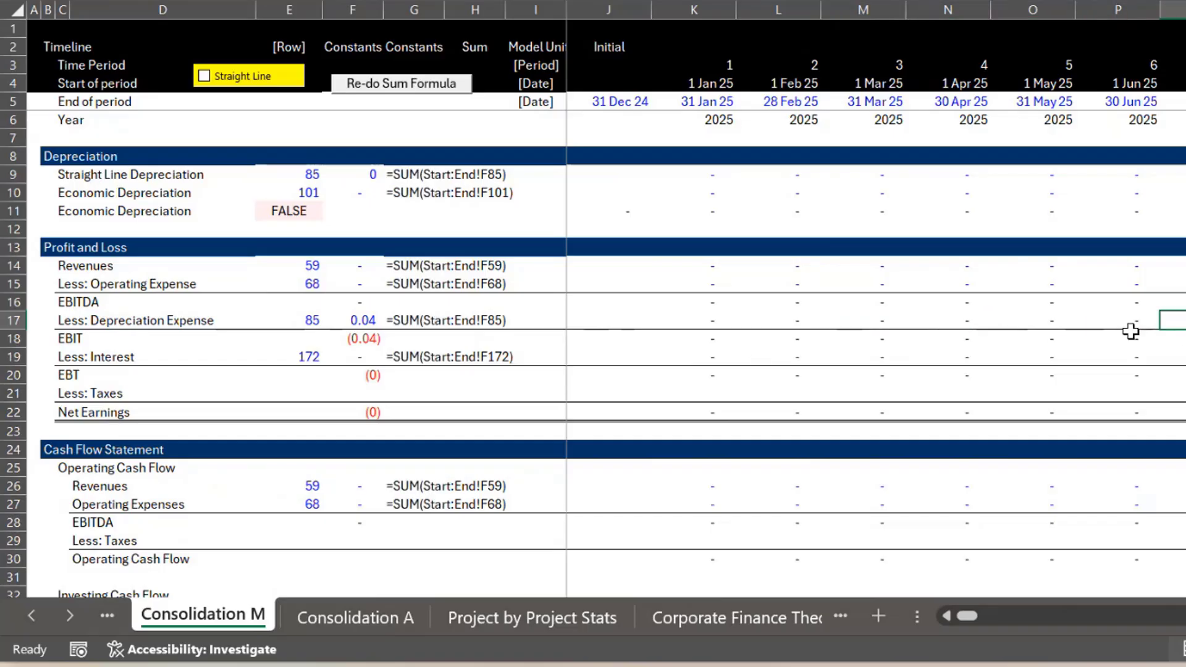
{"action": "key", "text": "Up"}
{"action": "key", "text": "Up"}
{"action": "key", "text": "Up"}
{"action": "key", "text": "Up"}
{"action": "key", "text": "Up"}
{"action": "key", "text": "Up"}
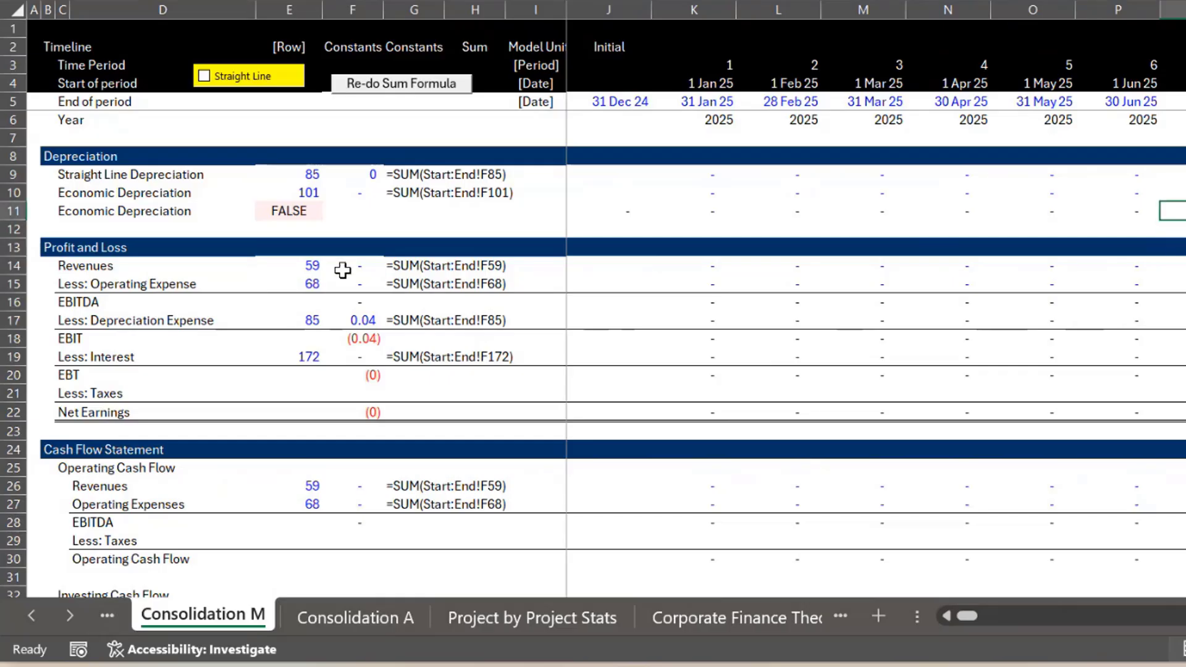
Turn on the Straight Line option and check the period 7 Depreciation Expense cell Q17
{"action": "left_click", "coordinate": [233, 87]}
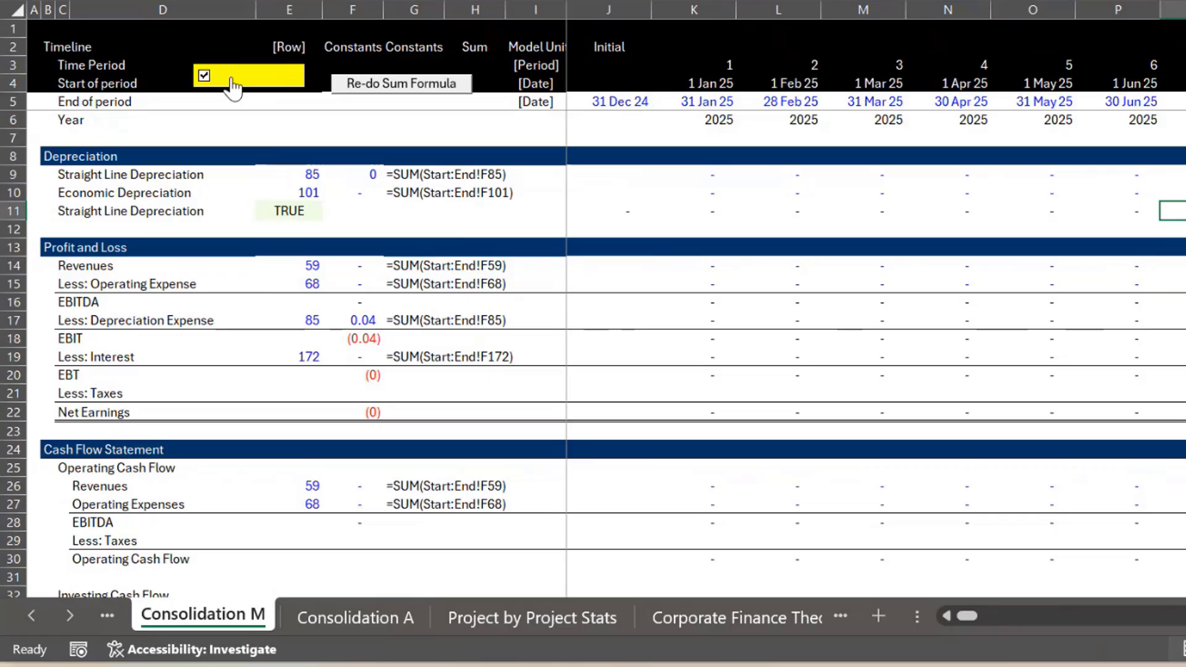
{"action": "left_click", "coordinate": [1181, 314]}
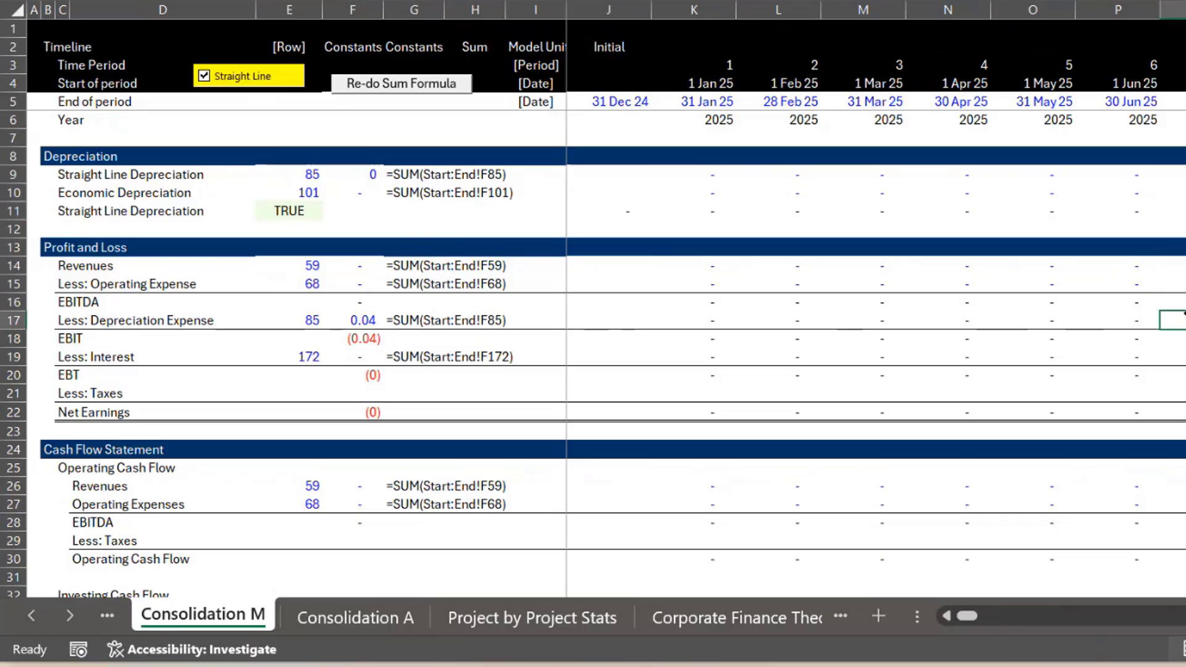
{"action": "left_click", "coordinate": [1183, 311]}
Look down from the Profit and Loss section through the Cash Flow Statement as far as Debt Issued
{"action": "key", "text": "Down"}
{"action": "key", "text": "Down"}
{"action": "key", "text": "Down"}
{"action": "key", "text": "Down"}
{"action": "key", "text": "Down"}
{"action": "key", "text": "Down"}
{"action": "key", "text": "Down"}
{"action": "key", "text": "Down"}
{"action": "key", "text": "Down"}
{"action": "key", "text": "Down"}
{"action": "key", "text": "Down"}
{"action": "key", "text": "Down"}
{"action": "key", "text": "Down"}
{"action": "key", "text": "Down"}
{"action": "key", "text": "Down"}
{"action": "key", "text": "Down"}
{"action": "key", "text": "Down"}
{"action": "key", "text": "Down"}
{"action": "scroll", "coordinate": [1183, 312], "scroll_direction": "down", "scroll_amount": 2}
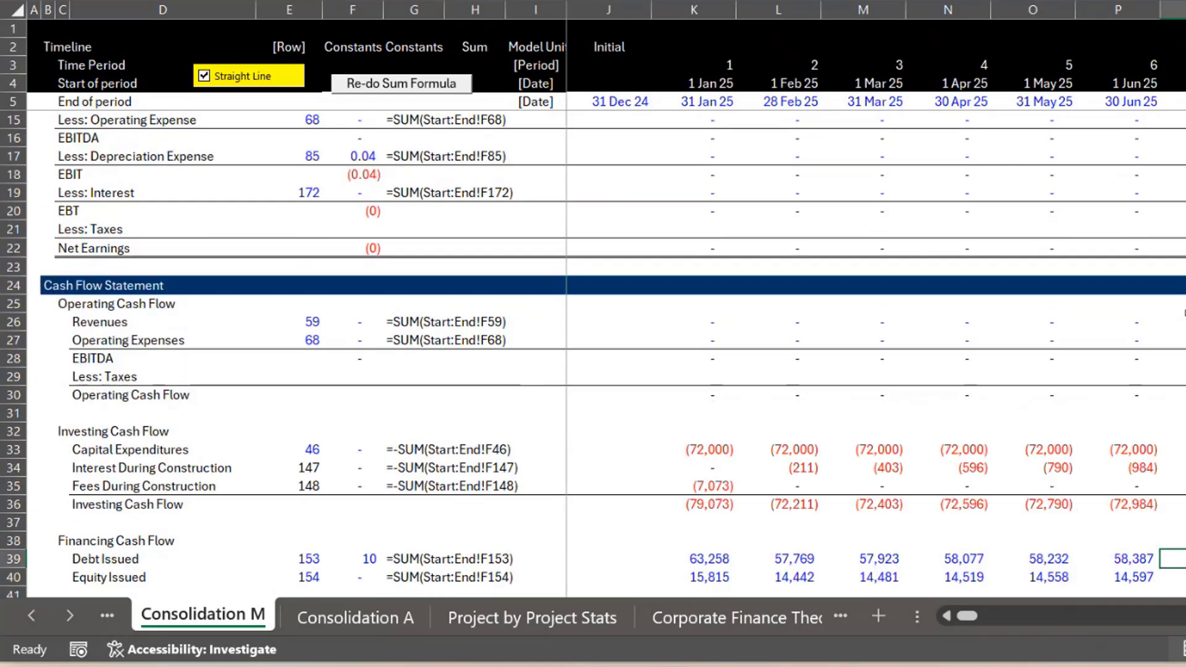
Review the Operating Cash Flow lines of the Cash Flow Statement, from Revenues and Operating Expenses down to Operating Cash Flow
{"action": "key", "text": "Up"}
{"action": "key", "text": "Up"}
{"action": "key", "text": "Up"}
{"action": "key", "text": "Up"}
{"action": "key", "text": "Up"}
{"action": "key", "text": "Up"}
{"action": "key", "text": "Up"}
{"action": "key", "text": "Up"}
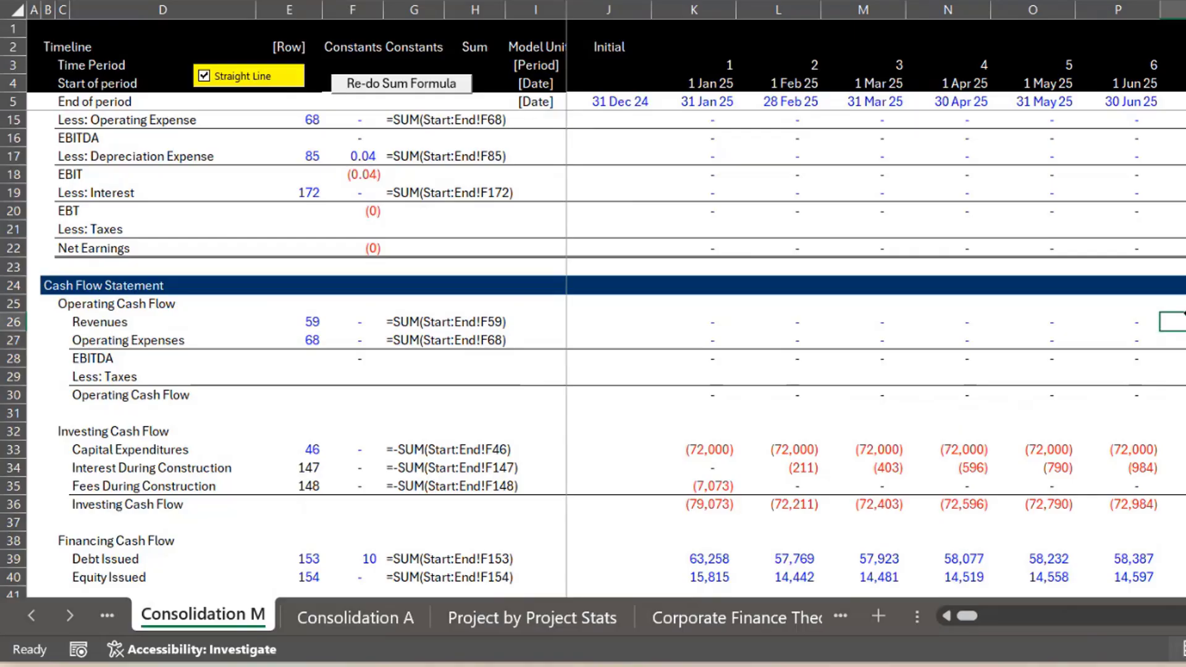
{"action": "key", "text": "Down"}
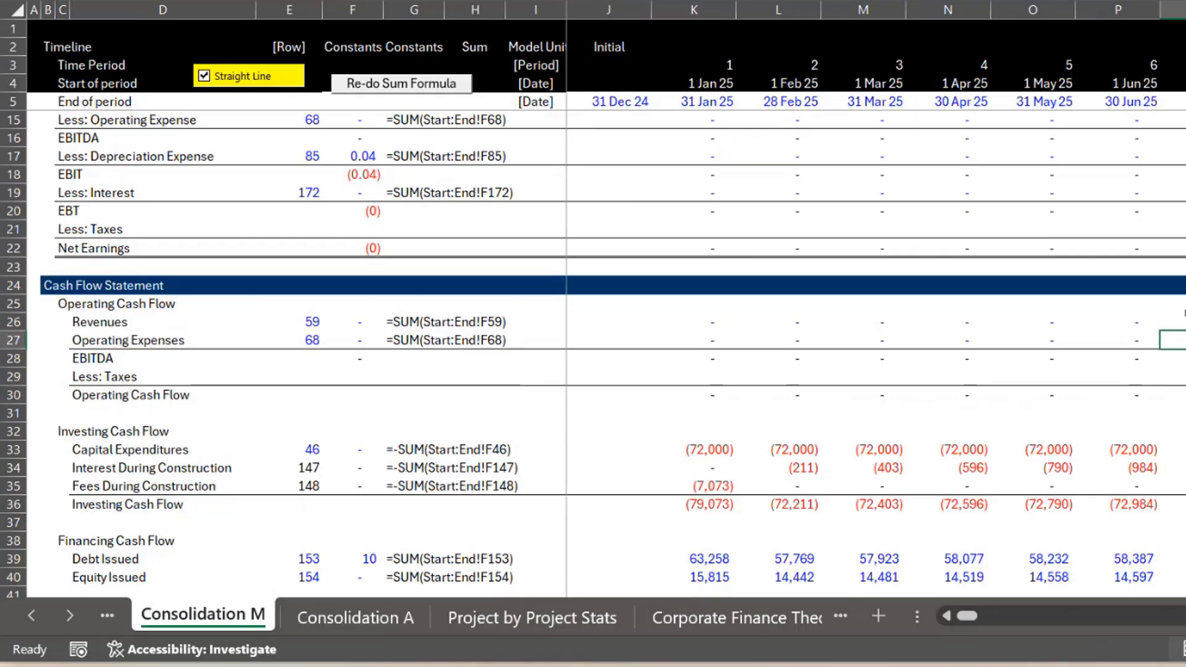
{"action": "key", "text": "Down"}
{"action": "key", "text": "Down"}
{"action": "key", "text": "Down"}
{"action": "key", "text": "Down"}
{"action": "key", "text": "Down"}
{"action": "key", "text": "Down"}
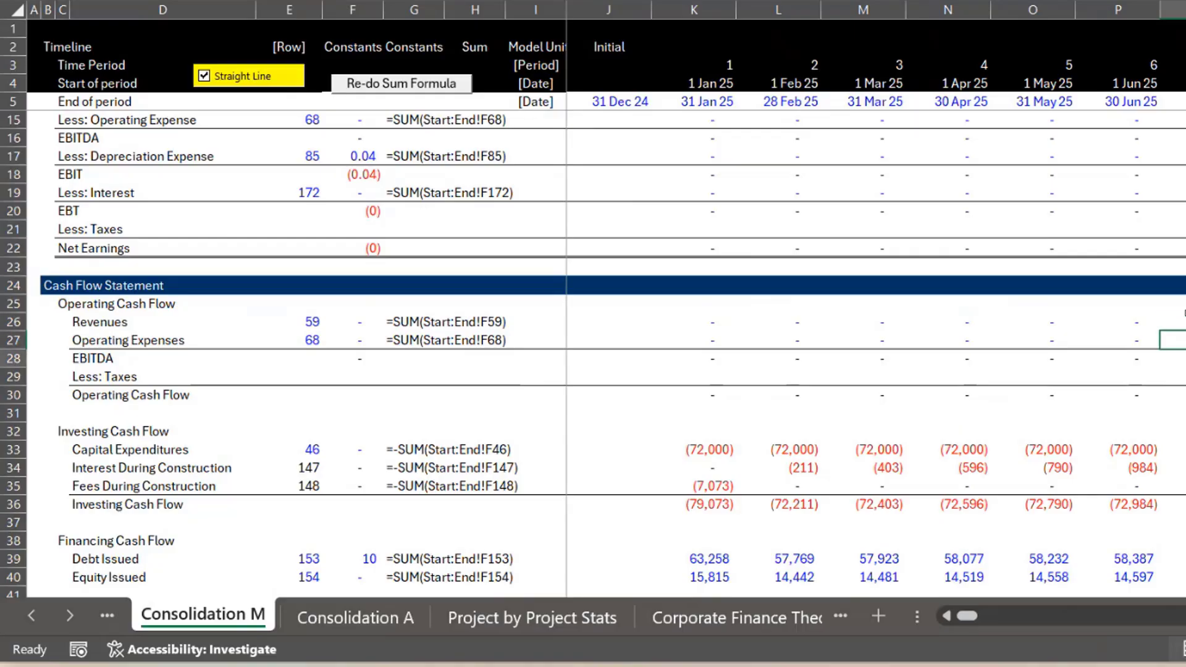
Examine Interest During Construction and Fees During Construction in the Investing Cash Flow block across the first periods
{"action": "key", "text": "Left"}
{"action": "key", "text": "Down"}
{"action": "key", "text": "Left"}
{"action": "key", "text": "Left"}
{"action": "key", "text": "Left"}
{"action": "key", "text": "Left"}
{"action": "key", "text": "Left"}
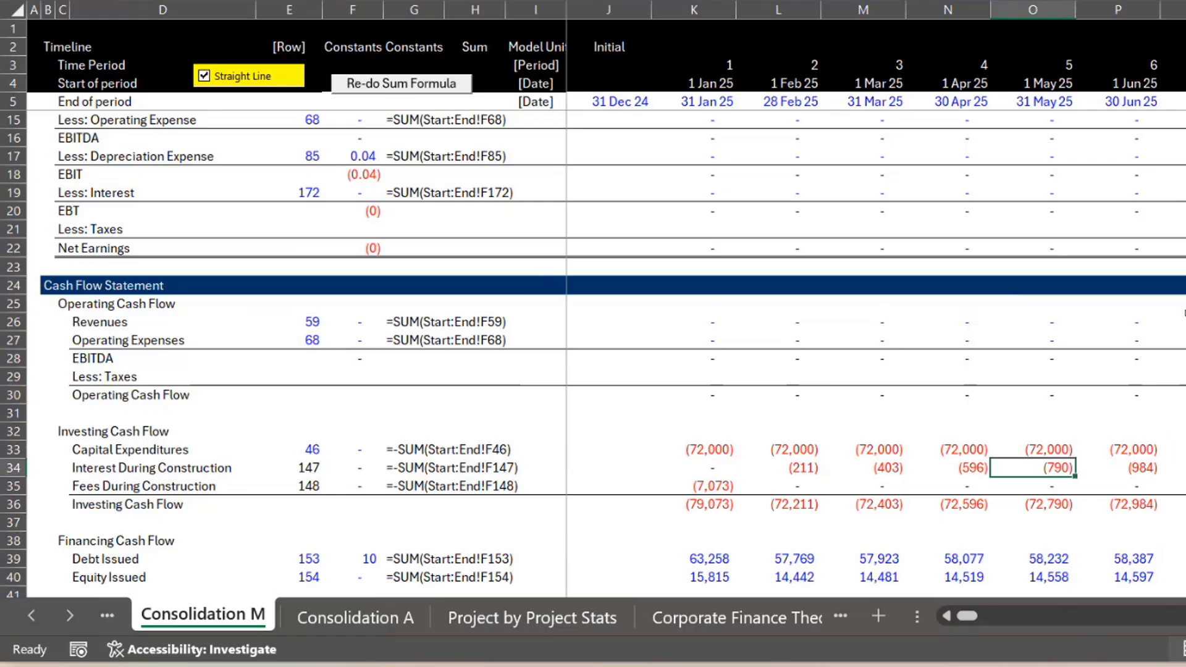
{"action": "key", "text": "Right"}
{"action": "key", "text": "Down"}
{"action": "key", "text": "Left"}
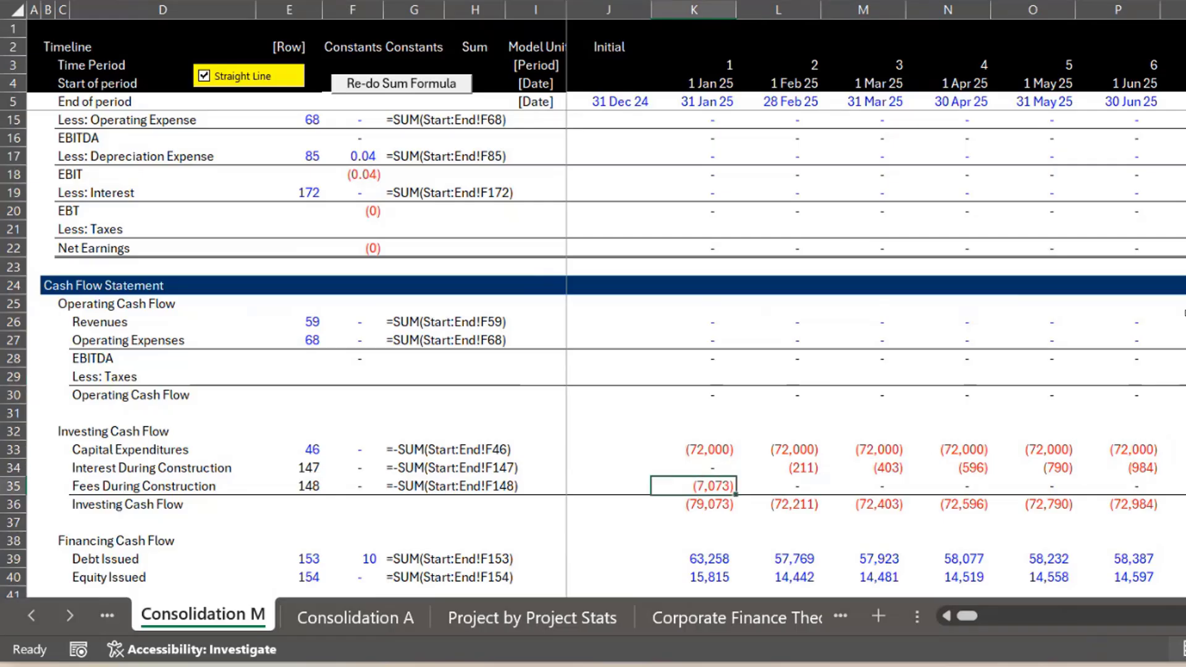
{"action": "key", "text": "Right"}
{"action": "key", "text": "Right"}
{"action": "key", "text": "Right"}
{"action": "key", "text": "Right"}
{"action": "key", "text": "Right"}
{"action": "key", "text": "Right"}
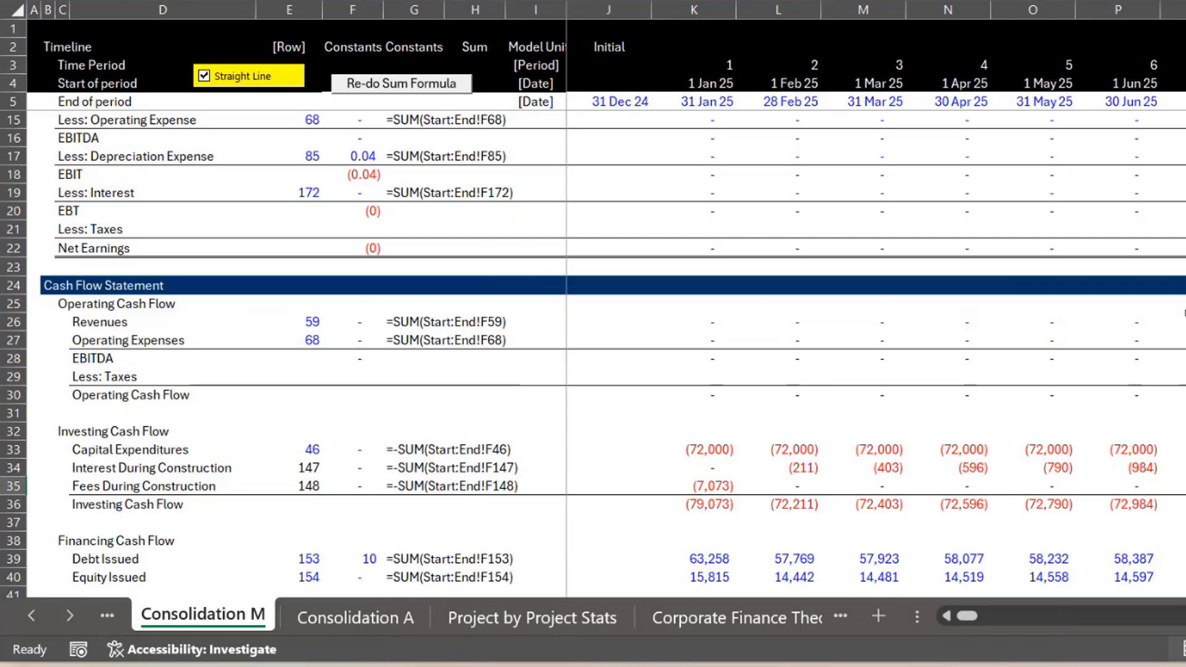
Look over the rest of the Cash Flow Statement down to the Balance Sheet heading
{"action": "key", "text": "Down"}
{"action": "key", "text": "Down"}
{"action": "key", "text": "Down"}
{"action": "key", "text": "Down"}
{"action": "key", "text": "Down"}
{"action": "key", "text": "Down"}
{"action": "key", "text": "Down"}
{"action": "key", "text": "Down"}
{"action": "key", "text": "Down"}
{"action": "key", "text": "Down"}
{"action": "key", "text": "Down"}
{"action": "key", "text": "Down"}
{"action": "key", "text": "Down"}
{"action": "key", "text": "Down"}
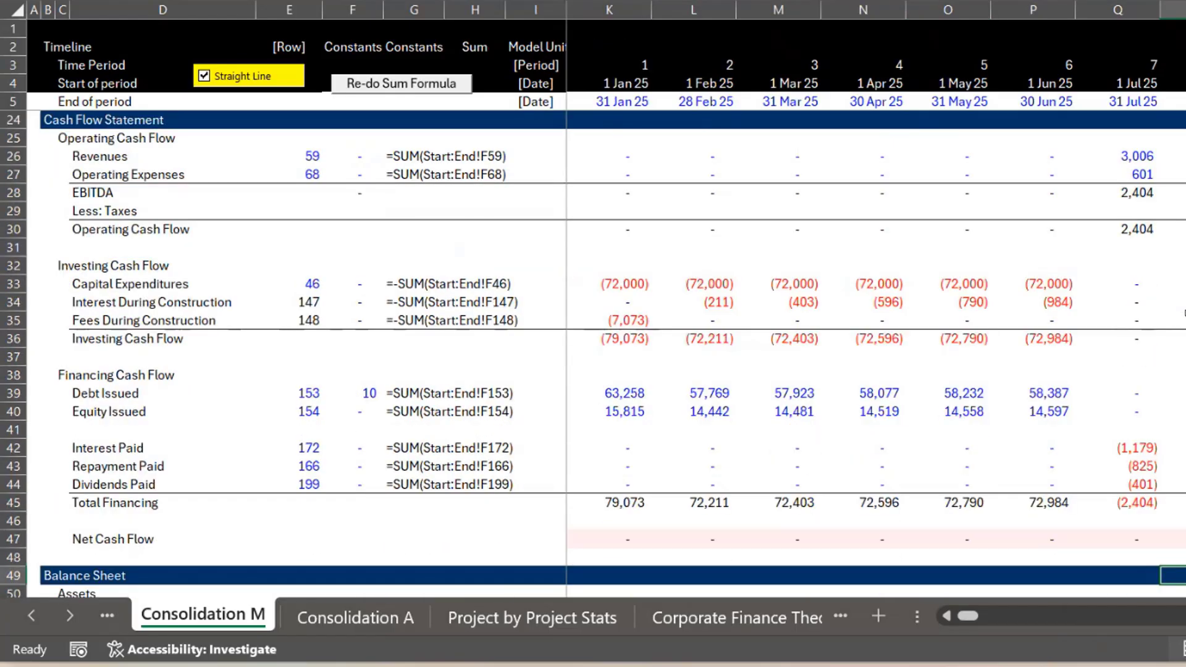
Review the Financing Cash Flow lines from Debt Issued and Equity Issued through Interest Paid, Repayment Paid and Dividends Paid
{"action": "key", "text": "Up"}
{"action": "key", "text": "Up"}
{"action": "key", "text": "Up"}
{"action": "key", "text": "Up"}
{"action": "key", "text": "Up"}
{"action": "key", "text": "Up"}
{"action": "key", "text": "Up"}
{"action": "key", "text": "Up"}
{"action": "key", "text": "Up"}
{"action": "key", "text": "Up"}
{"action": "key", "text": "Left"}
{"action": "key", "text": "Left"}
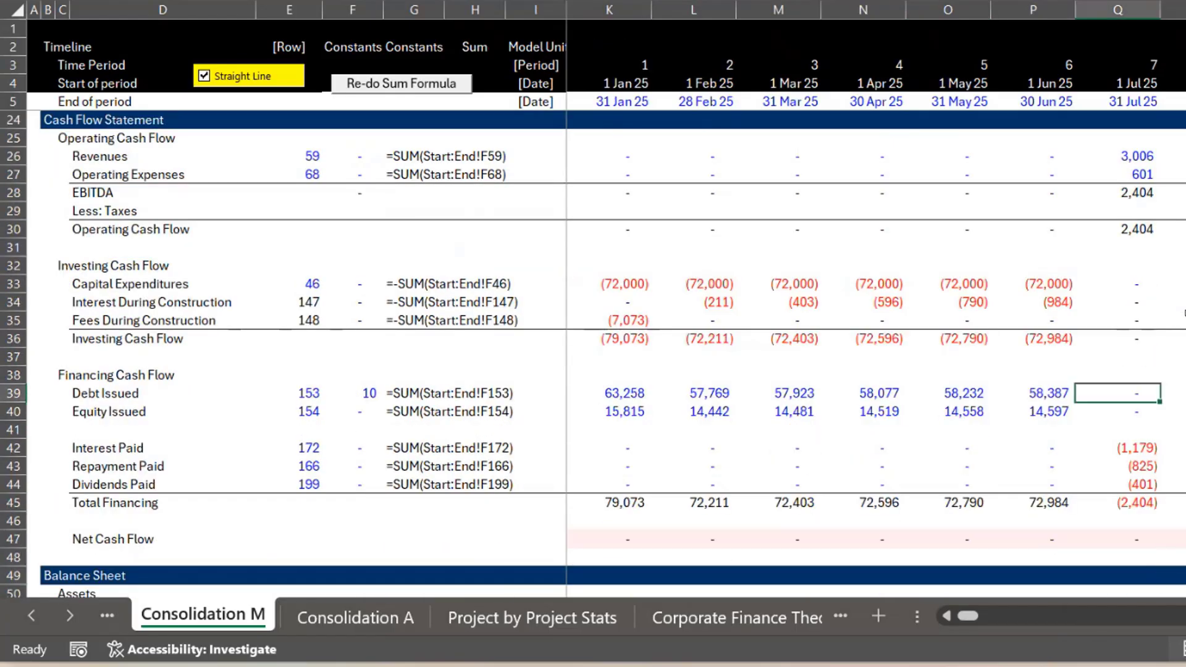
{"action": "key", "text": "Down"}
{"action": "key", "text": "Down"}
{"action": "key", "text": "Down"}
{"action": "key", "text": "Down"}
{"action": "key", "text": "Down"}
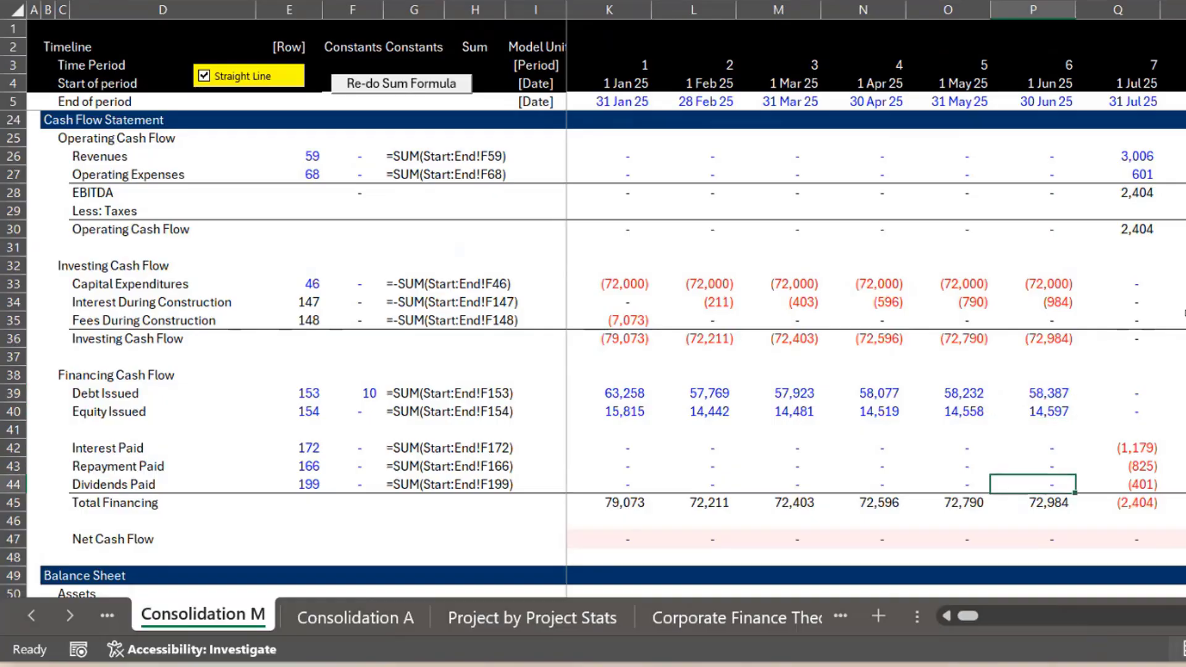
Check the Total Financing and Net Cash Flow lines across the first periods
{"action": "key", "text": "Down"}
{"action": "key", "text": "Down"}
{"action": "key", "text": "Down"}
{"action": "key", "text": "Down"}
{"action": "key", "text": "Up"}
{"action": "key", "text": "Up"}
{"action": "key", "text": "Up"}
{"action": "key", "text": "Left"}
{"action": "key", "text": "Down"}
{"action": "key", "text": "Down"}
{"action": "key", "text": "Left"}
{"action": "key", "text": "Left"}
{"action": "key", "text": "Left"}
{"action": "key", "text": "Left"}
{"action": "key", "text": "Left"}
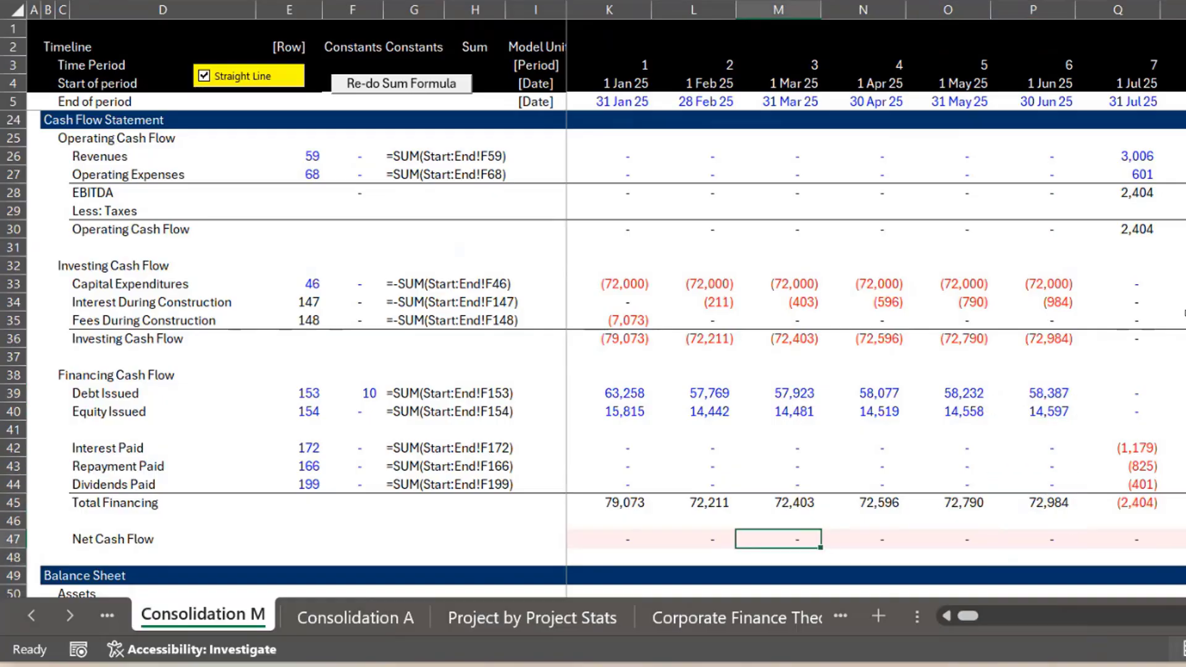
Look back over the Cash Flow Statement for the first period, from Net Cash Flow up to Operating Cash Flow
{"action": "key", "text": "Right"}
{"action": "key", "text": "Up"}
{"action": "key", "text": "Up"}
{"action": "key", "text": "Up"}
{"action": "key", "text": "Up"}
{"action": "key", "text": "Up"}
{"action": "key", "text": "Up"}
{"action": "key", "text": "Up"}
{"action": "key", "text": "Up"}
{"action": "key", "text": "Up"}
{"action": "key", "text": "Up"}
{"action": "key", "text": "Up"}
{"action": "key", "text": "Up"}
{"action": "key", "text": "Up"}
{"action": "key", "text": "Up"}
{"action": "key", "text": "Up"}
{"action": "key", "text": "Up"}
{"action": "key", "text": "Up"}
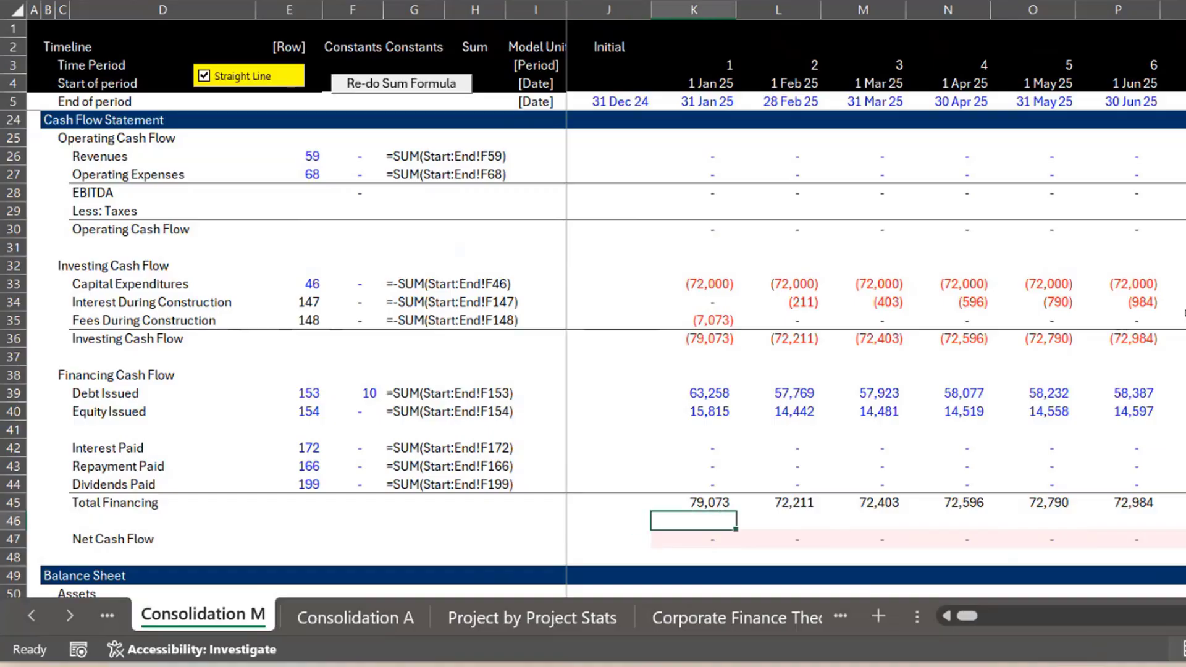
Trace the first period's investing and financing lines from Capital Expenditures down to Total Financing and Net Cash Flow
{"action": "key", "text": "Down"}
{"action": "key", "text": "Down"}
{"action": "key", "text": "Down"}
{"action": "key", "text": "Down"}
{"action": "key", "text": "Down"}
{"action": "key", "text": "Down"}
{"action": "key", "text": "Down"}
{"action": "key", "text": "Down"}
{"action": "key", "text": "Down"}
{"action": "key", "text": "Down"}
{"action": "key", "text": "Down"}
{"action": "key", "text": "Down"}
{"action": "key", "text": "Down"}
{"action": "key", "text": "Down"}
{"action": "key", "text": "Down"}
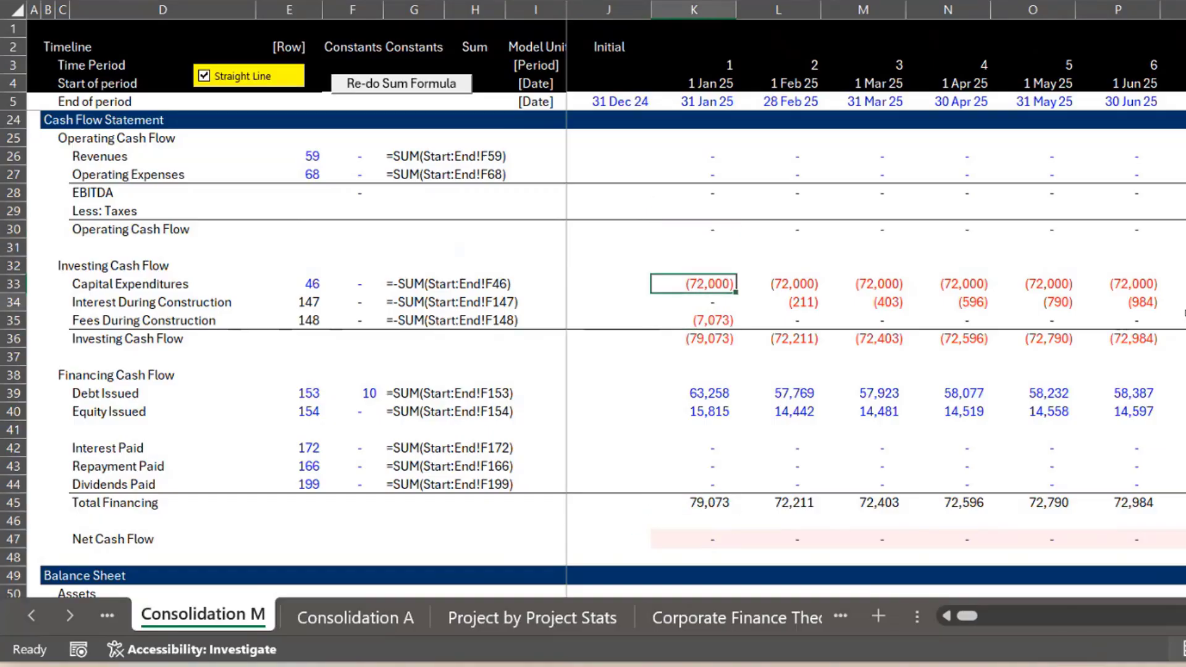
{"action": "key", "text": "Down"}
{"action": "key", "text": "Down"}
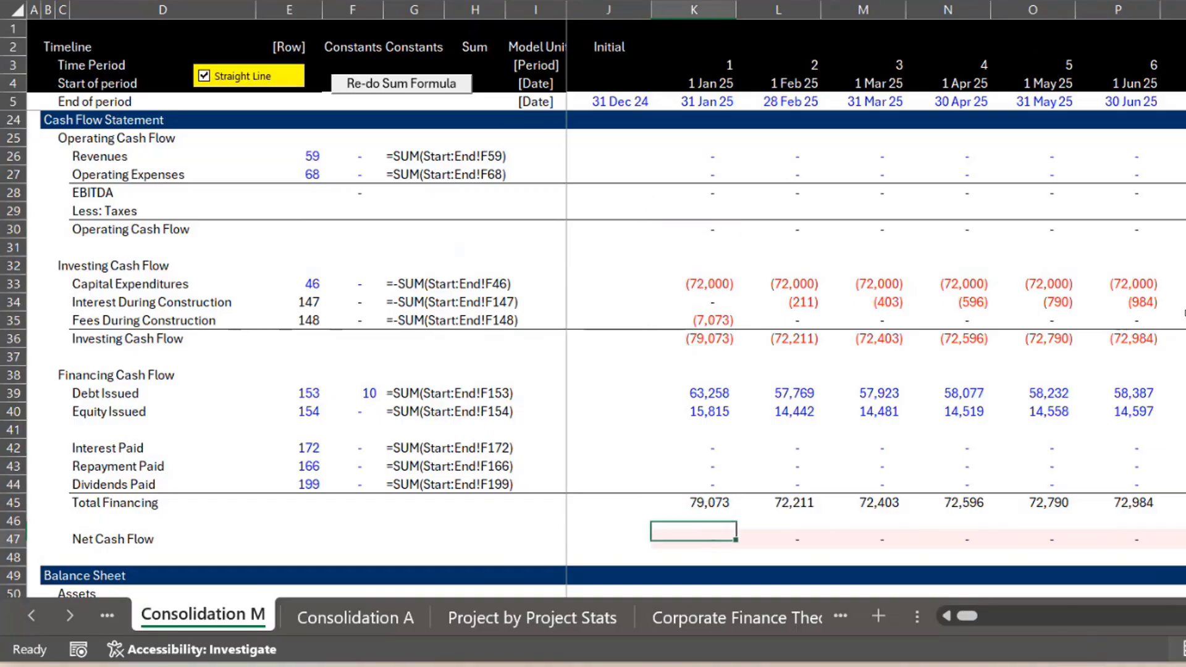
{"action": "key", "text": "Up"}
{"action": "key", "text": "Up"}
{"action": "key", "text": "Up"}
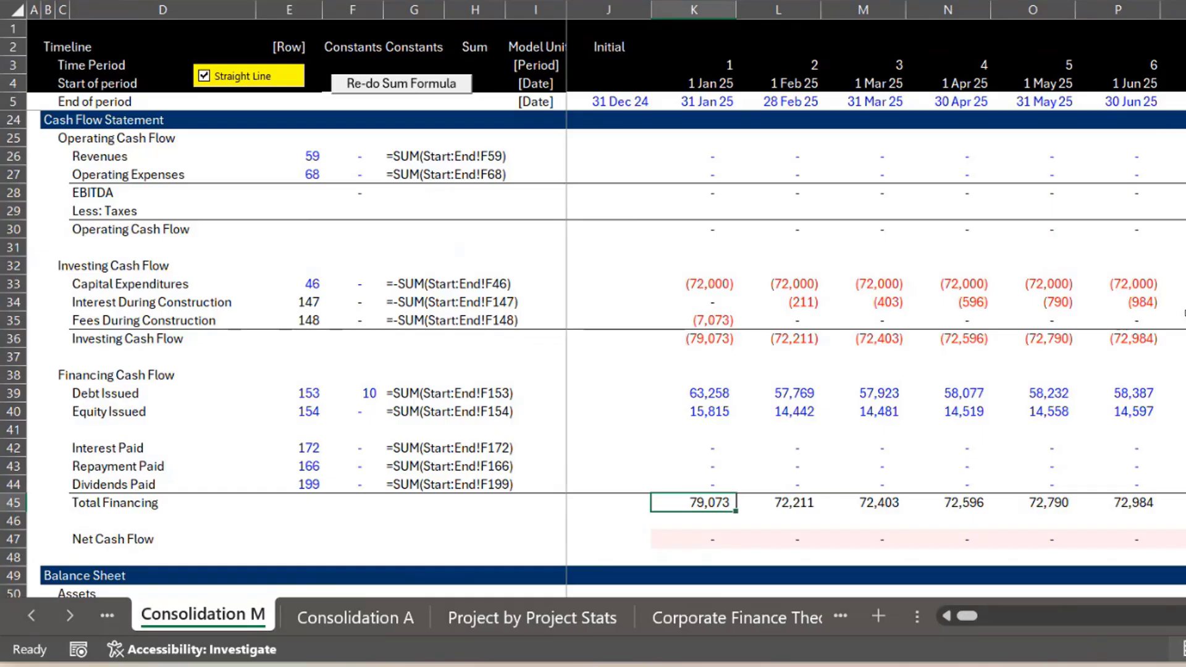
Review the Depreciation and Profit and Loss blocks, continuing down the cash flow lines from Operating Expenses
{"action": "key", "text": "Page_Up"}
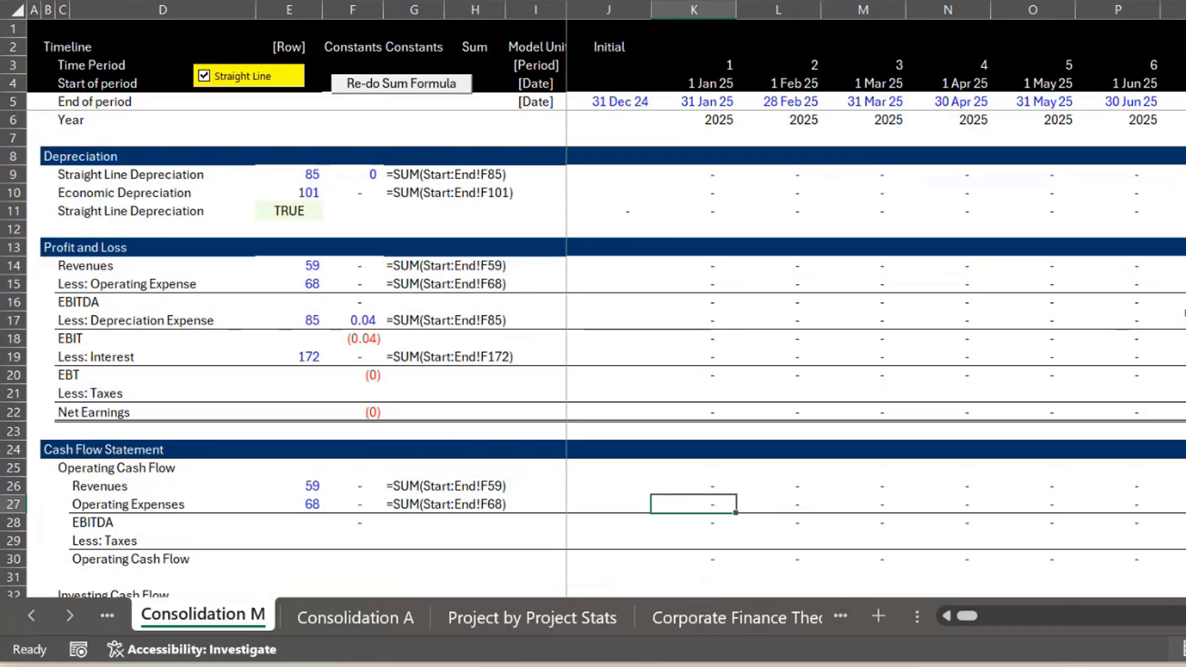
{"action": "key", "text": "Down"}
{"action": "key", "text": "Down"}
{"action": "key", "text": "Down"}
{"action": "key", "text": "Down"}
{"action": "key", "text": "Down"}
{"action": "key", "text": "Down"}
{"action": "key", "text": "Down"}
{"action": "key", "text": "Down"}
{"action": "key", "text": "Down"}
{"action": "key", "text": "Down"}
{"action": "key", "text": "Down"}
{"action": "key", "text": "Down"}
{"action": "key", "text": "Down"}
{"action": "key", "text": "Down"}
{"action": "key", "text": "Down"}
{"action": "key", "text": "Down"}
Retrace the first-period cash flow lines from the financing section up to the Operating Cash Flow heading
{"action": "key", "text": "Up"}
{"action": "key", "text": "Up"}
{"action": "key", "text": "Up"}
{"action": "key", "text": "Up"}
{"action": "key", "text": "Up"}
{"action": "key", "text": "Up"}
{"action": "key", "text": "Up"}
{"action": "key", "text": "Up"}
{"action": "key", "text": "Up"}
{"action": "key", "text": "Up"}
{"action": "key", "text": "Up"}
{"action": "key", "text": "Up"}
{"action": "key", "text": "Up"}
{"action": "key", "text": "Up"}
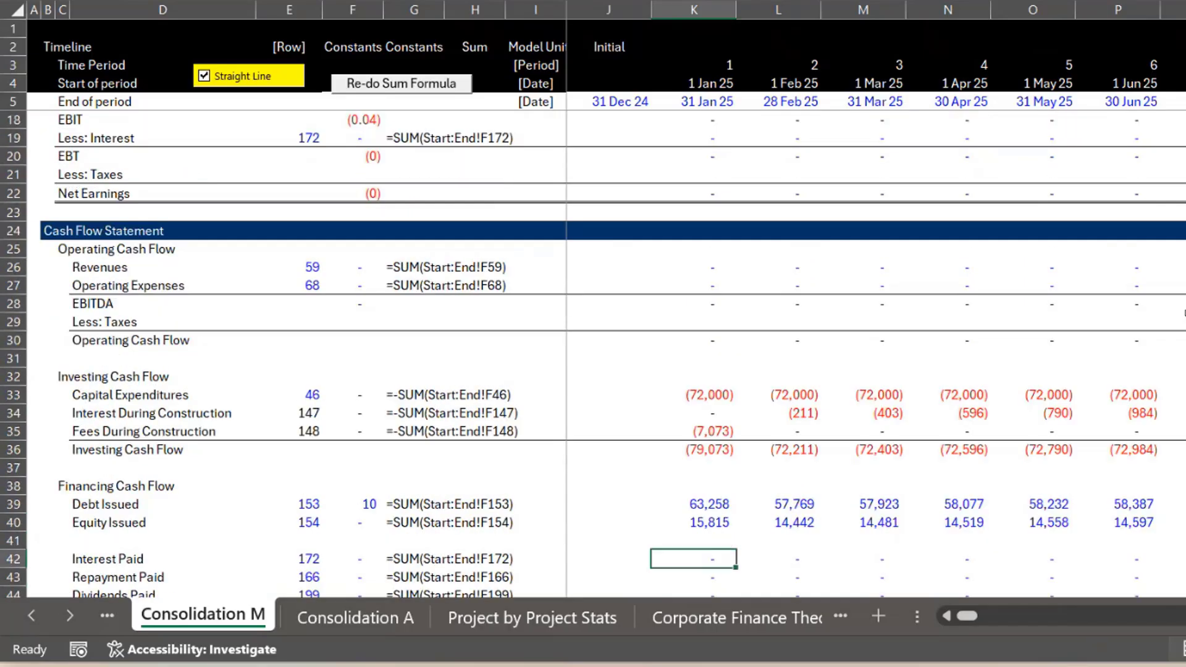
{"action": "key", "text": "Up"}
{"action": "key", "text": "Up"}
{"action": "key", "text": "Up"}
{"action": "key", "text": "Up"}
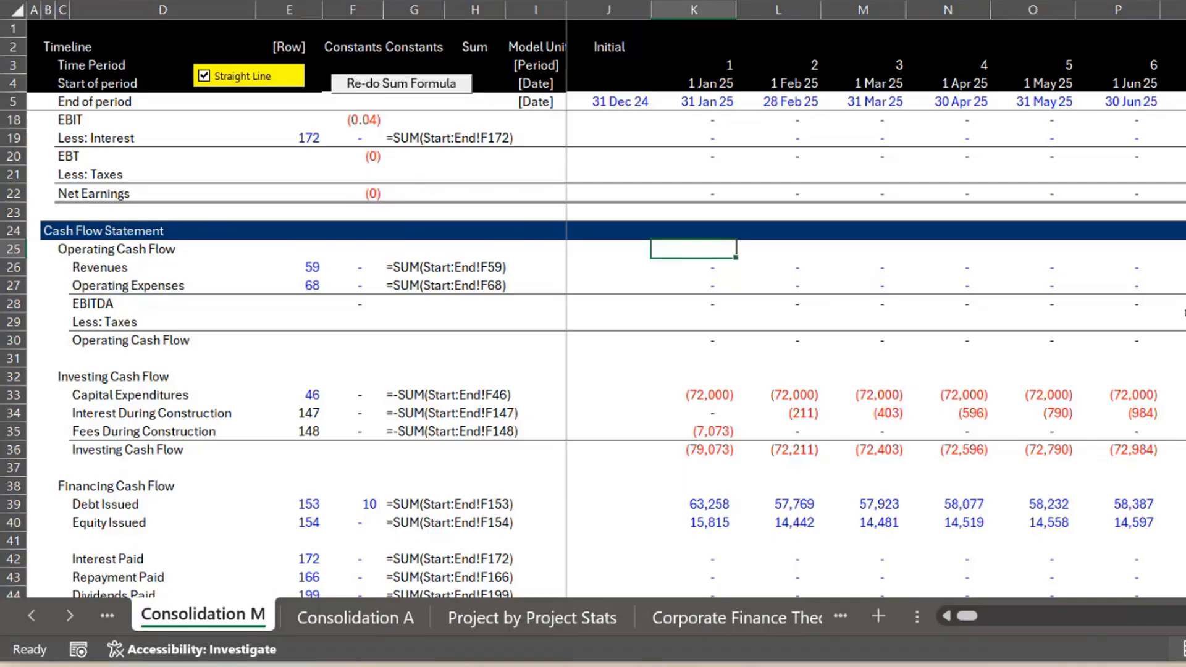
Look through the Cash Flow Statement into the Balance Sheet, past Total Assets and Debt Balance to the equity lines
{"action": "key", "text": "Down"}
{"action": "key", "text": "Down"}
{"action": "key", "text": "Down"}
{"action": "key", "text": "Down"}
{"action": "key", "text": "Down"}
{"action": "key", "text": "Down"}
{"action": "key", "text": "Down"}
{"action": "key", "text": "Down"}
{"action": "key", "text": "Down"}
{"action": "key", "text": "Down"}
{"action": "key", "text": "Down"}
{"action": "key", "text": "Down"}
{"action": "key", "text": "Down"}
{"action": "key", "text": "Down"}
{"action": "key", "text": "Down"}
{"action": "key", "text": "Down"}
{"action": "key", "text": "Down"}
{"action": "key", "text": "Down"}
{"action": "key", "text": "Down"}
{"action": "key", "text": "Down"}
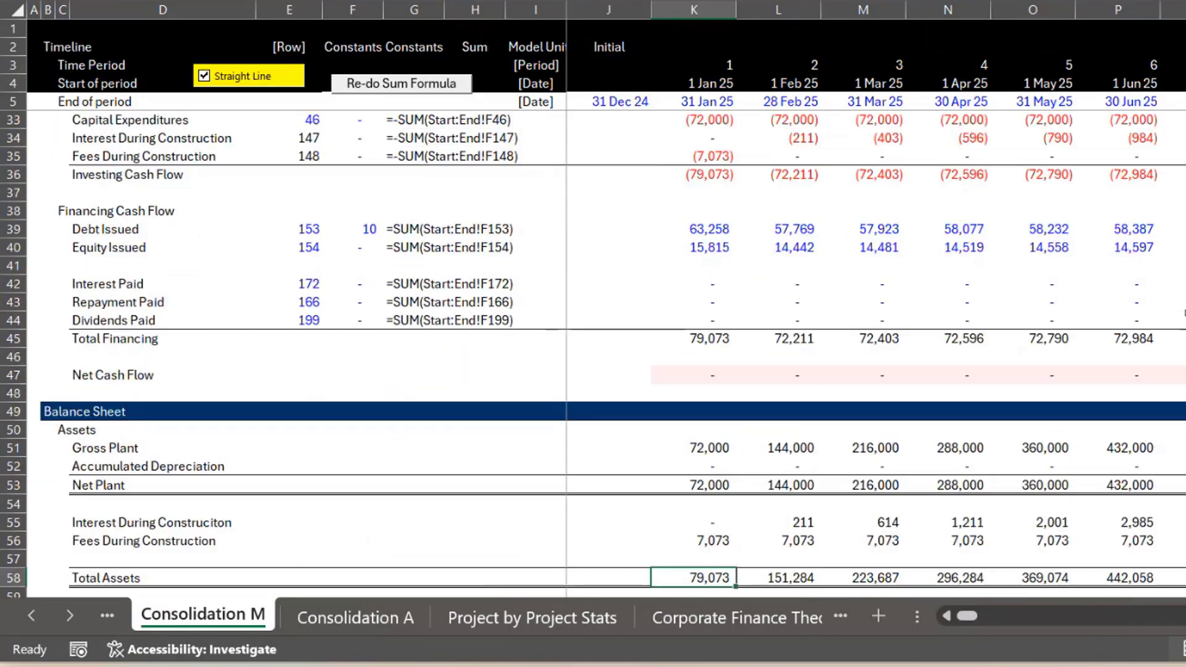
{"action": "key", "text": "Down"}
{"action": "key", "text": "Down"}
{"action": "key", "text": "Down"}
{"action": "key", "text": "Down"}
{"action": "key", "text": "Down"}
{"action": "key", "text": "Down"}
Inspect the first-period Gross Plant formula under Assets in the Balance Sheet
{"action": "key", "text": "Up"}
{"action": "key", "text": "Up"}
{"action": "key", "text": "Up"}
{"action": "key", "text": "Up"}
{"action": "key", "text": "Up"}
{"action": "key", "text": "Up"}
{"action": "key", "text": "Up"}
{"action": "key", "text": "Up"}
{"action": "key", "text": "Up"}
{"action": "key", "text": "Up"}
{"action": "key", "text": "Up"}
{"action": "key", "text": "Up"}
{"action": "key", "text": "Up"}
{"action": "key", "text": "Up"}
{"action": "key", "text": "Down"}
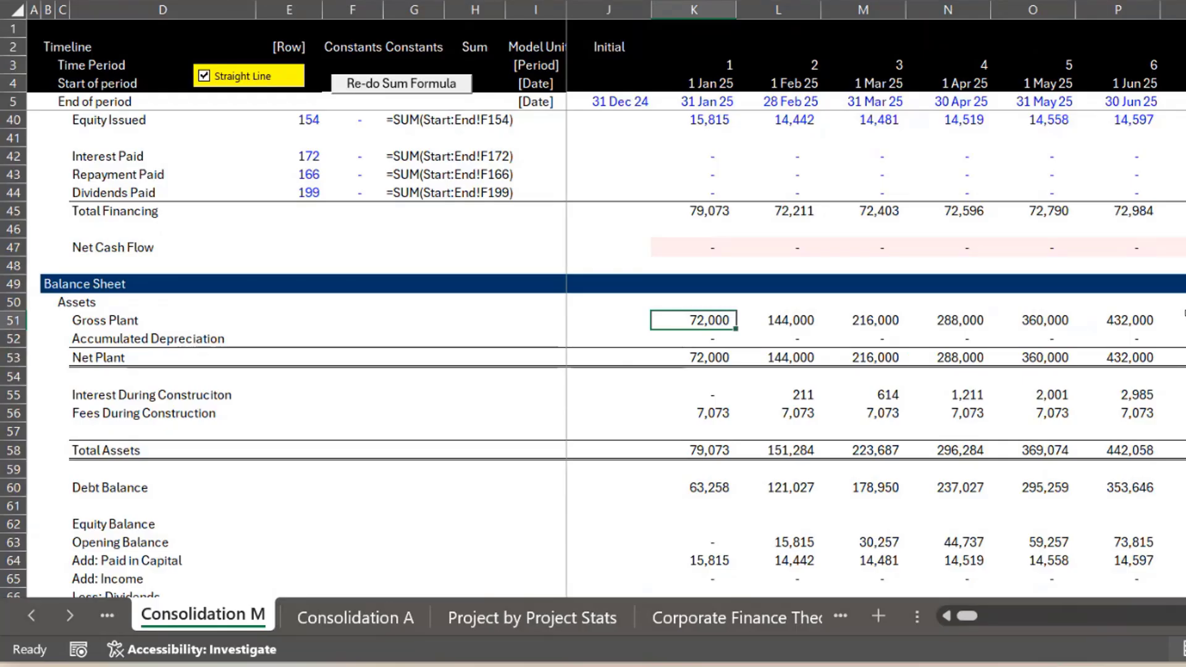
{"action": "key", "text": "Down"}
{"action": "key", "text": "Down"}
{"action": "key", "text": "Up"}
{"action": "key", "text": "Up"}
{"action": "key", "text": "F2"}
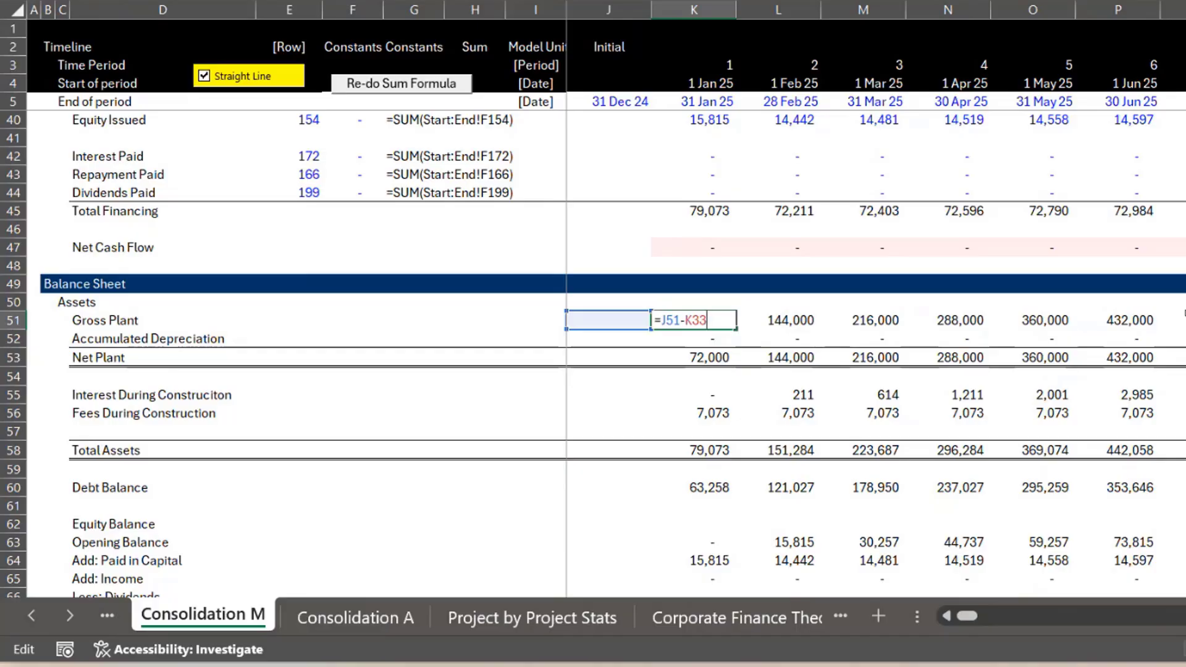
{"action": "key", "text": "Escape"}
Inspect the first-period Accumulated Depreciation formula and check the Net Plant line below it
{"action": "key", "text": "Down"}
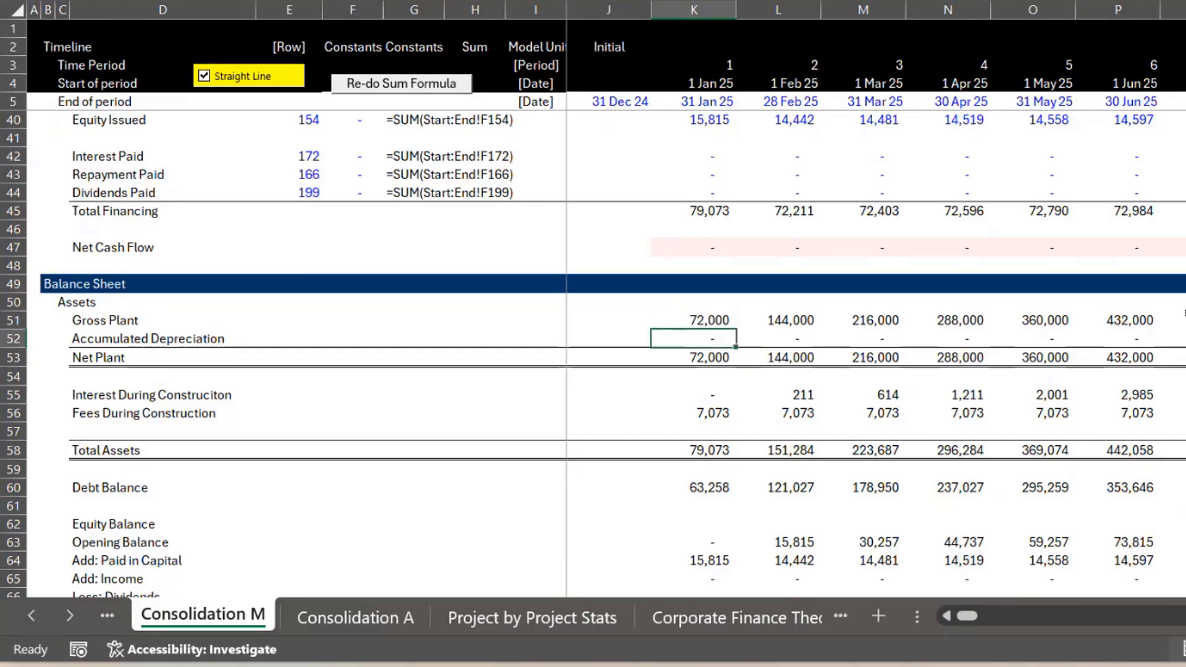
{"action": "key", "text": "F2"}
{"action": "key", "text": "Escape"}
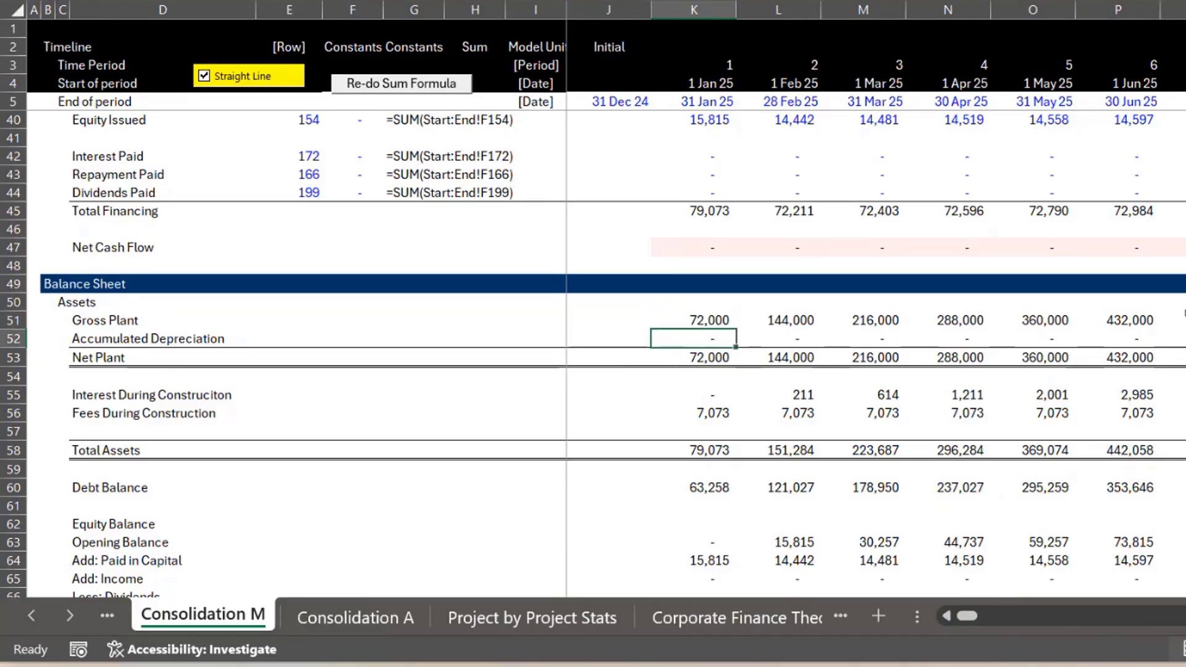
{"action": "key", "text": "Down"}
{"action": "key", "text": "Left"}
{"action": "key", "text": "Right"}
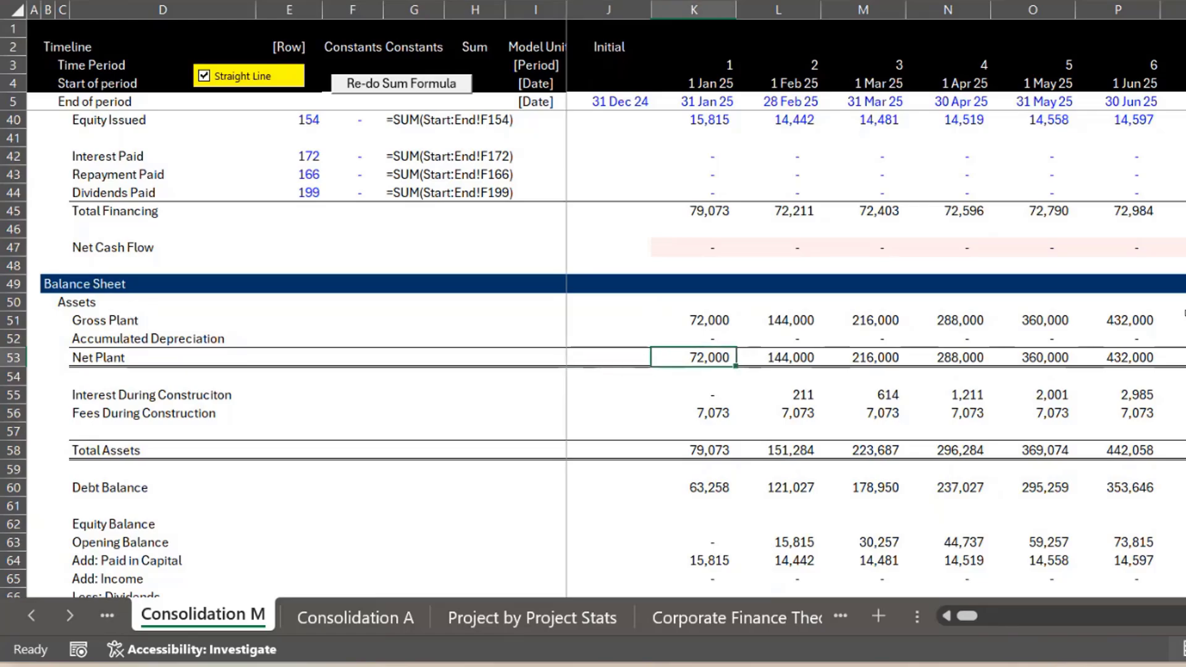
Examine Interest During Construction and Fees During Construction on the Balance Sheet, then survey the debt, equity and difference lines
{"action": "key", "text": "Down"}
{"action": "key", "text": "Down"}
{"action": "key", "text": "Left"}
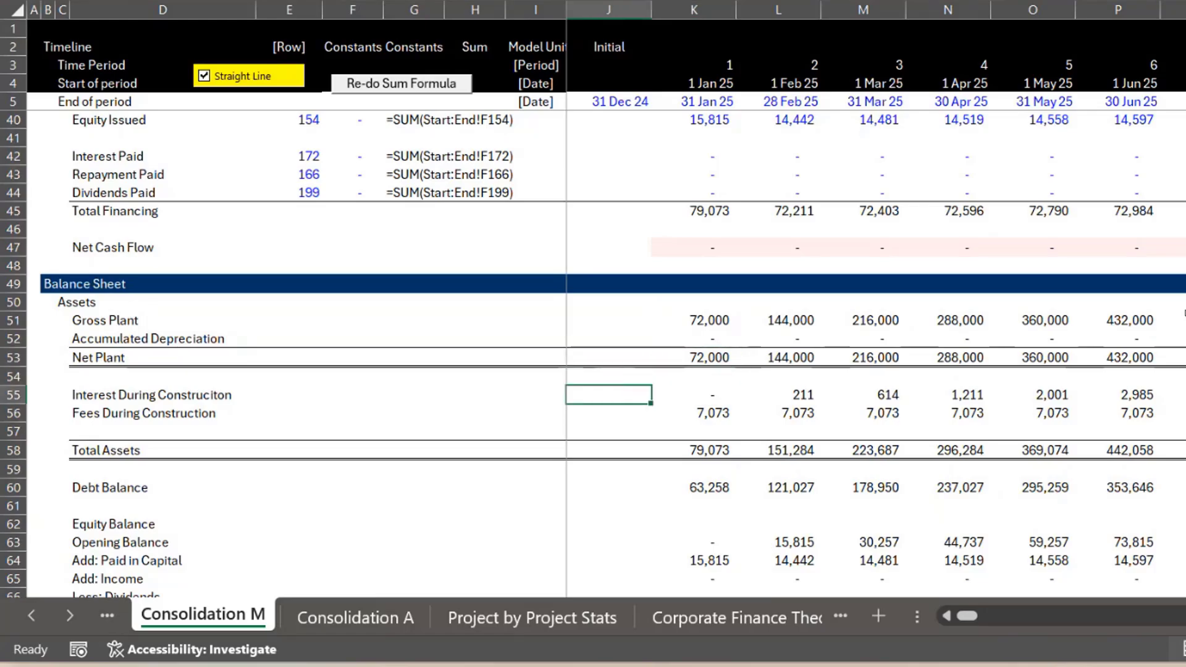
{"action": "key", "text": "Right"}
{"action": "key", "text": "Down"}
{"action": "key", "text": "Down"}
{"action": "key", "text": "Down"}
{"action": "key", "text": "Down"}
{"action": "key", "text": "Down"}
{"action": "key", "text": "Down"}
{"action": "key", "text": "Down"}
{"action": "key", "text": "Down"}
{"action": "key", "text": "Down"}
{"action": "key", "text": "Down"}
{"action": "key", "text": "Down"}
{"action": "key", "text": "Down"}
{"action": "key", "text": "Down"}
{"action": "key", "text": "Down"}
{"action": "key", "text": "Down"}
{"action": "key", "text": "Down"}
{"action": "key", "text": "Down"}
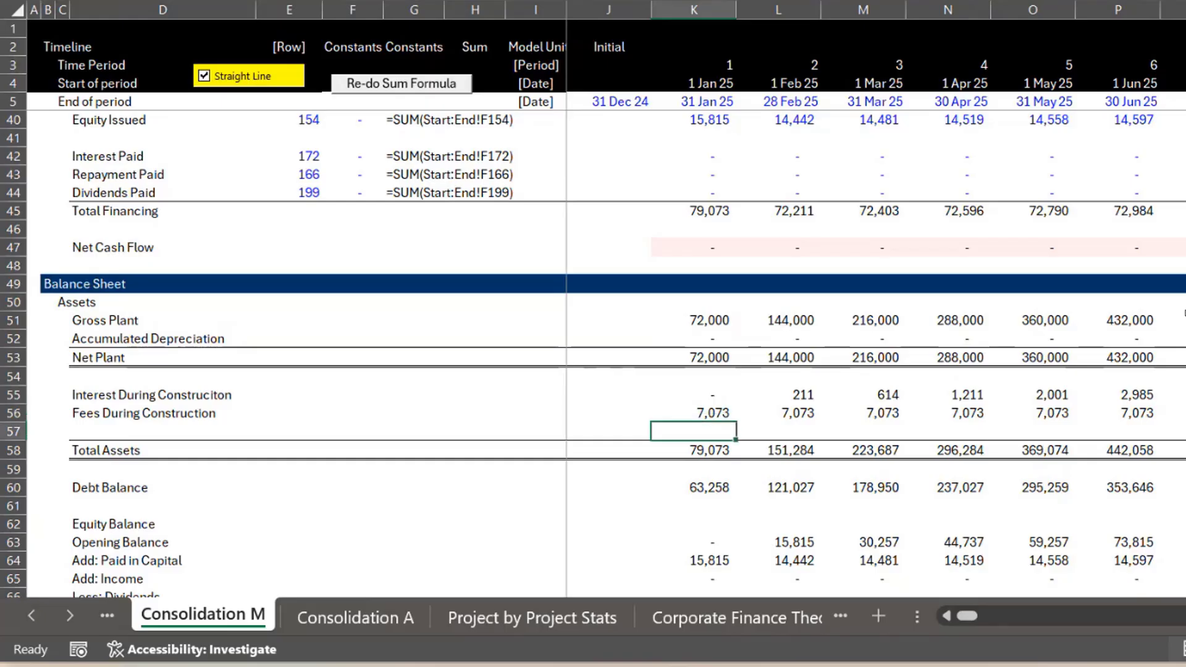
Inspect the first-period Debt Balance formula on the Balance Sheet
{"action": "key", "text": "Up"}
{"action": "key", "text": "Up"}
{"action": "key", "text": "Up"}
{"action": "key", "text": "Up"}
{"action": "key", "text": "Up"}
{"action": "key", "text": "Up"}
{"action": "key", "text": "Up"}
{"action": "key", "text": "Up"}
{"action": "key", "text": "Up"}
{"action": "key", "text": "Up"}
{"action": "key", "text": "Up"}
{"action": "key", "text": "Up"}
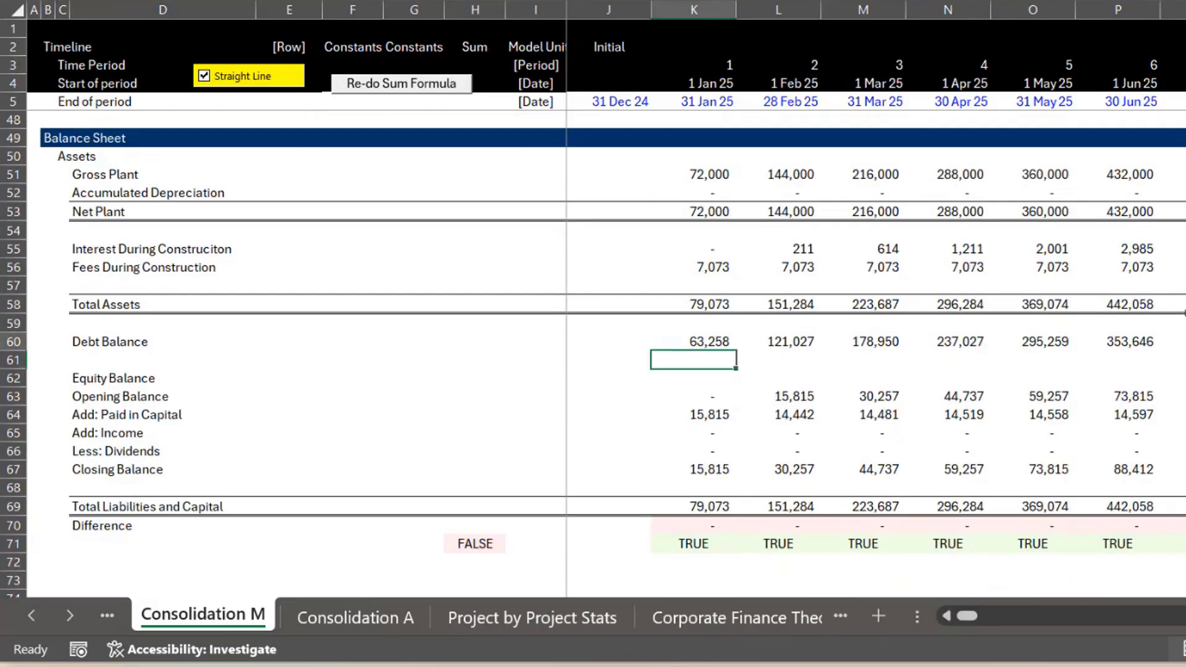
{"action": "key", "text": "F2"}
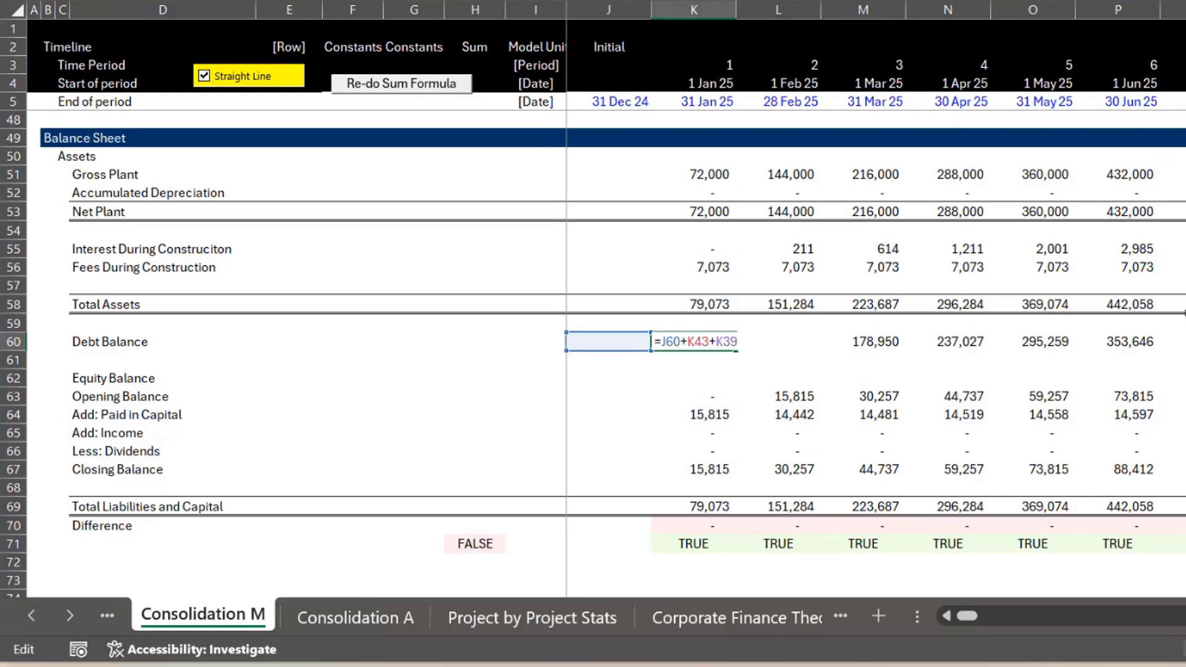
{"action": "key", "text": "Return"}
Examine the first-period equity roll-forward from Opening Balance through Paid in Capital and Income to Dividends
{"action": "key", "text": "Down"}
{"action": "key", "text": "Down"}
{"action": "key", "text": "Down"}
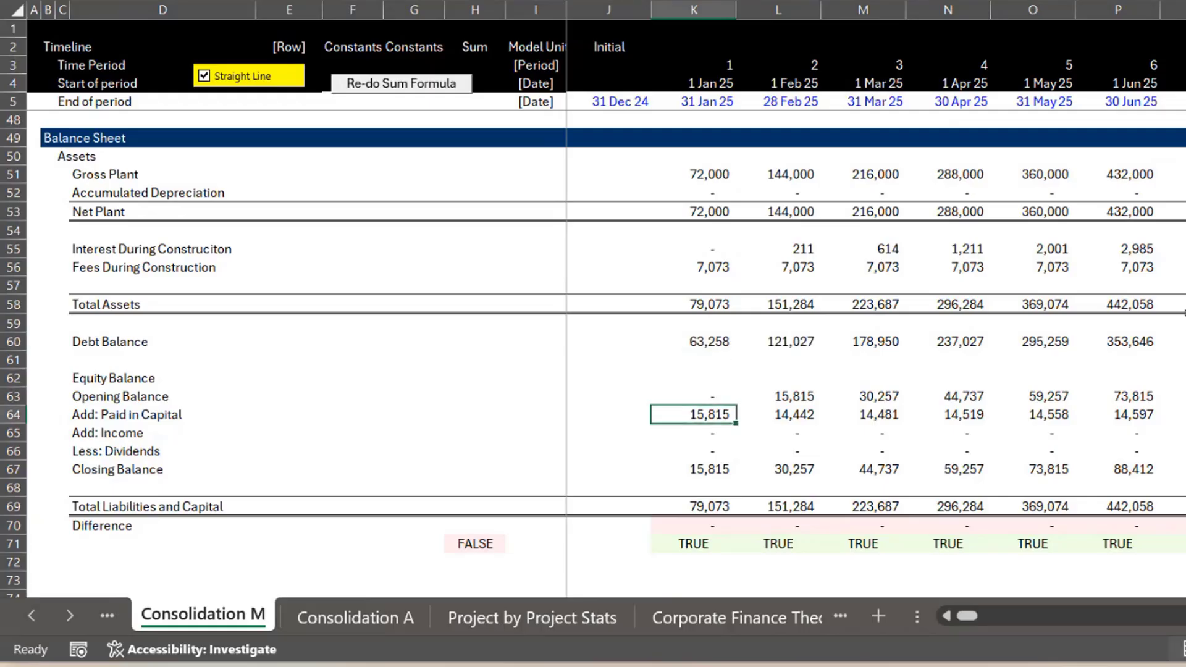
{"action": "key", "text": "Down"}
{"action": "key", "text": "Up"}
{"action": "key", "text": "Up"}
{"action": "key", "text": "Down"}
{"action": "key", "text": "Down"}
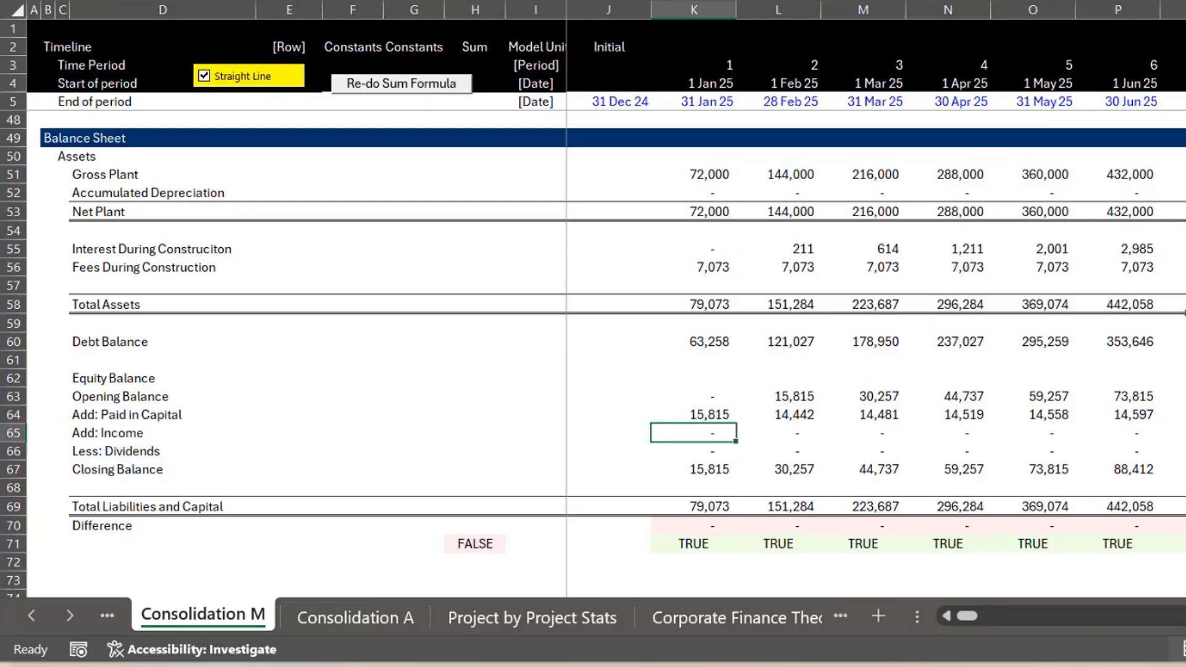
{"action": "key", "text": "Right"}
{"action": "key", "text": "Left"}
{"action": "key", "text": "Right"}
{"action": "key", "text": "Left"}
{"action": "key", "text": "Up"}
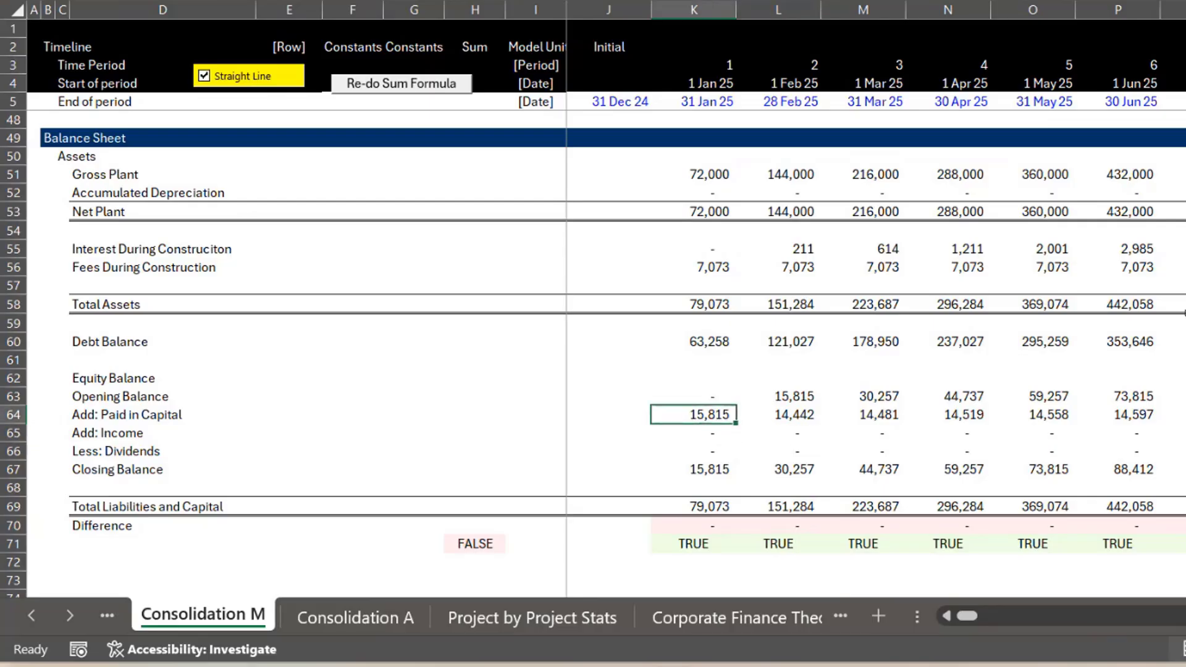
{"action": "key", "text": "Down"}
{"action": "key", "text": "Down"}
{"action": "key", "text": "Up"}
{"action": "key", "text": "Down"}
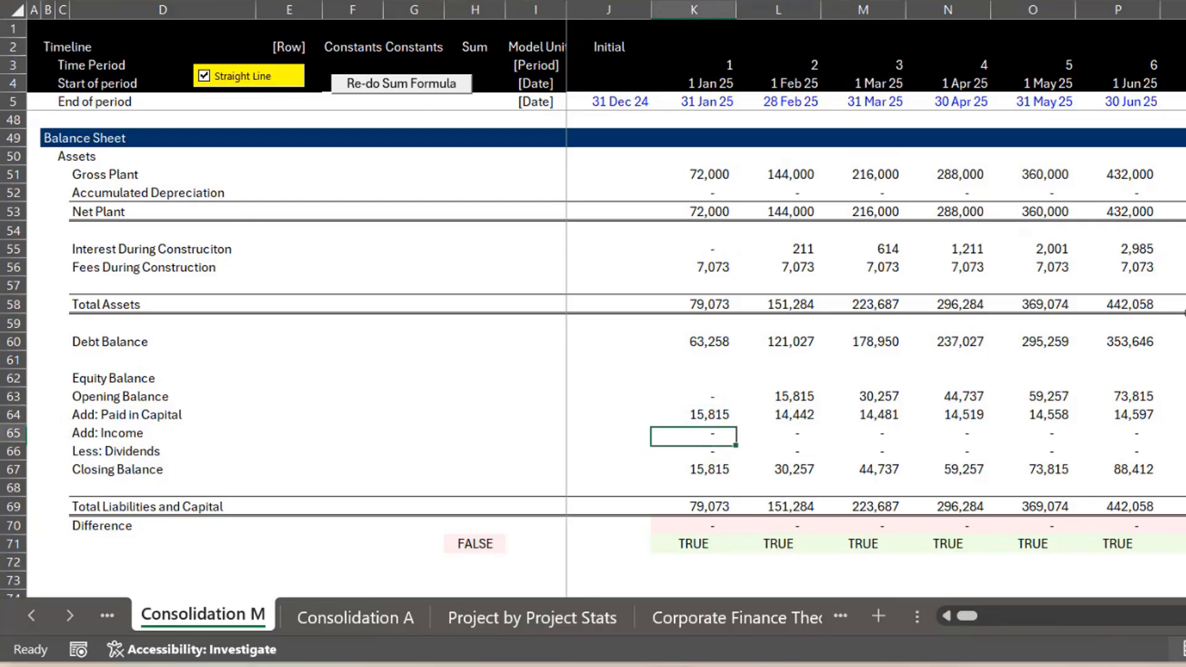
{"action": "key", "text": "Up"}
{"action": "key", "text": "Down"}
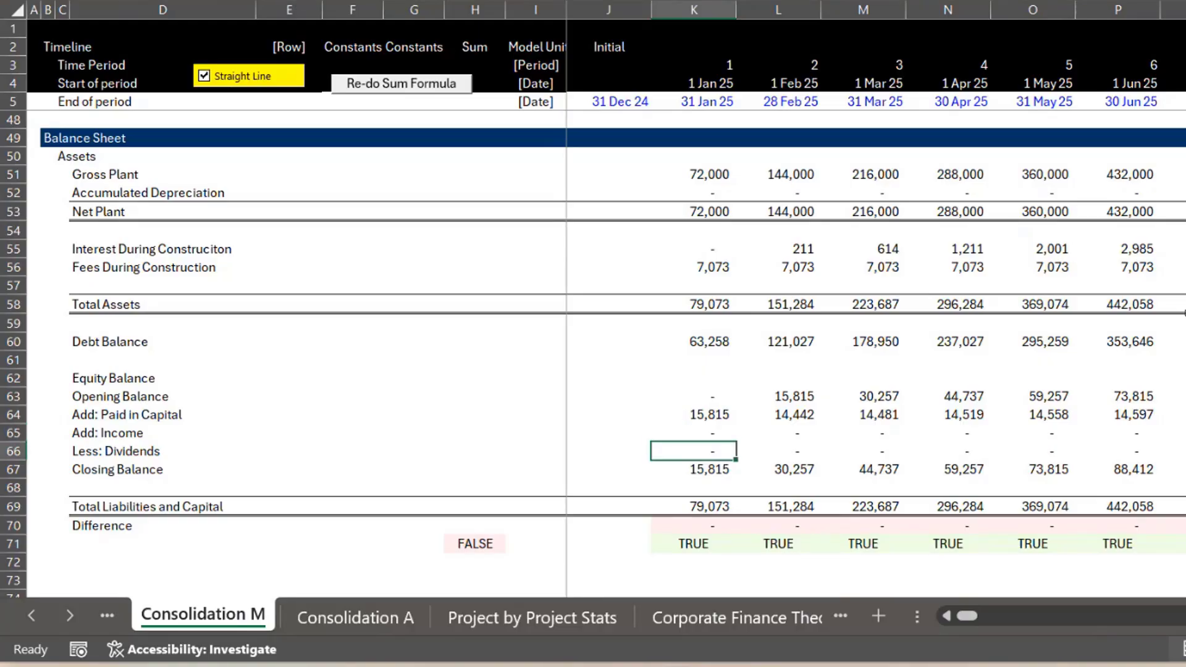
Trace the equity items back to the financing lines of the Cash Flow Statement, around Dividends Paid
{"action": "key", "text": "Up"}
{"action": "key", "text": "Up"}
{"action": "key", "text": "Up"}
{"action": "key", "text": "Up"}
{"action": "key", "text": "Up"}
{"action": "key", "text": "Up"}
{"action": "key", "text": "Up"}
{"action": "key", "text": "Up"}
{"action": "key", "text": "Up"}
{"action": "key", "text": "Up"}
{"action": "key", "text": "Up"}
{"action": "key", "text": "Up"}
{"action": "key", "text": "Up"}
{"action": "key", "text": "Up"}
{"action": "key", "text": "Up"}
{"action": "key", "text": "Up"}
{"action": "key", "text": "Up"}
{"action": "key", "text": "Up"}
{"action": "key", "text": "Up"}
{"action": "key", "text": "Up"}
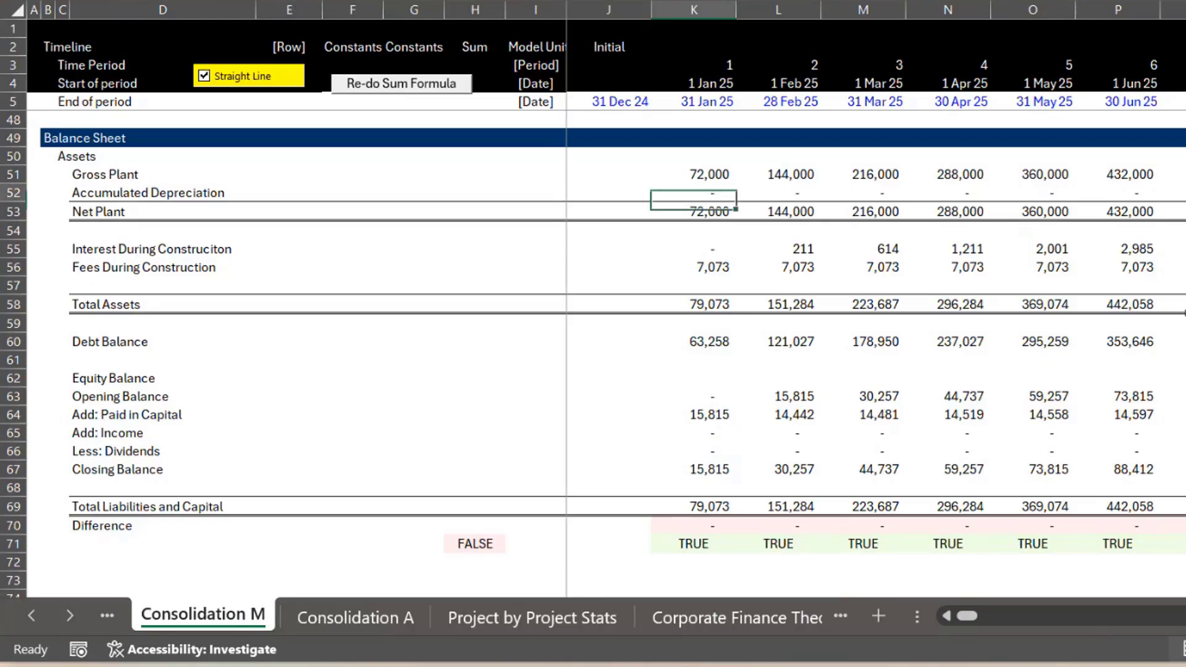
{"action": "key", "text": "Down"}
{"action": "key", "text": "Up"}
{"action": "key", "text": "Down"}
{"action": "key", "text": "Down"}
{"action": "key", "text": "Down"}
{"action": "key", "text": "Down"}
{"action": "key", "text": "Down"}
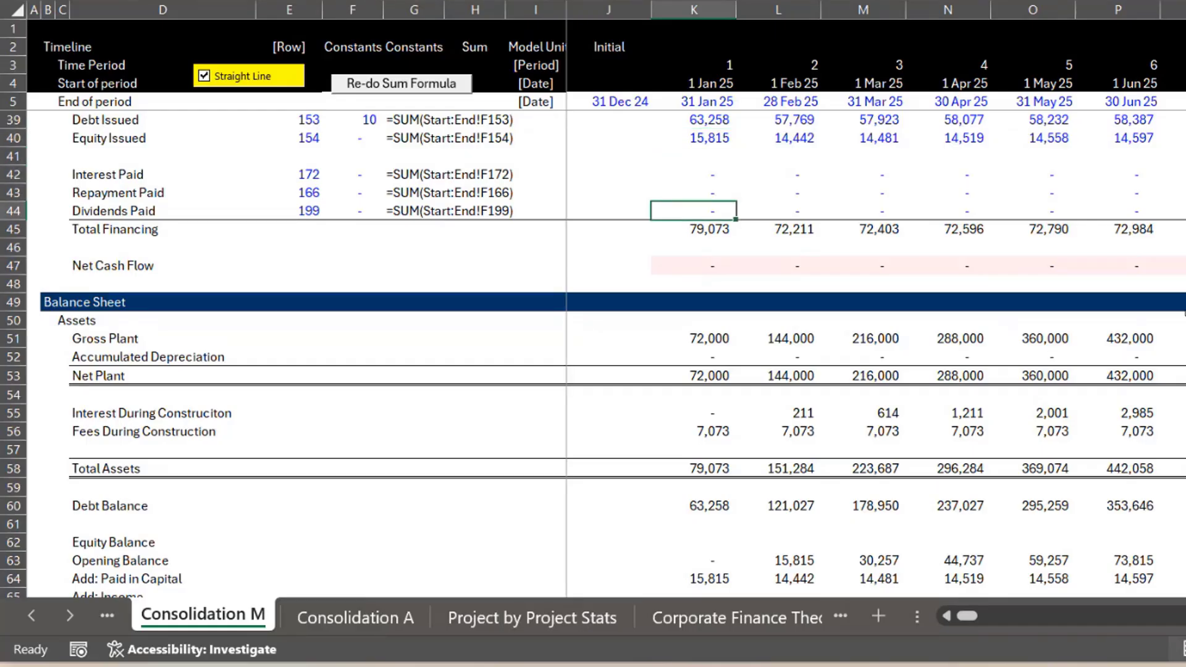
Review the Balance Sheet down to Total Liabilities and Capital and the Difference line
{"action": "key", "text": "Down"}
{"action": "key", "text": "Down"}
{"action": "key", "text": "Down"}
{"action": "key", "text": "Down"}
{"action": "key", "text": "Down"}
{"action": "key", "text": "Down"}
{"action": "key", "text": "Down"}
{"action": "key", "text": "Down"}
{"action": "key", "text": "Down"}
{"action": "key", "text": "Down"}
{"action": "key", "text": "Down"}
{"action": "key", "text": "Down"}
{"action": "key", "text": "Down"}
{"action": "key", "text": "Down"}
{"action": "key", "text": "Down"}
{"action": "key", "text": "Down"}
{"action": "key", "text": "Down"}
{"action": "key", "text": "Down"}
{"action": "key", "text": "Down"}
{"action": "key", "text": "Down"}
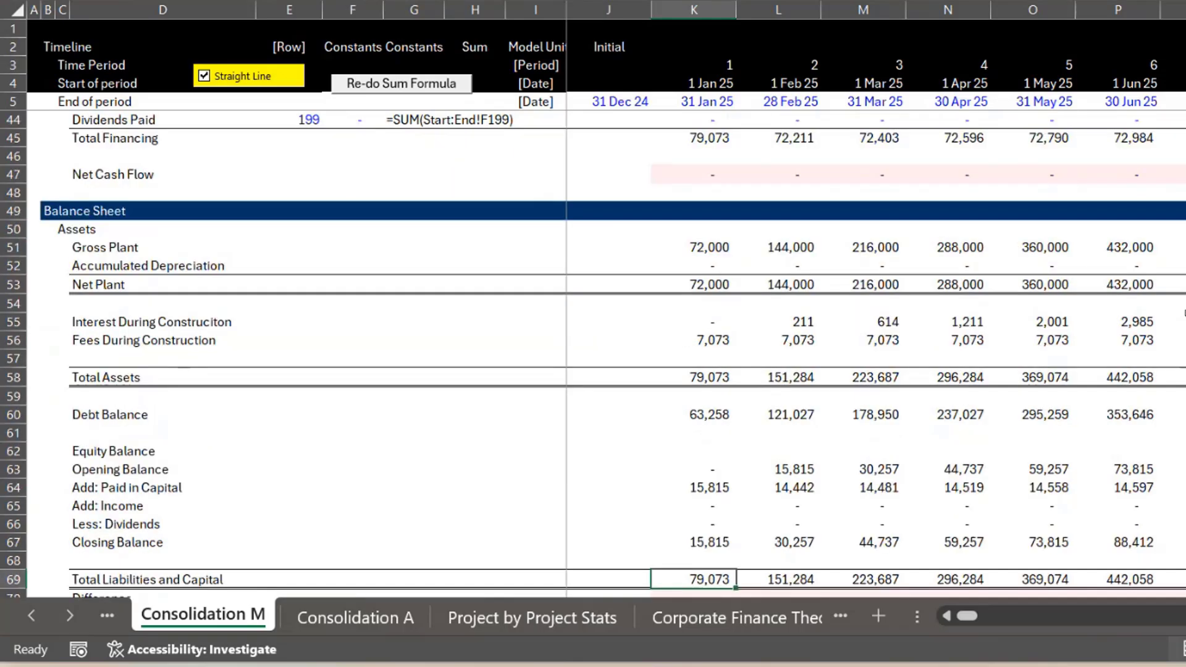
{"action": "key", "text": "Up"}
{"action": "key", "text": "Up"}
{"action": "key", "text": "Down"}
{"action": "key", "text": "Down"}
{"action": "key", "text": "Down"}
{"action": "key", "text": "Down"}
{"action": "key", "text": "Up"}
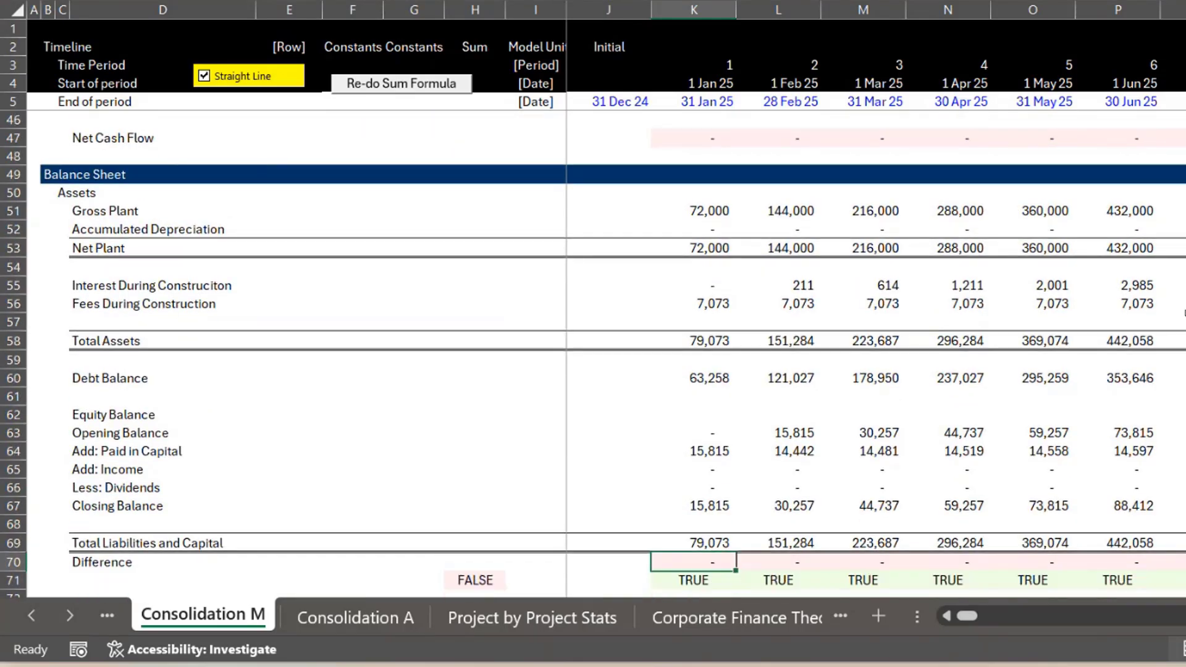
Follow the balance check row below Difference across all monthly periods to the end of the timeline
{"action": "key", "text": "Down"}
{"action": "key", "text": "Right"}
{"action": "key", "text": "Right"}
{"action": "key", "text": "Right"}
{"action": "key", "text": "Right"}
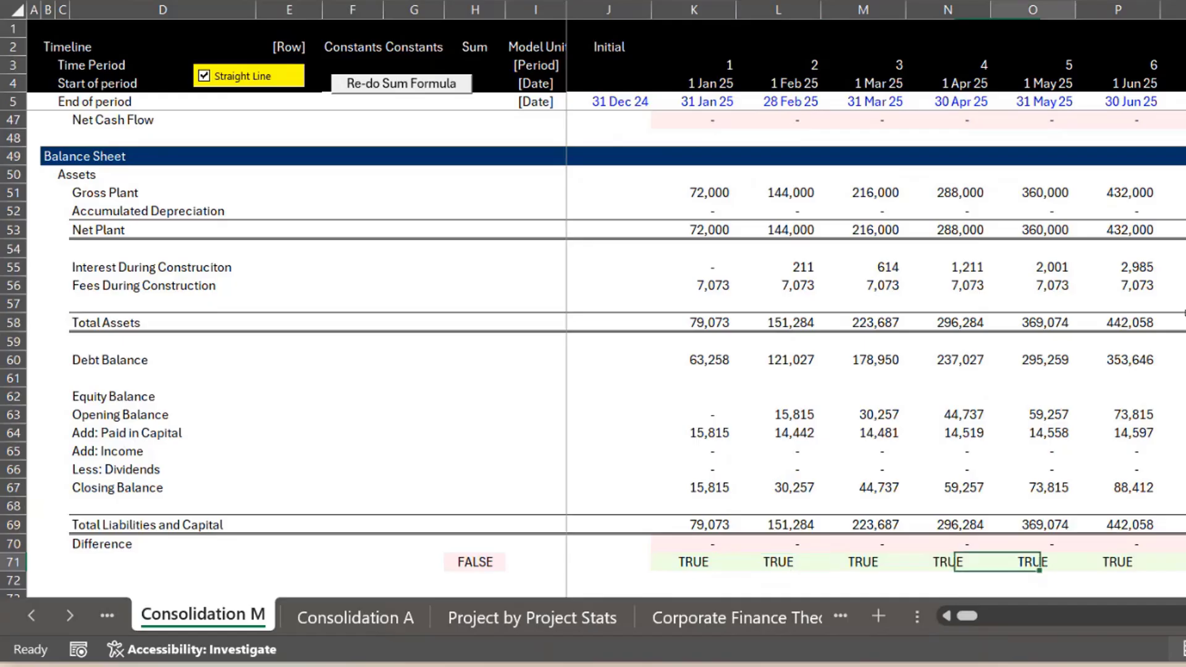
{"action": "key", "text": "Right"}
{"action": "key", "text": "Right"}
{"action": "key", "text": "Right"}
{"action": "key", "text": "Right"}
{"action": "key", "text": "Right"}
{"action": "key", "text": "Right"}
{"action": "key", "text": "Right"}
{"action": "key", "text": "Right"}
{"action": "key", "text": "Right"}
{"action": "key", "text": "Right"}
{"action": "key", "text": "Right"}
{"action": "key", "text": "Right"}
{"action": "key", "text": "Right"}
{"action": "key", "text": "Right"}
{"action": "key", "text": "Right"}
{"action": "key", "text": "Right"}
{"action": "key", "text": "Right"}
{"action": "key", "text": "Right"}
{"action": "key", "text": "Right"}
{"action": "key", "text": "Right"}
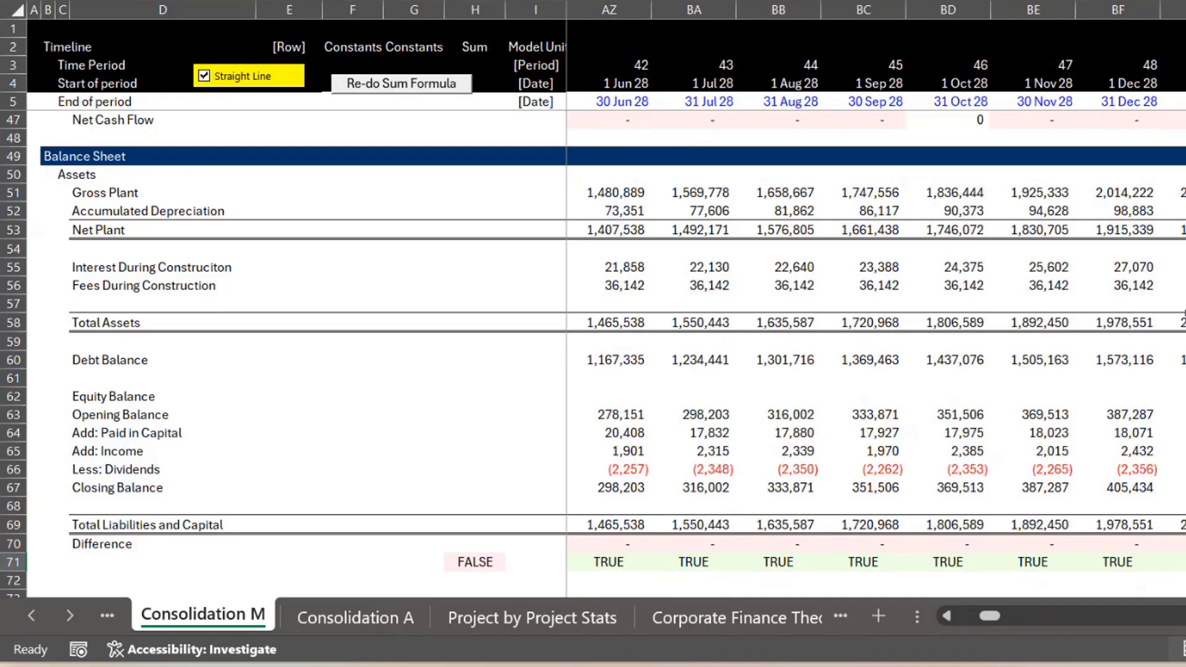
{"action": "key", "text": "Right"}
{"action": "key", "text": "Right"}
{"action": "key", "text": "Right"}
{"action": "key", "text": "Right"}
{"action": "key", "text": "Right"}
{"action": "key", "text": "Right"}
{"action": "key", "text": "Right"}
{"action": "key", "text": "ctrl+Right"}
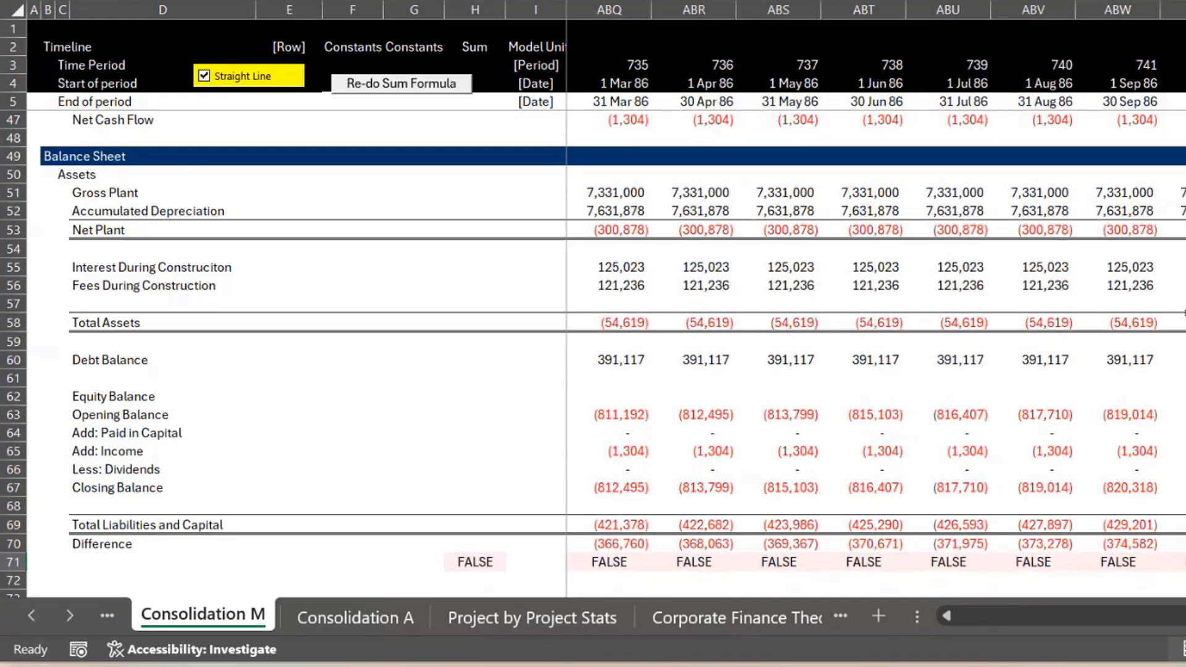
Go back to the start of the monthly timeline and review the Operating Cash Flow and Profit and Loss lines
{"action": "key", "text": "ctrl+Left"}
{"action": "key", "text": "Left"}
{"action": "key", "text": "Left"}
{"action": "key", "text": "Page_Up"}
{"action": "key", "text": "Page_Up"}
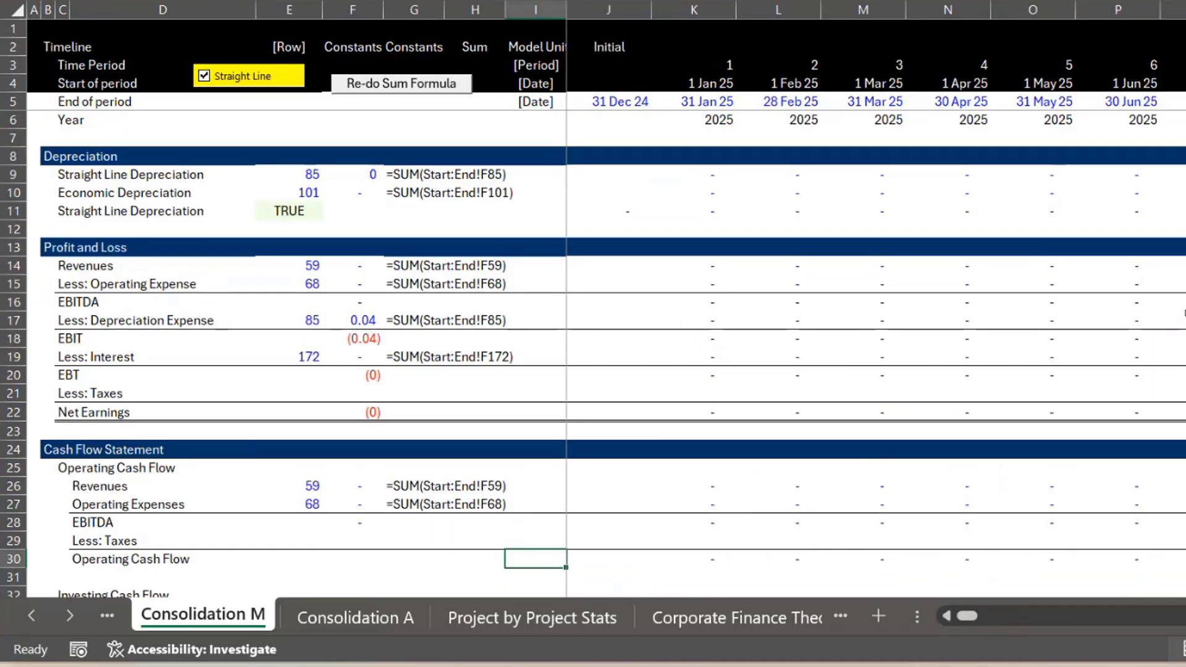
{"action": "key", "text": "Up"}
{"action": "key", "text": "Up"}
{"action": "key", "text": "Up"}
{"action": "key", "text": "Up"}
{"action": "key", "text": "Up"}
{"action": "key", "text": "Up"}
{"action": "key", "text": "Up"}
{"action": "key", "text": "Up"}
{"action": "key", "text": "Up"}
{"action": "key", "text": "Up"}
{"action": "key", "text": "Up"}
{"action": "key", "text": "Up"}
{"action": "key", "text": "Up"}
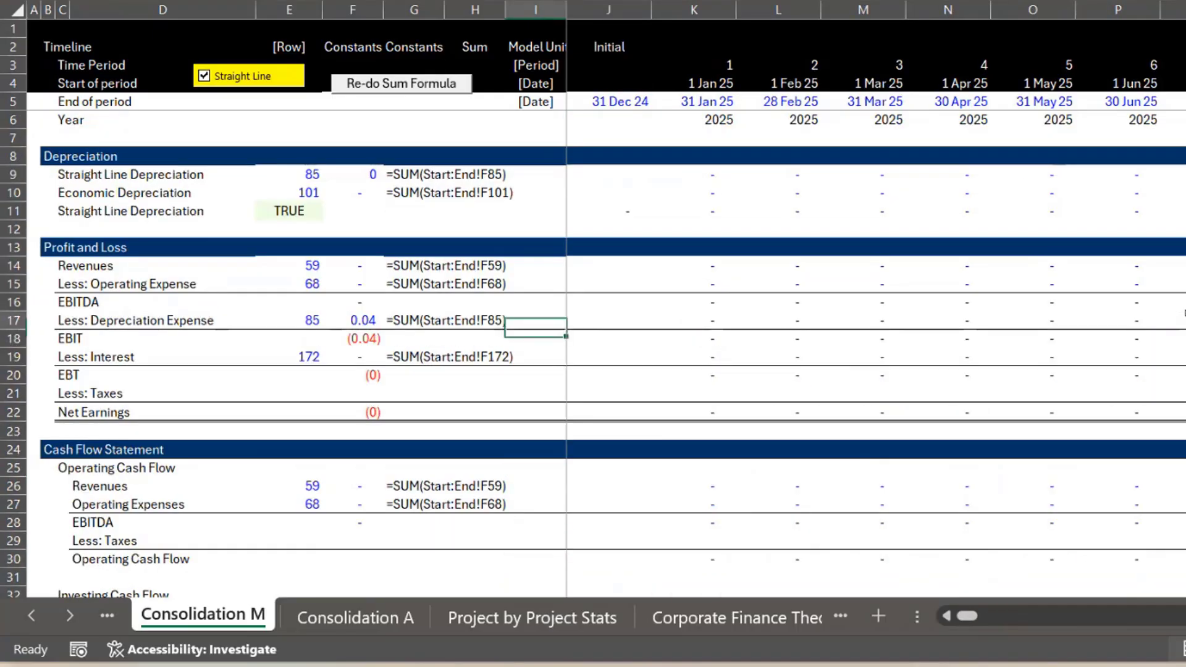
{"action": "key", "text": "Up"}
{"action": "key", "text": "Up"}
Look over the monthly Operating Expense, selected depreciation and Revenues rows across the first periods
{"action": "key", "text": "Right"}
{"action": "key", "text": "Right"}
{"action": "key", "text": "Right"}
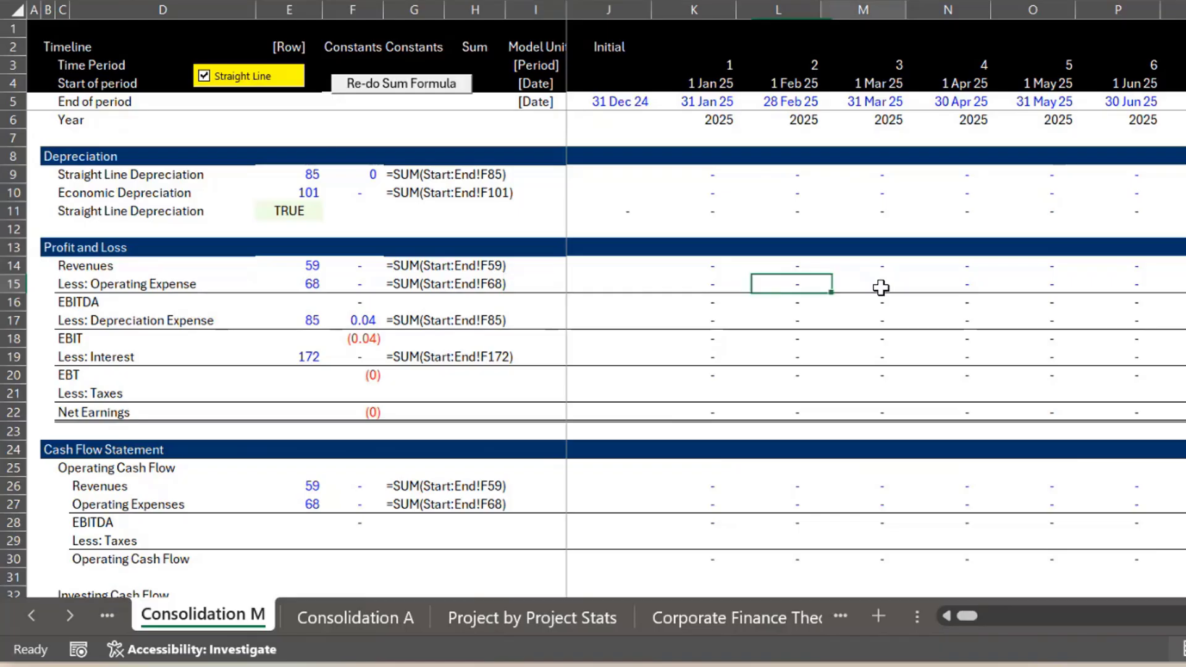
{"action": "key", "text": "Right"}
{"action": "key", "text": "Right"}
{"action": "key", "text": "Right"}
{"action": "key", "text": "Right"}
{"action": "key", "text": "Right"}
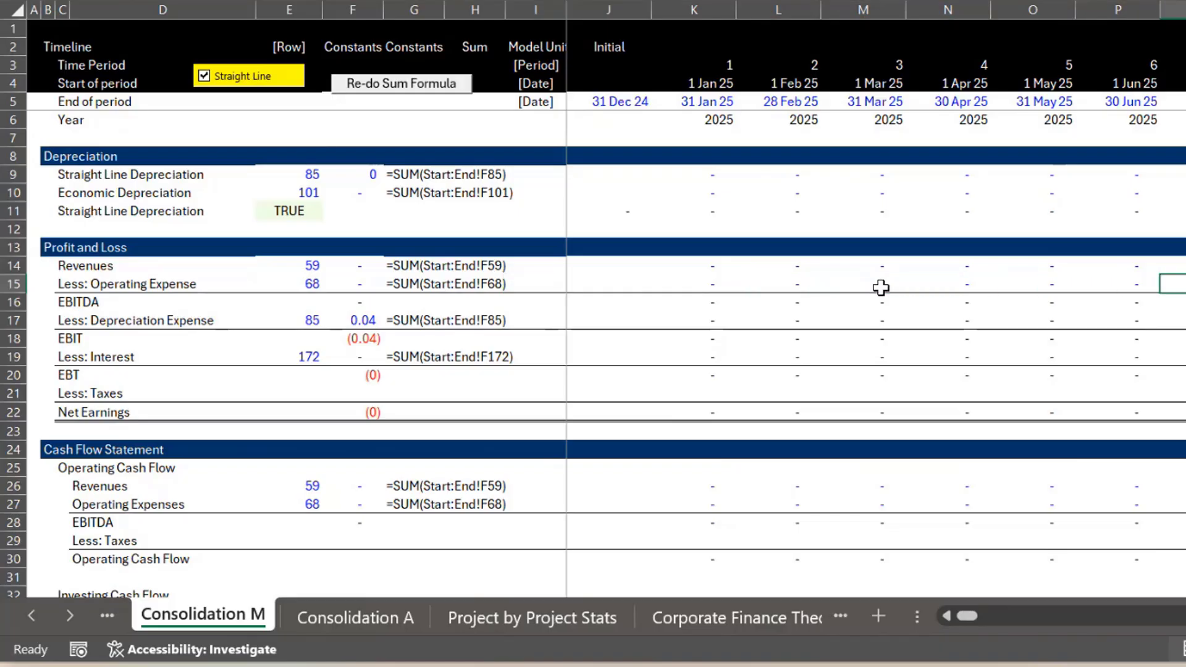
{"action": "key", "text": "Up"}
{"action": "key", "text": "Up"}
{"action": "key", "text": "Up"}
{"action": "key", "text": "Up"}
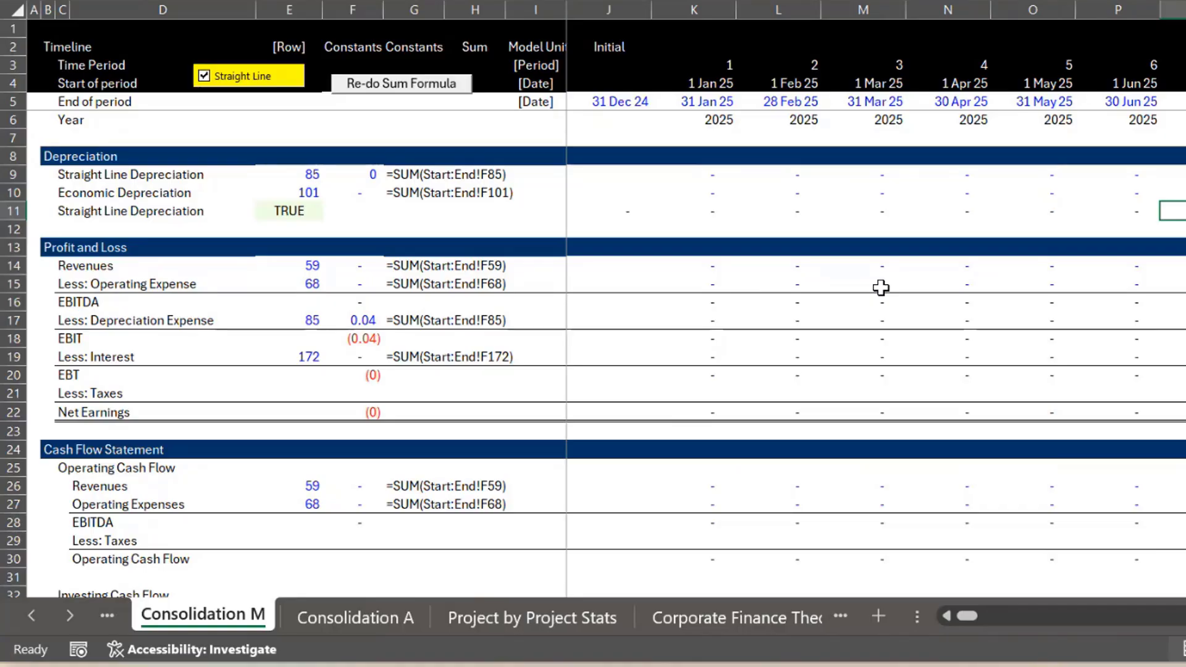
{"action": "key", "text": "Down"}
{"action": "key", "text": "Down"}
{"action": "key", "text": "Down"}
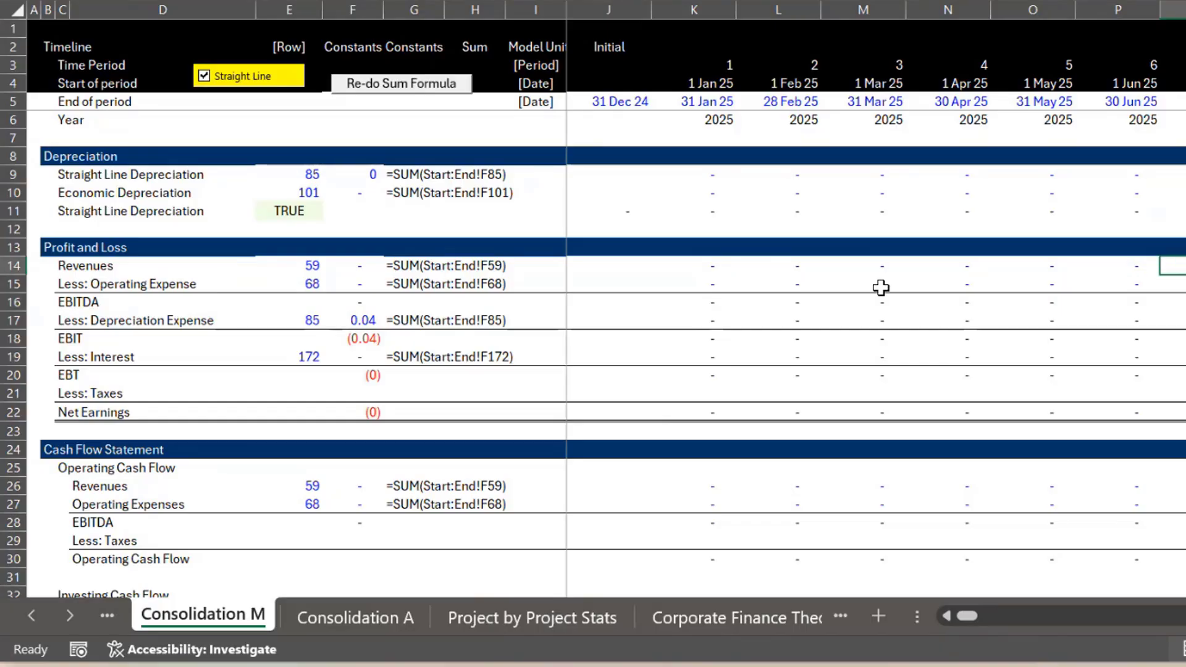
Open the Consolidation A sheet and check the 2025 straight-line and economic depreciation cells
{"action": "key", "text": "ctrl+Page_Down"}
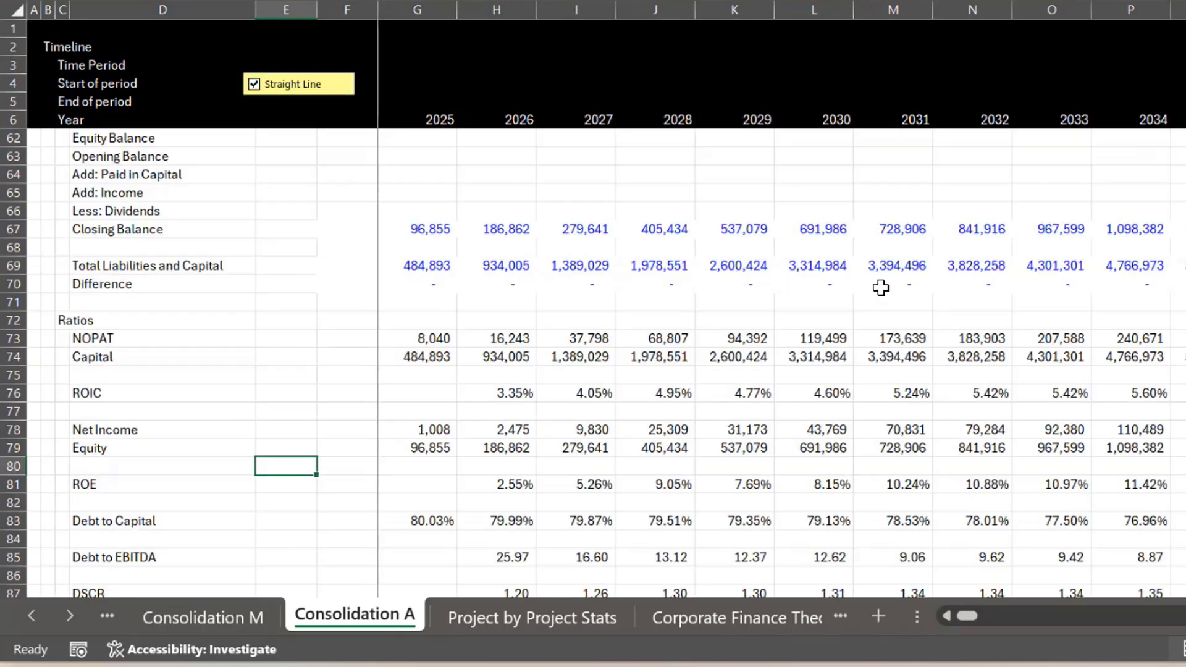
{"action": "key", "text": "Page_Up"}
{"action": "key", "text": "Page_Up"}
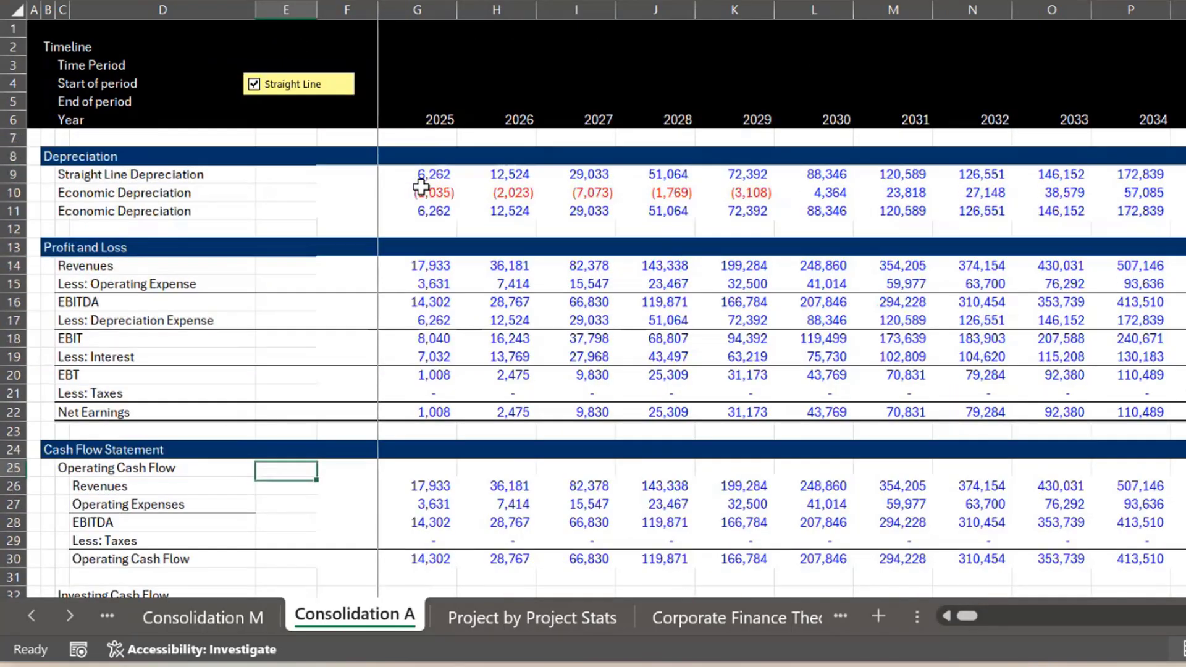
{"action": "left_click", "coordinate": [421, 184]}
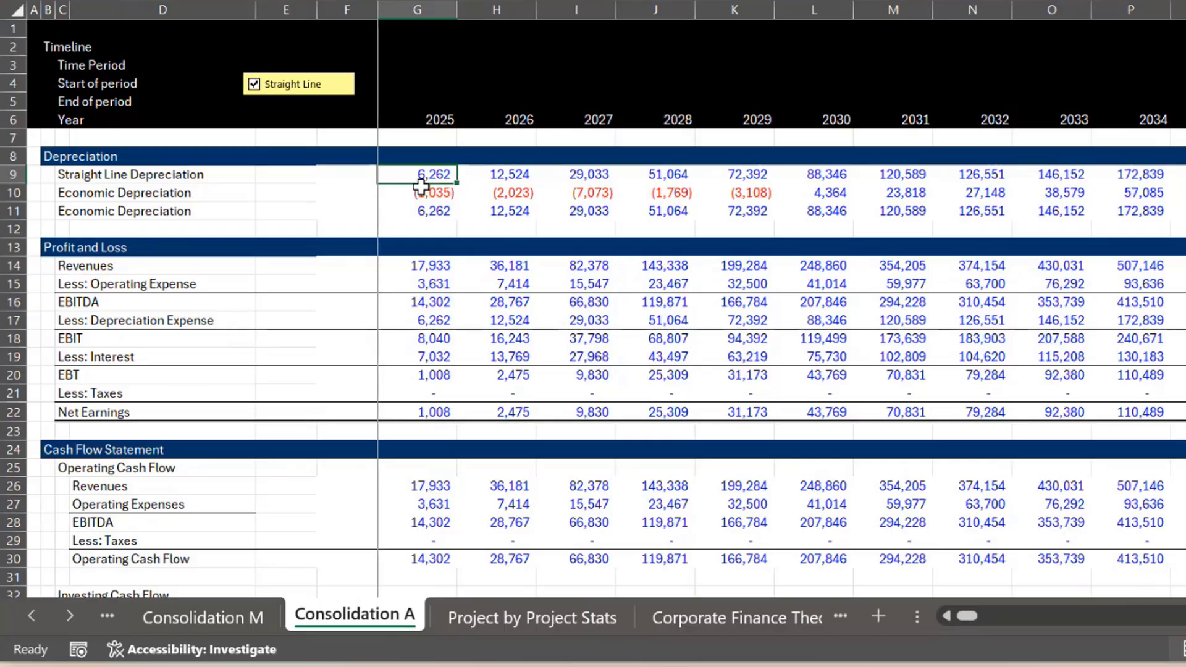
{"action": "left_click", "coordinate": [420, 188]}
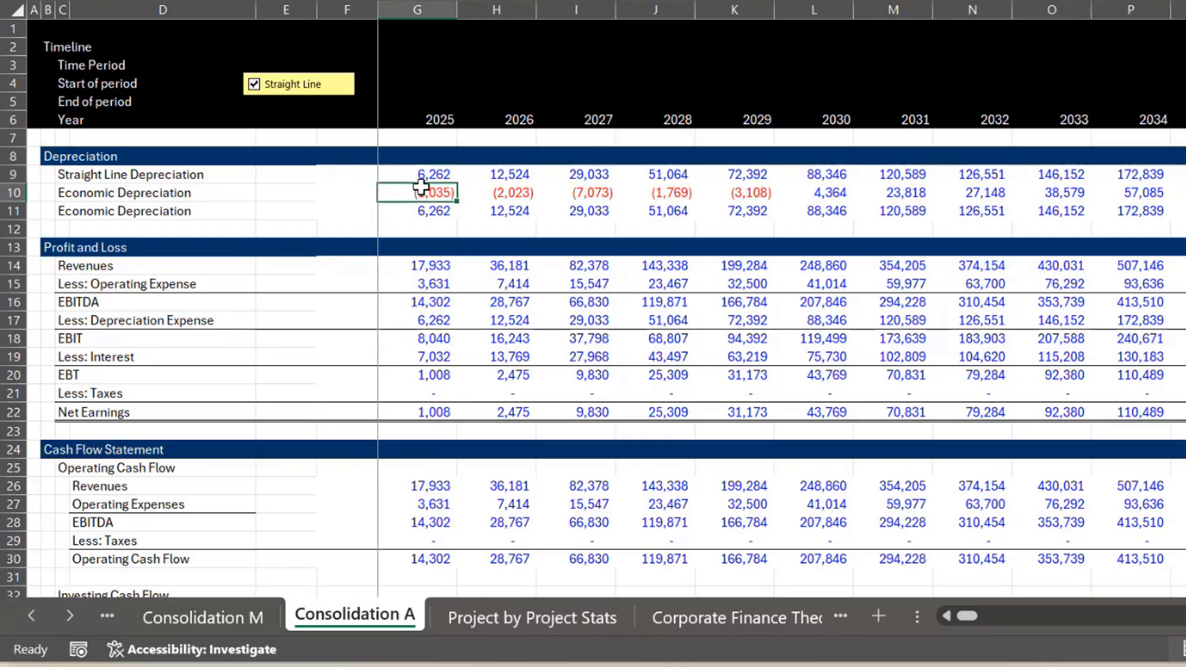
Look down the 2025 column of the annual profit and loss, cash flow statement and balance sheet
{"action": "key", "text": "Down"}
{"action": "key", "text": "Down"}
{"action": "key", "text": "Down"}
{"action": "key", "text": "Down"}
{"action": "key", "text": "Down"}
{"action": "key", "text": "Down"}
{"action": "key", "text": "Down"}
{"action": "key", "text": "Down"}
{"action": "key", "text": "Down"}
{"action": "key", "text": "Down"}
{"action": "key", "text": "Down"}
{"action": "key", "text": "Down"}
{"action": "key", "text": "Down"}
{"action": "key", "text": "Down"}
{"action": "key", "text": "Down"}
{"action": "key", "text": "Down"}
{"action": "key", "text": "Down"}
{"action": "key", "text": "Down"}
{"action": "key", "text": "Down"}
{"action": "key", "text": "Down"}
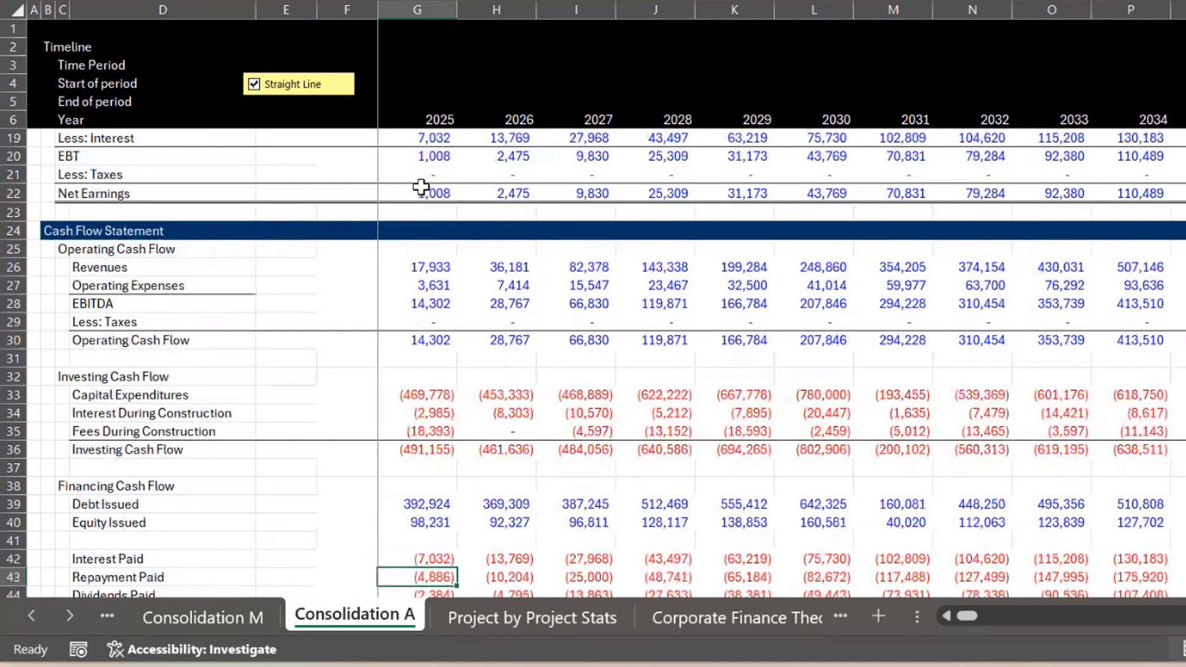
{"action": "key", "text": "Down"}
{"action": "key", "text": "Down"}
{"action": "key", "text": "Down"}
{"action": "key", "text": "Down"}
{"action": "key", "text": "Down"}
{"action": "key", "text": "Down"}
{"action": "key", "text": "Down"}
{"action": "key", "text": "Down"}
{"action": "key", "text": "Down"}
{"action": "key", "text": "Down"}
{"action": "key", "text": "Down"}
{"action": "key", "text": "Down"}
{"action": "key", "text": "Down"}
{"action": "key", "text": "Down"}
{"action": "key", "text": "Down"}
Begin a SUMIF formula in the 2025 Straight Line Depreciation cell, using the Year row 6 of Consolidation M as the range
{"action": "key", "text": "Up"}
{"action": "key", "text": "Up"}
{"action": "key", "text": "Up"}
{"action": "key", "text": "Up"}
{"action": "key", "text": "Up"}
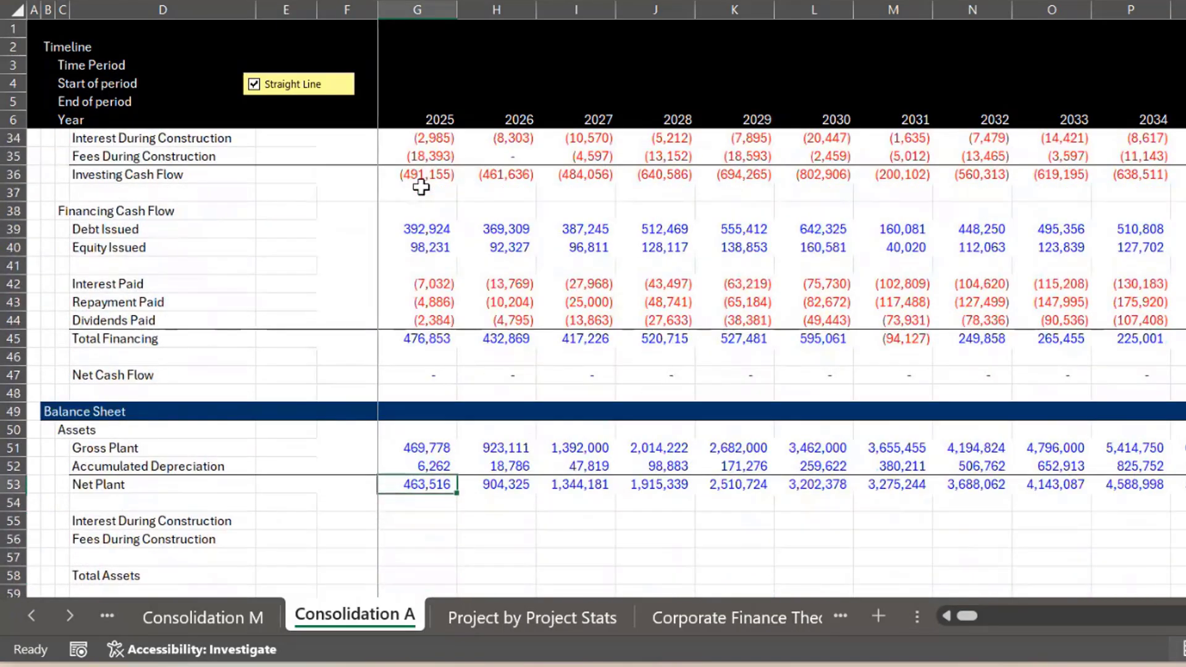
{"action": "key", "text": "Up"}
{"action": "key", "text": "Up"}
{"action": "key", "text": "Up"}
{"action": "key", "text": "Up"}
{"action": "key", "text": "Up"}
{"action": "key", "text": "Up"}
{"action": "key", "text": "Up"}
{"action": "key", "text": "Up"}
{"action": "key", "text": "Up"}
{"action": "key", "text": "Up"}
{"action": "key", "text": "Up"}
{"action": "key", "text": "Up"}
{"action": "key", "text": "Up"}
{"action": "key", "text": "Up"}
{"action": "key", "text": "Up"}
{"action": "key", "text": "Up"}
{"action": "key", "text": "Up"}
{"action": "key", "text": "Up"}
{"action": "key", "text": "Up"}
{"action": "key", "text": "Up"}
{"action": "key", "text": "Up"}
{"action": "key", "text": "Up"}
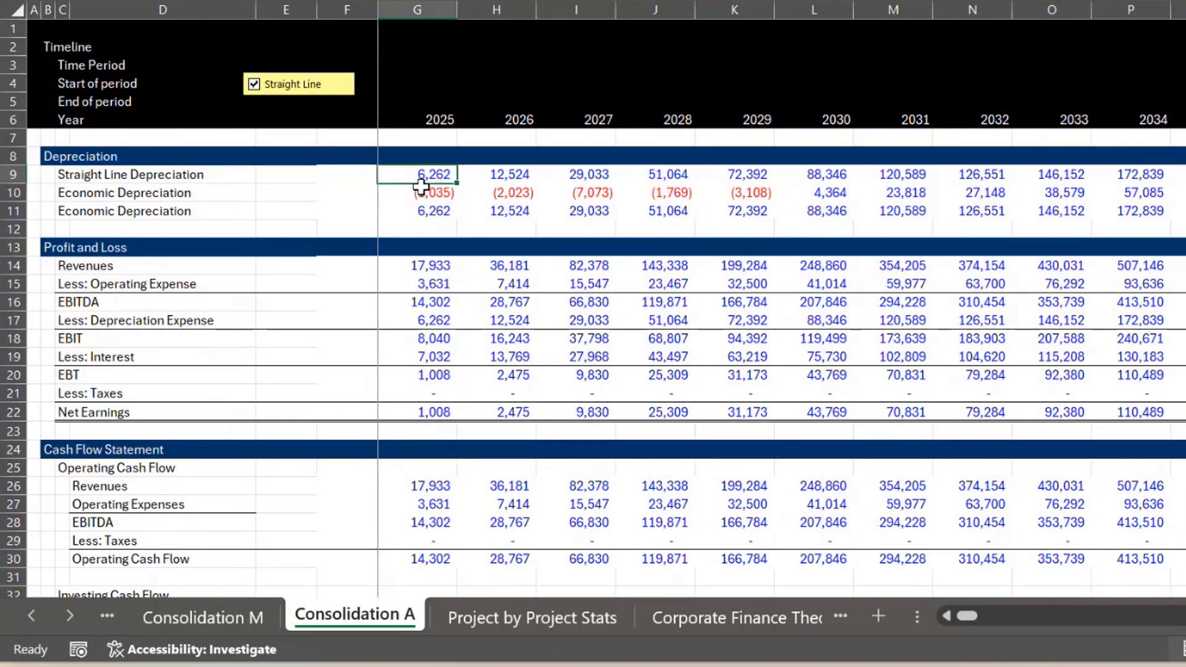
{"action": "type", "text": "="}
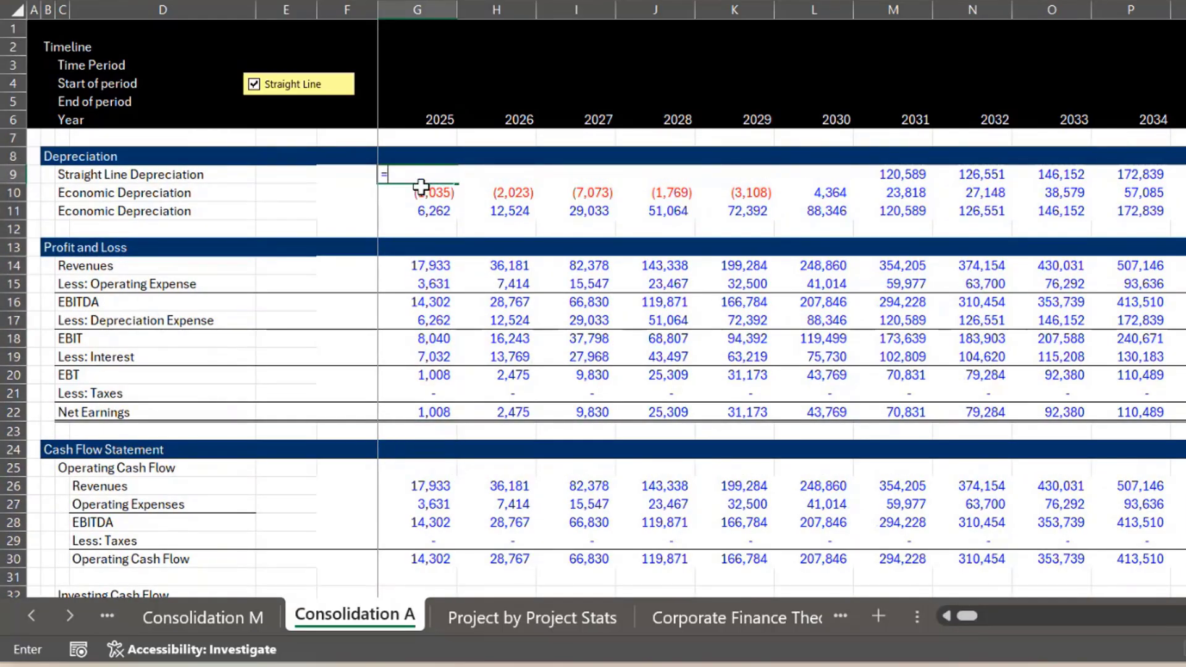
{"action": "type", "text": "sum"}
{"action": "key", "text": "Down"}
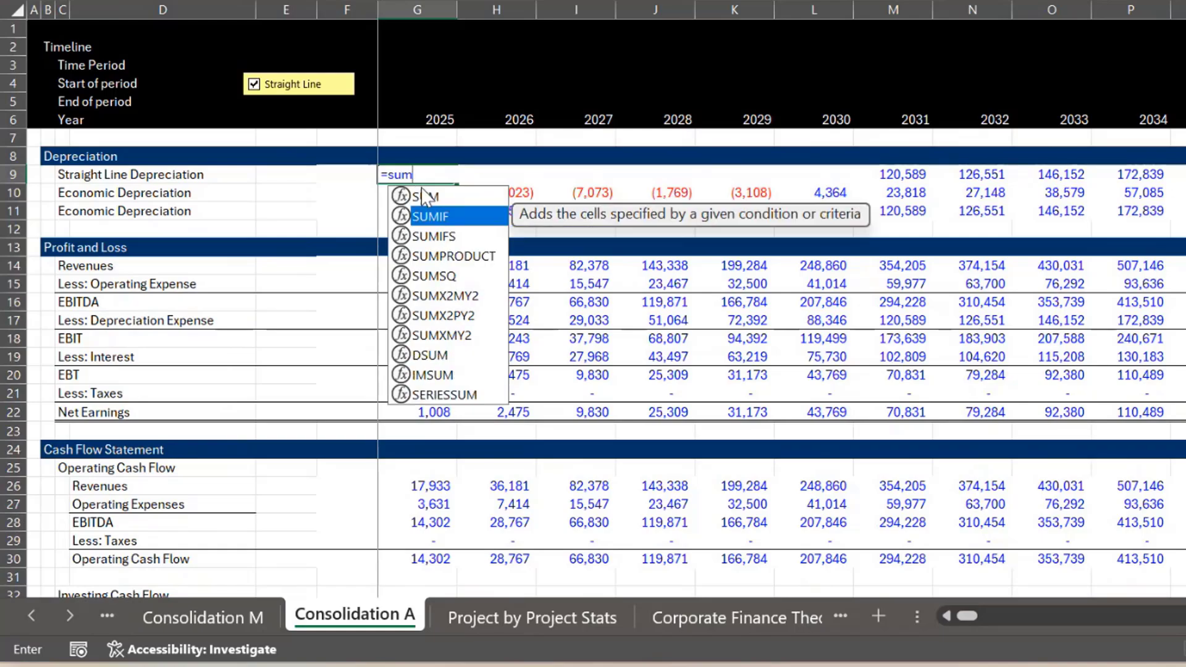
{"action": "key", "text": "Tab"}
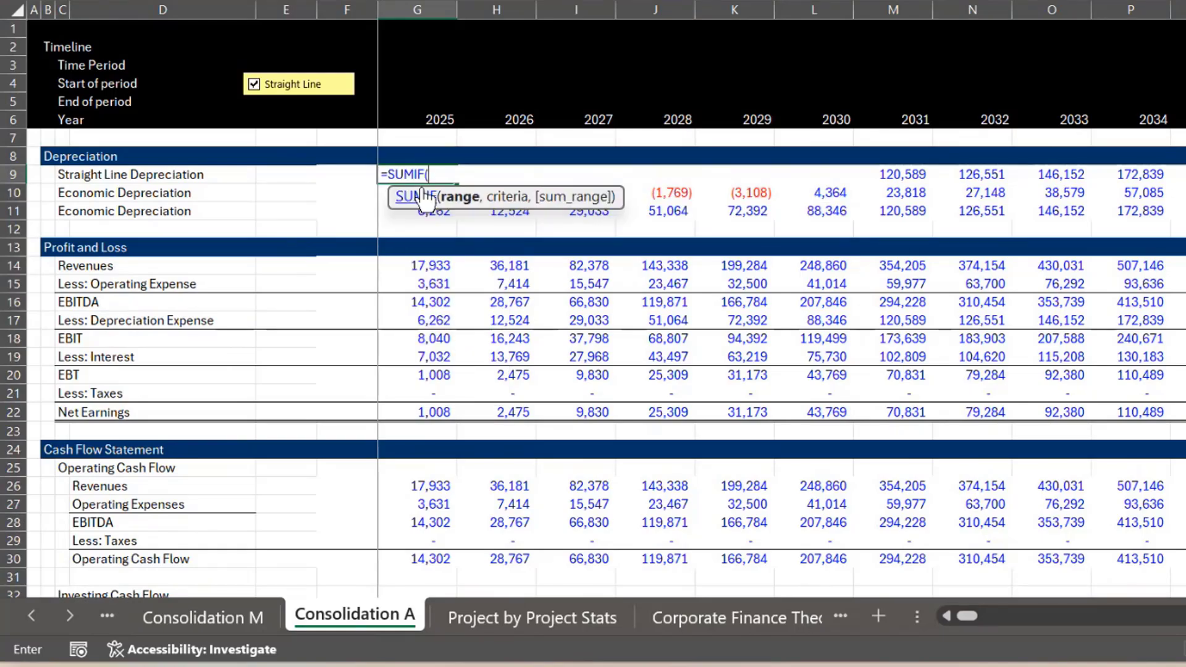
{"action": "left_click", "coordinate": [199, 624]}
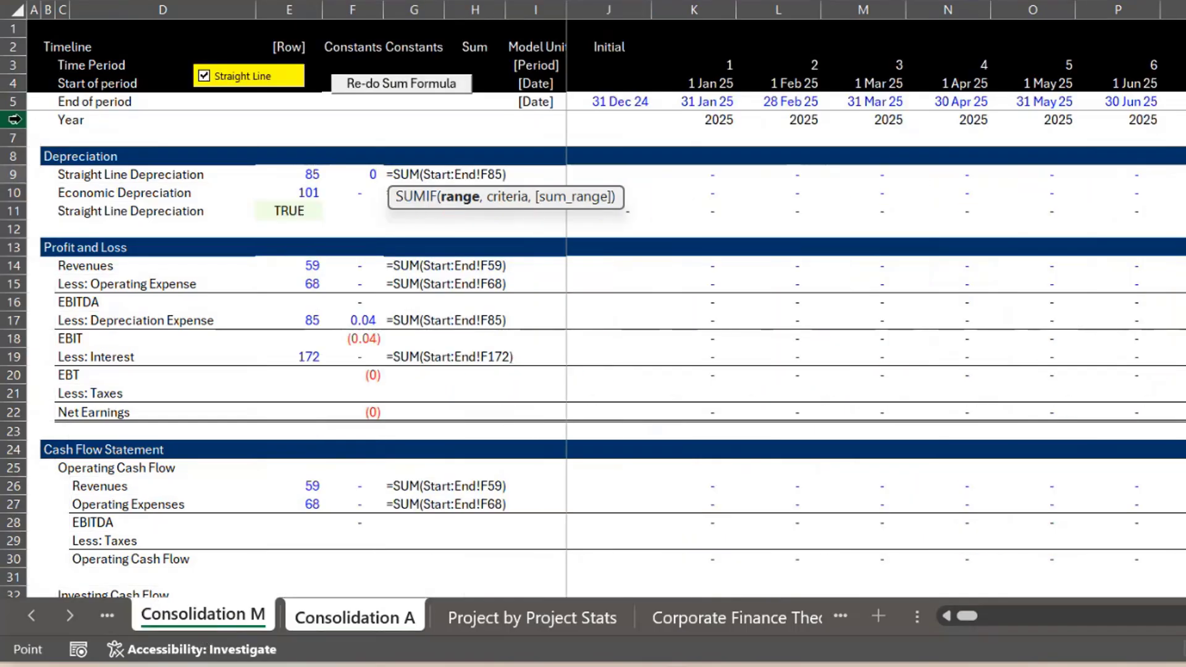
{"action": "left_click", "coordinate": [7, 119]}
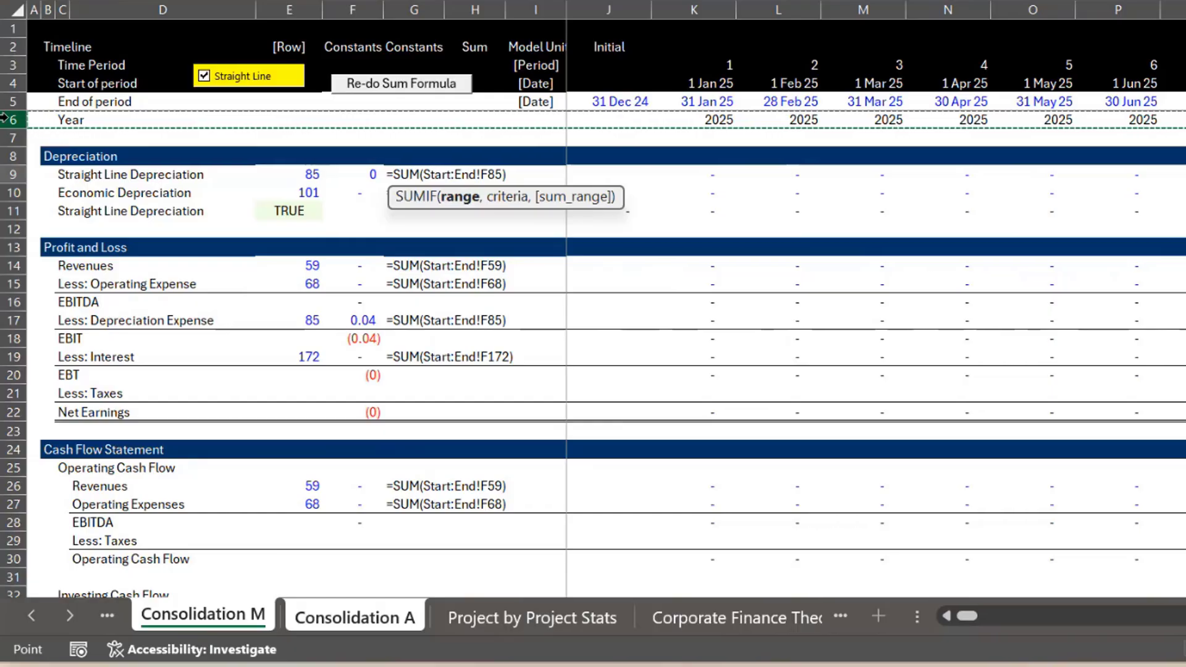
Set the SUMIF criterion to the 2025 year cell G6 on Consolidation A, with only its row locked
{"action": "type", "text": ","}
{"action": "key", "text": "Up"}
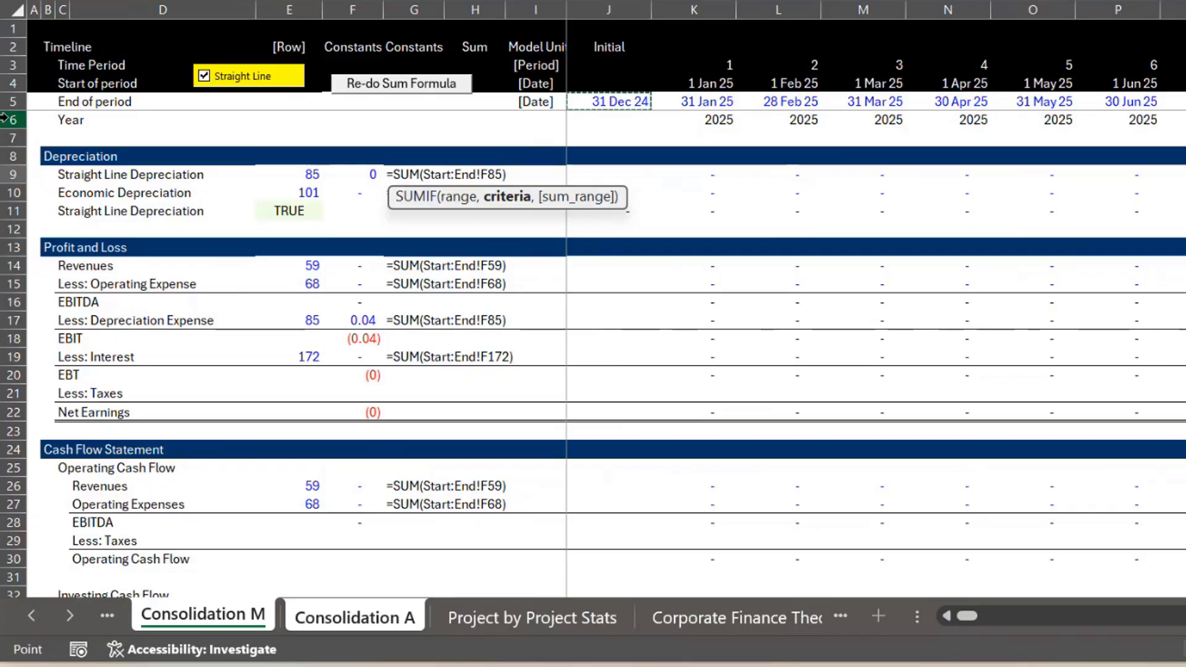
{"action": "key", "text": "ctrl+Page_Down"}
{"action": "key", "text": "Up"}
{"action": "key", "text": "Up"}
{"action": "key", "text": "Up"}
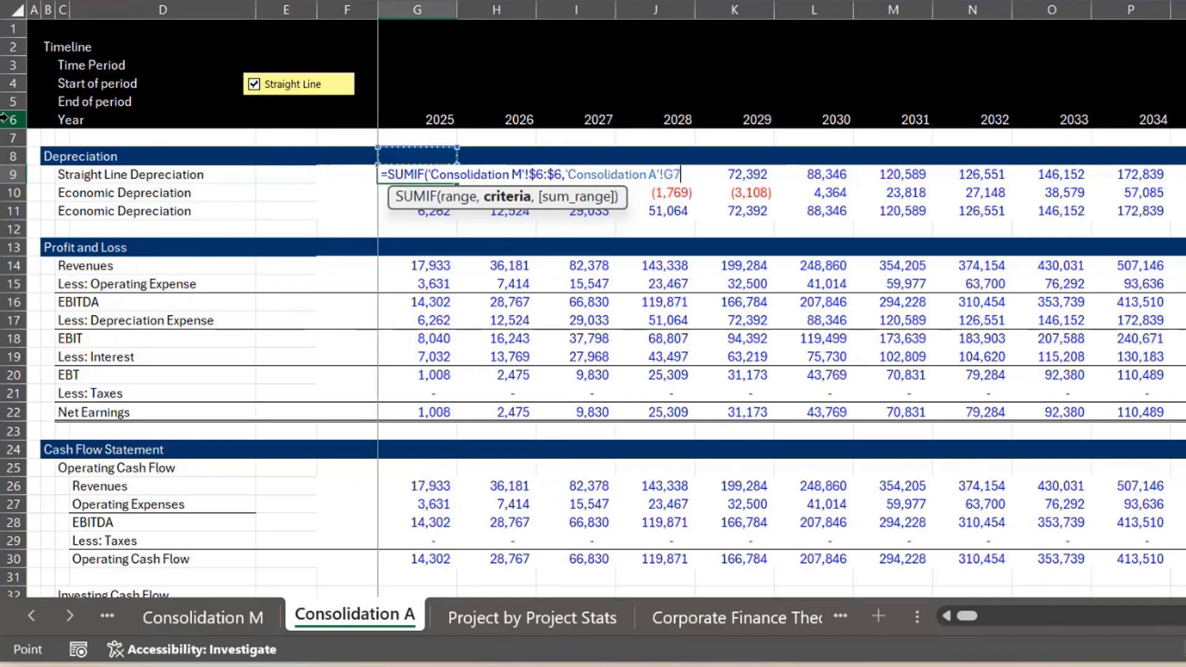
{"action": "key", "text": "F4"}
{"action": "key", "text": "F4"}
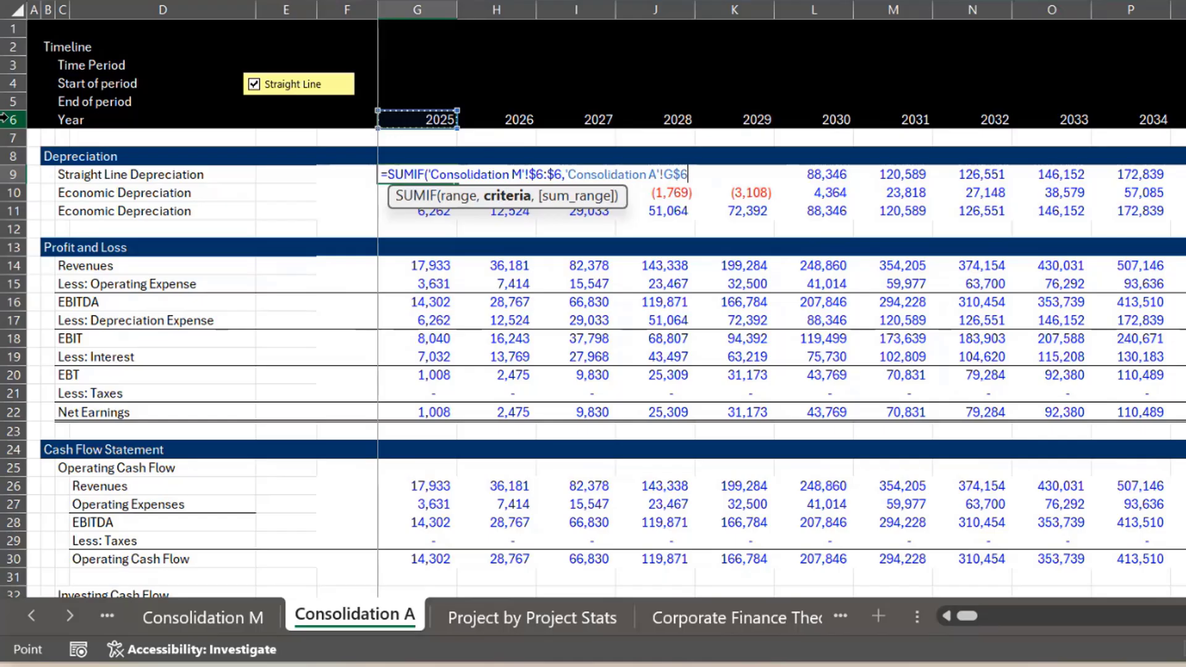
Complete the SUMIF with the whole Straight Line Depreciation row 9 of Consolidation M as the sum range
{"action": "type", "text": ","}
{"action": "key", "text": "ctrl+Page_Up"}
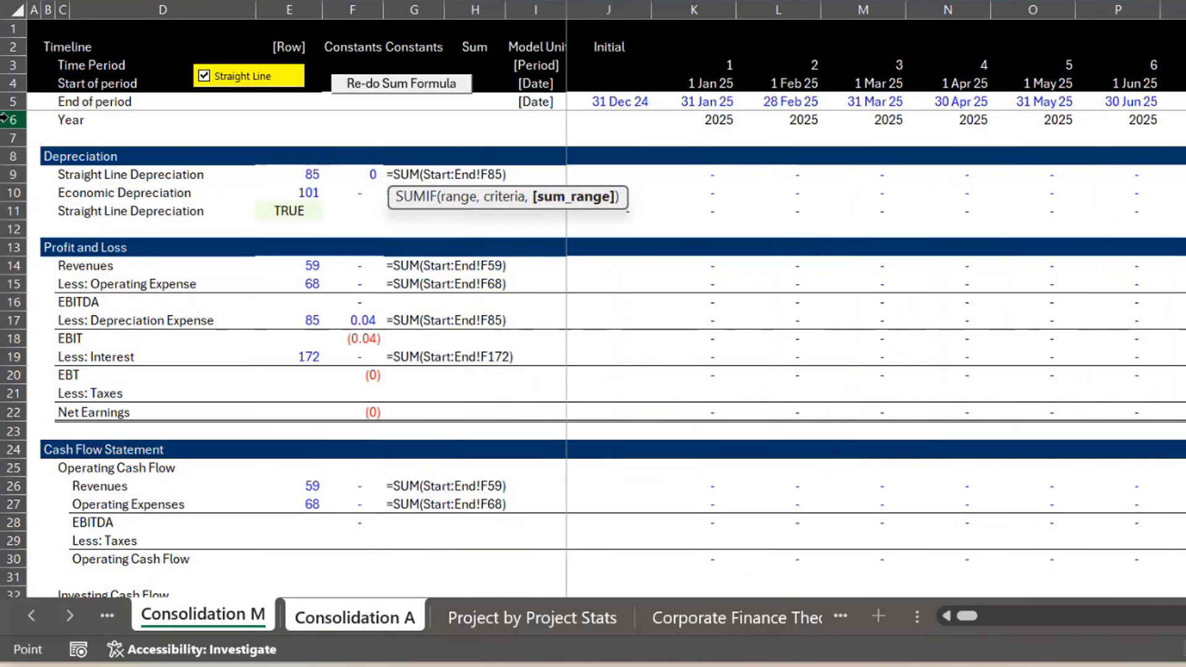
{"action": "left_click", "coordinate": [9, 173]}
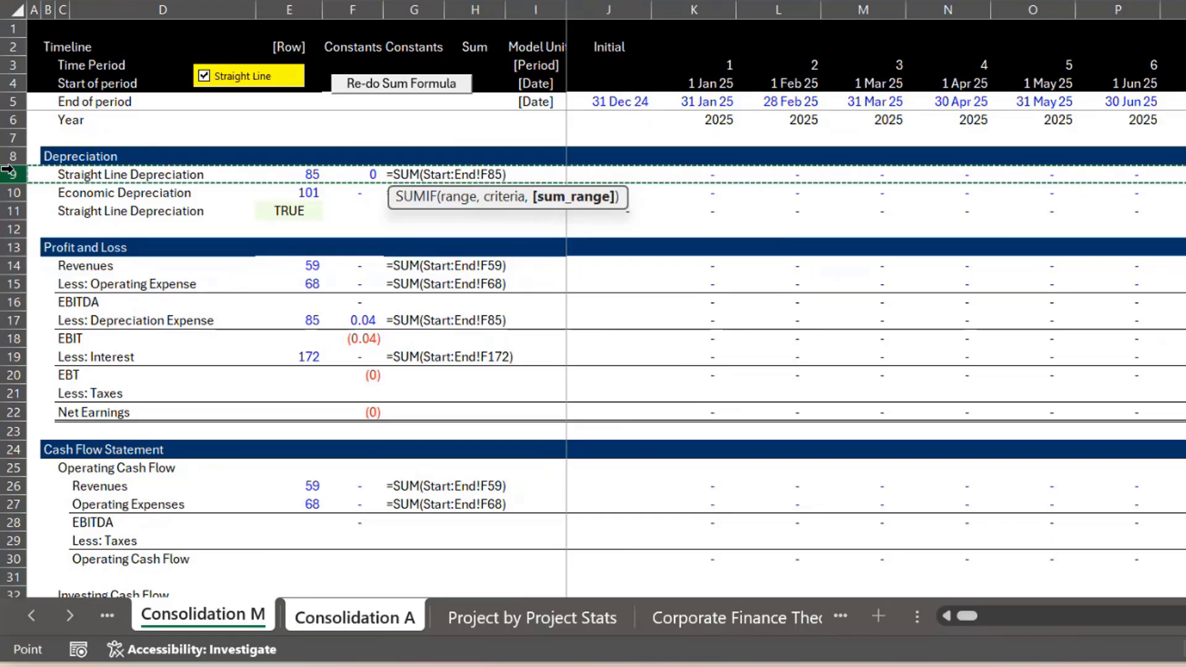
{"action": "key", "text": "Return"}
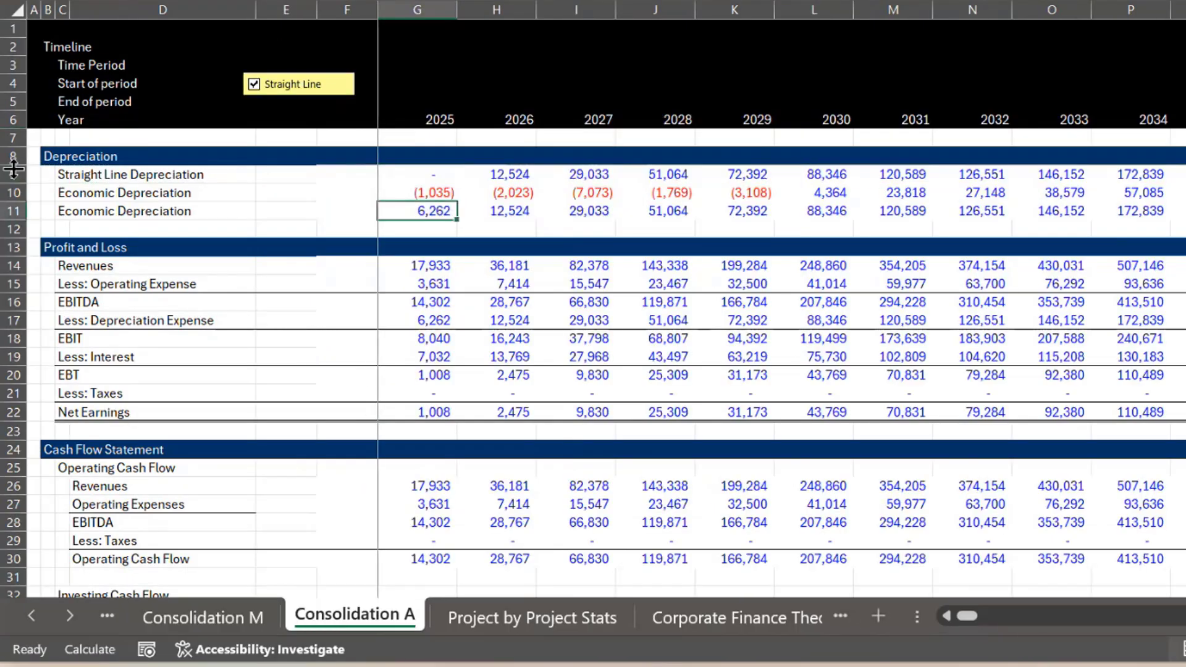
{"action": "key", "text": "Up"}
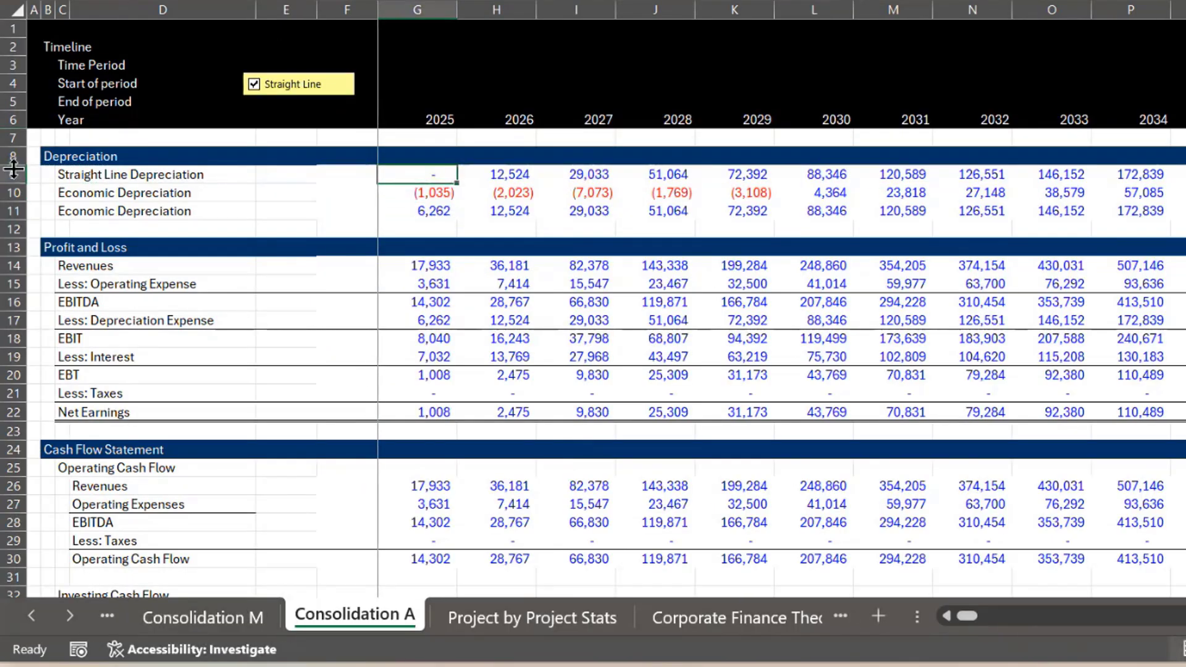
Copy the 2025 Straight Line Depreciation SUMIF formula across all years of the row
{"action": "key", "text": "ctrl+shift+Right"}
{"action": "key", "text": "ctrl+r"}
{"action": "key", "text": "Right"}
{"action": "key", "text": "Left"}
Fill the SUMIF formula down the 2025 column from Straight Line Depreciation in G9 to Net Cash Flow in G47
{"action": "key", "text": "shift+Down"}
{"action": "key", "text": "shift+Down"}
{"action": "key", "text": "shift+Down"}
{"action": "key", "text": "shift+Down"}
{"action": "key", "text": "shift+Down"}
{"action": "key", "text": "shift+Down"}
{"action": "key", "text": "shift+Down"}
{"action": "key", "text": "shift+Down"}
{"action": "key", "text": "shift+Down"}
{"action": "key", "text": "shift+Down"}
{"action": "key", "text": "shift+Down"}
{"action": "key", "text": "shift+Down"}
{"action": "key", "text": "shift+Down"}
{"action": "key", "text": "shift+Down"}
{"action": "key", "text": "shift+Down"}
{"action": "key", "text": "shift+Down"}
{"action": "key", "text": "shift+Down"}
{"action": "key", "text": "shift+Down"}
{"action": "key", "text": "shift+Down"}
{"action": "key", "text": "shift+Down"}
{"action": "key", "text": "shift+Down"}
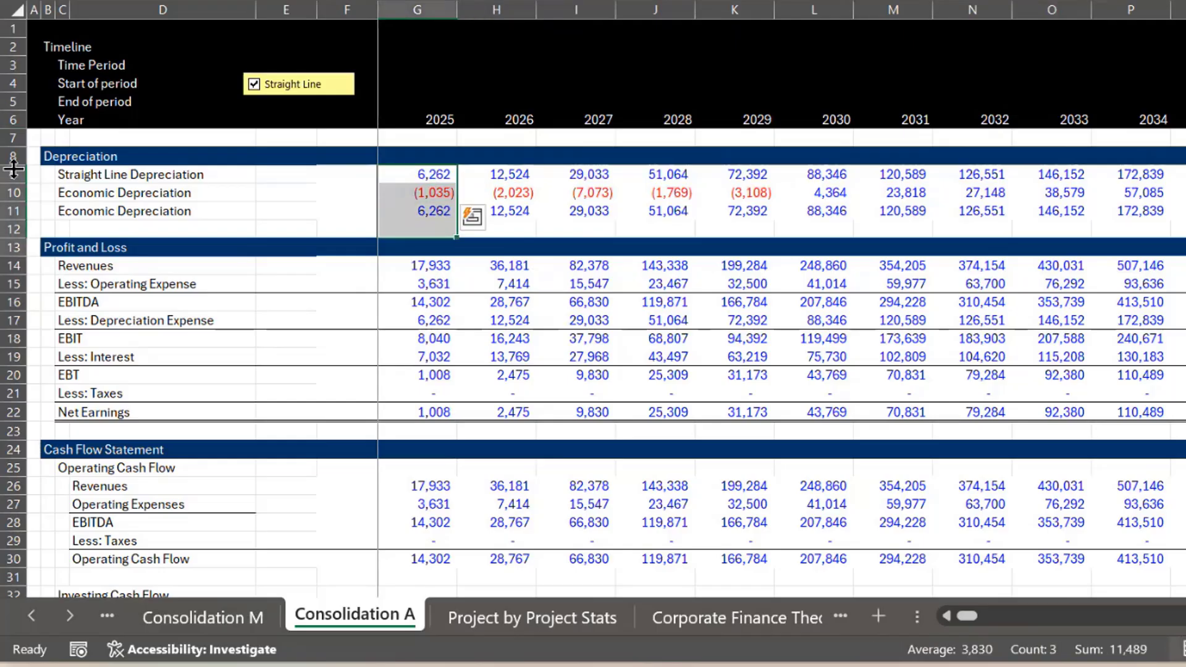
{"action": "key", "text": "shift+Down"}
{"action": "key", "text": "shift+Down"}
{"action": "key", "text": "shift+Down"}
{"action": "key", "text": "shift+Down"}
{"action": "key", "text": "shift+Down"}
{"action": "key", "text": "shift+Down"}
{"action": "key", "text": "shift+Down"}
{"action": "key", "text": "shift+Down"}
{"action": "key", "text": "shift+Down"}
{"action": "key", "text": "shift+Down"}
{"action": "key", "text": "shift+Down"}
{"action": "key", "text": "shift+Down"}
{"action": "key", "text": "shift+Down"}
{"action": "key", "text": "shift+Down"}
{"action": "key", "text": "shift+Down"}
{"action": "key", "text": "shift+Down"}
{"action": "key", "text": "shift+Down"}
{"action": "key", "text": "shift+Down"}
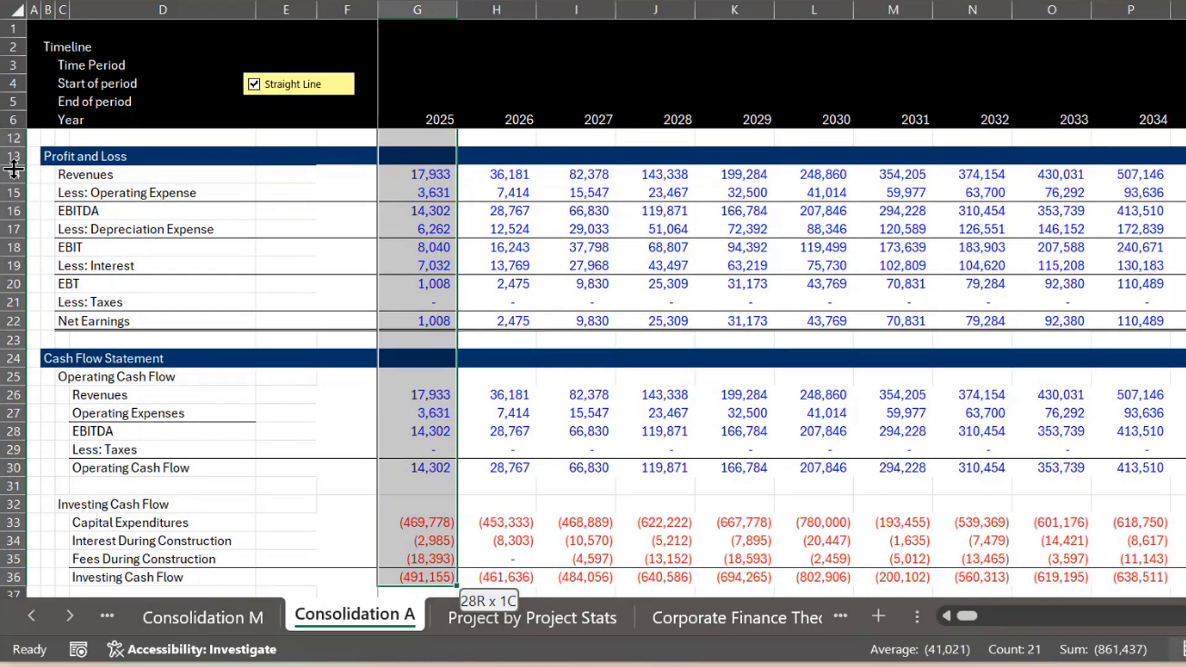
{"action": "key", "text": "shift+Up"}
{"action": "key", "text": "shift+Up"}
{"action": "key", "text": "shift+Up"}
{"action": "key", "text": "shift+Up"}
{"action": "key", "text": "shift+Up"}
{"action": "key", "text": "shift+Up"}
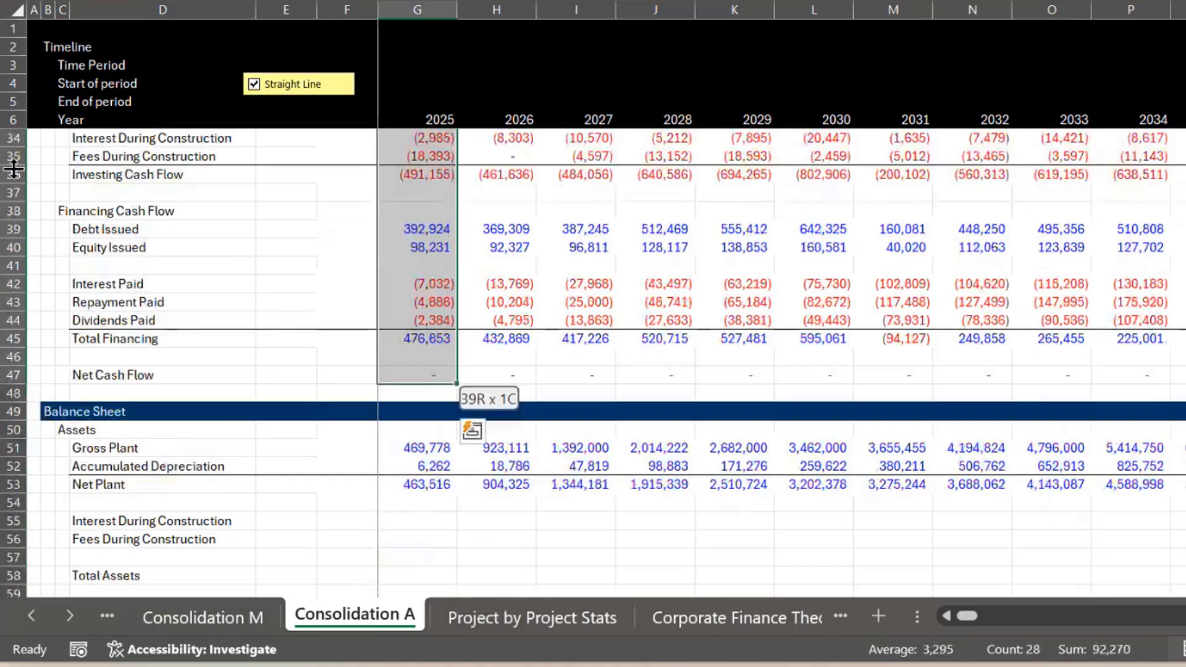
Check the filled 2025 column from the Depreciation section down to Capital Expenditures
{"action": "key", "text": "Down"}
{"action": "key", "text": "Down"}
{"action": "key", "text": "Down"}
{"action": "key", "text": "Down"}
{"action": "key", "text": "Down"}
{"action": "key", "text": "Down"}
{"action": "key", "text": "Down"}
{"action": "key", "text": "Down"}
{"action": "key", "text": "Down"}
{"action": "key", "text": "Down"}
{"action": "key", "text": "Down"}
{"action": "key", "text": "Down"}
{"action": "key", "text": "Down"}
{"action": "key", "text": "Down"}
{"action": "key", "text": "Down"}
{"action": "key", "text": "Down"}
{"action": "key", "text": "Down"}
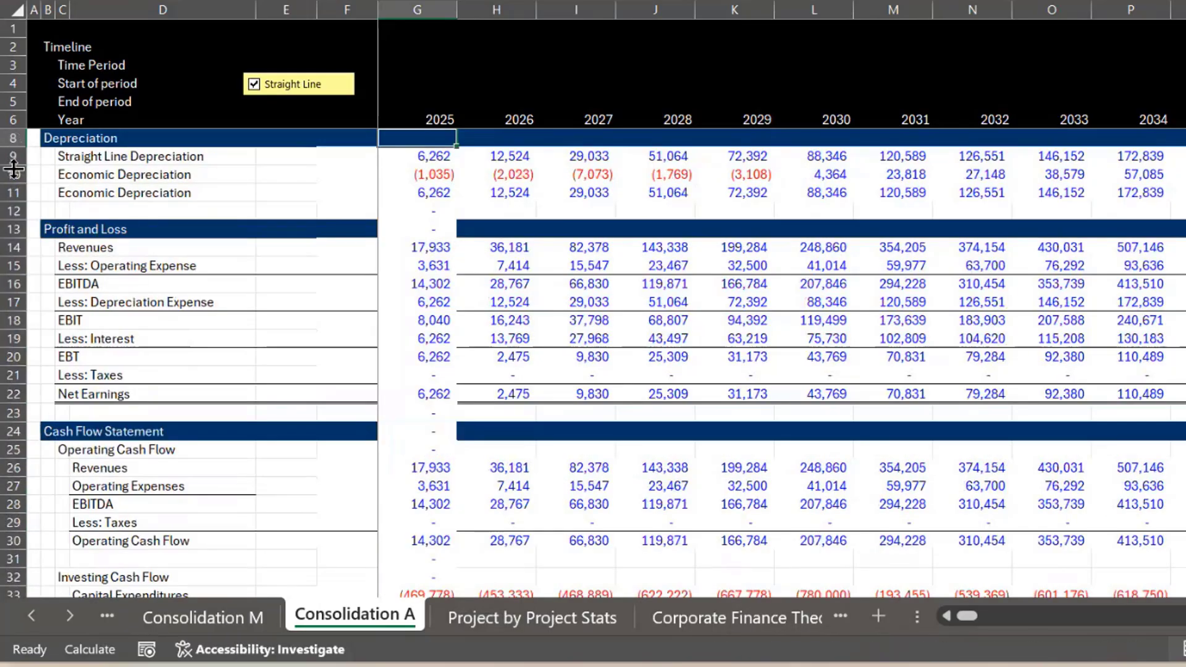
{"action": "key", "text": "Down"}
{"action": "key", "text": "Down"}
{"action": "key", "text": "Down"}
{"action": "key", "text": "Down"}
{"action": "key", "text": "Down"}
{"action": "key", "text": "Down"}
{"action": "key", "text": "Down"}
{"action": "key", "text": "Down"}
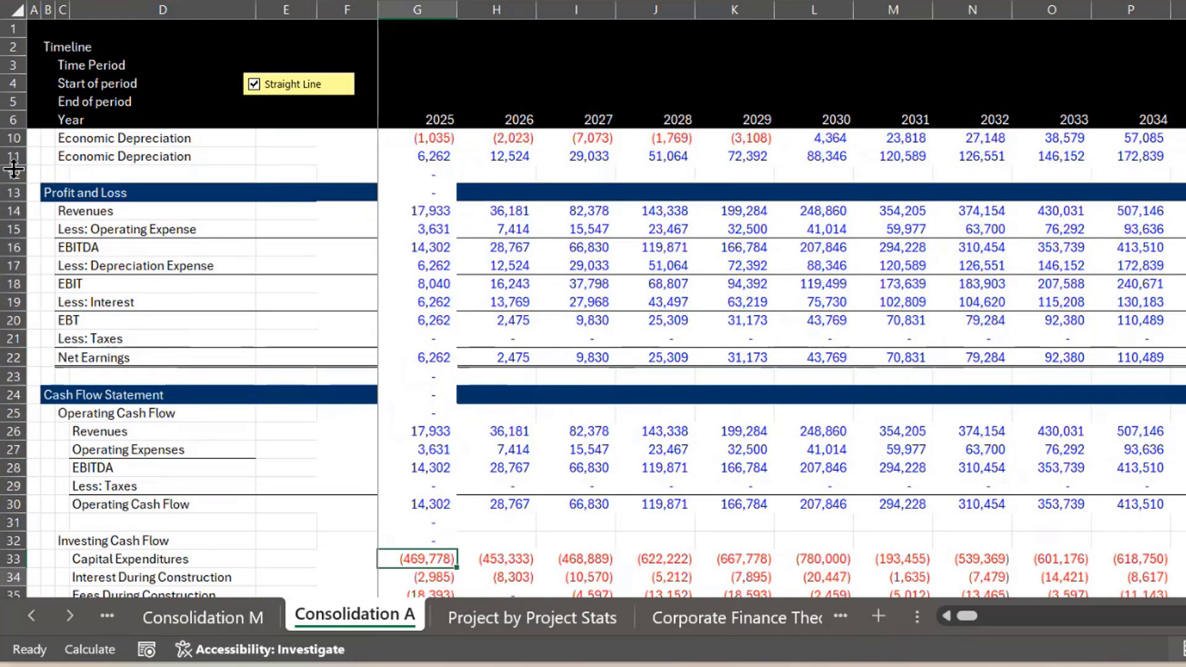
Review the filled 2025 column in the Cash Flow Statement and recalculate the workbook
{"action": "key", "text": "Up"}
{"action": "key", "text": "Up"}
{"action": "key", "text": "Up"}
{"action": "key", "text": "Up"}
{"action": "key", "text": "Up"}
{"action": "key", "text": "Up"}
{"action": "key", "text": "Up"}
{"action": "key", "text": "Up"}
{"action": "key", "text": "Up"}
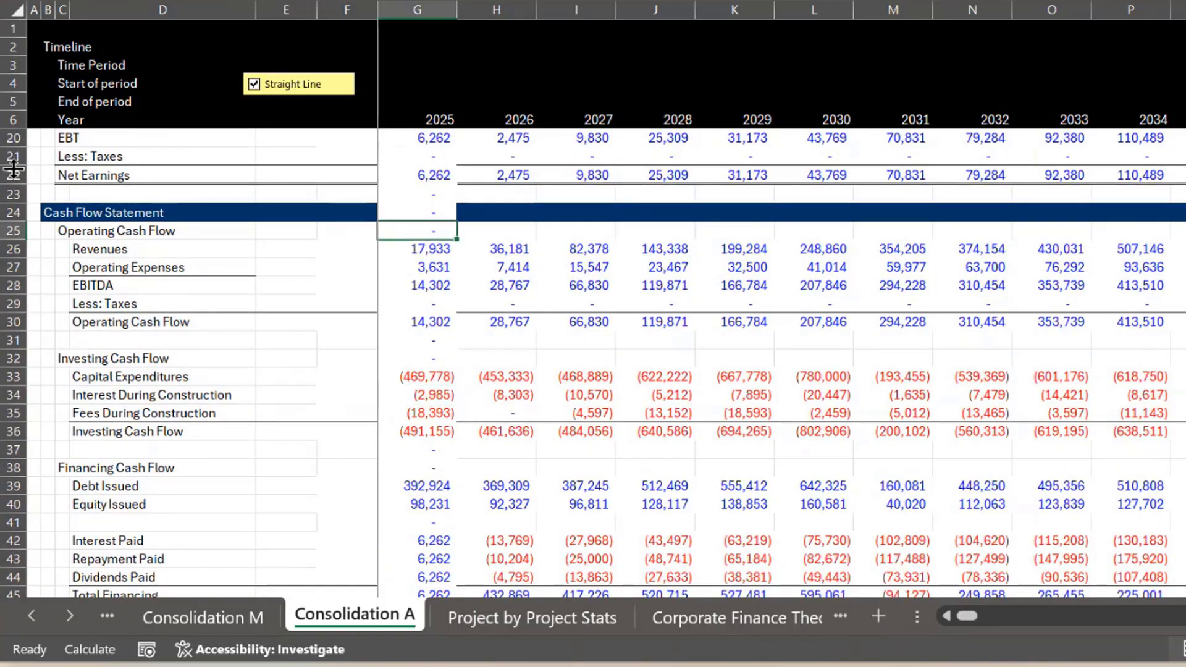
{"action": "key", "text": "Down"}
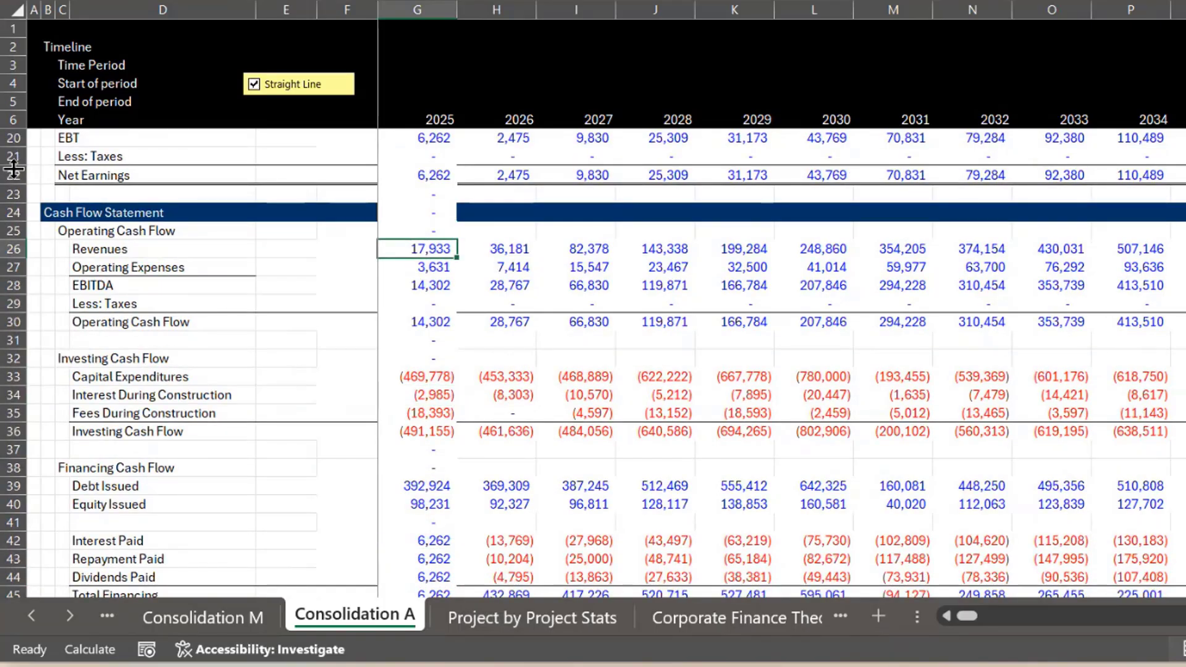
{"action": "key", "text": "F9"}
Start a LOOKUP for 2025 Gross Plant in G51, using year G$6 as lookup value and fixed row 6 of Consolidation M as lookup vector
{"action": "key", "text": "Page_Down"}
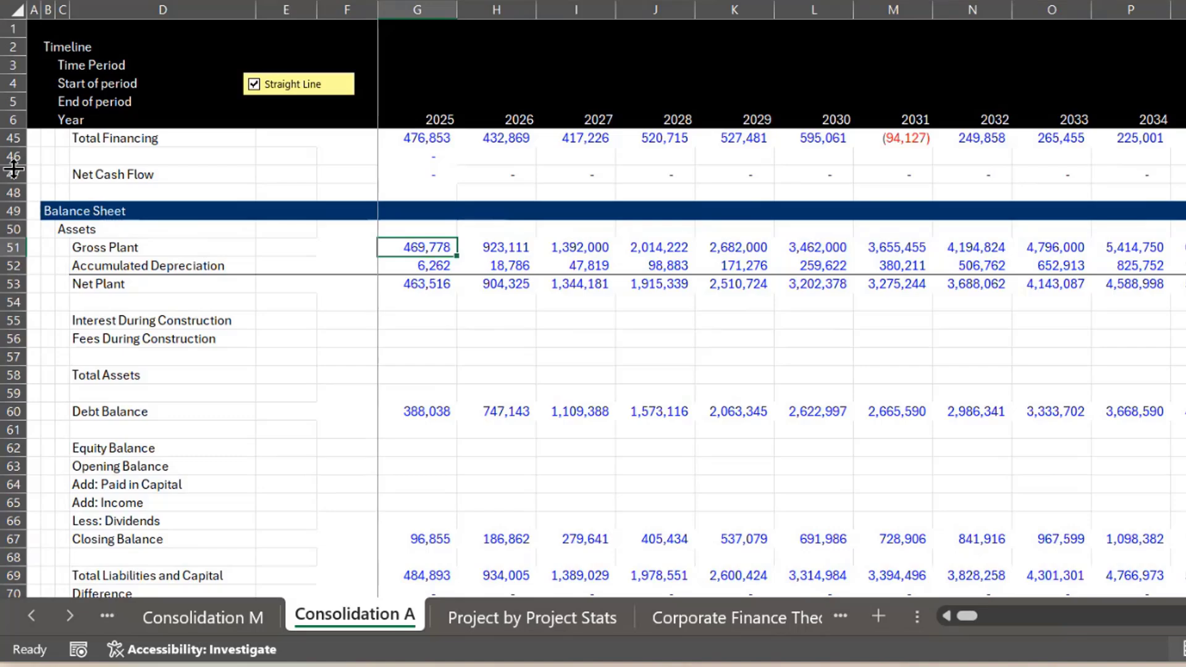
{"action": "type", "text": "="}
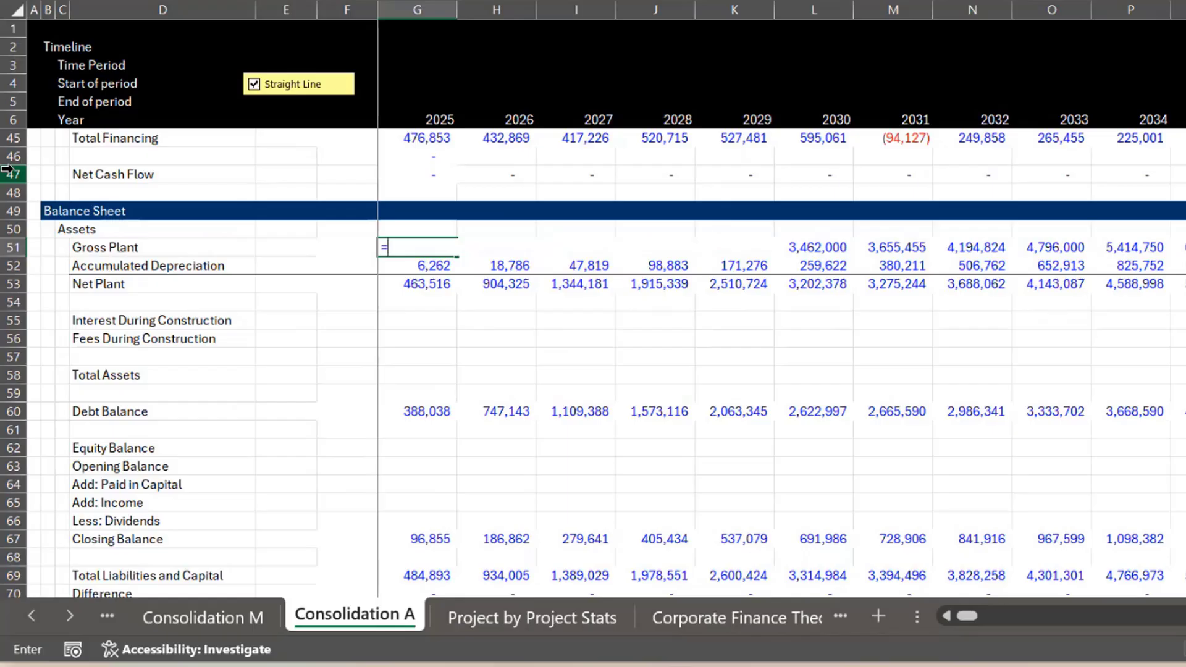
{"action": "type", "text": "loo"}
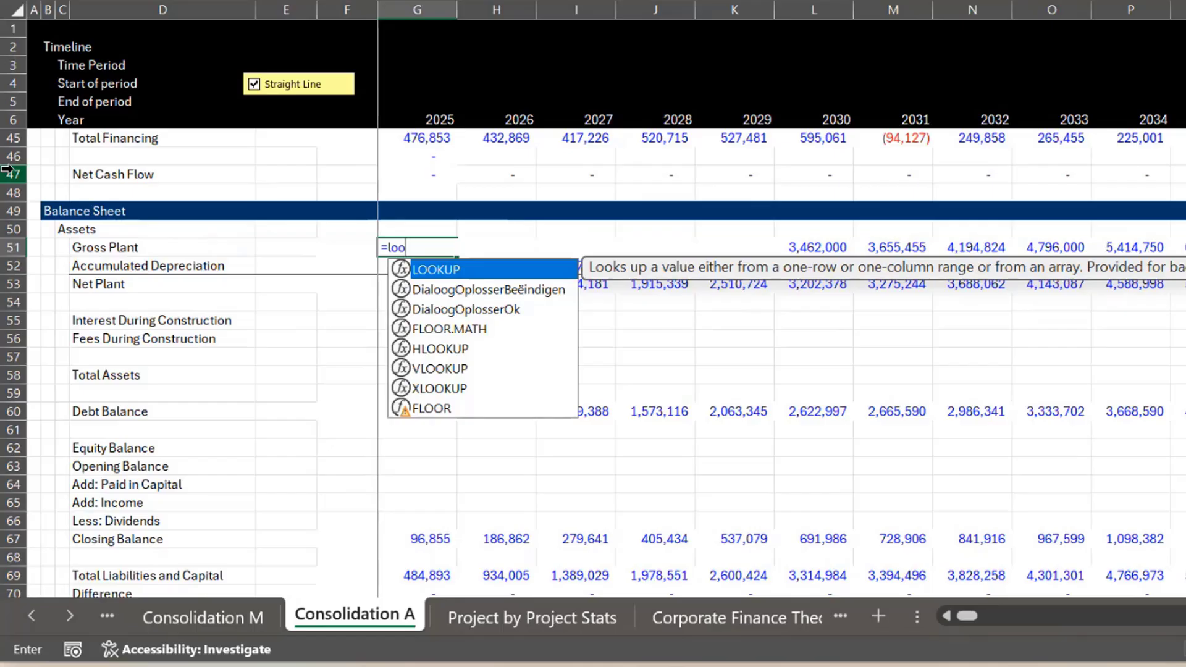
{"action": "key", "text": "Tab"}
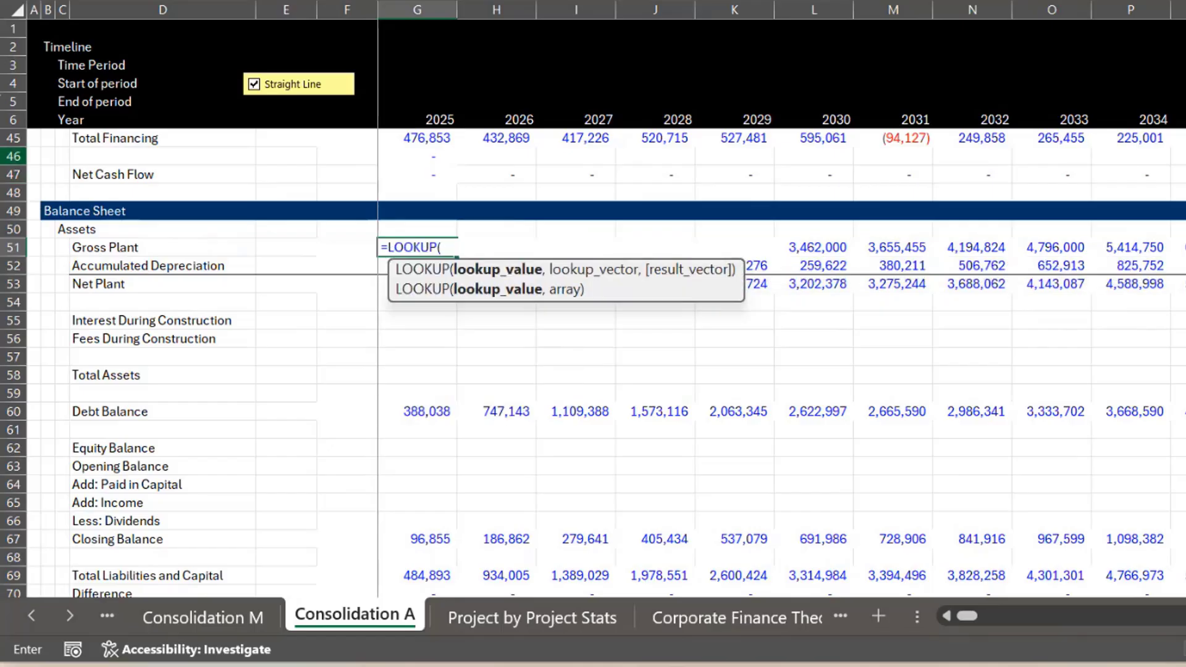
{"action": "left_click", "coordinate": [405, 121]}
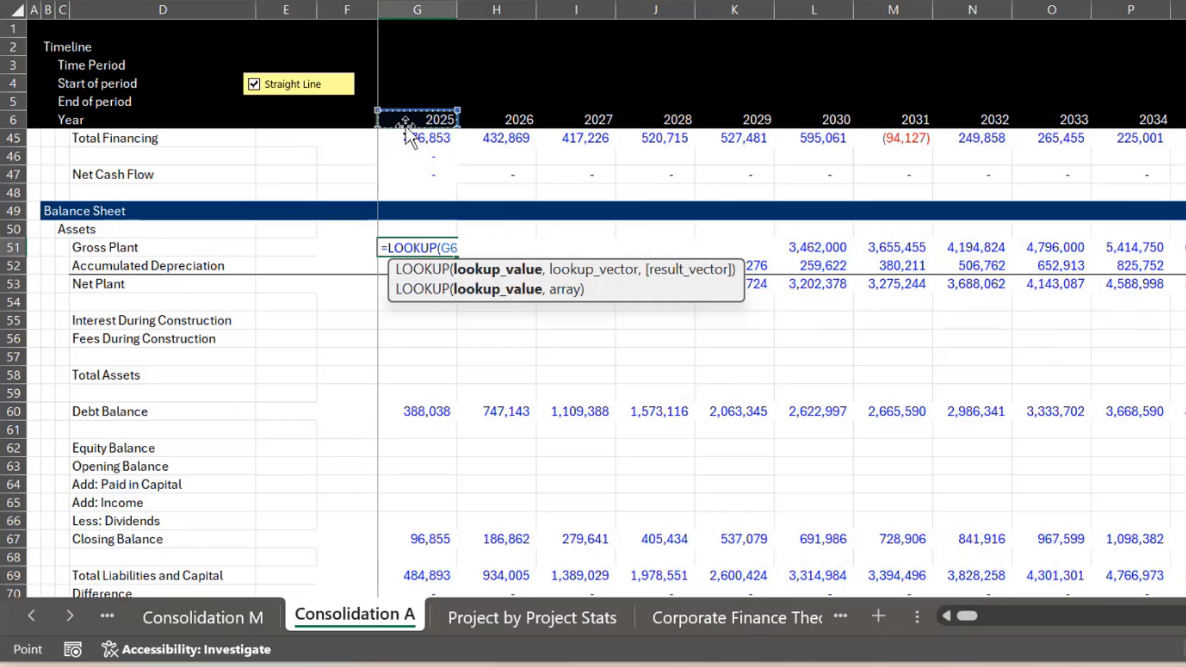
{"action": "key", "text": "F4"}
{"action": "key", "text": "F4"}
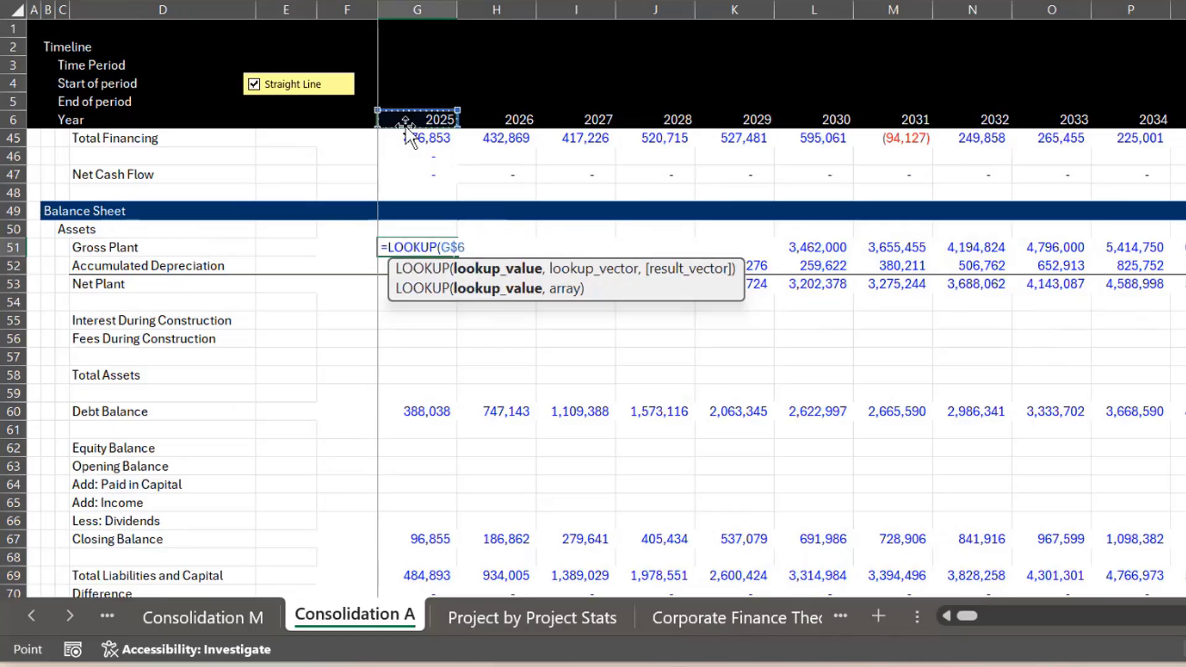
{"action": "type", "text": ","}
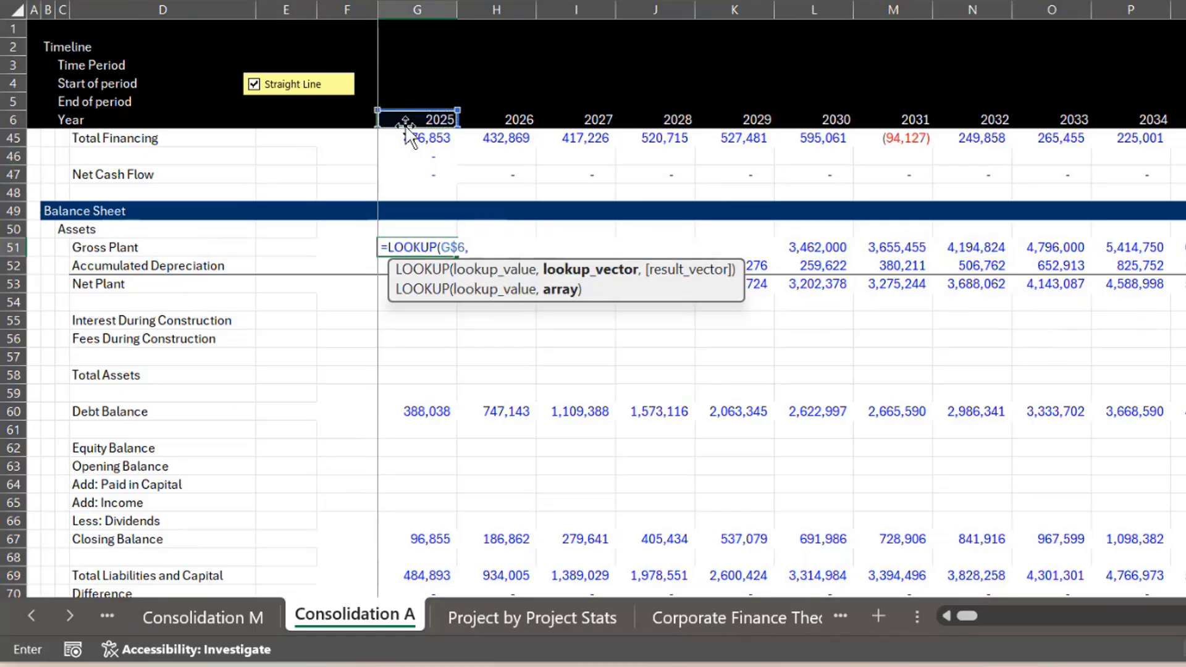
{"action": "key", "text": "ctrl+Page_Up"}
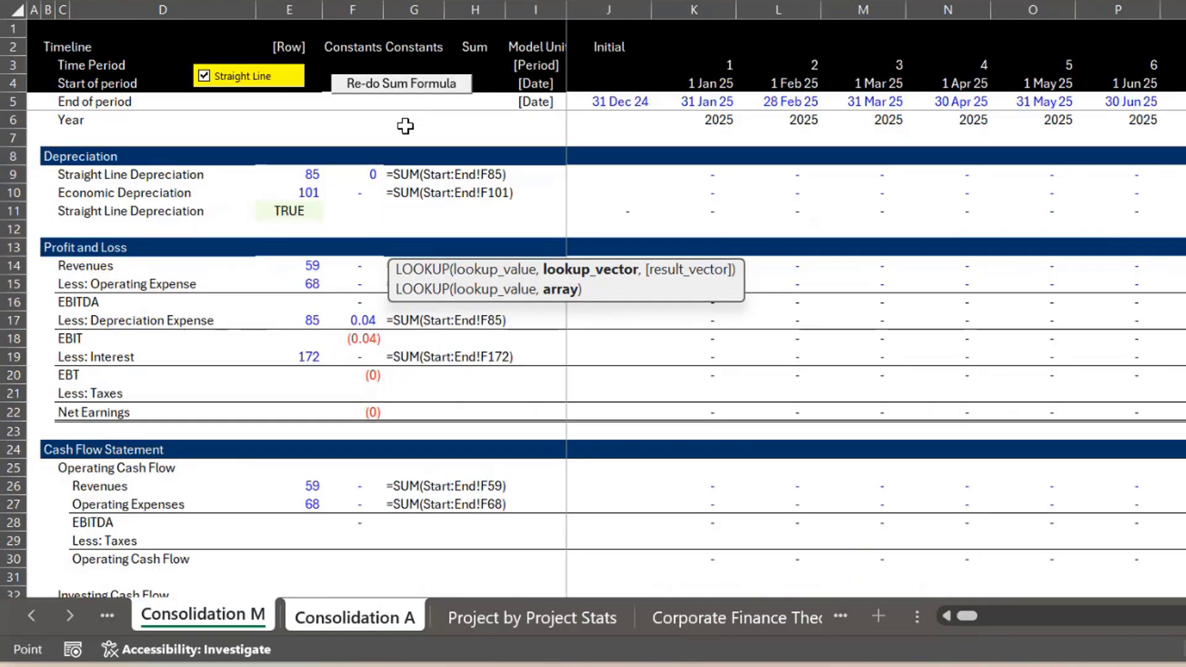
{"action": "left_click", "coordinate": [5, 118]}
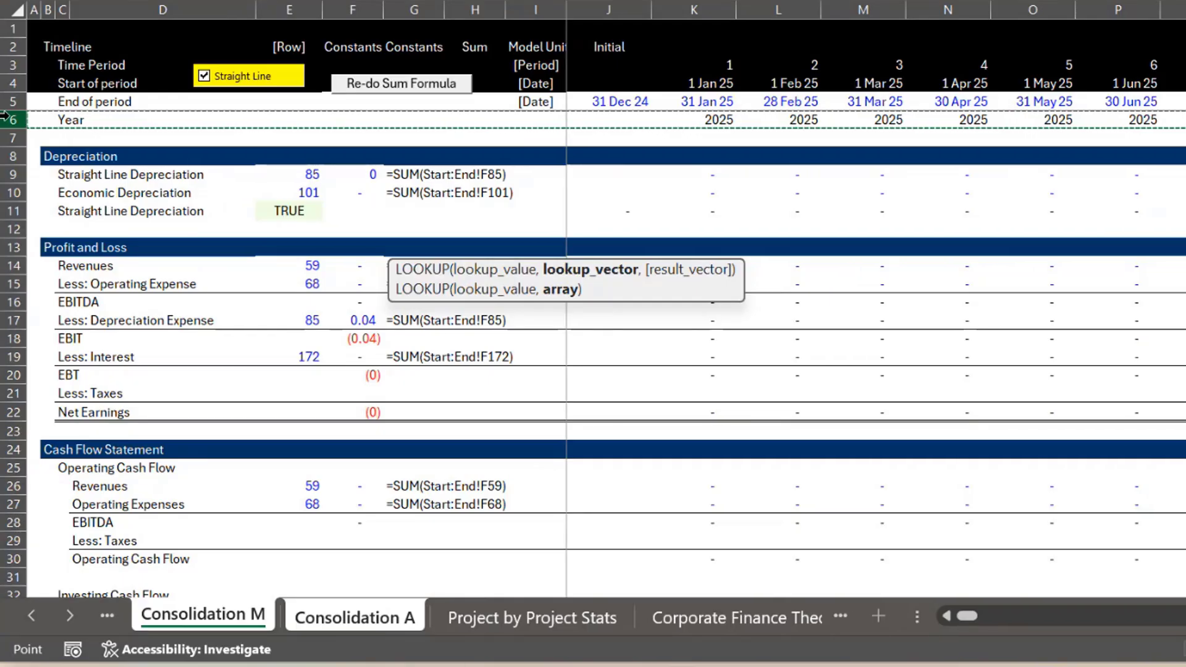
Complete the Gross Plant LOOKUP with the whole Gross Plant row 51 of Consolidation M as the result vector
{"action": "type", "text": ","}
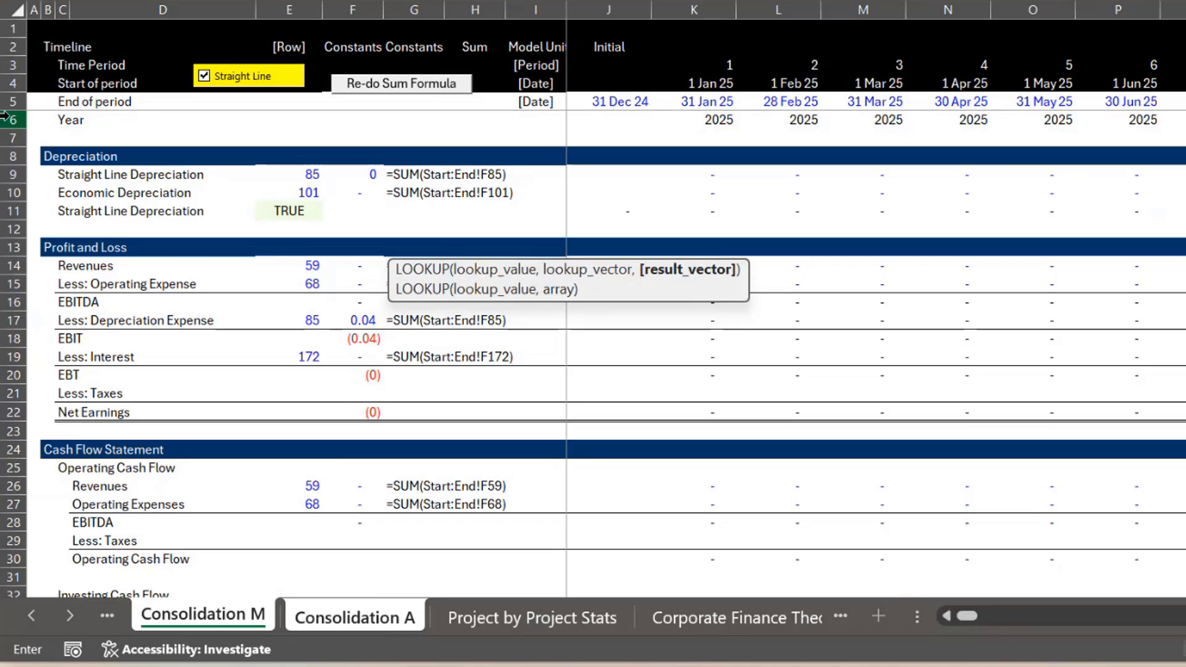
{"action": "key", "text": "ctrl+Page_Up"}
{"action": "key", "text": "ctrl+Page_Down"}
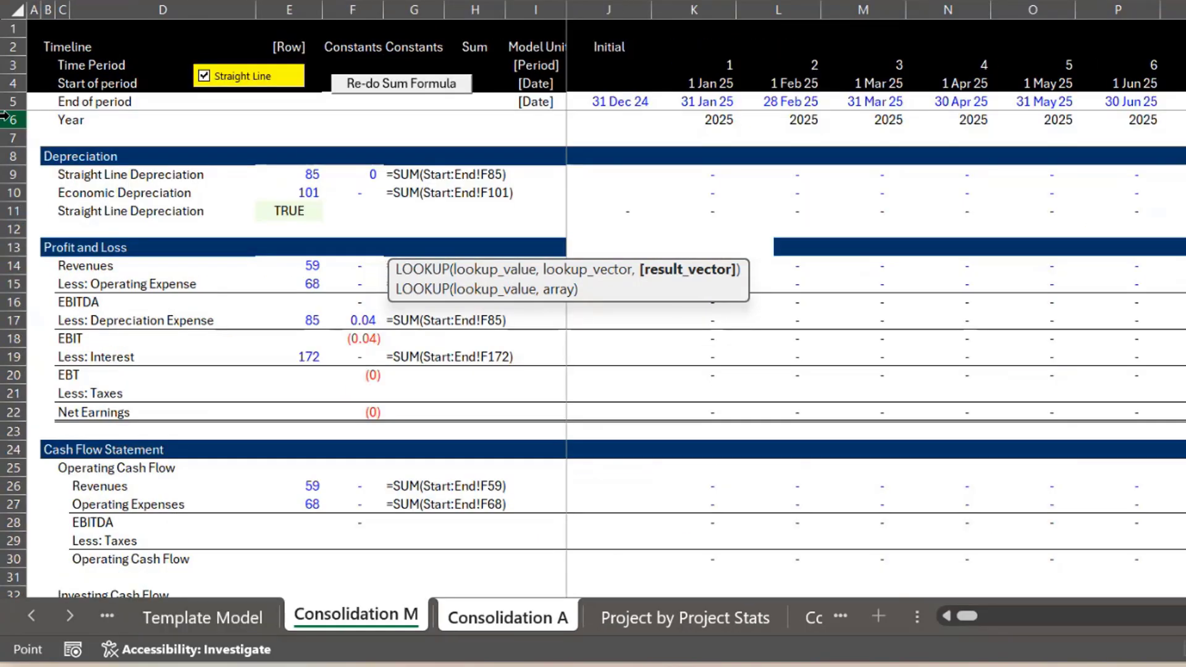
{"action": "scroll", "coordinate": [5, 118], "scroll_direction": "down", "scroll_amount": 17}
{"action": "scroll", "coordinate": [5, 117], "scroll_direction": "up", "scroll_amount": 9}
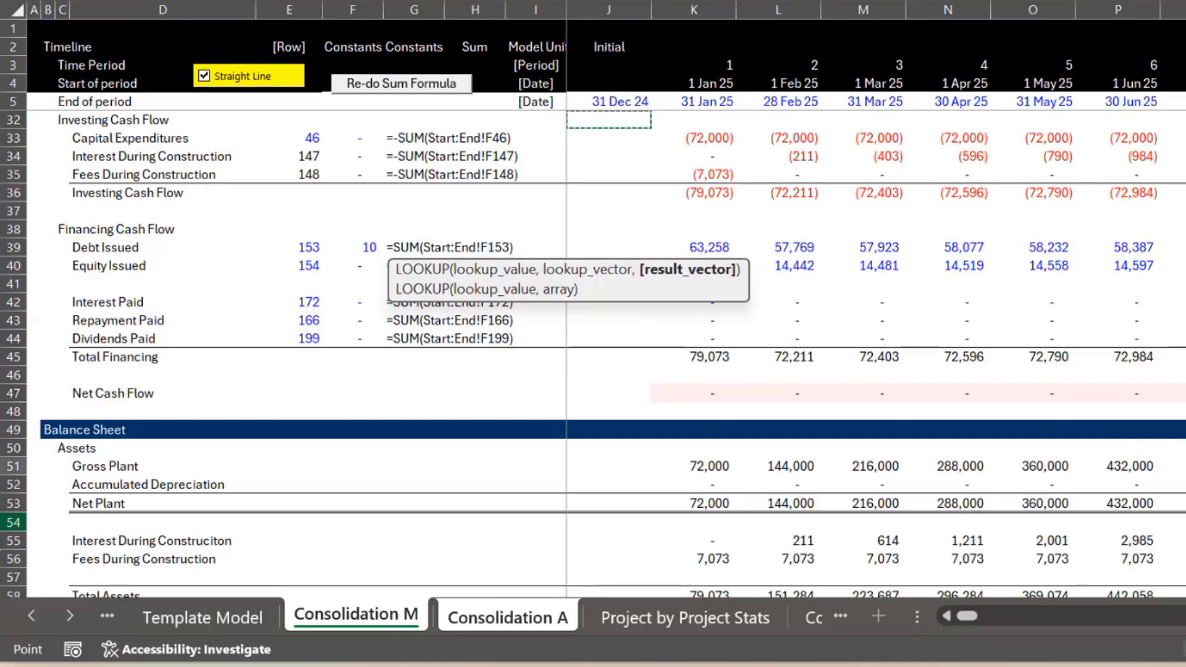
{"action": "left_click", "coordinate": [7, 466]}
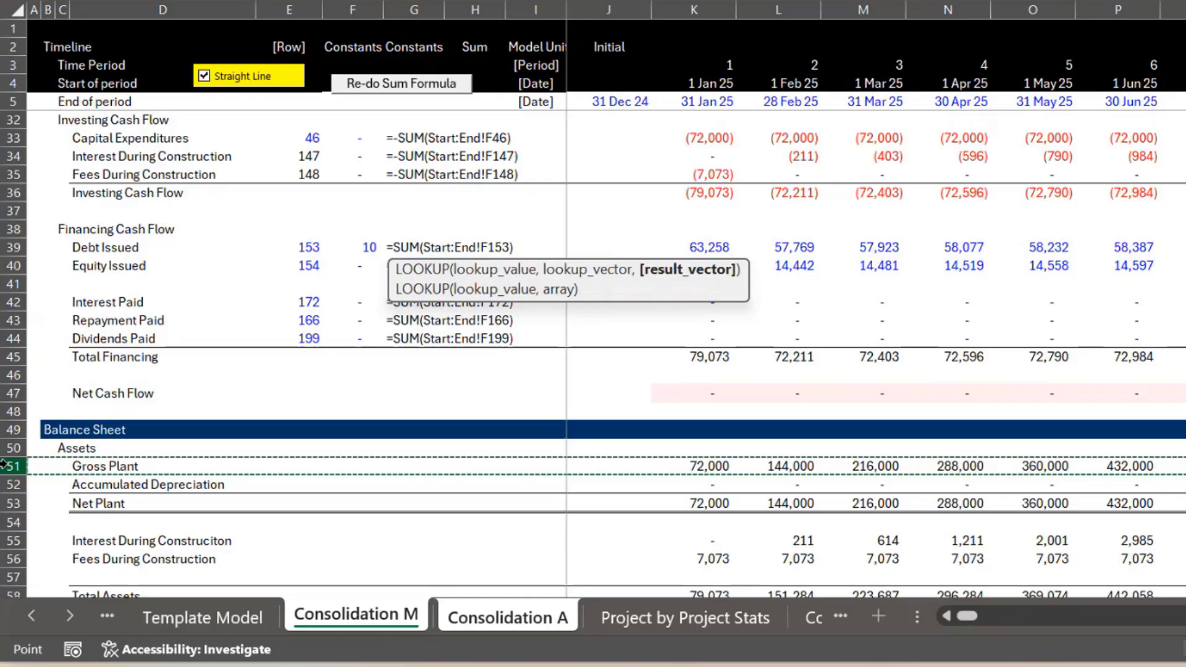
{"action": "key", "text": "Return"}
{"action": "key", "text": "Up"}
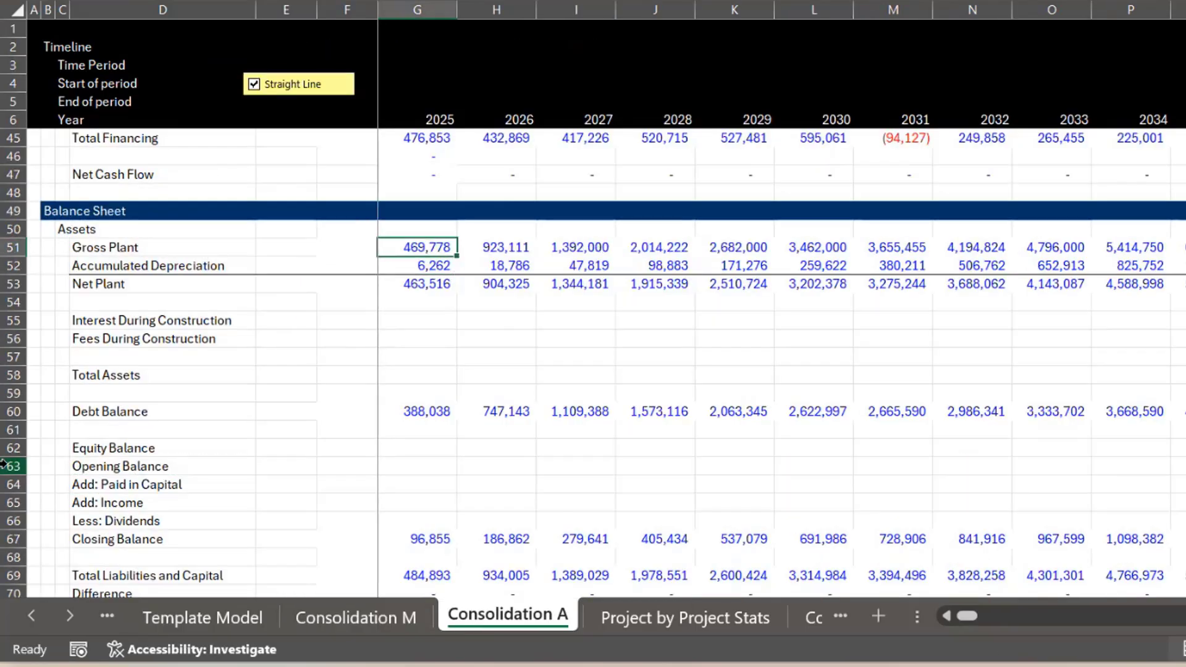
Fill the LOOKUP formula down the 2025 column from Gross Plant in G51 to Debt Balance in G60
{"action": "key", "text": "shift+Down"}
{"action": "key", "text": "shift+Down"}
{"action": "key", "text": "shift+Down"}
{"action": "key", "text": "shift+Down"}
{"action": "key", "text": "shift+Down"}
{"action": "key", "text": "shift+Down"}
{"action": "key", "text": "shift+Down"}
{"action": "key", "text": "shift+Down"}
{"action": "key", "text": "shift+Down"}
{"action": "key", "text": "shift+Down"}
{"action": "key", "text": "shift+Down"}
{"action": "key", "text": "shift+Down"}
{"action": "key", "text": "shift+Down"}
{"action": "key", "text": "shift+Down"}
{"action": "key", "text": "shift+Down"}
{"action": "key", "text": "shift+Down"}
{"action": "key", "text": "shift+Up"}
{"action": "key", "text": "shift+Up"}
{"action": "key", "text": "shift+Up"}
{"action": "key", "text": "shift+Up"}
{"action": "key", "text": "shift+Up"}
{"action": "key", "text": "shift+Up"}
{"action": "key", "text": "shift+Up"}
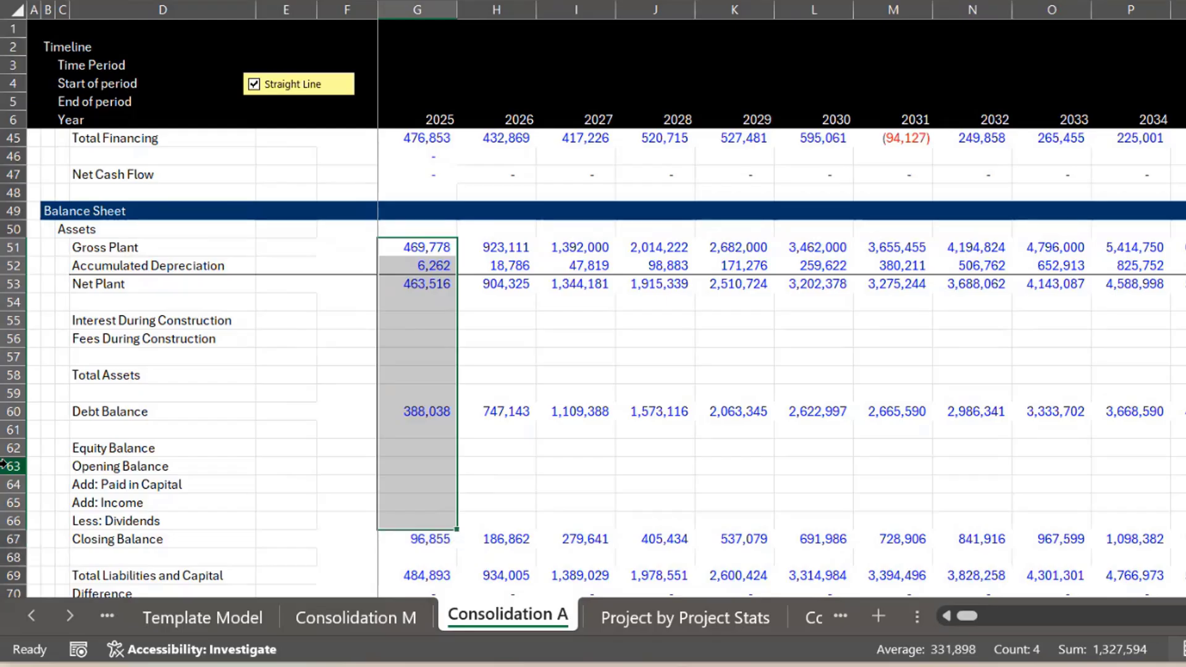
{"action": "key", "text": "ctrl+d"}
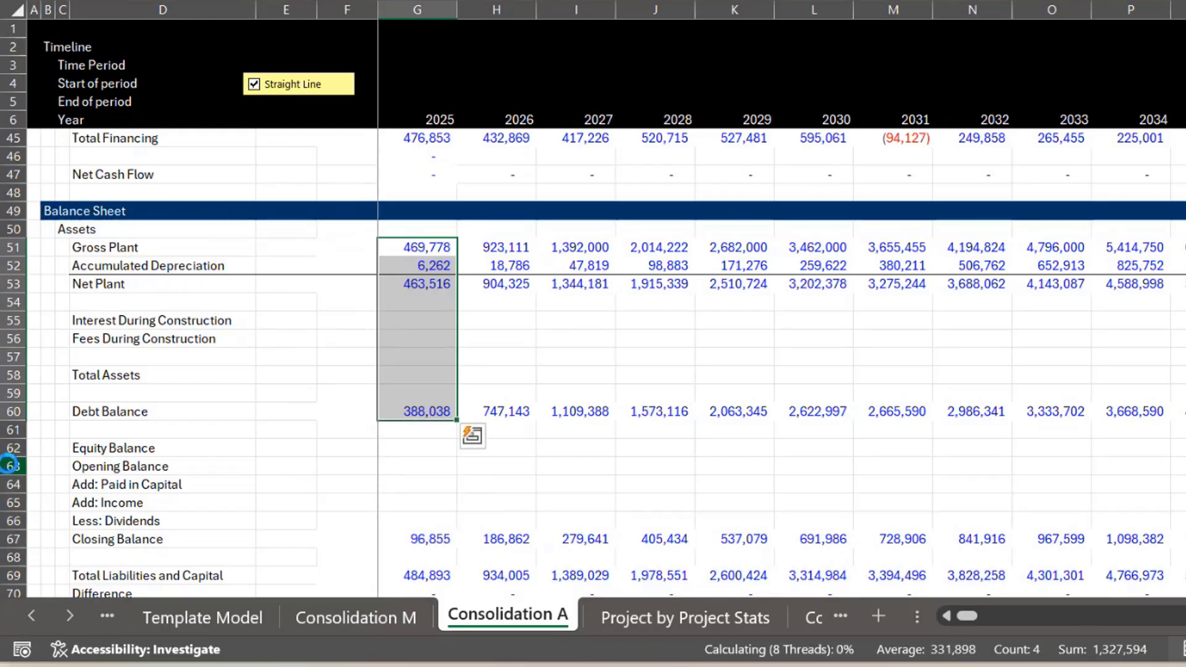
Check the 2025 balance sheet column down to the Ratios and recalculate the workbook to update the filled LOOKUPs
{"action": "key", "text": "Down"}
{"action": "key", "text": "Down"}
{"action": "key", "text": "Down"}
{"action": "key", "text": "Down"}
{"action": "key", "text": "Down"}
{"action": "key", "text": "Down"}
{"action": "key", "text": "Down"}
{"action": "key", "text": "Down"}
{"action": "key", "text": "Down"}
{"action": "key", "text": "Down"}
{"action": "key", "text": "Down"}
{"action": "key", "text": "Down"}
{"action": "key", "text": "Down"}
{"action": "key", "text": "Down"}
{"action": "key", "text": "Down"}
{"action": "key", "text": "Down"}
{"action": "key", "text": "Down"}
{"action": "key", "text": "Down"}
{"action": "key", "text": "Down"}
{"action": "key", "text": "Down"}
{"action": "key", "text": "Down"}
{"action": "key", "text": "Down"}
{"action": "key", "text": "Down"}
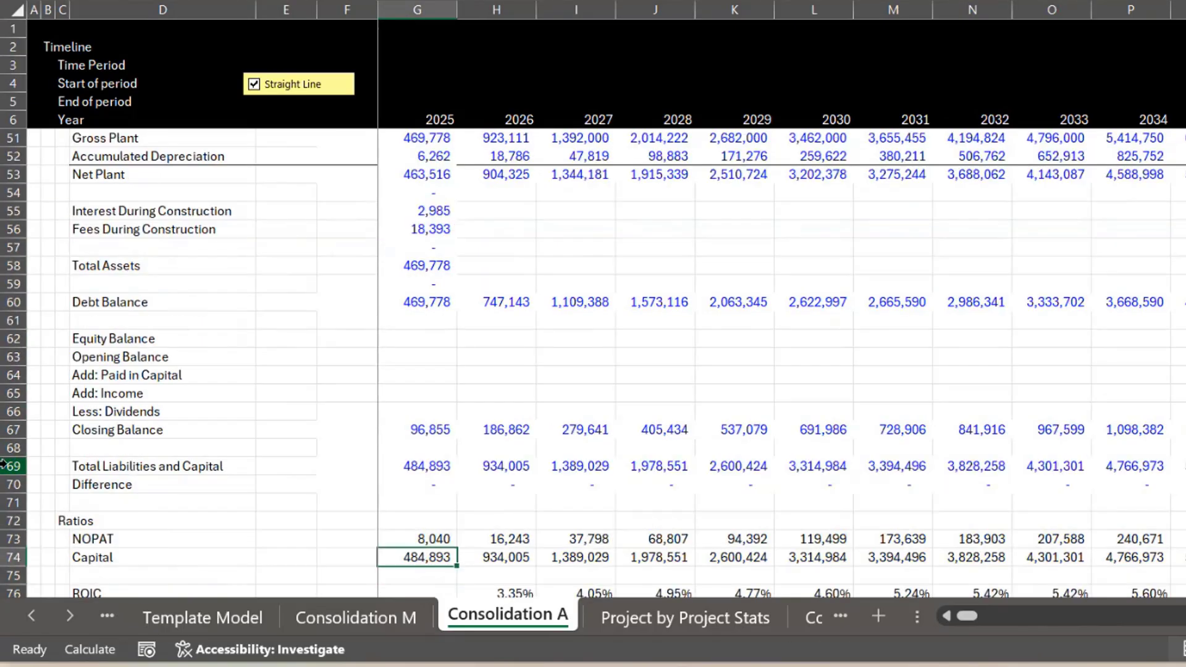
{"action": "key", "text": "Up"}
{"action": "key", "text": "Up"}
{"action": "key", "text": "Up"}
{"action": "key", "text": "Up"}
{"action": "key", "text": "Up"}
{"action": "key", "text": "Up"}
{"action": "key", "text": "Up"}
{"action": "key", "text": "Up"}
{"action": "key", "text": "Up"}
{"action": "key", "text": "Up"}
{"action": "key", "text": "Up"}
{"action": "key", "text": "Up"}
{"action": "key", "text": "Up"}
{"action": "key", "text": "Up"}
{"action": "key", "text": "Up"}
{"action": "key", "text": "Up"}
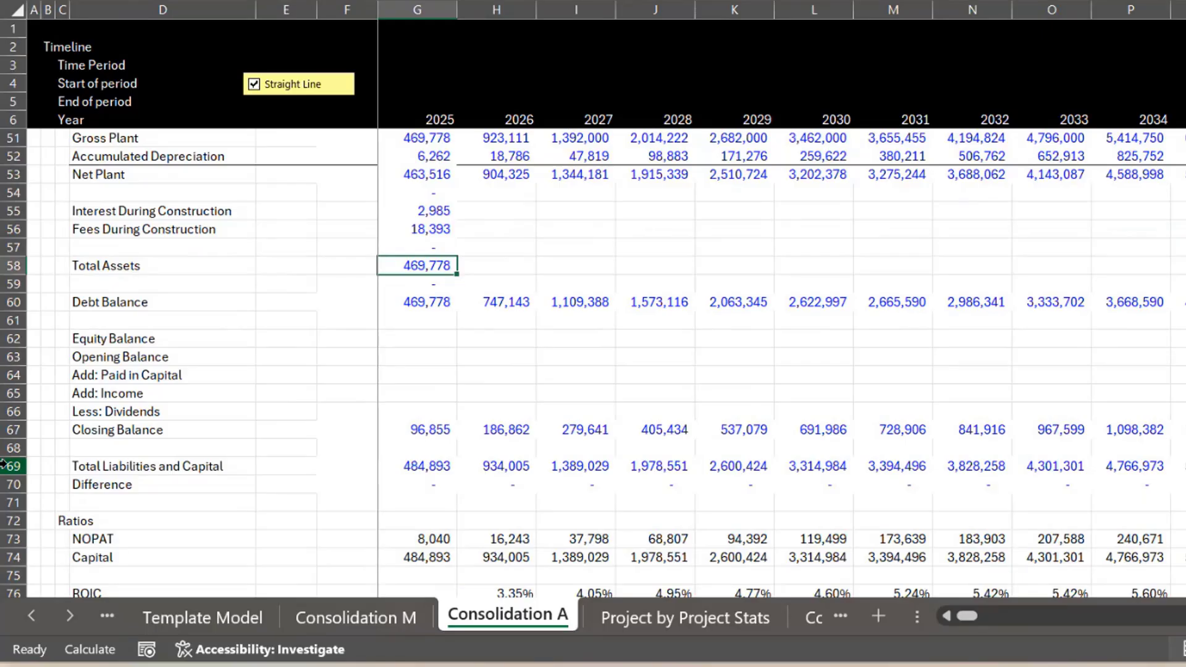
{"action": "key", "text": "F9"}
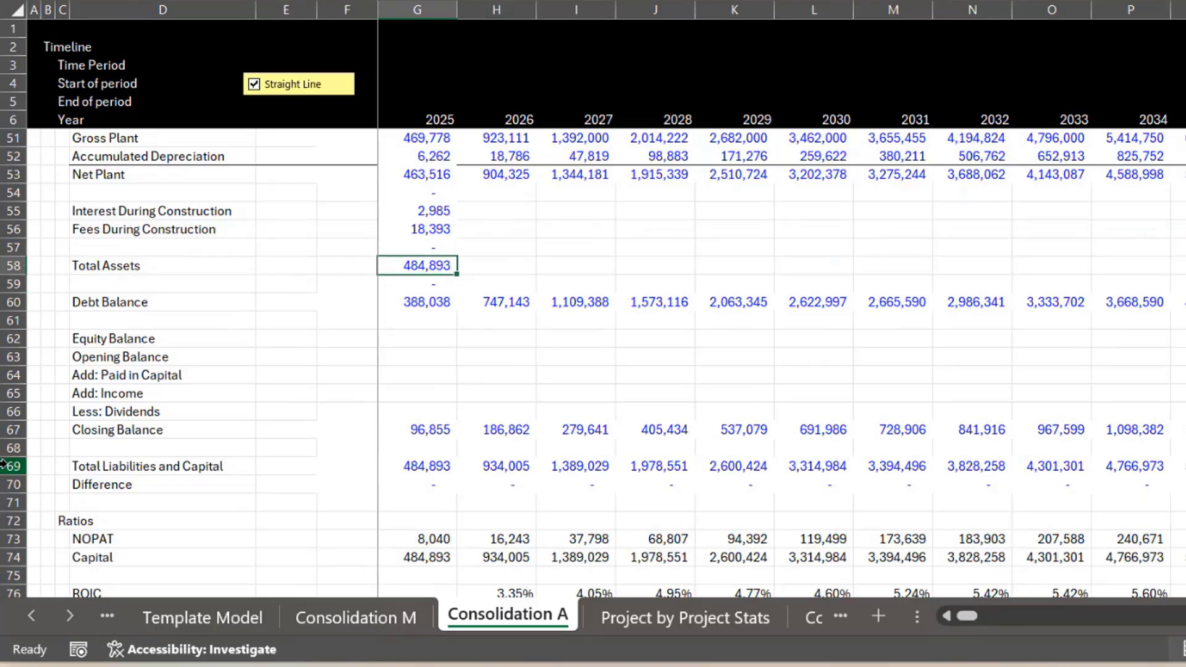
Copy the 2025 Total Assets LOOKUP formula from G58 into Debt Balance in G60
{"action": "key", "text": "ctrl+c"}
{"action": "key", "text": "Down"}
{"action": "key", "text": "Down"}
{"action": "key", "text": "ctrl+v"}
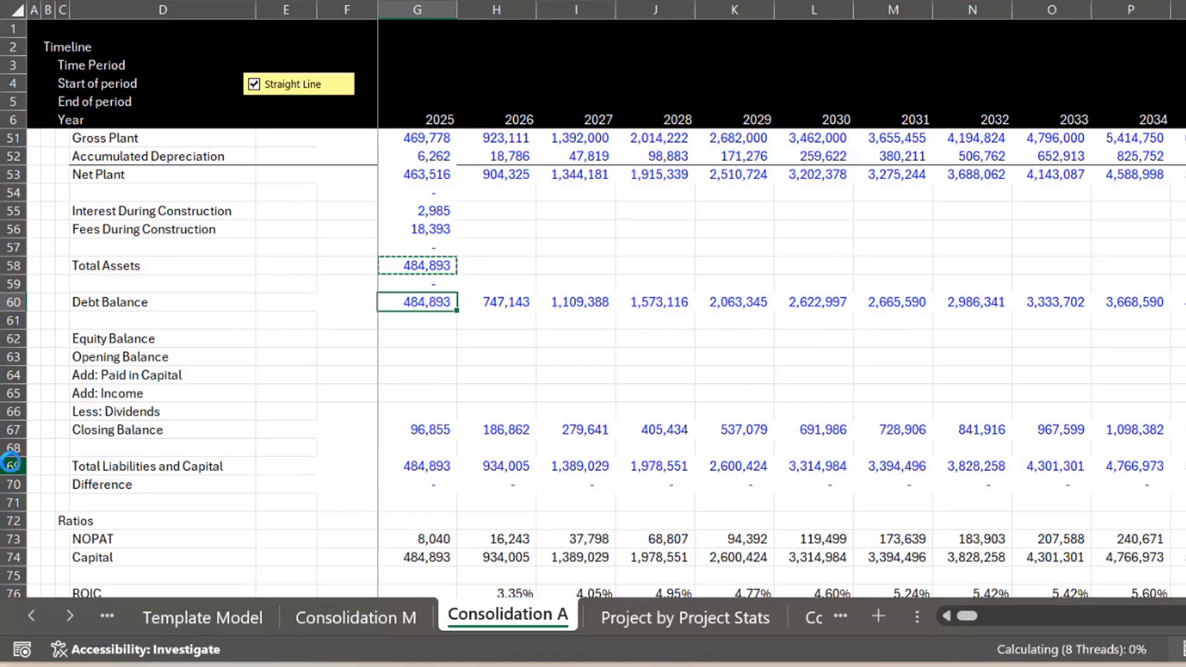
{"action": "key", "text": "Down"}
{"action": "key", "text": "Up"}
Copy the Debt Balance LOOKUP into Closing Balance in G67, check that it refers to row 67 of Consolidation M, and recalculate
{"action": "key", "text": "ctrl+c"}
{"action": "key", "text": "Down"}
{"action": "key", "text": "Down"}
{"action": "key", "text": "Down"}
{"action": "key", "text": "Down"}
{"action": "key", "text": "Down"}
{"action": "key", "text": "Down"}
{"action": "key", "text": "Down"}
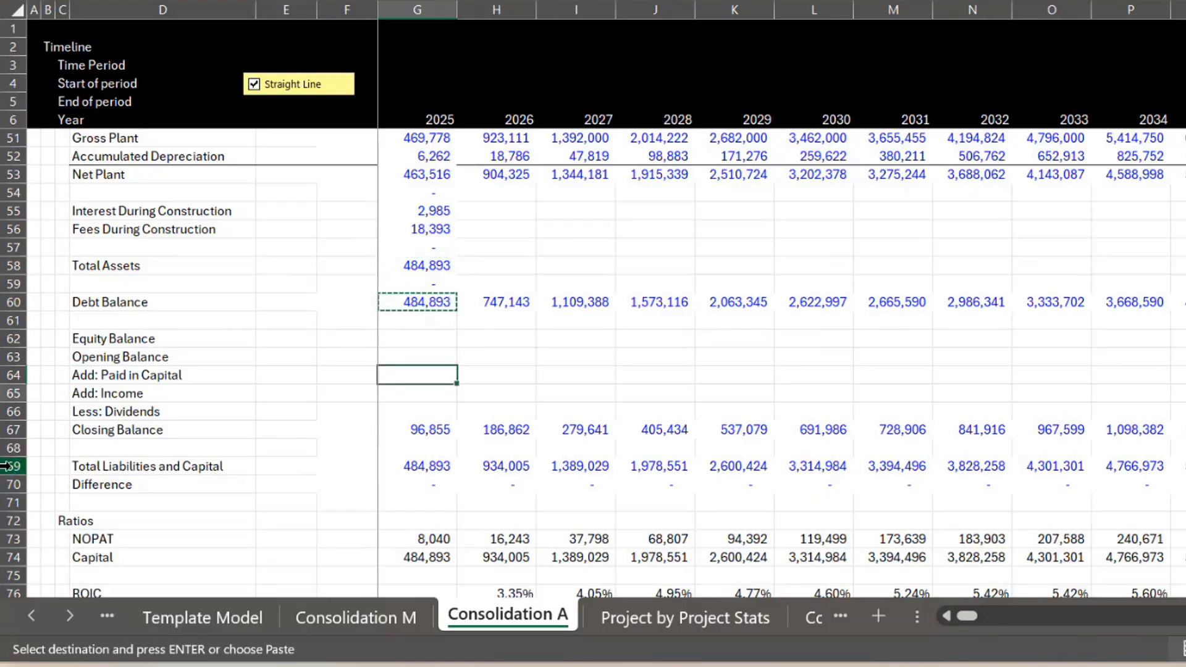
{"action": "key", "text": "ctrl+v"}
{"action": "key", "text": "Down"}
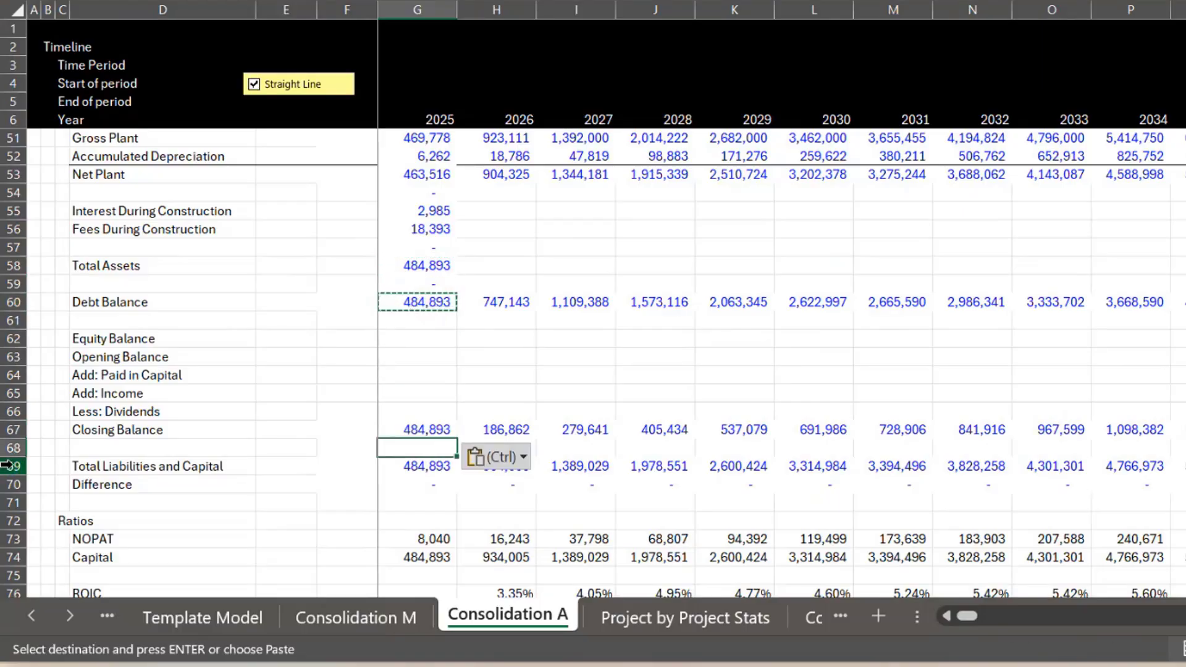
{"action": "key", "text": "Up"}
{"action": "key", "text": "F2"}
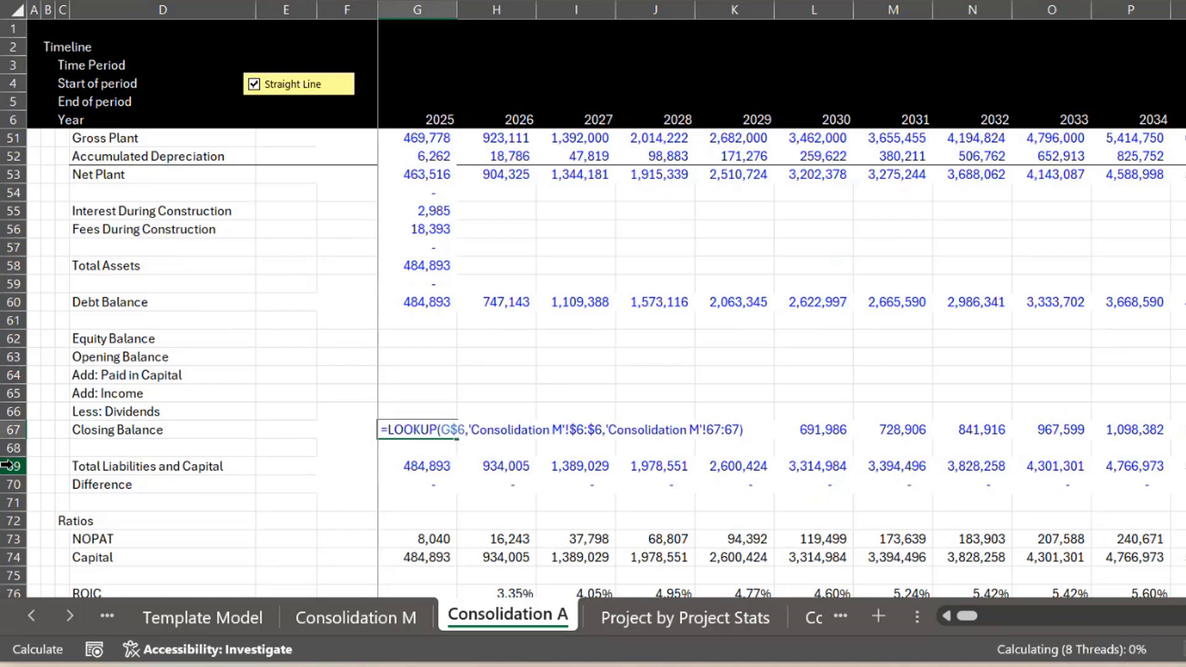
{"action": "key", "text": "Return"}
{"action": "key", "text": "Down"}
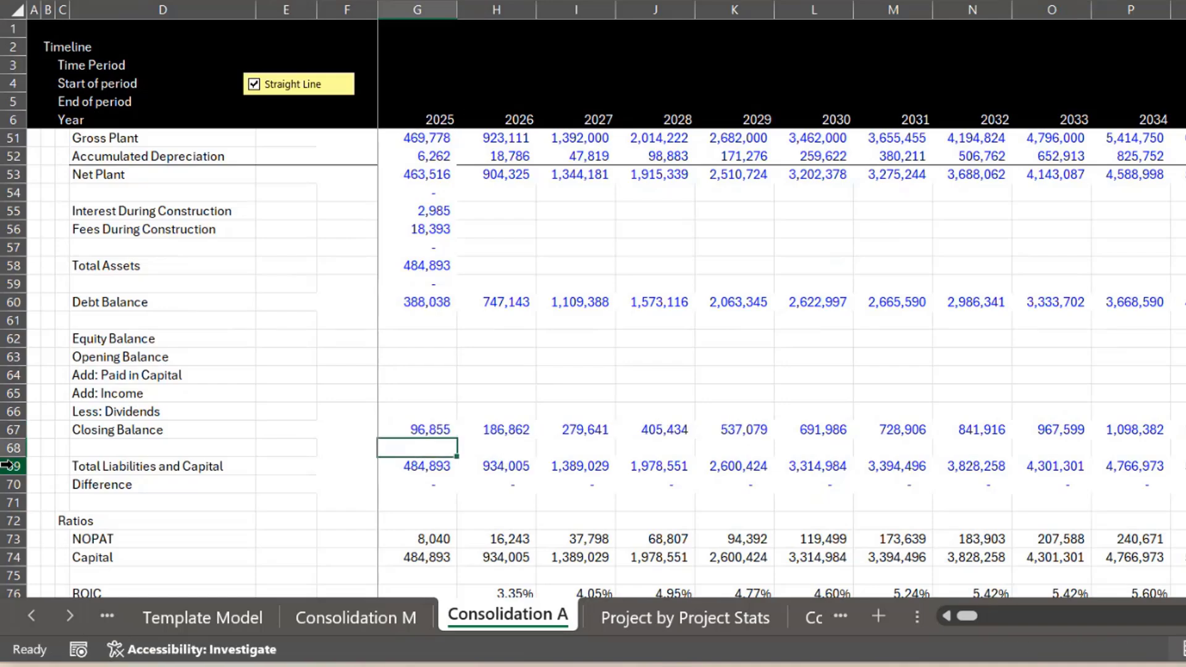
Review the Total Liabilities and Capital row across the years
{"action": "key", "text": "Right"}
{"action": "key", "text": "Right"}
{"action": "key", "text": "Right"}
{"action": "key", "text": "Right"}
{"action": "key", "text": "Right"}
{"action": "key", "text": "Right"}
{"action": "key", "text": "Right"}
{"action": "key", "text": "Right"}
{"action": "key", "text": "Right"}
{"action": "key", "text": "Right"}
{"action": "key", "text": "Right"}
{"action": "key", "text": "Right"}
{"action": "key", "text": "Right"}
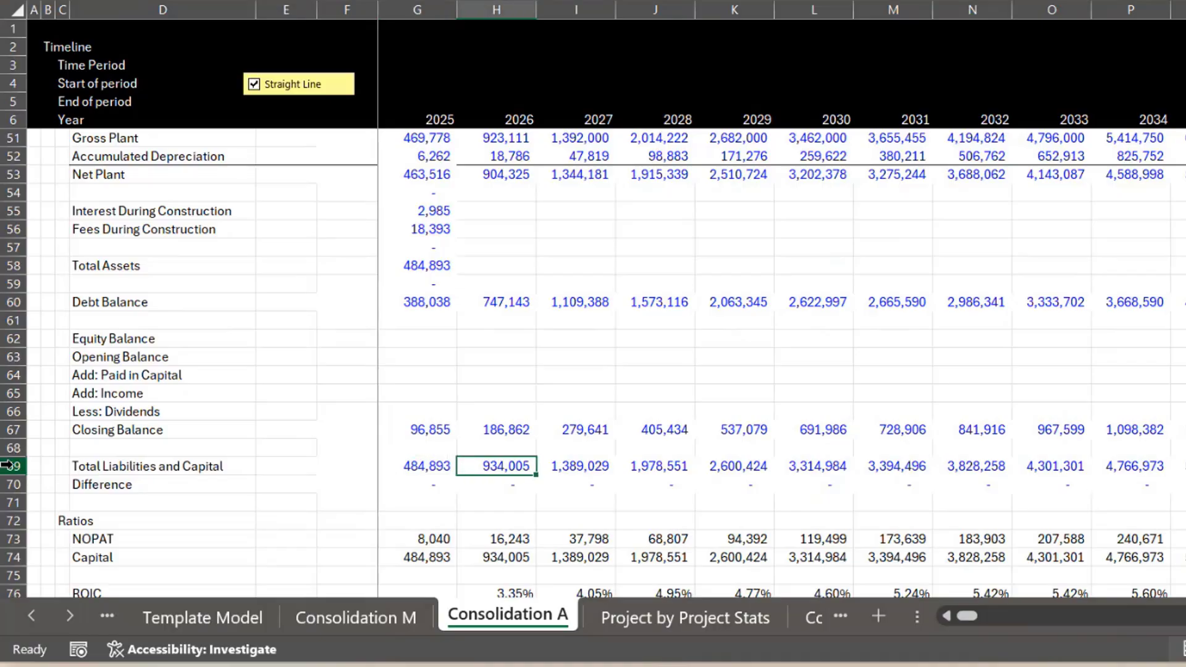
{"action": "key", "text": "Left"}
{"action": "key", "text": "Left"}
{"action": "key", "text": "Left"}
{"action": "key", "text": "Left"}
{"action": "key", "text": "Left"}
{"action": "key", "text": "Left"}
{"action": "key", "text": "Left"}
{"action": "key", "text": "Left"}
{"action": "key", "text": "Left"}
{"action": "key", "text": "Left"}
{"action": "key", "text": "Left"}
{"action": "key", "text": "Left"}
{"action": "key", "text": "Left"}
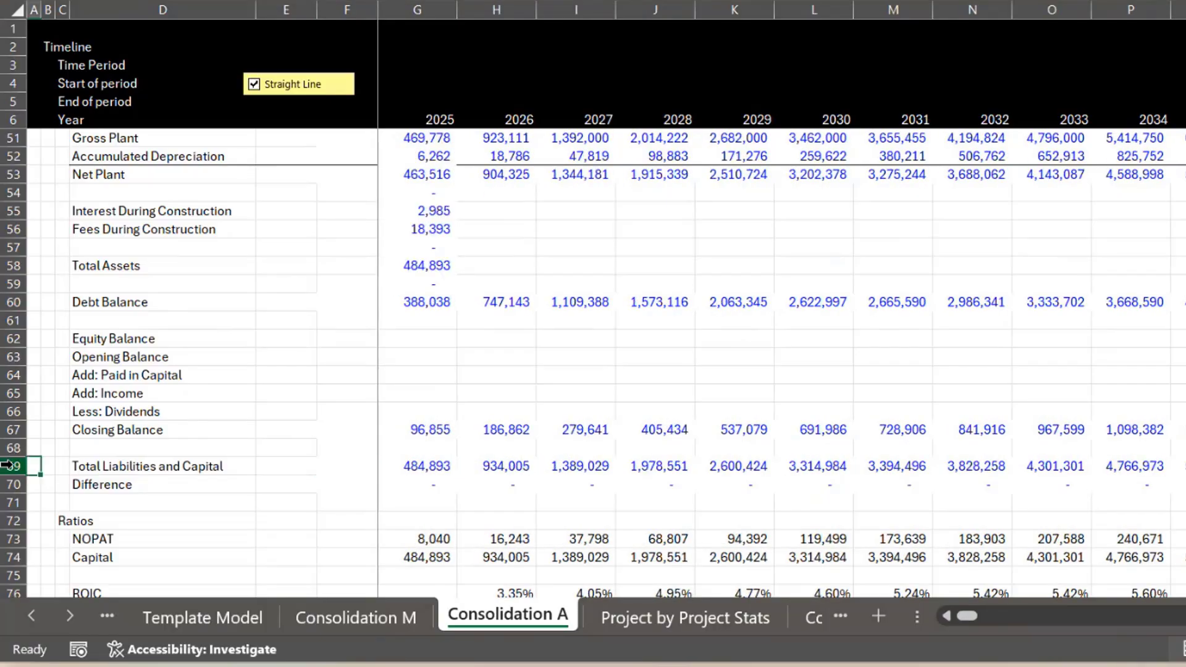
Review the Ratios section of the annual consolidation, from NOPAT and Capital down to Debt to Capital
{"action": "key", "text": "Down"}
{"action": "key", "text": "Down"}
{"action": "key", "text": "Down"}
{"action": "key", "text": "Down"}
{"action": "key", "text": "Down"}
{"action": "key", "text": "Down"}
{"action": "key", "text": "Down"}
{"action": "key", "text": "Down"}
{"action": "key", "text": "Down"}
{"action": "key", "text": "Down"}
{"action": "key", "text": "Down"}
{"action": "key", "text": "Down"}
{"action": "key", "text": "Down"}
{"action": "key", "text": "Down"}
{"action": "key", "text": "Down"}
{"action": "key", "text": "Down"}
{"action": "key", "text": "Down"}
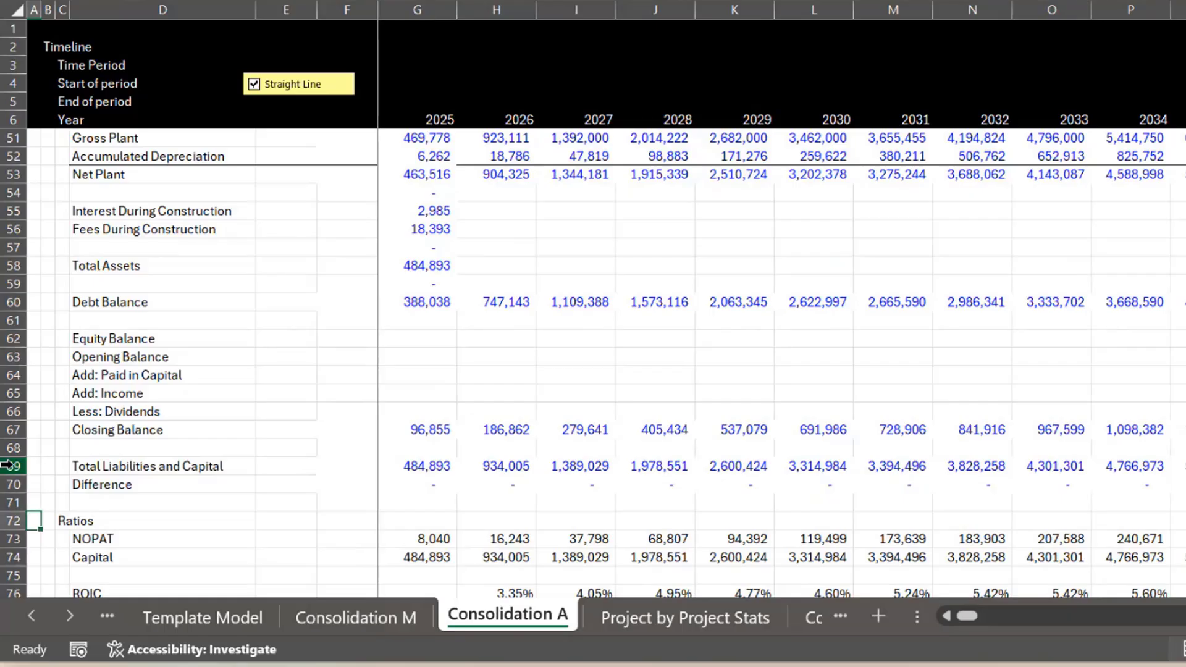
{"action": "key", "text": "Up"}
{"action": "key", "text": "Up"}
{"action": "key", "text": "Up"}
{"action": "key", "text": "Up"}
{"action": "key", "text": "Up"}
{"action": "key", "text": "Up"}
{"action": "key", "text": "Up"}
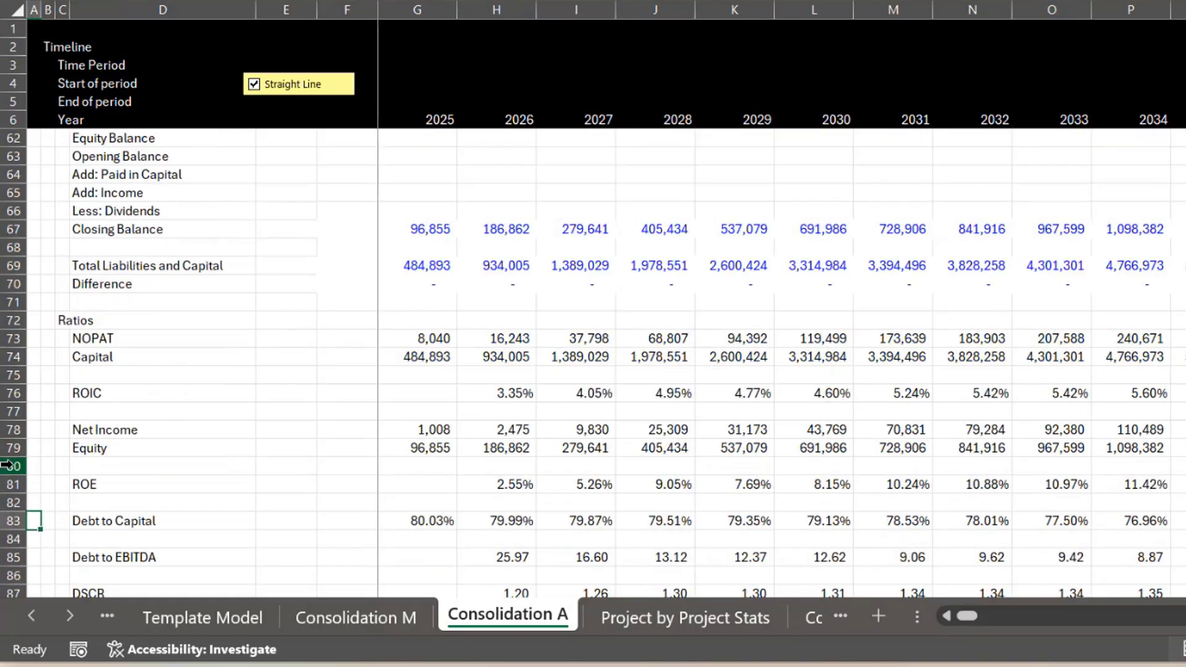
Plot the annual ROIC values in row 76 for the 35 years from 2026 as a column chart on its own sheet
{"action": "key", "text": "Up"}
{"action": "key", "text": "Up"}
{"action": "key", "text": "Up"}
{"action": "key", "text": "Right"}
{"action": "key", "text": "Right"}
{"action": "key", "text": "Right"}
{"action": "key", "text": "Right"}
{"action": "key", "text": "Right"}
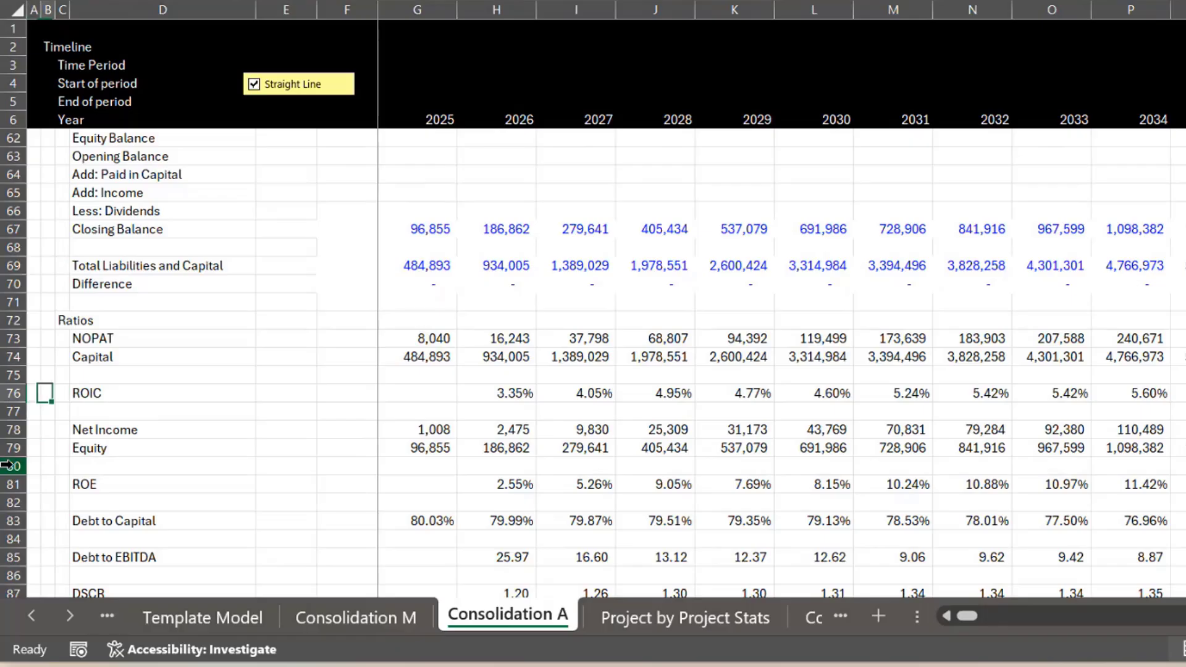
{"action": "key", "text": "Right"}
{"action": "key", "text": "Right"}
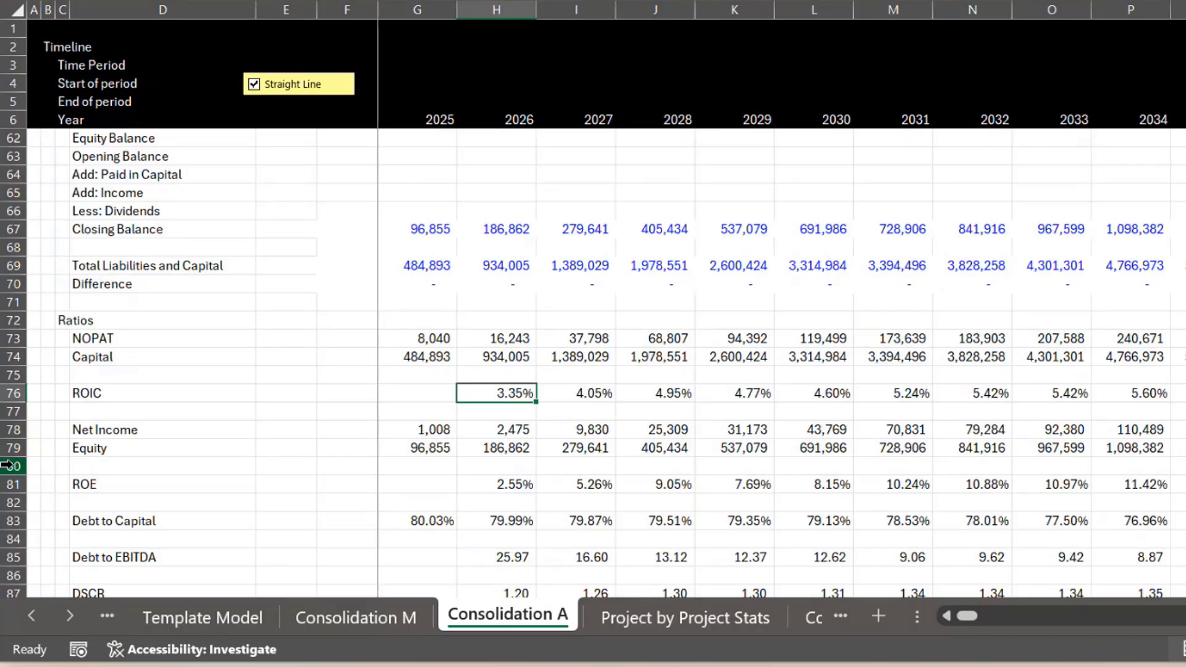
{"action": "key", "text": "shift+Right"}
{"action": "key", "text": "shift+Right"}
{"action": "key", "text": "shift+Right"}
{"action": "key", "text": "shift+Right"}
{"action": "key", "text": "shift+Right"}
{"action": "key", "text": "shift+Right"}
{"action": "key", "text": "shift+Right"}
{"action": "key", "text": "shift+Right"}
{"action": "key", "text": "shift+Right"}
{"action": "key", "text": "shift+Right"}
{"action": "key", "text": "shift+Right"}
{"action": "key", "text": "shift+Right"}
{"action": "key", "text": "shift+Right"}
{"action": "key", "text": "shift+Right"}
{"action": "key", "text": "shift+Right"}
{"action": "key", "text": "shift+Right"}
{"action": "key", "text": "shift+Right"}
{"action": "key", "text": "shift+Right"}
{"action": "key", "text": "shift+Right"}
{"action": "key", "text": "shift+Right"}
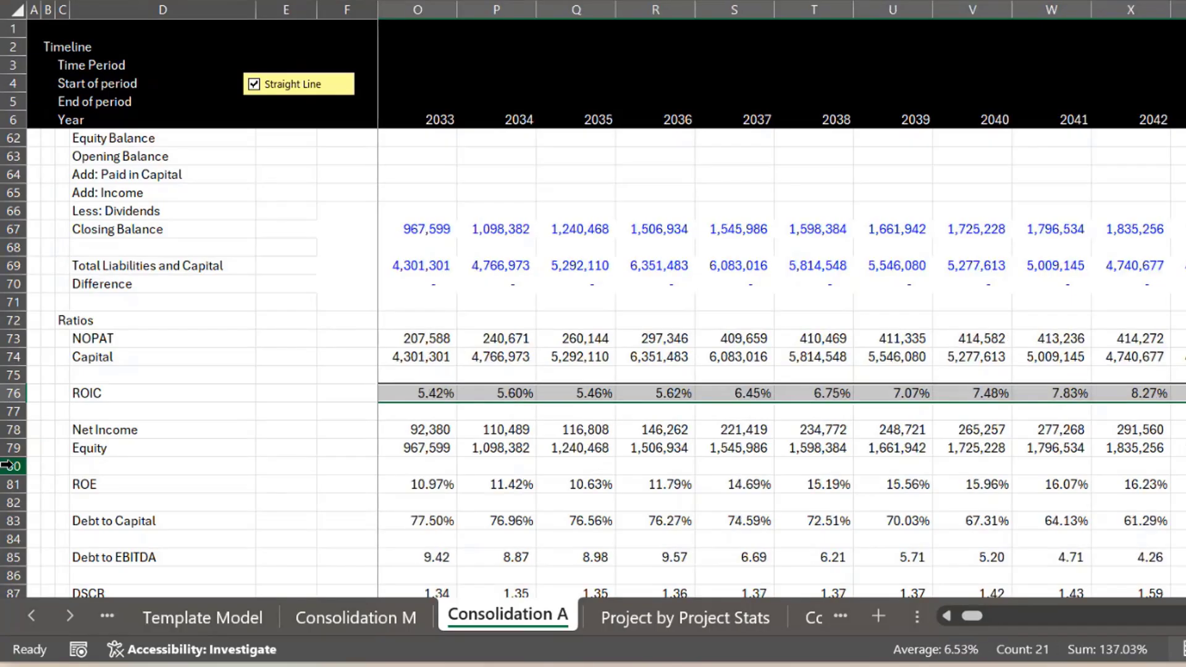
{"action": "key", "text": "shift+Right"}
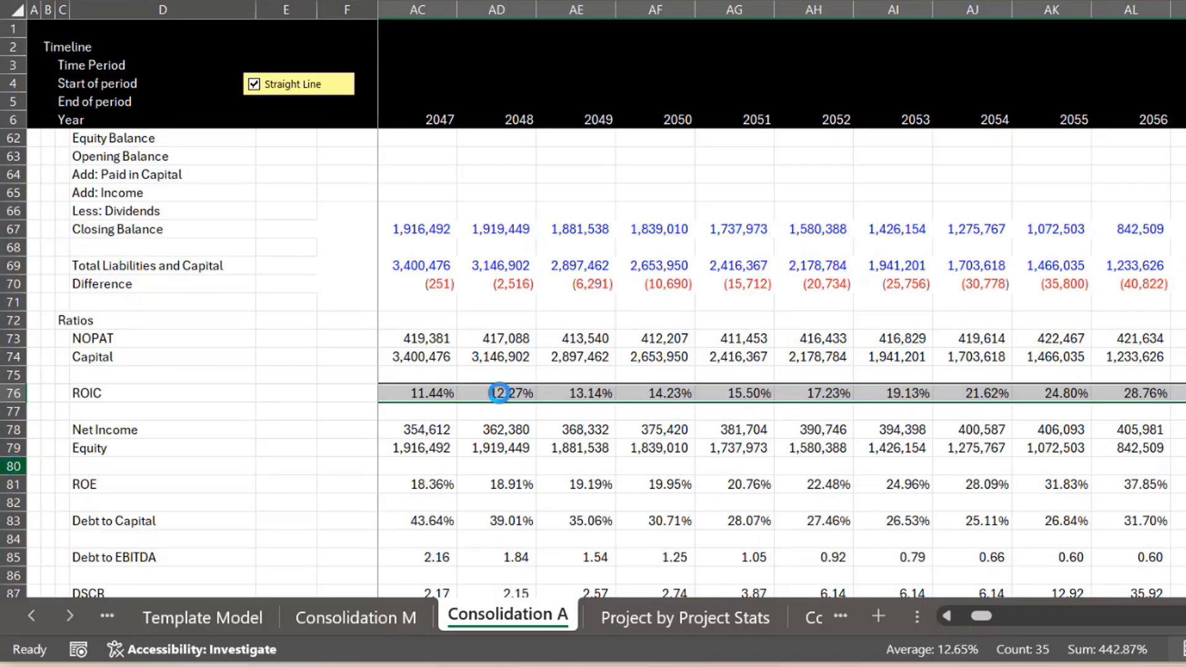
{"action": "key", "text": "F11"}
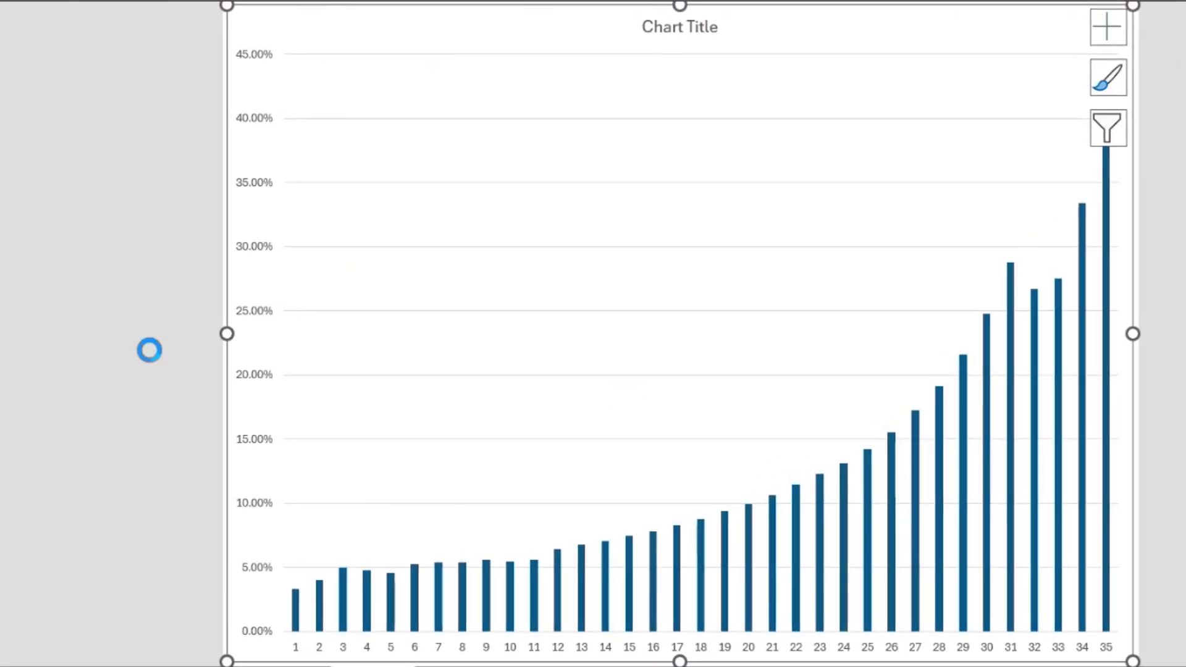
Delete the chart sheet with the ROIC column chart
{"action": "key", "text": "alt+h"}
{"action": "key", "text": "d"}
{"action": "key", "text": "s"}
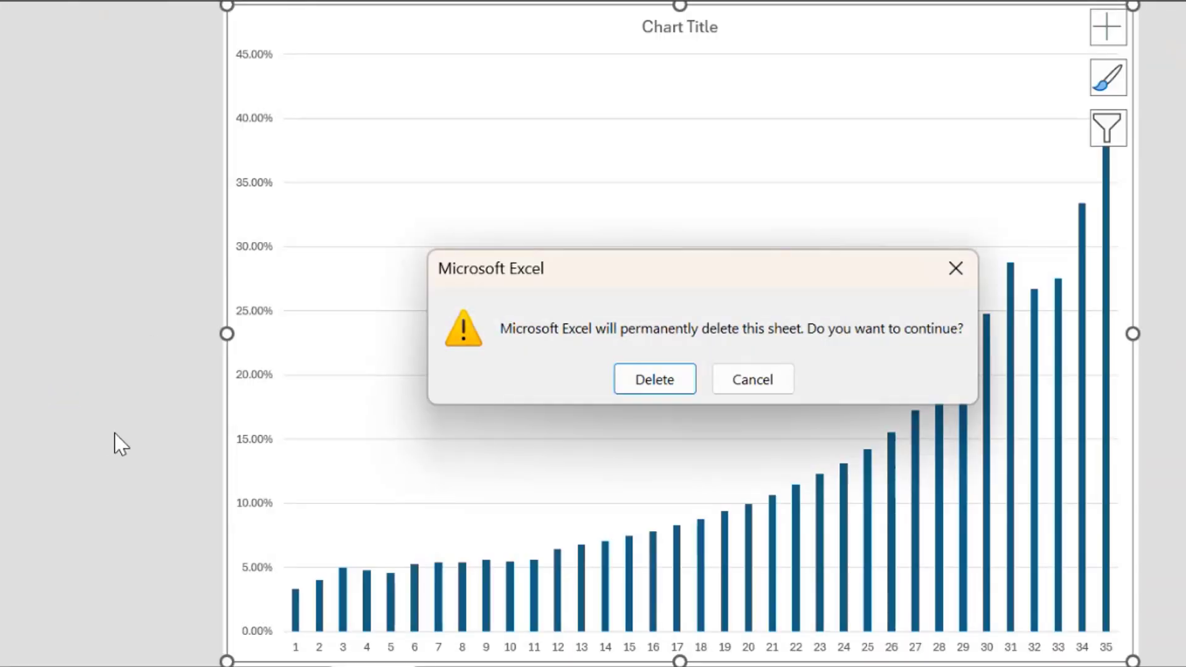
{"action": "key", "text": "Return"}
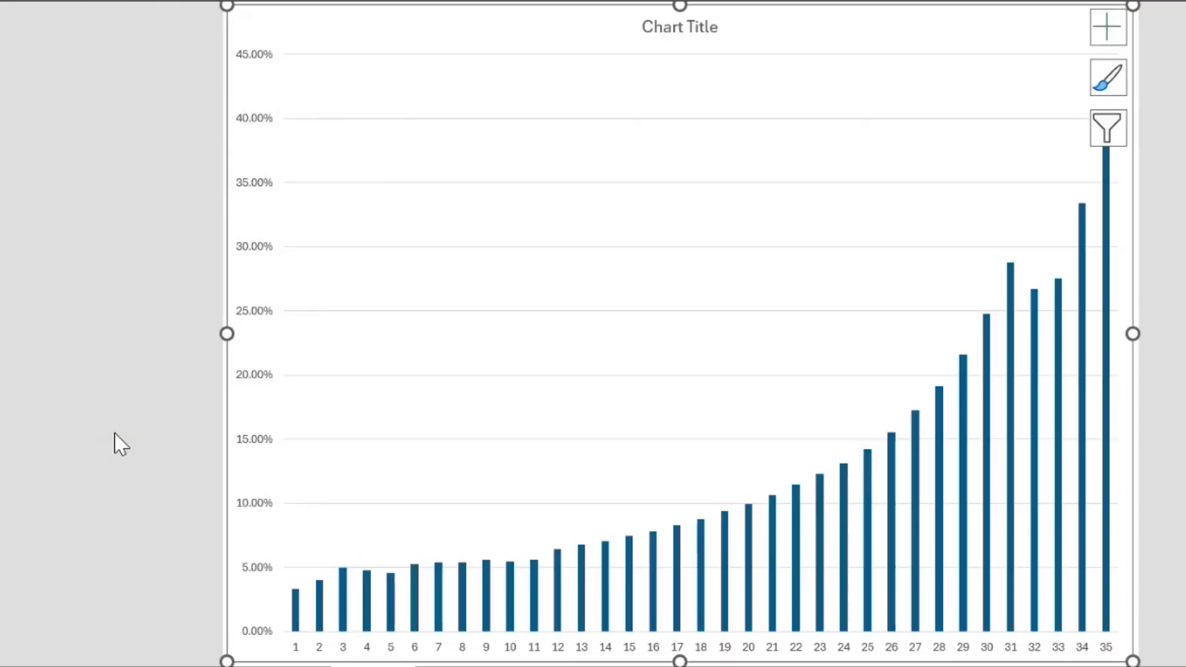
{"action": "key", "text": "alt+e"}
{"action": "key", "text": "l"}
{"action": "key", "text": "Return"}
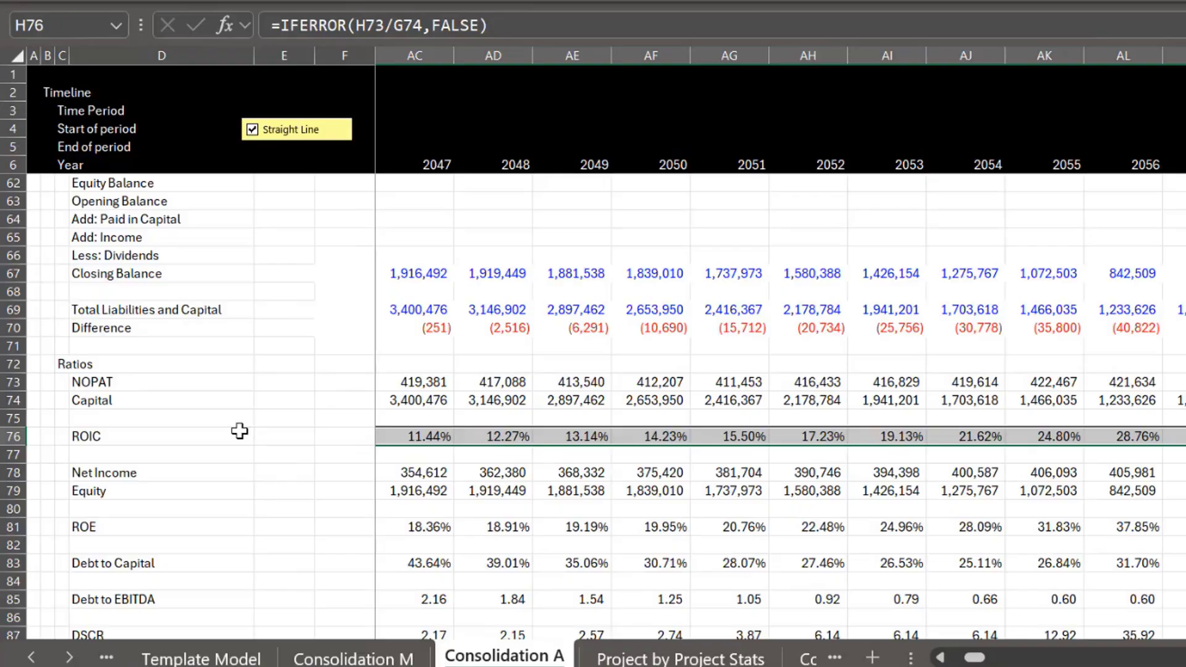
Compare the 2026 ROIC and ROE formulas and the income and equity rows between them
{"action": "key", "text": "ctrl+shift+Left"}
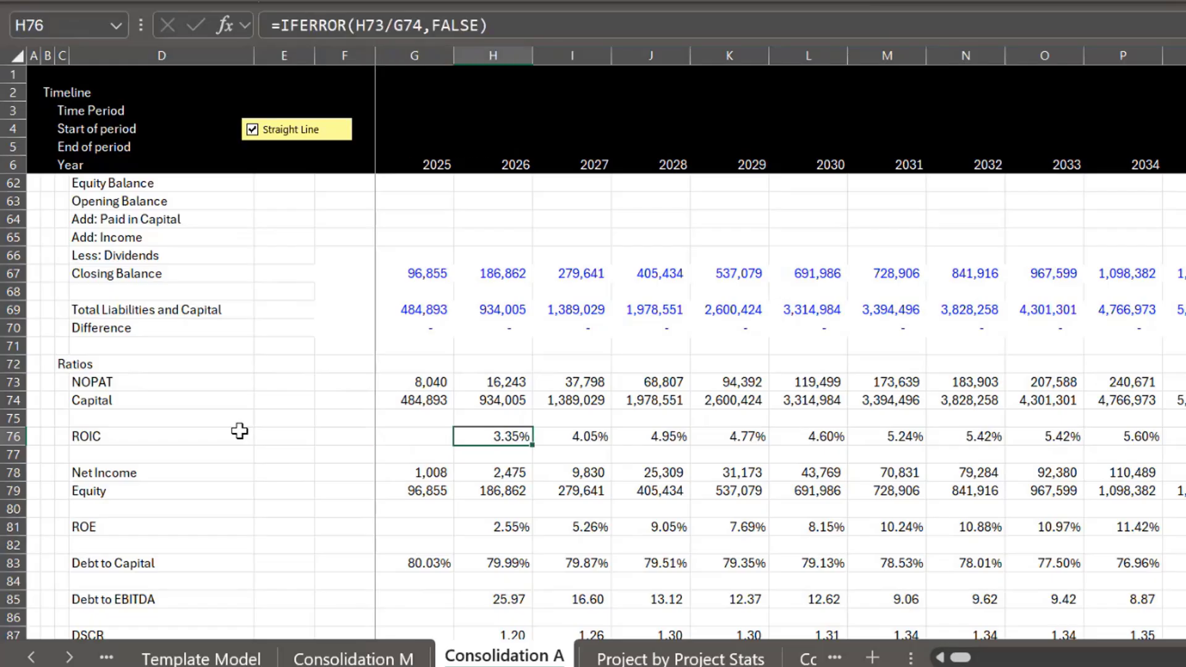
{"action": "key", "text": "Down"}
{"action": "key", "text": "Down"}
{"action": "key", "text": "Down"}
{"action": "key", "text": "Down"}
{"action": "key", "text": "Down"}
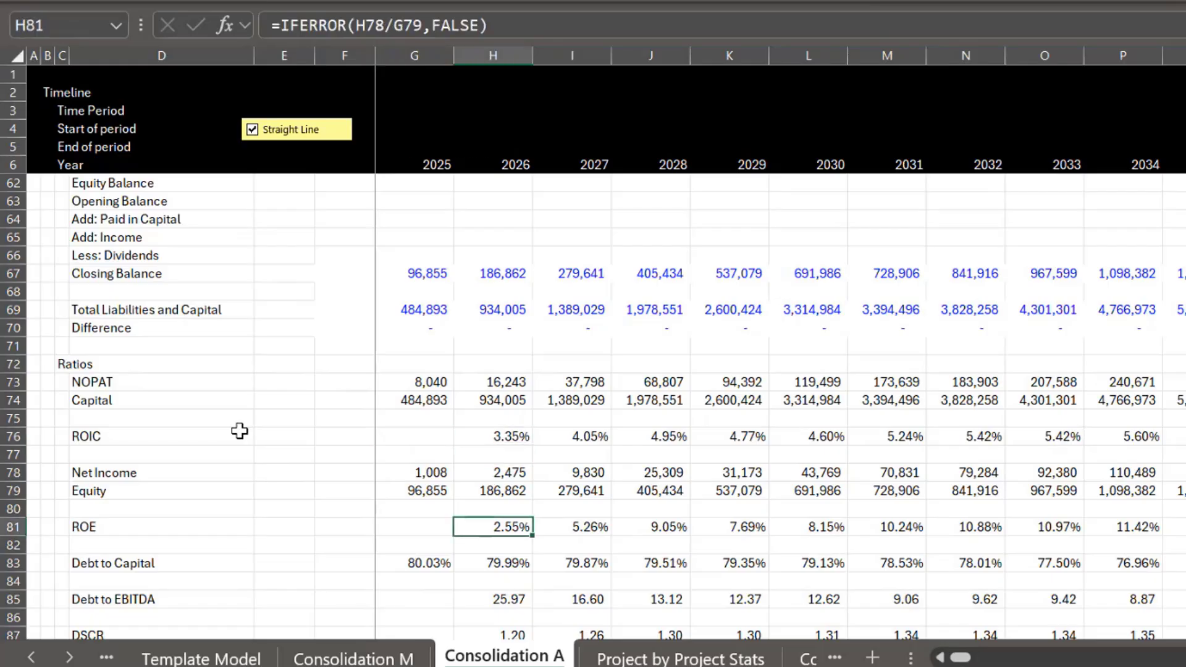
{"action": "key", "text": "Down"}
{"action": "key", "text": "Down"}
{"action": "key", "text": "Up"}
{"action": "key", "text": "Up"}
{"action": "key", "text": "Up"}
{"action": "key", "text": "Up"}
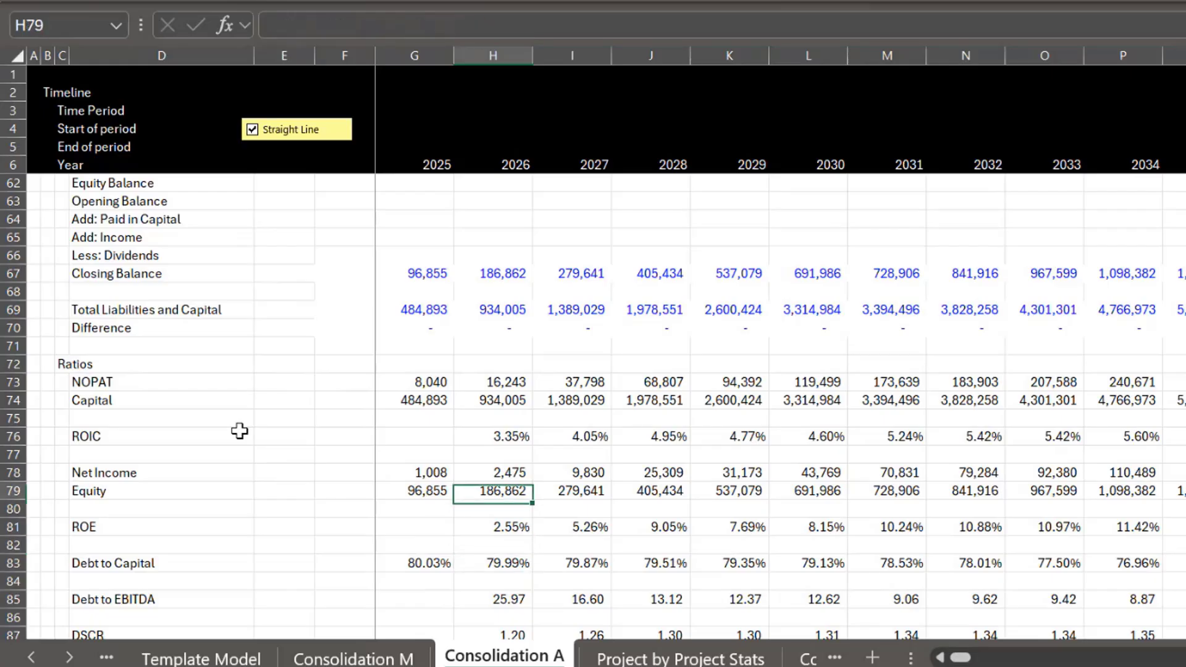
{"action": "key", "text": "Up"}
{"action": "key", "text": "Up"}
{"action": "key", "text": "Up"}
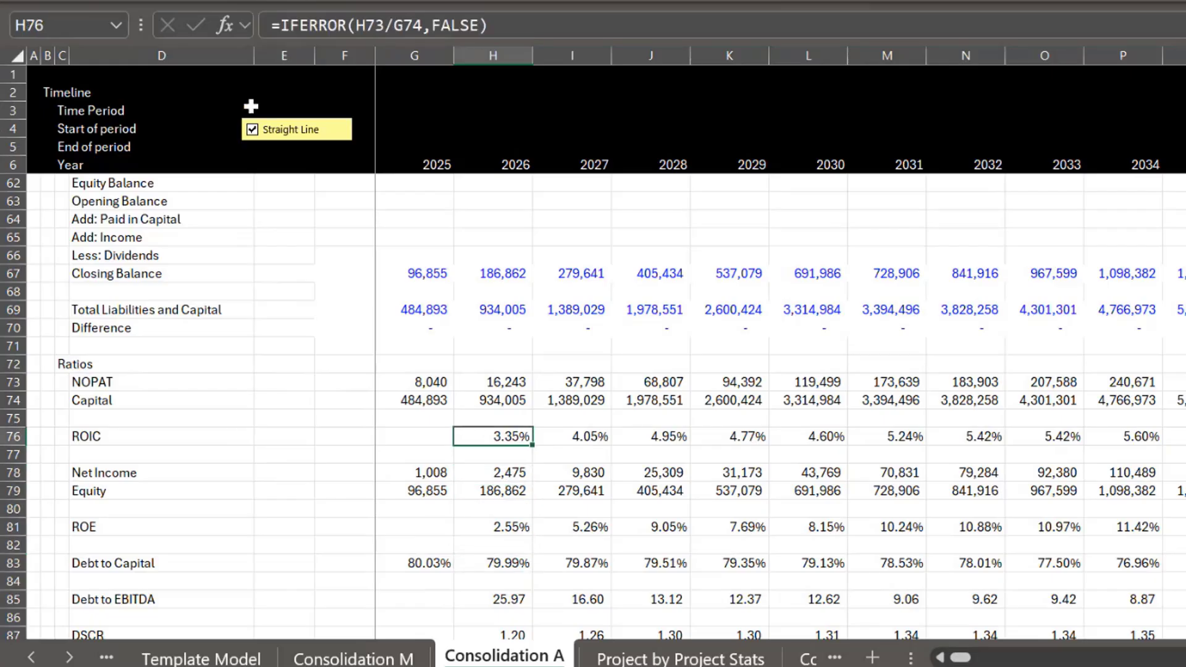
Switch off the Straight Line depreciation option for the annual consolidation
{"action": "scroll", "coordinate": [251, 106], "scroll_direction": "down", "scroll_amount": 1}
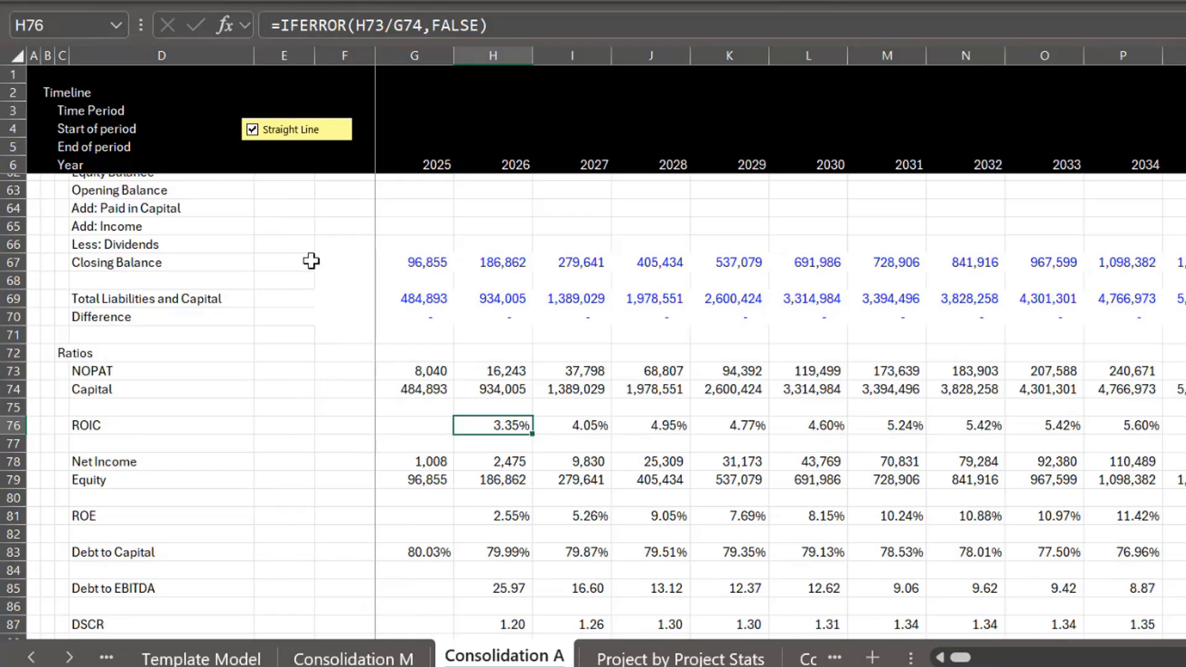
{"action": "left_click", "coordinate": [315, 283]}
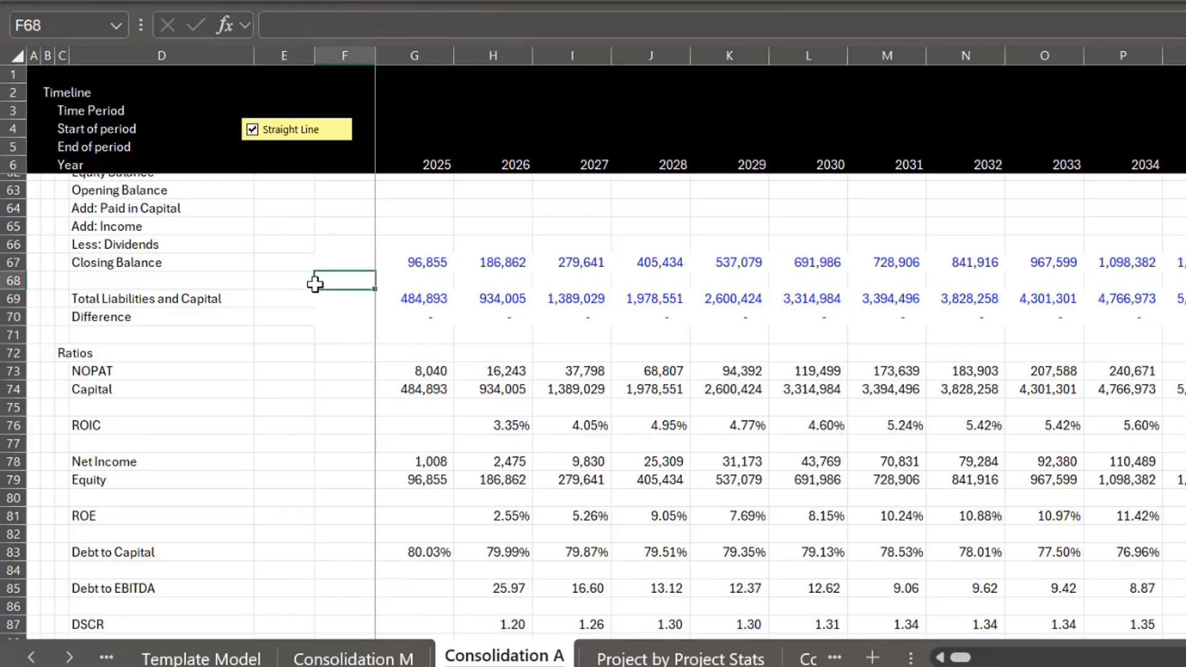
{"action": "left_click", "coordinate": [261, 134]}
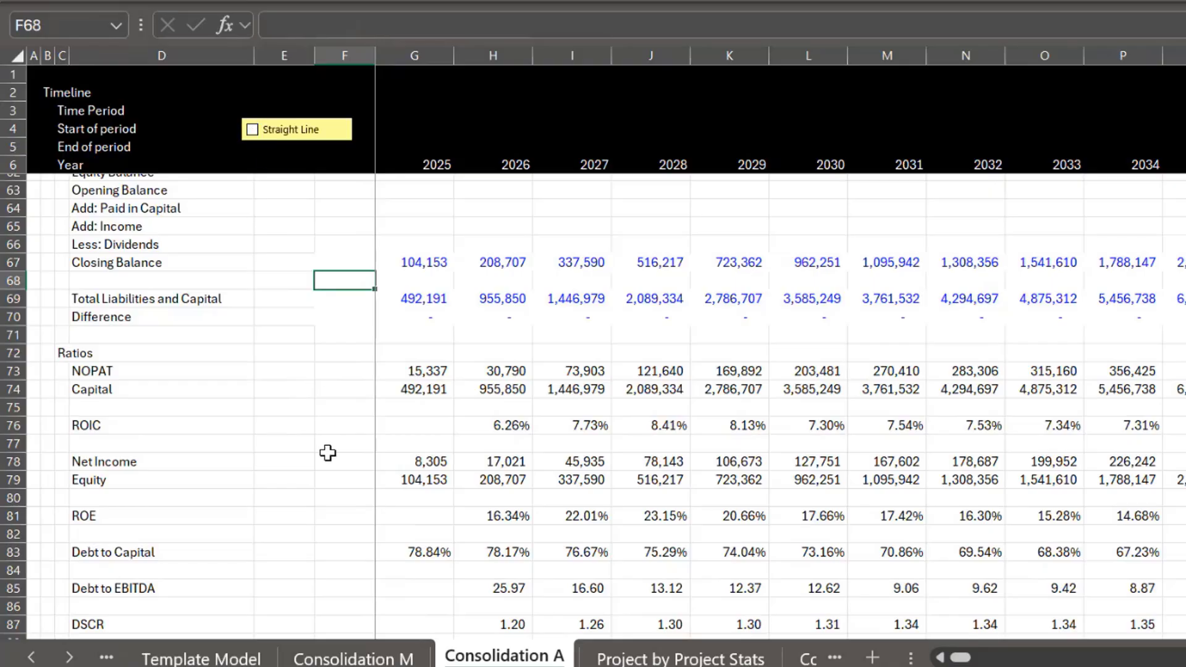
Examine the ROIC values from 2026 to 2033 without straight-line depreciation
{"action": "left_click", "coordinate": [497, 425]}
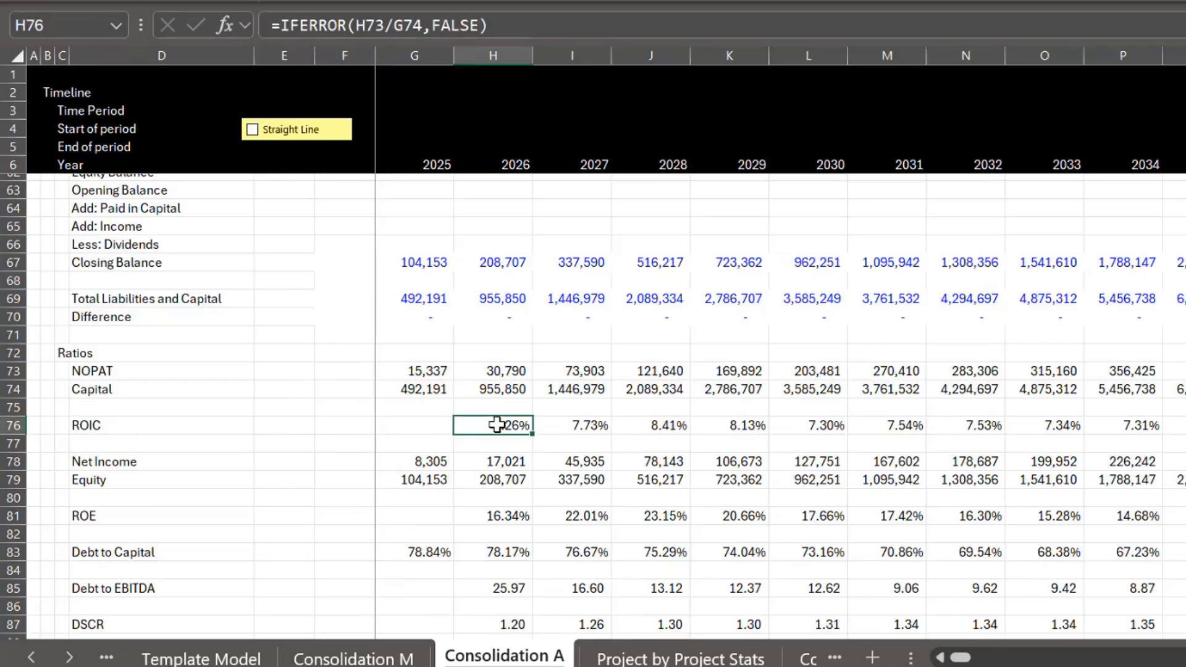
{"action": "key", "text": "Right"}
{"action": "key", "text": "Left"}
{"action": "key", "text": "Right"}
{"action": "key", "text": "Right"}
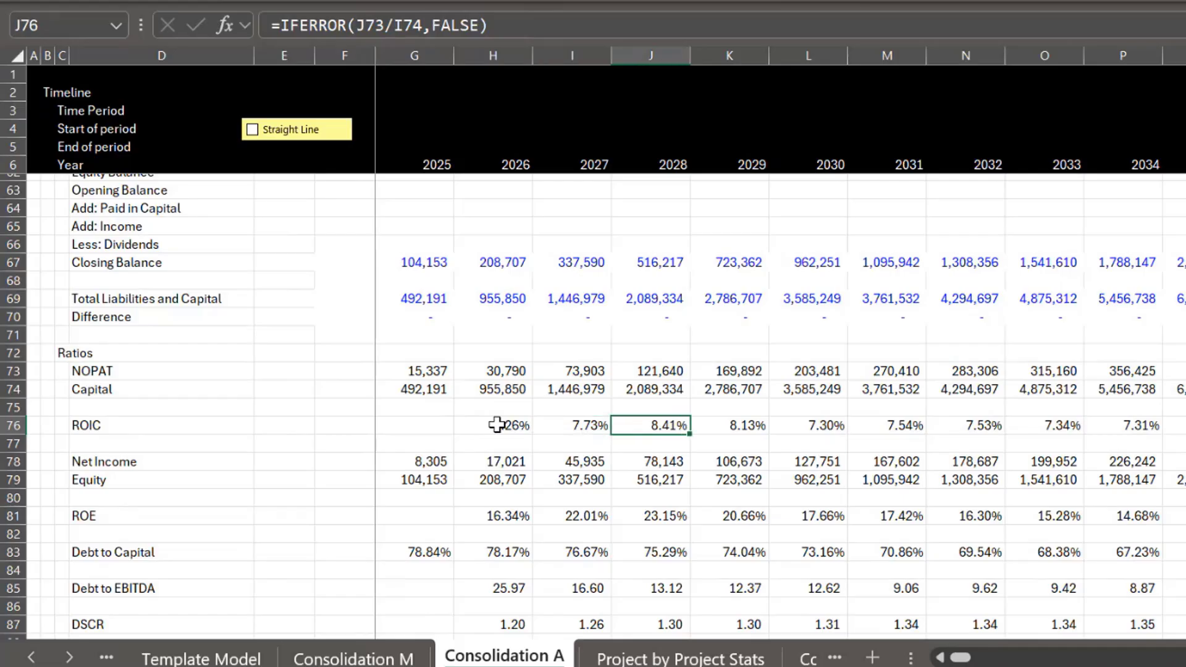
{"action": "key", "text": "Right"}
{"action": "key", "text": "Left"}
{"action": "key", "text": "Left"}
{"action": "key", "text": "Left"}
{"action": "key", "text": "Right"}
{"action": "key", "text": "Right"}
{"action": "key", "text": "Right"}
{"action": "key", "text": "Right"}
{"action": "key", "text": "Right"}
{"action": "key", "text": "Right"}
{"action": "key", "text": "Right"}
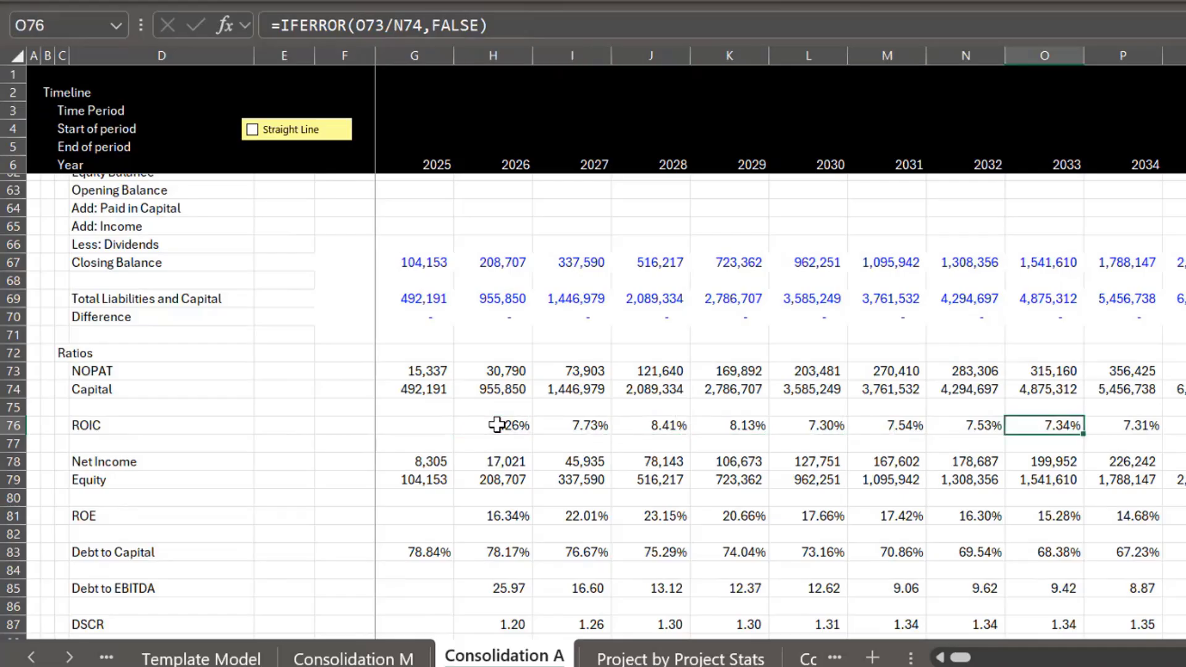
{"action": "key", "text": "Left"}
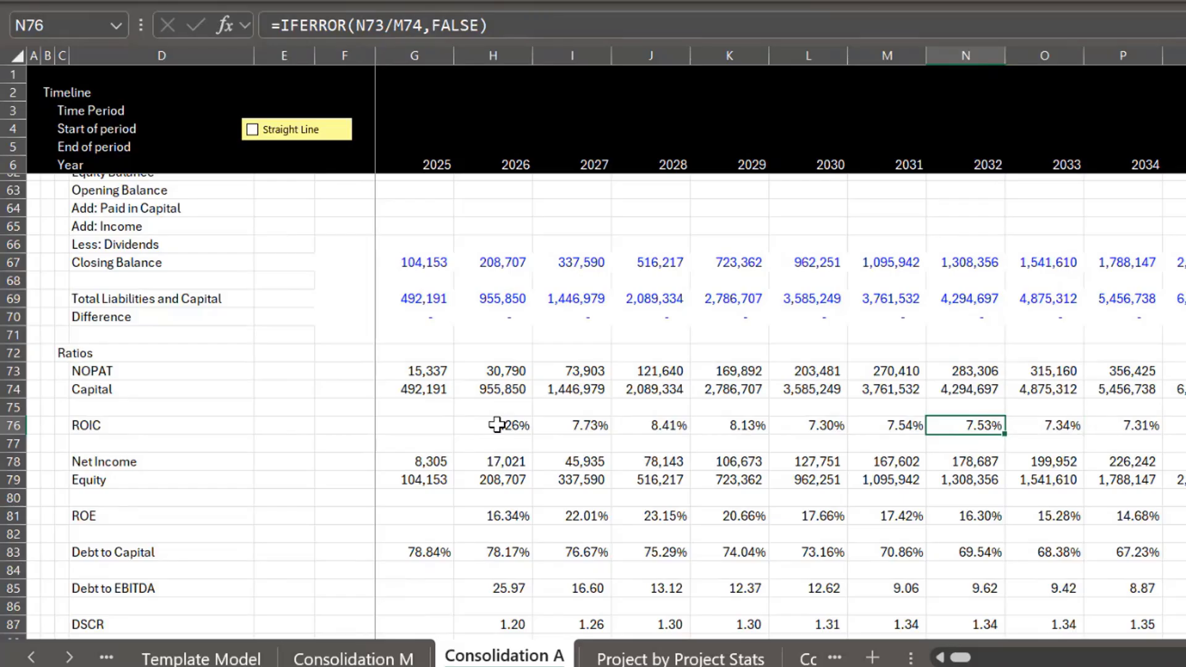
{"action": "key", "text": "Left"}
{"action": "key", "text": "Left"}
{"action": "key", "text": "Left"}
{"action": "key", "text": "Left"}
{"action": "key", "text": "Right"}
{"action": "key", "text": "Right"}
{"action": "key", "text": "Right"}
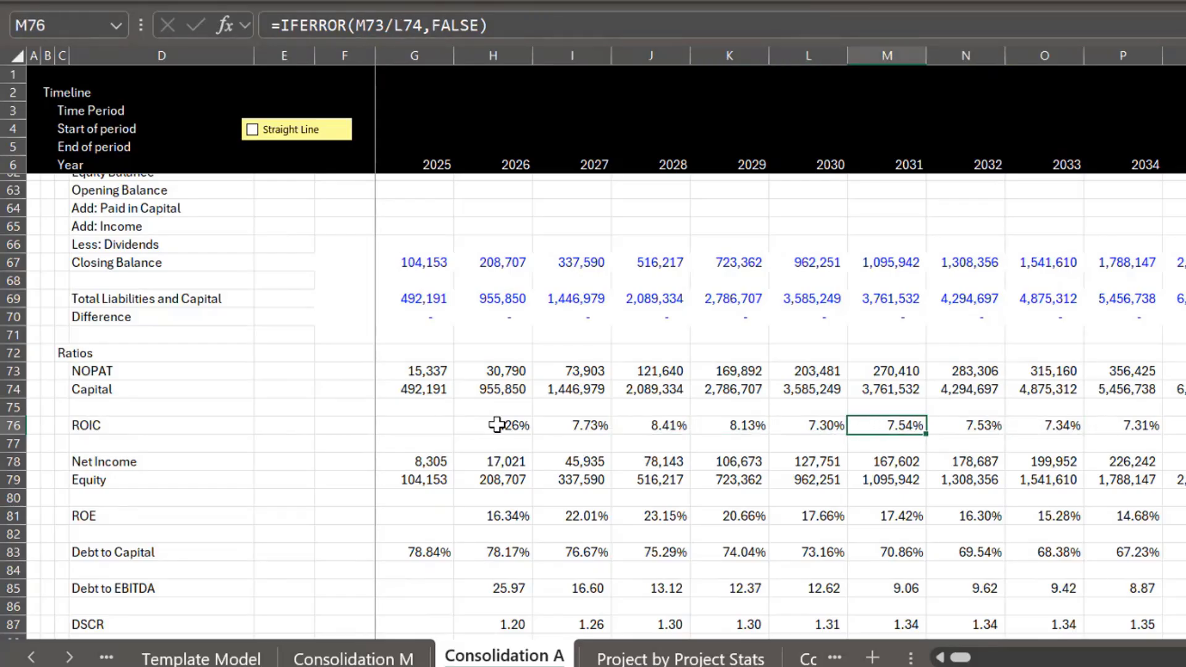
Follow the ROIC row from 2031 through the later years into the 2070s to check how stable the return is
{"action": "key", "text": "Right"}
{"action": "key", "text": "Right"}
{"action": "key", "text": "Right"}
{"action": "key", "text": "Right"}
{"action": "key", "text": "Right"}
{"action": "key", "text": "Right"}
{"action": "key", "text": "Right"}
{"action": "key", "text": "Right"}
{"action": "key", "text": "Right"}
{"action": "key", "text": "Right"}
{"action": "key", "text": "Right"}
{"action": "key", "text": "Right"}
{"action": "key", "text": "Right"}
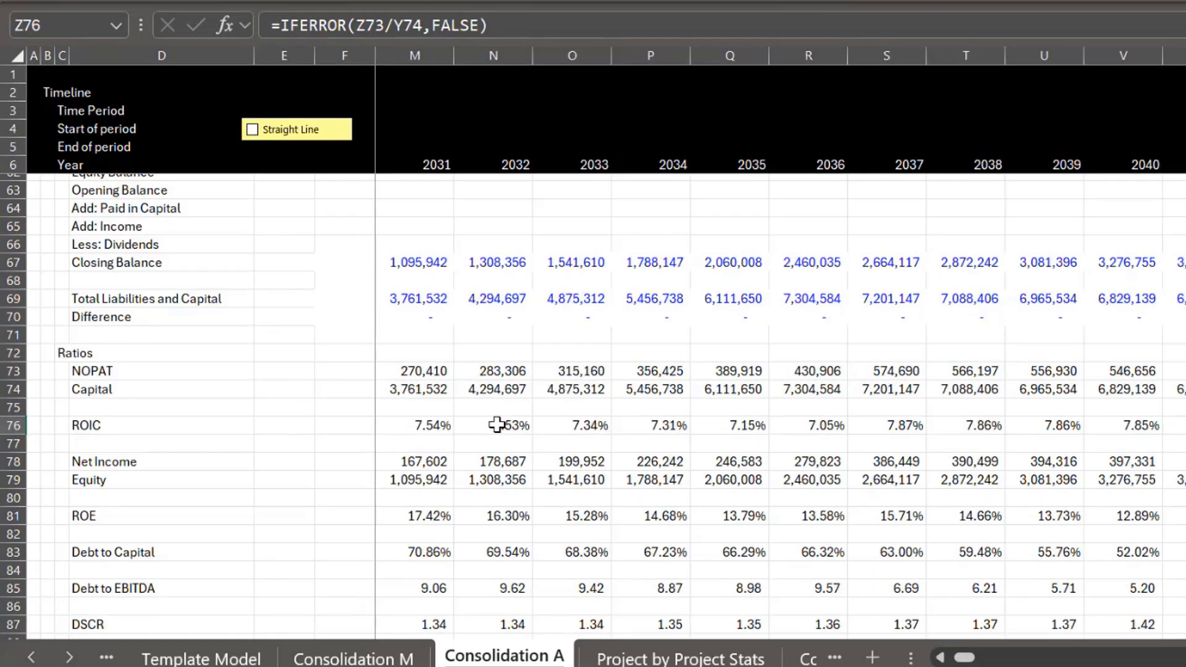
{"action": "key", "text": "Right"}
{"action": "key", "text": "Right"}
{"action": "key", "text": "Right"}
{"action": "key", "text": "Right"}
{"action": "key", "text": "Right"}
{"action": "key", "text": "Right"}
{"action": "key", "text": "Right"}
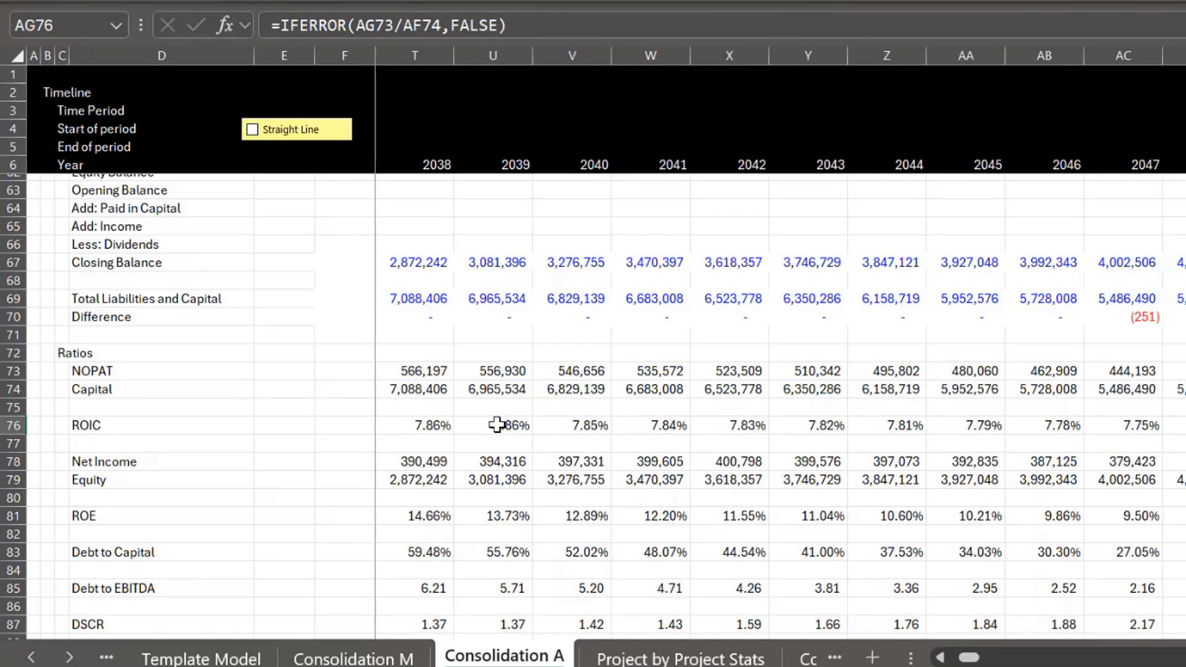
{"action": "key", "text": "Left"}
{"action": "key", "text": "Right"}
{"action": "key", "text": "Right"}
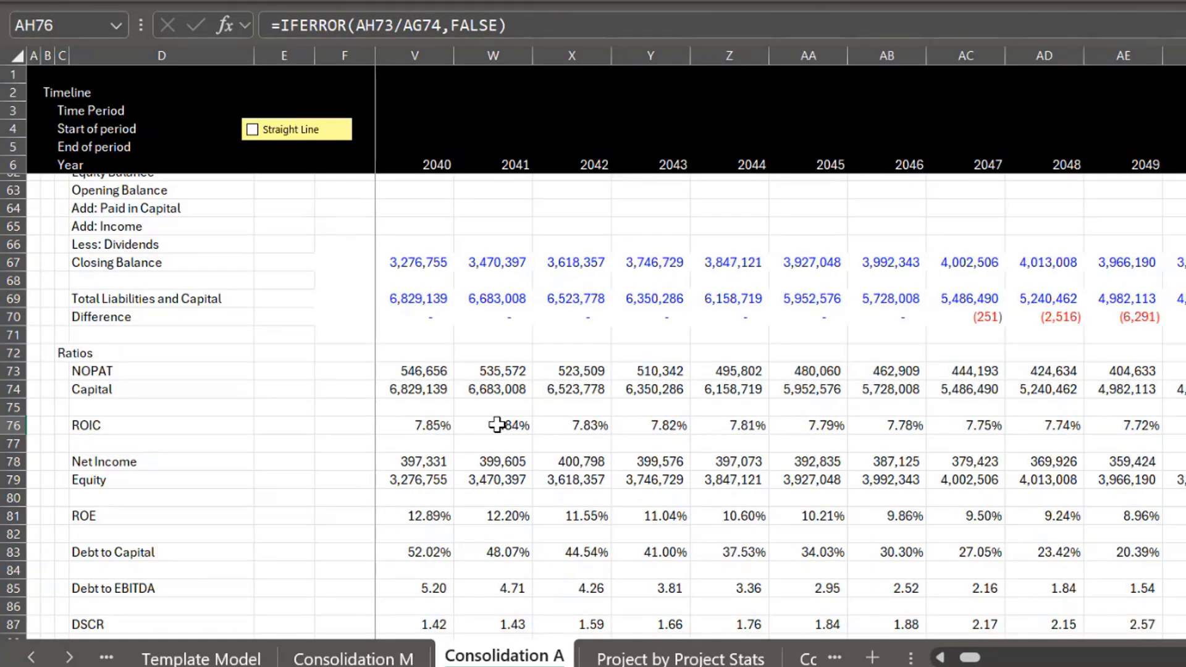
{"action": "key", "text": "Right"}
{"action": "key", "text": "Right"}
{"action": "key", "text": "Right"}
{"action": "key", "text": "Right"}
{"action": "key", "text": "Right"}
{"action": "key", "text": "Right"}
{"action": "key", "text": "Right"}
{"action": "key", "text": "Right"}
{"action": "key", "text": "Right"}
{"action": "key", "text": "Right"}
{"action": "key", "text": "Right"}
{"action": "key", "text": "Right"}
{"action": "key", "text": "Right"}
{"action": "key", "text": "Right"}
{"action": "key", "text": "Right"}
{"action": "key", "text": "Right"}
{"action": "key", "text": "Right"}
{"action": "key", "text": "Right"}
{"action": "key", "text": "Right"}
{"action": "key", "text": "Right"}
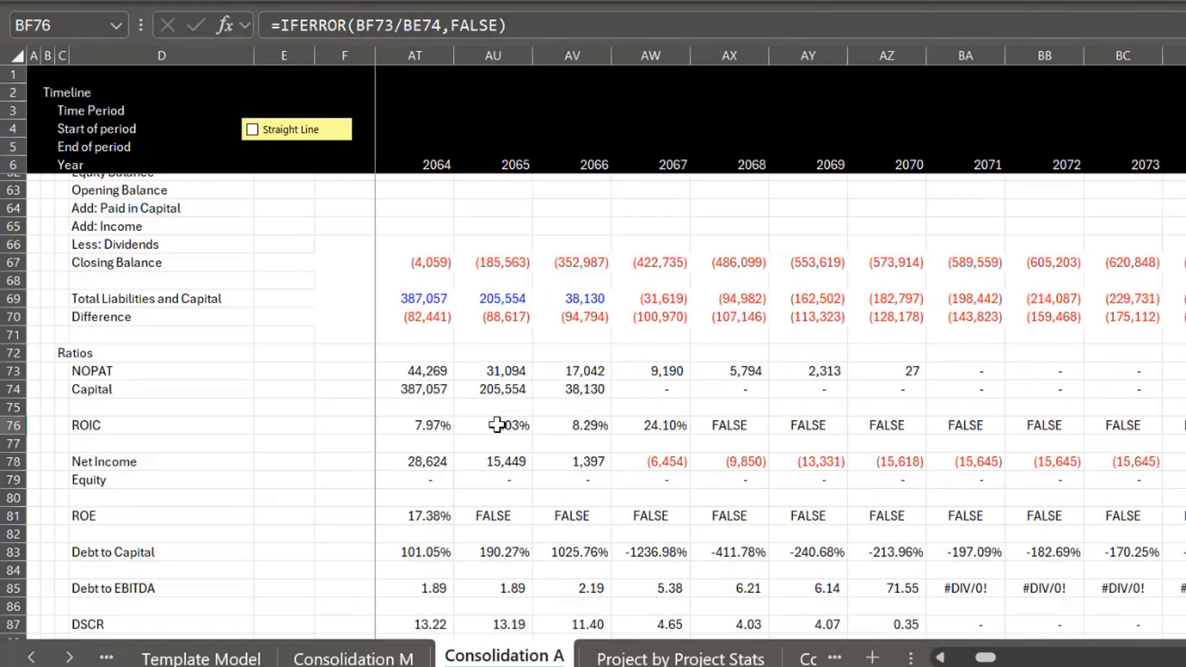
Trace the ROIC row back from the 2070s to 2055 to review the late-year returns
{"action": "key", "text": "Left"}
{"action": "key", "text": "Left"}
{"action": "key", "text": "Left"}
{"action": "key", "text": "Left"}
{"action": "key", "text": "Left"}
{"action": "key", "text": "Left"}
{"action": "key", "text": "Left"}
{"action": "key", "text": "Left"}
{"action": "key", "text": "Left"}
{"action": "key", "text": "Left"}
{"action": "key", "text": "Left"}
{"action": "key", "text": "Left"}
{"action": "key", "text": "Left"}
{"action": "key", "text": "Left"}
{"action": "key", "text": "Left"}
{"action": "key", "text": "Left"}
{"action": "key", "text": "Left"}
{"action": "key", "text": "Left"}
{"action": "key", "text": "Left"}
{"action": "key", "text": "Left"}
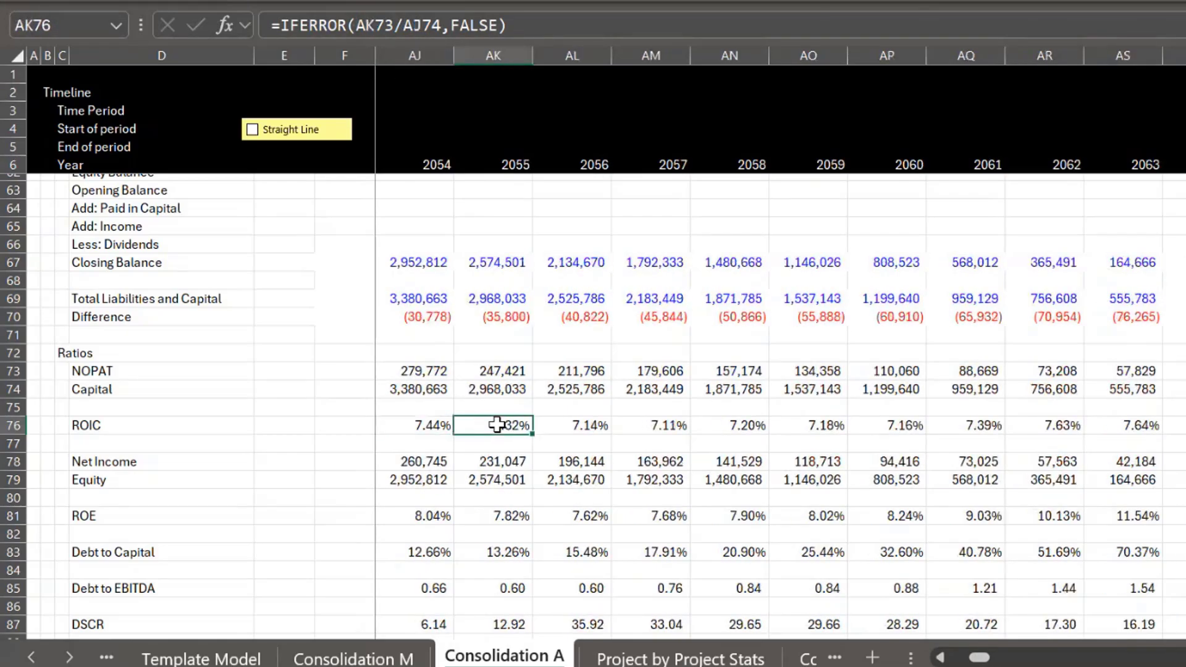
Compare the annual ROIC values and their formulas between 2055 and 2063
{"action": "key", "text": "Right"}
{"action": "key", "text": "Right"}
{"action": "key", "text": "Right"}
{"action": "key", "text": "Right"}
{"action": "key", "text": "Right"}
{"action": "key", "text": "Right"}
{"action": "key", "text": "Right"}
{"action": "key", "text": "Right"}
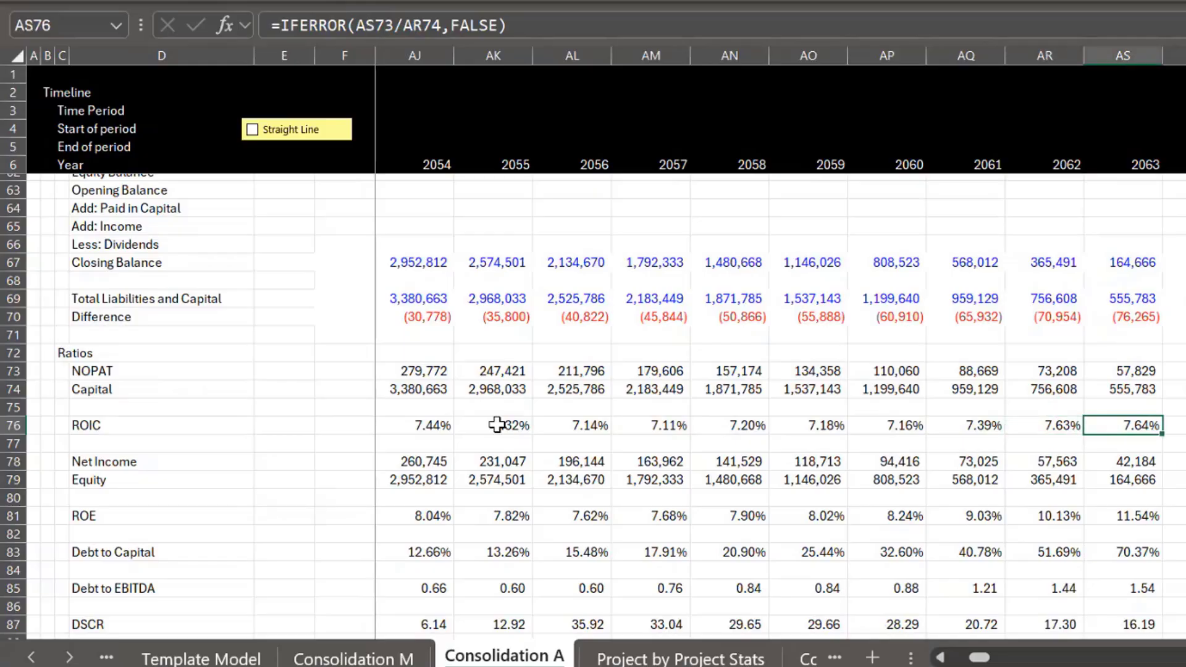
{"action": "key", "text": "Left"}
{"action": "key", "text": "Right"}
{"action": "key", "text": "Right"}
{"action": "key", "text": "Left"}
{"action": "key", "text": "Left"}
{"action": "key", "text": "Left"}
{"action": "key", "text": "Left"}
{"action": "key", "text": "Left"}
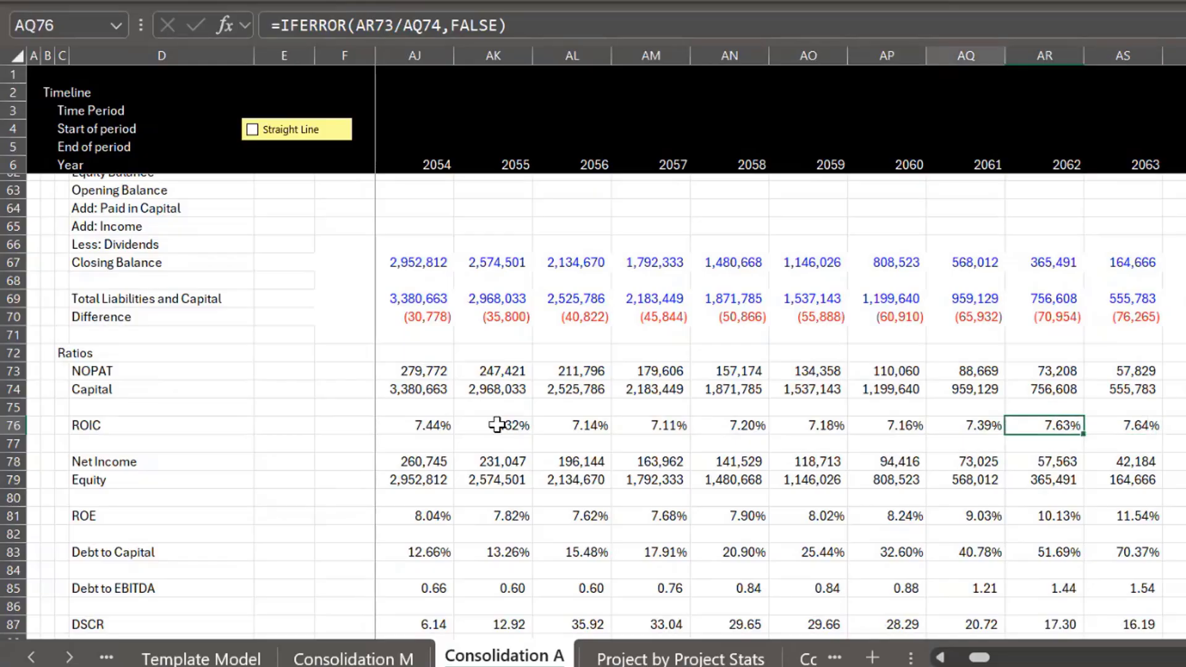
Follow the ROIC row back through the 2050s to 2046 to examine the trend without straight-line depreciation
{"action": "key", "text": "Left"}
{"action": "key", "text": "Left"}
{"action": "key", "text": "Left"}
{"action": "key", "text": "Left"}
{"action": "key", "text": "Left"}
{"action": "key", "text": "Left"}
{"action": "key", "text": "Left"}
{"action": "key", "text": "Left"}
{"action": "key", "text": "Left"}
{"action": "key", "text": "Left"}
{"action": "key", "text": "Left"}
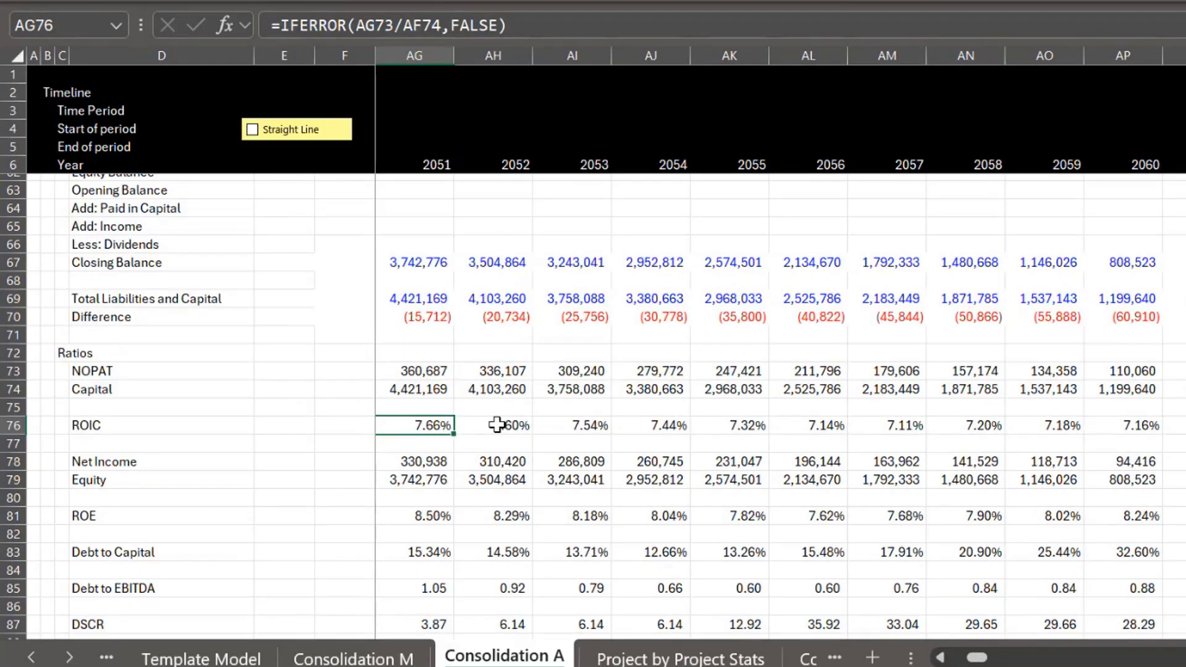
{"action": "key", "text": "Right"}
{"action": "key", "text": "Right"}
{"action": "key", "text": "Right"}
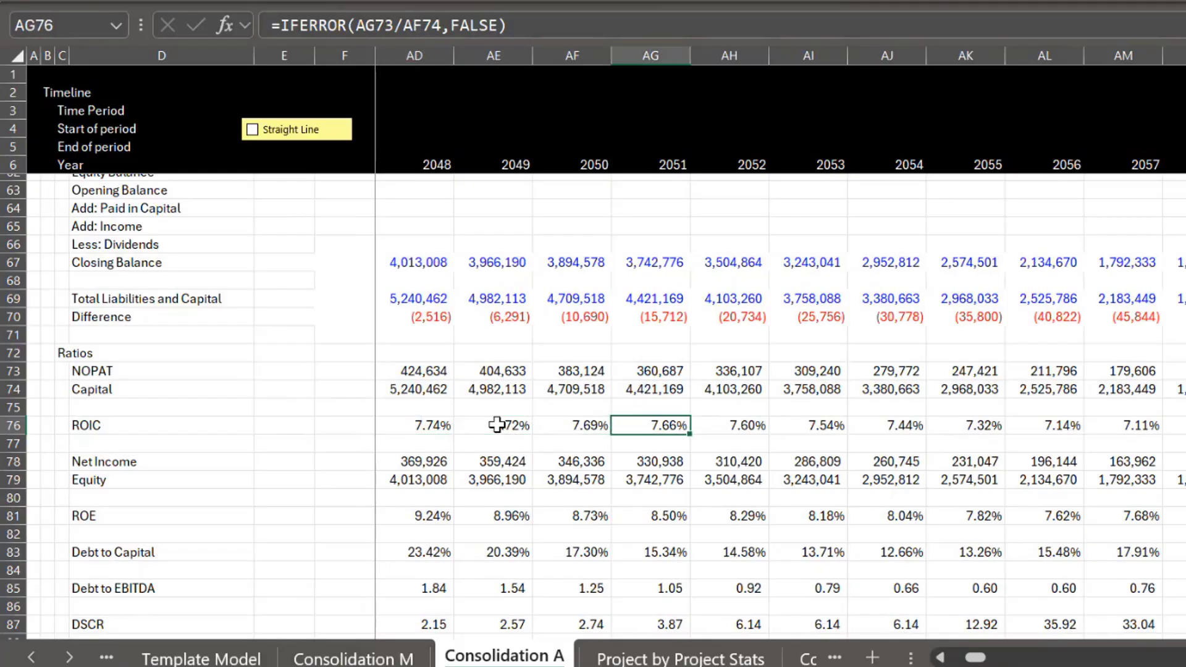
{"action": "key", "text": "Right"}
{"action": "key", "text": "Left"}
{"action": "key", "text": "Left"}
{"action": "key", "text": "Left"}
{"action": "key", "text": "Left"}
{"action": "key", "text": "Left"}
{"action": "key", "text": "Left"}
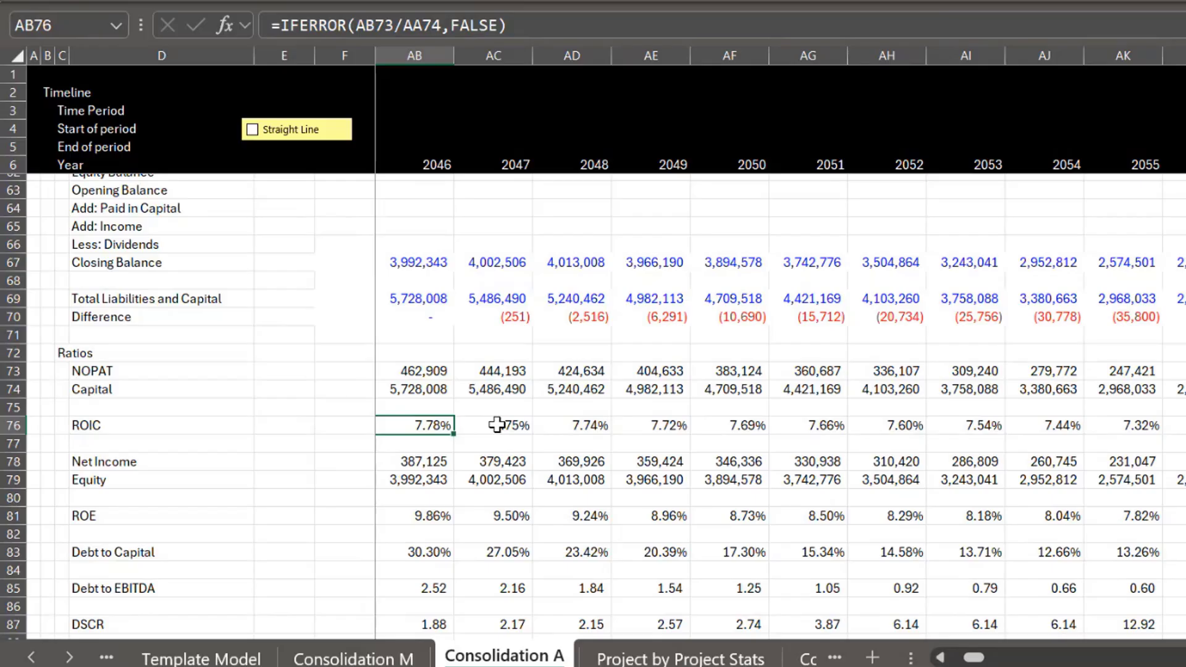
Switch to the Course Outline presentation in PowerPoint and go to the No Circular Reference slide
{"action": "mouse_move", "coordinate": [415, 580]}
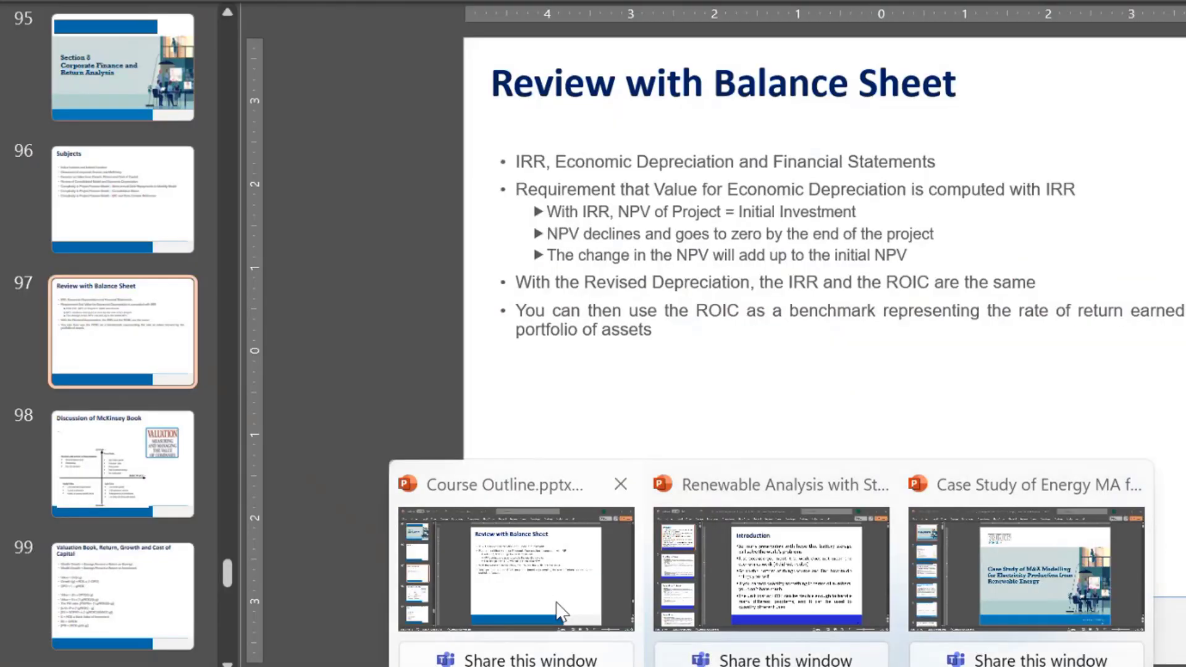
{"action": "left_click", "coordinate": [556, 599]}
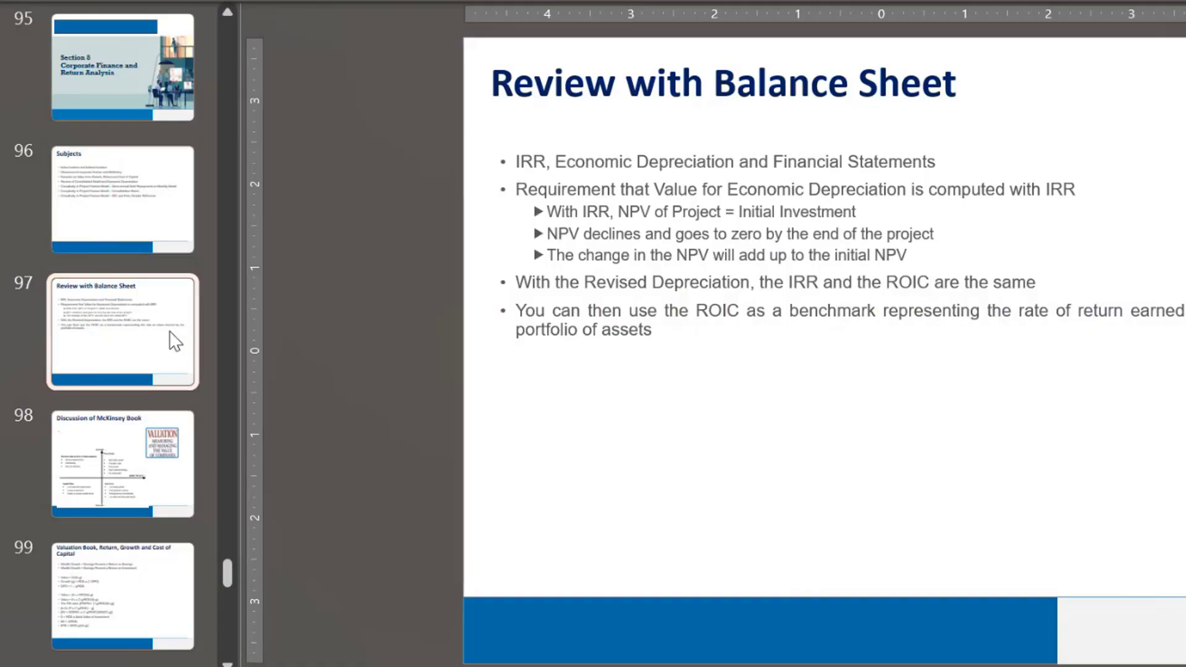
{"action": "key", "text": "Down"}
{"action": "key", "text": "Down"}
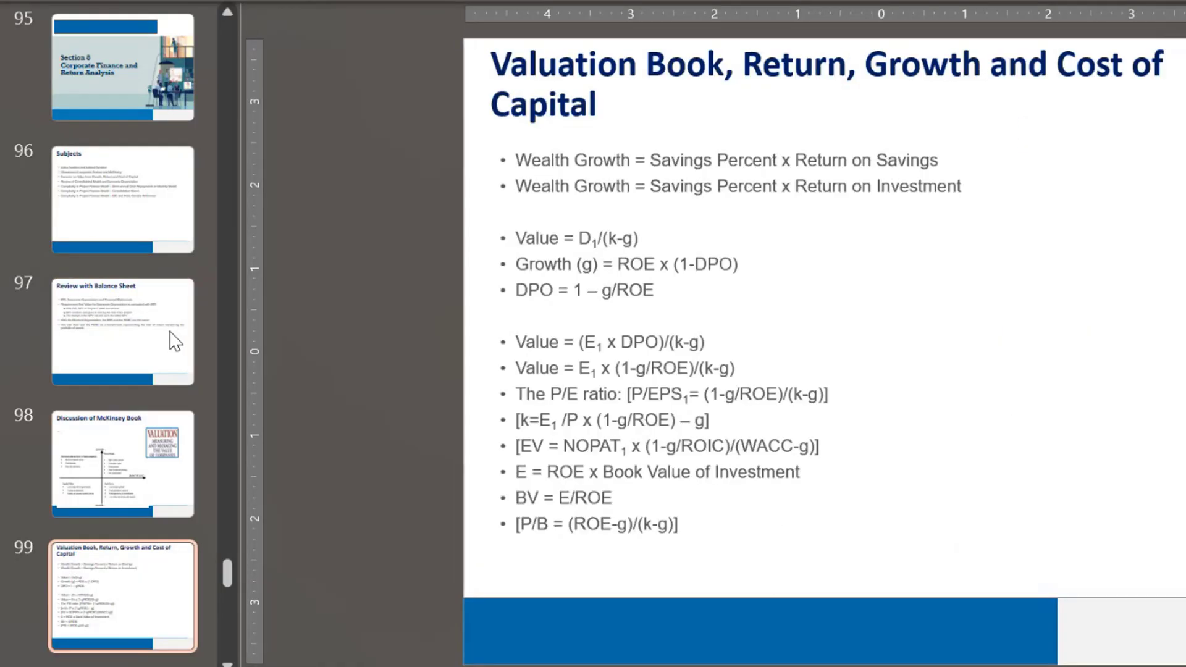
{"action": "key", "text": "Down"}
{"action": "key", "text": "Down"}
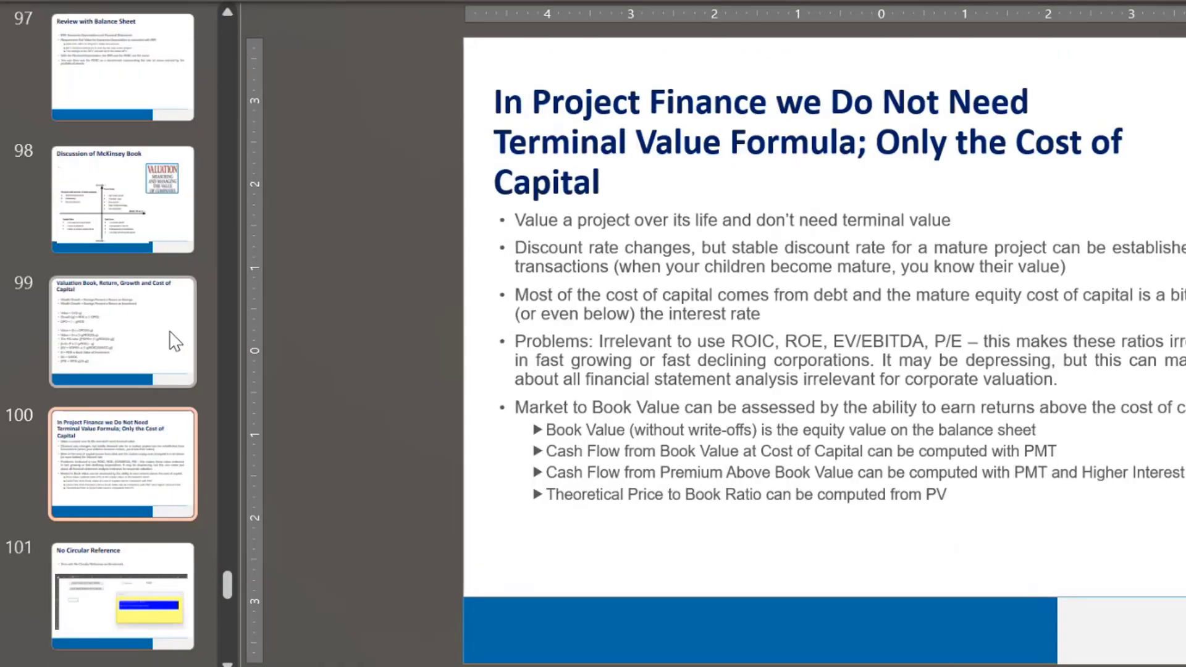
{"action": "key", "text": "Down"}
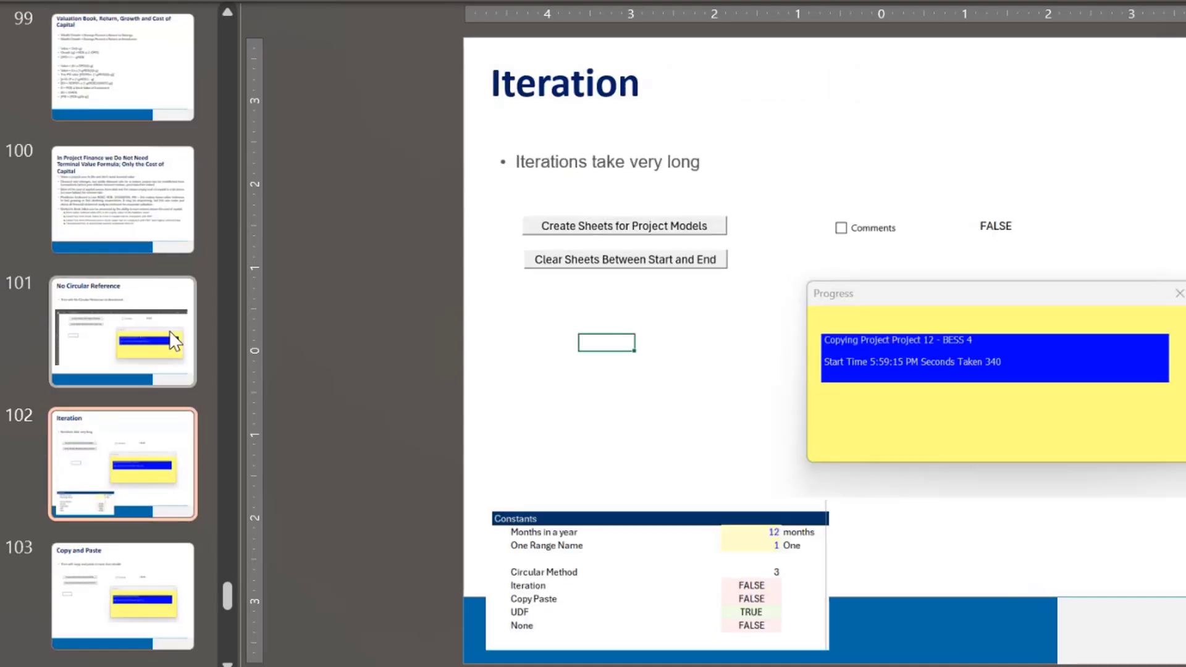
{"action": "key", "text": "Up"}
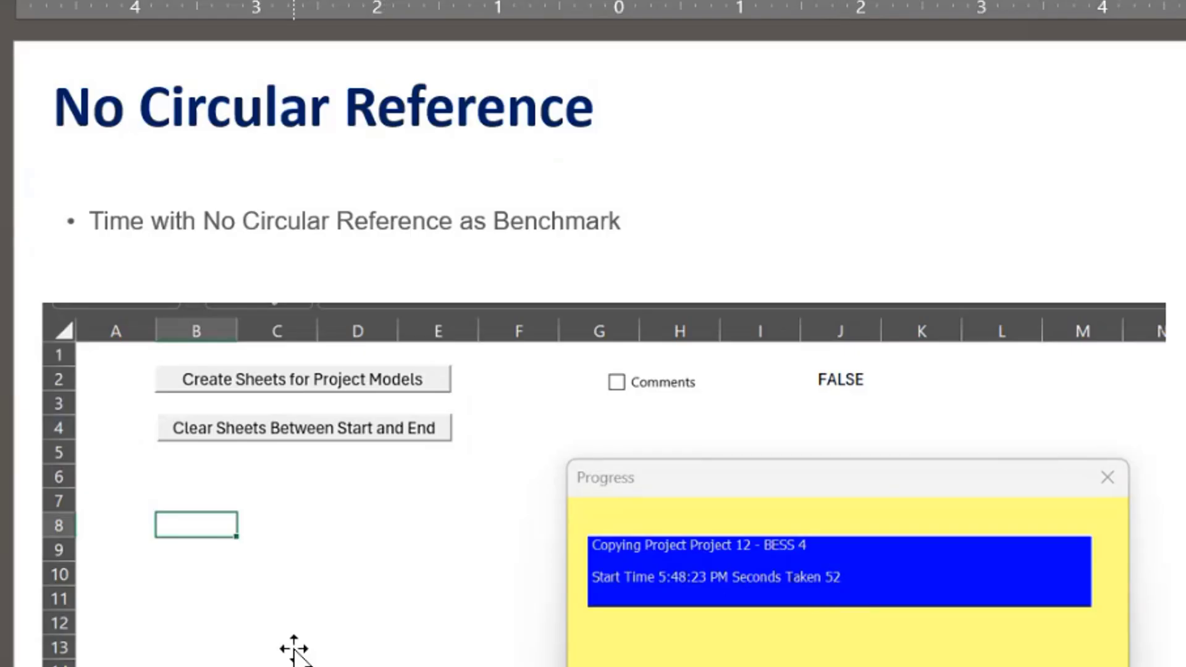
Compare the sheet-creation times on the No Circular Reference, Iteration, Copy and Paste, and UDF slides
{"action": "key", "text": "Page_Down"}
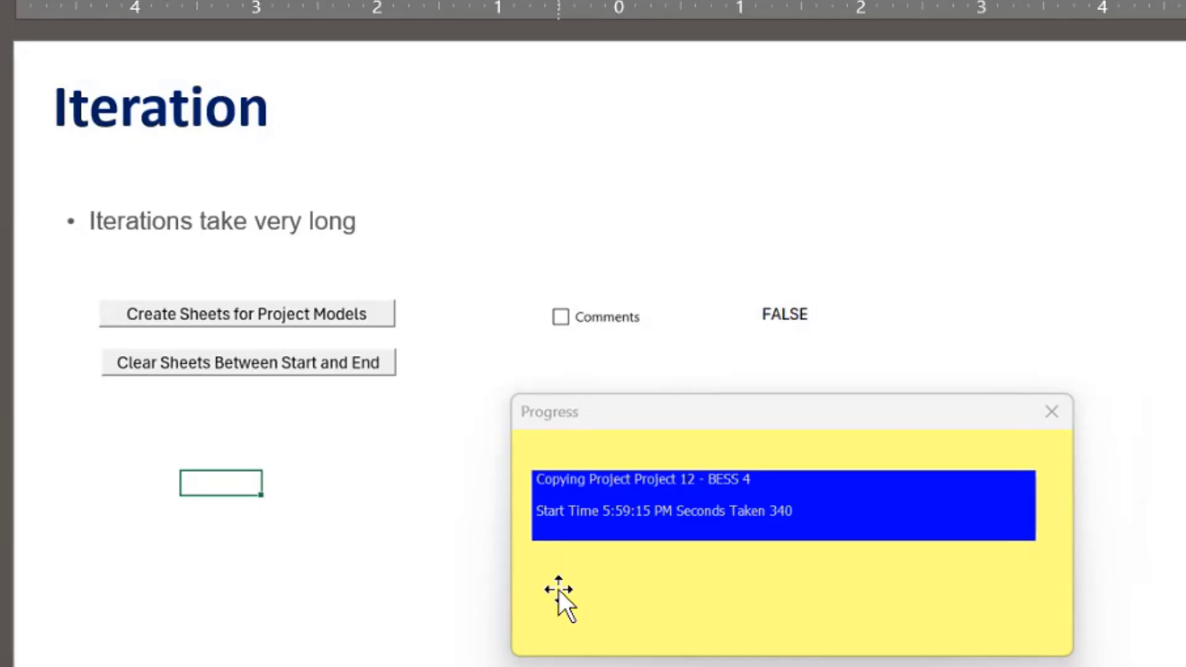
{"action": "key", "text": "Page_Down"}
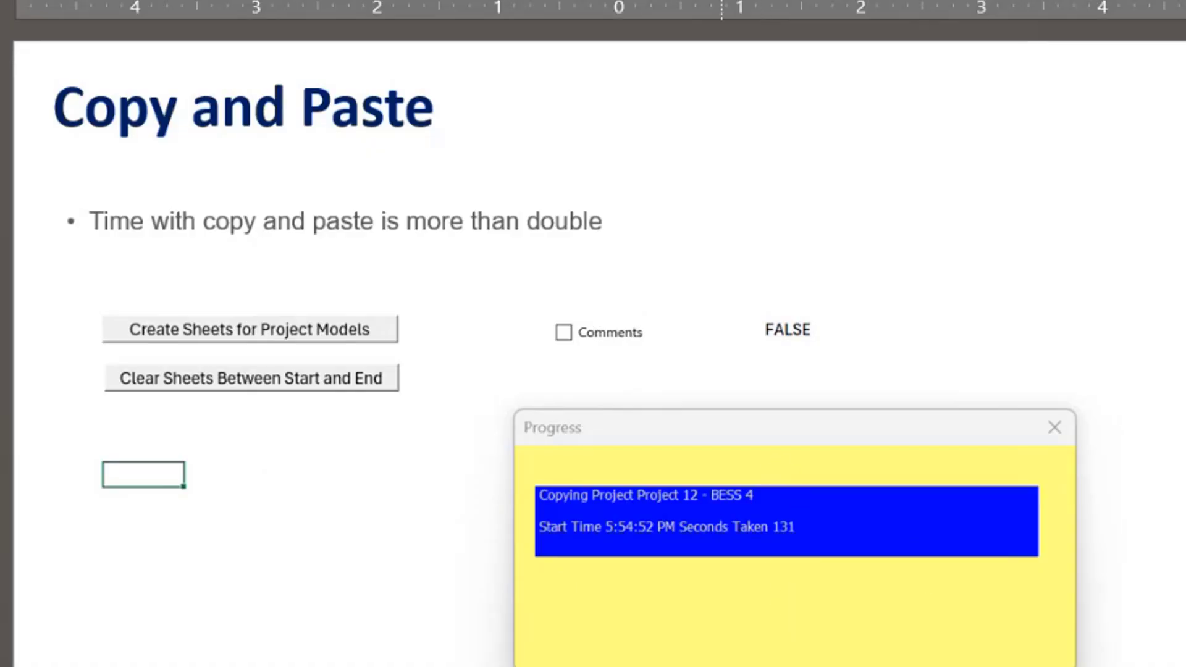
{"action": "key", "text": "Page_Up"}
{"action": "key", "text": "Page_Up"}
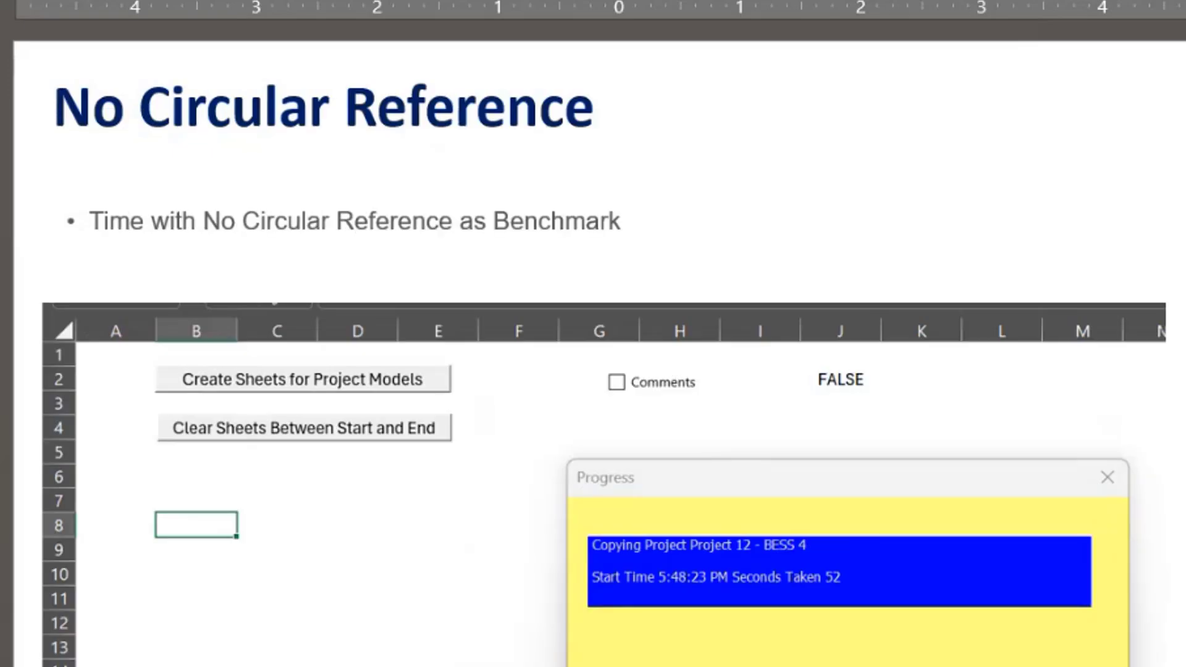
{"action": "key", "text": "Page_Down"}
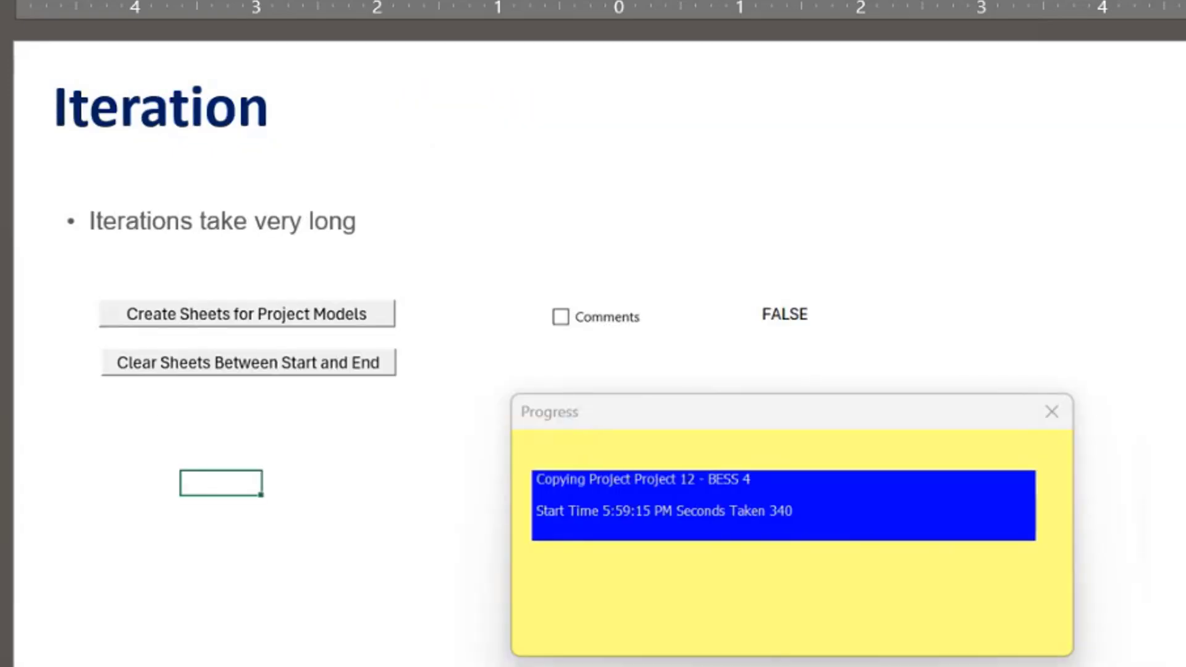
{"action": "key", "text": "Page_Down"}
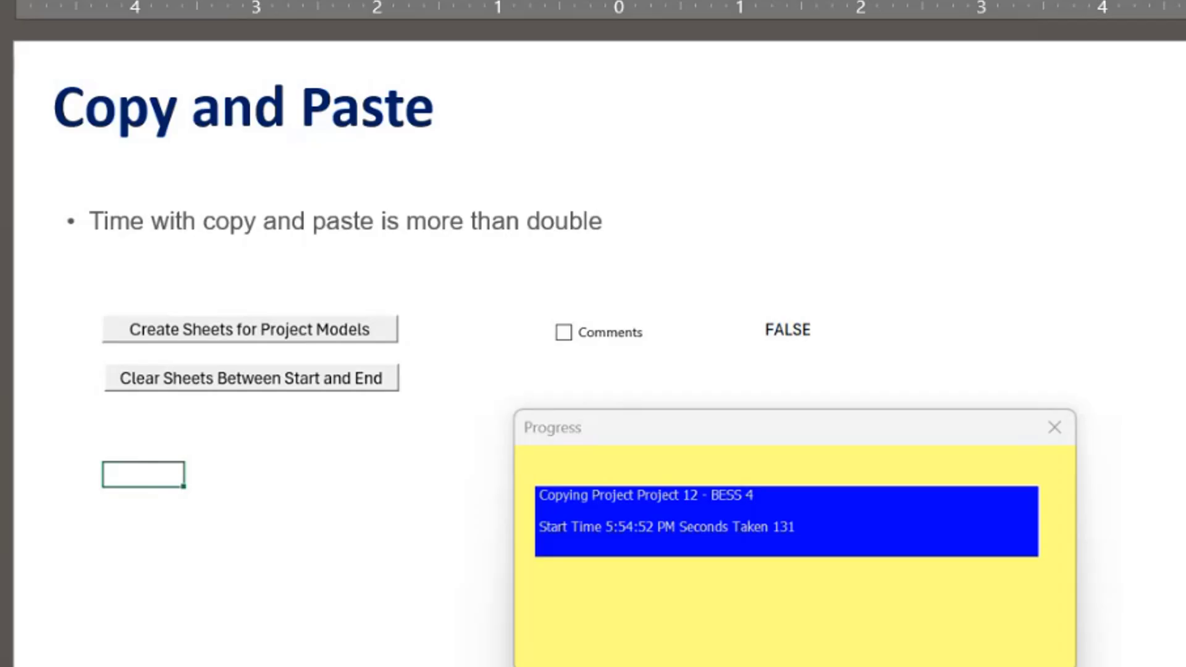
{"action": "key", "text": "Page_Down"}
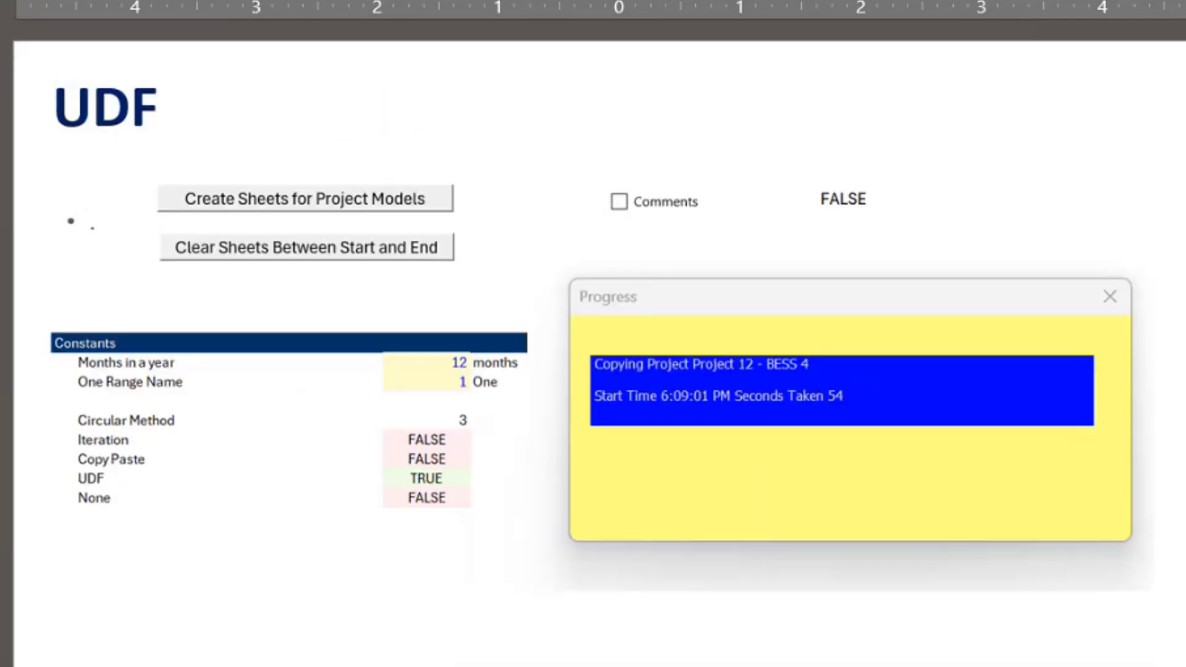
{"action": "key", "text": "Page_Up"}
{"action": "key", "text": "Page_Up"}
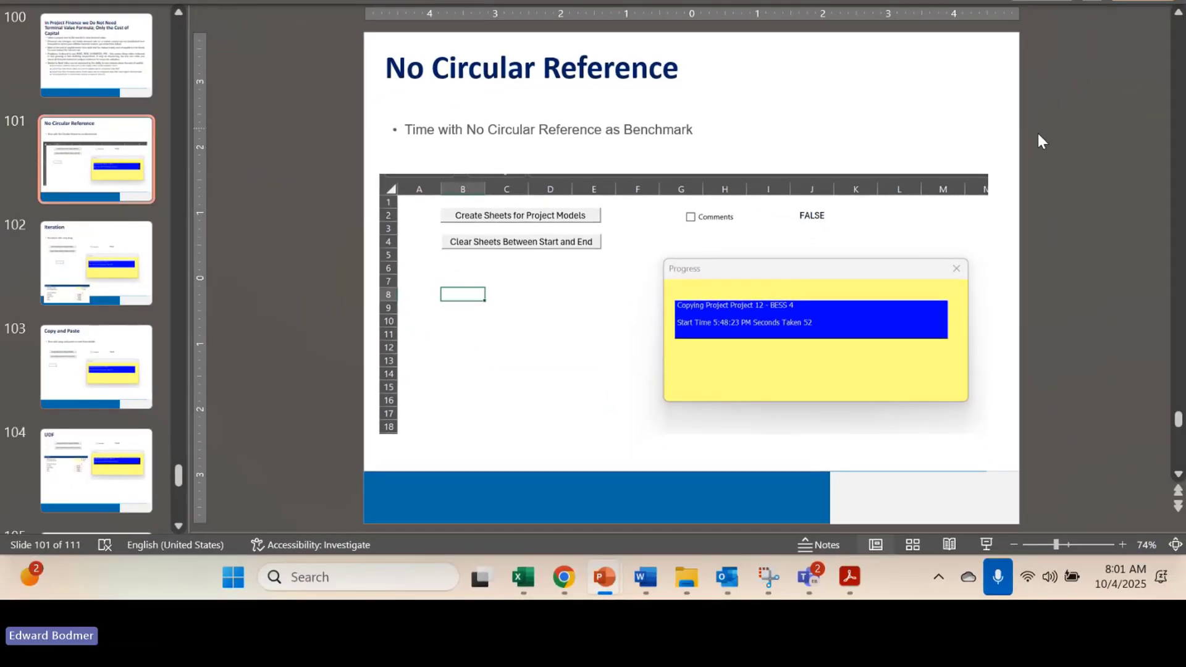
{"action": "right_click", "coordinate": [1029, 140]}
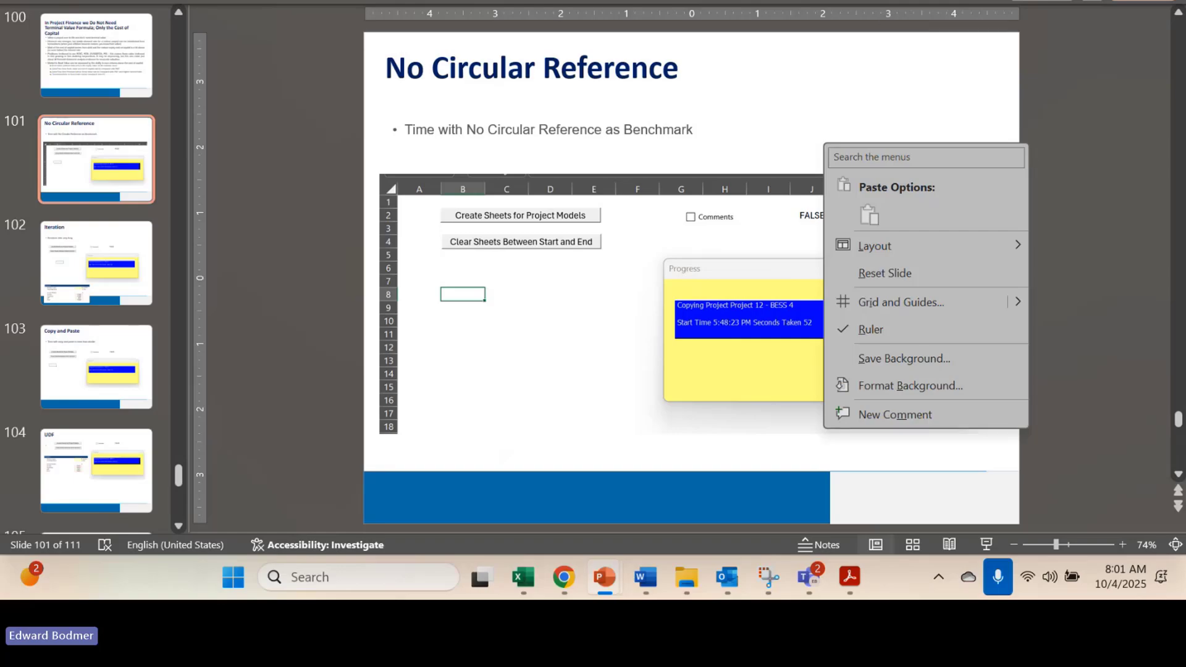
{"action": "key", "text": "Escape"}
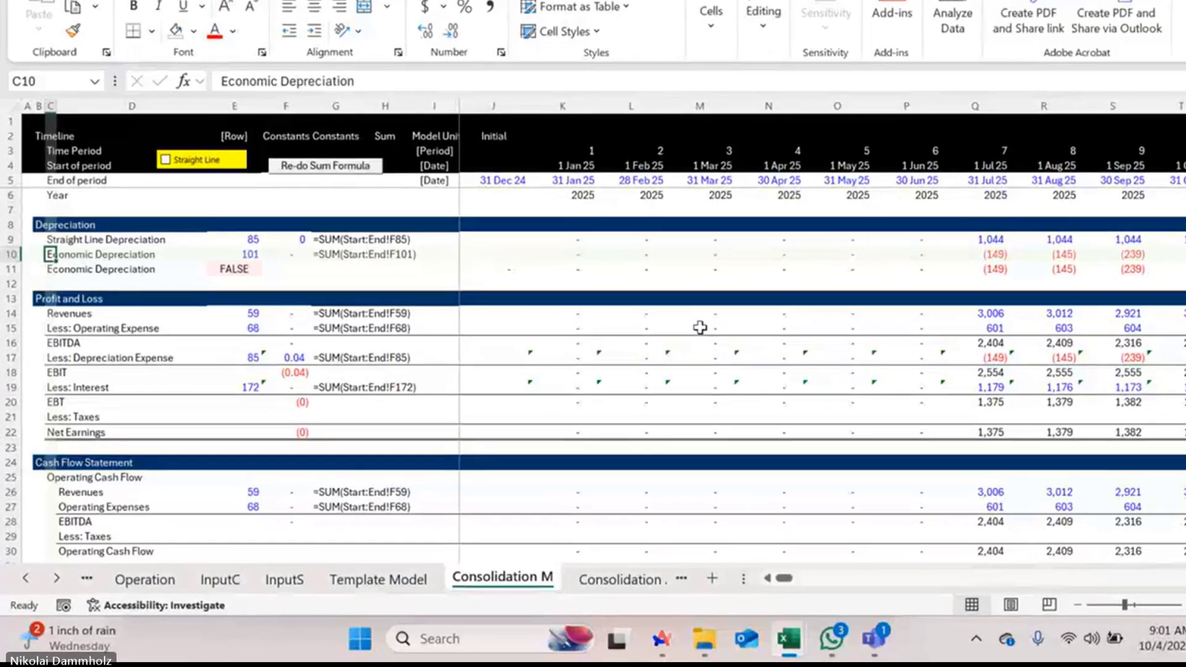
Go from Consolidation M to the InputC sheet in Excel and review the general and timeline inputs of the projects
{"action": "left_click", "coordinate": [672, 315]}
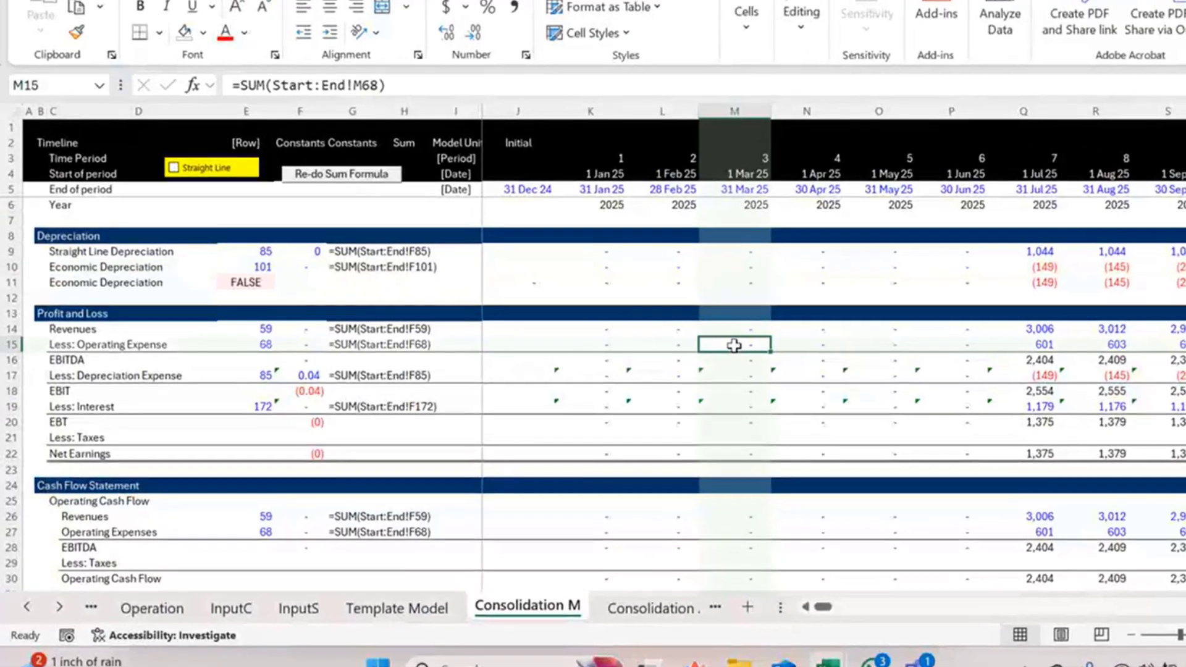
{"action": "key", "text": "ctrl+Page_Up"}
{"action": "key", "text": "ctrl+Page_Up"}
{"action": "key", "text": "ctrl+Page_Up"}
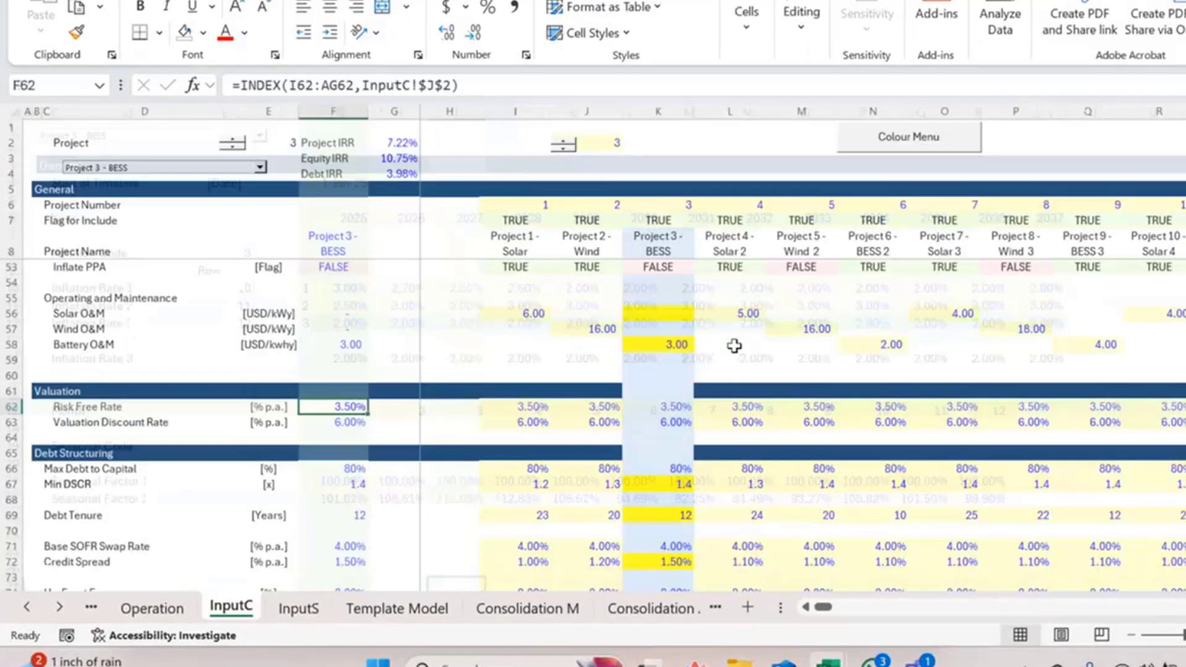
{"action": "scroll", "coordinate": [531, 364], "scroll_direction": "up", "scroll_amount": 15}
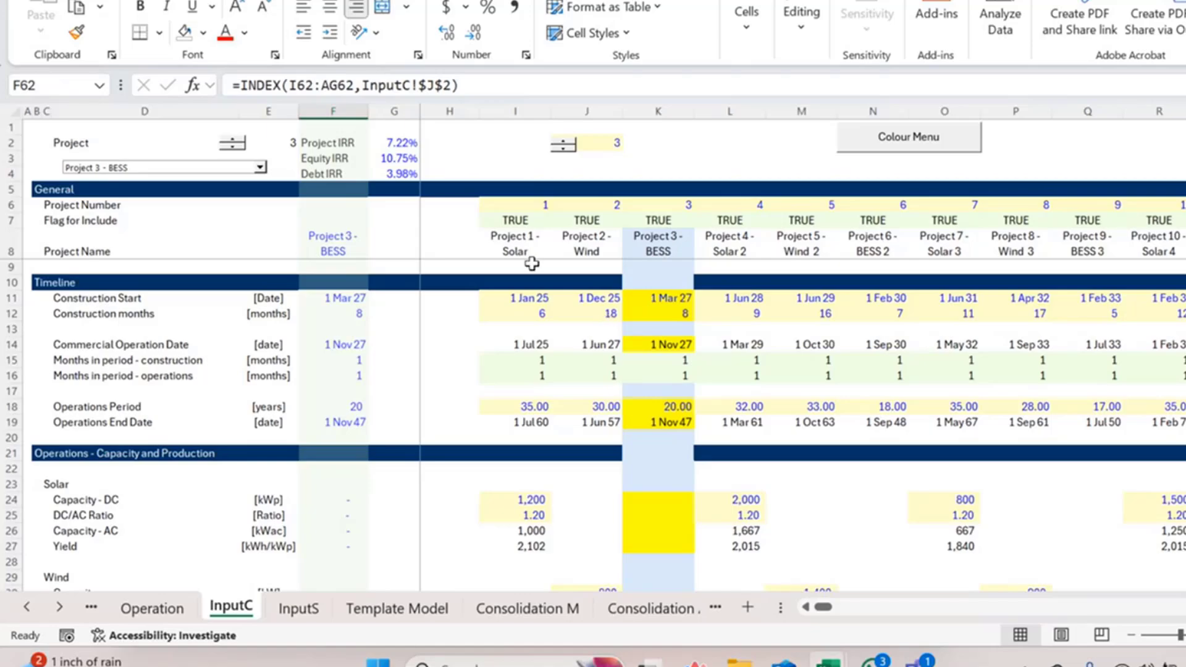
{"action": "left_click", "coordinate": [450, 283]}
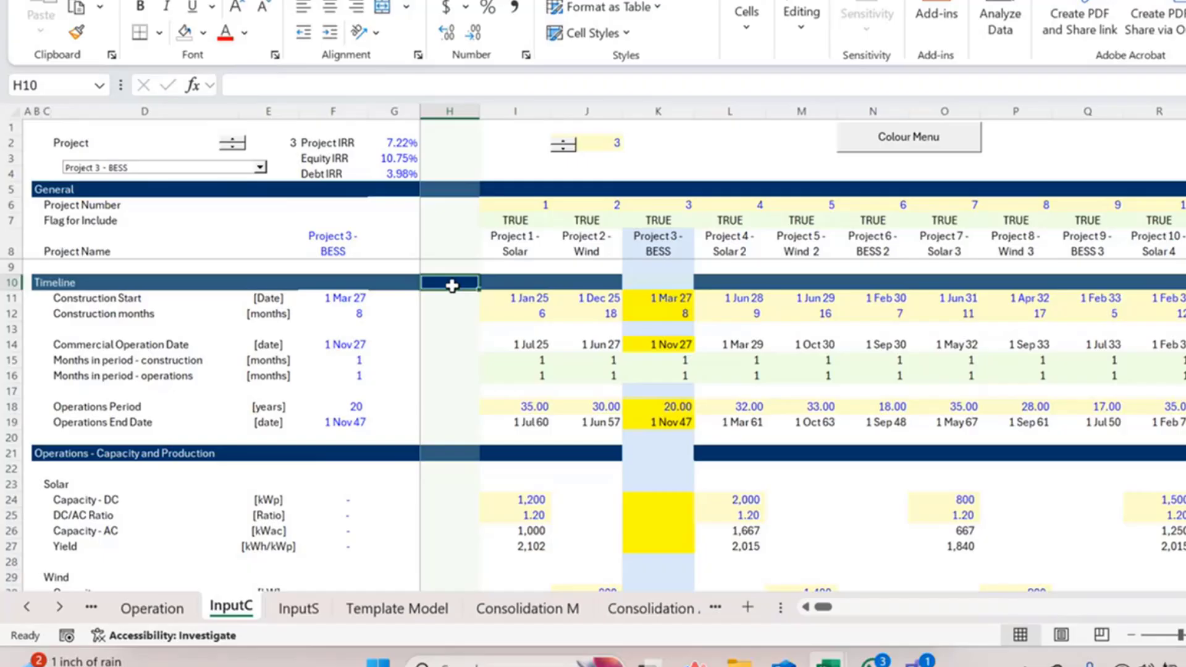
Open the Corporate Finance Theory sheet and look over its assumption and valuation rows
{"action": "key", "text": "ctrl+Page_Down"}
{"action": "key", "text": "ctrl+Page_Down"}
{"action": "key", "text": "ctrl+Page_Down"}
{"action": "key", "text": "ctrl+Page_Down"}
{"action": "key", "text": "ctrl+Page_Down"}
{"action": "key", "text": "ctrl+Page_Down"}
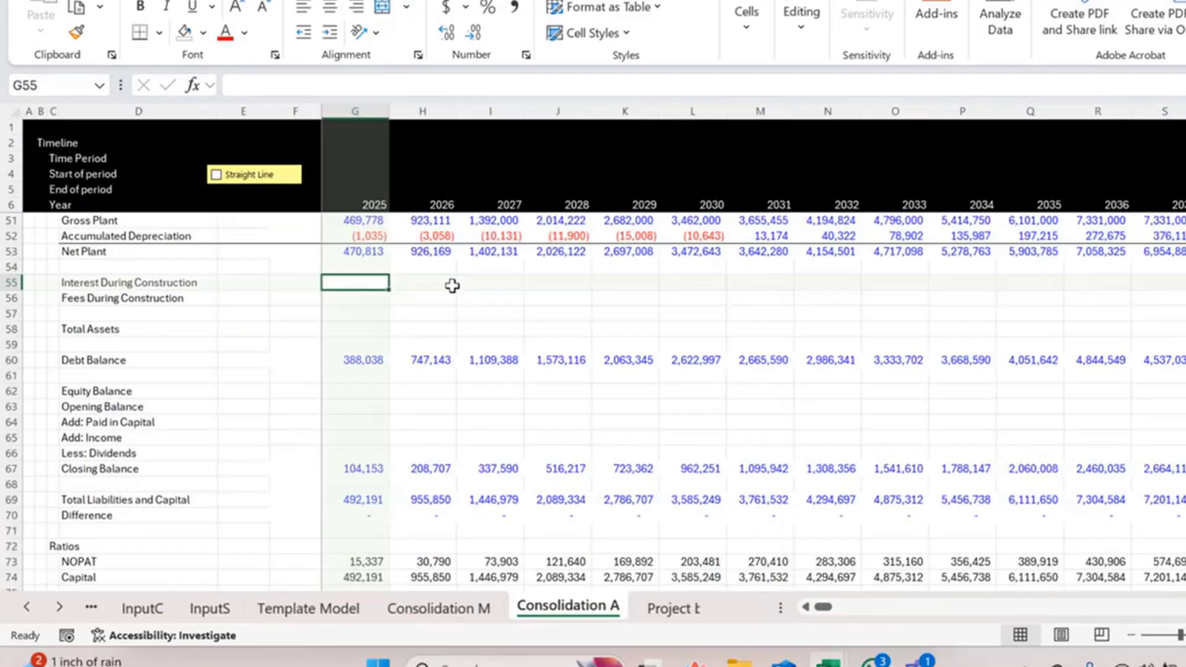
{"action": "key", "text": "ctrl+Page_Down"}
{"action": "key", "text": "ctrl+Page_Up"}
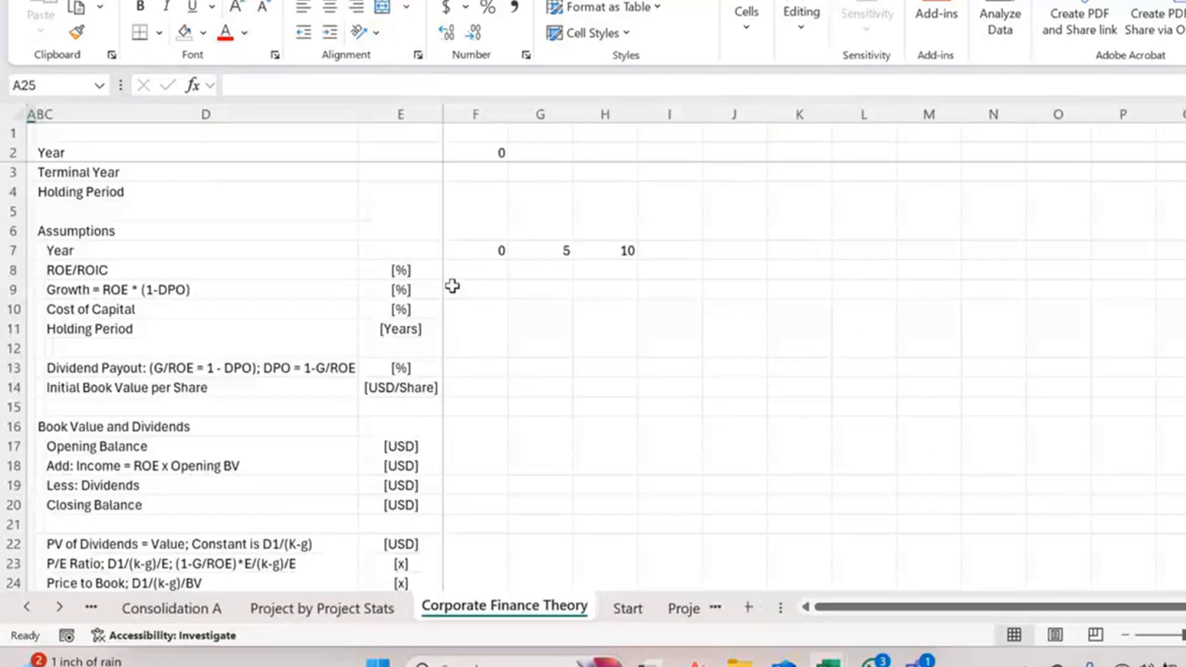
{"action": "scroll", "coordinate": [579, 304], "scroll_direction": "left", "scroll_amount": 2}
{"action": "scroll", "coordinate": [578, 304], "scroll_direction": "left", "scroll_amount": 2}
{"action": "scroll", "coordinate": [579, 304], "scroll_direction": "right", "scroll_amount": 4}
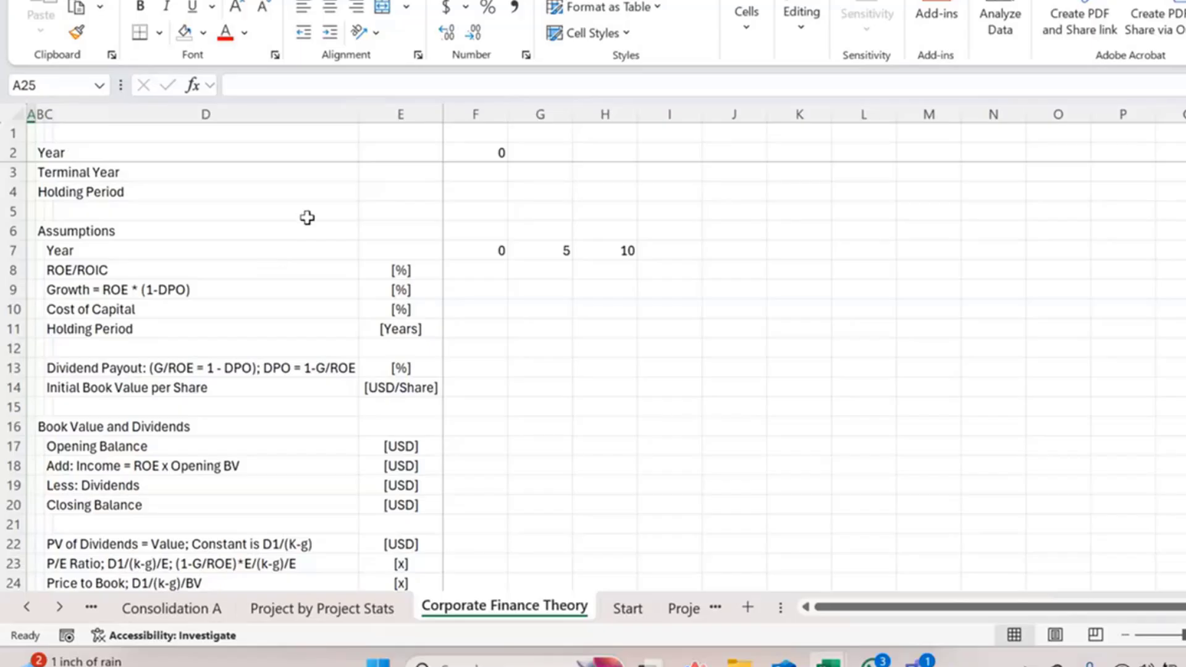
Fill the Year row from cell F2 with the formula =SEQUENCE(1,500,0)
{"action": "left_click", "coordinate": [427, 251]}
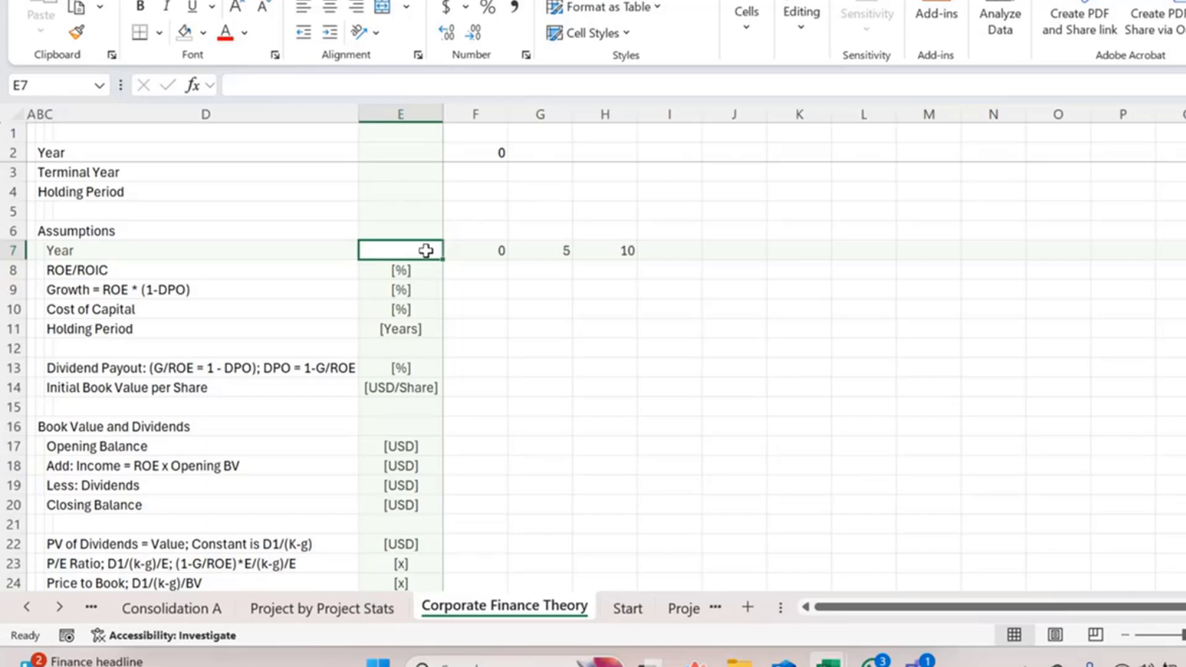
{"action": "key", "text": "ctrl+Up"}
{"action": "key", "text": "Left"}
{"action": "key", "text": "Left"}
{"action": "key", "text": "Down"}
{"action": "key", "text": "Right"}
{"action": "key", "text": "ctrl+Right"}
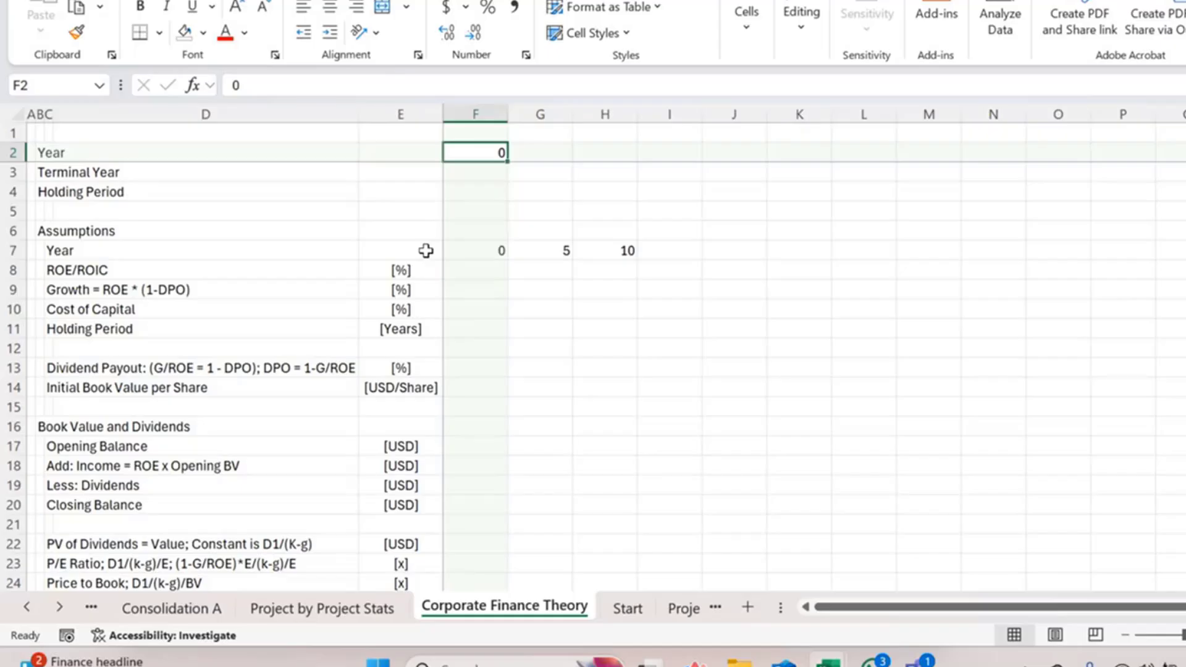
{"action": "type", "text": "="}
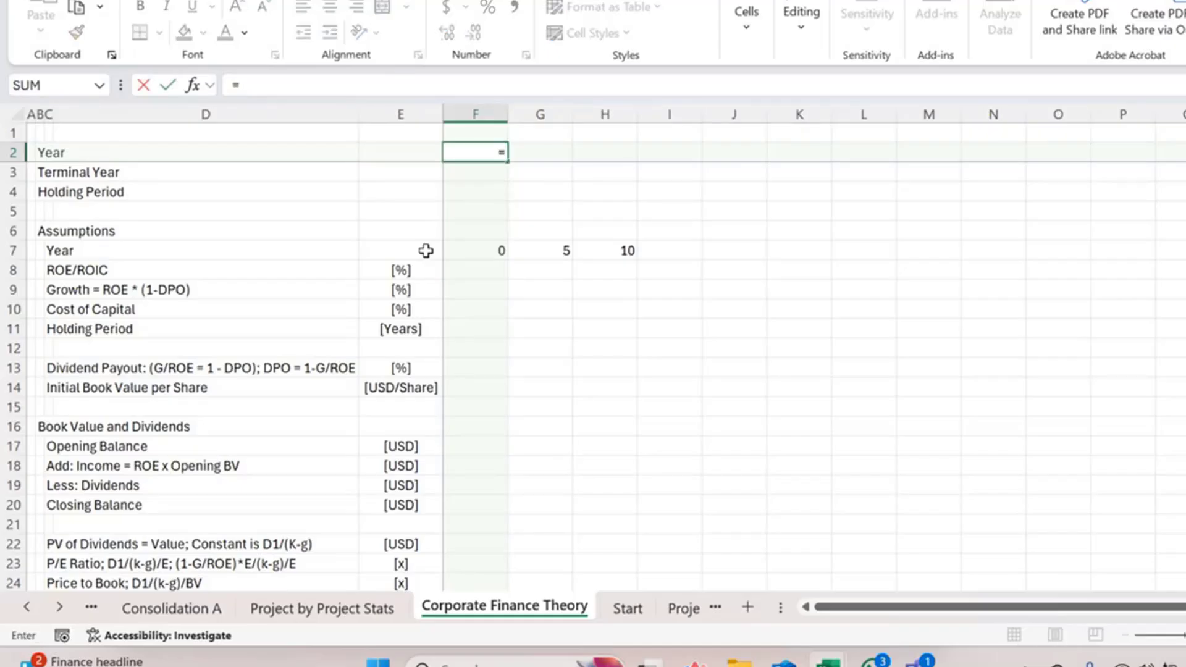
{"action": "type", "text": "sequ"}
{"action": "key", "text": "Tab"}
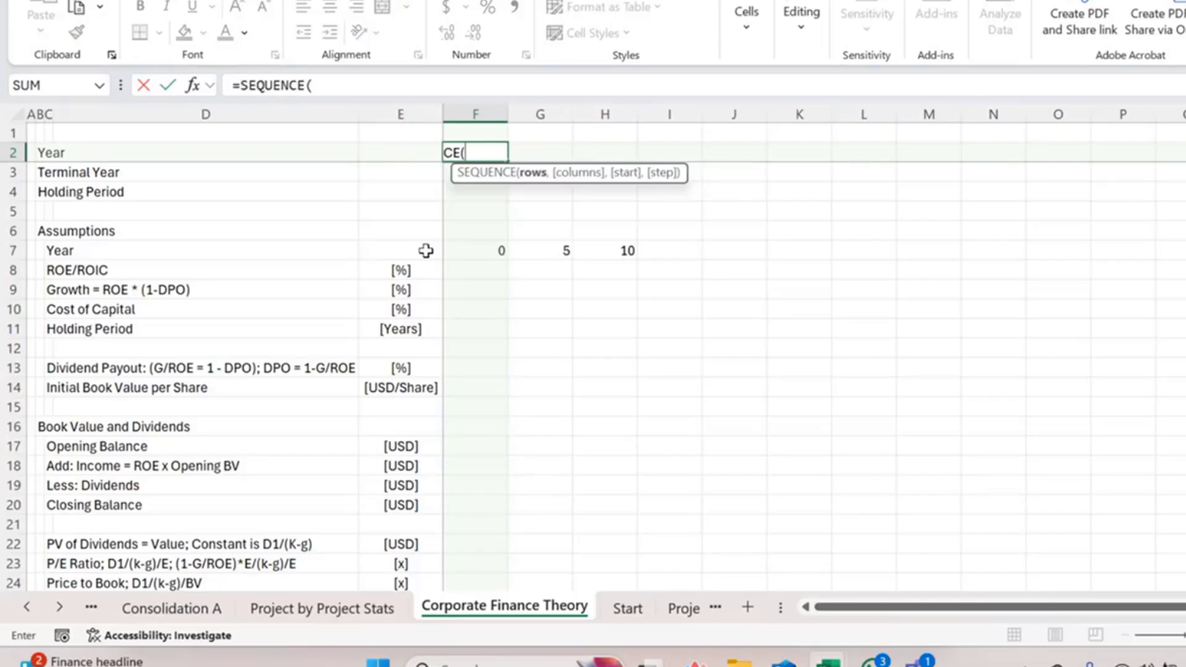
{"action": "type", "text": "8"}
{"action": "key", "text": "BackSpace"}
{"action": "type", "text": "1,"}
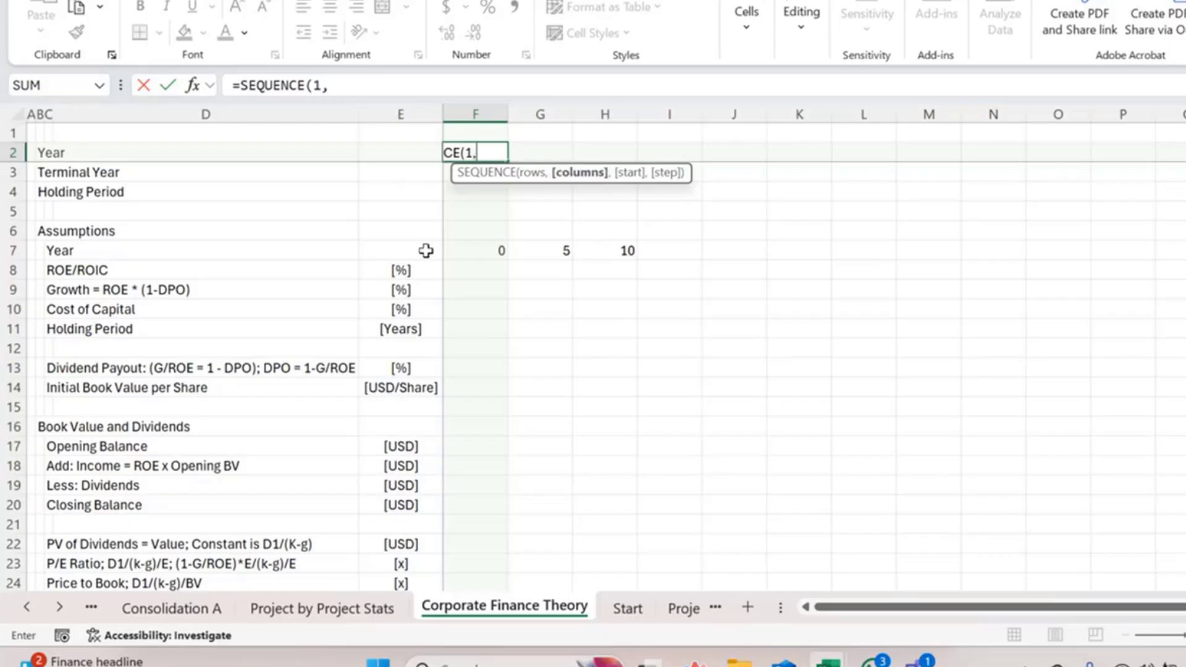
{"action": "type", "text": "500,0"}
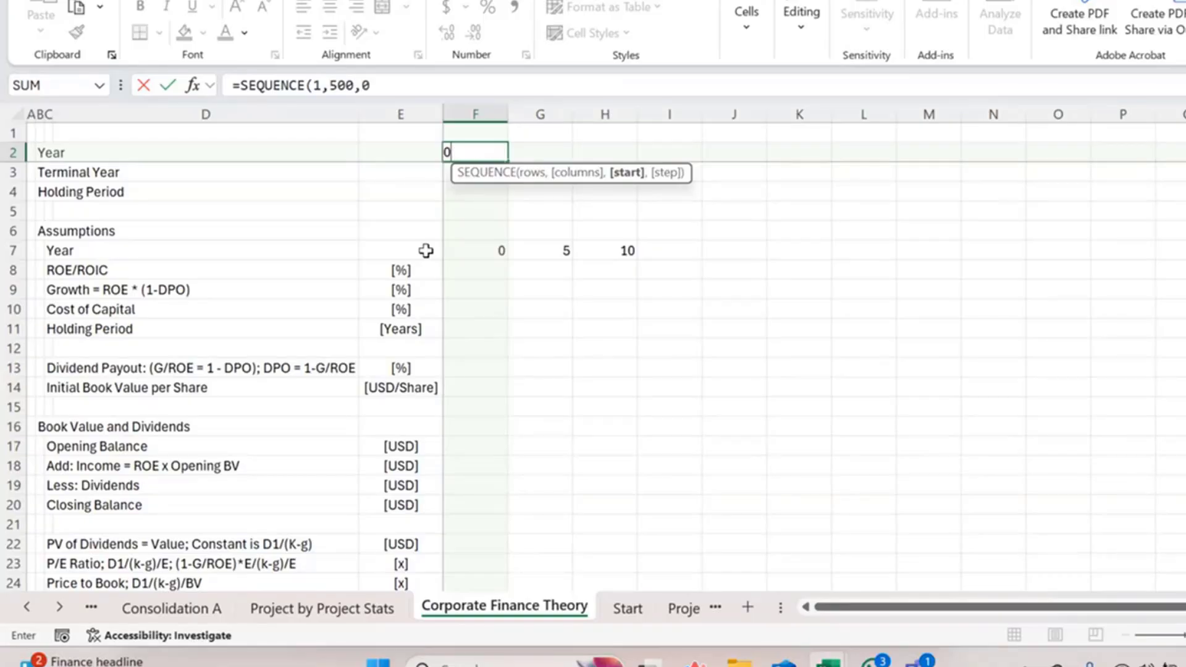
{"action": "key", "text": "Return"}
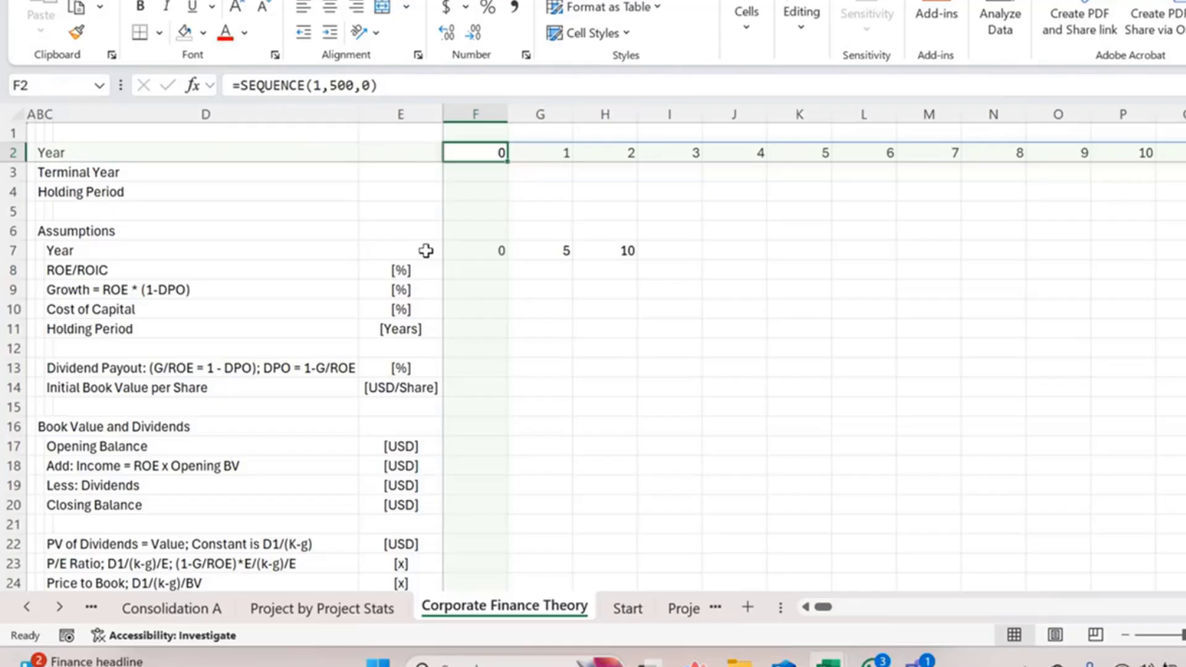
Enter 7% as the ROE/ROIC for year 0 in cell F8
{"action": "key", "text": "Down"}
{"action": "key", "text": "Down"}
{"action": "key", "text": "Down"}
{"action": "key", "text": "Down"}
{"action": "key", "text": "Down"}
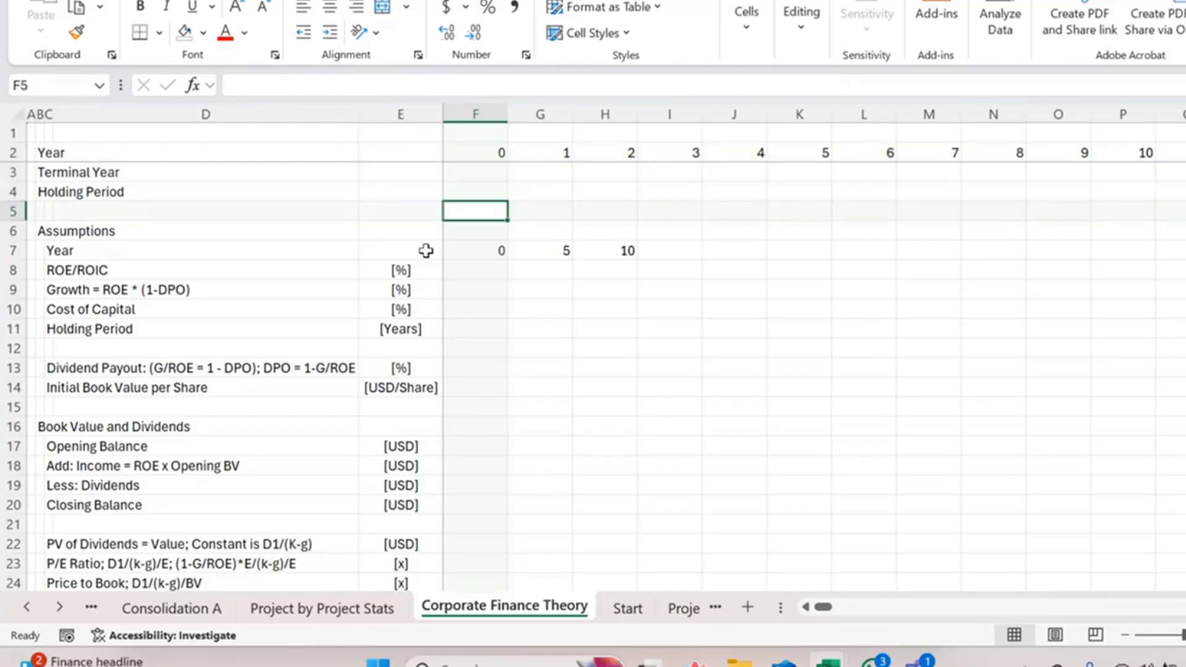
{"action": "key", "text": "Down"}
{"action": "key", "text": "Left"}
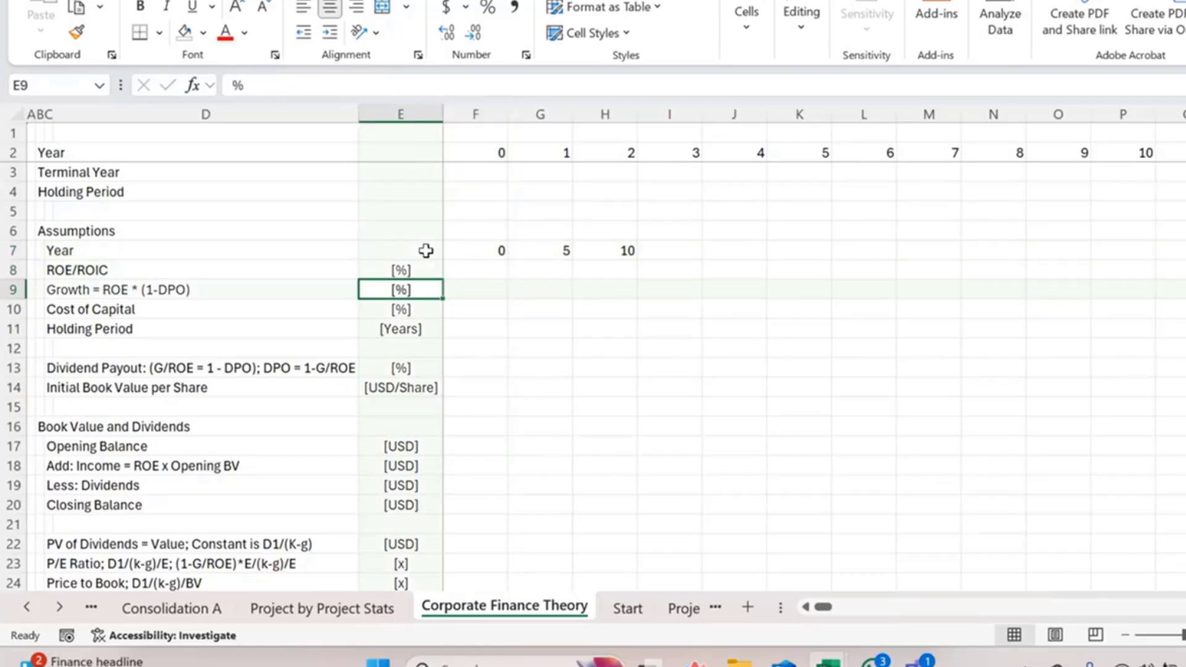
{"action": "key", "text": "Right"}
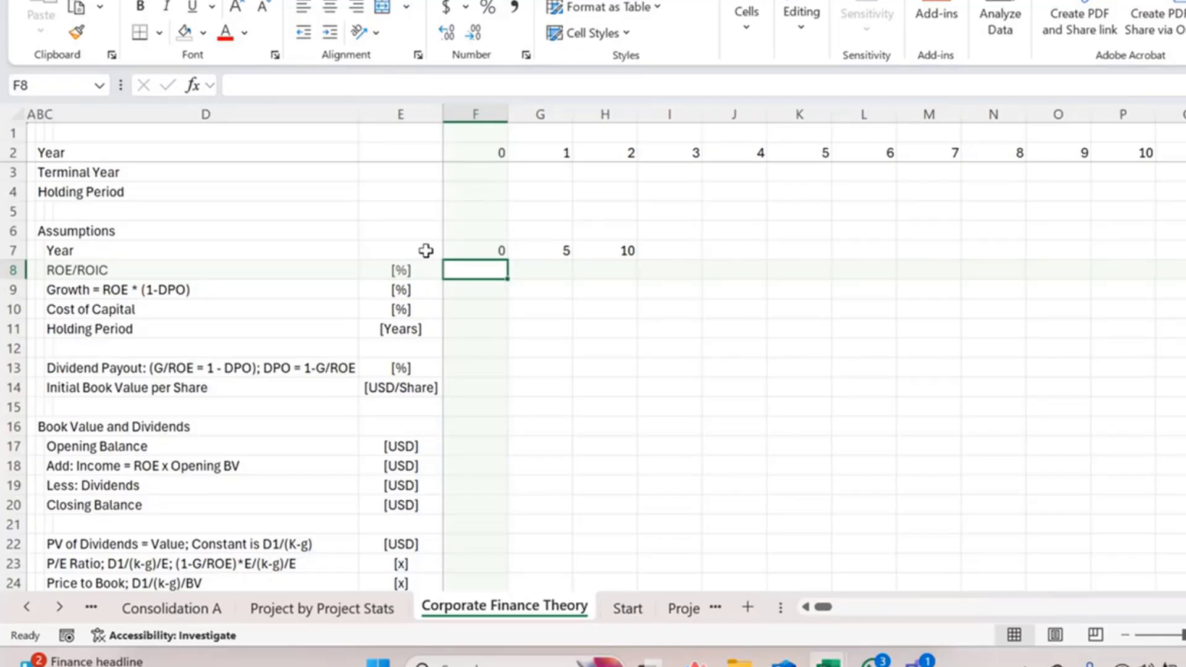
{"action": "type", "text": "0."}
{"action": "key", "text": "BackSpace"}
{"action": "key", "text": "BackSpace"}
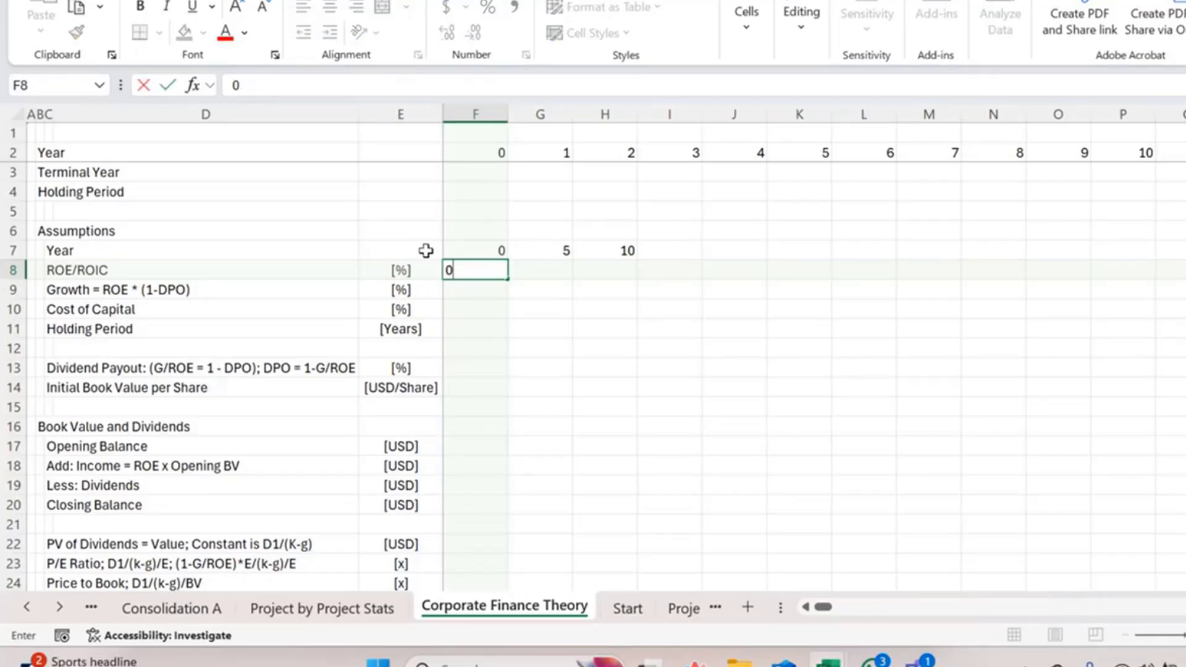
{"action": "type", "text": "7%"}
{"action": "key", "text": "Return"}
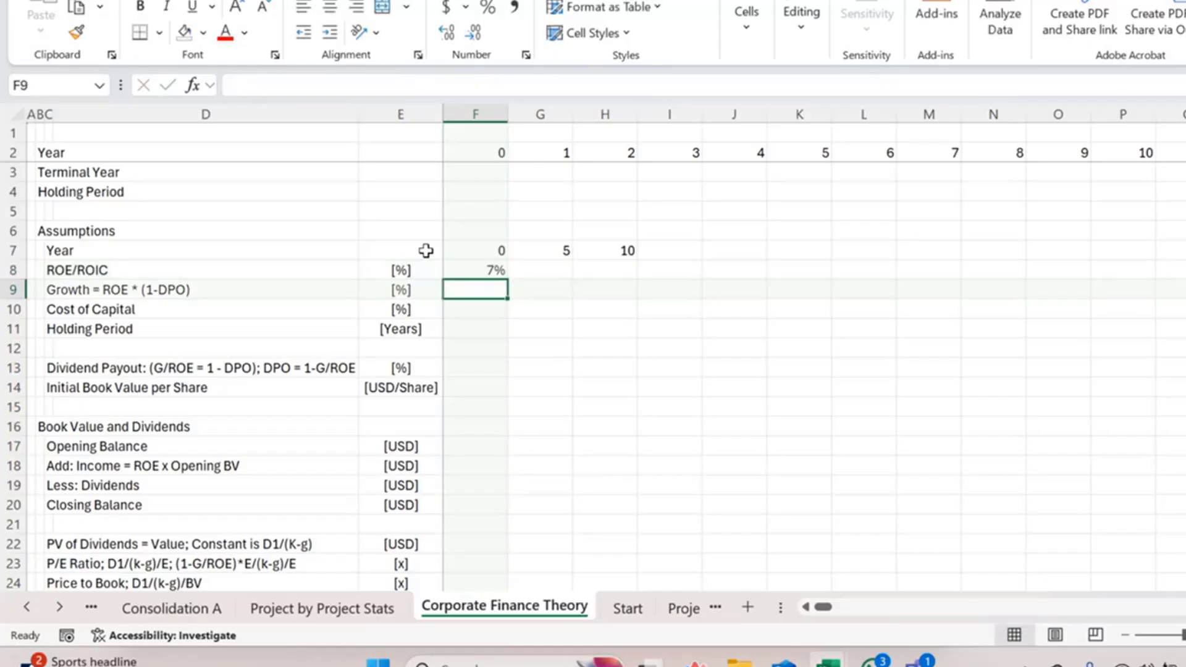
Copy the year 0 ROE/ROIC across to the year 5 and year 10 assumption columns
{"action": "key", "text": "Up"}
{"action": "key", "text": "shift+Right"}
{"action": "key", "text": "shift+Right"}
{"action": "key", "text": "ctrl+r"}
Set Growth to 2% for year 0 and fill it across to years 5 and 10
{"action": "key", "text": "Down"}
{"action": "type", "text": "2"}
{"action": "key", "text": "Right"}
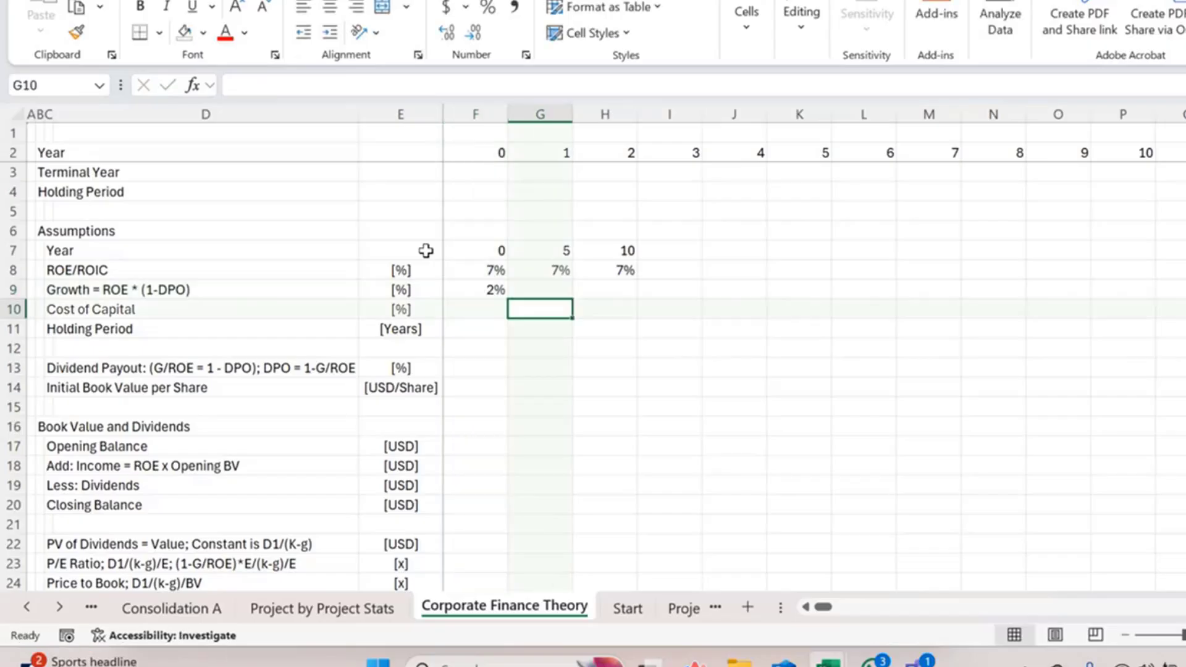
{"action": "key", "text": "Up"}
{"action": "key", "text": "Left"}
{"action": "key", "text": "shift+Right"}
{"action": "key", "text": "shift+Right"}
{"action": "key", "text": "ctrl+r"}
Set the Cost of Capital to 5.50% for year 0 and fill it across to years 5 and 10
{"action": "key", "text": "Down"}
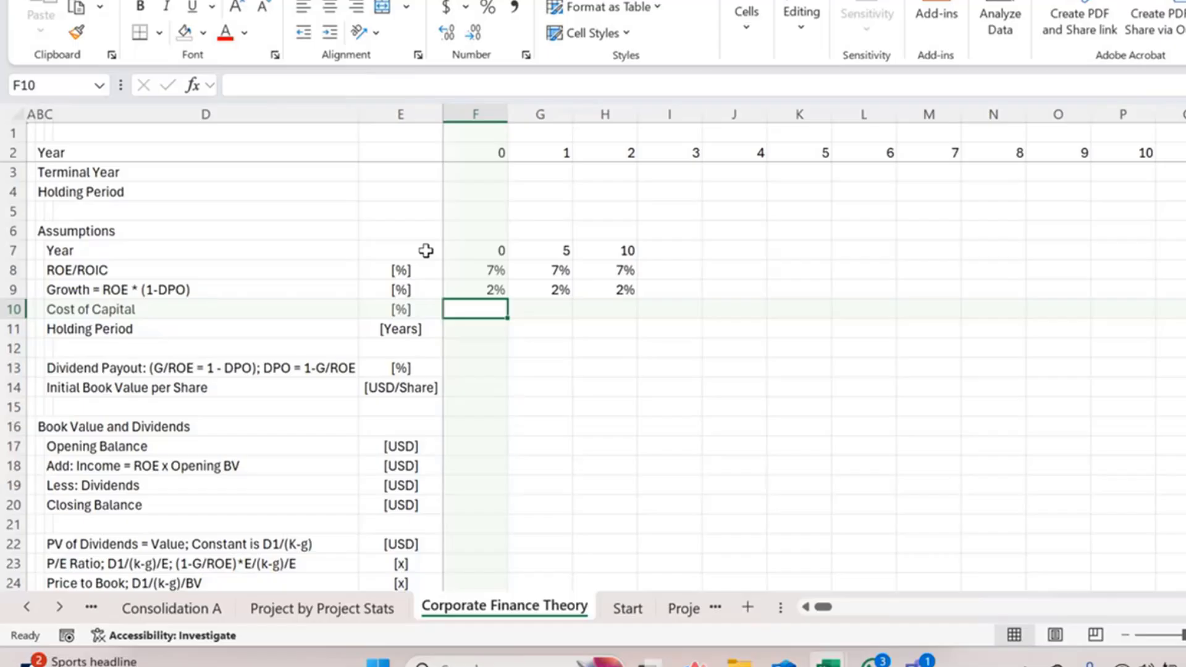
{"action": "type", "text": "5."}
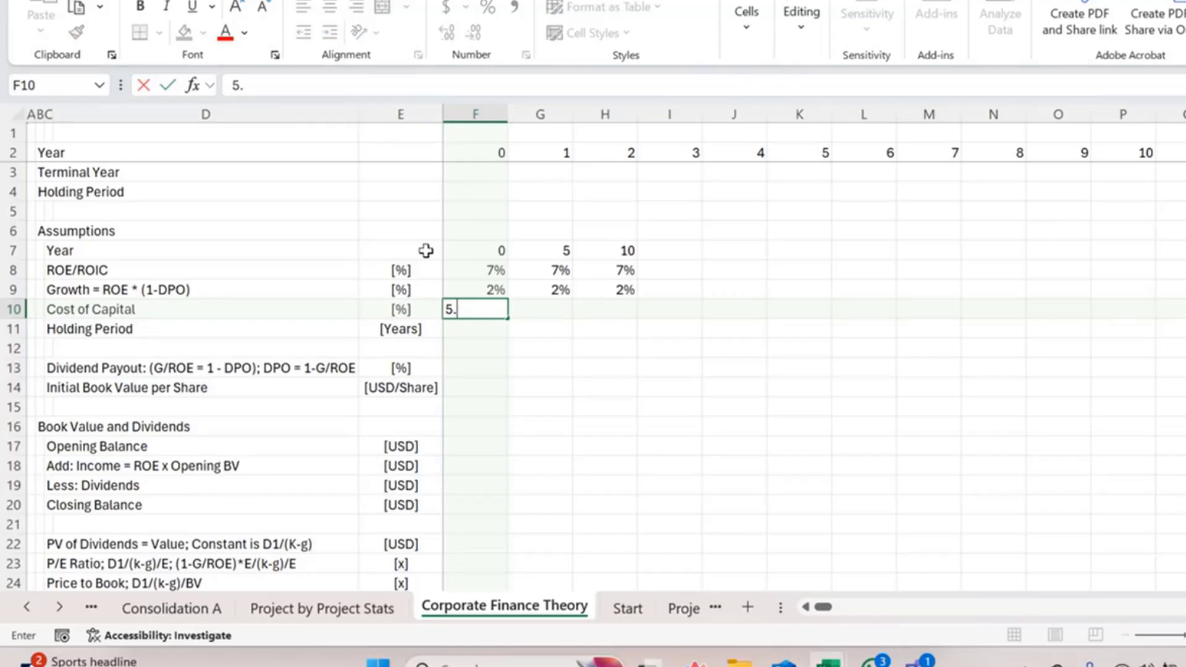
{"action": "type", "text": "50%"}
{"action": "key", "text": "shift+Right"}
{"action": "key", "text": "shift+Right"}
{"action": "key", "text": "ctrl+r"}
Enter the Dividend Payout formula =(1-F9)/(F8) for year 0 in cell F13
{"action": "key", "text": "Down"}
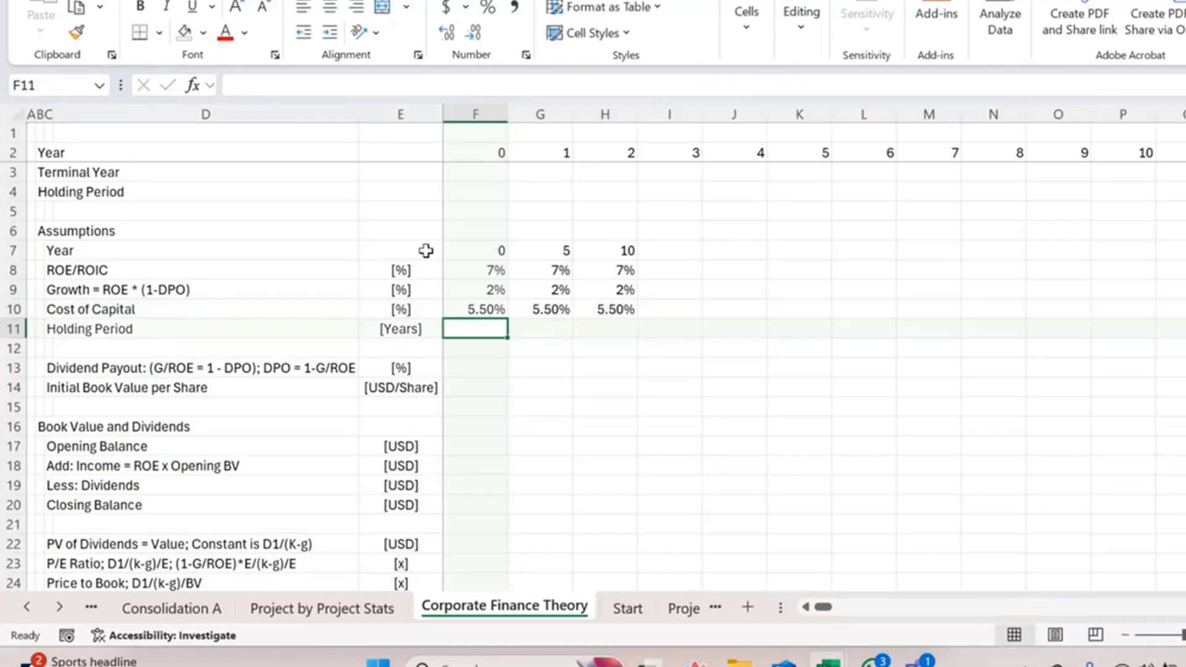
{"action": "key", "text": "Down"}
{"action": "key", "text": "Down"}
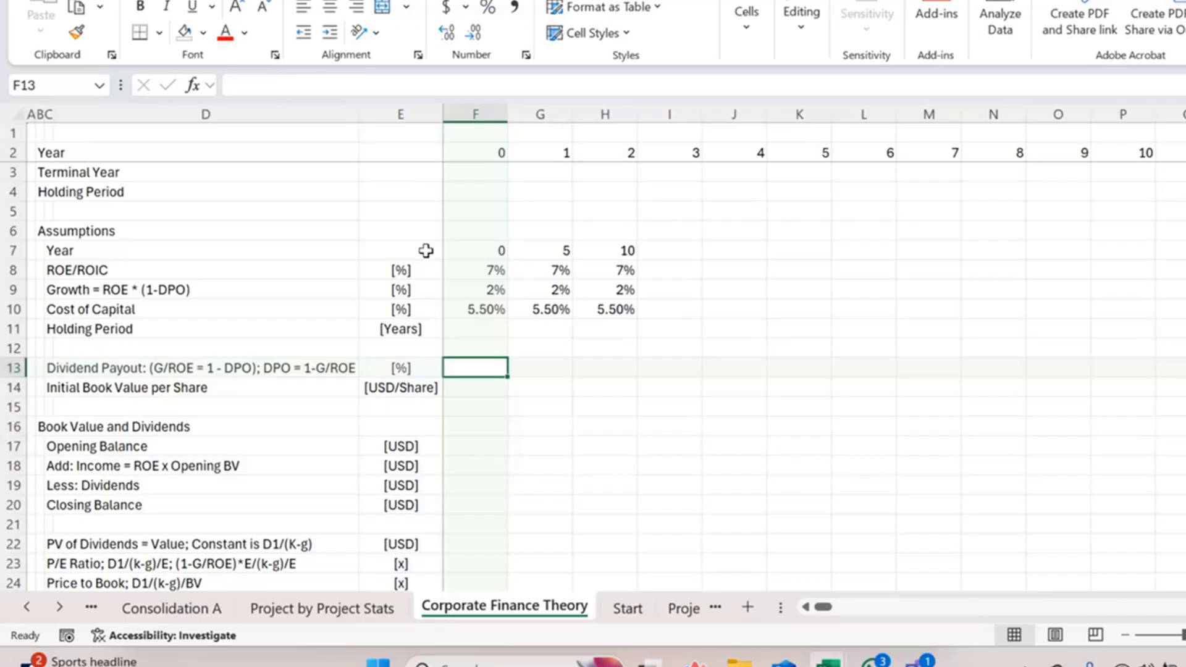
{"action": "type", "text": "="}
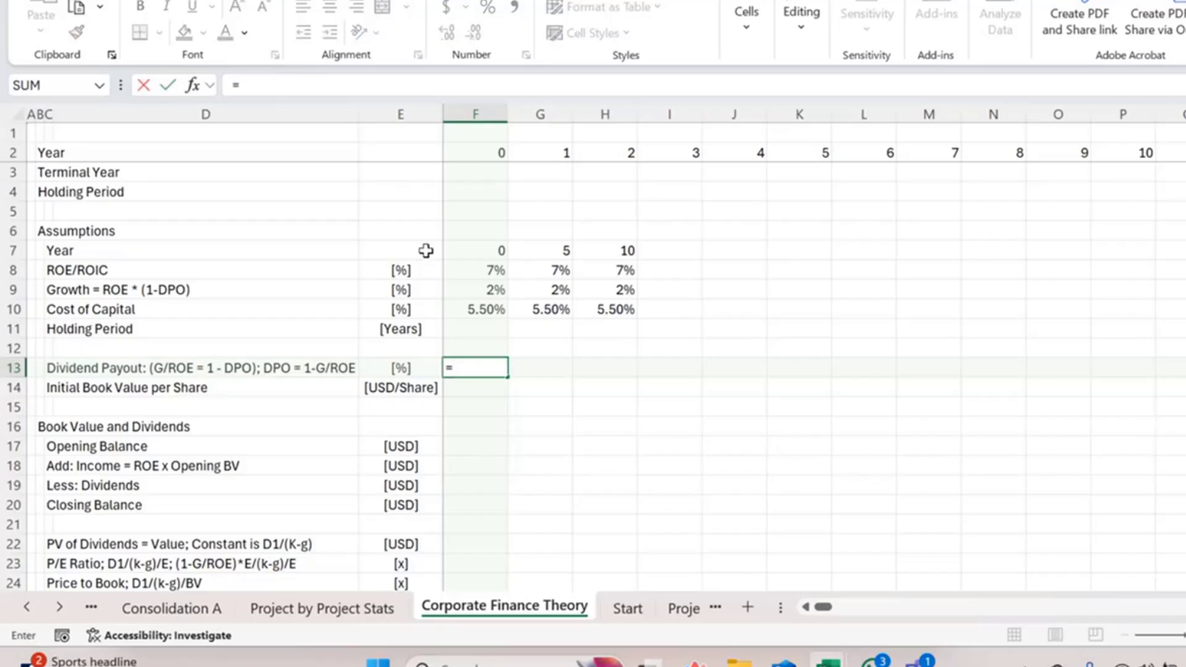
{"action": "type", "text": "(1-"}
{"action": "key", "text": "Up"}
{"action": "key", "text": "Up"}
{"action": "key", "text": "Up"}
{"action": "key", "text": "Up"}
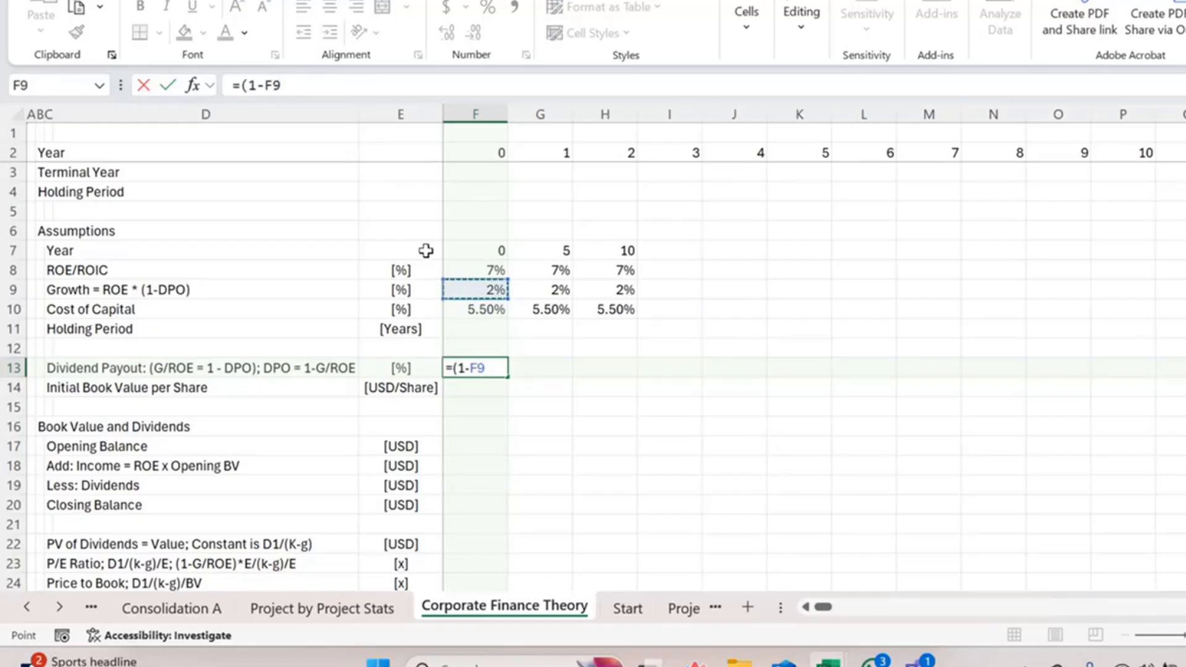
{"action": "key", "text": "Down"}
{"action": "key", "text": "Up"}
{"action": "type", "text": ")/"}
{"action": "key", "text": "BackSpace"}
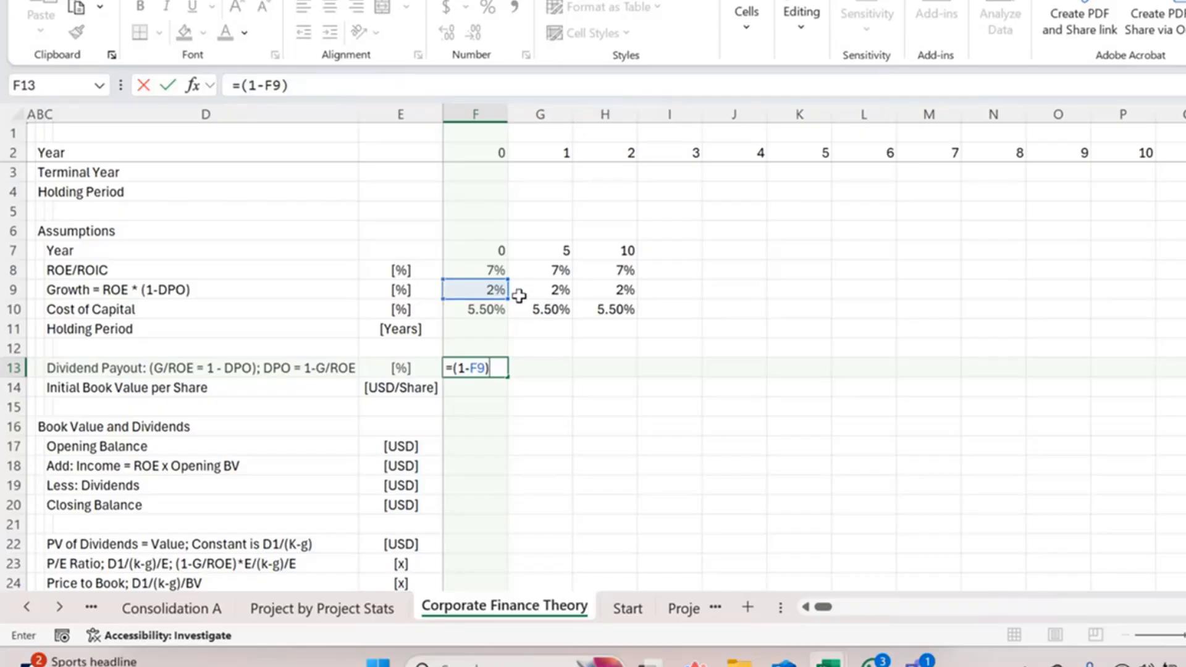
{"action": "type", "text": "/("}
{"action": "left_click", "coordinate": [486, 269]}
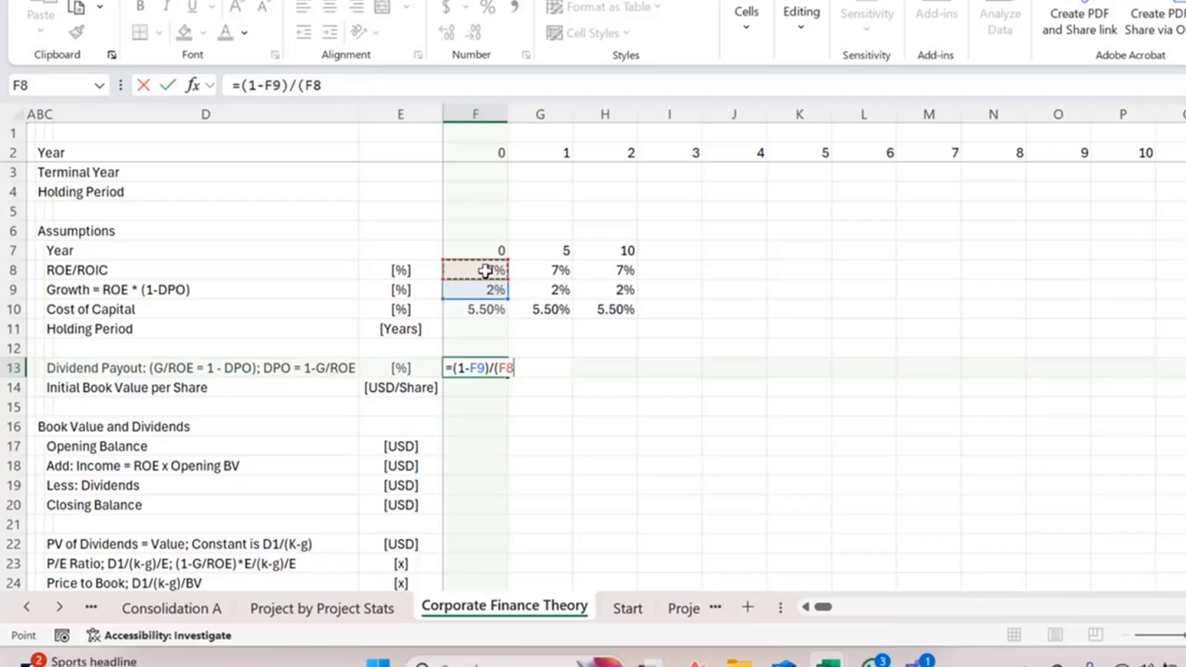
{"action": "key", "text": "Return"}
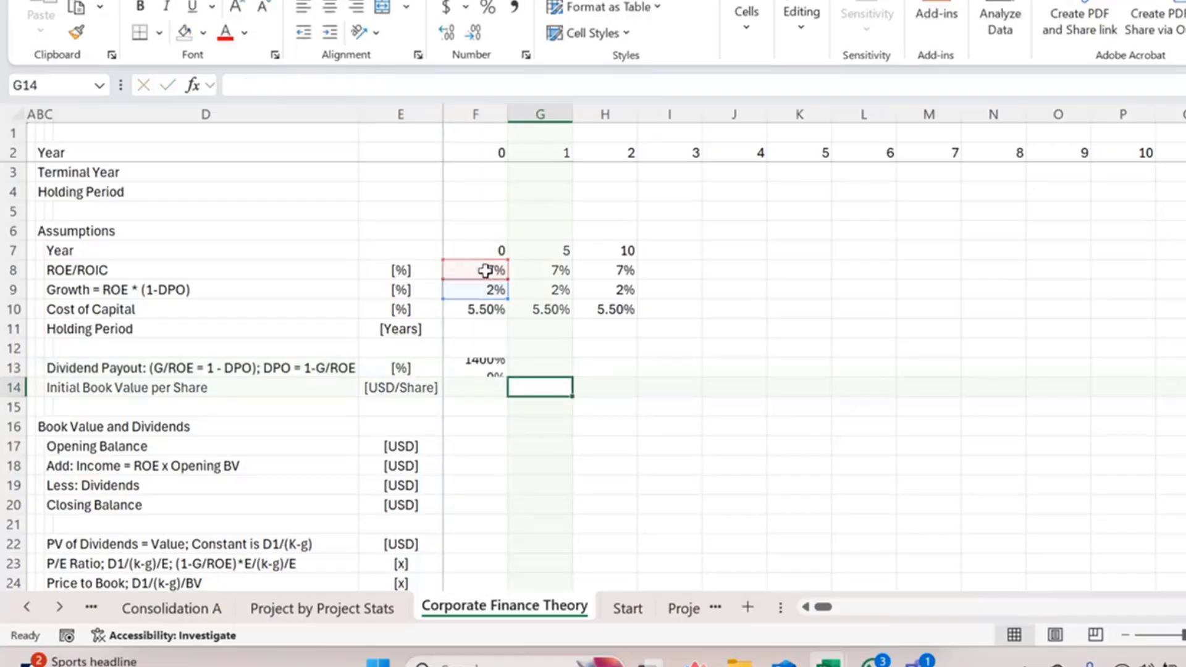
Correct the year 0 Dividend Payout formula to =1-F9/(F8) and format it as a percentage
{"action": "key", "text": "Left"}
{"action": "key", "text": "Up"}
{"action": "key", "text": "ctrl+shift+1"}
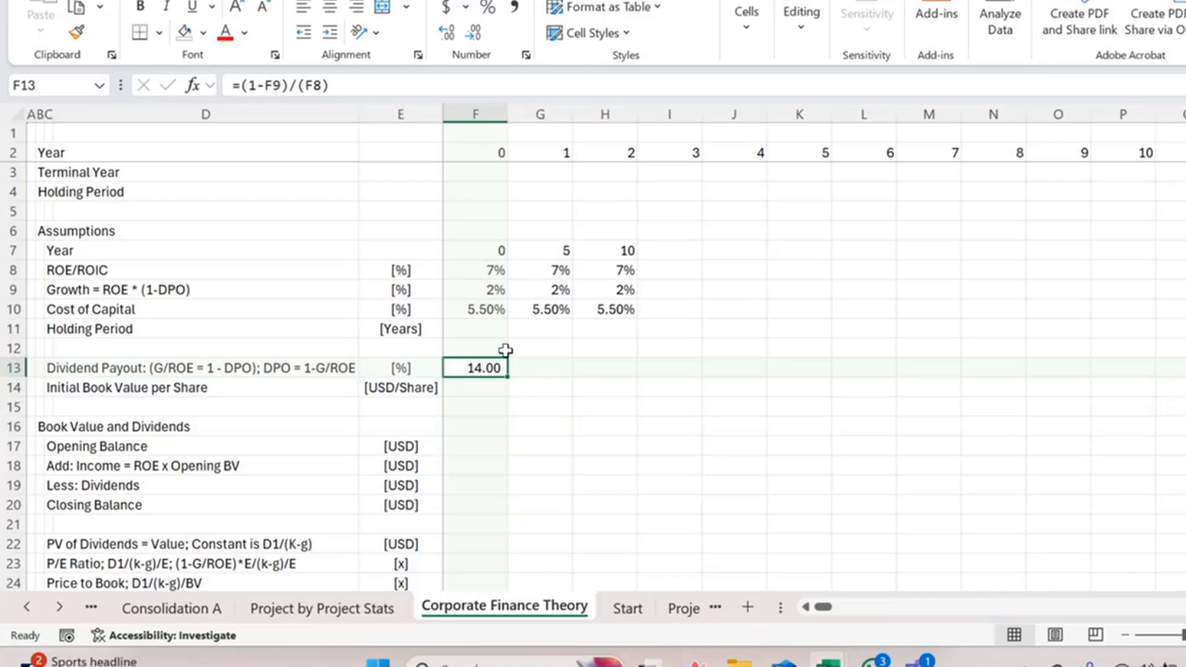
{"action": "key", "text": "F2"}
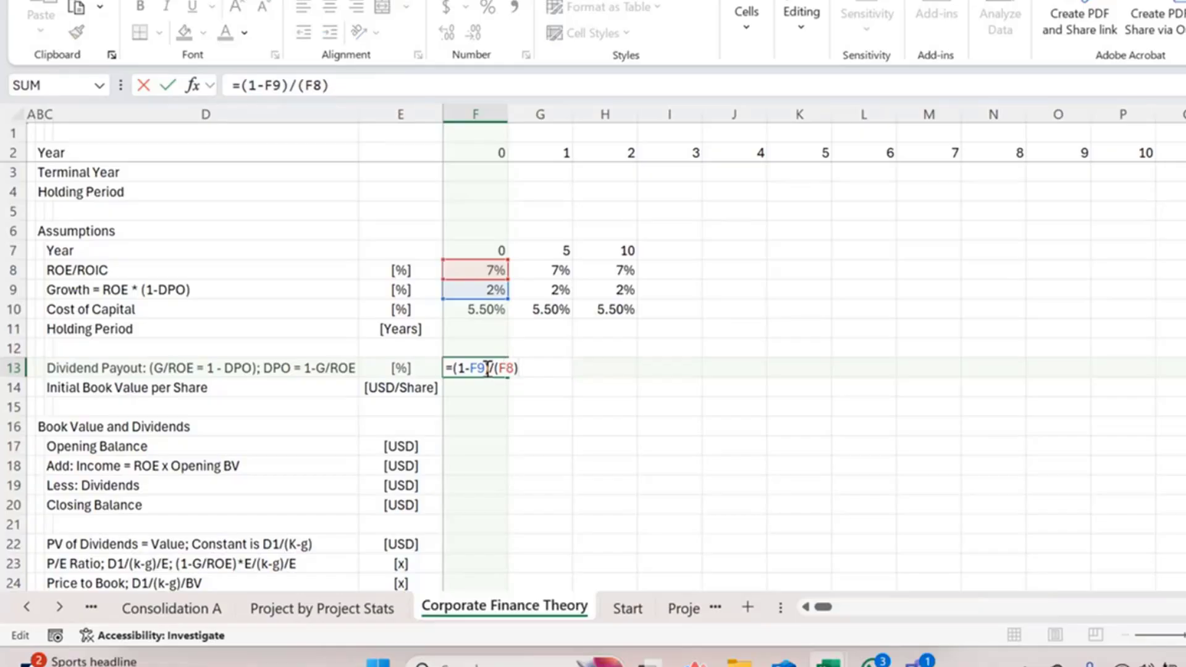
{"action": "left_click", "coordinate": [490, 369]}
{"action": "key", "text": "BackSpace"}
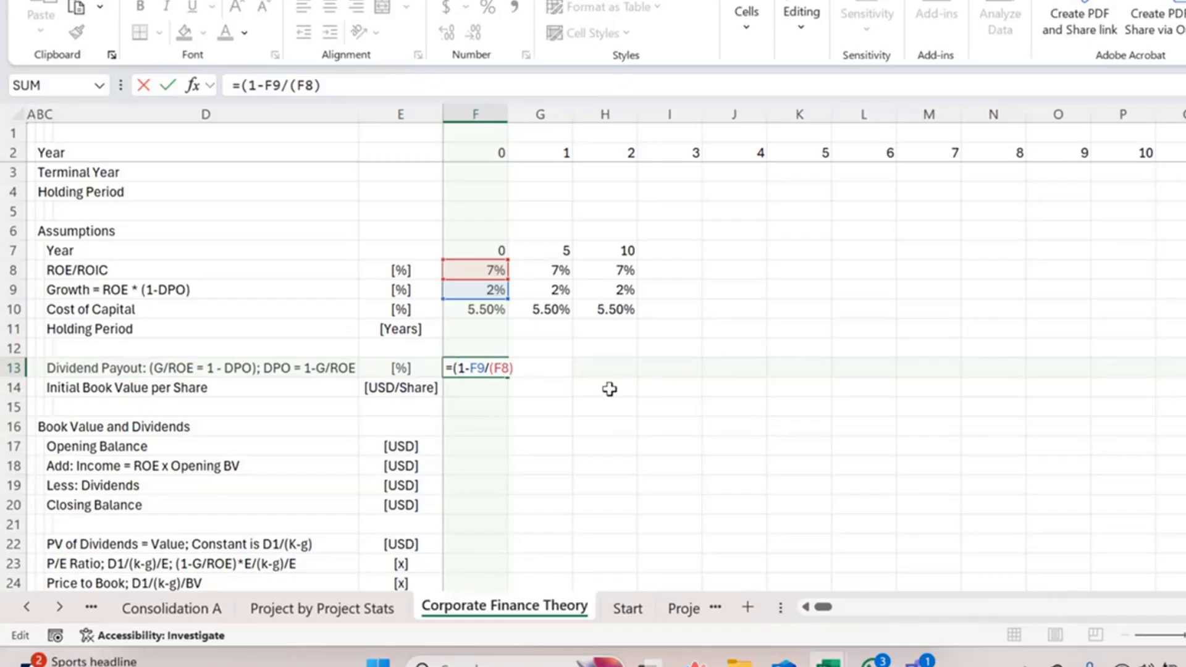
{"action": "key", "text": "BackSpace"}
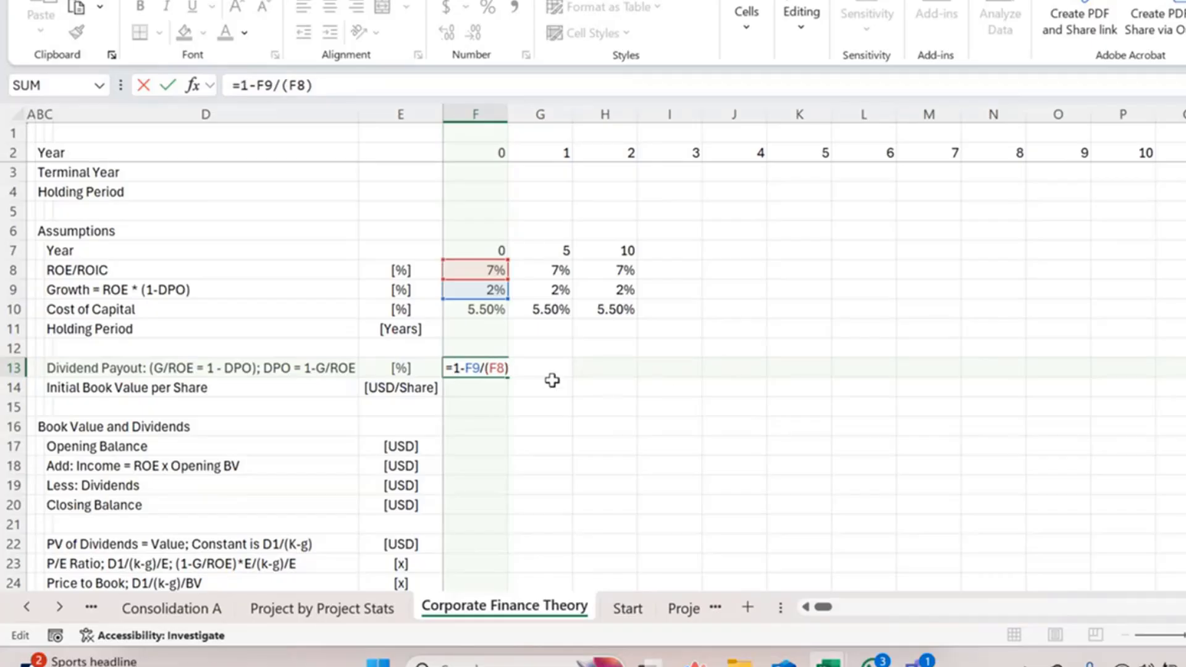
{"action": "left_click", "coordinate": [481, 368]}
{"action": "key", "text": "Return"}
{"action": "key", "text": "Return"}
{"action": "key", "text": "Up"}
{"action": "key", "text": "Up"}
{"action": "key", "text": "ctrl+shift+5"}
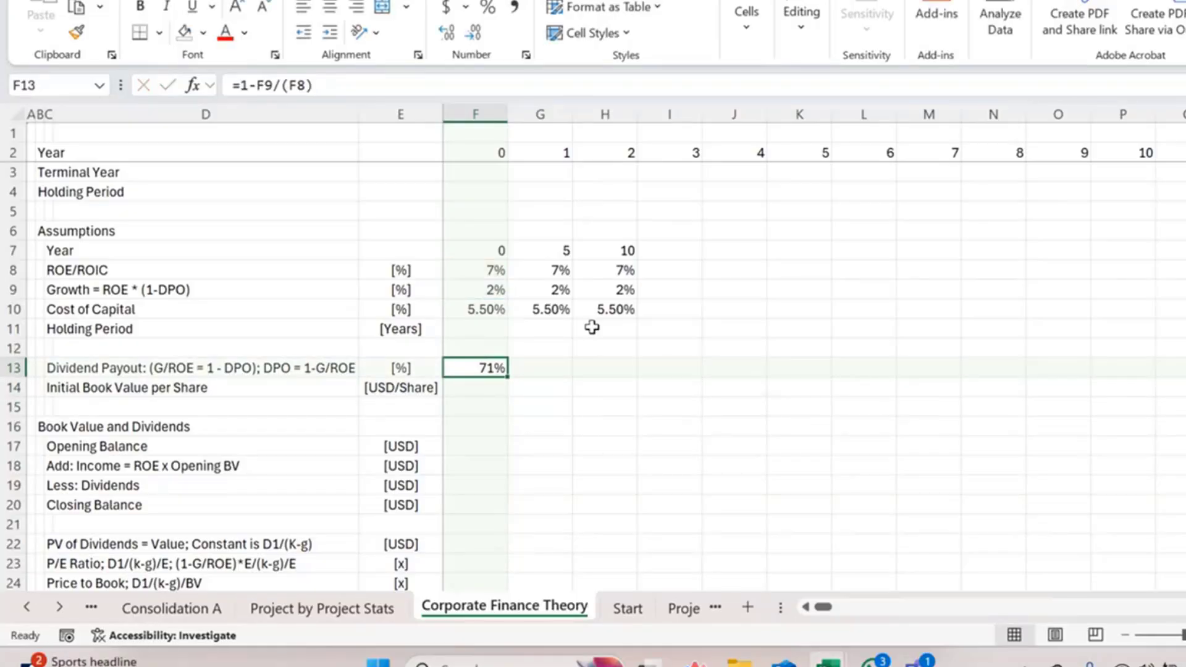
Fill the Dividend Payout formula across to the year 5 and year 10 columns
{"action": "key", "text": "shift+Right"}
{"action": "key", "text": "shift+Right"}
{"action": "key", "text": "ctrl+r"}
Enter 25 as the Initial Book Value per Share for year 0 in cell F14
{"action": "key", "text": "Down"}
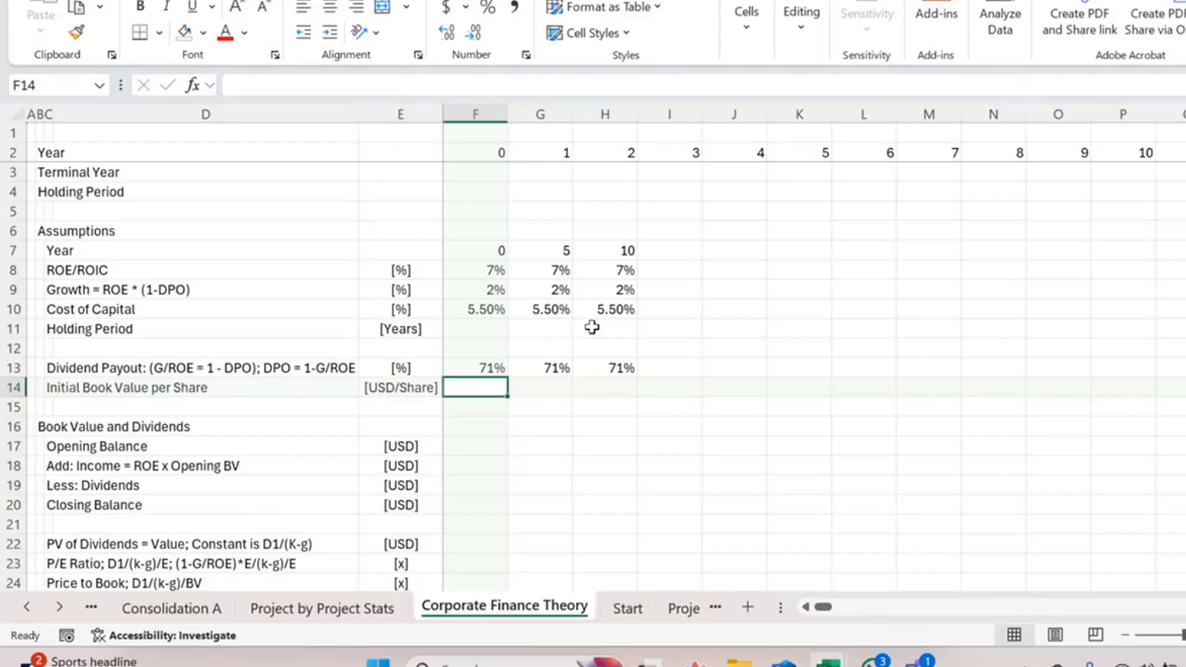
{"action": "type", "text": "25"}
{"action": "key", "text": "ctrl+Return"}
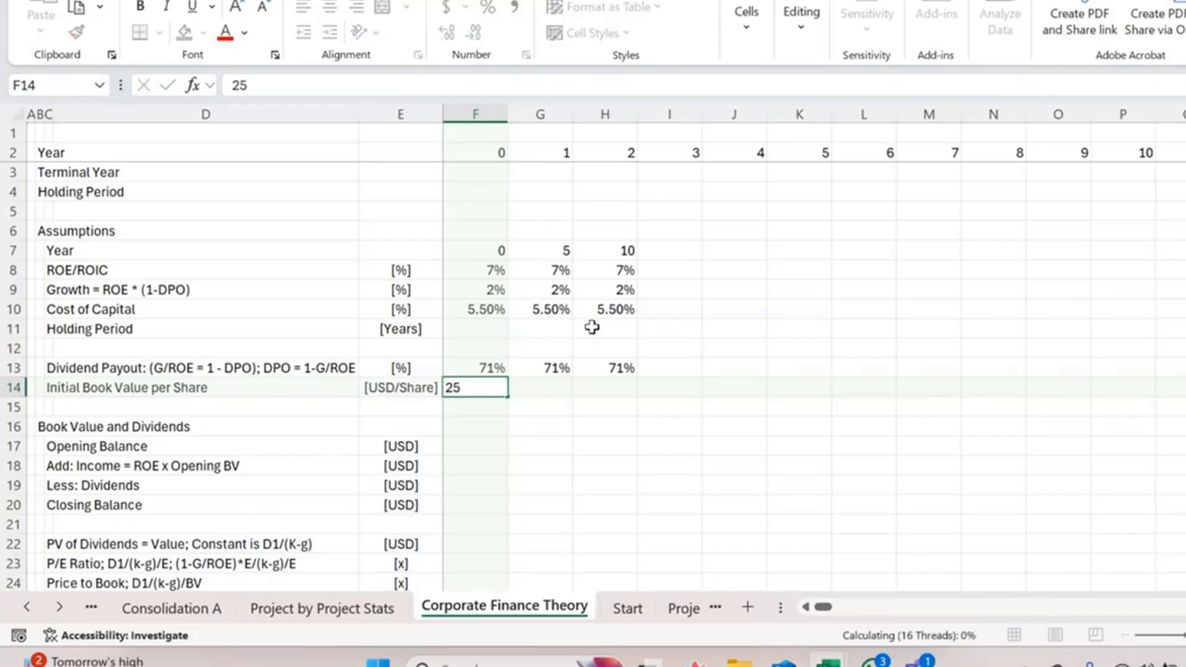
{"action": "key", "text": "shift+Right"}
{"action": "key", "text": "shift+Right"}
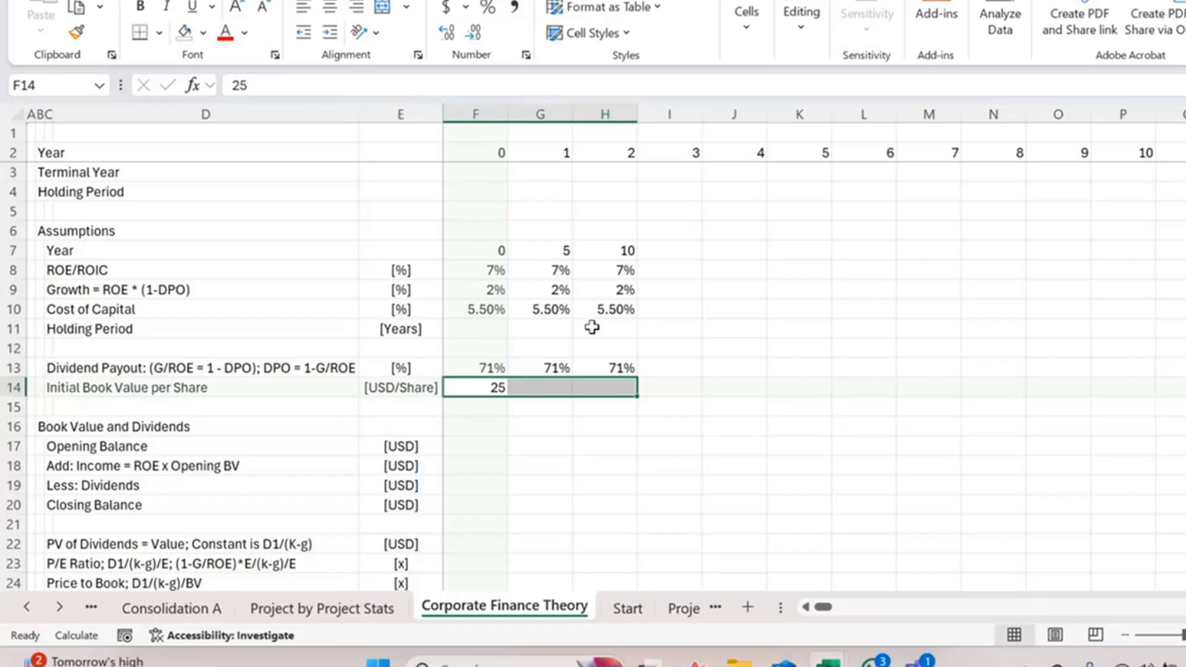
{"action": "key", "text": "ctrl+r"}
{"action": "key", "text": "Down"}
{"action": "key", "text": "Down"}
{"action": "key", "text": "Down"}
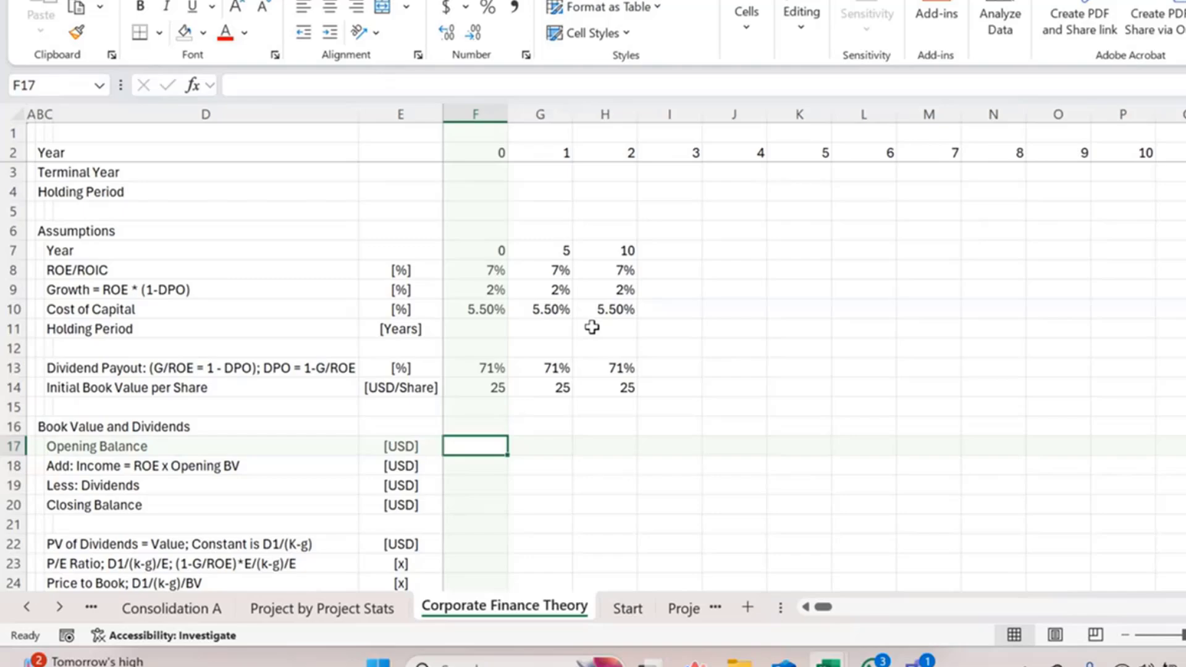
{"action": "key", "text": "Up"}
{"action": "key", "text": "Up"}
{"action": "key", "text": "Up"}
{"action": "key", "text": "Right"}
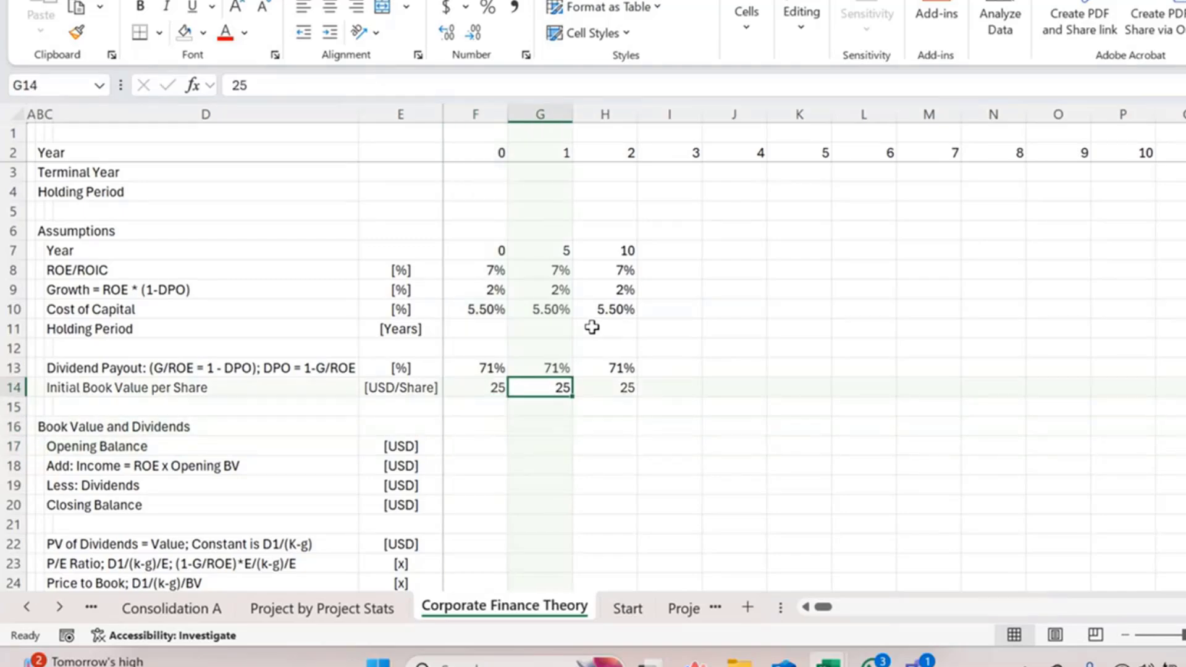
{"action": "key", "text": "shift+Right"}
{"action": "key", "text": "Delete"}
Link the year 0 Closing Balance in cell F20 to the Initial Book Value per Share in F14
{"action": "key", "text": "Down"}
{"action": "key", "text": "Down"}
{"action": "key", "text": "Down"}
{"action": "key", "text": "Left"}
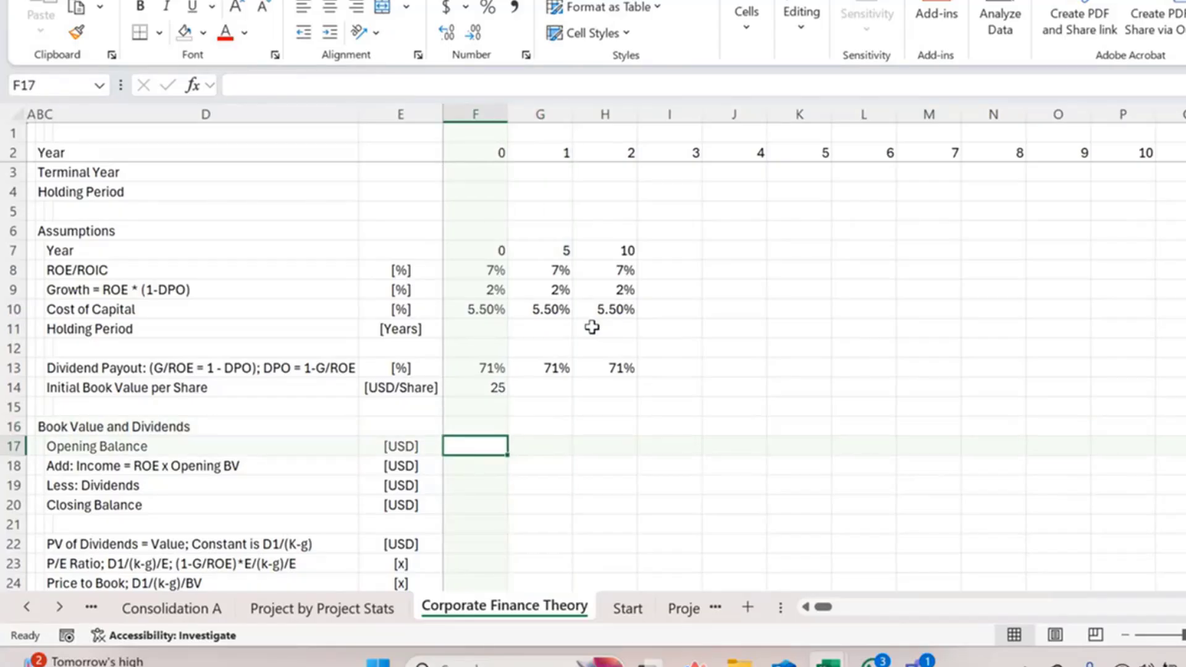
{"action": "key", "text": "Down"}
{"action": "key", "text": "Down"}
{"action": "key", "text": "Down"}
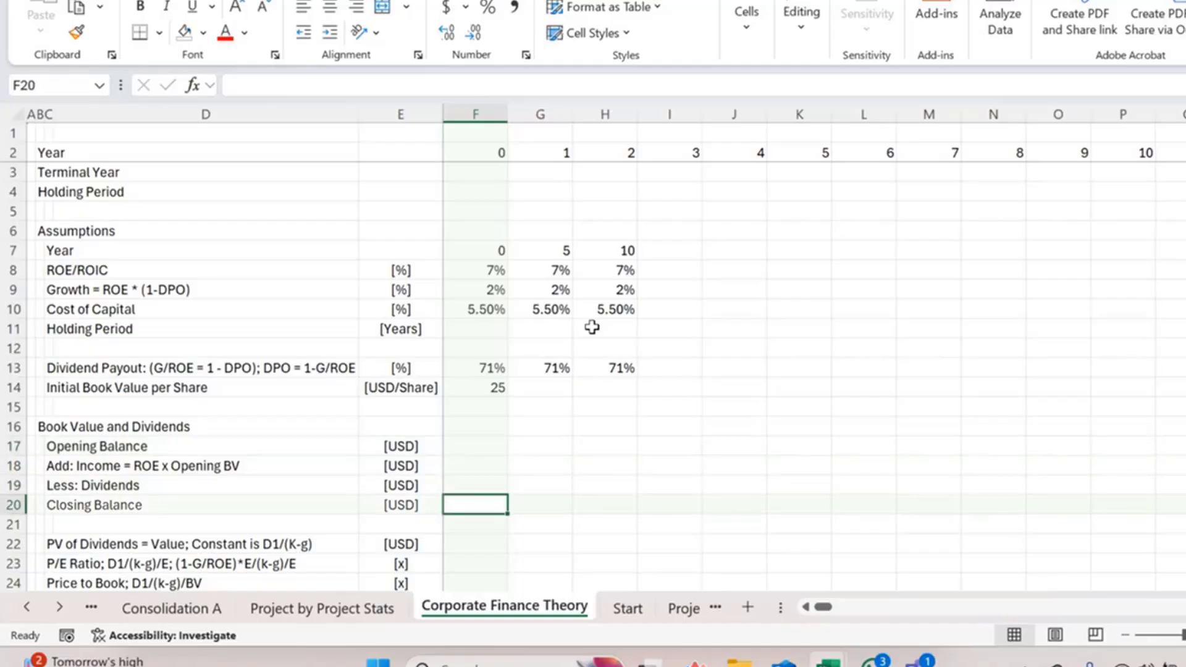
{"action": "type", "text": "="}
{"action": "key", "text": "Up"}
{"action": "key", "text": "Up"}
{"action": "key", "text": "Up"}
{"action": "key", "text": "Up"}
{"action": "key", "text": "Up"}
{"action": "key", "text": "Up"}
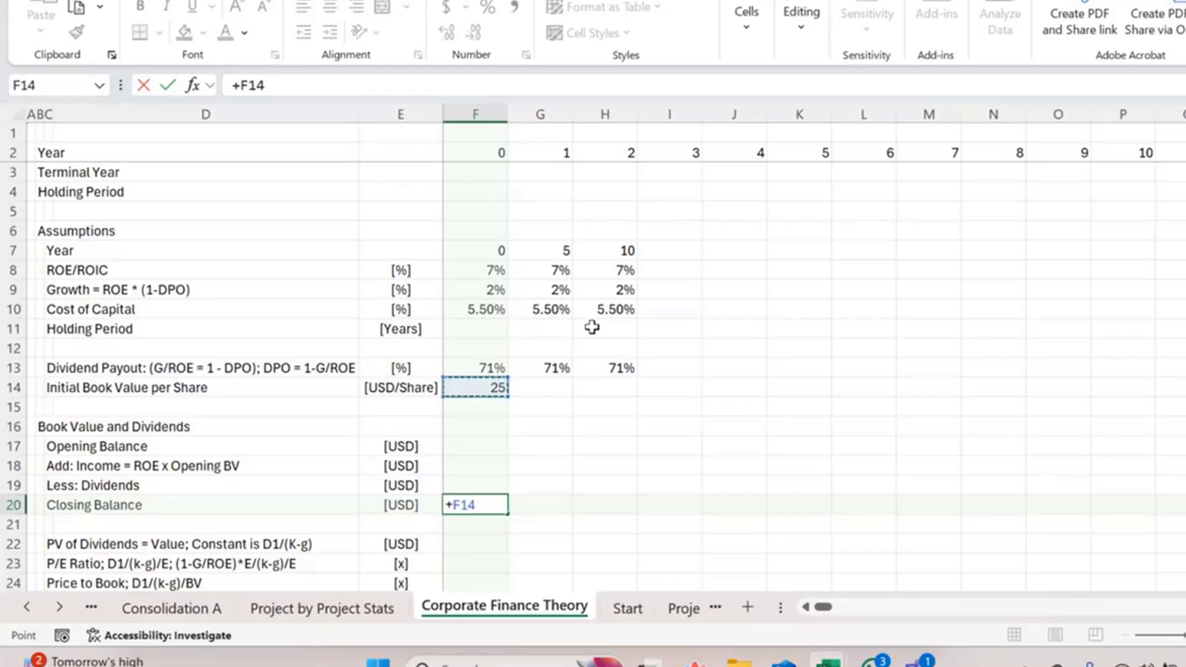
{"action": "key", "text": "Return"}
Link the year 1 Opening Balance in cell G17 to the prior year's Closing Balance with =F20
{"action": "key", "text": "Right"}
{"action": "key", "text": "Up"}
{"action": "key", "text": "Up"}
{"action": "key", "text": "Up"}
{"action": "key", "text": "Up"}
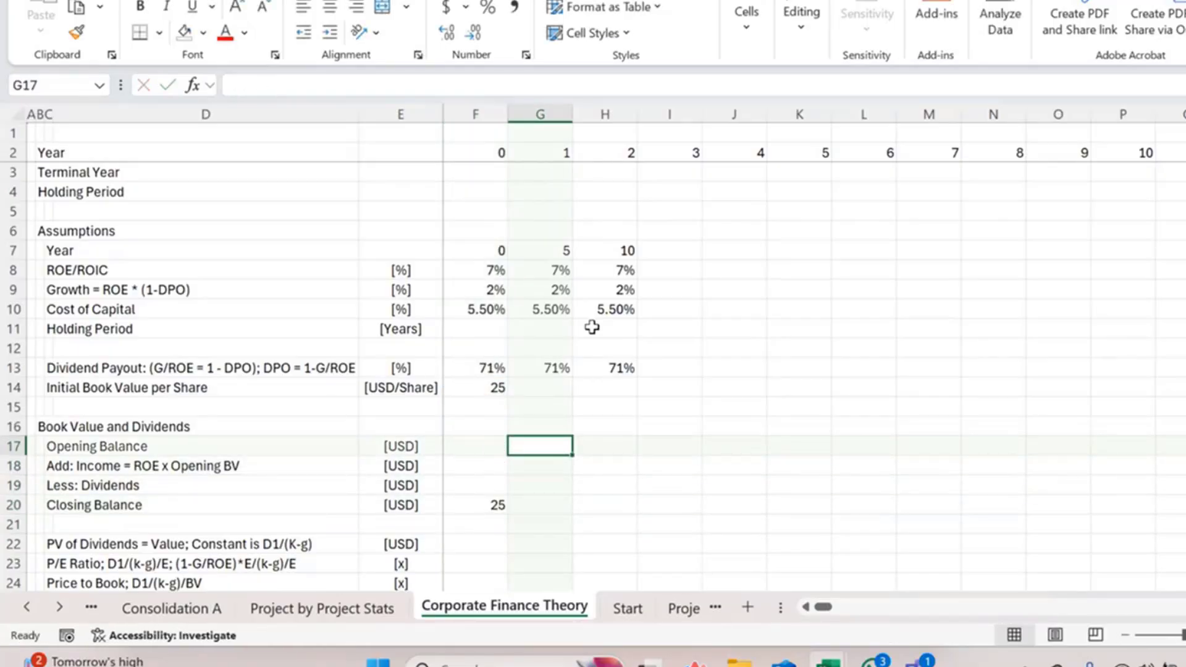
{"action": "type", "text": "="}
{"action": "key", "text": "Left"}
{"action": "key", "text": "Down"}
{"action": "key", "text": "Down"}
{"action": "key", "text": "Down"}
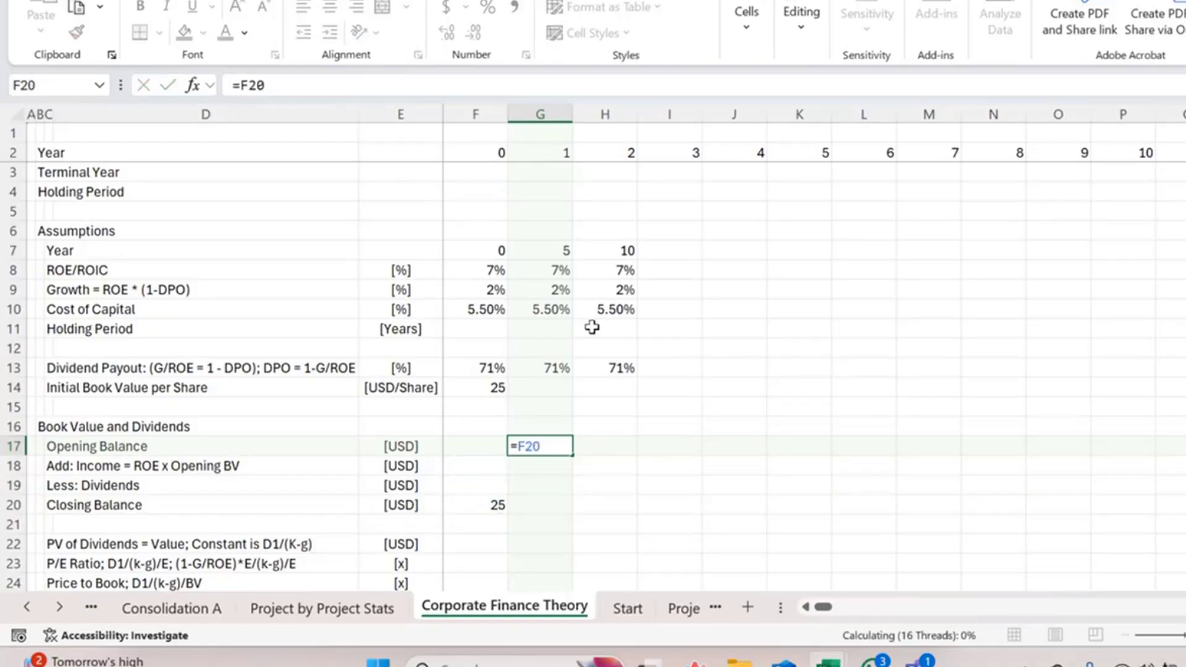
{"action": "key", "text": "Return"}
Calculate the year 1 income in cell G18 as opening book value times ROE with =G17*G8
{"action": "key", "text": "Right"}
{"action": "key", "text": "Left"}
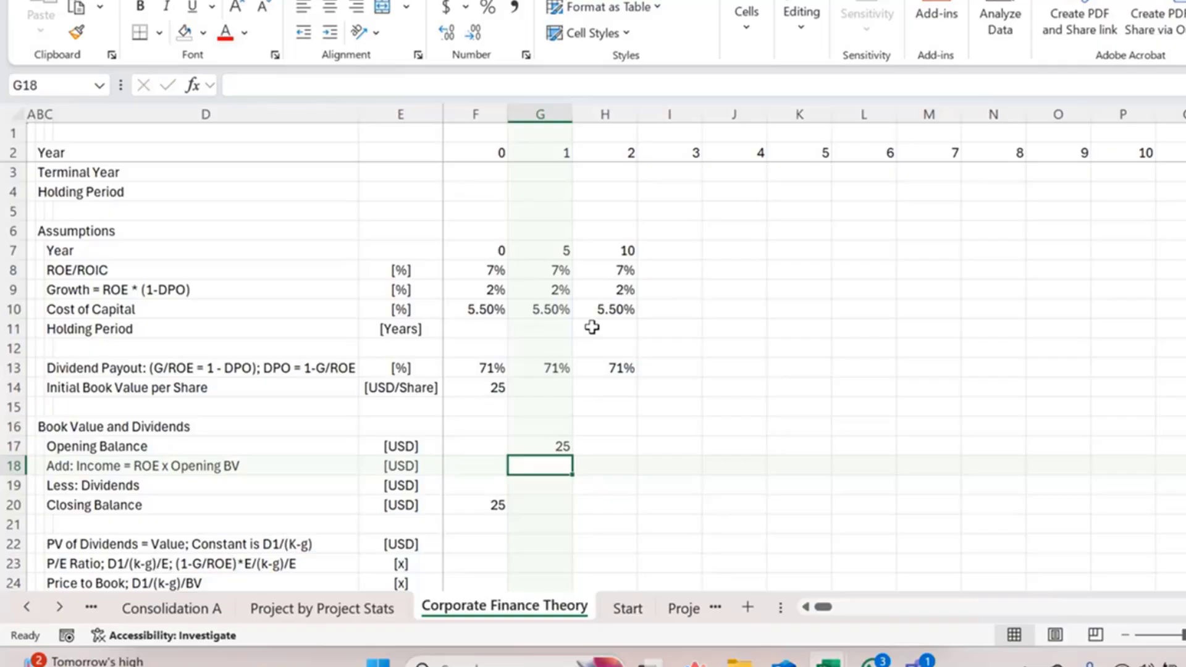
{"action": "type", "text": "="}
{"action": "key", "text": "Up"}
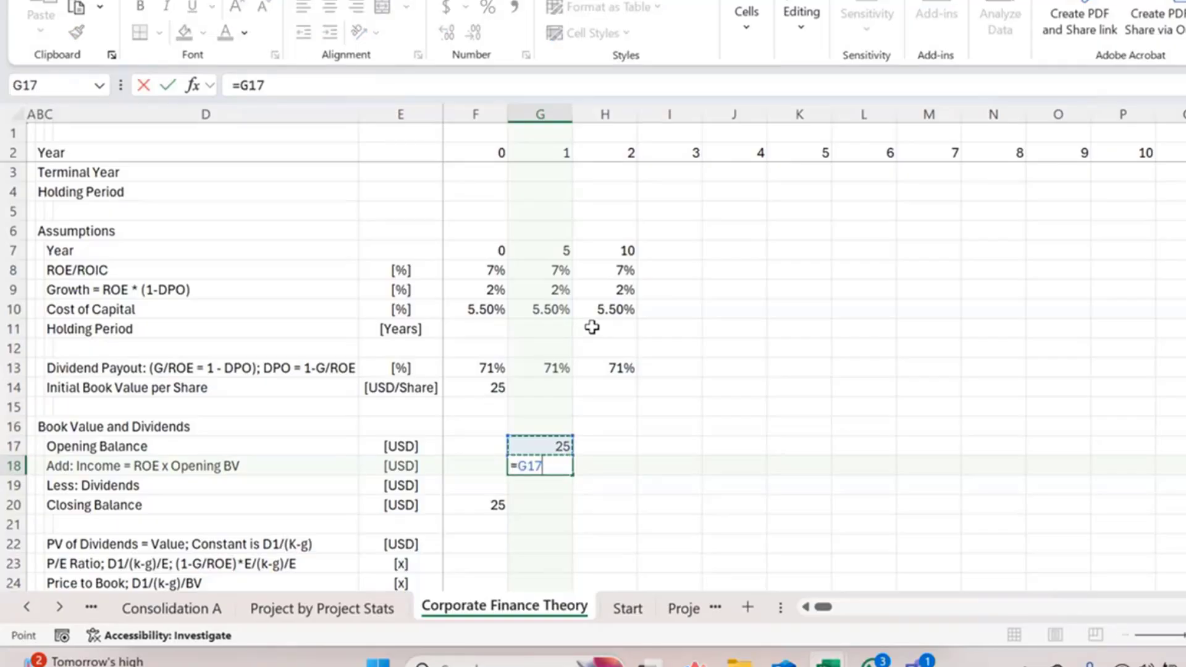
{"action": "type", "text": "*"}
{"action": "key", "text": "Up"}
{"action": "key", "text": "Up"}
{"action": "key", "text": "Up"}
{"action": "key", "text": "Up"}
{"action": "key", "text": "Up"}
{"action": "key", "text": "Up"}
{"action": "key", "text": "Up"}
{"action": "key", "text": "Up"}
{"action": "key", "text": "Up"}
{"action": "key", "text": "Up"}
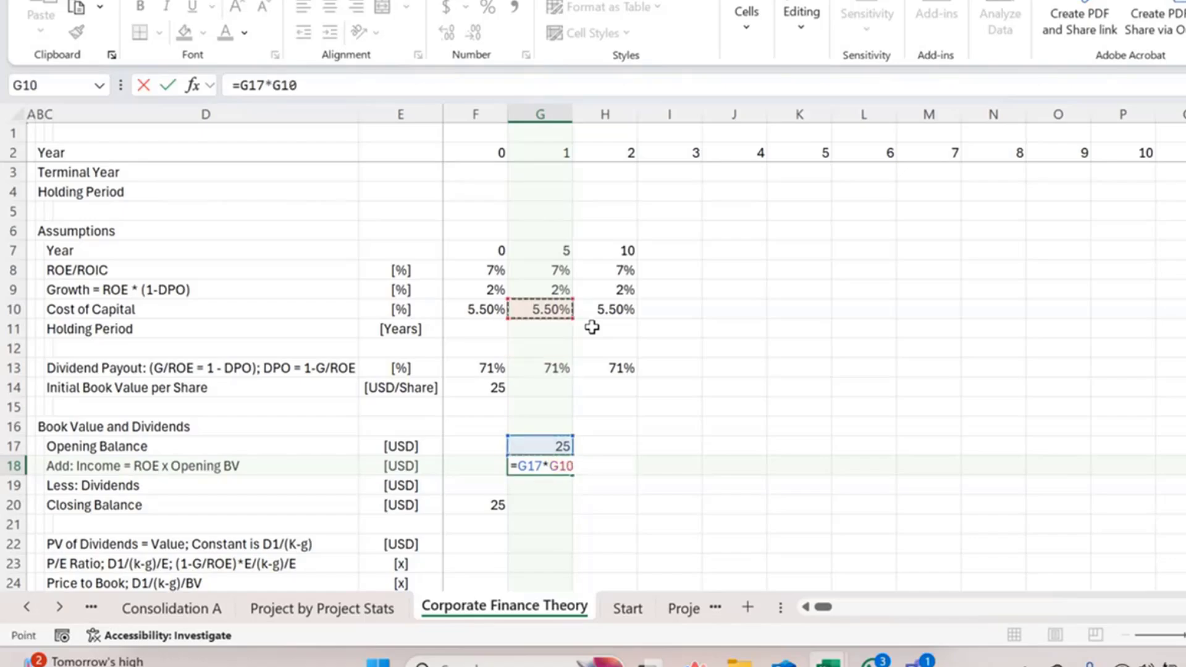
{"action": "key", "text": "Return"}
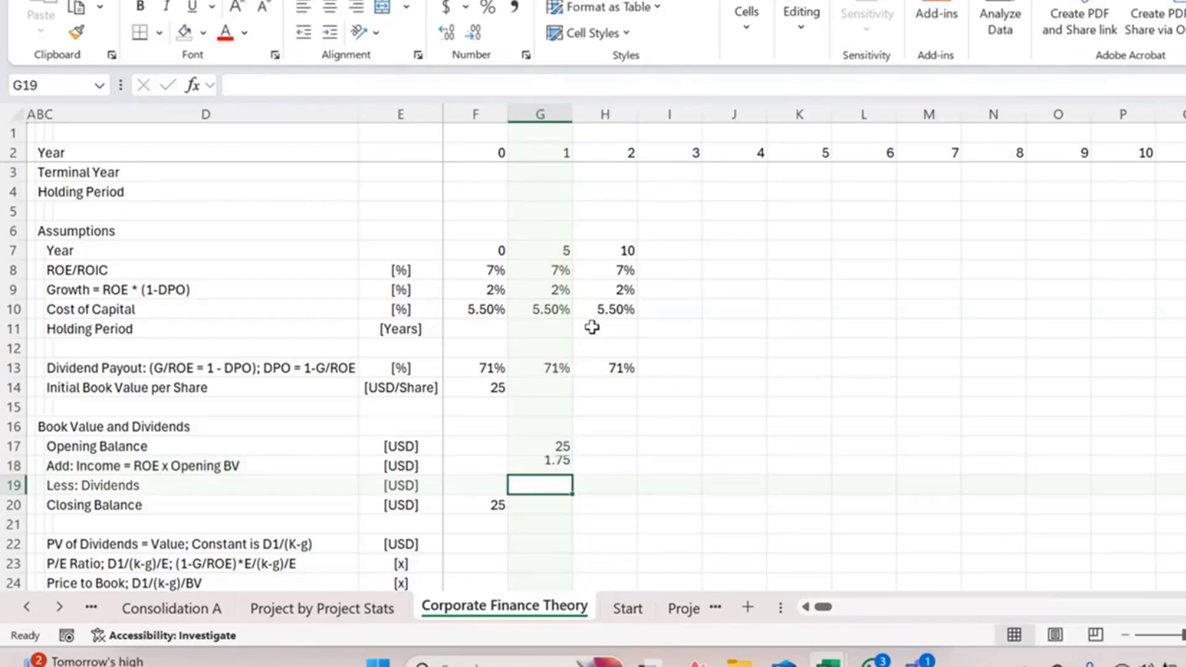
{"action": "key", "text": "Up"}
{"action": "key", "text": "Right"}
{"action": "key", "text": "Left"}
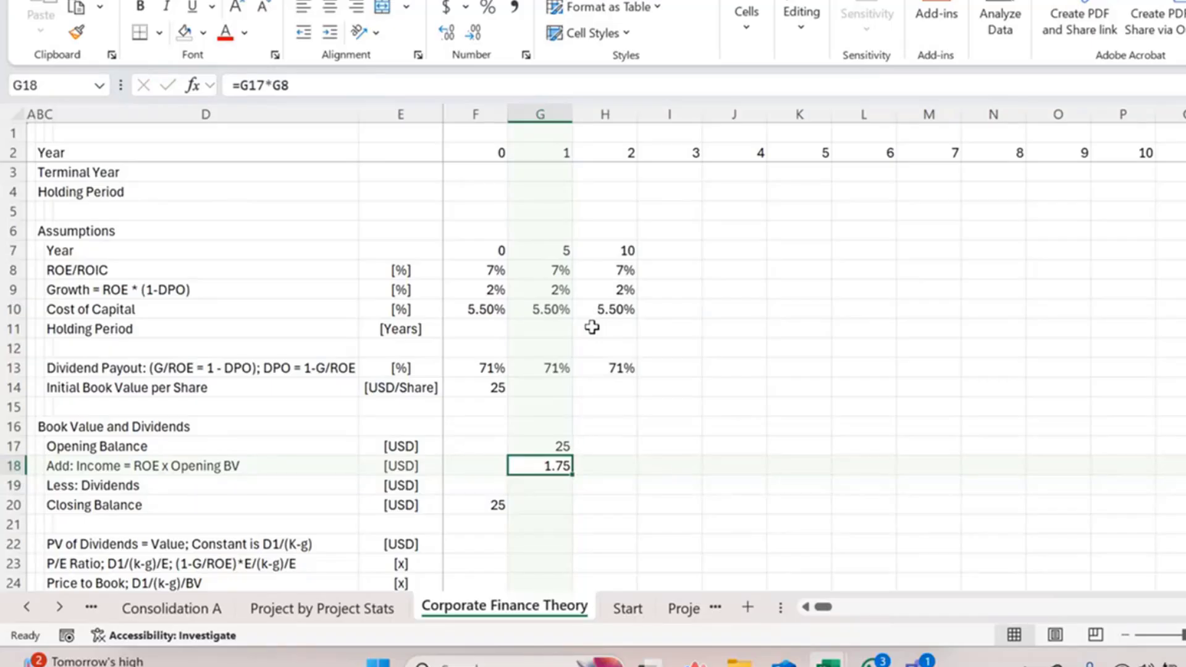
Calculate the year 1 dividends in cell G19 as income times the dividend payout ratio with =G18*G13
{"action": "key", "text": "Down"}
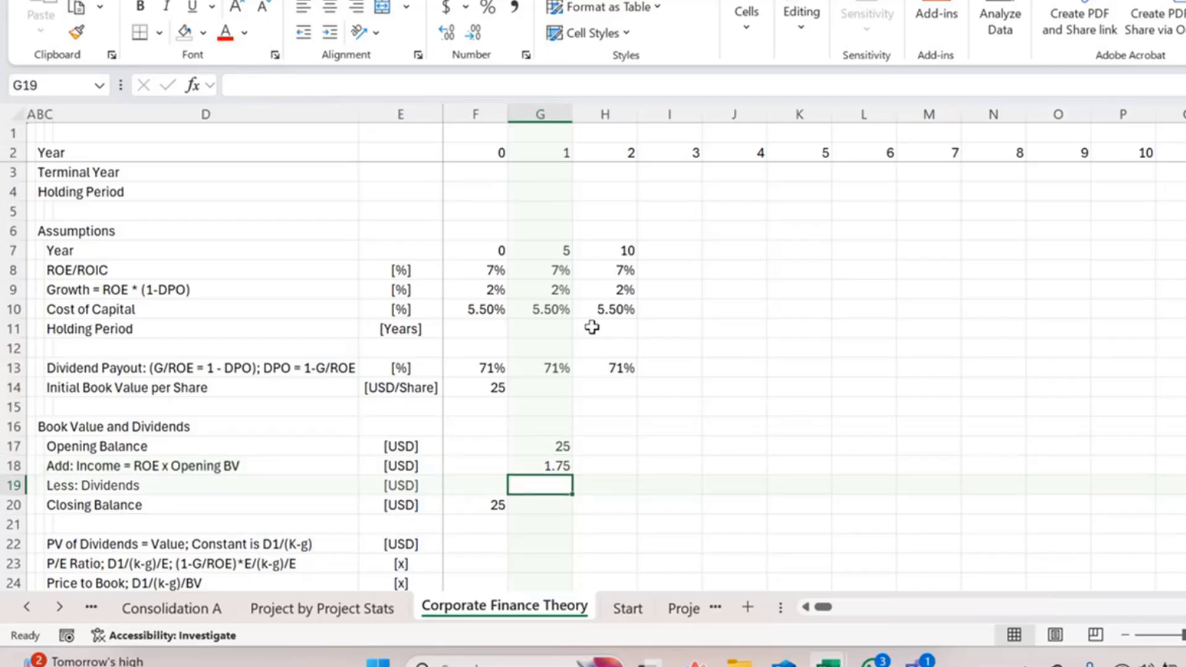
{"action": "type", "text": "="}
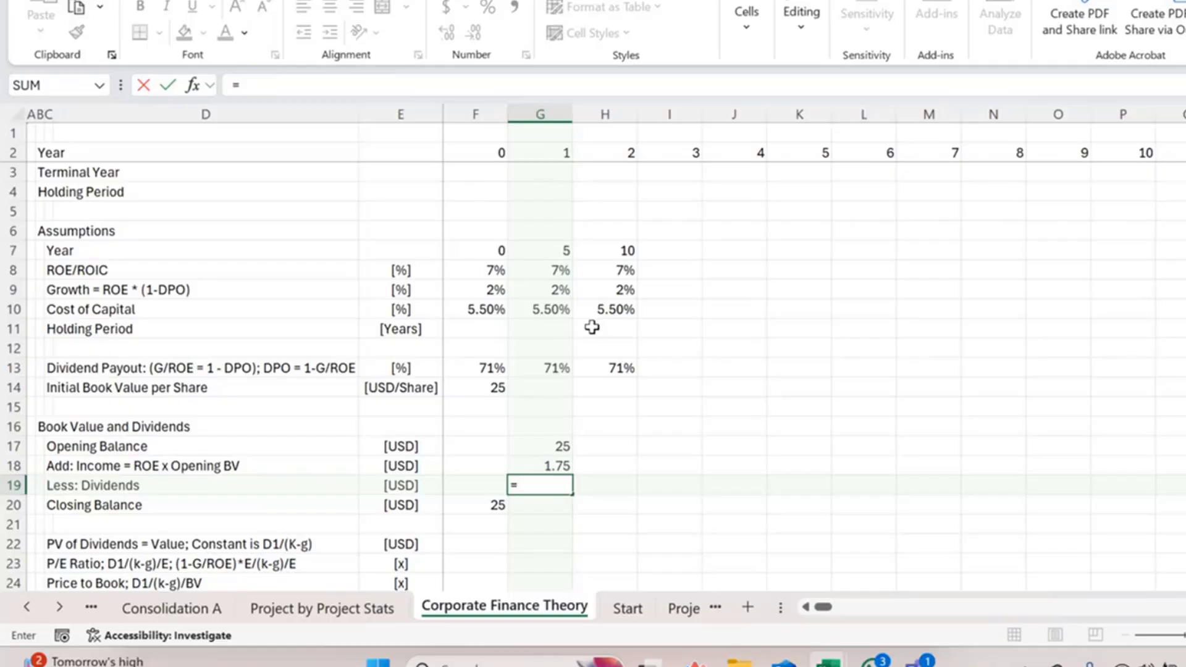
{"action": "key", "text": "Up"}
{"action": "key", "text": "Up"}
{"action": "key", "text": "Up"}
{"action": "key", "text": "Up"}
{"action": "key", "text": "Up"}
{"action": "key", "text": "Up"}
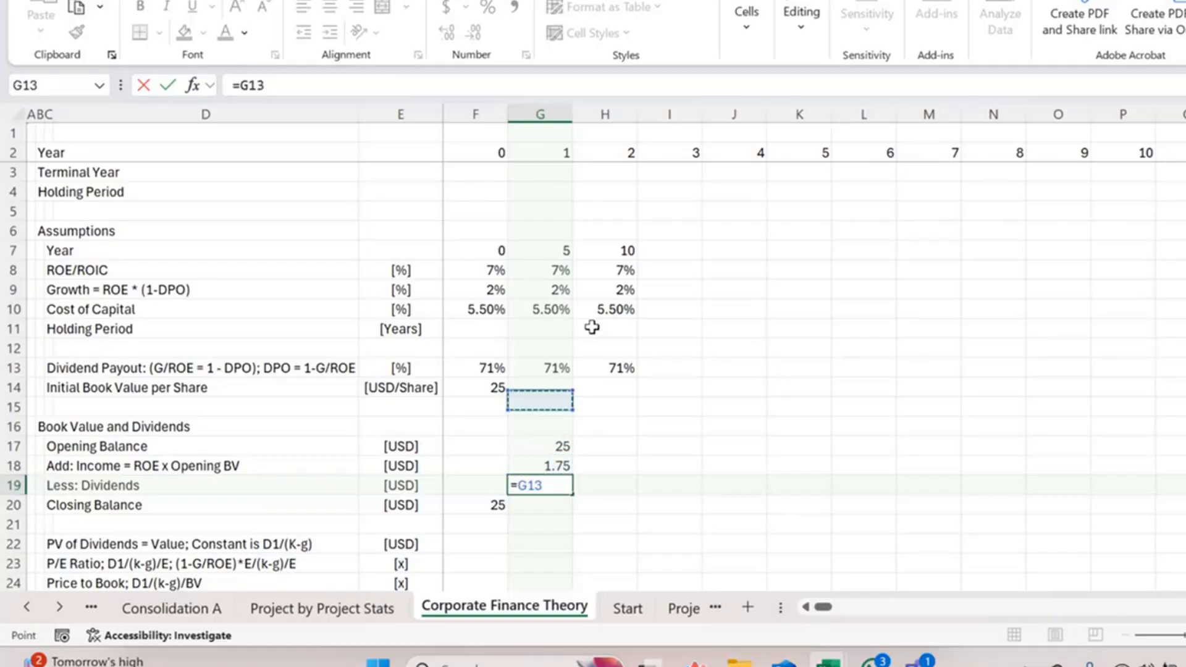
{"action": "key", "text": "Down"}
{"action": "key", "text": "Down"}
{"action": "key", "text": "Down"}
{"action": "key", "text": "Down"}
{"action": "key", "text": "Down"}
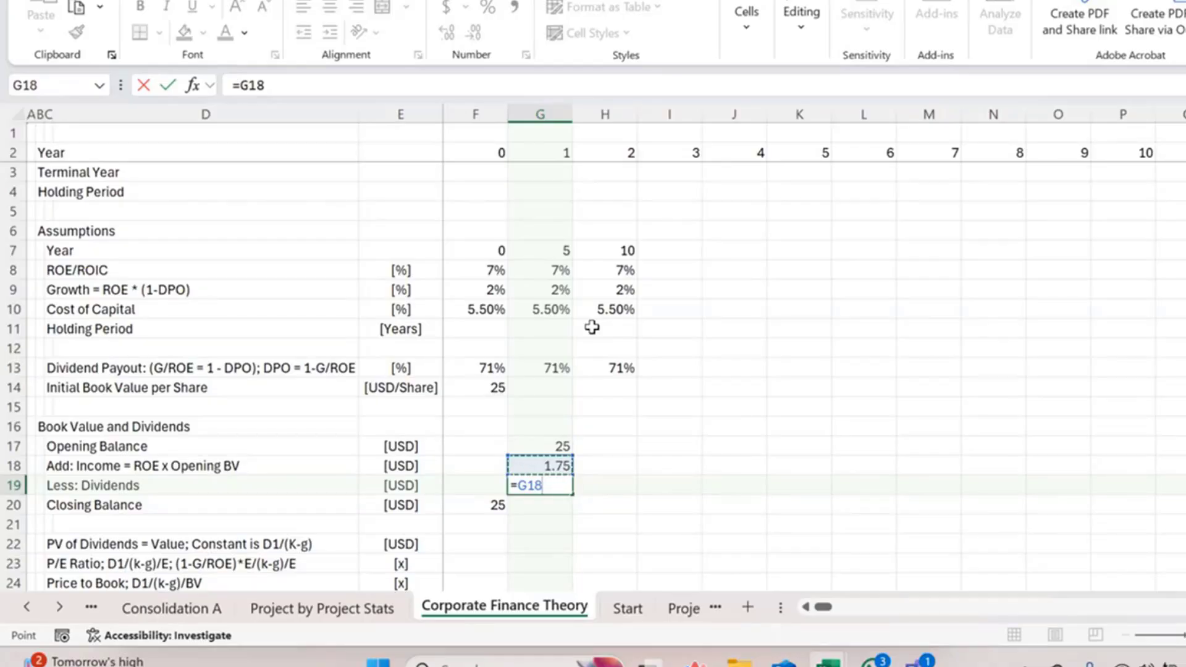
{"action": "type", "text": "*"}
{"action": "key", "text": "Up"}
{"action": "key", "text": "Up"}
{"action": "key", "text": "Up"}
{"action": "key", "text": "Up"}
{"action": "key", "text": "Up"}
{"action": "key", "text": "Up"}
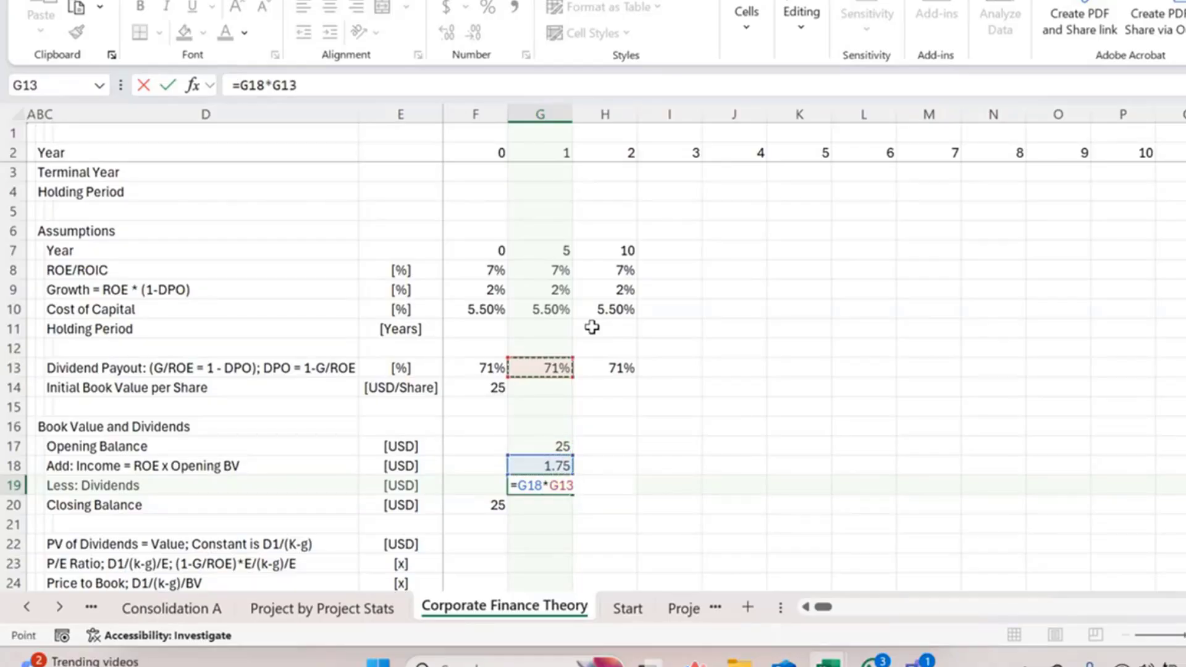
{"action": "key", "text": "Return"}
{"action": "key", "text": "Right"}
{"action": "key", "text": "Up"}
{"action": "key", "text": "Left"}
{"action": "key", "text": "Down"}
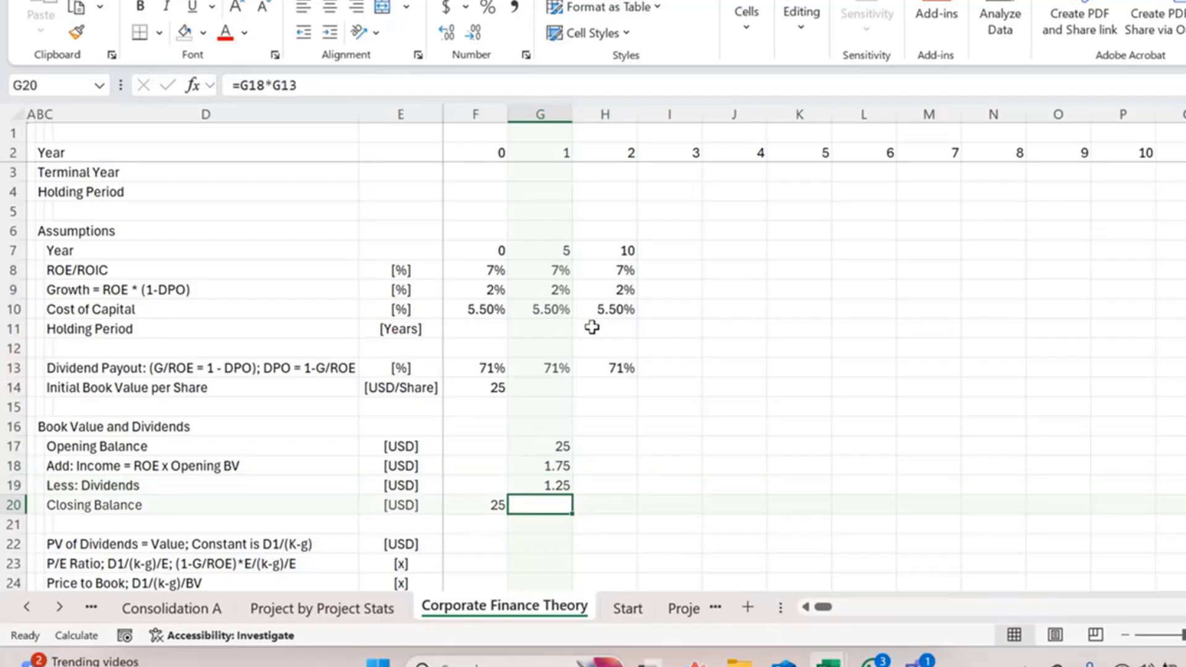
{"action": "type", "text": "+"}
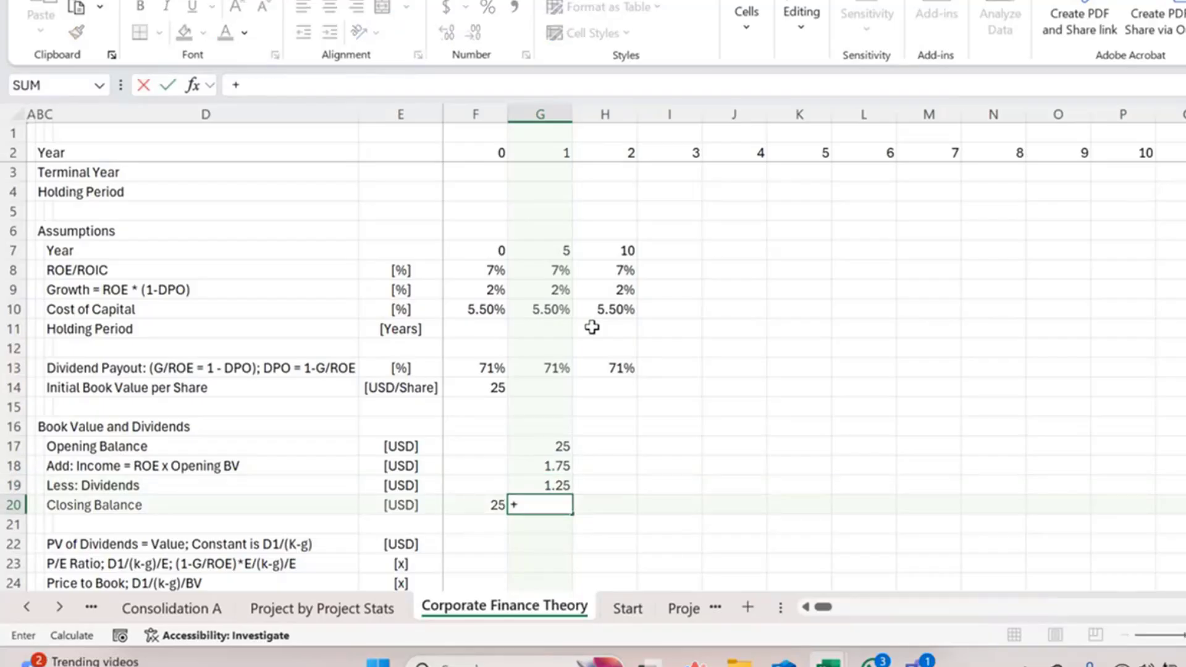
{"action": "key", "text": "Up"}
{"action": "key", "text": "Up"}
{"action": "key", "text": "Escape"}
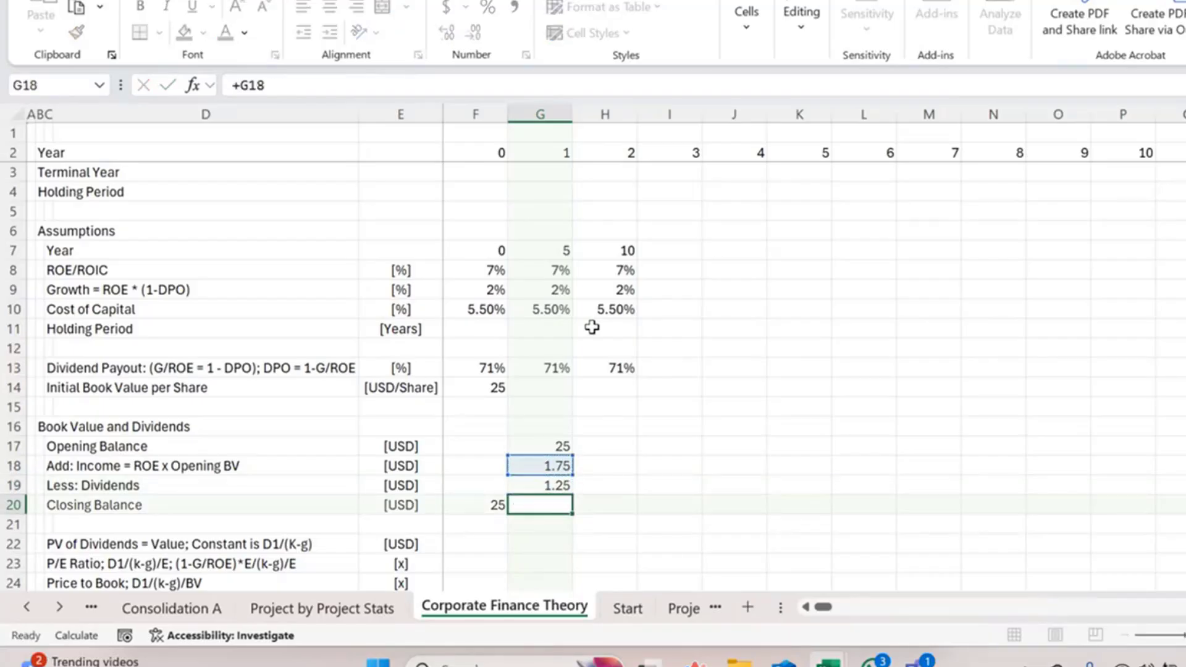
Sum the opening balance, income and dividends into the year 1 Closing Balance in cell G20 with =SUM(G17:G19)
{"action": "key", "text": "alt+equal"}
{"action": "key", "text": "Return"}
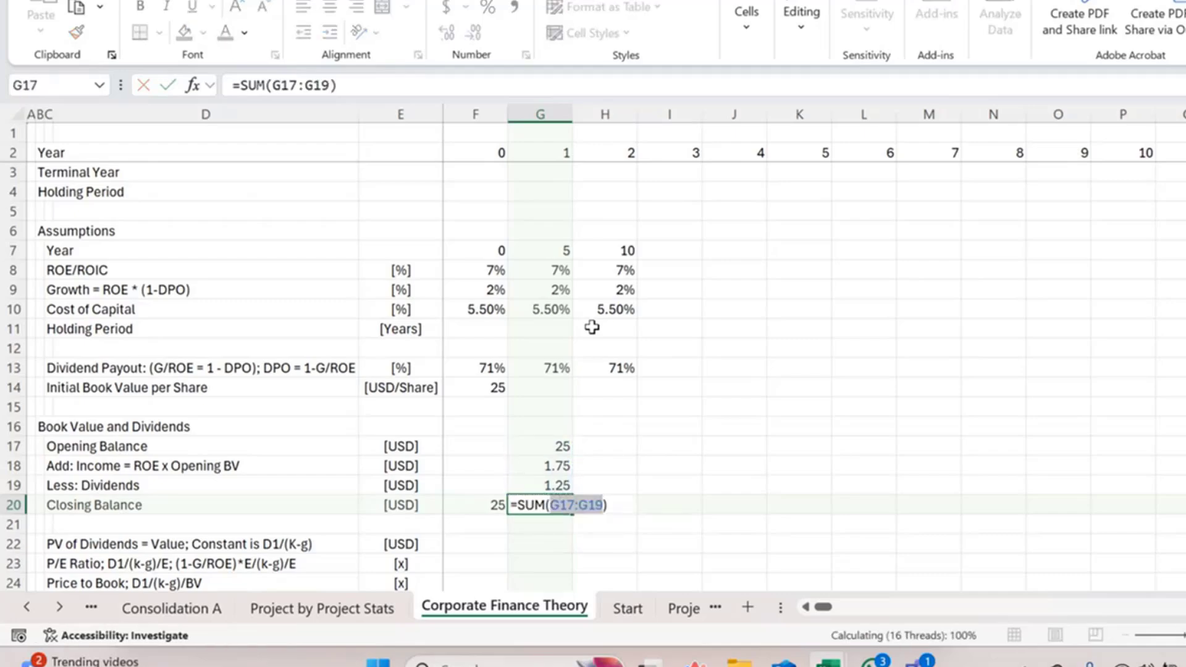
{"action": "key", "text": "Right"}
{"action": "key", "text": "Up"}
{"action": "key", "text": "Left"}
Fill the year 1 balance formulas in G17:G20 across to year 2 in column H and format G17:H20 with two decimals
{"action": "key", "text": "shift+Up"}
{"action": "key", "text": "shift+Up"}
{"action": "key", "text": "shift+Up"}
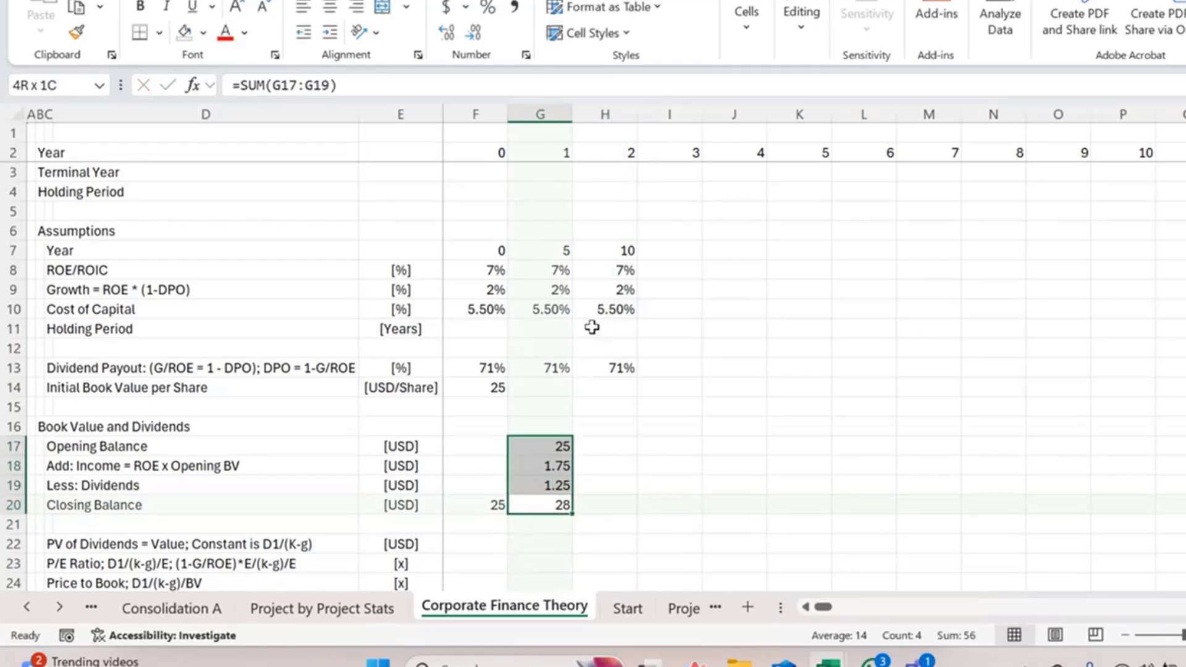
{"action": "key", "text": "shift+Right"}
{"action": "key", "text": "ctrl+r"}
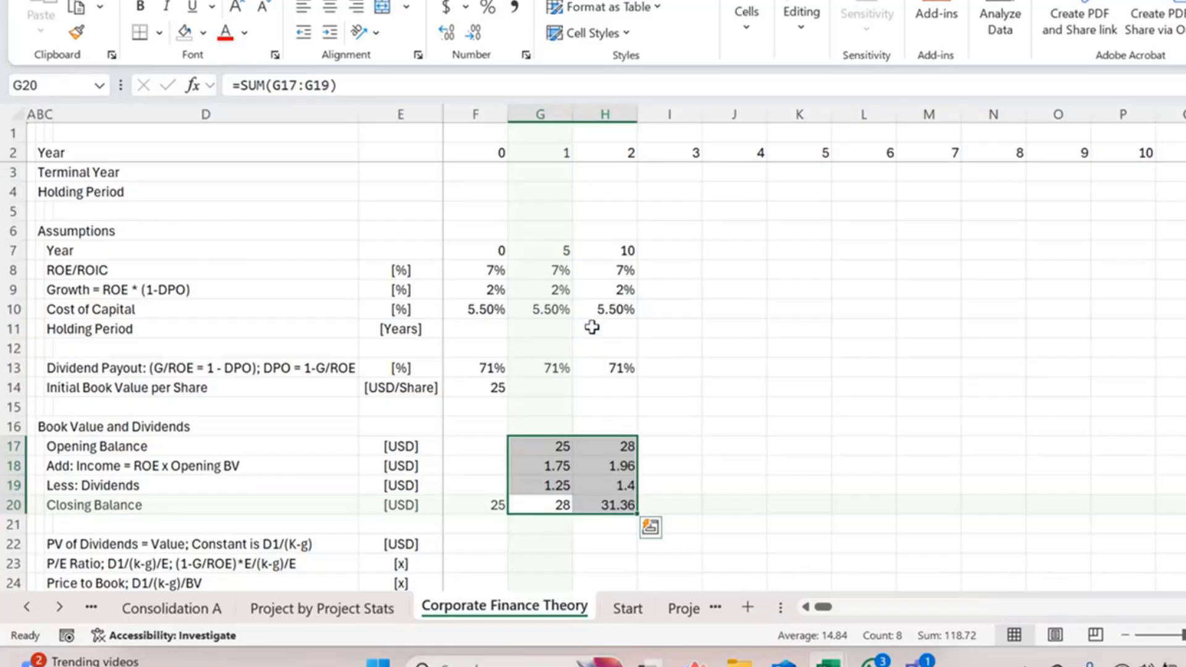
{"action": "key", "text": "ctrl+shift+1"}
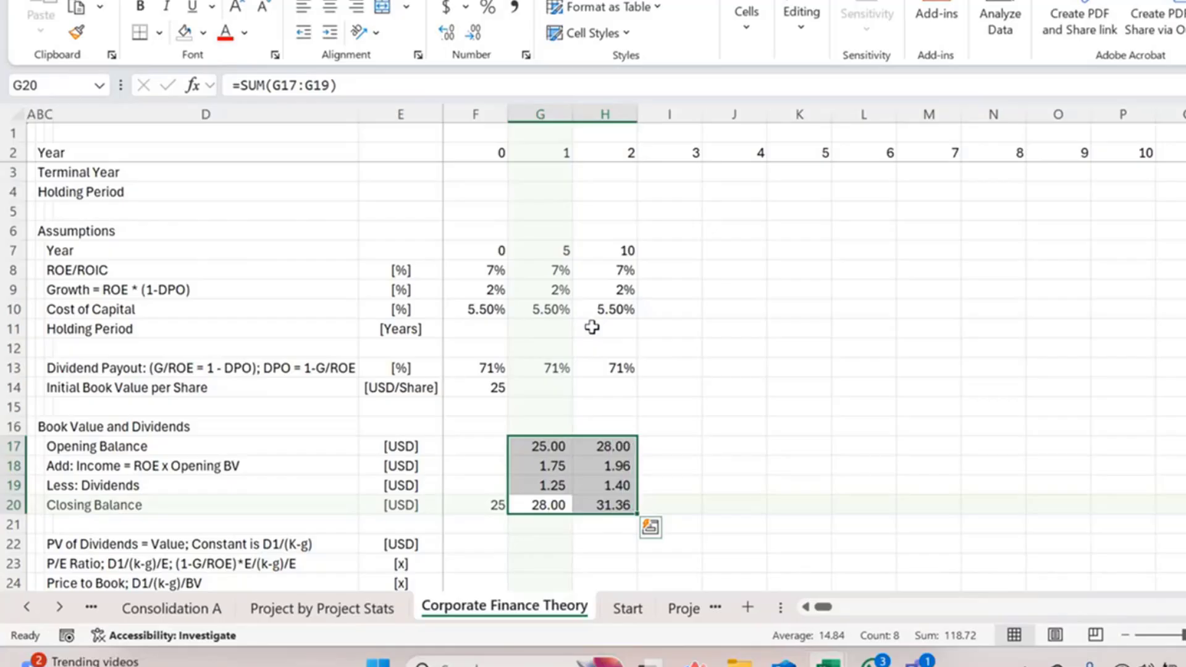
{"action": "key", "text": "Right"}
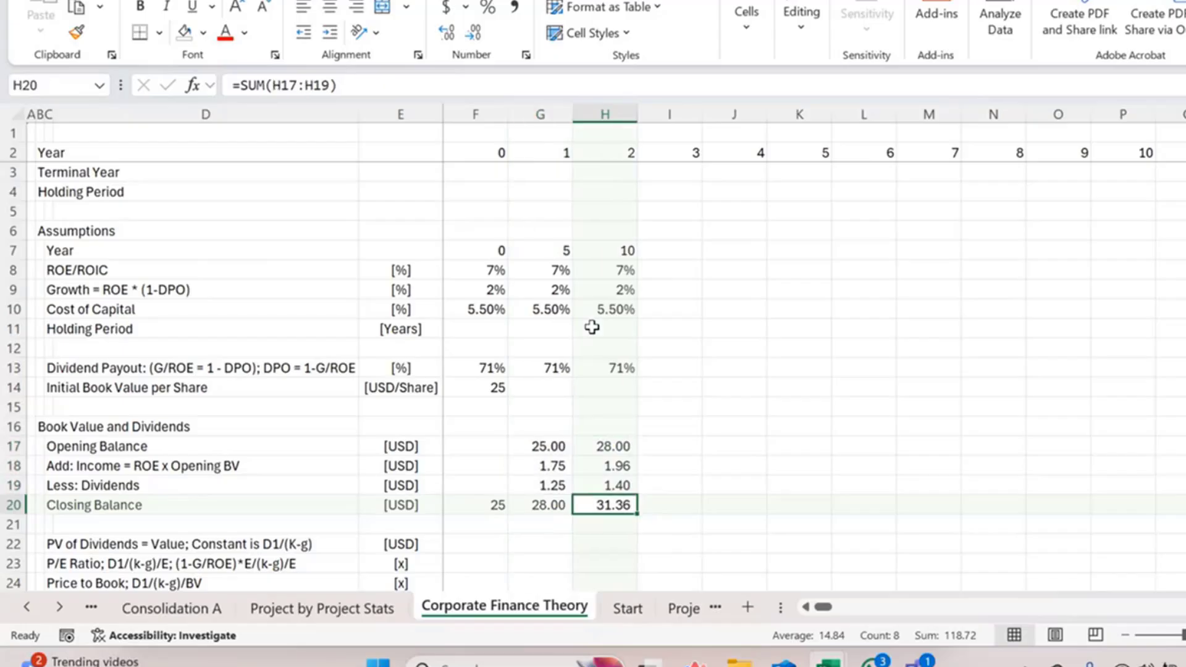
Fill the year 2 opening balance, income, dividends and closing balance formulas in H17:H20 across the remaining years
{"action": "key", "text": "shift+Up"}
{"action": "key", "text": "shift+Up"}
{"action": "key", "text": "shift+Up"}
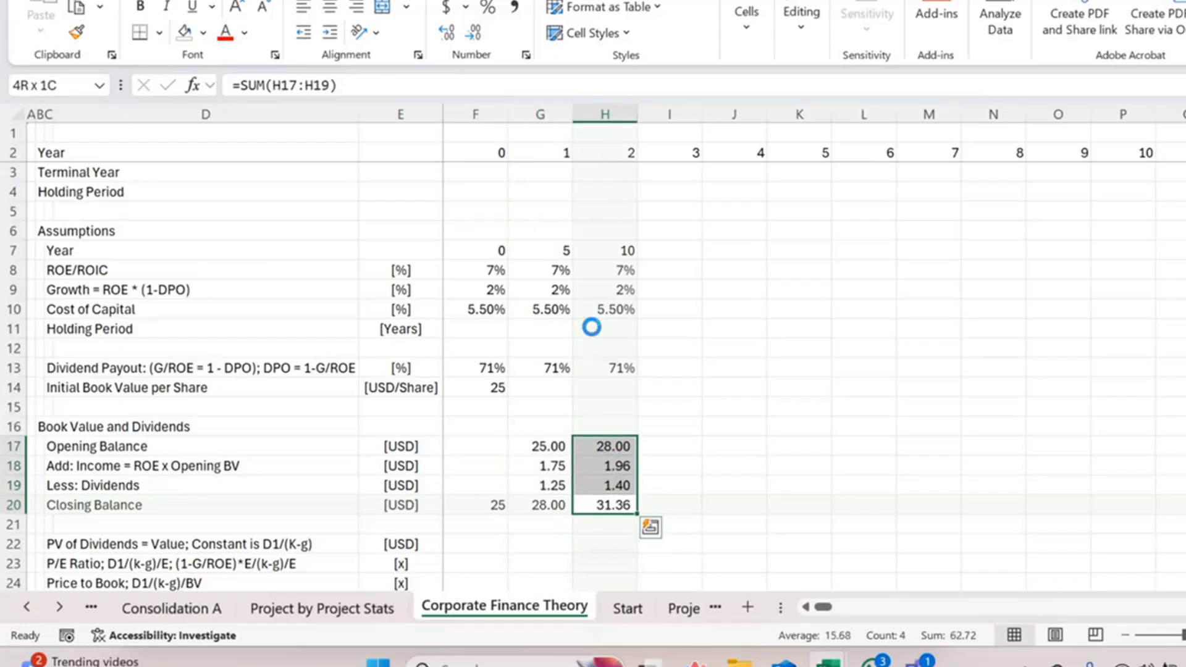
{"action": "key", "text": "Up"}
{"action": "key", "text": "Up"}
{"action": "key", "text": "Down"}
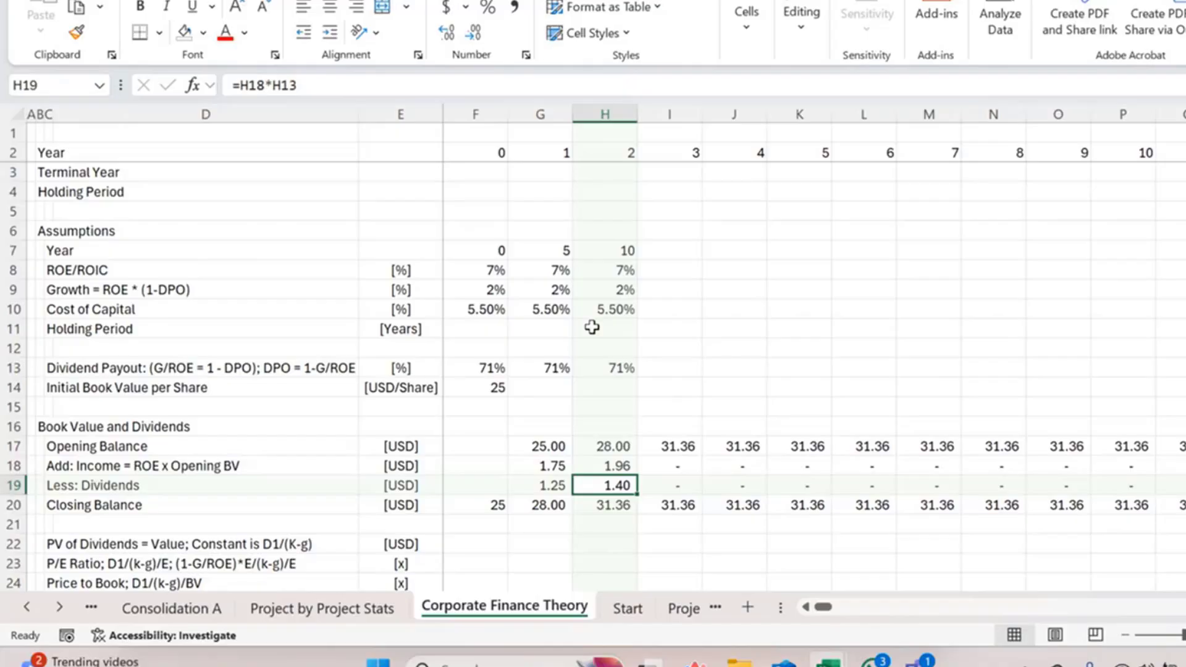
Examine the year 2 assumption cells in column H, from the Year row down past Initial Book Value per Share
{"action": "key", "text": "Up"}
{"action": "key", "text": "Up"}
{"action": "key", "text": "Up"}
{"action": "key", "text": "Up"}
{"action": "key", "text": "Up"}
{"action": "key", "text": "Up"}
{"action": "key", "text": "Up"}
{"action": "key", "text": "Up"}
{"action": "key", "text": "Up"}
{"action": "key", "text": "Up"}
{"action": "key", "text": "Up"}
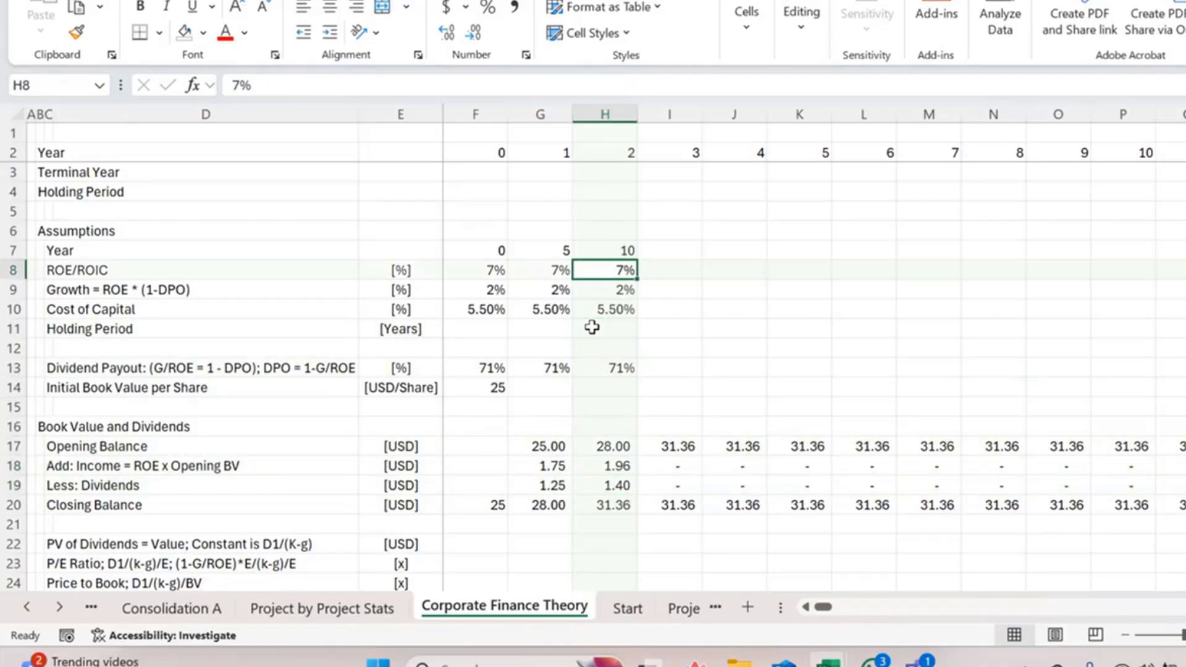
{"action": "key", "text": "Up"}
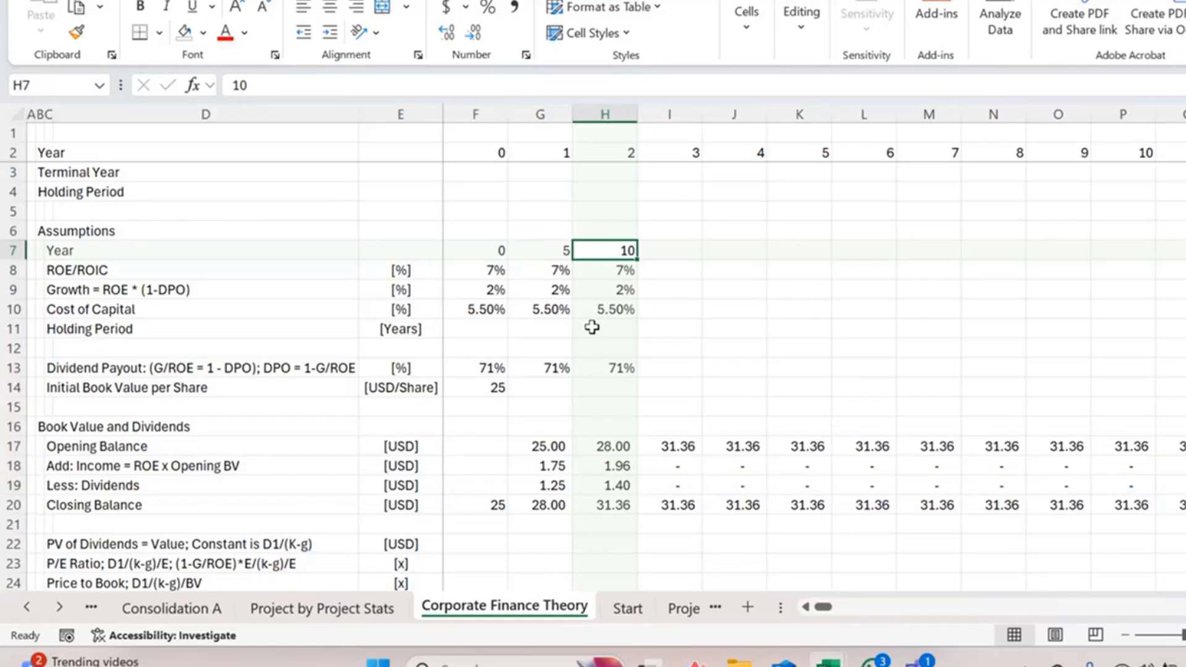
{"action": "key", "text": "Down"}
{"action": "key", "text": "Down"}
{"action": "key", "text": "Down"}
{"action": "key", "text": "Down"}
{"action": "key", "text": "Down"}
{"action": "key", "text": "Down"}
{"action": "key", "text": "Down"}
{"action": "key", "text": "Down"}
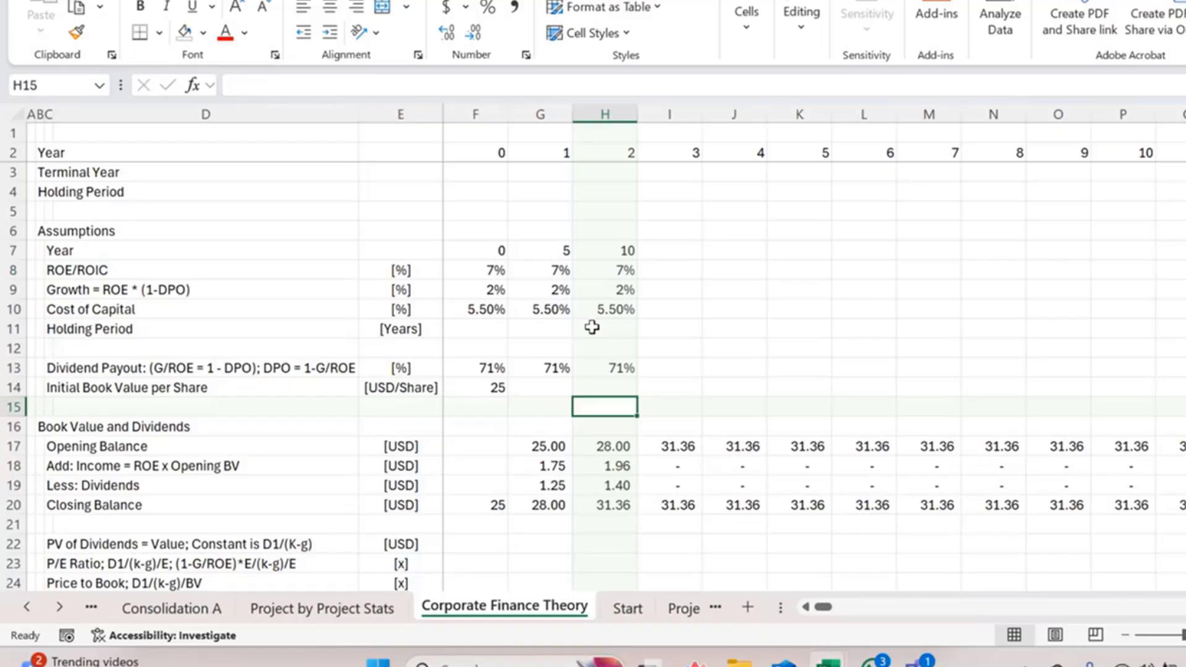
Fill the assumptions in H7:H14 across all the remaining year columns
{"action": "left_click", "coordinate": [621, 244]}
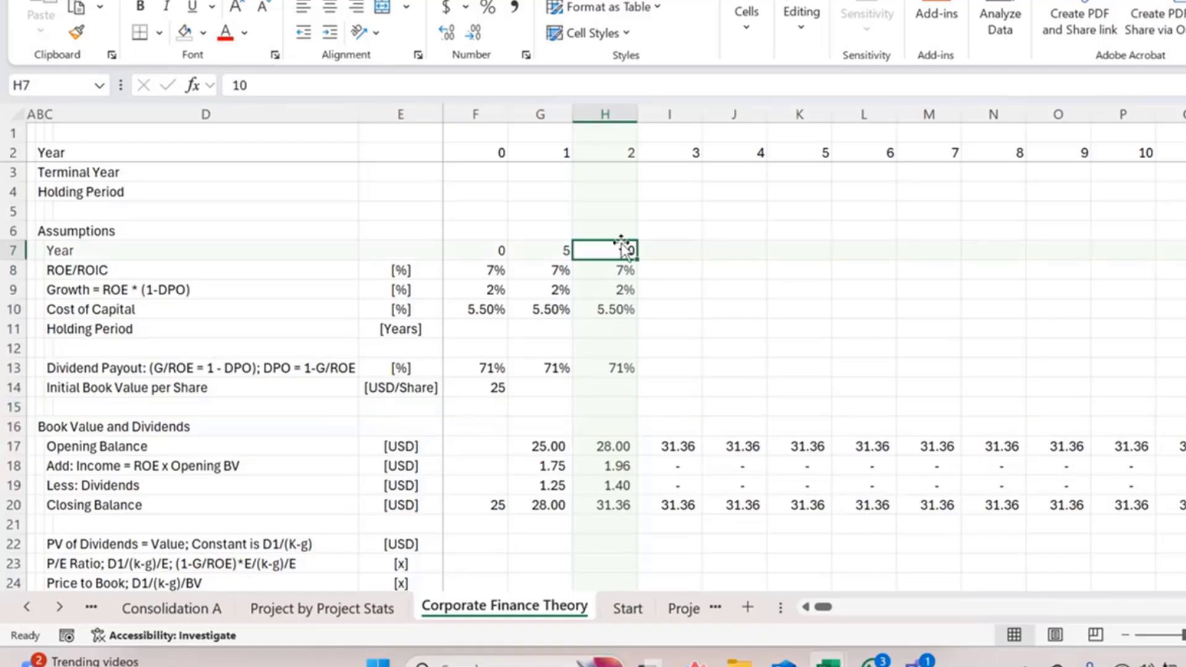
{"action": "key", "text": "shift+Down"}
{"action": "key", "text": "shift+Down"}
{"action": "key", "text": "shift+Down"}
{"action": "key", "text": "shift+Down"}
{"action": "key", "text": "shift+Down"}
{"action": "key", "text": "shift+Down"}
{"action": "key", "text": "shift+Down"}
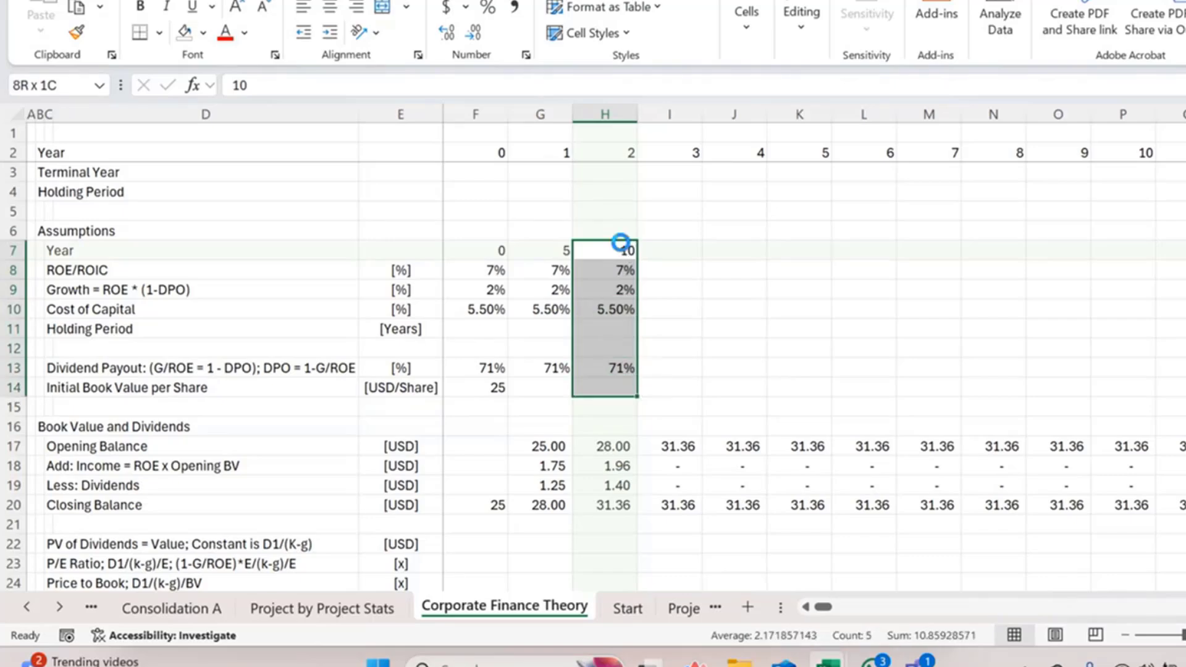
{"action": "left_click", "coordinate": [624, 247]}
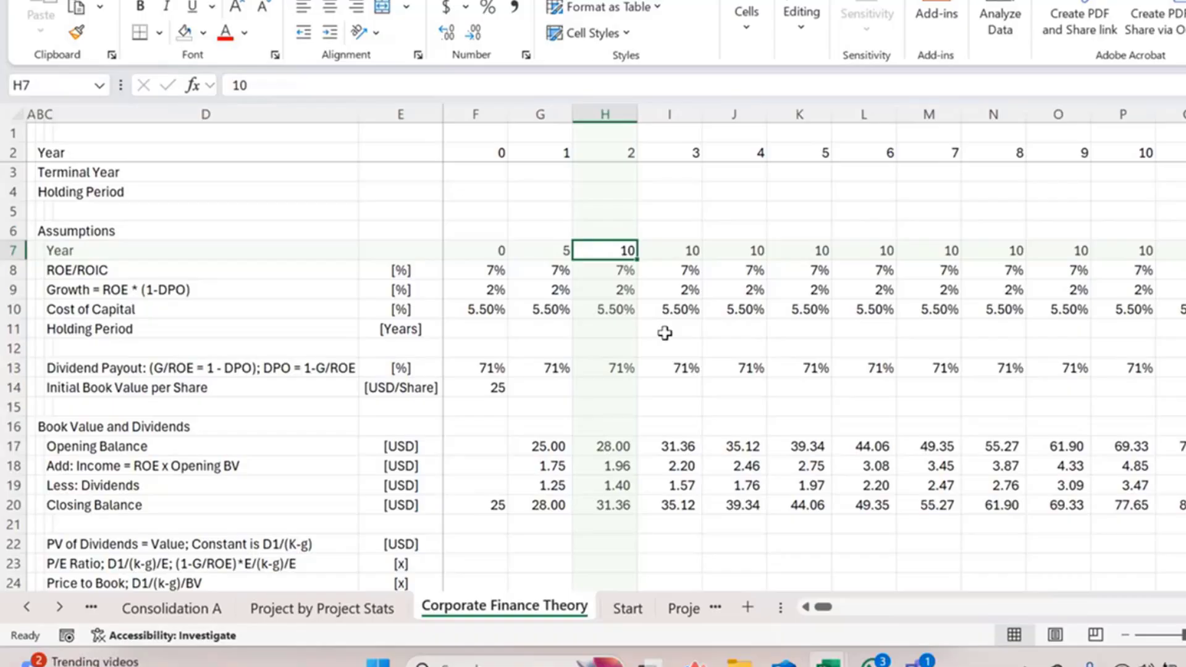
Replace the year 1 closing balance formula in G20 with =+SUM(G17:G18)-G19 so dividends are subtracted
{"action": "left_click", "coordinate": [607, 363]}
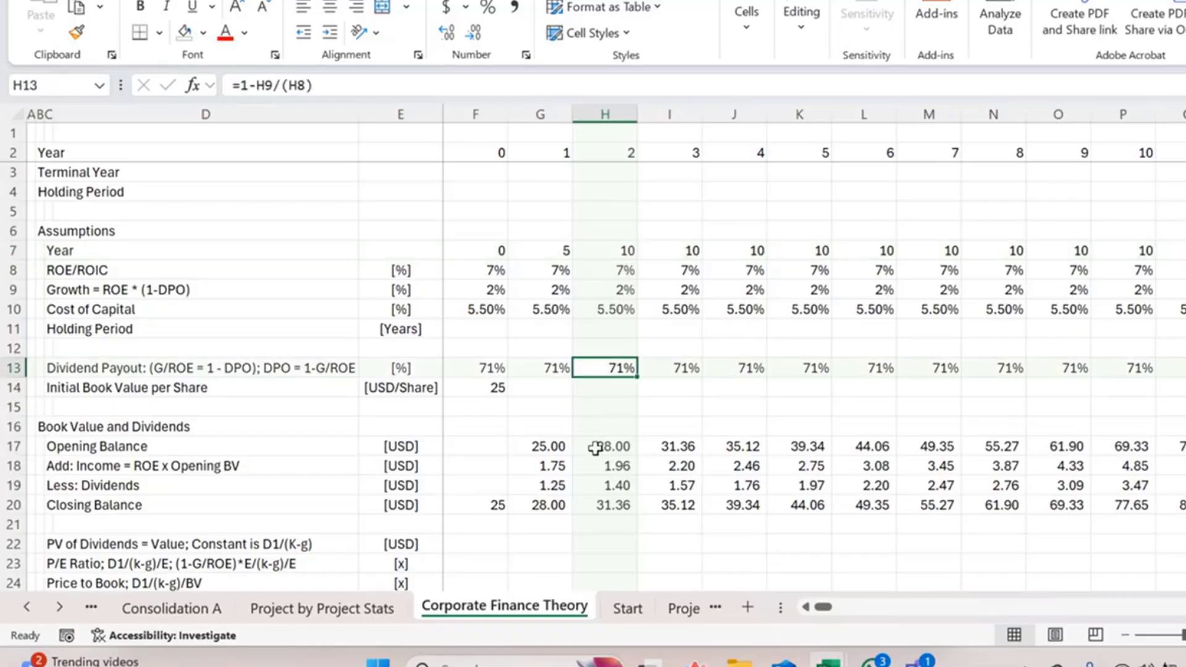
{"action": "left_click", "coordinate": [504, 460]}
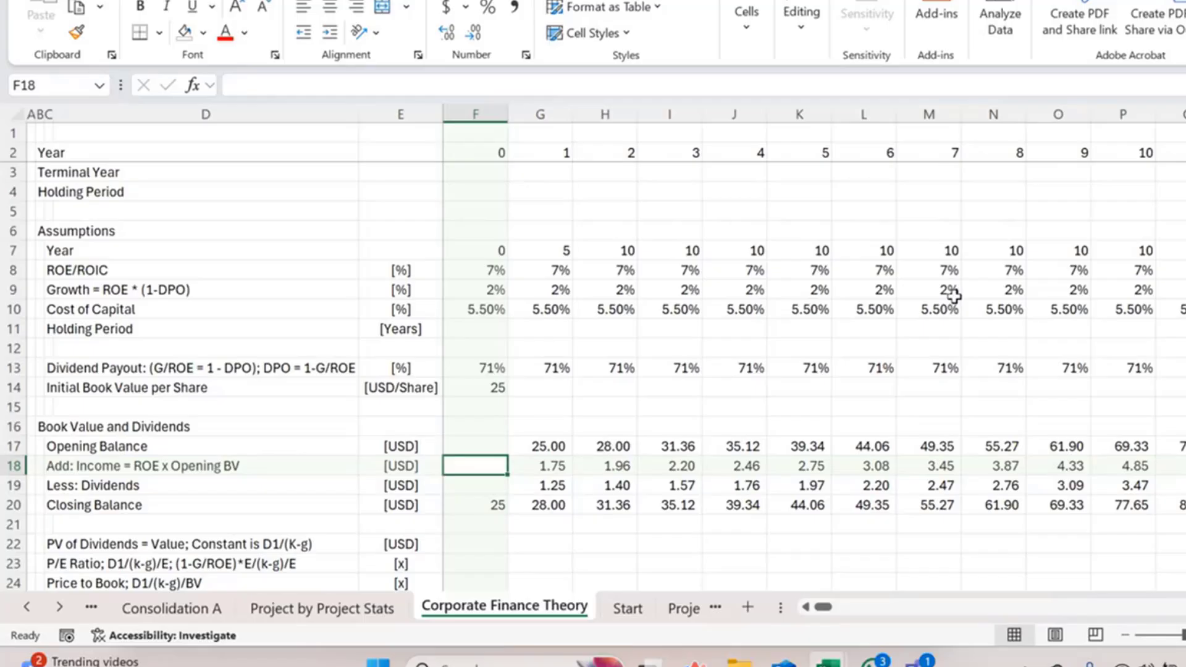
{"action": "key", "text": "Down"}
{"action": "key", "text": "Right"}
{"action": "key", "text": "Down"}
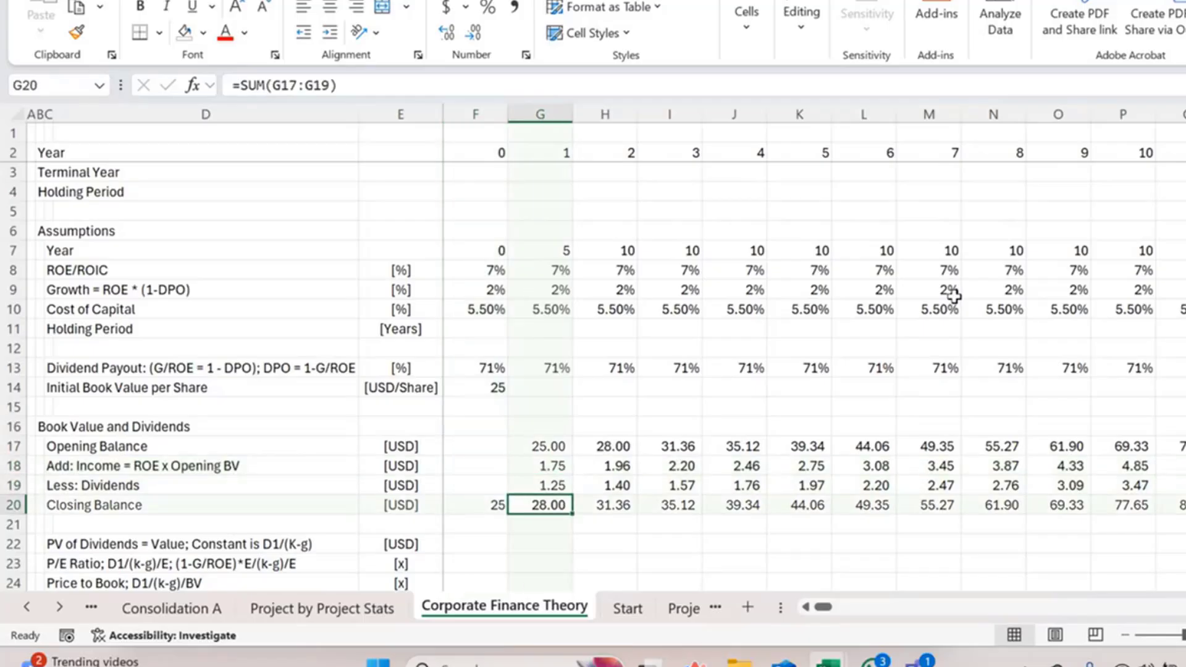
{"action": "type", "text": "+"}
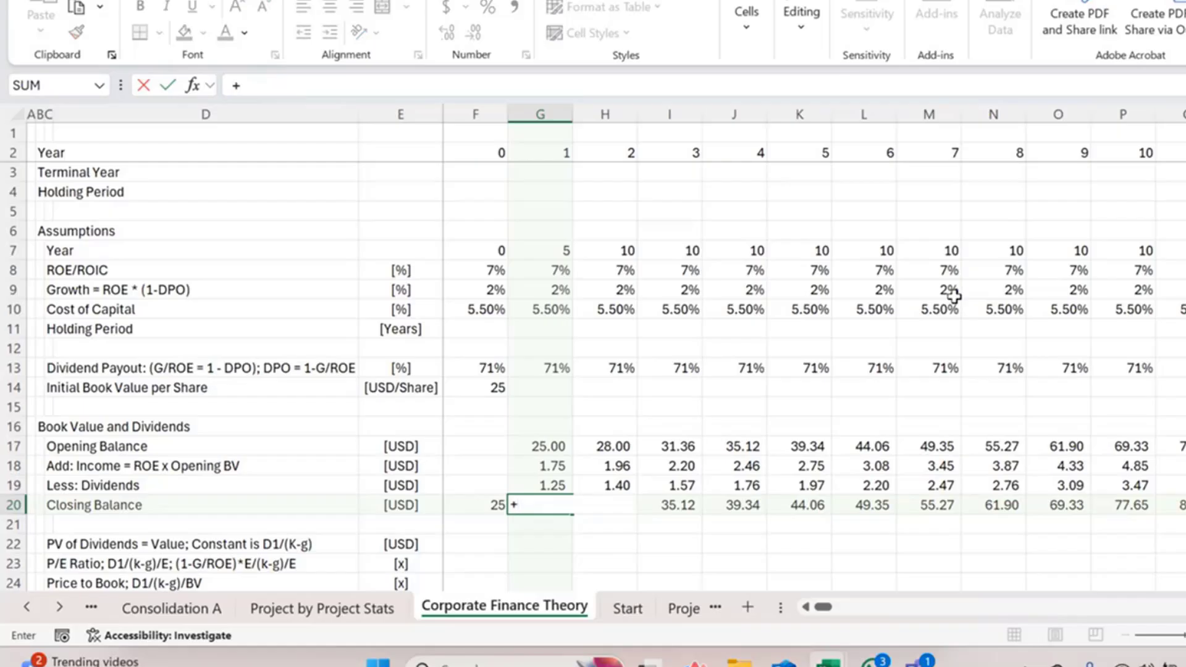
{"action": "type", "text": "sum"}
{"action": "key", "text": "Tab"}
{"action": "key", "text": "Up"}
{"action": "key", "text": "Up"}
{"action": "key", "text": "Up"}
{"action": "key", "text": "shift+Down"}
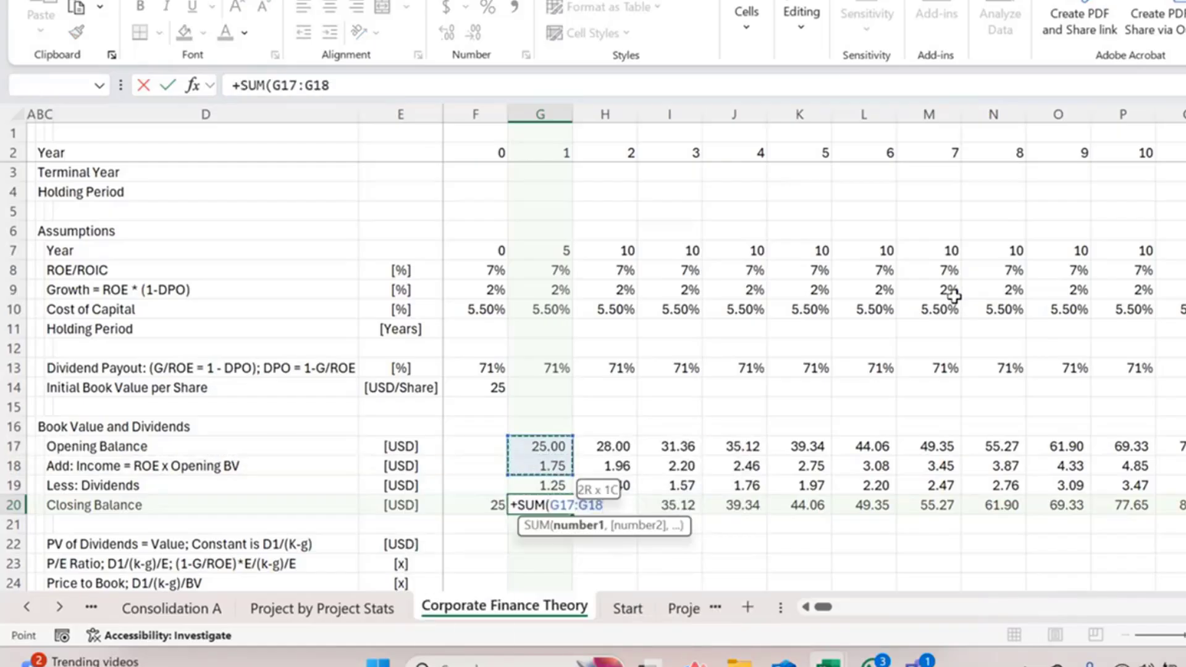
{"action": "type", "text": ")-"}
{"action": "key", "text": "Up"}
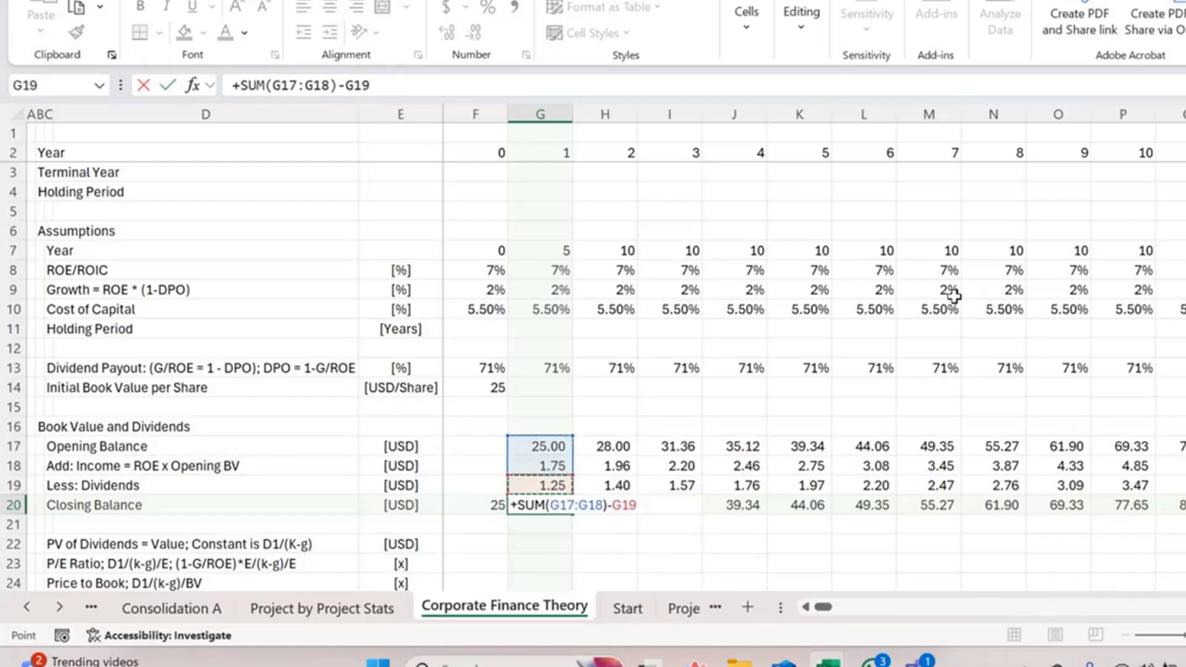
{"action": "key", "text": "ctrl+Return"}
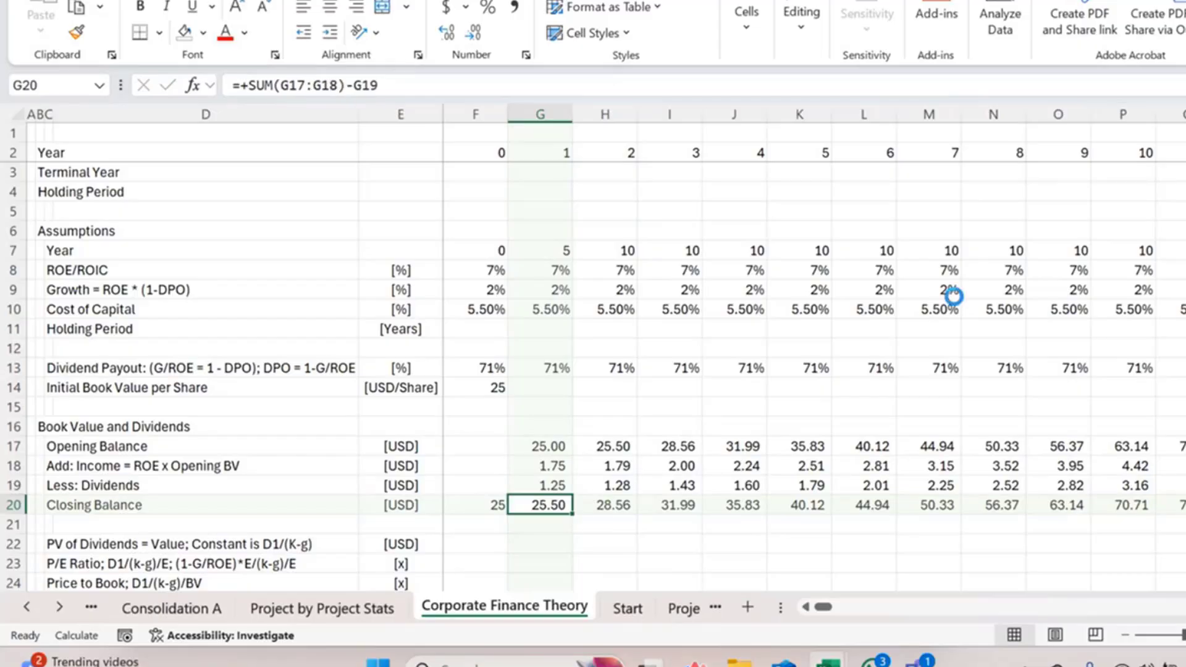
Fill the closing balance formula from G20 across the remaining years of row 20 and check it
{"action": "key", "text": "ctrl+shift+Right"}
{"action": "key", "text": "ctrl+r"}
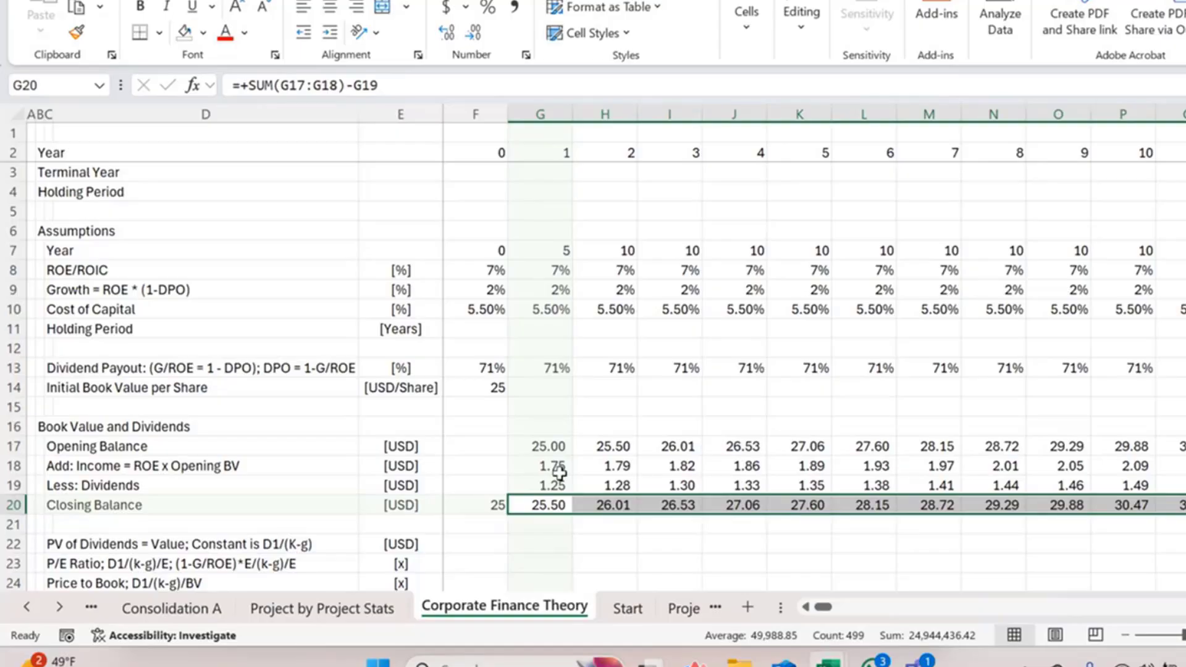
{"action": "left_click", "coordinate": [583, 470]}
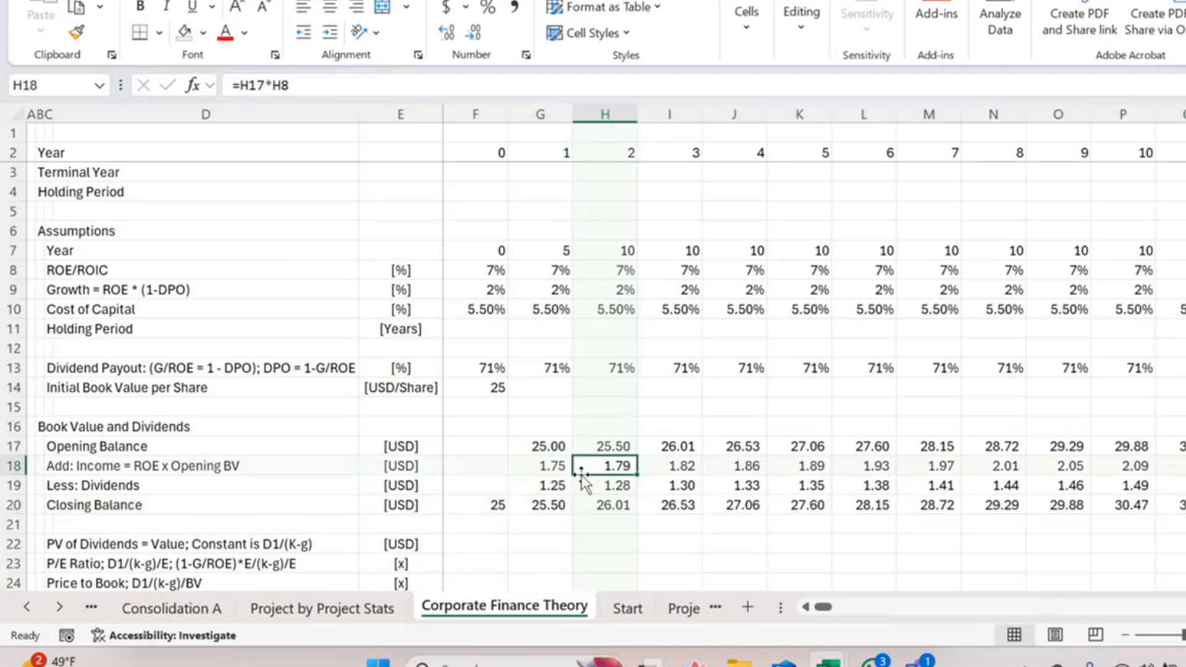
{"action": "left_click", "coordinate": [544, 509]}
{"action": "scroll", "coordinate": [512, 557], "scroll_direction": "down", "scroll_amount": 1}
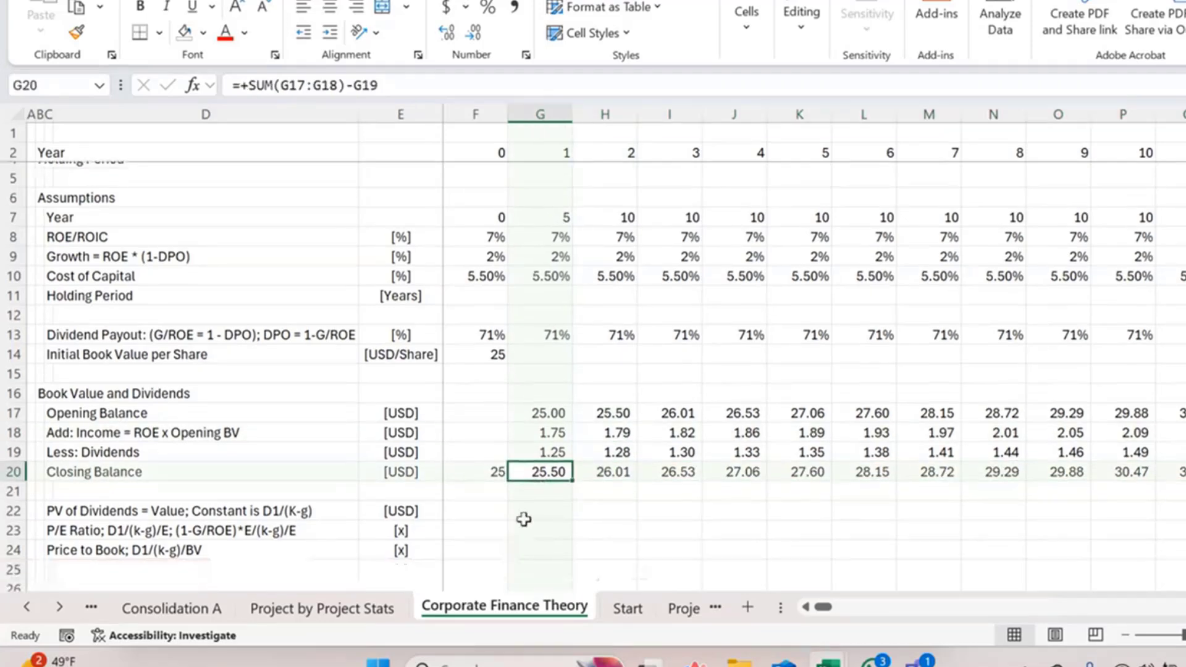
{"action": "left_click", "coordinate": [474, 505]}
{"action": "type", "text": "="}
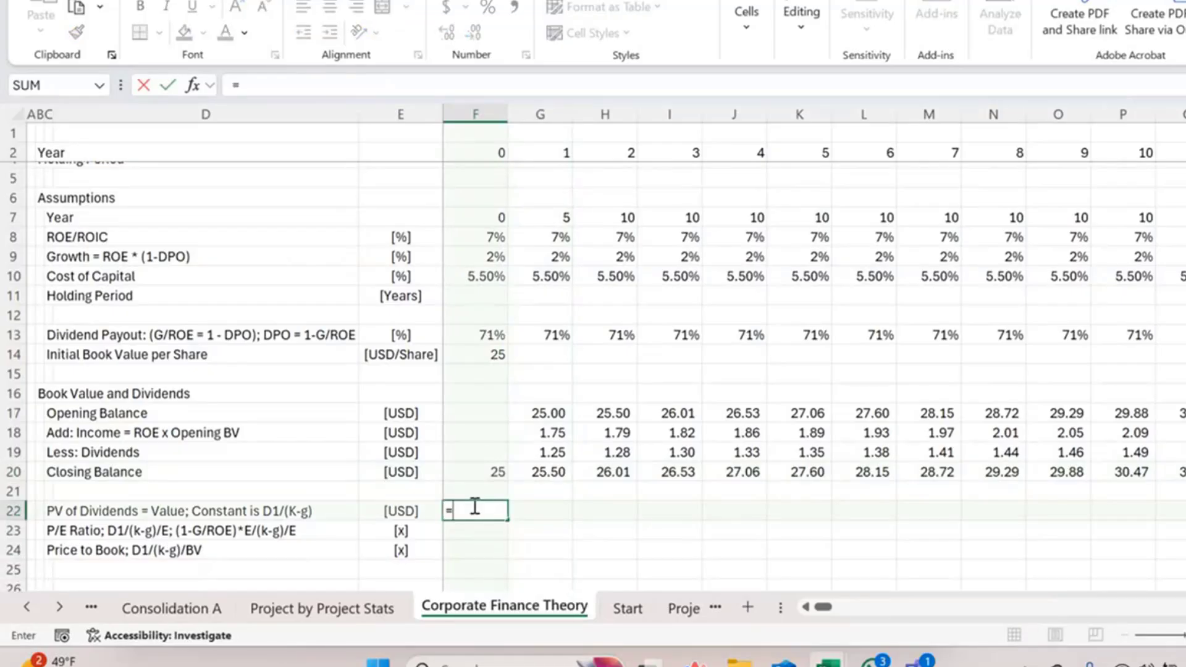
{"action": "type", "text": "PV("}
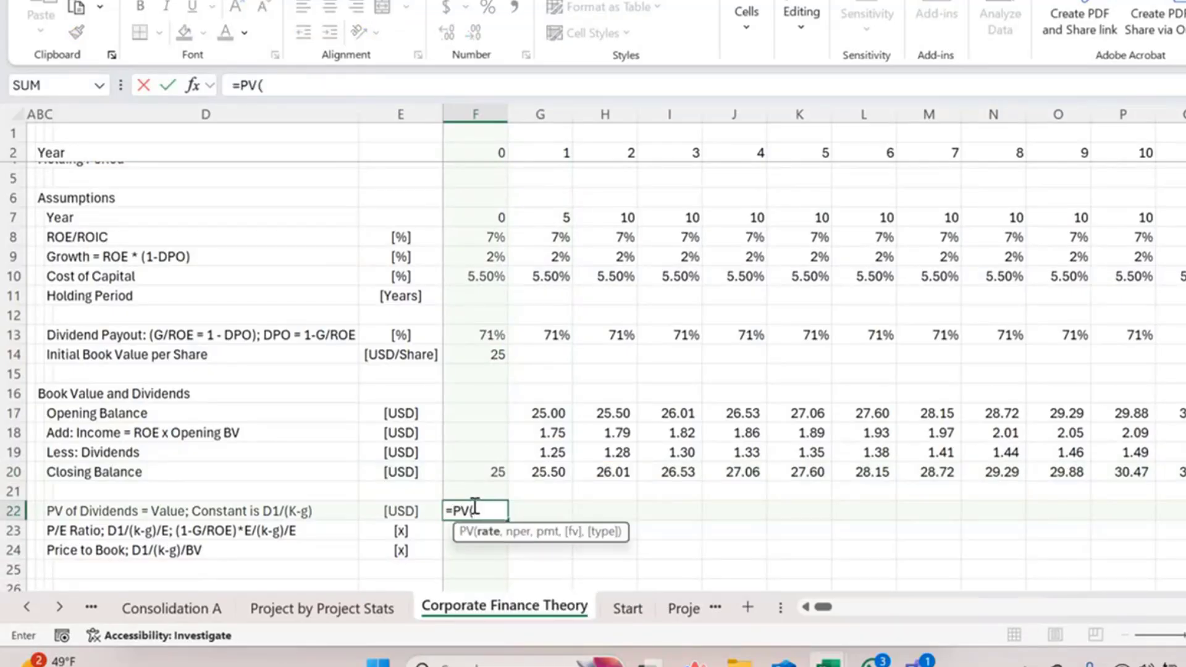
{"action": "key", "text": "BackSpace"}
{"action": "key", "text": "BackSpace"}
{"action": "key", "text": "BackSpace"}
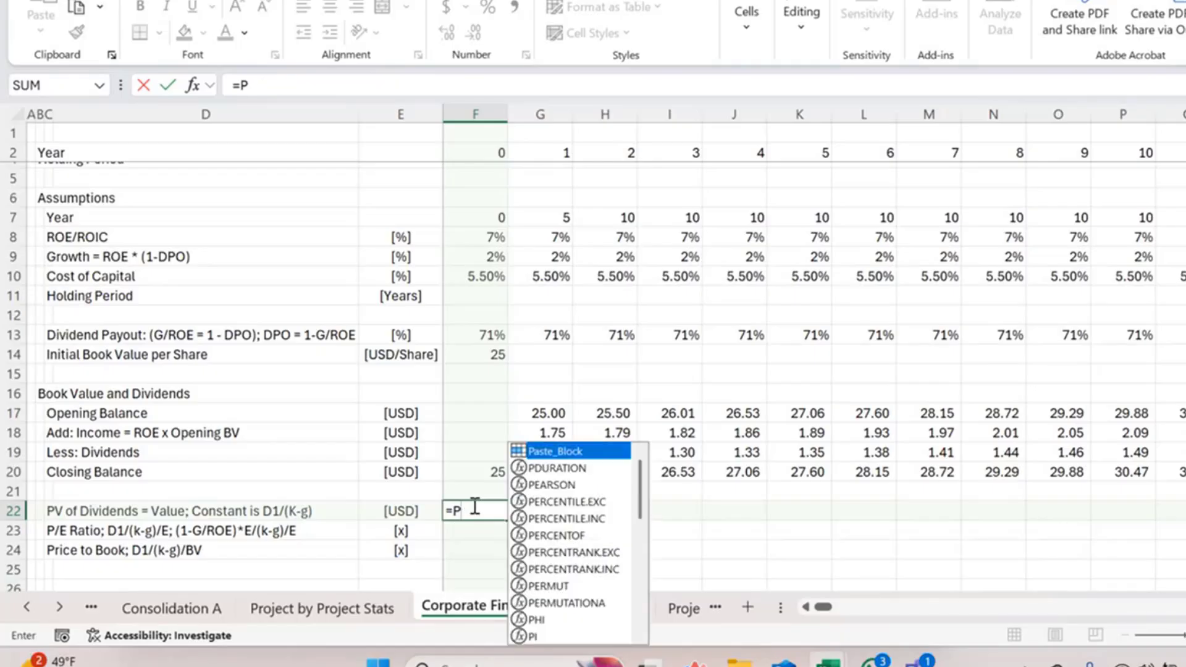
{"action": "type", "text": "NPV("}
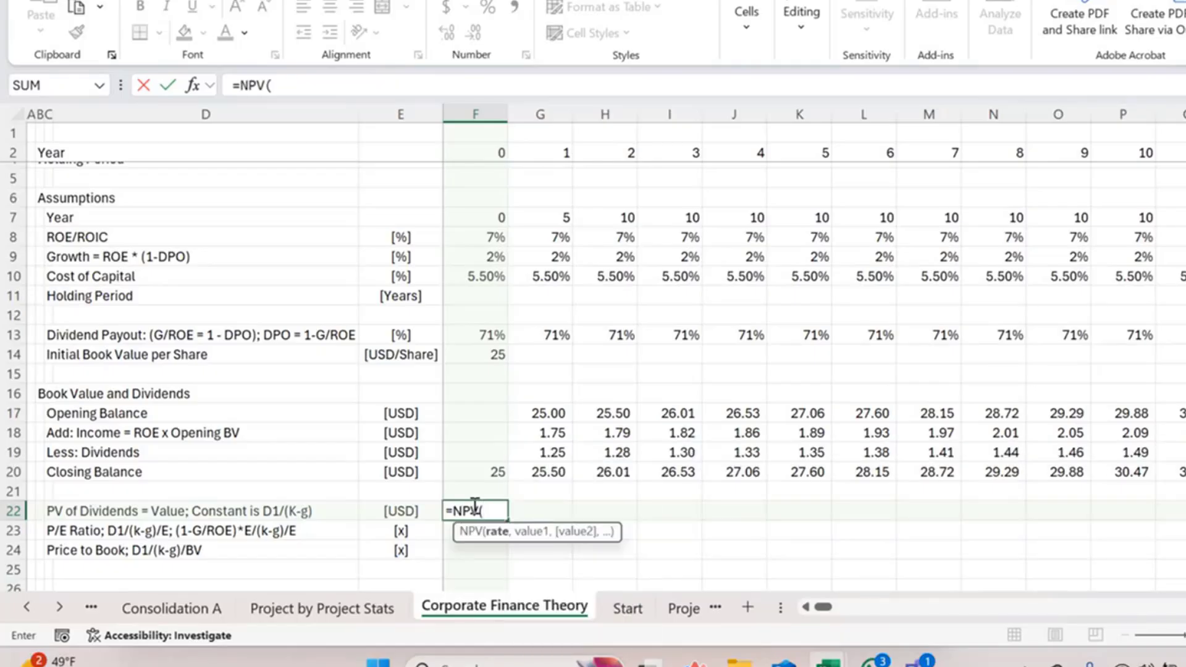
{"action": "key", "text": "Up"}
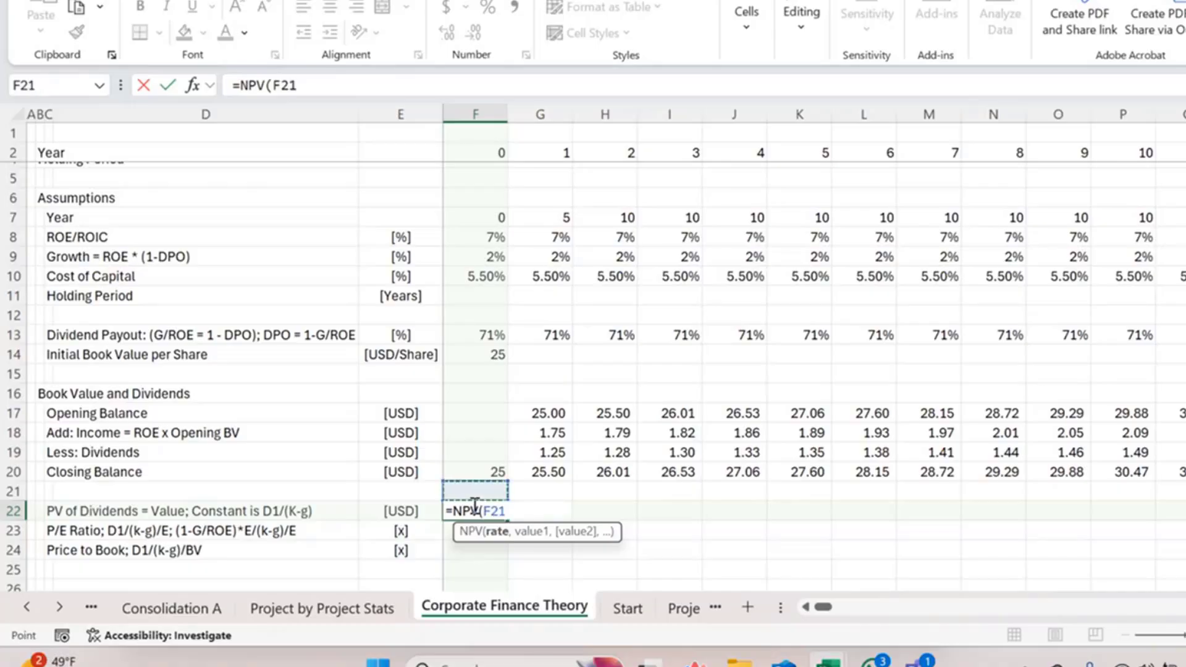
{"action": "key", "text": "Up"}
{"action": "key", "text": "Up"}
{"action": "key", "text": "Up"}
{"action": "key", "text": "Up"}
{"action": "key", "text": "Up"}
{"action": "key", "text": "Up"}
{"action": "key", "text": "Up"}
{"action": "key", "text": "Up"}
{"action": "key", "text": "Up"}
{"action": "key", "text": "Up"}
{"action": "key", "text": "Up"}
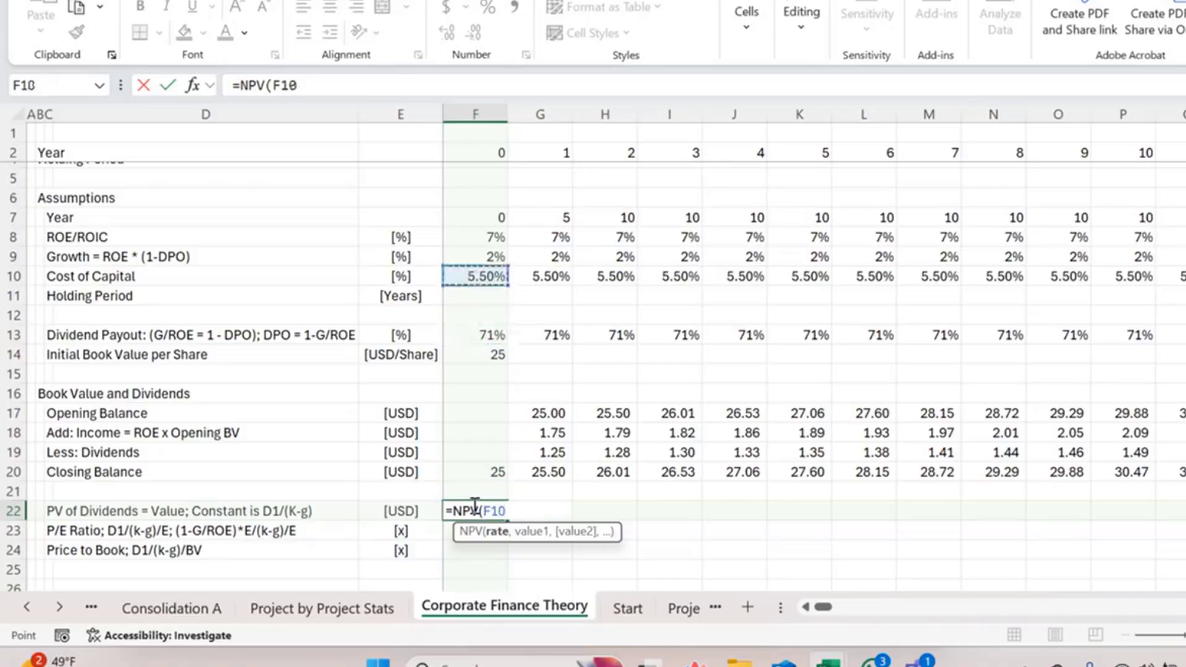
{"action": "type", "text": ","}
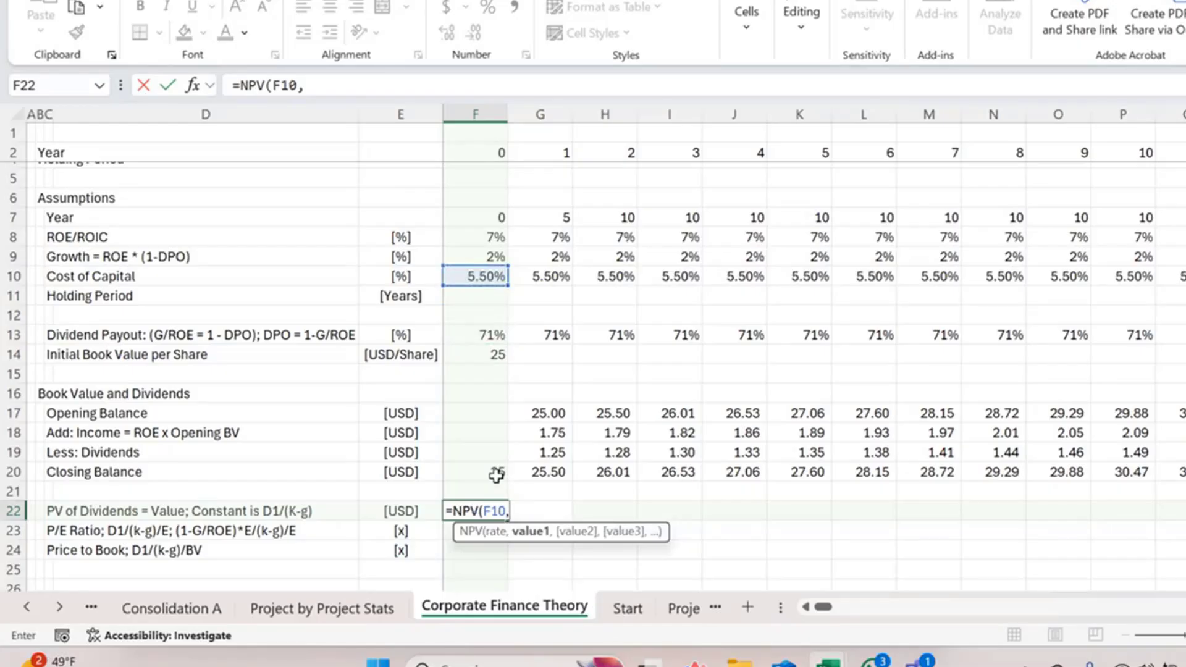
{"action": "left_click", "coordinate": [489, 483]}
{"action": "left_click", "coordinate": [488, 472]}
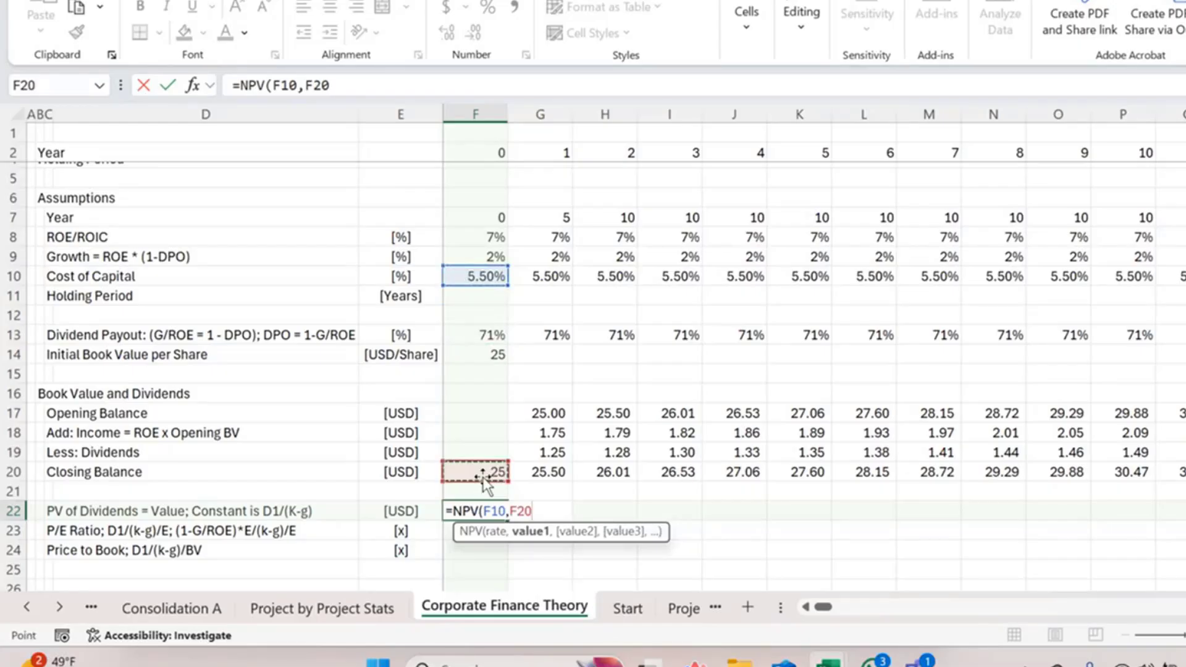
{"action": "key", "text": "ctrl+shift+Right"}
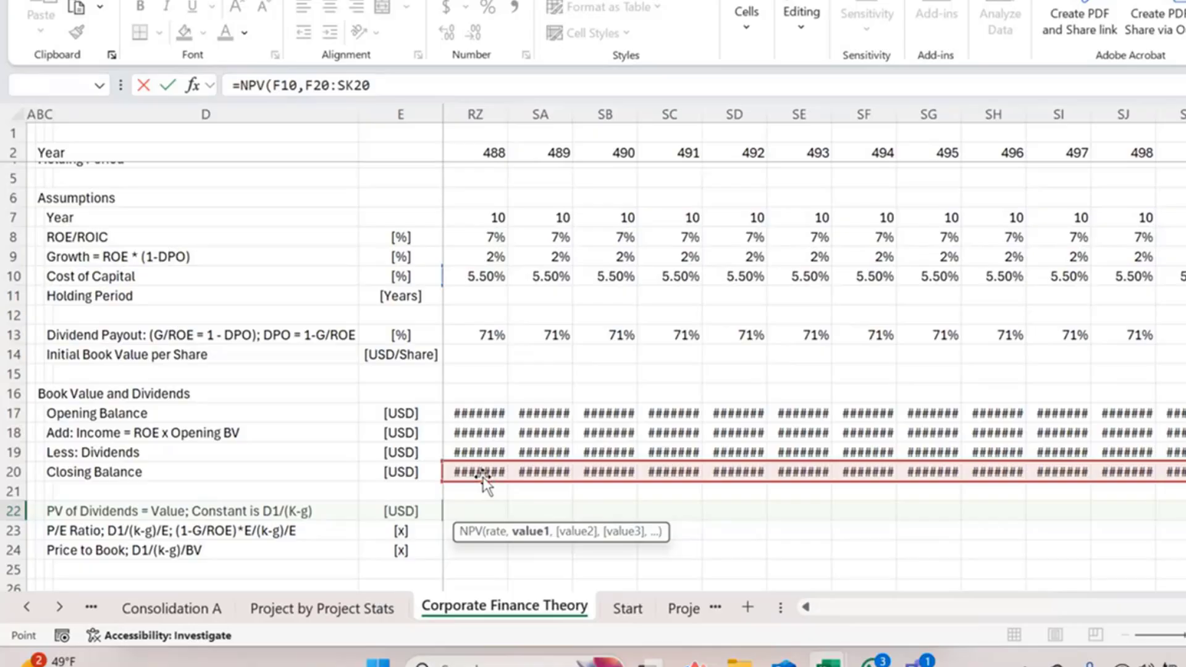
{"action": "key", "text": "Escape"}
Calculate the PV of Dividends in F22 with =NPV(F10,G19:SK19), discounting the dividends row at the cost of capital
{"action": "type", "text": "="}
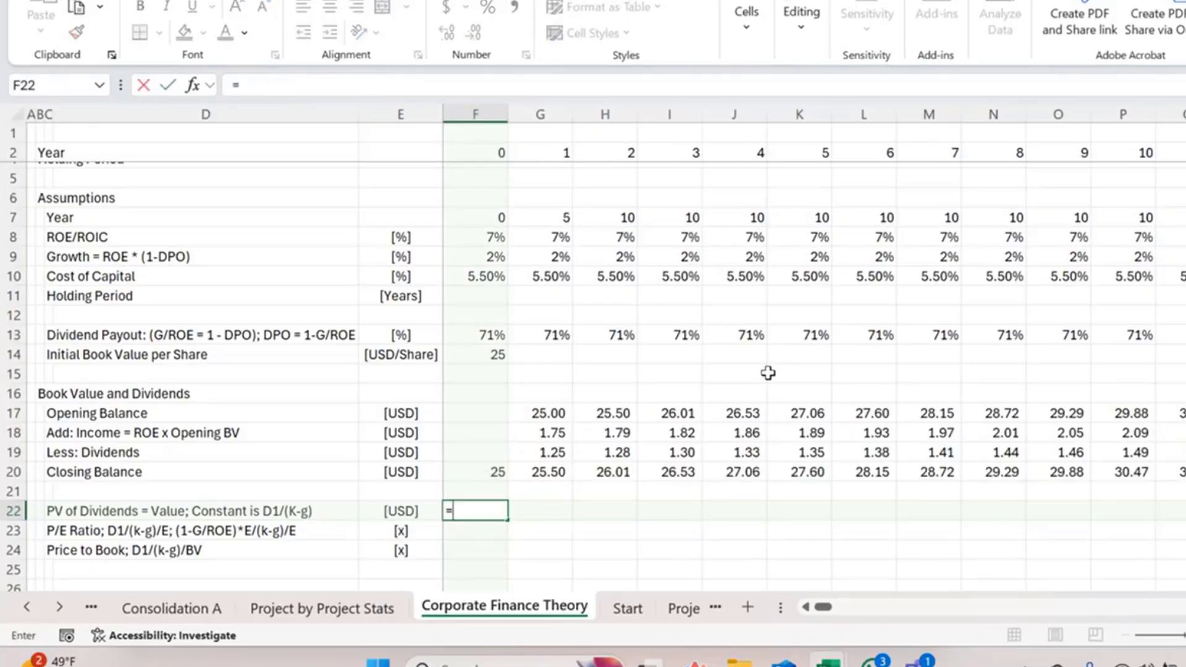
{"action": "type", "text": "NPV("}
{"action": "key", "text": "Up"}
{"action": "key", "text": "Up"}
{"action": "key", "text": "Up"}
{"action": "key", "text": "Up"}
{"action": "key", "text": "Up"}
{"action": "key", "text": "Up"}
{"action": "key", "text": "Up"}
{"action": "key", "text": "Up"}
{"action": "key", "text": "Up"}
{"action": "key", "text": "Up"}
{"action": "key", "text": "Up"}
{"action": "key", "text": "Up"}
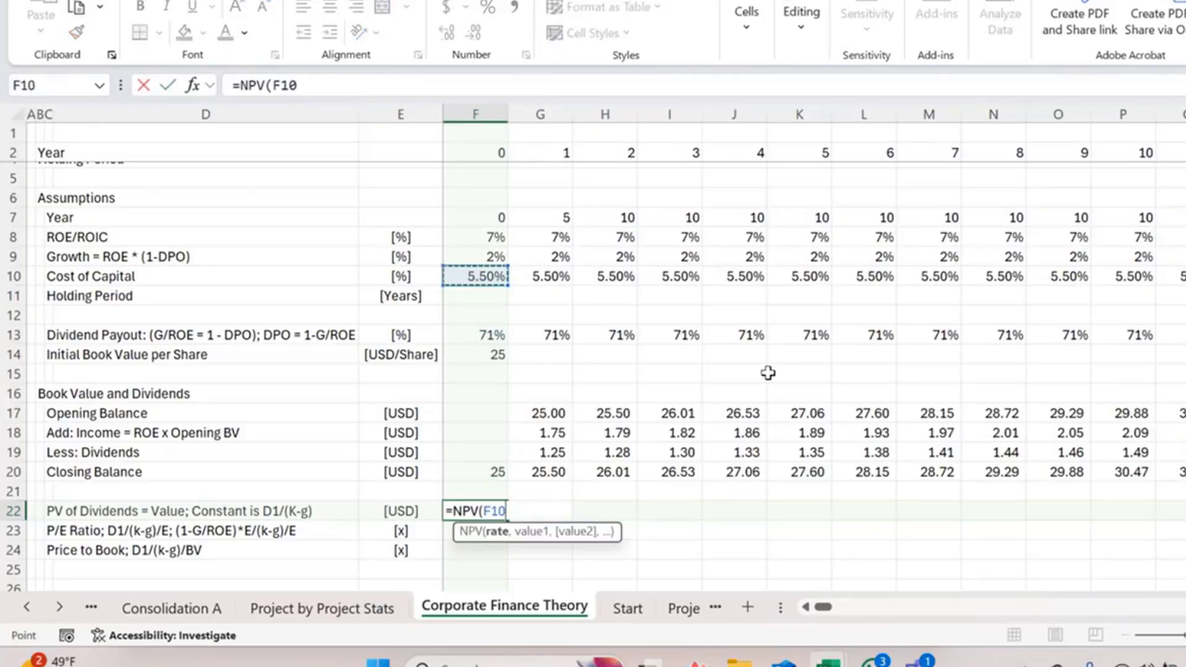
{"action": "type", "text": ","}
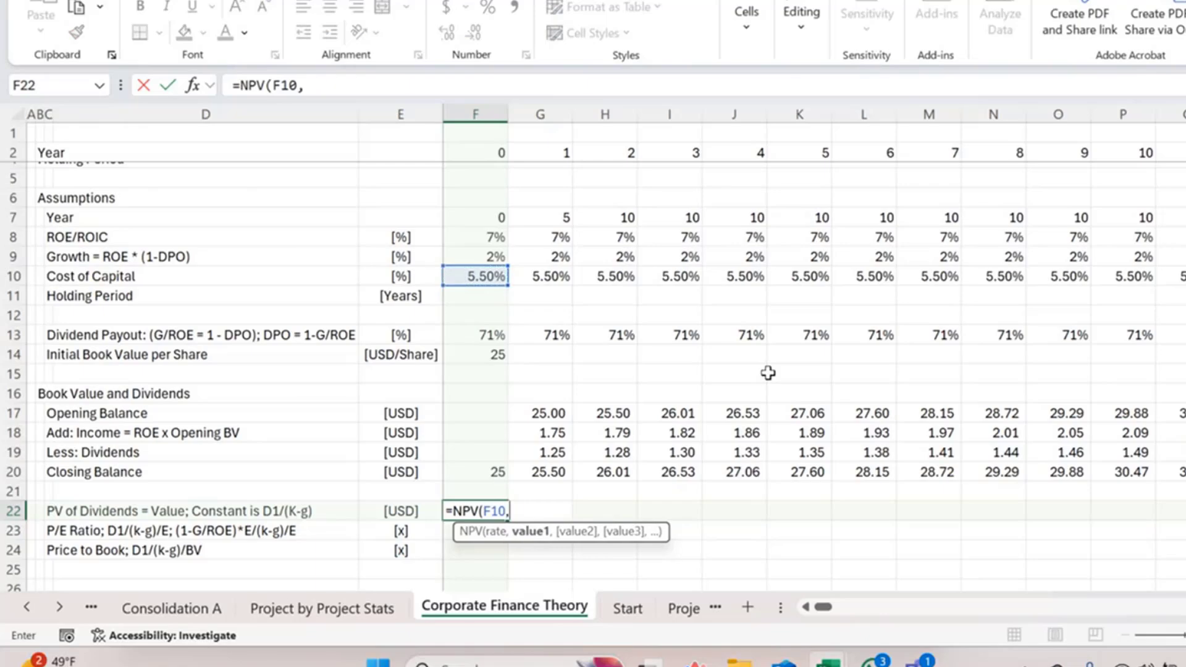
{"action": "left_click", "coordinate": [552, 453]}
{"action": "key", "text": "ctrl+shift+Right"}
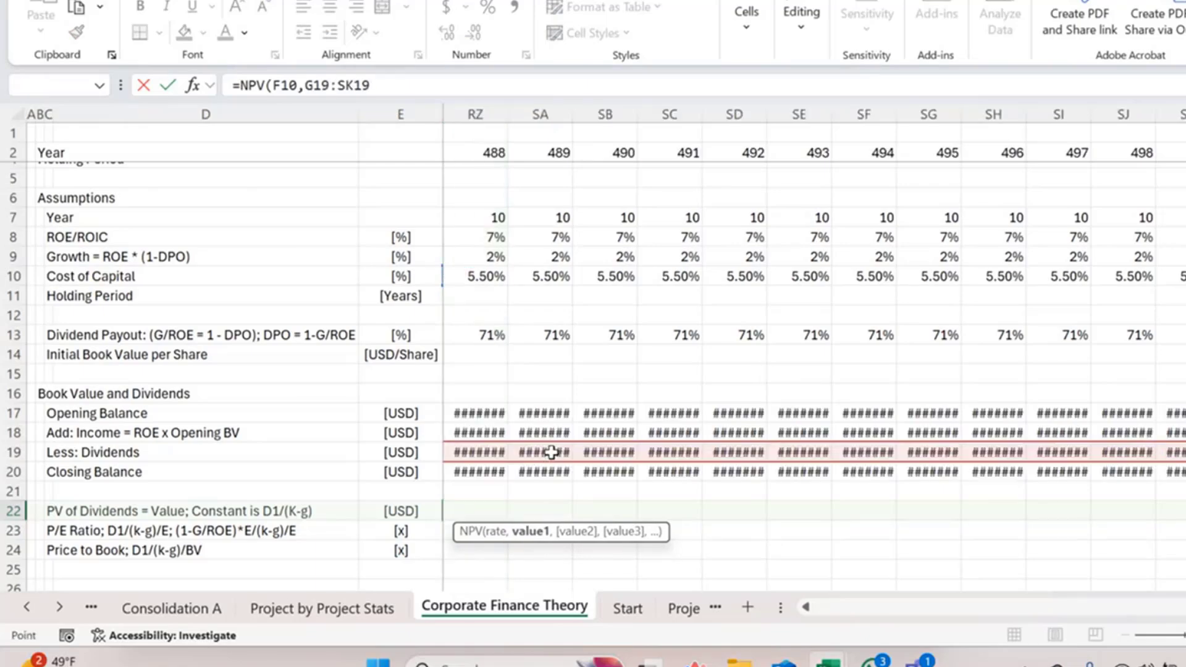
{"action": "key", "text": "Return"}
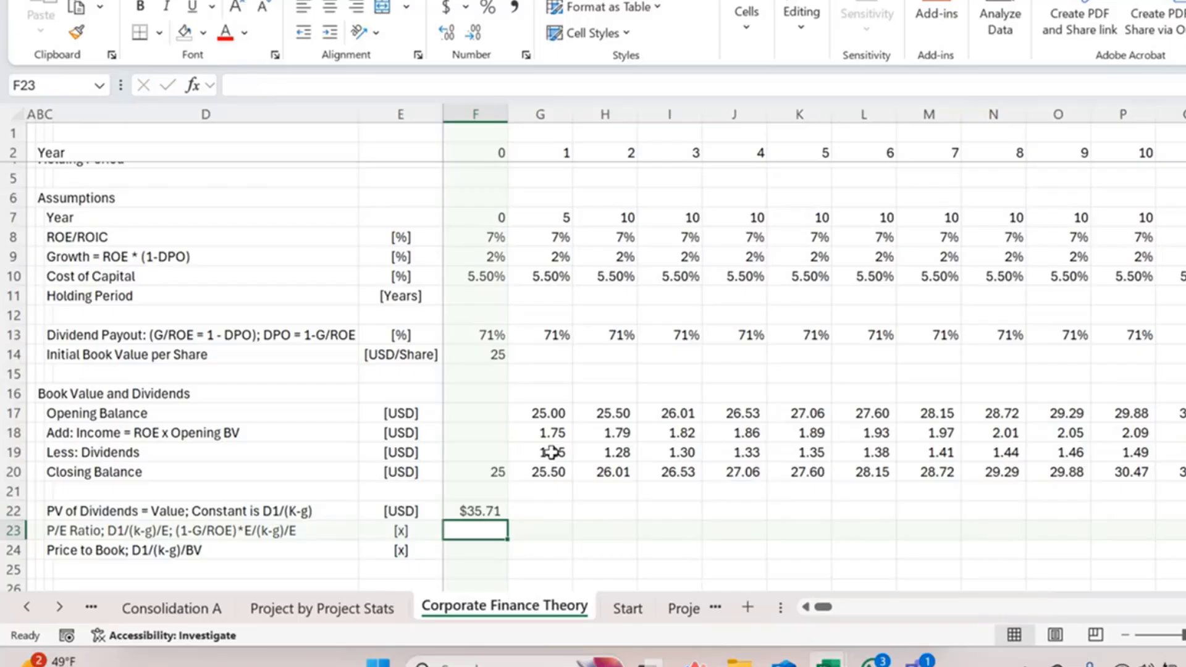
Format the PV of Dividends in F22 as a plain number with two decimals and no currency symbol
{"action": "key", "text": "Up"}
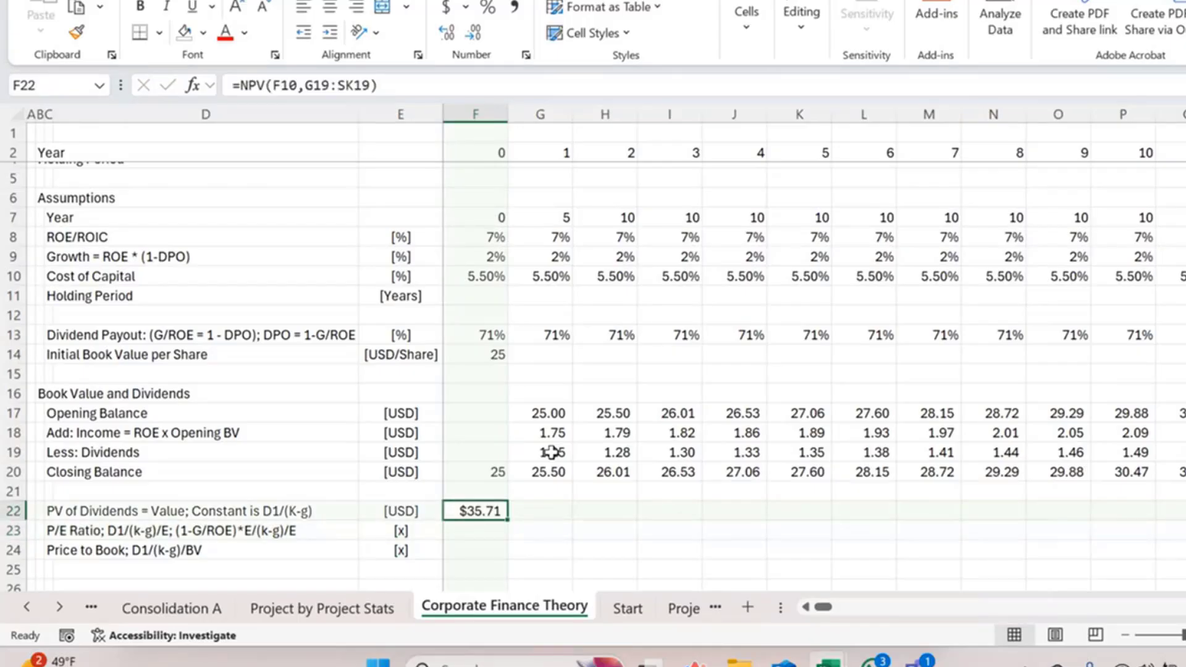
{"action": "key", "text": "ctrl+shift+1"}
{"action": "key", "text": "ctrl+shift+1"}
Calculate the P/E ratio in F23 with =F22/G18 and format it as a number with two decimals
{"action": "key", "text": "Down"}
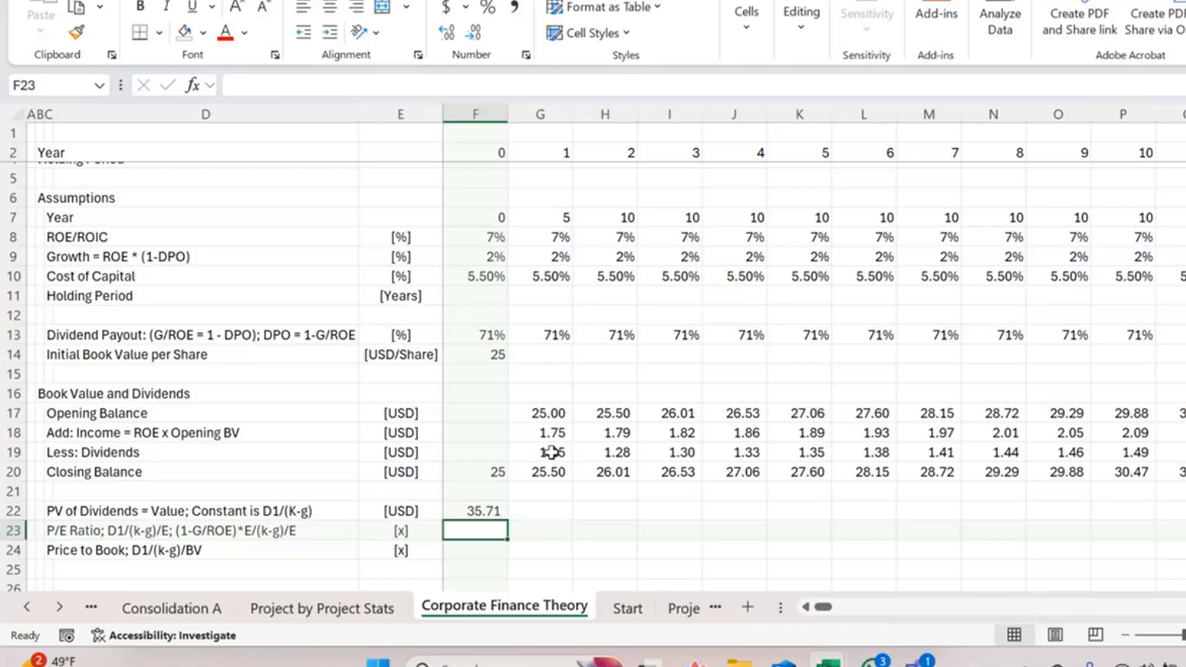
{"action": "type", "text": "="}
{"action": "key", "text": "Up"}
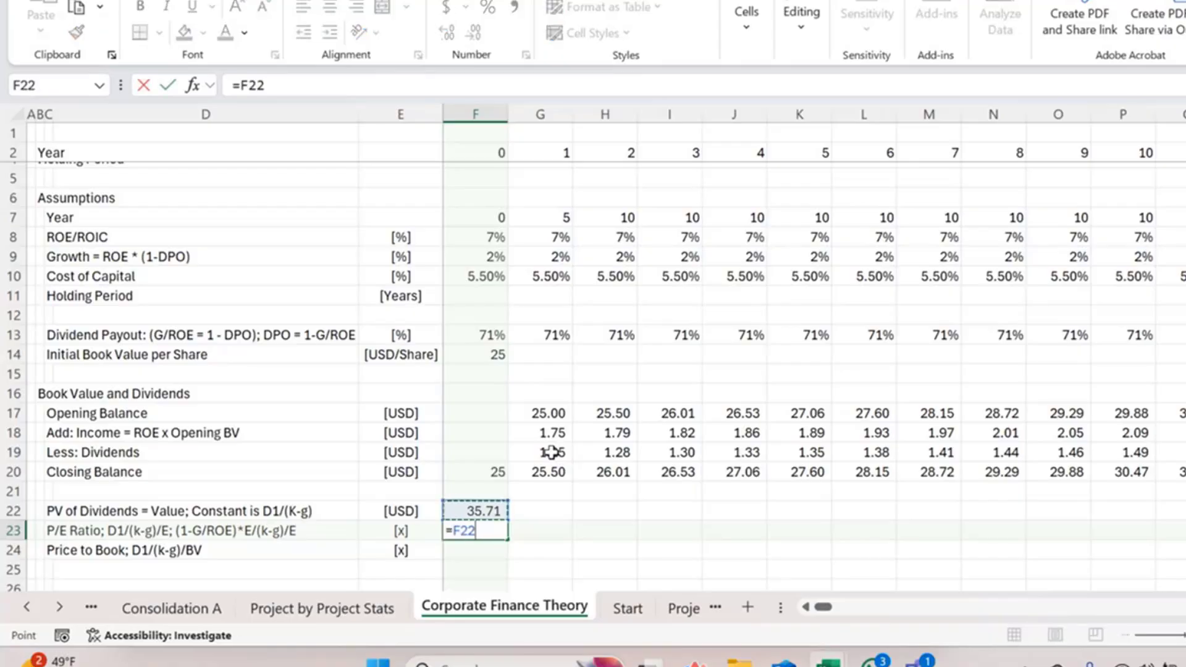
{"action": "type", "text": "/"}
{"action": "left_click", "coordinate": [539, 435]}
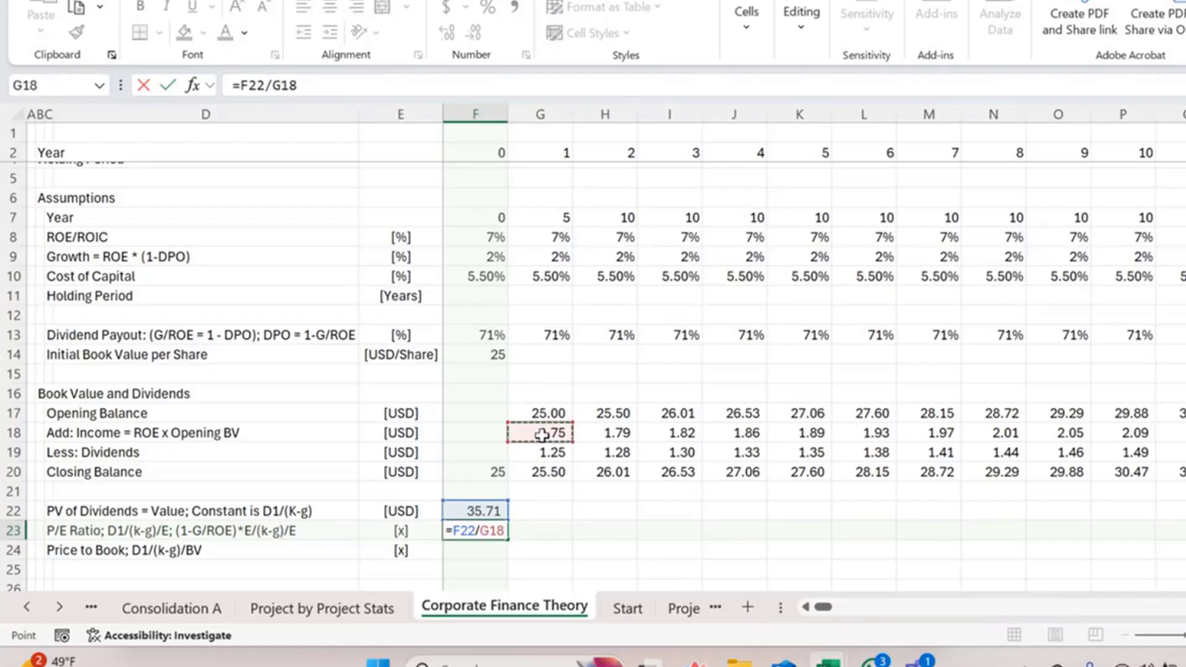
{"action": "key", "text": "ctrl+Return"}
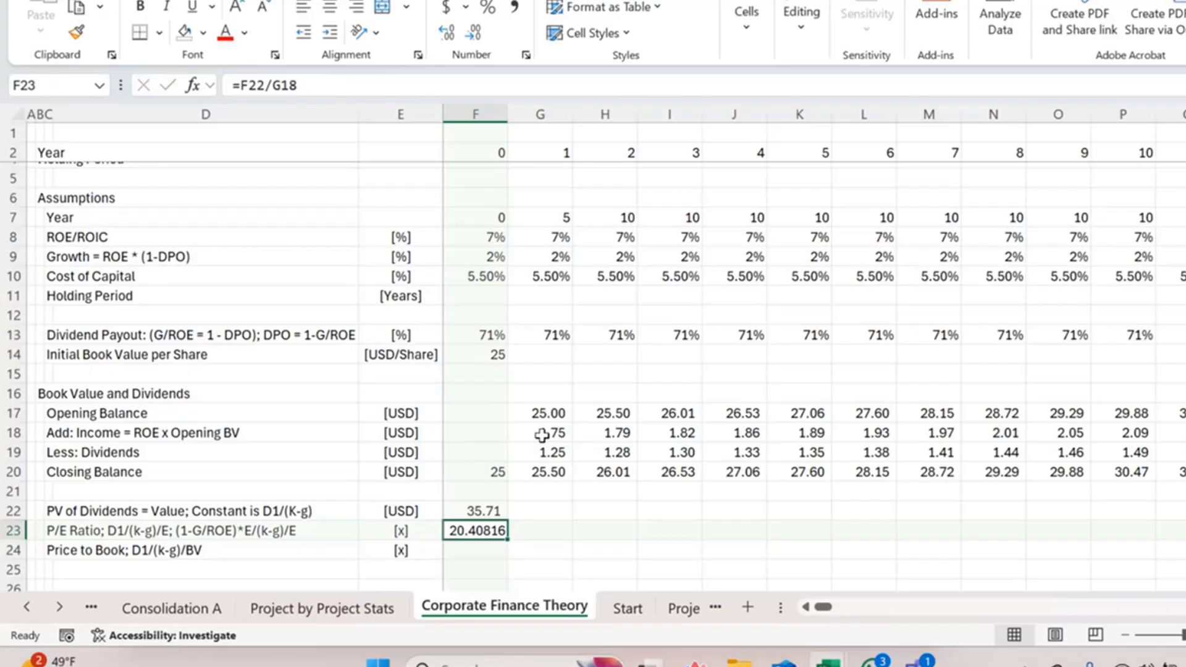
{"action": "key", "text": "ctrl+shift+1"}
Calculate the price-to-book ratio in F24 with =F22/F20, dividing value by the initial book value
{"action": "key", "text": "Down"}
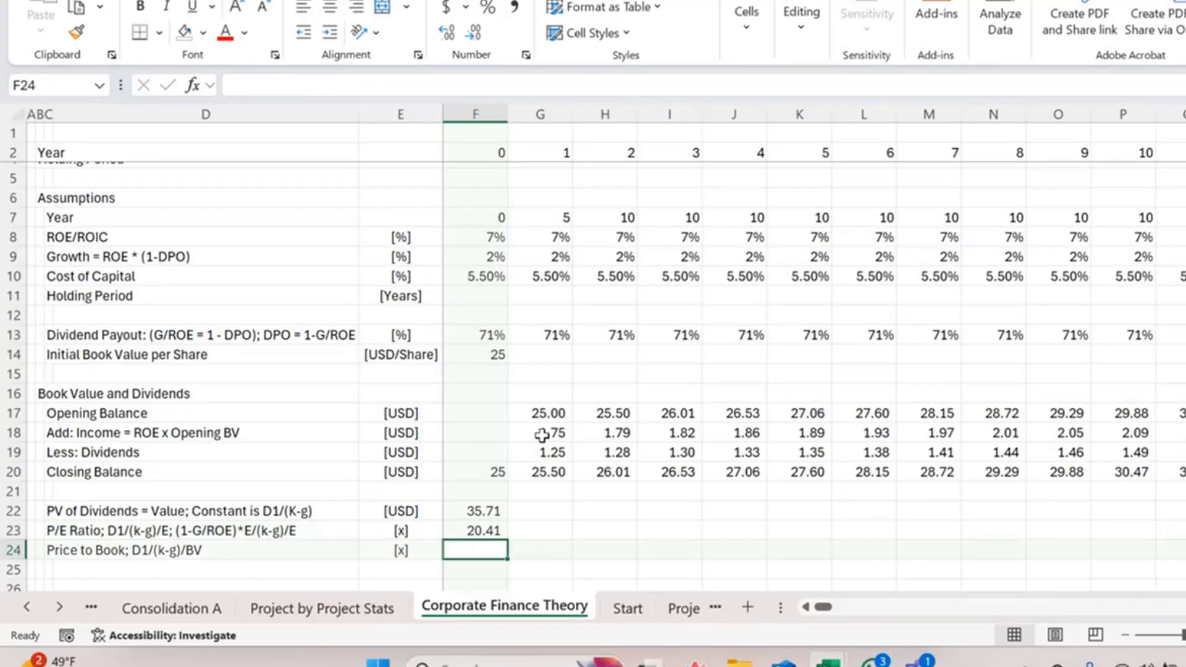
{"action": "type", "text": "="}
{"action": "key", "text": "Up"}
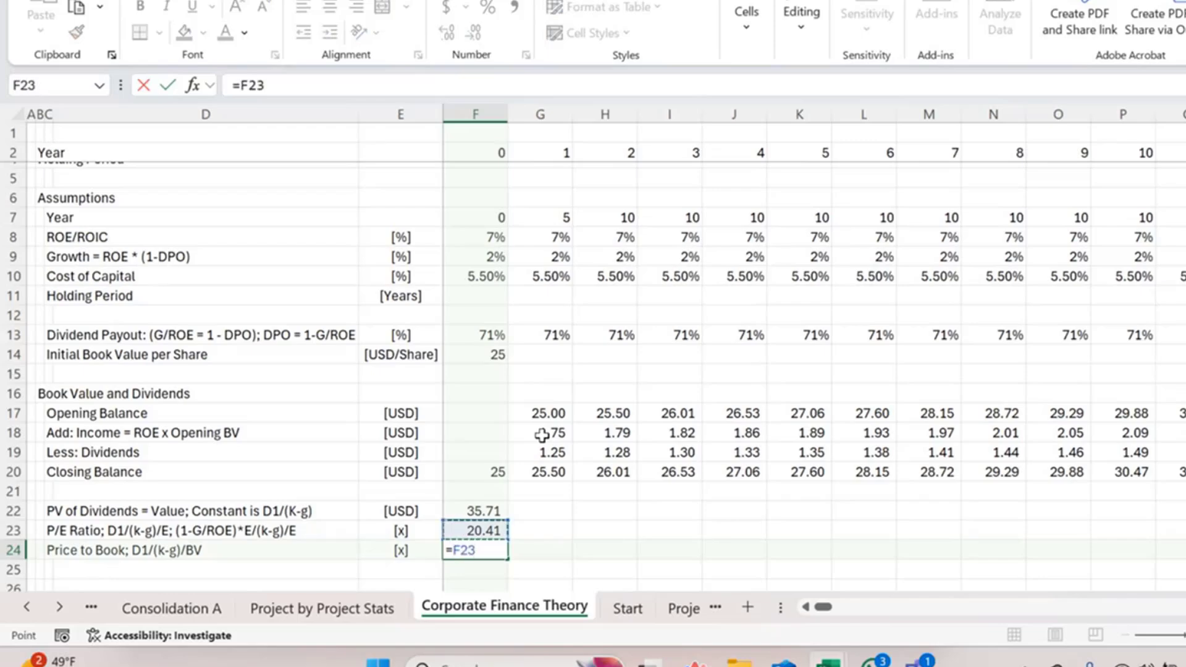
{"action": "key", "text": "Up"}
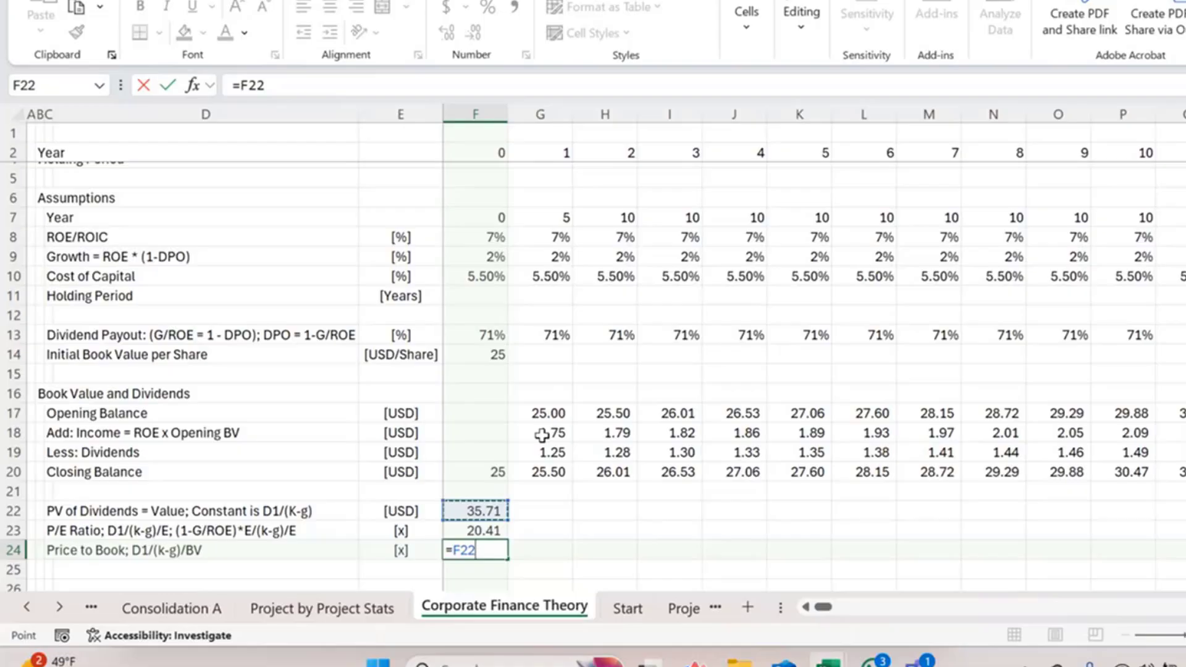
{"action": "type", "text": "/"}
{"action": "left_click", "coordinate": [488, 480]}
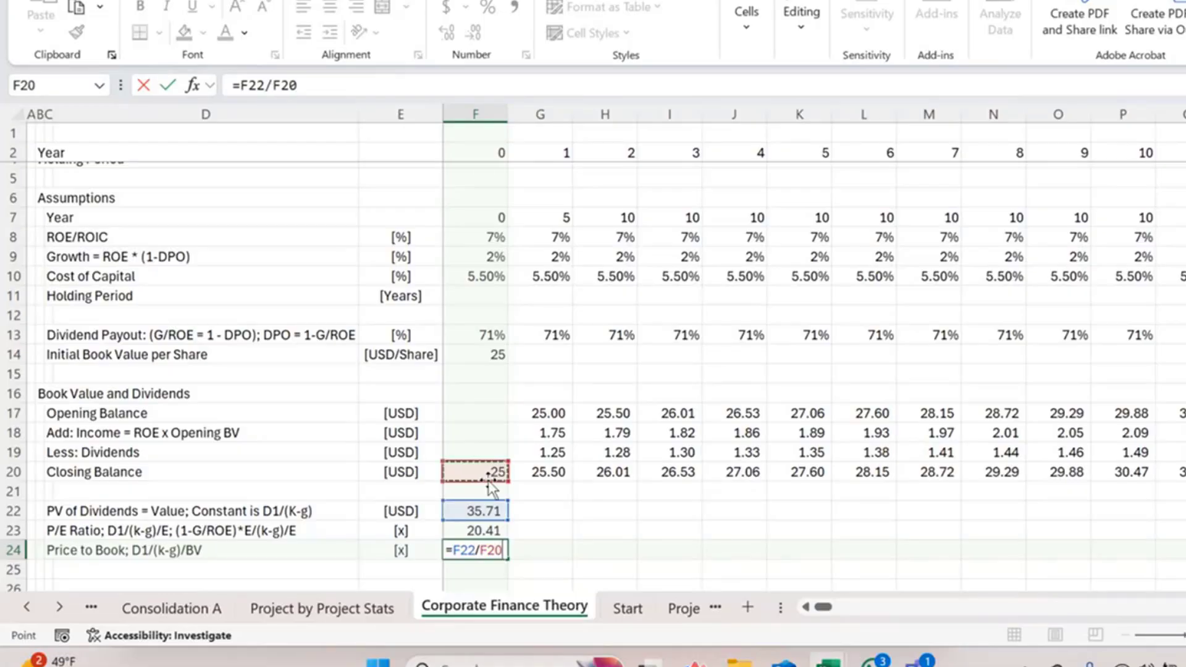
{"action": "key", "text": "Return"}
{"action": "key", "text": "Up"}
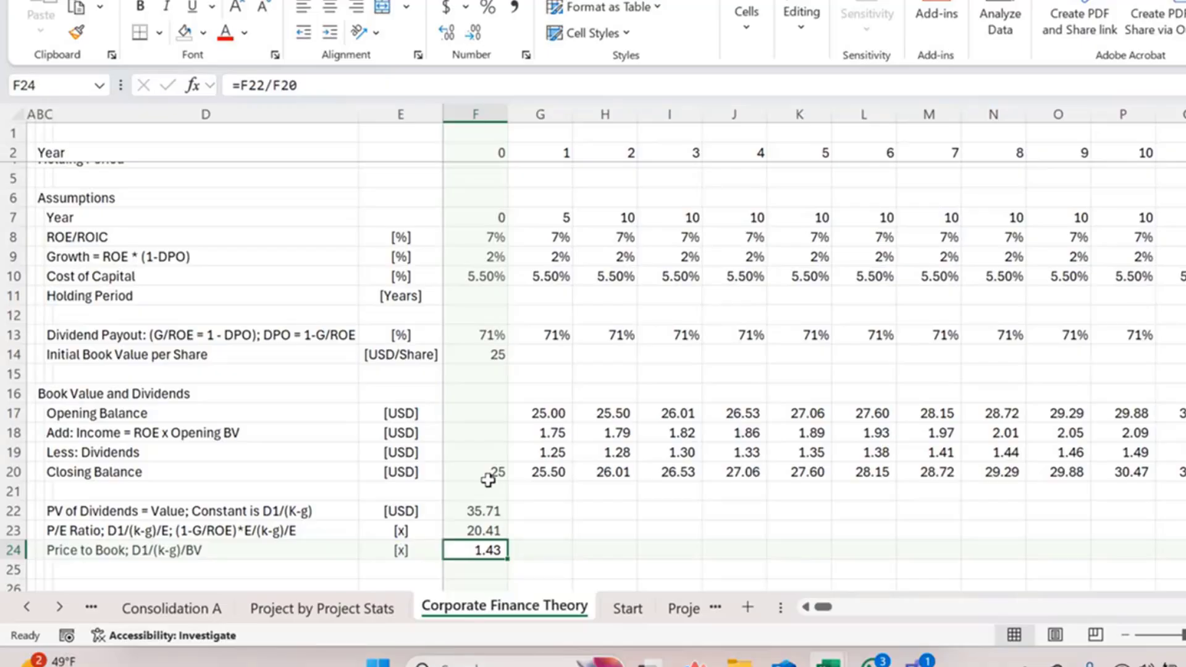
Check the ROE and growth assumptions in rows 8 and 9 across the years for hard-coded values
{"action": "scroll", "coordinate": [490, 482], "scroll_direction": "down", "scroll_amount": 1}
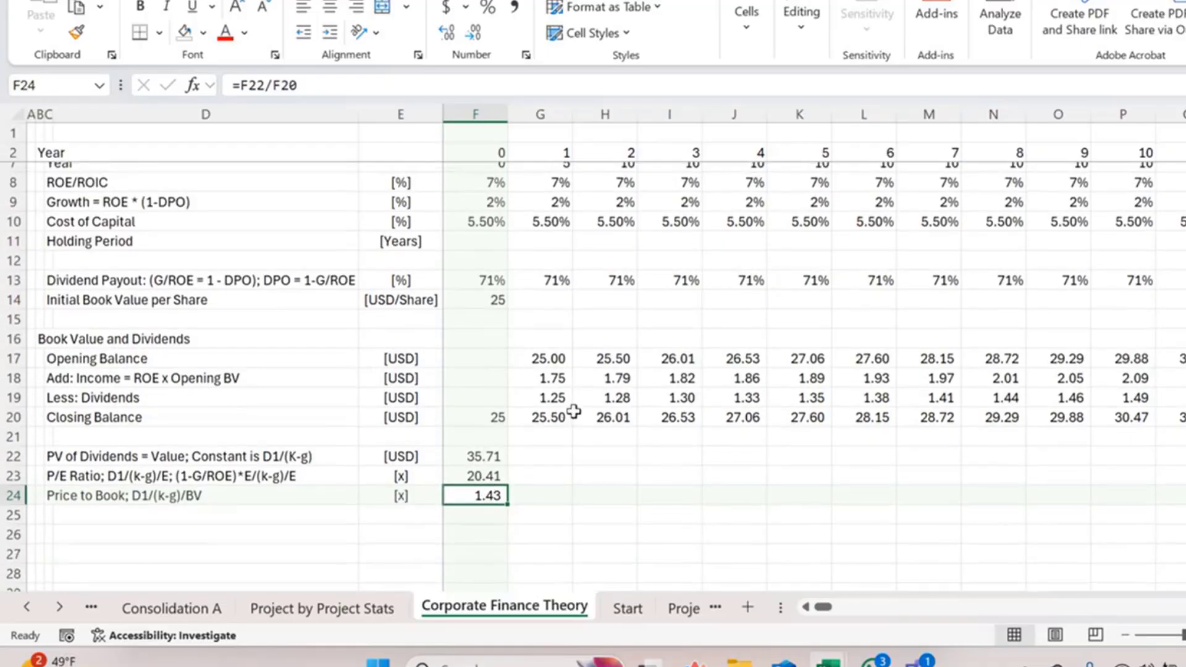
{"action": "scroll", "coordinate": [573, 411], "scroll_direction": "up", "scroll_amount": 1}
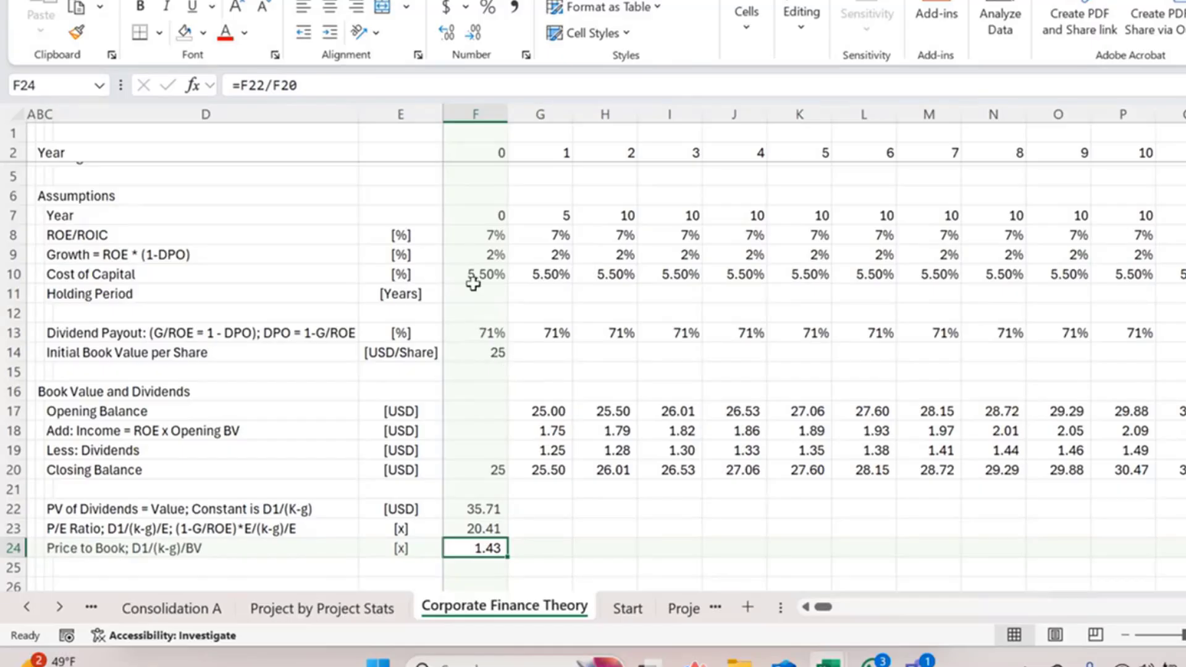
{"action": "left_click", "coordinate": [488, 224]}
{"action": "key", "text": "Down"}
{"action": "key", "text": "Down"}
{"action": "key", "text": "Down"}
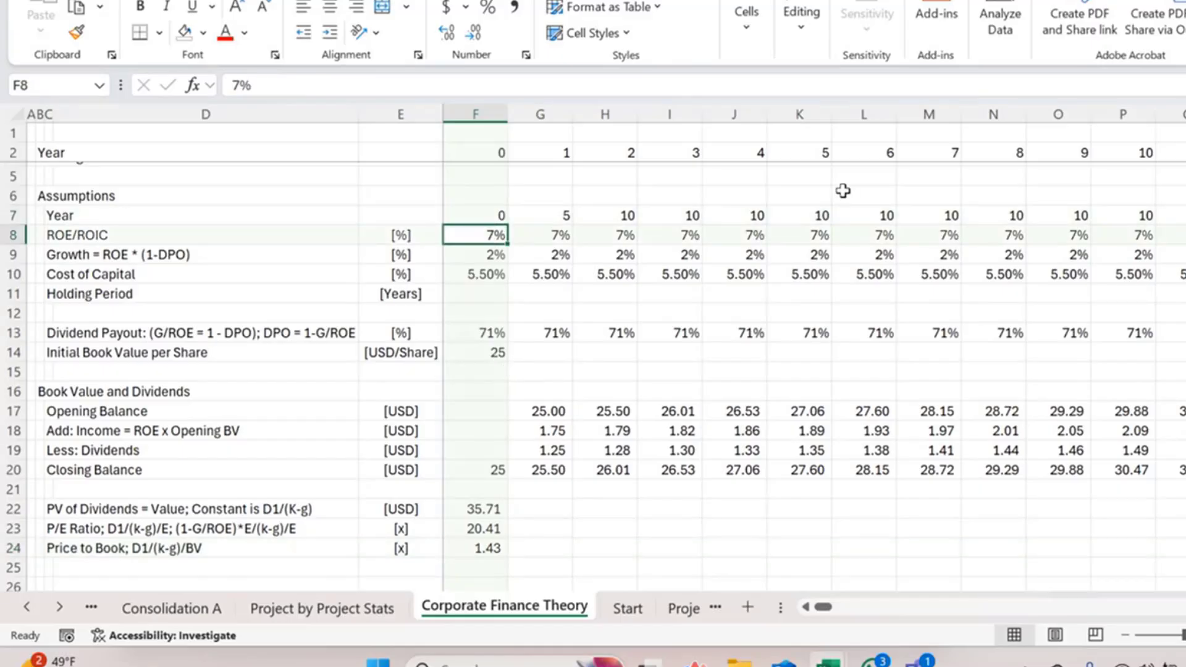
{"action": "key", "text": "Up"}
{"action": "key", "text": "Right"}
{"action": "key", "text": "Right"}
{"action": "key", "text": "Right"}
{"action": "key", "text": "Right"}
{"action": "key", "text": "Right"}
{"action": "key", "text": "Right"}
{"action": "key", "text": "Right"}
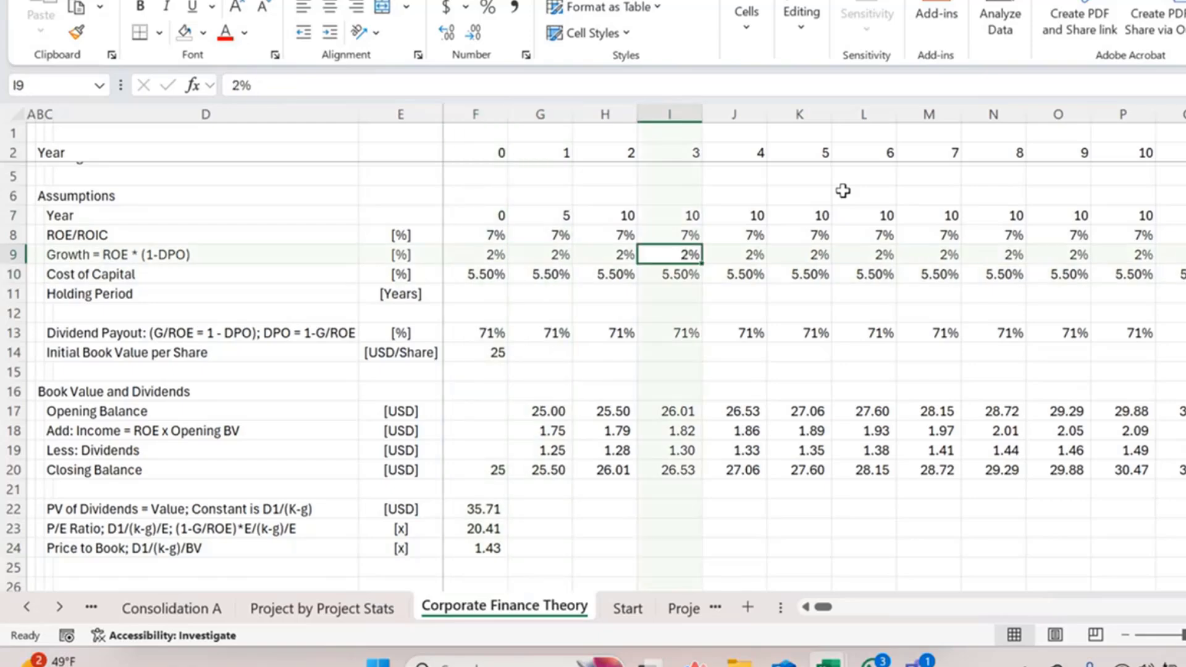
Link the year 1 ROE/ROIC in G8 to the year 0 assumption with =F8
{"action": "key", "text": "Left"}
{"action": "key", "text": "Up"}
{"action": "key", "text": "Left"}
{"action": "key", "text": "Left"}
{"action": "key", "text": "Left"}
{"action": "key", "text": "Left"}
{"action": "key", "text": "Left"}
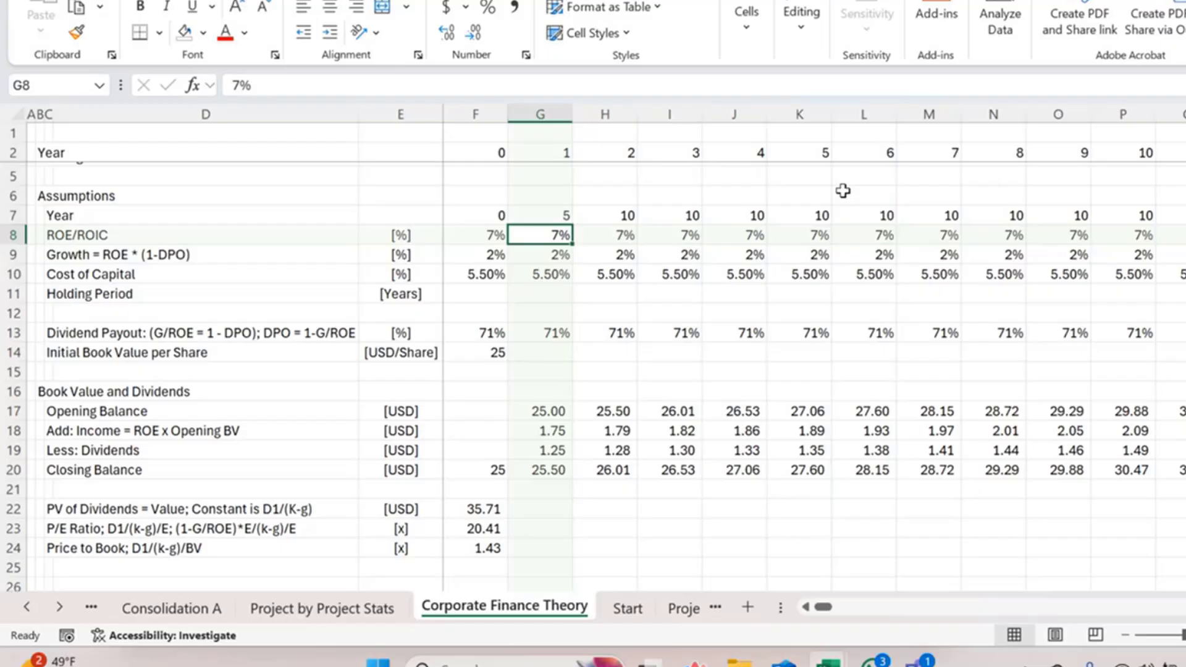
{"action": "type", "text": "="}
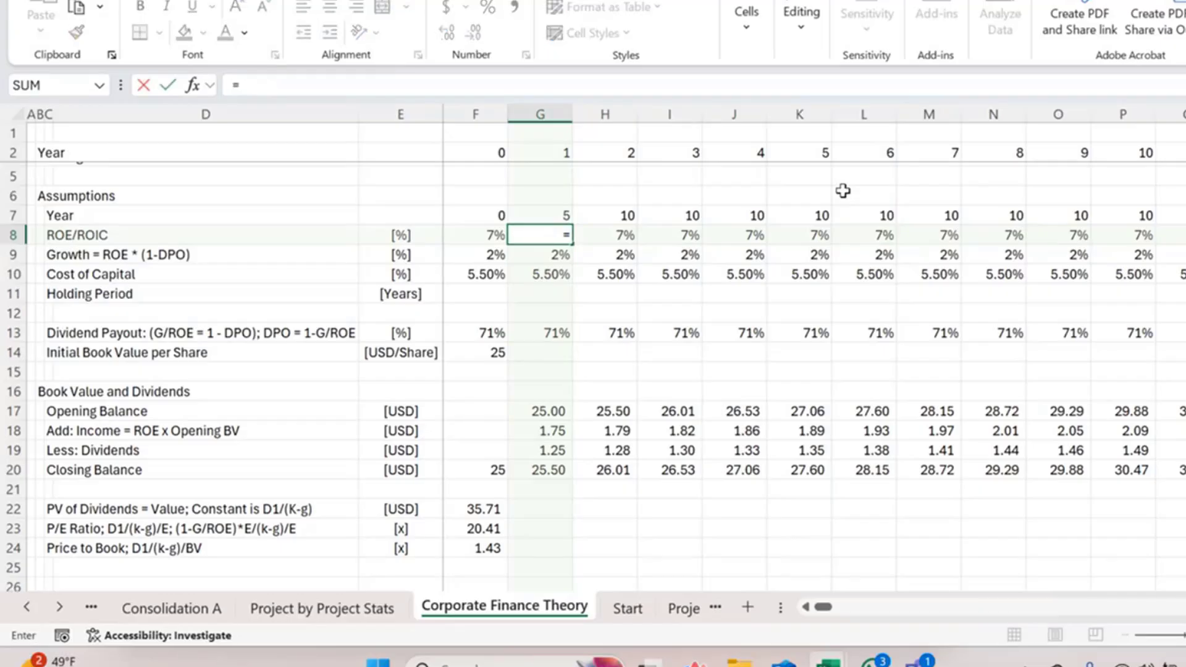
{"action": "key", "text": "Left"}
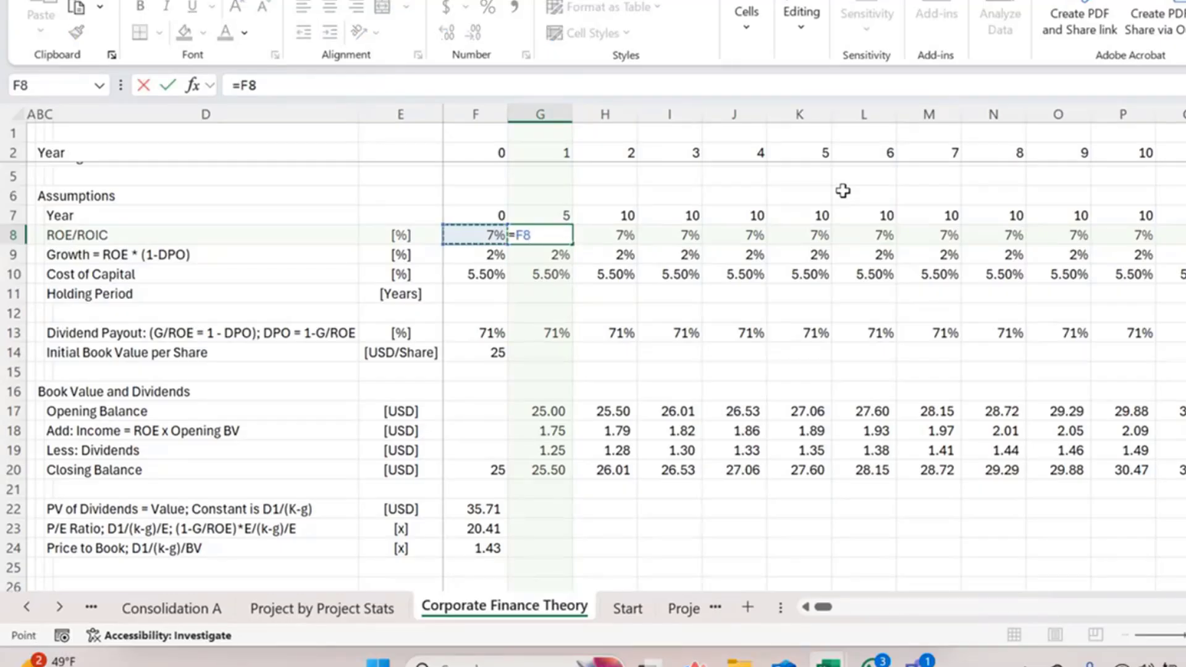
{"action": "key", "text": "ctrl+Return"}
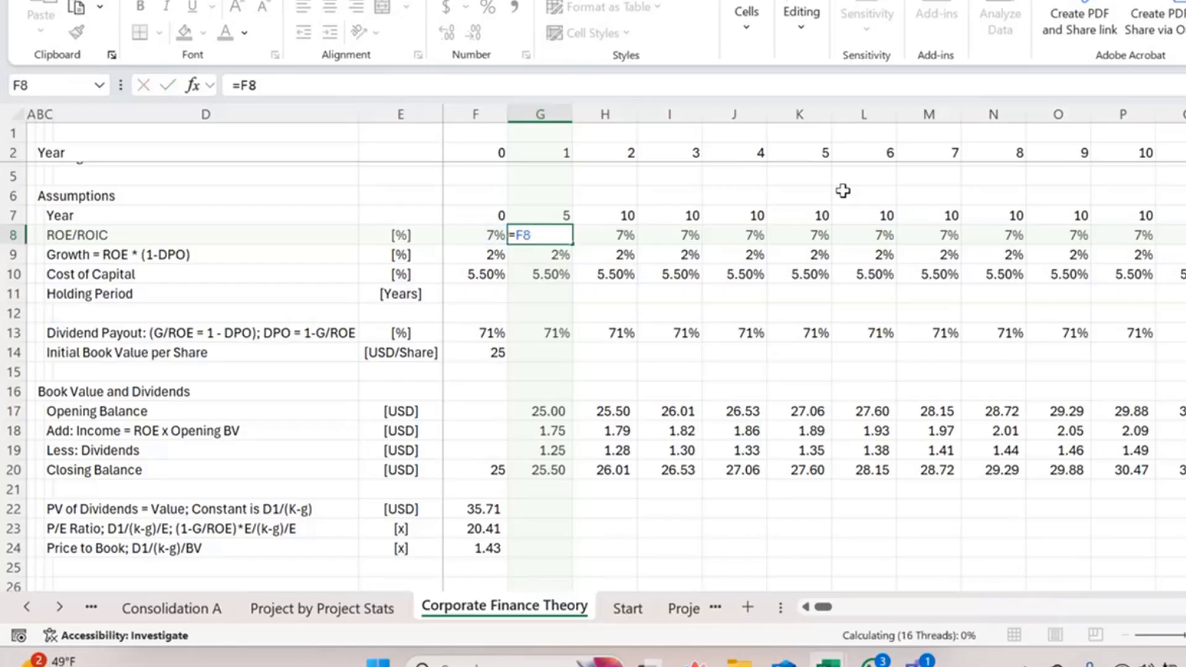
Link the year 1 growth in G9 and cost of capital in G10 to year 0 with =F9 and =F10
{"action": "key", "text": "Down"}
{"action": "type", "text": "="}
{"action": "key", "text": "Left"}
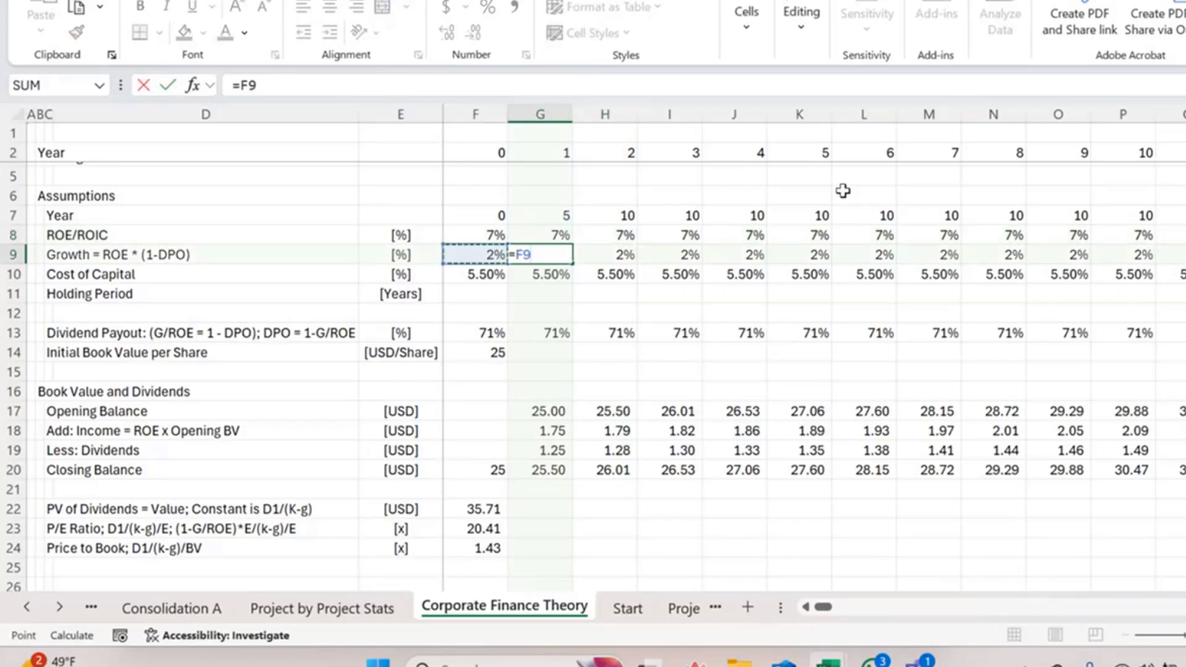
{"action": "key", "text": "Return"}
{"action": "key", "text": "Down"}
{"action": "key", "text": "Up"}
{"action": "type", "text": "="}
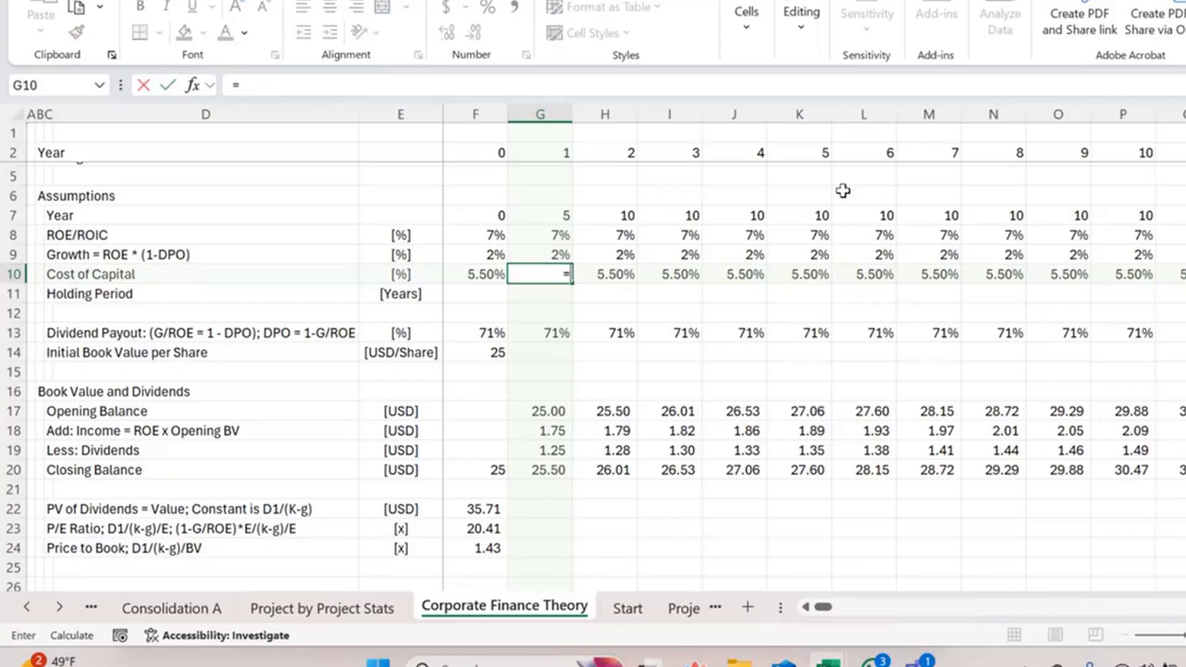
{"action": "key", "text": "Left"}
{"action": "key", "text": "Return"}
Fill the linked ROE, growth and cost of capital formulas from G8:G10 across the remaining years
{"action": "key", "text": "Up"}
{"action": "key", "text": "Up"}
{"action": "key", "text": "Up"}
{"action": "key", "text": "shift+Up"}
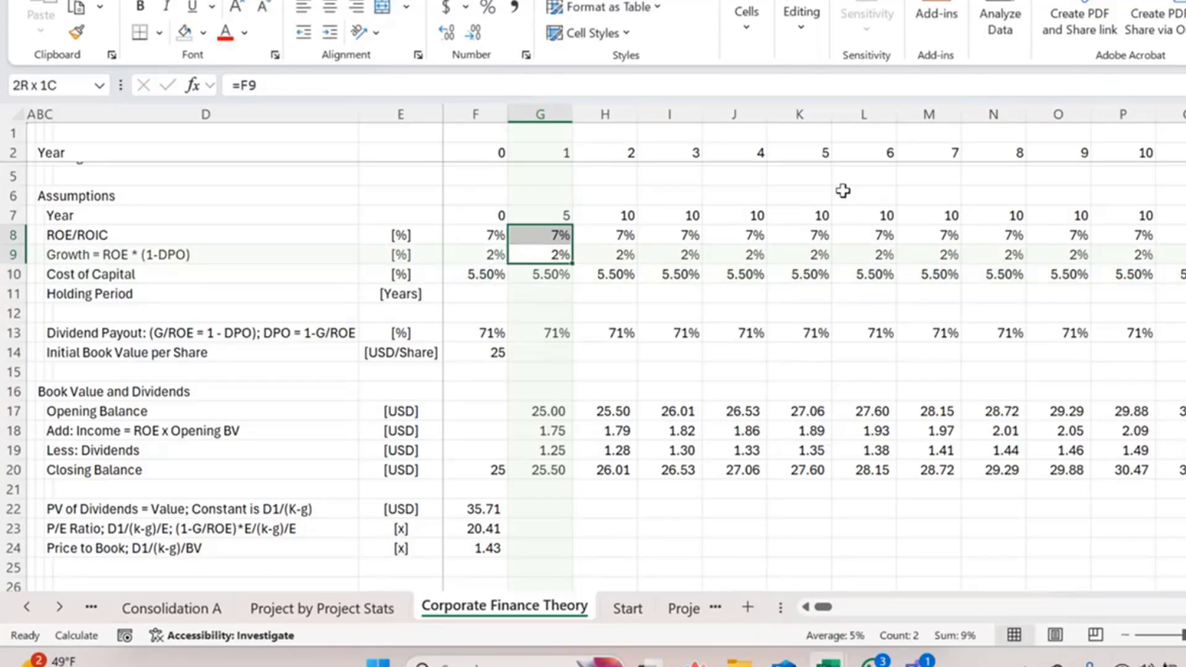
{"action": "key", "text": "Down"}
{"action": "key", "text": "Down"}
{"action": "key", "text": "Down"}
{"action": "key", "text": "Up"}
{"action": "key", "text": "shift+Up"}
{"action": "key", "text": "shift+Up"}
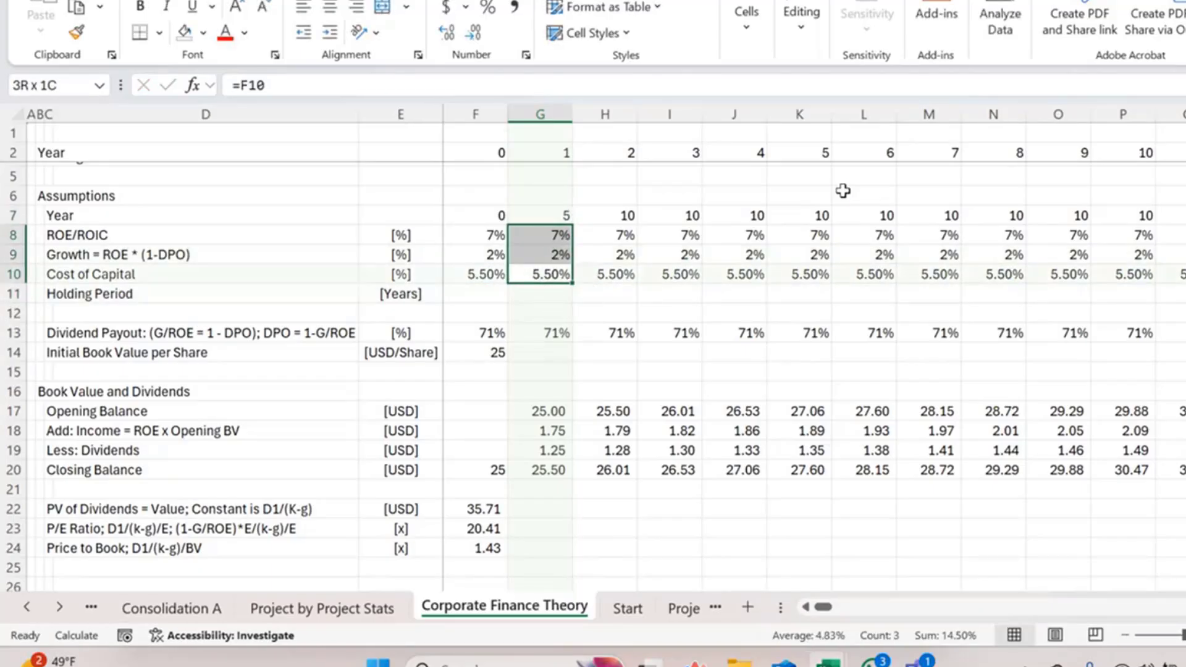
Check that the cells in rows 8 to 10 refer to the previous year's assumption
{"action": "key", "text": "Up"}
{"action": "key", "text": "Up"}
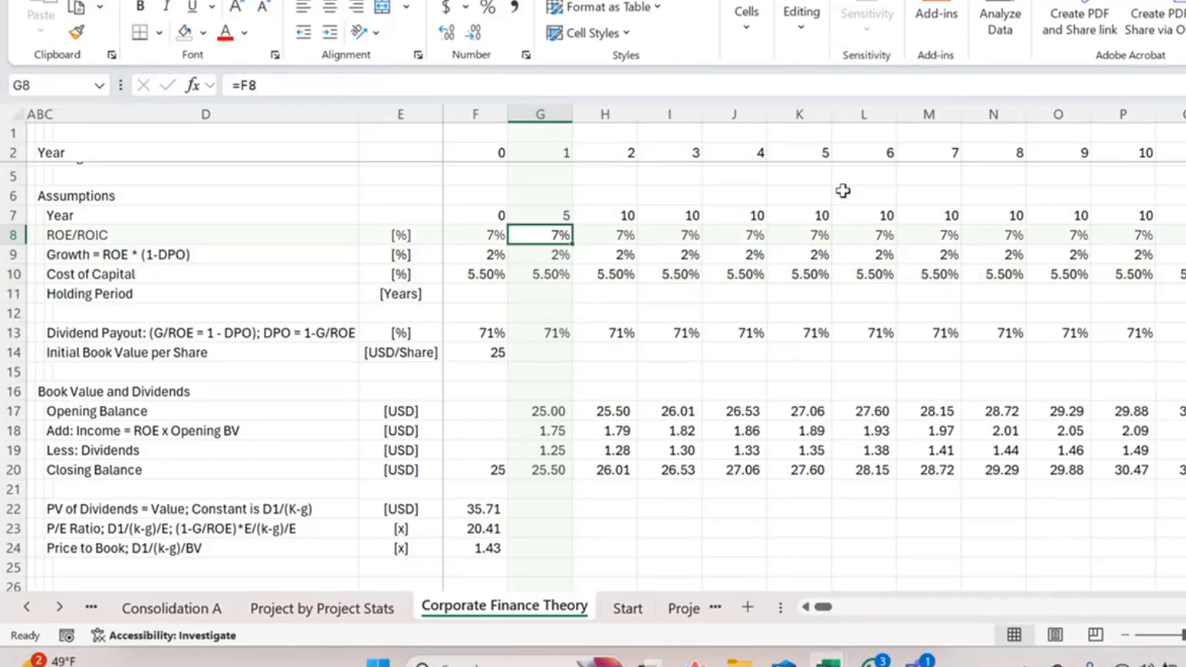
{"action": "key", "text": "Right"}
{"action": "key", "text": "Right"}
{"action": "key", "text": "Right"}
{"action": "key", "text": "Down"}
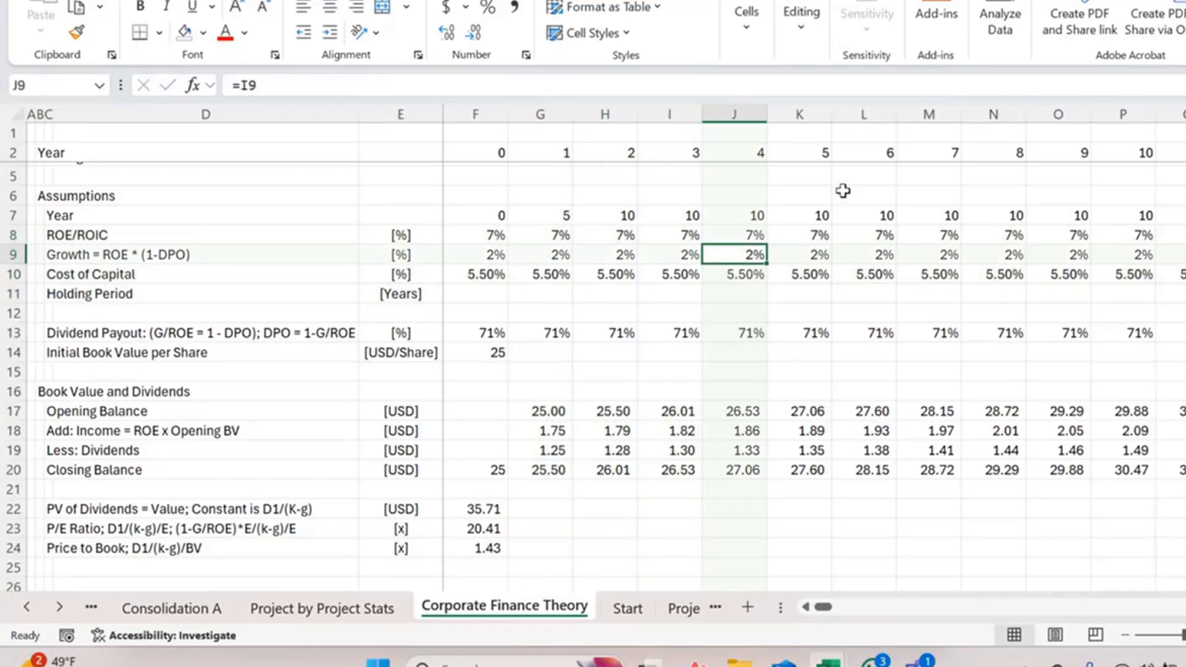
{"action": "key", "text": "Left"}
{"action": "key", "text": "Left"}
{"action": "key", "text": "Down"}
{"action": "key", "text": "Left"}
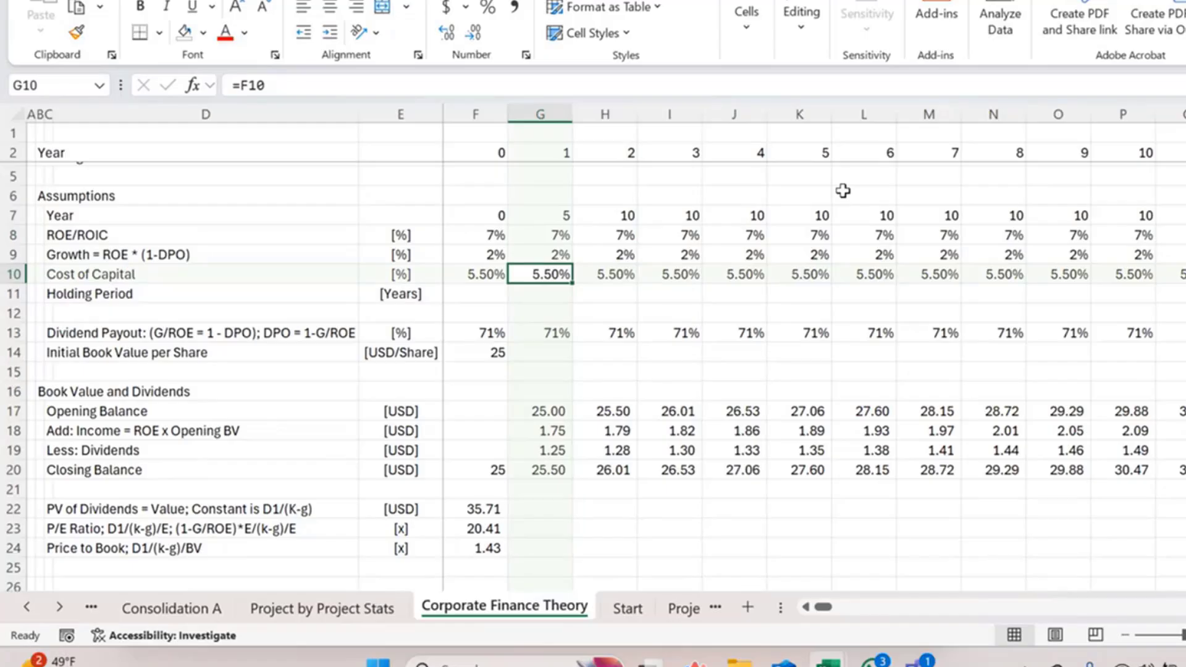
Review the PV of Dividends, P/E ratio and price-to-book formulas in F22:F24
{"action": "key", "text": "Down"}
{"action": "key", "text": "Down"}
{"action": "key", "text": "Down"}
{"action": "key", "text": "Down"}
{"action": "key", "text": "Down"}
{"action": "key", "text": "Down"}
{"action": "key", "text": "Down"}
{"action": "key", "text": "Down"}
{"action": "key", "text": "Down"}
{"action": "key", "text": "Down"}
{"action": "key", "text": "Left"}
{"action": "key", "text": "Down"}
{"action": "key", "text": "Down"}
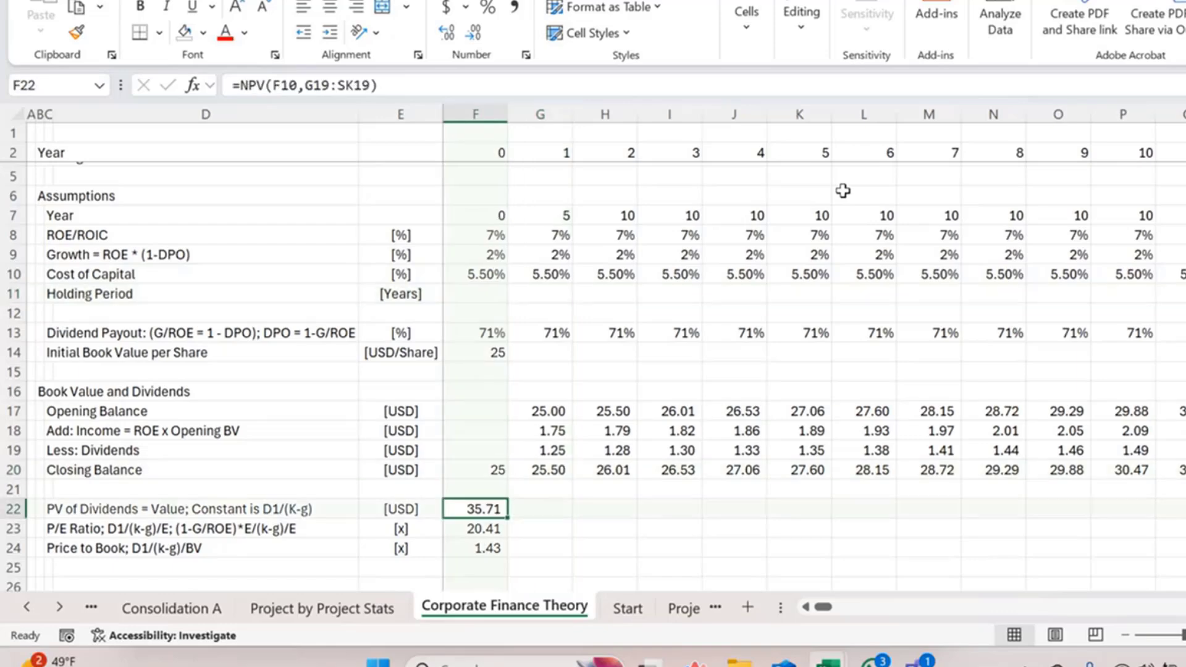
{"action": "key", "text": "Down"}
{"action": "key", "text": "Down"}
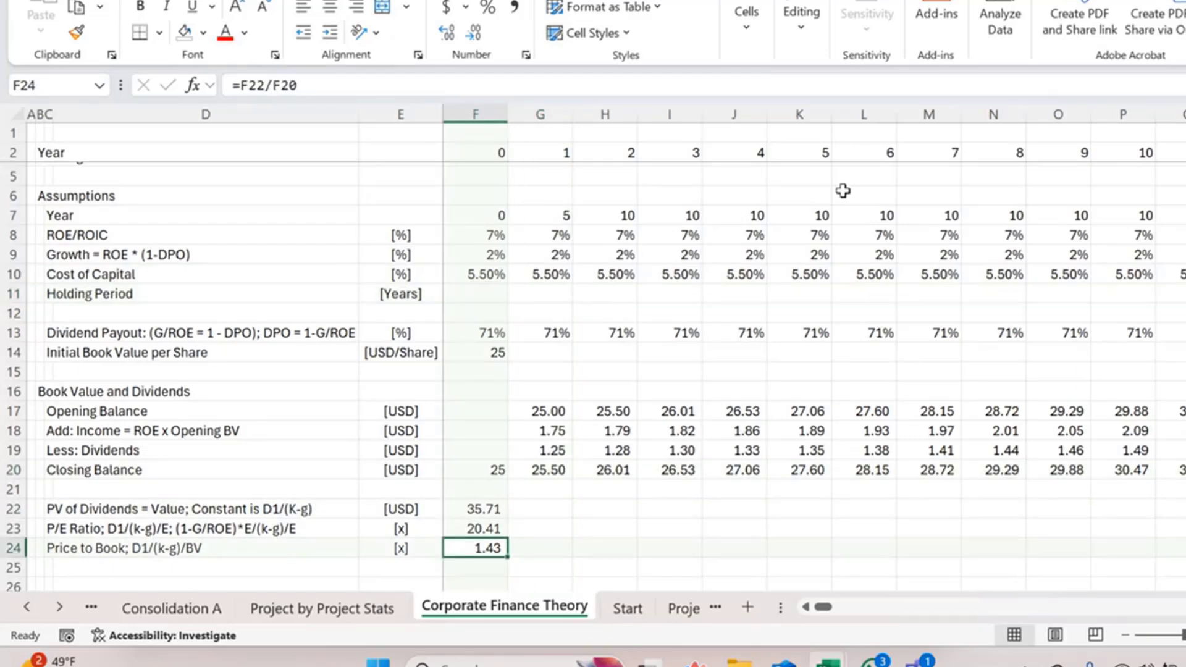
{"action": "key", "text": "Up"}
{"action": "key", "text": "Up"}
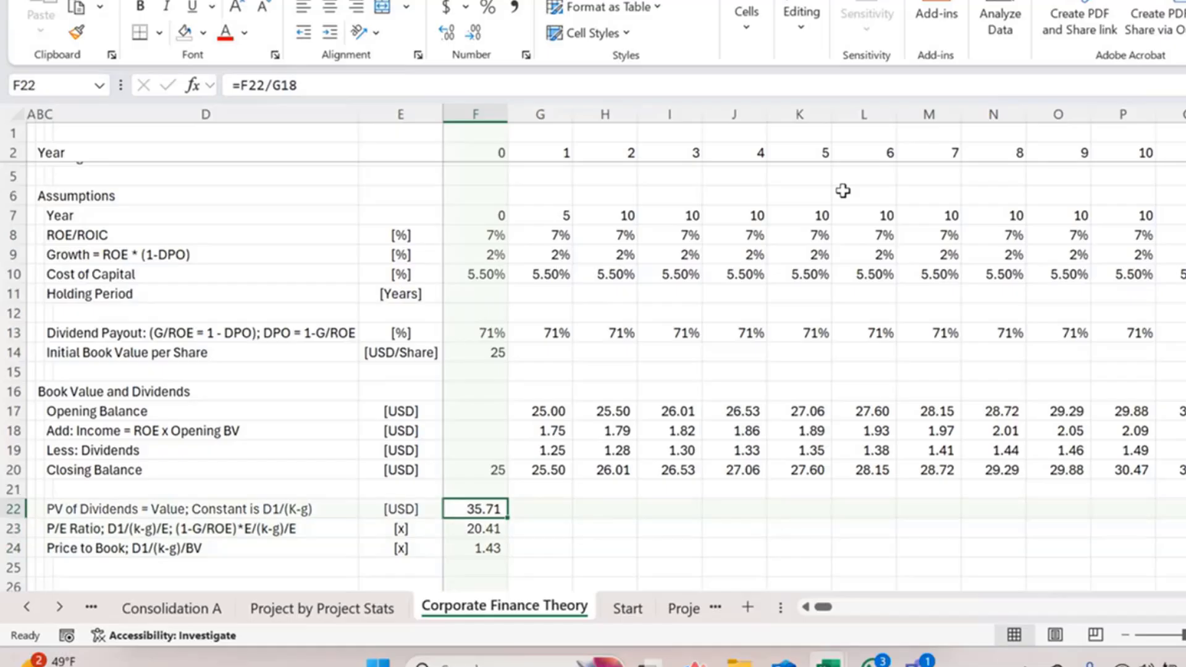
Cross-check the PV of Dividends in G22 with the constant growth formula =G19/(G10-G9)
{"action": "key", "text": "Right"}
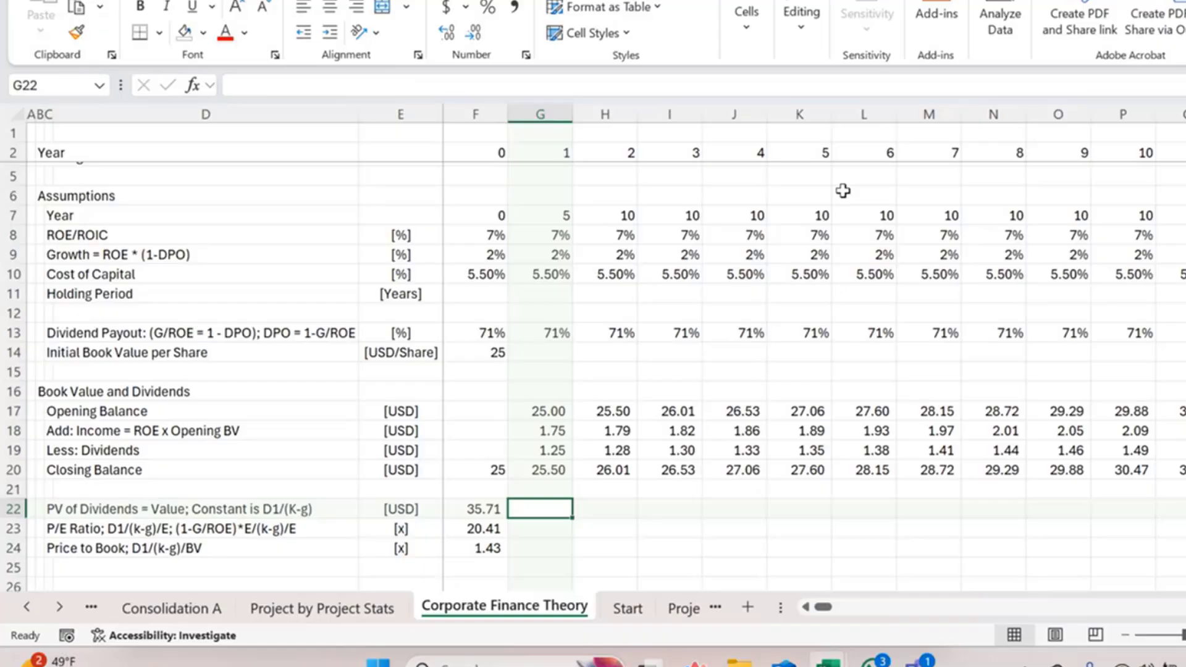
{"action": "type", "text": "="}
{"action": "key", "text": "Up"}
{"action": "key", "text": "Up"}
{"action": "key", "text": "Up"}
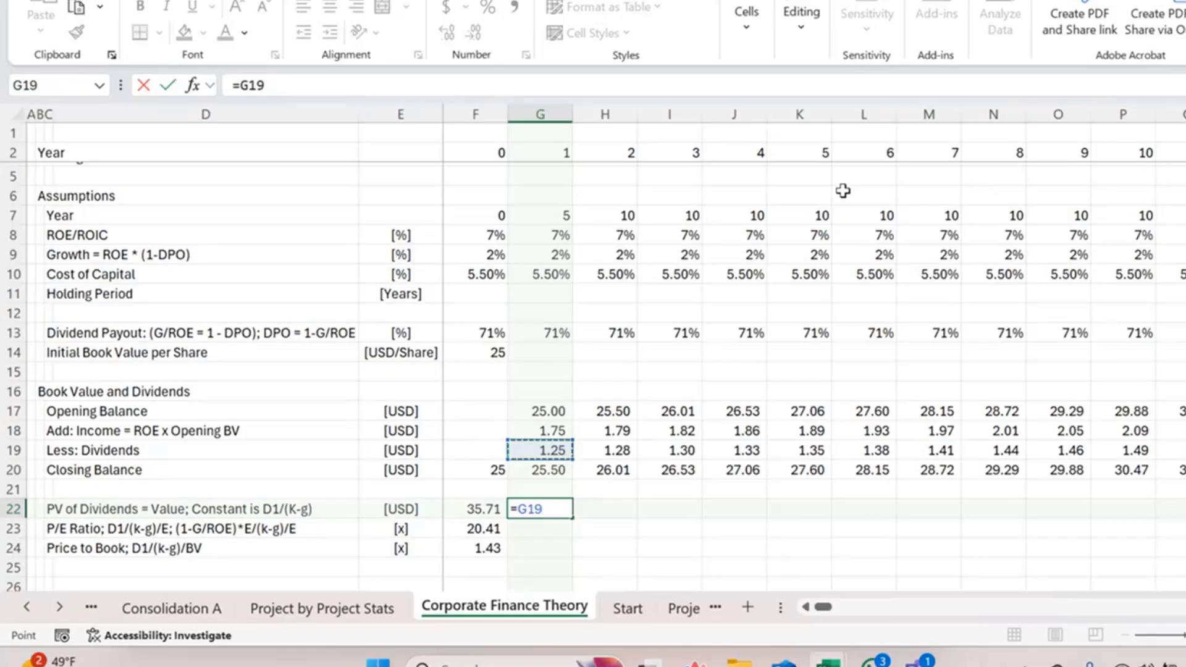
{"action": "type", "text": "/("}
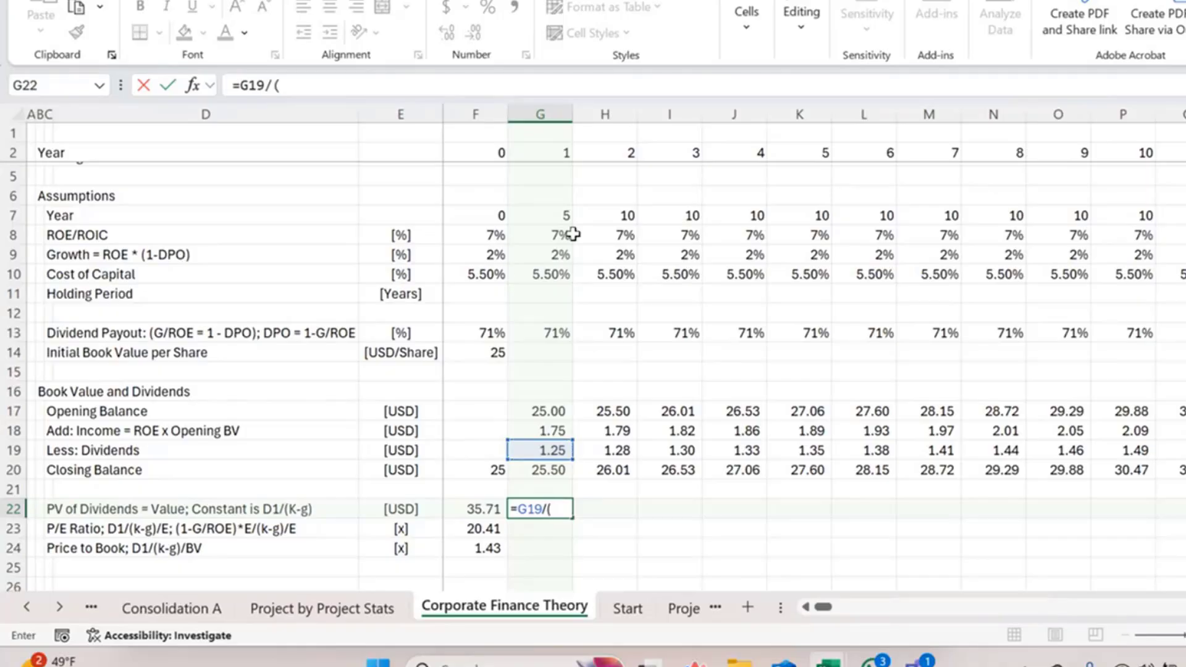
{"action": "left_click", "coordinate": [558, 276]}
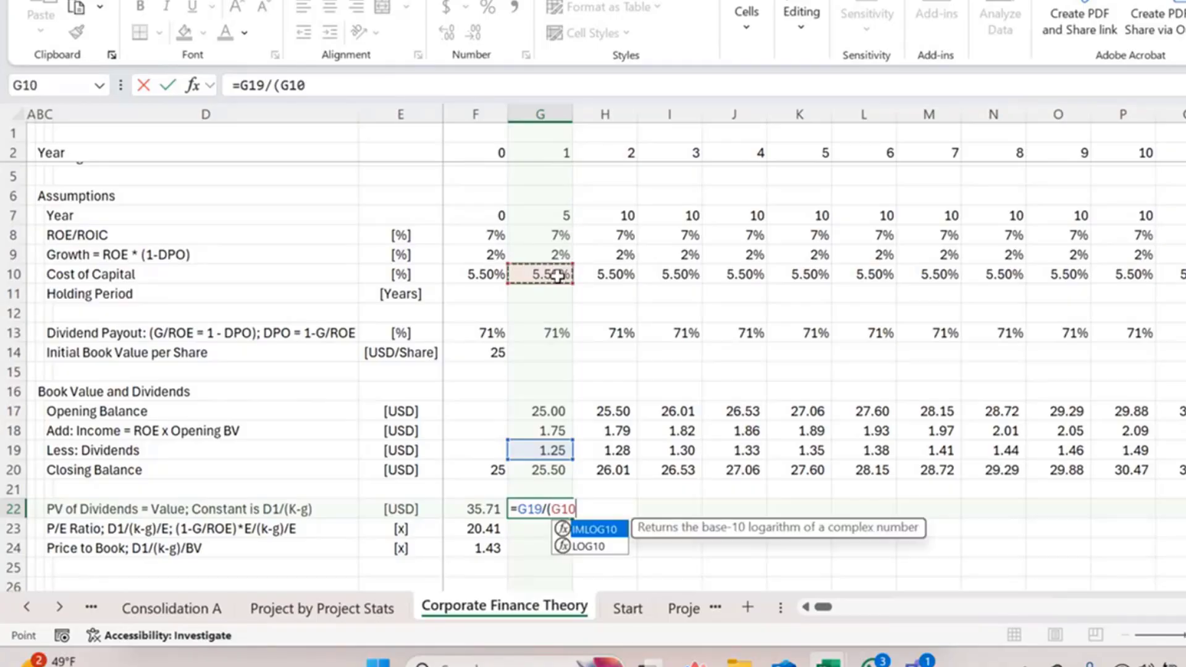
{"action": "type", "text": "-"}
{"action": "left_click", "coordinate": [552, 255]}
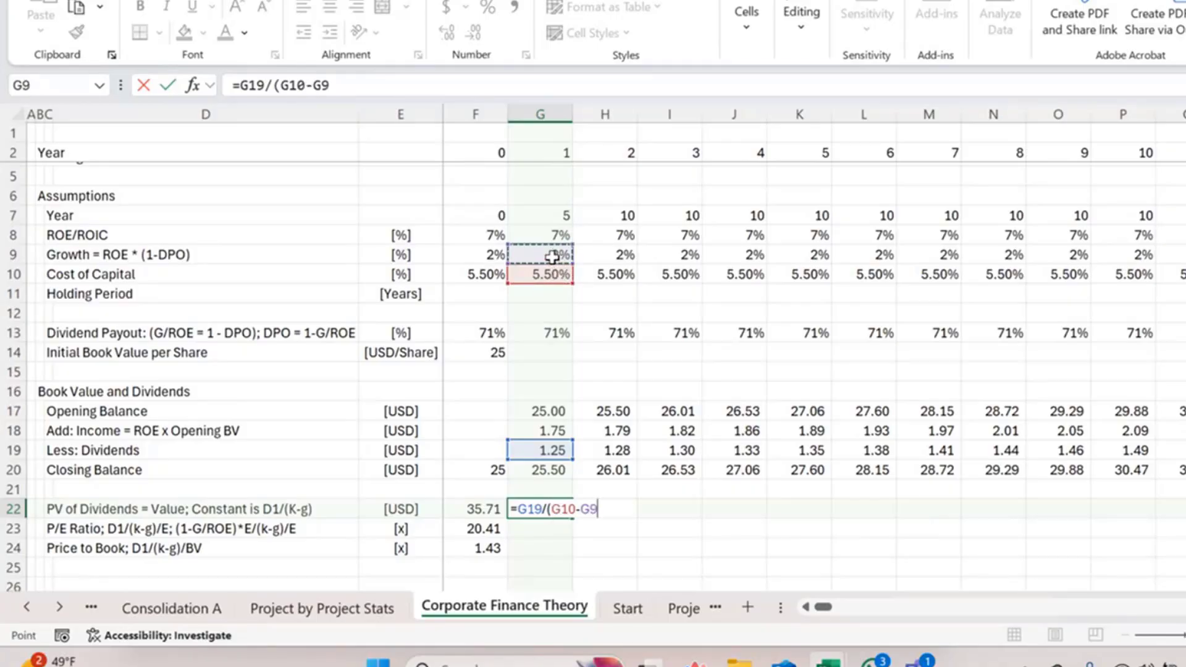
{"action": "type", "text": ")"}
{"action": "key", "text": "Return"}
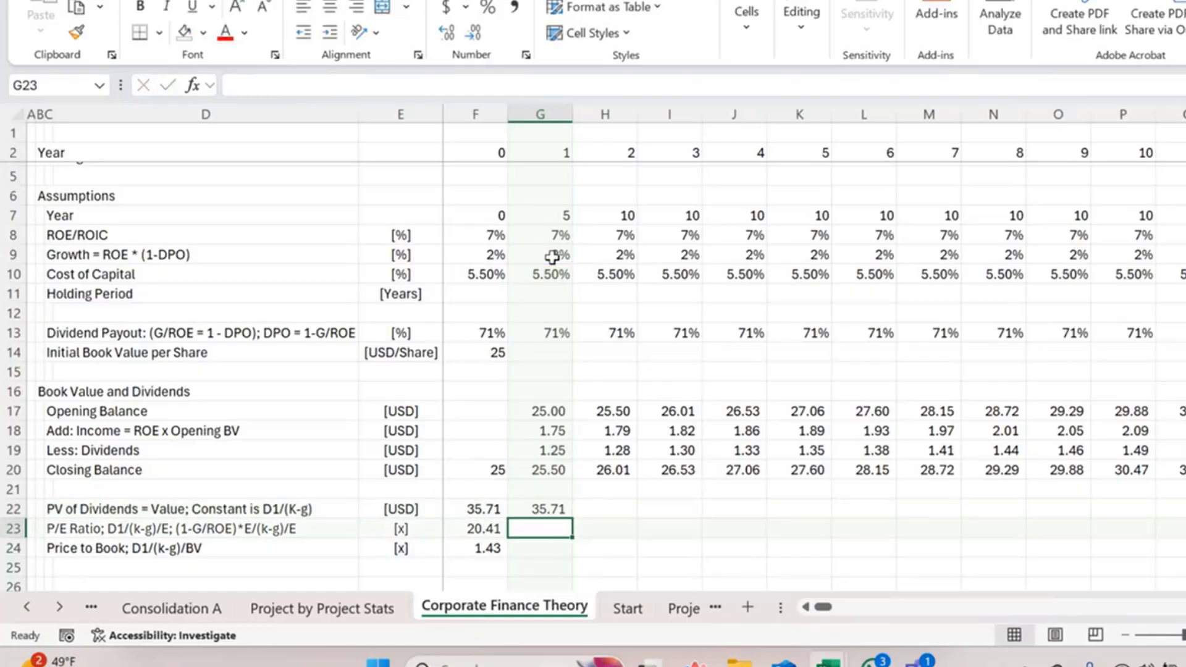
{"action": "key", "text": "Up"}
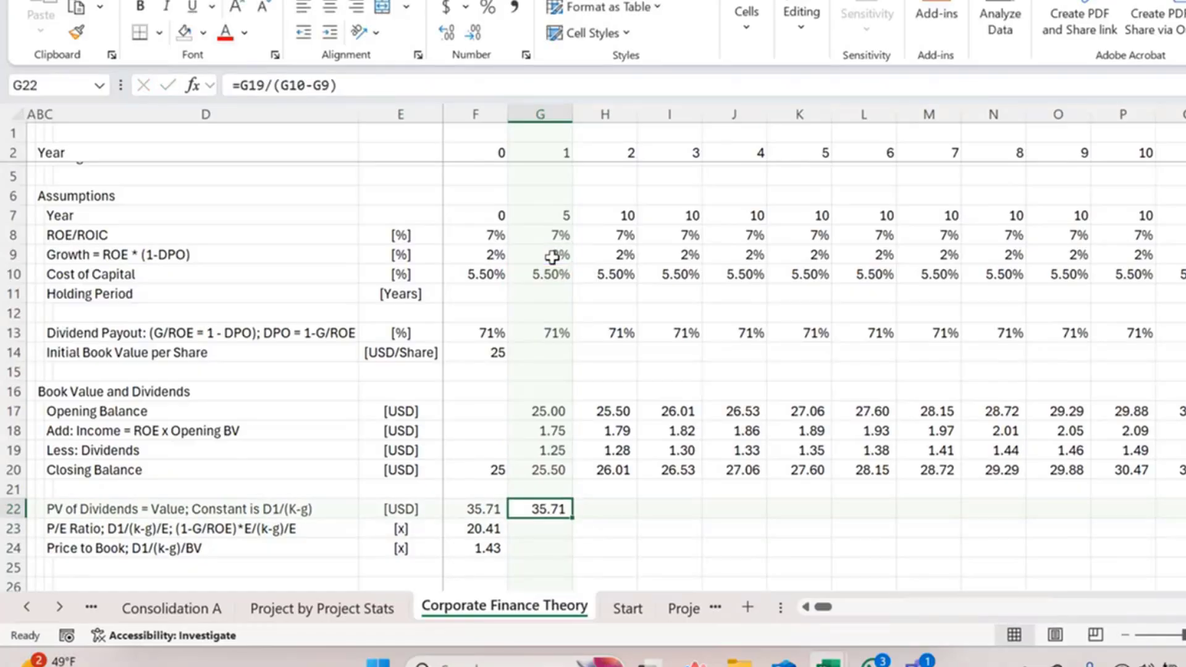
Enter the constant-growth formula =G18*(1-G9/G8)/(G10-G9) in G23 as a check on the P/E ratio
{"action": "key", "text": "Down"}
{"action": "type", "text": "="}
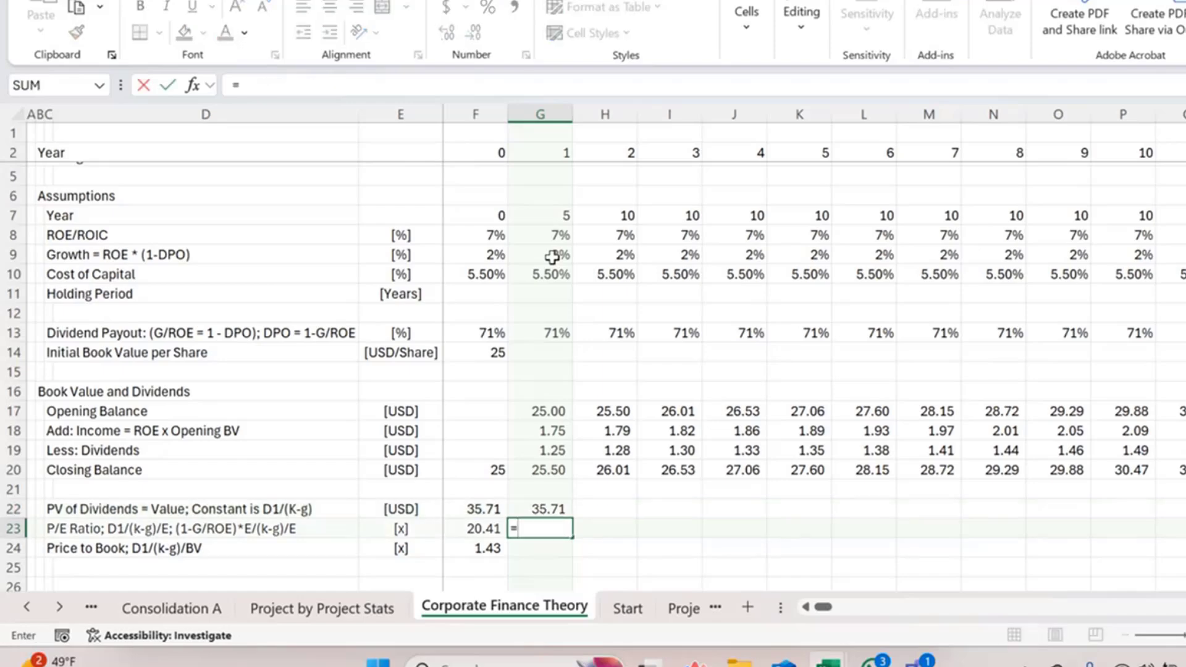
{"action": "type", "text": "("}
{"action": "key", "text": "BackSpace"}
{"action": "left_click", "coordinate": [552, 433]}
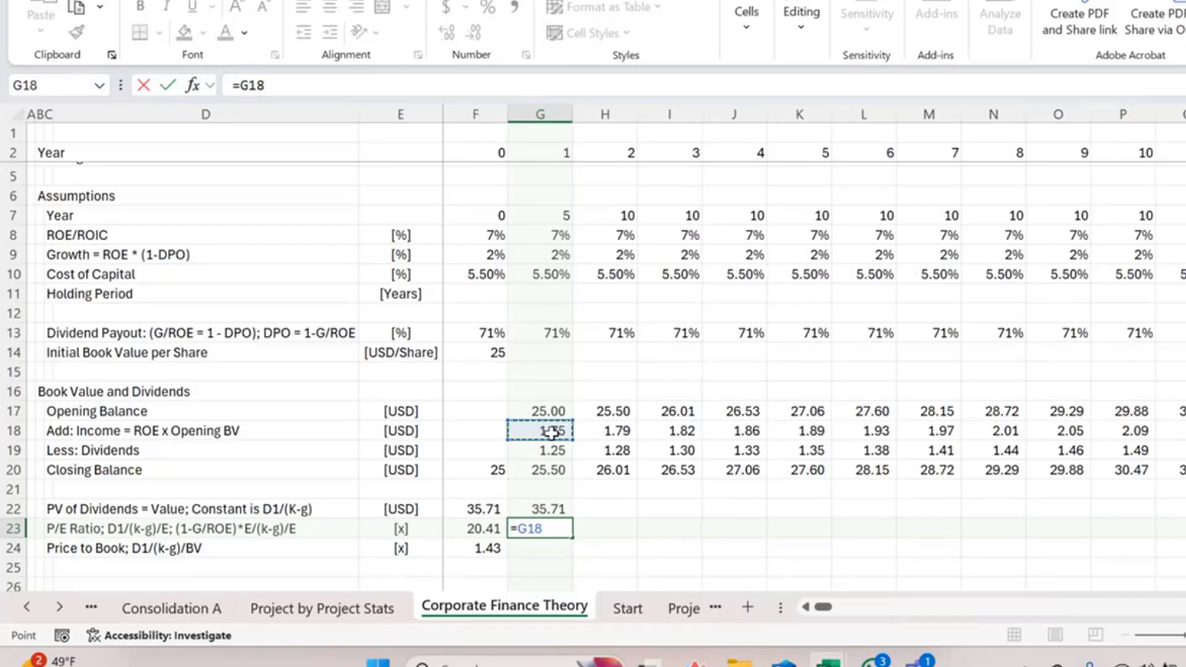
{"action": "type", "text": "*(1-"}
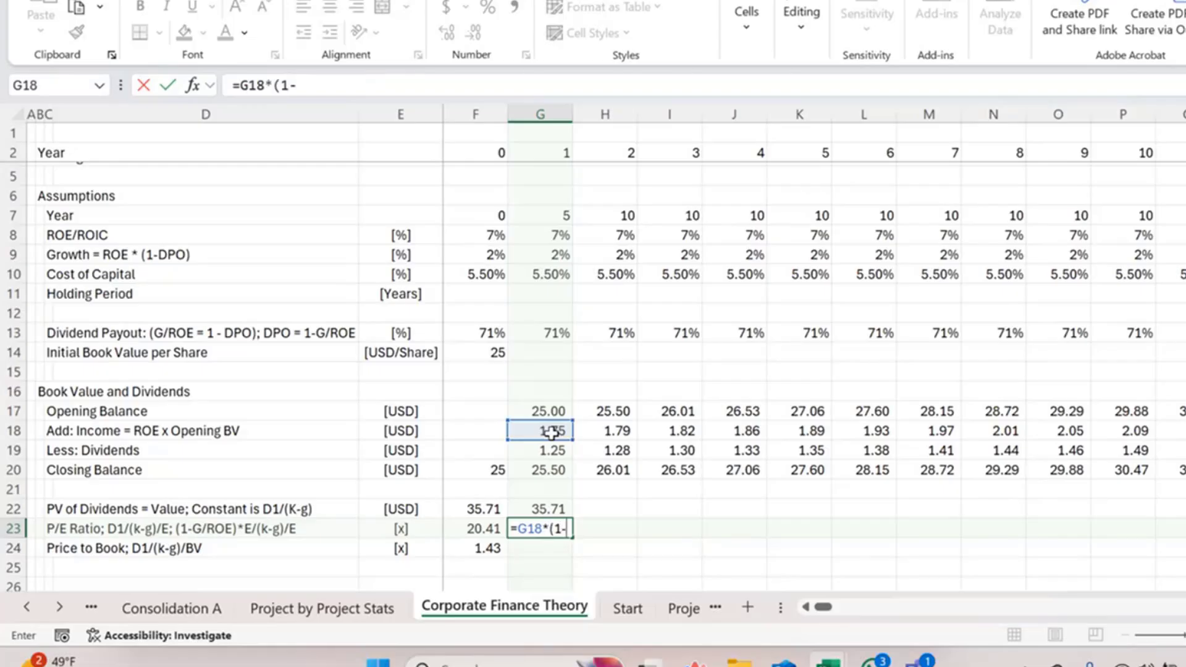
{"action": "left_click", "coordinate": [556, 254]}
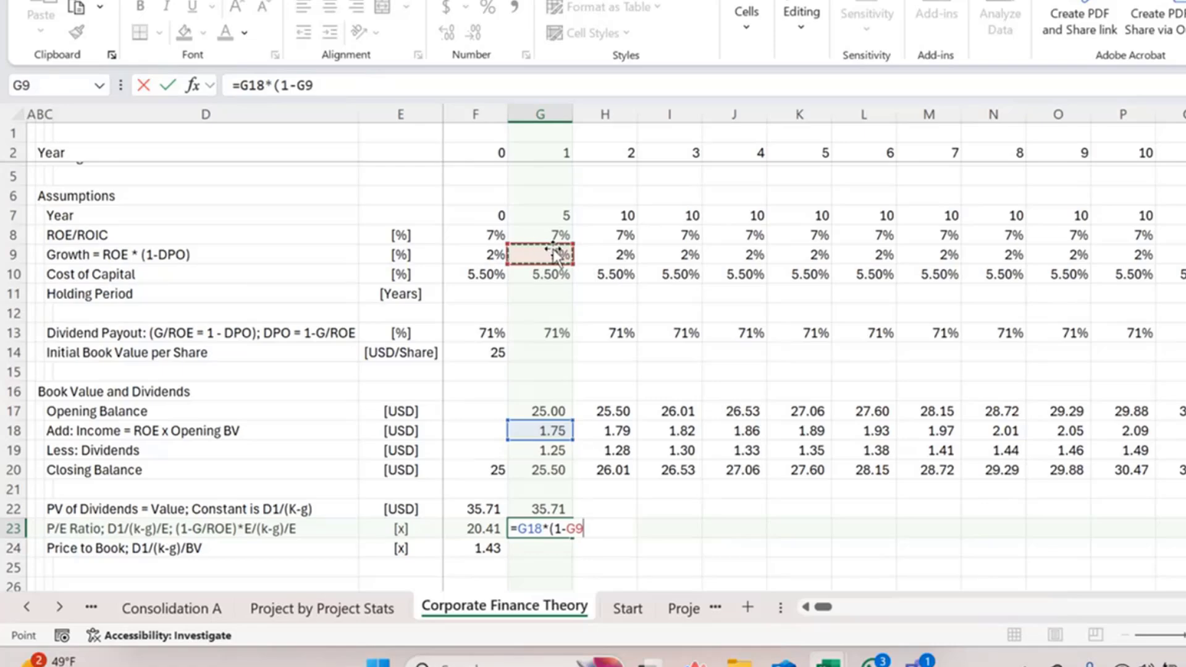
{"action": "type", "text": "/"}
{"action": "left_click", "coordinate": [560, 235]}
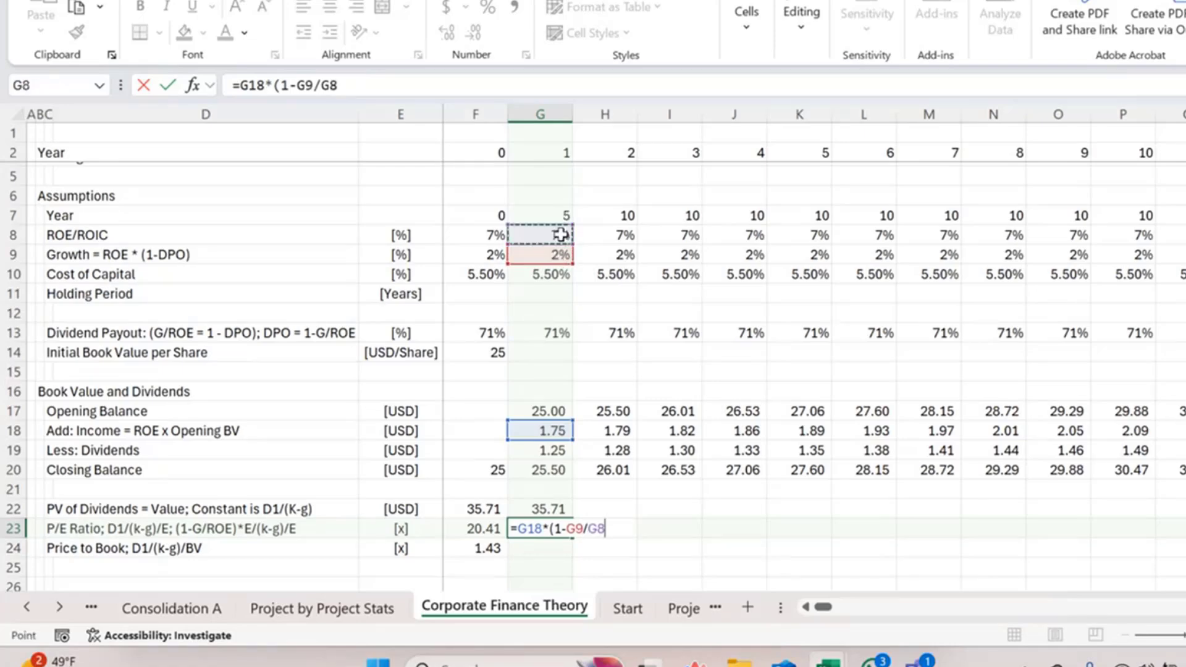
{"action": "type", "text": ")"}
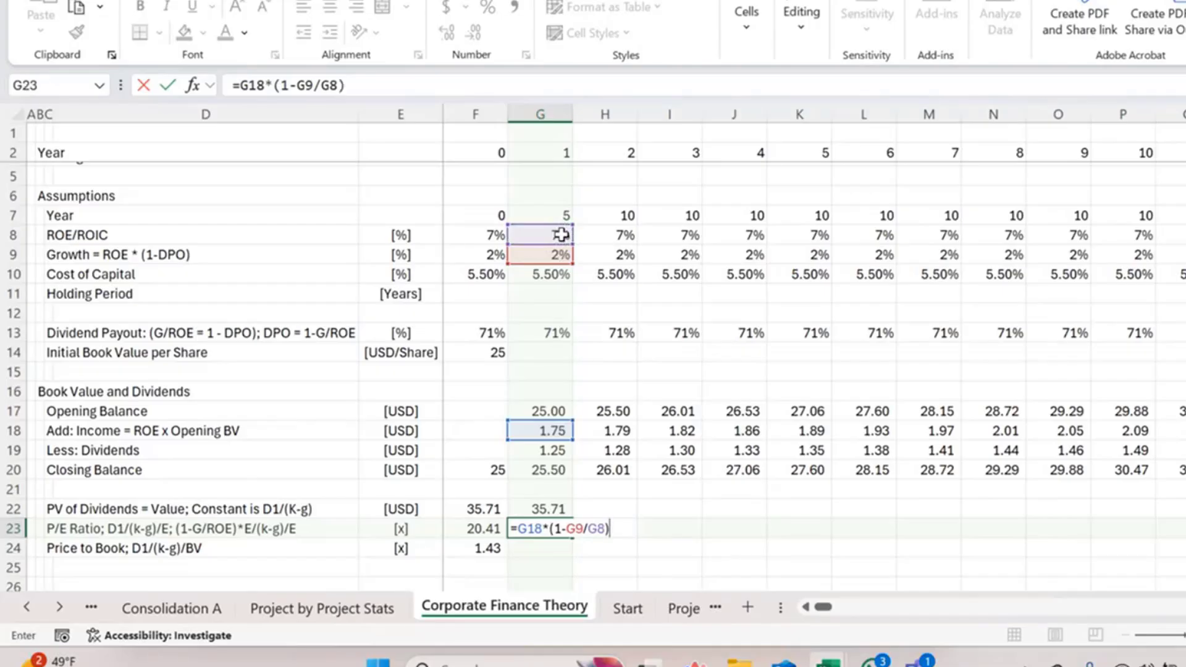
{"action": "type", "text": "/("}
{"action": "left_click", "coordinate": [552, 274]}
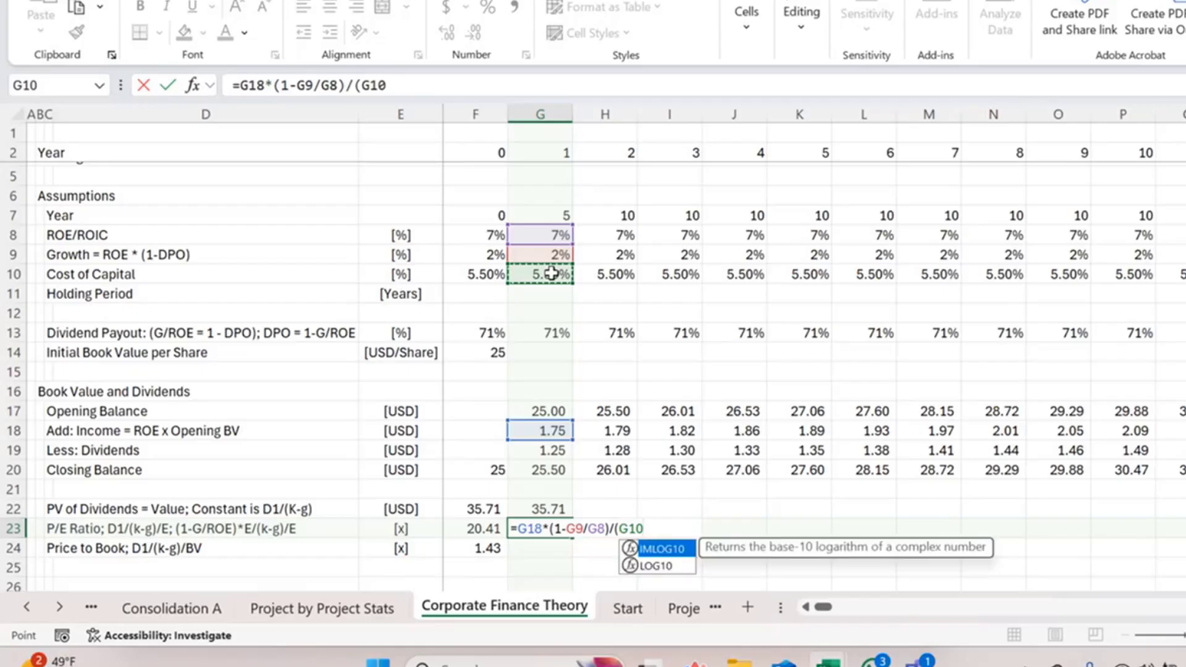
{"action": "type", "text": "-"}
{"action": "left_click", "coordinate": [555, 256]}
{"action": "type", "text": ")"}
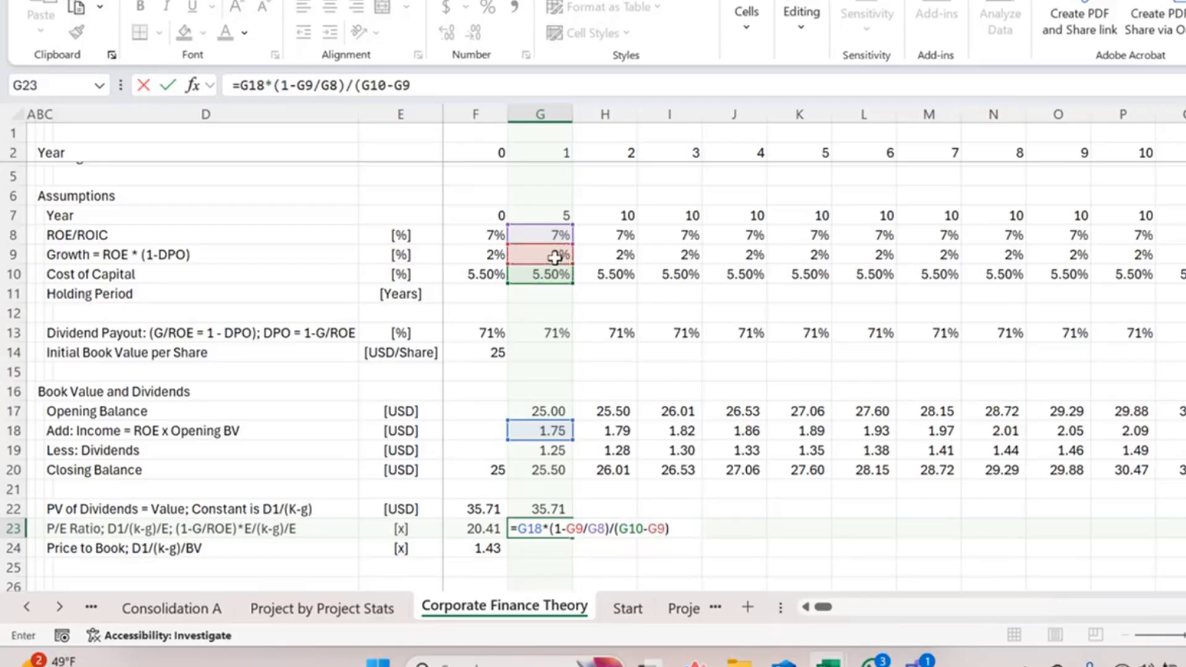
{"action": "key", "text": "Return"}
{"action": "key", "text": "Up"}
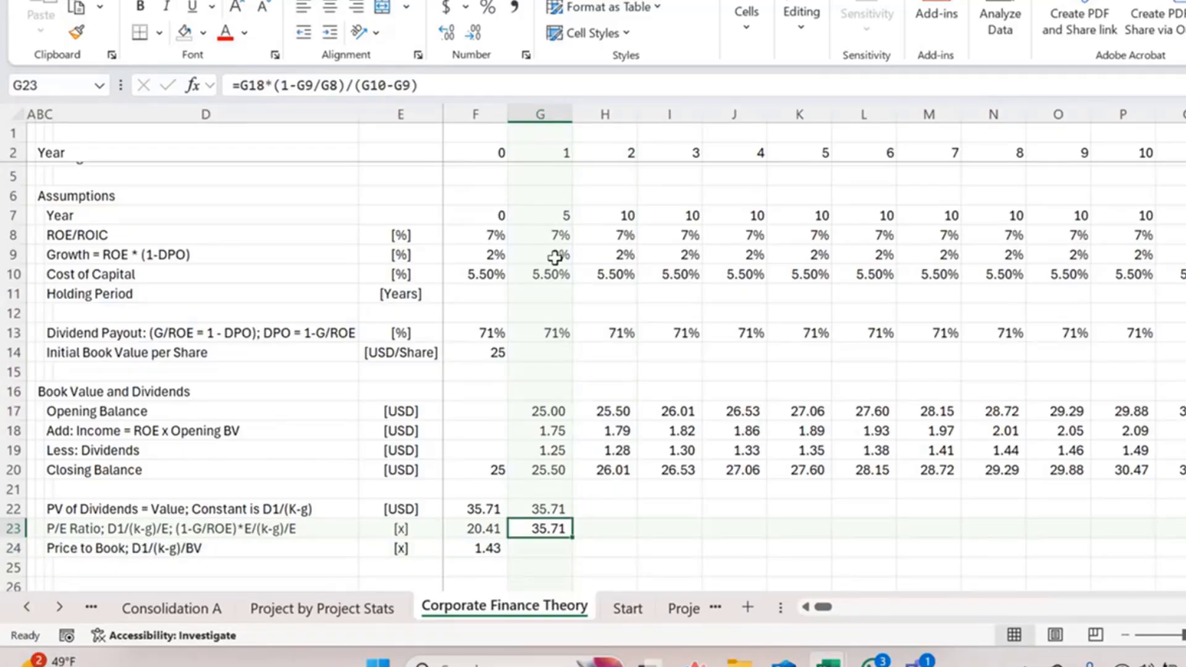
Remove the income multiplier G18 from the P/E check in G23, leaving =(1-G9/G8)/(G10-G9)
{"action": "key", "text": "F2"}
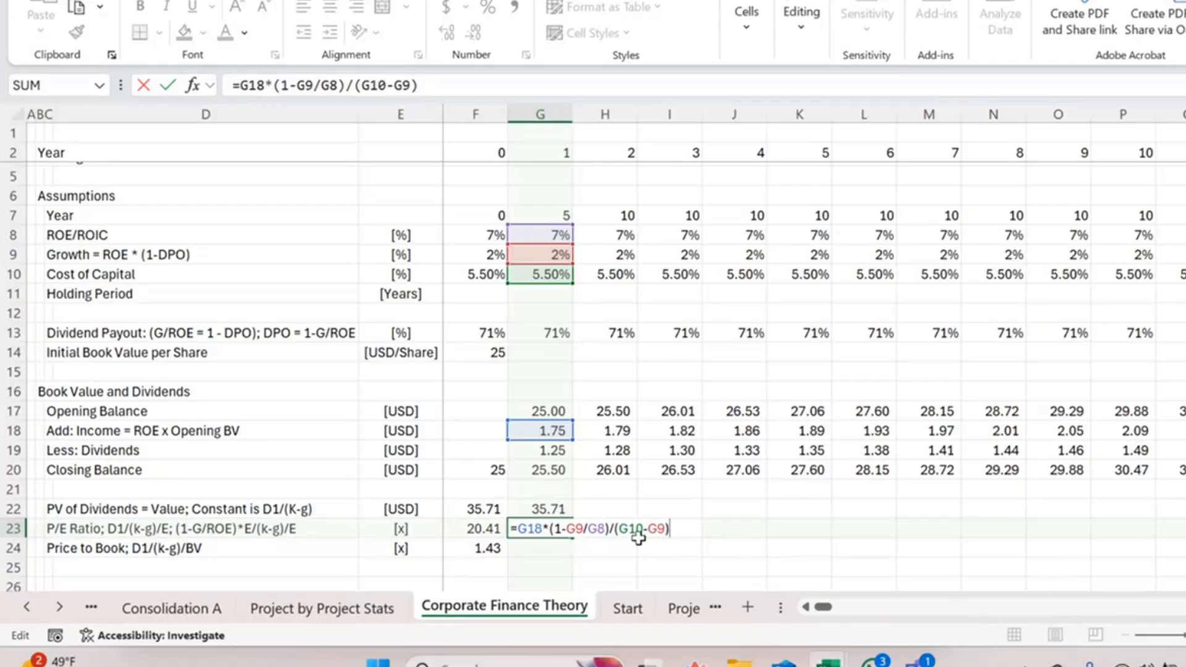
{"action": "double_click", "coordinate": [535, 529]}
{"action": "key", "text": "BackSpace"}
{"action": "key", "text": "Delete"}
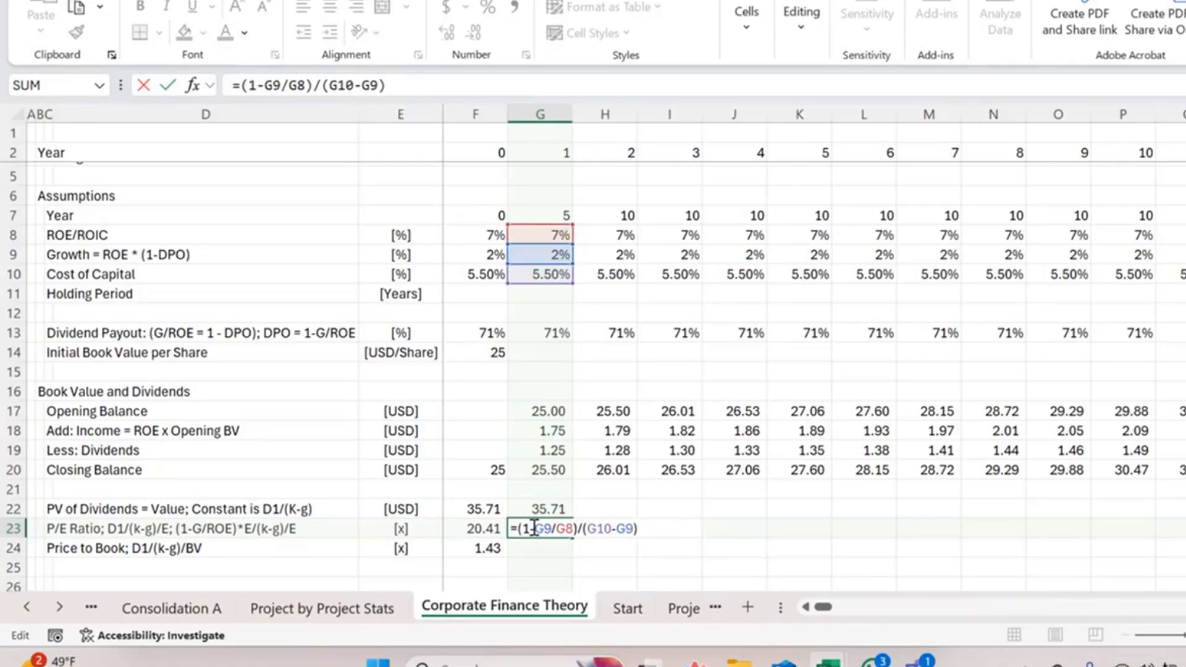
{"action": "left_click", "coordinate": [648, 530]}
{"action": "key", "text": "Tab"}
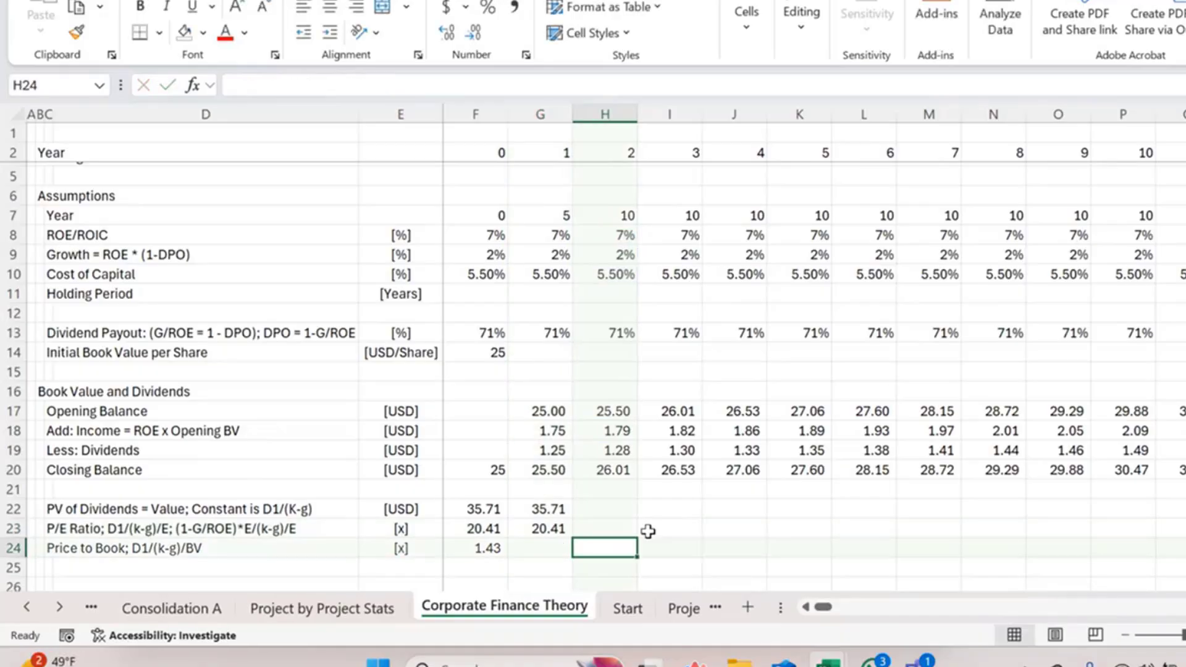
{"action": "key", "text": "Left"}
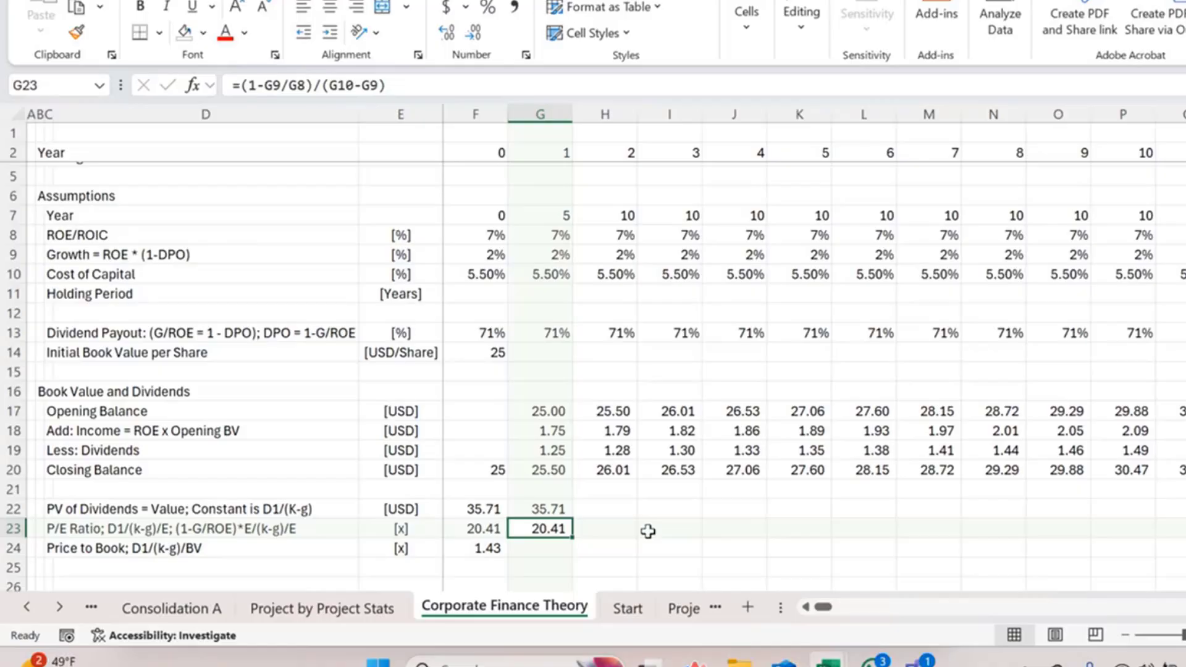
Cross-check the price-to-book ratio in G24 with the constant-growth formula =(G8-G9)/(G10-G9)
{"action": "key", "text": "Down"}
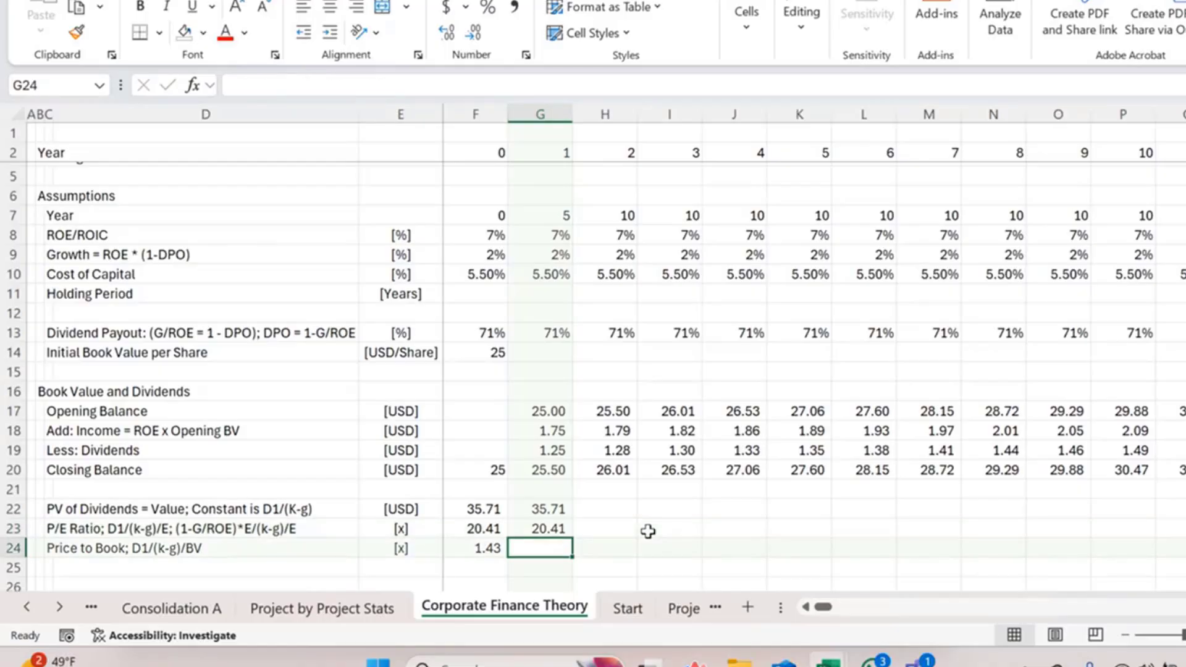
{"action": "key", "text": "Left"}
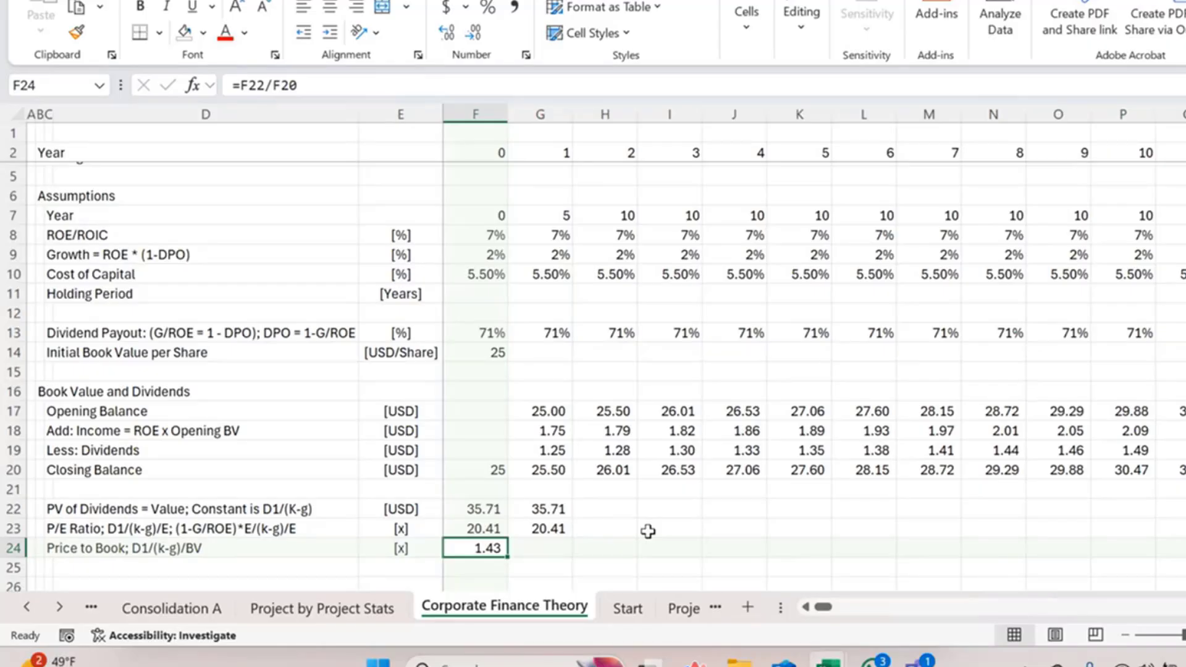
{"action": "key", "text": "F2"}
{"action": "key", "text": "Escape"}
{"action": "key", "text": "Right"}
{"action": "type", "text": "="}
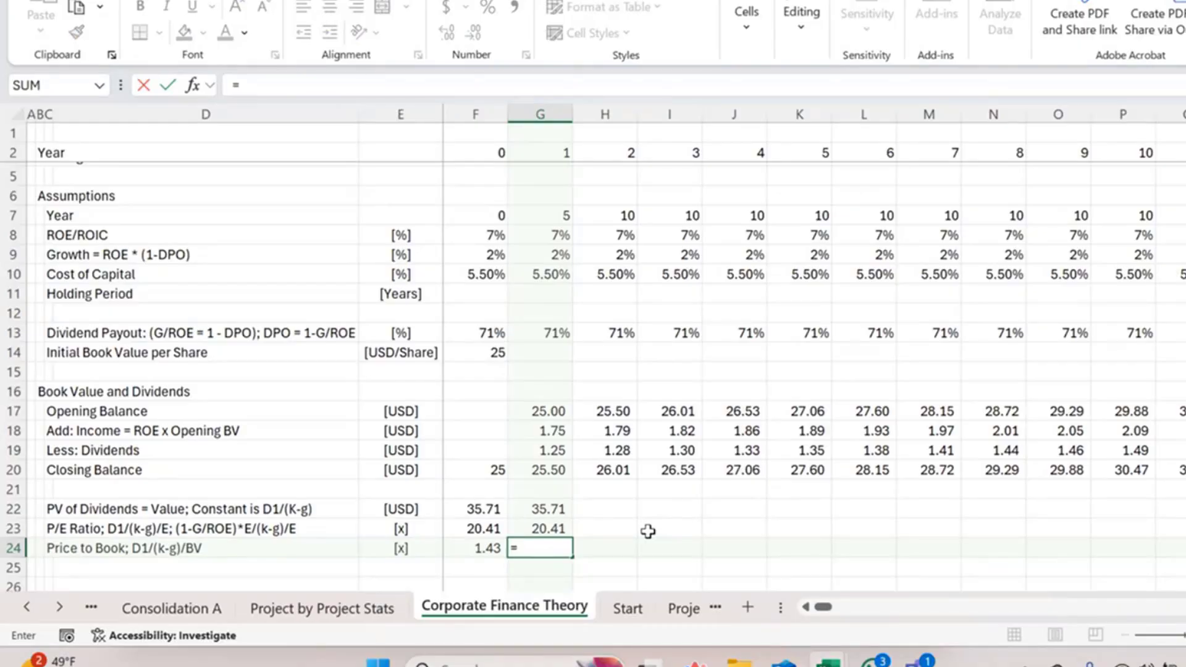
{"action": "type", "text": "("}
{"action": "scroll", "coordinate": [647, 531], "scroll_direction": "up", "scroll_amount": 1}
{"action": "key", "text": "Up"}
{"action": "key", "text": "Up"}
{"action": "key", "text": "Up"}
{"action": "key", "text": "Up"}
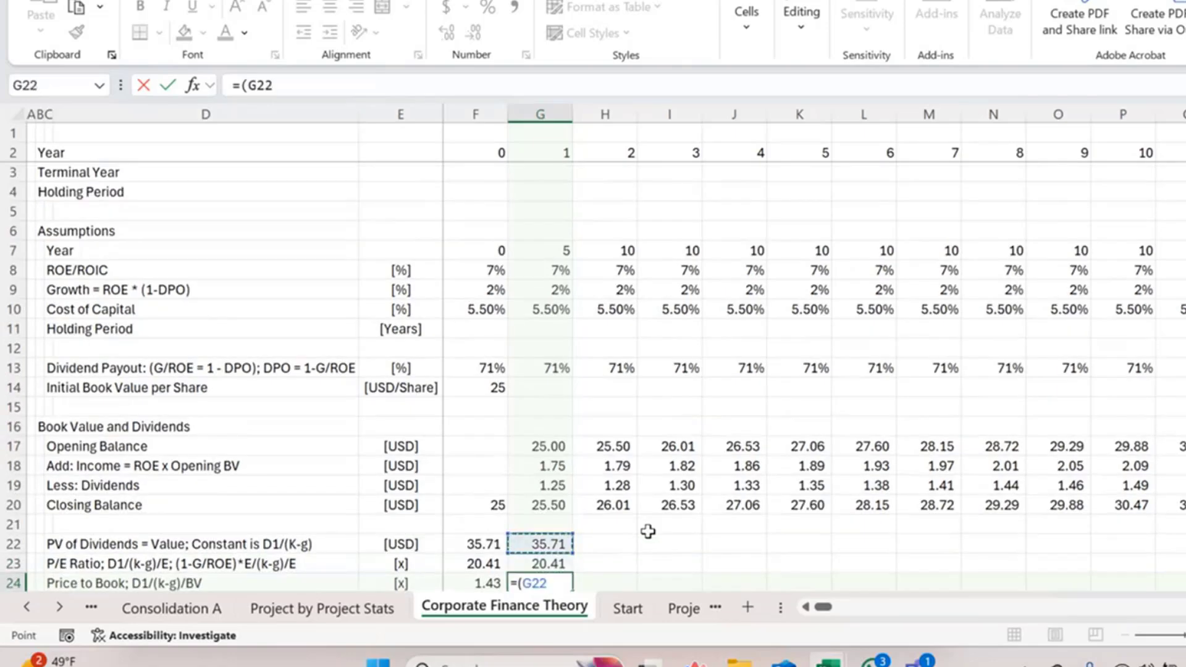
{"action": "key", "text": "Up"}
{"action": "key", "text": "Up"}
{"action": "key", "text": "Up"}
{"action": "key", "text": "Up"}
{"action": "key", "text": "Up"}
{"action": "key", "text": "Up"}
{"action": "key", "text": "Up"}
{"action": "key", "text": "Up"}
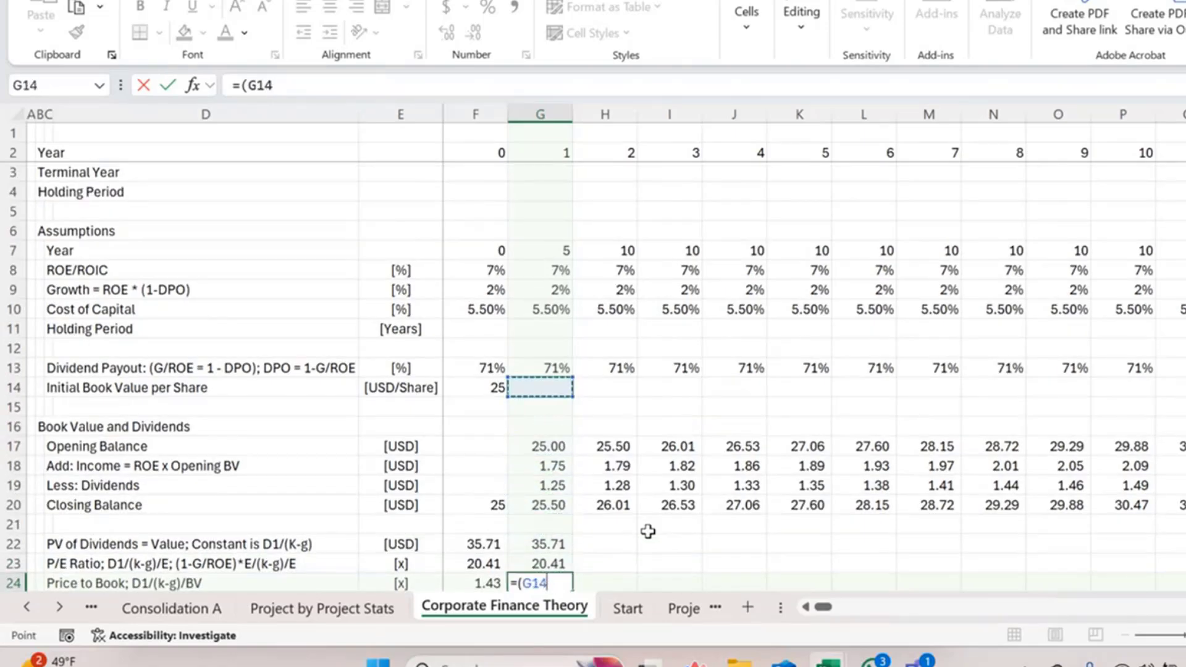
{"action": "key", "text": "Up"}
{"action": "key", "text": "Up"}
{"action": "key", "text": "Up"}
{"action": "key", "text": "Up"}
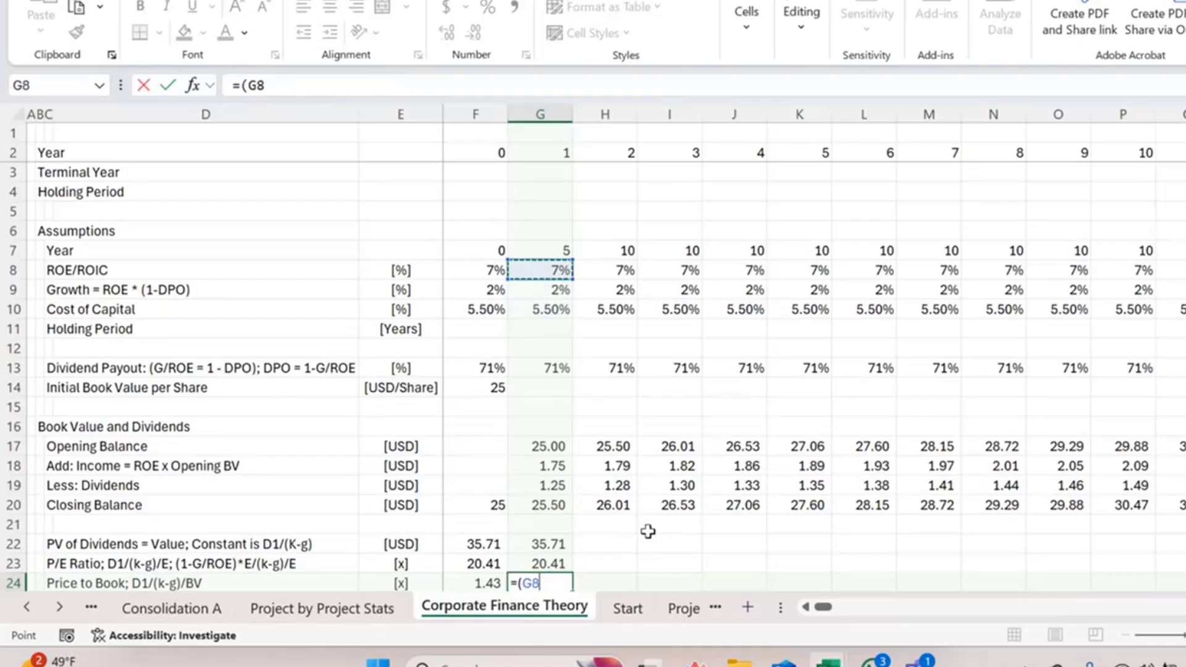
{"action": "scroll", "coordinate": [723, 448], "scroll_direction": "down", "scroll_amount": 1}
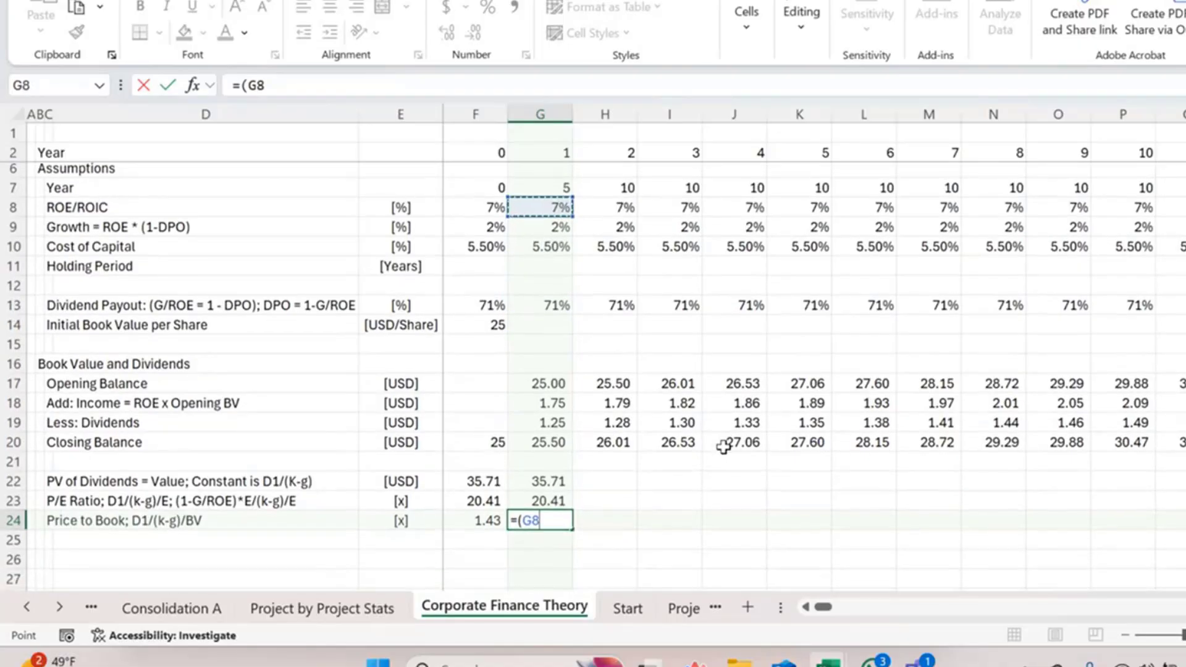
{"action": "type", "text": "-"}
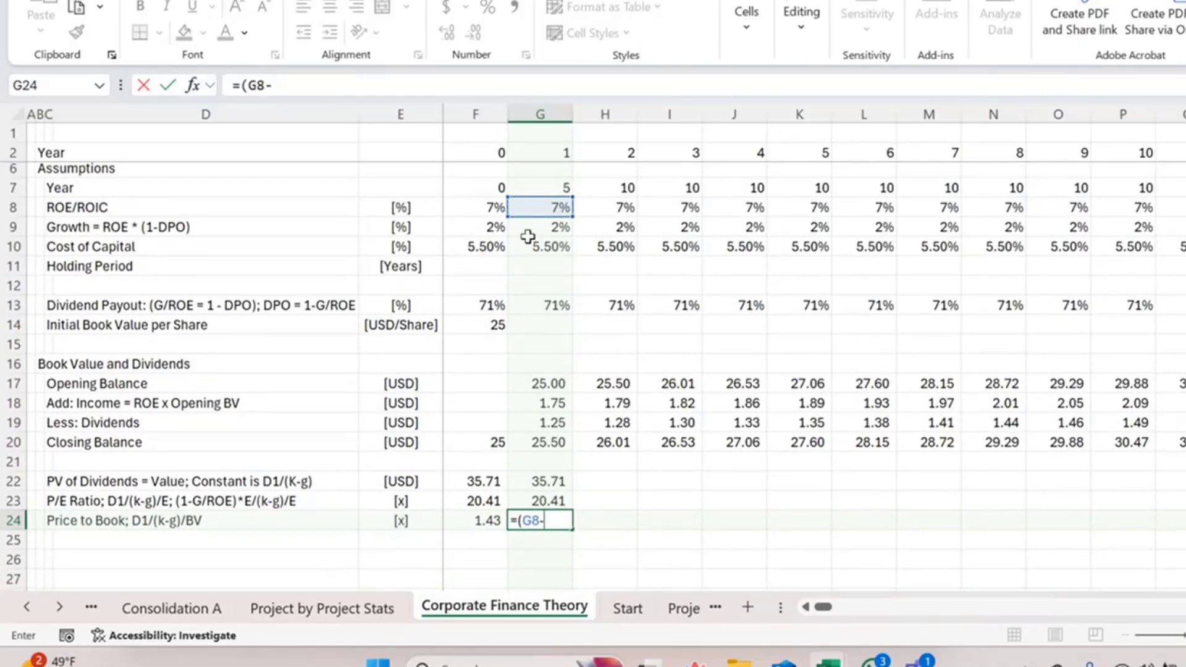
{"action": "left_click", "coordinate": [556, 228]}
{"action": "type", "text": ")"}
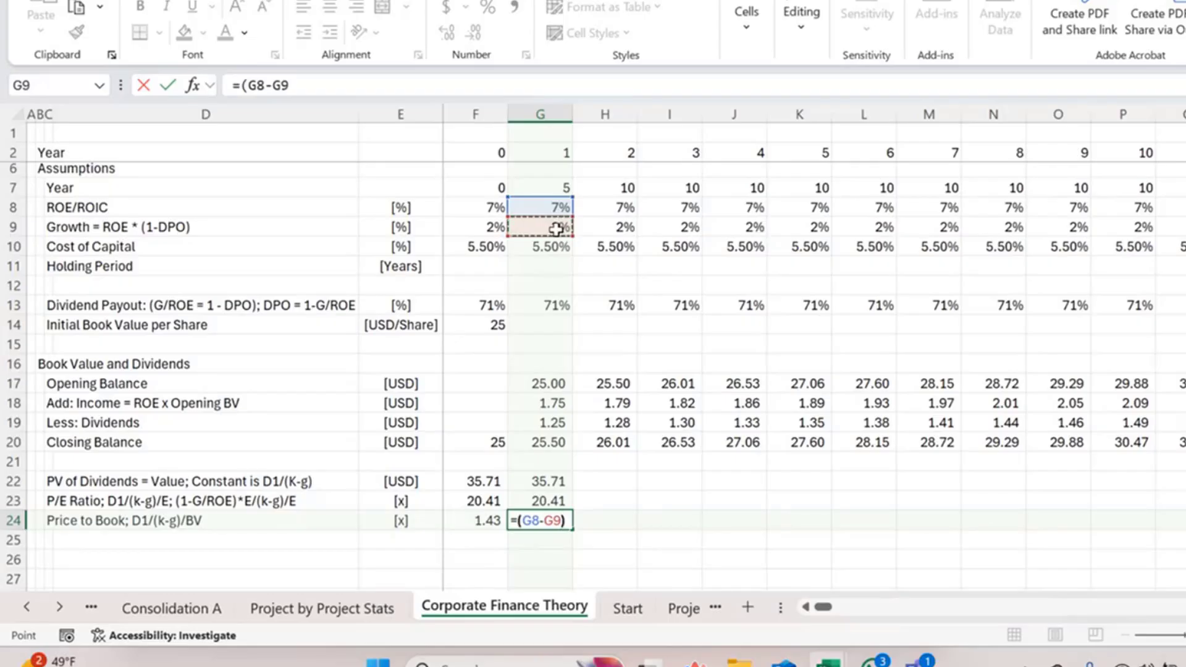
{"action": "type", "text": "/"}
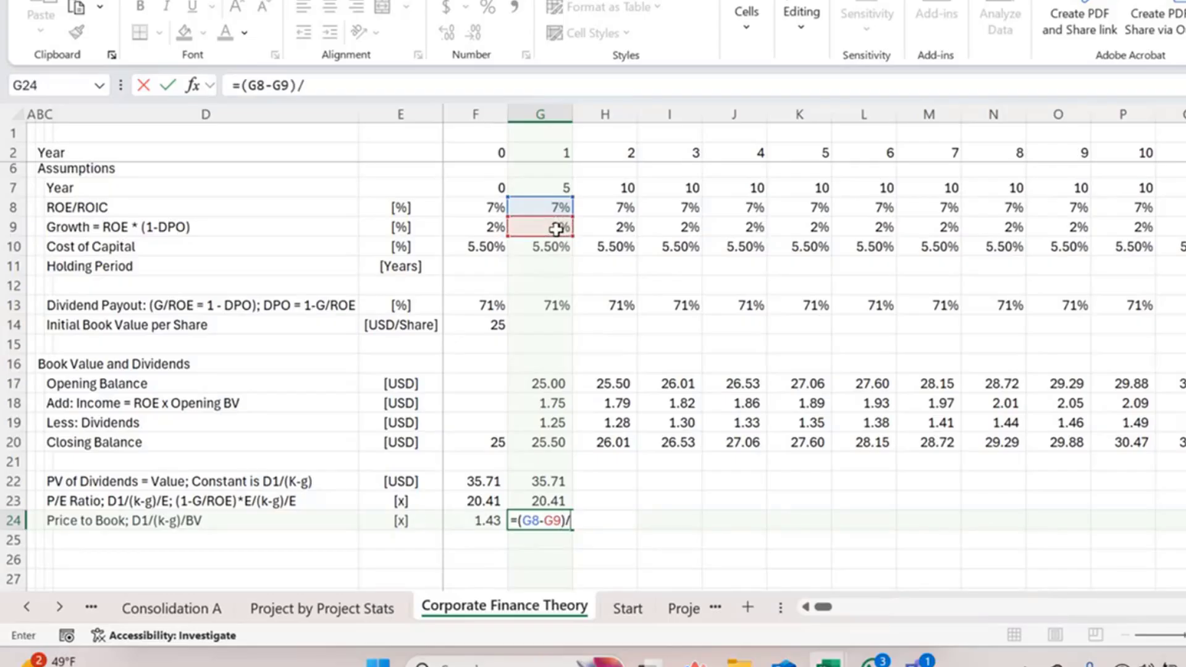
{"action": "type", "text": "("}
{"action": "left_click", "coordinate": [557, 246]}
{"action": "type", "text": "-"}
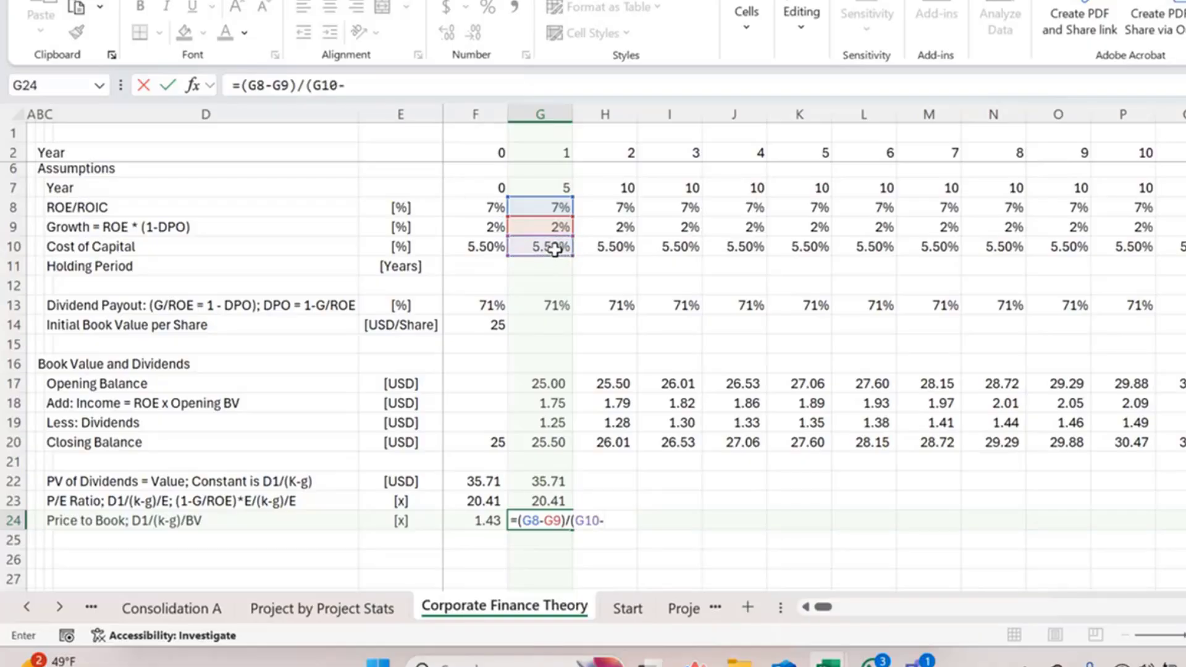
{"action": "left_click", "coordinate": [560, 228]}
{"action": "type", "text": ")"}
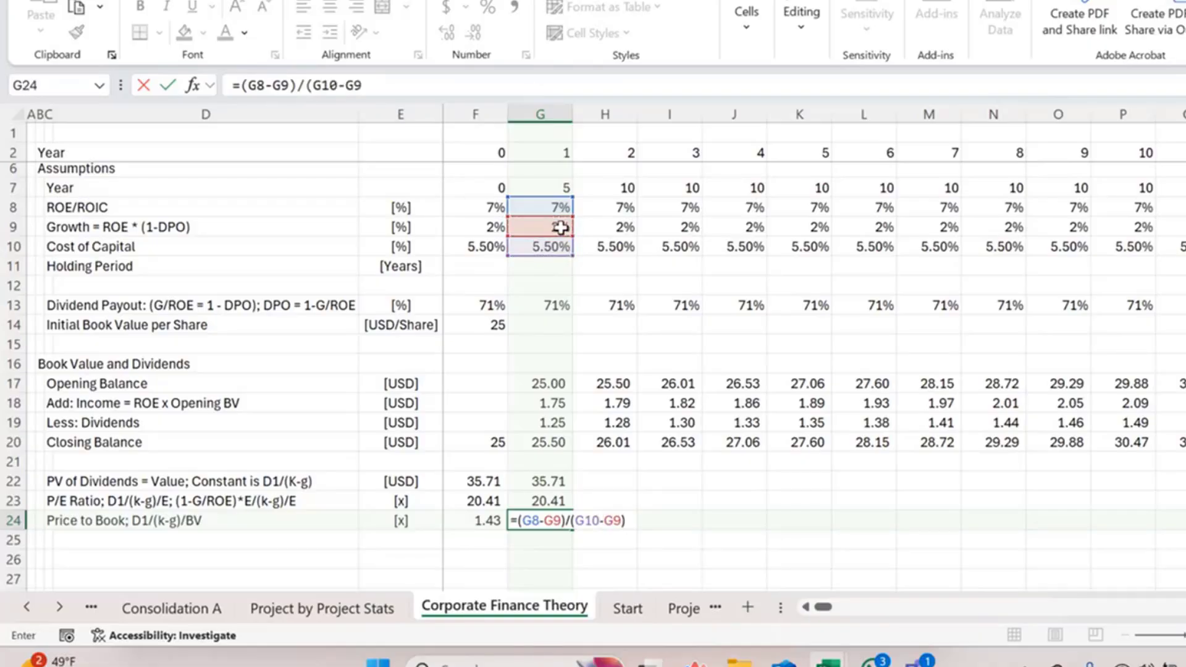
{"action": "key", "text": "ctrl+Return"}
Format G24 as a number with two decimals and resize column G to roughly match the neighbouring year columns
{"action": "key", "text": "ctrl+shift+1"}
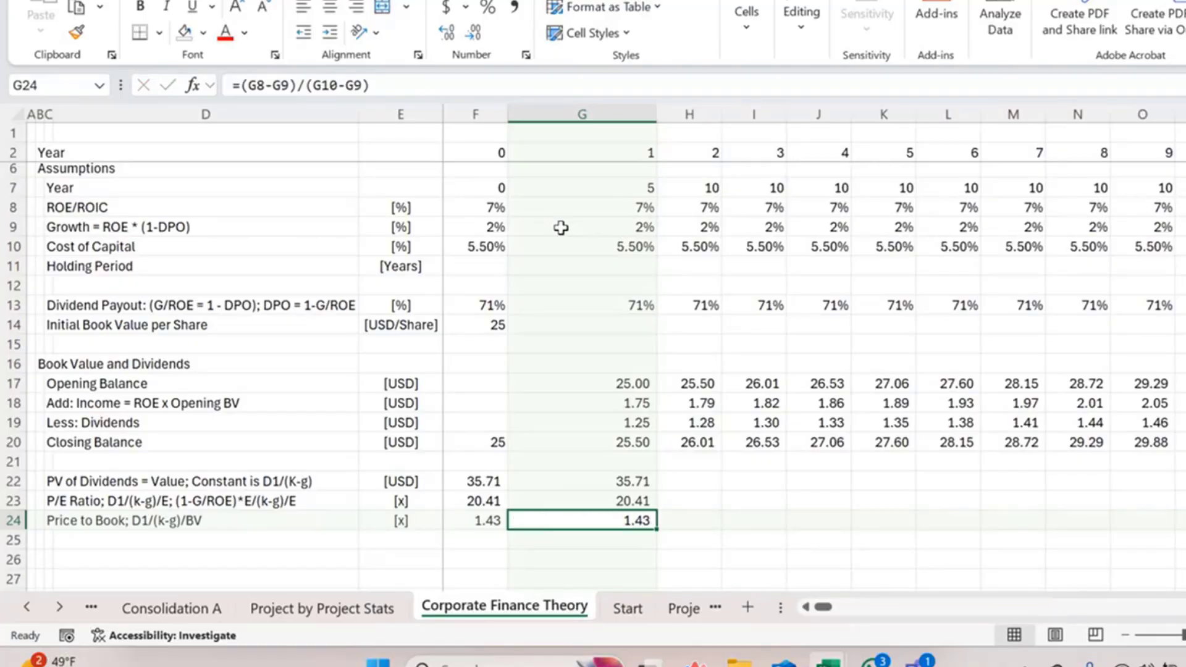
{"action": "double_click", "coordinate": [655, 114]}
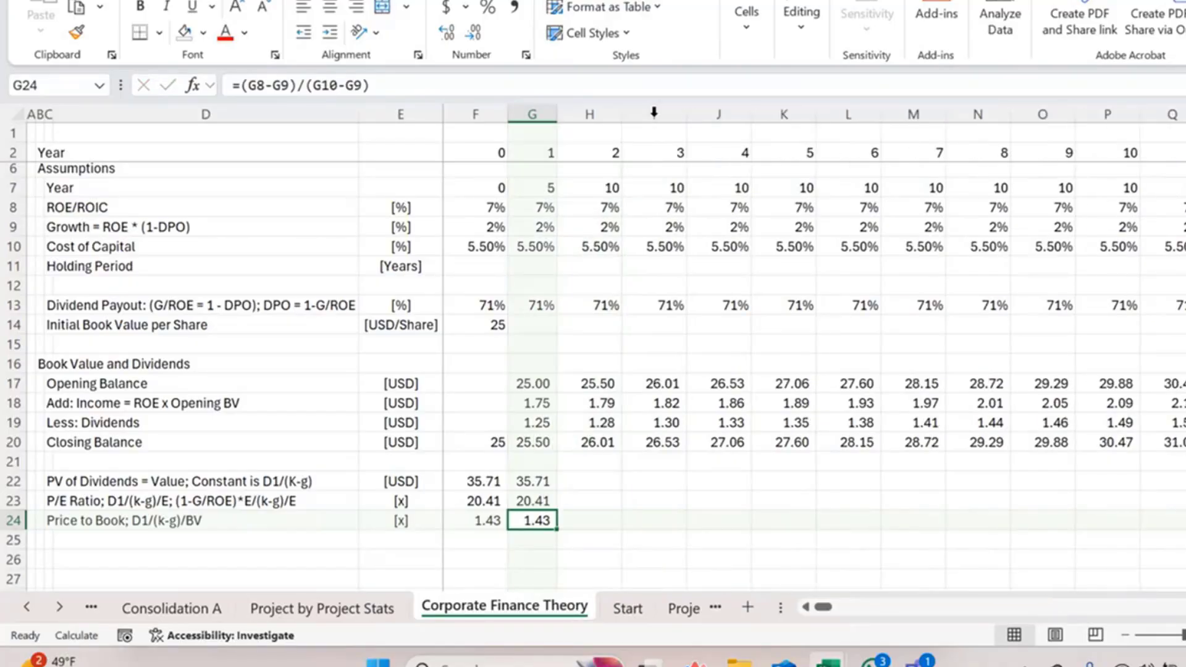
{"action": "left_click_drag", "start_coordinate": [553, 110], "coordinate": [578, 112]}
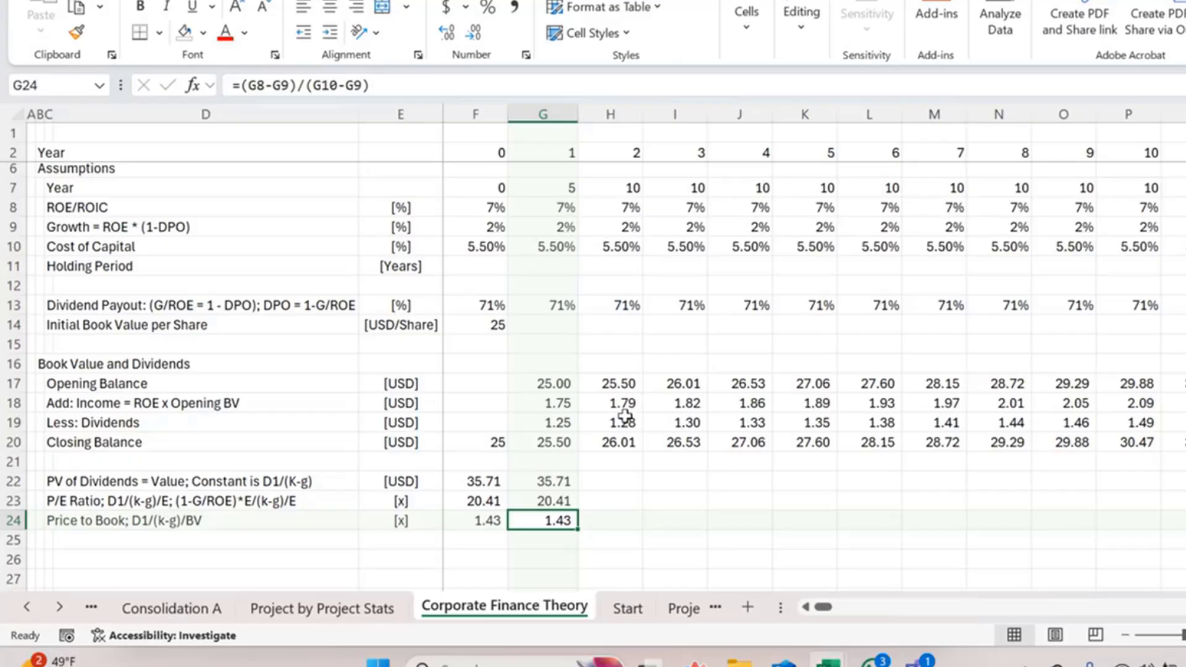
Replace the linked ROE/ROIC formula in G8 with 15%
{"action": "key", "text": "Up"}
{"action": "key", "text": "Up"}
{"action": "key", "text": "Up"}
{"action": "key", "text": "Up"}
{"action": "key", "text": "Up"}
{"action": "key", "text": "Up"}
{"action": "key", "text": "Up"}
{"action": "key", "text": "Up"}
{"action": "key", "text": "Up"}
{"action": "key", "text": "Up"}
{"action": "key", "text": "Up"}
{"action": "key", "text": "Up"}
{"action": "key", "text": "Up"}
{"action": "key", "text": "Up"}
{"action": "key", "text": "Up"}
{"action": "key", "text": "Up"}
{"action": "key", "text": "Up"}
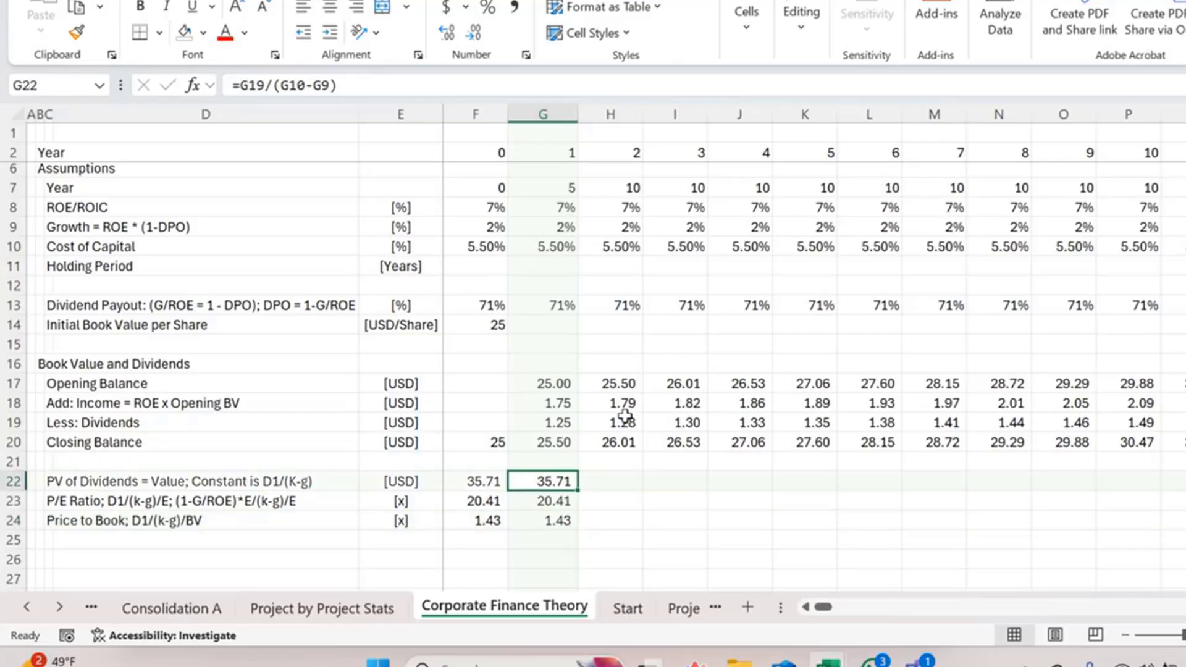
{"action": "key", "text": "Down"}
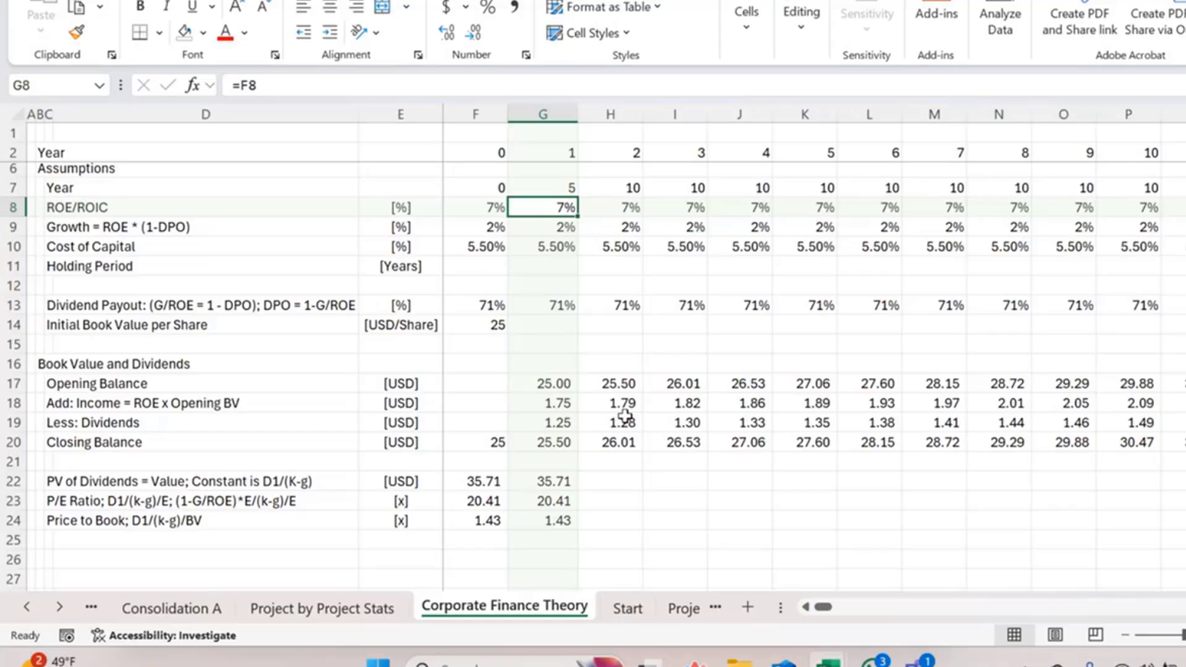
{"action": "key", "text": "F2"}
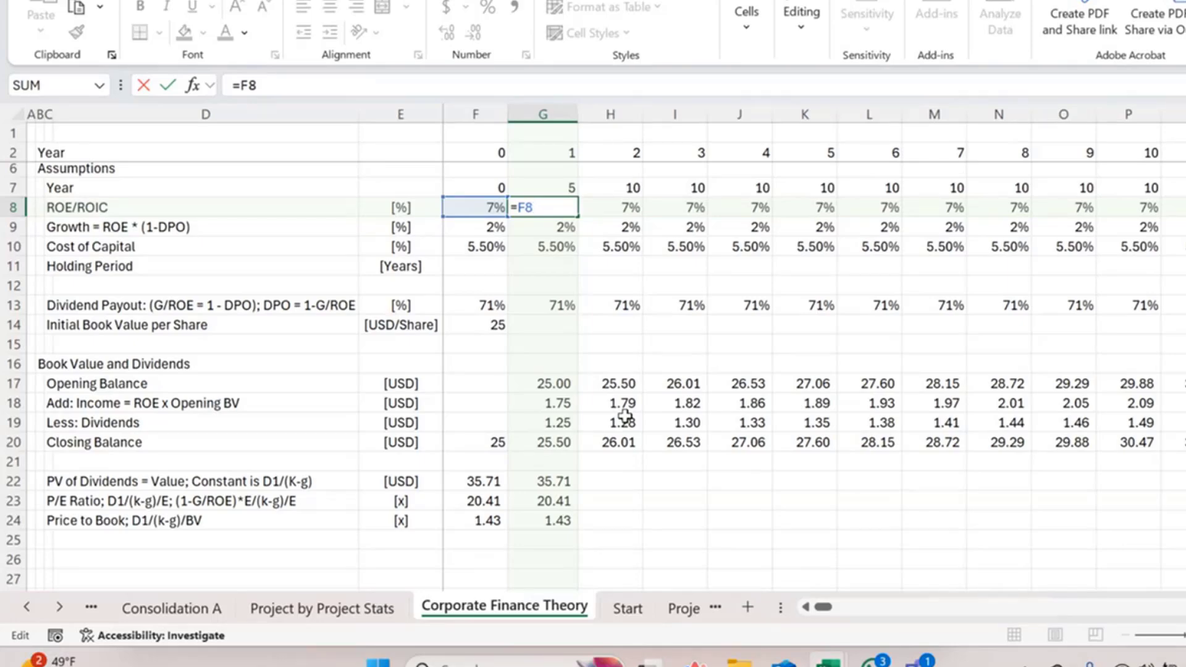
{"action": "key", "text": "ctrl+Return"}
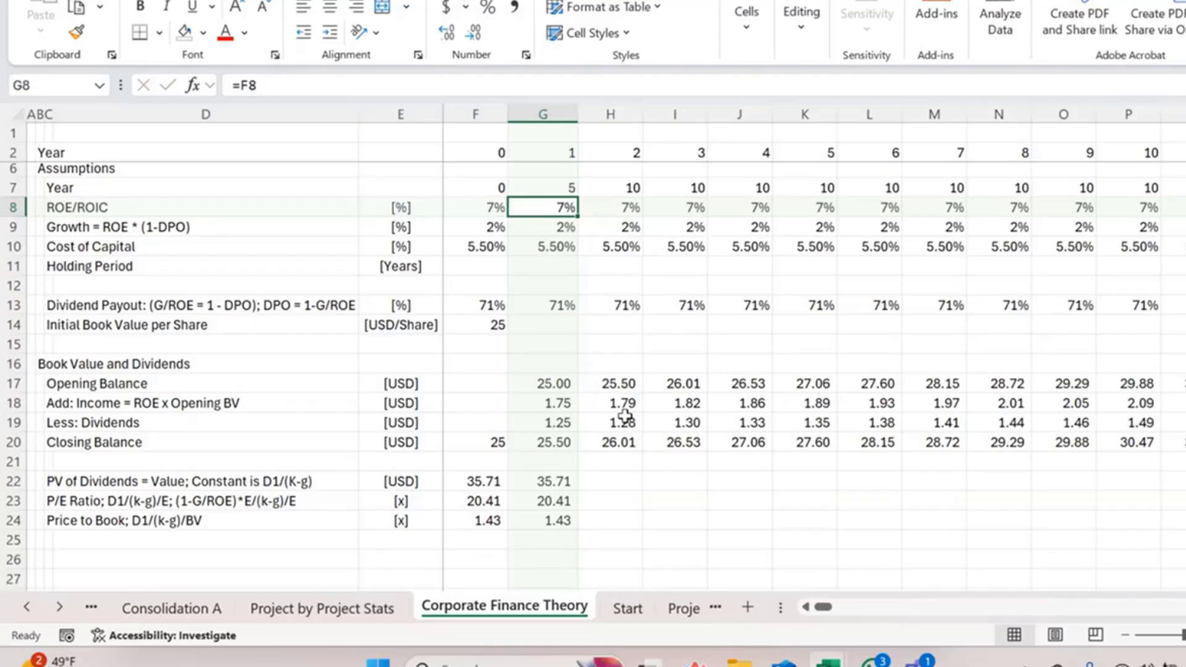
{"action": "type", "text": "15%"}
{"action": "key", "text": "Return"}
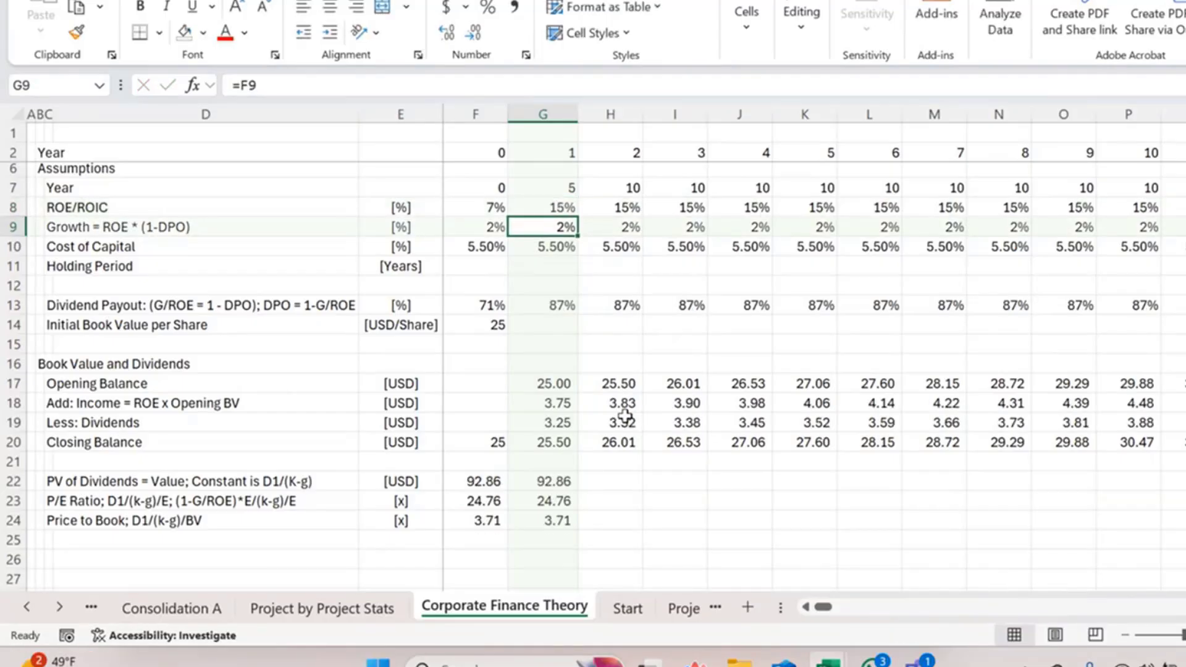
Override the linked ROE/ROIC formula in H8 with 10%
{"action": "key", "text": "Up"}
{"action": "key", "text": "Right"}
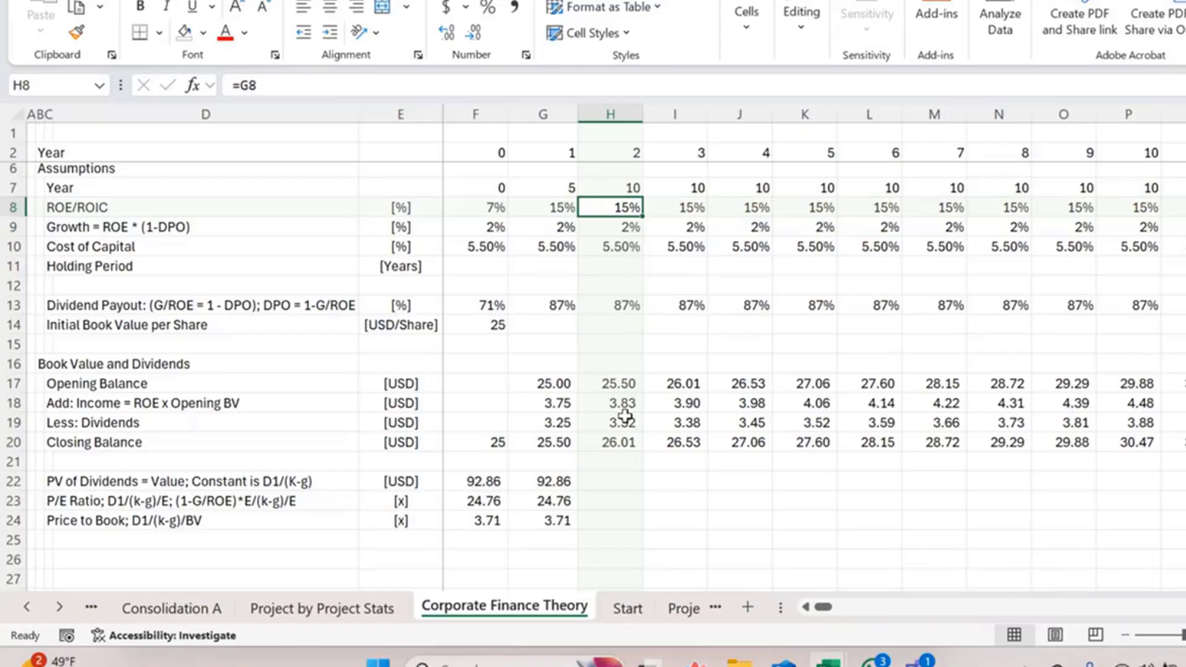
{"action": "type", "text": "10%"}
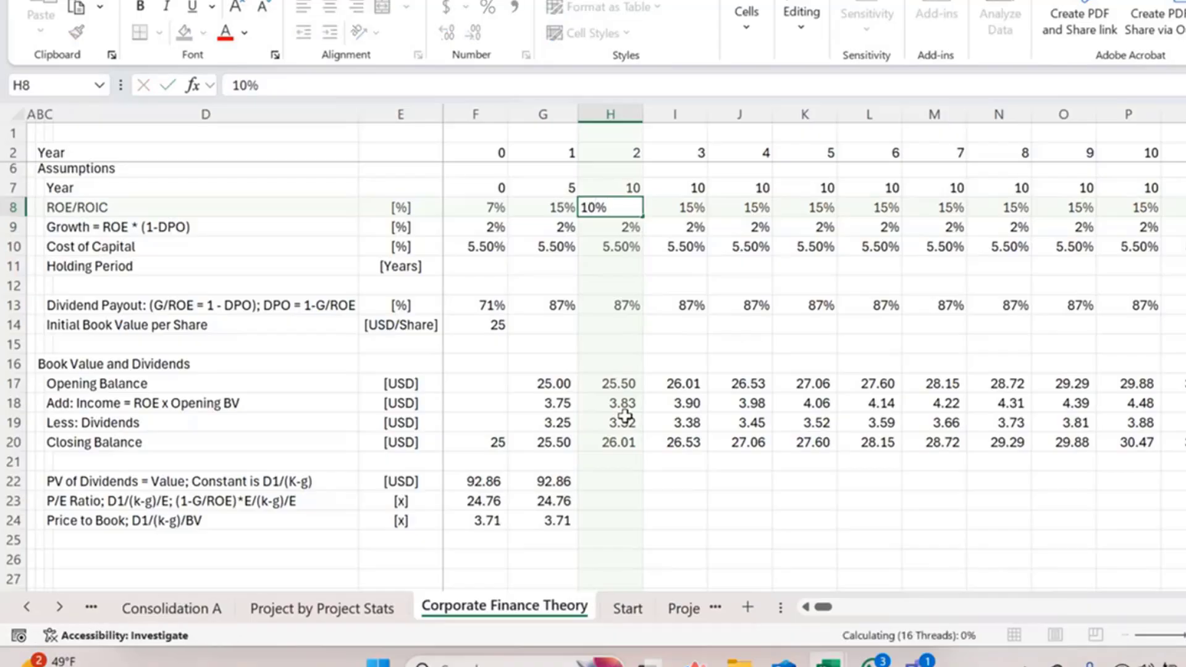
Commit the 10% ROE/ROIC in H8 and compare the NPV-based value in F22 with the constant-growth value in G22
{"action": "key", "text": "Return"}
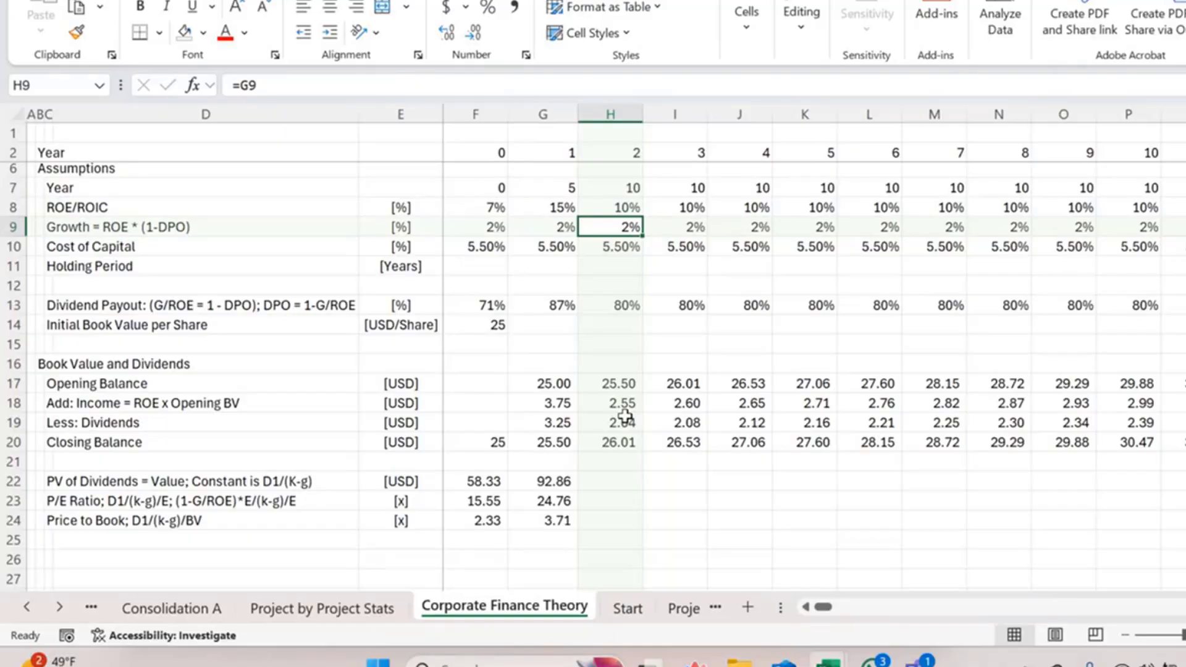
{"action": "key", "text": "Down"}
{"action": "key", "text": "Down"}
{"action": "key", "text": "Down"}
{"action": "key", "text": "Down"}
{"action": "key", "text": "Down"}
{"action": "key", "text": "Down"}
{"action": "key", "text": "Down"}
{"action": "key", "text": "Down"}
{"action": "key", "text": "Down"}
{"action": "key", "text": "Down"}
{"action": "key", "text": "Down"}
{"action": "key", "text": "Down"}
{"action": "key", "text": "Down"}
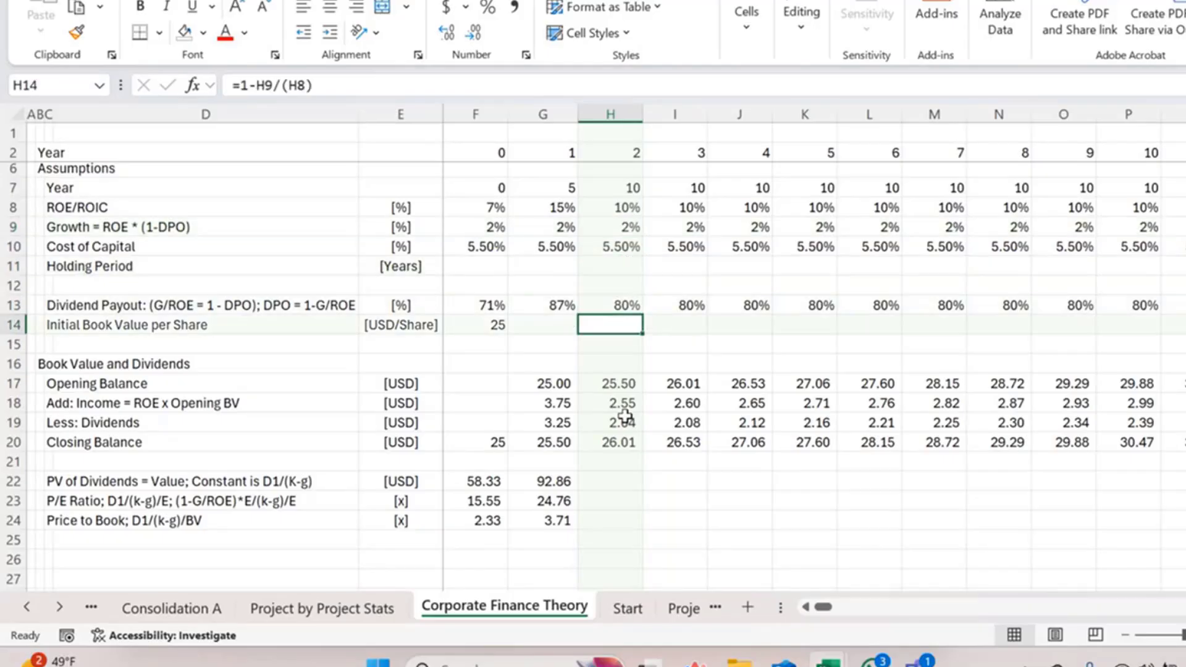
{"action": "key", "text": "Left"}
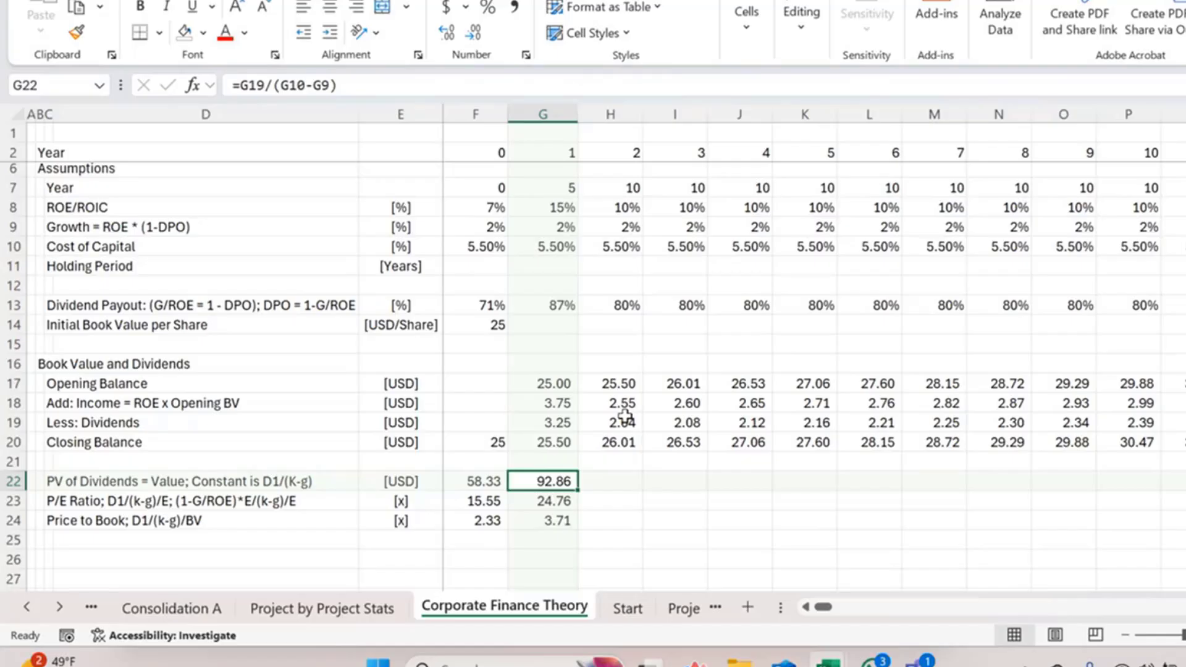
{"action": "key", "text": "Left"}
{"action": "key", "text": "Left"}
{"action": "key", "text": "Right"}
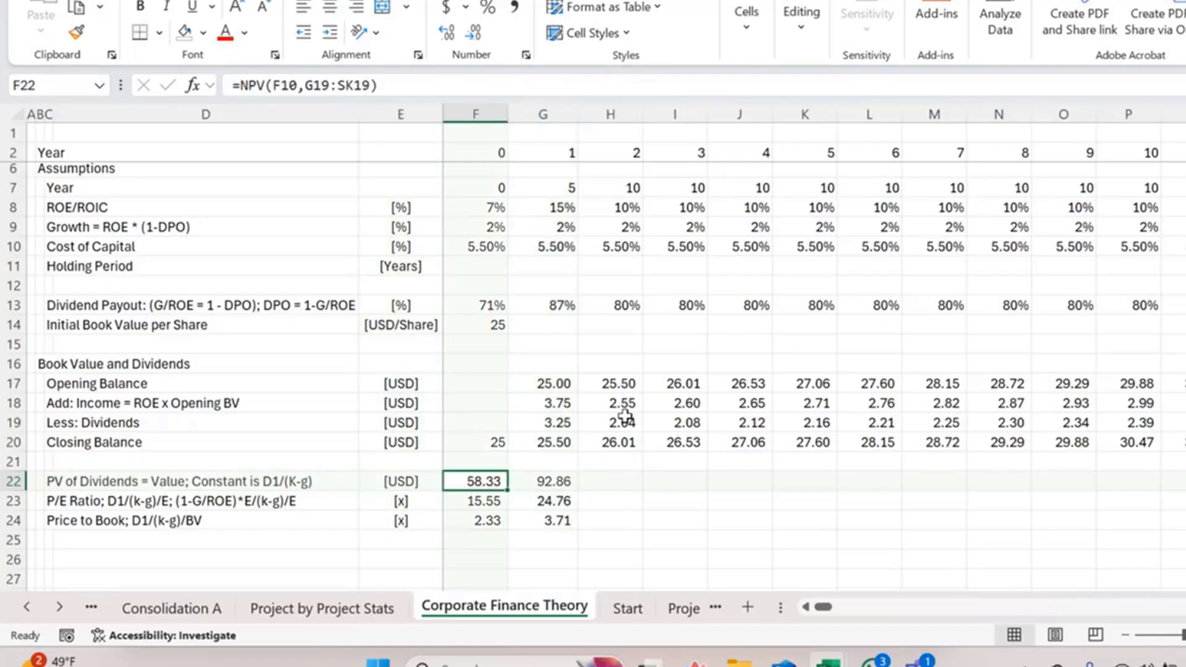
{"action": "key", "text": "Right"}
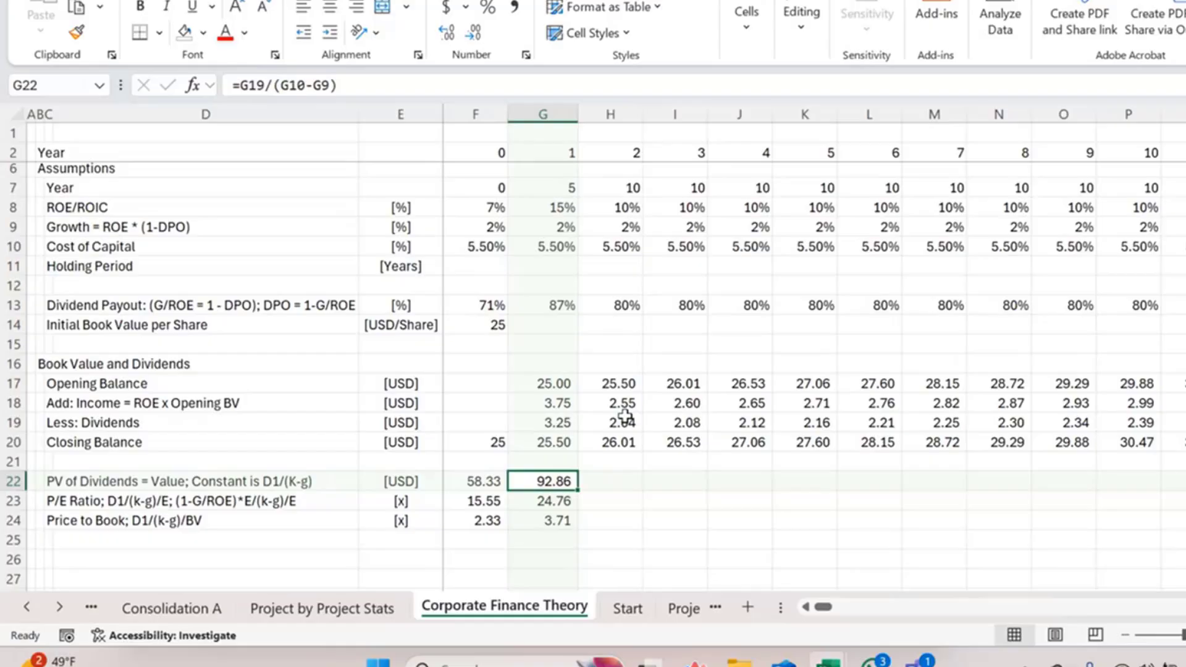
{"action": "key", "text": "Left"}
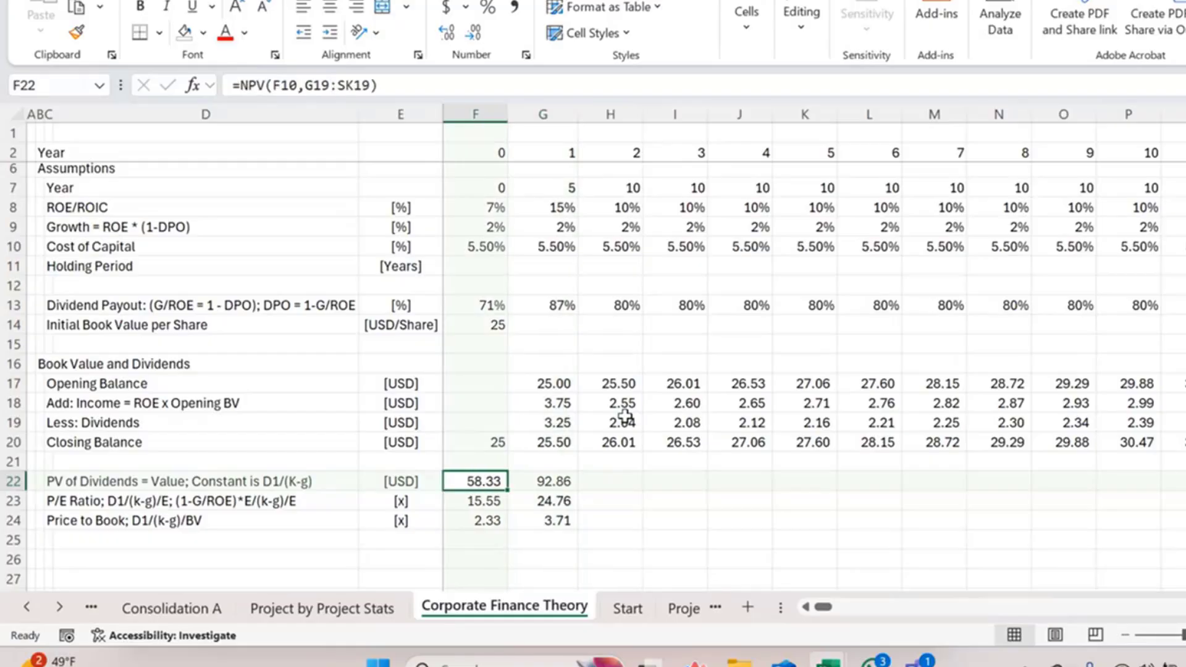
Copy the constant-growth PV, P/E and price-to-book formulas in G22:G24 across all later year columns
{"action": "key", "text": "Right"}
{"action": "key", "text": "Down"}
{"action": "key", "text": "Down"}
{"action": "key", "text": "shift+Up"}
{"action": "key", "text": "shift+Up"}
{"action": "key", "text": "shift+Up"}
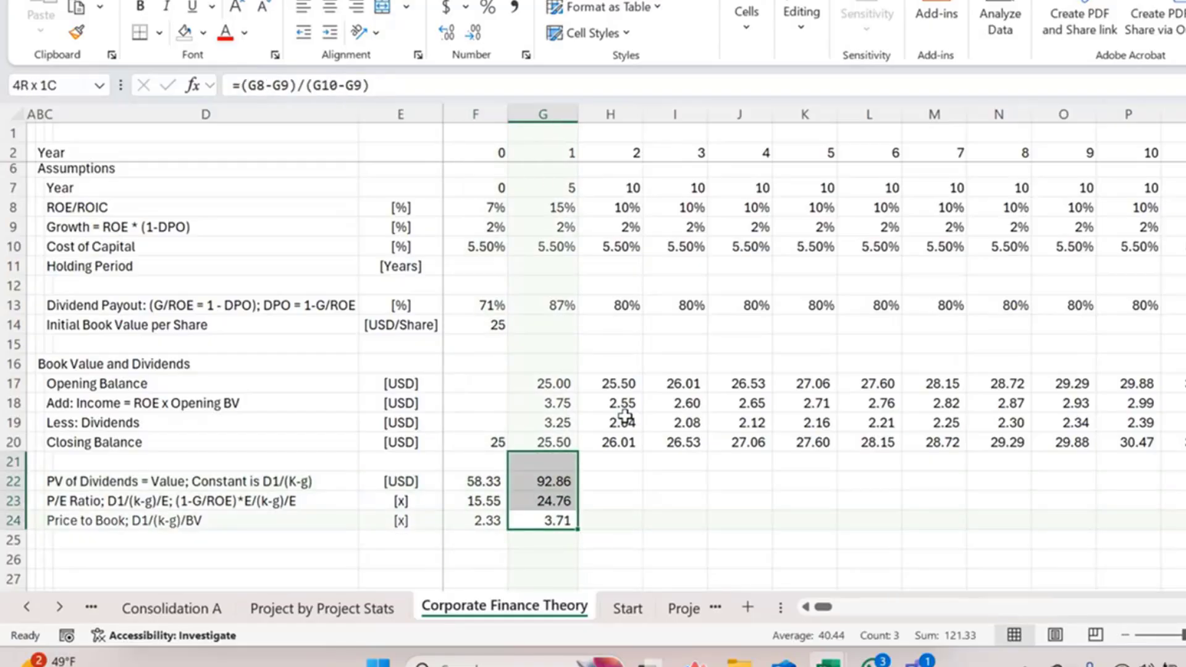
{"action": "key", "text": "Down"}
{"action": "key", "text": "Up"}
{"action": "key", "text": "shift+Up"}
{"action": "key", "text": "shift+Up"}
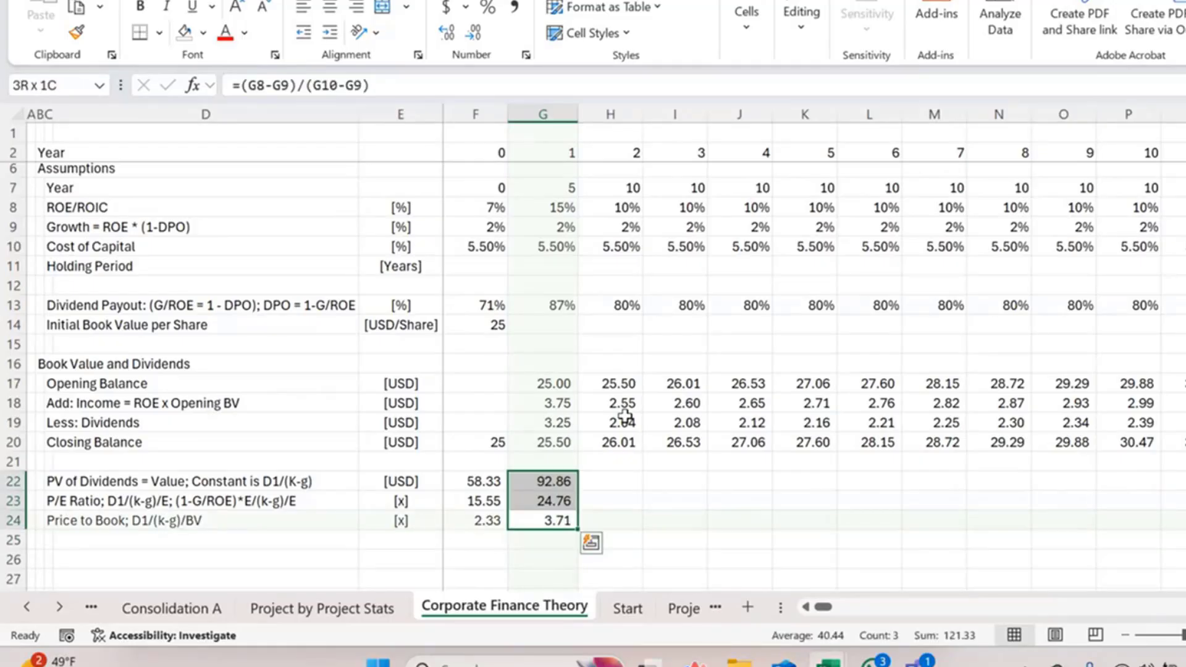
{"action": "key", "text": "ctrl+shift+r"}
{"action": "key", "text": "Right"}
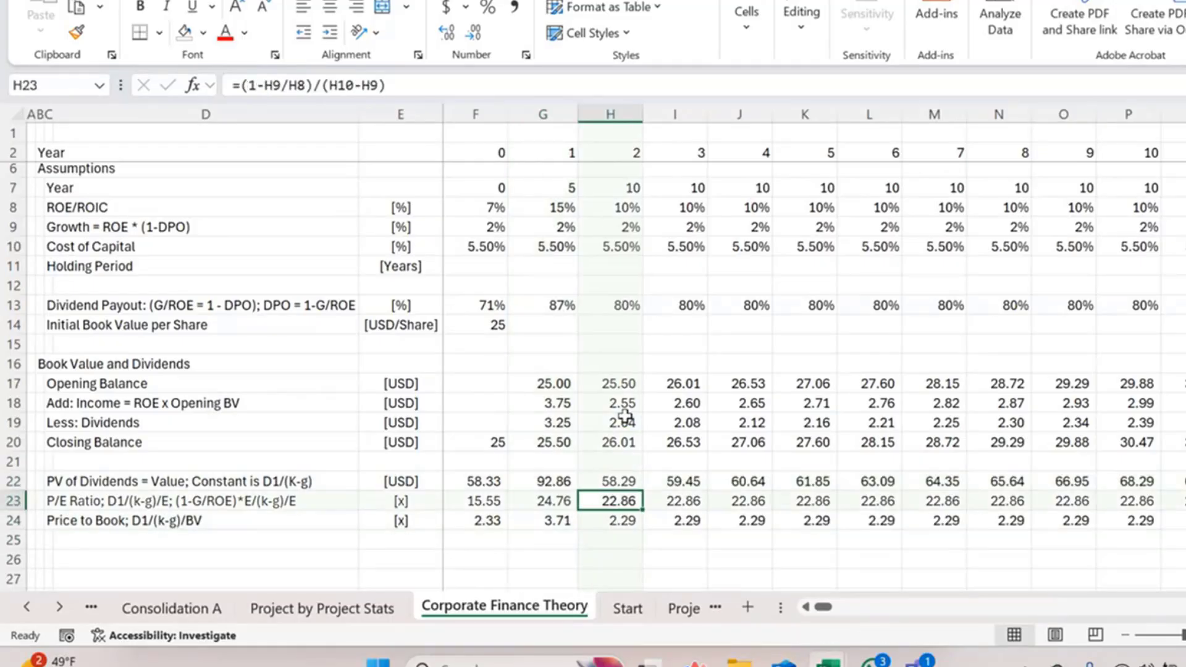
Check the copied valuation rows out to the final years and compare PV of dividends in the first few years
{"action": "key", "text": "Right"}
{"action": "key", "text": "ctrl+shift+Right"}
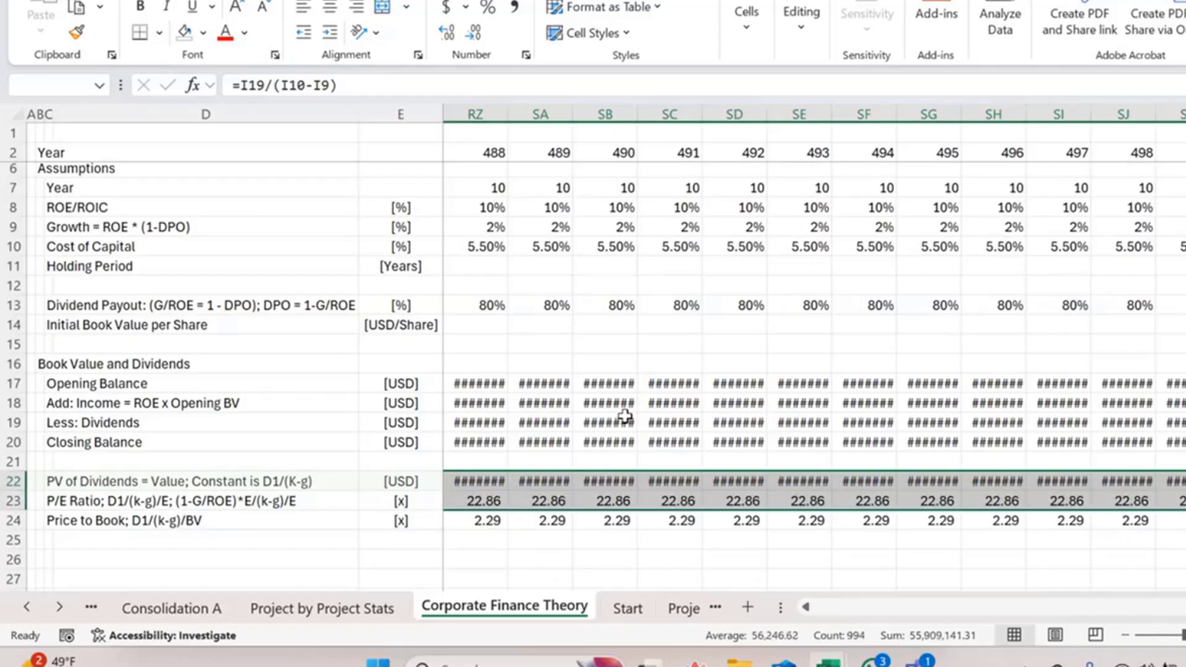
{"action": "key", "text": "ctrl+Left"}
{"action": "key", "text": "Left"}
{"action": "key", "text": "Right"}
{"action": "key", "text": "Right"}
{"action": "key", "text": "Right"}
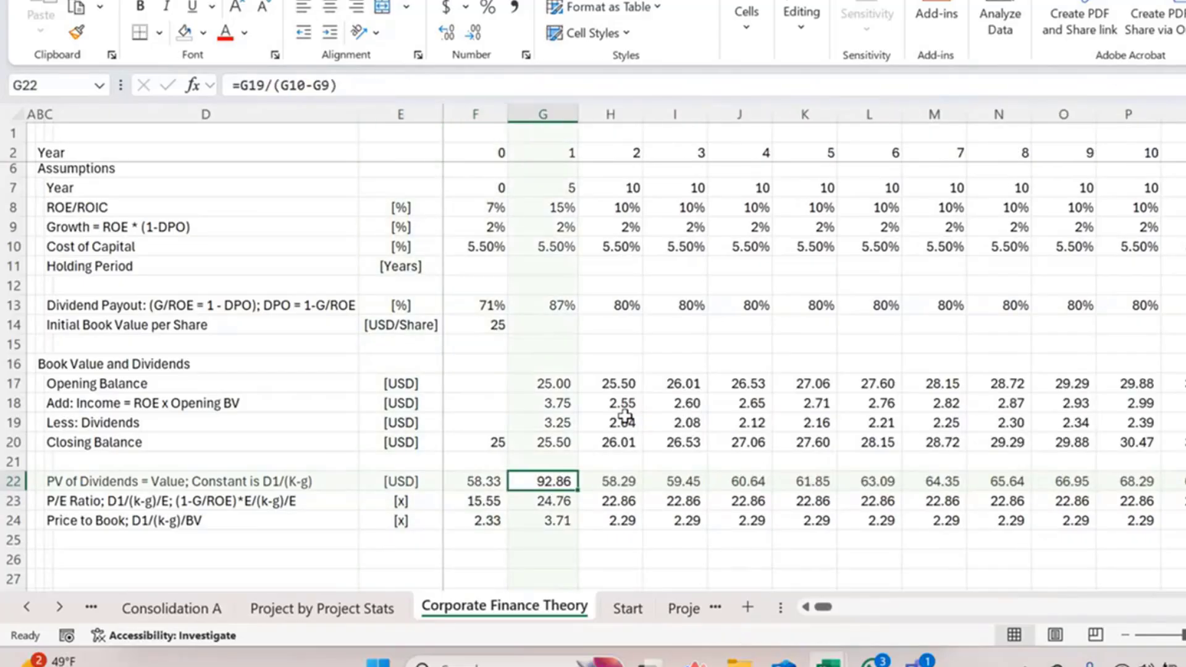
{"action": "key", "text": "Right"}
{"action": "key", "text": "Right"}
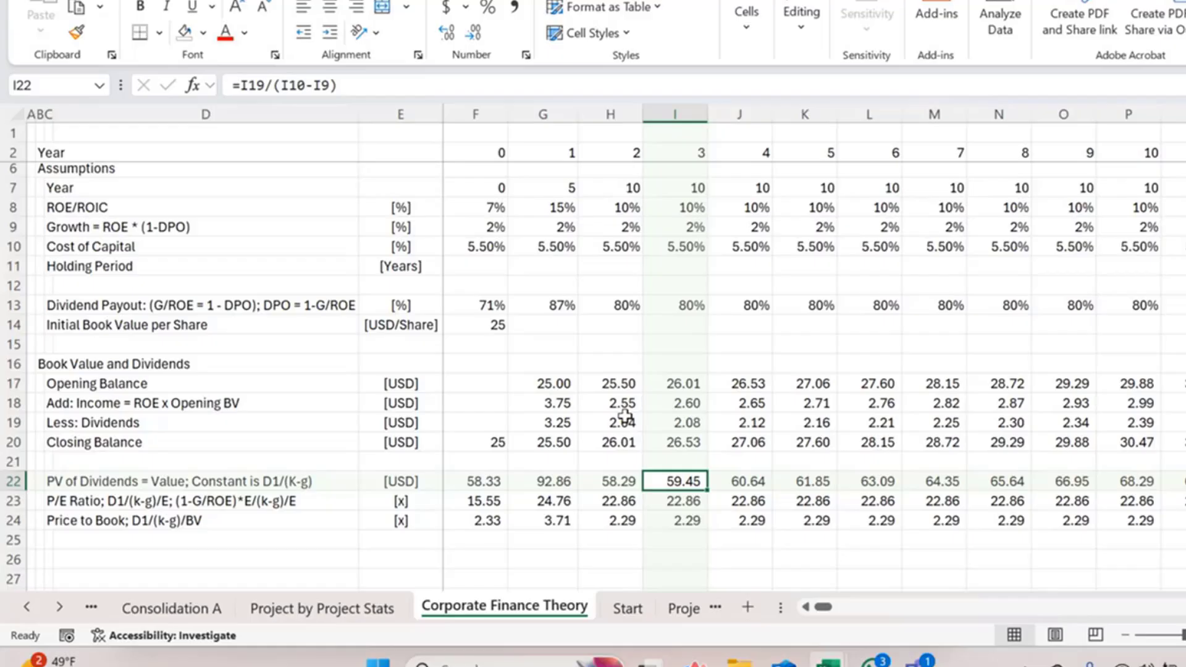
Insert four blank rows above the ROE/ROIC row in the Assumptions section
{"action": "key", "text": "ctrl+Up"}
{"action": "key", "text": "ctrl+Up"}
{"action": "key", "text": "ctrl+Up"}
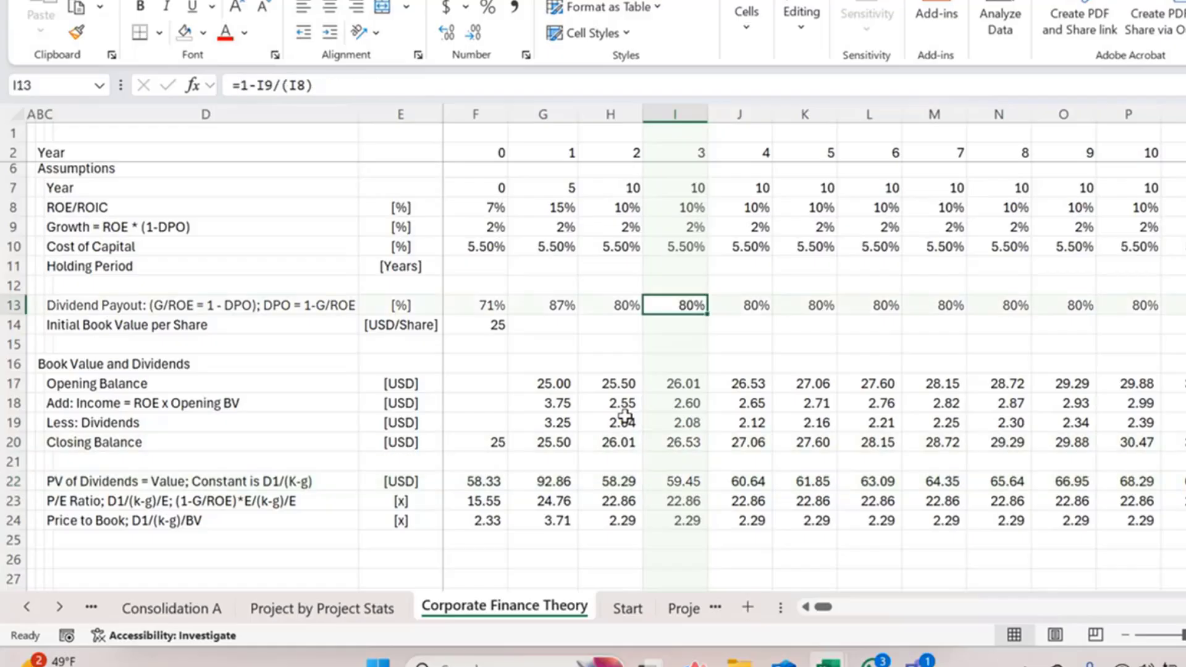
{"action": "key", "text": "ctrl+Up"}
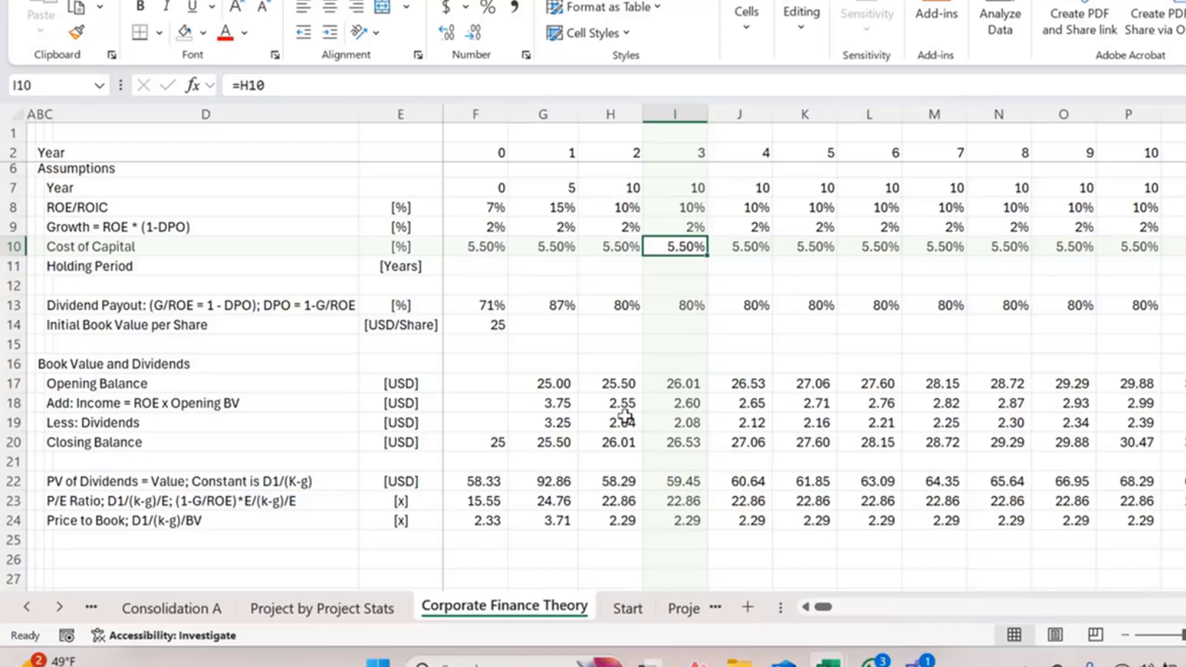
{"action": "key", "text": "Up"}
{"action": "key", "text": "Up"}
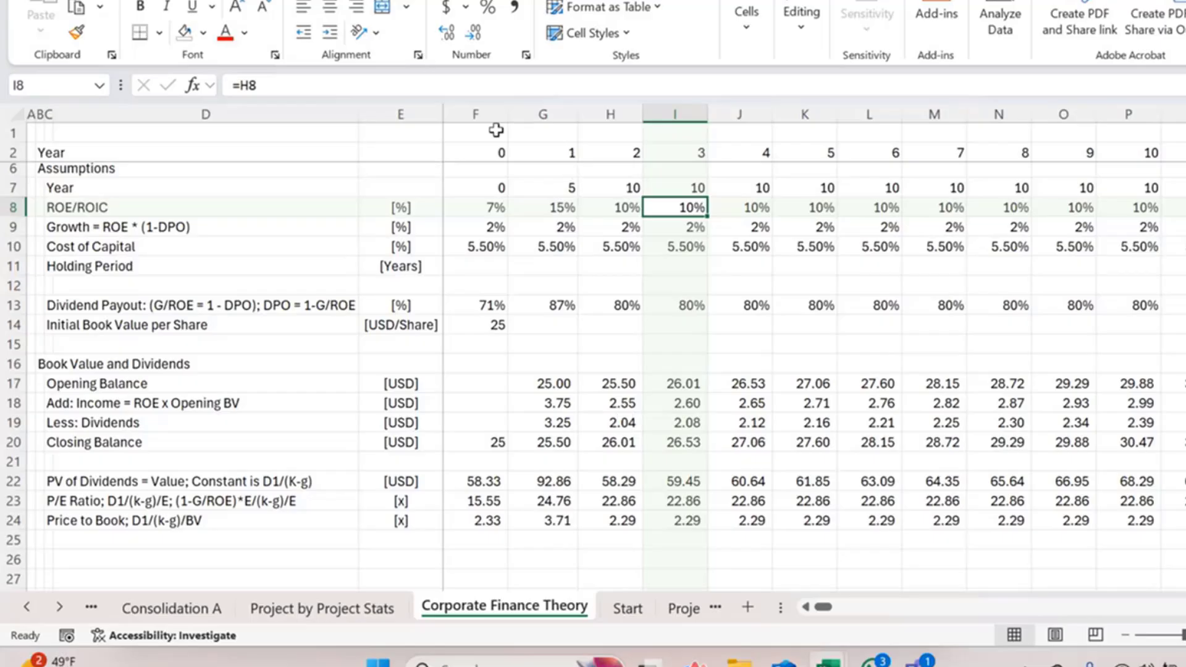
{"action": "key", "text": "shift+space"}
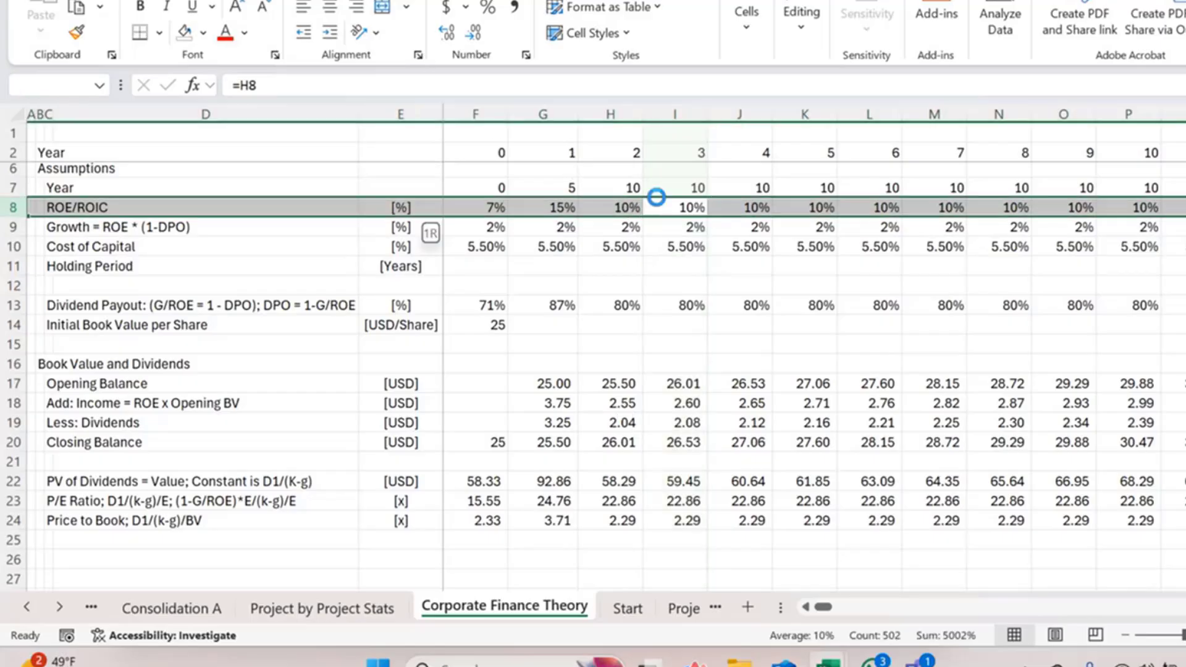
{"action": "key", "text": "ctrl+shift+plus"}
{"action": "key", "text": "ctrl+shift+plus"}
{"action": "key", "text": "ctrl+shift+plus"}
{"action": "key", "text": "ctrl+shift+plus"}
{"action": "key", "text": "Down"}
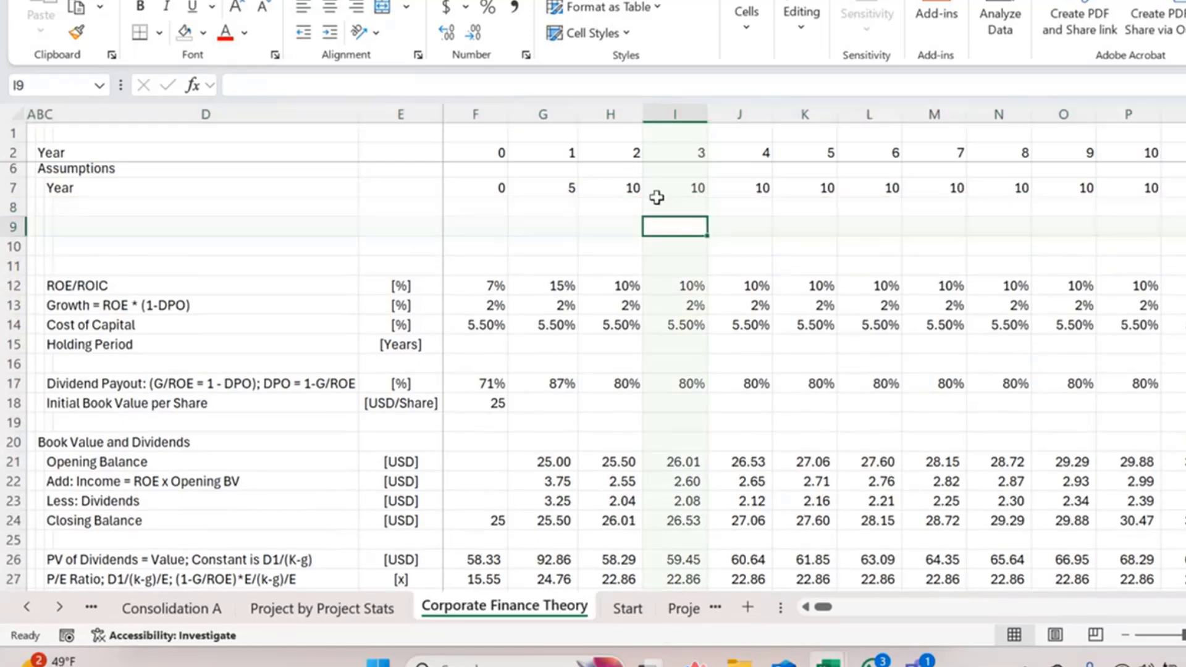
Copy the ROE/ROIC, growth and cost of capital block C12:H14 into the blank rows starting at C8
{"action": "key", "text": "Down"}
{"action": "key", "text": "Down"}
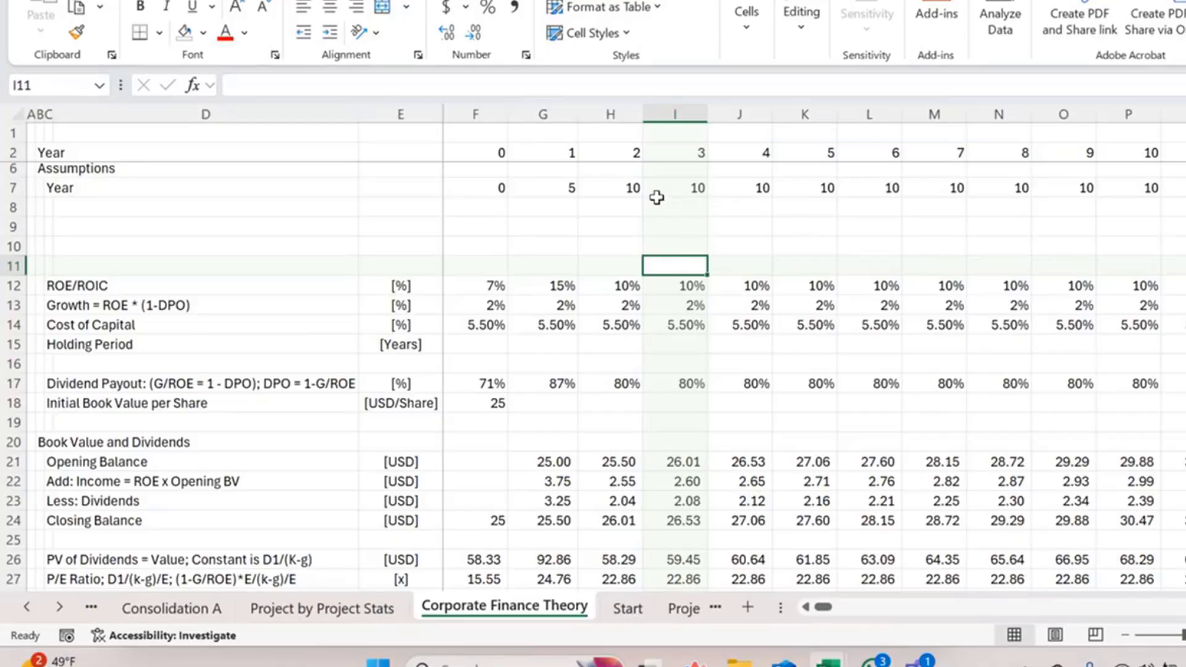
{"action": "key", "text": "Left"}
{"action": "key", "text": "Left"}
{"action": "key", "text": "Left"}
{"action": "key", "text": "Left"}
{"action": "key", "text": "Left"}
{"action": "key", "text": "Left"}
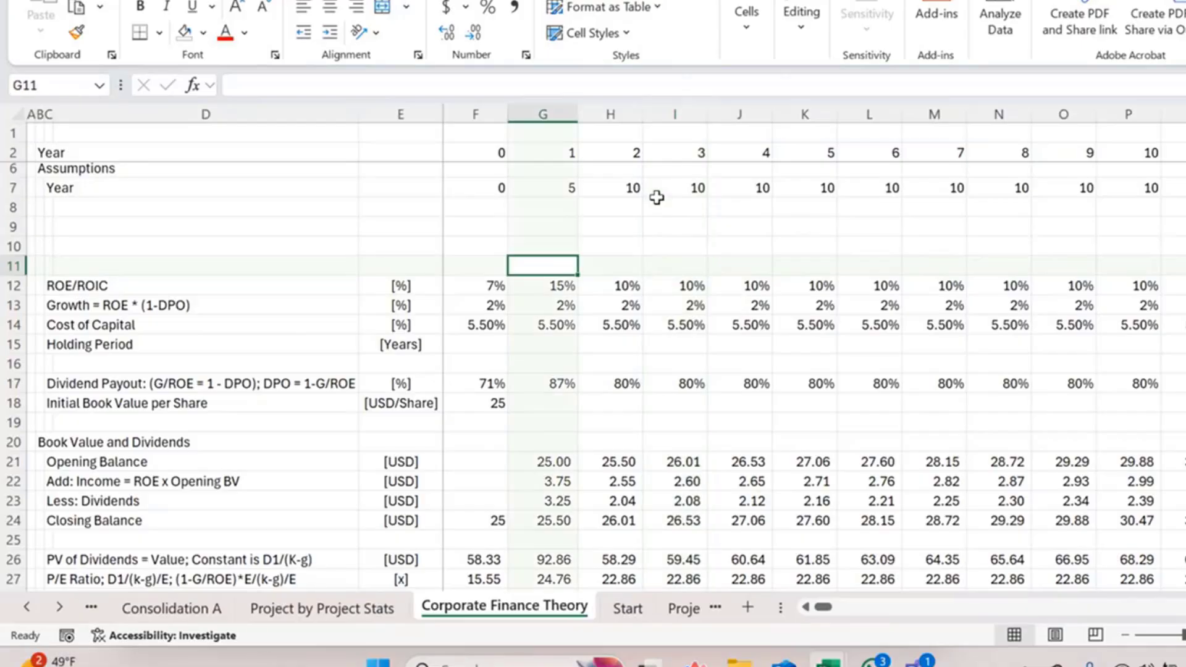
{"action": "key", "text": "Down"}
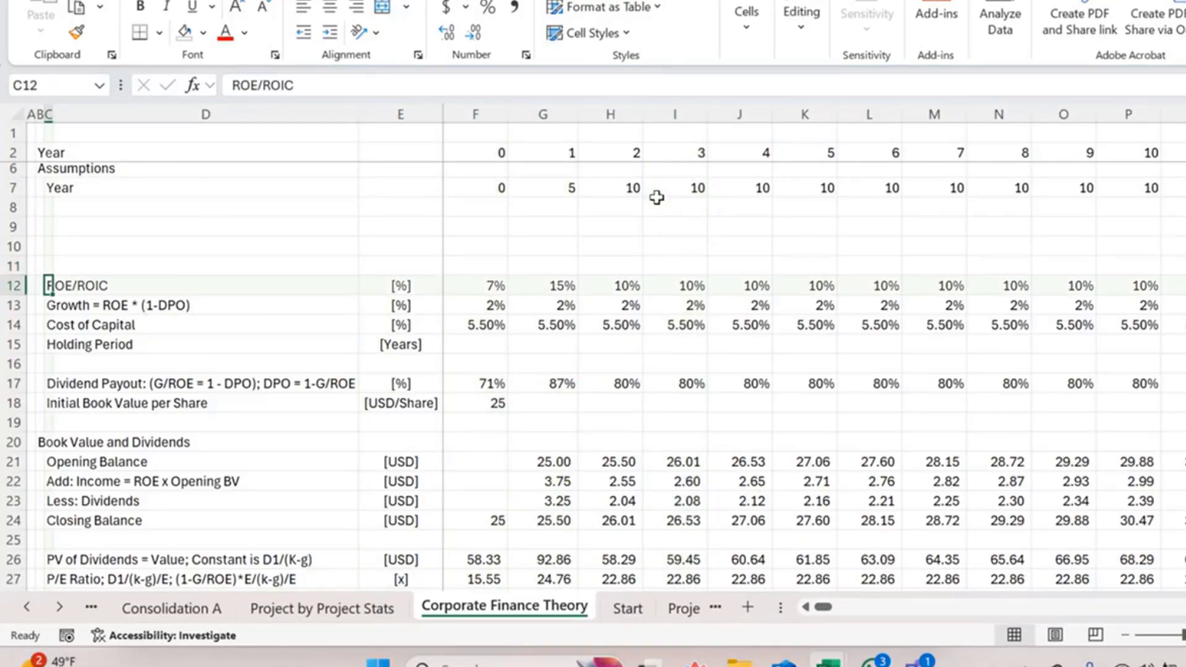
{"action": "key", "text": "shift+Down"}
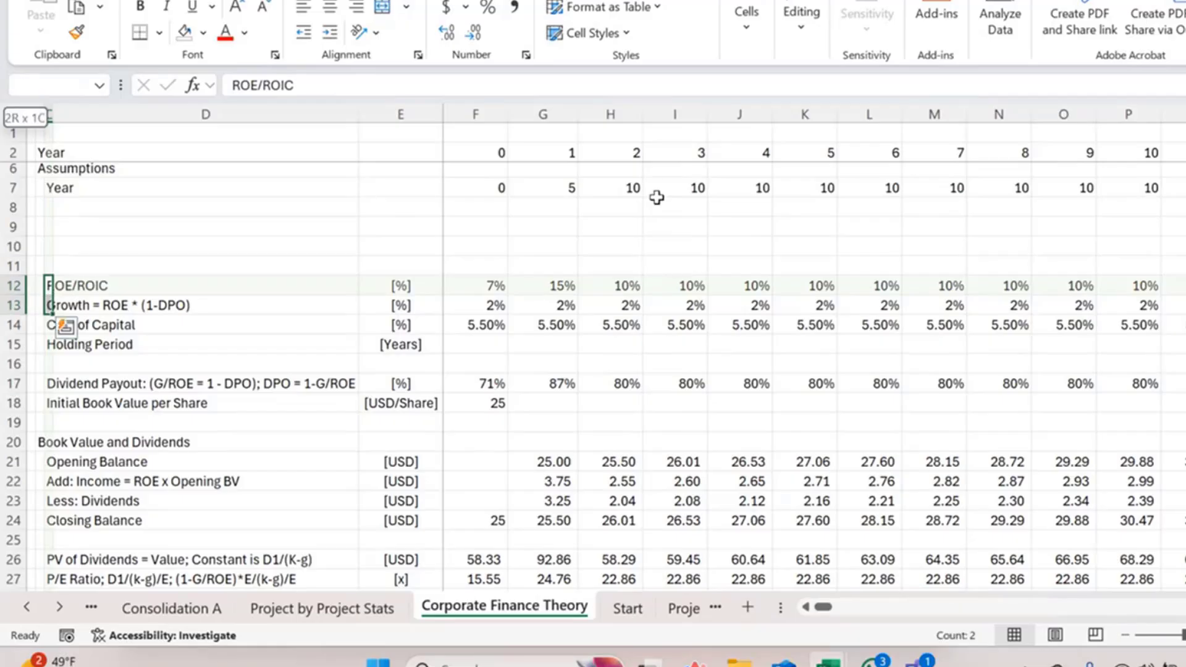
{"action": "key", "text": "shift+Up"}
{"action": "key", "text": "shift+Right"}
{"action": "key", "text": "shift+Right"}
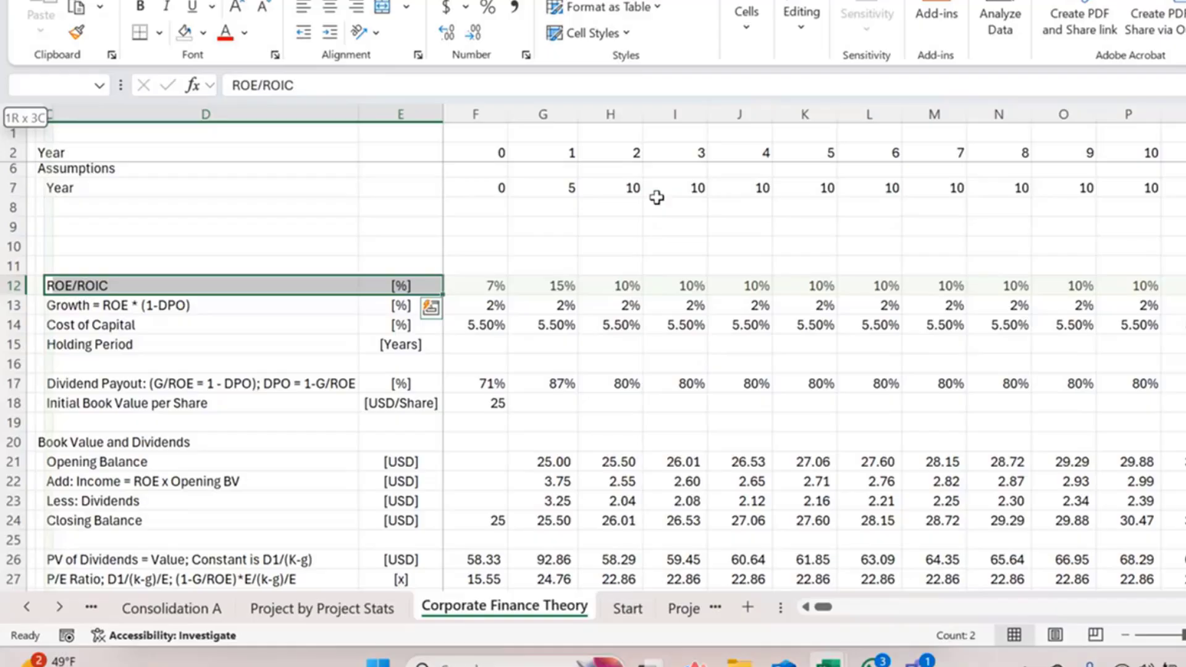
{"action": "key", "text": "shift+Right"}
{"action": "key", "text": "shift+Down"}
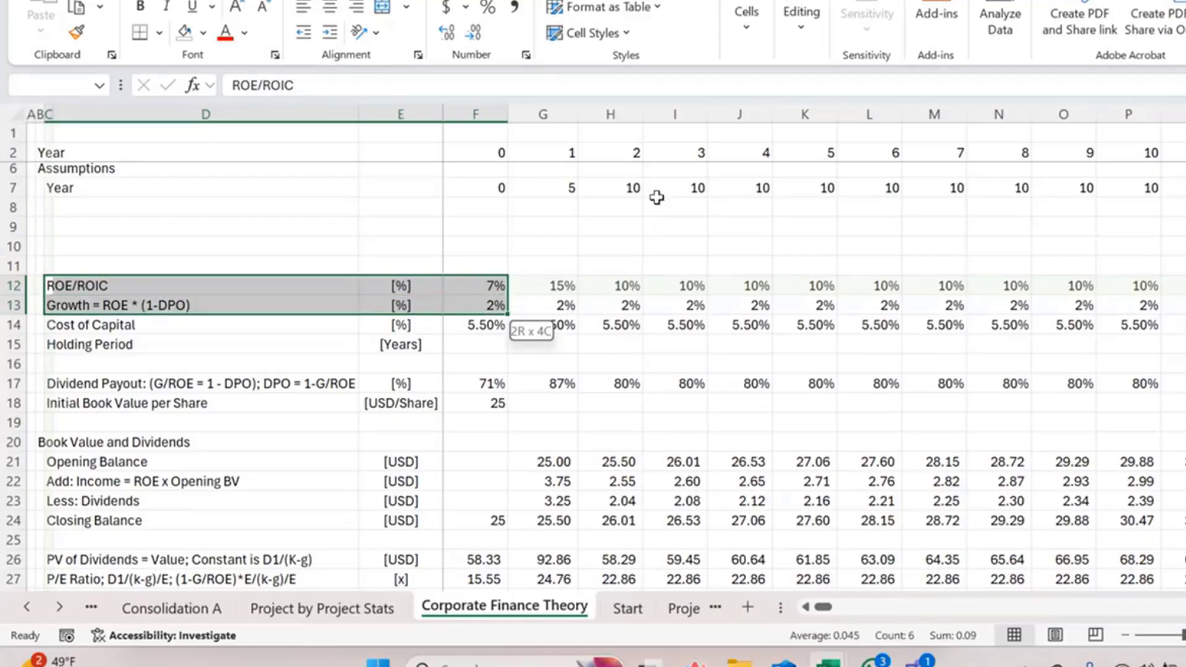
{"action": "key", "text": "shift+Down"}
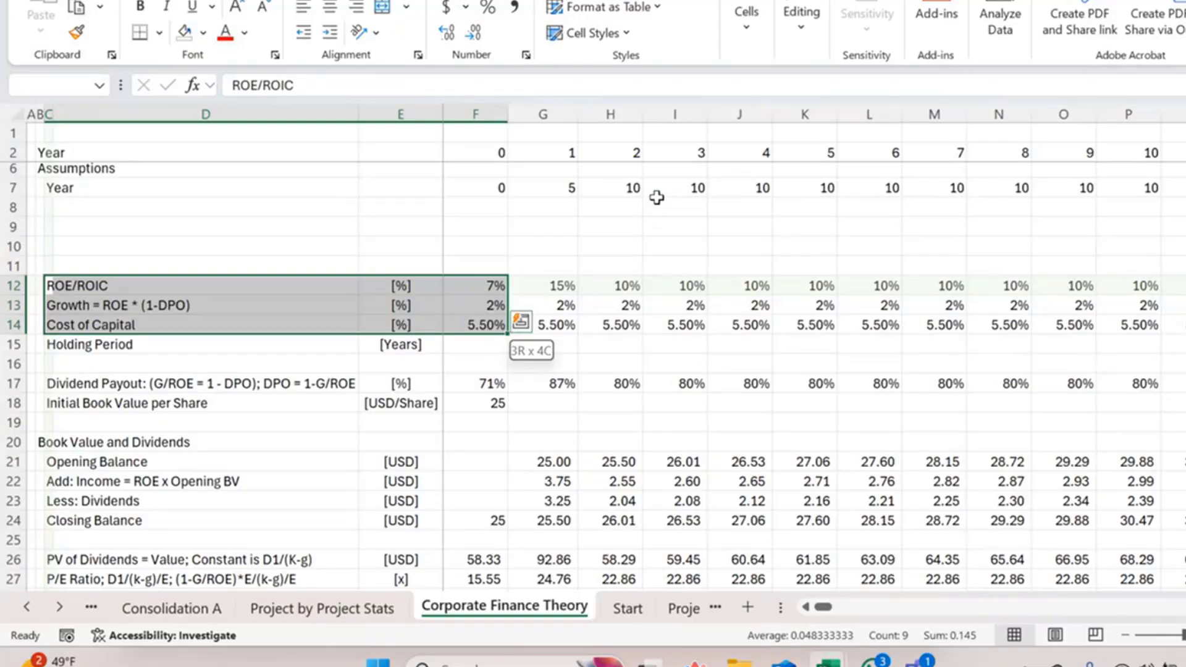
{"action": "key", "text": "shift+Right"}
{"action": "key", "text": "shift+Right"}
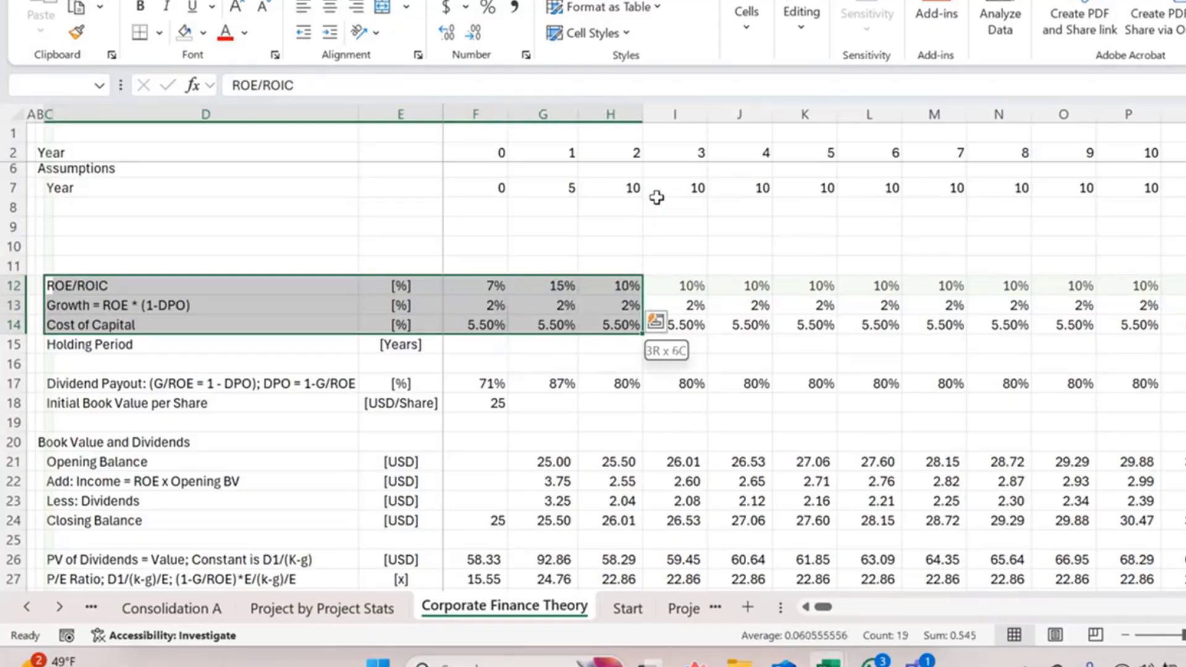
{"action": "key", "text": "ctrl+c"}
{"action": "key", "text": "Up"}
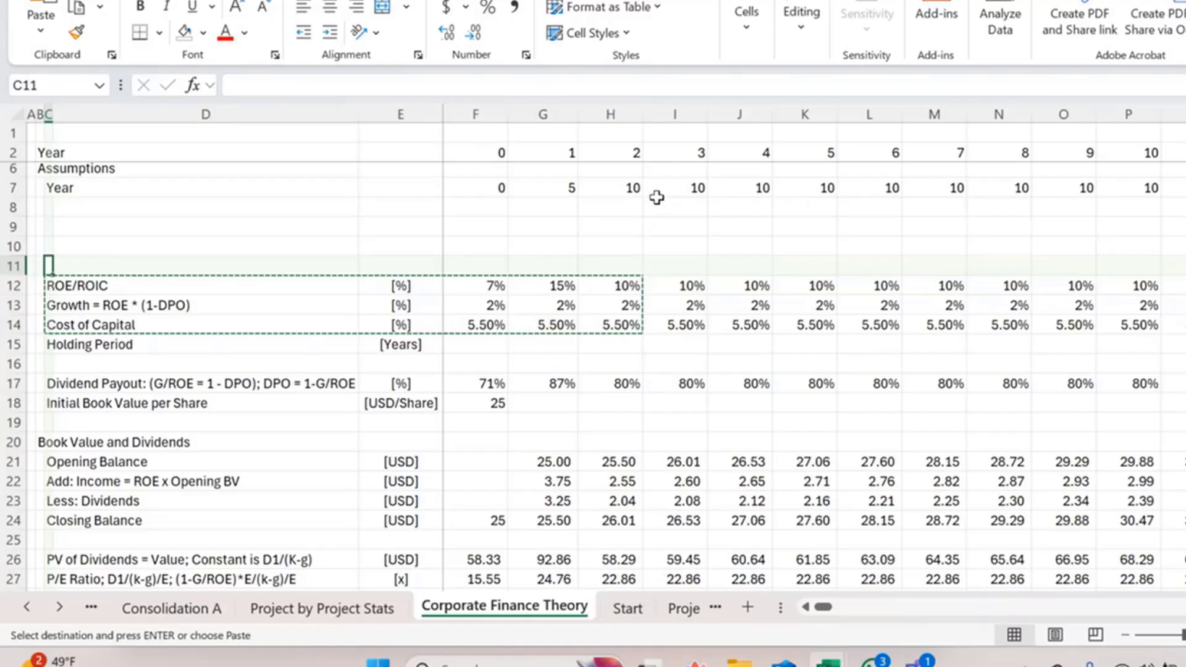
{"action": "key", "text": "Up"}
{"action": "key", "text": "Up"}
{"action": "key", "text": "Up"}
{"action": "key", "text": "ctrl+v"}
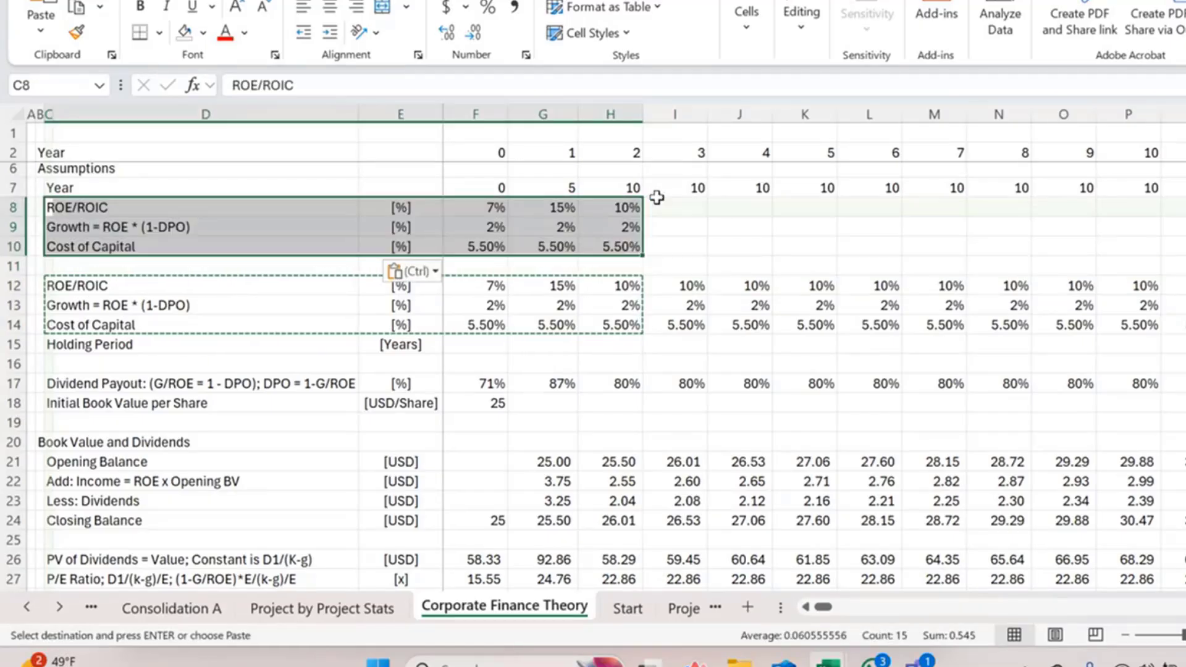
Replace the ROE/ROIC value in F12 with =LOOKUP(F2,7:7,8:8) to pick the rate by year from the assumptions table
{"action": "key", "text": "Down"}
{"action": "key", "text": "Up"}
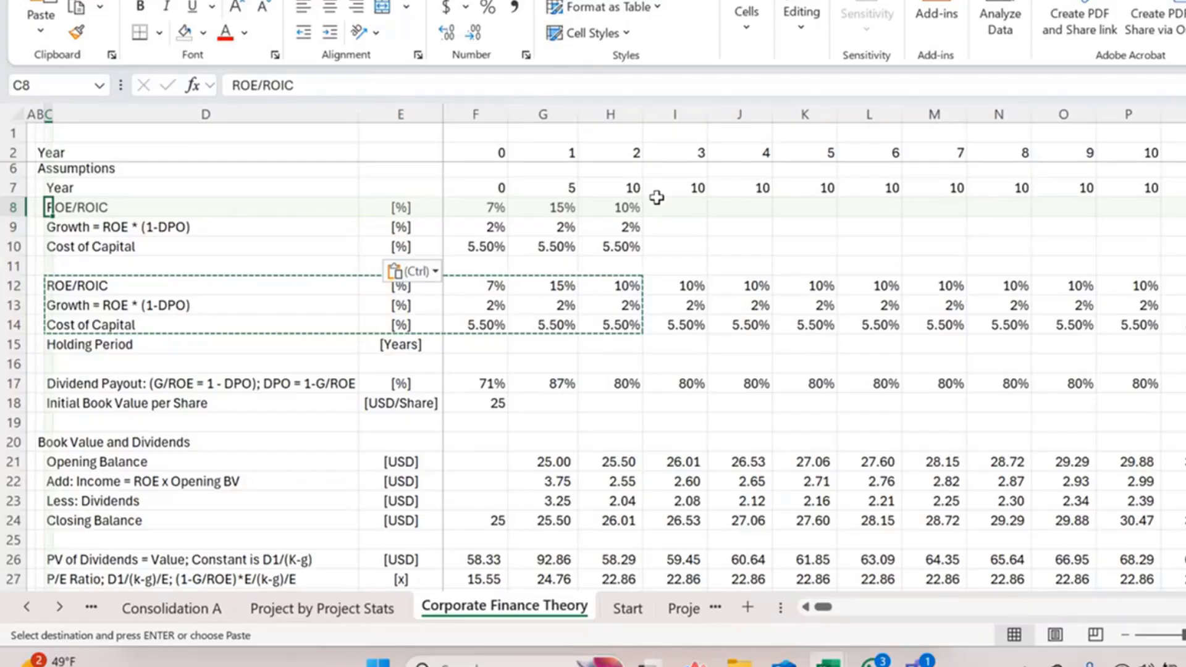
{"action": "key", "text": "Down"}
{"action": "key", "text": "Down"}
{"action": "key", "text": "Down"}
{"action": "key", "text": "Down"}
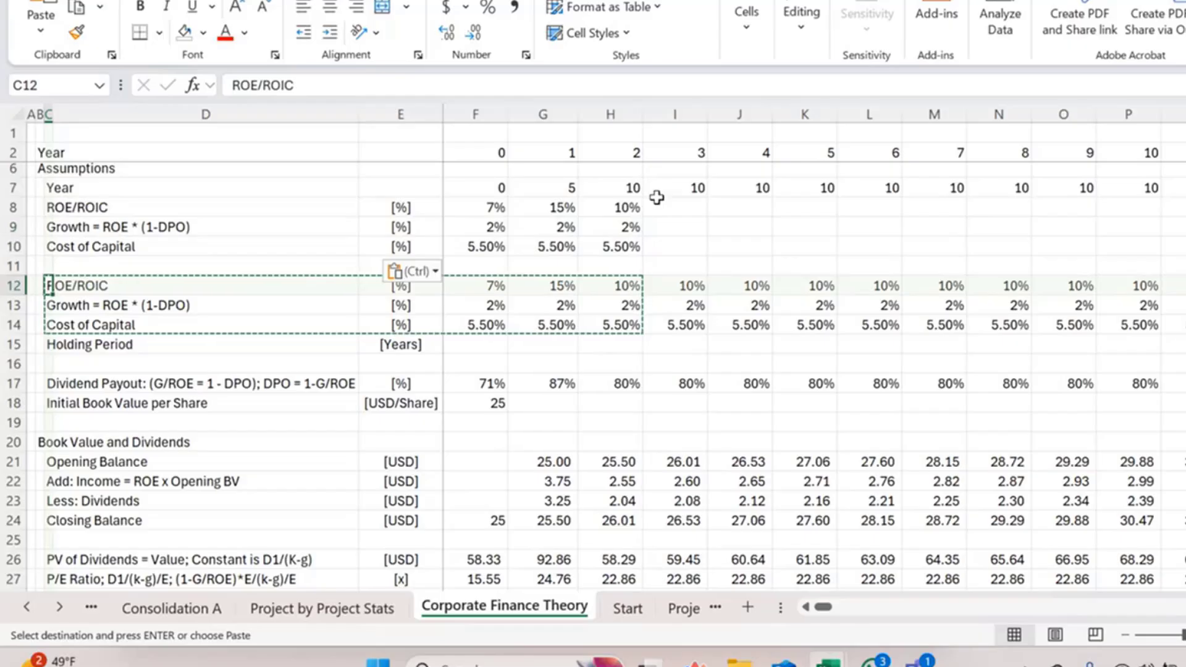
{"action": "key", "text": "ctrl"}
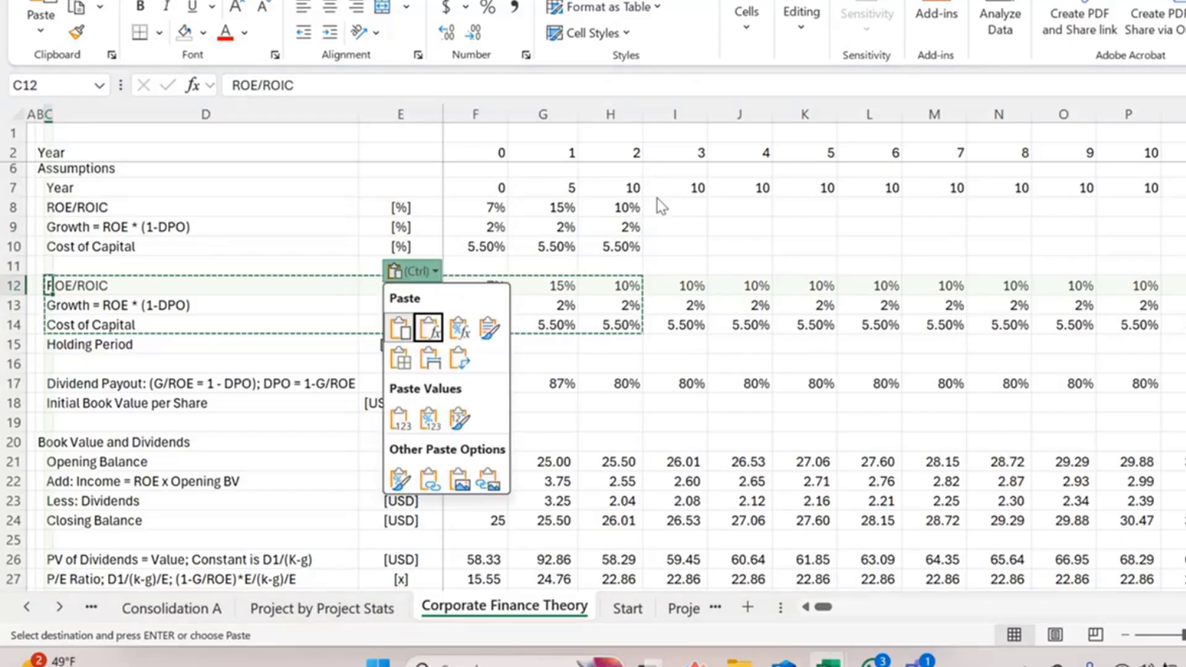
{"action": "key", "text": "Escape"}
{"action": "key", "text": "Right"}
{"action": "key", "text": "Right"}
{"action": "key", "text": "Right"}
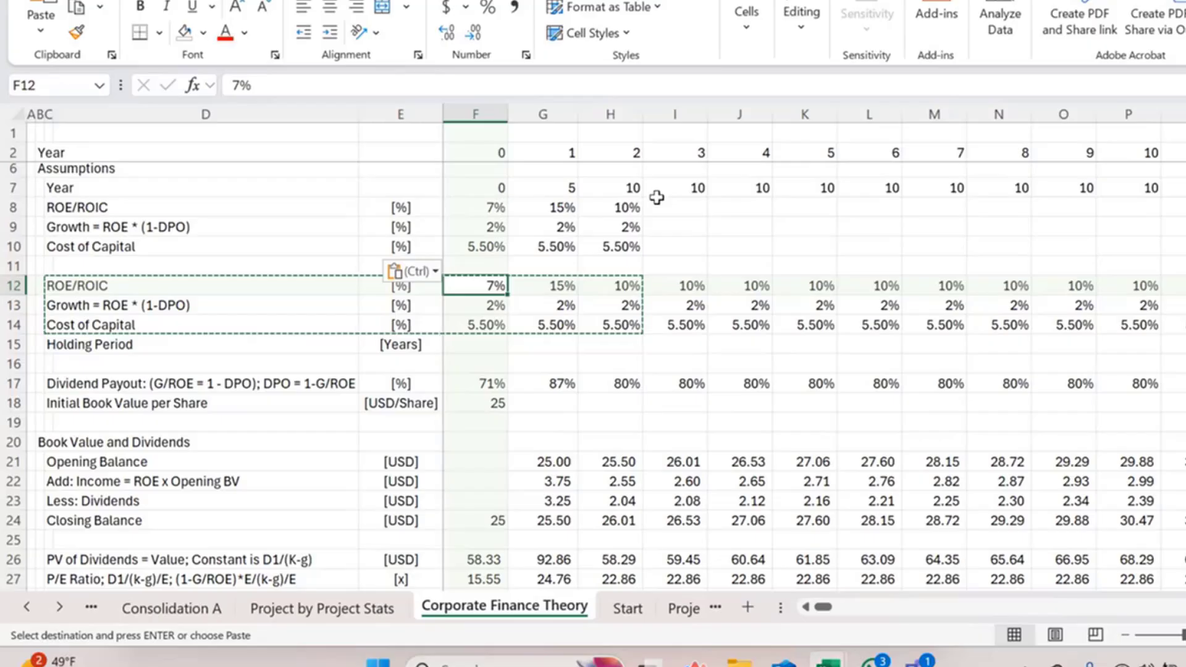
{"action": "type", "text": "="}
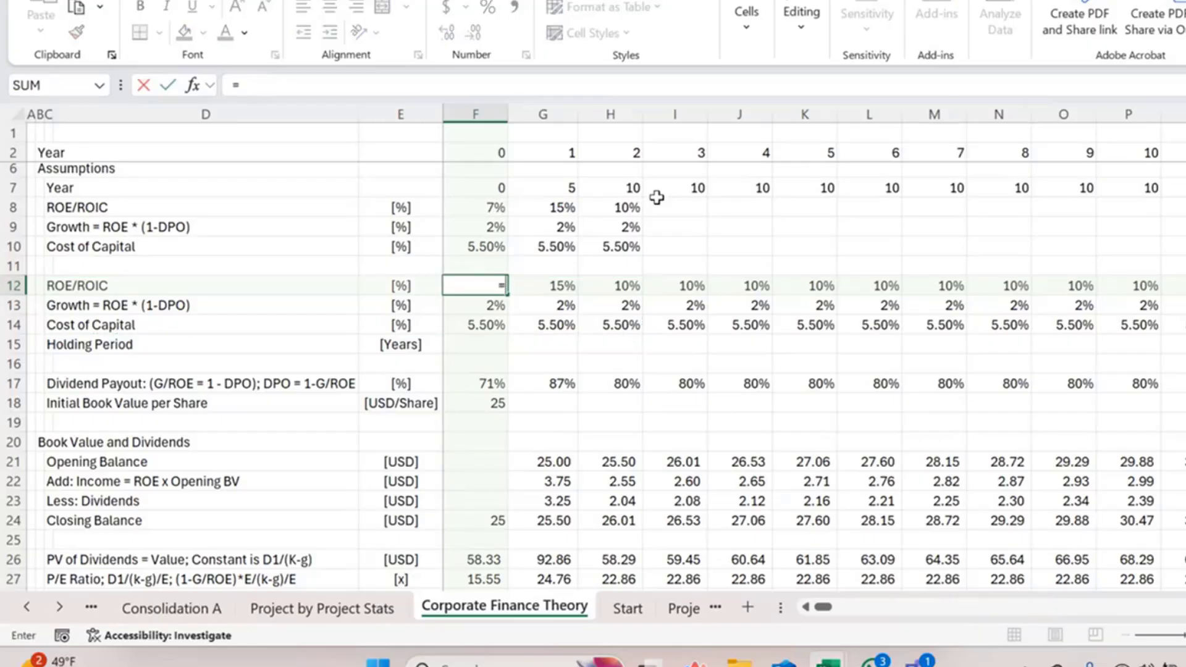
{"action": "type", "text": "look"}
{"action": "key", "text": "Tab"}
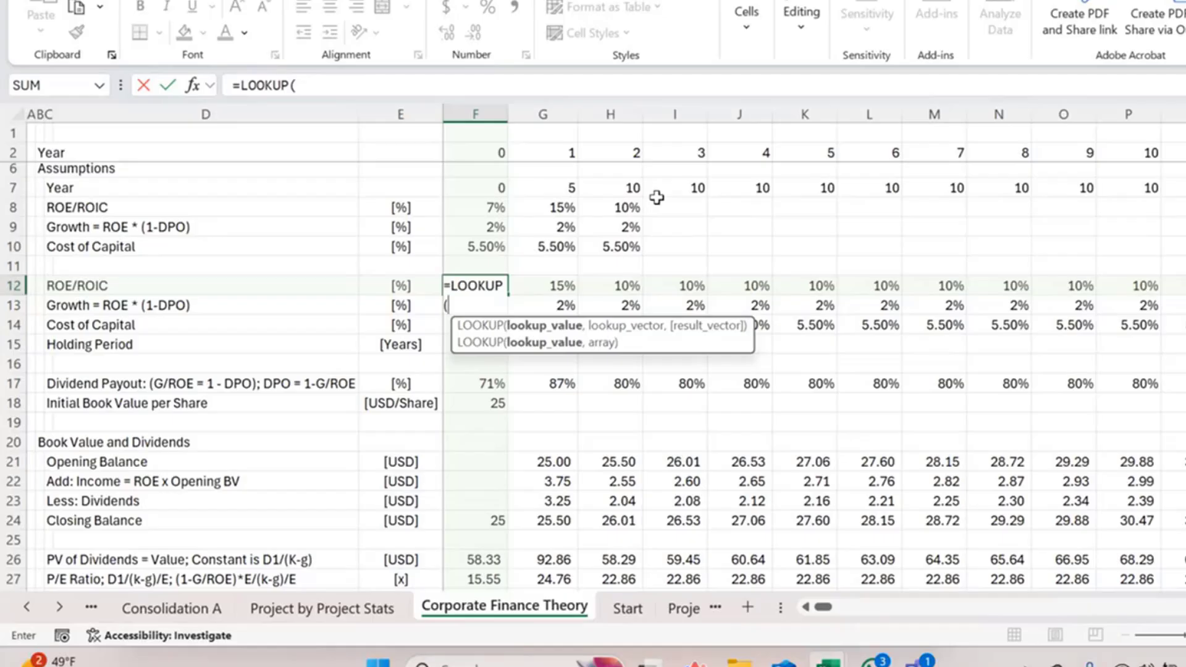
{"action": "left_click", "coordinate": [499, 154]}
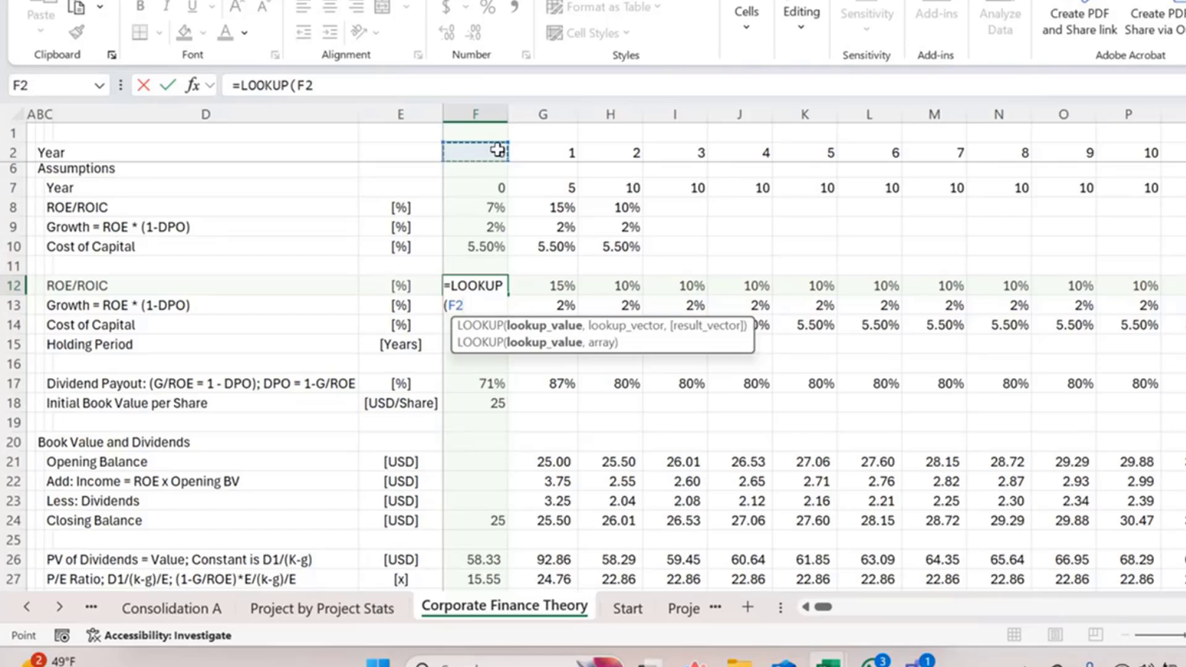
{"action": "type", "text": ","}
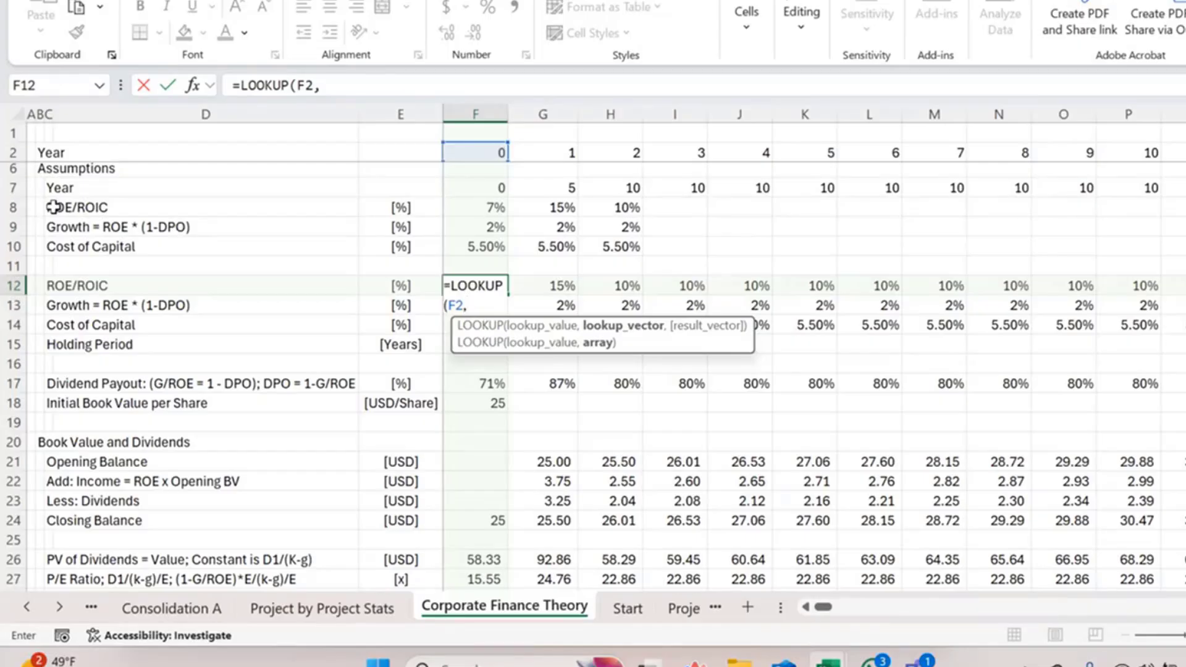
{"action": "left_click", "coordinate": [15, 187]}
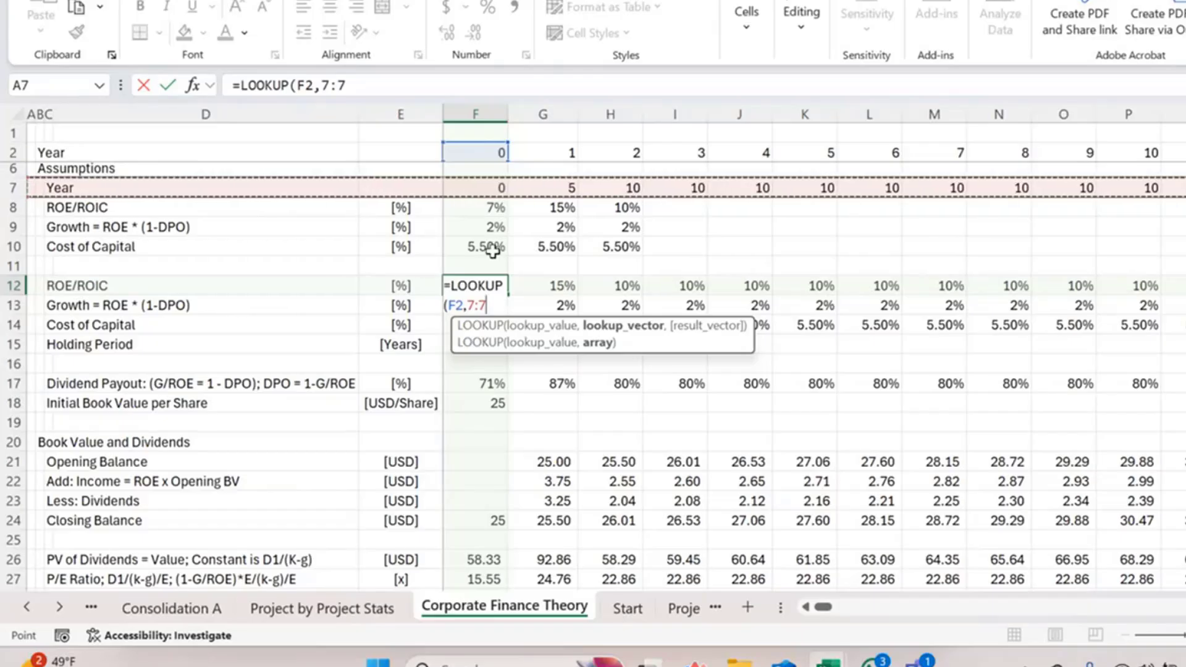
{"action": "type", "text": ","}
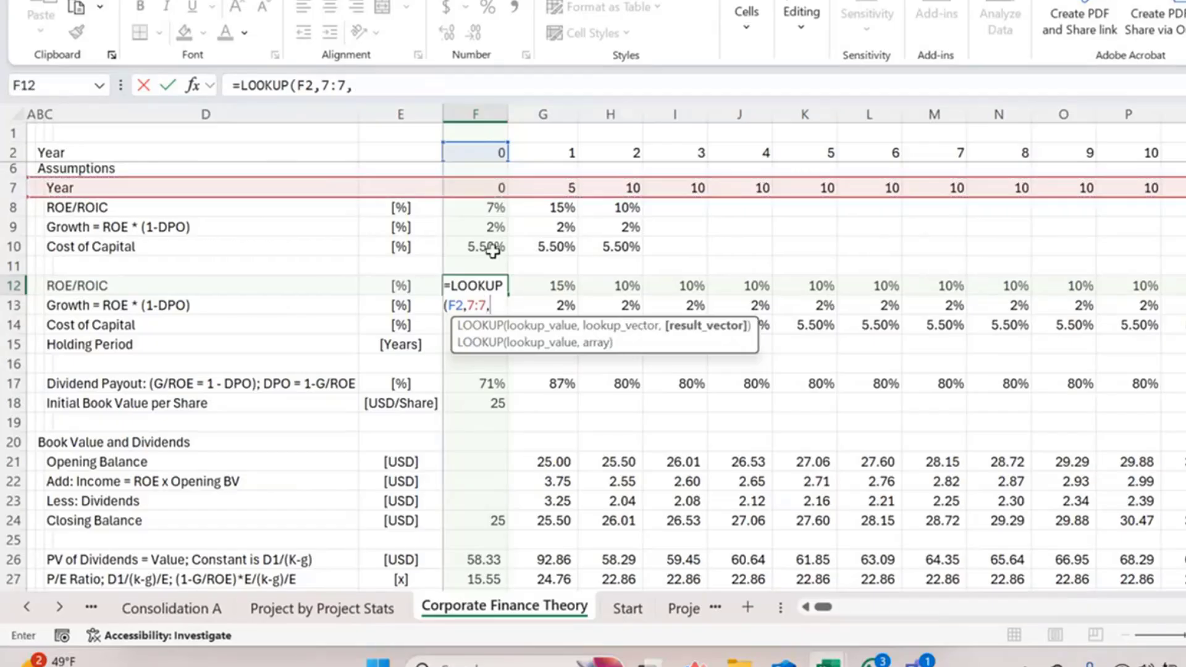
{"action": "left_click", "coordinate": [13, 200]}
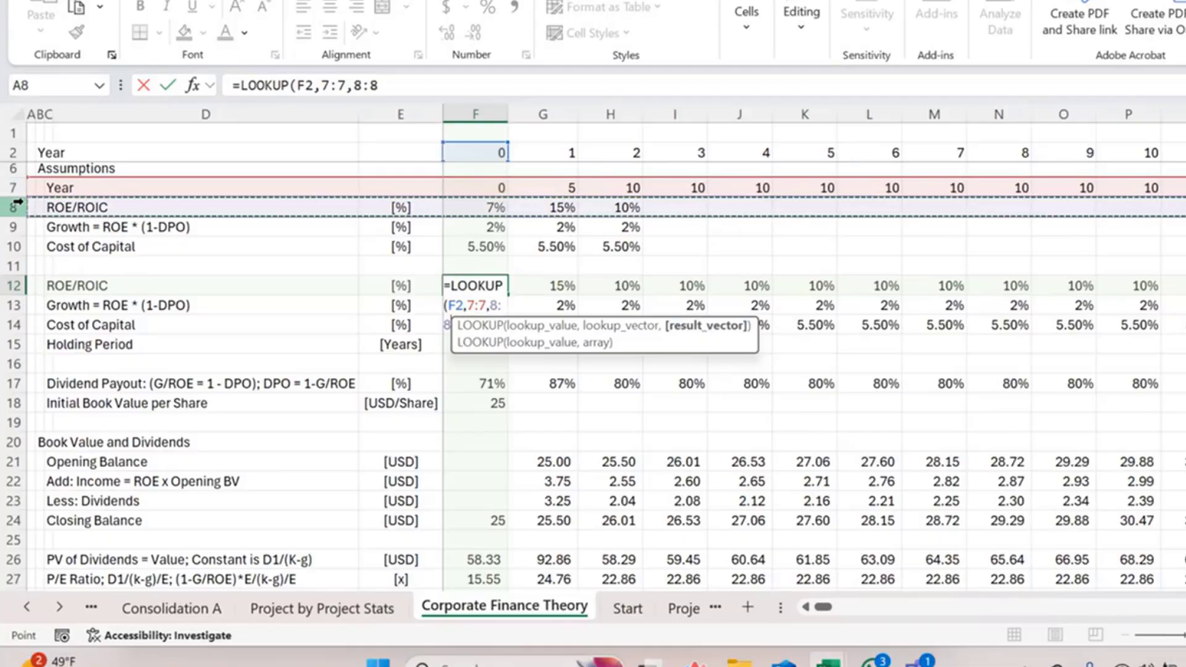
{"action": "key", "text": "Return"}
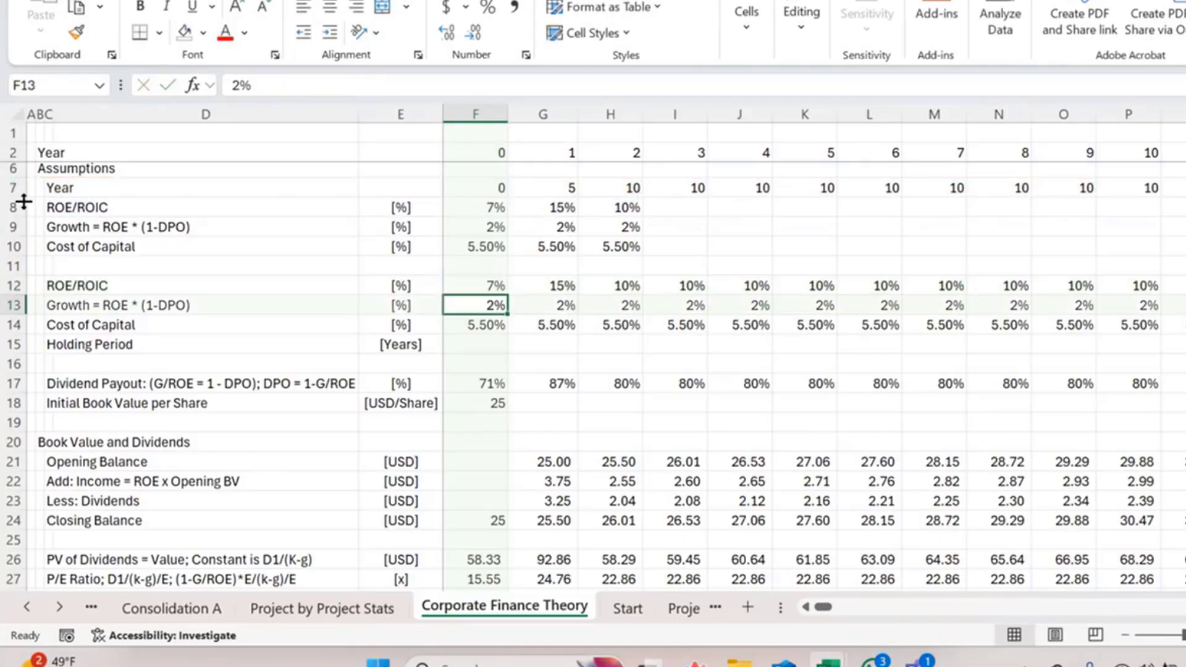
{"action": "key", "text": "Up"}
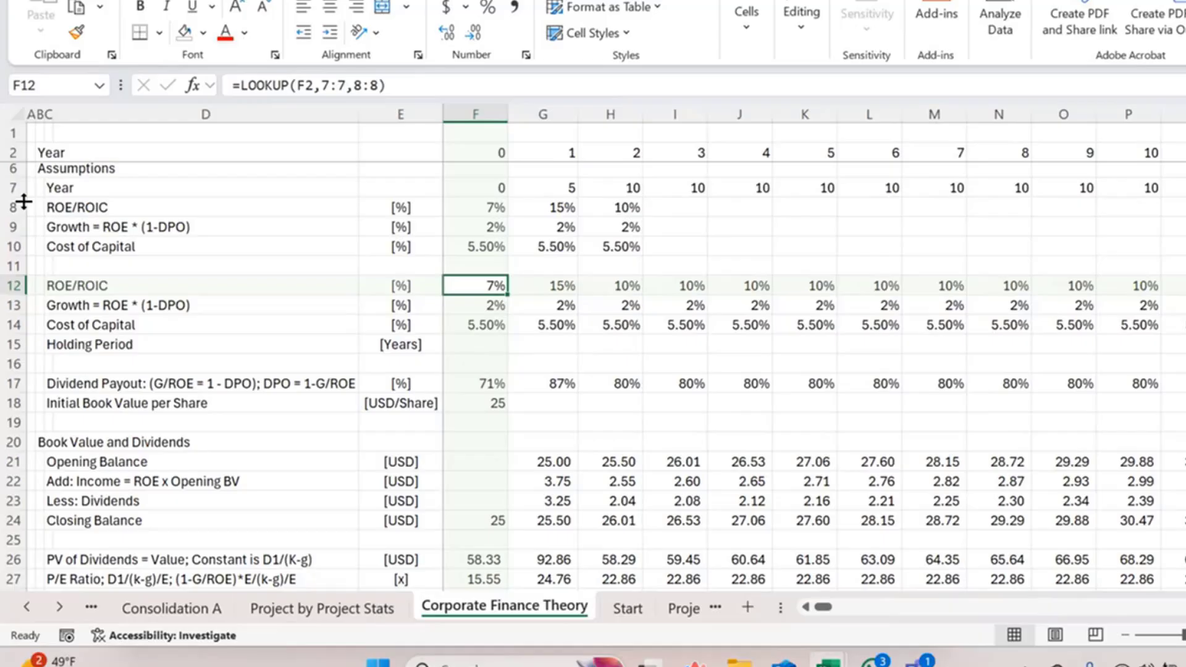
Clear the surplus lookup years in row 7 from I7 onward, keeping only the 0, 5 and 10 entries
{"action": "key", "text": "Right"}
{"action": "key", "text": "Right"}
{"action": "key", "text": "Right"}
{"action": "key", "text": "Up"}
{"action": "key", "text": "Up"}
{"action": "key", "text": "Up"}
{"action": "key", "text": "Up"}
{"action": "key", "text": "Up"}
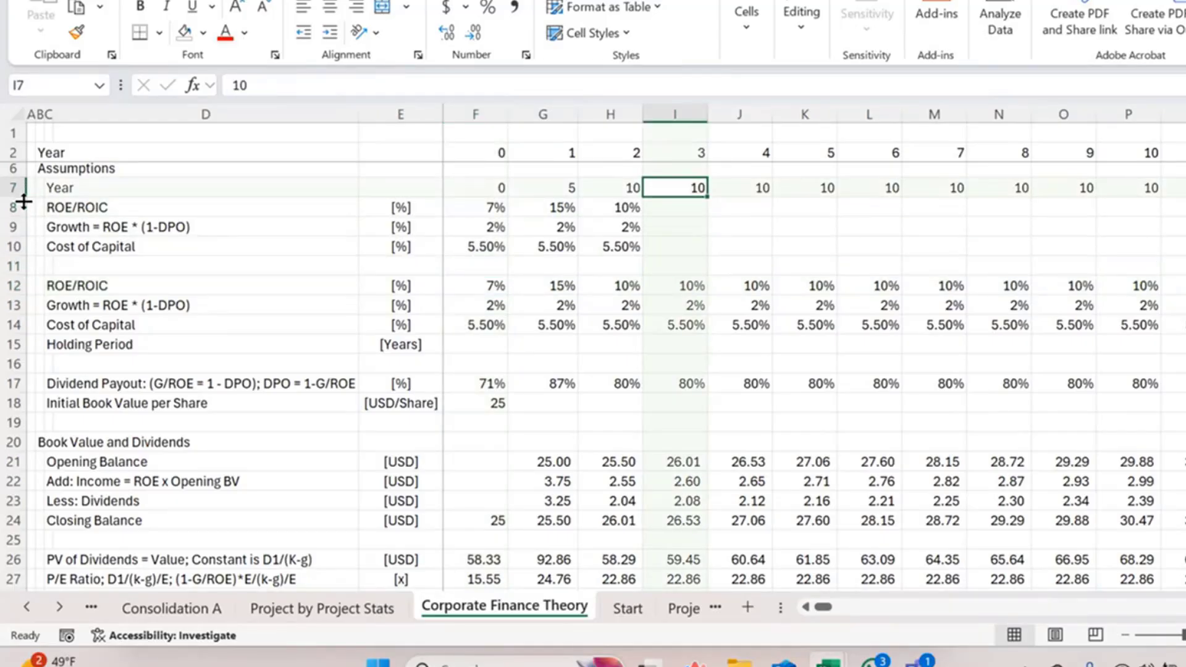
{"action": "key", "text": "ctrl+shift+Right"}
{"action": "key", "text": "Delete"}
{"action": "key", "text": "Left"}
{"action": "key", "text": "Left"}
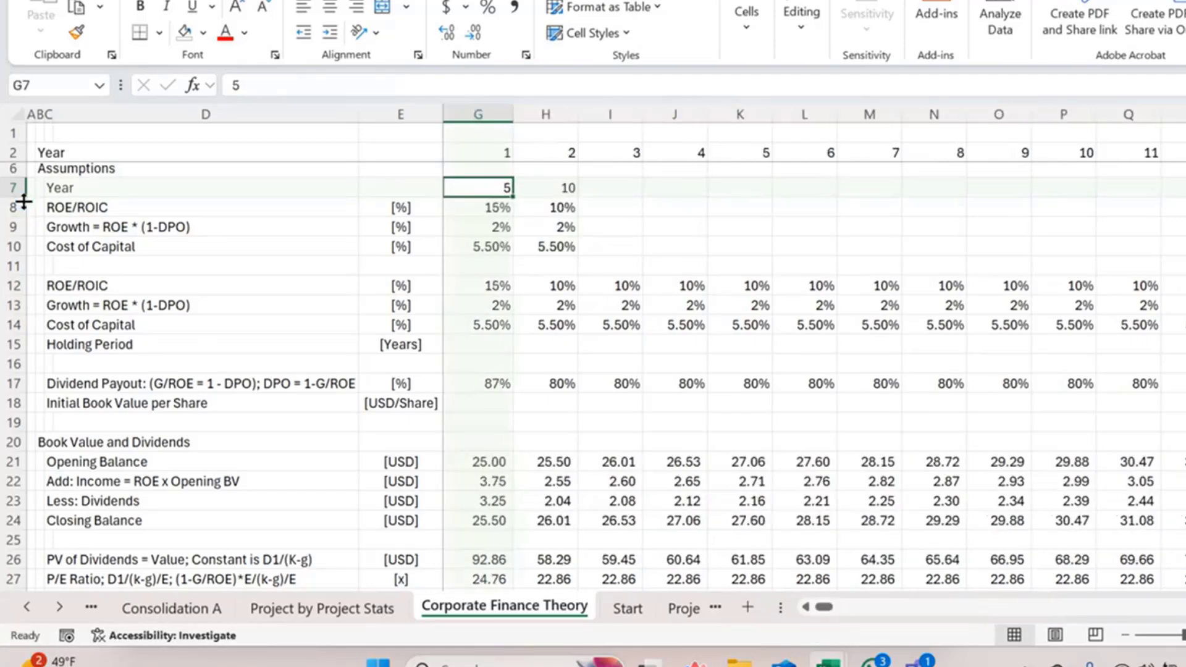
{"action": "key", "text": "Left"}
{"action": "key", "text": "Left"}
{"action": "key", "text": "Right"}
Copy the ROE/ROIC LOOKUP formula from F12 into G12:H12
{"action": "key", "text": "Down"}
{"action": "key", "text": "Down"}
{"action": "key", "text": "Down"}
{"action": "key", "text": "Down"}
{"action": "key", "text": "Down"}
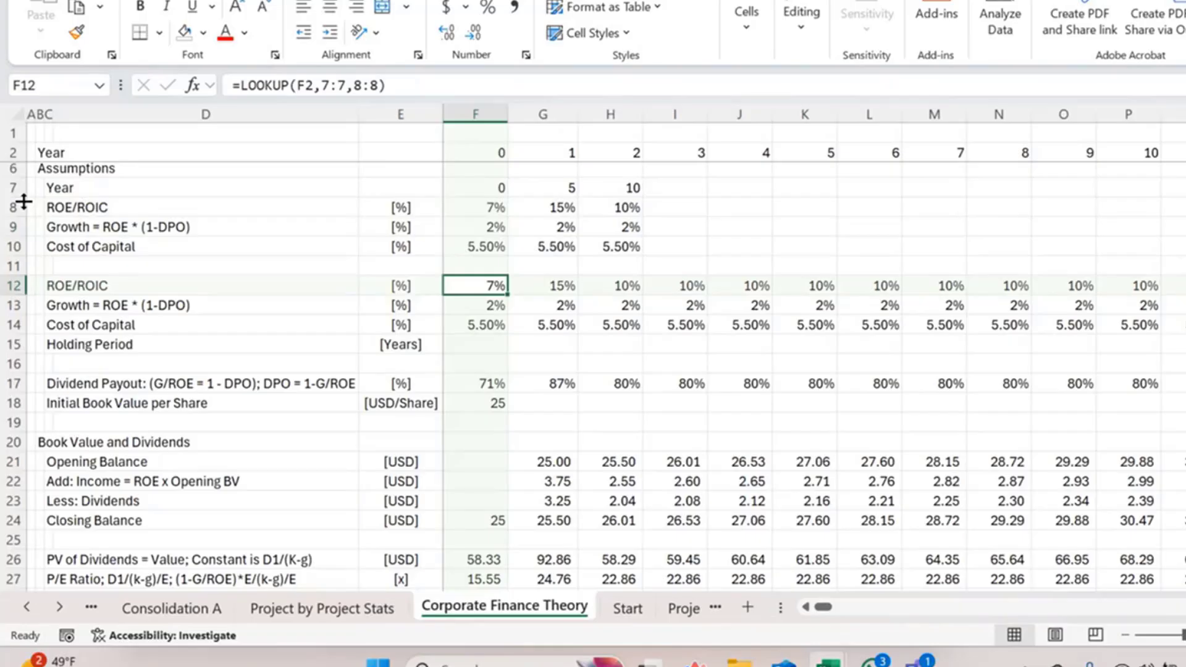
{"action": "key", "text": "shift+Right"}
{"action": "key", "text": "shift+Right"}
{"action": "key", "text": "ctrl+r"}
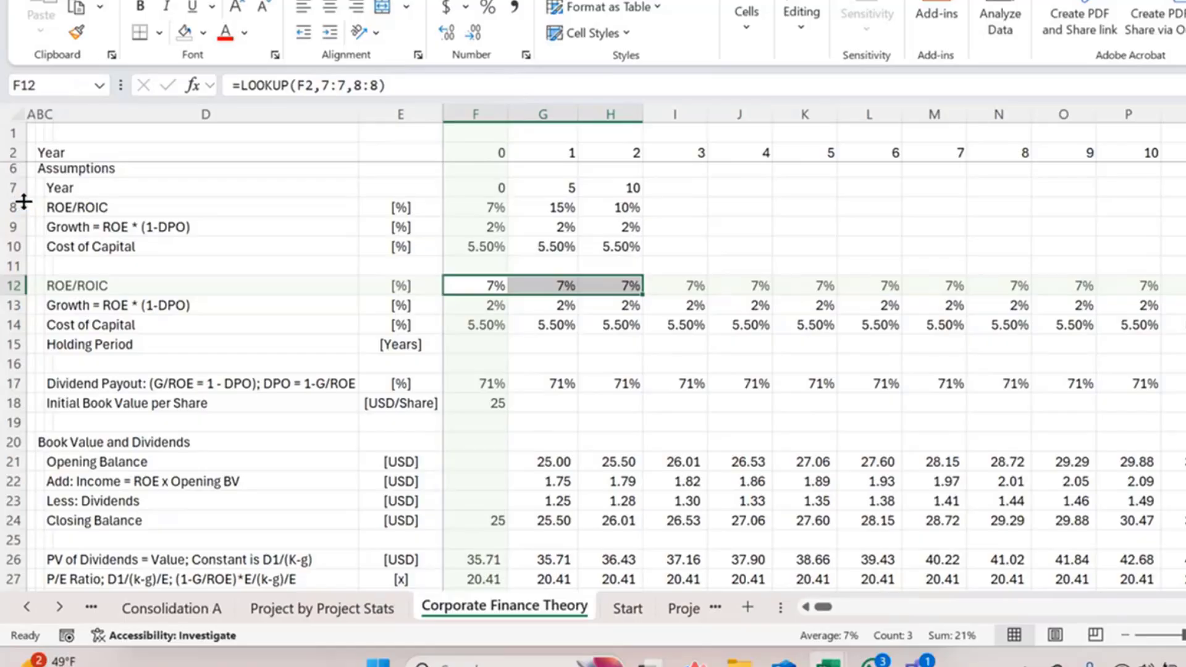
{"action": "key", "text": "Page_Down"}
{"action": "key", "text": "Up"}
{"action": "key", "text": "Up"}
{"action": "key", "text": "Up"}
{"action": "key", "text": "Up"}
{"action": "key", "text": "Up"}
{"action": "key", "text": "Up"}
{"action": "key", "text": "Up"}
{"action": "key", "text": "Up"}
{"action": "key", "text": "Up"}
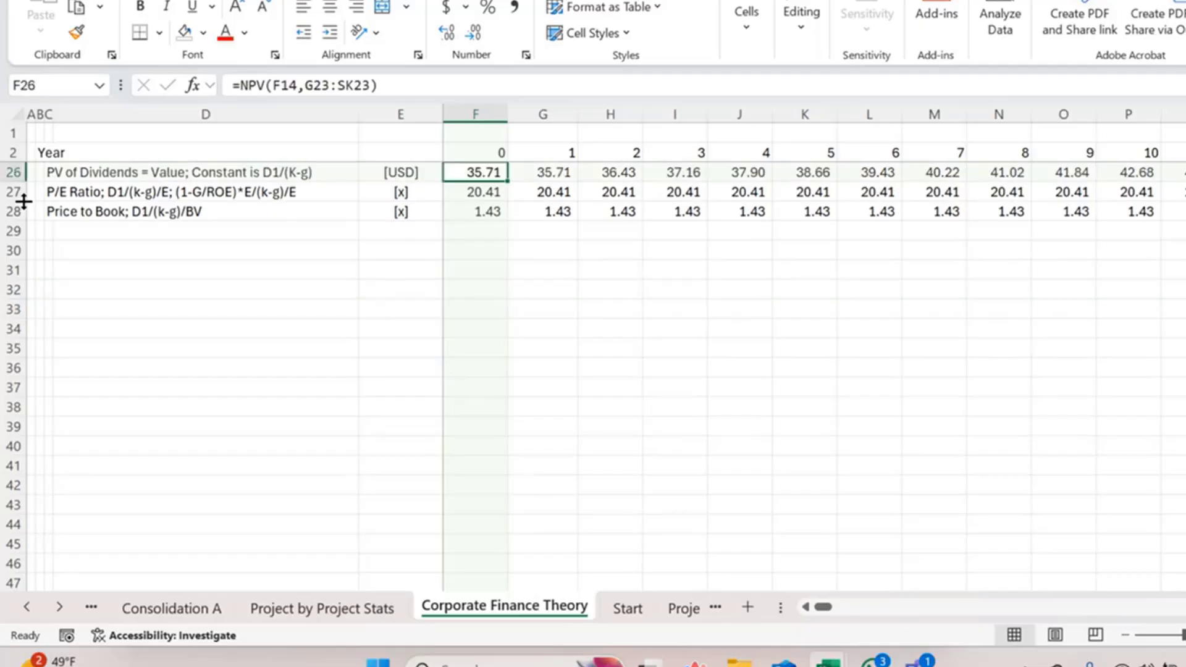
{"action": "key", "text": "Up"}
{"action": "key", "text": "Up"}
{"action": "key", "text": "Up"}
{"action": "key", "text": "Up"}
{"action": "key", "text": "Up"}
{"action": "key", "text": "Up"}
{"action": "key", "text": "Up"}
{"action": "key", "text": "Up"}
{"action": "key", "text": "Up"}
{"action": "key", "text": "Up"}
{"action": "key", "text": "Up"}
{"action": "key", "text": "Up"}
{"action": "key", "text": "Up"}
{"action": "key", "text": "Up"}
{"action": "key", "text": "Up"}
{"action": "key", "text": "Up"}
{"action": "key", "text": "Up"}
{"action": "key", "text": "Up"}
{"action": "key", "text": "Up"}
{"action": "key", "text": "Up"}
{"action": "key", "text": "Down"}
{"action": "key", "text": "Down"}
{"action": "key", "text": "Down"}
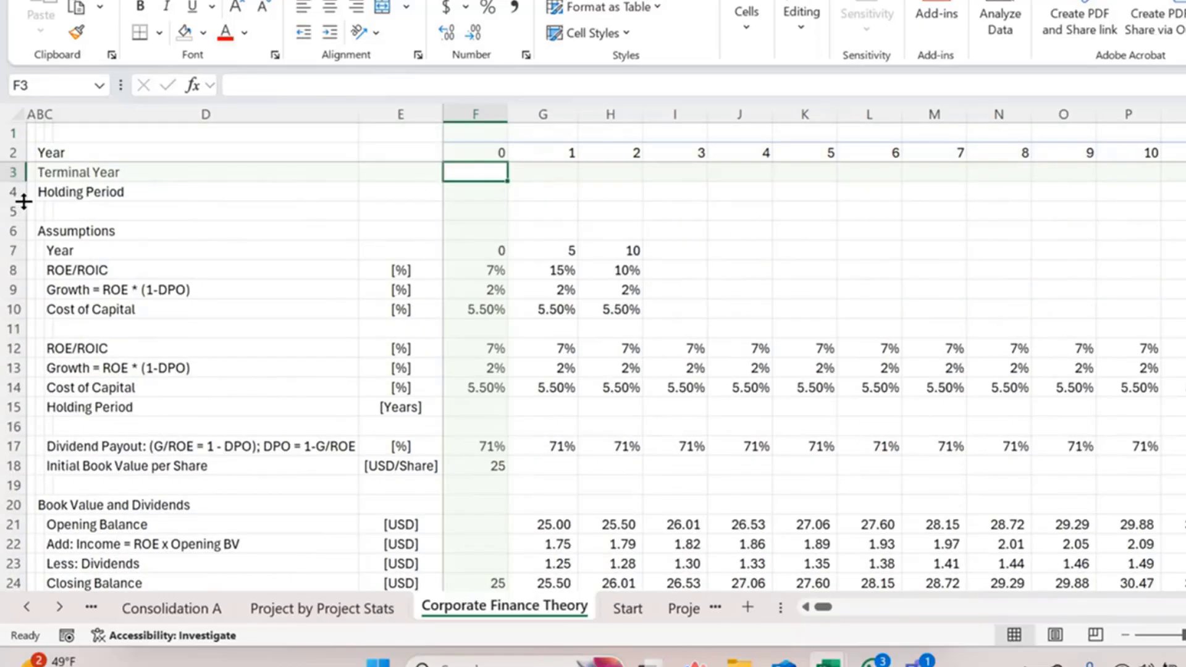
Extend the ROE/ROIC LOOKUP formula from H12 across all remaining year columns of row 12
{"action": "left_click", "coordinate": [633, 348]}
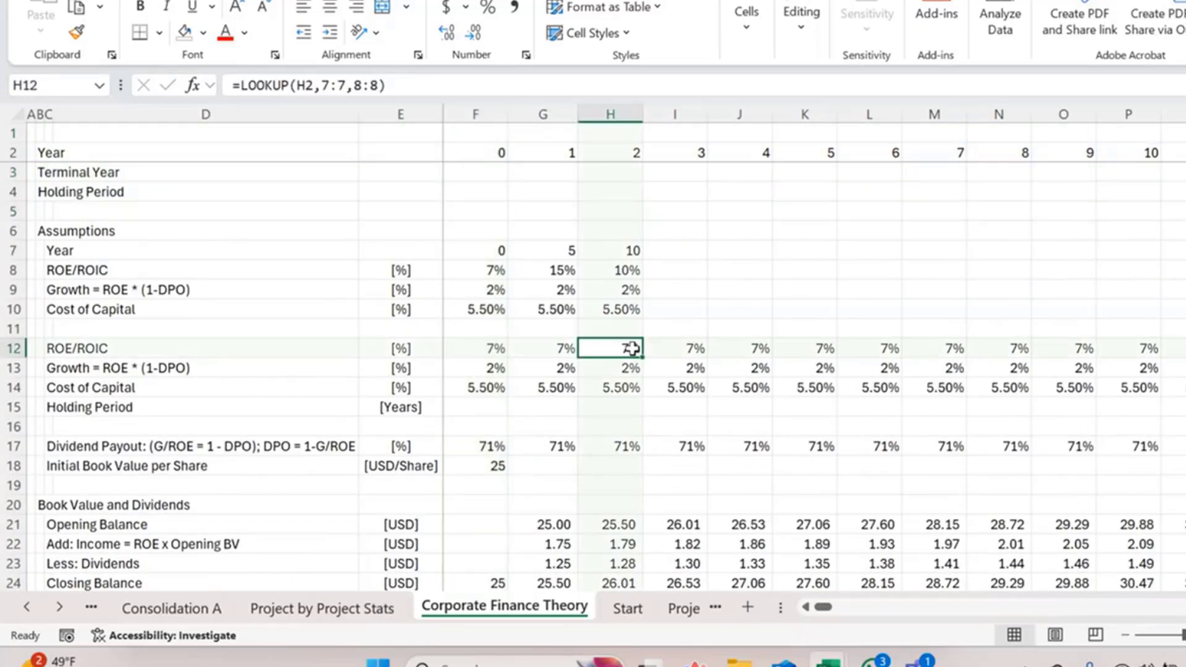
{"action": "key", "text": "ctrl+shift+Right"}
{"action": "key", "text": "ctrl+r"}
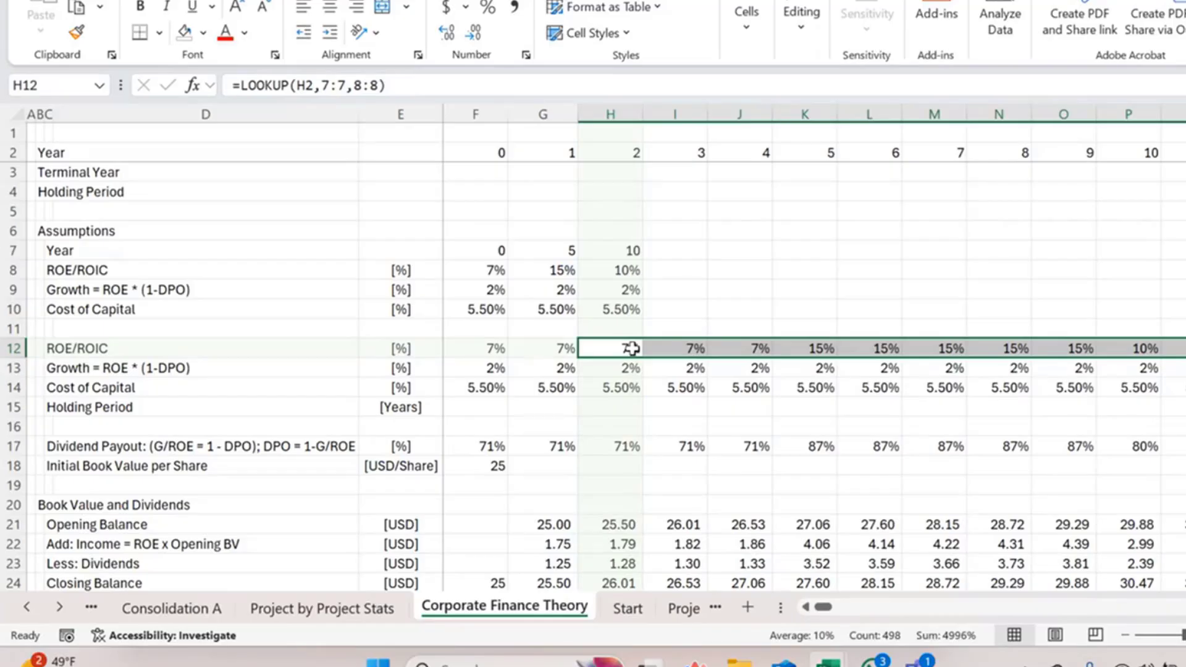
{"action": "scroll", "coordinate": [633, 348], "scroll_direction": "right", "scroll_amount": 3}
{"action": "scroll", "coordinate": [633, 348], "scroll_direction": "left", "scroll_amount": 4}
{"action": "left_click", "coordinate": [632, 349]}
{"action": "left_click", "coordinate": [725, 331]}
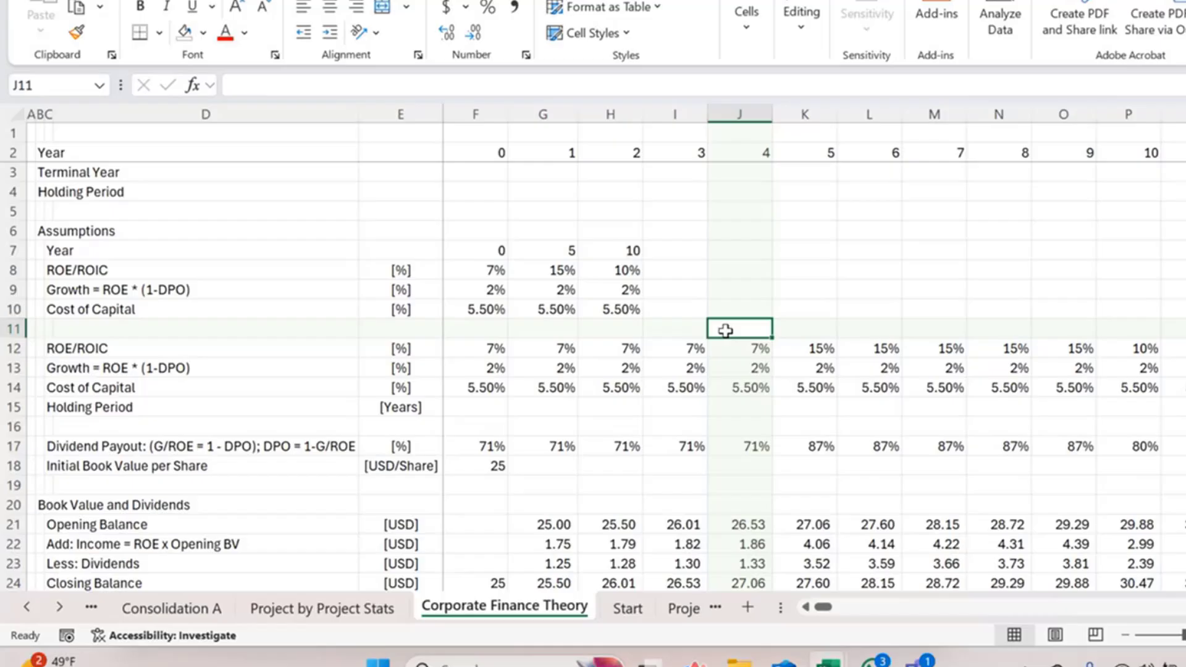
{"action": "key", "text": "Down"}
{"action": "key", "text": "Left"}
{"action": "key", "text": "Left"}
{"action": "key", "text": "Left"}
{"action": "key", "text": "Left"}
{"action": "key", "text": "Left"}
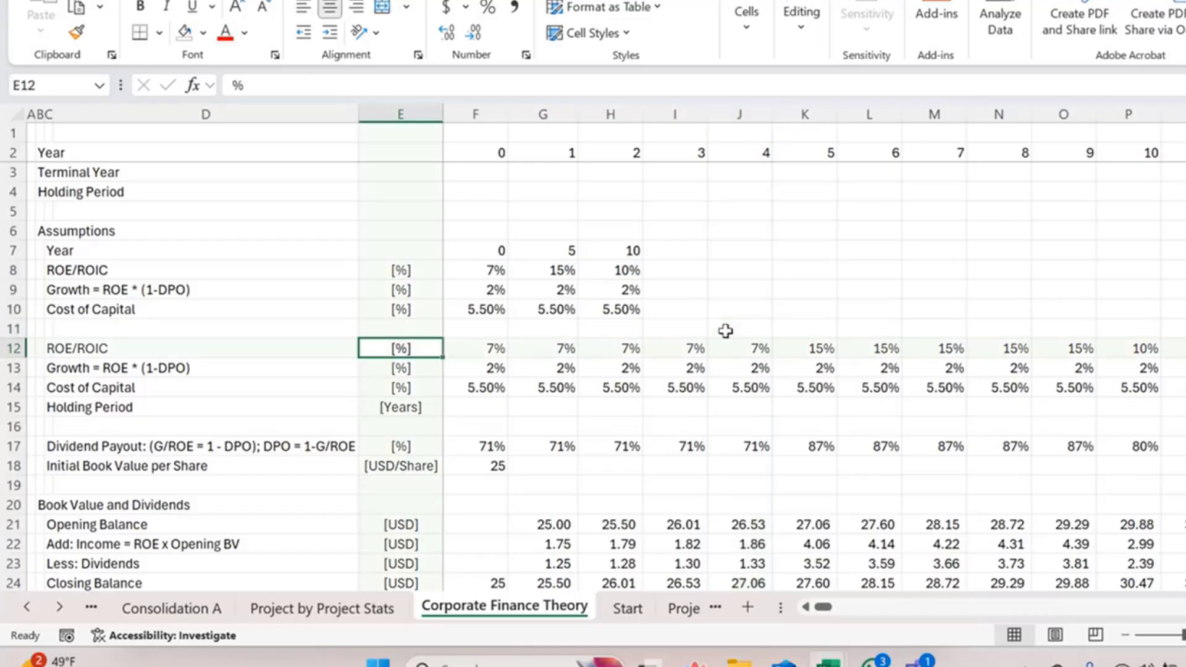
{"action": "key", "text": "Right"}
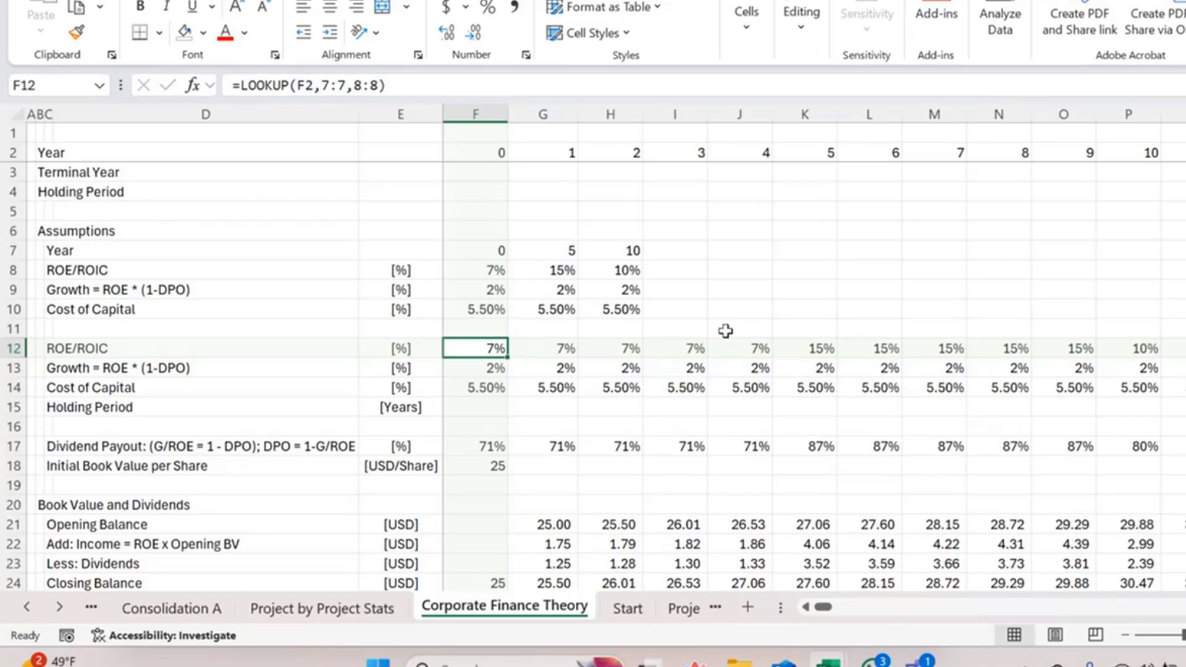
{"action": "key", "text": "alt+h"}
{"action": "key", "text": "f"}
{"action": "key", "text": "i"}
{"action": "key", "text": "s"}
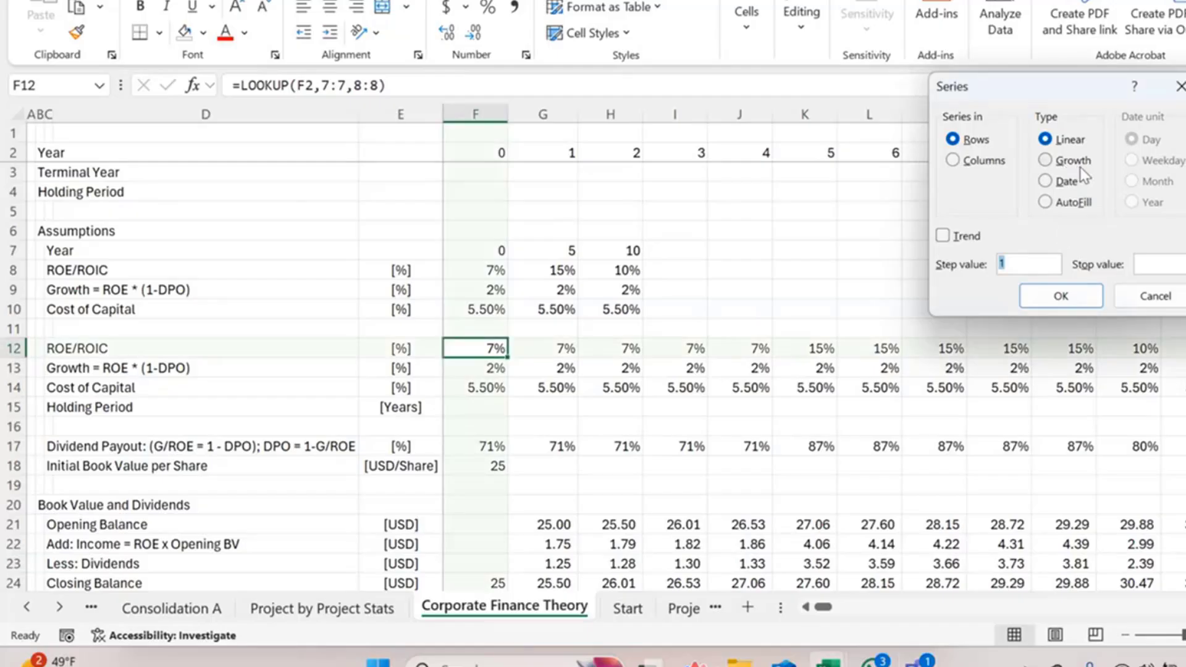
{"action": "key", "text": "Escape"}
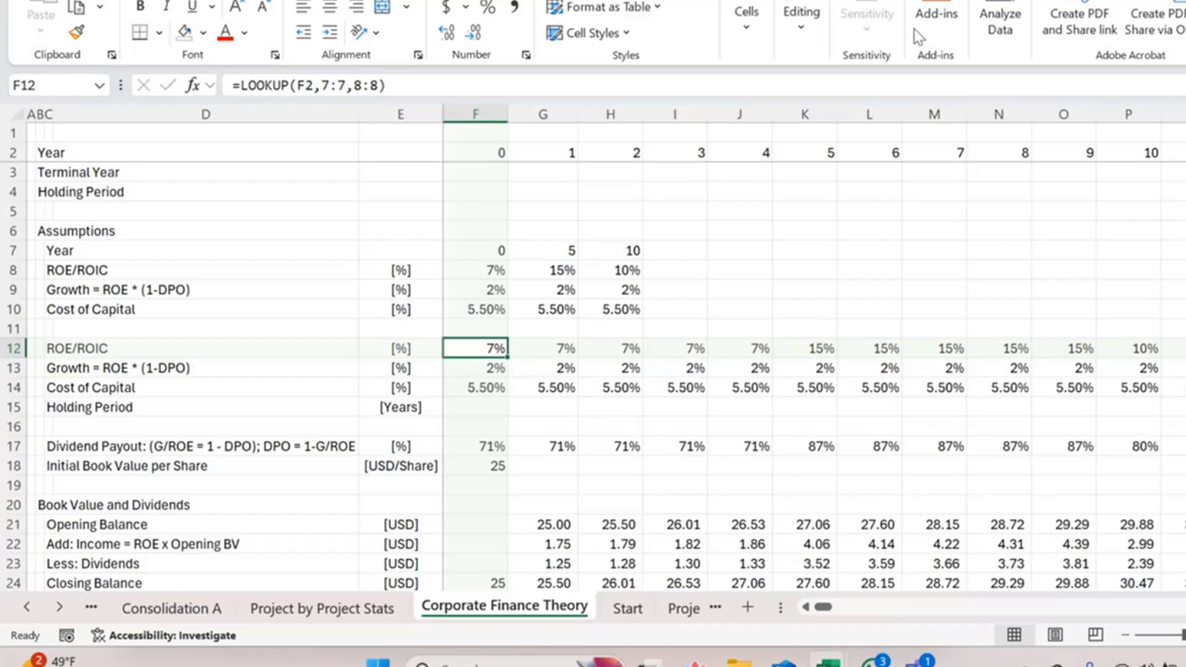
Enable trusted access to the VBA project object model in the macro security settings
{"action": "left_click", "coordinate": [669, 2]}
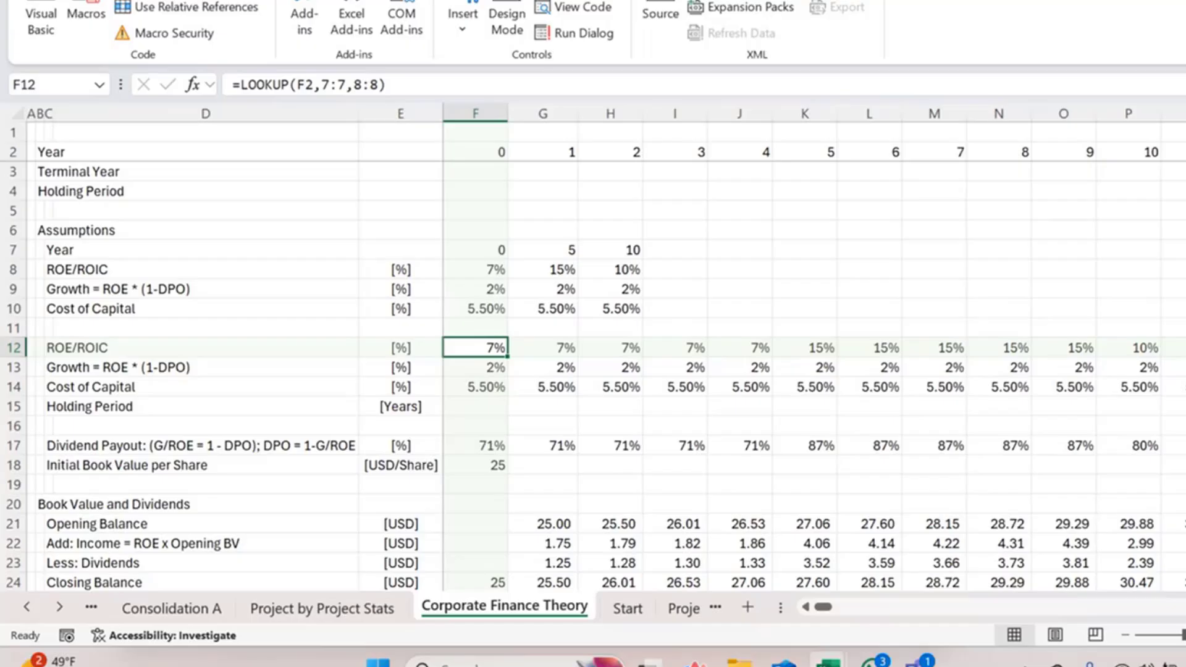
{"action": "left_click", "coordinate": [210, 41]}
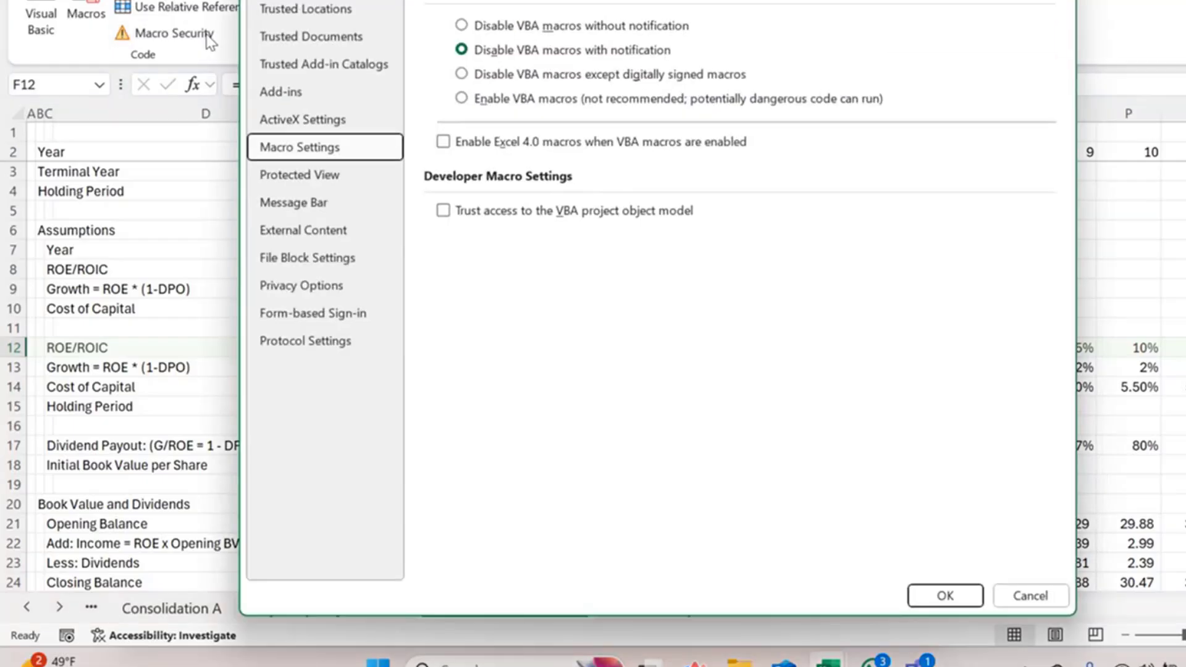
{"action": "left_click", "coordinate": [631, 213]}
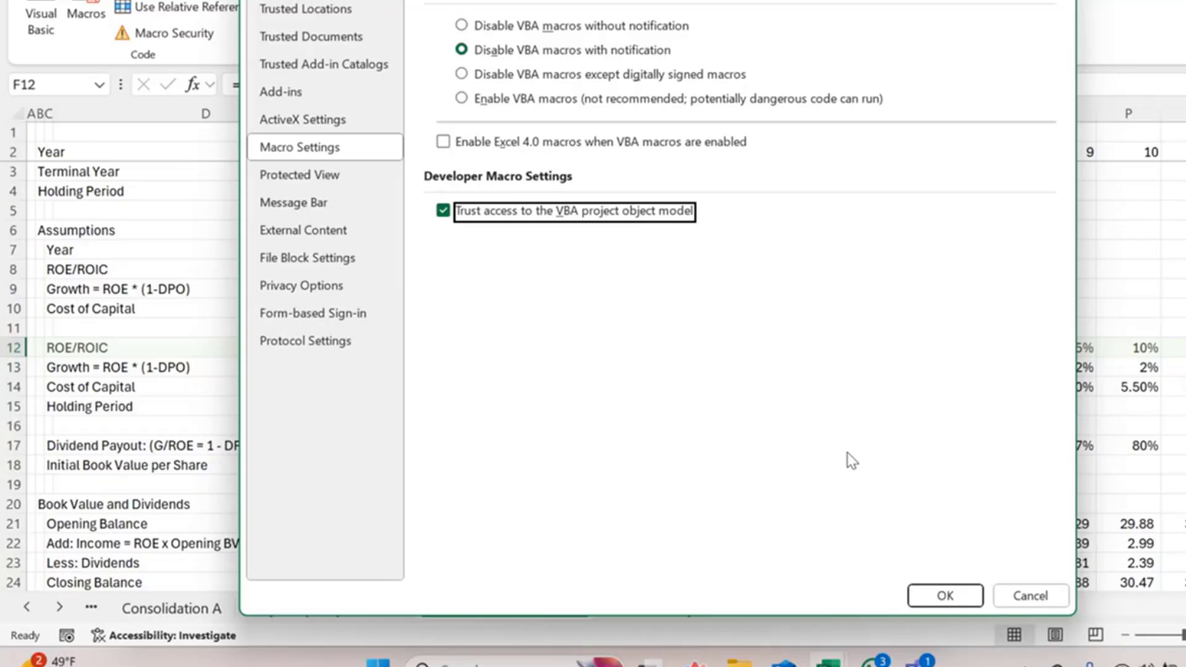
{"action": "left_click", "coordinate": [962, 596]}
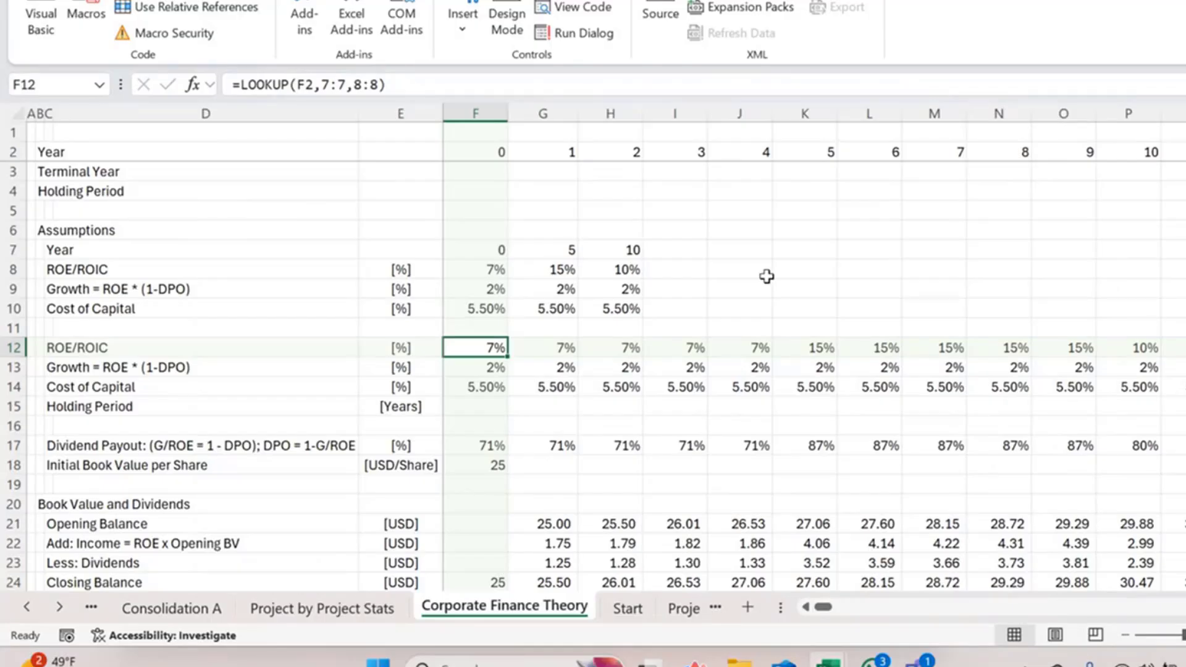
Open the macro tool's function import form and set Session8_Session 8 Exercise.xlsm as the target file for the VBA copy
{"action": "key", "text": "ctrl+alt+c"}
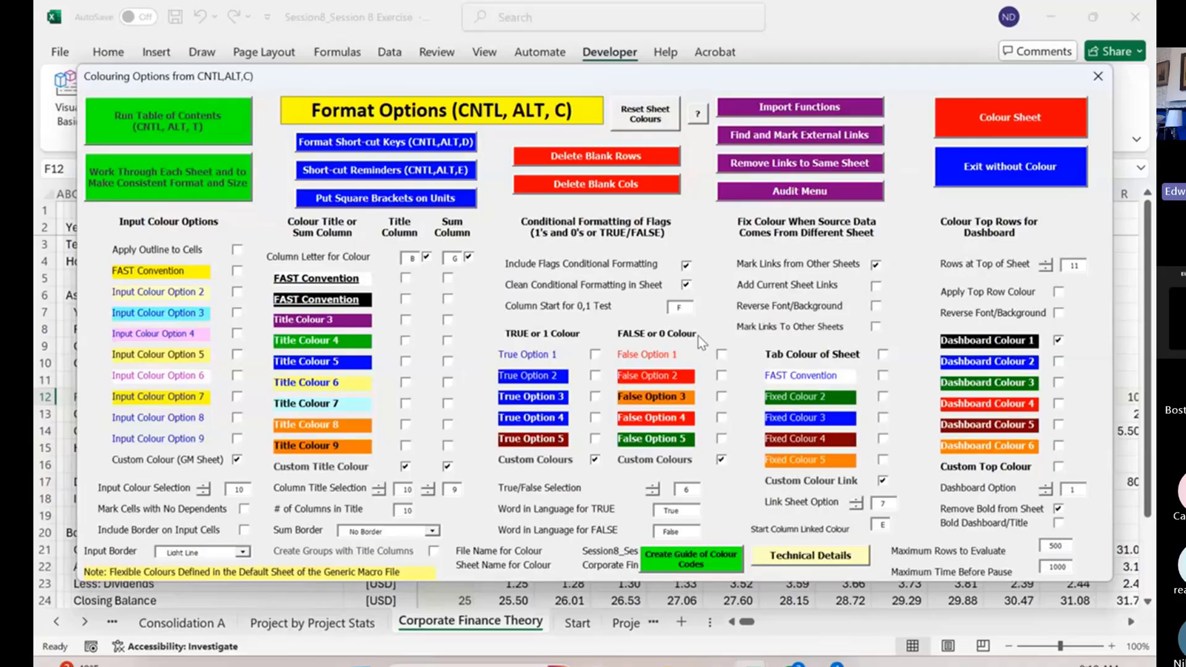
{"action": "left_click", "coordinate": [817, 108]}
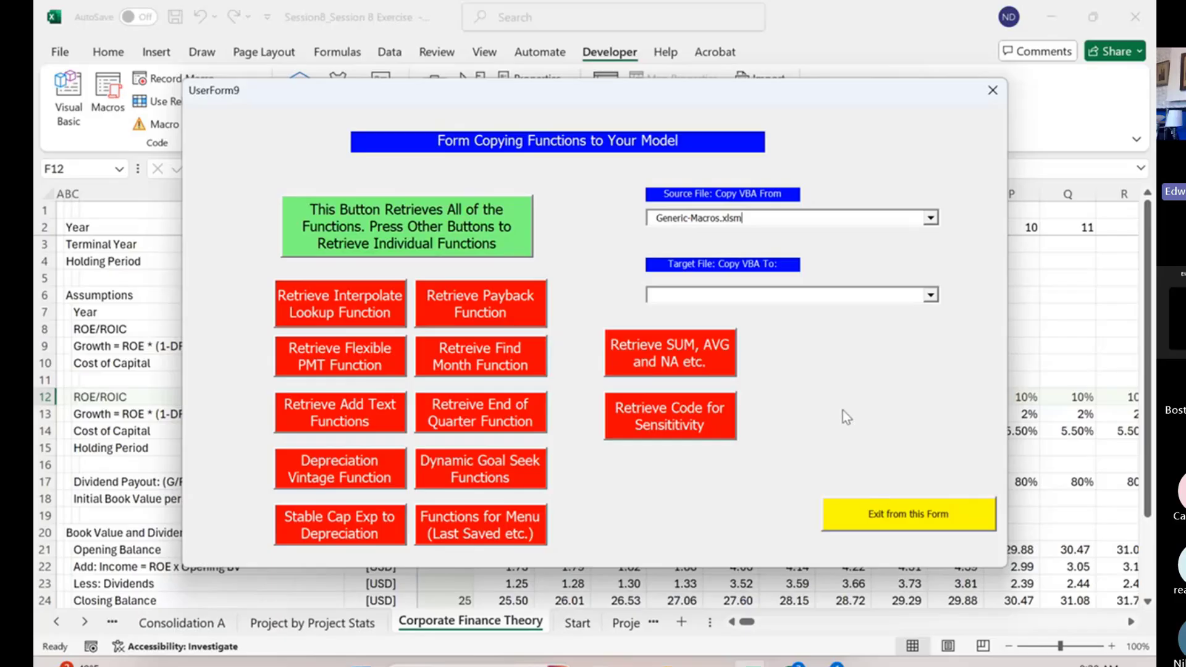
{"action": "left_click", "coordinate": [931, 297]}
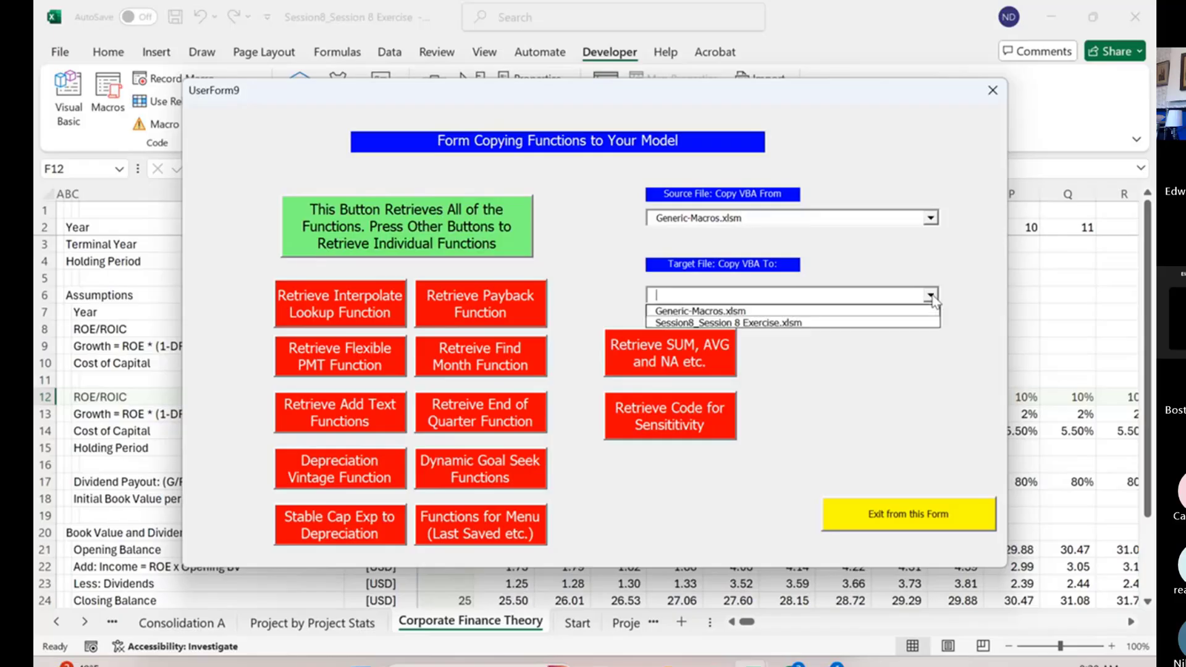
{"action": "left_click", "coordinate": [902, 310]}
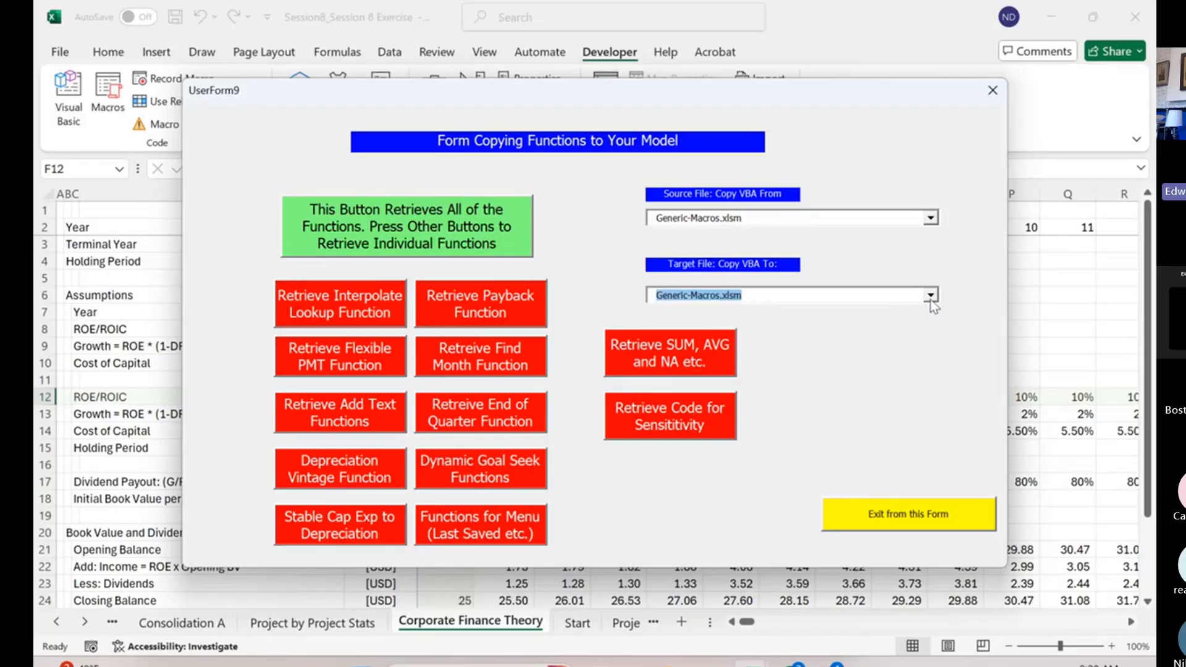
{"action": "left_click", "coordinate": [930, 296]}
{"action": "left_click", "coordinate": [895, 322]}
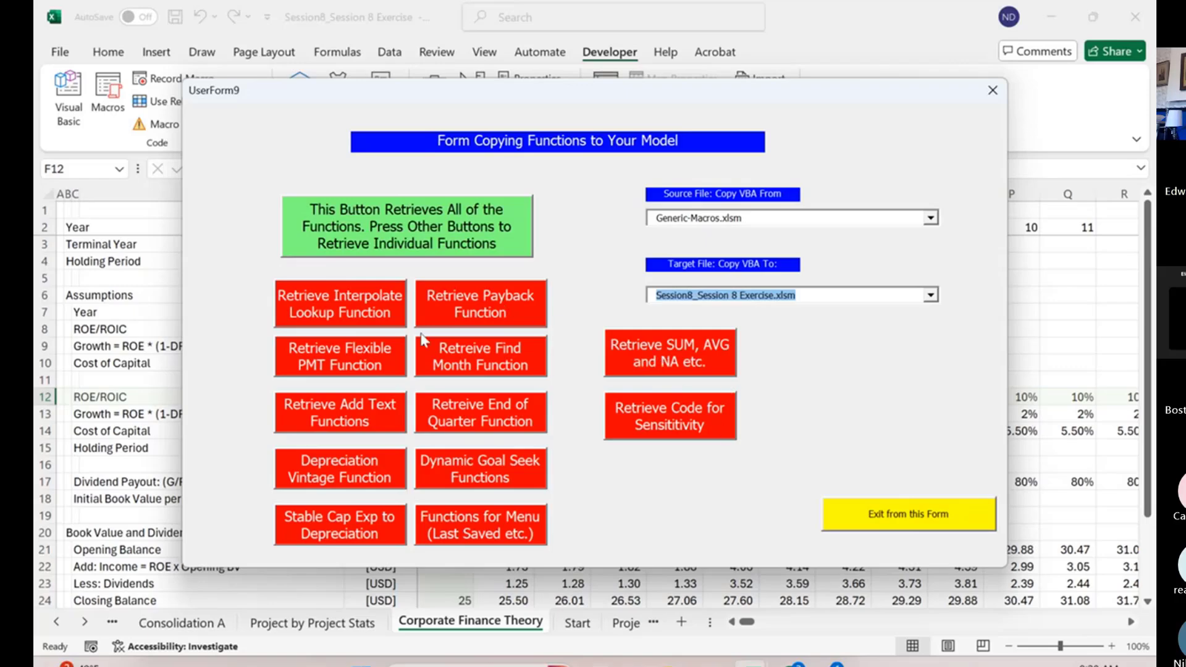
Import the Interpolate Lookup function's VBA module into Session8_Session 8 Exercise.xlsm
{"action": "left_click", "coordinate": [349, 298]}
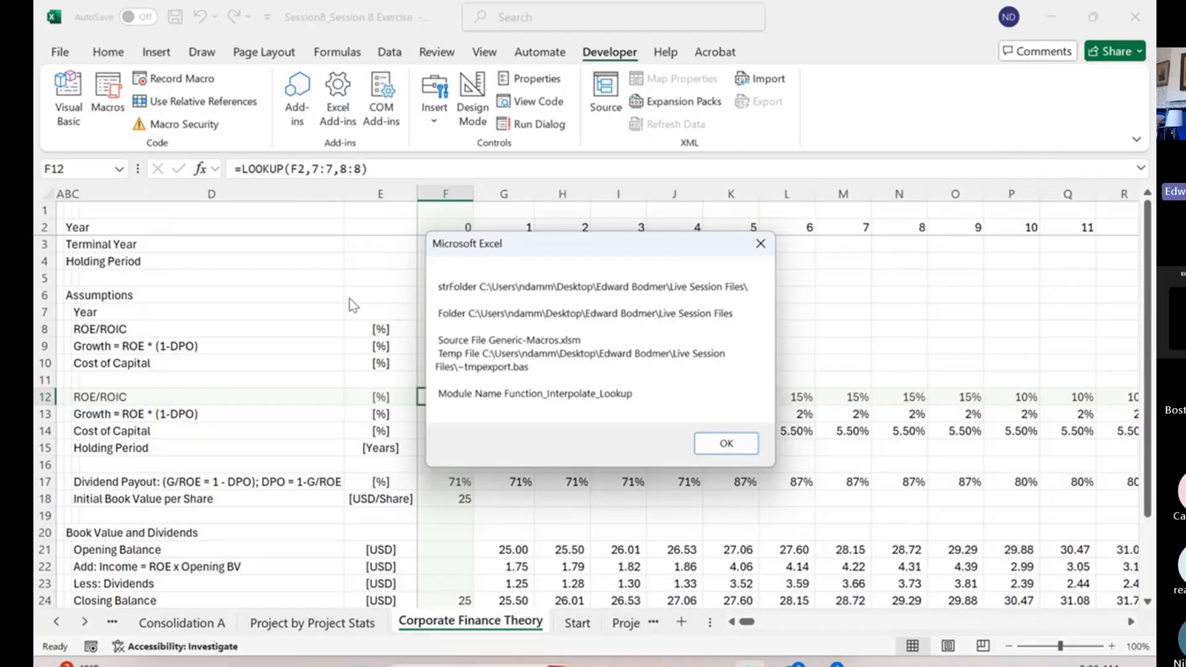
{"action": "left_click", "coordinate": [745, 447]}
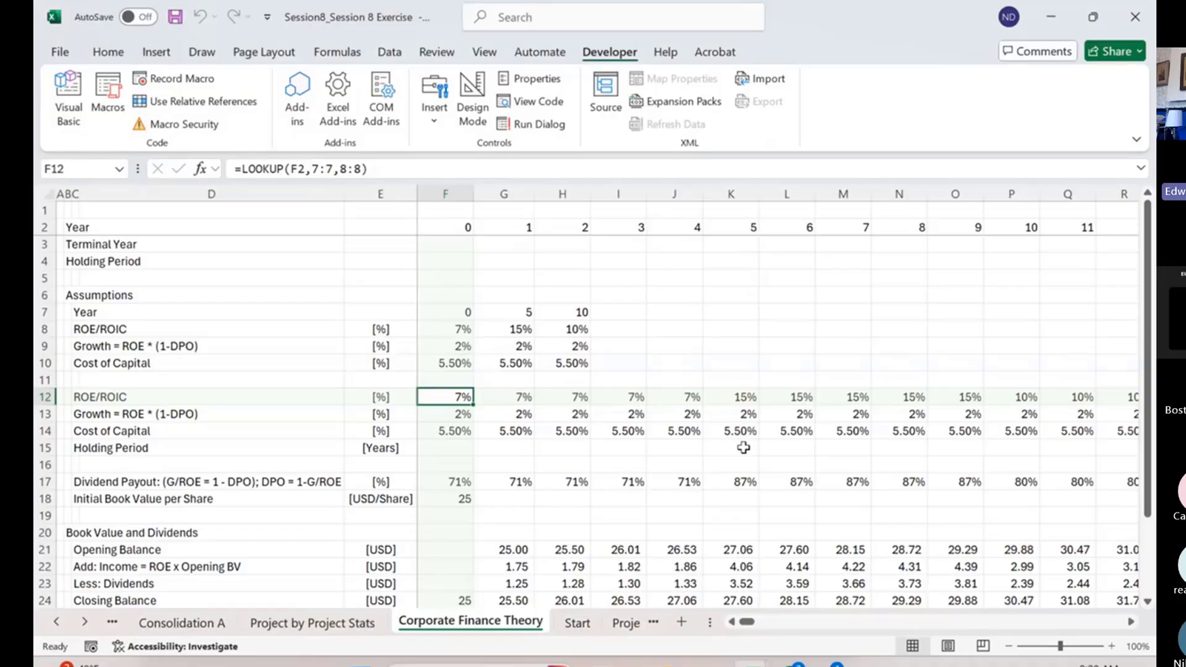
Enter an interpolate_look_up formula for ROE/ROIC in F12, using year F2 and row 8:8 as its arguments
{"action": "type", "text": "="}
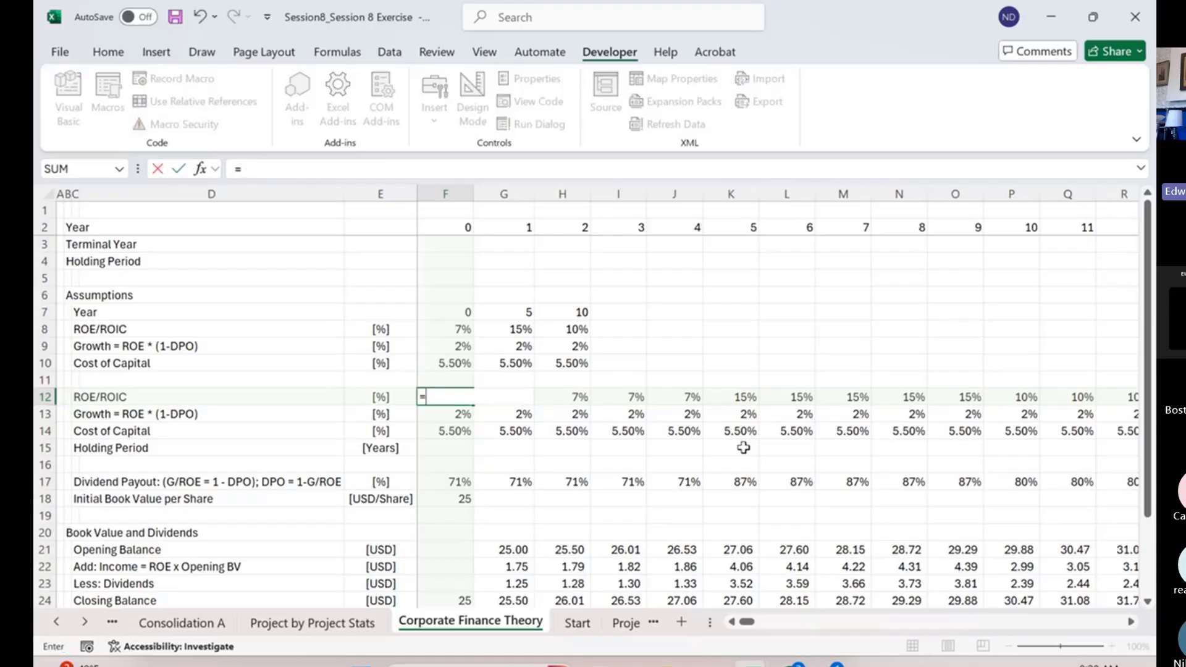
{"action": "type", "text": "inter"}
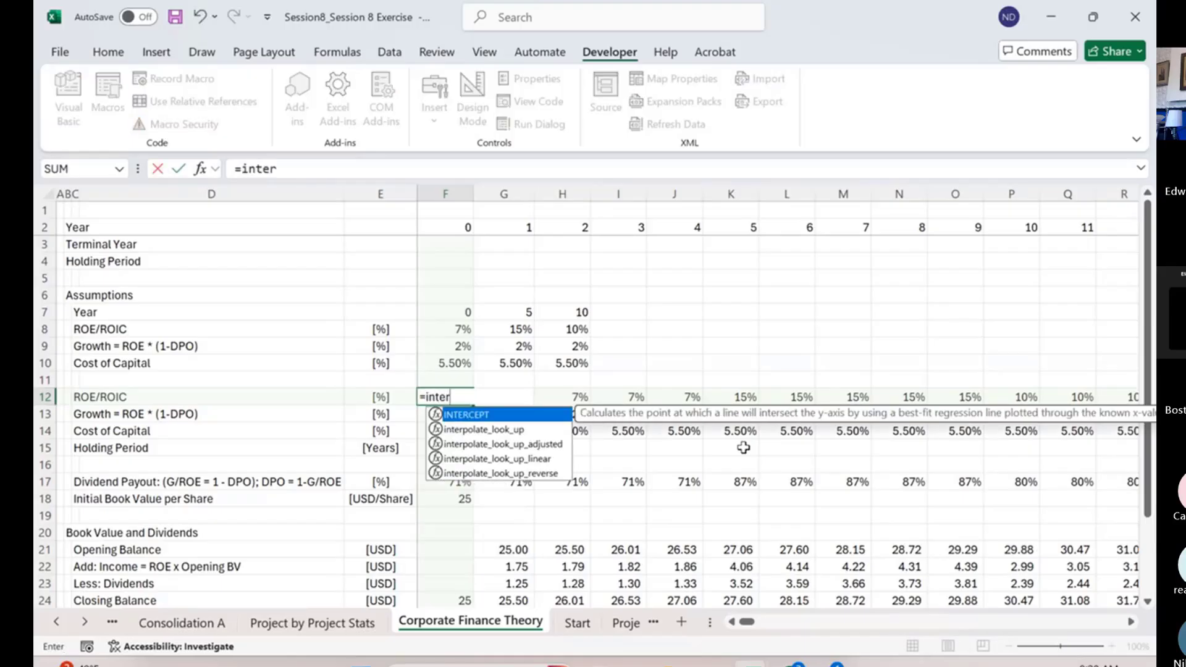
{"action": "type", "text": "pol"}
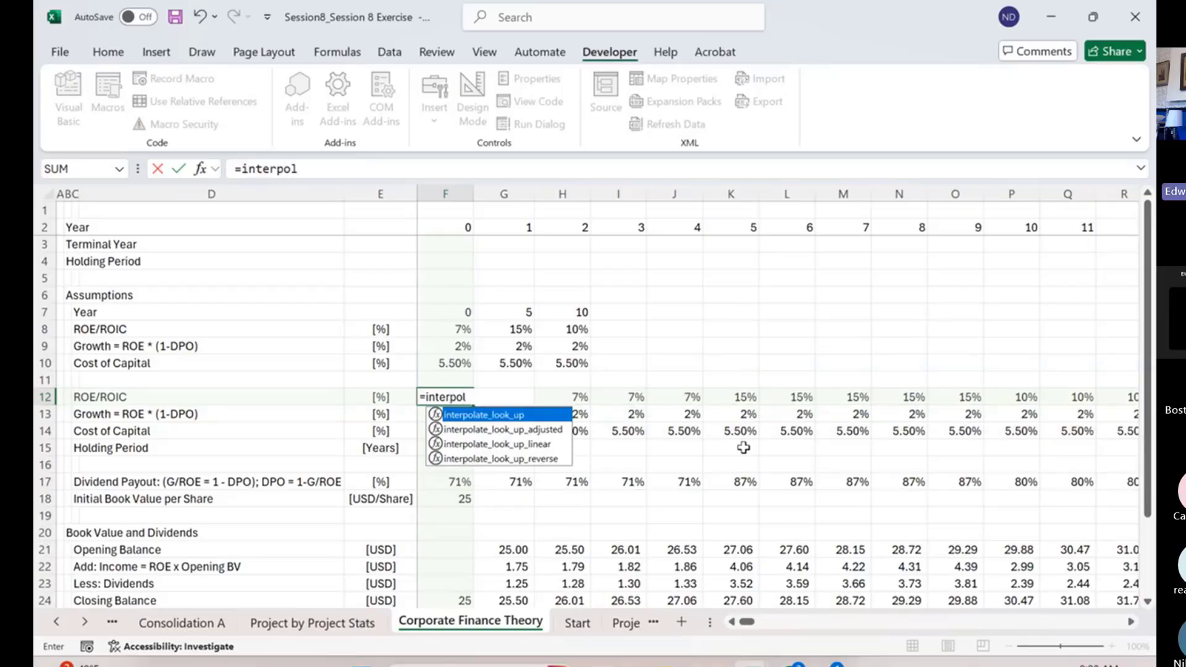
{"action": "key", "text": "Tab"}
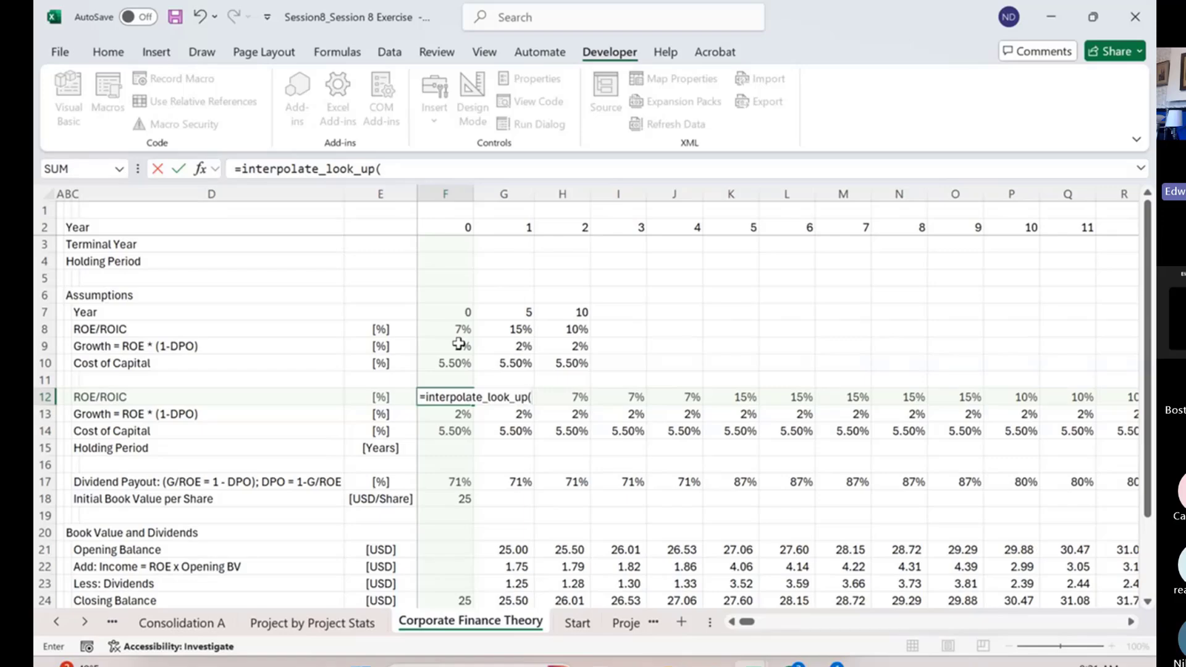
{"action": "left_click", "coordinate": [439, 230]}
{"action": "type", "text": ","}
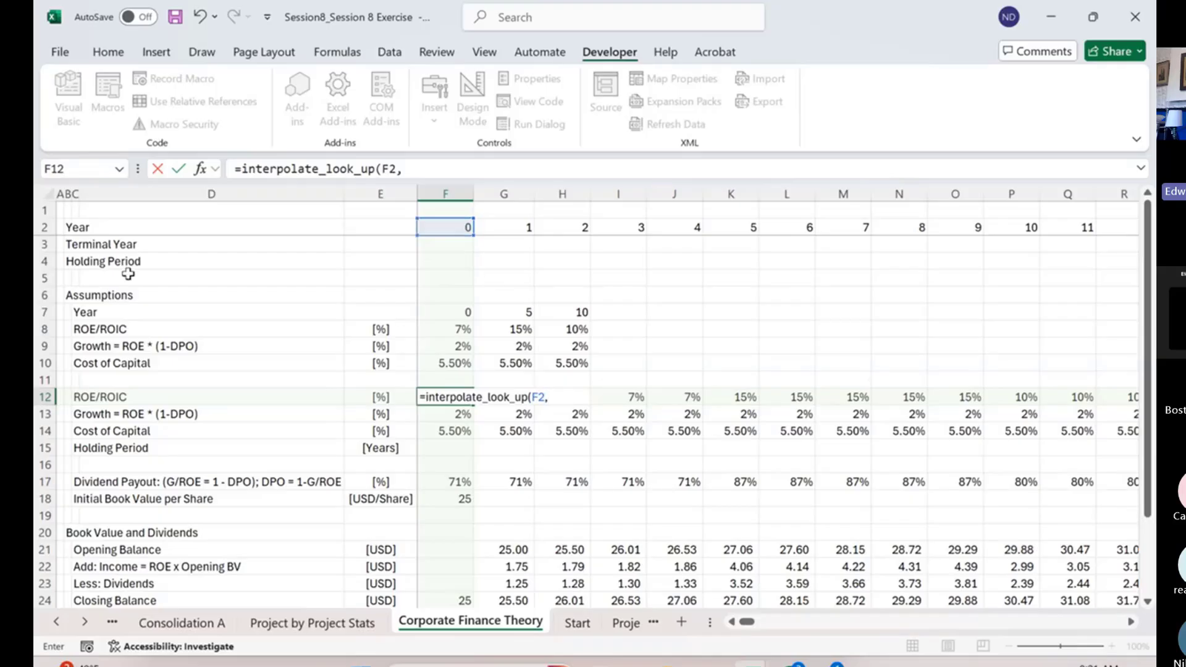
{"action": "left_click", "coordinate": [48, 328]}
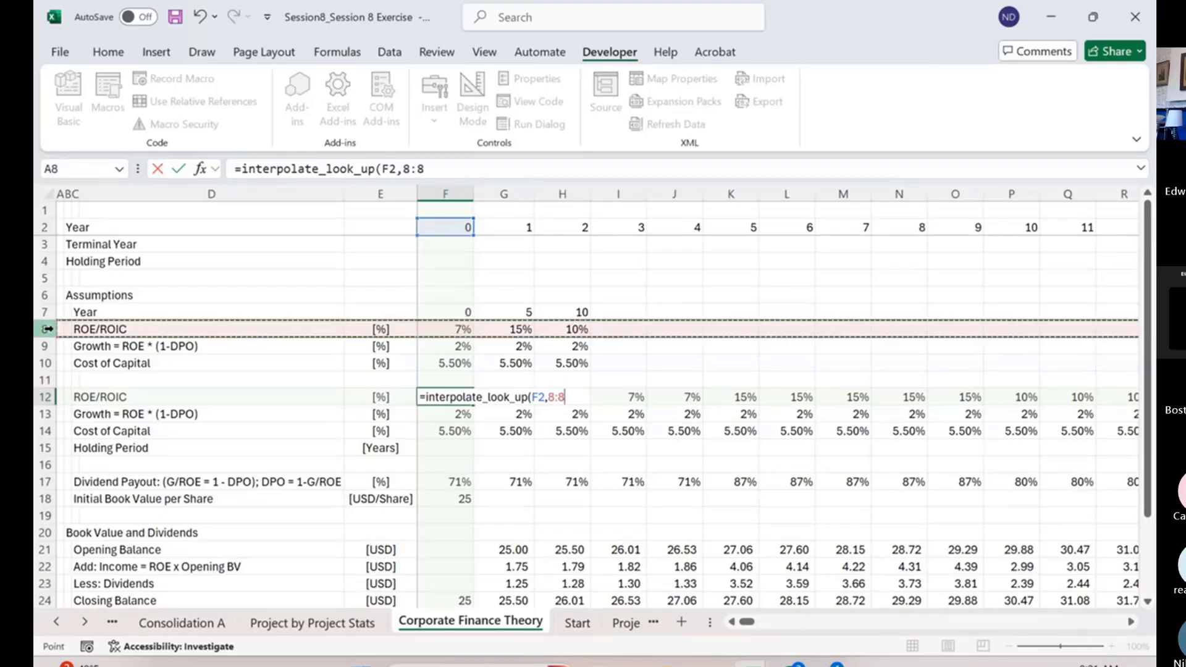
{"action": "type", "text": ","}
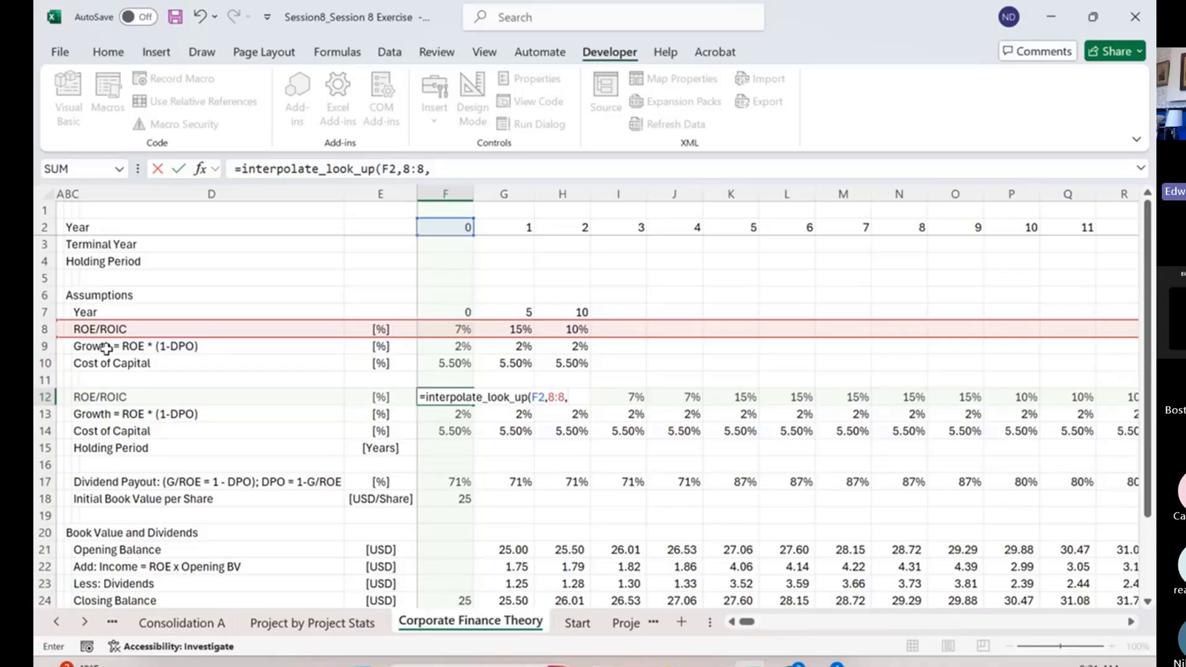
{"action": "key", "text": "BackSpace"}
{"action": "left_click", "coordinate": [43, 312]}
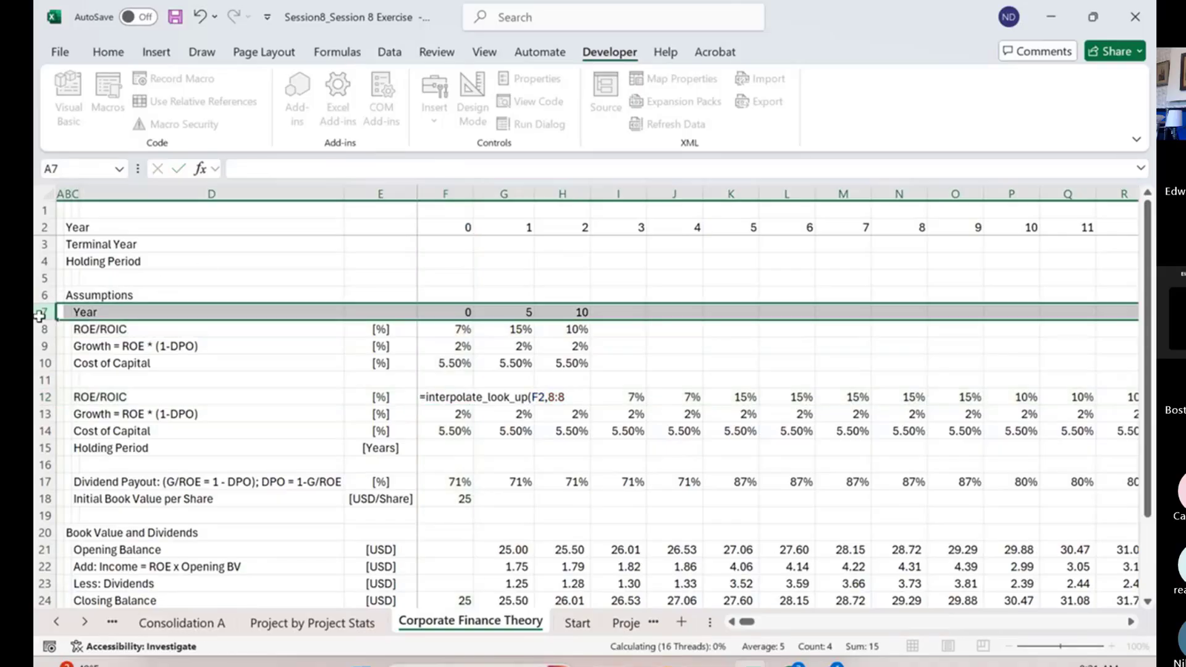
Correct the ROE/ROIC formula in F12 to =interpolate_look_up(F2,7:7,8:8)
{"action": "double_click", "coordinate": [429, 395]}
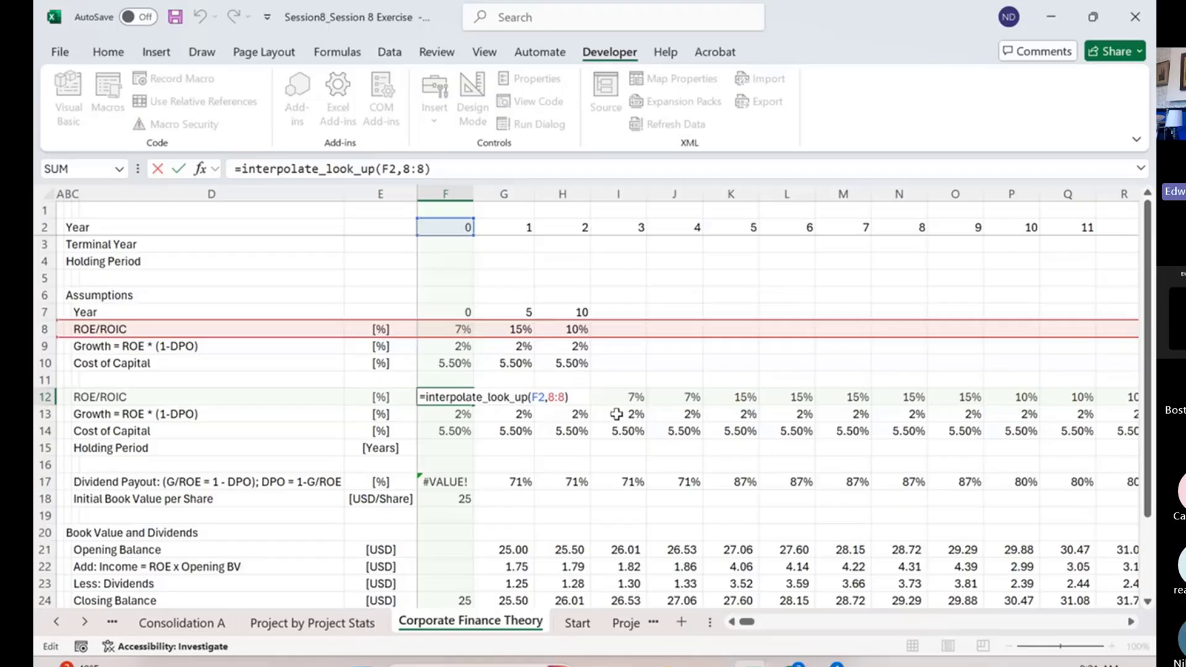
{"action": "double_click", "coordinate": [552, 401]}
{"action": "key", "text": "BackSpace"}
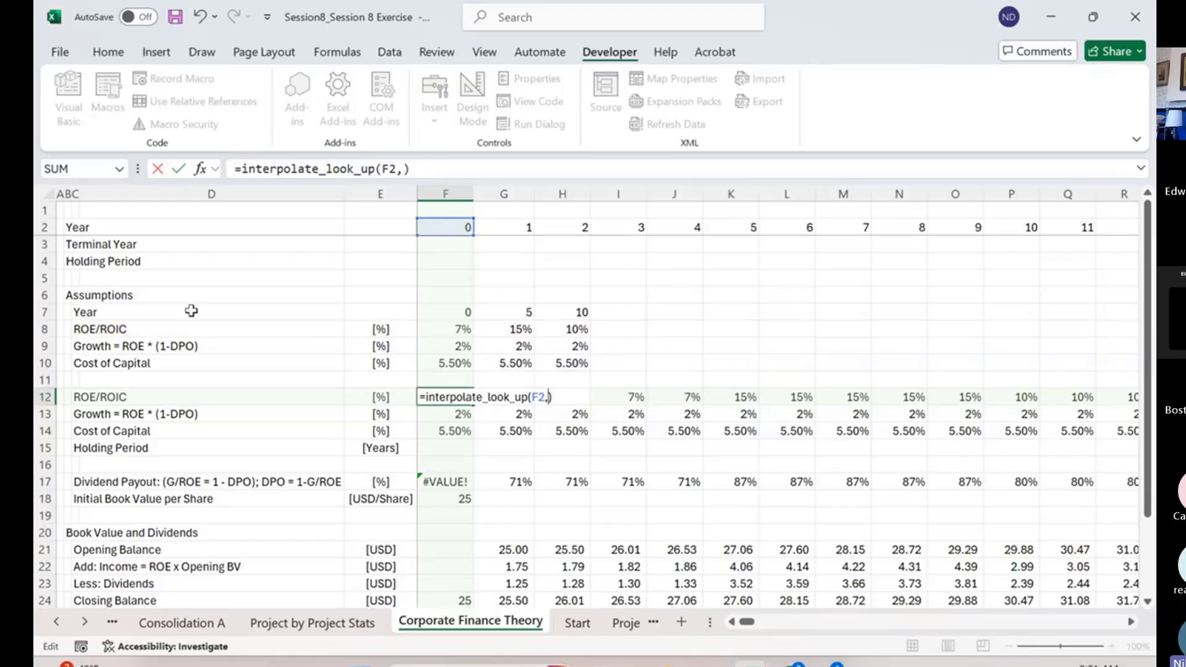
{"action": "left_click", "coordinate": [50, 312]}
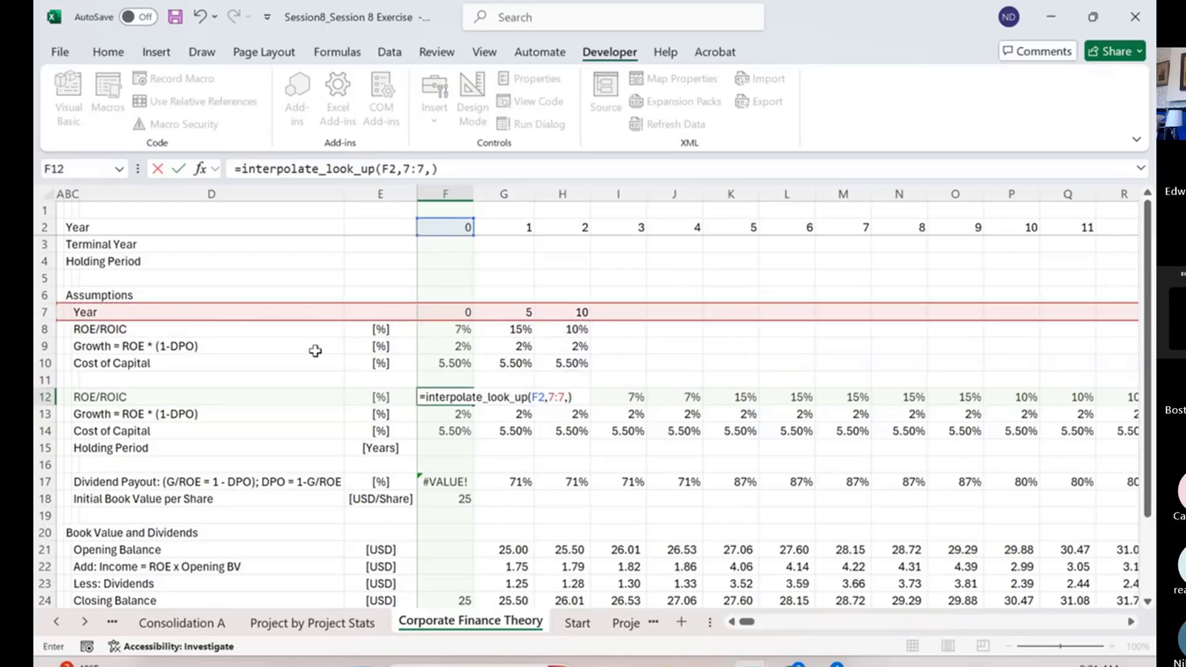
{"action": "left_click", "coordinate": [43, 328]}
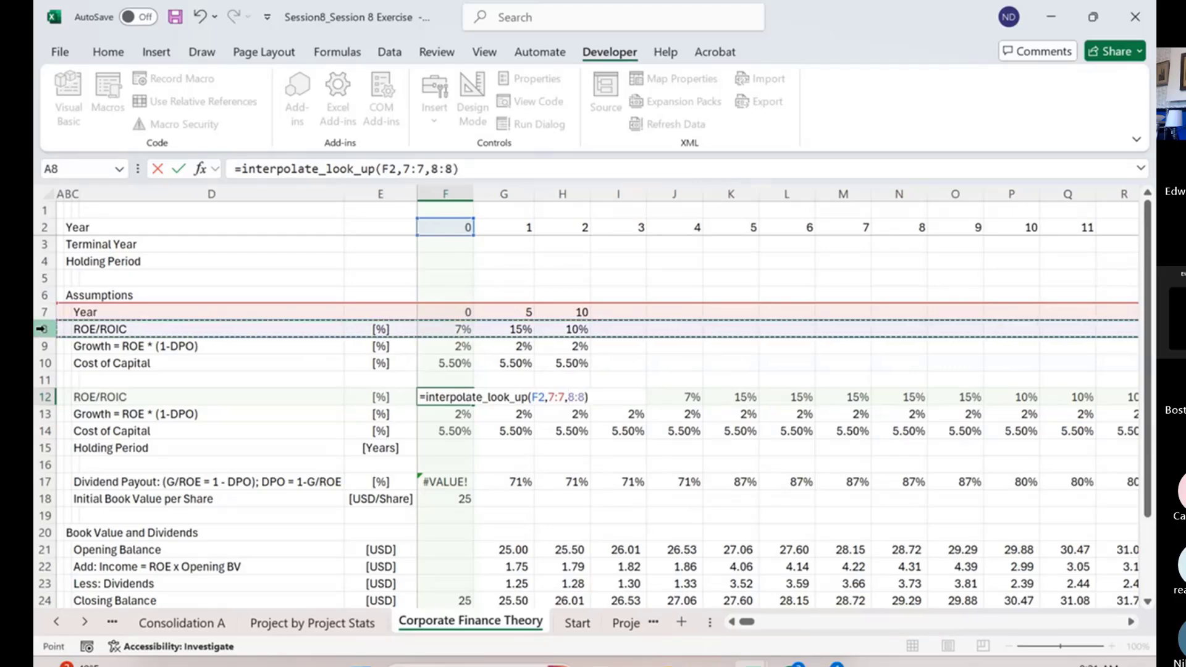
{"action": "key", "text": "Return"}
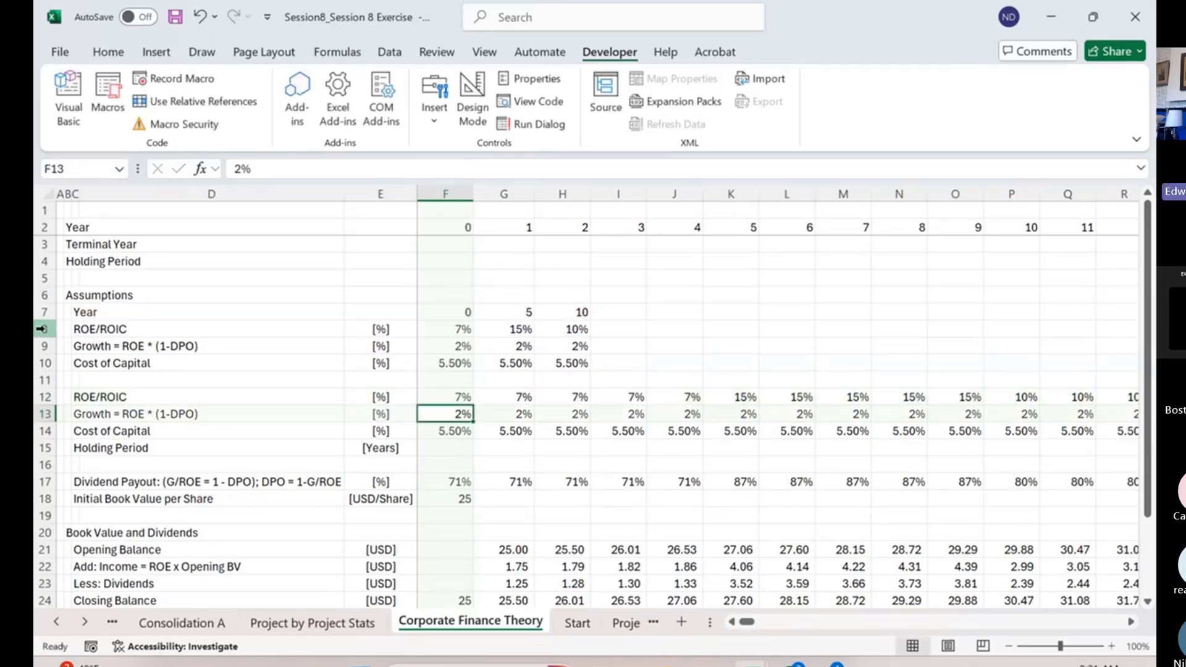
Copy the interpolate_look_up formula from F12 across all year columns of the ROE/ROIC row
{"action": "key", "text": "Right"}
{"action": "key", "text": "Up"}
{"action": "key", "text": "Left"}
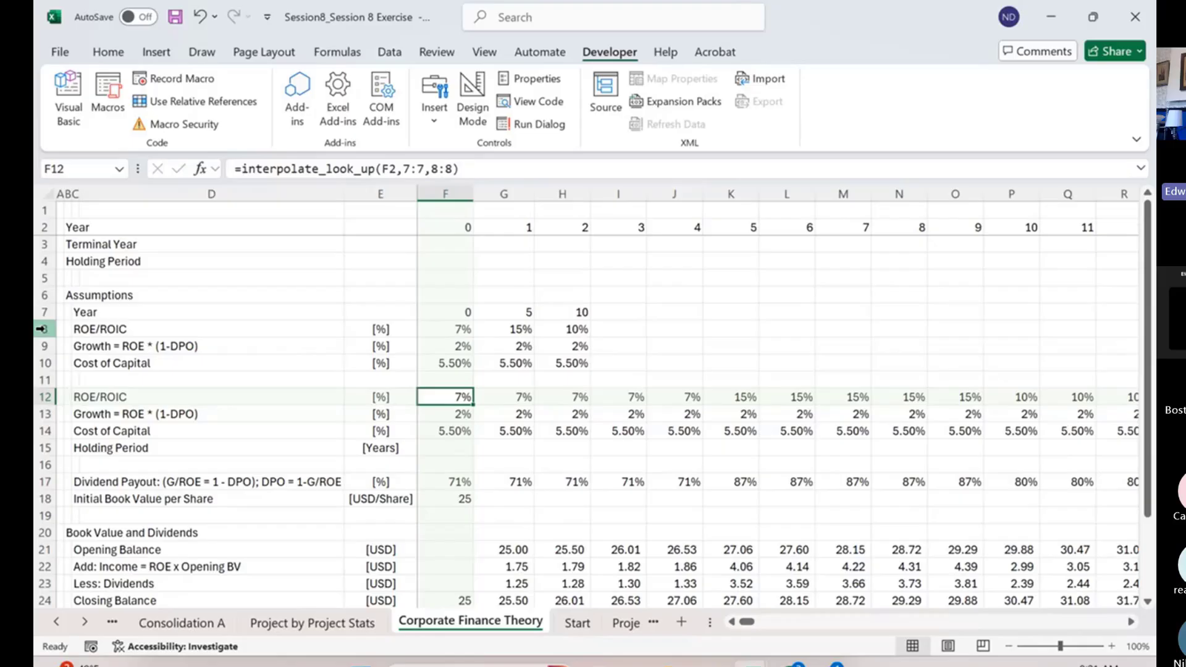
{"action": "key", "text": "ctrl+shift+r"}
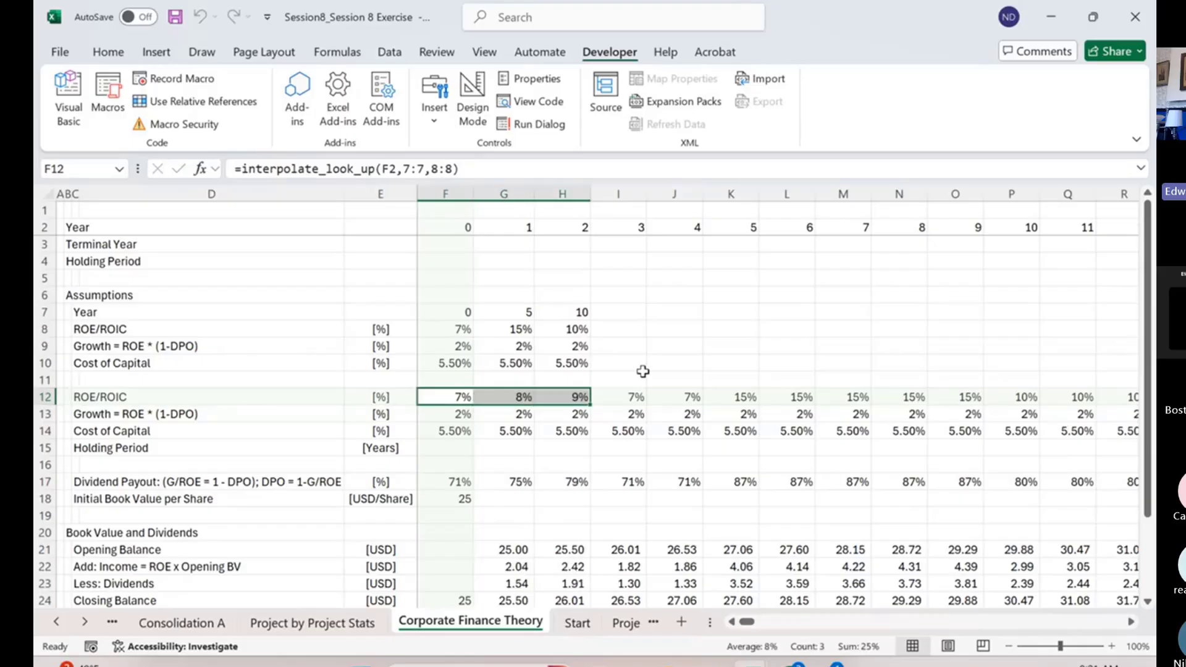
{"action": "left_click", "coordinate": [562, 397]}
{"action": "key", "text": "ctrl+shift+Right"}
{"action": "key", "text": "ctrl+r"}
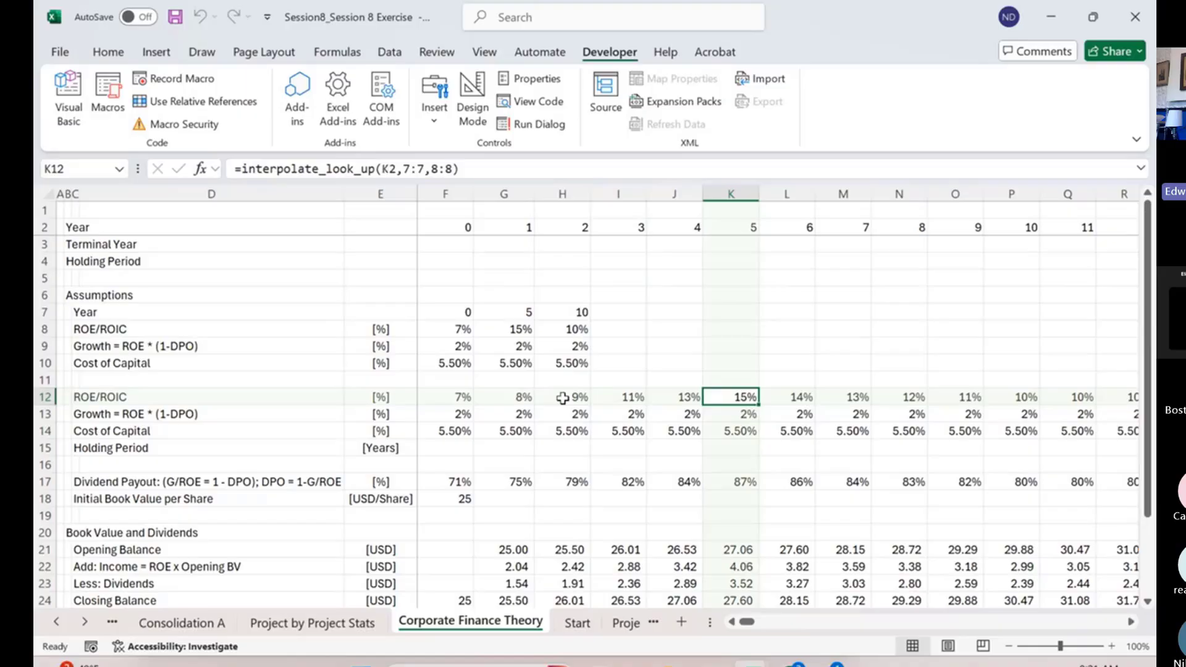
Examine the interpolated ROE/ROIC values and formulas along row 12, past year 10 and back to year 0
{"action": "key", "text": "Right"}
{"action": "key", "text": "Right"}
{"action": "key", "text": "Right"}
{"action": "key", "text": "Right"}
{"action": "key", "text": "Right"}
{"action": "key", "text": "Right"}
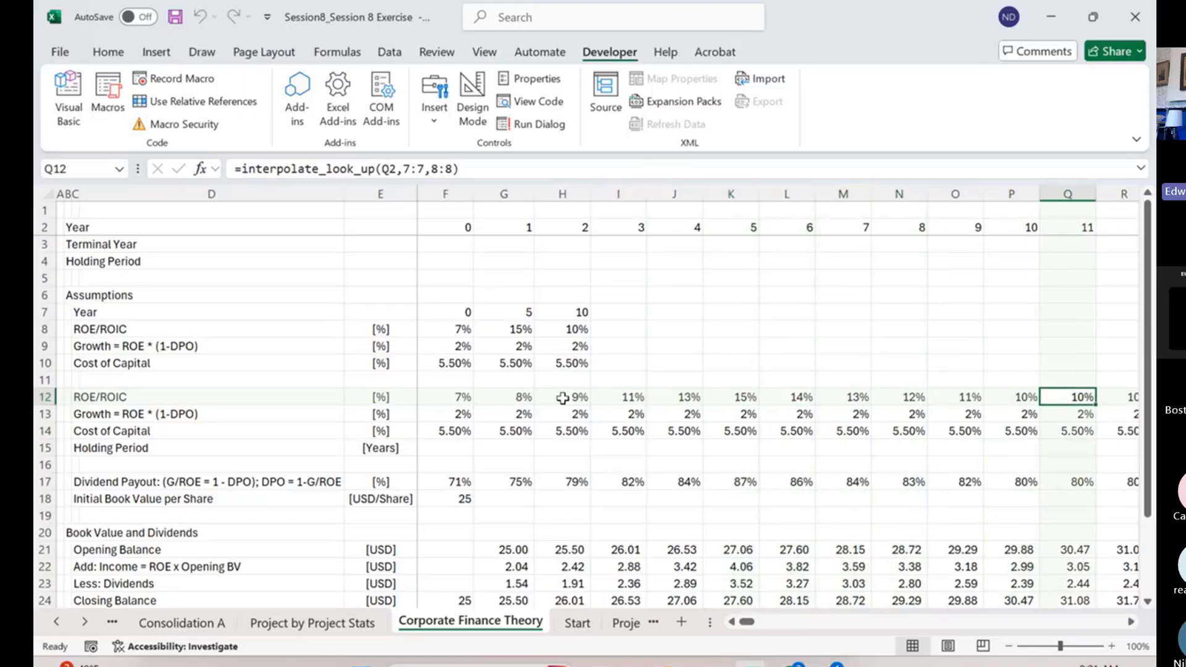
{"action": "key", "text": "Left"}
{"action": "key", "text": "Right"}
{"action": "key", "text": "Right"}
{"action": "key", "text": "Right"}
{"action": "key", "text": "Right"}
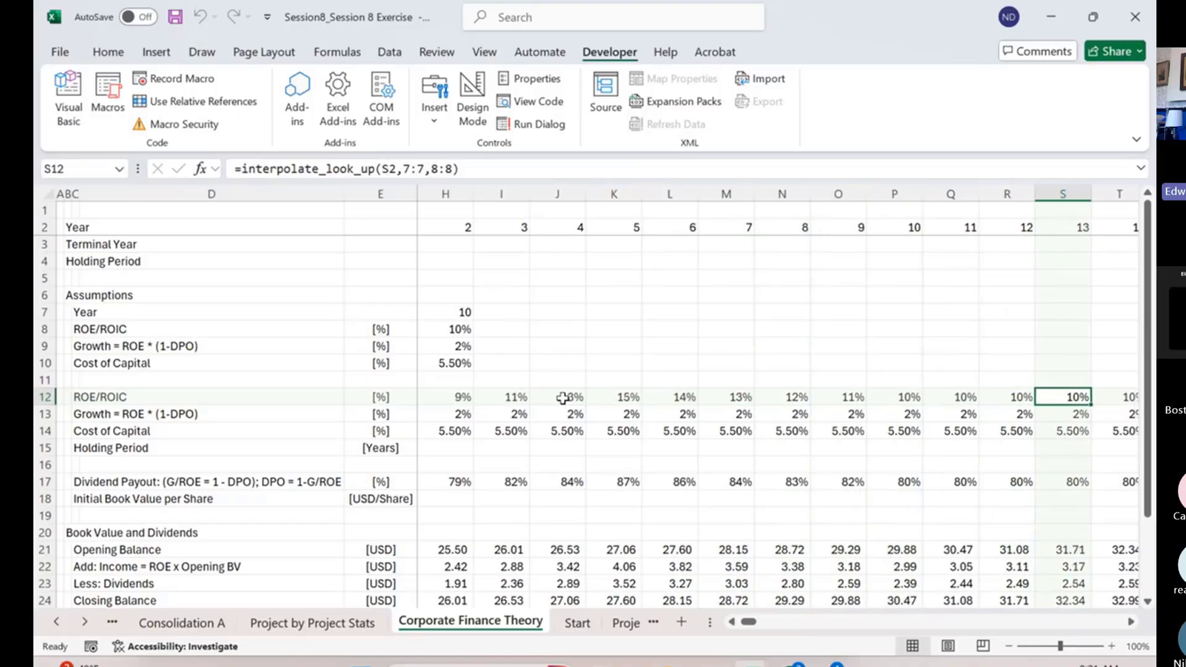
{"action": "key", "text": "ctrl+Left"}
{"action": "key", "text": "ctrl+Left"}
{"action": "key", "text": "Right"}
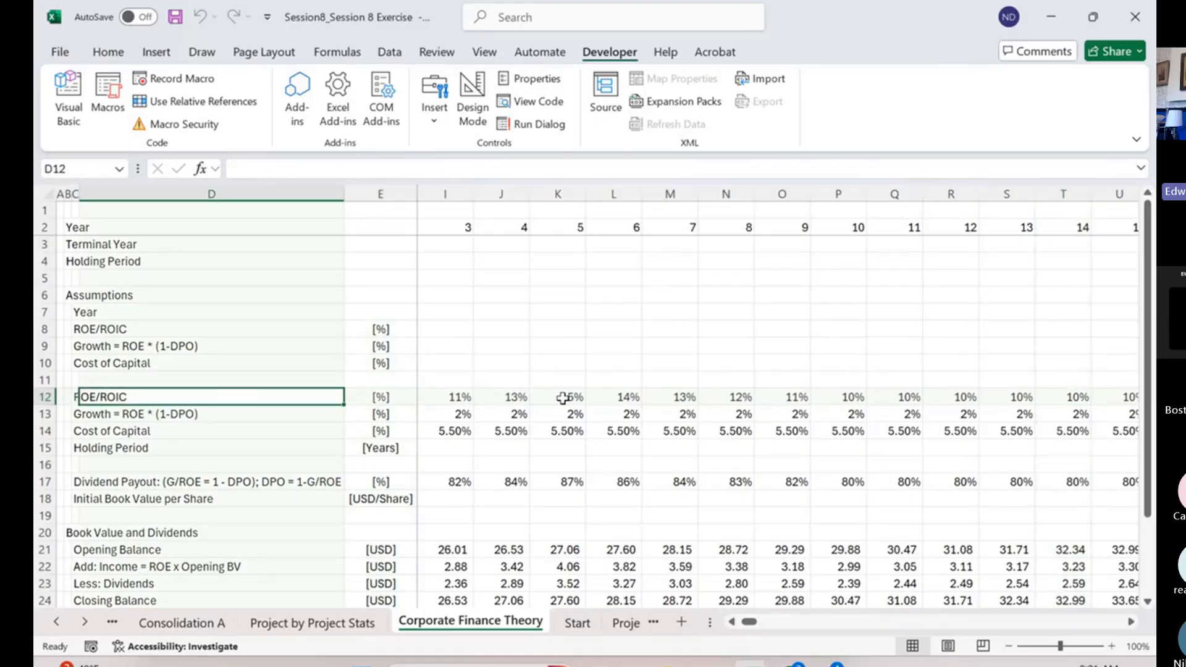
{"action": "key", "text": "Right"}
{"action": "key", "text": "Right"}
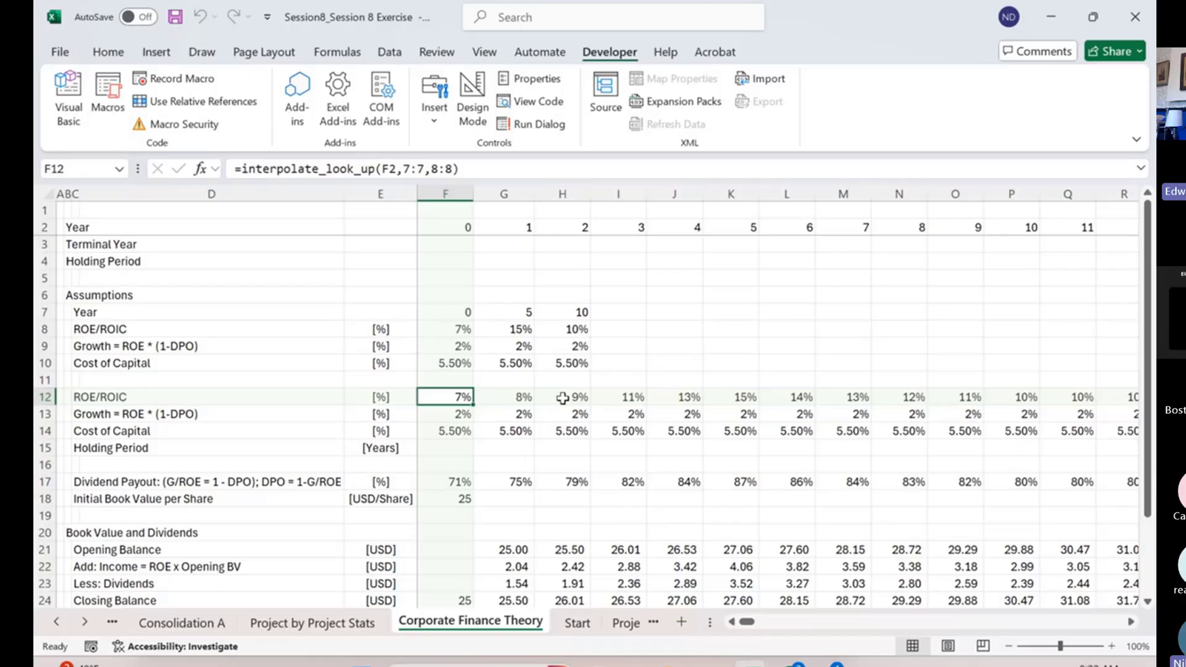
Review the book value, dividend and valuation rows down to row 30, including the year 2 PV of Dividends formula in H26
{"action": "key", "text": "Down"}
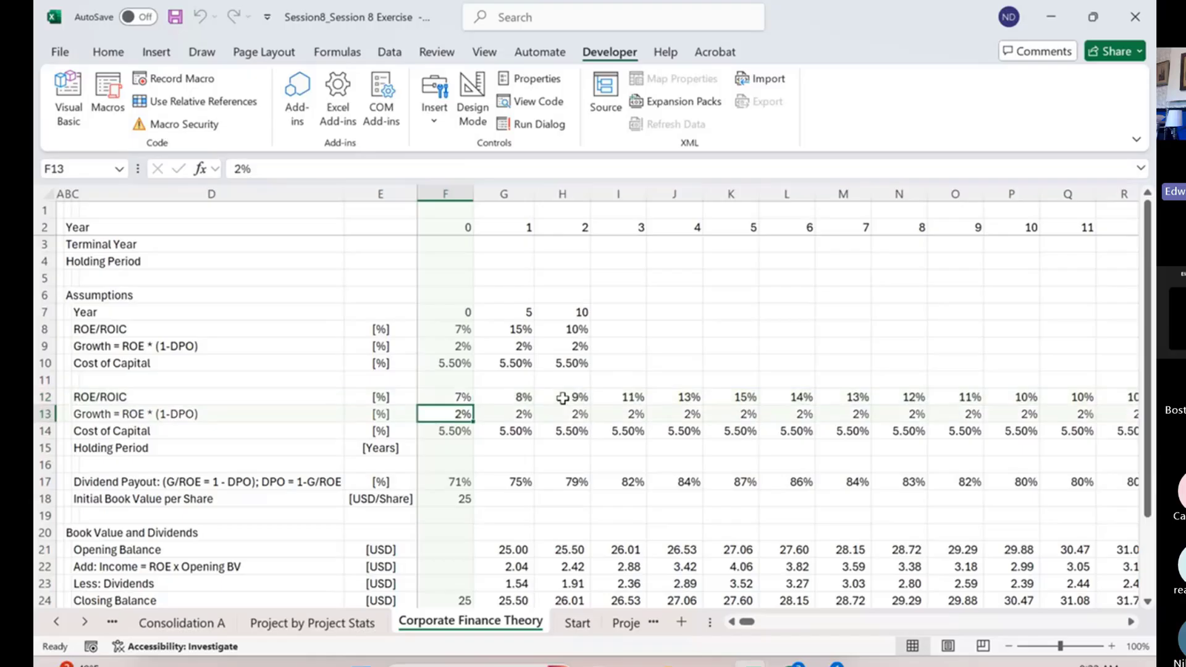
{"action": "key", "text": "Down"}
{"action": "key", "text": "Down"}
{"action": "key", "text": "Down"}
{"action": "key", "text": "Down"}
{"action": "key", "text": "Down"}
{"action": "key", "text": "Down"}
{"action": "key", "text": "Down"}
{"action": "key", "text": "Down"}
{"action": "key", "text": "Down"}
{"action": "key", "text": "Down"}
{"action": "key", "text": "Down"}
{"action": "key", "text": "Down"}
{"action": "key", "text": "Down"}
{"action": "key", "text": "Down"}
{"action": "key", "text": "Down"}
{"action": "key", "text": "Down"}
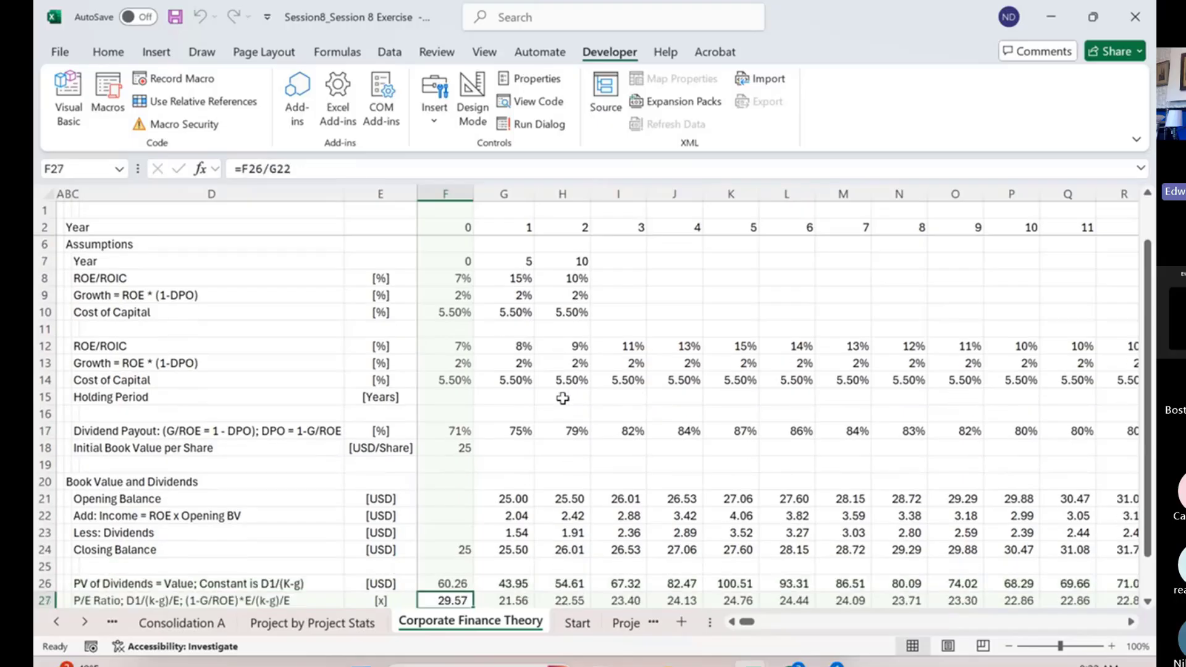
{"action": "key", "text": "Down"}
{"action": "key", "text": "Down"}
{"action": "key", "text": "Down"}
{"action": "key", "text": "Down"}
{"action": "key", "text": "Up"}
{"action": "key", "text": "Up"}
{"action": "key", "text": "Up"}
{"action": "key", "text": "Up"}
{"action": "key", "text": "Up"}
{"action": "key", "text": "Up"}
{"action": "key", "text": "Up"}
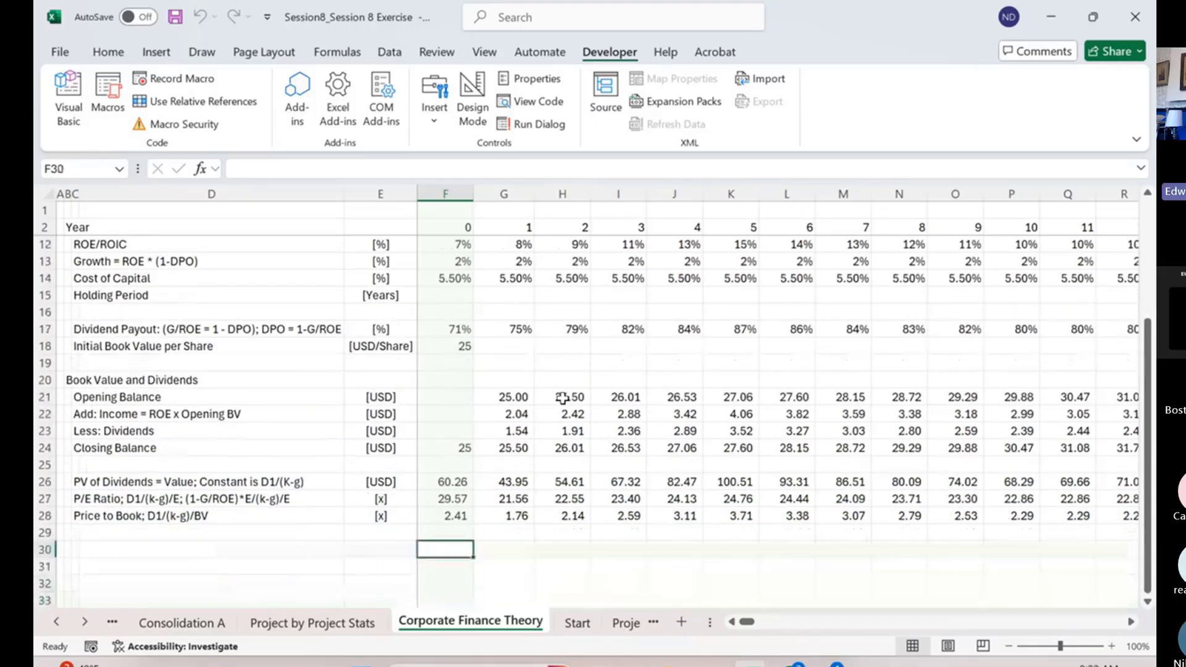
{"action": "key", "text": "Right"}
{"action": "key", "text": "Right"}
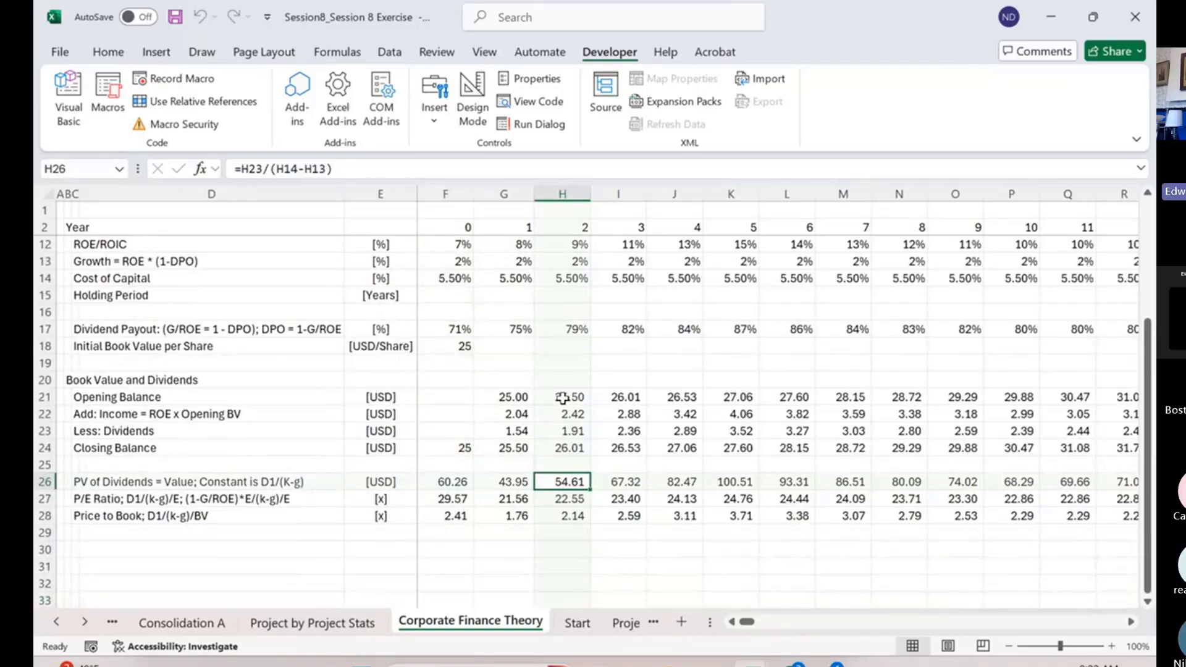
Copy the NPV formula for PV of Dividends from F26 across all year columns of row 26
{"action": "scroll", "coordinate": [562, 398], "scroll_direction": "up", "scroll_amount": 1}
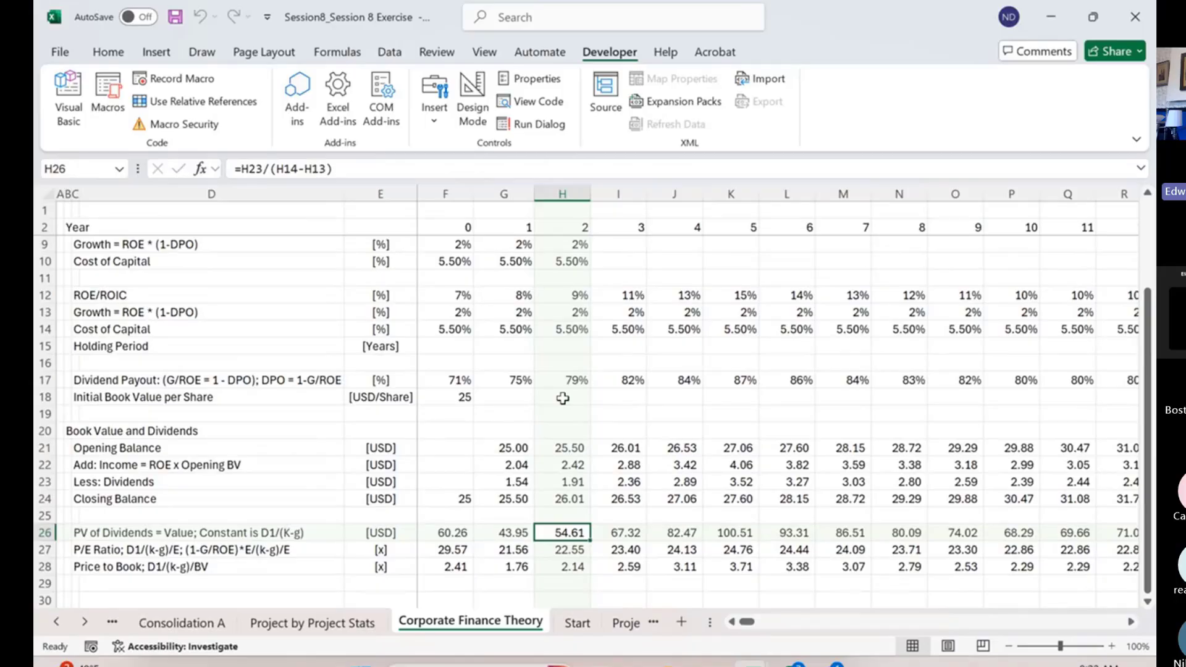
{"action": "key", "text": "Left"}
{"action": "key", "text": "Left"}
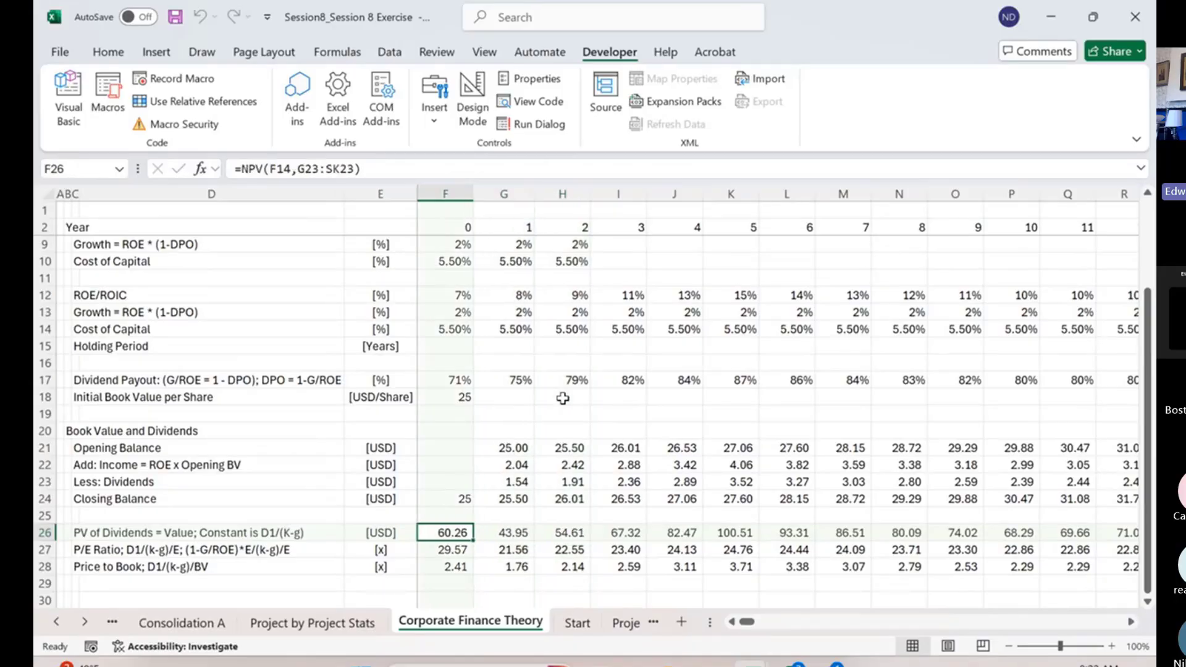
{"action": "key", "text": "ctrl+shift+Right"}
{"action": "key", "text": "ctrl+r"}
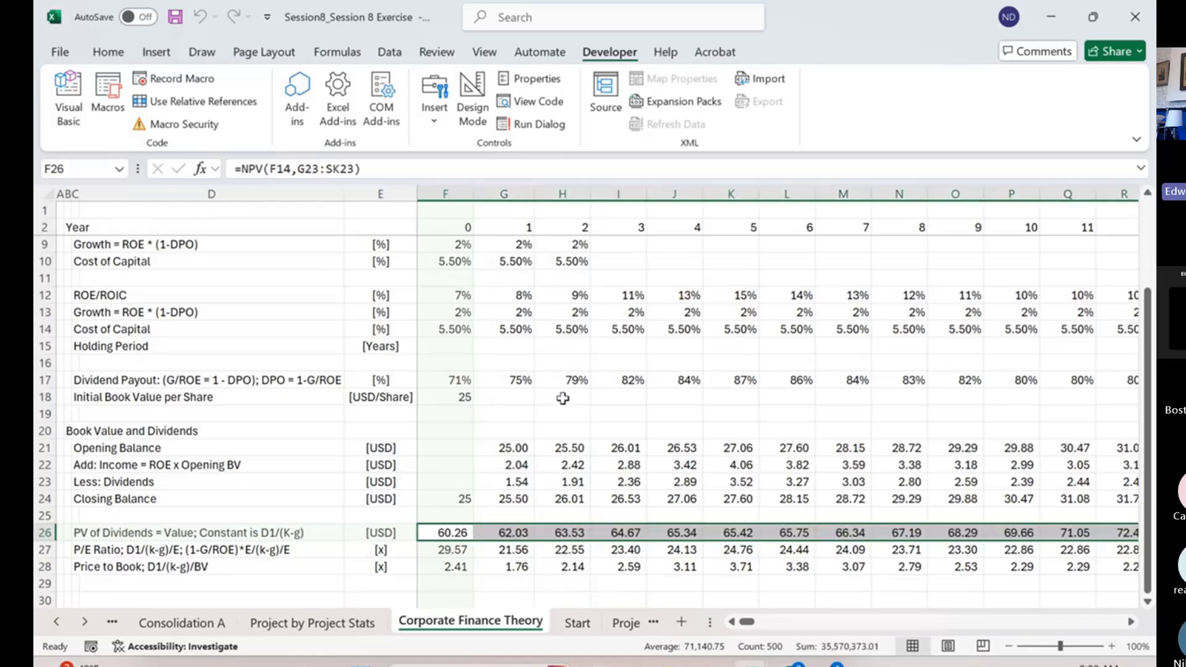
Copy the P/E Ratio and Price to Book formulas from F27:F28 across all year columns and check the year 1 formulas
{"action": "key", "text": "Down"}
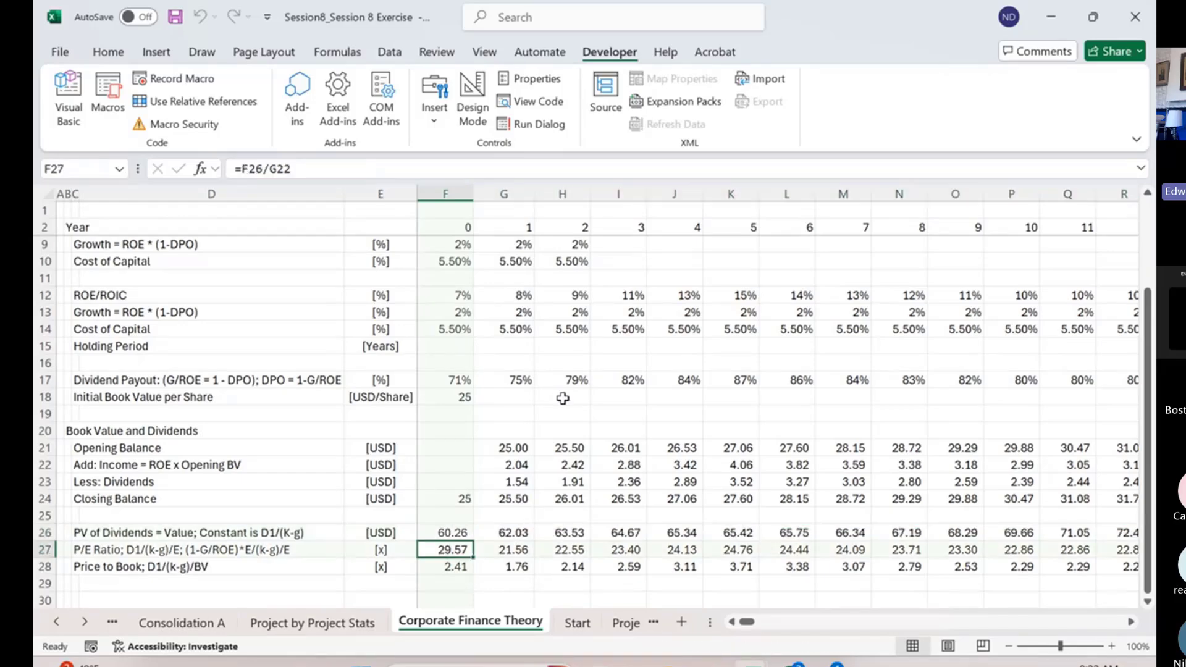
{"action": "key", "text": "shift+Down"}
{"action": "key", "text": "ctrl+shift+Right"}
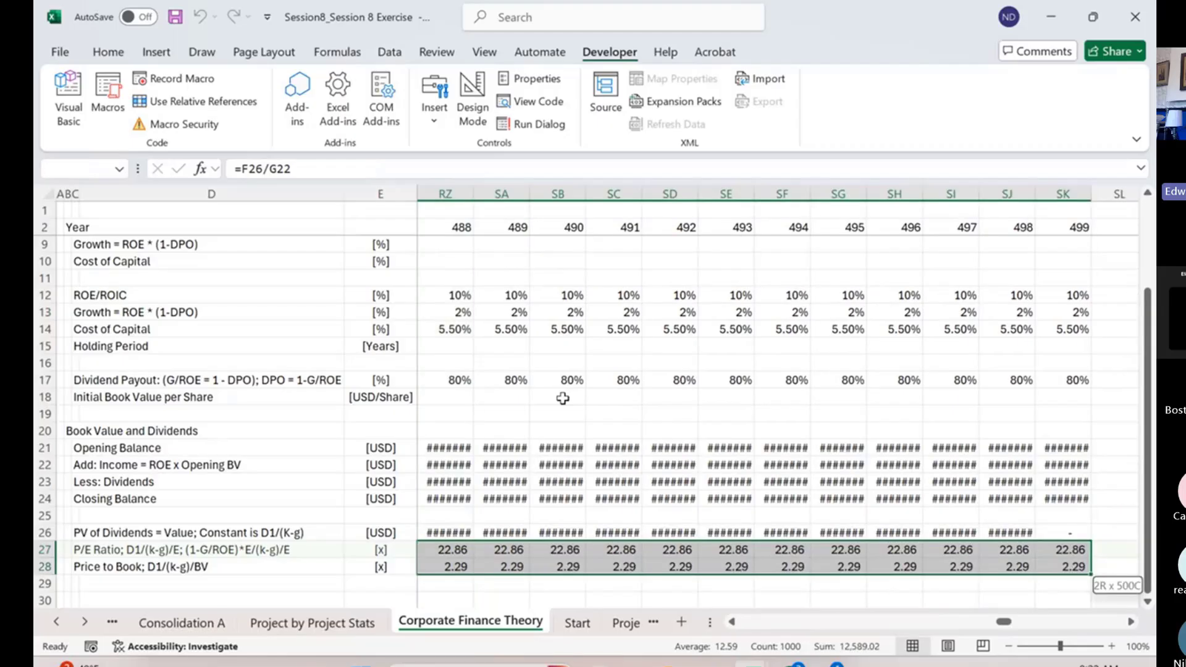
{"action": "key", "text": "ctrl+r"}
{"action": "key", "text": "Left"}
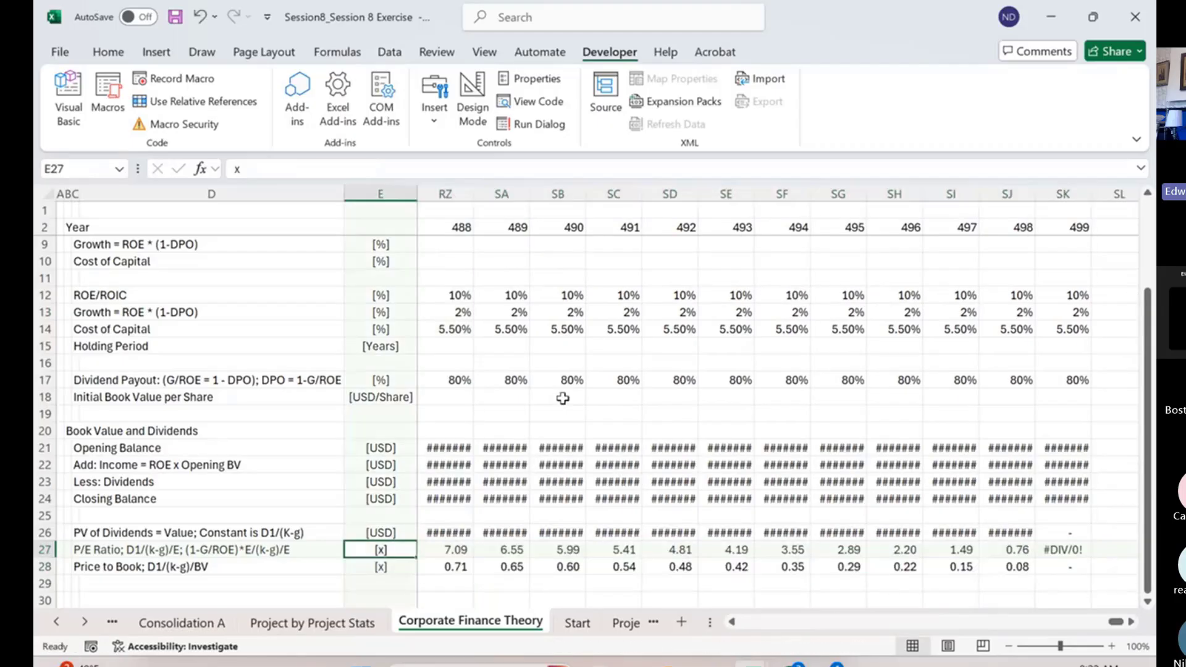
{"action": "key", "text": "Right"}
{"action": "key", "text": "Right"}
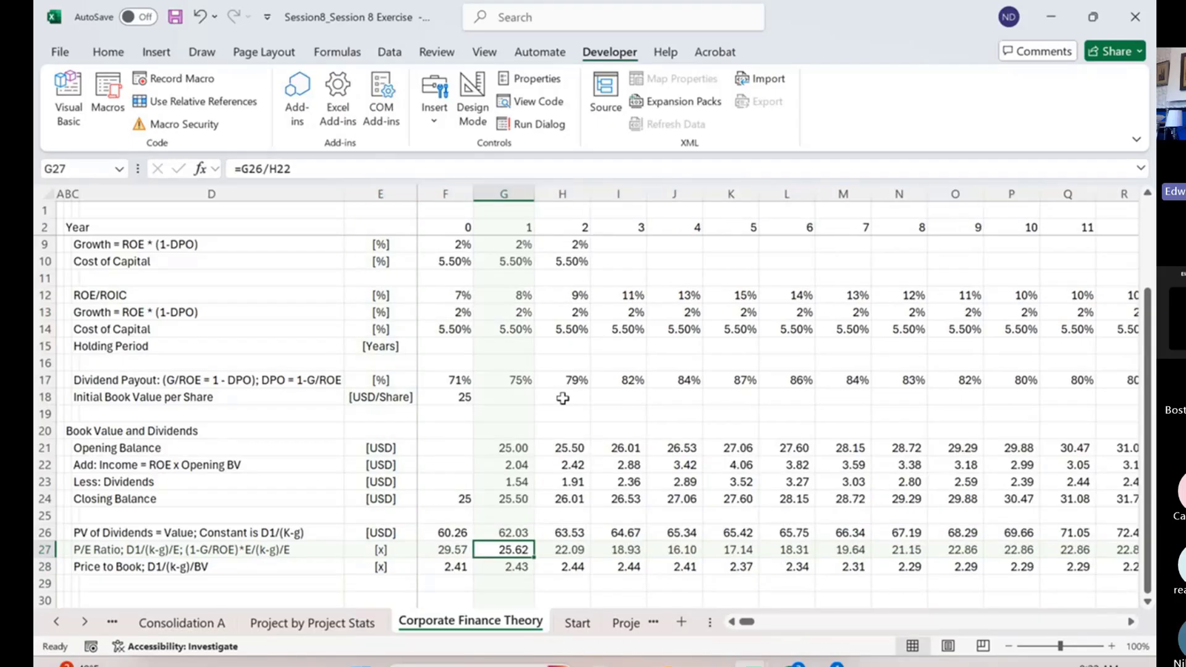
{"action": "key", "text": "Up"}
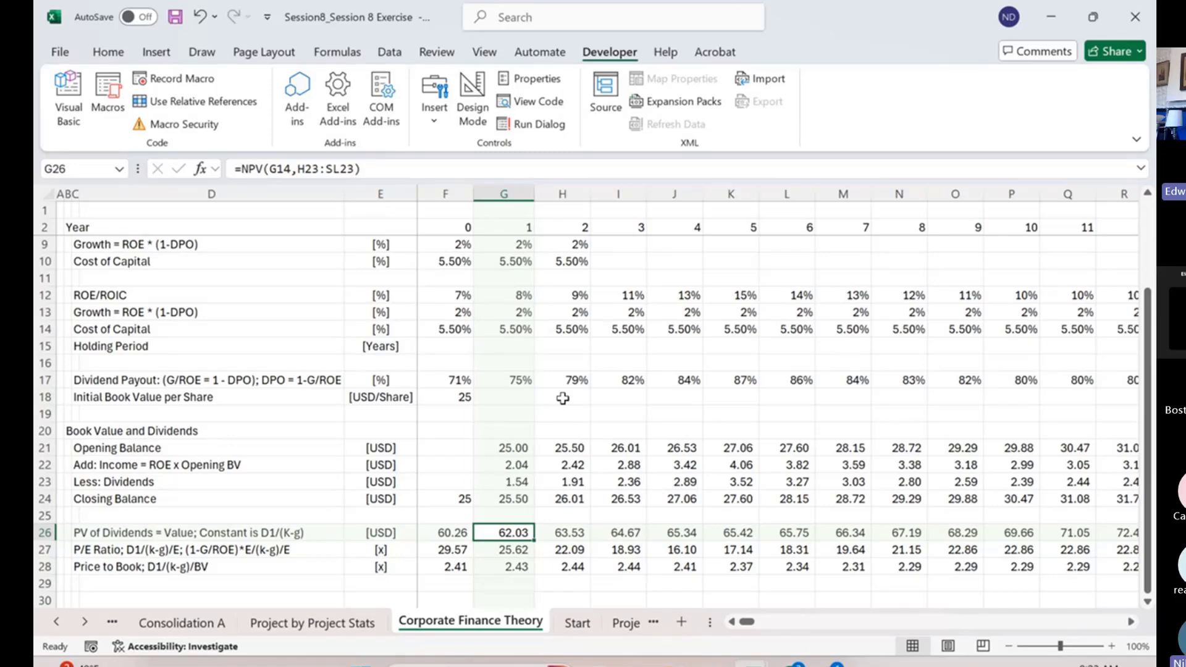
{"action": "key", "text": "Down"}
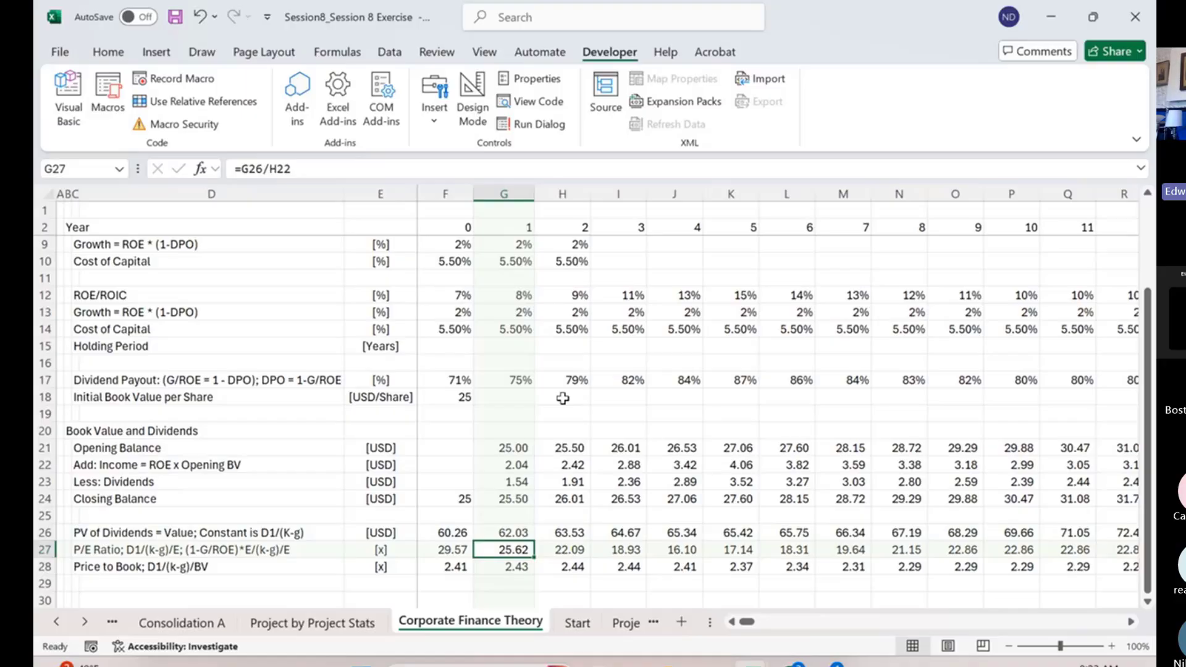
Check the year 1 Price to Book and P/E formulas, then the assumptions and the ROE/ROIC lookups in G12 and F12
{"action": "key", "text": "Down"}
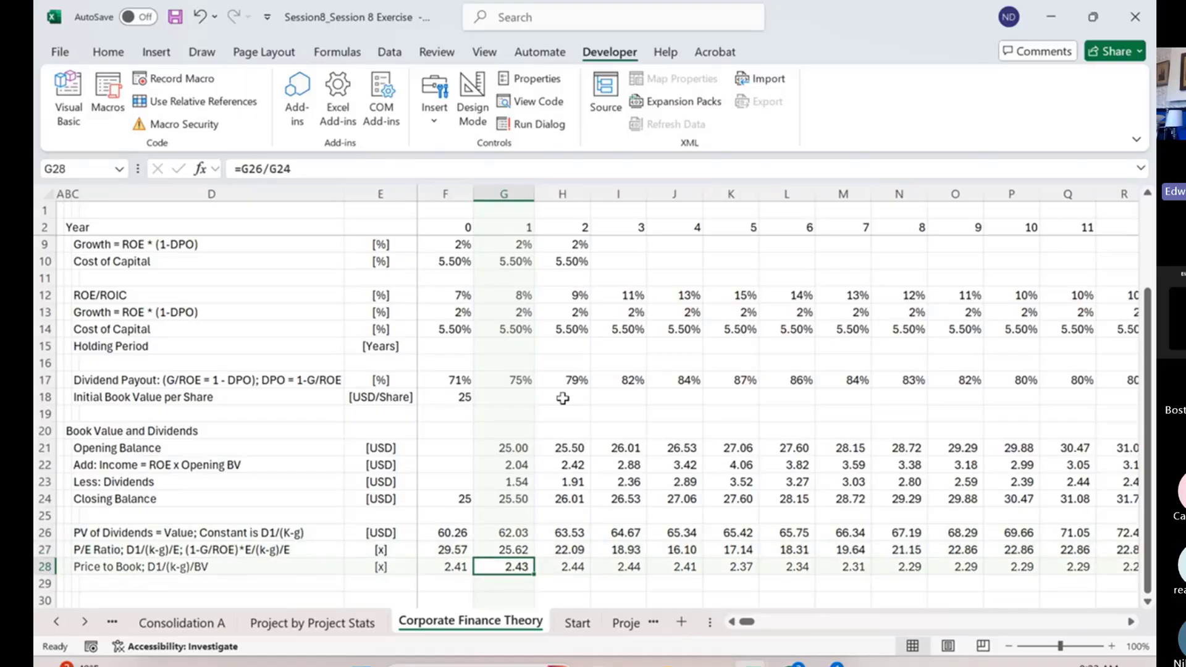
{"action": "key", "text": "Up"}
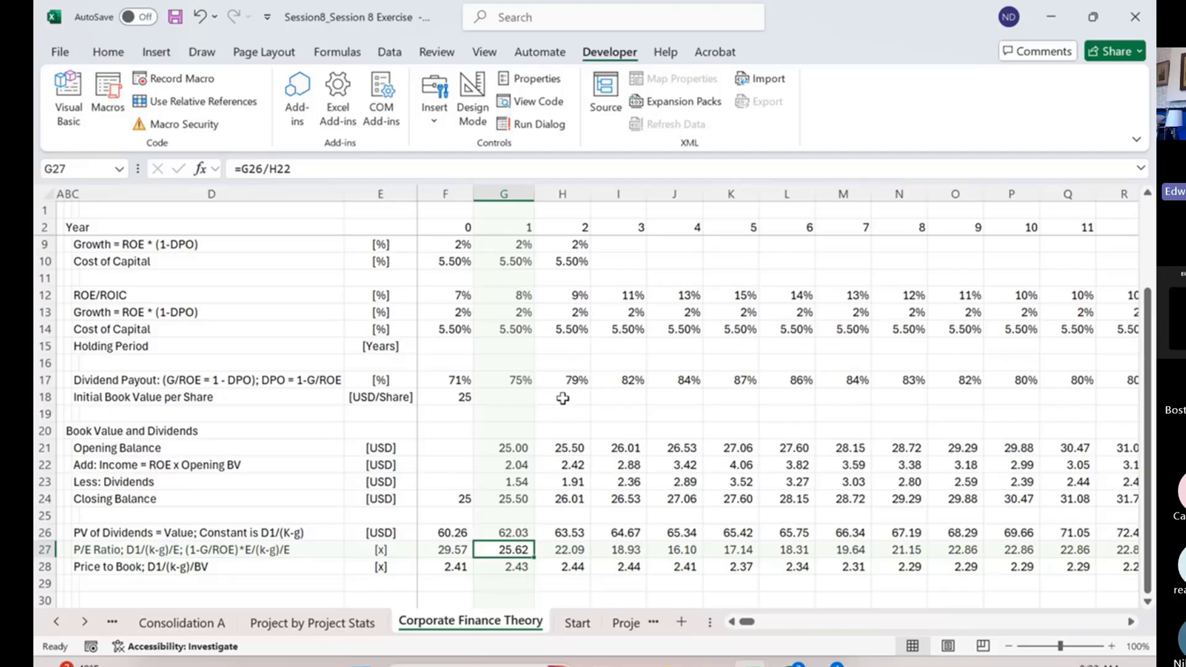
{"action": "key", "text": "ctrl+Up"}
{"action": "key", "text": "ctrl+Up"}
{"action": "key", "text": "ctrl+Up"}
{"action": "key", "text": "ctrl+Up"}
{"action": "key", "text": "ctrl+Up"}
{"action": "key", "text": "ctrl+Up"}
{"action": "key", "text": "ctrl+Up"}
{"action": "key", "text": "ctrl+Up"}
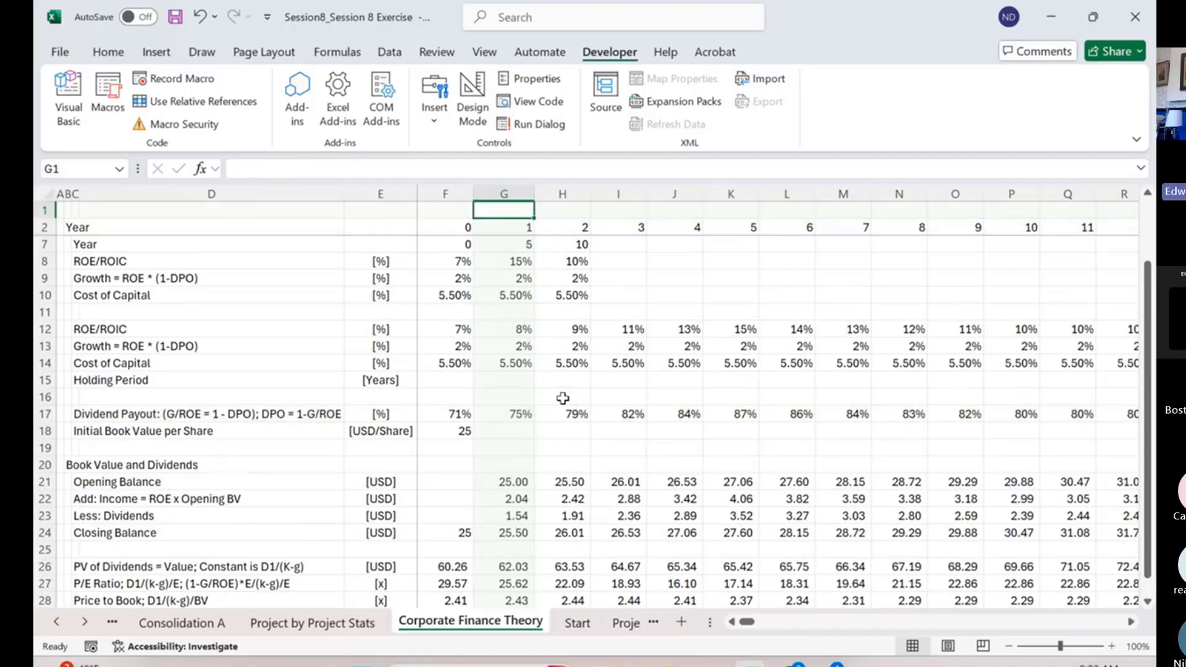
{"action": "key", "text": "Down"}
{"action": "key", "text": "Down"}
{"action": "key", "text": "Down"}
{"action": "key", "text": "Down"}
{"action": "key", "text": "Down"}
{"action": "key", "text": "Down"}
{"action": "key", "text": "Down"}
{"action": "key", "text": "Down"}
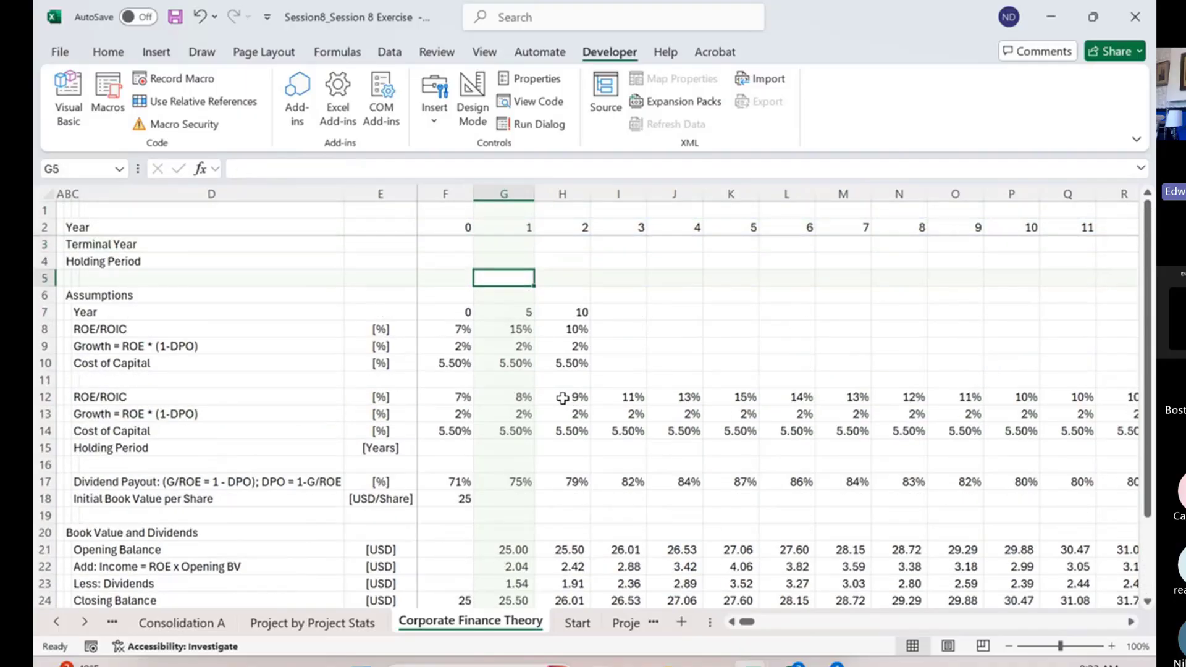
{"action": "key", "text": "Down"}
{"action": "key", "text": "Down"}
{"action": "key", "text": "Down"}
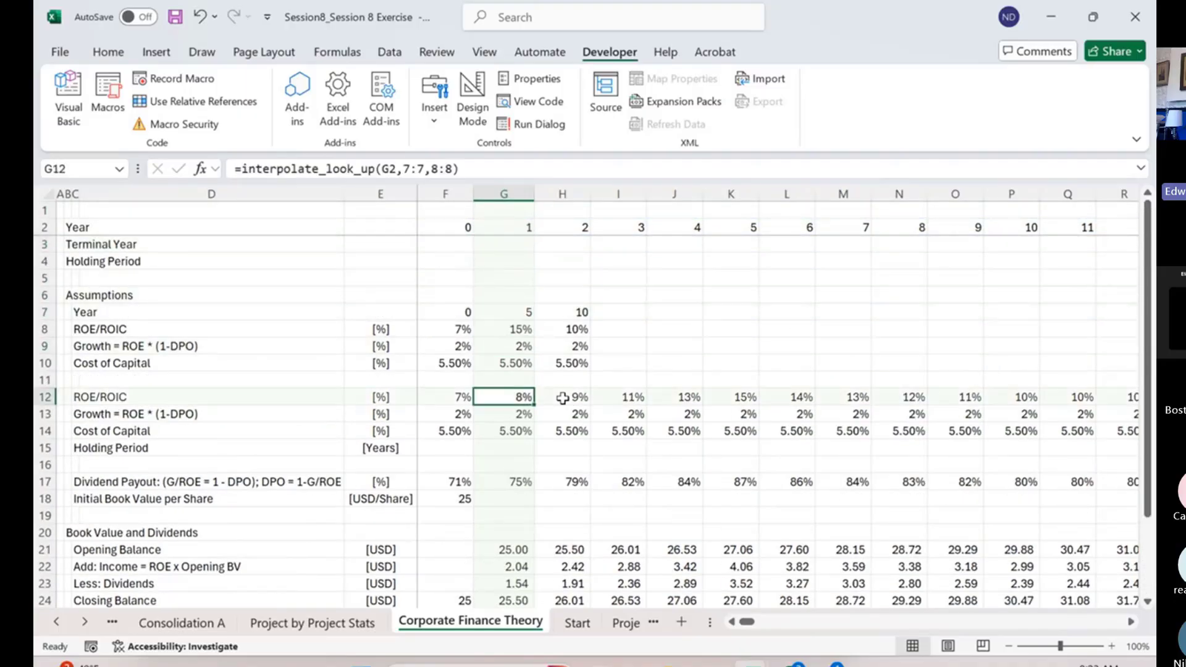
{"action": "key", "text": "Left"}
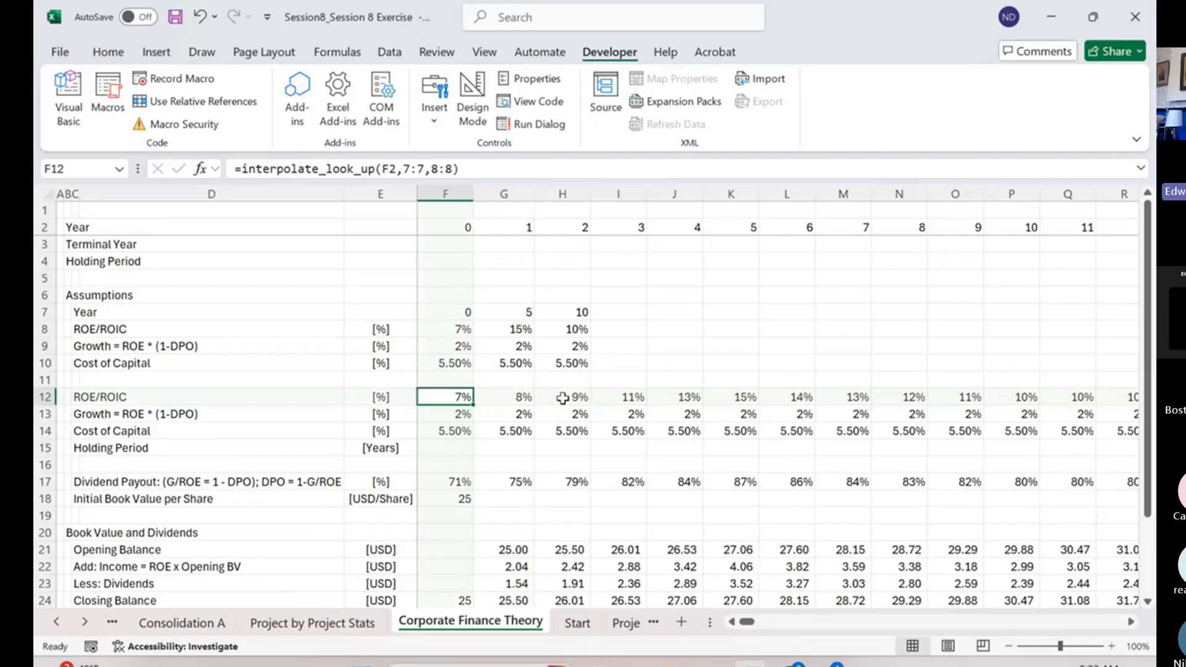
Copy the 7% ROE/ROIC assumption from F8 across G8:H8
{"action": "key", "text": "Up"}
{"action": "key", "text": "Up"}
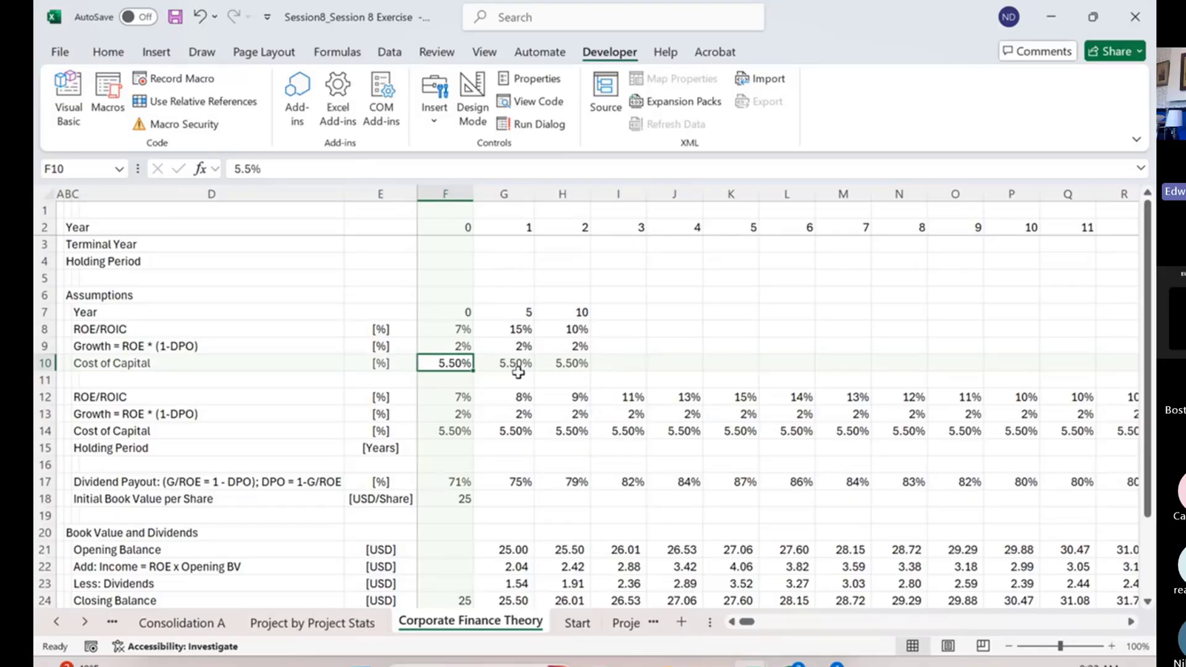
{"action": "key", "text": "Up"}
{"action": "key", "text": "Up"}
{"action": "key", "text": "shift+Right"}
{"action": "key", "text": "shift+Right"}
{"action": "key", "text": "ctrl+r"}
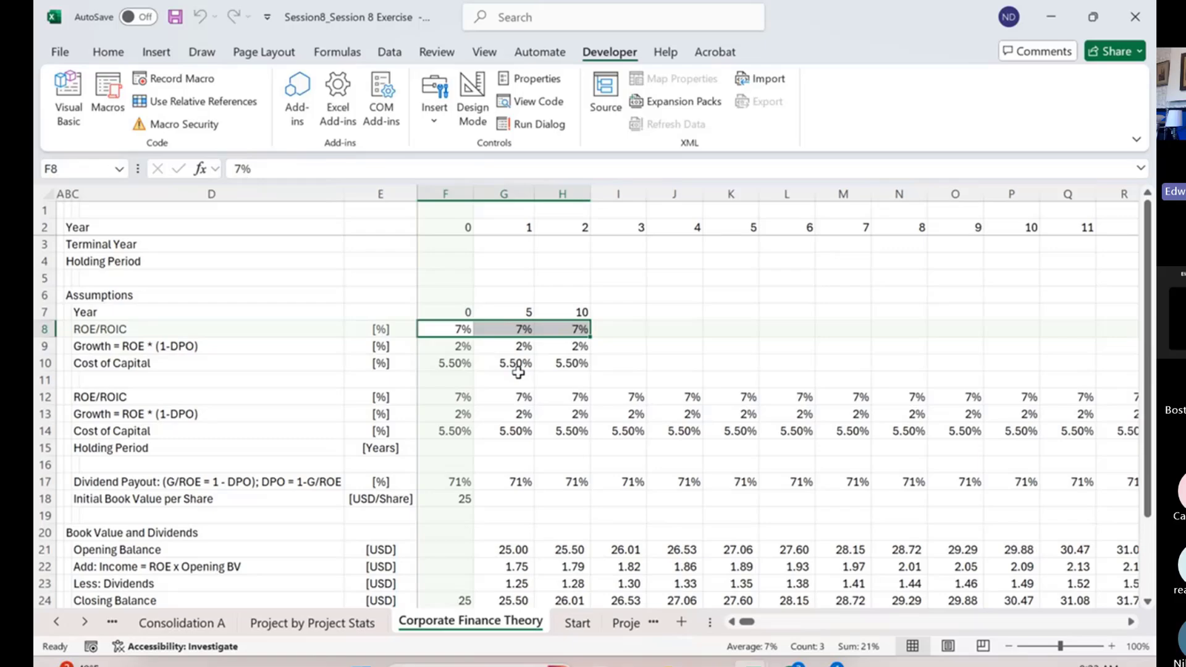
Set the year 0 Cost of Capital assumption in F10 to 7%
{"action": "key", "text": "Down"}
{"action": "key", "text": "Down"}
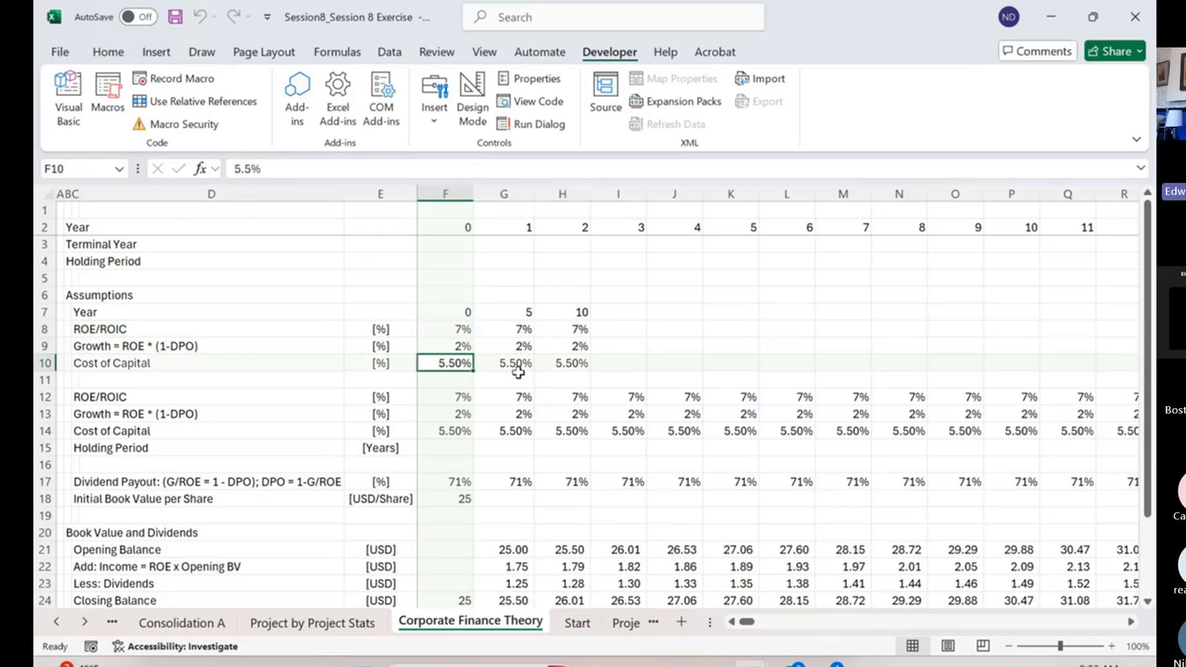
{"action": "key", "text": "Down"}
{"action": "key", "text": "Up"}
{"action": "type", "text": "7%"}
{"action": "key", "text": "ctrl+Return"}
Examine the PV of Dividends, P/E and Price to Book rows and compare the Cost of Capital in rows 10 and 14
{"action": "key", "text": "ctrl+Down"}
{"action": "key", "text": "ctrl+Down"}
{"action": "key", "text": "ctrl+Down"}
{"action": "key", "text": "ctrl+Down"}
{"action": "key", "text": "ctrl+Down"}
{"action": "key", "text": "ctrl+Down"}
{"action": "key", "text": "ctrl+Down"}
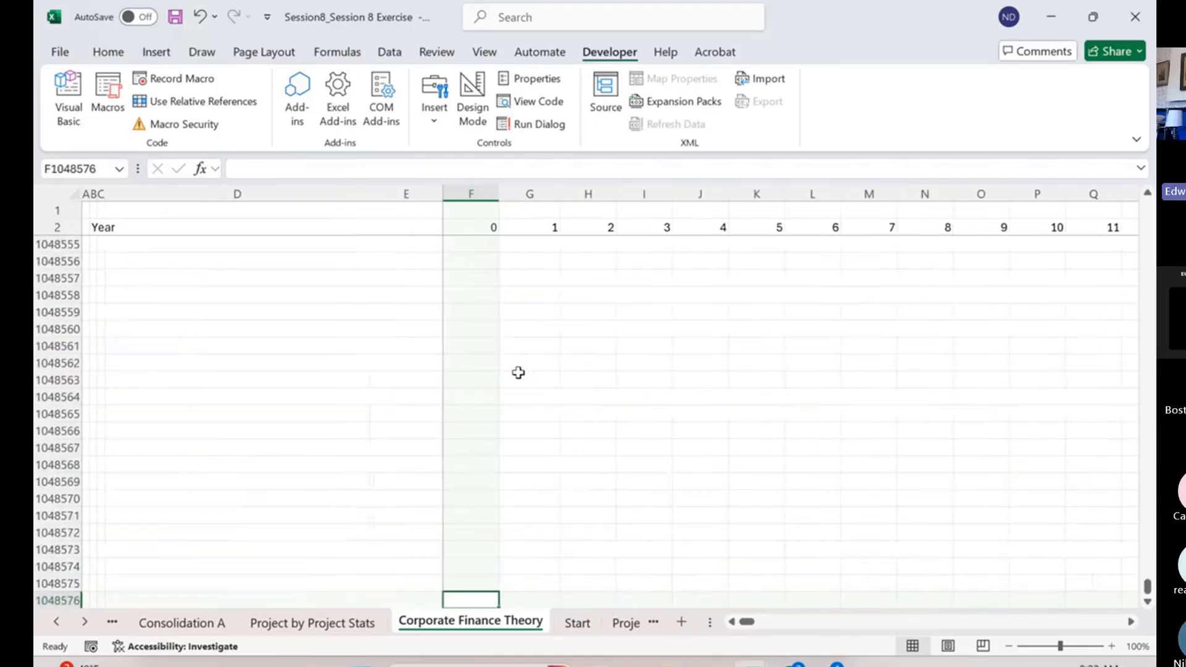
{"action": "key", "text": "ctrl+Up"}
{"action": "scroll", "coordinate": [518, 373], "scroll_direction": "up", "scroll_amount": 5}
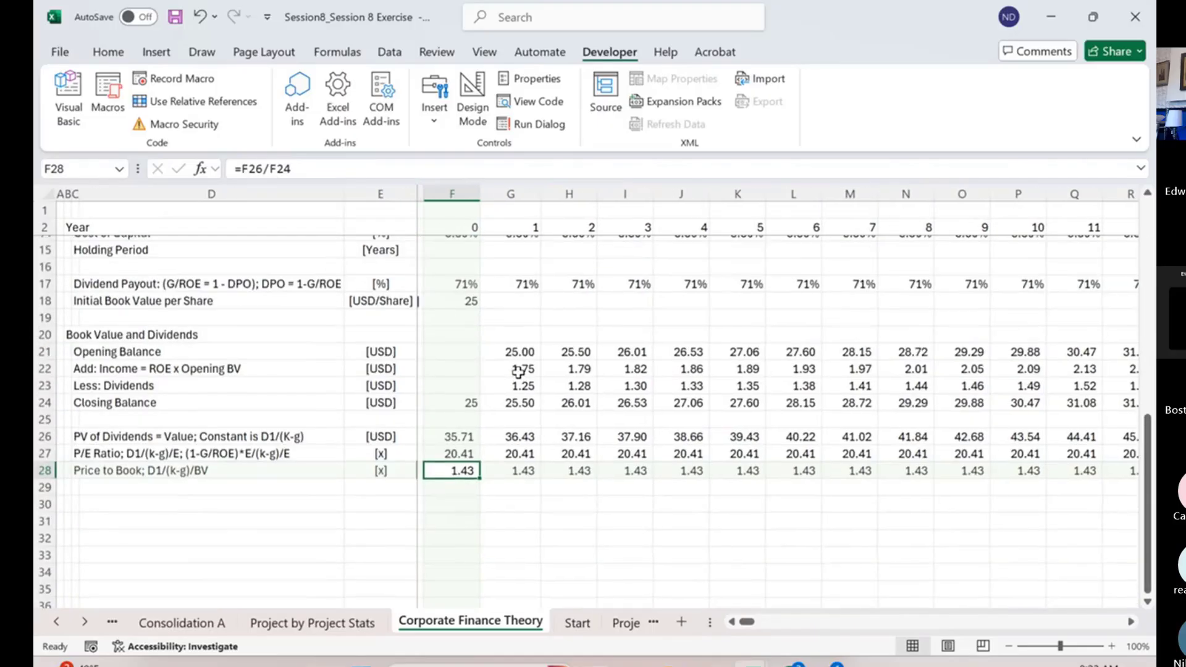
{"action": "scroll", "coordinate": [518, 372], "scroll_direction": "up", "scroll_amount": 2}
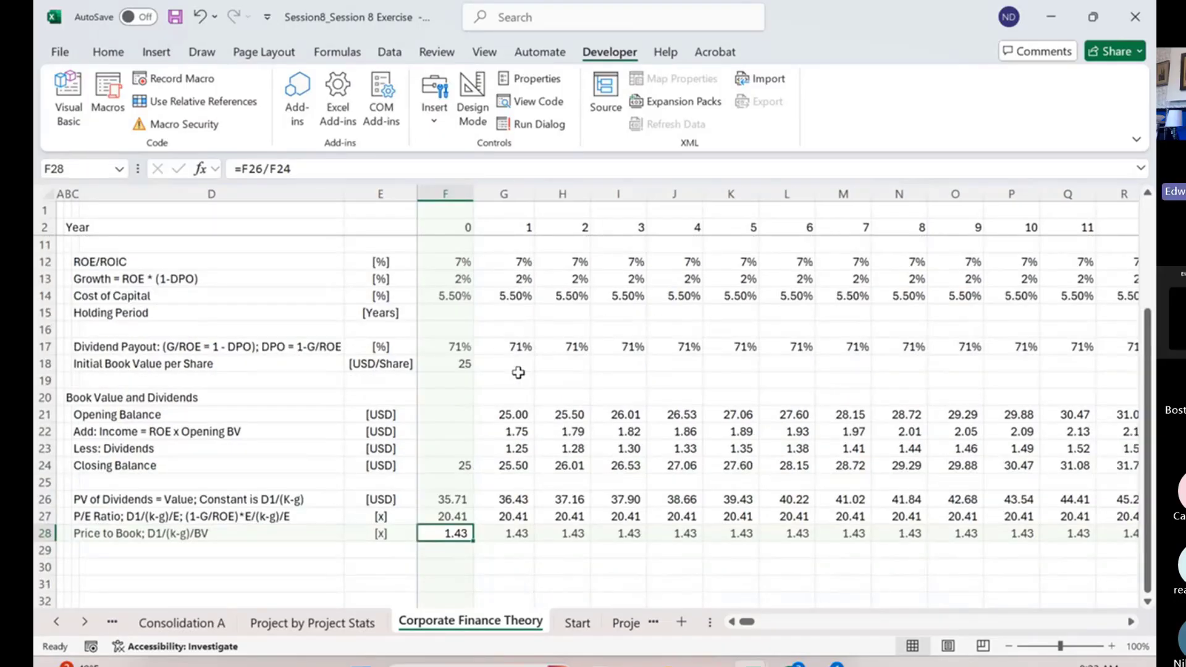
{"action": "scroll", "coordinate": [518, 373], "scroll_direction": "up", "scroll_amount": 3}
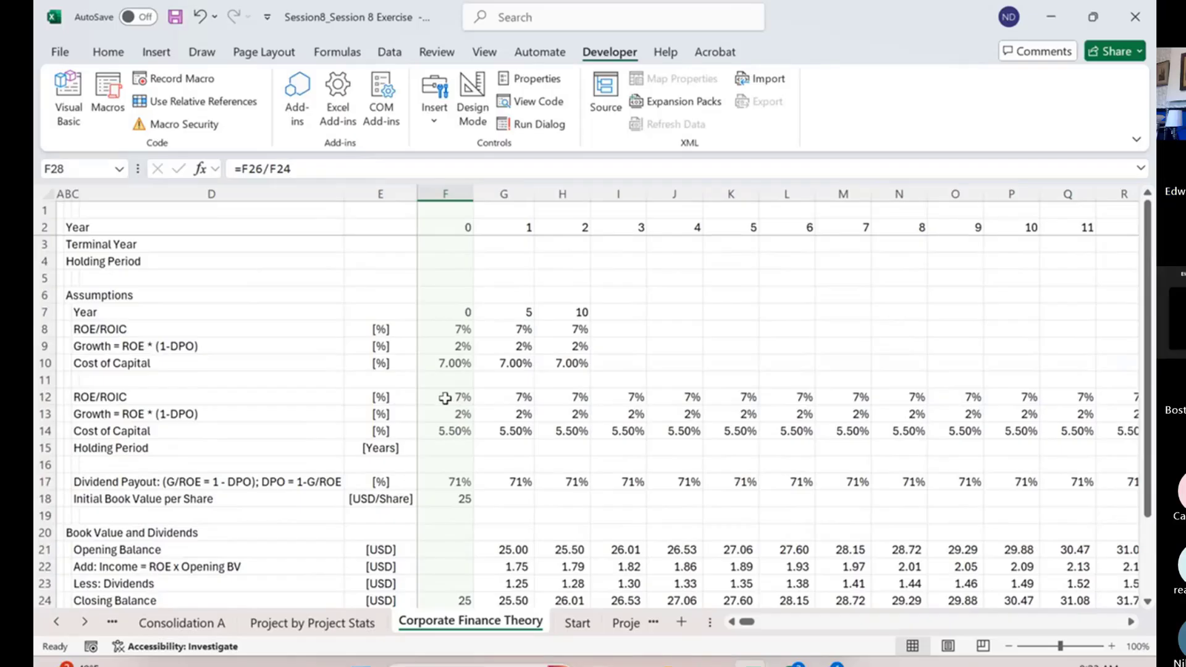
Replace the hard-coded Cost of Capital in F14 with the formula =interpolate_look_up(F2,7:7,8:8)
{"action": "left_click", "coordinate": [454, 431]}
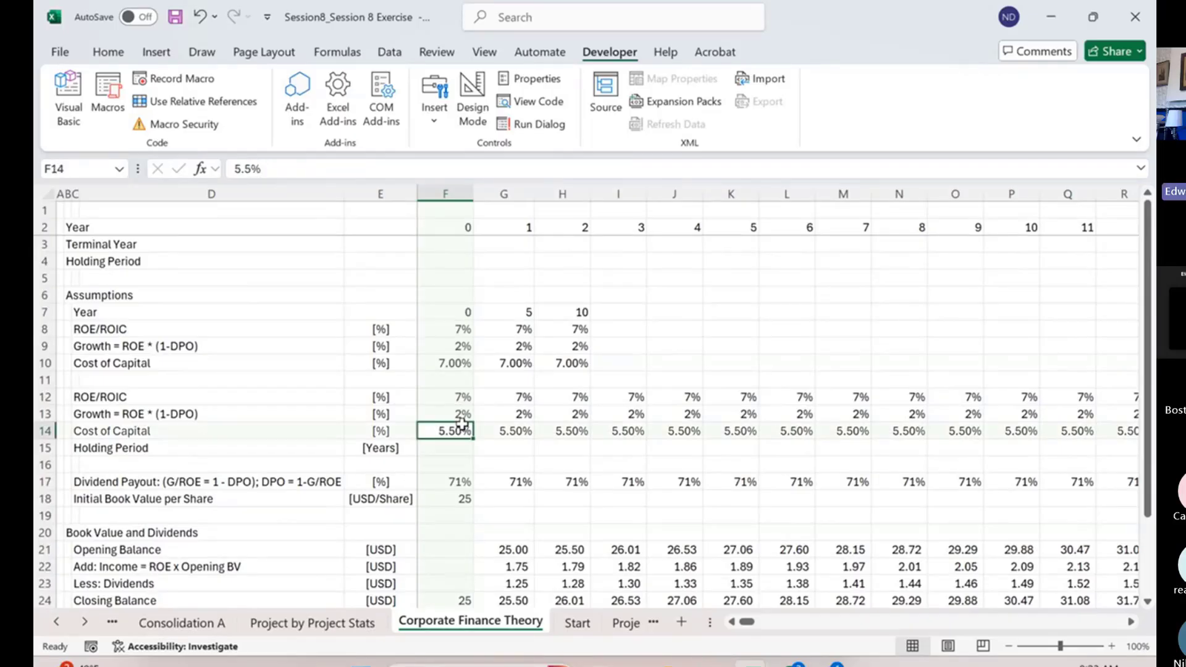
{"action": "double_click", "coordinate": [459, 430]}
{"action": "type", "text": "=interpo"}
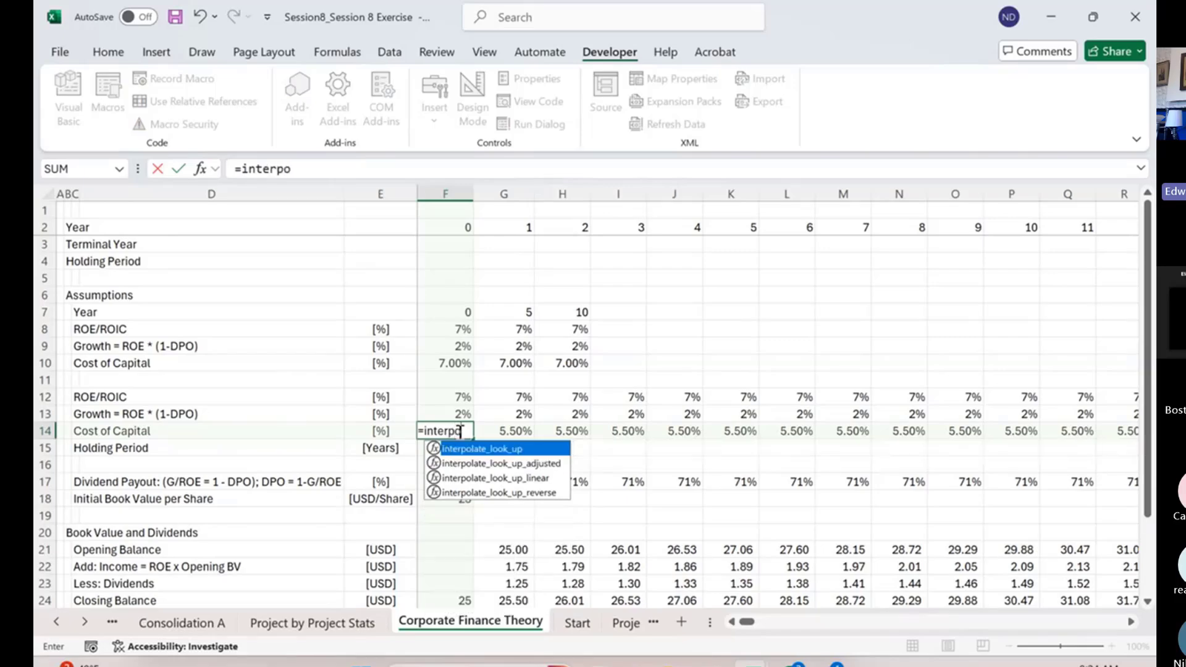
{"action": "key", "text": "Tab"}
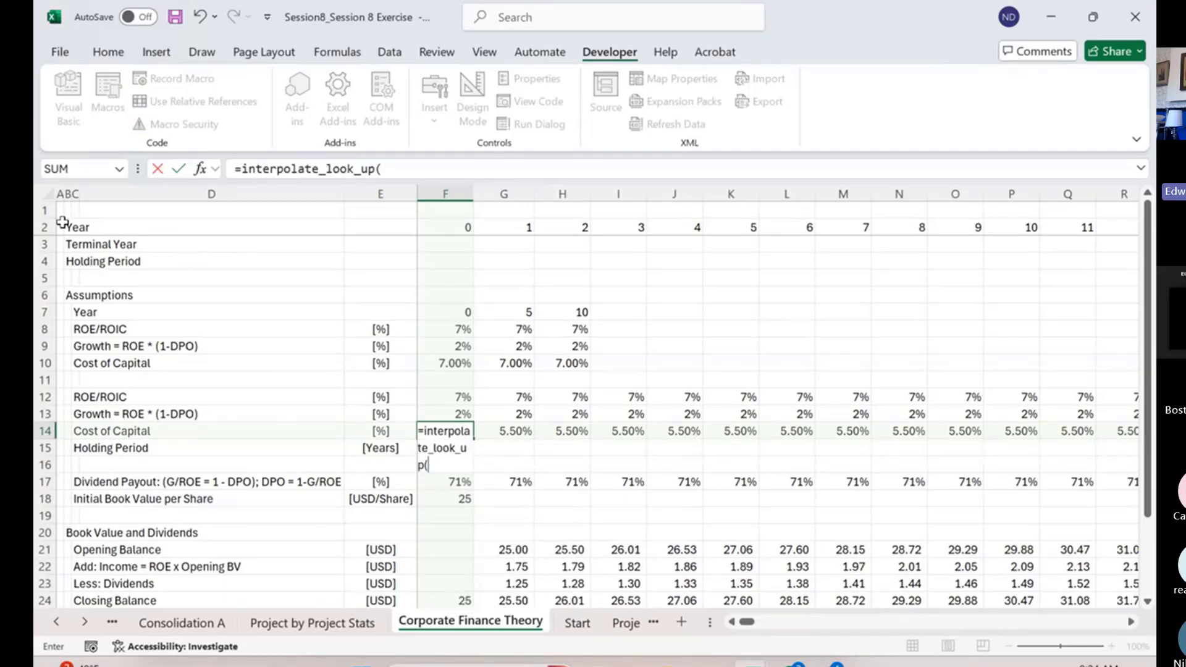
{"action": "left_click", "coordinate": [39, 230]}
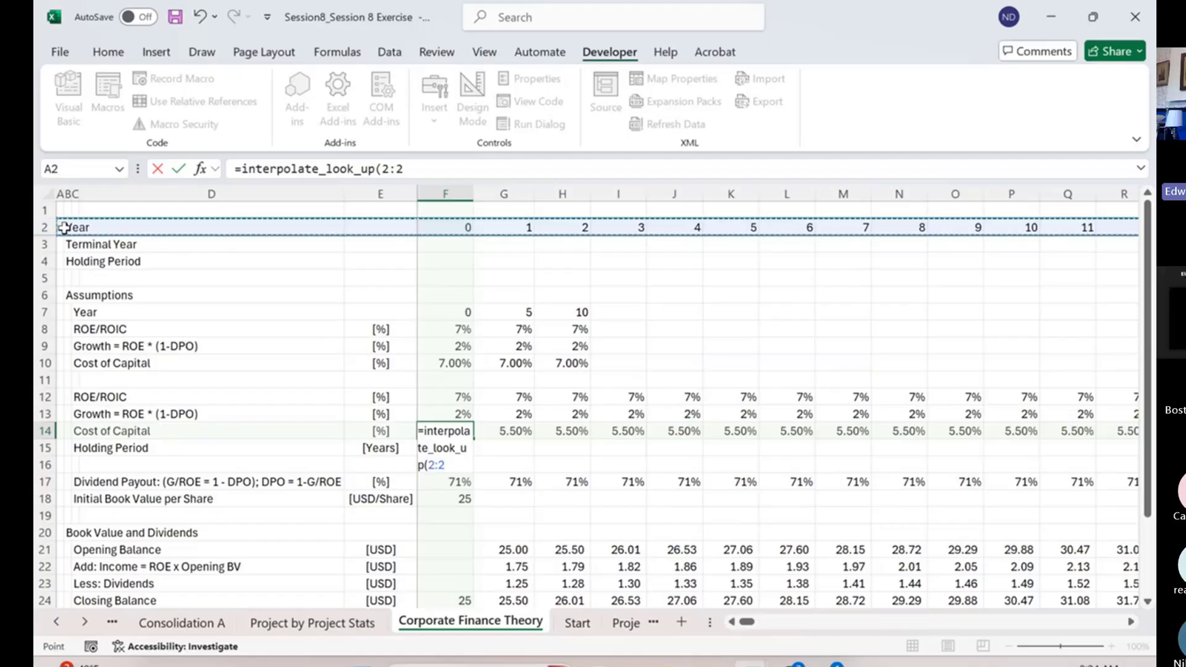
{"action": "left_click", "coordinate": [440, 225]}
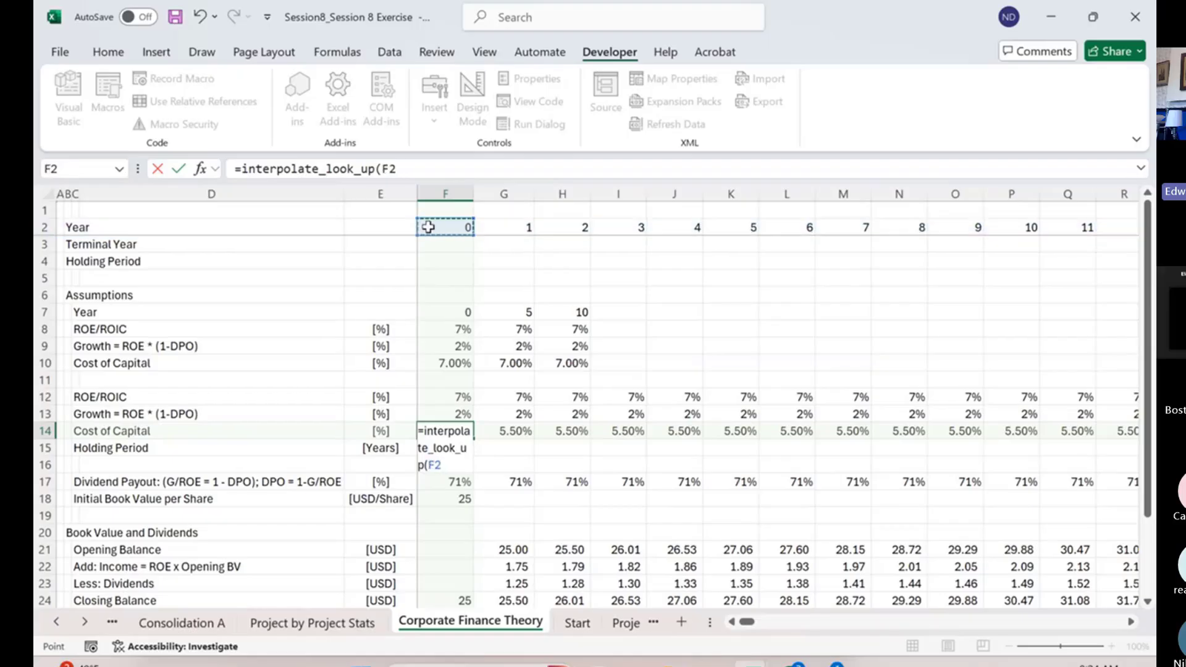
{"action": "type", "text": ",7:7"}
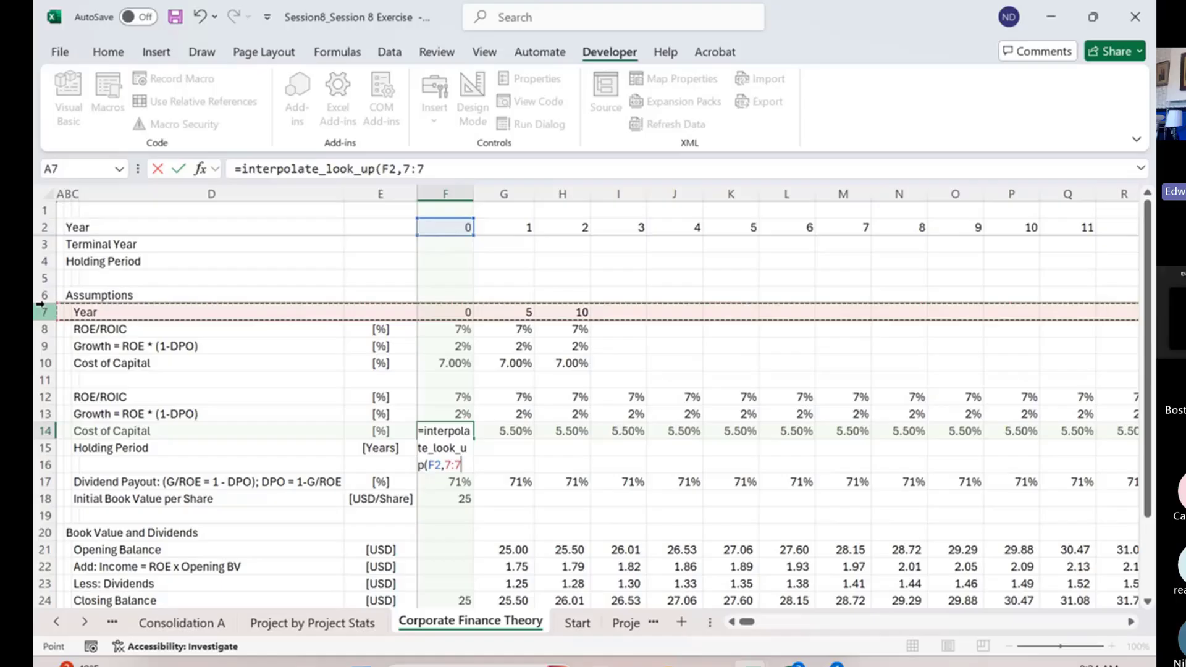
{"action": "left_click", "coordinate": [40, 306]}
{"action": "type", "text": ","}
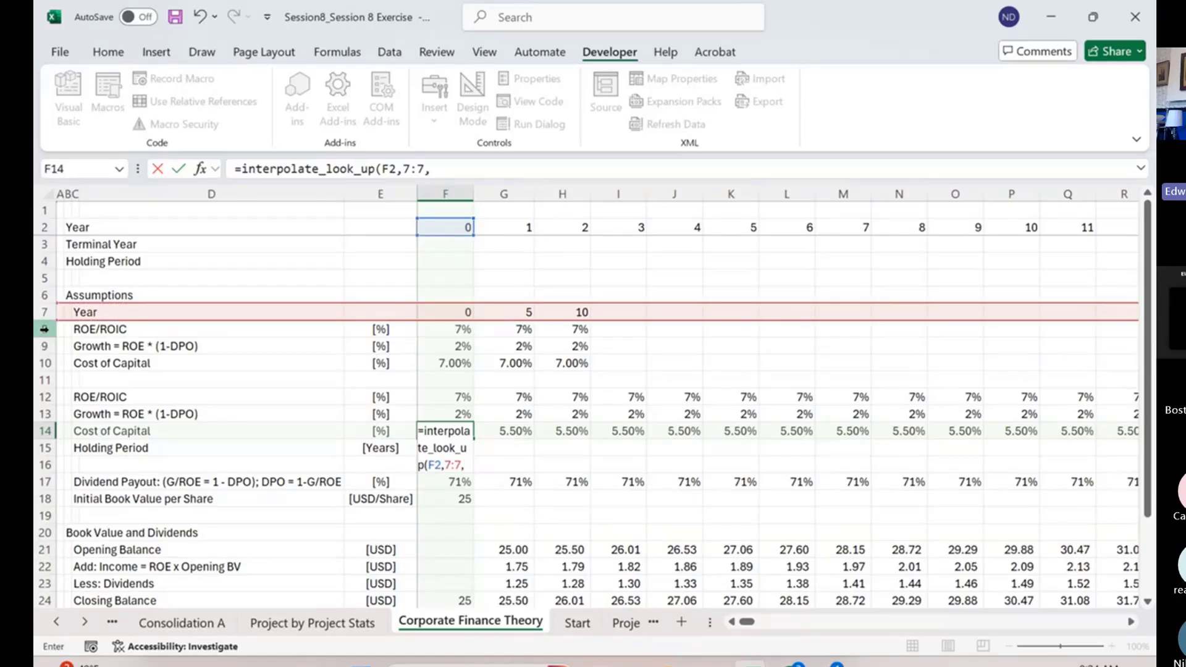
{"action": "left_click", "coordinate": [45, 329]}
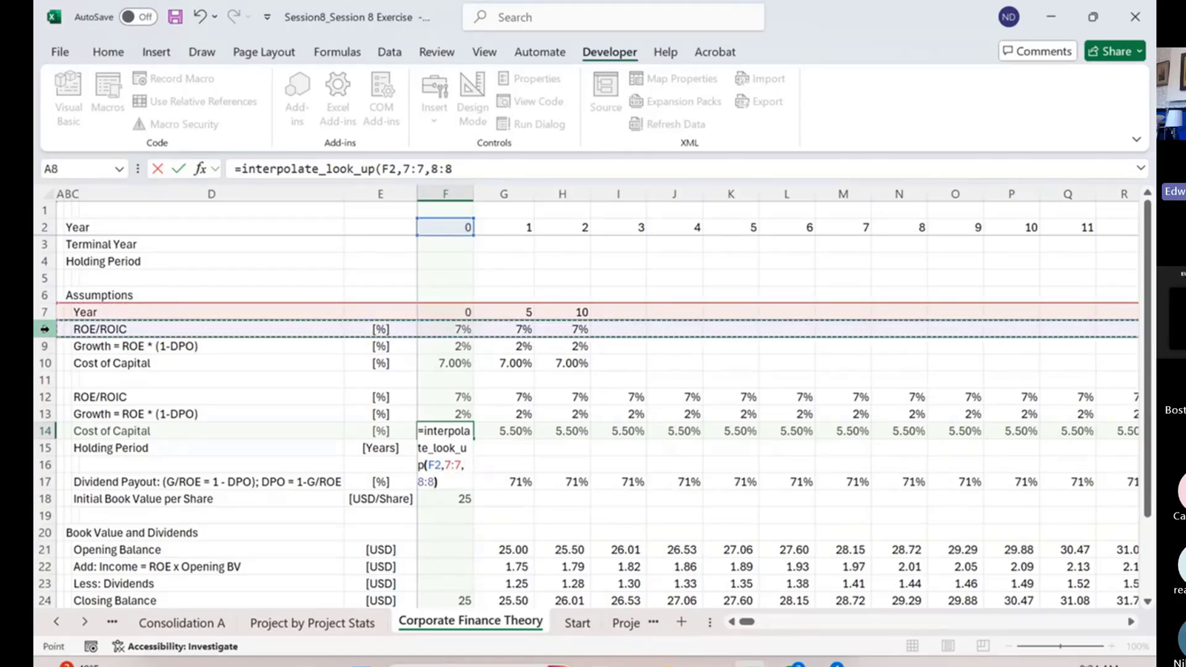
{"action": "key", "text": "Return"}
{"action": "key", "text": "Up"}
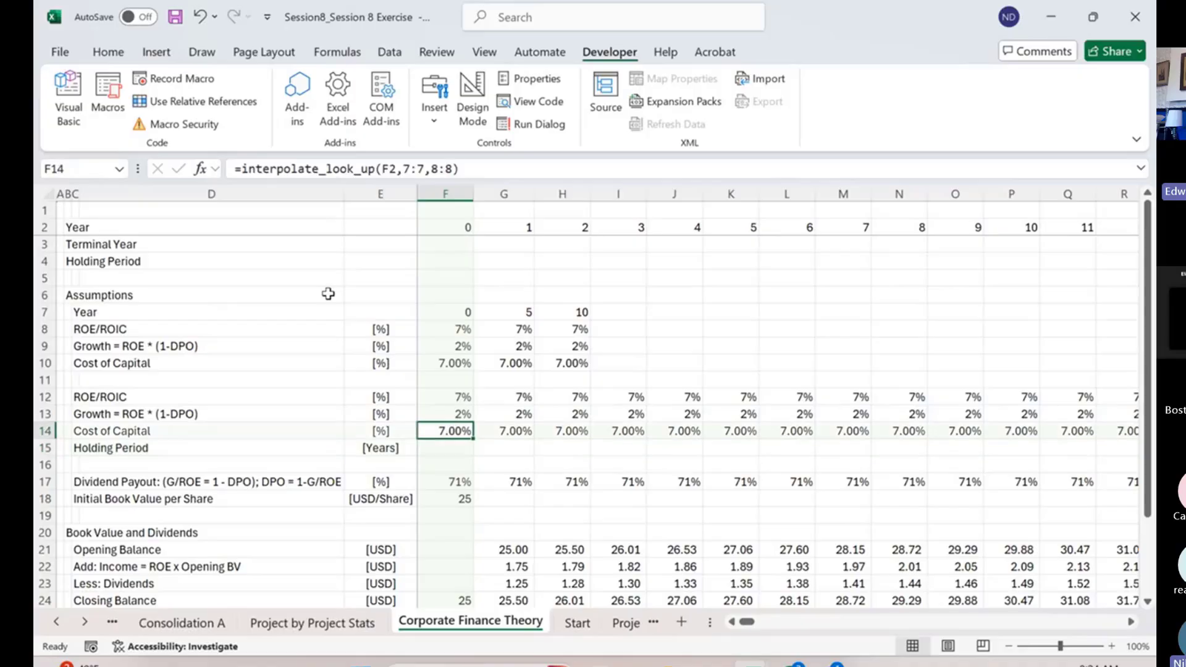
Change the lookup's result row in F14 to the Cost of Capital assumptions, 10:10, and copy the formula across all year columns
{"action": "key", "text": "F2"}
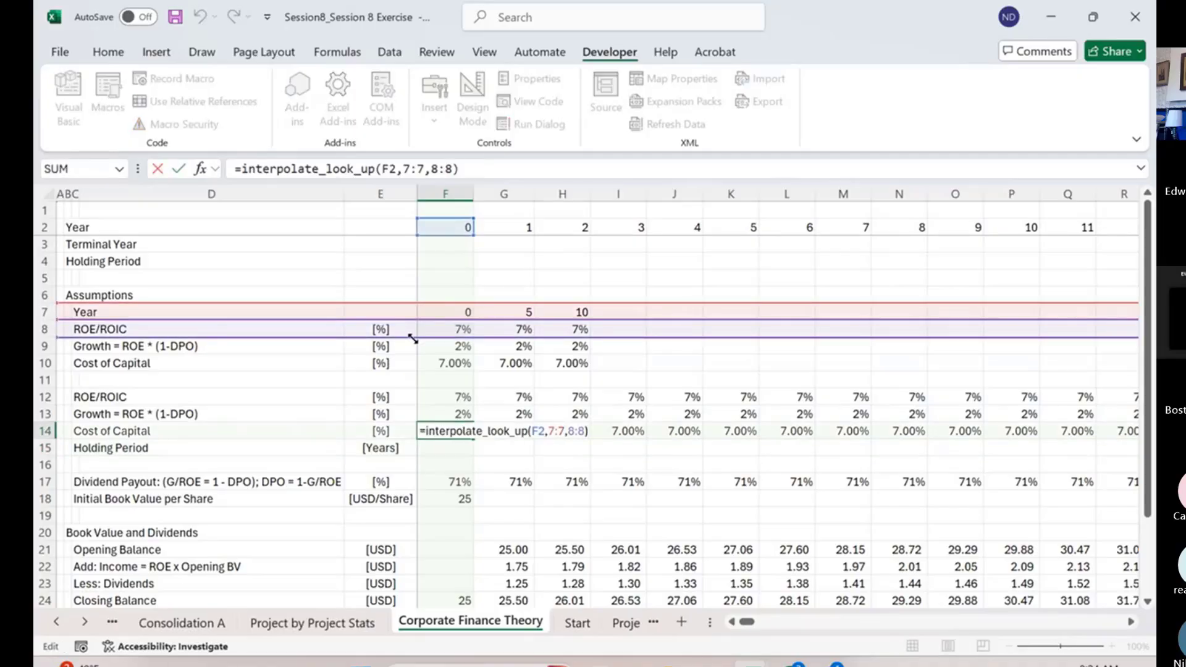
{"action": "left_click_drag", "start_coordinate": [407, 344], "coordinate": [406, 359]}
{"action": "key", "text": "ctrl+Return"}
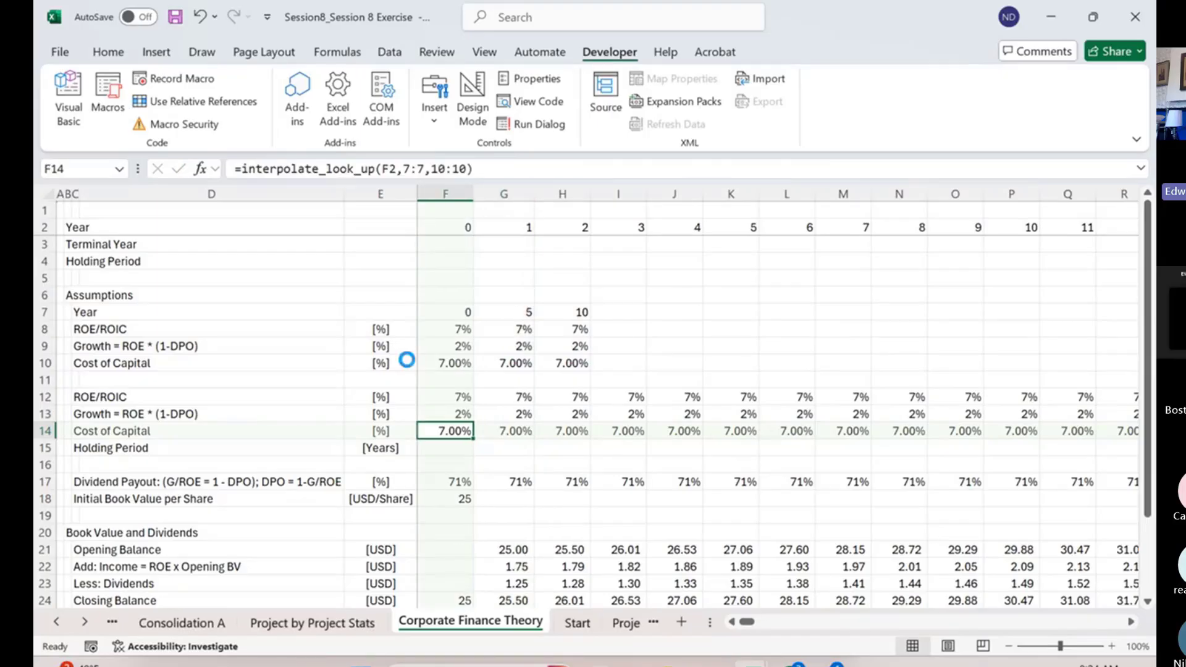
{"action": "key", "text": "ctrl+shift+Right"}
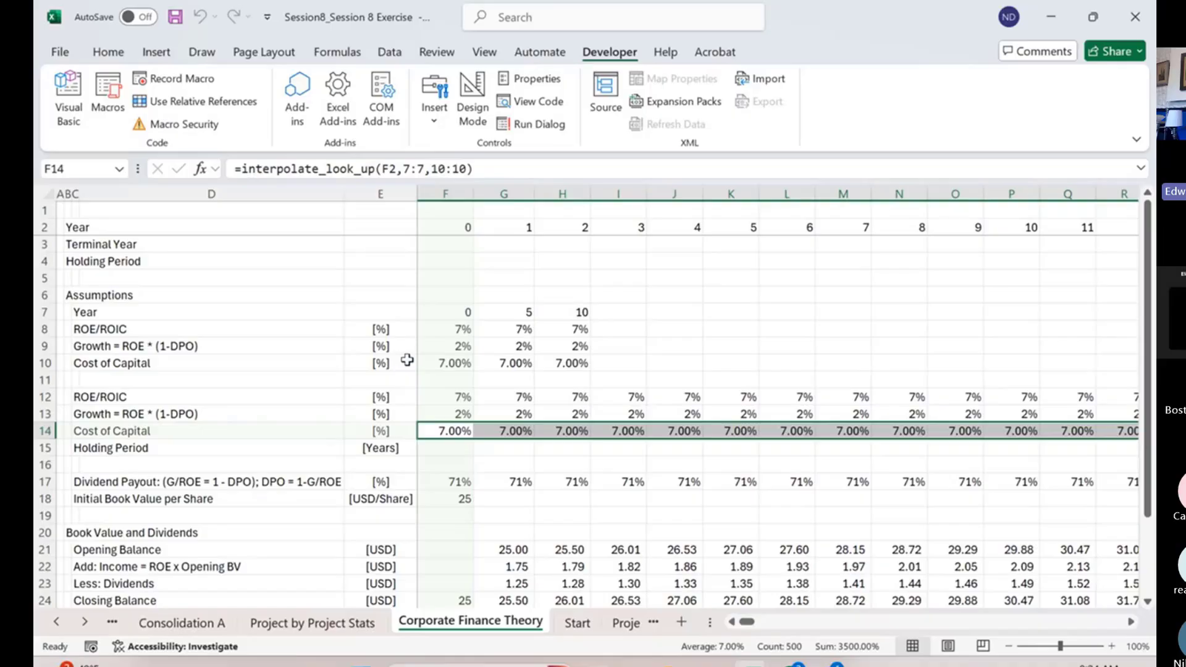
Review the PV of Dividends, P/E and Price to Book rows across the years, including the NPV formula in J26
{"action": "scroll", "coordinate": [408, 359], "scroll_direction": "down", "scroll_amount": 4}
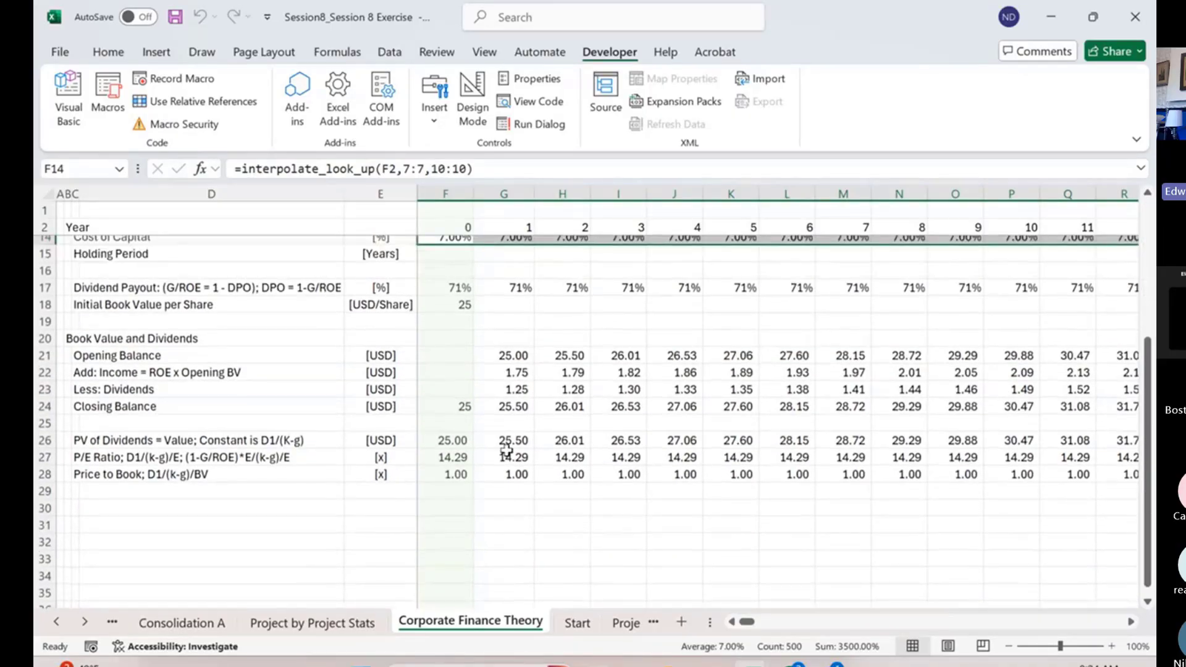
{"action": "left_click", "coordinate": [517, 458]}
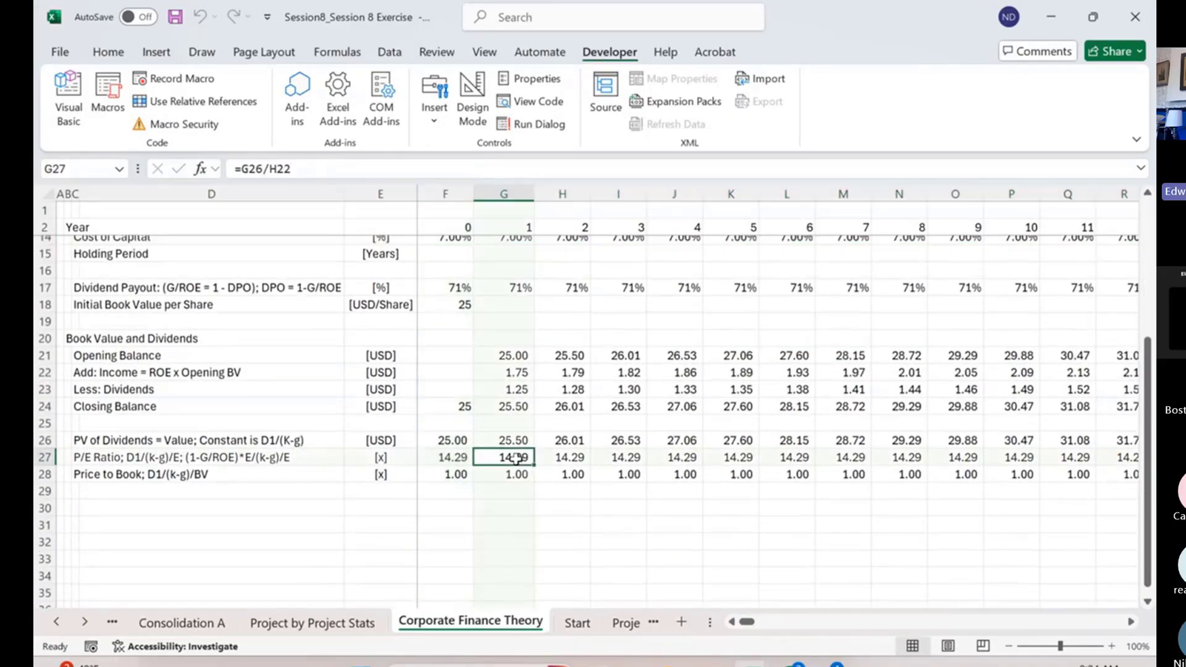
{"action": "key", "text": "Right"}
{"action": "key", "text": "Right"}
{"action": "key", "text": "Right"}
{"action": "key", "text": "Up"}
{"action": "scroll", "coordinate": [517, 457], "scroll_direction": "up", "scroll_amount": 2}
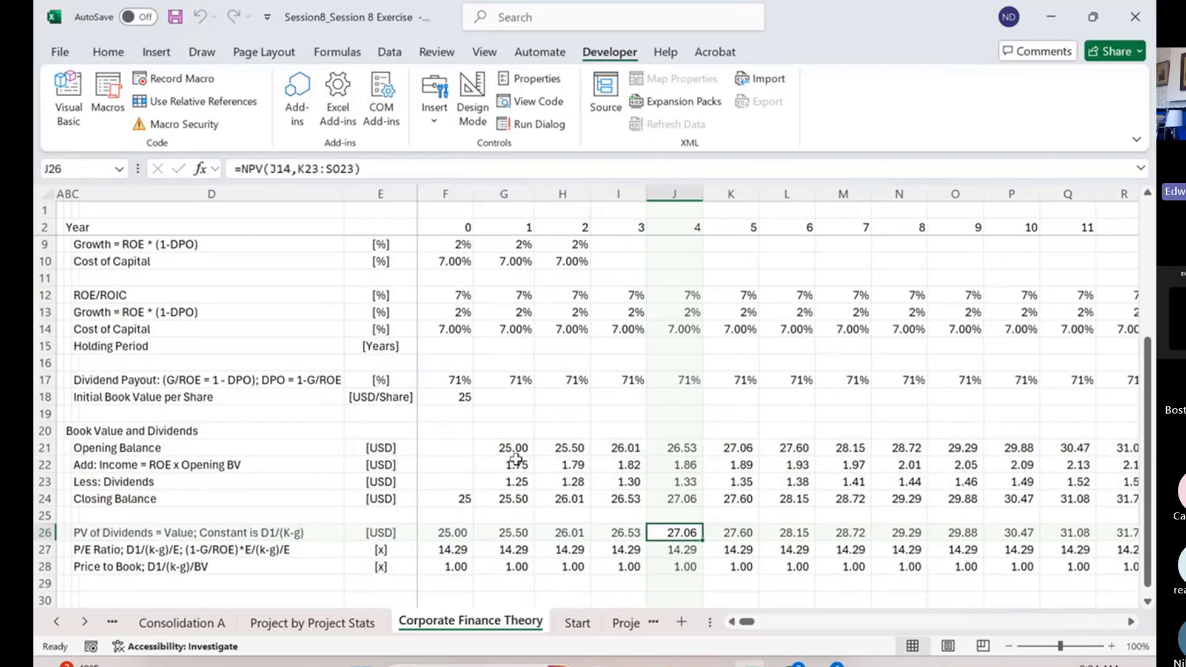
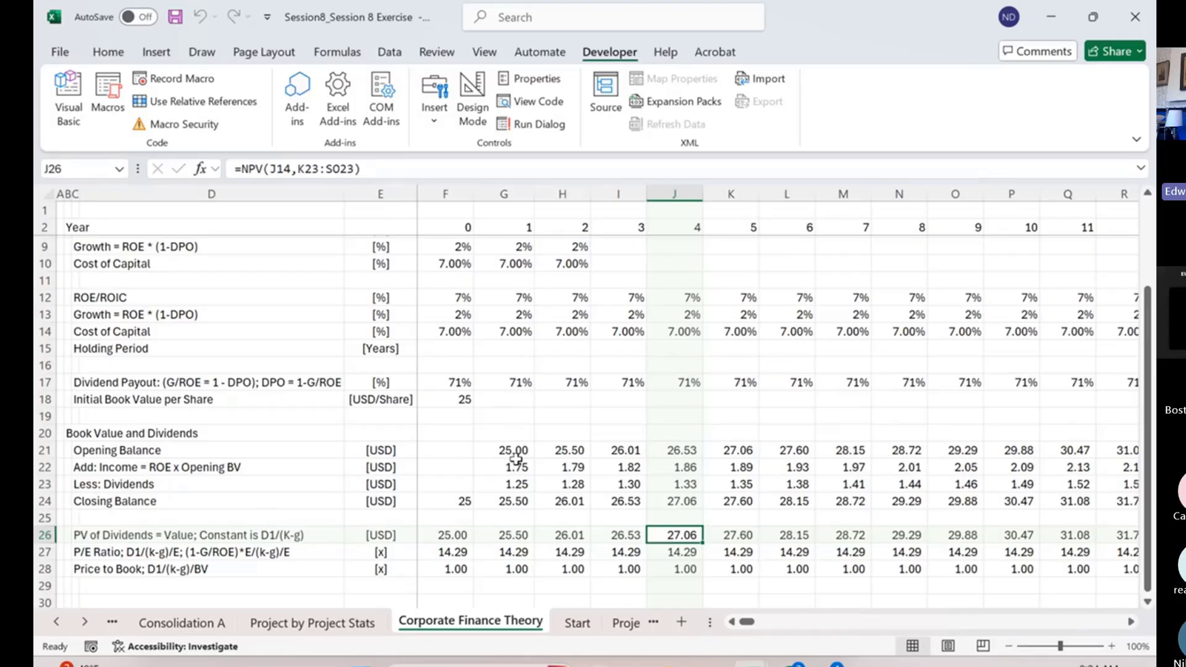
{"action": "mouse_move", "coordinate": [828, 665]}
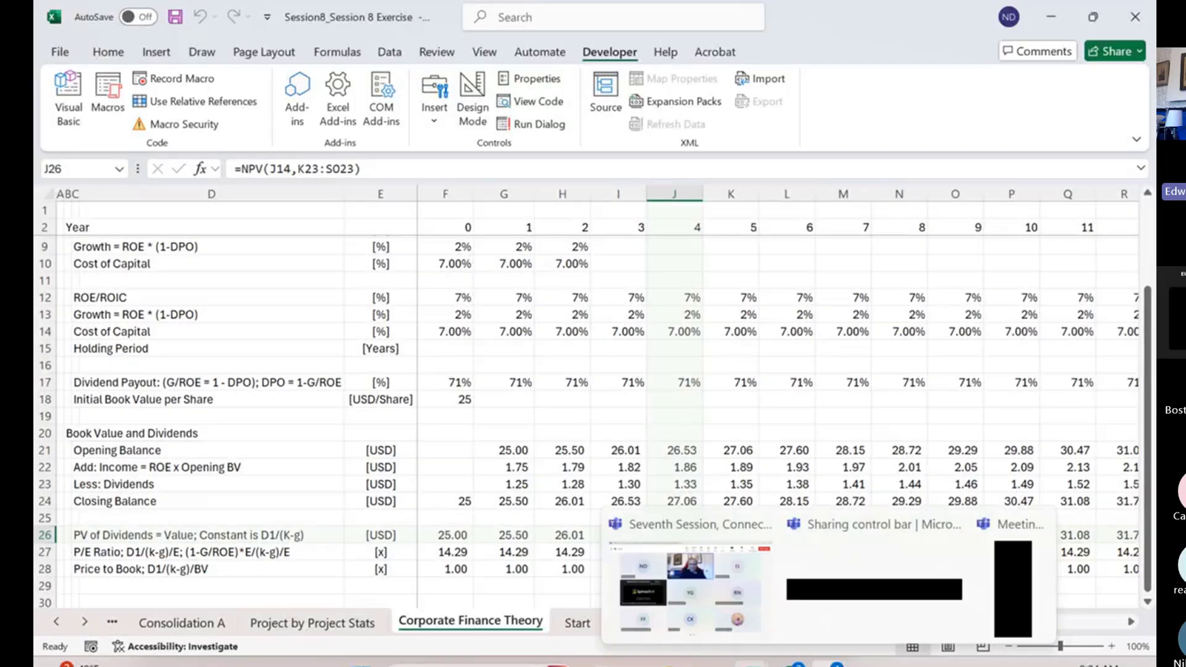
{"action": "mouse_move", "coordinate": [1018, 592]}
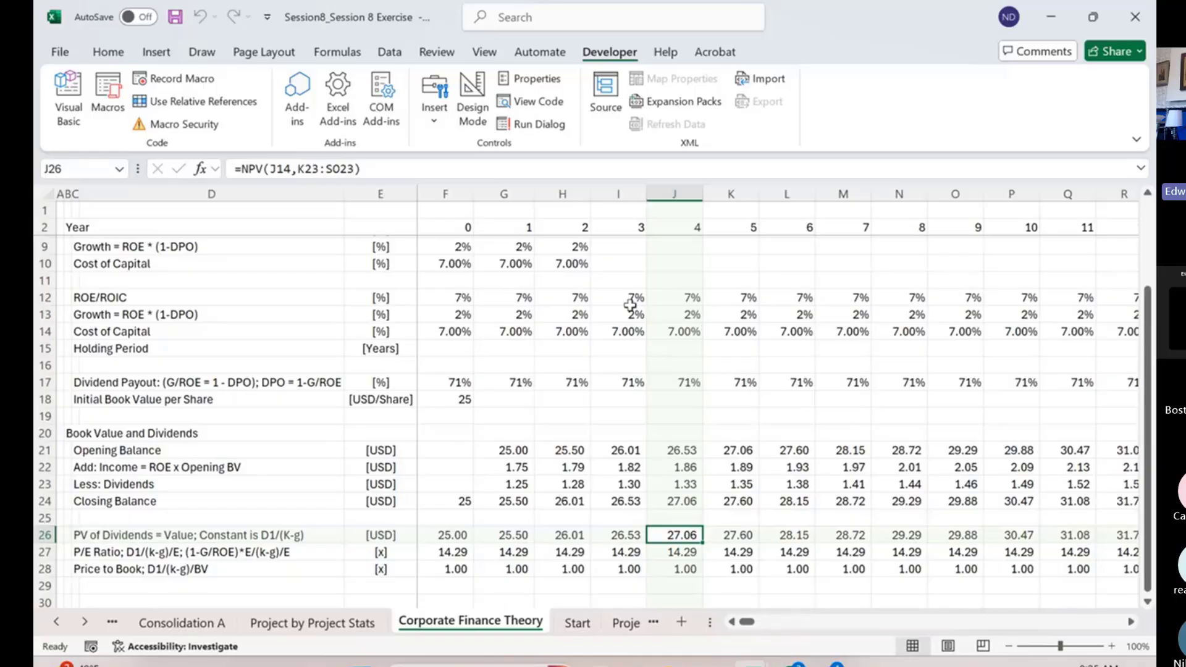
Check the growth entry in F13 and set the year 0 Cost of Capital assumption in F10 to 5.5%
{"action": "double_click", "coordinate": [454, 318]}
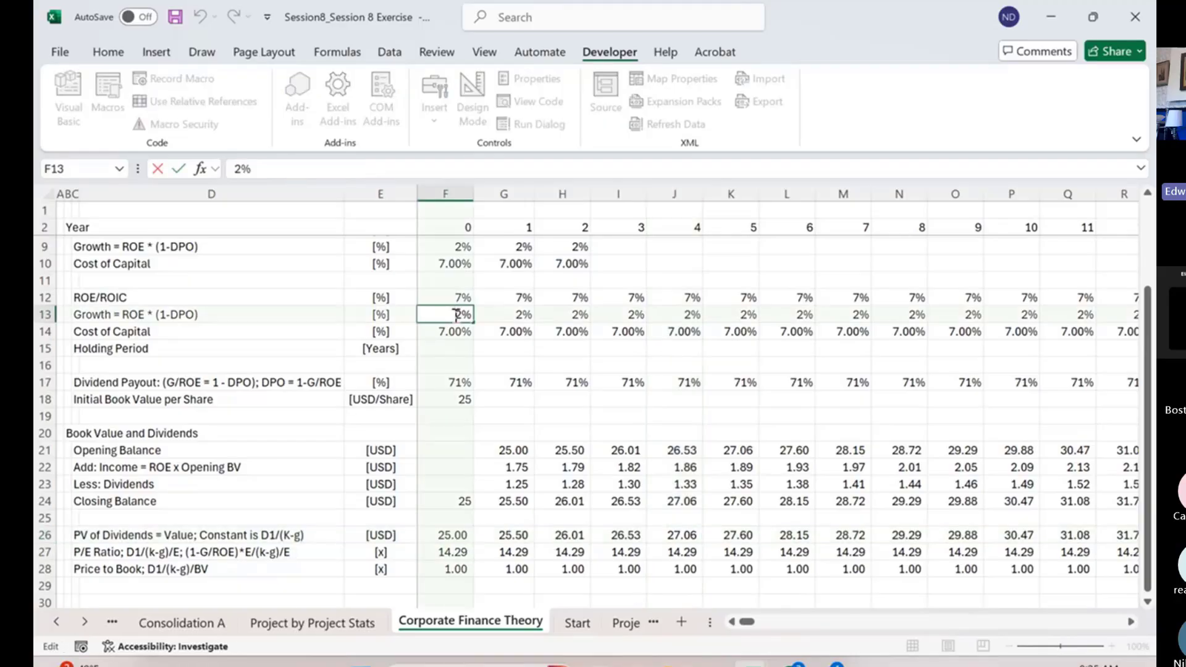
{"action": "key", "text": "Return"}
{"action": "key", "text": "Up"}
{"action": "key", "text": "Up"}
{"action": "key", "text": "Up"}
{"action": "scroll", "coordinate": [454, 315], "scroll_direction": "up", "scroll_amount": 2}
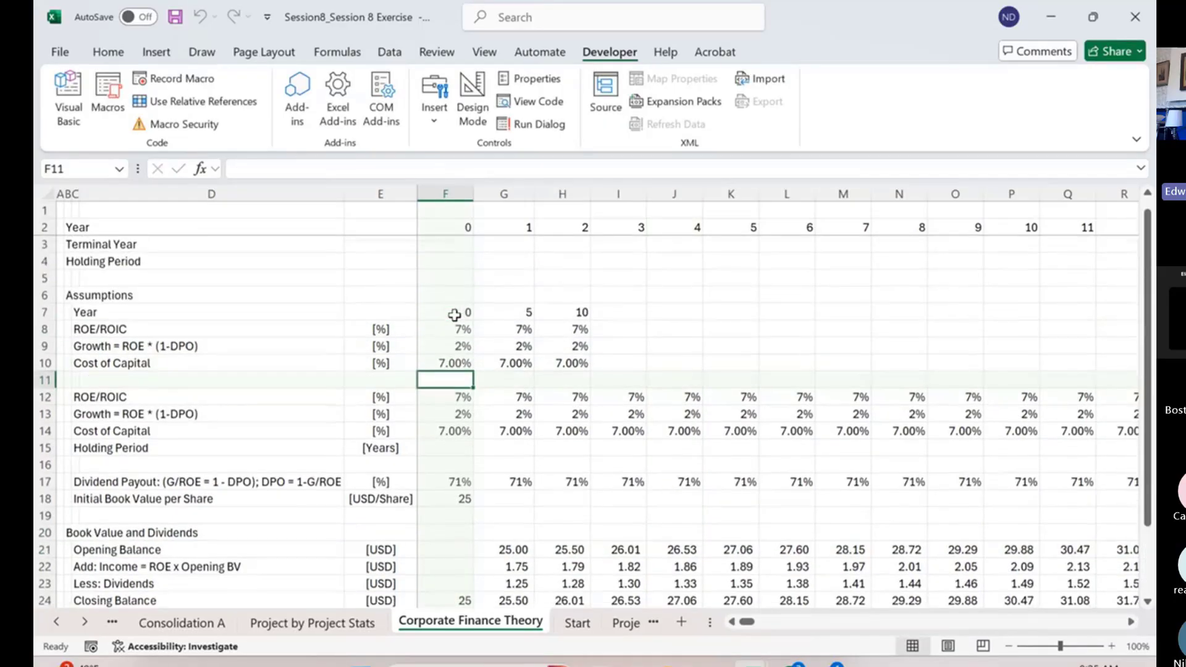
{"action": "key", "text": "Up"}
{"action": "type", "text": "5.5"}
{"action": "key", "text": "ctrl+Return"}
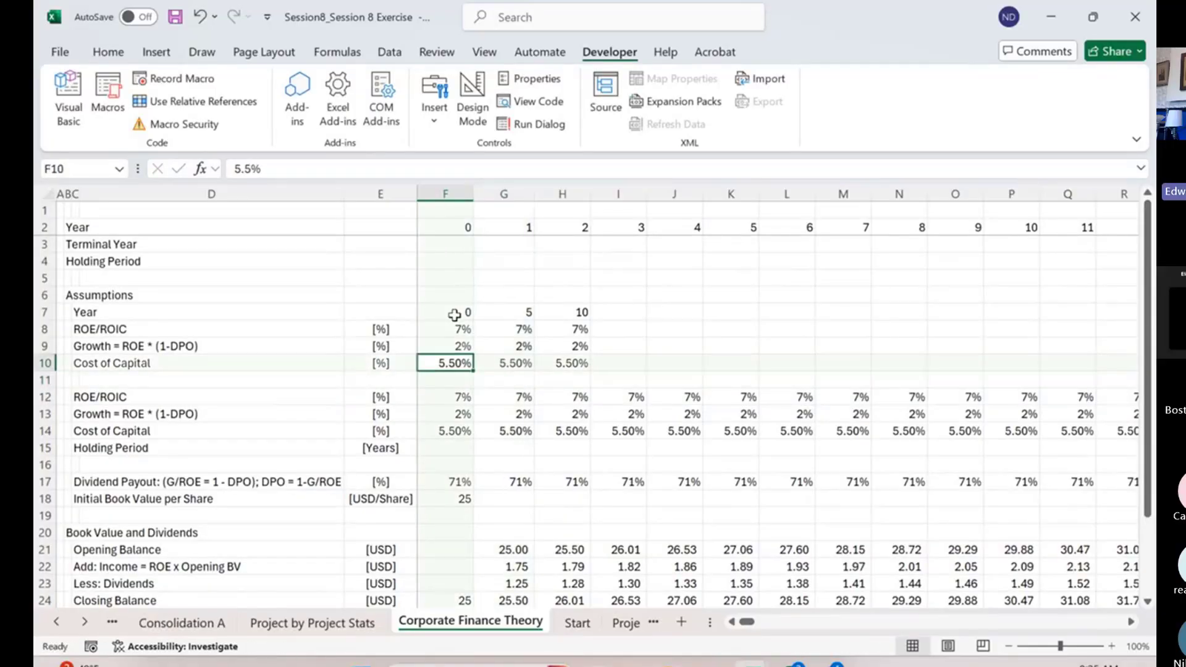
Set the ROE/ROIC assumptions to 15% for year 5 in G8 and 11% for year 10 in H8
{"action": "key", "text": "Down"}
{"action": "key", "text": "Down"}
{"action": "key", "text": "Down"}
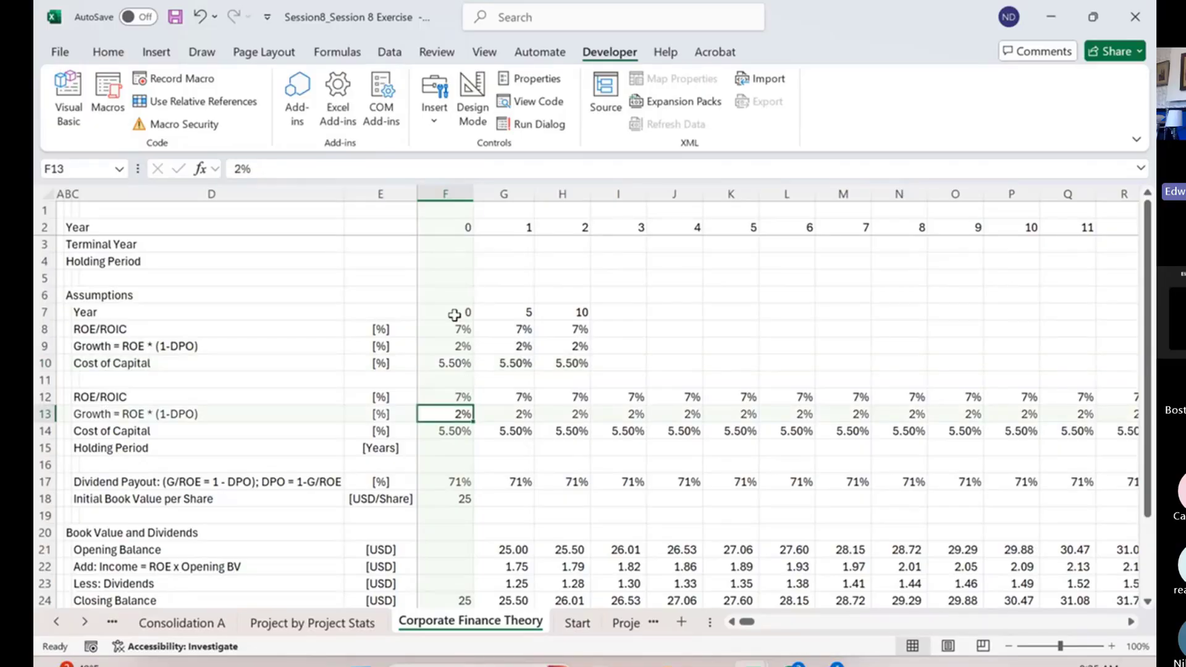
{"action": "key", "text": "Up"}
{"action": "key", "text": "Up"}
{"action": "key", "text": "Up"}
{"action": "key", "text": "Up"}
{"action": "key", "text": "Up"}
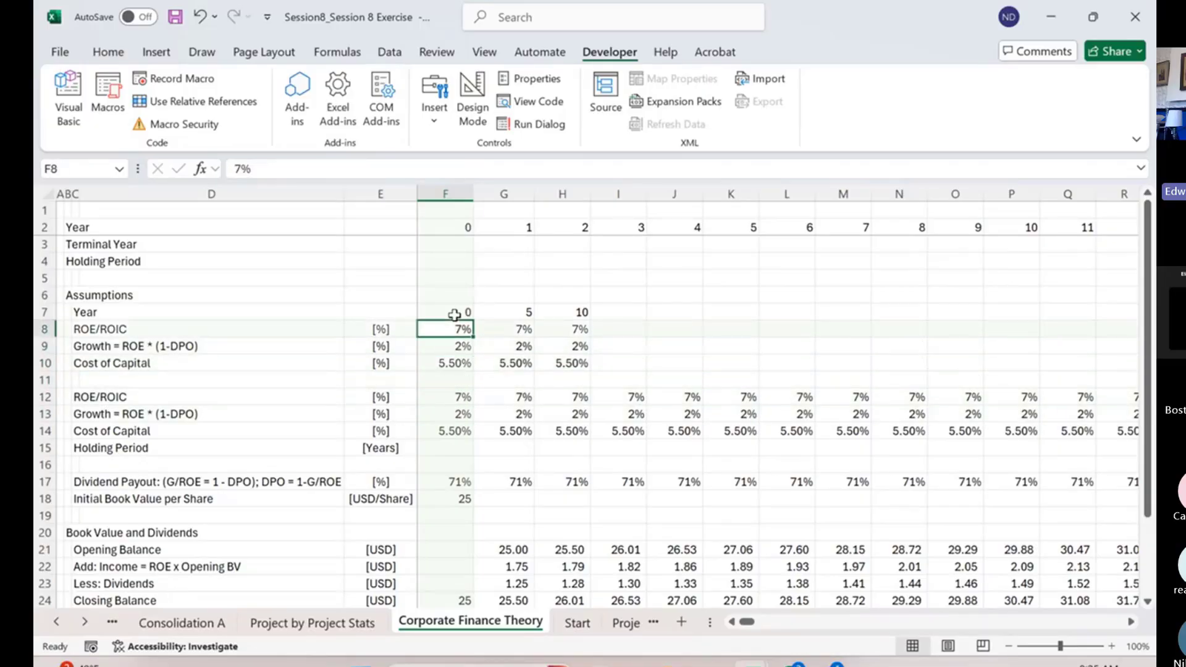
{"action": "key", "text": "Right"}
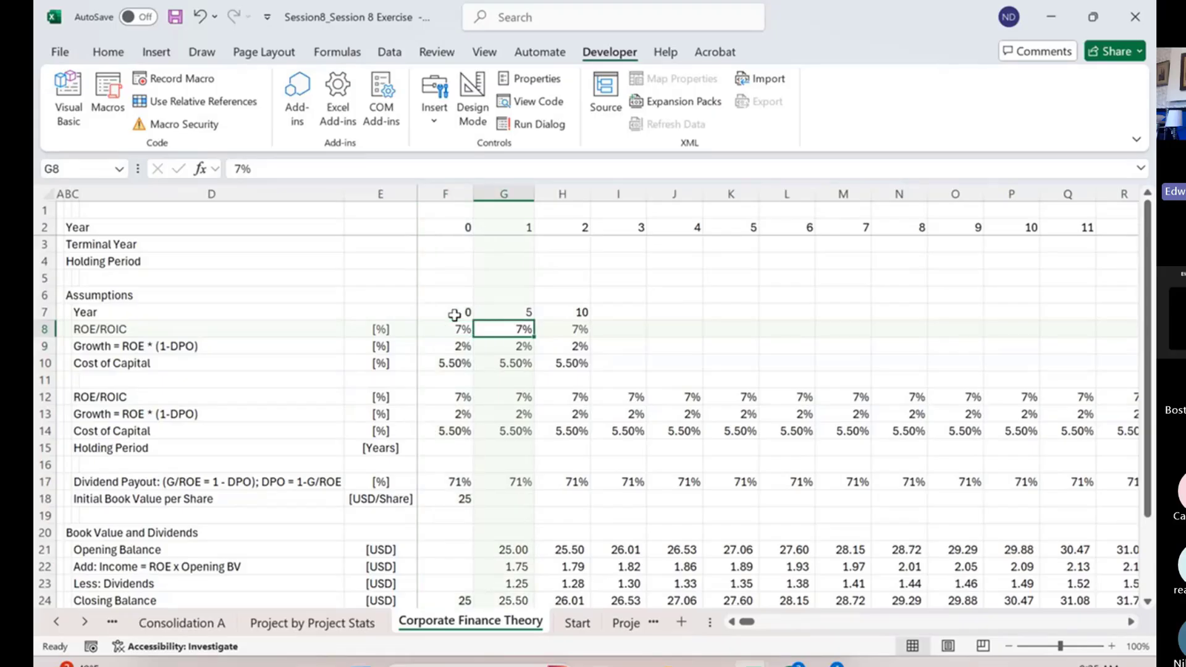
{"action": "key", "text": "Left"}
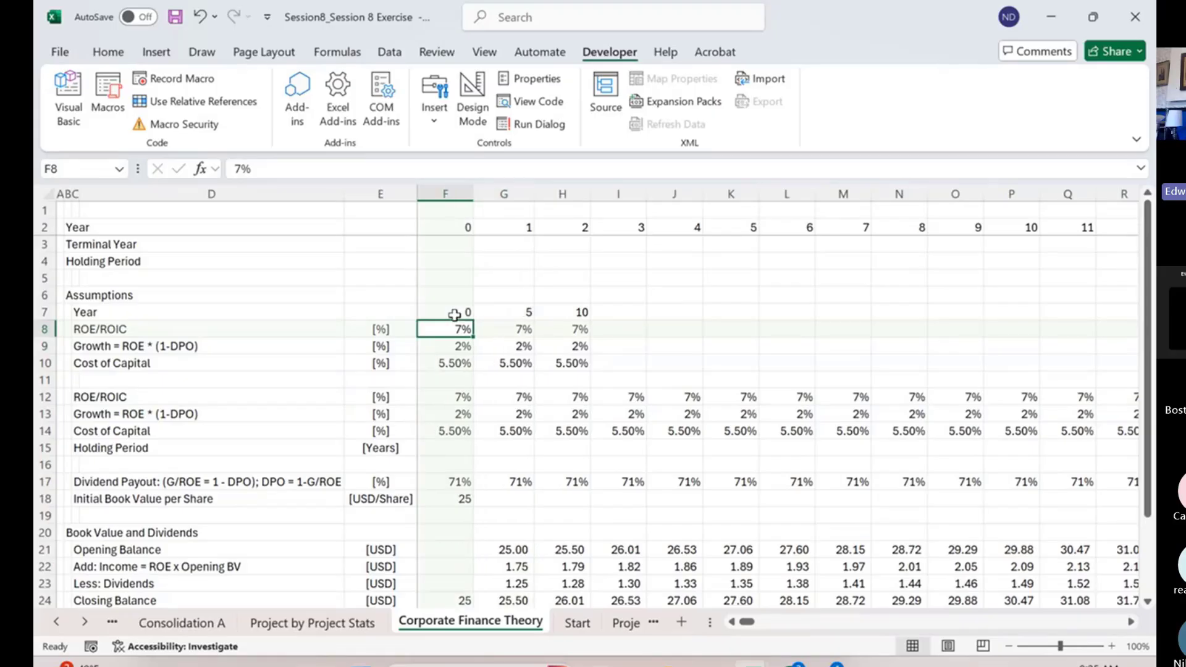
{"action": "key", "text": "Right"}
{"action": "type", "text": "15"}
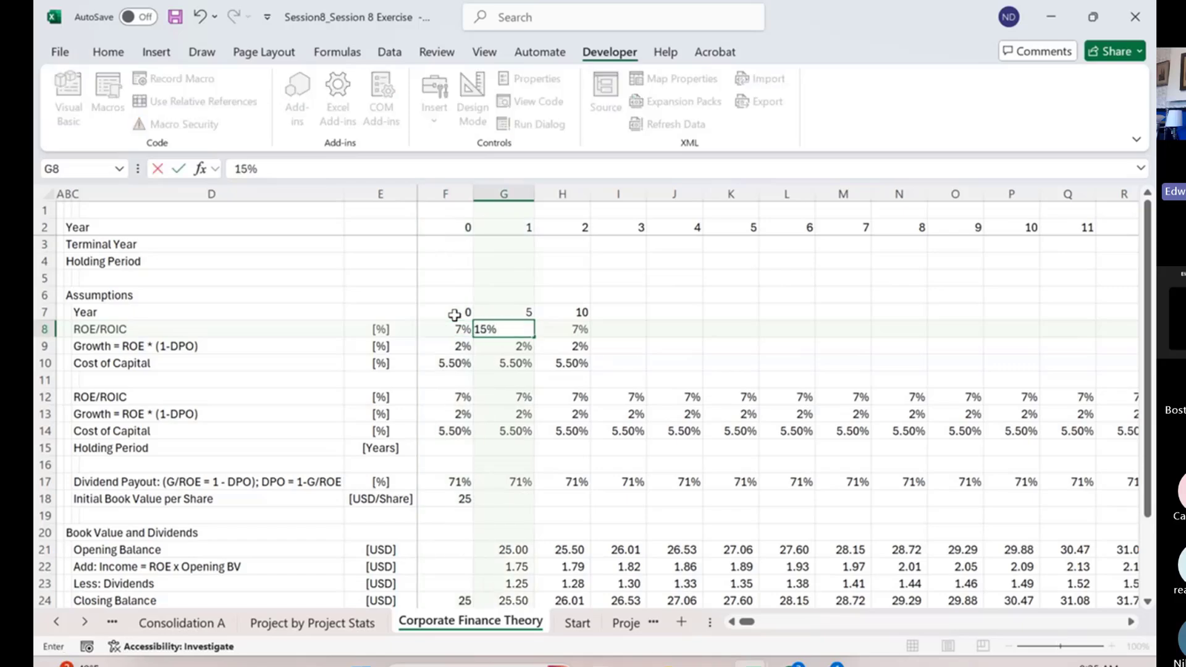
{"action": "key", "text": "Tab"}
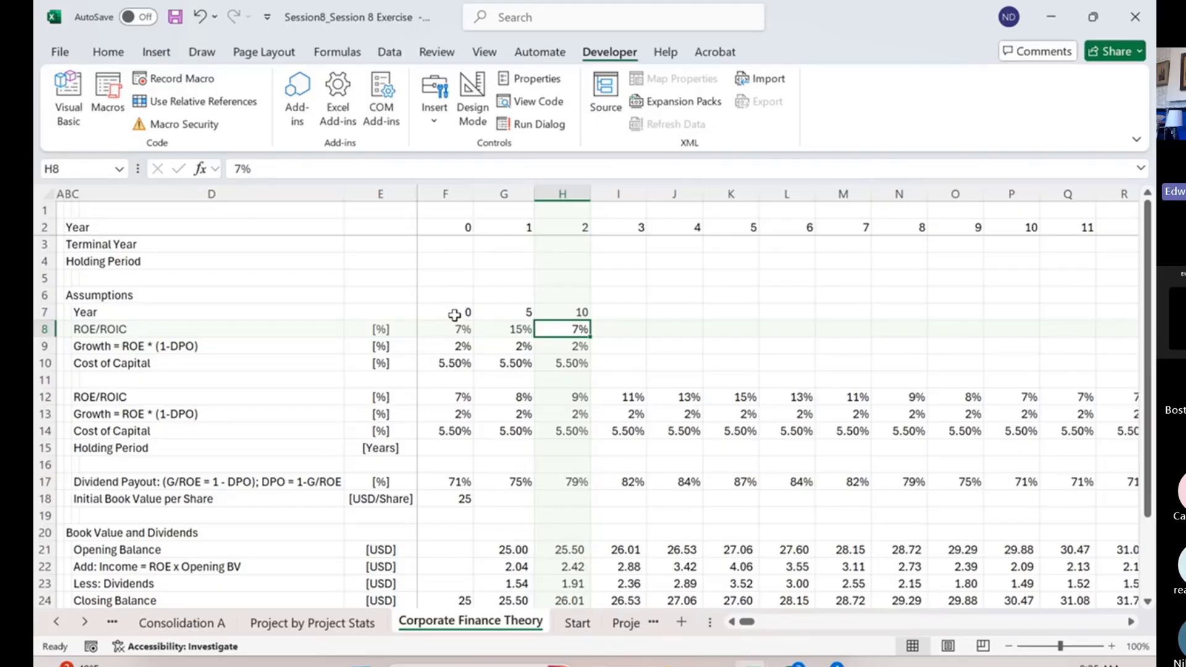
{"action": "type", "text": "11"}
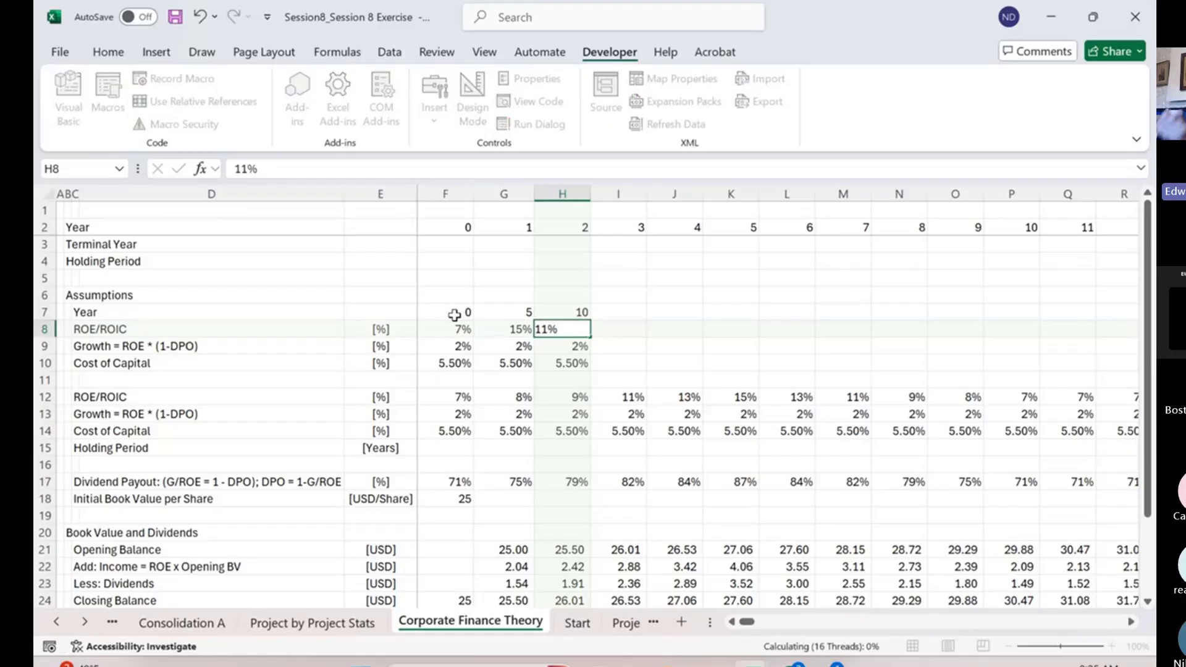
{"action": "key", "text": "Return"}
Set the Growth assumptions in row 9 to 15% for year 0, 10% for year 5 and 3% for year 10
{"action": "key", "text": "Down"}
{"action": "key", "text": "Down"}
{"action": "key", "text": "Down"}
{"action": "key", "text": "Down"}
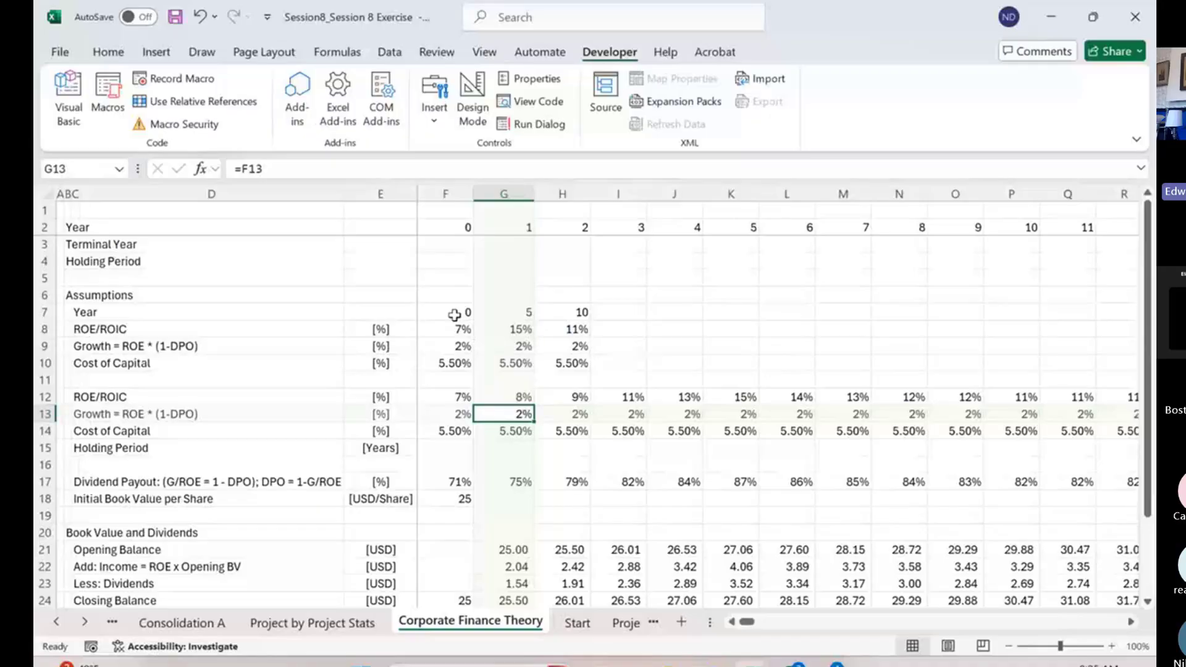
{"action": "key", "text": "Left"}
{"action": "key", "text": "Right"}
{"action": "key", "text": "Left"}
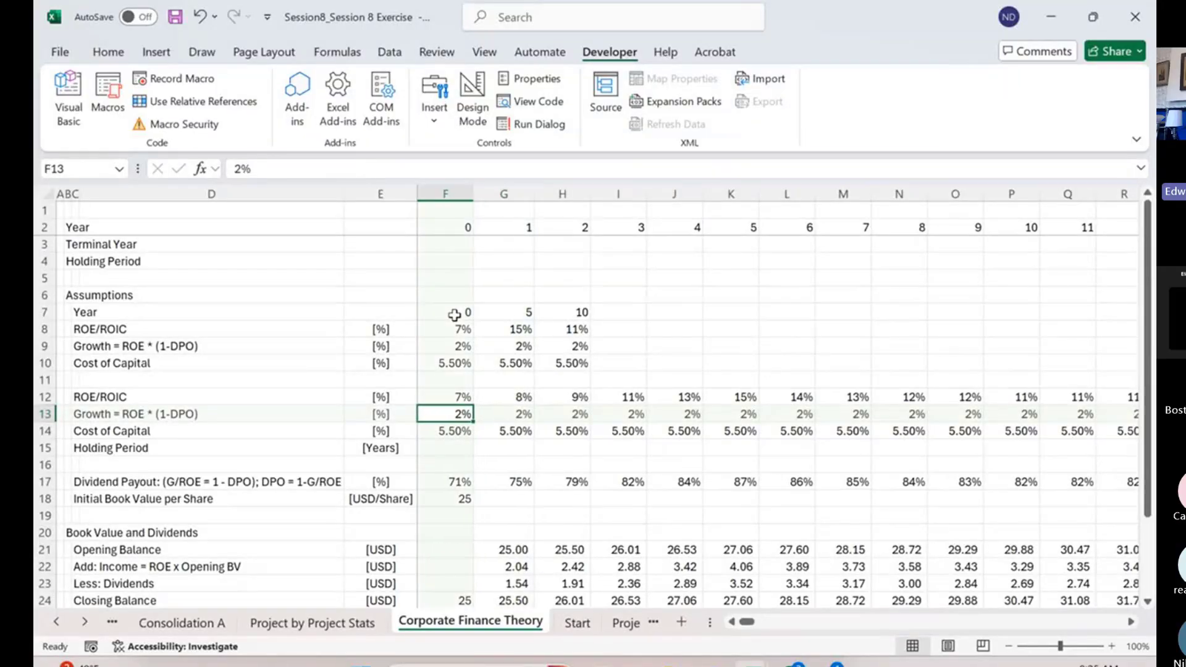
{"action": "key", "text": "Up"}
{"action": "key", "text": "Up"}
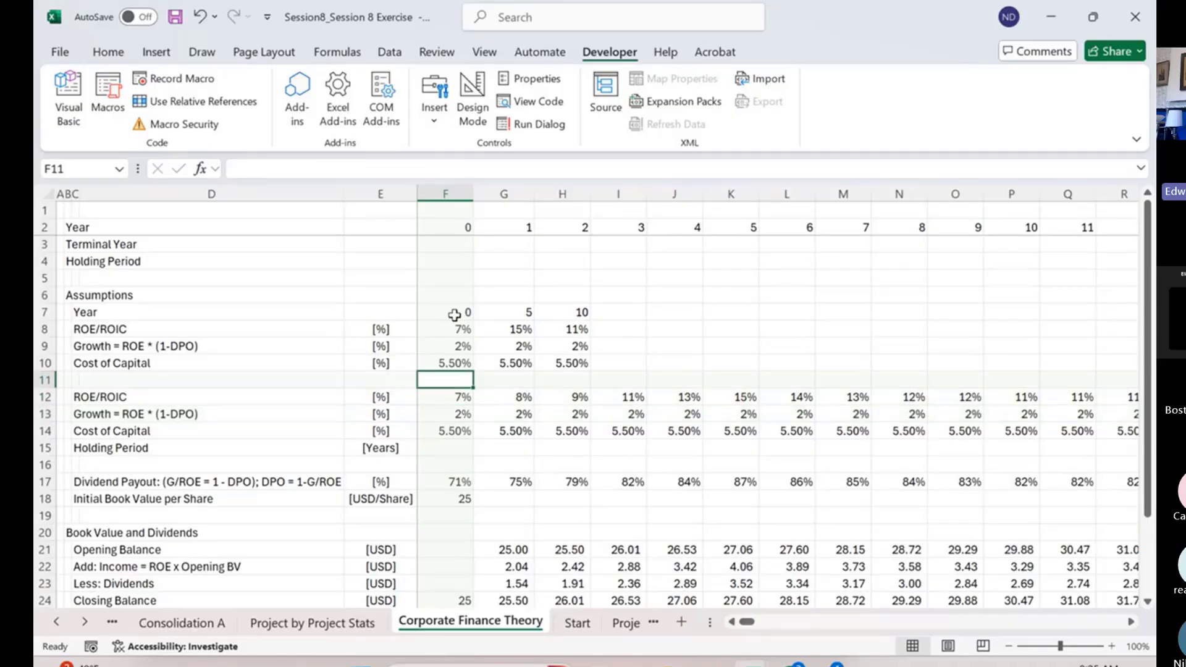
{"action": "key", "text": "Up"}
{"action": "key", "text": "Up"}
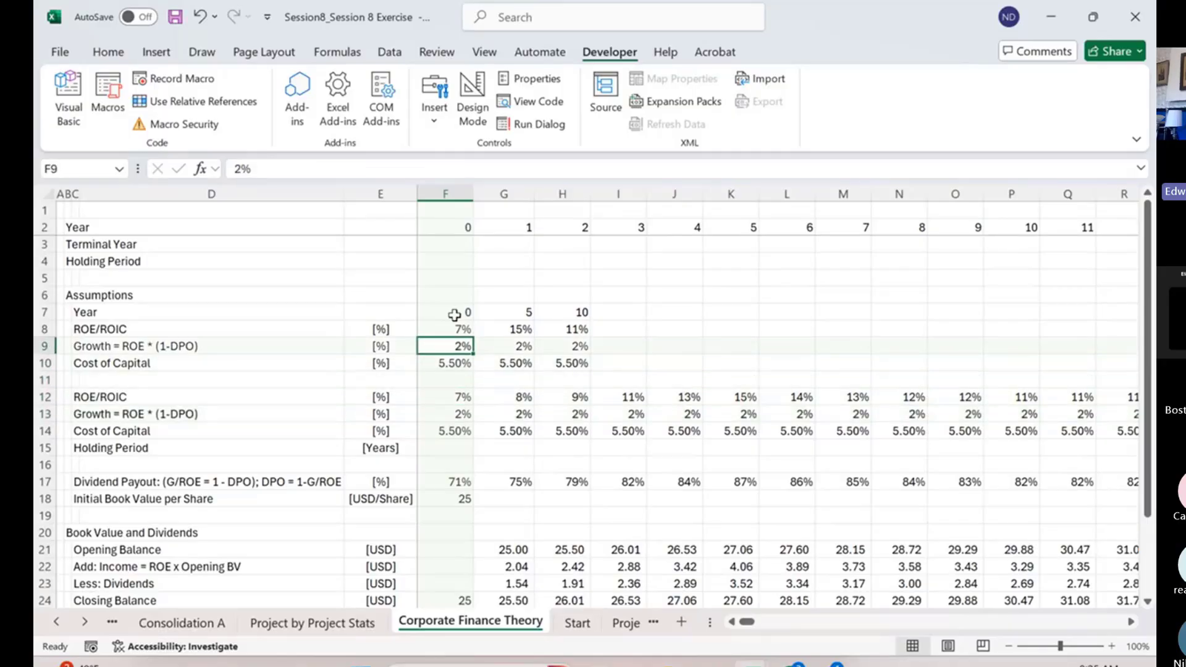
{"action": "key", "text": "Right"}
{"action": "key", "text": "Left"}
{"action": "type", "text": "15"}
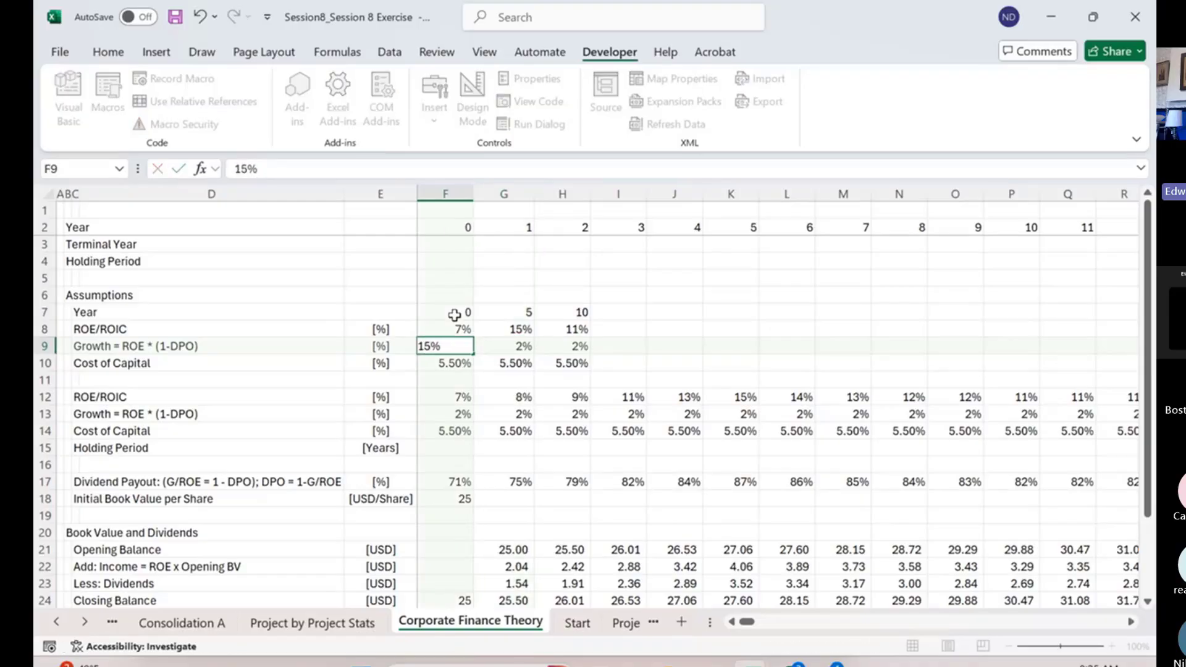
{"action": "key", "text": "Tab"}
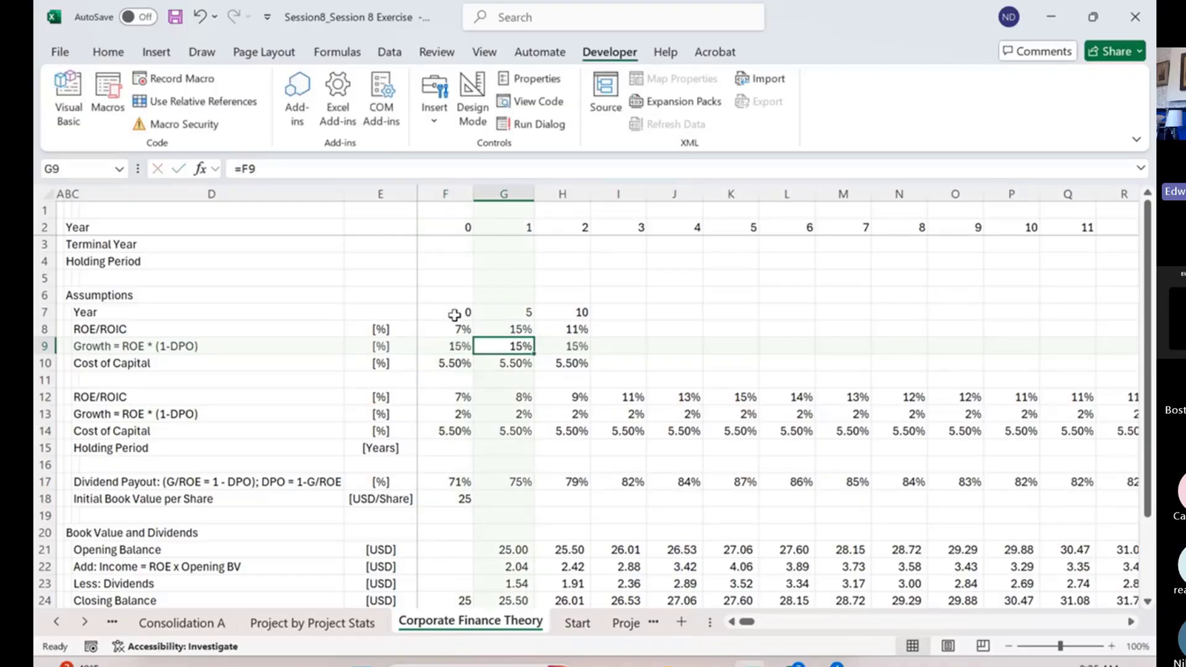
{"action": "type", "text": "10"}
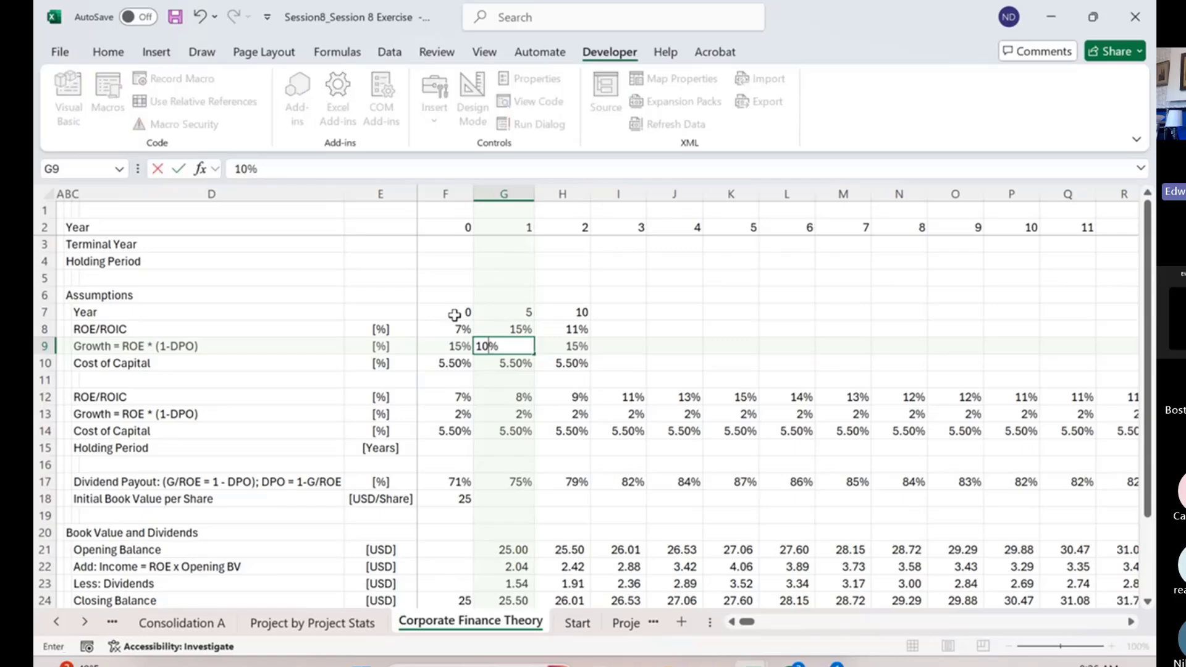
{"action": "key", "text": "Tab"}
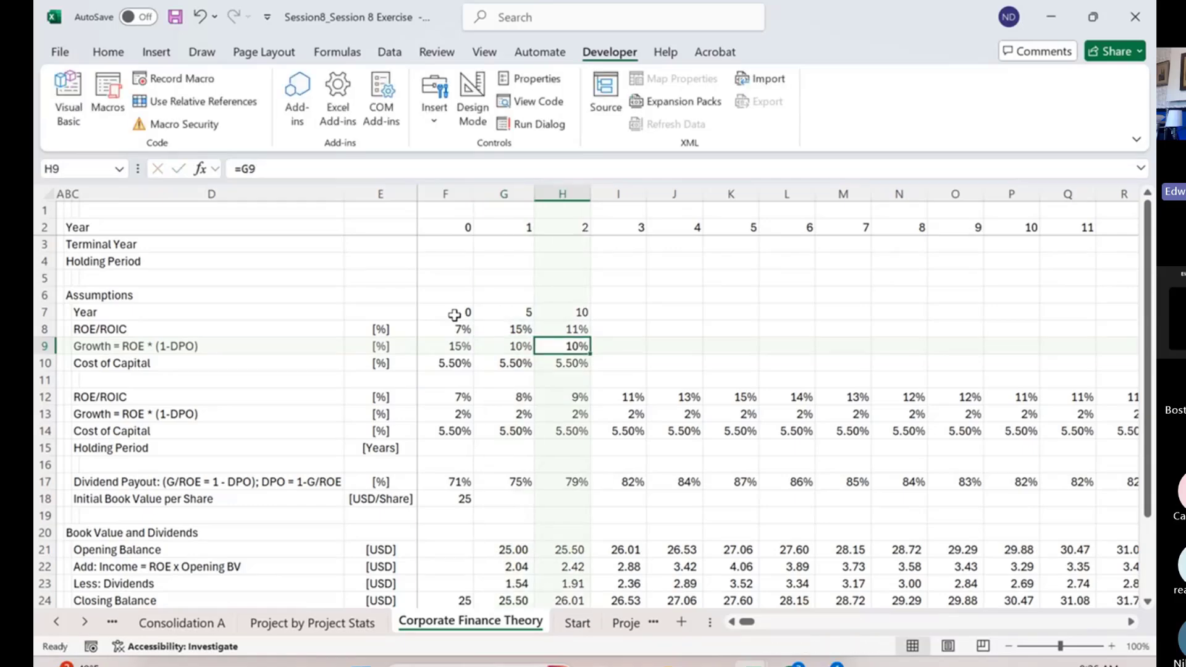
{"action": "type", "text": "3"}
{"action": "key", "text": "Return"}
Replace the hard-coded growth in F13 with =interpolate_look_up(F2,7:7,9:9) and copy the formula across all year columns
{"action": "key", "text": "Down"}
{"action": "key", "text": "Down"}
{"action": "key", "text": "Down"}
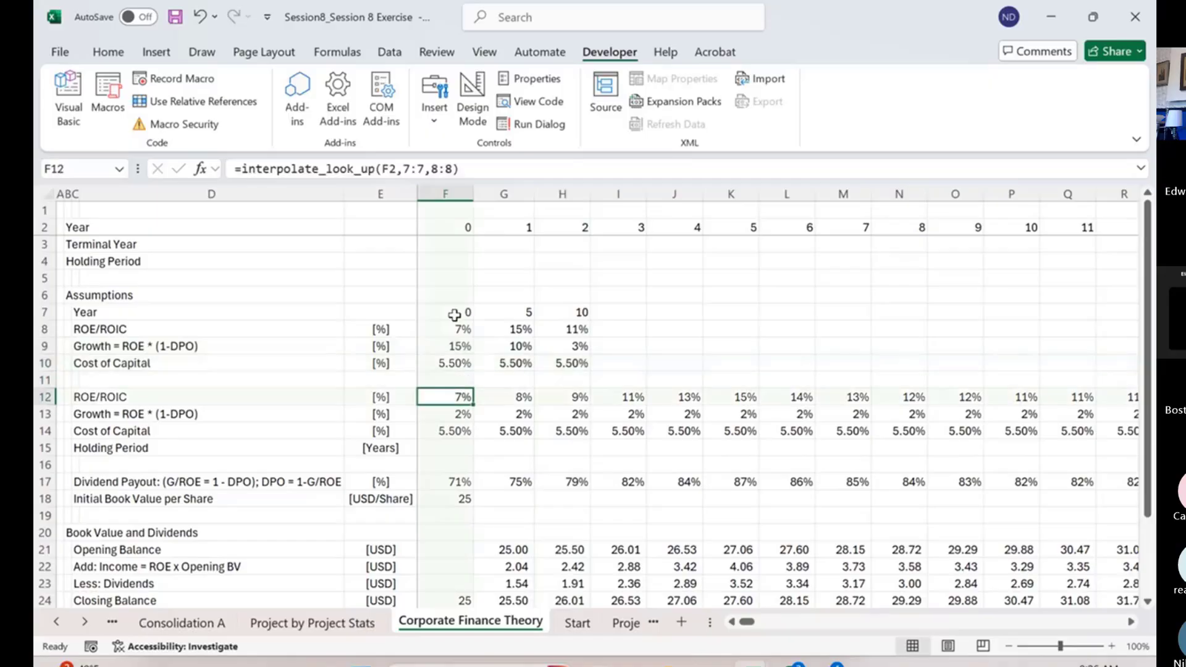
{"action": "type", "text": "=interpo"}
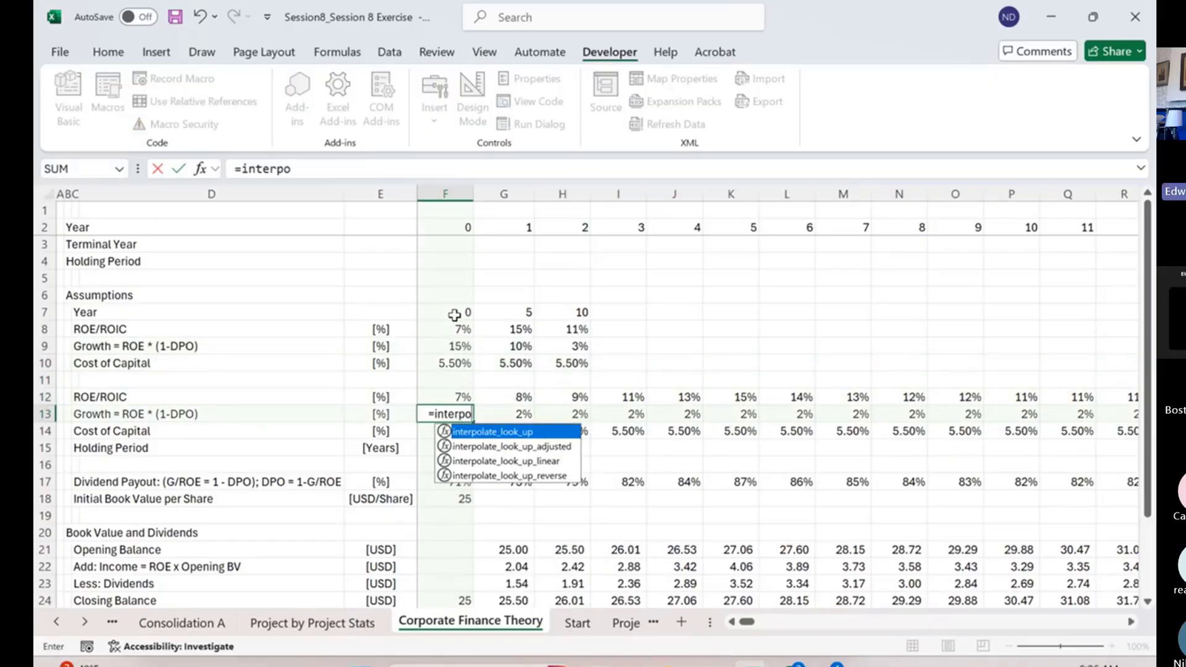
{"action": "key", "text": "Tab"}
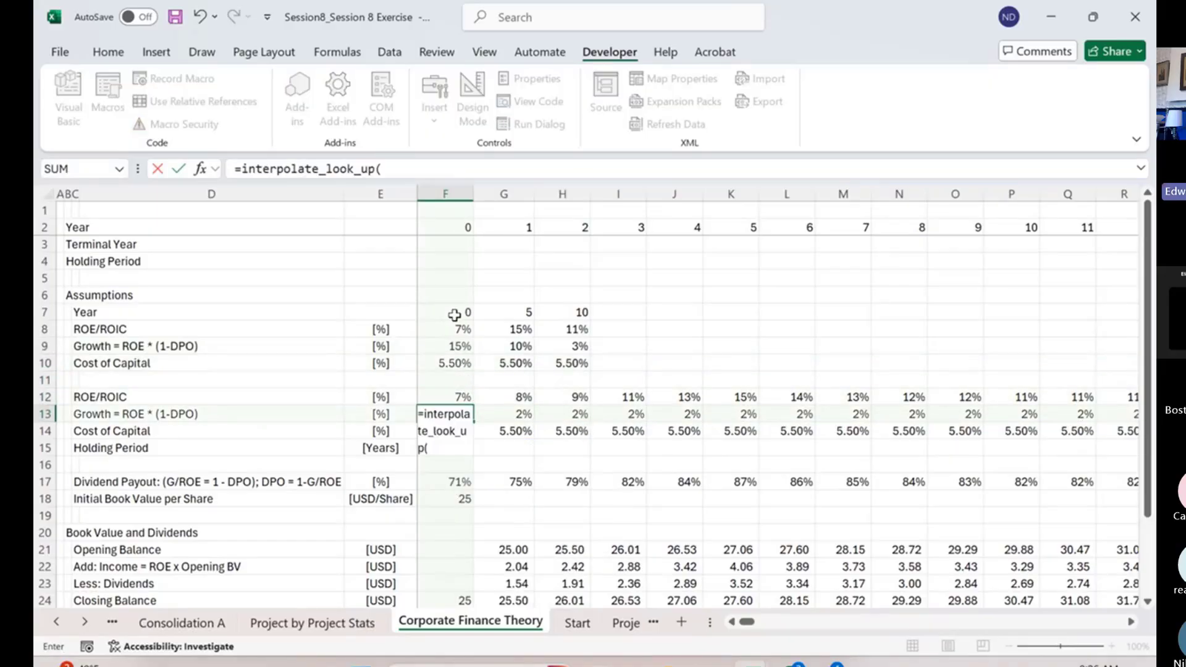
{"action": "left_click", "coordinate": [458, 230]}
{"action": "type", "text": ","}
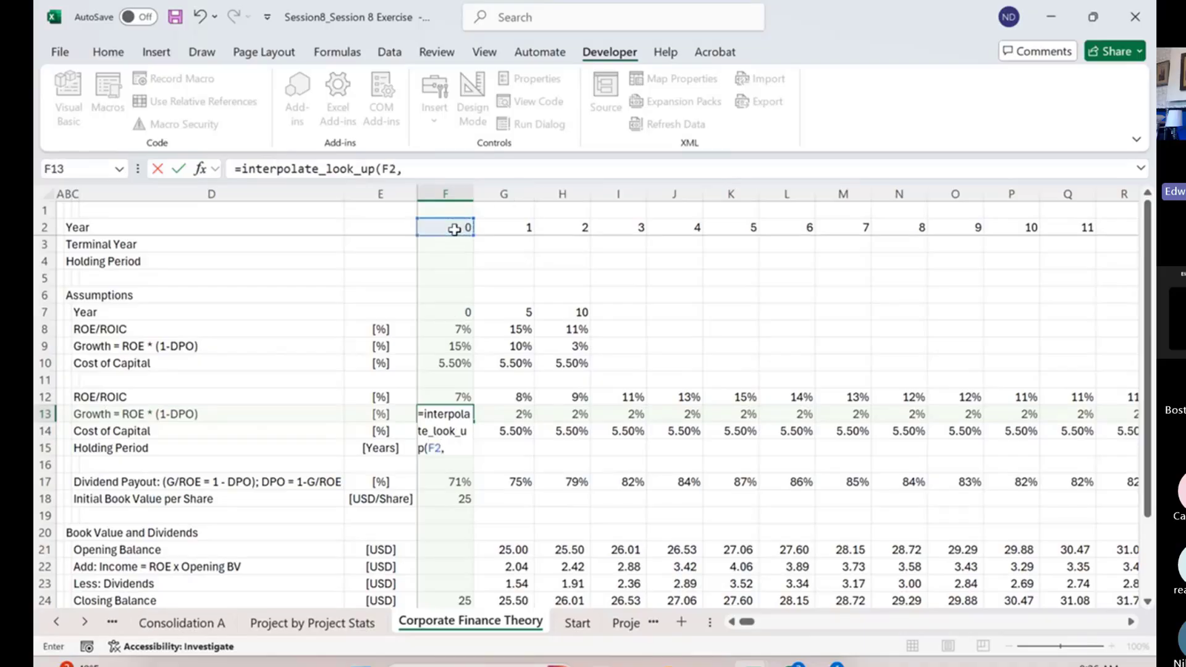
{"action": "left_click", "coordinate": [44, 312]}
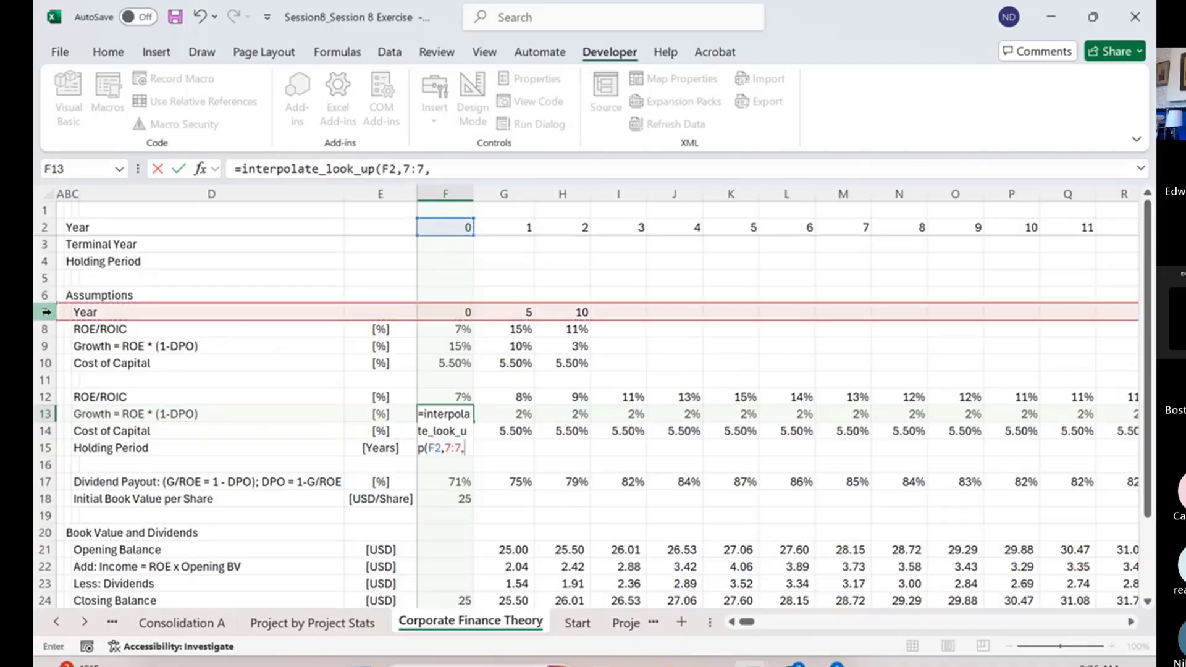
{"action": "type", "text": ","}
{"action": "left_click", "coordinate": [46, 346]}
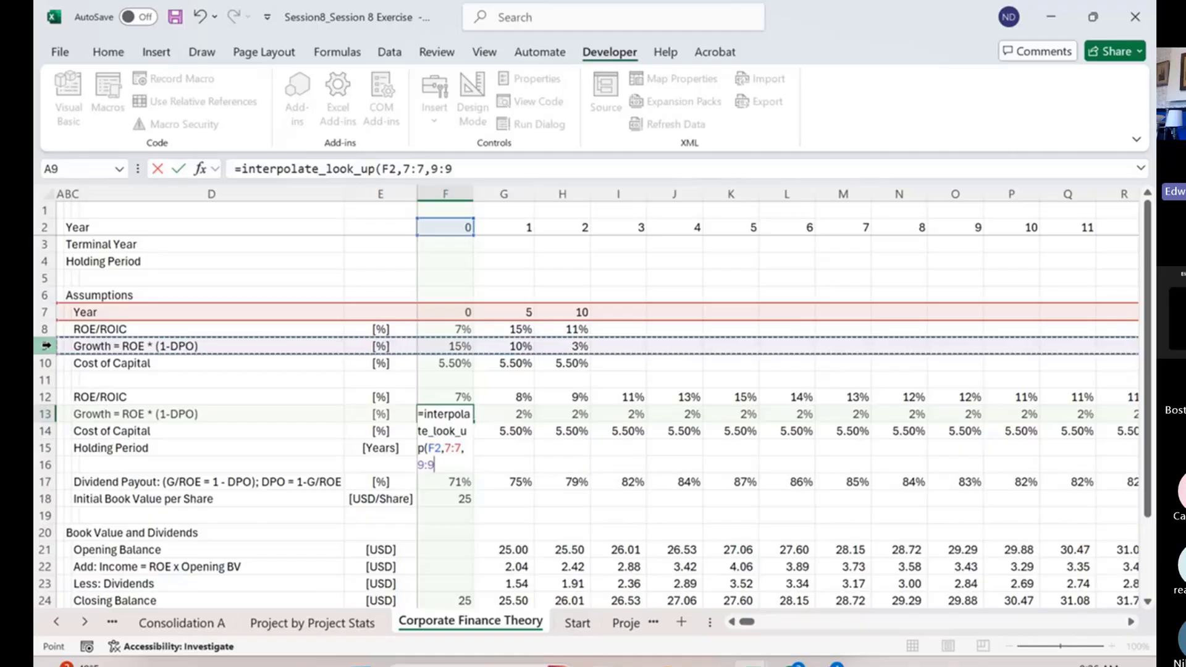
{"action": "key", "text": "Return"}
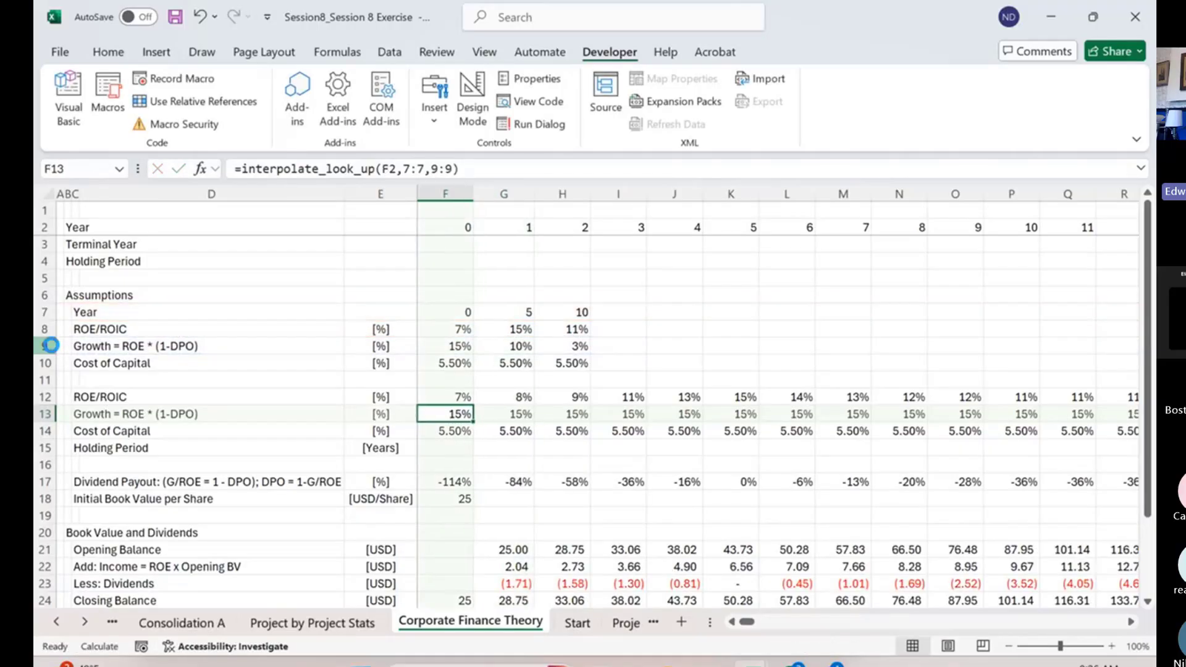
{"action": "key", "text": "ctrl+shift+Right"}
{"action": "key", "text": "ctrl+r"}
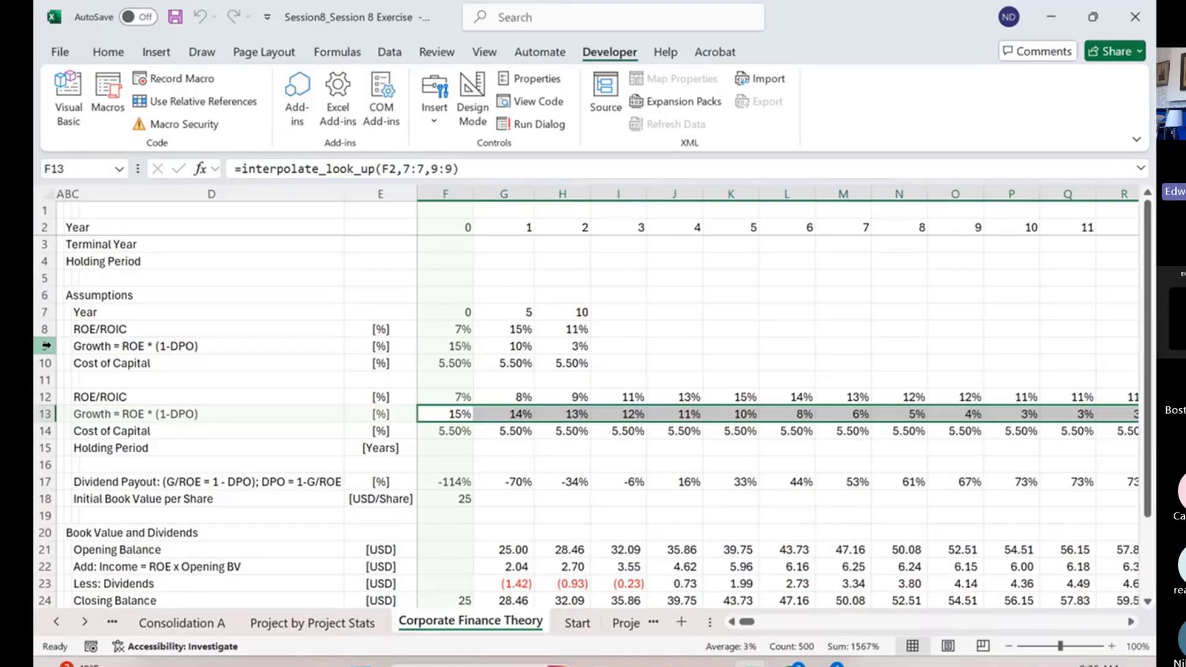
Examine the P/E Ratio and Price to Book rows from year 0 through year 13 under the new assumptions
{"action": "scroll", "coordinate": [185, 511], "scroll_direction": "down", "scroll_amount": 4}
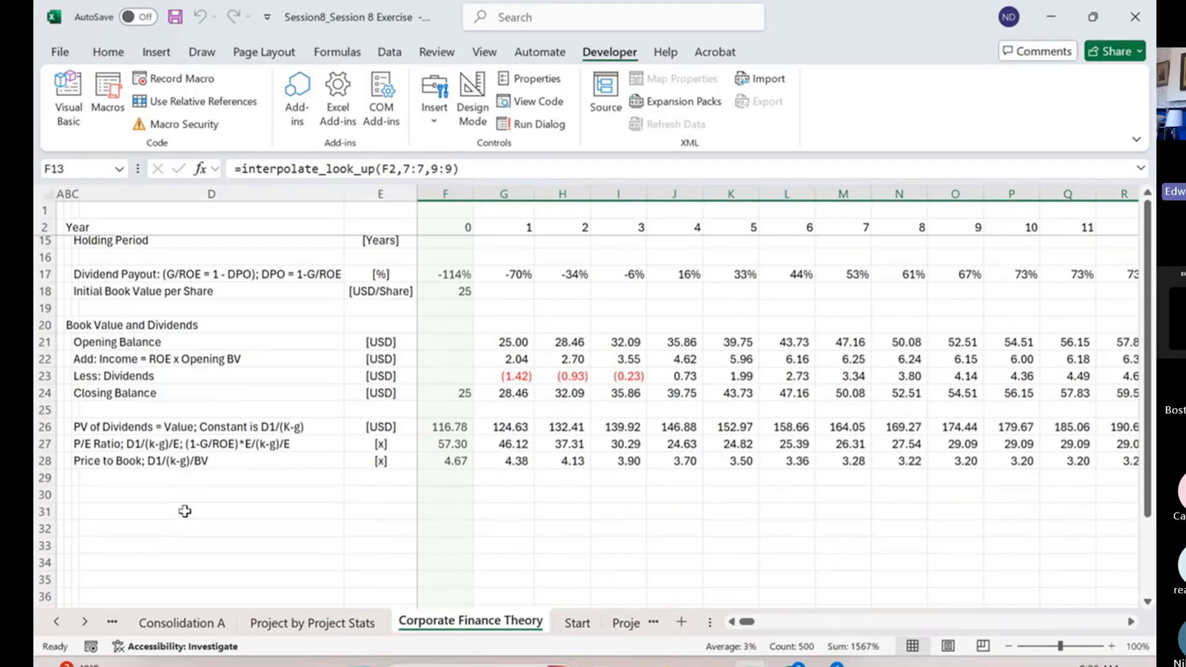
{"action": "left_click", "coordinate": [448, 445]}
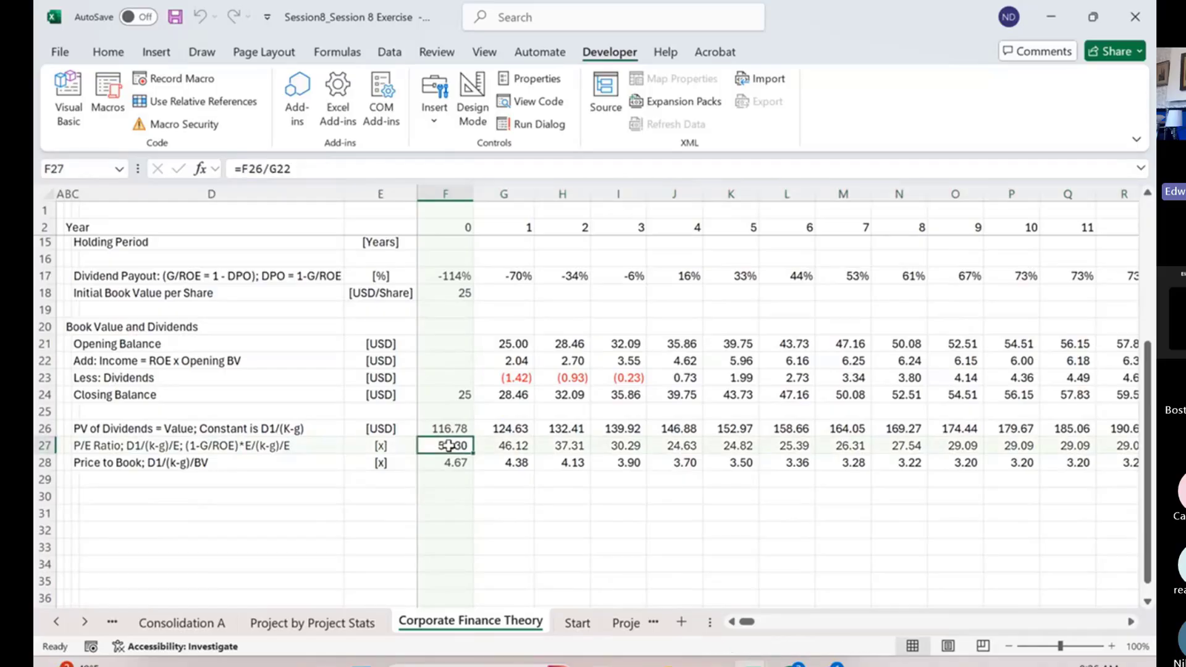
{"action": "key", "text": "Down"}
{"action": "key", "text": "Right"}
{"action": "key", "text": "Right"}
{"action": "key", "text": "Right"}
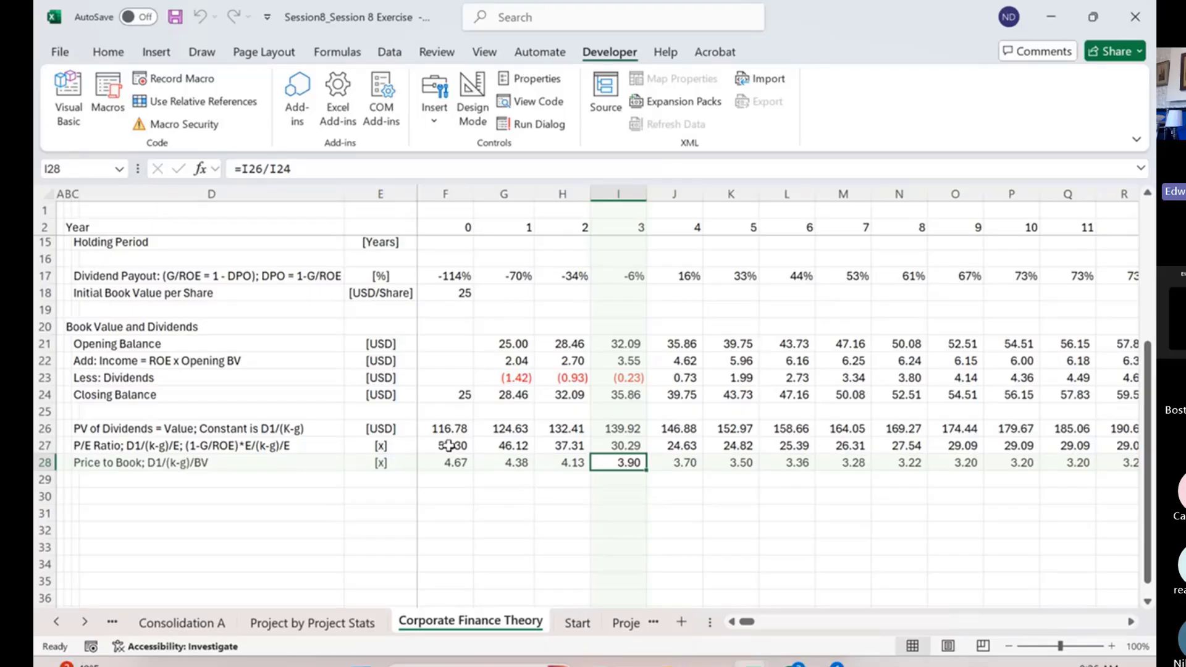
{"action": "key", "text": "Right"}
{"action": "key", "text": "Right"}
{"action": "key", "text": "Right"}
{"action": "key", "text": "Right"}
{"action": "key", "text": "Right"}
{"action": "key", "text": "Right"}
{"action": "key", "text": "Right"}
{"action": "key", "text": "Right"}
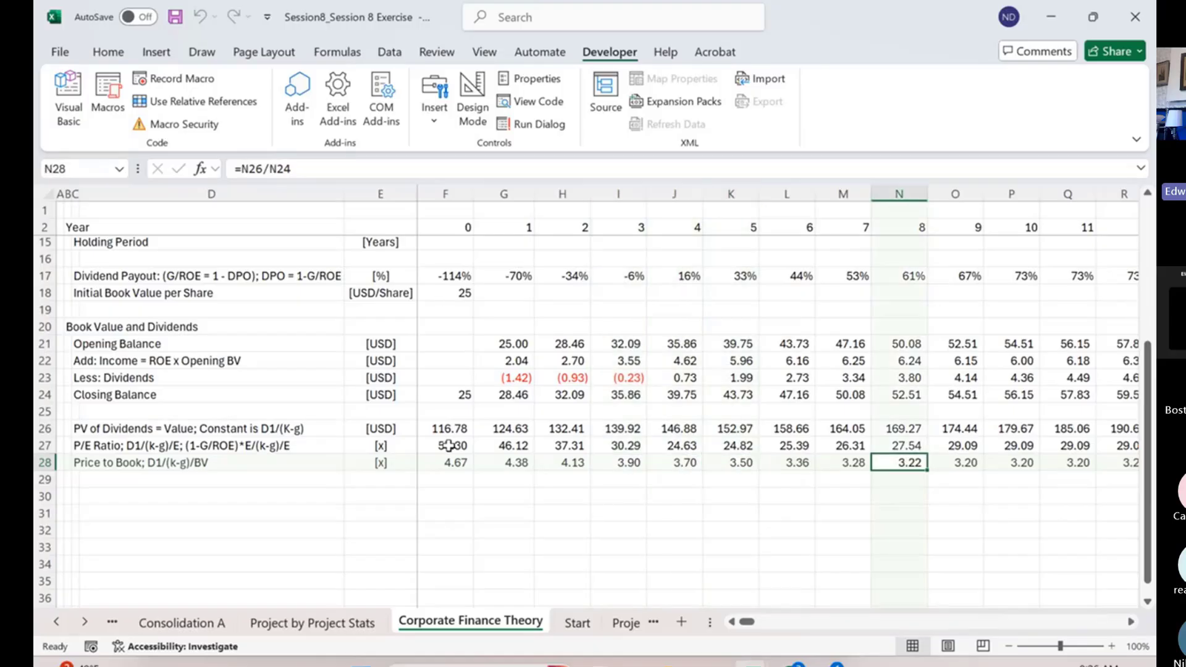
{"action": "key", "text": "Right"}
{"action": "key", "text": "Right"}
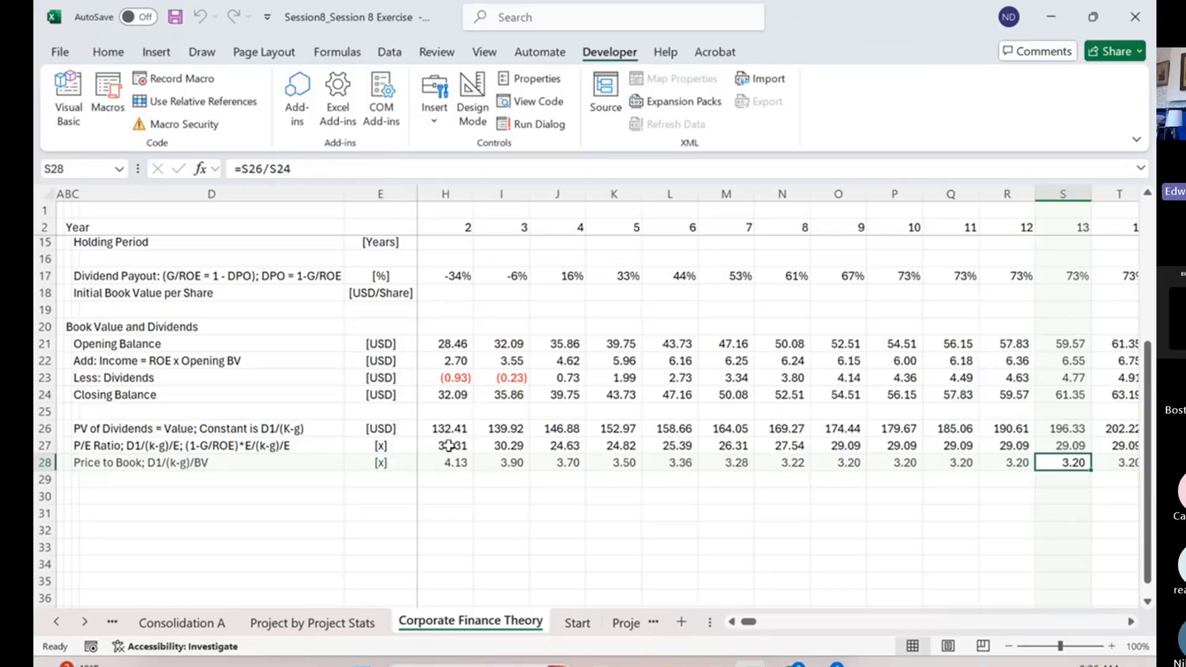
{"action": "key", "text": "Left"}
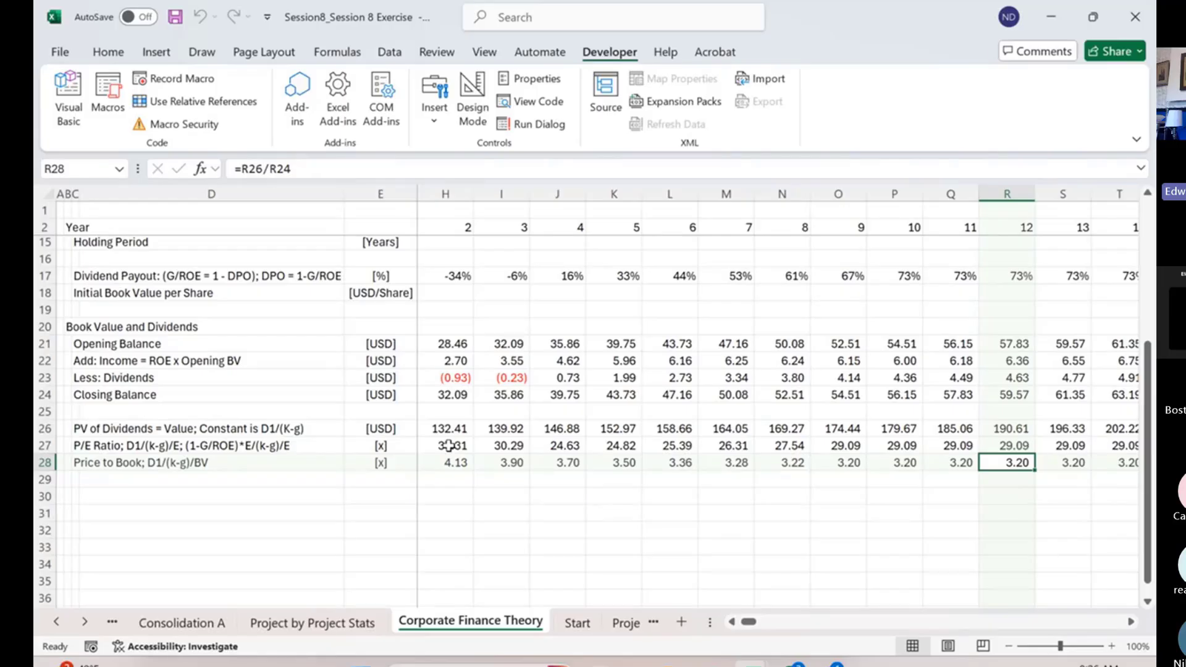
{"action": "key", "text": "ctrl+Left"}
{"action": "key", "text": "ctrl+Left"}
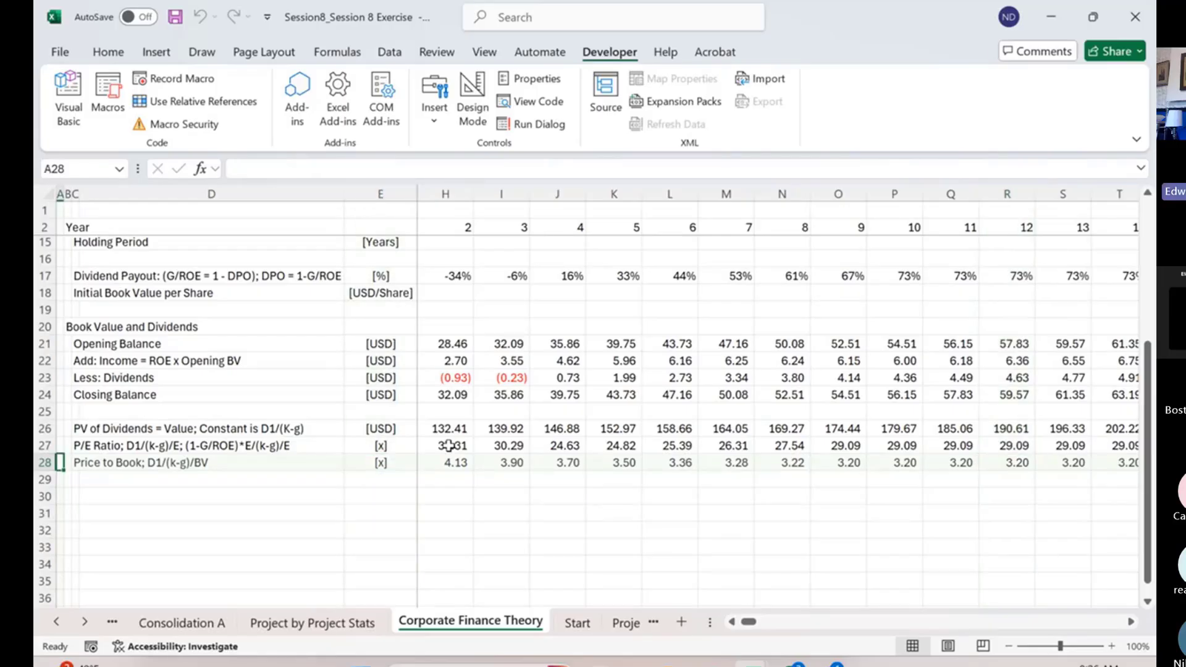
Review the interpolated ROE, growth, cost of capital and dividend payout rows against the Year header and the assumptions block
{"action": "scroll", "coordinate": [783, 471], "scroll_direction": "up", "scroll_amount": 2}
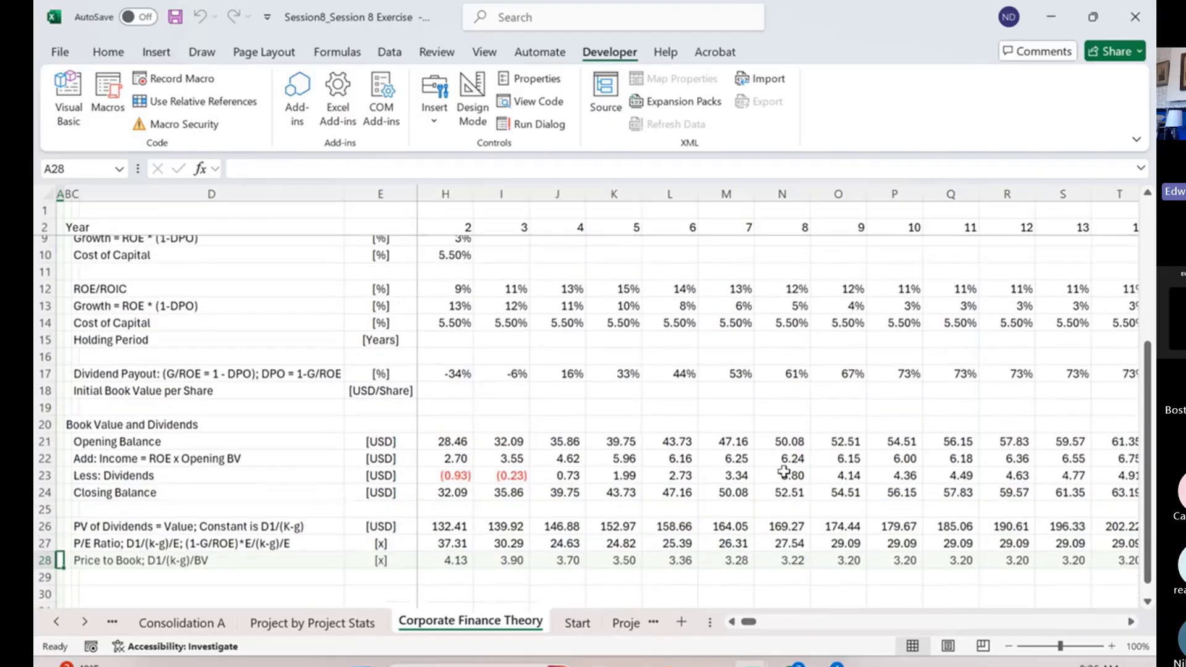
{"action": "left_click", "coordinate": [736, 418]}
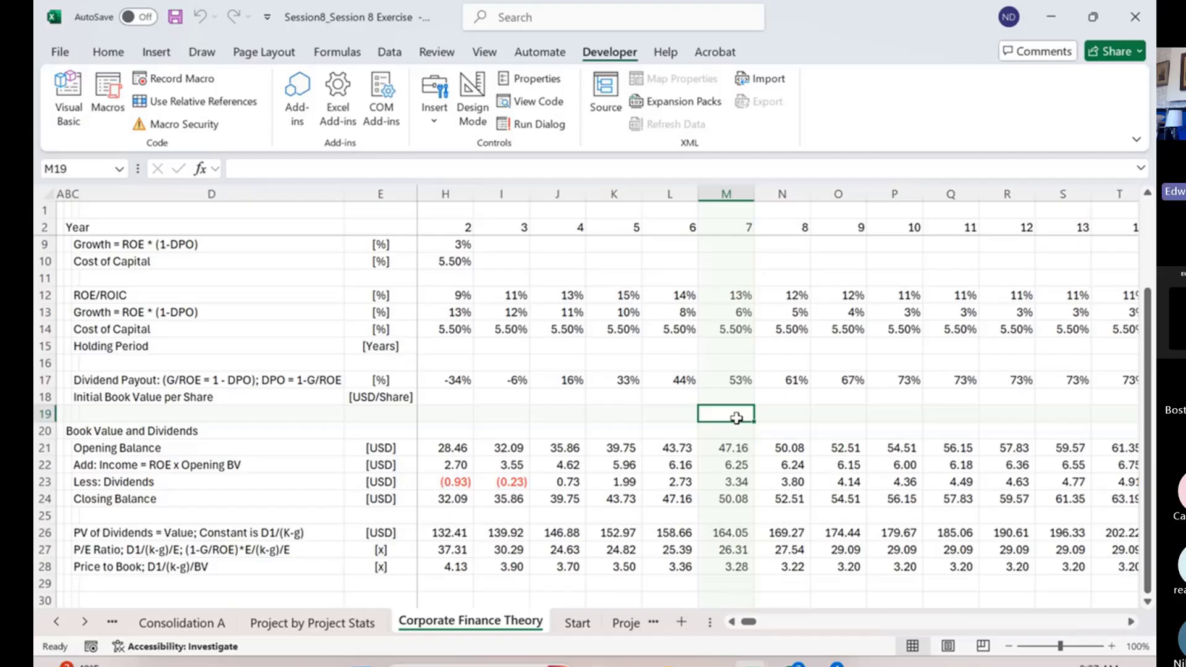
{"action": "key", "text": "Up"}
{"action": "key", "text": "Up"}
{"action": "key", "text": "Up"}
{"action": "key", "text": "Up"}
{"action": "key", "text": "Up"}
{"action": "key", "text": "Up"}
{"action": "key", "text": "Up"}
{"action": "key", "text": "Up"}
{"action": "key", "text": "Up"}
{"action": "key", "text": "Up"}
{"action": "key", "text": "Up"}
{"action": "key", "text": "Up"}
{"action": "key", "text": "Up"}
{"action": "key", "text": "Up"}
{"action": "key", "text": "Up"}
{"action": "key", "text": "Up"}
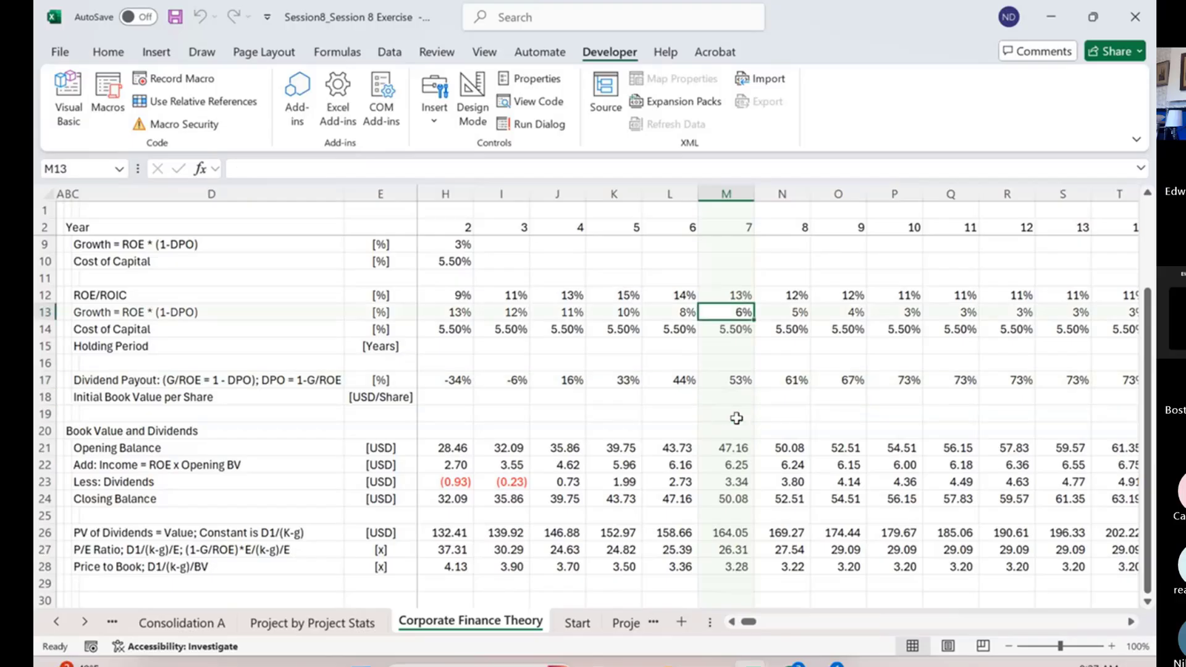
{"action": "key", "text": "Up"}
{"action": "key", "text": "Up"}
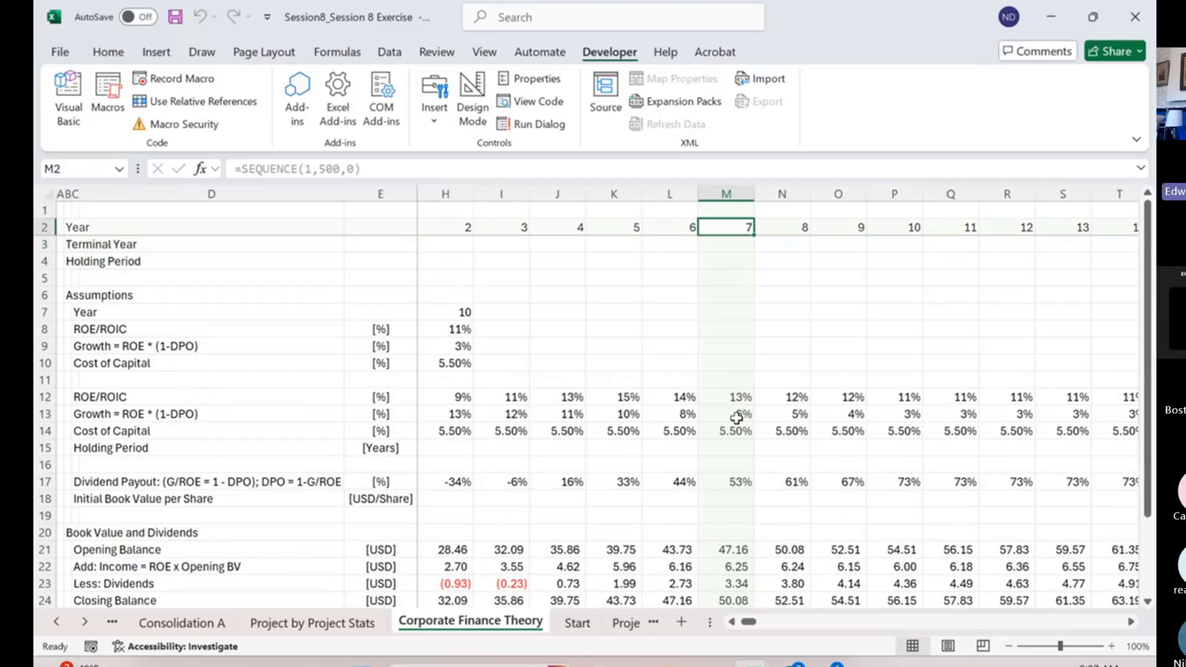
{"action": "key", "text": "Down"}
{"action": "key", "text": "Down"}
{"action": "key", "text": "Down"}
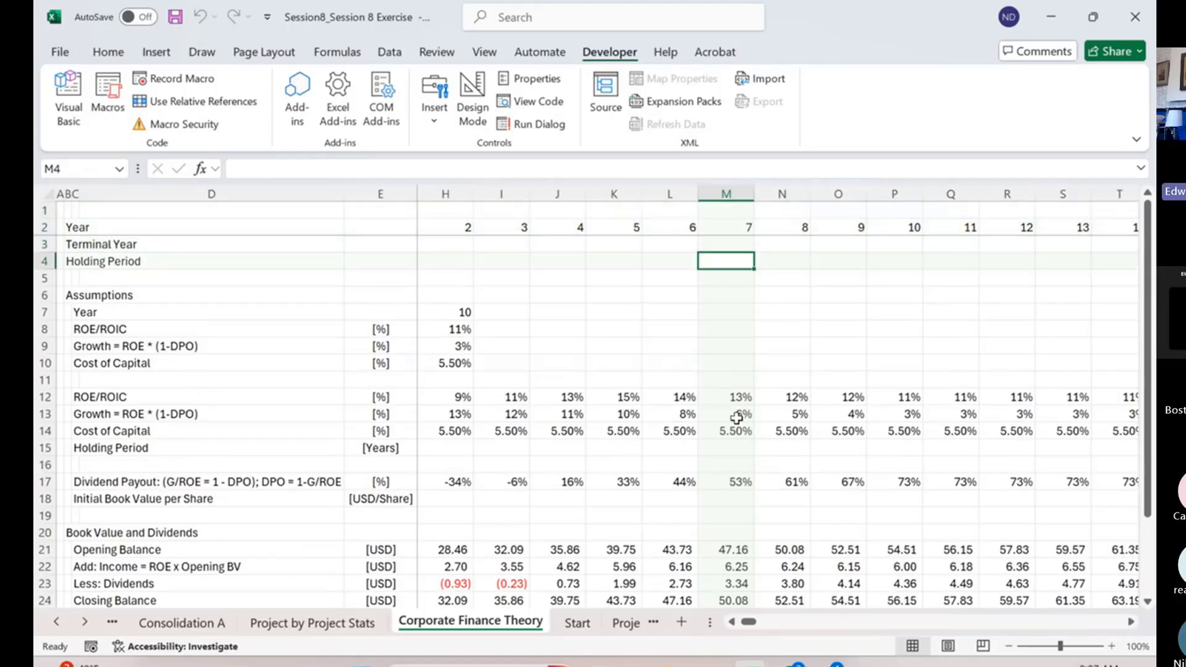
{"action": "key", "text": "Left"}
{"action": "key", "text": "Left"}
{"action": "key", "text": "Left"}
{"action": "key", "text": "Left"}
{"action": "key", "text": "Left"}
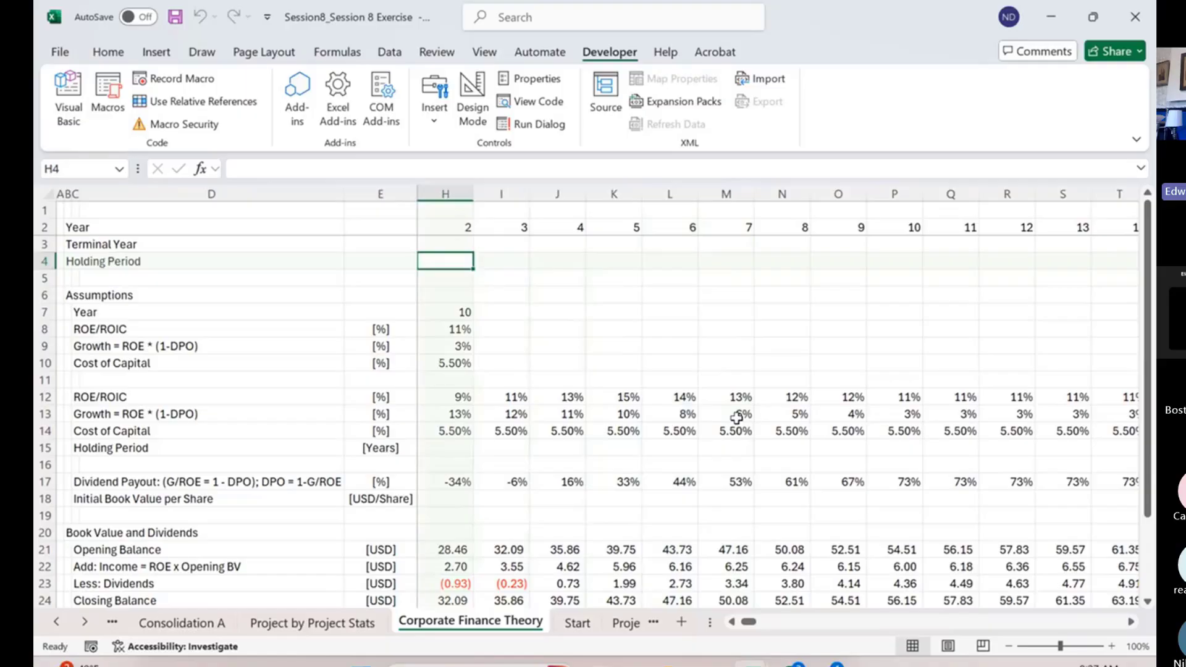
{"action": "key", "text": "Up"}
{"action": "key", "text": "Left"}
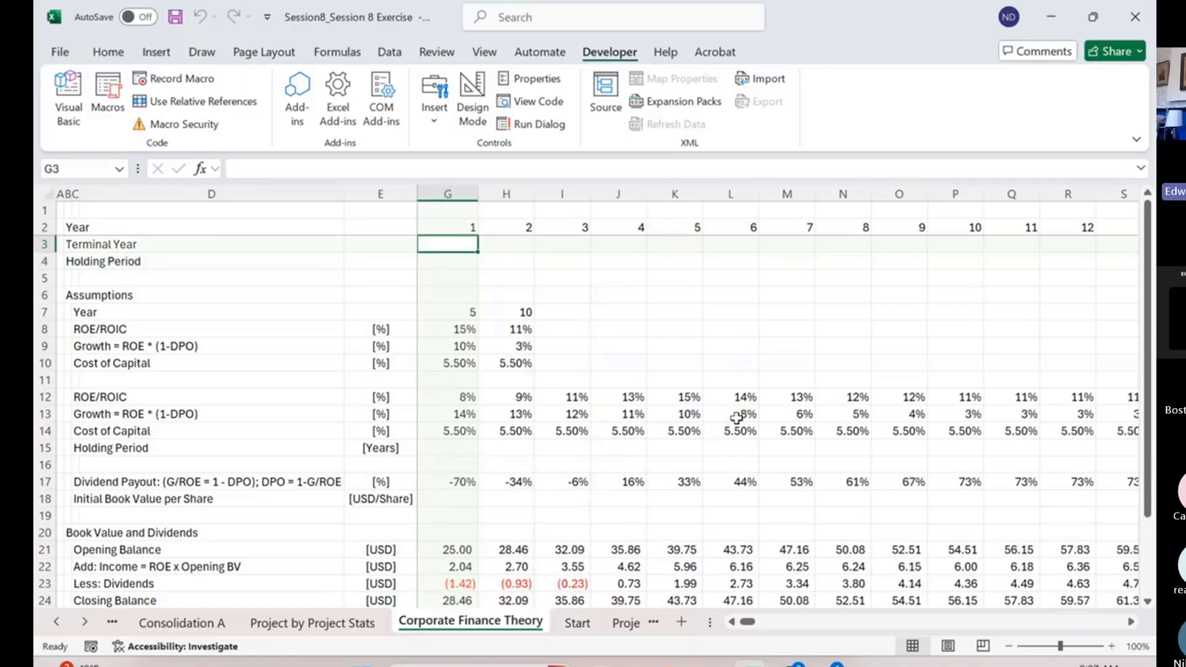
{"action": "key", "text": "Left"}
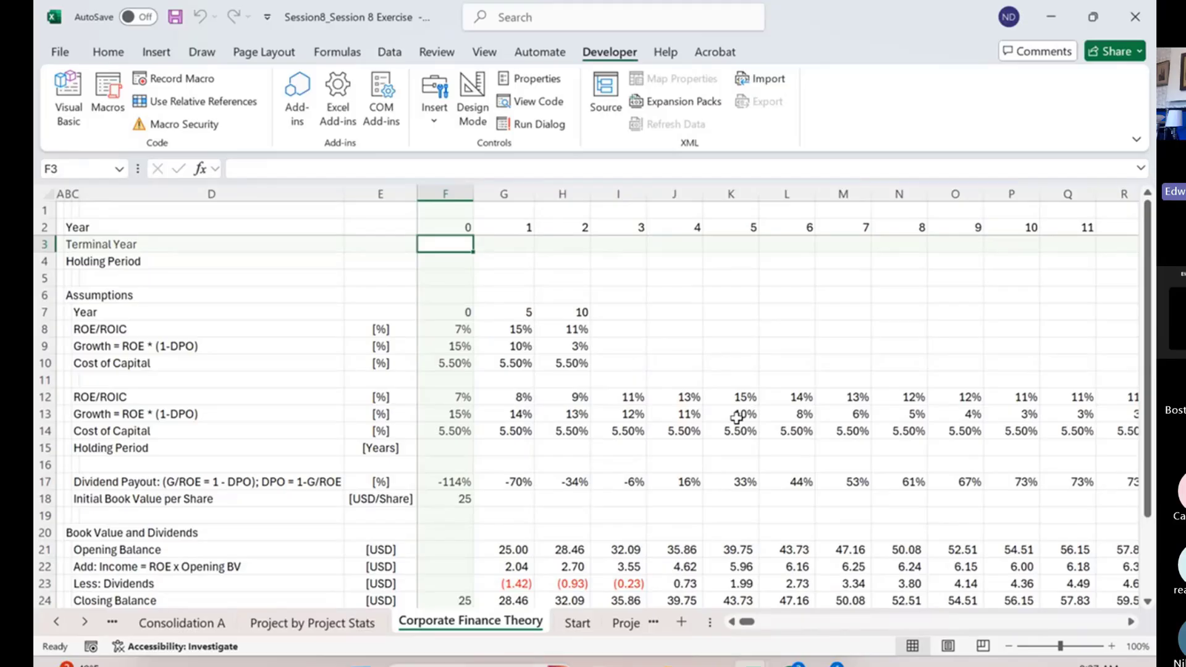
{"action": "type", "text": "10"}
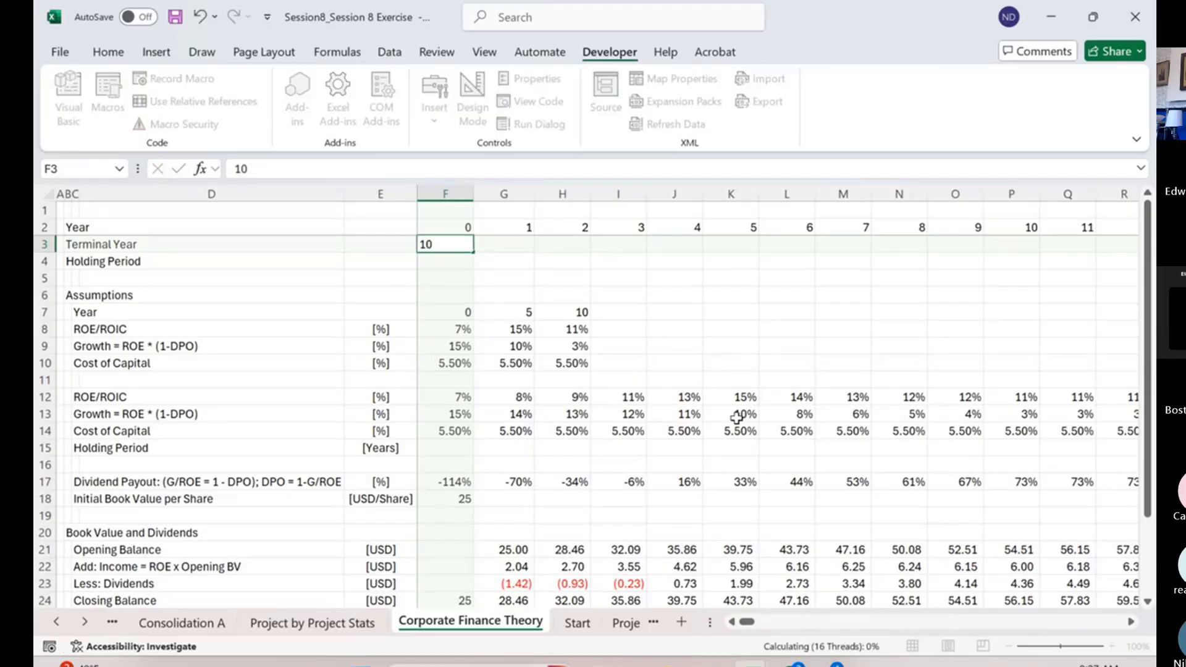
{"action": "key", "text": "Return"}
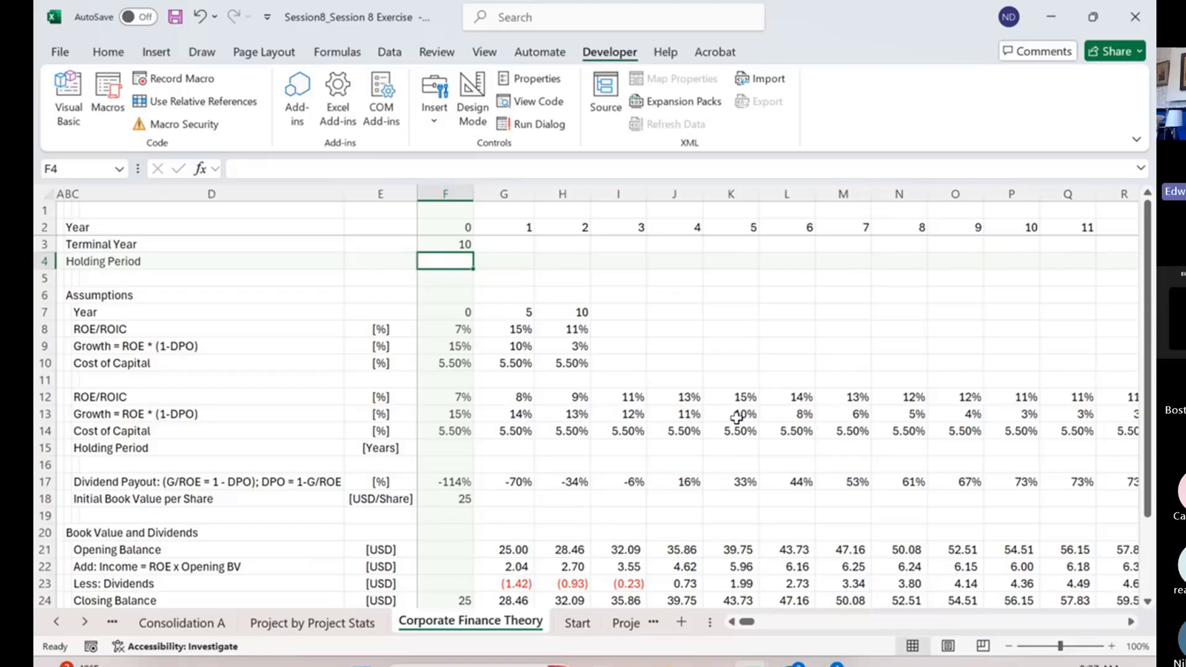
{"action": "key", "text": "Up"}
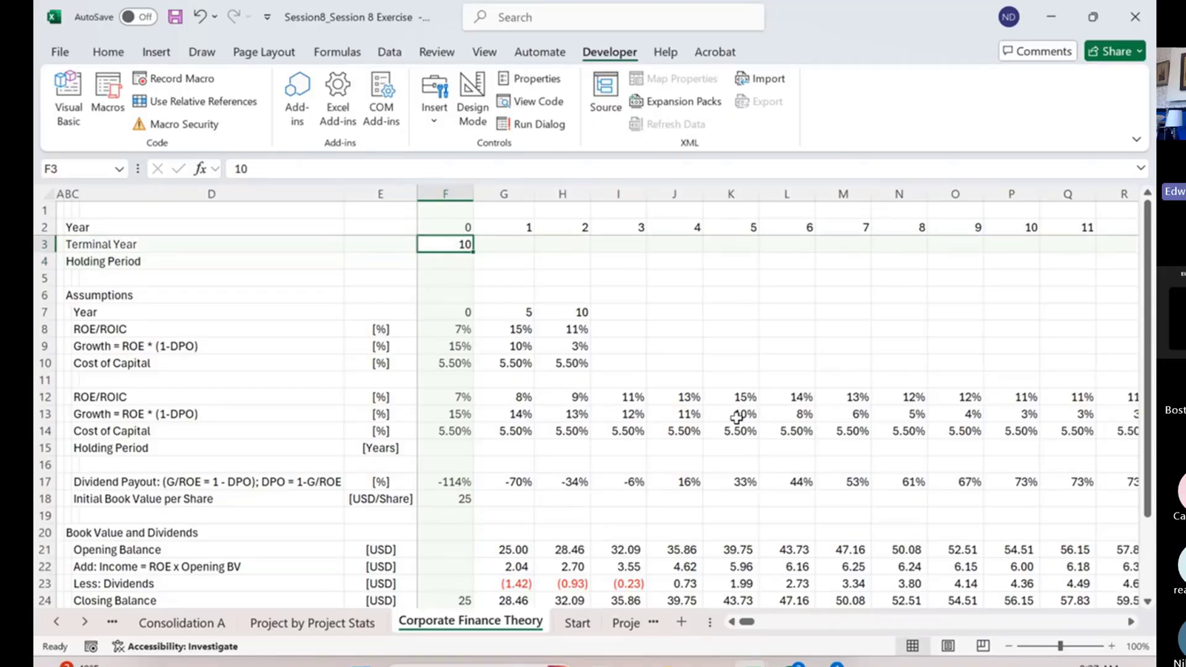
{"action": "key", "text": "Delete"}
Insert a blank column F before the year 0 column and enter Flag as the Terminal Year row's unit in E3
{"action": "key", "text": "ctrl+space"}
{"action": "key", "text": "ctrl+shift+plus"}
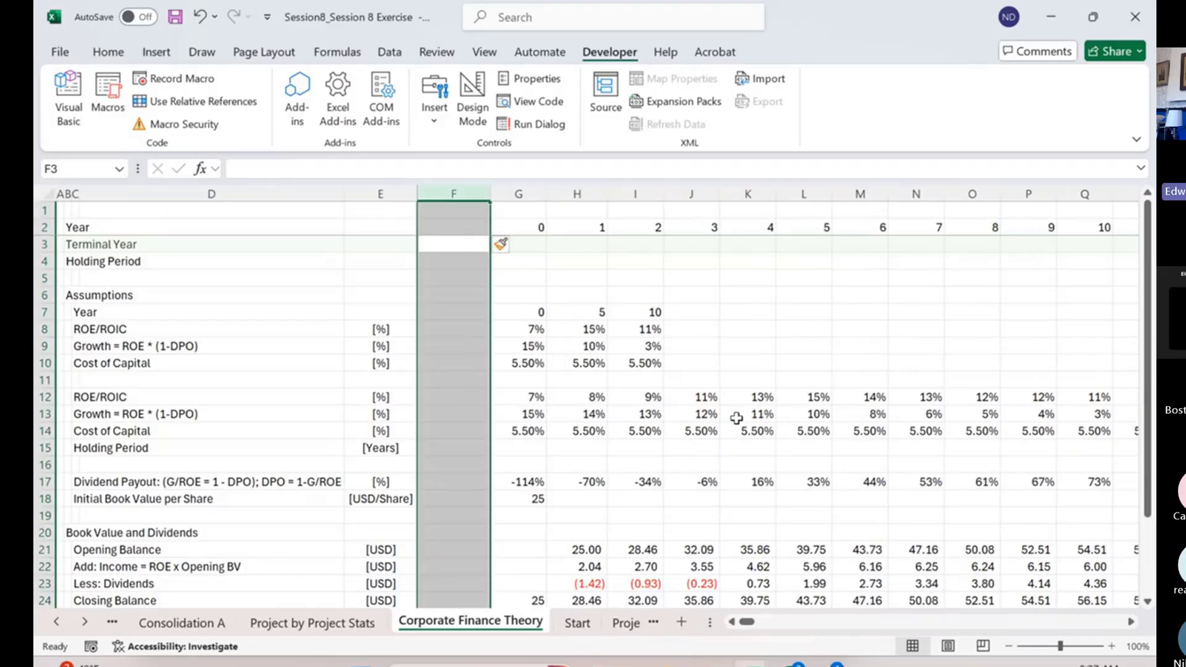
{"action": "key", "text": "Down"}
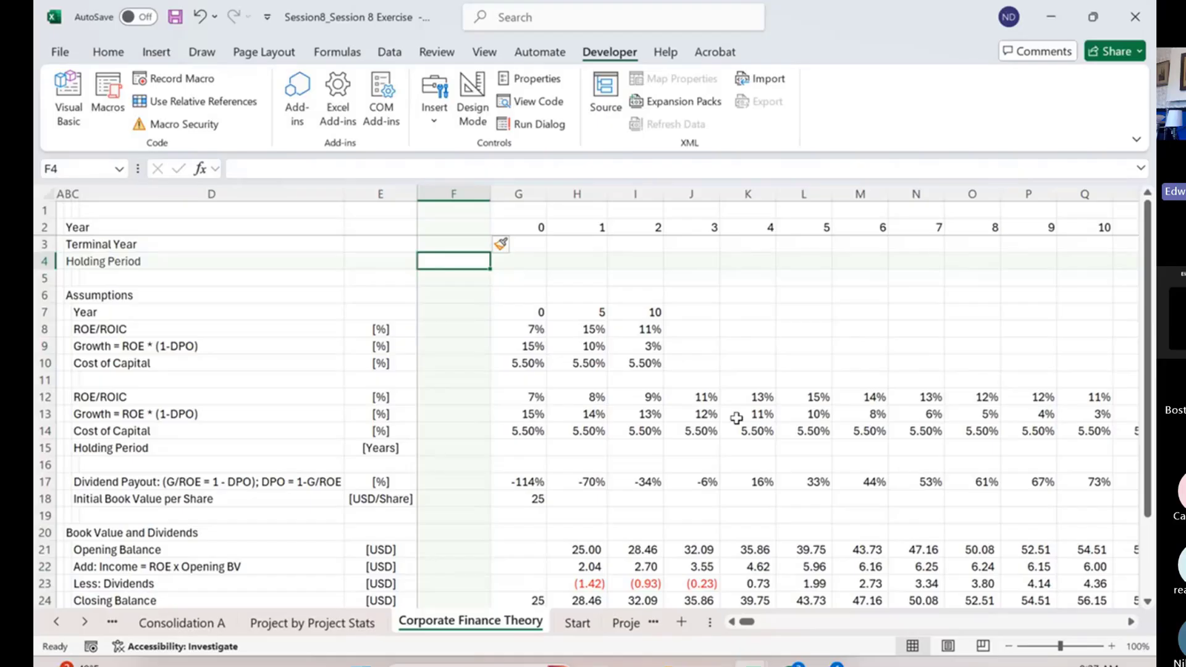
{"action": "key", "text": "Left"}
{"action": "key", "text": "Up"}
{"action": "type", "text": "Flag"}
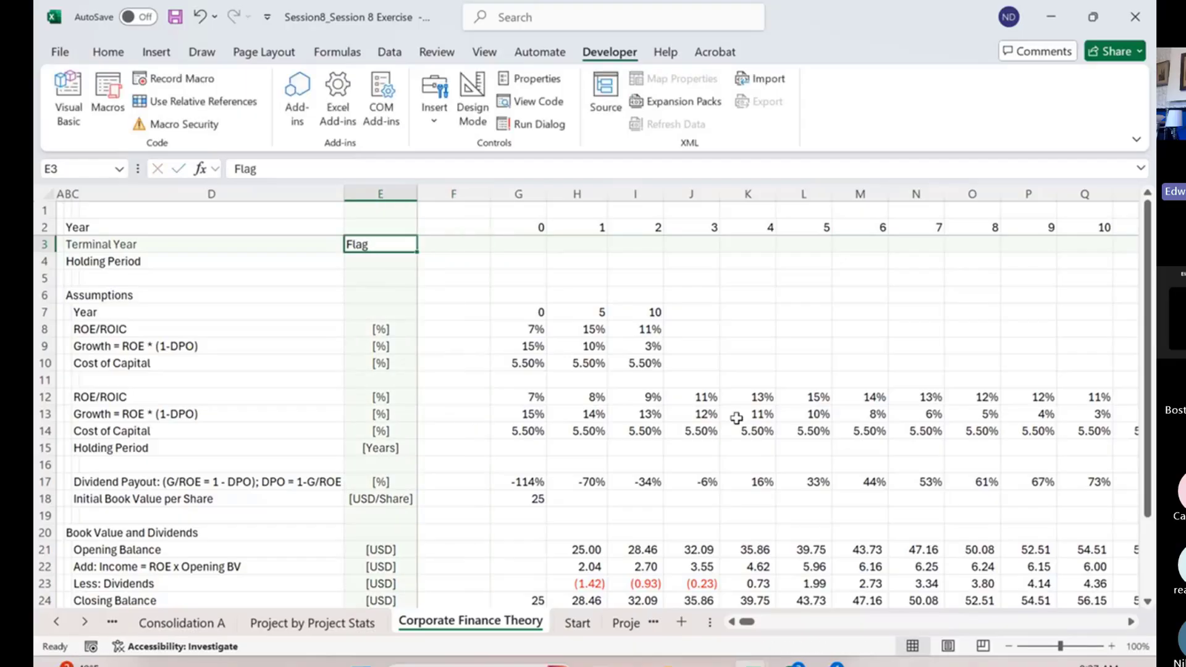
{"action": "key", "text": "ctrl+Return"}
Set the Terminal Year to 10 in F3
{"action": "key", "text": "Right"}
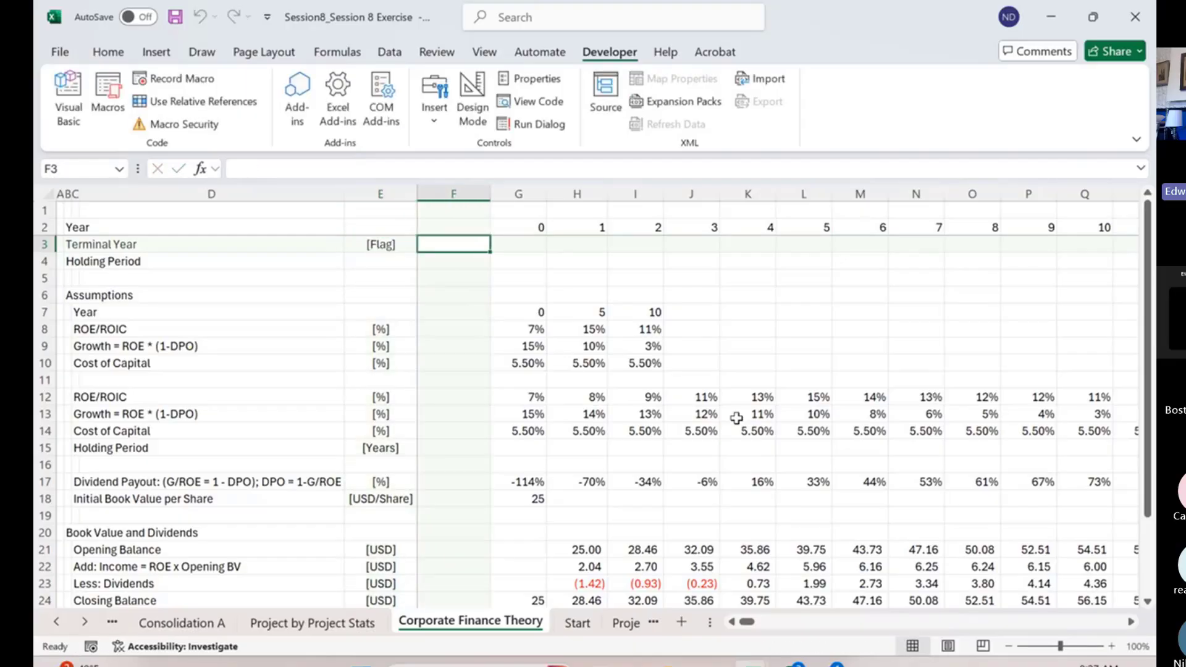
{"action": "type", "text": "1"}
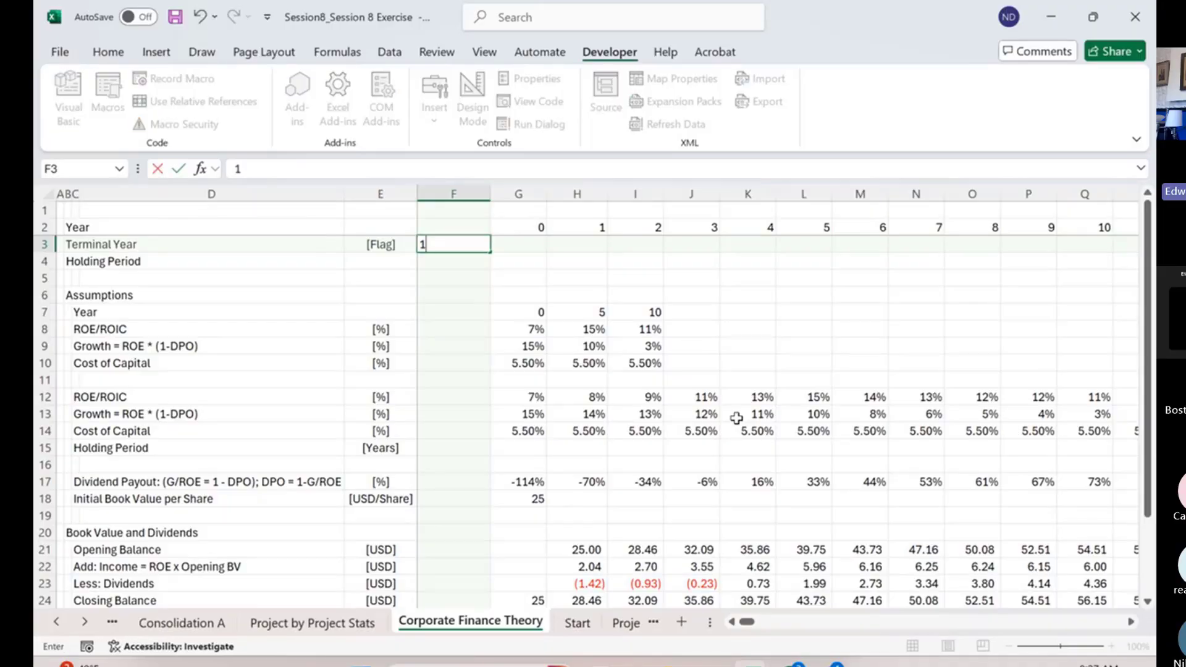
{"action": "key", "text": "BackSpace"}
{"action": "type", "text": "10"}
{"action": "key", "text": "Return"}
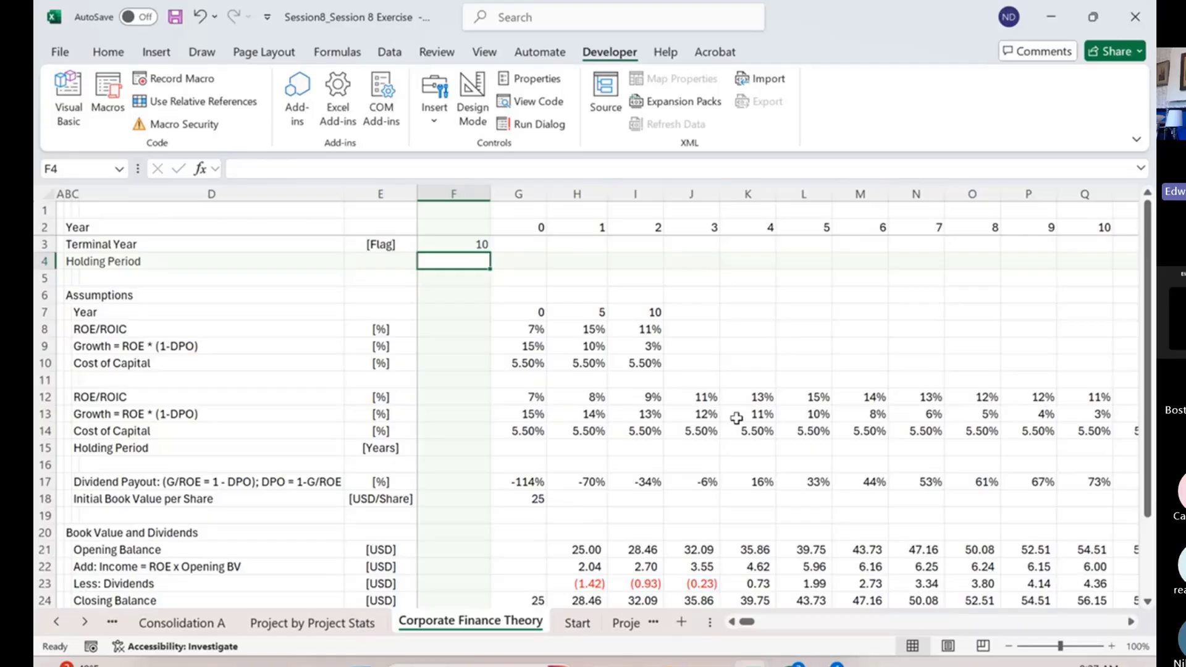
Enter the terminal year test =G2=$F$3 in G3 and copy it across all year columns
{"action": "key", "text": "Right"}
{"action": "key", "text": "Up"}
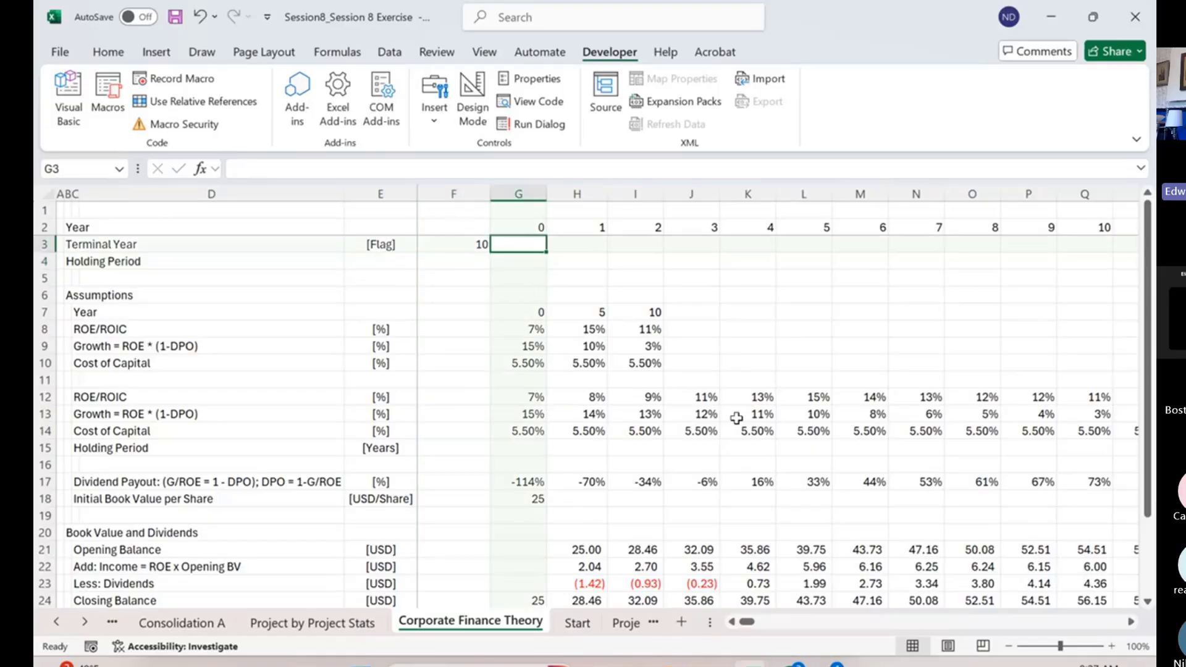
{"action": "type", "text": "="}
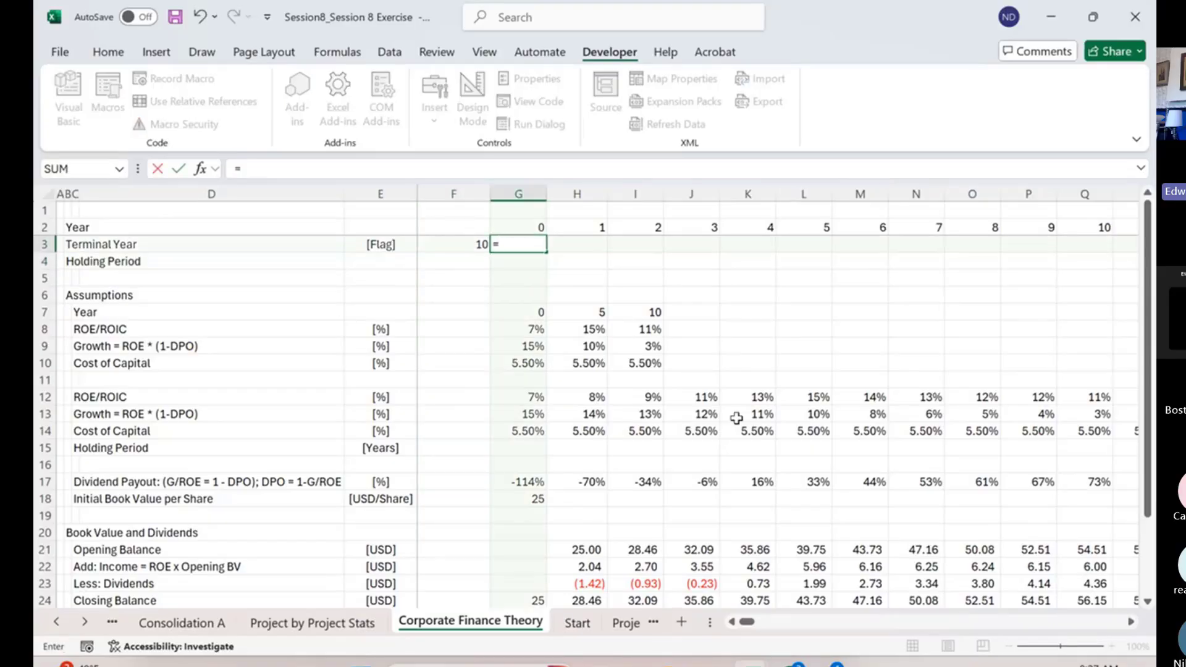
{"action": "key", "text": "Up"}
{"action": "type", "text": "="}
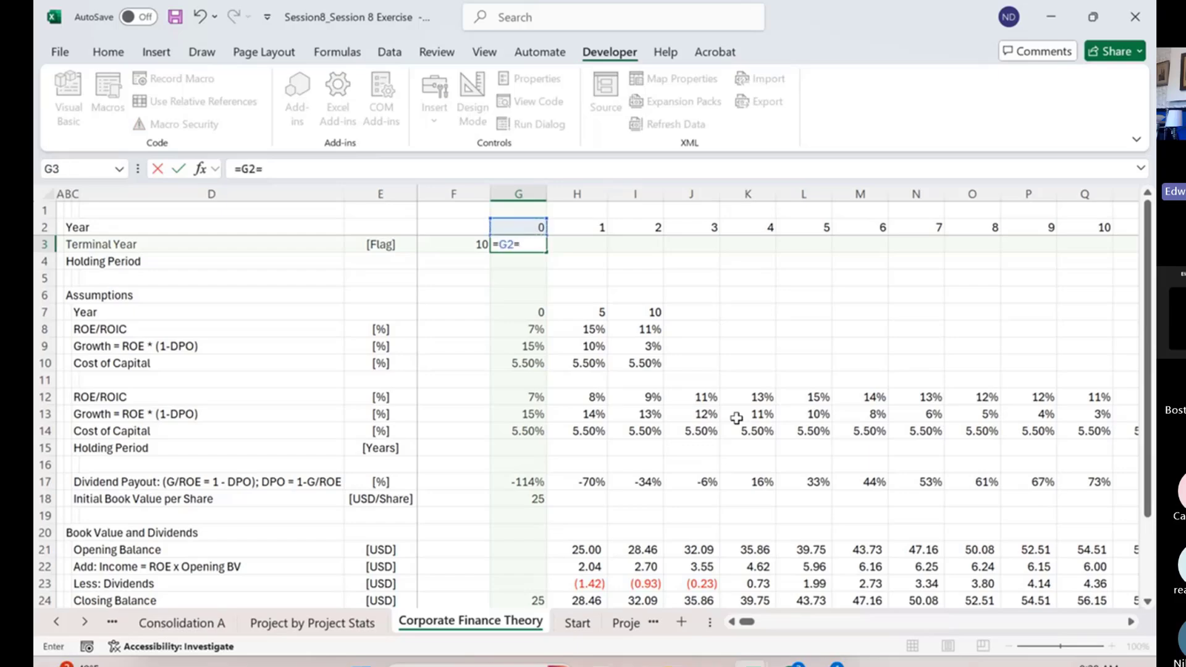
{"action": "key", "text": "Left"}
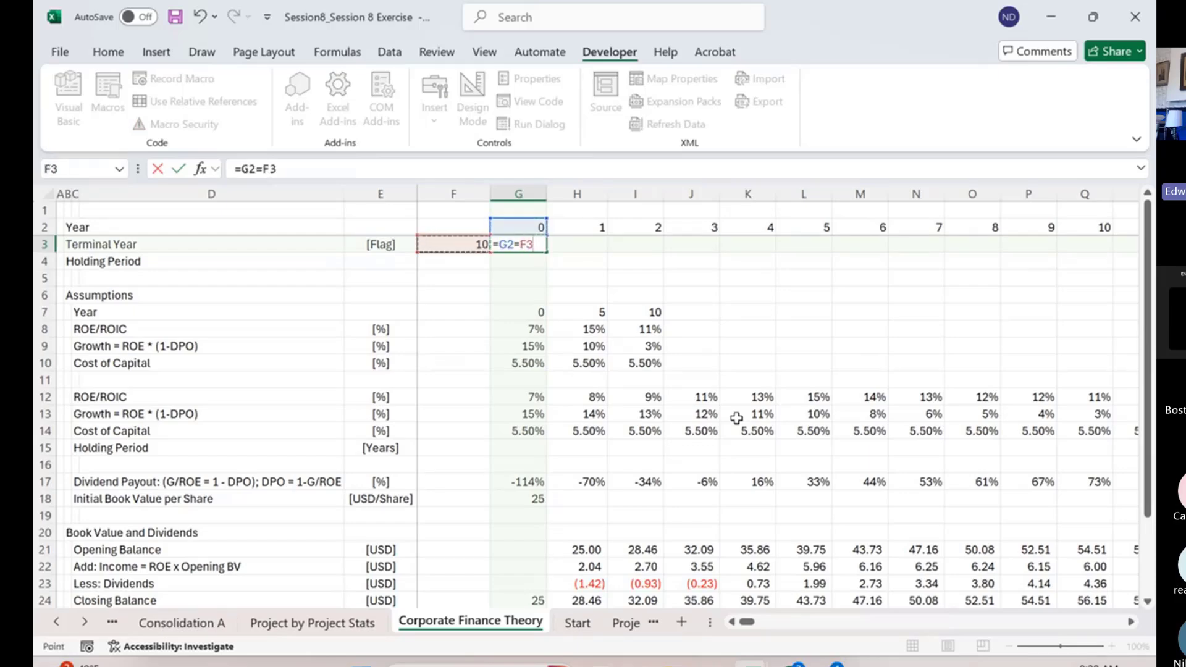
{"action": "key", "text": "ctrl+Return"}
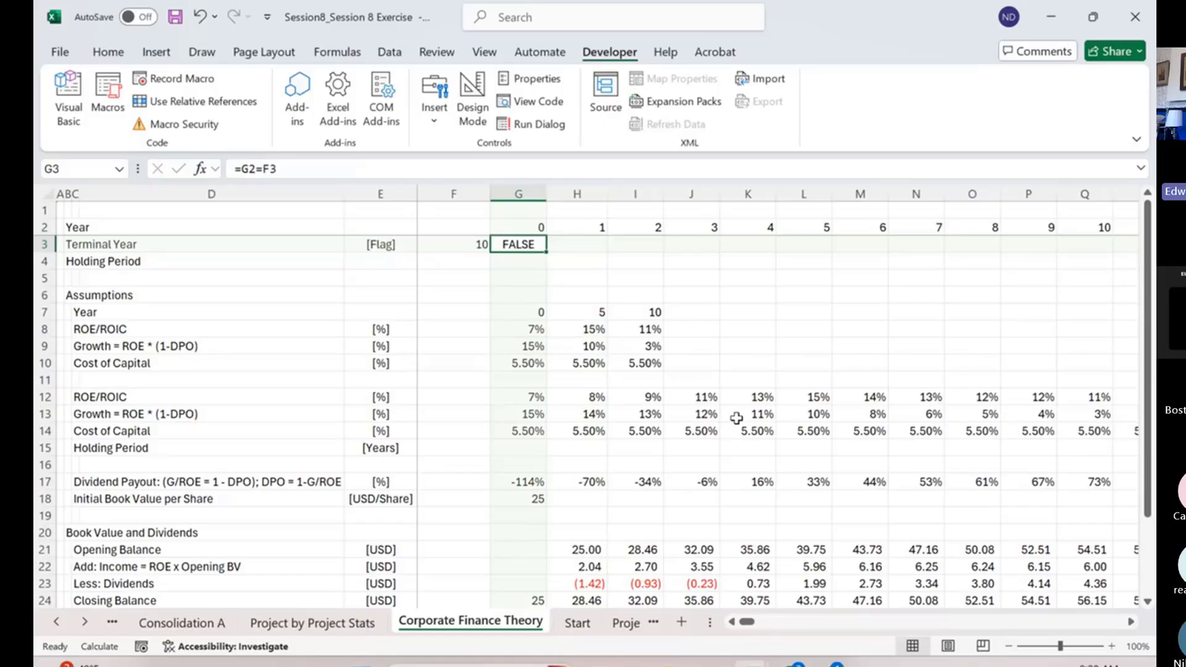
{"action": "key", "text": "F2"}
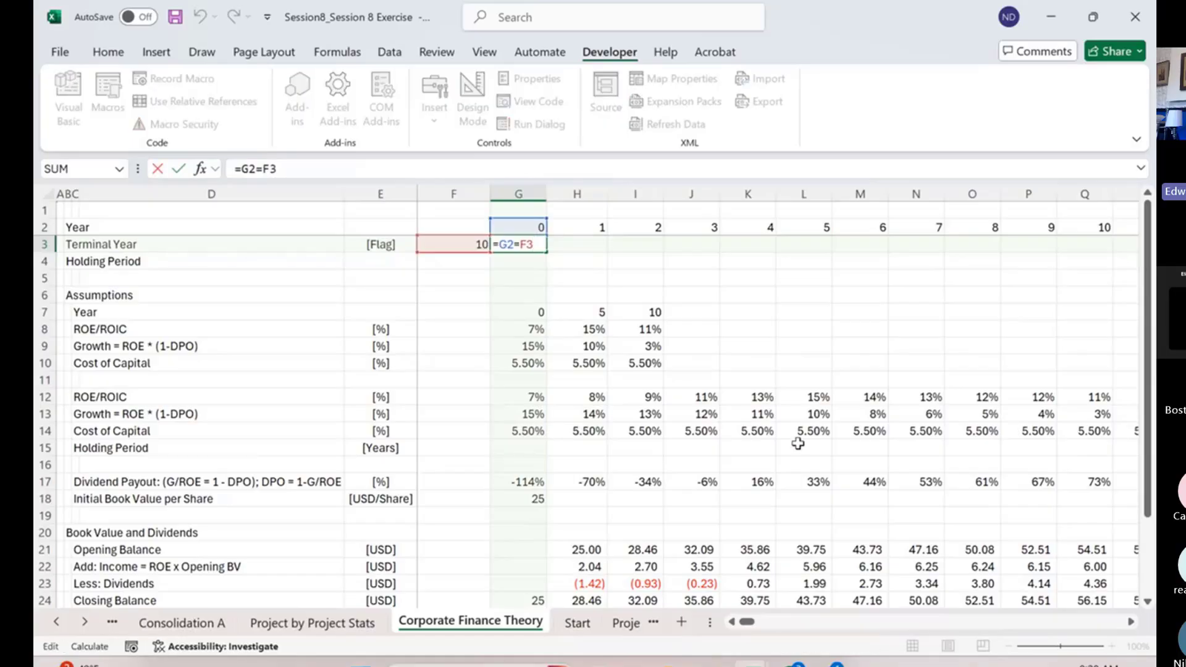
{"action": "key", "text": "F4"}
{"action": "key", "text": "ctrl+Return"}
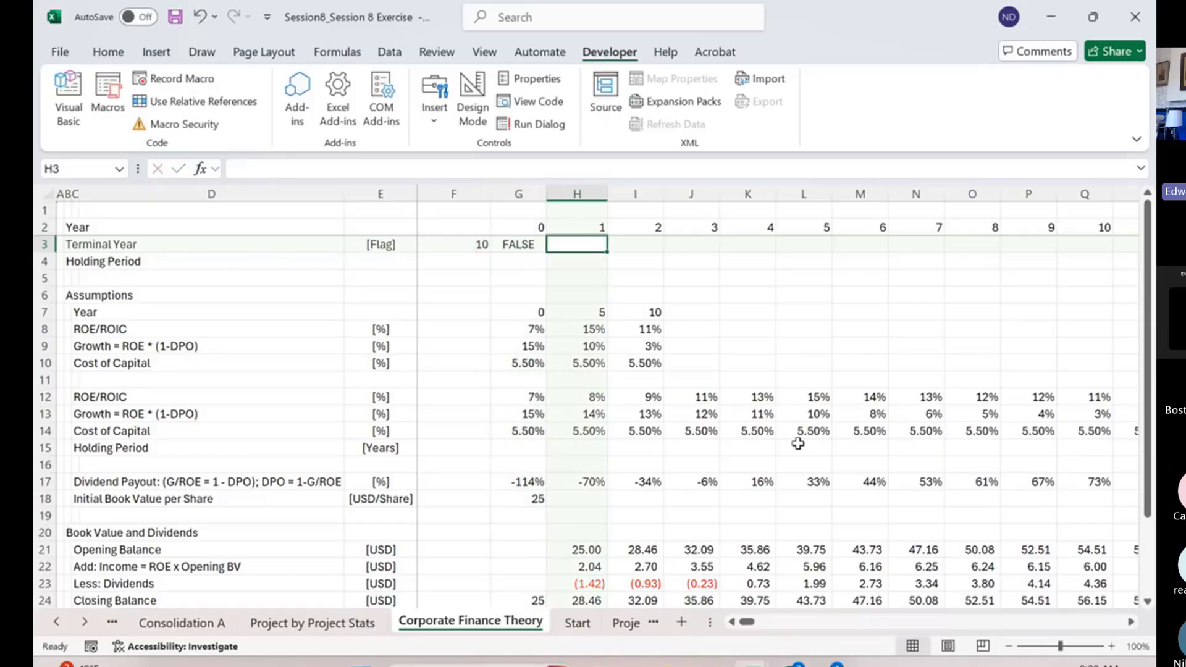
{"action": "key", "text": "ctrl+shift+Right"}
{"action": "key", "text": "ctrl+r"}
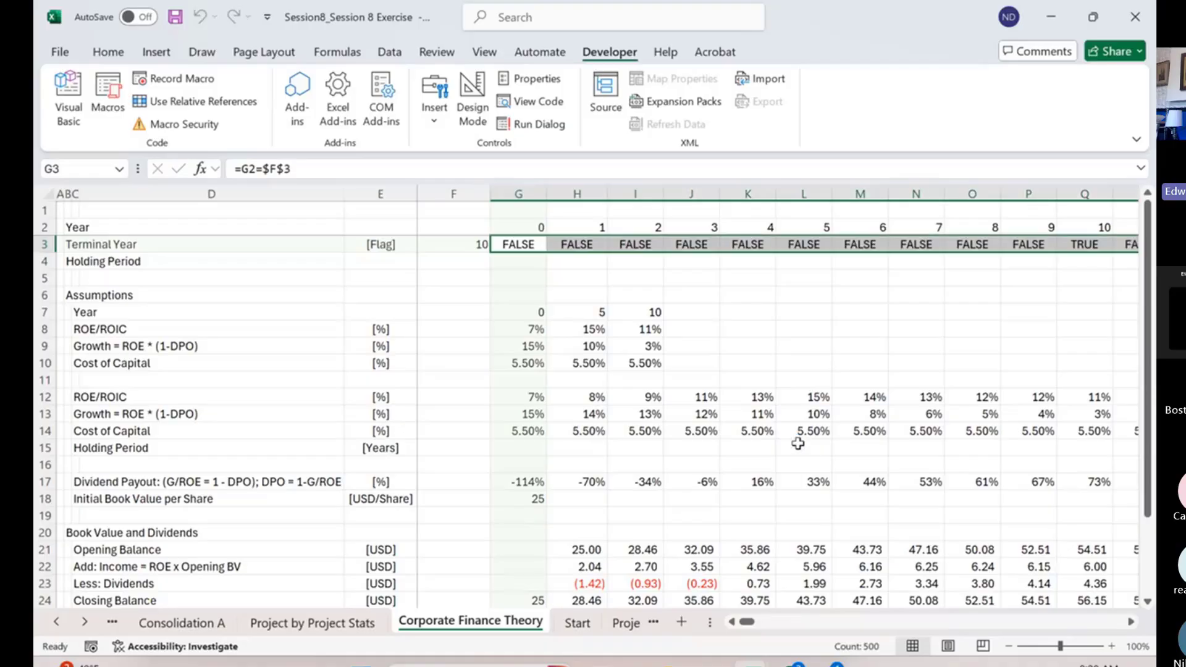
Copy the Terminal Year row's Flag unit label down to the Holding Period row in E4
{"action": "key", "text": "Down"}
{"action": "key", "text": "Left"}
{"action": "key", "text": "Left"}
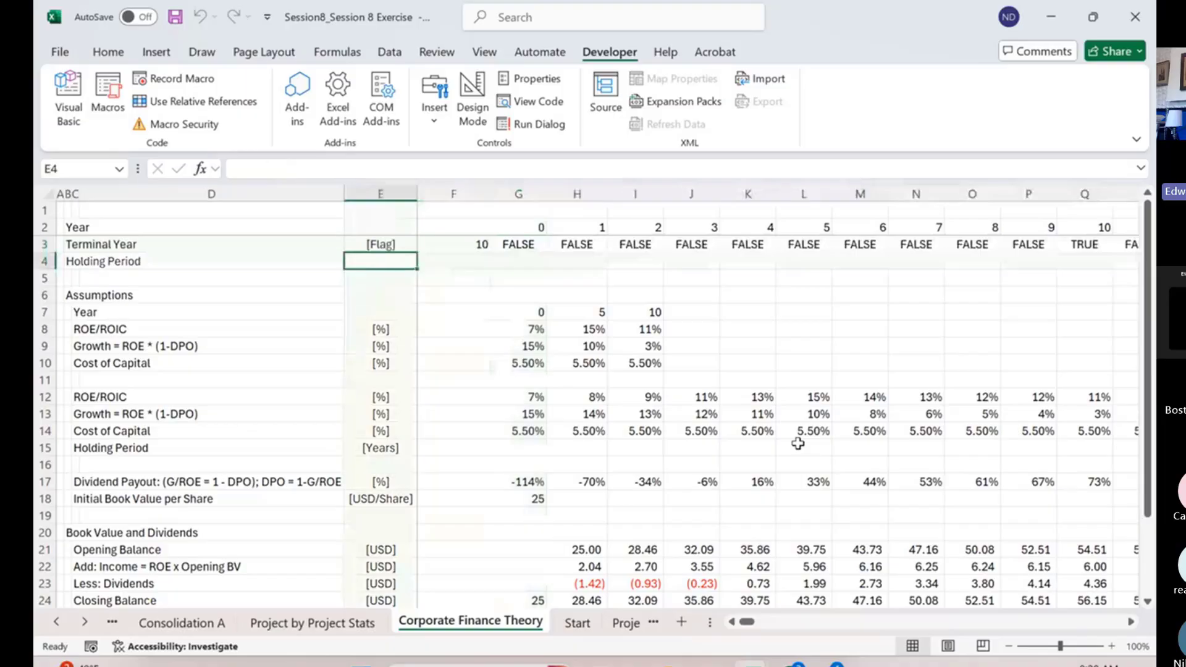
{"action": "key", "text": "shift+Up"}
{"action": "key", "text": "Down"}
{"action": "key", "text": "Right"}
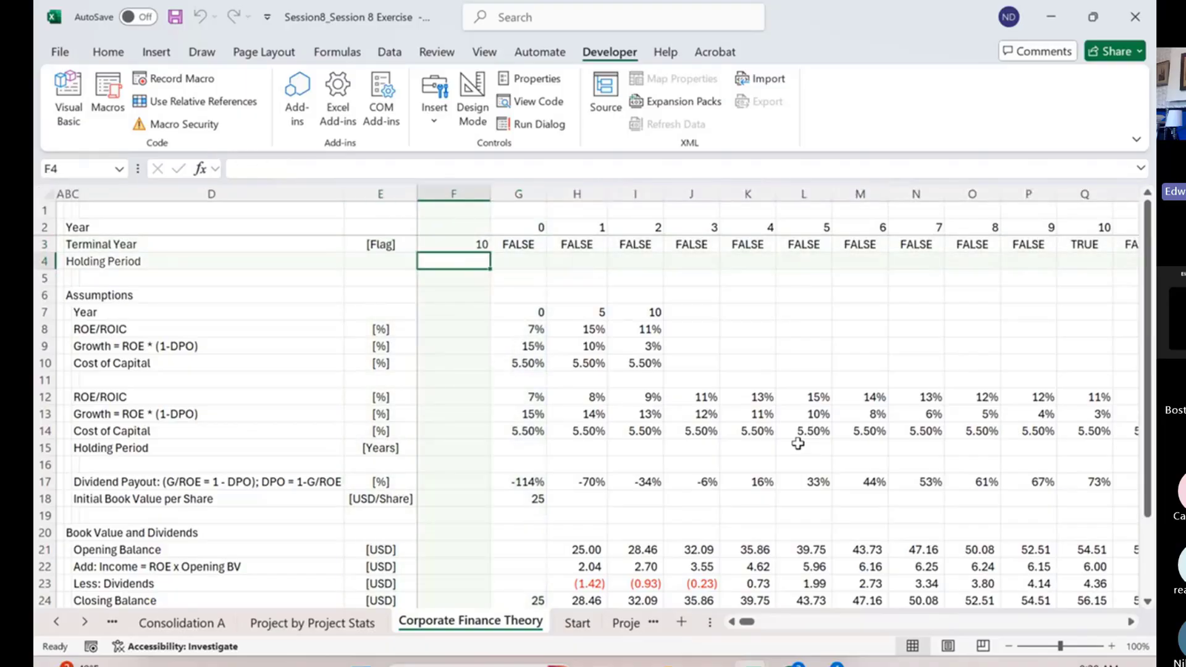
{"action": "key", "text": "Left"}
{"action": "key", "text": "Up"}
{"action": "key", "text": "shift+Down"}
{"action": "key", "text": "ctrl+d"}
{"action": "key", "text": "Down"}
Set the Holding Period to 10 in F4
{"action": "key", "text": "Right"}
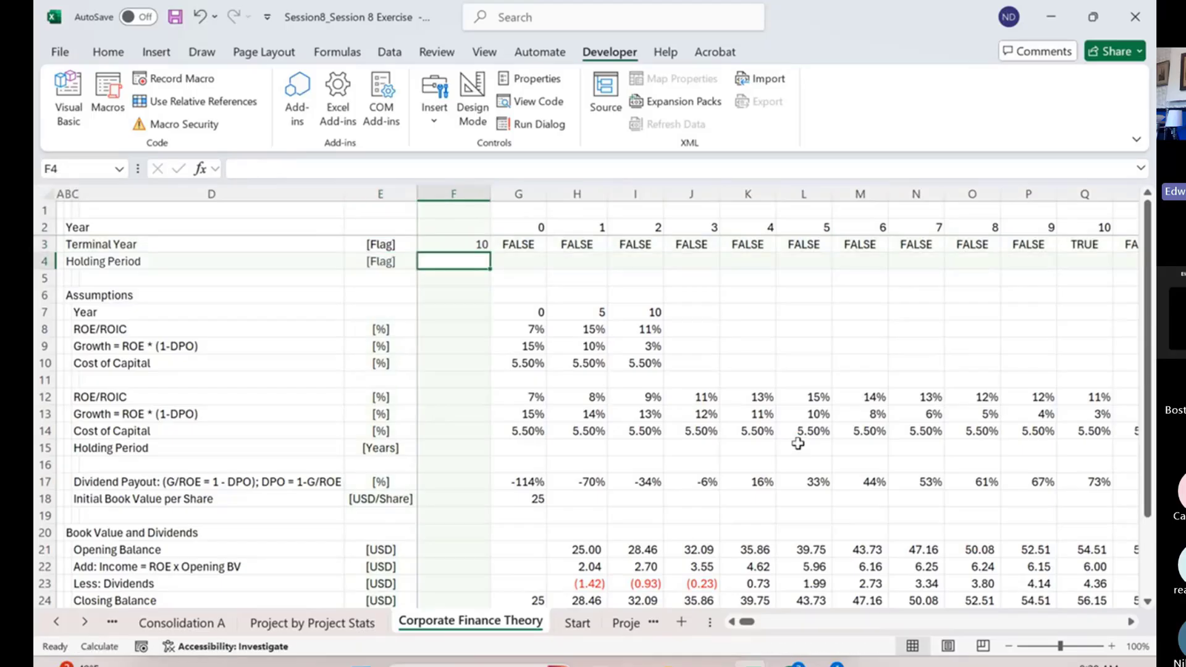
{"action": "type", "text": "10"}
{"action": "key", "text": "Right"}
{"action": "key", "text": "Left"}
{"action": "key", "text": "Right"}
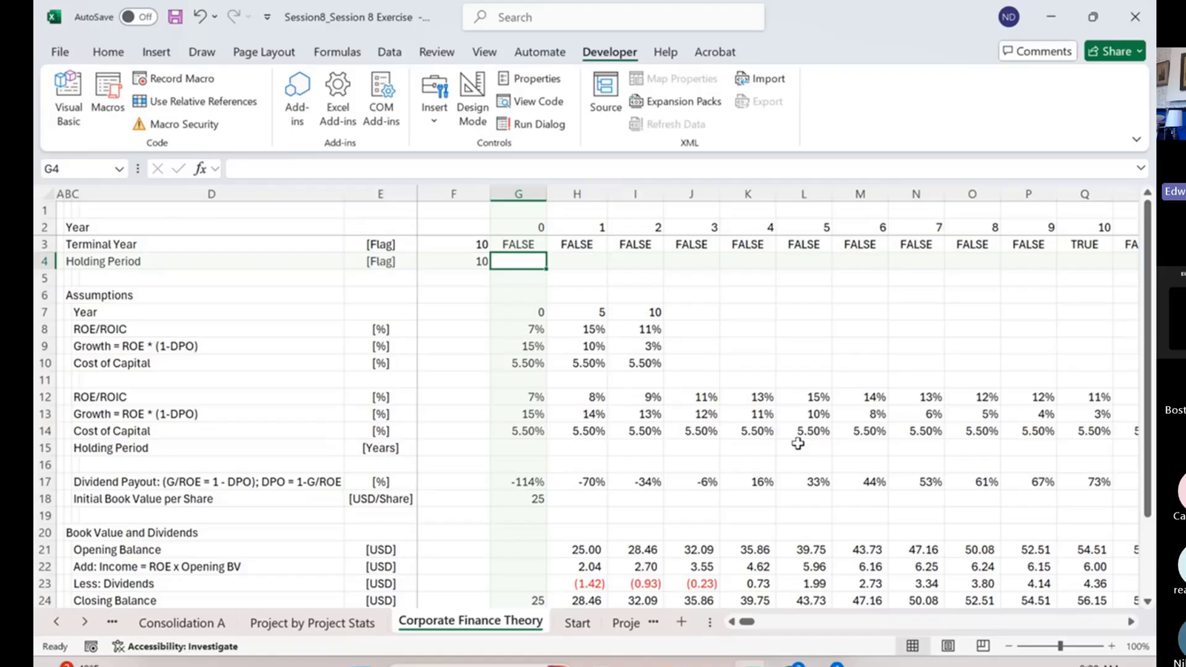
Enter the holding period test =G2<=$F$4 in G4 and copy it across all year columns
{"action": "type", "text": "="}
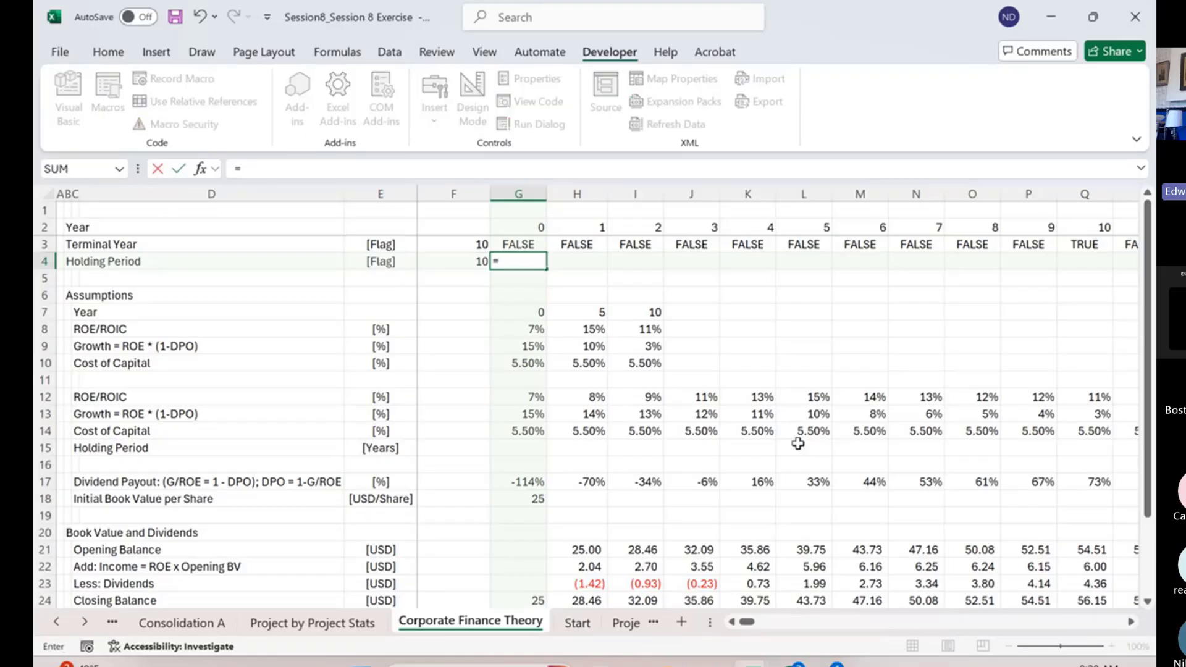
{"action": "key", "text": "Up"}
{"action": "key", "text": "Up"}
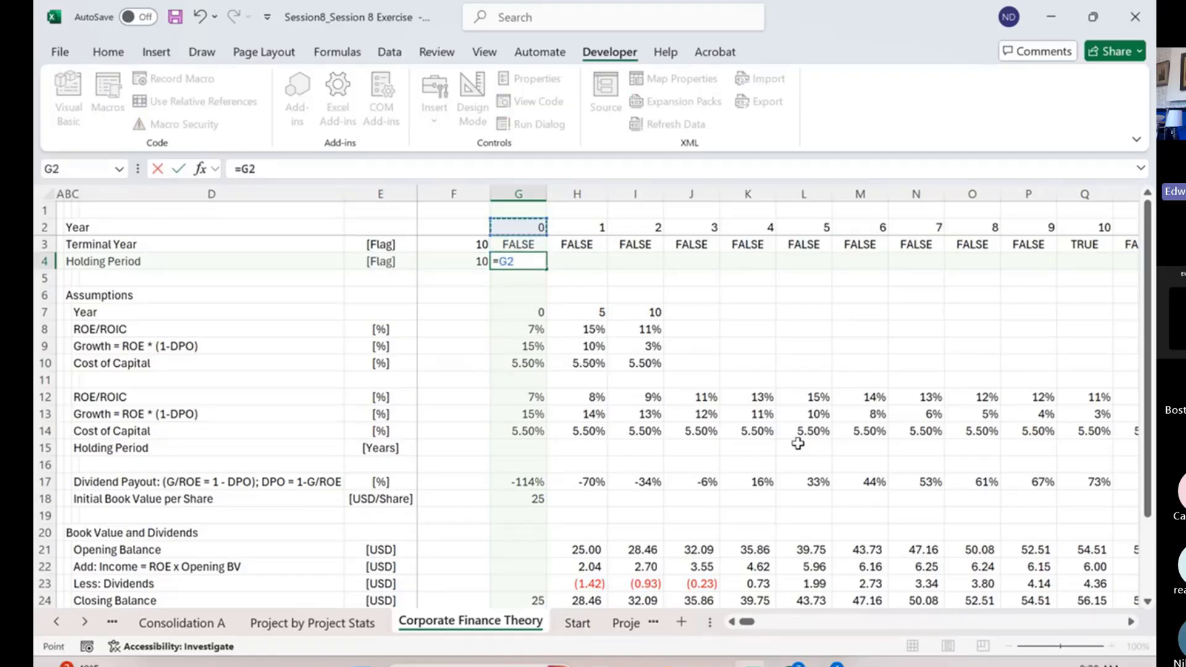
{"action": "type", "text": "<="}
{"action": "key", "text": "Left"}
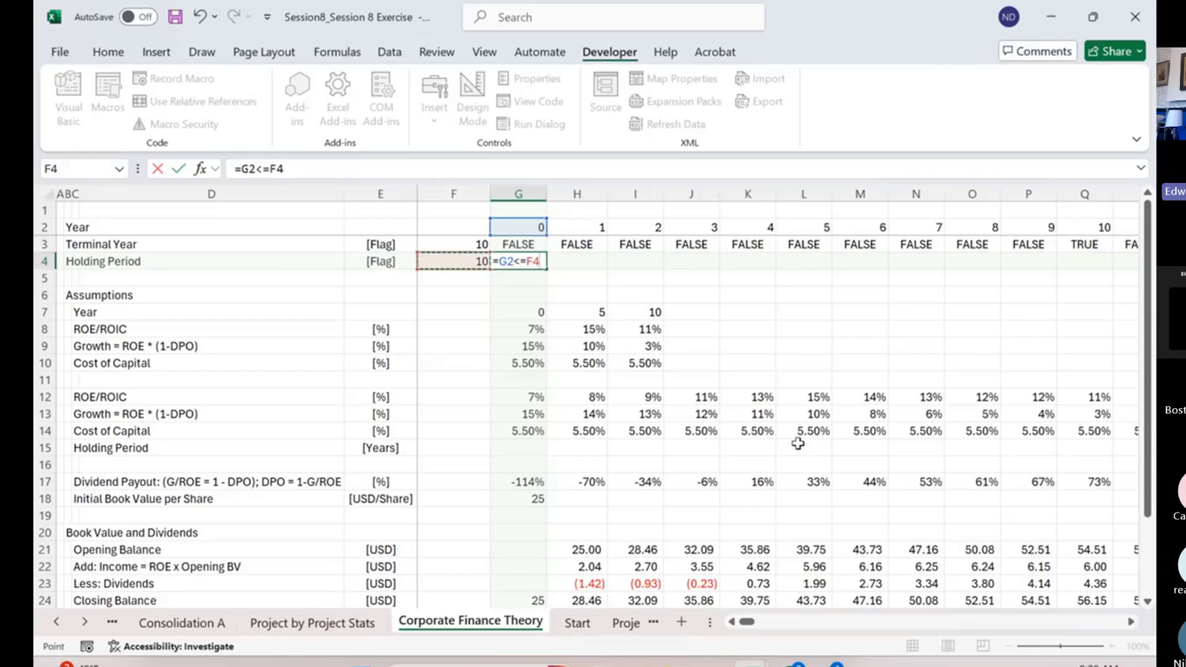
{"action": "key", "text": "F4"}
{"action": "key", "text": "ctrl+Return"}
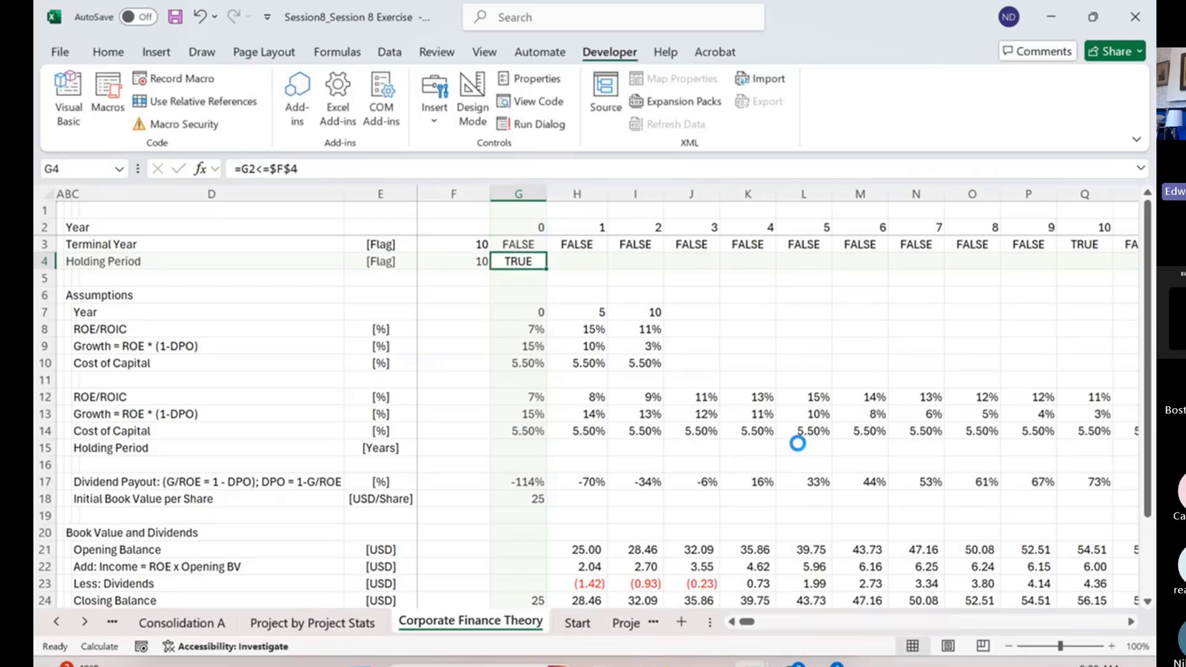
{"action": "key", "text": "ctrl+shift+Right"}
{"action": "key", "text": "ctrl+r"}
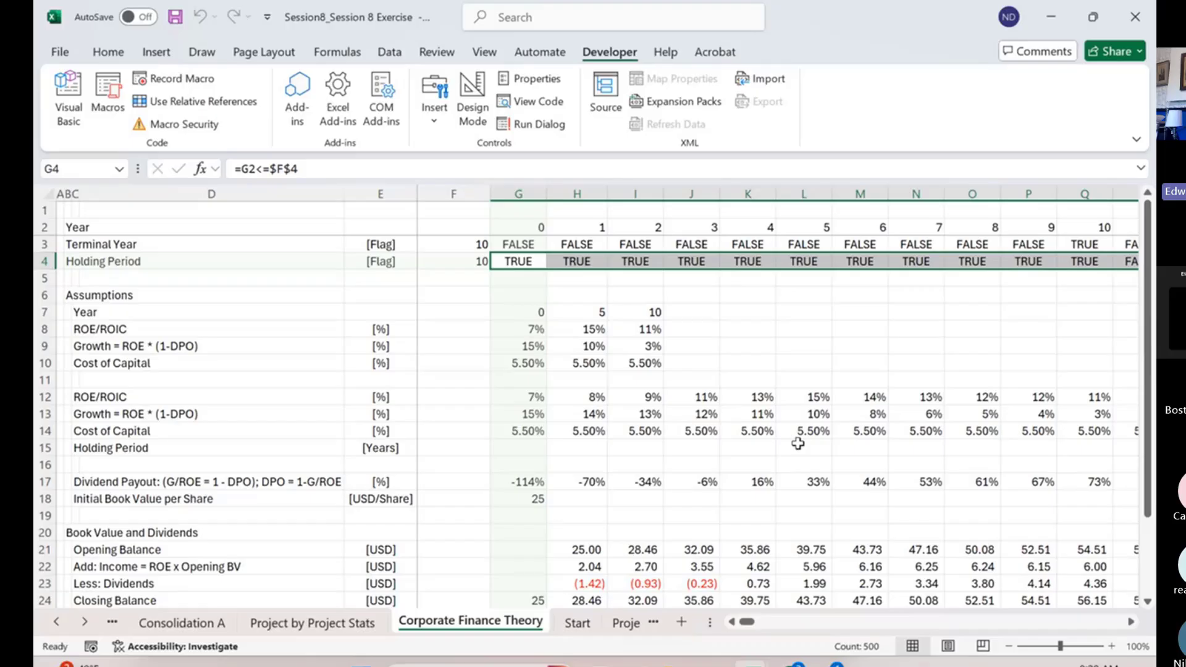
Enter the section heading Cash Flow and Earnings over Holding Period in C30
{"action": "scroll", "coordinate": [798, 444], "scroll_direction": "down", "scroll_amount": 4}
{"action": "scroll", "coordinate": [798, 444], "scroll_direction": "down", "scroll_amount": 1}
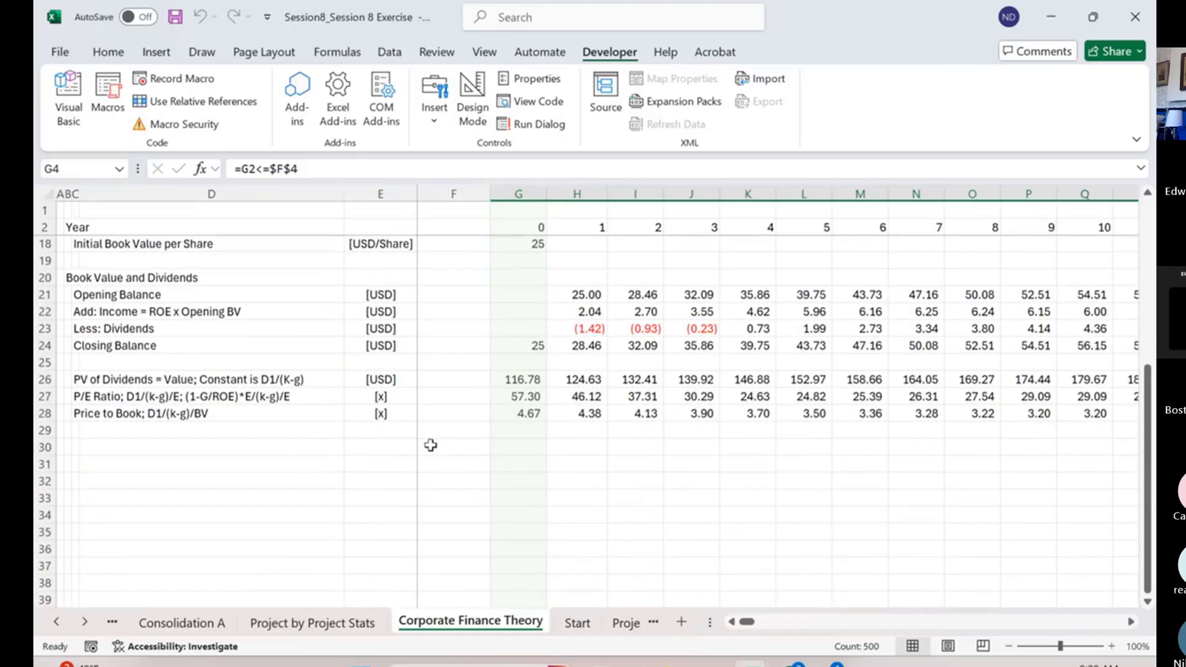
{"action": "scroll", "coordinate": [272, 453], "scroll_direction": "up", "scroll_amount": 2}
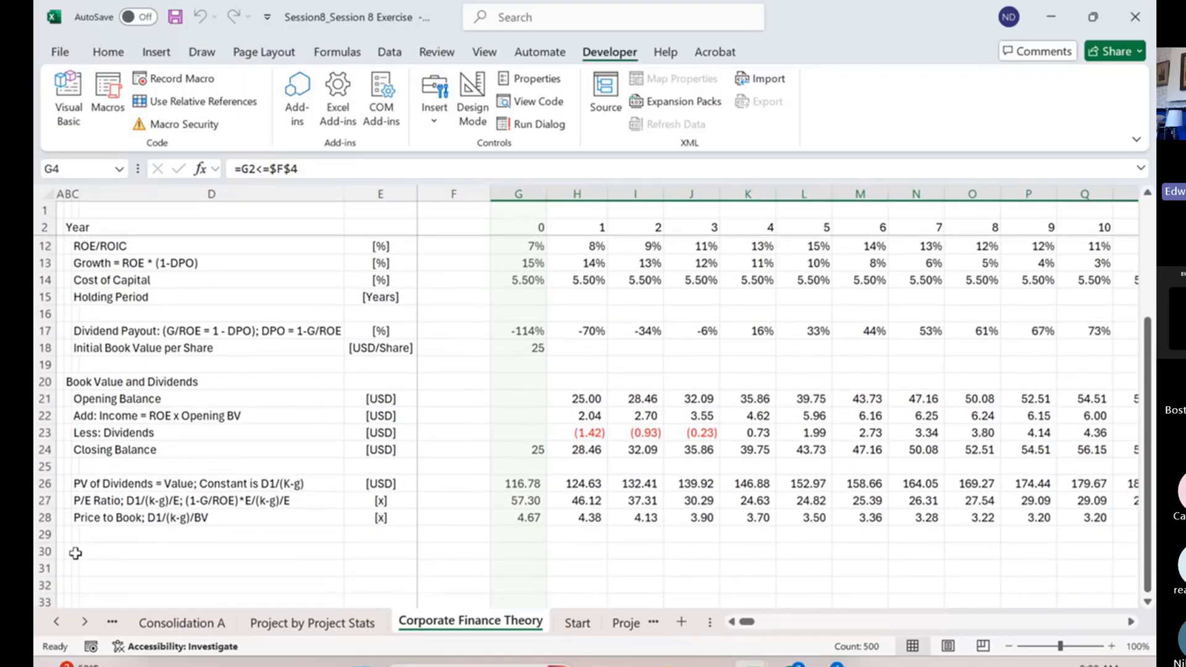
{"action": "left_click", "coordinate": [75, 551]}
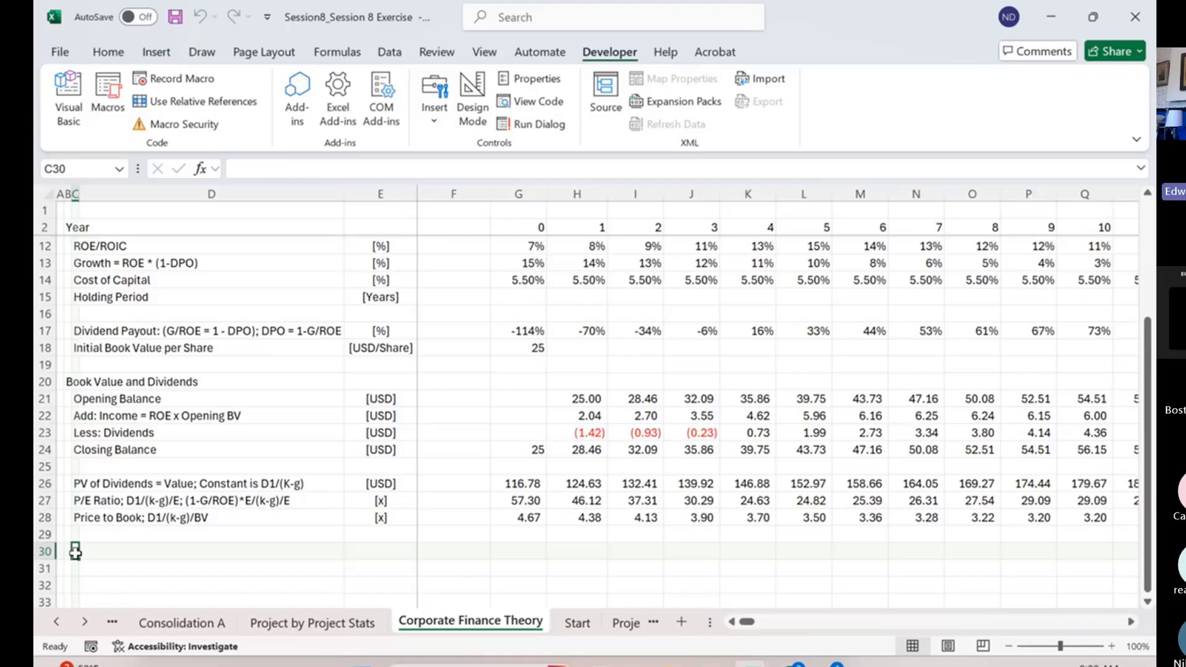
{"action": "type", "text": "Cash Fl"}
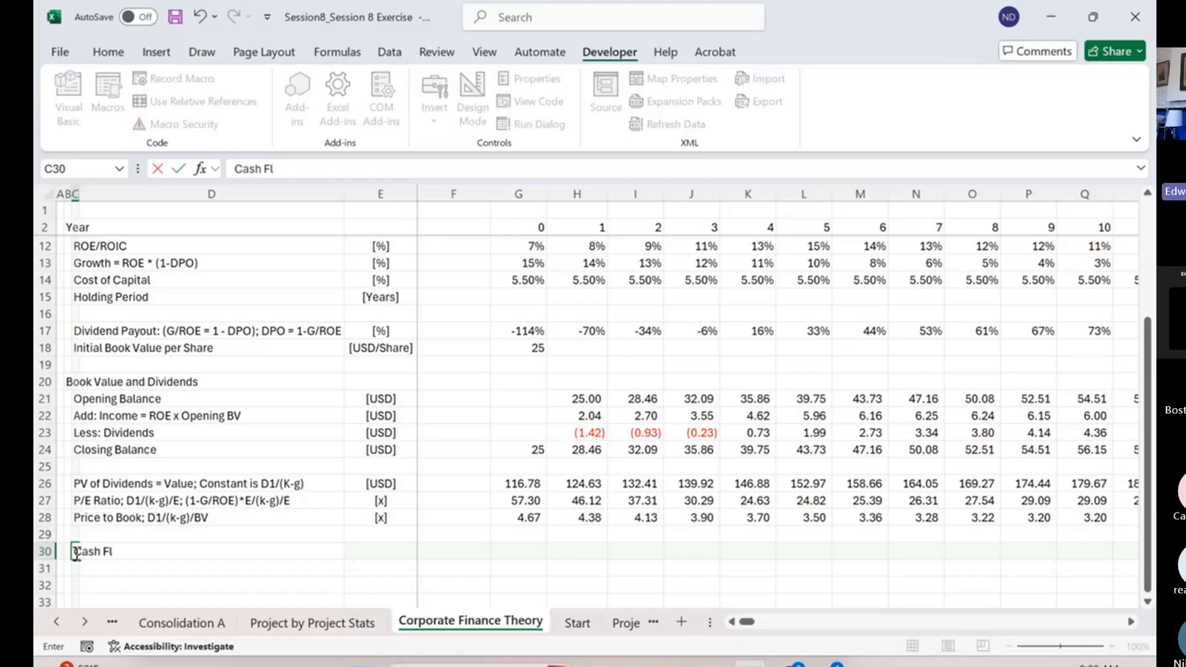
{"action": "type", "text": "ow and Earn"}
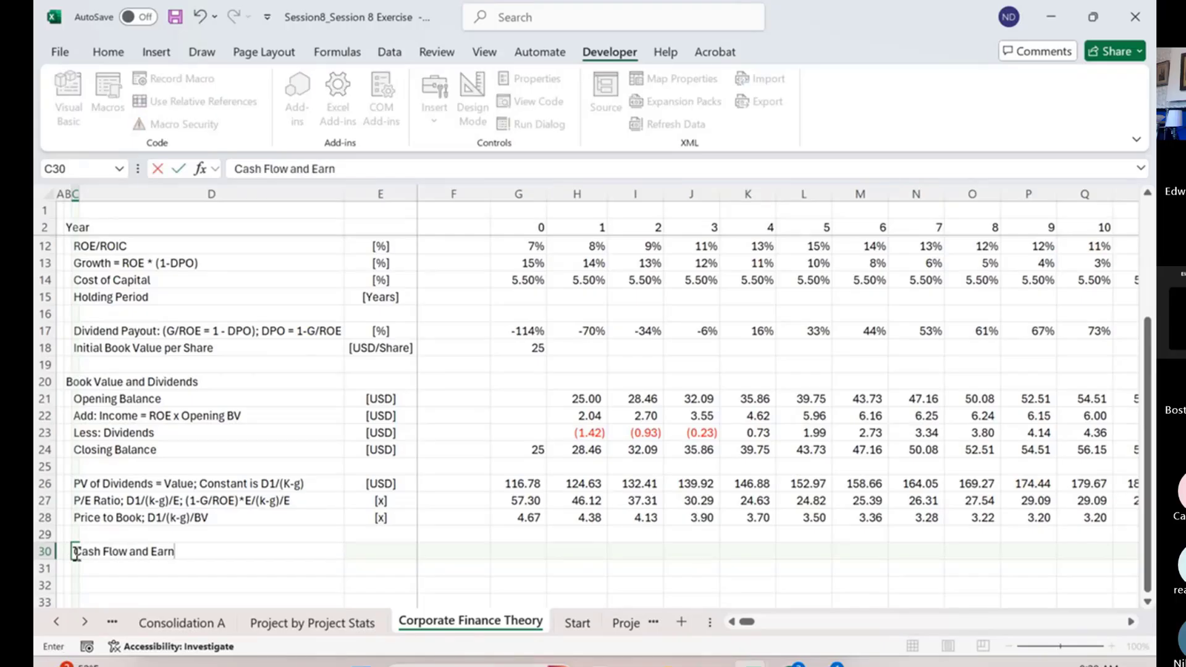
{"action": "type", "text": "ings over Holding"}
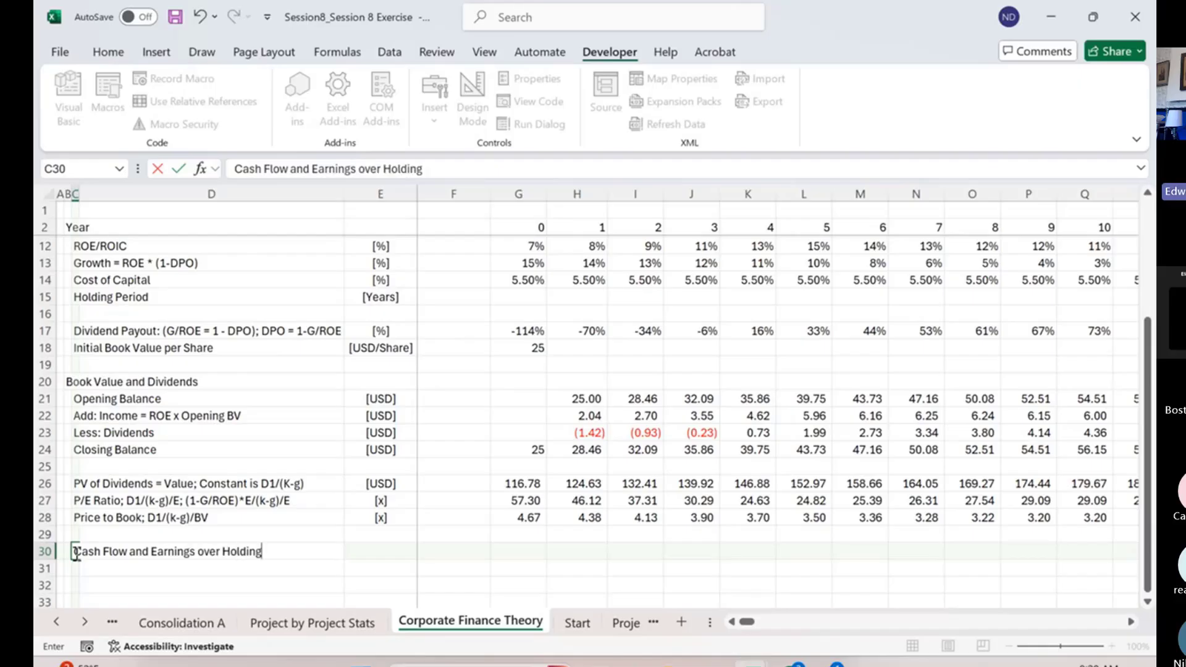
{"action": "type", "text": " Period"}
{"action": "key", "text": "Tab"}
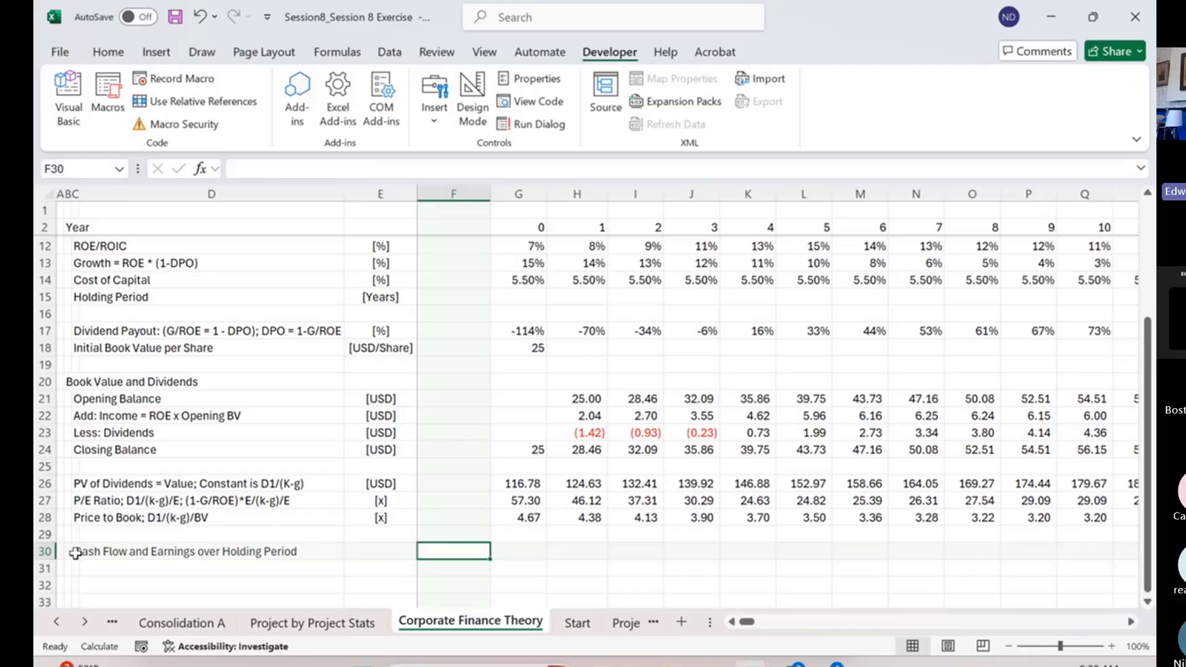
Add the row labels Opening Balance in C31 and Net Income in C32 beneath the new heading
{"action": "key", "text": "Down"}
{"action": "key", "text": "Left"}
{"action": "key", "text": "ctrl+Left"}
{"action": "key", "text": "Right"}
{"action": "key", "text": "Right"}
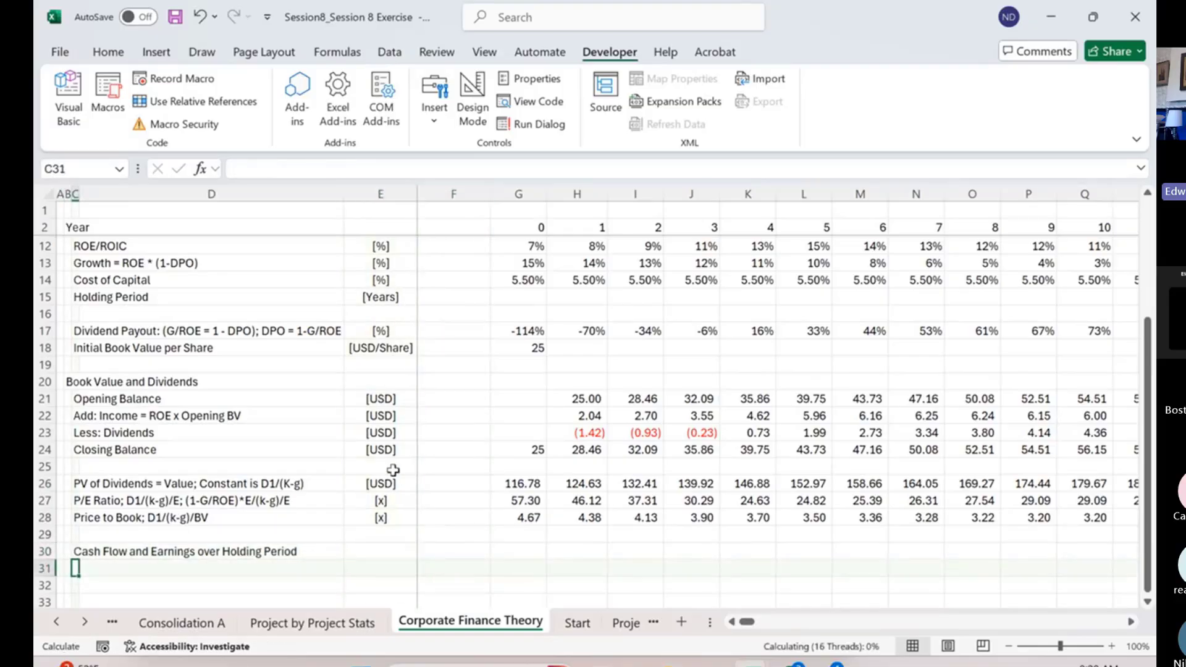
{"action": "type", "text": "Opening Bla"}
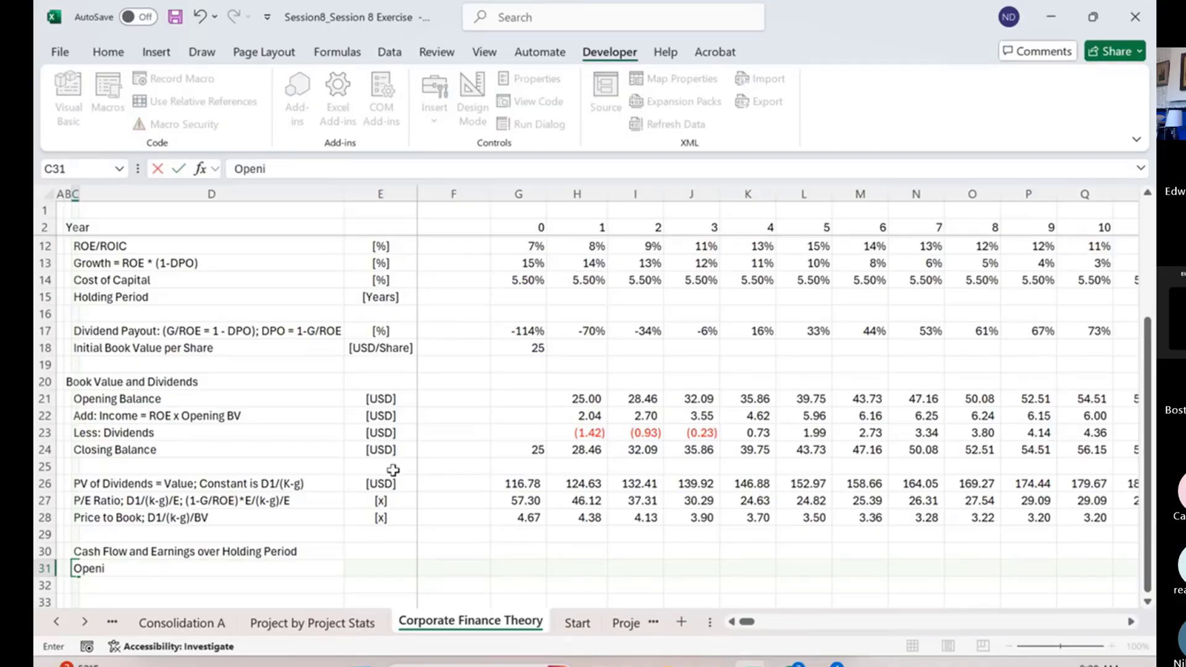
{"action": "key", "text": "BackSpace"}
{"action": "key", "text": "BackSpace"}
{"action": "type", "text": "alance"}
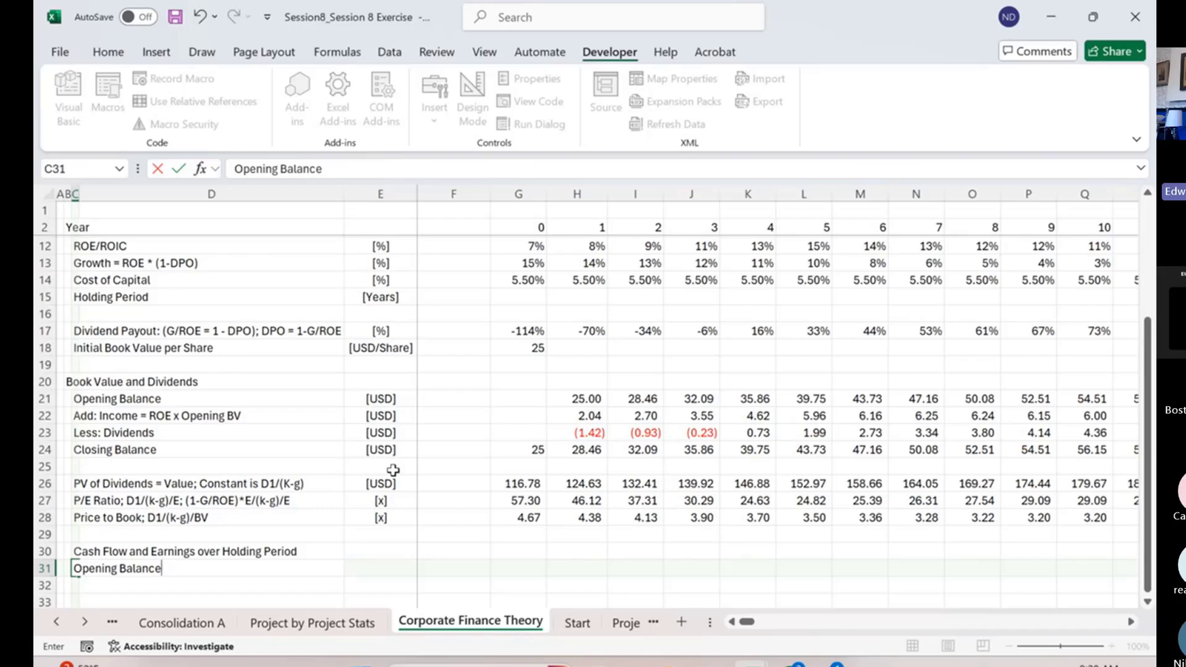
{"action": "key", "text": "Return"}
{"action": "type", "text": "Net Income"}
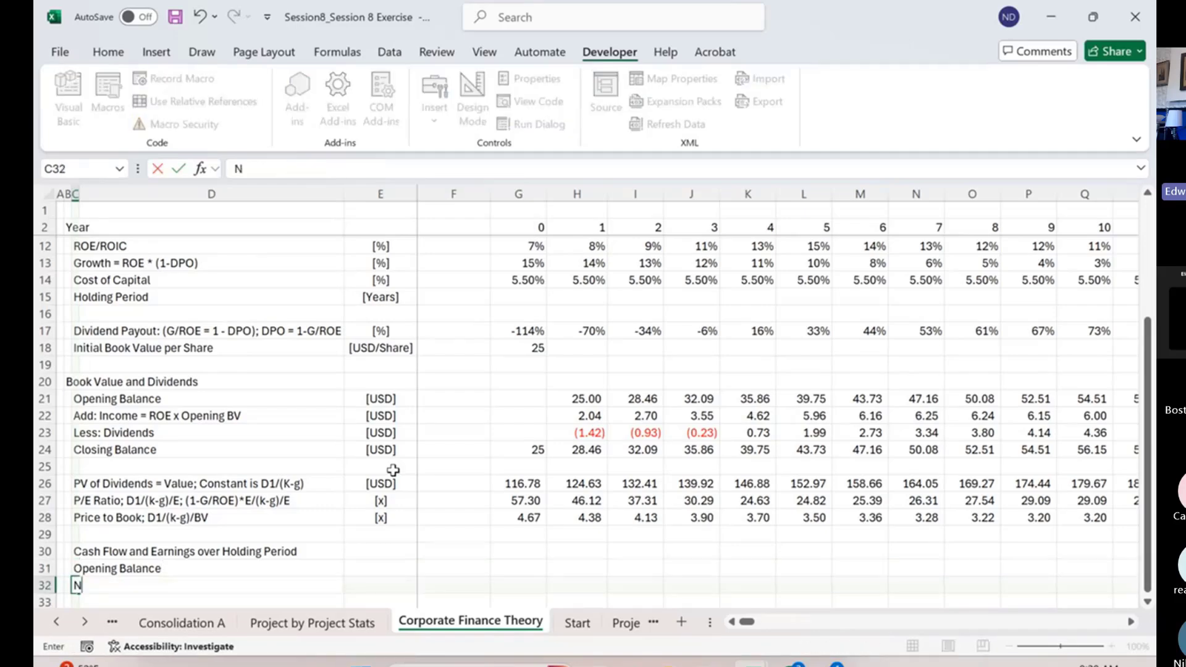
{"action": "key", "text": "Return"}
{"action": "key", "text": "Return"}
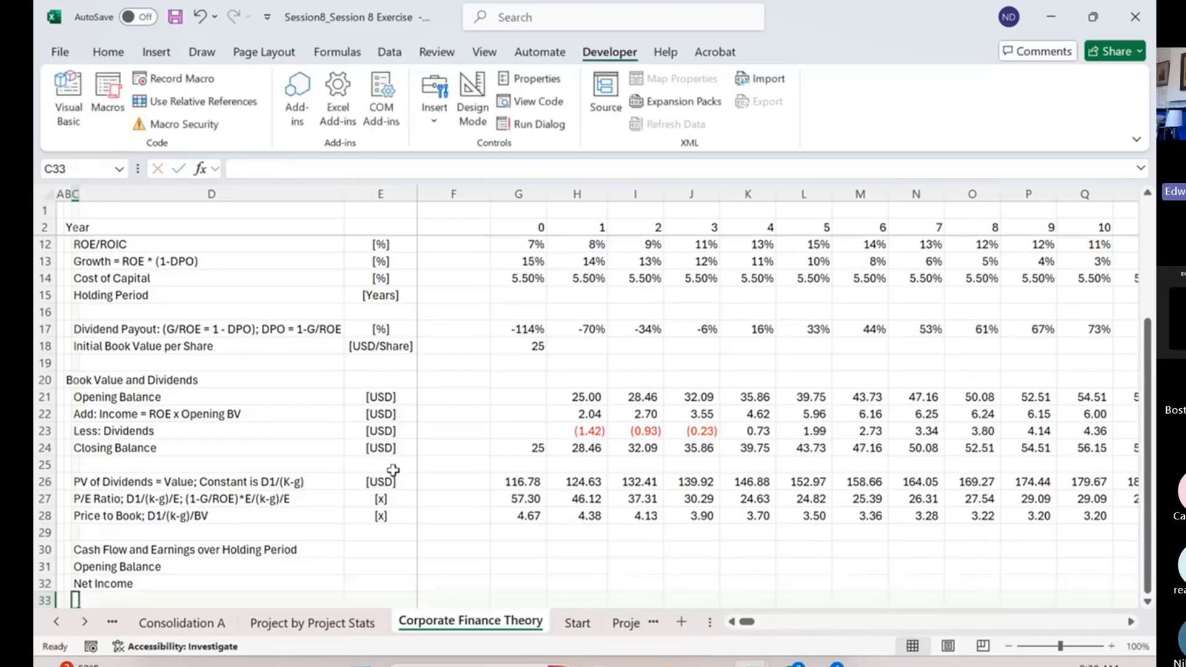
{"action": "key", "text": "Up"}
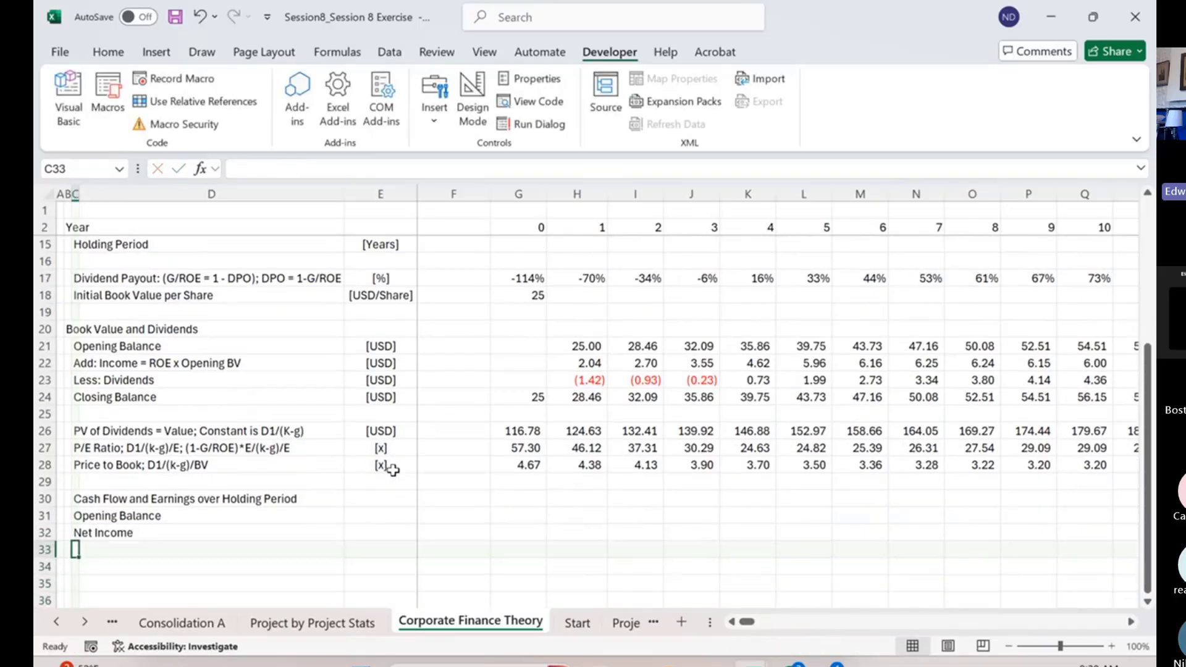
Add the row labels Dividends in C33 and Closing Balance in C34
{"action": "type", "text": "Di"}
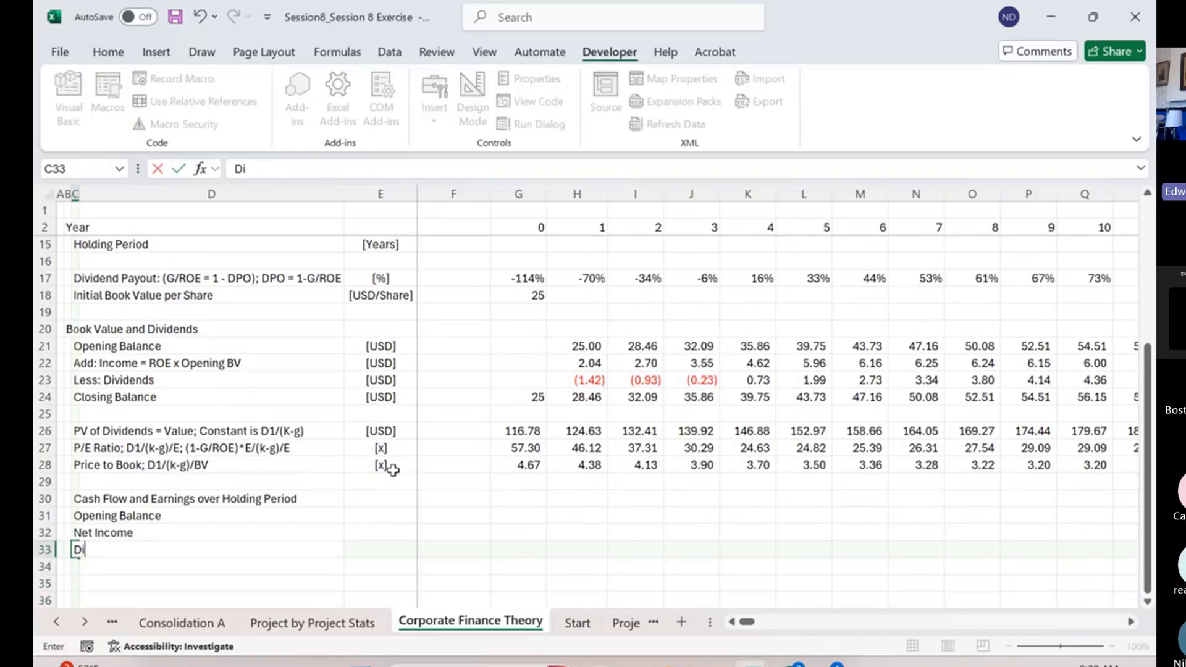
{"action": "type", "text": "vidends"}
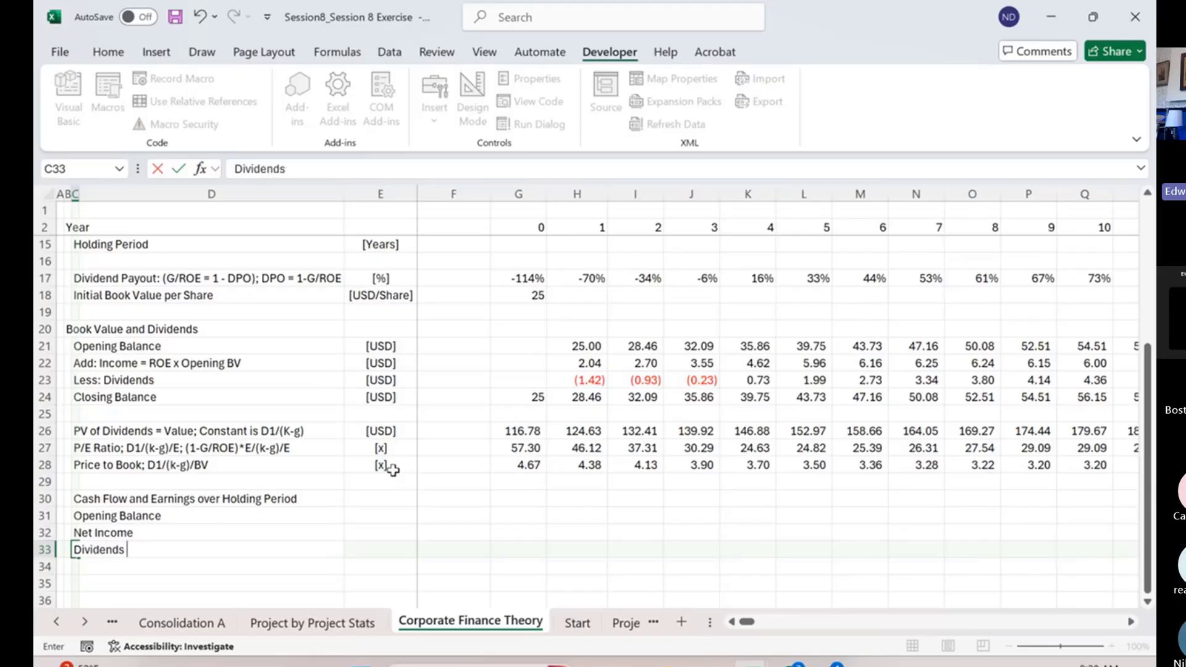
{"action": "key", "text": "Return"}
{"action": "type", "text": "Cl"}
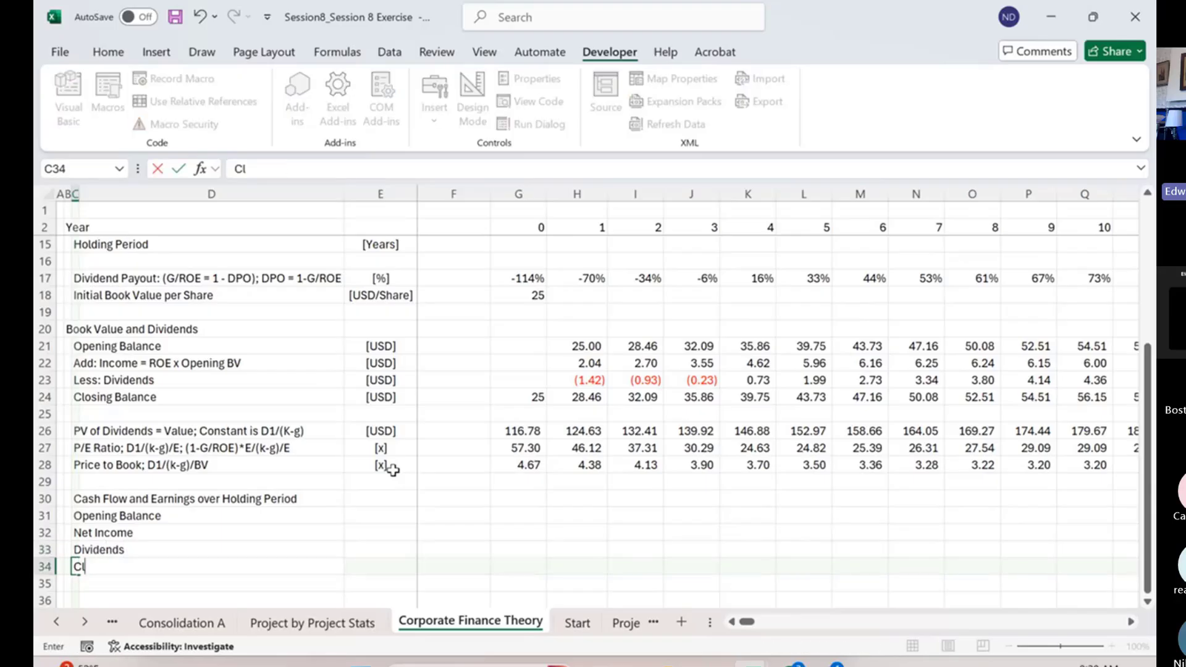
{"action": "type", "text": "osing Balance"}
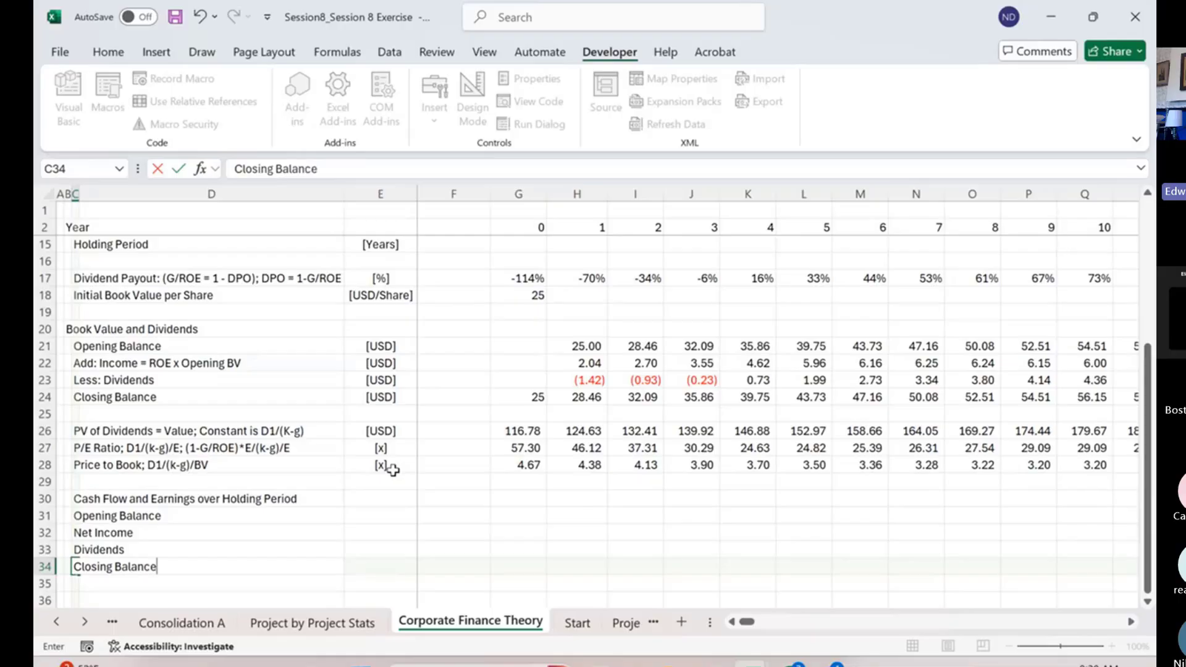
{"action": "key", "text": "Return"}
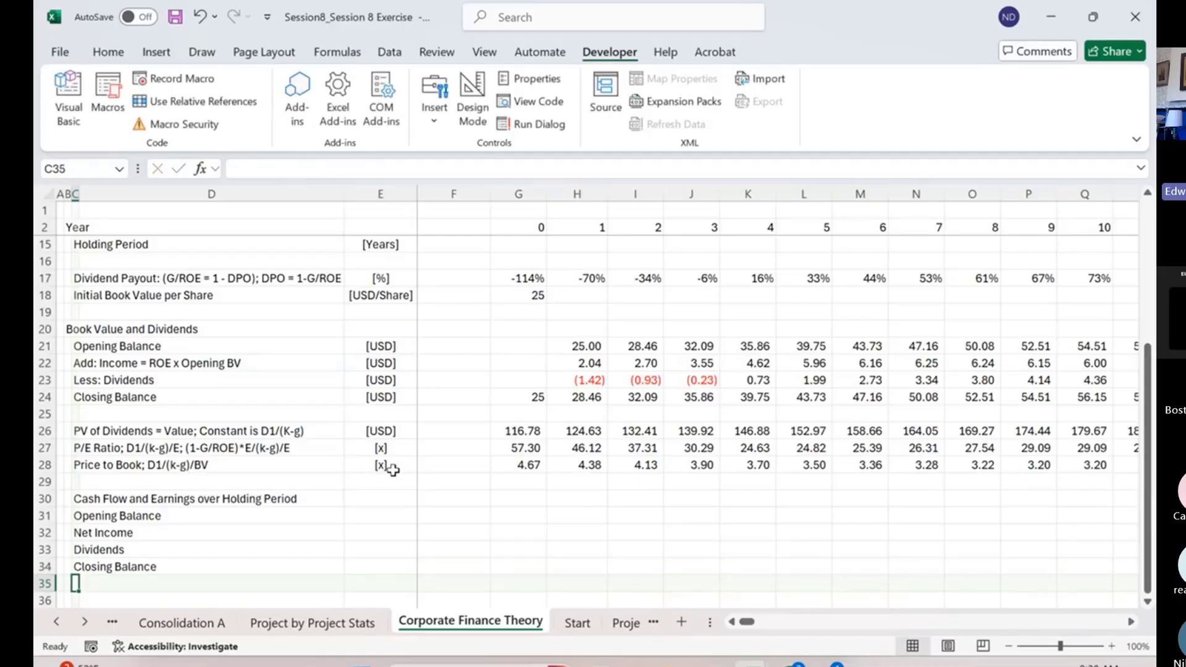
Enter the label Dividends = Cash Flow in C36, leaving a blank row below Closing Balance
{"action": "key", "text": "Return"}
{"action": "key", "text": "Return"}
{"action": "key", "text": "Return"}
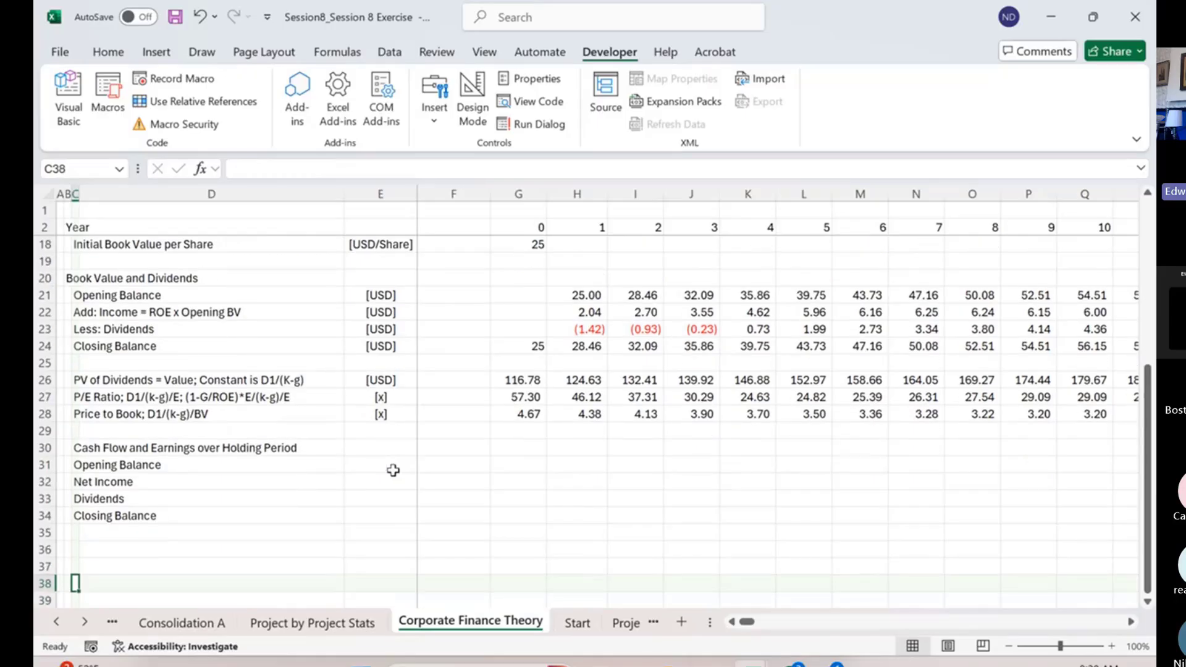
{"action": "key", "text": "Up"}
{"action": "key", "text": "Up"}
{"action": "key", "text": "Up"}
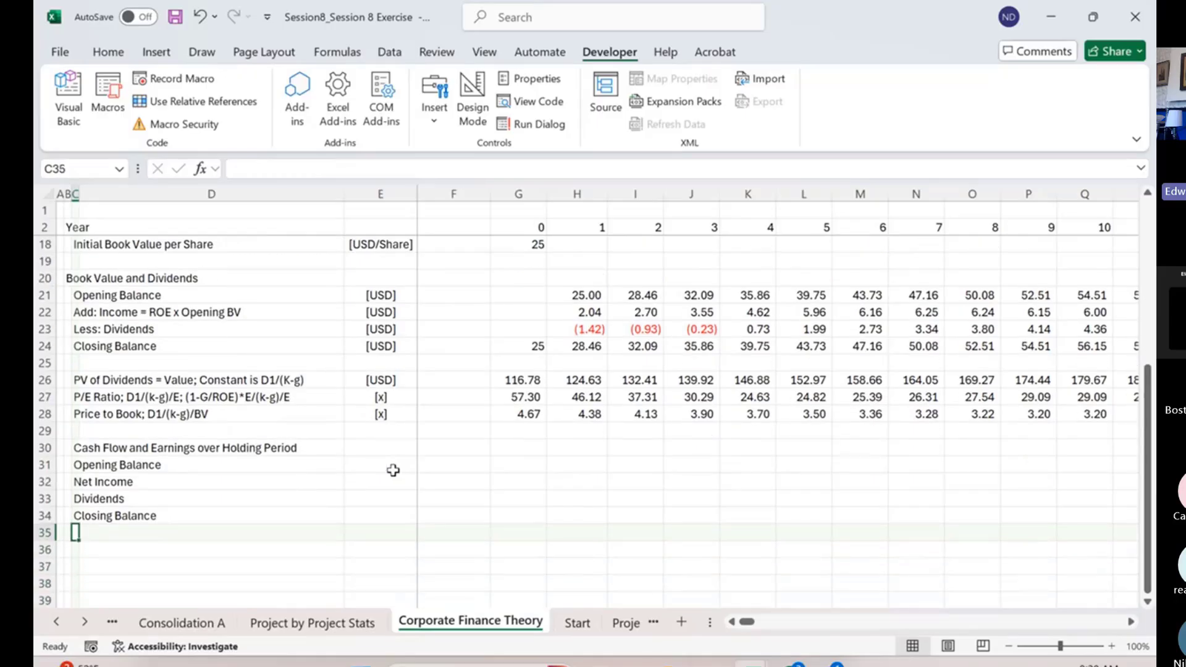
{"action": "key", "text": "Down"}
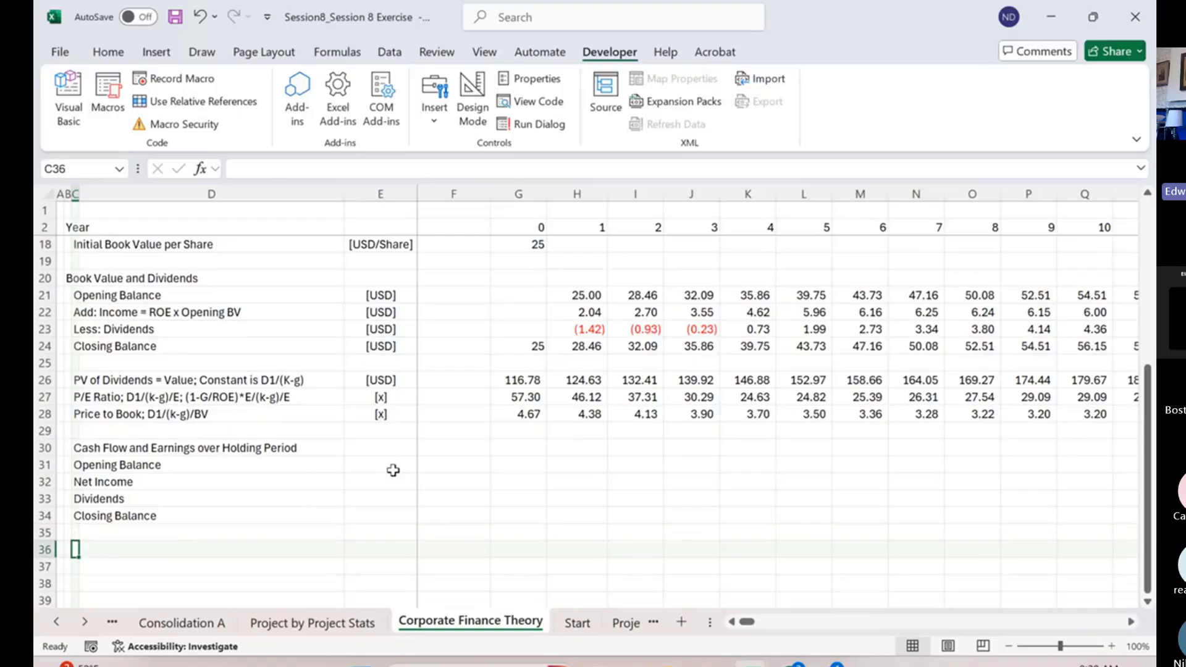
{"action": "type", "text": "Dividen"}
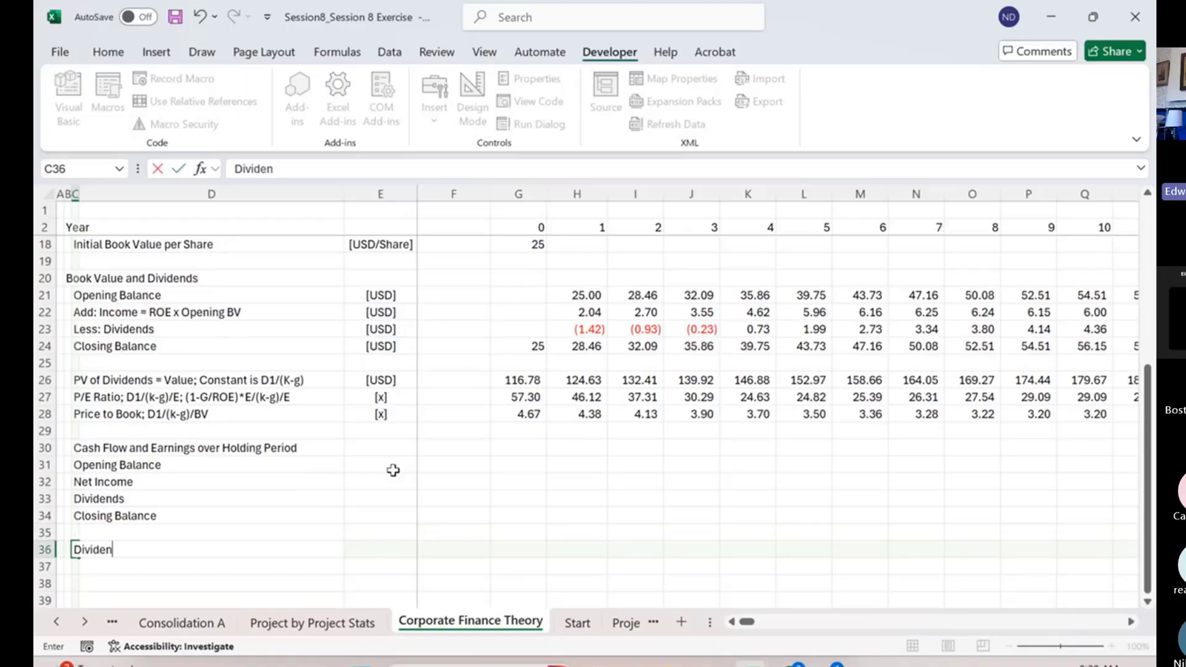
{"action": "type", "text": "ds = Cash Flow"}
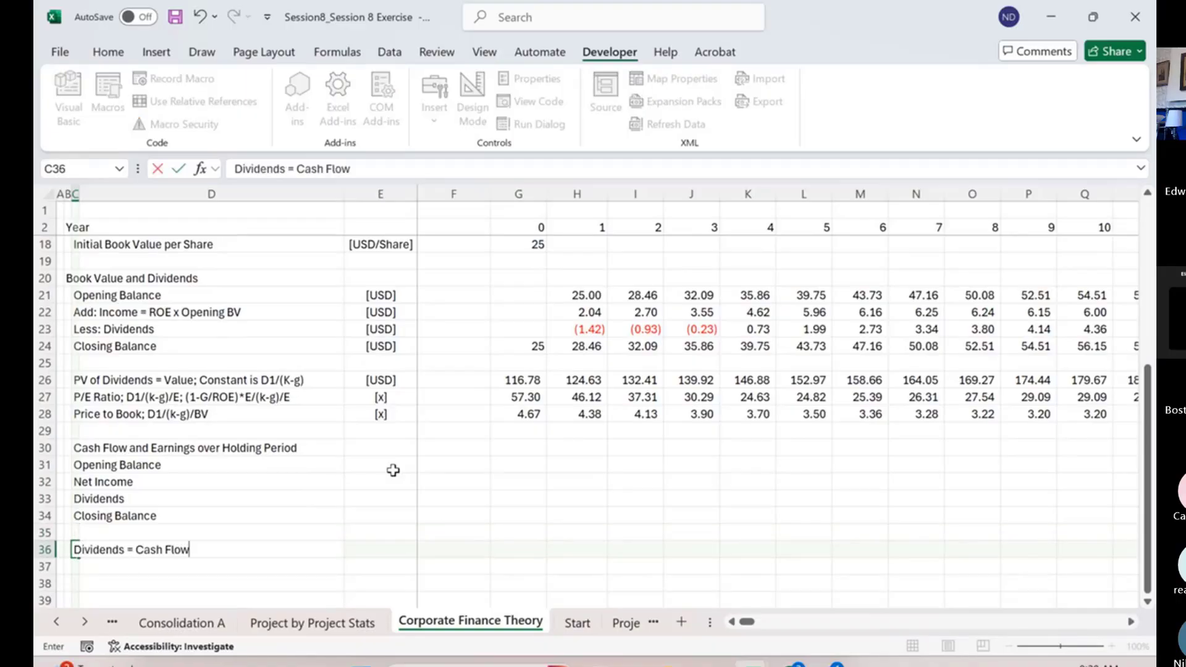
{"action": "key", "text": "ctrl+Return"}
{"action": "key", "text": "Down"}
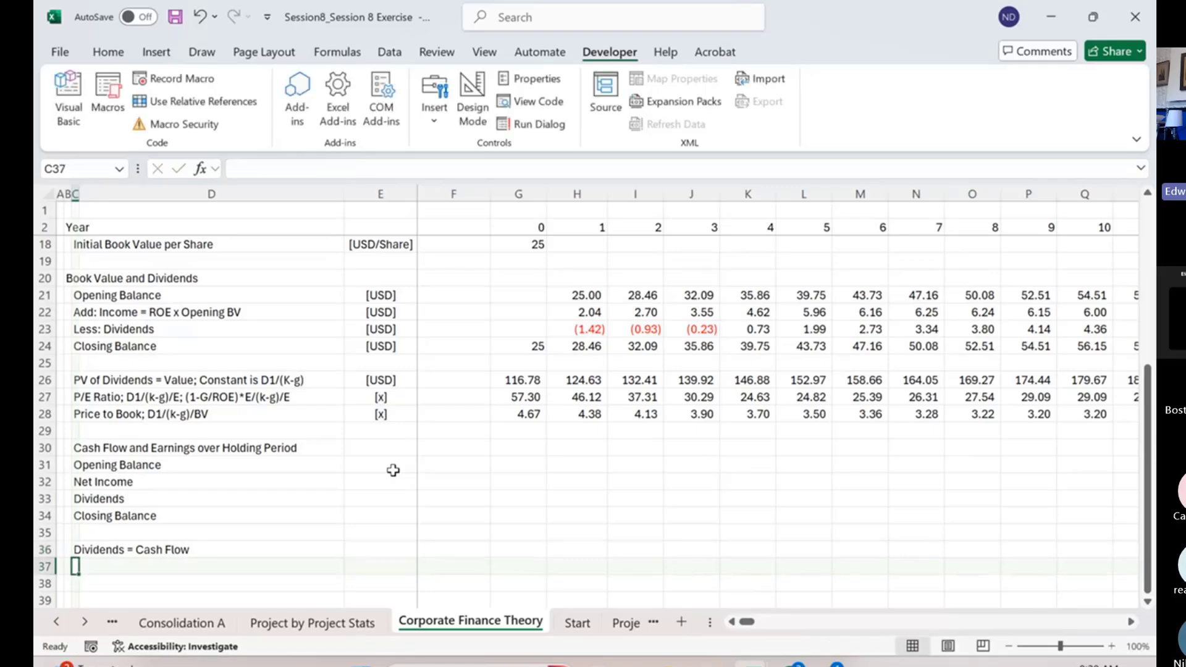
Delete the four row labels from Opening Balance to Closing Balance in C31:C34
{"action": "key", "text": "Up"}
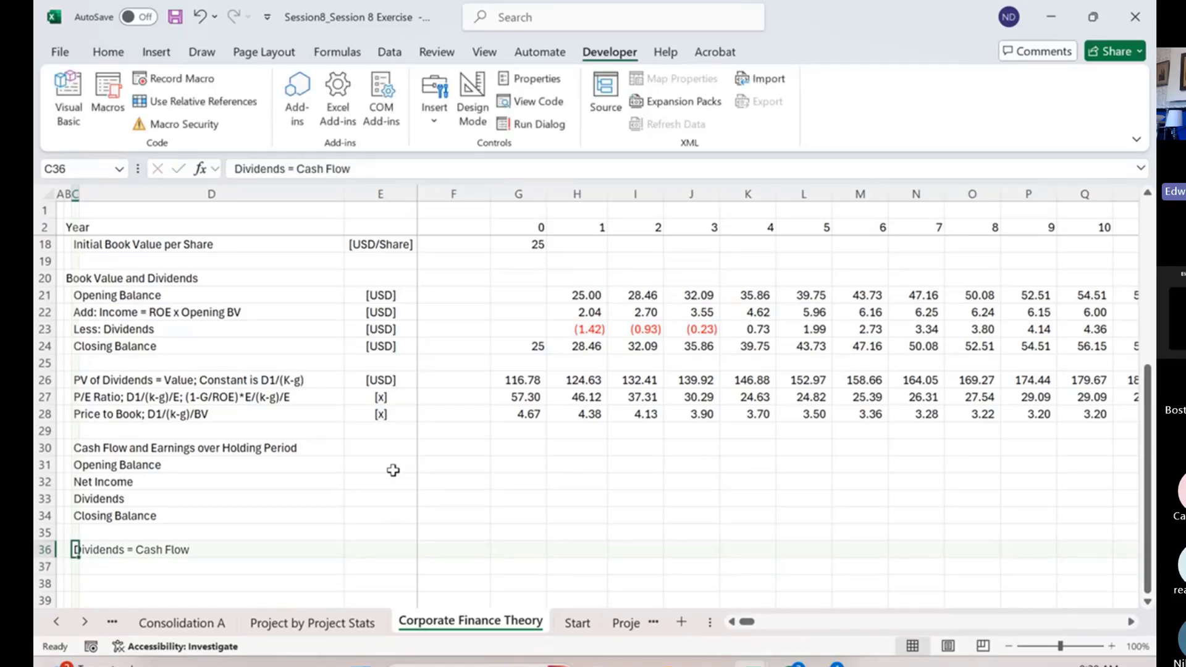
{"action": "key", "text": "Up"}
{"action": "key", "text": "Up"}
{"action": "key", "text": "Up"}
{"action": "key", "text": "Up"}
{"action": "key", "text": "Up"}
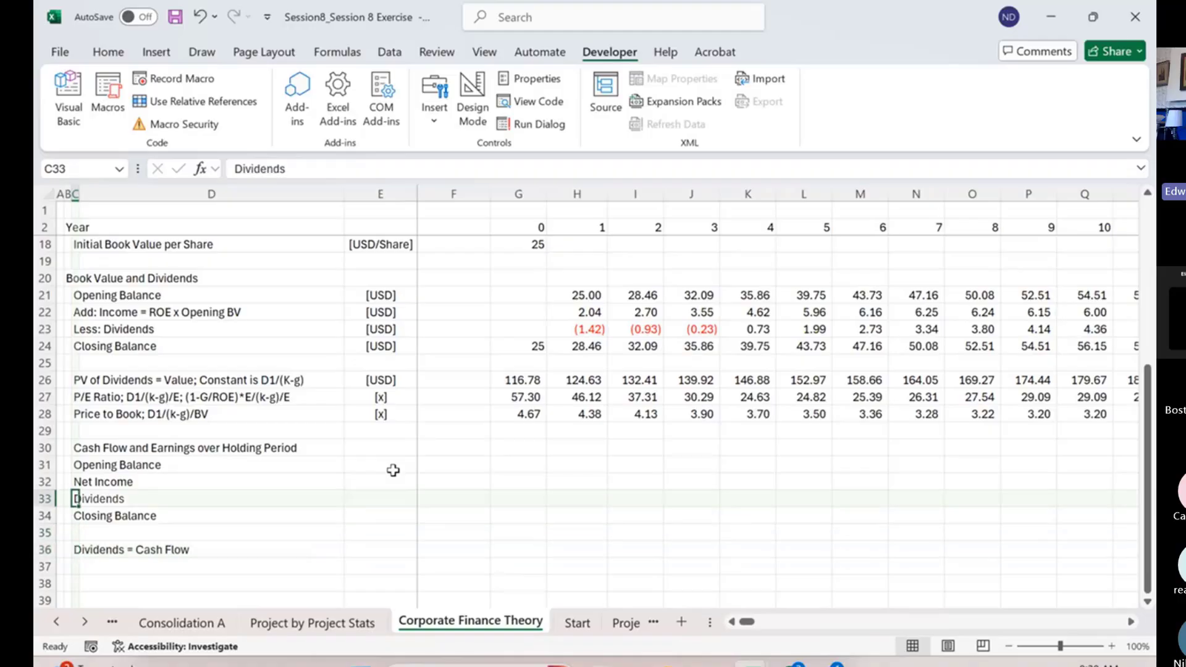
{"action": "key", "text": "shift+Down"}
{"action": "key", "text": "shift+Down"}
{"action": "key", "text": "shift+Down"}
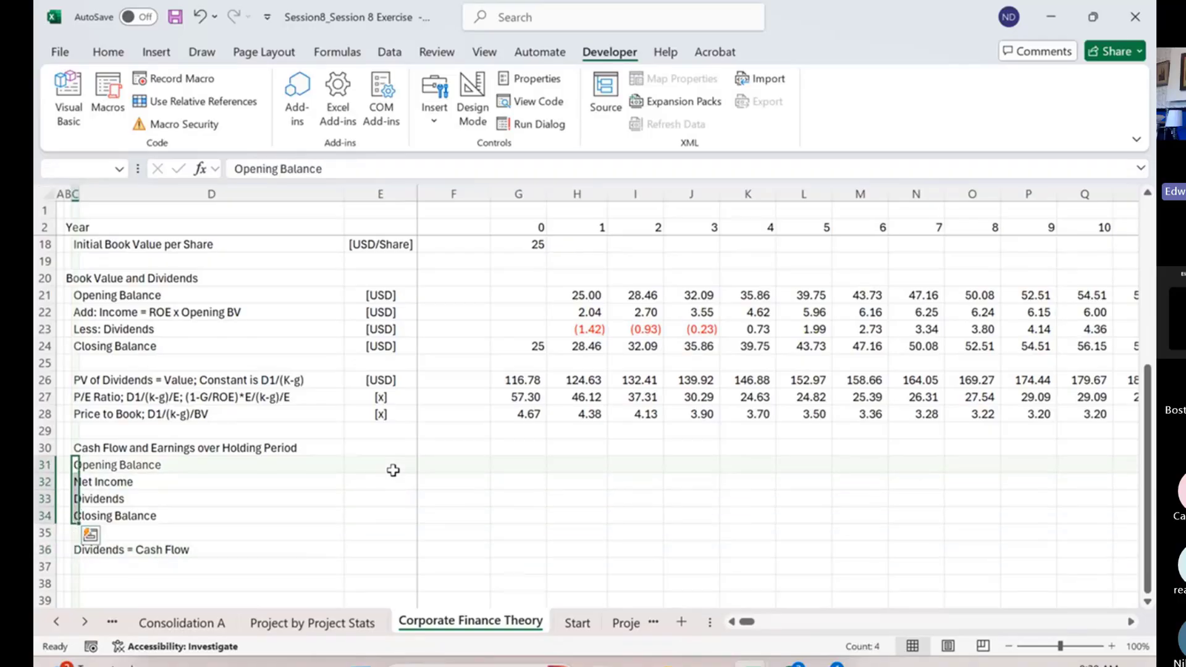
{"action": "key", "text": "Delete"}
Delete the Dividends = Cash Flow label from C36
{"action": "key", "text": "Down"}
{"action": "key", "text": "Down"}
{"action": "key", "text": "Down"}
{"action": "key", "text": "Down"}
{"action": "key", "text": "Down"}
{"action": "key", "text": "Down"}
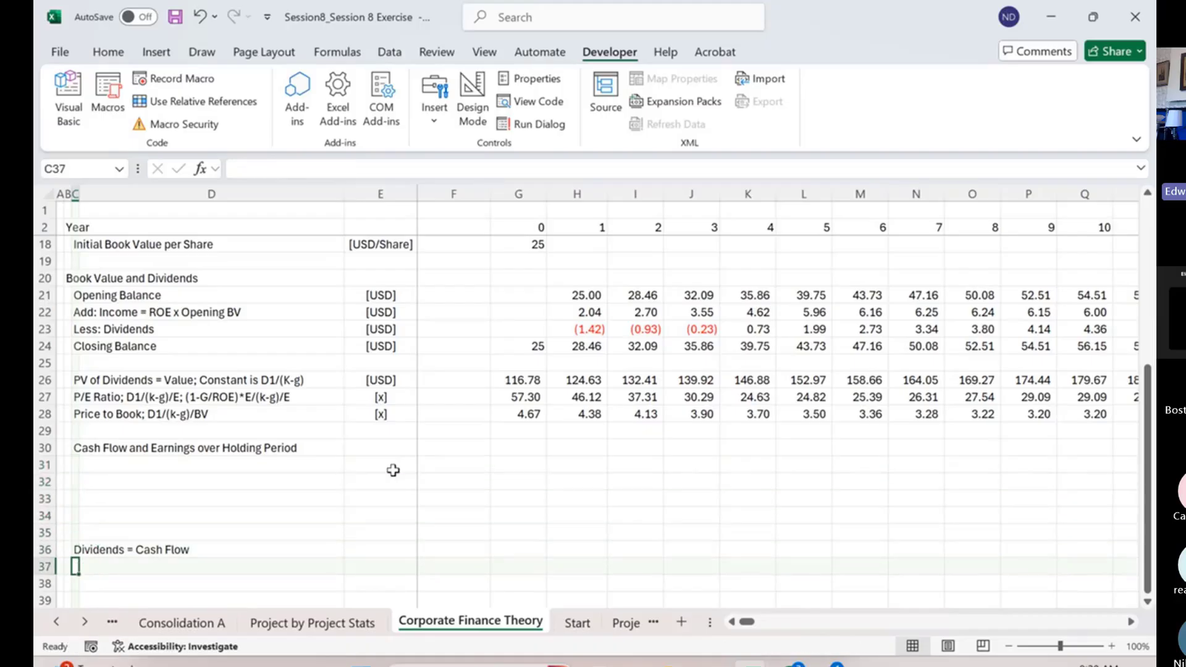
{"action": "key", "text": "Up"}
{"action": "key", "text": "Delete"}
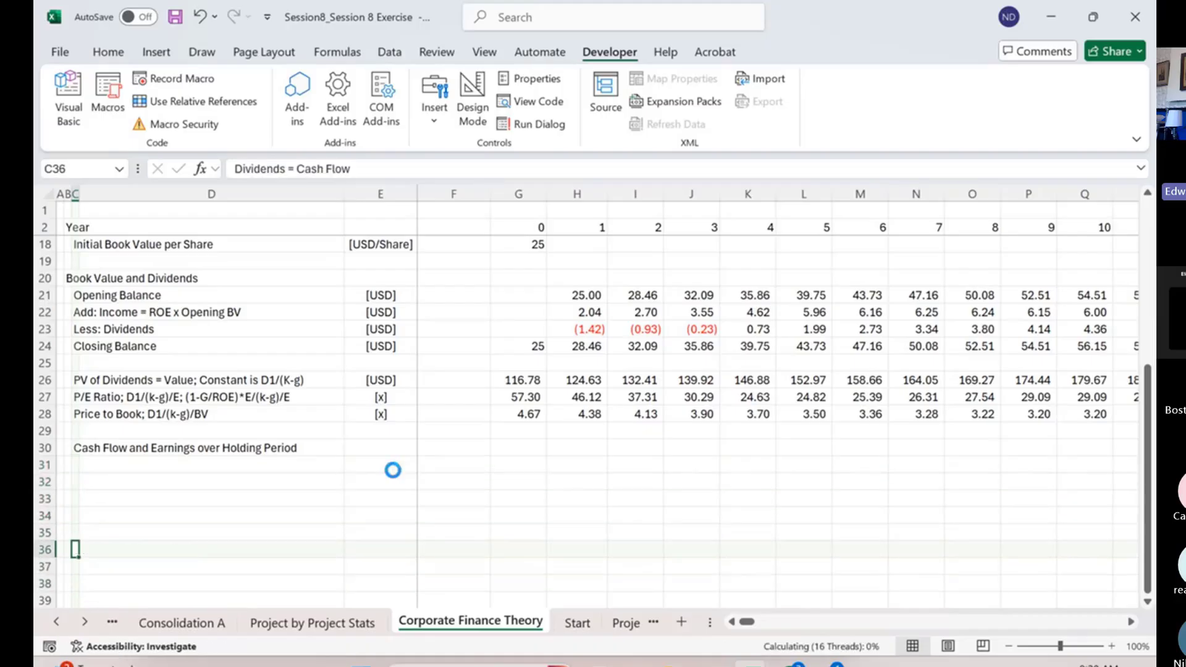
Enter the row labels Dividends in C31 and Terminal Value in C32 under the Cash Flow and Earnings heading
{"action": "key", "text": "ctrl+Up"}
{"action": "key", "text": "Down"}
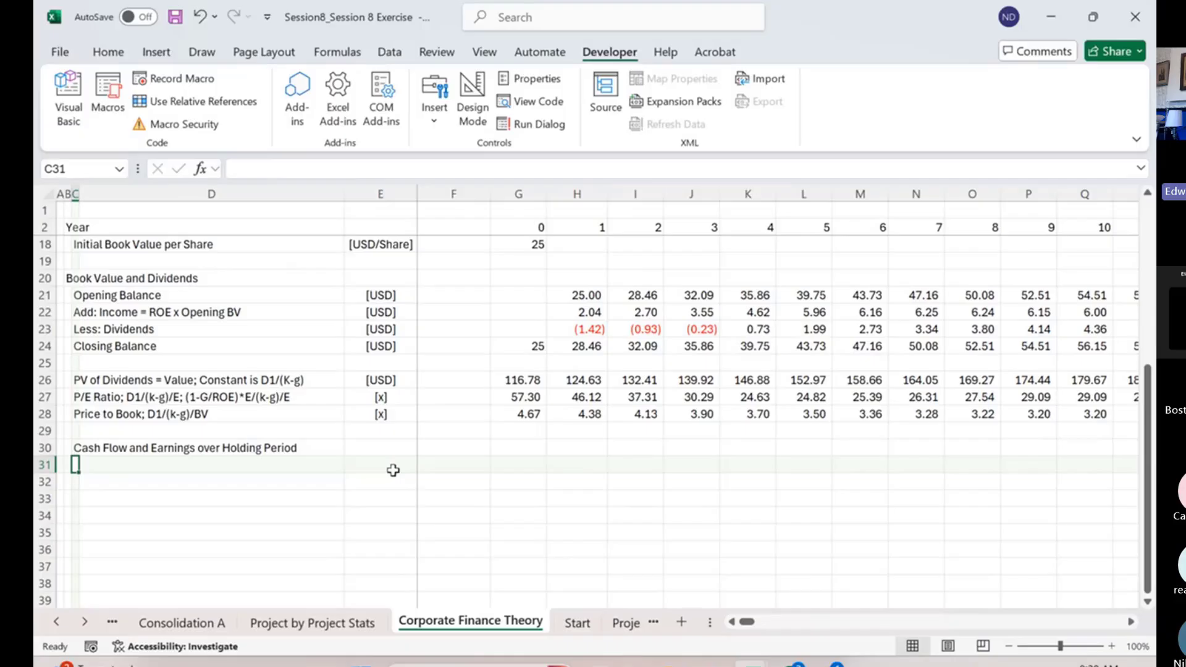
{"action": "type", "text": "Dividends"}
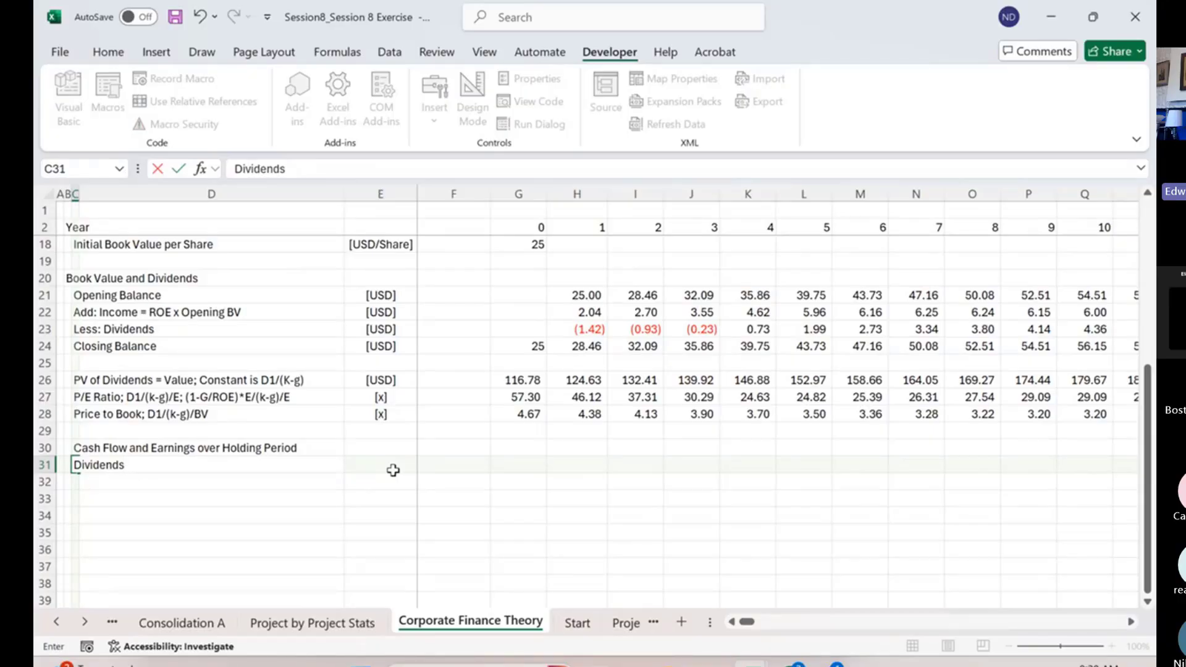
{"action": "key", "text": "Return"}
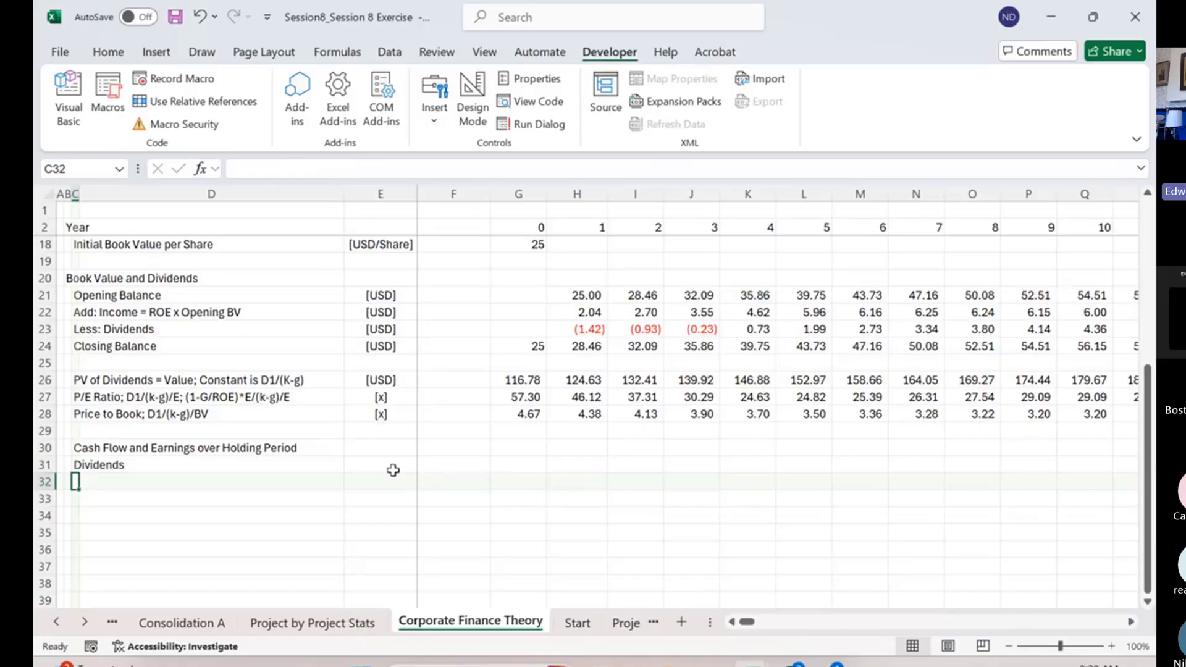
{"action": "type", "text": "Terminal Value"}
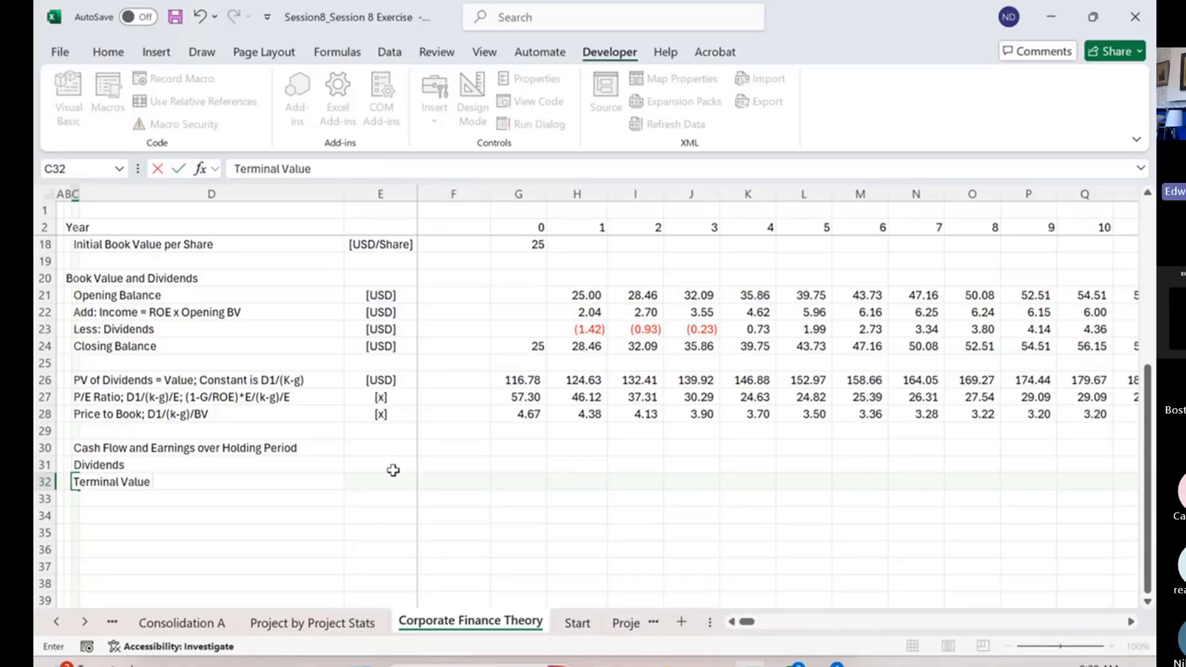
{"action": "key", "text": "Return"}
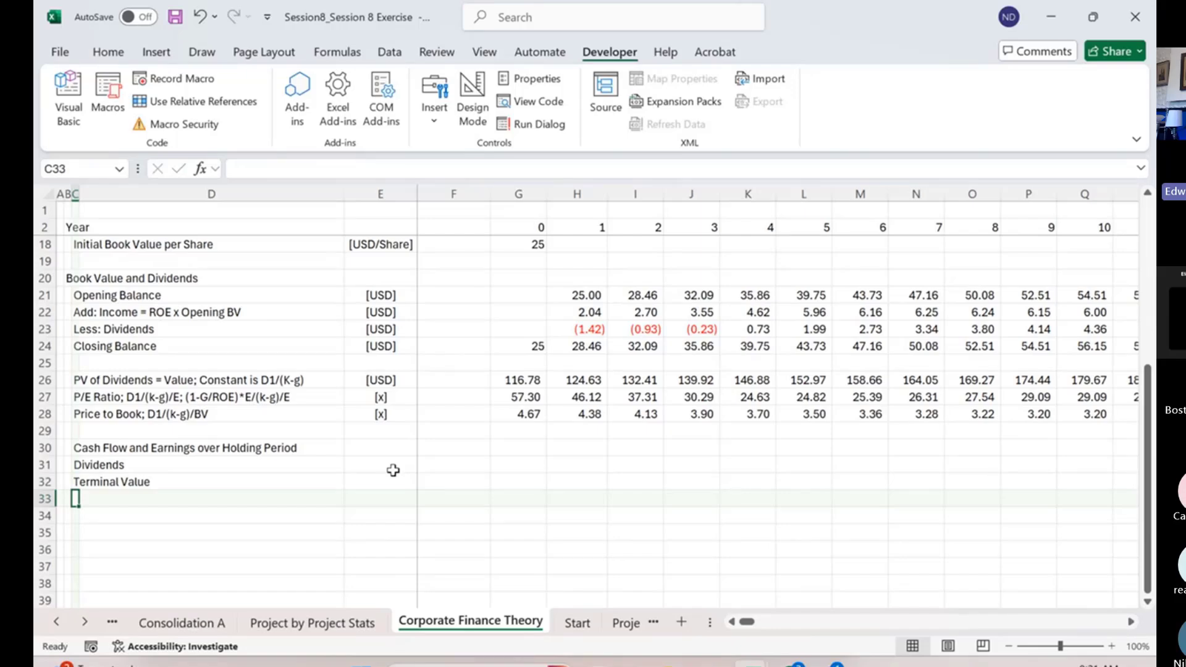
{"action": "key", "text": "Right"}
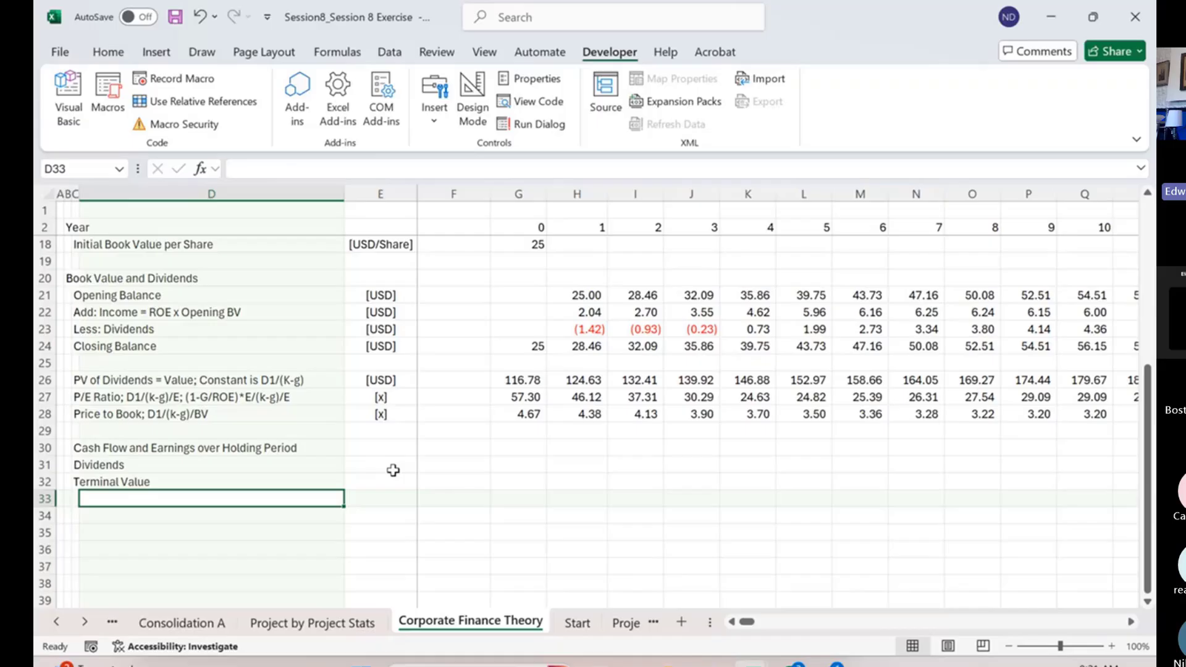
Enter the row label PE ratio in D33, one level below Terminal Value
{"action": "left_click", "coordinate": [393, 476]}
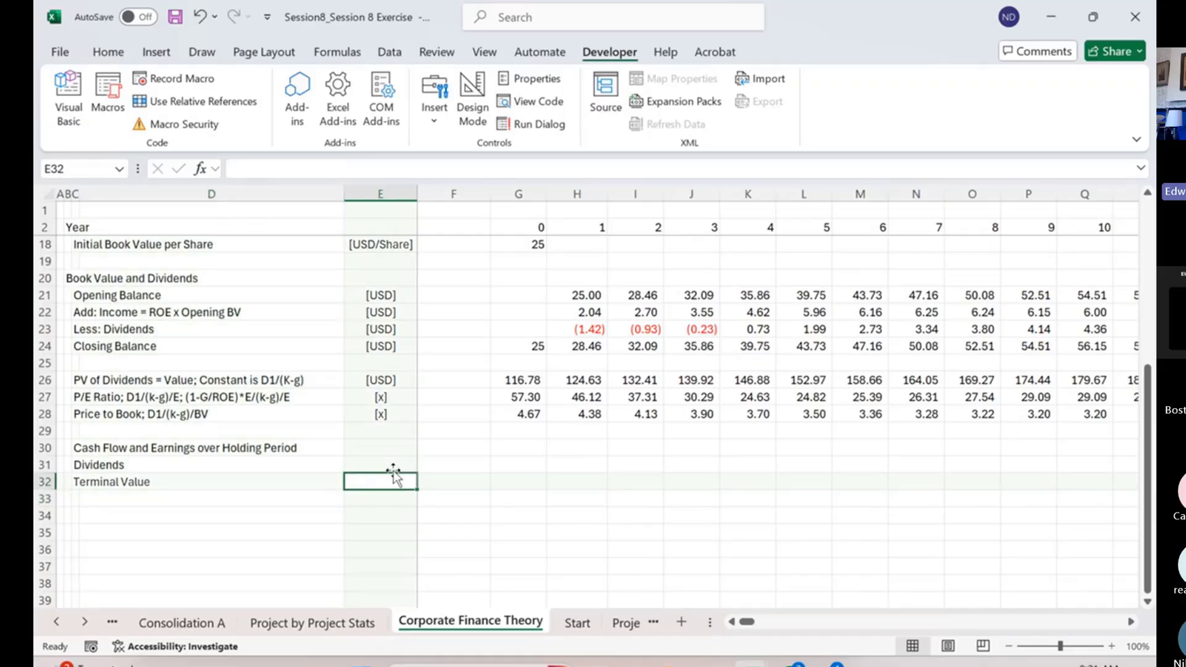
{"action": "key", "text": "Down"}
{"action": "key", "text": "Left"}
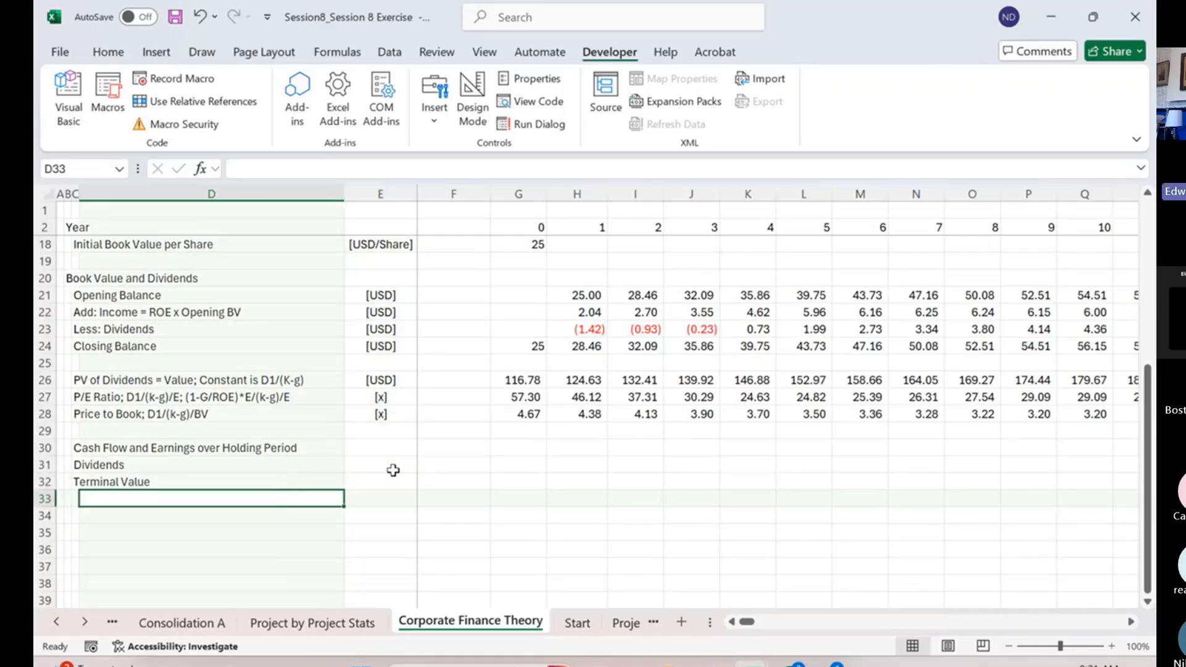
{"action": "type", "text": "PE ratio"}
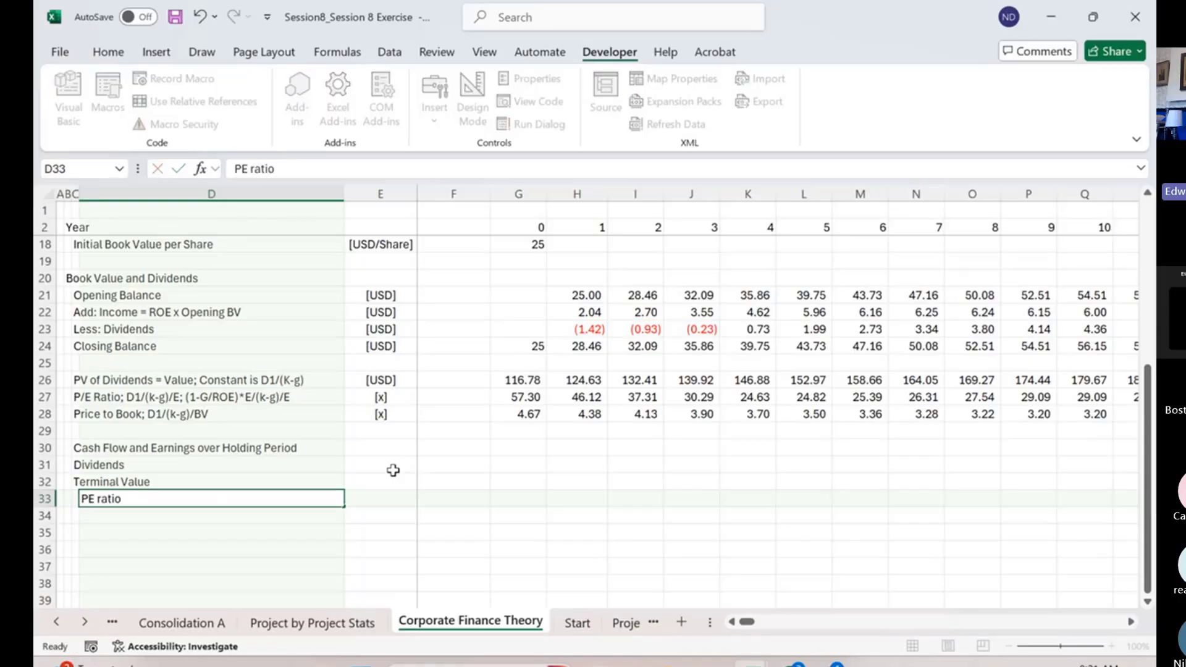
{"action": "key", "text": "Return"}
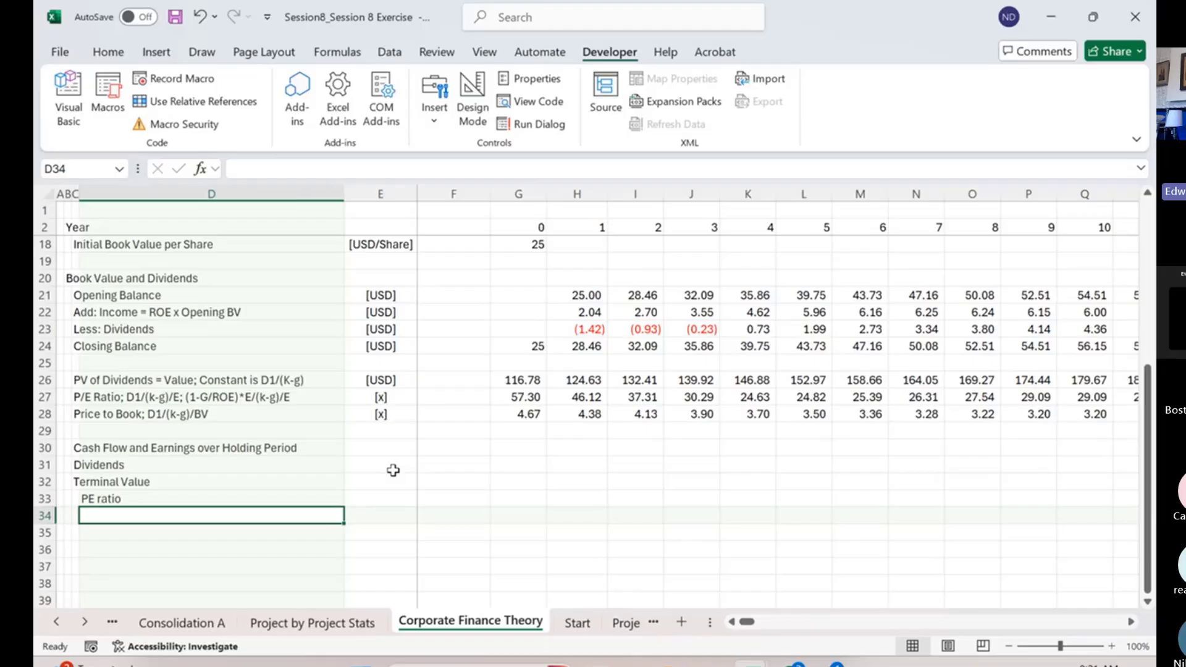
Enter the row label Earnings in Terminal Period in D34 beneath PE ratio
{"action": "key", "text": "Right"}
{"action": "key", "text": "Right"}
{"action": "key", "text": "Left"}
{"action": "key", "text": "Left"}
{"action": "type", "text": "Earnings in"}
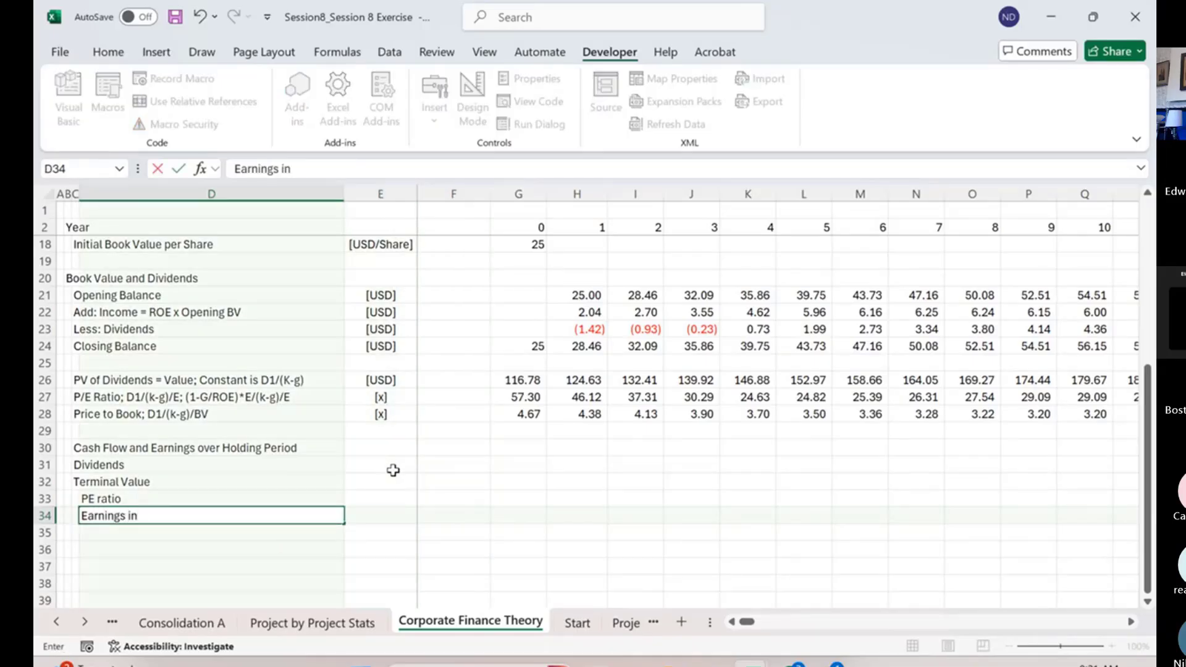
{"action": "type", "text": " Terminal Pe"}
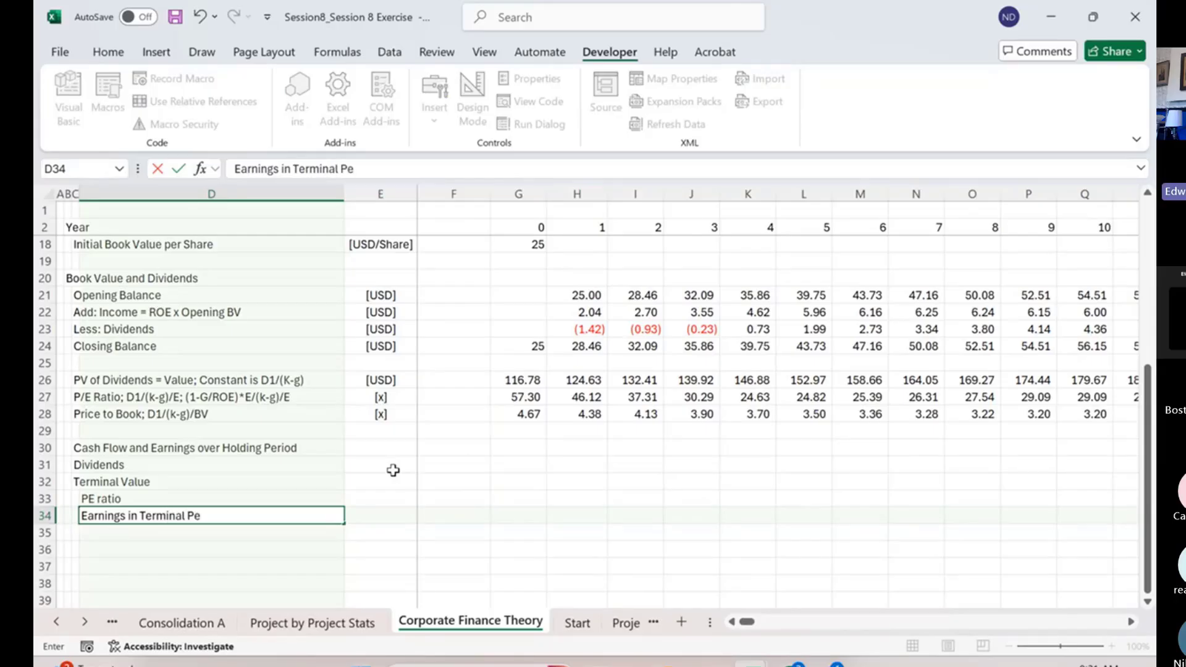
{"action": "type", "text": "riod"}
{"action": "key", "text": "Return"}
{"action": "key", "text": "Right"}
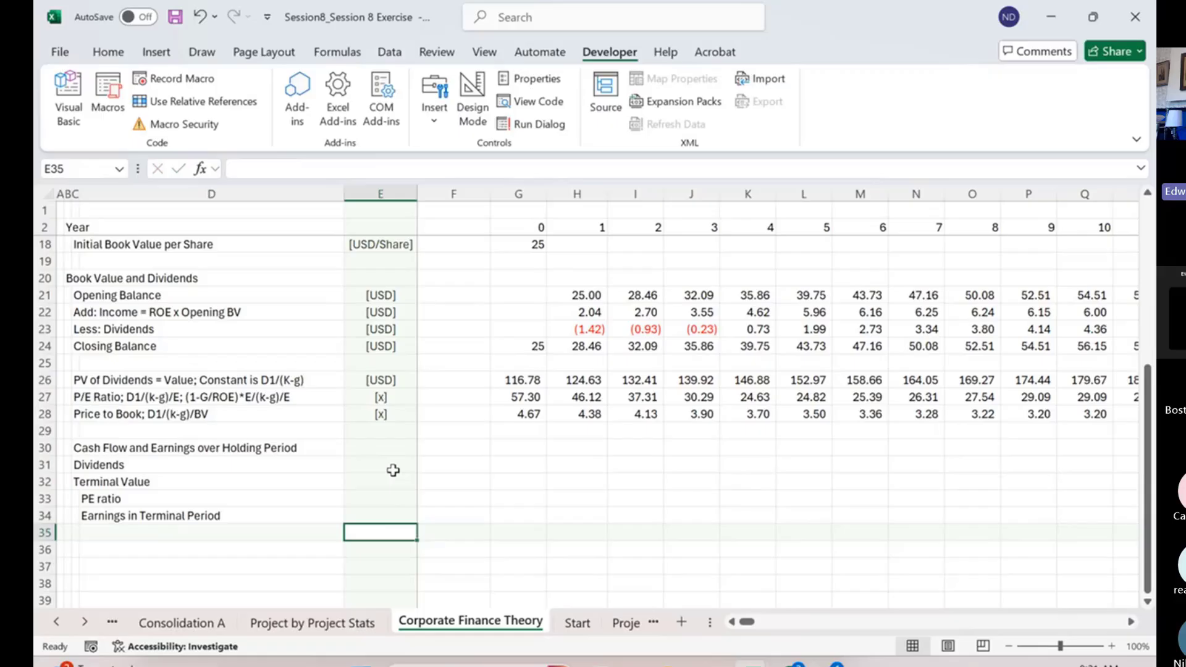
Enter the row label Value in Terminal Period in D35 beneath the terminal earnings label
{"action": "key", "text": "Left"}
{"action": "type", "text": "Value in termina"}
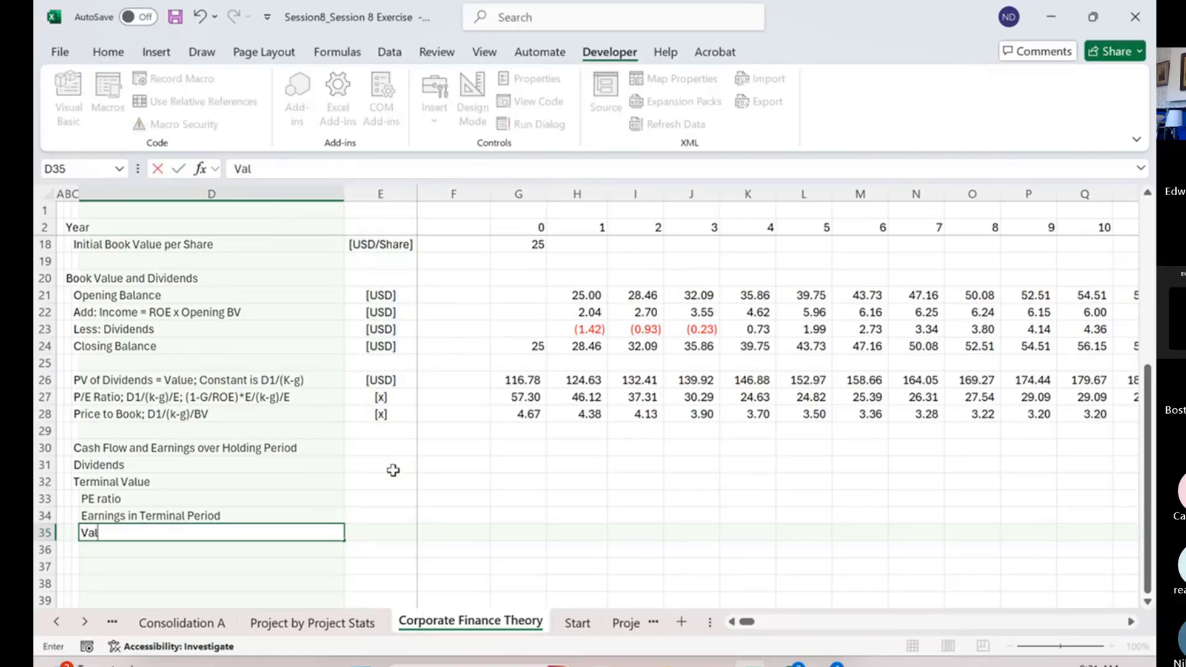
{"action": "key", "text": "BackSpace"}
{"action": "key", "text": "BackSpace"}
{"action": "key", "text": "BackSpace"}
{"action": "key", "text": "BackSpace"}
{"action": "key", "text": "BackSpace"}
{"action": "key", "text": "BackSpace"}
{"action": "key", "text": "BackSpace"}
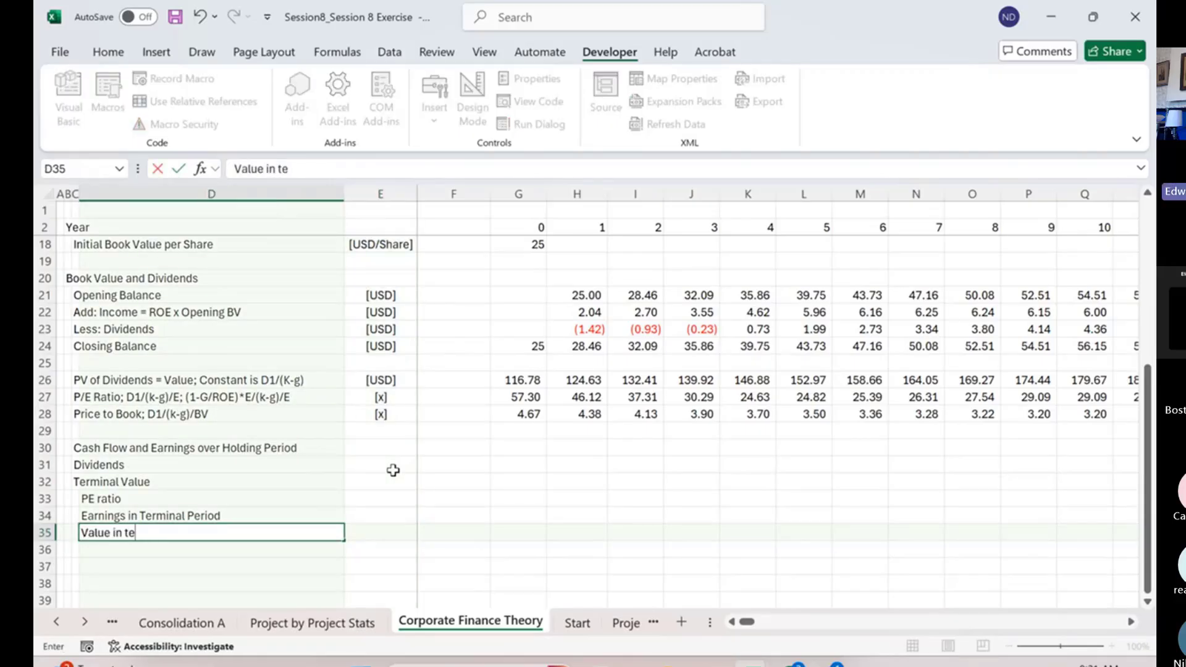
{"action": "type", "text": "Terminal Period"}
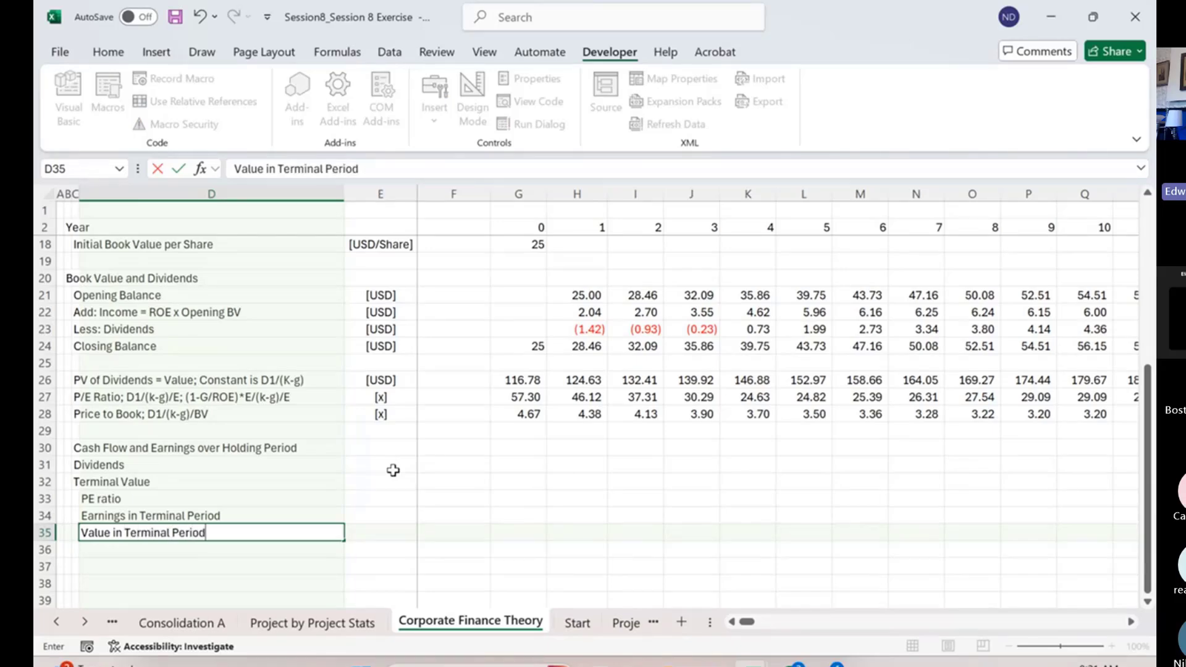
{"action": "key", "text": "Return"}
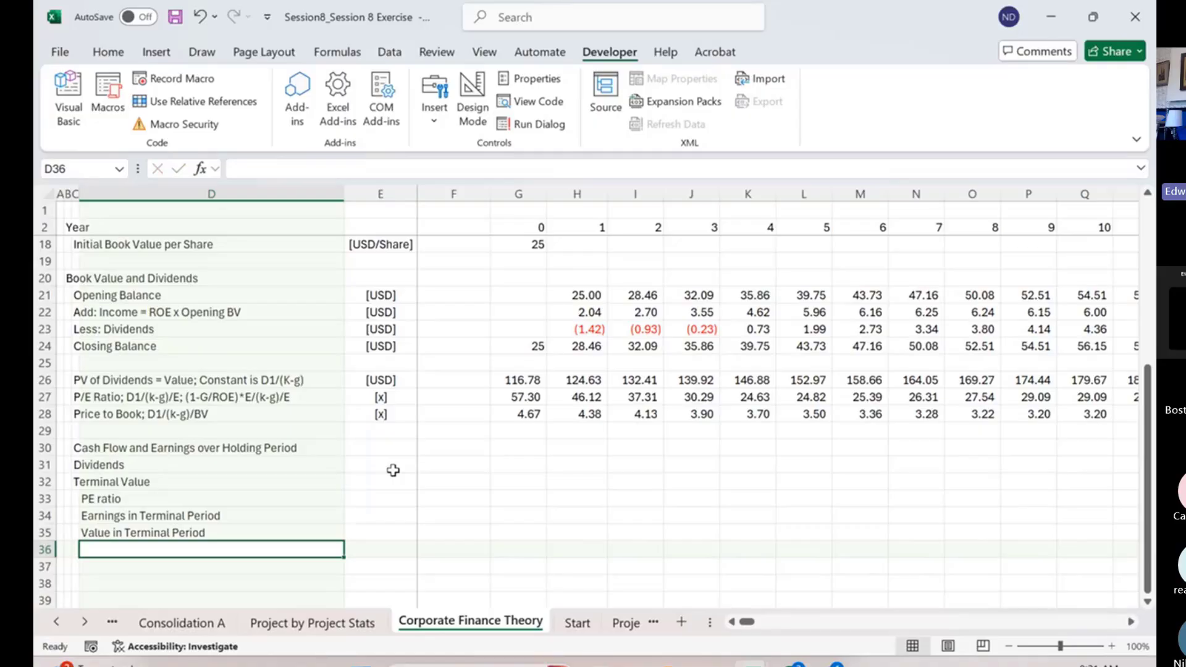
Enter the row label Total Cash Flow in D37, leaving row 36 blank above it
{"action": "key", "text": "Return"}
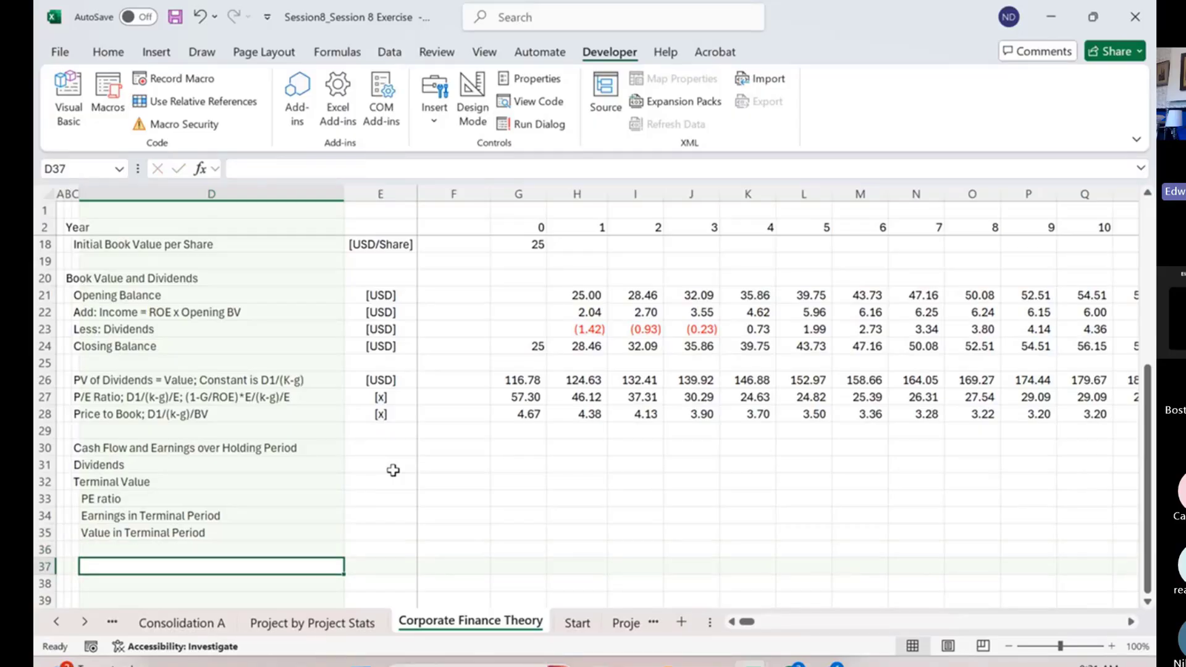
{"action": "type", "text": "Total Cash"}
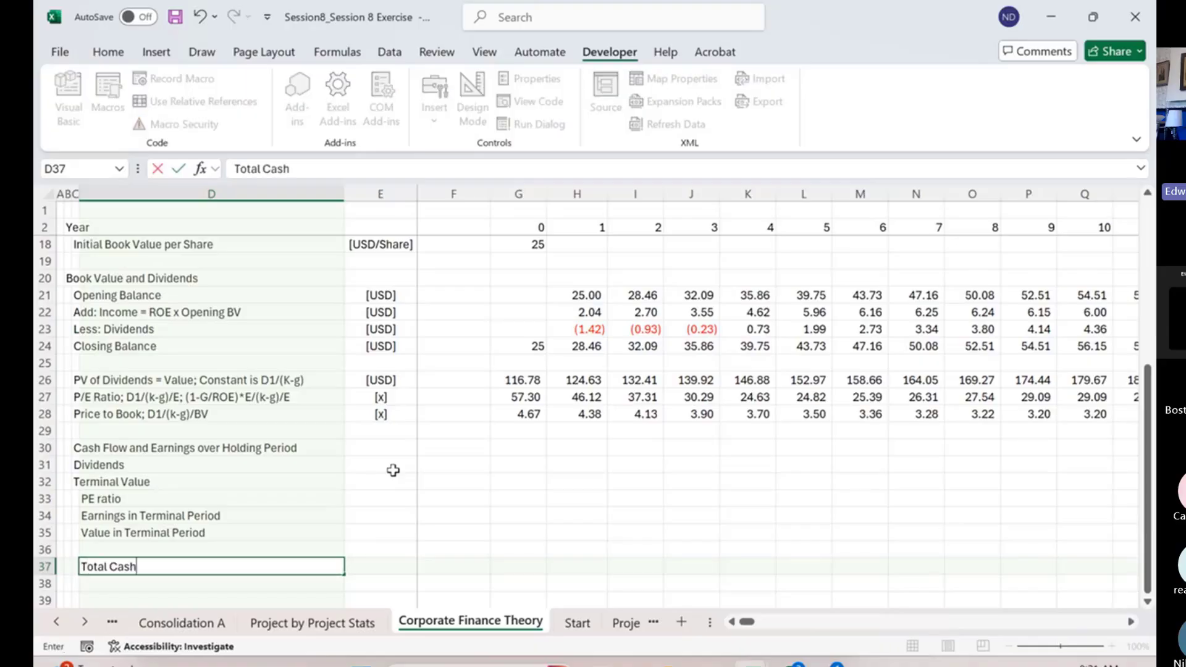
{"action": "type", "text": " Flow"}
{"action": "key", "text": "Return"}
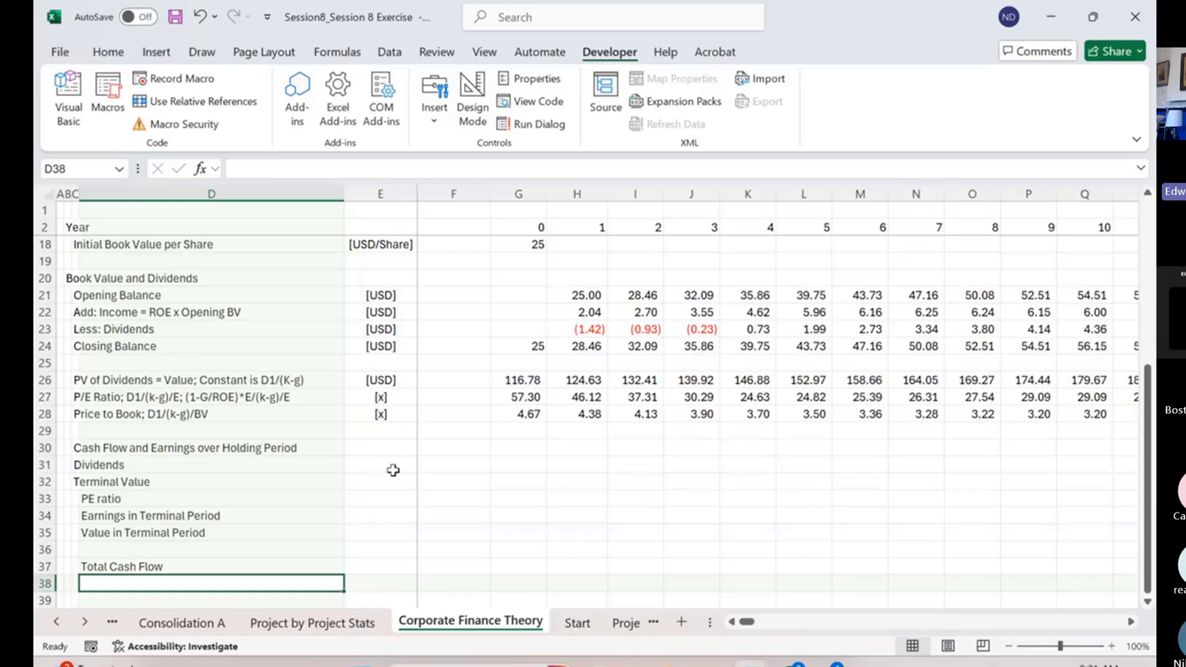
Link the year 0 Dividends in G31 to the Less: Dividends row with the formula =G23
{"action": "key", "text": "Up"}
{"action": "key", "text": "Up"}
{"action": "key", "text": "Up"}
{"action": "key", "text": "Up"}
{"action": "key", "text": "Up"}
{"action": "key", "text": "Up"}
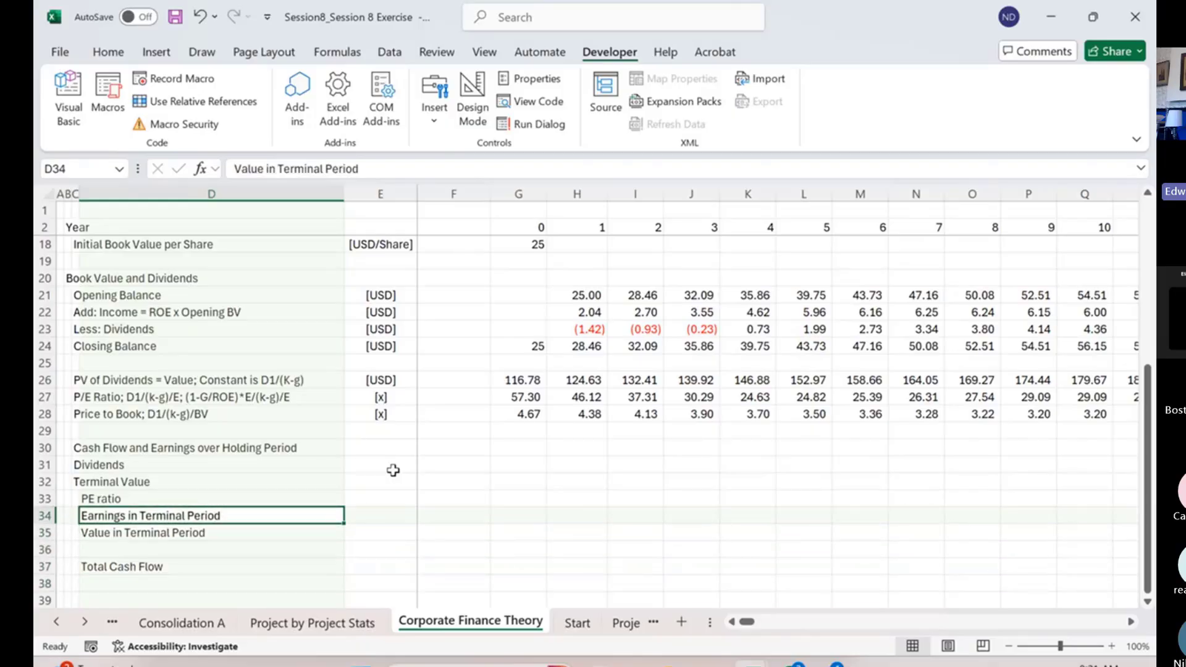
{"action": "key", "text": "Up"}
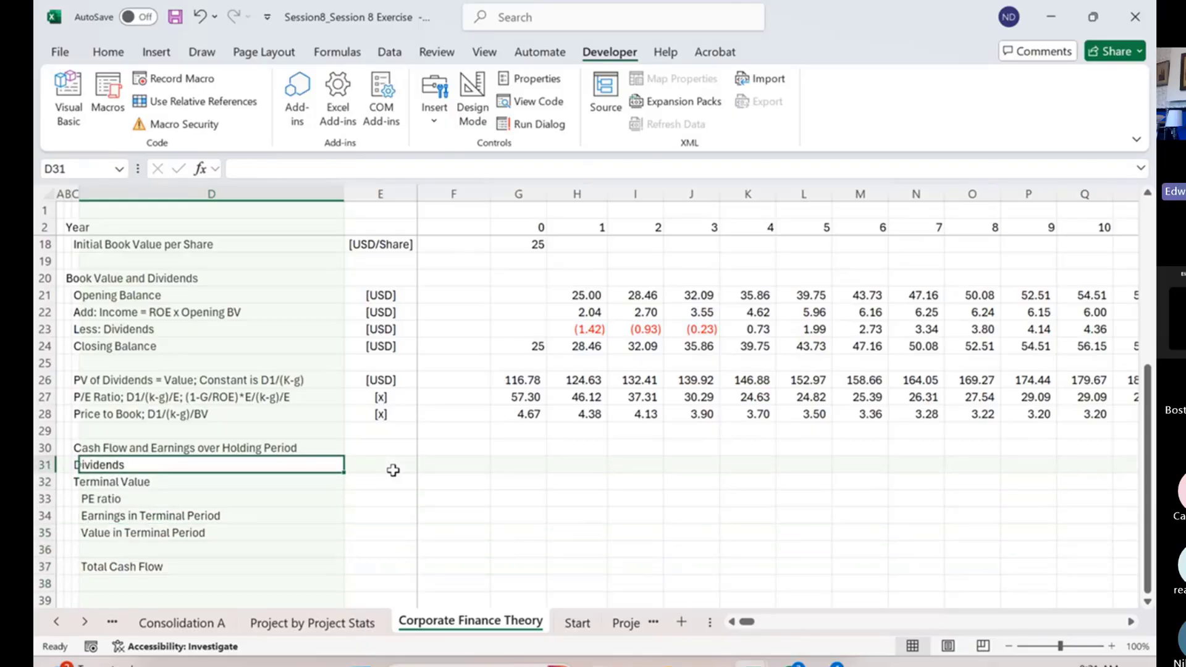
{"action": "key", "text": "Left"}
{"action": "key", "text": "Right"}
{"action": "key", "text": "Right"}
{"action": "key", "text": "Right"}
{"action": "key", "text": "Right"}
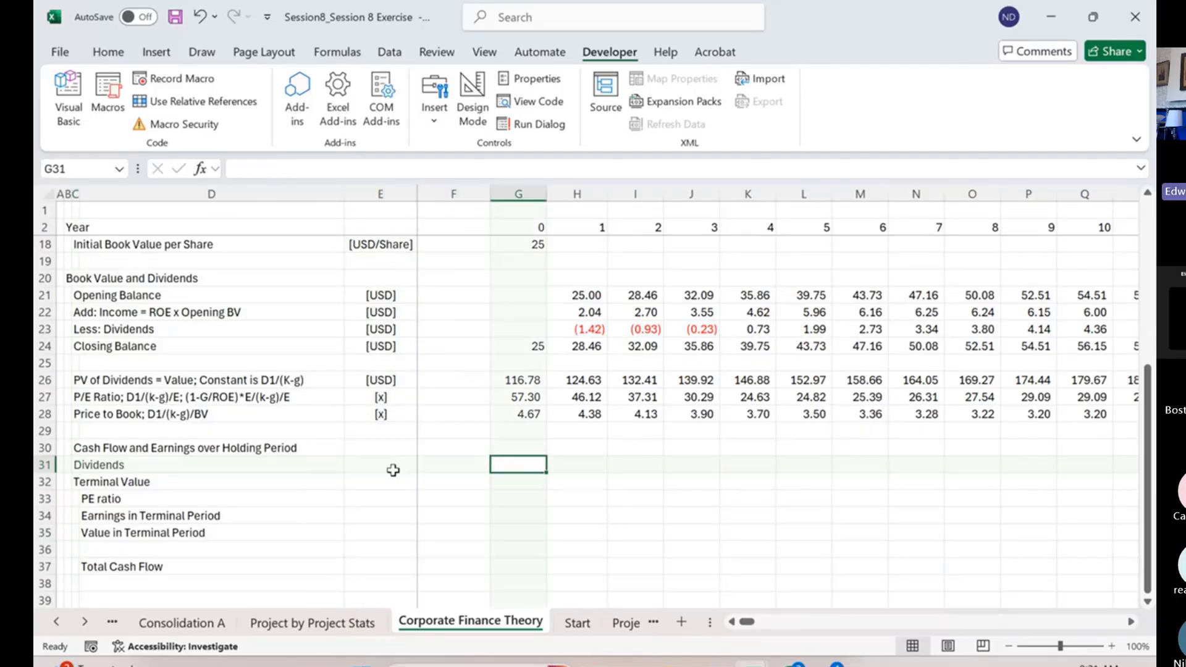
{"action": "type", "text": "="}
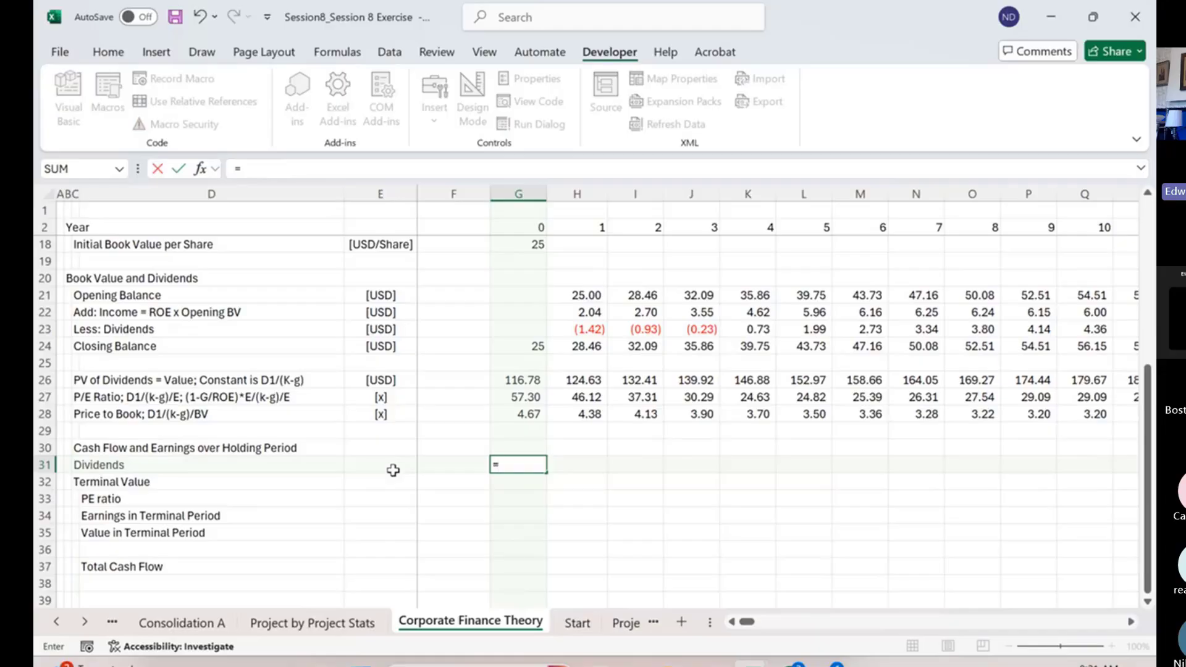
{"action": "key", "text": "Up"}
{"action": "key", "text": "Up"}
{"action": "key", "text": "Up"}
{"action": "key", "text": "Up"}
{"action": "key", "text": "Up"}
{"action": "key", "text": "Up"}
{"action": "key", "text": "Up"}
{"action": "key", "text": "Up"}
{"action": "key", "text": "Up"}
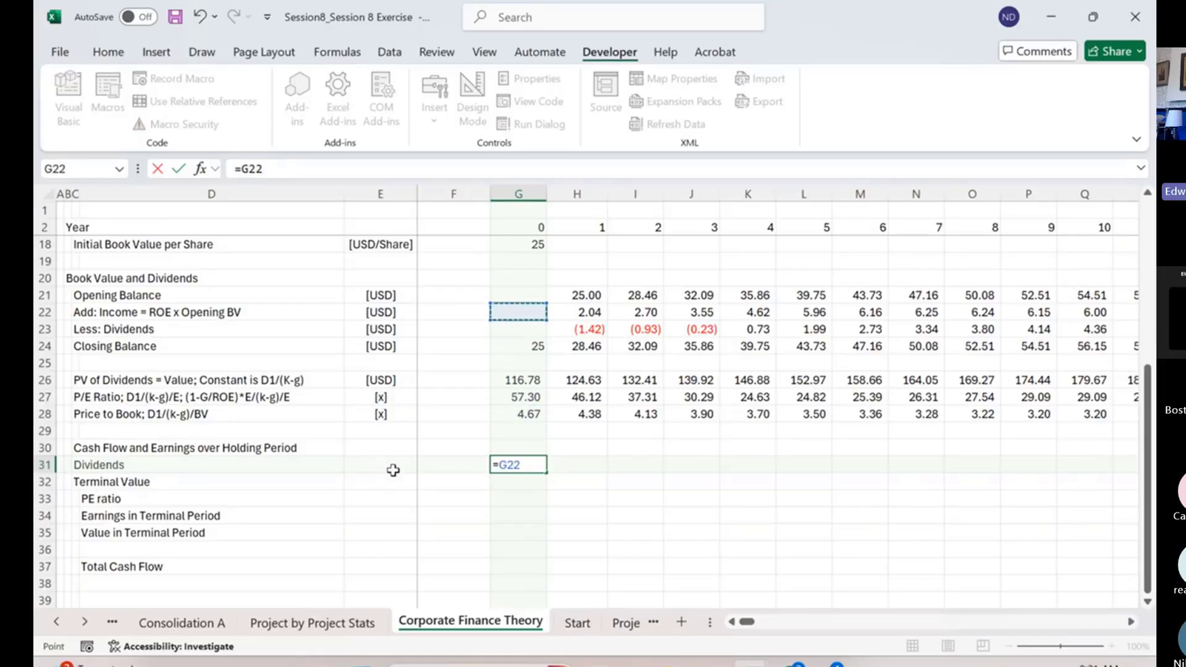
{"action": "key", "text": "Down"}
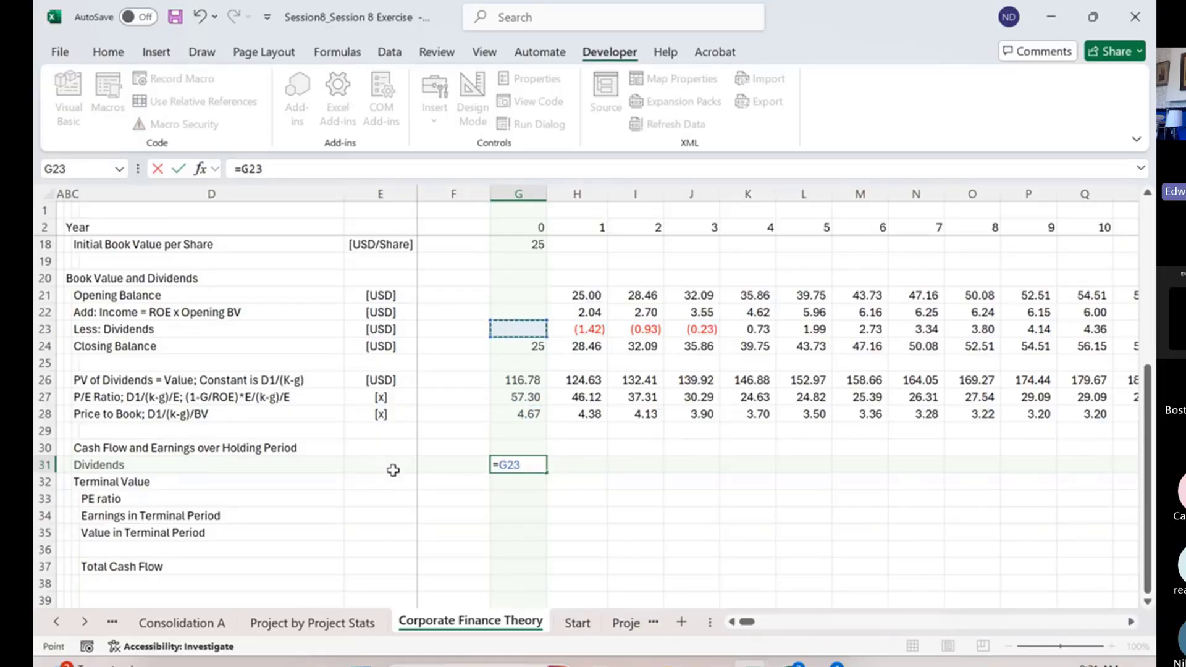
{"action": "key", "text": "Return"}
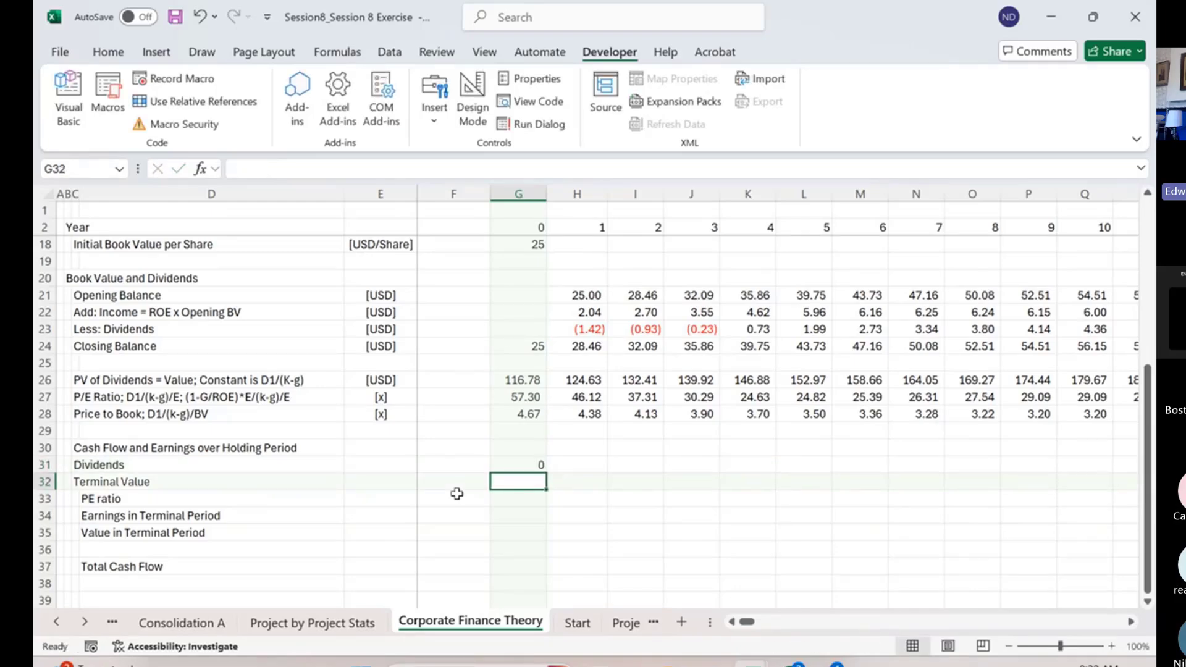
{"action": "key", "text": "Up"}
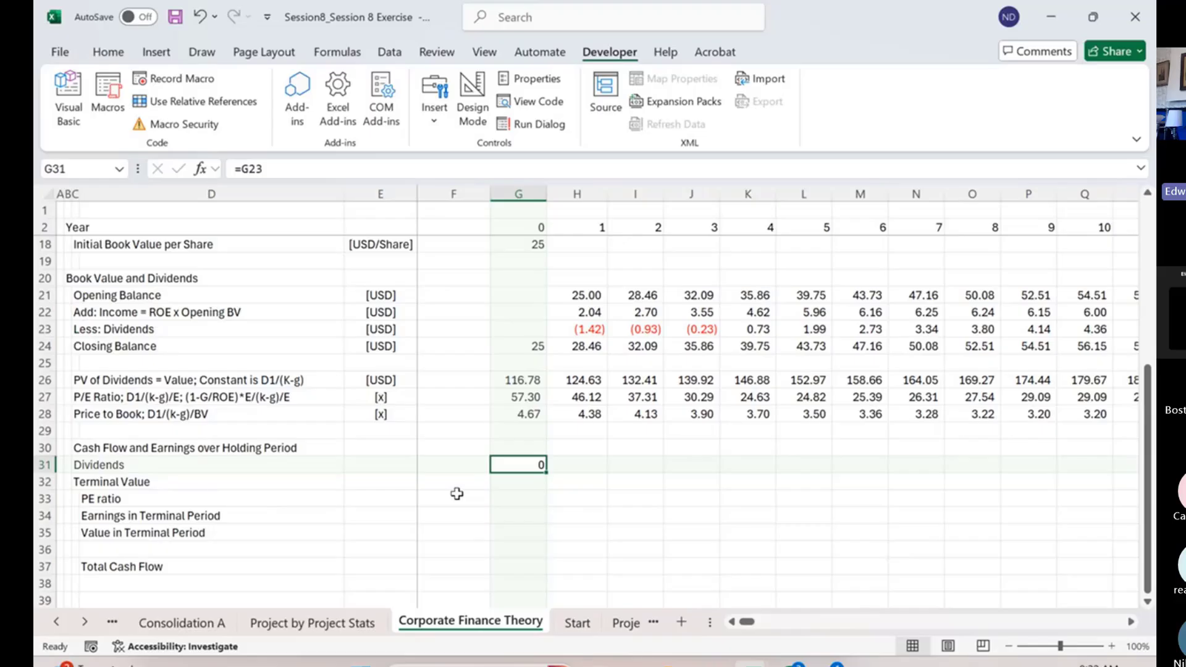
Extend the year 0 Dividends formula in G31 to multiply by the Holding Period flag, as =G23*G4
{"action": "key", "text": "F2"}
{"action": "type", "text": "*"}
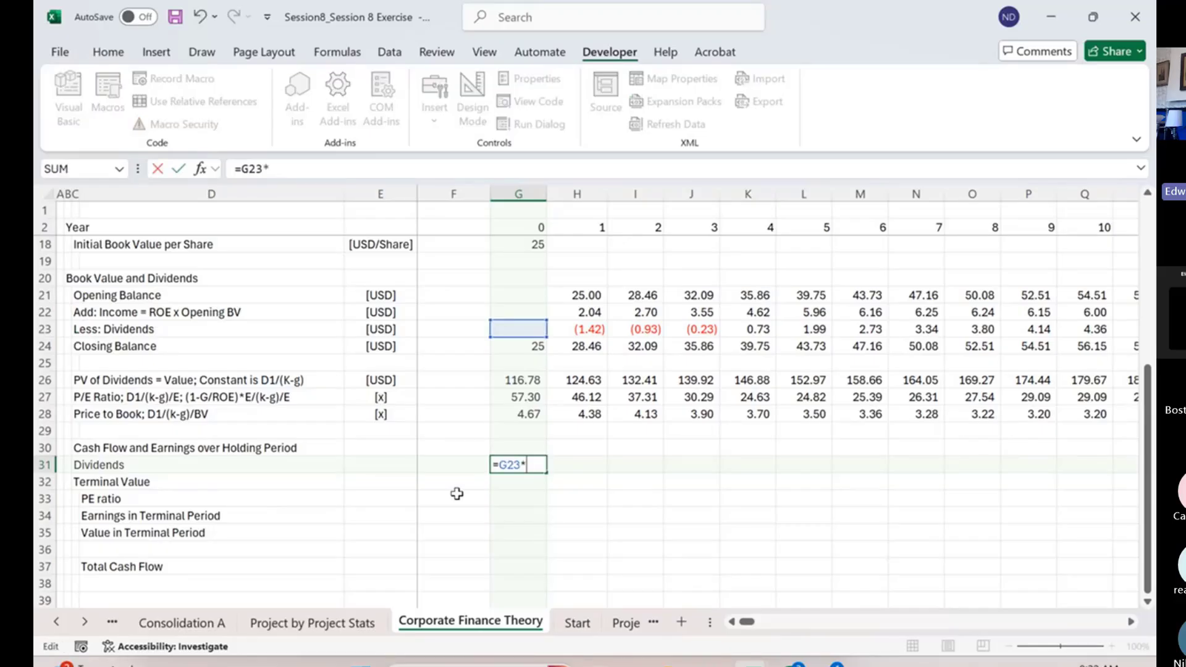
{"action": "scroll", "coordinate": [488, 494], "scroll_direction": "up", "scroll_amount": 6}
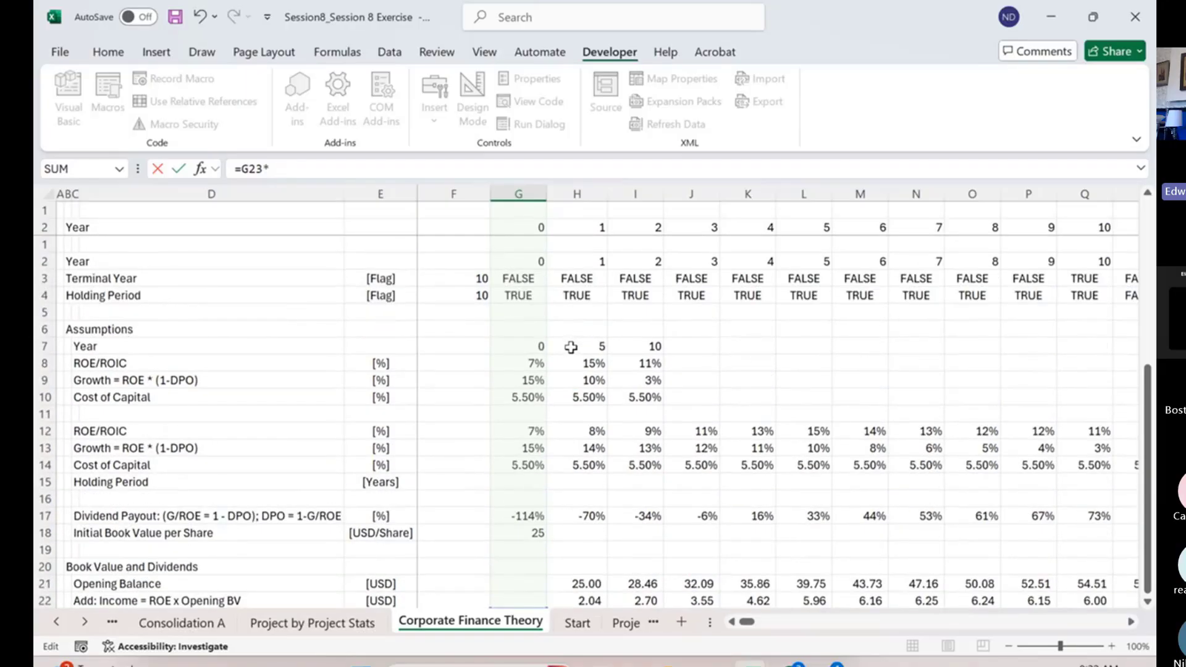
{"action": "scroll", "coordinate": [509, 284], "scroll_direction": "down", "scroll_amount": 1}
{"action": "left_click", "coordinate": [520, 262]}
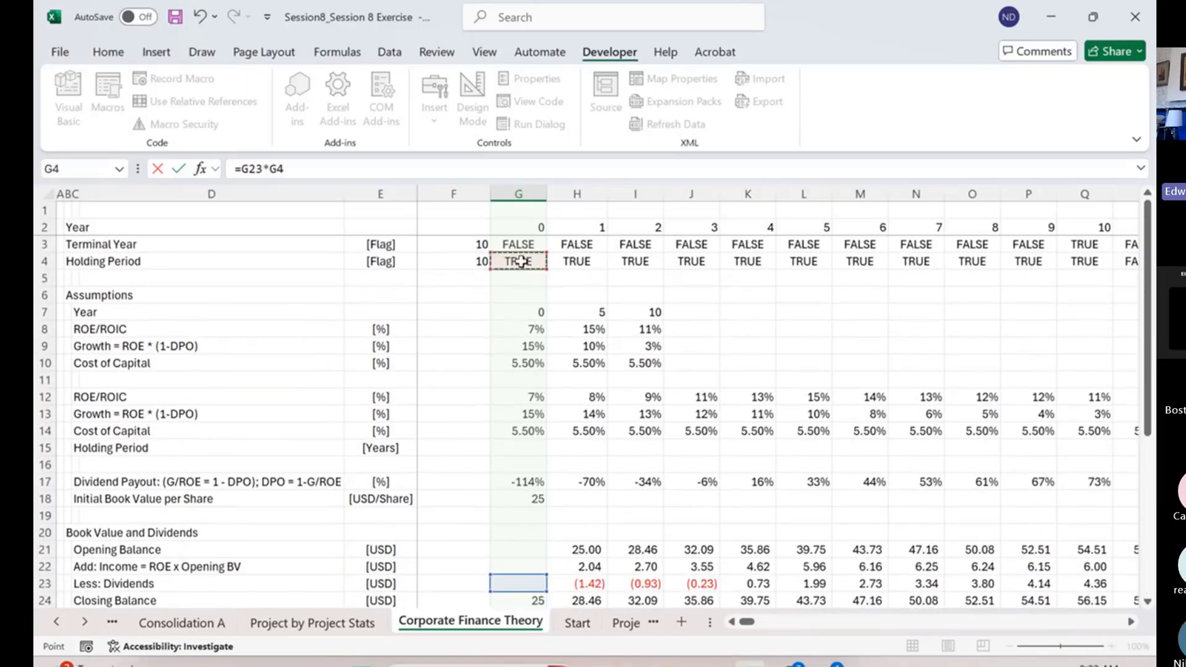
{"action": "key", "text": "Return"}
{"action": "key", "text": "Up"}
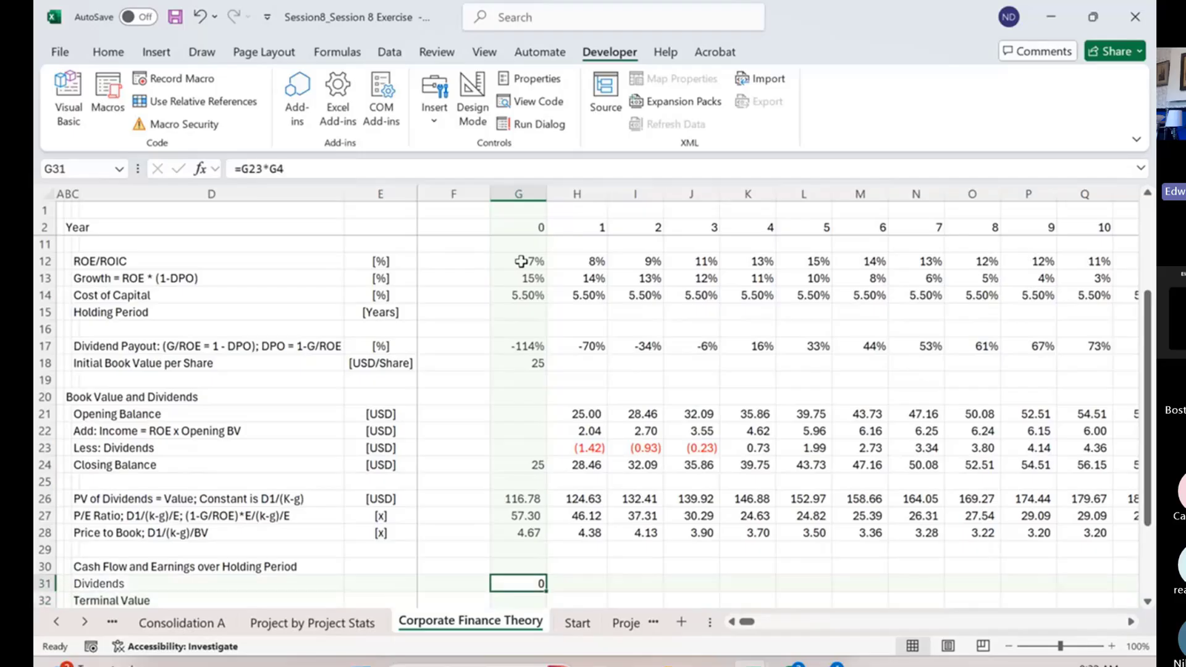
Copy the Dividends formula in row 31 across all forecast years and format the row as two-decimal numbers
{"action": "key", "text": "ctrl+shift+Right"}
{"action": "key", "text": "ctrl+r"}
{"action": "key", "text": "ctrl+shift+1"}
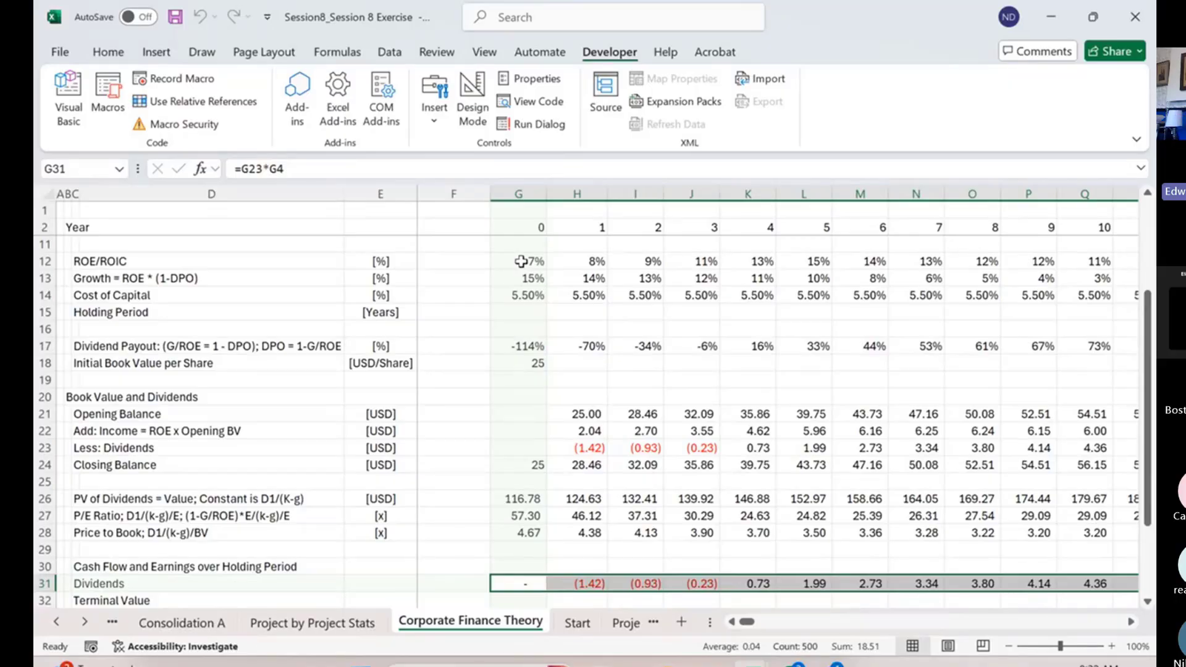
{"action": "scroll", "coordinate": [521, 261], "scroll_direction": "down", "scroll_amount": 2}
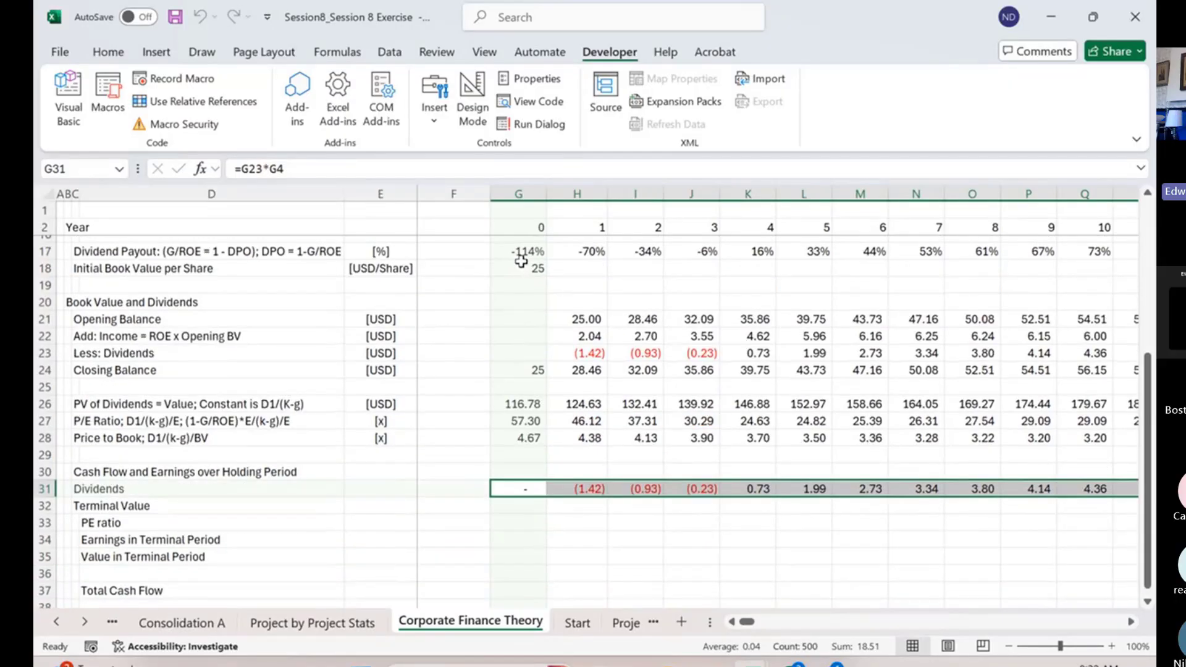
Examine the holding-period Dividends row from the last forecast year back to year 0
{"action": "key", "text": "ctrl+Right"}
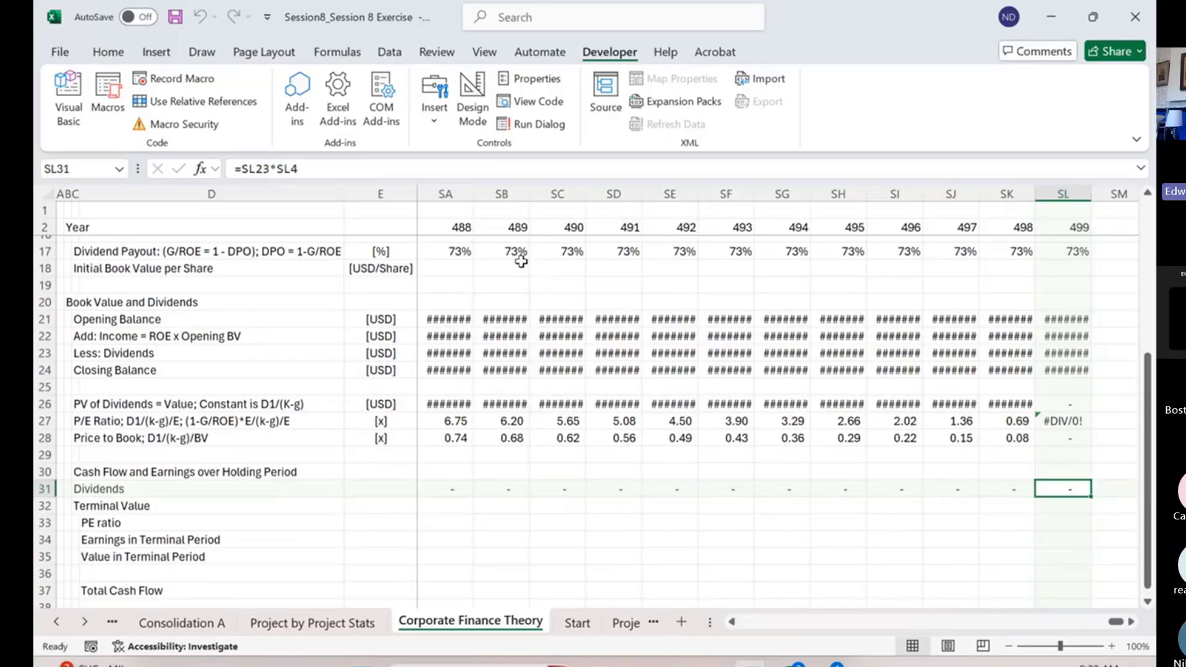
{"action": "key", "text": "Left"}
{"action": "key", "text": "Left"}
{"action": "key", "text": "Left"}
{"action": "key", "text": "Left"}
{"action": "key", "text": "Left"}
{"action": "key", "text": "Left"}
{"action": "key", "text": "Left"}
{"action": "key", "text": "Left"}
{"action": "key", "text": "Left"}
{"action": "key", "text": "Left"}
{"action": "key", "text": "Left"}
{"action": "key", "text": "Left"}
{"action": "key", "text": "Left"}
{"action": "key", "text": "Left"}
{"action": "key", "text": "Left"}
{"action": "key", "text": "Left"}
{"action": "key", "text": "Left"}
{"action": "key", "text": "Left"}
{"action": "key", "text": "Left"}
{"action": "key", "text": "Left"}
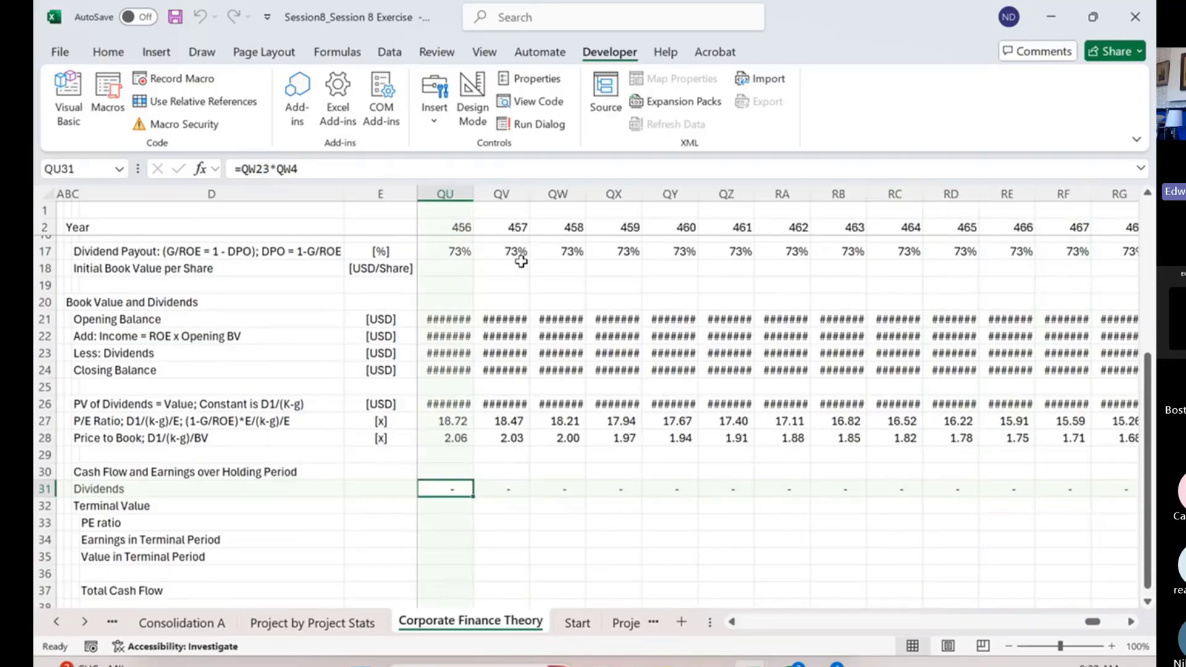
{"action": "key", "text": "Left"}
{"action": "key", "text": "Left"}
{"action": "key", "text": "Left"}
{"action": "key", "text": "Left"}
{"action": "key", "text": "Left"}
{"action": "key", "text": "Left"}
{"action": "key", "text": "Left"}
{"action": "key", "text": "Left"}
{"action": "key", "text": "Left"}
{"action": "key", "text": "Left"}
{"action": "key", "text": "Left"}
{"action": "key", "text": "Left"}
{"action": "key", "text": "Left"}
{"action": "key", "text": "Left"}
{"action": "key", "text": "Left"}
{"action": "key", "text": "Left"}
{"action": "key", "text": "Left"}
{"action": "key", "text": "Left"}
{"action": "key", "text": "Left"}
{"action": "key", "text": "Left"}
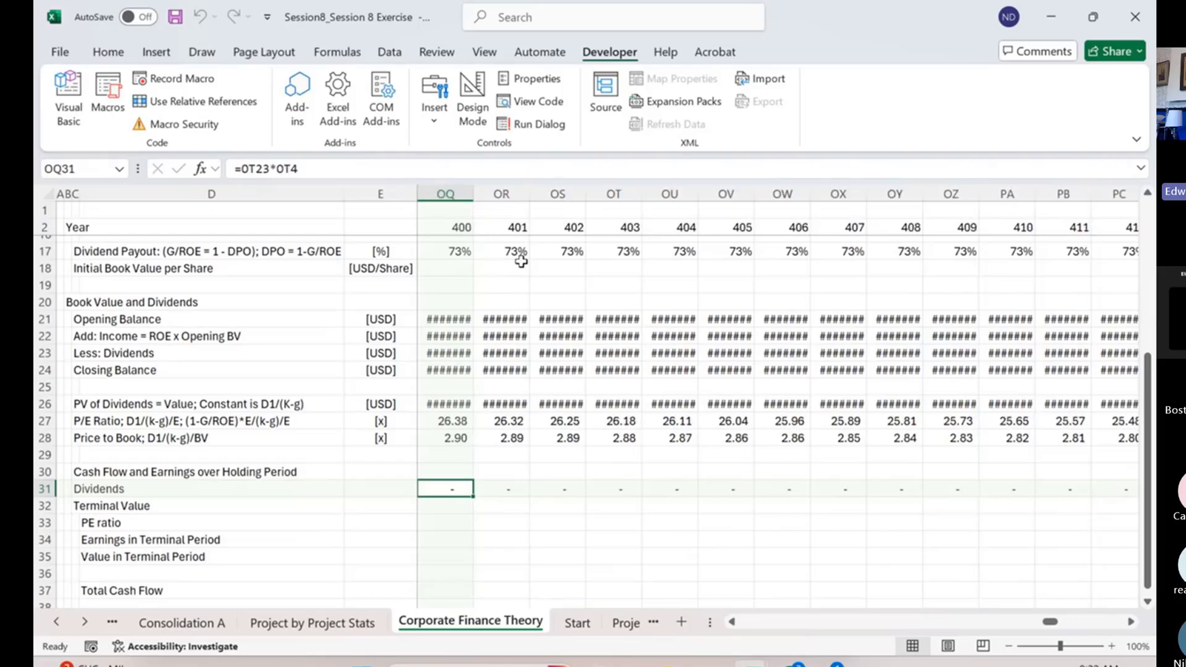
{"action": "key", "text": "ctrl+Left"}
Link the year 0 terminal value PE ratio in G33 to the calculated P/E ratio in G27
{"action": "key", "text": "Down"}
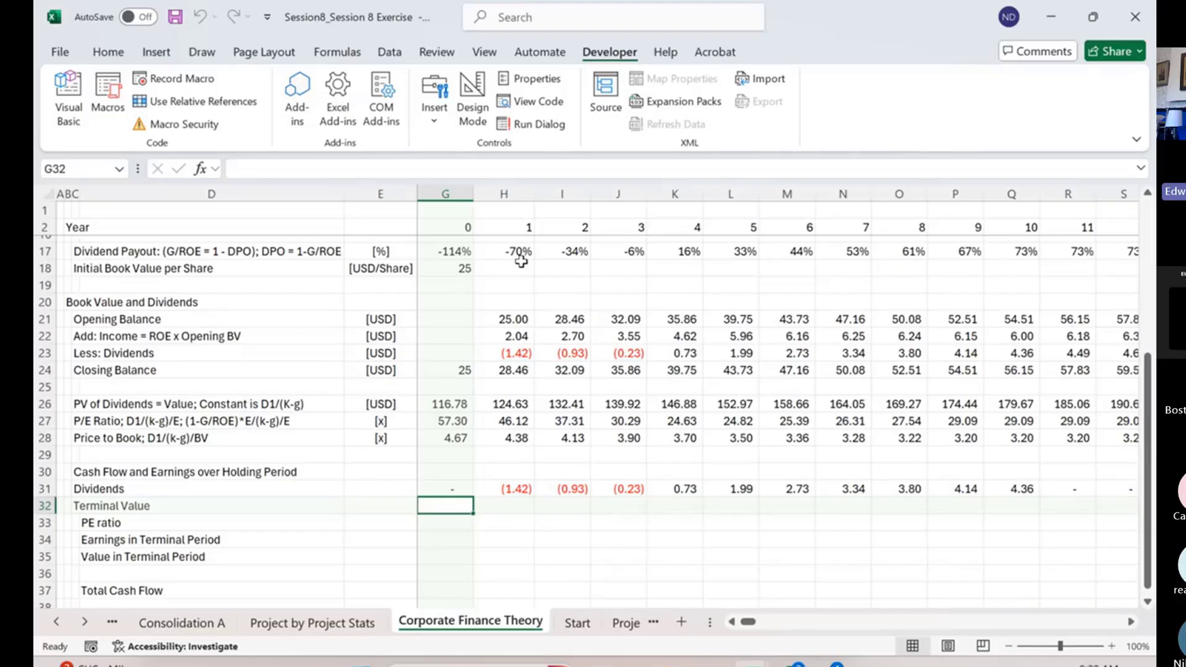
{"action": "key", "text": "Down"}
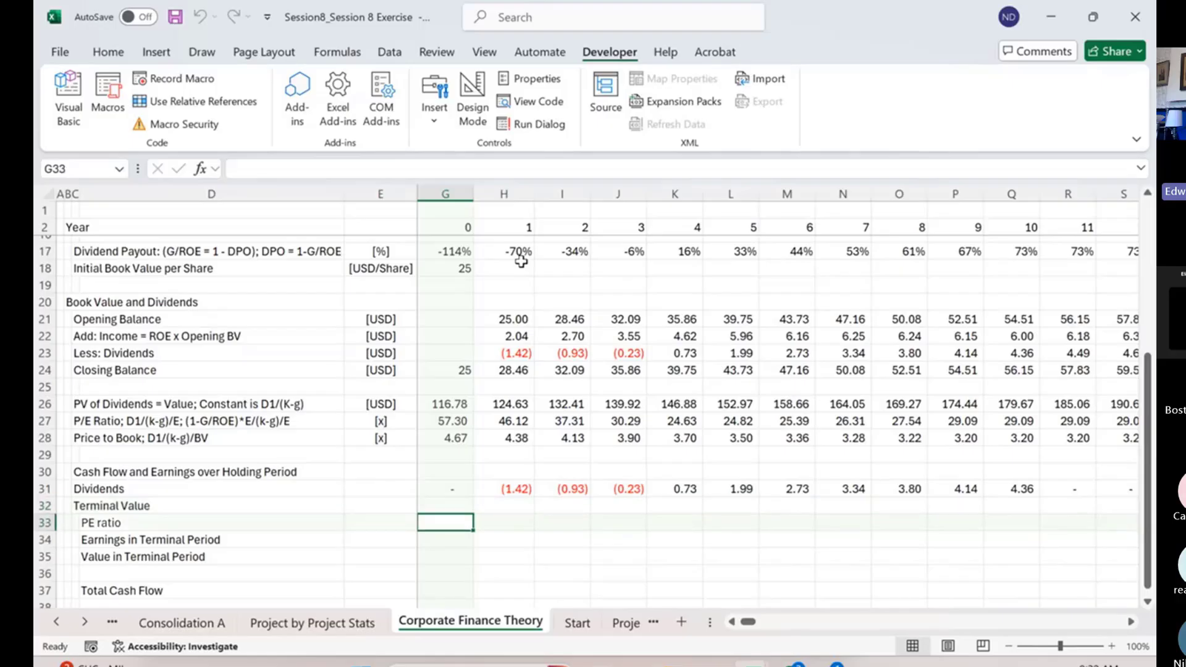
{"action": "type", "text": "="}
{"action": "key", "text": "Up"}
{"action": "key", "text": "Up"}
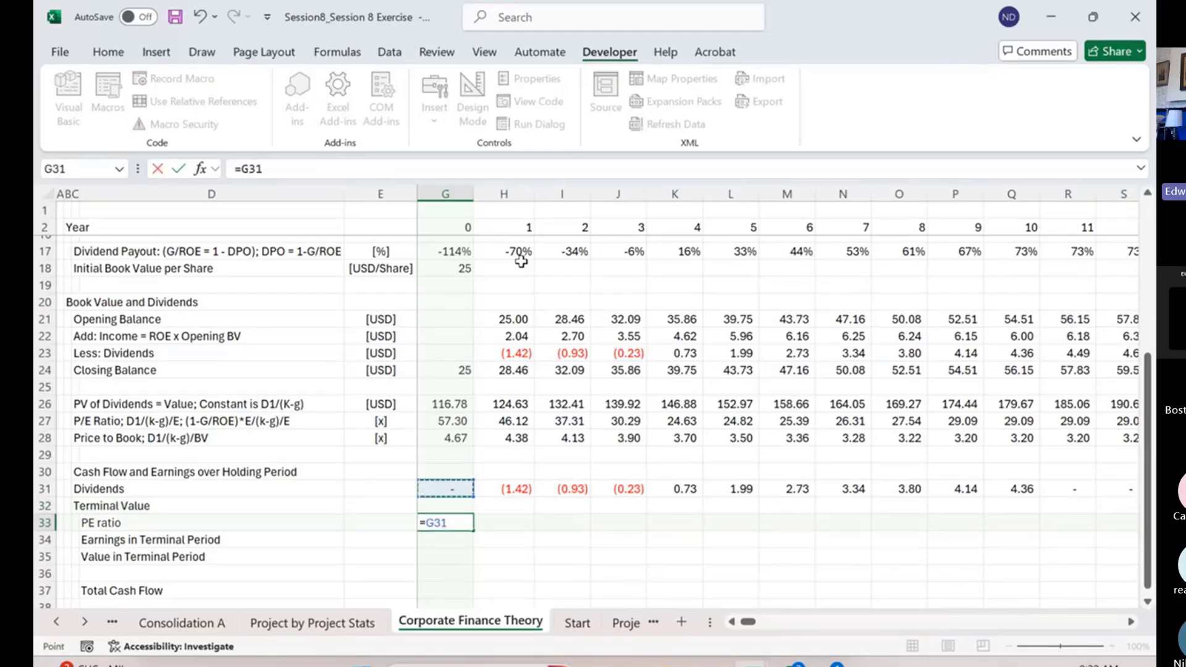
{"action": "key", "text": "Up"}
{"action": "key", "text": "Up"}
{"action": "key", "text": "Up"}
{"action": "key", "text": "Up"}
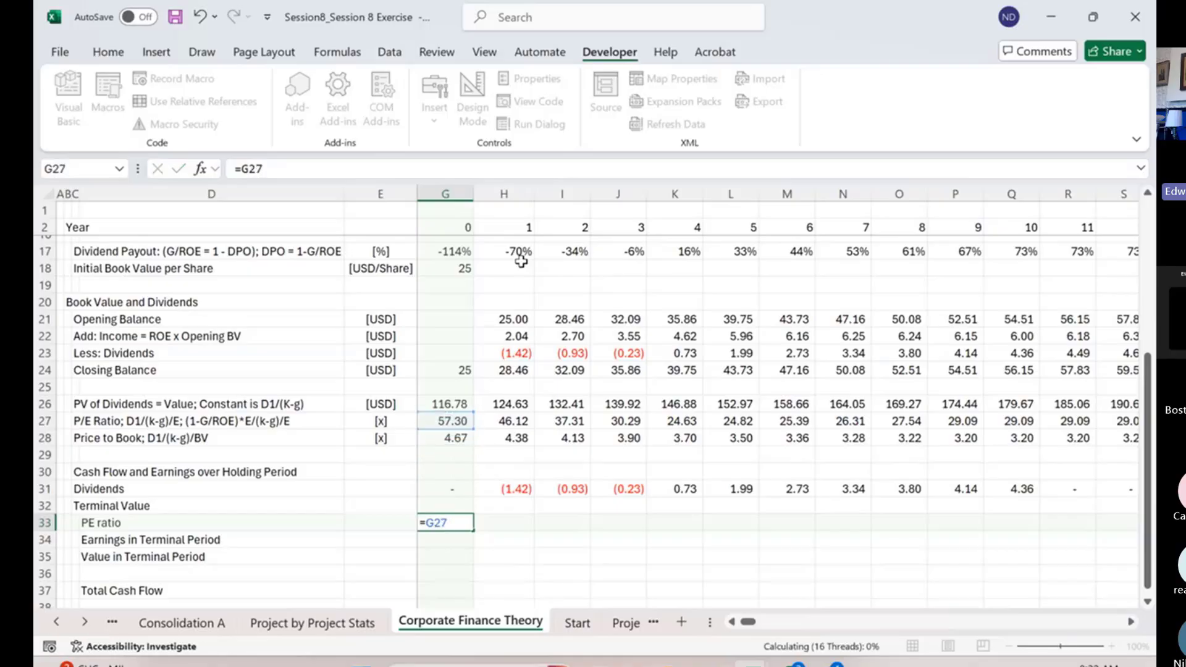
{"action": "key", "text": "Return"}
Multiply the PE ratio in G33 by the Terminal Year flag, as =G27*G3, and copy it across all years
{"action": "key", "text": "Up"}
{"action": "key", "text": "Right"}
{"action": "key", "text": "Left"}
{"action": "key", "text": "F2"}
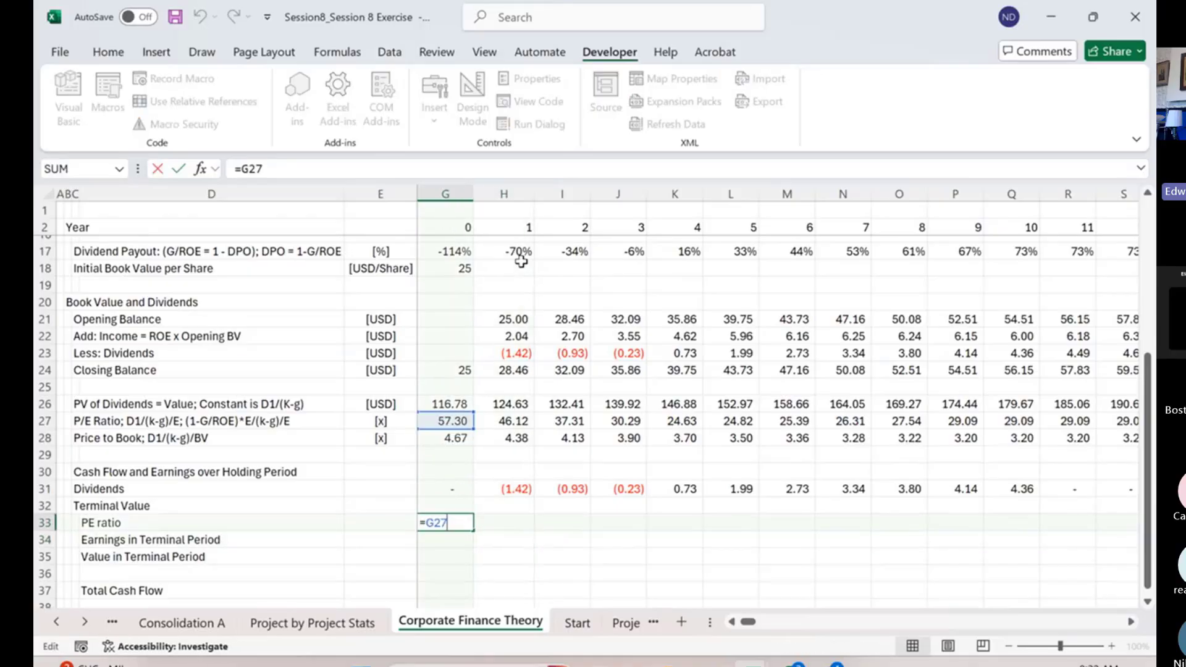
{"action": "type", "text": "*"}
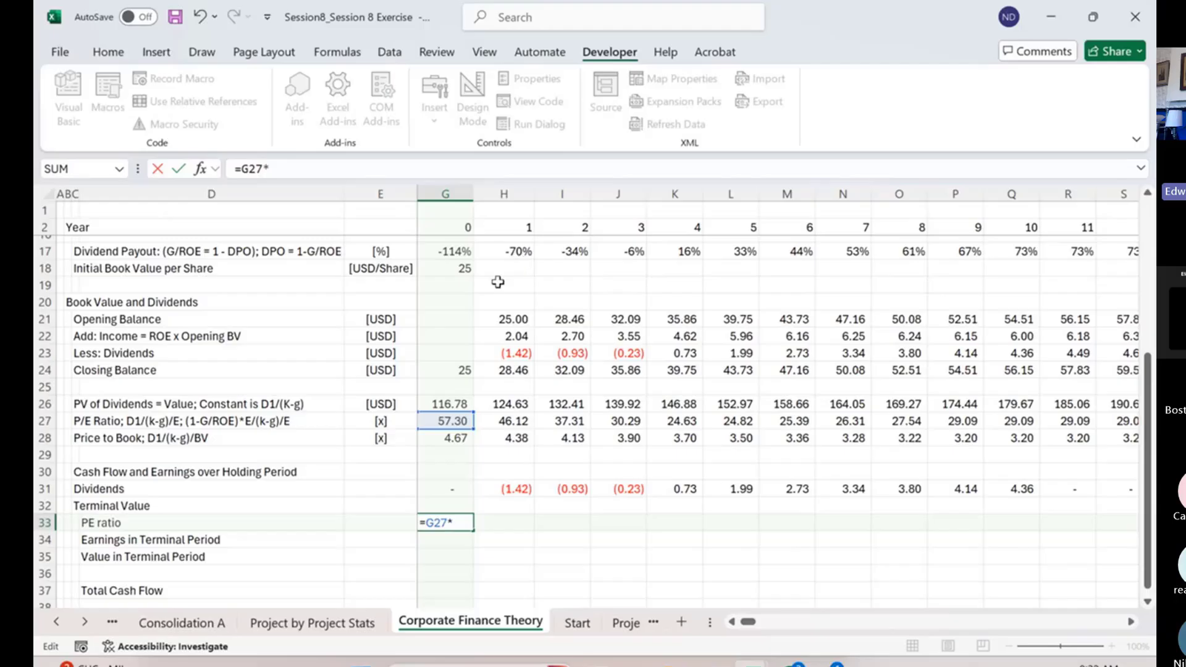
{"action": "scroll", "coordinate": [489, 312], "scroll_direction": "up", "scroll_amount": 6}
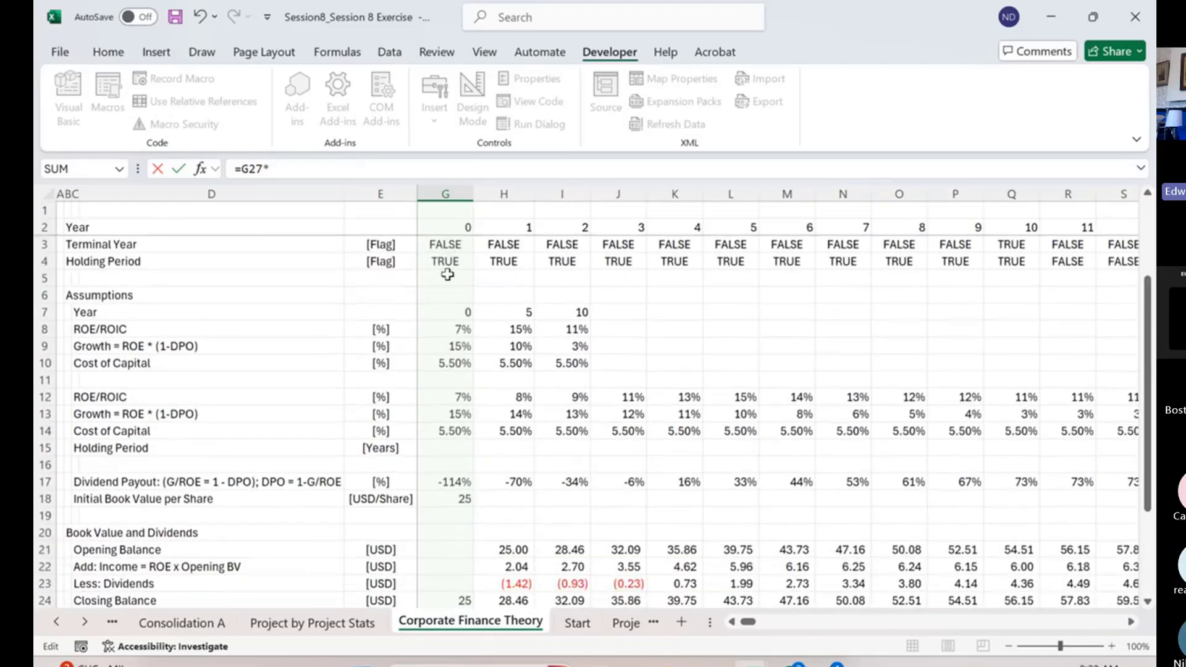
{"action": "left_click", "coordinate": [445, 244]}
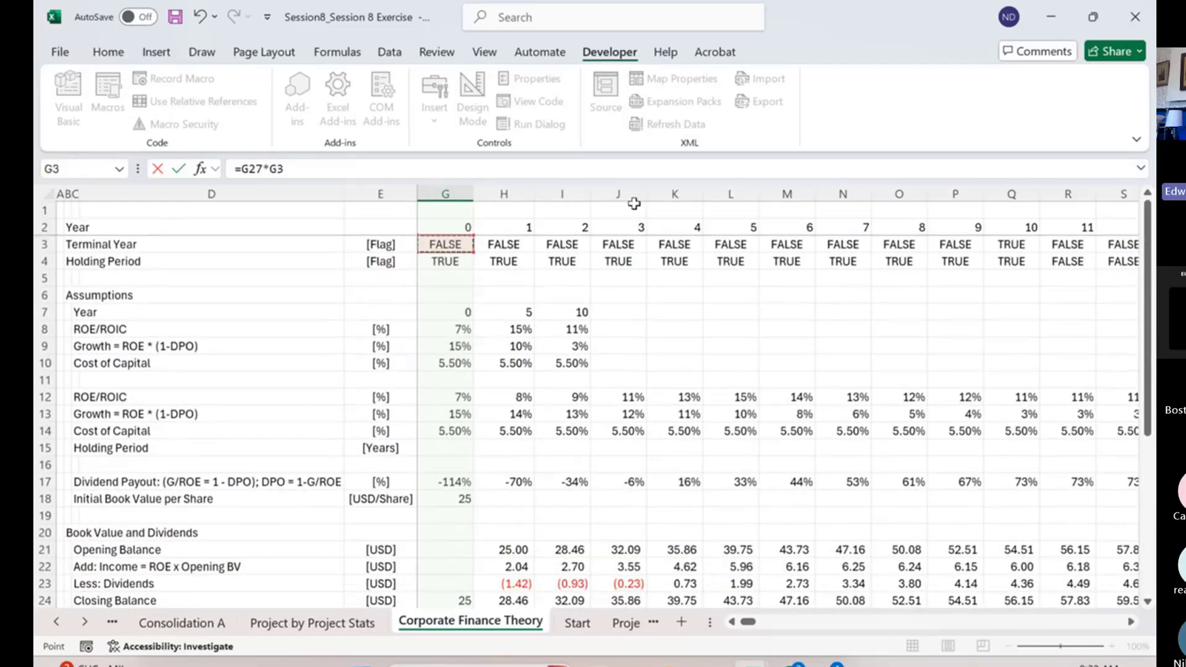
{"action": "key", "text": "ctrl+Return"}
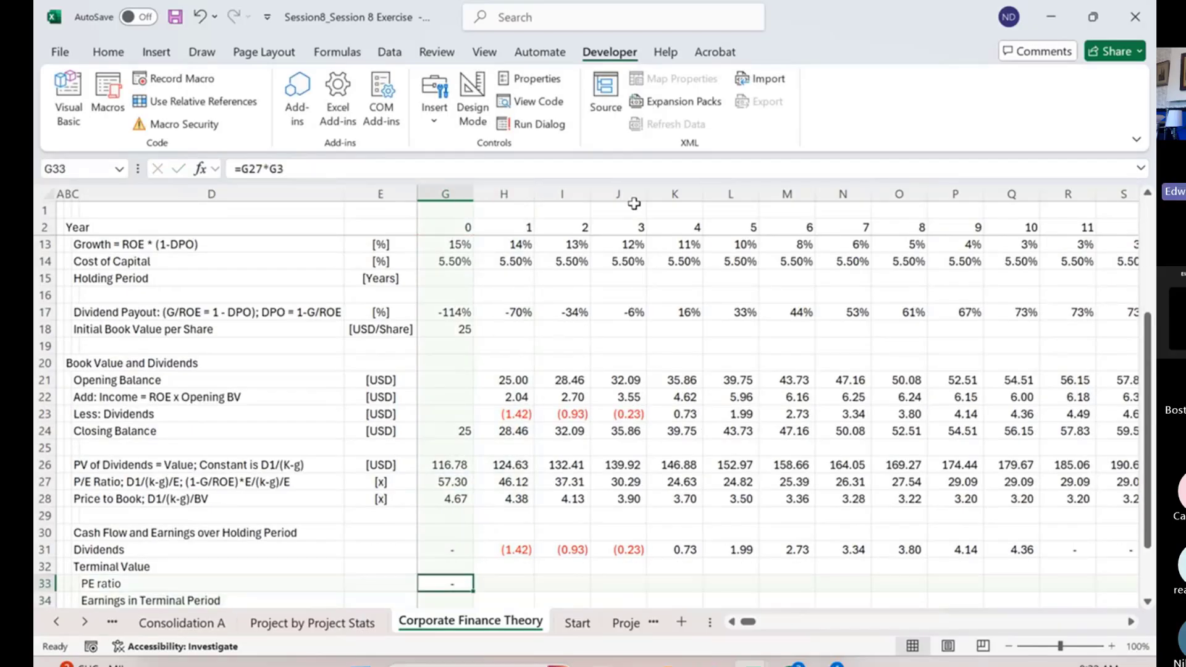
{"action": "key", "text": "ctrl+shift+Right"}
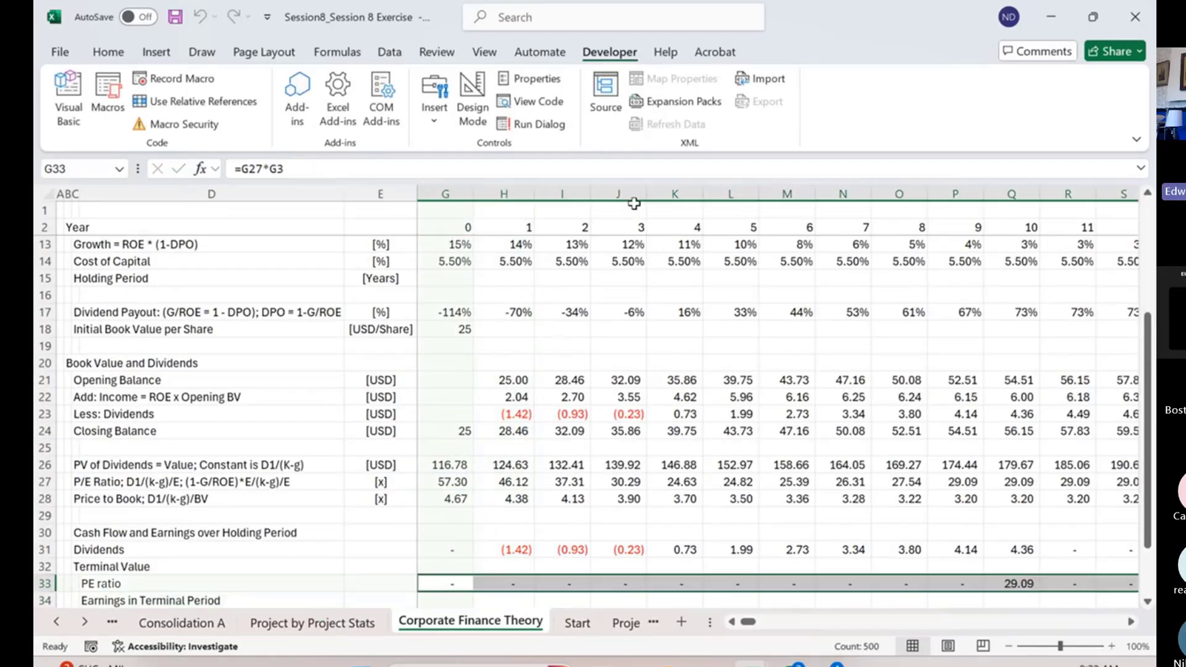
Calculate Earnings in Terminal Period in G34 as income times the Terminal Year flag, =G22*G3, and copy it across all years
{"action": "key", "text": "Down"}
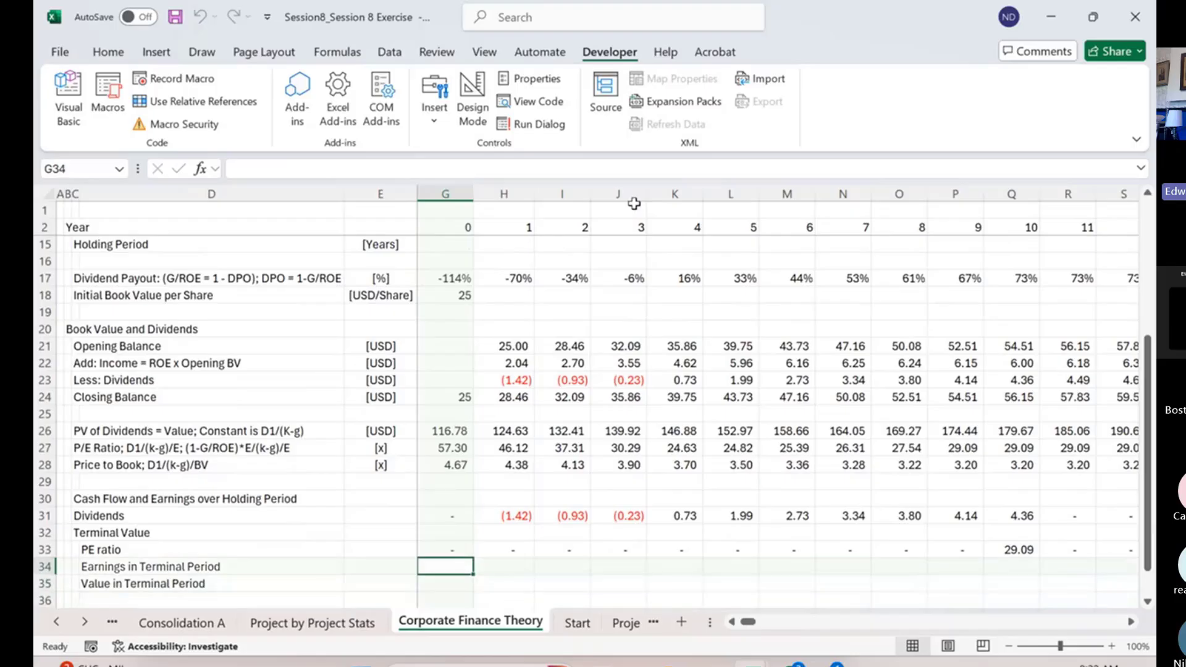
{"action": "type", "text": "="}
{"action": "key", "text": "Up"}
{"action": "key", "text": "Up"}
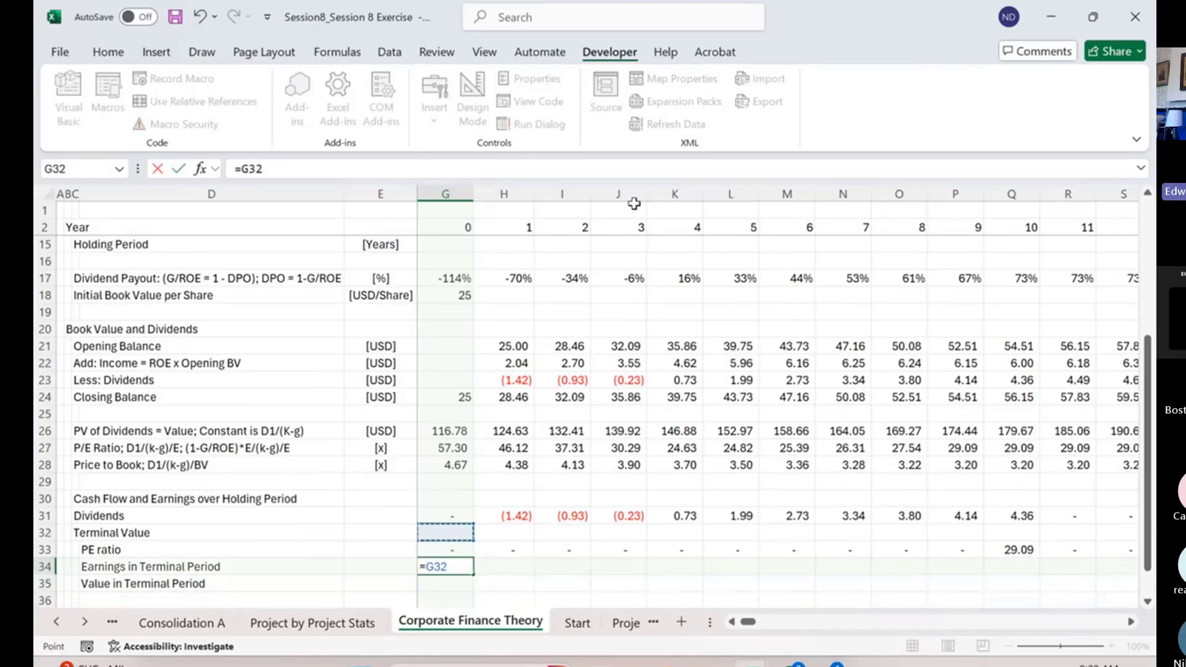
{"action": "key", "text": "Up"}
{"action": "key", "text": "Up"}
{"action": "key", "text": "Up"}
{"action": "key", "text": "Up"}
{"action": "key", "text": "Up"}
{"action": "key", "text": "Up"}
{"action": "key", "text": "Up"}
{"action": "key", "text": "Up"}
{"action": "key", "text": "Up"}
{"action": "key", "text": "Up"}
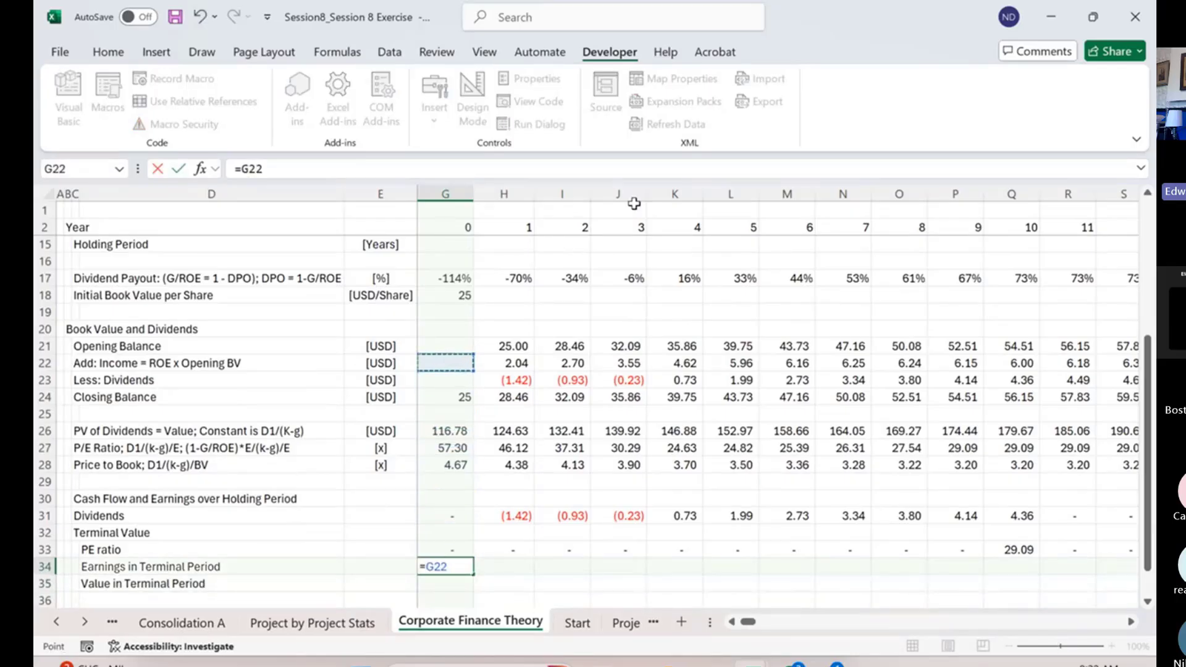
{"action": "type", "text": "*"}
{"action": "scroll", "coordinate": [558, 274], "scroll_direction": "up", "scroll_amount": 4}
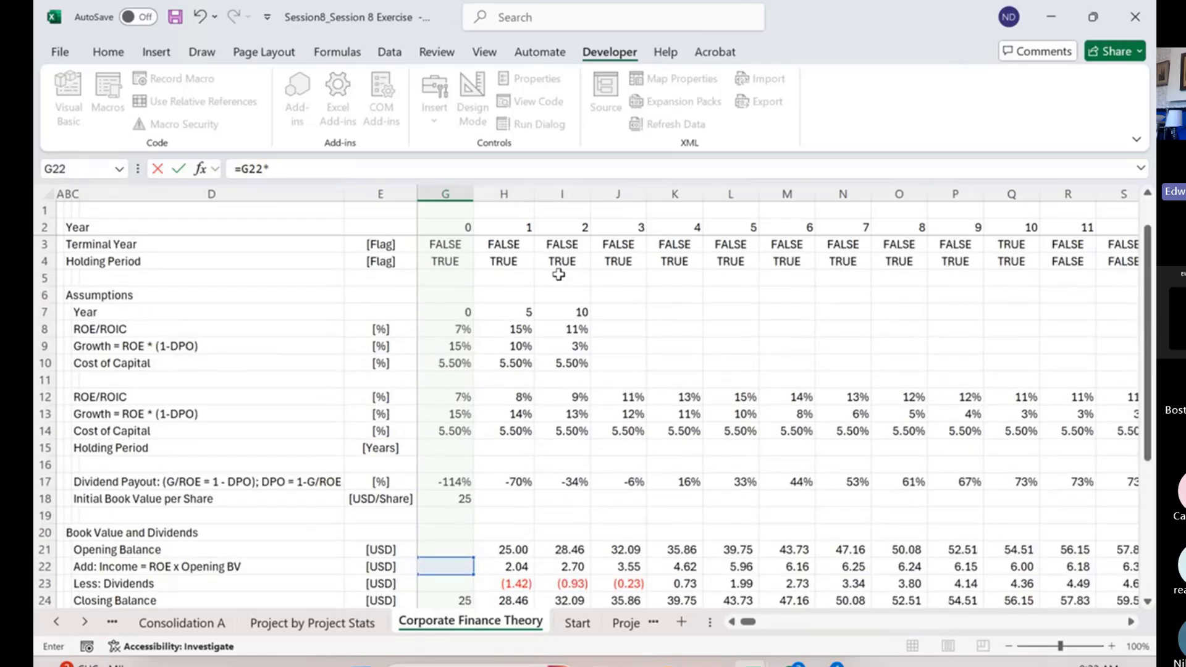
{"action": "left_click", "coordinate": [455, 245]}
{"action": "key", "text": "Tab"}
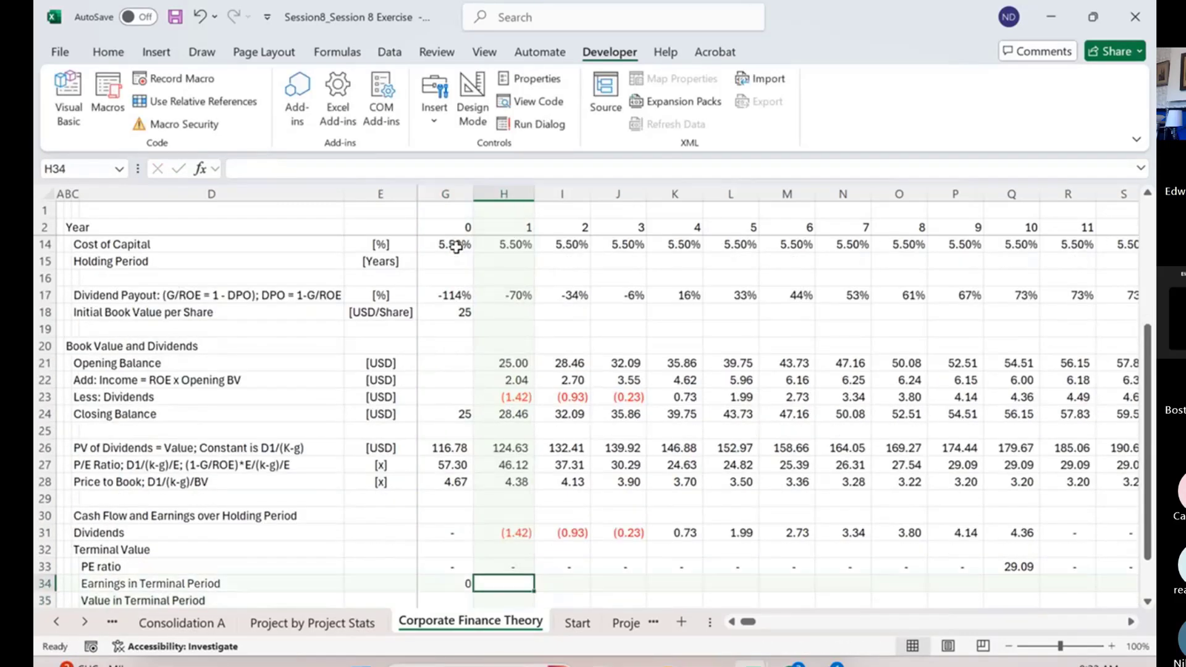
{"action": "key", "text": "Left"}
{"action": "key", "text": "ctrl+shift+Right"}
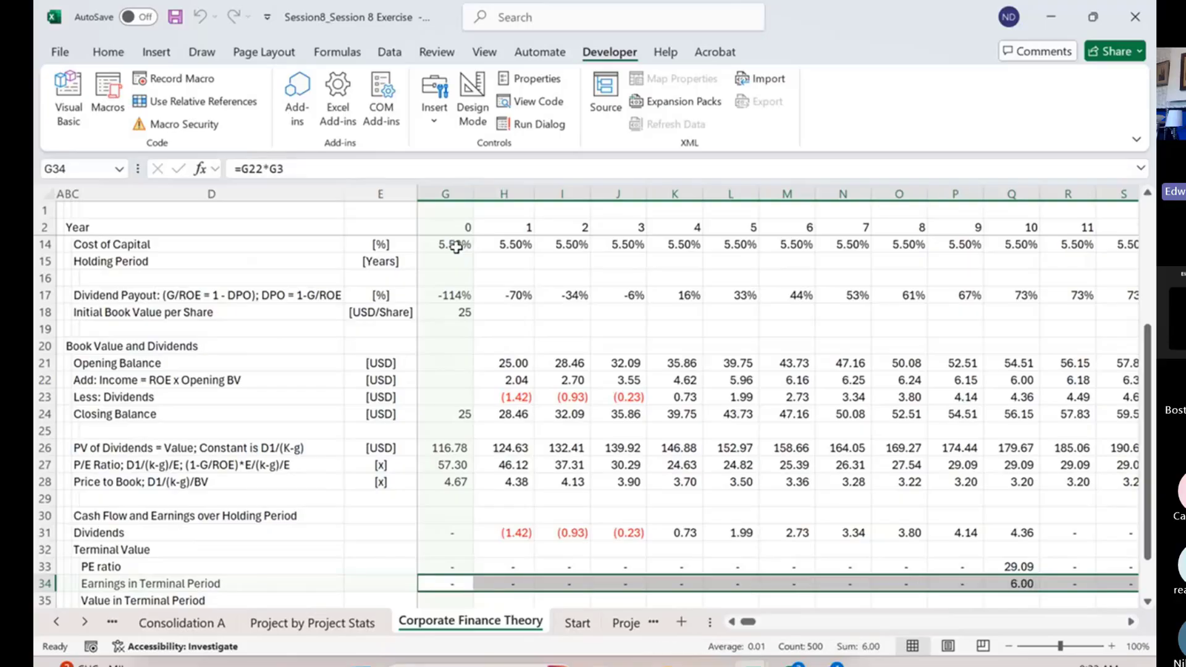
Calculate Value in Terminal Period in G35 as PE ratio times terminal earnings, =G33*G34, and copy it across all years
{"action": "key", "text": "Down"}
{"action": "scroll", "coordinate": [455, 247], "scroll_direction": "down", "scroll_amount": 1}
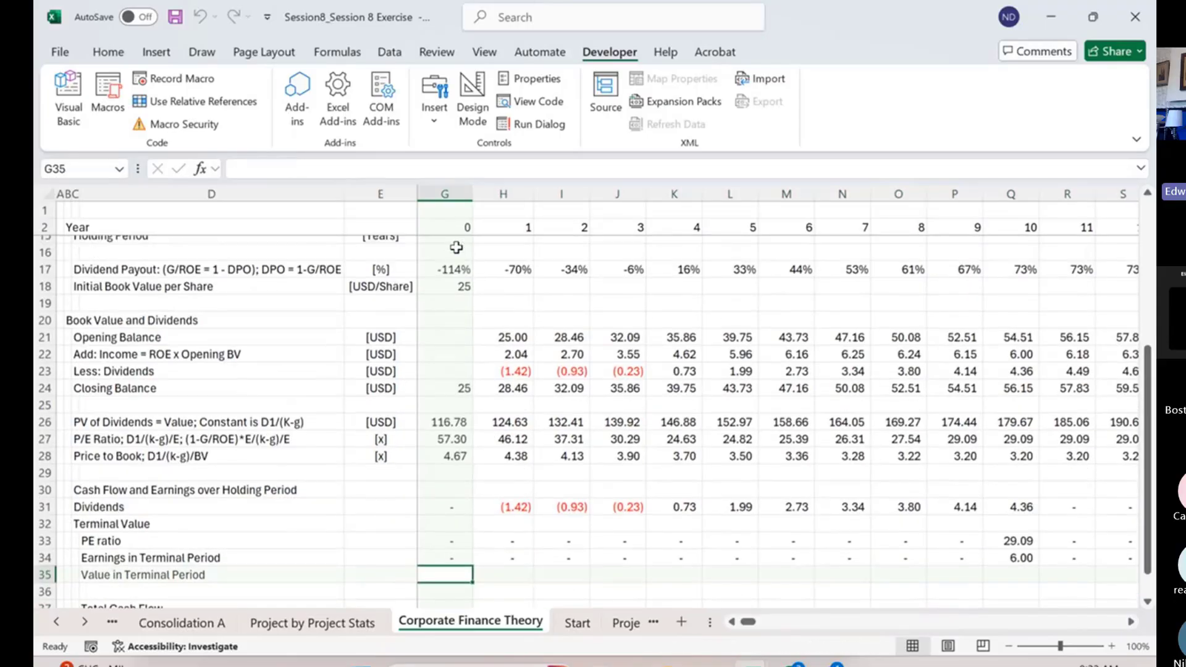
{"action": "scroll", "coordinate": [456, 247], "scroll_direction": "up", "scroll_amount": 1}
{"action": "scroll", "coordinate": [455, 247], "scroll_direction": "down", "scroll_amount": 2}
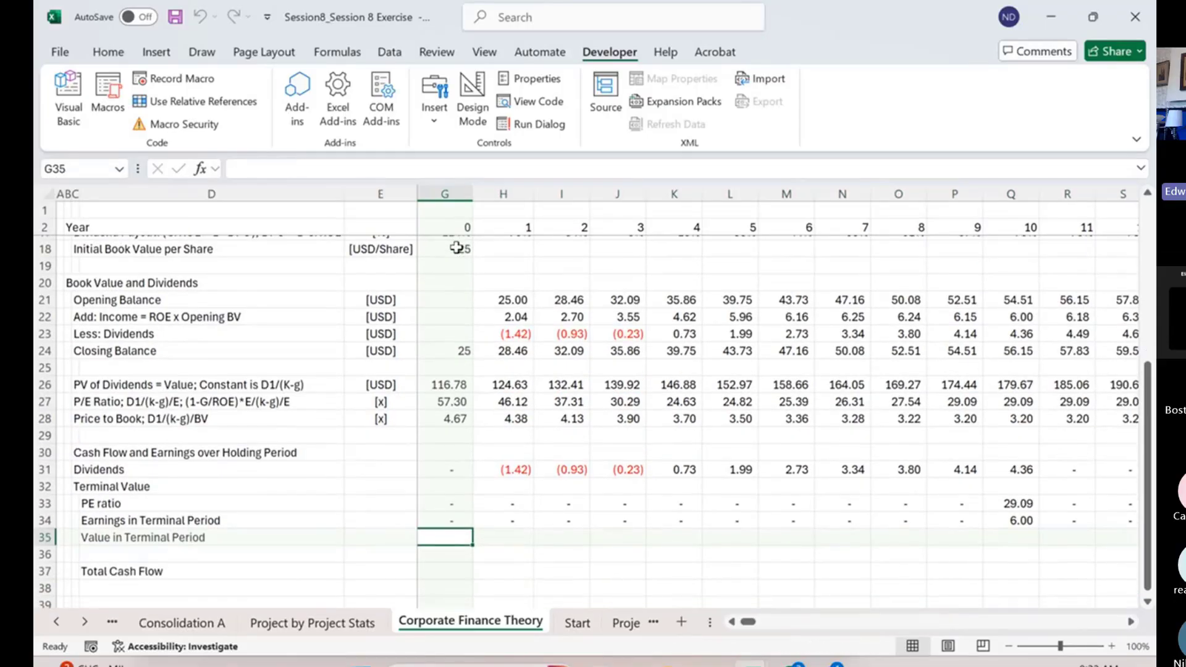
{"action": "type", "text": "="}
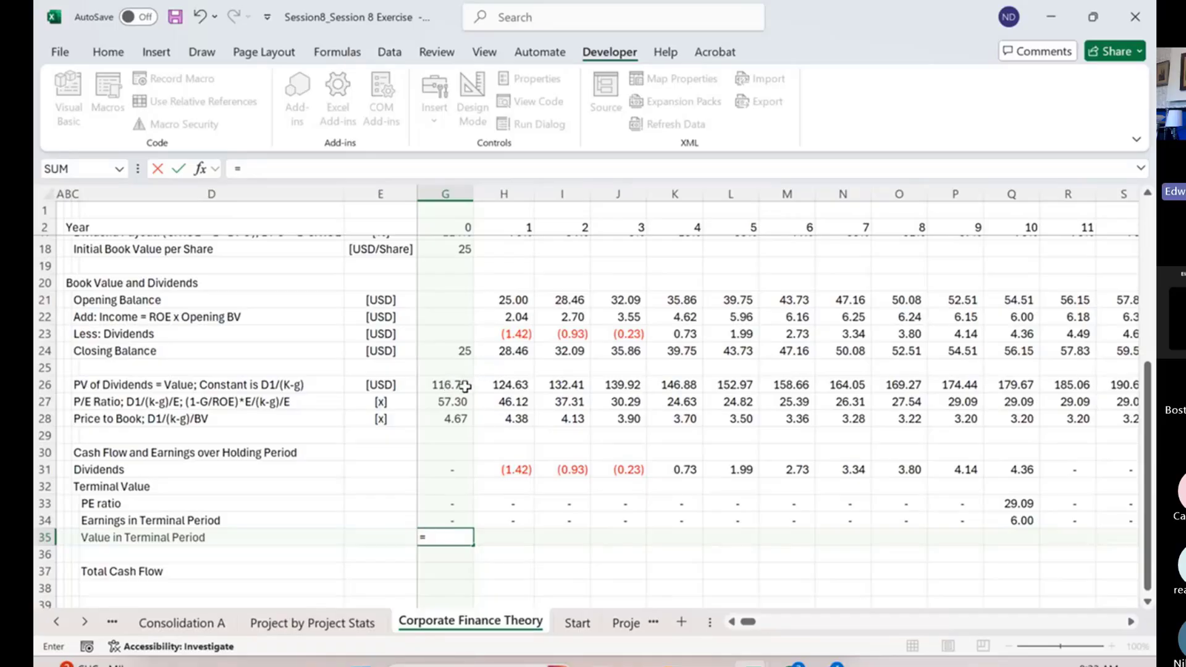
{"action": "left_click", "coordinate": [458, 504]}
{"action": "type", "text": "*"}
{"action": "key", "text": "Up"}
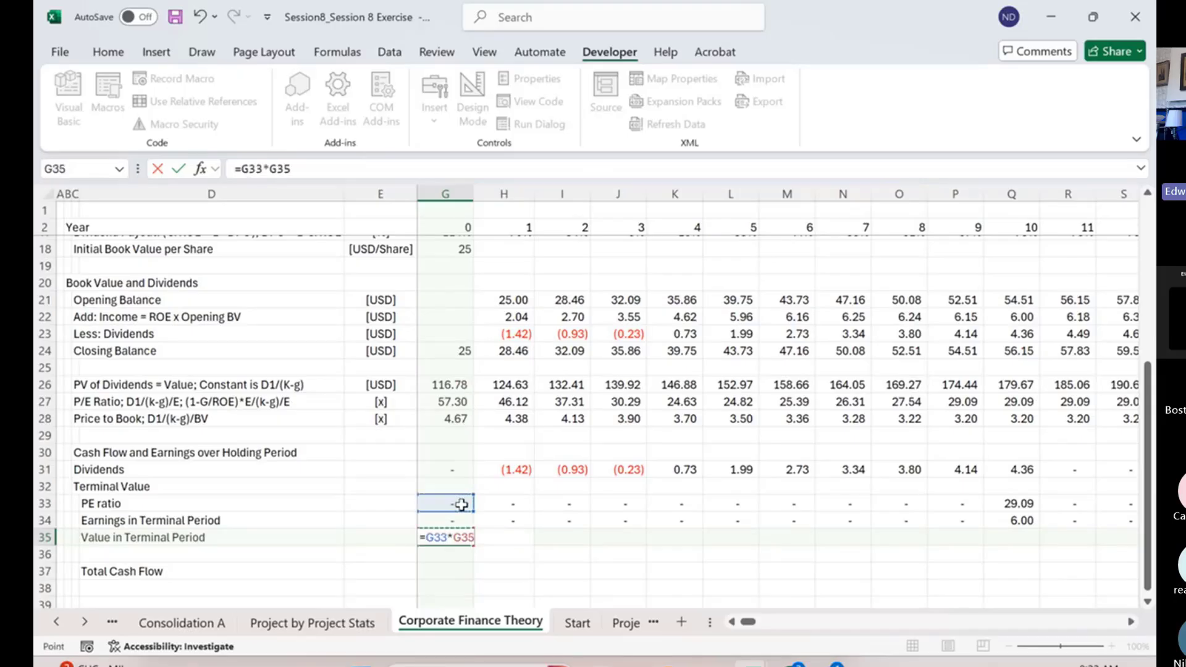
{"action": "key", "text": "ctrl+Return"}
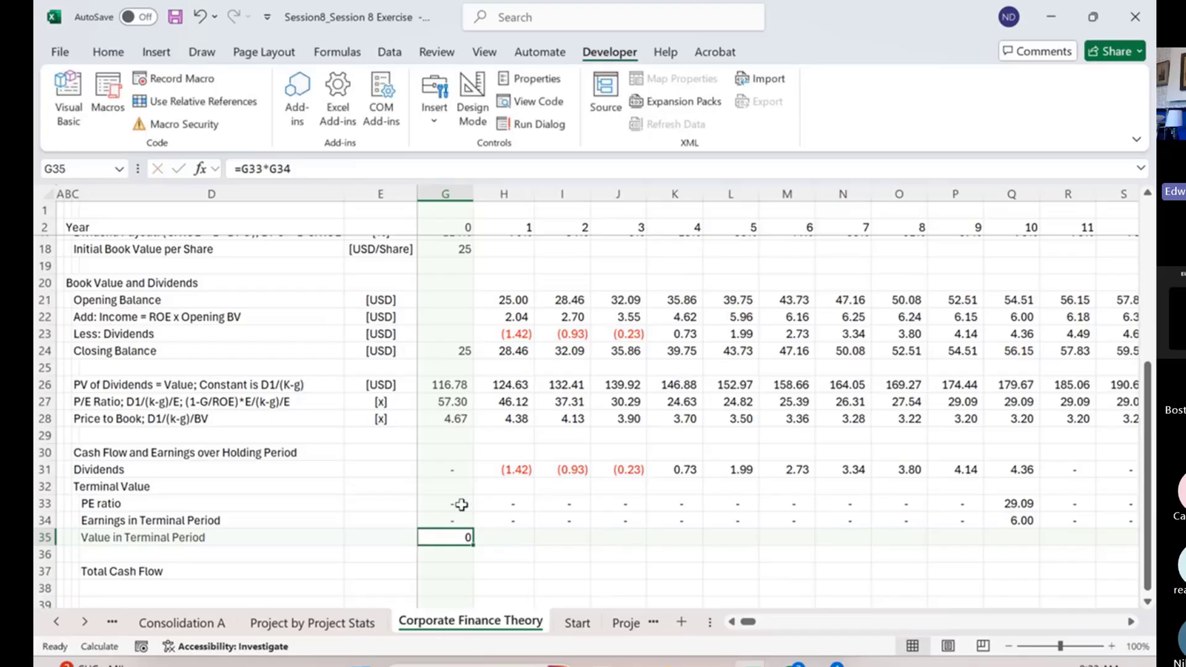
{"action": "key", "text": "ctrl+shift+Right"}
{"action": "key", "text": "ctrl+r"}
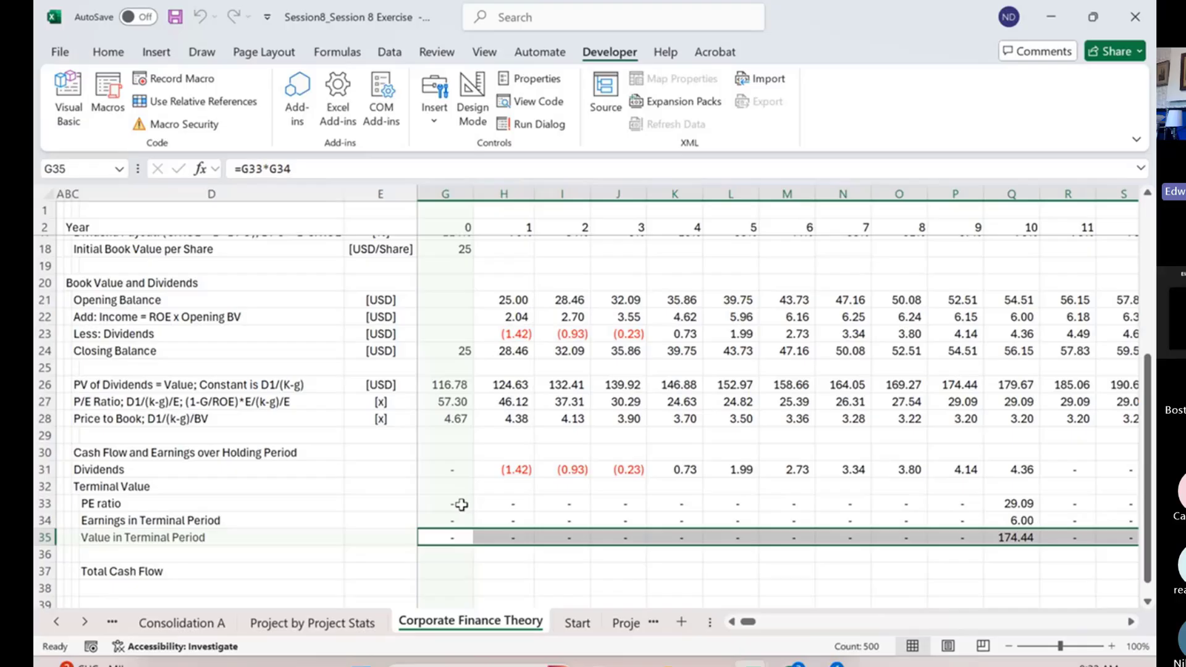
Link the year 0 Total Cash Flow in G37 to Value in Terminal Period, as =G35
{"action": "key", "text": "Down"}
{"action": "key", "text": "Down"}
{"action": "type", "text": "="}
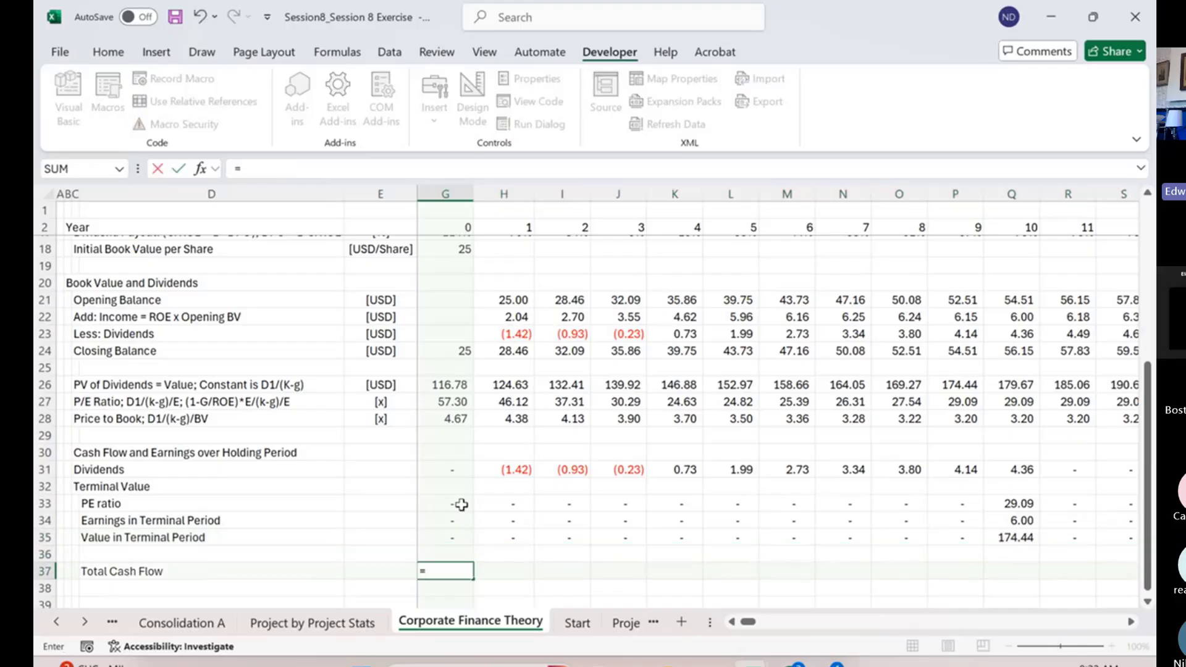
{"action": "key", "text": "Up"}
{"action": "key", "text": "Up"}
{"action": "key", "text": "Up"}
{"action": "key", "text": "Up"}
{"action": "key", "text": "Up"}
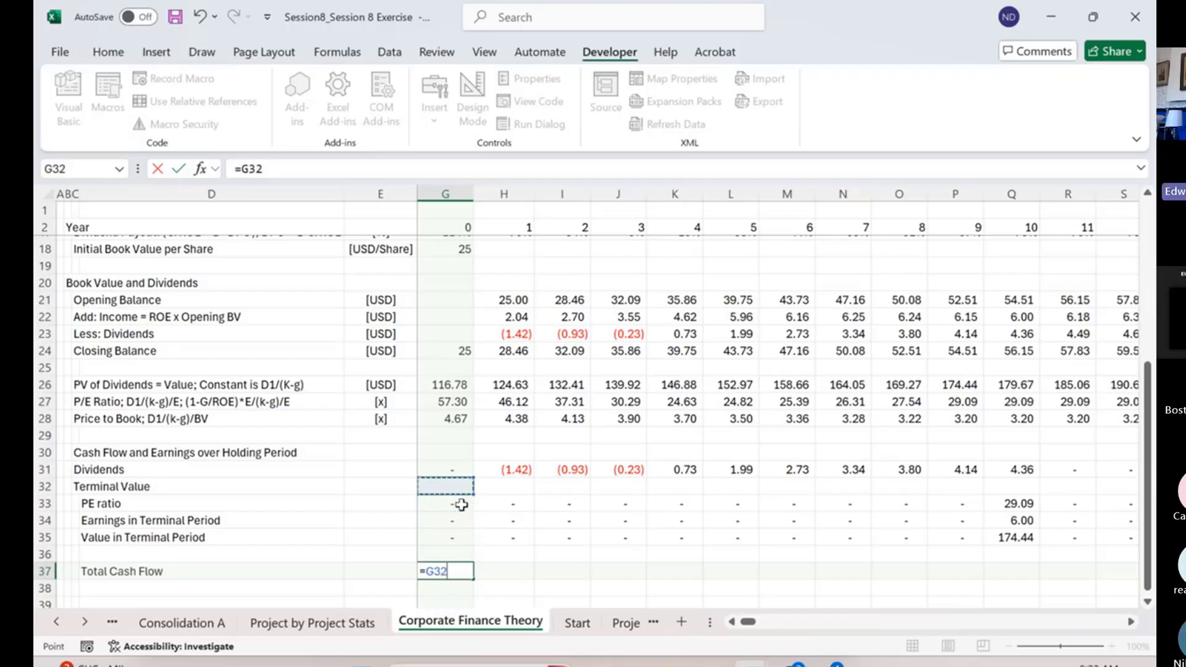
{"action": "key", "text": "Down"}
{"action": "key", "text": "Up"}
{"action": "key", "text": "Up"}
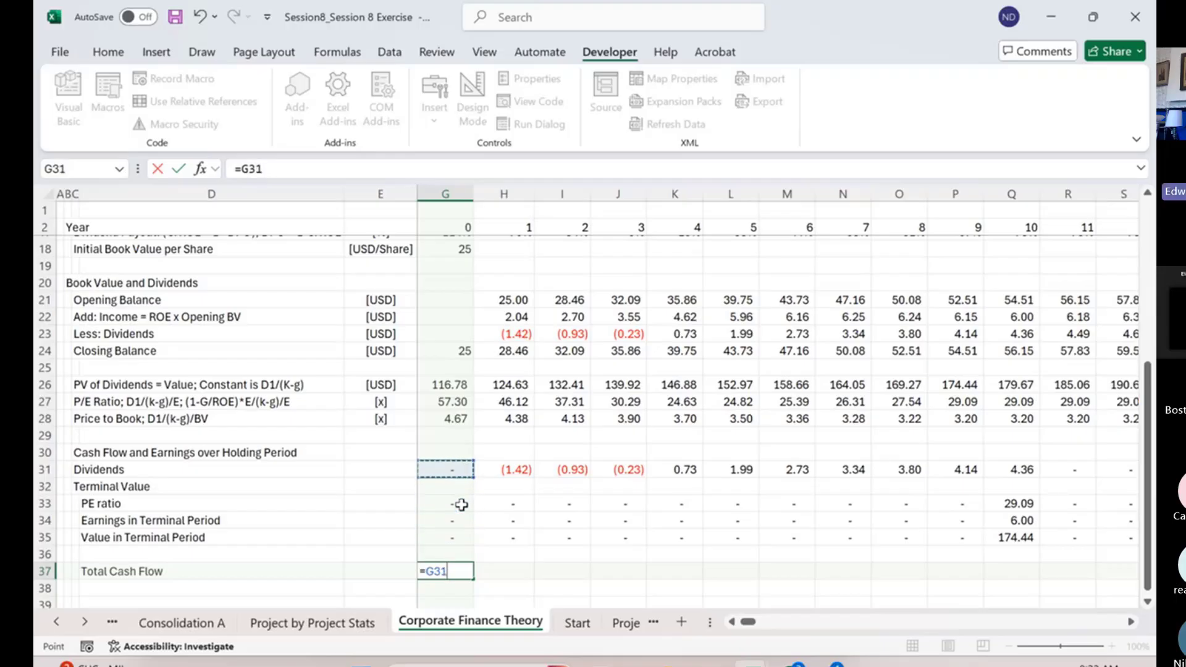
{"action": "scroll", "coordinate": [461, 505], "scroll_direction": "up", "scroll_amount": 5}
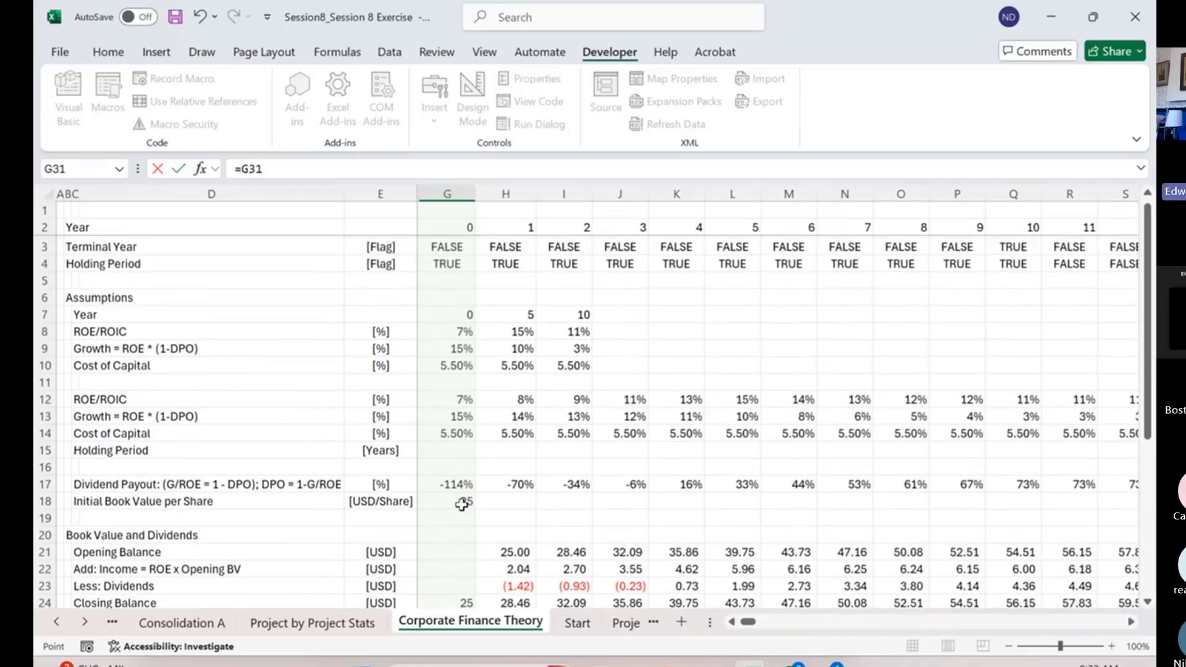
{"action": "scroll", "coordinate": [462, 505], "scroll_direction": "down", "scroll_amount": 7}
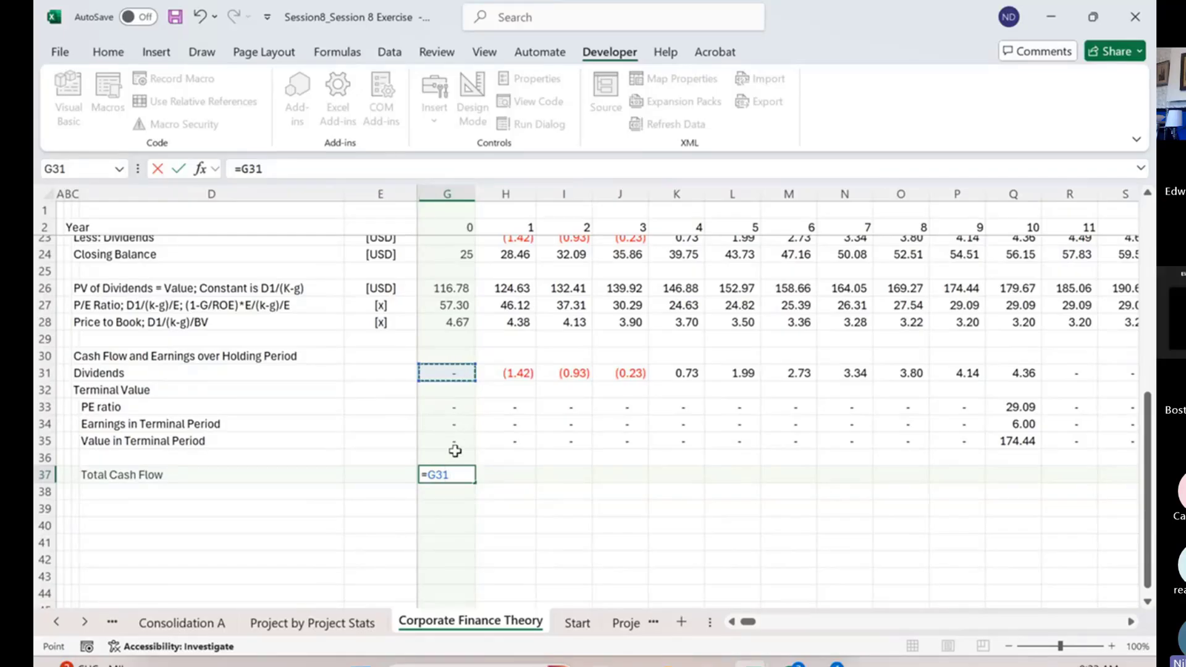
{"action": "left_click", "coordinate": [454, 441]}
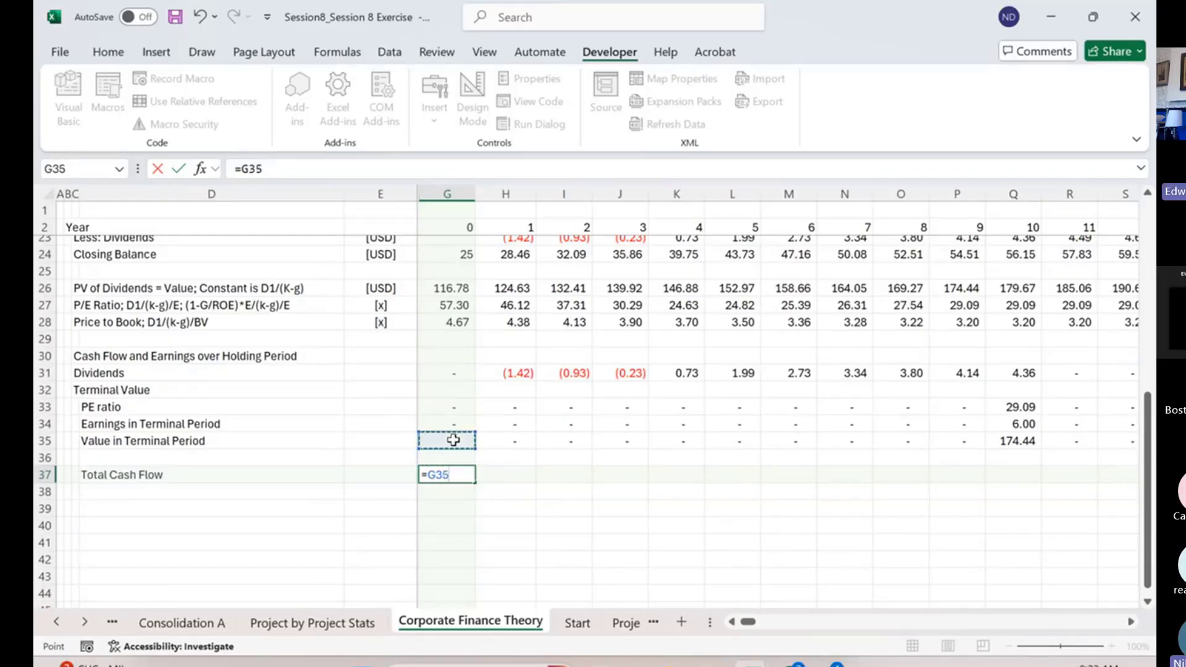
{"action": "type", "text": "*"}
{"action": "key", "text": "BackSpace"}
{"action": "key", "text": "Tab"}
{"action": "key", "text": "Left"}
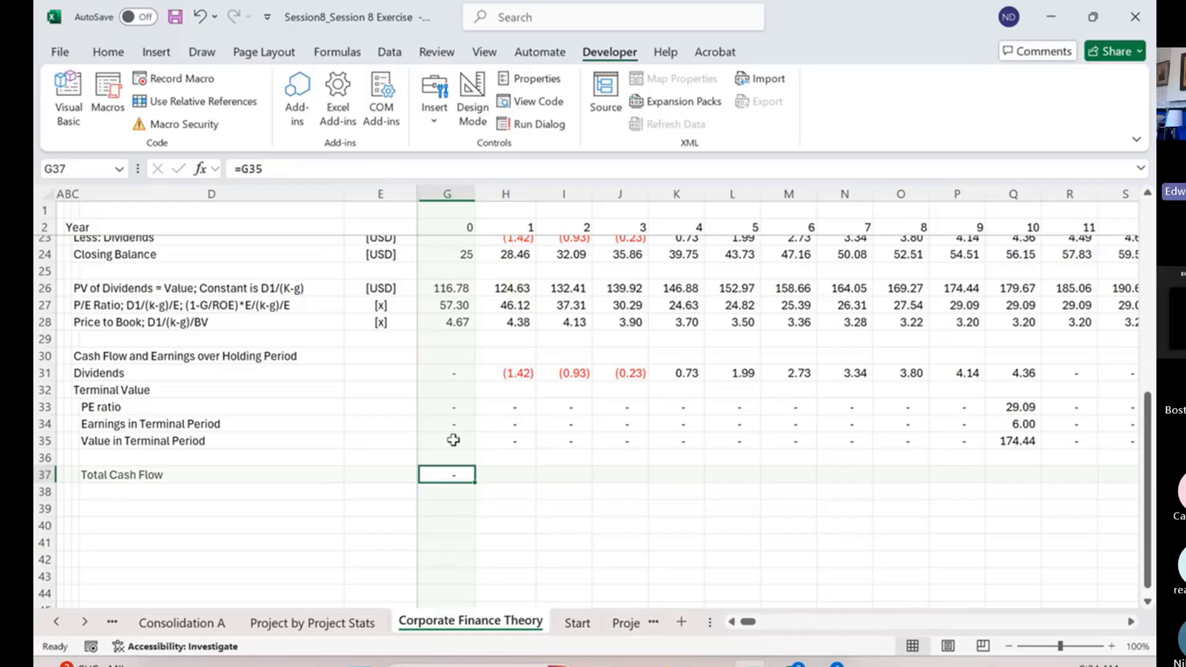
Copy the =G35 Total Cash Flow formula in G37 across all years
{"action": "key", "text": "F2"}
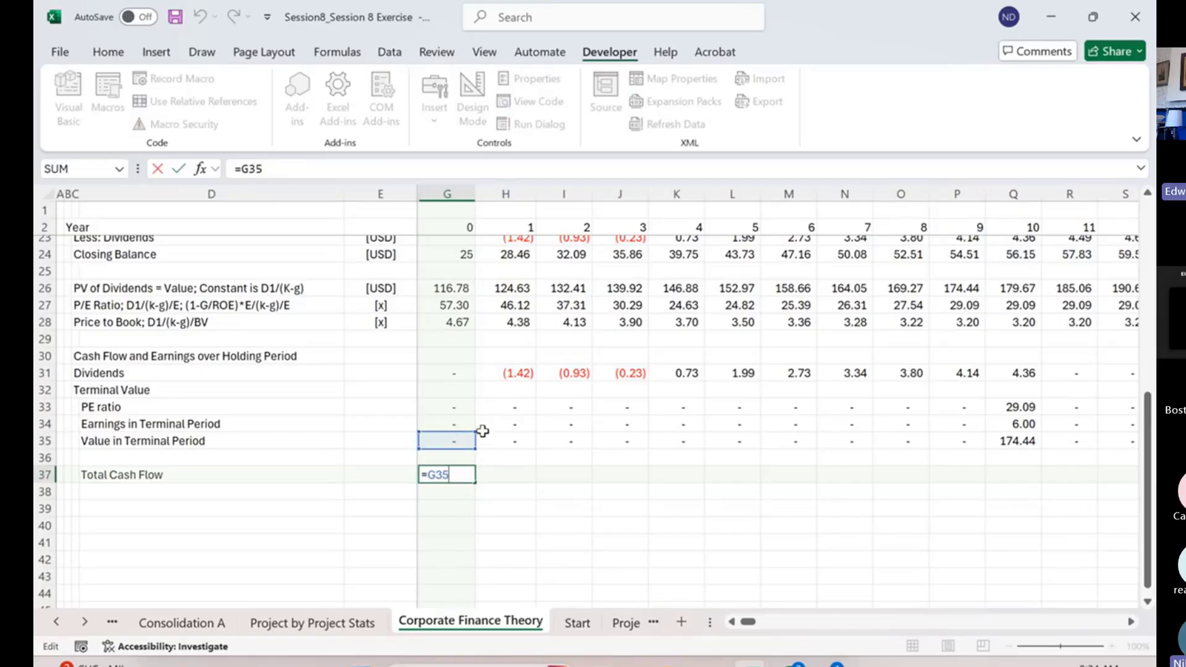
{"action": "key", "text": "ctrl+Return"}
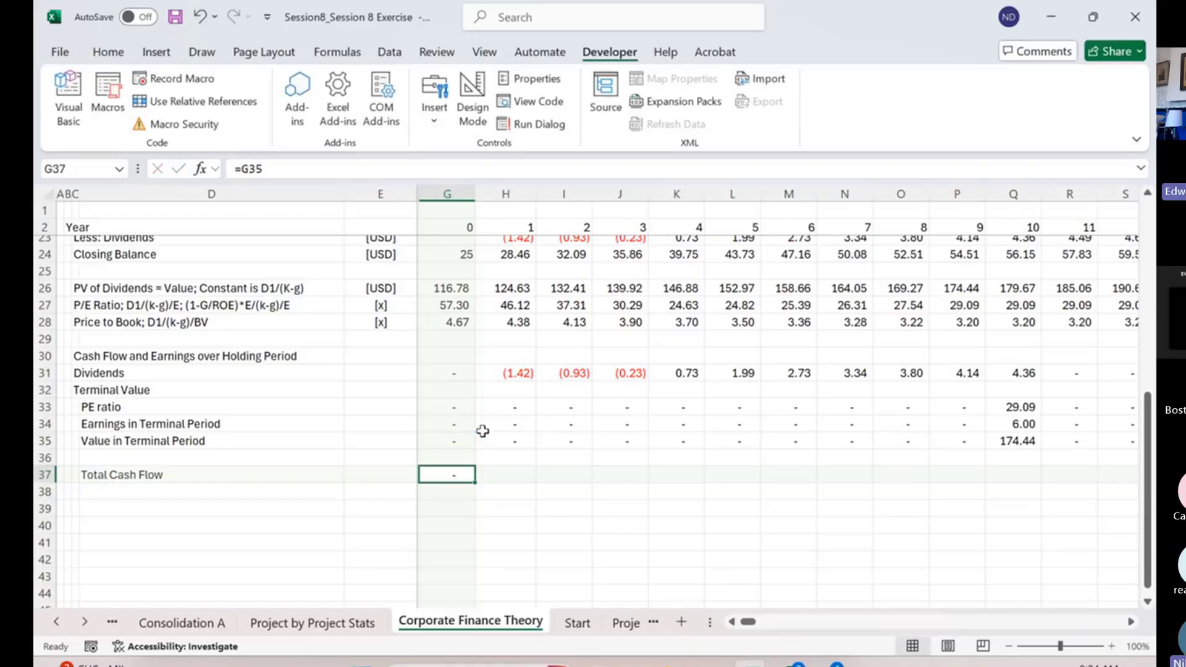
{"action": "key", "text": "ctrl+shift+Right"}
{"action": "key", "text": "ctrl+r"}
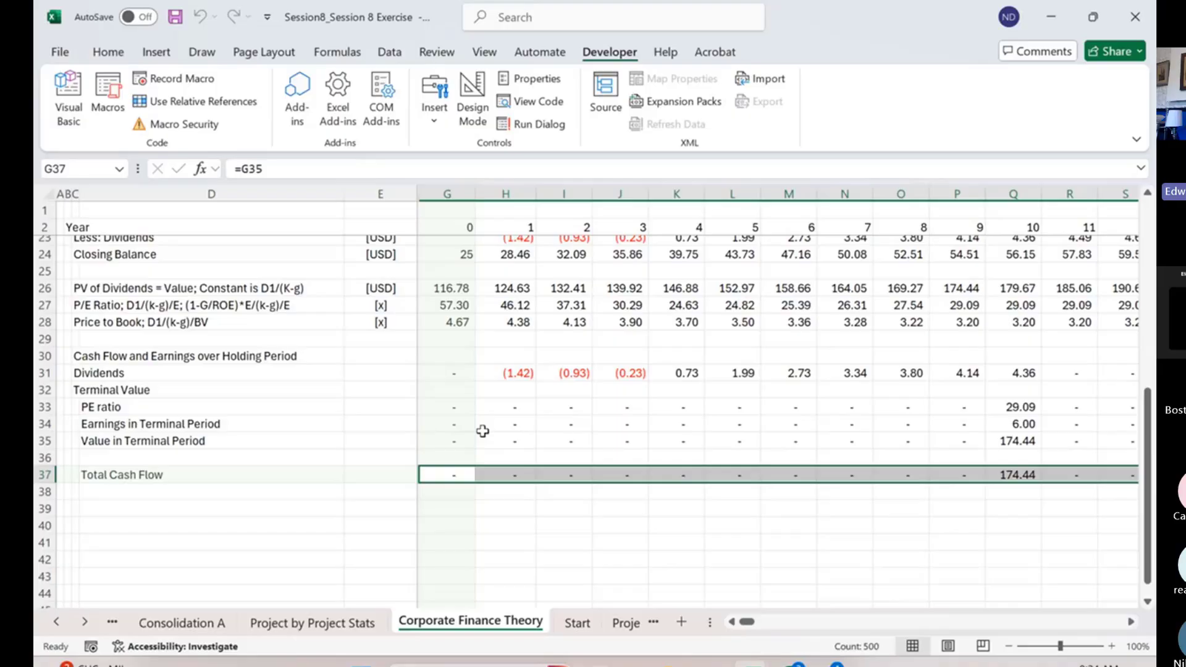
Add dividends to the Total Cash Flow formula in G37, as =G35+G31, and copy it across all years
{"action": "key", "text": "F2"}
{"action": "type", "text": "+"}
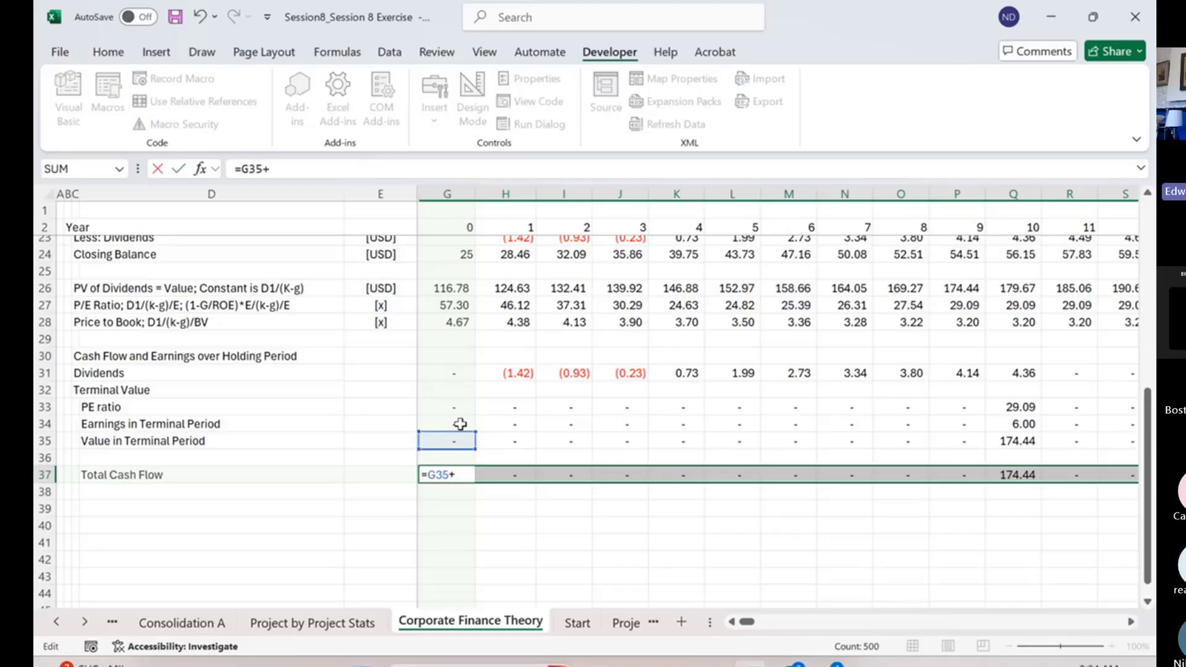
{"action": "left_click", "coordinate": [459, 370]}
{"action": "key", "text": "Return"}
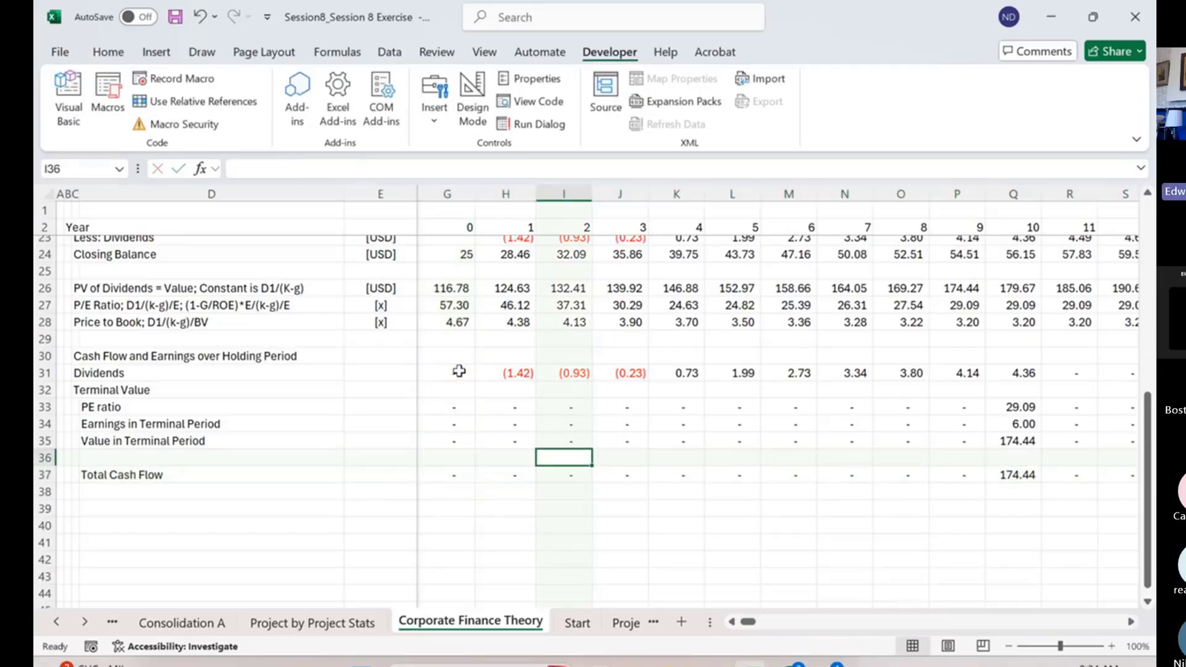
{"action": "key", "text": "Up"}
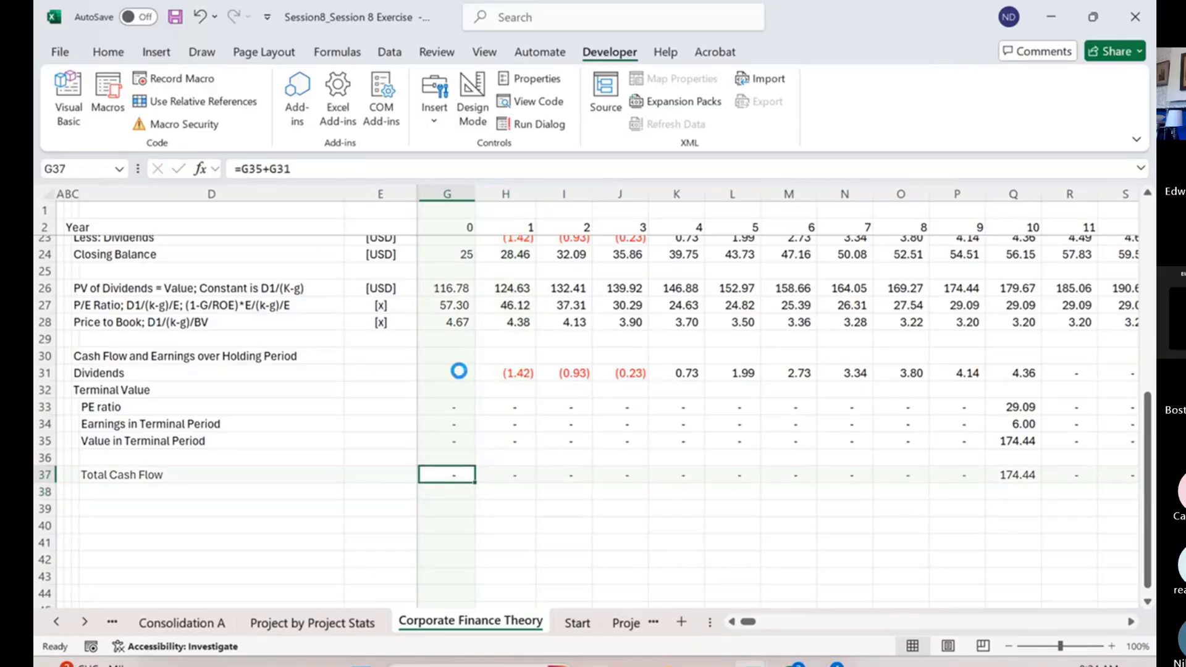
{"action": "key", "text": "ctrl+shift+Right"}
{"action": "key", "text": "ctrl+r"}
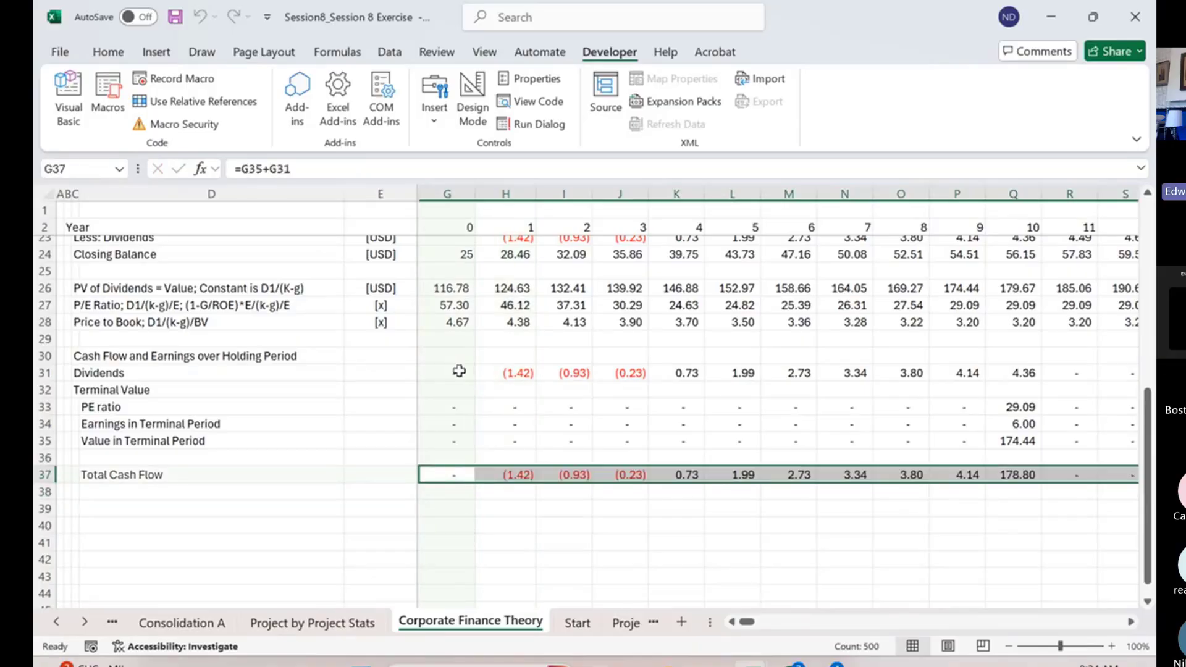
Label the row below Total Cash Flow, in D38, as "NPV of Total Casl Flow"
{"action": "key", "text": "Down"}
{"action": "key", "text": "Left"}
{"action": "key", "text": "Left"}
{"action": "key", "text": "Left"}
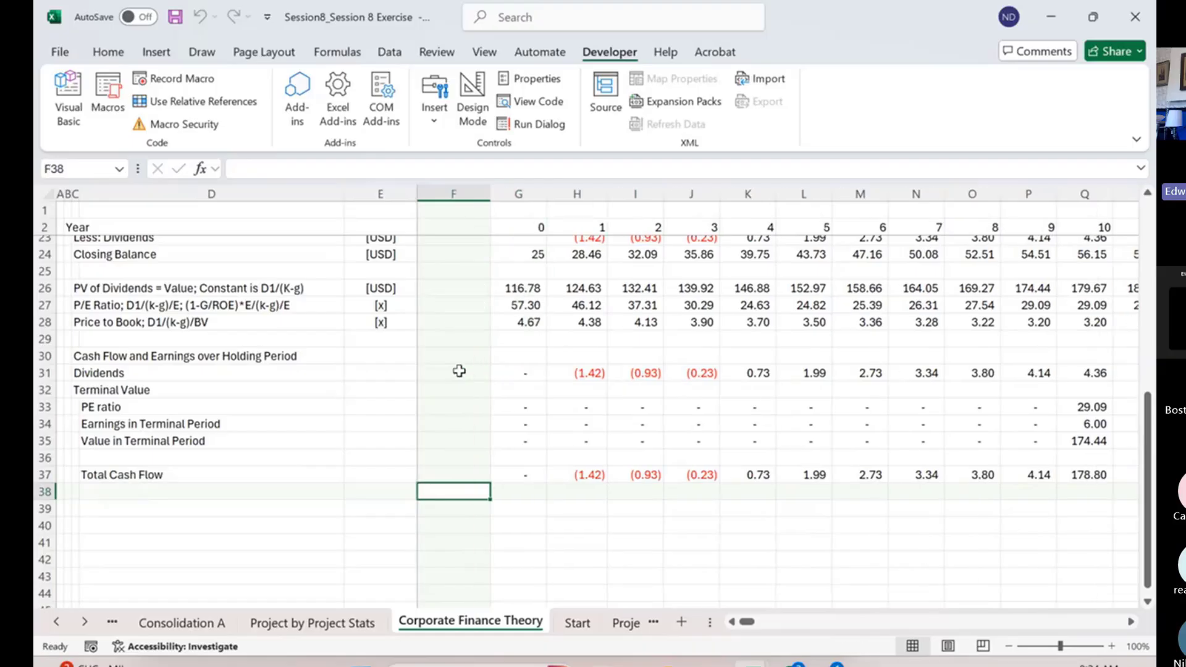
{"action": "type", "text": "N"}
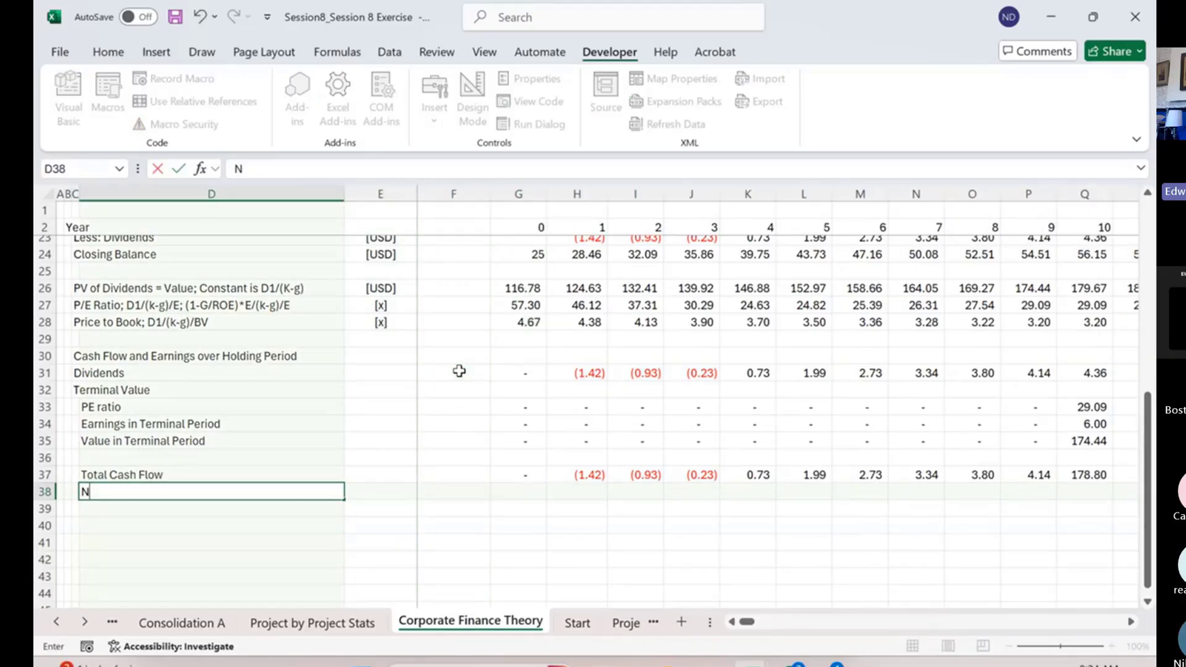
{"action": "type", "text": "PV of Total Casl Flow"}
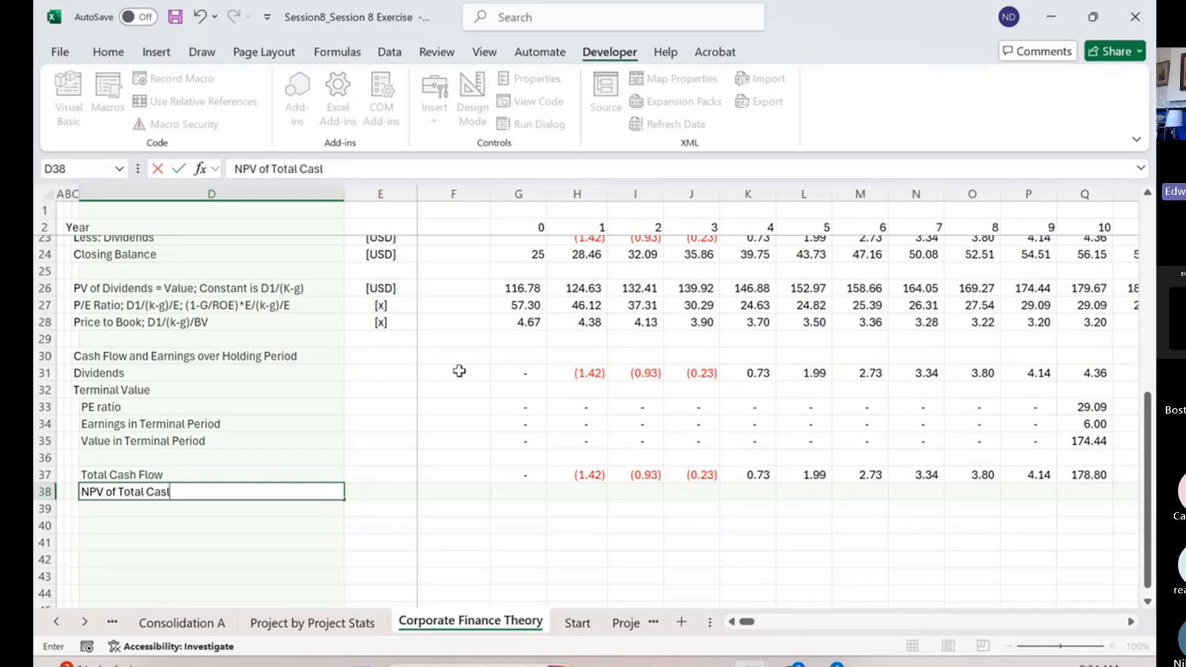
{"action": "key", "text": "Right"}
{"action": "key", "text": "Right"}
{"action": "key", "text": "Right"}
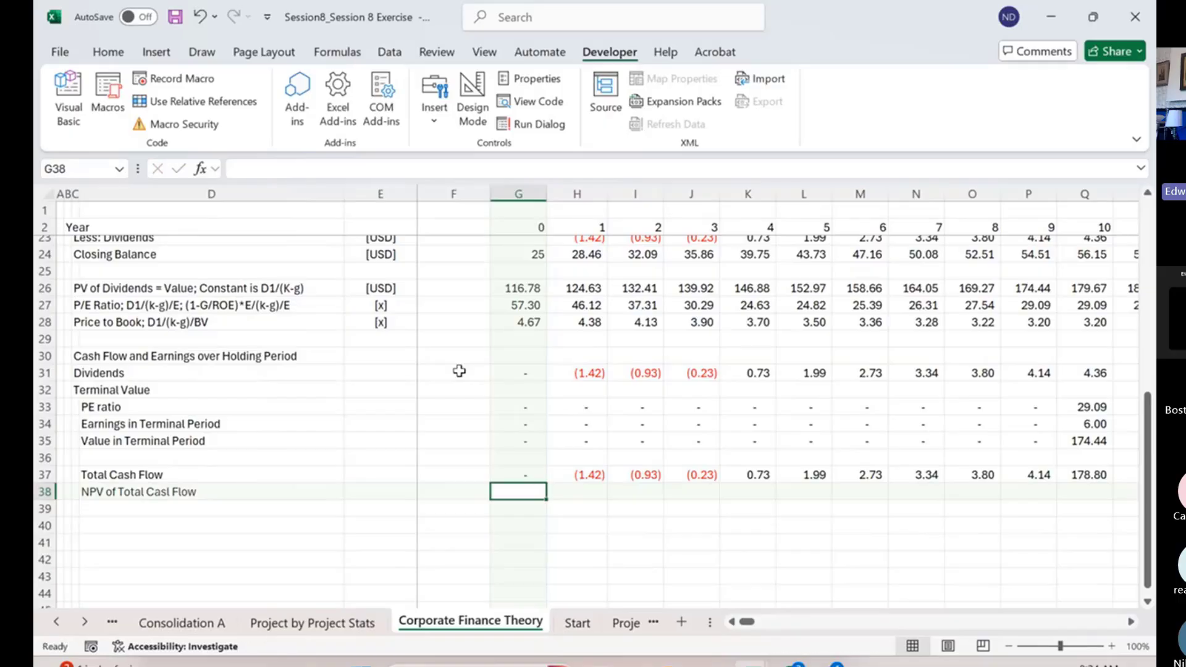
Calculate the NPV in G38 from the year 0 cost of capital and the whole Total Cash Flow row, =NPV(G14,G37:SL37)
{"action": "key", "text": "Left"}
{"action": "key", "text": "Right"}
{"action": "type", "text": "=NPV("}
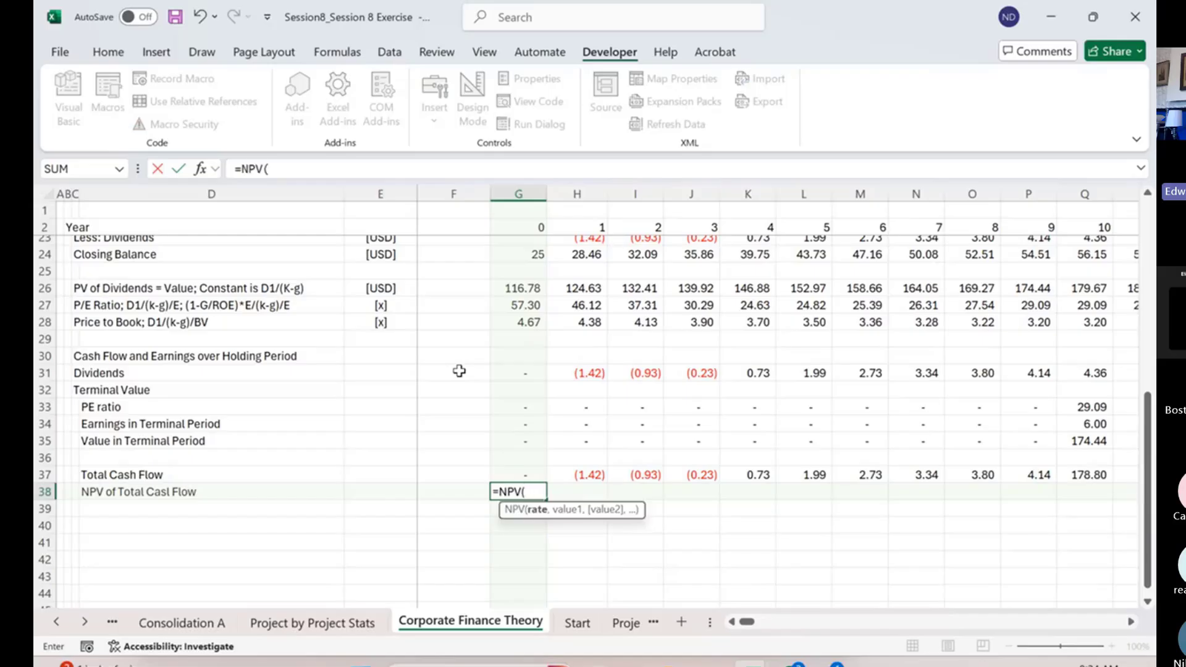
{"action": "scroll", "coordinate": [470, 354], "scroll_direction": "up", "scroll_amount": 4}
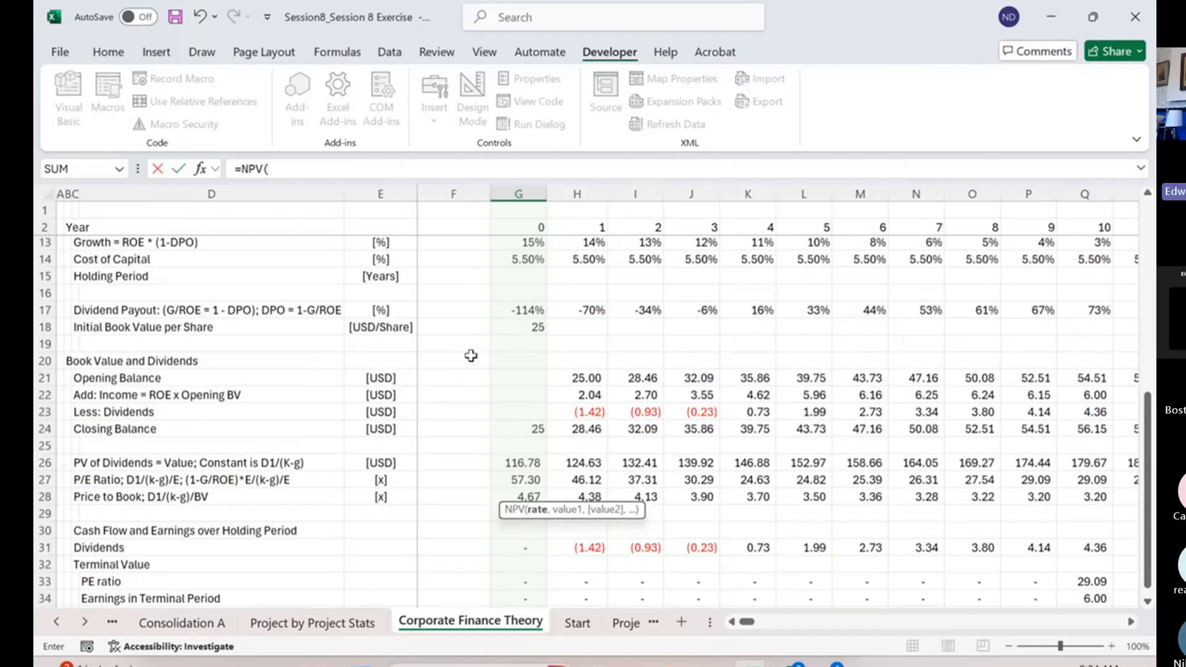
{"action": "scroll", "coordinate": [471, 355], "scroll_direction": "up", "scroll_amount": 2}
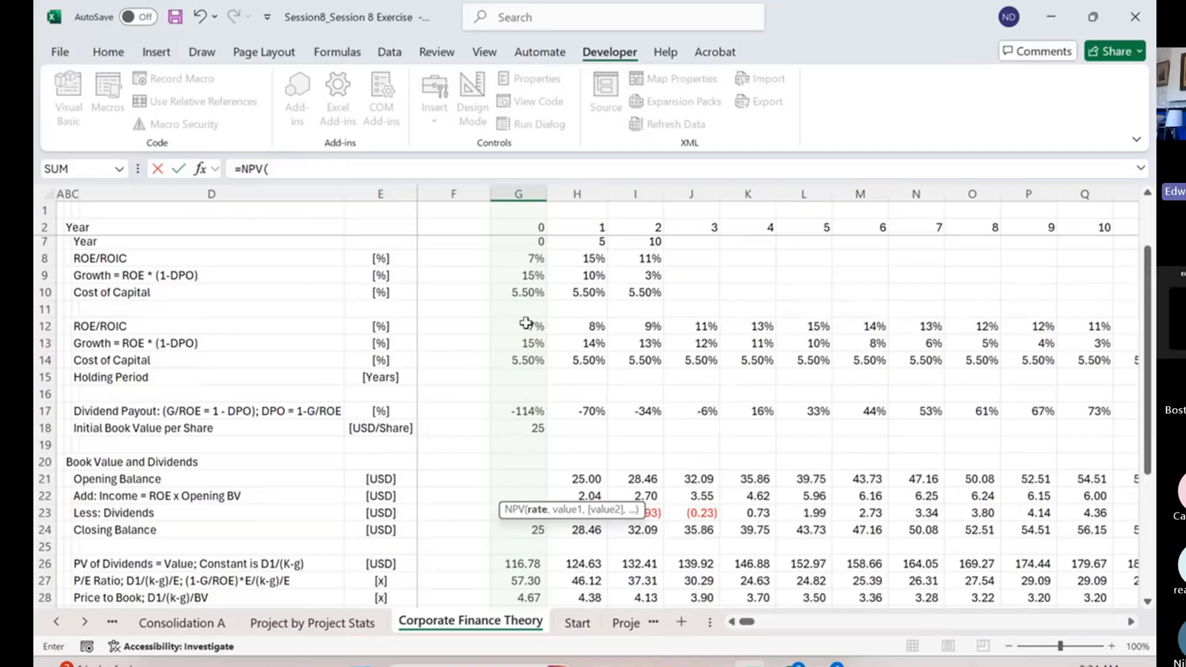
{"action": "left_click", "coordinate": [523, 291]}
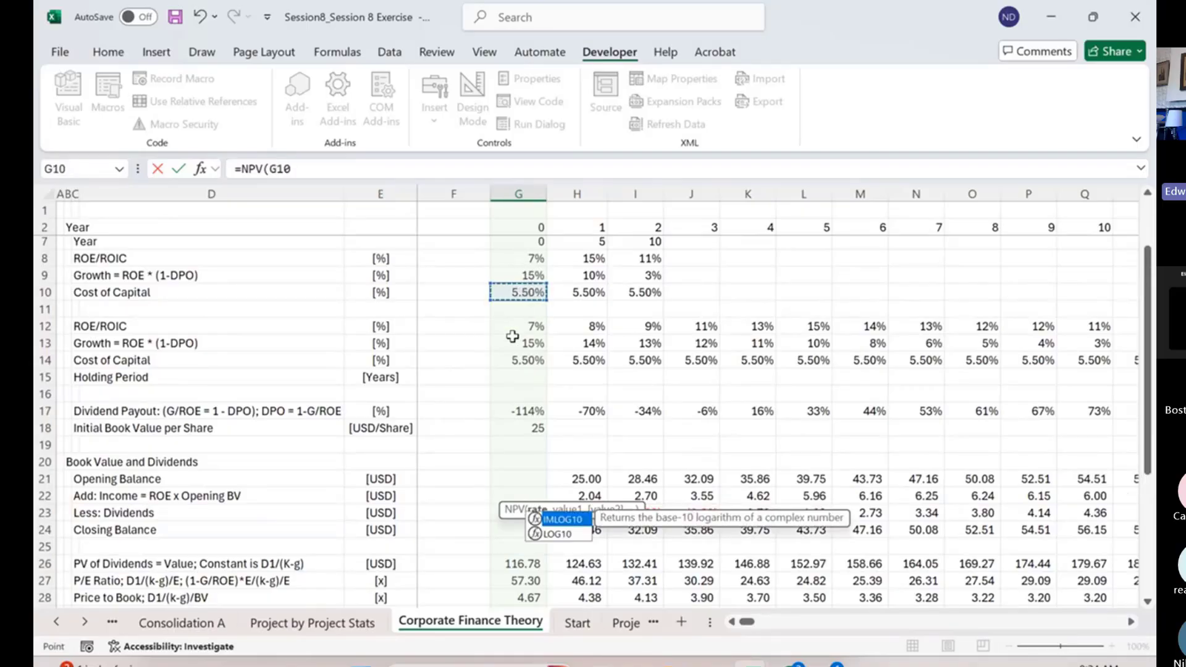
{"action": "left_click", "coordinate": [512, 364]}
{"action": "scroll", "coordinate": [619, 435], "scroll_direction": "down", "scroll_amount": 4}
{"action": "scroll", "coordinate": [618, 435], "scroll_direction": "up", "scroll_amount": 4}
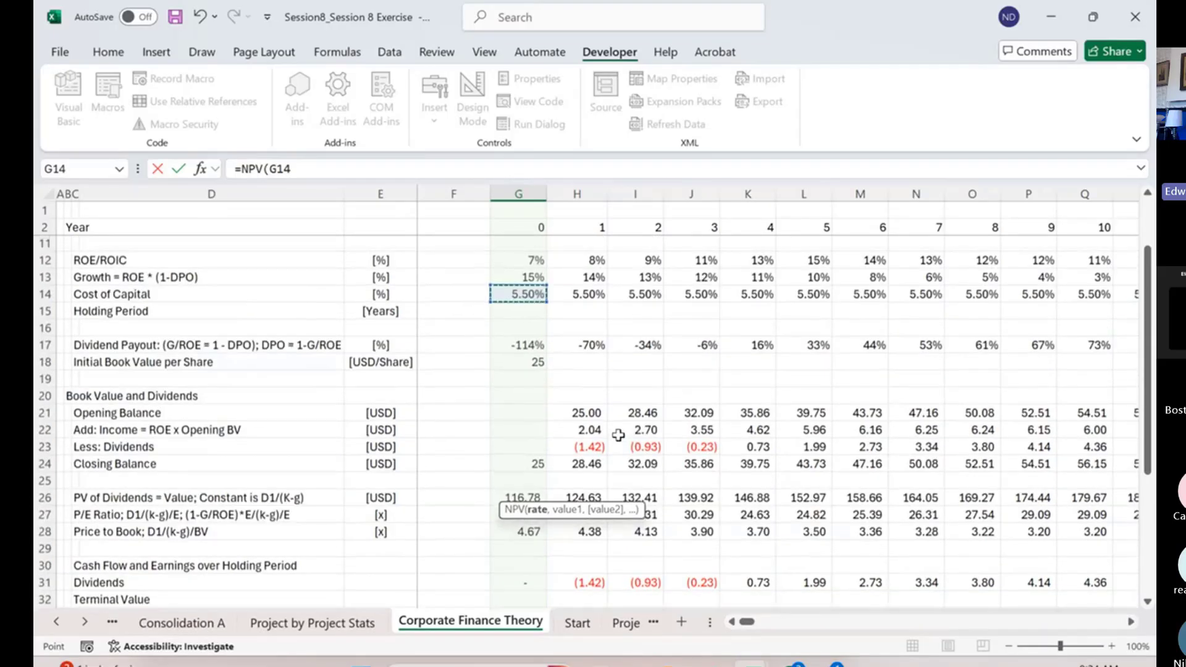
{"action": "scroll", "coordinate": [619, 435], "scroll_direction": "up", "scroll_amount": 1}
{"action": "scroll", "coordinate": [539, 391], "scroll_direction": "down", "scroll_amount": 7}
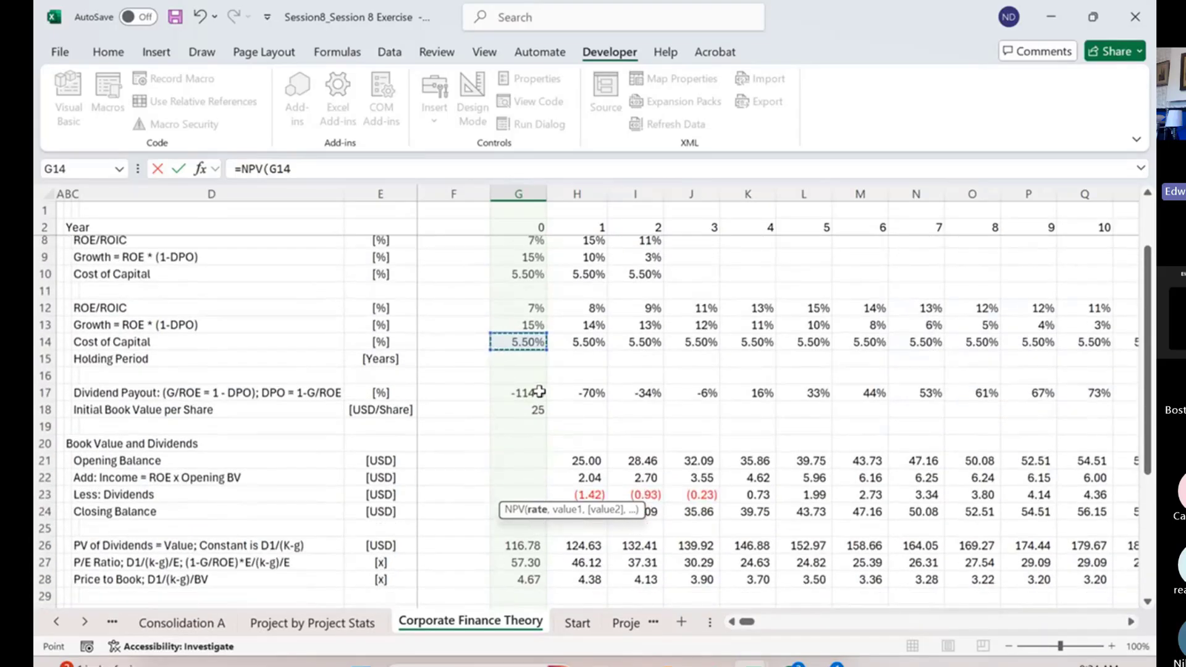
{"action": "scroll", "coordinate": [539, 391], "scroll_direction": "down", "scroll_amount": 1}
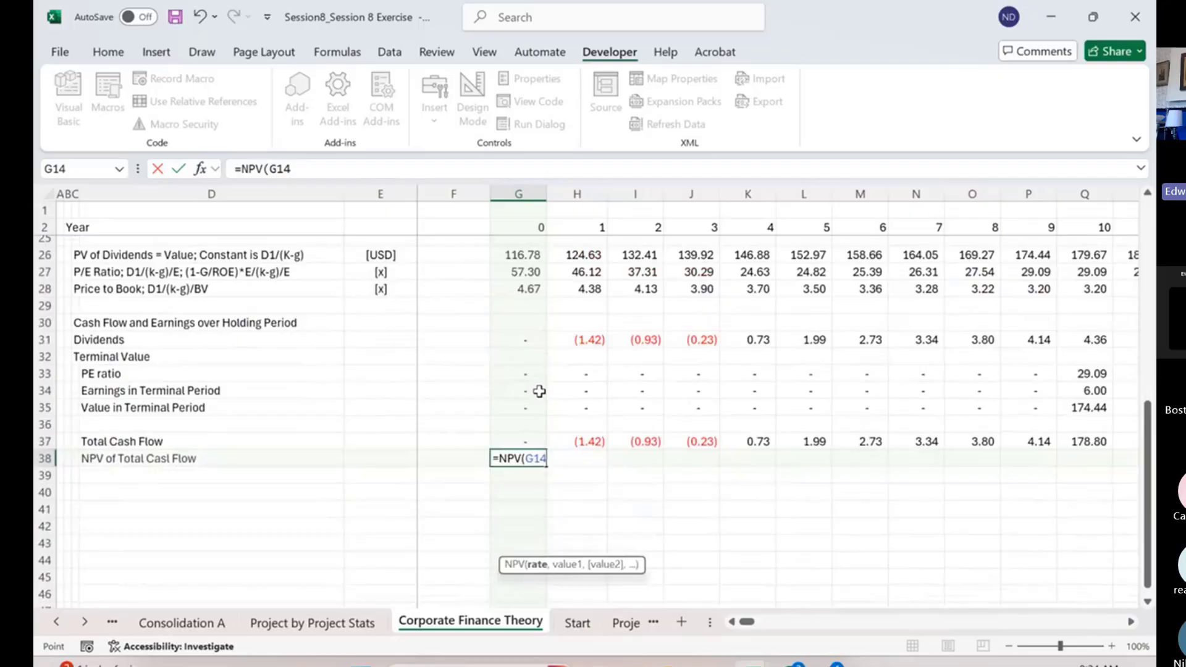
{"action": "type", "text": ","}
{"action": "key", "text": "Up"}
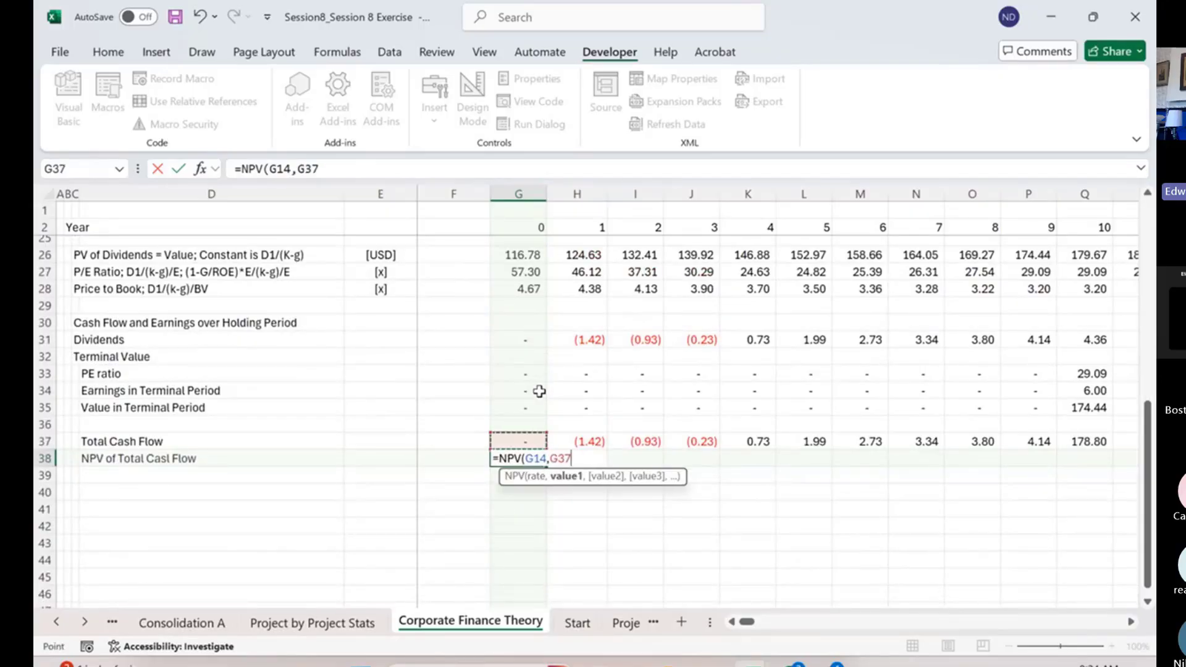
{"action": "key", "text": "ctrl+shift+Right"}
{"action": "type", "text": ")"}
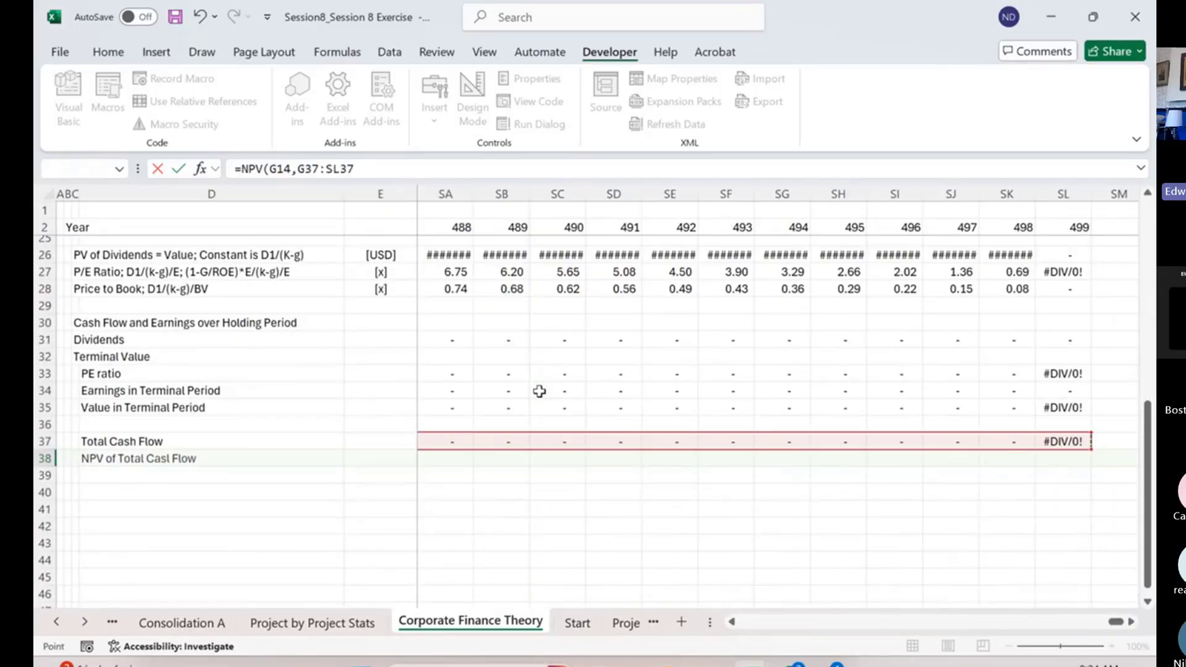
{"action": "key", "text": "Return"}
{"action": "key", "text": "Up"}
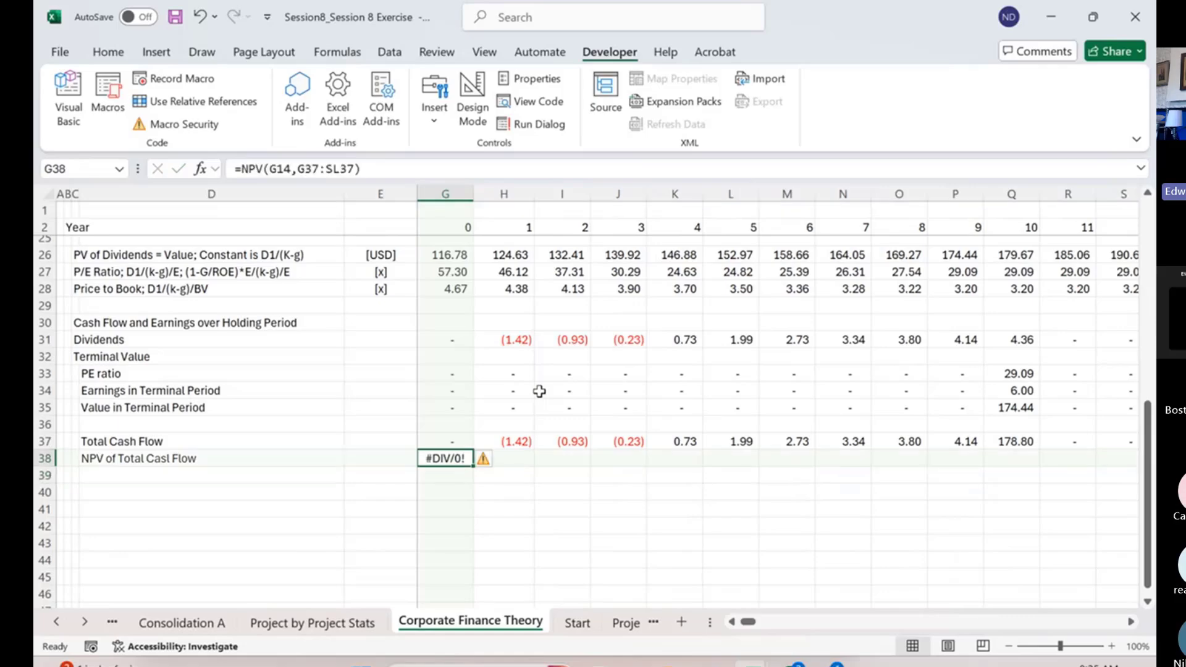
Limit the NPV formula in G38 to years 0 to 10, =NPV(G14,G37:Q37), and format the result as a plain two-decimal number
{"action": "key", "text": "F2"}
{"action": "scroll", "coordinate": [595, 388], "scroll_direction": "left", "scroll_amount": 3}
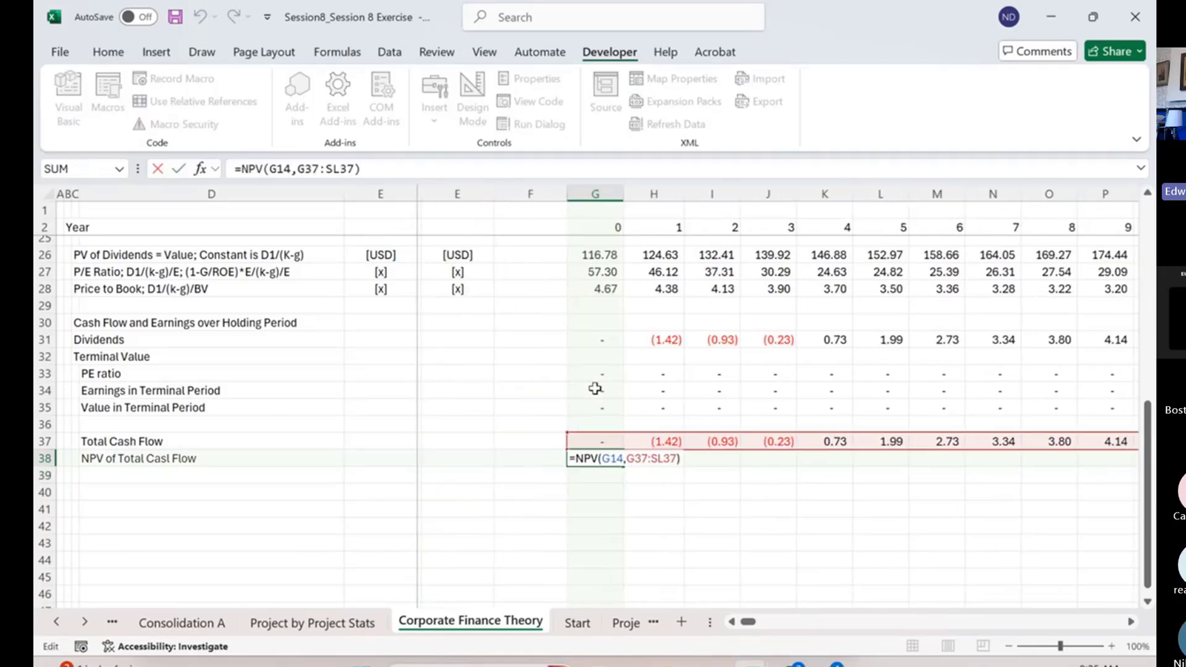
{"action": "scroll", "coordinate": [595, 388], "scroll_direction": "right", "scroll_amount": 1}
{"action": "key", "text": "BackSpace"}
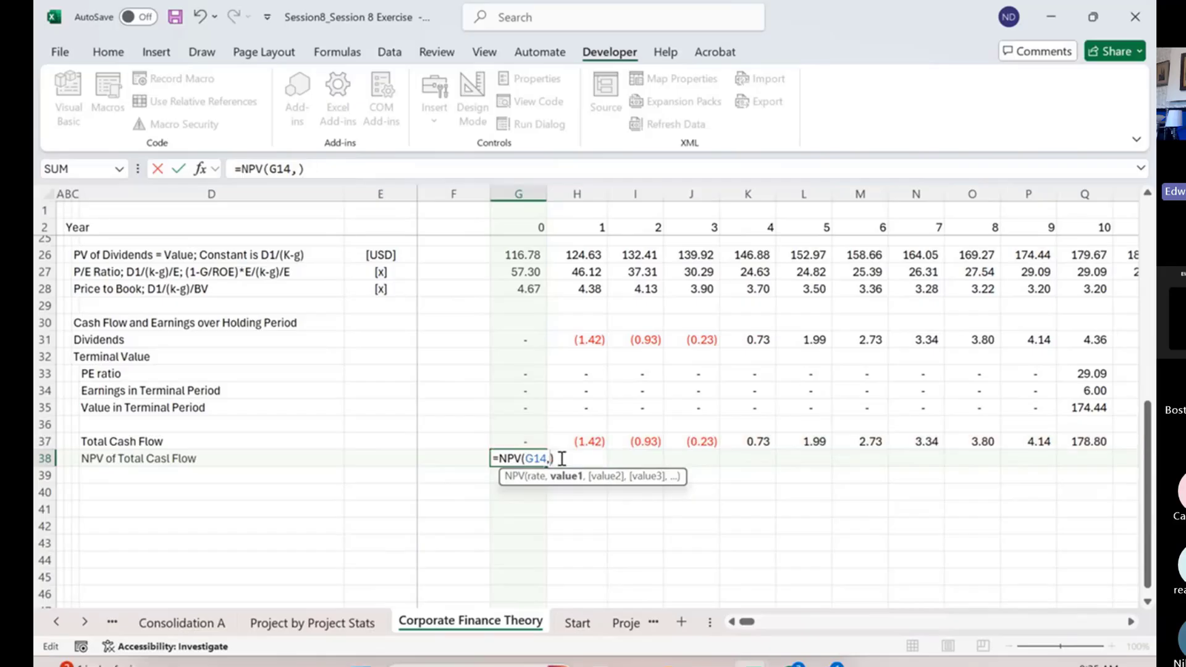
{"action": "left_click", "coordinate": [533, 440]}
{"action": "key", "text": "shift+Right"}
{"action": "key", "text": "shift+Right"}
{"action": "key", "text": "shift+Right"}
{"action": "key", "text": "shift+Right"}
{"action": "key", "text": "shift+Right"}
{"action": "key", "text": "shift+Right"}
{"action": "key", "text": "shift+Right"}
{"action": "key", "text": "shift+Right"}
{"action": "key", "text": "shift+Right"}
{"action": "key", "text": "shift+Right"}
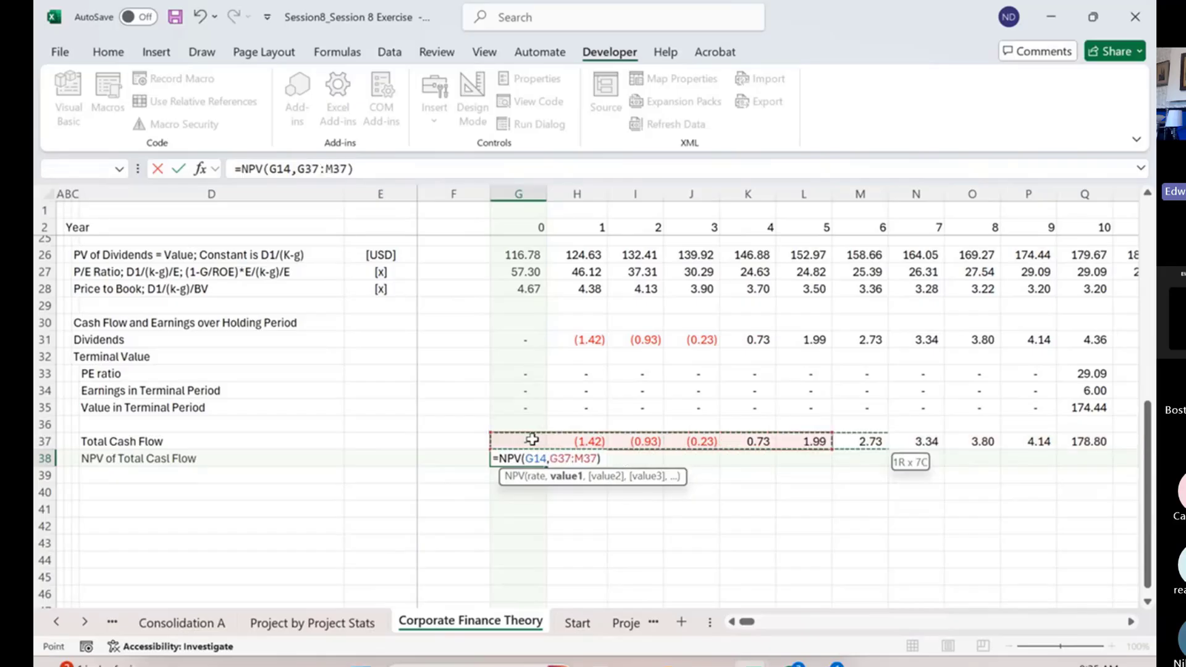
{"action": "key", "text": "ctrl+Return"}
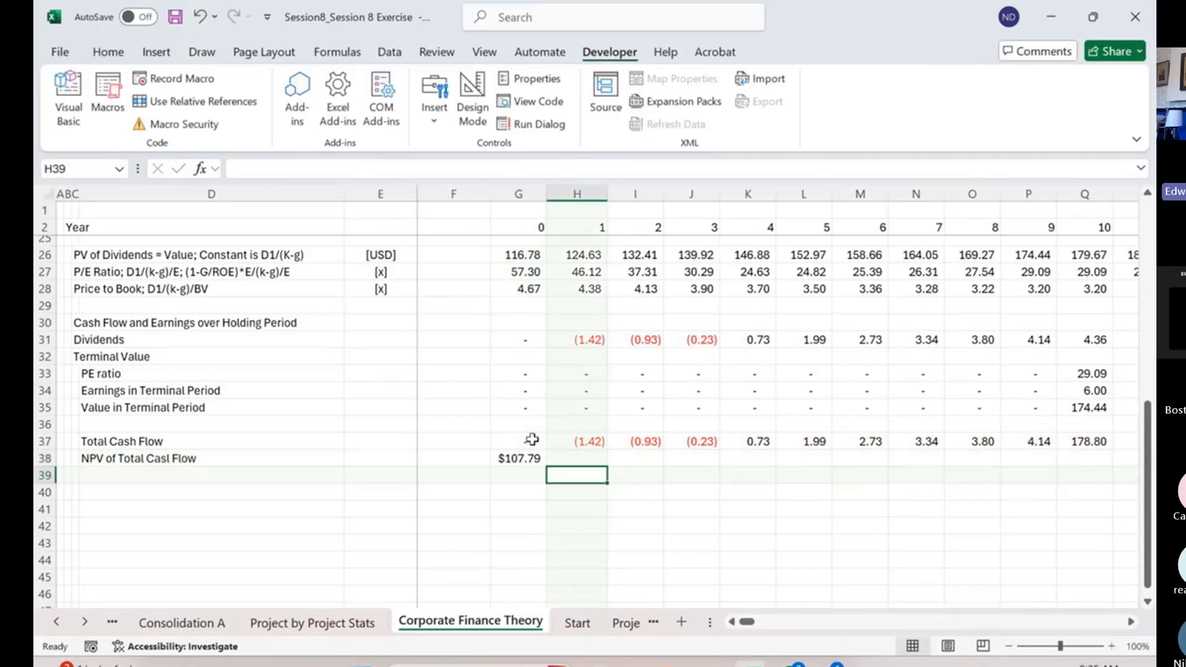
{"action": "key", "text": "ctrl+shift+1"}
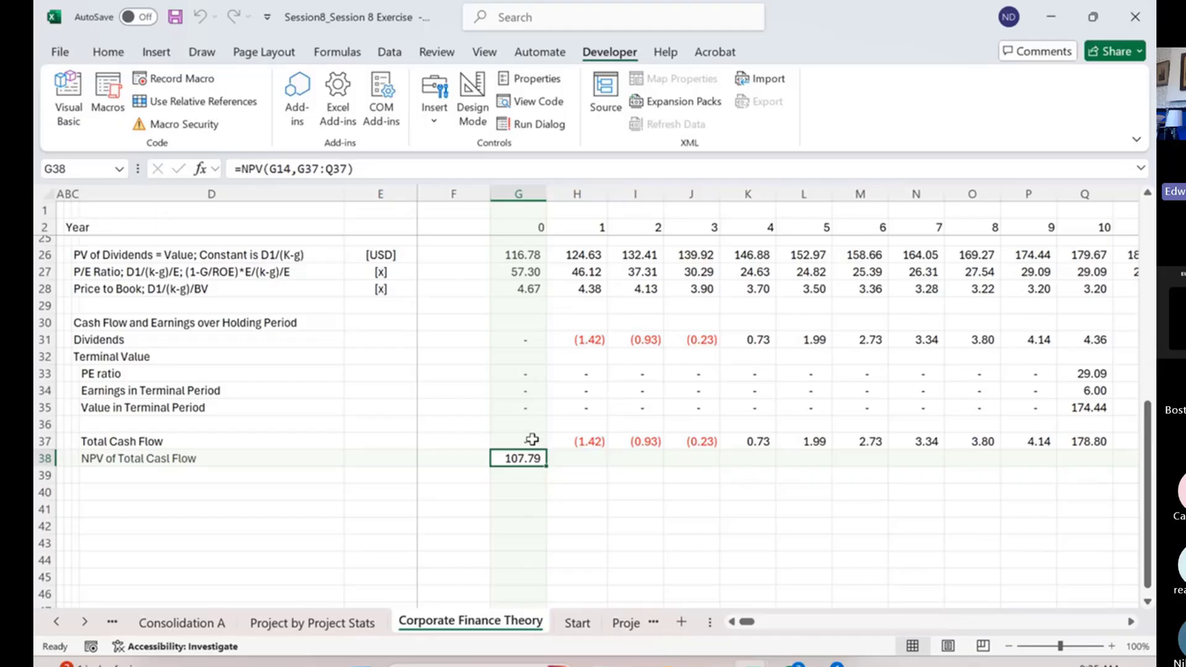
Review the year 0 column from the NPV of Total Cash Flow up through dividend payout to the ROE/ROIC assumption
{"action": "key", "text": "Left"}
{"action": "key", "text": "Left"}
{"action": "key", "text": "Up"}
{"action": "key", "text": "Up"}
{"action": "key", "text": "Right"}
{"action": "key", "text": "Right"}
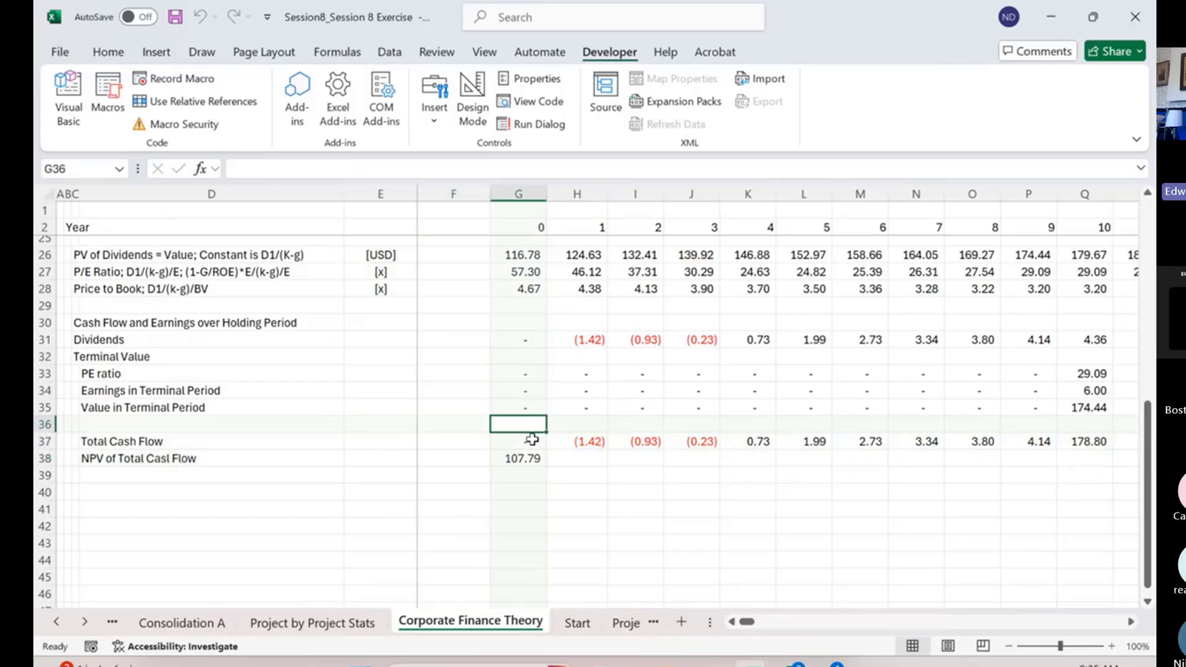
{"action": "key", "text": "Up"}
{"action": "key", "text": "Up"}
{"action": "key", "text": "Up"}
{"action": "key", "text": "Up"}
{"action": "key", "text": "Up"}
{"action": "key", "text": "Up"}
{"action": "key", "text": "Up"}
{"action": "key", "text": "Up"}
{"action": "key", "text": "Up"}
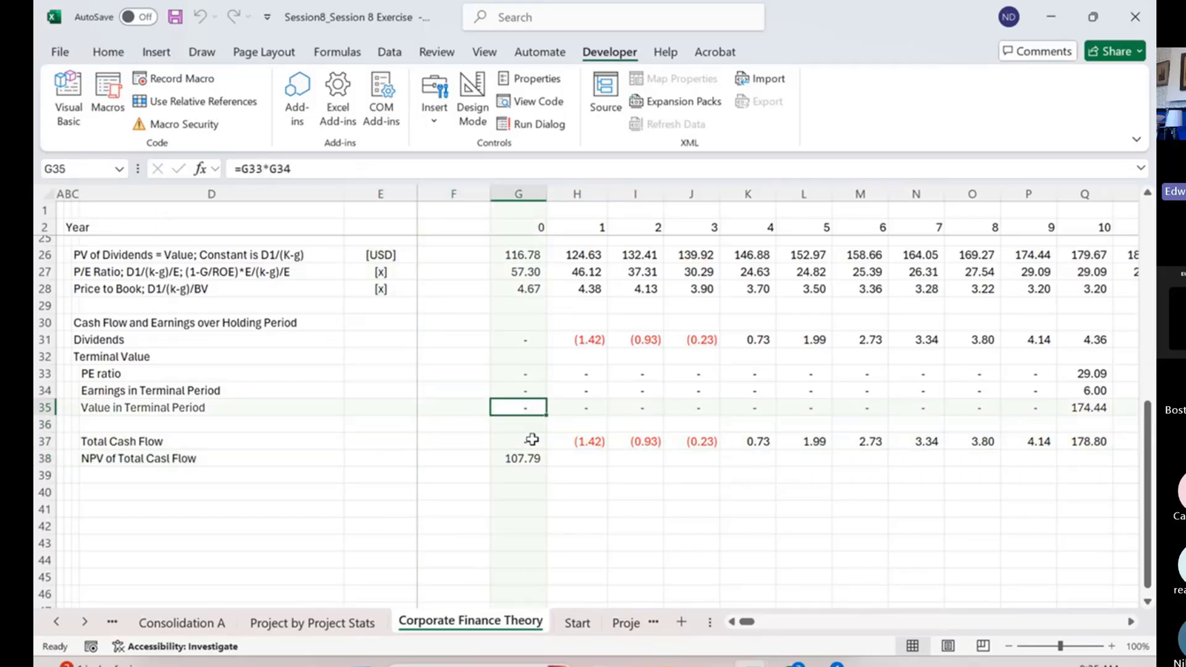
{"action": "key", "text": "Up"}
{"action": "key", "text": "Up"}
{"action": "key", "text": "Up"}
{"action": "key", "text": "Up"}
{"action": "key", "text": "Up"}
{"action": "key", "text": "Up"}
{"action": "key", "text": "Up"}
{"action": "key", "text": "Up"}
{"action": "key", "text": "Up"}
{"action": "key", "text": "Up"}
{"action": "key", "text": "Up"}
{"action": "key", "text": "Up"}
{"action": "key", "text": "Up"}
{"action": "key", "text": "Up"}
{"action": "key", "text": "Up"}
{"action": "key", "text": "Up"}
{"action": "key", "text": "Up"}
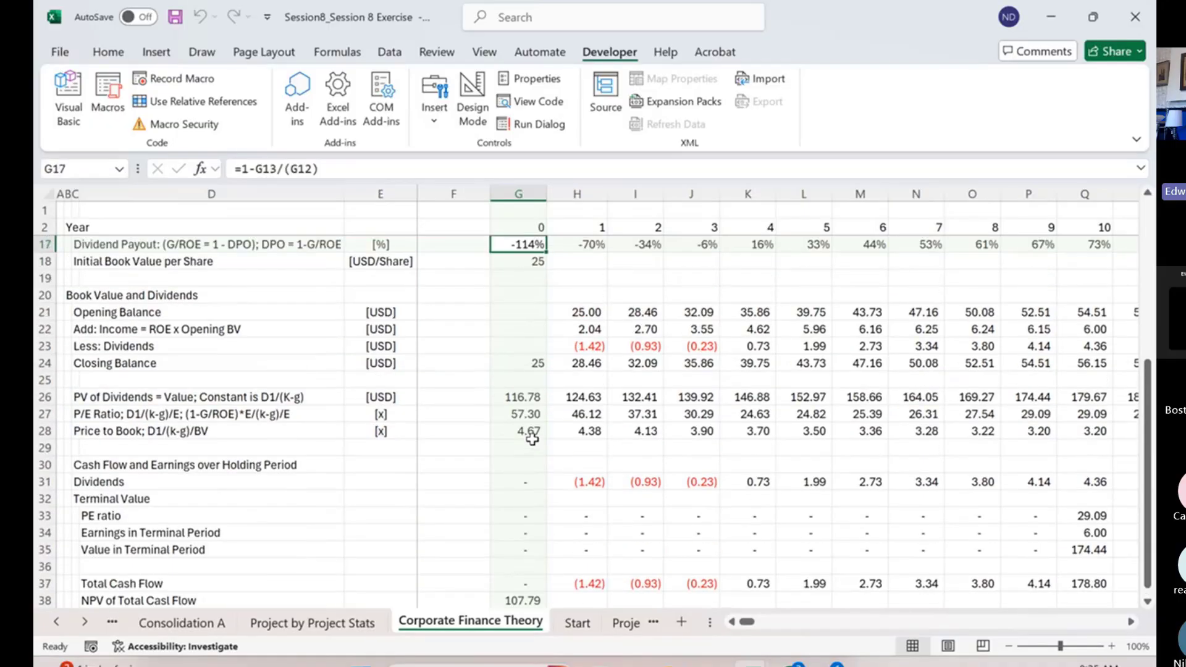
{"action": "key", "text": "Up"}
{"action": "key", "text": "Up"}
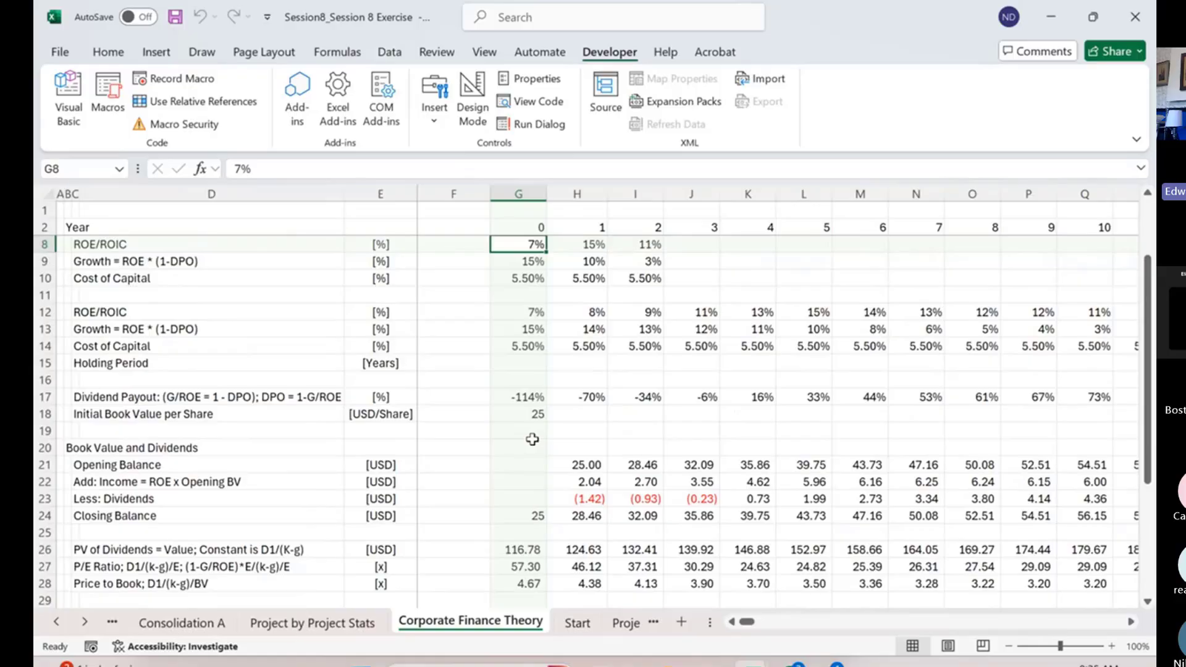
Examine the PV of Dividends formula in G26, including its discount rate and dividend range, for comparison with the holding-period NPV
{"action": "key", "text": "Down"}
{"action": "key", "text": "Down"}
{"action": "key", "text": "Down"}
{"action": "key", "text": "Down"}
{"action": "key", "text": "Down"}
{"action": "key", "text": "Down"}
{"action": "key", "text": "Down"}
{"action": "key", "text": "Down"}
{"action": "key", "text": "Down"}
{"action": "key", "text": "Down"}
{"action": "key", "text": "Down"}
{"action": "key", "text": "Down"}
{"action": "key", "text": "Down"}
{"action": "key", "text": "Down"}
{"action": "key", "text": "Down"}
{"action": "key", "text": "Down"}
{"action": "key", "text": "Down"}
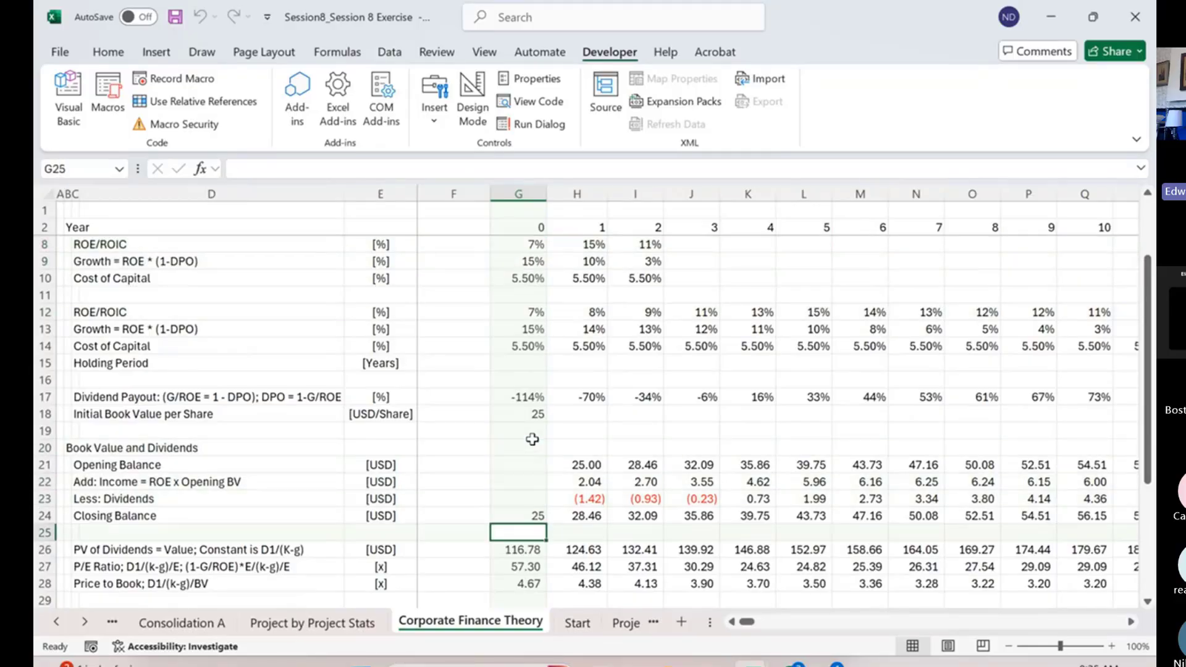
{"action": "key", "text": "Down"}
{"action": "key", "text": "Down"}
{"action": "key", "text": "Up"}
{"action": "key", "text": "F2"}
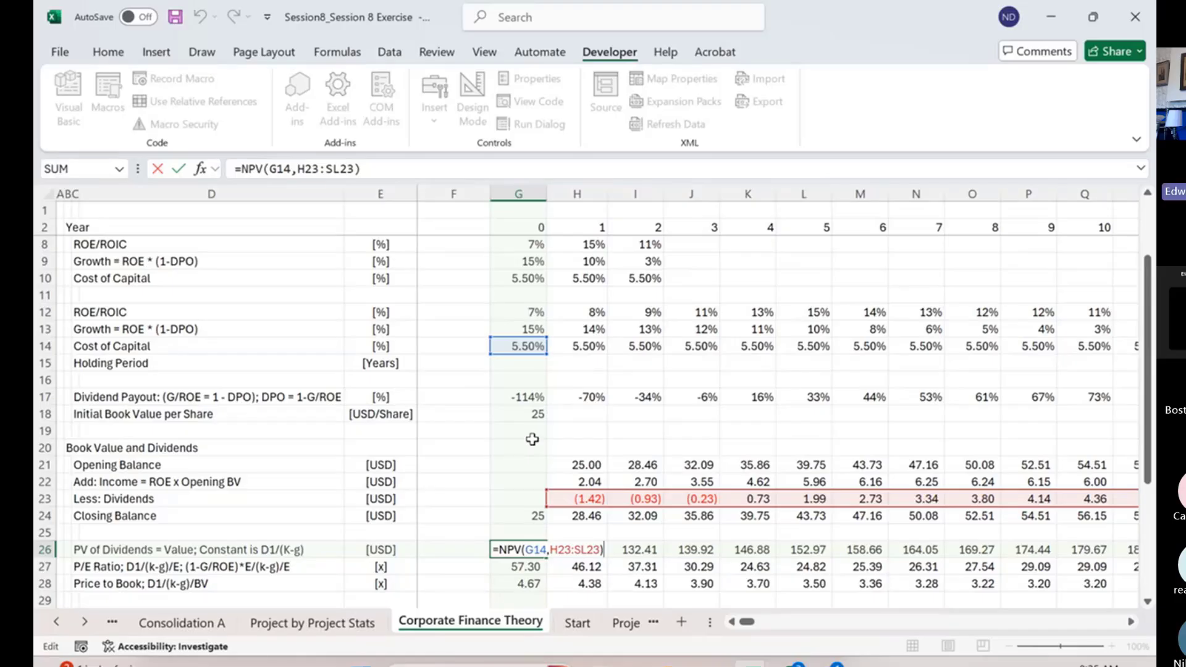
{"action": "key", "text": "Return"}
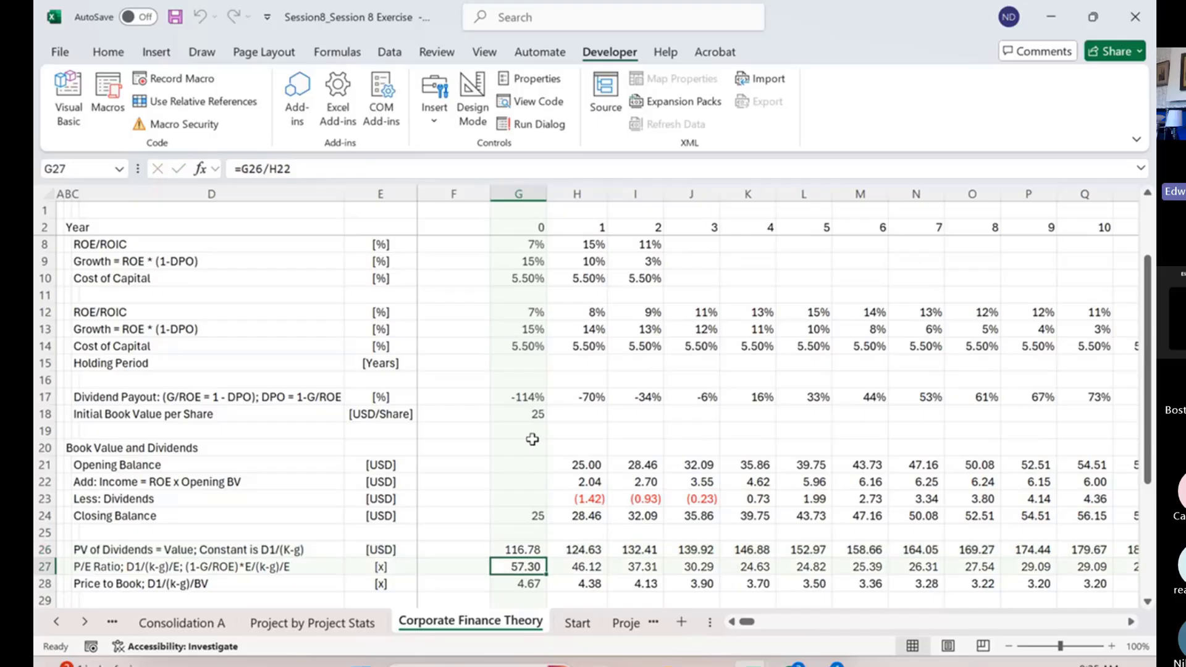
{"action": "key", "text": "F2"}
{"action": "key", "text": "Escape"}
{"action": "key", "text": "Up"}
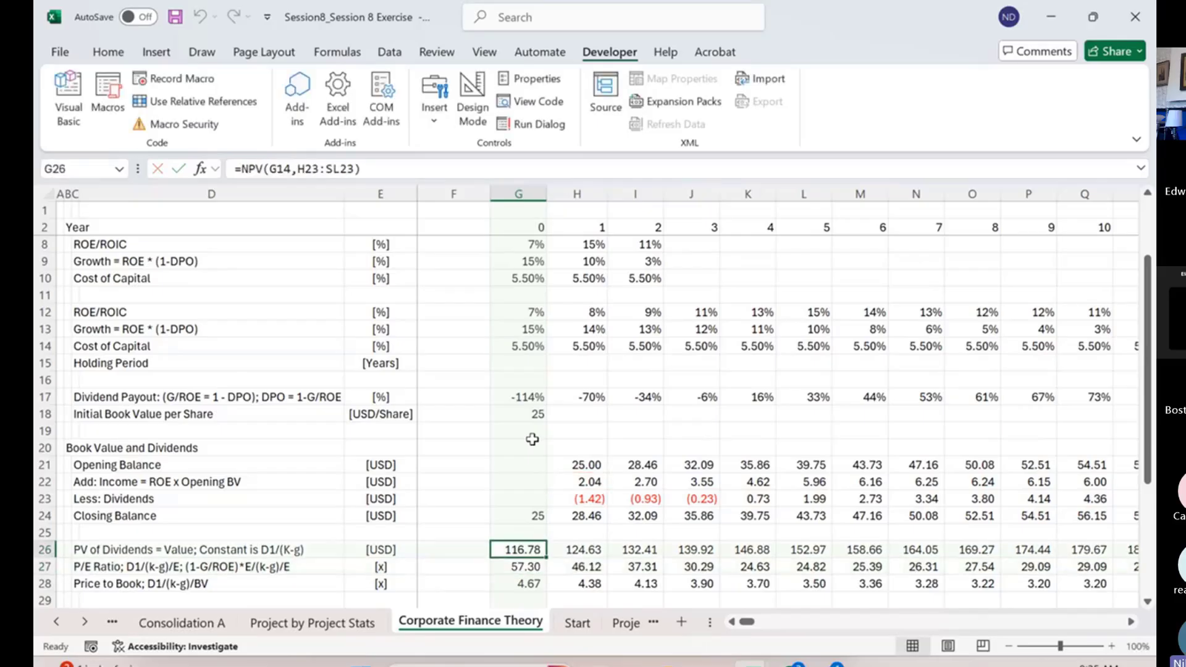
{"action": "scroll", "coordinate": [532, 439], "scroll_direction": "down", "scroll_amount": 5}
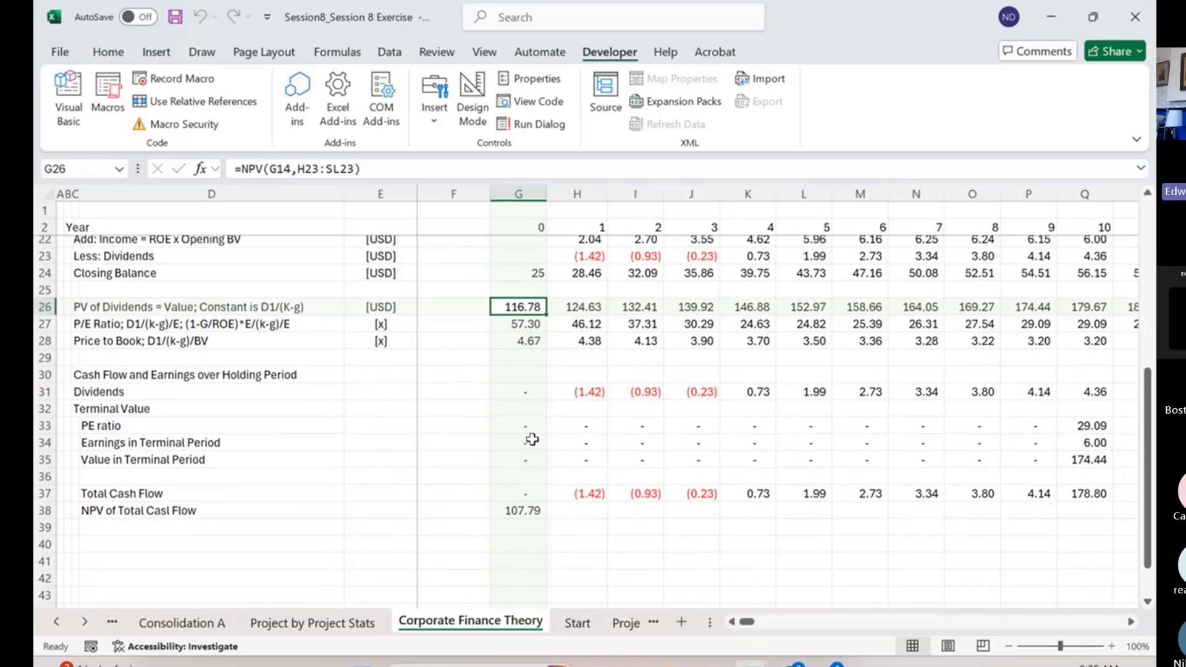
{"action": "scroll", "coordinate": [532, 439], "scroll_direction": "up", "scroll_amount": 2}
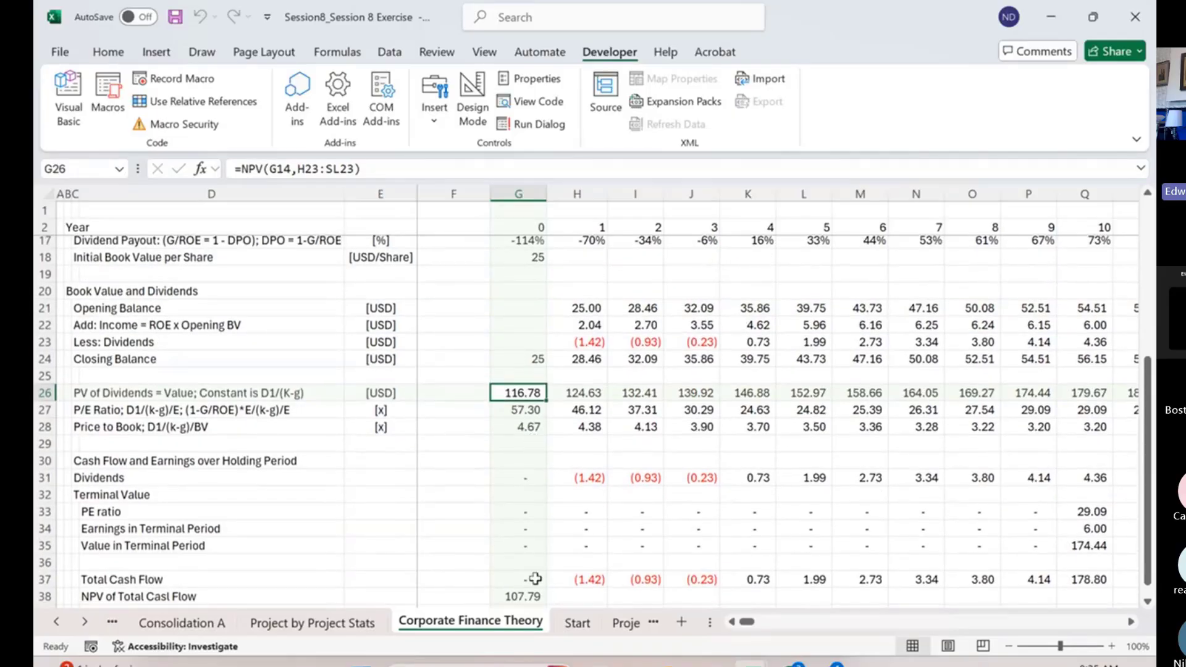
Start the NPV cash flow range in G38 at year 1 instead of year 0, giving =NPV(G14,H37:Q37)
{"action": "left_click", "coordinate": [536, 597]}
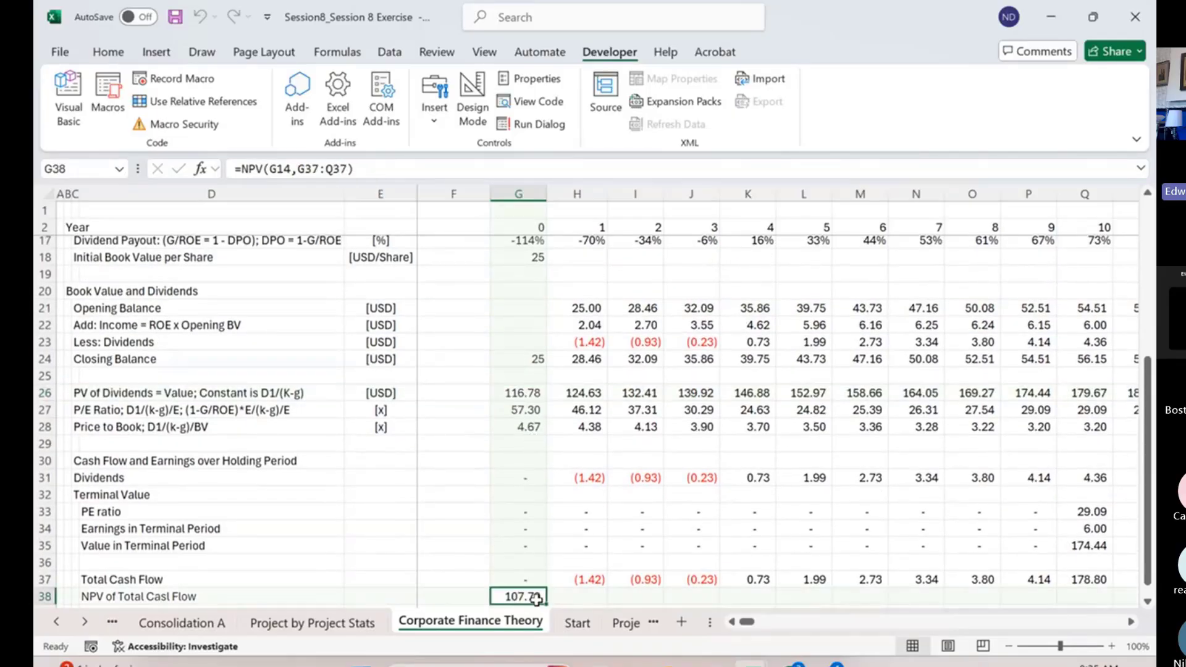
{"action": "double_click", "coordinate": [536, 597]}
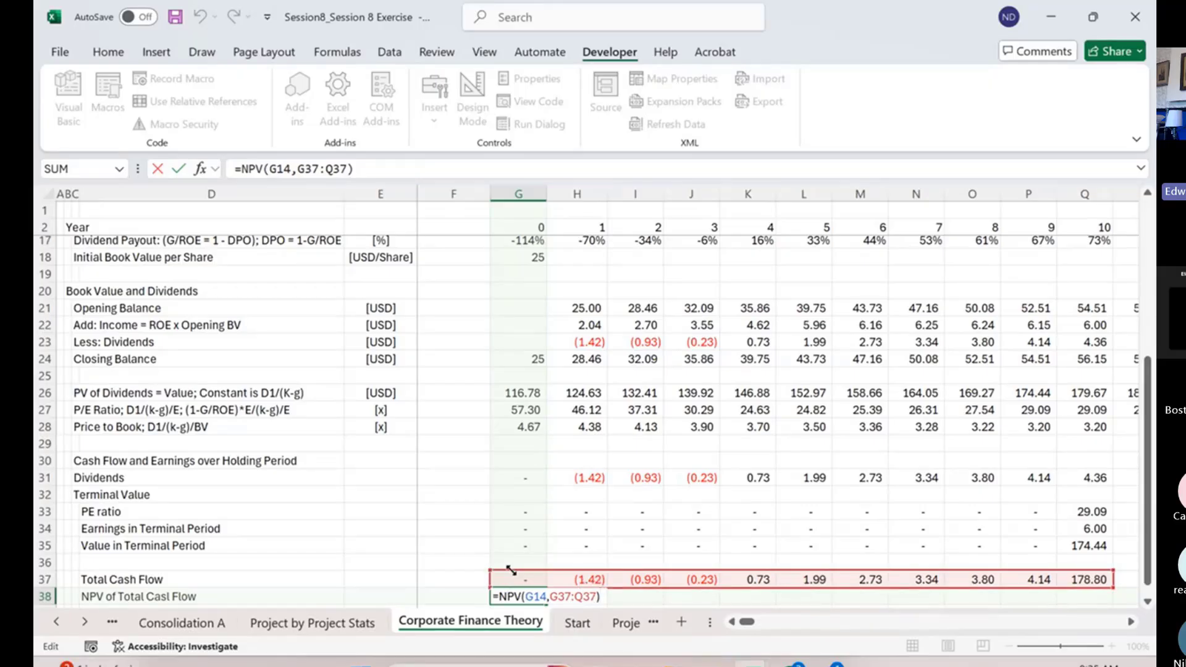
{"action": "left_click_drag", "start_coordinate": [499, 573], "coordinate": [546, 570]}
{"action": "key", "text": "Return"}
{"action": "key", "text": "Up"}
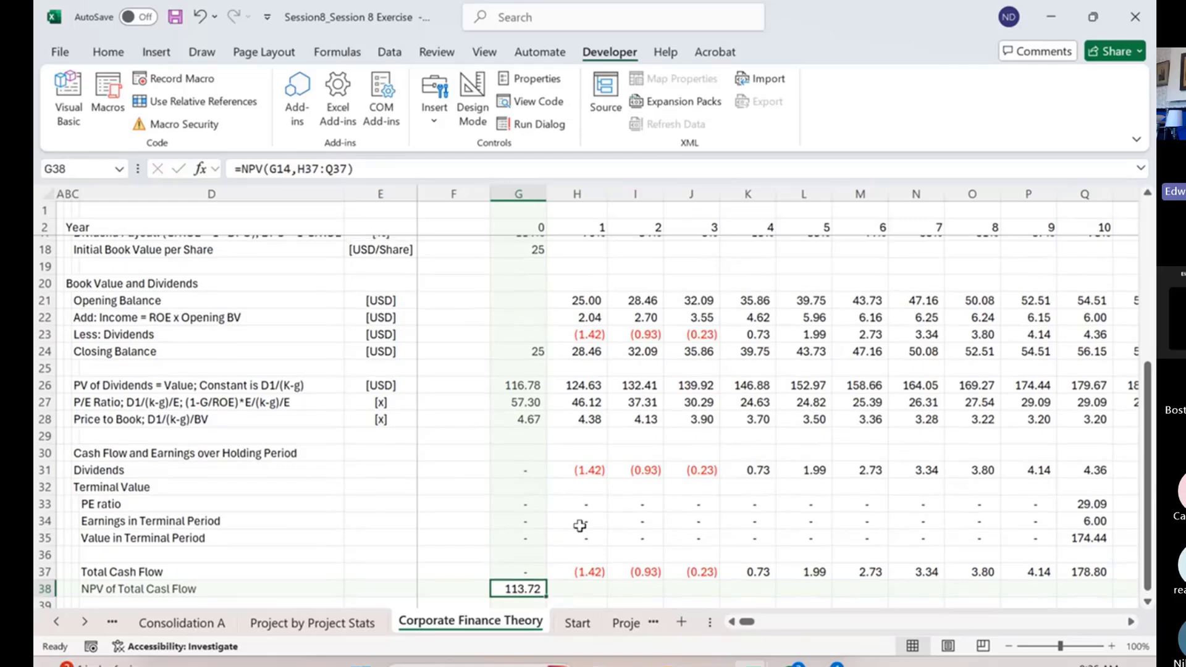
Check which Total Cash Flow cells the NPV formula in G38 references
{"action": "double_click", "coordinate": [515, 588]}
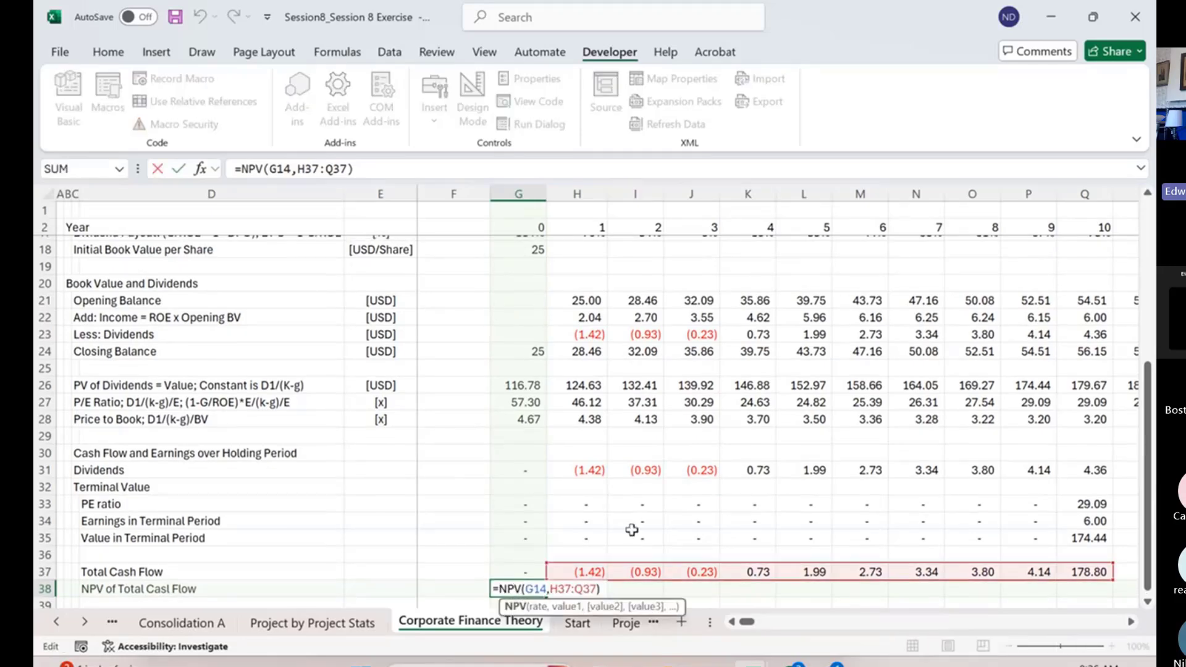
{"action": "key", "text": "Escape"}
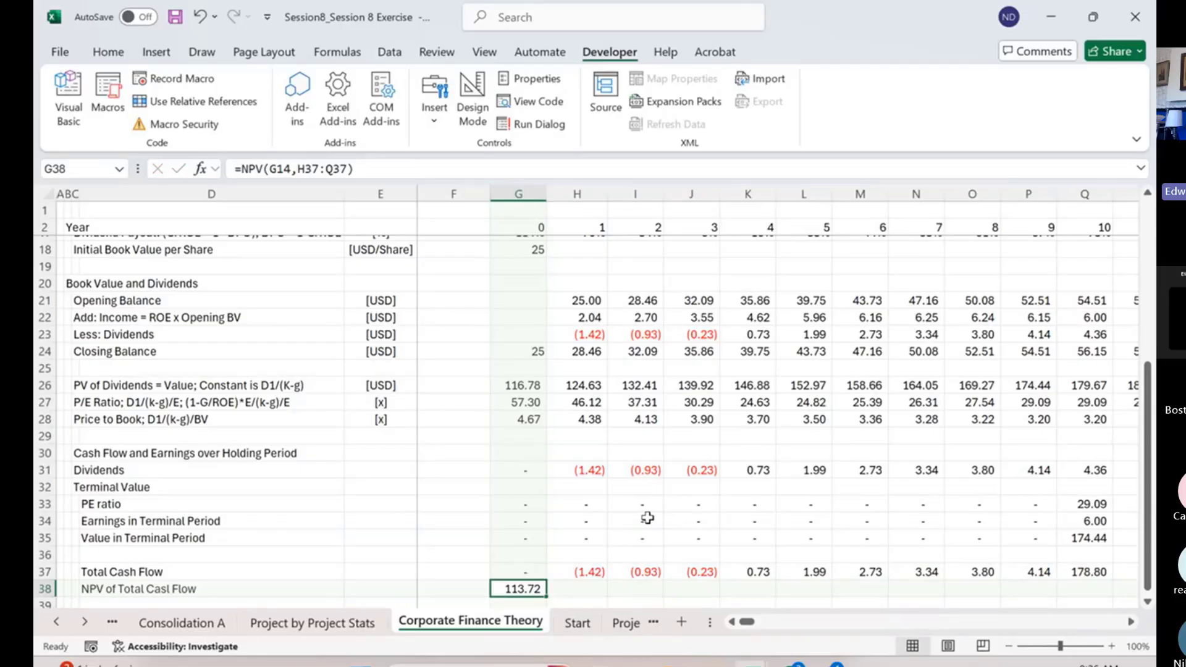
{"action": "key", "text": "F2"}
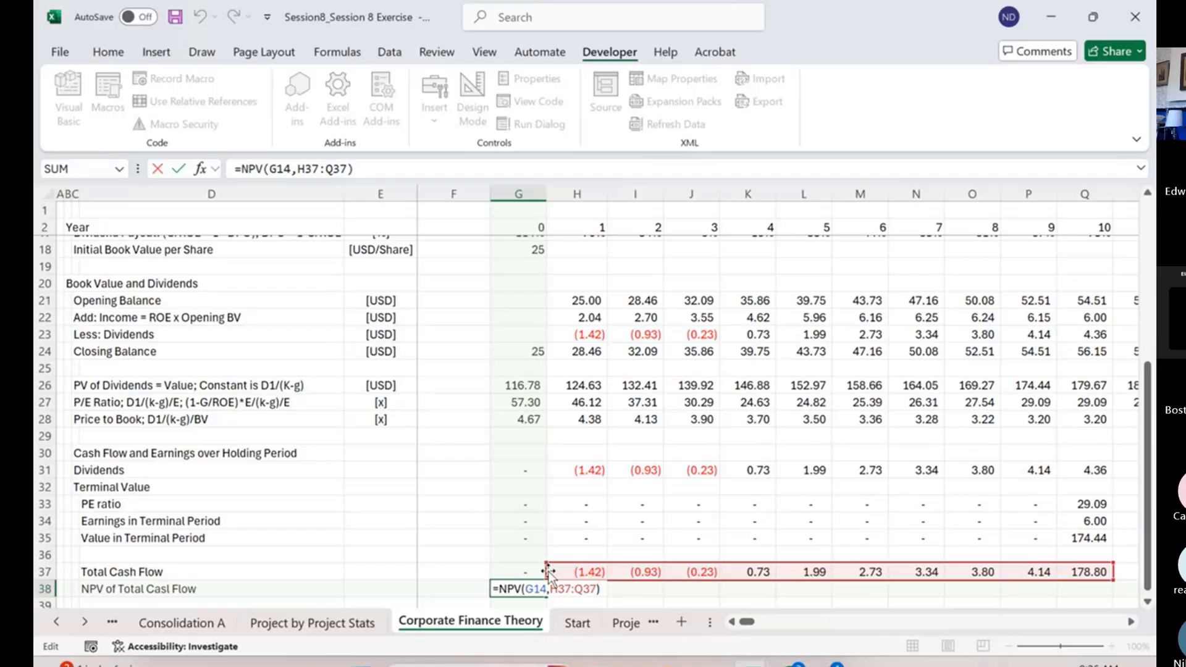
{"action": "key", "text": "ctrl+Return"}
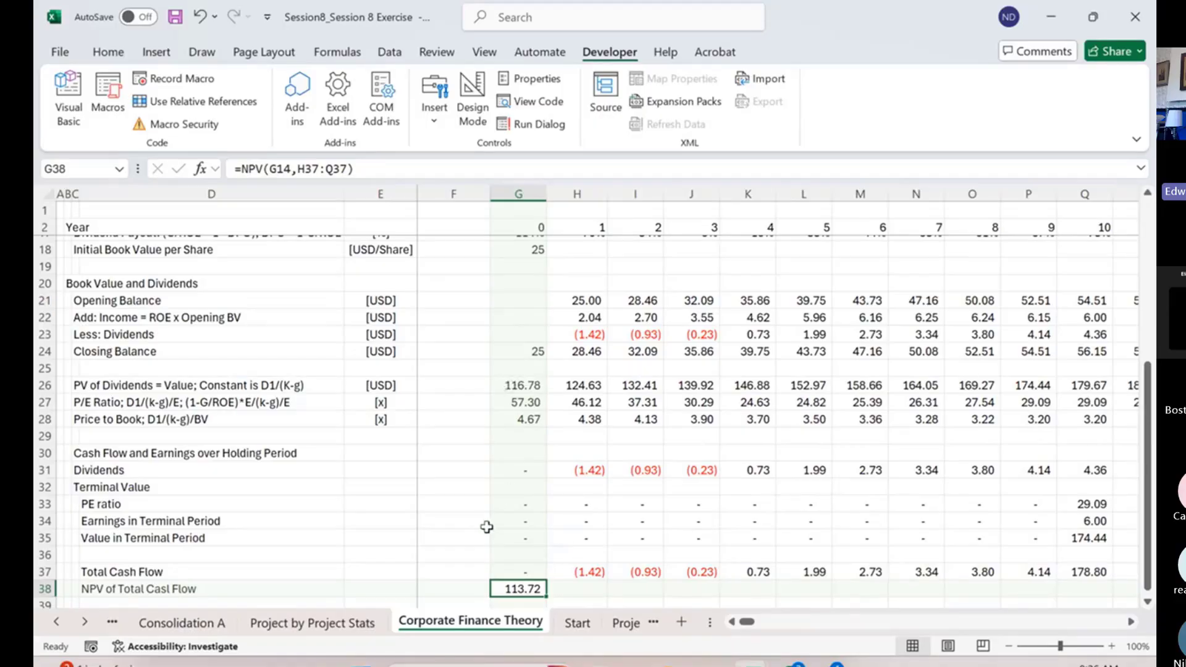
Grow the terminal value in G35 by one year's growth rate, changing the formula to =(G33*G34)*(1+G13)
{"action": "left_click", "coordinate": [526, 538]}
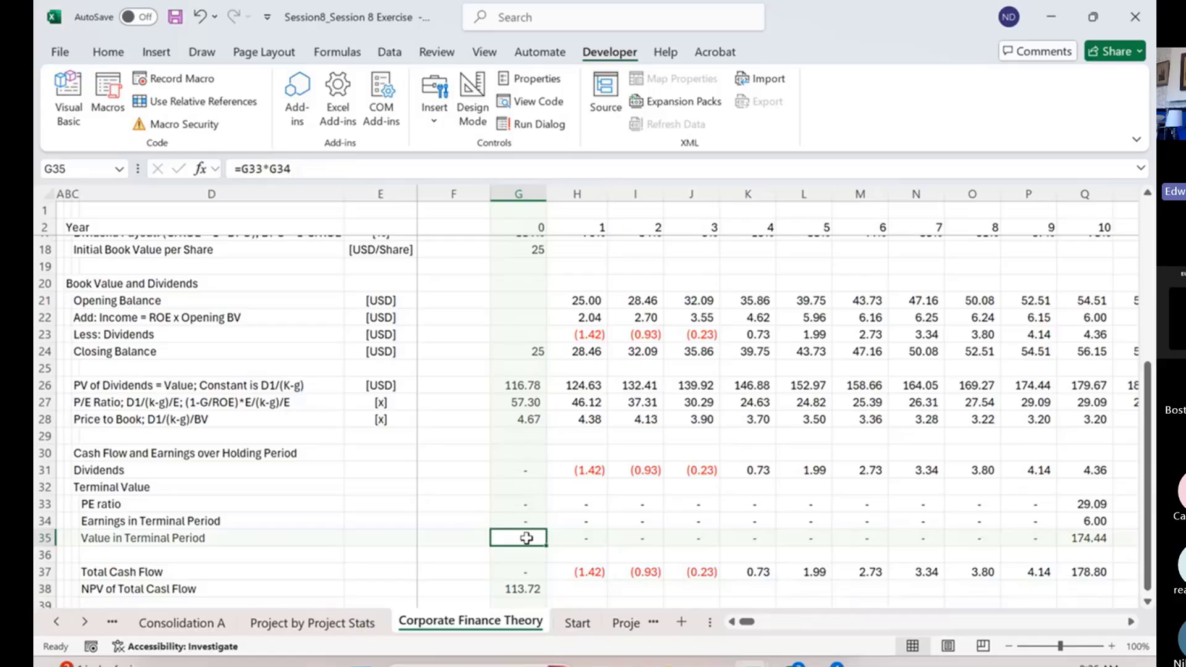
{"action": "double_click", "coordinate": [526, 538]}
{"action": "type", "text": ")"}
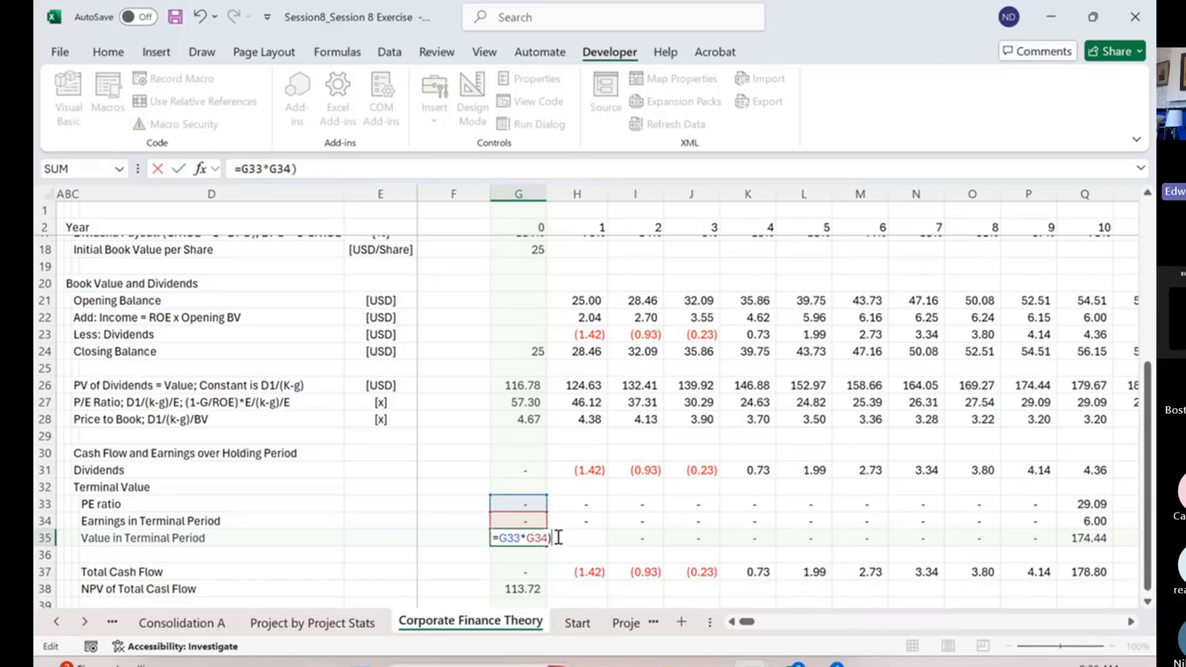
{"action": "type", "text": "*(1+"}
{"action": "scroll", "coordinate": [571, 443], "scroll_direction": "up", "scroll_amount": 6}
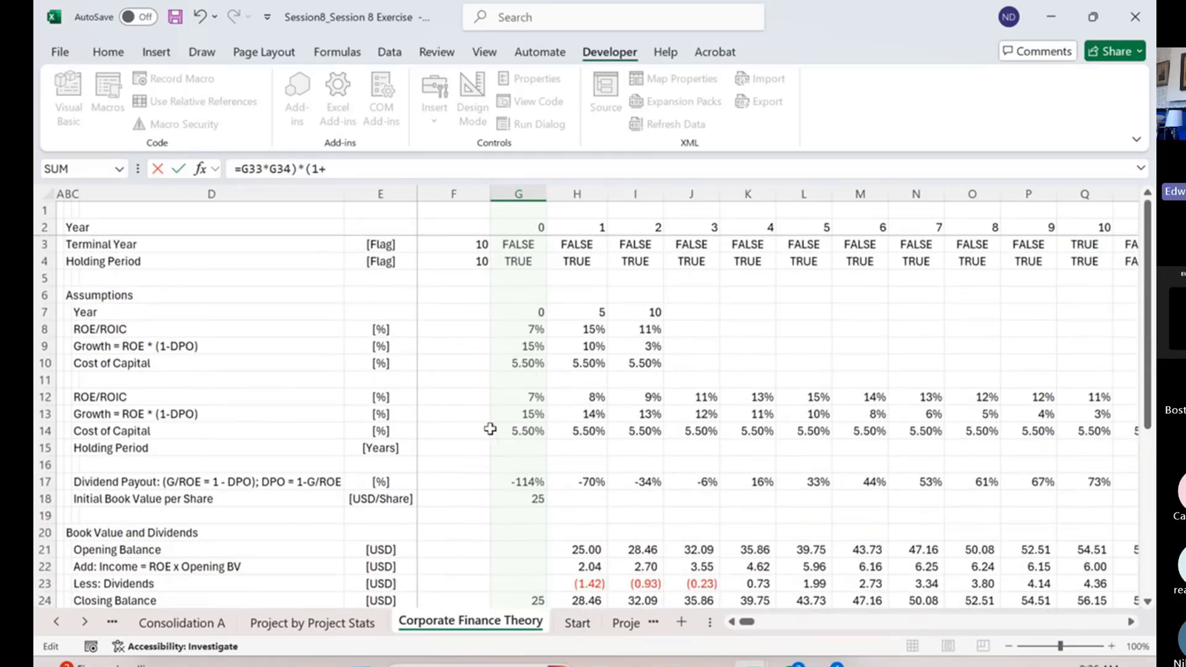
{"action": "left_click", "coordinate": [529, 413]}
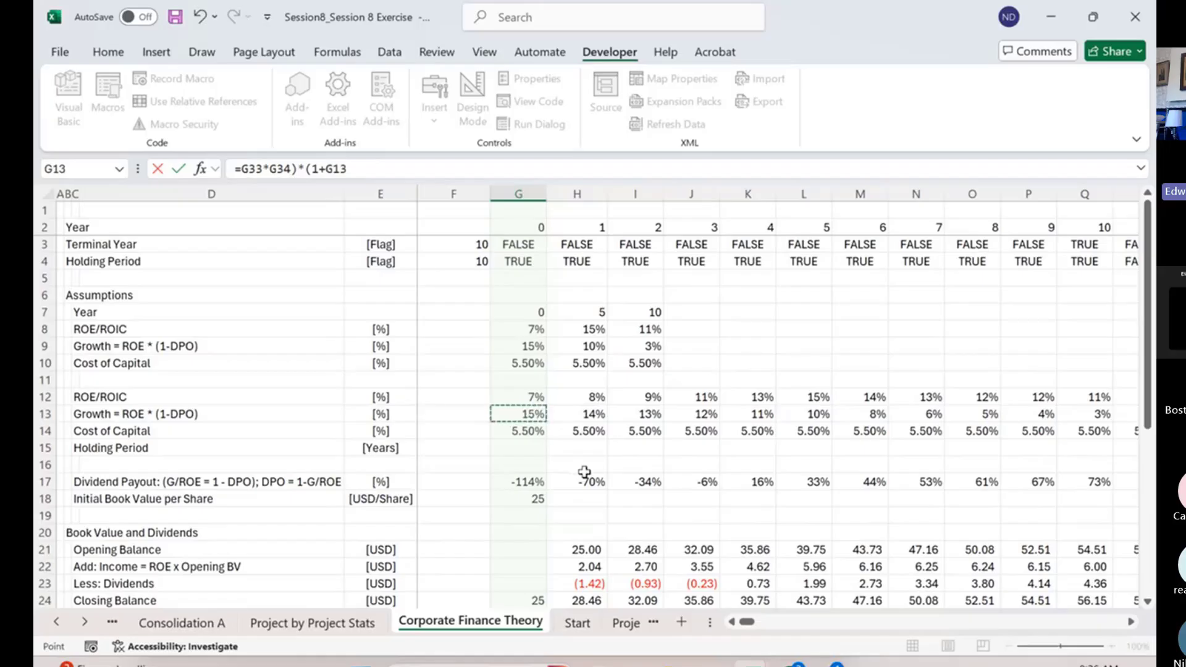
{"action": "scroll", "coordinate": [584, 465], "scroll_direction": "down", "scroll_amount": 6}
{"action": "scroll", "coordinate": [584, 465], "scroll_direction": "up", "scroll_amount": 4}
{"action": "scroll", "coordinate": [584, 464], "scroll_direction": "down", "scroll_amount": 4}
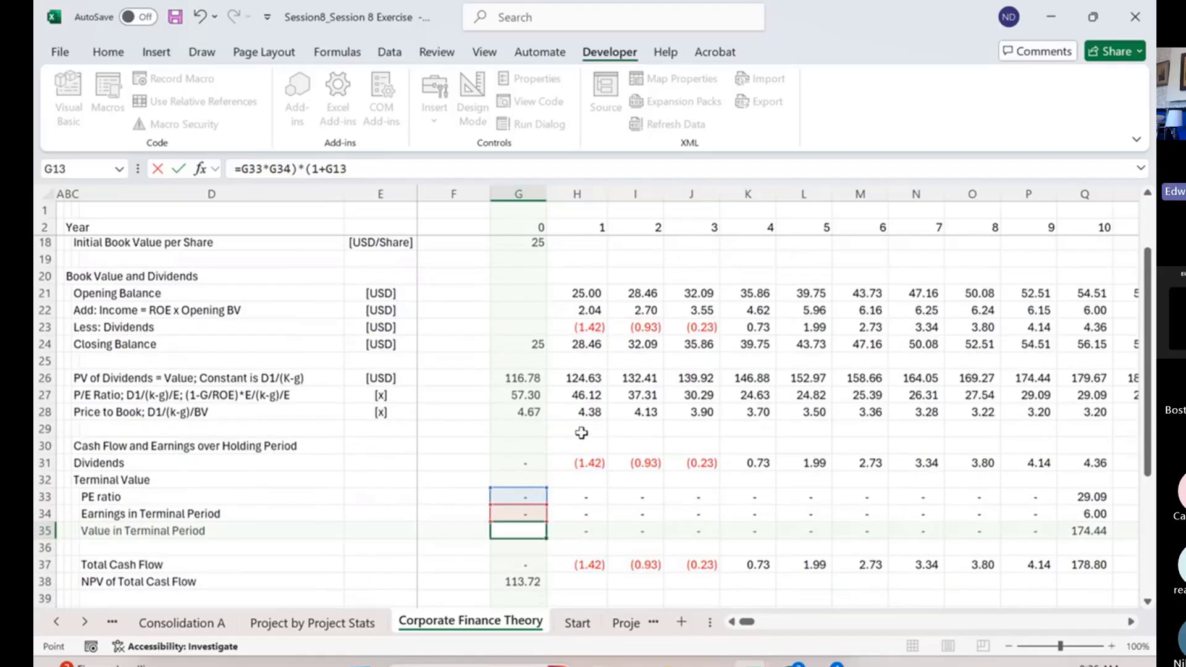
{"action": "type", "text": ")"}
{"action": "left_click", "coordinate": [501, 515]}
{"action": "type", "text": "("}
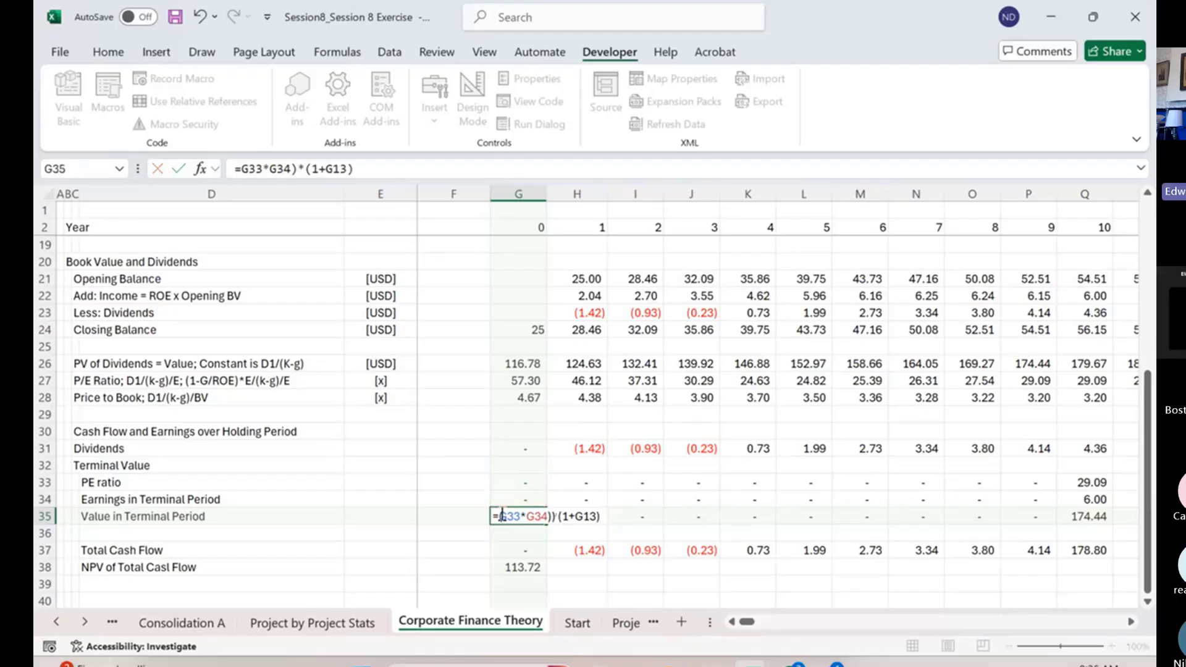
{"action": "key", "text": "ctrl+Return"}
Copy the growth-adjusted Value in Terminal Period formula from G35 across all years in row 35
{"action": "left_click", "coordinate": [500, 514]}
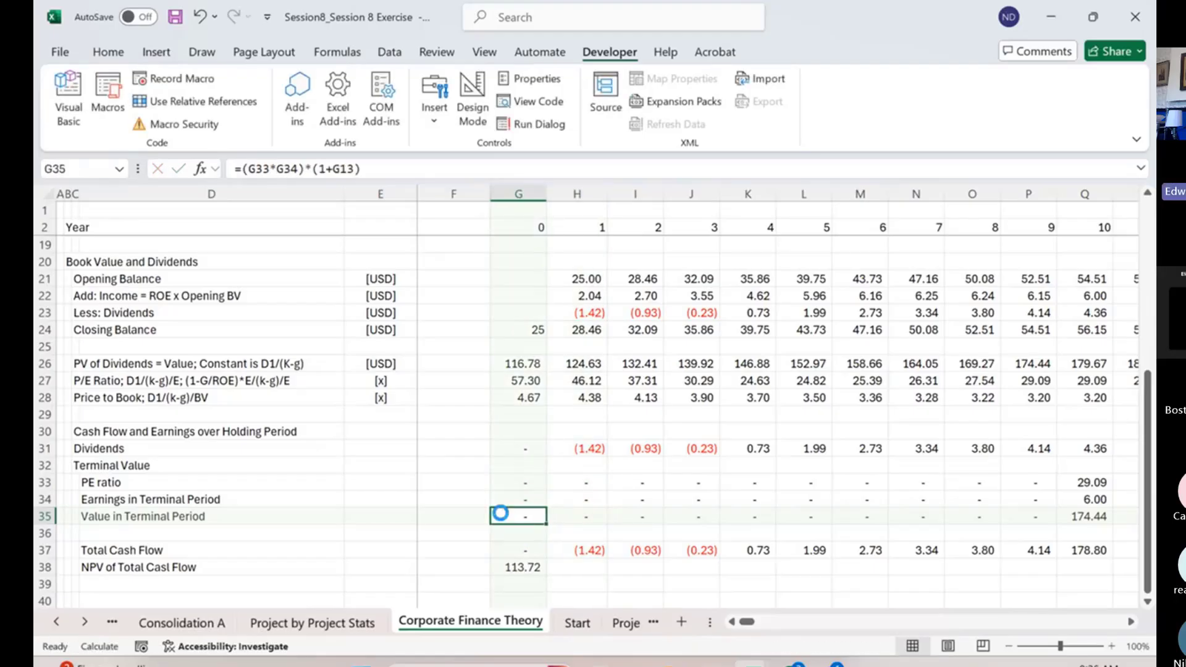
{"action": "key", "text": "ctrl+shift+Right"}
{"action": "key", "text": "ctrl+r"}
{"action": "scroll", "coordinate": [498, 511], "scroll_direction": "down", "scroll_amount": 2}
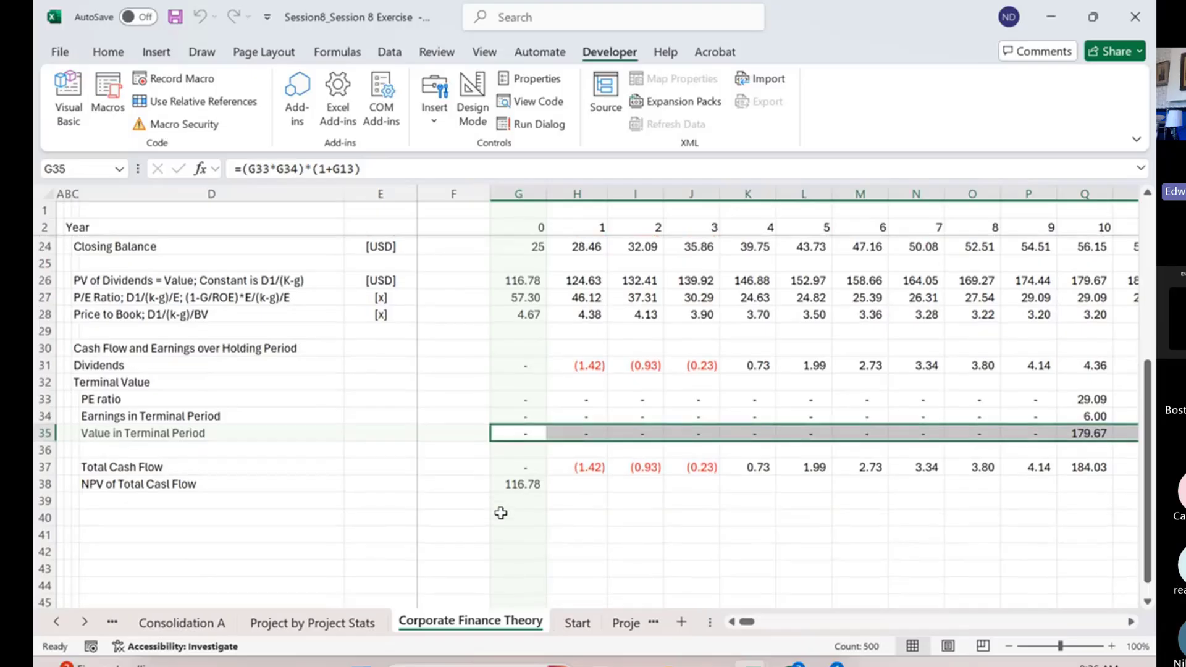
Compare the NPV of Total Cash Flow in G38 with the PV of Dividends in G26, and save the workbook
{"action": "scroll", "coordinate": [498, 510], "scroll_direction": "up", "scroll_amount": 1}
{"action": "left_click", "coordinate": [523, 530]}
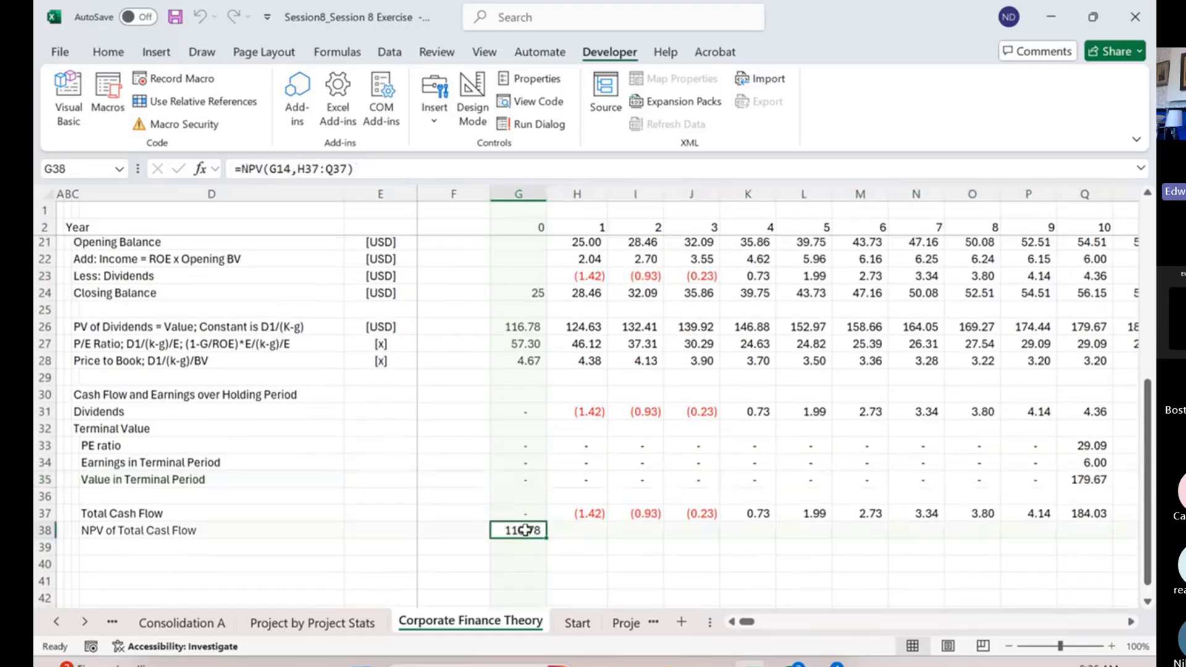
{"action": "left_click", "coordinate": [537, 326]}
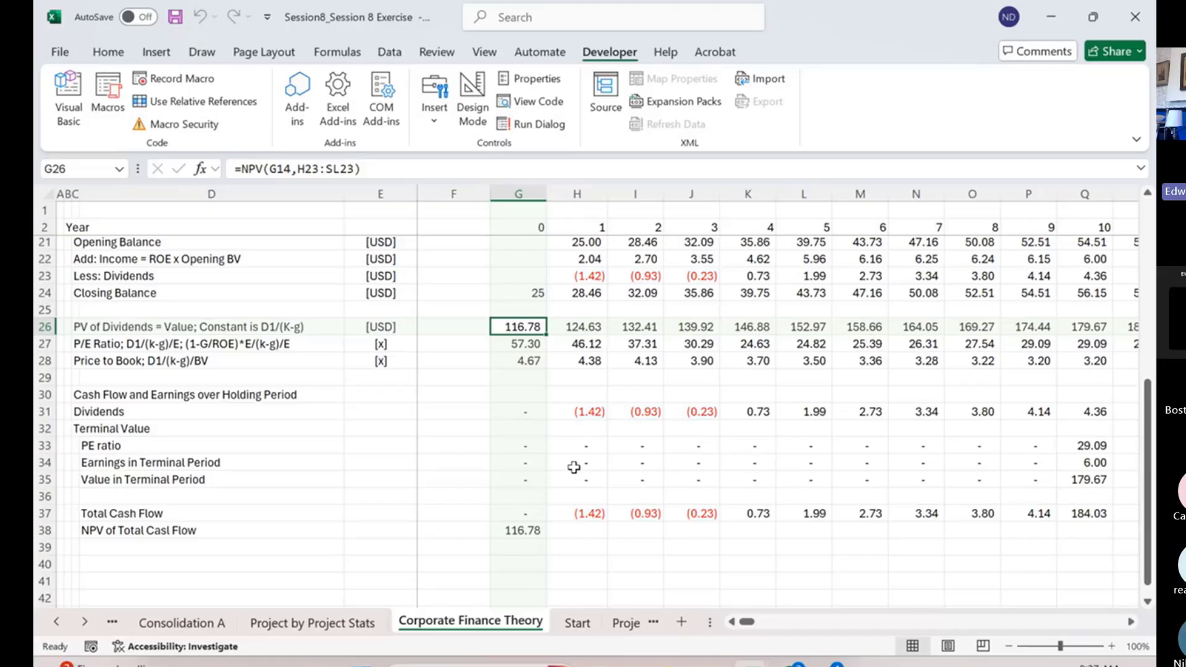
{"action": "key", "text": "ctrl+s"}
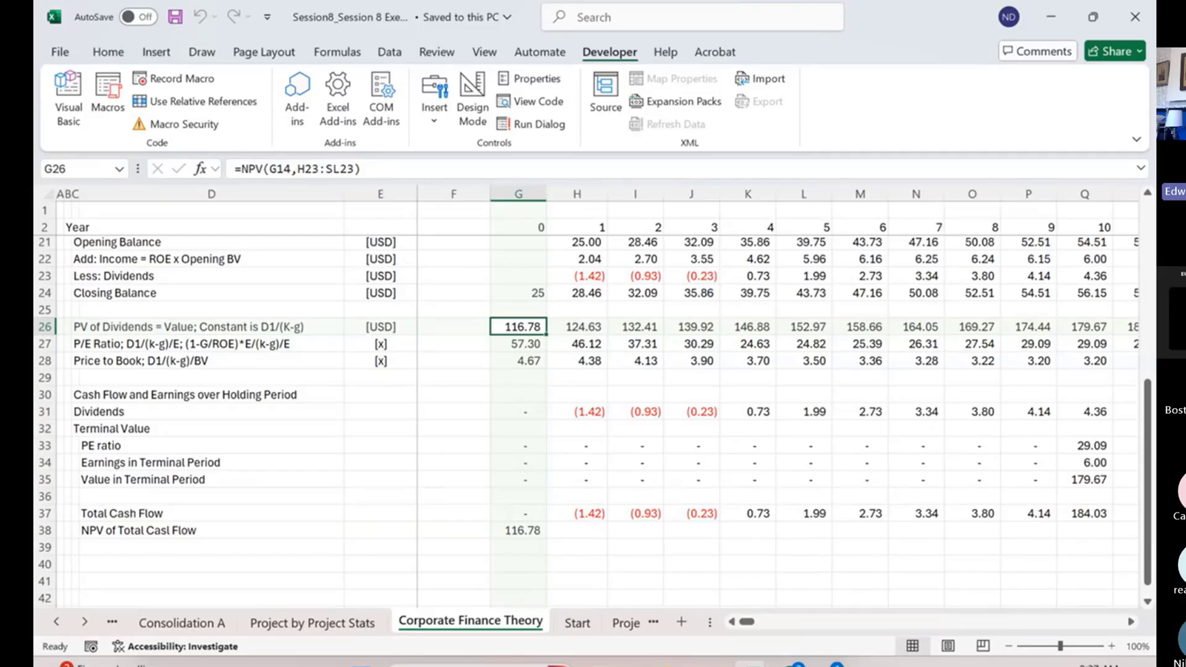
Go to the Template Model sheet and examine it from the Investment Account section back up to Depreciation and Return on Investment
{"action": "mouse_move", "coordinate": [837, 664]}
{"action": "mouse_move", "coordinate": [975, 589]}
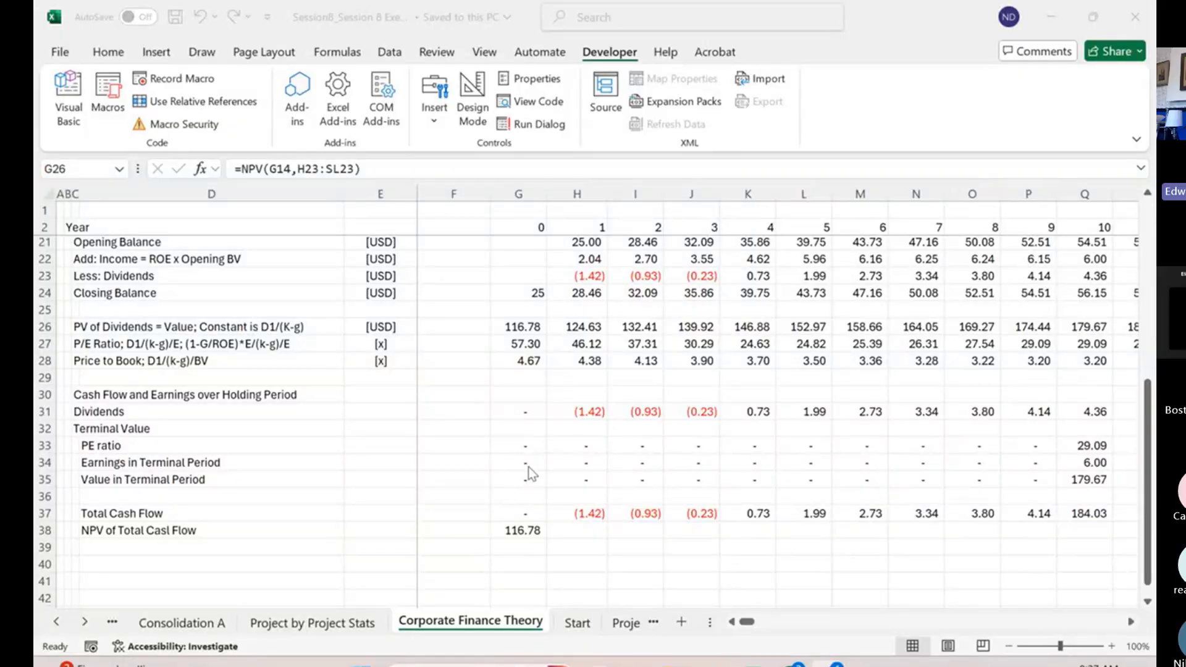
{"action": "left_click", "coordinate": [462, 460]}
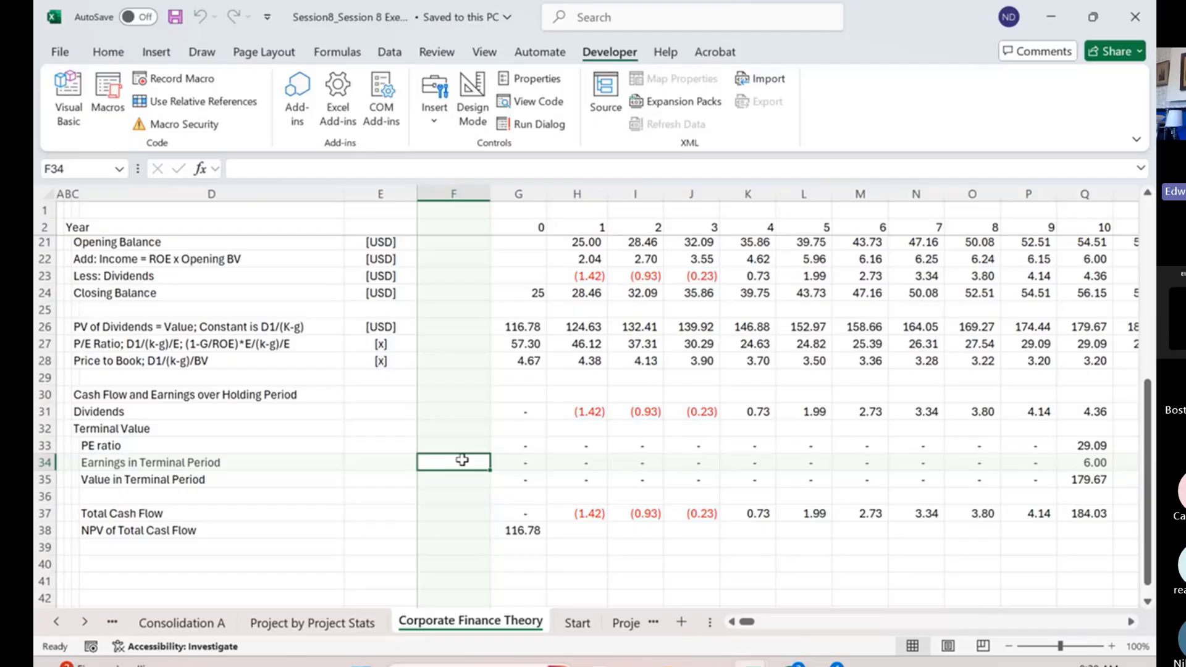
{"action": "key", "text": "ctrl+Page_Up"}
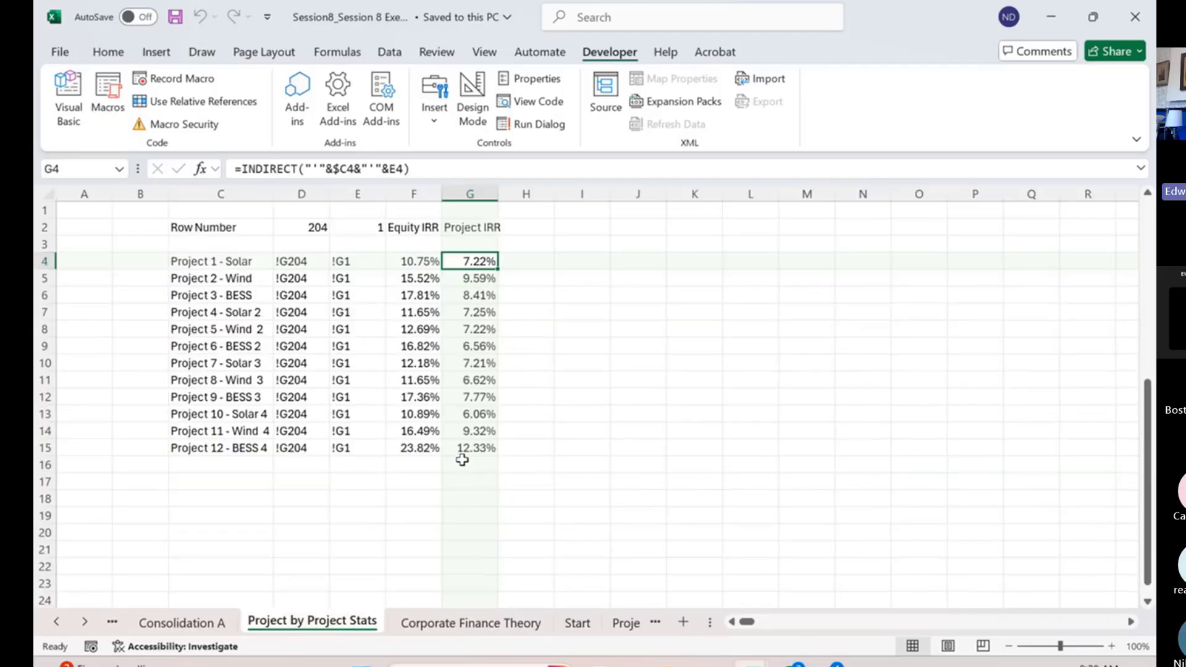
{"action": "key", "text": "ctrl+Page_Up"}
{"action": "key", "text": "ctrl+Page_Up"}
{"action": "key", "text": "ctrl+Page_Up"}
{"action": "key", "text": "ctrl+Page_Up"}
{"action": "key", "text": "ctrl+Page_Down"}
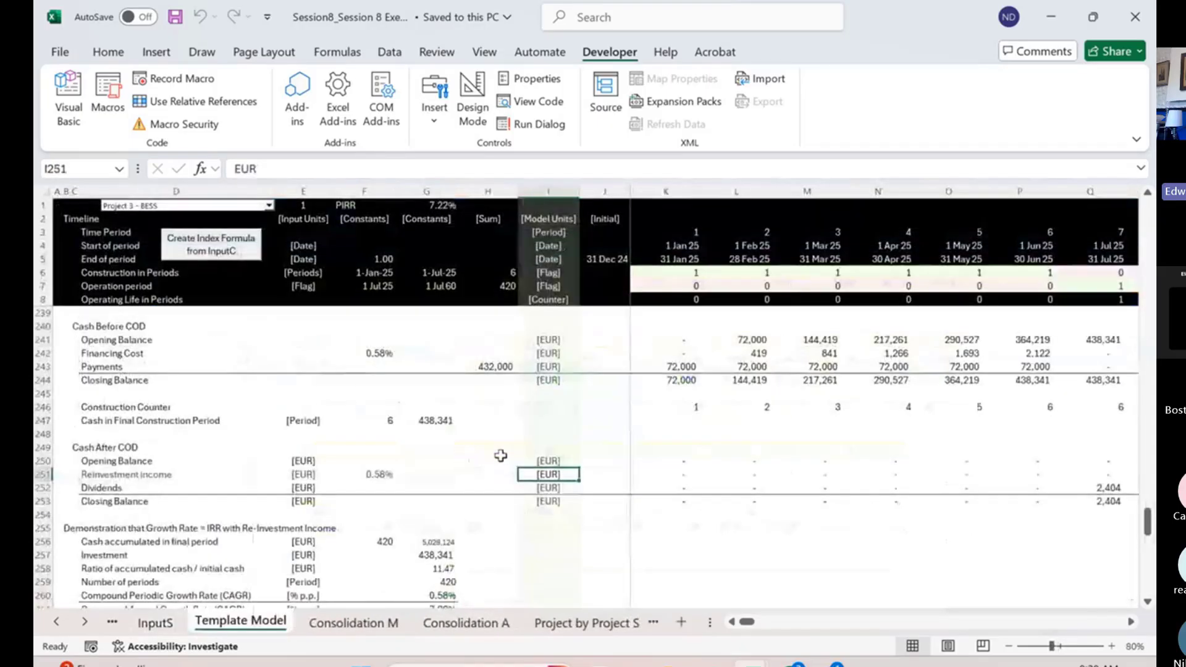
{"action": "scroll", "coordinate": [697, 465], "scroll_direction": "down", "scroll_amount": 1}
{"action": "scroll", "coordinate": [697, 465], "scroll_direction": "up", "scroll_amount": 2}
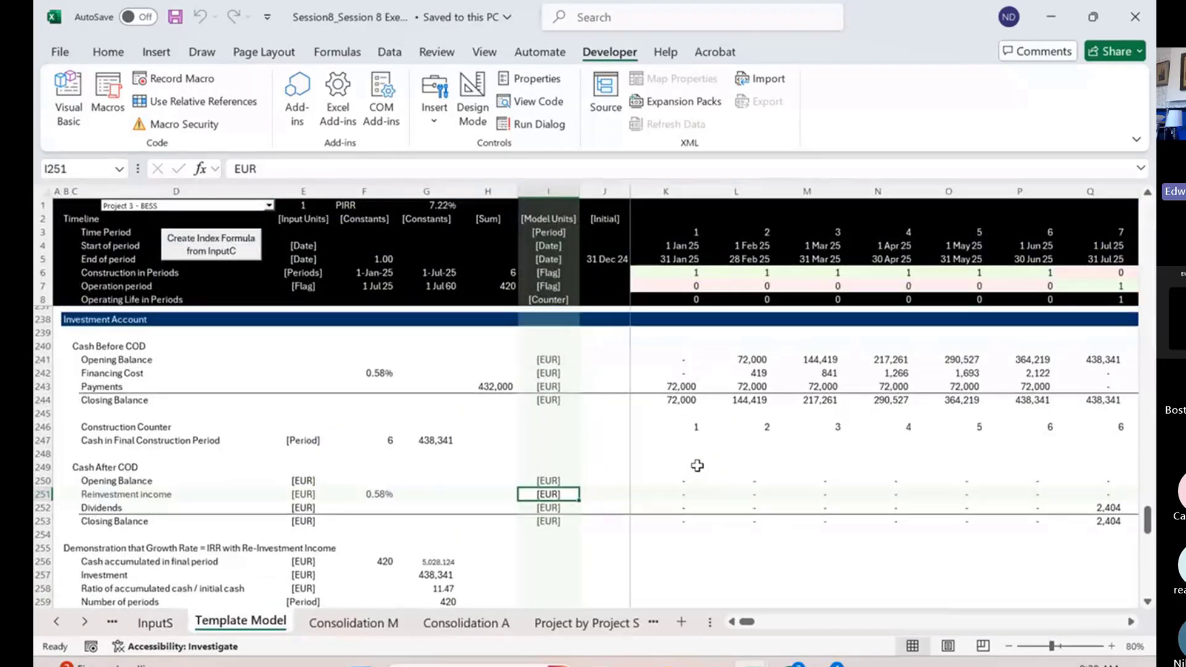
{"action": "scroll", "coordinate": [696, 465], "scroll_direction": "up", "scroll_amount": 20}
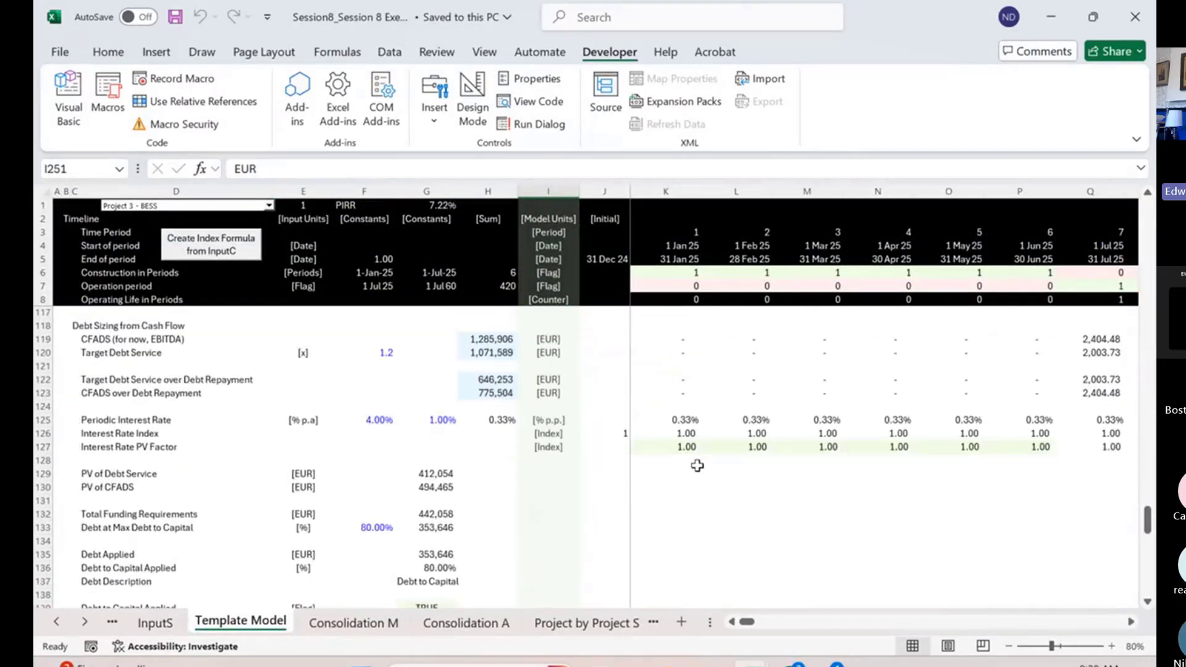
{"action": "scroll", "coordinate": [697, 465], "scroll_direction": "up", "scroll_amount": 15}
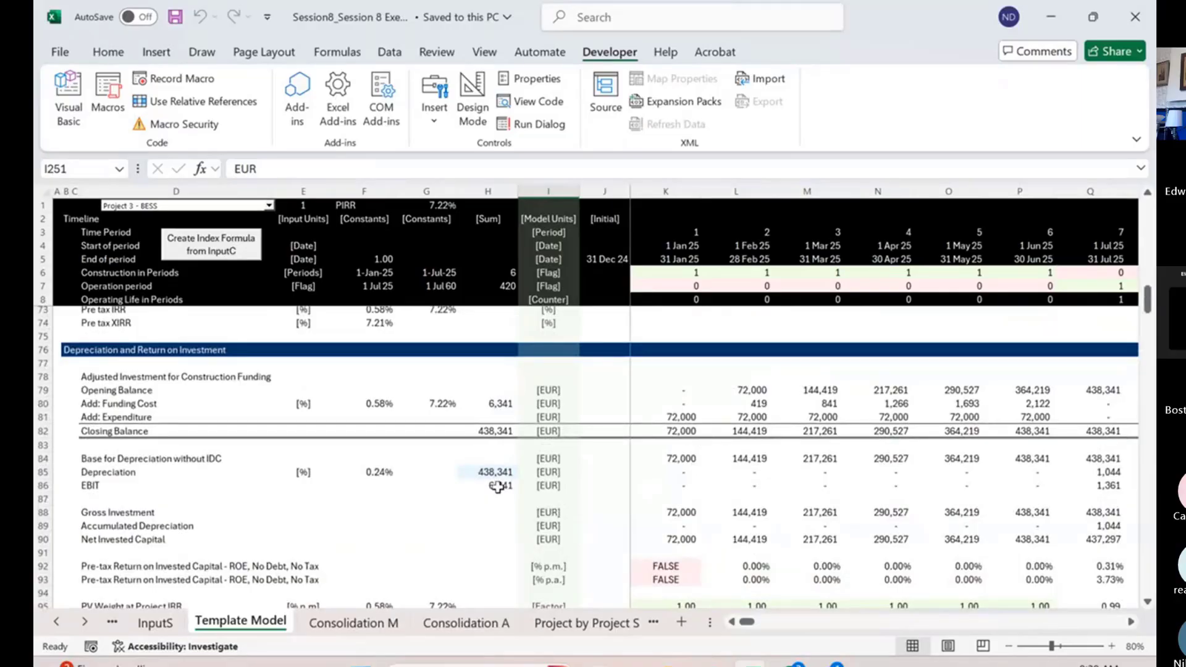
Browse the Template Model sheet through the operations rows and go to the Debt Flags block of the Debt Sizing section
{"action": "scroll", "coordinate": [166, 474], "scroll_direction": "up", "scroll_amount": 9}
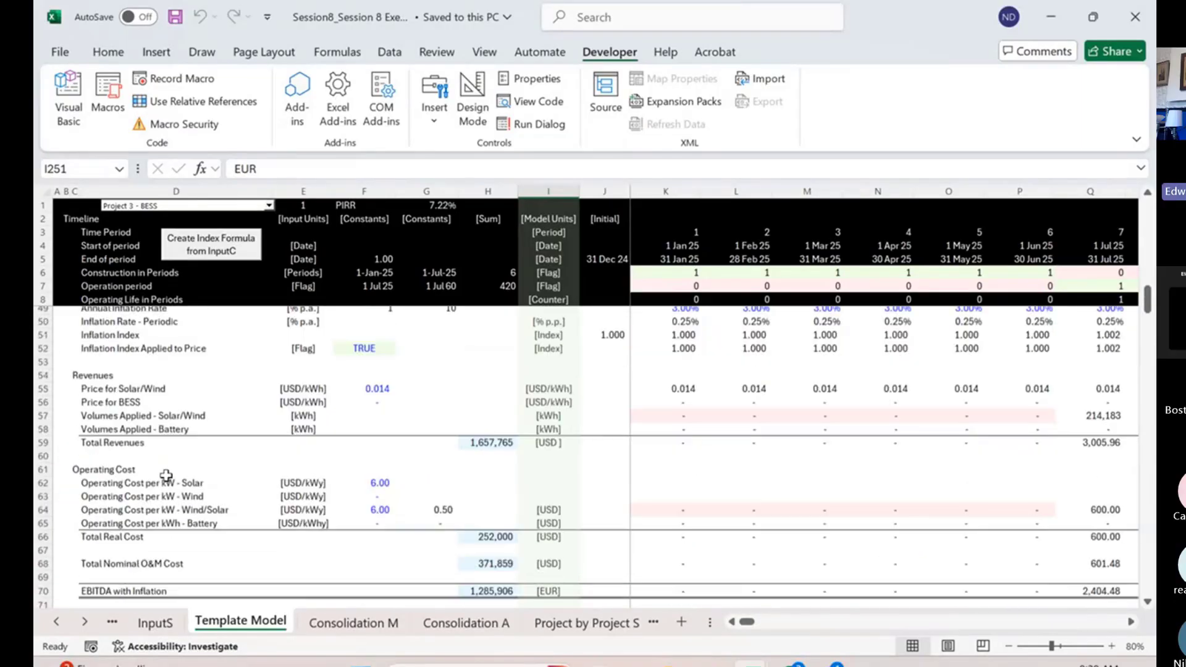
{"action": "scroll", "coordinate": [165, 474], "scroll_direction": "up", "scroll_amount": 12}
{"action": "scroll", "coordinate": [166, 474], "scroll_direction": "down", "scroll_amount": 20}
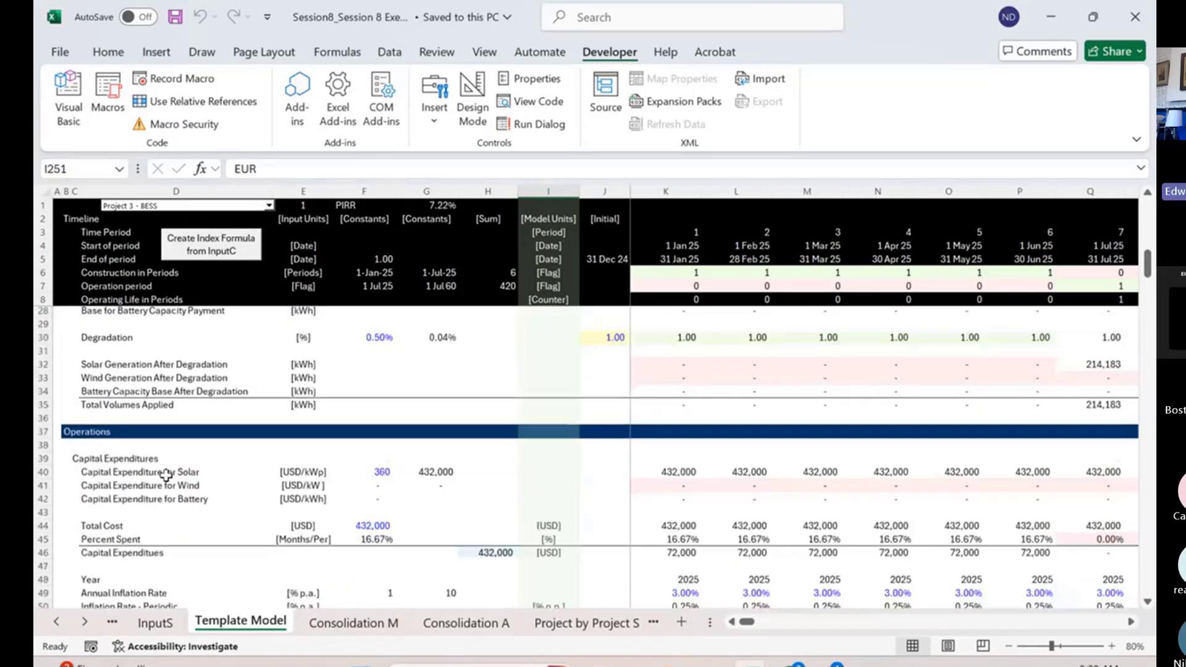
{"action": "scroll", "coordinate": [165, 474], "scroll_direction": "down", "scroll_amount": 8}
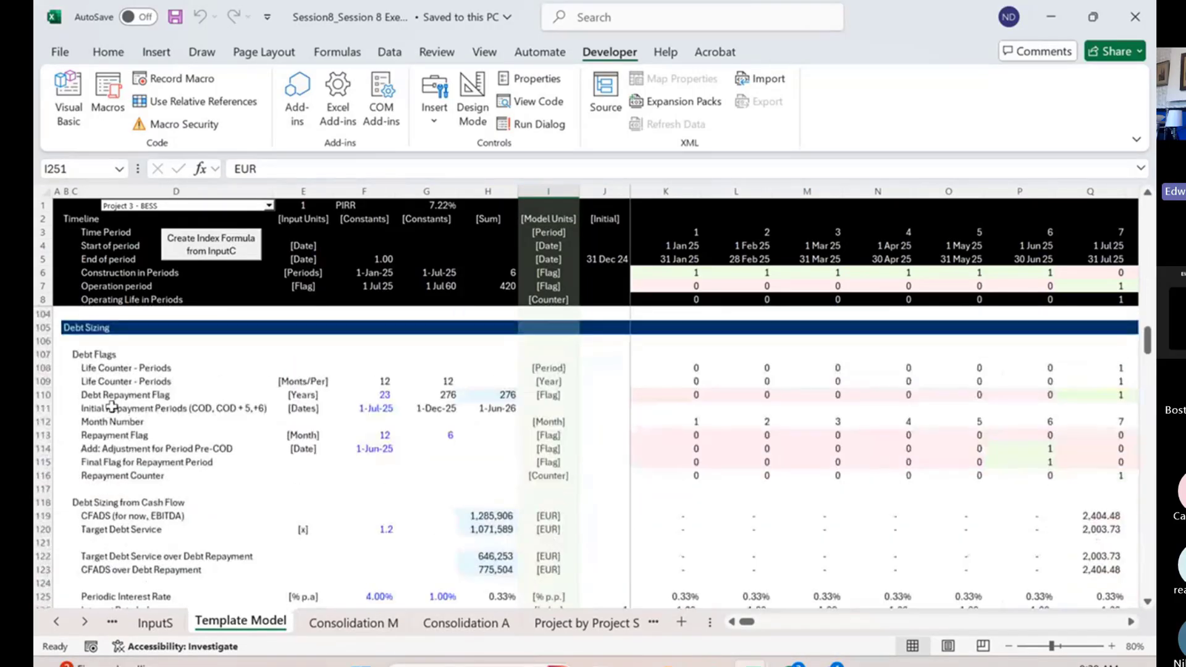
{"action": "scroll", "coordinate": [111, 403], "scroll_direction": "up", "scroll_amount": 2}
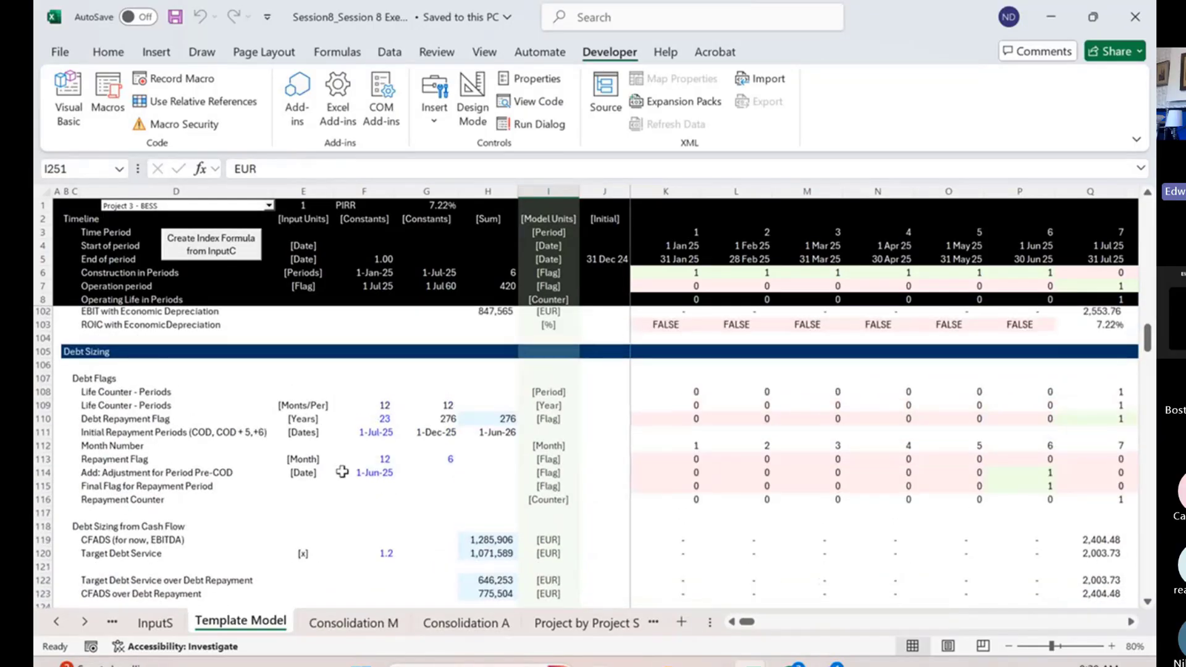
{"action": "left_click", "coordinate": [512, 431]}
{"action": "key", "text": "Down"}
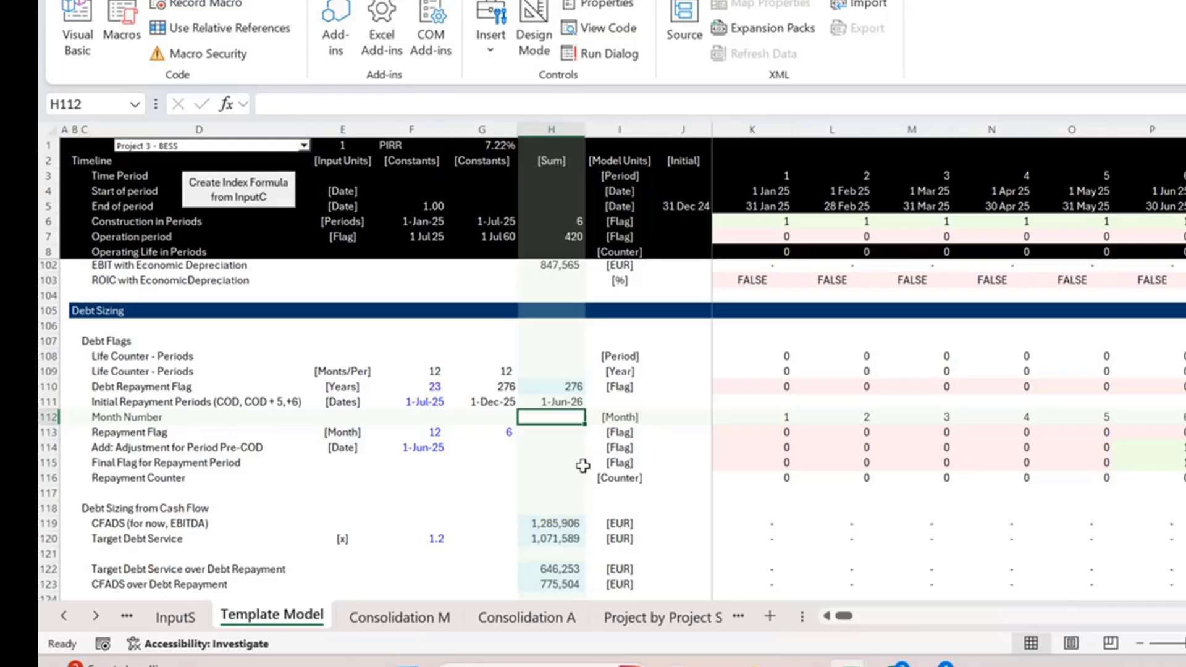
Inspect the Life Counter - Periods formula in K108 and the operation period flag it refers to
{"action": "key", "text": "Up"}
{"action": "key", "text": "Up"}
{"action": "key", "text": "Up"}
{"action": "key", "text": "Up"}
{"action": "key", "text": "Left"}
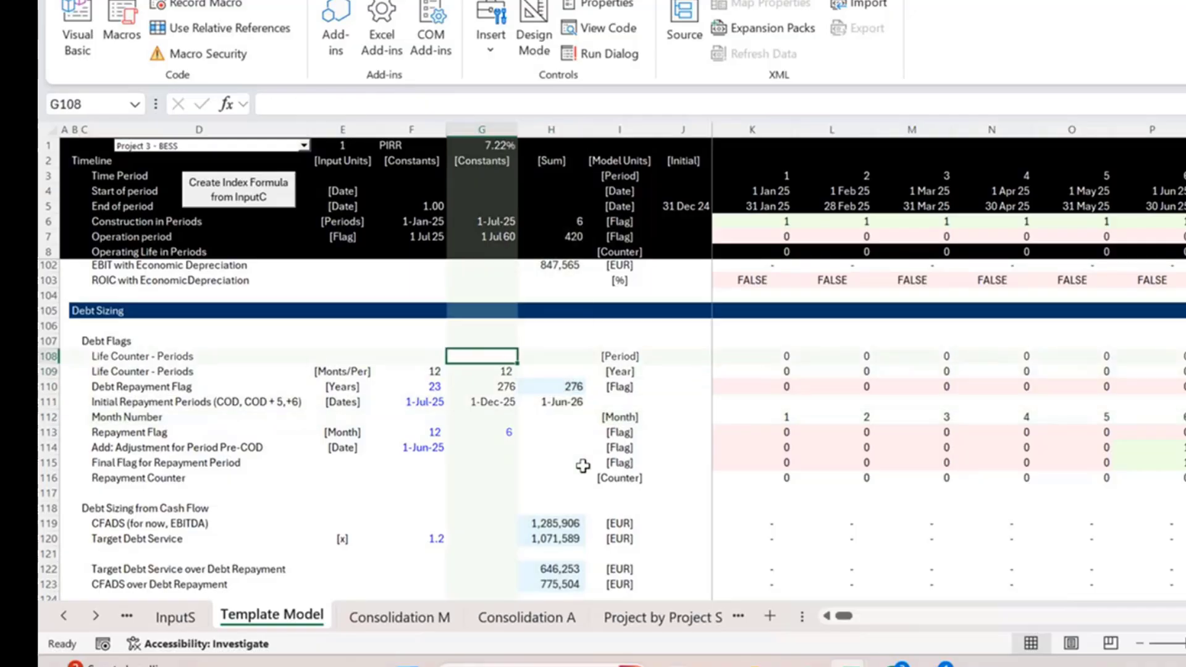
{"action": "key", "text": "Right"}
{"action": "key", "text": "Right"}
{"action": "key", "text": "Right"}
{"action": "key", "text": "Right"}
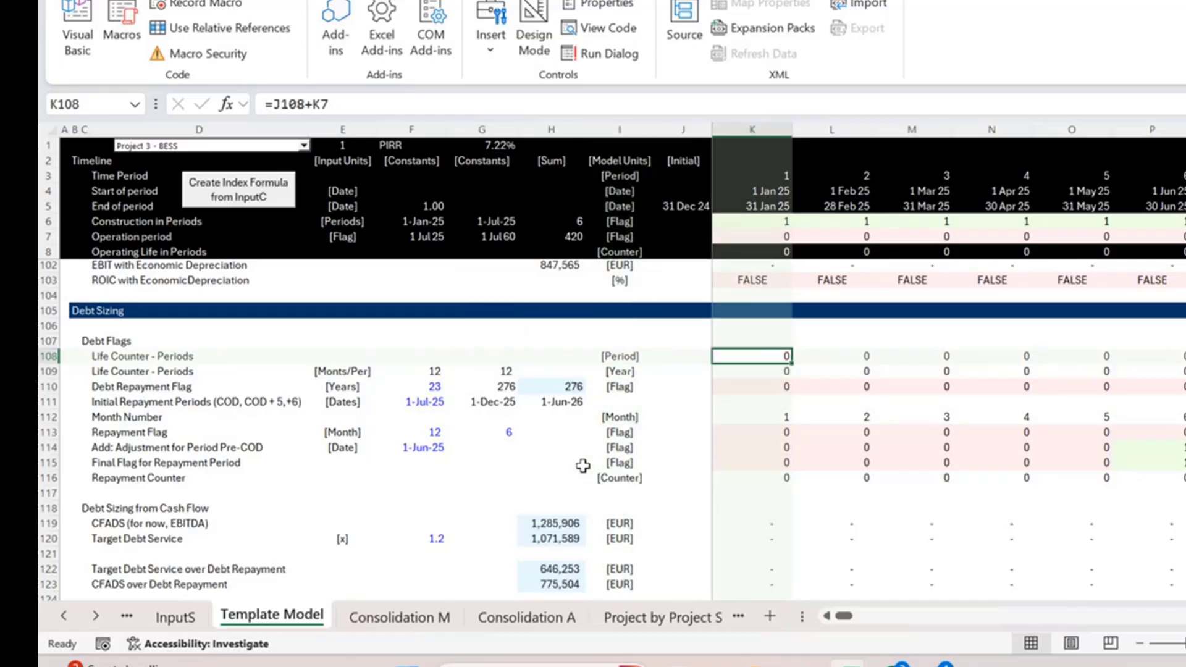
{"action": "key", "text": "F2"}
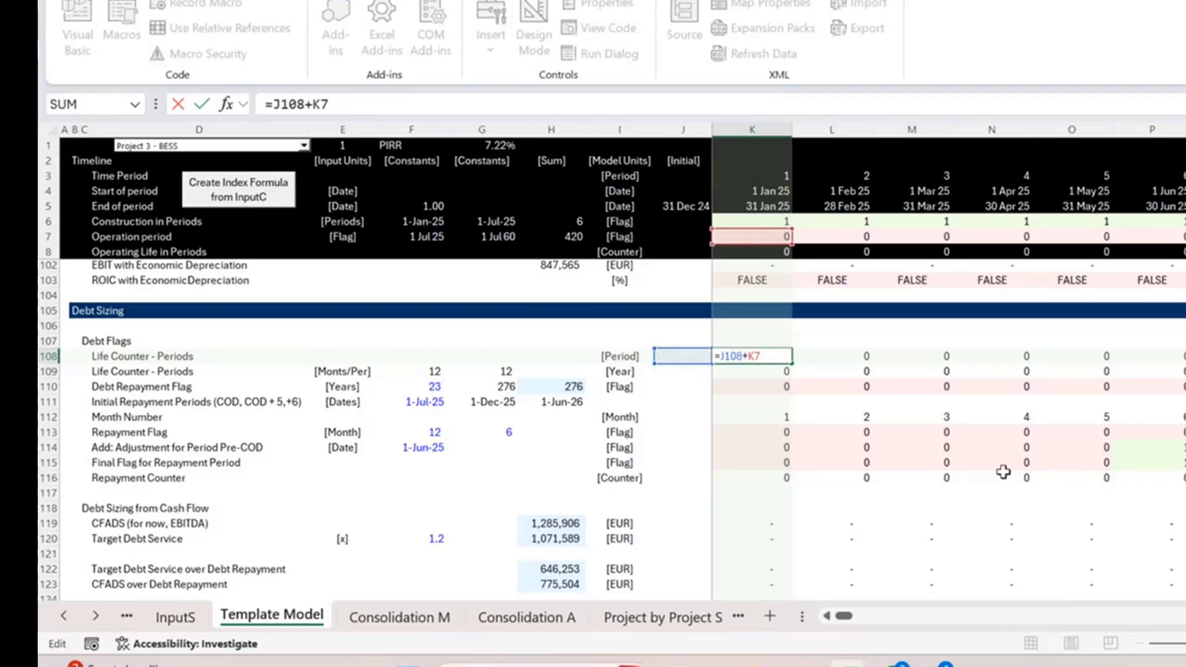
{"action": "scroll", "coordinate": [1004, 472], "scroll_direction": "right", "scroll_amount": 1}
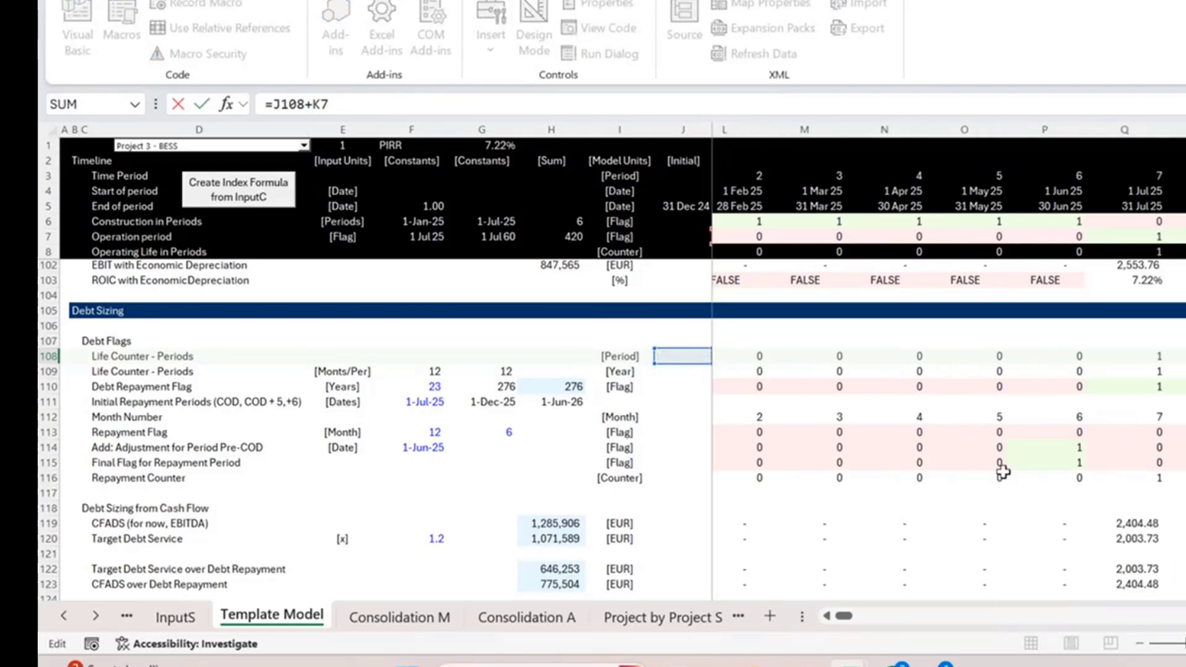
{"action": "scroll", "coordinate": [1003, 472], "scroll_direction": "left", "scroll_amount": 1}
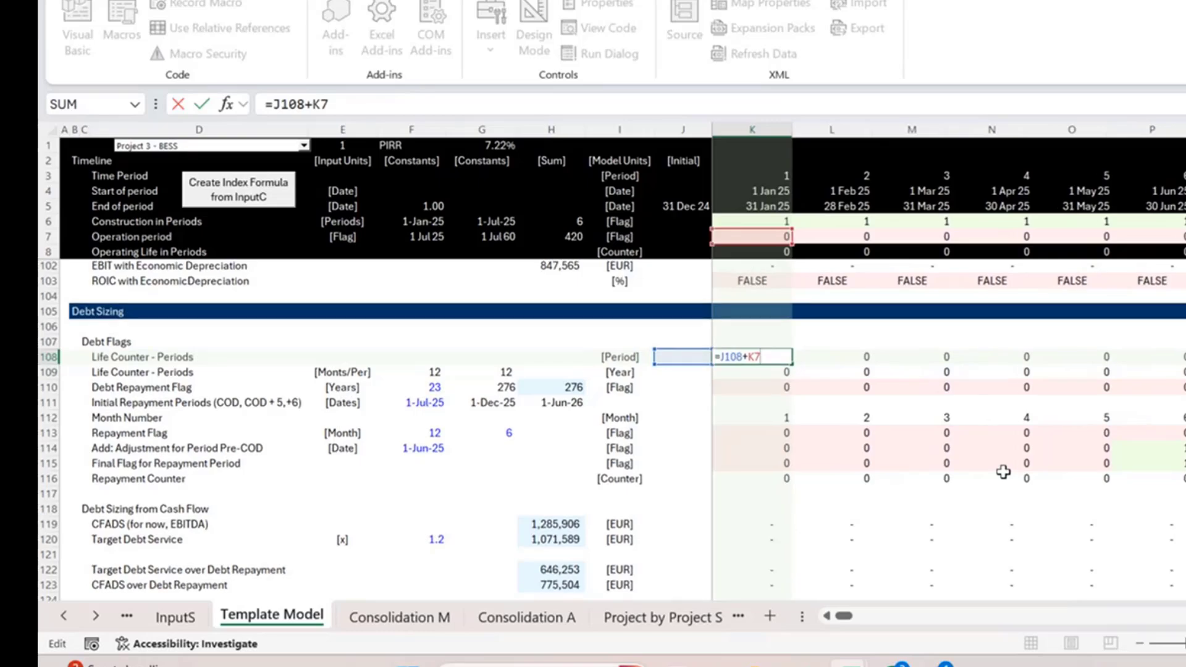
{"action": "key", "text": "ctrl+Return"}
Check the Life Counter - Periods formula in Q108 against the July 2025 period end date in Q5
{"action": "scroll", "coordinate": [1003, 472], "scroll_direction": "right", "scroll_amount": 4}
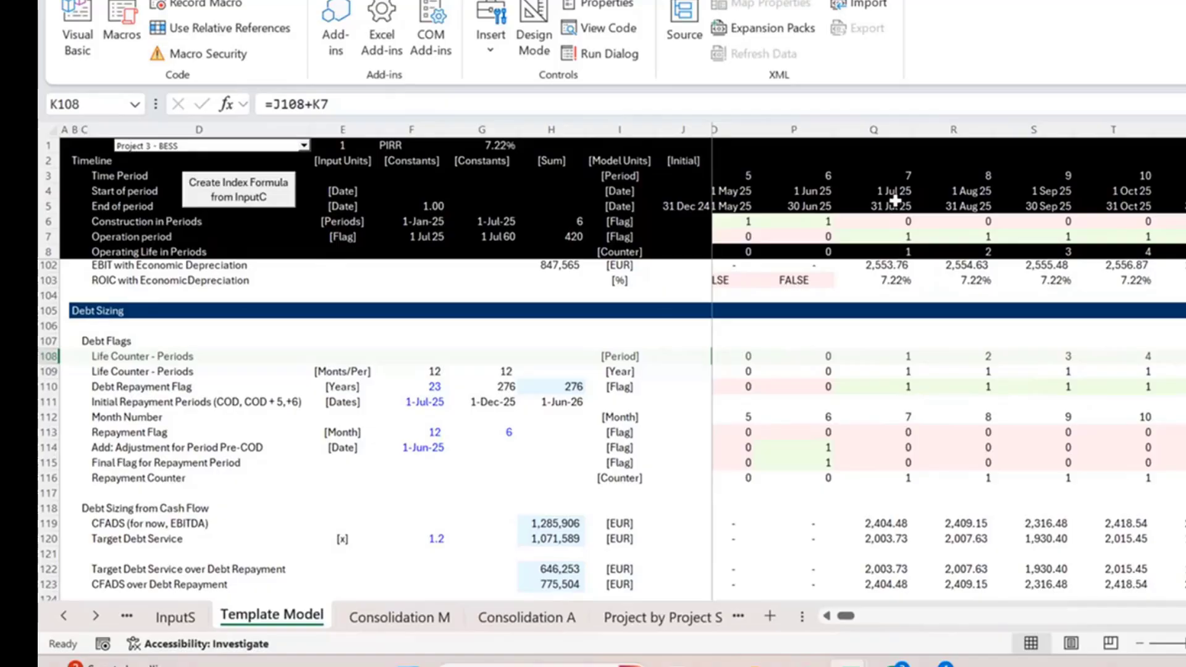
{"action": "left_click", "coordinate": [895, 202]}
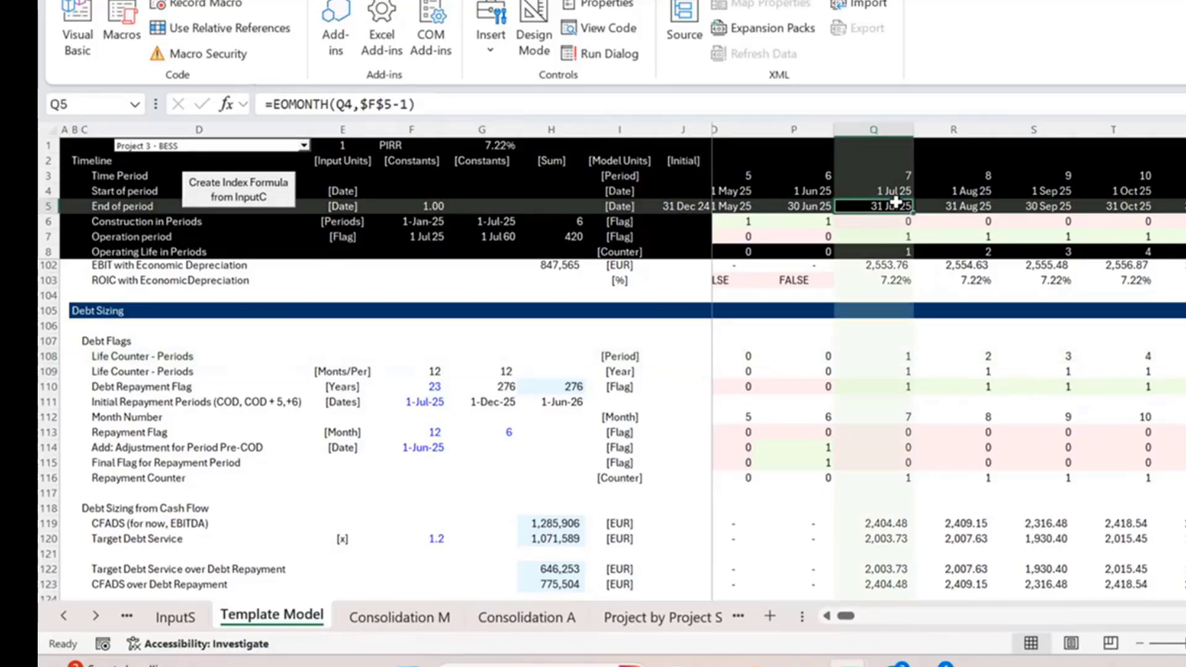
{"action": "left_click", "coordinate": [903, 356]}
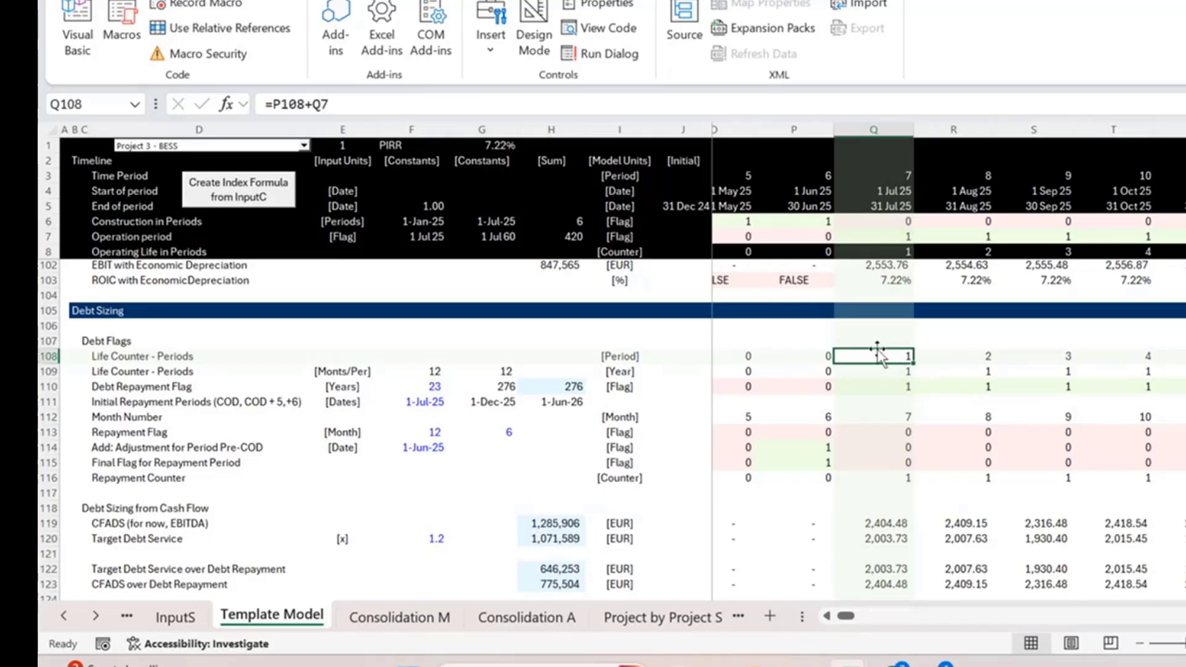
{"action": "double_click", "coordinate": [882, 356]}
{"action": "key", "text": "Escape"}
Examine the ROUNDUP formula in Q109 that converts the period counter into years
{"action": "left_click", "coordinate": [884, 374]}
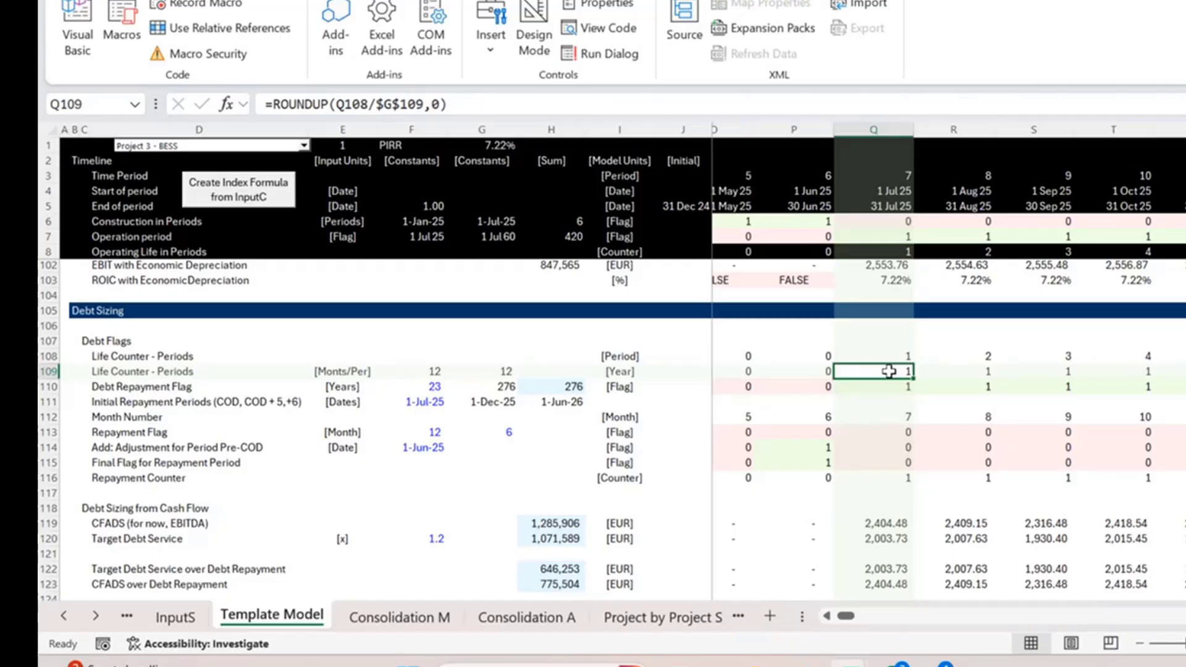
{"action": "double_click", "coordinate": [888, 371]}
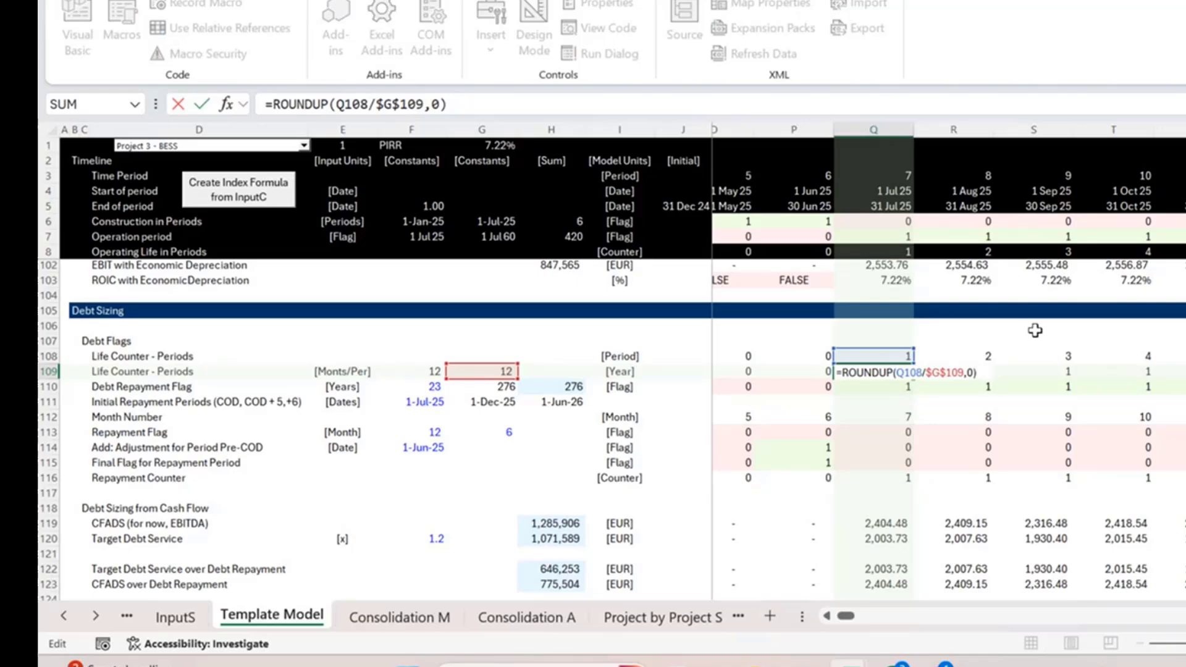
{"action": "key", "text": "Escape"}
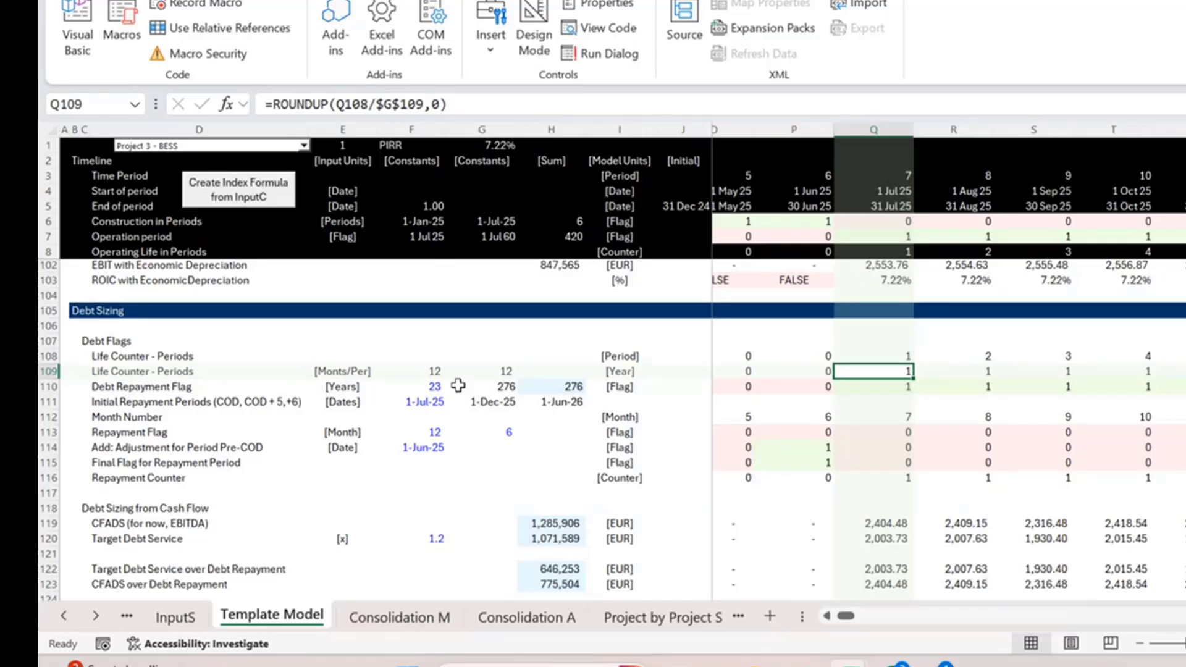
Rename the label in D109 to "Life Counter - Years"
{"action": "key", "text": "Left"}
{"action": "key", "text": "Left"}
{"action": "key", "text": "Left"}
{"action": "key", "text": "Left"}
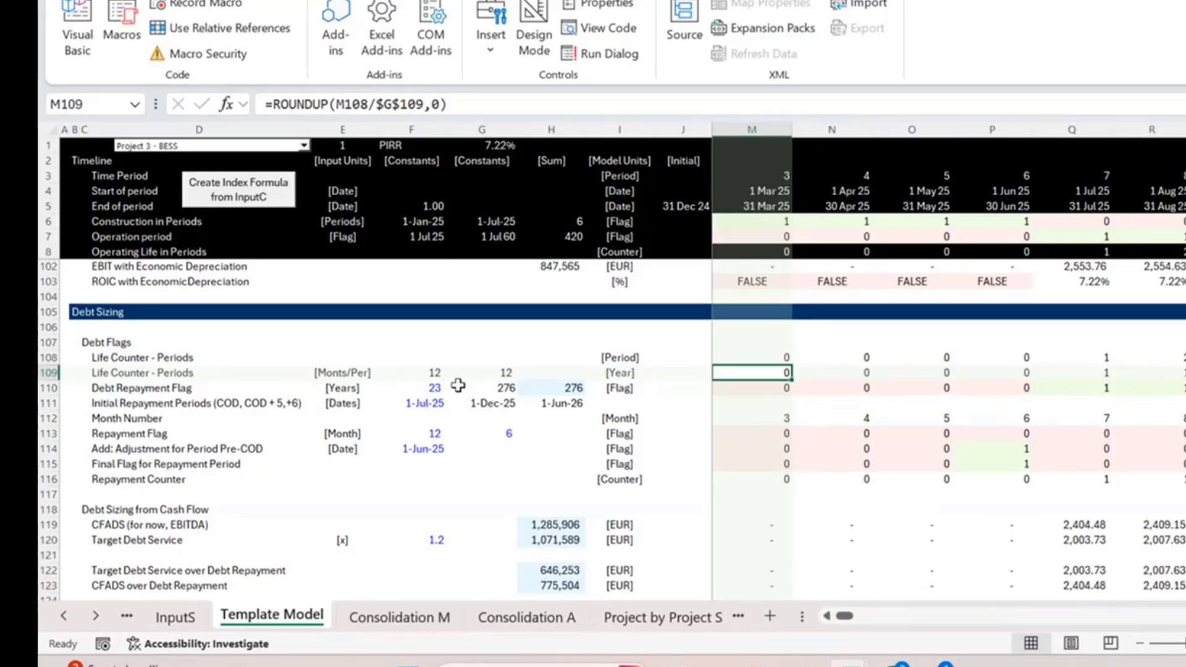
{"action": "left_click", "coordinate": [121, 373]}
{"action": "key", "text": "ctrl+Down"}
{"action": "left_click", "coordinate": [126, 374]}
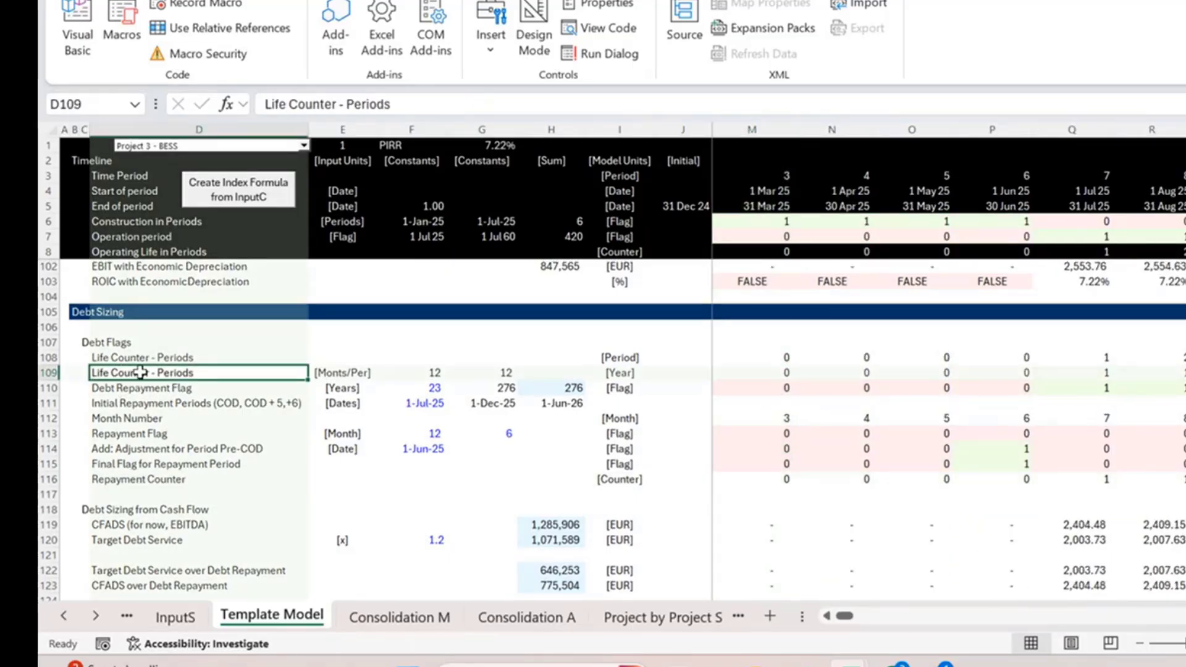
{"action": "key", "text": "F2"}
{"action": "key", "text": "BackSpace"}
{"action": "key", "text": "BackSpace"}
{"action": "key", "text": "BackSpace"}
{"action": "key", "text": "BackSpace"}
{"action": "key", "text": "BackSpace"}
{"action": "key", "text": "BackSpace"}
{"action": "key", "text": "BackSpace"}
{"action": "key", "text": "BackSpace"}
{"action": "key", "text": "BackSpace"}
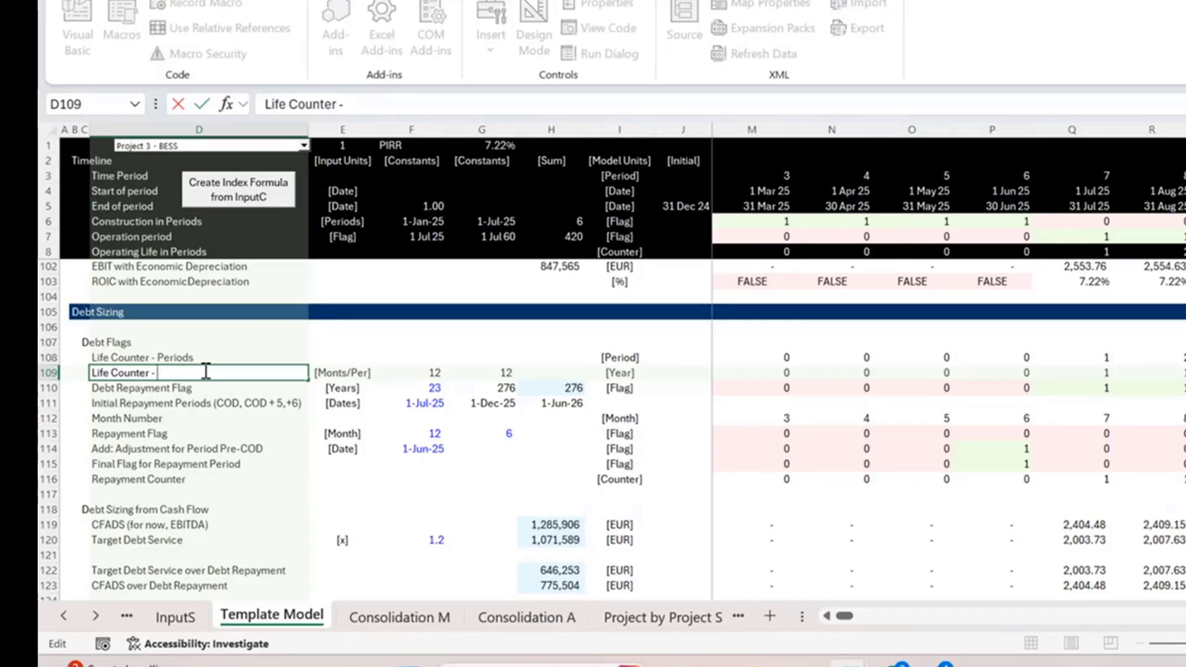
{"action": "type", "text": "in Yea"}
{"action": "key", "text": "BackSpace"}
{"action": "key", "text": "BackSpace"}
{"action": "key", "text": "BackSpace"}
{"action": "key", "text": "BackSpace"}
{"action": "key", "text": "BackSpace"}
{"action": "key", "text": "BackSpace"}
{"action": "type", "text": "- Years"}
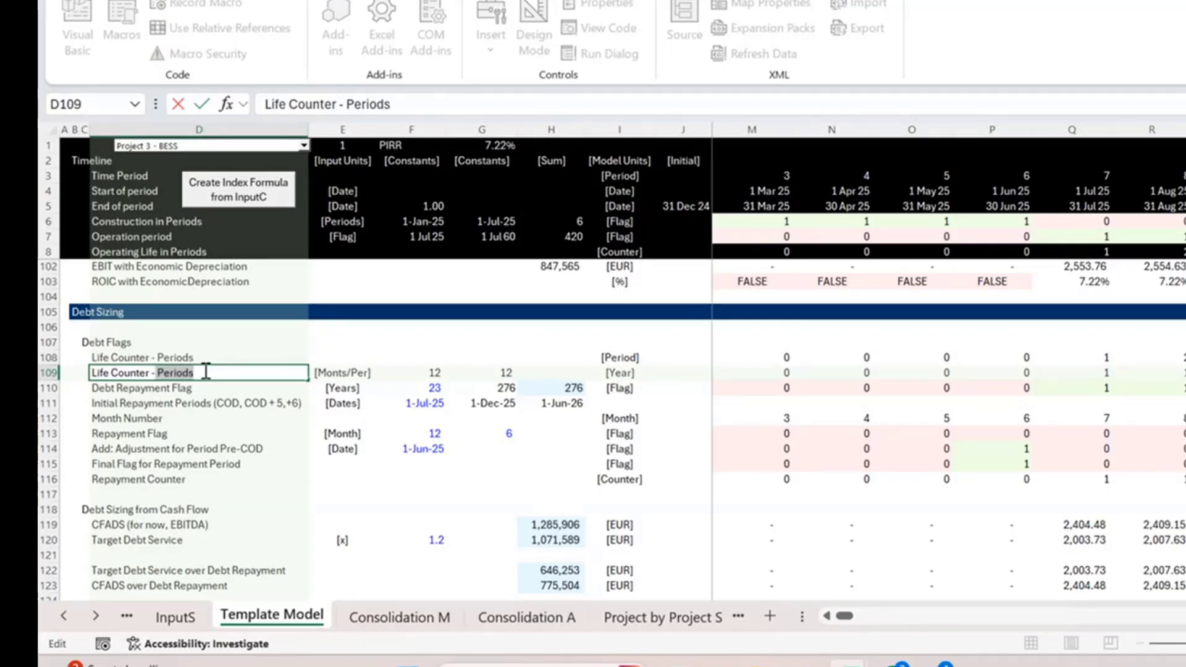
{"action": "key", "text": "ctrl+Return"}
Review the Life Counter - Years values along row 109 from the construction months into the second operating year and back
{"action": "key", "text": "Right"}
{"action": "key", "text": "Right"}
{"action": "key", "text": "Right"}
{"action": "key", "text": "Right"}
{"action": "key", "text": "Right"}
{"action": "key", "text": "Right"}
{"action": "key", "text": "Right"}
{"action": "key", "text": "Right"}
{"action": "key", "text": "Right"}
{"action": "key", "text": "Right"}
{"action": "key", "text": "Right"}
{"action": "key", "text": "Right"}
{"action": "key", "text": "Right"}
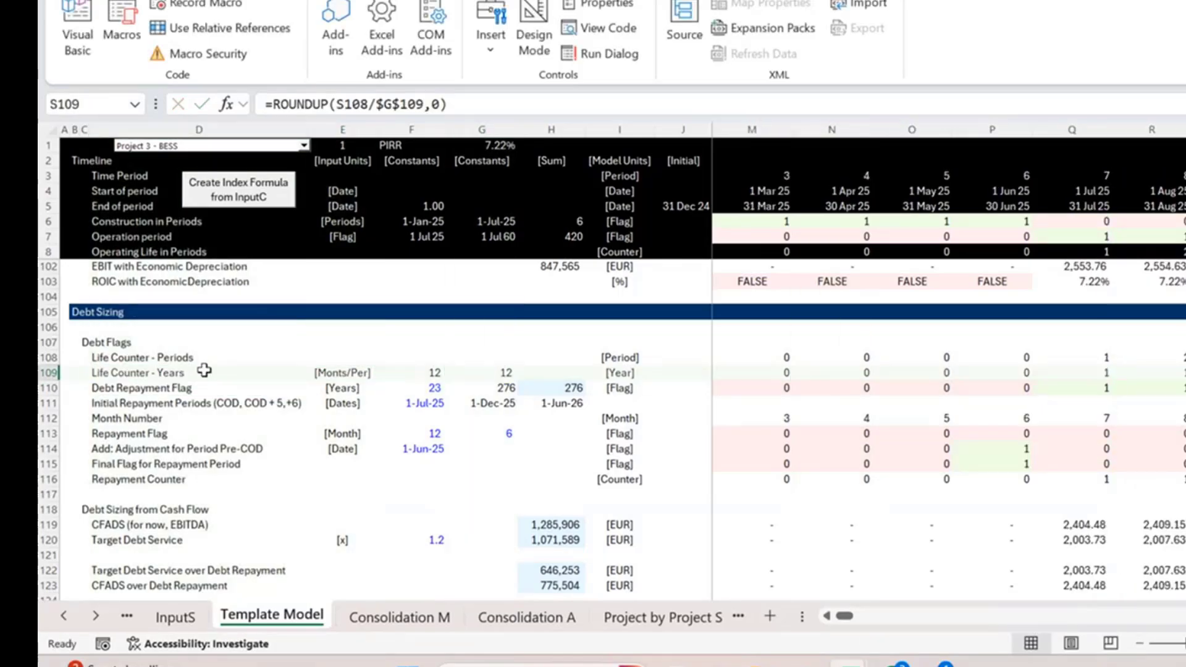
{"action": "key", "text": "Right"}
{"action": "key", "text": "Right"}
{"action": "key", "text": "Right"}
{"action": "key", "text": "Right"}
{"action": "key", "text": "Right"}
{"action": "key", "text": "Right"}
{"action": "key", "text": "Right"}
{"action": "key", "text": "Right"}
{"action": "key", "text": "Right"}
{"action": "key", "text": "Right"}
{"action": "key", "text": "Right"}
{"action": "key", "text": "Right"}
{"action": "key", "text": "Right"}
{"action": "key", "text": "Right"}
{"action": "key", "text": "Right"}
{"action": "key", "text": "Right"}
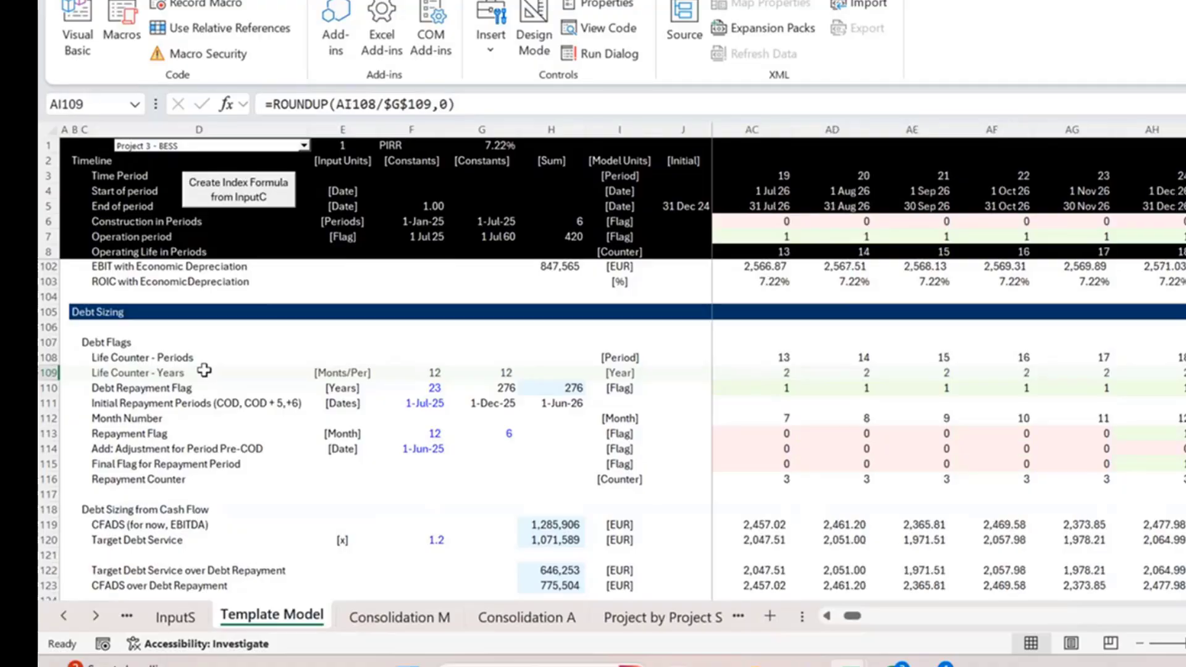
{"action": "key", "text": "Left"}
{"action": "key", "text": "Left"}
{"action": "key", "text": "Left"}
{"action": "key", "text": "Left"}
{"action": "key", "text": "Left"}
{"action": "key", "text": "Left"}
{"action": "key", "text": "Left"}
{"action": "key", "text": "Right"}
{"action": "key", "text": "Right"}
{"action": "key", "text": "Right"}
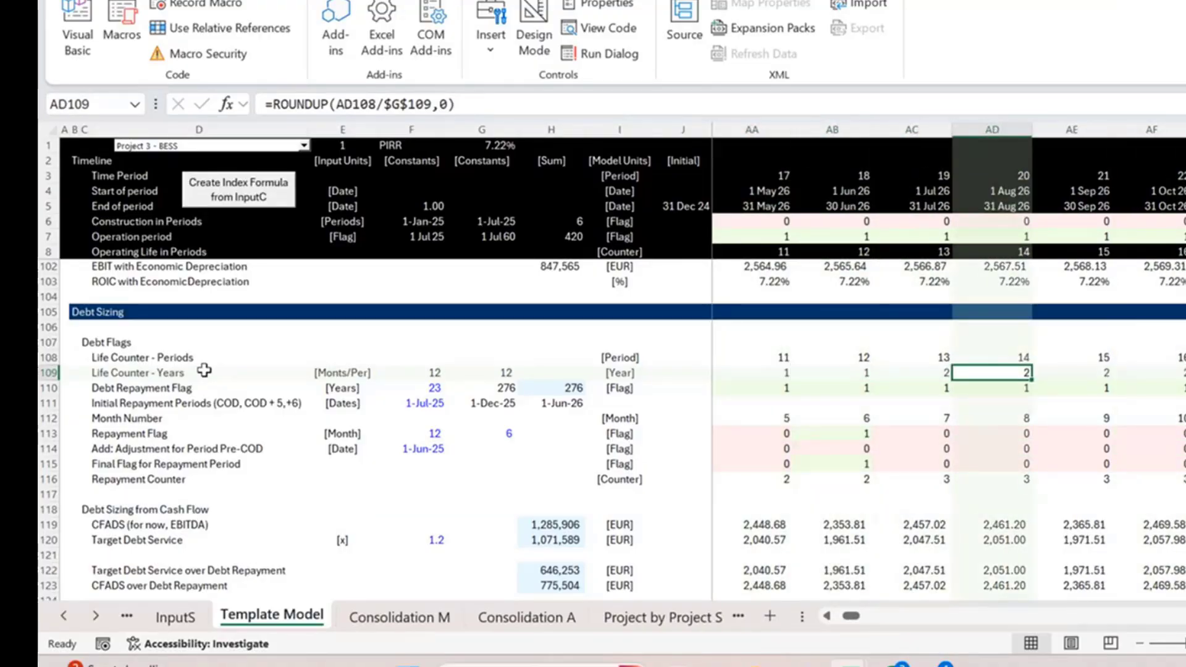
{"action": "key", "text": "Right"}
{"action": "key", "text": "Right"}
{"action": "key", "text": "Left"}
{"action": "key", "text": "Left"}
{"action": "key", "text": "Left"}
{"action": "key", "text": "Left"}
{"action": "key", "text": "Left"}
{"action": "key", "text": "Left"}
{"action": "key", "text": "Left"}
{"action": "key", "text": "Left"}
{"action": "key", "text": "Left"}
{"action": "key", "text": "Left"}
{"action": "key", "text": "Left"}
{"action": "key", "text": "Left"}
{"action": "key", "text": "Left"}
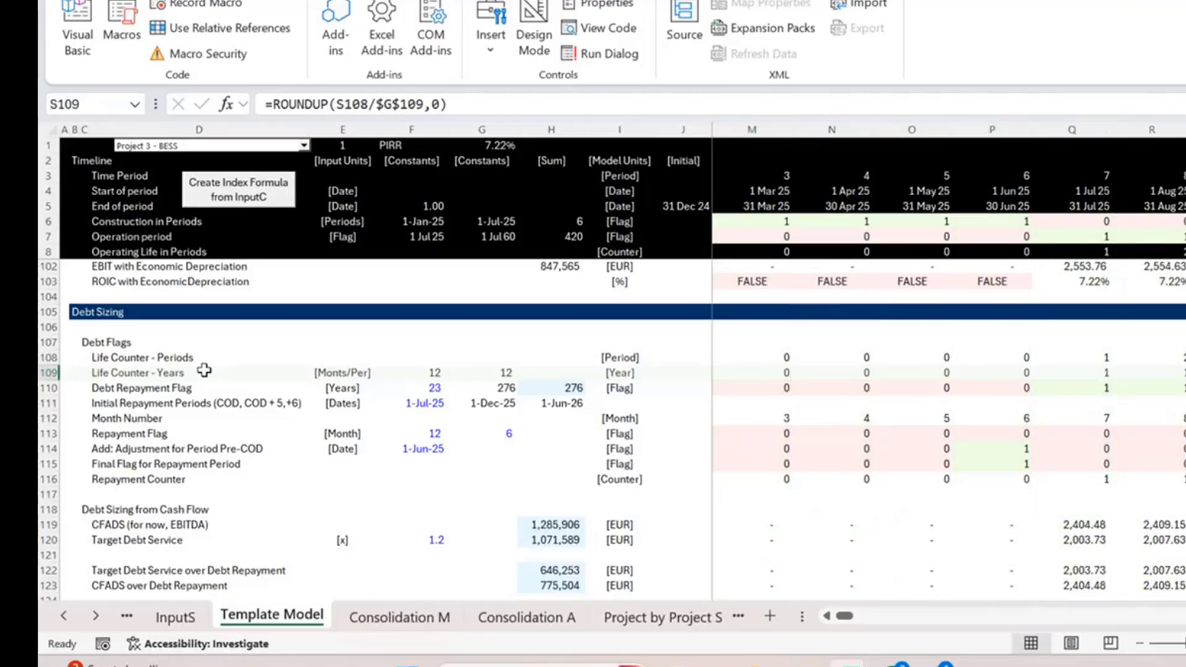
{"action": "key", "text": "Right"}
{"action": "key", "text": "Right"}
{"action": "key", "text": "Right"}
{"action": "key", "text": "Right"}
{"action": "key", "text": "Right"}
{"action": "key", "text": "Right"}
{"action": "key", "text": "Right"}
{"action": "key", "text": "Right"}
{"action": "key", "text": "Left"}
{"action": "key", "text": "Left"}
{"action": "key", "text": "Left"}
{"action": "key", "text": "Left"}
{"action": "key", "text": "Left"}
{"action": "key", "text": "Left"}
{"action": "key", "text": "Left"}
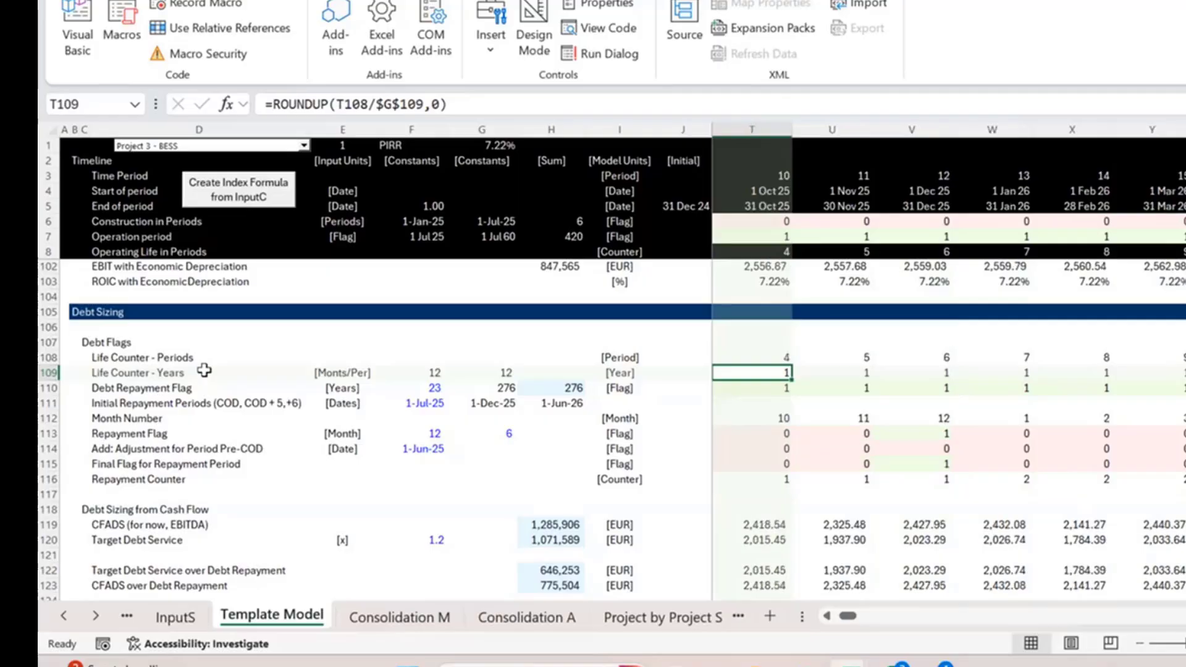
{"action": "key", "text": "Left"}
{"action": "key", "text": "Left"}
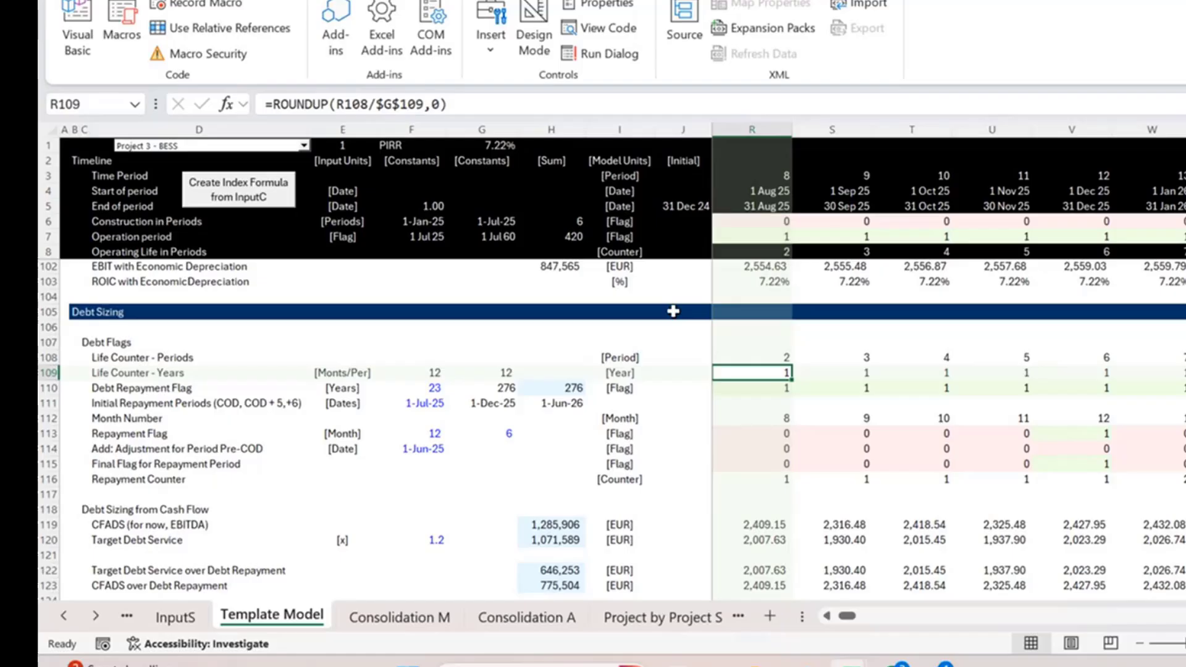
Go along row 109 to July 2026 and inspect the year counter's ROUNDUP formula in AC109
{"action": "key", "text": "Right"}
{"action": "key", "text": "Right"}
{"action": "key", "text": "Right"}
{"action": "key", "text": "Right"}
{"action": "key", "text": "Right"}
{"action": "key", "text": "Right"}
{"action": "key", "text": "Right"}
{"action": "key", "text": "Right"}
{"action": "key", "text": "Right"}
{"action": "key", "text": "Right"}
{"action": "key", "text": "Right"}
{"action": "key", "text": "Right"}
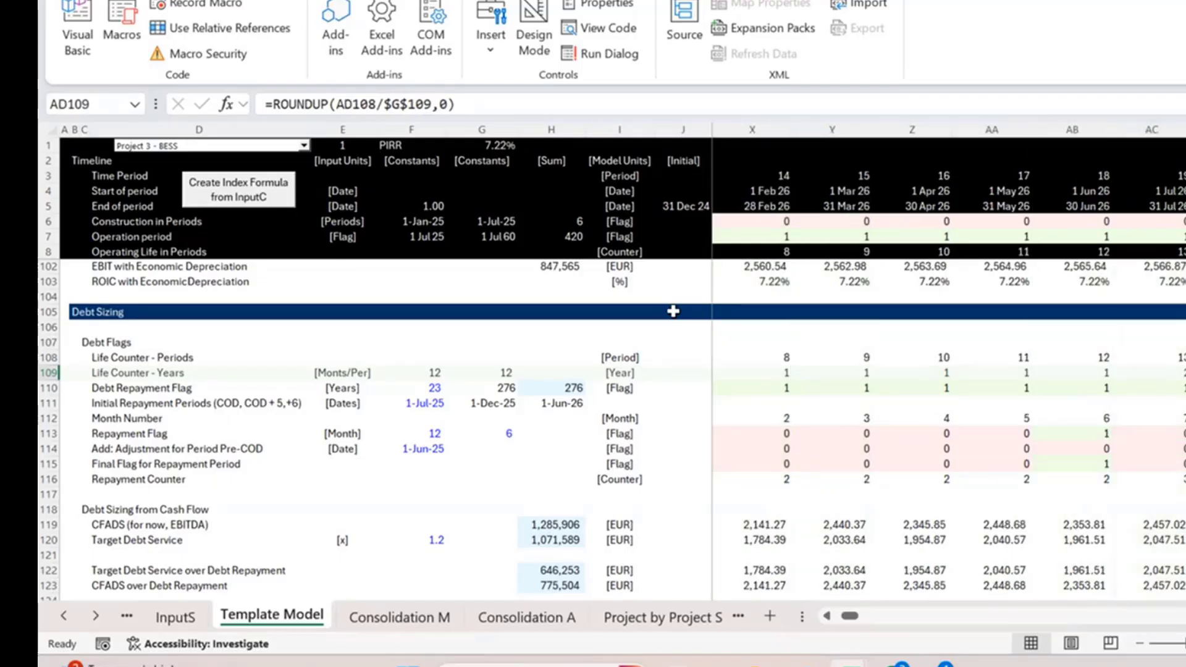
{"action": "key", "text": "Right"}
{"action": "key", "text": "Left"}
{"action": "key", "text": "Left"}
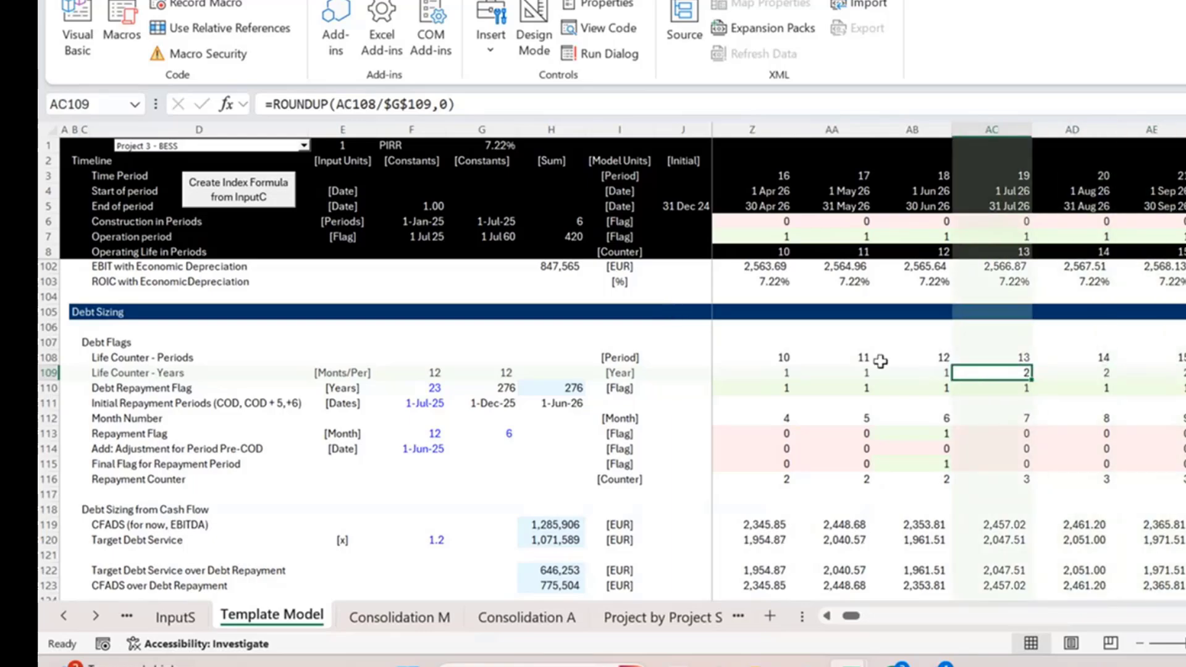
{"action": "key", "text": "F2"}
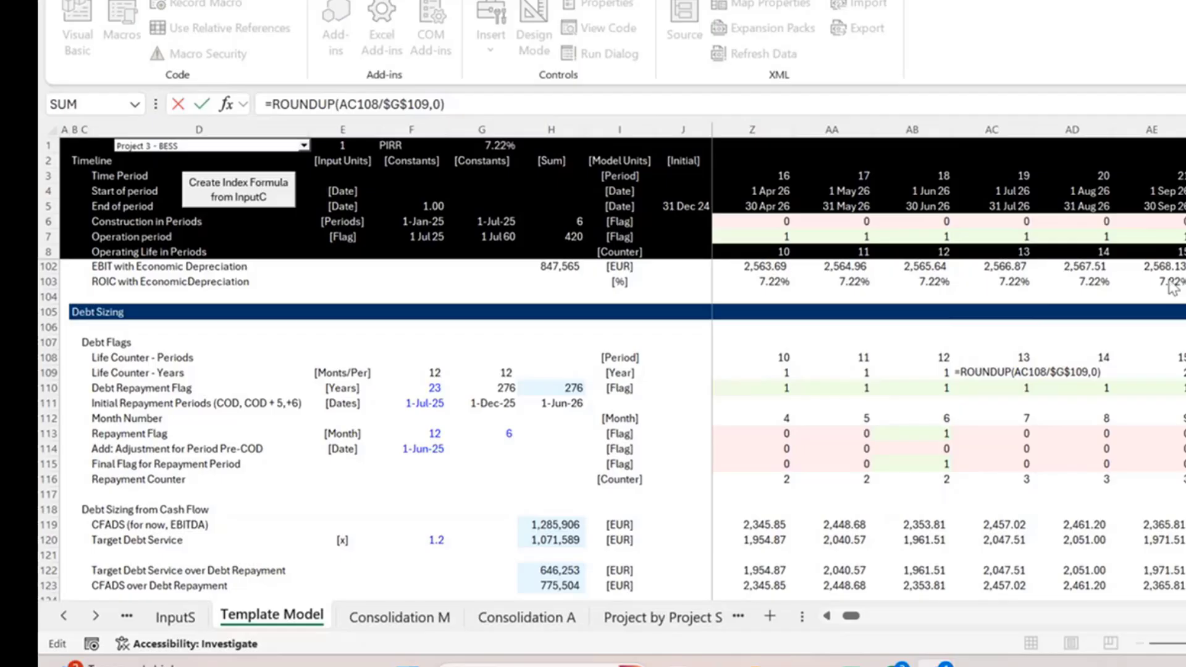
{"action": "key", "text": "Escape"}
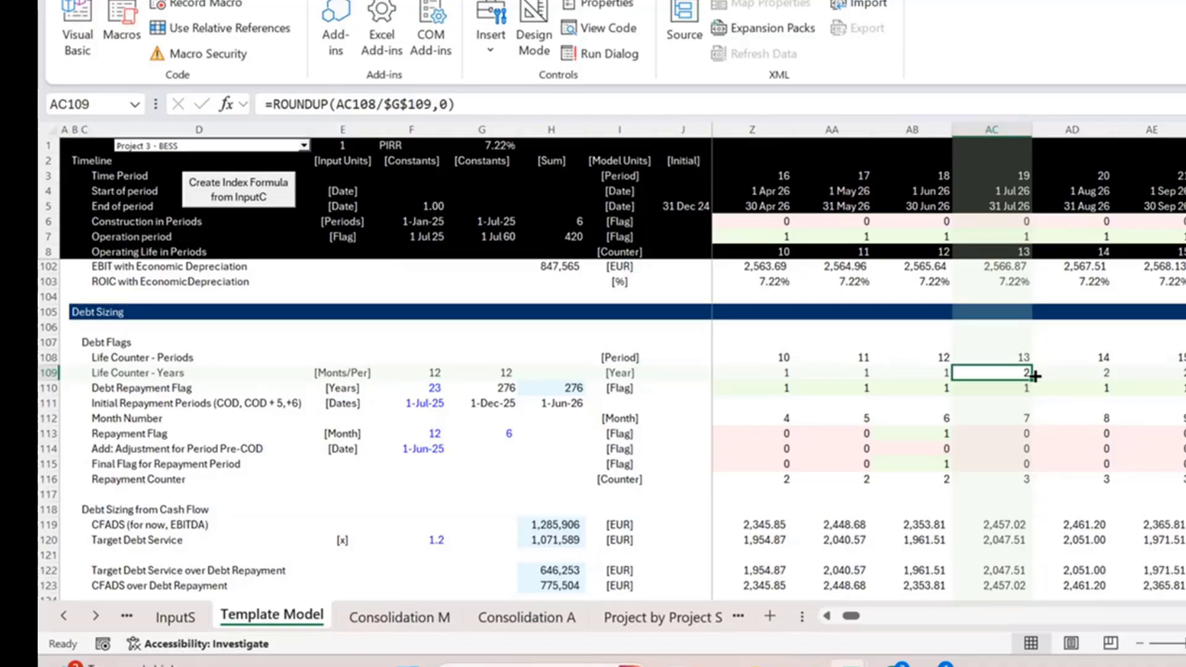
{"action": "double_click", "coordinate": [1034, 376]}
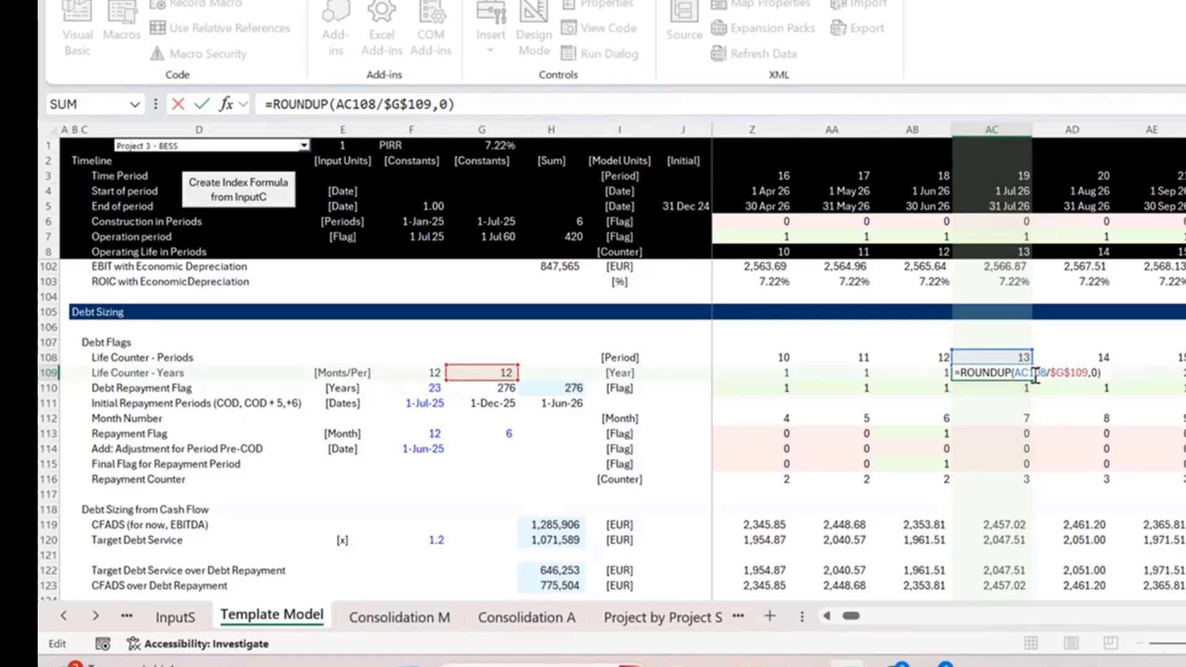
{"action": "key", "text": "ctrl+Return"}
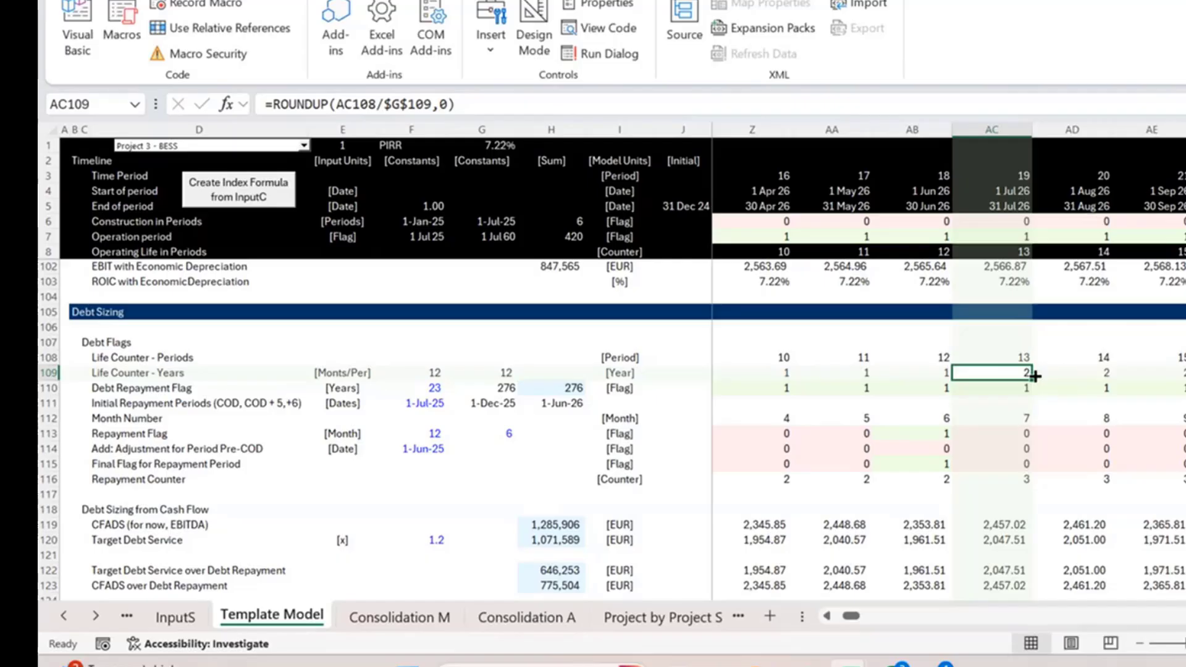
Inspect the Debt Repayment Flag formula in AC110 and the repayment term input in F110
{"action": "key", "text": "Down"}
{"action": "key", "text": "F2"}
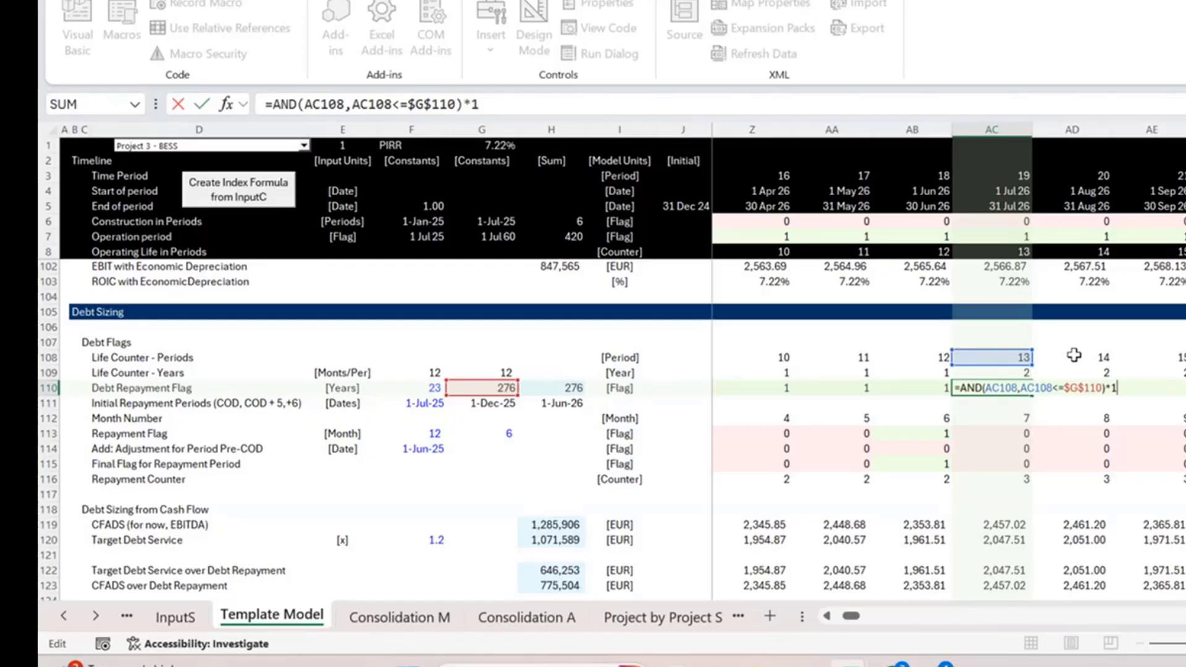
{"action": "key", "text": "ctrl+Return"}
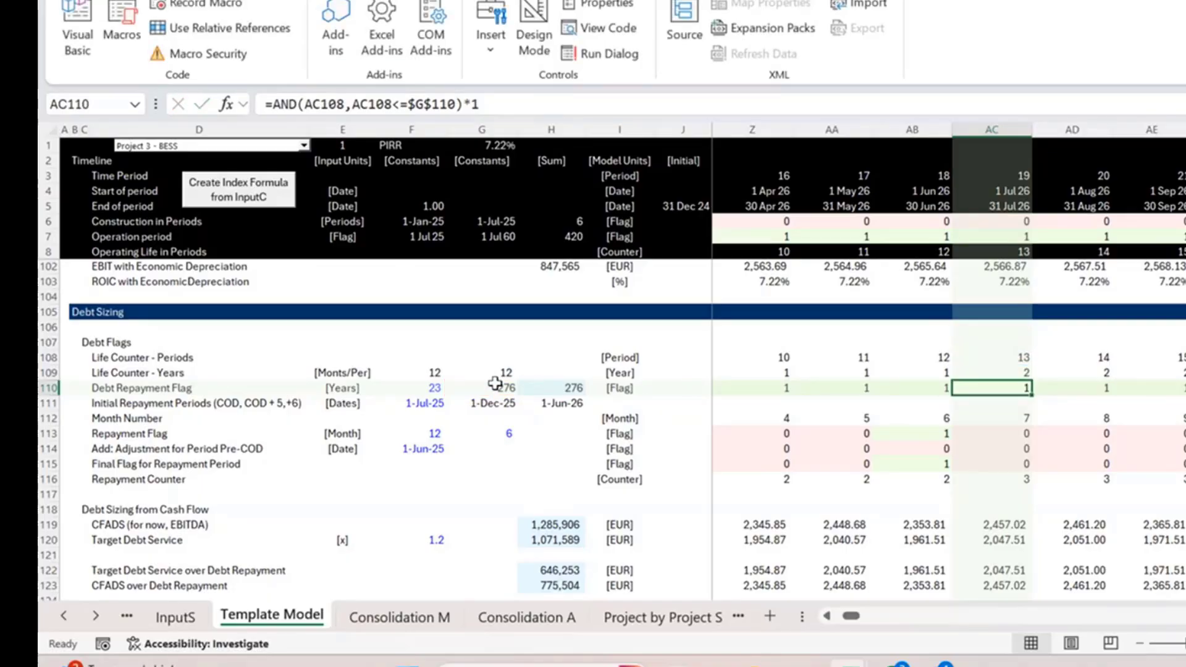
{"action": "left_click", "coordinate": [431, 389]}
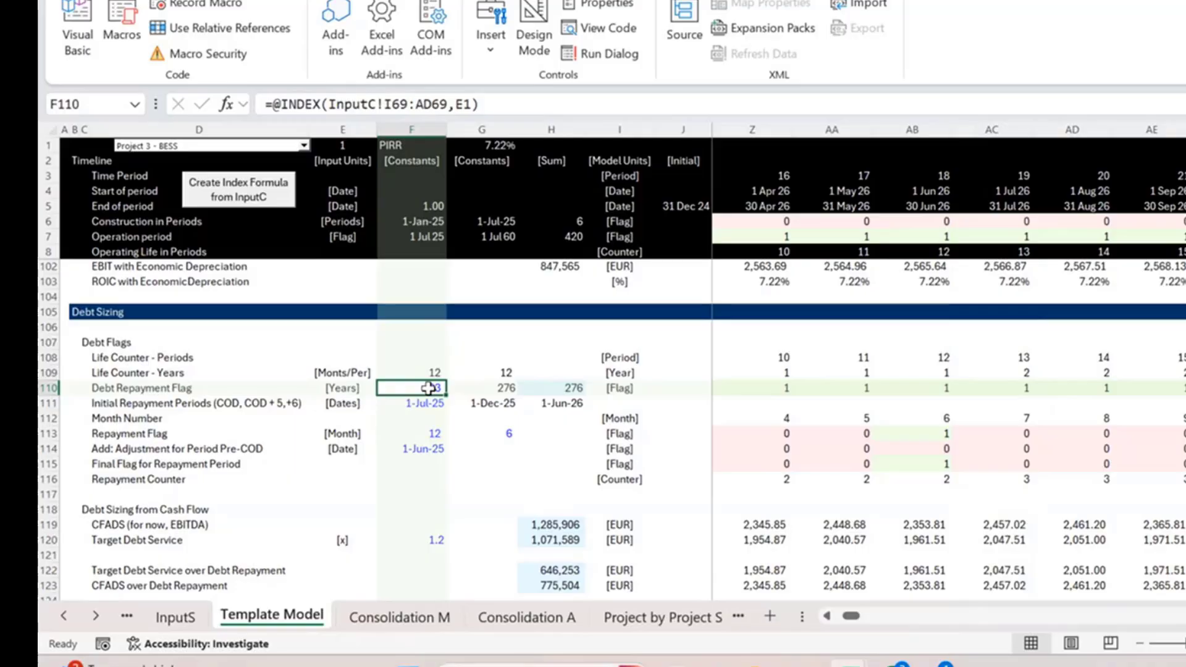
Dismiss the @ operator notice and trace the F110 repayment term back to the Debt Tenure row on InputC
{"action": "double_click", "coordinate": [429, 388]}
{"action": "key", "text": "Escape"}
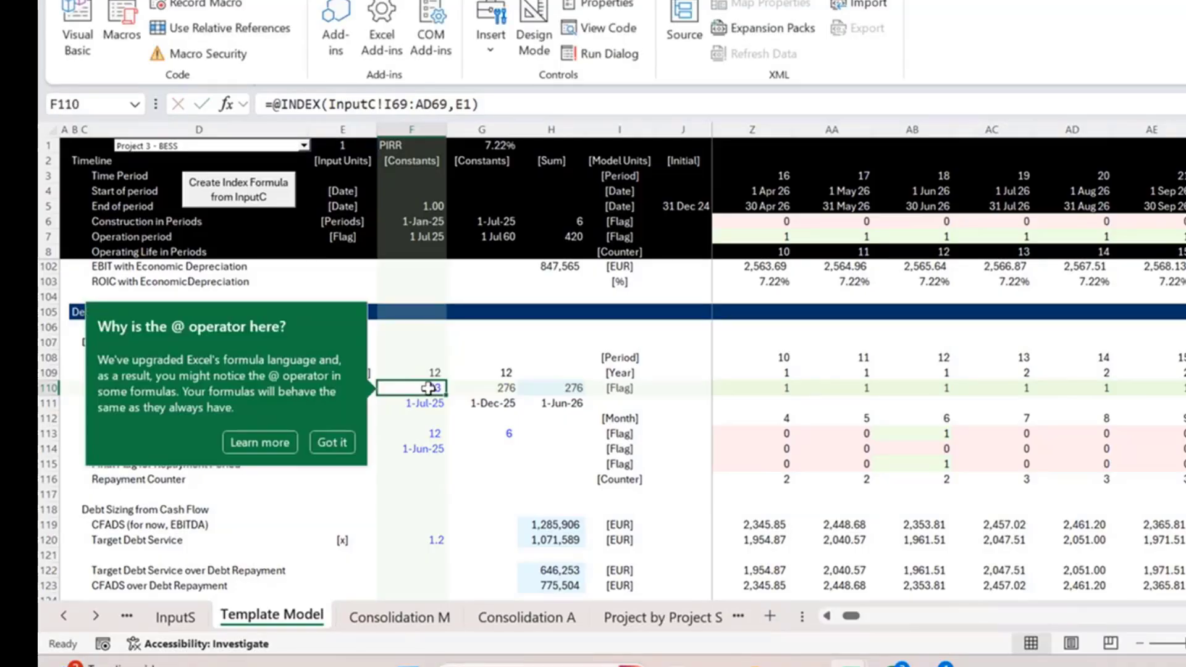
{"action": "left_click", "coordinate": [332, 442]}
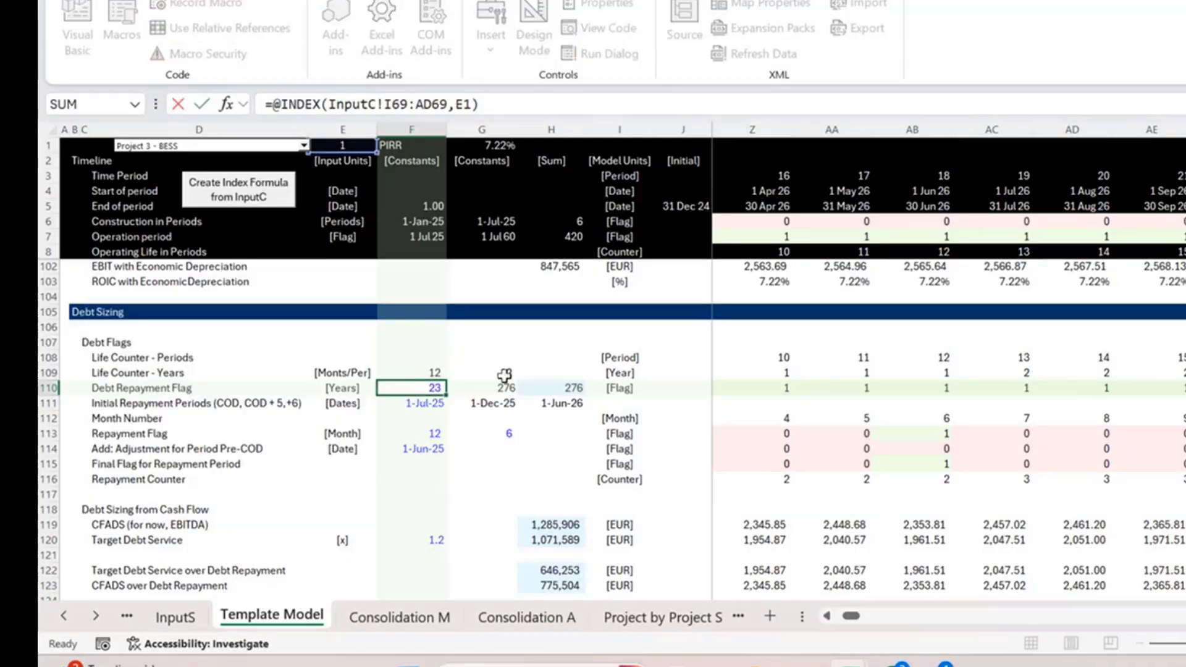
{"action": "key", "text": "Escape"}
{"action": "key", "text": "ctrl+bracketleft"}
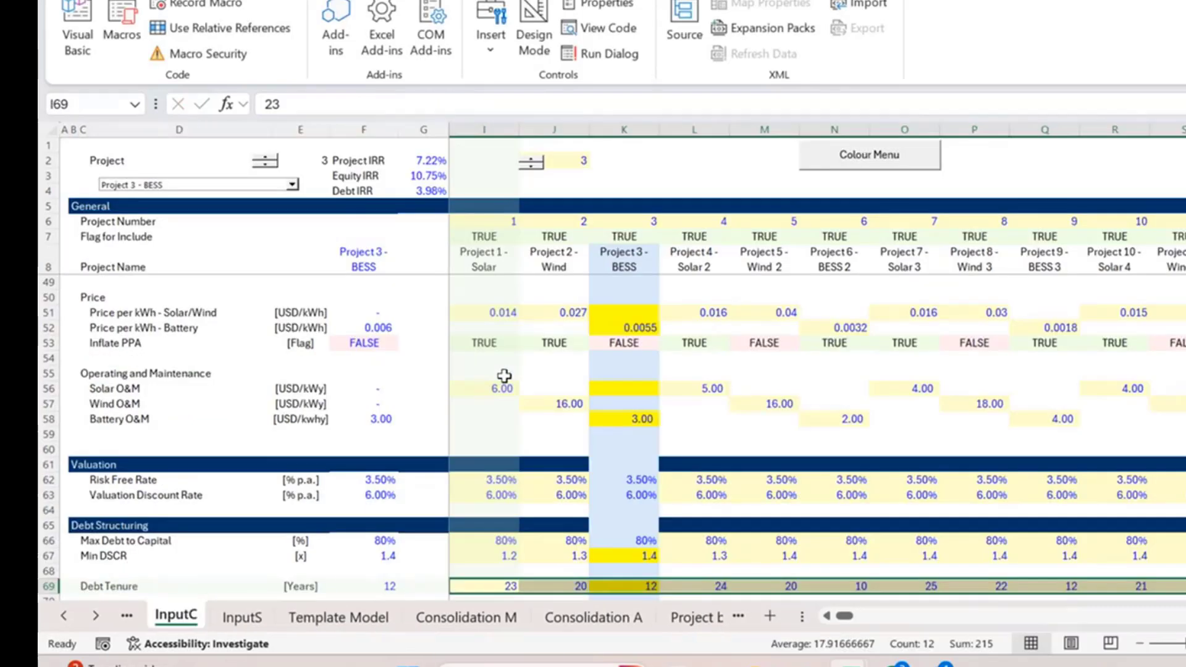
{"action": "scroll", "coordinate": [504, 375], "scroll_direction": "down", "scroll_amount": 1}
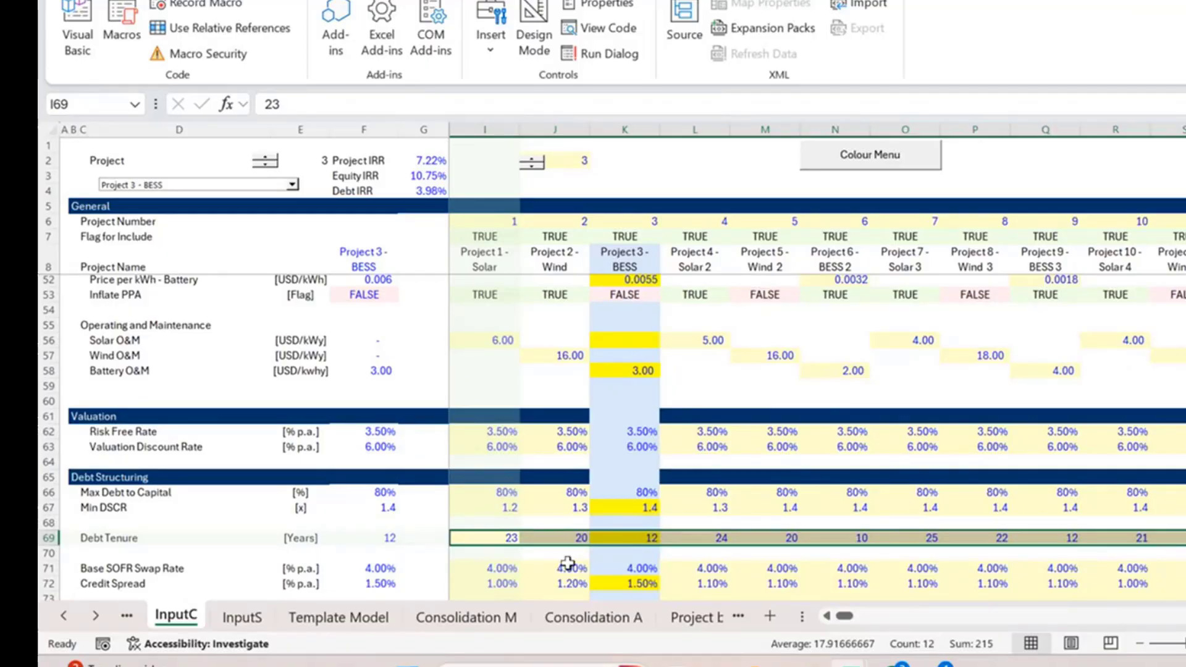
Inspect the Debt Tenure INDEX formula in F69 and the Project 3 - BESS tenure in K69
{"action": "left_click", "coordinate": [312, 538]}
{"action": "left_click", "coordinate": [393, 538]}
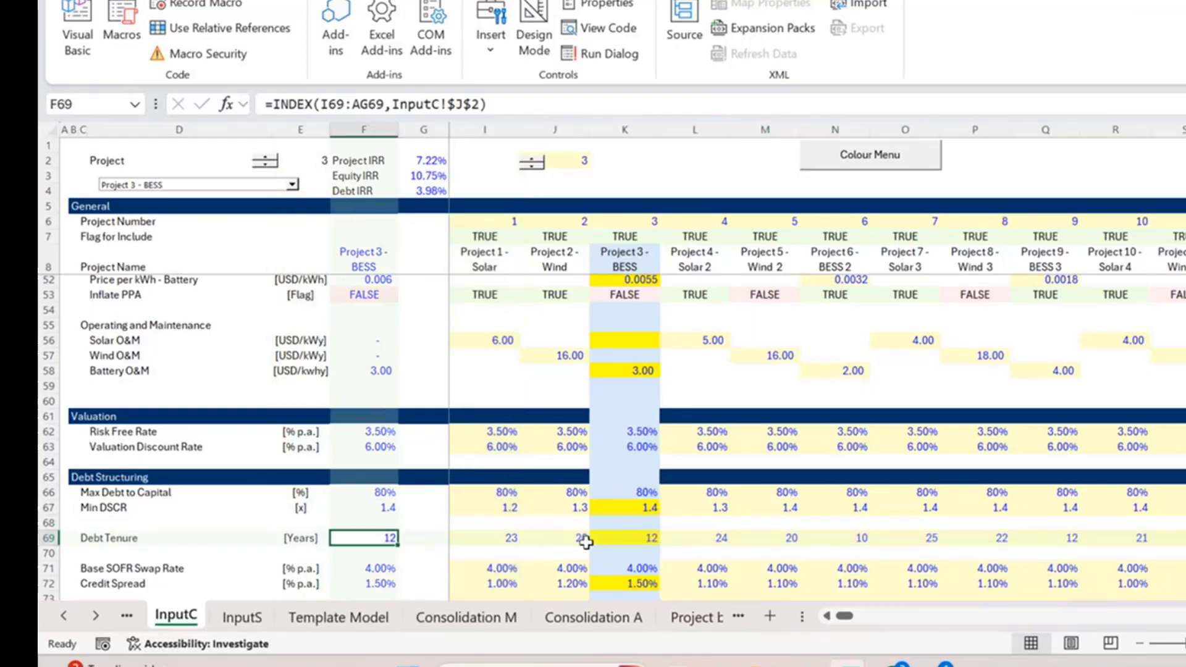
{"action": "left_click", "coordinate": [621, 537]}
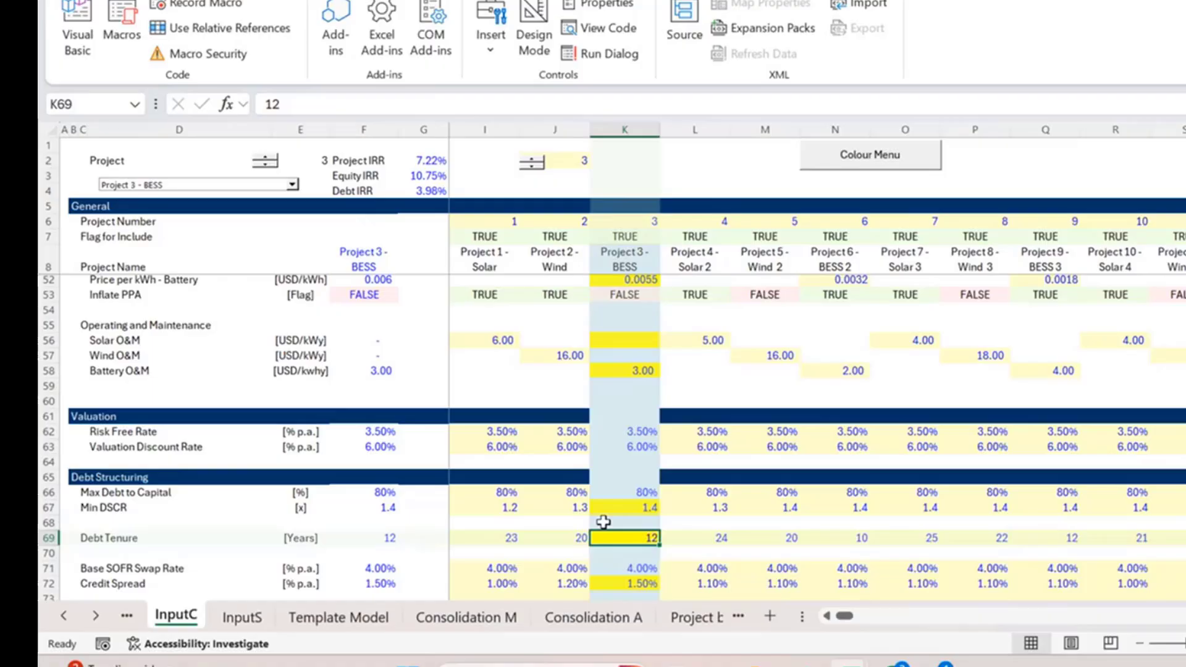
Return to the Template Model sheet and set the project number in E1 to 2
{"action": "key", "text": "ctrl+Page_Down"}
{"action": "key", "text": "ctrl+Page_Down"}
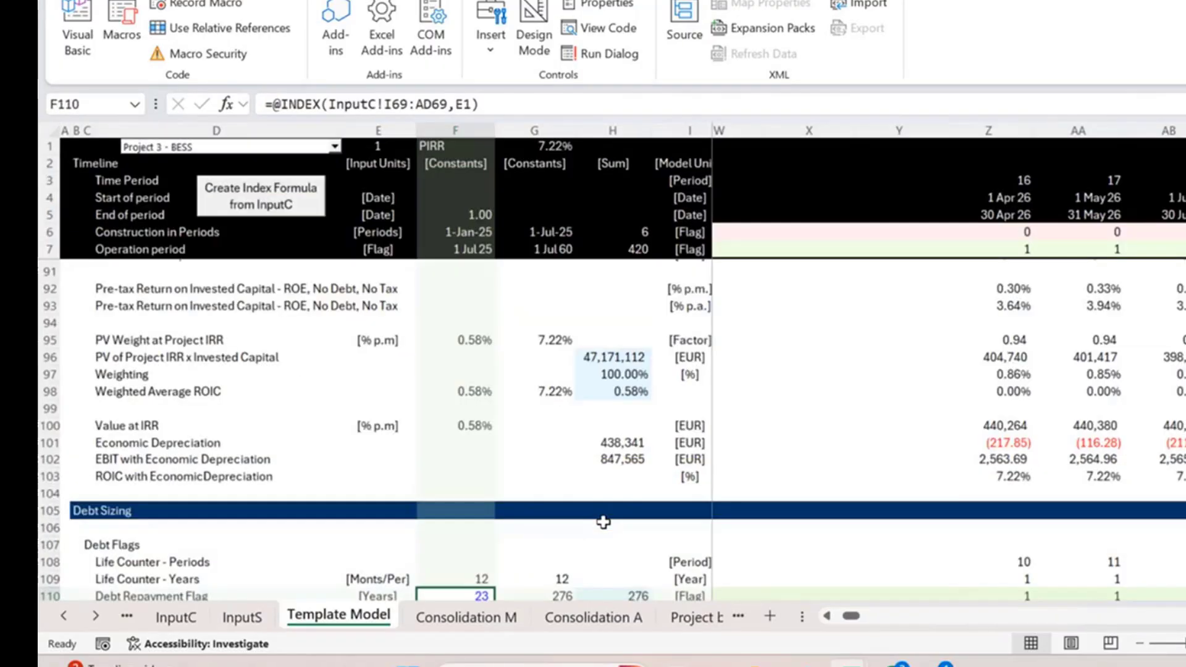
{"action": "scroll", "coordinate": [604, 522], "scroll_direction": "down", "scroll_amount": 1}
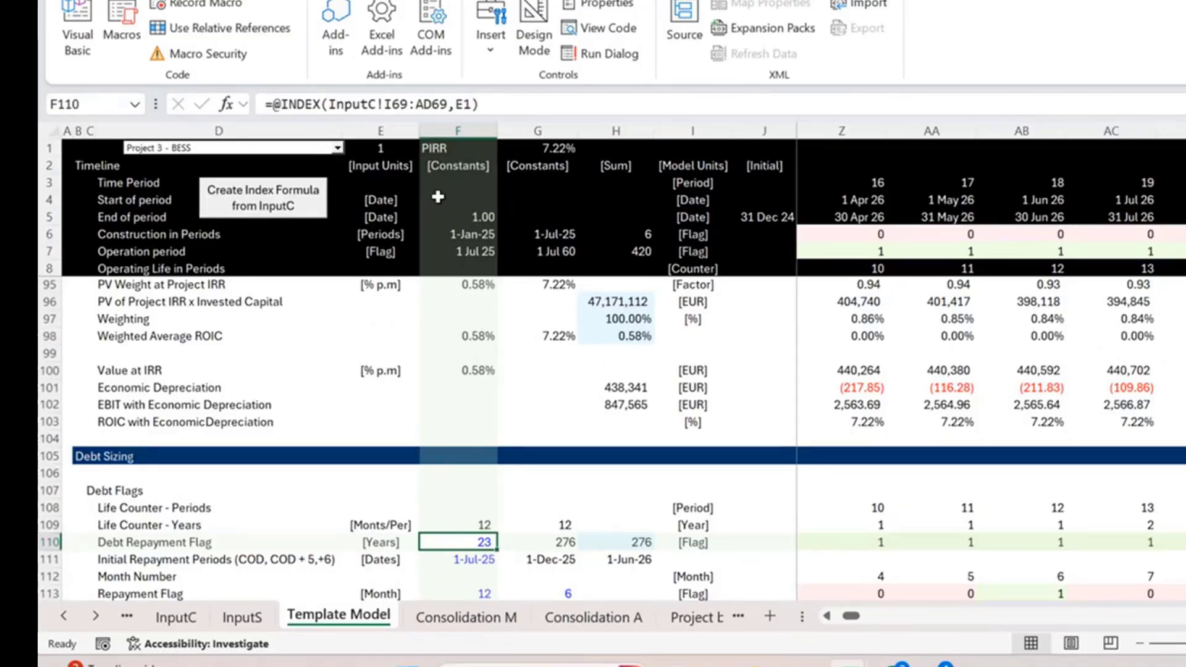
{"action": "left_click", "coordinate": [382, 148]}
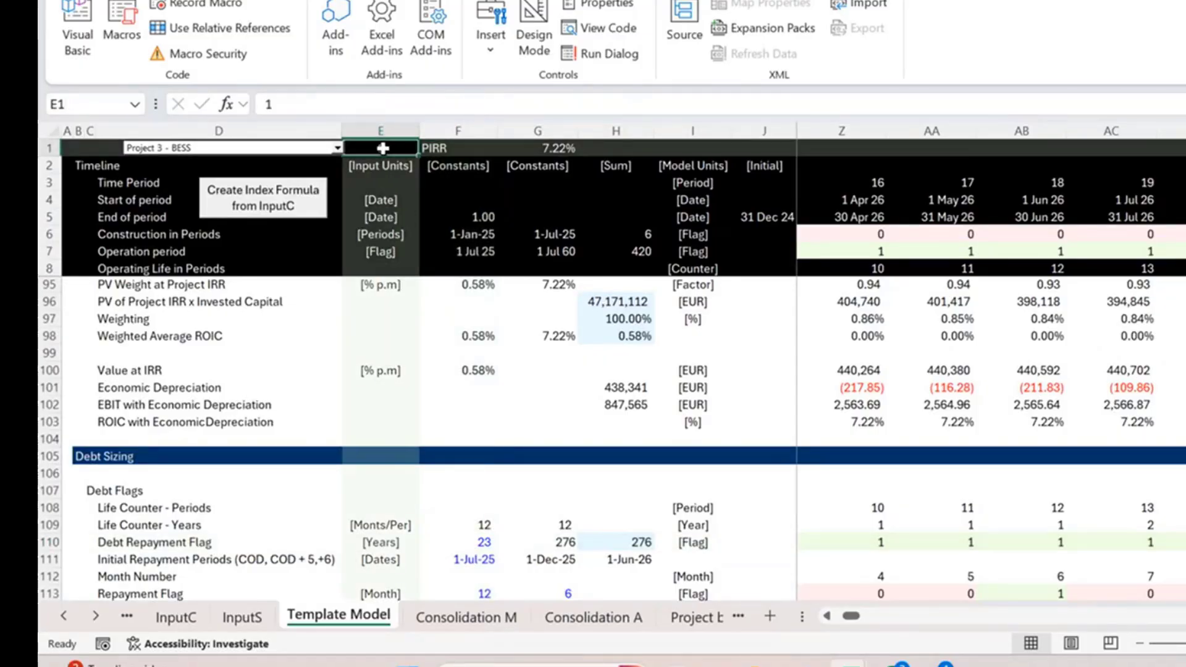
{"action": "left_click", "coordinate": [381, 131]}
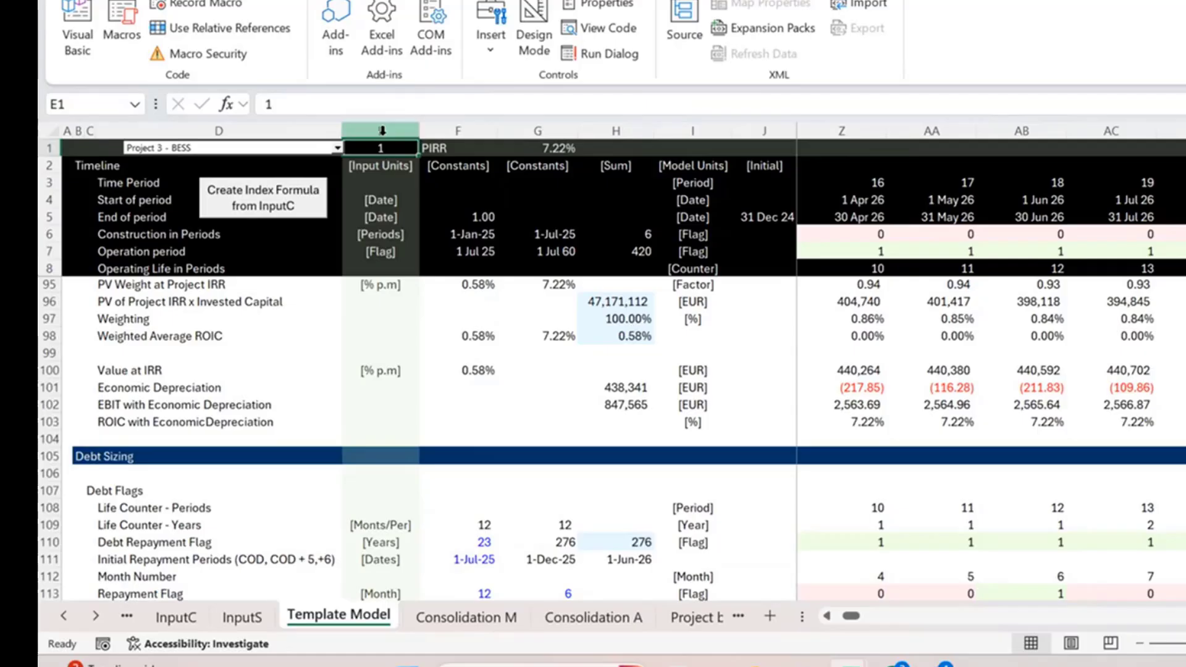
{"action": "key", "text": "Return"}
{"action": "key", "text": "shift+Return"}
{"action": "type", "text": "2"}
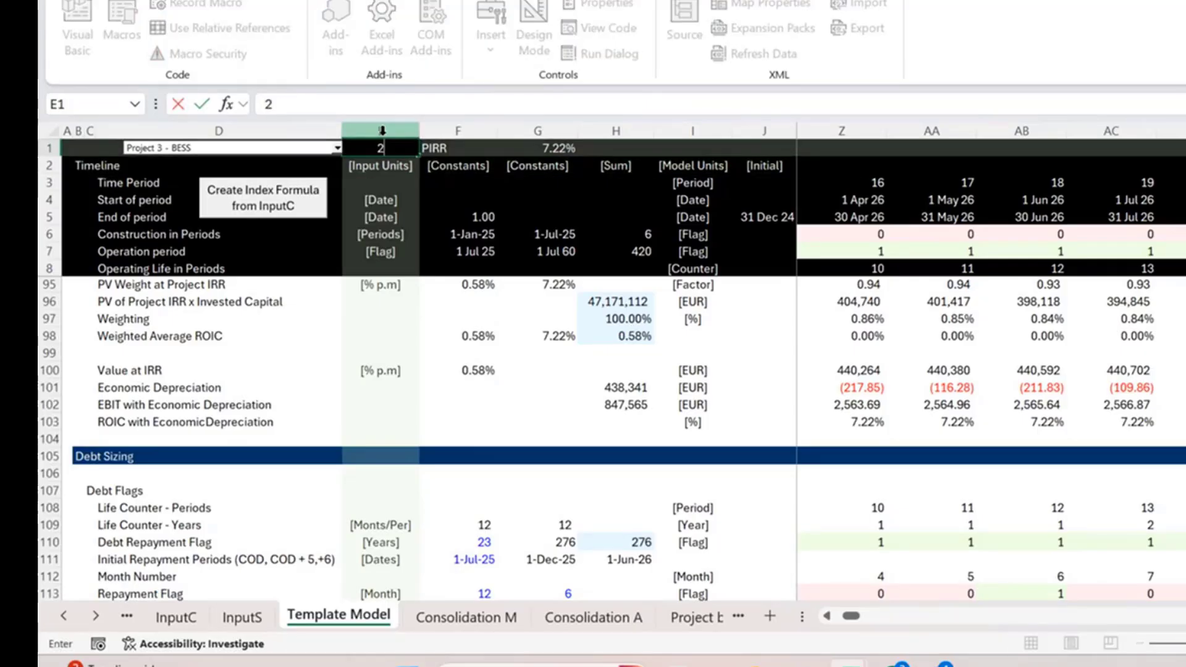
{"action": "key", "text": "Return"}
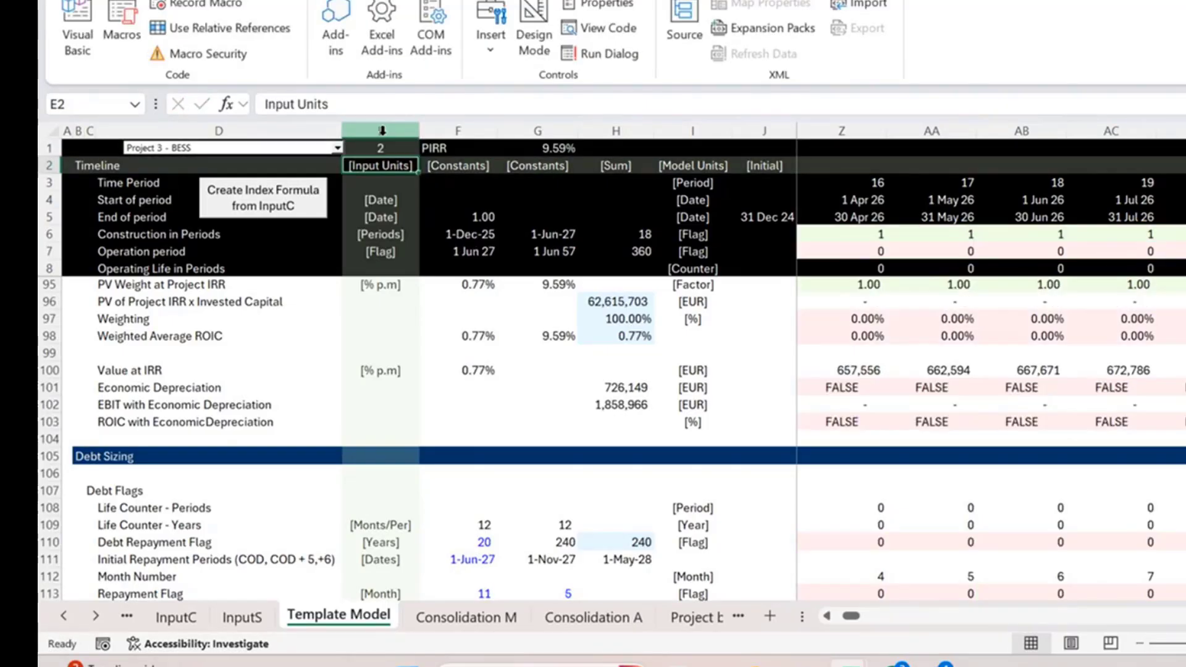
{"action": "key", "text": "shift+Return"}
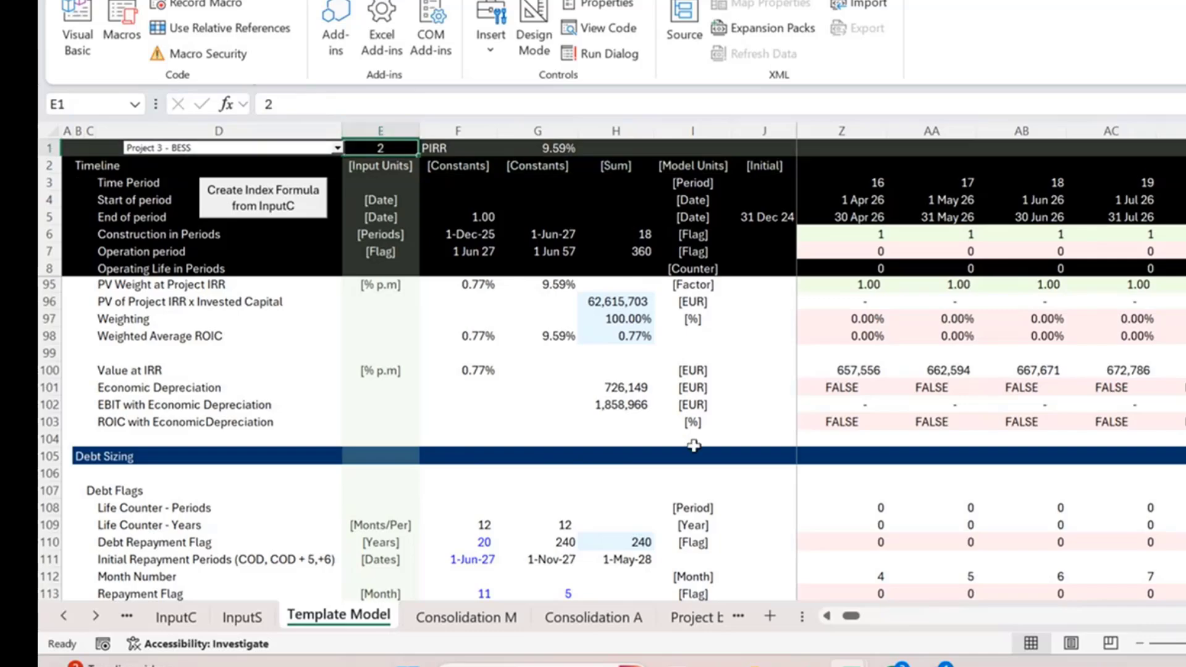
Review the Debt Sizing rows for project 2, checking the repayment term in F110 and the EDATE formula in G111
{"action": "scroll", "coordinate": [694, 445], "scroll_direction": "down", "scroll_amount": 1}
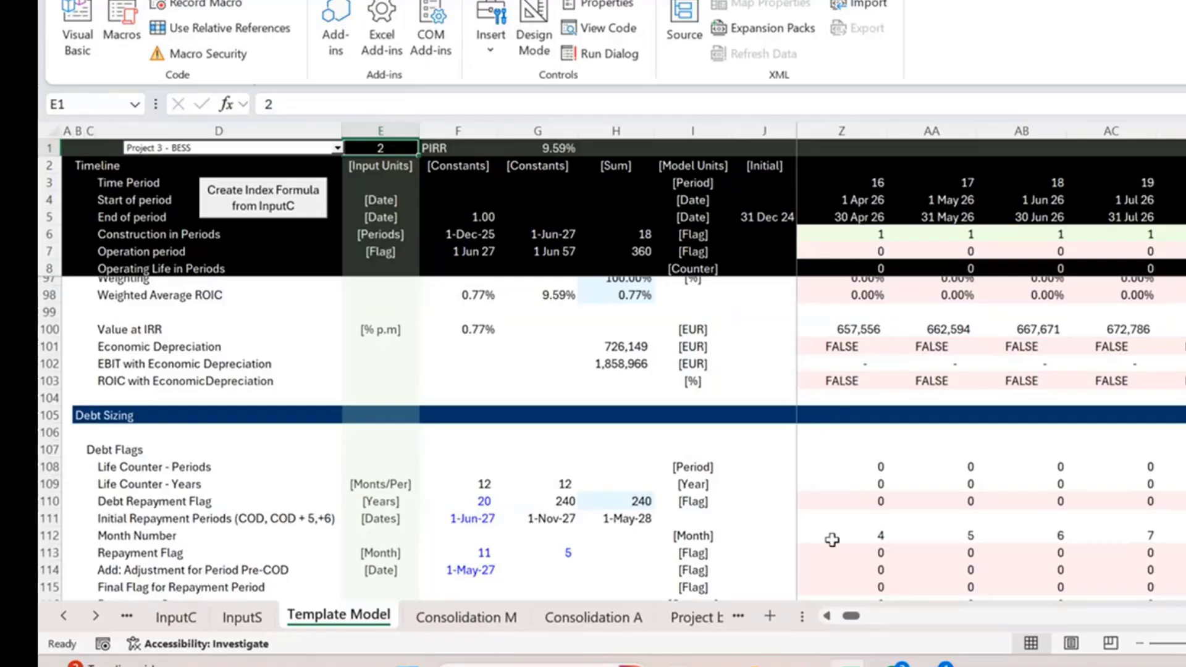
{"action": "scroll", "coordinate": [863, 477], "scroll_direction": "down", "scroll_amount": 1}
{"action": "scroll", "coordinate": [863, 476], "scroll_direction": "up", "scroll_amount": 3}
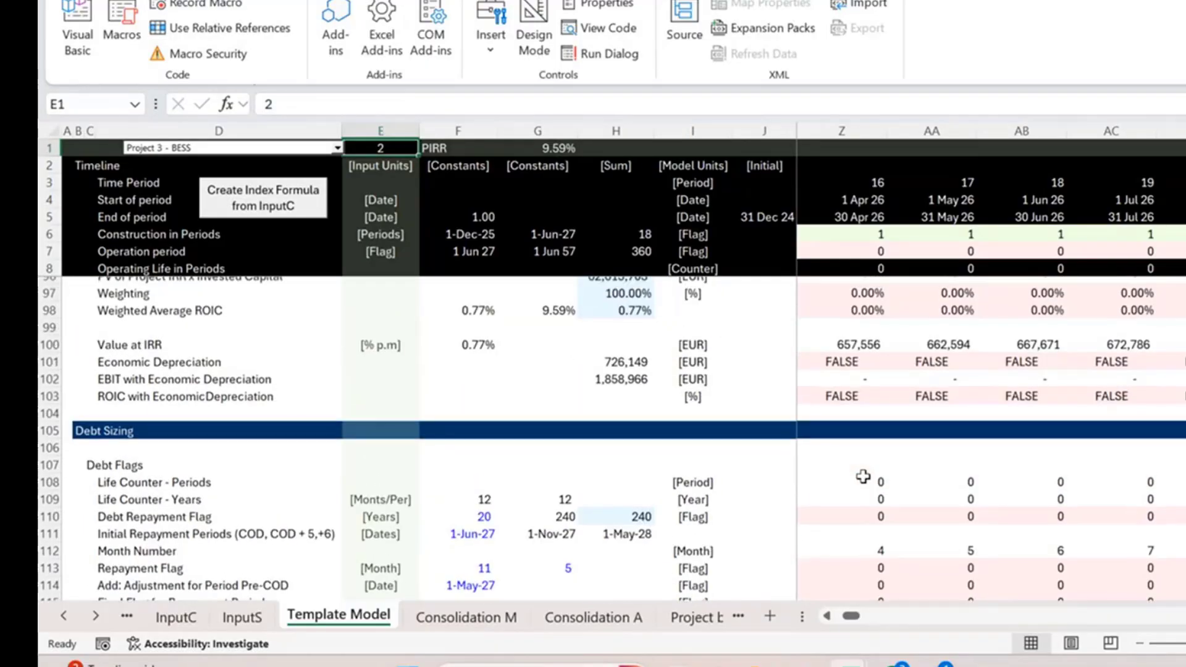
{"action": "scroll", "coordinate": [863, 476], "scroll_direction": "down", "scroll_amount": 7}
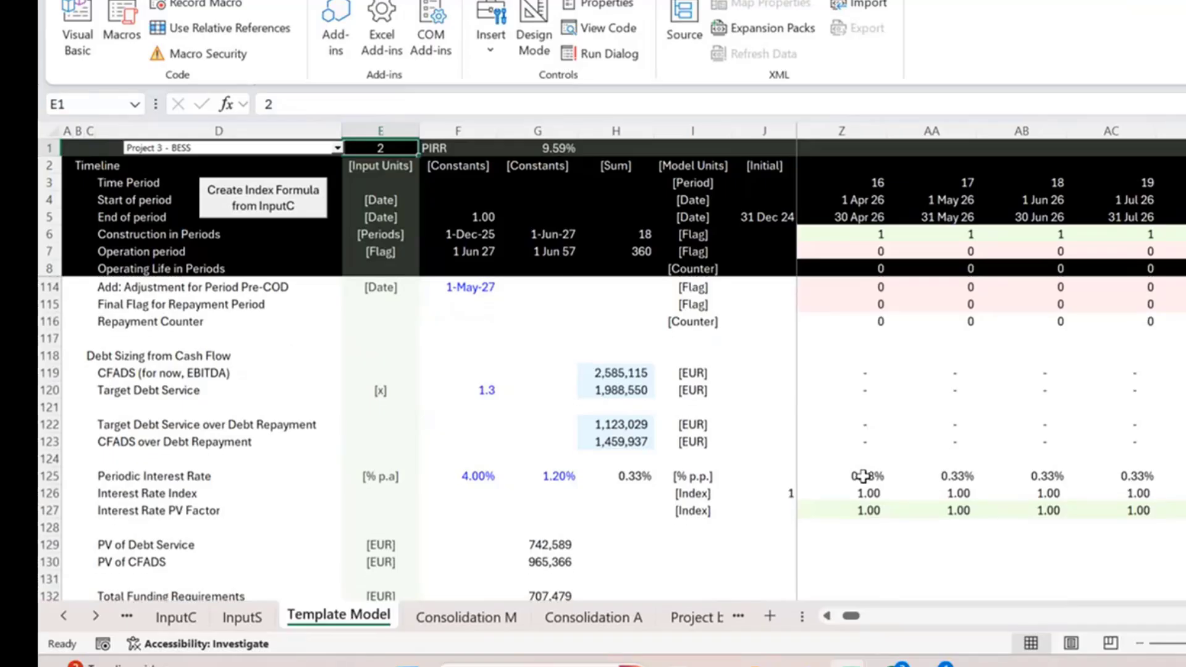
{"action": "scroll", "coordinate": [863, 476], "scroll_direction": "up", "scroll_amount": 2}
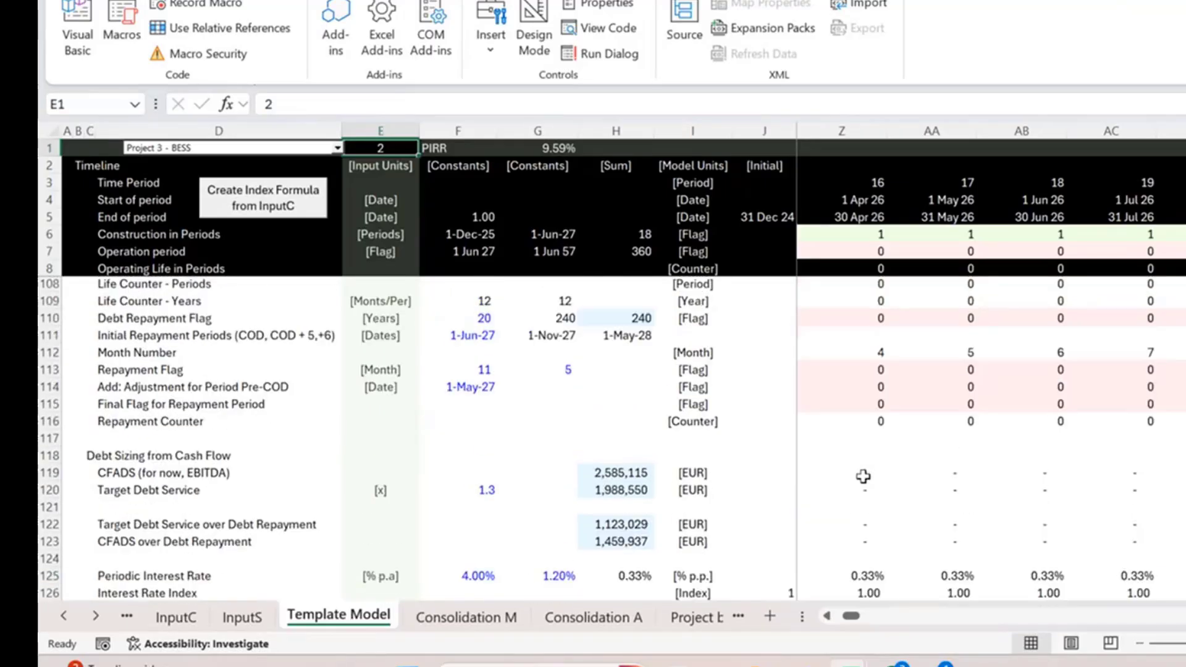
{"action": "scroll", "coordinate": [863, 476], "scroll_direction": "up", "scroll_amount": 1}
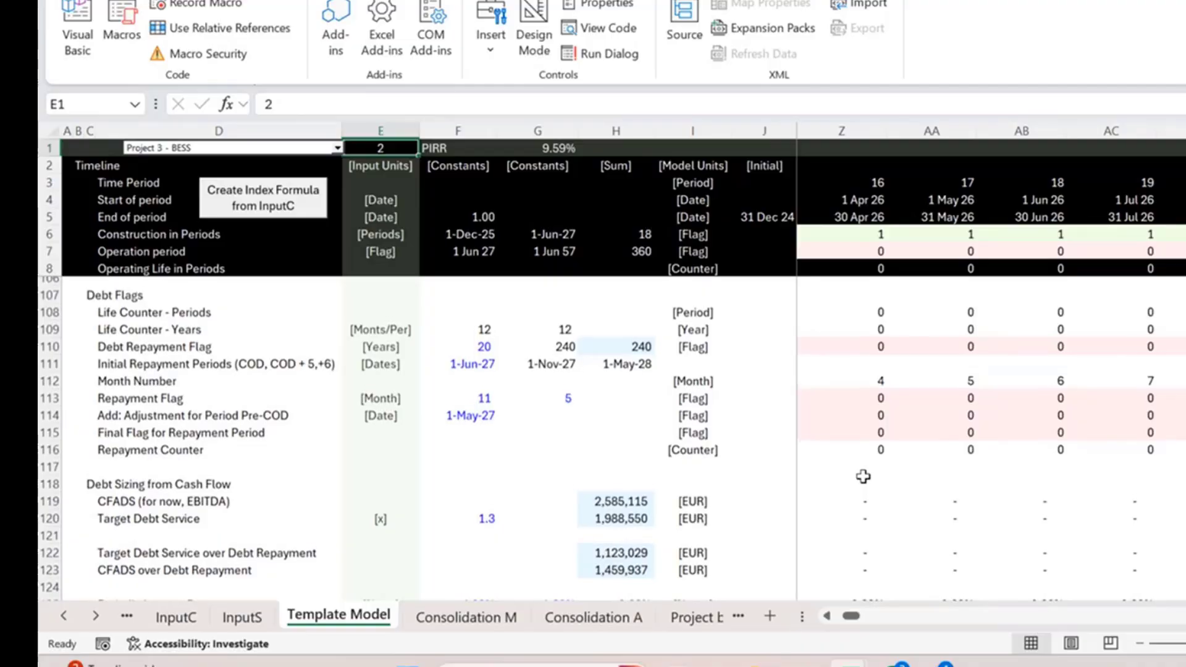
{"action": "left_click", "coordinate": [470, 355]}
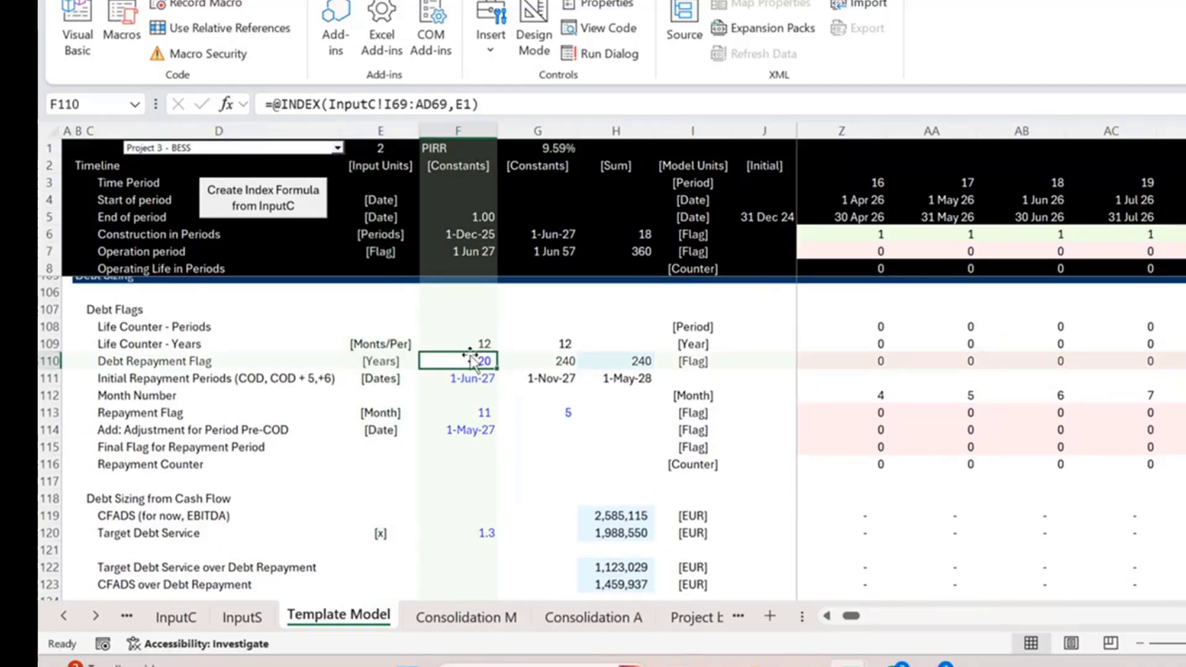
{"action": "key", "text": "Down"}
{"action": "key", "text": "Right"}
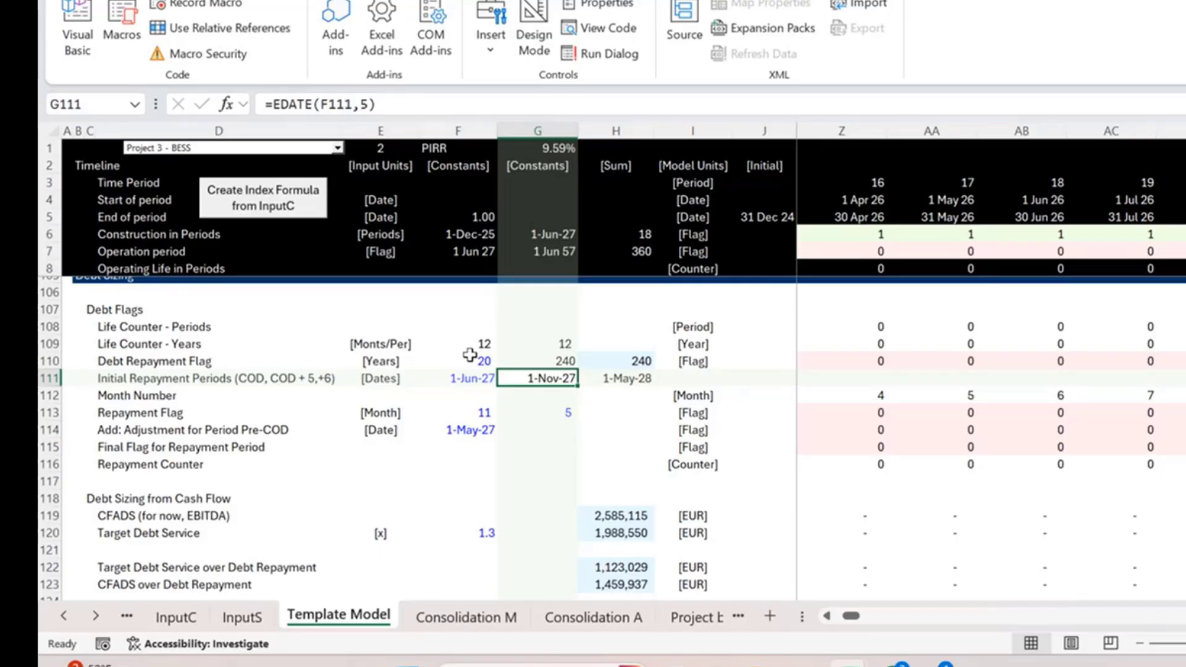
Set the project number in E1 back to 1
{"action": "left_click", "coordinate": [373, 149]}
{"action": "type", "text": "1"}
{"action": "key", "text": "Return"}
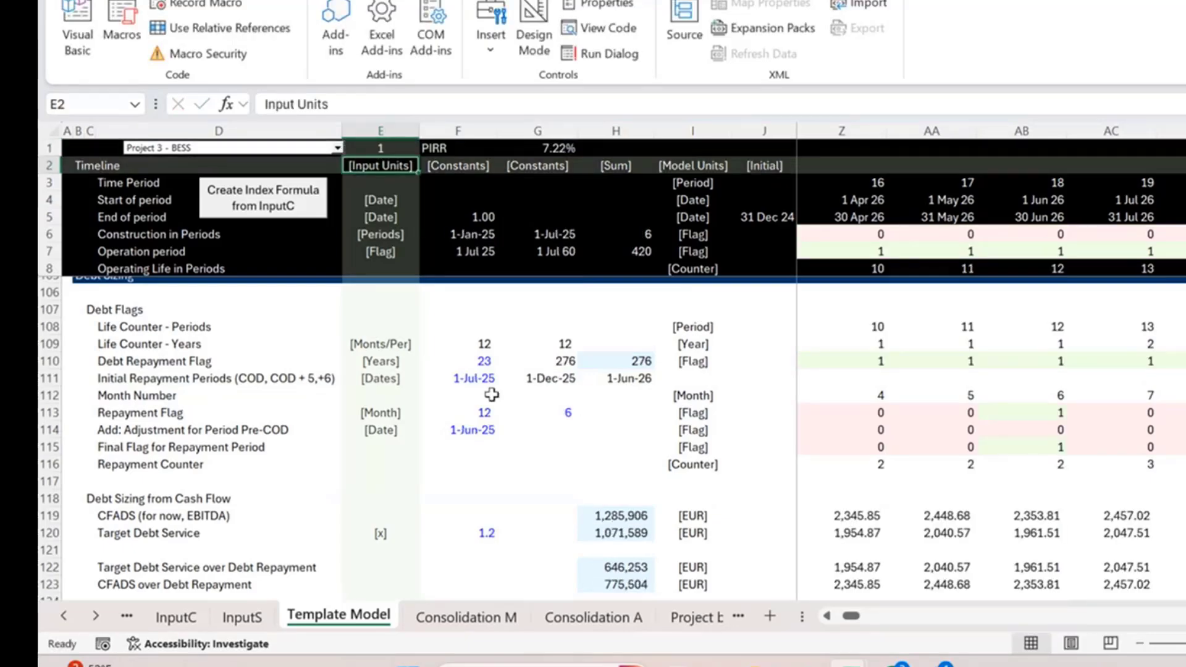
Inspect the Initial Repayment Periods start date in F111 and the EDATE formula for the first repayment date in G111
{"action": "left_click", "coordinate": [485, 364]}
{"action": "left_click", "coordinate": [486, 373]}
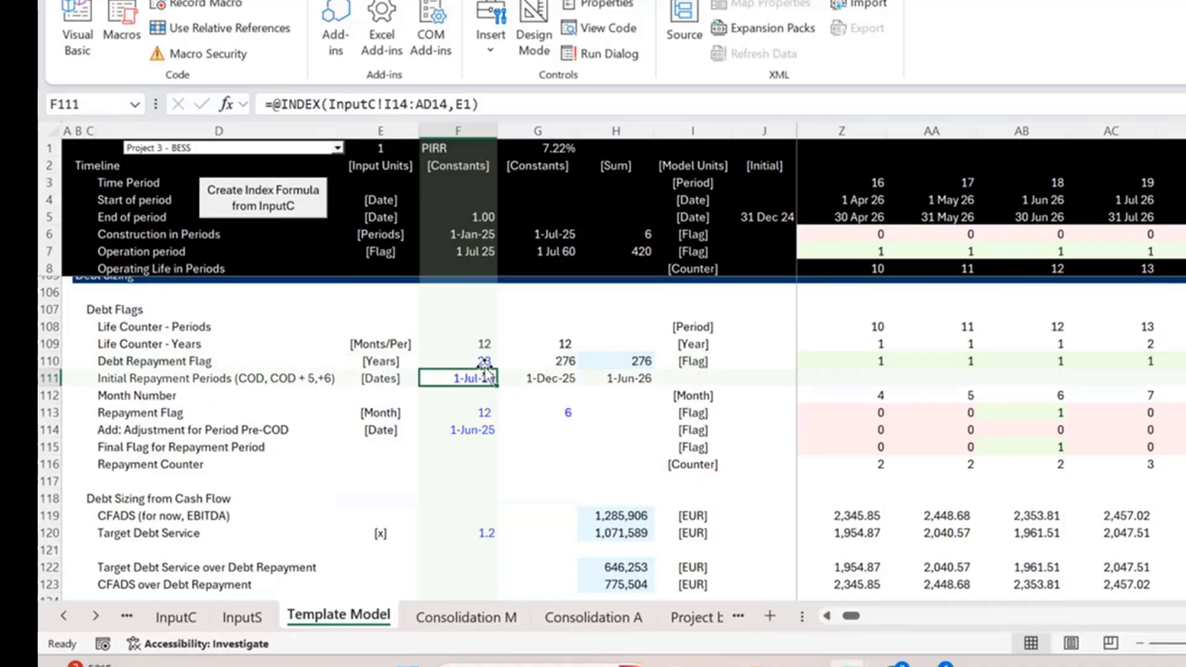
{"action": "key", "text": "Right"}
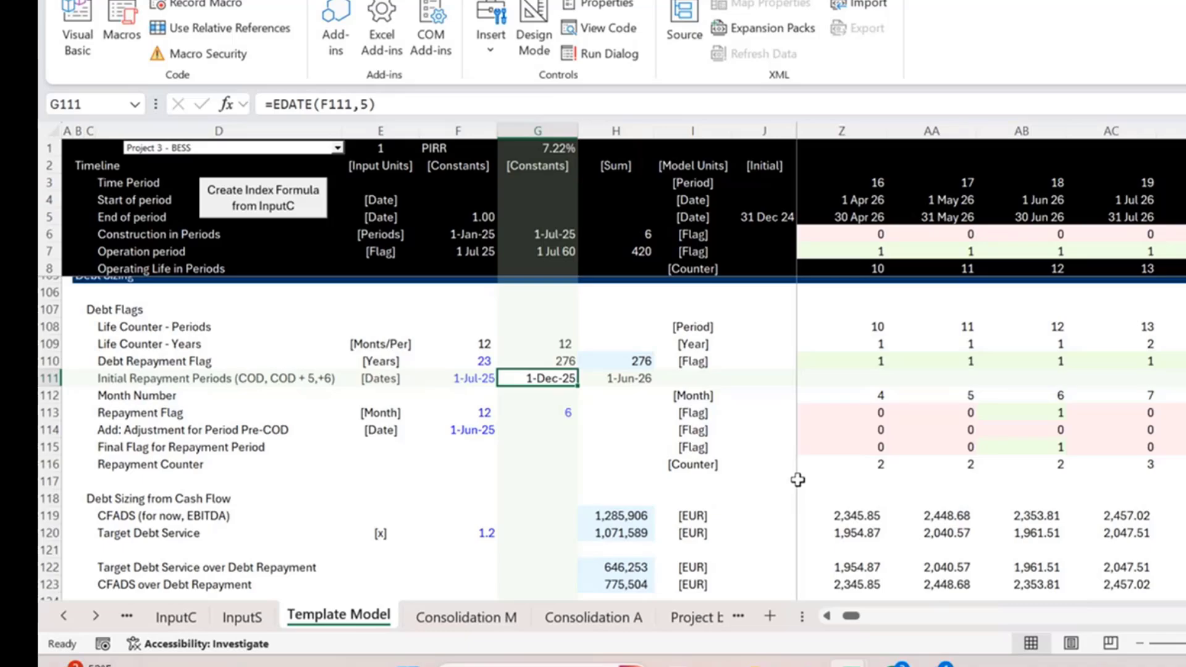
{"action": "key", "text": "F2"}
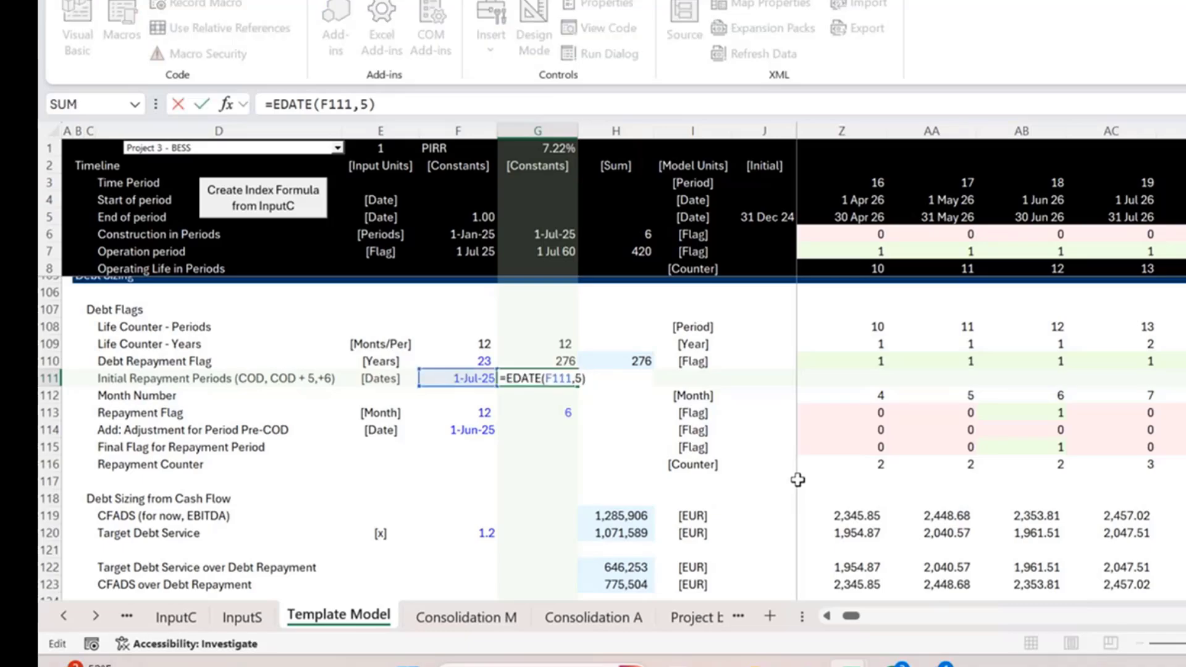
{"action": "key", "text": "Escape"}
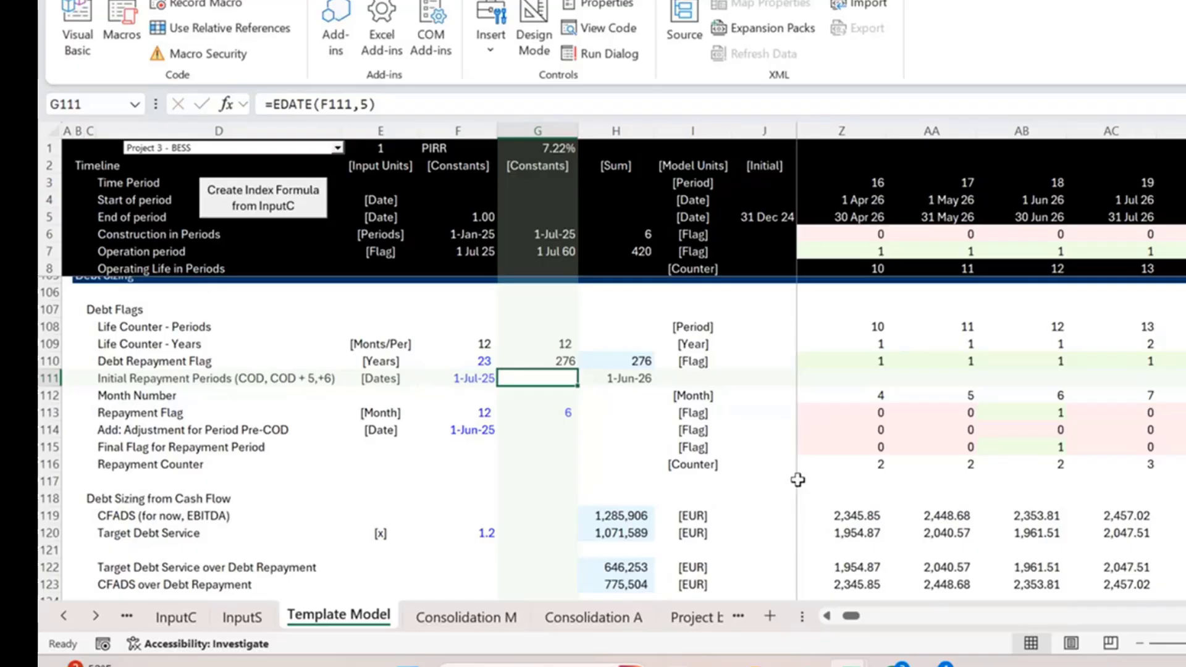
{"action": "left_click", "coordinate": [722, 420]}
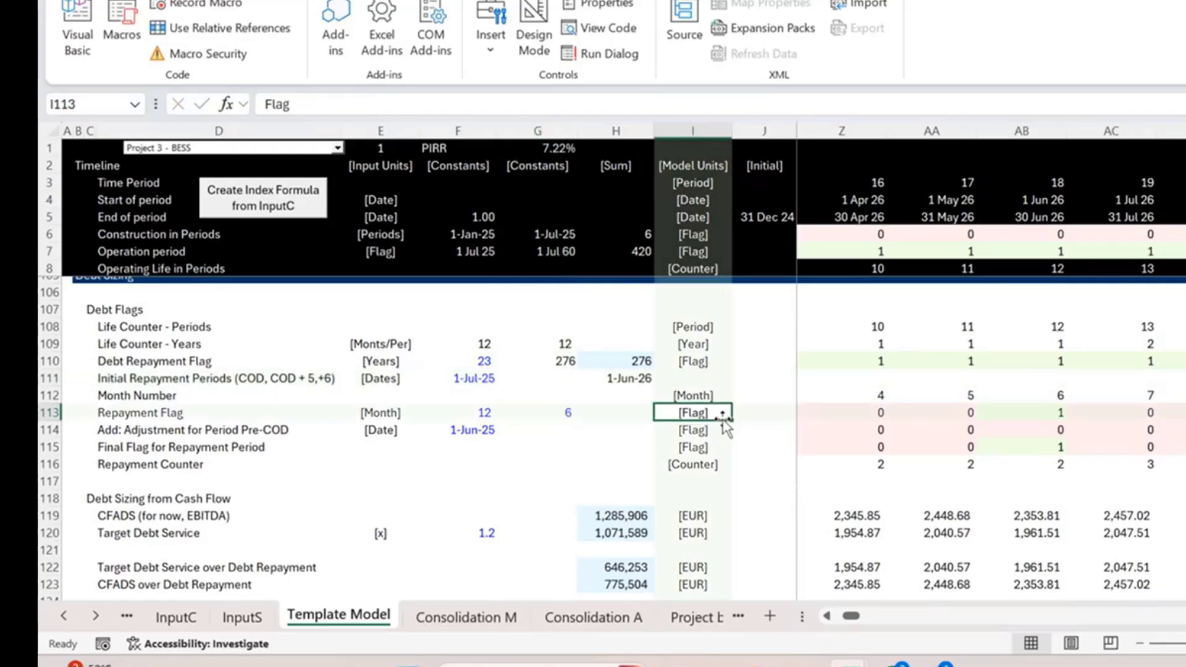
{"action": "double_click", "coordinate": [546, 378]}
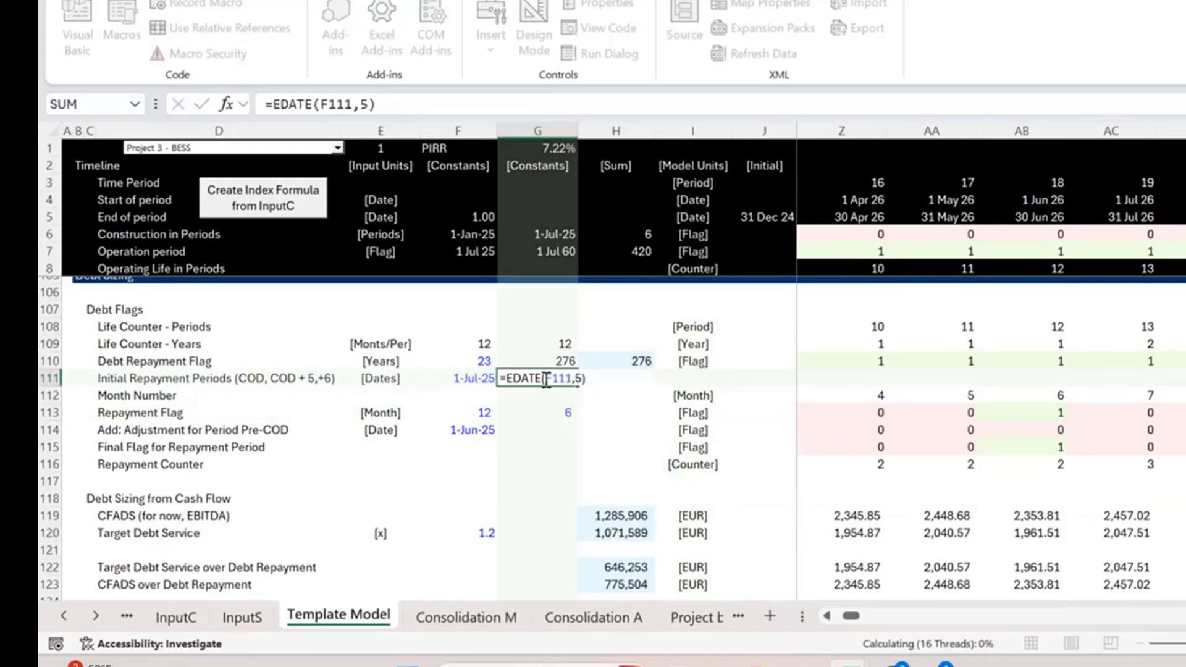
{"action": "key", "text": "Return"}
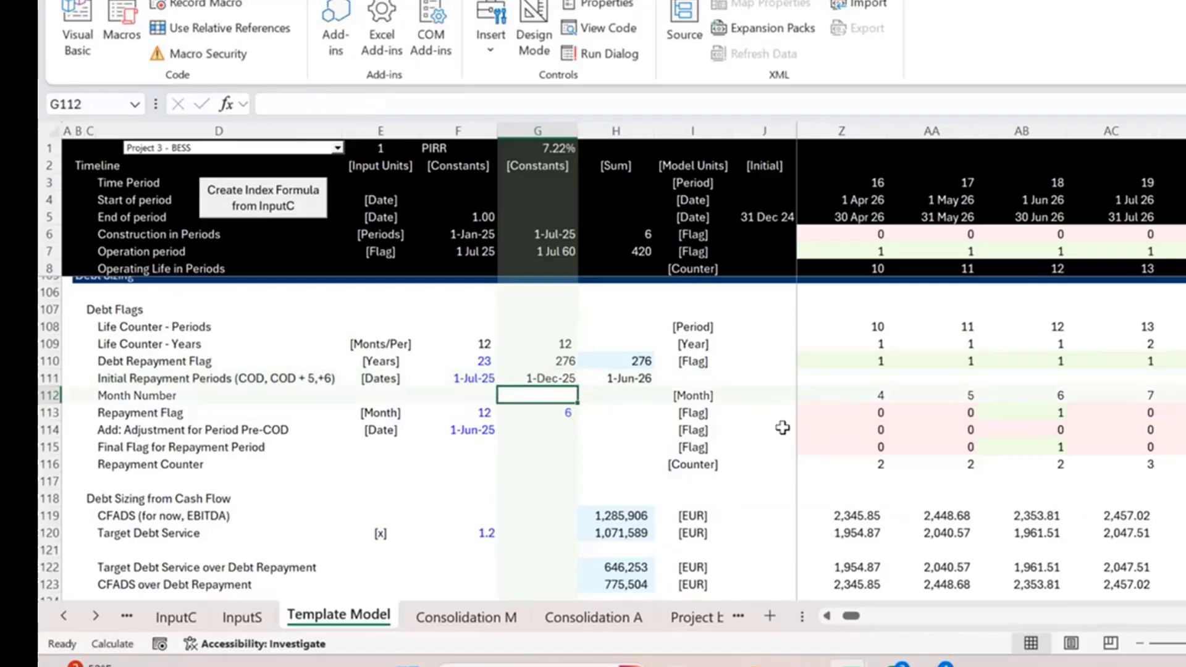
{"action": "left_click", "coordinate": [765, 379]}
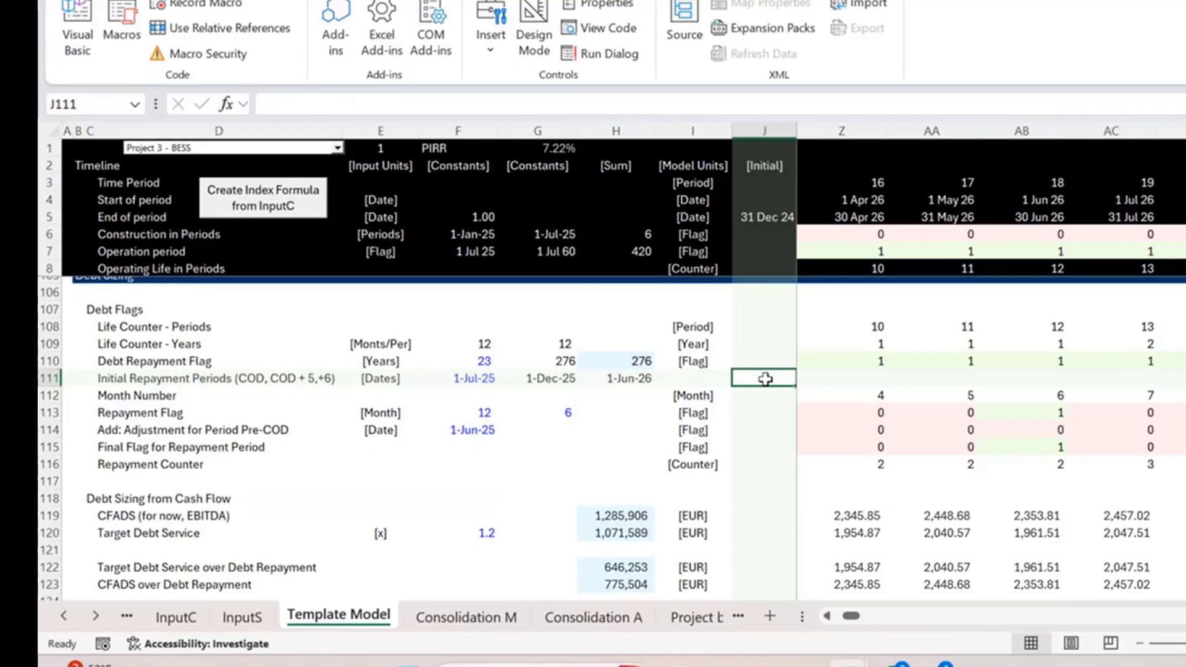
Inspect the EDATE formula for the second repayment date in H111
{"action": "key", "text": "Left"}
{"action": "key", "text": "Left"}
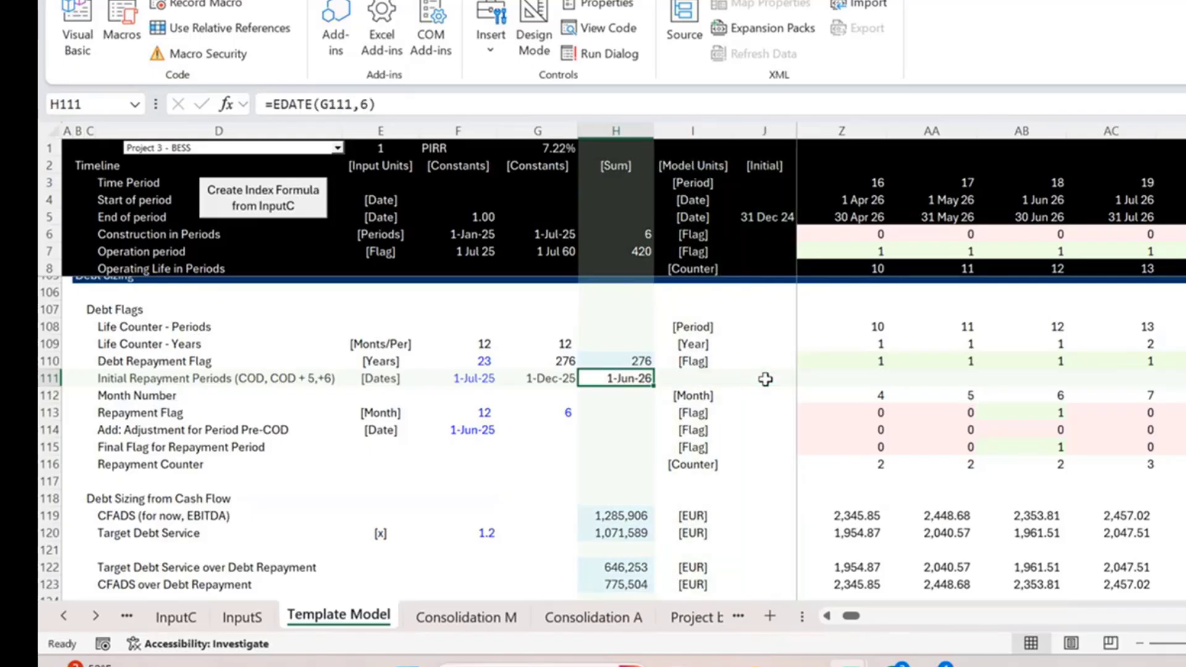
{"action": "key", "text": "F2"}
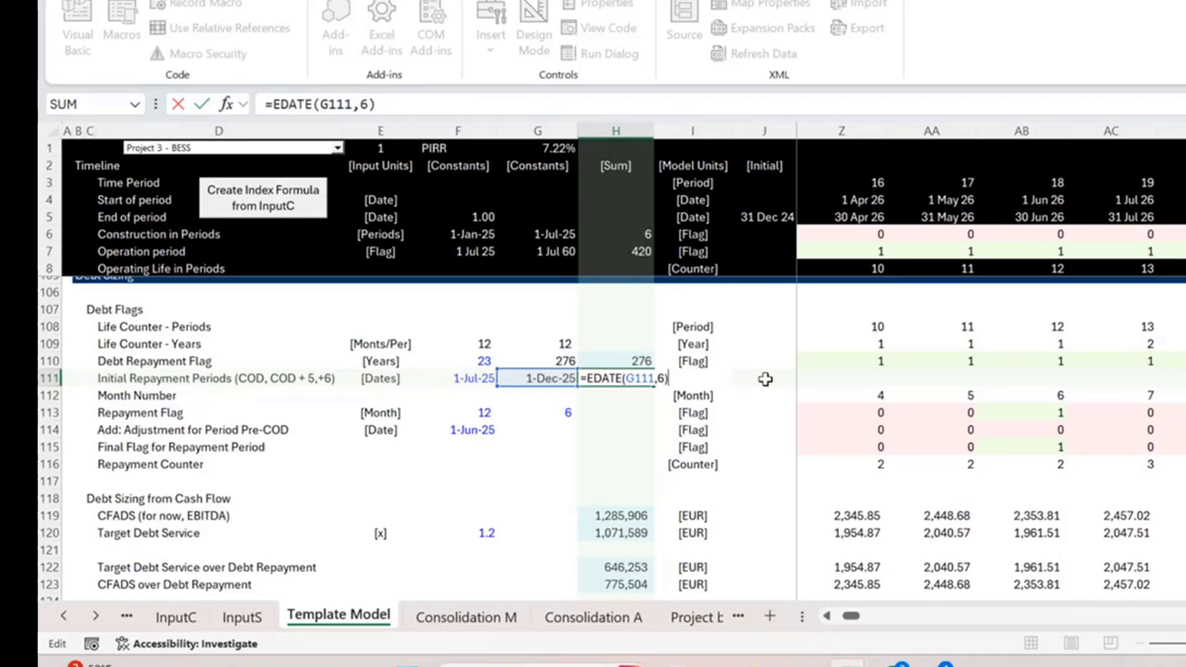
Review the debt flags and repayment counter along the monthly timeline from row 111, and return to H111
{"action": "key", "text": "Tab"}
{"action": "key", "text": "Tab"}
{"action": "key", "text": "Tab"}
{"action": "key", "text": "Tab"}
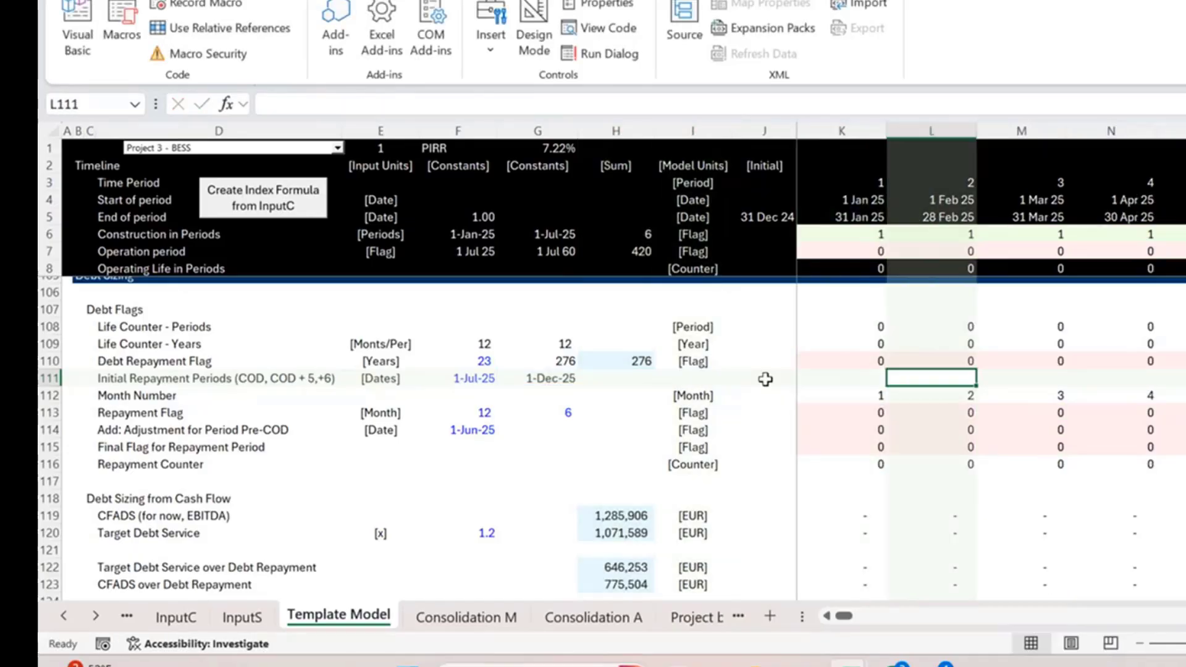
{"action": "key", "text": "Tab"}
{"action": "key", "text": "Tab"}
{"action": "key", "text": "Tab"}
{"action": "key", "text": "Tab"}
{"action": "key", "text": "Tab"}
{"action": "key", "text": "Tab"}
{"action": "key", "text": "Tab"}
{"action": "key", "text": "Tab"}
{"action": "key", "text": "Tab"}
{"action": "key", "text": "Tab"}
{"action": "key", "text": "Tab"}
{"action": "key", "text": "Tab"}
{"action": "key", "text": "Tab"}
{"action": "key", "text": "Tab"}
{"action": "key", "text": "Tab"}
{"action": "key", "text": "Tab"}
{"action": "key", "text": "Tab"}
{"action": "key", "text": "Tab"}
{"action": "key", "text": "Tab"}
{"action": "key", "text": "Tab"}
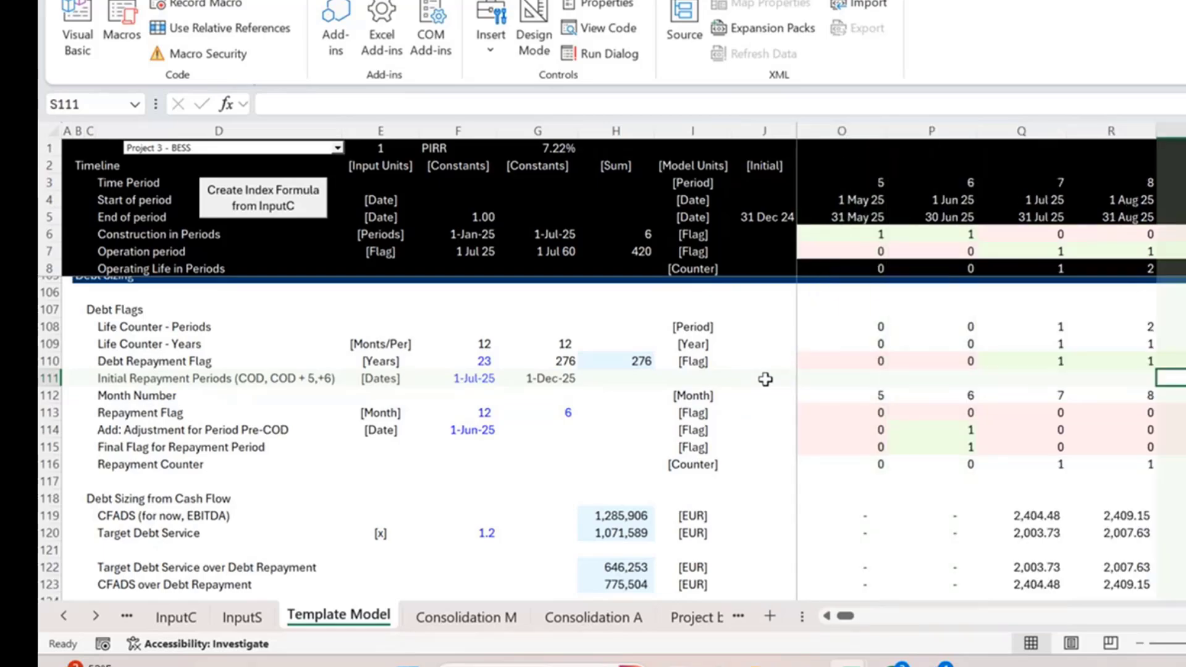
{"action": "key", "text": "Tab"}
{"action": "key", "text": "Tab"}
{"action": "key", "text": "Tab"}
{"action": "key", "text": "Tab"}
{"action": "key", "text": "Tab"}
{"action": "key", "text": "Tab"}
{"action": "key", "text": "Tab"}
{"action": "key", "text": "Tab"}
{"action": "key", "text": "Tab"}
{"action": "key", "text": "Tab"}
{"action": "key", "text": "Tab"}
{"action": "key", "text": "Tab"}
{"action": "key", "text": "Tab"}
{"action": "key", "text": "Tab"}
{"action": "key", "text": "Tab"}
{"action": "key", "text": "Tab"}
{"action": "key", "text": "Tab"}
{"action": "key", "text": "Tab"}
{"action": "key", "text": "Tab"}
{"action": "key", "text": "Tab"}
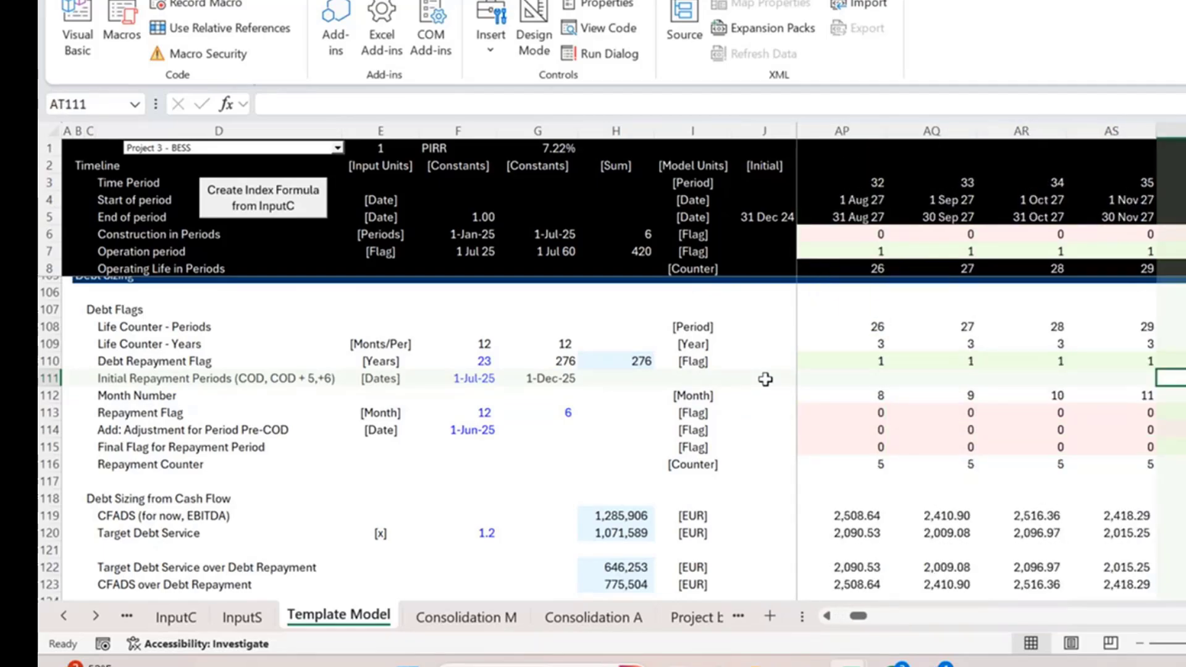
{"action": "key", "text": "ctrl+Left"}
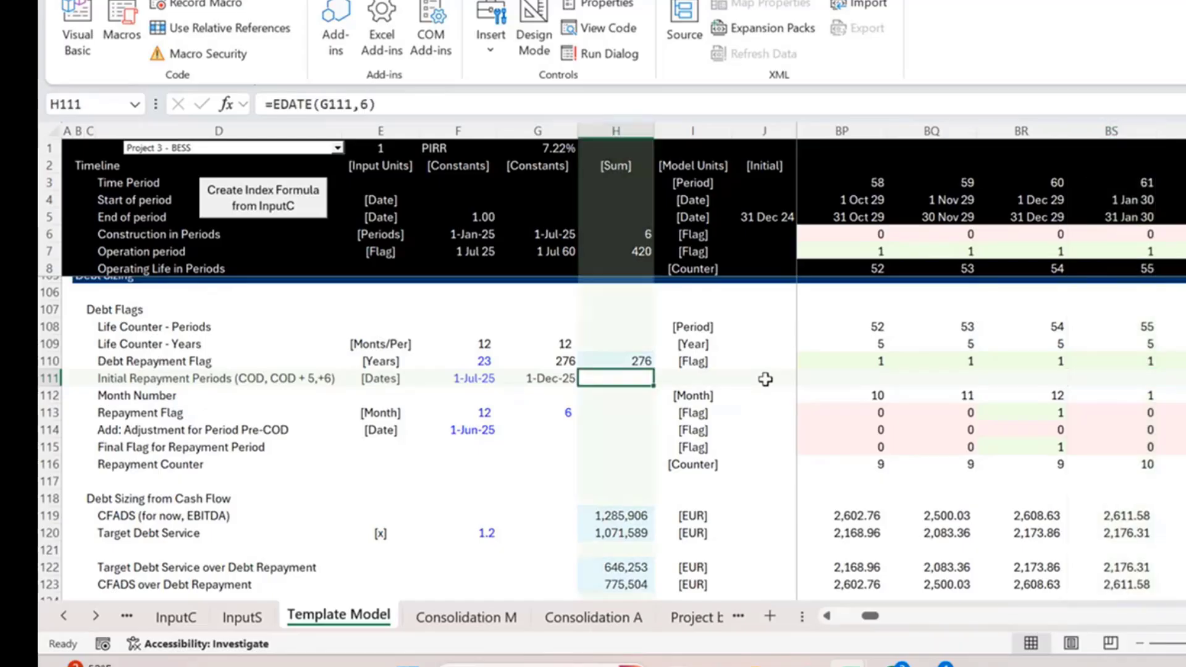
Recheck the EDATE formula for the second repayment date in H111 and re-enter it as =EDATE(G111,6)
{"action": "key", "text": "Tab"}
{"action": "key", "text": "Tab"}
{"action": "key", "text": "Tab"}
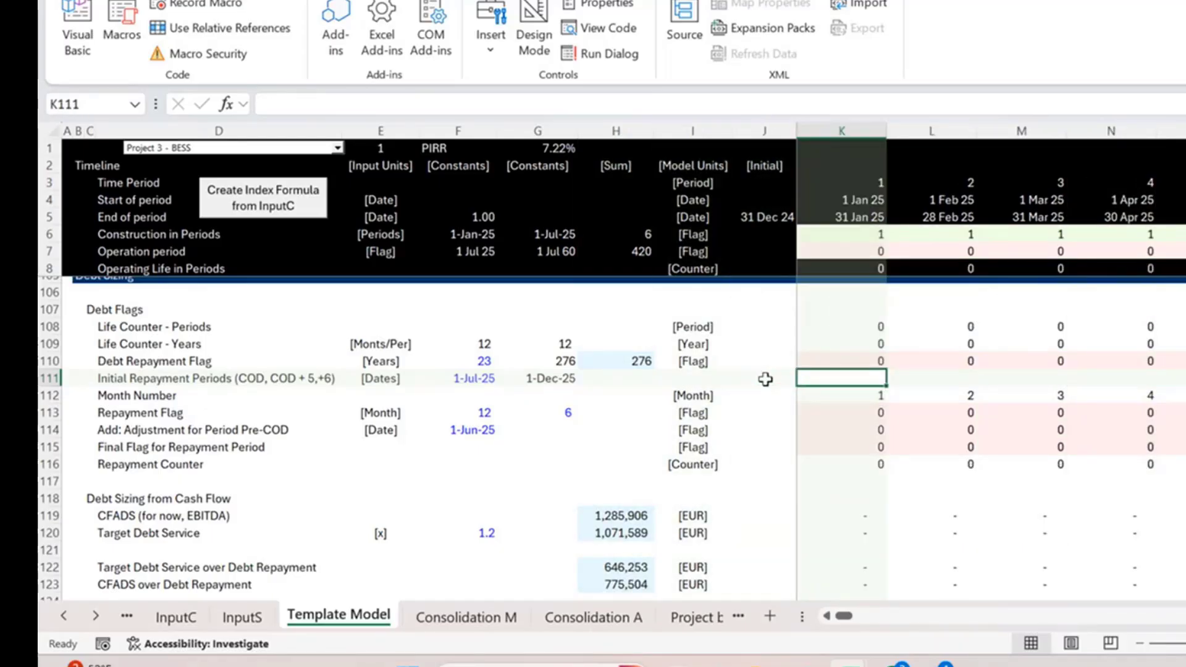
{"action": "key", "text": "Left"}
{"action": "key", "text": "Left"}
{"action": "key", "text": "Left"}
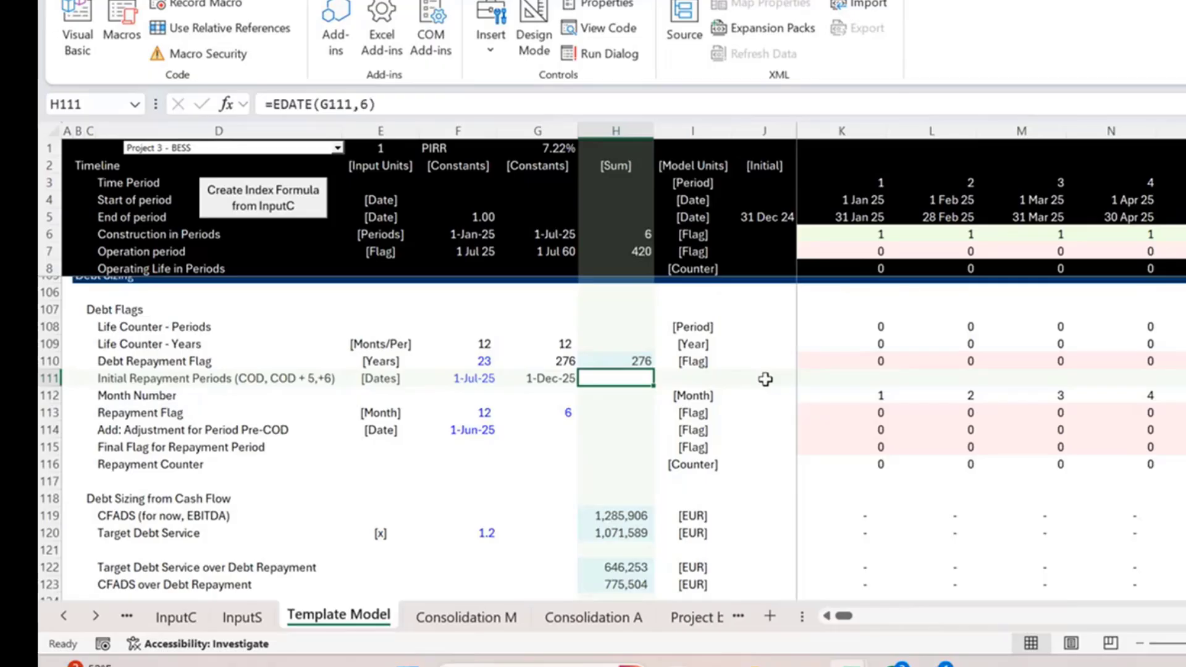
{"action": "key", "text": "F2"}
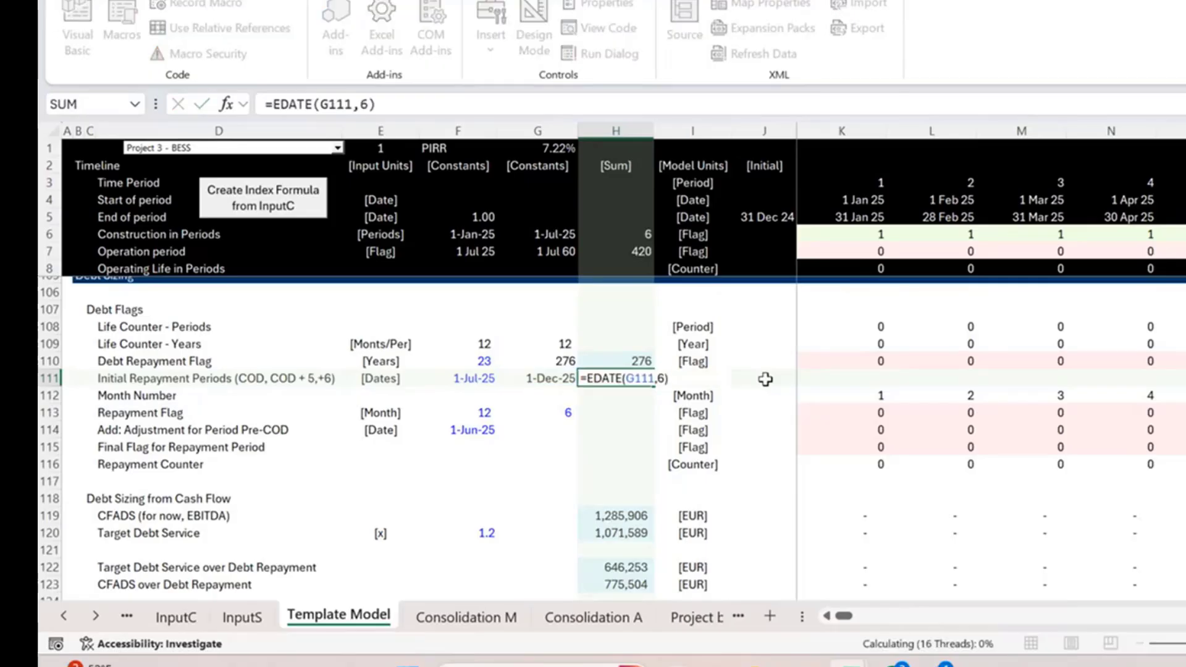
{"action": "key", "text": "Return"}
{"action": "key", "text": "Down"}
{"action": "key", "text": "Up"}
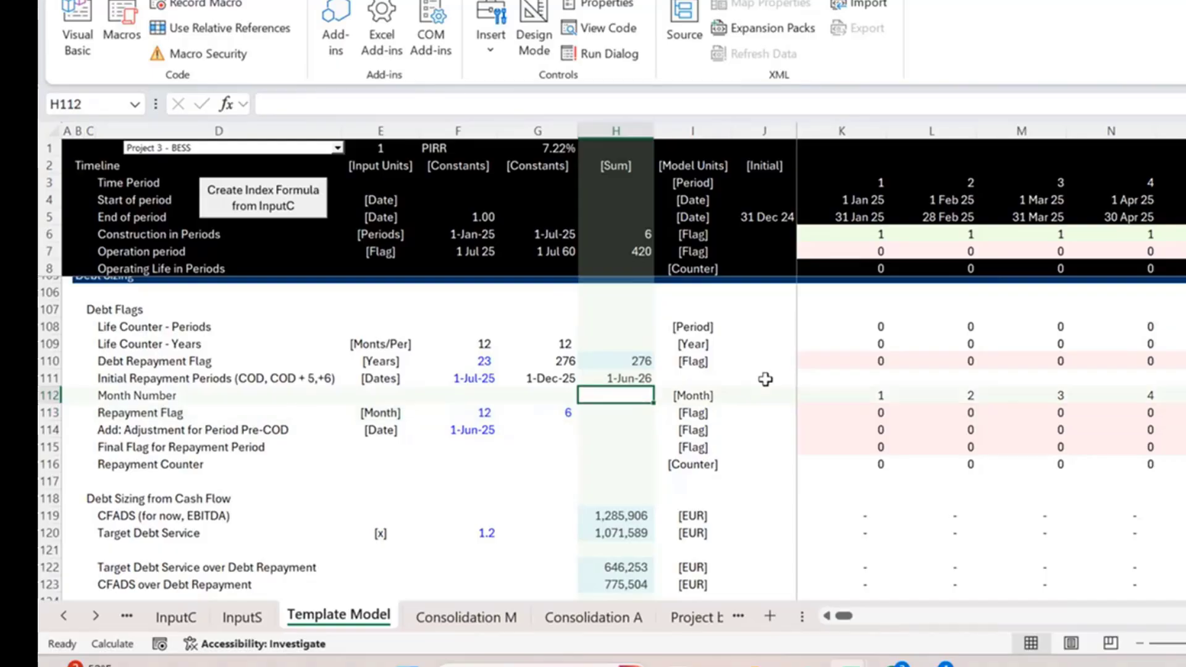
Inspect the Month Number formula at the start of the monthly timeline in K112
{"action": "key", "text": "Right"}
{"action": "key", "text": "Right"}
{"action": "key", "text": "Right"}
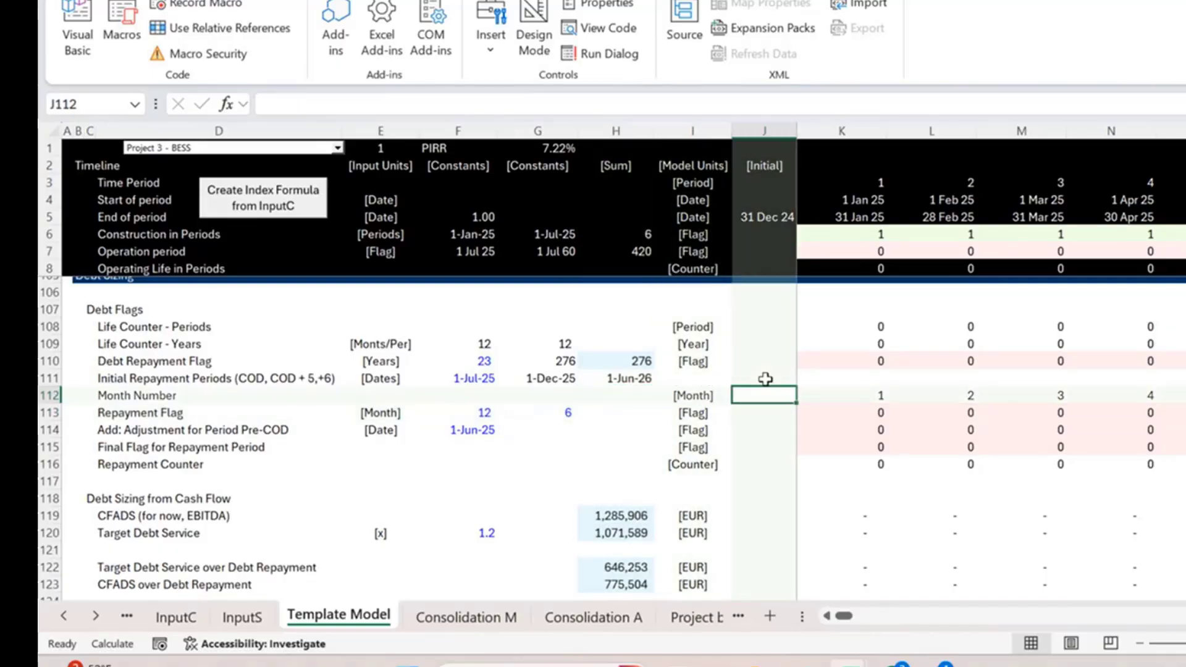
{"action": "key", "text": "Right"}
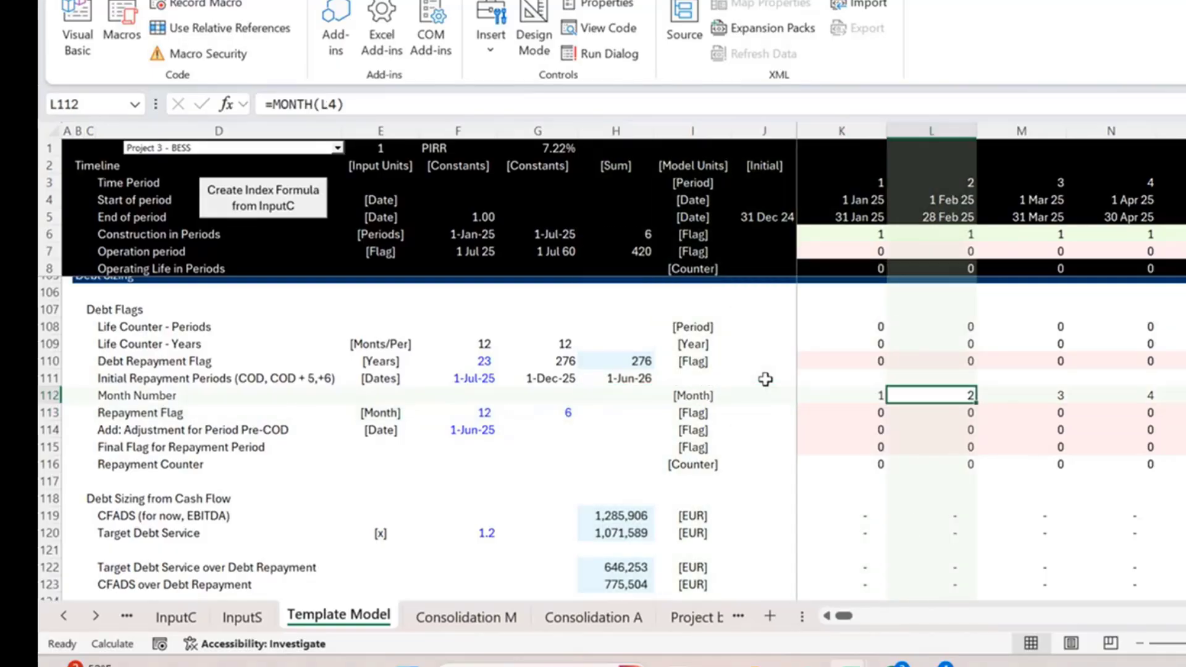
{"action": "key", "text": "Right"}
{"action": "key", "text": "Right"}
{"action": "key", "text": "Left"}
{"action": "key", "text": "Left"}
{"action": "key", "text": "Left"}
{"action": "key", "text": "F2"}
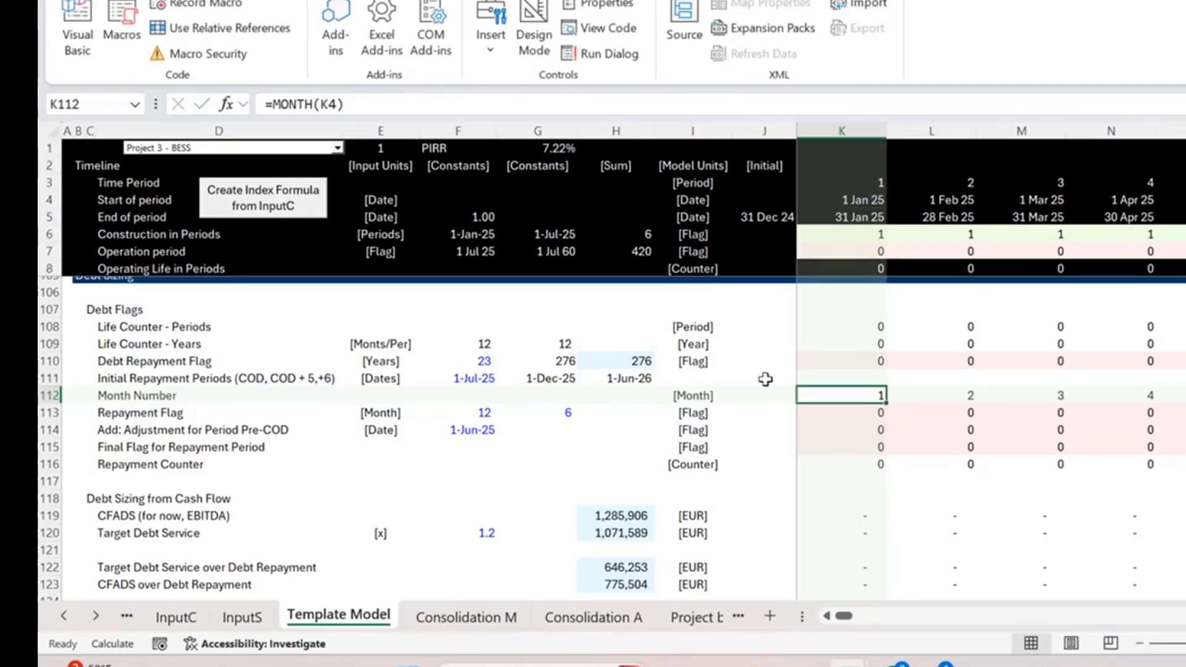
{"action": "key", "text": "Return"}
Inspect the Repayment Flag formula in K113, including its operation flag and repayment month references
{"action": "key", "text": "F2"}
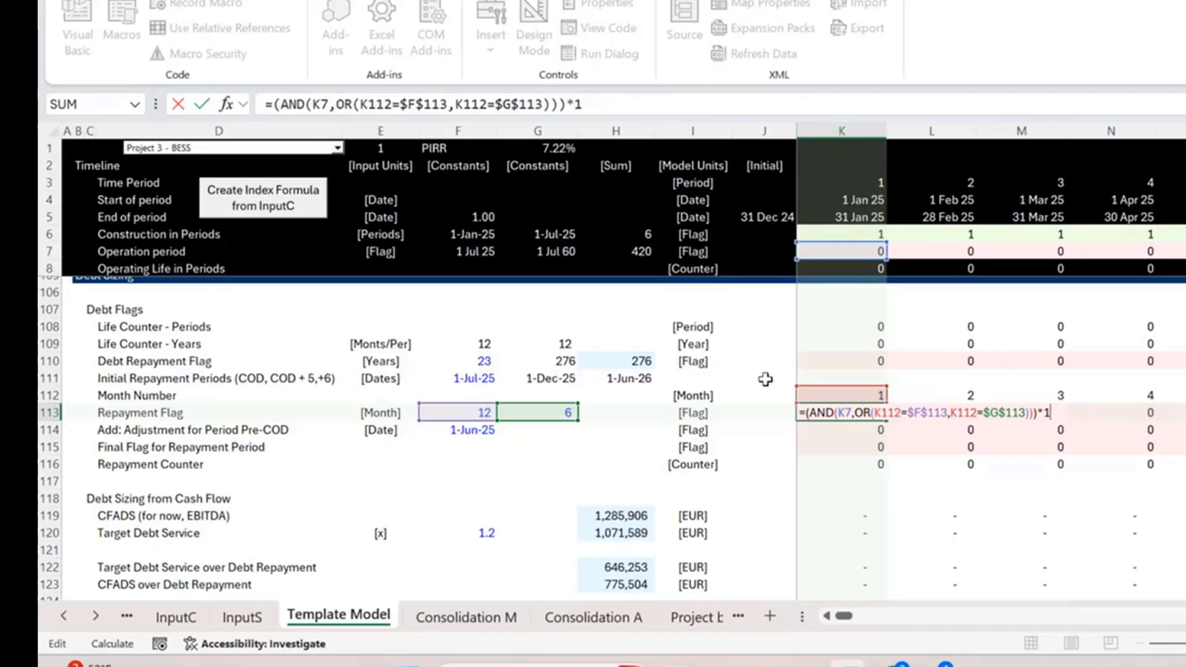
{"action": "key", "text": "ctrl+Return"}
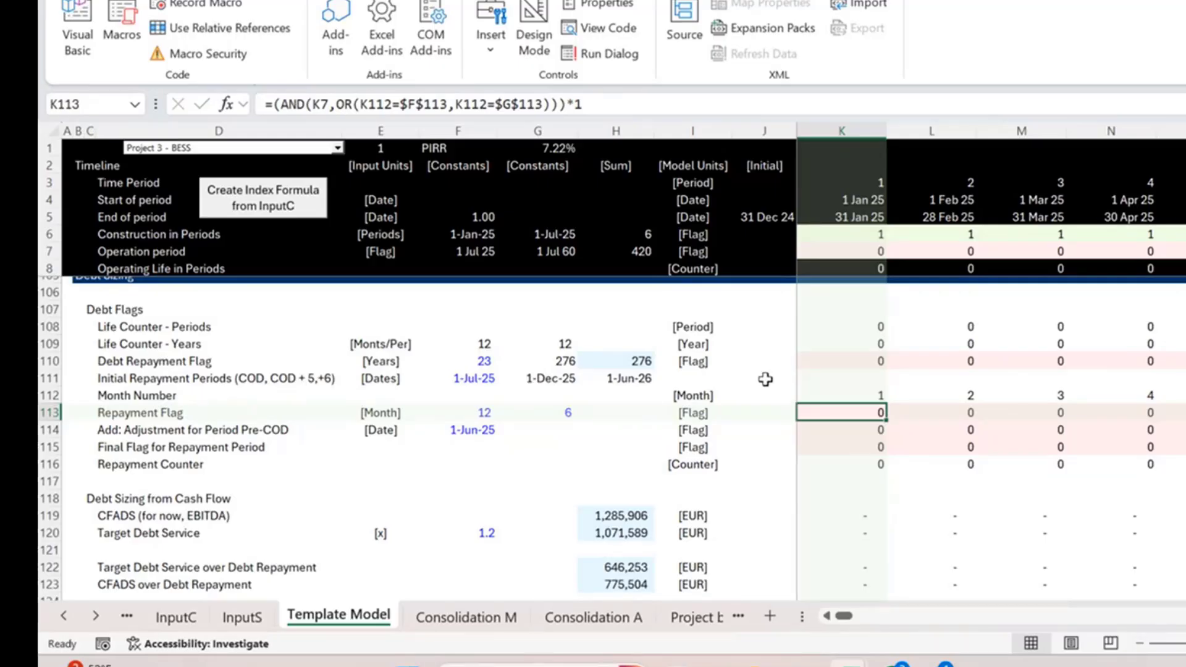
{"action": "key", "text": "F2"}
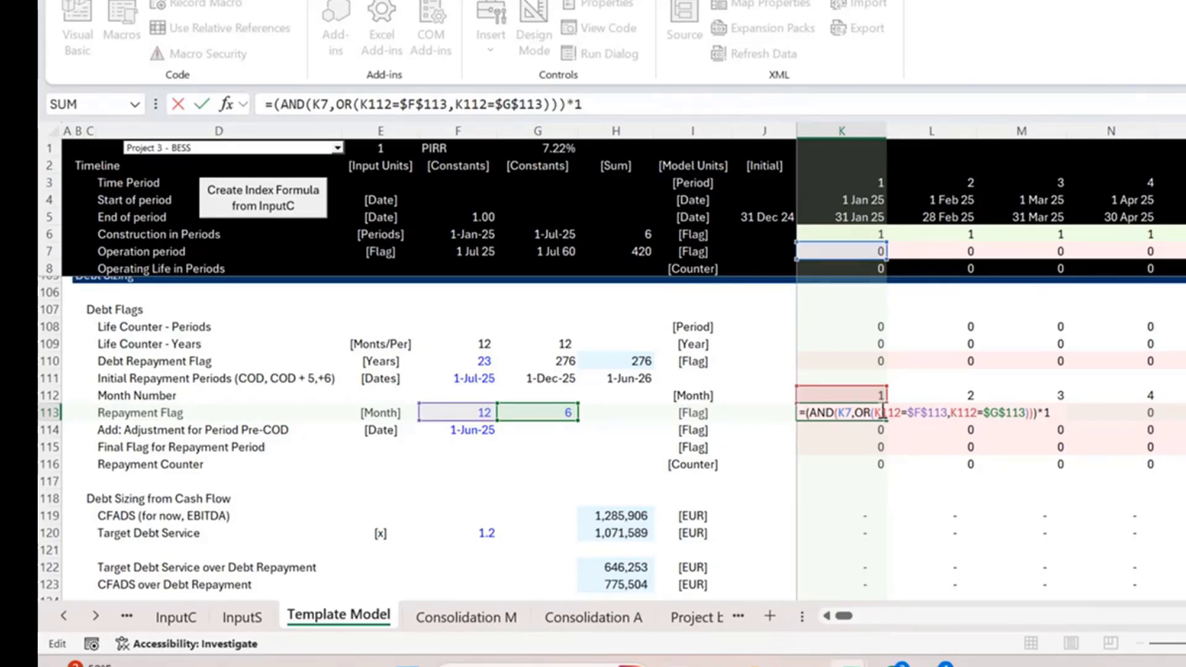
{"action": "key", "text": "Escape"}
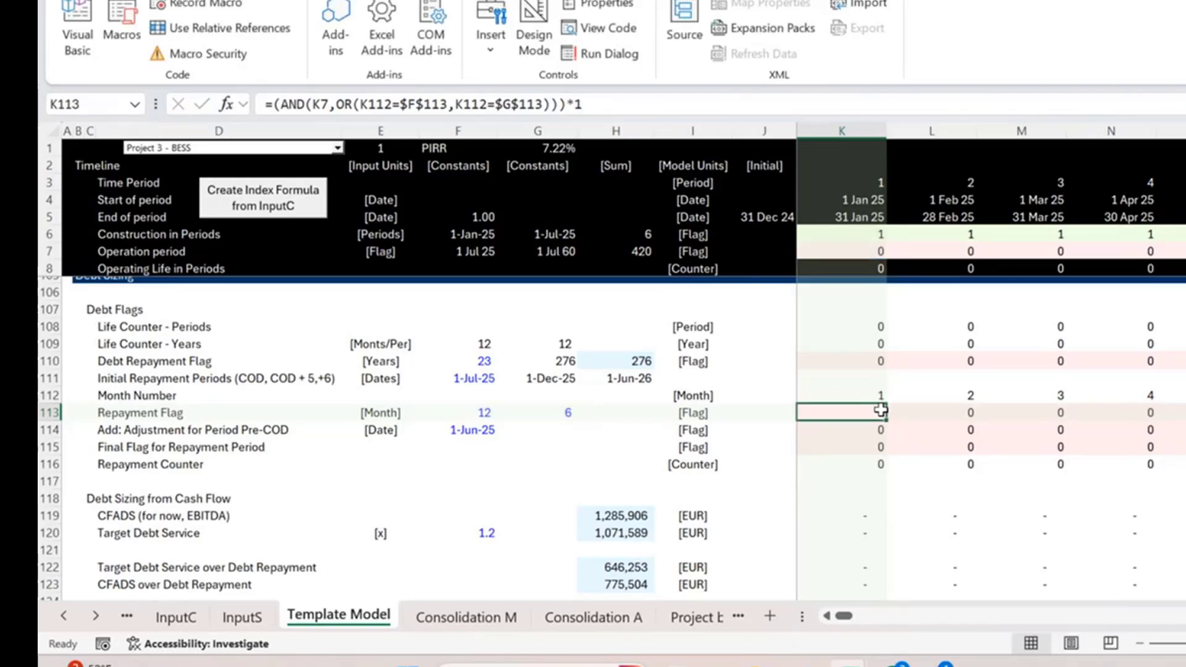
Begin rebuilding the Repayment Flag in K113 as an OR formula with the first test K112=$F$113
{"action": "type", "text": "=OR"}
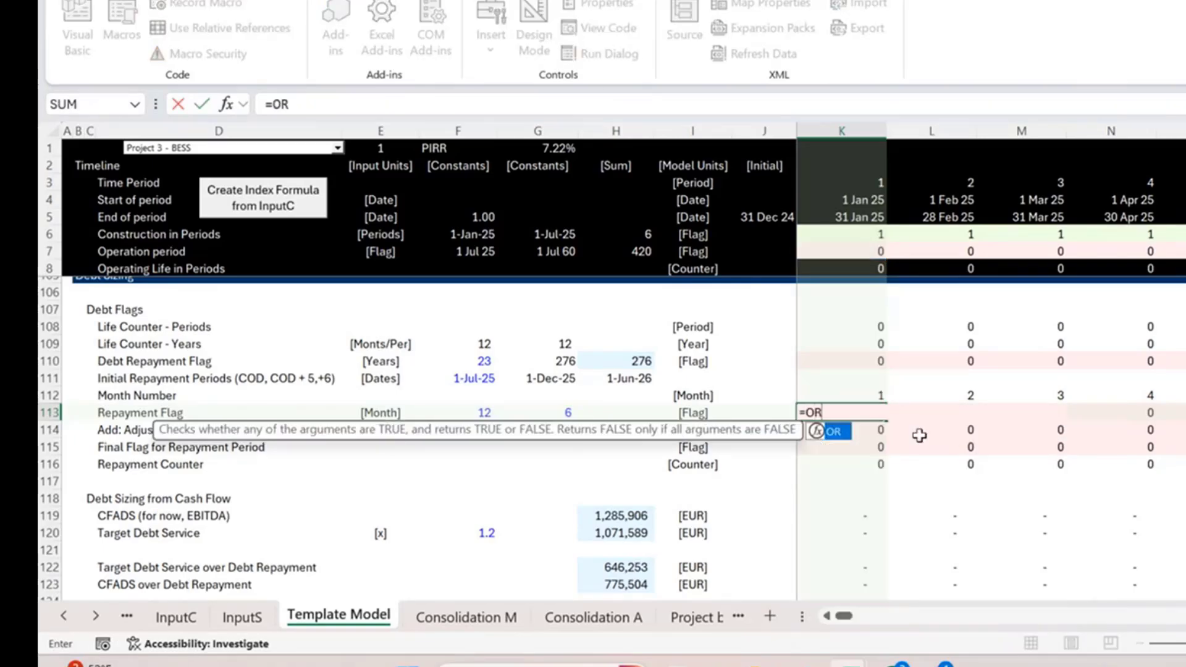
{"action": "type", "text": "("}
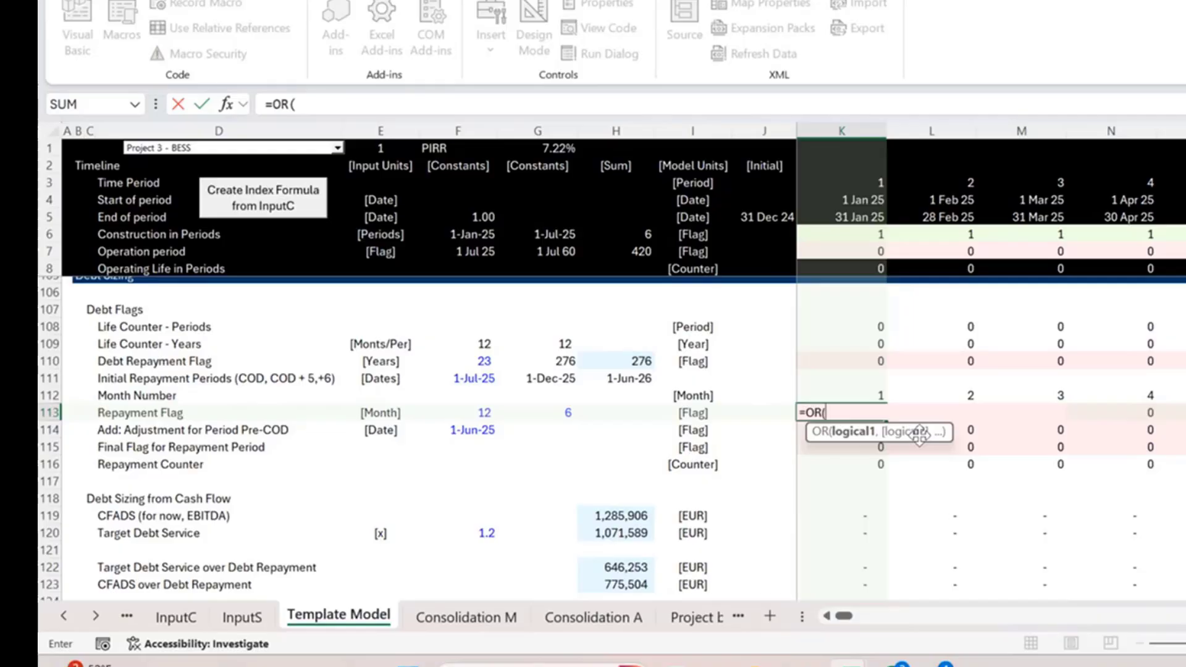
{"action": "key", "text": "Up"}
{"action": "key", "text": "Left"}
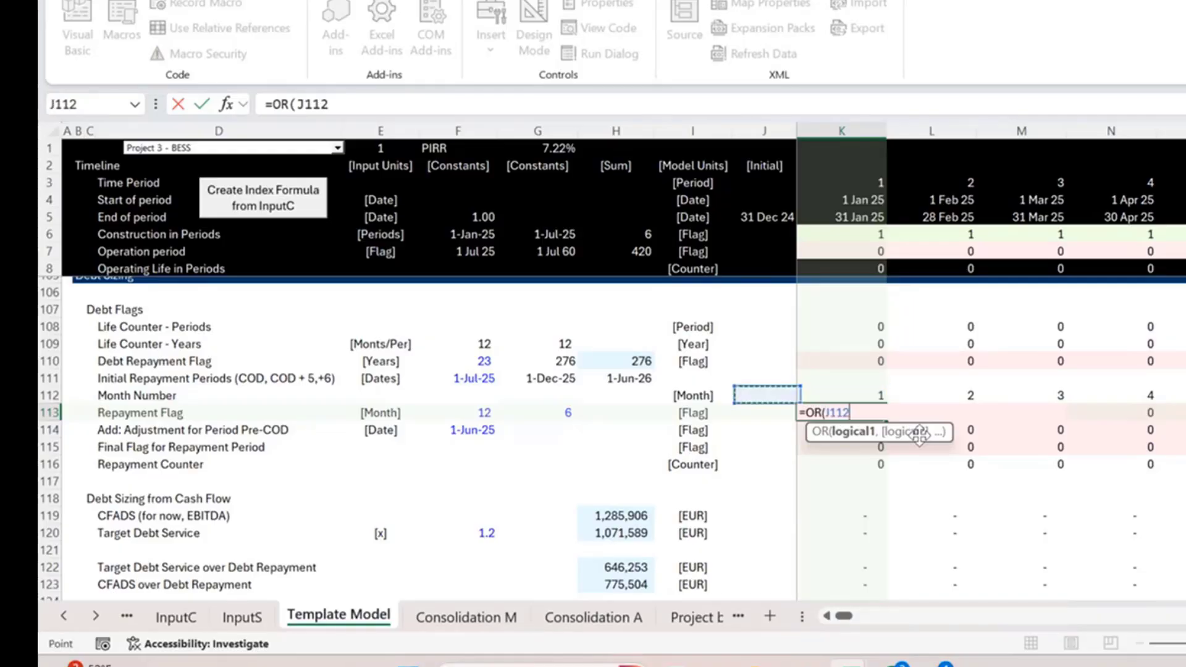
{"action": "key", "text": "Left"}
{"action": "key", "text": "Left"}
{"action": "key", "text": "Left"}
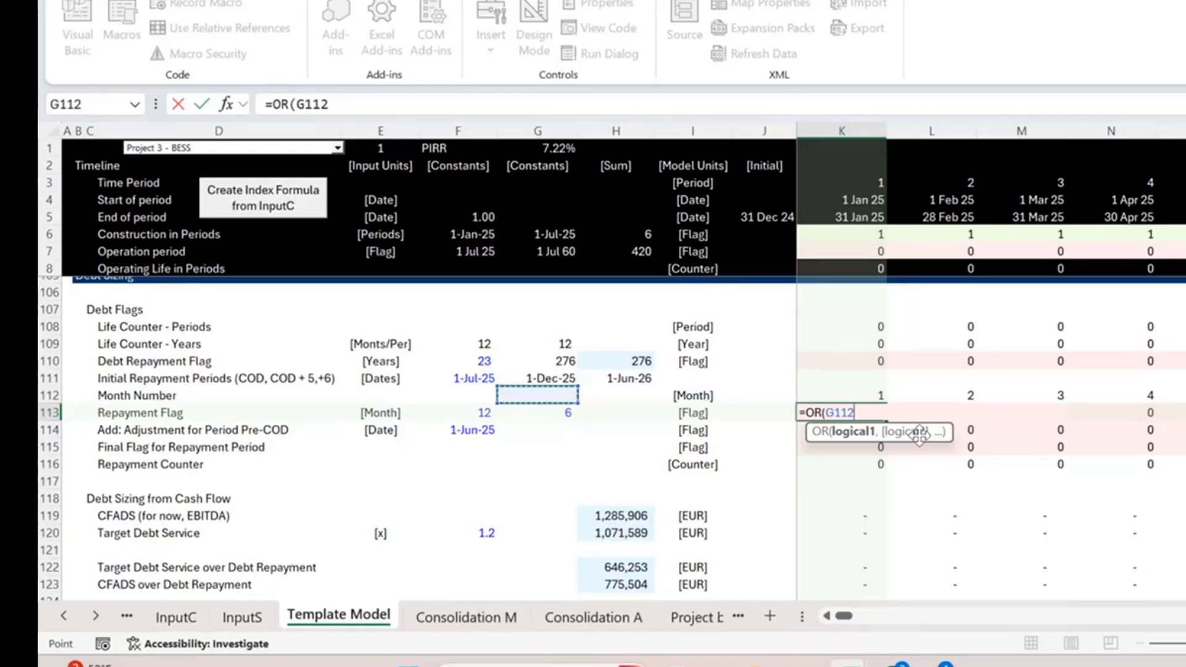
{"action": "key", "text": "Right"}
{"action": "key", "text": "Right"}
{"action": "key", "text": "Right"}
{"action": "key", "text": "Right"}
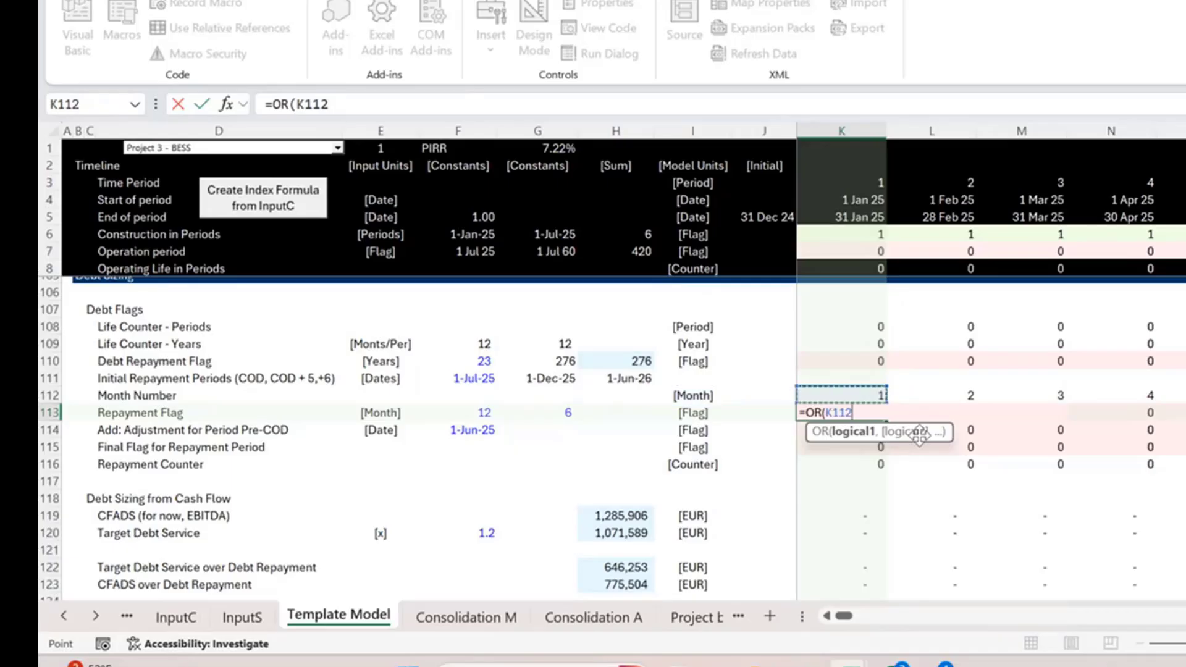
{"action": "type", "text": "="}
{"action": "key", "text": "Left"}
{"action": "key", "text": "Left"}
{"action": "key", "text": "Left"}
{"action": "key", "text": "Left"}
{"action": "key", "text": "Left"}
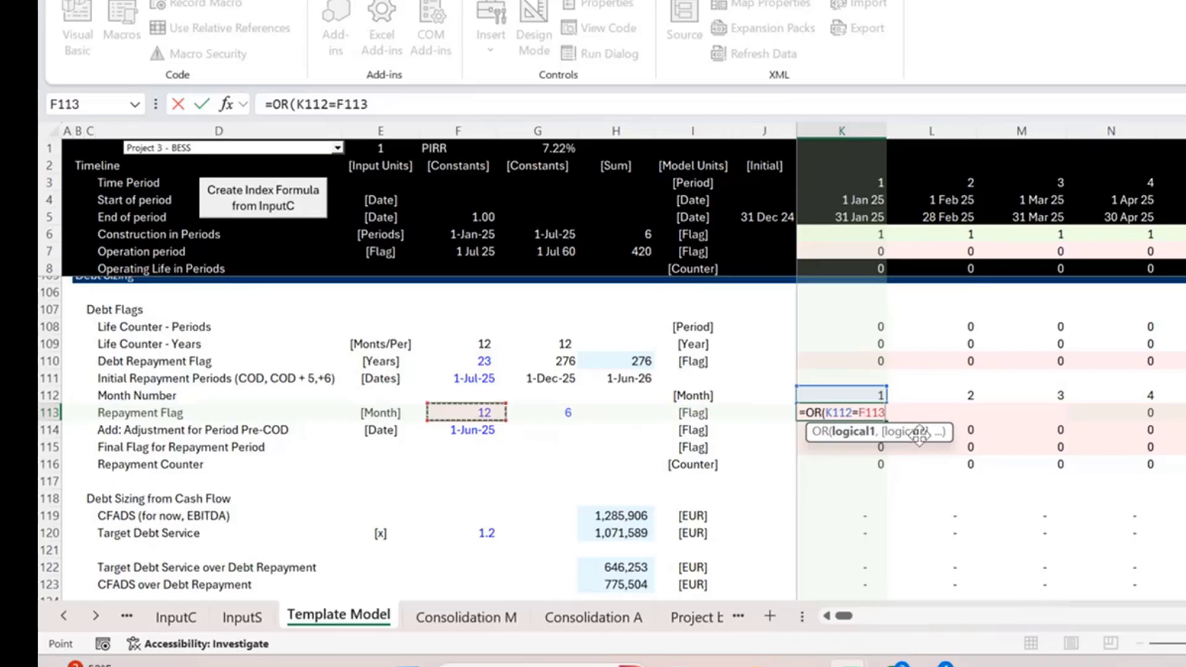
{"action": "key", "text": "F4"}
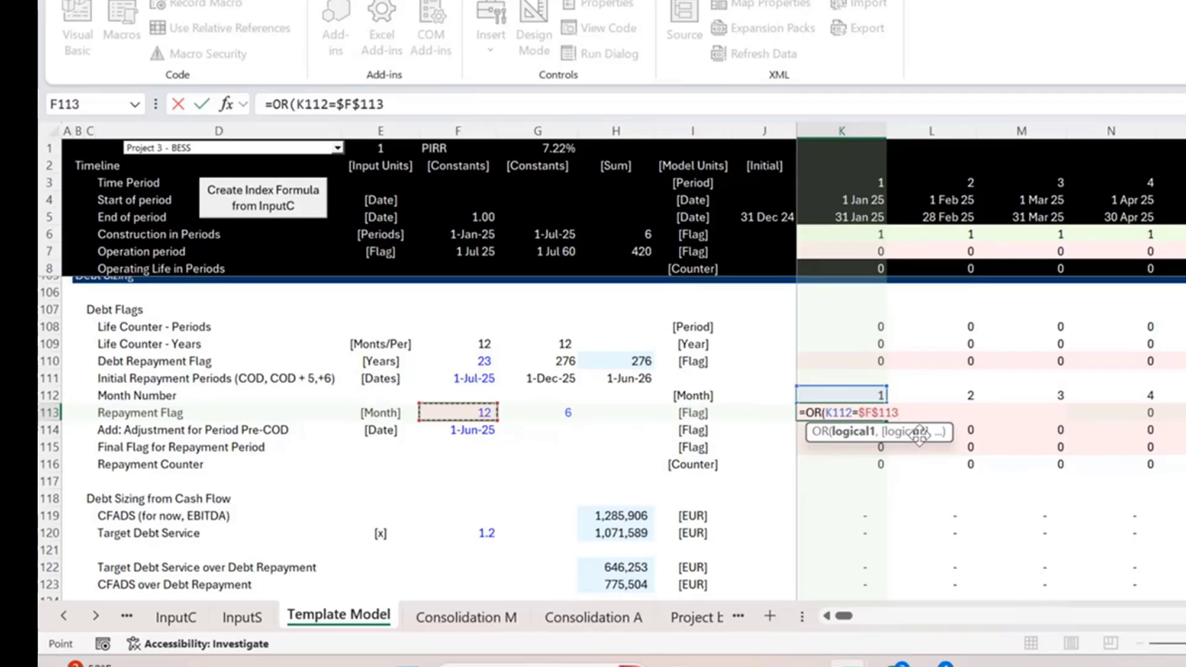
Add the second test K112=$G$113 to the OR formula in K113 and enter it
{"action": "type", "text": ","}
{"action": "key", "text": "Up"}
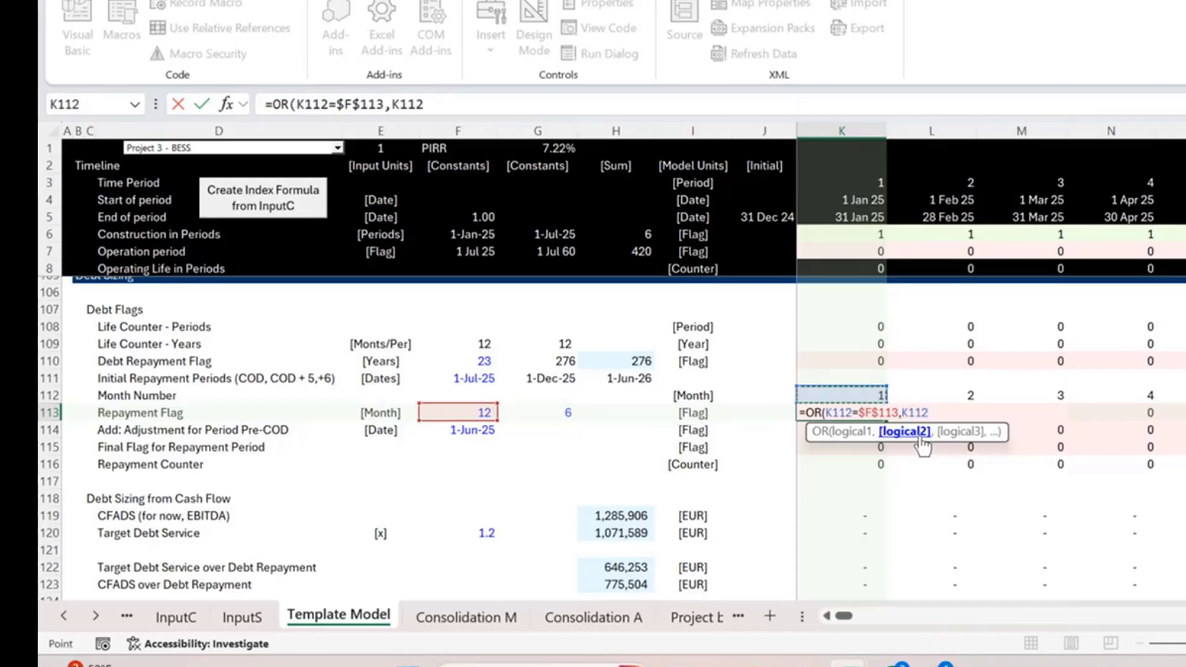
{"action": "type", "text": "="}
{"action": "key", "text": "Left"}
{"action": "key", "text": "Left"}
{"action": "key", "text": "Left"}
{"action": "key", "text": "Left"}
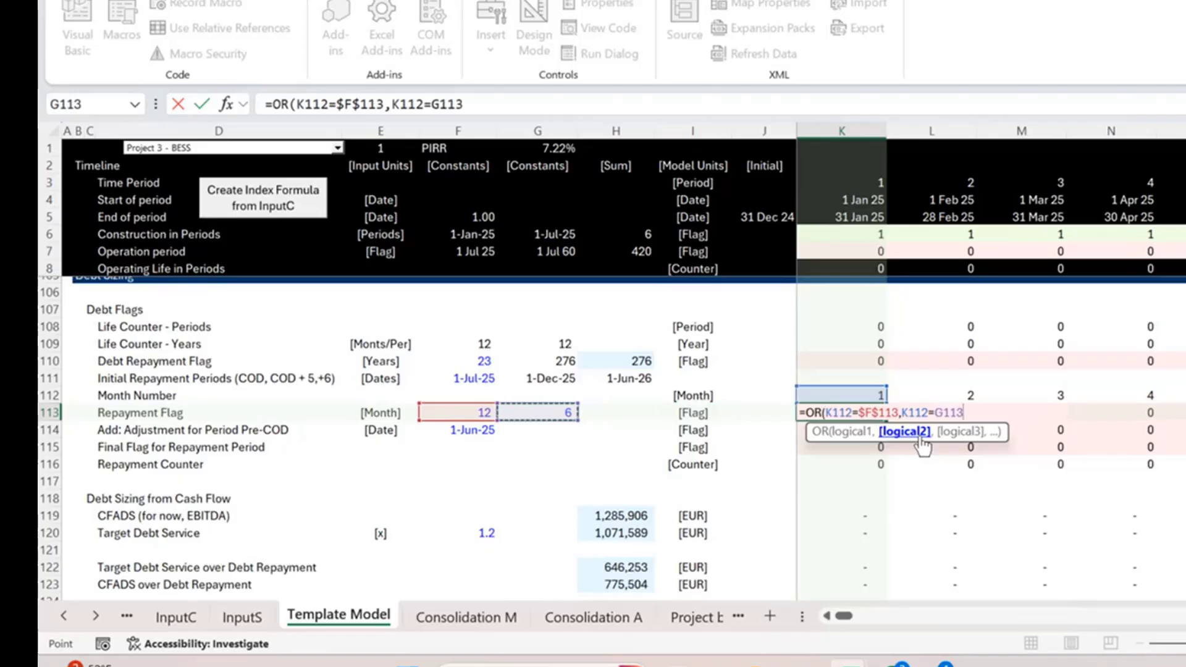
{"action": "key", "text": "F4"}
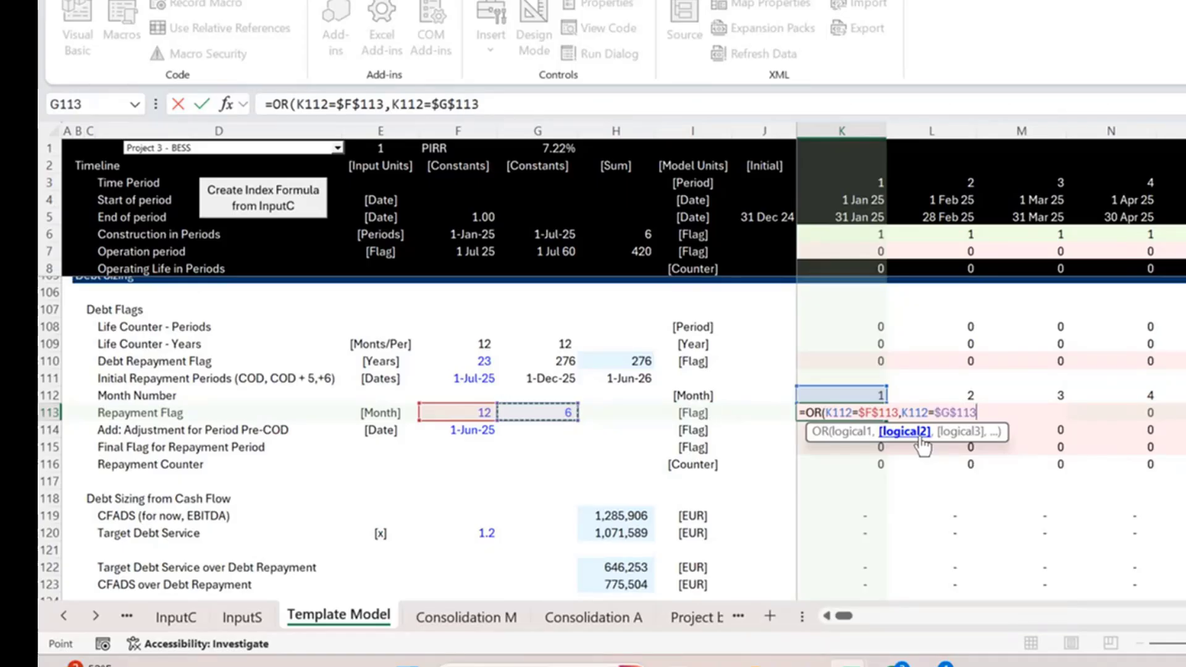
{"action": "type", "text": ")"}
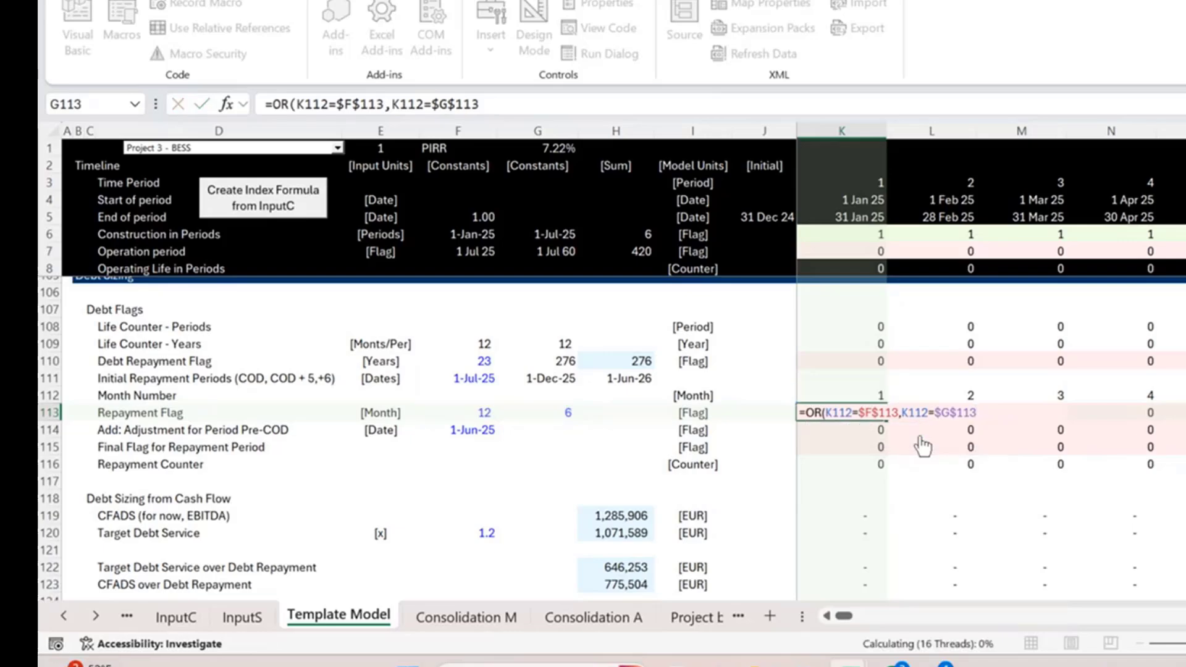
{"action": "left_click", "coordinate": [921, 436]}
{"action": "key", "text": "Up"}
{"action": "key", "text": "Left"}
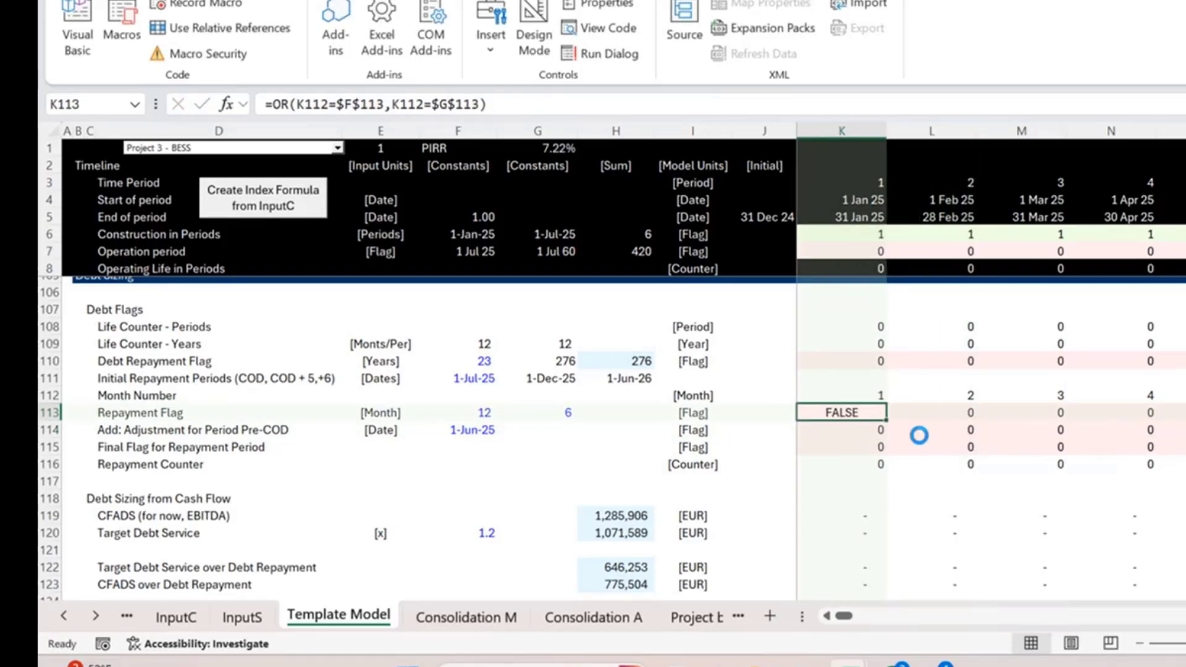
Fill the OR formula from K113 across the Repayment Flag row and check the flags up to June 2025 in column P
{"action": "key", "text": "ctrl+shift+Right"}
{"action": "key", "text": "ctrl+r"}
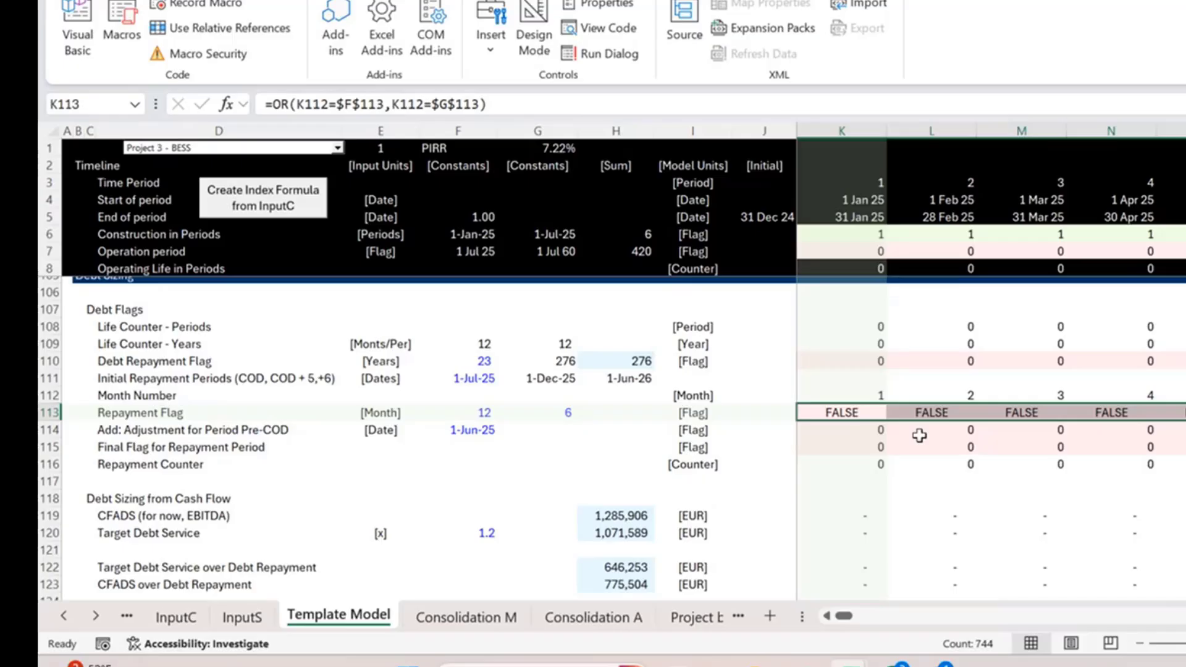
{"action": "key", "text": "Right"}
{"action": "key", "text": "Right"}
{"action": "key", "text": "Right"}
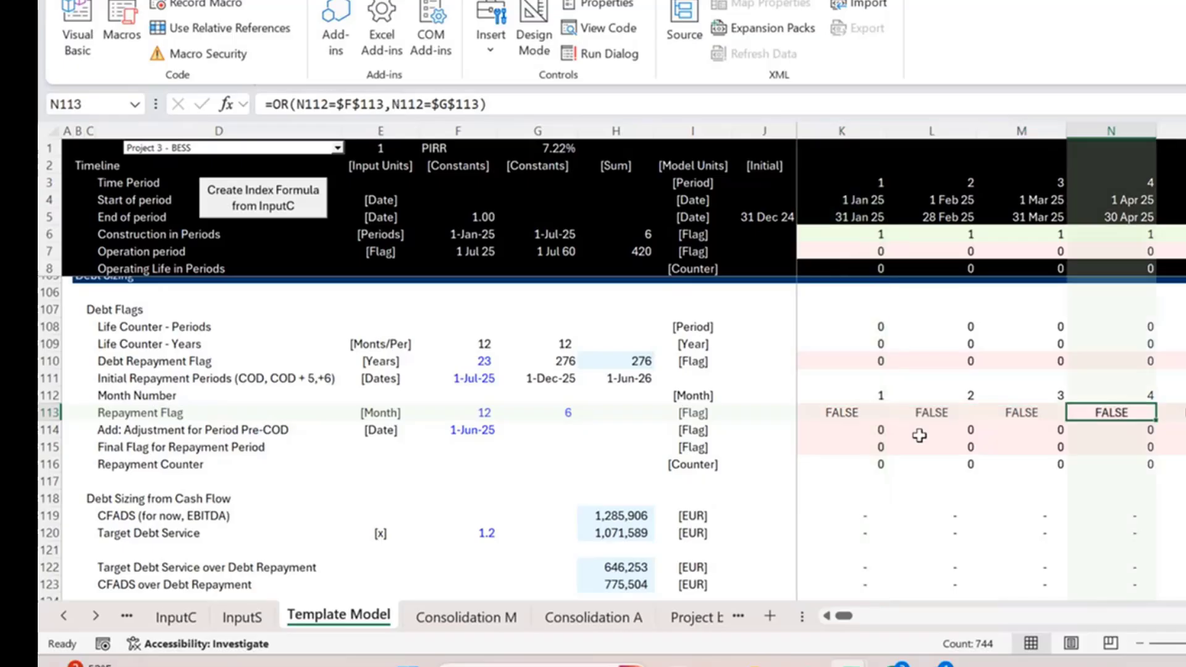
{"action": "key", "text": "Right"}
{"action": "key", "text": "Right"}
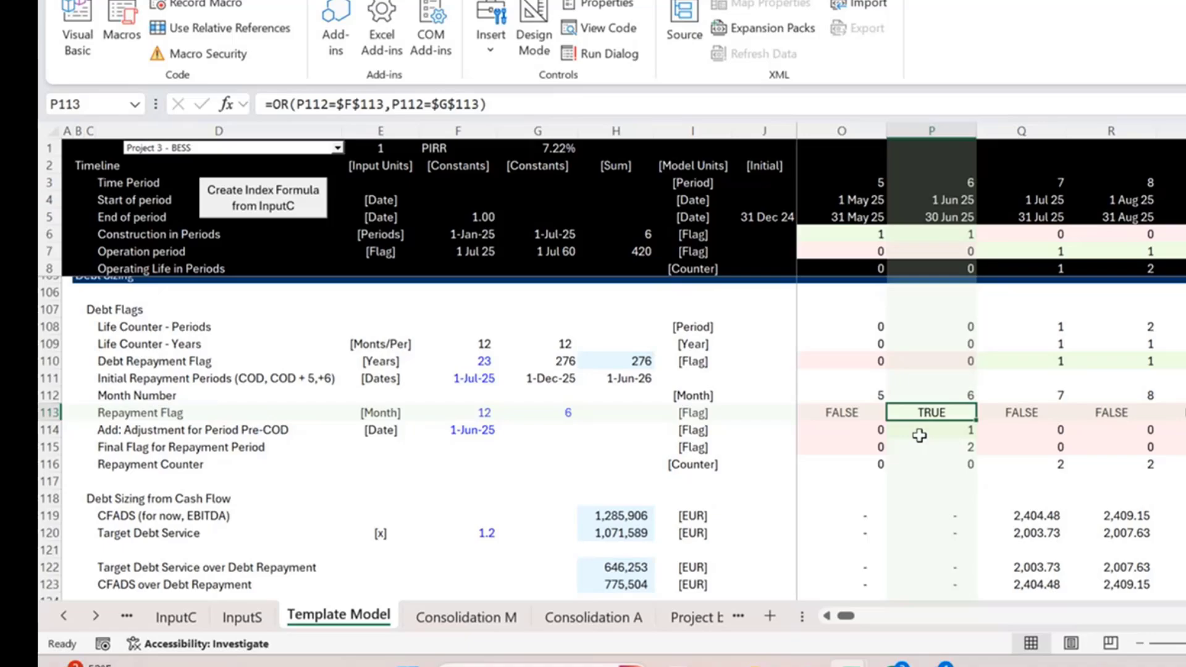
Wrap the K113 test in AND with the operation period flag, making it =AND(OR(K112=$F$113,K112=$G$113),K7)
{"action": "key", "text": "ctrl+Left"}
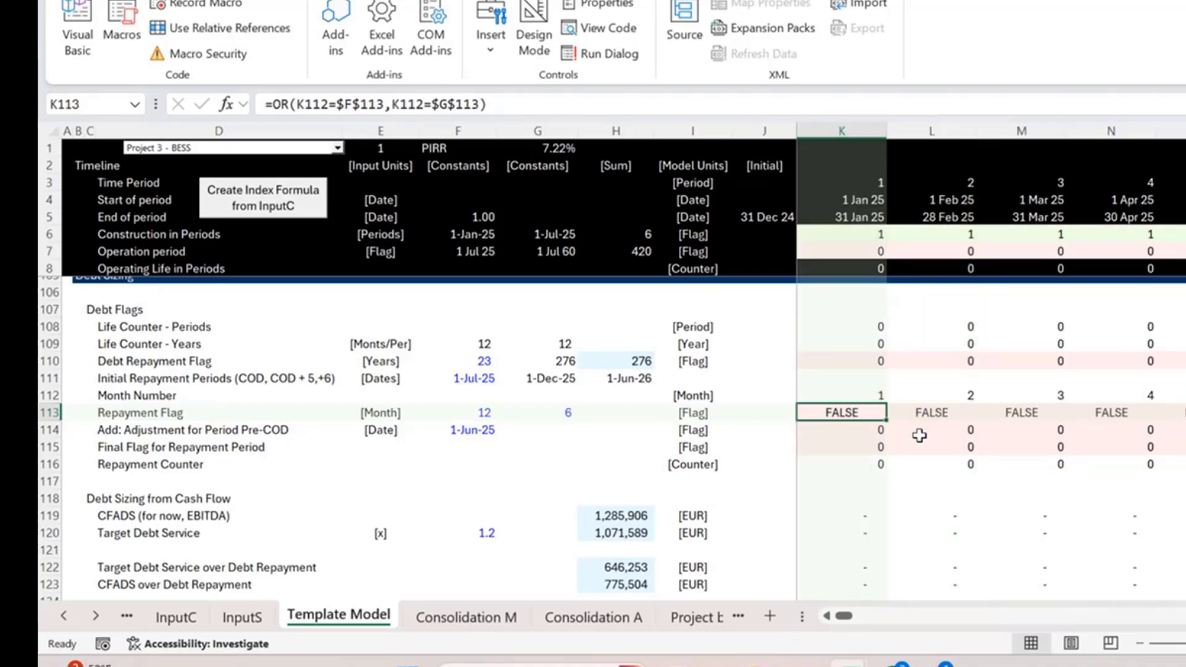
{"action": "key", "text": "F2"}
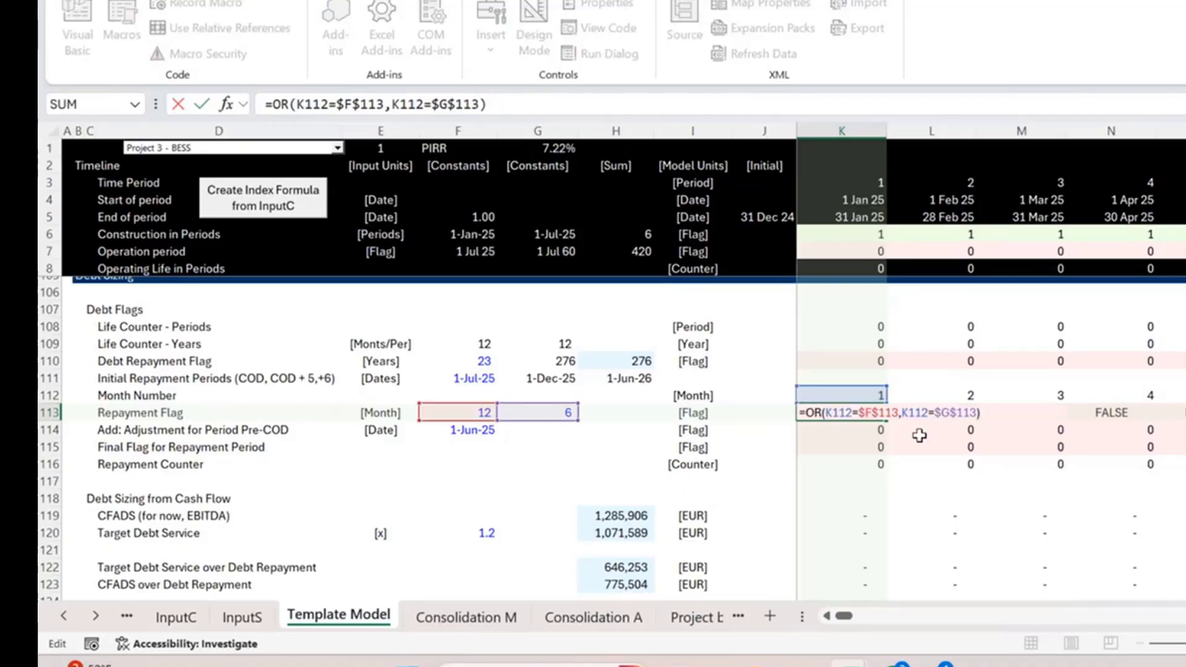
{"action": "type", "text": "*"}
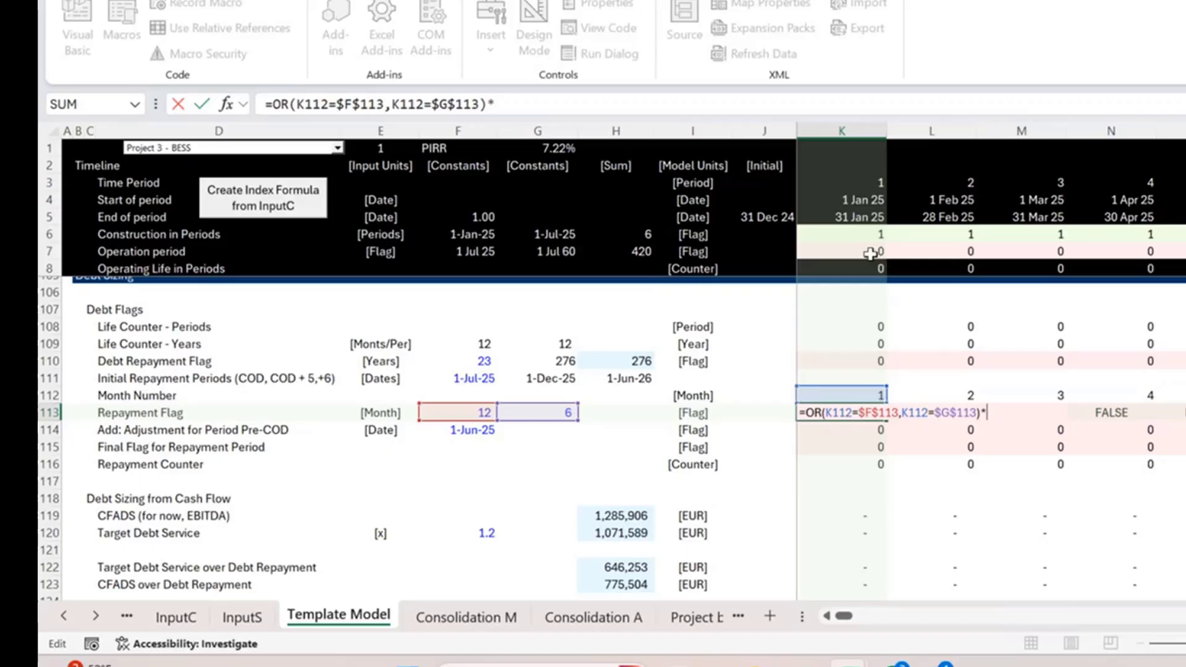
{"action": "key", "text": "BackSpace"}
{"action": "left_click", "coordinate": [811, 413]}
{"action": "type", "text": "AND("}
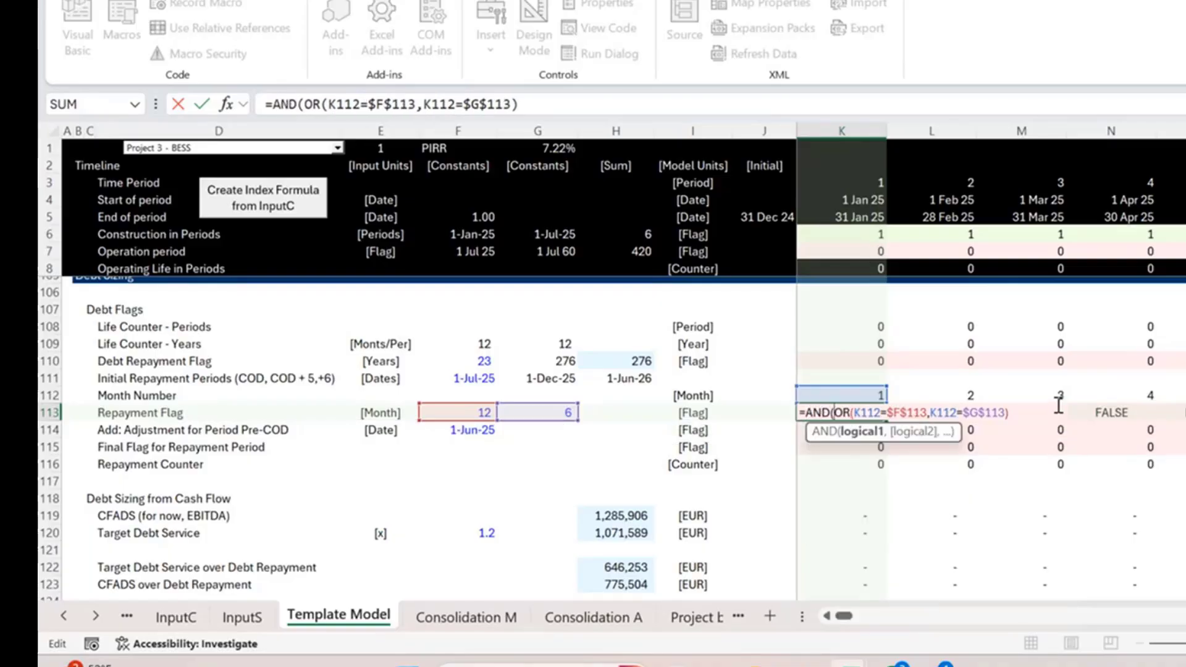
{"action": "left_click", "coordinate": [1046, 405]}
{"action": "type", "text": ","}
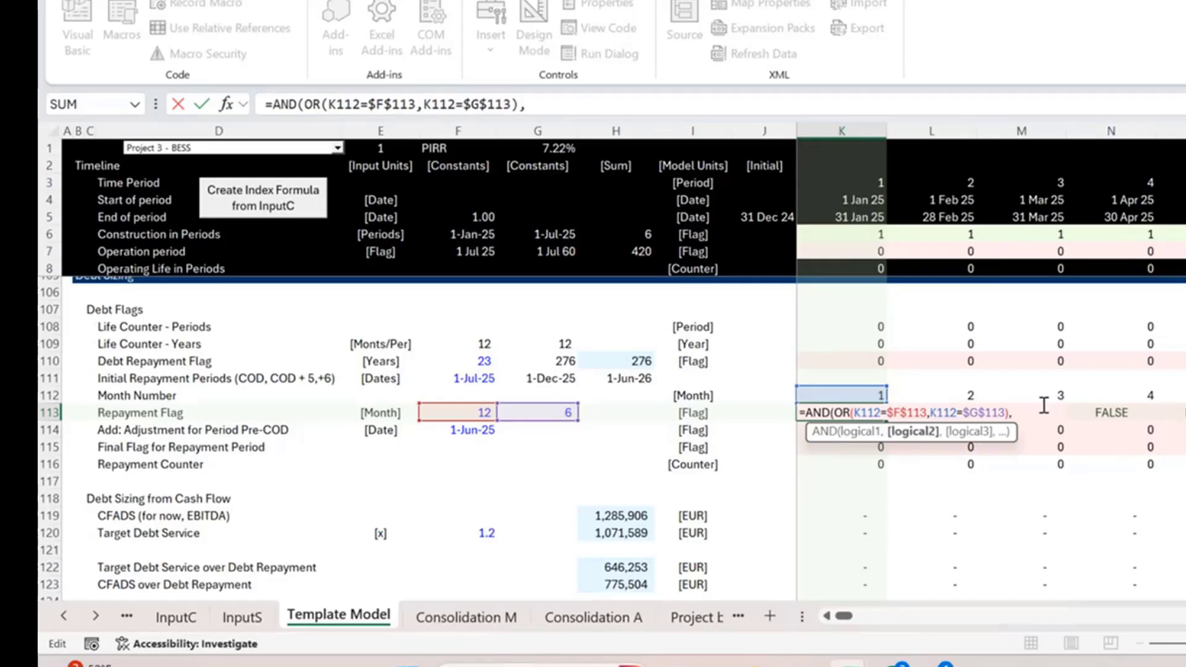
{"action": "left_click", "coordinate": [863, 253]}
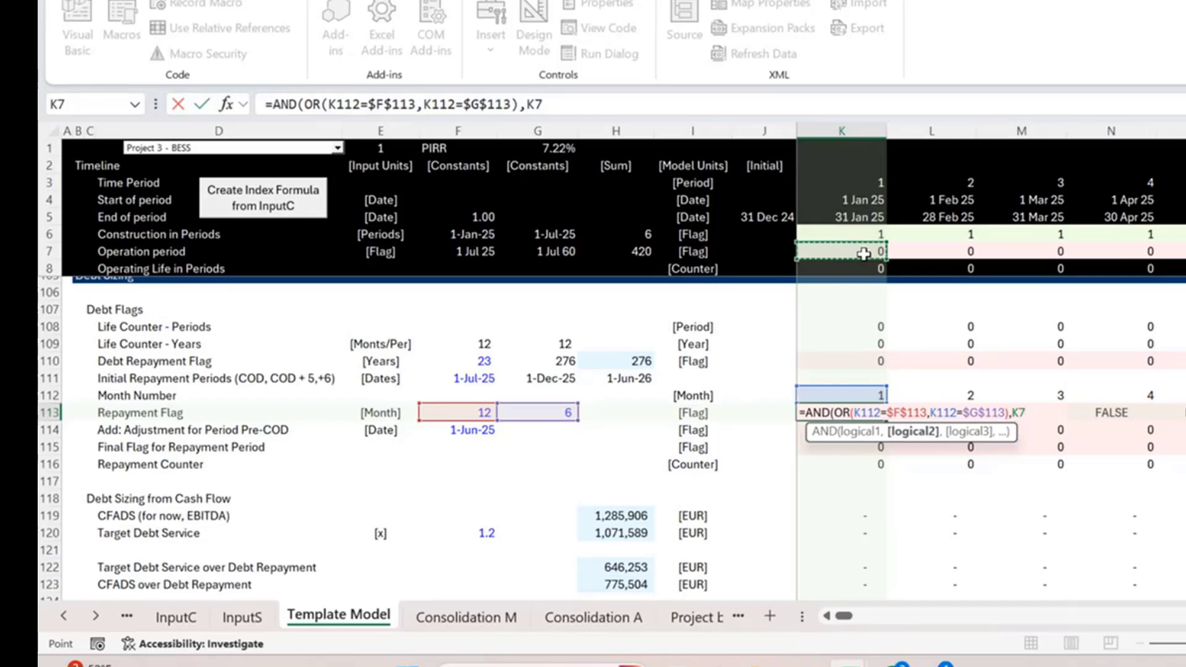
{"action": "key", "text": "Return"}
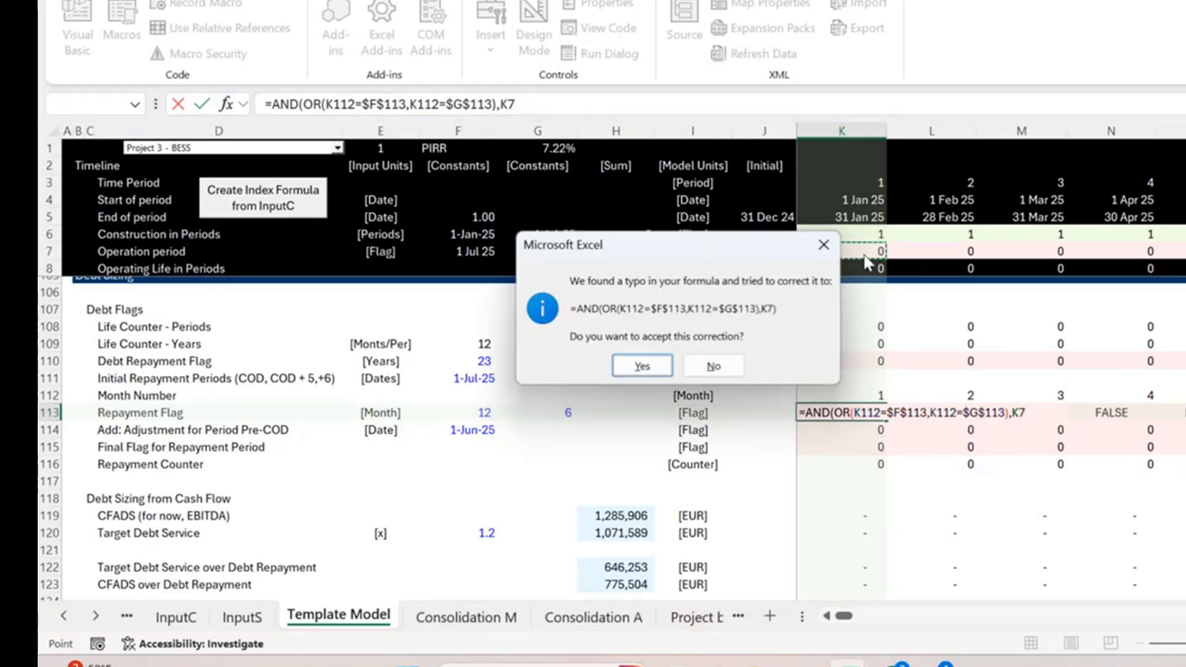
{"action": "key", "text": "Return"}
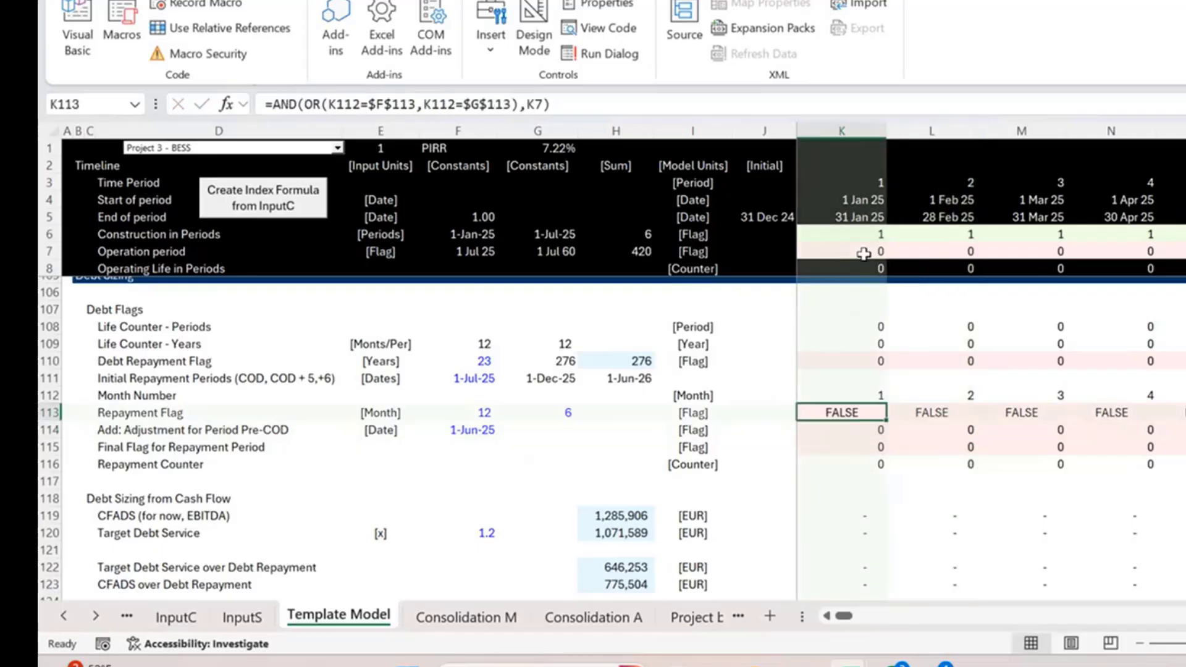
Fill the AND formula from K113 across the Repayment Flag row and check the copied formula in Q113 for July 2025
{"action": "key", "text": "ctrl+shift+Right"}
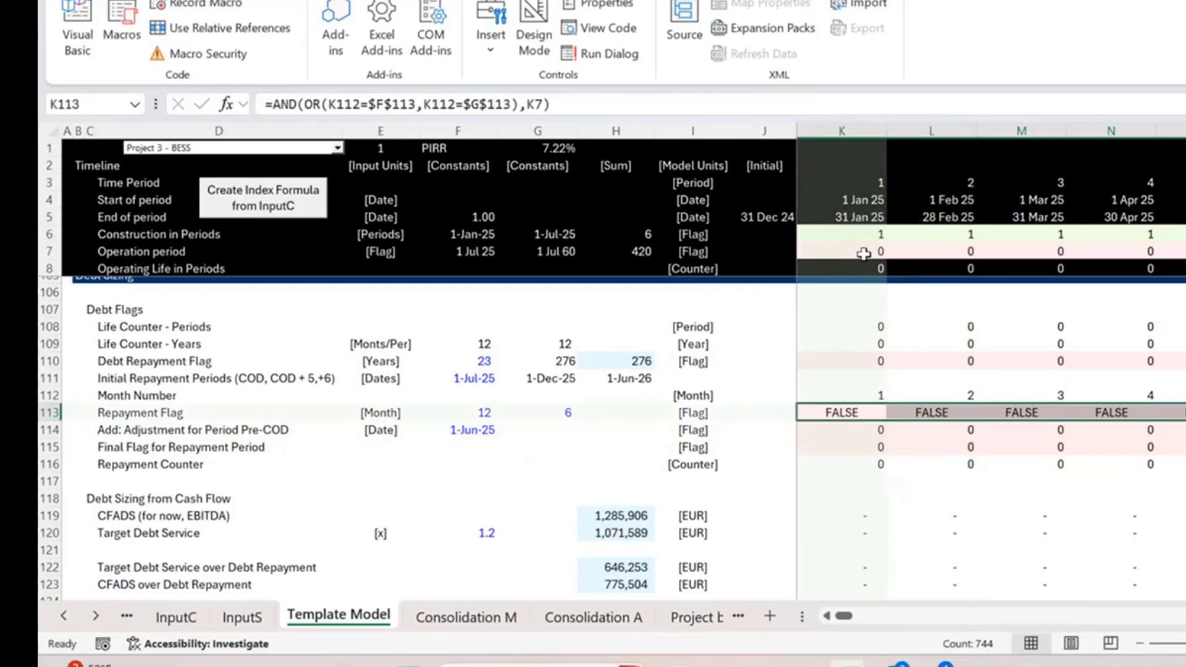
{"action": "scroll", "coordinate": [956, 343], "scroll_direction": "right", "scroll_amount": 5}
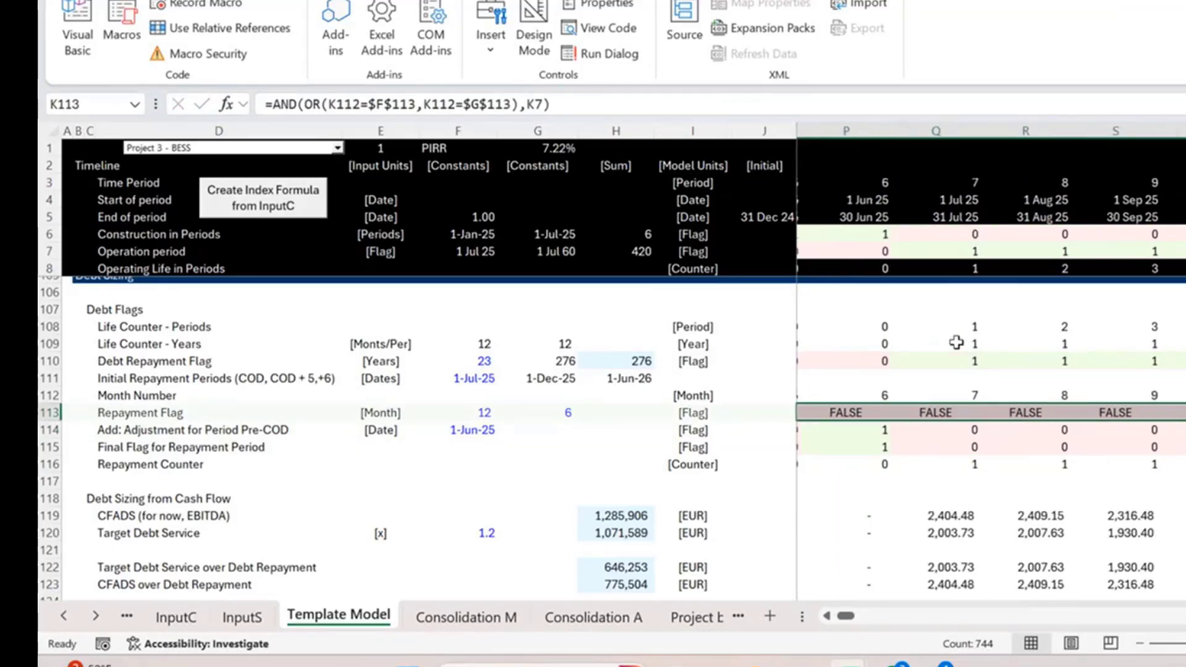
{"action": "scroll", "coordinate": [956, 343], "scroll_direction": "left", "scroll_amount": 1}
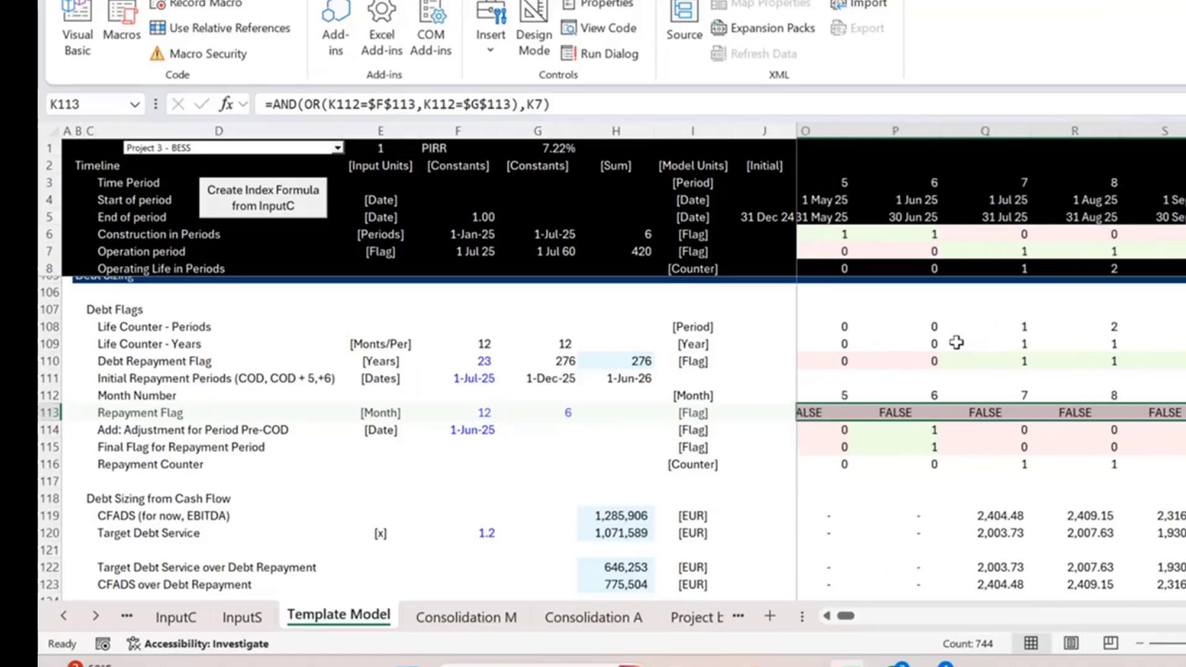
{"action": "double_click", "coordinate": [1000, 410]}
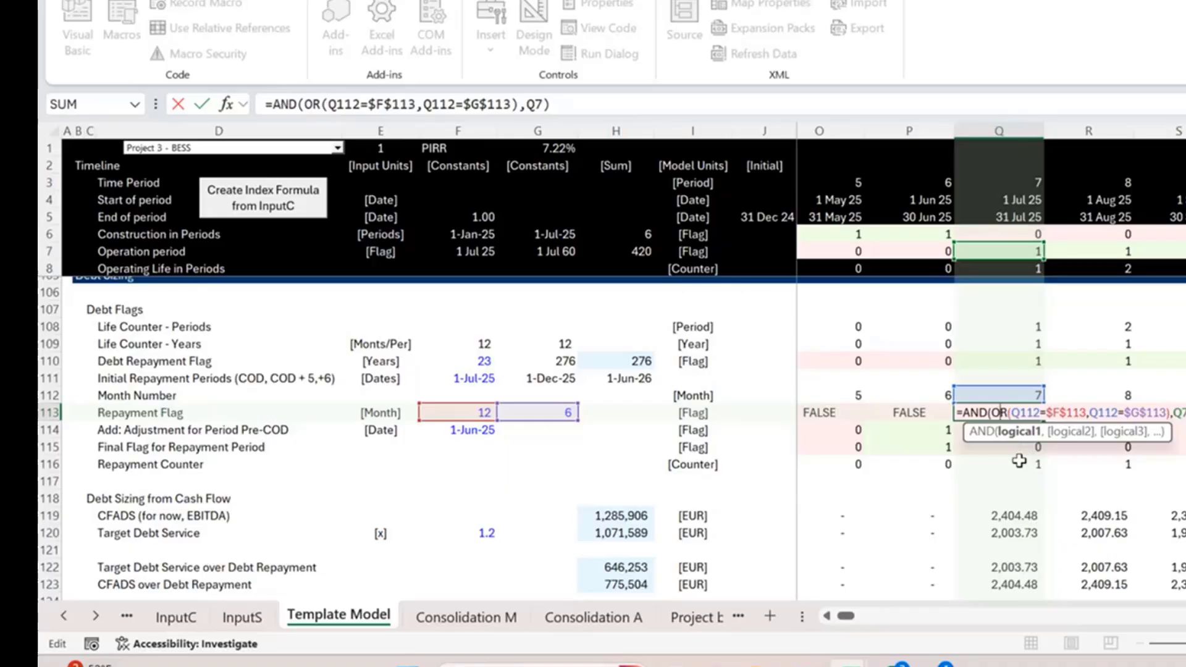
{"action": "key", "text": "Escape"}
{"action": "scroll", "coordinate": [1060, 443], "scroll_direction": "right", "scroll_amount": 1}
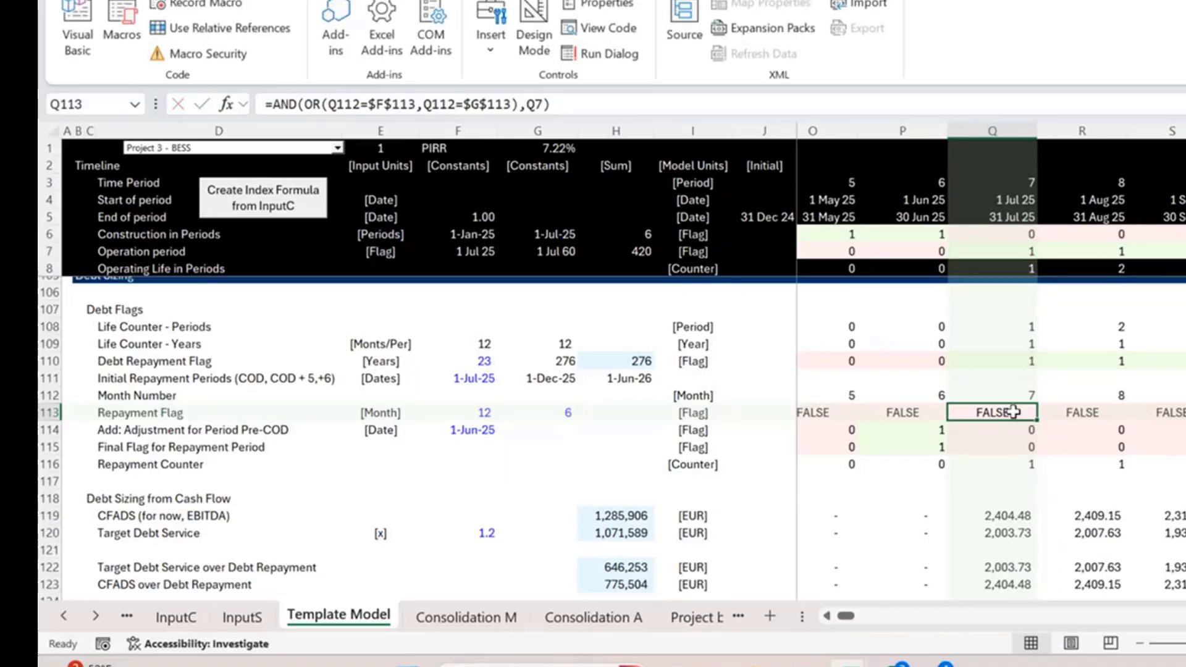
Inspect the Repayment Flag formula in V113 for December 2025 and the Month Number it refers to in V112
{"action": "scroll", "coordinate": [1051, 412], "scroll_direction": "right", "scroll_amount": 3}
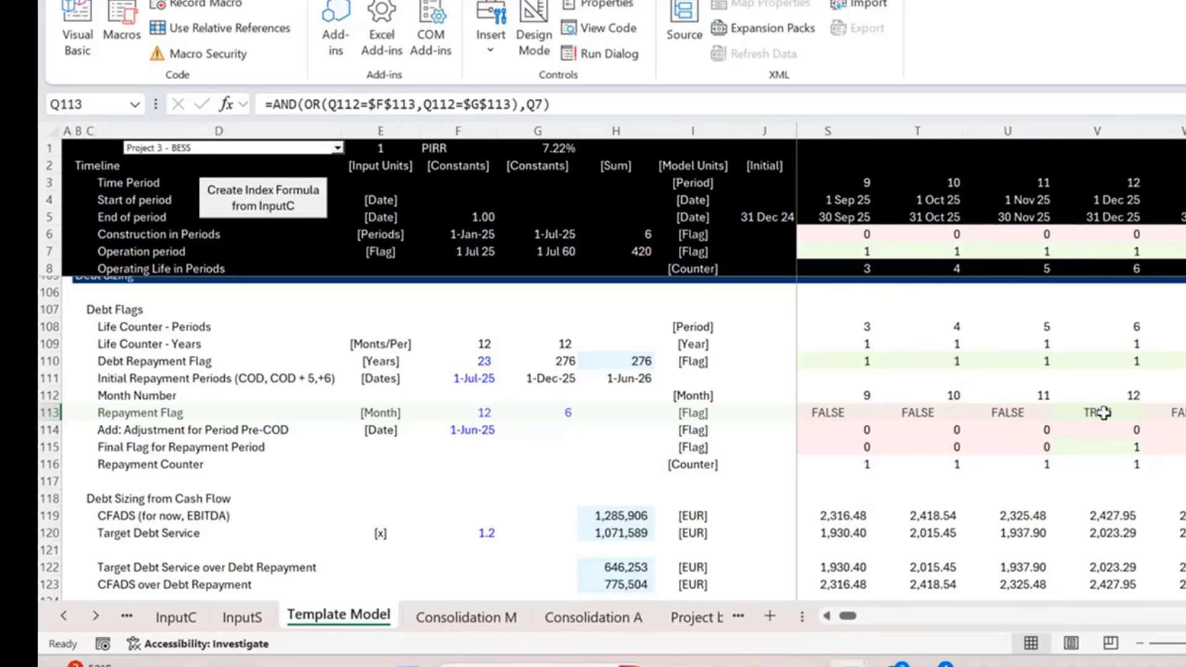
{"action": "left_click", "coordinate": [1103, 413]}
{"action": "double_click", "coordinate": [1103, 413]}
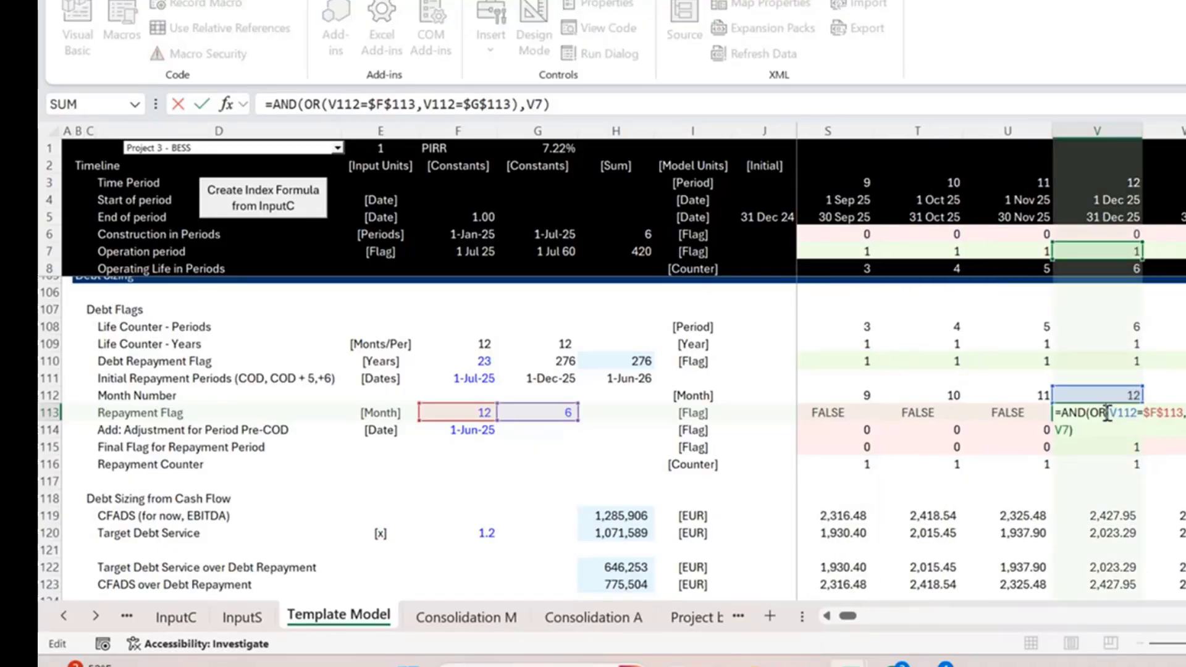
{"action": "left_click", "coordinate": [1136, 561]}
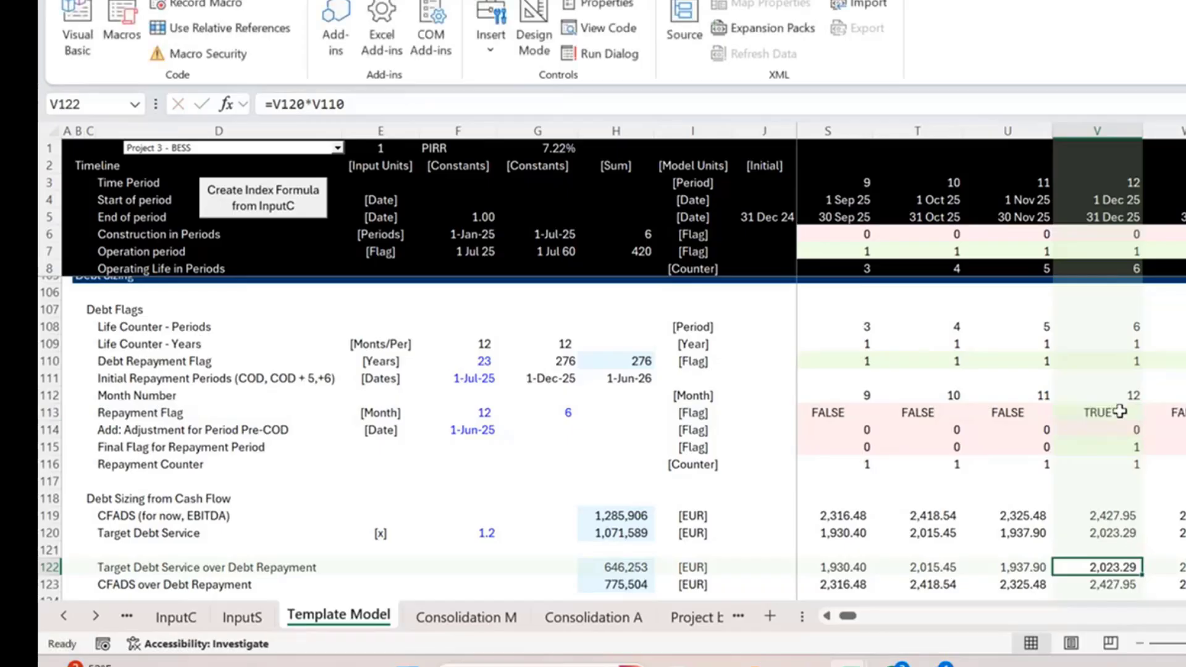
{"action": "left_click", "coordinate": [1118, 412]}
{"action": "double_click", "coordinate": [1118, 412]}
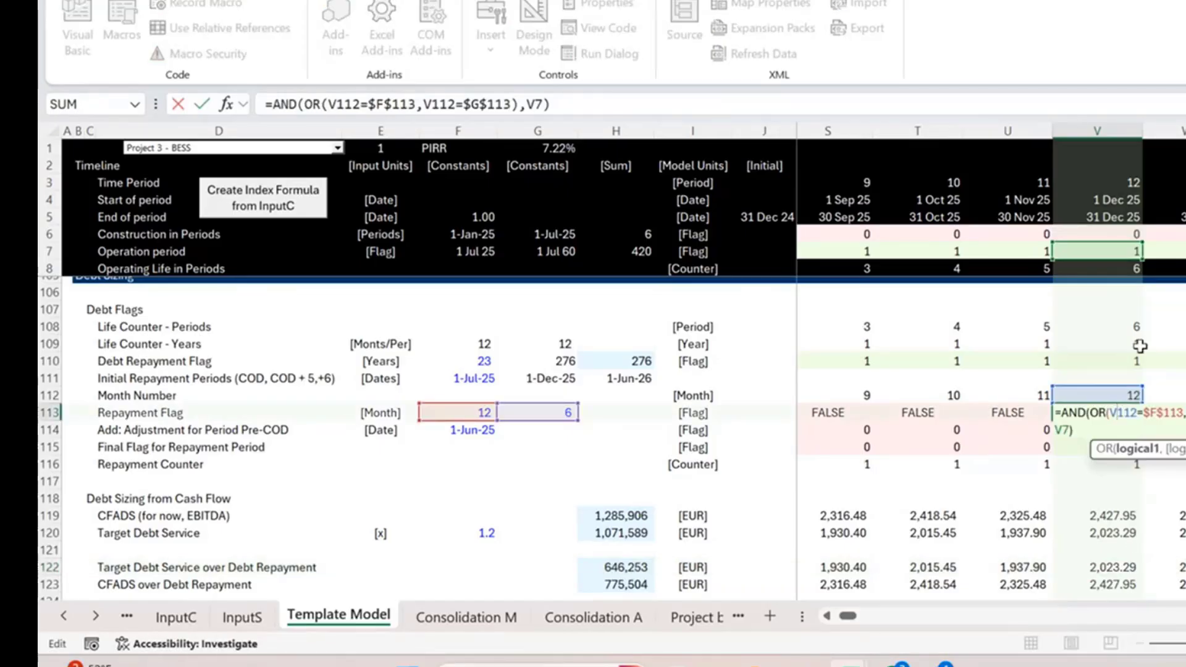
{"action": "key", "text": "Escape"}
{"action": "left_click", "coordinate": [1127, 395]}
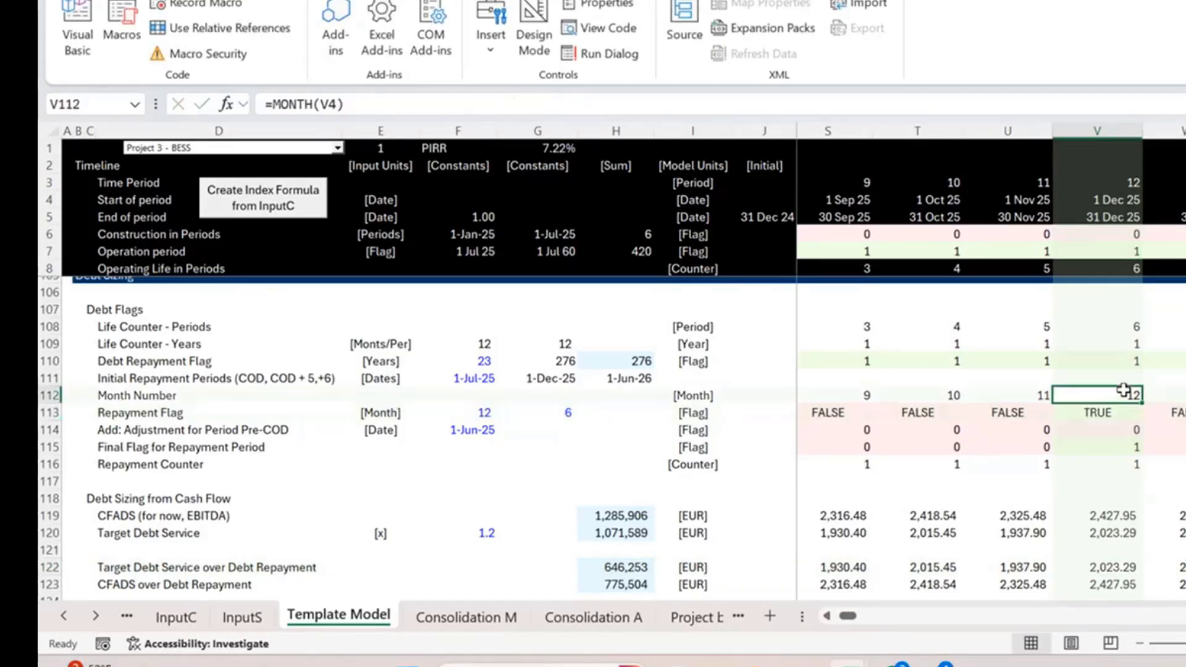
Compare the Repayment Flag row with the month numbers and operation period along the 2025 timeline
{"action": "scroll", "coordinate": [964, 400], "scroll_direction": "left", "scroll_amount": 2}
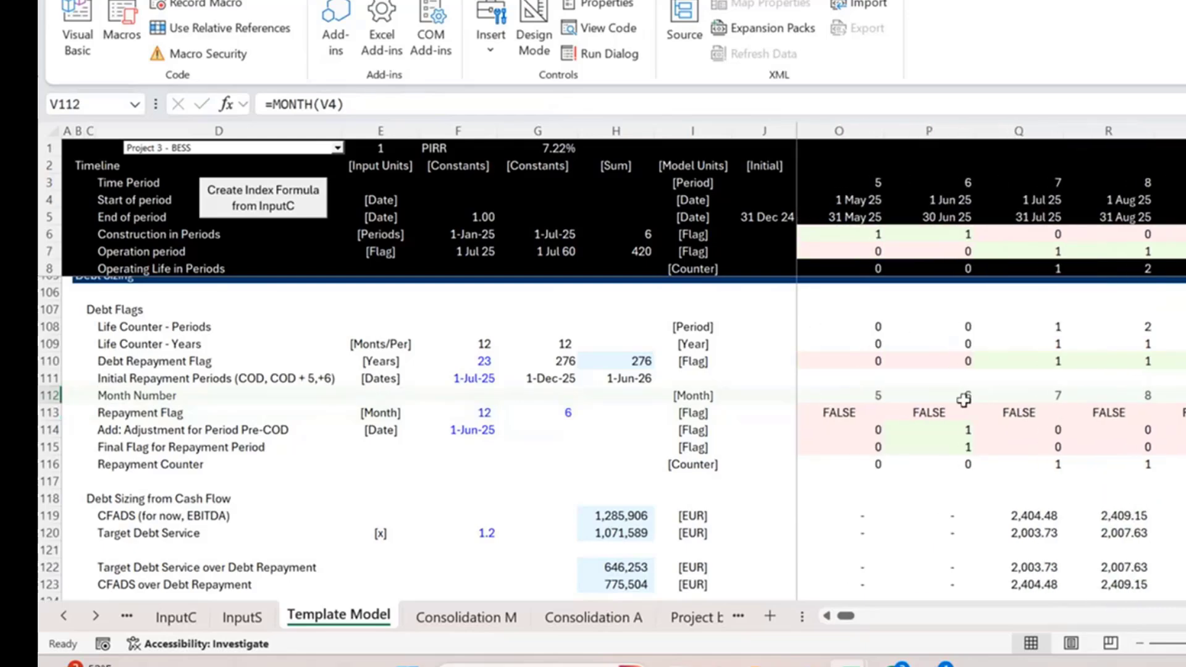
{"action": "scroll", "coordinate": [964, 400], "scroll_direction": "right", "scroll_amount": 4}
{"action": "scroll", "coordinate": [963, 400], "scroll_direction": "left", "scroll_amount": 2}
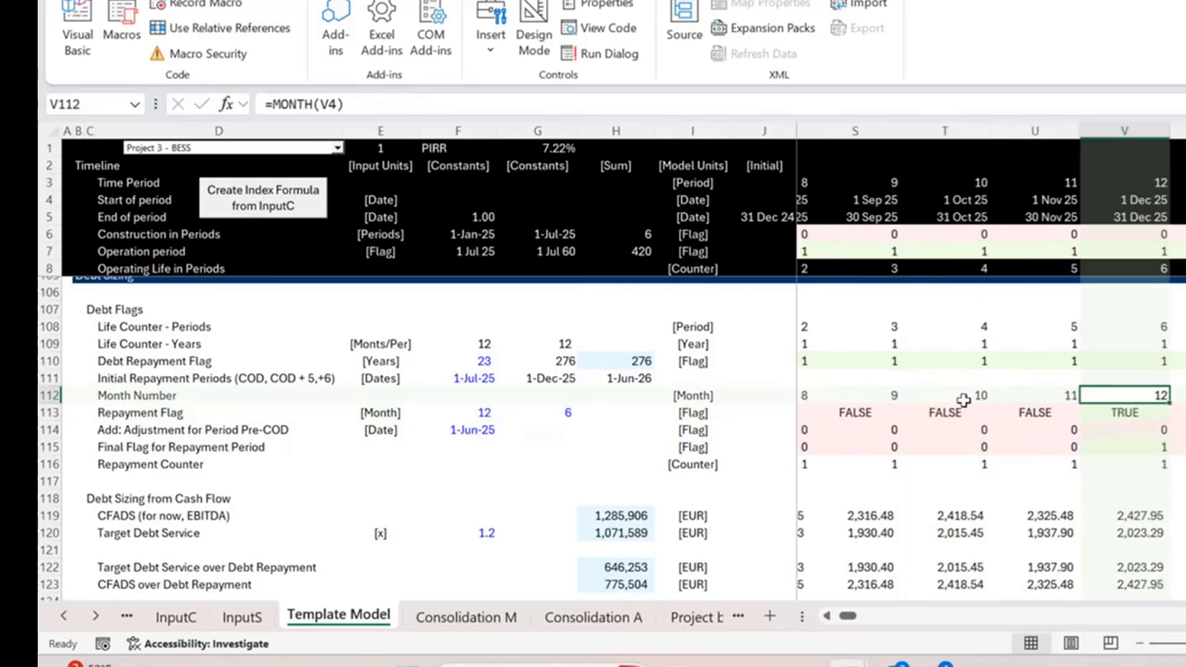
{"action": "scroll", "coordinate": [963, 400], "scroll_direction": "right", "scroll_amount": 6}
{"action": "scroll", "coordinate": [964, 400], "scroll_direction": "left", "scroll_amount": 6}
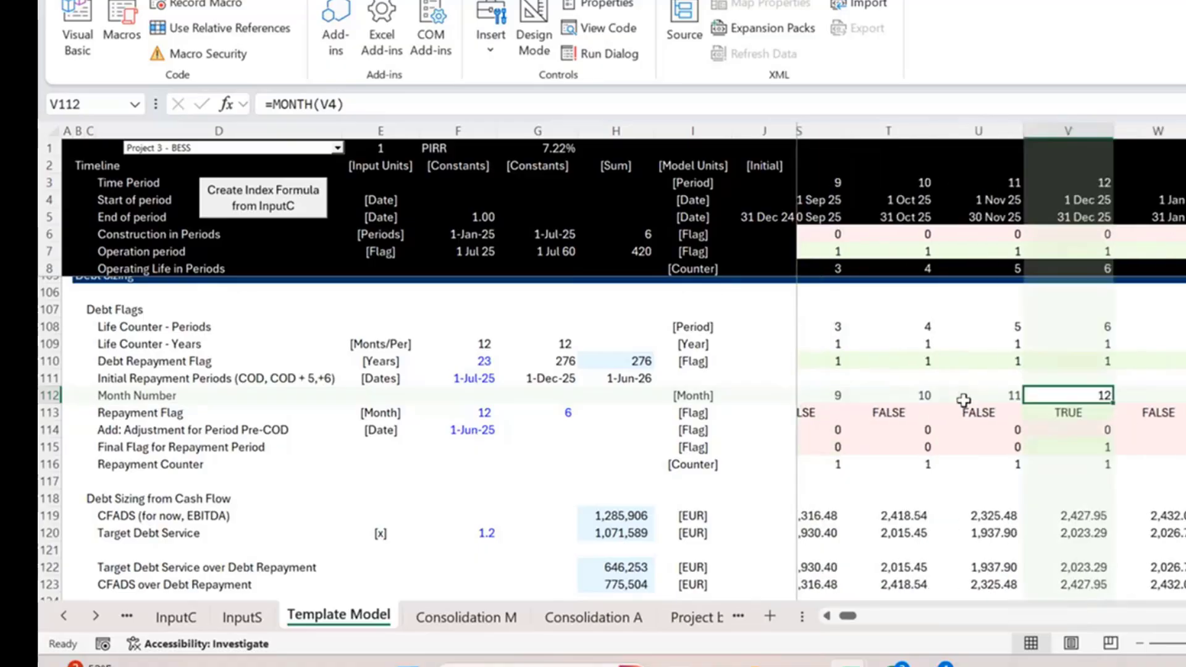
{"action": "scroll", "coordinate": [964, 400], "scroll_direction": "left", "scroll_amount": 1}
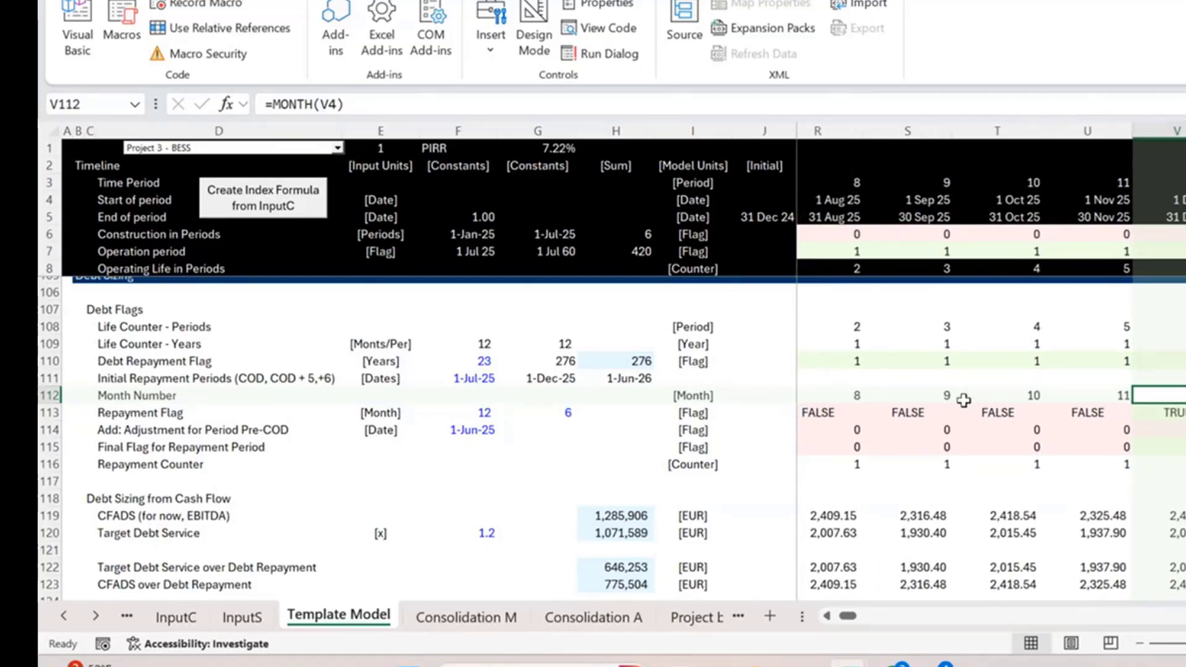
{"action": "scroll", "coordinate": [963, 400], "scroll_direction": "left", "scroll_amount": 7}
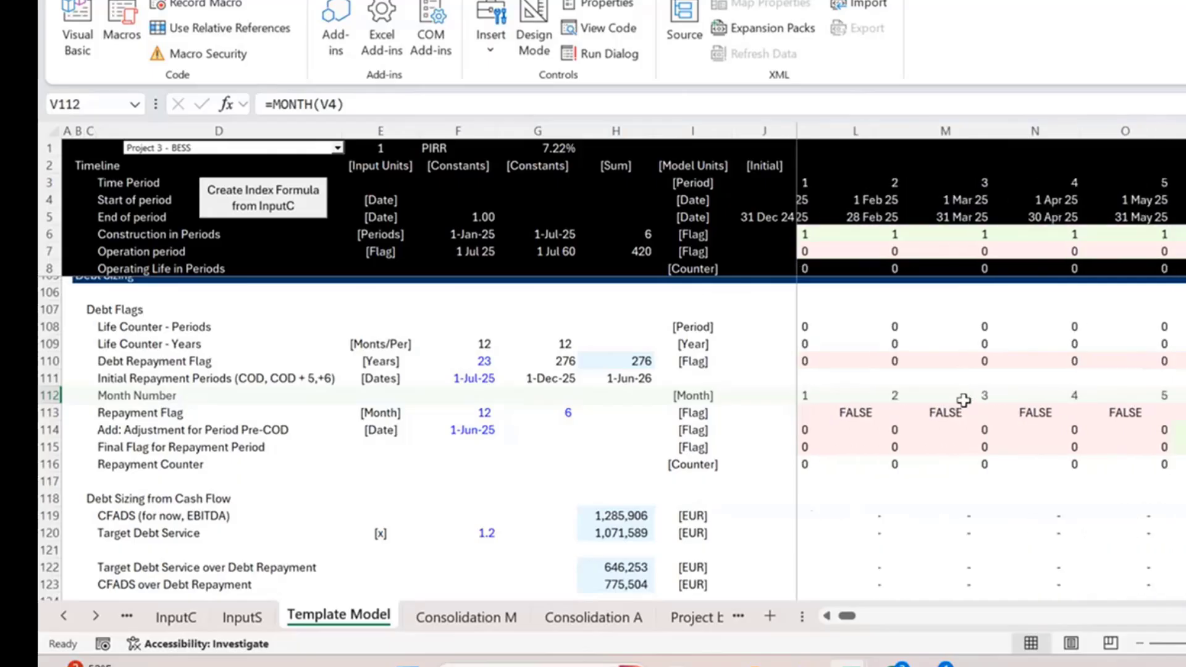
{"action": "scroll", "coordinate": [964, 400], "scroll_direction": "left", "scroll_amount": 2}
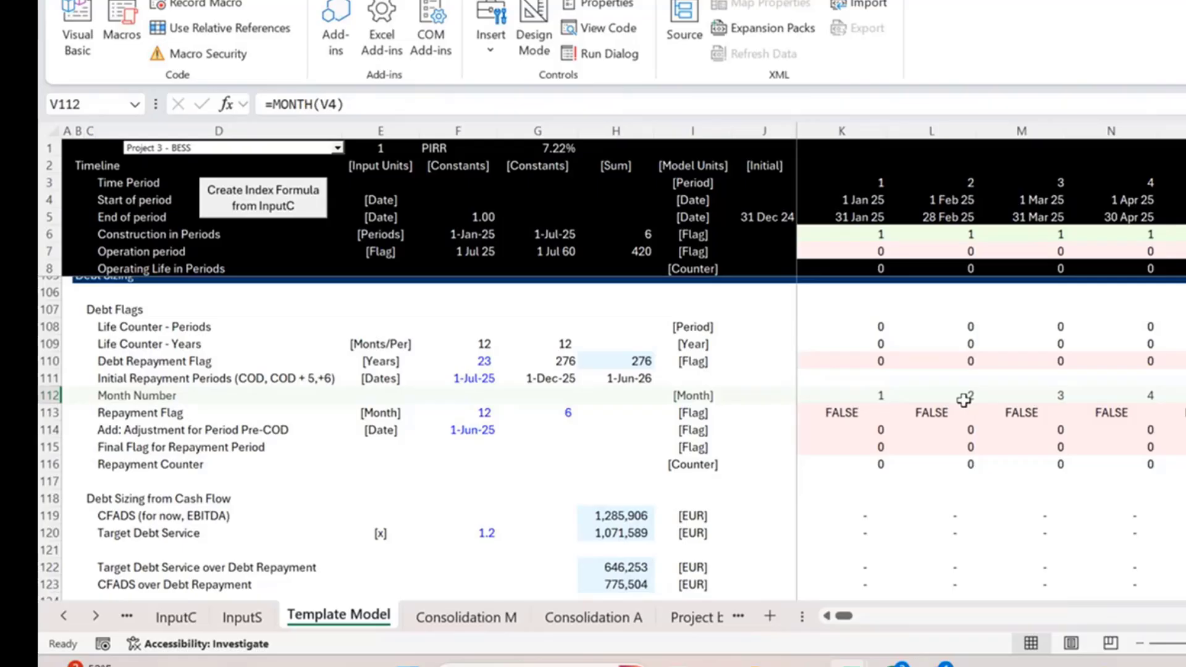
{"action": "scroll", "coordinate": [964, 400], "scroll_direction": "up", "scroll_amount": 1}
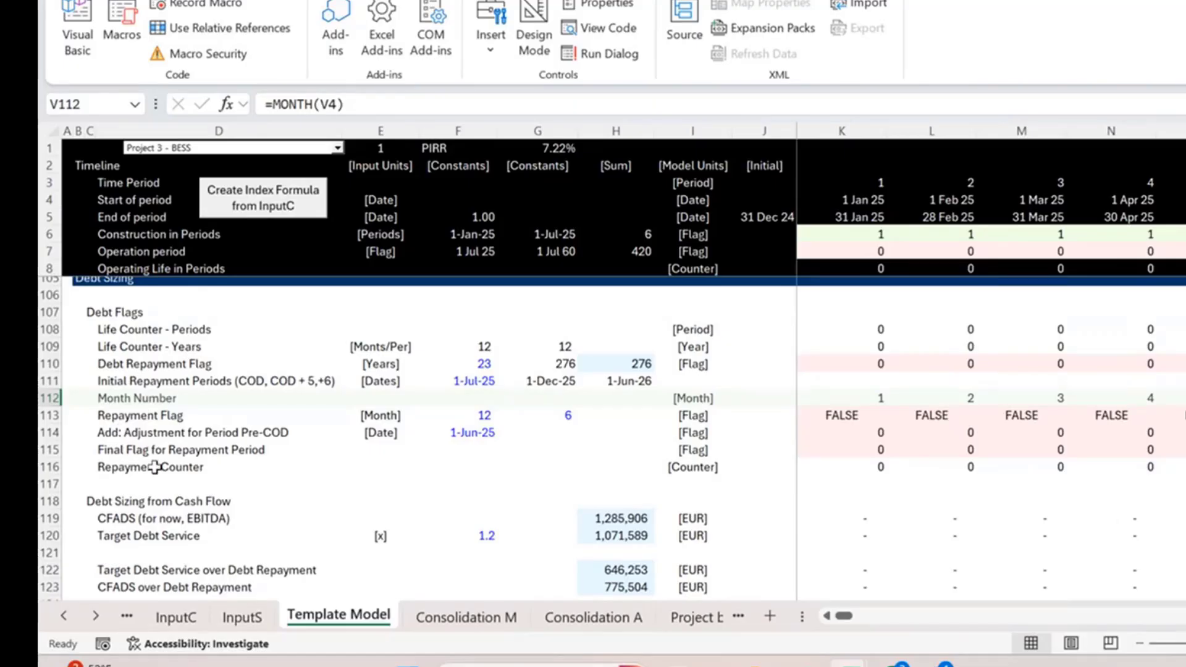
Check the Repayment Counter formula in K116 and the Target Debt Service formula in K120
{"action": "left_click", "coordinate": [871, 450]}
{"action": "left_click", "coordinate": [865, 466]}
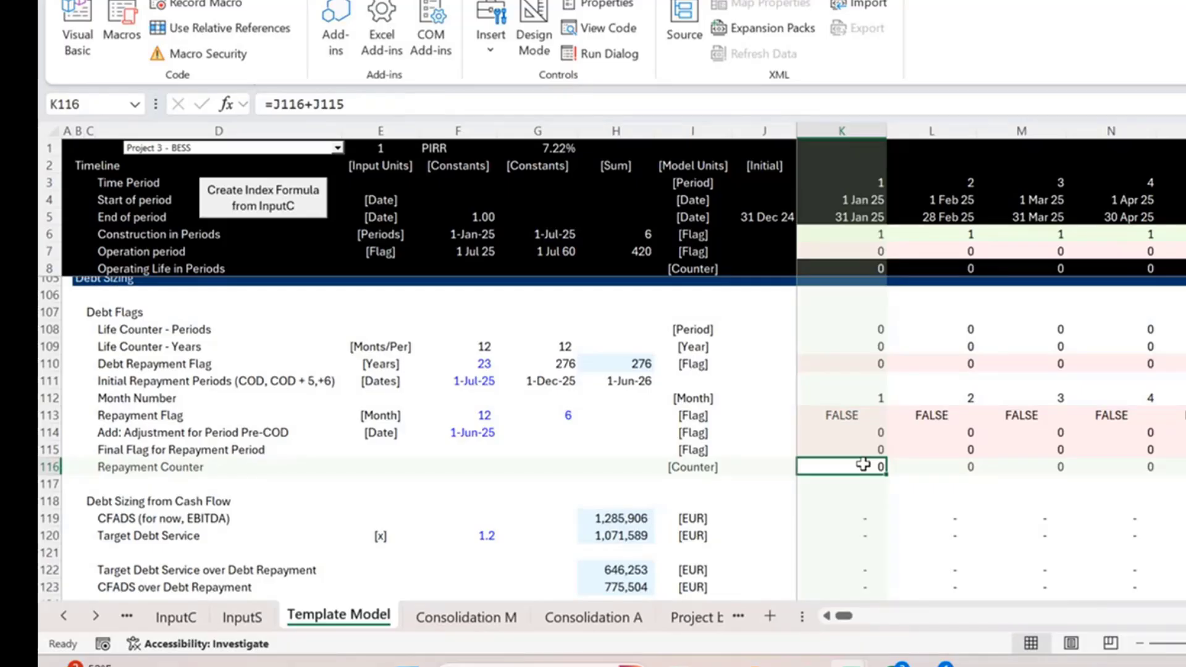
{"action": "key", "text": "Down"}
{"action": "key", "text": "Down"}
{"action": "key", "text": "Down"}
{"action": "key", "text": "Down"}
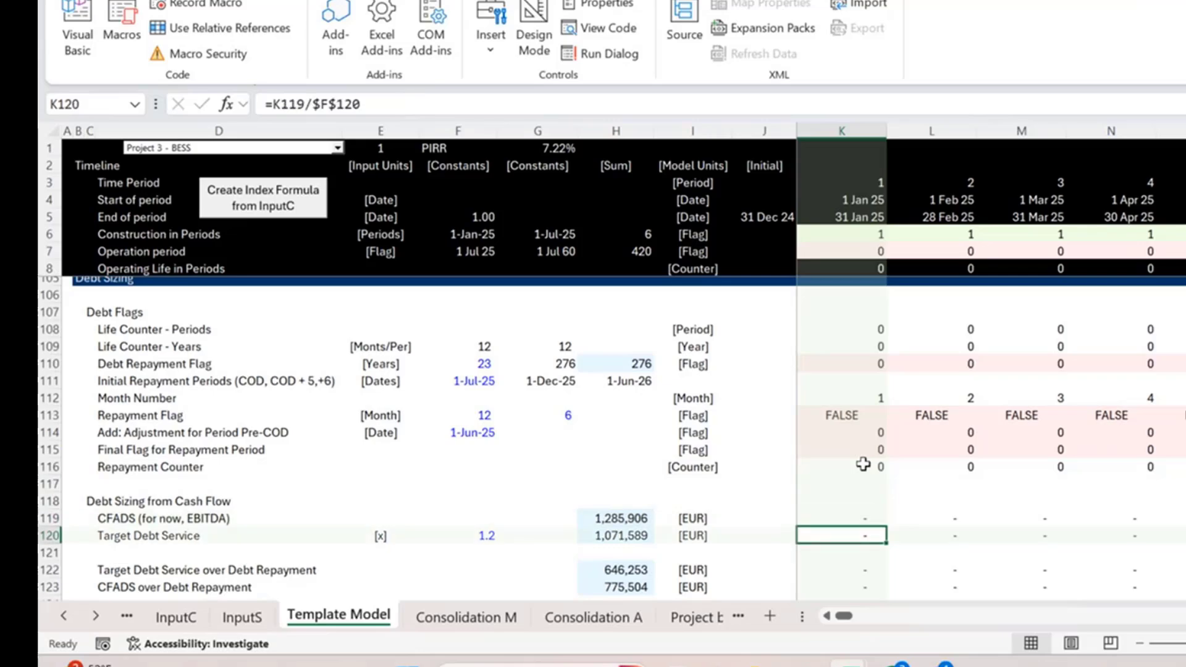
{"action": "key", "text": "F2"}
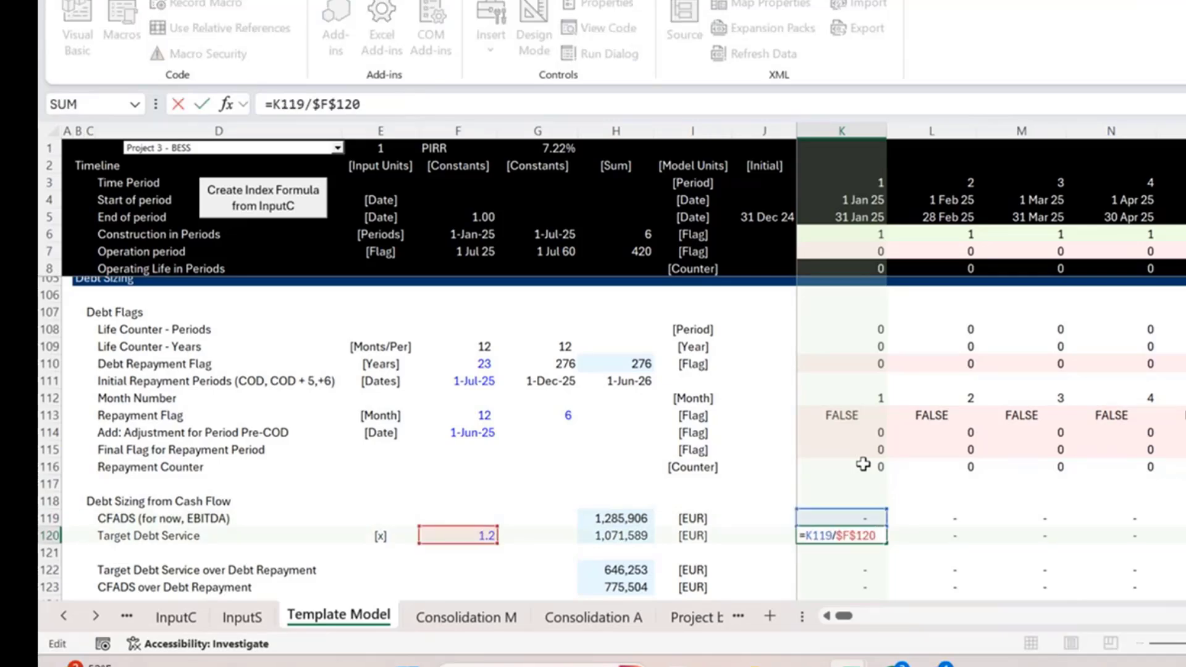
{"action": "key", "text": "Escape"}
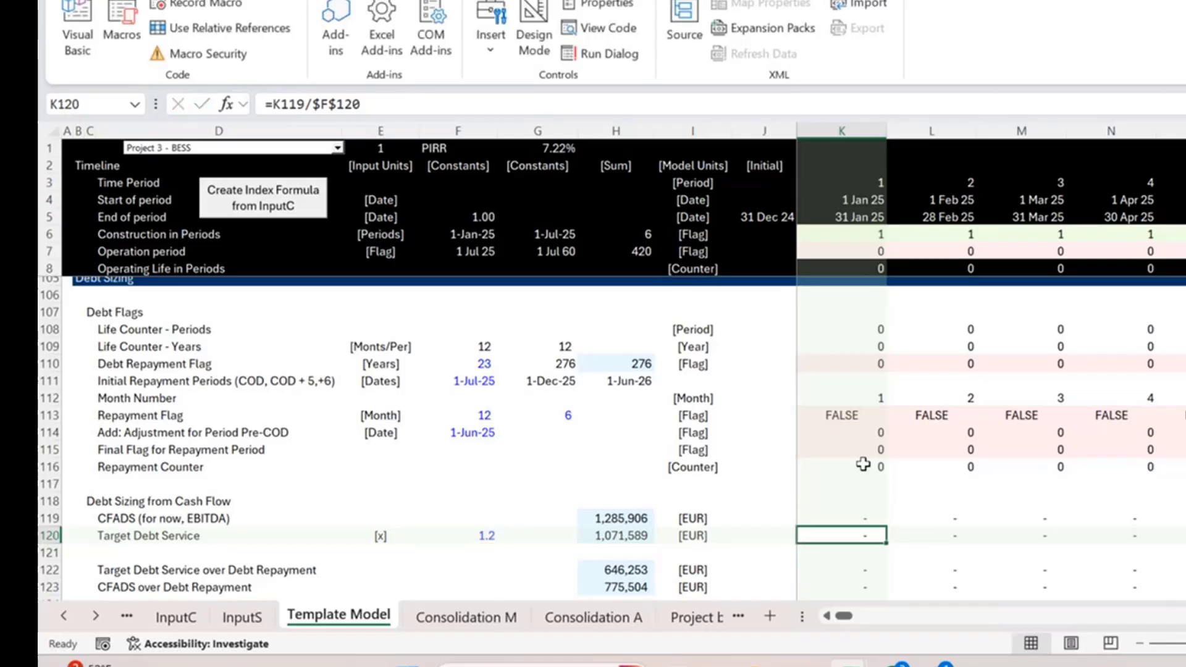
Insert a new row directly beneath the Target Debt Service row in the Debt Sizing from Cash Flow block
{"action": "key", "text": "Down"}
{"action": "key", "text": "shift+space"}
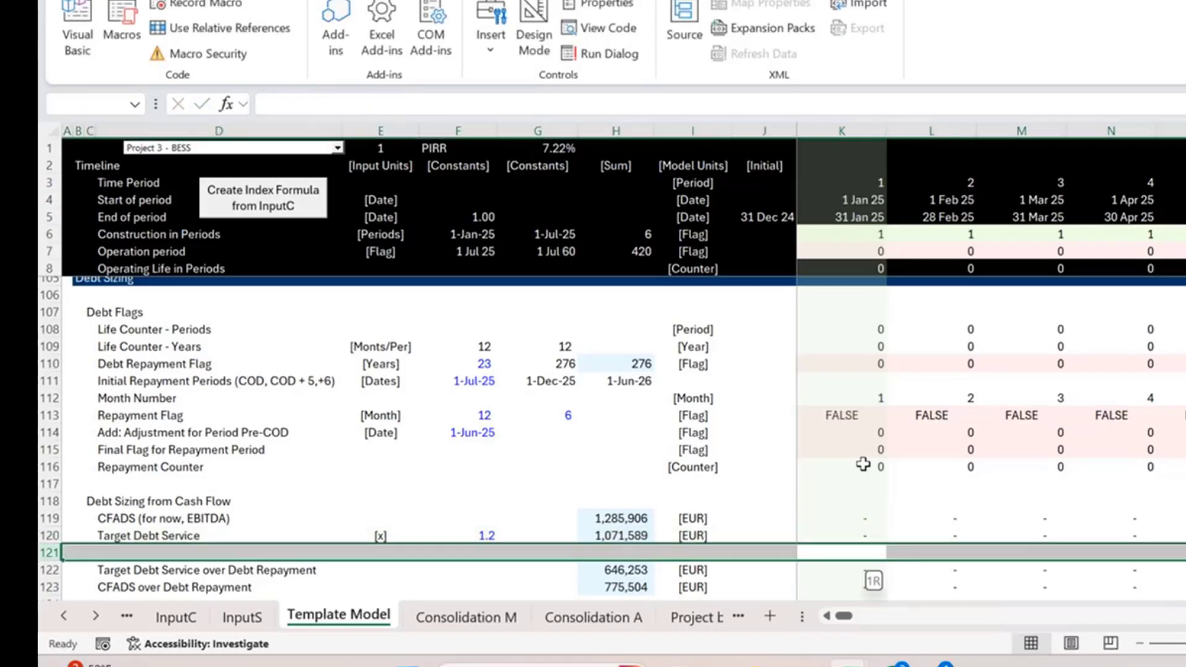
{"action": "key", "text": "ctrl+shift+plus"}
{"action": "key", "text": "ctrl+shift+plus"}
Label the new row in D121 as Target Debt Service - Semi-Annual
{"action": "key", "text": "Left"}
{"action": "key", "text": "Left"}
{"action": "key", "text": "Left"}
{"action": "key", "text": "Left"}
{"action": "key", "text": "Left"}
{"action": "key", "text": "Left"}
{"action": "key", "text": "Left"}
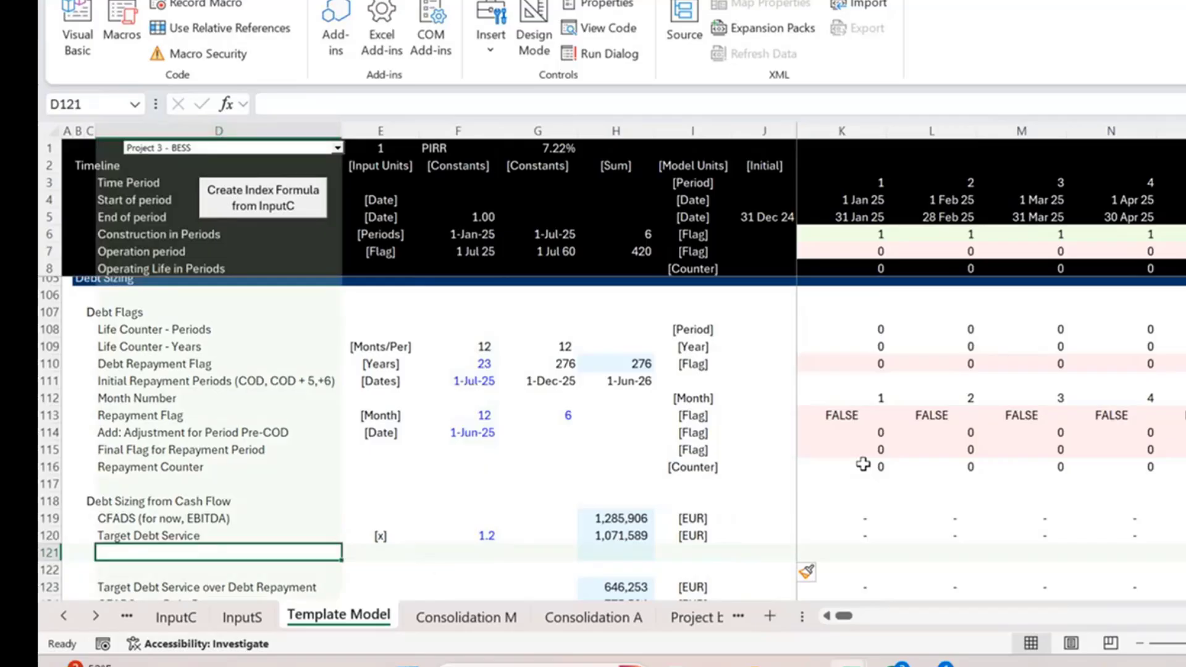
{"action": "type", "text": "Debt"}
{"action": "key", "text": "BackSpace"}
{"action": "key", "text": "BackSpace"}
{"action": "key", "text": "BackSpace"}
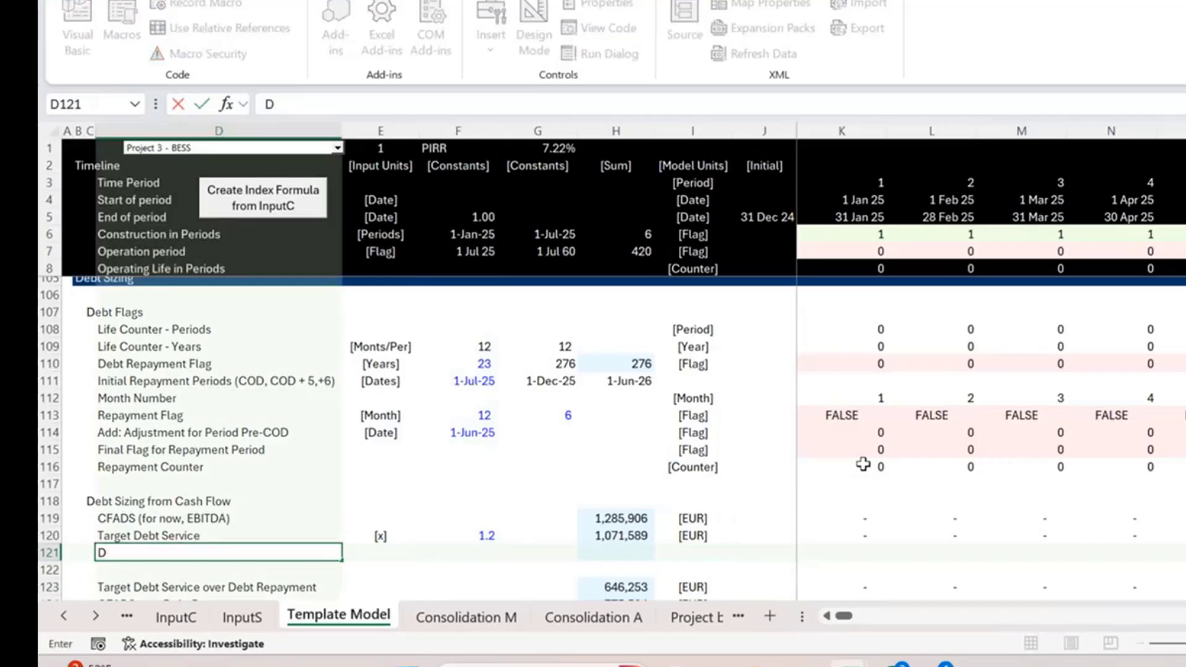
{"action": "key", "text": "BackSpace"}
{"action": "type", "text": "Tar"}
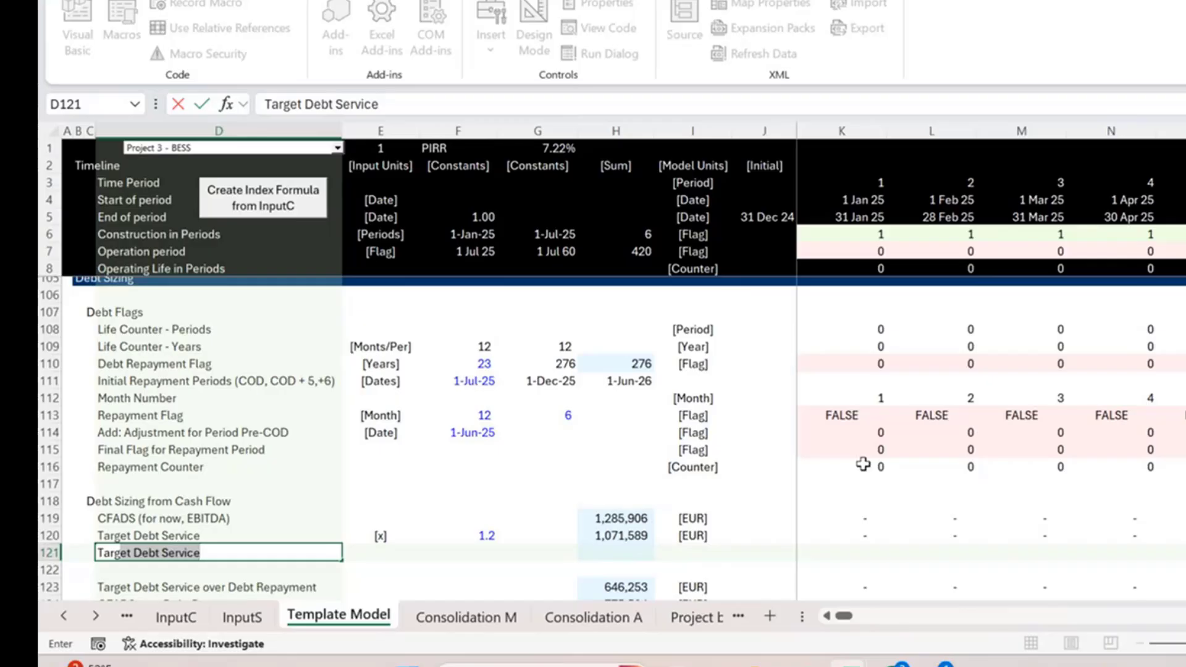
{"action": "type", "text": "getD"}
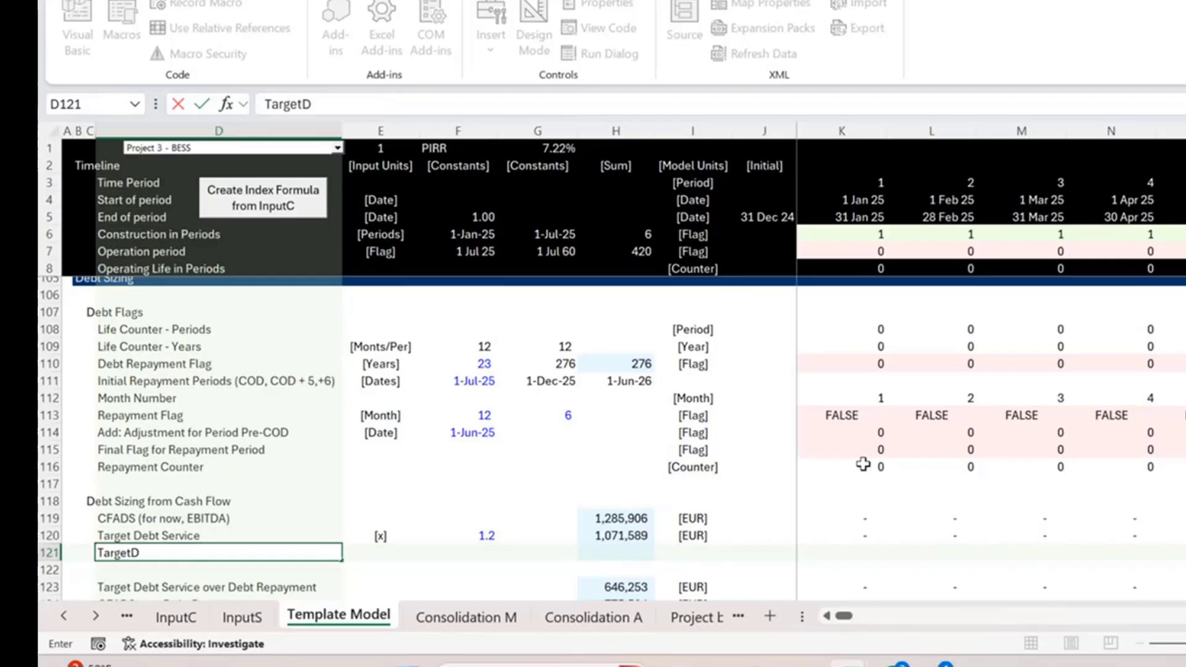
{"action": "key", "text": "BackSpace"}
{"action": "type", "text": "Debt Ser"}
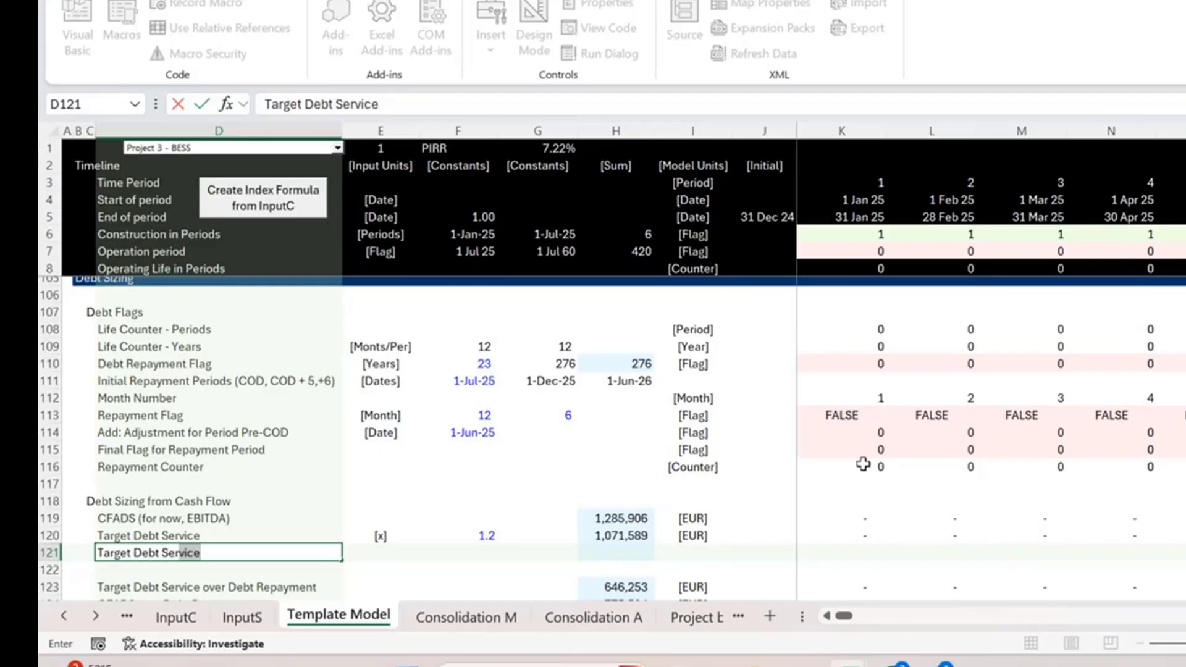
{"action": "key", "text": "BackSpace"}
{"action": "type", "text": "vice - Semi-An"}
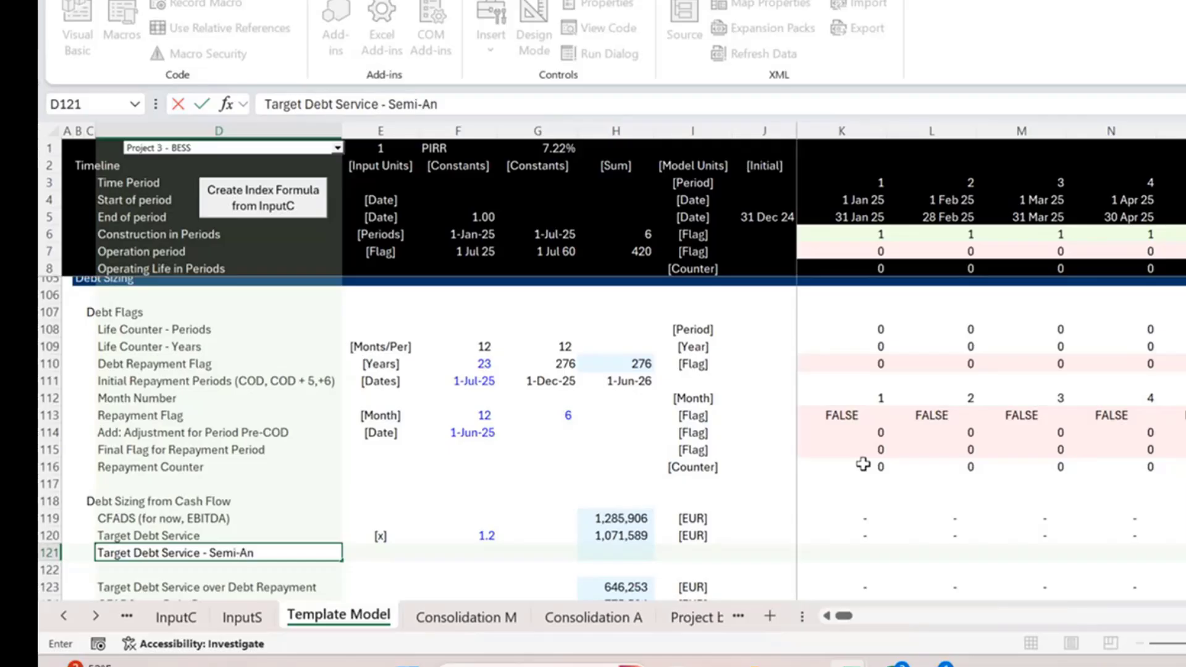
{"action": "type", "text": "nual"}
{"action": "key", "text": "ctrl+Return"}
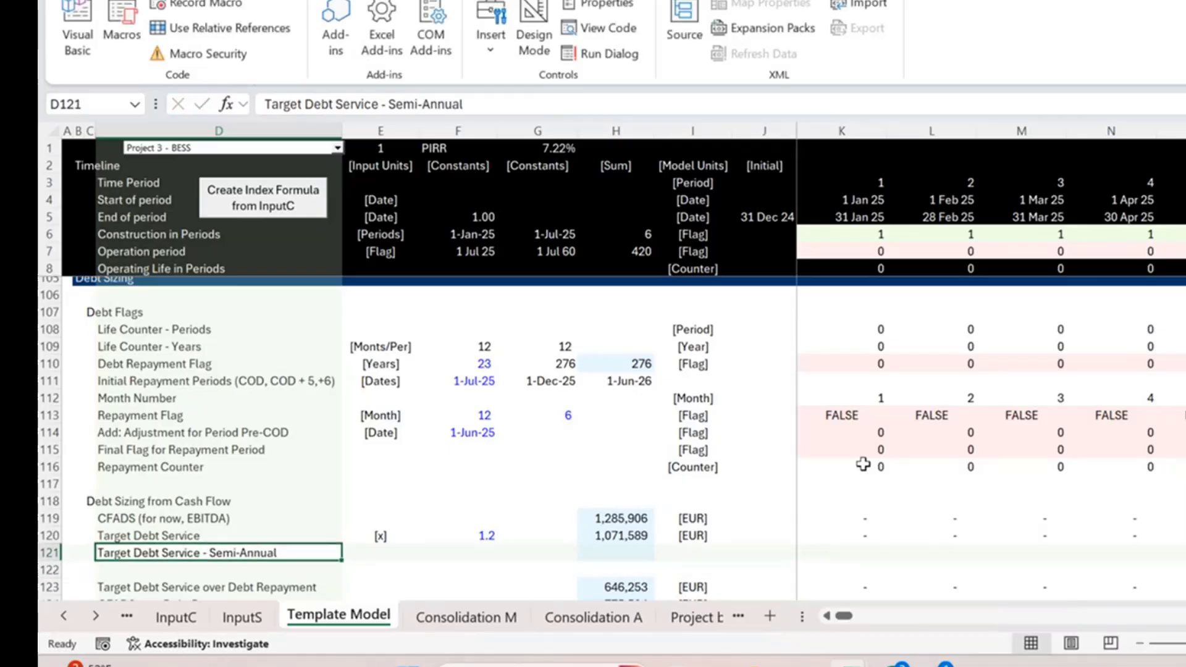
Rename the row label in D120 to Target Debt Service - Monthly
{"action": "key", "text": "Up"}
{"action": "key", "text": "F2"}
{"action": "type", "text": "- Mo"}
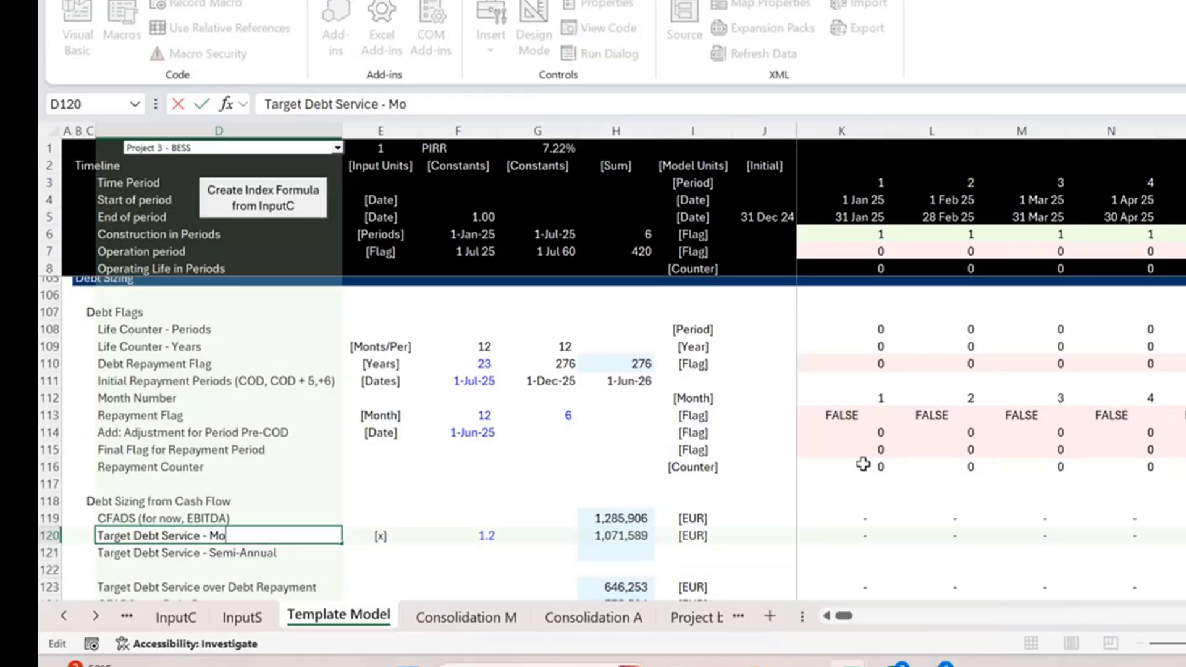
{"action": "type", "text": "nthly"}
{"action": "key", "text": "ctrl+Return"}
Review the monthly target debt service in row 120 from January 2025 in column K through December 2025 in column V
{"action": "key", "text": "Down"}
{"action": "key", "text": "Down"}
{"action": "key", "text": "Right"}
{"action": "key", "text": "Right"}
{"action": "key", "text": "Right"}
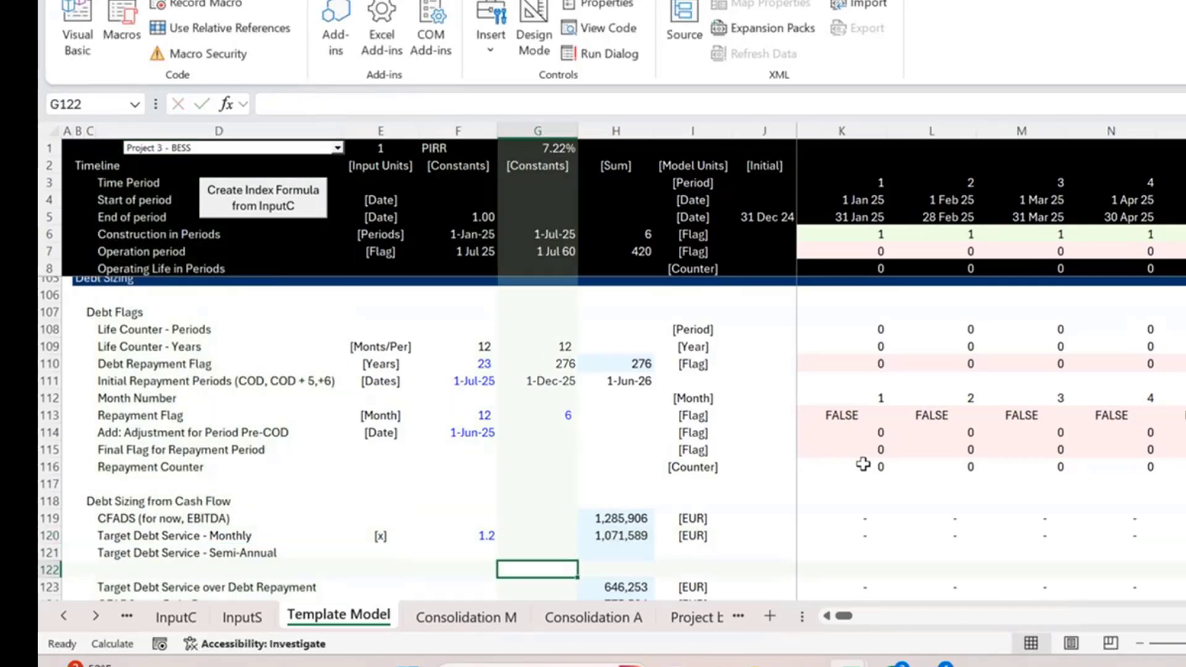
{"action": "key", "text": "Right"}
{"action": "key", "text": "Right"}
{"action": "key", "text": "Right"}
{"action": "key", "text": "Right"}
{"action": "key", "text": "Up"}
{"action": "key", "text": "Up"}
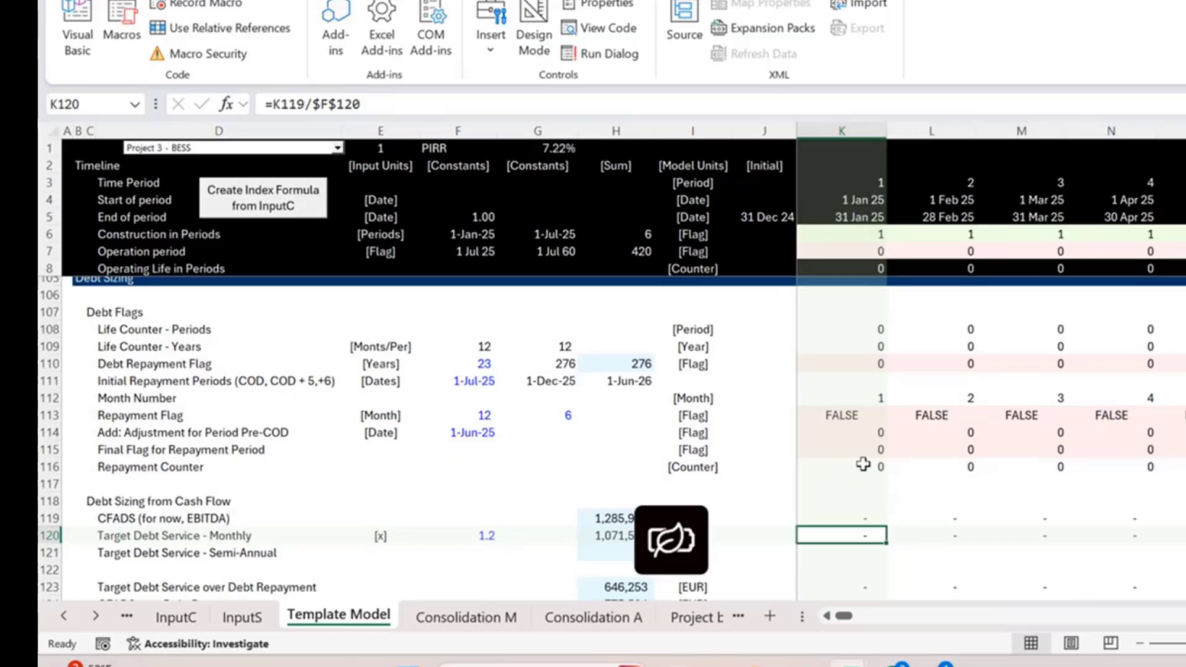
{"action": "key", "text": "Right"}
{"action": "key", "text": "Right"}
{"action": "key", "text": "Right"}
{"action": "key", "text": "Right"}
{"action": "key", "text": "Right"}
{"action": "key", "text": "Right"}
{"action": "key", "text": "Right"}
{"action": "key", "text": "Right"}
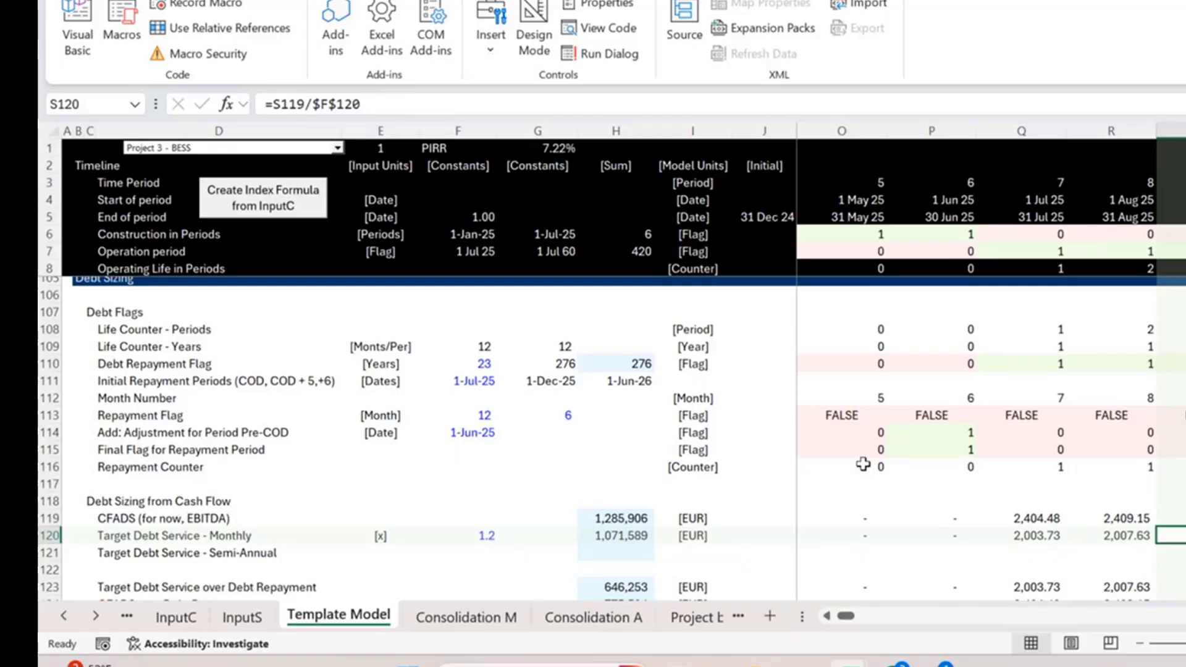
{"action": "key", "text": "Right"}
{"action": "key", "text": "Right"}
{"action": "key", "text": "Right"}
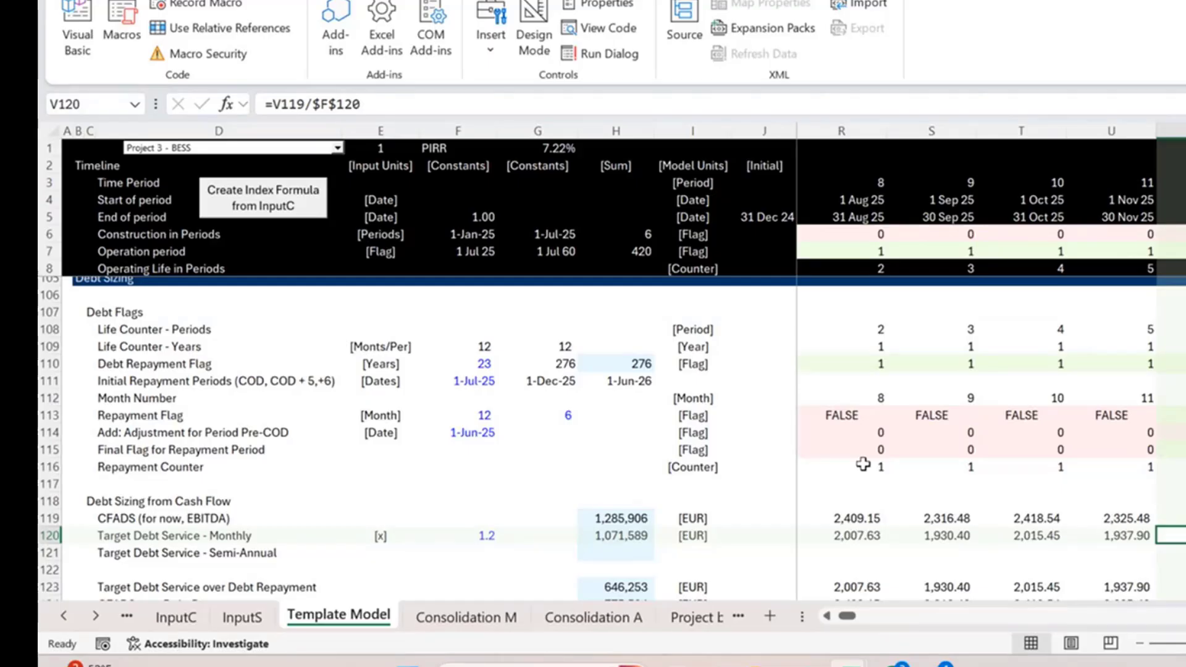
Trace column V up from the monthly target debt service to the Repayment Flag in V113
{"action": "key", "text": "Up"}
{"action": "key", "text": "Up"}
{"action": "key", "text": "Up"}
{"action": "key", "text": "Up"}
{"action": "key", "text": "Up"}
{"action": "key", "text": "Up"}
{"action": "key", "text": "Up"}
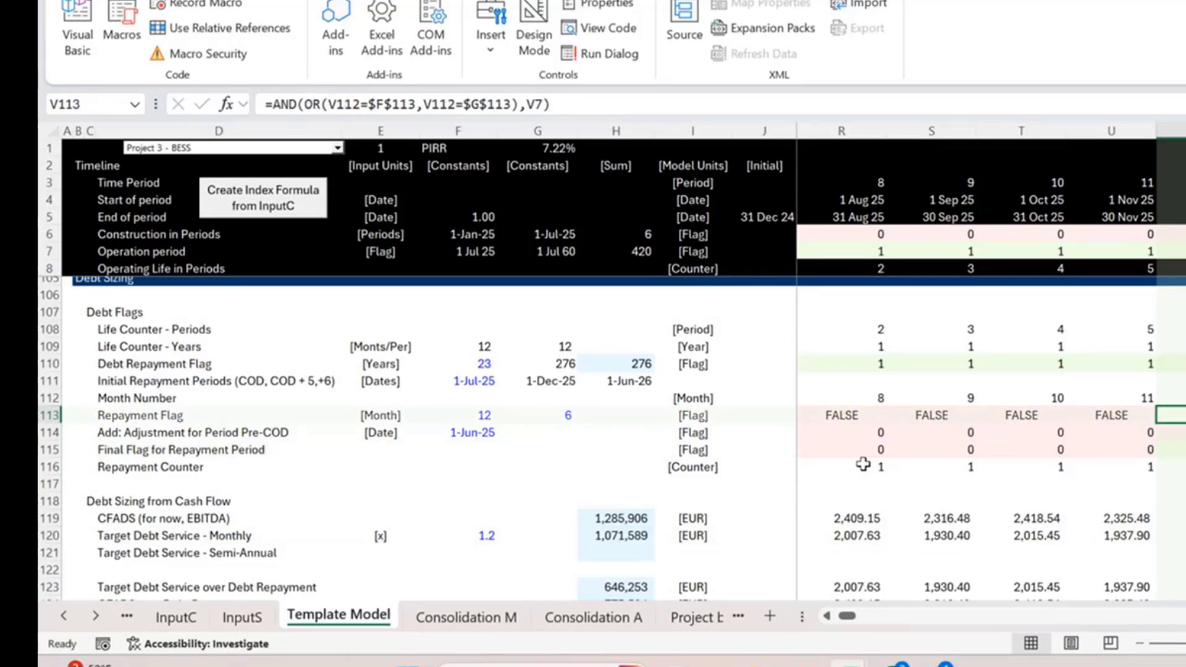
Trace column V down from the Repayment Flag and inspect the cells referenced by the Repayment Counter formula in V116
{"action": "key", "text": "Down"}
{"action": "key", "text": "Down"}
{"action": "key", "text": "Down"}
{"action": "key", "text": "Down"}
{"action": "key", "text": "Down"}
{"action": "key", "text": "Down"}
{"action": "key", "text": "Down"}
{"action": "key", "text": "Down"}
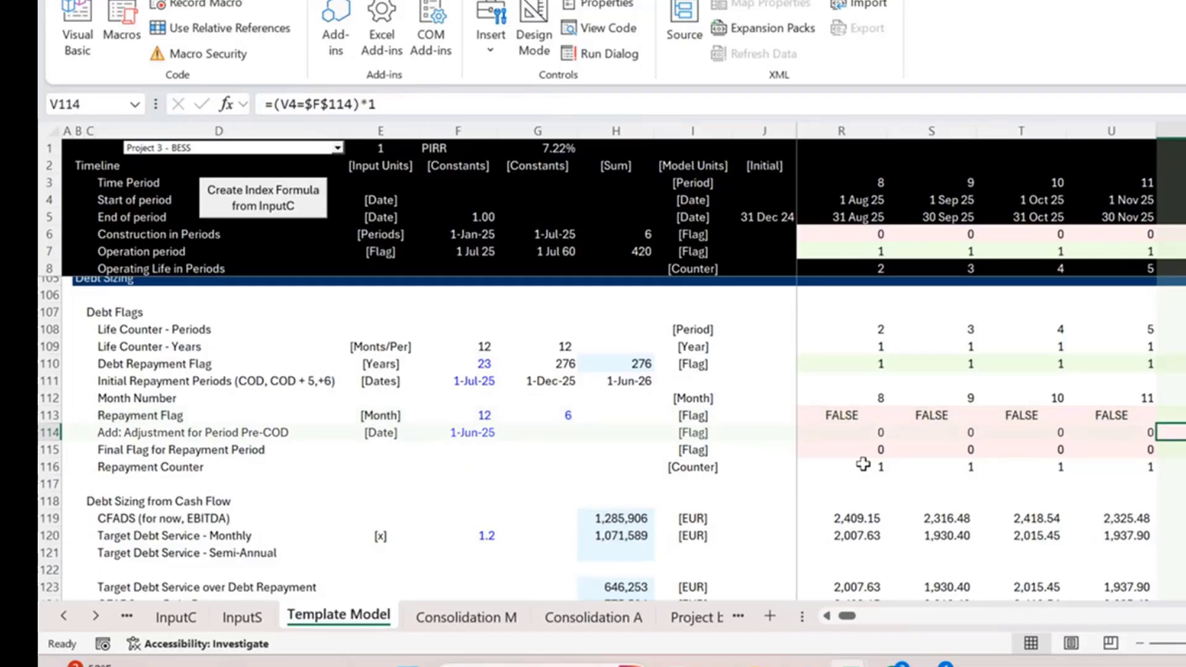
{"action": "key", "text": "Up"}
{"action": "key", "text": "Up"}
{"action": "key", "text": "Up"}
{"action": "key", "text": "Up"}
{"action": "key", "text": "Up"}
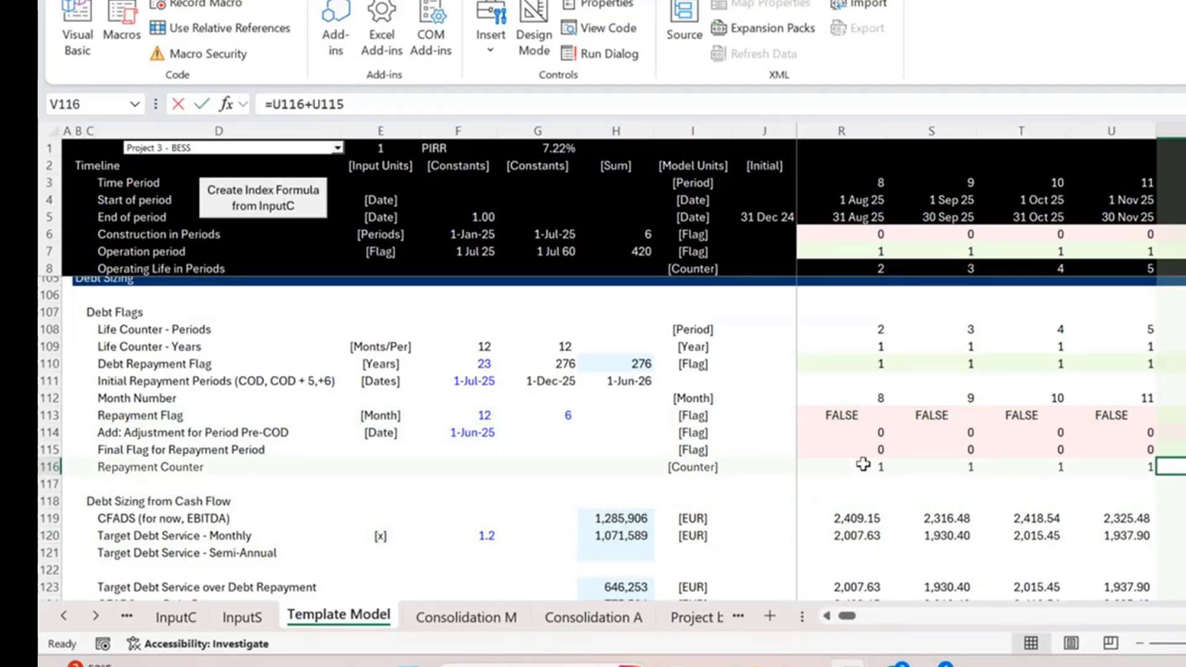
{"action": "key", "text": "F2"}
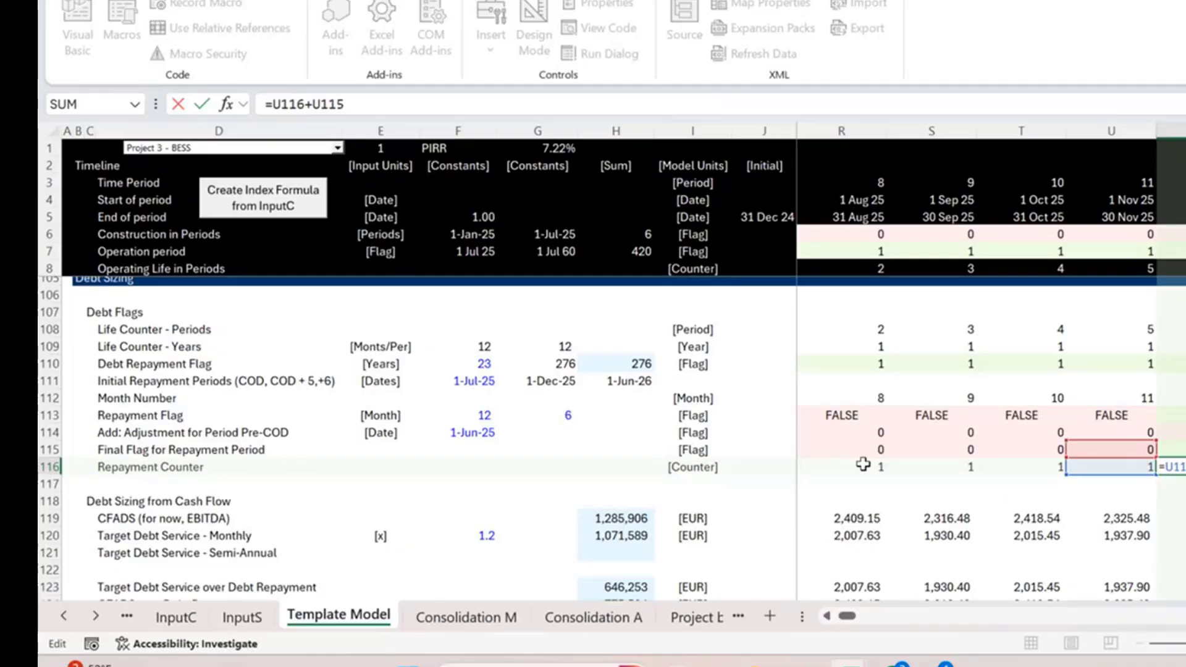
{"action": "key", "text": "Return"}
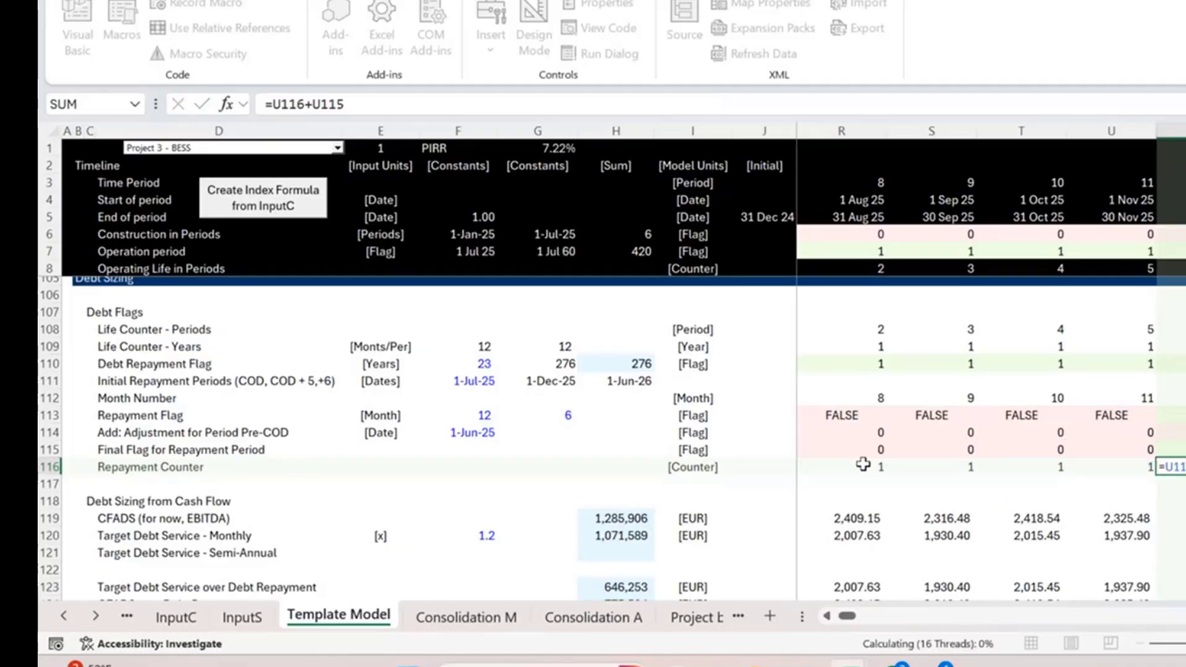
{"action": "key", "text": "Return"}
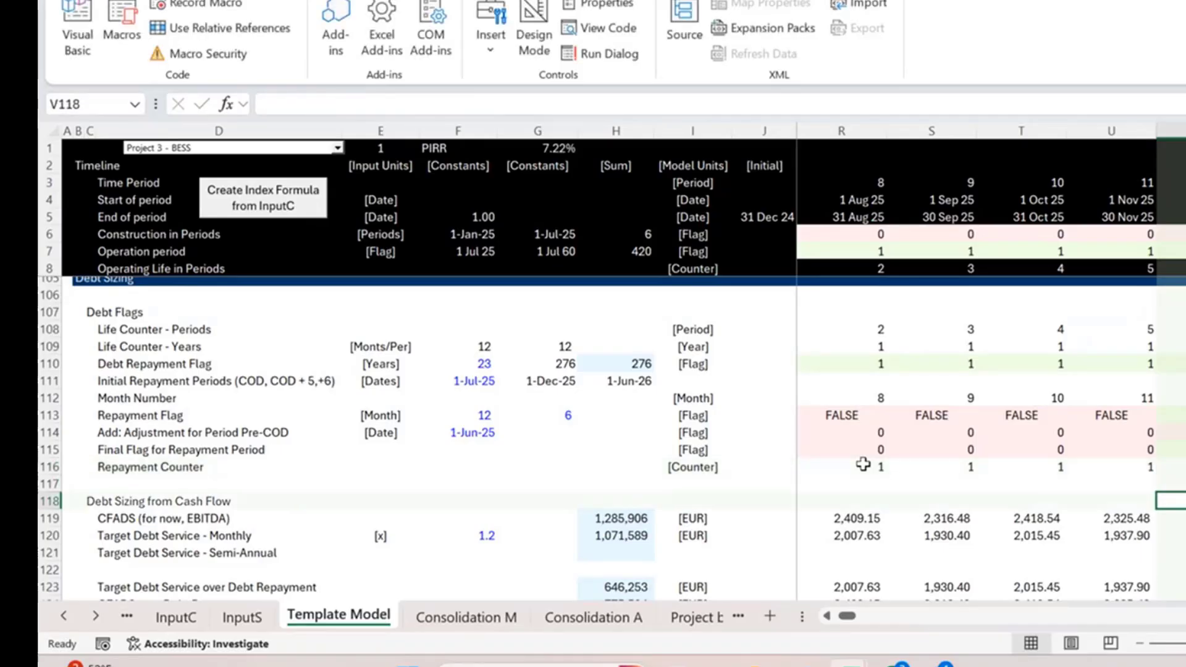
{"action": "key", "text": "Up"}
{"action": "key", "text": "Up"}
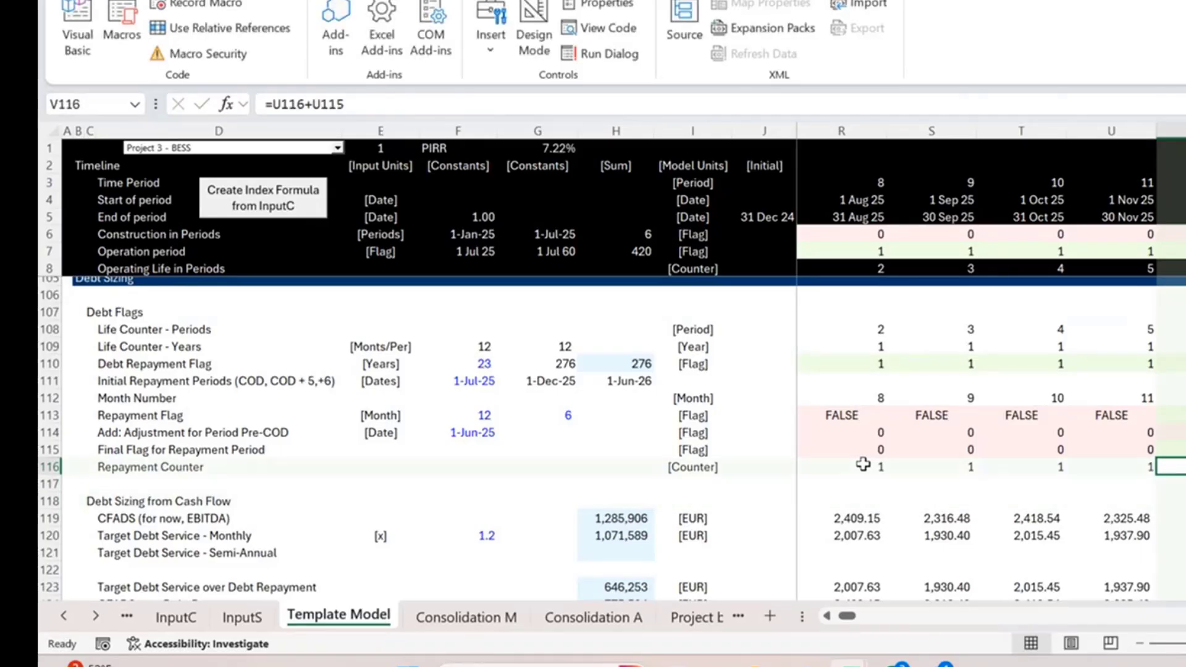
Examine how the Repayment Counter in row 116 steps around the December 2025 repayment flag, between columns V and Z
{"action": "key", "text": "Right"}
{"action": "key", "text": "Right"}
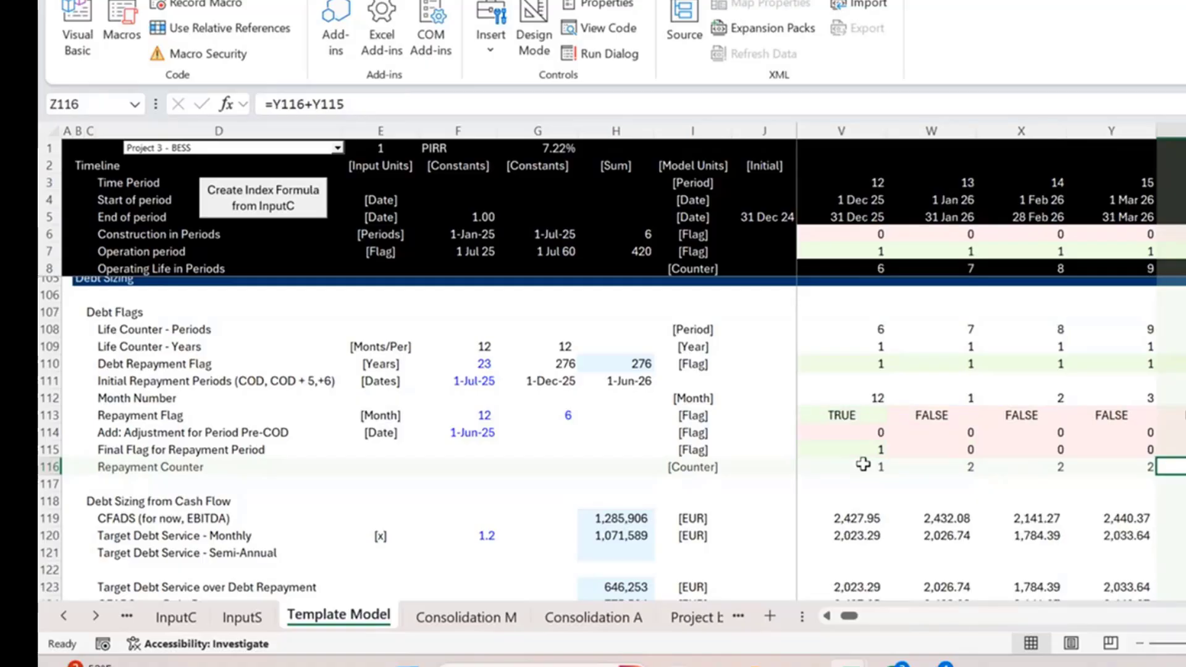
{"action": "key", "text": "Left"}
{"action": "key", "text": "Left"}
{"action": "key", "text": "Left"}
{"action": "key", "text": "Left"}
{"action": "key", "text": "Left"}
{"action": "key", "text": "Right"}
{"action": "key", "text": "Right"}
{"action": "key", "text": "Right"}
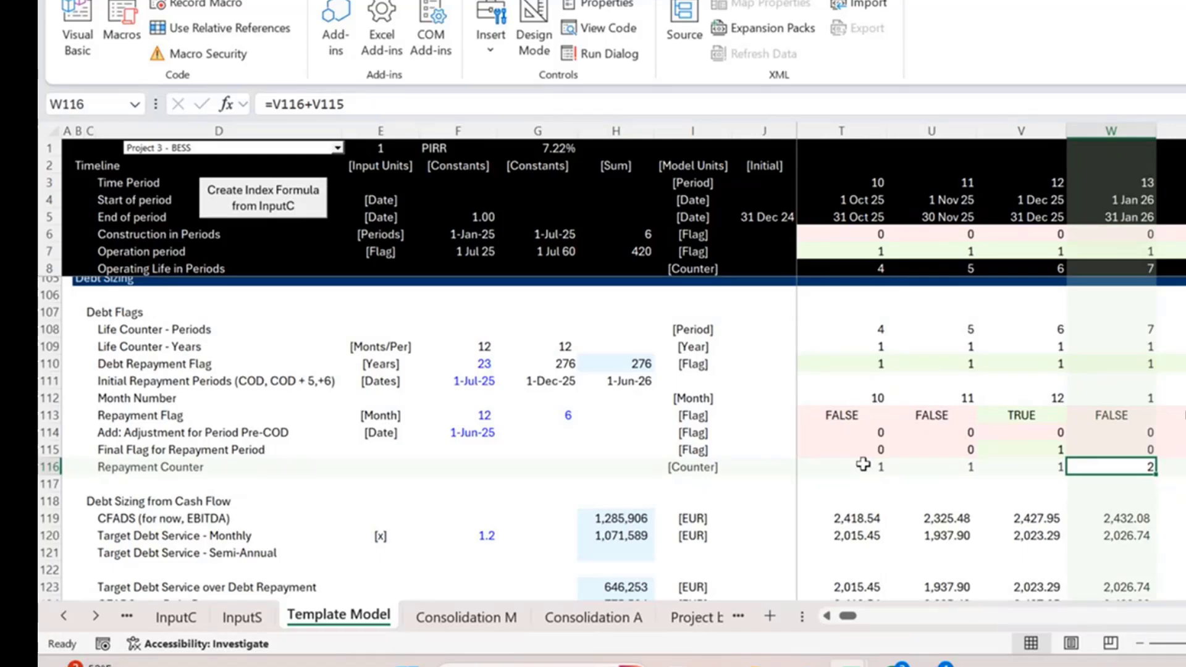
Follow the Repayment Counter along row 116 from January 2025 in column K through March 2026 in column Y
{"action": "key", "text": "ctrl+Left"}
{"action": "key", "text": "Right"}
{"action": "key", "text": "Right"}
{"action": "key", "text": "Right"}
{"action": "key", "text": "Right"}
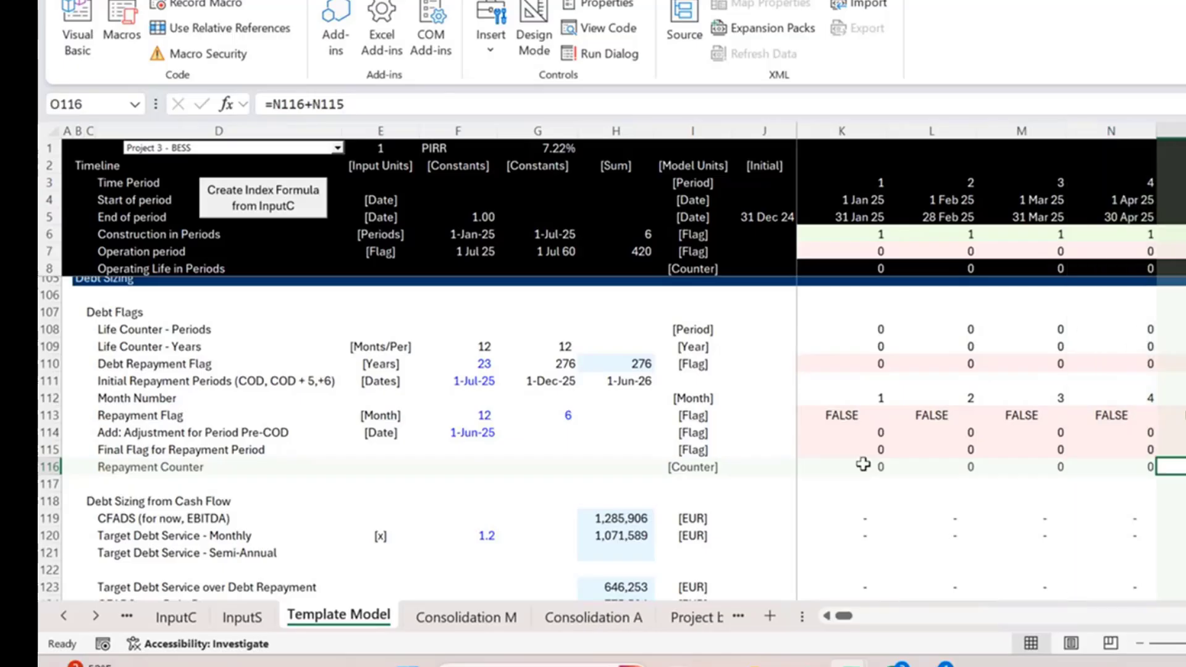
{"action": "key", "text": "Left"}
{"action": "key", "text": "Left"}
{"action": "key", "text": "Left"}
{"action": "key", "text": "Left"}
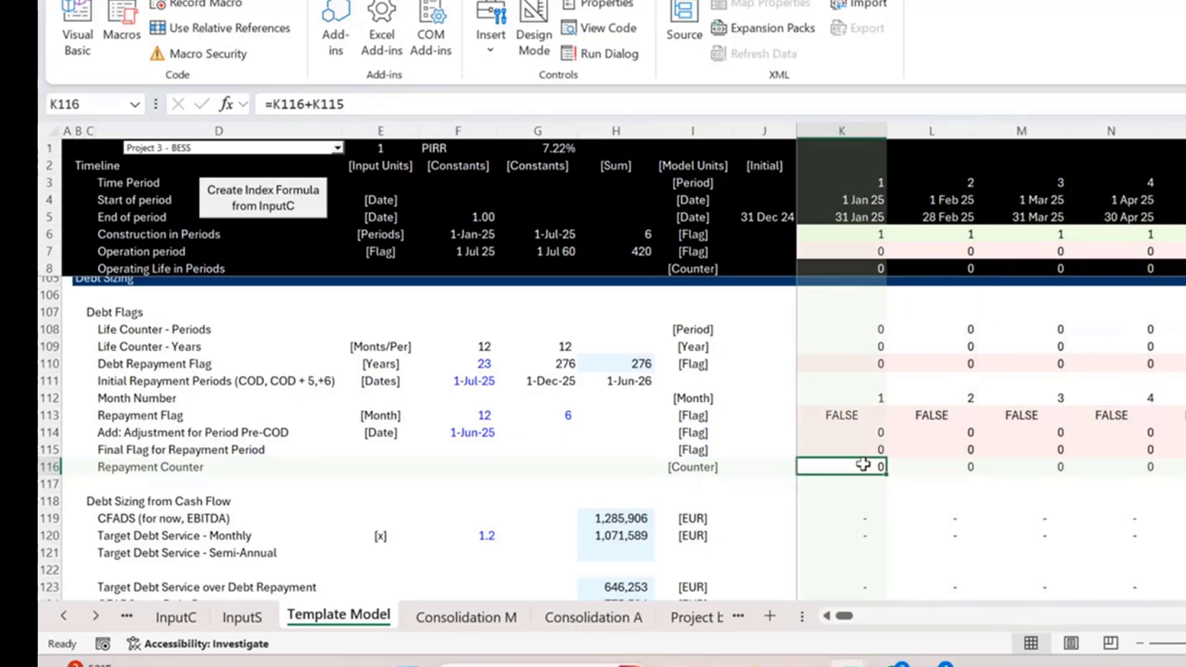
{"action": "key", "text": "Left"}
{"action": "key", "text": "Right"}
{"action": "key", "text": "Right"}
{"action": "key", "text": "Right"}
{"action": "key", "text": "Right"}
{"action": "key", "text": "Right"}
{"action": "key", "text": "Right"}
{"action": "key", "text": "Right"}
{"action": "key", "text": "Right"}
{"action": "key", "text": "Right"}
{"action": "key", "text": "Right"}
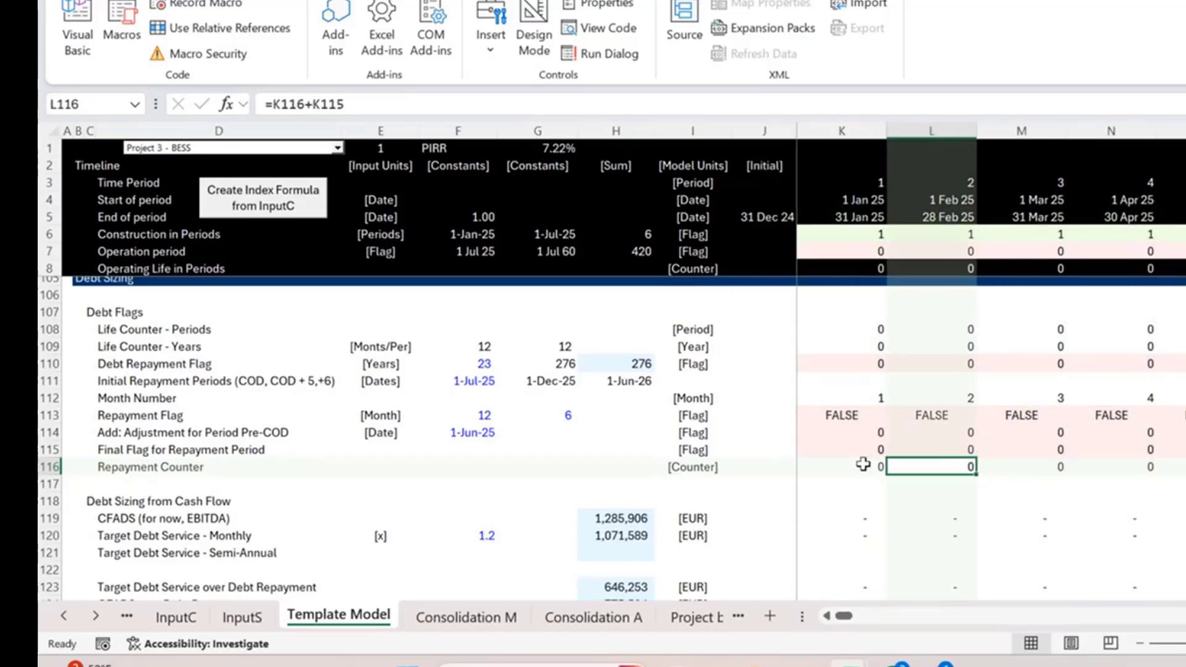
{"action": "key", "text": "Right"}
{"action": "key", "text": "Right"}
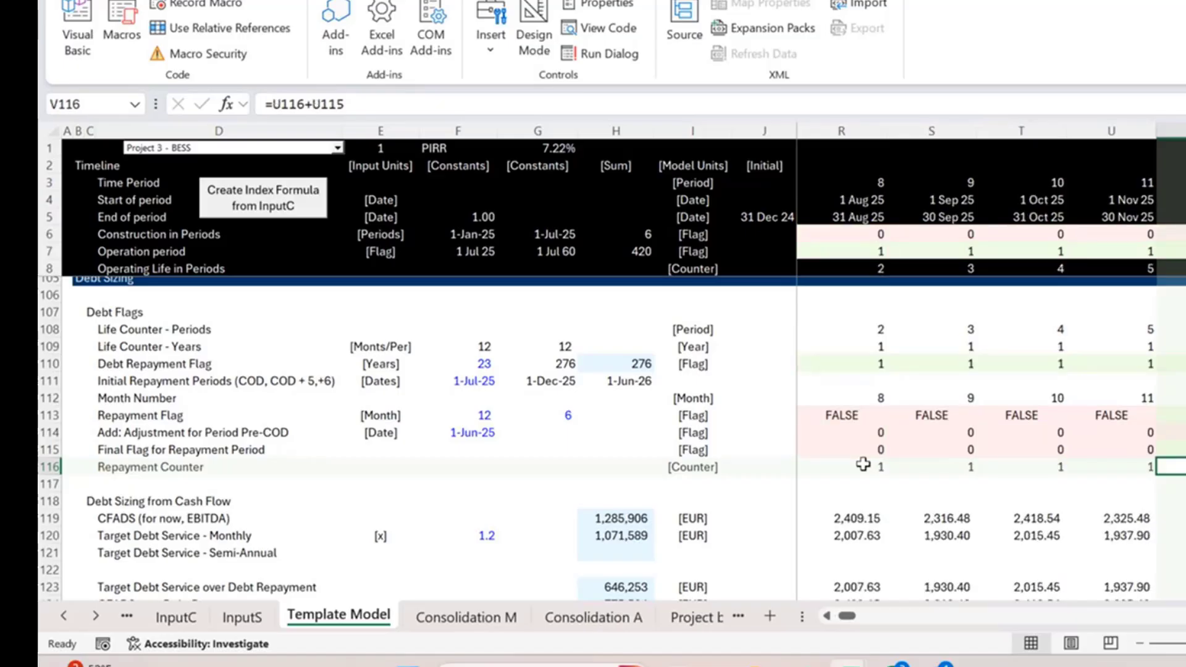
{"action": "key", "text": "Right"}
{"action": "key", "text": "Right"}
{"action": "key", "text": "Right"}
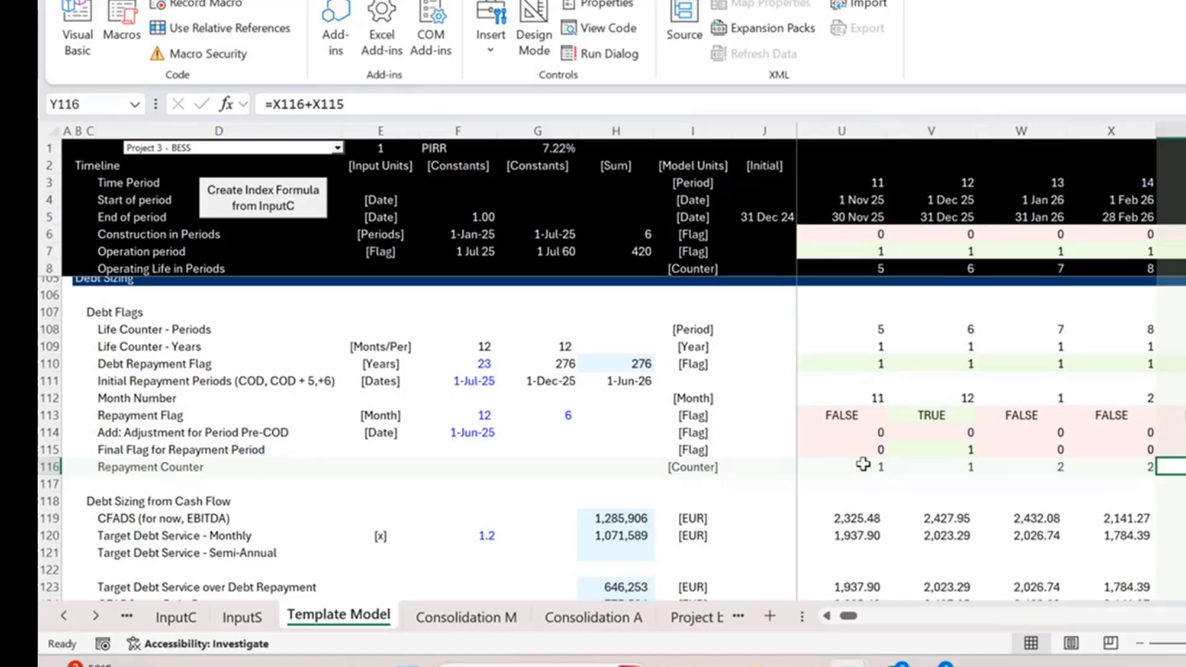
Return to July 2025 in the Repayment Counter row and inspect the cells referenced by the formula in Q116
{"action": "key", "text": "Left"}
{"action": "key", "text": "Left"}
{"action": "key", "text": "Left"}
{"action": "key", "text": "Left"}
{"action": "key", "text": "Left"}
{"action": "key", "text": "Left"}
{"action": "key", "text": "Left"}
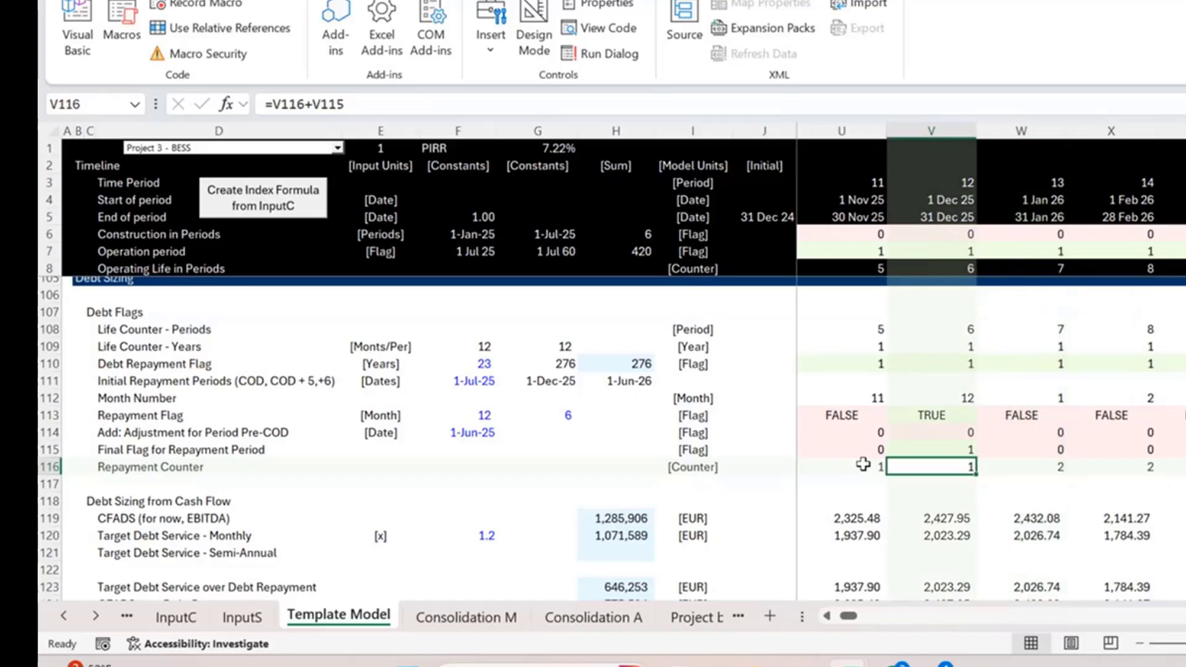
{"action": "key", "text": "Left"}
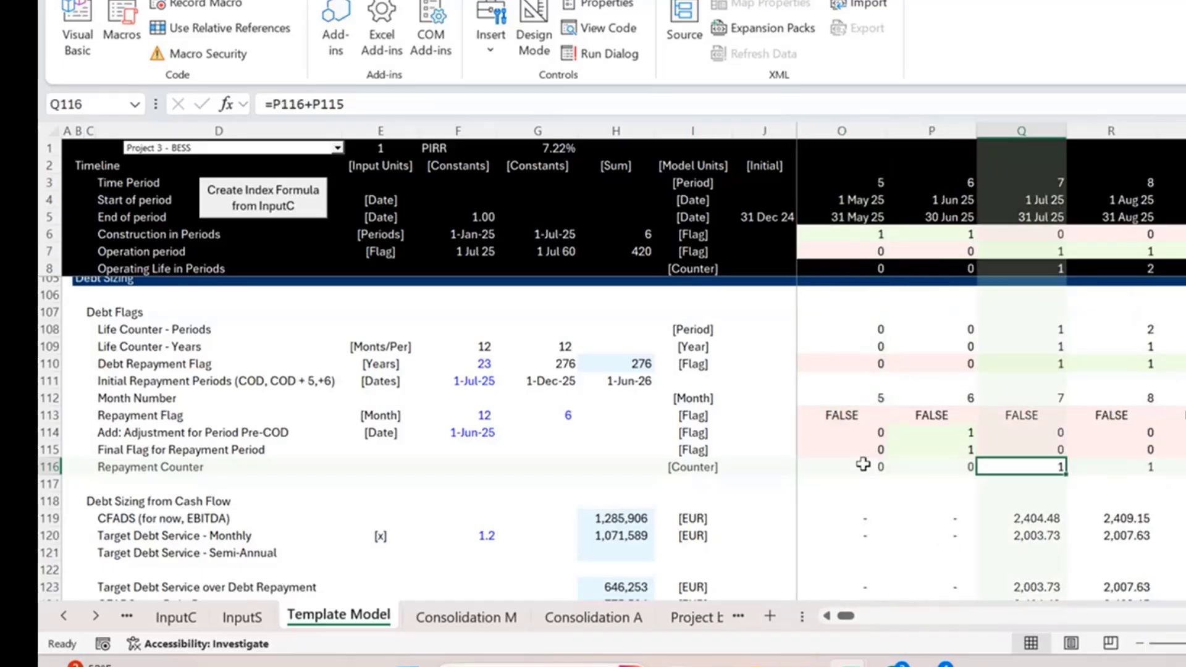
{"action": "key", "text": "F2"}
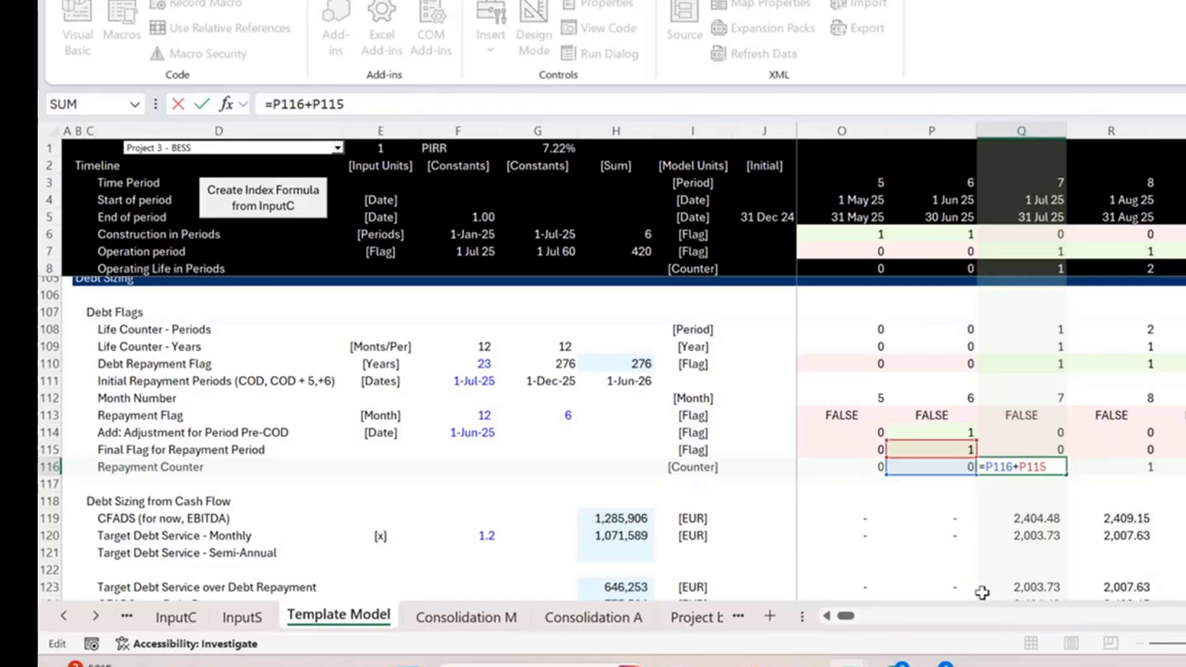
{"action": "key", "text": "ctrl+Return"}
{"action": "key", "text": "Down"}
{"action": "key", "text": "Down"}
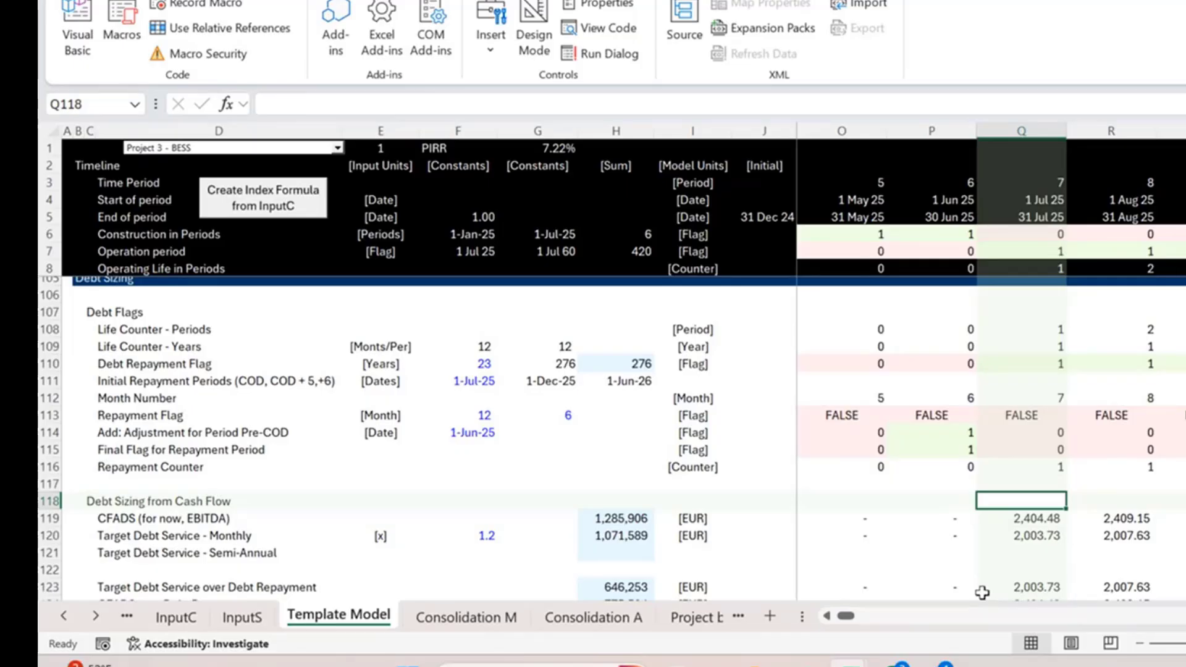
Compare the July 2025 repayment flags in column Q with the CFADS and target debt service rows beneath them
{"action": "key", "text": "Up"}
{"action": "key", "text": "Up"}
{"action": "key", "text": "Up"}
{"action": "key", "text": "Up"}
{"action": "key", "text": "Down"}
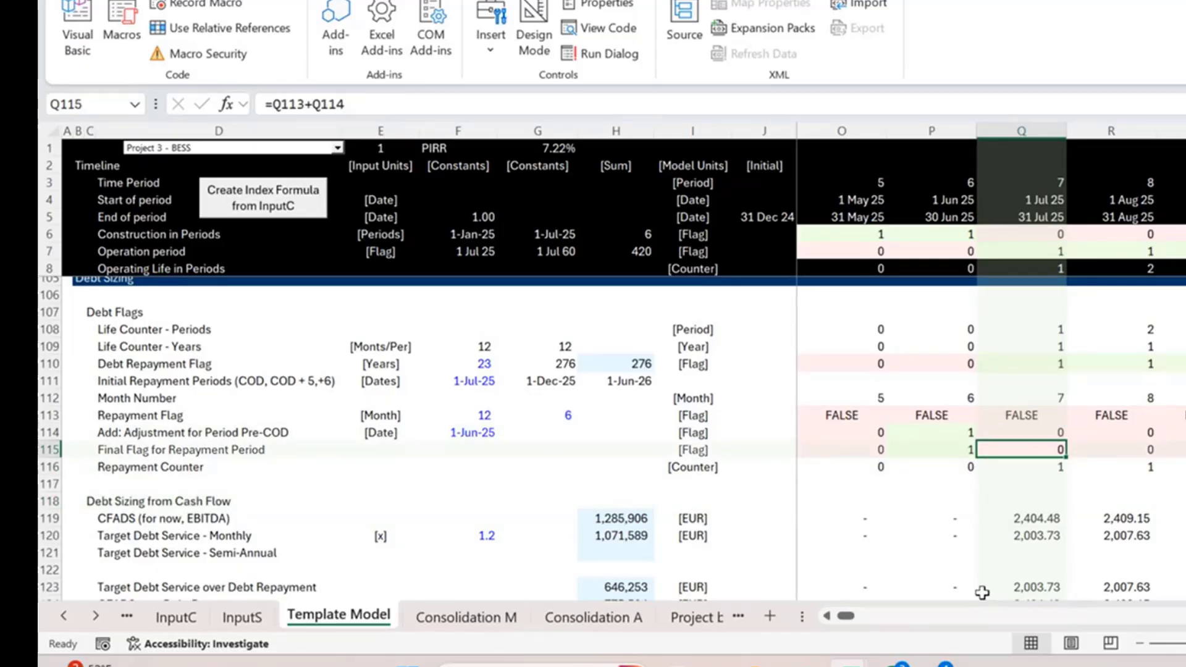
{"action": "key", "text": "Down"}
{"action": "key", "text": "Down"}
{"action": "key", "text": "Down"}
{"action": "key", "text": "Down"}
{"action": "key", "text": "Down"}
{"action": "key", "text": "Down"}
{"action": "key", "text": "Down"}
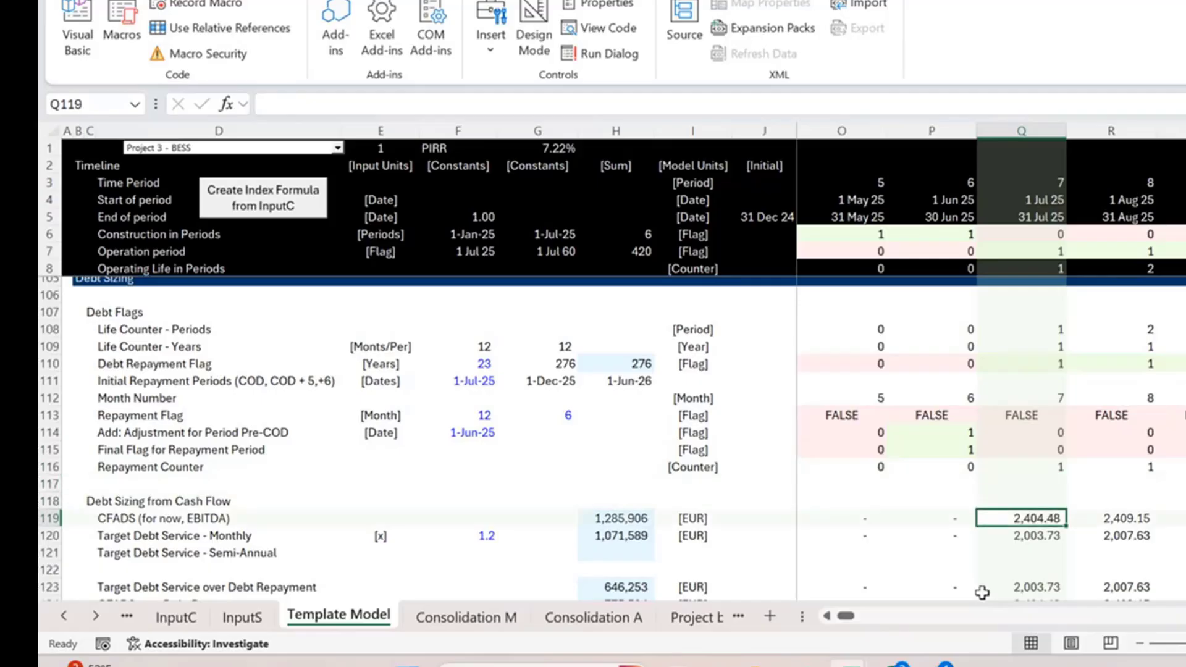
{"action": "key", "text": "Up"}
{"action": "key", "text": "Left"}
{"action": "key", "text": "Up"}
{"action": "key", "text": "Down"}
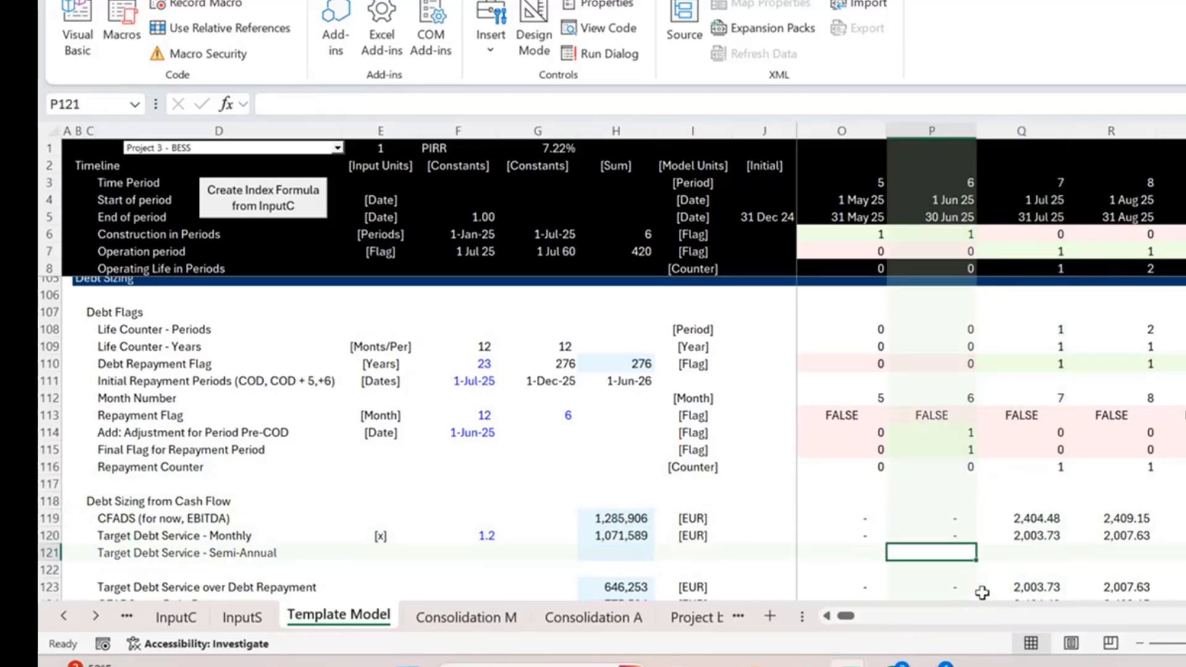
Enter =SUMIF(116:116,K116,120:120) in K121 to total the monthly target debt service by repayment counter
{"action": "key", "text": "Left"}
{"action": "key", "text": "Left"}
{"action": "key", "text": "Left"}
{"action": "key", "text": "Left"}
{"action": "key", "text": "Left"}
{"action": "key", "text": "Left"}
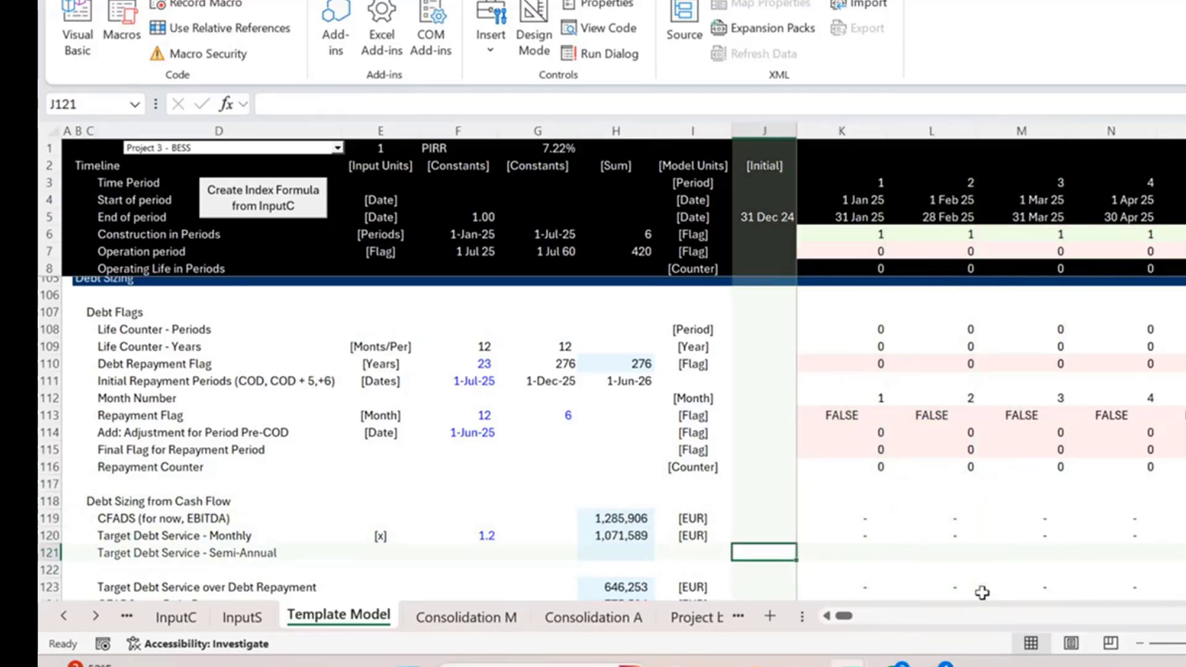
{"action": "key", "text": "Right"}
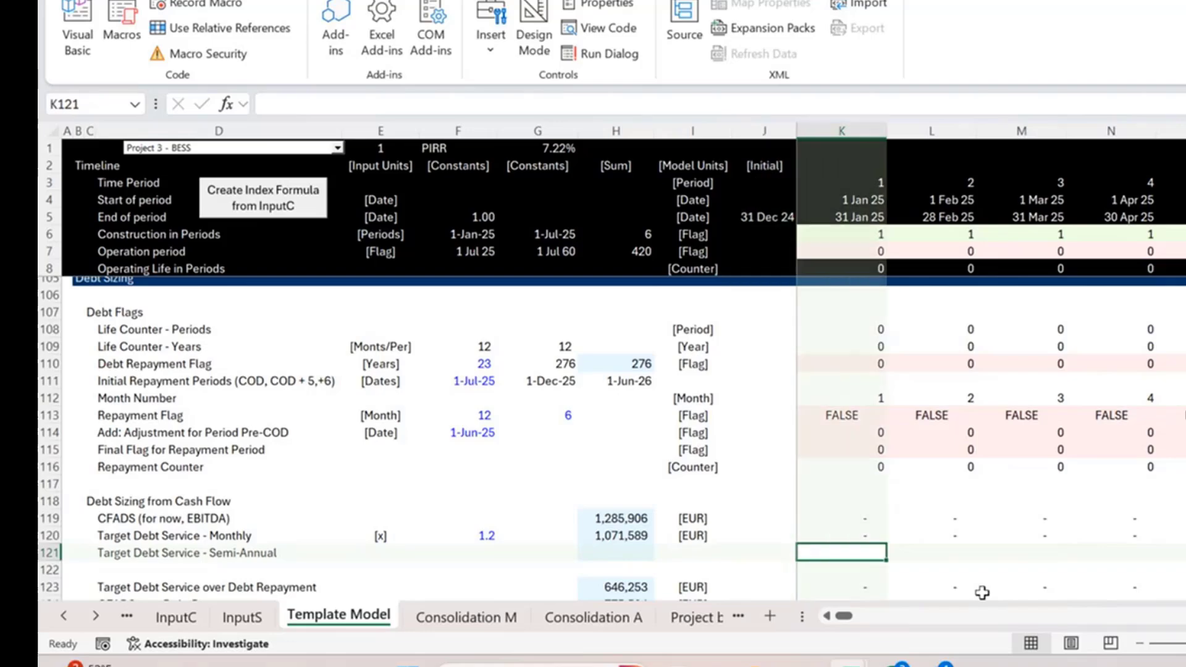
{"action": "type", "text": "="}
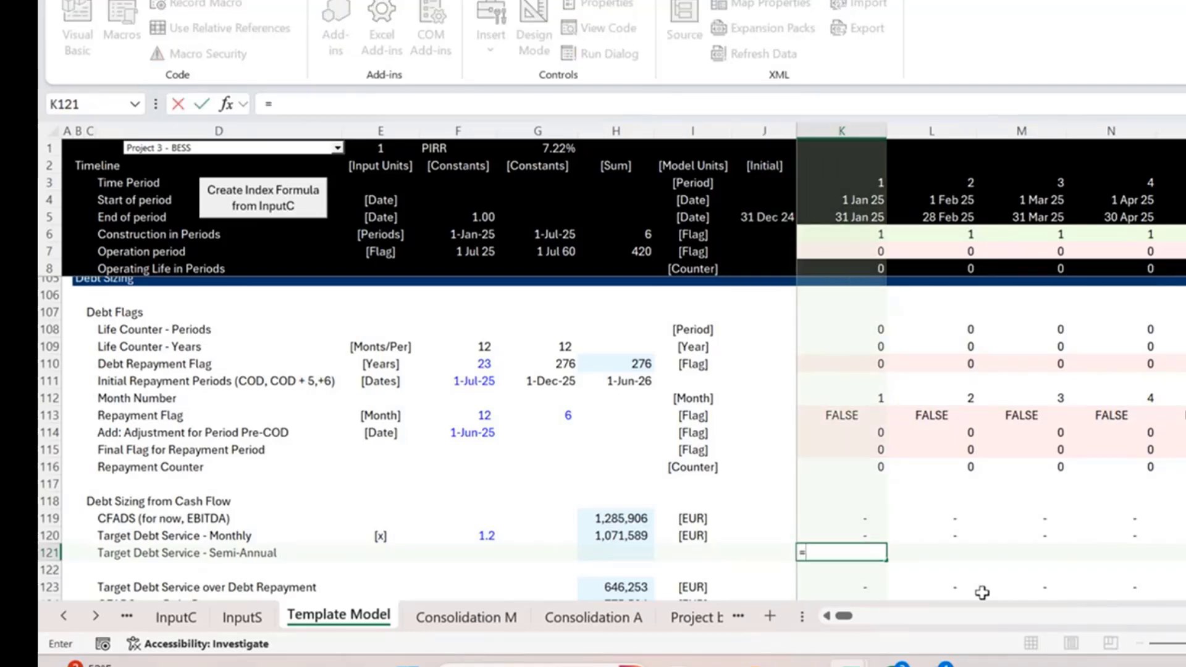
{"action": "type", "text": "SUMIF("}
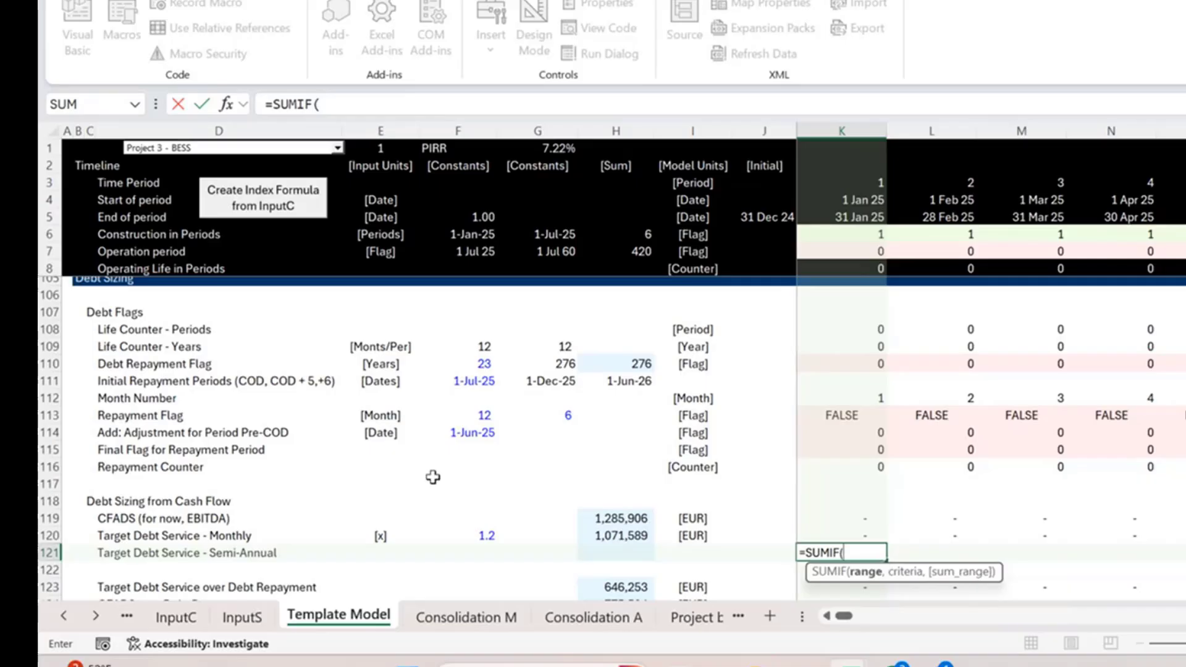
{"action": "left_click", "coordinate": [49, 270]}
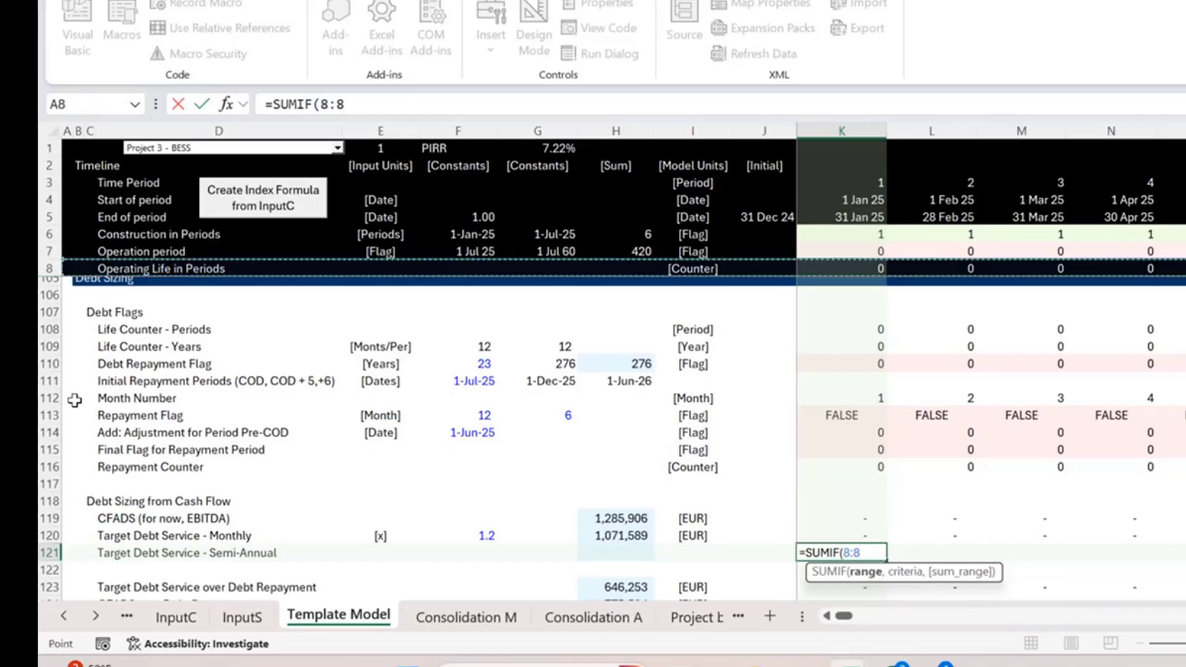
{"action": "left_click", "coordinate": [50, 467]}
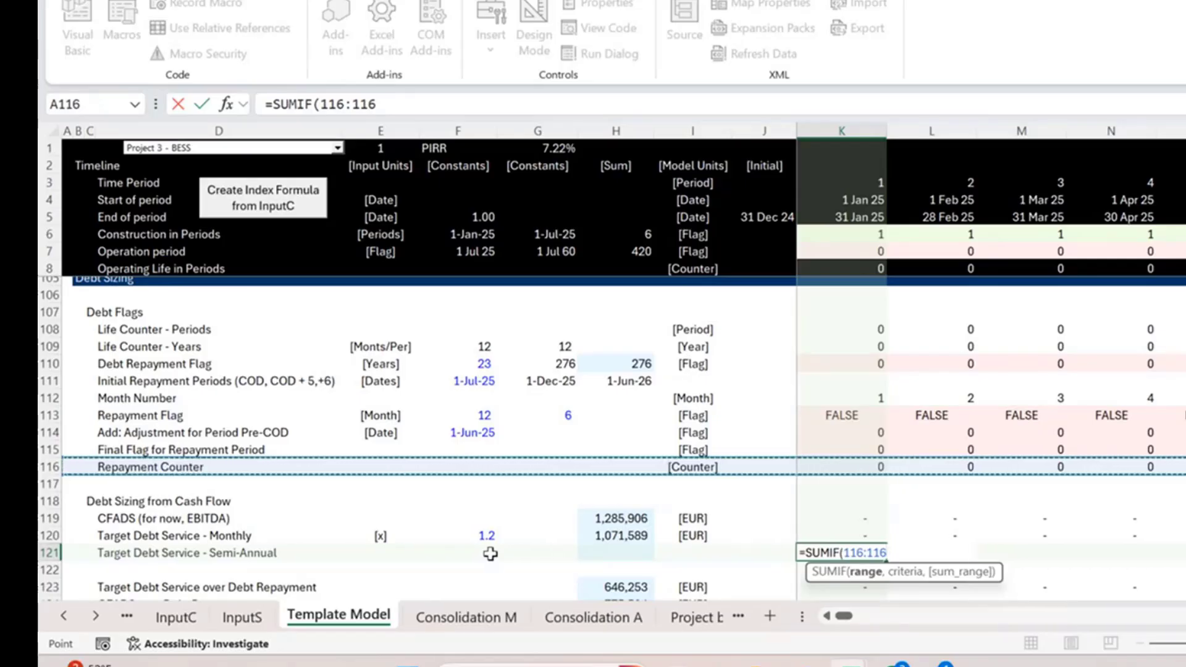
{"action": "type", "text": ","}
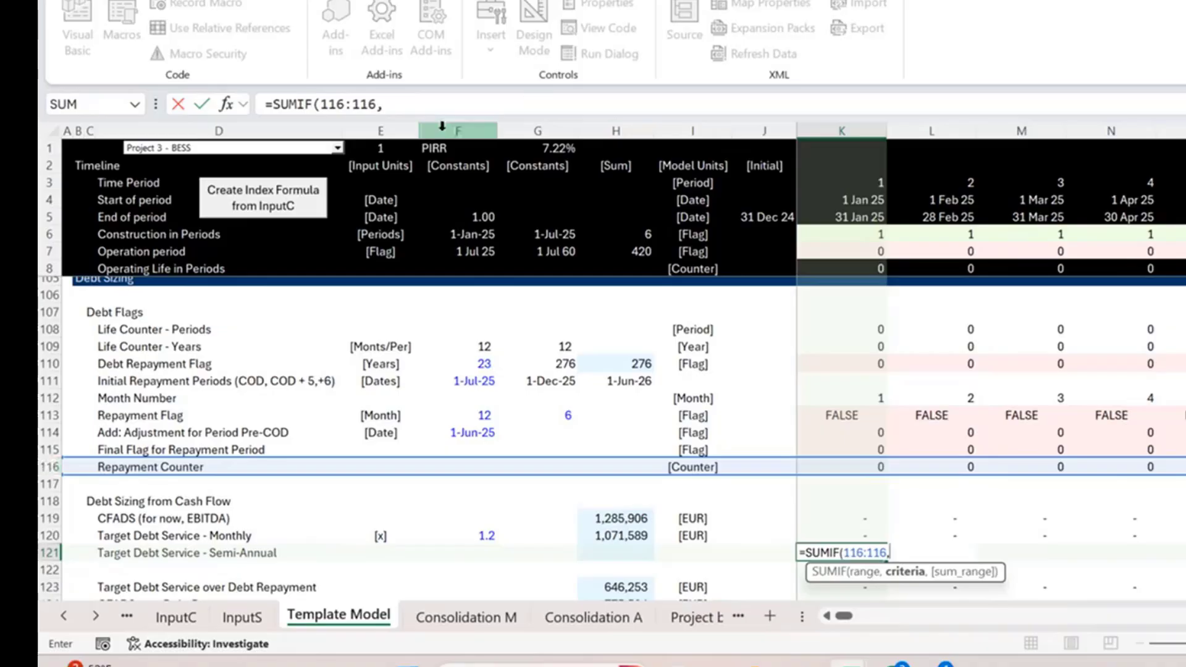
{"action": "left_click", "coordinate": [867, 467]}
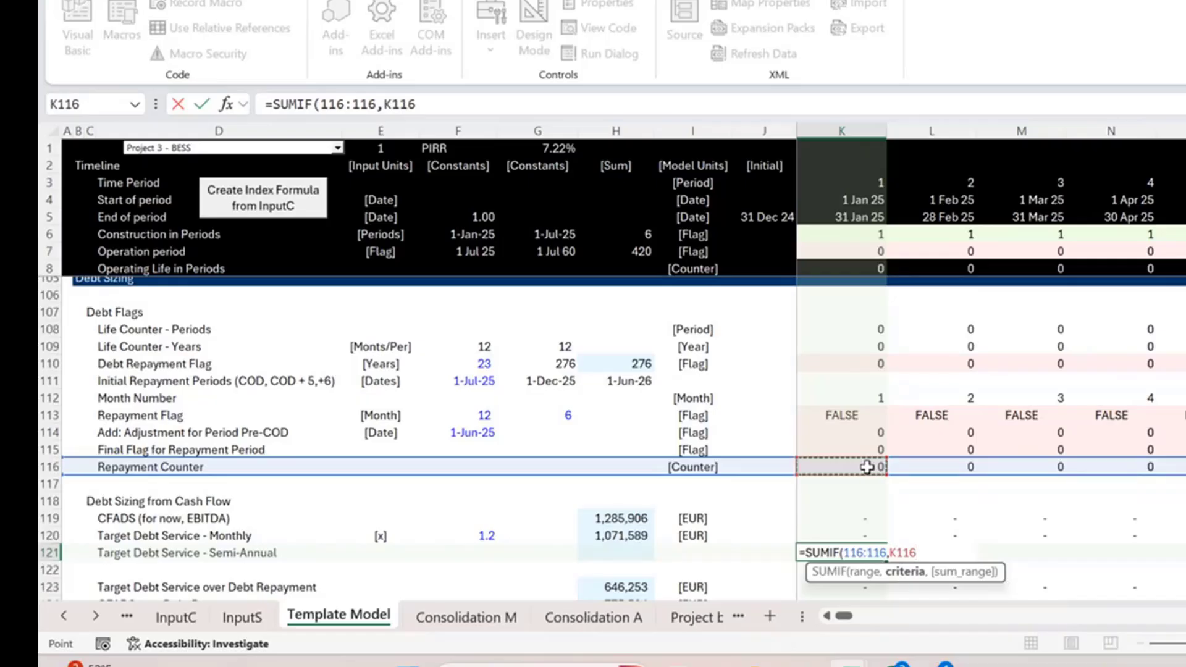
{"action": "type", "text": ","}
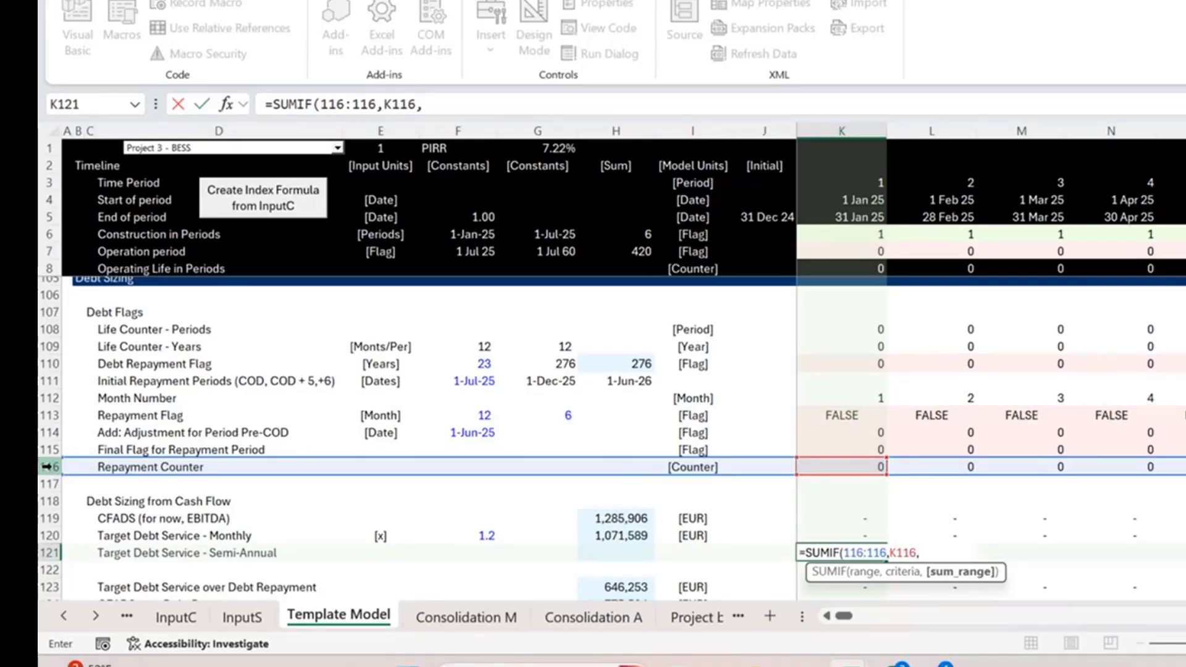
{"action": "left_click", "coordinate": [52, 535]}
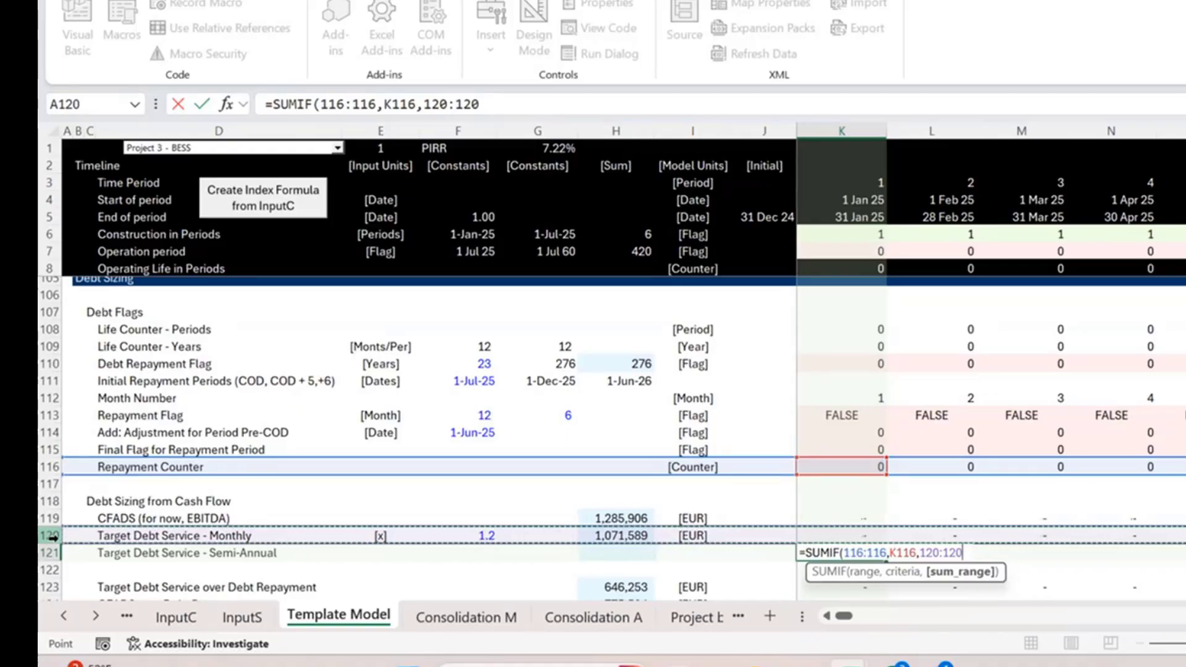
{"action": "key", "text": "Return"}
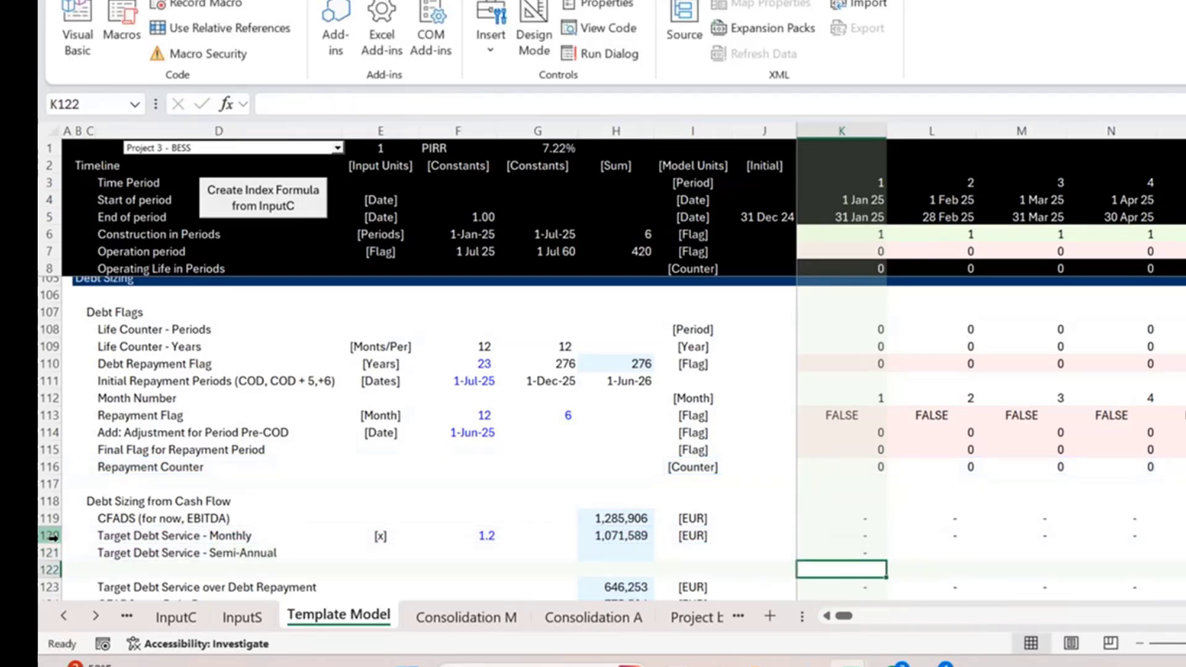
Fill the semi-annual target debt service formula from K121 across row 121 and check the months through October 2025 in column T
{"action": "key", "text": "Up"}
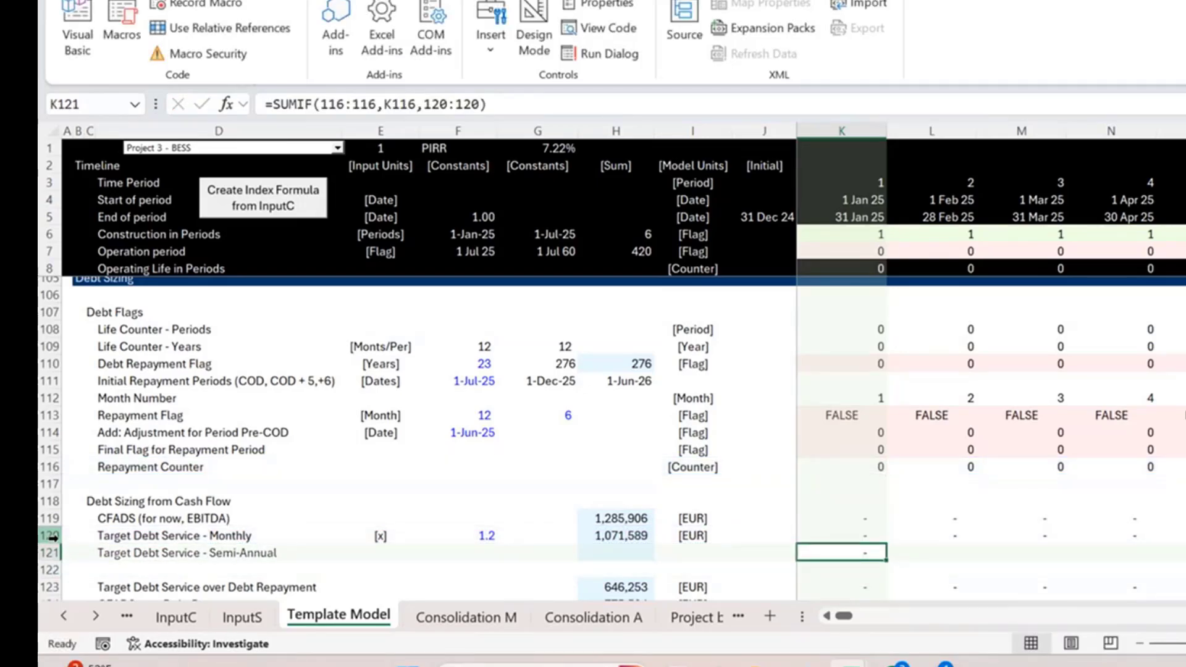
{"action": "key", "text": "Right"}
{"action": "key", "text": "Right"}
{"action": "key", "text": "Right"}
{"action": "key", "text": "Right"}
{"action": "key", "text": "Right"}
{"action": "key", "text": "Right"}
{"action": "key", "text": "Right"}
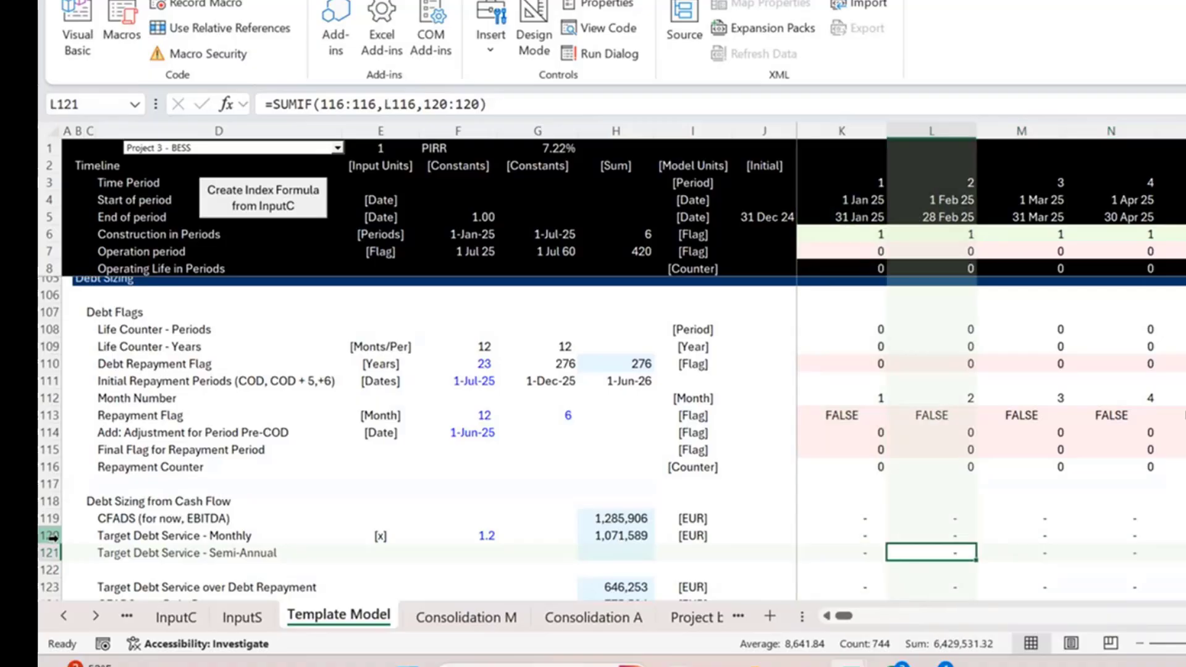
{"action": "key", "text": "Left"}
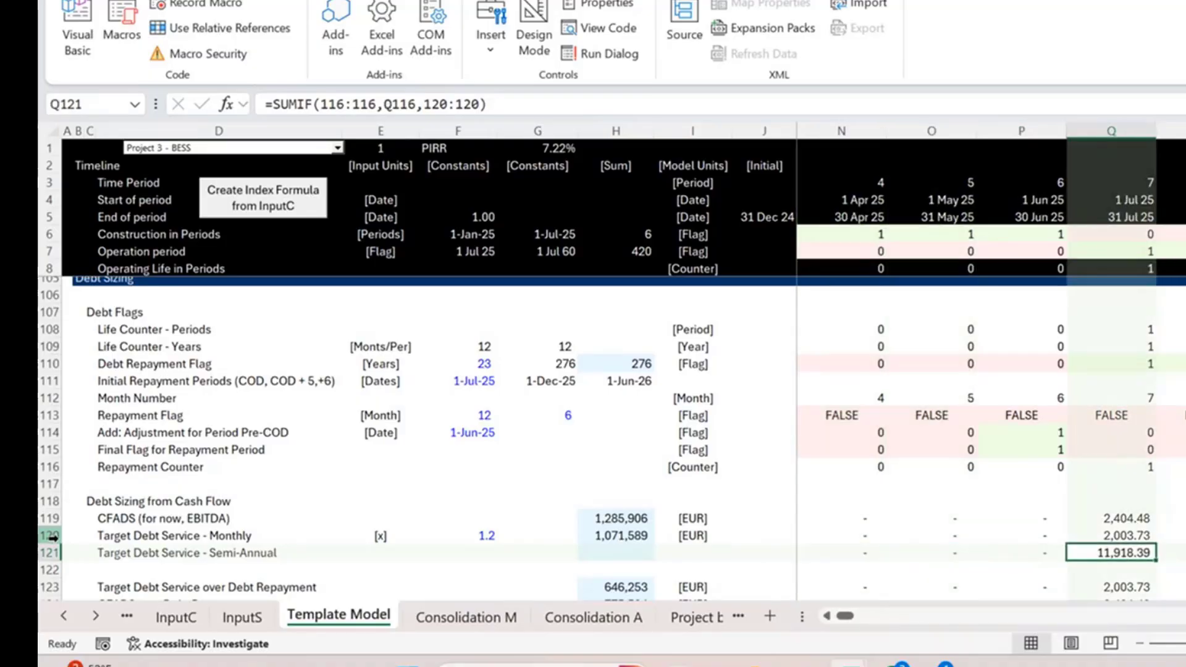
{"action": "key", "text": "Right"}
{"action": "key", "text": "Right"}
{"action": "key", "text": "Right"}
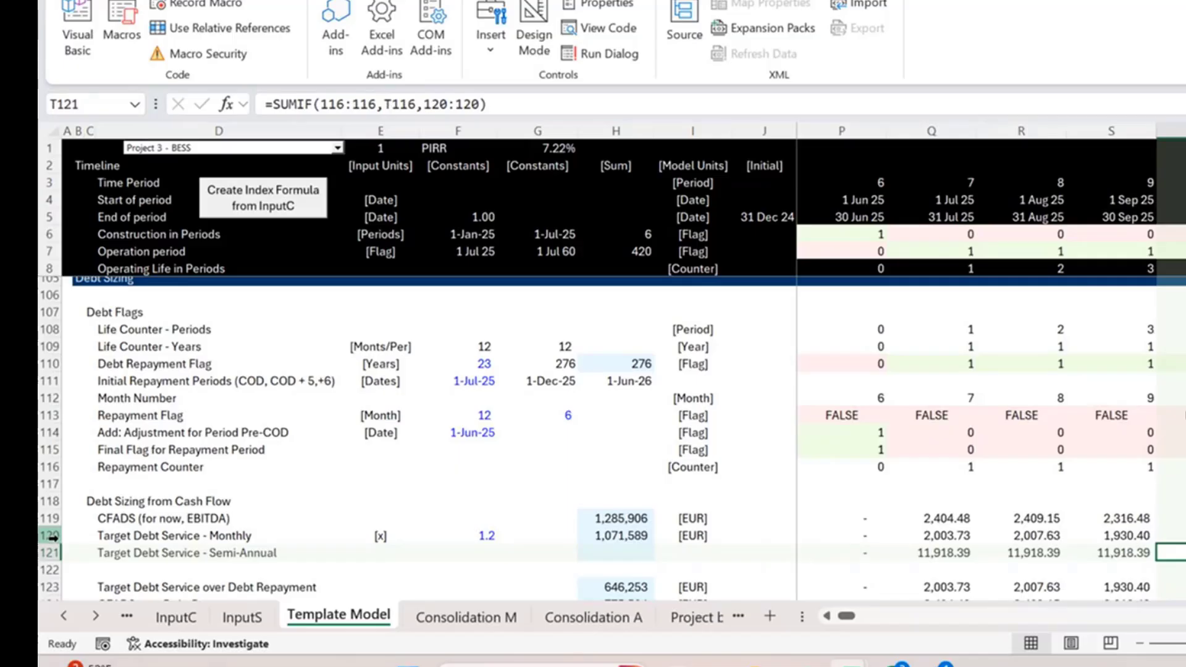
Inspect the cells referenced by the July 2025 monthly target debt service formula in Q120
{"action": "key", "text": "Up"}
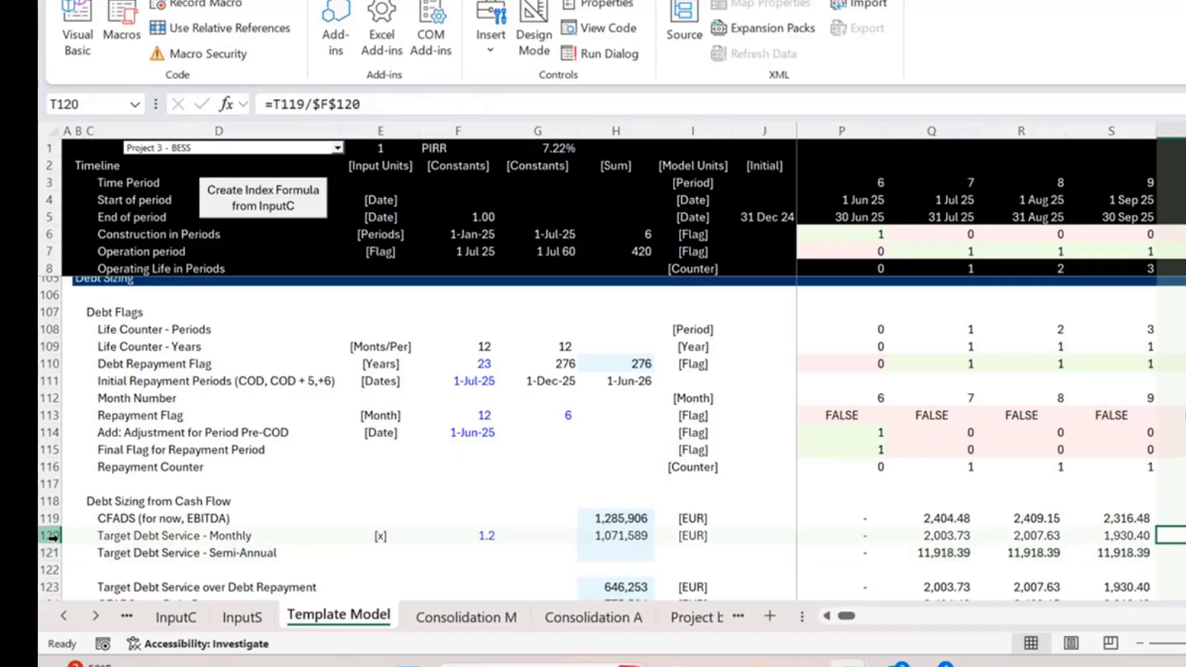
{"action": "key", "text": "Left"}
{"action": "key", "text": "Left"}
{"action": "key", "text": "Left"}
{"action": "key", "text": "Right"}
{"action": "key", "text": "Right"}
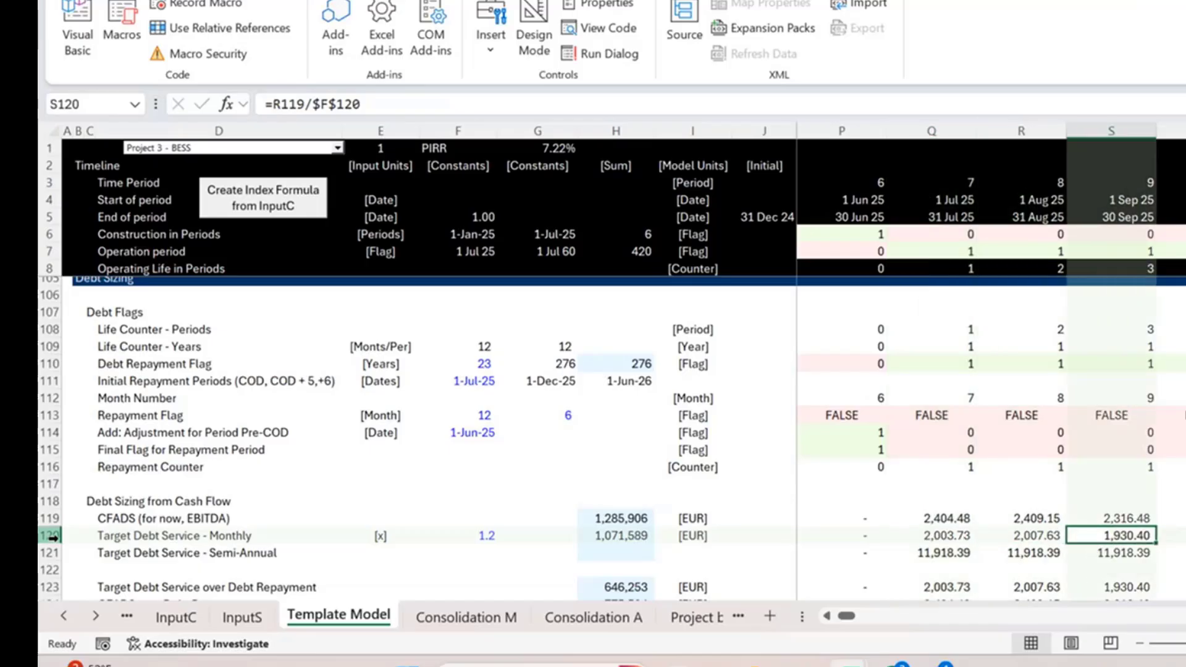
{"action": "key", "text": "Left"}
{"action": "key", "text": "Left"}
{"action": "key", "text": "Up"}
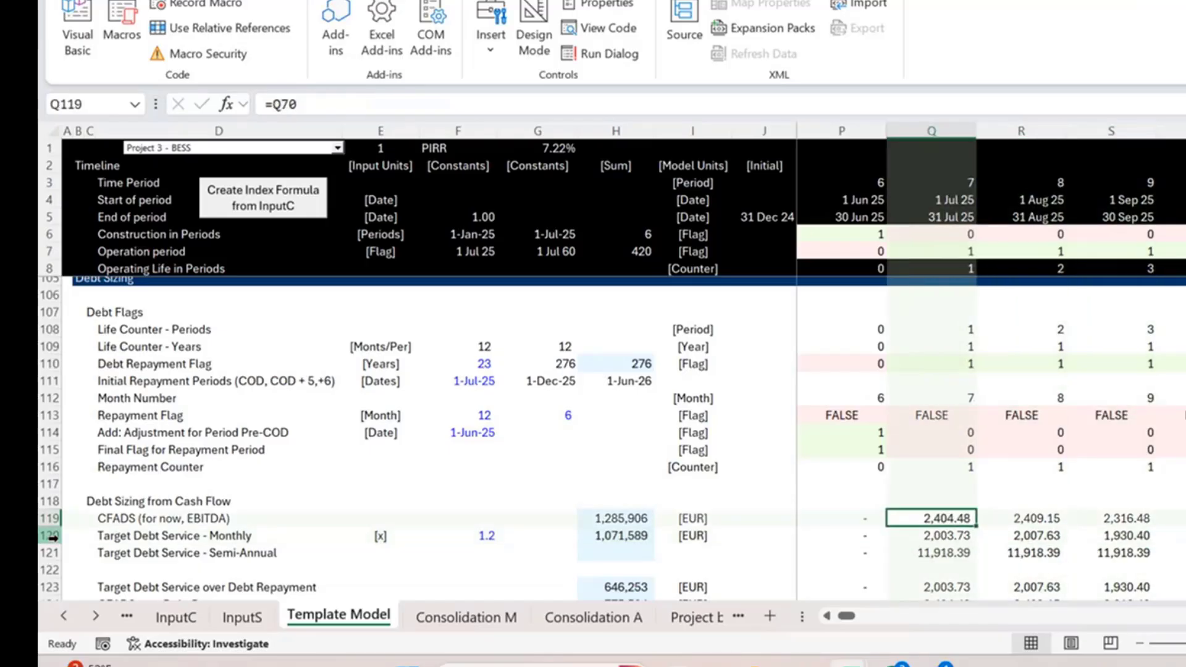
{"action": "key", "text": "Down"}
{"action": "key", "text": "F2"}
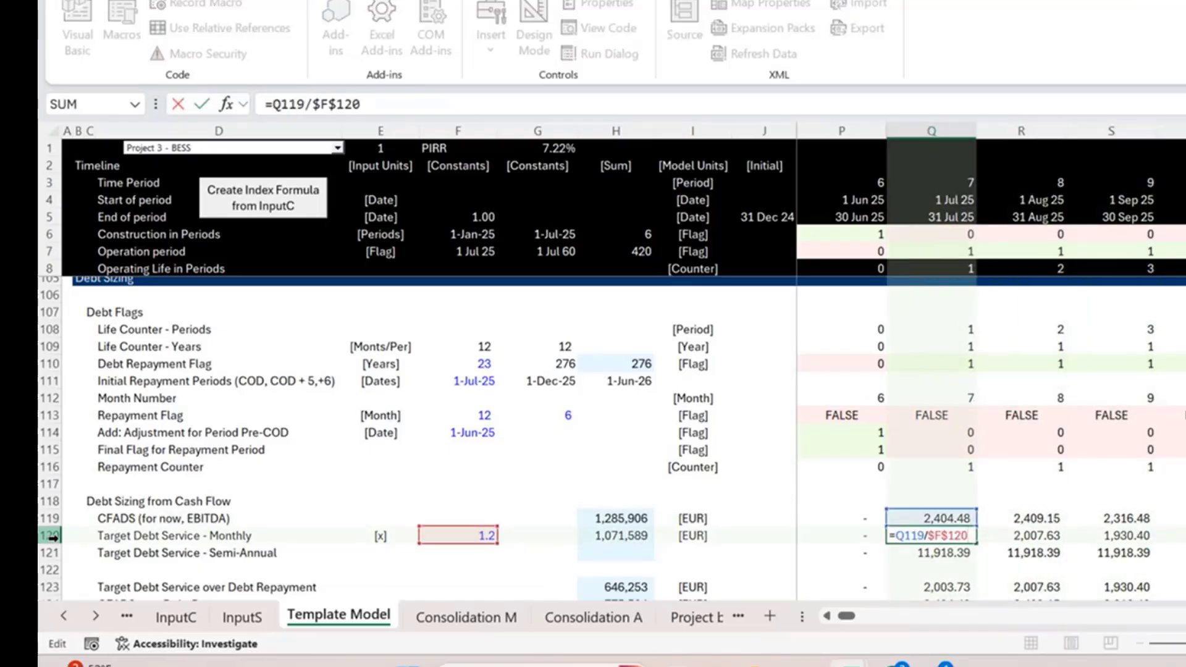
{"action": "key", "text": "Escape"}
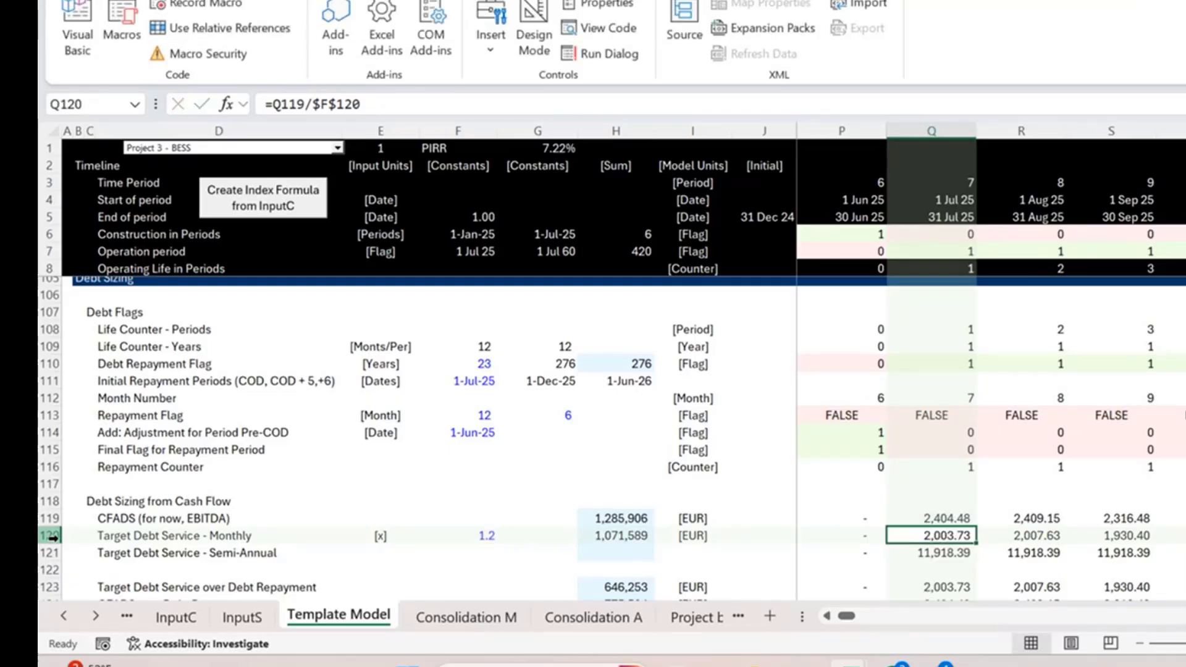
Select the monthly target debt service for July to December 2025 in row 120 and check its sum against the semi-annual row
{"action": "key", "text": "shift+Right"}
{"action": "key", "text": "shift+Right"}
{"action": "key", "text": "shift+Right"}
{"action": "key", "text": "shift+Right"}
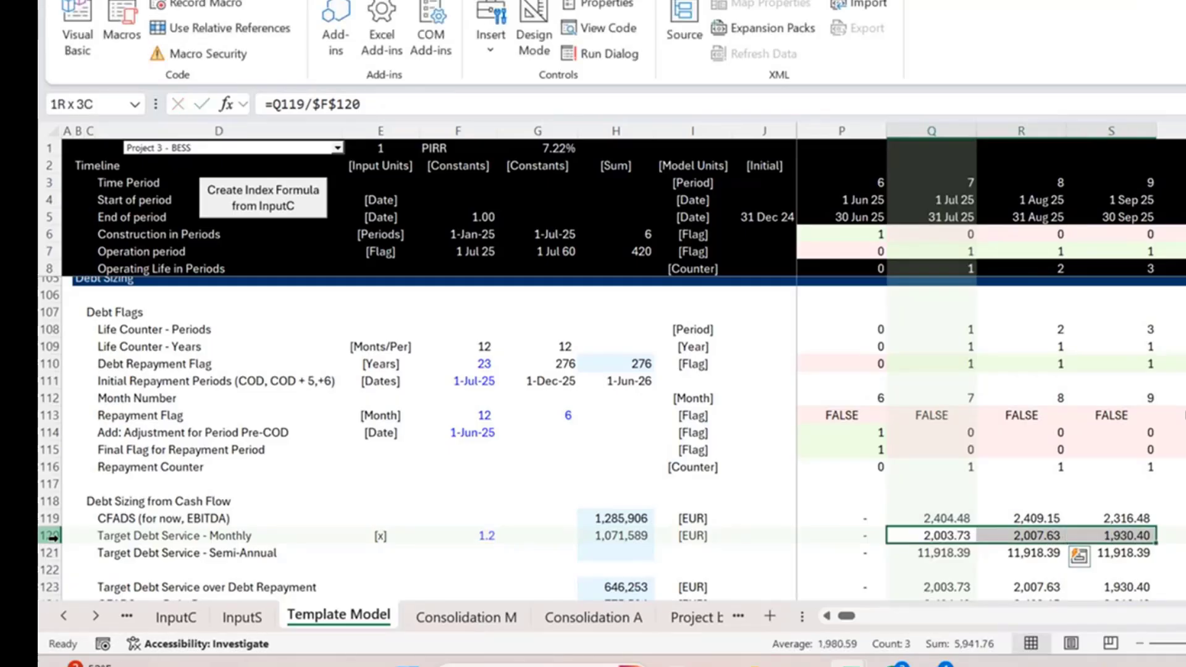
{"action": "key", "text": "shift+Right"}
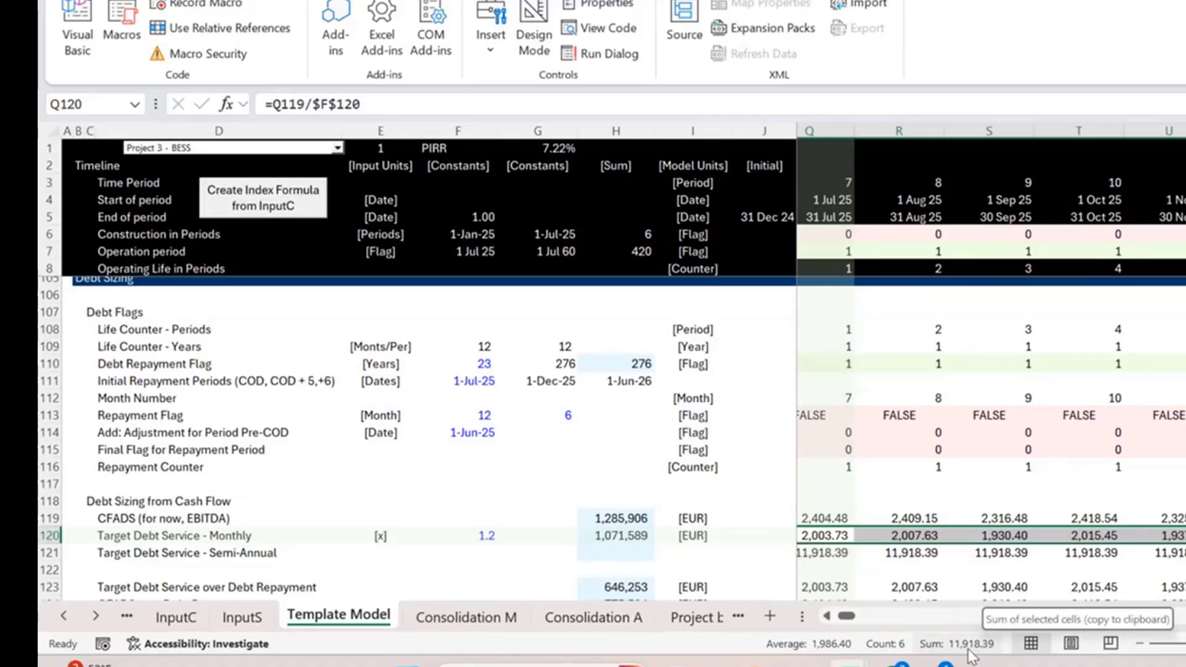
{"action": "scroll", "coordinate": [956, 515], "scroll_direction": "left", "scroll_amount": 1}
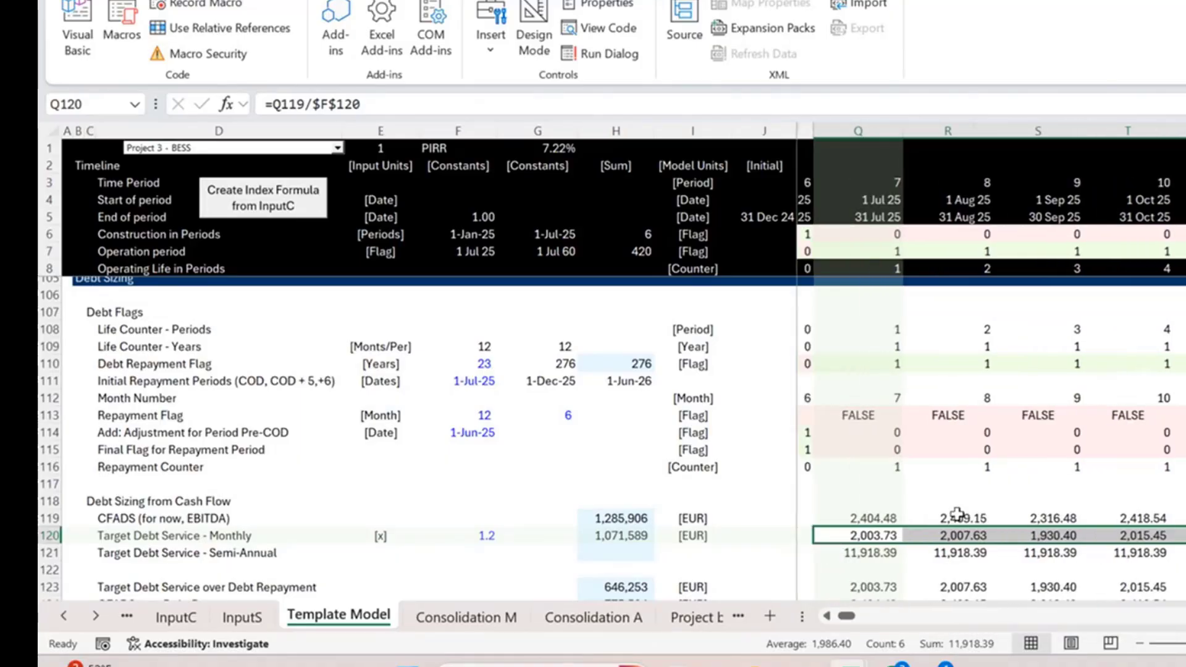
{"action": "left_click", "coordinate": [882, 503]}
Check the sum of the monthly target debt service for January to June 2026, starting at W120, against row 121
{"action": "scroll", "coordinate": [1079, 565], "scroll_direction": "right", "scroll_amount": 2}
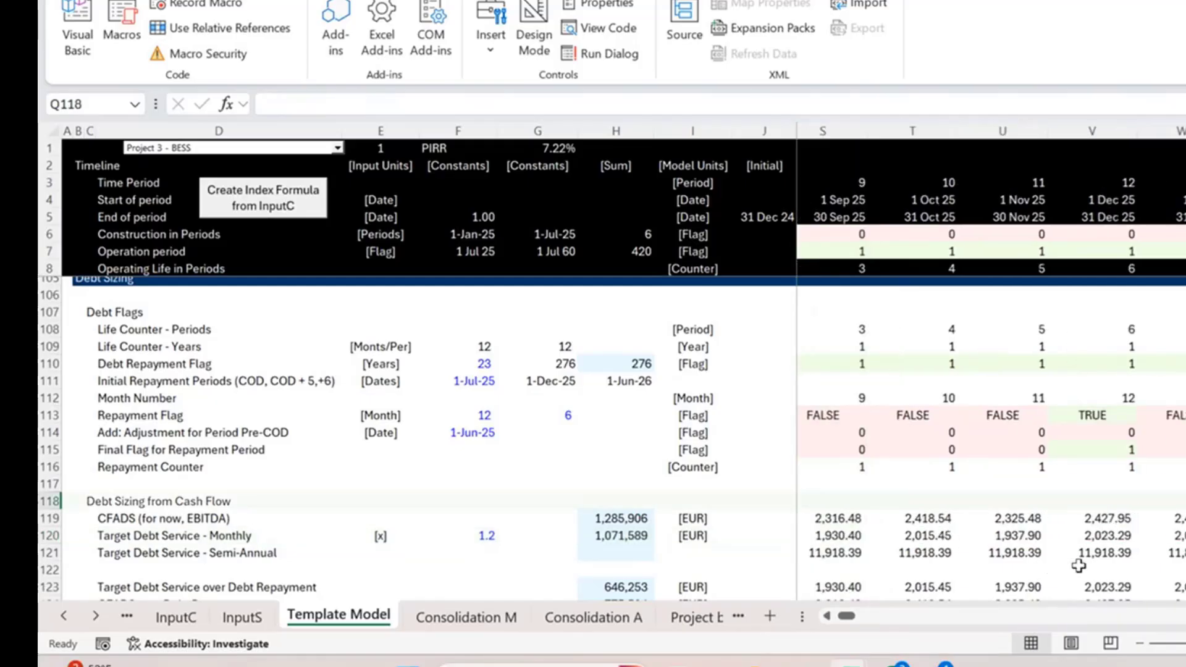
{"action": "left_click", "coordinate": [1075, 535]}
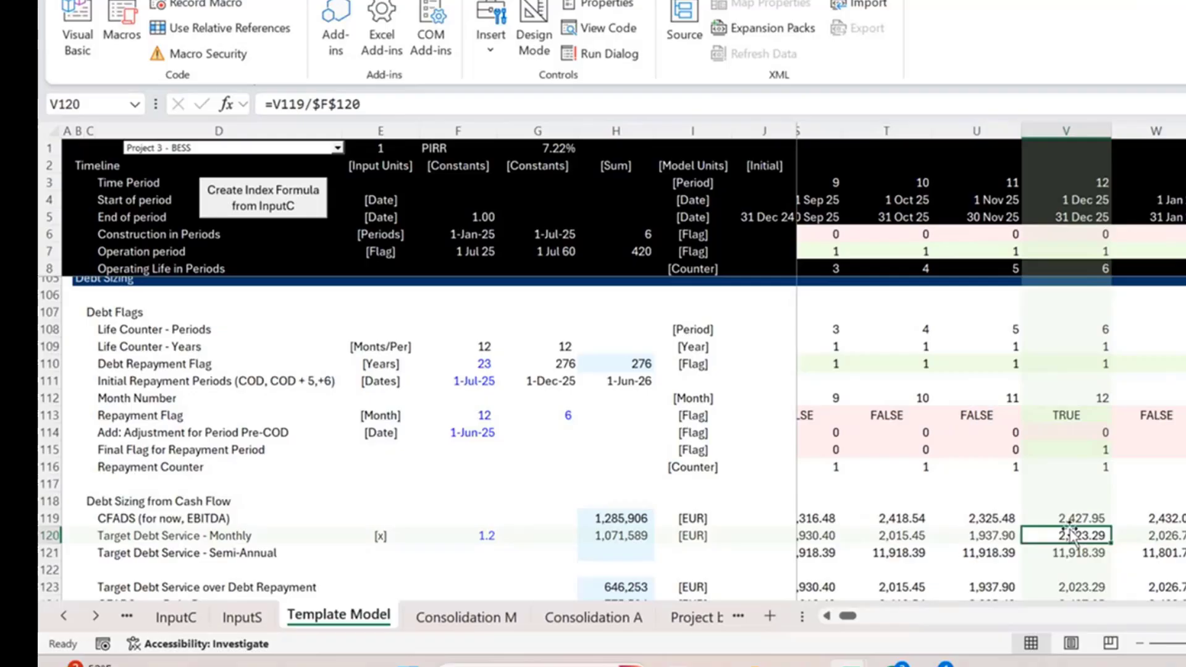
{"action": "key", "text": "Right"}
{"action": "key", "text": "shift+Right"}
{"action": "key", "text": "shift+Right"}
{"action": "key", "text": "shift+Right"}
{"action": "key", "text": "shift+Right"}
{"action": "key", "text": "shift+Right"}
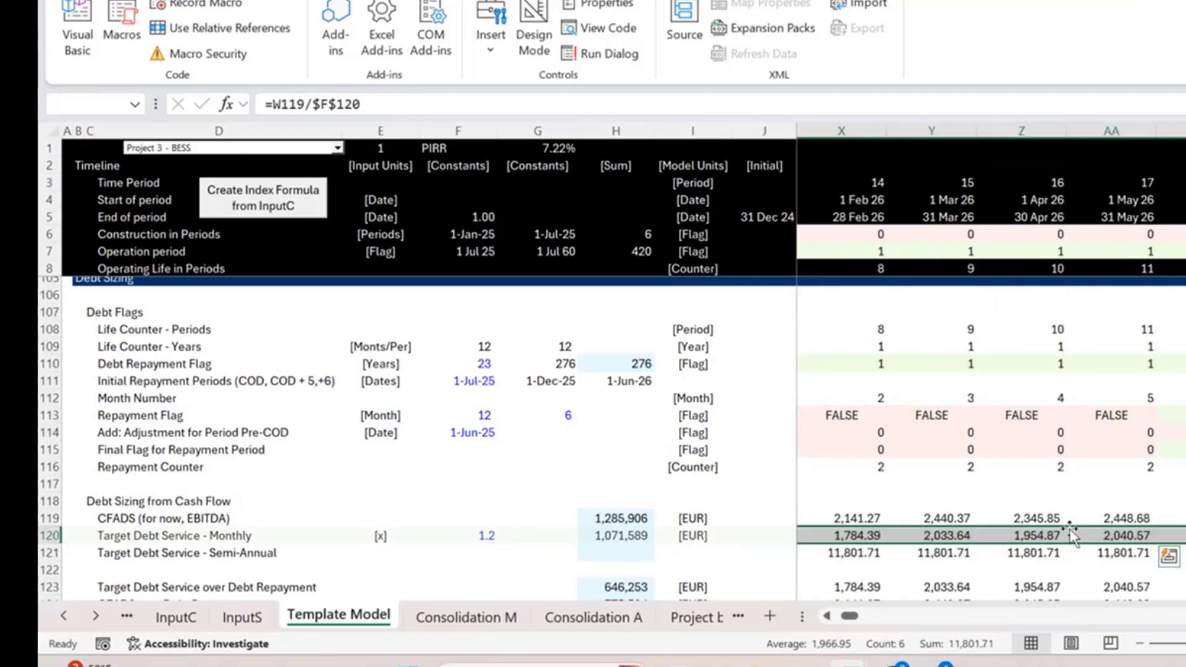
{"action": "scroll", "coordinate": [1072, 537], "scroll_direction": "left", "scroll_amount": 1}
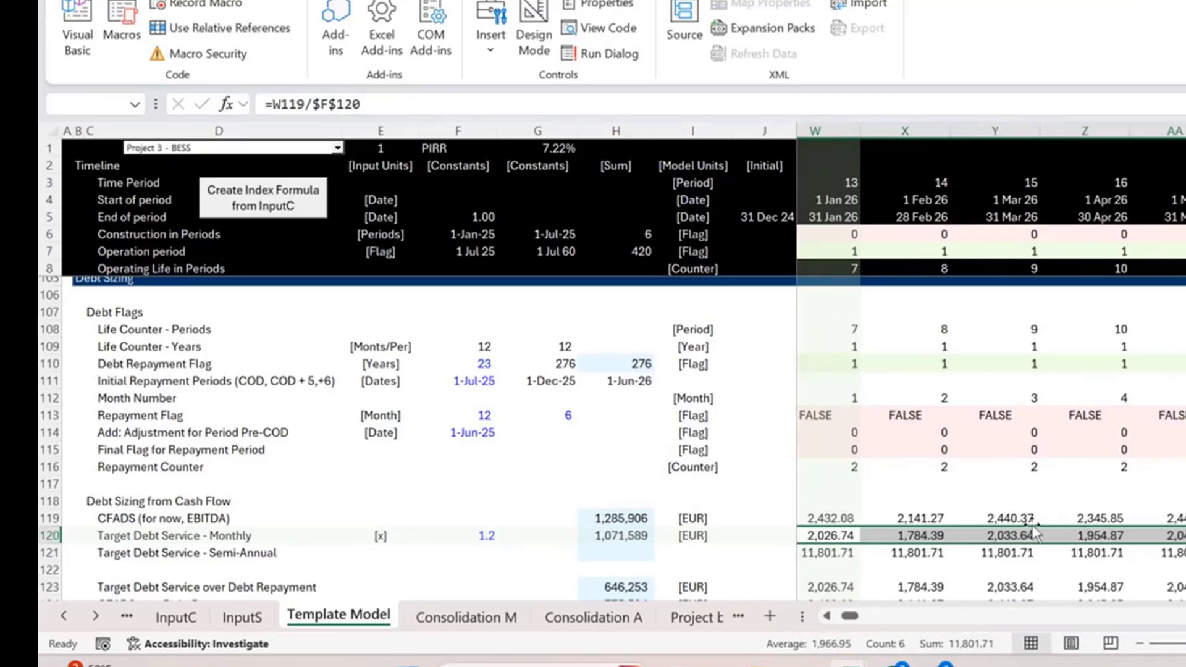
Review the repeated semi-annual target debt service values in row 121 from January 2026 back to May 2025
{"action": "key", "text": "Down"}
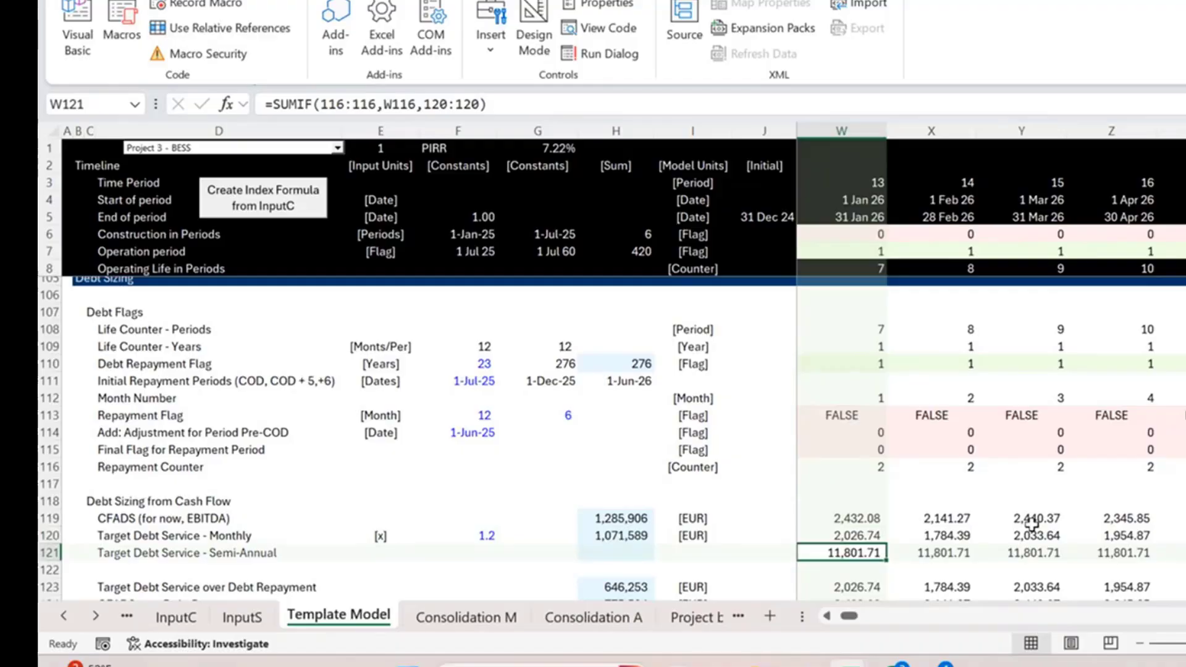
{"action": "key", "text": "Left"}
{"action": "key", "text": "Left"}
{"action": "key", "text": "Left"}
{"action": "key", "text": "Left"}
{"action": "key", "text": "Left"}
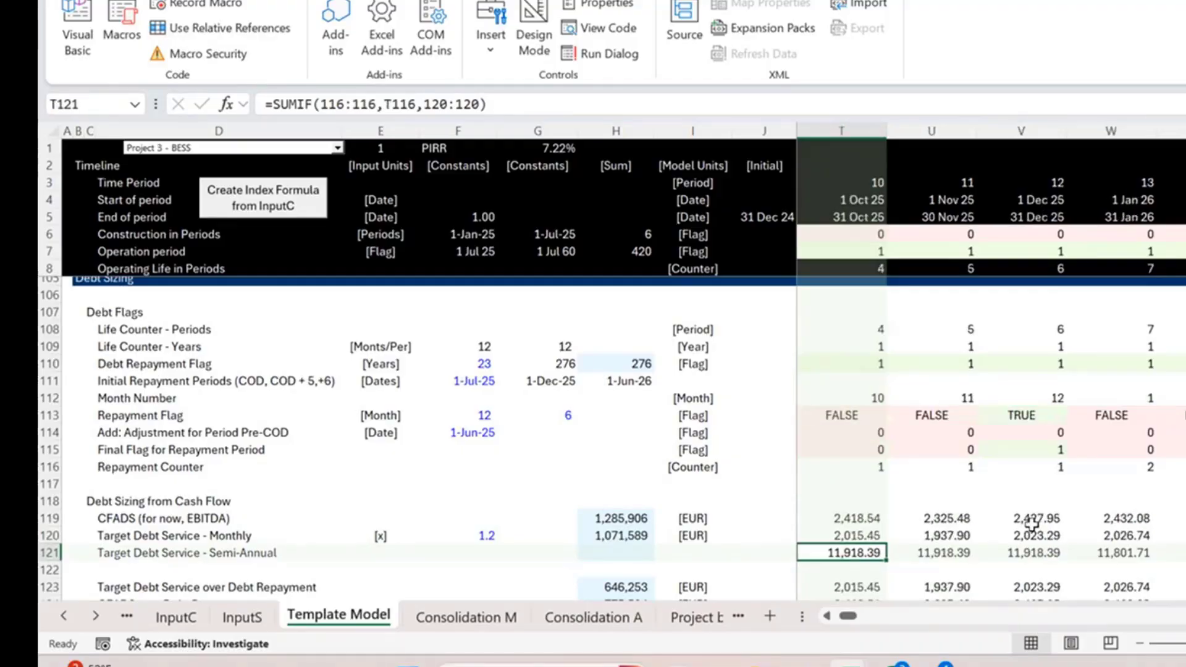
{"action": "key", "text": "Left"}
{"action": "key", "text": "Left"}
{"action": "key", "text": "Left"}
{"action": "key", "text": "Left"}
{"action": "key", "text": "Left"}
{"action": "key", "text": "Left"}
{"action": "key", "text": "Left"}
{"action": "key", "text": "Left"}
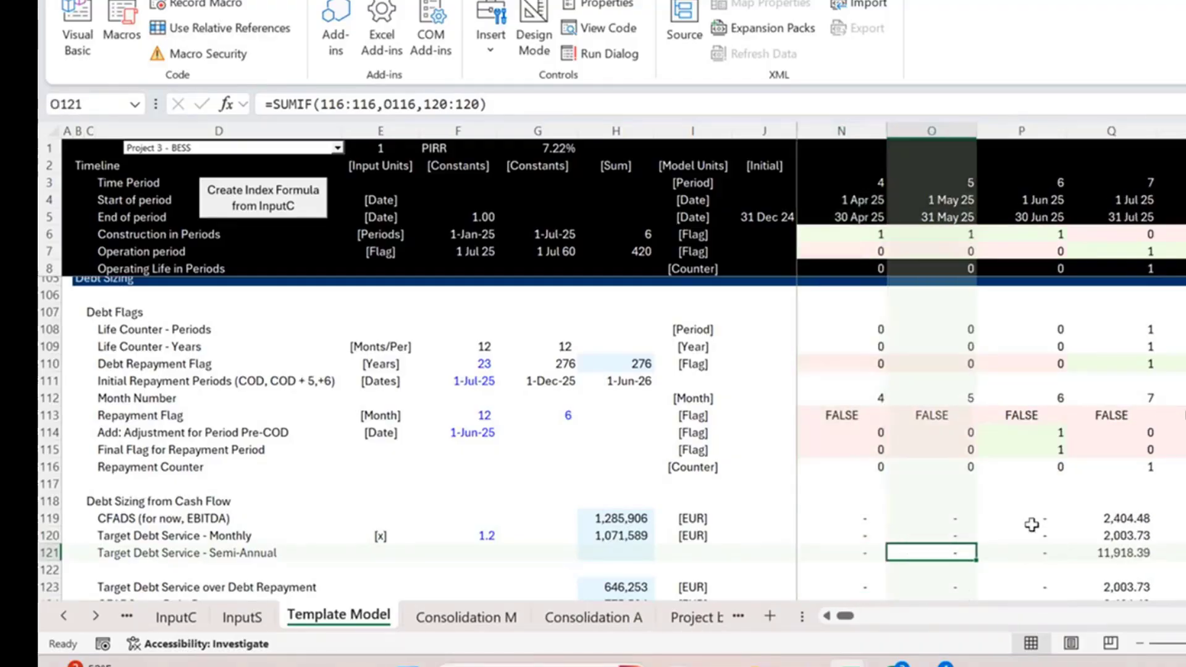
Multiply the K121 formula by the final repayment flag, giving =SUMIF(116:116,K116,120:120)*K115, and fill it across row 121
{"action": "key", "text": "Right"}
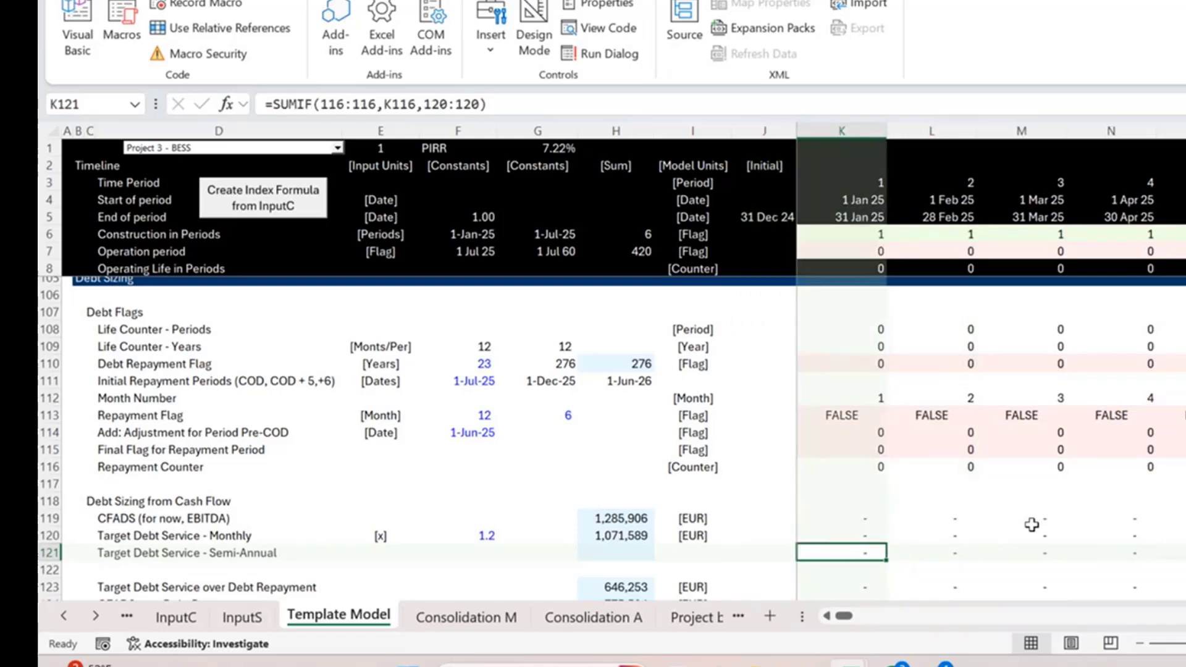
{"action": "key", "text": "F2"}
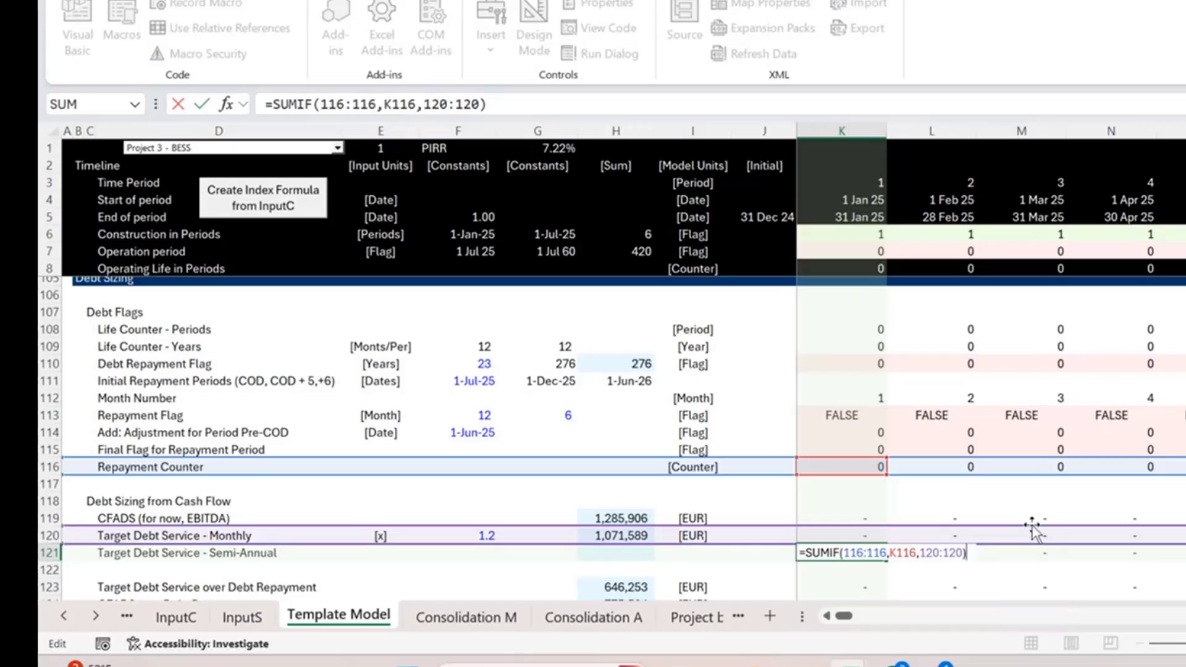
{"action": "type", "text": "*"}
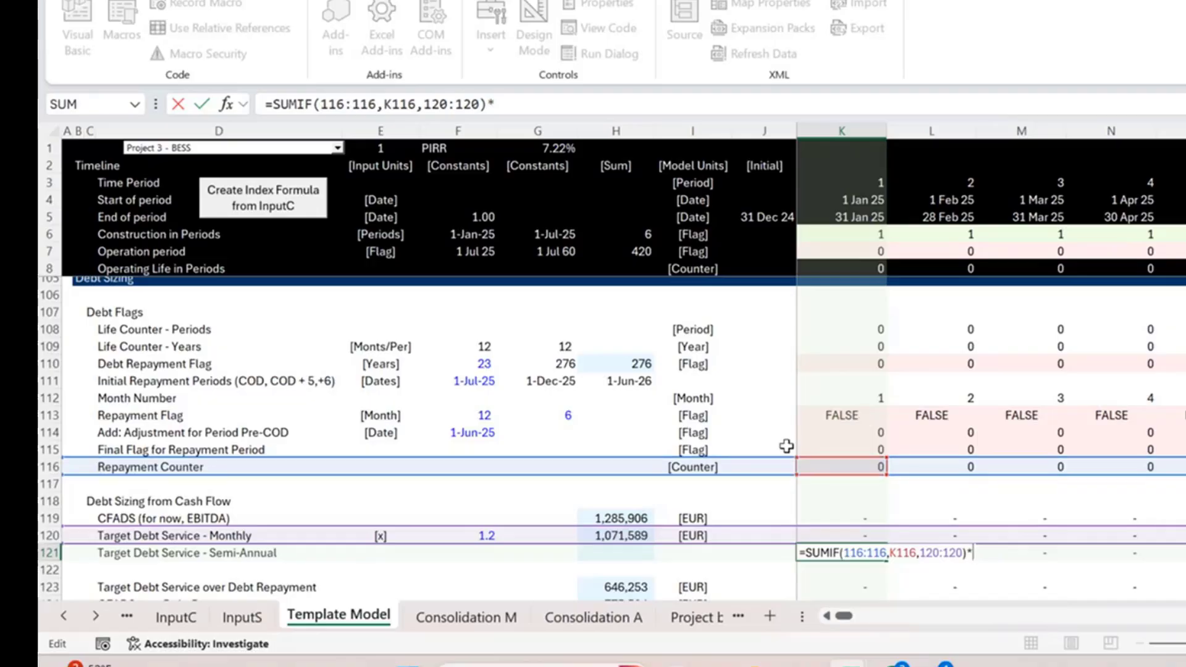
{"action": "left_click", "coordinate": [815, 451]}
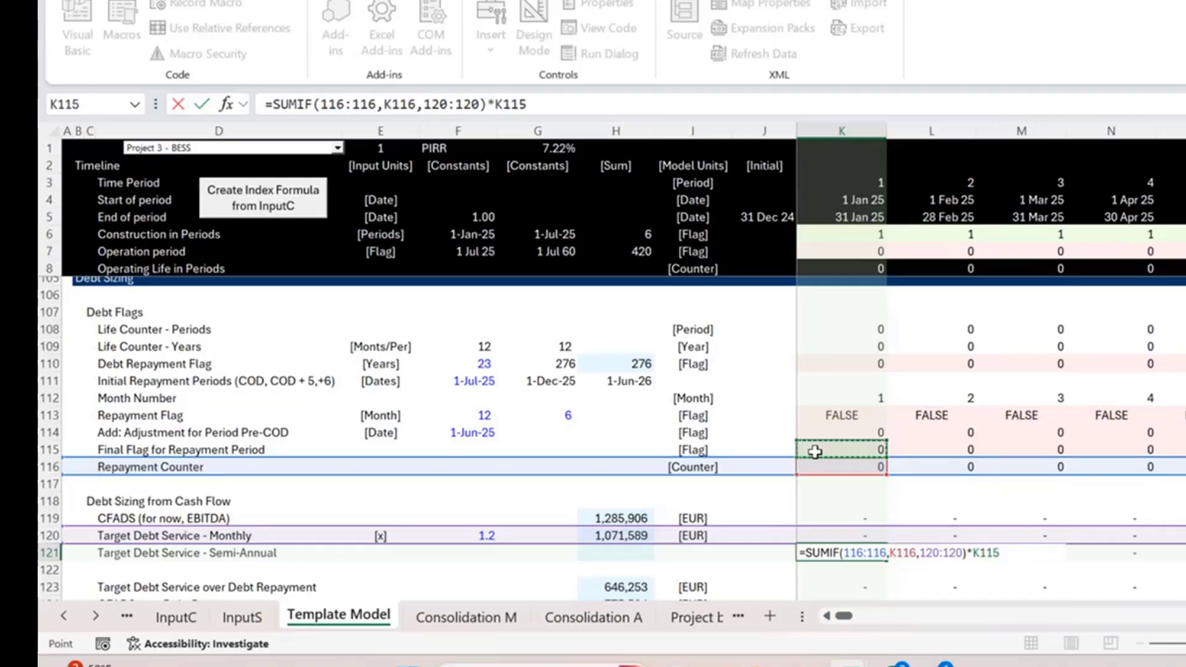
{"action": "key", "text": "Return"}
{"action": "key", "text": "Right"}
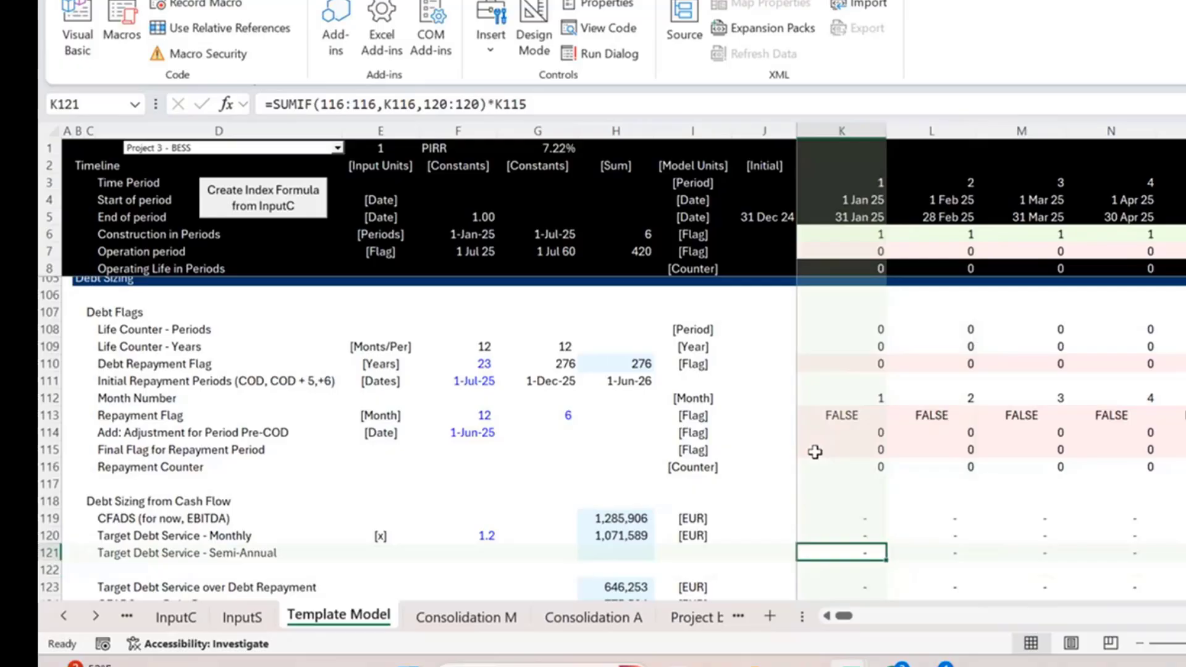
{"action": "key", "text": "ctrl+shift+Right"}
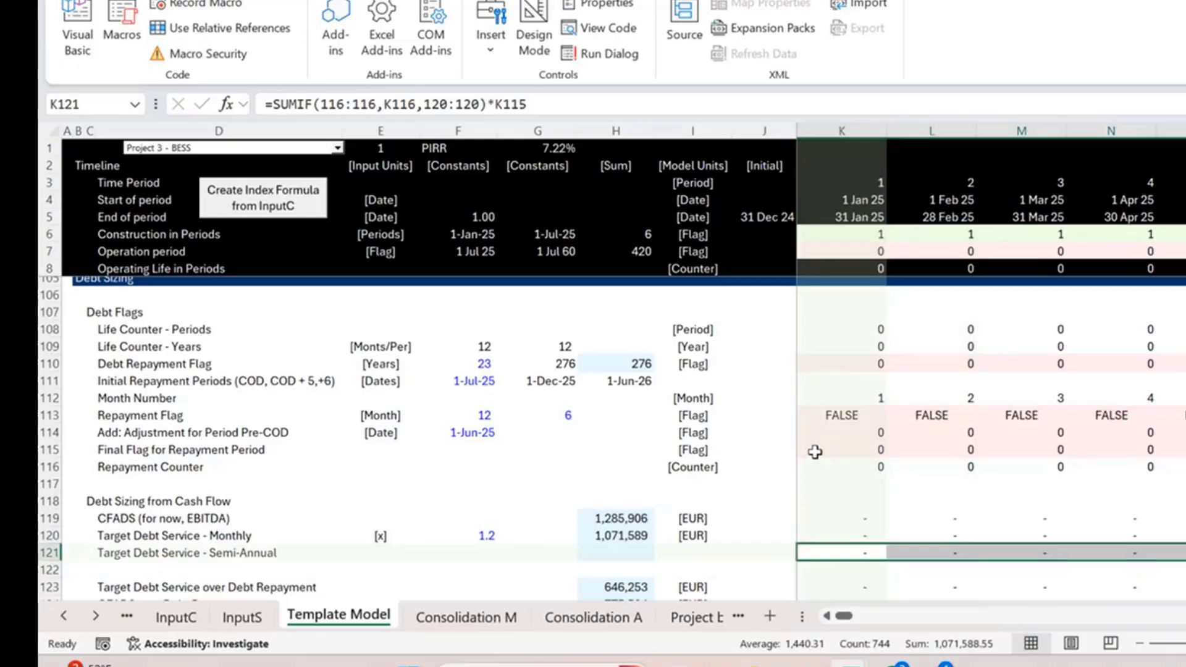
Follow the Target Debt Service - Semi-Annual row from January to December 2025 and examine the flagged month in V121
{"action": "key", "text": "Right"}
{"action": "key", "text": "Right"}
{"action": "key", "text": "Right"}
{"action": "key", "text": "Right"}
{"action": "key", "text": "Right"}
{"action": "key", "text": "Right"}
{"action": "key", "text": "Right"}
{"action": "key", "text": "Right"}
{"action": "key", "text": "Right"}
{"action": "key", "text": "Right"}
{"action": "key", "text": "Right"}
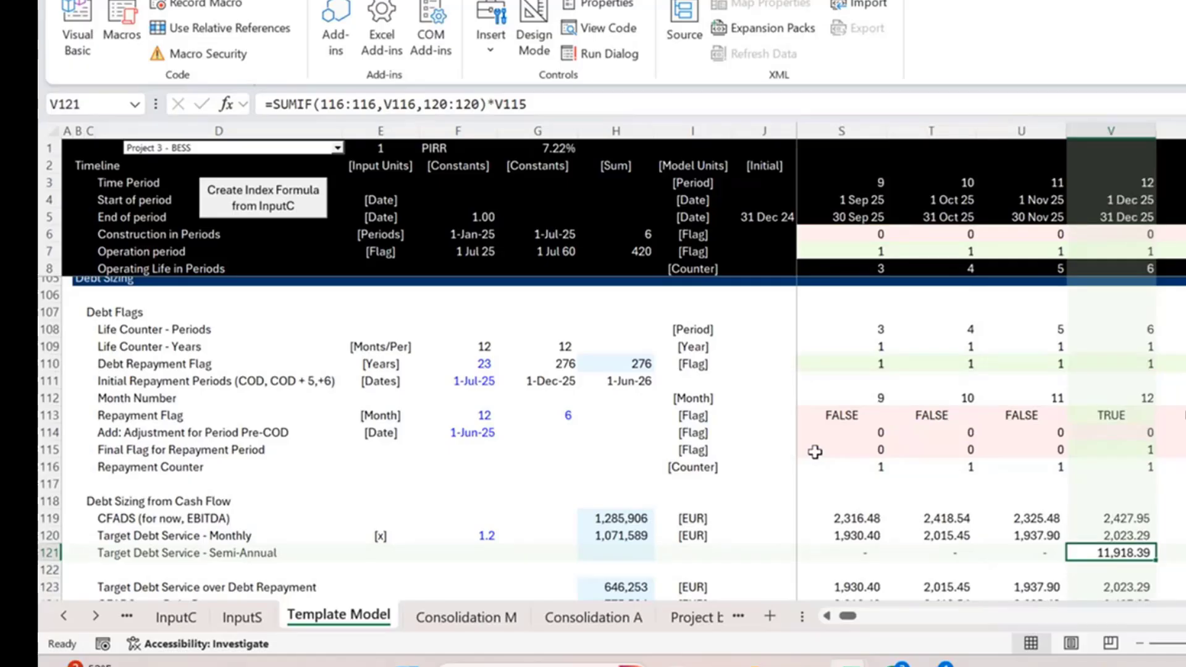
Select Q120:V120 and compare the sum of the six monthly debt service amounts with the semi-annual amount in V121
{"action": "key", "text": "Up"}
{"action": "key", "text": "Left"}
{"action": "key", "text": "Left"}
{"action": "key", "text": "Left"}
{"action": "key", "text": "Left"}
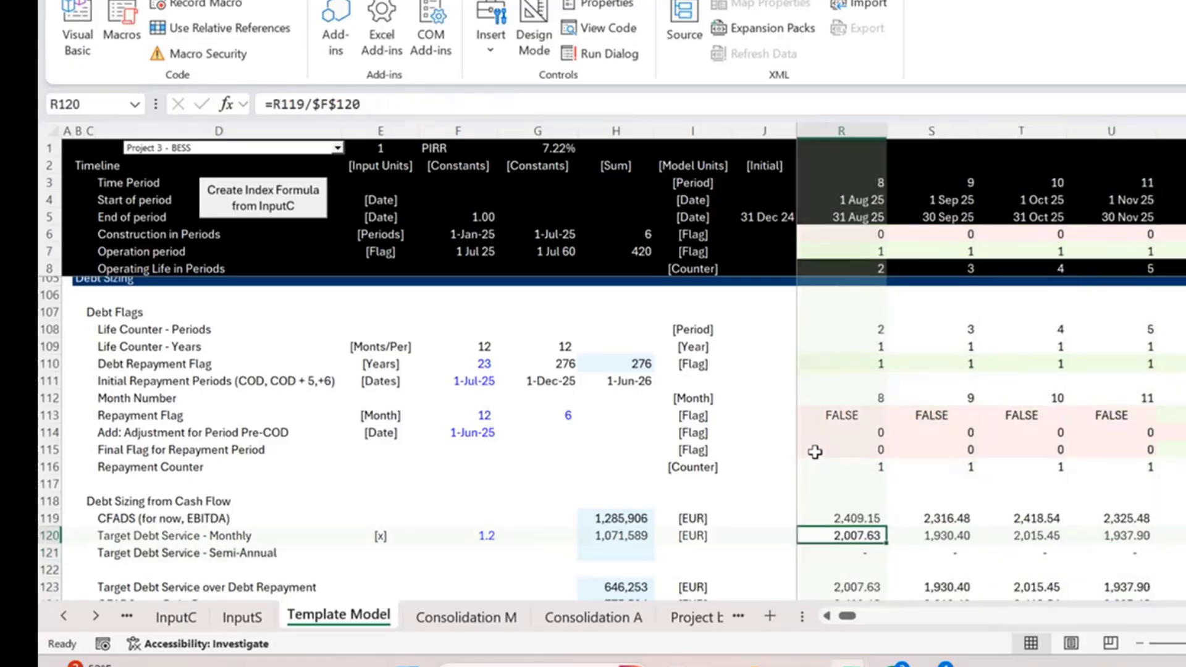
{"action": "key", "text": "Left"}
{"action": "key", "text": "Left"}
{"action": "key", "text": "Right"}
{"action": "key", "text": "shift+Right"}
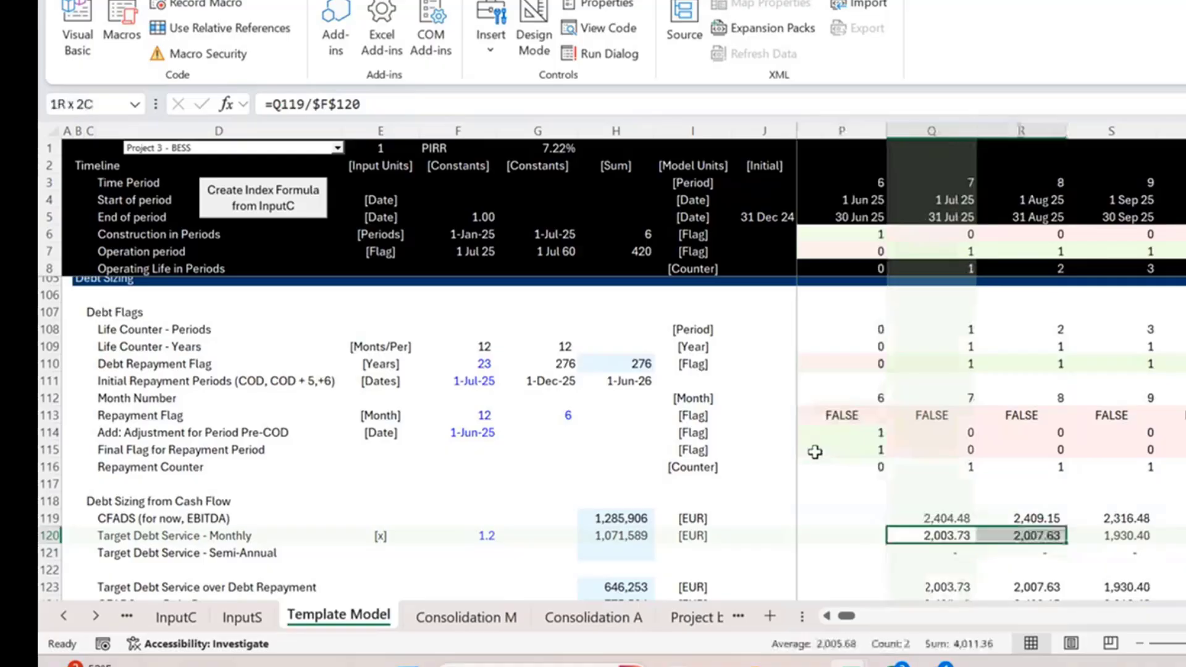
{"action": "key", "text": "shift+Right"}
{"action": "key", "text": "shift+Right"}
{"action": "key", "text": "shift+Right"}
{"action": "key", "text": "shift+Right"}
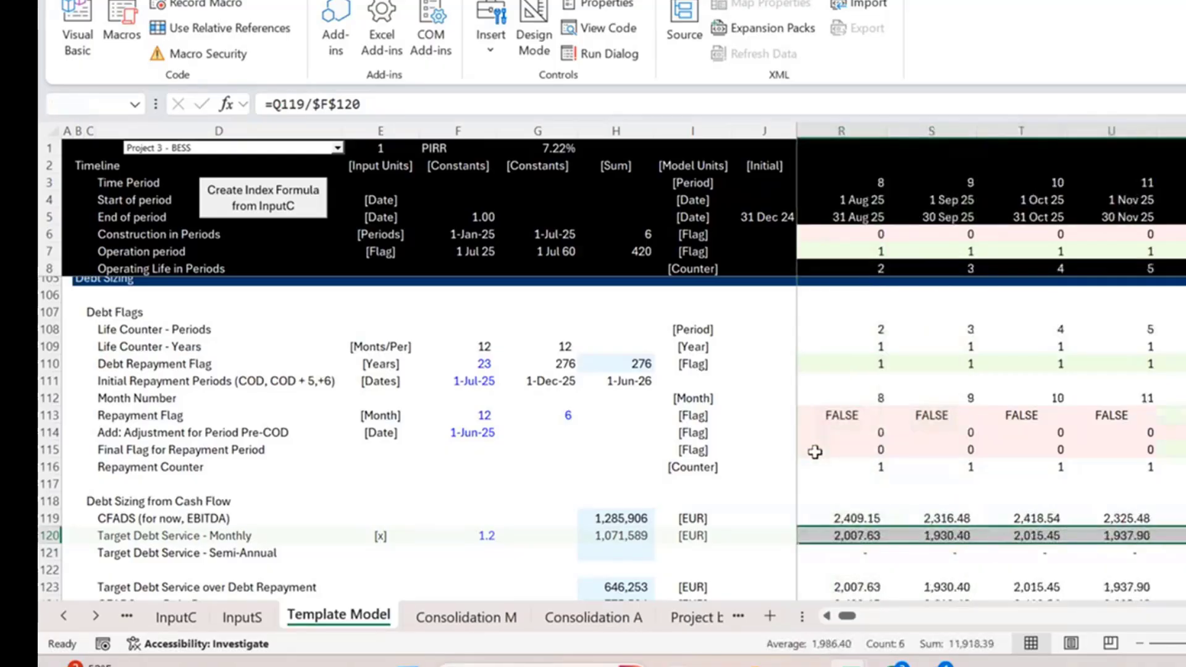
Check the semi-annual target debt service in row 121 for the months through March 2026 against the final repayment flags
{"action": "key", "text": "Right"}
{"action": "key", "text": "Down"}
{"action": "key", "text": "Right"}
{"action": "key", "text": "Right"}
{"action": "key", "text": "Right"}
{"action": "key", "text": "Right"}
{"action": "key", "text": "Right"}
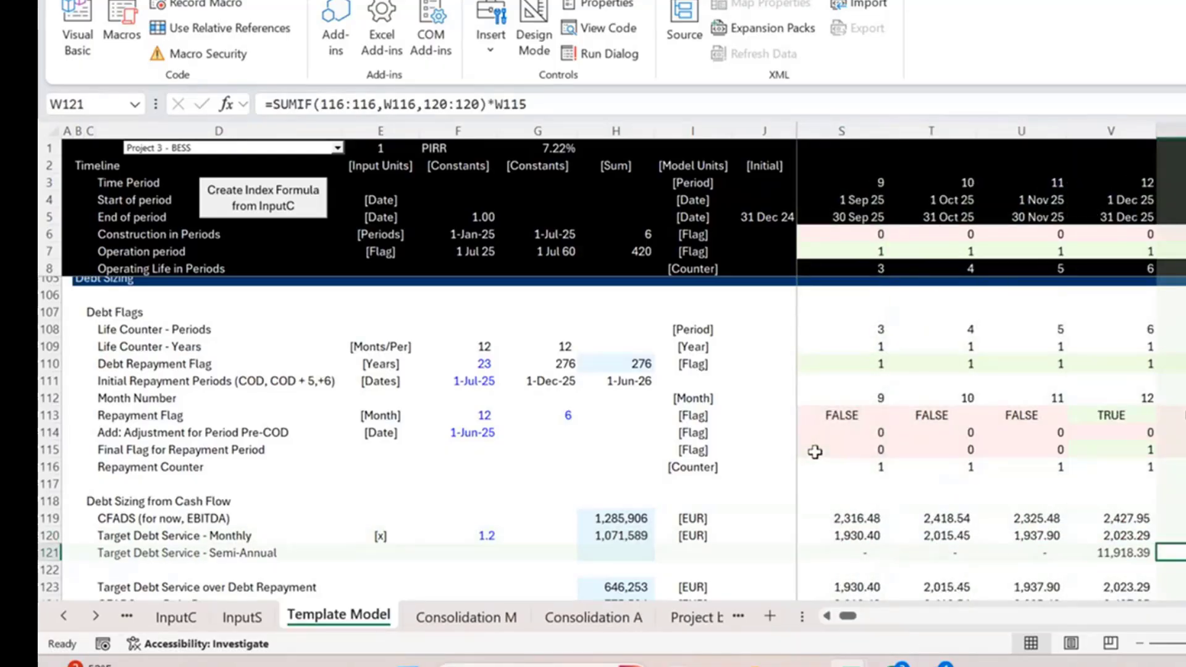
{"action": "key", "text": "Right"}
{"action": "key", "text": "Right"}
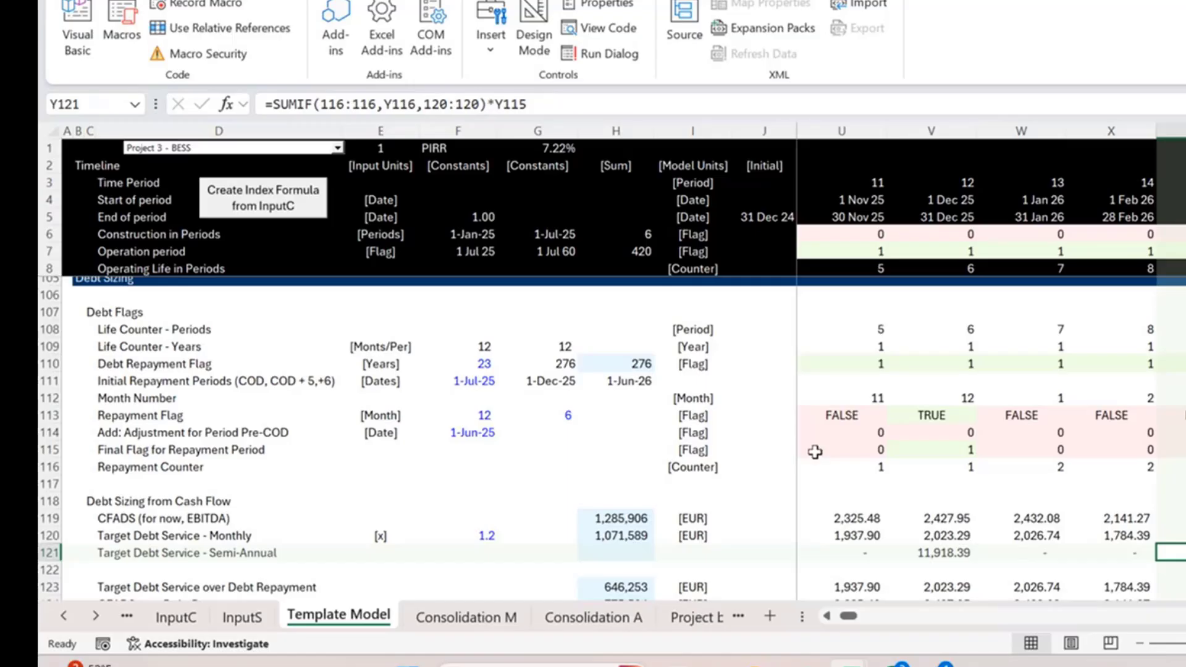
{"action": "scroll", "coordinate": [815, 451], "scroll_direction": "left", "scroll_amount": 1}
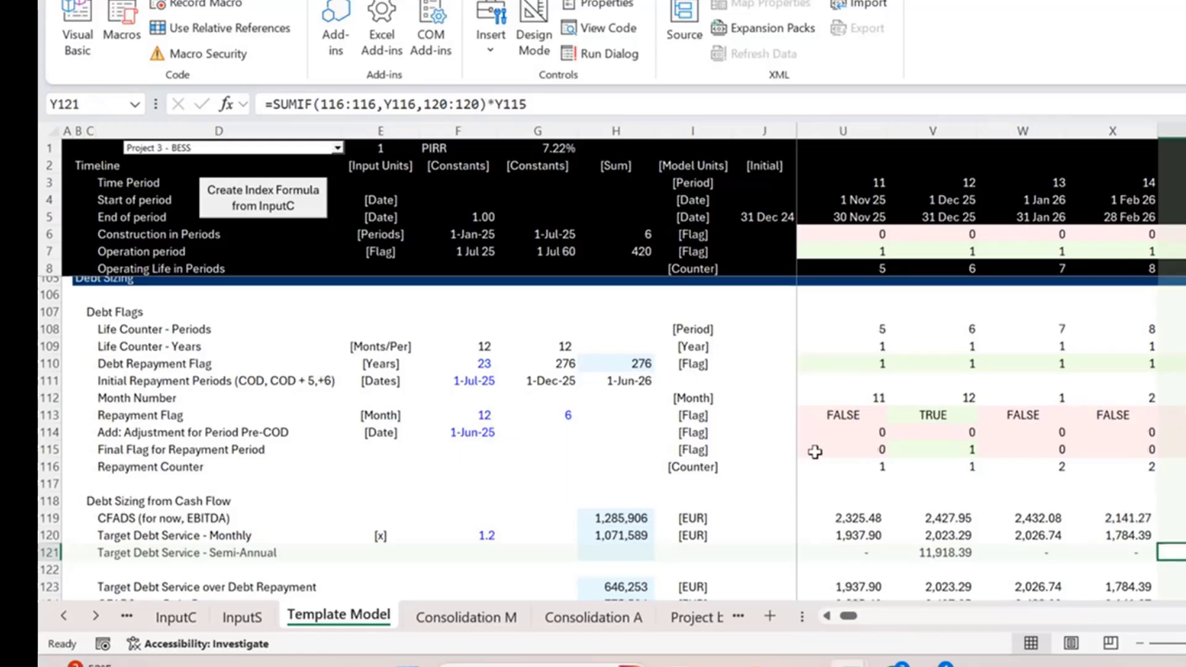
{"action": "scroll", "coordinate": [815, 452], "scroll_direction": "down", "scroll_amount": 2}
{"action": "scroll", "coordinate": [815, 452], "scroll_direction": "up", "scroll_amount": 2}
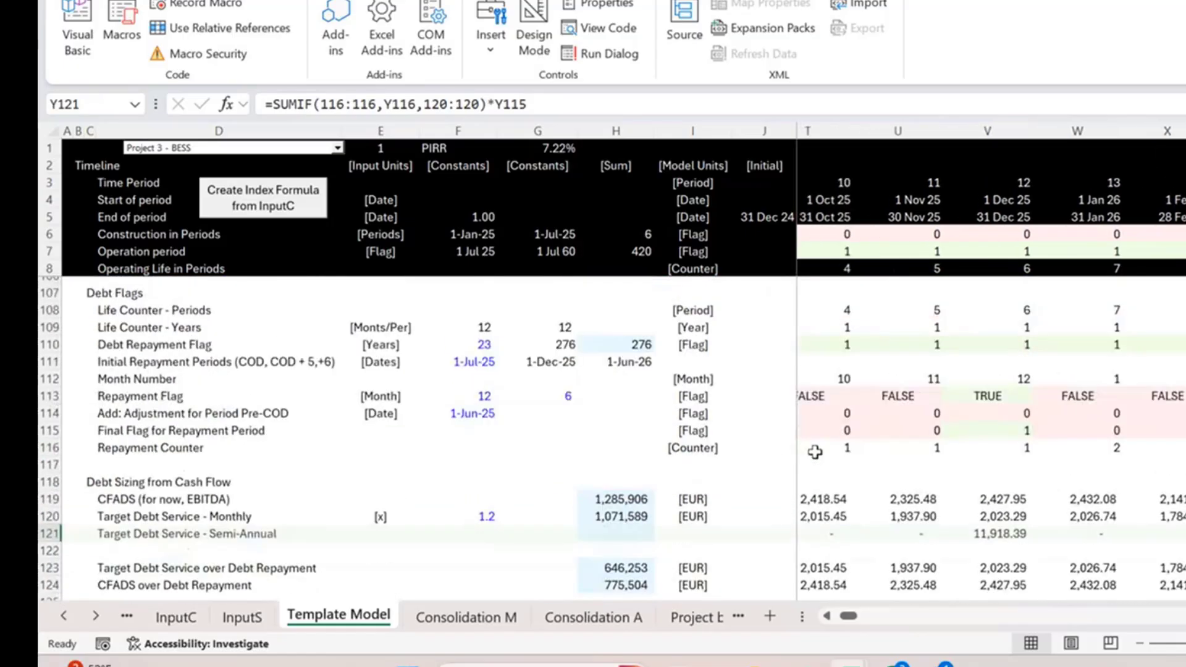
Inspect the Target Debt Service over Debt Repayment formula in K123 and view the row's values through July 2025
{"action": "scroll", "coordinate": [815, 452], "scroll_direction": "down", "scroll_amount": 1}
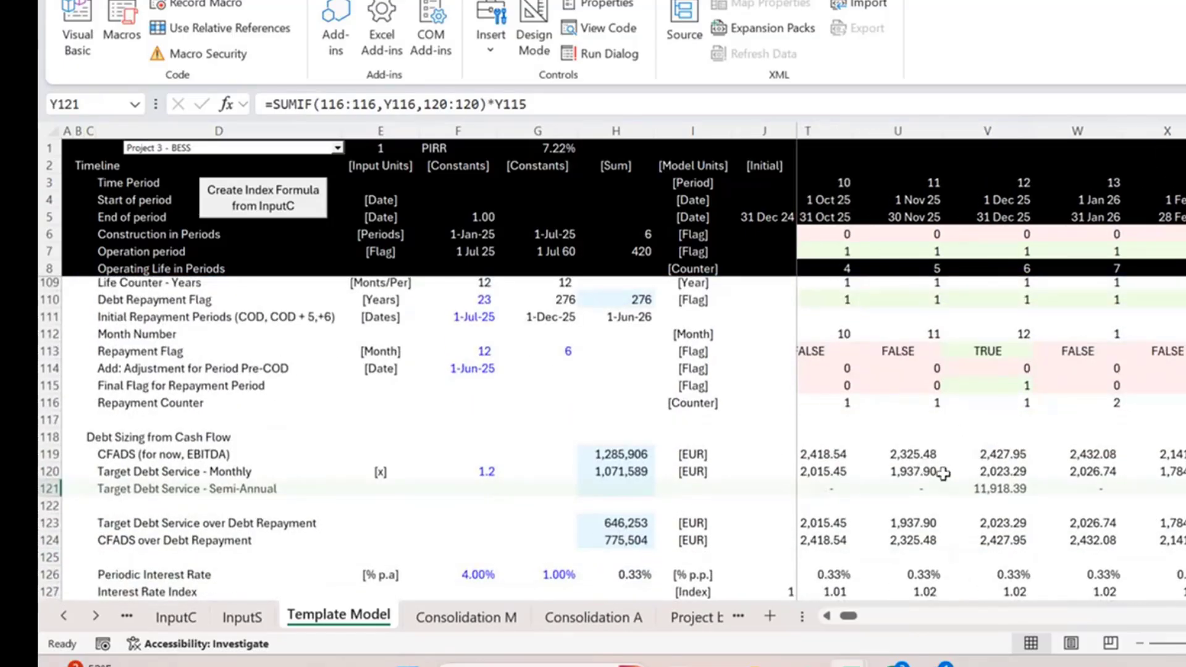
{"action": "scroll", "coordinate": [940, 471], "scroll_direction": "down", "scroll_amount": 1}
{"action": "scroll", "coordinate": [308, 499], "scroll_direction": "down", "scroll_amount": 1}
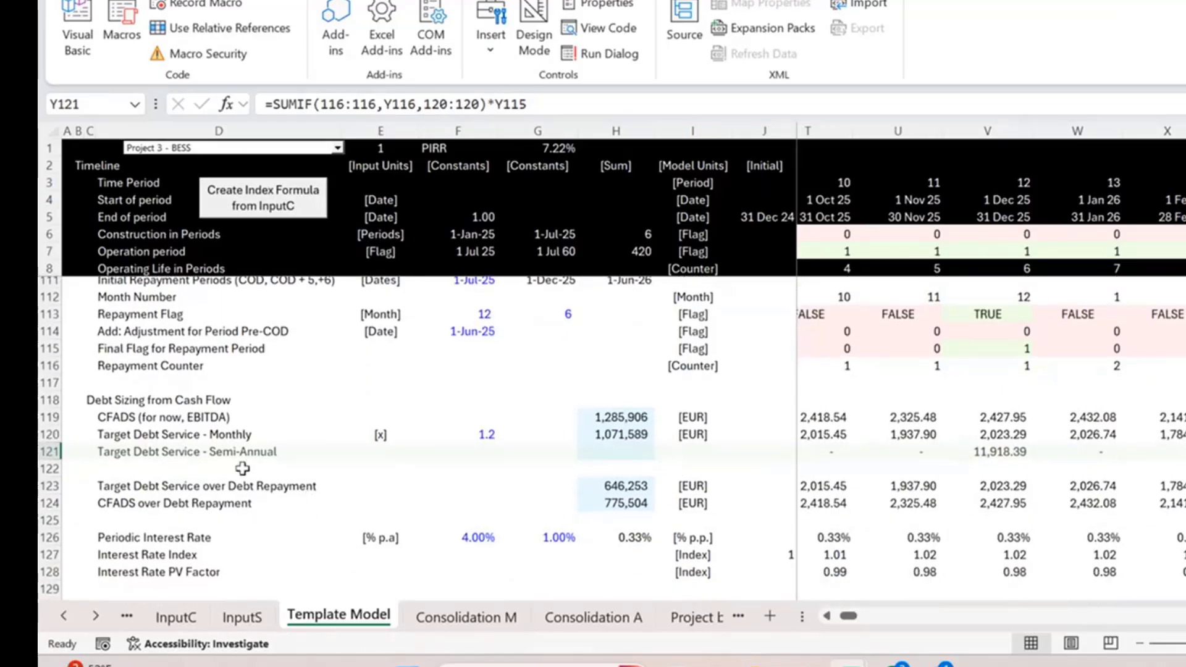
{"action": "left_click", "coordinate": [184, 488]}
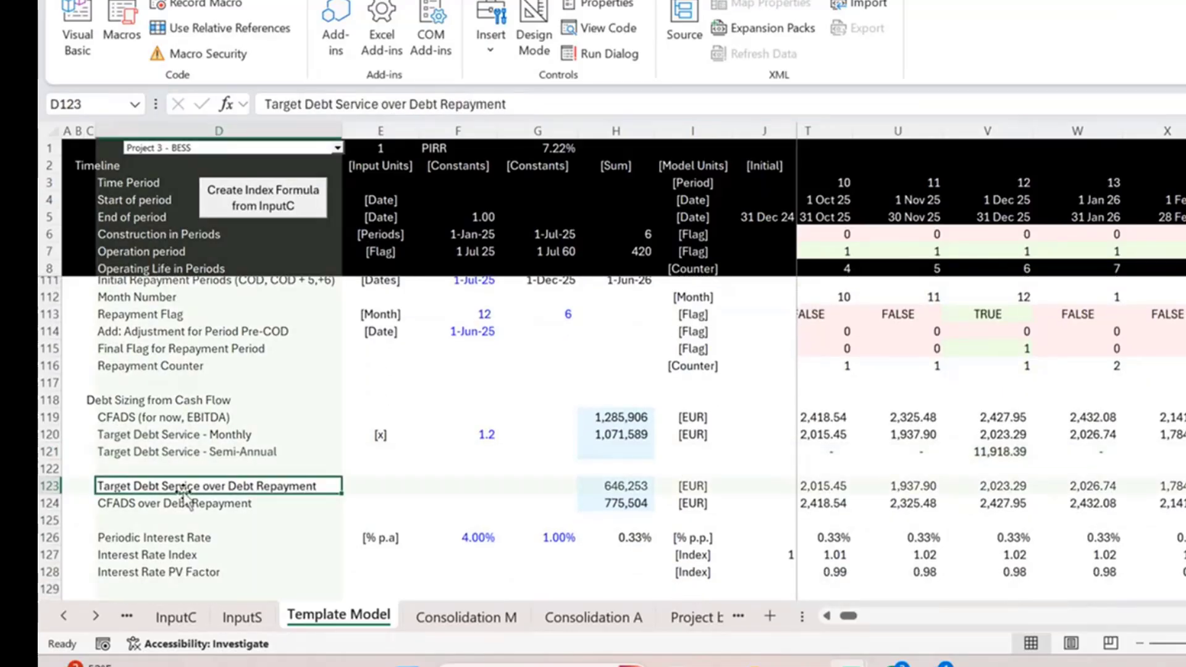
{"action": "key", "text": "Right"}
{"action": "key", "text": "Right"}
{"action": "key", "text": "Right"}
{"action": "key", "text": "Right"}
{"action": "key", "text": "Right"}
{"action": "key", "text": "Right"}
{"action": "key", "text": "Right"}
{"action": "key", "text": "Right"}
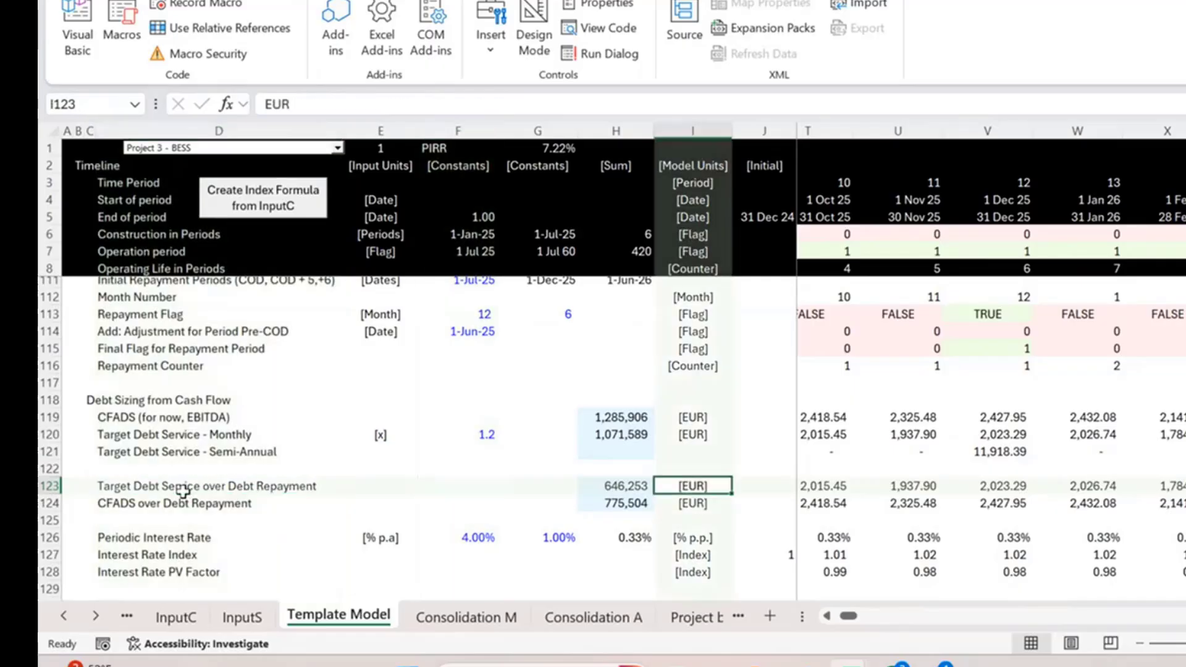
{"action": "key", "text": "Left"}
{"action": "key", "text": "F2"}
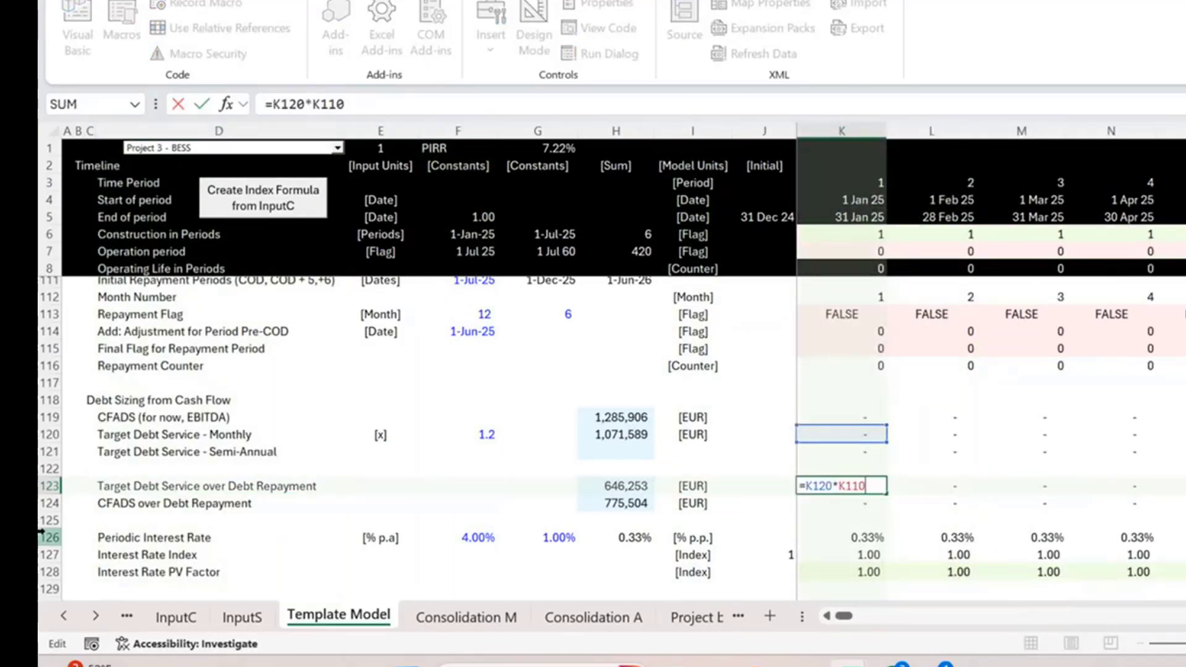
{"action": "key", "text": "Escape"}
{"action": "scroll", "coordinate": [813, 555], "scroll_direction": "right", "scroll_amount": 5}
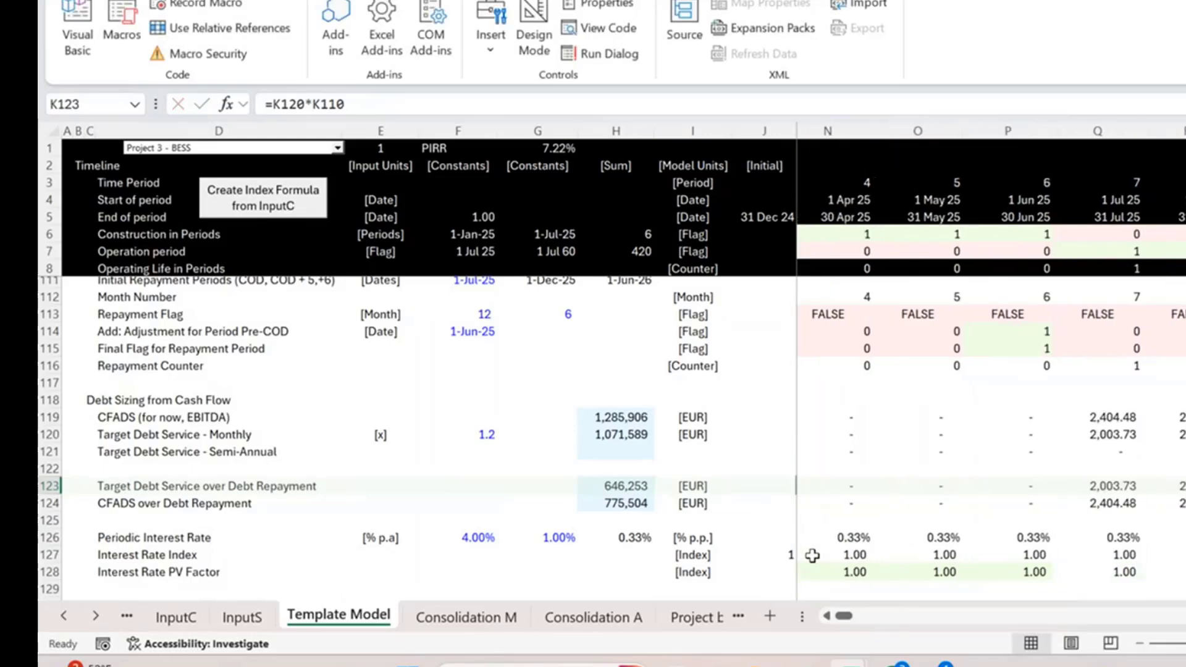
Change the Target Debt Service over Debt Repayment formula in K123 to =K121*K110 and fill it across the row
{"action": "scroll", "coordinate": [813, 555], "scroll_direction": "left", "scroll_amount": 5}
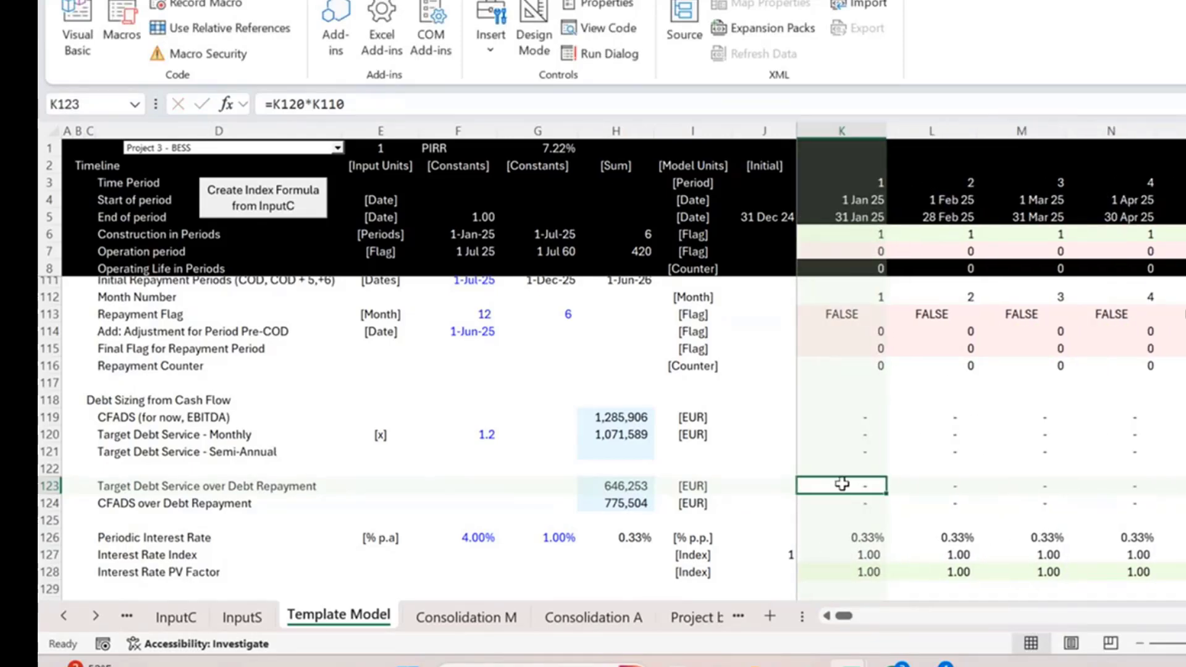
{"action": "left_click", "coordinate": [854, 452]}
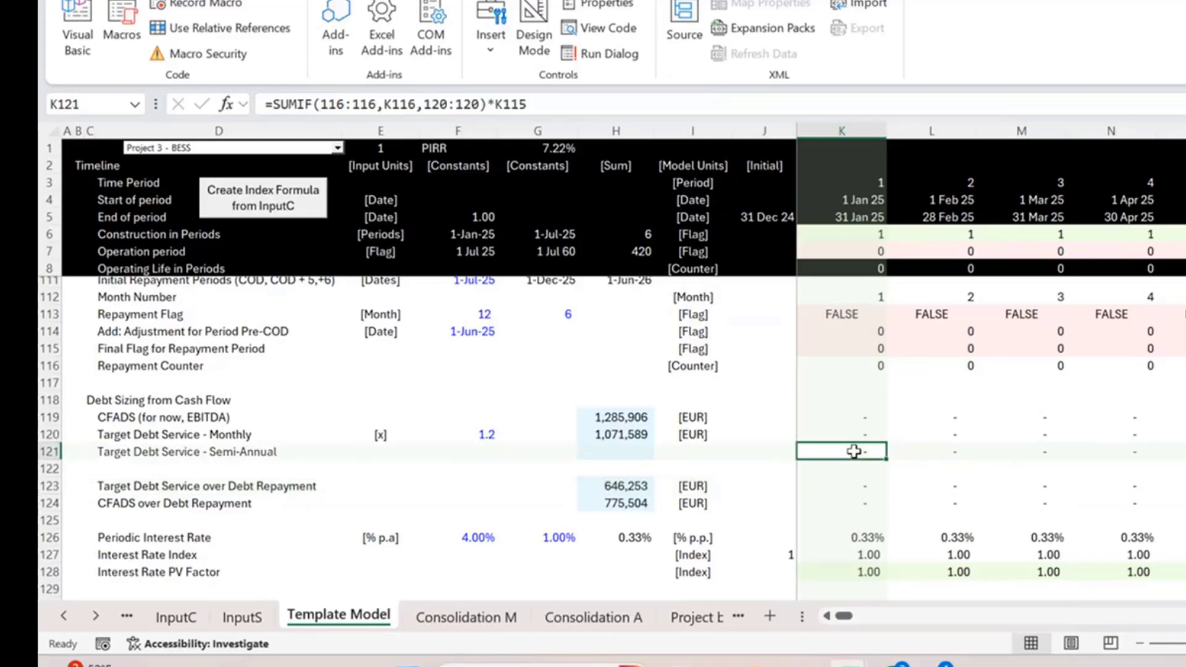
{"action": "left_click", "coordinate": [854, 487]}
{"action": "double_click", "coordinate": [853, 487]}
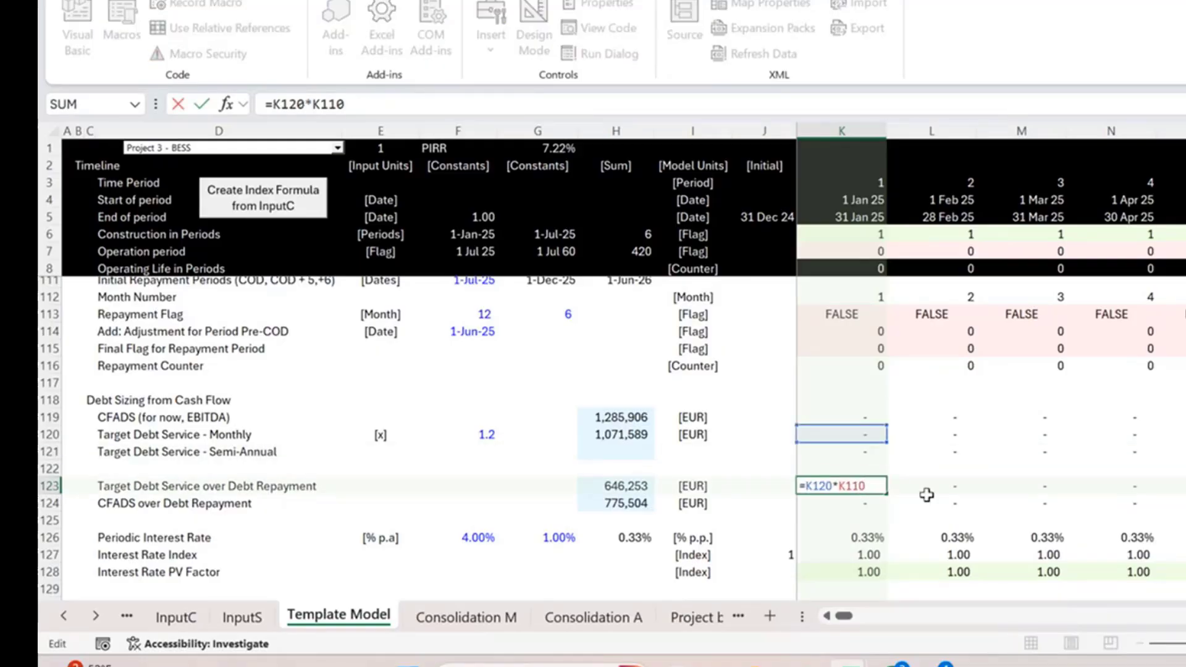
{"action": "left_click_drag", "start_coordinate": [851, 433], "coordinate": [853, 449]}
{"action": "key", "text": "ctrl+Return"}
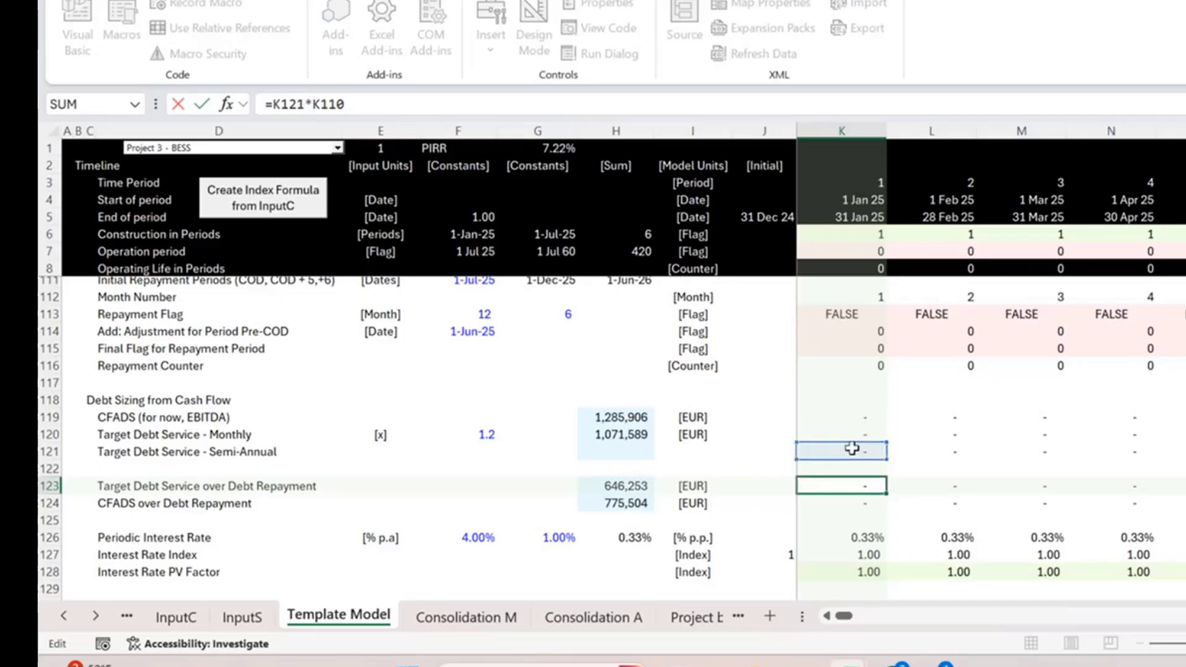
{"action": "key", "text": "ctrl+shift+Right"}
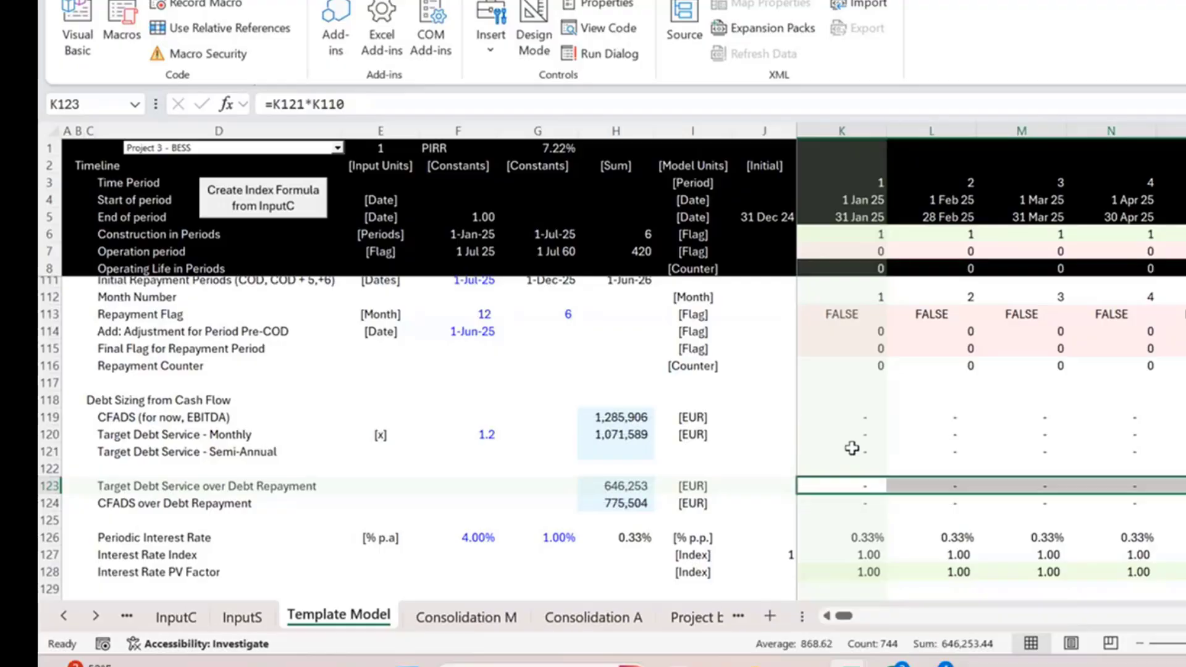
Check the Target Debt Service over Debt Repayment values in row 123 month by month through December 2025
{"action": "key", "text": "Right"}
{"action": "key", "text": "Right"}
{"action": "key", "text": "Right"}
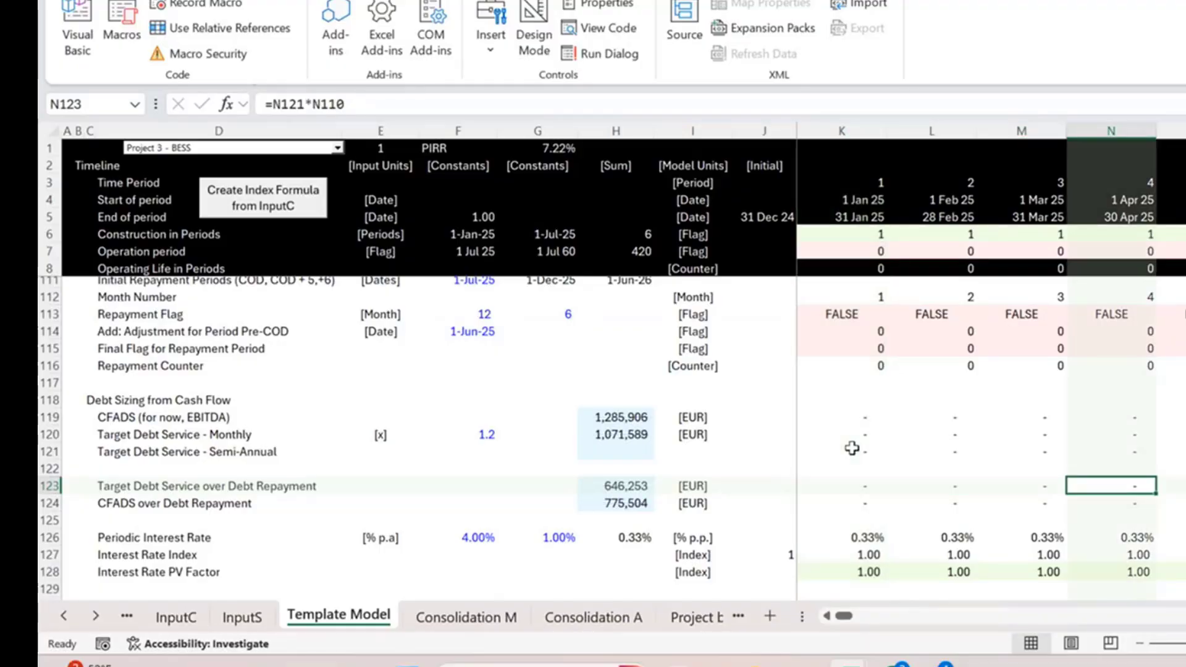
{"action": "key", "text": "Right"}
{"action": "key", "text": "Right"}
{"action": "key", "text": "Right"}
{"action": "key", "text": "Right"}
{"action": "key", "text": "Right"}
{"action": "key", "text": "Right"}
{"action": "key", "text": "Right"}
{"action": "key", "text": "Right"}
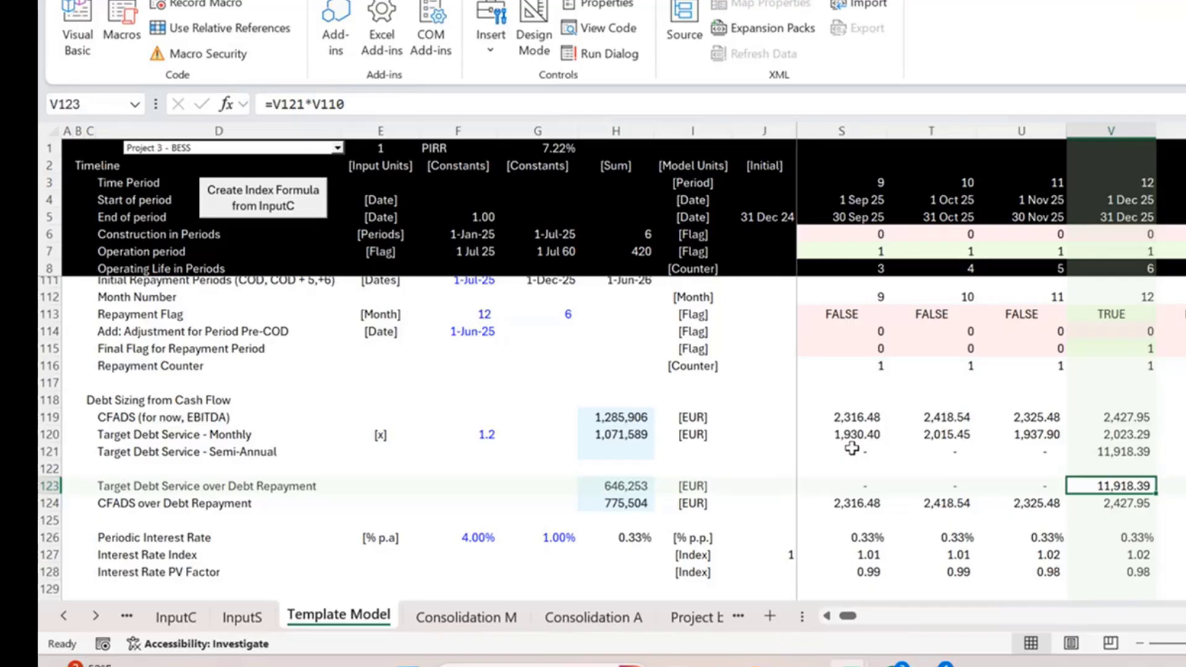
Examine the CFADS over Debt Repayment formulas and monthly values in row 124 across the second half of 2025
{"action": "key", "text": "Down"}
{"action": "key", "text": "Down"}
{"action": "key", "text": "Left"}
{"action": "key", "text": "Left"}
{"action": "key", "text": "Left"}
{"action": "key", "text": "Left"}
{"action": "key", "text": "Left"}
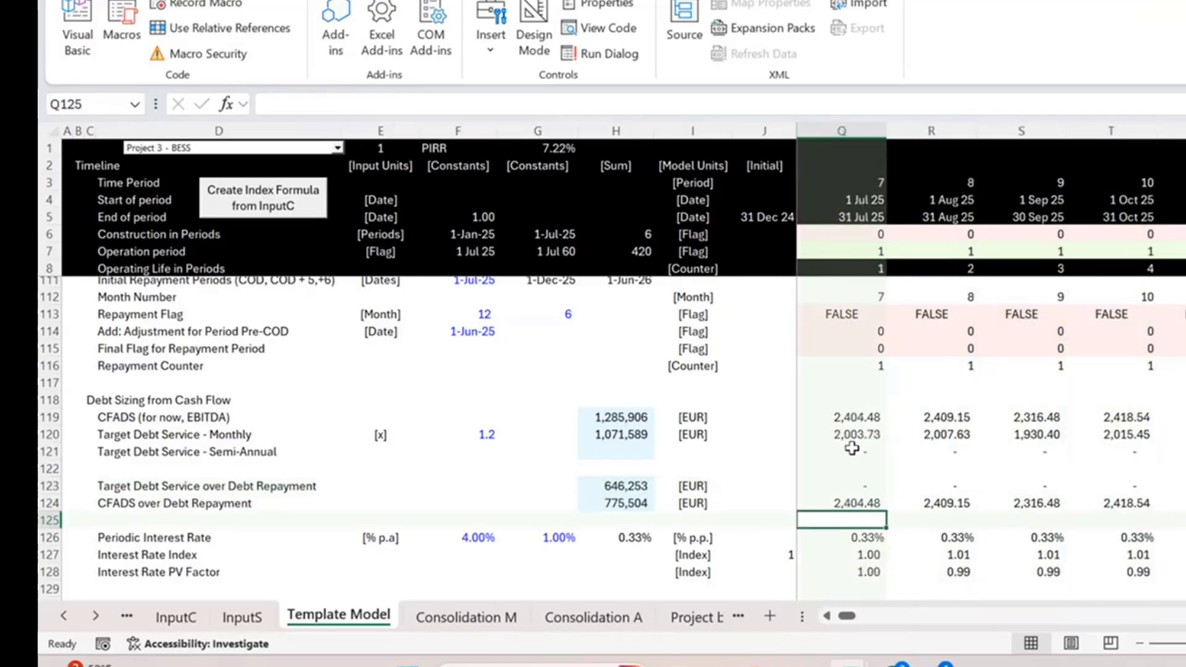
{"action": "key", "text": "Left"}
{"action": "key", "text": "Up"}
{"action": "key", "text": "Right"}
{"action": "key", "text": "Right"}
{"action": "key", "text": "Right"}
{"action": "key", "text": "Right"}
{"action": "key", "text": "Right"}
{"action": "key", "text": "Right"}
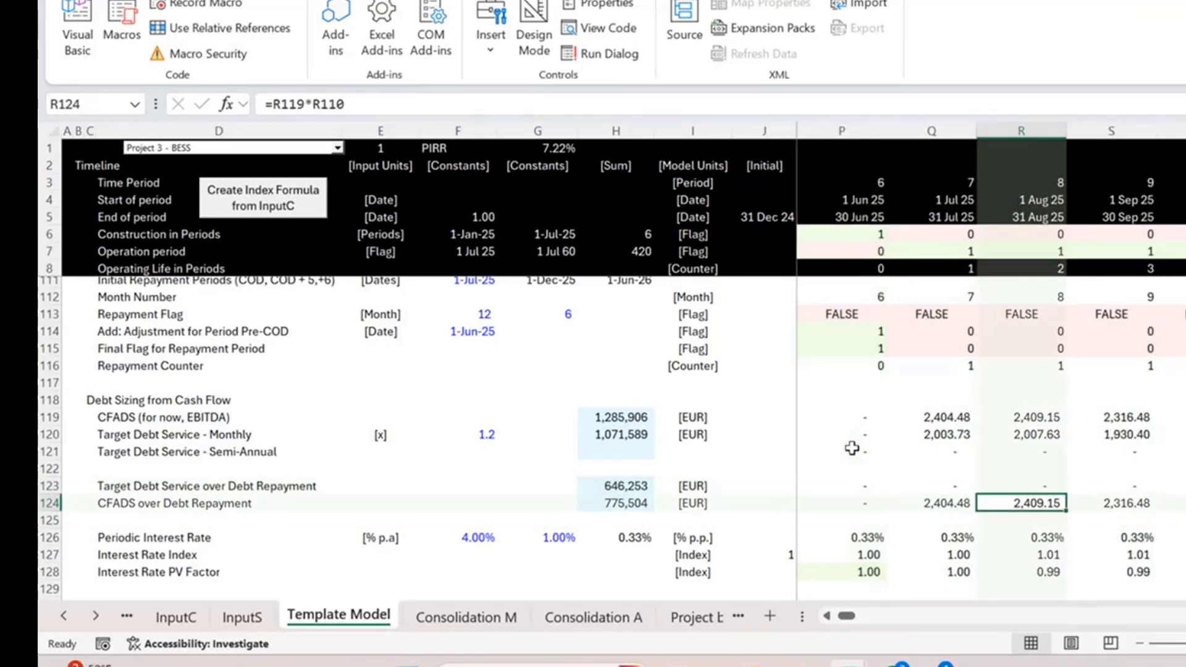
{"action": "key", "text": "Left"}
{"action": "key", "text": "Left"}
{"action": "key", "text": "Left"}
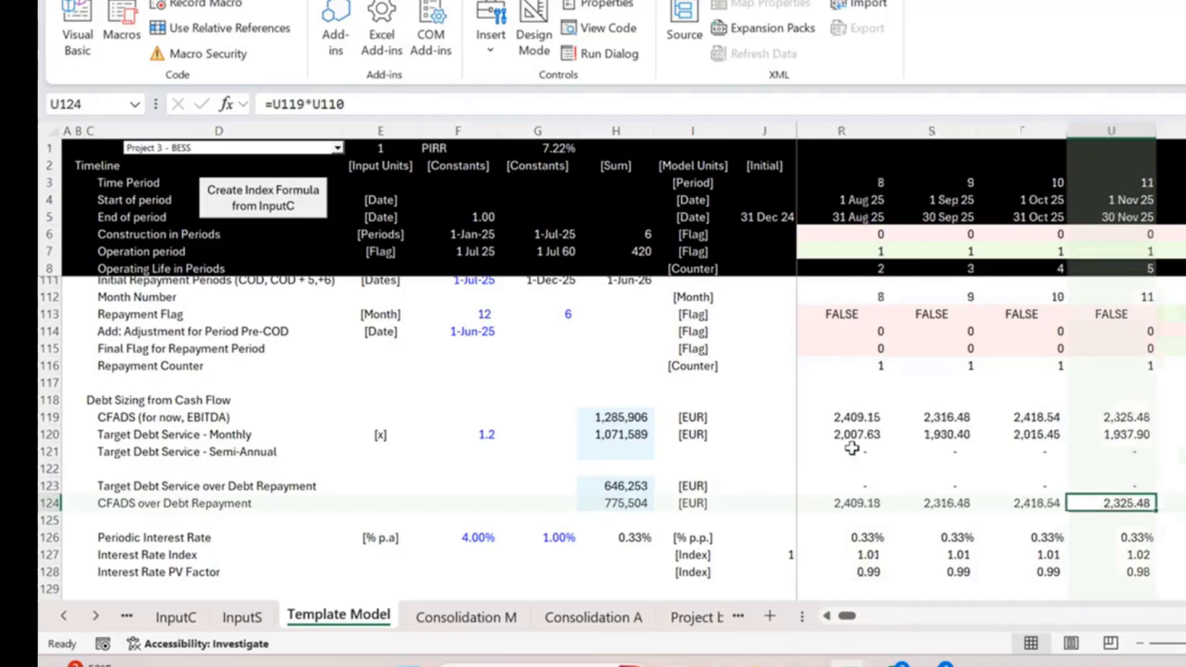
{"action": "key", "text": "Up"}
{"action": "key", "text": "Up"}
{"action": "key", "text": "Home"}
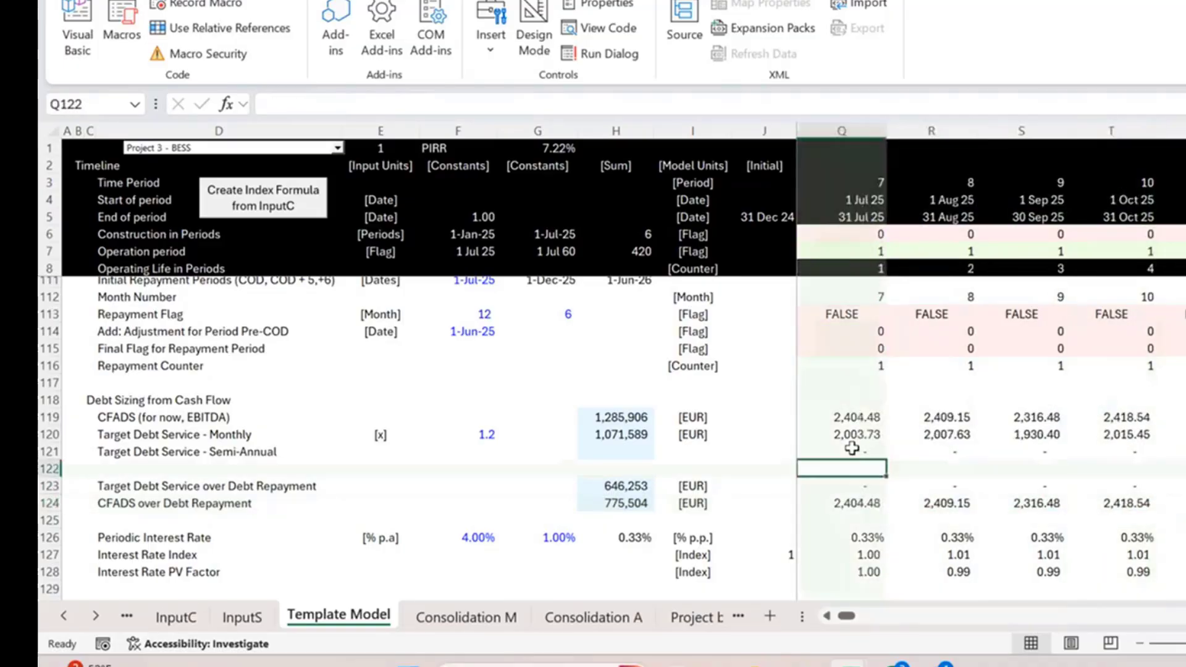
{"action": "key", "text": "Right"}
{"action": "key", "text": "Right"}
{"action": "key", "text": "Right"}
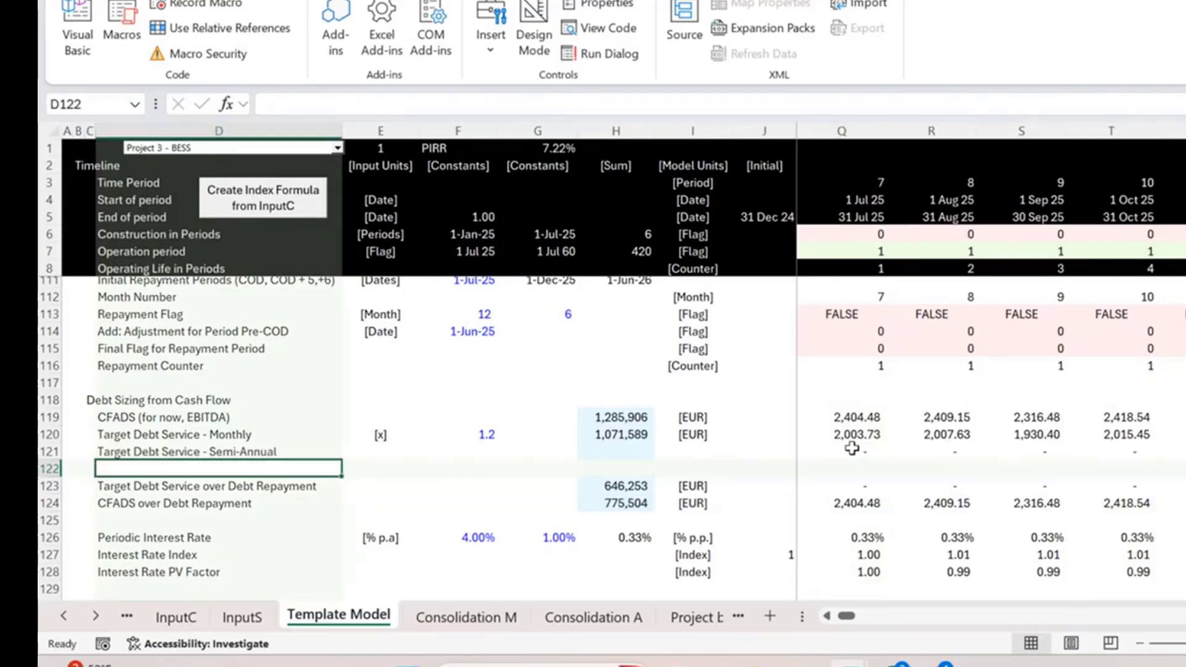
{"action": "key", "text": "shift+space"}
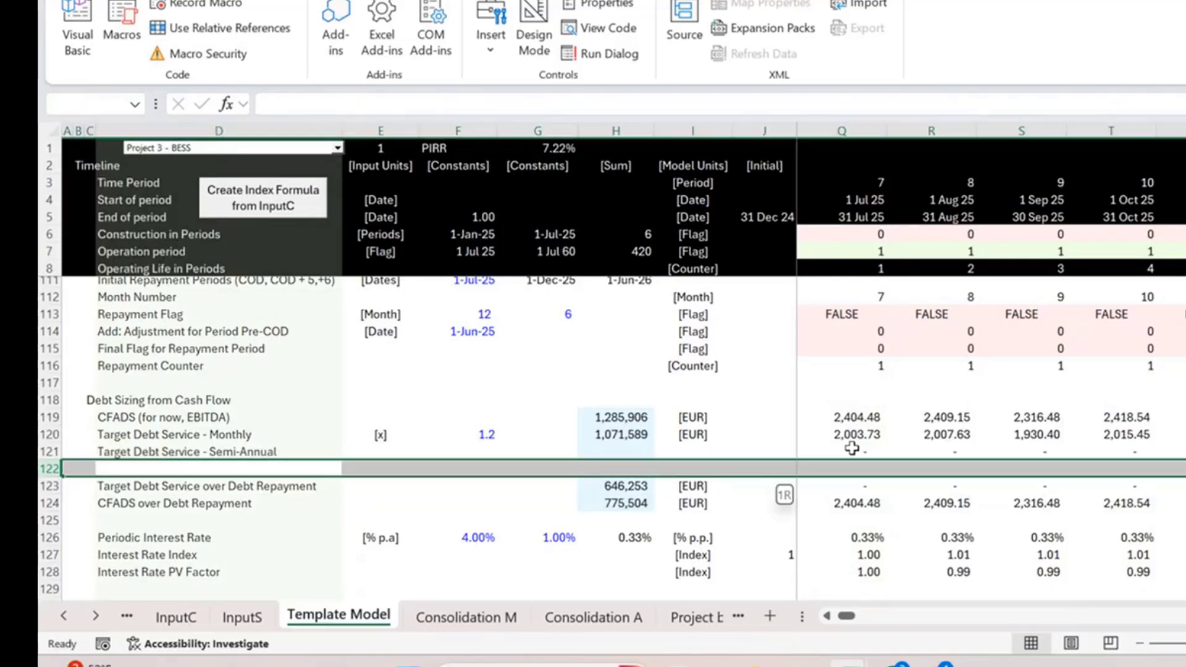
{"action": "key", "text": "Up"}
{"action": "key", "text": "Up"}
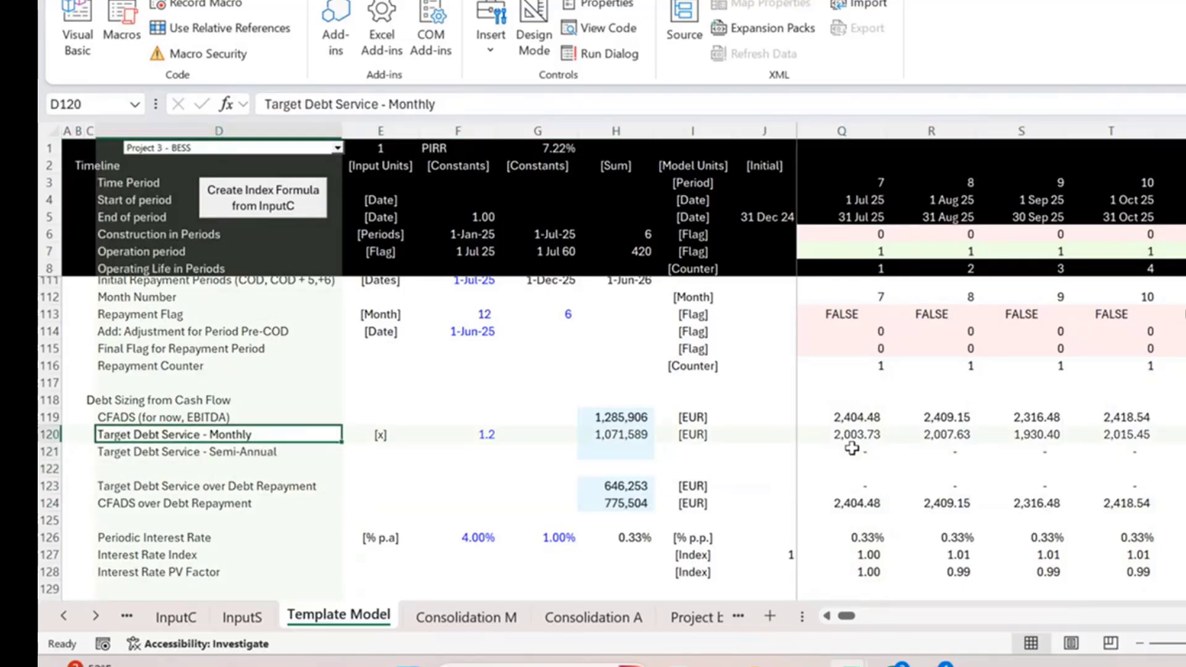
{"action": "key", "text": "shift+space"}
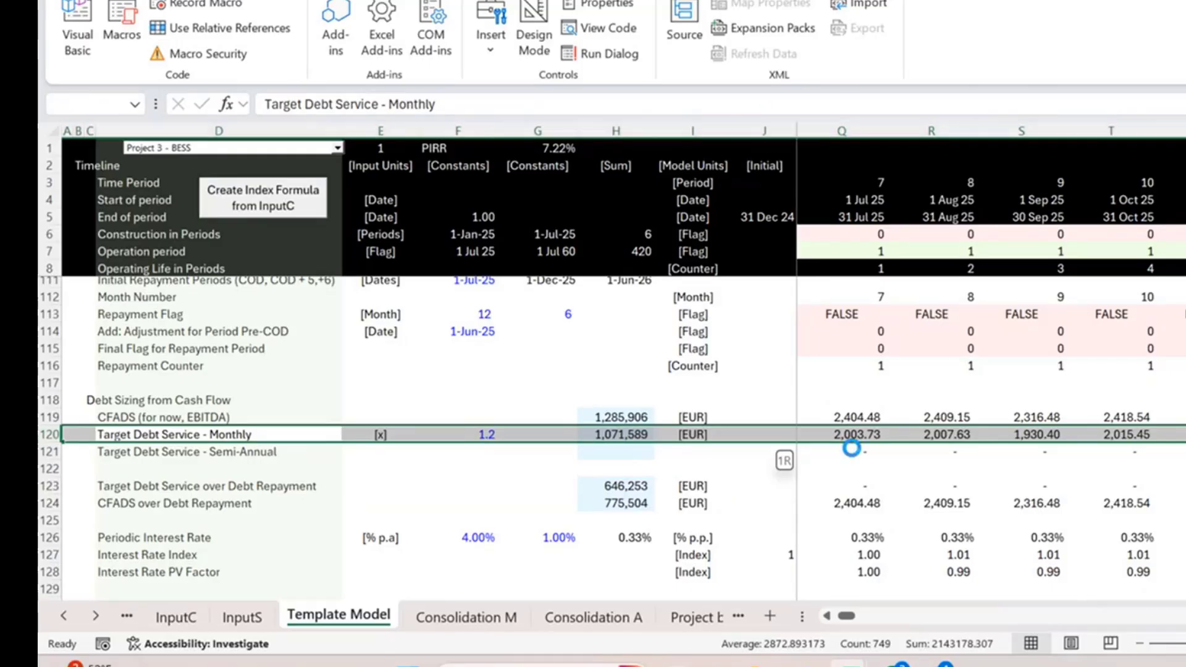
{"action": "key", "text": "ctrl+shift+equal"}
{"action": "key", "text": "Right"}
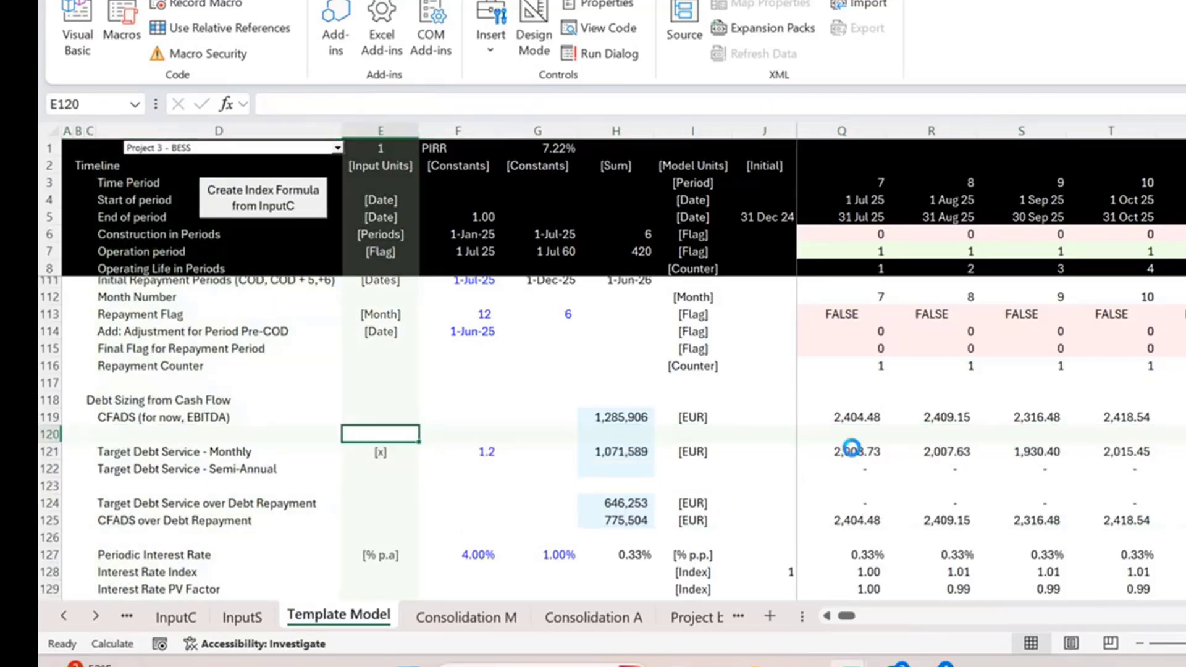
{"action": "key", "text": "ctrl+z"}
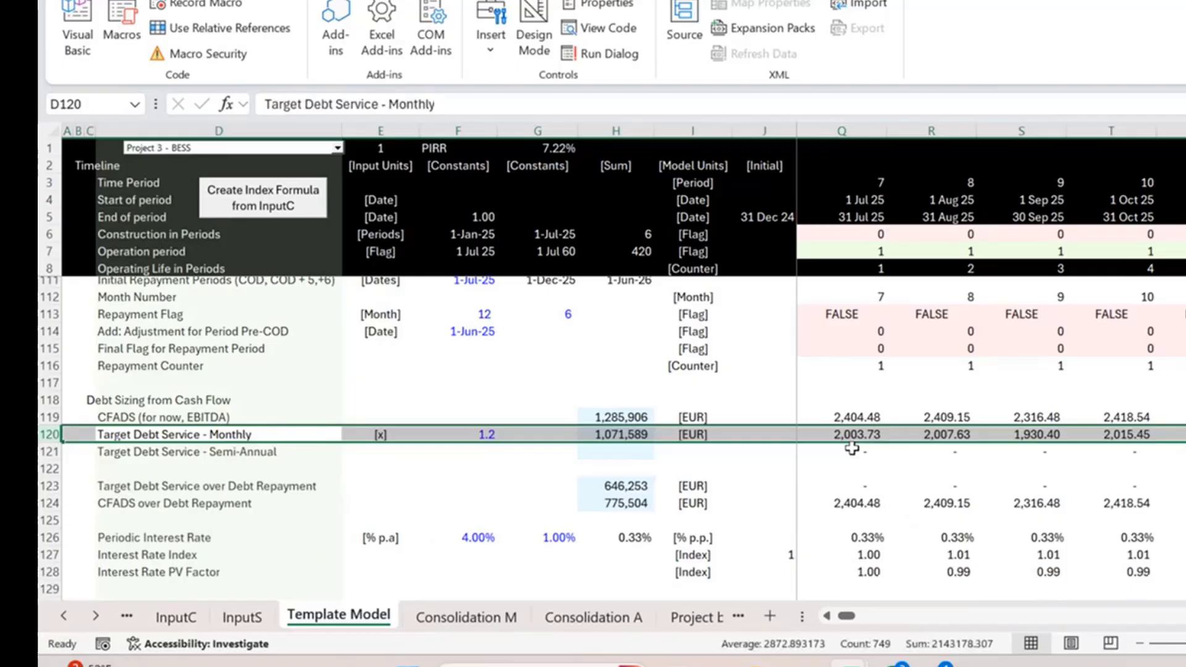
Insert a blank row directly above the Target Debt Service - Semi-Annual row
{"action": "key", "text": "Down"}
{"action": "key", "text": "shift+space"}
{"action": "key", "text": "ctrl+shift+equal"}
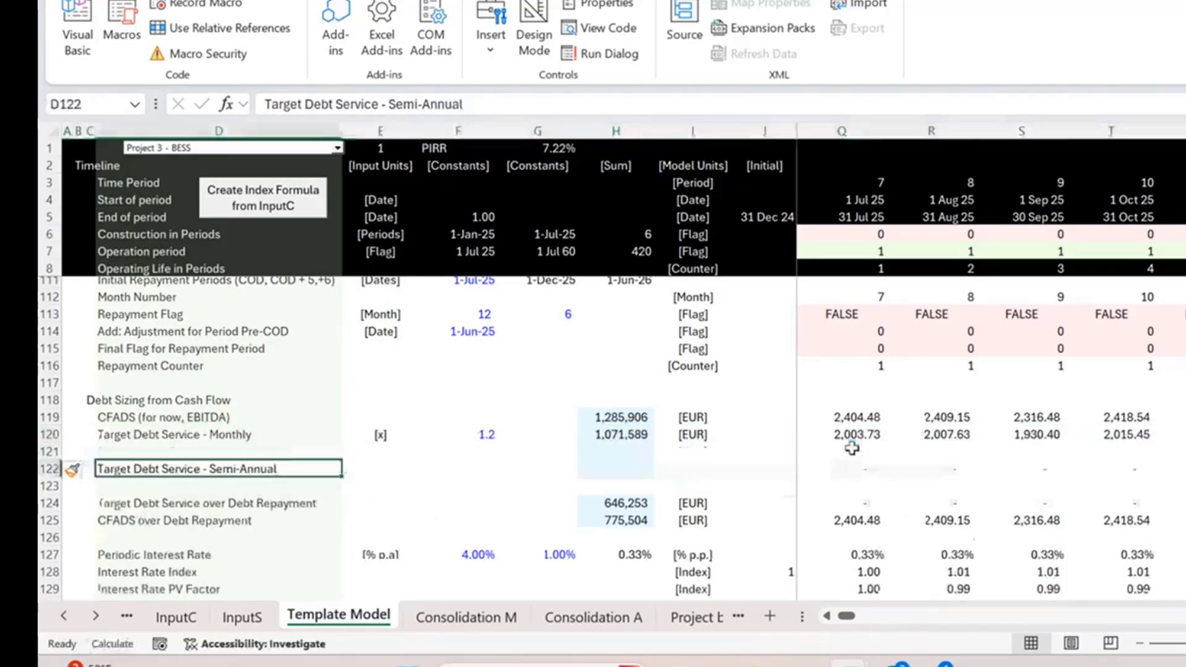
Label the new row in D121 "CFADS (for now, EBITDA) - Semi-Annual"
{"action": "key", "text": "Up"}
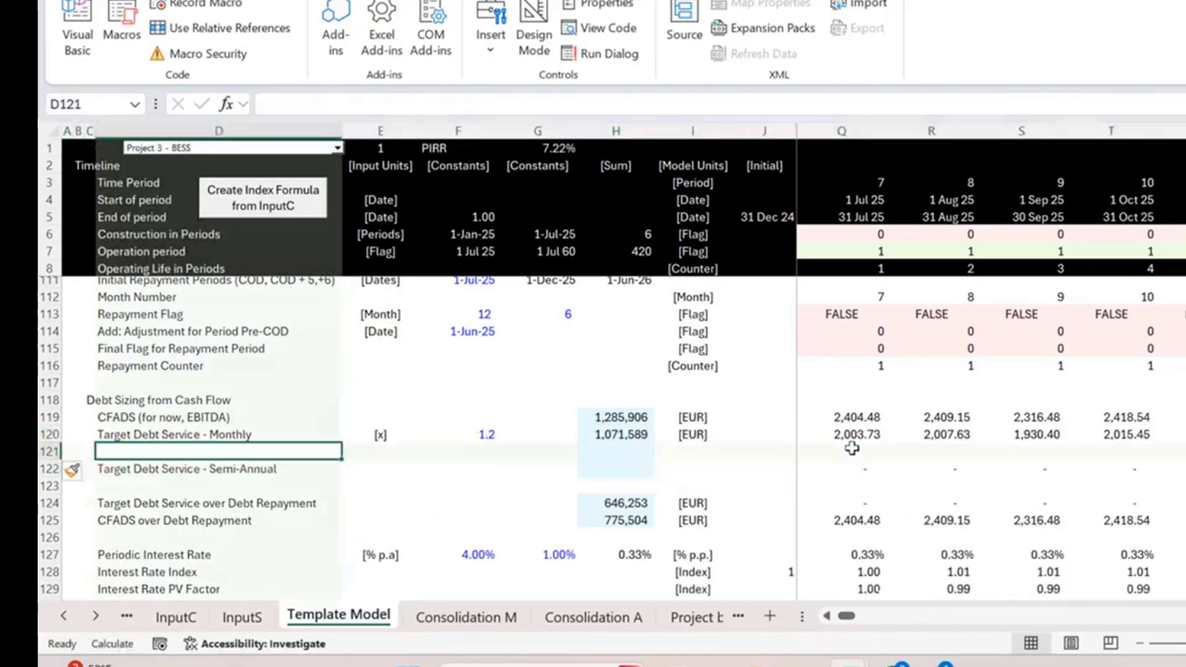
{"action": "type", "text": "CFAD"}
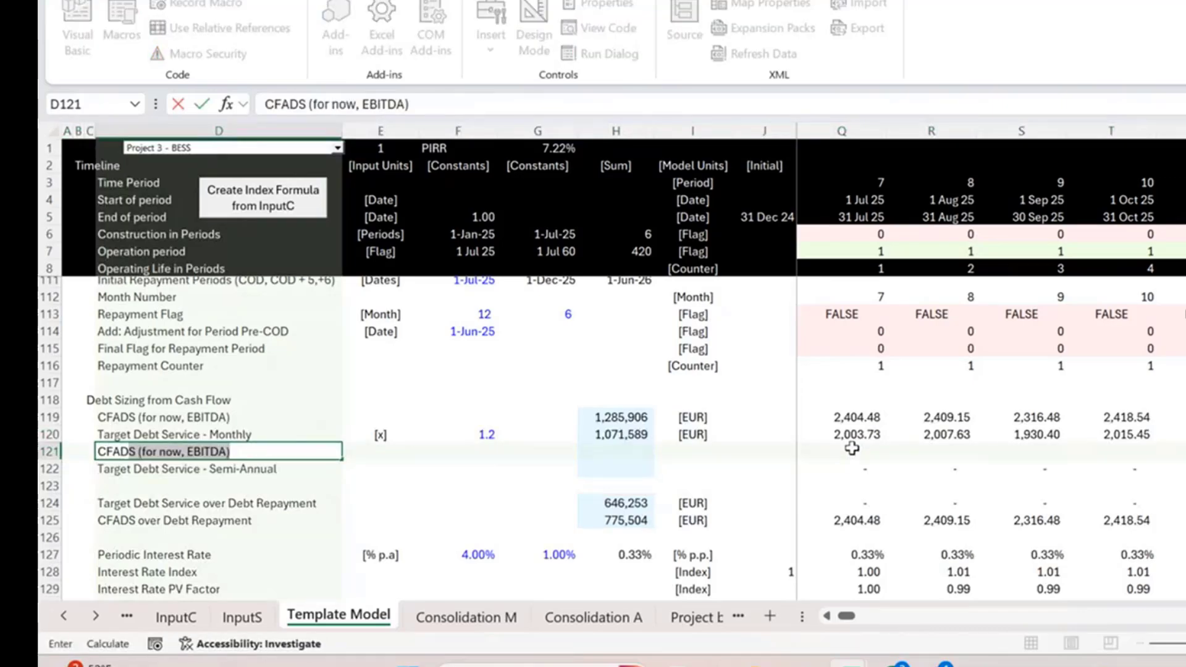
{"action": "type", "text": "S (S"}
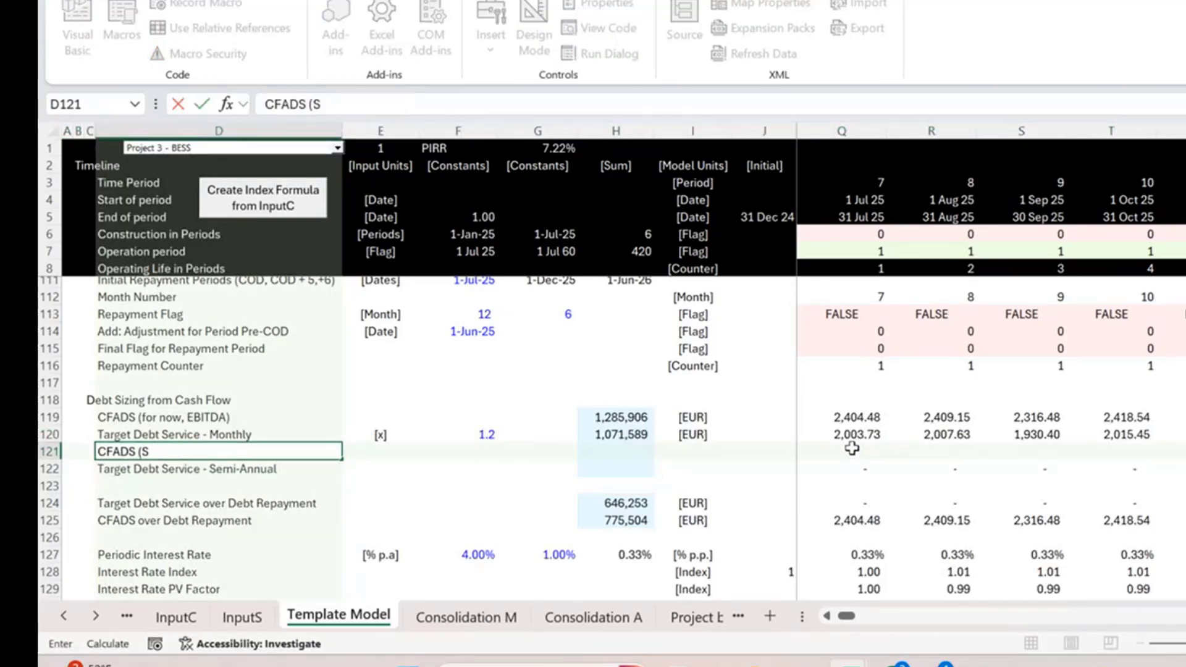
{"action": "key", "text": "BackSpace"}
{"action": "type", "text": "for"}
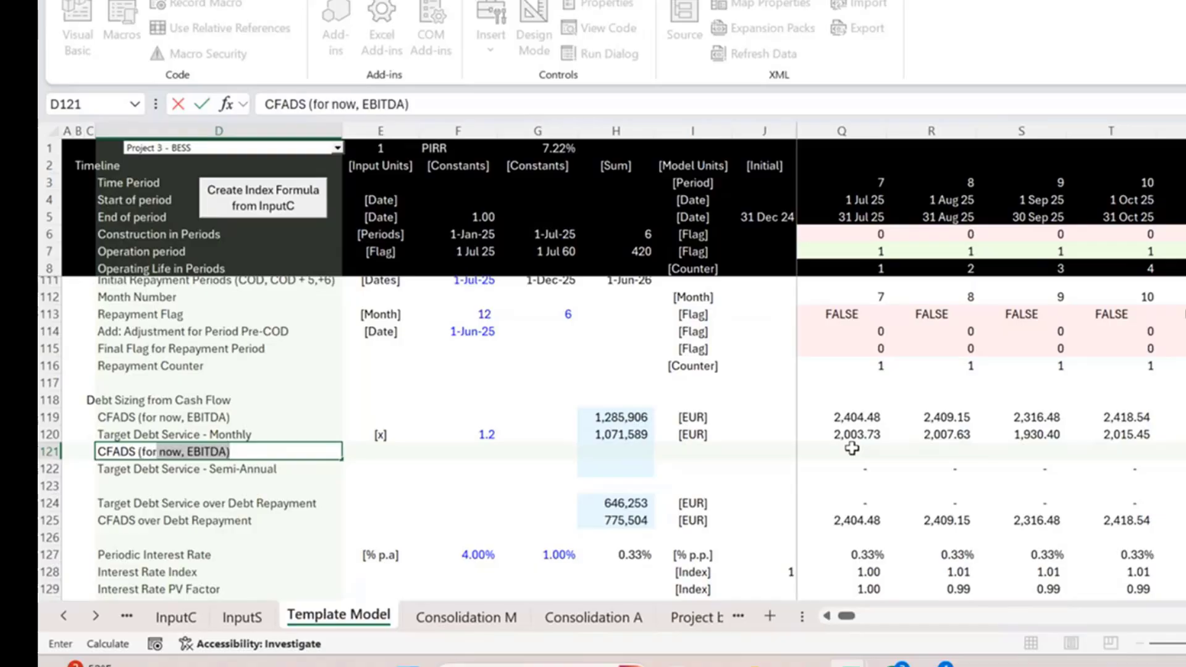
{"action": "left_click", "coordinate": [410, 450]}
{"action": "double_click", "coordinate": [291, 456]}
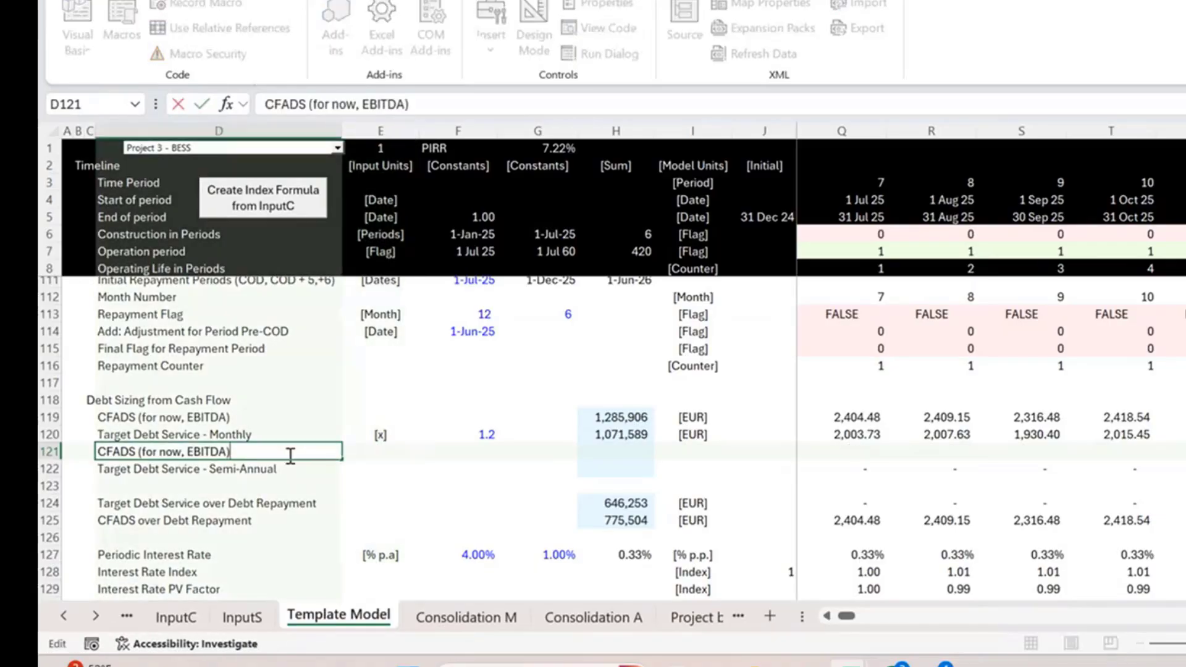
{"action": "type", "text": "- Semi"}
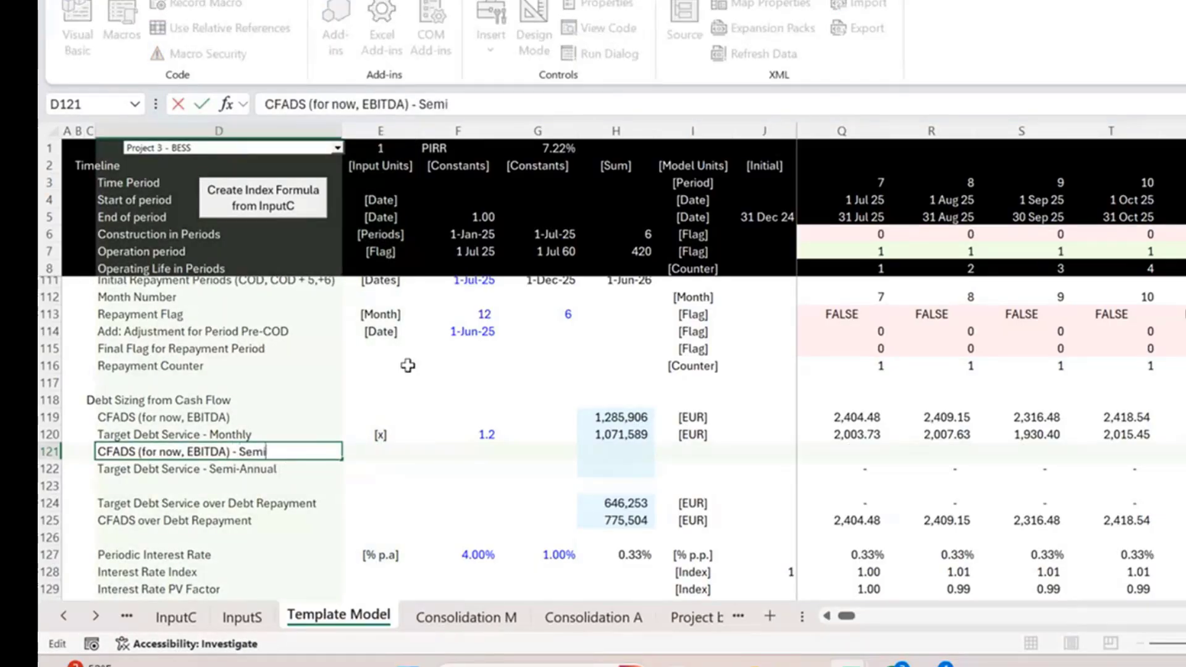
{"action": "type", "text": "-Annual"}
{"action": "key", "text": "ctrl+Return"}
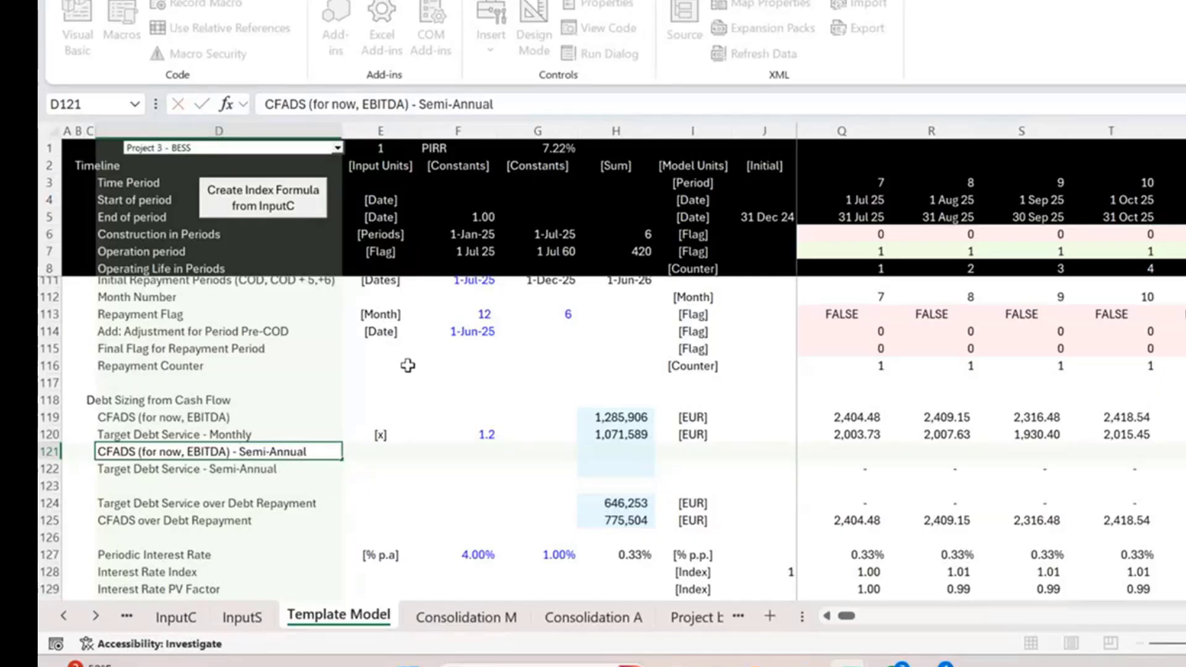
Enter =SUMIF(116:116,K116,119:119)*K115 in K121 to total CFADS per repayment period in the semi-annual CFADS row
{"action": "key", "text": "Right"}
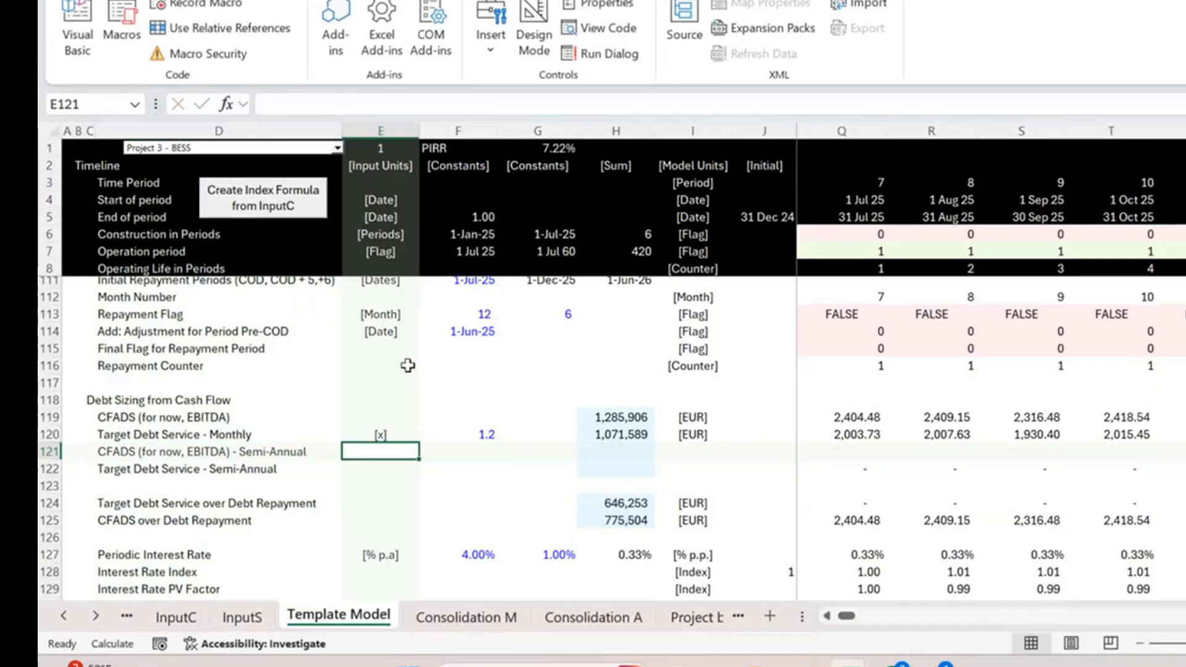
{"action": "key", "text": "Right"}
{"action": "key", "text": "Right"}
{"action": "key", "text": "Right"}
{"action": "key", "text": "Right"}
{"action": "key", "text": "Right"}
{"action": "key", "text": "Right"}
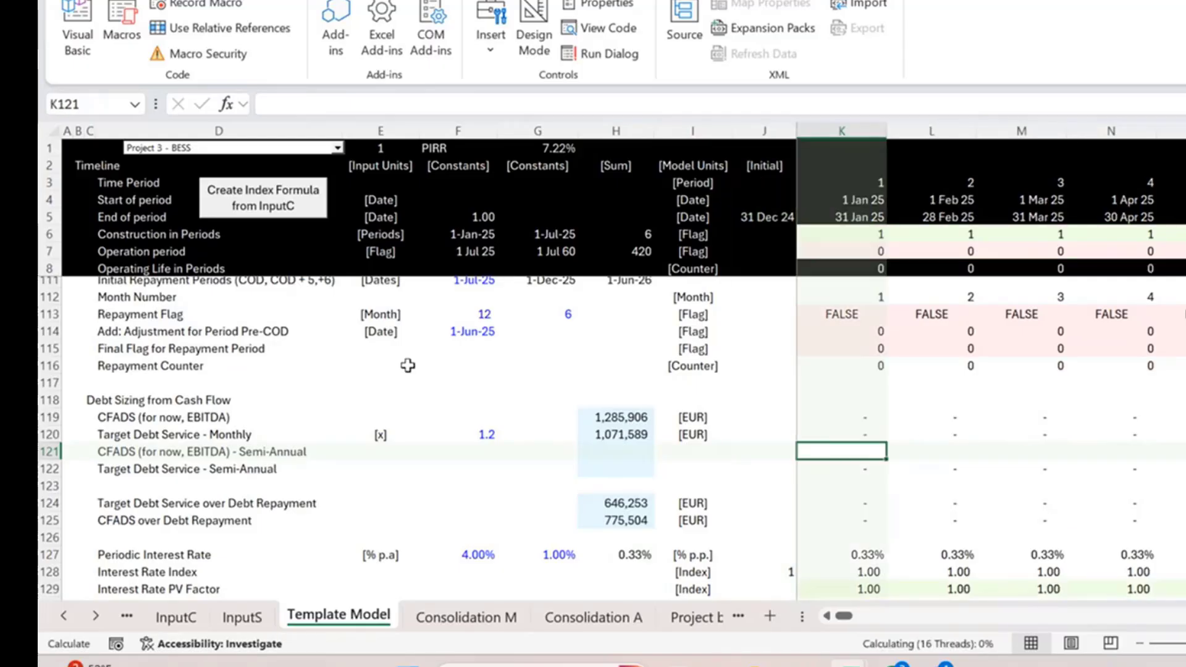
{"action": "type", "text": "="}
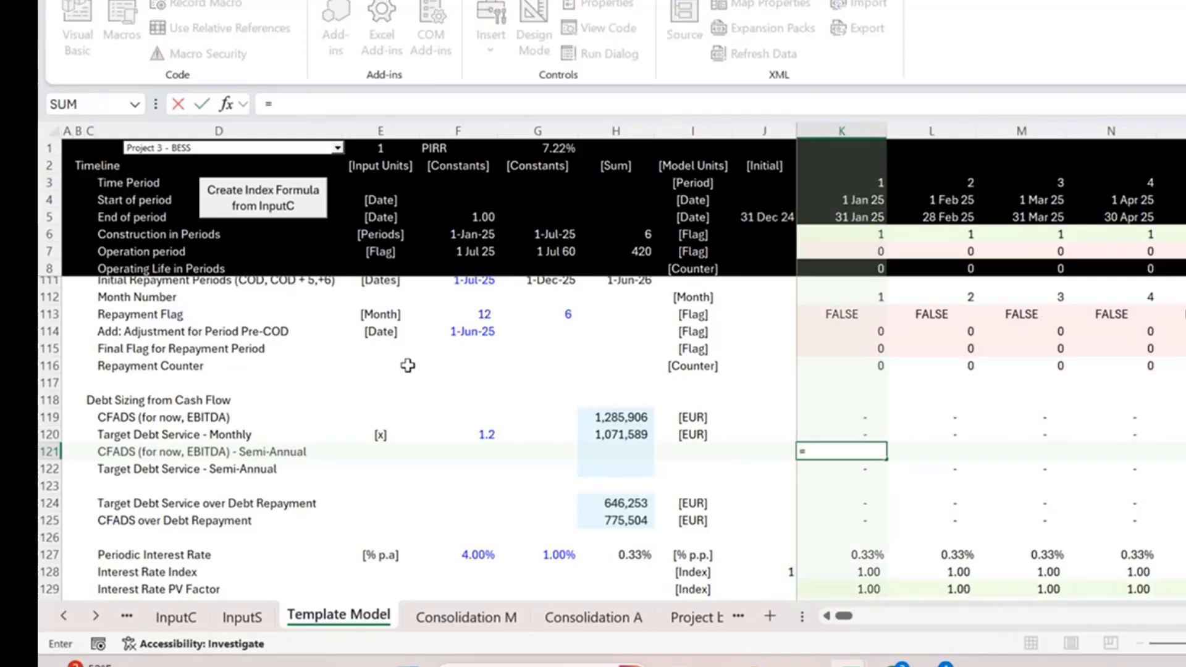
{"action": "type", "text": "SUMI"}
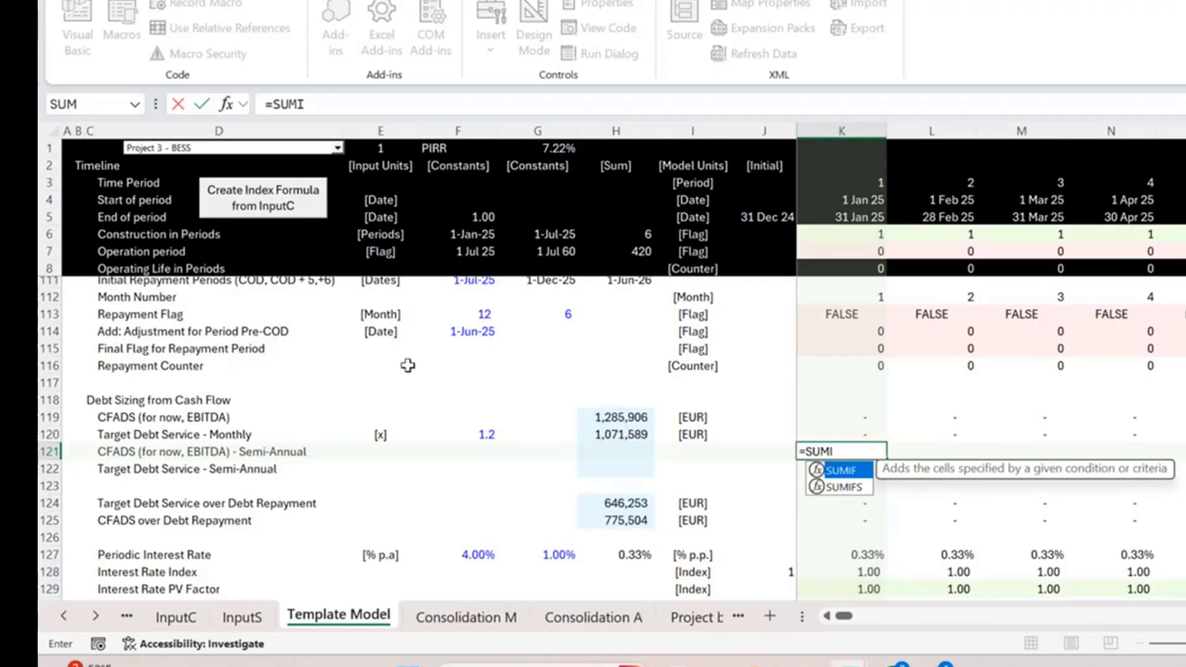
{"action": "type", "text": "F("}
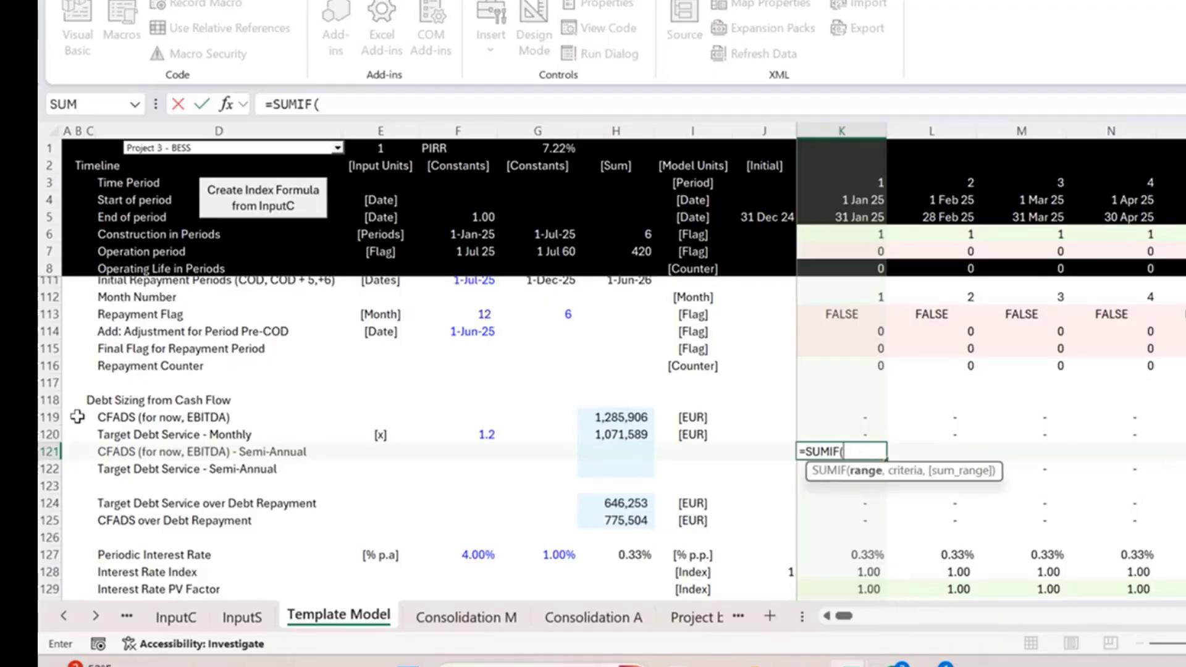
{"action": "left_click", "coordinate": [50, 365]}
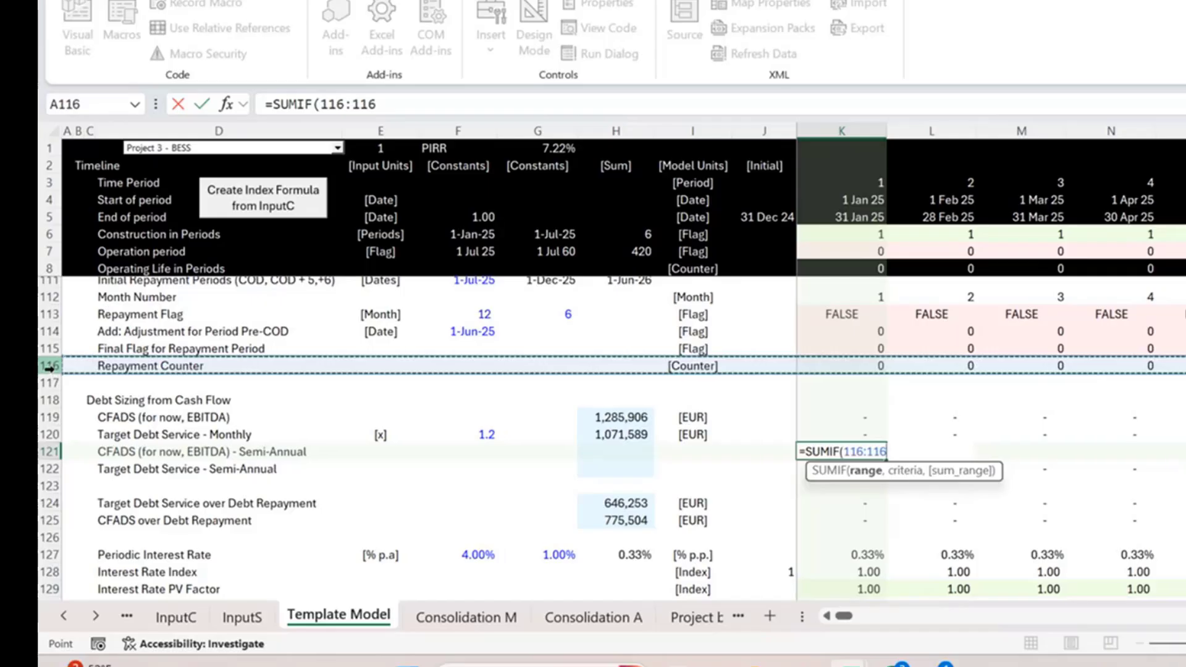
{"action": "type", "text": ","}
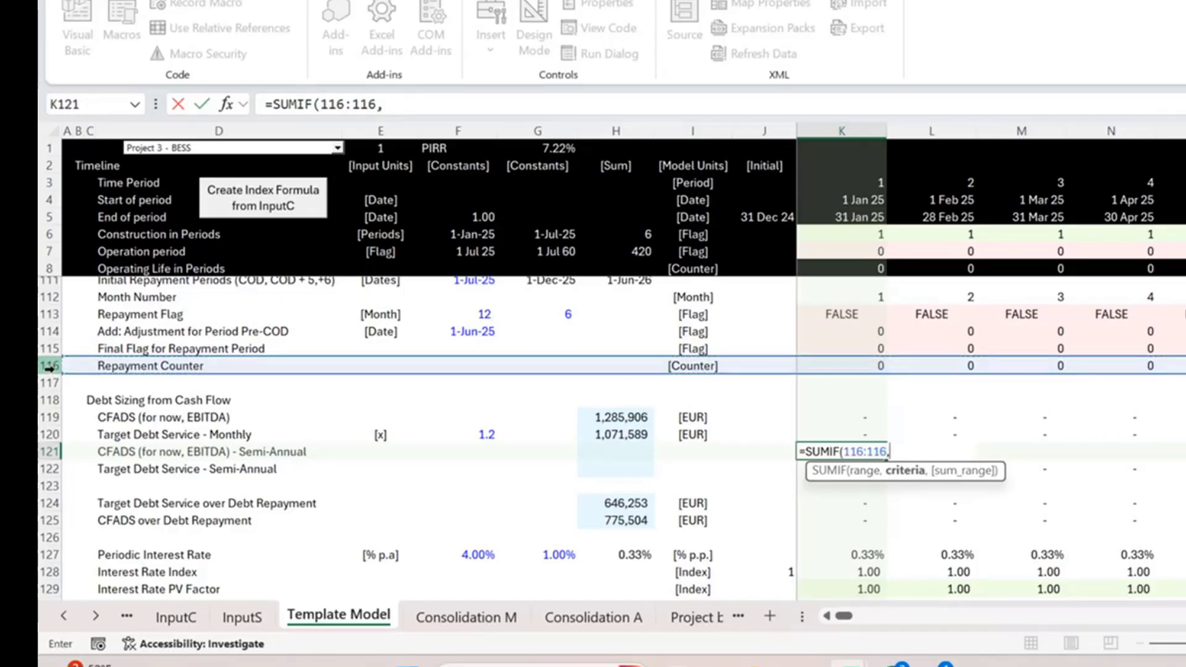
{"action": "left_click", "coordinate": [868, 350]}
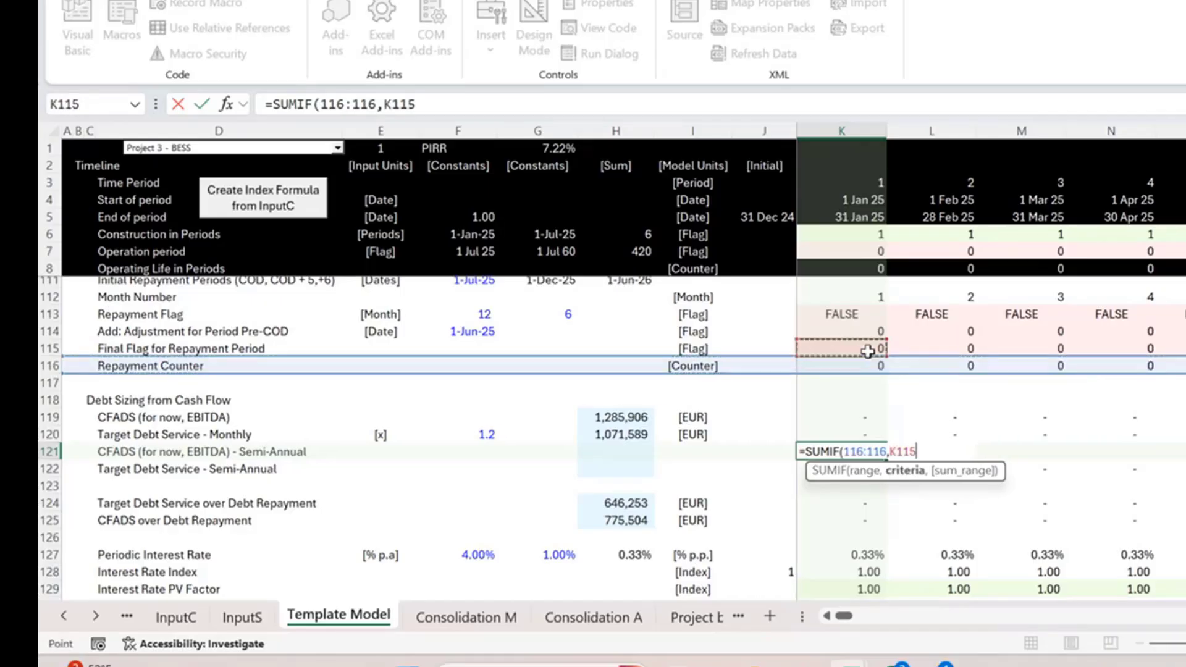
{"action": "key", "text": "BackSpace"}
{"action": "key", "text": "BackSpace"}
{"action": "key", "text": "BackSpace"}
{"action": "key", "text": "BackSpace"}
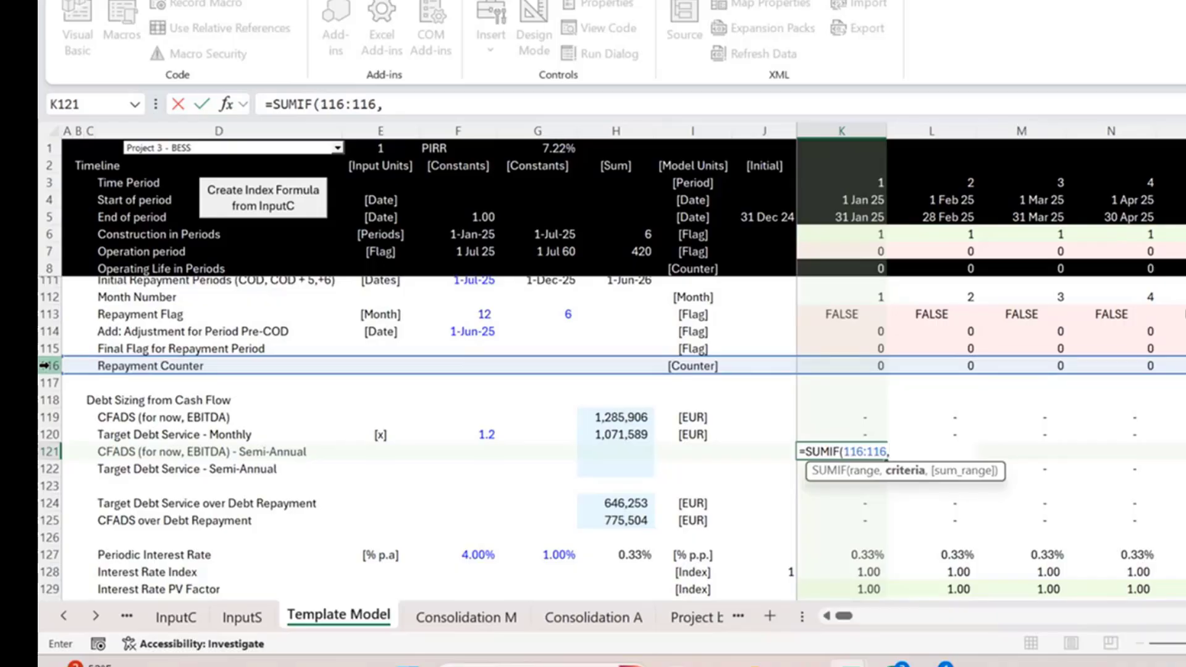
{"action": "left_click", "coordinate": [855, 366]}
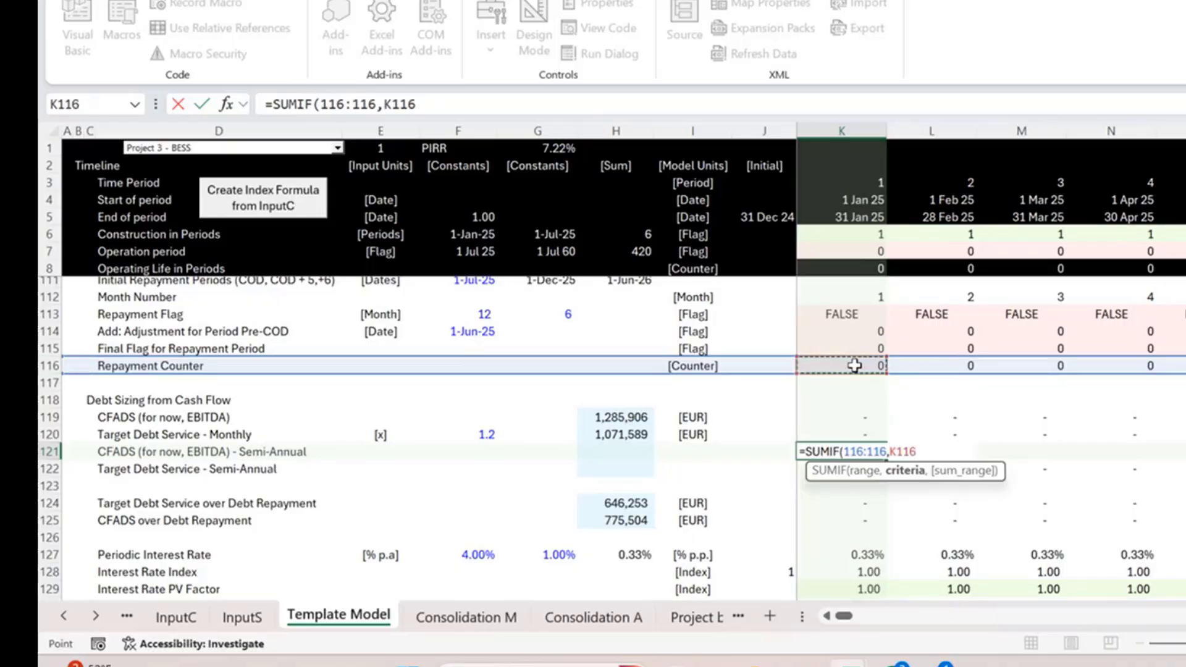
{"action": "type", "text": ","}
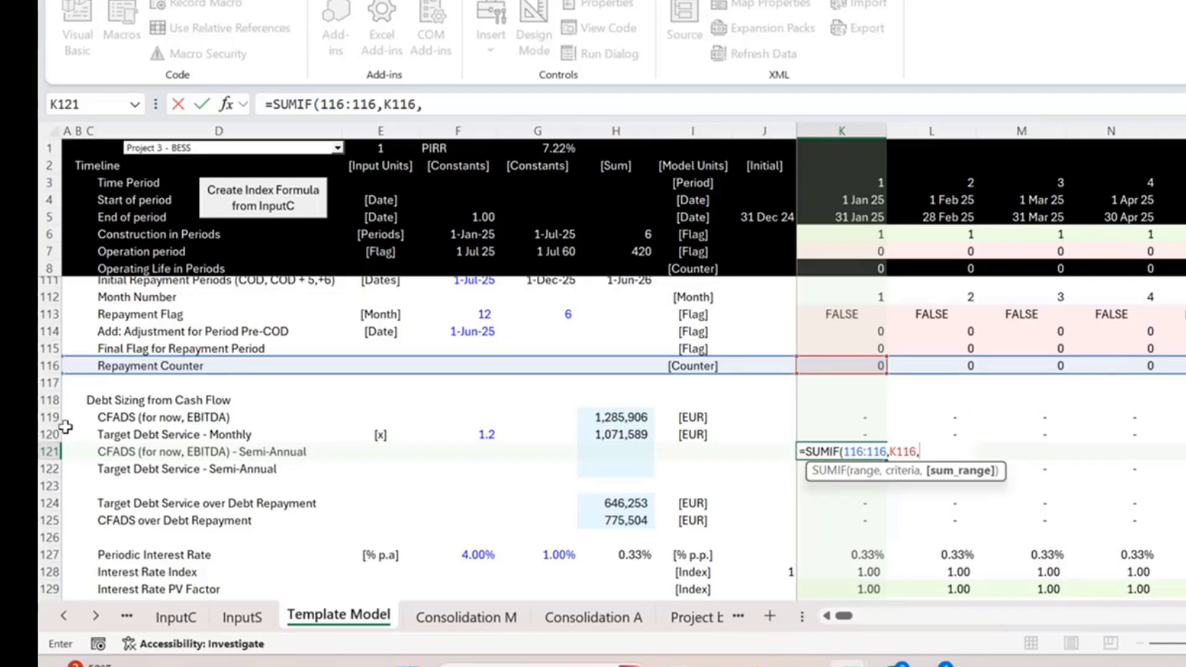
{"action": "left_click", "coordinate": [51, 418]}
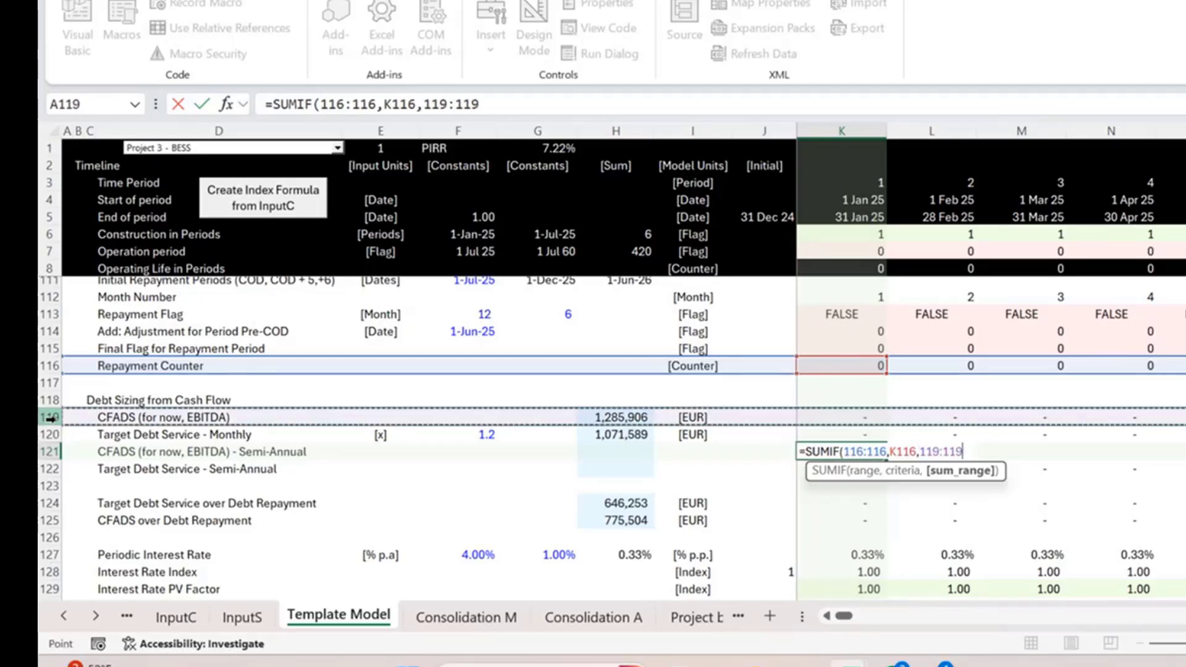
{"action": "type", "text": ")*"}
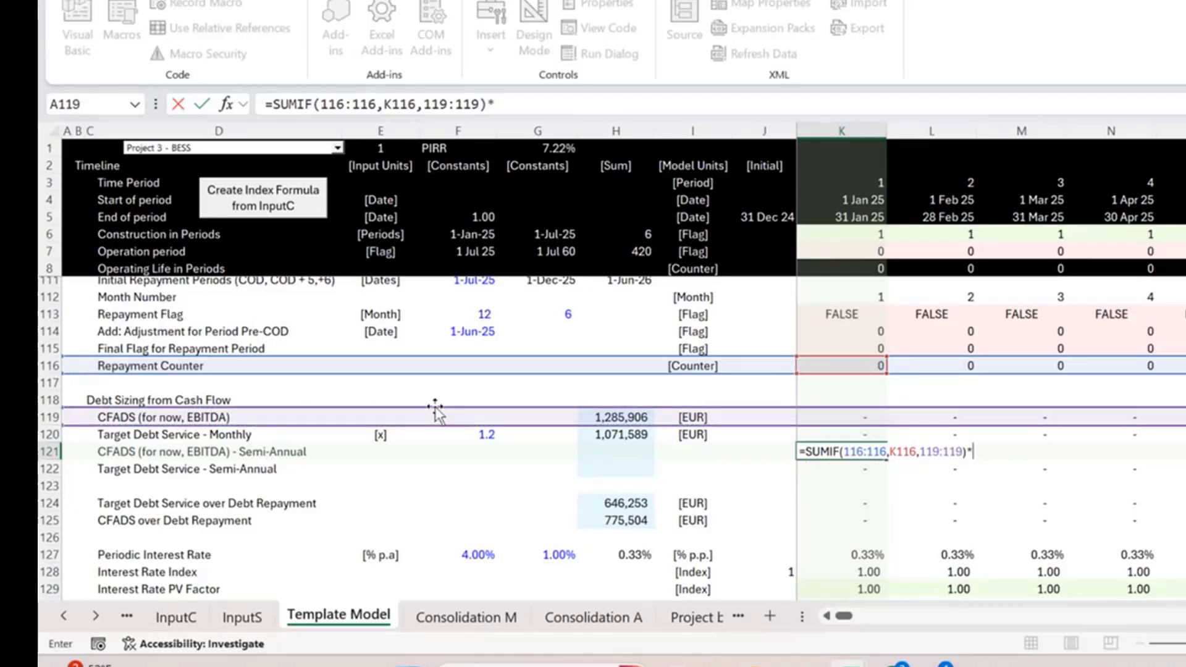
{"action": "left_click", "coordinate": [863, 352]}
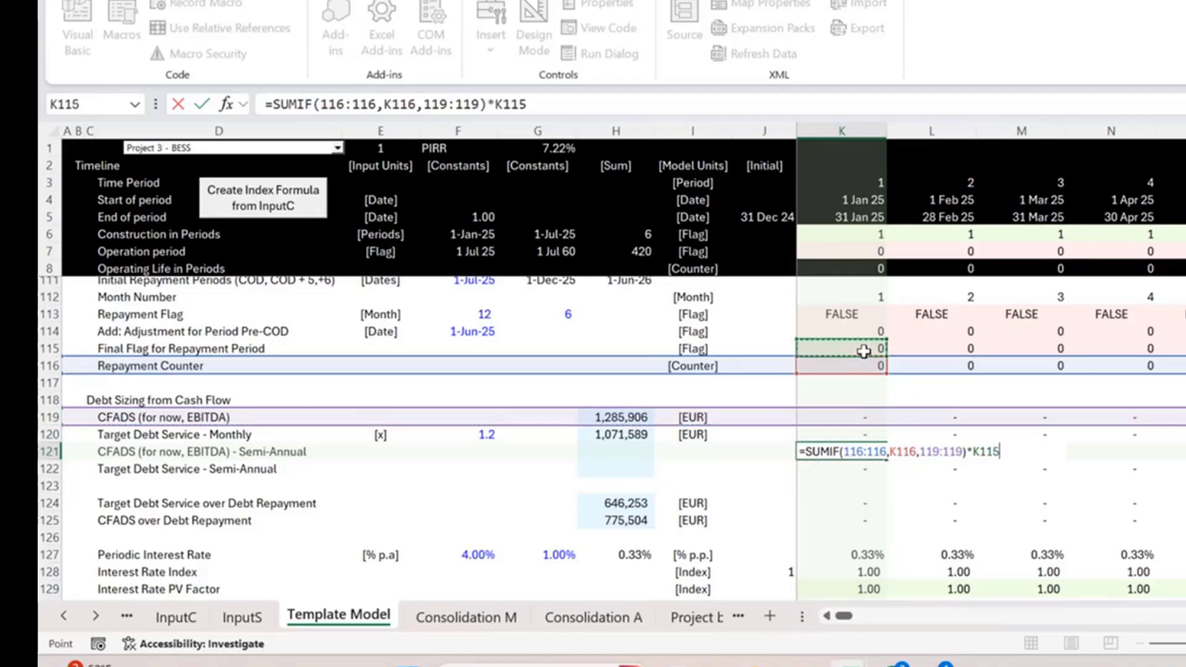
{"action": "key", "text": "ctrl+Return"}
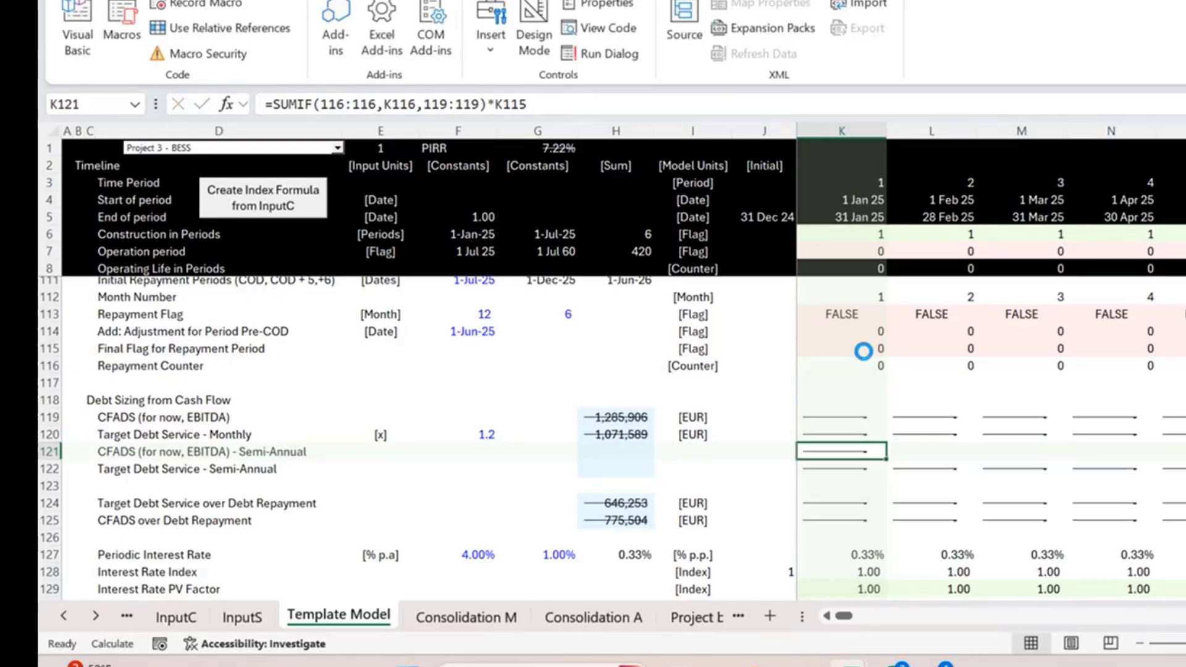
Fill the semi-annual CFADS formula from K121 across the remaining monthly columns of row 121
{"action": "key", "text": "ctrl+shift+Right"}
{"action": "key", "text": "Down"}
{"action": "key", "text": "Up"}
Check the semi-annual CFADS formulas and values in row 121 month by month through column V
{"action": "key", "text": "Right"}
{"action": "key", "text": "Right"}
{"action": "key", "text": "Right"}
{"action": "key", "text": "Right"}
{"action": "key", "text": "Right"}
{"action": "key", "text": "Right"}
{"action": "key", "text": "Right"}
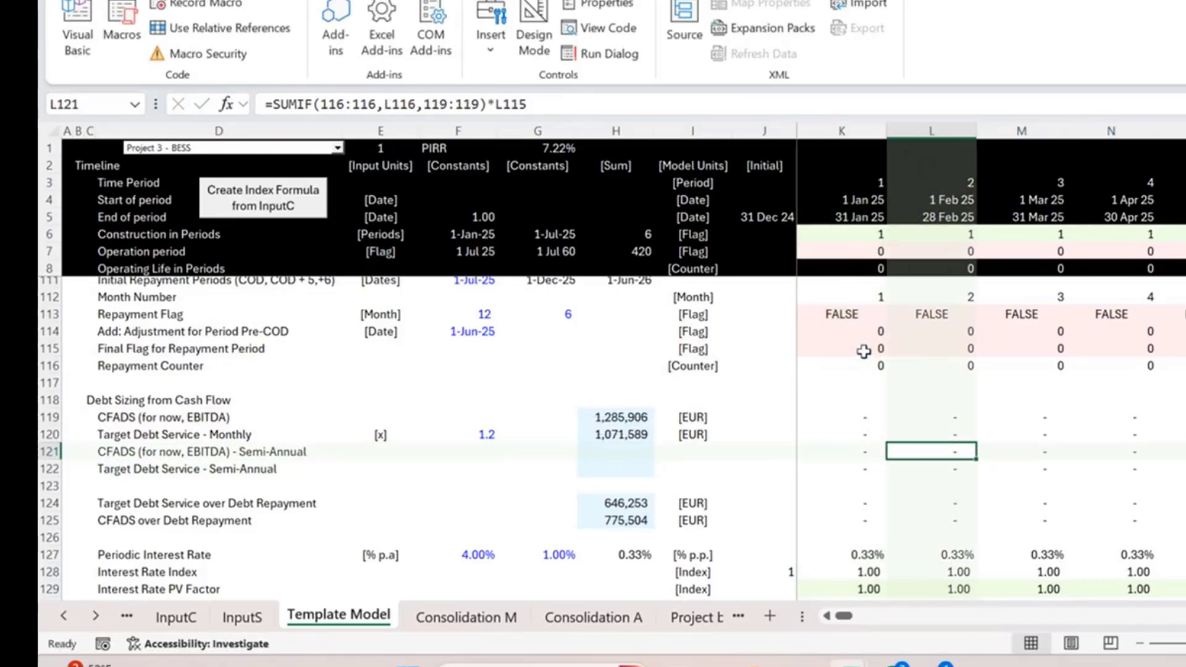
{"action": "key", "text": "Right"}
{"action": "key", "text": "Right"}
{"action": "key", "text": "Right"}
{"action": "key", "text": "Right"}
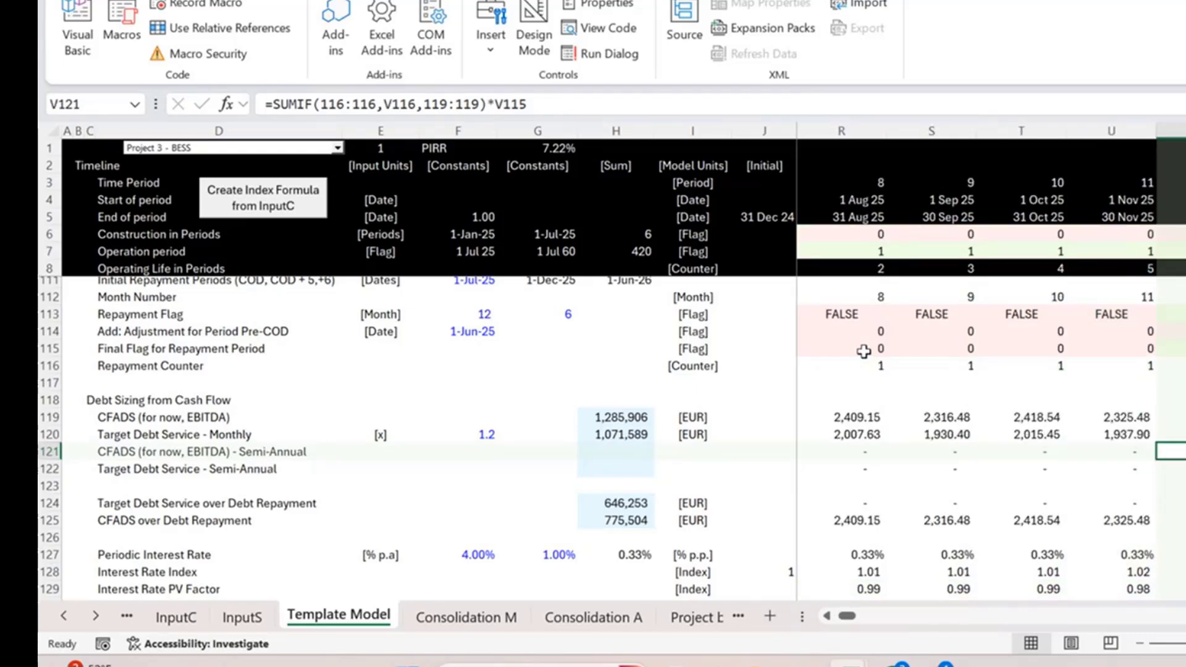
Repoint the CFADS over Debt Repayment formula in K125 to the semi-annual CFADS row as =K121*K110
{"action": "key", "text": "Down"}
{"action": "key", "text": "Down"}
{"action": "key", "text": "Down"}
{"action": "key", "text": "Down"}
{"action": "key", "text": "Down"}
{"action": "key", "text": "Up"}
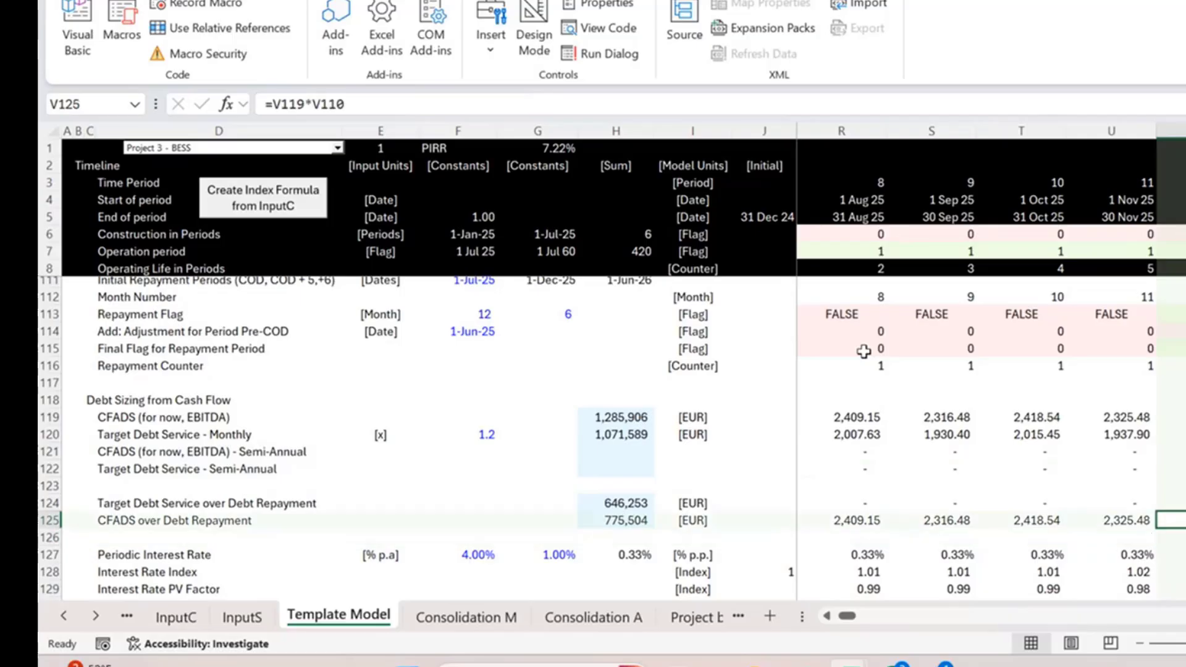
{"action": "key", "text": "F2"}
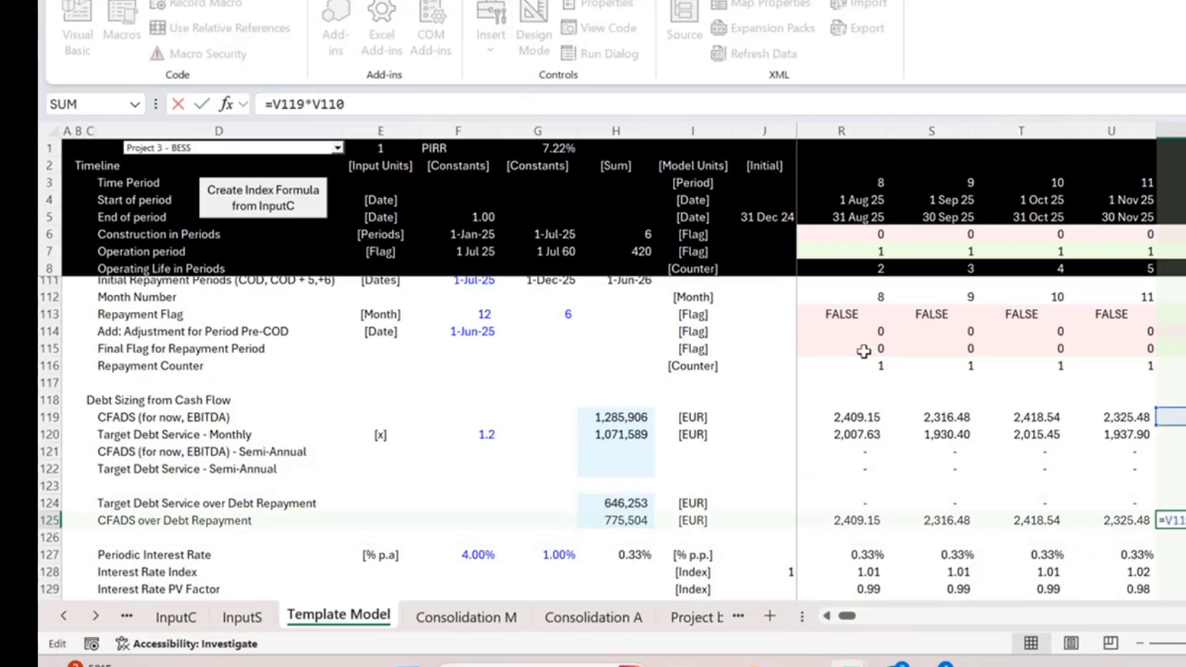
{"action": "key", "text": "Escape"}
{"action": "key", "text": "ctrl+Left"}
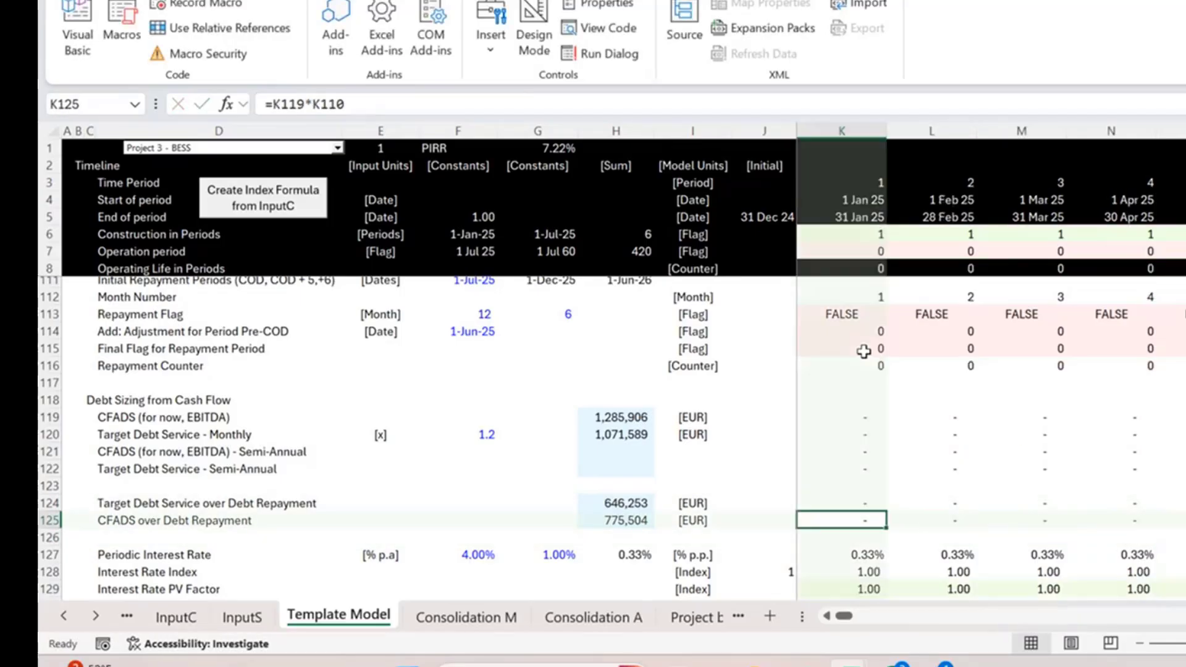
{"action": "key", "text": "F2"}
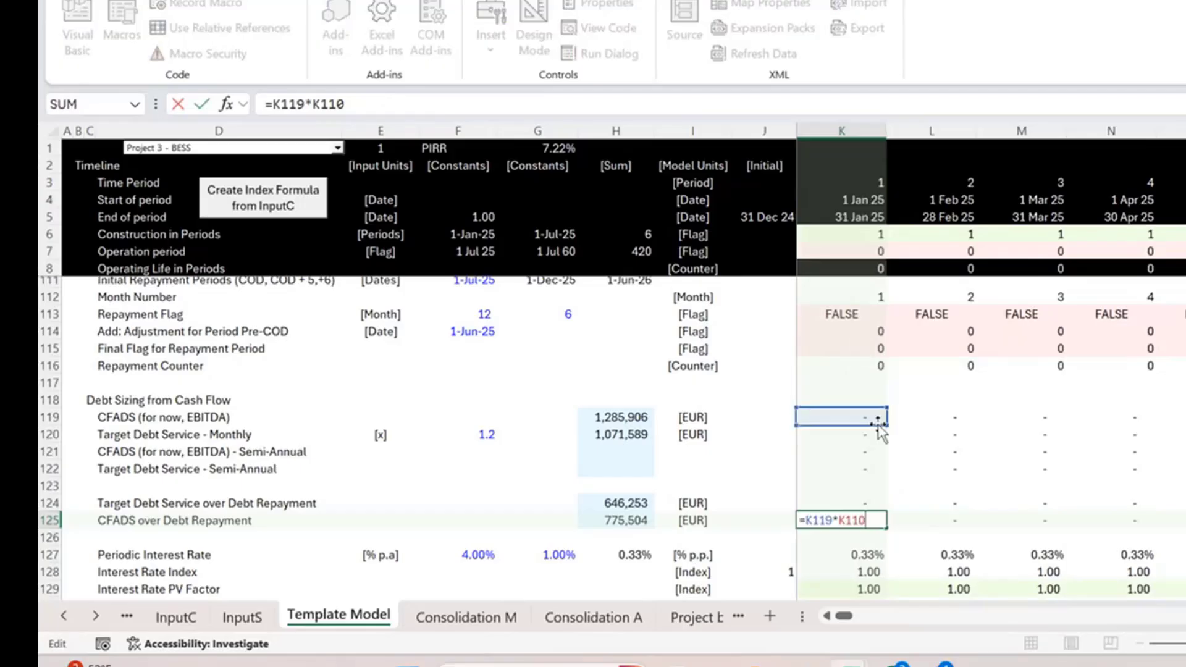
{"action": "left_click_drag", "start_coordinate": [880, 419], "coordinate": [877, 450]}
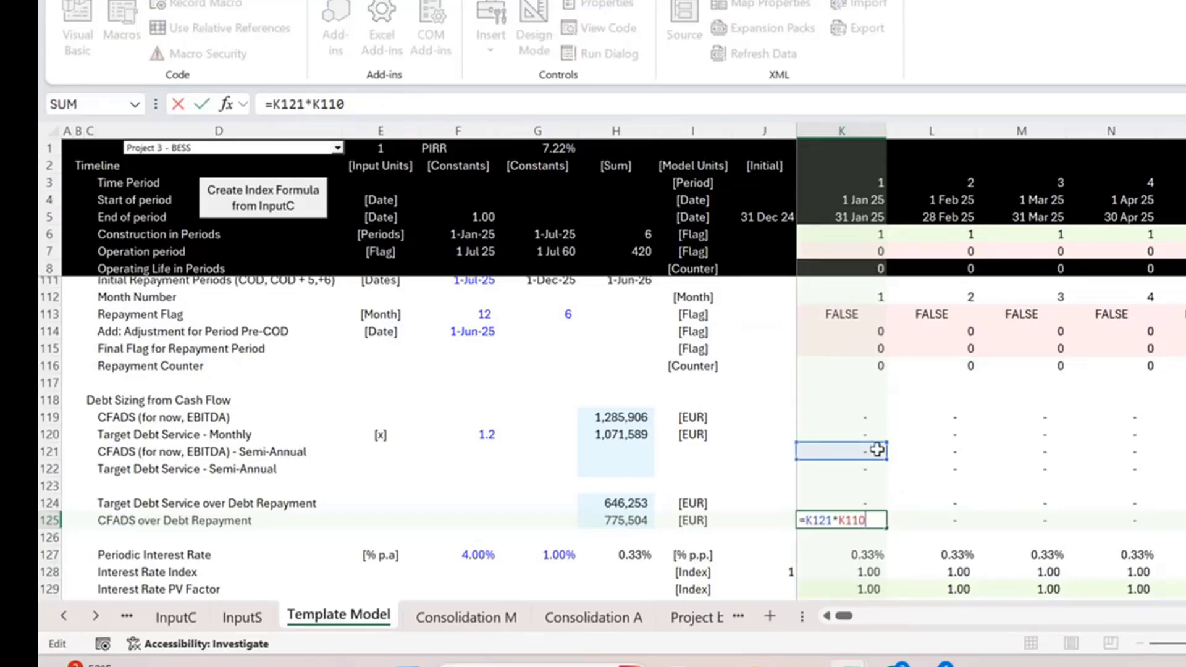
Enter =K121*K110 for CFADS over Debt Repayment in K125 and check the row through December 2025
{"action": "key", "text": "ctrl+Return"}
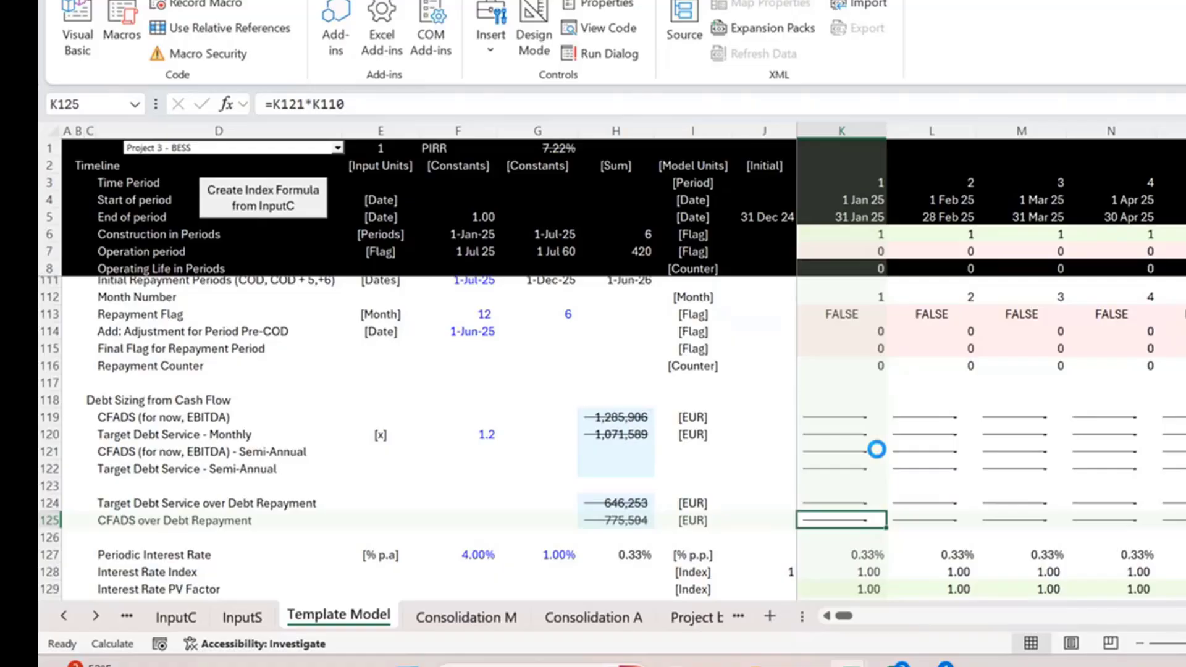
{"action": "key", "text": "Right"}
{"action": "key", "text": "Right"}
{"action": "key", "text": "Right"}
{"action": "key", "text": "Right"}
{"action": "key", "text": "Right"}
{"action": "key", "text": "Right"}
{"action": "key", "text": "Right"}
{"action": "key", "text": "Right"}
{"action": "key", "text": "Right"}
{"action": "key", "text": "Right"}
{"action": "key", "text": "Right"}
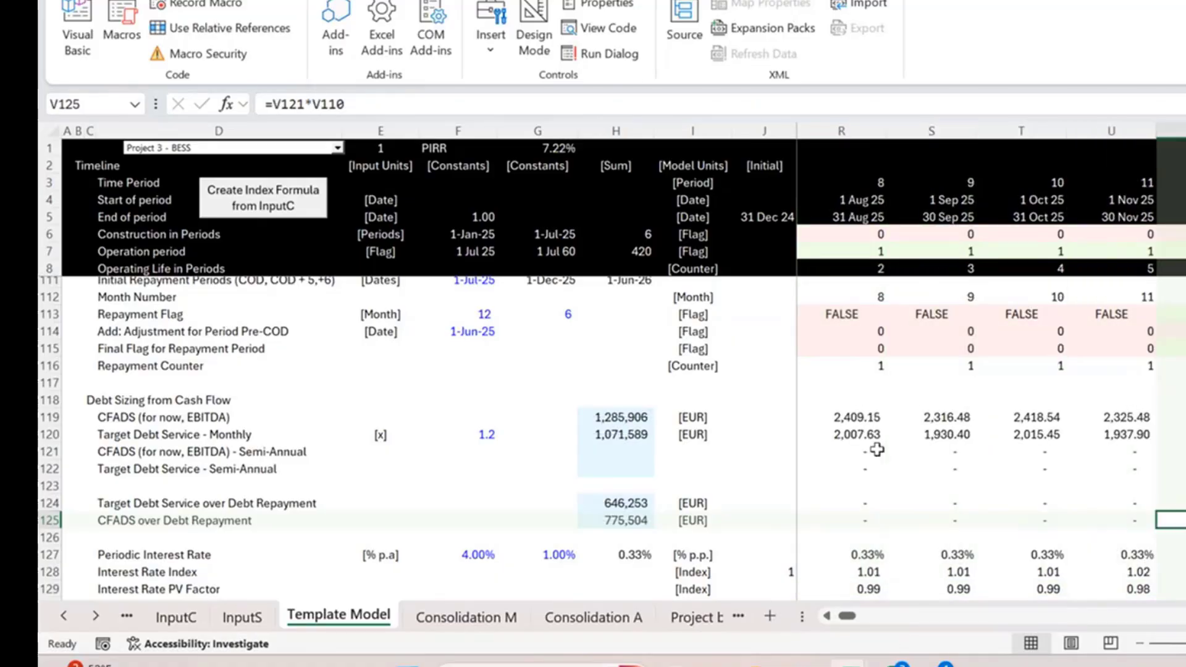
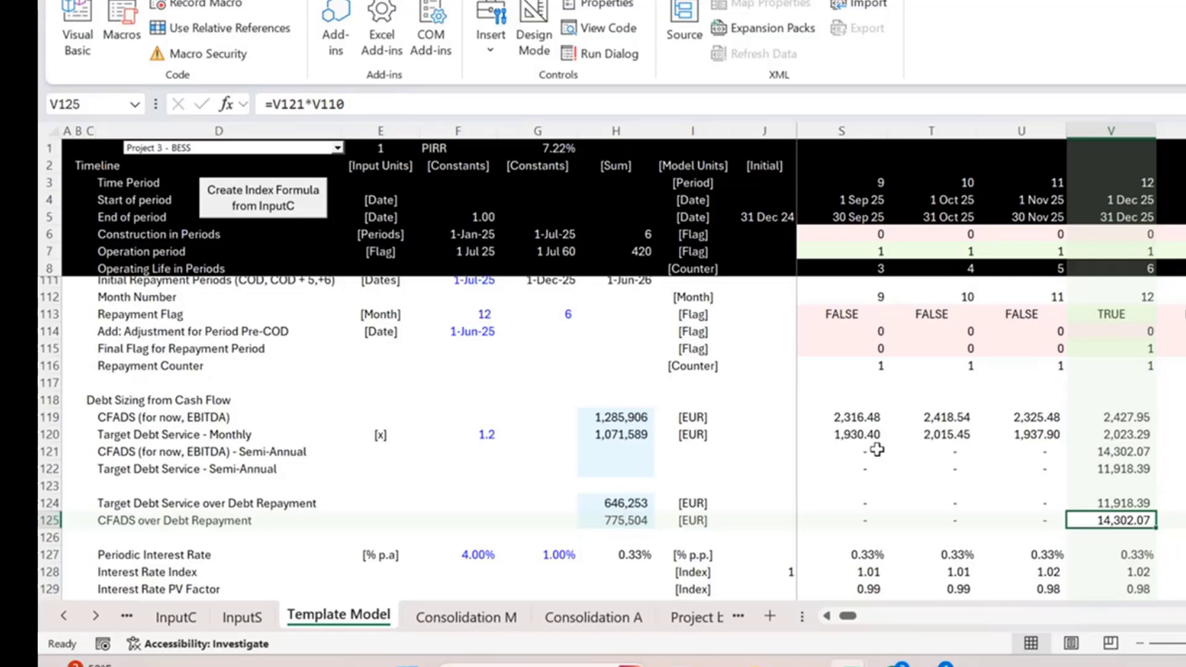
Examine the periodic interest rate, interest rate index and PV factor rows for December 2025
{"action": "key", "text": "Down"}
{"action": "key", "text": "Down"}
{"action": "key", "text": "Down"}
{"action": "key", "text": "Down"}
{"action": "key", "text": "Down"}
{"action": "key", "text": "Down"}
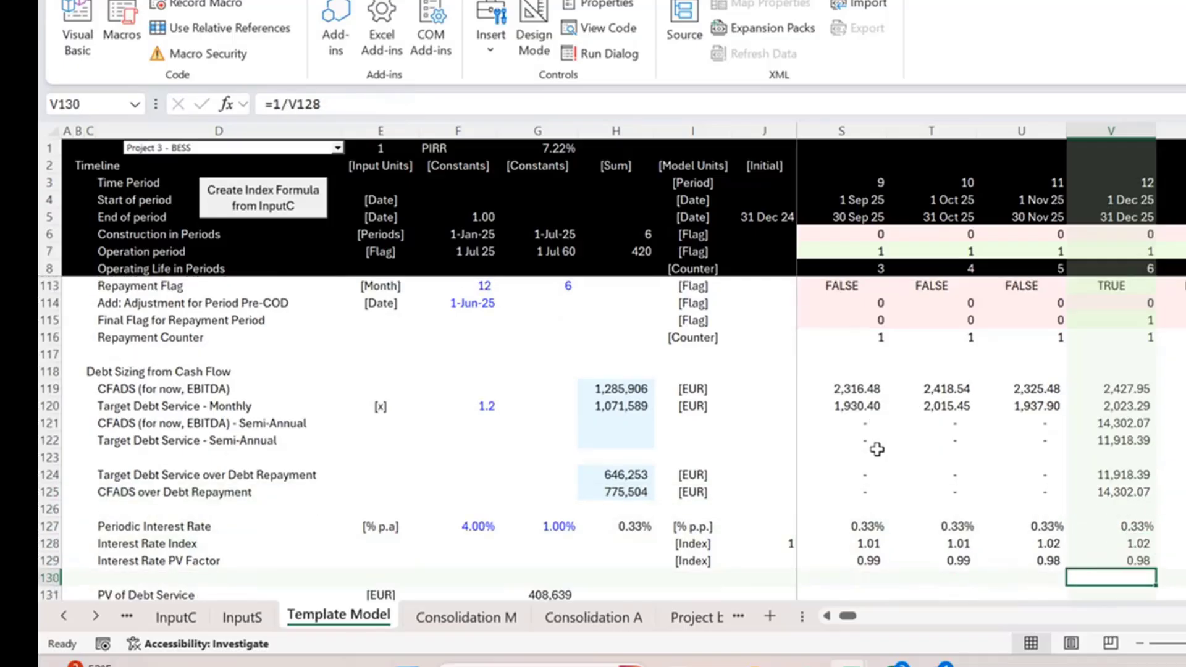
{"action": "key", "text": "Up"}
{"action": "key", "text": "Up"}
{"action": "key", "text": "Up"}
{"action": "key", "text": "Up"}
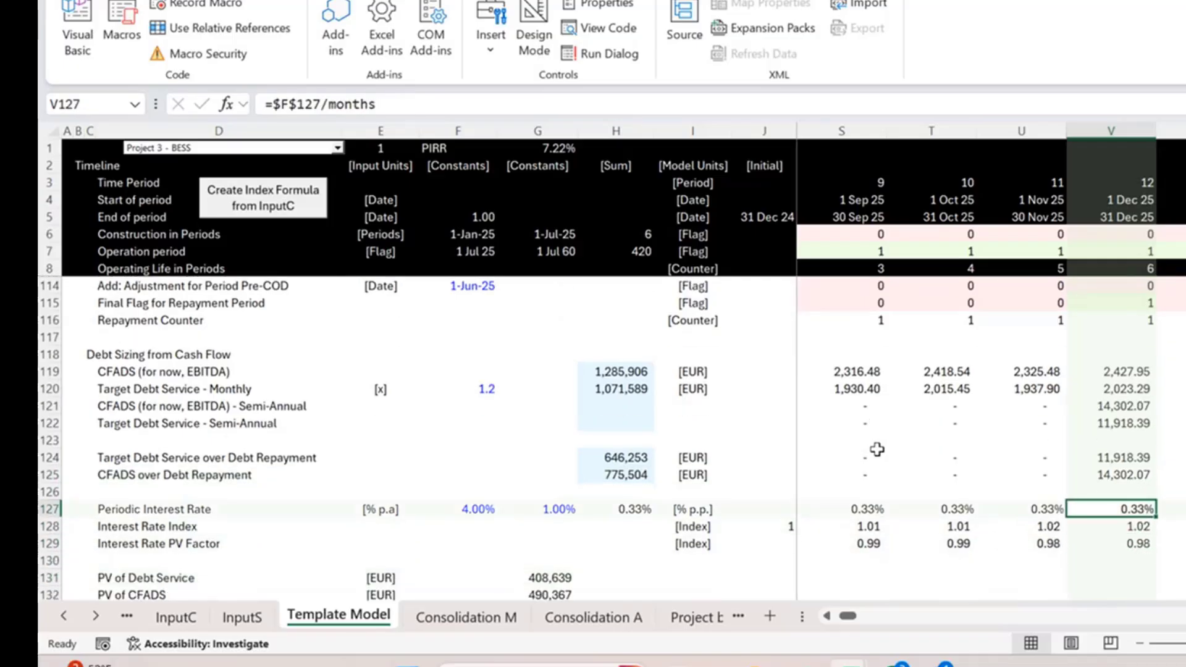
Look over the debt sizing rows from the present values through Debt Applied and Debt Description
{"action": "key", "text": "Down"}
{"action": "key", "text": "Down"}
{"action": "key", "text": "Down"}
{"action": "key", "text": "Down"}
{"action": "key", "text": "Down"}
{"action": "key", "text": "Down"}
{"action": "key", "text": "Down"}
{"action": "key", "text": "Down"}
{"action": "key", "text": "Down"}
{"action": "key", "text": "Down"}
{"action": "key", "text": "Down"}
{"action": "key", "text": "Down"}
{"action": "key", "text": "Down"}
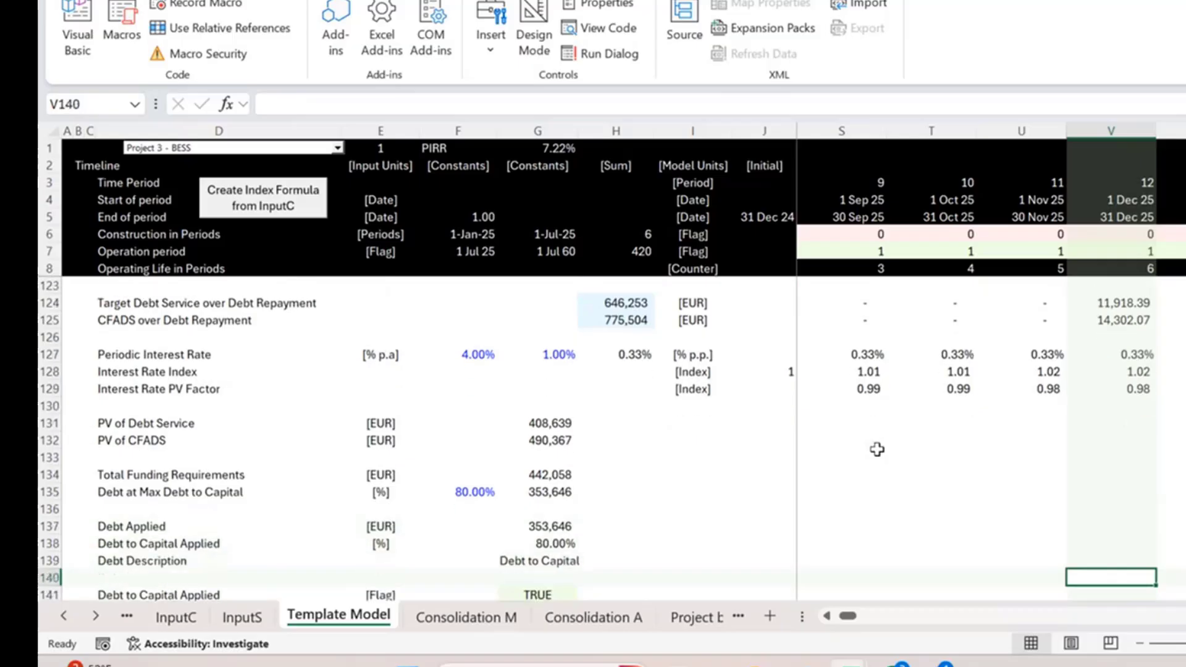
{"action": "key", "text": "Left"}
{"action": "key", "text": "Left"}
{"action": "key", "text": "Left"}
{"action": "key", "text": "Left"}
{"action": "key", "text": "Left"}
{"action": "key", "text": "Left"}
{"action": "key", "text": "Left"}
{"action": "key", "text": "Left"}
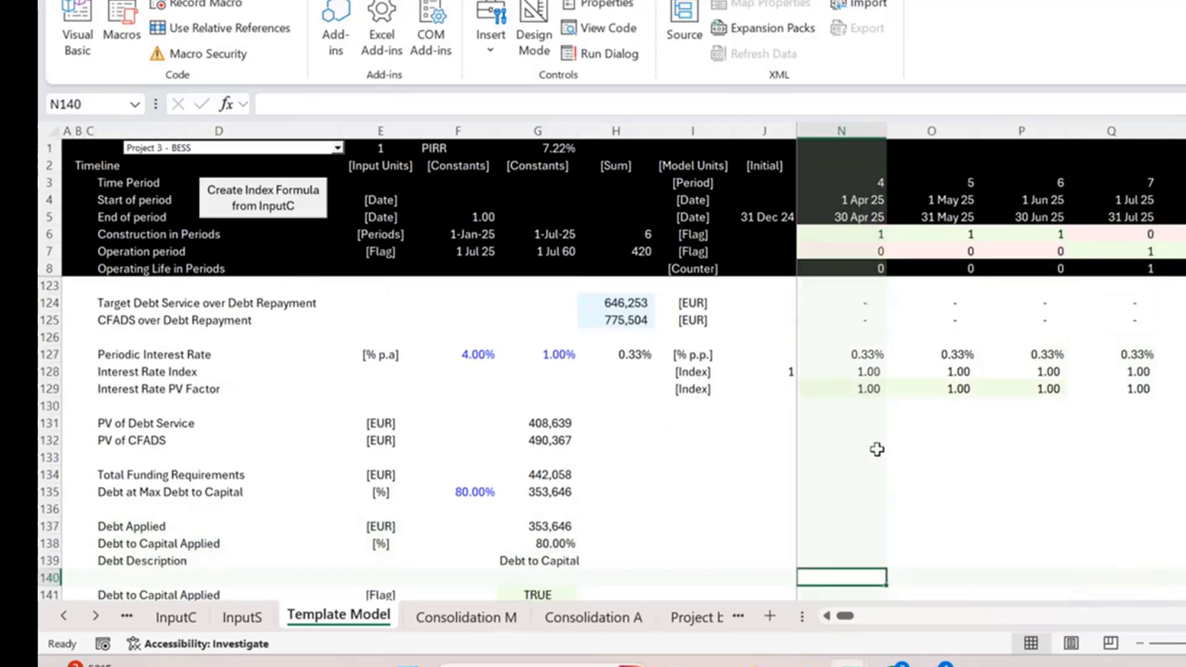
{"action": "key", "text": "Left"}
{"action": "key", "text": "Home"}
{"action": "key", "text": "Up"}
{"action": "key", "text": "Right"}
{"action": "key", "text": "Right"}
{"action": "key", "text": "Right"}
{"action": "key", "text": "Right"}
{"action": "key", "text": "Right"}
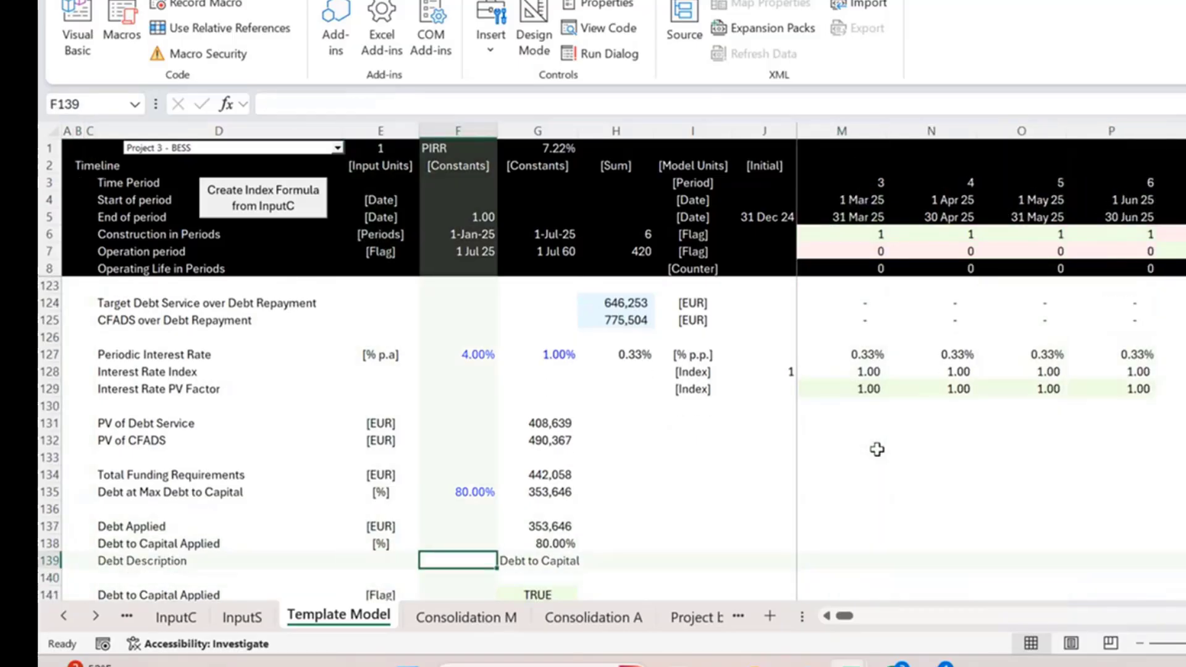
Inspect the SUMPRODUCT formulas for PV of Debt Service in G131 and PV of CFADS in G132, including the rows they reference
{"action": "key", "text": "Up"}
{"action": "key", "text": "Up"}
{"action": "key", "text": "Up"}
{"action": "key", "text": "Up"}
{"action": "key", "text": "Up"}
{"action": "key", "text": "Up"}
{"action": "key", "text": "Right"}
{"action": "key", "text": "Up"}
{"action": "key", "text": "Up"}
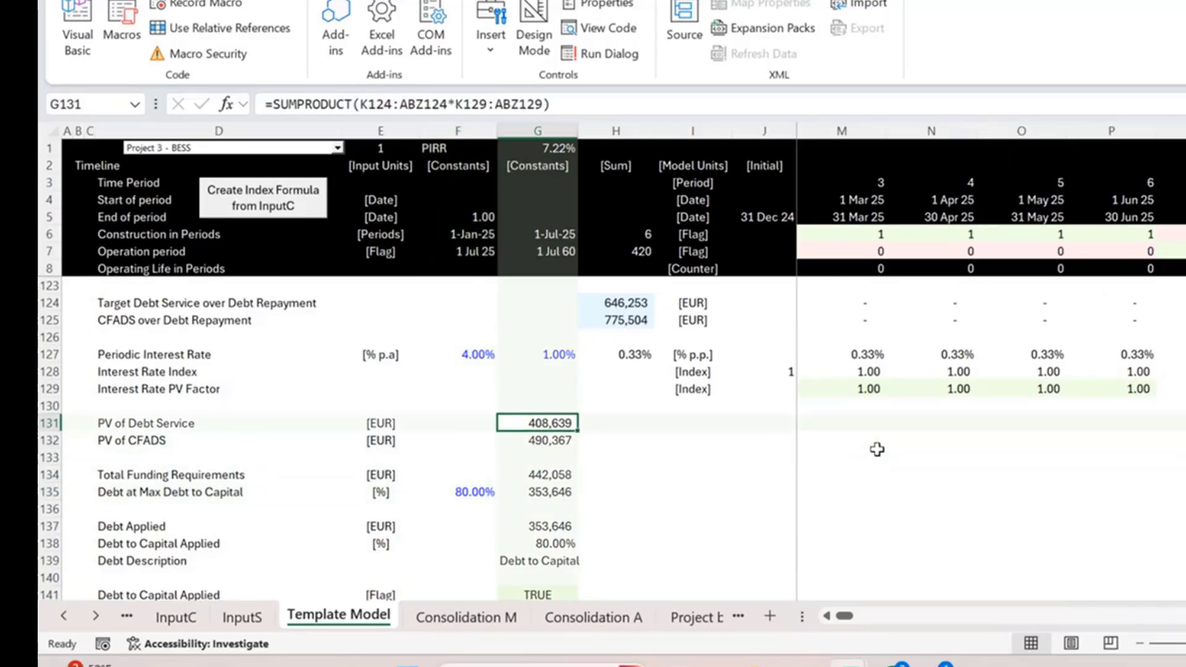
{"action": "key", "text": "F2"}
{"action": "scroll", "coordinate": [988, 472], "scroll_direction": "up", "scroll_amount": 1}
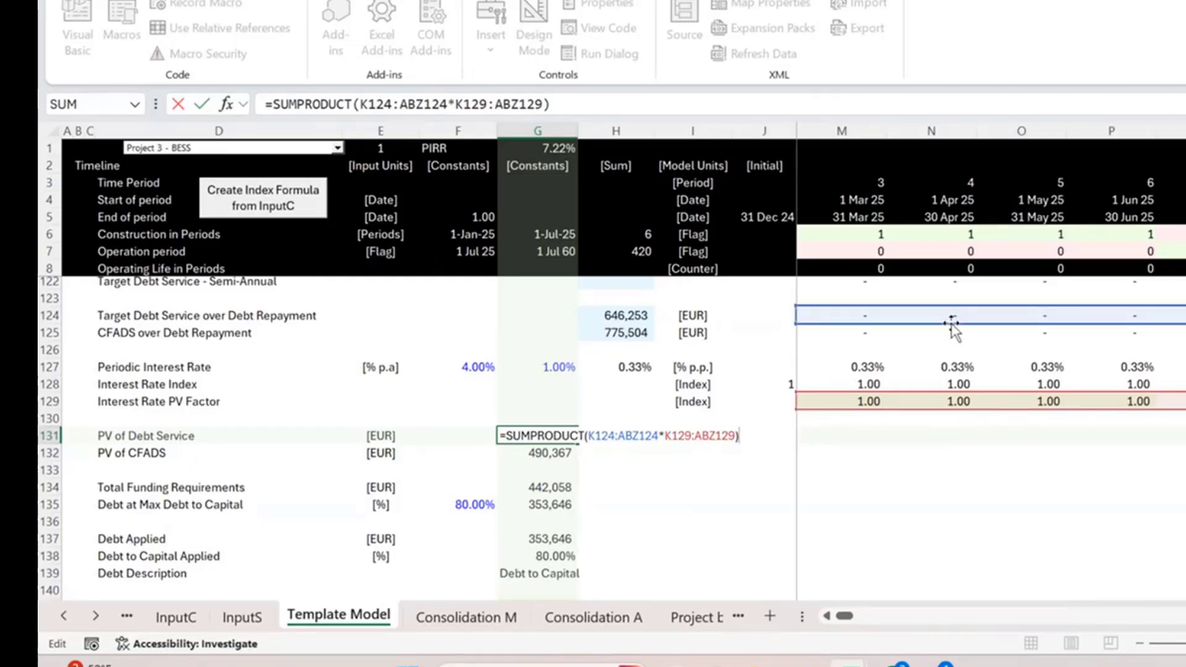
{"action": "scroll", "coordinate": [953, 336], "scroll_direction": "up", "scroll_amount": 2}
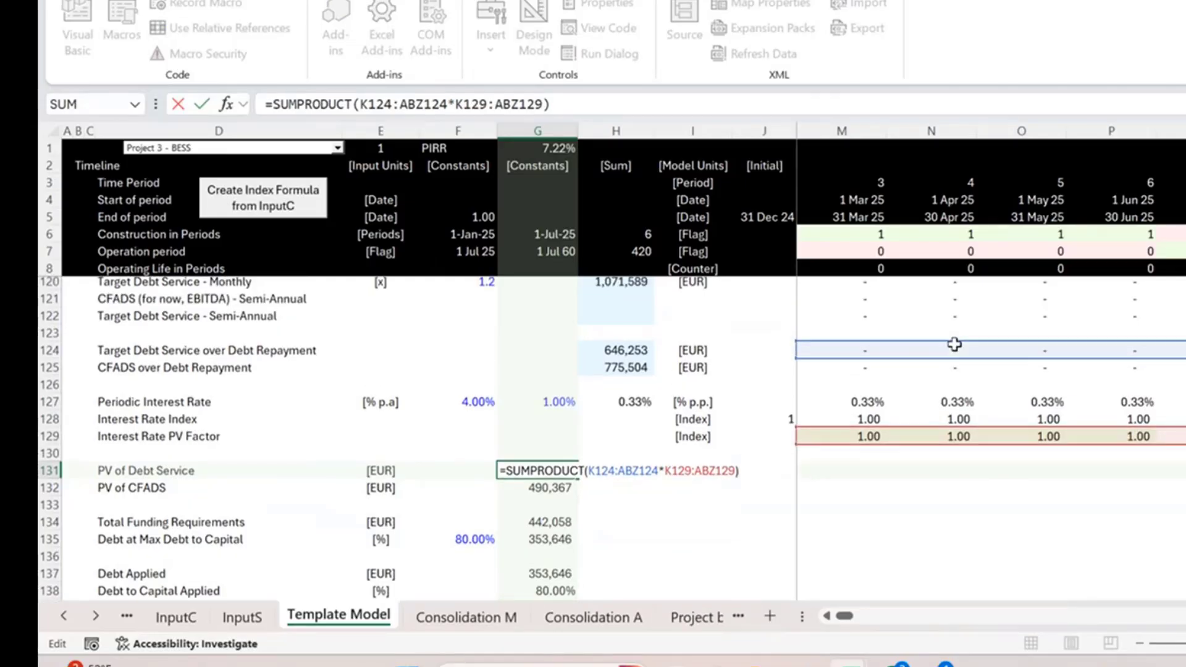
{"action": "scroll", "coordinate": [954, 344], "scroll_direction": "down", "scroll_amount": 1}
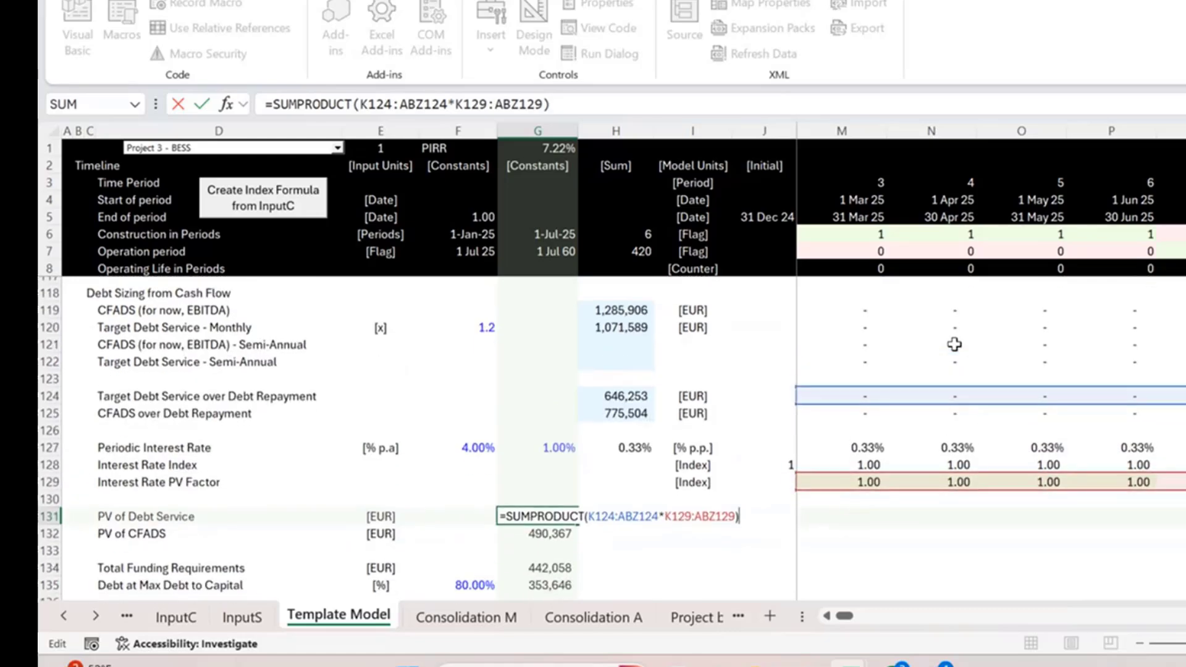
{"action": "scroll", "coordinate": [954, 344], "scroll_direction": "up", "scroll_amount": 1}
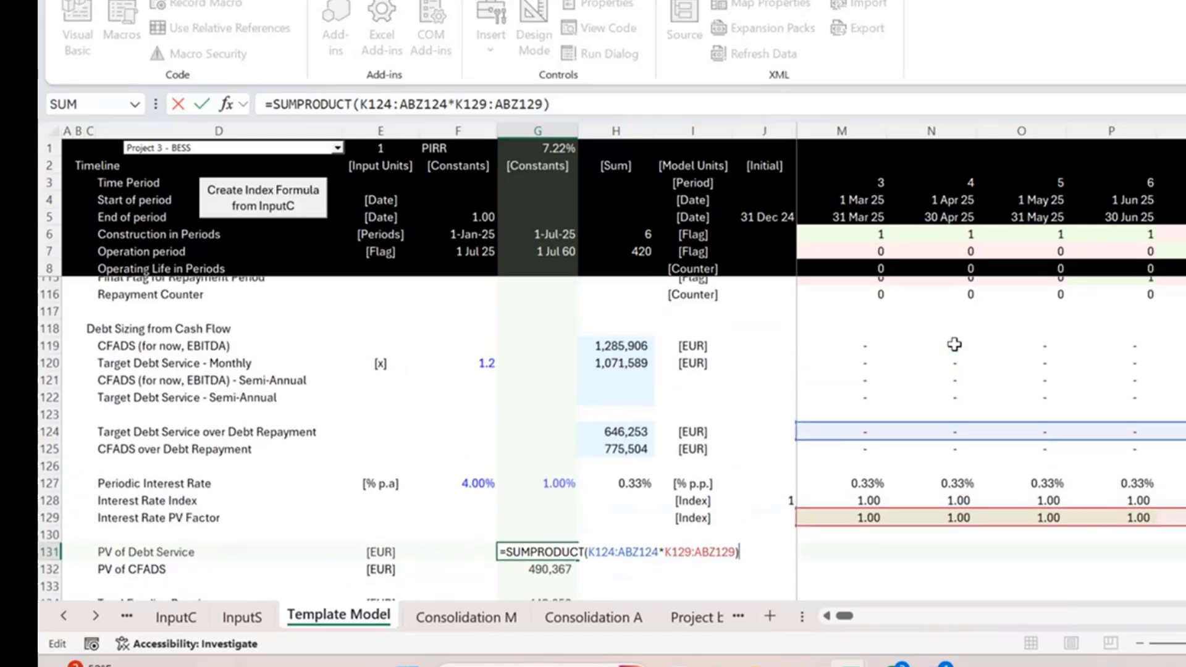
{"action": "scroll", "coordinate": [954, 344], "scroll_direction": "down", "scroll_amount": 1}
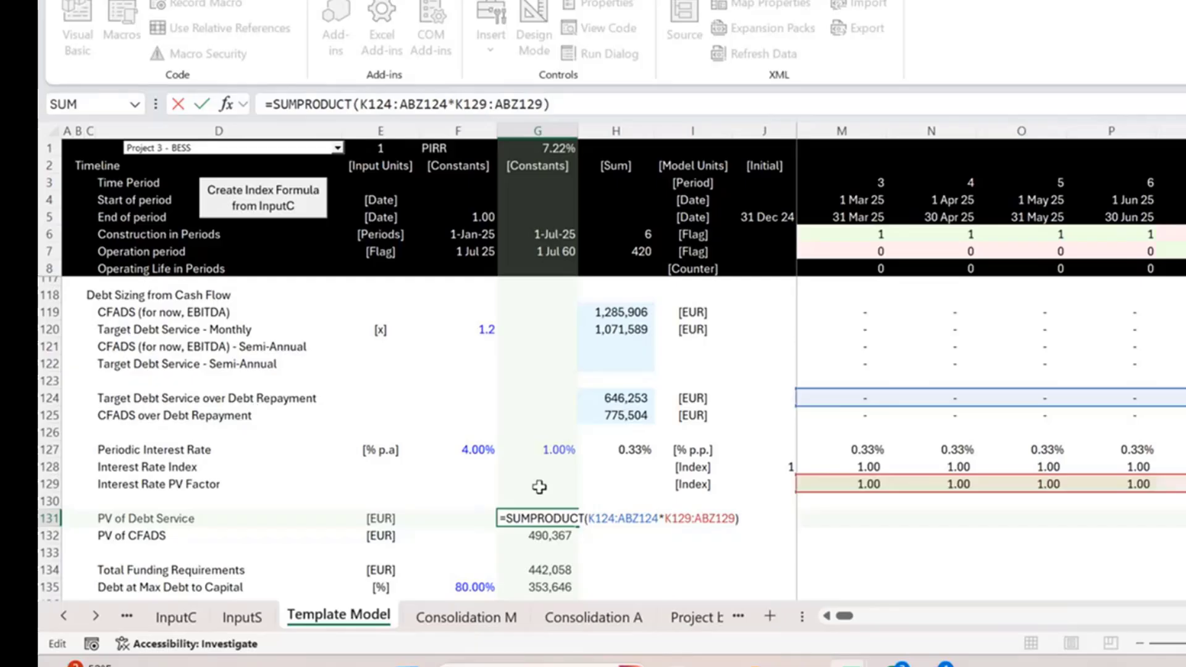
{"action": "key", "text": "Tab"}
{"action": "scroll", "coordinate": [1149, 516], "scroll_direction": "right", "scroll_amount": 5}
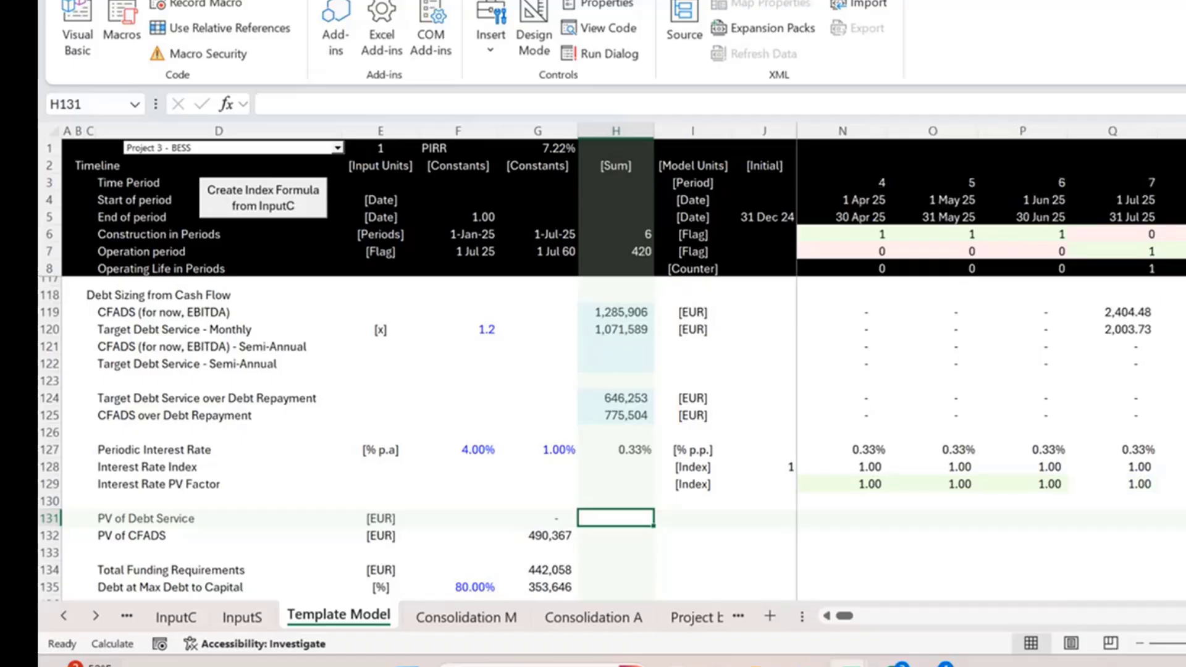
{"action": "scroll", "coordinate": [481, 566], "scroll_direction": "down", "scroll_amount": 1}
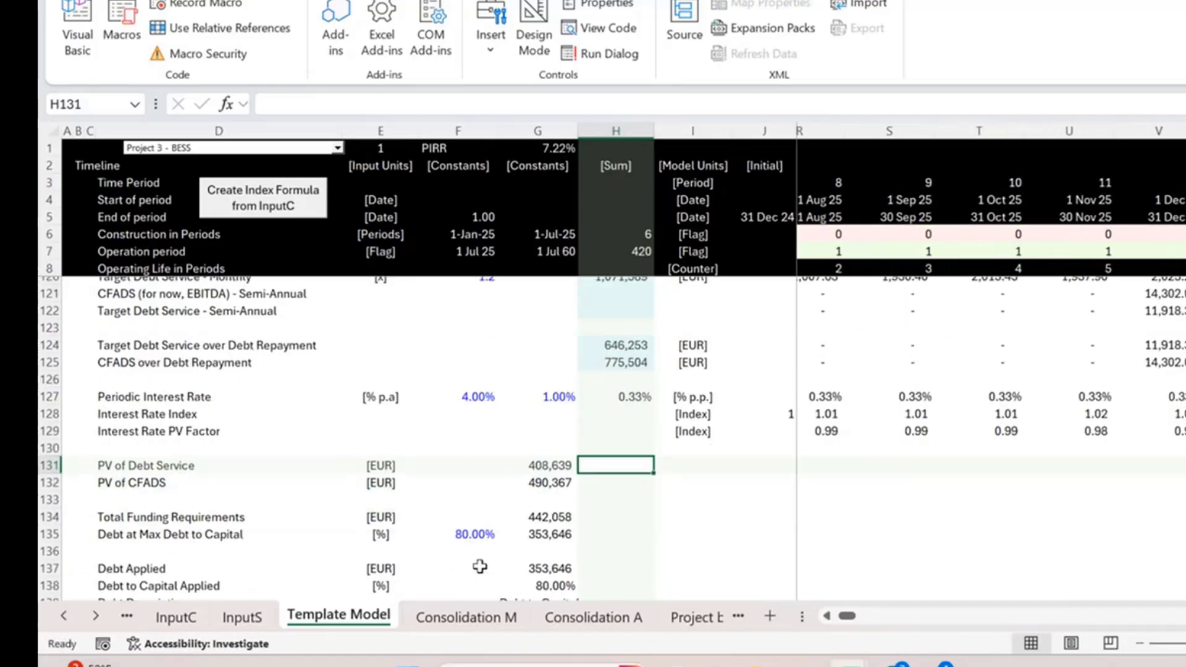
{"action": "left_click", "coordinate": [552, 481]}
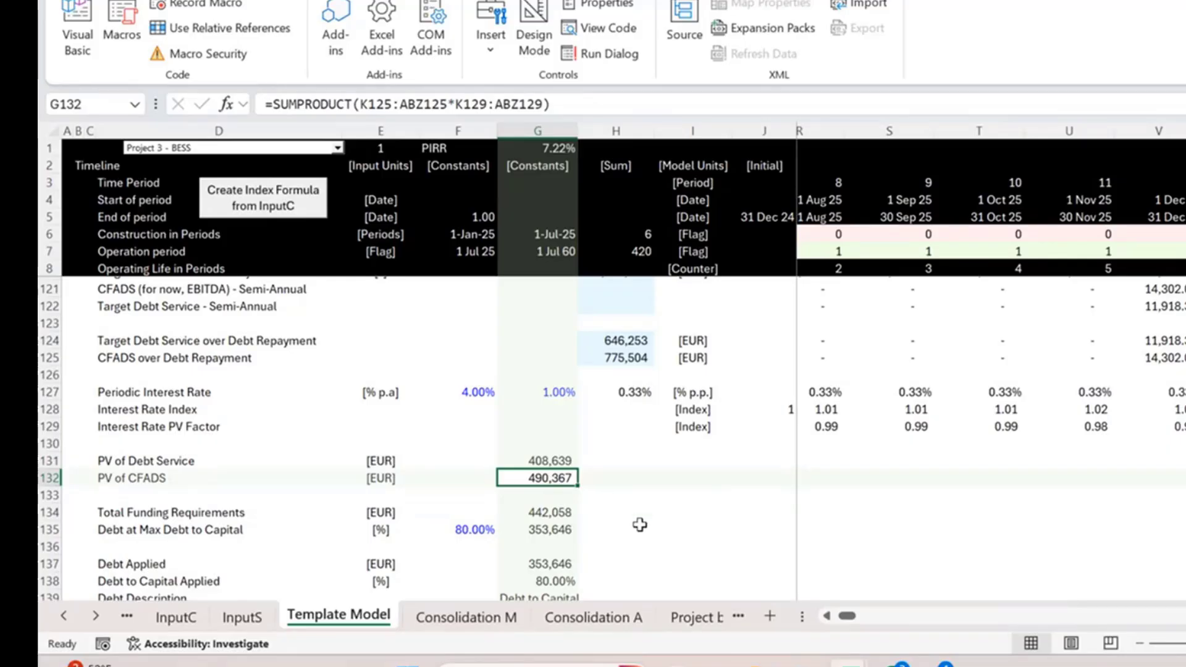
Review the funding requirements and sources, and the Debt Repayment section with its scheduled debt balances through December 2025
{"action": "scroll", "coordinate": [640, 524], "scroll_direction": "down", "scroll_amount": 3}
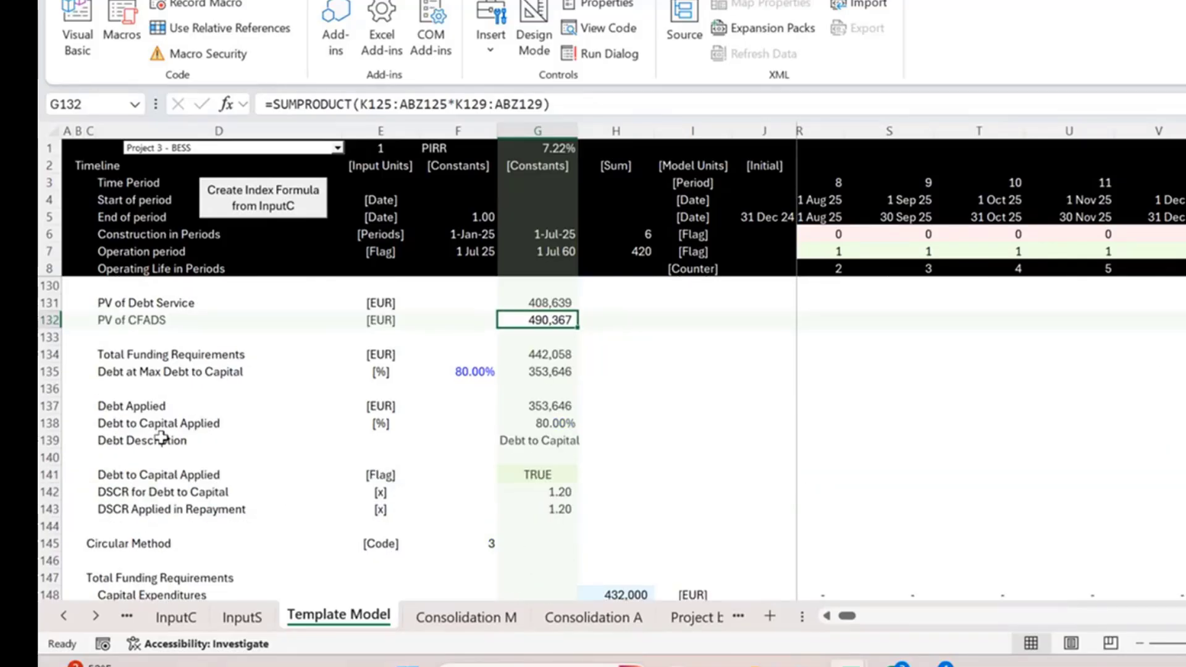
{"action": "scroll", "coordinate": [205, 548], "scroll_direction": "down", "scroll_amount": 1}
{"action": "scroll", "coordinate": [205, 547], "scroll_direction": "down", "scroll_amount": 8}
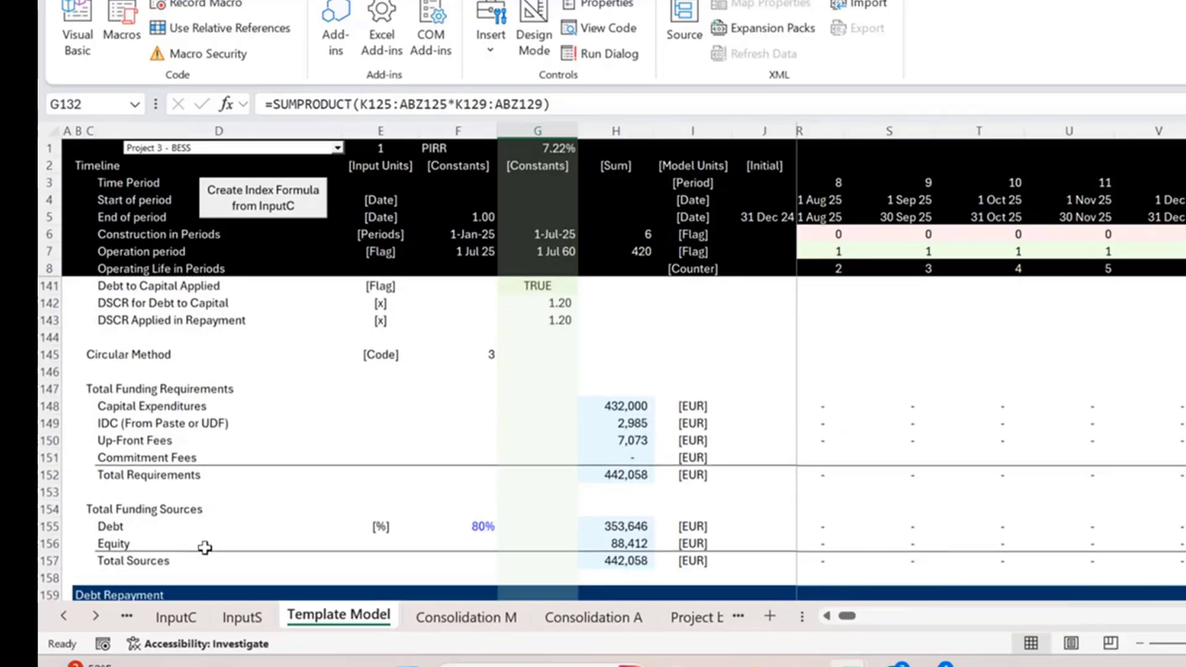
{"action": "scroll", "coordinate": [205, 547], "scroll_direction": "down", "scroll_amount": 1}
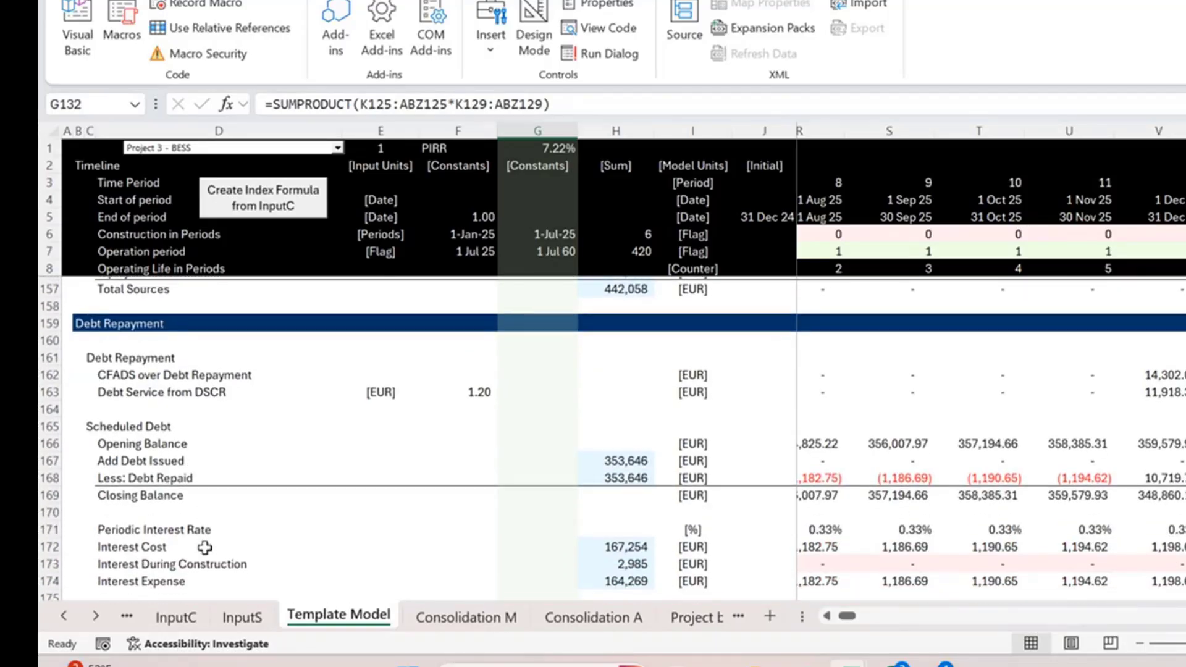
{"action": "scroll", "coordinate": [913, 514], "scroll_direction": "left", "scroll_amount": 1}
{"action": "scroll", "coordinate": [913, 514], "scroll_direction": "left", "scroll_amount": 3}
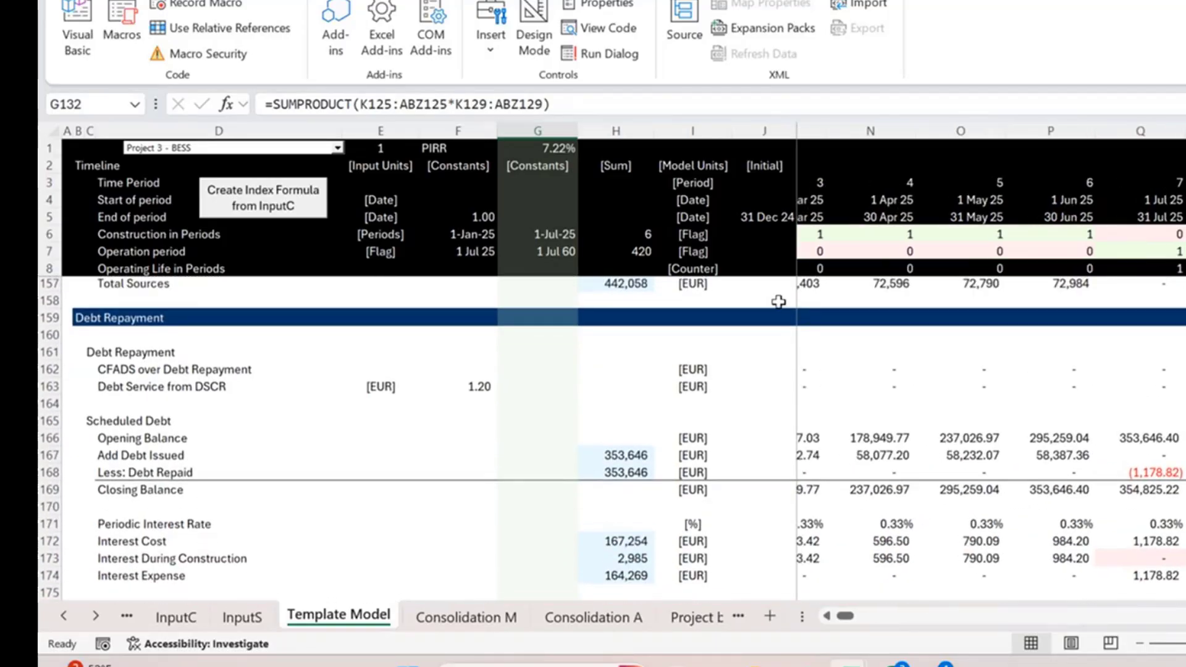
{"action": "scroll", "coordinate": [1073, 436], "scroll_direction": "right", "scroll_amount": 5}
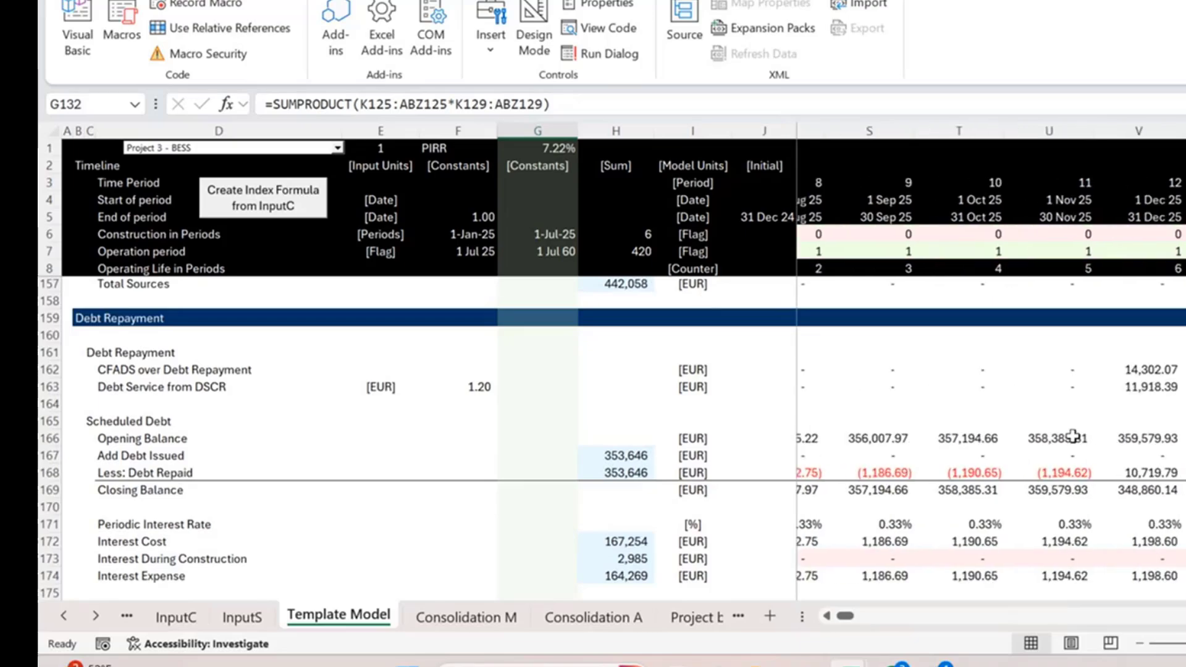
{"action": "scroll", "coordinate": [1062, 508], "scroll_direction": "down", "scroll_amount": 1}
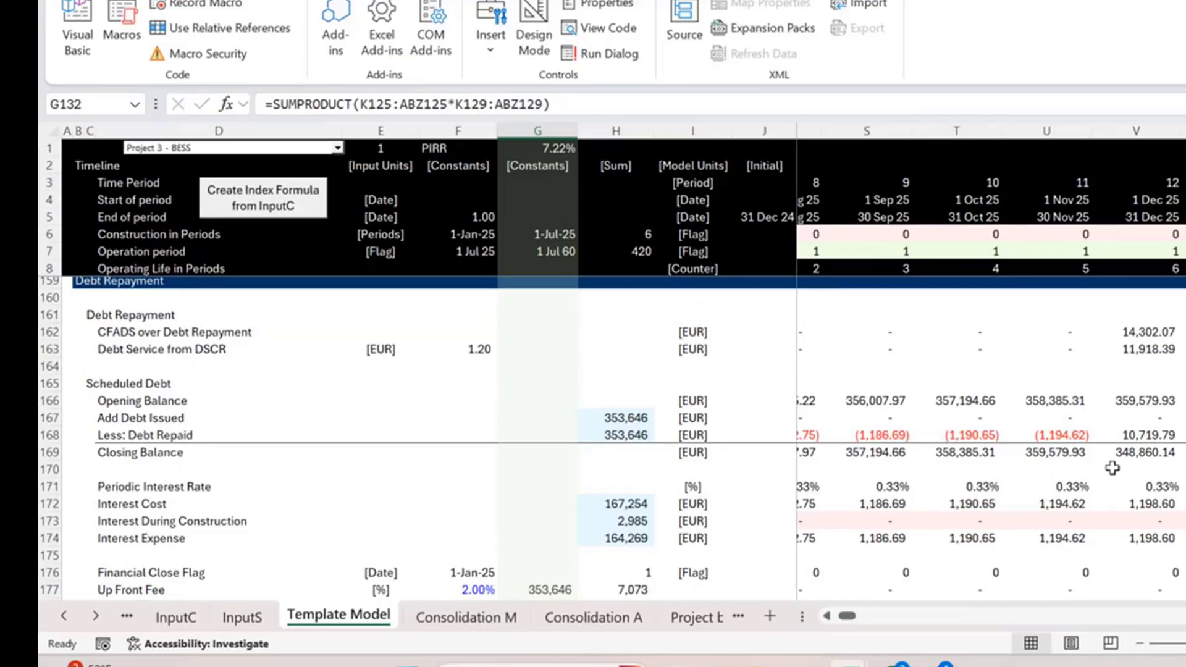
Inspect the Less: Debt Repaid formula for December 2025 and for the first period in K168
{"action": "left_click", "coordinate": [1163, 433]}
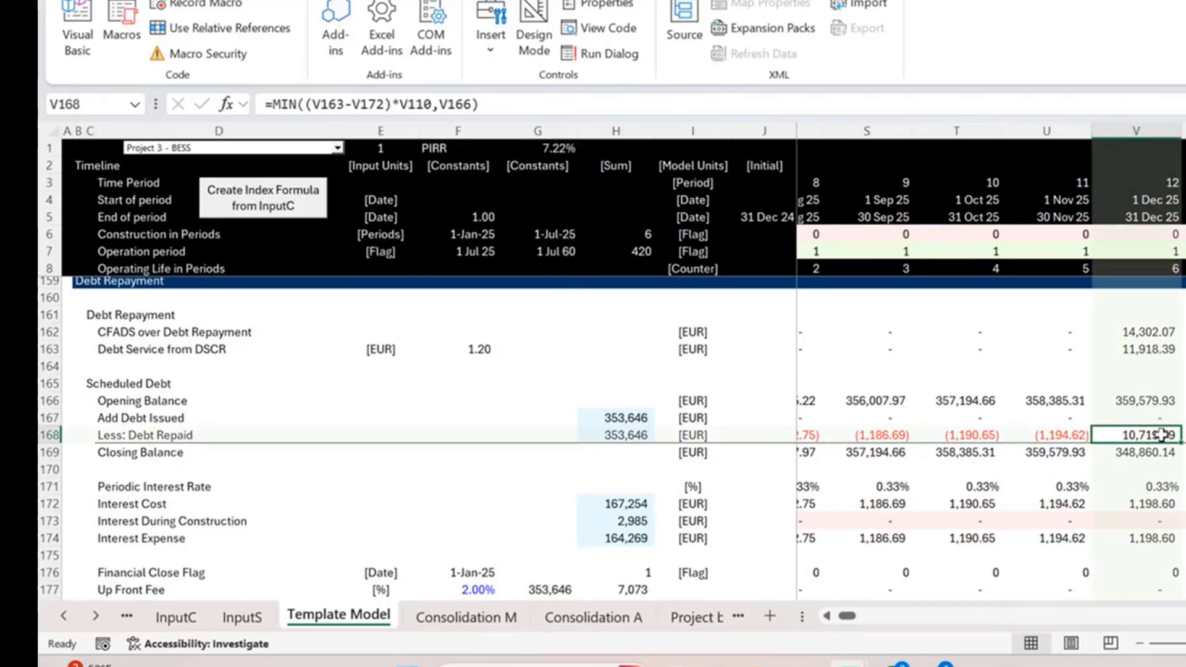
{"action": "double_click", "coordinate": [1162, 435]}
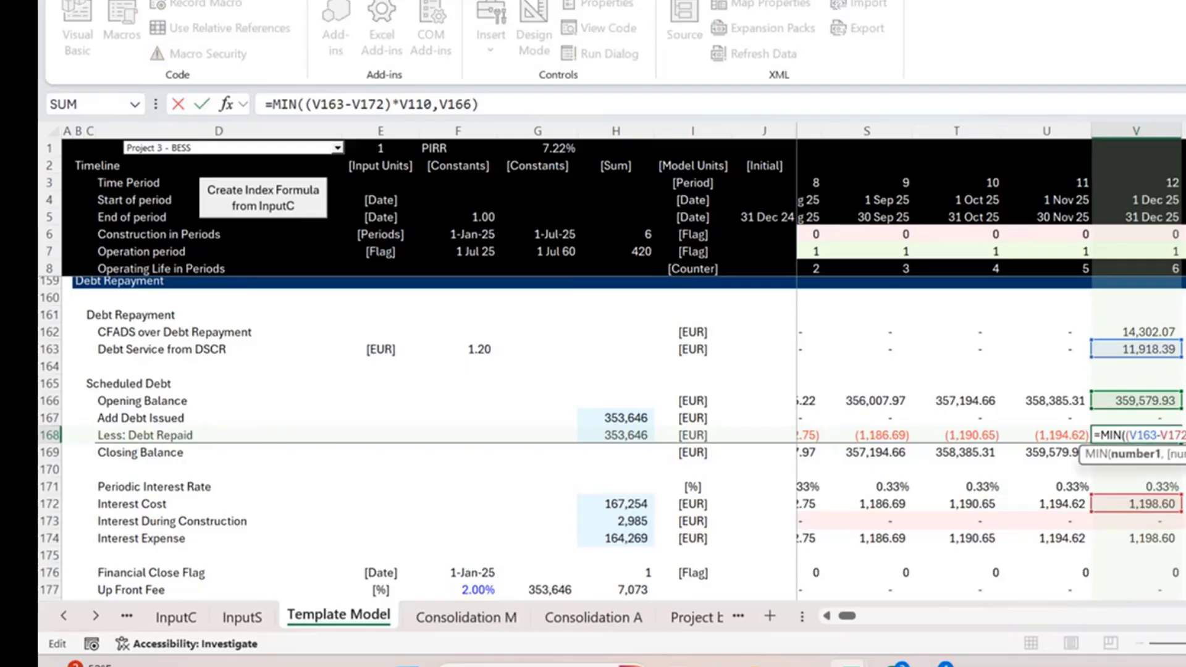
{"action": "key", "text": "Escape"}
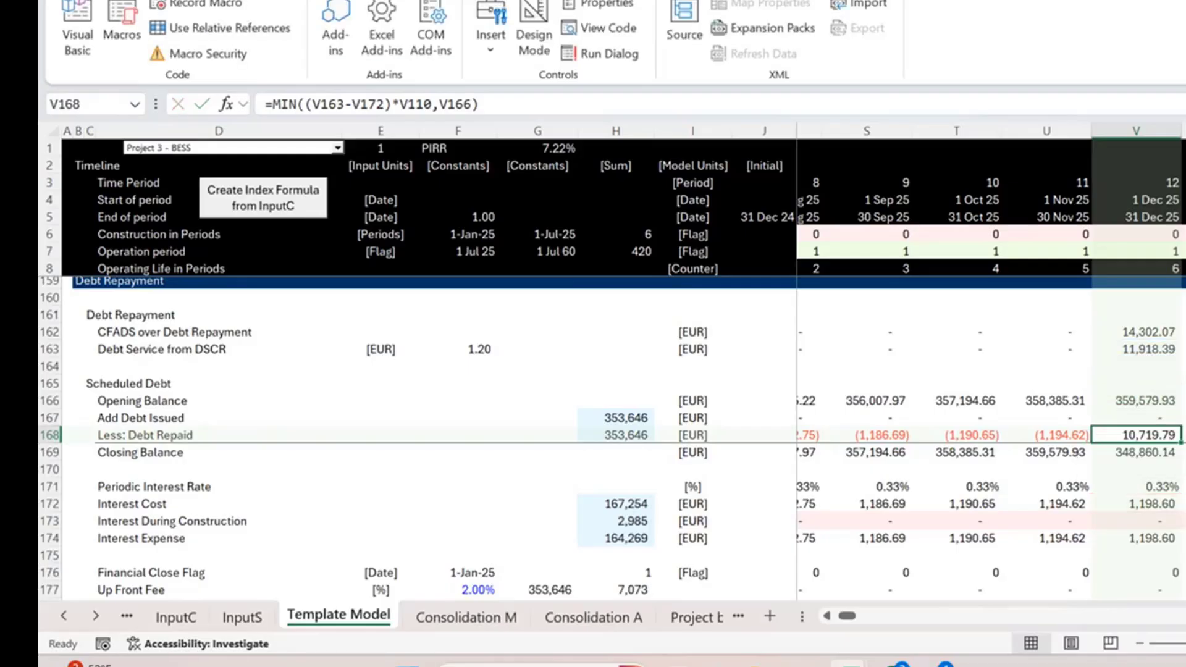
{"action": "key", "text": "ctrl+Left"}
{"action": "key", "text": "F2"}
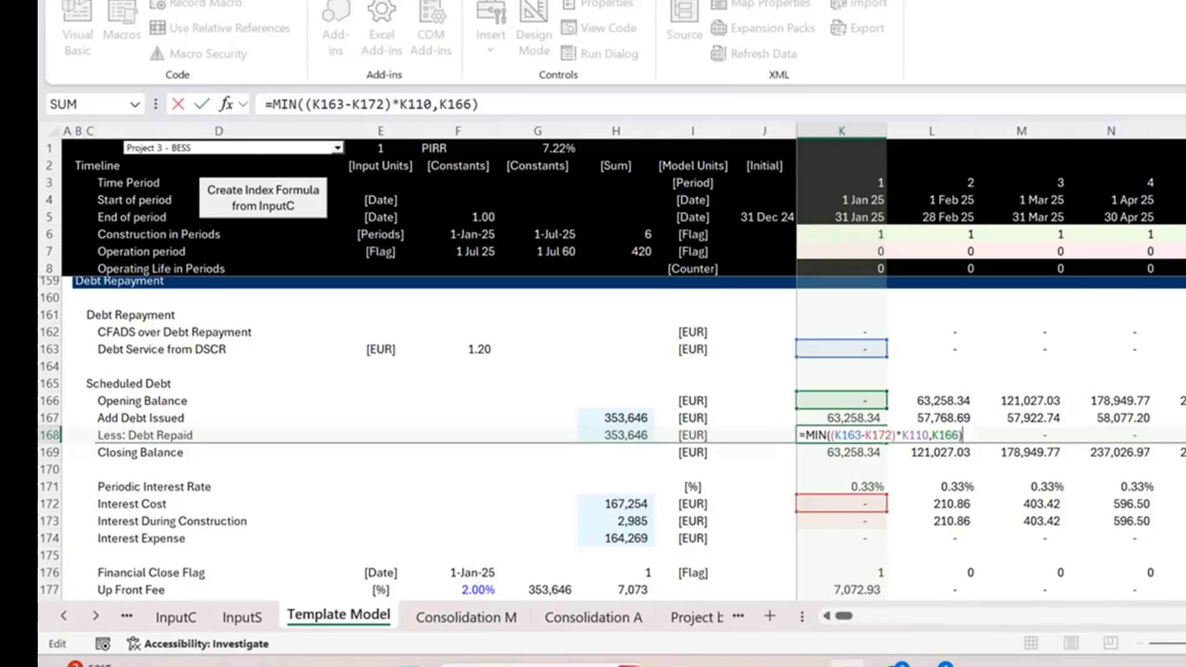
{"action": "key", "text": "Escape"}
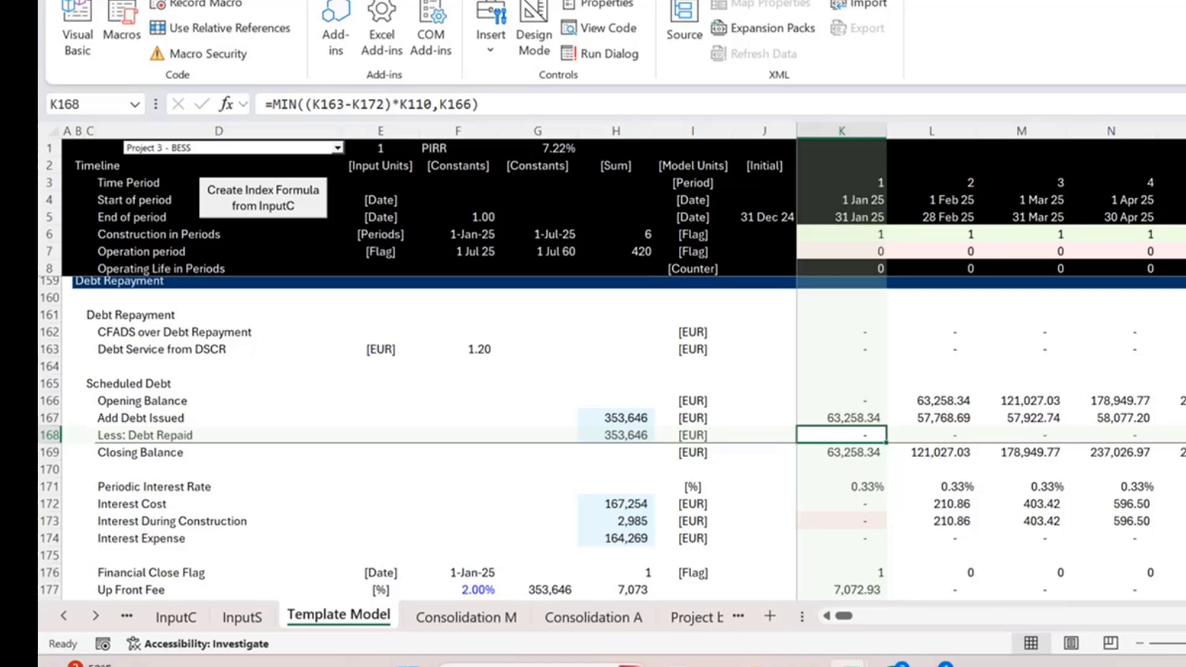
Replace the Less: Debt Repaid formula in K168 with =K163-K175, subtracting the empty row below Interest Expense from Debt Service from DSCR
{"action": "type", "text": "="}
{"action": "key", "text": "Up"}
{"action": "key", "text": "Up"}
{"action": "key", "text": "Up"}
{"action": "key", "text": "Up"}
{"action": "key", "text": "Up"}
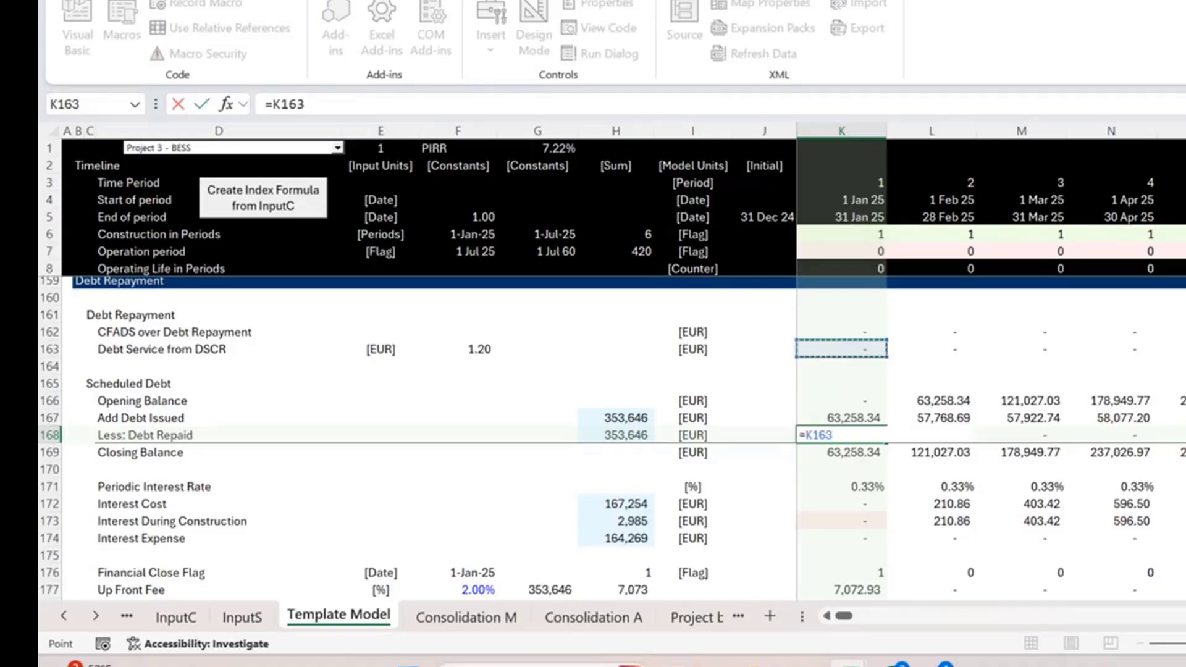
{"action": "type", "text": "-"}
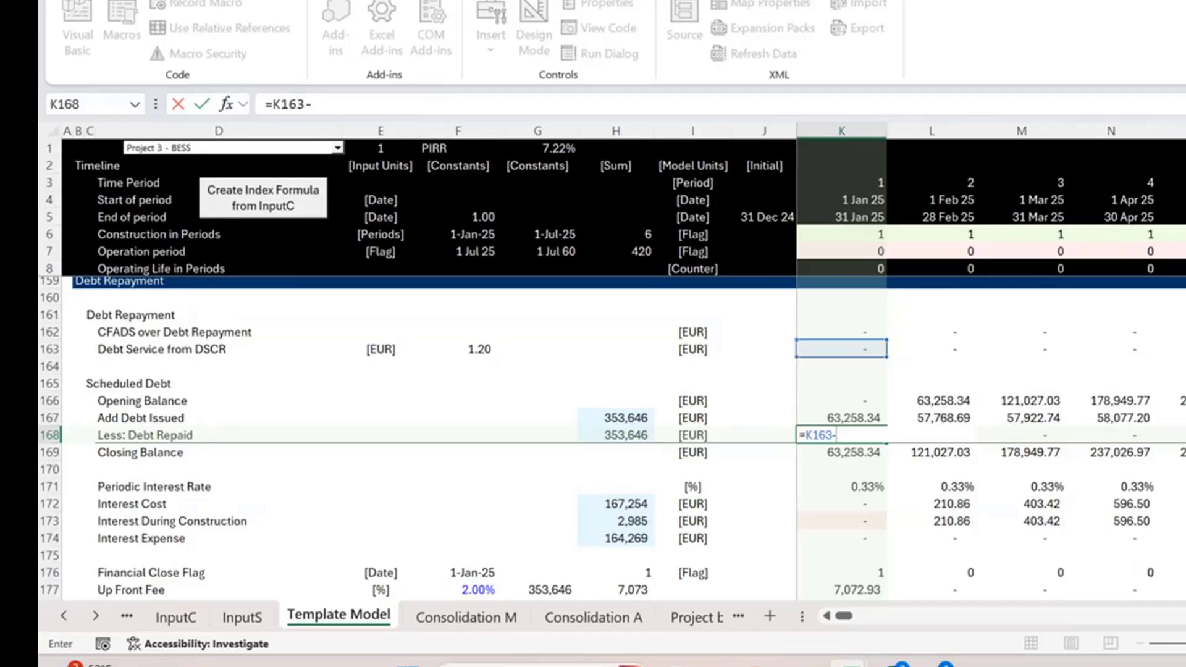
{"action": "key", "text": "Down"}
{"action": "key", "text": "Down"}
{"action": "key", "text": "Down"}
{"action": "key", "text": "Down"}
{"action": "key", "text": "Down"}
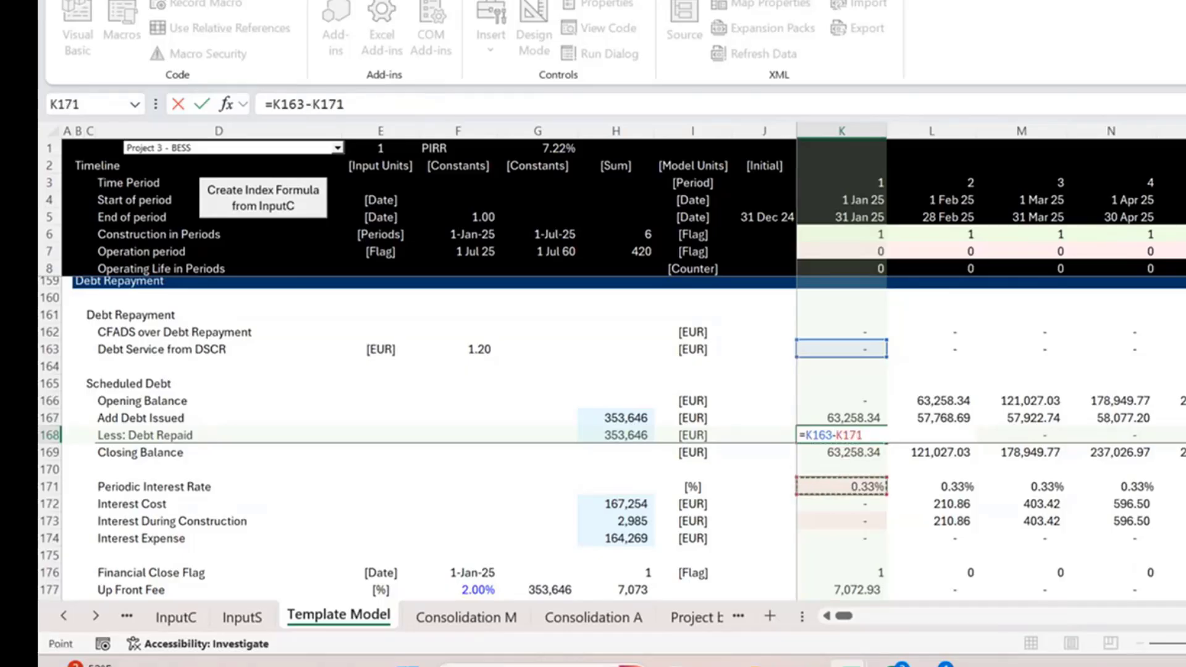
{"action": "key", "text": "Down"}
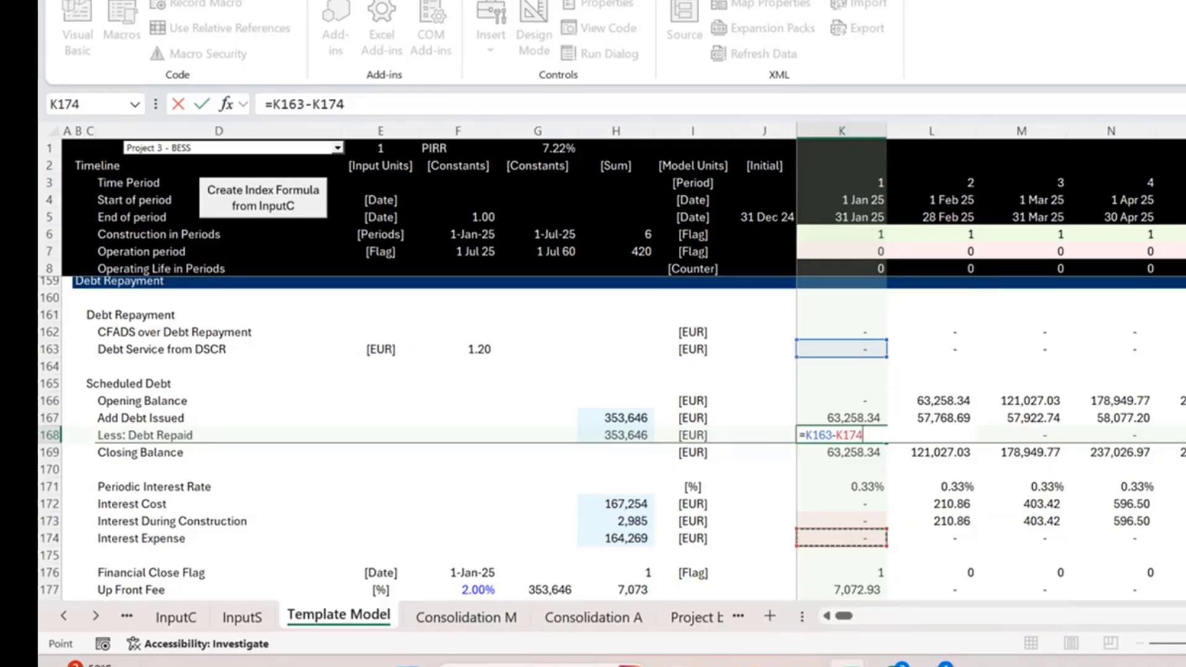
{"action": "key", "text": "Down"}
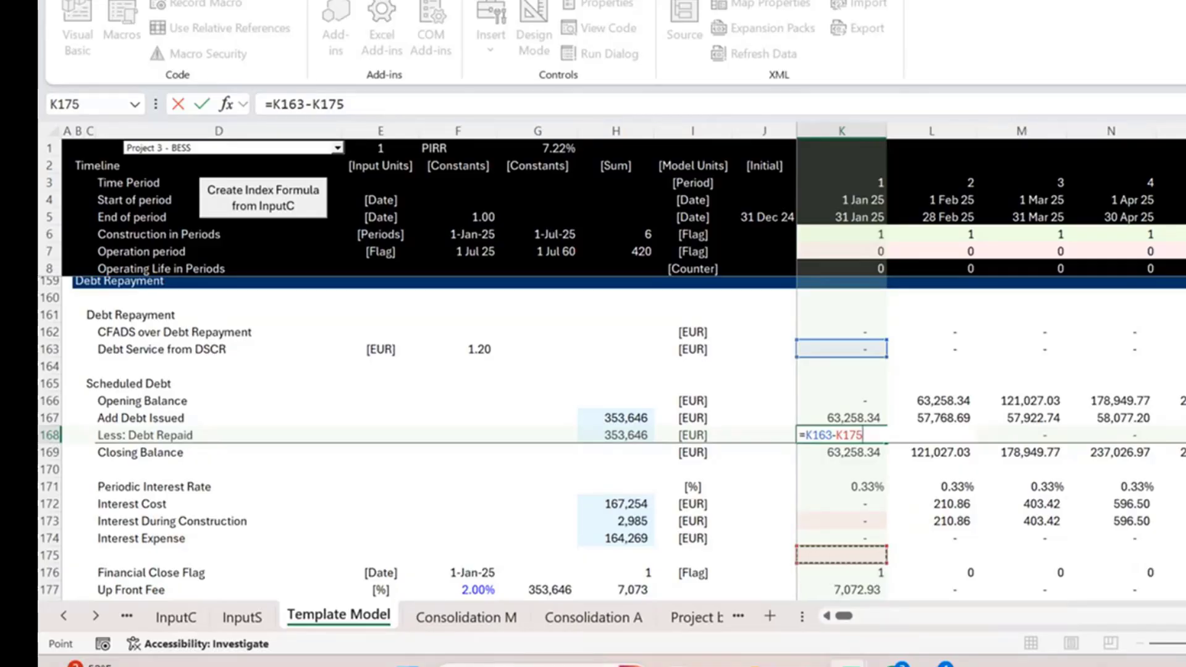
{"action": "key", "text": "Tab"}
{"action": "key", "text": "Left"}
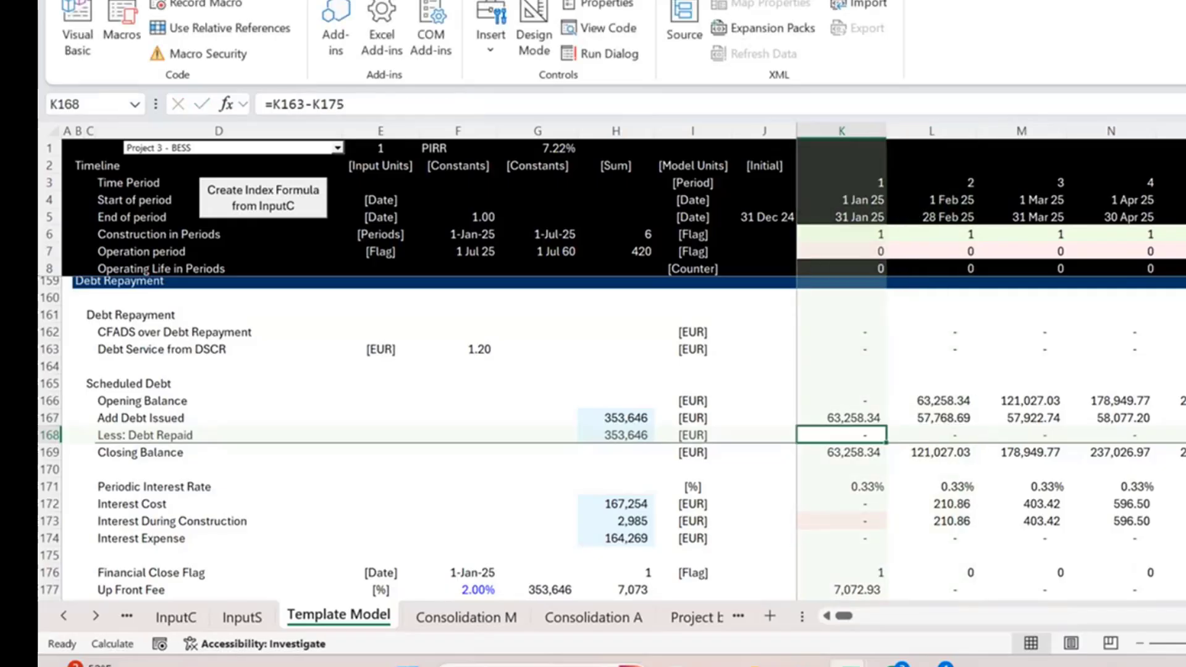
Insert a blank row above Financial Close Flag, keeping row 175 directly below Interest Expense free
{"action": "key", "text": "Down"}
{"action": "key", "text": "Down"}
{"action": "key", "text": "Down"}
{"action": "key", "text": "Down"}
{"action": "key", "text": "Down"}
{"action": "key", "text": "Down"}
{"action": "key", "text": "Down"}
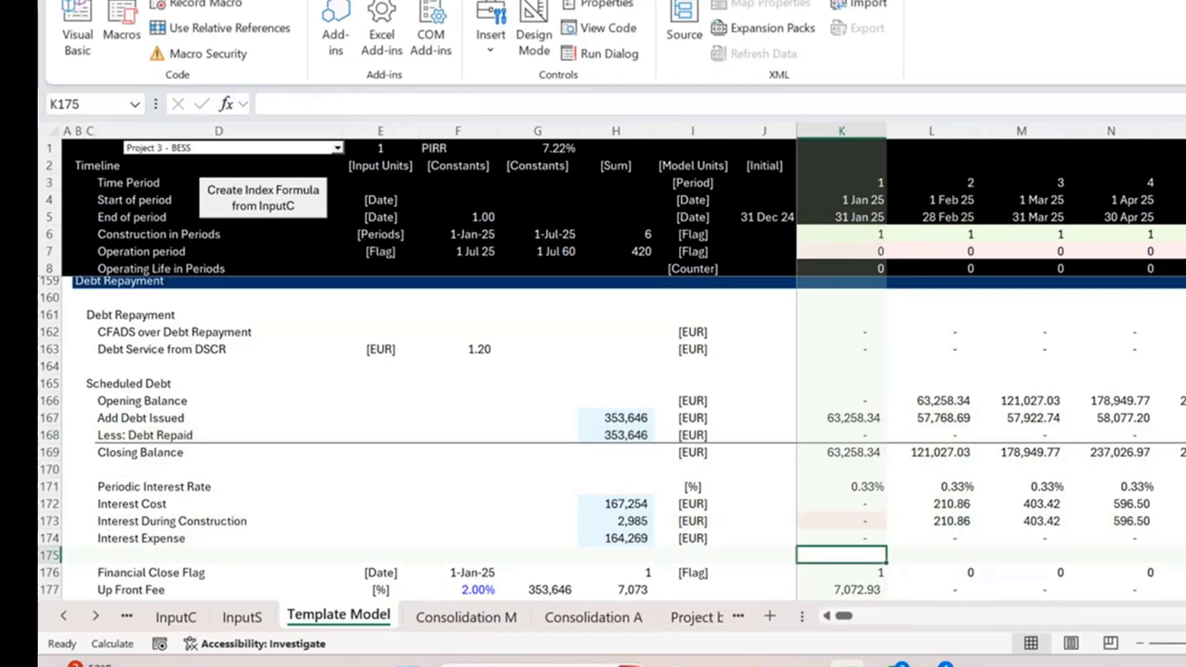
{"action": "key", "text": "Down"}
{"action": "key", "text": "shift+space"}
{"action": "key", "text": "ctrl+shift+plus"}
Label the empty row below Interest Expense in D175 as "Interest Expense - Semi-Annual"
{"action": "key", "text": "Up"}
{"action": "key", "text": "Left"}
{"action": "key", "text": "Left"}
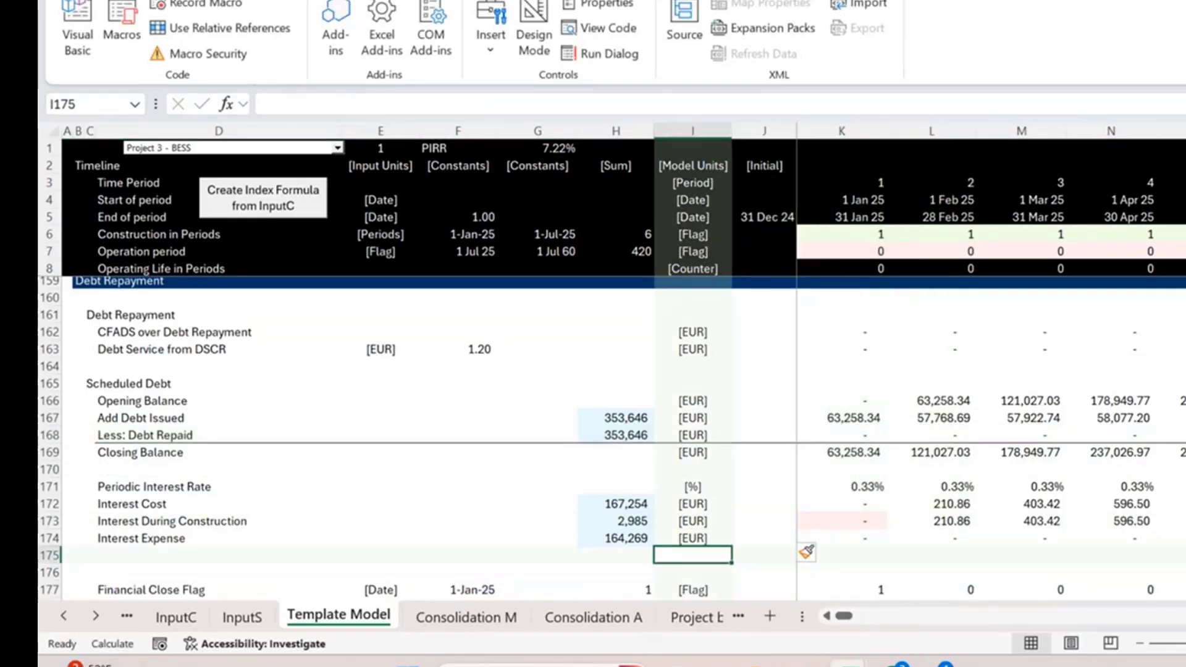
{"action": "key", "text": "Left"}
{"action": "key", "text": "Left"}
{"action": "key", "text": "Left"}
{"action": "key", "text": "Left"}
{"action": "key", "text": "Left"}
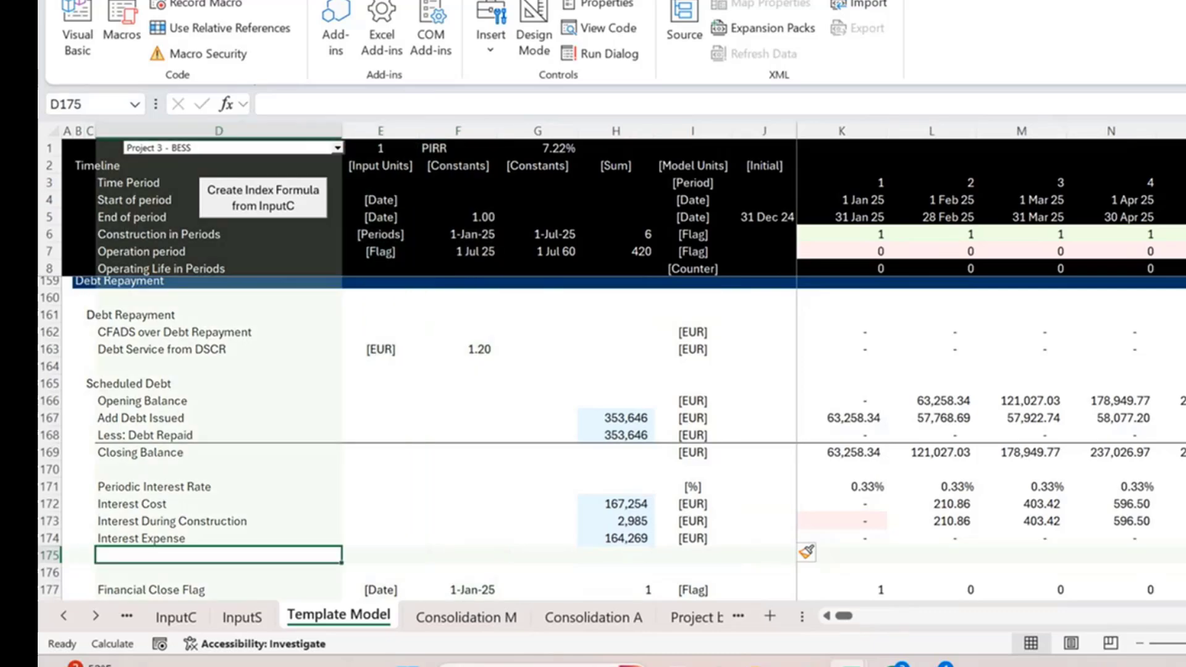
{"action": "type", "text": "Interest Expense"}
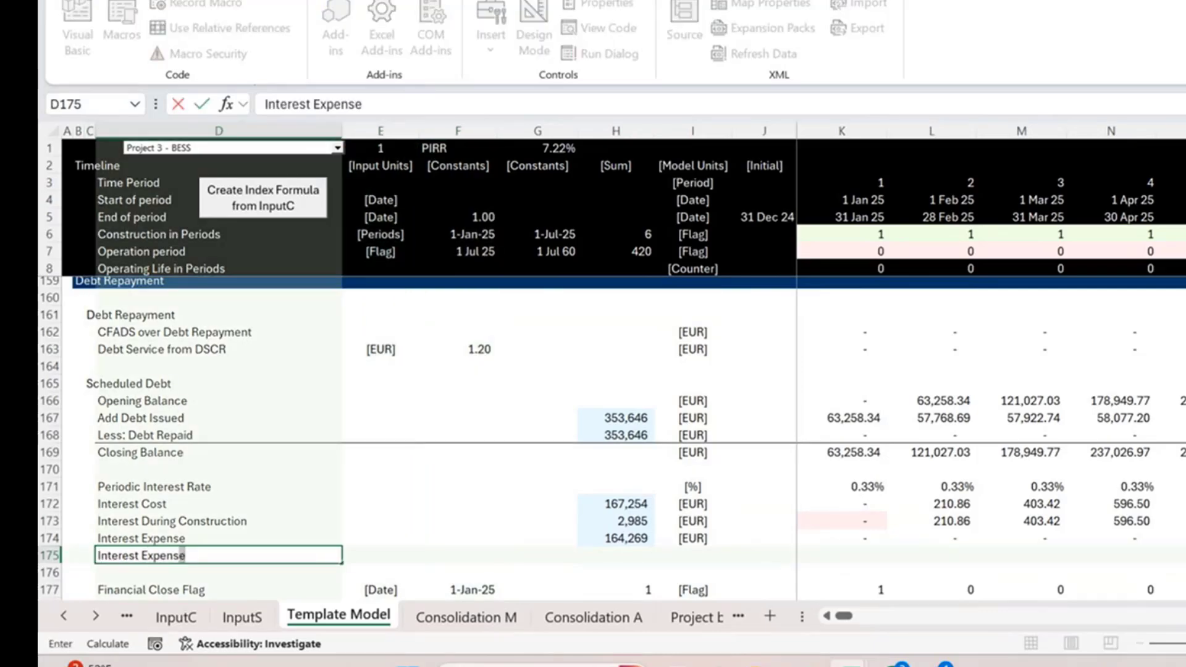
{"action": "type", "text": " - Semi-A"}
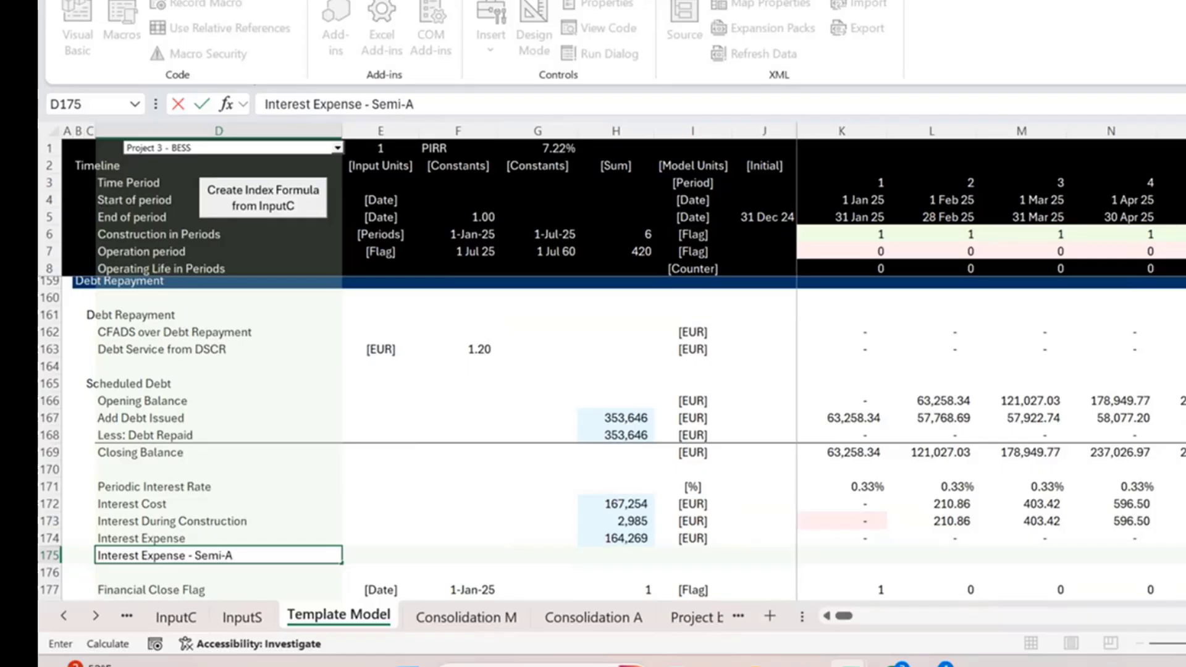
{"action": "type", "text": "nnual"}
Start a SUMIF formula in K175 using the Repayment Counter row 116:116 as the range and K116 as the criterion
{"action": "key", "text": "Right"}
{"action": "key", "text": "Right"}
{"action": "key", "text": "Right"}
{"action": "key", "text": "Right"}
{"action": "key", "text": "Right"}
{"action": "key", "text": "Right"}
{"action": "key", "text": "Right"}
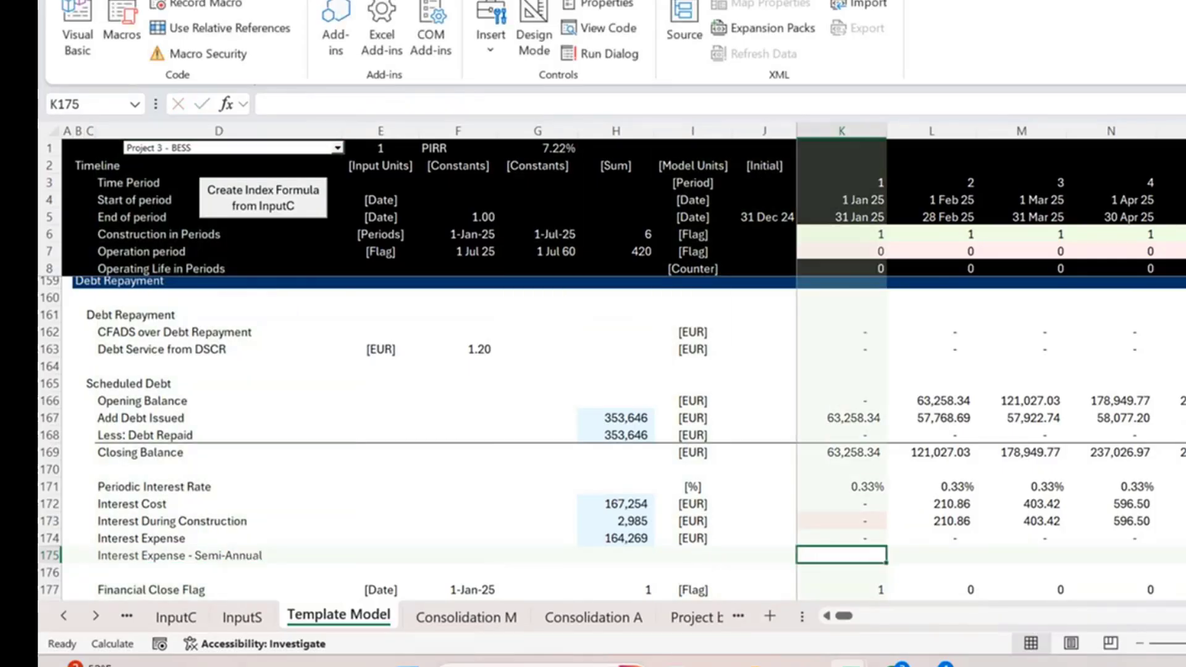
{"action": "type", "text": "=sum"}
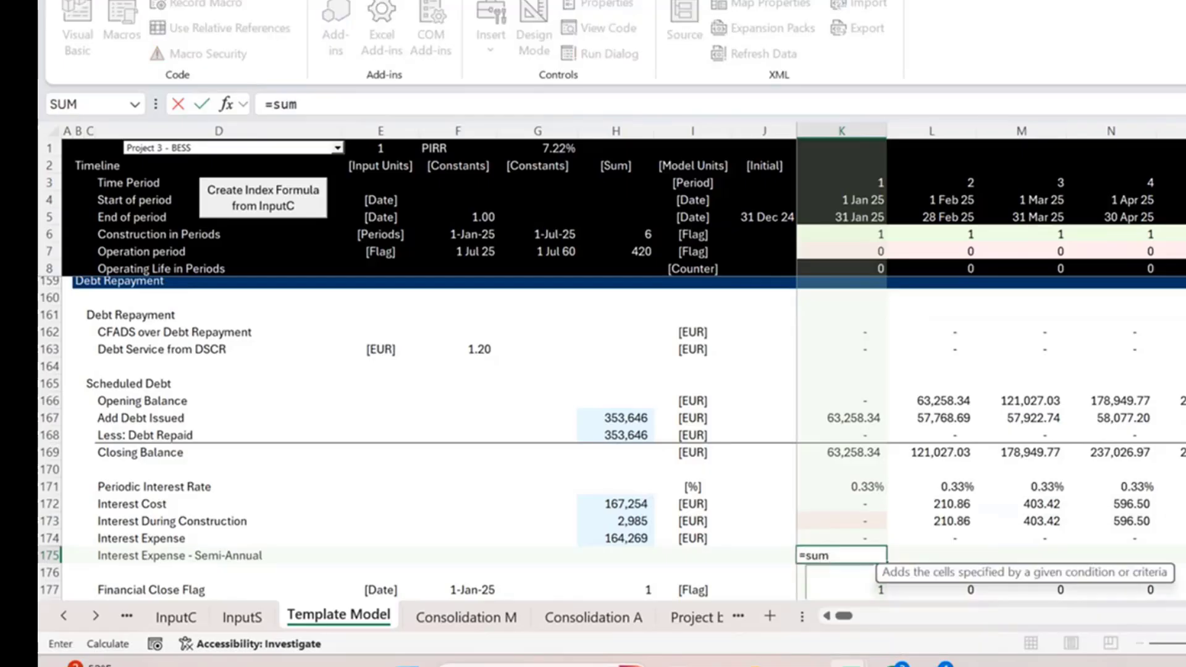
{"action": "key", "text": "Tab"}
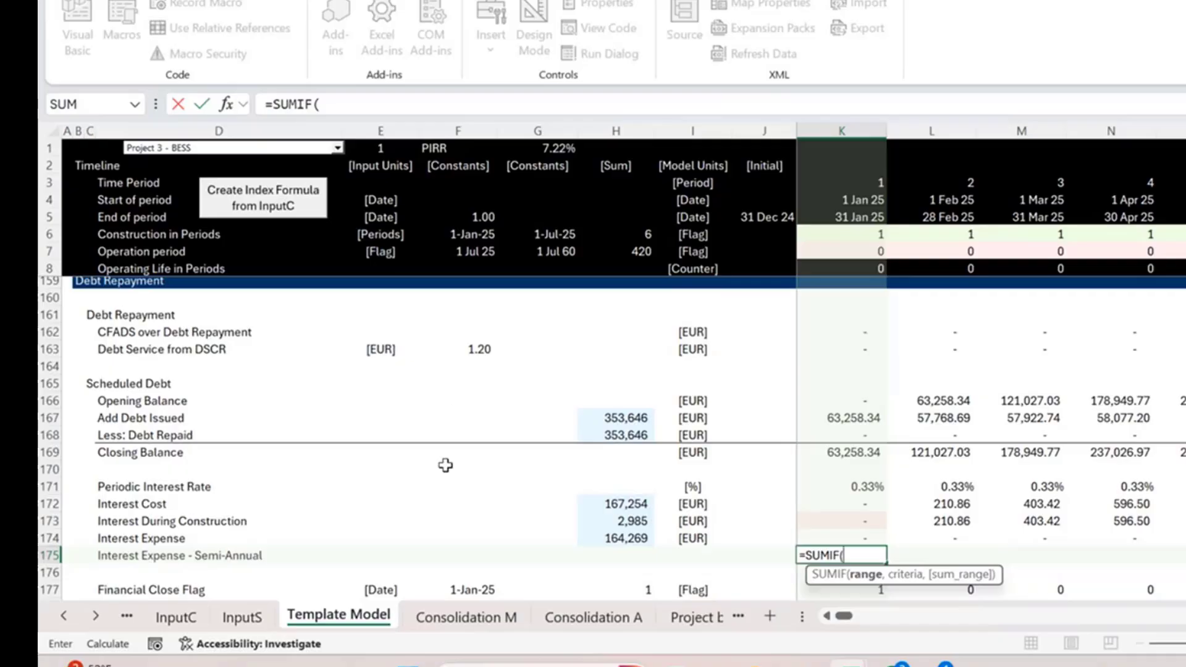
{"action": "scroll", "coordinate": [445, 465], "scroll_direction": "up", "scroll_amount": 5}
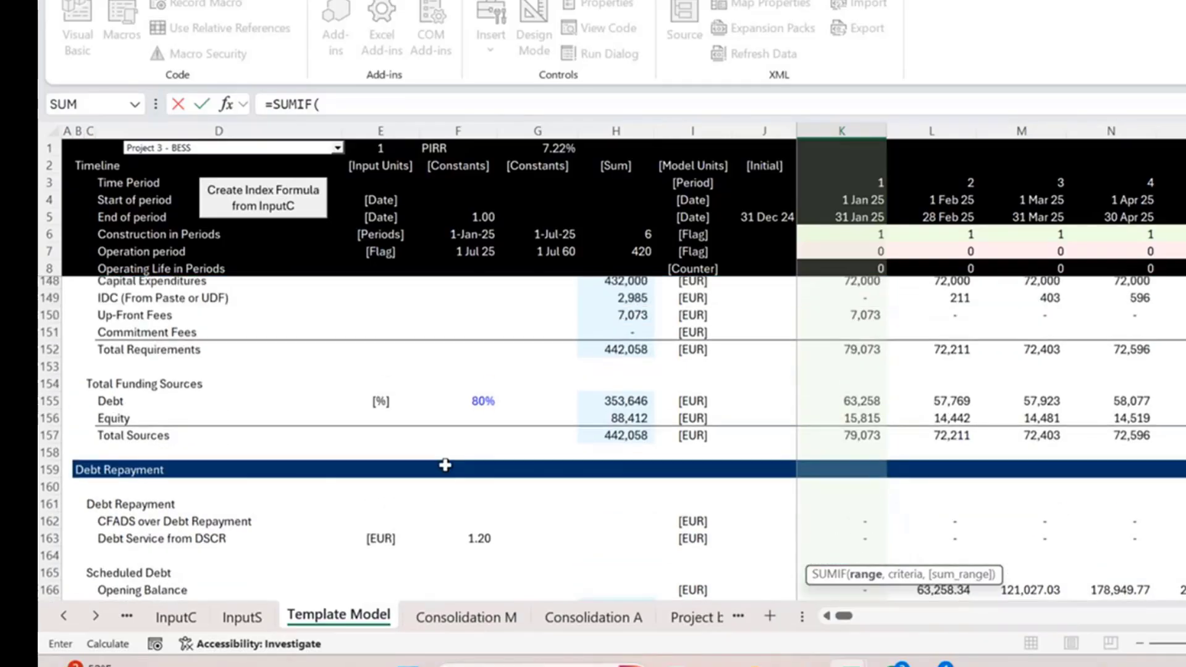
{"action": "scroll", "coordinate": [446, 466], "scroll_direction": "up", "scroll_amount": 9}
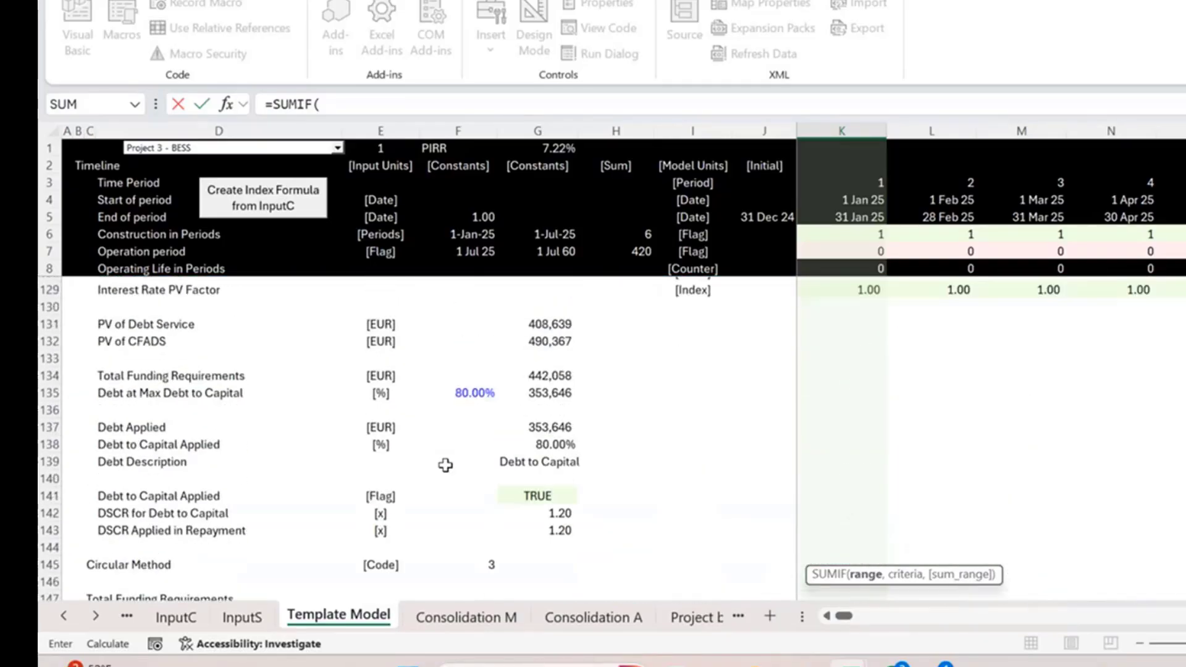
{"action": "scroll", "coordinate": [446, 465], "scroll_direction": "up", "scroll_amount": 4}
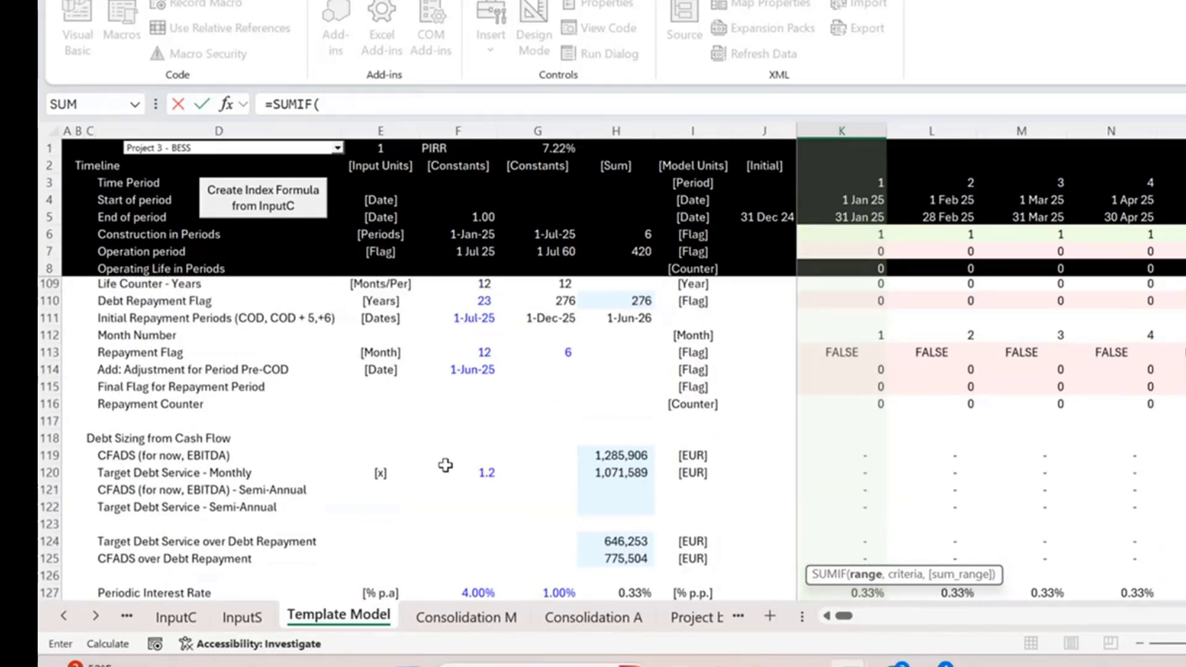
{"action": "left_click", "coordinate": [63, 427]}
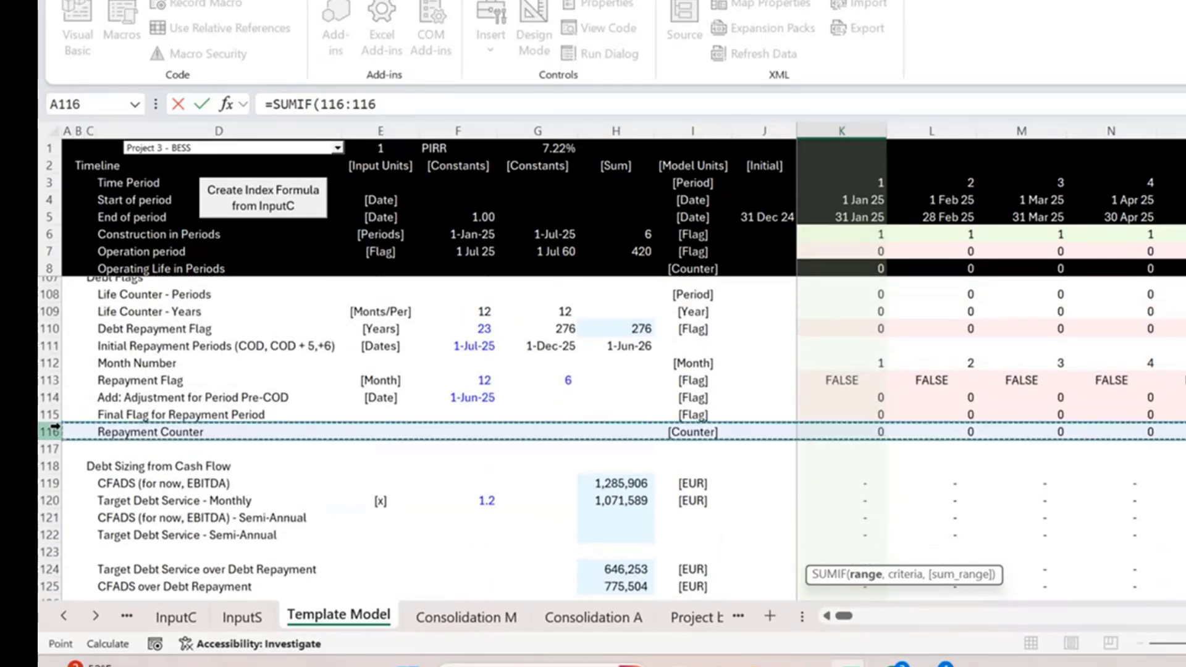
{"action": "type", "text": ","}
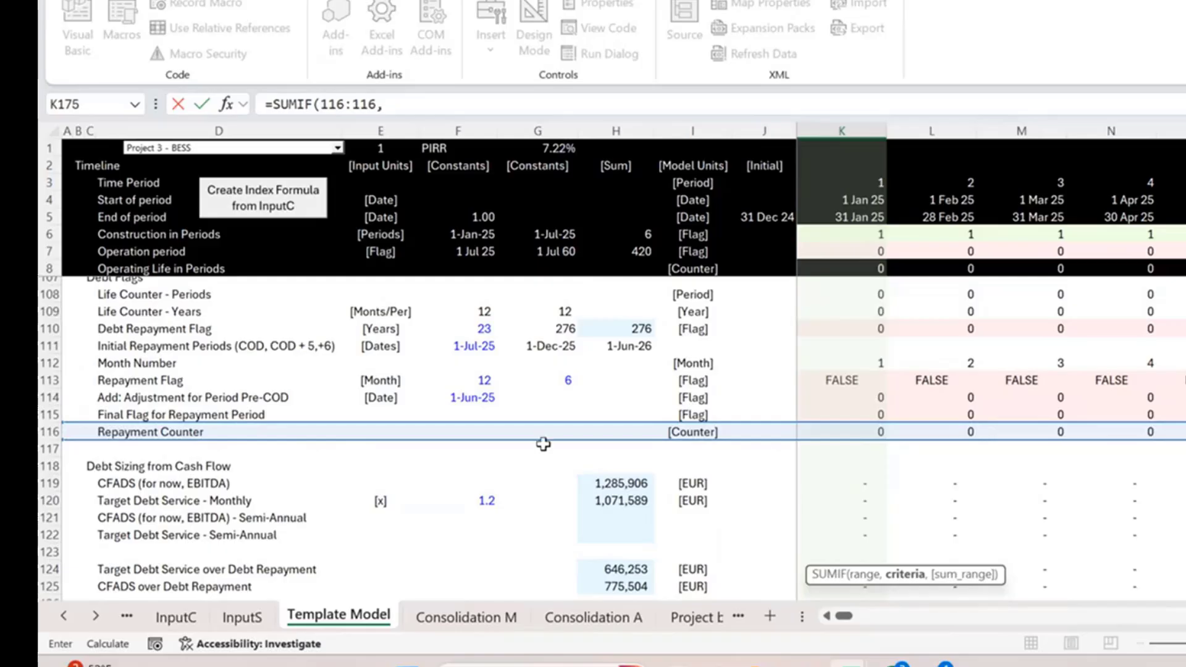
{"action": "left_click", "coordinate": [847, 431]}
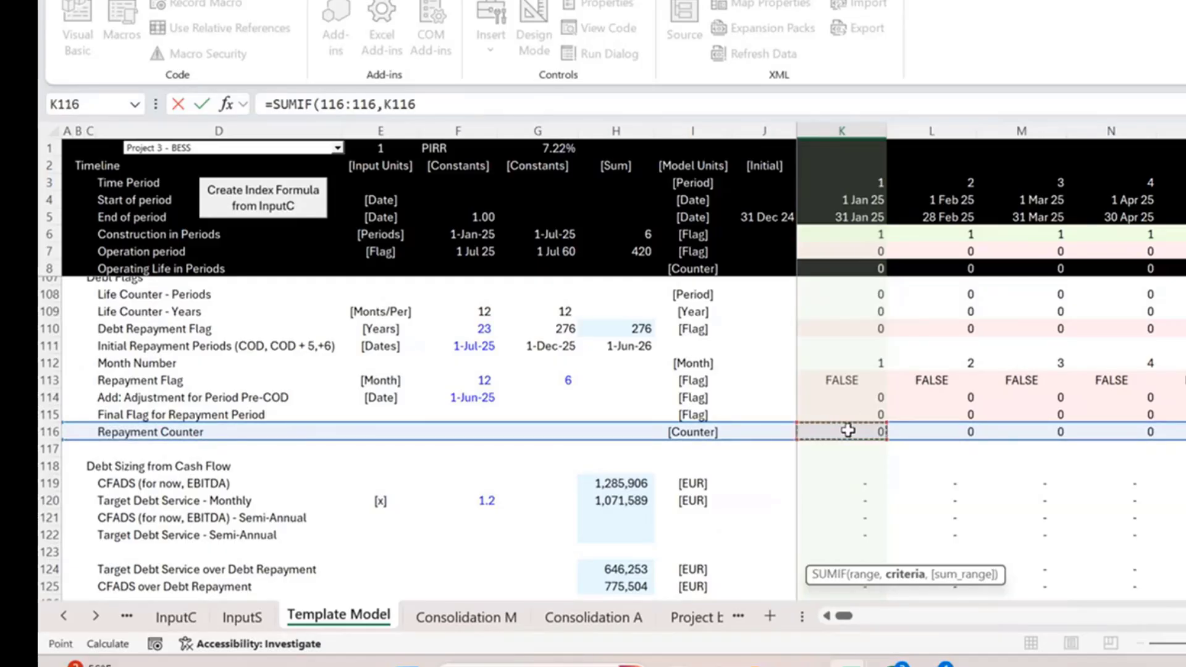
{"action": "type", "text": ","}
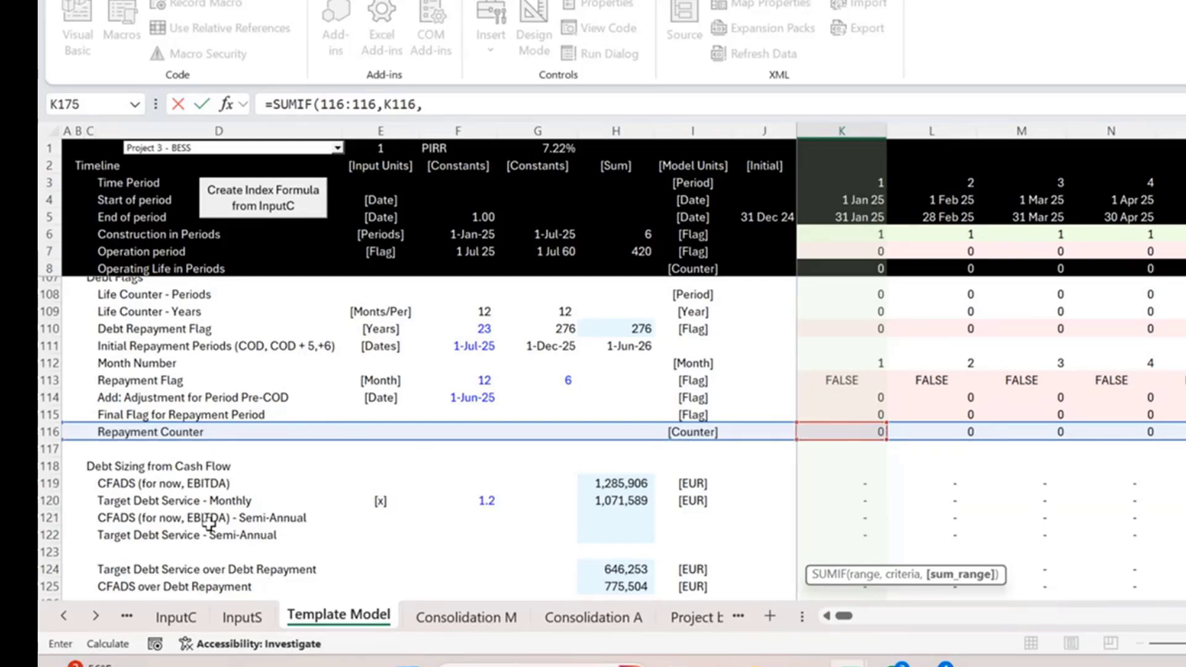
Complete the K175 formula with Interest Expense row 174:174 as the sum range, multiplied by the Final Flag for Repayment Period in K115
{"action": "scroll", "coordinate": [209, 524], "scroll_direction": "down", "scroll_amount": 18}
{"action": "scroll", "coordinate": [209, 524], "scroll_direction": "down", "scroll_amount": 1}
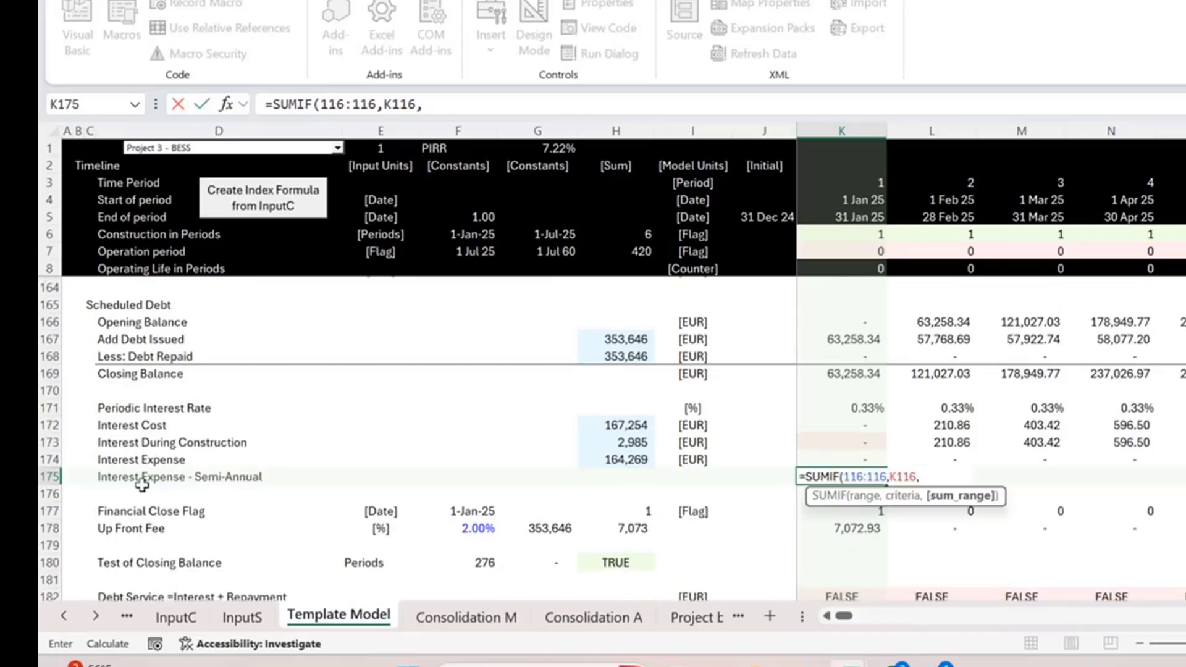
{"action": "left_click", "coordinate": [46, 460]}
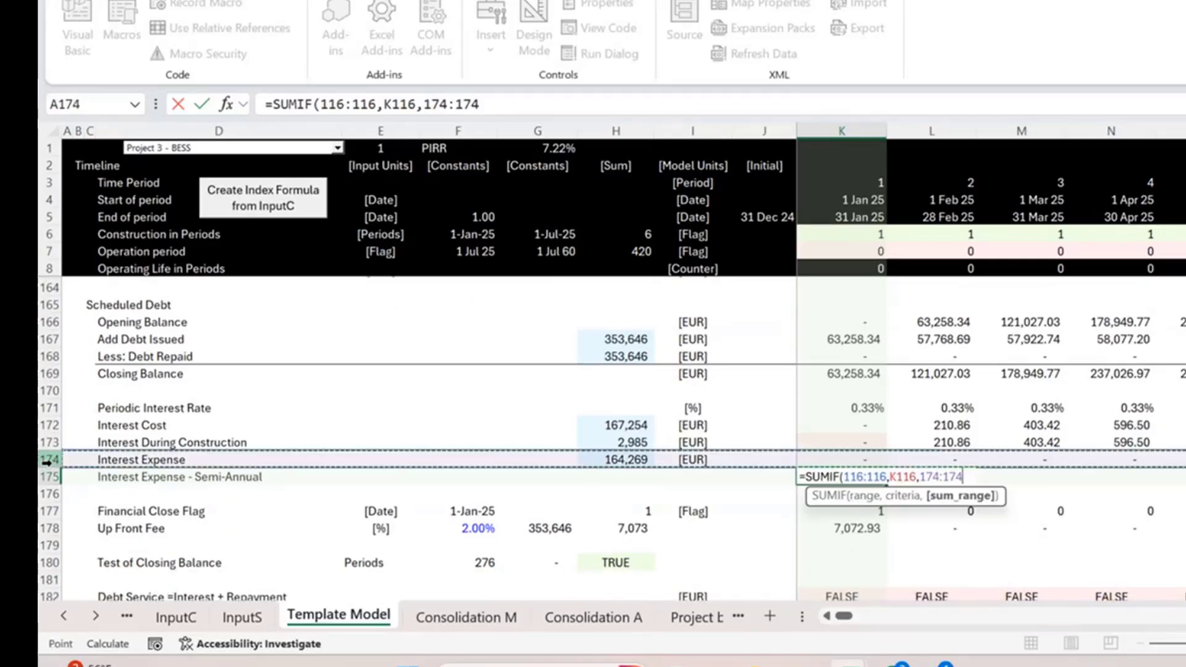
{"action": "type", "text": ")*"}
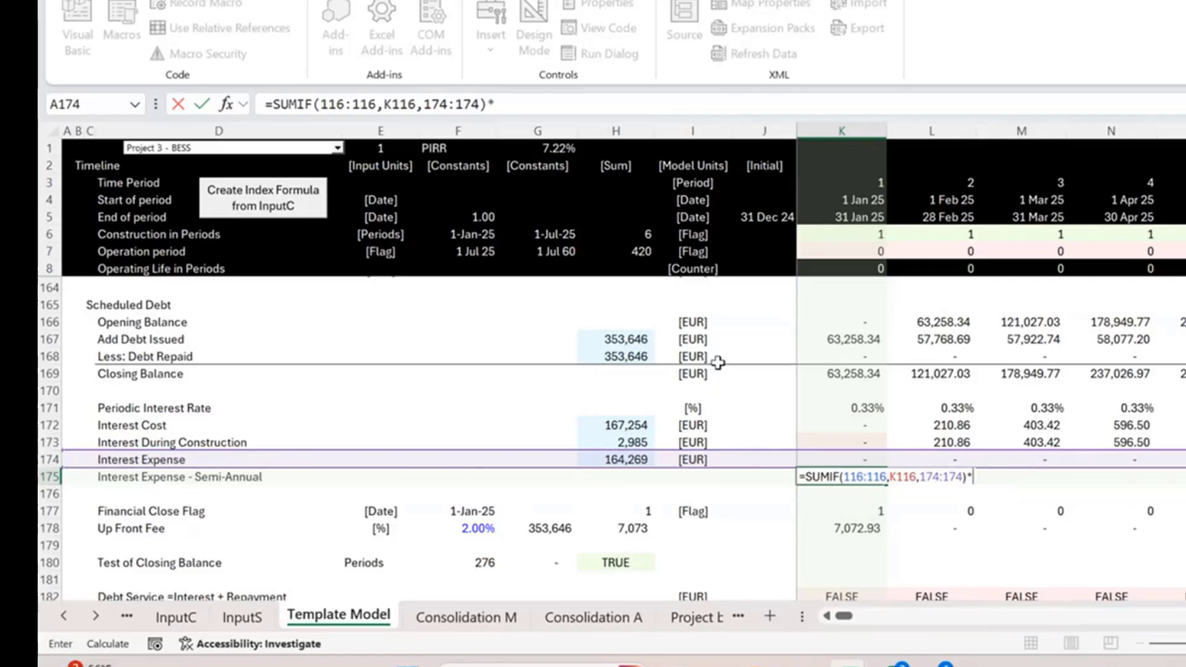
{"action": "scroll", "coordinate": [719, 359], "scroll_direction": "up", "scroll_amount": 5}
{"action": "scroll", "coordinate": [719, 359], "scroll_direction": "up", "scroll_amount": 15}
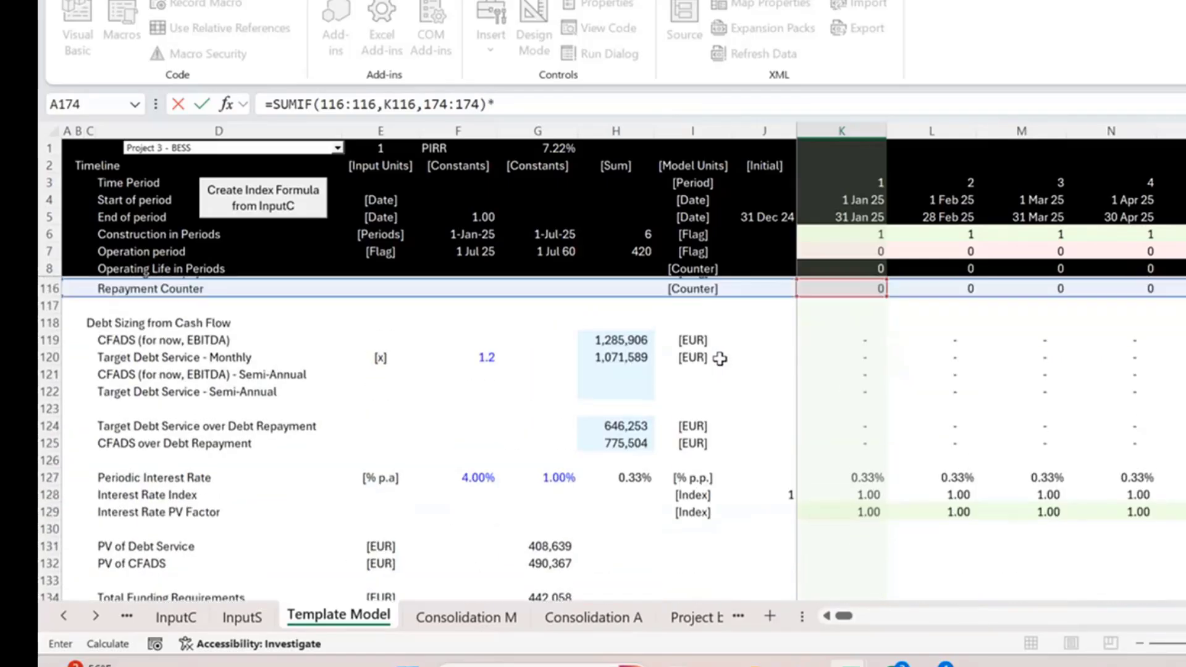
{"action": "left_click", "coordinate": [871, 484]}
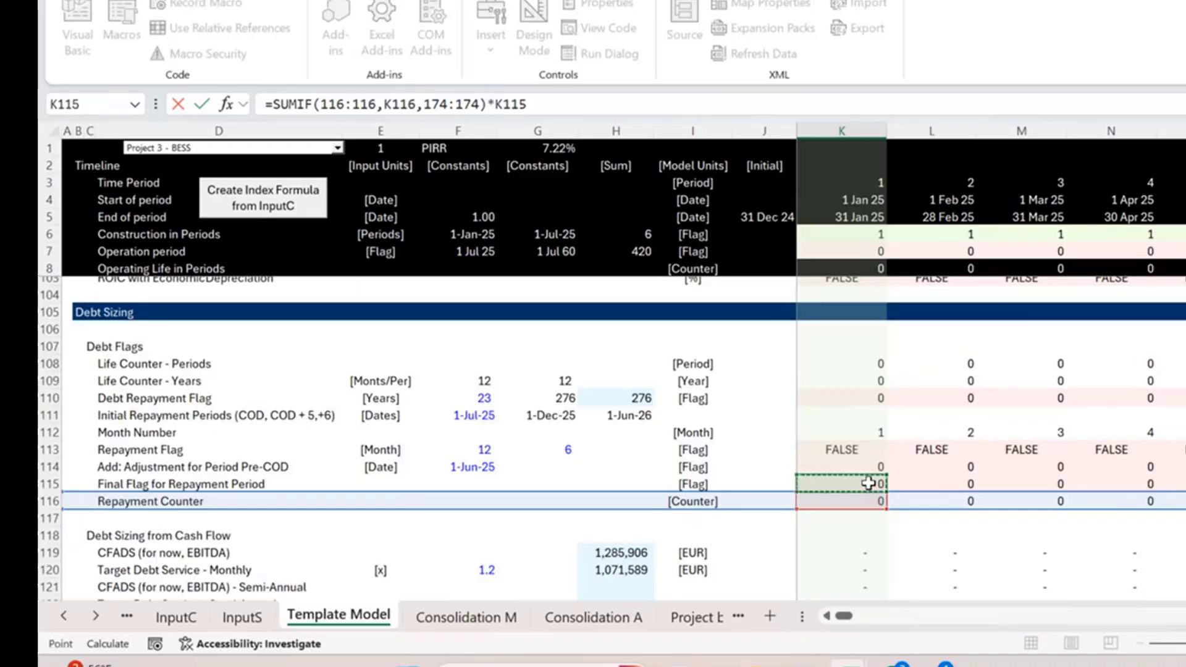
{"action": "key", "text": "Return"}
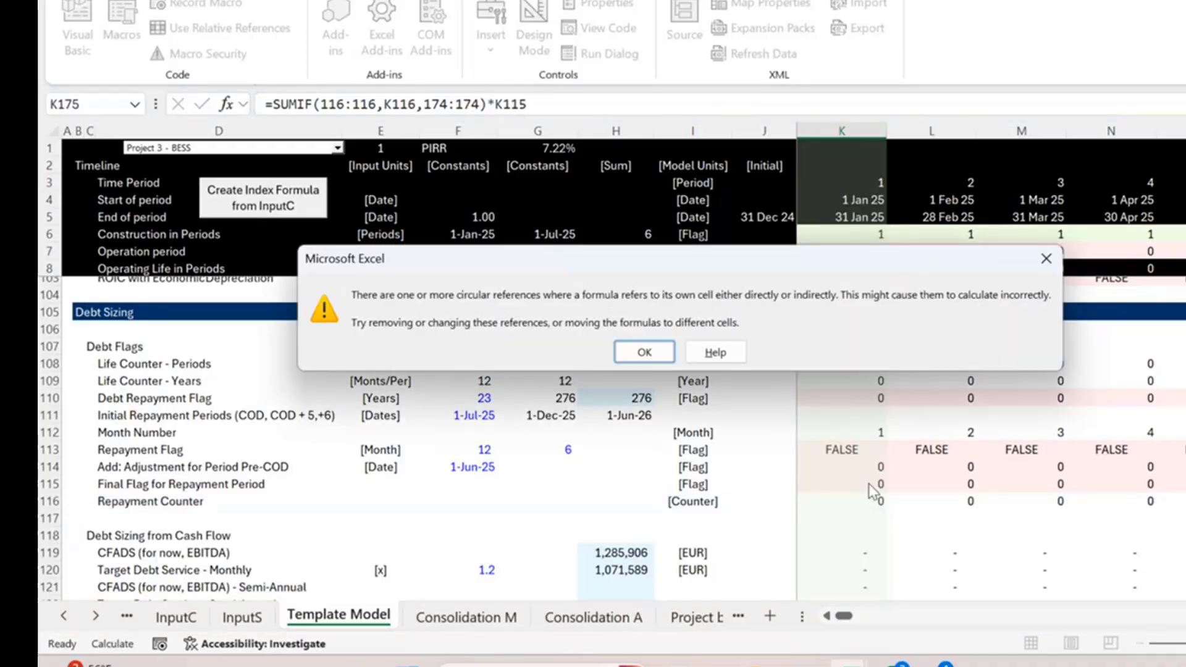
{"action": "key", "text": "Return"}
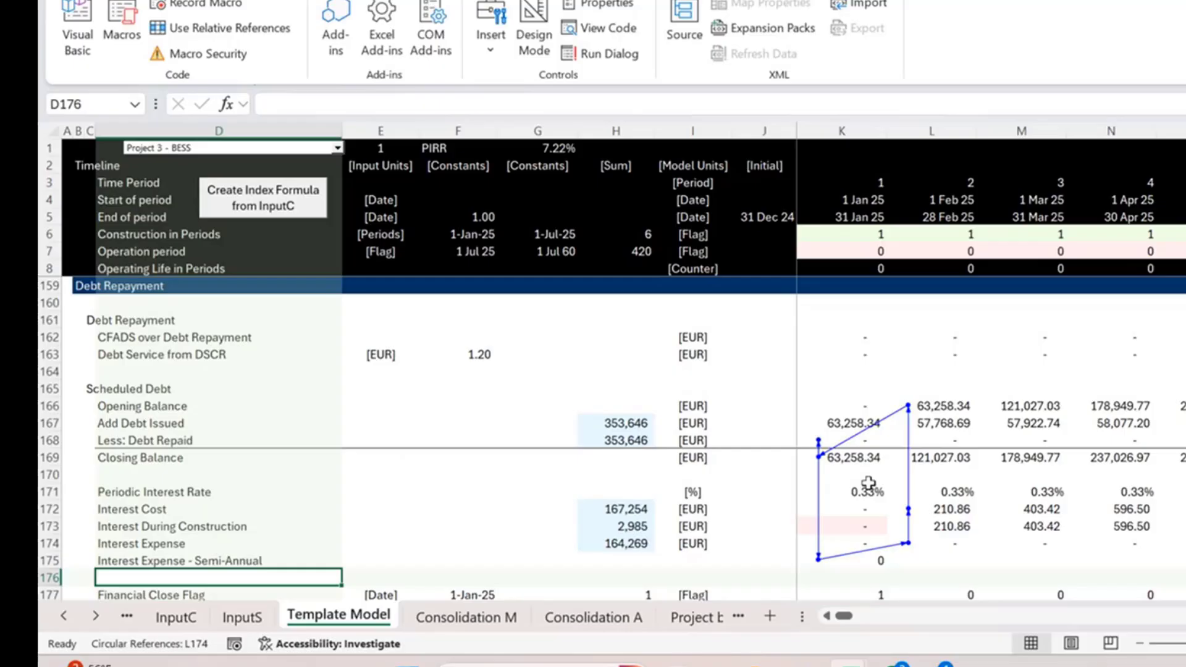
Examine the circular reference arrows around Scheduled Debt and Interest Expense, and review the debt flags and debt sizing rows
{"action": "scroll", "coordinate": [869, 556], "scroll_direction": "down", "scroll_amount": 2}
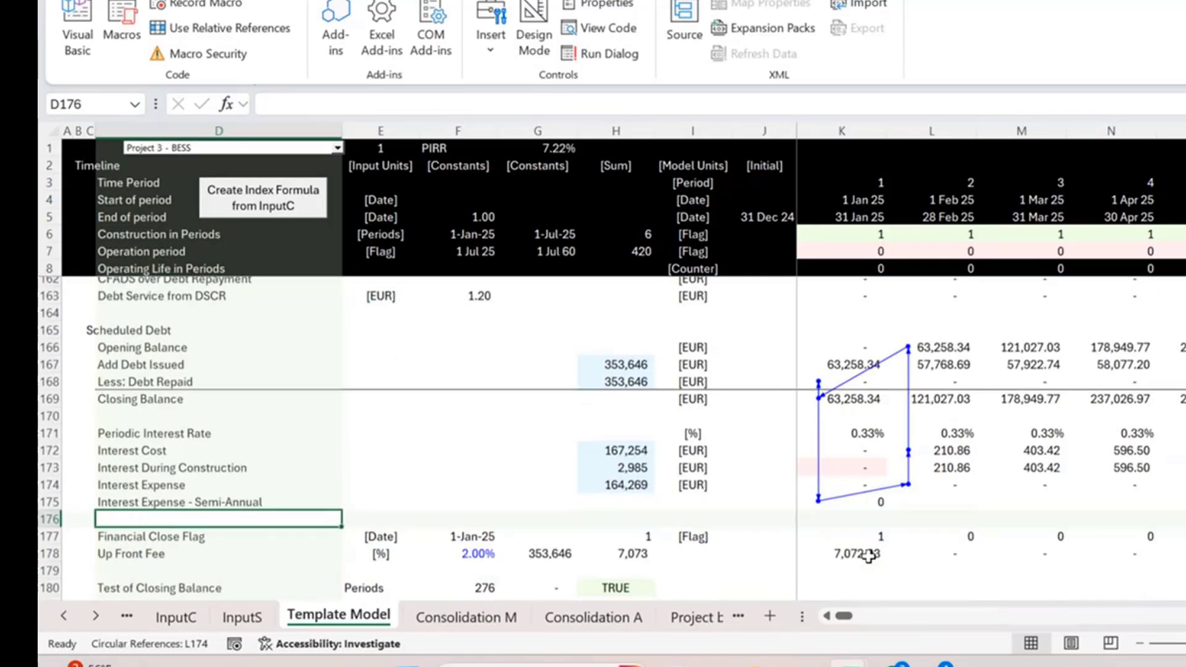
{"action": "scroll", "coordinate": [869, 556], "scroll_direction": "up", "scroll_amount": 20}
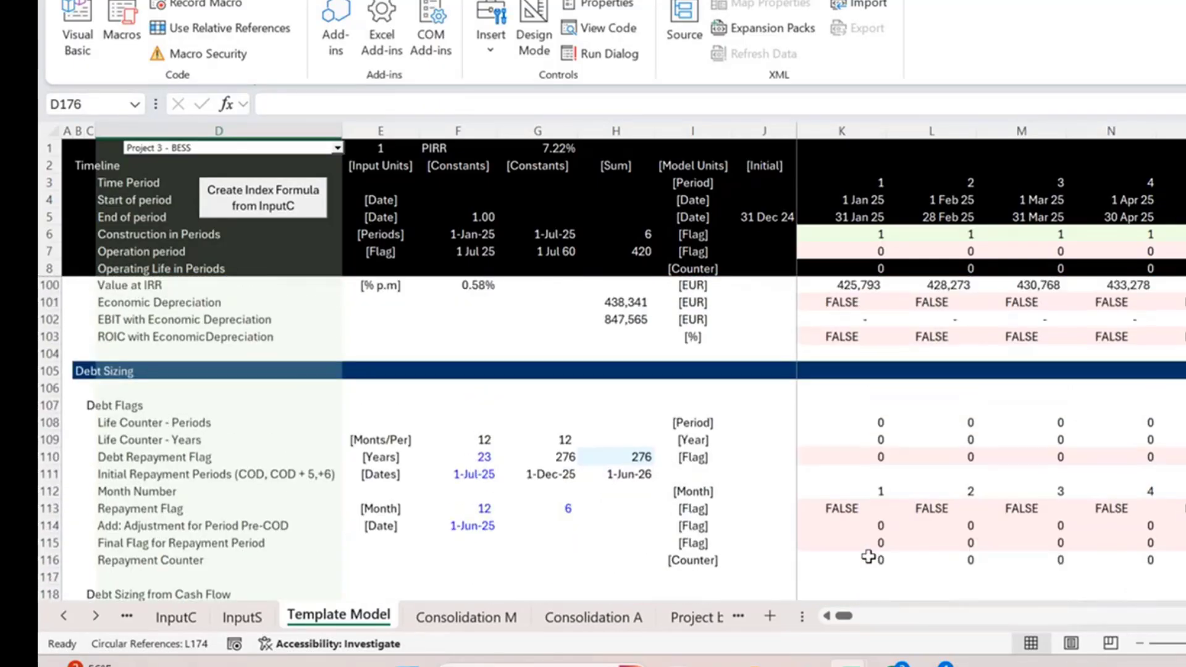
{"action": "scroll", "coordinate": [868, 557], "scroll_direction": "down", "scroll_amount": 1}
{"action": "scroll", "coordinate": [858, 516], "scroll_direction": "down", "scroll_amount": 2}
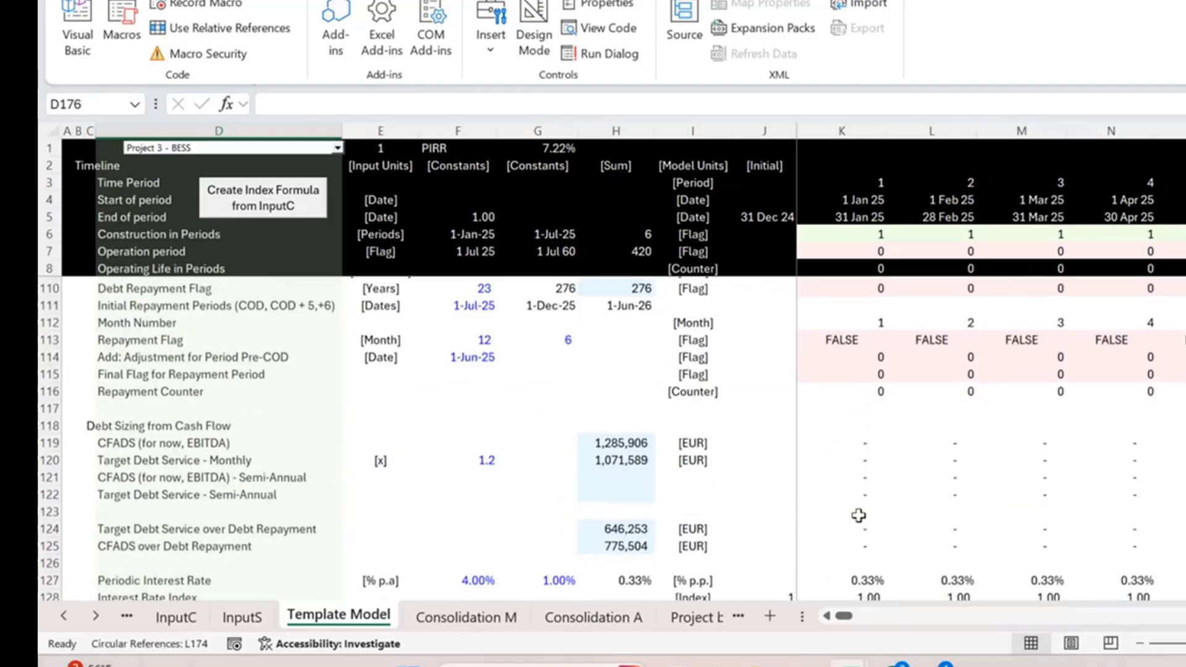
{"action": "left_click", "coordinate": [859, 516]}
{"action": "scroll", "coordinate": [859, 516], "scroll_direction": "down", "scroll_amount": 5}
{"action": "scroll", "coordinate": [859, 516], "scroll_direction": "down", "scroll_amount": 15}
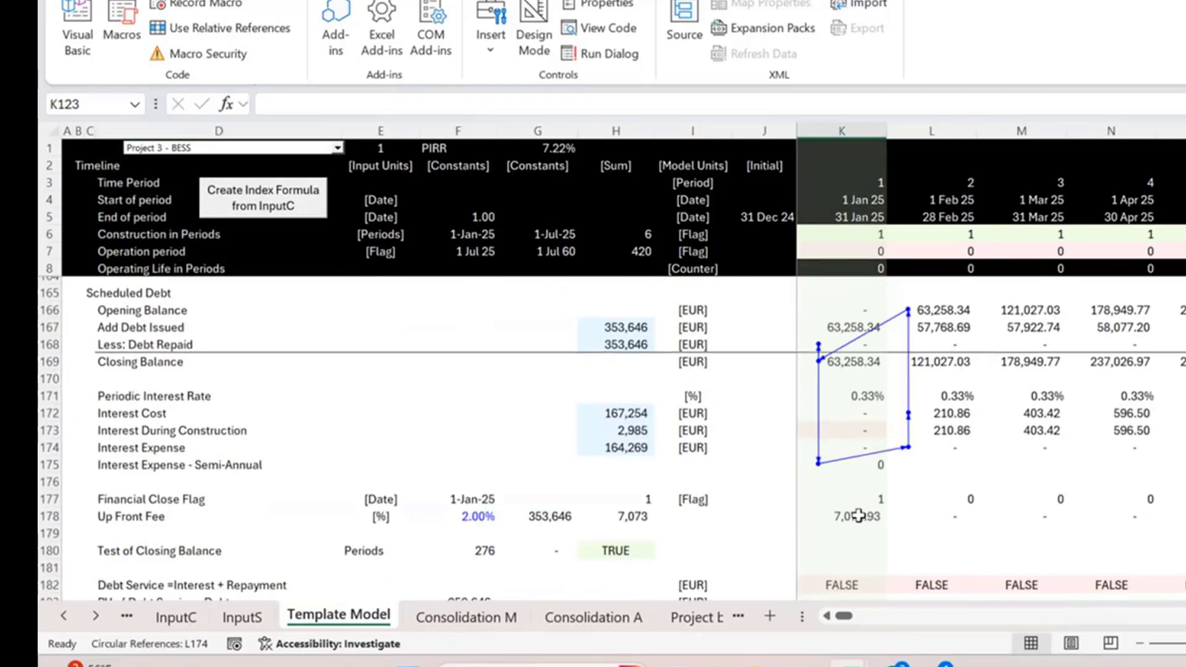
{"action": "scroll", "coordinate": [858, 516], "scroll_direction": "up", "scroll_amount": 5}
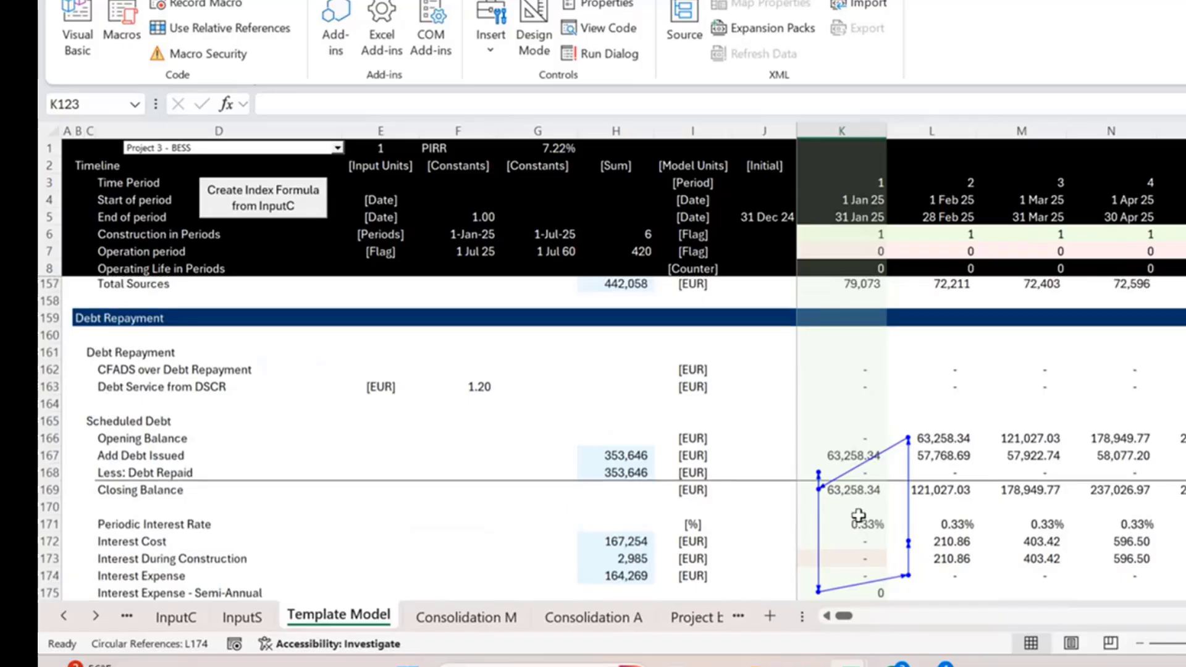
{"action": "scroll", "coordinate": [858, 516], "scroll_direction": "down", "scroll_amount": 1}
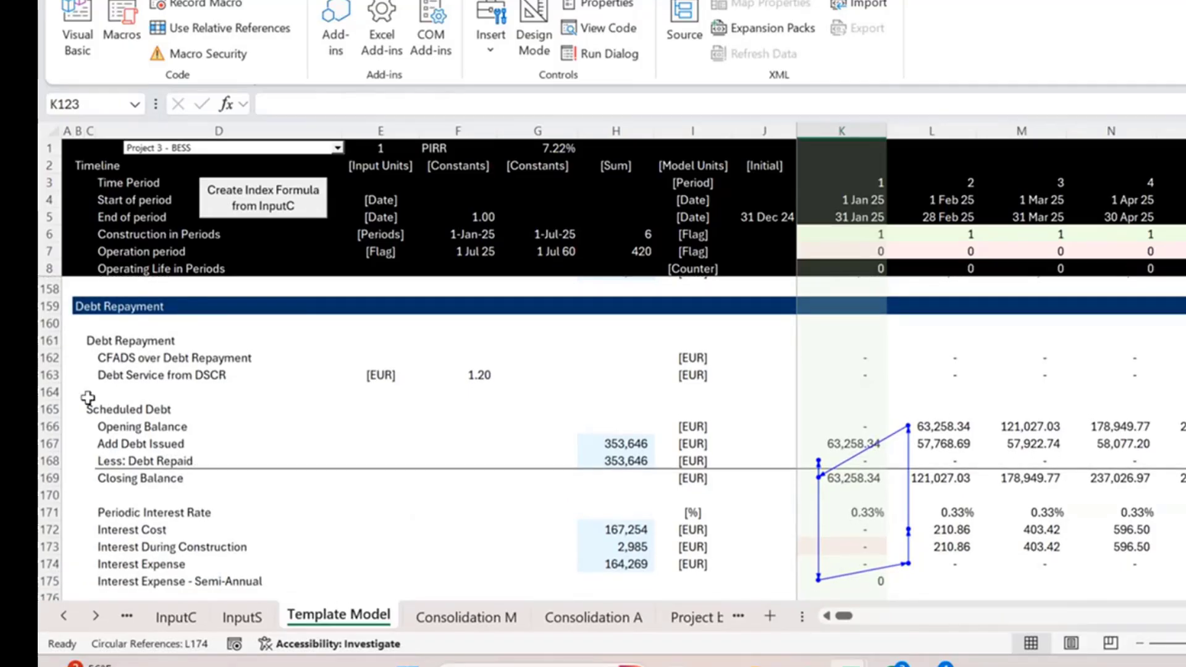
{"action": "left_click", "coordinate": [124, 370]}
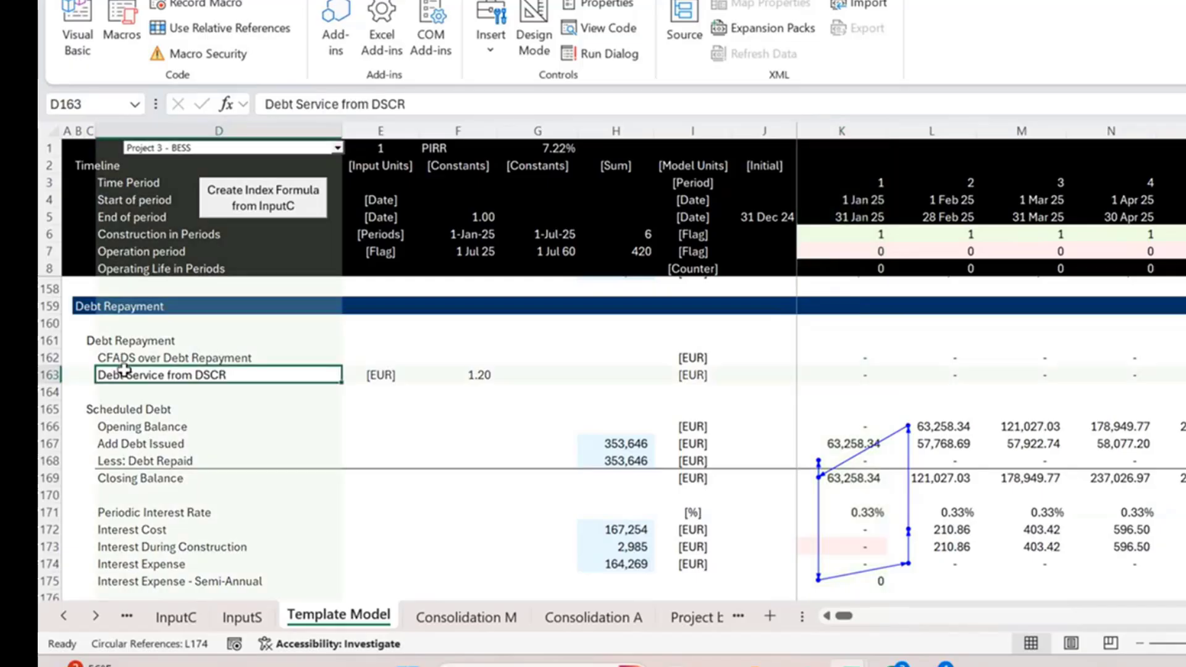
{"action": "key", "text": "Down"}
{"action": "key", "text": "Down"}
{"action": "key", "text": "Down"}
{"action": "key", "text": "Down"}
{"action": "key", "text": "Down"}
{"action": "key", "text": "Right"}
{"action": "key", "text": "Right"}
{"action": "key", "text": "Right"}
{"action": "key", "text": "Right"}
{"action": "key", "text": "Right"}
{"action": "key", "text": "Right"}
{"action": "key", "text": "Right"}
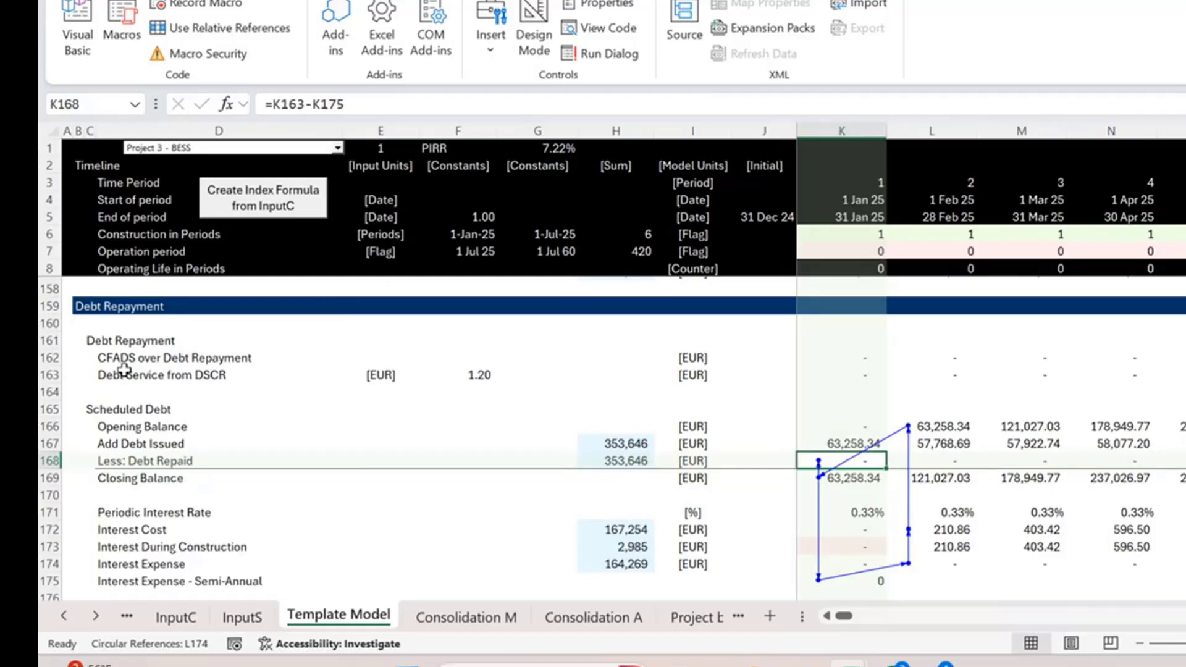
{"action": "type", "text": "+IF("}
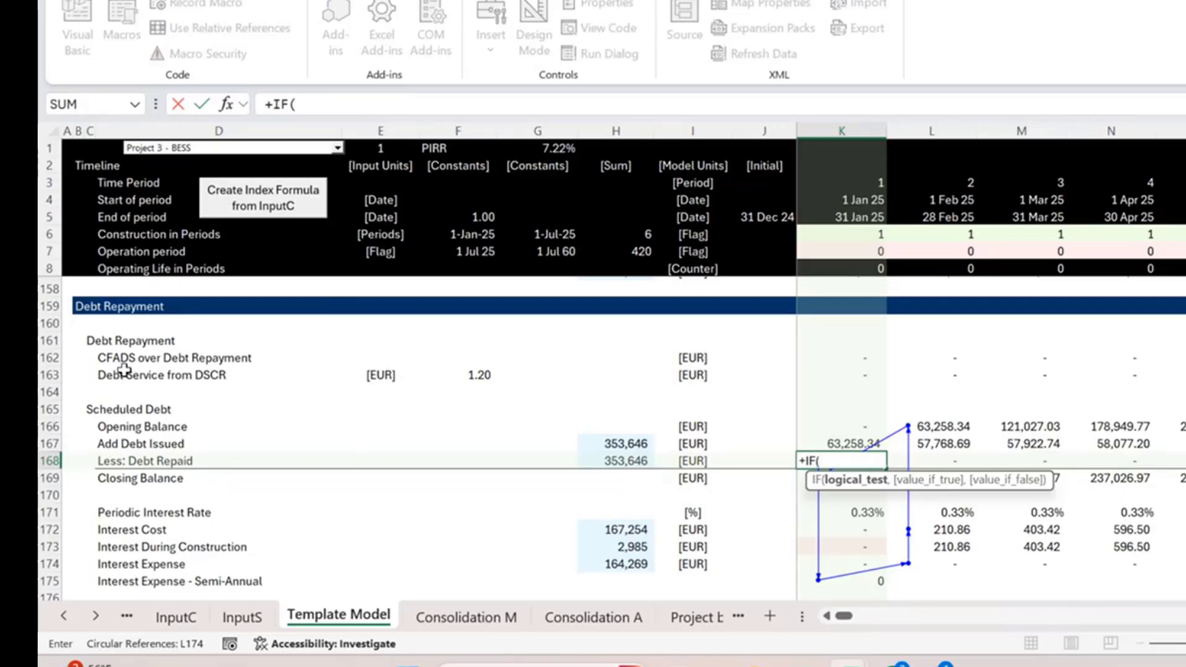
{"action": "key", "text": "Escape"}
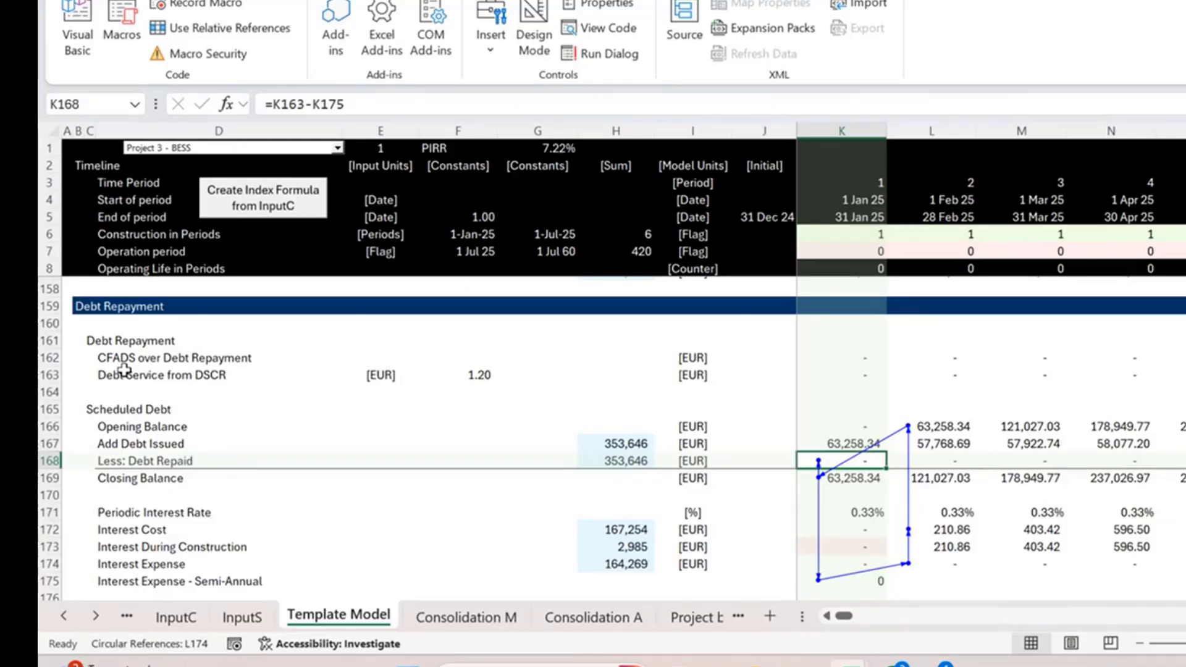
Re-enter the Less: Debt Repaid formula in K168 as =K163-K175 and fill it across row 168
{"action": "type", "text": "="}
{"action": "key", "text": "ctrl+Return"}
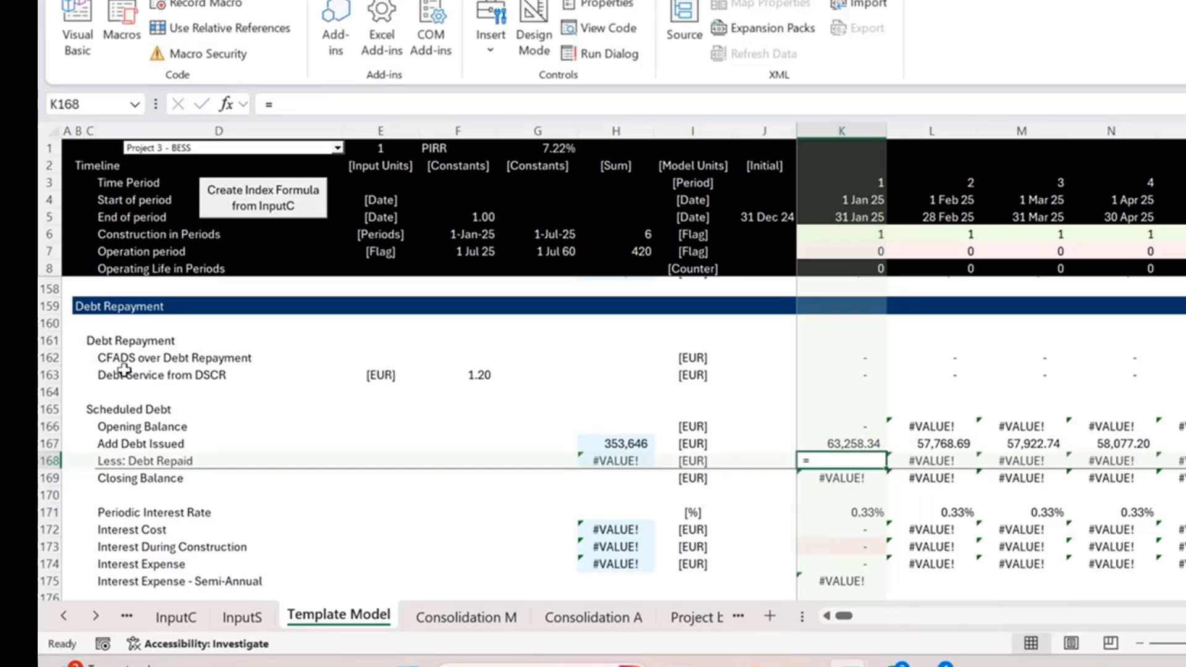
{"action": "key", "text": "F2"}
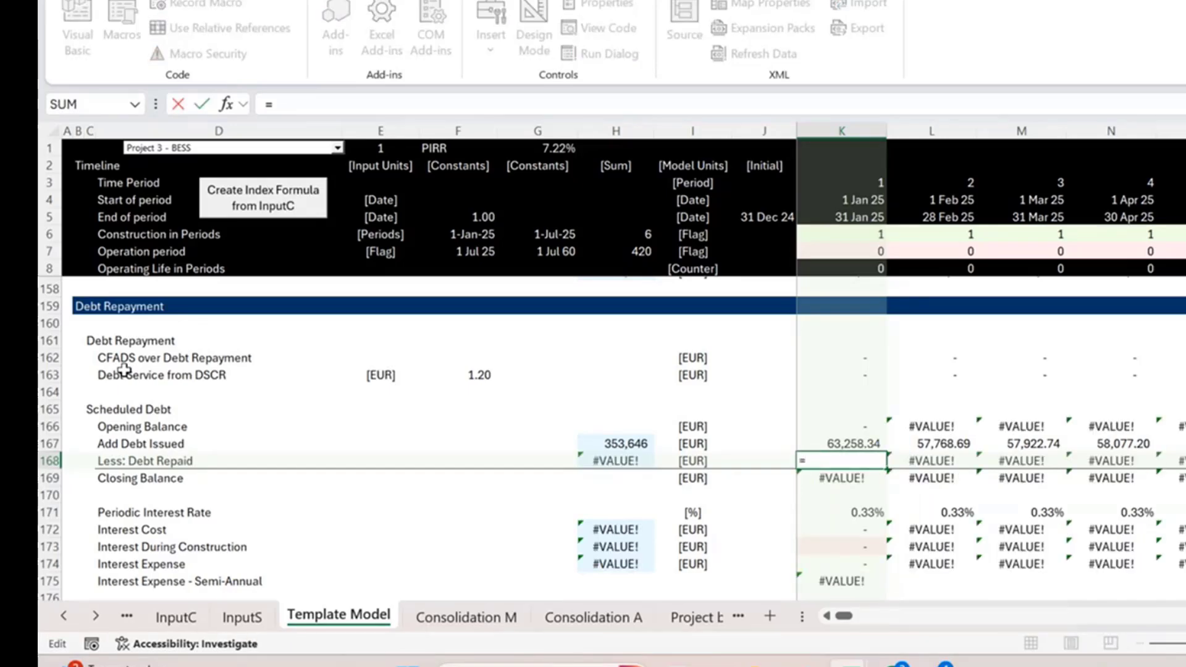
{"action": "key", "text": "ctrl+Return"}
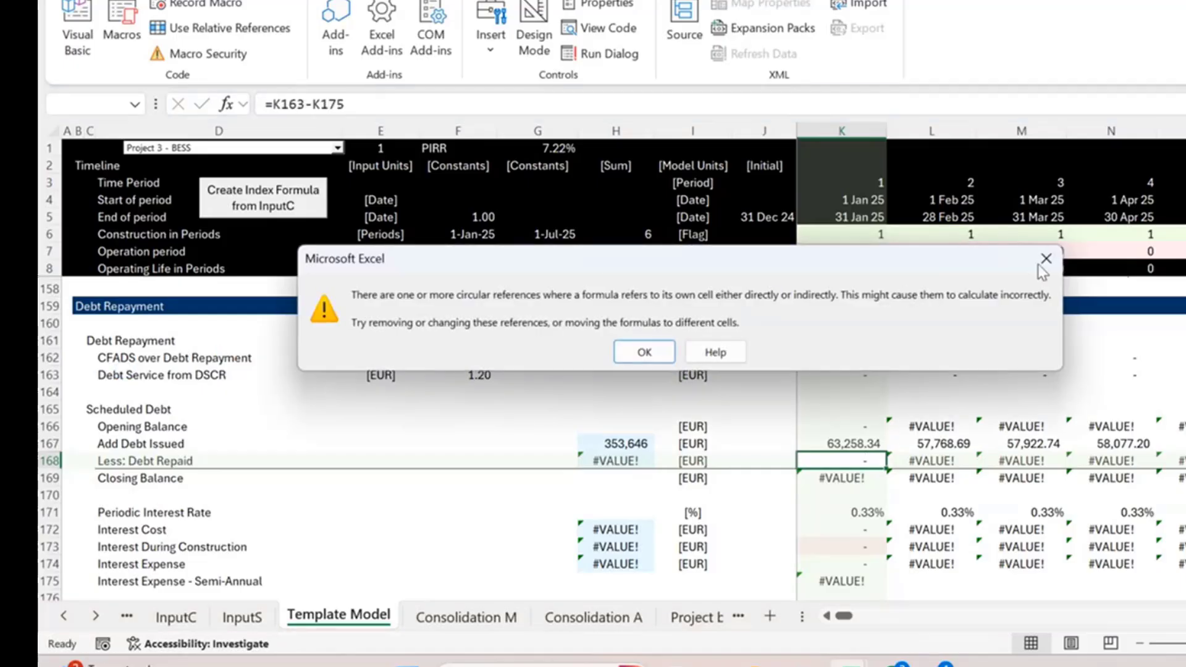
{"action": "left_click", "coordinate": [1046, 258]}
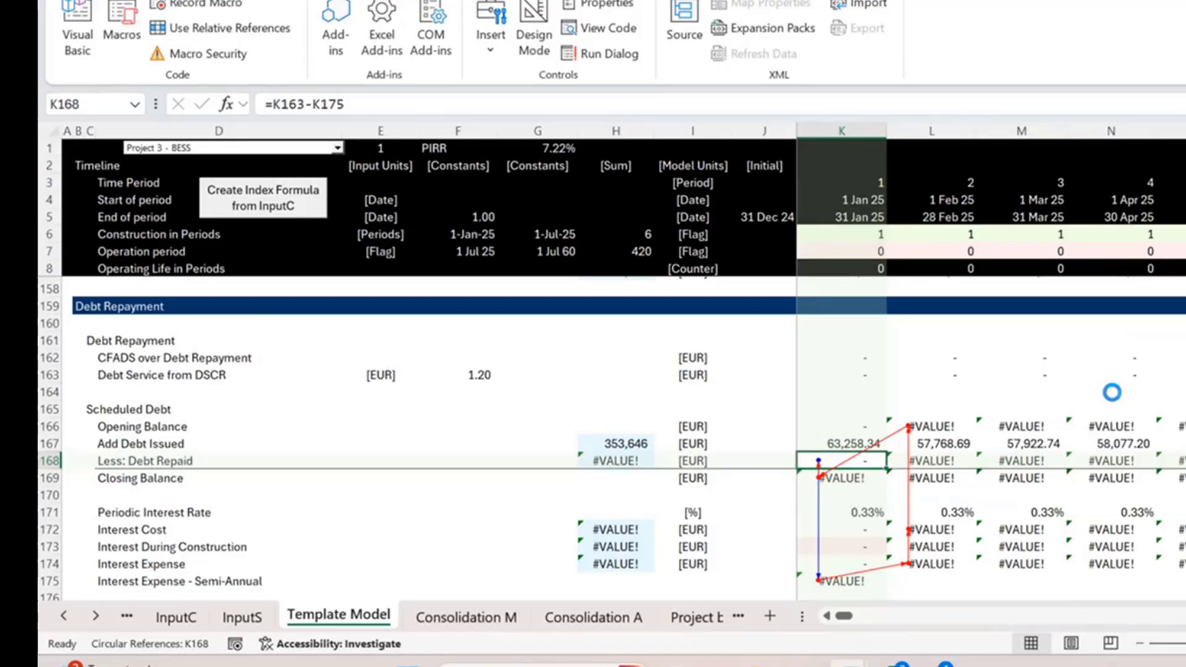
{"action": "key", "text": "ctrl+shift+Right"}
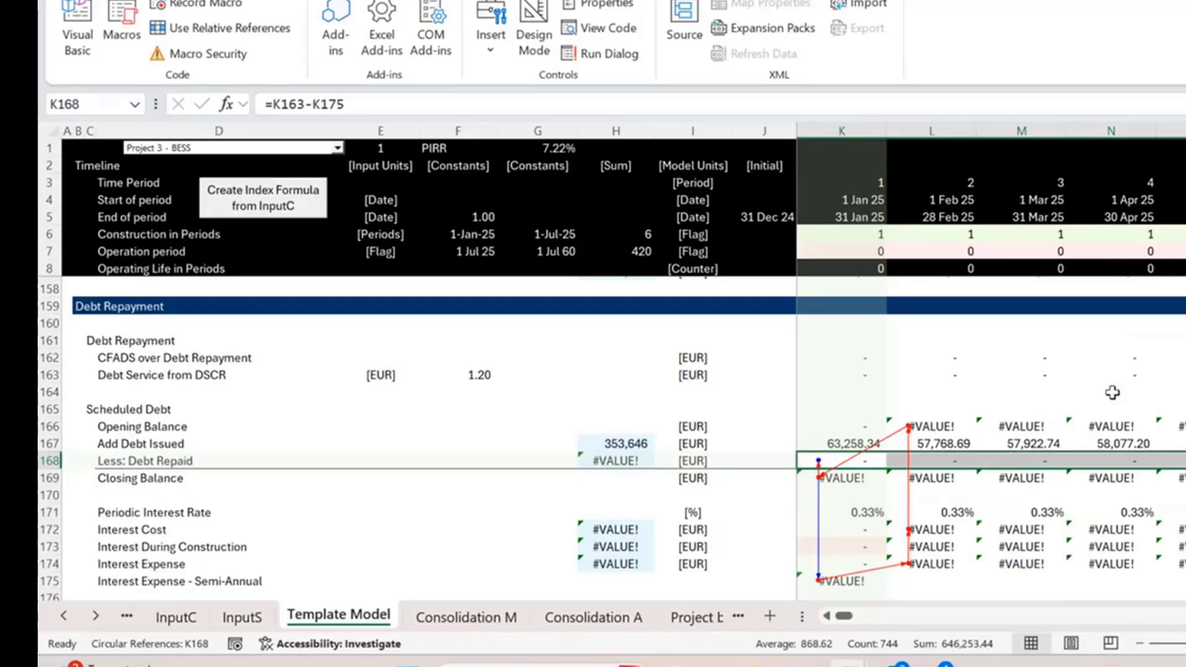
{"action": "key", "text": "Down"}
{"action": "key", "text": "Up"}
Wrap the K168 debt repaid formula in an IF on the Operation period flag, =IF(K7,K163-K175), and fill it across row 168
{"action": "key", "text": "F2"}
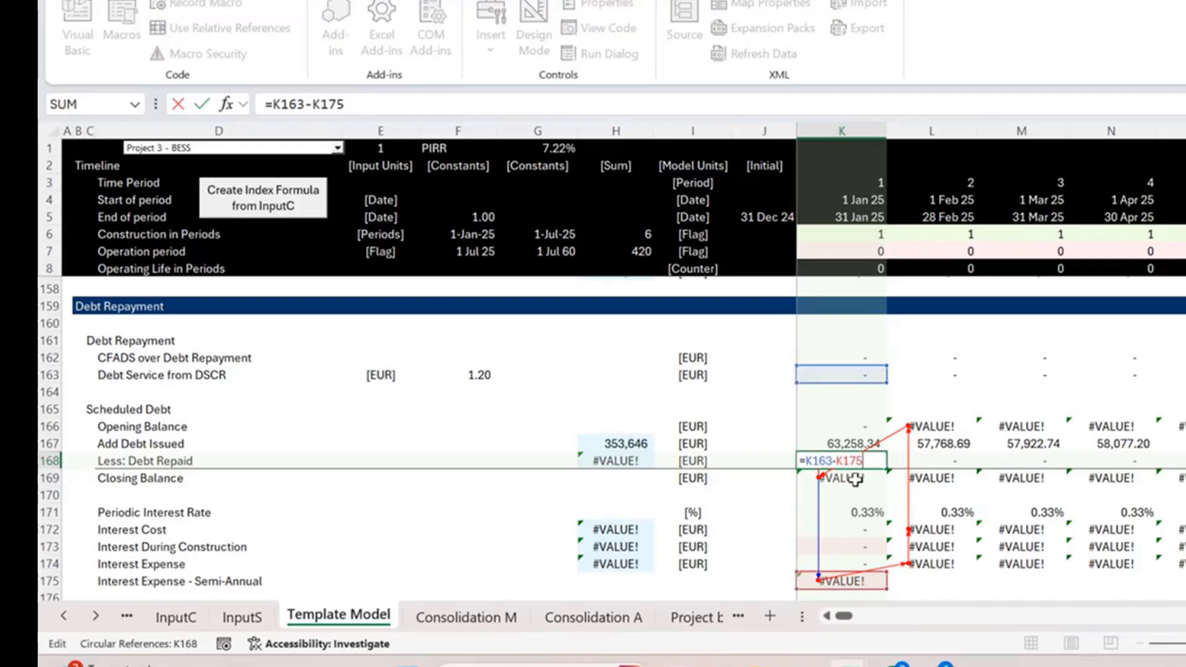
{"action": "left_click", "coordinate": [808, 462]}
{"action": "type", "text": "IF("}
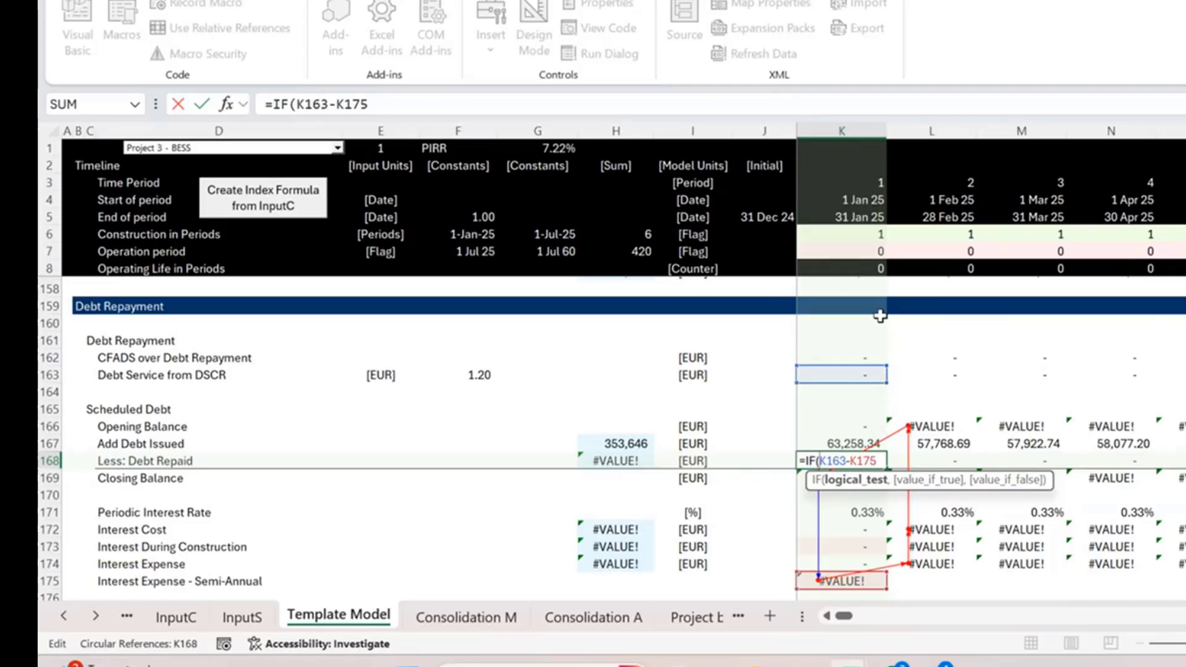
{"action": "scroll", "coordinate": [880, 316], "scroll_direction": "up", "scroll_amount": 1}
{"action": "left_click", "coordinate": [840, 247]}
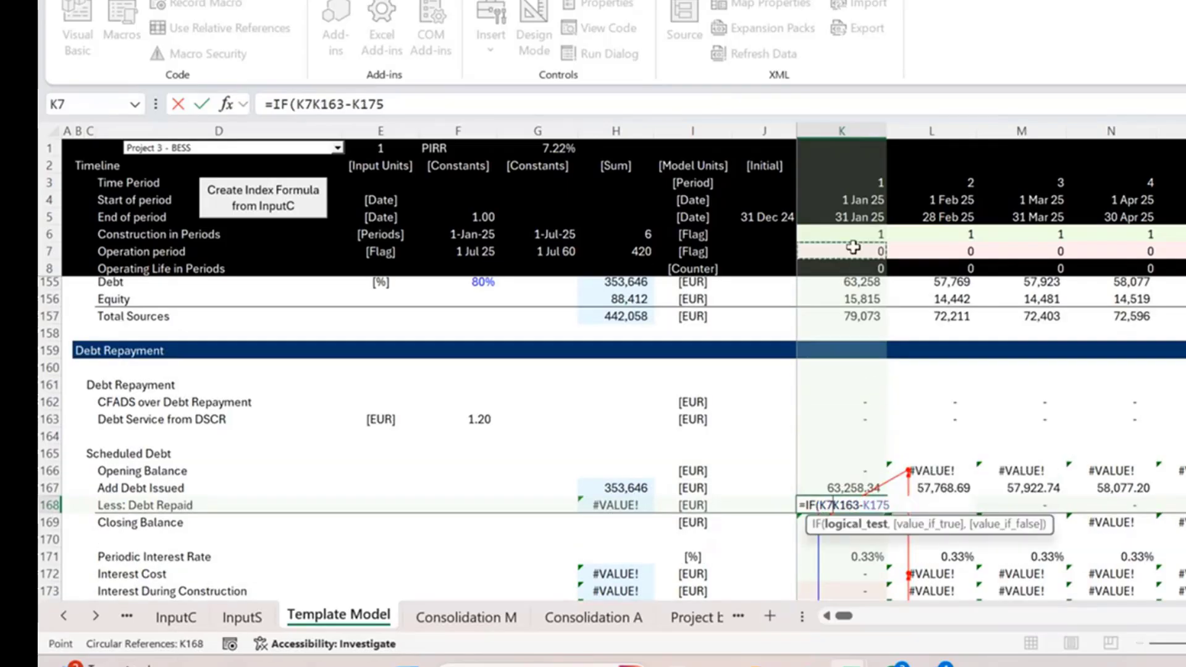
{"action": "scroll", "coordinate": [982, 352], "scroll_direction": "down", "scroll_amount": 2}
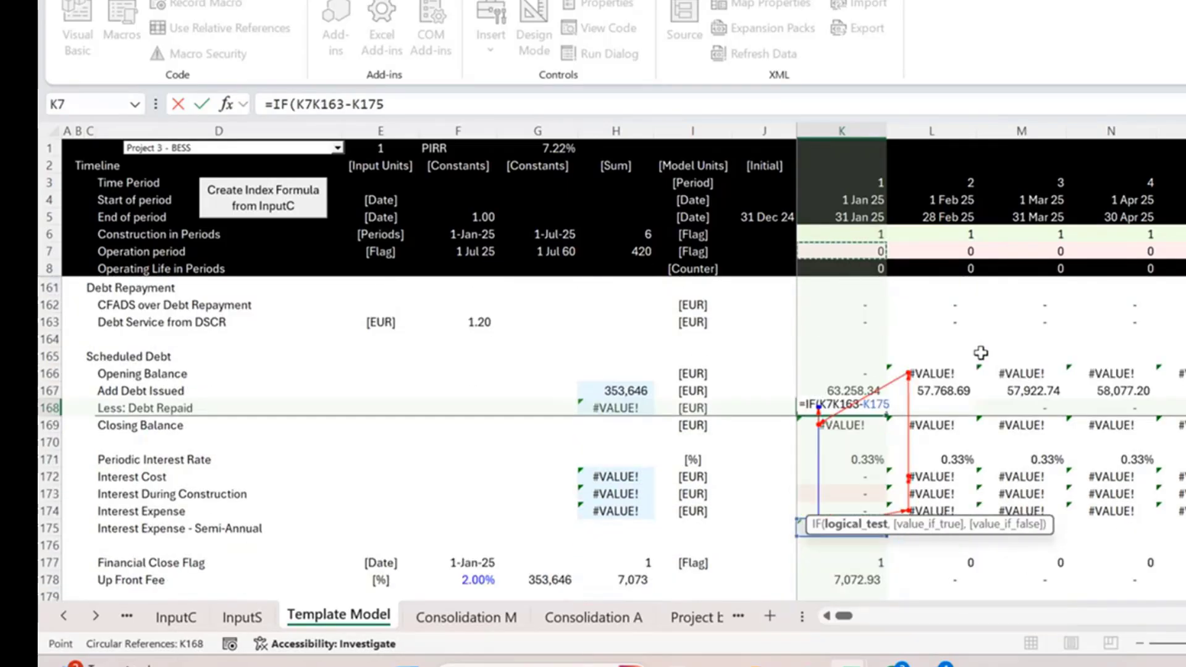
{"action": "type", "text": ","}
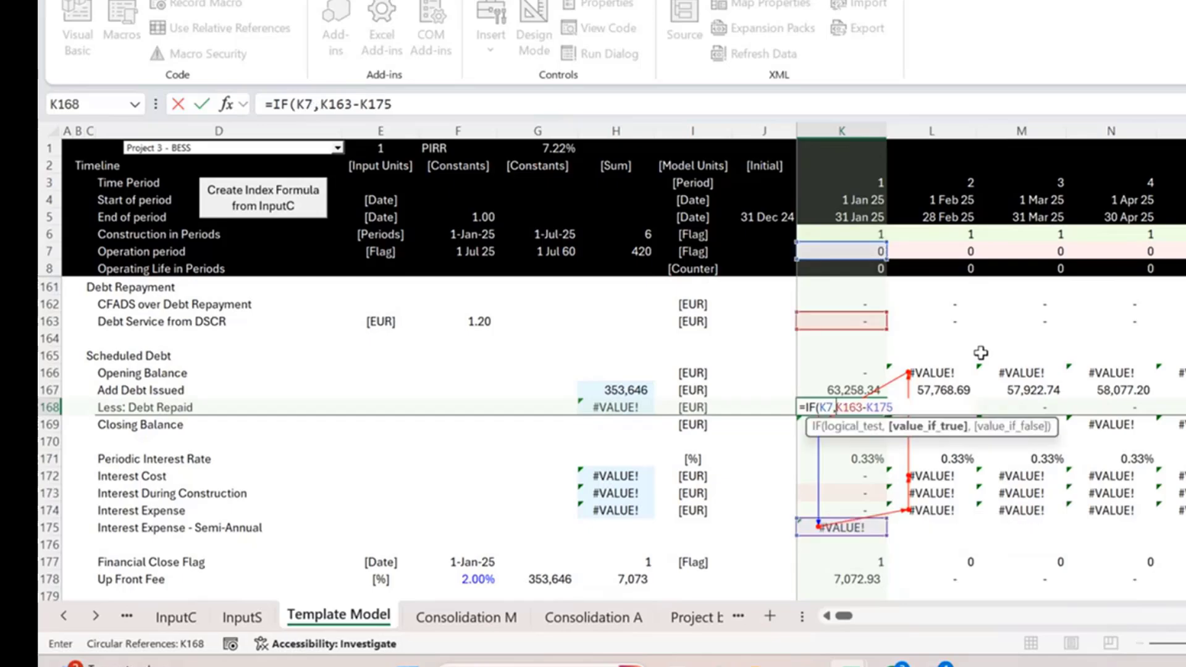
{"action": "left_click", "coordinate": [895, 408]}
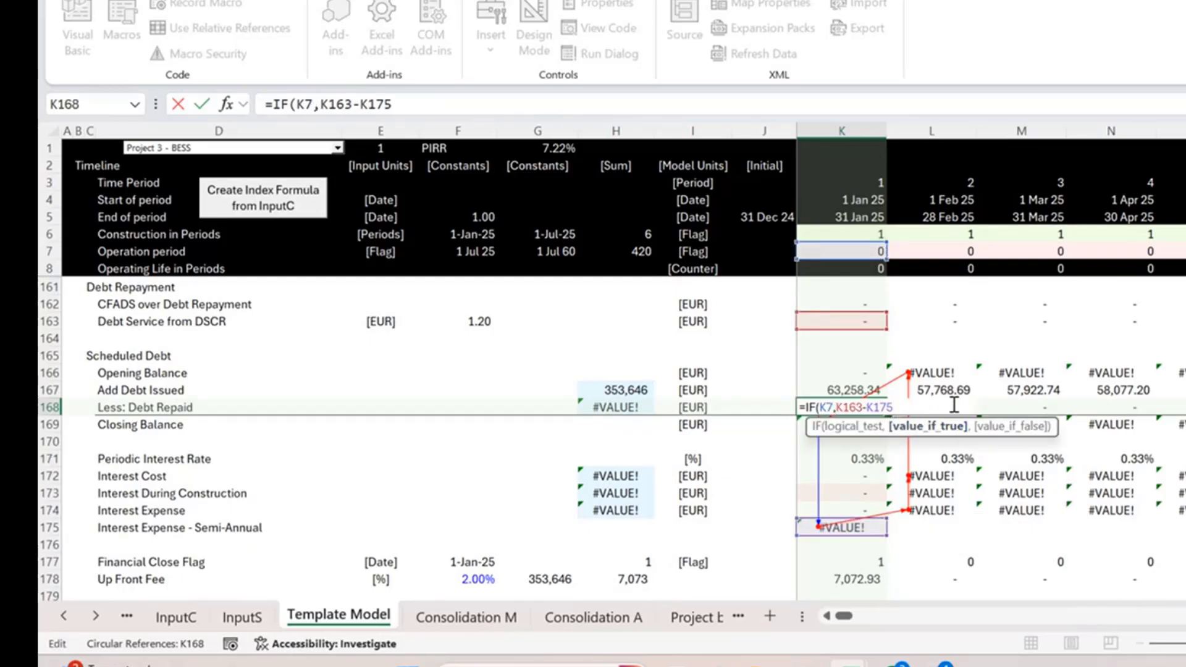
{"action": "key", "text": "ctrl+Return"}
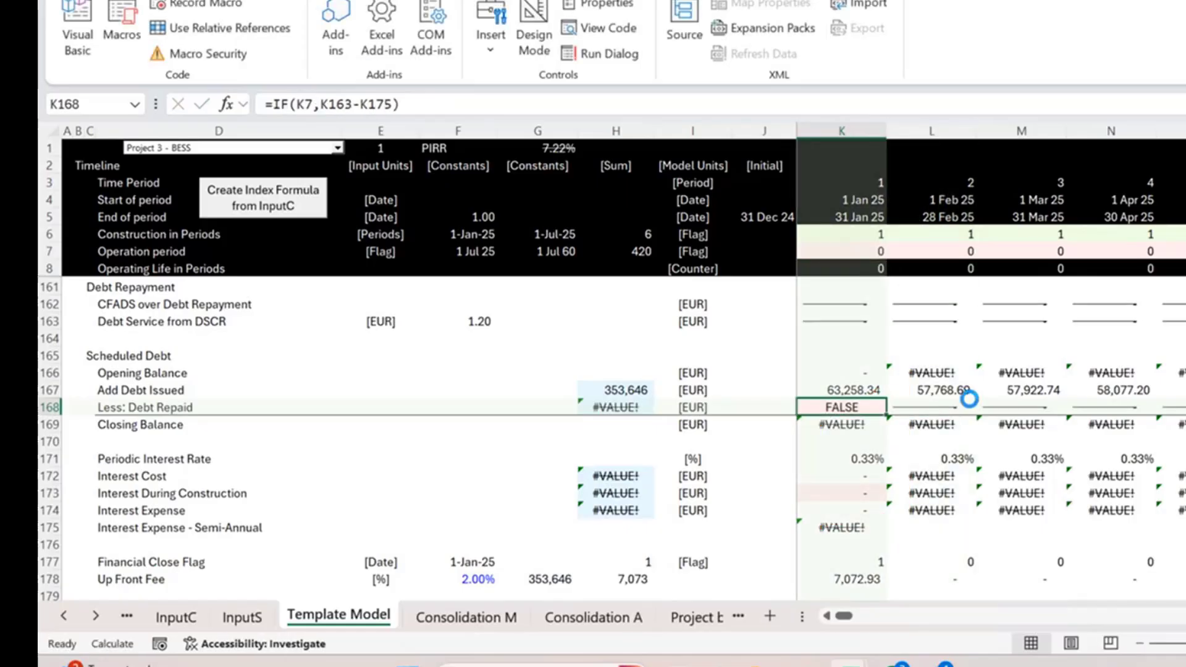
{"action": "key", "text": "ctrl+shift+Right"}
{"action": "key", "text": "ctrl+r"}
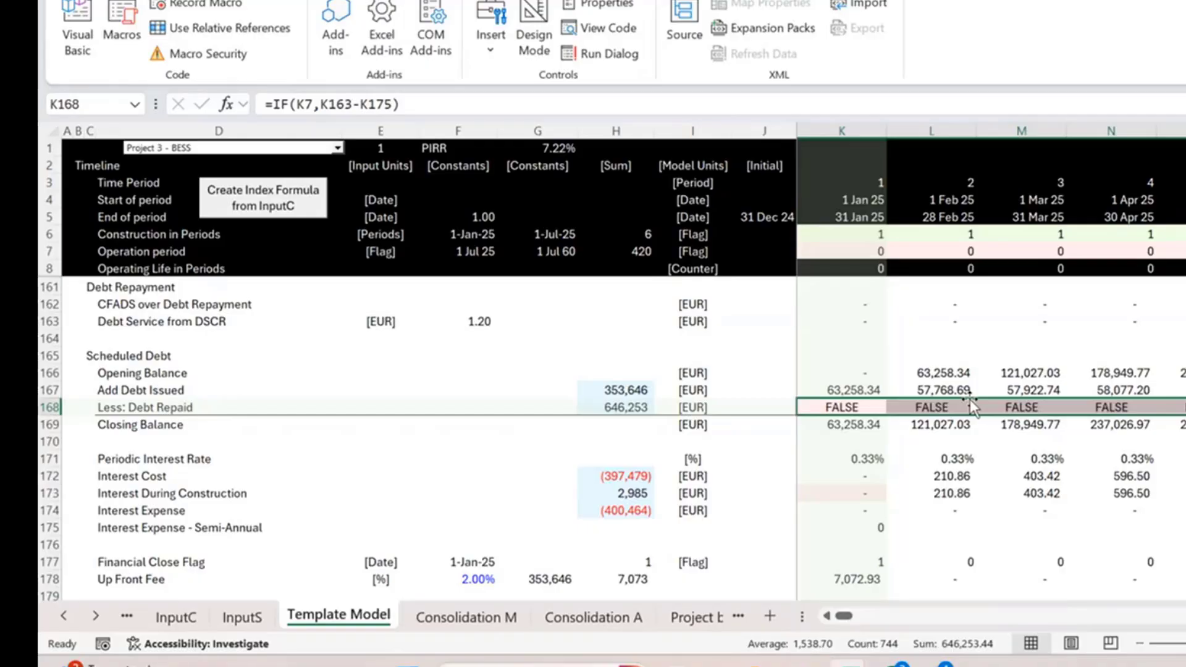
Examine the Less: Debt Repaid row across the construction and first operation months, including the Q168 formula and the interest rows below it
{"action": "key", "text": "Down"}
{"action": "key", "text": "Down"}
{"action": "key", "text": "Down"}
{"action": "key", "text": "Down"}
{"action": "key", "text": "Down"}
{"action": "key", "text": "Down"}
{"action": "key", "text": "Down"}
{"action": "key", "text": "Up"}
{"action": "key", "text": "Up"}
{"action": "key", "text": "Up"}
{"action": "key", "text": "Up"}
{"action": "key", "text": "Up"}
{"action": "key", "text": "Up"}
{"action": "key", "text": "Up"}
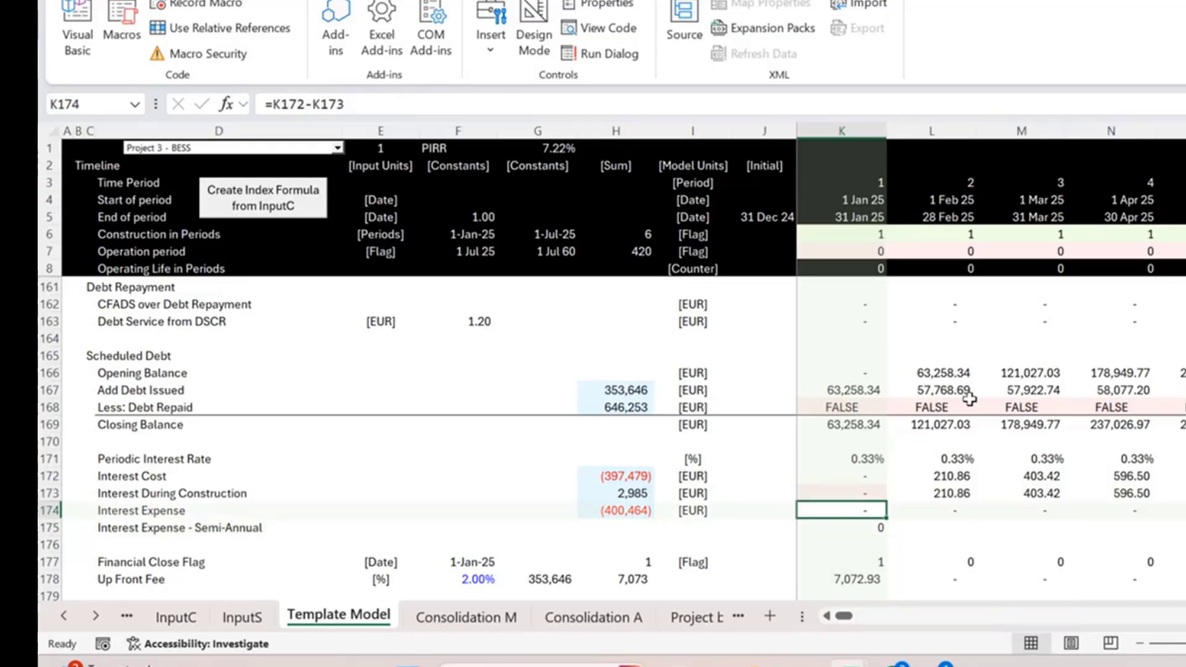
{"action": "key", "text": "Right"}
{"action": "key", "text": "Right"}
{"action": "key", "text": "Right"}
{"action": "key", "text": "Right"}
{"action": "key", "text": "Right"}
{"action": "key", "text": "Right"}
{"action": "key", "text": "Right"}
{"action": "key", "text": "Right"}
{"action": "key", "text": "Right"}
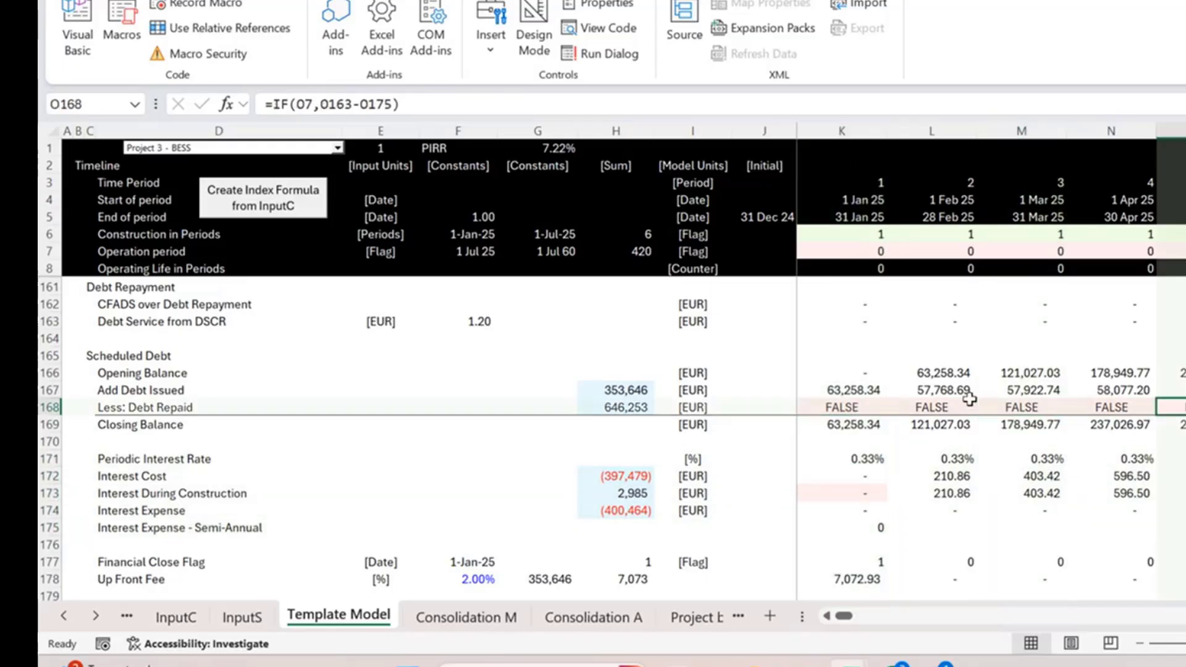
{"action": "key", "text": "Right"}
{"action": "key", "text": "Right"}
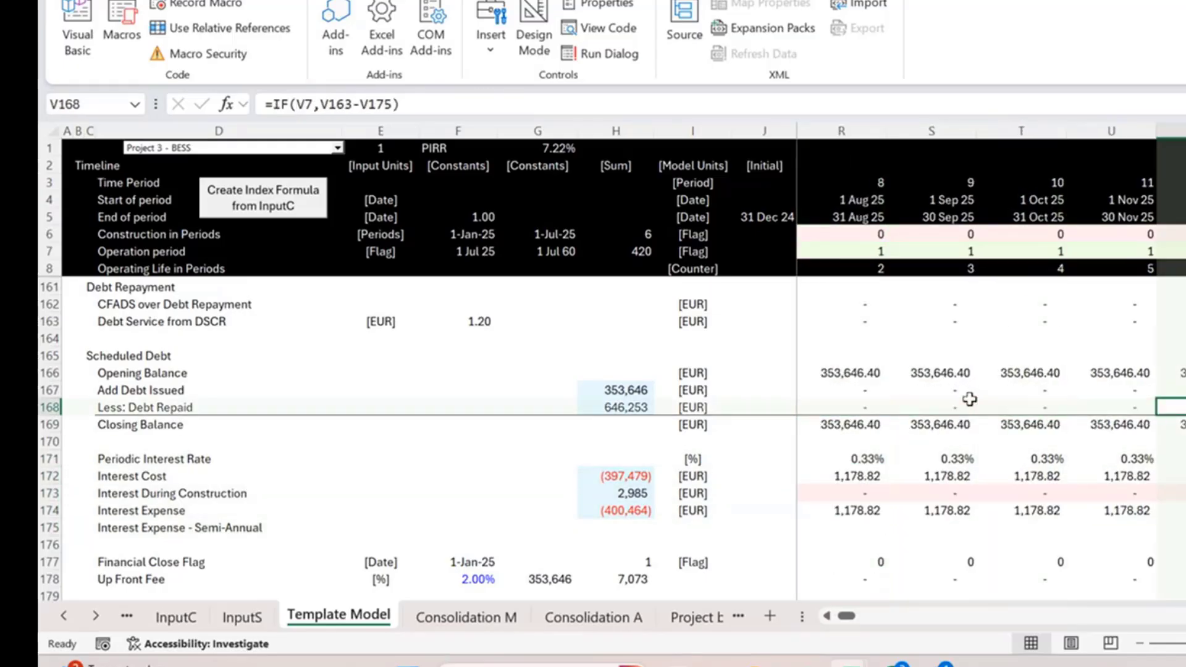
{"action": "key", "text": "Left"}
{"action": "key", "text": "Left"}
{"action": "key", "text": "Left"}
{"action": "key", "text": "Left"}
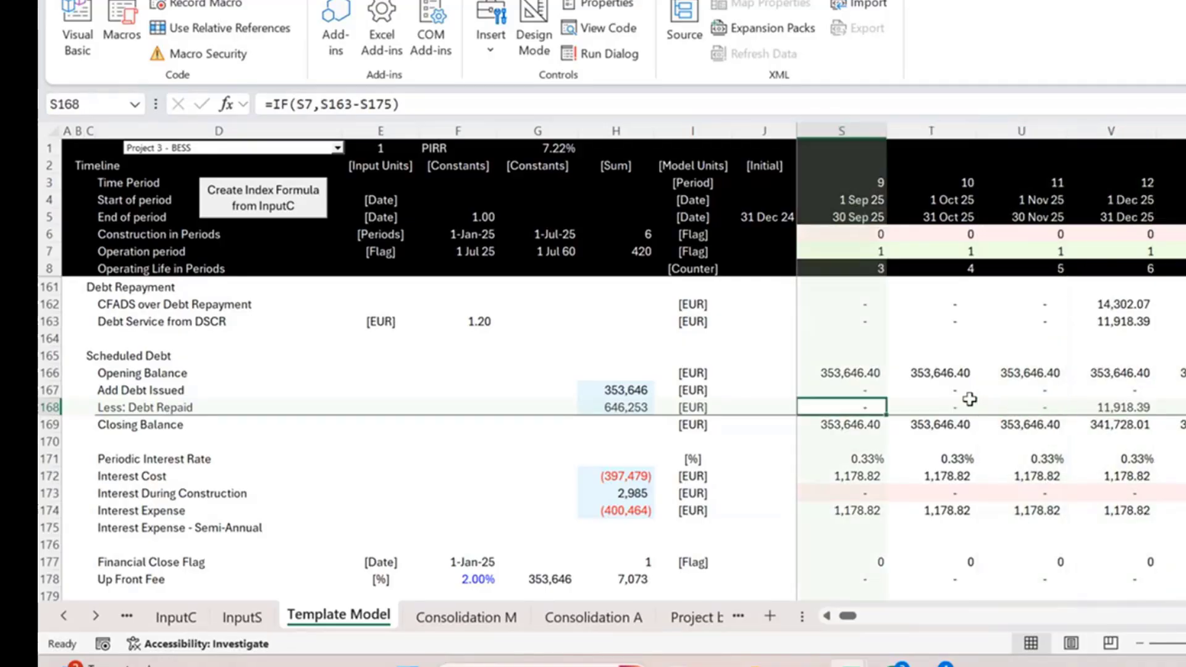
{"action": "key", "text": "Left"}
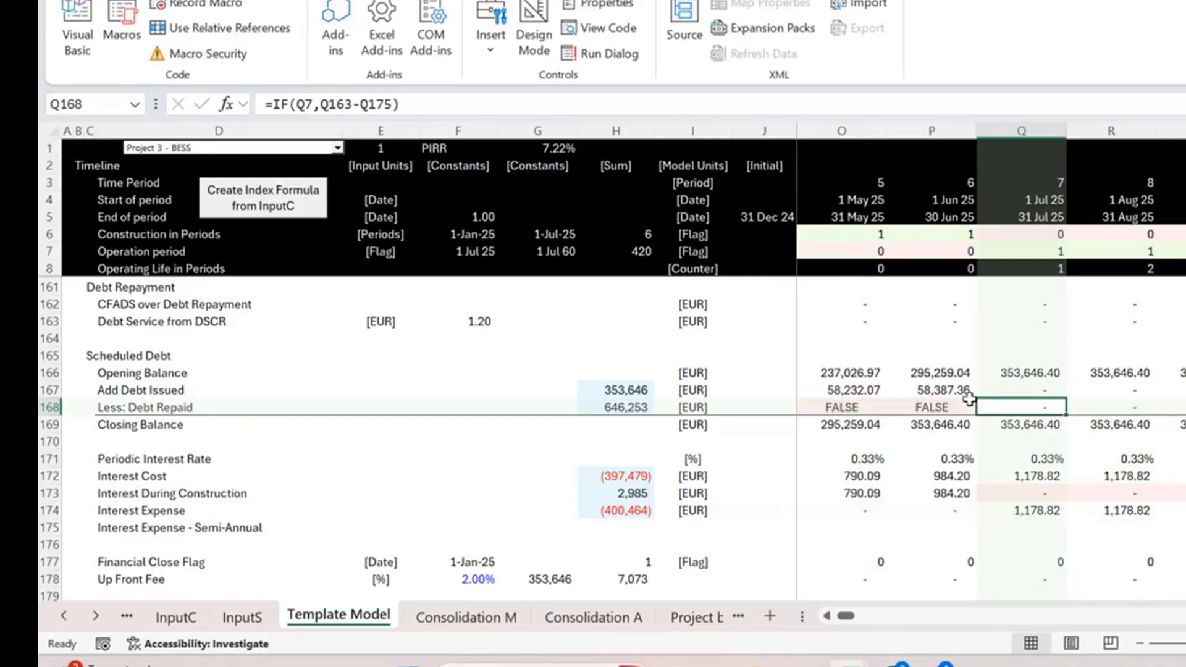
{"action": "key", "text": "F2"}
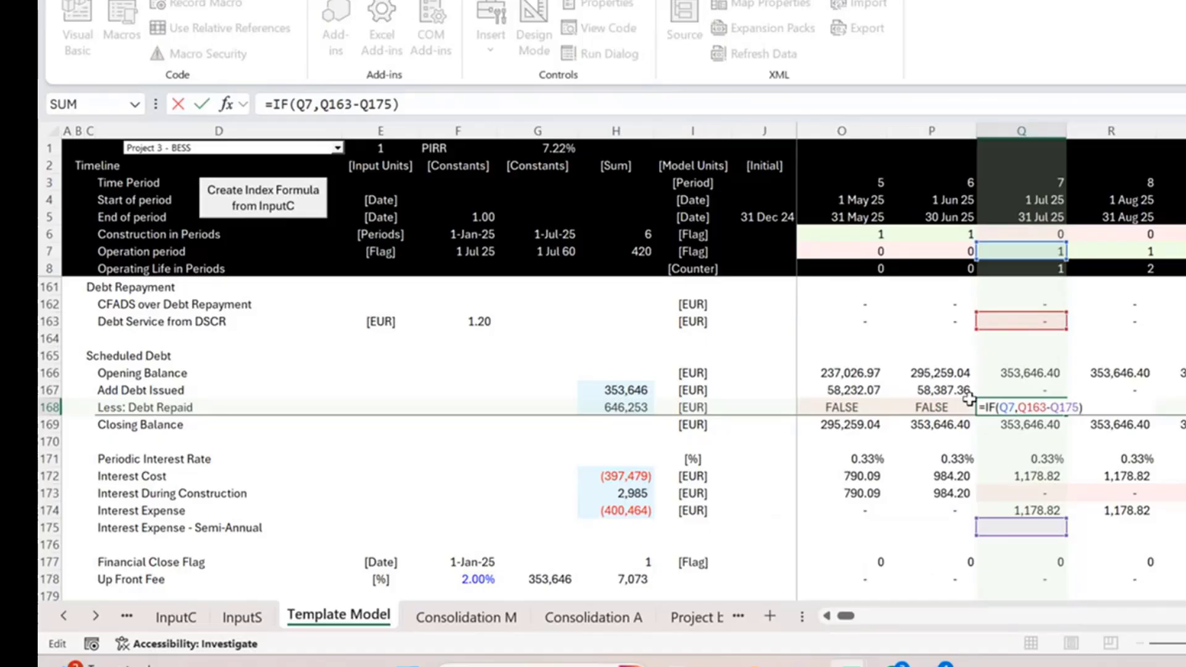
{"action": "key", "text": "Escape"}
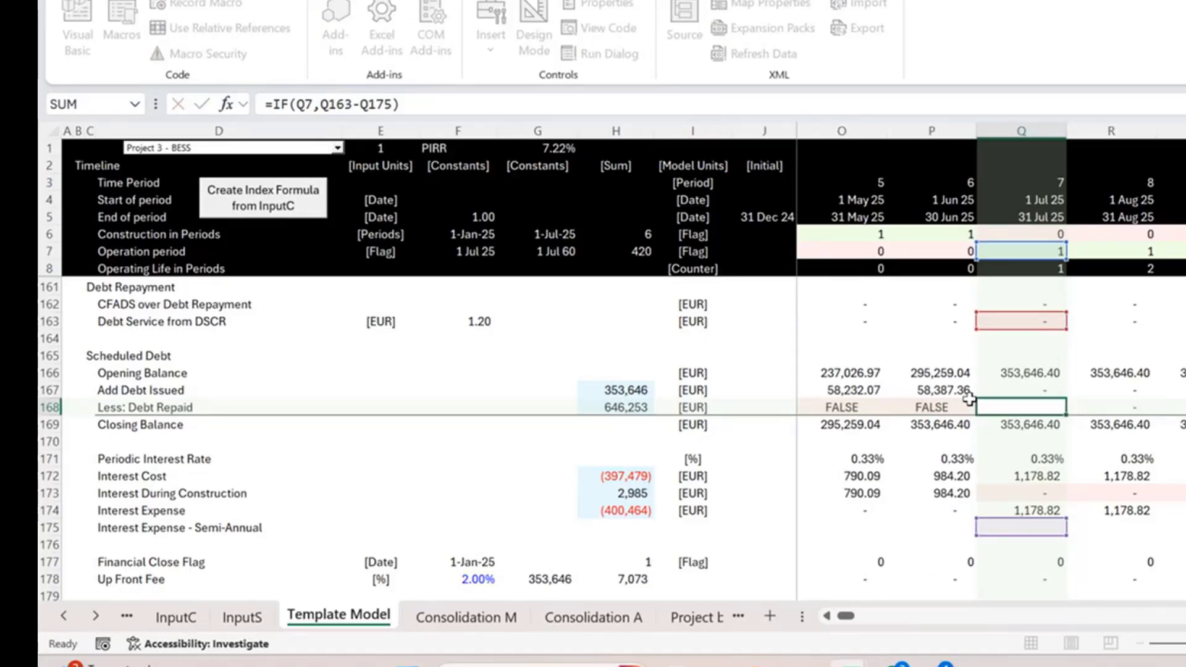
{"action": "key", "text": "Down"}
{"action": "key", "text": "Down"}
{"action": "key", "text": "Down"}
{"action": "key", "text": "Down"}
{"action": "key", "text": "Down"}
{"action": "key", "text": "Down"}
{"action": "key", "text": "Down"}
{"action": "key", "text": "Down"}
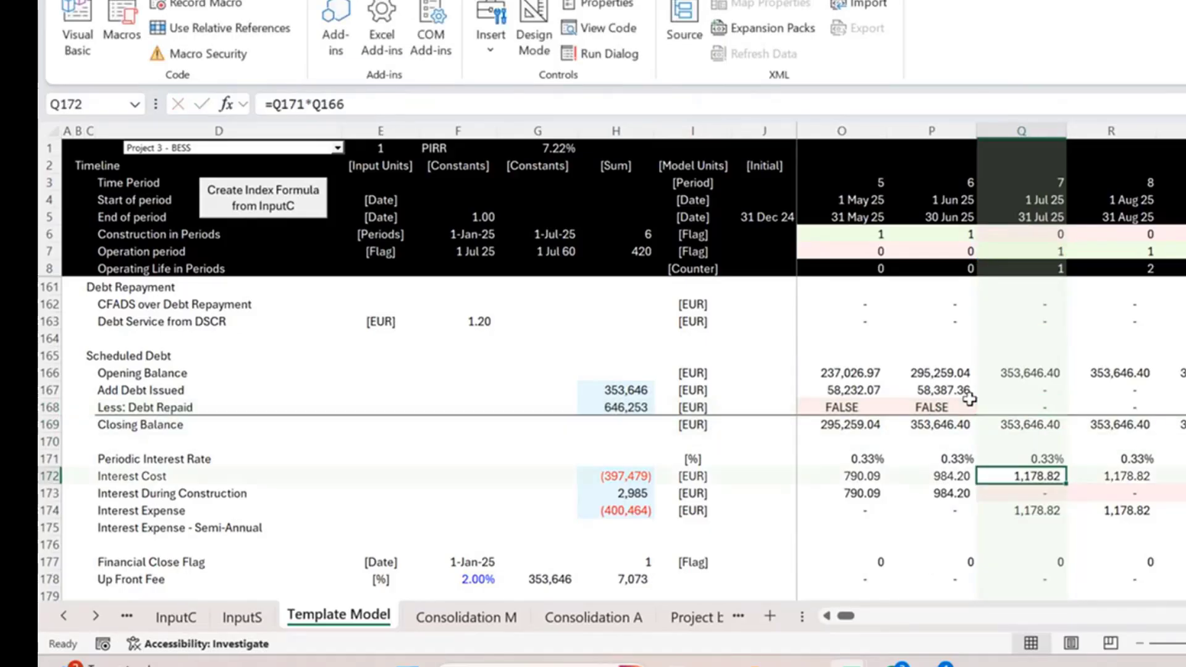
Fill the K175 Interest Expense - Semi-Annual formula across all periods of row 175
{"action": "key", "text": "Home"}
{"action": "key", "text": "ctrl+Up"}
{"action": "key", "text": "Right"}
{"action": "key", "text": "Right"}
{"action": "key", "text": "Right"}
{"action": "key", "text": "Right"}
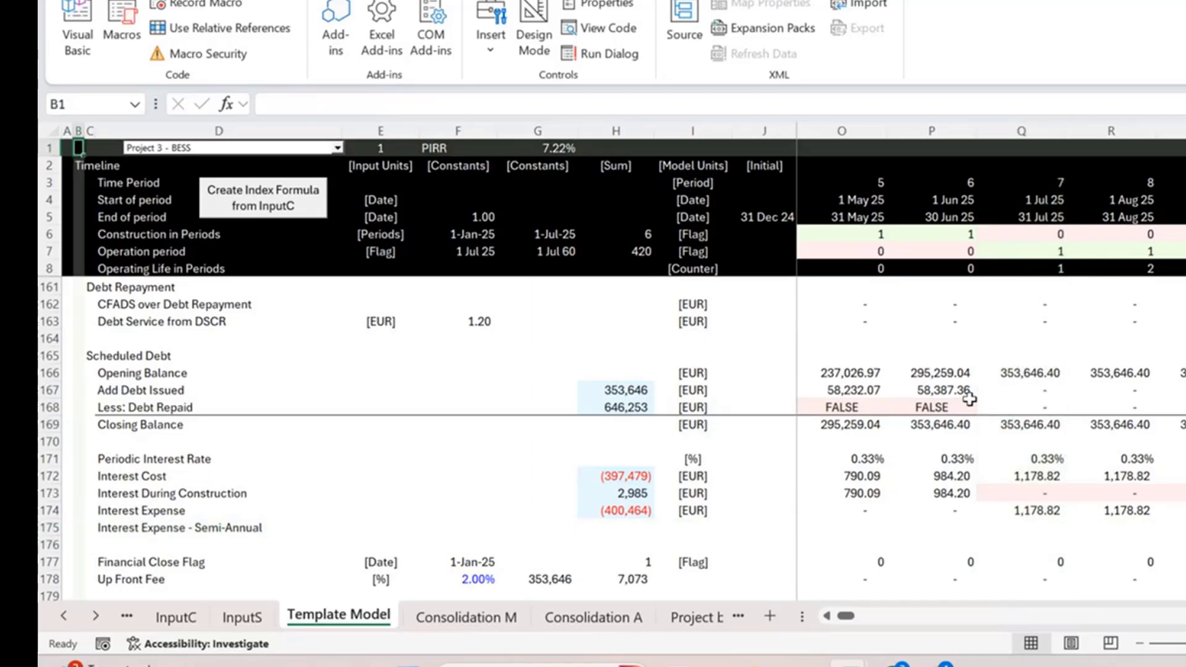
{"action": "left_click", "coordinate": [843, 526]}
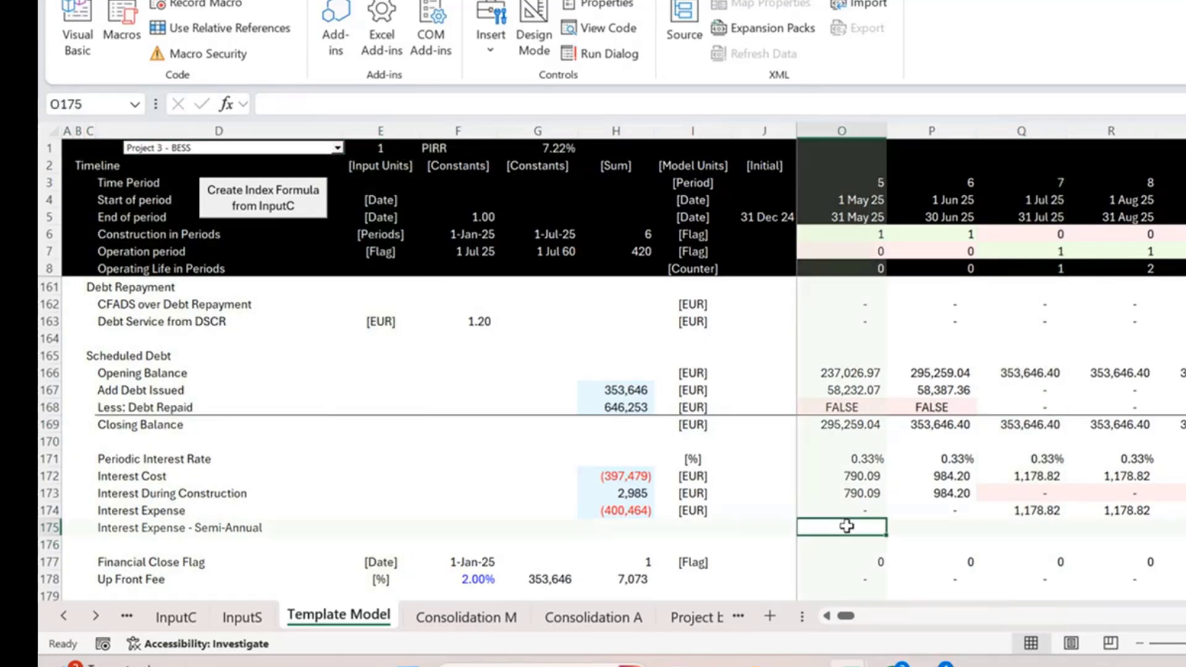
{"action": "key", "text": "ctrl+Left"}
{"action": "key", "text": "Right"}
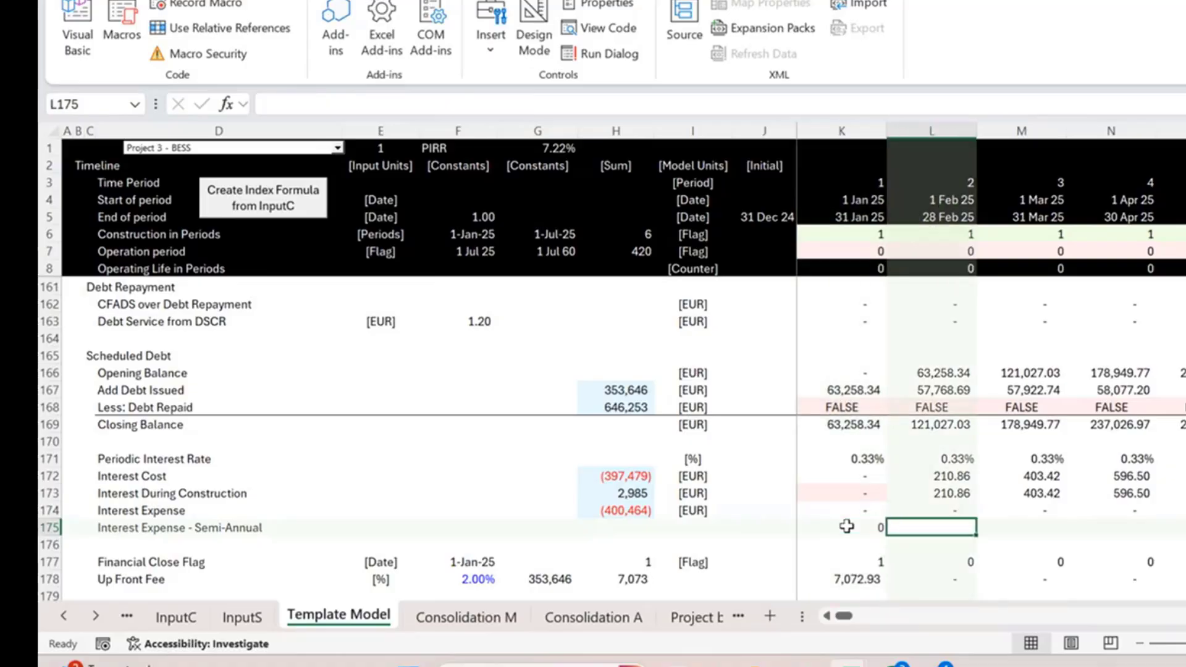
{"action": "key", "text": "Left"}
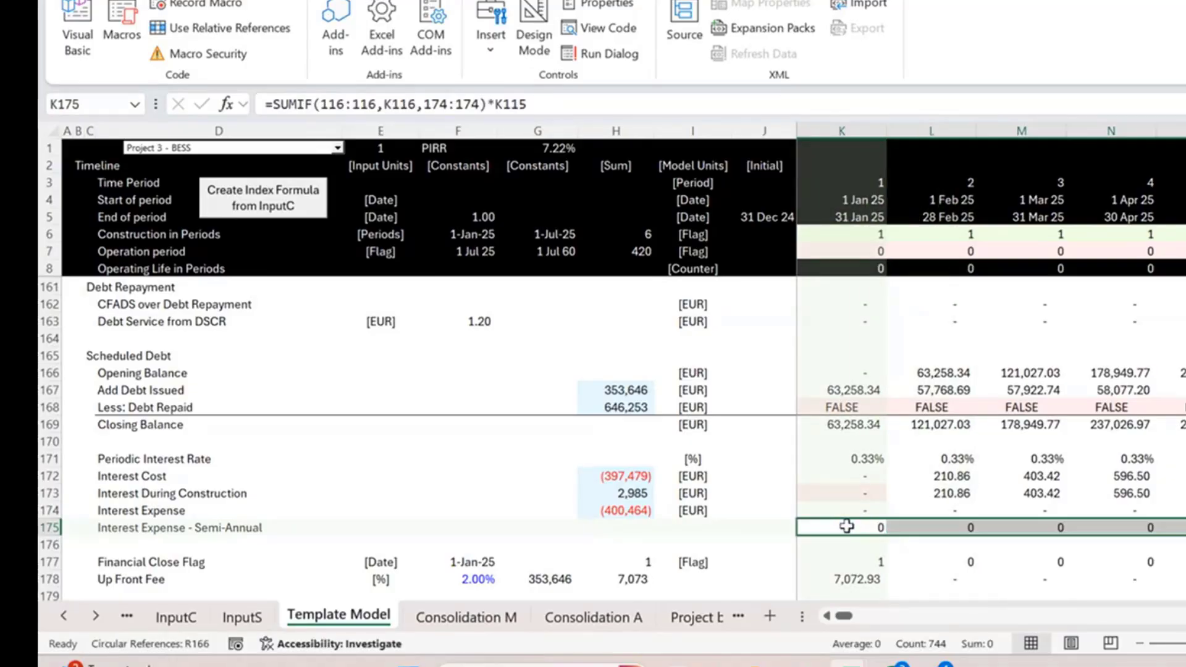
Examine the circular reference arrows around Q175 and the formulas in the Interest Expense and Interest Expense - Semi-Annual rows
{"action": "key", "text": "Right"}
{"action": "key", "text": "Right"}
{"action": "key", "text": "Right"}
{"action": "key", "text": "Right"}
{"action": "key", "text": "Right"}
{"action": "key", "text": "Right"}
{"action": "key", "text": "Right"}
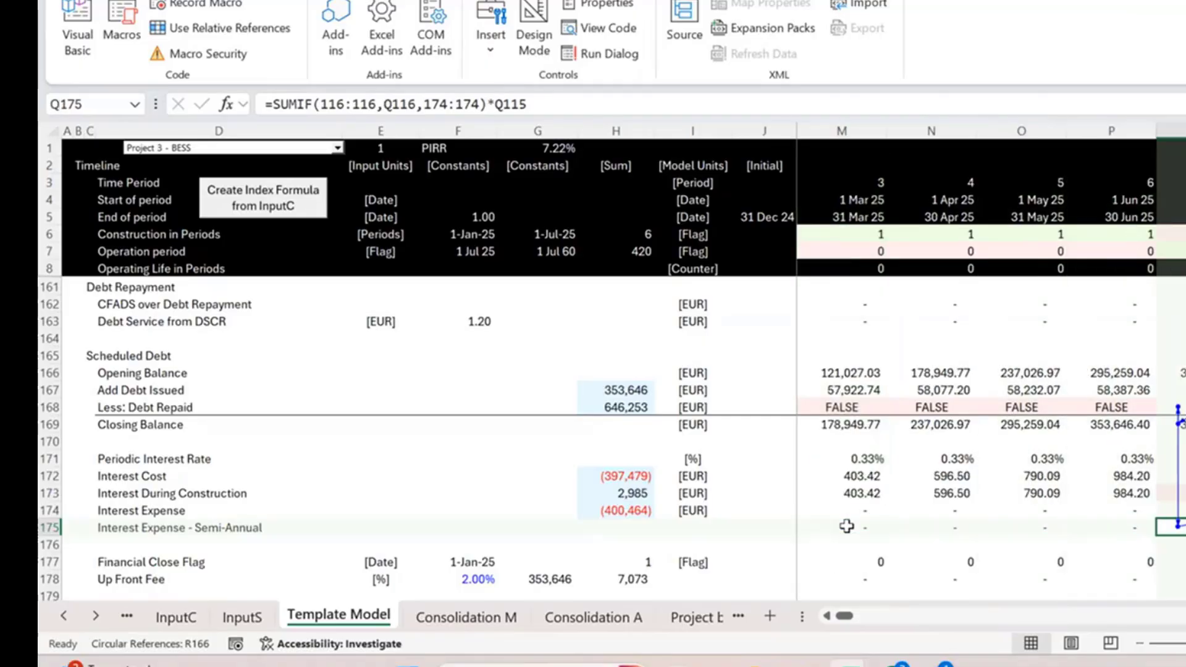
{"action": "key", "text": "Left"}
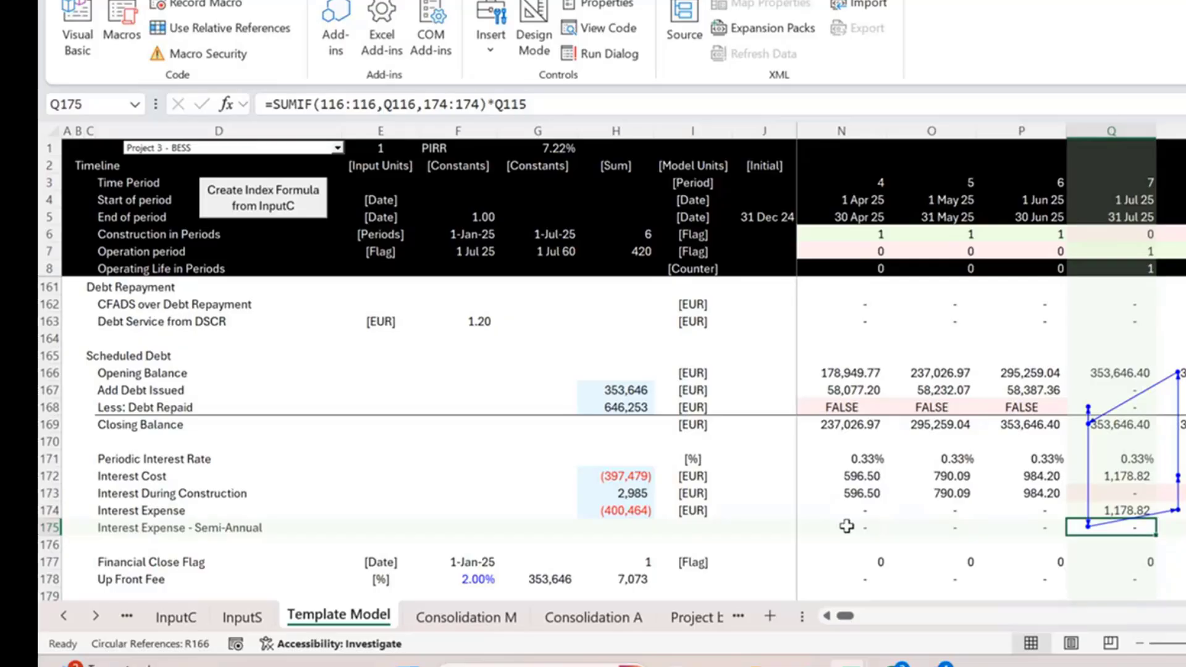
{"action": "key", "text": "Right"}
{"action": "key", "text": "Right"}
{"action": "key", "text": "Right"}
{"action": "key", "text": "Right"}
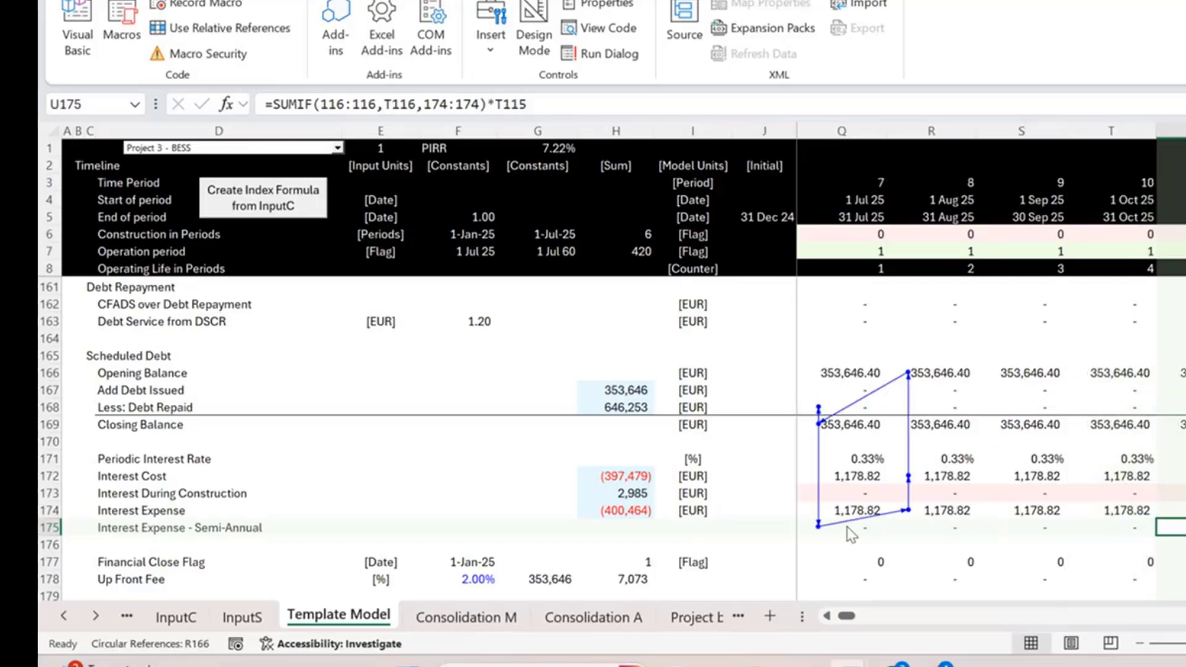
{"action": "key", "text": "Left"}
{"action": "key", "text": "Left"}
{"action": "key", "text": "Left"}
{"action": "key", "text": "Left"}
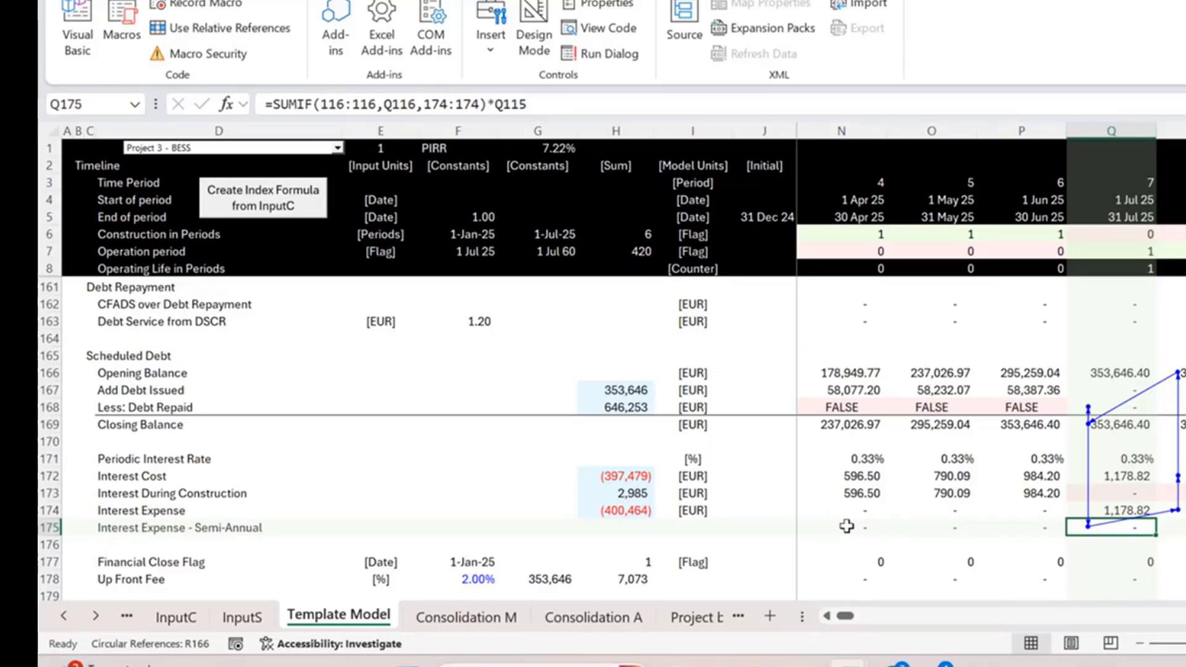
{"action": "left_click", "coordinate": [1121, 509]}
{"action": "key", "text": "ctrl+Left"}
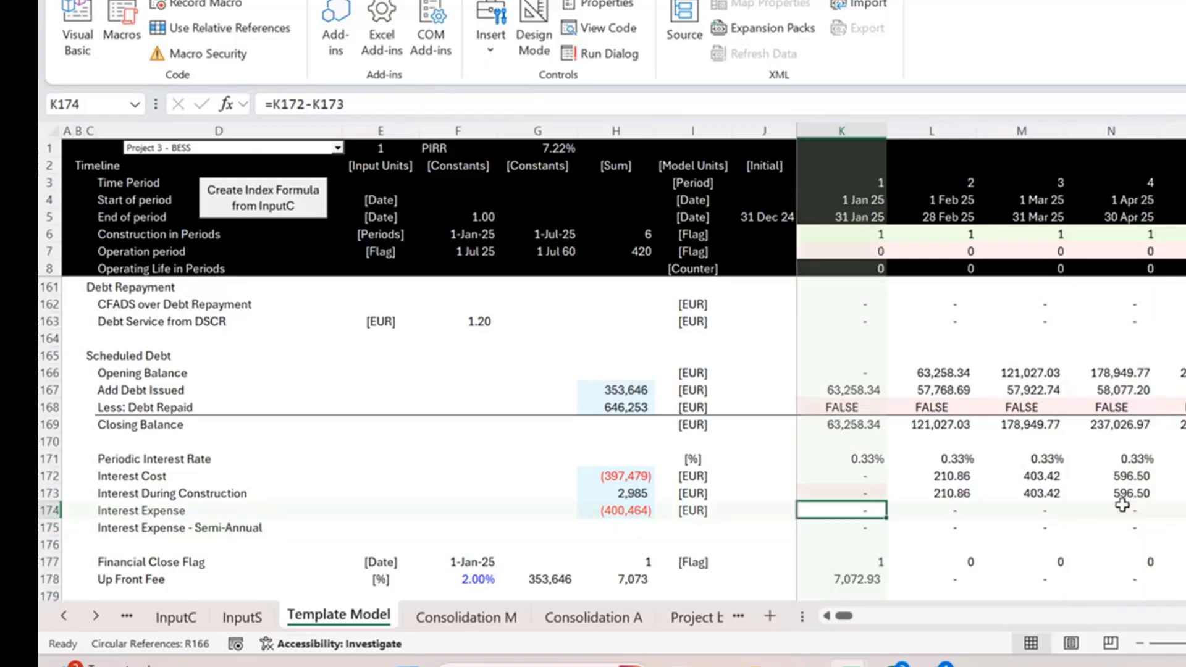
{"action": "key", "text": "F2"}
{"action": "key", "text": "Escape"}
{"action": "key", "text": "Down"}
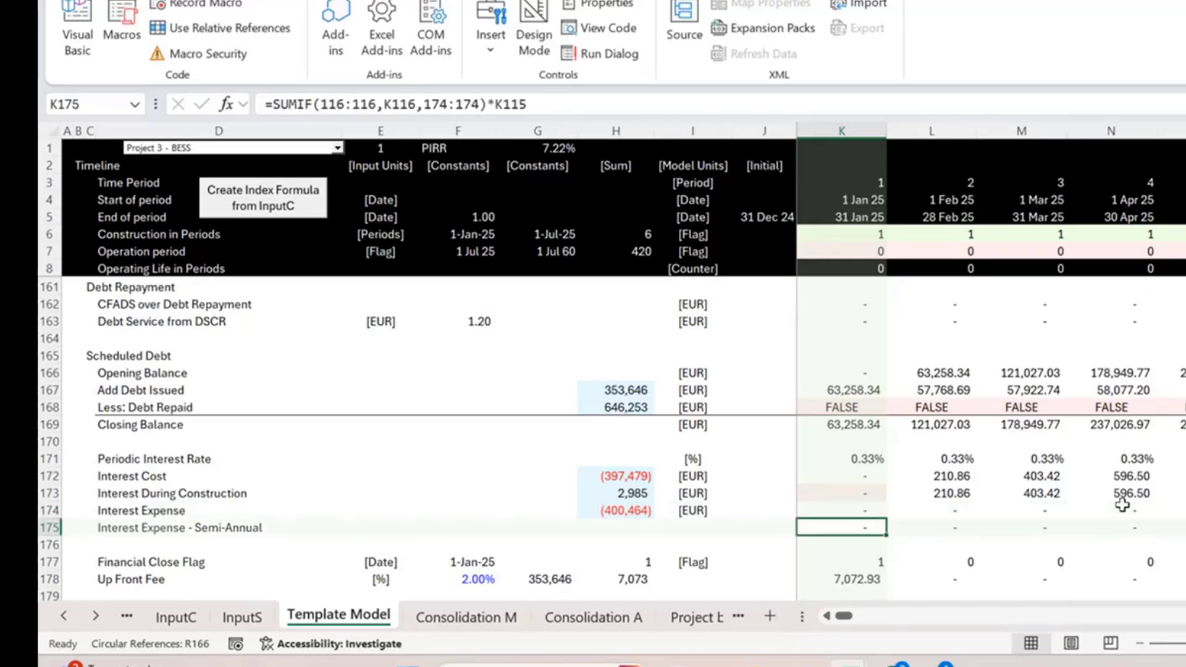
Remove the *K115 multiplier from the end of the K175 Interest Expense - Semi-Annual formula
{"action": "key", "text": "F2"}
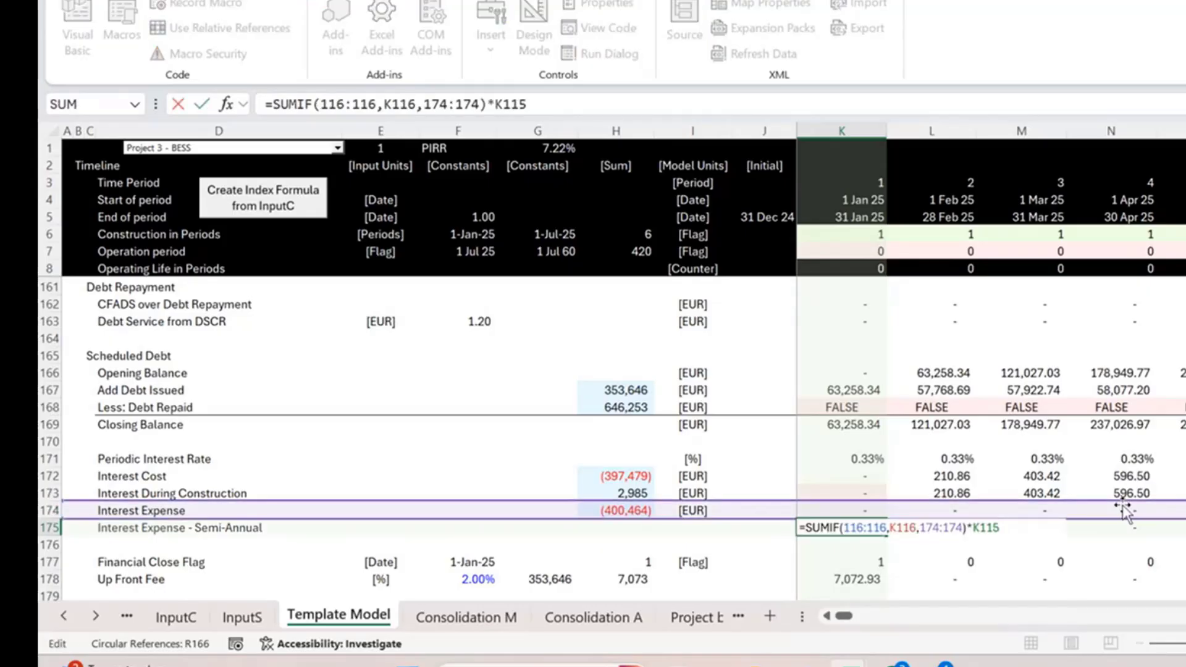
{"action": "double_click", "coordinate": [988, 528]}
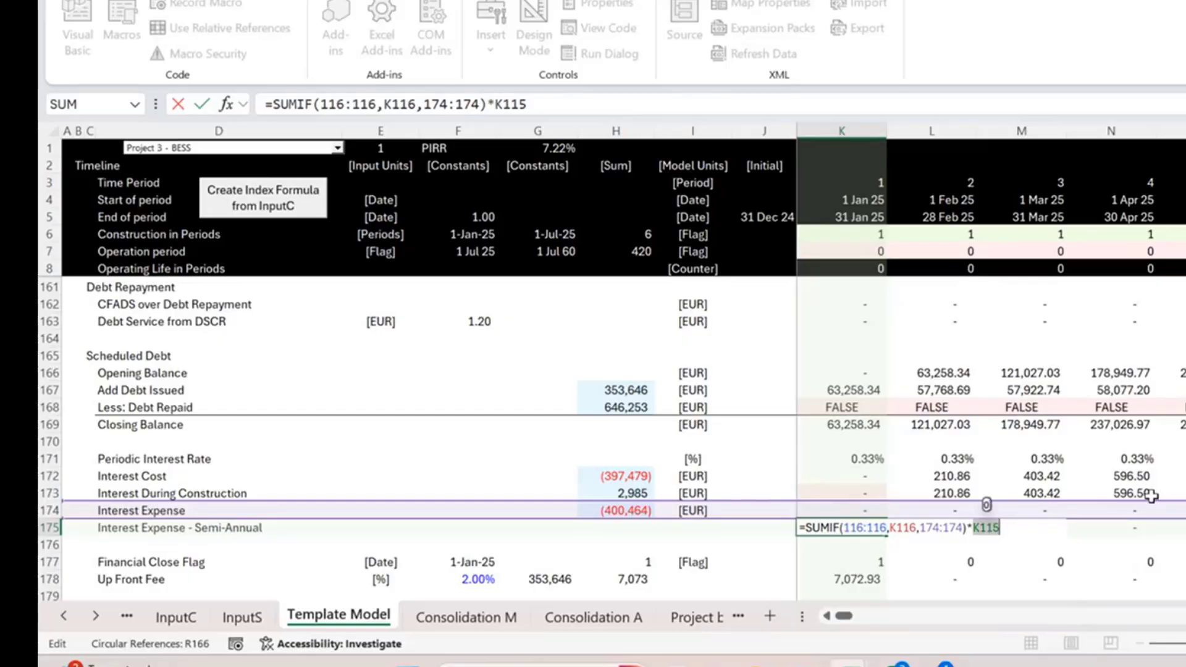
{"action": "key", "text": "BackSpace"}
{"action": "key", "text": "BackSpace"}
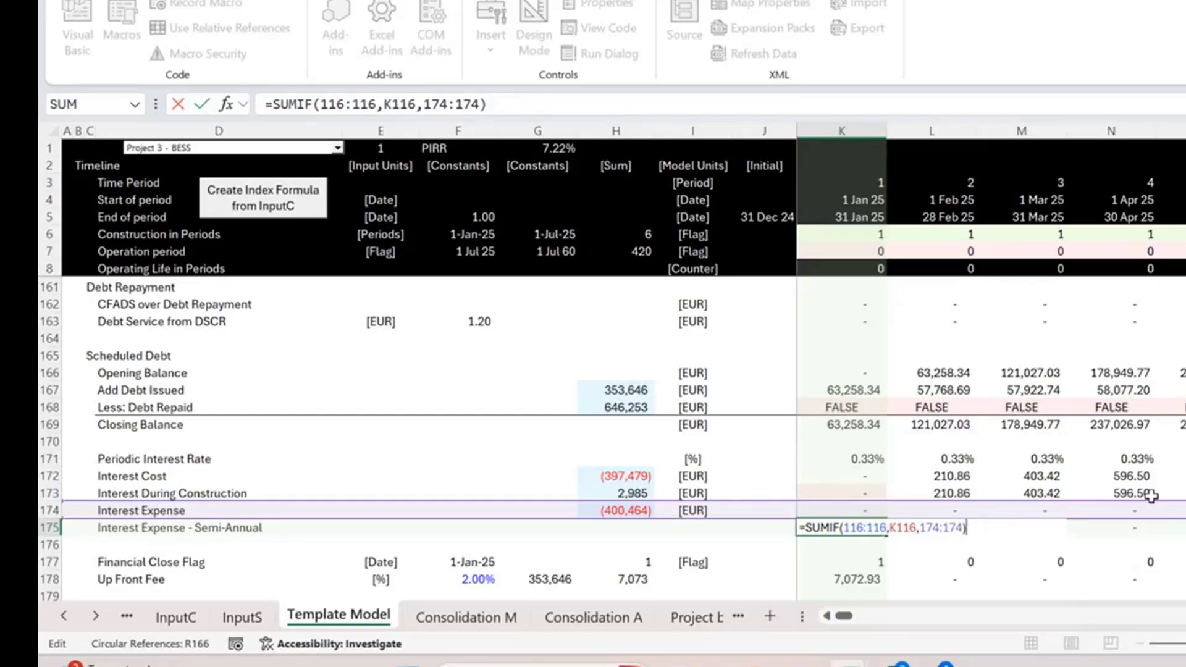
Wrap the K175 SUMIF in an IF on the Final Flag for Repayment Period, =IF(K115,SUMIF(116:116,K116,174:174)), and fill it across row 175
{"action": "left_click", "coordinate": [809, 528]}
{"action": "type", "text": "IF("}
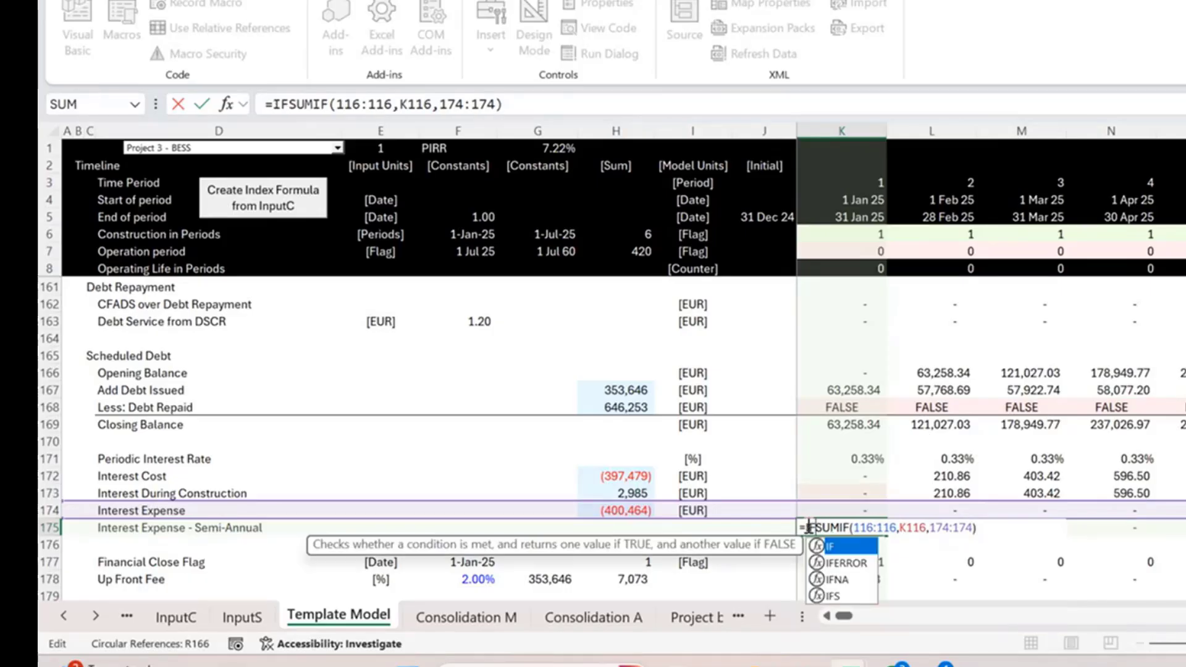
{"action": "left_click", "coordinate": [877, 250]}
{"action": "type", "text": ","}
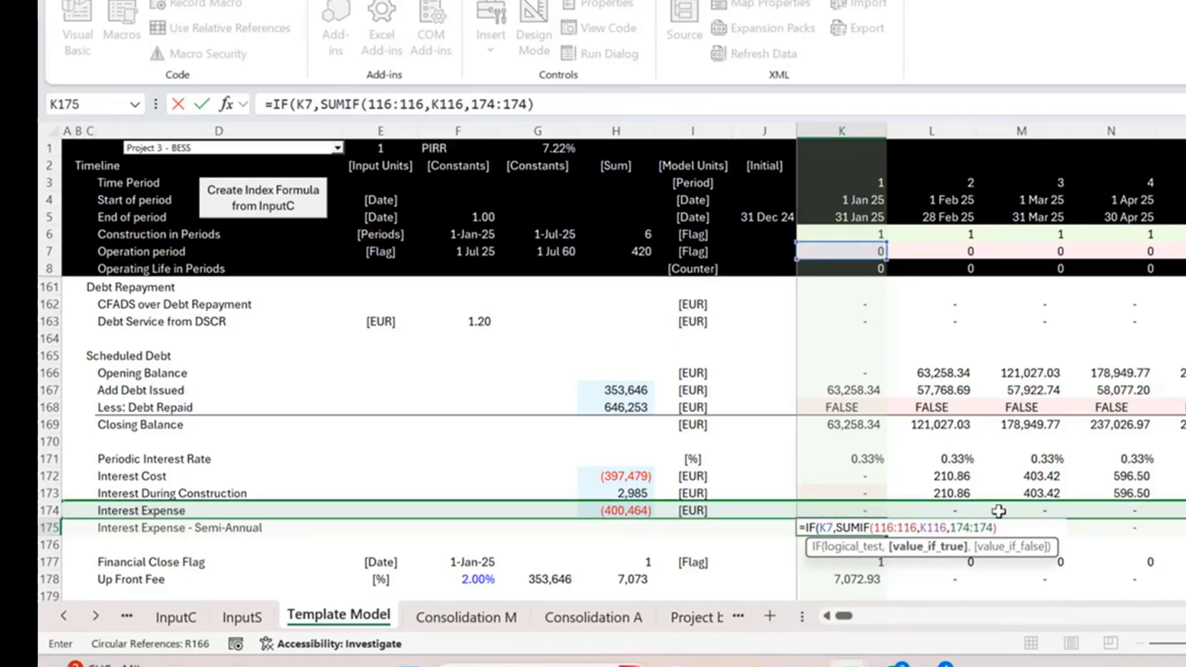
{"action": "key", "text": "BackSpace"}
{"action": "key", "text": "BackSpace"}
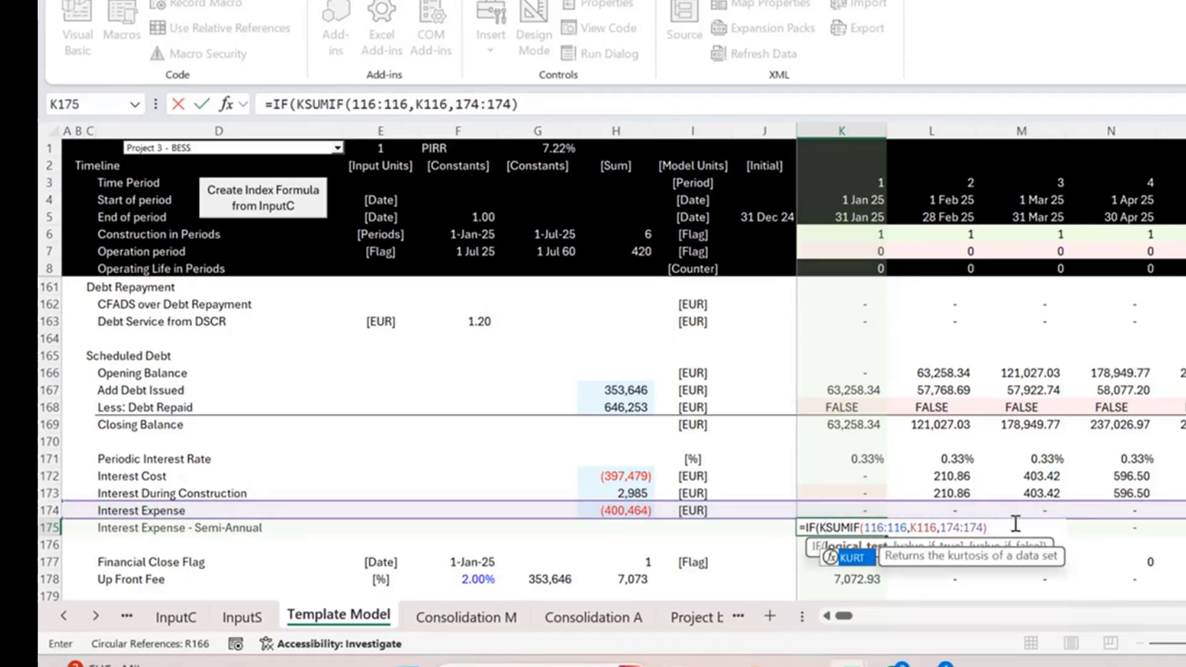
{"action": "key", "text": "BackSpace"}
{"action": "scroll", "coordinate": [914, 419], "scroll_direction": "up", "scroll_amount": 10}
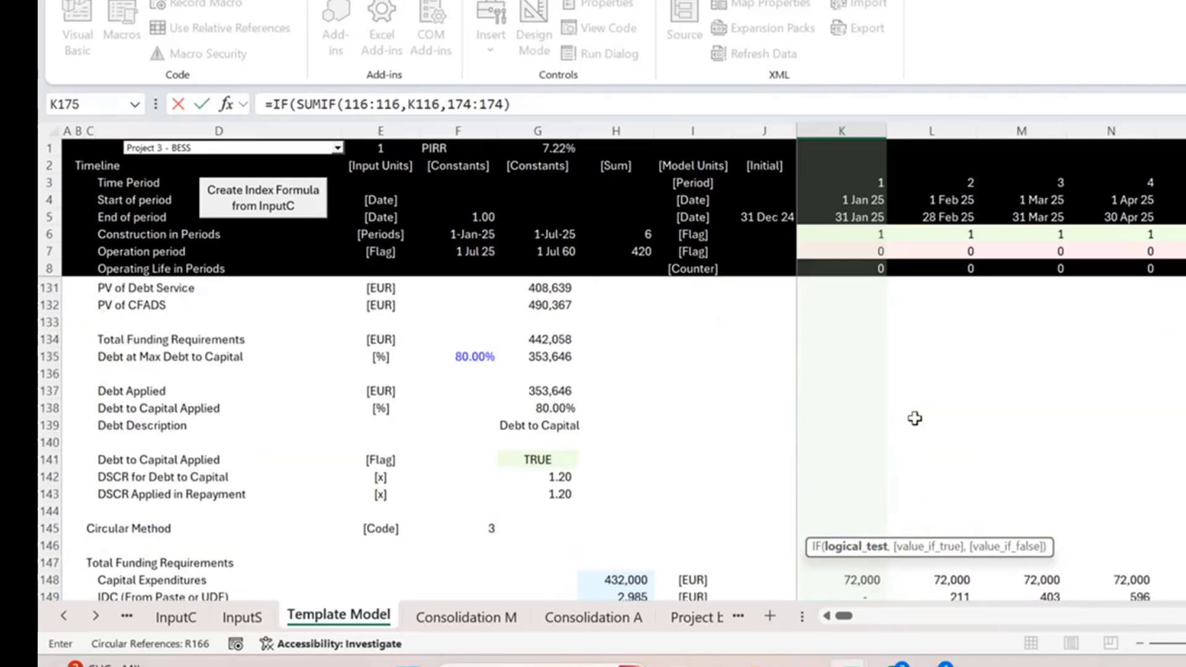
{"action": "scroll", "coordinate": [915, 419], "scroll_direction": "up", "scroll_amount": 8}
{"action": "left_click", "coordinate": [861, 449]}
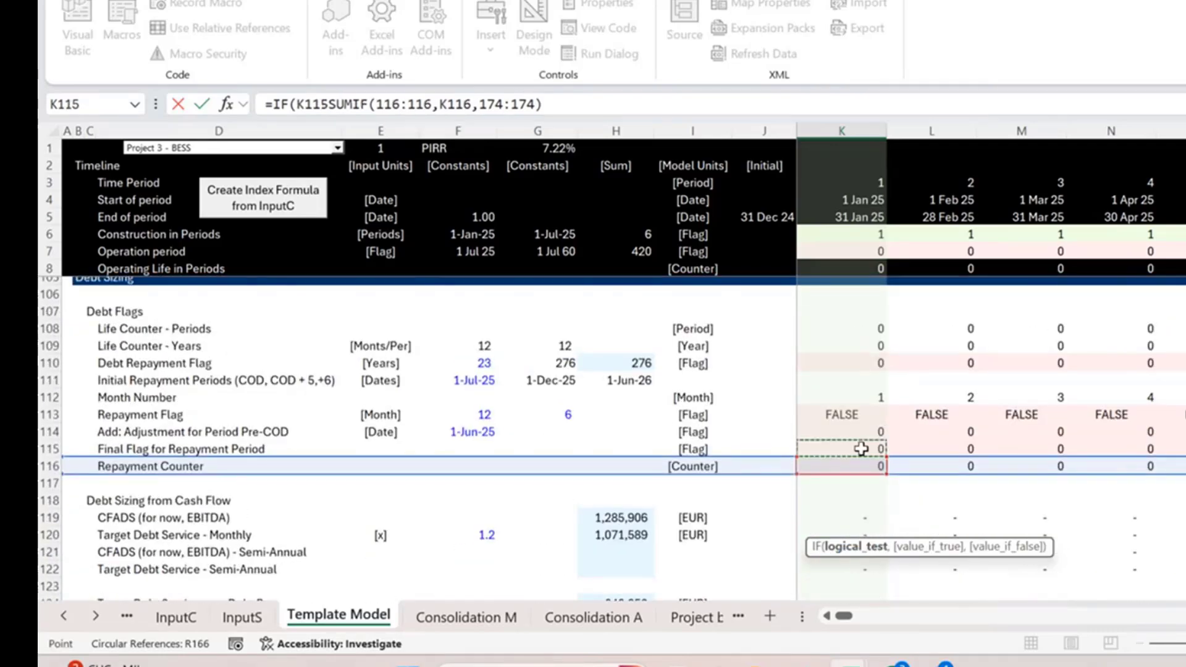
{"action": "scroll", "coordinate": [950, 507], "scroll_direction": "down", "scroll_amount": 18}
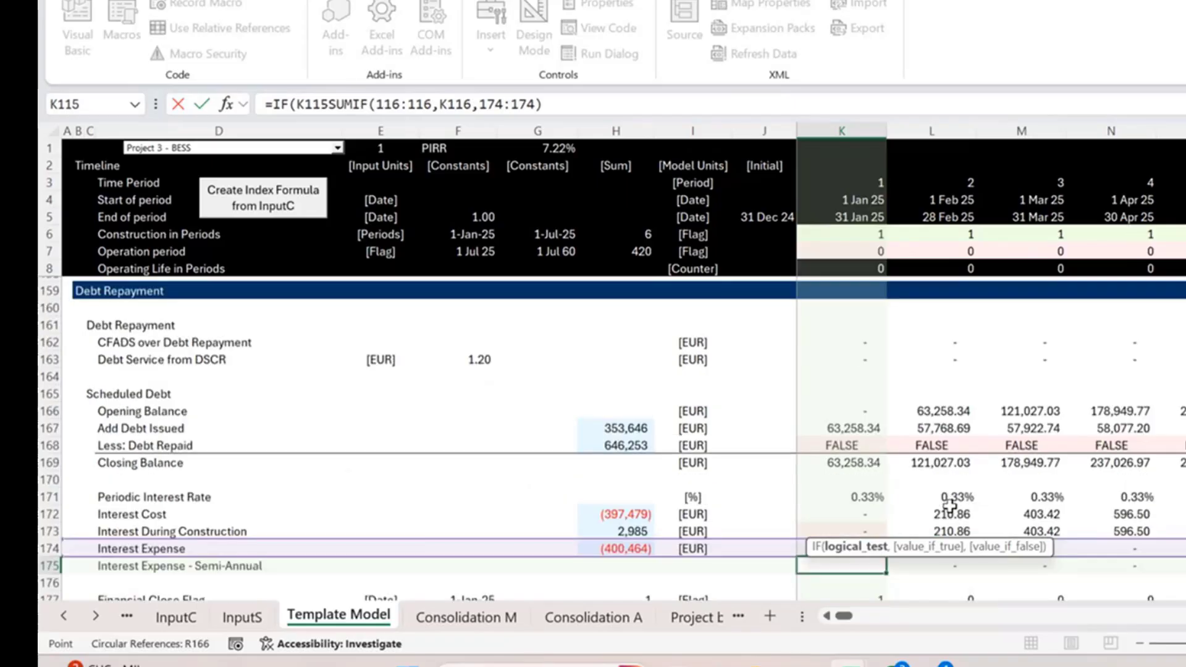
{"action": "scroll", "coordinate": [950, 506], "scroll_direction": "down", "scroll_amount": 4}
{"action": "type", "text": ","}
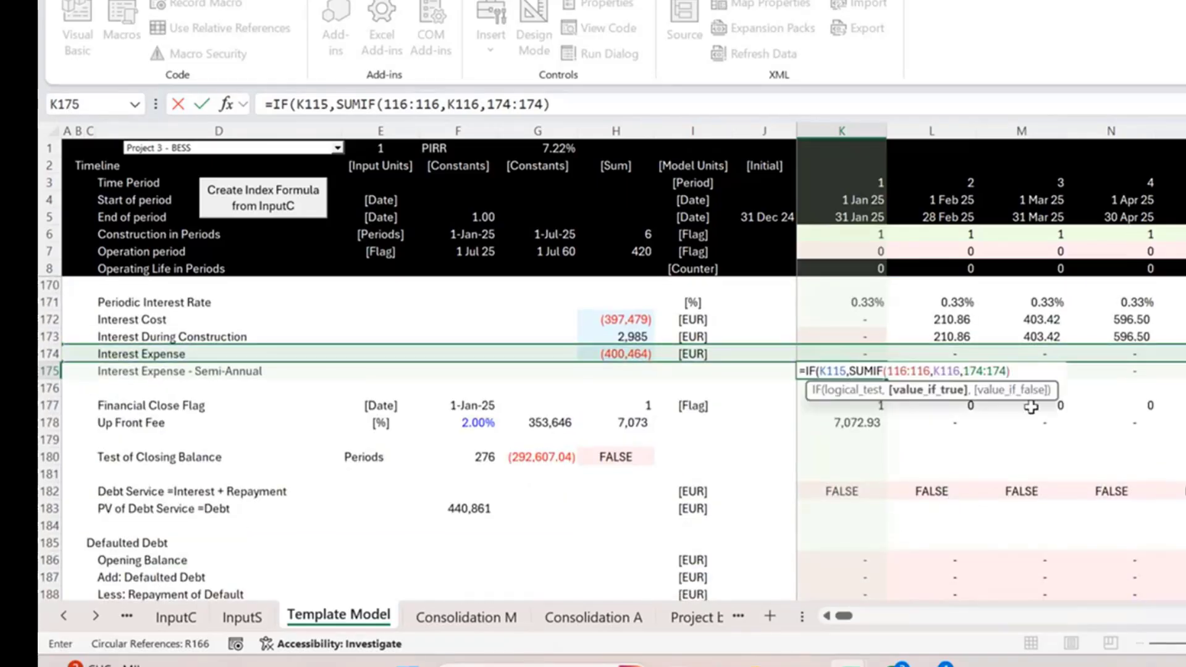
{"action": "type", "text": ")"}
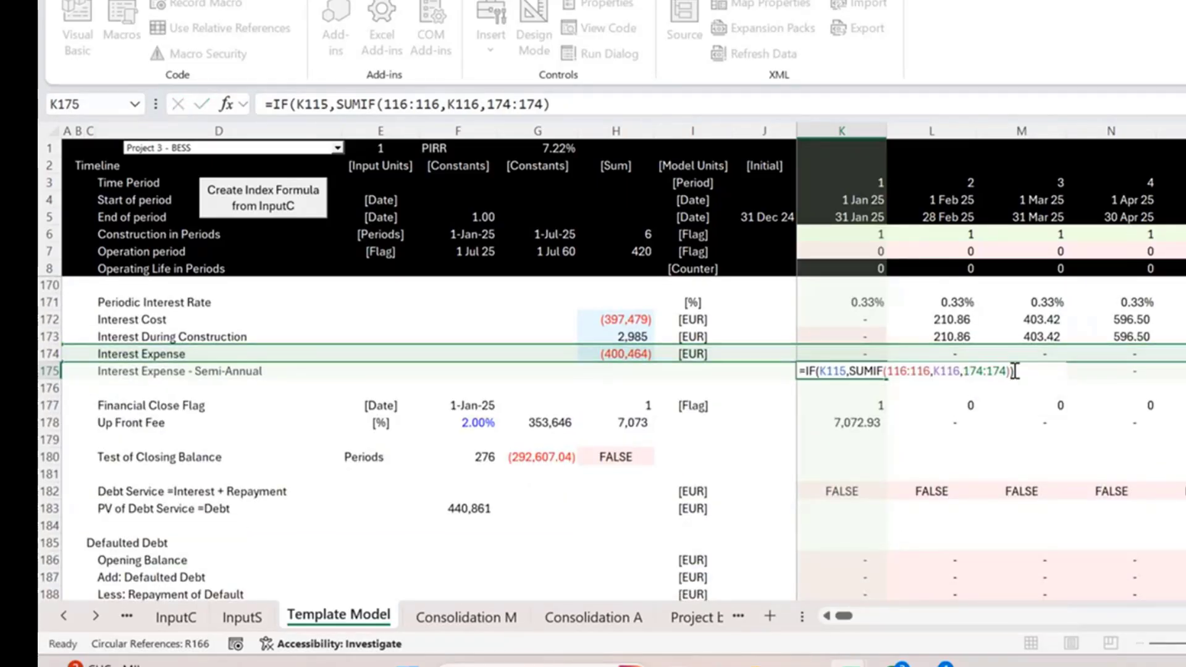
{"action": "key", "text": "Return"}
{"action": "key", "text": "Up"}
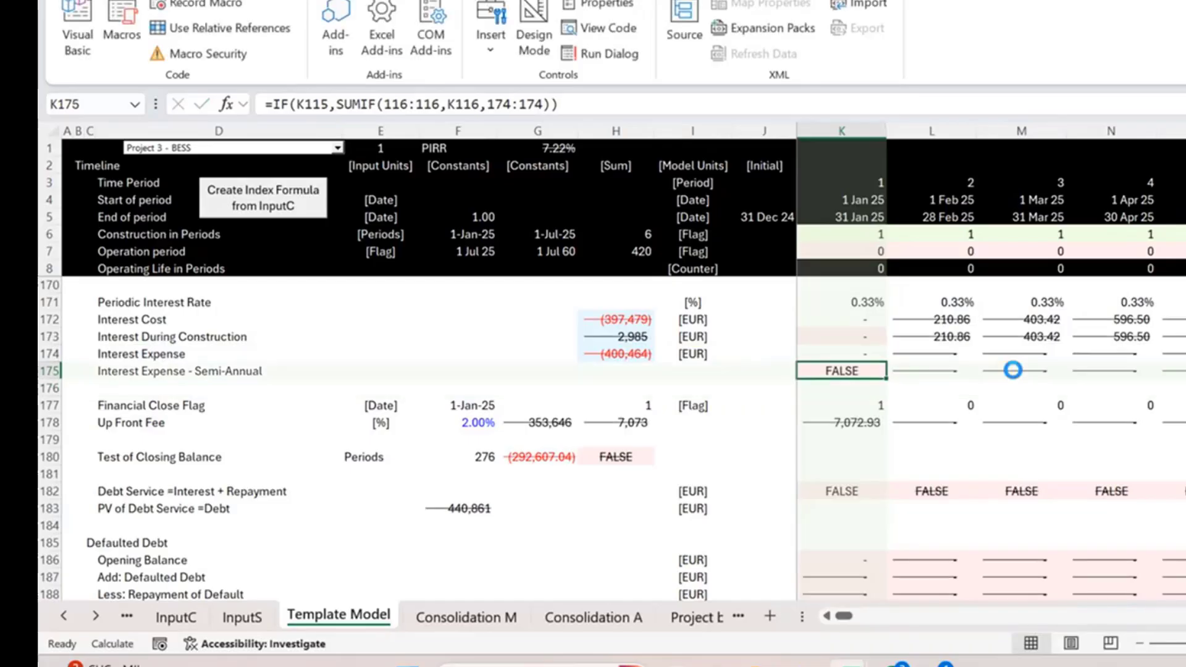
{"action": "key", "text": "ctrl+shift+Right"}
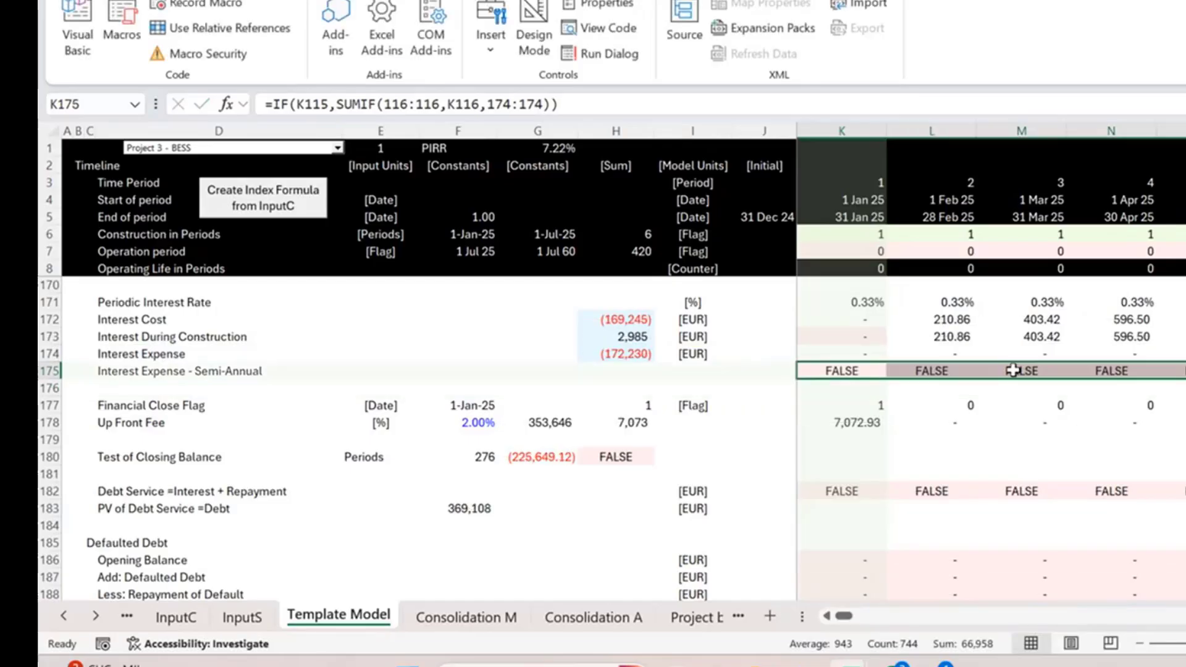
Examine the Interest Expense - Semi-Annual row and the debt balance rows around the start of operations, including the Q167 and Q175 formulas
{"action": "scroll", "coordinate": [1061, 460], "scroll_direction": "right", "scroll_amount": 5}
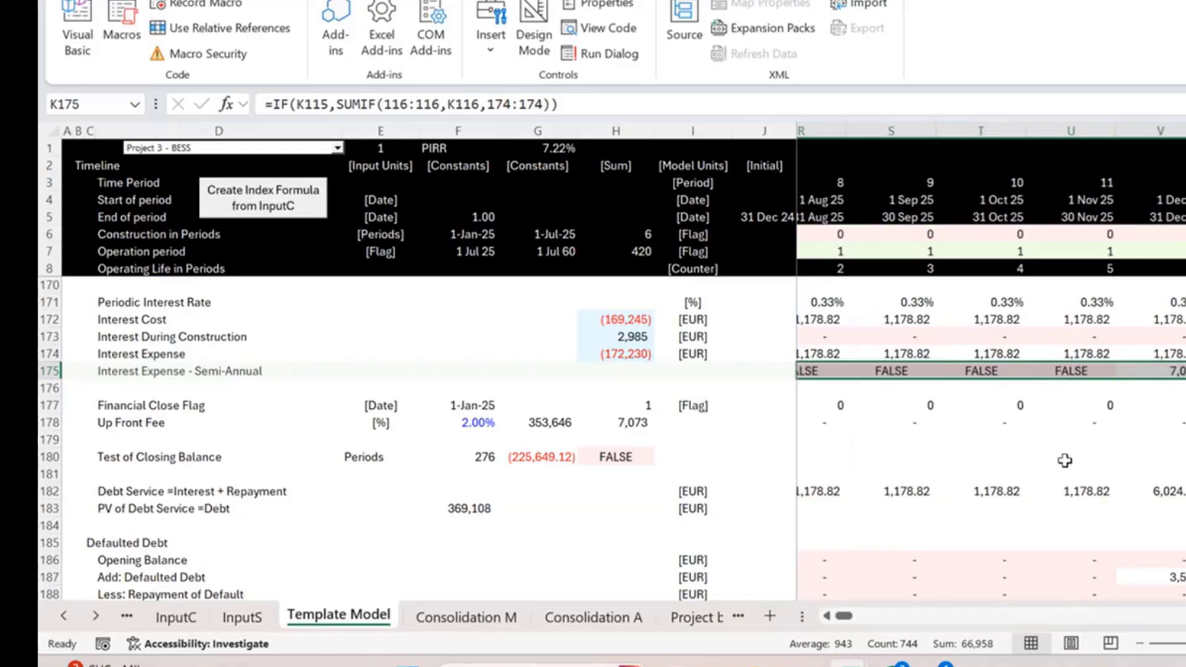
{"action": "scroll", "coordinate": [1065, 460], "scroll_direction": "right", "scroll_amount": 3}
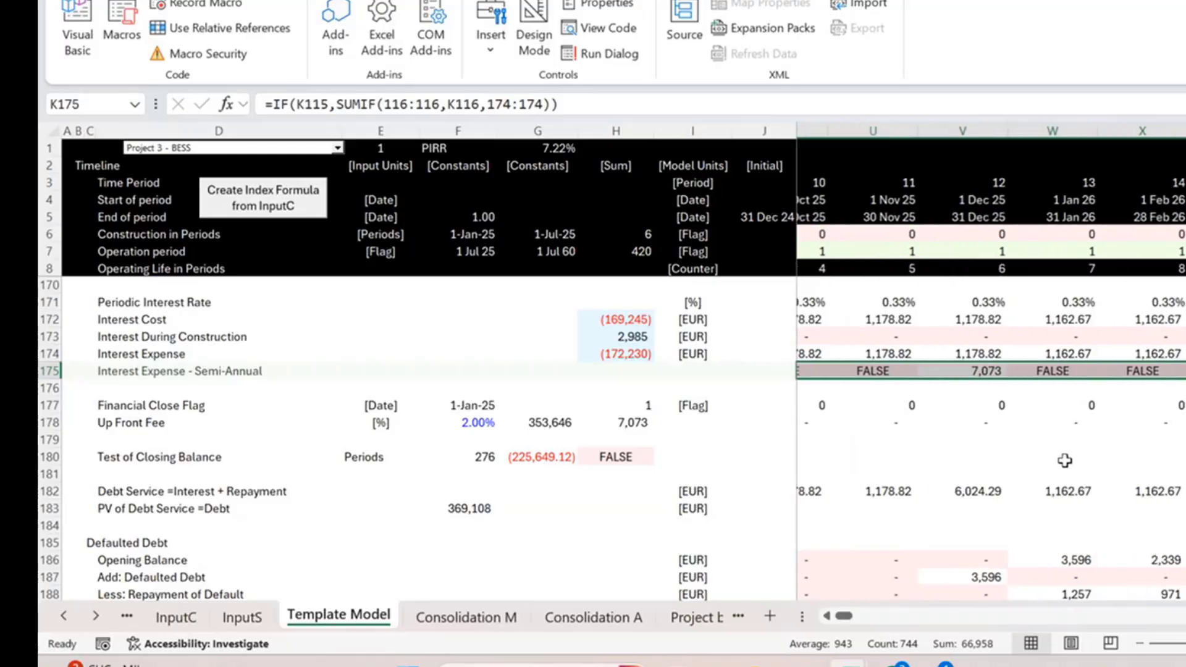
{"action": "scroll", "coordinate": [1064, 460], "scroll_direction": "up", "scroll_amount": 3}
{"action": "scroll", "coordinate": [1064, 461], "scroll_direction": "left", "scroll_amount": 5}
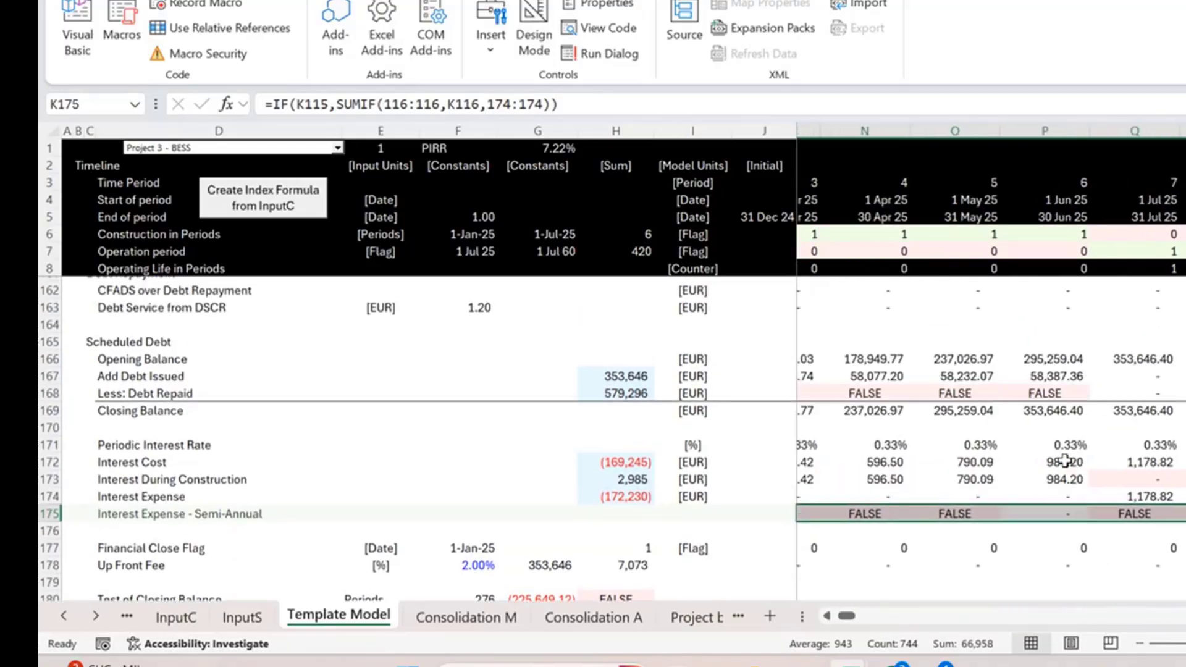
{"action": "scroll", "coordinate": [1065, 460], "scroll_direction": "right", "scroll_amount": 1}
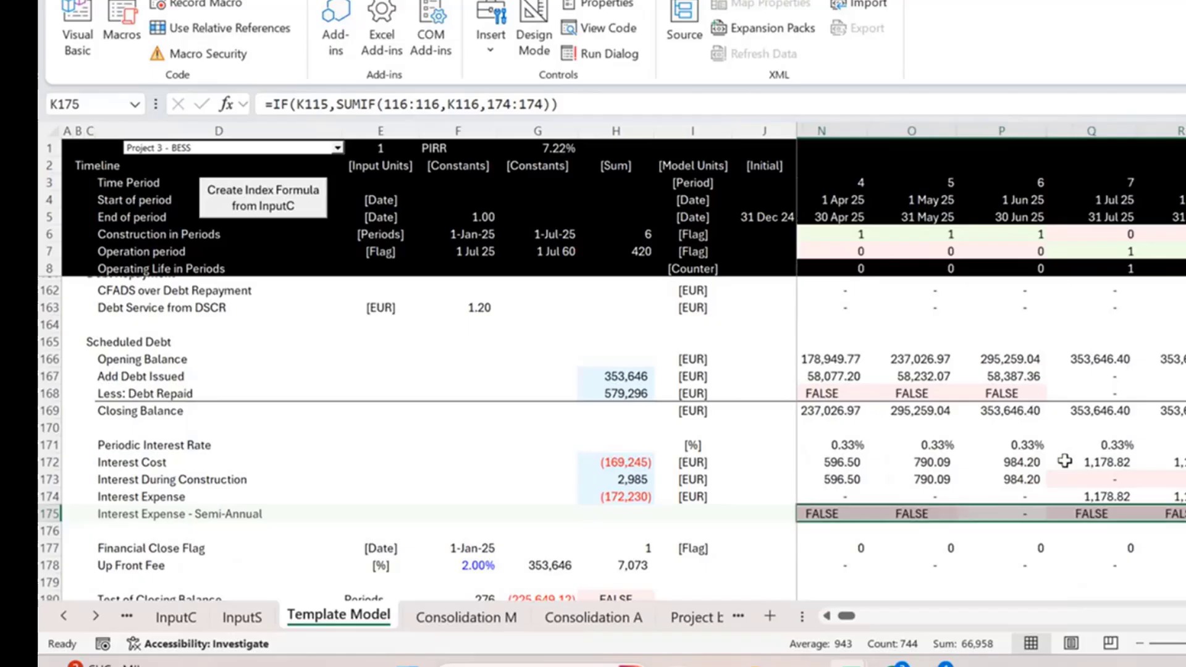
{"action": "left_click", "coordinate": [1103, 512]}
{"action": "left_click", "coordinate": [1110, 376]}
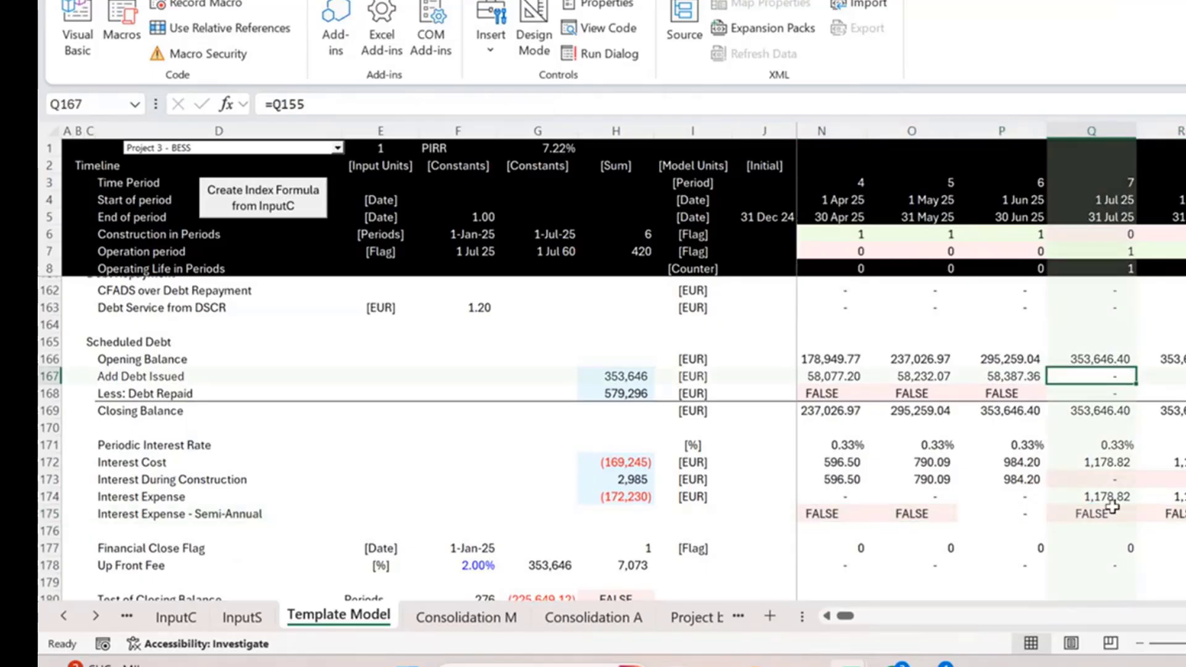
{"action": "scroll", "coordinate": [1112, 506], "scroll_direction": "up", "scroll_amount": 1}
{"action": "scroll", "coordinate": [1106, 500], "scroll_direction": "down", "scroll_amount": 1}
{"action": "left_click", "coordinate": [1093, 482]}
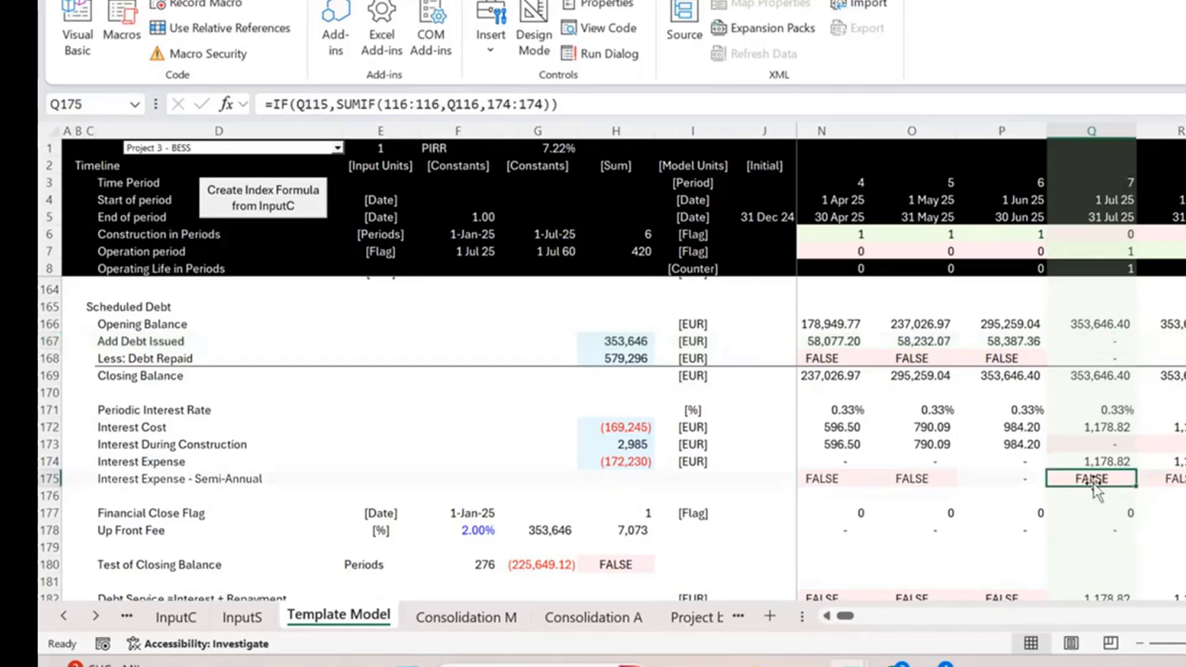
{"action": "scroll", "coordinate": [1155, 485], "scroll_direction": "right", "scroll_amount": 3}
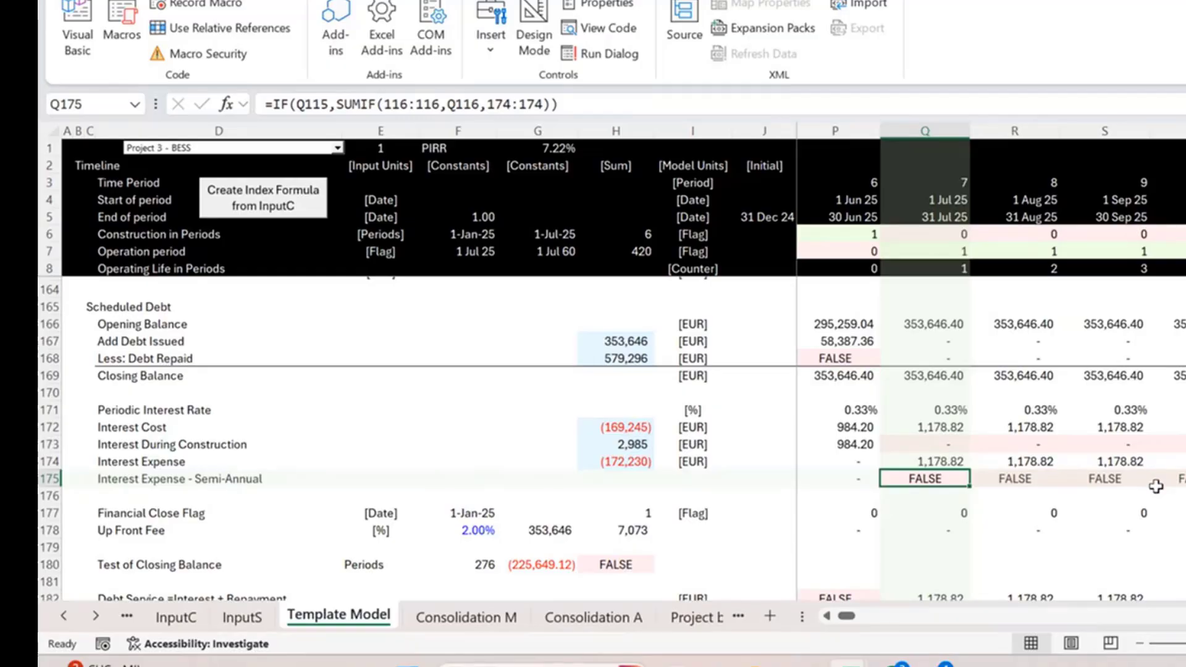
Review the Interest Expense - Semi-Annual row month by month from July 2025 to 2045, comparing it with debt repaid and closing balance
{"action": "key", "text": "Right"}
{"action": "key", "text": "Right"}
{"action": "key", "text": "Right"}
{"action": "key", "text": "Right"}
{"action": "key", "text": "Right"}
{"action": "key", "text": "Right"}
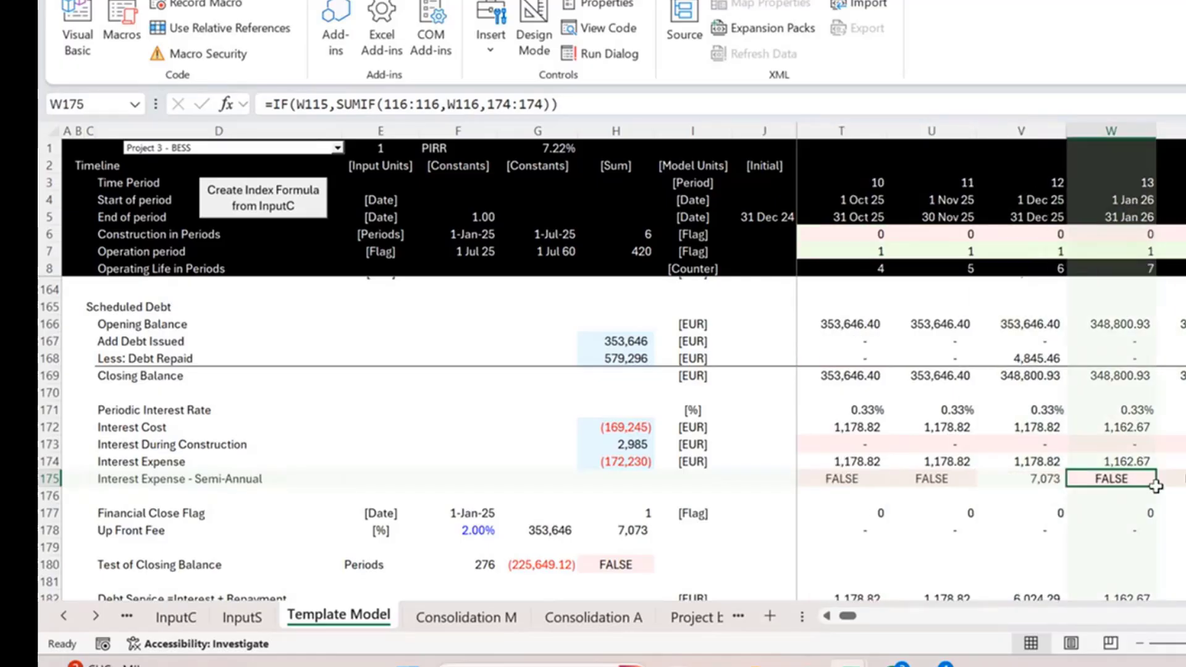
{"action": "key", "text": "Up"}
{"action": "key", "text": "Left"}
{"action": "key", "text": "Down"}
{"action": "key", "text": "Right"}
{"action": "key", "text": "Right"}
{"action": "key", "text": "Right"}
{"action": "key", "text": "Right"}
{"action": "key", "text": "Right"}
{"action": "key", "text": "Right"}
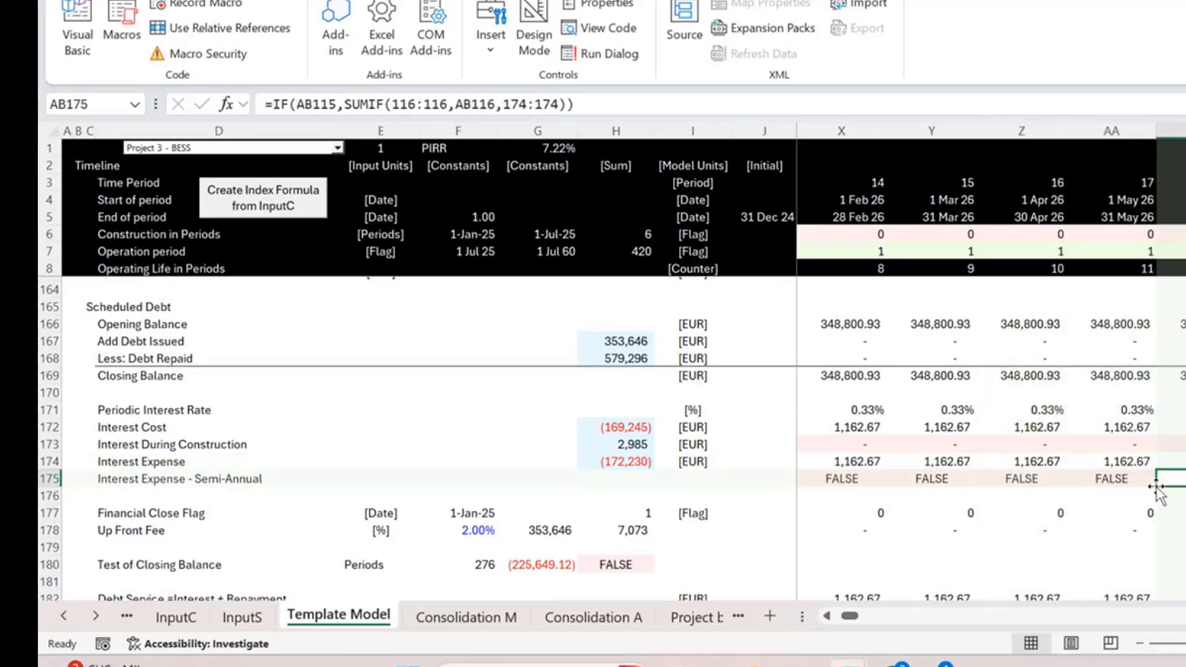
{"action": "key", "text": "Right"}
{"action": "key", "text": "Right"}
{"action": "key", "text": "Right"}
{"action": "key", "text": "Right"}
{"action": "key", "text": "Right"}
{"action": "key", "text": "Right"}
{"action": "key", "text": "Right"}
{"action": "key", "text": "Right"}
{"action": "key", "text": "Right"}
{"action": "key", "text": "Right"}
{"action": "key", "text": "Right"}
{"action": "key", "text": "Right"}
{"action": "key", "text": "Right"}
{"action": "key", "text": "Right"}
{"action": "key", "text": "Right"}
{"action": "key", "text": "Right"}
{"action": "key", "text": "Right"}
{"action": "key", "text": "Right"}
{"action": "key", "text": "Right"}
{"action": "key", "text": "Right"}
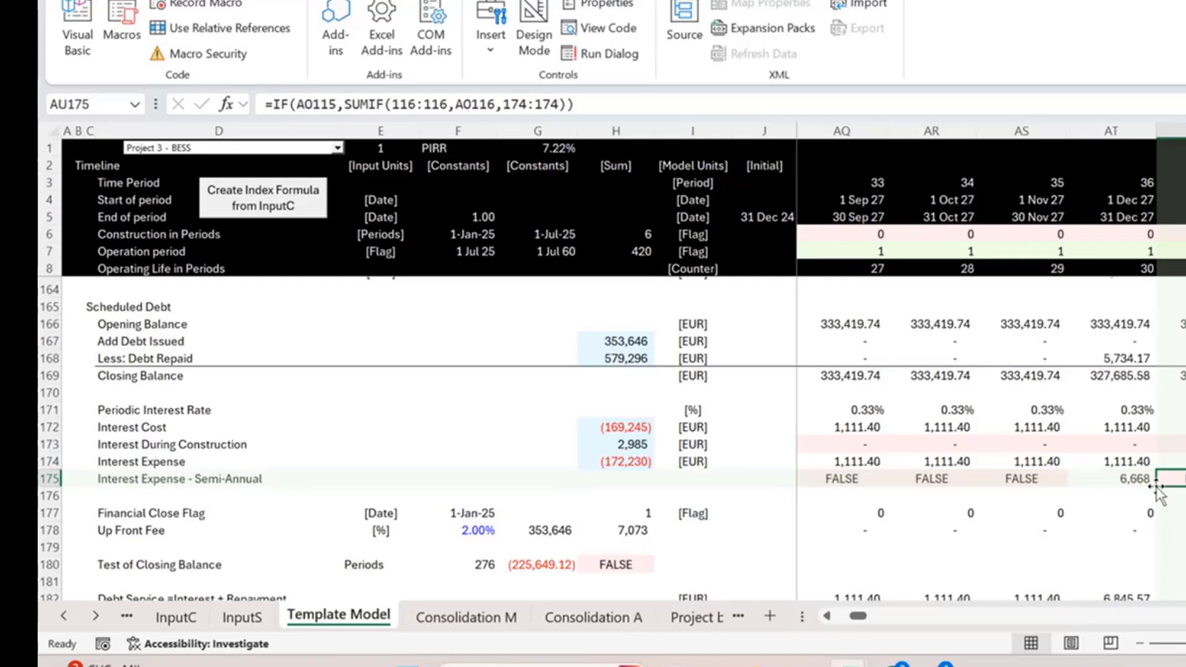
{"action": "key", "text": "Right"}
{"action": "key", "text": "Right"}
{"action": "key", "text": "Right"}
{"action": "key", "text": "Right"}
{"action": "key", "text": "Right"}
{"action": "key", "text": "Right"}
{"action": "key", "text": "Right"}
{"action": "key", "text": "Right"}
{"action": "key", "text": "Right"}
{"action": "key", "text": "Right"}
{"action": "key", "text": "Right"}
{"action": "key", "text": "Right"}
{"action": "key", "text": "Right"}
{"action": "key", "text": "Right"}
{"action": "key", "text": "Right"}
{"action": "key", "text": "Right"}
{"action": "key", "text": "Right"}
{"action": "key", "text": "Right"}
{"action": "key", "text": "Right"}
{"action": "key", "text": "Right"}
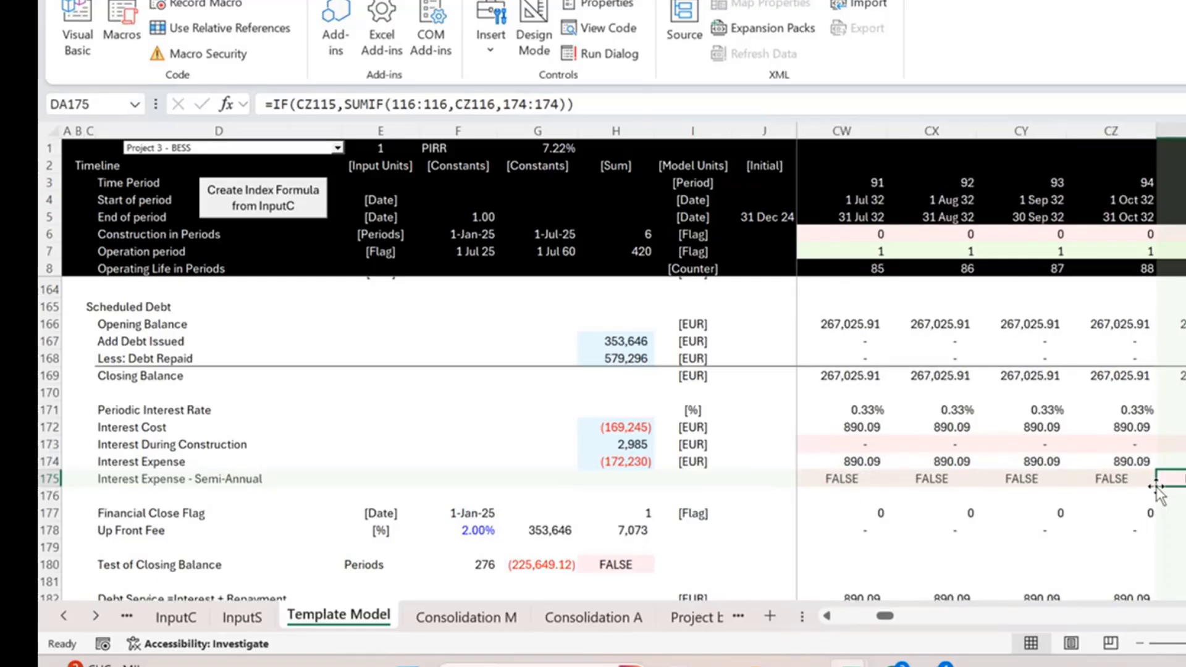
{"action": "key", "text": "Right"}
{"action": "key", "text": "Right"}
{"action": "key", "text": "Right"}
{"action": "key", "text": "Right"}
{"action": "key", "text": "Right"}
{"action": "key", "text": "Right"}
{"action": "key", "text": "Right"}
{"action": "key", "text": "Right"}
{"action": "key", "text": "Right"}
{"action": "key", "text": "Right"}
{"action": "key", "text": "Right"}
{"action": "key", "text": "Right"}
{"action": "key", "text": "Right"}
{"action": "key", "text": "Right"}
{"action": "key", "text": "Right"}
{"action": "key", "text": "Right"}
{"action": "key", "text": "Right"}
{"action": "key", "text": "Right"}
{"action": "key", "text": "Right"}
{"action": "key", "text": "Right"}
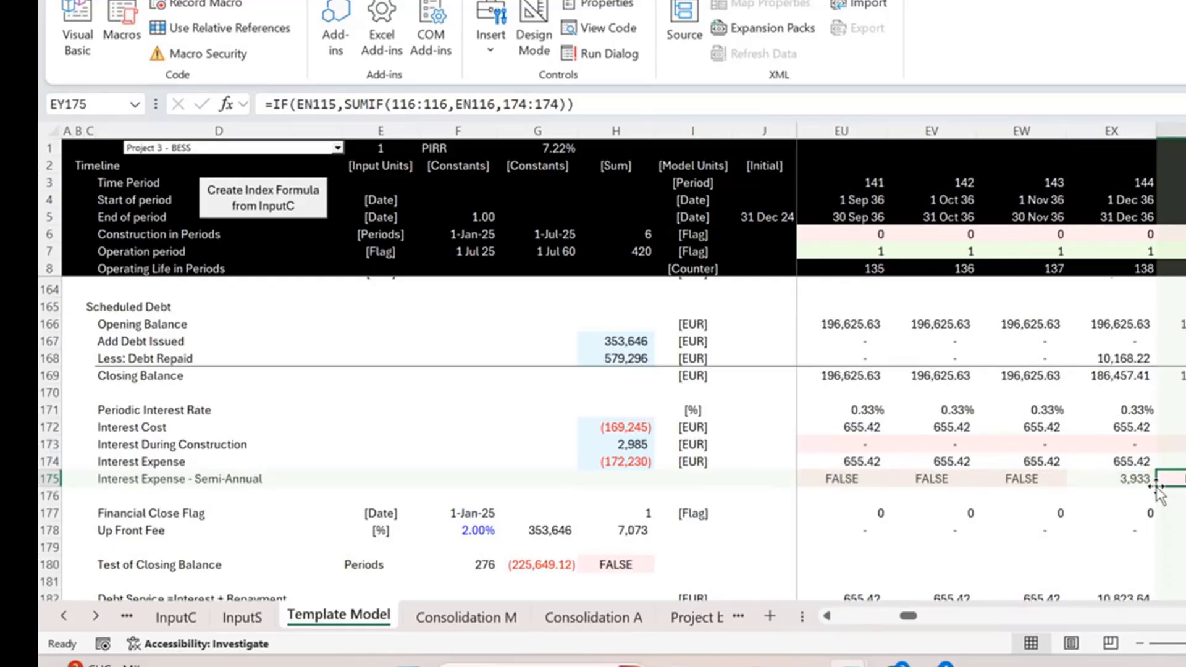
{"action": "key", "text": "Right"}
{"action": "key", "text": "Right"}
{"action": "key", "text": "Right"}
{"action": "key", "text": "Right"}
{"action": "key", "text": "Right"}
{"action": "key", "text": "Right"}
{"action": "key", "text": "Right"}
{"action": "key", "text": "Right"}
{"action": "key", "text": "Right"}
{"action": "key", "text": "Right"}
{"action": "key", "text": "Right"}
{"action": "key", "text": "Right"}
{"action": "key", "text": "Right"}
{"action": "key", "text": "Right"}
{"action": "key", "text": "Right"}
{"action": "key", "text": "Right"}
{"action": "key", "text": "Right"}
{"action": "key", "text": "Right"}
{"action": "key", "text": "Right"}
{"action": "key", "text": "Right"}
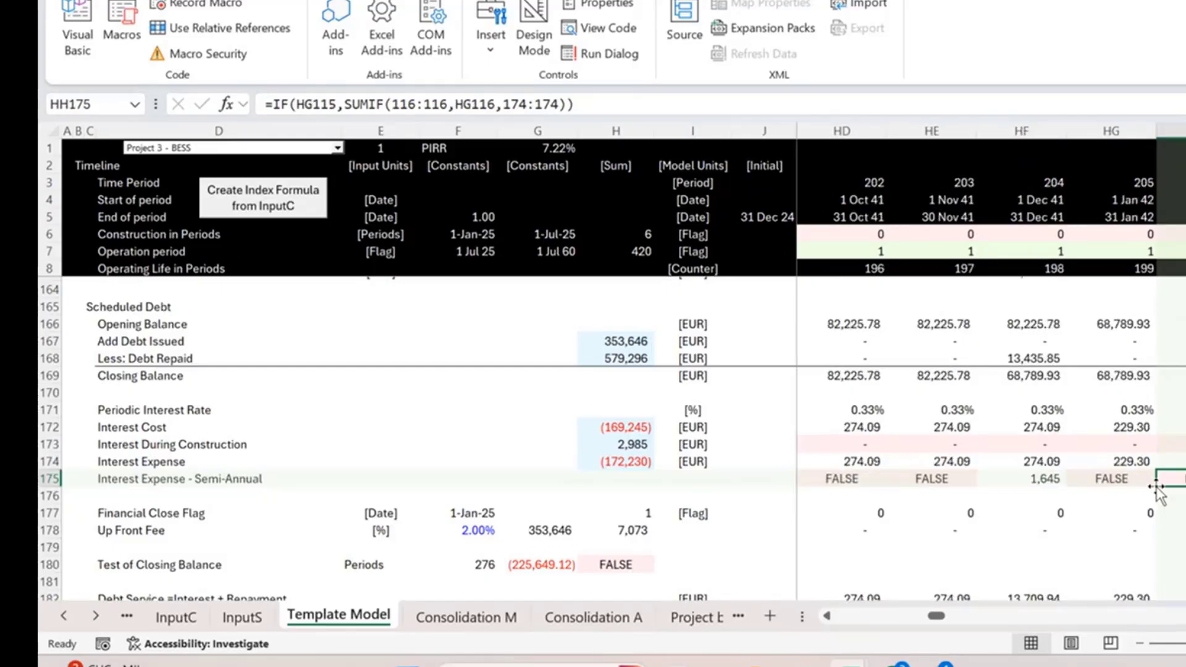
{"action": "key", "text": "Right"}
{"action": "key", "text": "Right"}
{"action": "key", "text": "Right"}
{"action": "key", "text": "Right"}
{"action": "key", "text": "Right"}
{"action": "key", "text": "Right"}
{"action": "key", "text": "Right"}
{"action": "key", "text": "Right"}
{"action": "key", "text": "Right"}
{"action": "key", "text": "Right"}
{"action": "key", "text": "Right"}
{"action": "key", "text": "Right"}
{"action": "key", "text": "Right"}
{"action": "key", "text": "Right"}
{"action": "key", "text": "Right"}
{"action": "key", "text": "Right"}
{"action": "key", "text": "Right"}
{"action": "key", "text": "Right"}
{"action": "key", "text": "Right"}
{"action": "key", "text": "Right"}
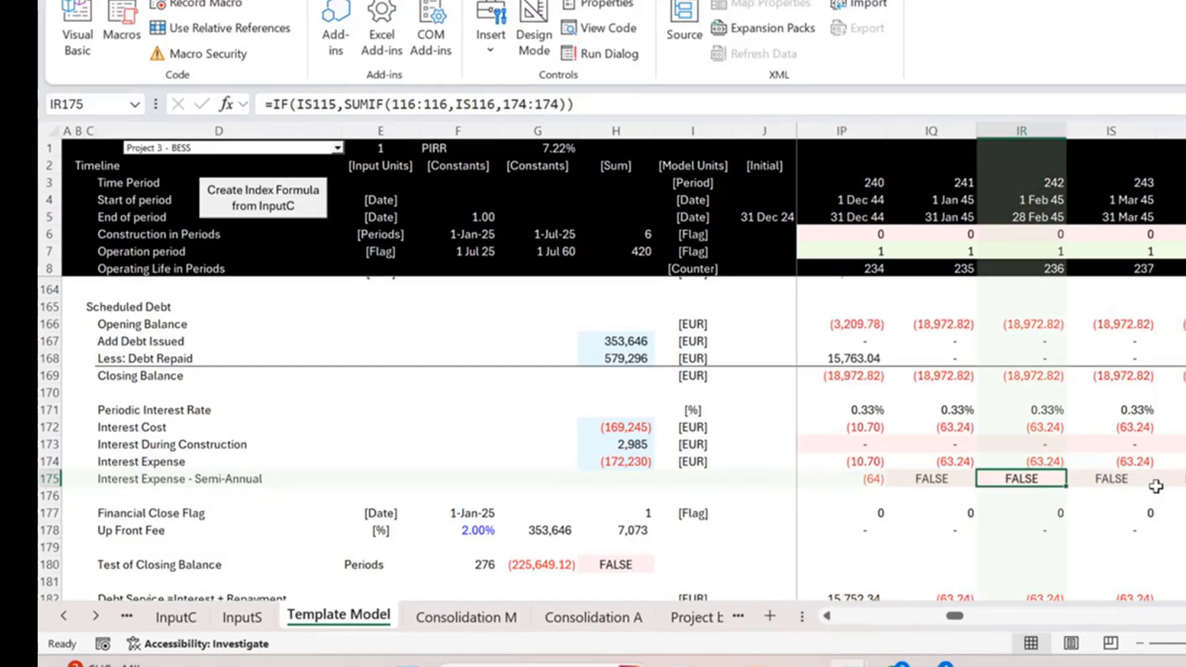
{"action": "key", "text": "Right"}
{"action": "key", "text": "Right"}
{"action": "key", "text": "Right"}
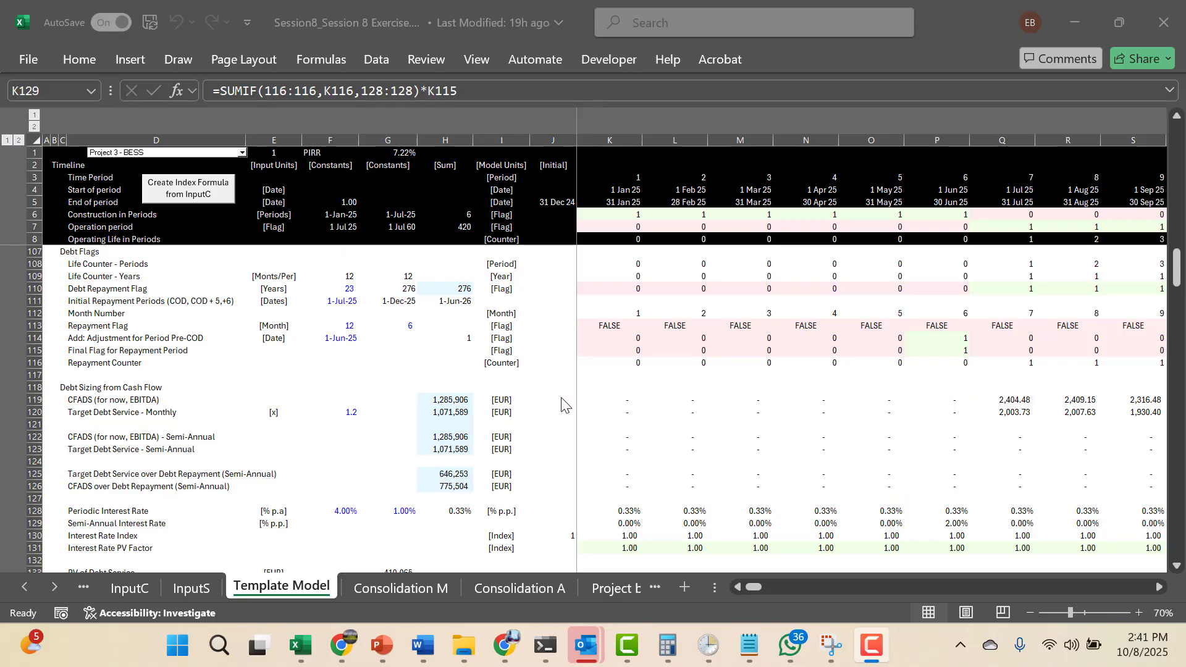
Inspect the Add: Adjustment for Period Pre-COD flag formula in the first timeline columns of row 114
{"action": "left_click", "coordinate": [424, 323]}
{"action": "left_click", "coordinate": [420, 338]}
{"action": "key", "text": "Left"}
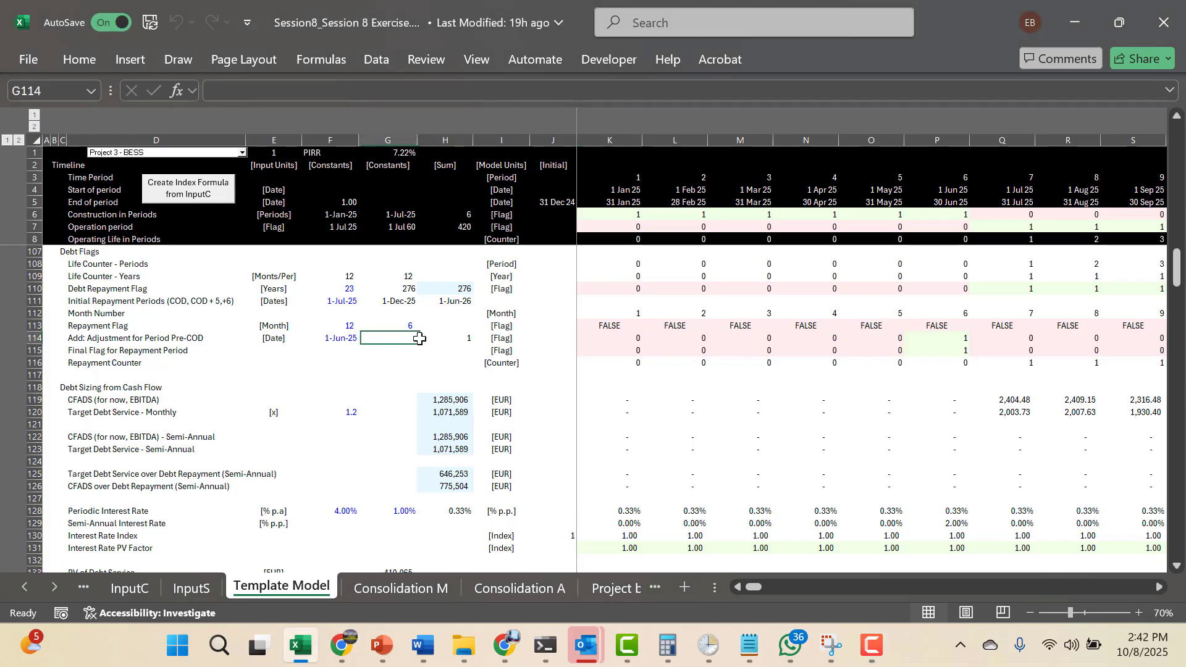
{"action": "key", "text": "Right"}
{"action": "key", "text": "Right"}
{"action": "key", "text": "Right"}
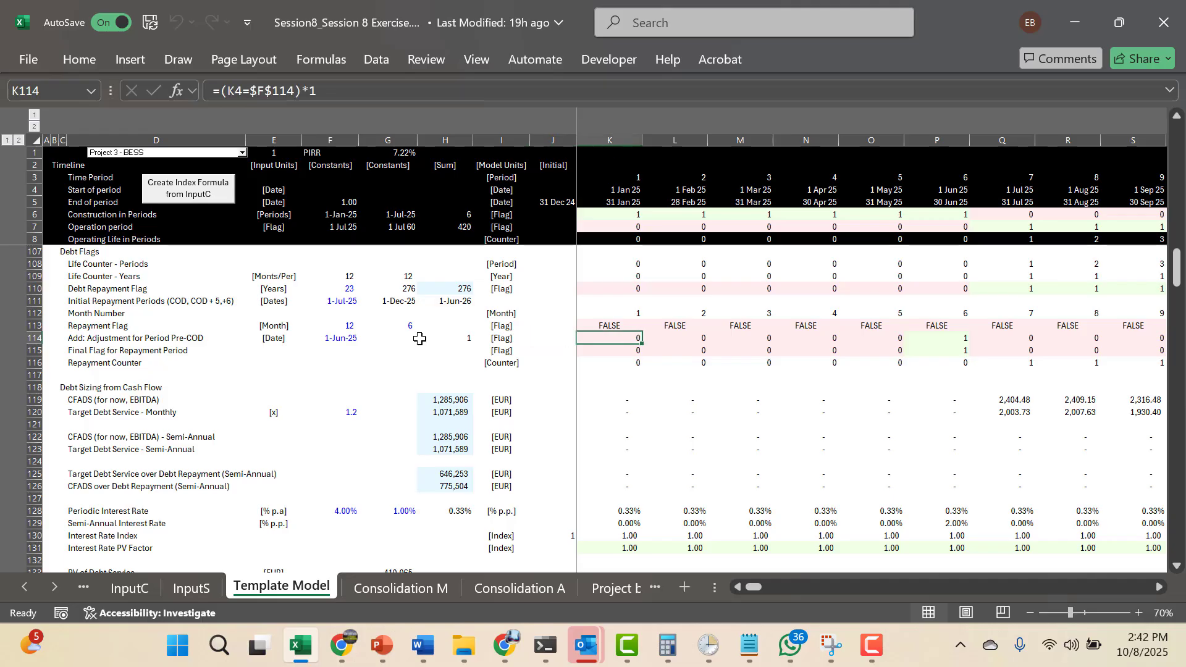
{"action": "key", "text": "F2"}
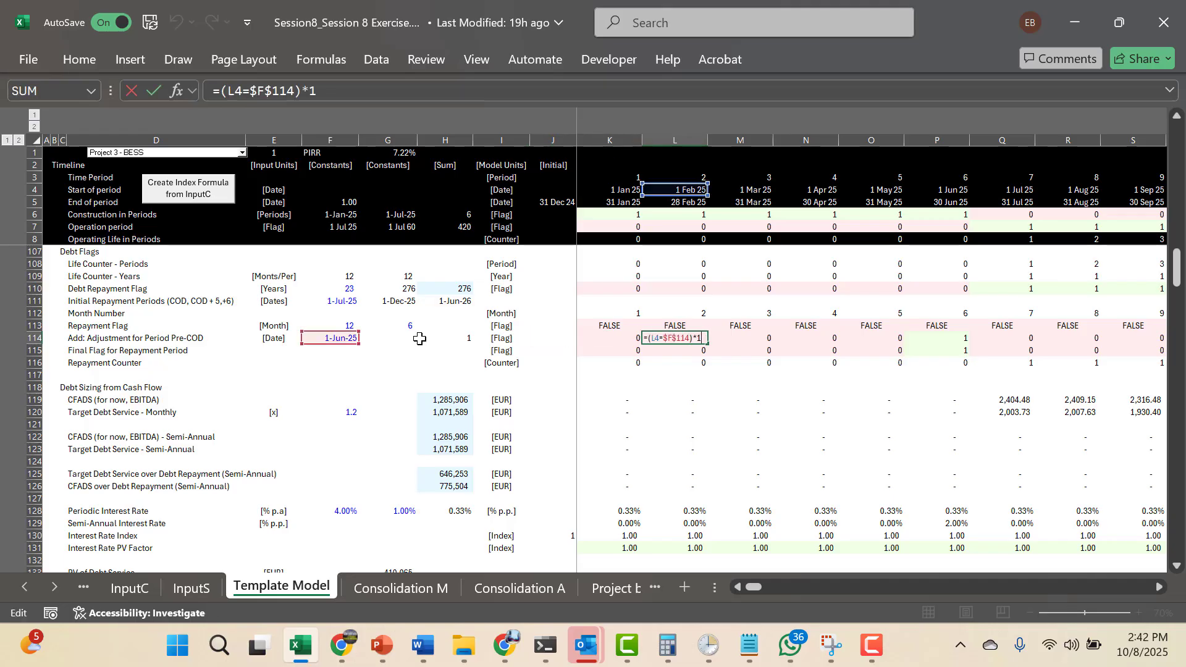
{"action": "key", "text": "Escape"}
Inspect the Repayment Flag formula in L113 and trace the month constants it references
{"action": "key", "text": "Up"}
{"action": "key", "text": "Left"}
{"action": "key", "text": "Left"}
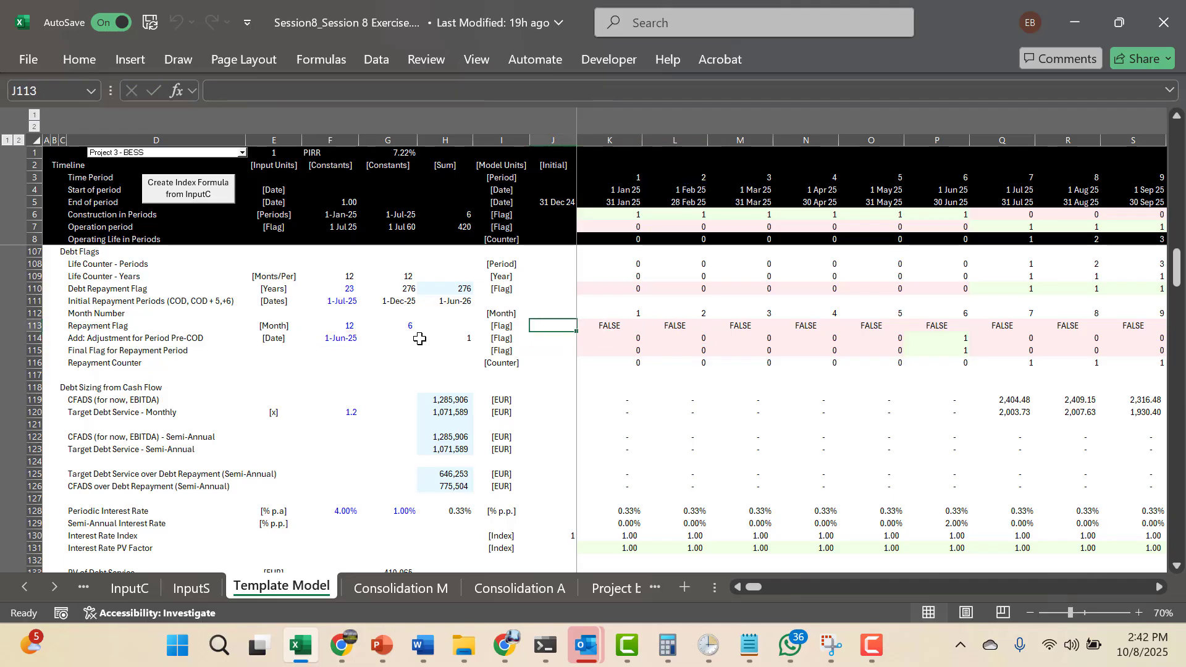
{"action": "key", "text": "Left"}
{"action": "key", "text": "Left"}
{"action": "key", "text": "Right"}
{"action": "key", "text": "Right"}
{"action": "key", "text": "Right"}
{"action": "key", "text": "Right"}
{"action": "key", "text": "F2"}
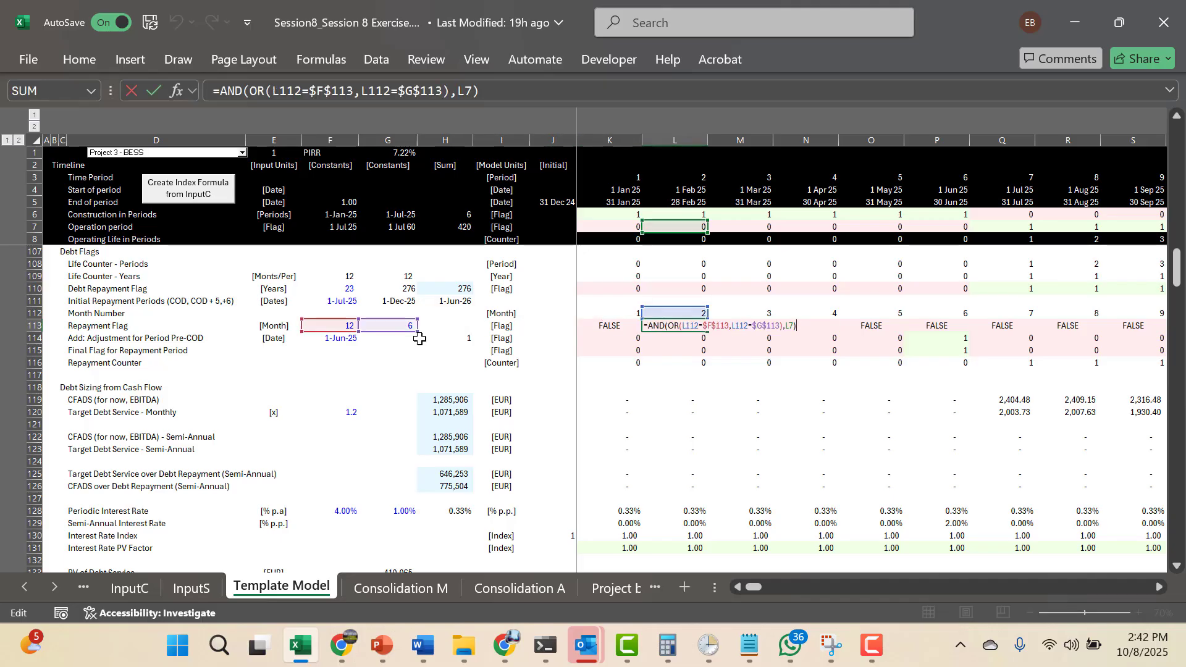
{"action": "key", "text": "Return"}
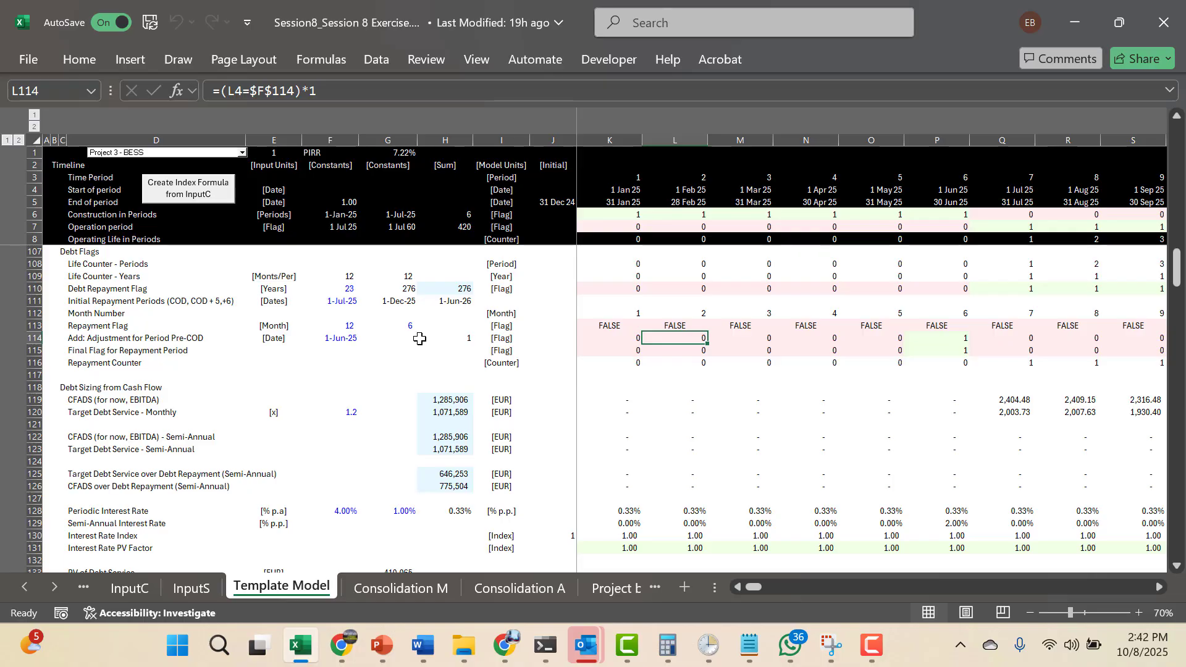
Inspect the EDATE formula behind the pre-COD adjustment date in F114 and the K114 flag that compares against it
{"action": "key", "text": "Left"}
{"action": "key", "text": "Left"}
{"action": "key", "text": "Left"}
{"action": "key", "text": "Left"}
{"action": "key", "text": "Left"}
{"action": "key", "text": "Left"}
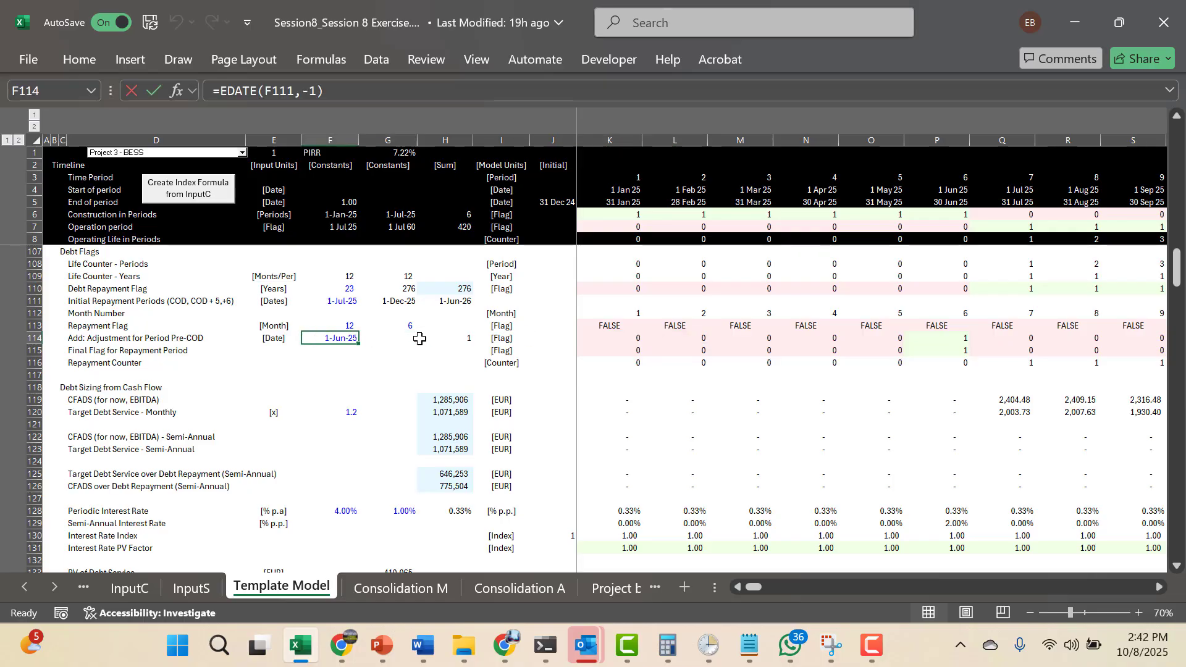
{"action": "key", "text": "F2"}
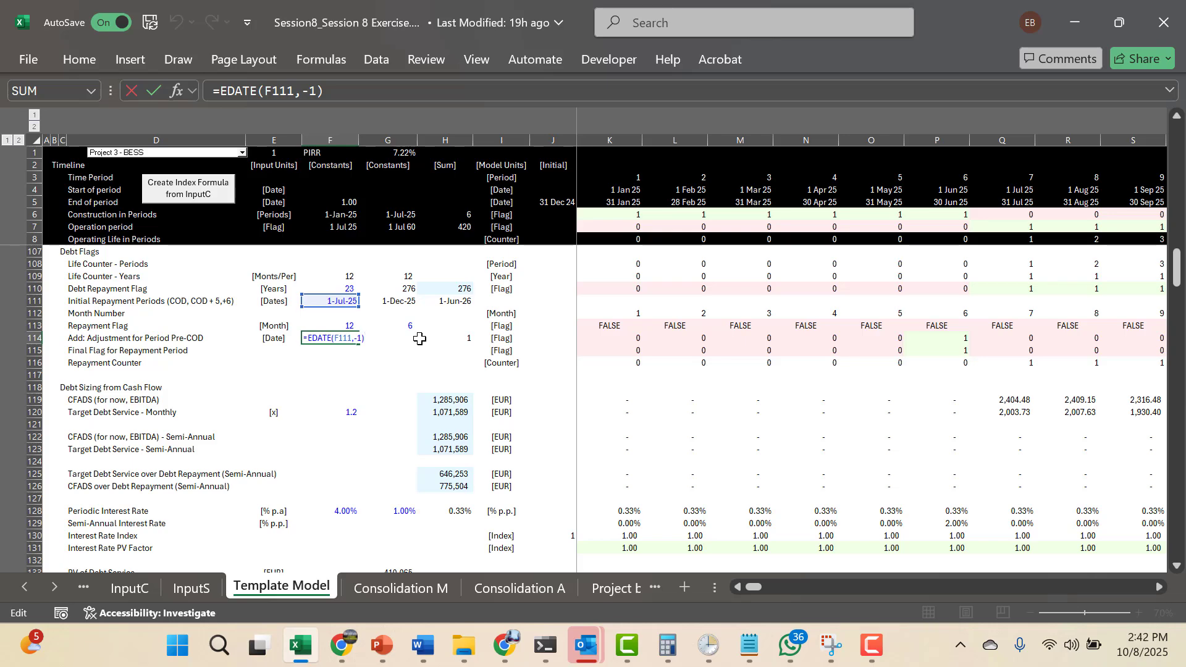
{"action": "key", "text": "Escape"}
{"action": "key", "text": "Right"}
{"action": "key", "text": "Right"}
{"action": "key", "text": "Right"}
{"action": "key", "text": "Right"}
{"action": "key", "text": "Right"}
{"action": "key", "text": "F2"}
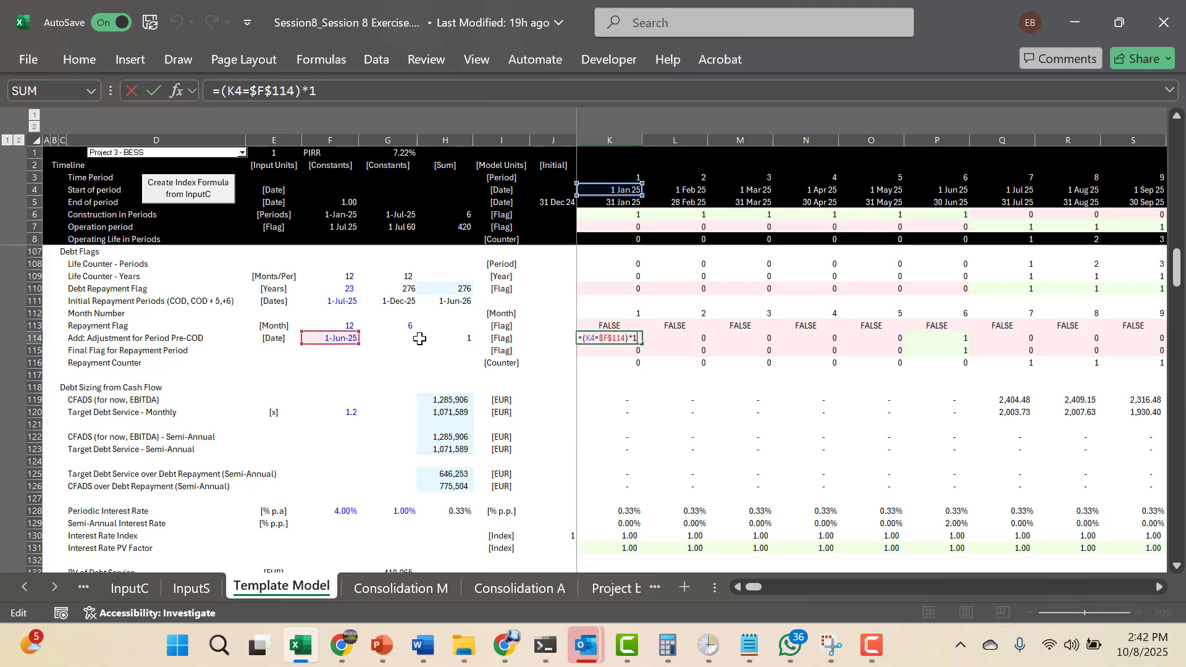
{"action": "key", "text": "Return"}
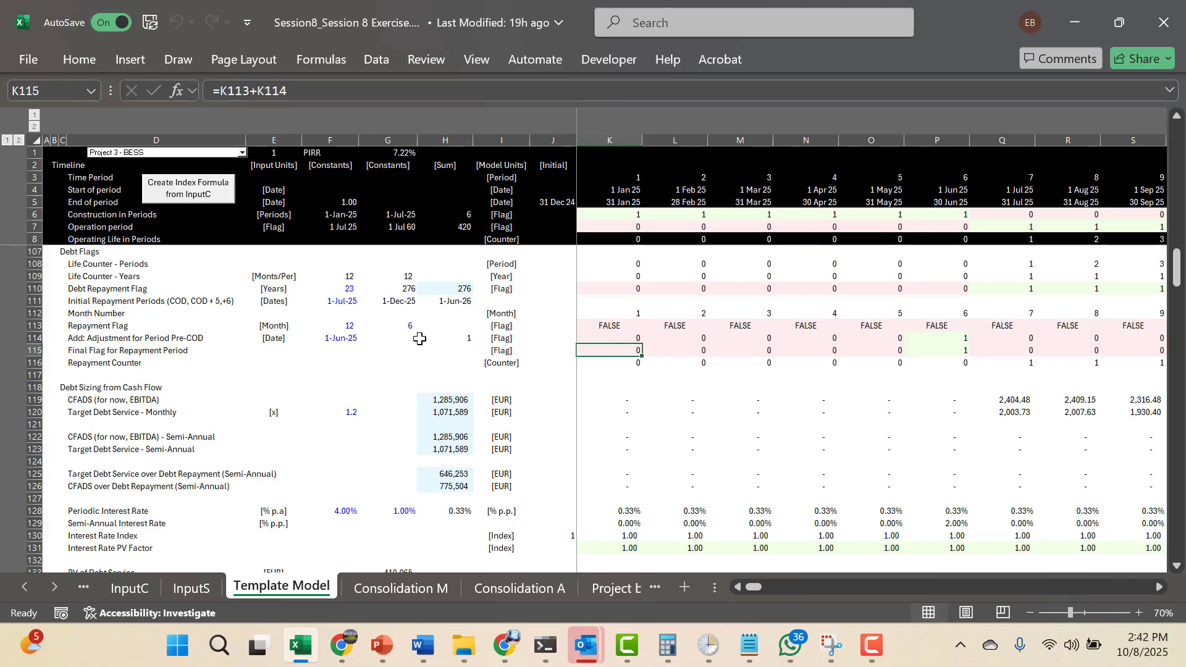
Examine the Final Flag for Repayment Period formula in K115, then review row 115 across the timeline and check the June 2025 formula
{"action": "key", "text": "F2"}
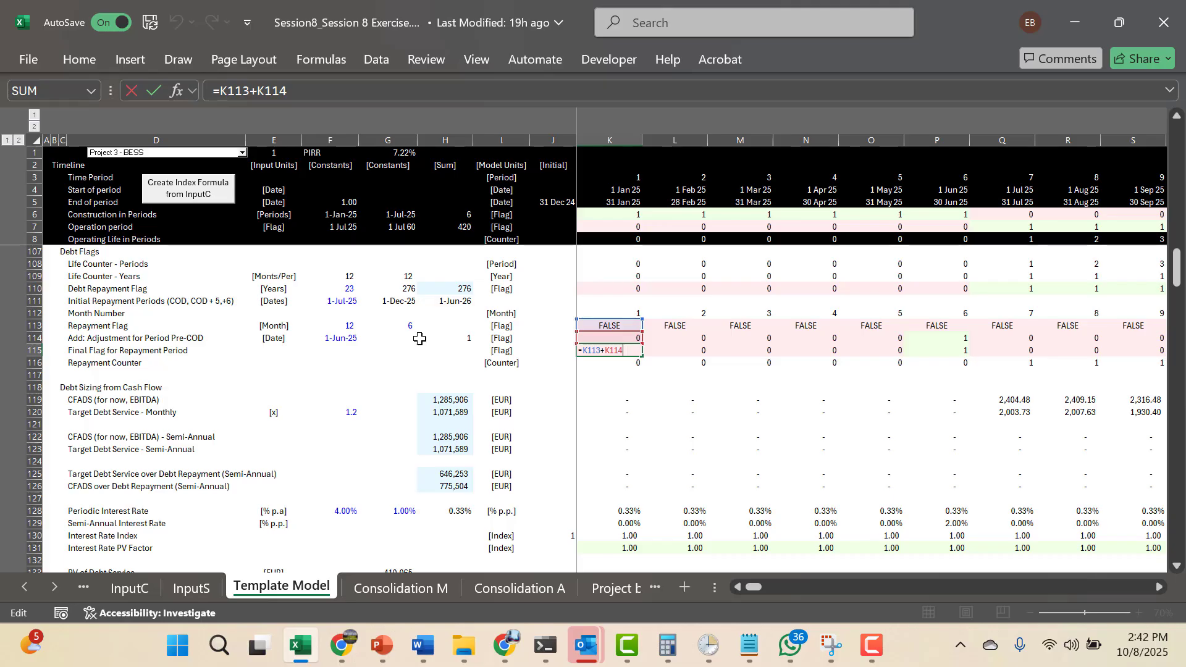
{"action": "key", "text": "Escape"}
{"action": "key", "text": "Right"}
{"action": "key", "text": "Right"}
{"action": "key", "text": "Right"}
{"action": "key", "text": "Right"}
{"action": "key", "text": "Right"}
{"action": "key", "text": "Right"}
{"action": "key", "text": "Right"}
{"action": "key", "text": "Right"}
{"action": "key", "text": "Right"}
{"action": "key", "text": "Right"}
{"action": "key", "text": "Right"}
{"action": "key", "text": "Right"}
{"action": "key", "text": "Right"}
{"action": "key", "text": "Right"}
{"action": "key", "text": "Right"}
{"action": "key", "text": "Right"}
{"action": "key", "text": "Right"}
{"action": "key", "text": "Right"}
{"action": "key", "text": "Right"}
{"action": "key", "text": "Right"}
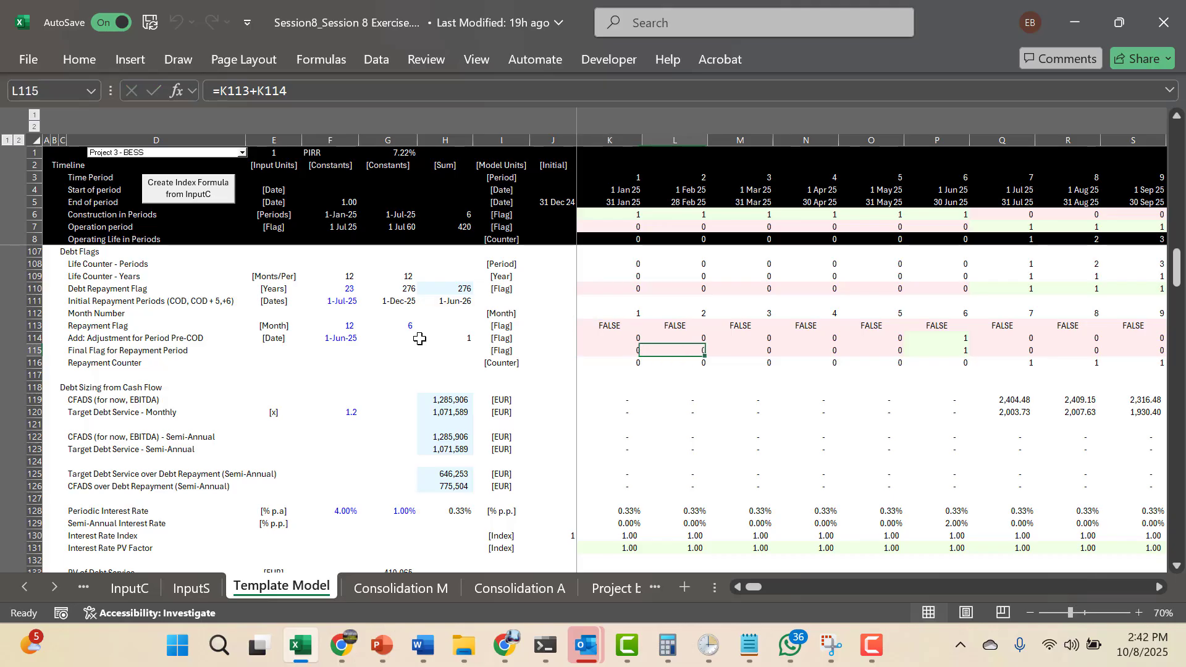
{"action": "key", "text": "Left"}
{"action": "key", "text": "Left"}
{"action": "key", "text": "Left"}
{"action": "key", "text": "Left"}
{"action": "key", "text": "Left"}
{"action": "key", "text": "Left"}
{"action": "key", "text": "Left"}
{"action": "key", "text": "Left"}
{"action": "key", "text": "Left"}
{"action": "key", "text": "Left"}
{"action": "key", "text": "Left"}
{"action": "key", "text": "Left"}
{"action": "key", "text": "Left"}
{"action": "key", "text": "Left"}
{"action": "key", "text": "Left"}
{"action": "key", "text": "Left"}
{"action": "key", "text": "Left"}
{"action": "key", "text": "Left"}
{"action": "key", "text": "Left"}
{"action": "key", "text": "Left"}
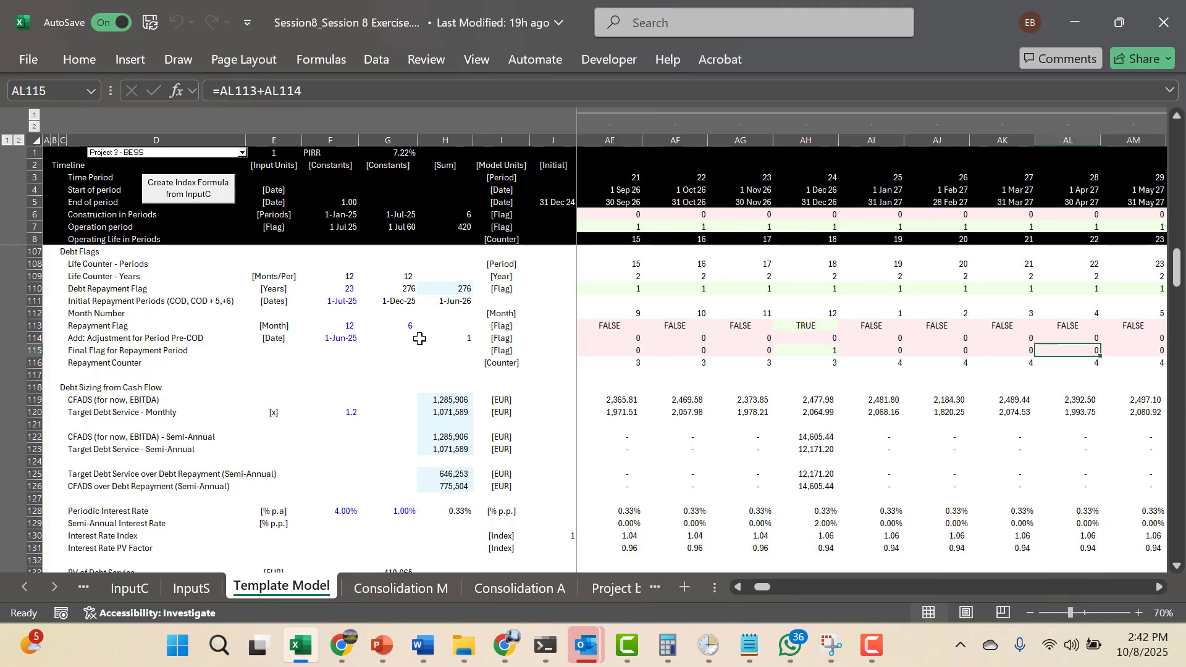
{"action": "key", "text": "Right"}
{"action": "key", "text": "Right"}
{"action": "key", "text": "Right"}
{"action": "key", "text": "Right"}
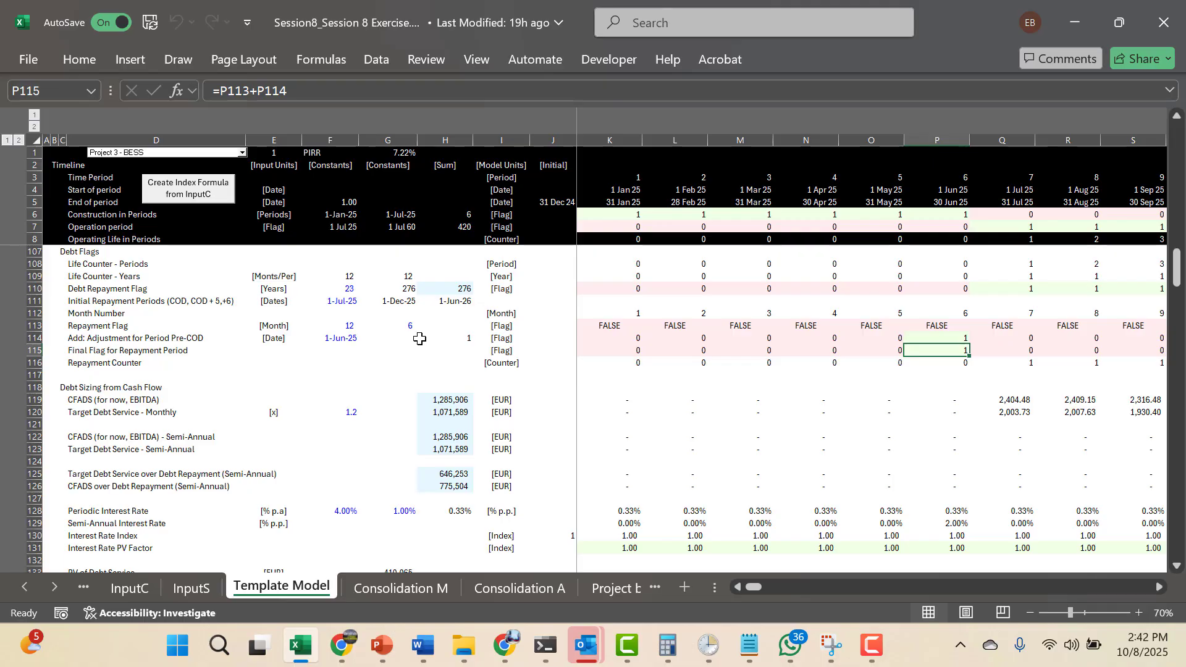
{"action": "key", "text": "F2"}
{"action": "key", "text": "Escape"}
Trace the pre-COD adjustment from the operation start date through F111 and F114 to the June 2025 flags in P114 and P115
{"action": "left_click", "coordinate": [322, 350]}
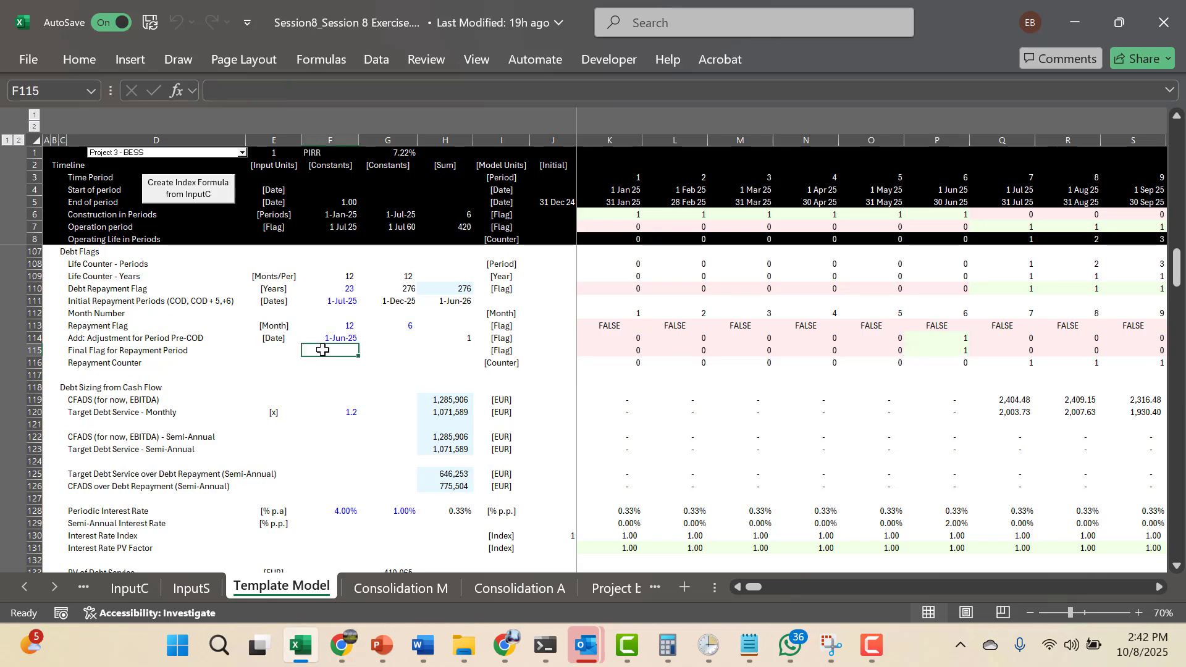
{"action": "key", "text": "Up"}
{"action": "left_click", "coordinate": [343, 228]}
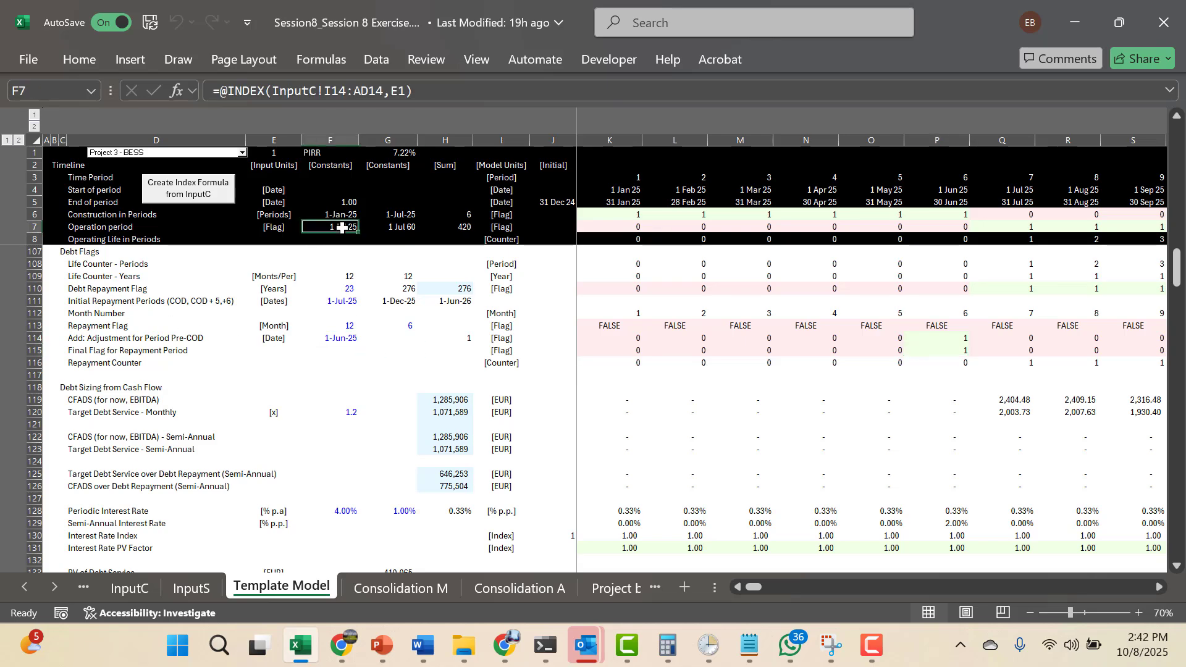
{"action": "left_click", "coordinate": [339, 305]}
{"action": "left_click", "coordinate": [339, 340]}
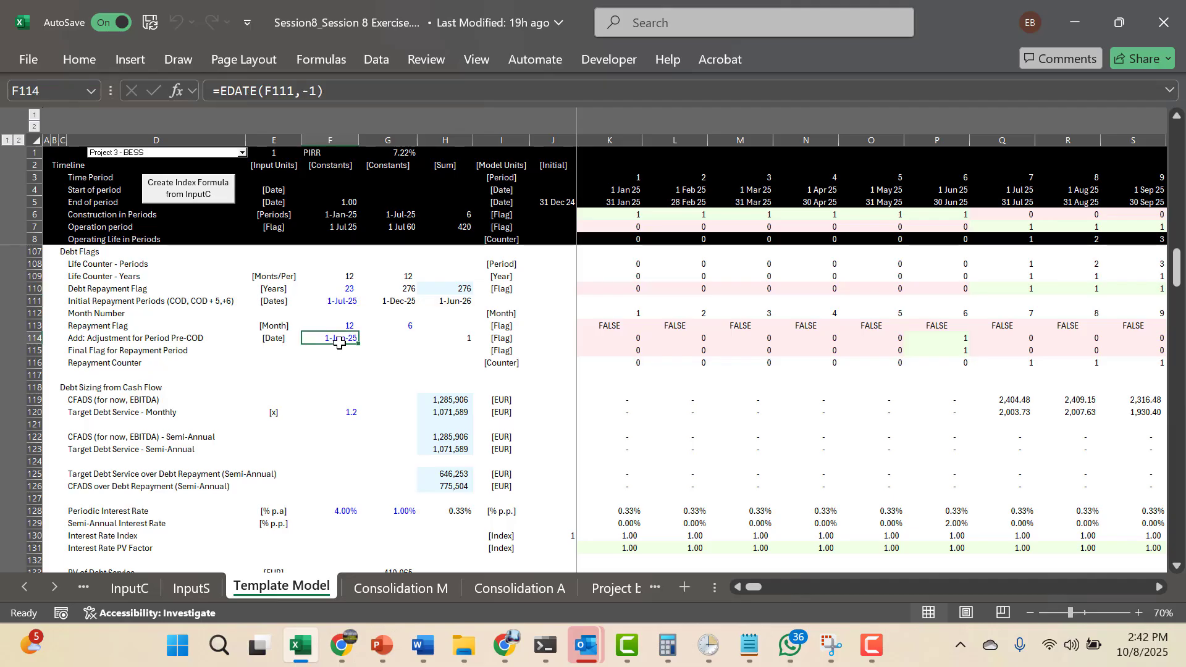
{"action": "left_click", "coordinate": [935, 351]}
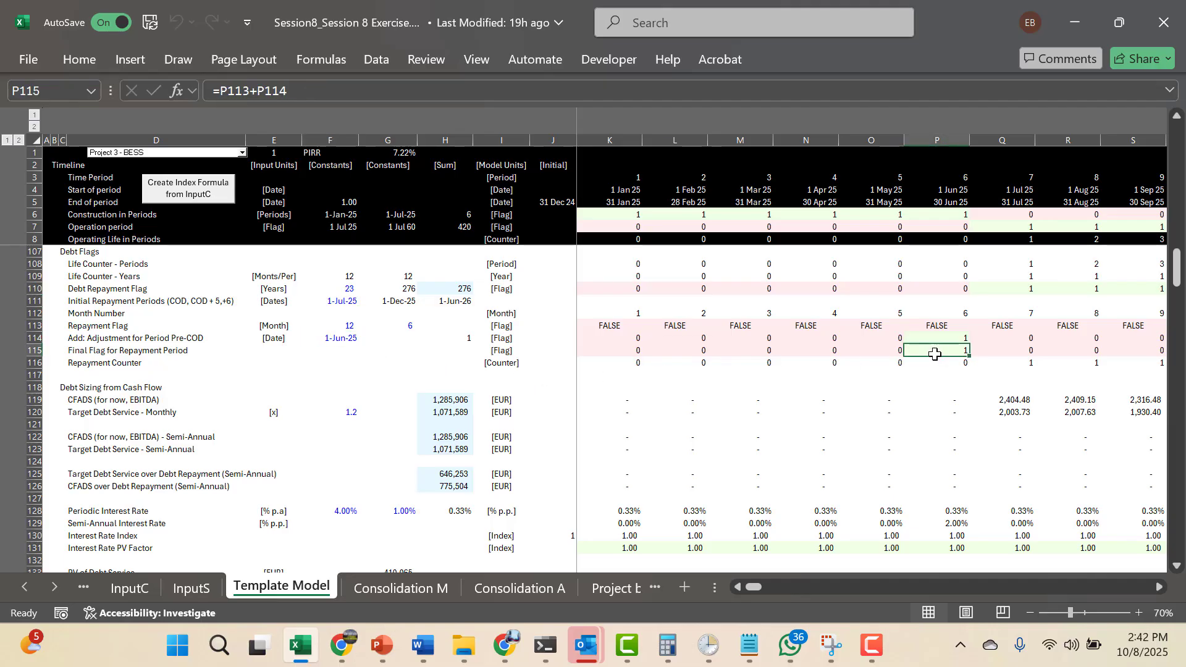
{"action": "key", "text": "Up"}
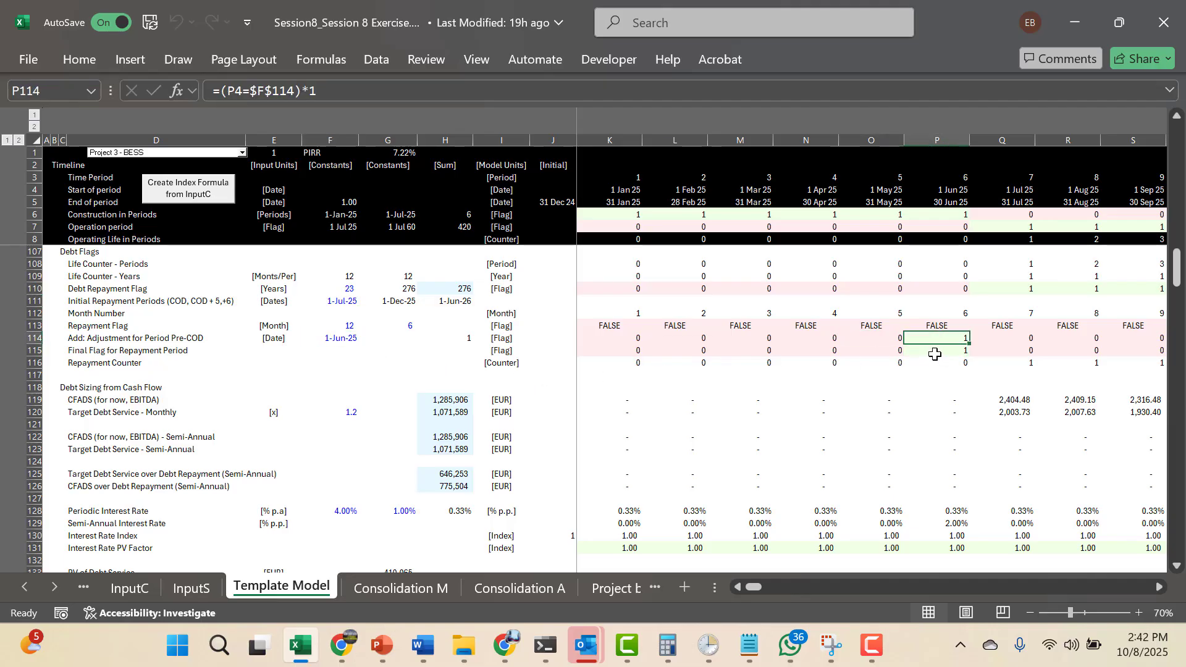
{"action": "key", "text": "Down"}
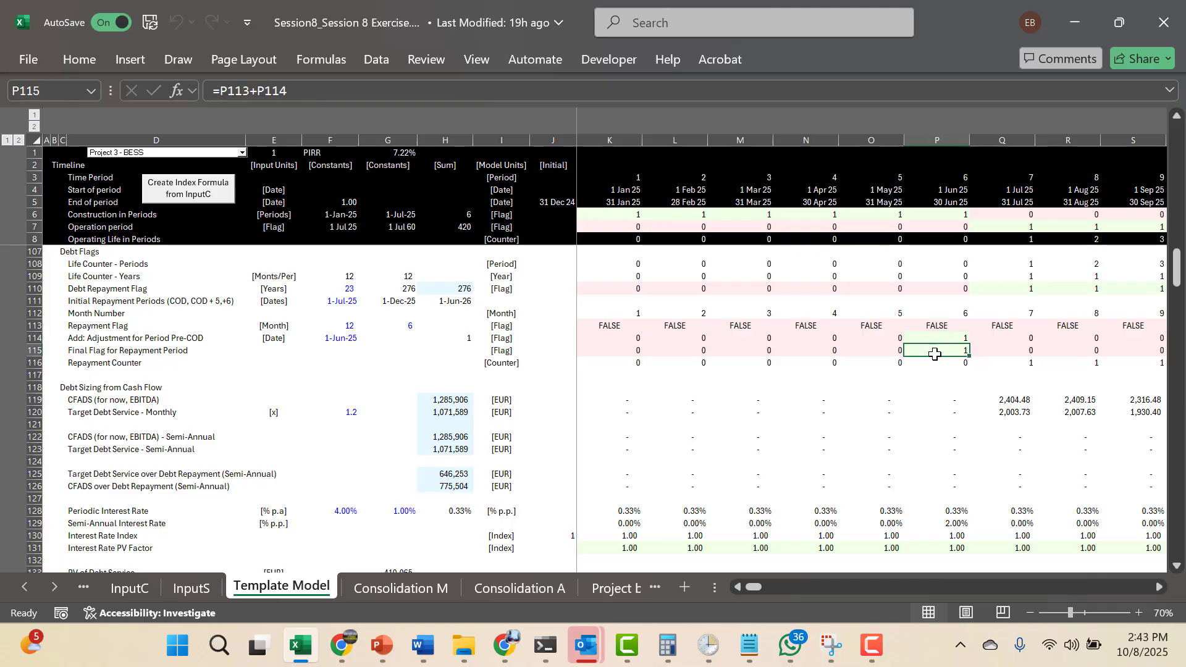
Review the Repayment Flag row month by month from the pre-operation months of 2025 to January 2026
{"action": "key", "text": "Up"}
{"action": "key", "text": "Up"}
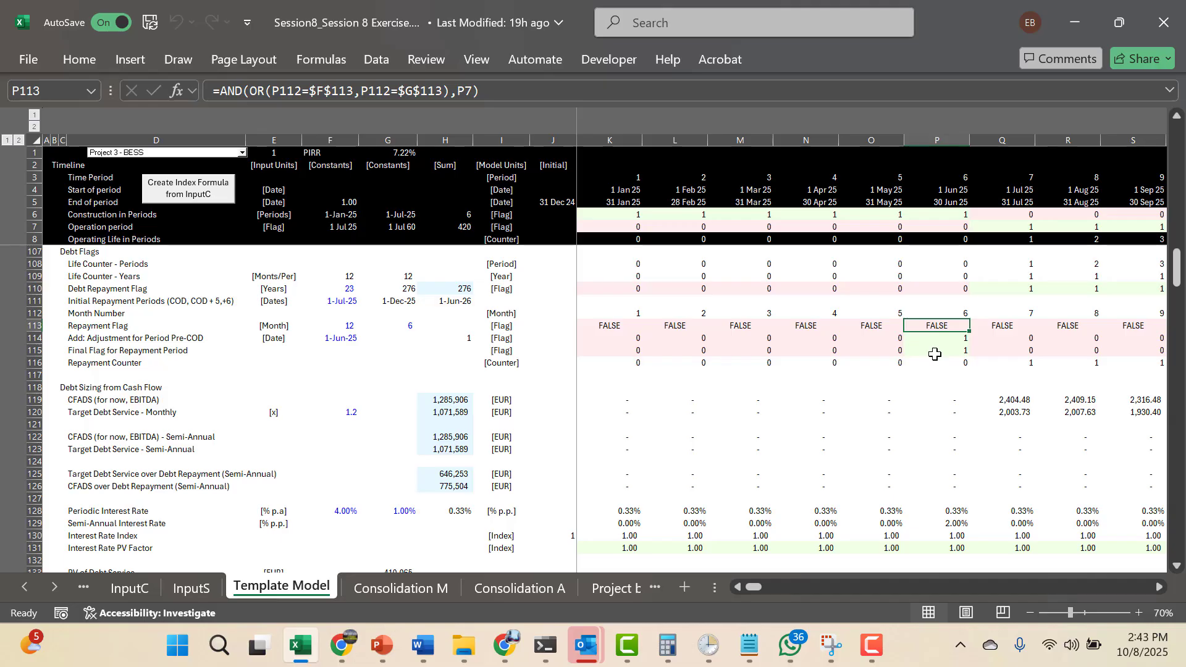
{"action": "key", "text": "Right"}
{"action": "key", "text": "Right"}
{"action": "key", "text": "Right"}
{"action": "key", "text": "Right"}
{"action": "key", "text": "Right"}
{"action": "key", "text": "Right"}
{"action": "key", "text": "Right"}
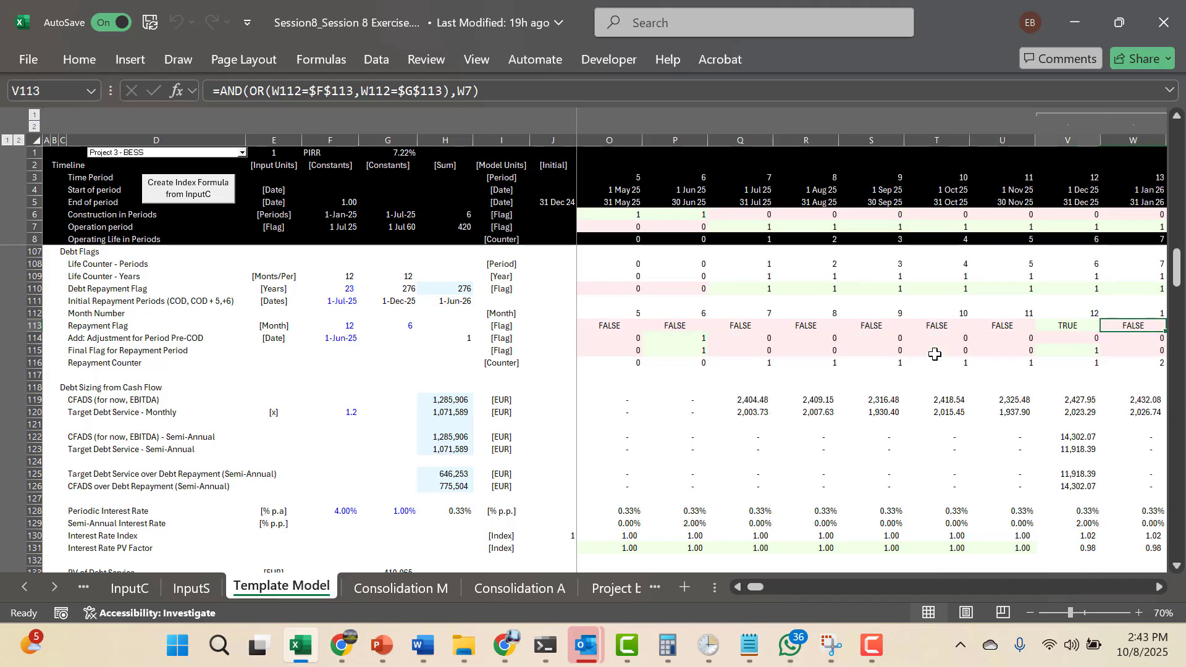
{"action": "key", "text": "Left"}
{"action": "key", "text": "Left"}
{"action": "key", "text": "Left"}
{"action": "key", "text": "Left"}
{"action": "key", "text": "Left"}
{"action": "key", "text": "Left"}
{"action": "key", "text": "Left"}
{"action": "key", "text": "Left"}
{"action": "key", "text": "Left"}
{"action": "key", "text": "Right"}
{"action": "key", "text": "Right"}
{"action": "key", "text": "Right"}
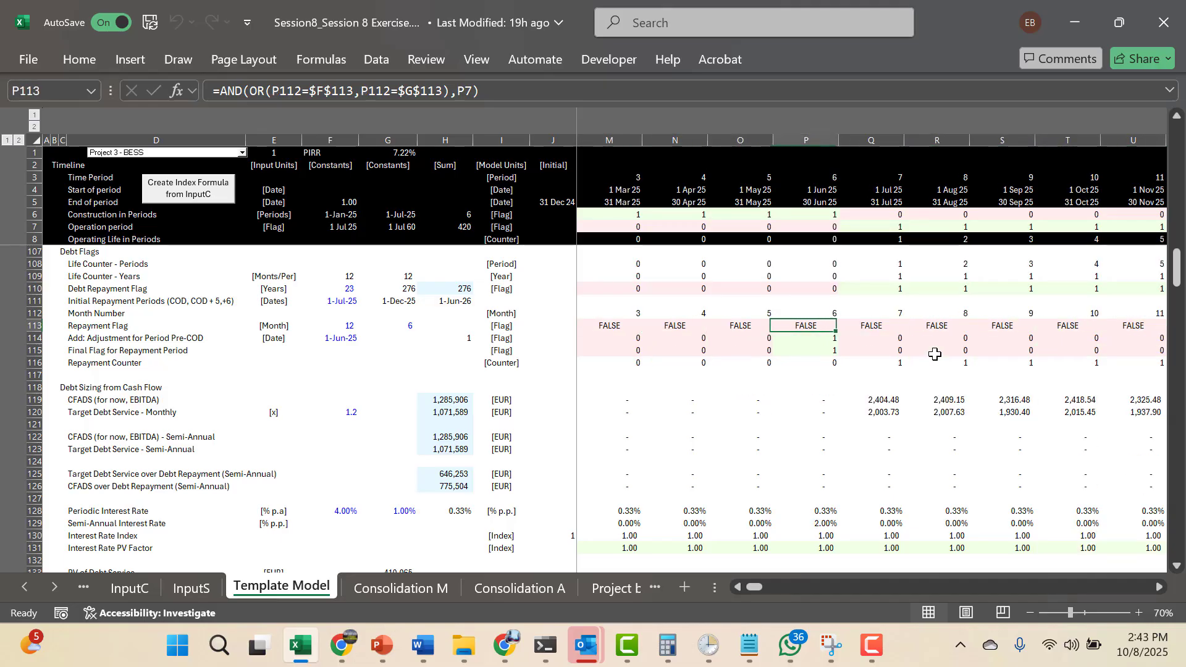
{"action": "key", "text": "Left"}
Examine the June 2025 adjustment and final flags and the Repayment Counter formula in P116
{"action": "key", "text": "Down"}
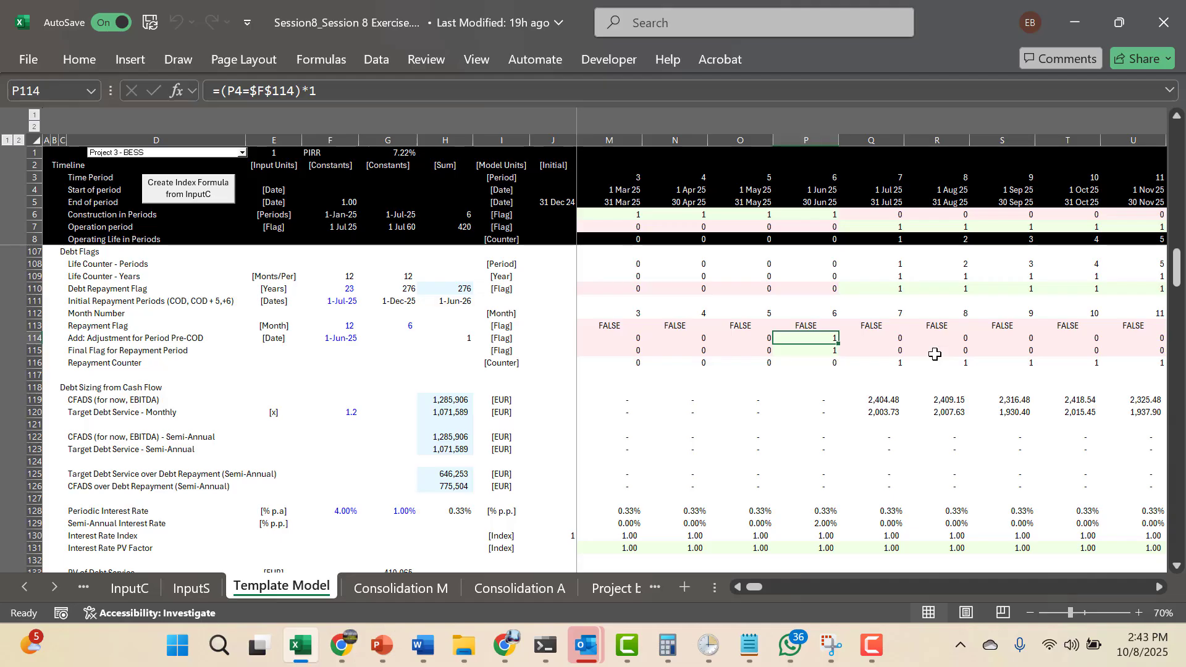
{"action": "key", "text": "Down"}
{"action": "key", "text": "Down"}
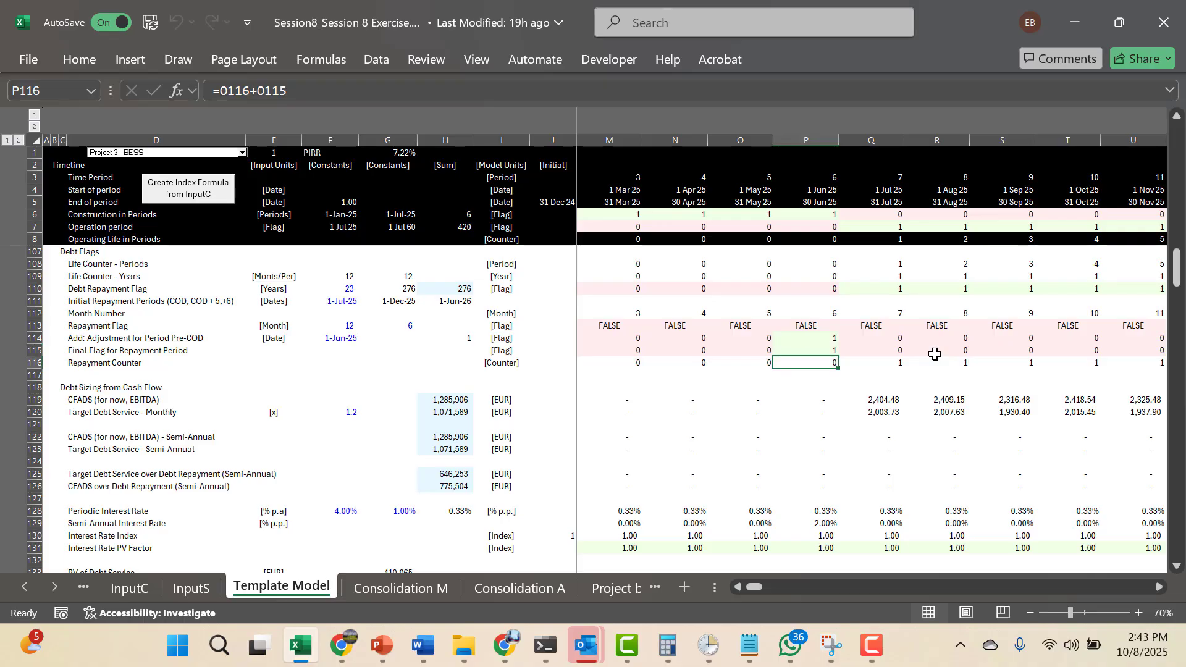
{"action": "key", "text": "F2"}
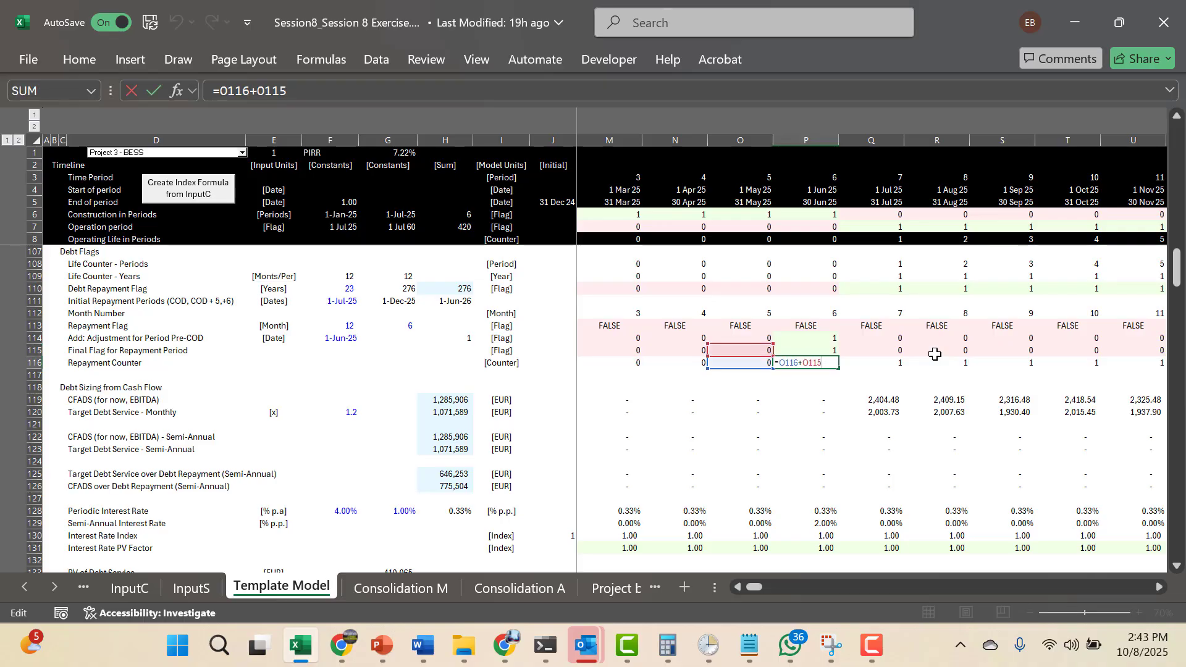
{"action": "key", "text": "Escape"}
{"action": "key", "text": "Left"}
{"action": "key", "text": "Left"}
{"action": "key", "text": "Left"}
{"action": "key", "text": "Left"}
{"action": "key", "text": "Left"}
{"action": "key", "text": "Left"}
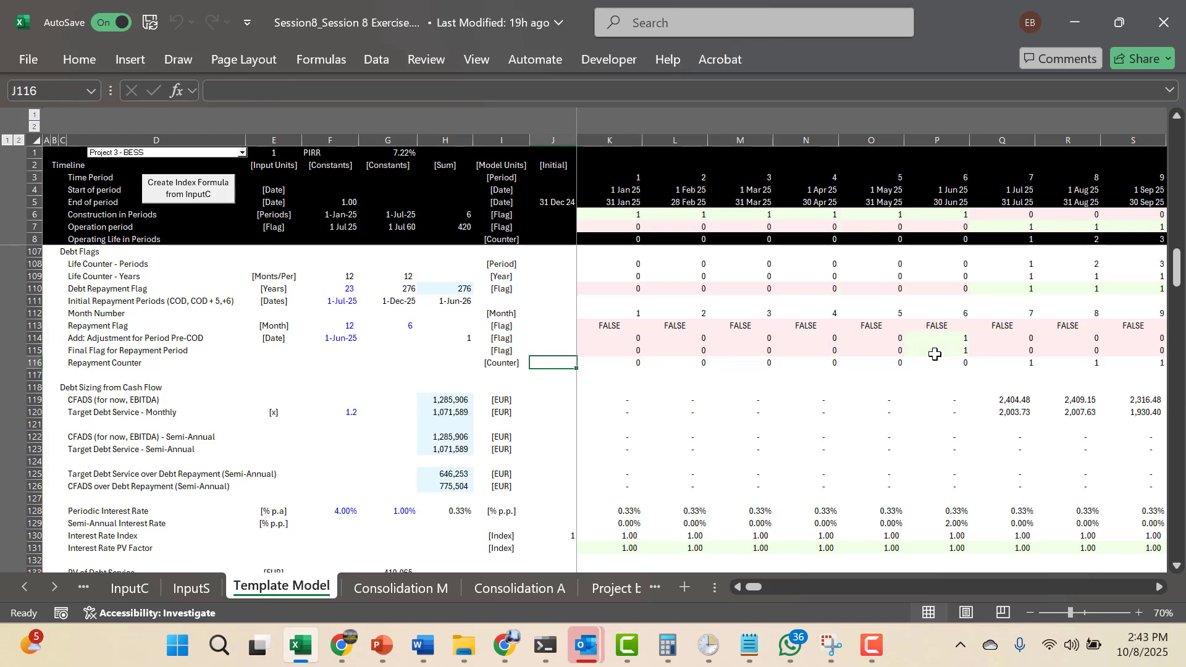
Enter =J116+J115 as the Repayment Counter formula in K116 and fill it across row 116
{"action": "key", "text": "Right"}
{"action": "type", "text": "="}
{"action": "key", "text": "Left"}
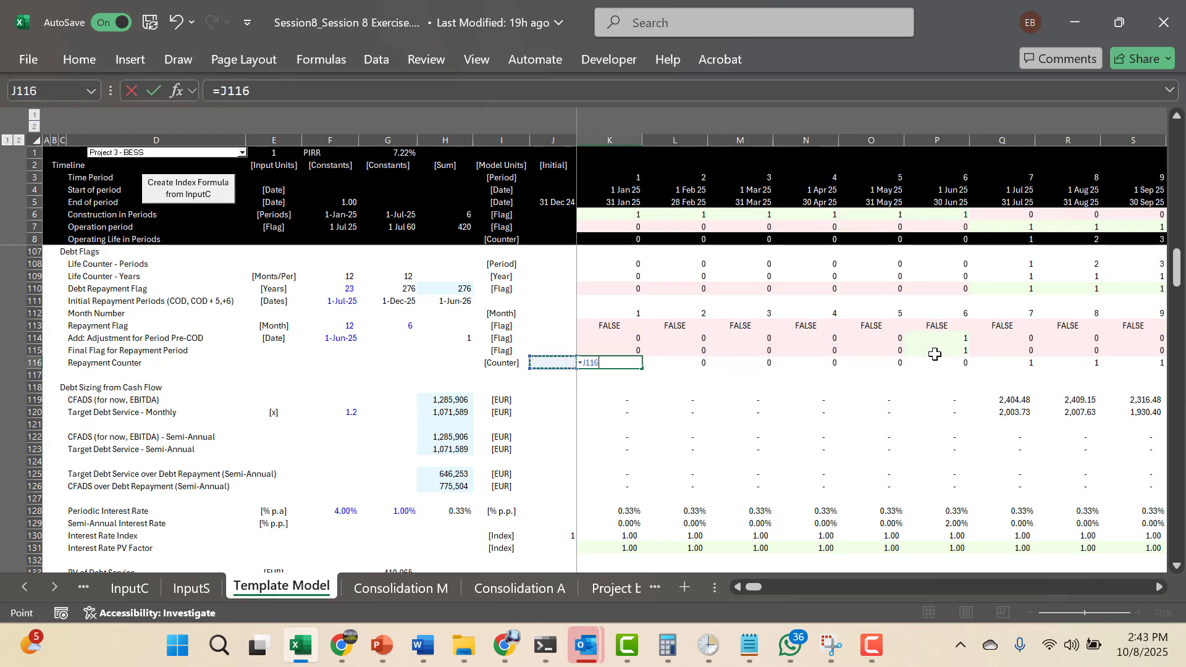
{"action": "type", "text": "+"}
{"action": "key", "text": "Up"}
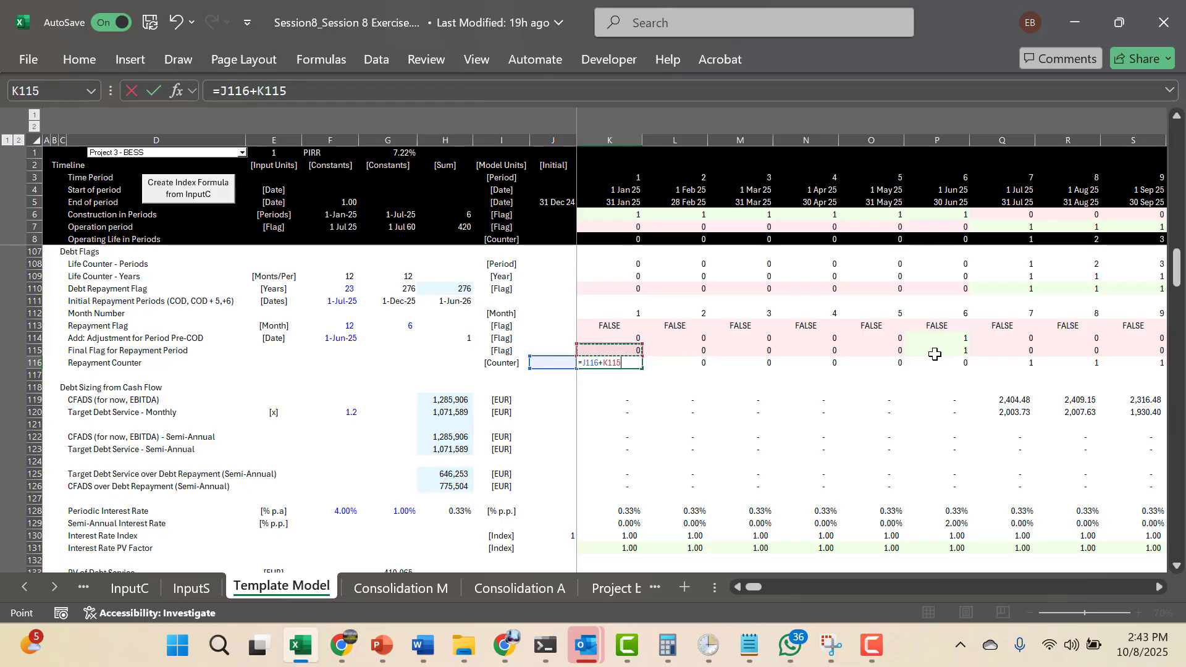
{"action": "key", "text": "Left"}
{"action": "key", "text": "Return"}
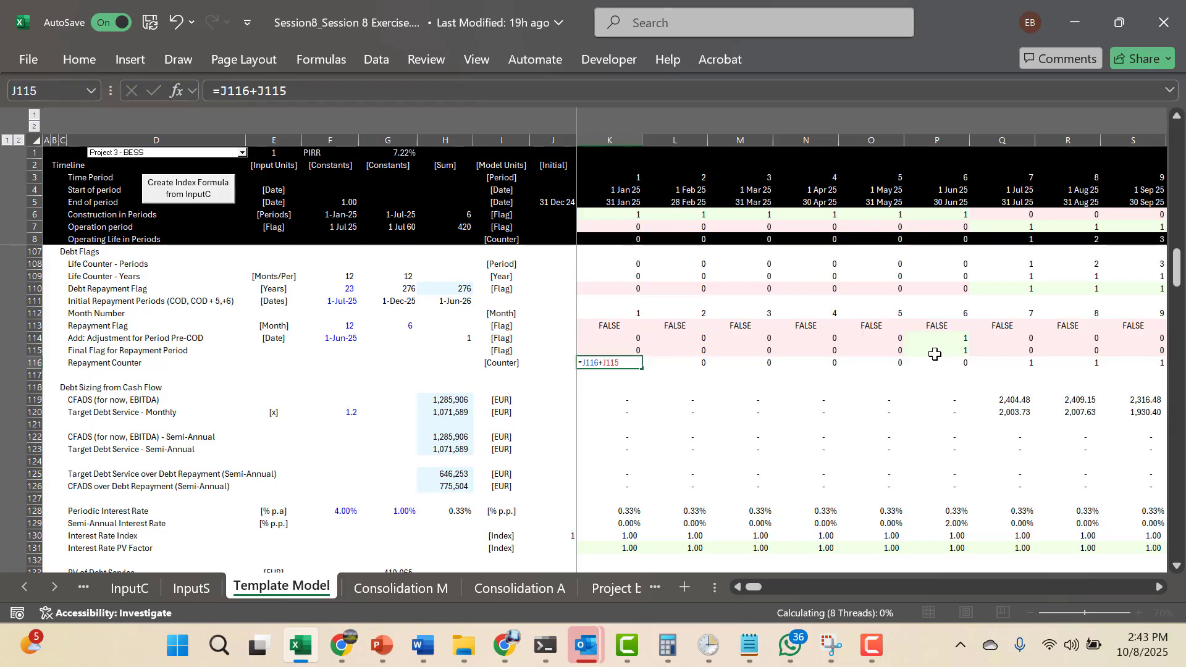
{"action": "key", "text": "ctrl+shift+Right"}
{"action": "key", "text": "ctrl+r"}
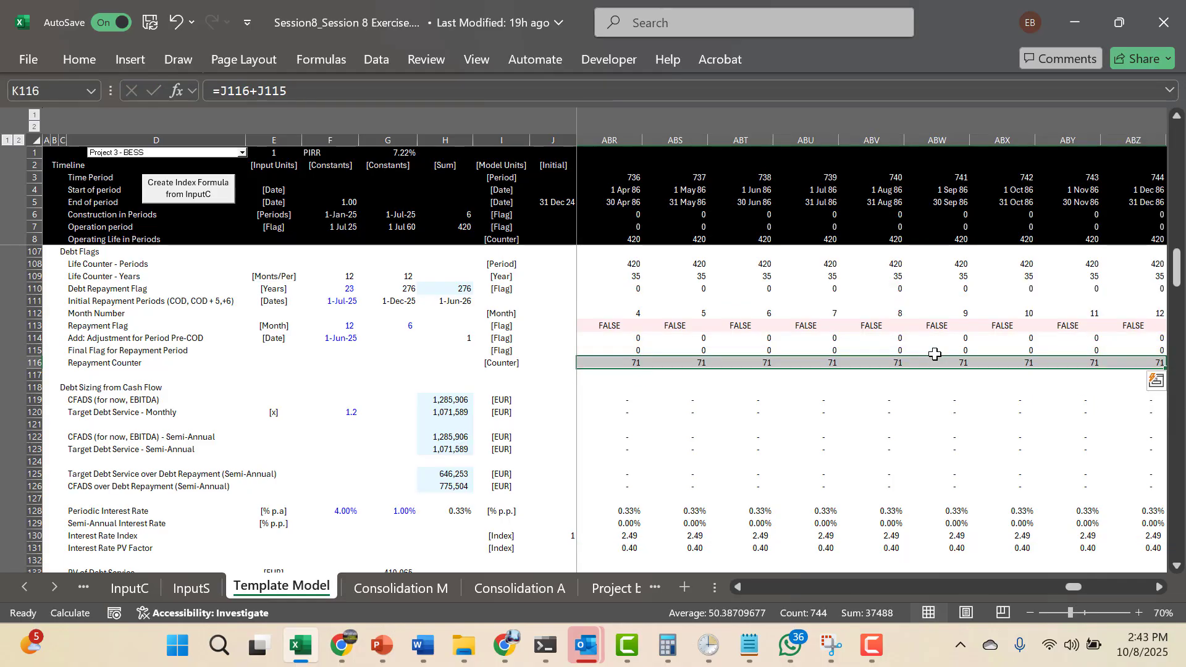
Review the Repayment Counter row around the start of operations, checking the months from July 2025 onward that share one repayment period
{"action": "key", "text": "Left"}
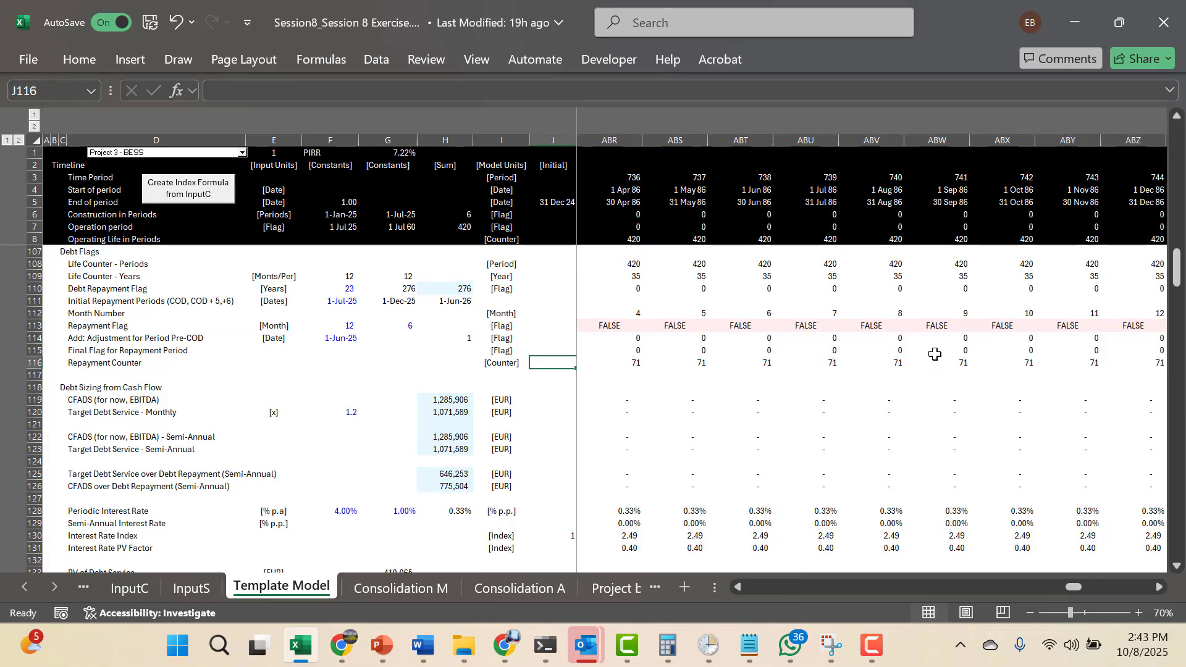
{"action": "key", "text": "Right"}
{"action": "key", "text": "Right"}
{"action": "key", "text": "Right"}
{"action": "key", "text": "Right"}
{"action": "key", "text": "Right"}
{"action": "key", "text": "Right"}
{"action": "key", "text": "Right"}
{"action": "key", "text": "Right"}
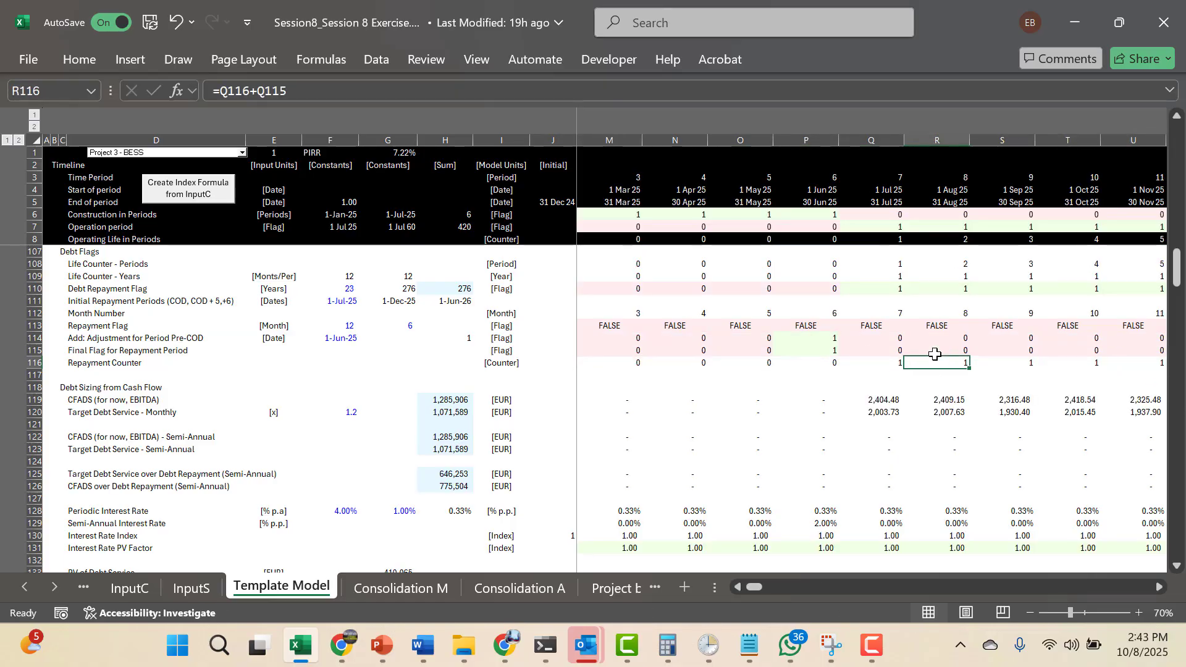
{"action": "key", "text": "Left"}
{"action": "key", "text": "shift+Right"}
{"action": "key", "text": "shift+Right"}
{"action": "key", "text": "shift+Right"}
{"action": "key", "text": "shift+Right"}
{"action": "key", "text": "shift+Right"}
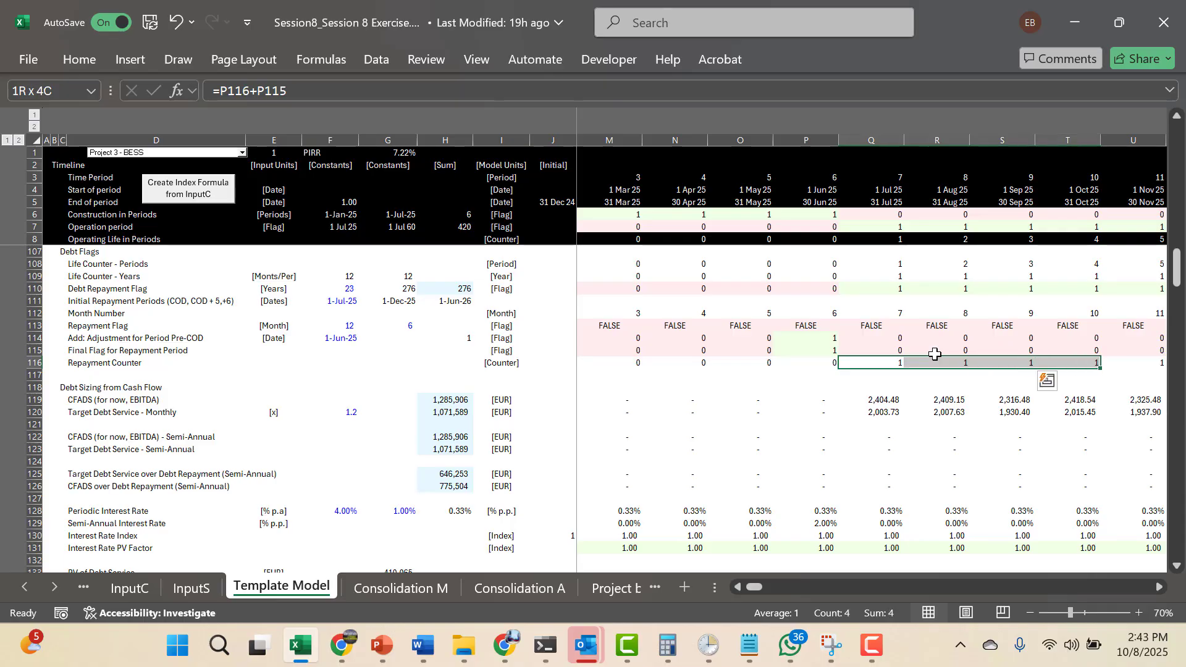
{"action": "key", "text": "Right"}
{"action": "key", "text": "Right"}
{"action": "key", "text": "Right"}
{"action": "key", "text": "Right"}
{"action": "key", "text": "Right"}
{"action": "key", "text": "Right"}
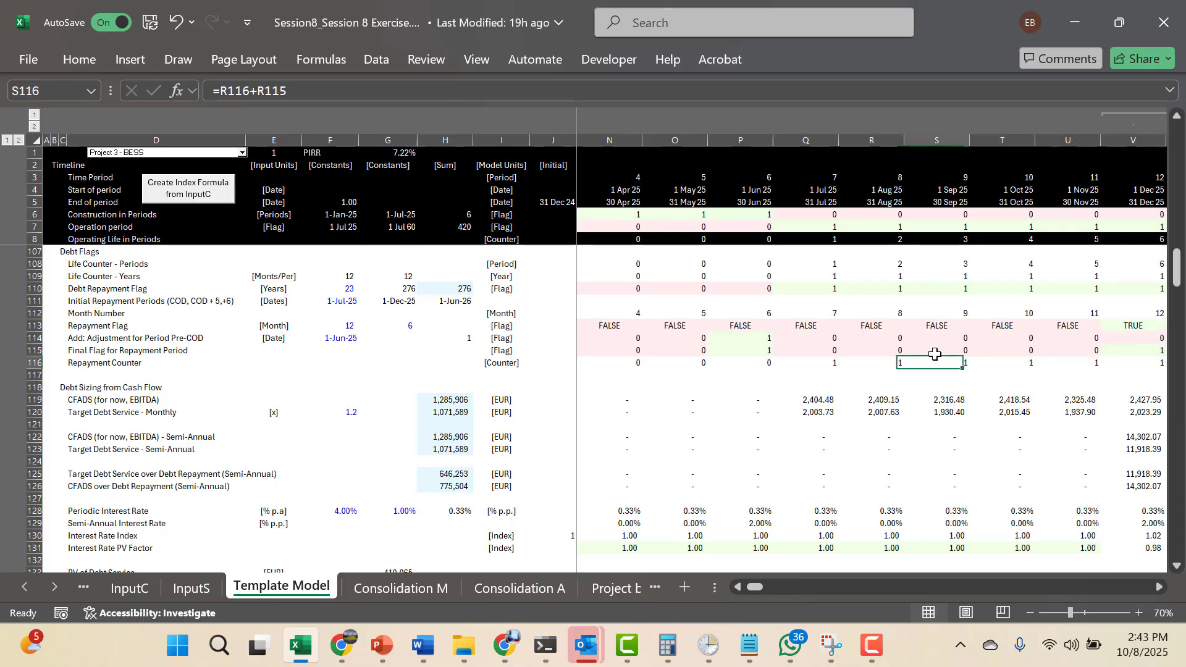
Compare the Repayment Counter with the Final Flag for Repayment Period for the first repayment period, July to December 2025
{"action": "key", "text": "Left"}
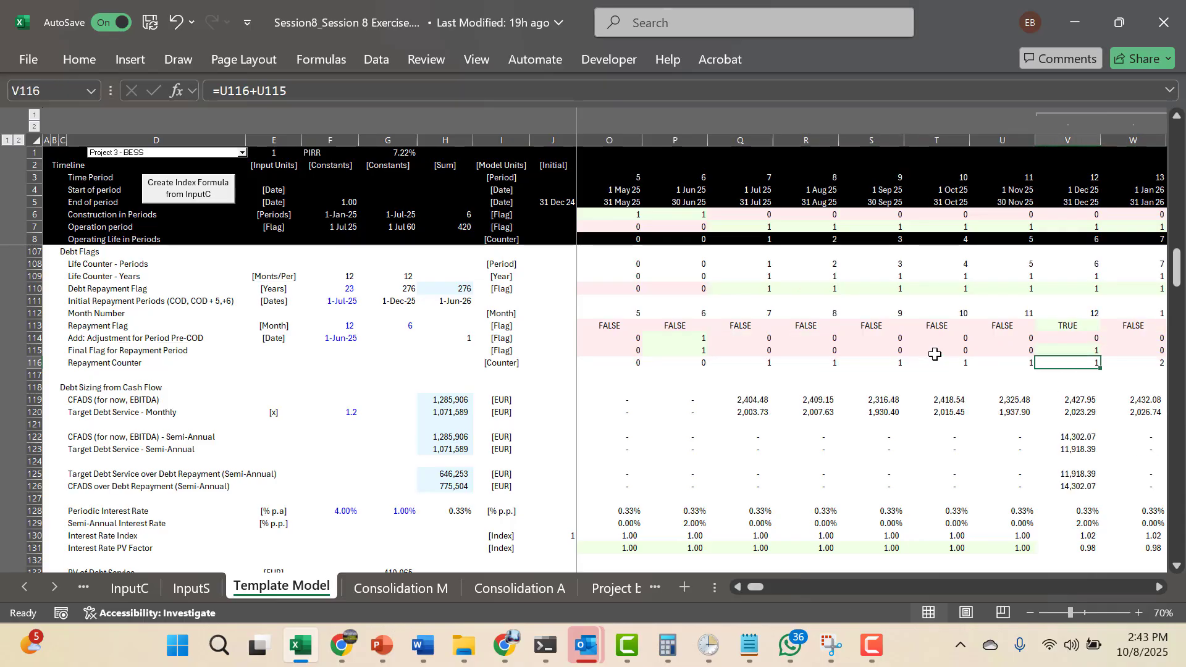
{"action": "key", "text": "Up"}
{"action": "key", "text": "Down"}
{"action": "key", "text": "Up"}
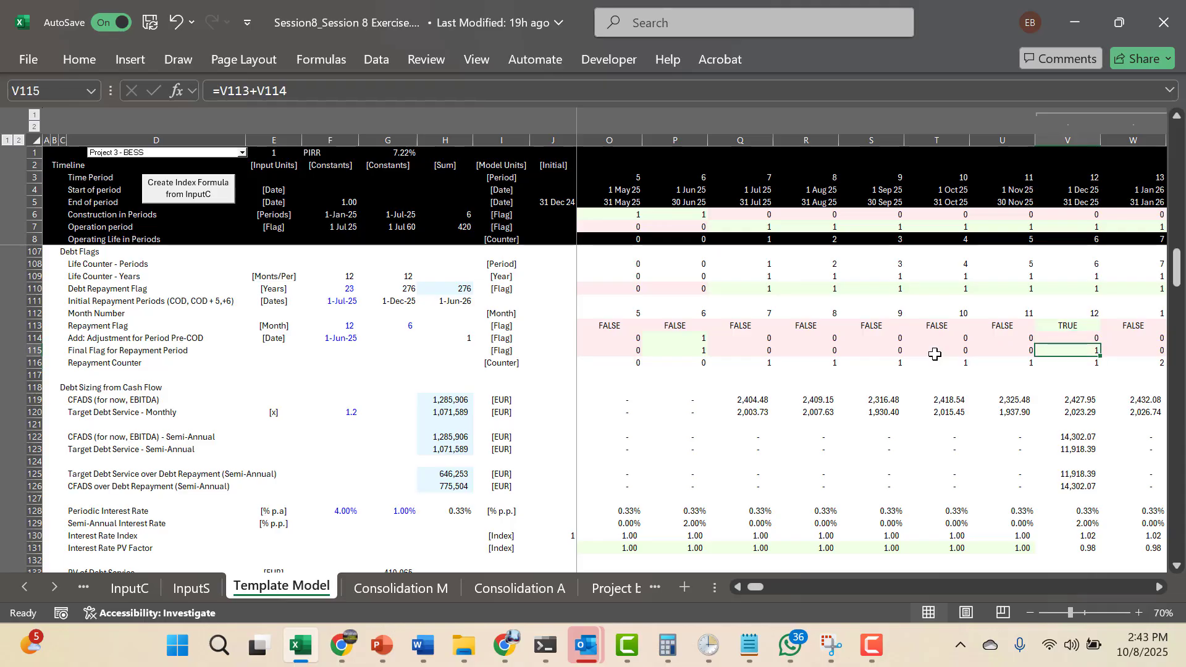
{"action": "key", "text": "Down"}
{"action": "key", "text": "Up"}
{"action": "key", "text": "Down"}
{"action": "key", "text": "shift+Left"}
{"action": "key", "text": "shift+Left"}
{"action": "key", "text": "shift+Left"}
{"action": "key", "text": "shift+Left"}
{"action": "key", "text": "shift+Left"}
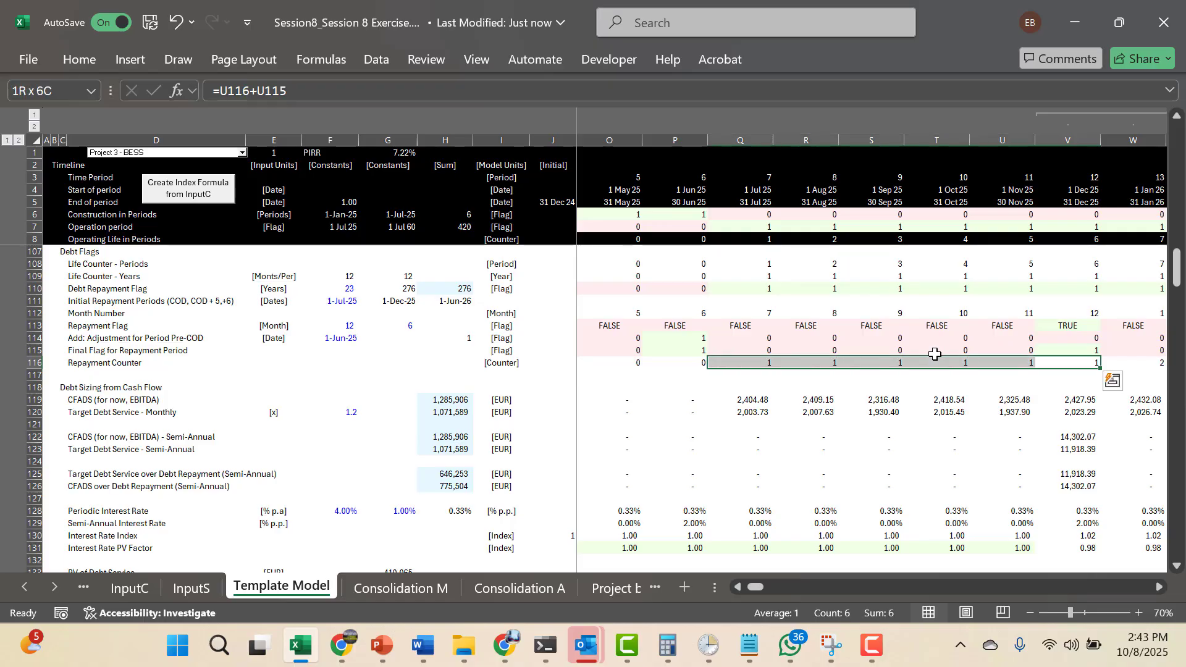
{"action": "key", "text": "Up"}
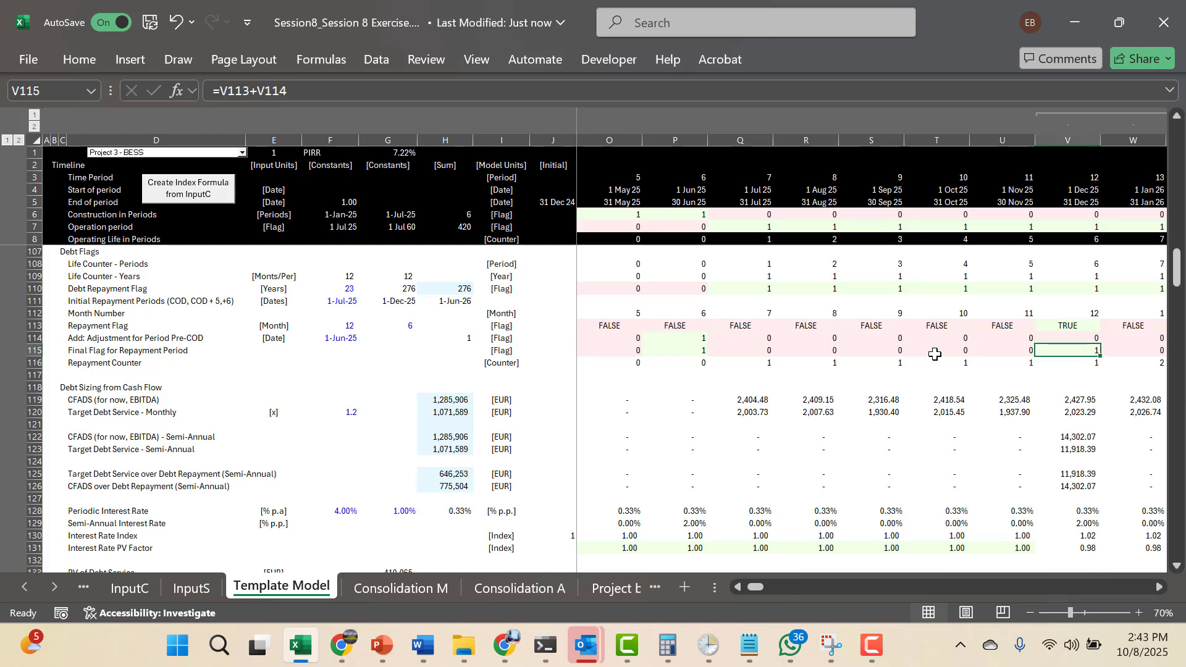
{"action": "key", "text": "Down"}
Check the Repayment Counter months of the second repayment period, starting in January 2026
{"action": "key", "text": "Right"}
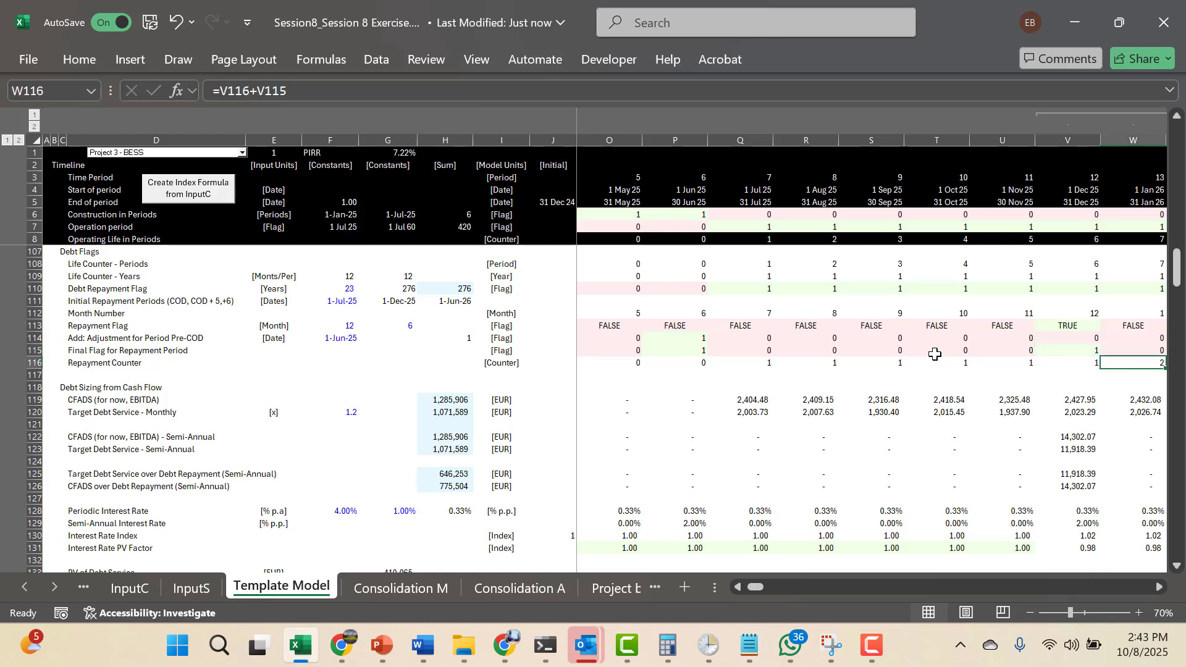
{"action": "key", "text": "Right"}
{"action": "key", "text": "Right"}
{"action": "key", "text": "Right"}
{"action": "key", "text": "Right"}
{"action": "key", "text": "Left"}
{"action": "key", "text": "Left"}
{"action": "key", "text": "Left"}
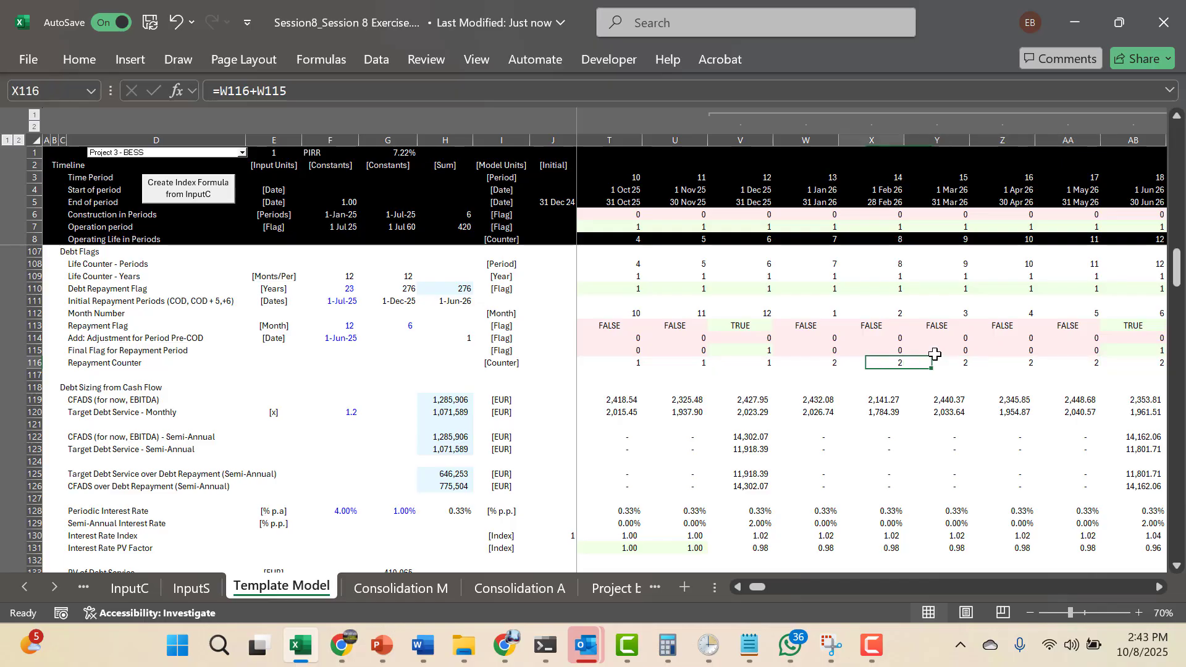
{"action": "key", "text": "Left"}
{"action": "key", "text": "shift+Right"}
{"action": "key", "text": "shift+Right"}
{"action": "key", "text": "shift+Right"}
{"action": "key", "text": "shift+Right"}
{"action": "key", "text": "shift+Right"}
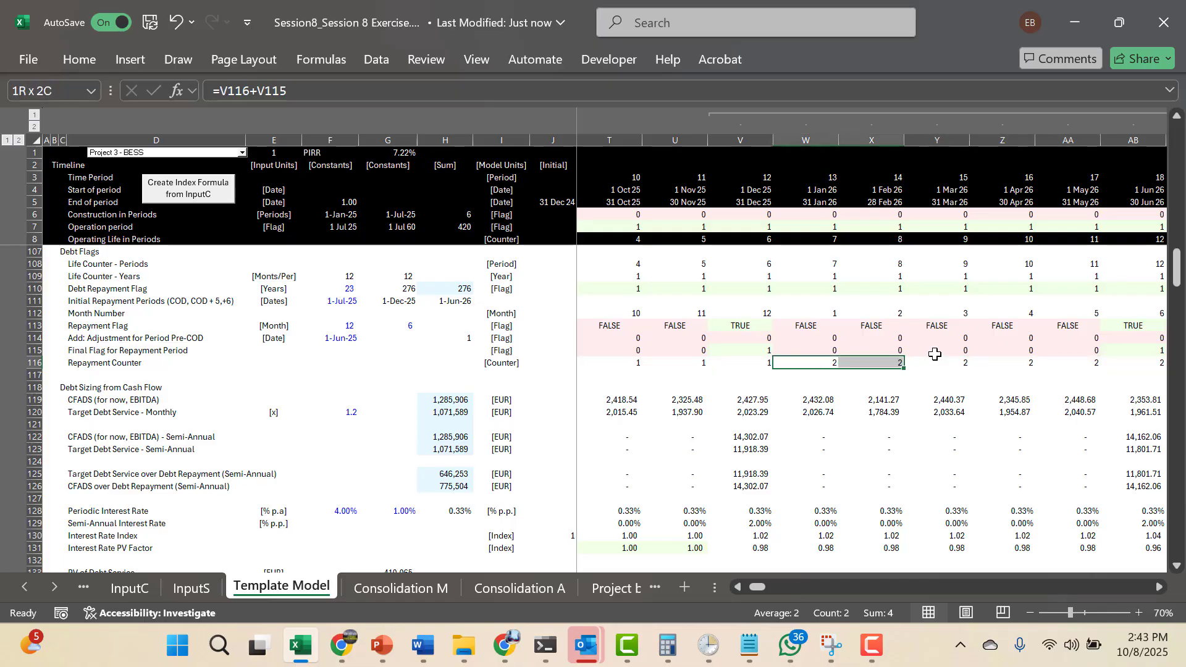
{"action": "key", "text": "Up"}
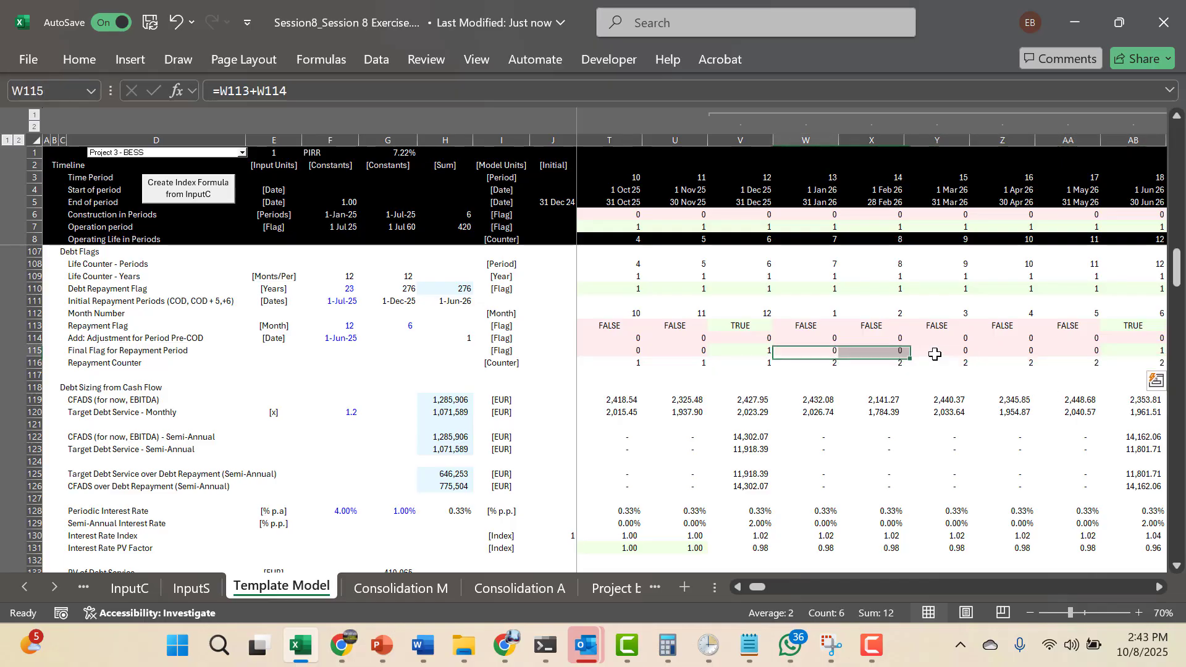
Compare the Final Flag and Repayment Counter rows for the third repayment period, July to December 2026
{"action": "key", "text": "Right"}
{"action": "key", "text": "Right"}
{"action": "key", "text": "Right"}
{"action": "key", "text": "Right"}
{"action": "key", "text": "Right"}
{"action": "key", "text": "Right"}
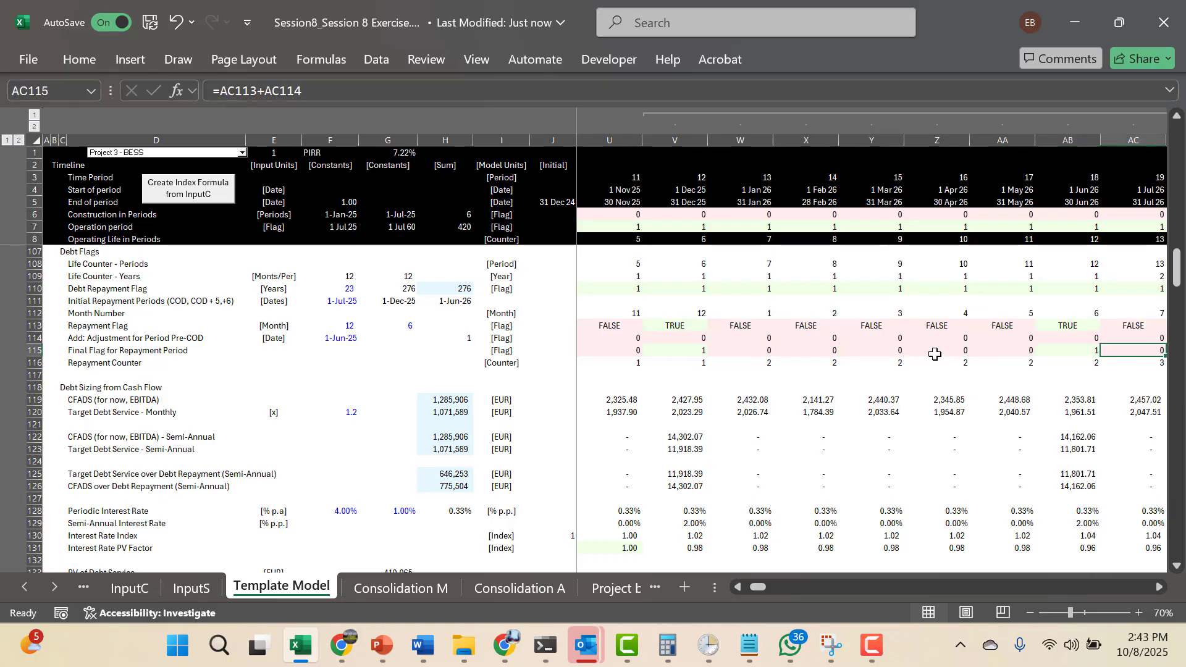
{"action": "key", "text": "Down"}
{"action": "key", "text": "shift+Right"}
{"action": "key", "text": "shift+Right"}
{"action": "key", "text": "shift+Right"}
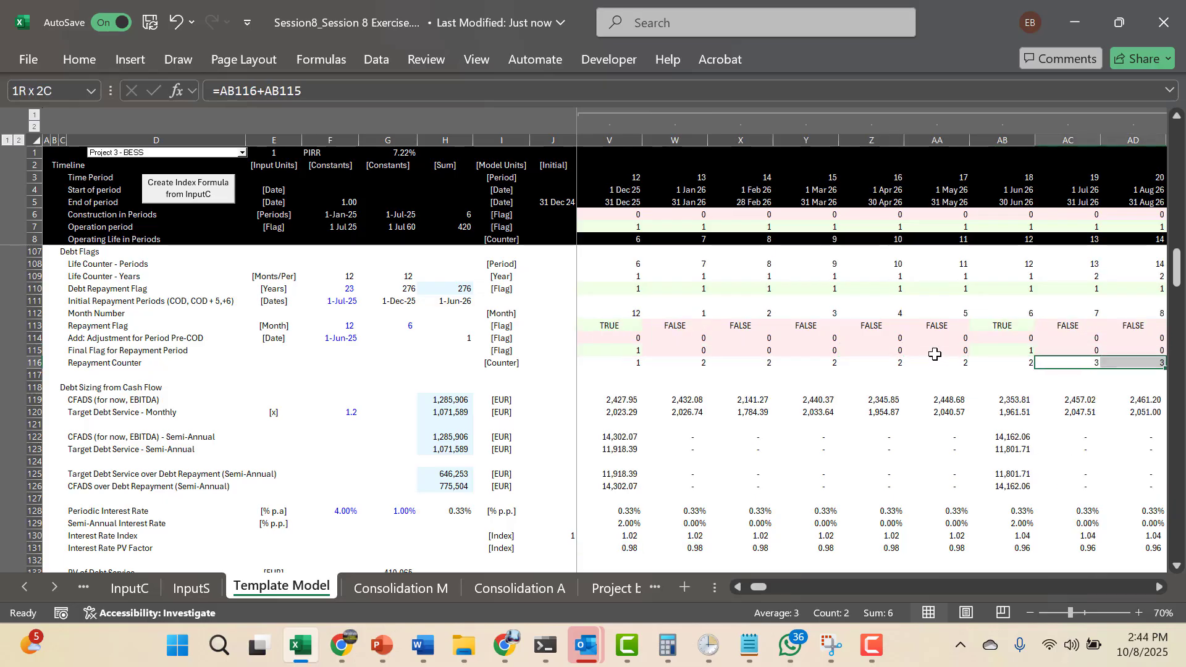
{"action": "key", "text": "Up"}
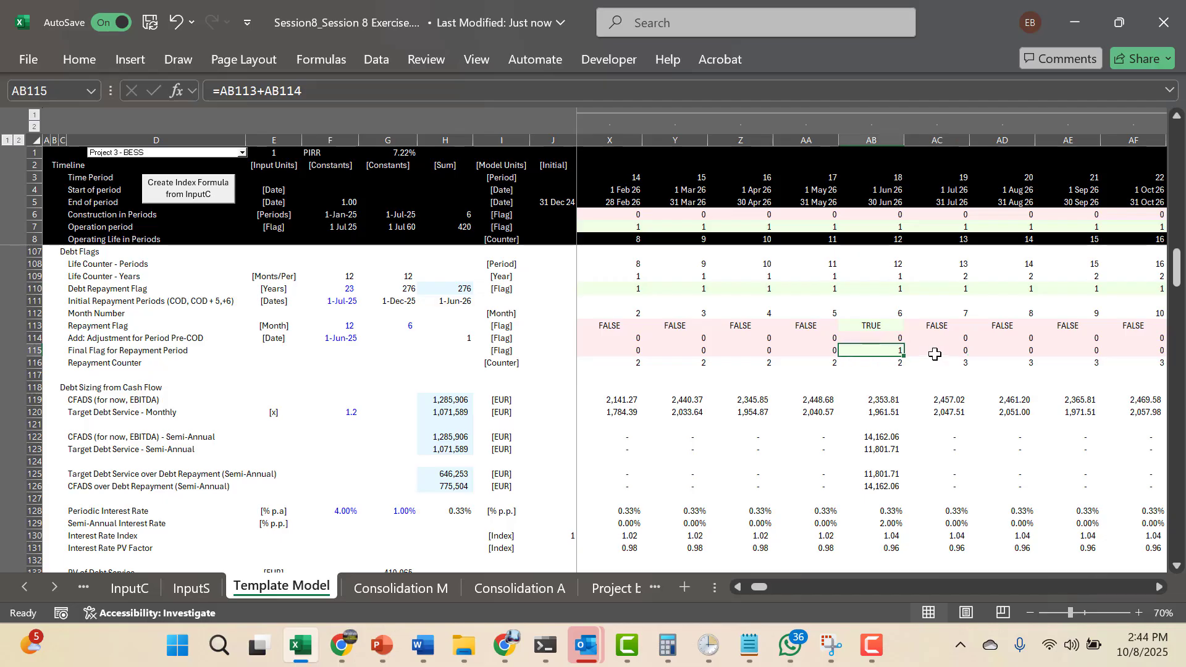
{"action": "key", "text": "shift+Right"}
{"action": "key", "text": "shift+Right"}
{"action": "key", "text": "shift+Right"}
{"action": "key", "text": "shift+Right"}
{"action": "key", "text": "shift+Left"}
{"action": "key", "text": "shift+Left"}
{"action": "key", "text": "shift+Left"}
{"action": "key", "text": "shift+Left"}
{"action": "key", "text": "shift+Left"}
{"action": "key", "text": "shift+Left"}
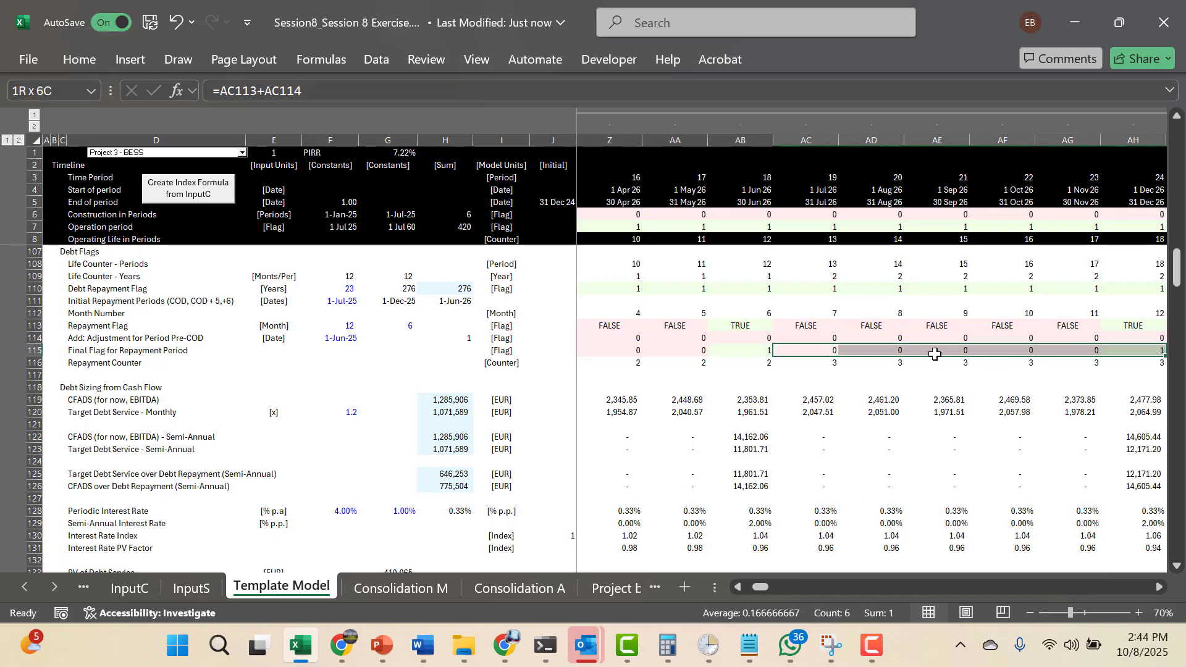
Examine the semi-annual CFADS and Target Debt Service rows in the June 2026 column
{"action": "key", "text": "Left"}
{"action": "key", "text": "Down"}
{"action": "key", "text": "Down"}
{"action": "key", "text": "Down"}
{"action": "key", "text": "Down"}
{"action": "key", "text": "Down"}
{"action": "key", "text": "Down"}
{"action": "key", "text": "Down"}
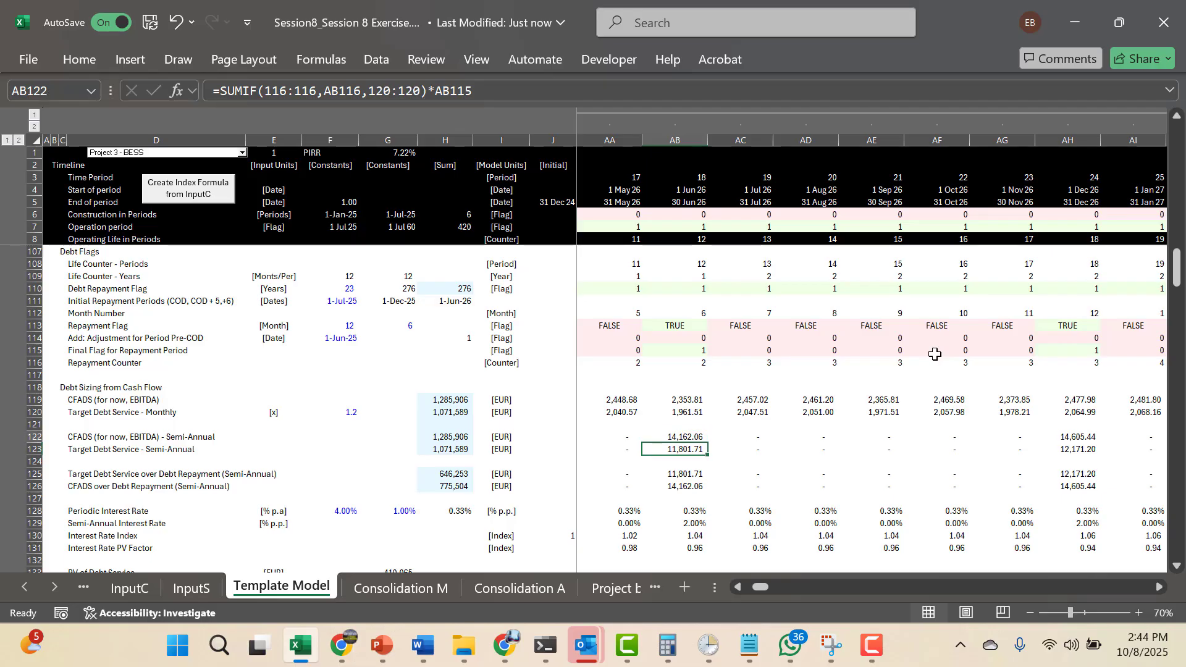
Scan the Periodic Interest Rate row across the monthly columns from January 2025 into 2027
{"action": "key", "text": "Left"}
{"action": "key", "text": "Left"}
{"action": "key", "text": "Left"}
{"action": "key", "text": "Left"}
{"action": "key", "text": "Left"}
{"action": "key", "text": "Left"}
{"action": "key", "text": "Left"}
{"action": "key", "text": "Left"}
{"action": "key", "text": "Left"}
{"action": "key", "text": "Left"}
{"action": "key", "text": "Left"}
{"action": "key", "text": "Left"}
{"action": "key", "text": "Left"}
{"action": "key", "text": "Left"}
{"action": "key", "text": "Left"}
{"action": "key", "text": "Left"}
{"action": "key", "text": "Left"}
{"action": "key", "text": "Left"}
{"action": "key", "text": "Left"}
{"action": "key", "text": "Left"}
{"action": "key", "text": "Home"}
{"action": "key", "text": "Down"}
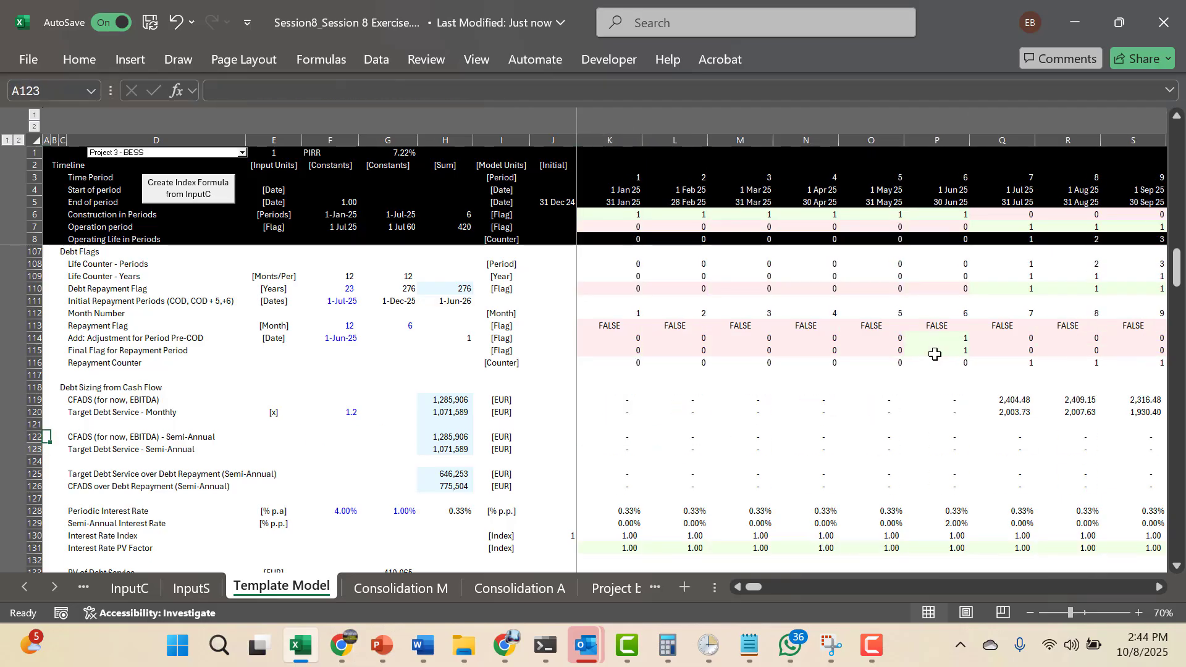
{"action": "key", "text": "Down"}
{"action": "key", "text": "Down"}
{"action": "key", "text": "Down"}
{"action": "key", "text": "Down"}
{"action": "key", "text": "Down"}
{"action": "key", "text": "Down"}
{"action": "key", "text": "Down"}
{"action": "key", "text": "Up"}
{"action": "key", "text": "Up"}
{"action": "key", "text": "Right"}
{"action": "key", "text": "Right"}
{"action": "key", "text": "Right"}
{"action": "key", "text": "Right"}
{"action": "key", "text": "Right"}
{"action": "key", "text": "Right"}
{"action": "key", "text": "Right"}
{"action": "key", "text": "Right"}
{"action": "key", "text": "Right"}
{"action": "key", "text": "Right"}
{"action": "key", "text": "Right"}
{"action": "key", "text": "Right"}
{"action": "key", "text": "Right"}
{"action": "key", "text": "Right"}
{"action": "key", "text": "Right"}
{"action": "key", "text": "Right"}
{"action": "key", "text": "Right"}
{"action": "key", "text": "Right"}
{"action": "key", "text": "Right"}
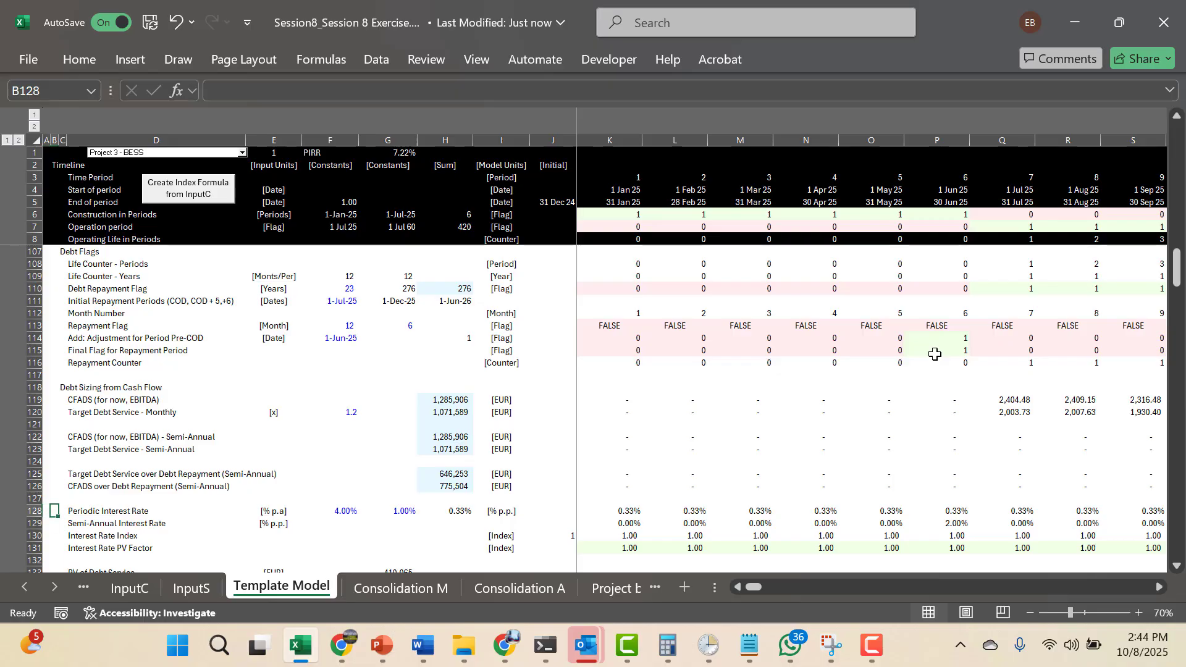
{"action": "key", "text": "Right"}
{"action": "key", "text": "Right"}
{"action": "key", "text": "Right"}
{"action": "key", "text": "Right"}
{"action": "key", "text": "Right"}
{"action": "key", "text": "Right"}
{"action": "key", "text": "Right"}
{"action": "key", "text": "Right"}
{"action": "key", "text": "Right"}
{"action": "key", "text": "Right"}
{"action": "key", "text": "Right"}
{"action": "key", "text": "Right"}
{"action": "key", "text": "Right"}
{"action": "key", "text": "Right"}
{"action": "key", "text": "Right"}
{"action": "key", "text": "Right"}
{"action": "key", "text": "Right"}
{"action": "key", "text": "Right"}
{"action": "key", "text": "Right"}
{"action": "key", "text": "Right"}
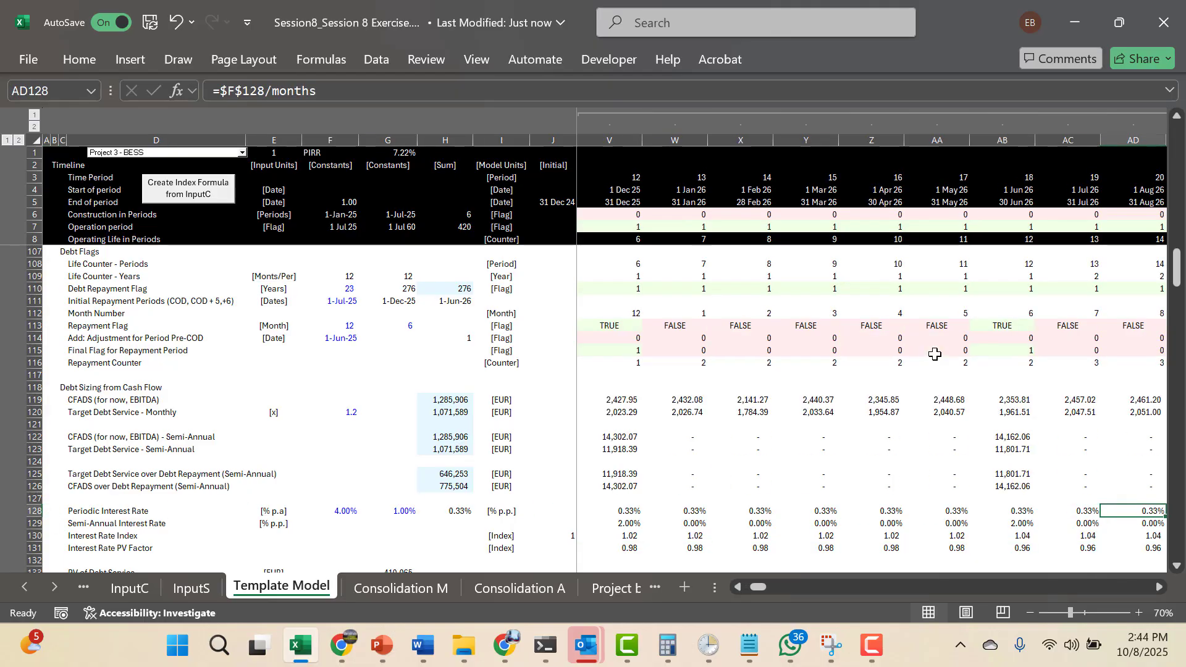
{"action": "key", "text": "Left"}
{"action": "key", "text": "Left"}
{"action": "key", "text": "Left"}
{"action": "key", "text": "Left"}
{"action": "key", "text": "Left"}
{"action": "key", "text": "Left"}
{"action": "key", "text": "Left"}
{"action": "key", "text": "Left"}
{"action": "key", "text": "Left"}
{"action": "key", "text": "Left"}
{"action": "key", "text": "Left"}
{"action": "key", "text": "Left"}
{"action": "key", "text": "Left"}
{"action": "key", "text": "Left"}
{"action": "key", "text": "Left"}
{"action": "key", "text": "Left"}
{"action": "key", "text": "Left"}
{"action": "key", "text": "Left"}
{"action": "key", "text": "Left"}
{"action": "key", "text": "Left"}
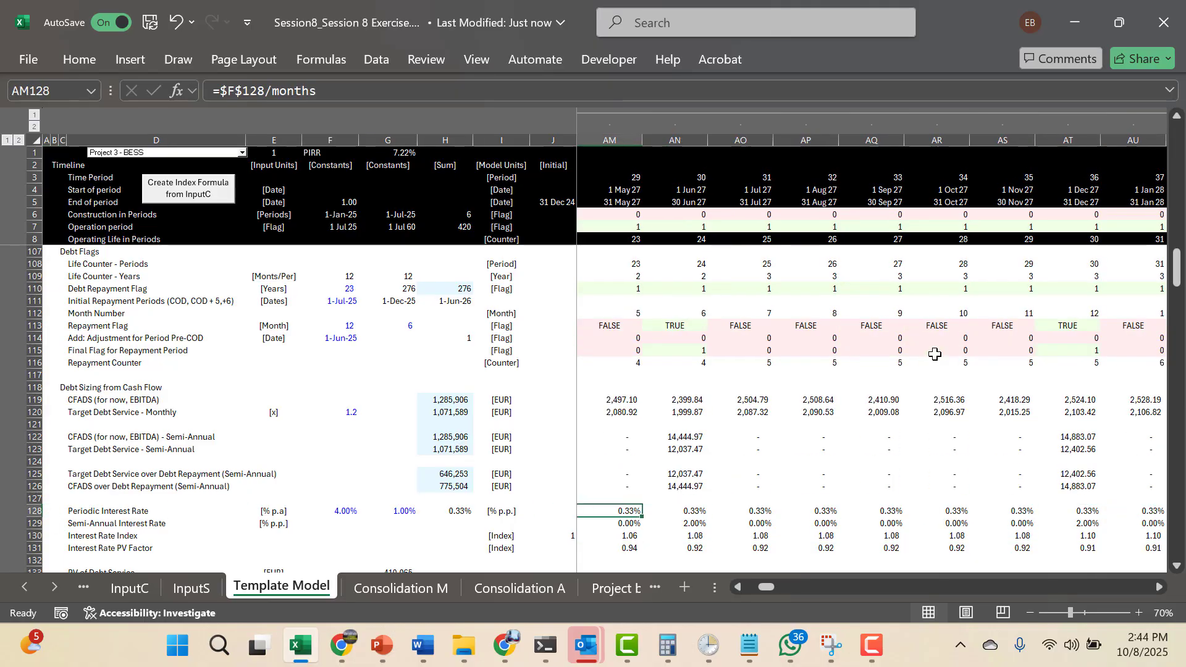
Inspect the Periodic Interest Rate formula in the January 2025 column
{"action": "key", "text": "Right"}
{"action": "key", "text": "Right"}
{"action": "key", "text": "Right"}
{"action": "key", "text": "Right"}
{"action": "key", "text": "Right"}
{"action": "key", "text": "Right"}
{"action": "key", "text": "Right"}
{"action": "key", "text": "Right"}
{"action": "key", "text": "Right"}
{"action": "key", "text": "Right"}
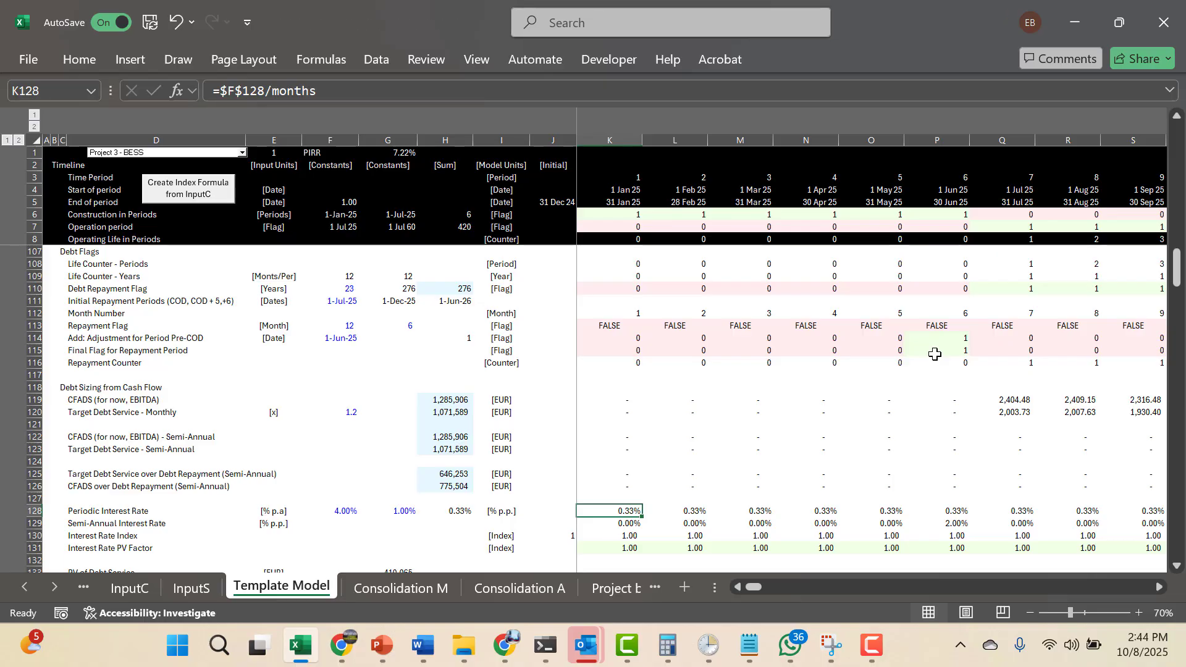
{"action": "key", "text": "F2"}
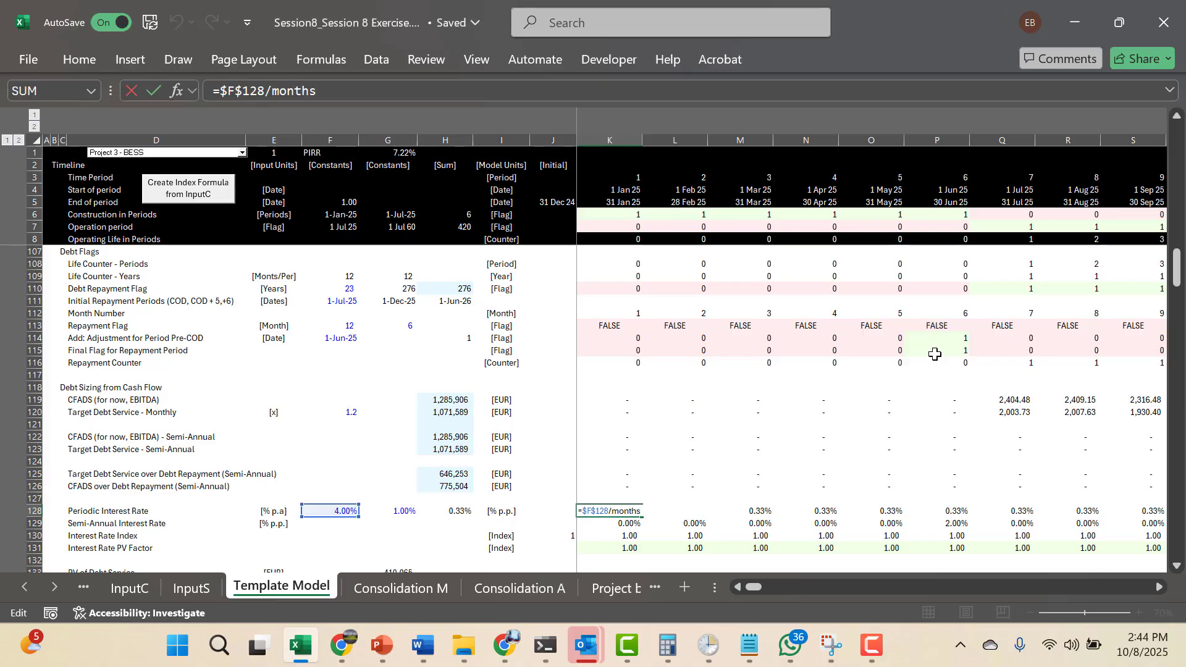
{"action": "key", "text": "Escape"}
Check the constants and the indexed rate formula in the Sum column of the Periodic Interest Rate row
{"action": "key", "text": "Left"}
{"action": "key", "text": "Left"}
{"action": "key", "text": "Left"}
{"action": "key", "text": "Left"}
{"action": "key", "text": "Left"}
{"action": "key", "text": "Right"}
{"action": "key", "text": "Right"}
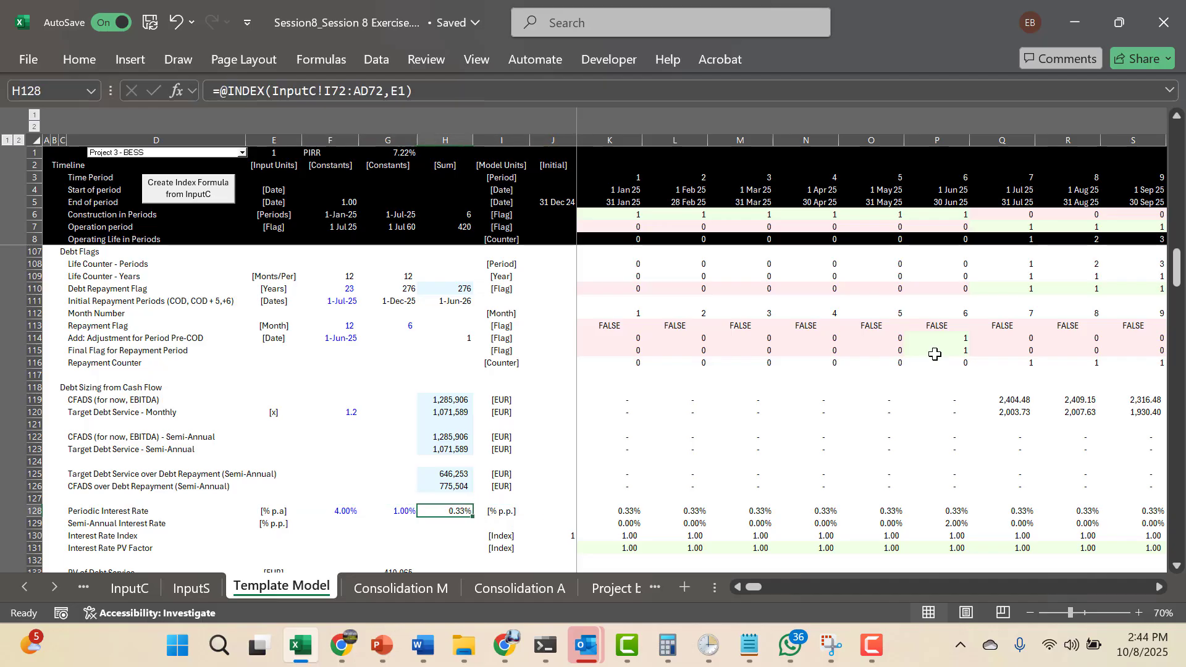
Inspect the Interest Rate Index formula in the January 2025 column
{"action": "key", "text": "Right"}
{"action": "key", "text": "Right"}
{"action": "key", "text": "Right"}
{"action": "key", "text": "Down"}
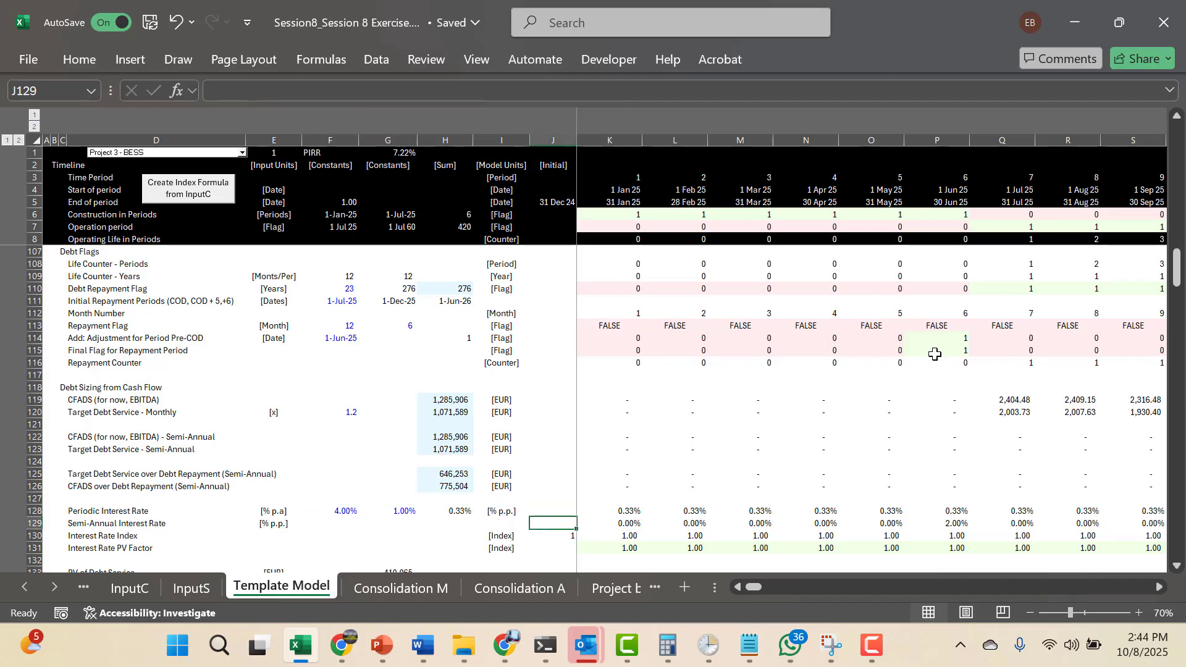
{"action": "key", "text": "Down"}
{"action": "key", "text": "F2"}
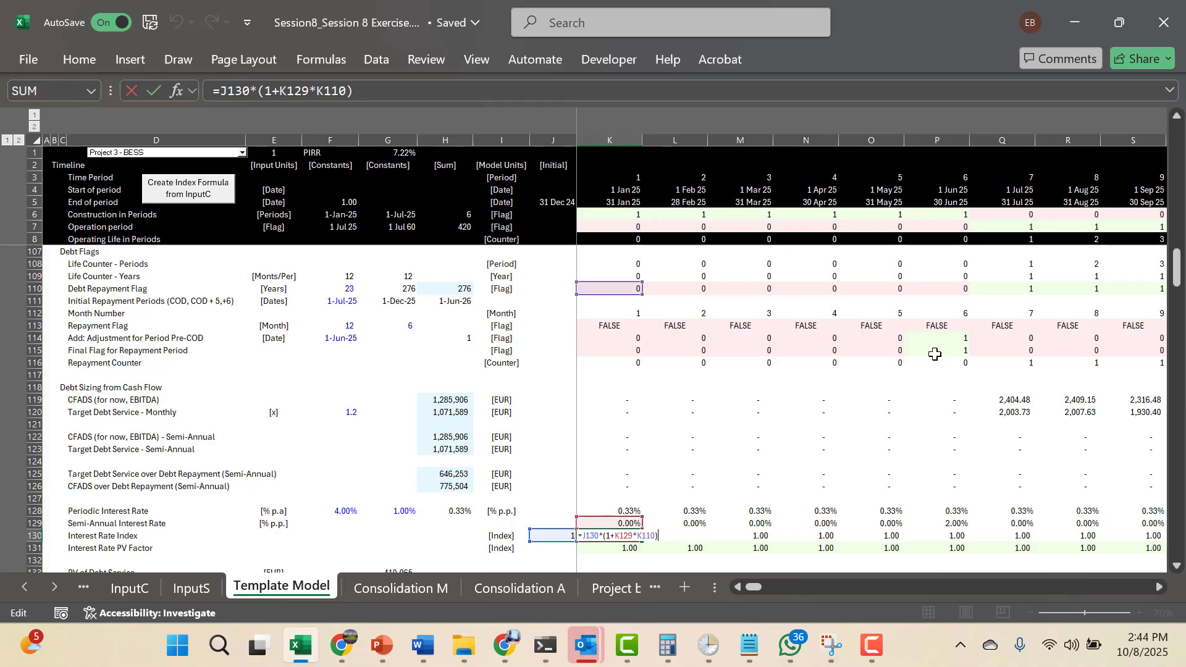
{"action": "key", "text": "Escape"}
Inspect the SUMPRODUCT formula behind the PV of Debt Service in G133
{"action": "key", "text": "Down"}
{"action": "key", "text": "Down"}
{"action": "key", "text": "Down"}
{"action": "key", "text": "Down"}
{"action": "key", "text": "Down"}
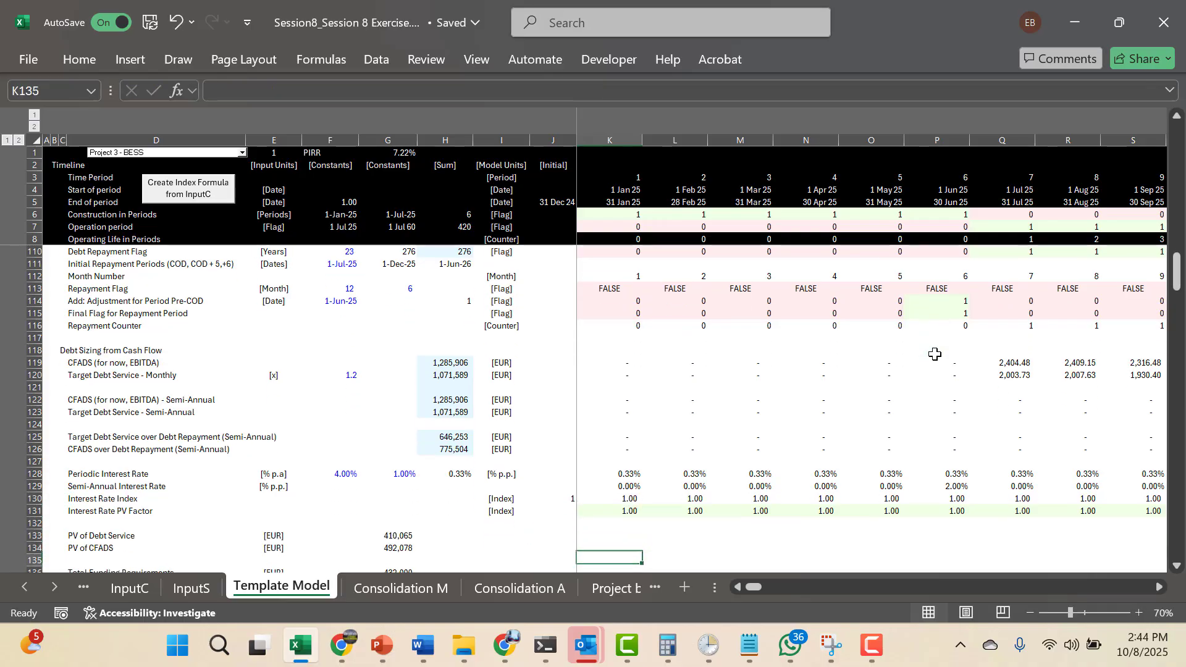
{"action": "key", "text": "Up"}
{"action": "key", "text": "Up"}
{"action": "key", "text": "Left"}
{"action": "key", "text": "Left"}
{"action": "key", "text": "Left"}
{"action": "key", "text": "Left"}
{"action": "key", "text": "Left"}
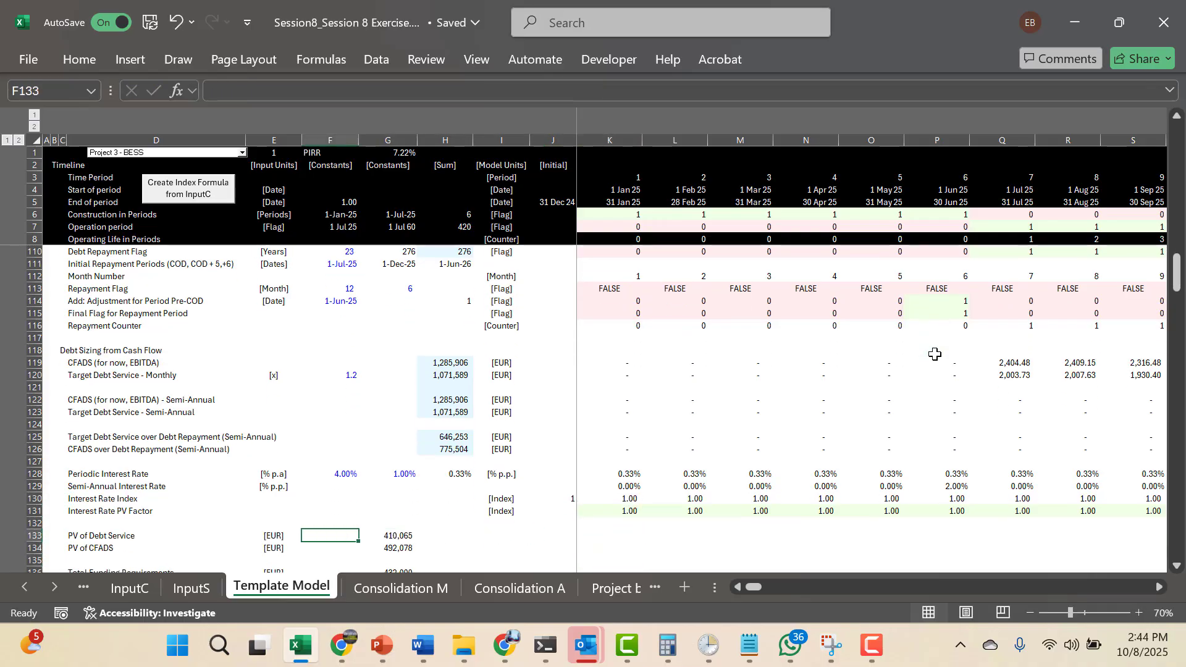
{"action": "key", "text": "Right"}
{"action": "key", "text": "F2"}
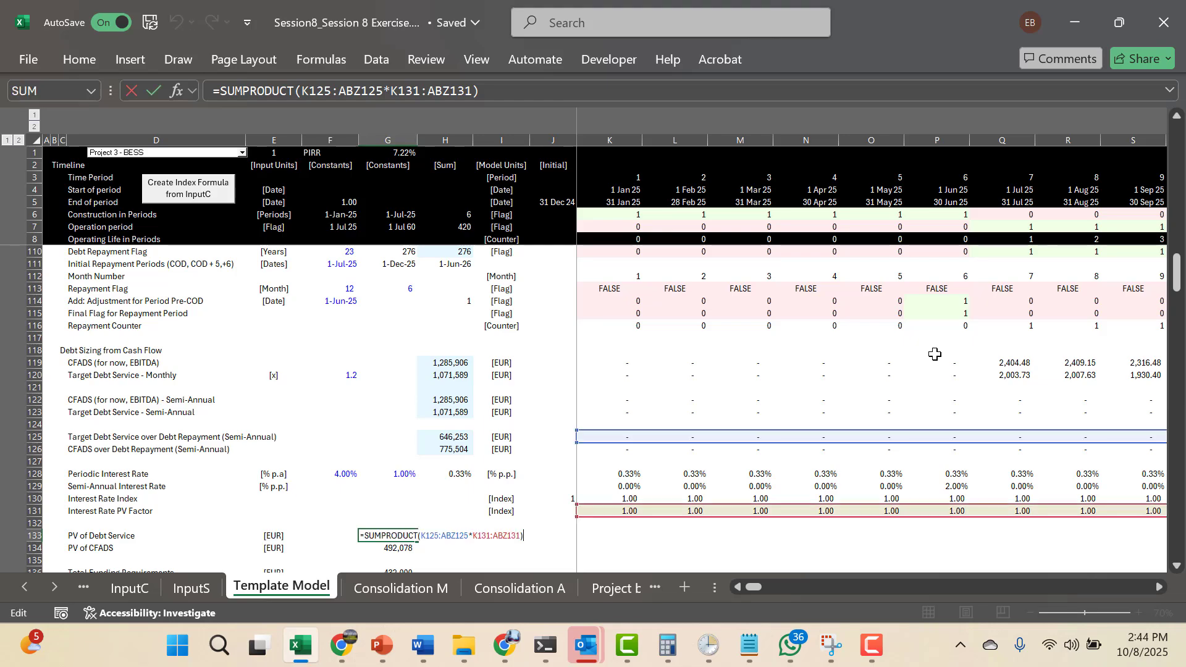
{"action": "key", "text": "Escape"}
Scan the Interest Rate PV Factor row from January 2025 to October 2026 and return to its constants
{"action": "key", "text": "Up"}
{"action": "key", "text": "Up"}
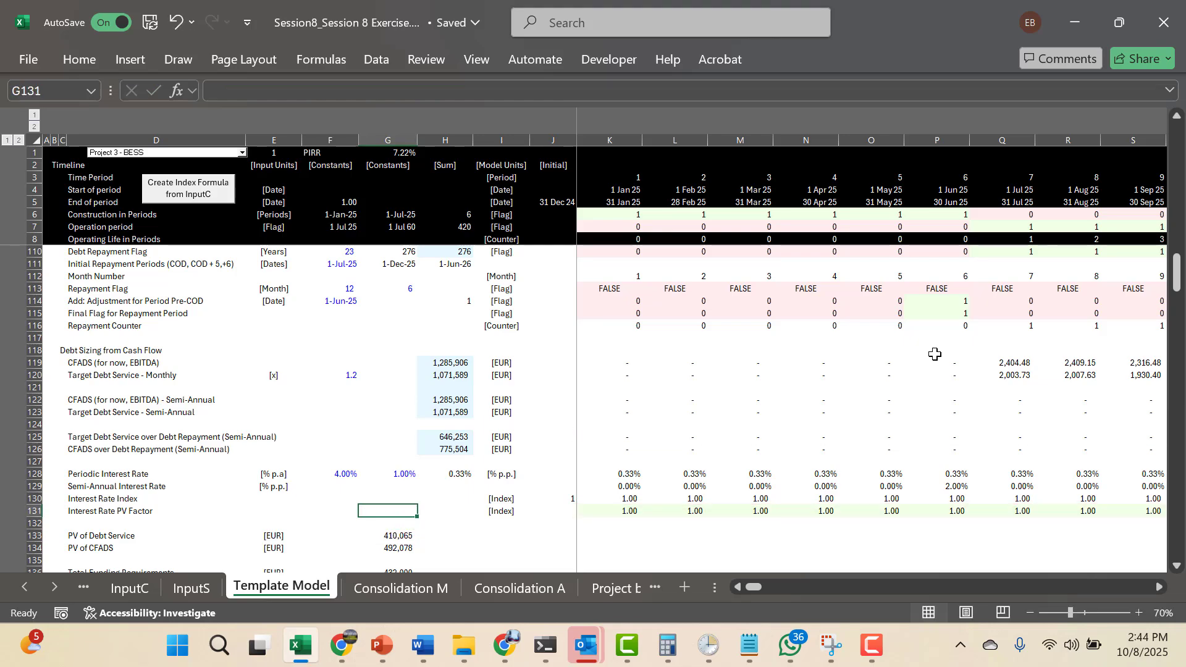
{"action": "key", "text": "Right"}
{"action": "key", "text": "Right"}
{"action": "key", "text": "Right"}
{"action": "key", "text": "Right"}
{"action": "key", "text": "Right"}
{"action": "key", "text": "Right"}
{"action": "key", "text": "Right"}
{"action": "key", "text": "Right"}
{"action": "key", "text": "Right"}
{"action": "key", "text": "Right"}
{"action": "key", "text": "Right"}
{"action": "key", "text": "Right"}
{"action": "key", "text": "Right"}
{"action": "key", "text": "Right"}
{"action": "key", "text": "Right"}
{"action": "key", "text": "Right"}
{"action": "key", "text": "Right"}
{"action": "key", "text": "Right"}
{"action": "key", "text": "Right"}
{"action": "key", "text": "Right"}
{"action": "key", "text": "Right"}
{"action": "key", "text": "Right"}
{"action": "key", "text": "Right"}
{"action": "key", "text": "Right"}
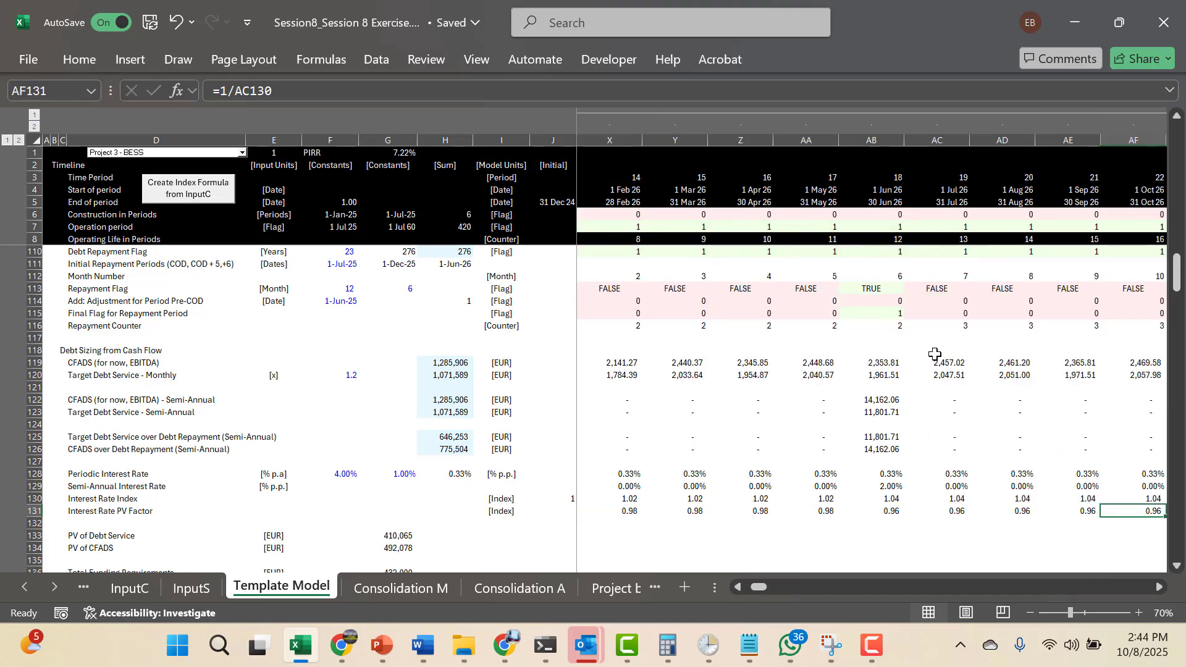
{"action": "key", "text": "Left"}
{"action": "key", "text": "ctrl+Left"}
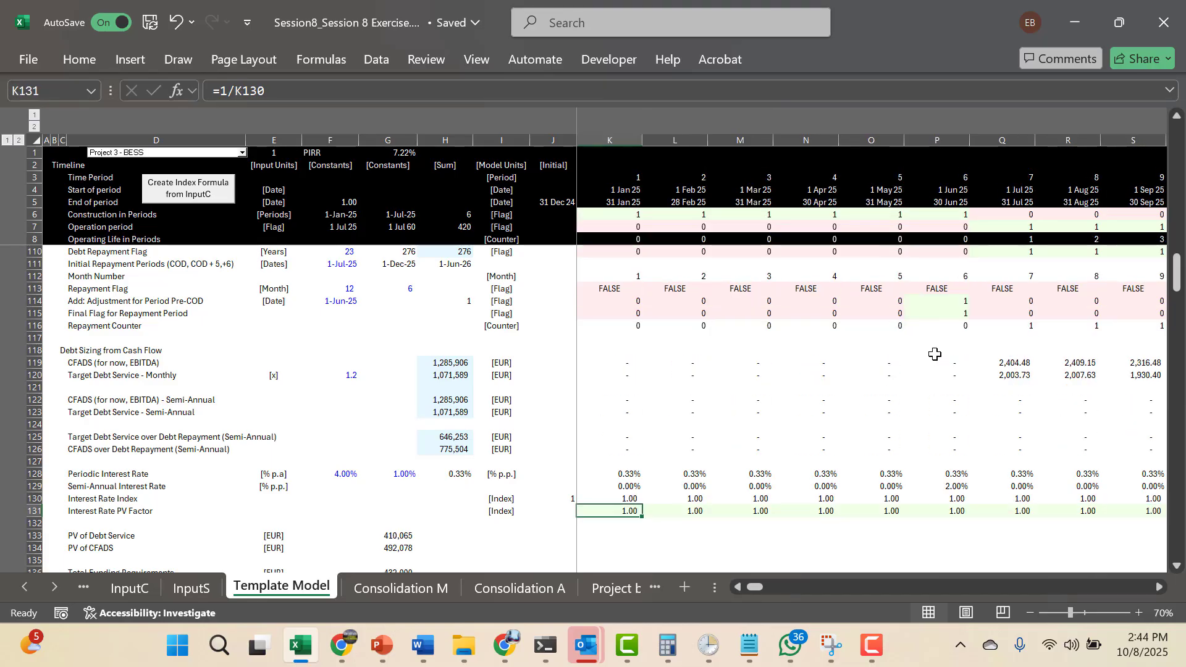
{"action": "key", "text": "Left"}
{"action": "key", "text": "Left"}
{"action": "key", "text": "Left"}
{"action": "key", "text": "Right"}
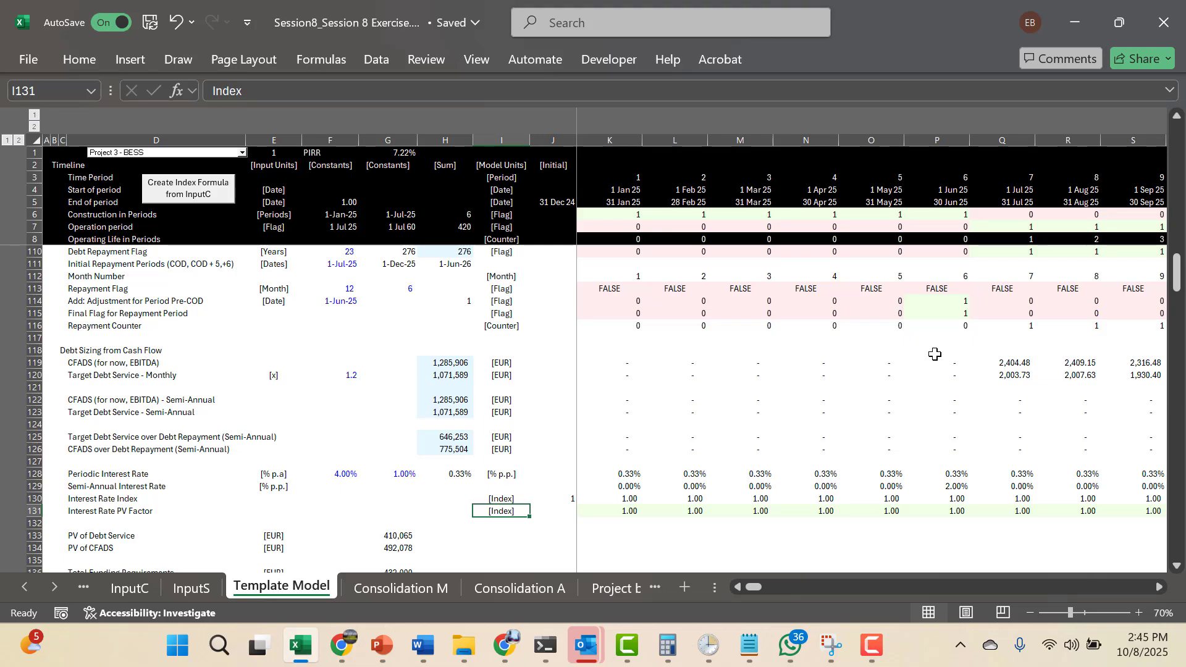
{"action": "key", "text": "Left"}
{"action": "key", "text": "Left"}
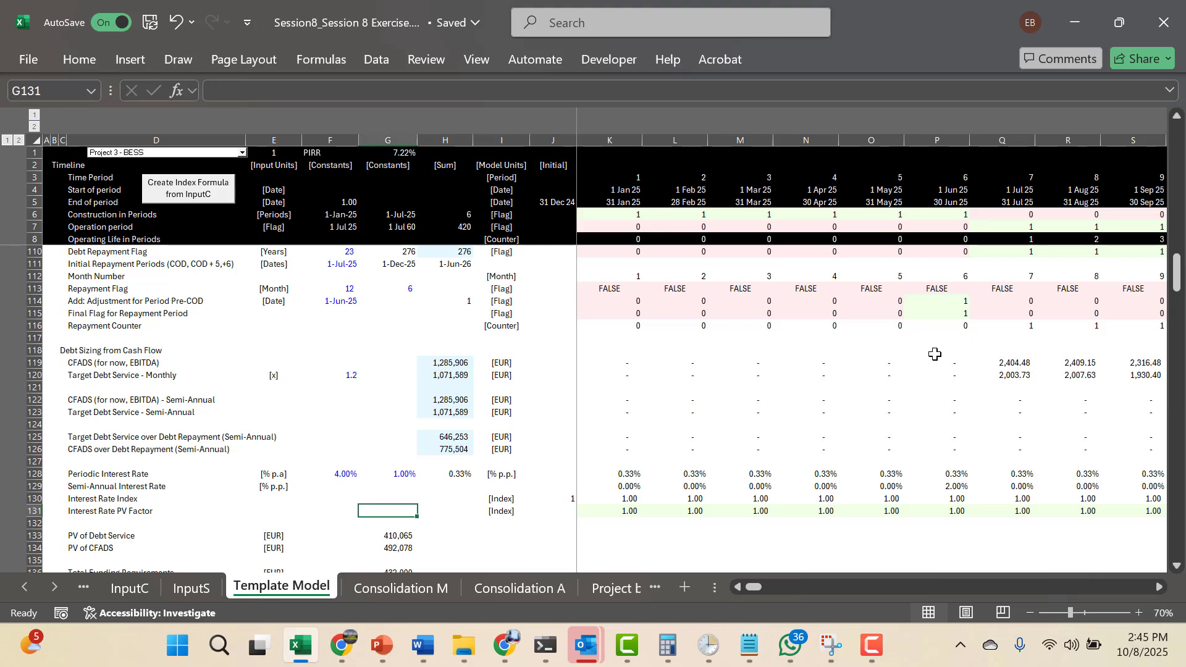
Inspect the SUMPRODUCT formula behind the PV of CFADS in G134
{"action": "key", "text": "Down"}
{"action": "key", "text": "Down"}
{"action": "key", "text": "Down"}
{"action": "key", "text": "Down"}
{"action": "scroll", "coordinate": [934, 354], "scroll_direction": "down", "scroll_amount": 1}
{"action": "key", "text": "Up"}
{"action": "key", "text": "Up"}
{"action": "key", "text": "Up"}
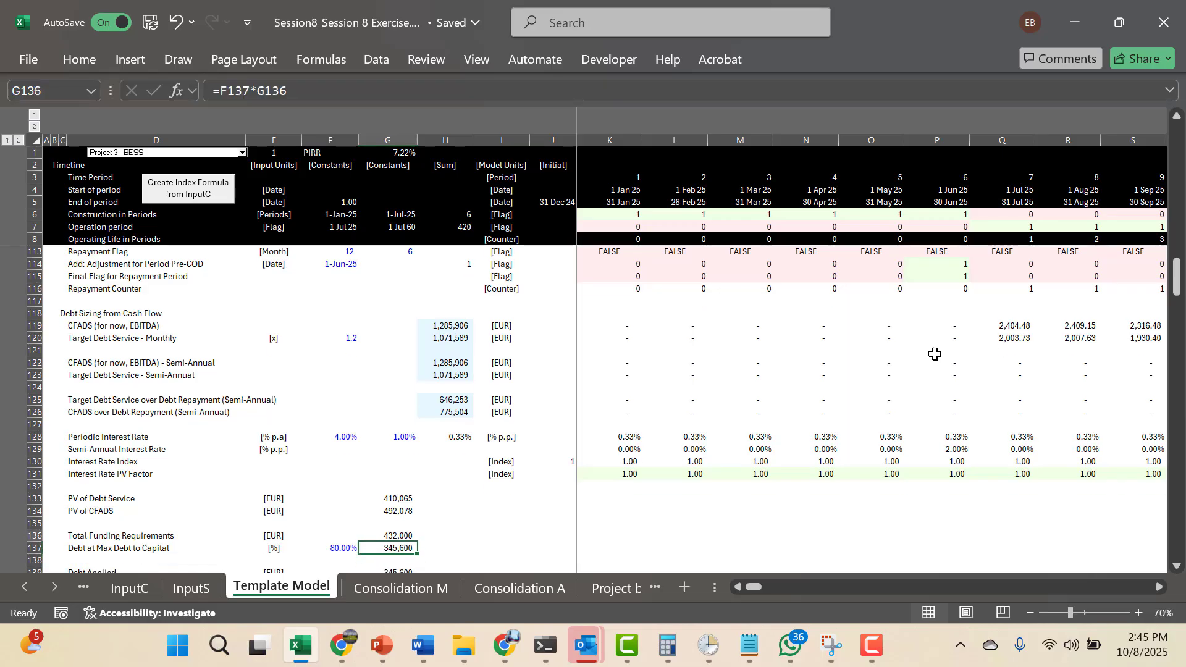
{"action": "key", "text": "F2"}
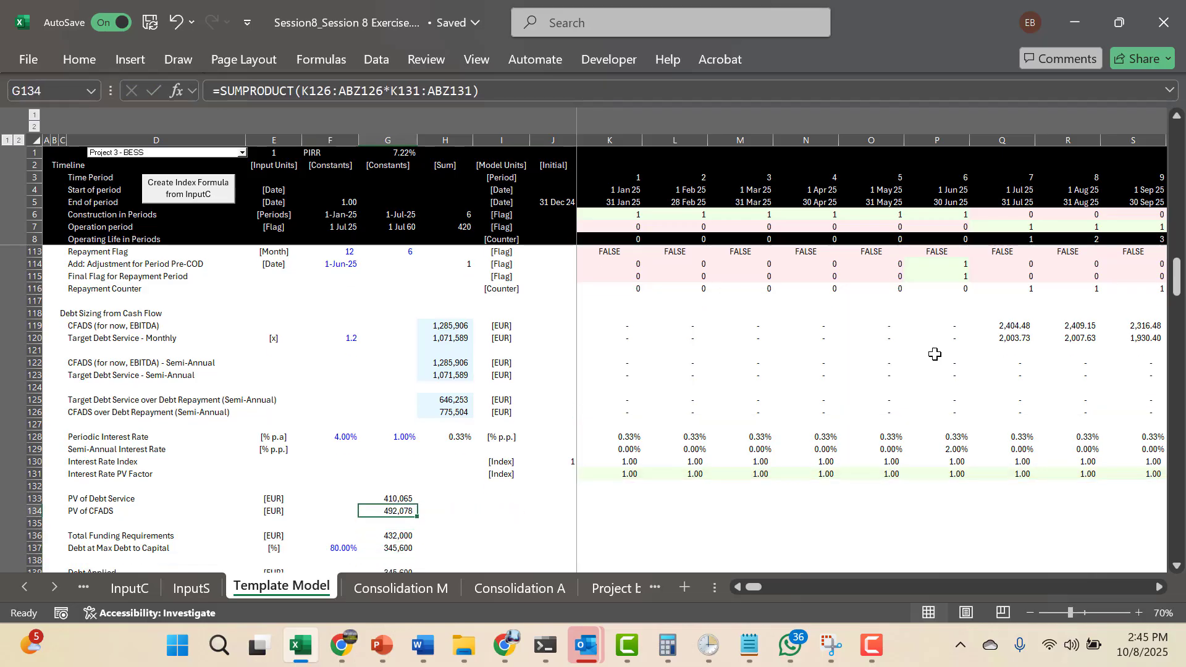
{"action": "key", "text": "Return"}
Review the formulas for Total Funding Requirements, Debt at Max Debt to Capital and Debt Applied
{"action": "key", "text": "Down"}
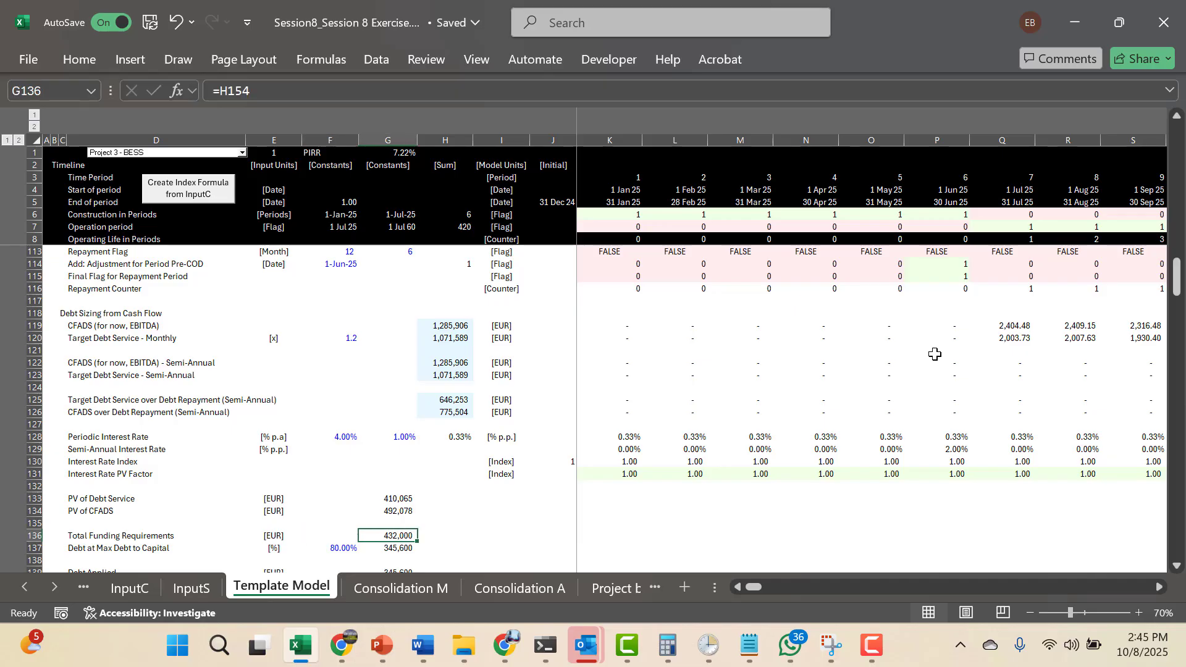
{"action": "key", "text": "Down"}
{"action": "key", "text": "Down"}
{"action": "key", "text": "Down"}
{"action": "key", "text": "Down"}
{"action": "key", "text": "Up"}
{"action": "key", "text": "Up"}
{"action": "key", "text": "Up"}
{"action": "key", "text": "Up"}
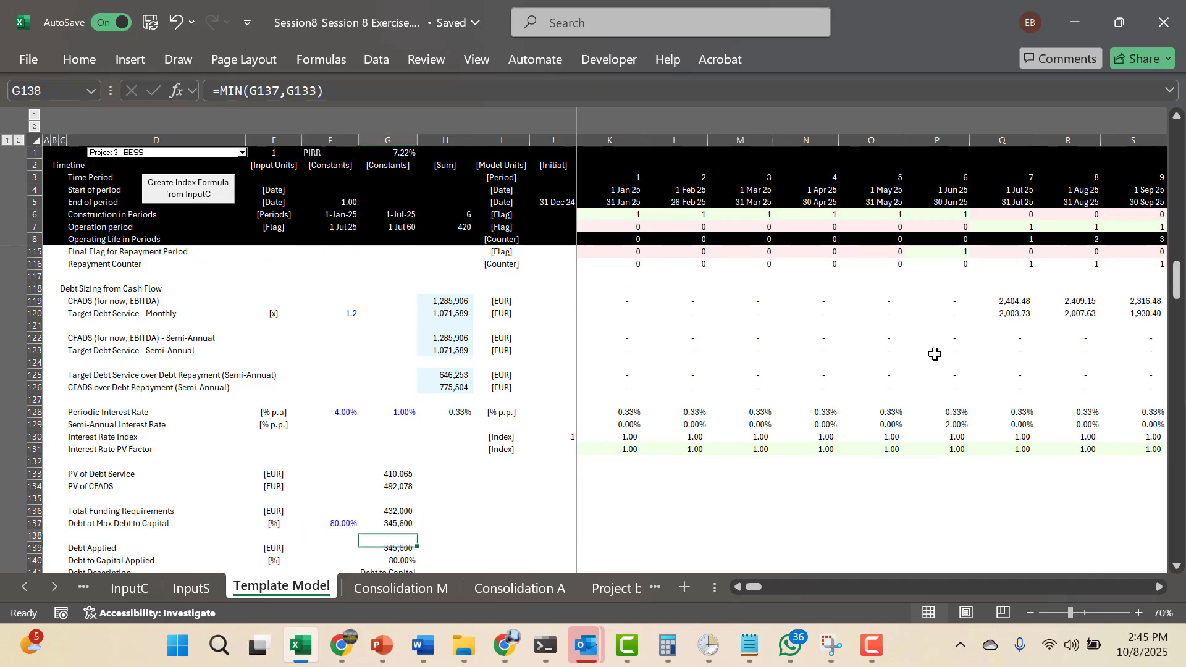
{"action": "key", "text": "F2"}
{"action": "key", "text": "Escape"}
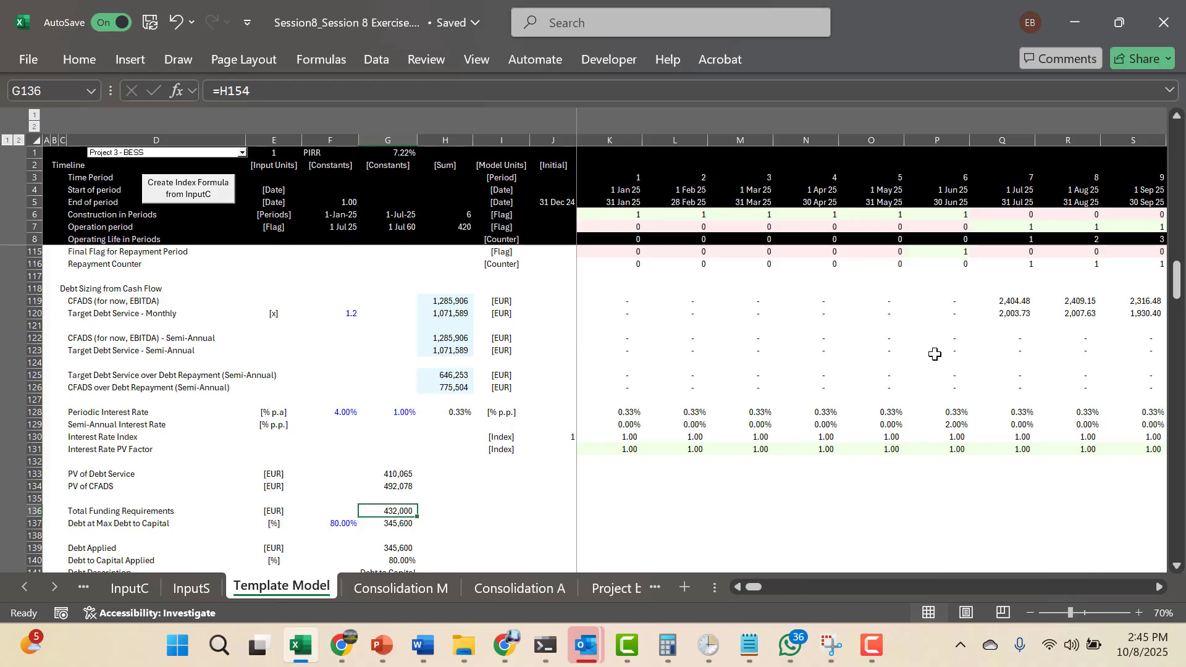
{"action": "key", "text": "Down"}
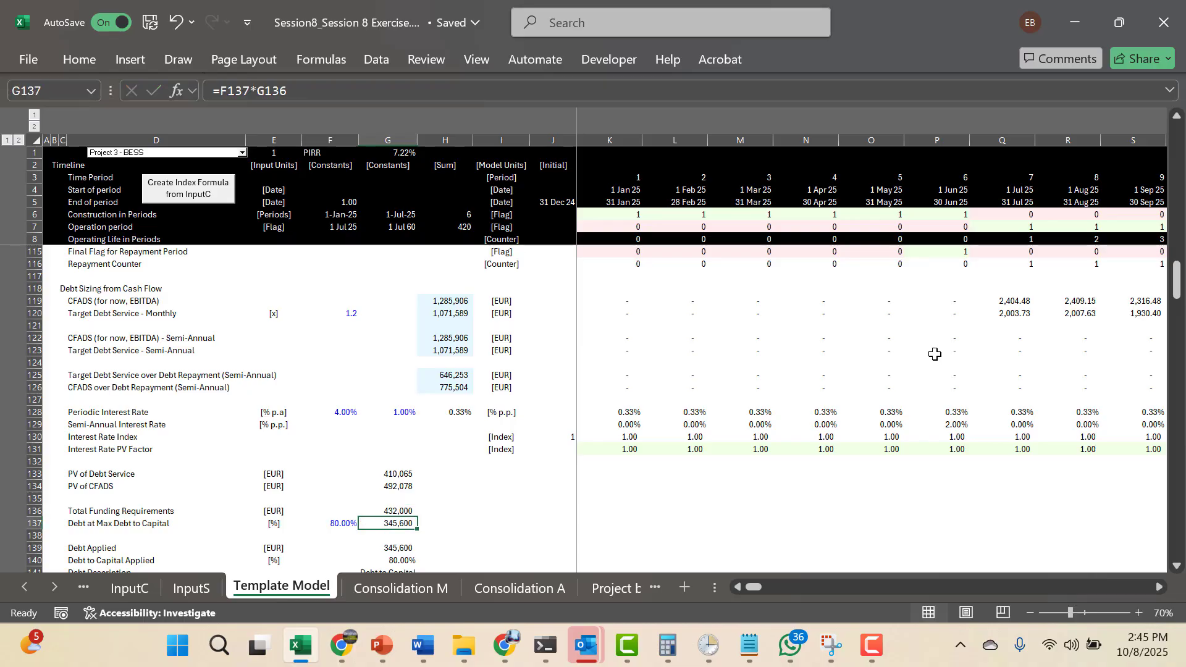
{"action": "key", "text": "F2"}
{"action": "key", "text": "Escape"}
Extend the PV of Debt Service label in D133 to "PV of Debt Service - Cash flow Sizing"
{"action": "key", "text": "Up"}
{"action": "key", "text": "Up"}
{"action": "key", "text": "Up"}
{"action": "key", "text": "Up"}
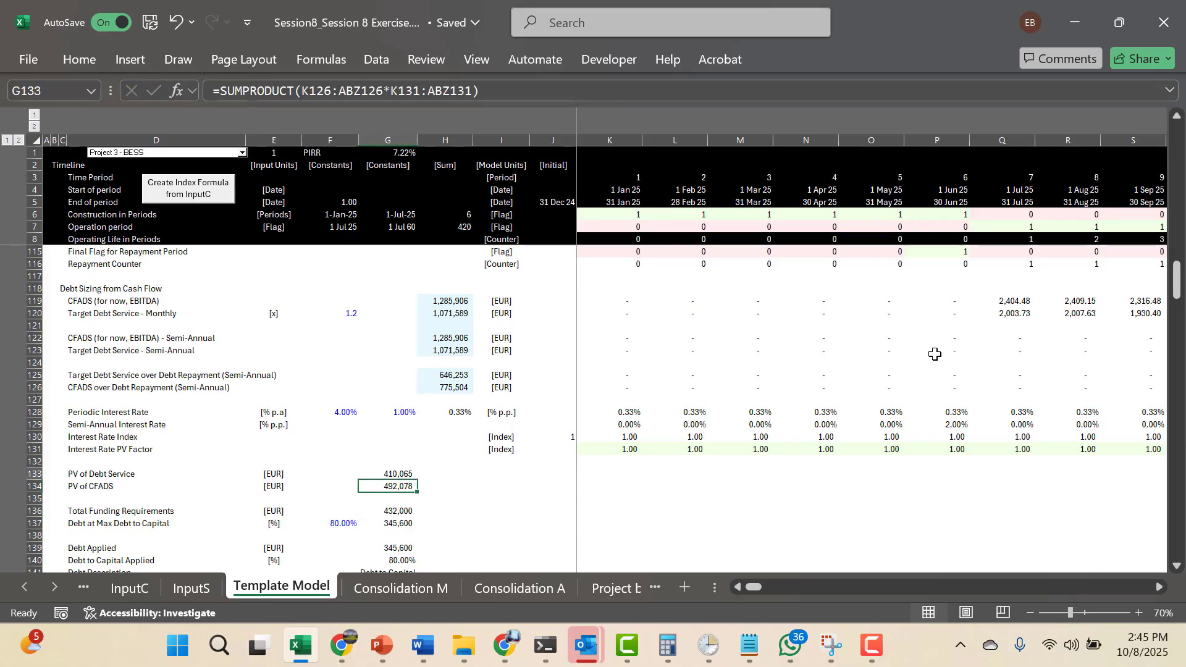
{"action": "key", "text": "Left"}
{"action": "key", "text": "Left"}
{"action": "key", "text": "Left"}
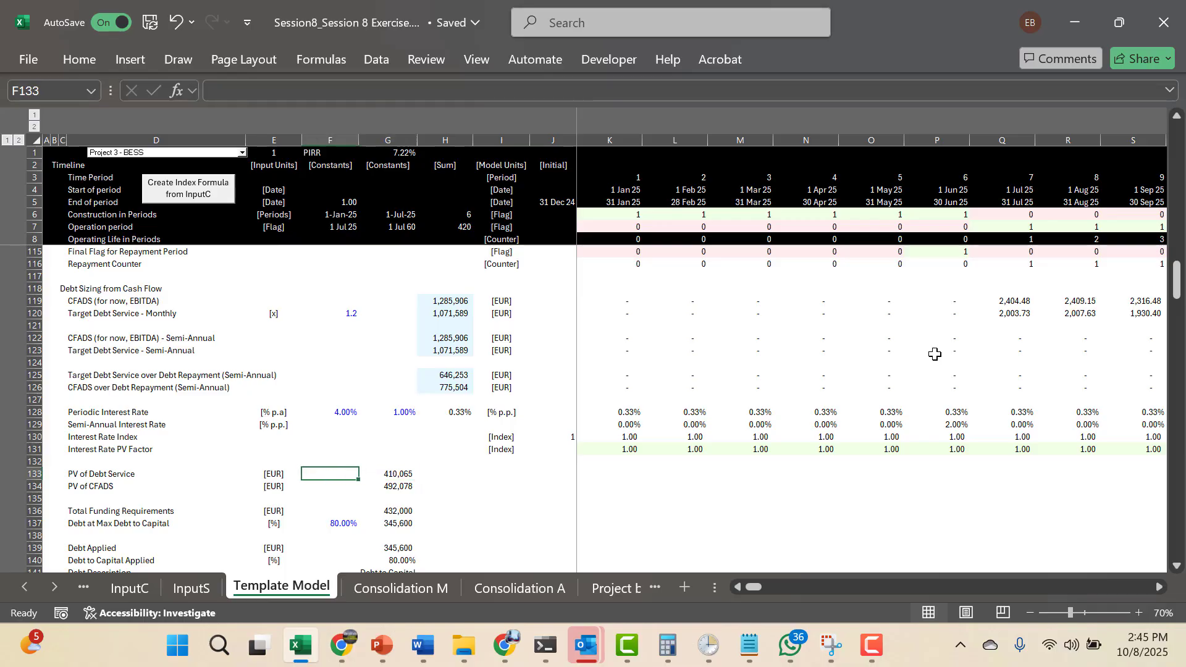
{"action": "key", "text": "F2"}
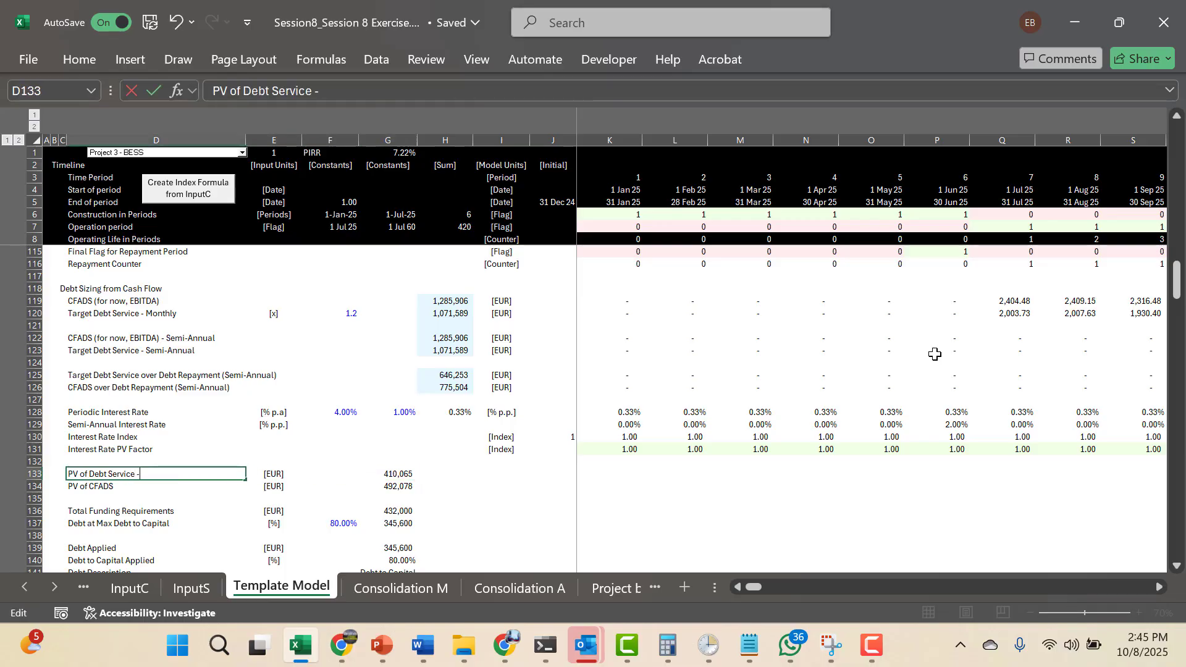
{"action": "type", "text": "- Cahsh flow"}
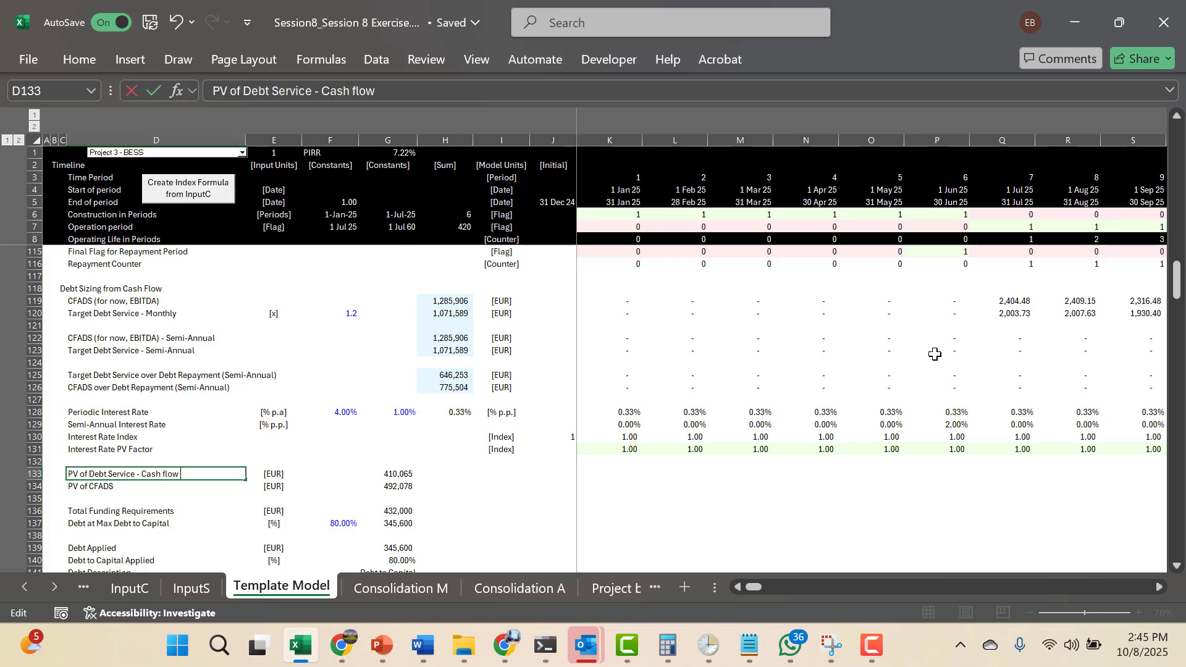
{"action": "type", "text": " Sizing"}
{"action": "key", "text": "Return"}
Change the label in D137 to "Debt at Max Debt to Capital (Secondary)"
{"action": "key", "text": "Down"}
{"action": "key", "text": "Down"}
{"action": "key", "text": "Down"}
{"action": "key", "text": "Down"}
{"action": "key", "text": "Down"}
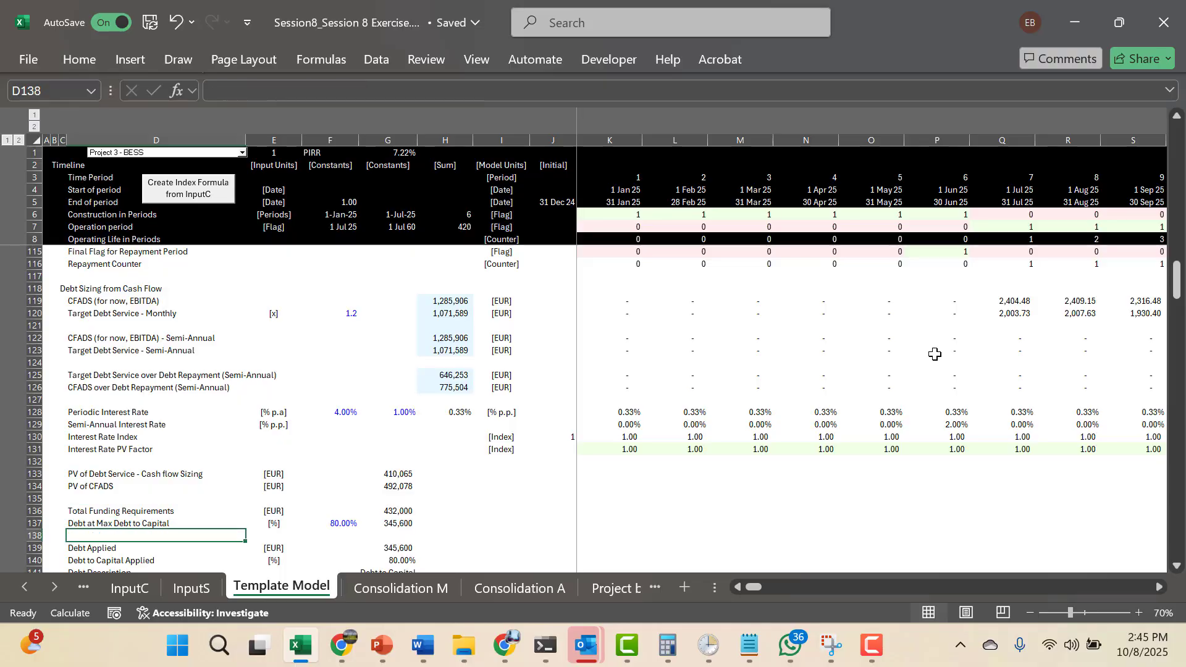
{"action": "key", "text": "Up"}
{"action": "key", "text": "Up"}
{"action": "key", "text": "F2"}
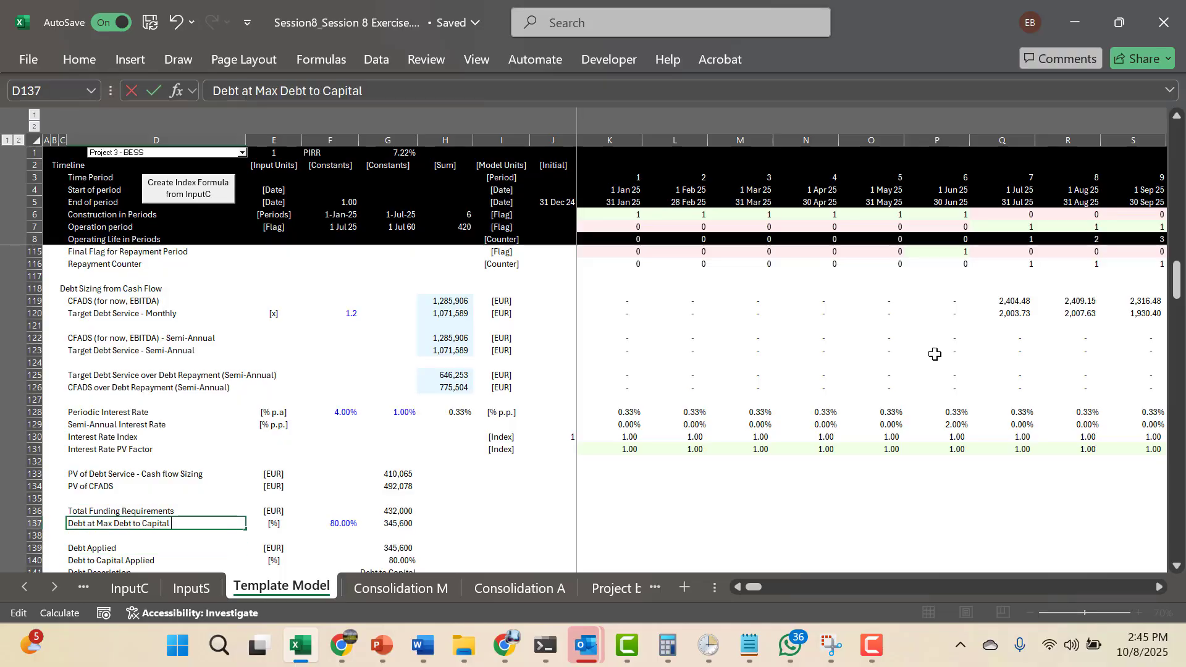
{"action": "type", "text": "(Seconda"}
{"action": "key", "text": "BackSpace"}
{"action": "type", "text": "ary)"}
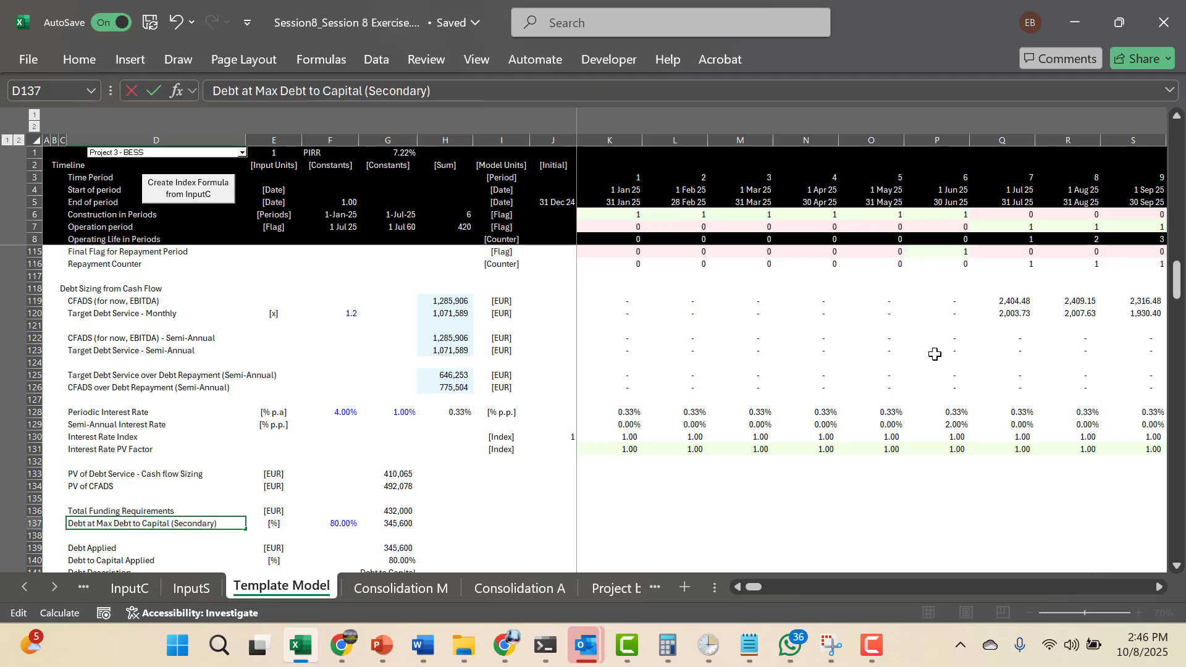
{"action": "key", "text": "Return"}
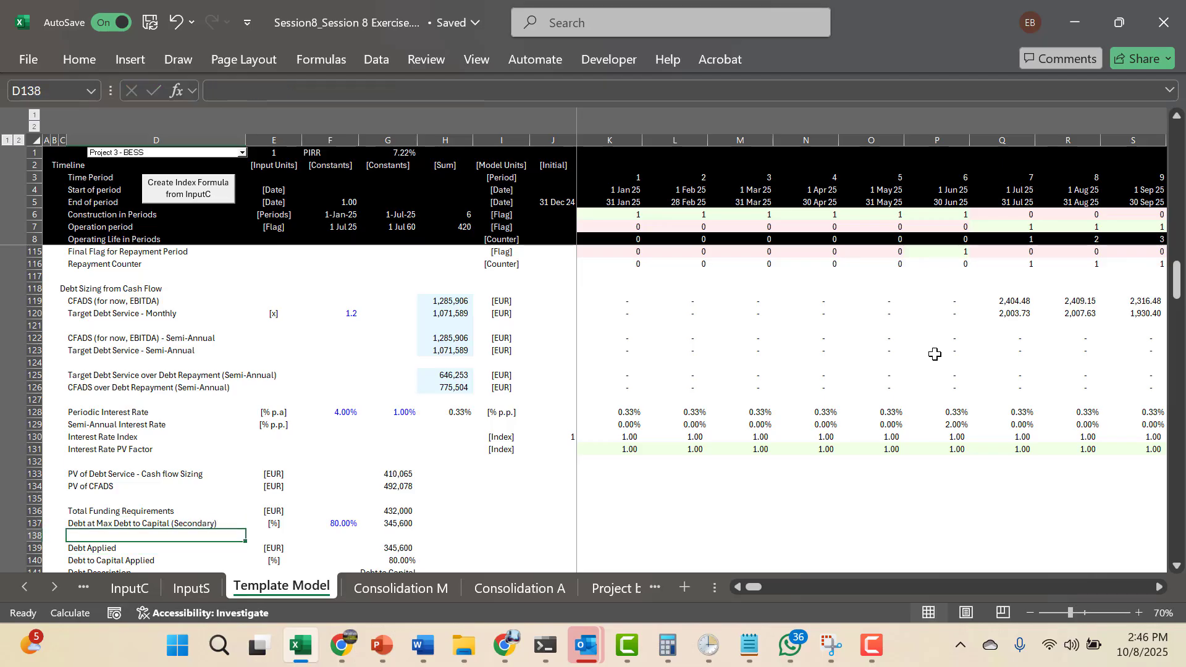
Look over the debt sizing rows down to DSCR for Debt to Capital and back up to Target Debt Service over Debt Repayment
{"action": "key", "text": "Down"}
{"action": "key", "text": "Down"}
{"action": "key", "text": "Down"}
{"action": "key", "text": "Down"}
{"action": "key", "text": "Down"}
{"action": "key", "text": "Down"}
{"action": "key", "text": "Down"}
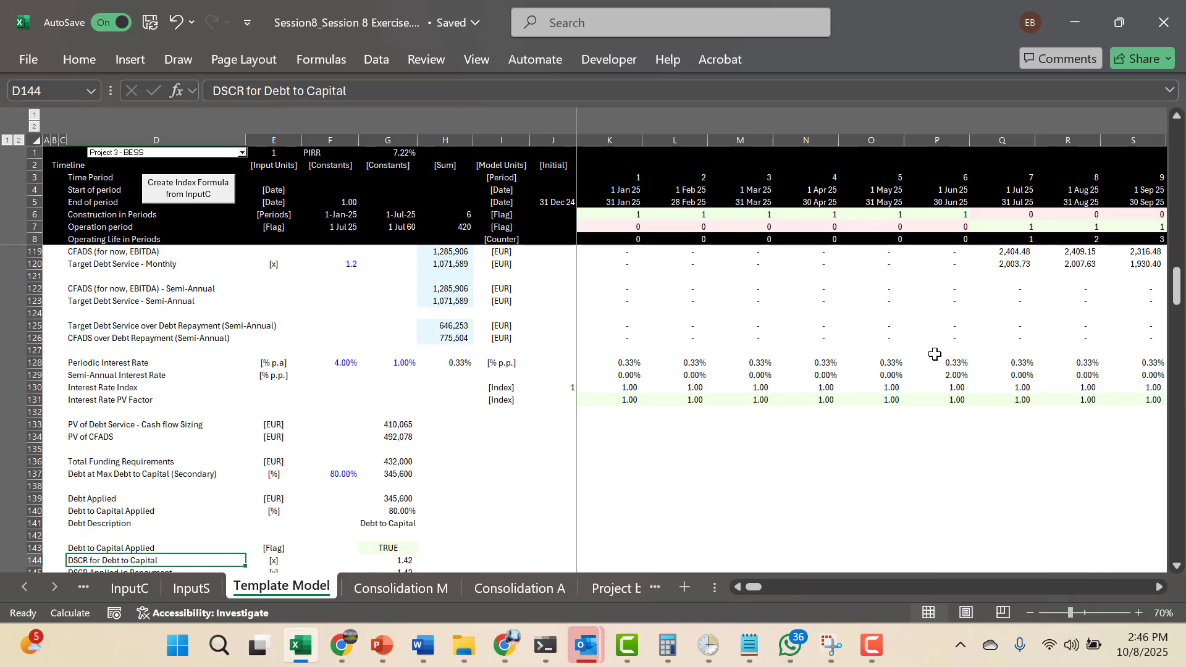
{"action": "key", "text": "Up"}
{"action": "key", "text": "Up"}
{"action": "key", "text": "Up"}
{"action": "key", "text": "Up"}
{"action": "key", "text": "Up"}
{"action": "key", "text": "Up"}
{"action": "key", "text": "Up"}
{"action": "key", "text": "Up"}
{"action": "key", "text": "Up"}
{"action": "key", "text": "Up"}
{"action": "key", "text": "Up"}
{"action": "key", "text": "Up"}
{"action": "key", "text": "Up"}
{"action": "key", "text": "Up"}
{"action": "key", "text": "Up"}
{"action": "key", "text": "Up"}
{"action": "key", "text": "Up"}
{"action": "key", "text": "Up"}
{"action": "key", "text": "Up"}
{"action": "key", "text": "Up"}
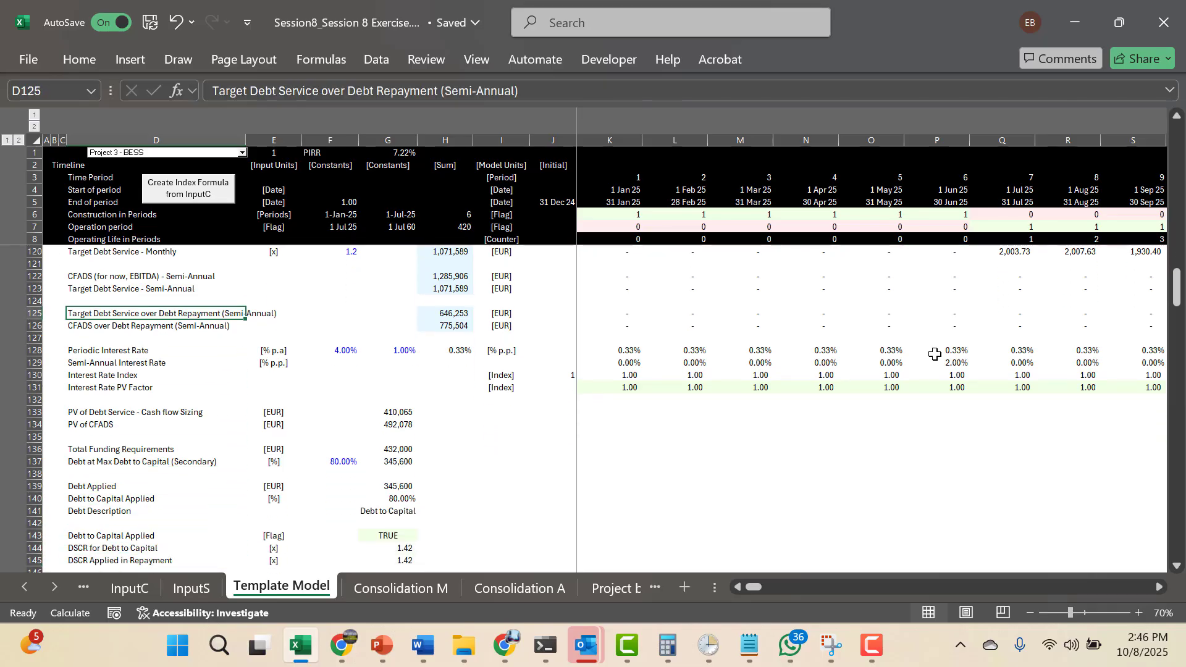
Examine the existing Semi-Annual Interest Rate formula in the first timeline columns of row 129
{"action": "key", "text": "Down"}
{"action": "key", "text": "Down"}
{"action": "key", "text": "Down"}
{"action": "key", "text": "Down"}
{"action": "key", "text": "Right"}
{"action": "key", "text": "Right"}
{"action": "key", "text": "Right"}
{"action": "key", "text": "Right"}
{"action": "key", "text": "Right"}
{"action": "key", "text": "Right"}
{"action": "key", "text": "Right"}
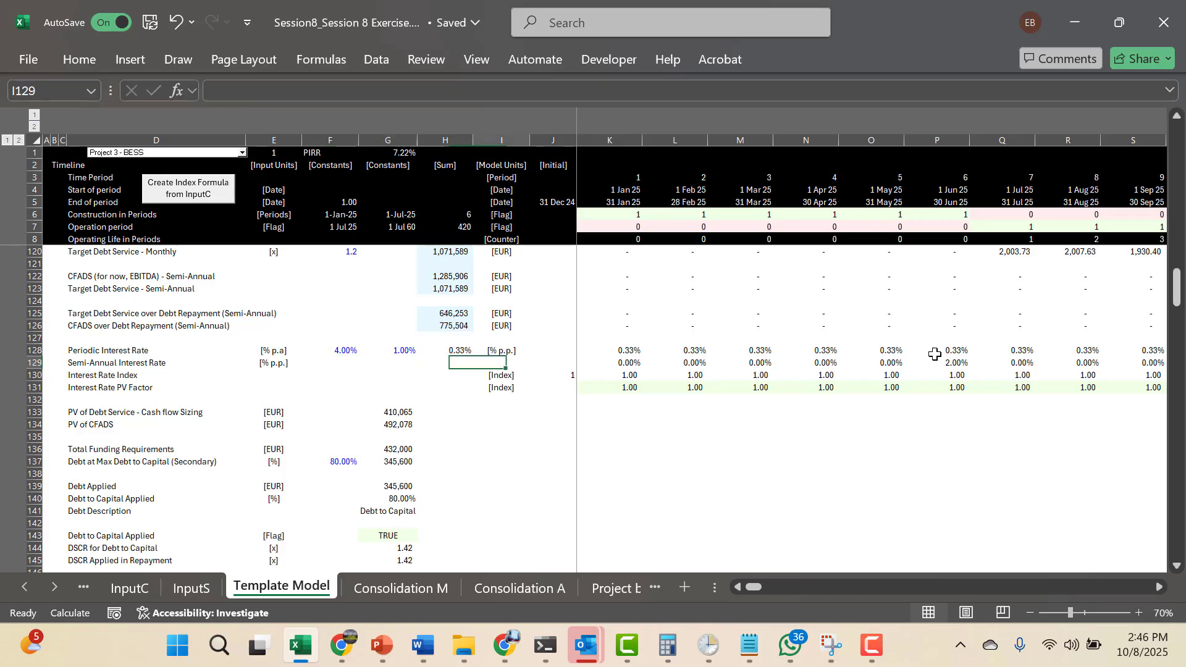
{"action": "key", "text": "Left"}
{"action": "key", "text": "Right"}
{"action": "key", "text": "Right"}
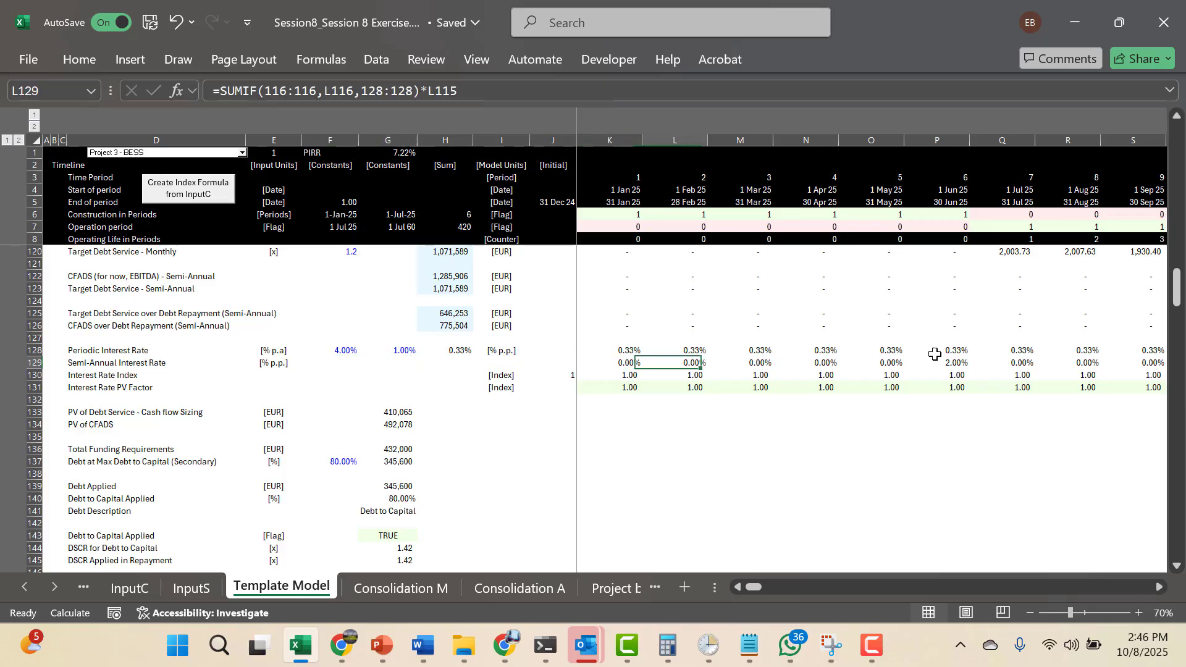
Look over the Month Number, repayment flag and Repayment Counter rows above the debt sizing section
{"action": "key", "text": "Left"}
{"action": "key", "text": "Up"}
{"action": "key", "text": "Up"}
{"action": "key", "text": "Up"}
{"action": "key", "text": "Up"}
{"action": "key", "text": "Up"}
{"action": "key", "text": "Up"}
{"action": "key", "text": "Up"}
{"action": "key", "text": "Up"}
{"action": "key", "text": "Up"}
{"action": "key", "text": "Up"}
{"action": "key", "text": "Up"}
{"action": "key", "text": "Up"}
{"action": "key", "text": "Up"}
{"action": "key", "text": "Up"}
{"action": "key", "text": "Up"}
{"action": "key", "text": "Up"}
{"action": "key", "text": "Up"}
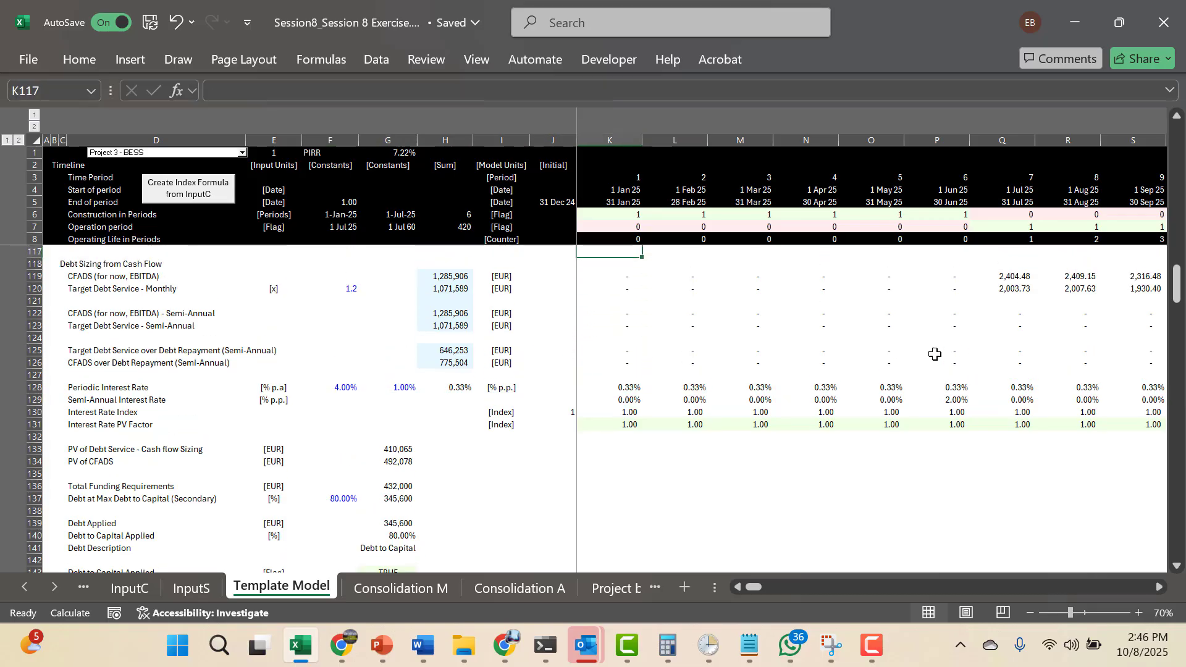
{"action": "key", "text": "Up"}
{"action": "key", "text": "Down"}
{"action": "key", "text": "Down"}
{"action": "key", "text": "Down"}
{"action": "key", "text": "Down"}
{"action": "key", "text": "Down"}
{"action": "key", "text": "Down"}
{"action": "key", "text": "Down"}
{"action": "key", "text": "Down"}
{"action": "key", "text": "Down"}
{"action": "key", "text": "Down"}
{"action": "key", "text": "Down"}
{"action": "key", "text": "Down"}
{"action": "key", "text": "Down"}
{"action": "key", "text": "Down"}
{"action": "key", "text": "Down"}
{"action": "key", "text": "Down"}
{"action": "key", "text": "Down"}
{"action": "key", "text": "Down"}
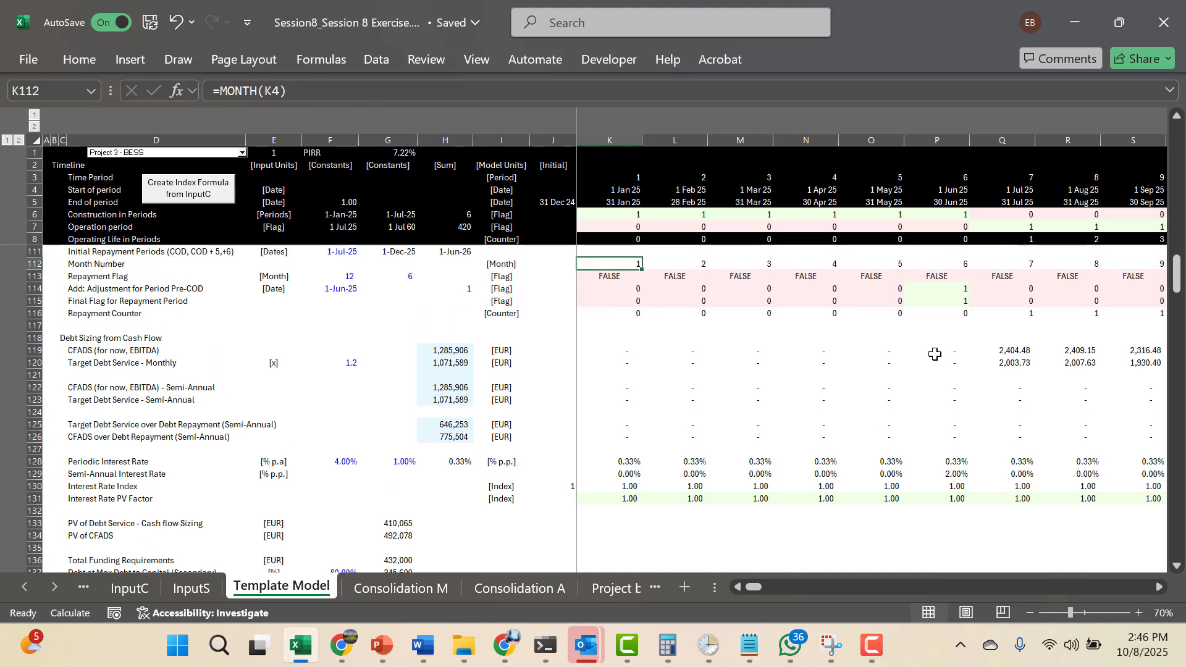
Re-enter the Semi-Annual Interest Rate formula in K129 as =SUMIF(116:116,K116,128:128)*K115
{"action": "type", "text": "=sum"}
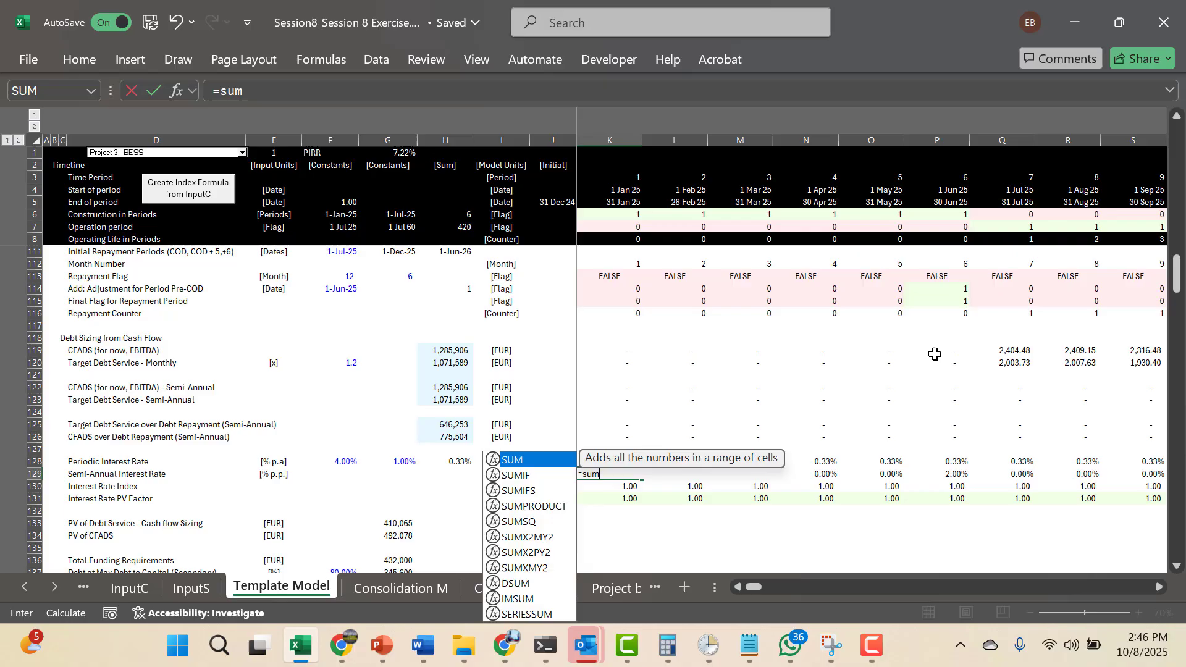
{"action": "key", "text": "Down"}
{"action": "key", "text": "Tab"}
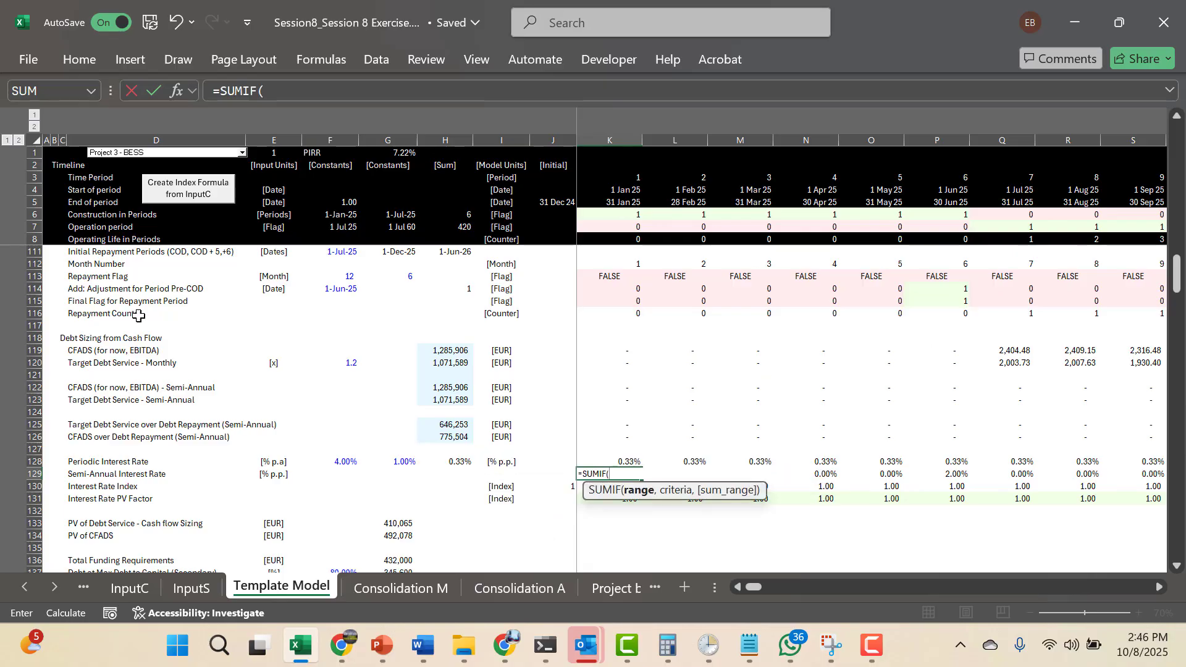
{"action": "left_click", "coordinate": [28, 314]}
{"action": "type", "text": ","}
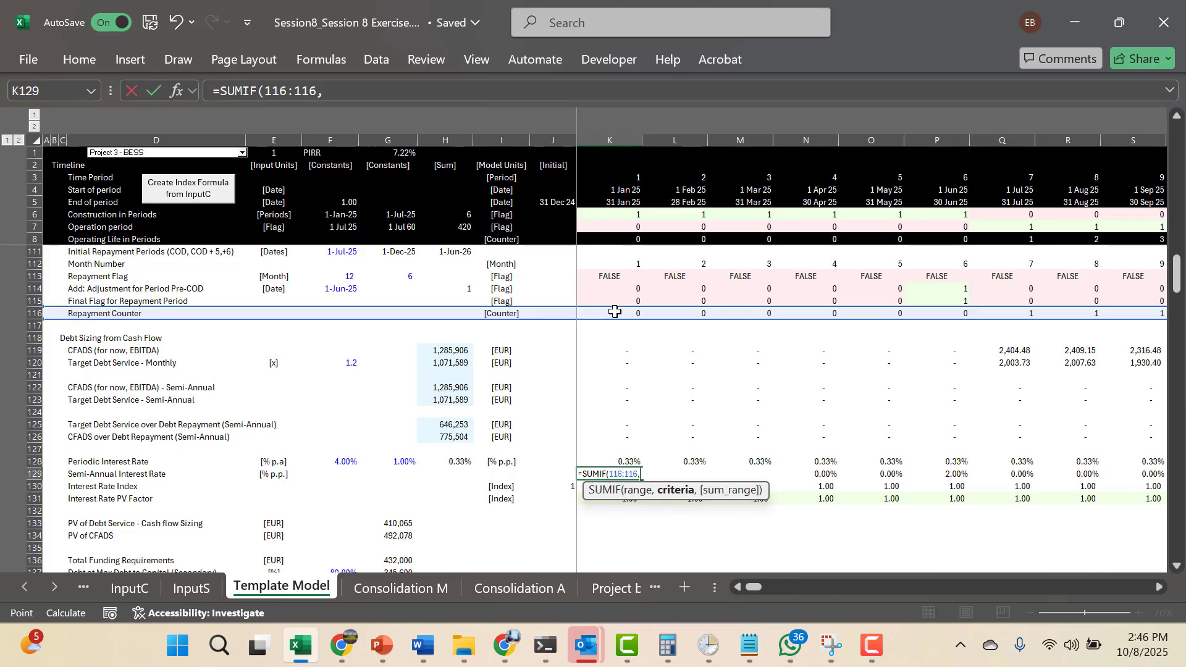
{"action": "left_click", "coordinate": [615, 312]}
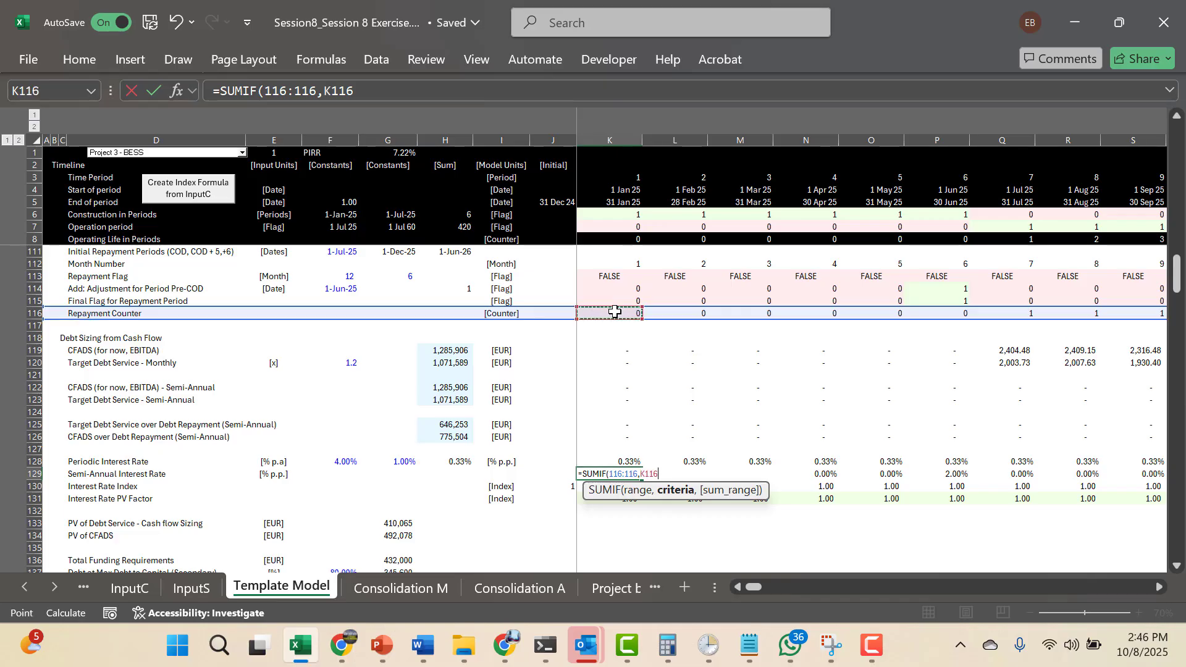
{"action": "type", "text": ","}
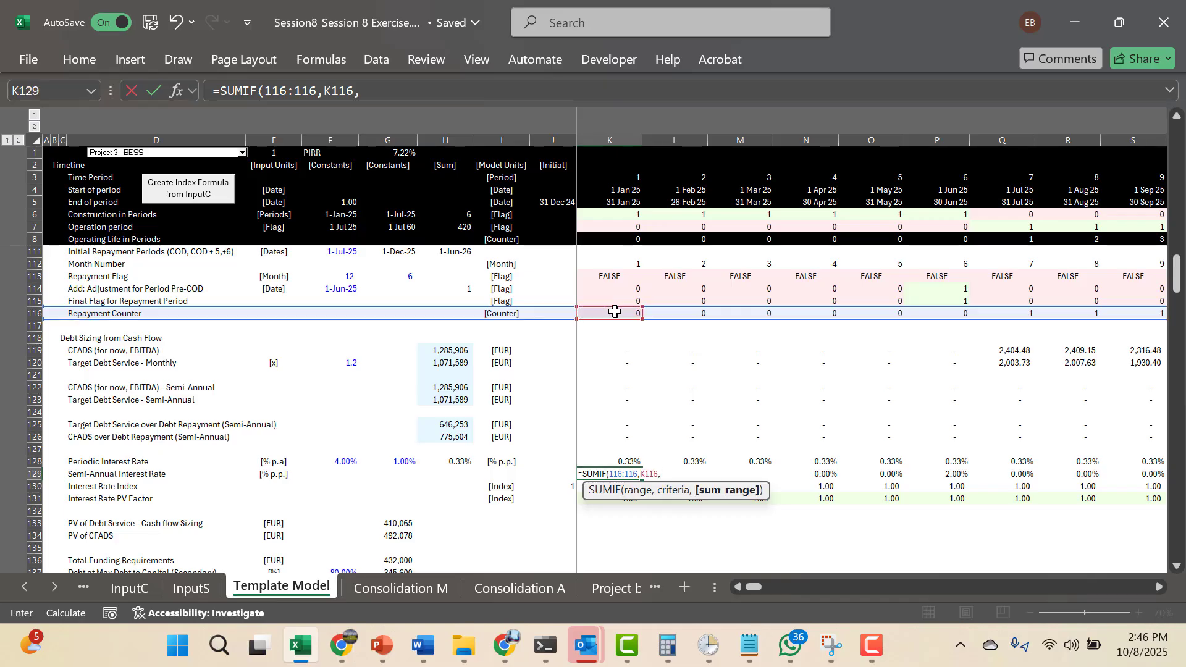
{"action": "left_click", "coordinate": [35, 459]}
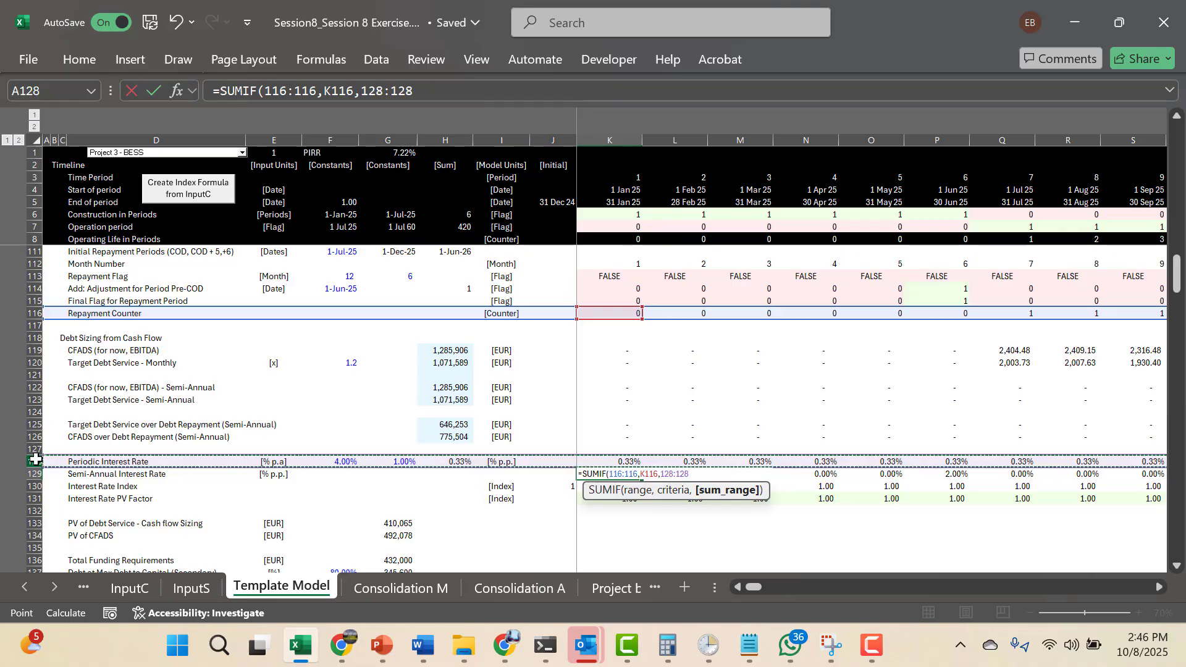
{"action": "type", "text": ")*"}
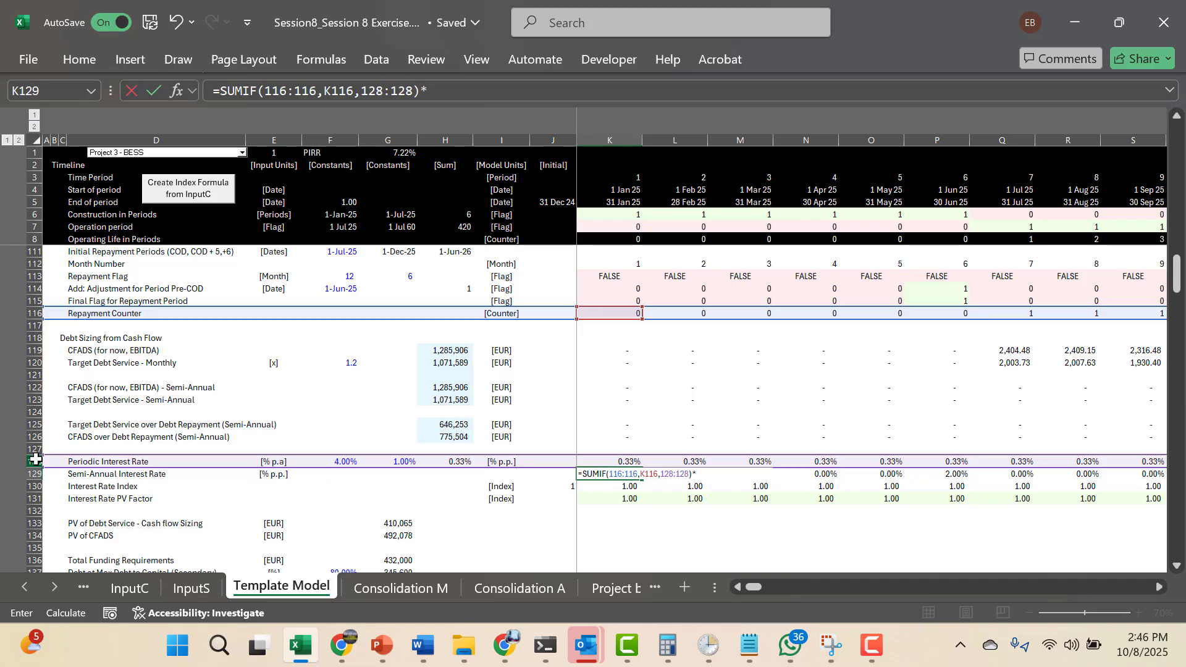
{"action": "left_click", "coordinate": [627, 299]}
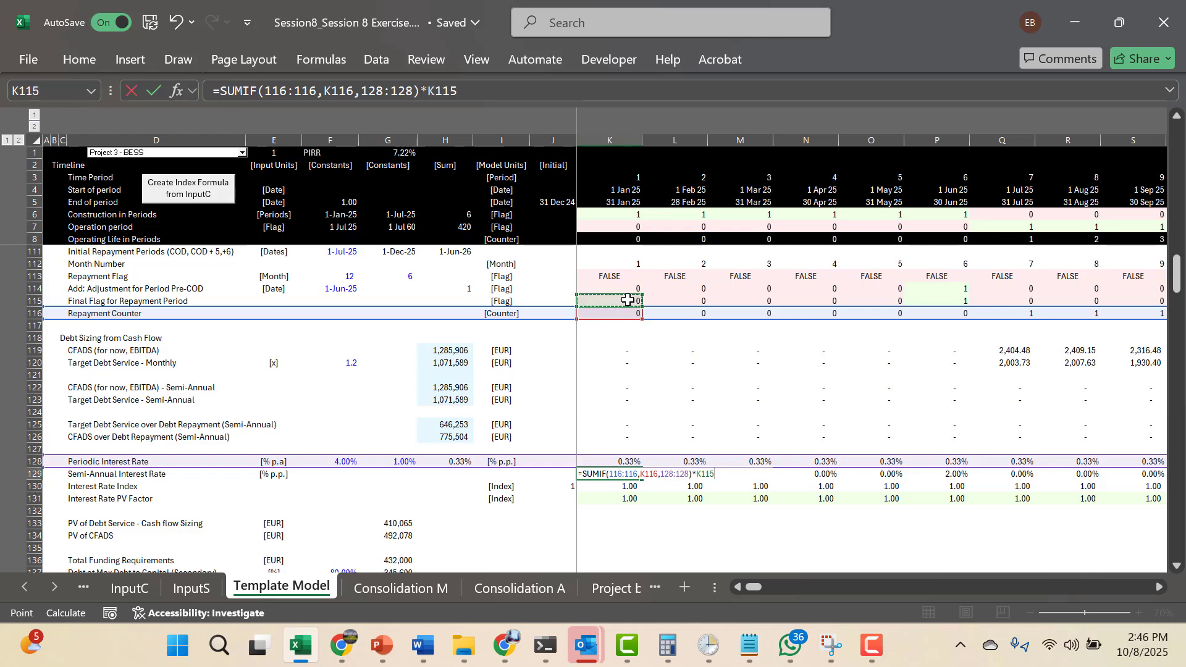
{"action": "key", "text": "Return"}
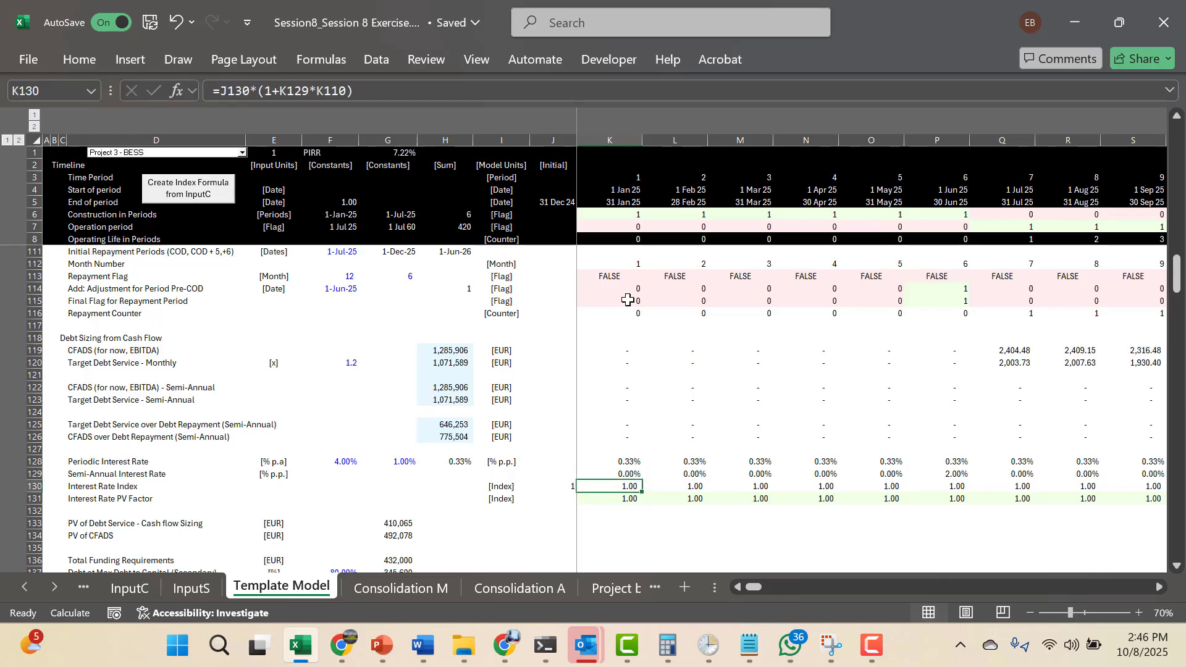
Fill the K129 Semi-Annual Interest Rate formula across the whole timeline and recalculate the workbook
{"action": "key", "text": "Up"}
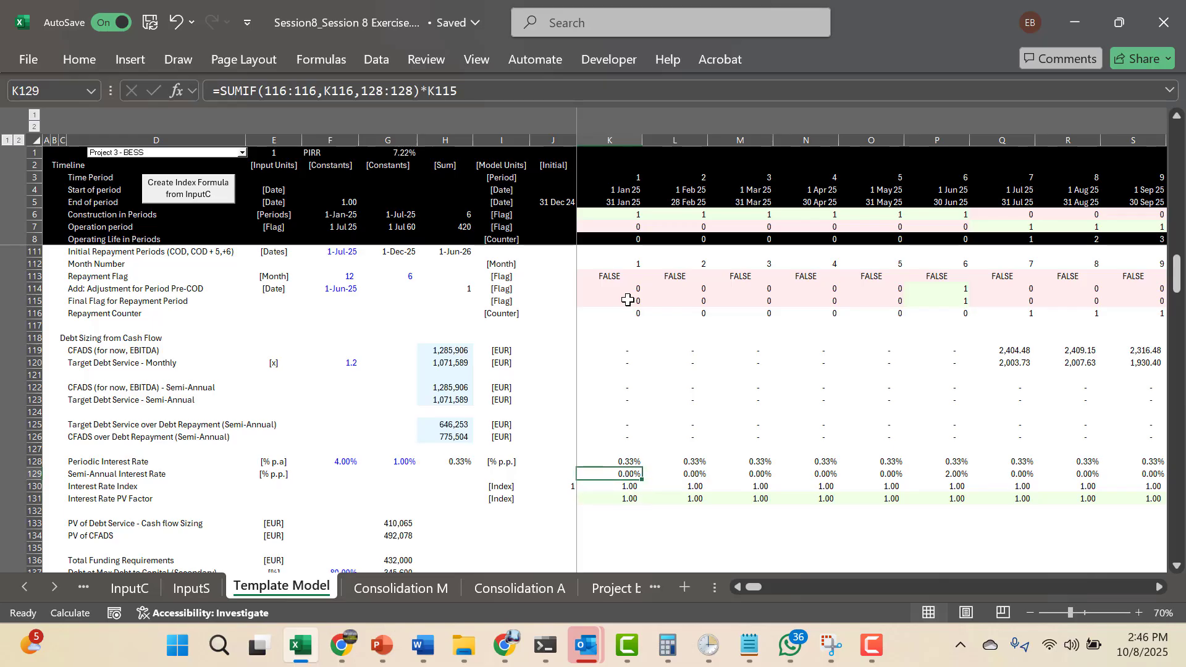
{"action": "key", "text": "ctrl+shift+Right"}
{"action": "key", "text": "ctrl+r"}
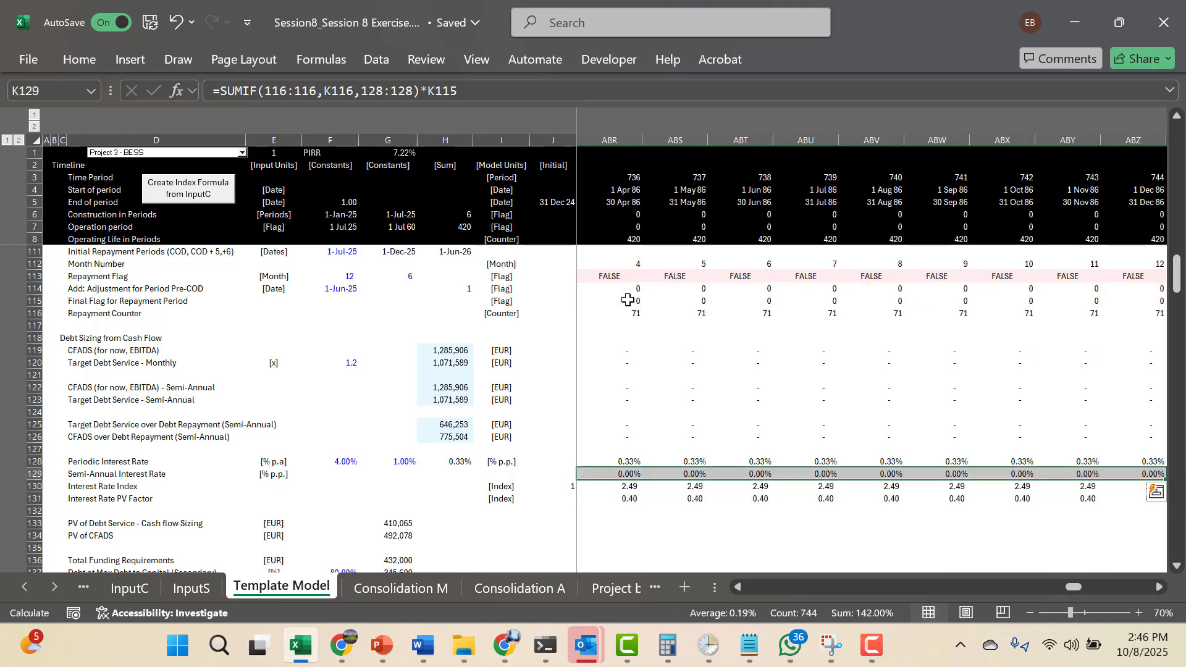
{"action": "key", "text": "ctrl+shift+Left"}
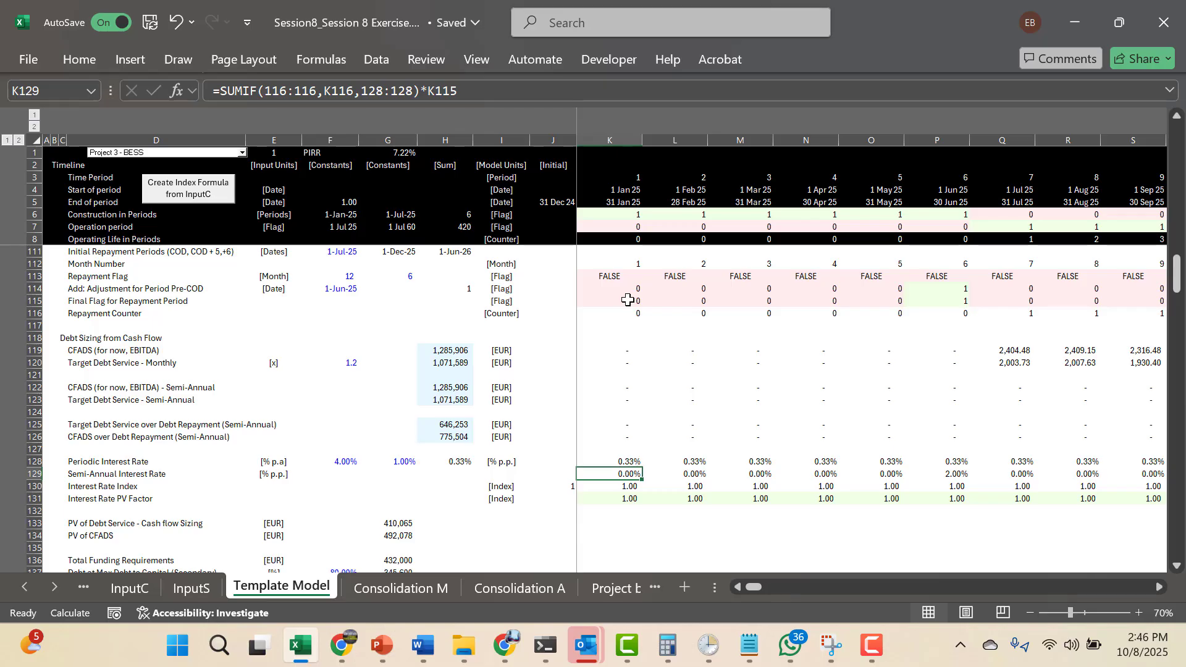
{"action": "key", "text": "F9"}
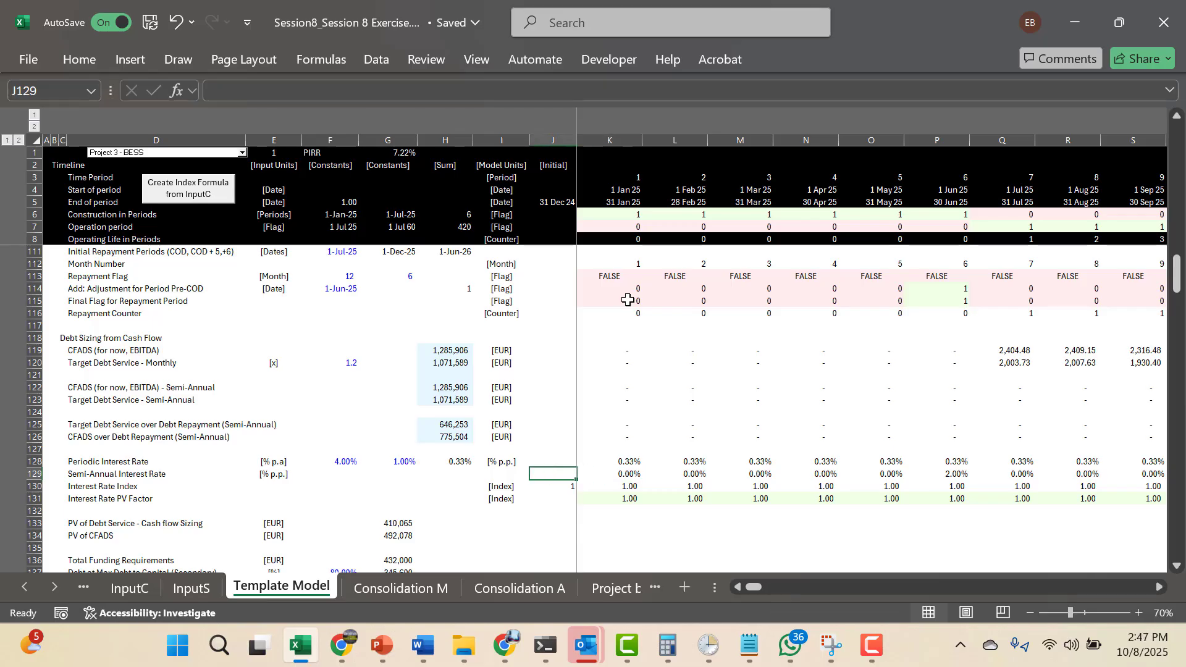
Look over the rows from the interest rate index and PV sizing down to Total Funding Requirements
{"action": "key", "text": "Down"}
{"action": "key", "text": "Down"}
{"action": "key", "text": "Down"}
{"action": "key", "text": "Down"}
{"action": "key", "text": "Down"}
{"action": "key", "text": "Down"}
{"action": "key", "text": "Down"}
{"action": "key", "text": "Down"}
{"action": "key", "text": "Down"}
{"action": "key", "text": "Down"}
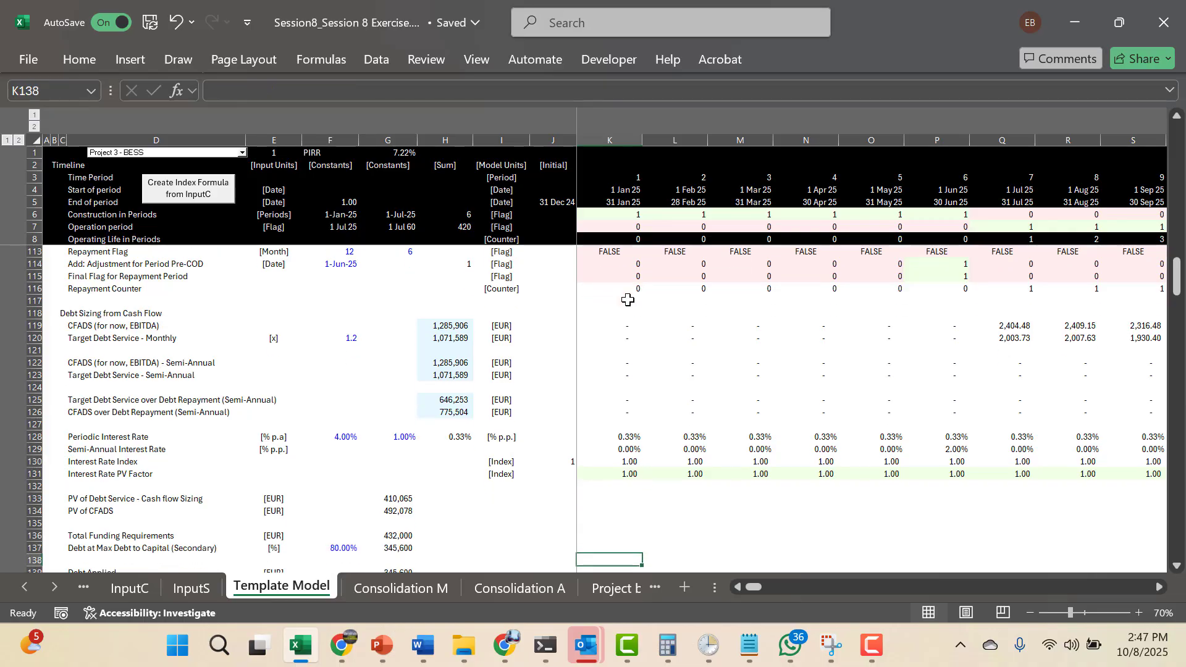
{"action": "key", "text": "Left"}
{"action": "key", "text": "Right"}
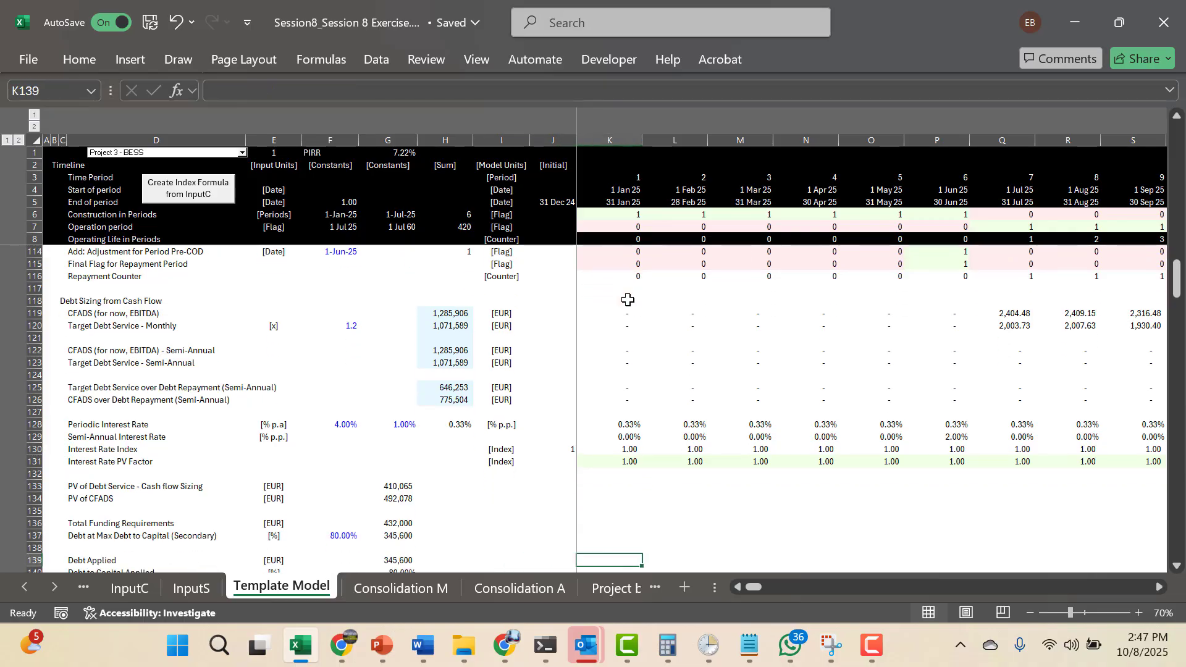
{"action": "key", "text": "Down"}
{"action": "key", "text": "Down"}
{"action": "key", "text": "Down"}
{"action": "key", "text": "Down"}
{"action": "key", "text": "Down"}
{"action": "key", "text": "Down"}
{"action": "key", "text": "Down"}
{"action": "key", "text": "Down"}
{"action": "key", "text": "Down"}
{"action": "key", "text": "Down"}
{"action": "key", "text": "Down"}
{"action": "key", "text": "Down"}
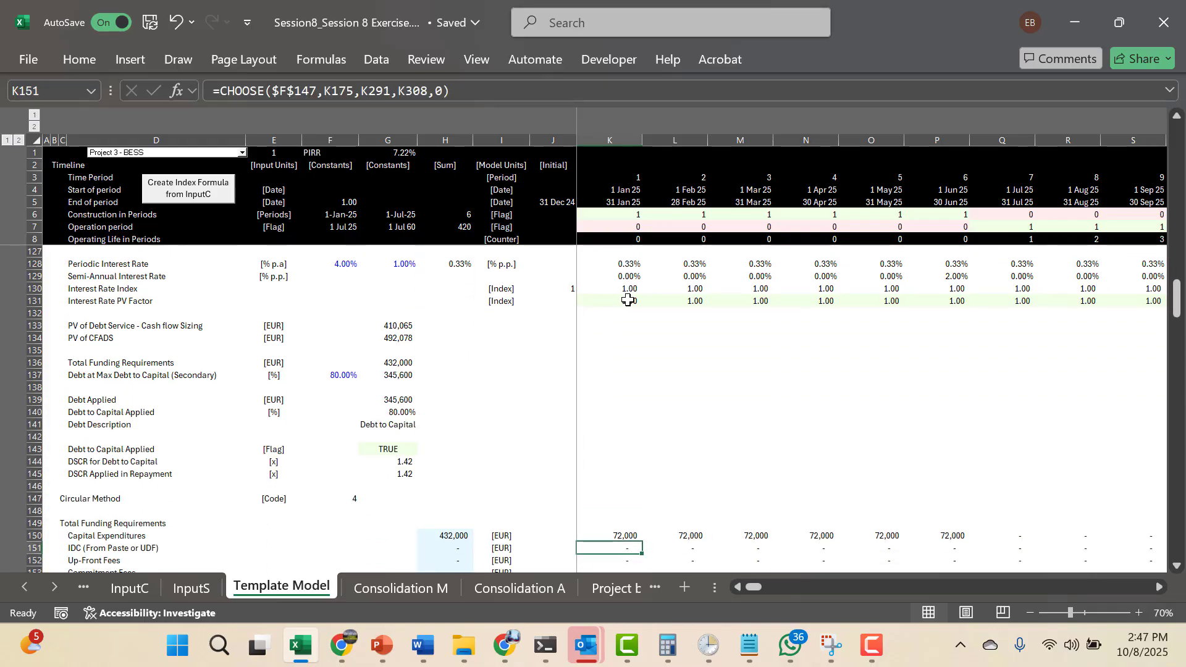
Inspect the Debt Description formula in G141 and the cells it compares
{"action": "key", "text": "Up"}
{"action": "key", "text": "Up"}
{"action": "key", "text": "Up"}
{"action": "key", "text": "Up"}
{"action": "key", "text": "Up"}
{"action": "key", "text": "Up"}
{"action": "key", "text": "Up"}
{"action": "key", "text": "Up"}
{"action": "key", "text": "Up"}
{"action": "key", "text": "Up"}
{"action": "key", "text": "Up"}
{"action": "key", "text": "Left"}
{"action": "key", "text": "Left"}
{"action": "key", "text": "Left"}
{"action": "key", "text": "Left"}
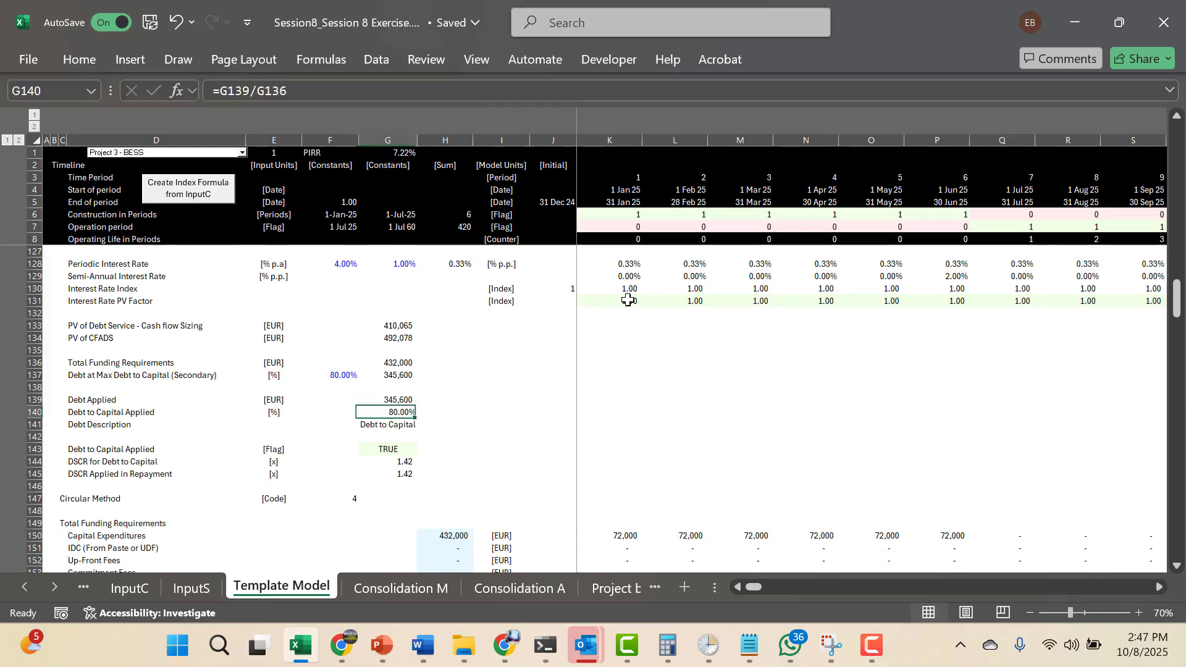
{"action": "key", "text": "Down"}
{"action": "key", "text": "F2"}
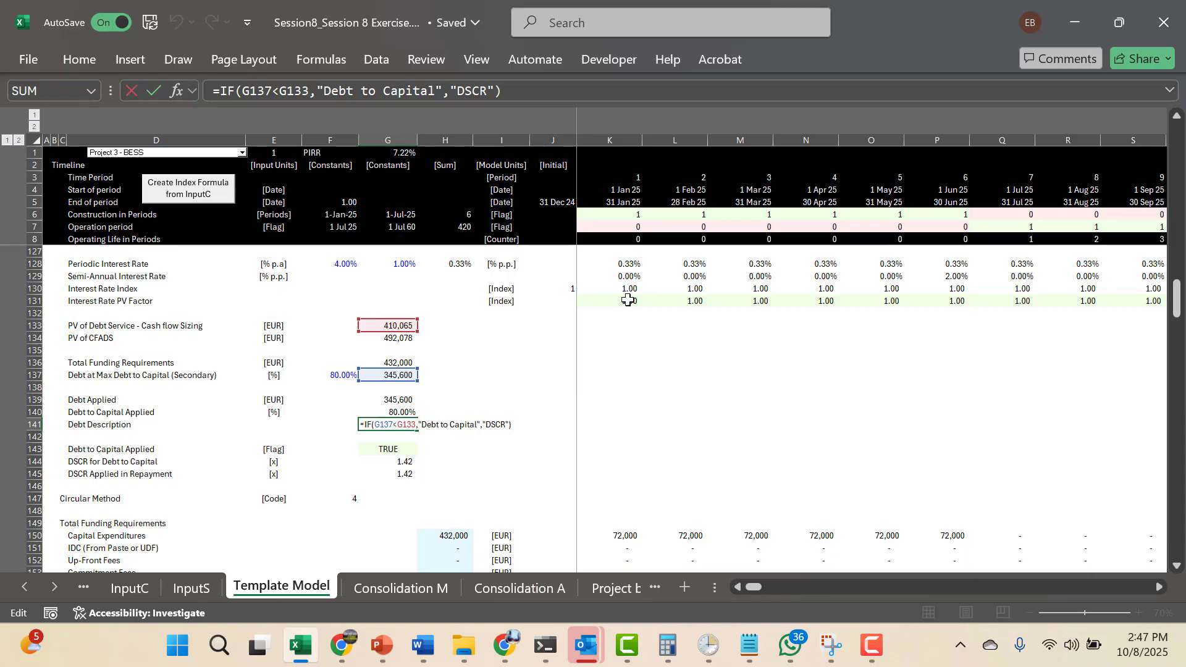
{"action": "key", "text": "Return"}
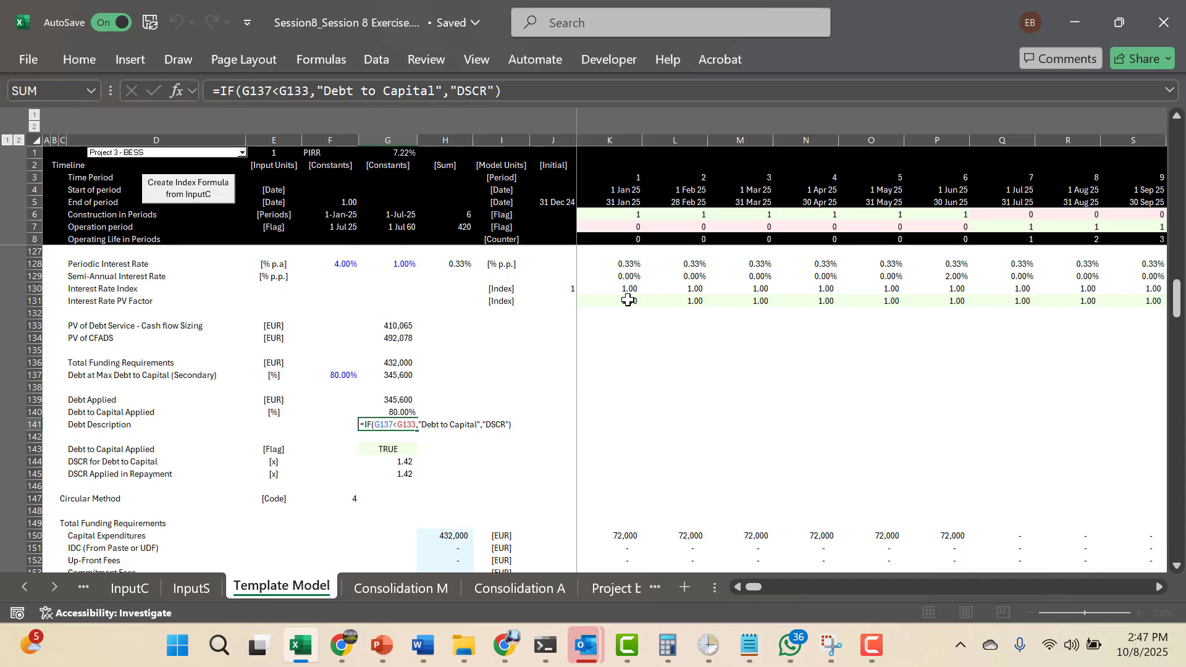
{"action": "key", "text": "Up"}
{"action": "key", "text": "F2"}
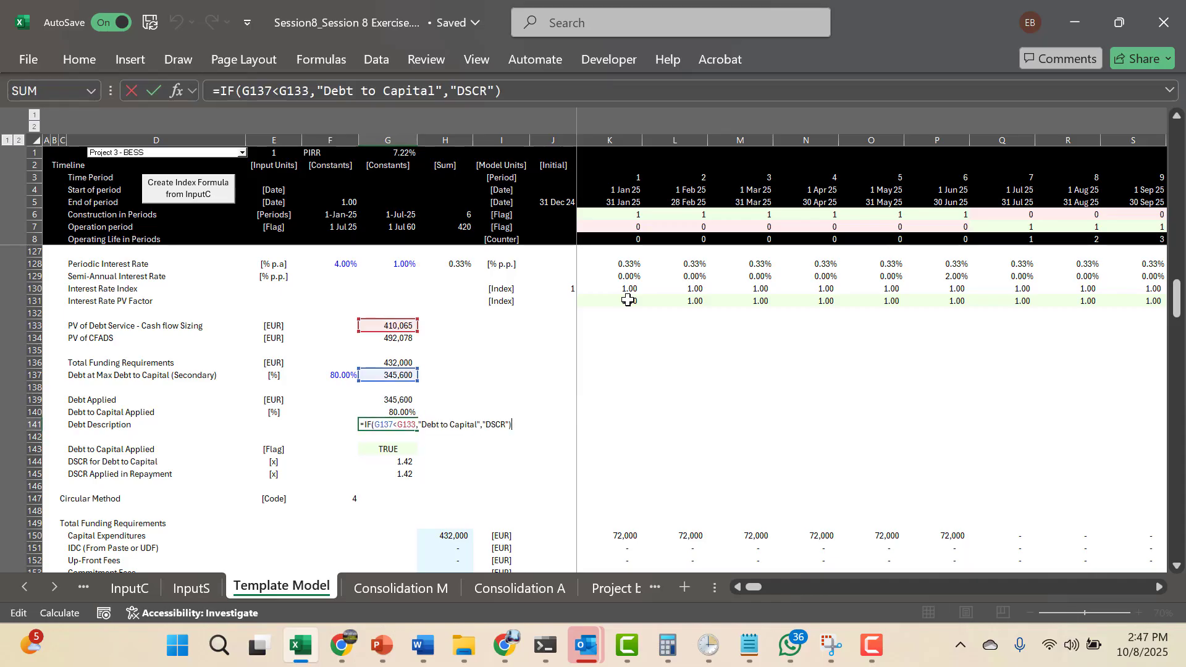
{"action": "key", "text": "Return"}
{"action": "key", "text": "Down"}
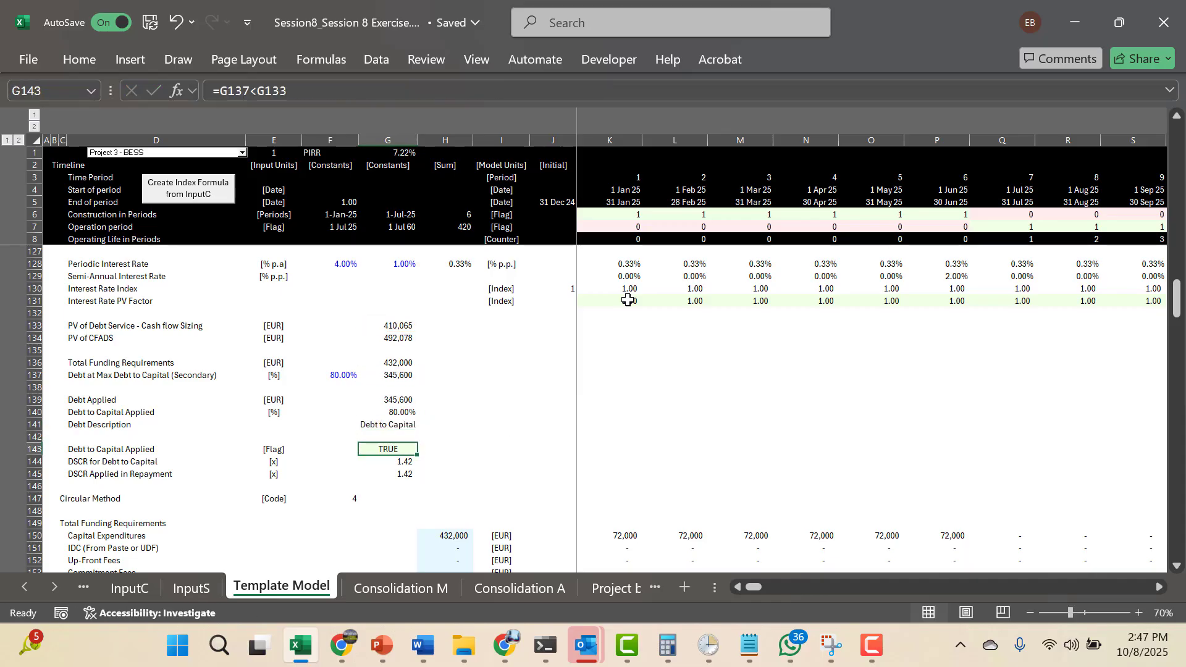
Inspect the Debt to Capital Applied flag formula in G143 and its precedent cells
{"action": "key", "text": "Down"}
{"action": "key", "text": "Up"}
{"action": "key", "text": "F2"}
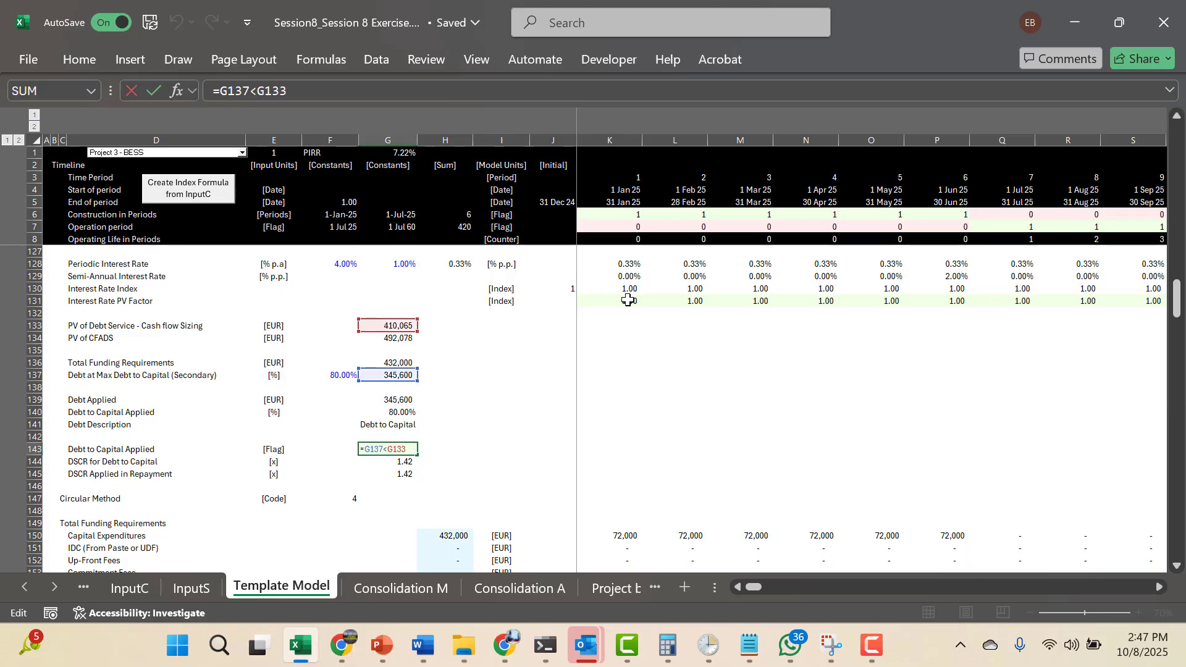
{"action": "key", "text": "Return"}
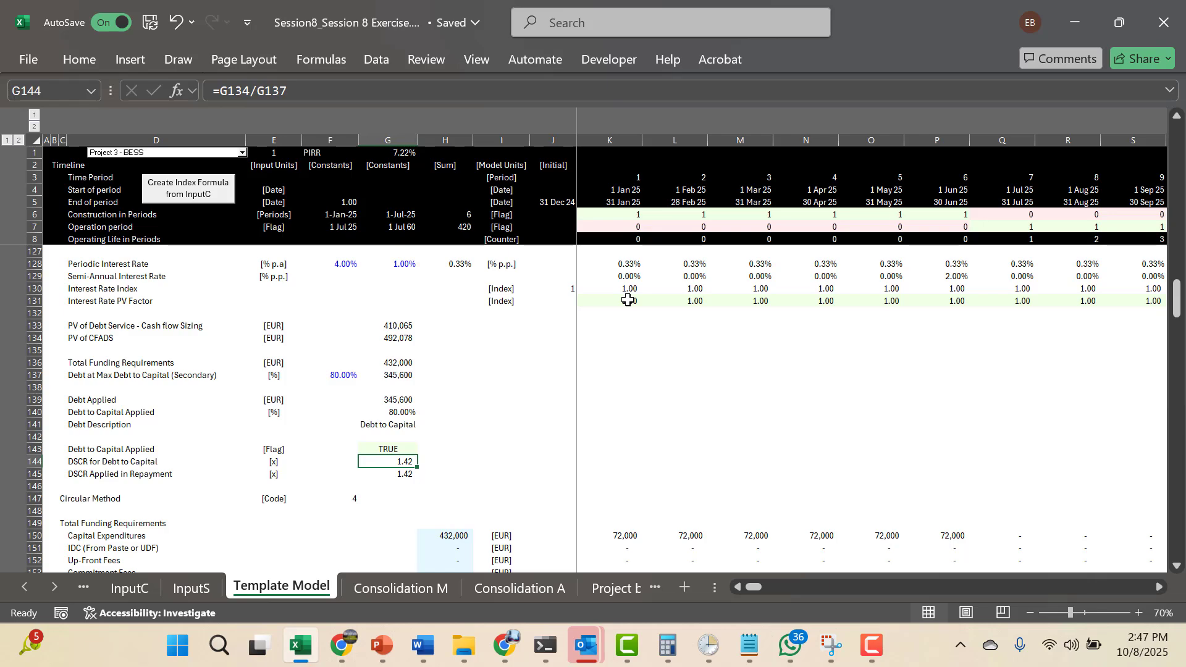
Format the Target Debt Service - Monthly constant in F120 to show two decimal places
{"action": "key", "text": "Up"}
{"action": "key", "text": "Up"}
{"action": "key", "text": "Up"}
{"action": "key", "text": "Up"}
{"action": "key", "text": "Up"}
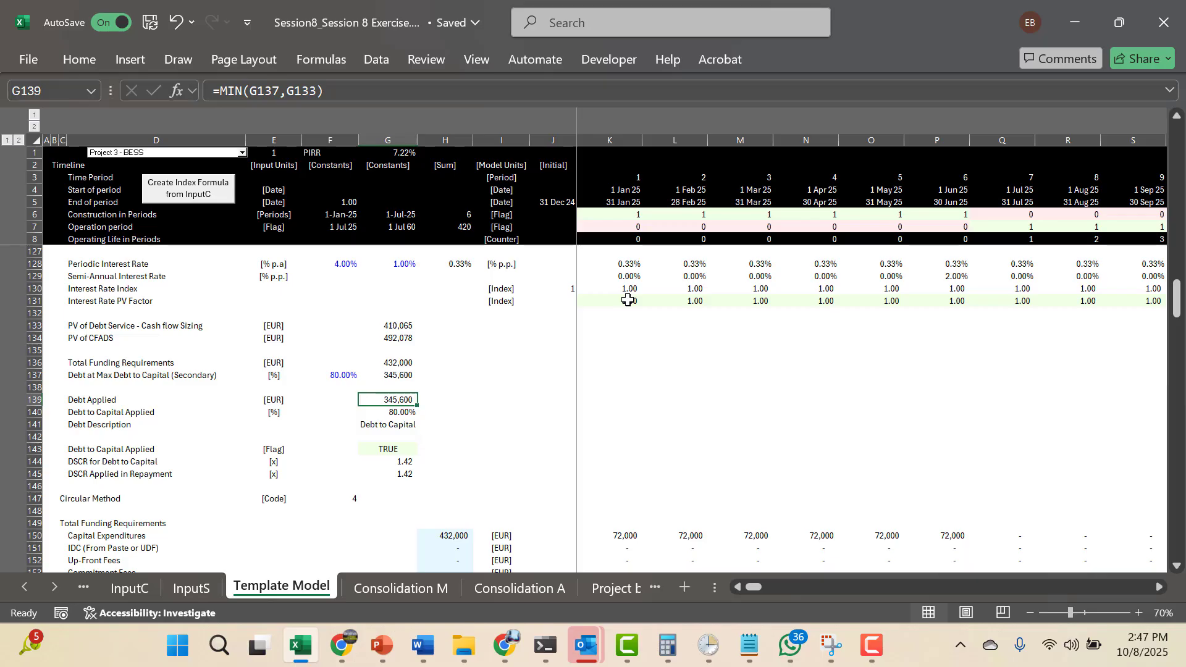
{"action": "key", "text": "Up"}
{"action": "key", "text": "Up"}
{"action": "key", "text": "Up"}
{"action": "key", "text": "Up"}
{"action": "key", "text": "Up"}
{"action": "key", "text": "Up"}
{"action": "key", "text": "Up"}
{"action": "key", "text": "Up"}
{"action": "key", "text": "Up"}
{"action": "key", "text": "Up"}
{"action": "key", "text": "Up"}
{"action": "key", "text": "Up"}
{"action": "key", "text": "Up"}
{"action": "key", "text": "Up"}
{"action": "key", "text": "Up"}
{"action": "key", "text": "Up"}
{"action": "key", "text": "Up"}
{"action": "key", "text": "Up"}
{"action": "key", "text": "Up"}
{"action": "key", "text": "Up"}
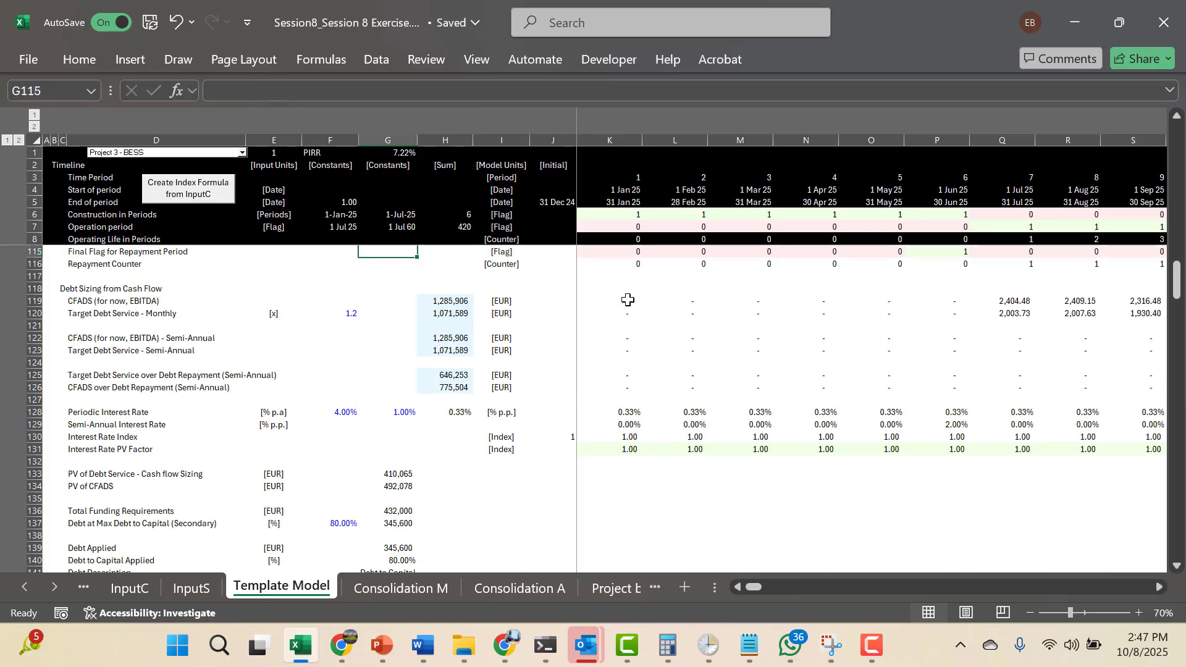
{"action": "key", "text": "Down"}
{"action": "key", "text": "Down"}
{"action": "key", "text": "Down"}
{"action": "key", "text": "Down"}
{"action": "key", "text": "Left"}
{"action": "key", "text": "Down"}
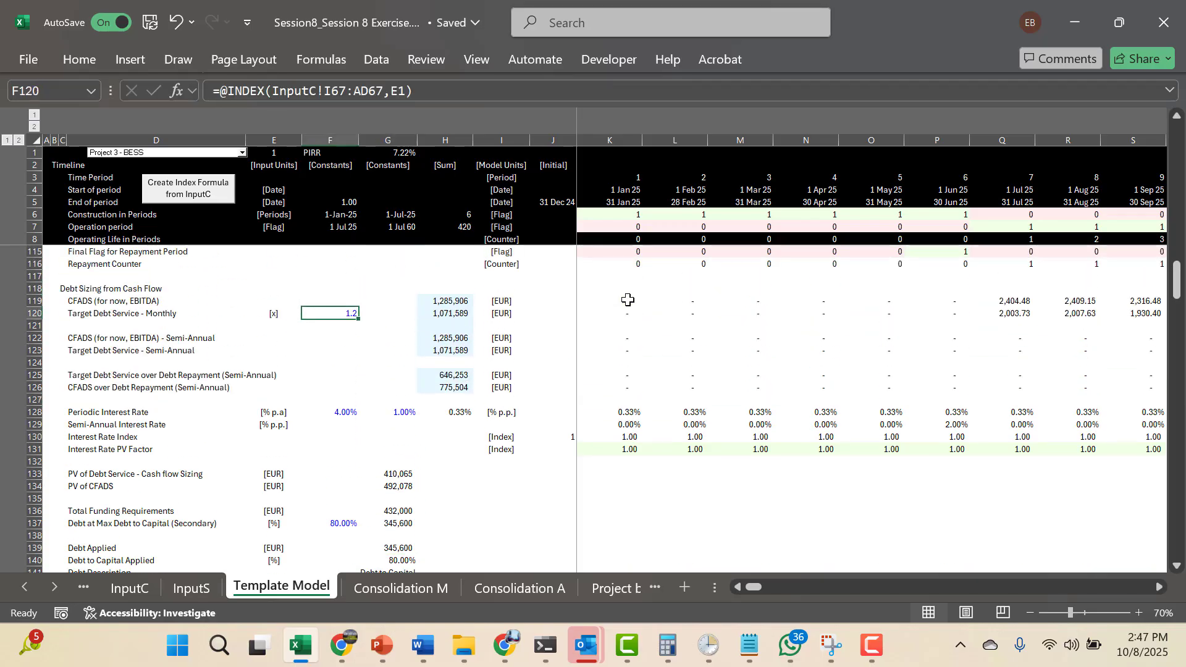
{"action": "key", "text": "Down"}
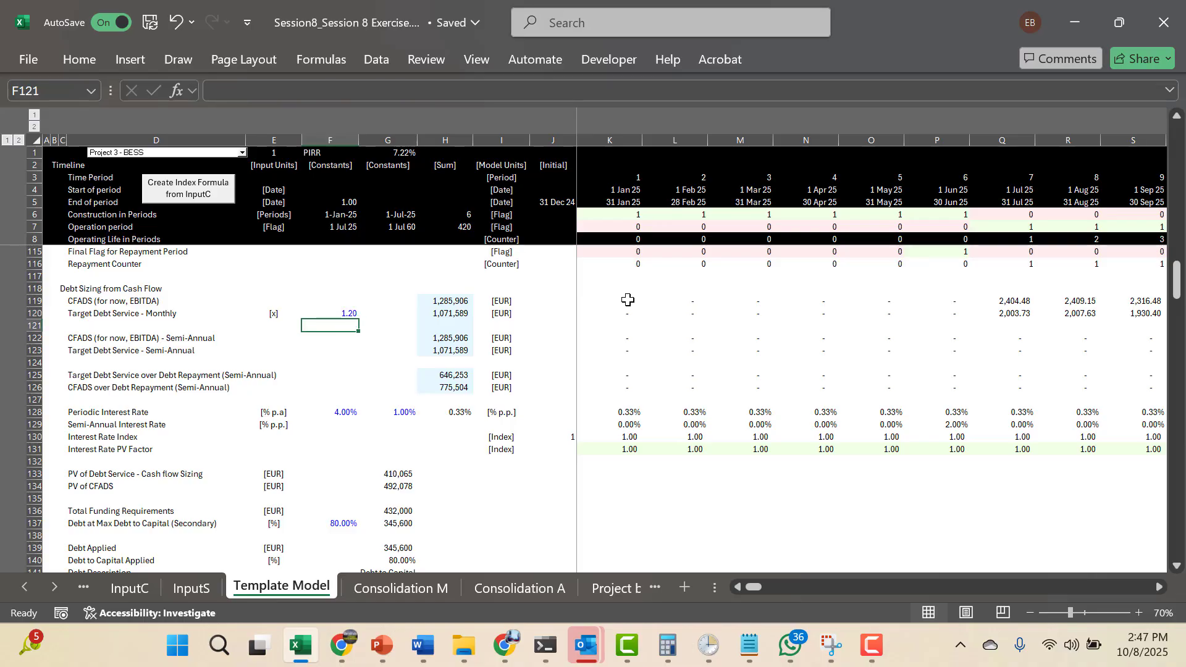
Review the debt sizing rows from Target Debt Service to Circular Method, including the DSCR for Debt to Capital formula in G144
{"action": "key", "text": "Up"}
{"action": "key", "text": "Down"}
{"action": "key", "text": "Down"}
{"action": "key", "text": "Down"}
{"action": "key", "text": "Down"}
{"action": "key", "text": "Down"}
{"action": "key", "text": "Down"}
{"action": "key", "text": "Down"}
{"action": "key", "text": "Down"}
{"action": "key", "text": "Down"}
{"action": "key", "text": "Down"}
{"action": "key", "text": "Down"}
{"action": "key", "text": "Down"}
{"action": "key", "text": "Down"}
{"action": "key", "text": "Down"}
{"action": "key", "text": "Down"}
{"action": "key", "text": "Down"}
{"action": "key", "text": "Down"}
{"action": "key", "text": "Down"}
{"action": "key", "text": "Down"}
{"action": "key", "text": "Down"}
{"action": "key", "text": "Down"}
{"action": "key", "text": "Down"}
{"action": "key", "text": "Up"}
{"action": "key", "text": "Up"}
{"action": "key", "text": "Up"}
{"action": "key", "text": "Up"}
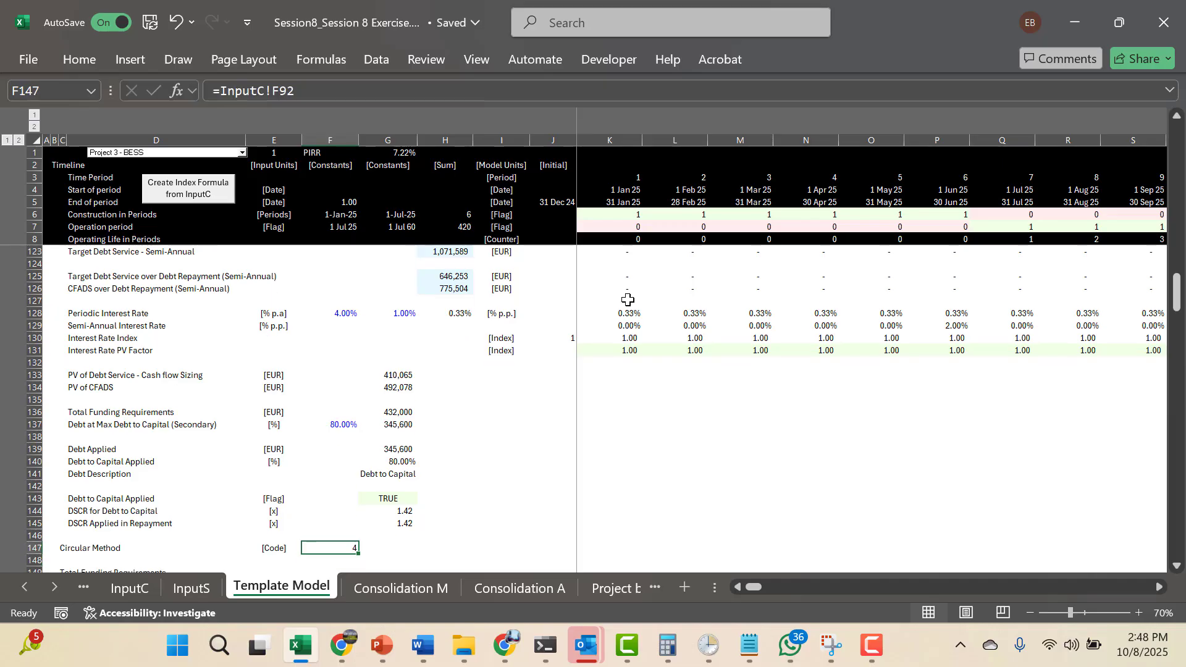
{"action": "key", "text": "Right"}
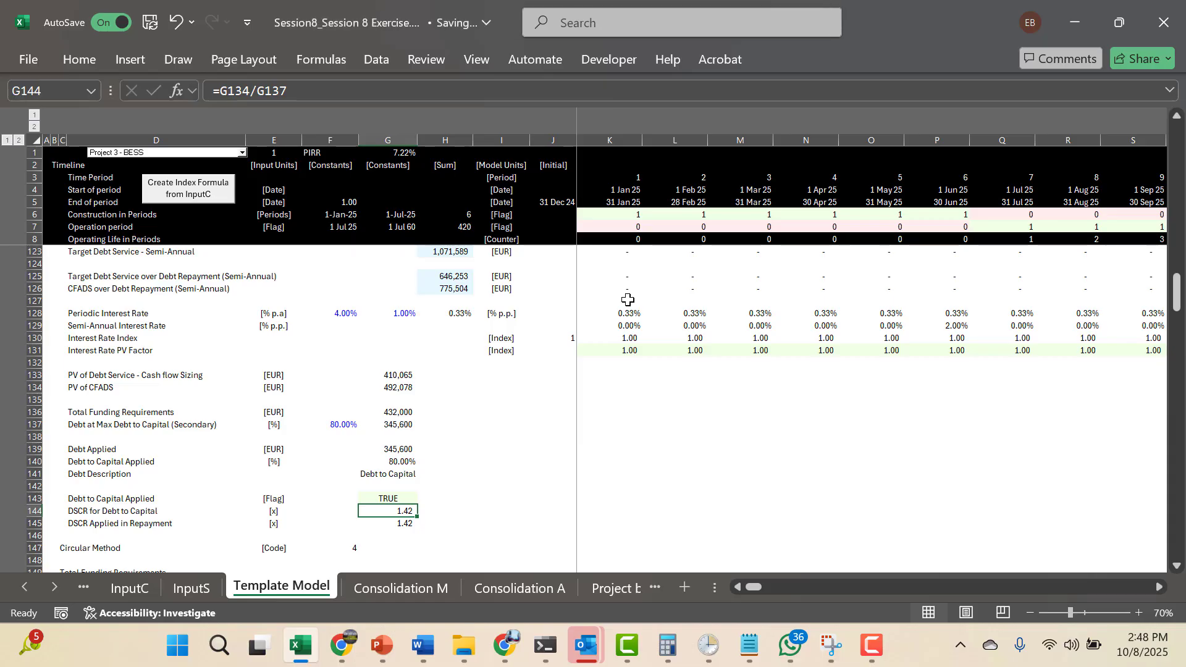
Look over the Circular Method, Total Funding Requirements and Total Funding Sources rows down to Total Sources
{"action": "key", "text": "Down"}
{"action": "key", "text": "Down"}
{"action": "key", "text": "Down"}
{"action": "key", "text": "Down"}
{"action": "key", "text": "Down"}
{"action": "key", "text": "Down"}
{"action": "key", "text": "Down"}
{"action": "key", "text": "Down"}
{"action": "key", "text": "Down"}
{"action": "key", "text": "Down"}
{"action": "key", "text": "Down"}
{"action": "key", "text": "Down"}
{"action": "key", "text": "Down"}
{"action": "key", "text": "Down"}
{"action": "key", "text": "Down"}
{"action": "key", "text": "Down"}
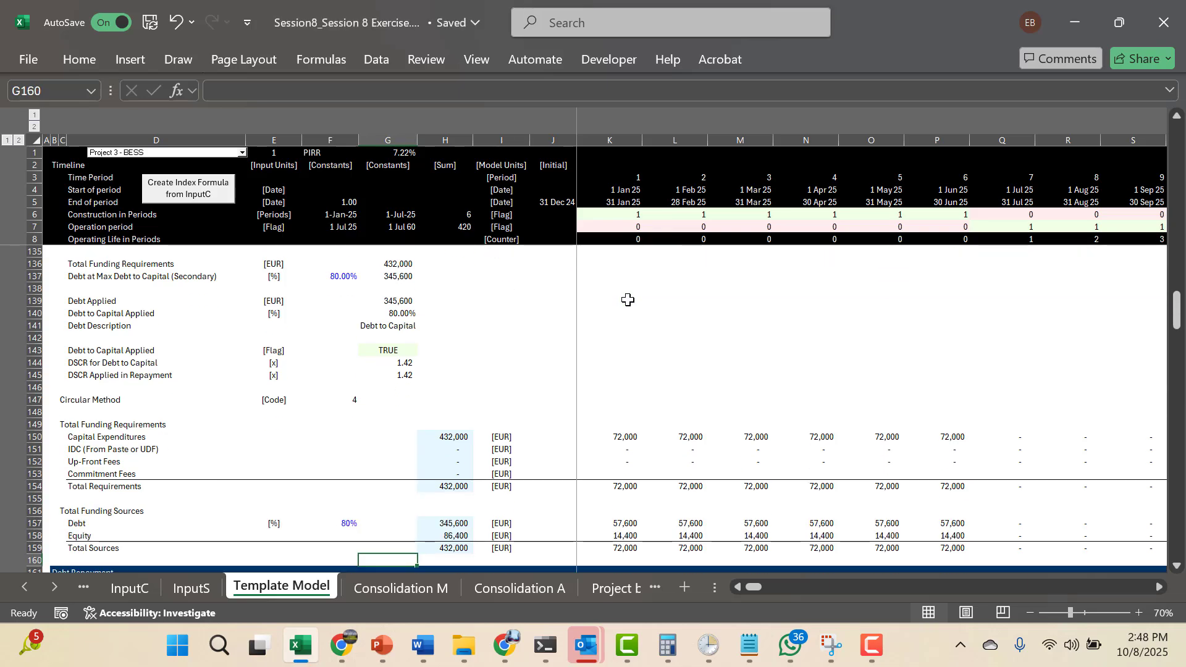
Go back over the sizing block and inspect the PV of Debt Service formula in G133 and the Total Funding Requirements link in G136
{"action": "key", "text": "Up"}
{"action": "key", "text": "Up"}
{"action": "key", "text": "Up"}
{"action": "key", "text": "Up"}
{"action": "key", "text": "Up"}
{"action": "key", "text": "Up"}
{"action": "key", "text": "Up"}
{"action": "key", "text": "Up"}
{"action": "key", "text": "Up"}
{"action": "key", "text": "Up"}
{"action": "key", "text": "Up"}
{"action": "key", "text": "Up"}
{"action": "key", "text": "Up"}
{"action": "key", "text": "Up"}
{"action": "key", "text": "Up"}
{"action": "key", "text": "Up"}
{"action": "key", "text": "Up"}
{"action": "key", "text": "Up"}
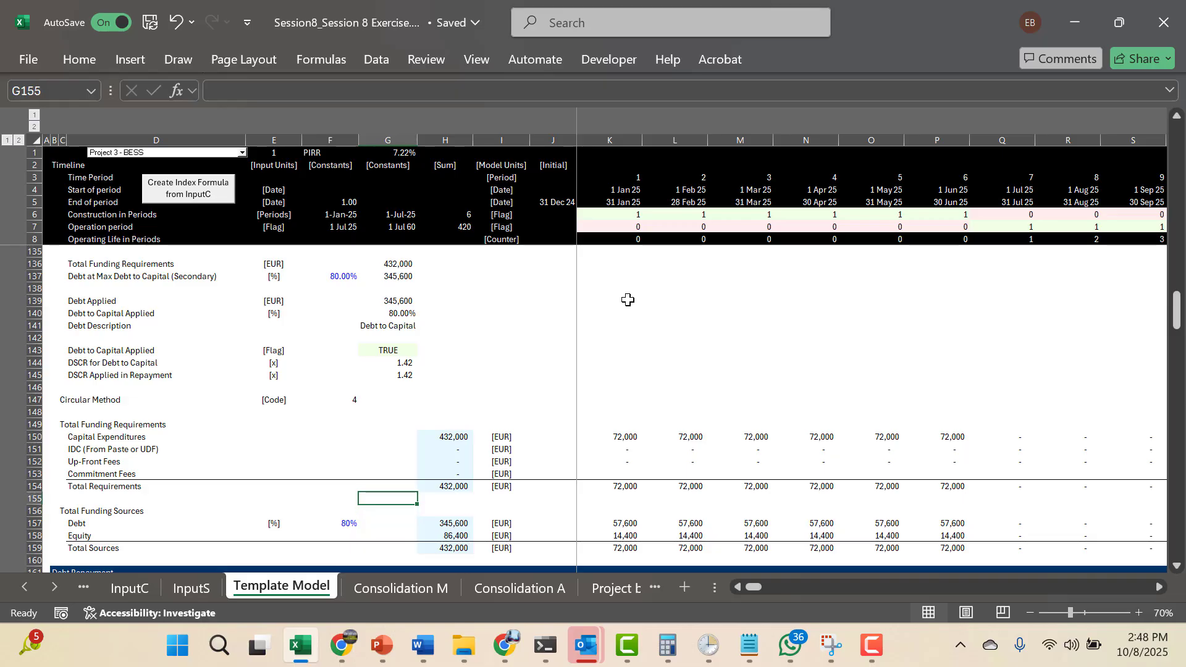
{"action": "key", "text": "Up"}
{"action": "key", "text": "Up"}
{"action": "key", "text": "Up"}
{"action": "key", "text": "Up"}
{"action": "key", "text": "Up"}
{"action": "key", "text": "Up"}
{"action": "key", "text": "Up"}
{"action": "key", "text": "Up"}
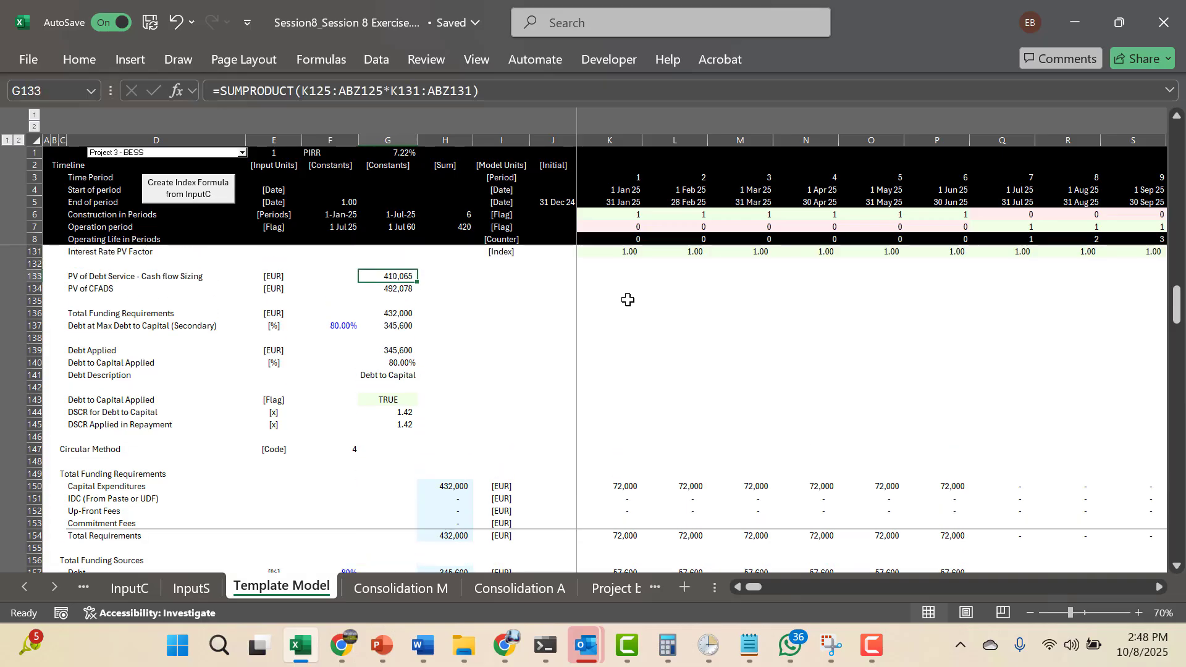
{"action": "key", "text": "Up"}
{"action": "key", "text": "Down"}
{"action": "key", "text": "Down"}
{"action": "key", "text": "Down"}
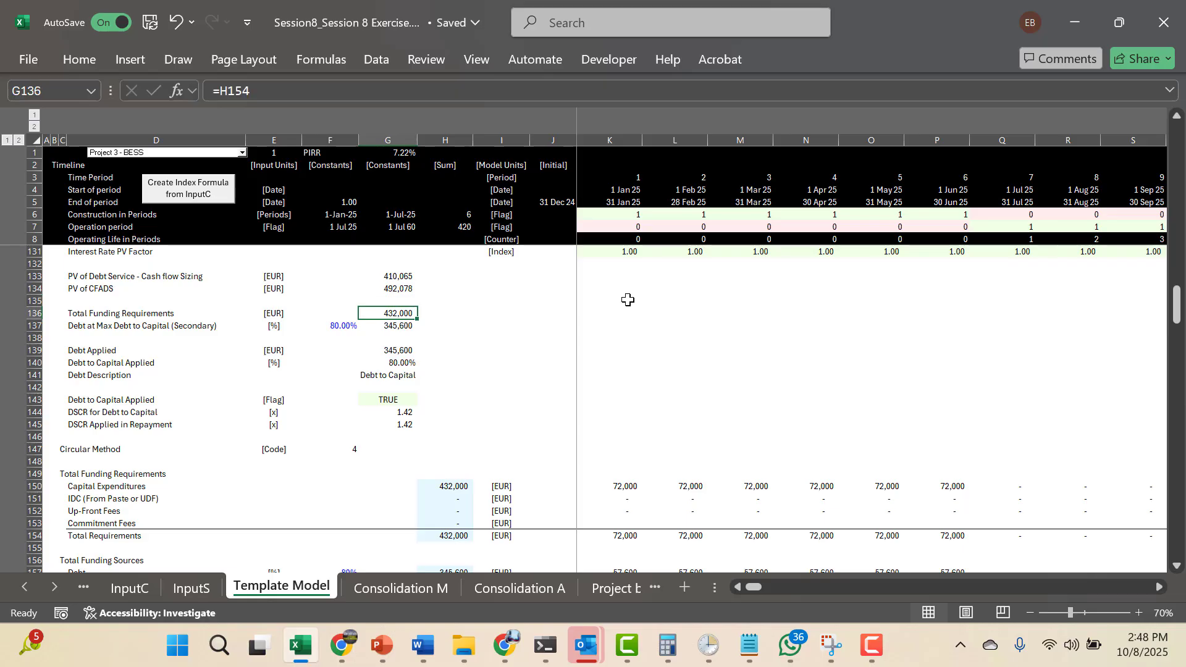
Trace the applied debt results in column G down to the Total Requirements and Debt funding rows
{"action": "key", "text": "Down"}
{"action": "key", "text": "Down"}
{"action": "key", "text": "Down"}
{"action": "key", "text": "Down"}
{"action": "key", "text": "Down"}
{"action": "key", "text": "Down"}
{"action": "key", "text": "Down"}
{"action": "key", "text": "Down"}
{"action": "key", "text": "Down"}
{"action": "key", "text": "Down"}
{"action": "key", "text": "Down"}
{"action": "key", "text": "Down"}
{"action": "key", "text": "Down"}
{"action": "key", "text": "Down"}
{"action": "key", "text": "Down"}
{"action": "key", "text": "Down"}
{"action": "key", "text": "Down"}
{"action": "key", "text": "Down"}
{"action": "key", "text": "Down"}
{"action": "key", "text": "Down"}
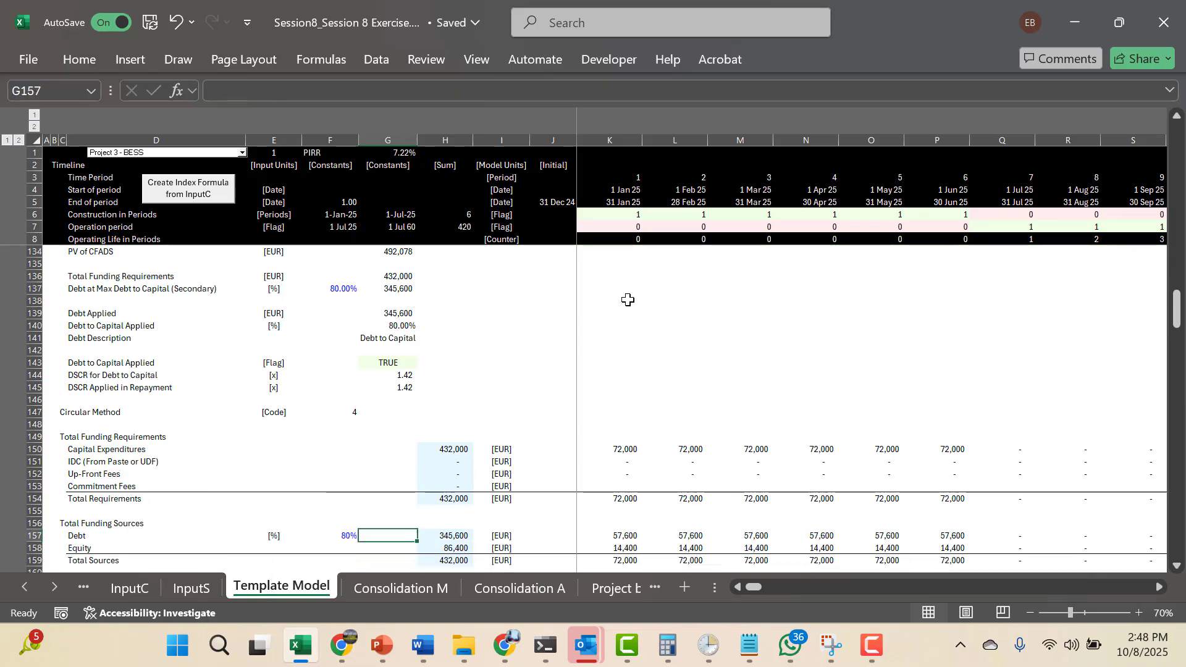
{"action": "key", "text": "Up"}
{"action": "key", "text": "Up"}
{"action": "key", "text": "Up"}
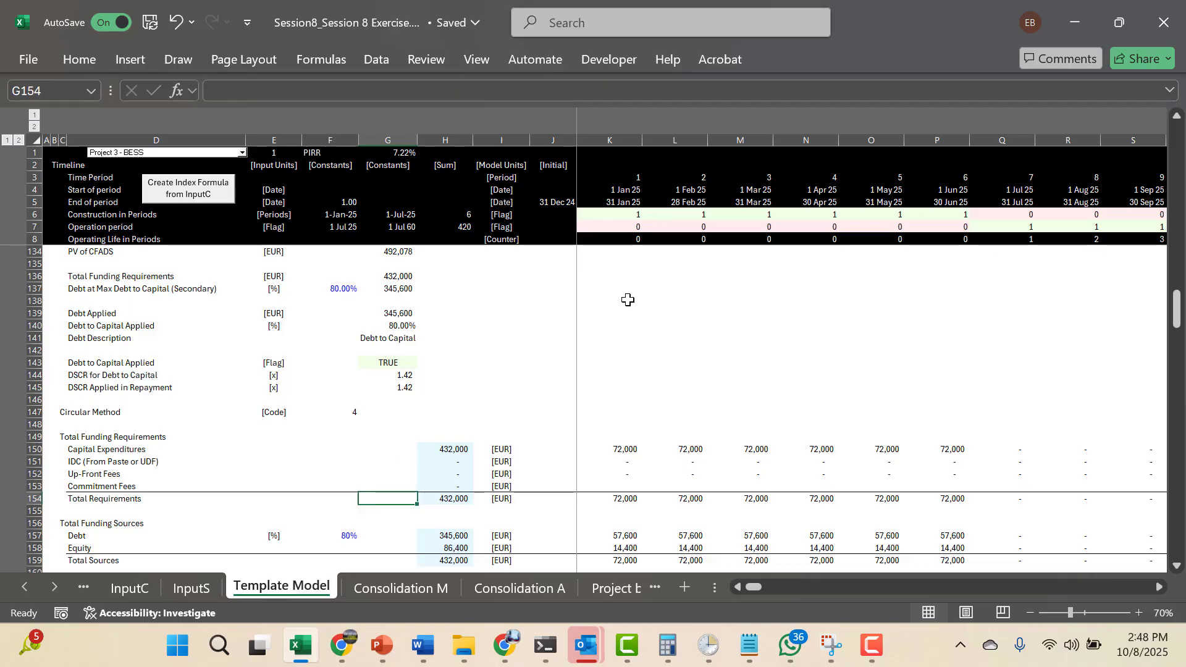
Inspect the Debt and Equity sums and the monthly Debt formula in row 157 under Total Funding Sources
{"action": "key", "text": "Down"}
{"action": "key", "text": "Down"}
{"action": "key", "text": "Down"}
{"action": "key", "text": "Right"}
{"action": "key", "text": "Right"}
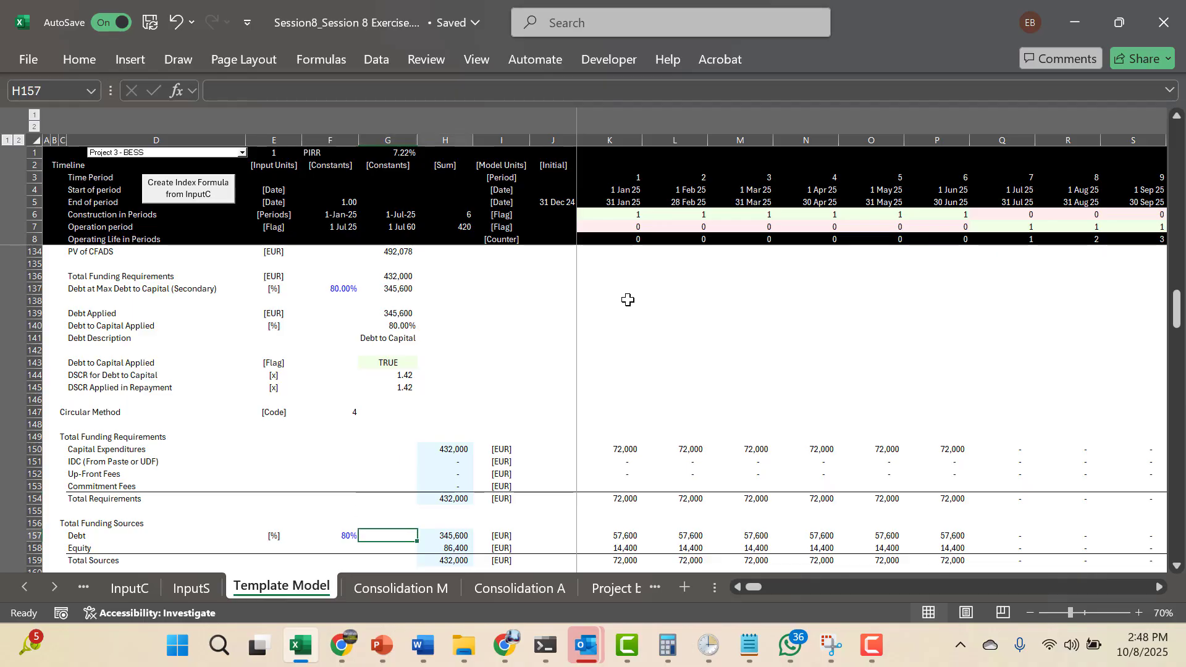
{"action": "key", "text": "Left"}
{"action": "key", "text": "Down"}
{"action": "key", "text": "Down"}
{"action": "key", "text": "Down"}
{"action": "key", "text": "Down"}
{"action": "key", "text": "Down"}
{"action": "key", "text": "Down"}
{"action": "key", "text": "Down"}
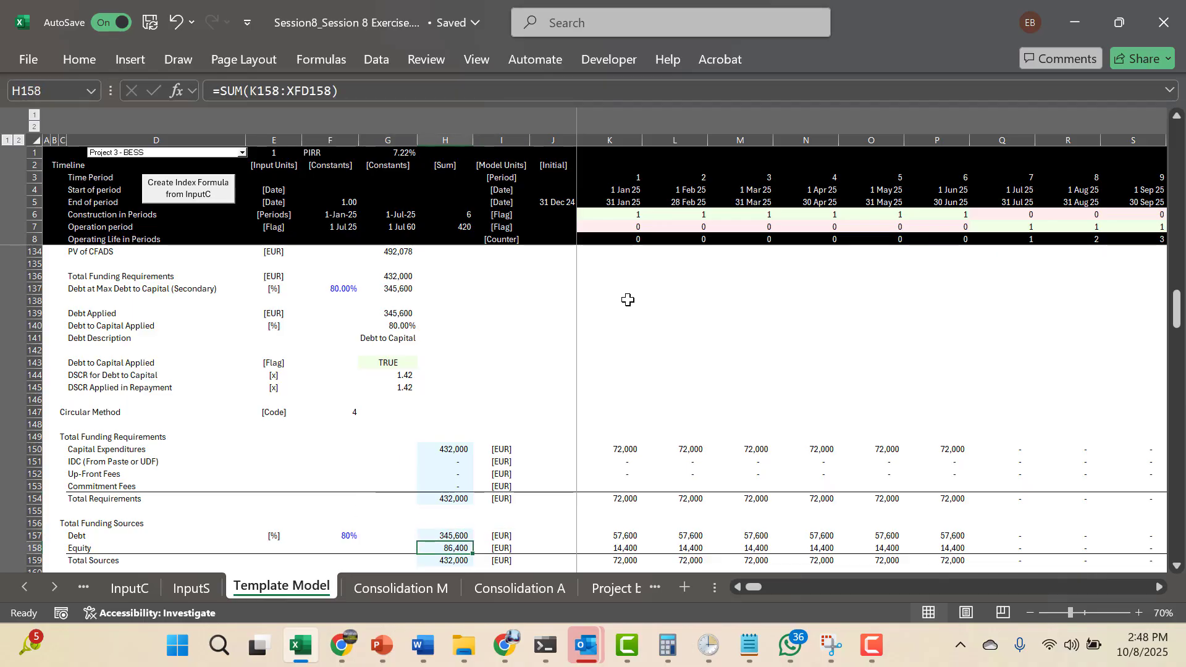
{"action": "key", "text": "Up"}
{"action": "key", "text": "Up"}
{"action": "key", "text": "Up"}
{"action": "key", "text": "Up"}
{"action": "key", "text": "Up"}
{"action": "key", "text": "Up"}
{"action": "key", "text": "Up"}
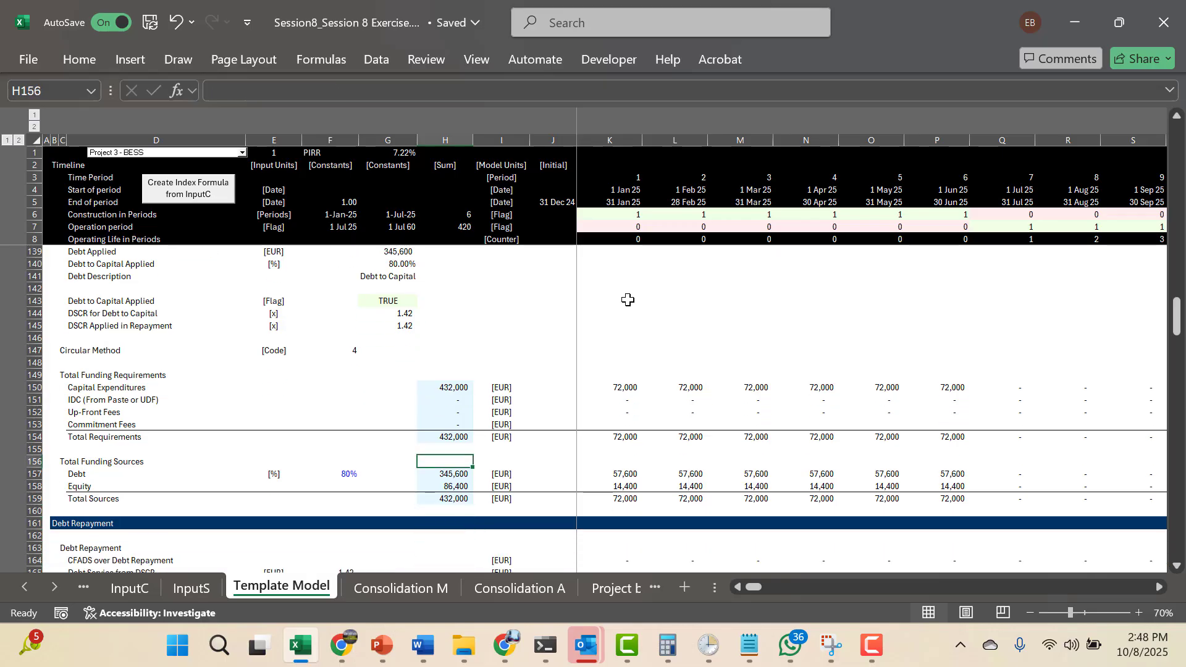
{"action": "key", "text": "Right"}
{"action": "key", "text": "Right"}
{"action": "key", "text": "Right"}
{"action": "key", "text": "Right"}
{"action": "key", "text": "Right"}
{"action": "key", "text": "Right"}
{"action": "key", "text": "Right"}
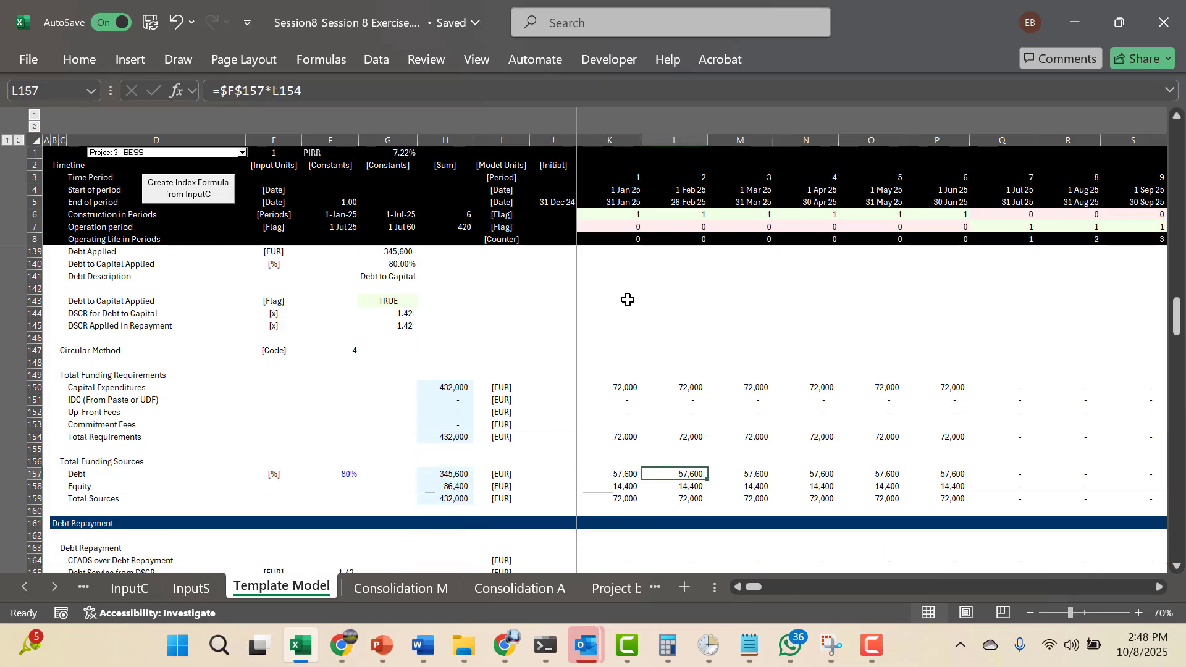
{"action": "key", "text": "Left"}
Examine the Debt Repayment and Scheduled Debt rows, including Add Debt Issued, Closing Balance and the interest lines
{"action": "key", "text": "Down"}
{"action": "key", "text": "Down"}
{"action": "key", "text": "Down"}
{"action": "key", "text": "Down"}
{"action": "key", "text": "Down"}
{"action": "key", "text": "Down"}
{"action": "key", "text": "Down"}
{"action": "key", "text": "Down"}
{"action": "key", "text": "Down"}
{"action": "key", "text": "Down"}
{"action": "key", "text": "Down"}
{"action": "key", "text": "Down"}
{"action": "key", "text": "Down"}
{"action": "key", "text": "Down"}
{"action": "key", "text": "Down"}
{"action": "key", "text": "Down"}
{"action": "key", "text": "Down"}
{"action": "key", "text": "Down"}
{"action": "key", "text": "Down"}
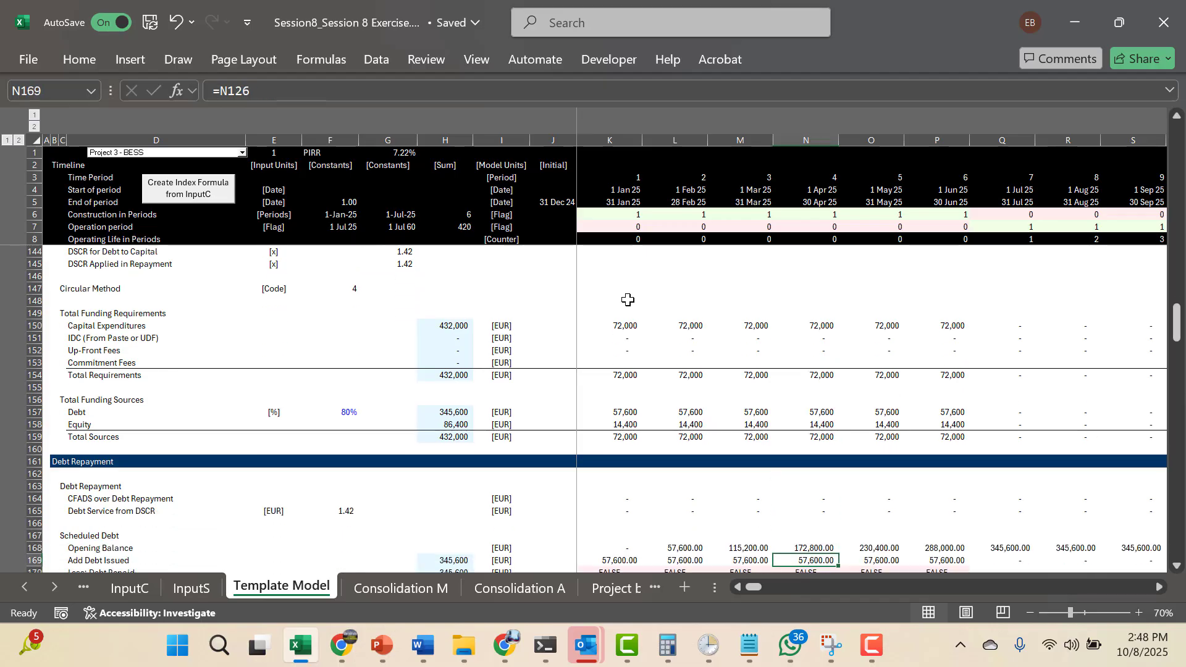
{"action": "key", "text": "Left"}
{"action": "key", "text": "Left"}
{"action": "key", "text": "Left"}
{"action": "key", "text": "Left"}
{"action": "key", "text": "Left"}
{"action": "key", "text": "Left"}
{"action": "key", "text": "Left"}
{"action": "key", "text": "Left"}
{"action": "key", "text": "Up"}
{"action": "key", "text": "Up"}
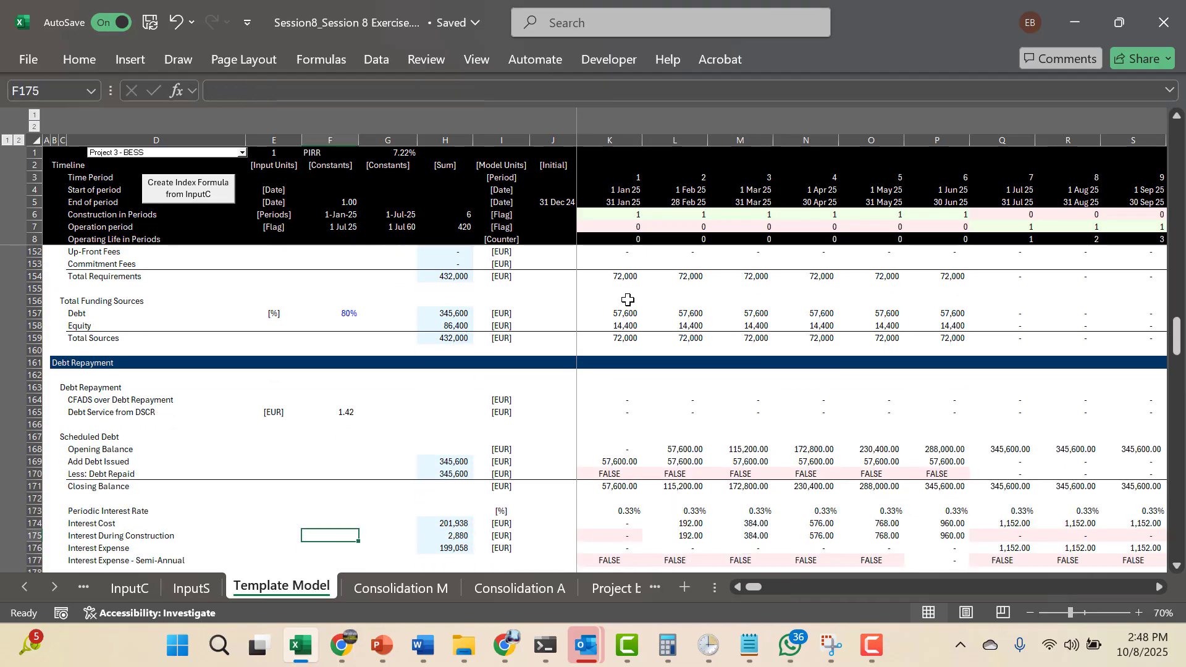
{"action": "key", "text": "Up"}
{"action": "key", "text": "Up"}
{"action": "key", "text": "Up"}
{"action": "key", "text": "Up"}
{"action": "key", "text": "Up"}
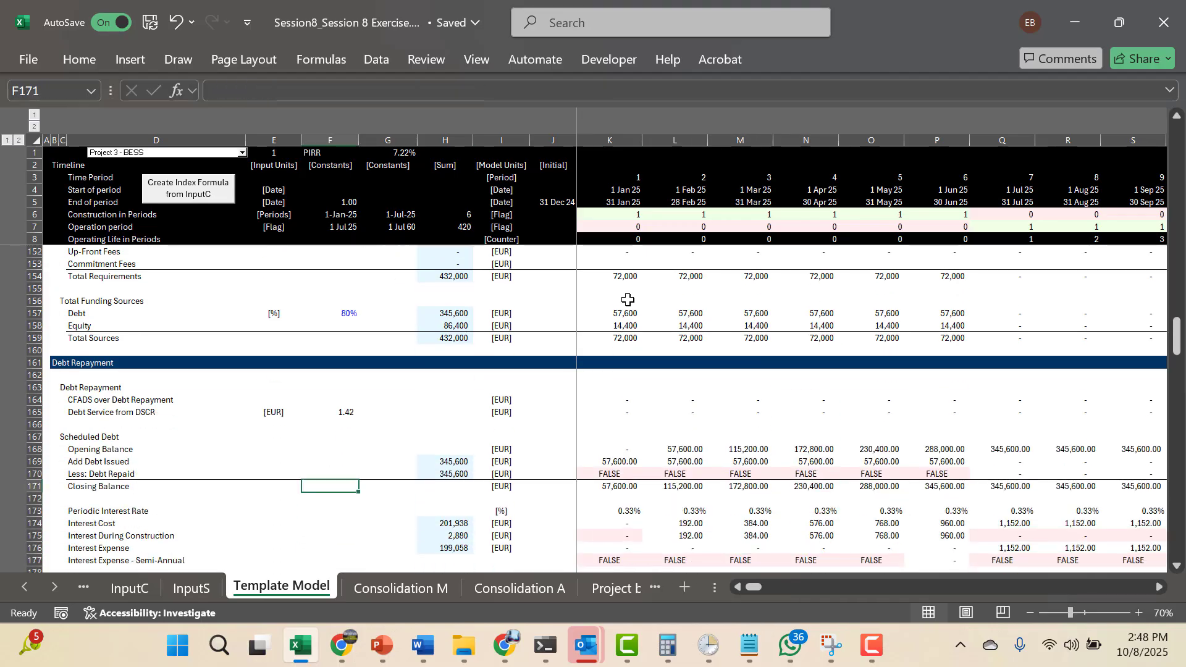
Compare the Add Debt Issued and Less: Debt Repaid totals in H169:H170 and inspect the repaid sum formula
{"action": "key", "text": "Right"}
{"action": "key", "text": "Right"}
{"action": "key", "text": "shift+Down"}
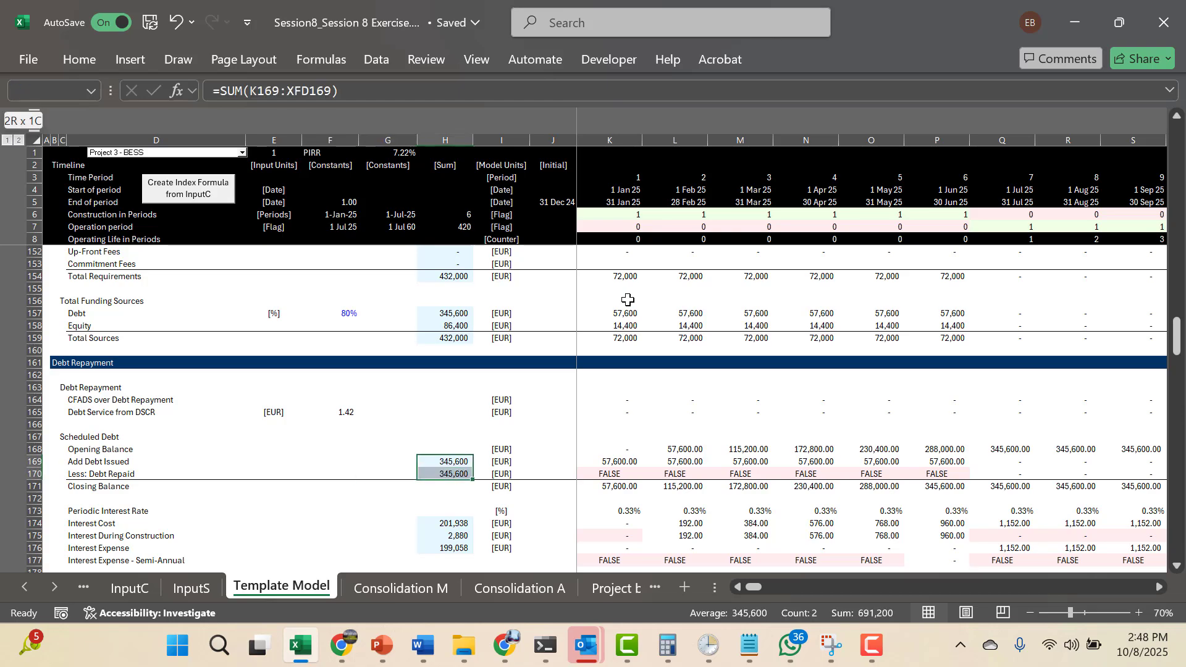
{"action": "key", "text": "ctrl+v"}
{"action": "key", "text": "shift+Down"}
{"action": "key", "text": "Escape"}
{"action": "key", "text": "Down"}
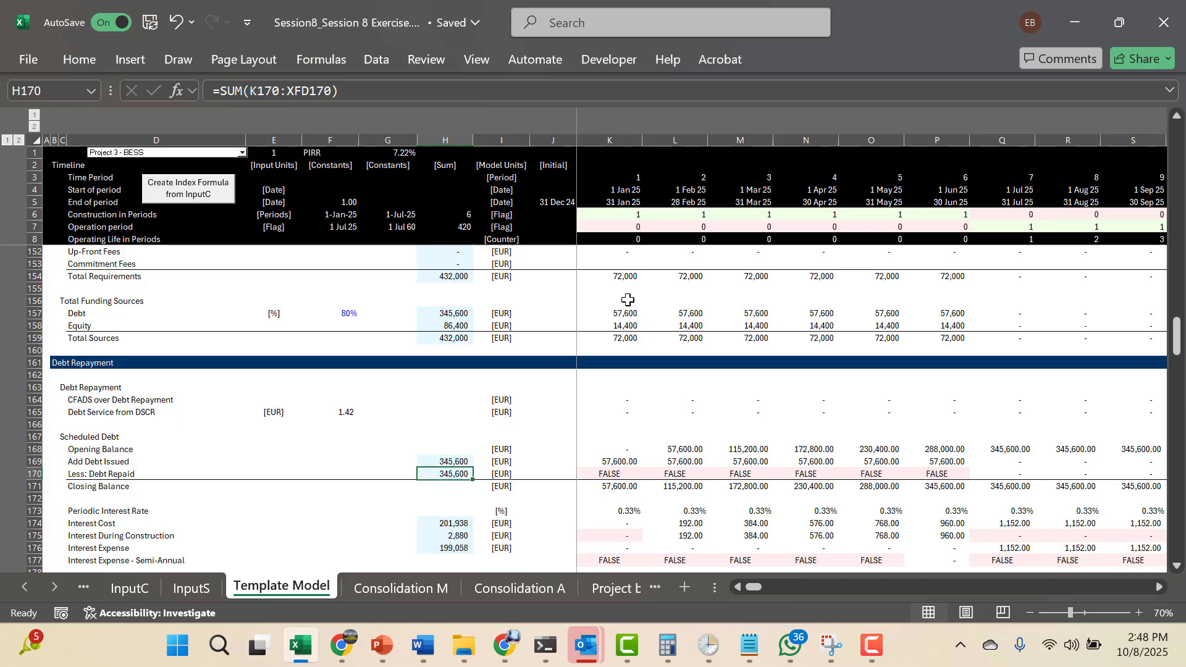
Review the Less: Debt Repaid row and the debt balances across the monthly timeline up to September 2049
{"action": "key", "text": "Right"}
{"action": "key", "text": "Right"}
{"action": "key", "text": "Right"}
{"action": "key", "text": "Right"}
{"action": "key", "text": "Right"}
{"action": "key", "text": "Right"}
{"action": "key", "text": "Right"}
{"action": "key", "text": "Right"}
{"action": "key", "text": "Right"}
{"action": "key", "text": "Right"}
{"action": "key", "text": "Right"}
{"action": "key", "text": "Right"}
{"action": "key", "text": "Right"}
{"action": "key", "text": "Right"}
{"action": "key", "text": "Right"}
{"action": "key", "text": "Right"}
{"action": "key", "text": "Right"}
{"action": "key", "text": "Right"}
{"action": "key", "text": "Right"}
{"action": "key", "text": "Right"}
{"action": "key", "text": "Right"}
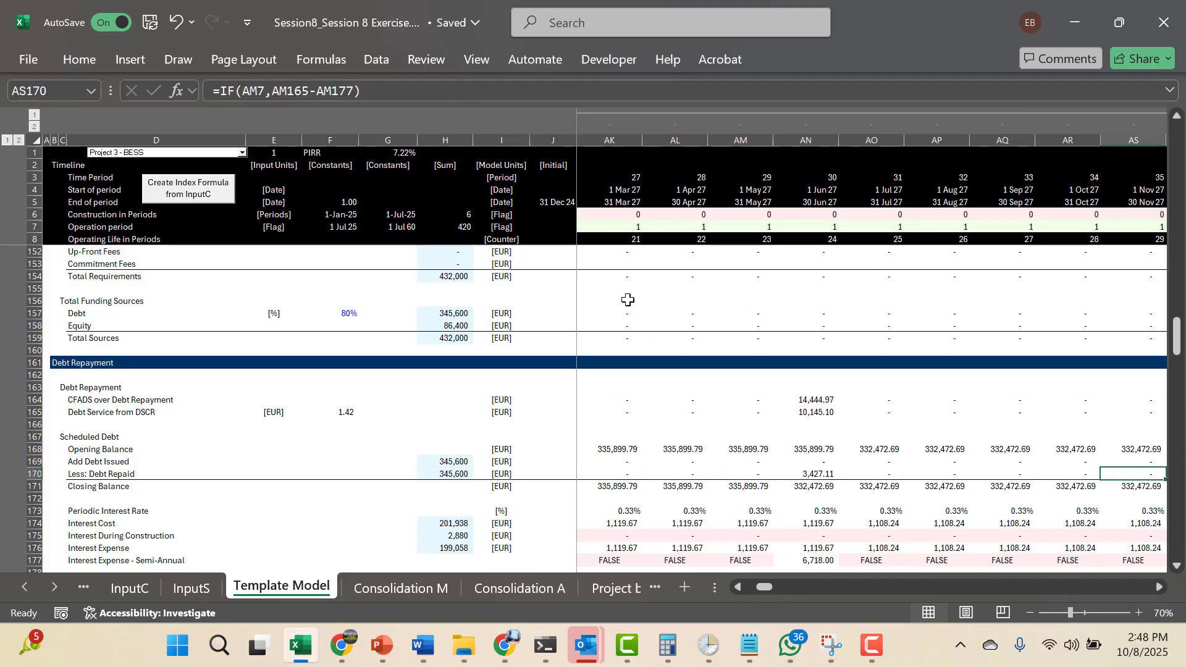
{"action": "key", "text": "Right"}
{"action": "key", "text": "Right"}
{"action": "key", "text": "Right"}
{"action": "key", "text": "Right"}
{"action": "key", "text": "Right"}
{"action": "key", "text": "Right"}
{"action": "key", "text": "Right"}
{"action": "key", "text": "Right"}
{"action": "key", "text": "Right"}
{"action": "key", "text": "Right"}
{"action": "key", "text": "Right"}
{"action": "key", "text": "Right"}
{"action": "key", "text": "Right"}
{"action": "key", "text": "Right"}
{"action": "key", "text": "Right"}
{"action": "key", "text": "Right"}
{"action": "key", "text": "Right"}
{"action": "key", "text": "Right"}
{"action": "key", "text": "Right"}
{"action": "key", "text": "Right"}
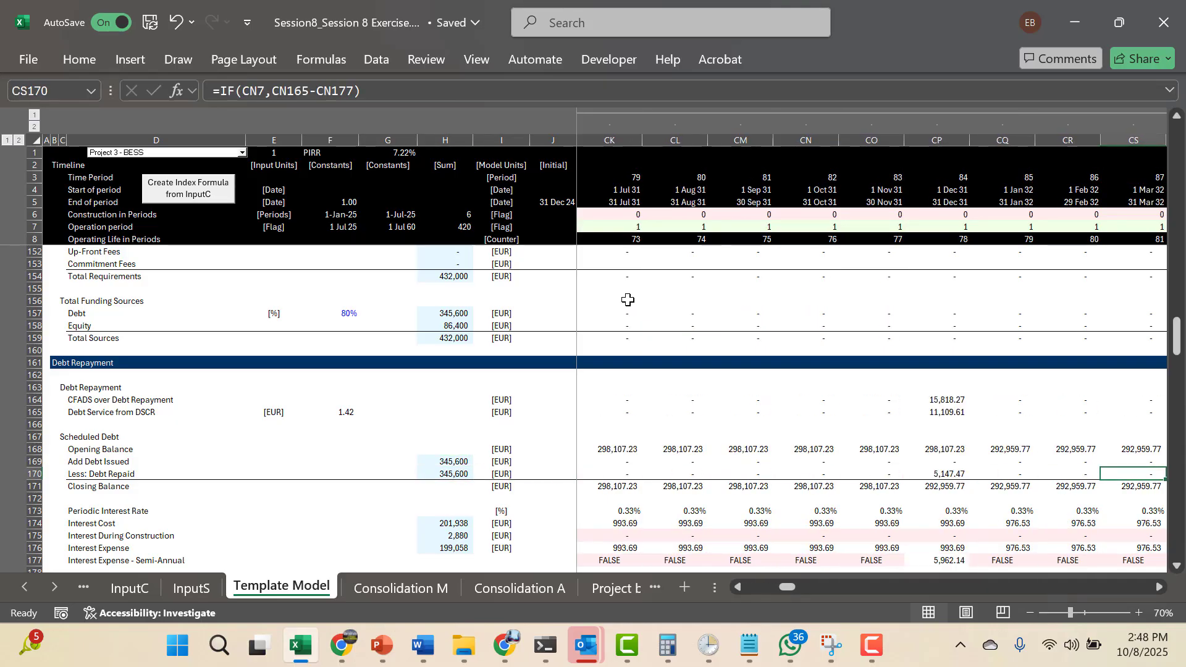
{"action": "key", "text": "Right"}
{"action": "key", "text": "Right"}
{"action": "key", "text": "Right"}
{"action": "key", "text": "Right"}
{"action": "key", "text": "Right"}
{"action": "key", "text": "Right"}
{"action": "key", "text": "Right"}
{"action": "key", "text": "Right"}
{"action": "key", "text": "Right"}
{"action": "key", "text": "Right"}
{"action": "key", "text": "Right"}
{"action": "key", "text": "Right"}
{"action": "key", "text": "Right"}
{"action": "key", "text": "Right"}
{"action": "key", "text": "Right"}
{"action": "key", "text": "Right"}
{"action": "key", "text": "Right"}
{"action": "key", "text": "Right"}
{"action": "key", "text": "Right"}
{"action": "key", "text": "Right"}
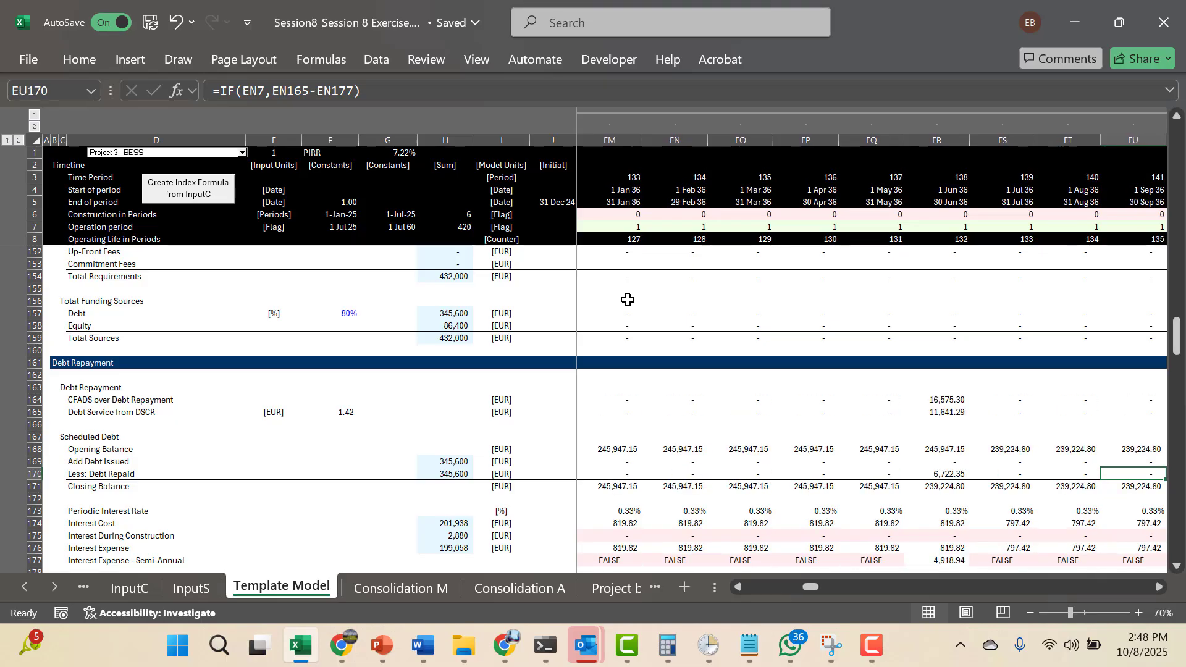
{"action": "key", "text": "Right"}
{"action": "key", "text": "Right"}
{"action": "key", "text": "Right"}
{"action": "key", "text": "Right"}
{"action": "key", "text": "Right"}
{"action": "key", "text": "Right"}
{"action": "key", "text": "Right"}
{"action": "key", "text": "Right"}
{"action": "key", "text": "Right"}
{"action": "key", "text": "Right"}
{"action": "key", "text": "Right"}
{"action": "key", "text": "Right"}
{"action": "key", "text": "Right"}
{"action": "key", "text": "Right"}
{"action": "key", "text": "Right"}
{"action": "key", "text": "Right"}
{"action": "key", "text": "Right"}
{"action": "key", "text": "Right"}
{"action": "key", "text": "Right"}
{"action": "key", "text": "Right"}
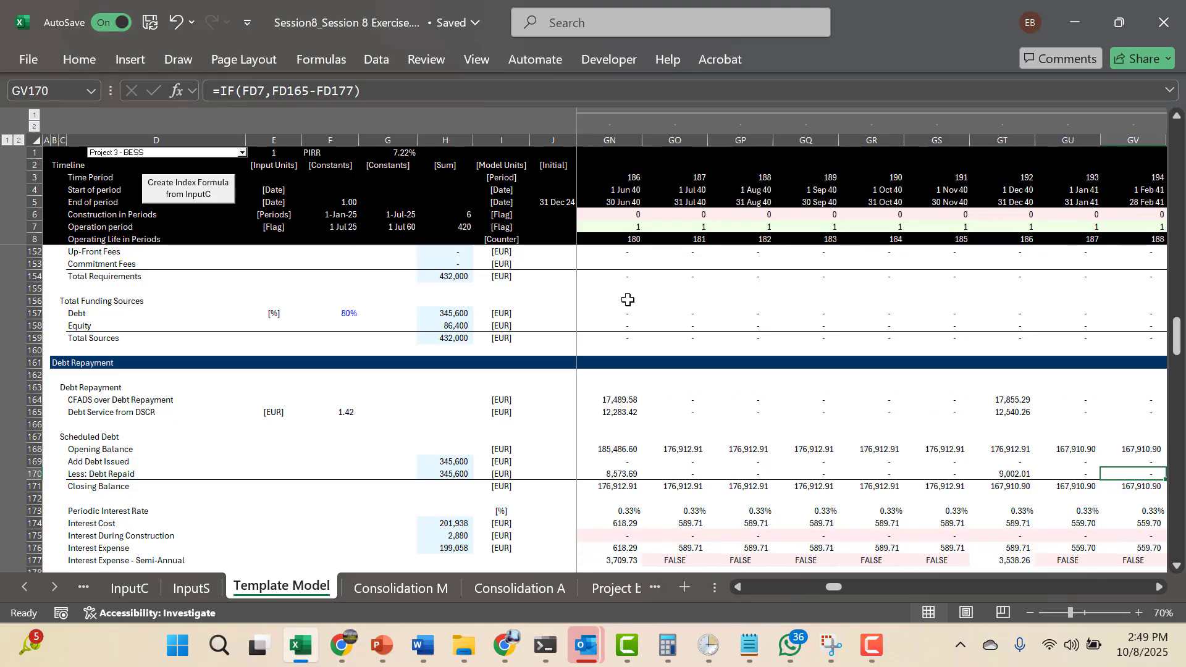
{"action": "key", "text": "Right"}
{"action": "key", "text": "Right"}
{"action": "key", "text": "Right"}
{"action": "key", "text": "Right"}
{"action": "key", "text": "Right"}
{"action": "key", "text": "Right"}
{"action": "key", "text": "Right"}
{"action": "key", "text": "Right"}
{"action": "key", "text": "Right"}
{"action": "key", "text": "Right"}
{"action": "key", "text": "Right"}
{"action": "key", "text": "Right"}
{"action": "key", "text": "Right"}
{"action": "key", "text": "Right"}
{"action": "key", "text": "Right"}
{"action": "key", "text": "Right"}
{"action": "key", "text": "Right"}
{"action": "key", "text": "Right"}
{"action": "key", "text": "Right"}
{"action": "key", "text": "Right"}
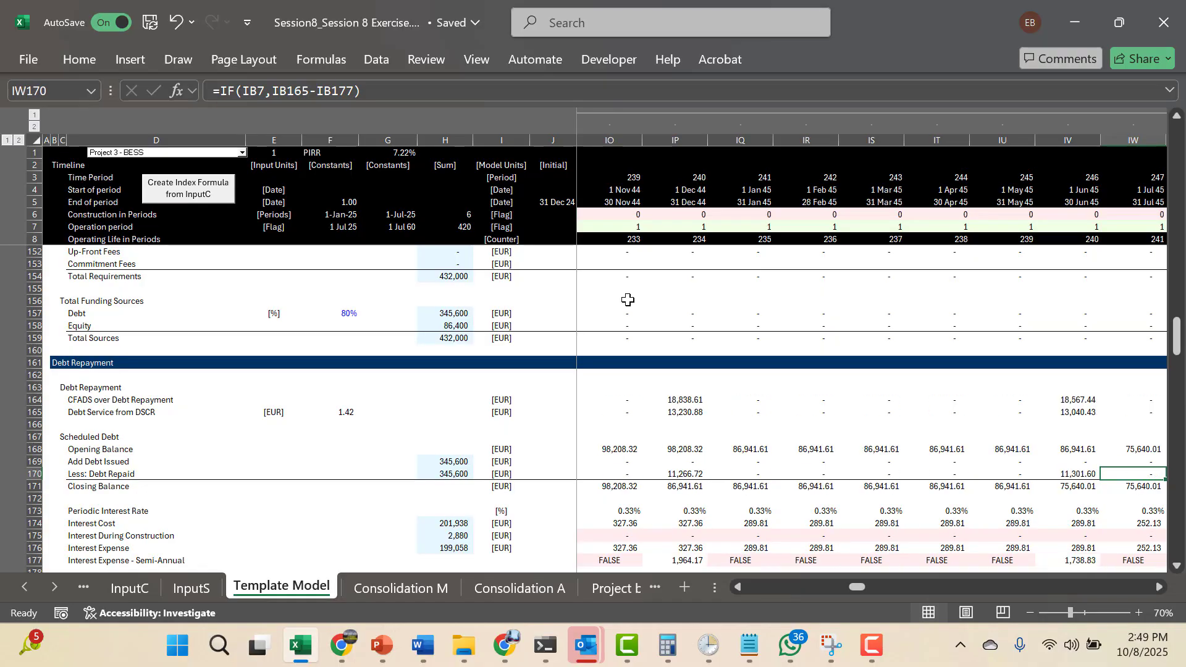
{"action": "key", "text": "Right"}
{"action": "key", "text": "Right"}
{"action": "key", "text": "Right"}
{"action": "key", "text": "Right"}
{"action": "key", "text": "Right"}
{"action": "key", "text": "Right"}
{"action": "key", "text": "Right"}
{"action": "key", "text": "Right"}
{"action": "key", "text": "Right"}
{"action": "key", "text": "Right"}
{"action": "key", "text": "Right"}
{"action": "key", "text": "Right"}
{"action": "key", "text": "Right"}
{"action": "key", "text": "Right"}
{"action": "key", "text": "Right"}
{"action": "key", "text": "Right"}
{"action": "key", "text": "Right"}
{"action": "key", "text": "Right"}
{"action": "key", "text": "Right"}
{"action": "key", "text": "Right"}
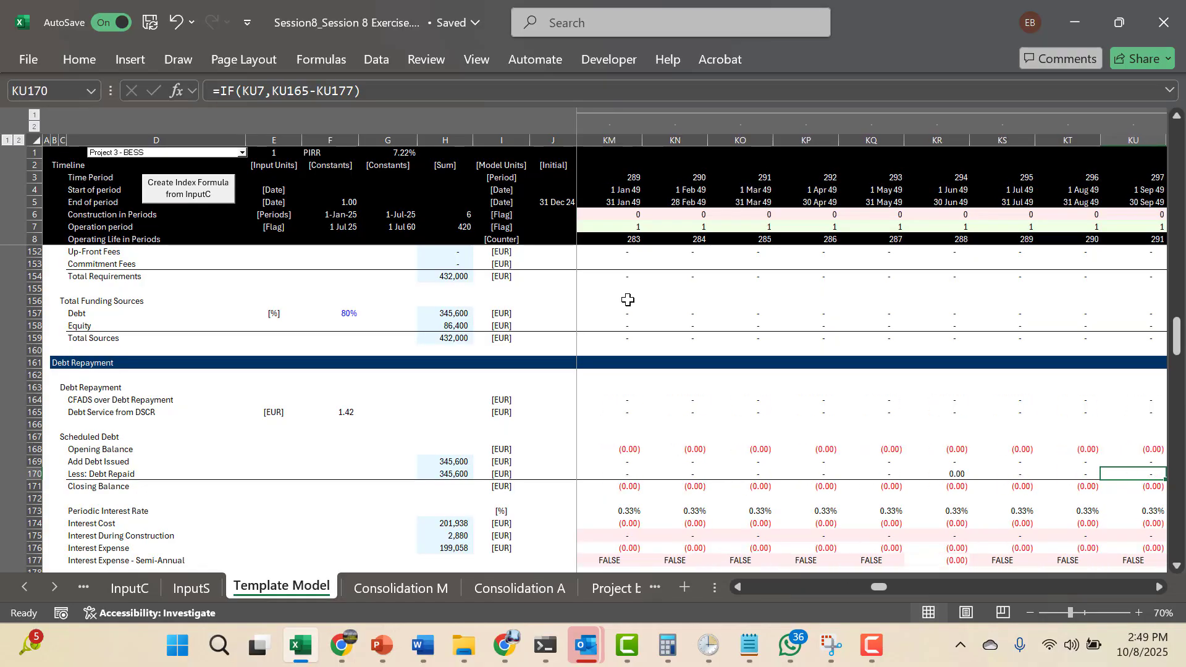
Return to the start of the timeline and examine the interest rows down to the Financial Close Flag
{"action": "key", "text": "Left"}
{"action": "key", "text": "Left"}
{"action": "key", "text": "Left"}
{"action": "key", "text": "Left"}
{"action": "key", "text": "Left"}
{"action": "key", "text": "Left"}
{"action": "key", "text": "Left"}
{"action": "key", "text": "ctrl+Left"}
{"action": "key", "text": "Left"}
{"action": "key", "text": "Left"}
{"action": "key", "text": "Left"}
{"action": "key", "text": "Left"}
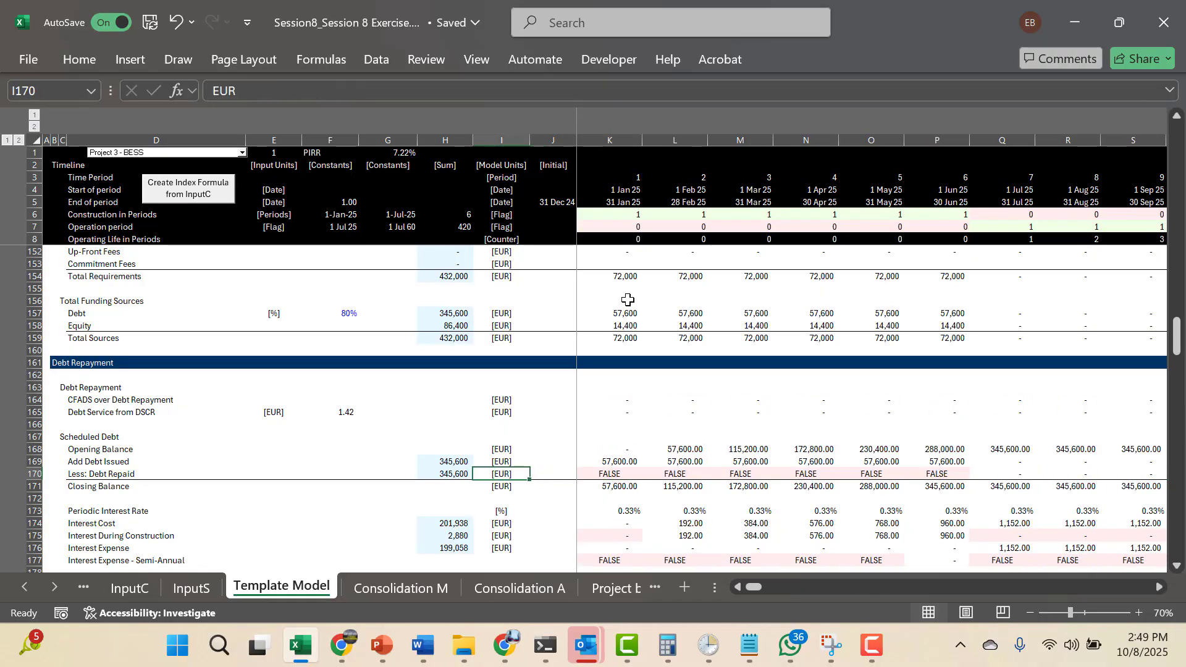
{"action": "key", "text": "Left"}
{"action": "key", "text": "Left"}
{"action": "key", "text": "Down"}
{"action": "key", "text": "Down"}
{"action": "key", "text": "Down"}
{"action": "key", "text": "Down"}
{"action": "key", "text": "Down"}
{"action": "key", "text": "Down"}
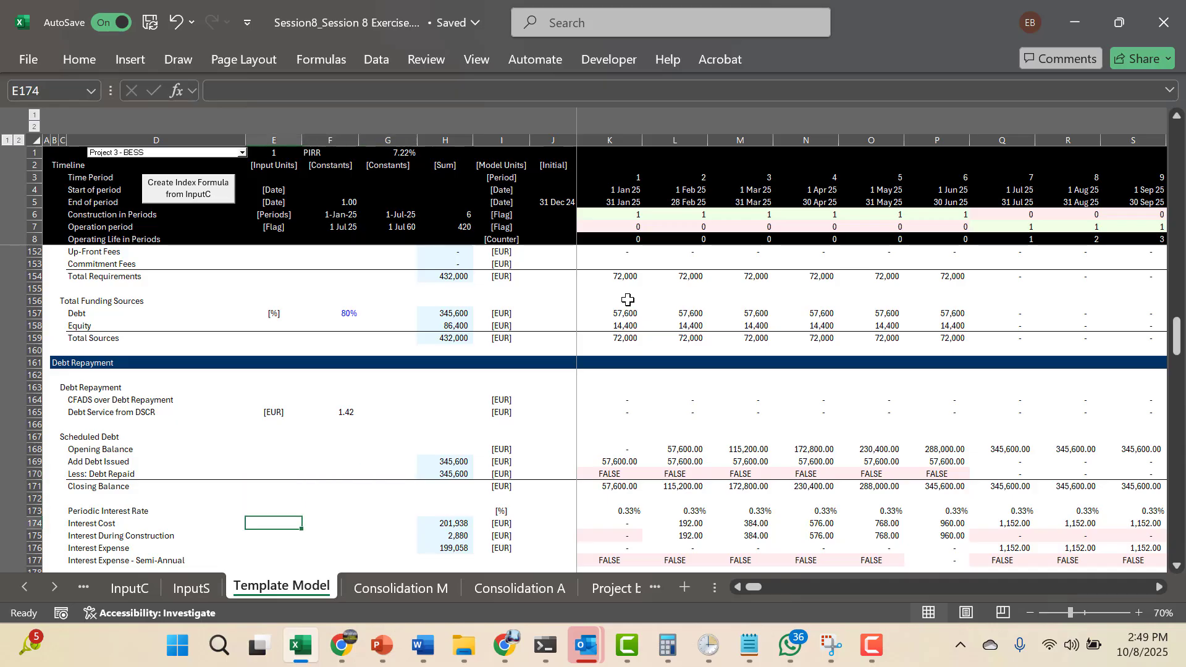
{"action": "key", "text": "Down"}
{"action": "key", "text": "Down"}
{"action": "key", "text": "Down"}
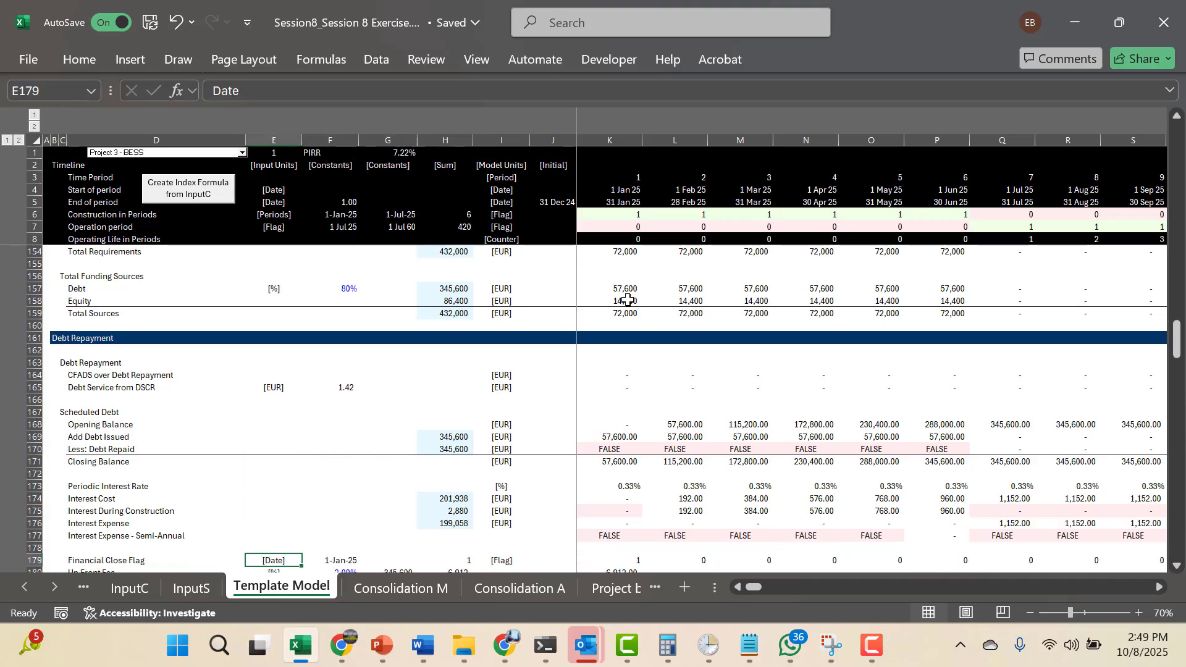
{"action": "key", "text": "Up"}
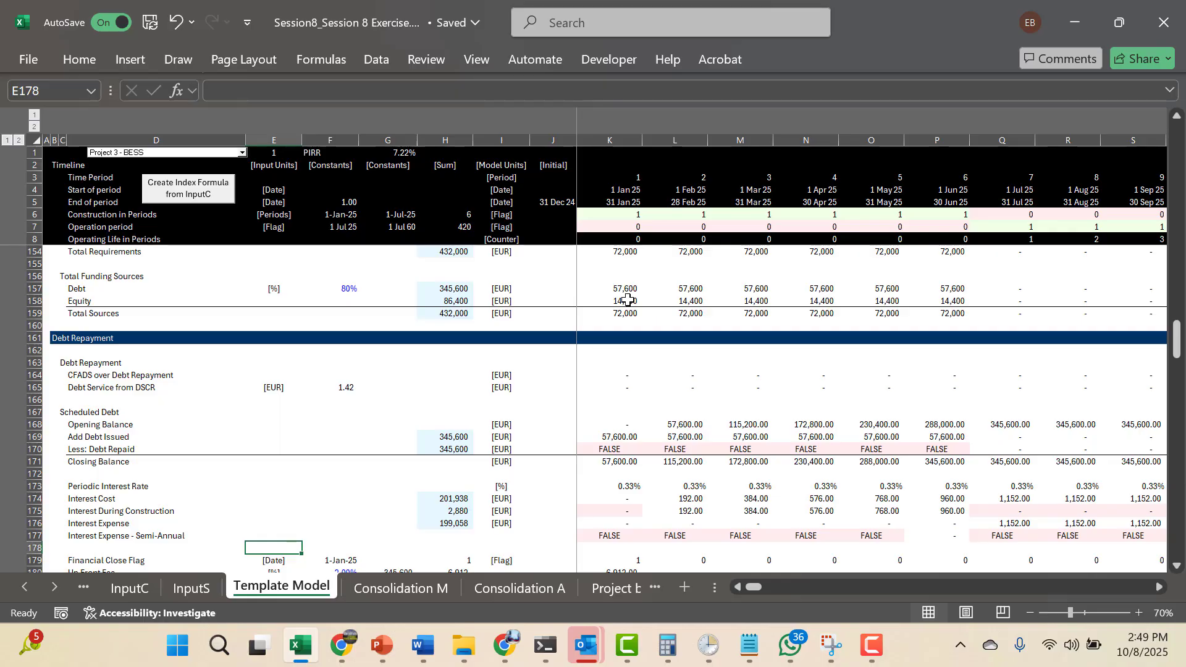
Save the workbook and then save a copy of it as Session 9 Exercise.xlsm in the same folder
{"action": "key", "text": "ctrl+s"}
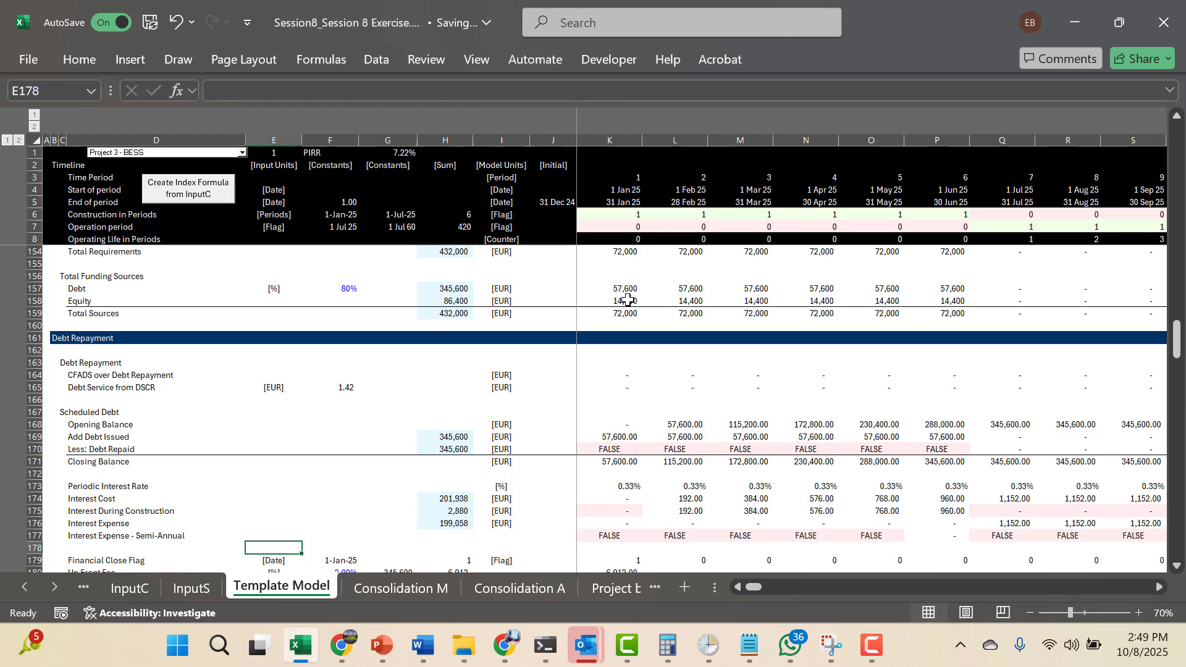
{"action": "key", "text": "F12"}
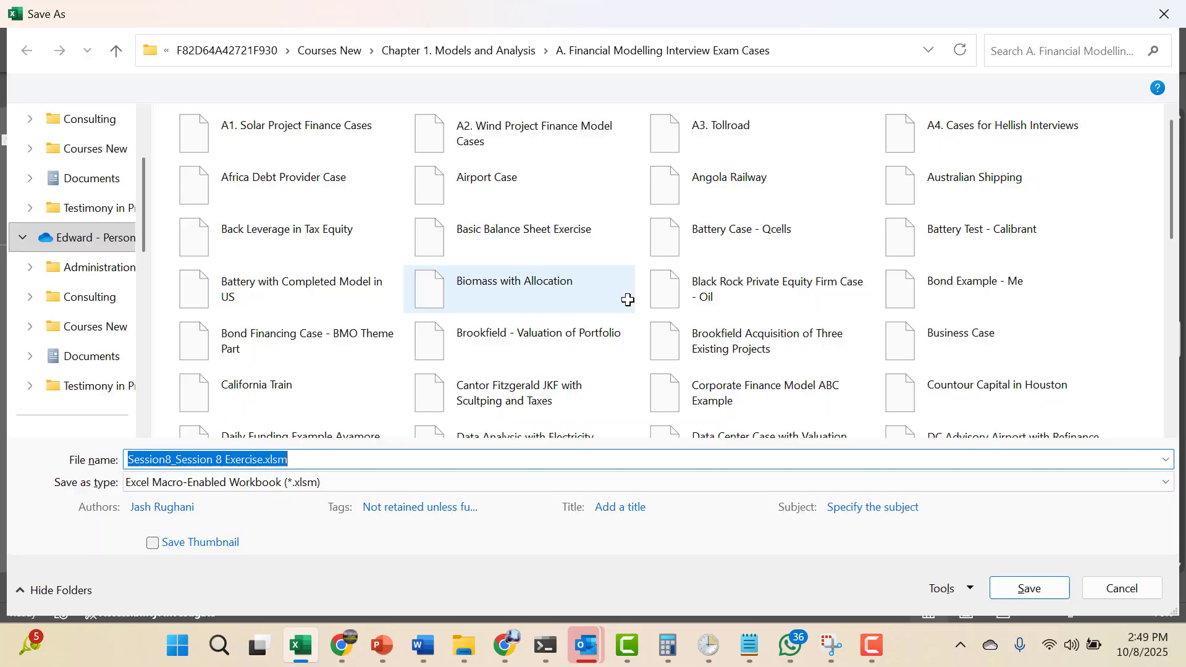
{"action": "key", "text": "Home"}
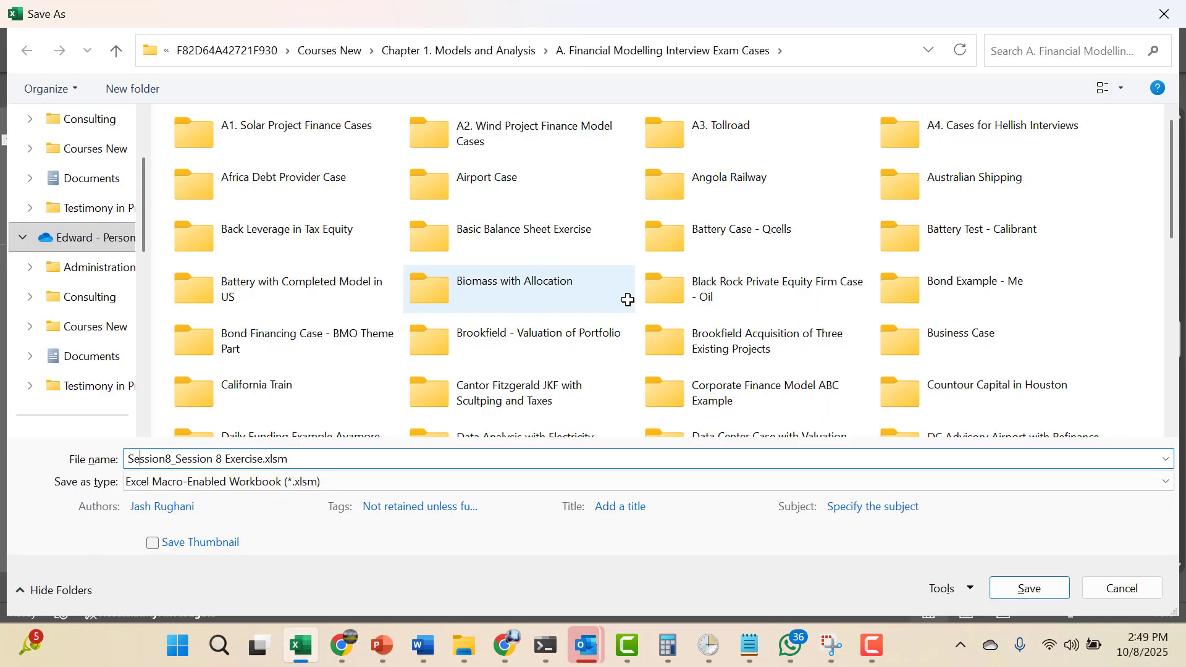
{"action": "key", "text": "Delete"}
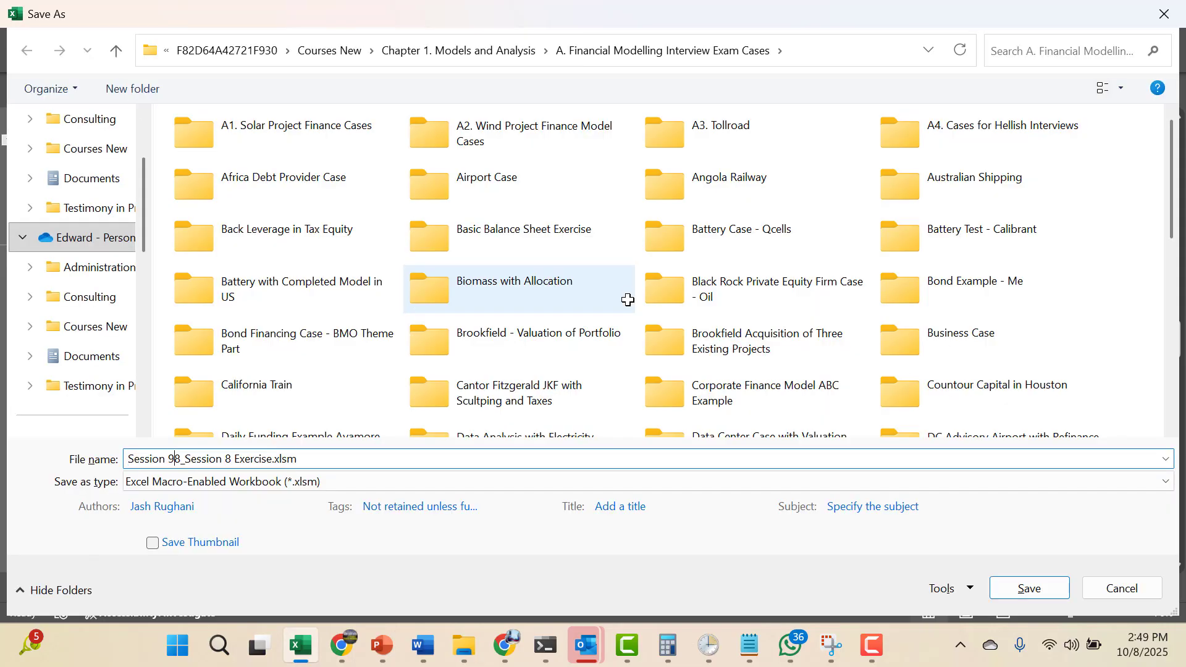
{"action": "type", "text": "9"}
{"action": "key", "text": "Delete"}
{"action": "key", "text": "Delete"}
{"action": "key", "text": "Delete"}
{"action": "key", "text": "Delete"}
{"action": "key", "text": "Delete"}
{"action": "key", "text": "Delete"}
{"action": "key", "text": "Delete"}
{"action": "key", "text": "Delete"}
{"action": "key", "text": "Delete"}
{"action": "key", "text": "Delete"}
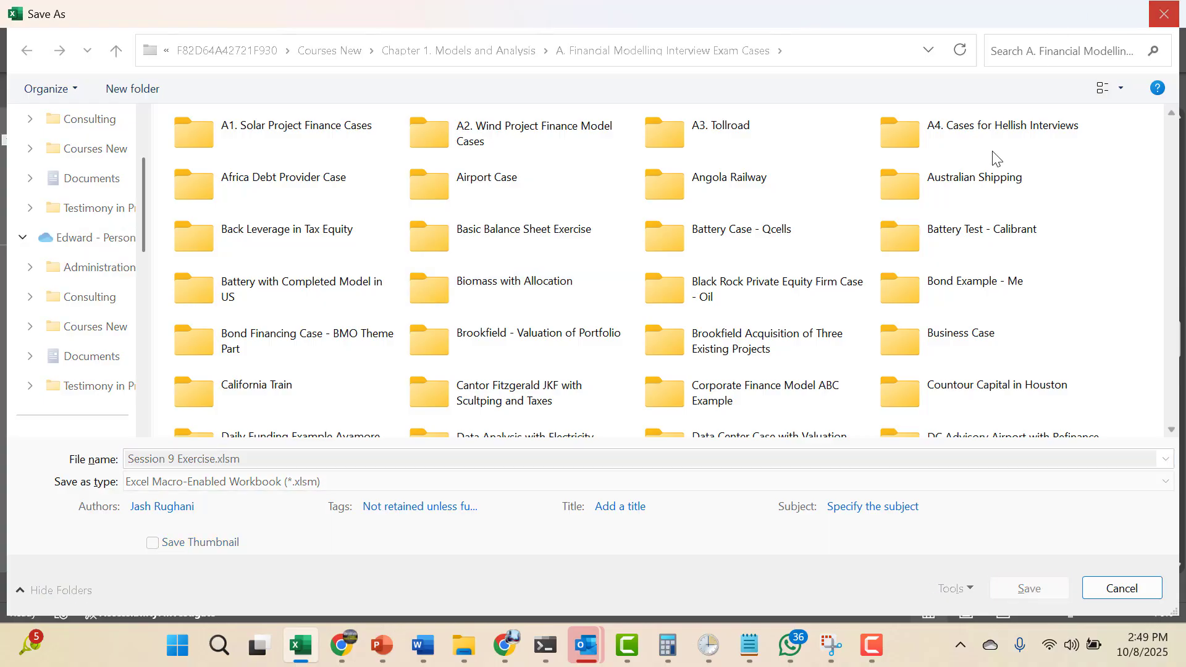
{"action": "key", "text": "Return"}
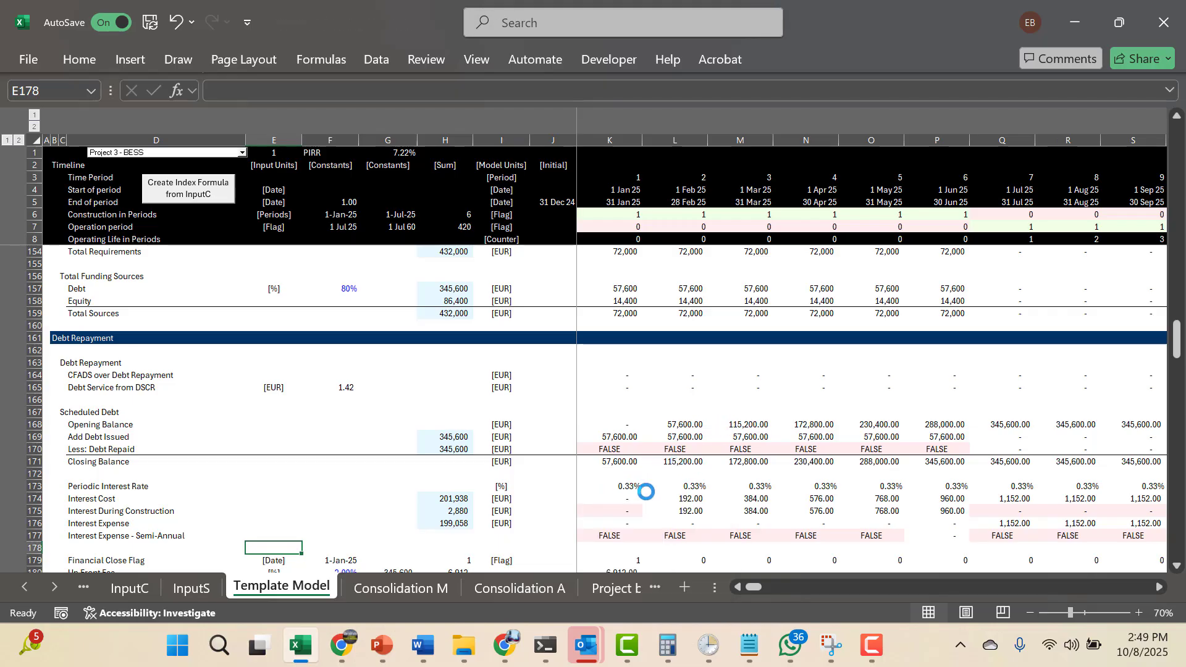
Move up from the Scheduled Debt totals to the debt sizing block and inspect the Max Debt to Capital percentage formula in F137
{"action": "left_click", "coordinate": [488, 437]}
{"action": "key", "text": "Left"}
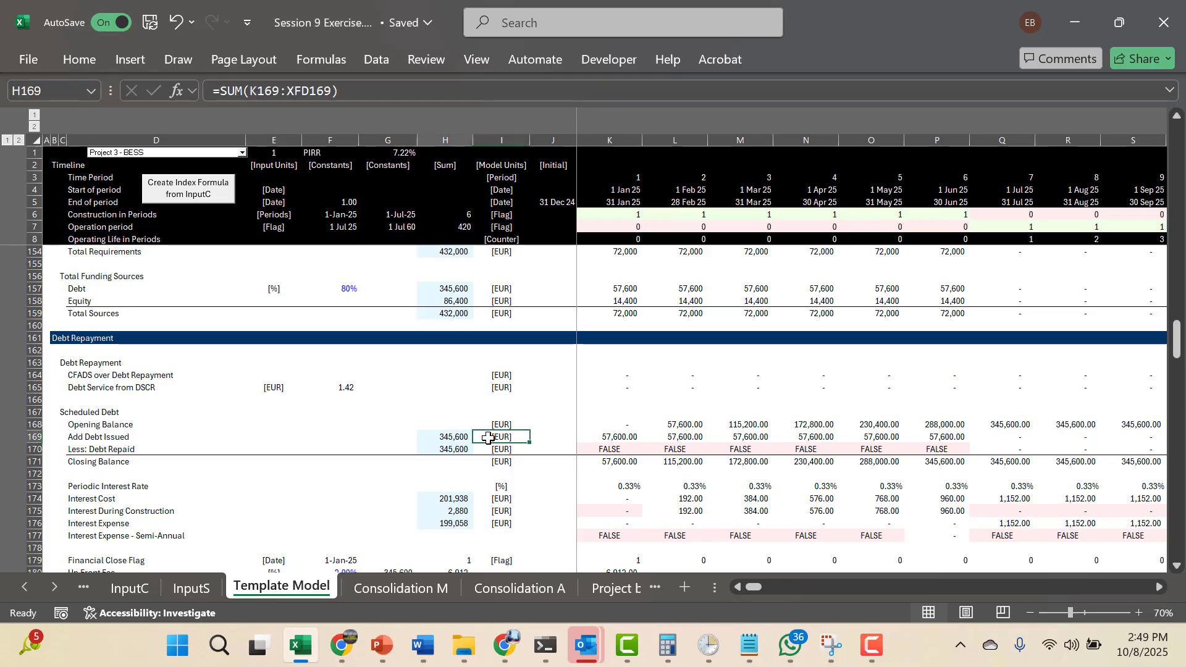
{"action": "key", "text": "Page_Up"}
{"action": "key", "text": "Up"}
{"action": "key", "text": "Up"}
{"action": "key", "text": "Up"}
{"action": "key", "text": "Up"}
{"action": "key", "text": "Up"}
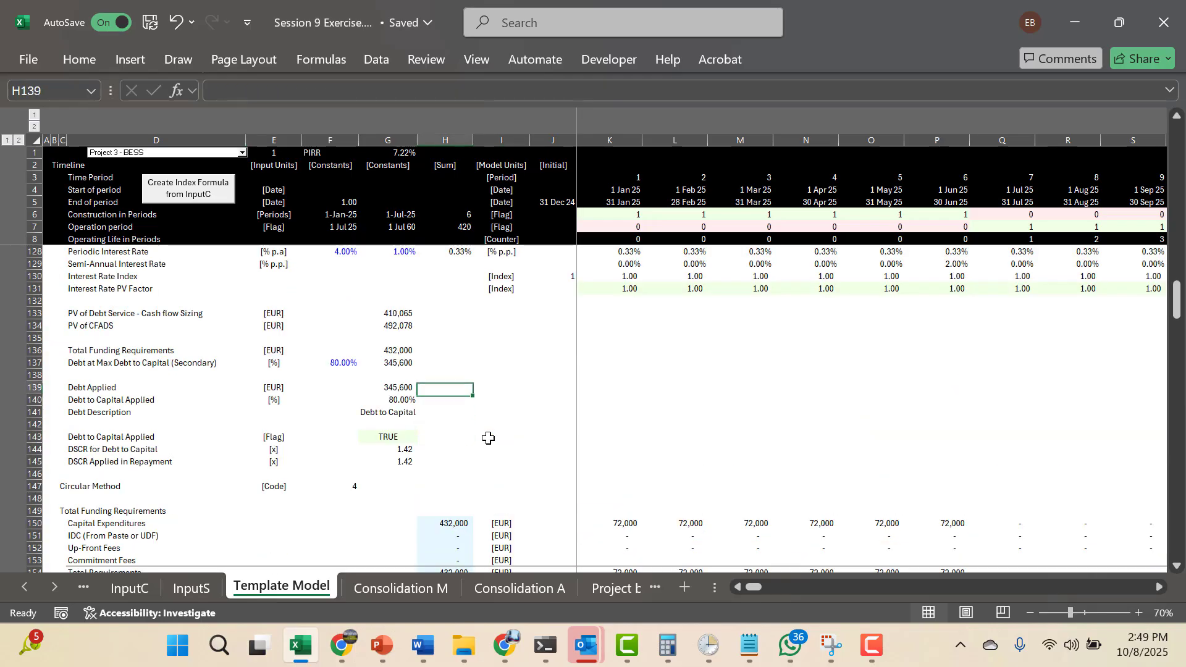
{"action": "key", "text": "Left"}
{"action": "key", "text": "Left"}
{"action": "key", "text": "Up"}
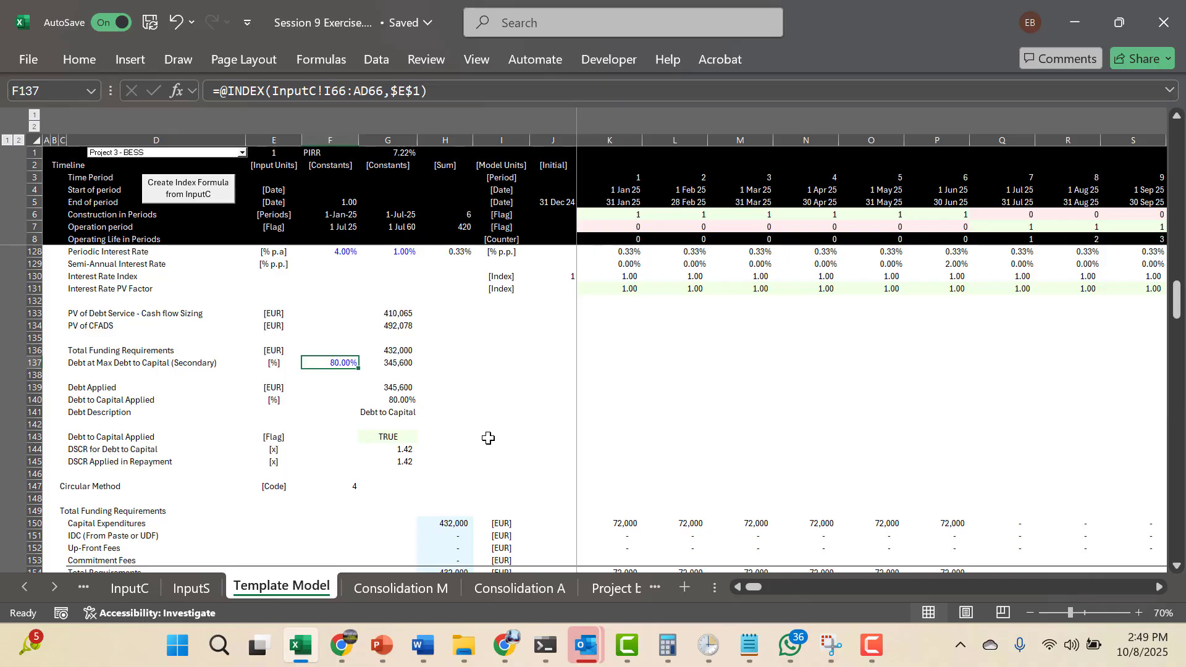
Set the Debt Tenure of Project 1 - Solar to 15 years in cell I69 of the InputC sheet
{"action": "key", "text": "ctrl+Page_Up"}
{"action": "key", "text": "ctrl+Page_Up"}
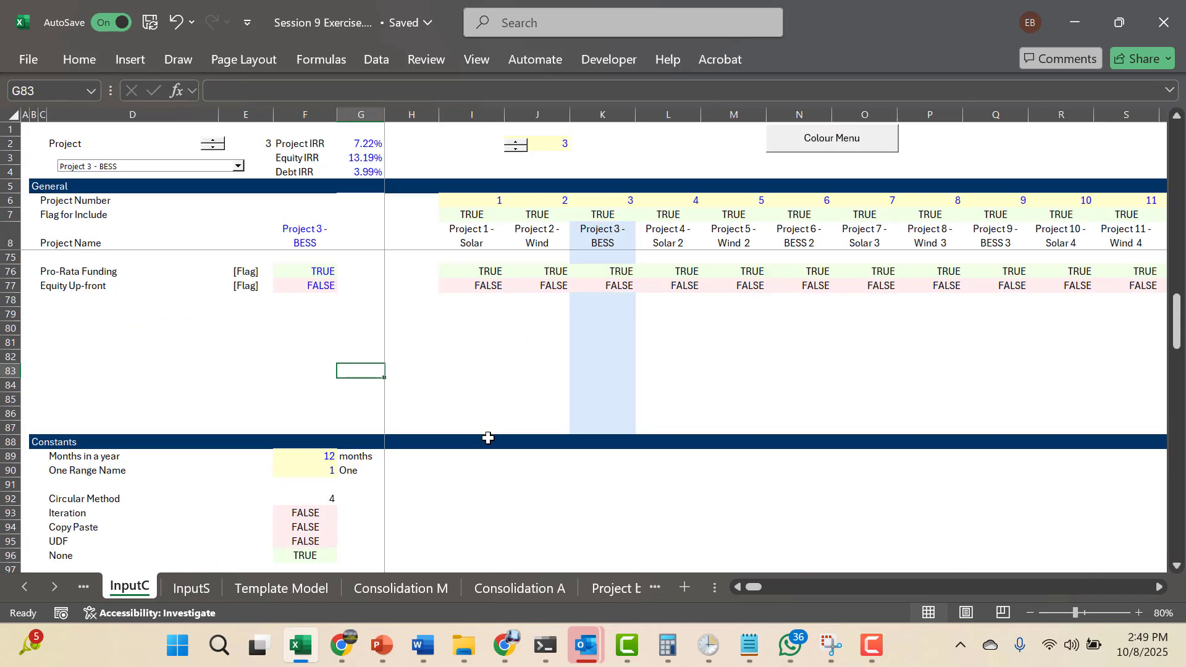
{"action": "left_click", "coordinate": [490, 387]}
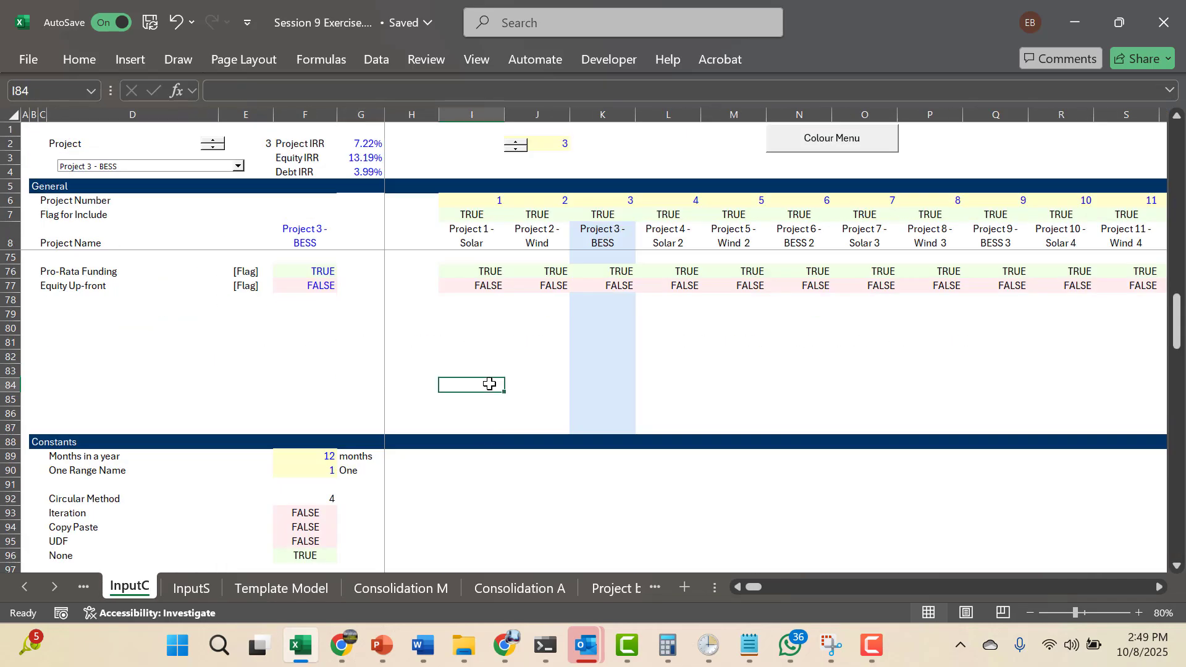
{"action": "scroll", "coordinate": [490, 385], "scroll_direction": "up", "scroll_amount": 7}
{"action": "left_click", "coordinate": [490, 384]}
{"action": "key", "text": "Down"}
{"action": "key", "text": "Down"}
{"action": "key", "text": "Down"}
{"action": "key", "text": "Down"}
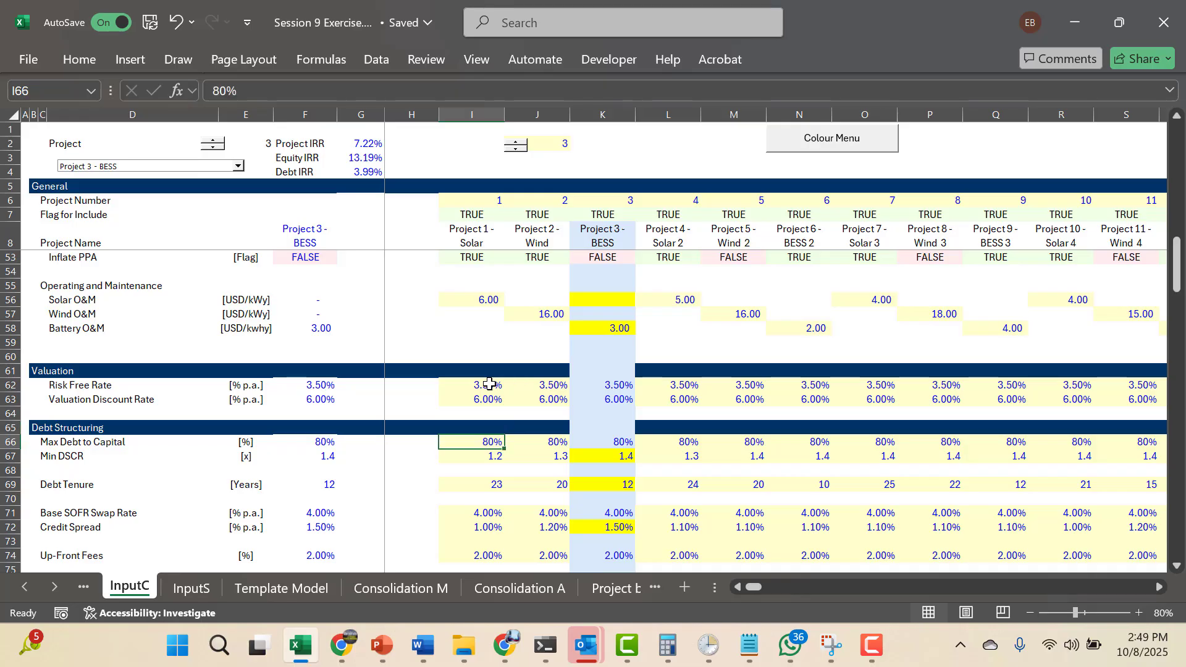
{"action": "key", "text": "Down"}
{"action": "key", "text": "Down"}
{"action": "key", "text": "Down"}
{"action": "key", "text": "Left"}
{"action": "key", "text": "Left"}
{"action": "key", "text": "Right"}
{"action": "key", "text": "Right"}
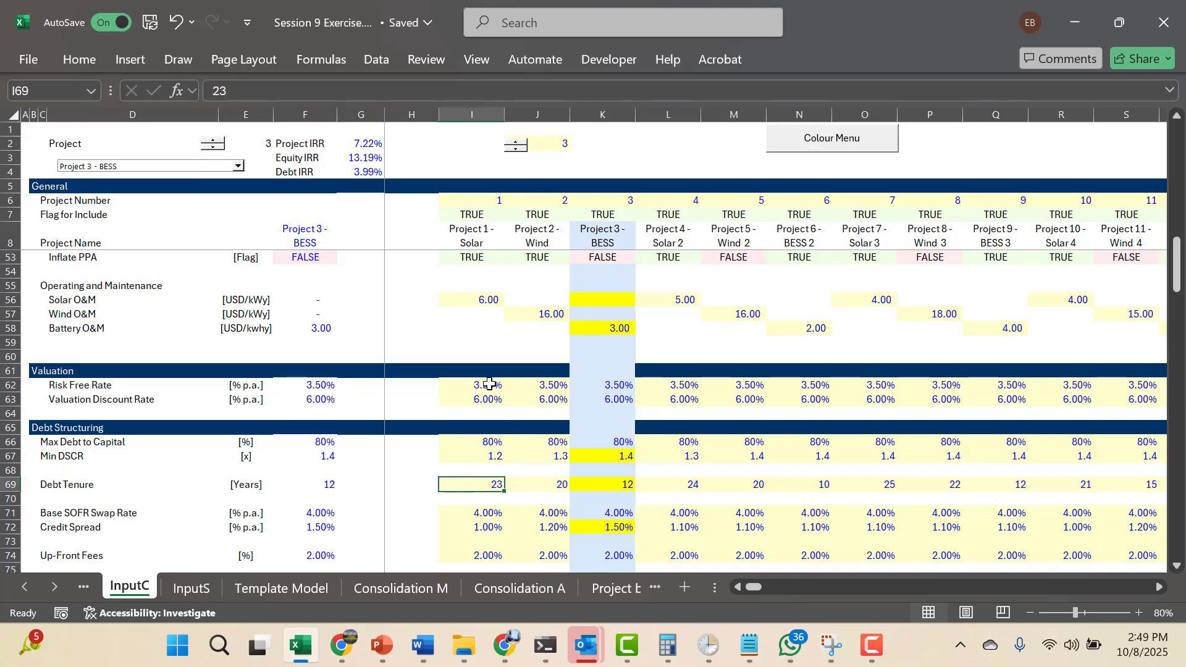
{"action": "type", "text": "15"}
{"action": "key", "text": "ctrl+Return"}
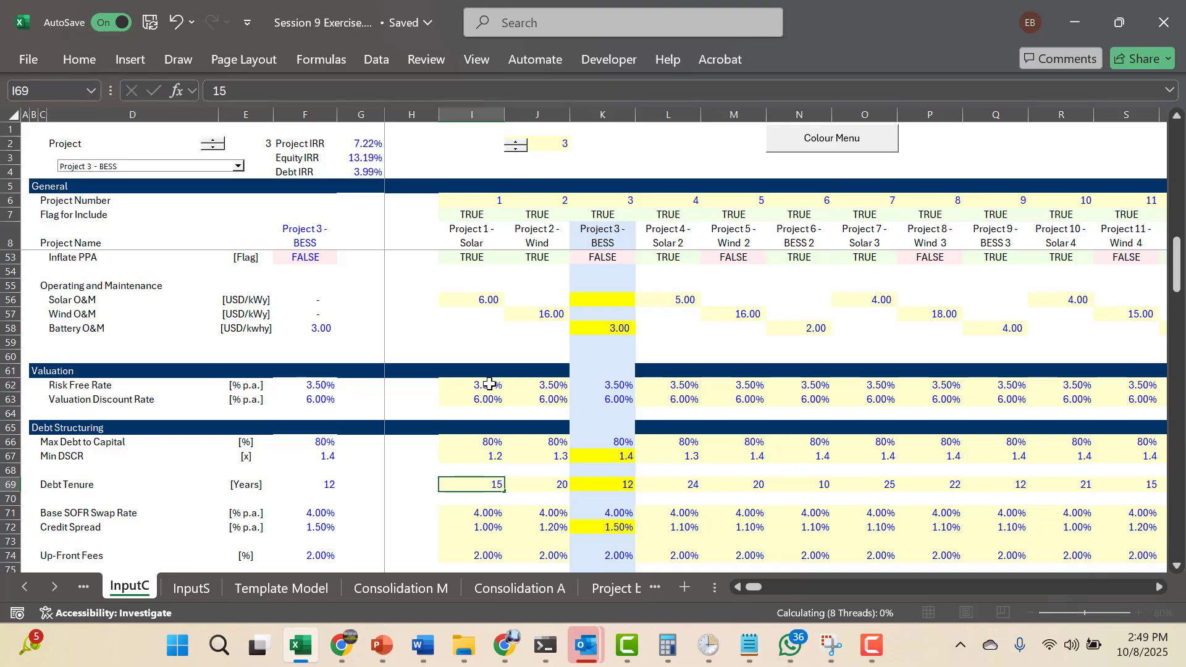
{"action": "key", "text": "Down"}
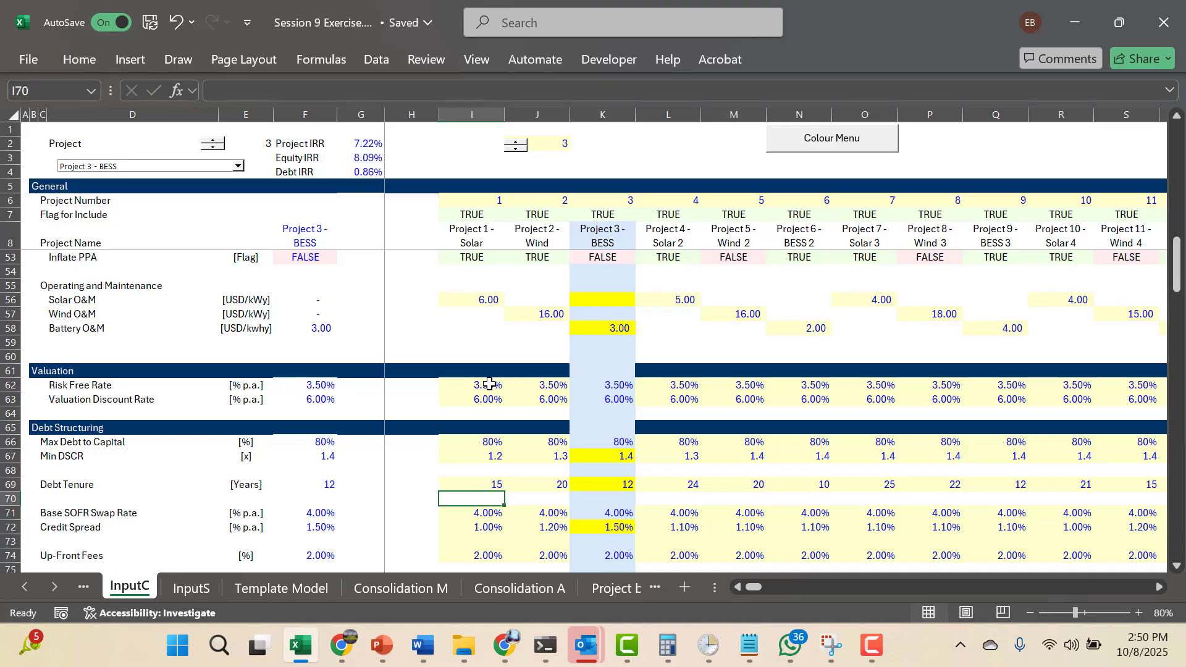
Return to the Template Model sheet and examine the Debt Sizing from Cash Flow rows up to the Repayment Counter
{"action": "key", "text": "ctrl+Page_Down"}
{"action": "key", "text": "ctrl+Page_Down"}
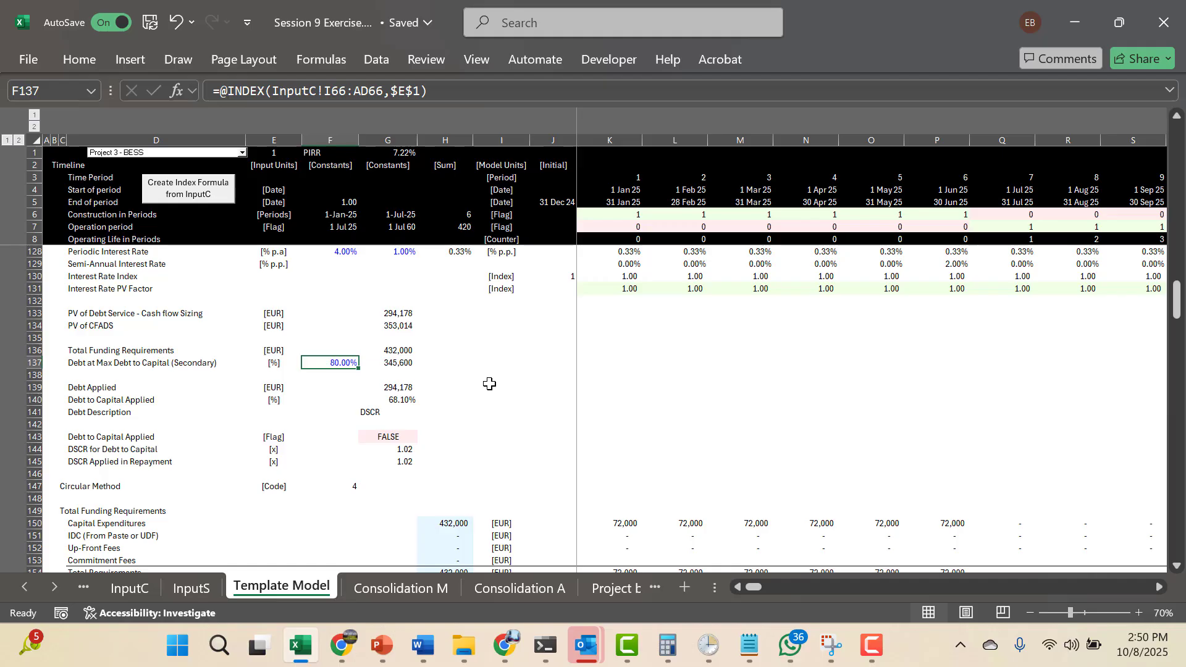
{"action": "key", "text": "Up"}
{"action": "key", "text": "Up"}
{"action": "key", "text": "Up"}
{"action": "key", "text": "Up"}
{"action": "key", "text": "Up"}
{"action": "key", "text": "Up"}
{"action": "key", "text": "Up"}
{"action": "key", "text": "Up"}
{"action": "key", "text": "Up"}
{"action": "key", "text": "Up"}
{"action": "key", "text": "Up"}
{"action": "key", "text": "Up"}
{"action": "key", "text": "Up"}
{"action": "key", "text": "Up"}
{"action": "key", "text": "Up"}
{"action": "key", "text": "Up"}
{"action": "key", "text": "Up"}
{"action": "key", "text": "Up"}
{"action": "key", "text": "Up"}
{"action": "key", "text": "Up"}
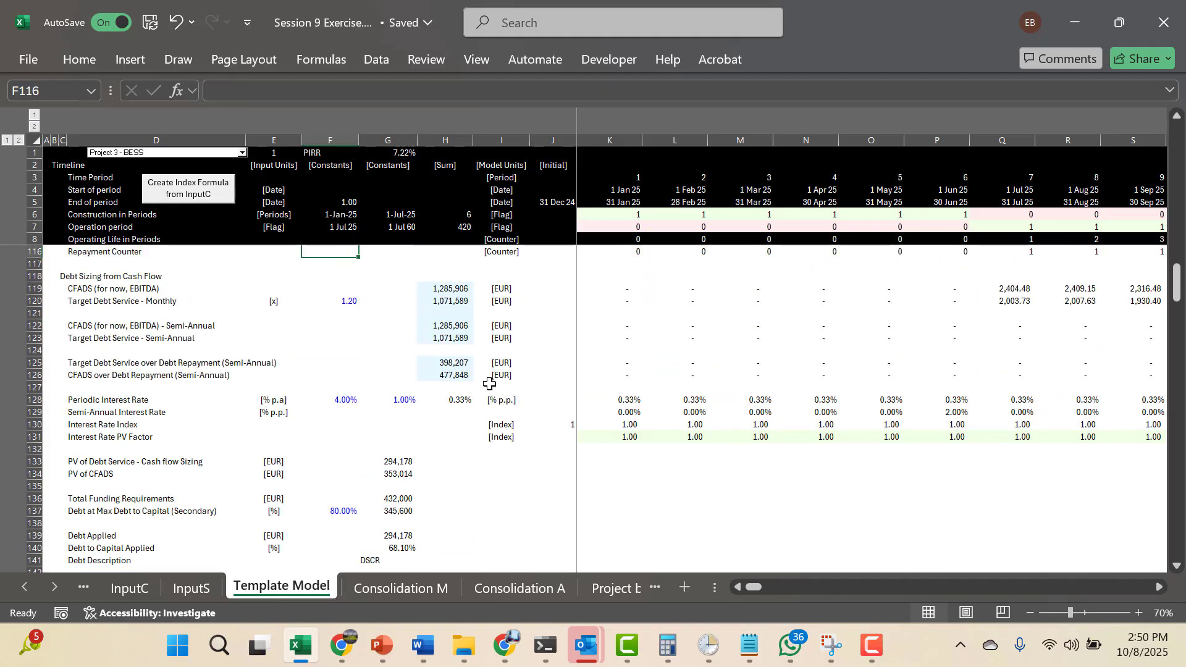
Review the rows from Semi-Annual Interest Rate to Total Requirements, including the PV of Debt Service, Debt Applied and DSCR lines
{"action": "key", "text": "Page_Down"}
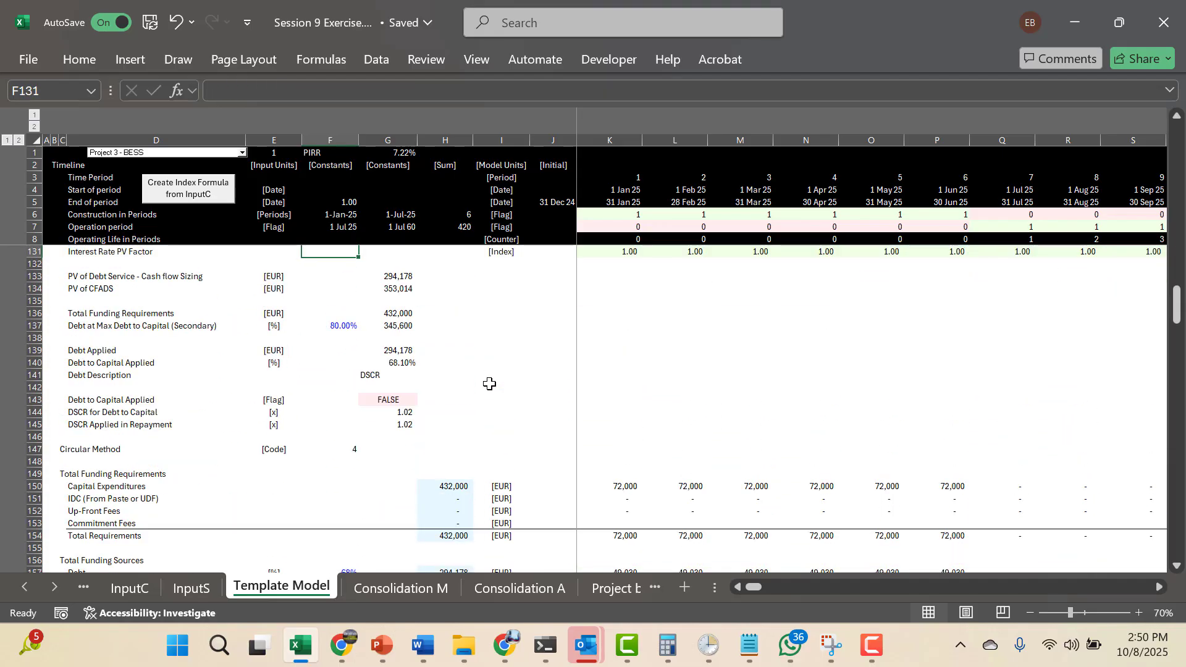
{"action": "key", "text": "Down"}
{"action": "key", "text": "Down"}
{"action": "key", "text": "Down"}
{"action": "key", "text": "Down"}
{"action": "key", "text": "Down"}
{"action": "key", "text": "Down"}
{"action": "key", "text": "Down"}
{"action": "key", "text": "Down"}
{"action": "key", "text": "Down"}
{"action": "key", "text": "Down"}
{"action": "key", "text": "Down"}
{"action": "key", "text": "Down"}
{"action": "key", "text": "Down"}
{"action": "key", "text": "Down"}
{"action": "key", "text": "Down"}
{"action": "key", "text": "Down"}
{"action": "key", "text": "Down"}
{"action": "key", "text": "Down"}
{"action": "key", "text": "Down"}
{"action": "key", "text": "Down"}
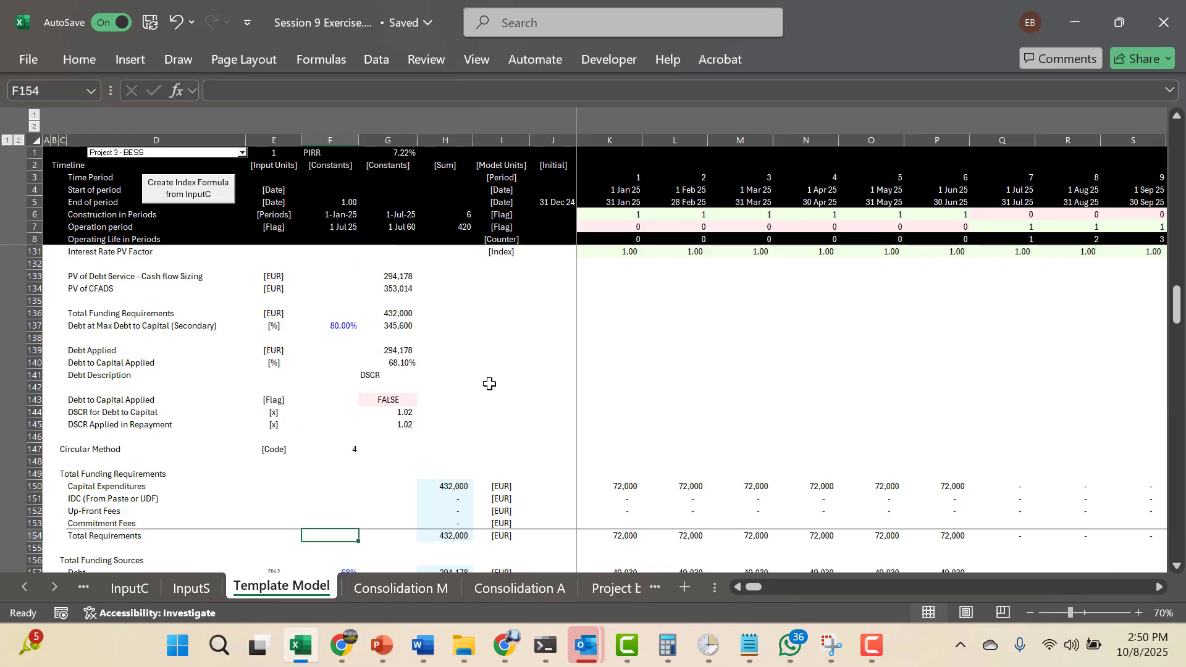
{"action": "key", "text": "Up"}
{"action": "key", "text": "Up"}
{"action": "key", "text": "Up"}
{"action": "key", "text": "Up"}
{"action": "key", "text": "Up"}
{"action": "key", "text": "Up"}
{"action": "key", "text": "Up"}
{"action": "key", "text": "Up"}
{"action": "key", "text": "Up"}
{"action": "key", "text": "Up"}
{"action": "key", "text": "Up"}
{"action": "key", "text": "Up"}
{"action": "key", "text": "Up"}
{"action": "key", "text": "Up"}
{"action": "key", "text": "Up"}
{"action": "key", "text": "Up"}
{"action": "key", "text": "Up"}
{"action": "key", "text": "Up"}
{"action": "key", "text": "Up"}
{"action": "key", "text": "Up"}
{"action": "key", "text": "Up"}
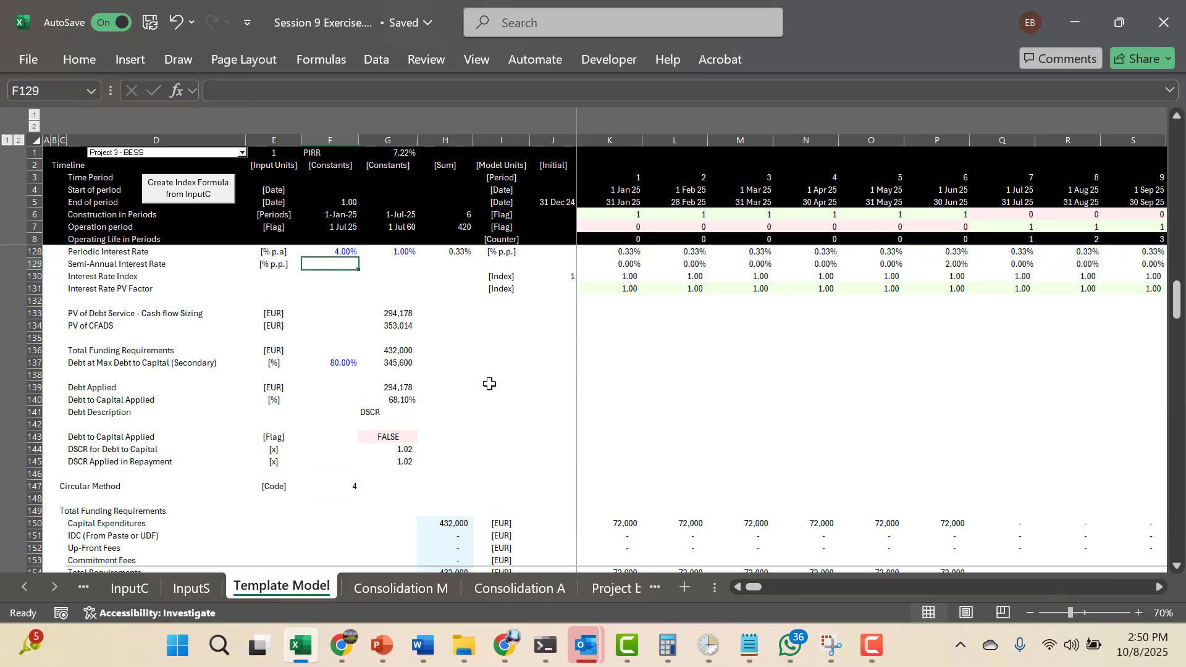
Inspect the Debt Description formula in G141 and the cells it references
{"action": "key", "text": "Down"}
{"action": "key", "text": "Down"}
{"action": "key", "text": "Down"}
{"action": "key", "text": "Down"}
{"action": "key", "text": "Down"}
{"action": "key", "text": "Down"}
{"action": "key", "text": "Down"}
{"action": "key", "text": "Down"}
{"action": "key", "text": "Down"}
{"action": "key", "text": "Down"}
{"action": "key", "text": "Down"}
{"action": "key", "text": "Down"}
{"action": "key", "text": "Right"}
{"action": "key", "text": "Down"}
{"action": "key", "text": "F2"}
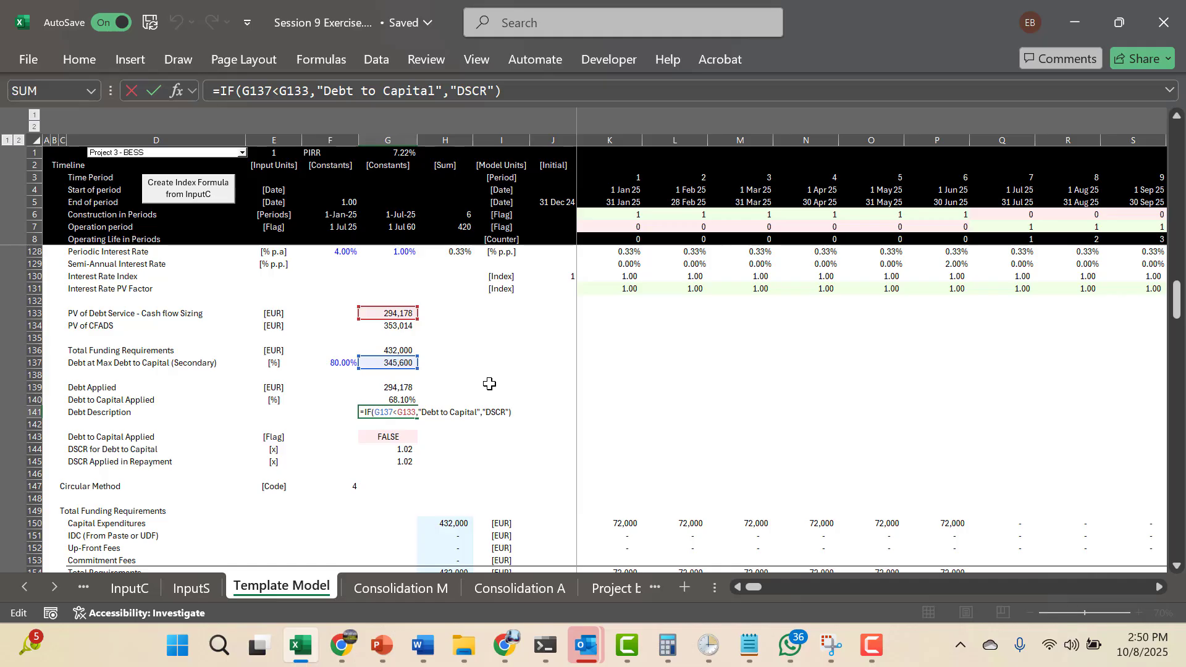
{"action": "key", "text": "Escape"}
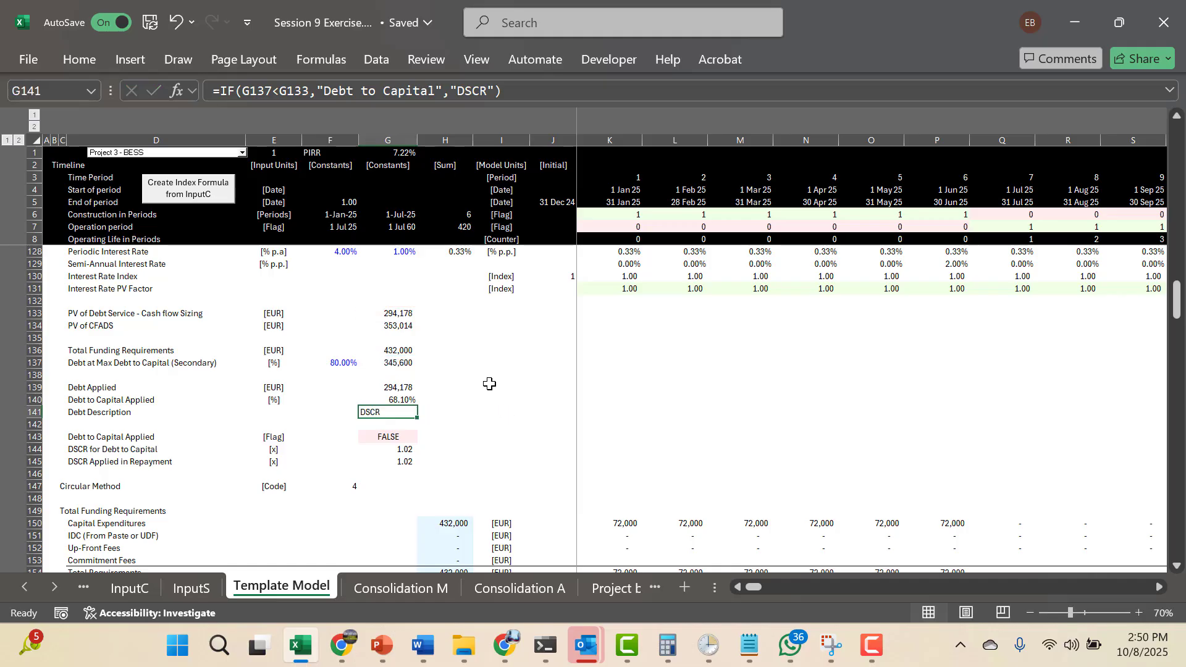
Check the formulas of the Debt to Capital Applied flag, DSCR for Debt to Capital and DSCR Applied in Repayment in G143:G145
{"action": "key", "text": "Down"}
{"action": "key", "text": "Down"}
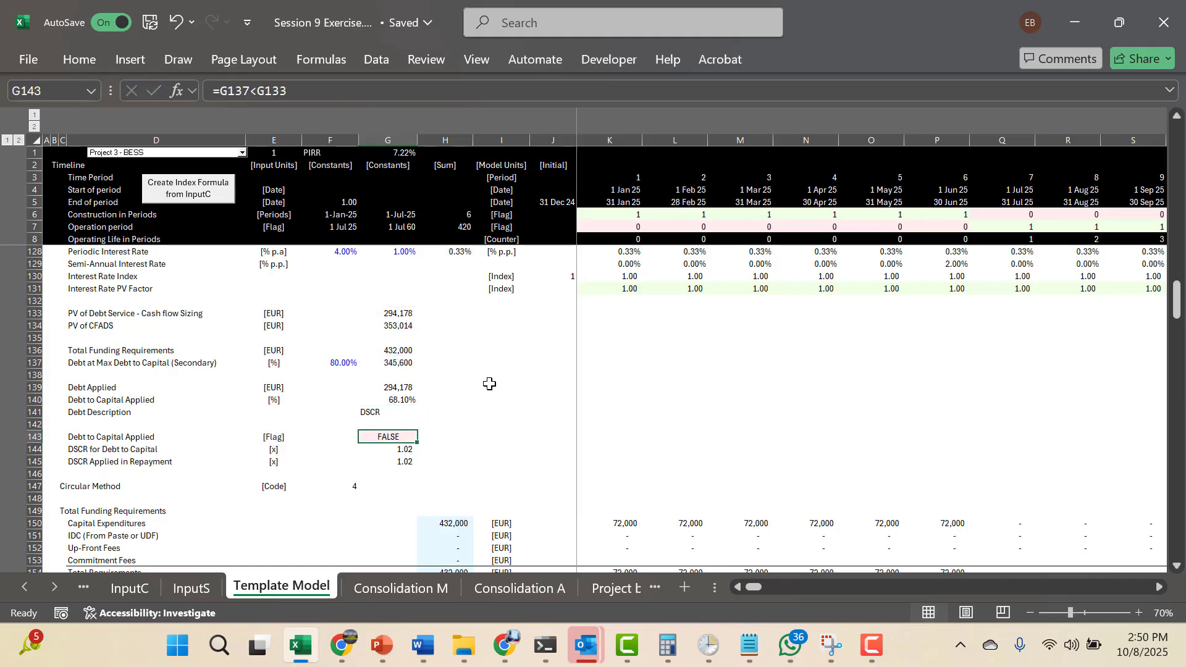
{"action": "key", "text": "Down"}
{"action": "key", "text": "Up"}
{"action": "key", "text": "Down"}
{"action": "key", "text": "Left"}
{"action": "key", "text": "Left"}
{"action": "key", "text": "Left"}
{"action": "key", "text": "Left"}
{"action": "key", "text": "Right"}
{"action": "key", "text": "Right"}
{"action": "key", "text": "Right"}
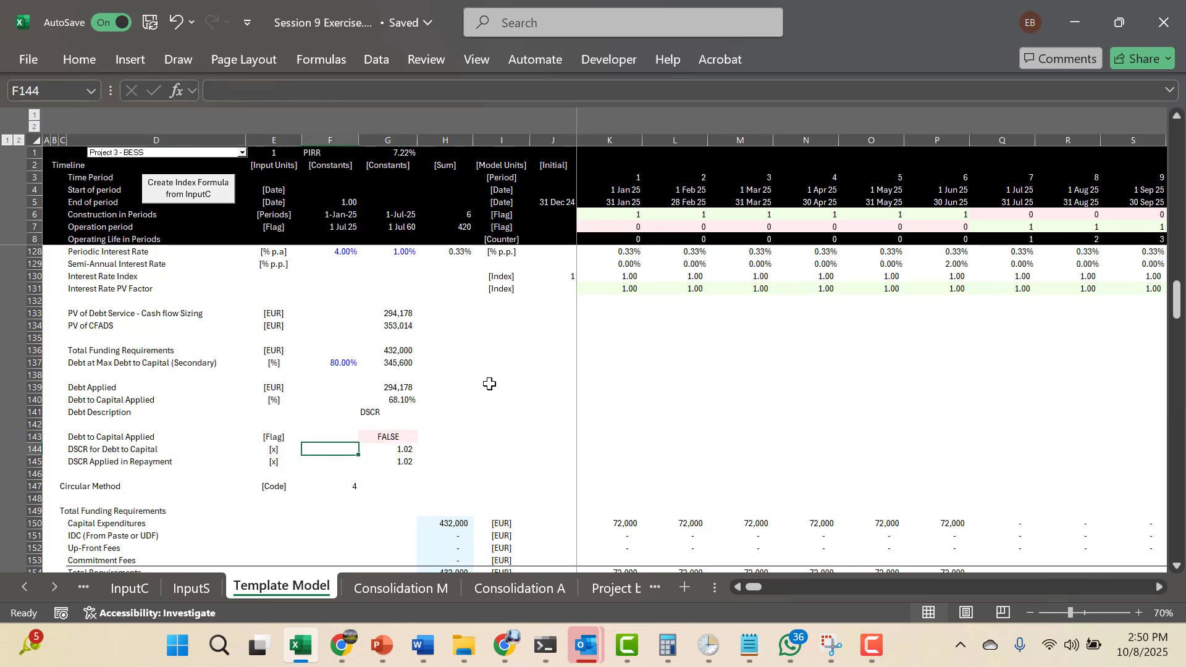
{"action": "key", "text": "Right"}
{"action": "key", "text": "Down"}
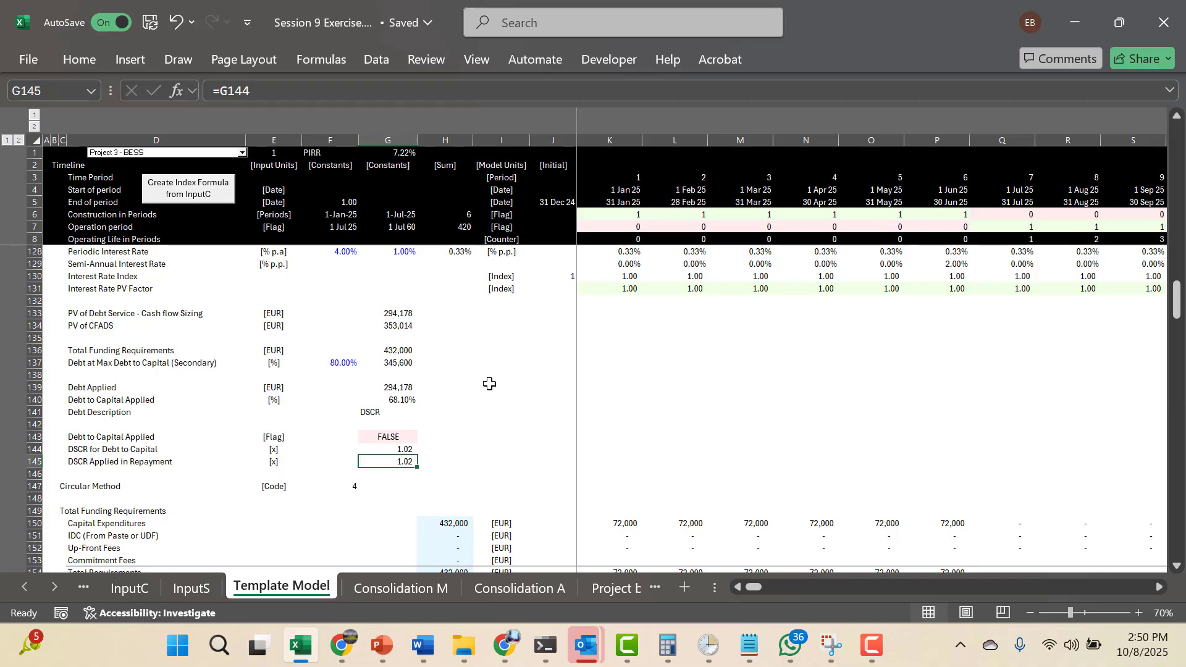
Change the DSCR Applied in Repayment formula in G145 to =IF(G143,G144,F120), using the Target Debt Service DSCR input as the false case
{"action": "key", "text": "F2"}
{"action": "key", "text": "Escape"}
{"action": "type", "text": "="}
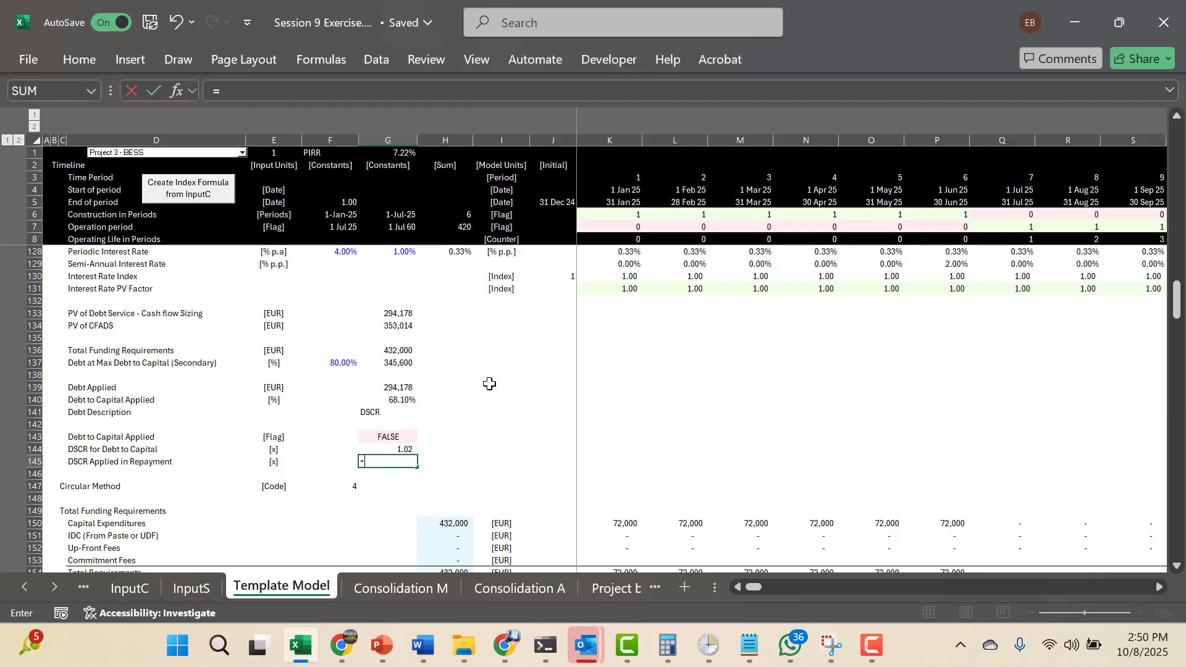
{"action": "type", "text": "if("}
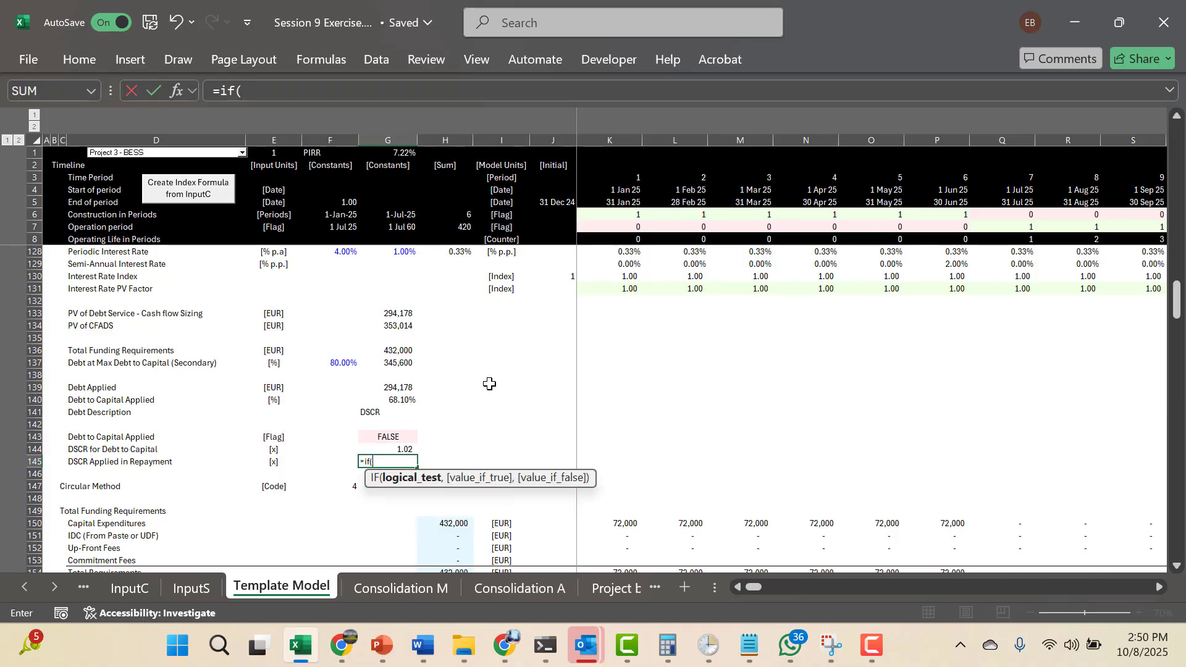
{"action": "key", "text": "Up"}
{"action": "key", "text": "Up"}
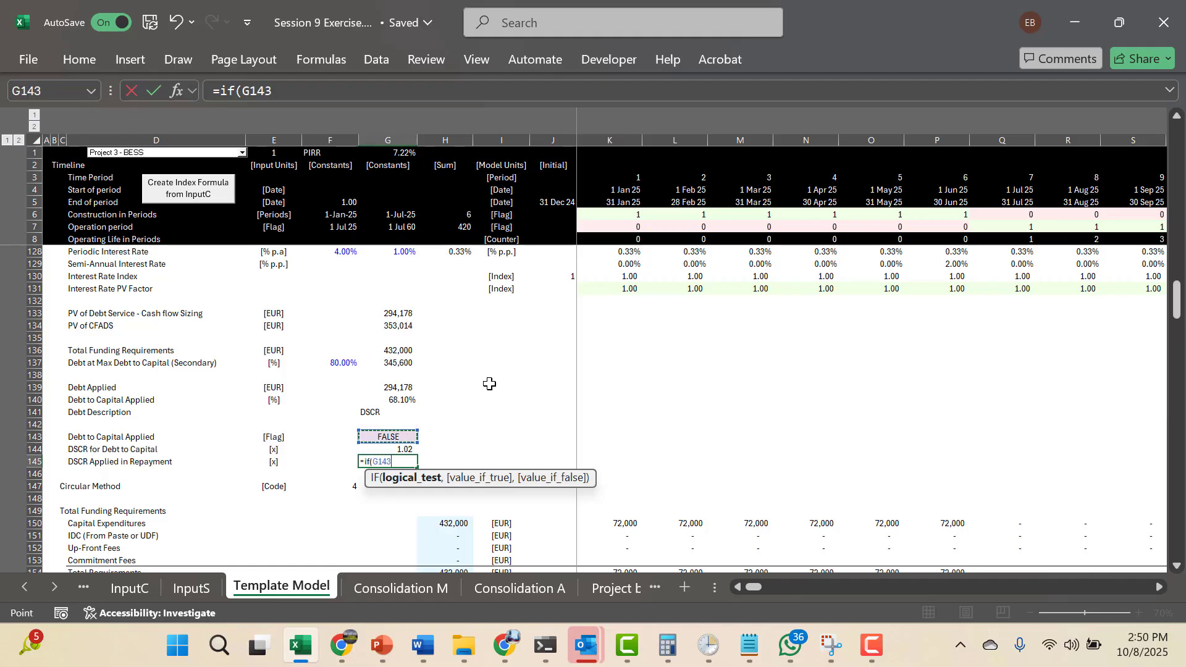
{"action": "type", "text": ","}
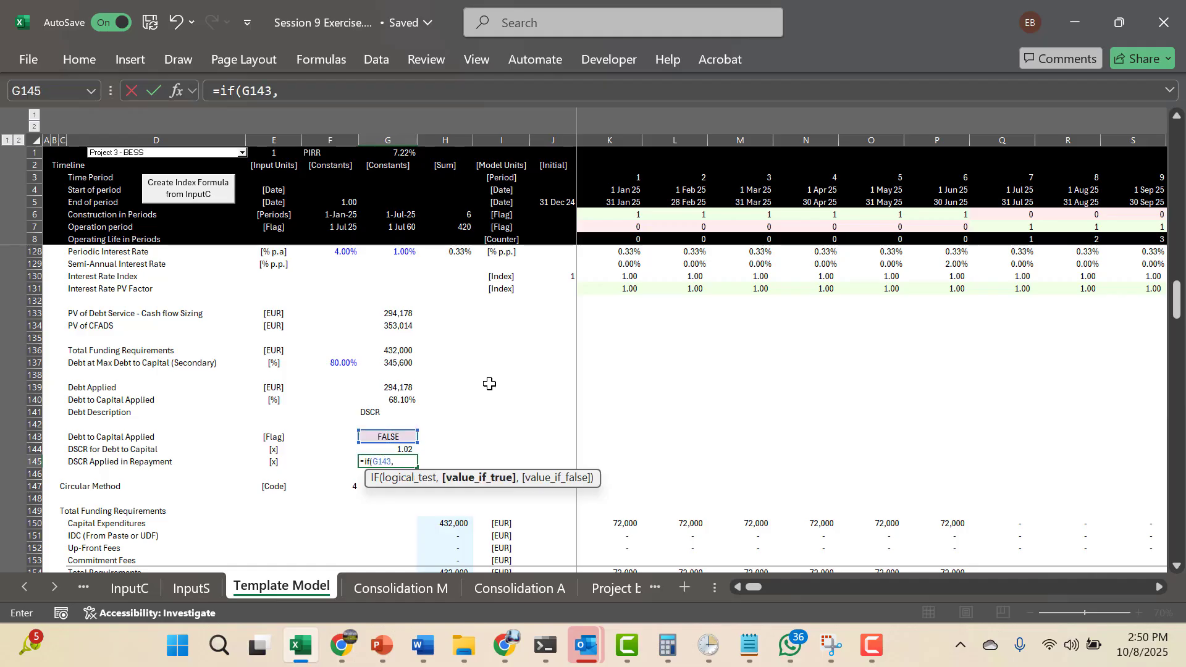
{"action": "key", "text": "Up"}
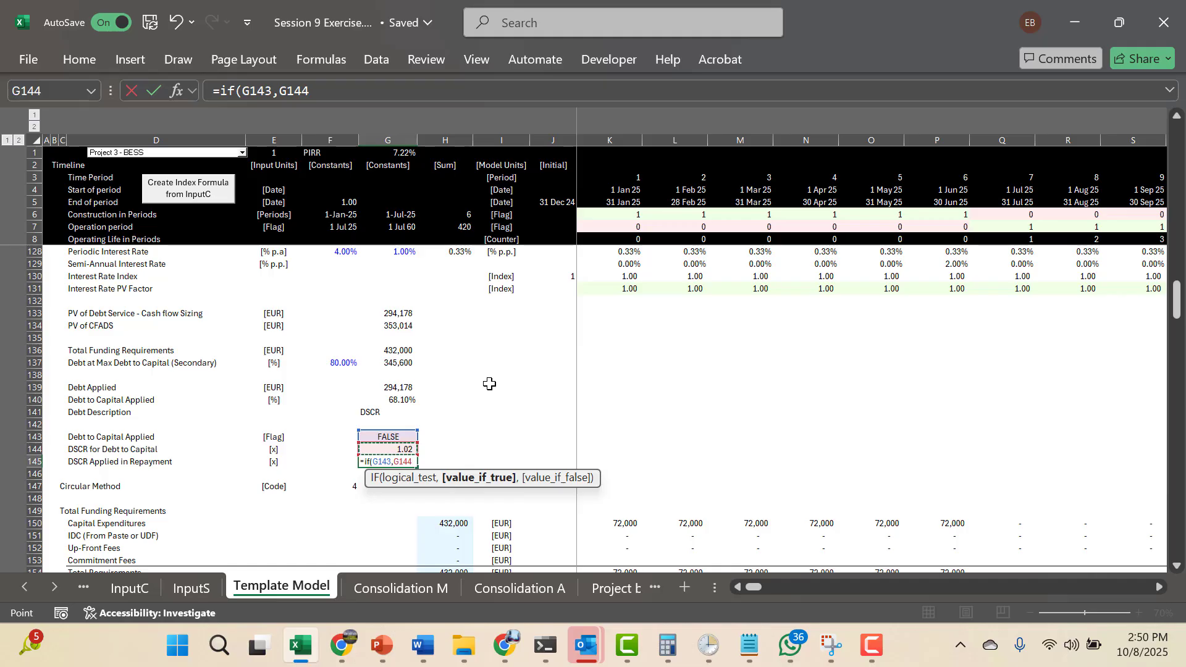
{"action": "type", "text": ","}
{"action": "key", "text": "Up"}
{"action": "key", "text": "Up"}
{"action": "key", "text": "Up"}
{"action": "key", "text": "Up"}
{"action": "key", "text": "Up"}
{"action": "key", "text": "Up"}
{"action": "key", "text": "Up"}
{"action": "key", "text": "Up"}
{"action": "key", "text": "Up"}
{"action": "key", "text": "Up"}
{"action": "key", "text": "Up"}
{"action": "key", "text": "Up"}
{"action": "key", "text": "Up"}
{"action": "key", "text": "Up"}
{"action": "key", "text": "Up"}
{"action": "key", "text": "Up"}
{"action": "key", "text": "Up"}
{"action": "key", "text": "Up"}
{"action": "key", "text": "Up"}
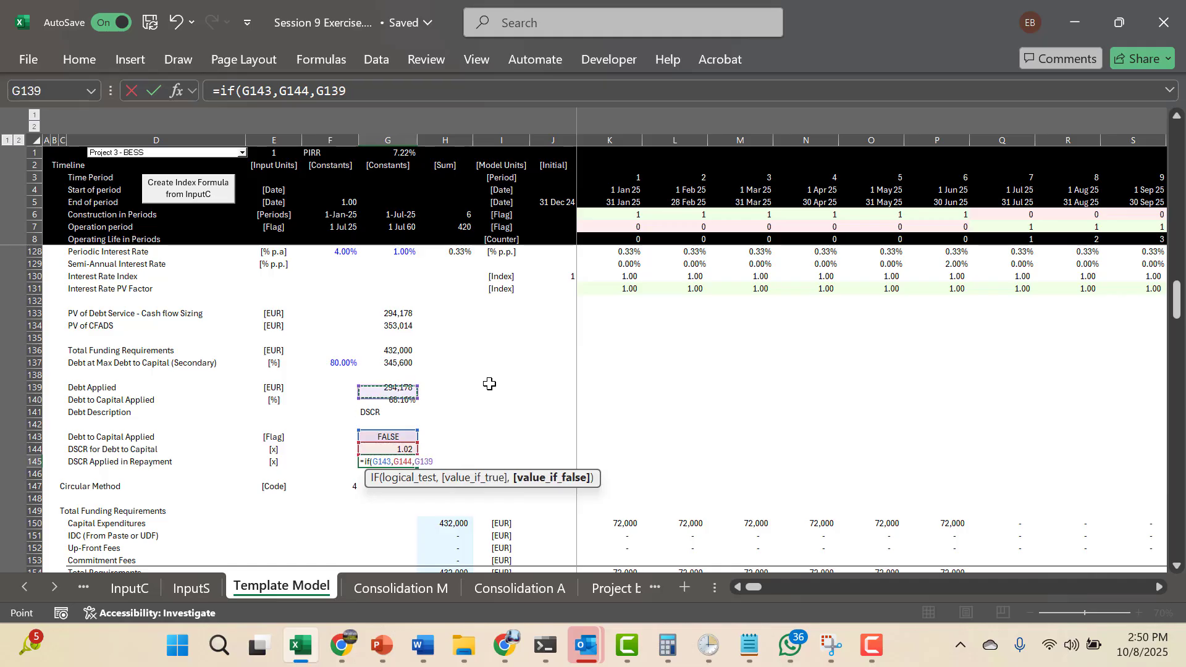
{"action": "key", "text": "Up"}
{"action": "key", "text": "Up"}
{"action": "key", "text": "Up"}
{"action": "key", "text": "Up"}
{"action": "key", "text": "Up"}
{"action": "key", "text": "Up"}
{"action": "key", "text": "Up"}
{"action": "key", "text": "Up"}
{"action": "key", "text": "Down"}
{"action": "key", "text": "Left"}
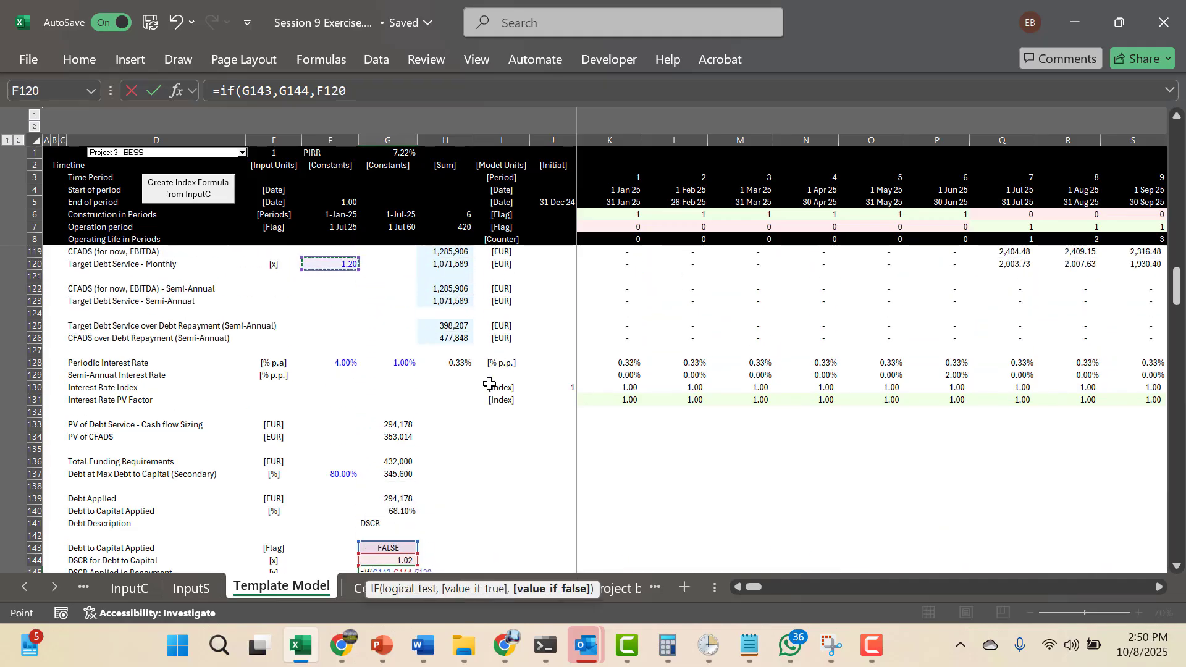
{"action": "key", "text": "Return"}
Review the rows from Circular Method through Total Funding Requirements and Sources to the Scheduled Debt closing balance
{"action": "key", "text": "Down"}
{"action": "key", "text": "Down"}
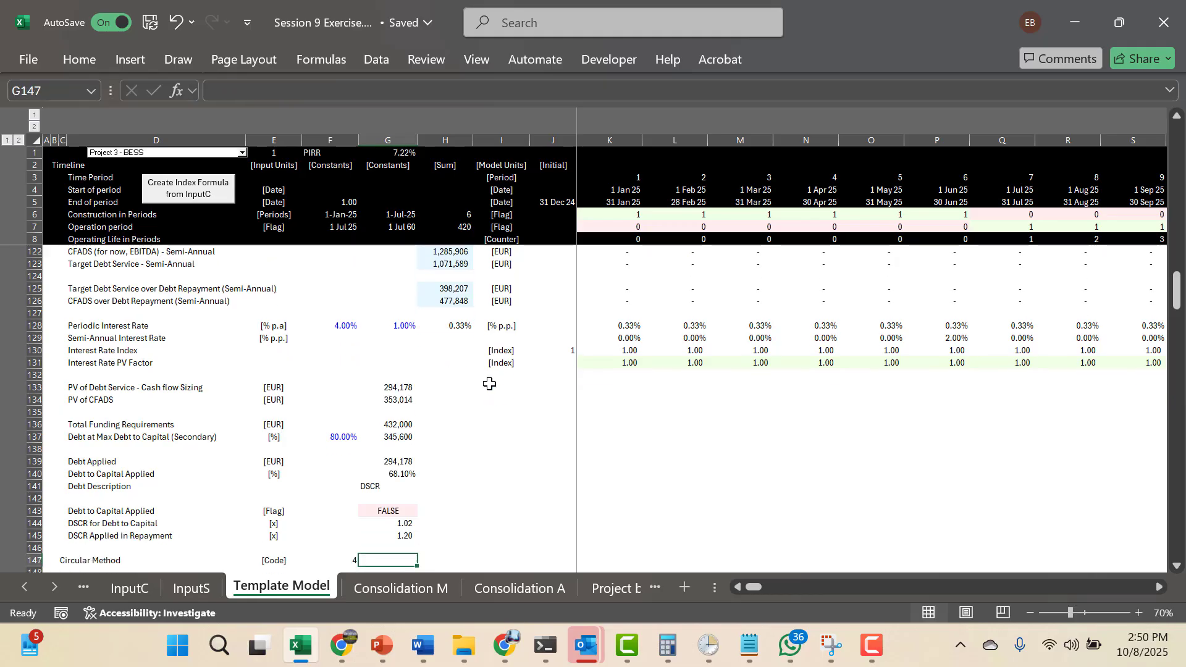
{"action": "key", "text": "Down"}
{"action": "key", "text": "Down"}
{"action": "key", "text": "Down"}
{"action": "key", "text": "Down"}
{"action": "key", "text": "Down"}
{"action": "key", "text": "Down"}
{"action": "key", "text": "Down"}
{"action": "key", "text": "Down"}
{"action": "key", "text": "Down"}
{"action": "key", "text": "Down"}
{"action": "key", "text": "Down"}
{"action": "key", "text": "Down"}
{"action": "key", "text": "Down"}
{"action": "key", "text": "Down"}
{"action": "key", "text": "Down"}
{"action": "key", "text": "Down"}
{"action": "key", "text": "Down"}
{"action": "key", "text": "Down"}
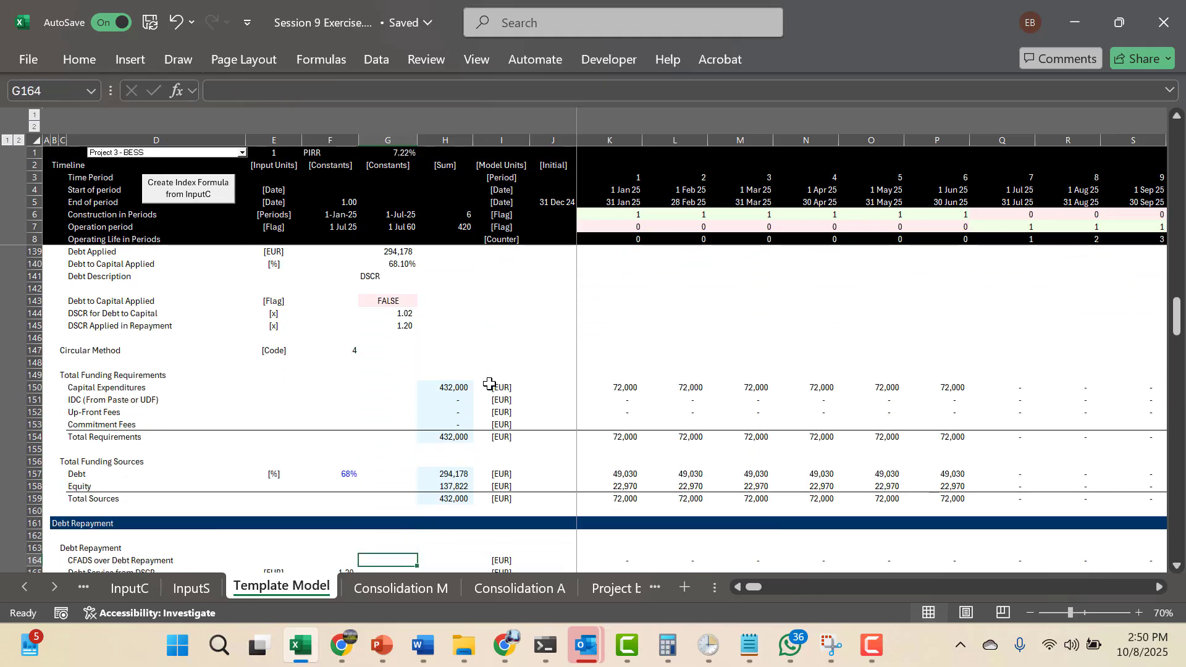
{"action": "key", "text": "Down"}
{"action": "key", "text": "Down"}
{"action": "key", "text": "Down"}
{"action": "key", "text": "Down"}
{"action": "key", "text": "Down"}
{"action": "key", "text": "Down"}
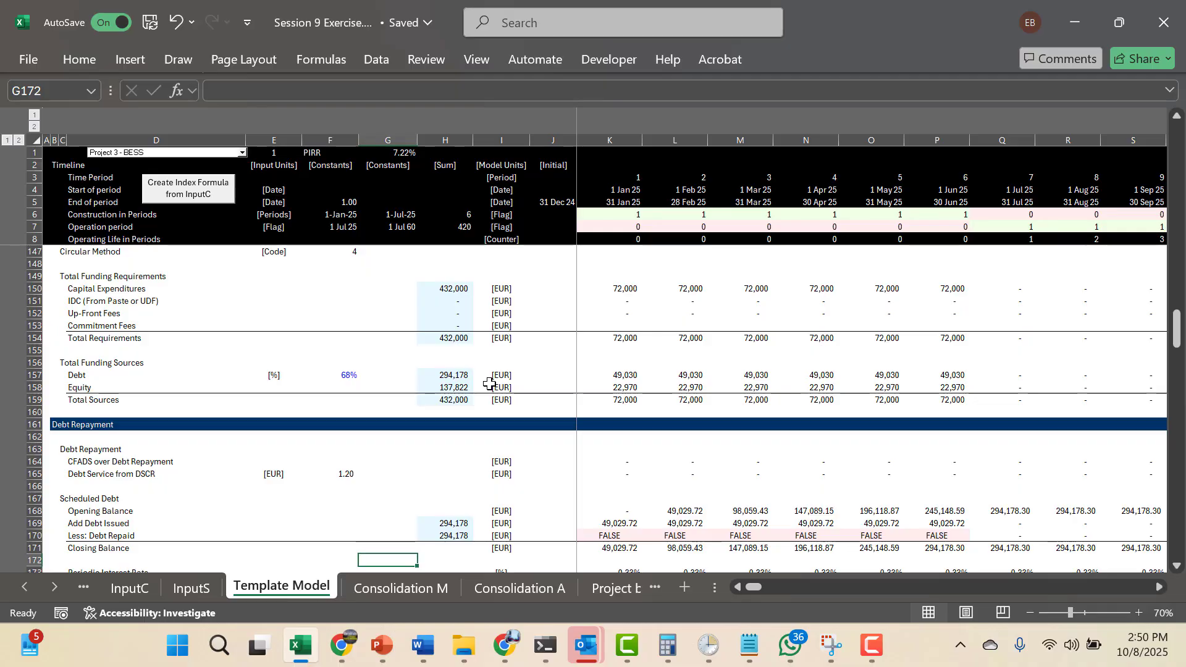
Compare the totals of Add Debt Issued and Less: Debt Repaid in H169:H170
{"action": "key", "text": "Right"}
{"action": "key", "text": "Down"}
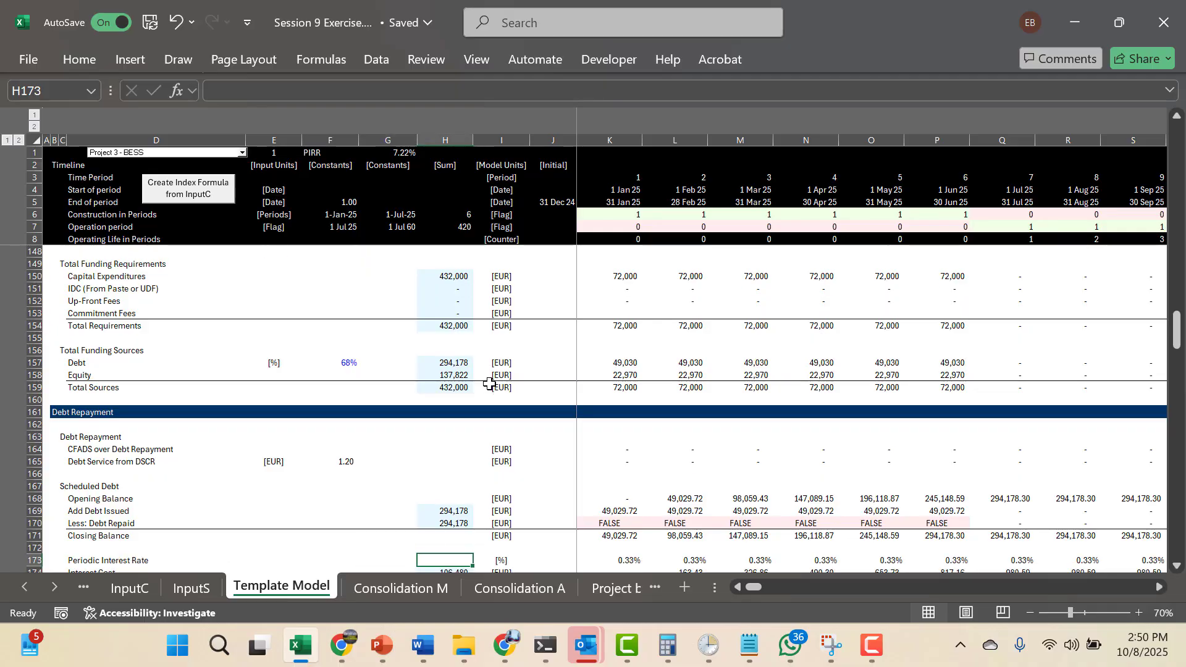
{"action": "key", "text": "Down"}
{"action": "key", "text": "Down"}
{"action": "key", "text": "Up"}
{"action": "key", "text": "Up"}
{"action": "key", "text": "Up"}
{"action": "key", "text": "Up"}
{"action": "key", "text": "Up"}
{"action": "key", "text": "Up"}
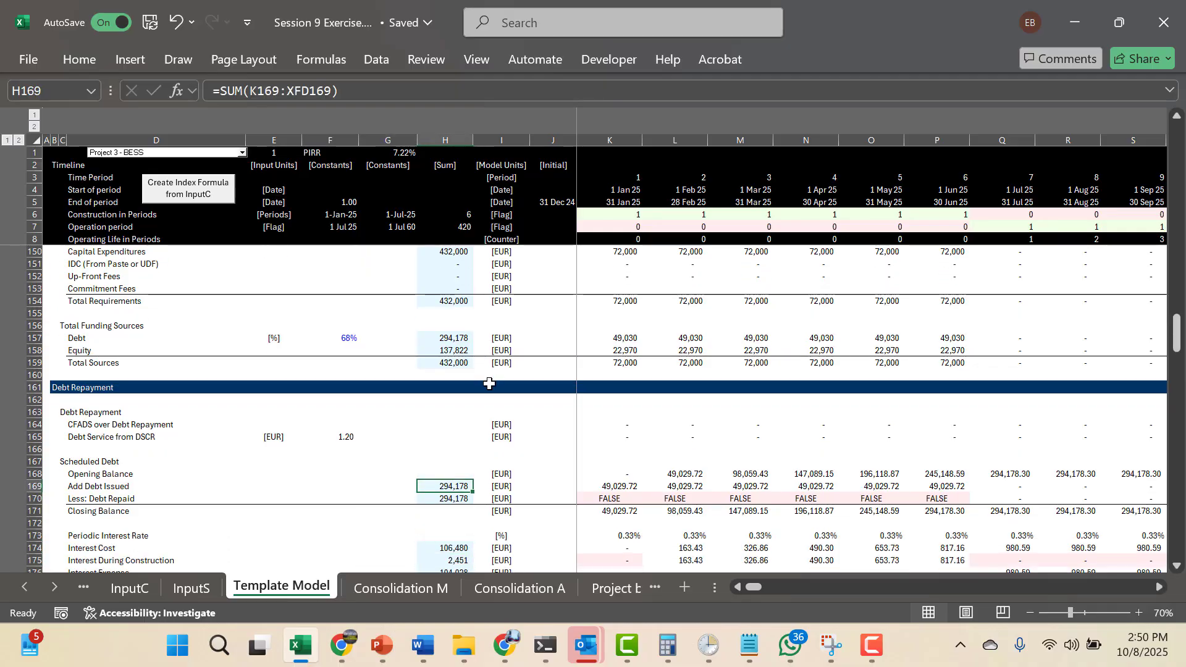
{"action": "key", "text": "shift+Down"}
{"action": "key", "text": "Down"}
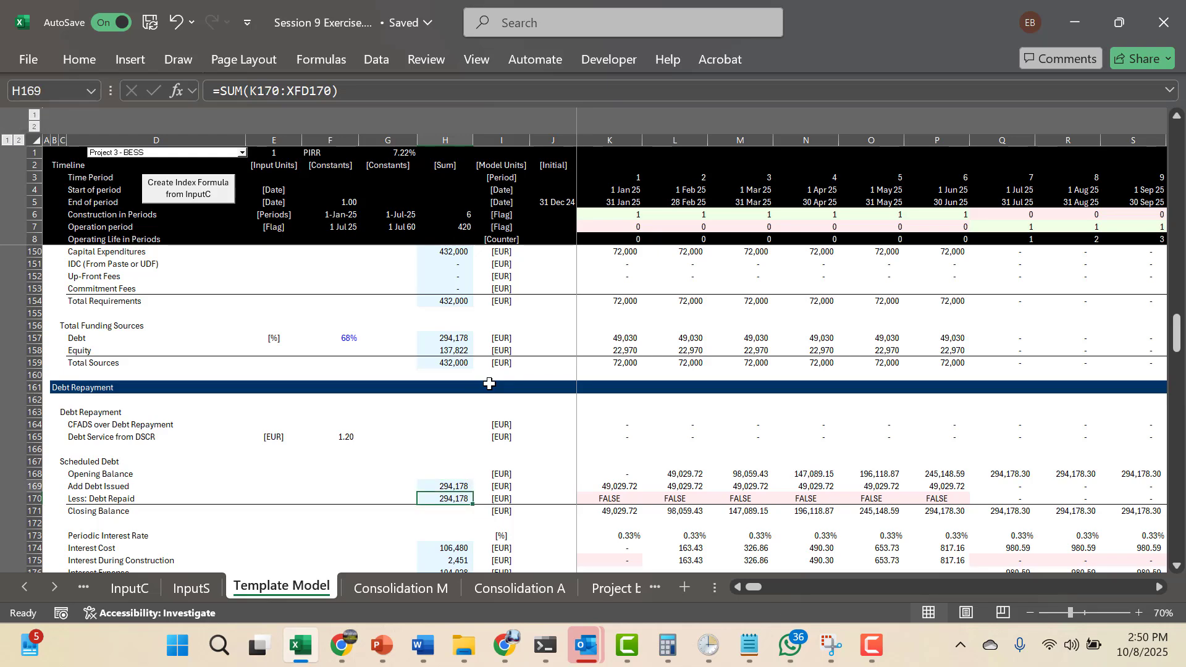
Recheck the debt sizing rows from PV of Debt Service to DSCR Applied in Repayment, and return to the Debt Repayment section
{"action": "key", "text": "Page_Up"}
{"action": "key", "text": "Up"}
{"action": "key", "text": "Up"}
{"action": "key", "text": "Up"}
{"action": "key", "text": "Up"}
{"action": "key", "text": "Up"}
{"action": "key", "text": "Up"}
{"action": "key", "text": "Up"}
{"action": "key", "text": "Up"}
{"action": "key", "text": "Up"}
{"action": "key", "text": "Up"}
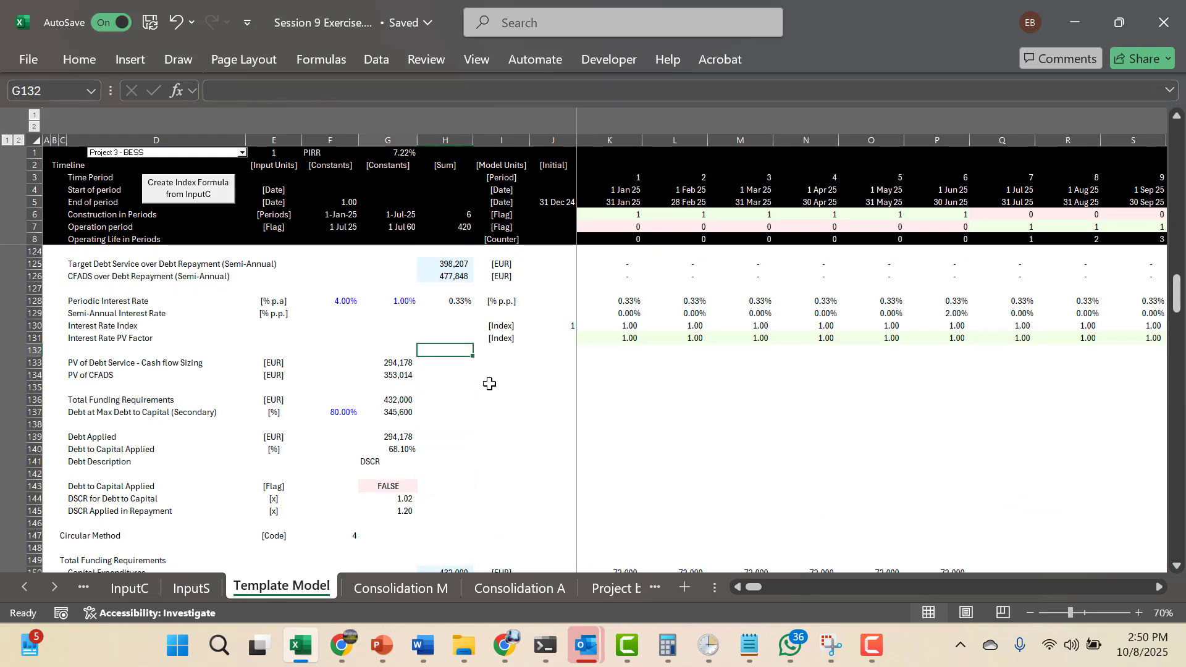
{"action": "key", "text": "Left"}
{"action": "key", "text": "Down"}
{"action": "key", "text": "Page_Down"}
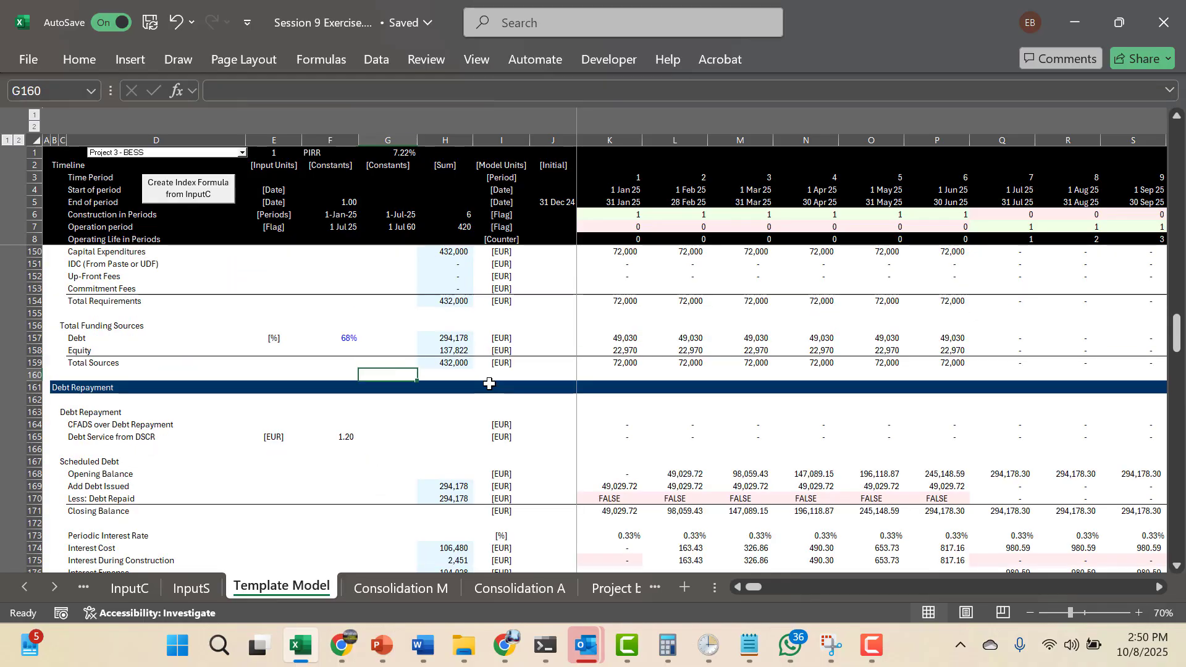
Examine the Test of Closing Balance in row 182, including the LOOKUP formula in G182
{"action": "key", "text": "Down"}
{"action": "key", "text": "Down"}
{"action": "key", "text": "Down"}
{"action": "key", "text": "Down"}
{"action": "key", "text": "Down"}
{"action": "key", "text": "Down"}
{"action": "key", "text": "Down"}
{"action": "key", "text": "Down"}
{"action": "key", "text": "Down"}
{"action": "key", "text": "Down"}
{"action": "key", "text": "Down"}
{"action": "key", "text": "Down"}
{"action": "key", "text": "Down"}
{"action": "key", "text": "Down"}
{"action": "key", "text": "Down"}
{"action": "key", "text": "Down"}
{"action": "key", "text": "Down"}
{"action": "key", "text": "Down"}
{"action": "key", "text": "Down"}
{"action": "key", "text": "Down"}
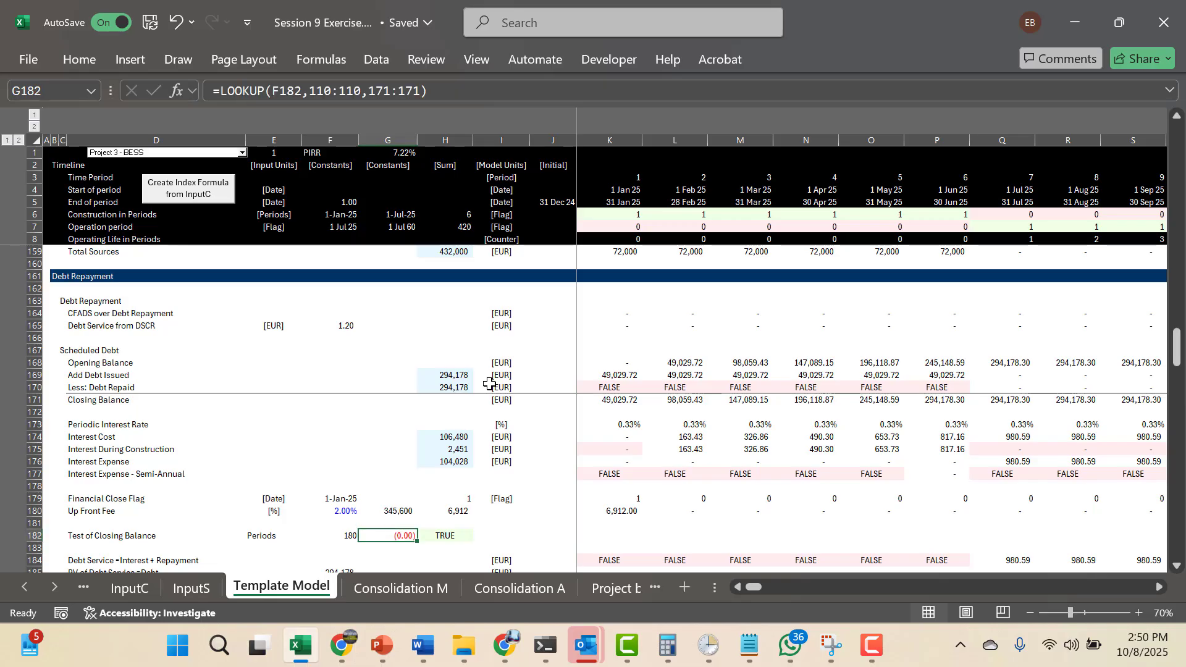
{"action": "key", "text": "Down"}
Trace the Scheduled Debt closing balance in row 171 across the timeline past the final repayment, and return to the row's start
{"action": "key", "text": "Up"}
{"action": "key", "text": "Up"}
{"action": "key", "text": "Up"}
{"action": "key", "text": "Up"}
{"action": "key", "text": "Up"}
{"action": "key", "text": "Up"}
{"action": "key", "text": "Up"}
{"action": "key", "text": "Up"}
{"action": "key", "text": "Up"}
{"action": "key", "text": "Up"}
{"action": "key", "text": "Up"}
{"action": "key", "text": "Up"}
{"action": "key", "text": "Right"}
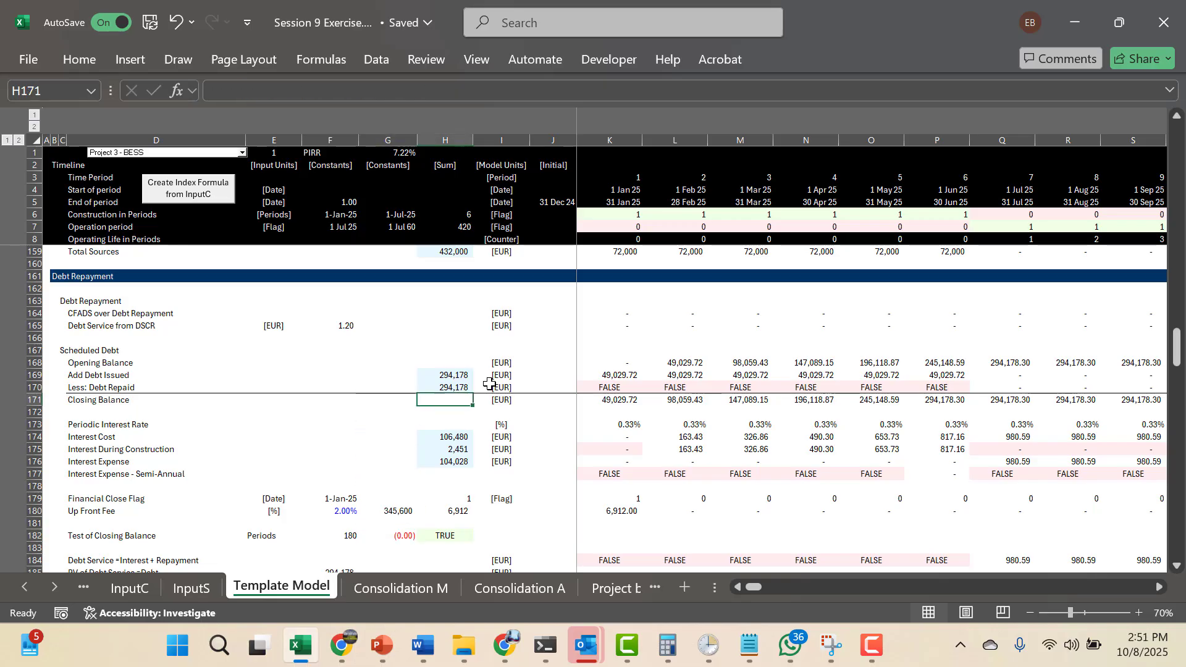
{"action": "key", "text": "Right"}
{"action": "key", "text": "Right"}
{"action": "key", "text": "Right"}
{"action": "key", "text": "Right"}
{"action": "key", "text": "Right"}
{"action": "key", "text": "Right"}
{"action": "key", "text": "Right"}
{"action": "key", "text": "Right"}
{"action": "key", "text": "Right"}
{"action": "key", "text": "Right"}
{"action": "key", "text": "Right"}
{"action": "key", "text": "Right"}
{"action": "key", "text": "Right"}
{"action": "key", "text": "Right"}
{"action": "key", "text": "Right"}
{"action": "key", "text": "Right"}
{"action": "key", "text": "Right"}
{"action": "key", "text": "Right"}
{"action": "key", "text": "Right"}
{"action": "key", "text": "Right"}
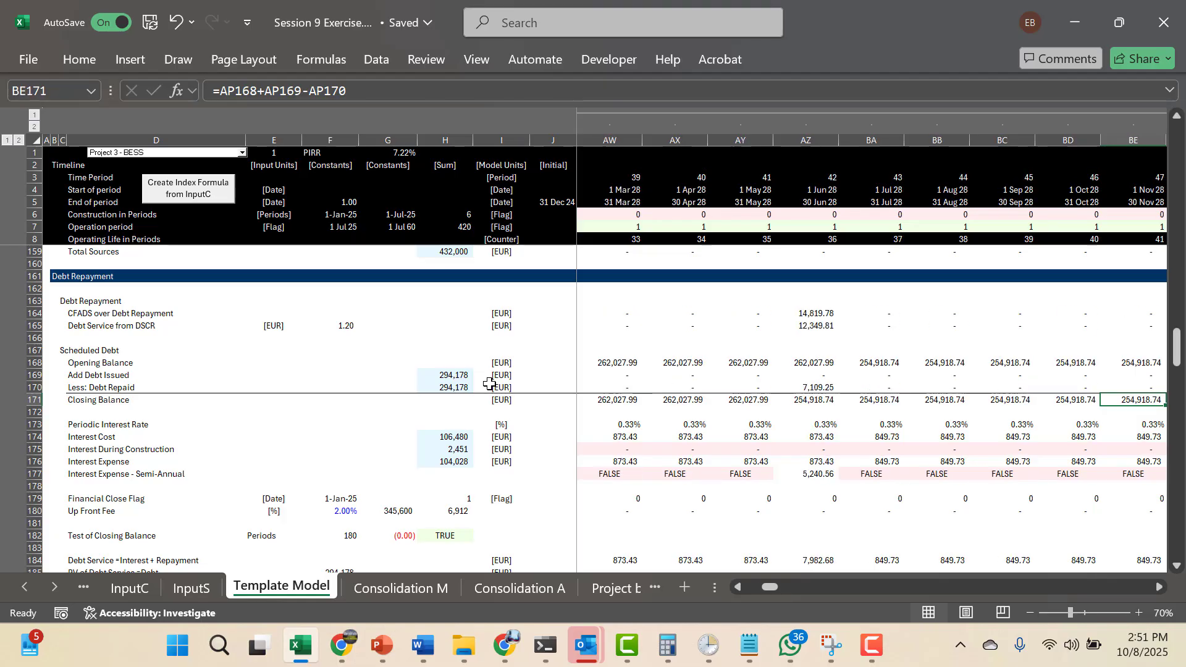
{"action": "key", "text": "Right"}
{"action": "key", "text": "Right"}
{"action": "key", "text": "Right"}
{"action": "key", "text": "Right"}
{"action": "key", "text": "Right"}
{"action": "key", "text": "Right"}
{"action": "key", "text": "Right"}
{"action": "key", "text": "Right"}
{"action": "key", "text": "Right"}
{"action": "key", "text": "Right"}
{"action": "key", "text": "Right"}
{"action": "key", "text": "Right"}
{"action": "key", "text": "Right"}
{"action": "key", "text": "Right"}
{"action": "key", "text": "Right"}
{"action": "key", "text": "Right"}
{"action": "key", "text": "Right"}
{"action": "key", "text": "Right"}
{"action": "key", "text": "Right"}
{"action": "key", "text": "Right"}
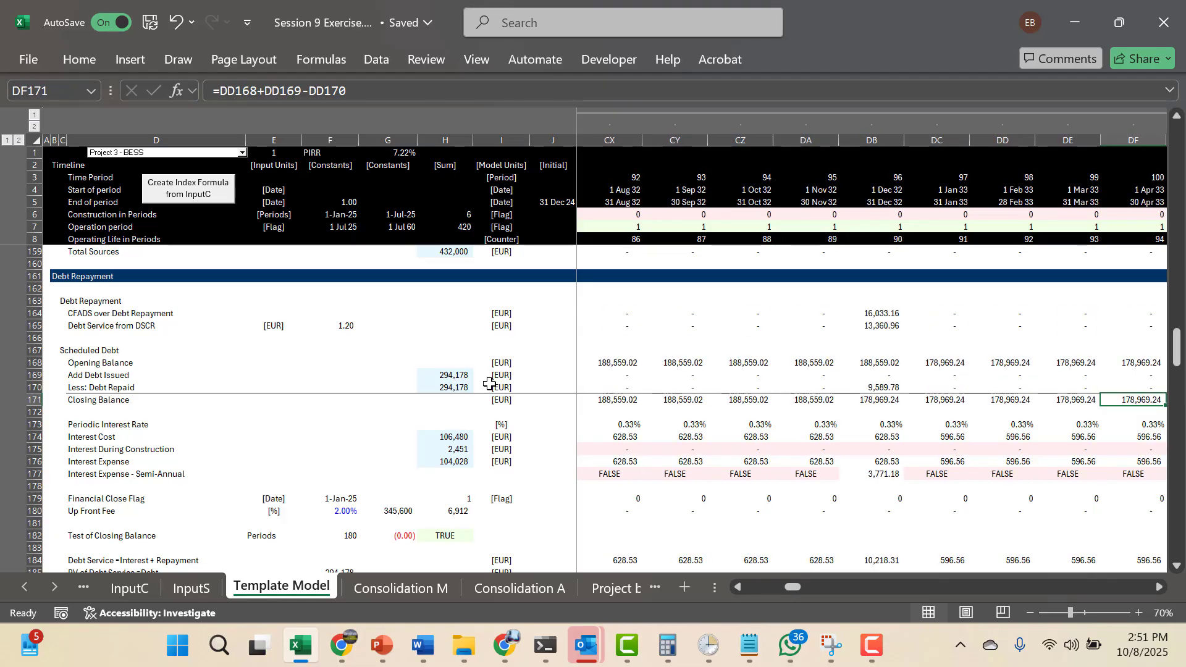
{"action": "key", "text": "Right"}
{"action": "key", "text": "Right"}
{"action": "key", "text": "Right"}
{"action": "key", "text": "Right"}
{"action": "key", "text": "Right"}
{"action": "key", "text": "Right"}
{"action": "key", "text": "Right"}
{"action": "key", "text": "Right"}
{"action": "key", "text": "Right"}
{"action": "key", "text": "Right"}
{"action": "key", "text": "Right"}
{"action": "key", "text": "Right"}
{"action": "key", "text": "Right"}
{"action": "key", "text": "Right"}
{"action": "key", "text": "Right"}
{"action": "key", "text": "Right"}
{"action": "key", "text": "Right"}
{"action": "key", "text": "Right"}
{"action": "key", "text": "Right"}
{"action": "key", "text": "Right"}
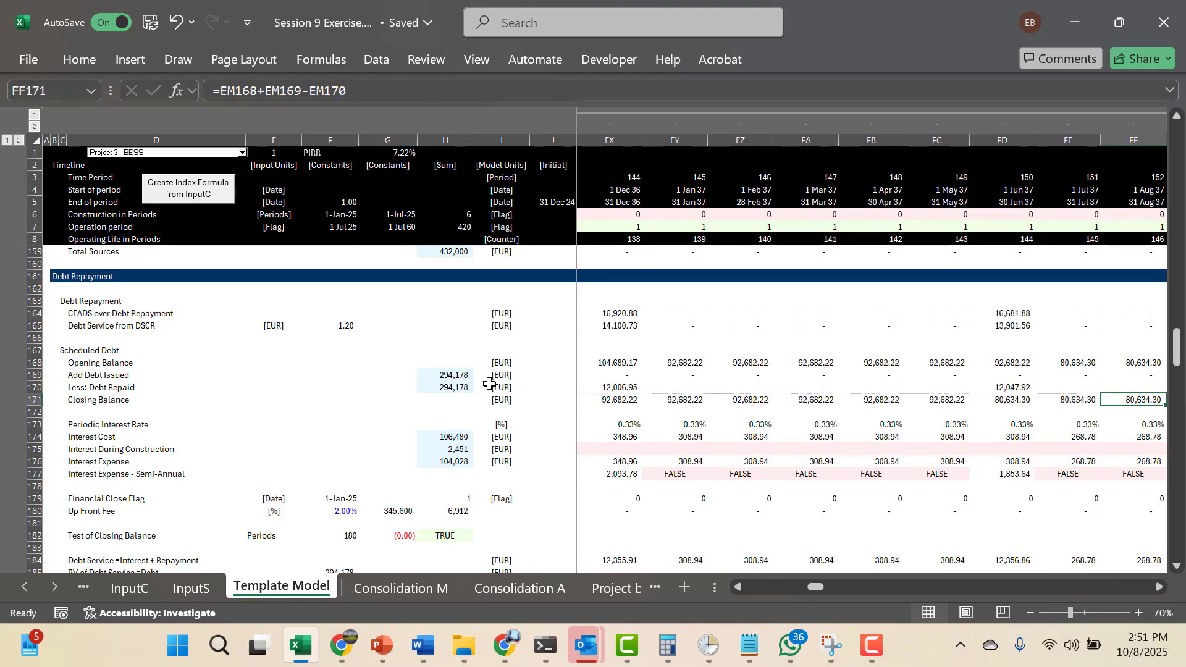
{"action": "key", "text": "Right"}
{"action": "key", "text": "Right"}
{"action": "key", "text": "Right"}
{"action": "key", "text": "Right"}
{"action": "key", "text": "Right"}
{"action": "key", "text": "Right"}
{"action": "key", "text": "Right"}
{"action": "key", "text": "Right"}
{"action": "key", "text": "Right"}
{"action": "key", "text": "Right"}
{"action": "key", "text": "Right"}
{"action": "key", "text": "Right"}
{"action": "key", "text": "Right"}
{"action": "key", "text": "Right"}
{"action": "key", "text": "Right"}
{"action": "key", "text": "Right"}
{"action": "key", "text": "Right"}
{"action": "key", "text": "Right"}
{"action": "key", "text": "Right"}
{"action": "key", "text": "Right"}
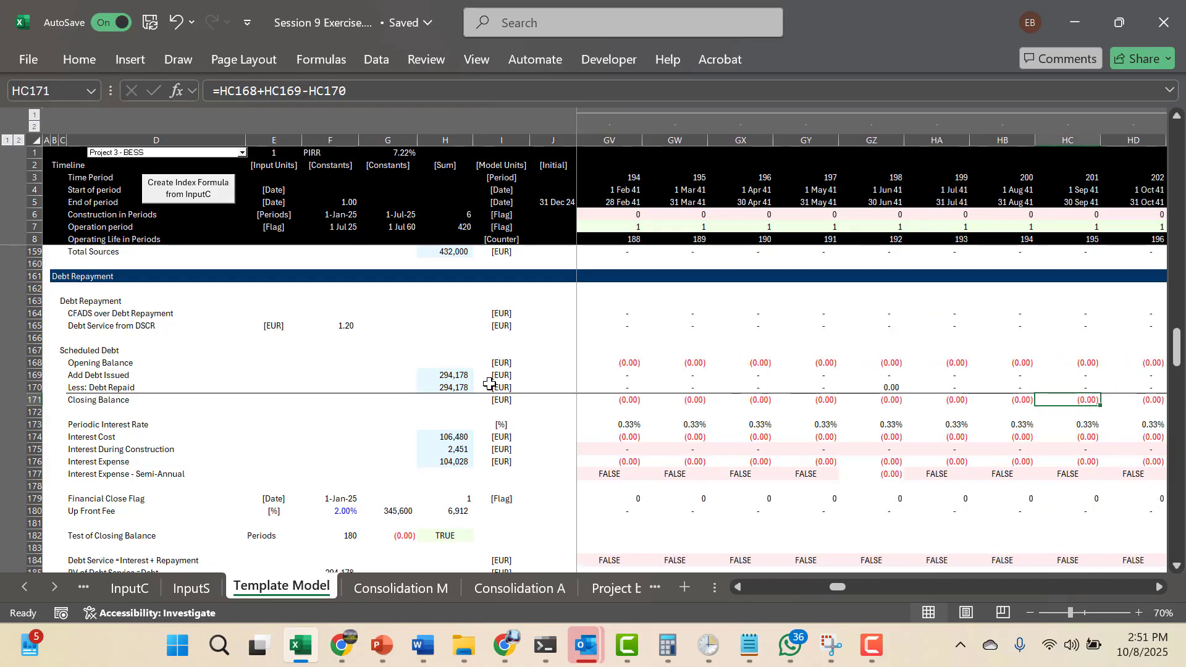
{"action": "key", "text": "ctrl+Left"}
{"action": "key", "text": "Left"}
{"action": "key", "text": "Left"}
{"action": "key", "text": "Left"}
{"action": "key", "text": "Left"}
{"action": "key", "text": "Left"}
{"action": "key", "text": "Left"}
{"action": "key", "text": "Left"}
{"action": "key", "text": "Left"}
{"action": "key", "text": "Left"}
{"action": "key", "text": "Left"}
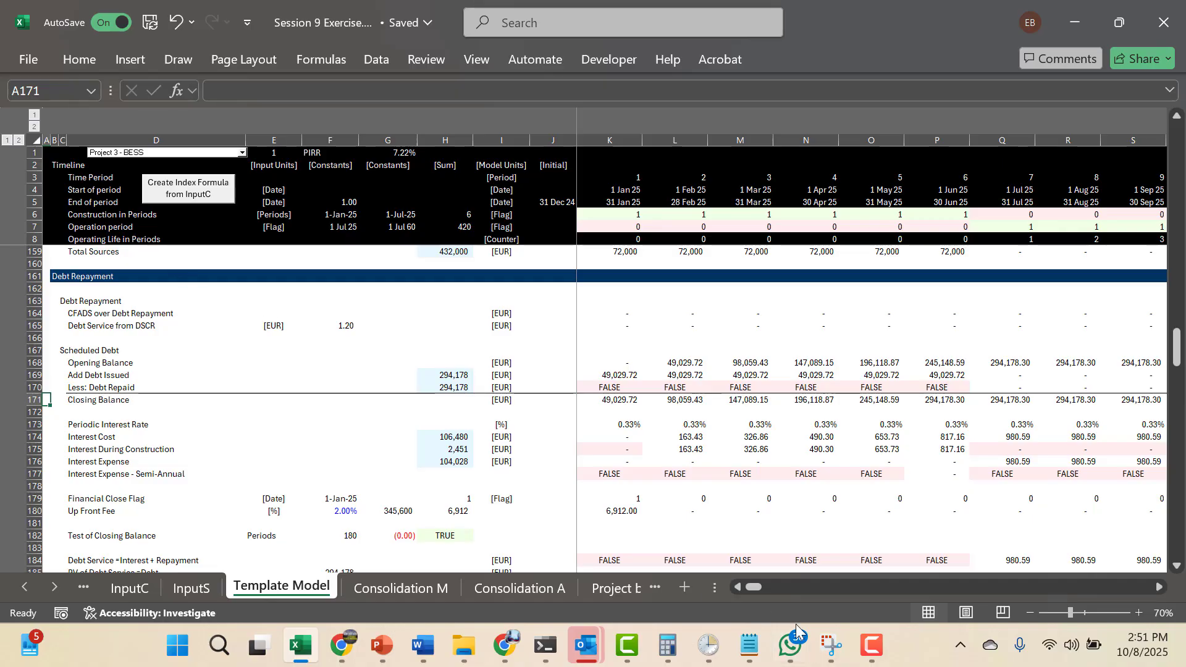
{"action": "left_click", "coordinate": [872, 646]}
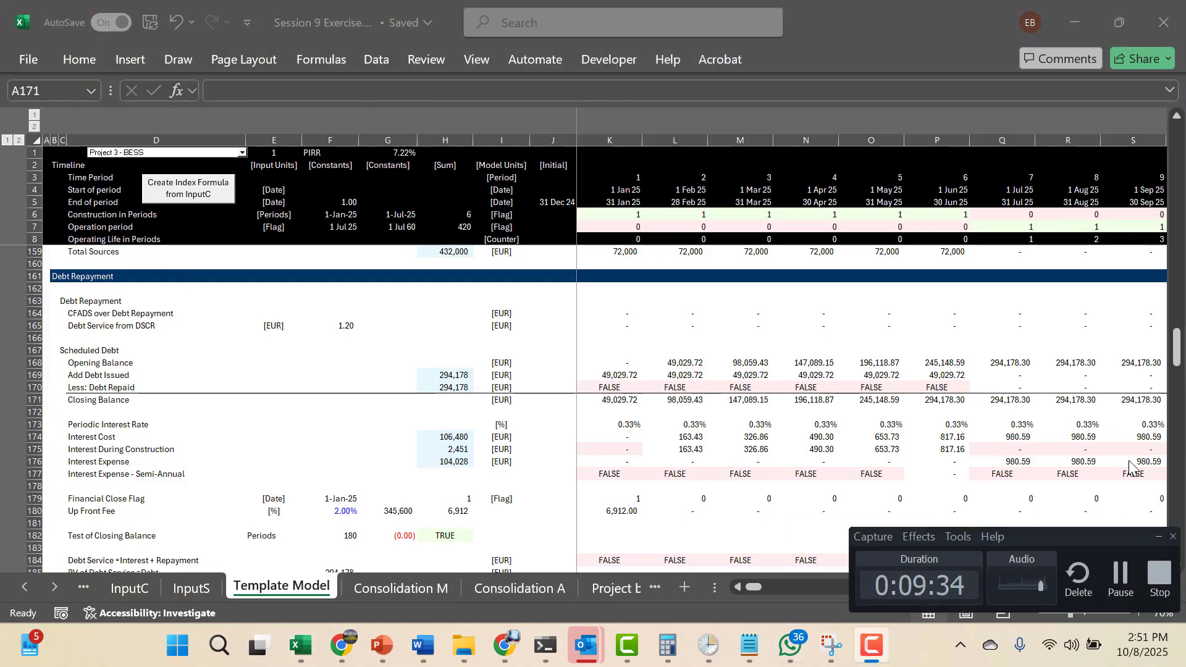
{"action": "left_click", "coordinate": [1120, 572]}
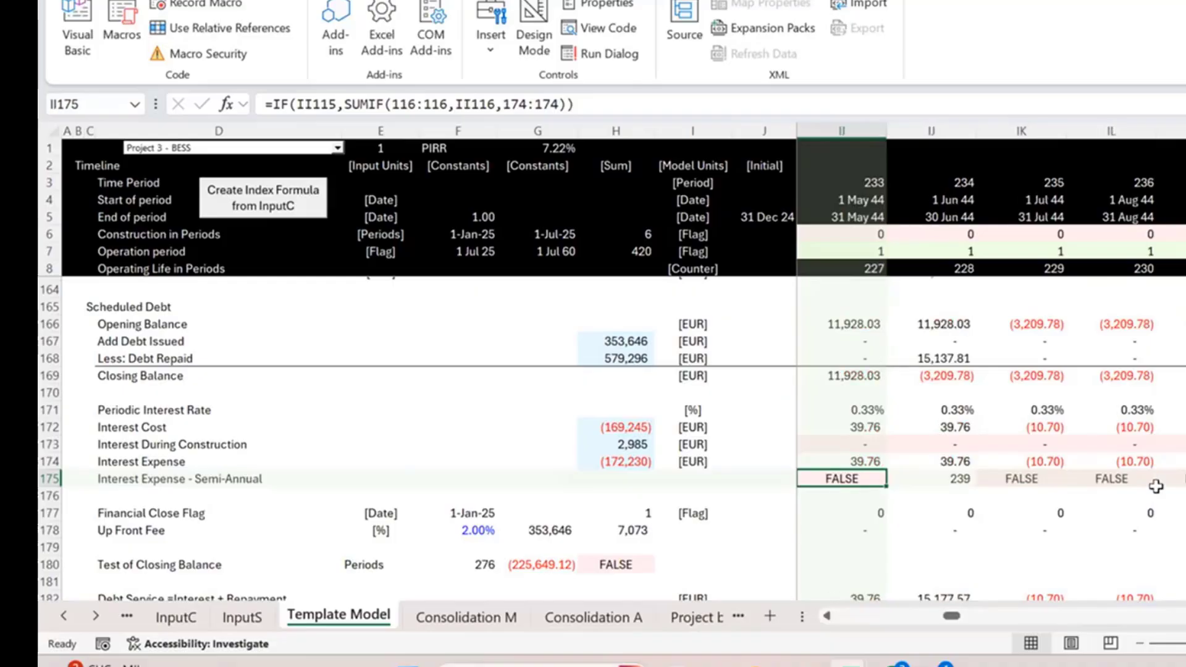
Review the Interest Expense - Semi-Annual values and SUMIF formula in row 175, around mid-2044 and in the first periods
{"action": "key", "text": "Right"}
{"action": "key", "text": "Right"}
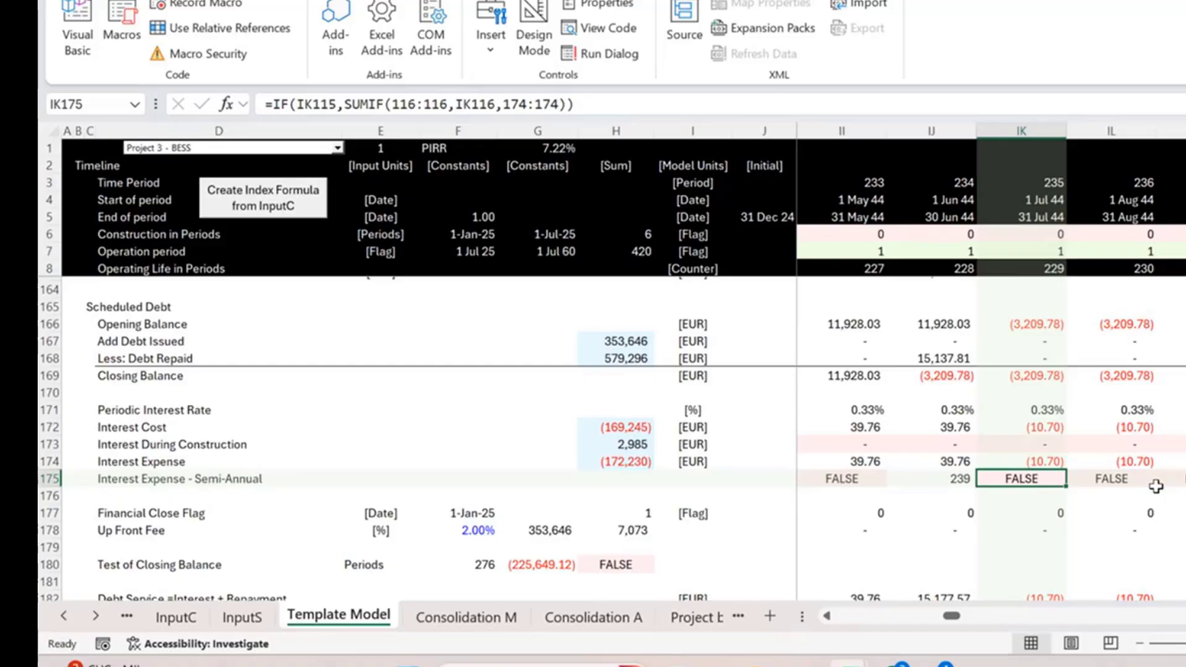
{"action": "key", "text": "ctrl+Left"}
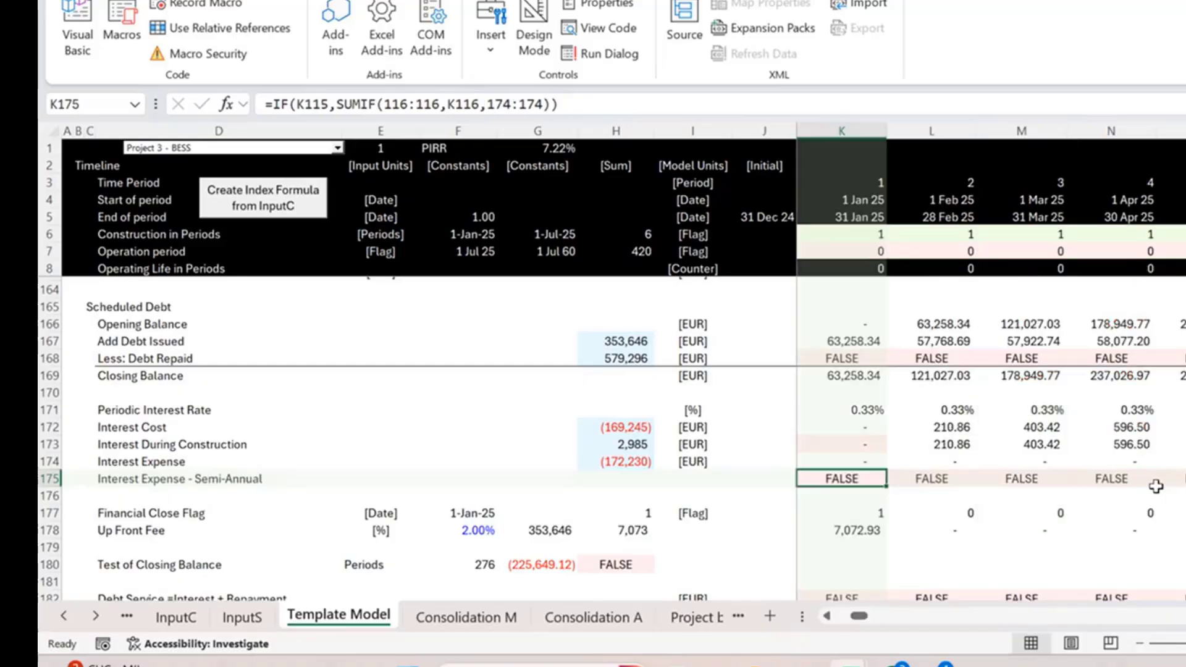
{"action": "key", "text": "Right"}
{"action": "key", "text": "Right"}
{"action": "key", "text": "Left"}
{"action": "key", "text": "Left"}
{"action": "key", "text": "Left"}
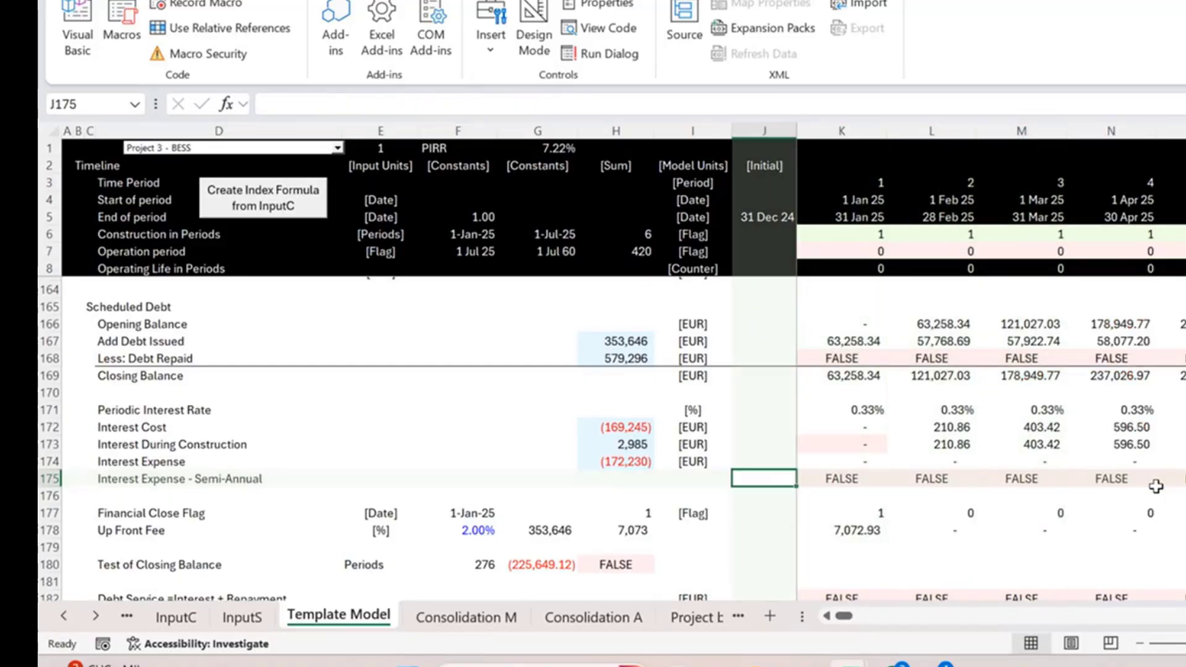
{"action": "key", "text": "Right"}
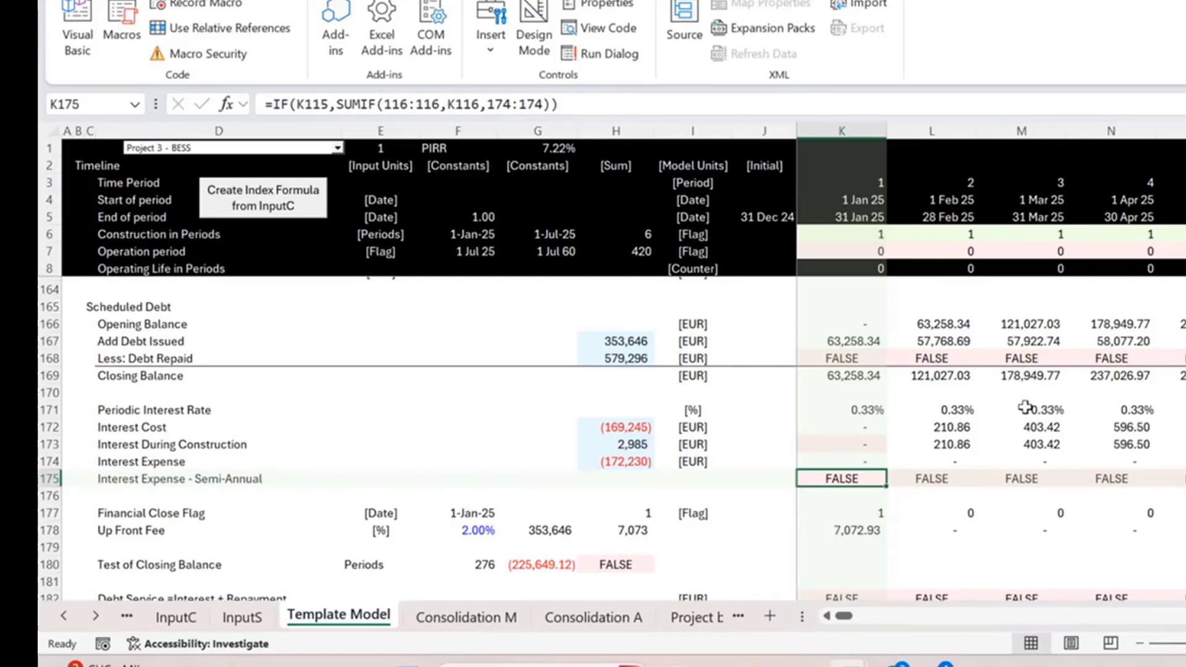
Inspect the Debt Flags formulas for Repayment Flag in K113 and Add: Adjustment for Period Pre-COD in K114
{"action": "scroll", "coordinate": [1024, 407], "scroll_direction": "up", "scroll_amount": 5}
{"action": "scroll", "coordinate": [1025, 407], "scroll_direction": "down", "scroll_amount": 5}
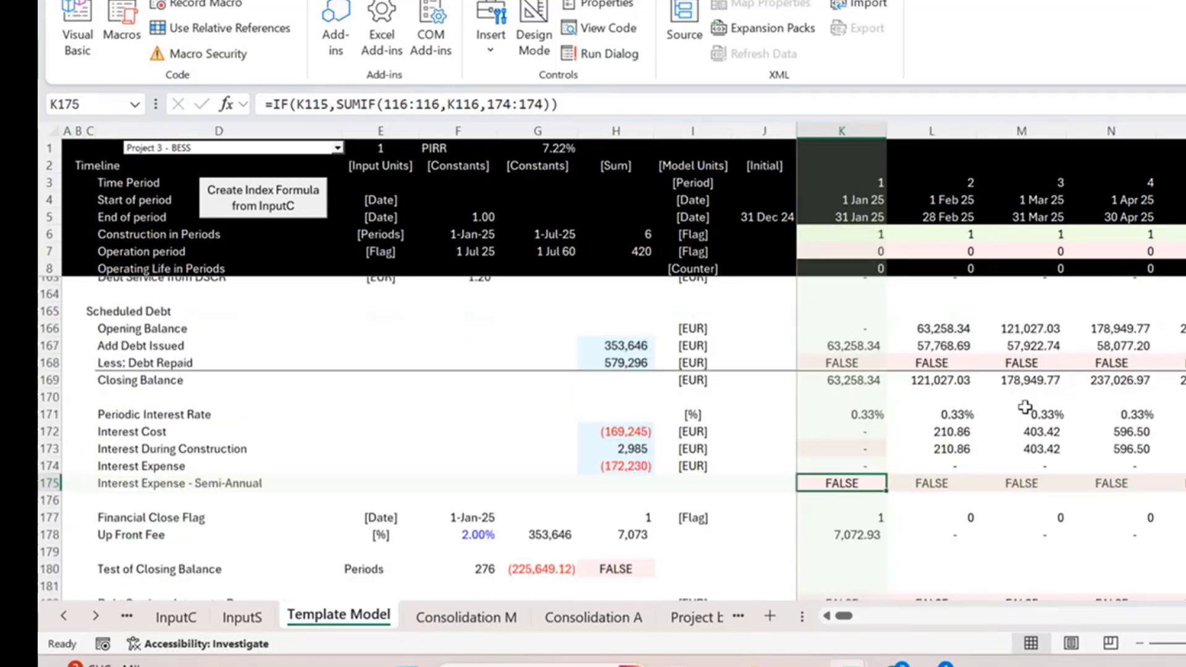
{"action": "scroll", "coordinate": [969, 426], "scroll_direction": "up", "scroll_amount": 8}
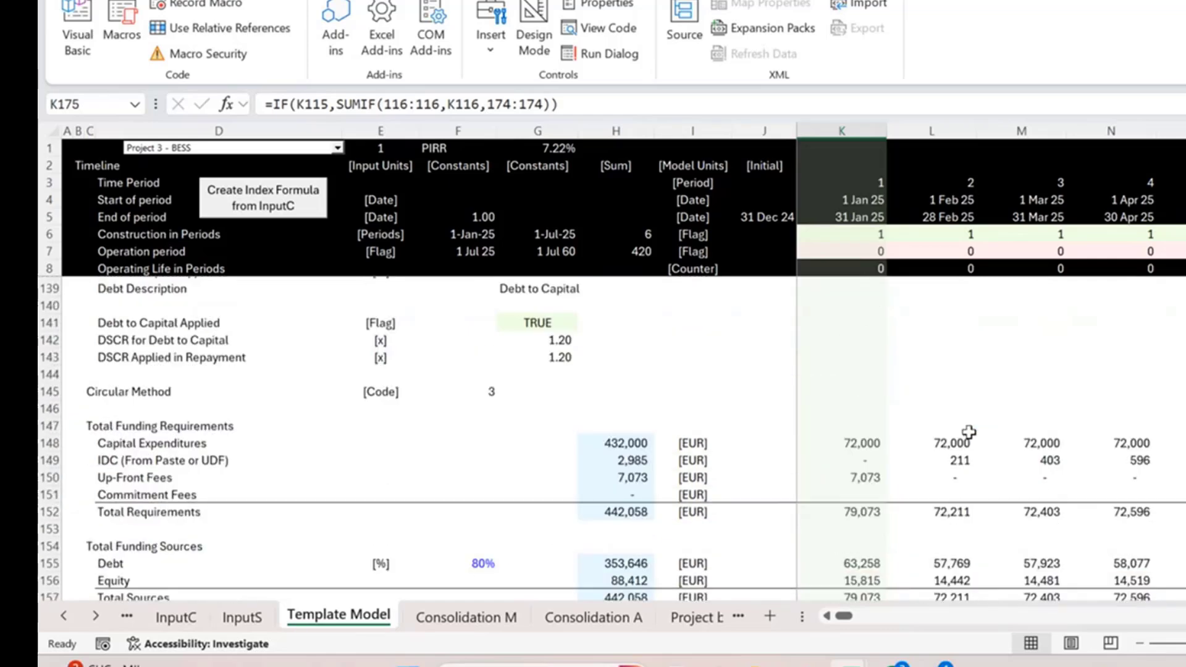
{"action": "scroll", "coordinate": [968, 431], "scroll_direction": "up", "scroll_amount": 9}
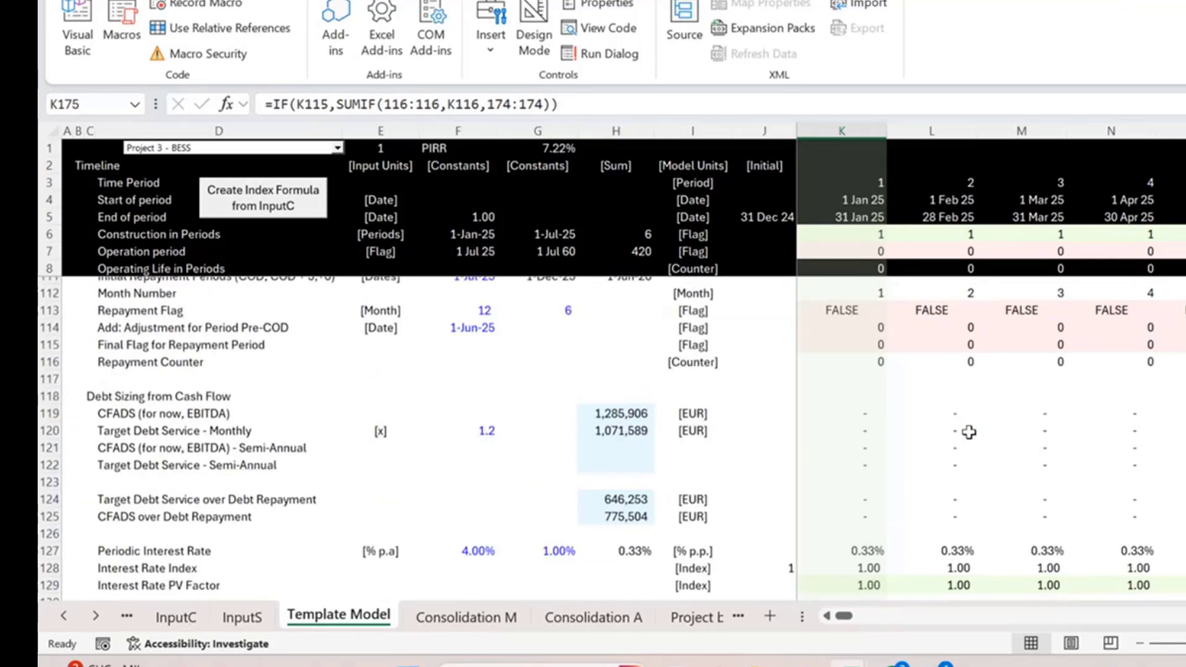
{"action": "scroll", "coordinate": [969, 432], "scroll_direction": "up", "scroll_amount": 1}
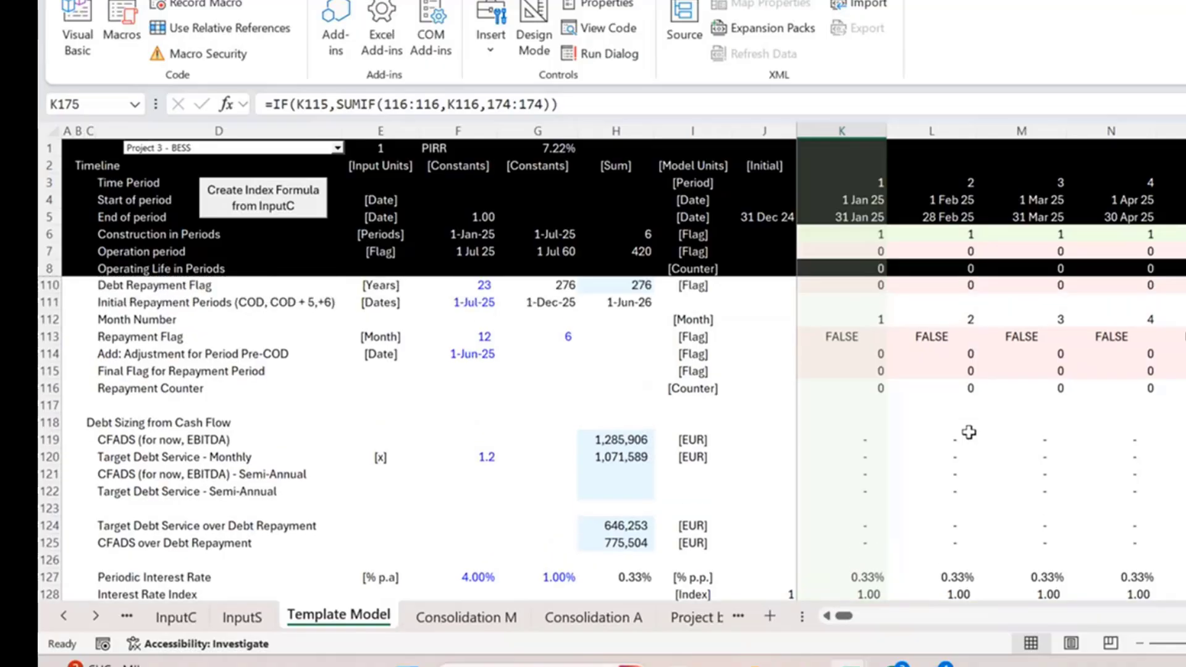
{"action": "left_click", "coordinate": [840, 336]}
{"action": "scroll", "coordinate": [842, 336], "scroll_direction": "up", "scroll_amount": 2}
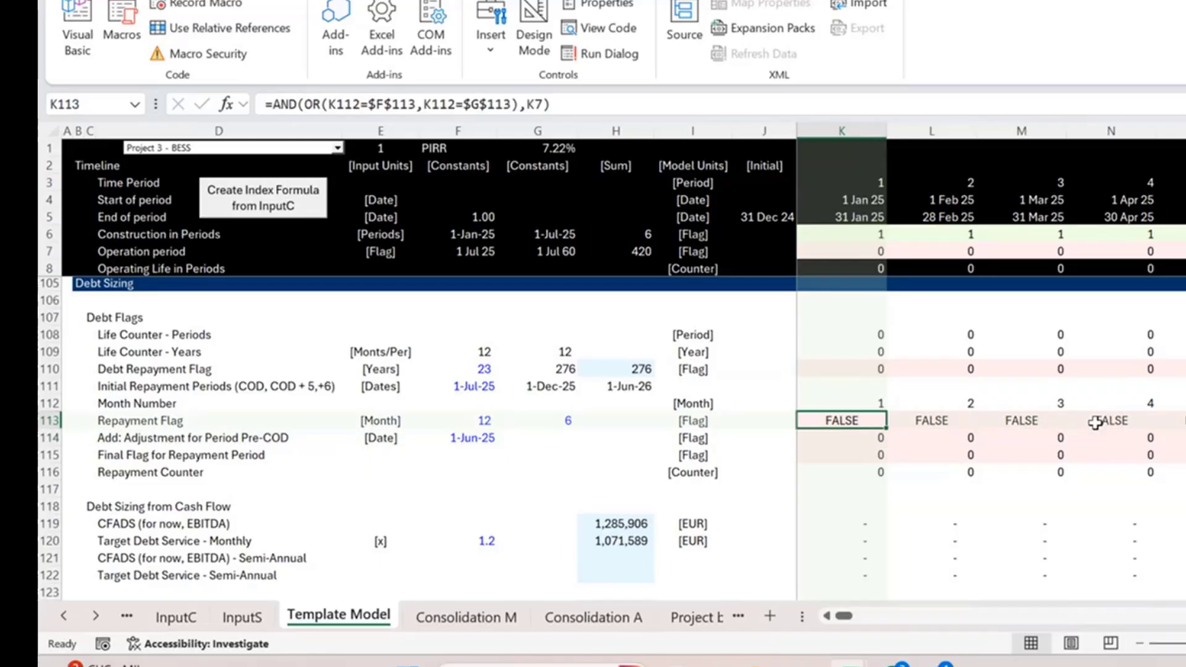
{"action": "key", "text": "F2"}
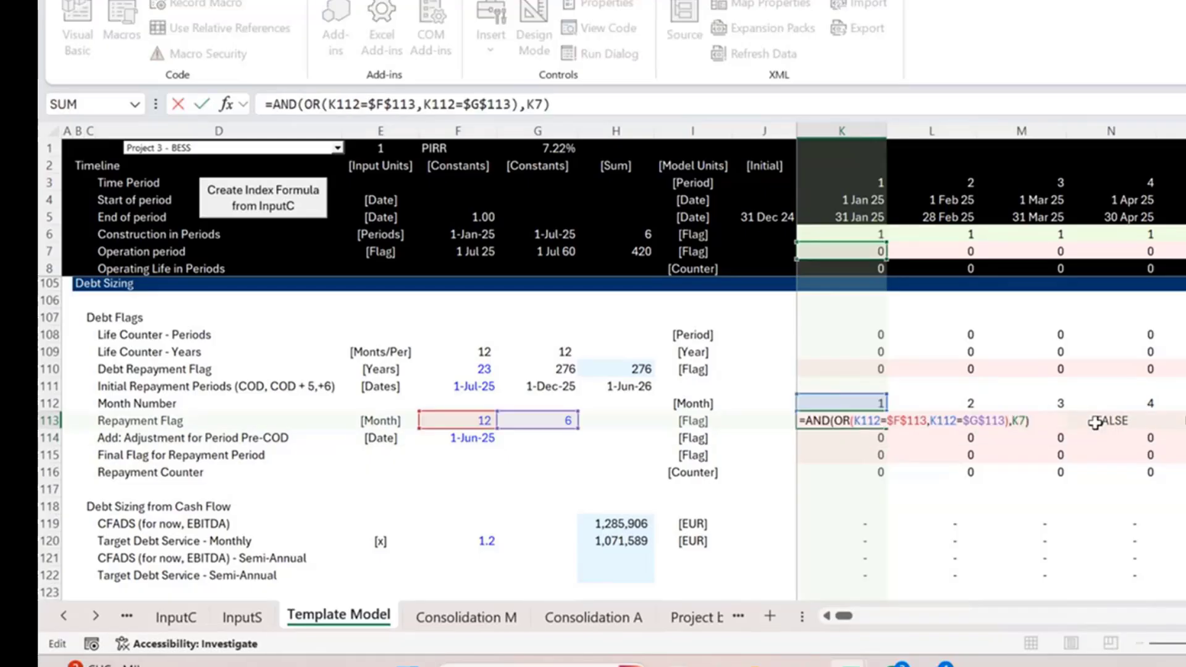
{"action": "key", "text": "Down"}
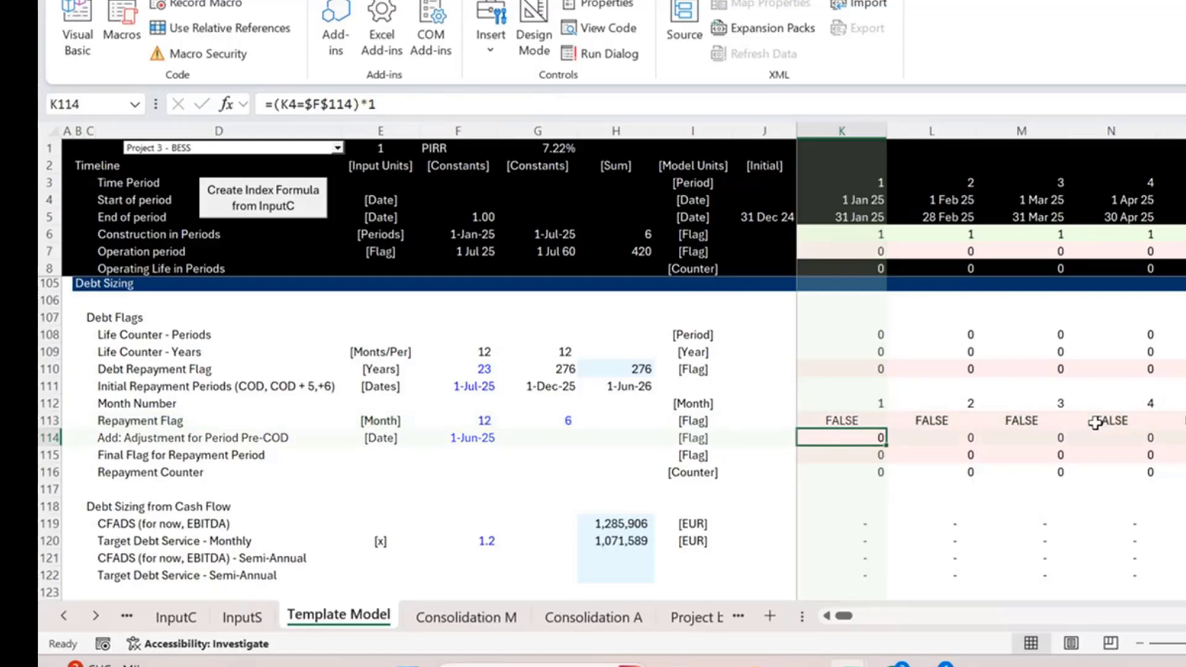
{"action": "key", "text": "F2"}
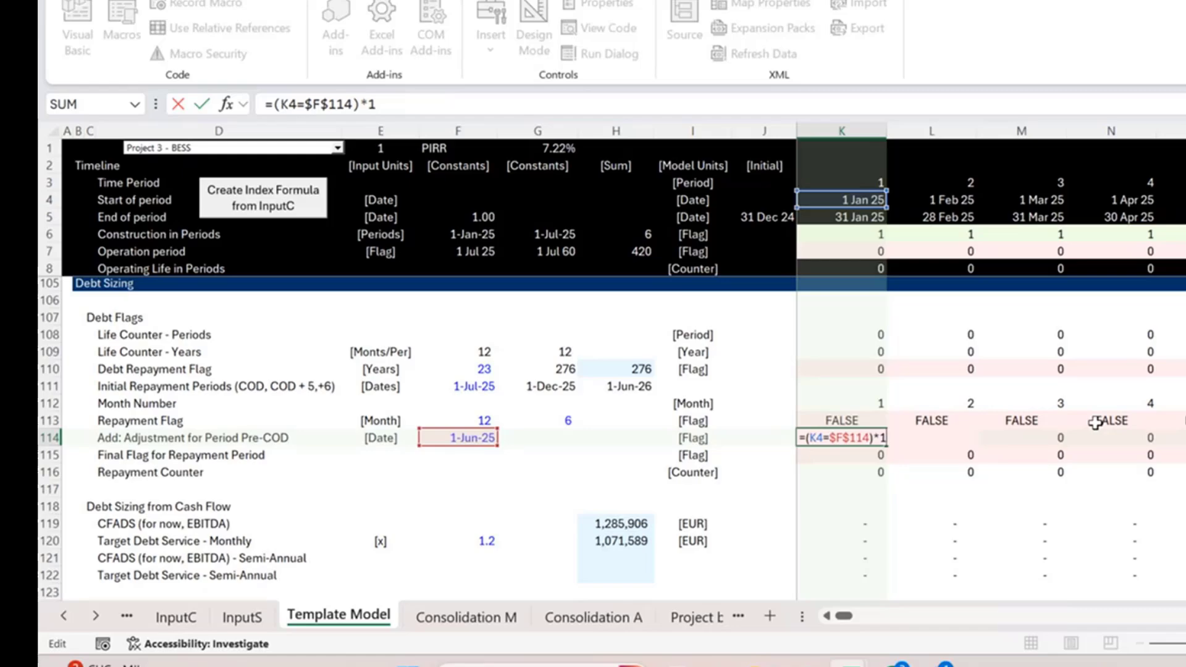
{"action": "key", "text": "Escape"}
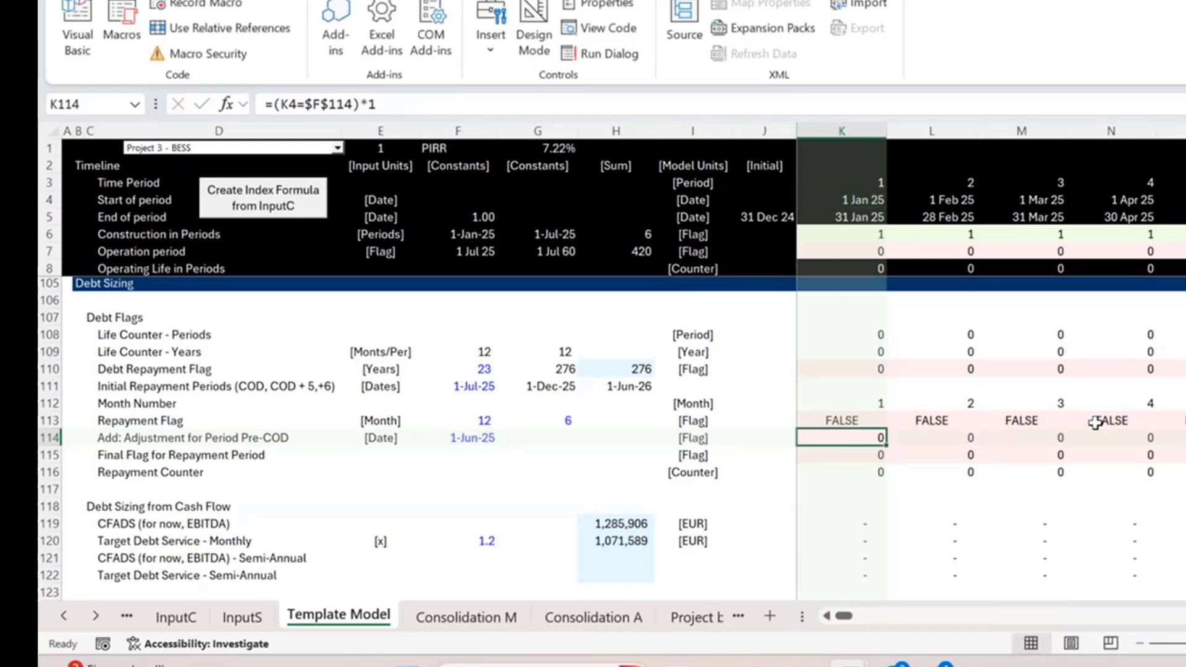
Add a row total in H114 for the Adjustment for Period Pre-COD flag
{"action": "key", "text": "Right"}
{"action": "key", "text": "Right"}
{"action": "key", "text": "Right"}
{"action": "key", "text": "Right"}
{"action": "key", "text": "Left"}
{"action": "key", "text": "Left"}
{"action": "key", "text": "Left"}
{"action": "key", "text": "Left"}
{"action": "key", "text": "Left"}
{"action": "key", "text": "Left"}
{"action": "key", "text": "Left"}
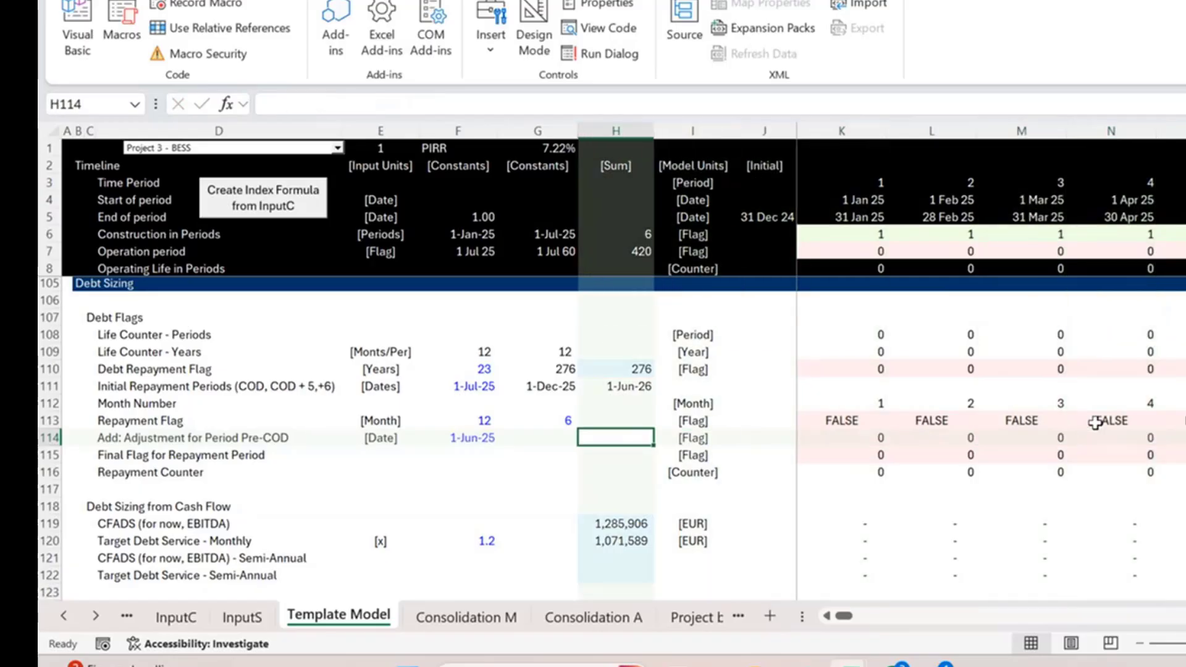
{"action": "key", "text": "ctrl+shift+s"}
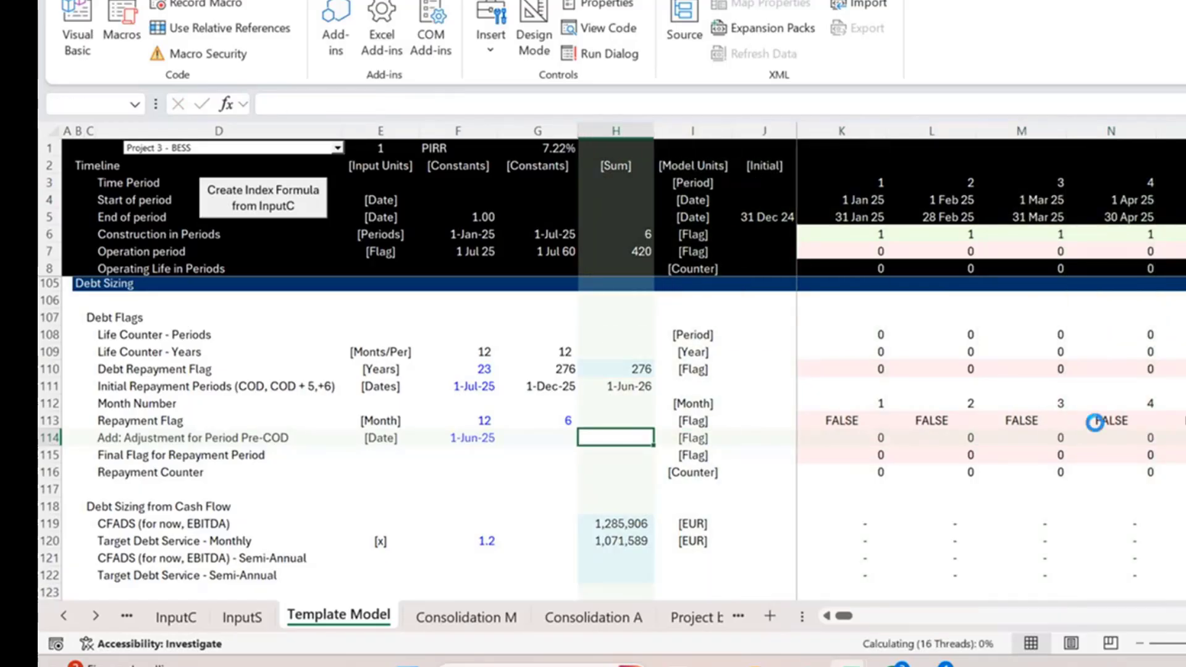
Check the Adjustment for Period Pre-COD flags in row 114 across the first months of the timeline
{"action": "key", "text": "Right"}
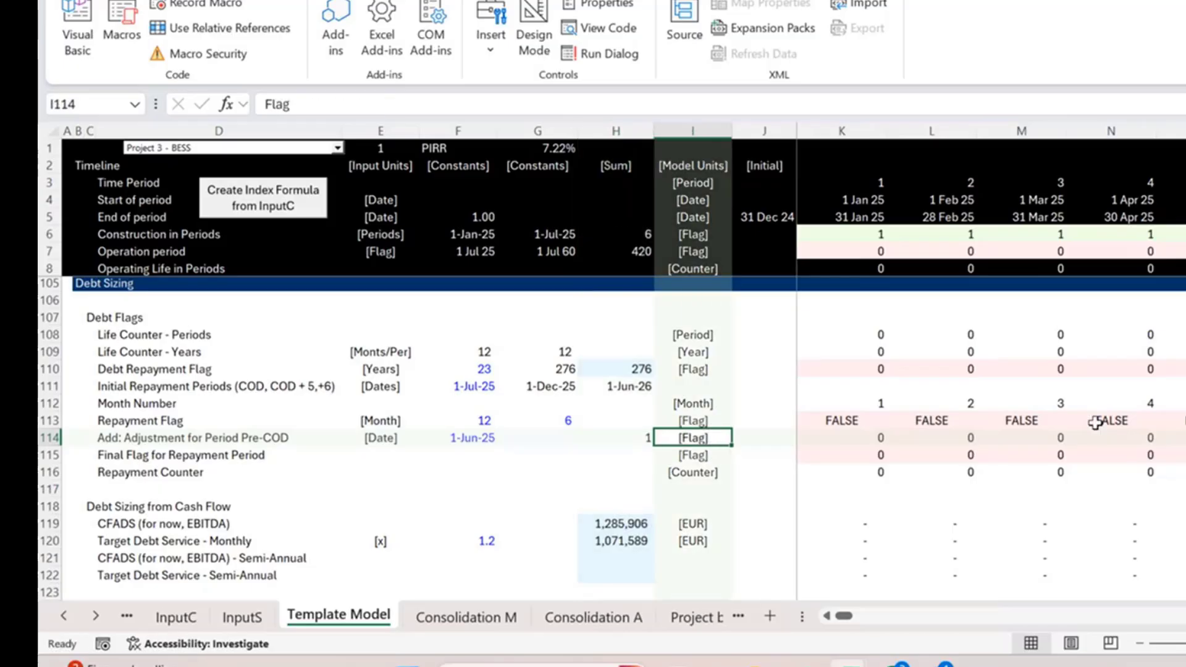
{"action": "key", "text": "Right"}
{"action": "key", "text": "Right"}
{"action": "key", "text": "Right"}
{"action": "key", "text": "Right"}
{"action": "key", "text": "Right"}
{"action": "key", "text": "Right"}
{"action": "key", "text": "Right"}
{"action": "key", "text": "Right"}
{"action": "key", "text": "Right"}
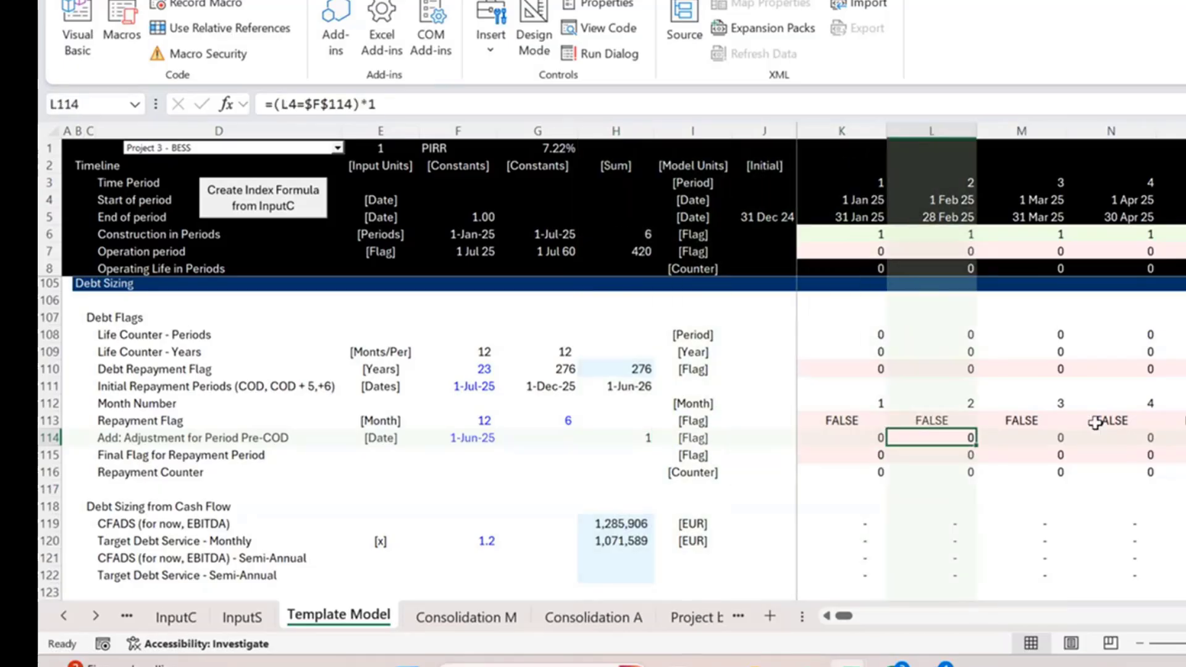
{"action": "key", "text": "Left"}
{"action": "key", "text": "Left"}
{"action": "key", "text": "Left"}
{"action": "key", "text": "Left"}
{"action": "key", "text": "Left"}
{"action": "key", "text": "Left"}
{"action": "key", "text": "Left"}
{"action": "key", "text": "Left"}
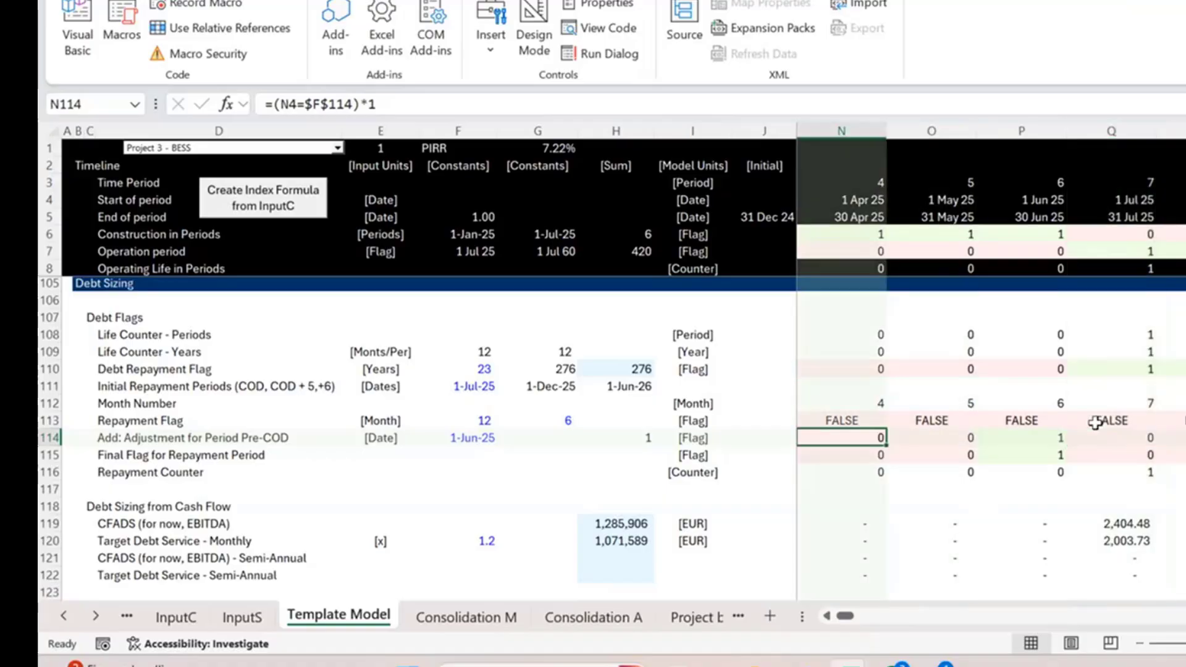
Inspect the Final Flag for Repayment Period formula in K115
{"action": "key", "text": "Down"}
{"action": "key", "text": "Right"}
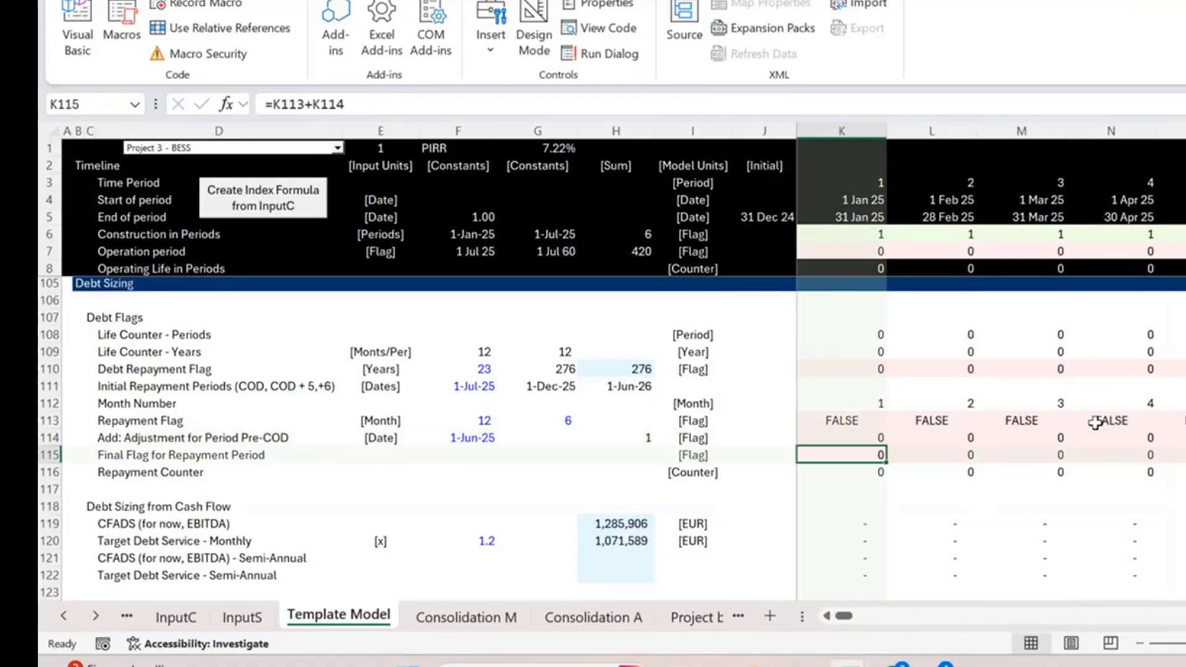
{"action": "key", "text": "F2"}
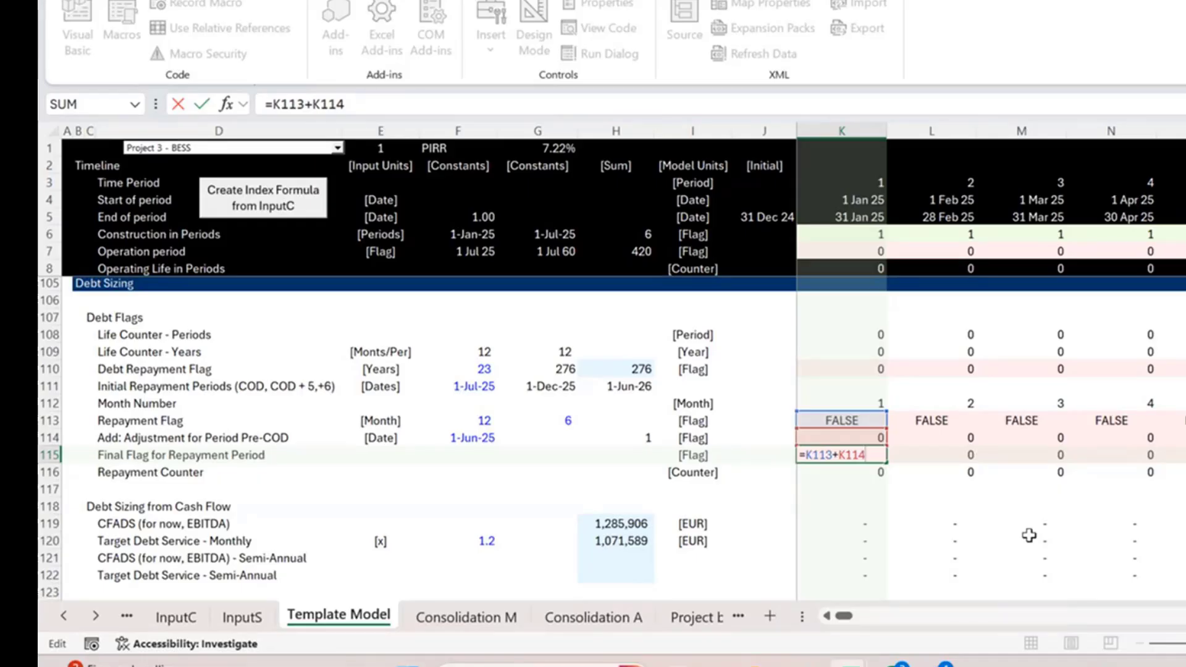
{"action": "key", "text": "Escape"}
Check the Final Flag for Repayment Period across the 2025 months in row 115 and inspect the December formula in V115
{"action": "key", "text": "Right"}
{"action": "key", "text": "Right"}
{"action": "key", "text": "Right"}
{"action": "key", "text": "Right"}
{"action": "key", "text": "Right"}
{"action": "key", "text": "Right"}
{"action": "key", "text": "Right"}
{"action": "key", "text": "Right"}
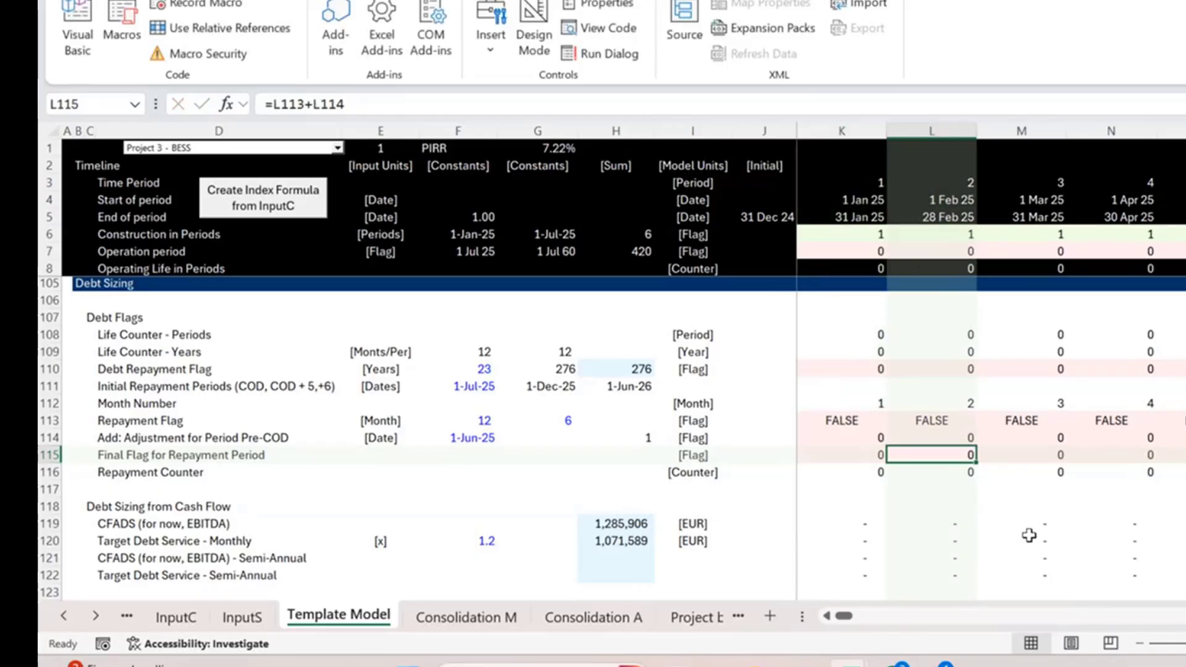
{"action": "key", "text": "Right"}
{"action": "key", "text": "Left"}
{"action": "key", "text": "Left"}
{"action": "key", "text": "Left"}
{"action": "key", "text": "Left"}
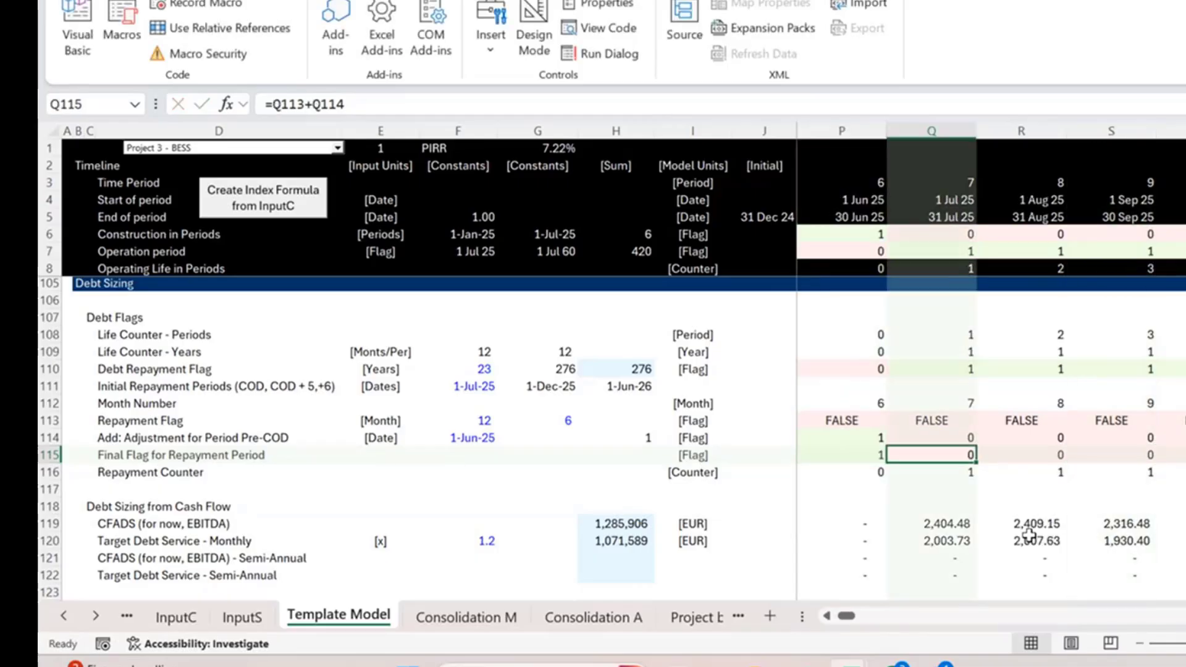
{"action": "key", "text": "Right"}
{"action": "key", "text": "Right"}
{"action": "key", "text": "Right"}
{"action": "key", "text": "Right"}
{"action": "key", "text": "Right"}
{"action": "key", "text": "Right"}
{"action": "key", "text": "Right"}
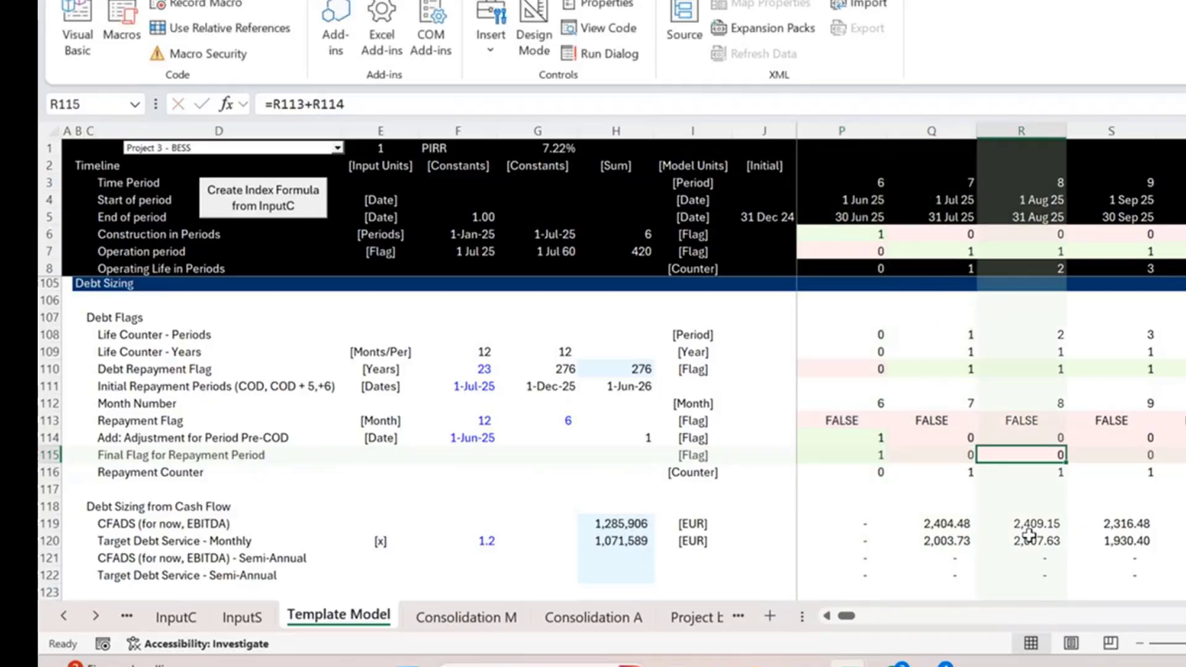
{"action": "key", "text": "Left"}
{"action": "key", "text": "F2"}
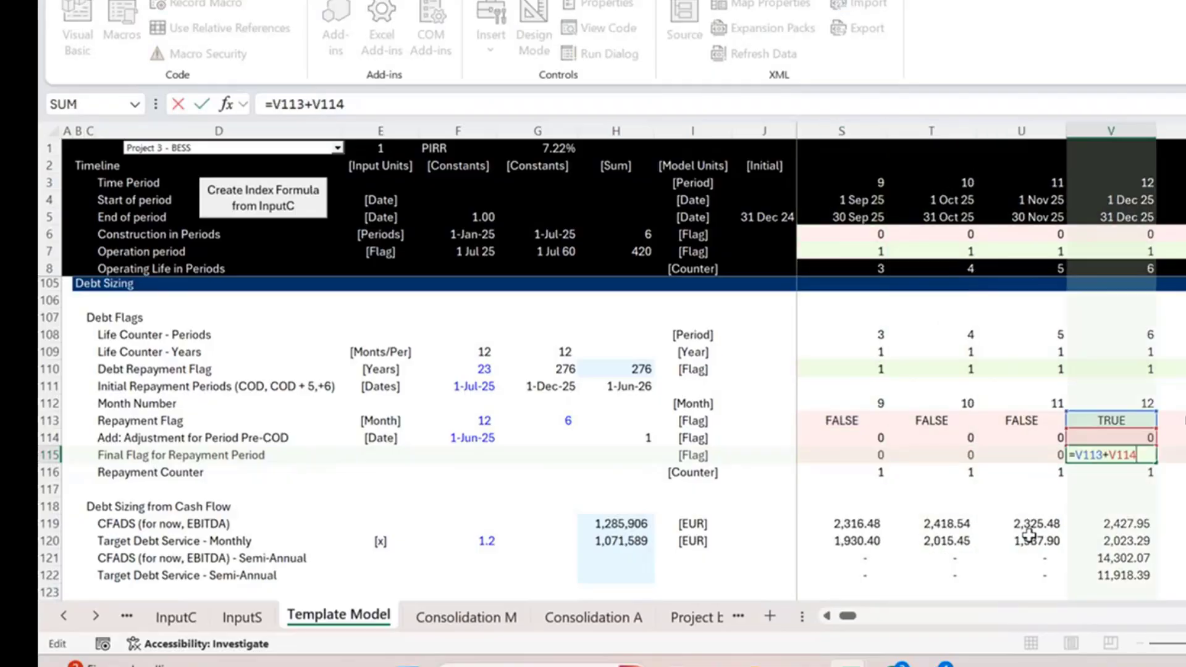
{"action": "key", "text": "Escape"}
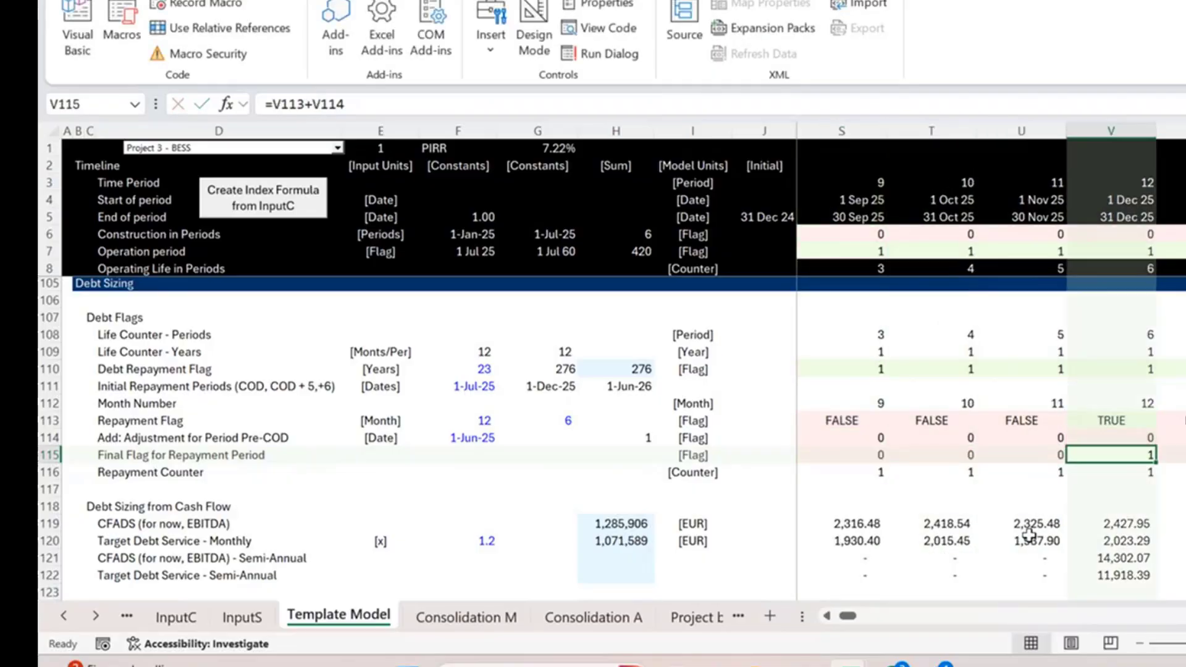
Review the Debt Flags in the December 2025 column, from Life Counter - Periods in V108 to Repayment Flag in V113
{"action": "key", "text": "Down"}
{"action": "key", "text": "Up"}
{"action": "key", "text": "Up"}
{"action": "key", "text": "Up"}
{"action": "key", "text": "Up"}
{"action": "key", "text": "Up"}
{"action": "key", "text": "Up"}
{"action": "key", "text": "Up"}
{"action": "key", "text": "Up"}
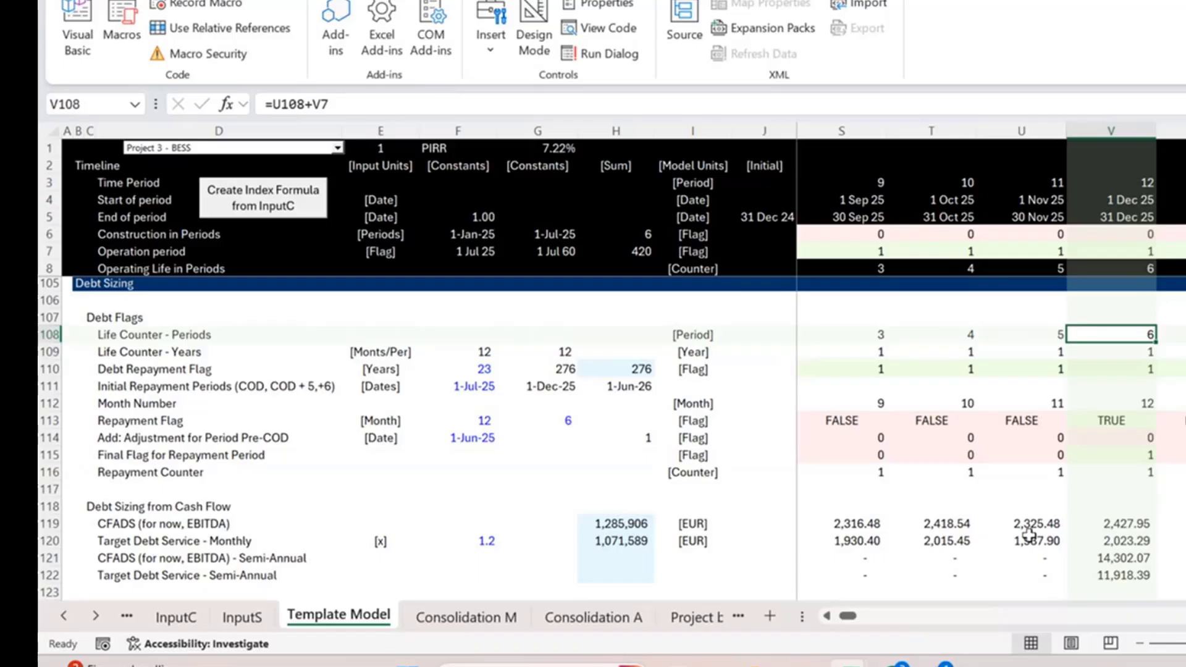
{"action": "key", "text": "Down"}
{"action": "key", "text": "Down"}
{"action": "key", "text": "Down"}
{"action": "key", "text": "Down"}
{"action": "key", "text": "Down"}
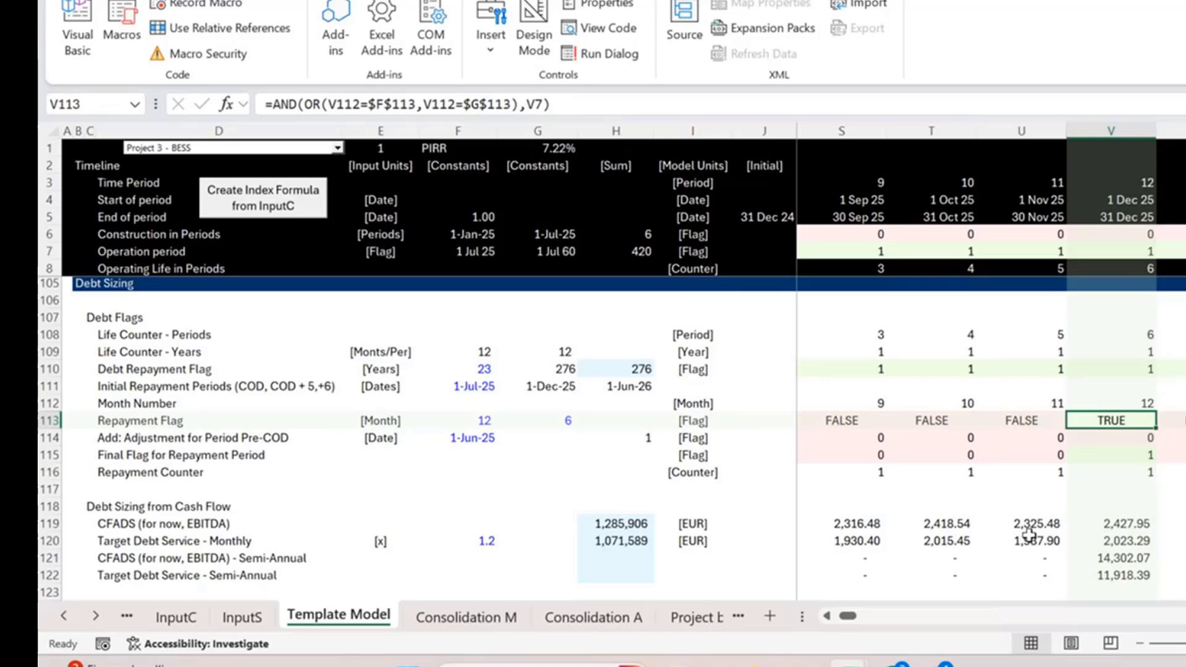
Trace the Repayment Flag back to June 2025 and compare the pre-COD adjustment in P114 with the final flag in P115
{"action": "key", "text": "Left"}
{"action": "key", "text": "Left"}
{"action": "key", "text": "Left"}
{"action": "key", "text": "Left"}
{"action": "key", "text": "Left"}
{"action": "key", "text": "Left"}
{"action": "key", "text": "Left"}
{"action": "key", "text": "Left"}
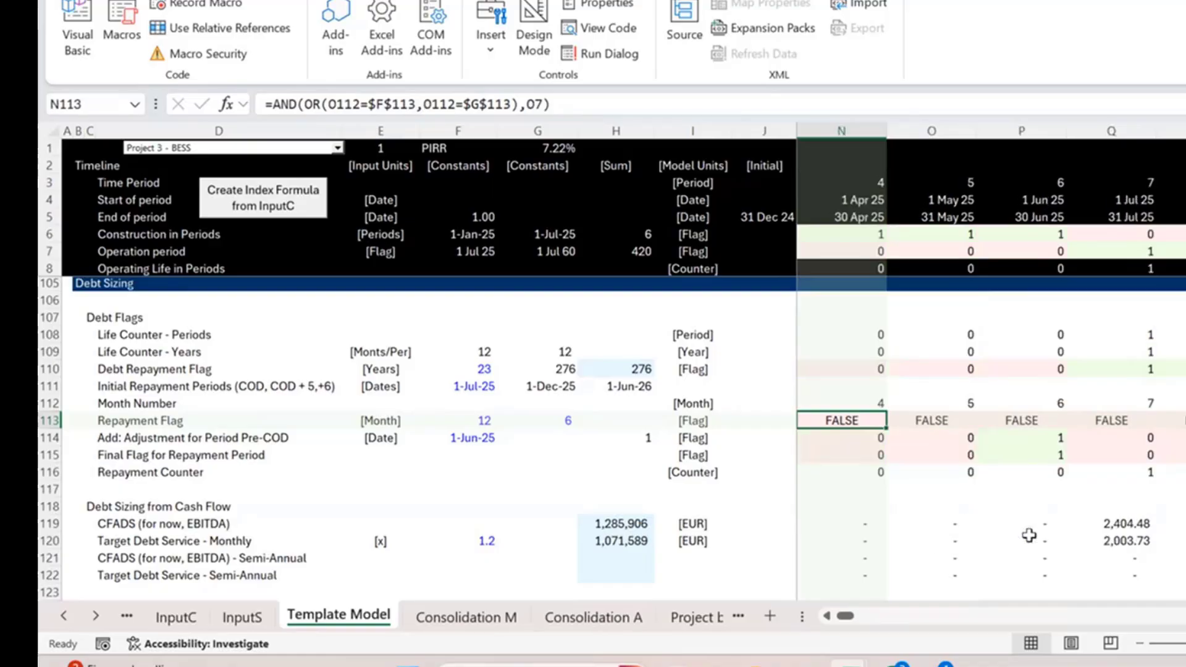
{"action": "key", "text": "Right"}
{"action": "key", "text": "Right"}
{"action": "key", "text": "Down"}
{"action": "key", "text": "Down"}
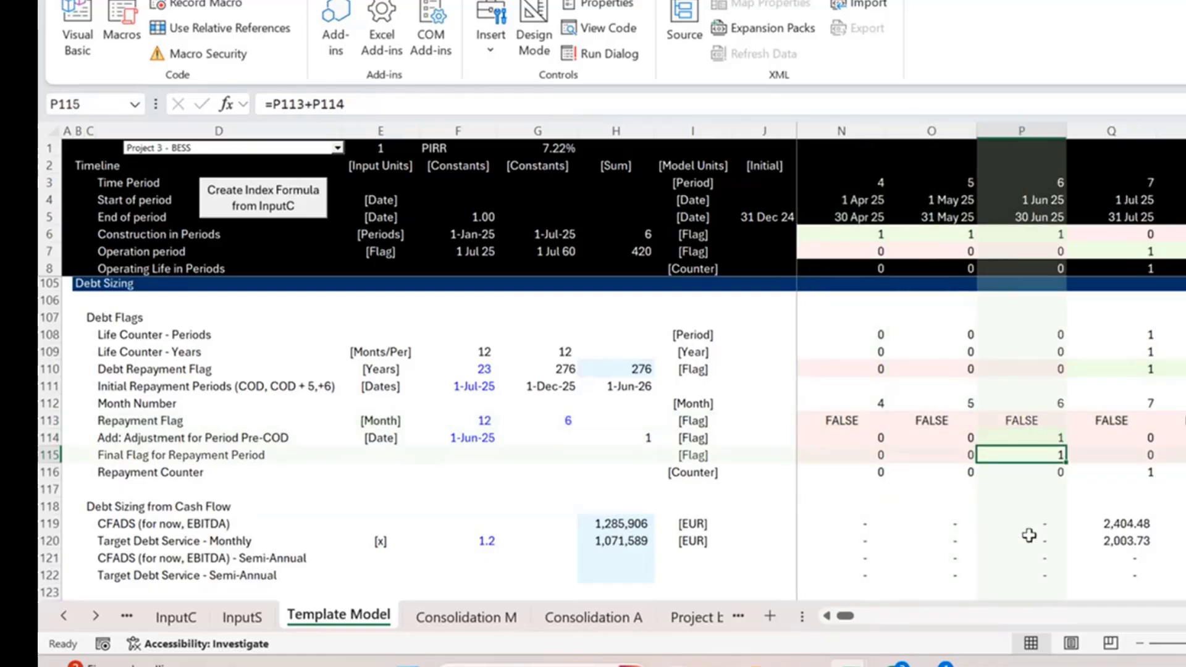
{"action": "key", "text": "Up"}
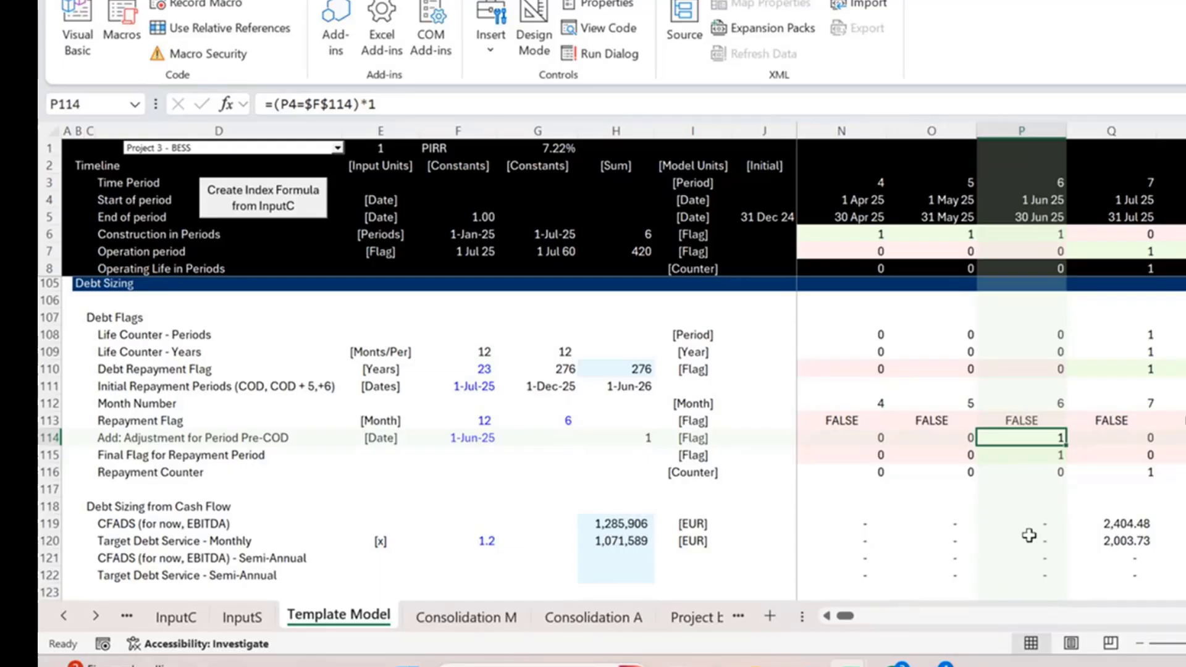
{"action": "key", "text": "Down"}
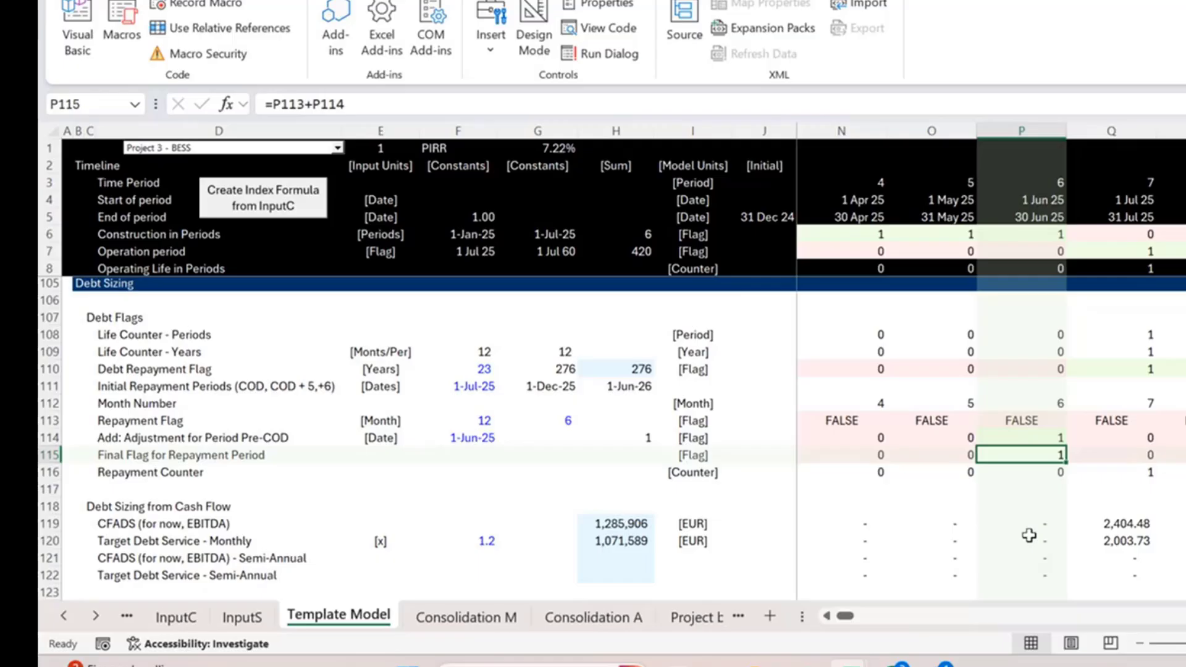
Inspect the Repayment Counter formulas in P116 and Q116, and save the workbook
{"action": "key", "text": "Down"}
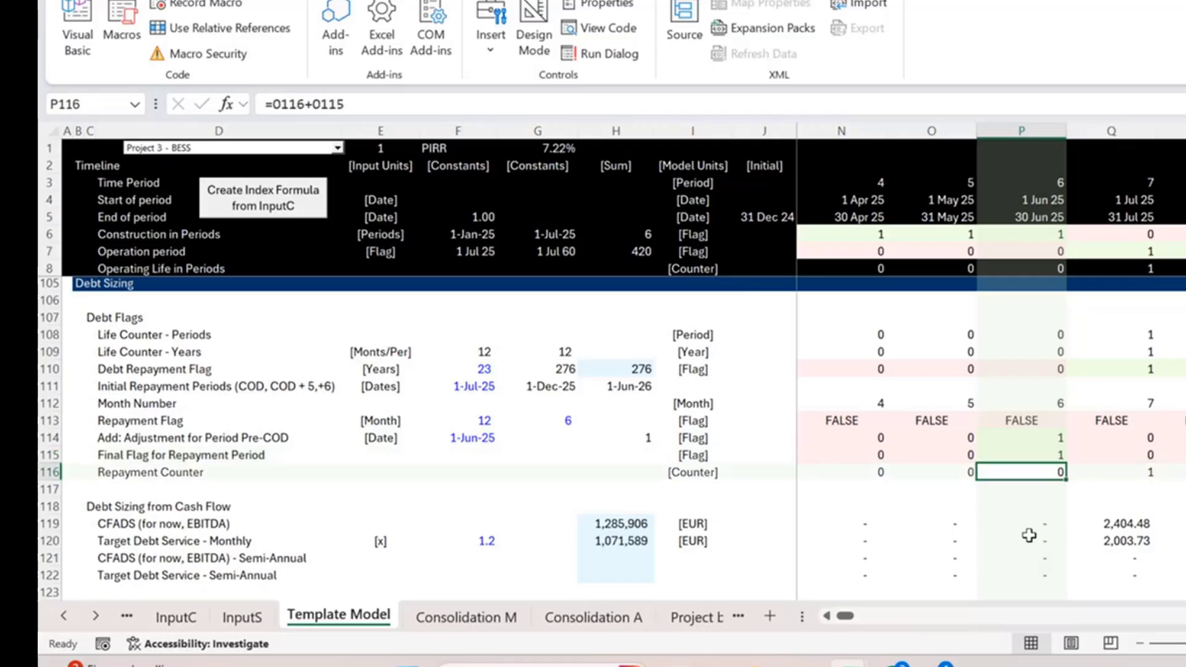
{"action": "key", "text": "Right"}
{"action": "key", "text": "F2"}
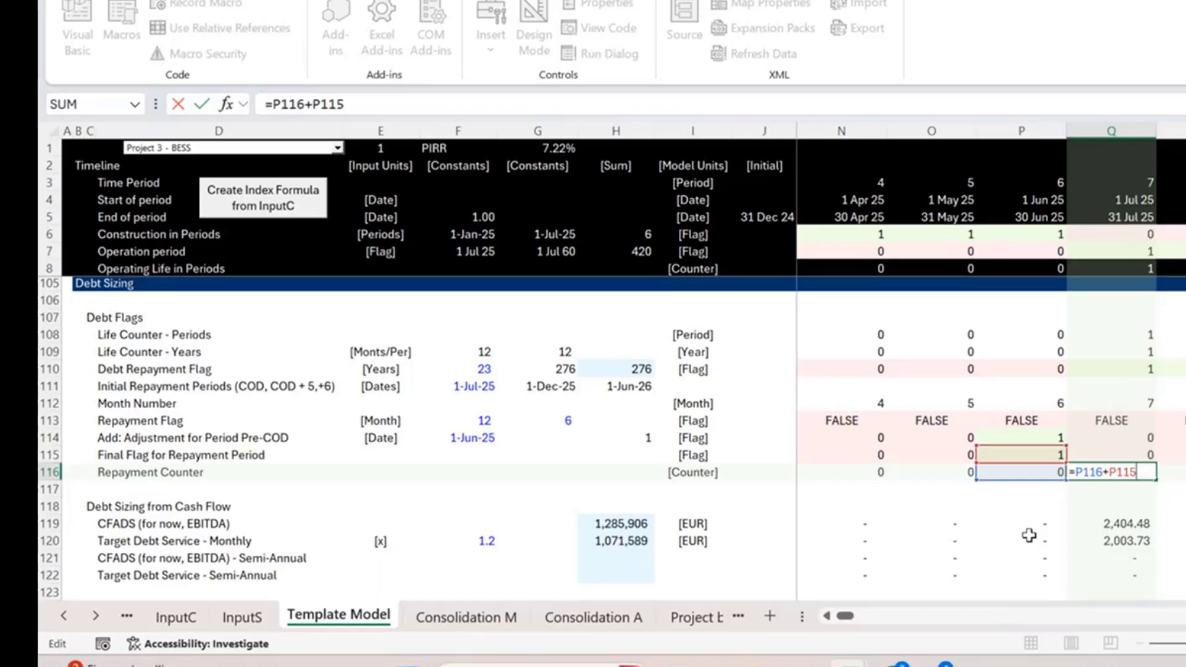
{"action": "key", "text": "ctrl+Return"}
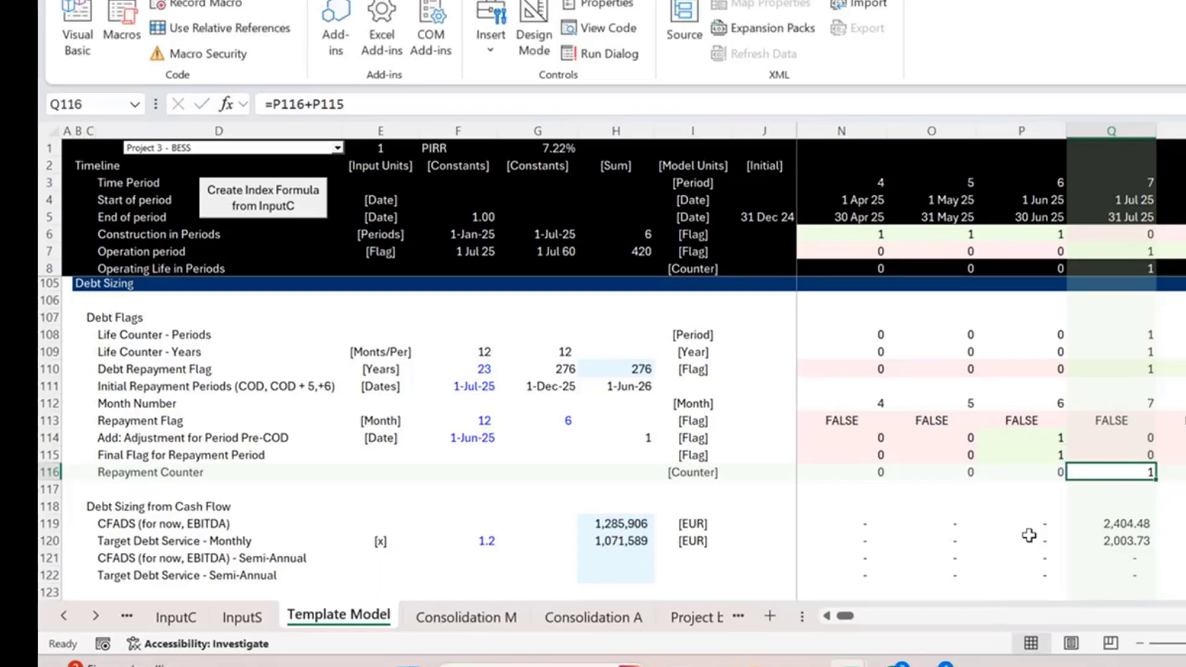
{"action": "key", "text": "ctrl+s"}
{"action": "mouse_move", "coordinate": [946, 659]}
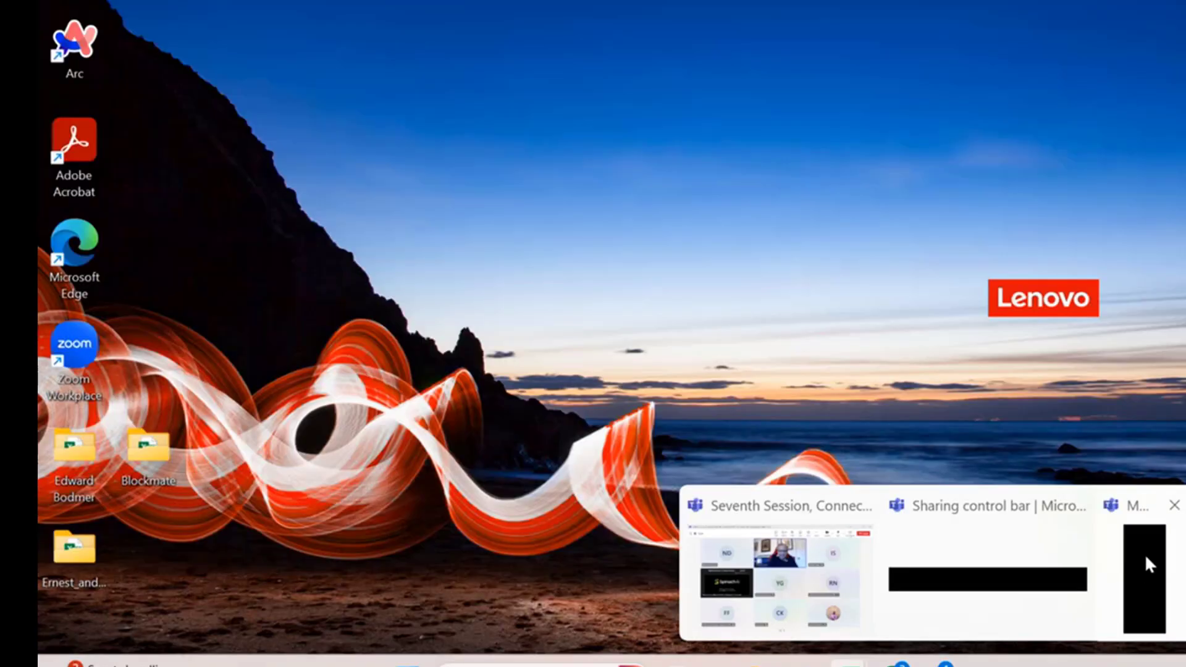
{"action": "left_click", "coordinate": [1146, 558]}
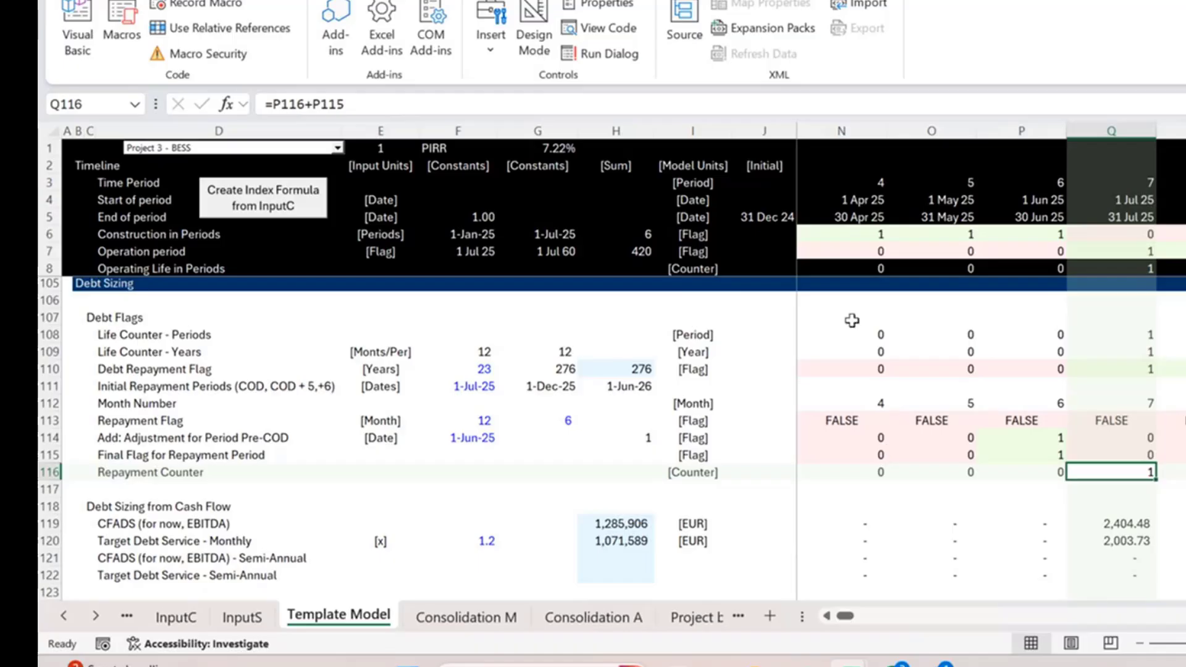
{"action": "left_click", "coordinate": [693, 388]}
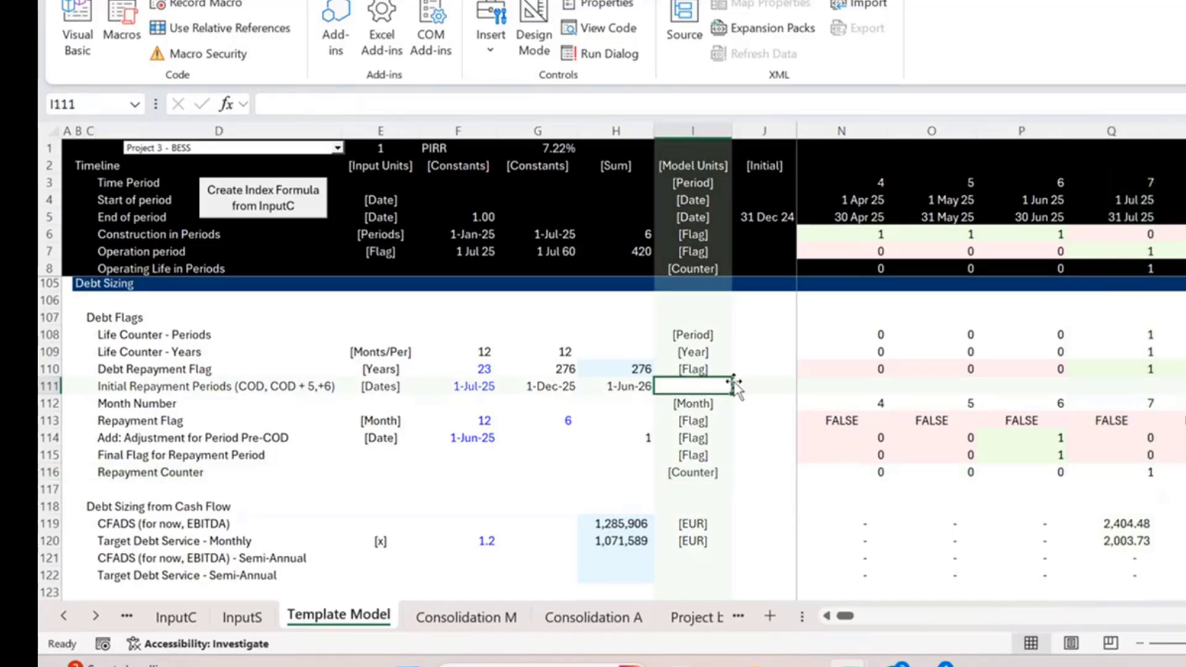
{"action": "left_click", "coordinate": [763, 396]}
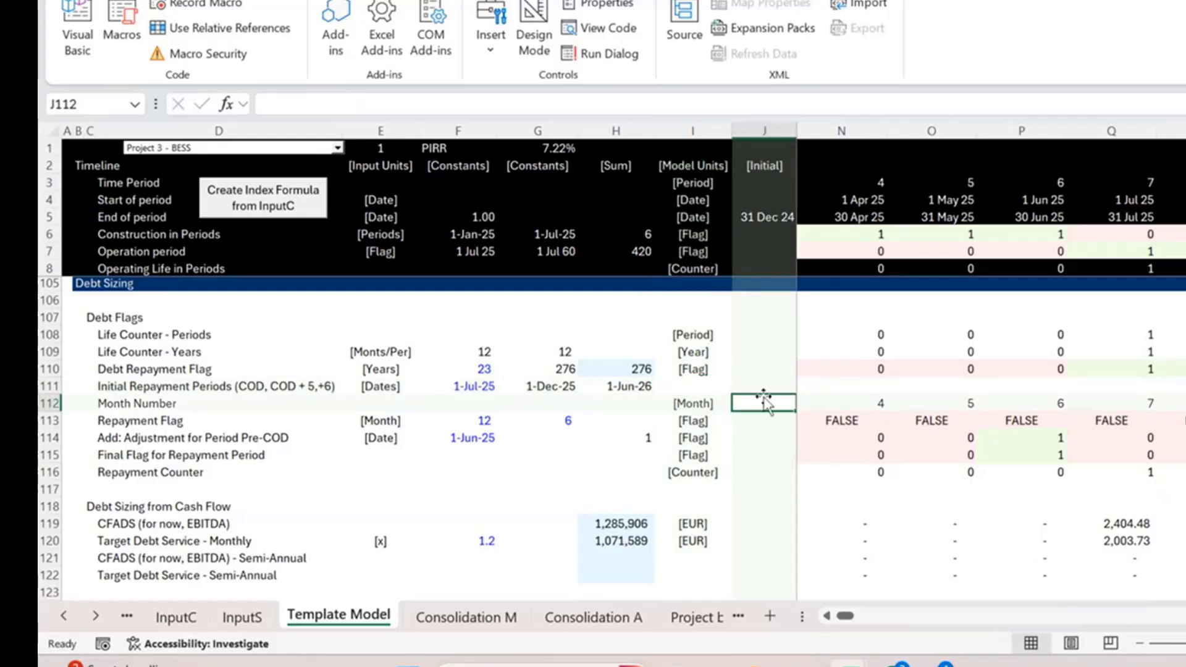
{"action": "key", "text": "Left"}
{"action": "key", "text": "Down"}
{"action": "key", "text": "Down"}
{"action": "key", "text": "Down"}
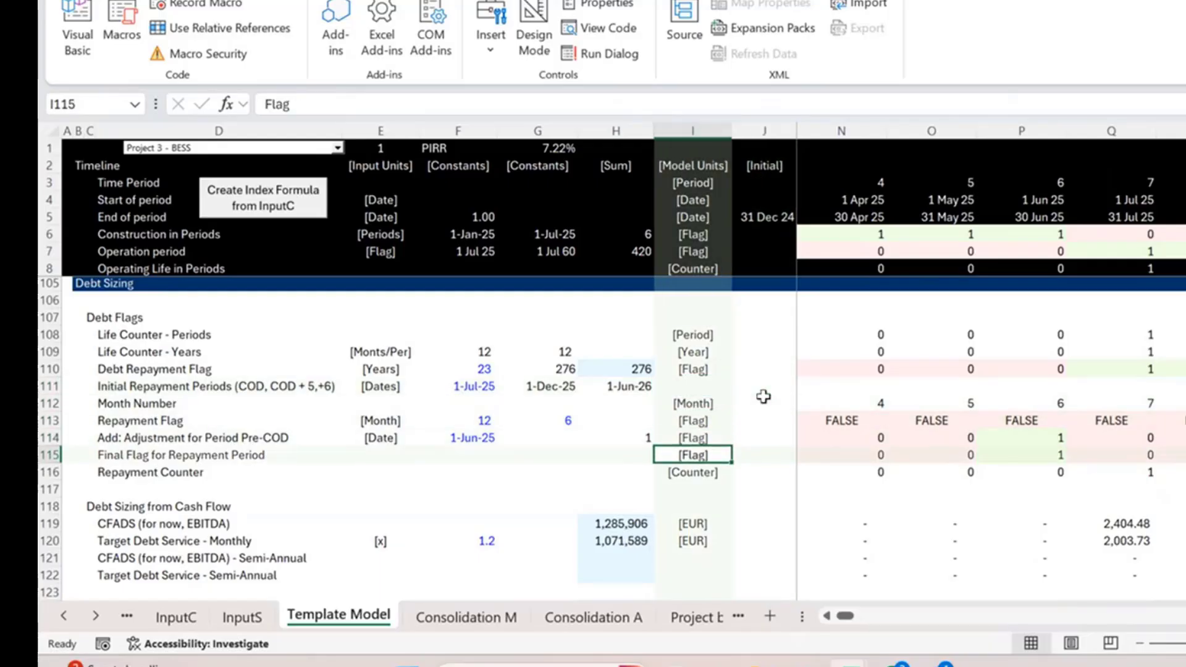
{"action": "key", "text": "Down"}
{"action": "key", "text": "Up"}
{"action": "key", "text": "Up"}
{"action": "key", "text": "Up"}
{"action": "key", "text": "Up"}
{"action": "key", "text": "Up"}
{"action": "key", "text": "Up"}
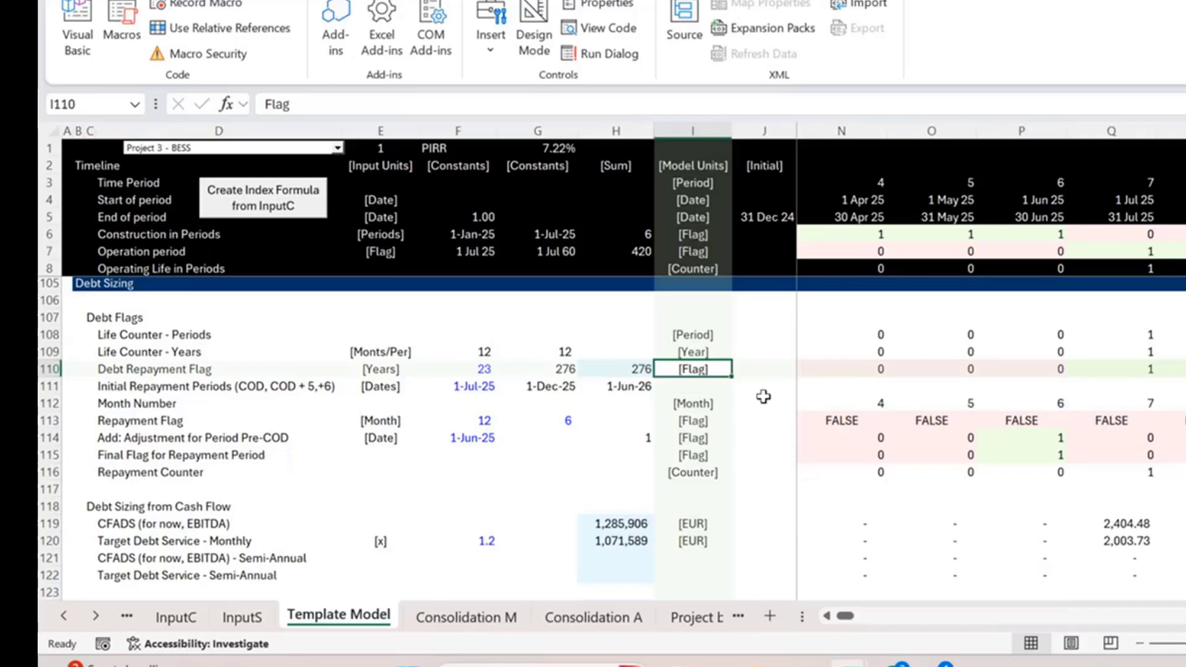
{"action": "key", "text": "Up"}
{"action": "key", "text": "Up"}
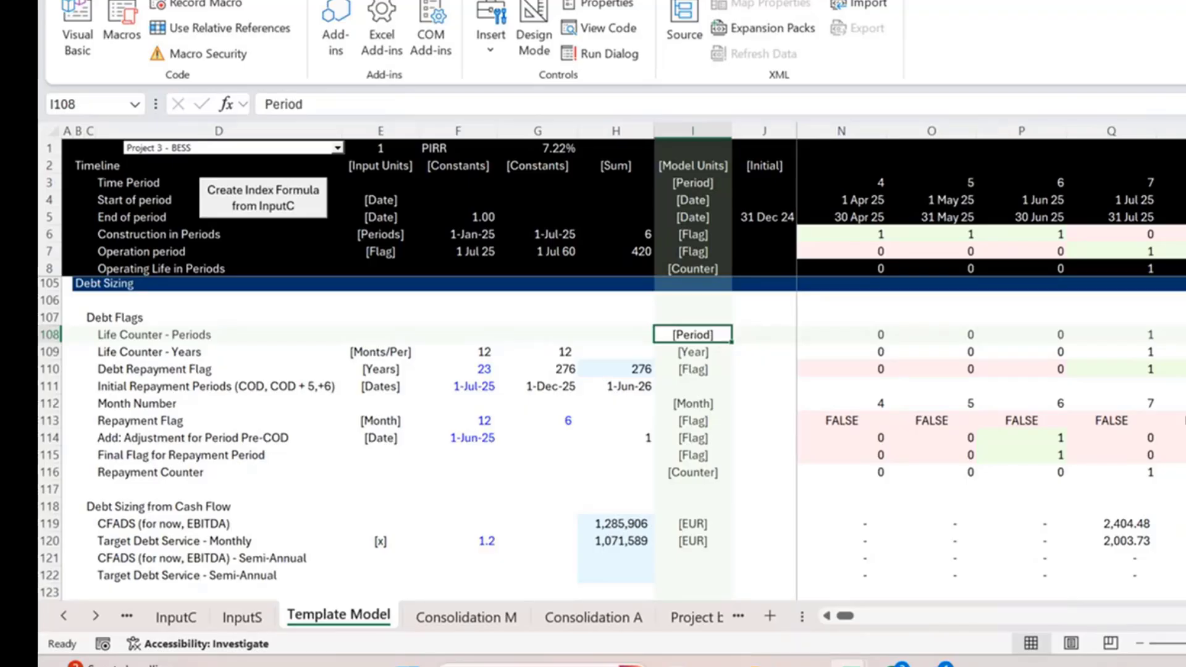
{"action": "left_click", "coordinate": [781, 164]}
{"action": "left_click", "coordinate": [766, 148]}
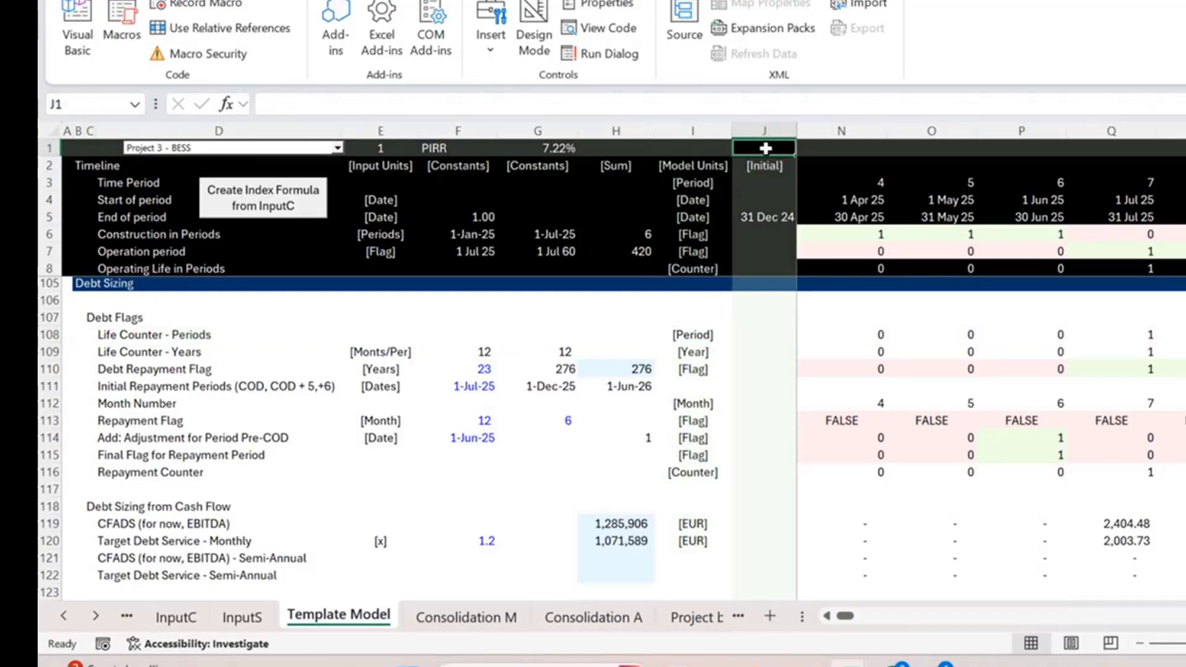